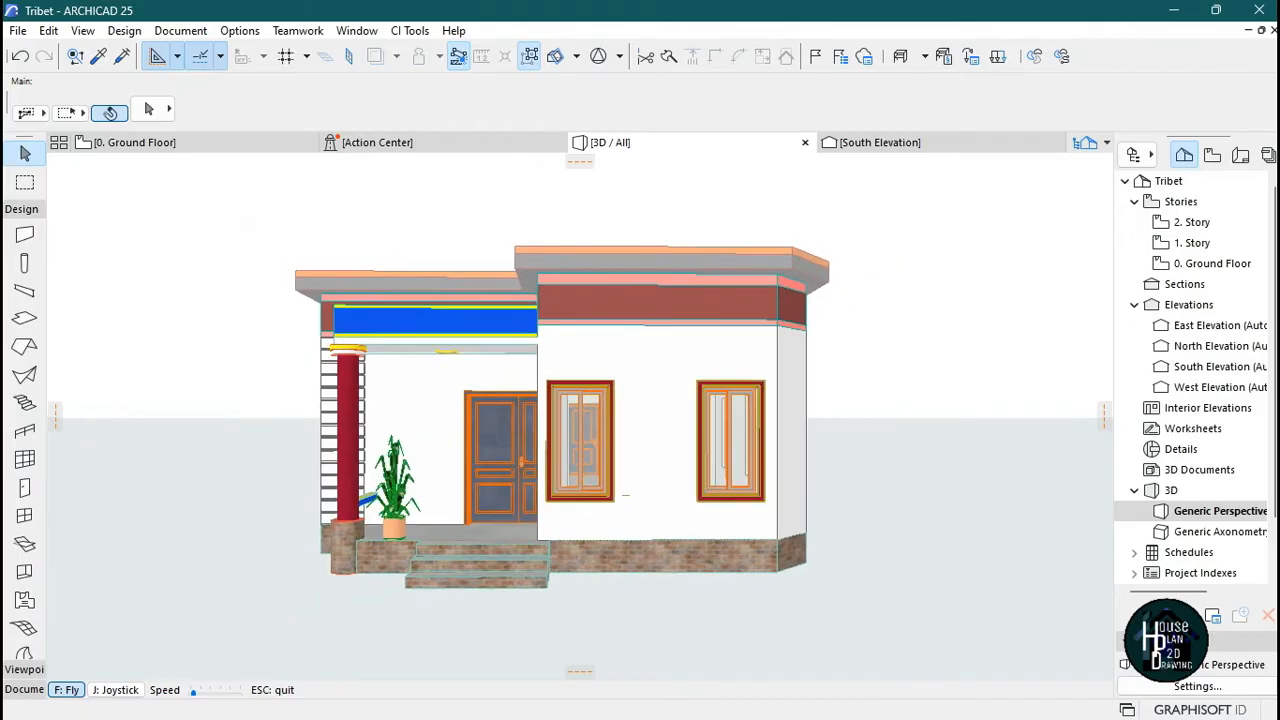
- Examine the finished house's front facade and veranda in the 3D perspective, and its ground floor plan
{"action": "key", "text": "Up"}
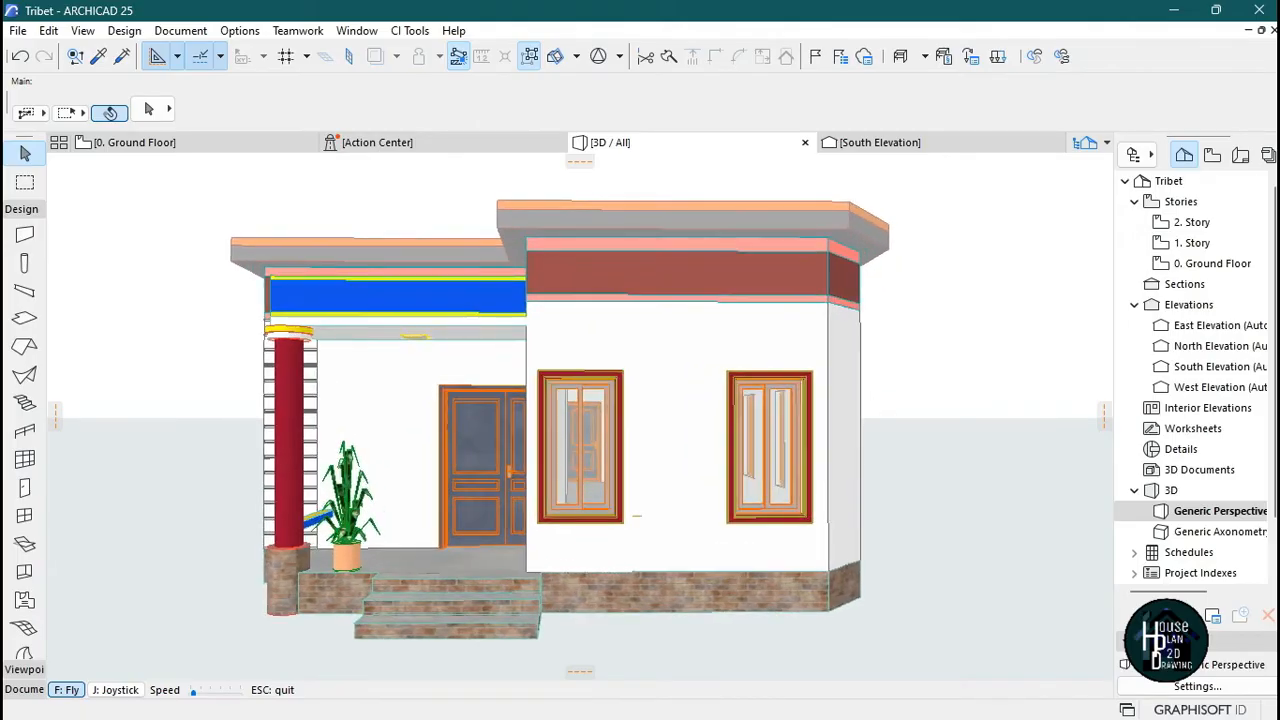
{"action": "key", "text": "Left"}
{"action": "key", "text": "Down"}
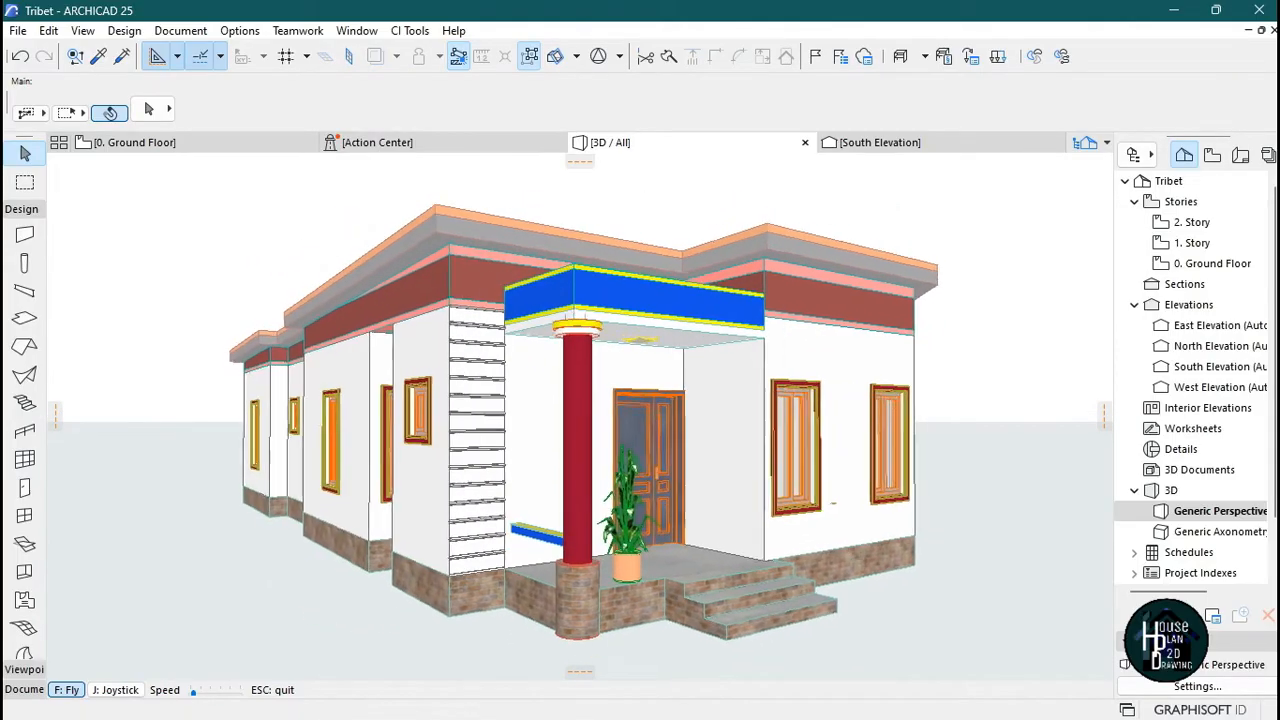
{"action": "key", "text": "Right"}
{"action": "key", "text": "Right"}
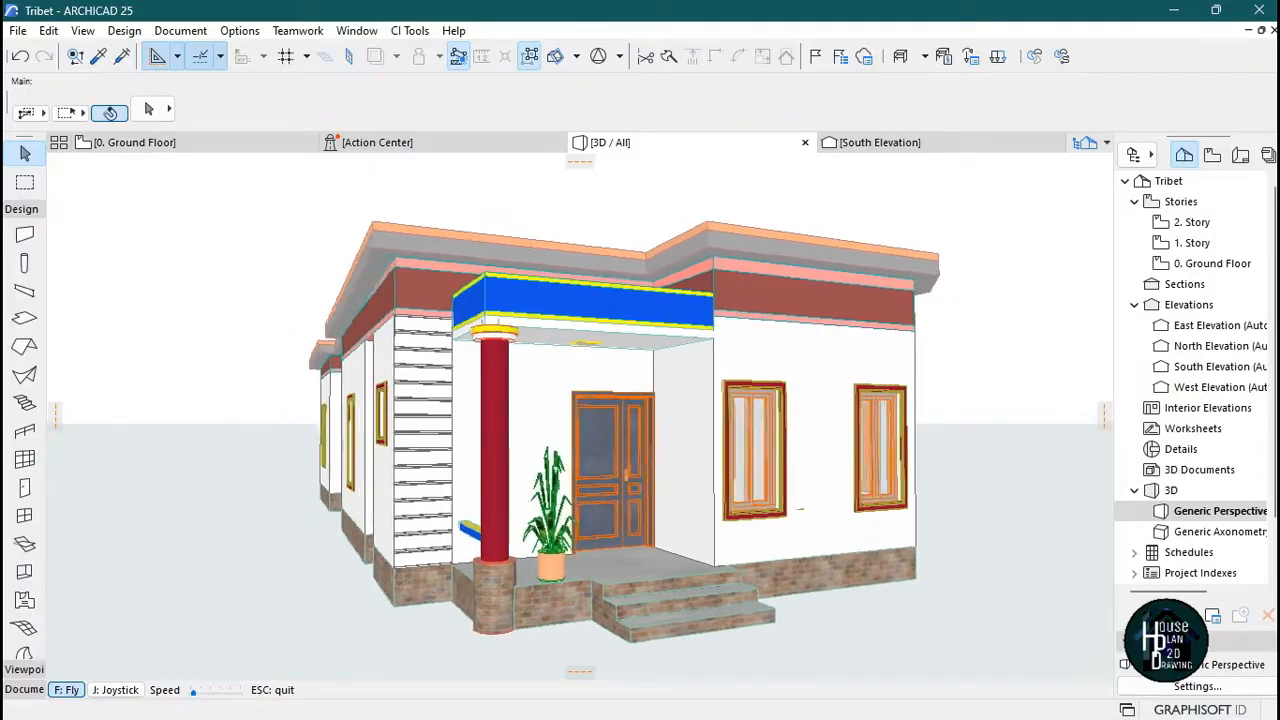
{"action": "key", "text": "Escape"}
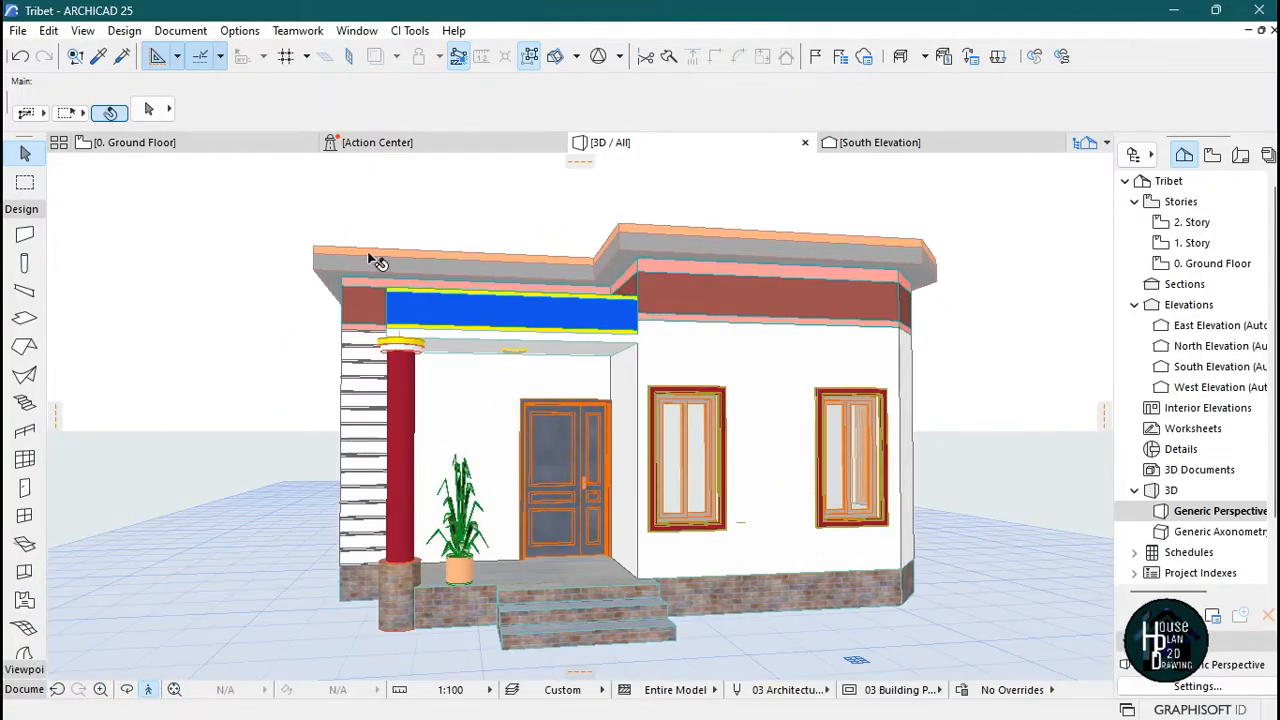
{"action": "left_click", "coordinate": [226, 143]}
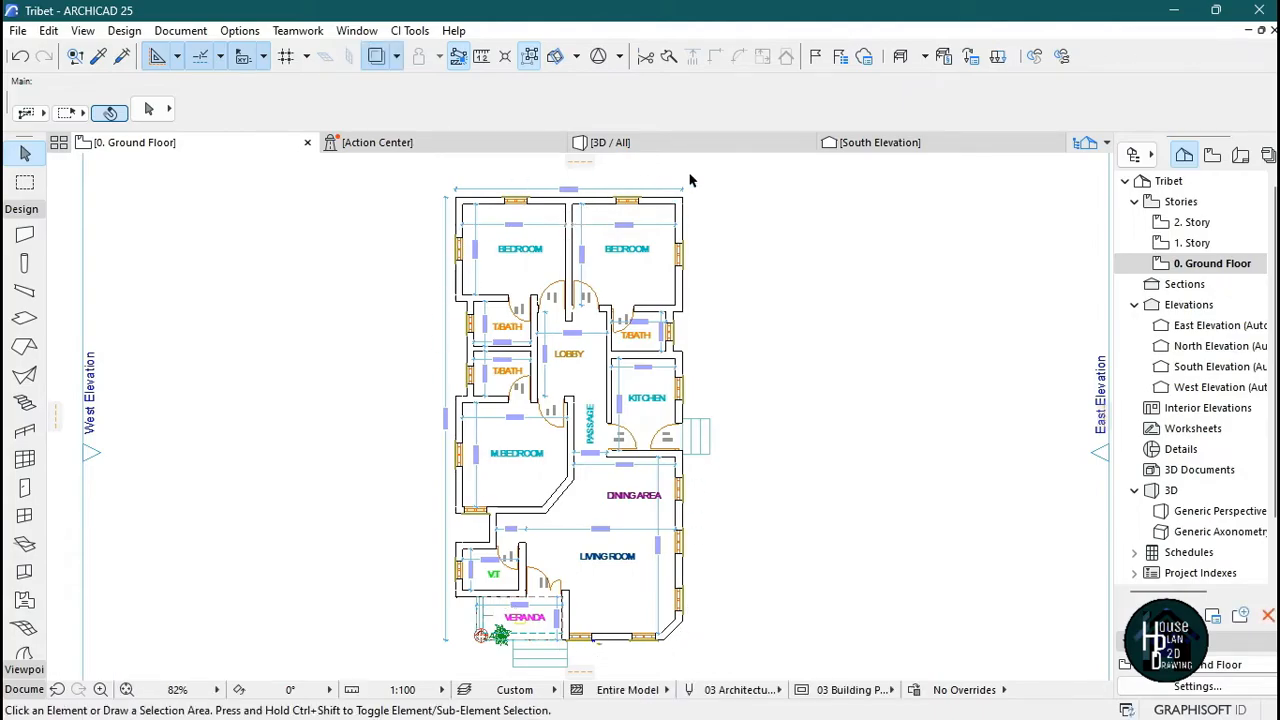
- Examine all sides of the finished house in 3D by flying around it from the front facade and back
{"action": "left_click", "coordinate": [660, 148]}
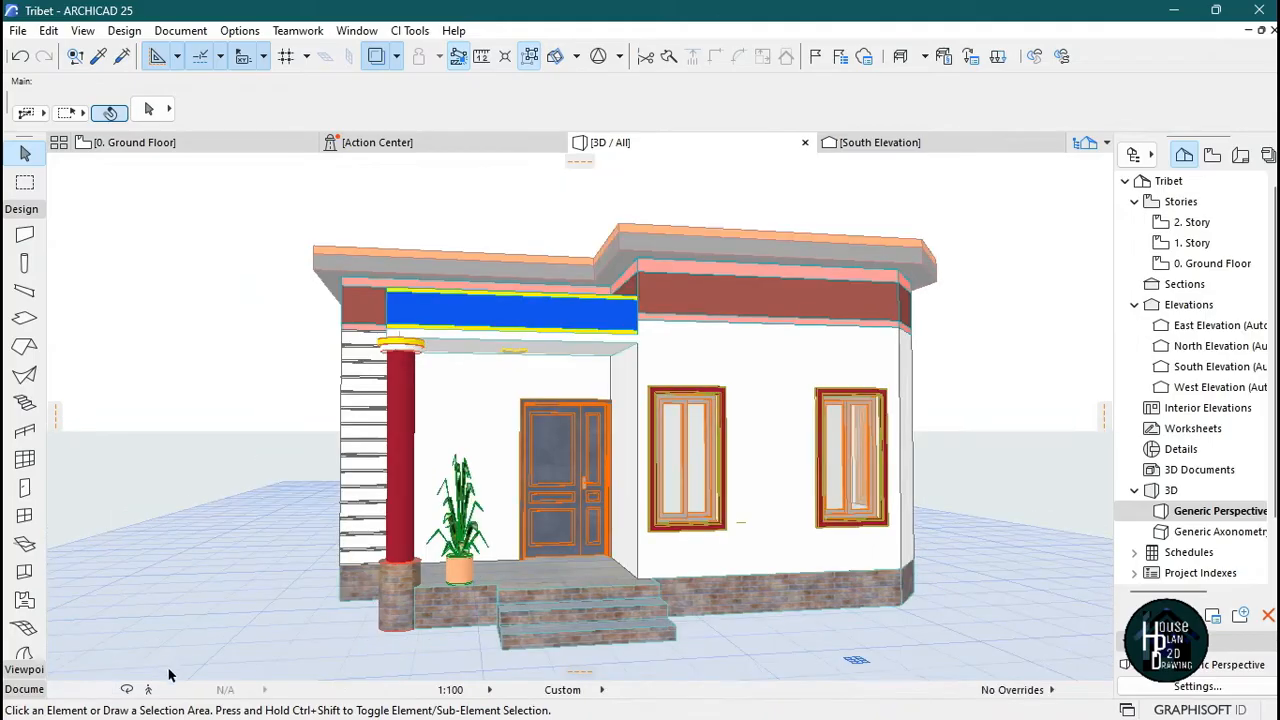
{"action": "left_click", "coordinate": [149, 690]}
{"action": "key", "text": "Right"}
{"action": "key", "text": "Right"}
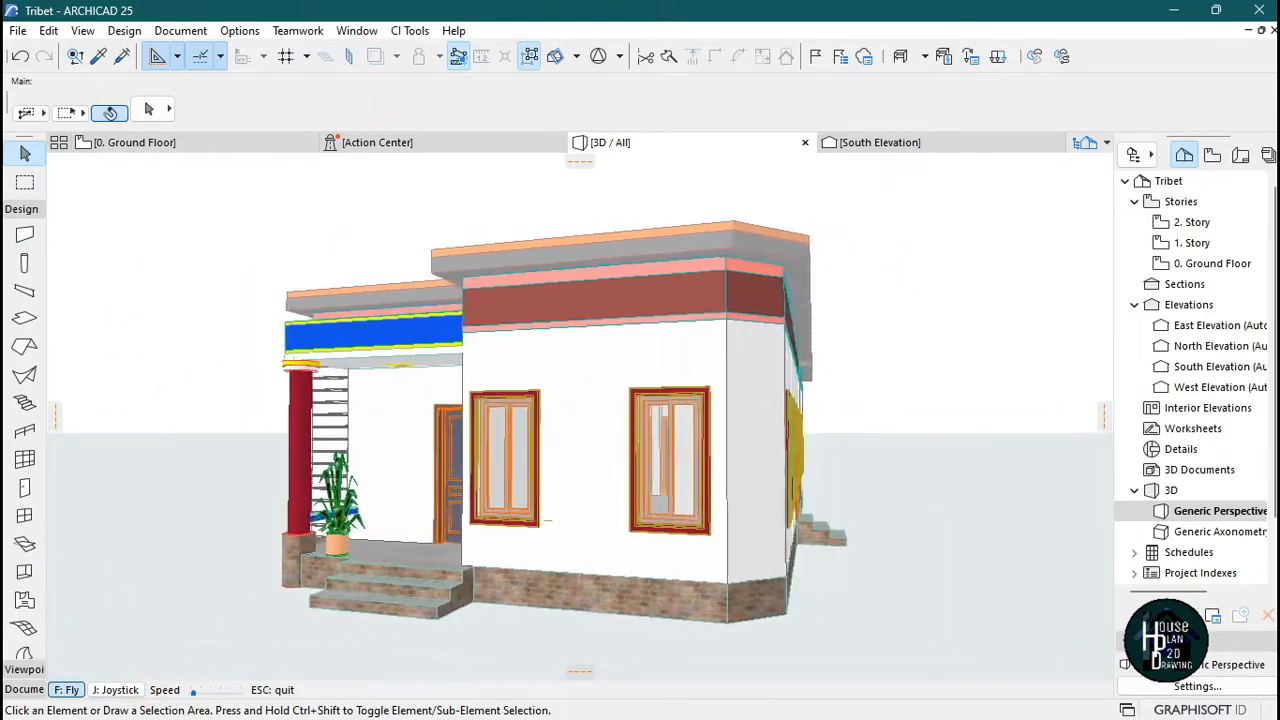
{"action": "key", "text": "Right"}
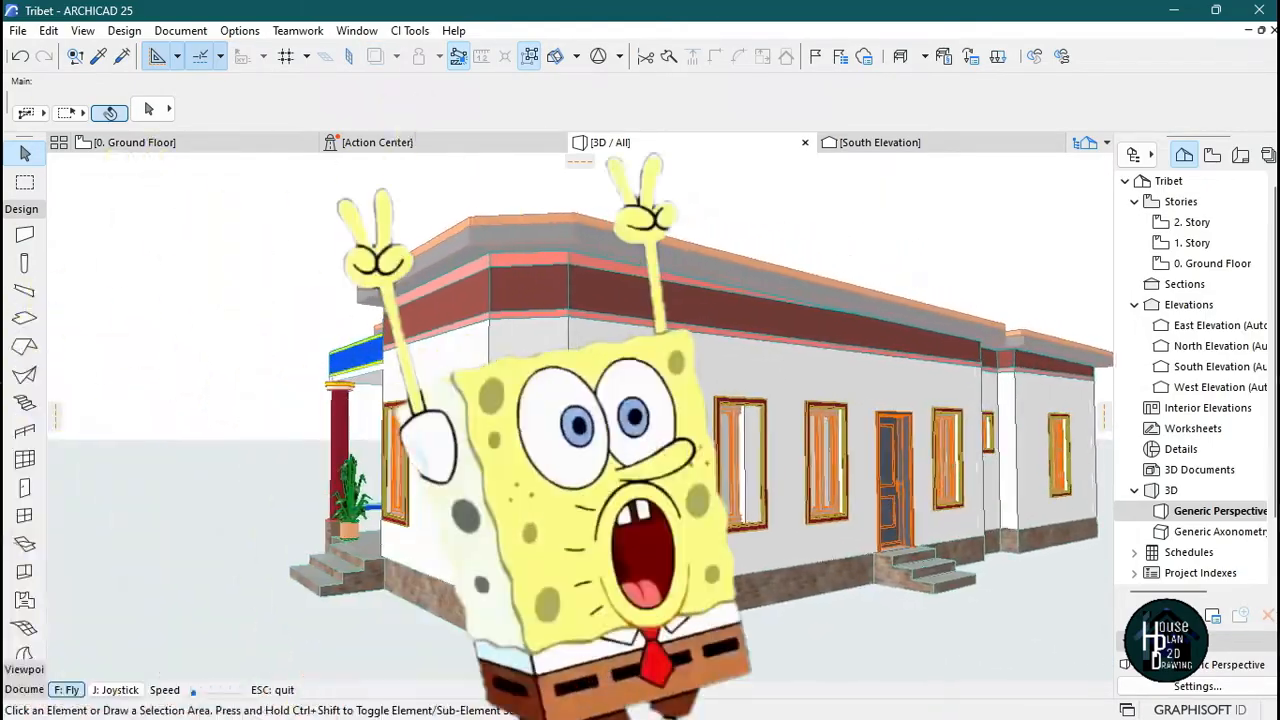
{"action": "key", "text": "Right"}
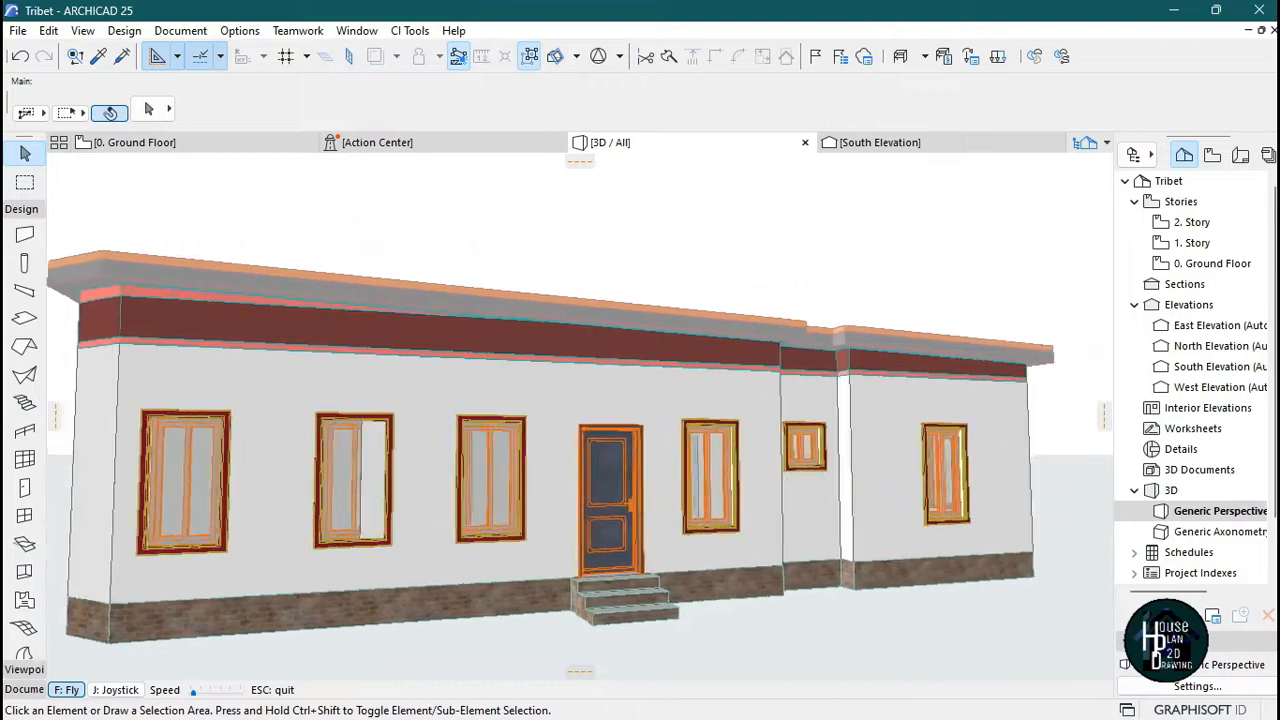
{"action": "key", "text": "Right"}
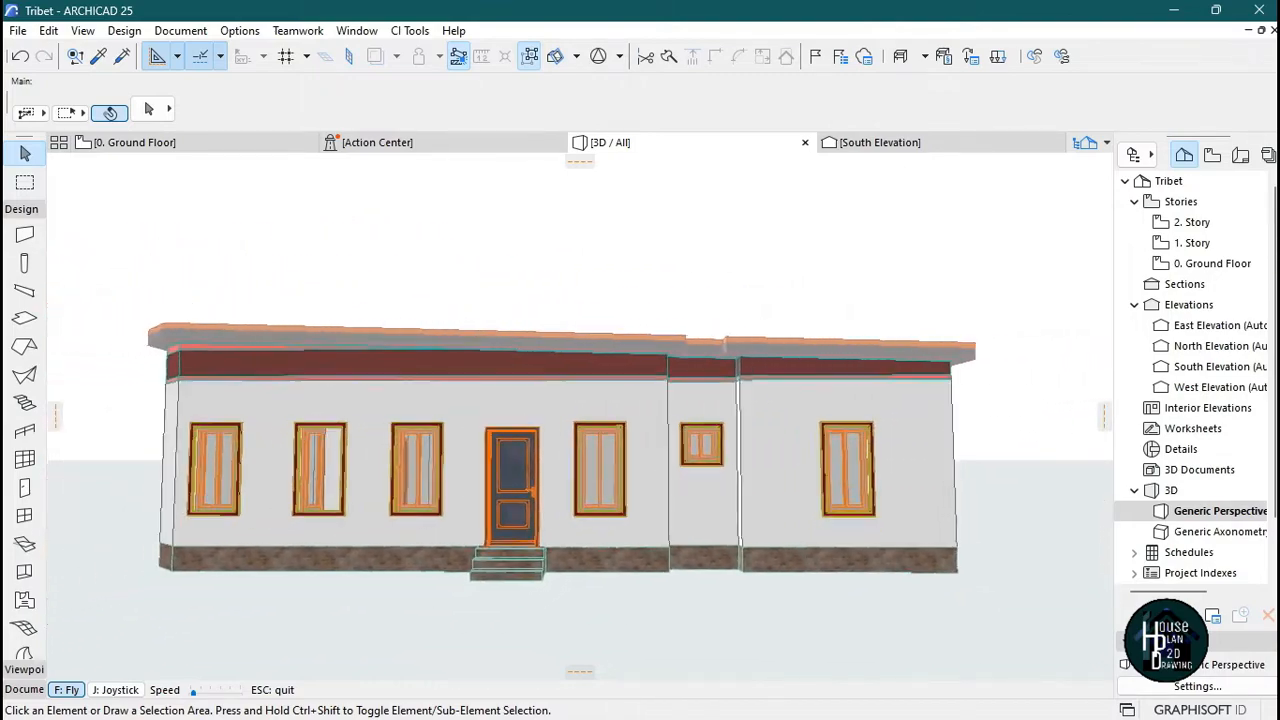
{"action": "key", "text": "Right"}
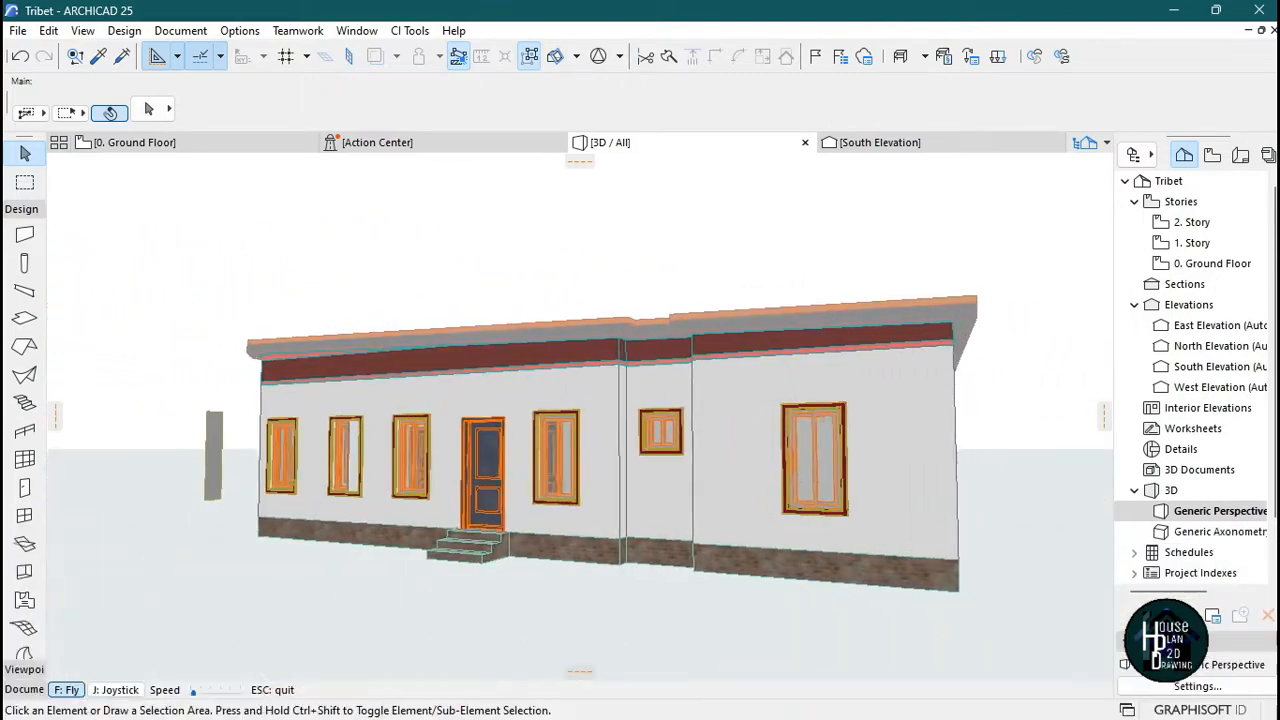
{"action": "key", "text": "Right"}
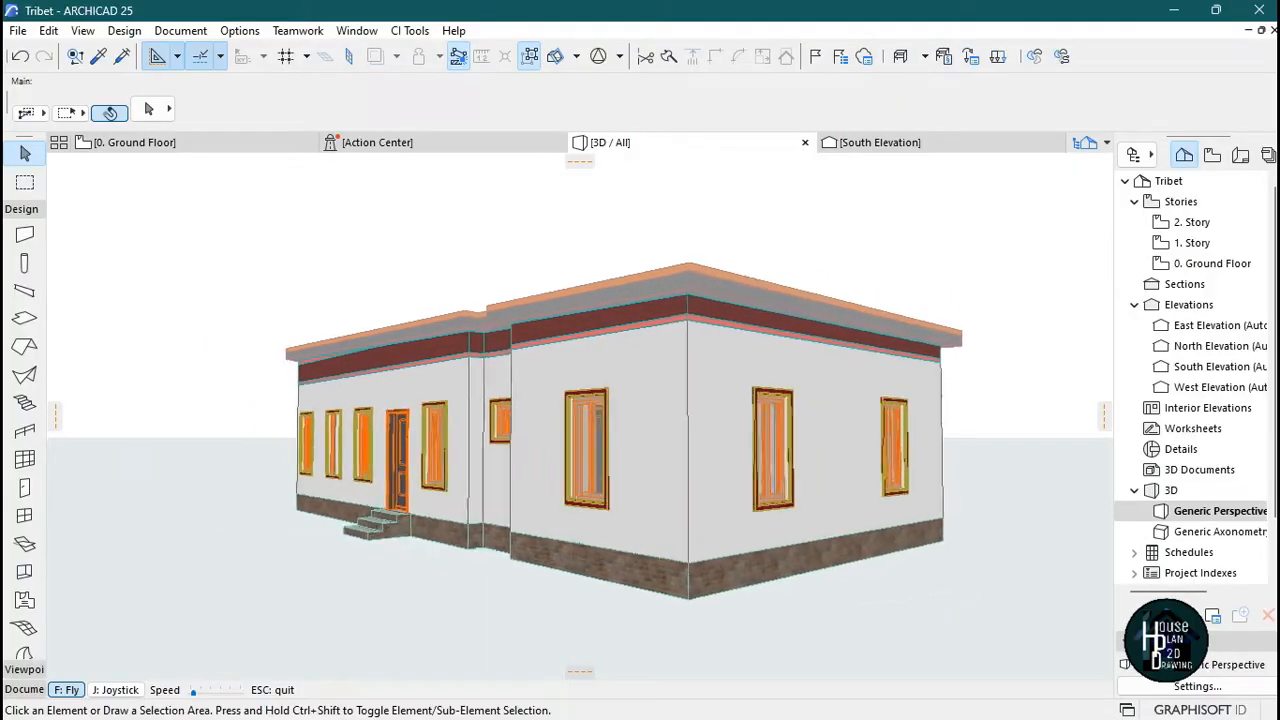
{"action": "key", "text": "Right"}
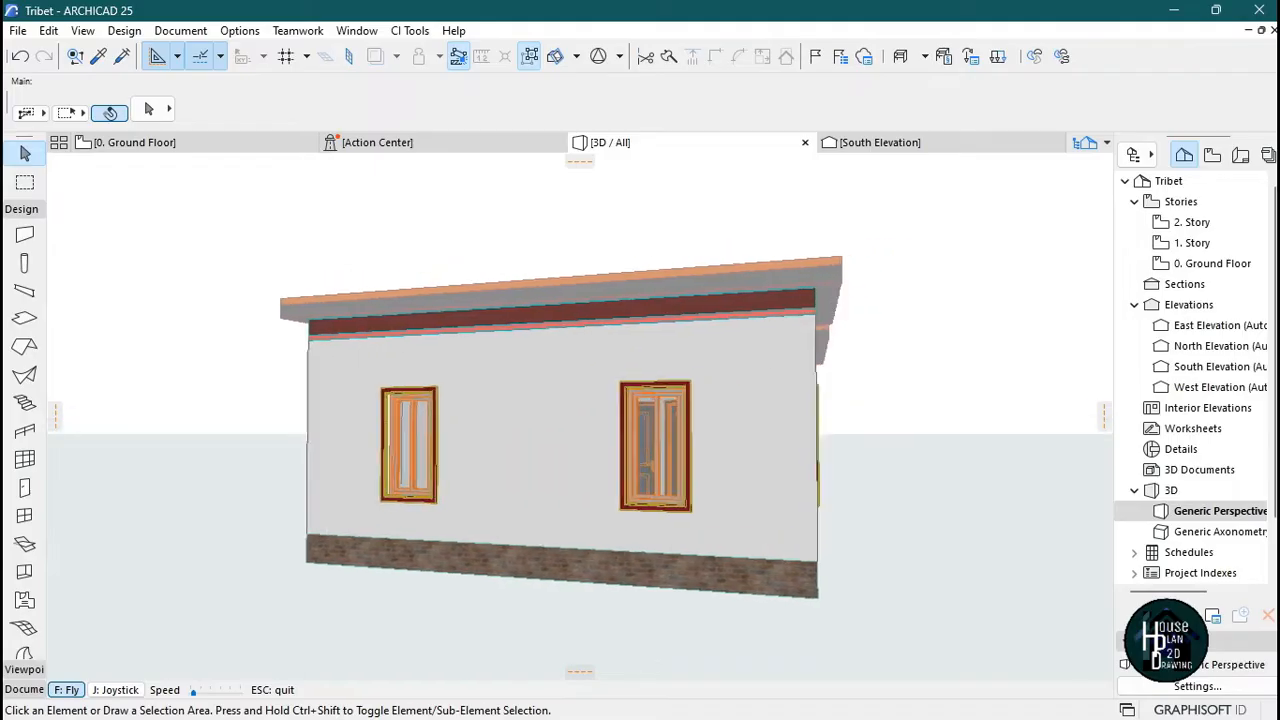
{"action": "key", "text": "Right"}
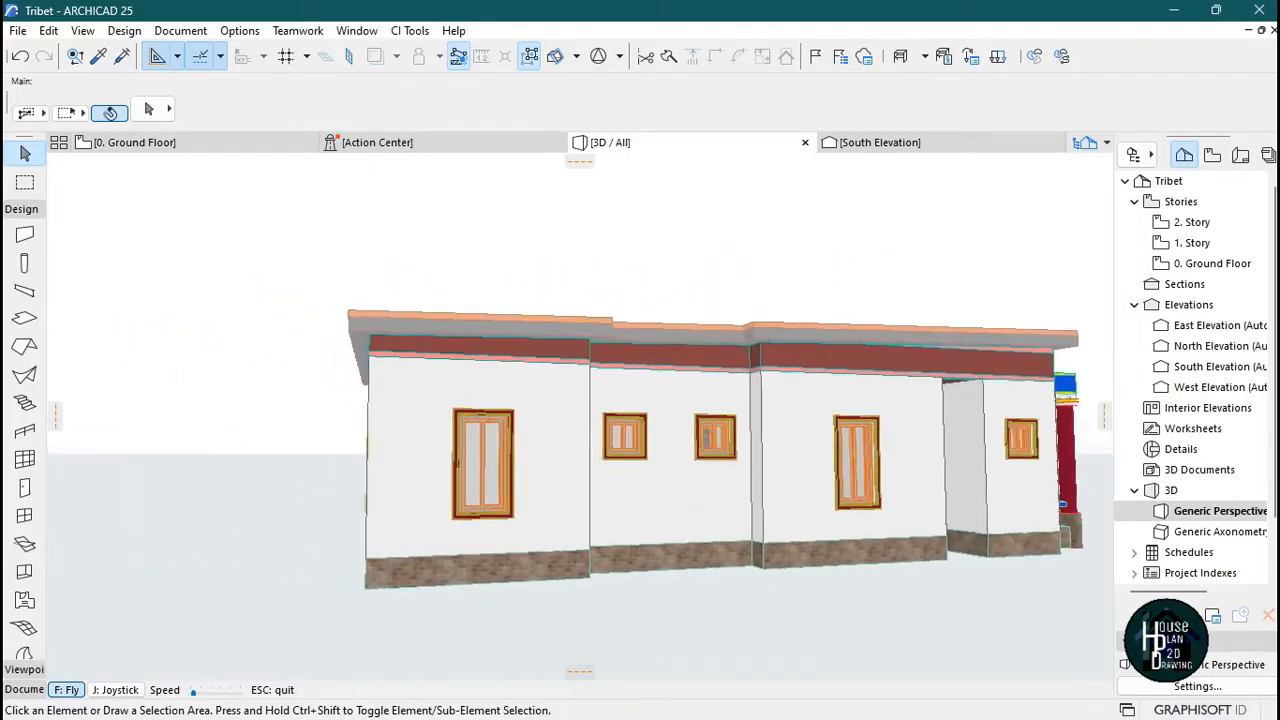
{"action": "key", "text": "Right"}
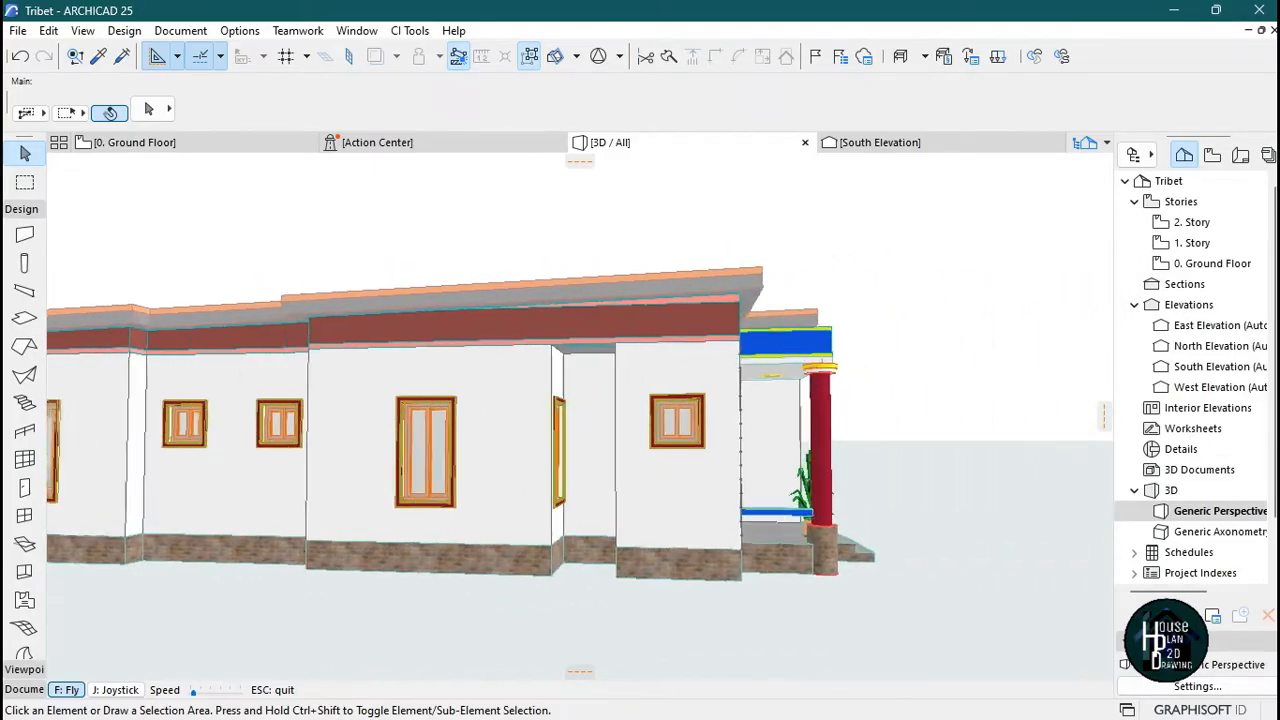
{"action": "key", "text": "Right"}
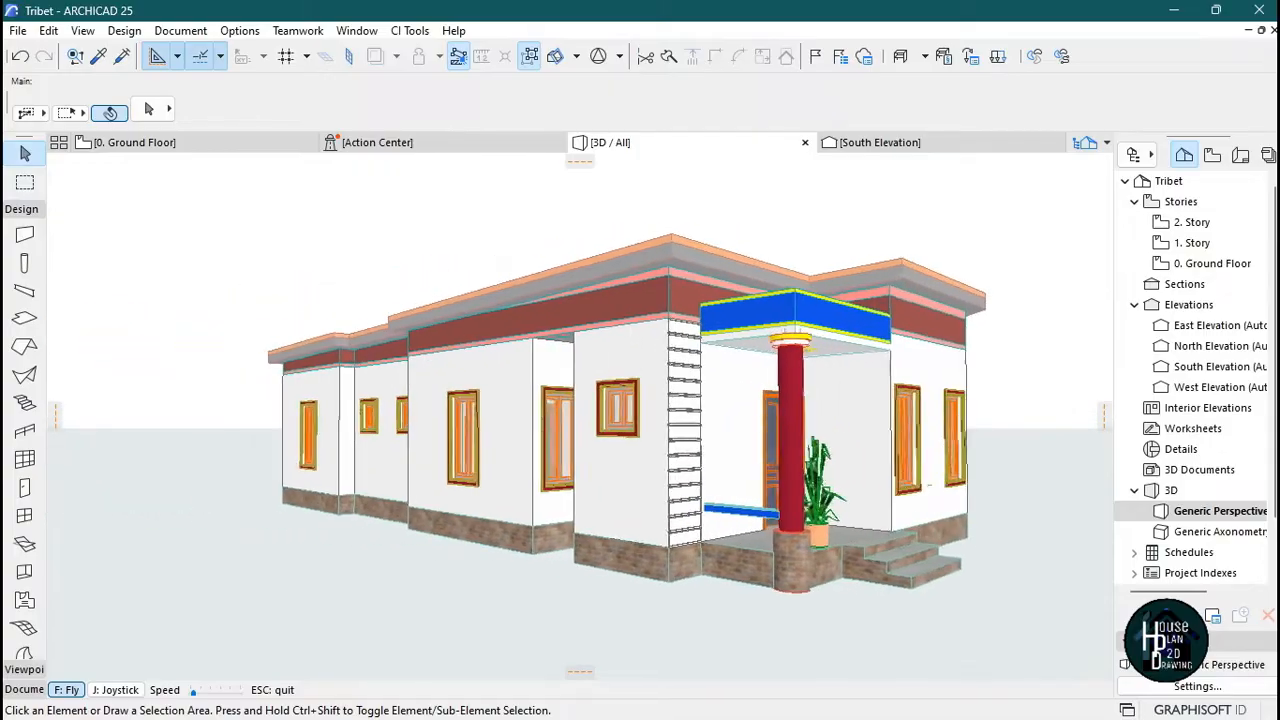
{"action": "key", "text": "Right"}
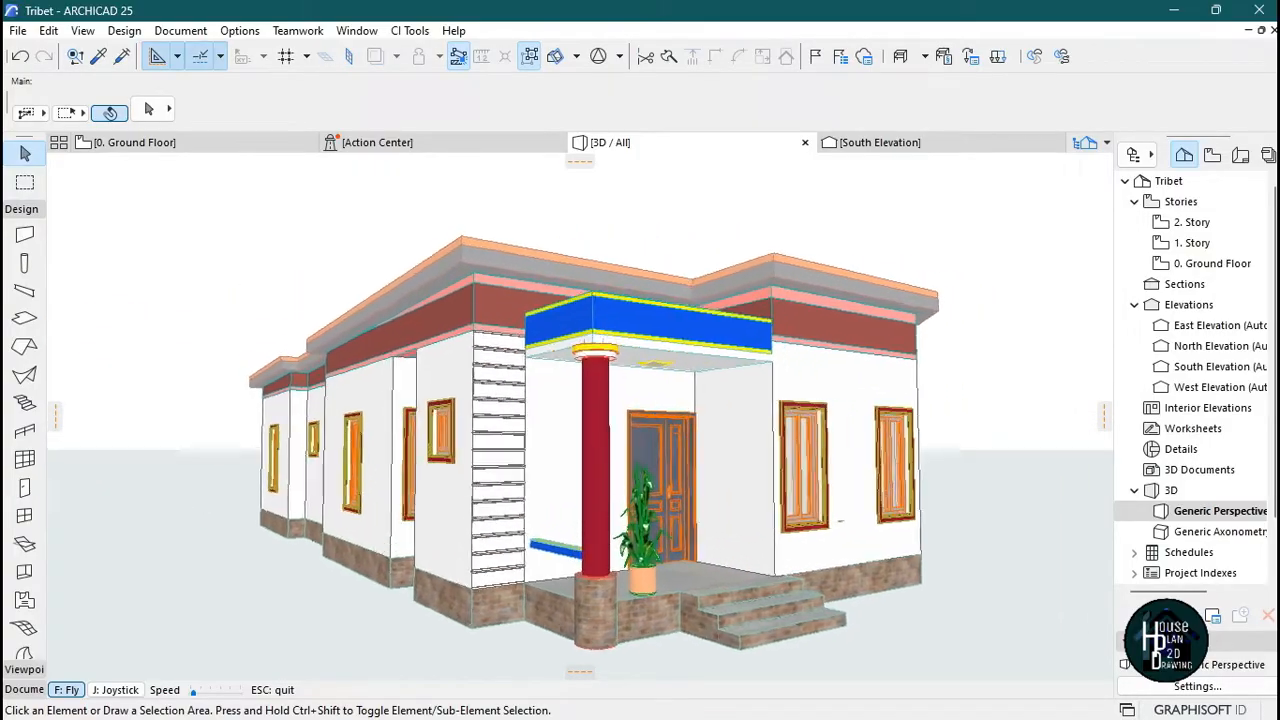
{"action": "key", "text": "Left"}
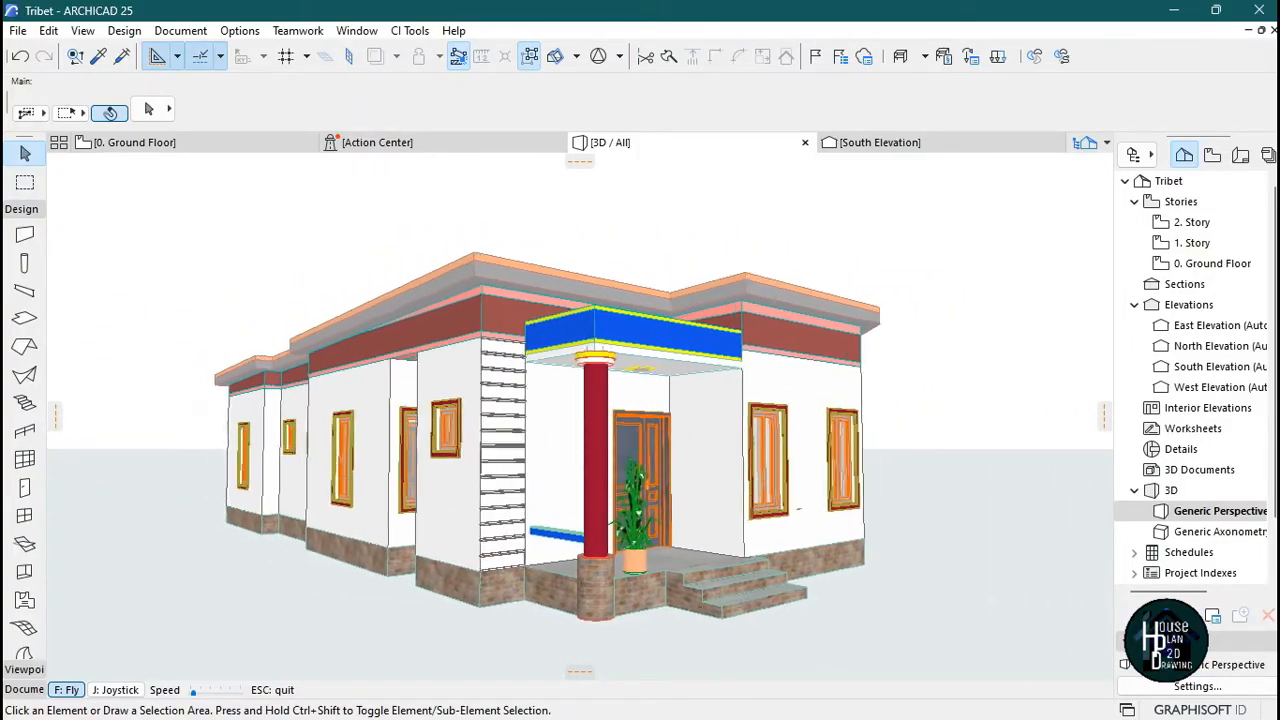
{"action": "key", "text": "Up"}
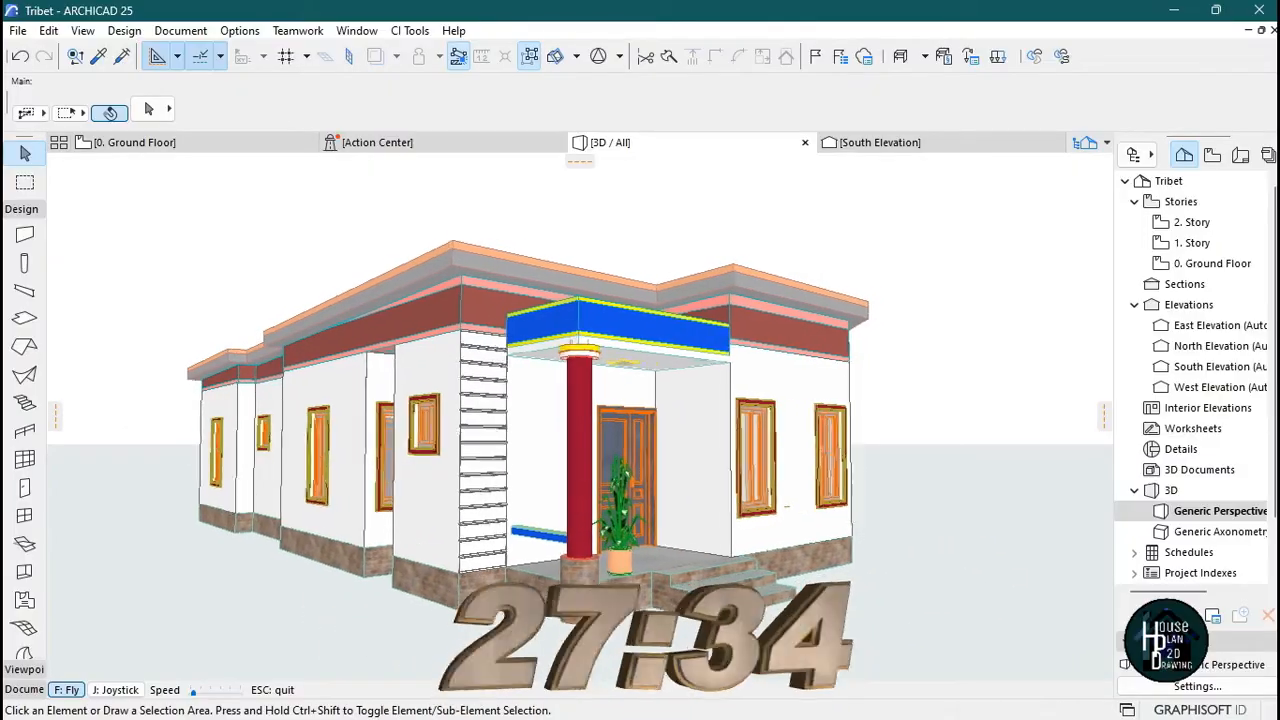
{"action": "key", "text": "Right"}
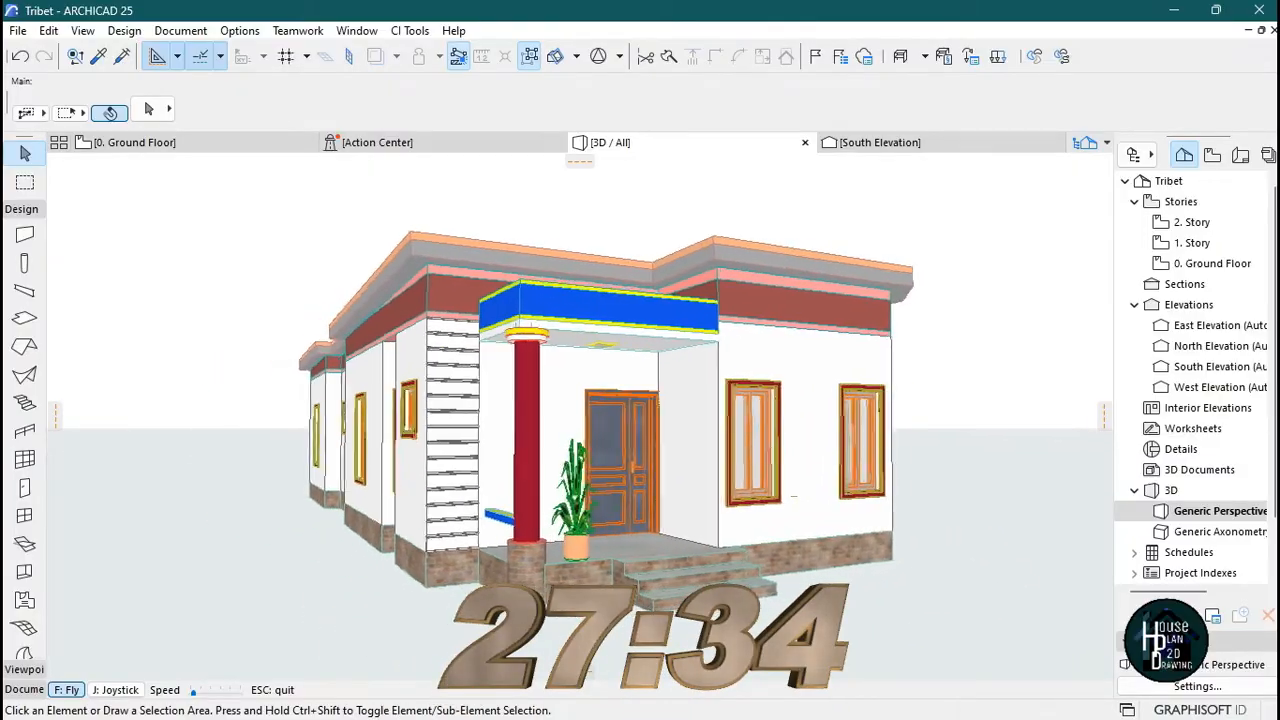
{"action": "key", "text": "Right"}
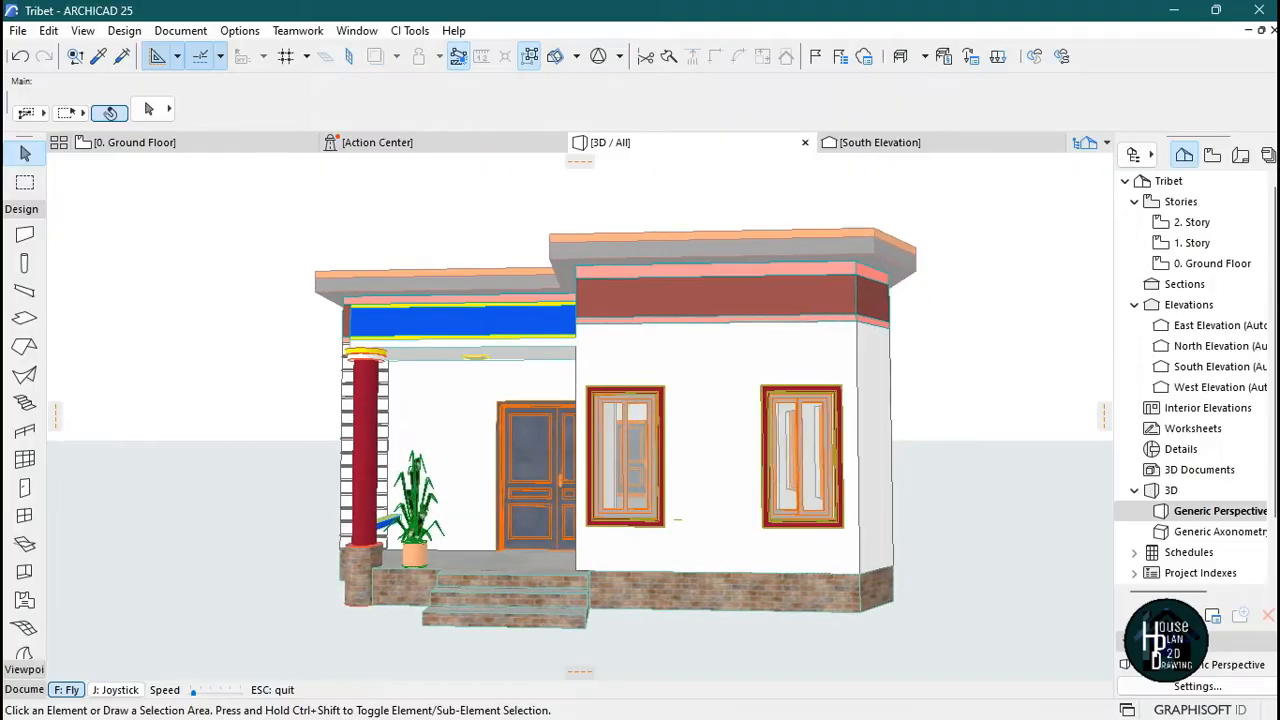
{"action": "key", "text": "Right"}
{"action": "key", "text": "Escape"}
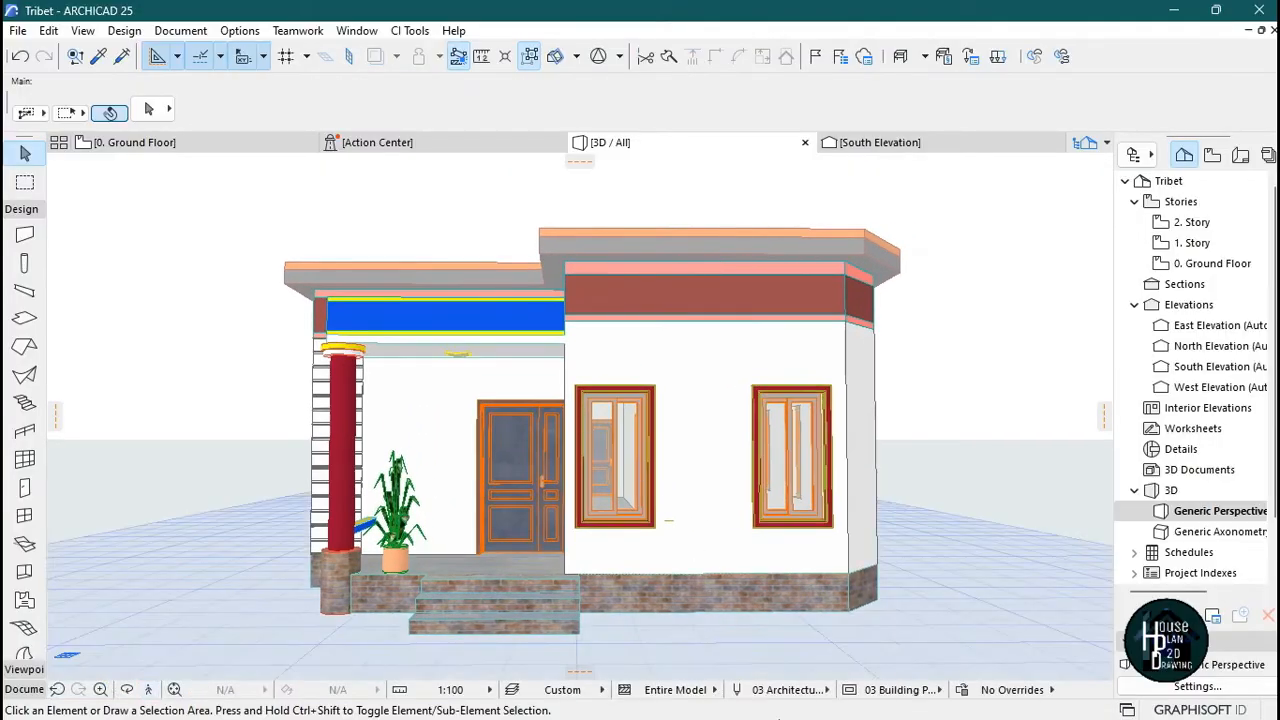
- Switch to the untitled project in Archicad 26 and exit its active Wall tool
{"action": "left_click", "coordinate": [808, 700]}
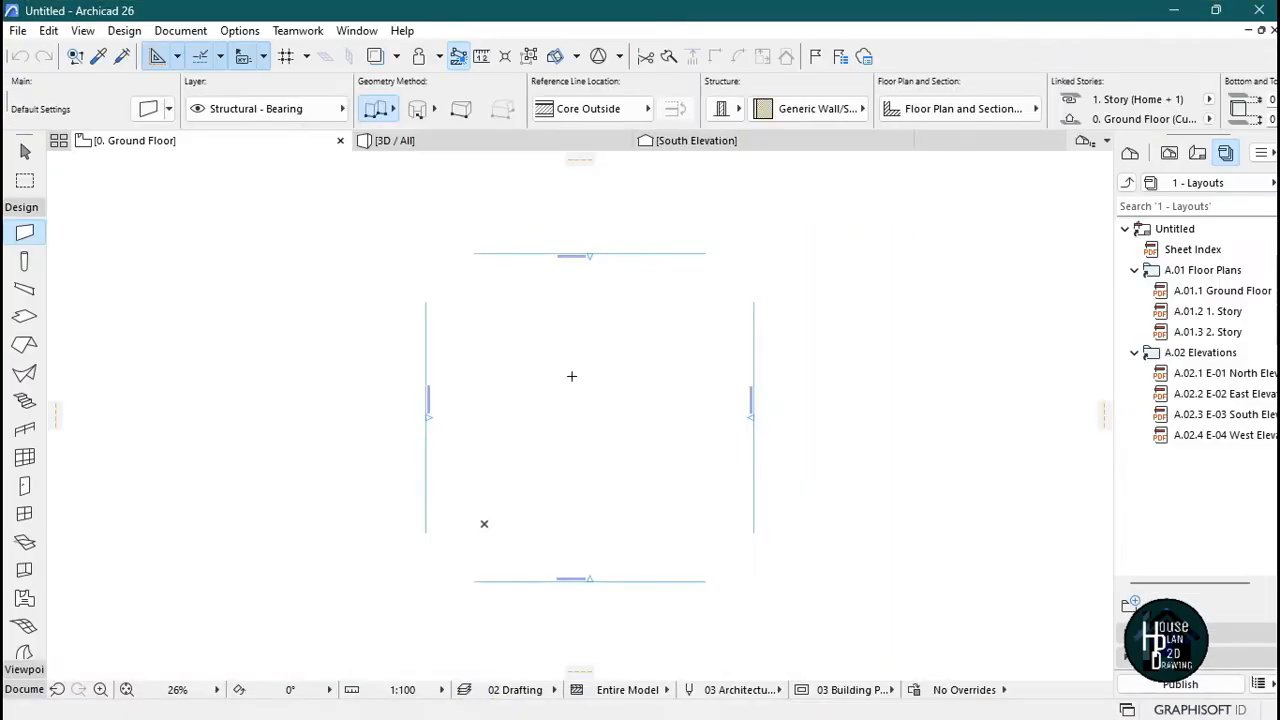
{"action": "scroll", "coordinate": [572, 376], "scroll_direction": "up", "scroll_amount": 2}
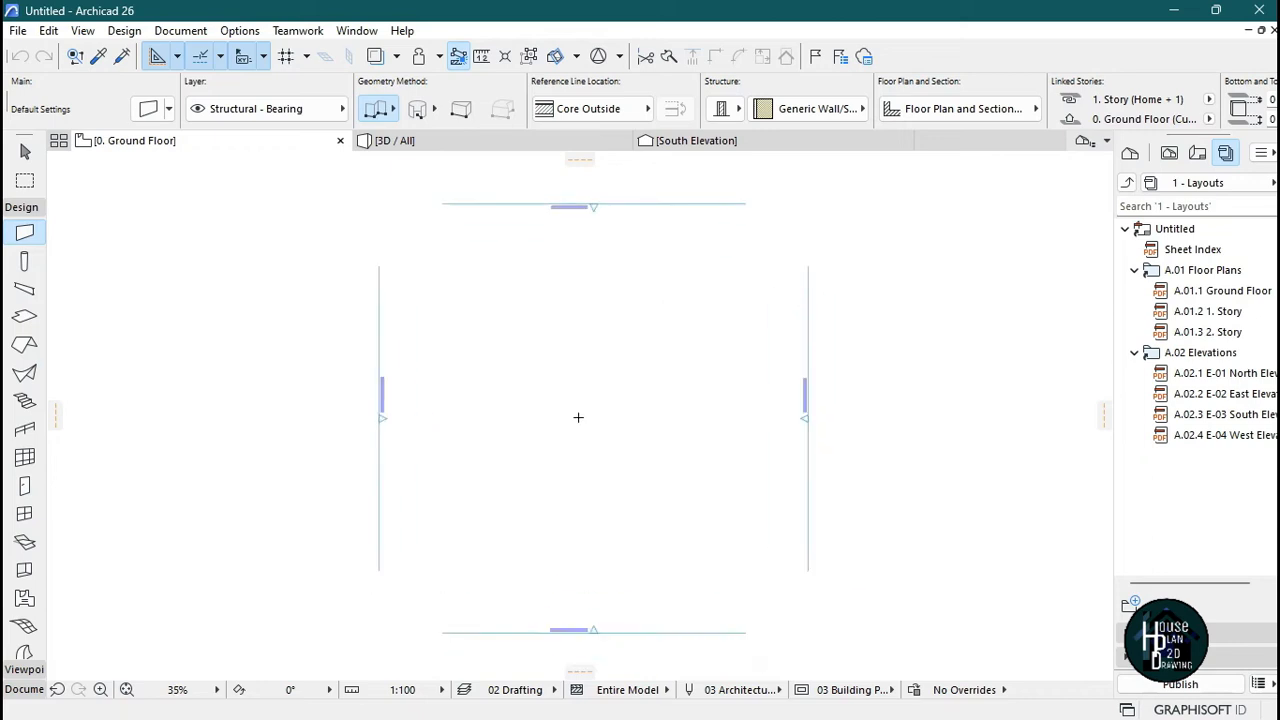
{"action": "scroll", "coordinate": [574, 392], "scroll_direction": "down", "scroll_amount": 1}
{"action": "scroll", "coordinate": [577, 411], "scroll_direction": "up", "scroll_amount": 1}
{"action": "key", "text": "Escape"}
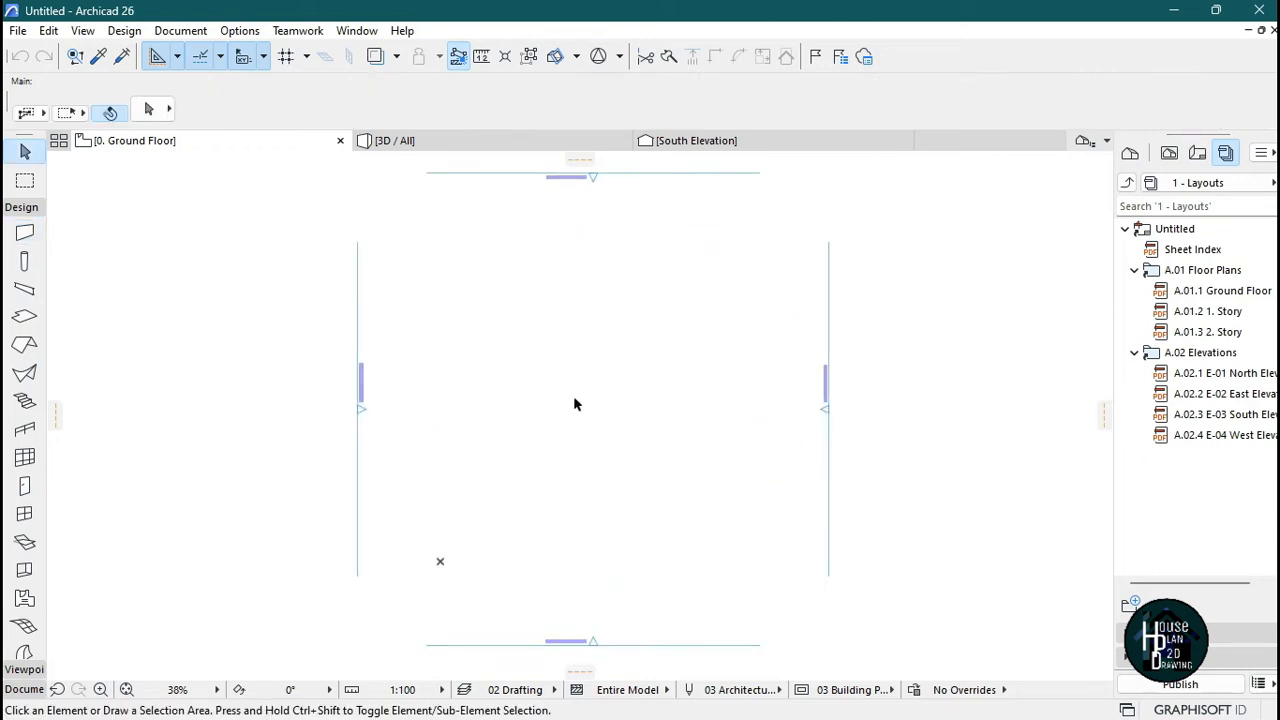
{"action": "scroll", "coordinate": [570, 390], "scroll_direction": "down", "scroll_amount": 2}
{"action": "scroll", "coordinate": [590, 400], "scroll_direction": "up", "scroll_amount": 1}
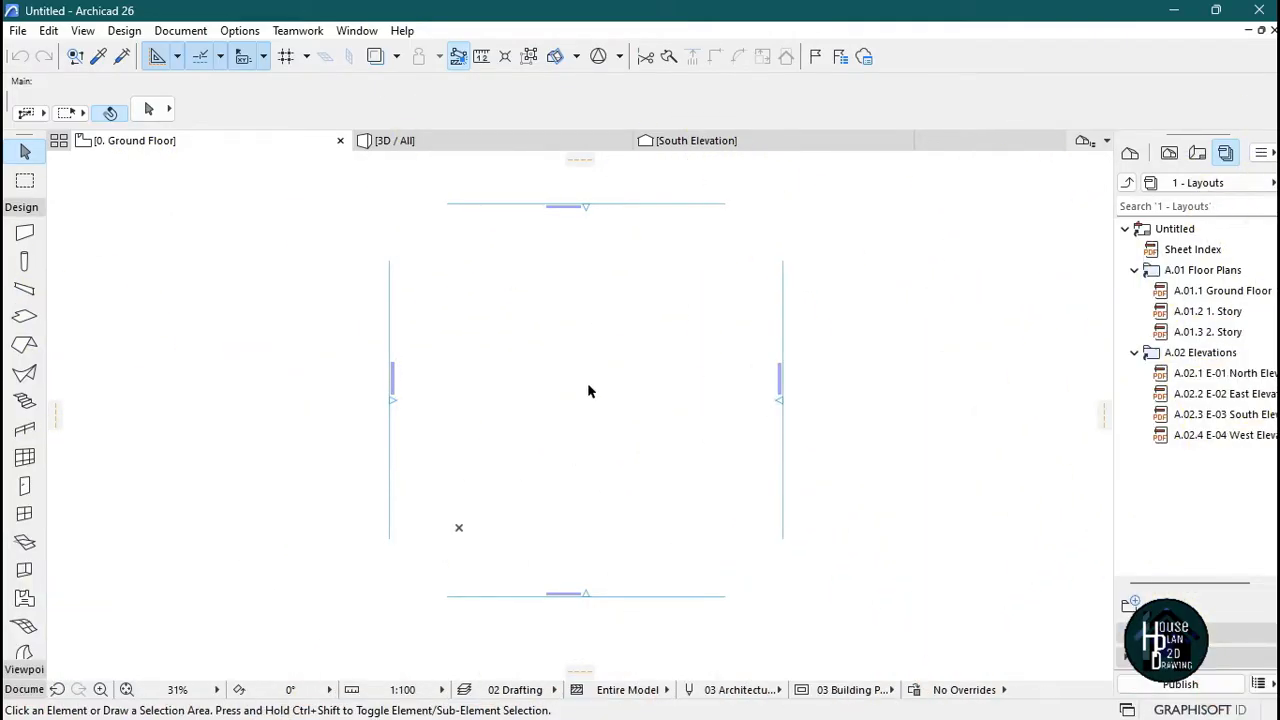
{"action": "left_click", "coordinate": [24, 234]}
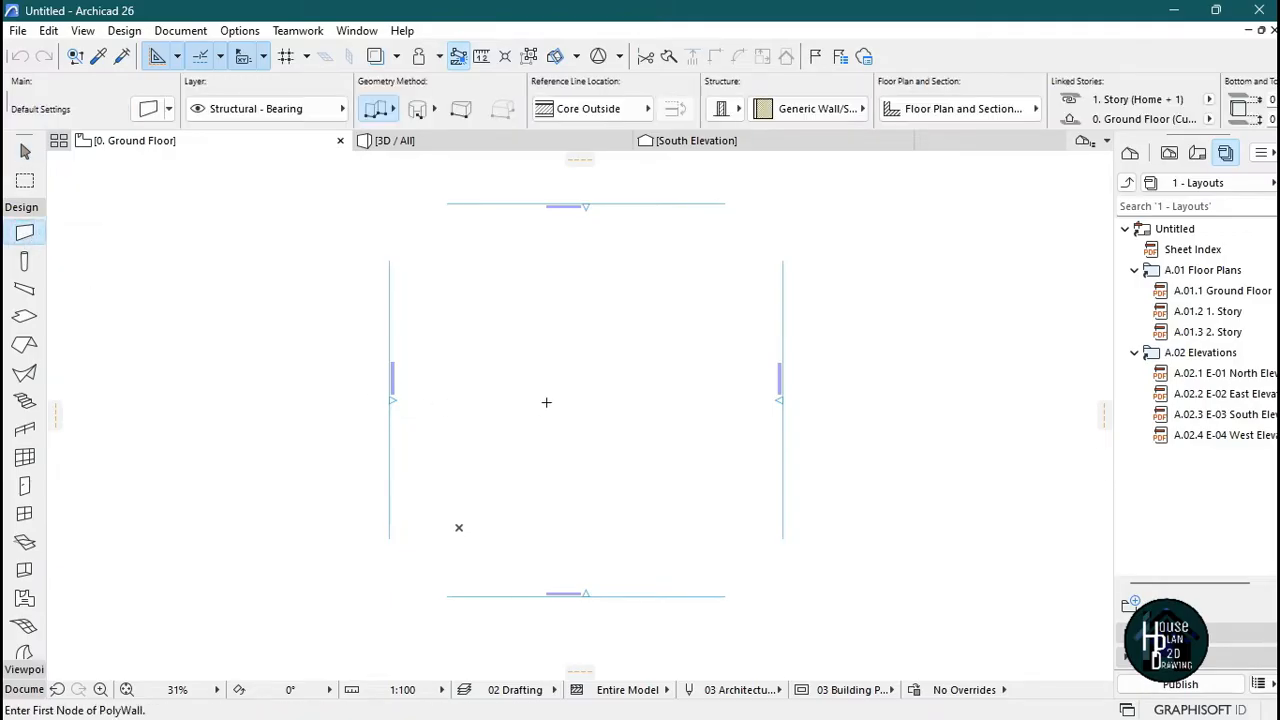
{"action": "key", "text": "Escape"}
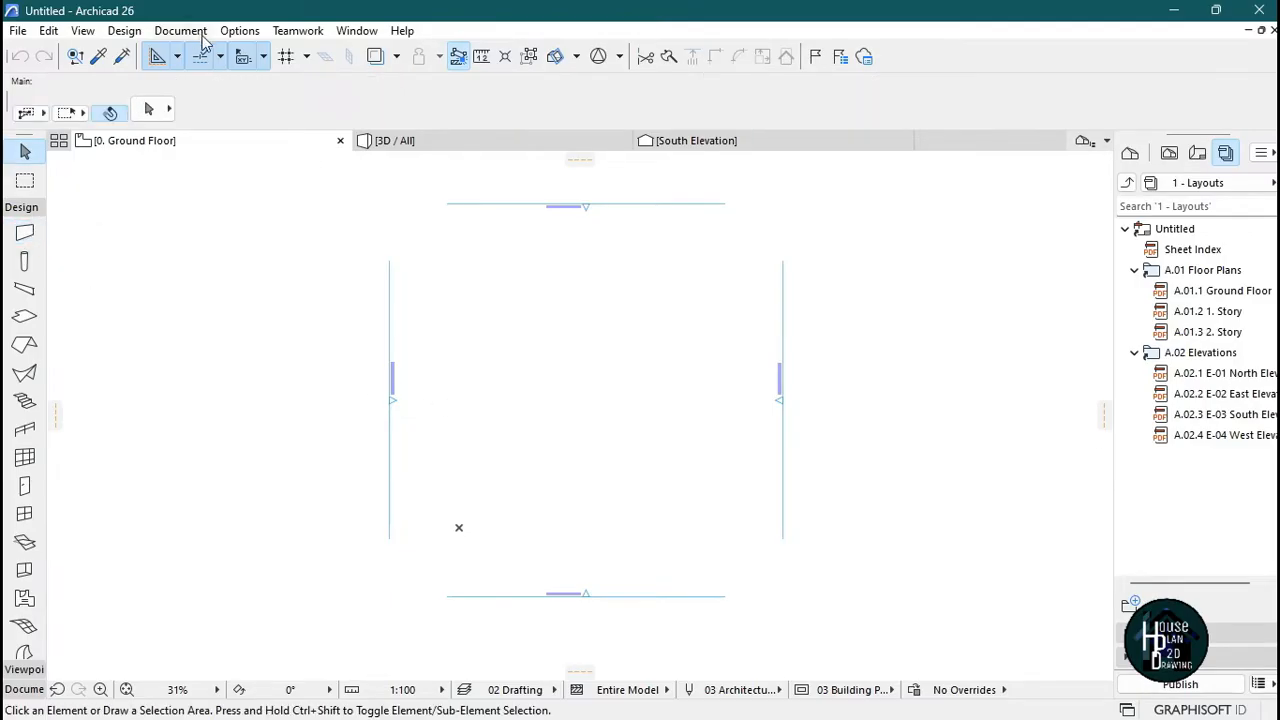
- Set the project's working length unit to millimeter
{"action": "left_click", "coordinate": [240, 31]}
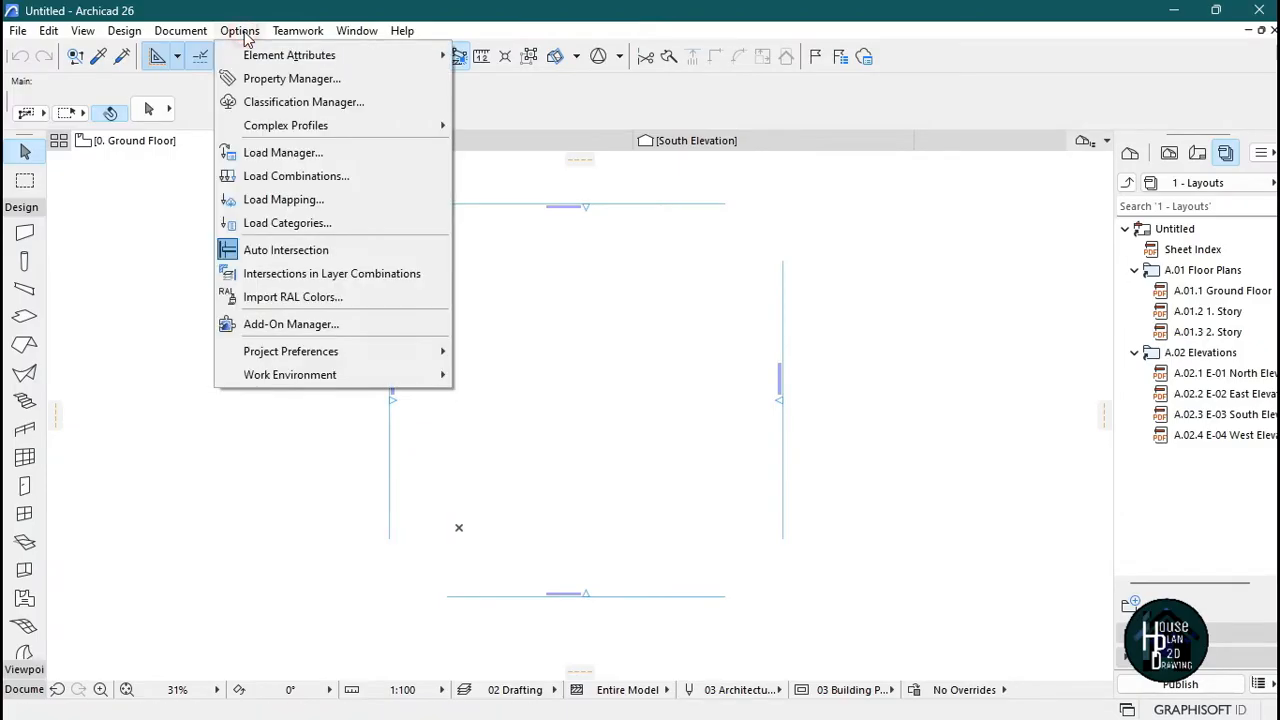
{"action": "mouse_move", "coordinate": [340, 358]}
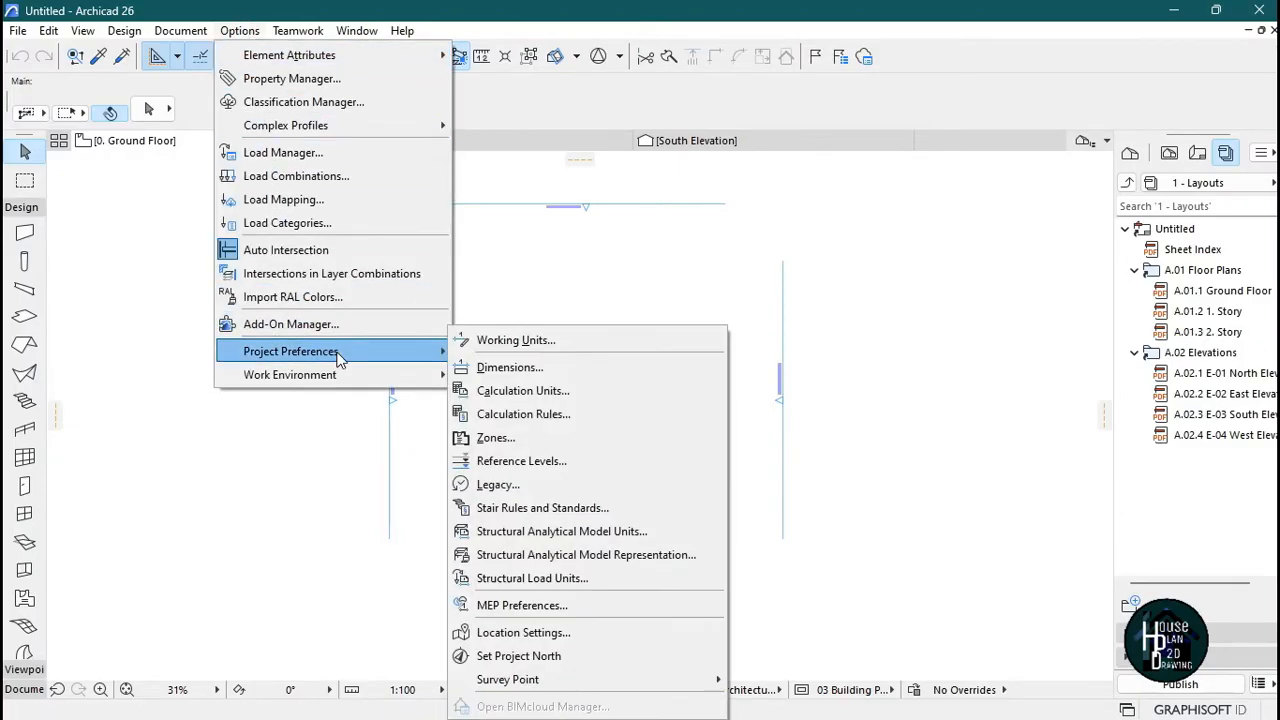
{"action": "left_click", "coordinate": [516, 341]}
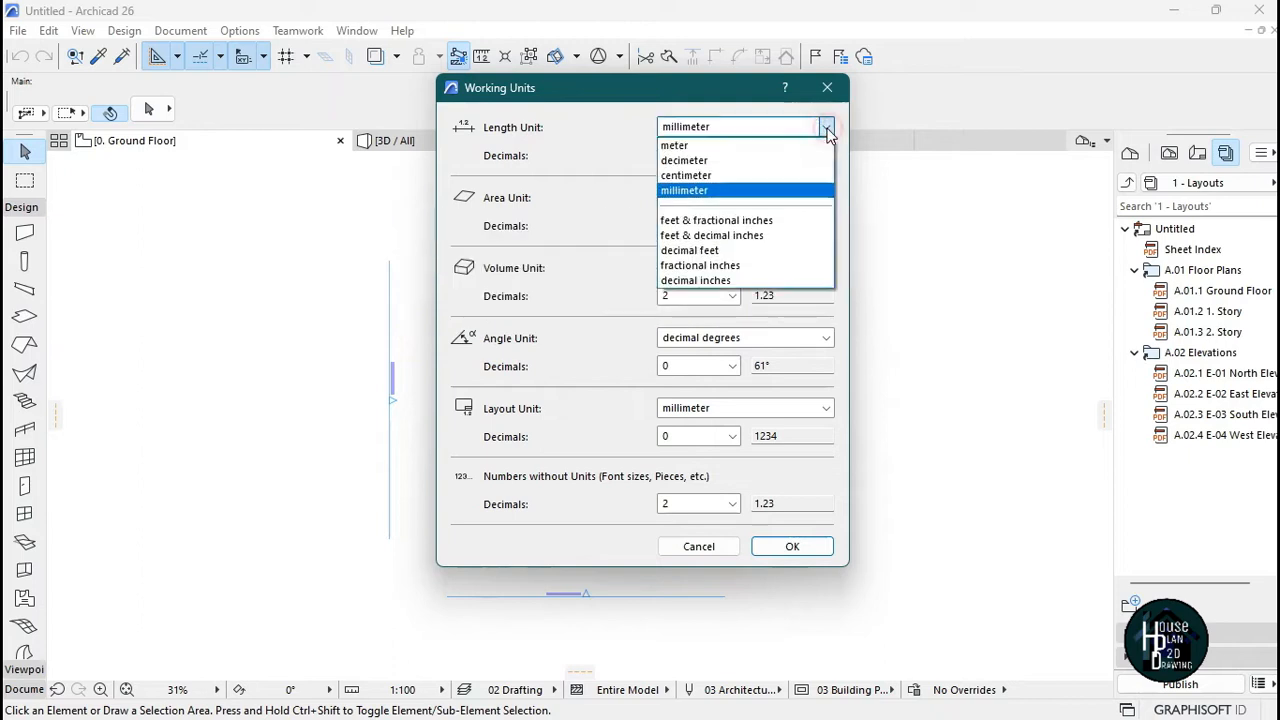
{"action": "left_click", "coordinate": [825, 127]}
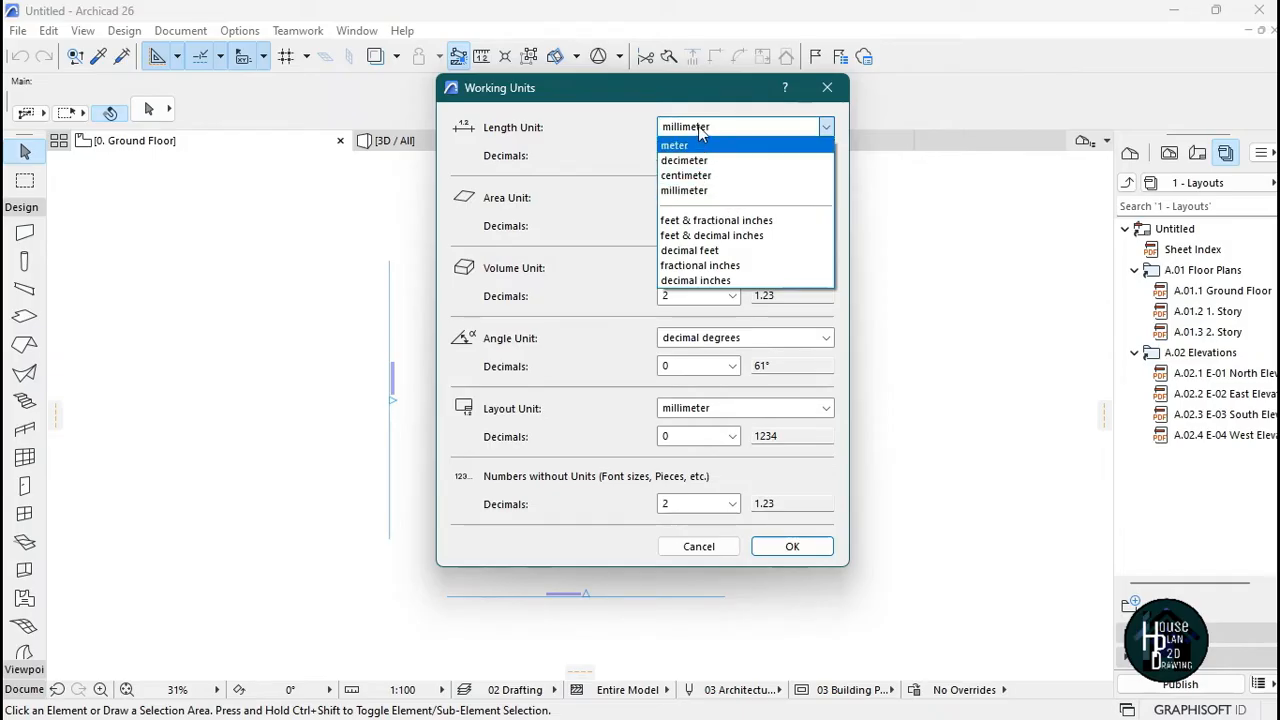
{"action": "left_click", "coordinate": [706, 192]}
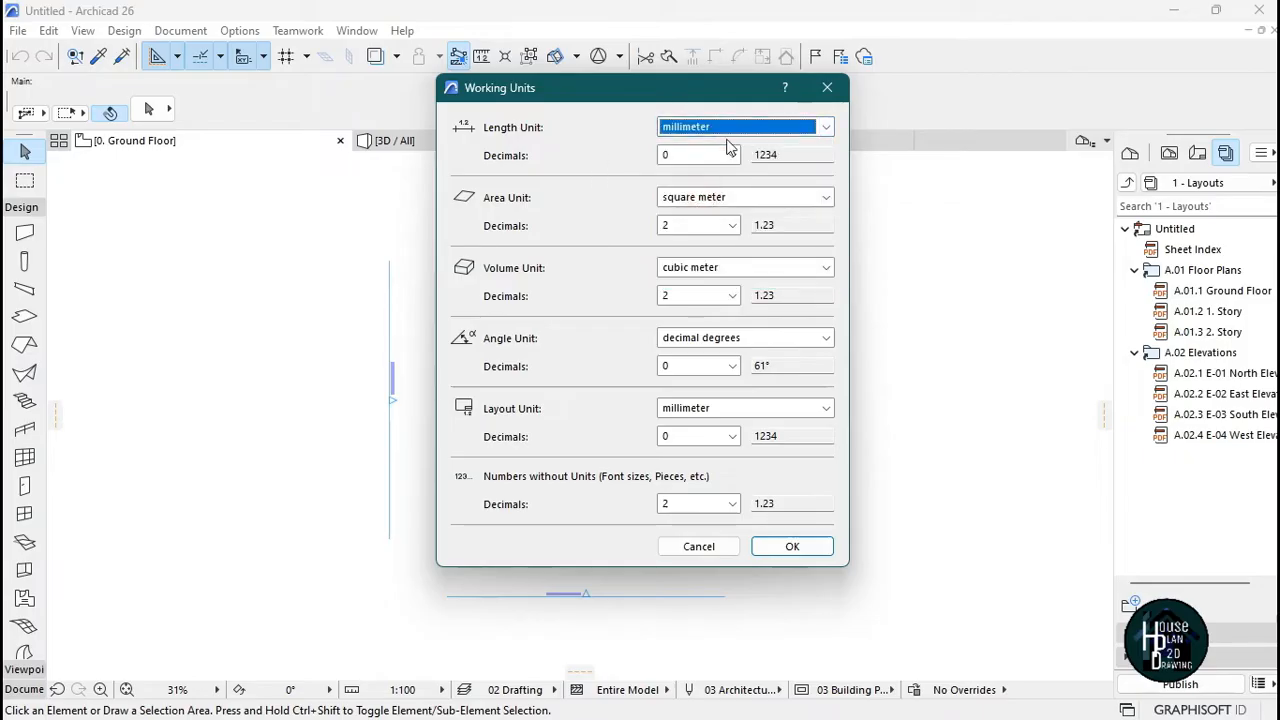
{"action": "left_click", "coordinate": [792, 546]}
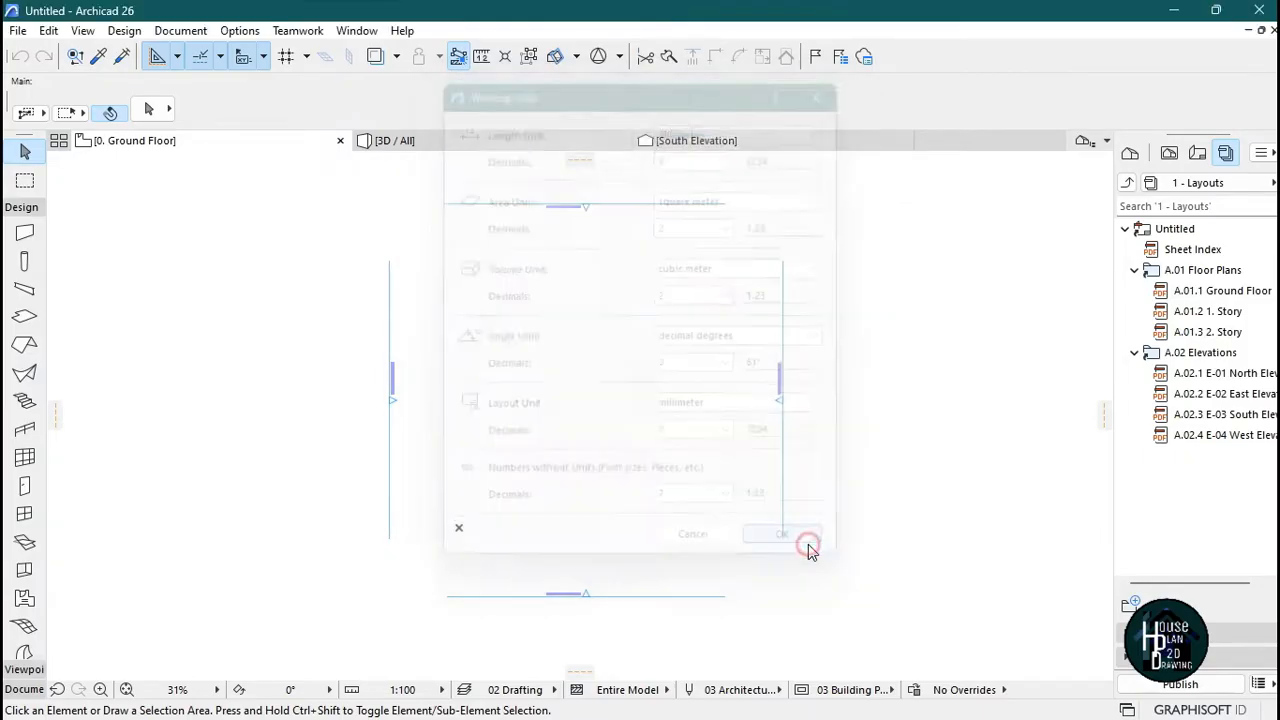
- Set the project's dimensioning standard to Plain Millimeter
{"action": "left_click", "coordinate": [242, 31]}
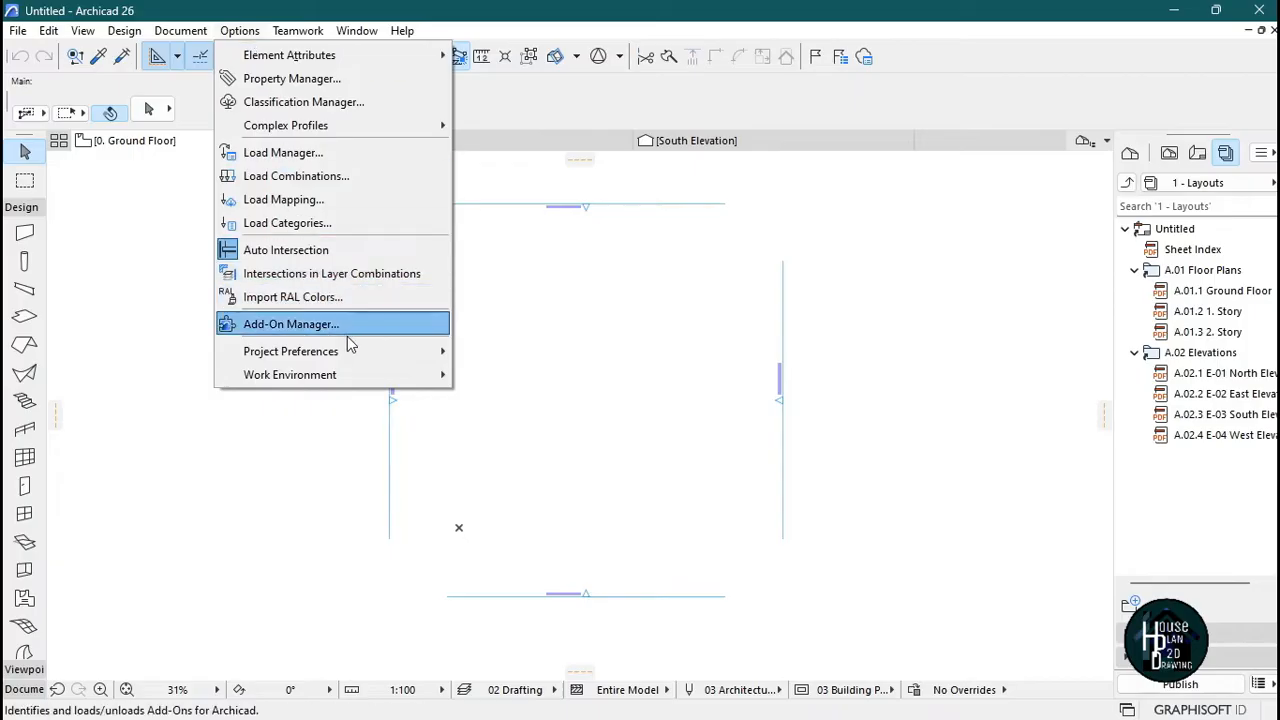
{"action": "mouse_move", "coordinate": [356, 350]}
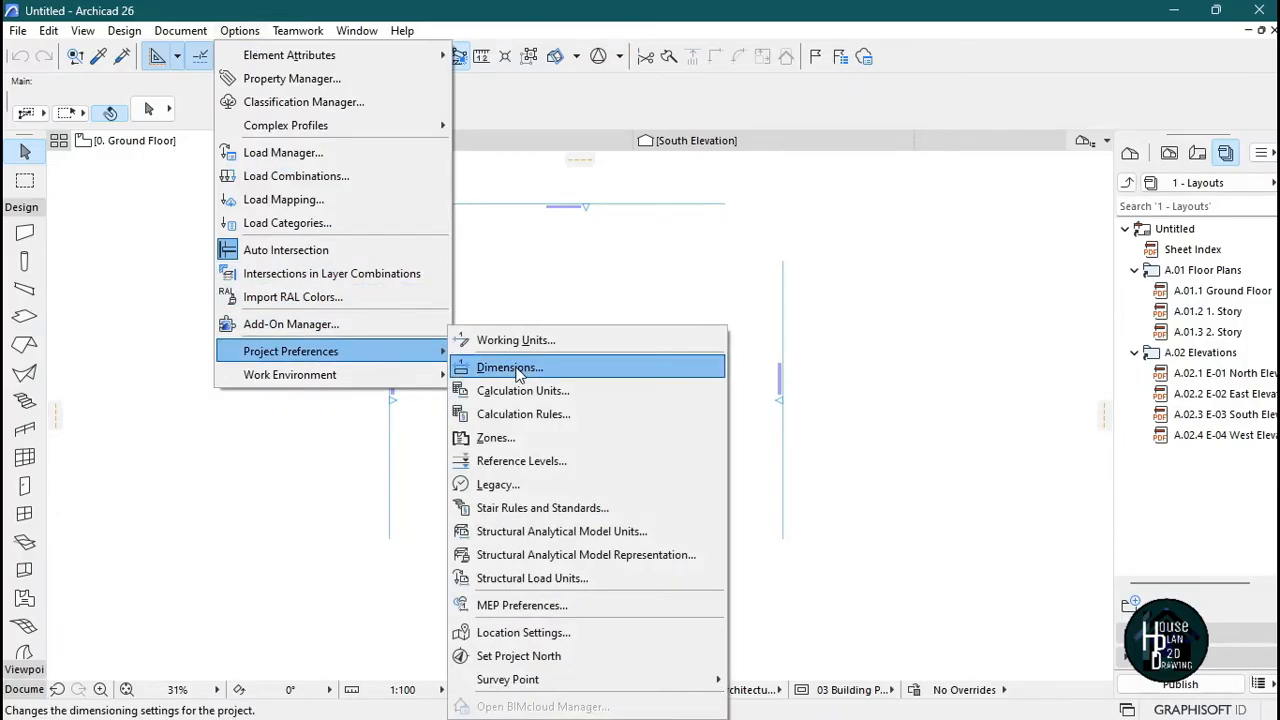
{"action": "left_click", "coordinate": [516, 369]}
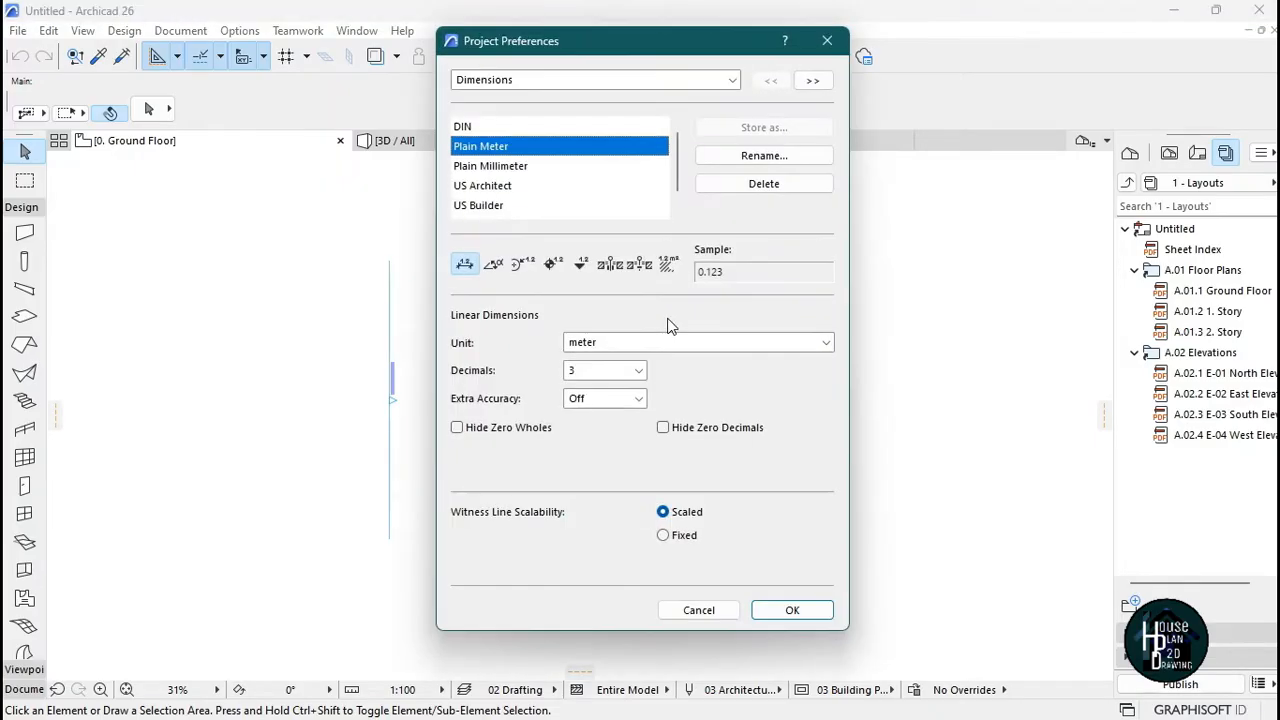
{"action": "left_click", "coordinate": [505, 167]}
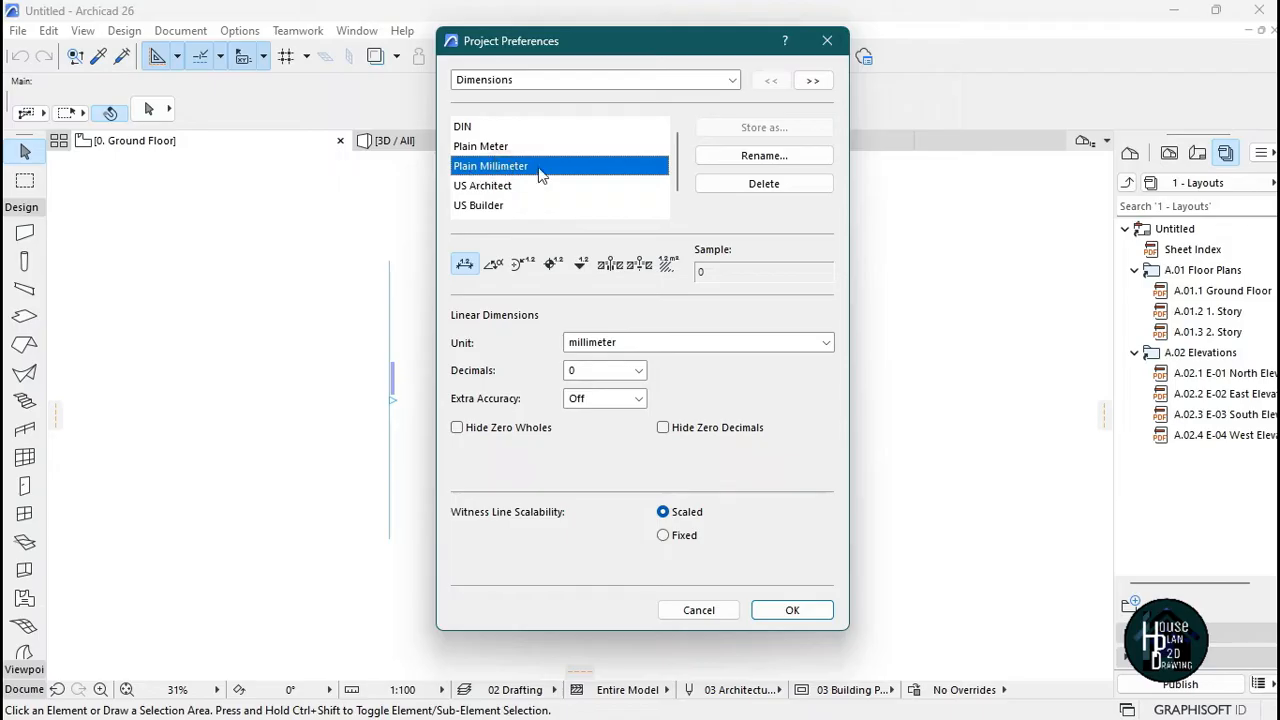
{"action": "left_click", "coordinate": [789, 610]}
- Set the Wall tool defaults to a basic structure with a thickness of 225 mm
{"action": "scroll", "coordinate": [617, 370], "scroll_direction": "up", "scroll_amount": 1}
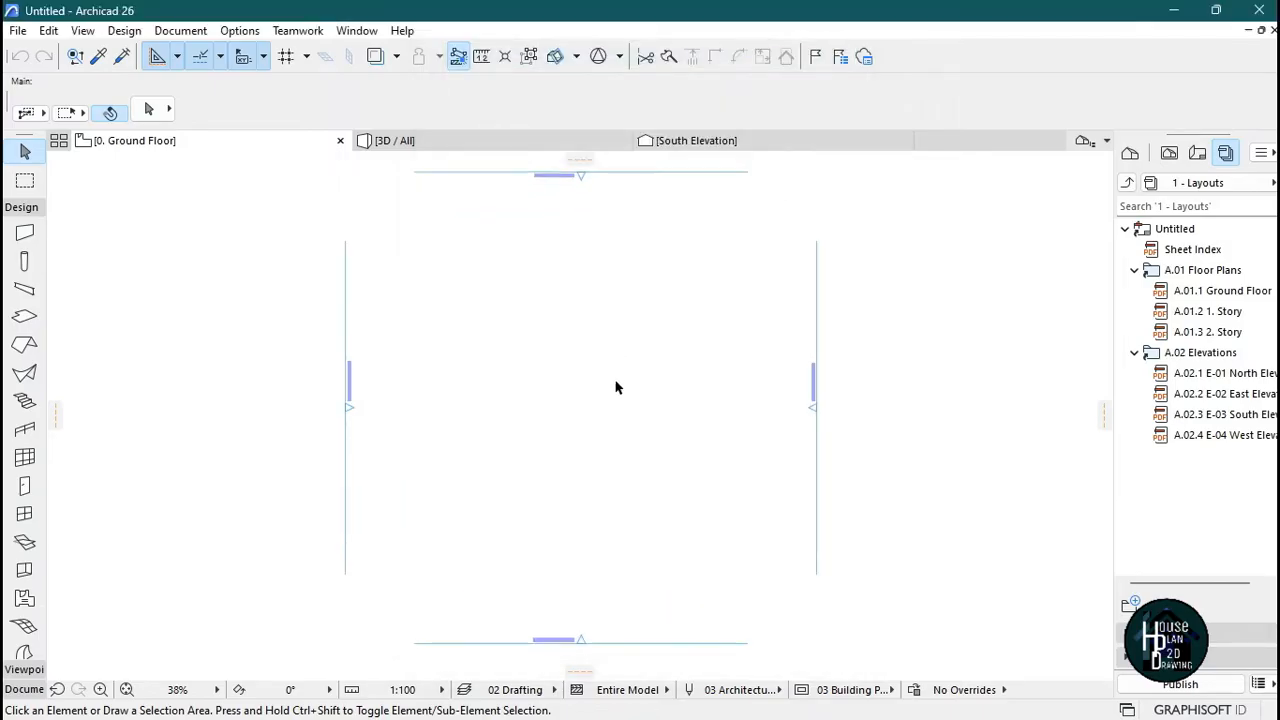
{"action": "scroll", "coordinate": [610, 240], "scroll_direction": "up", "scroll_amount": 1}
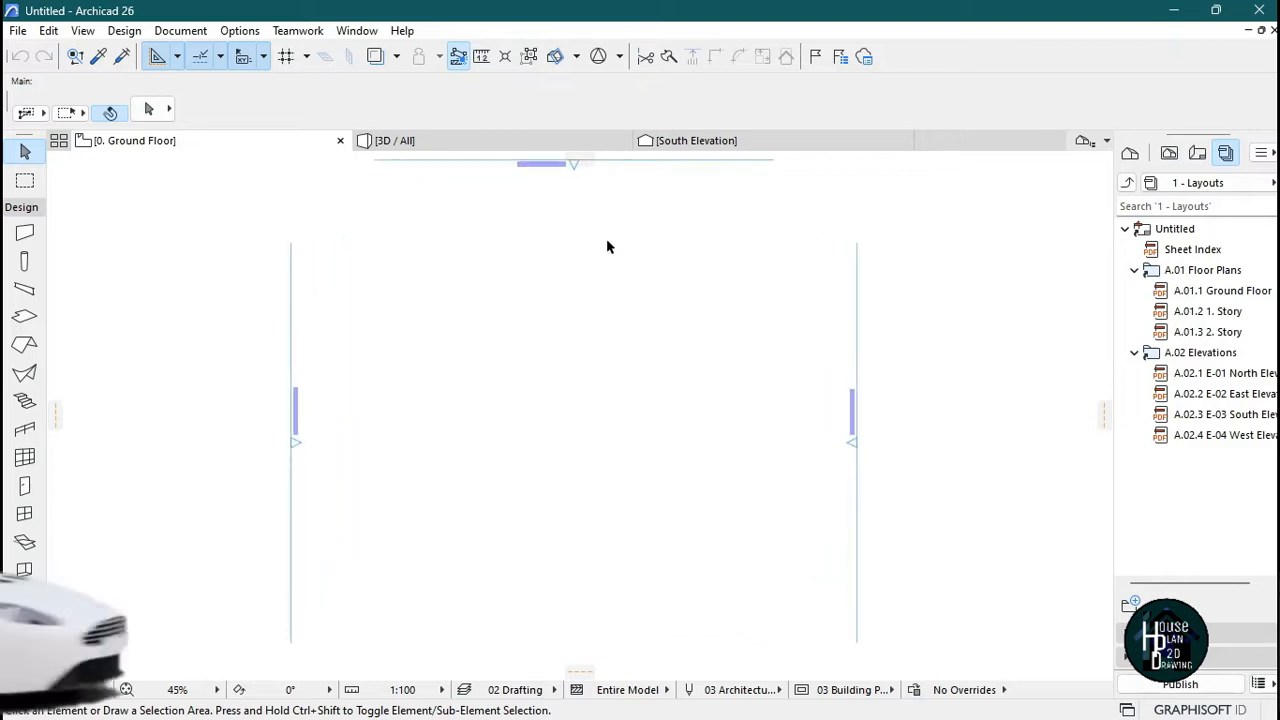
{"action": "left_click", "coordinate": [24, 236]}
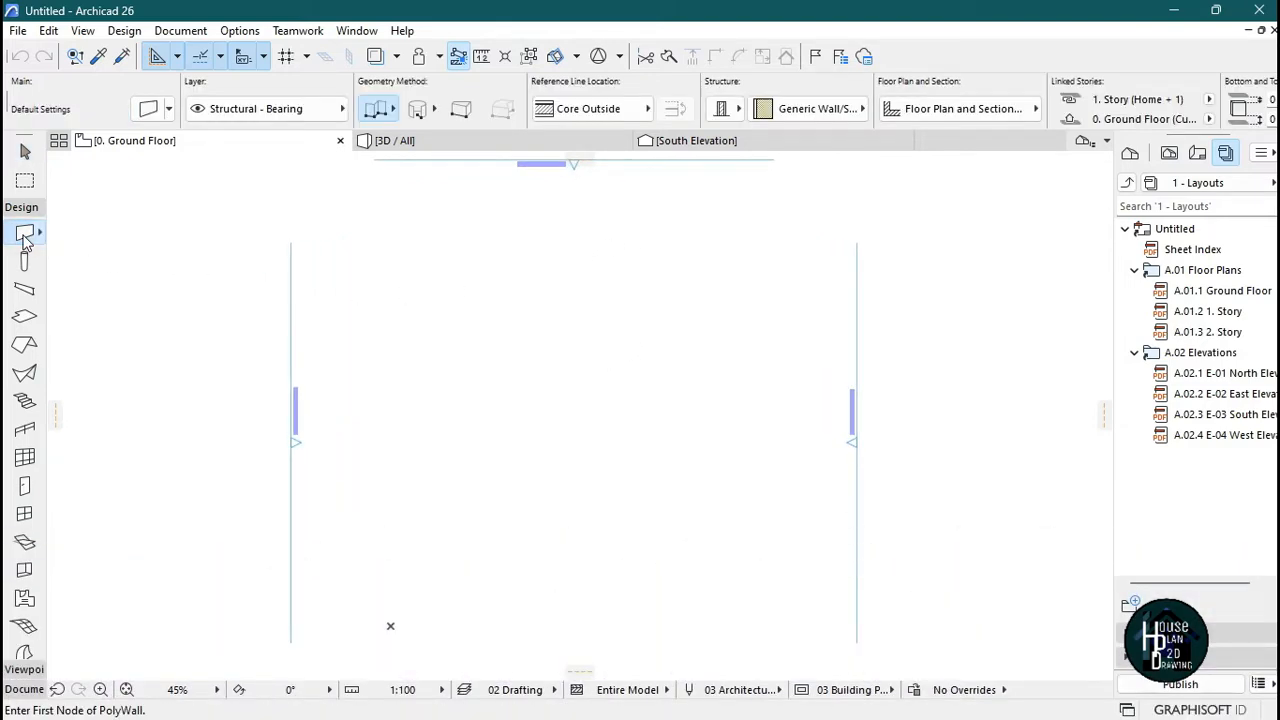
{"action": "left_click", "coordinate": [723, 110]}
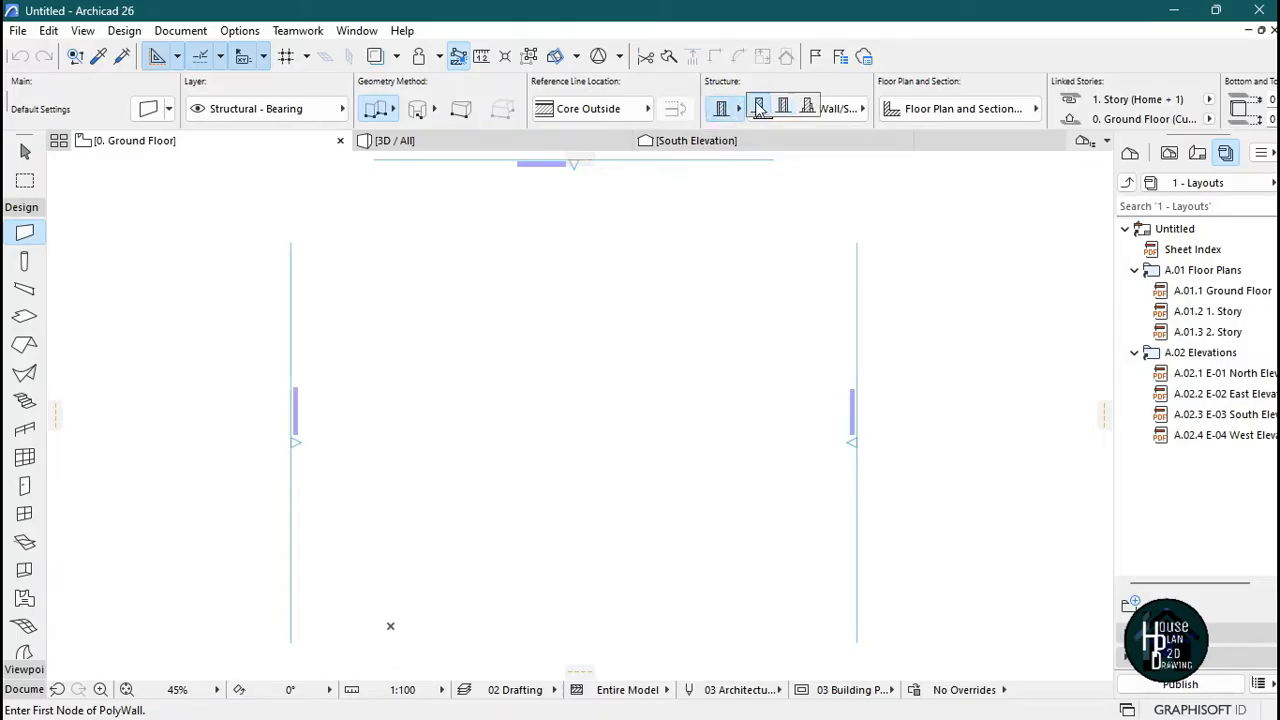
{"action": "left_click", "coordinate": [760, 110]}
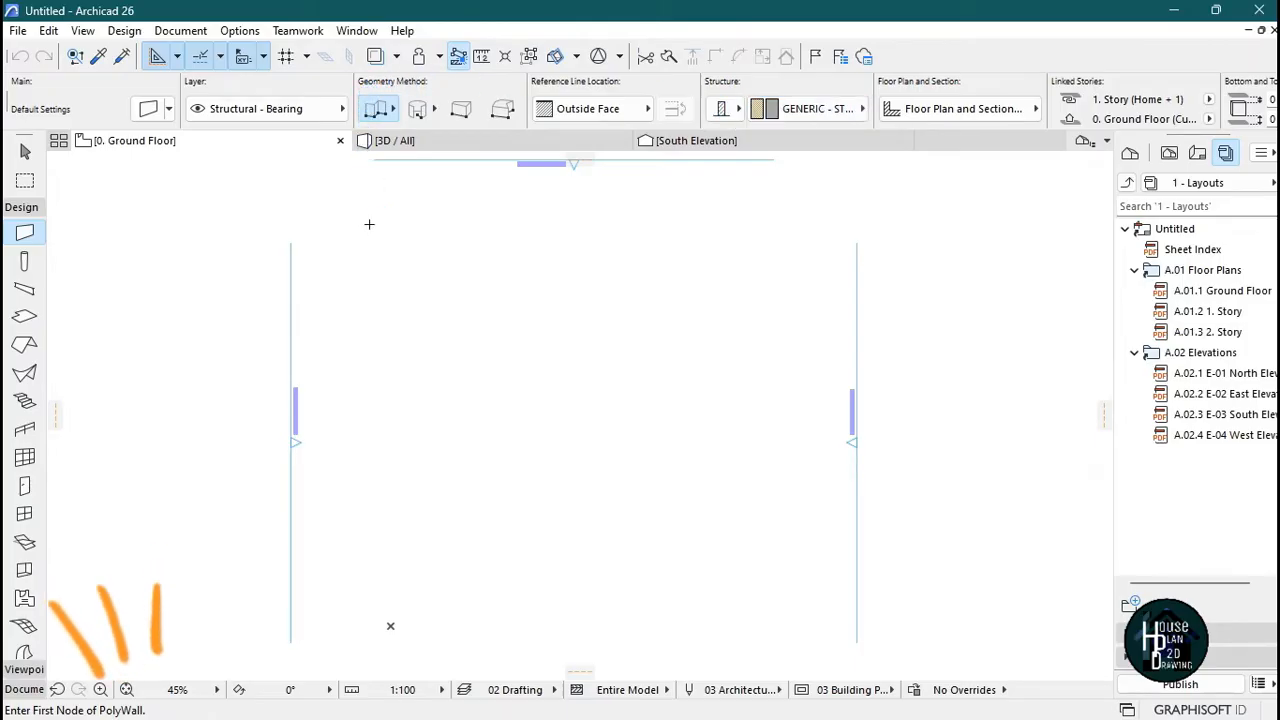
{"action": "left_click", "coordinate": [148, 110]}
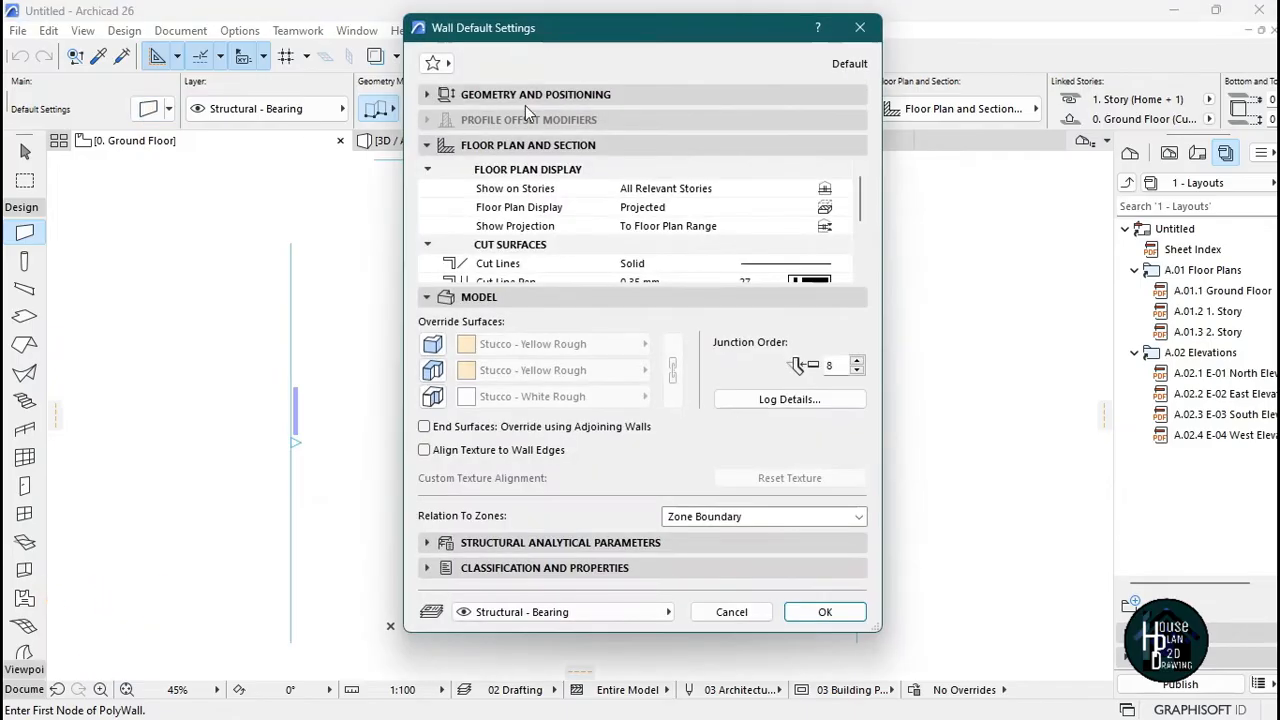
{"action": "left_click", "coordinate": [567, 95]}
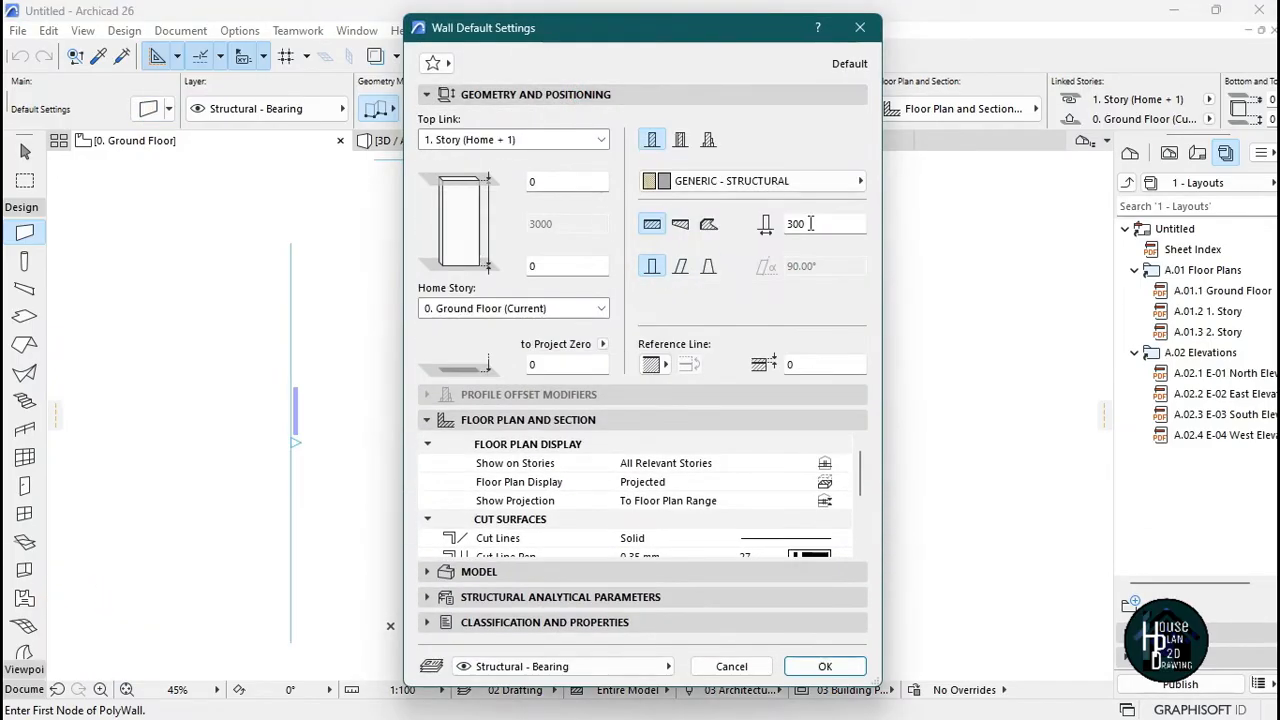
{"action": "left_click", "coordinate": [790, 224]}
{"action": "type", "text": "225"}
{"action": "left_click", "coordinate": [828, 666]}
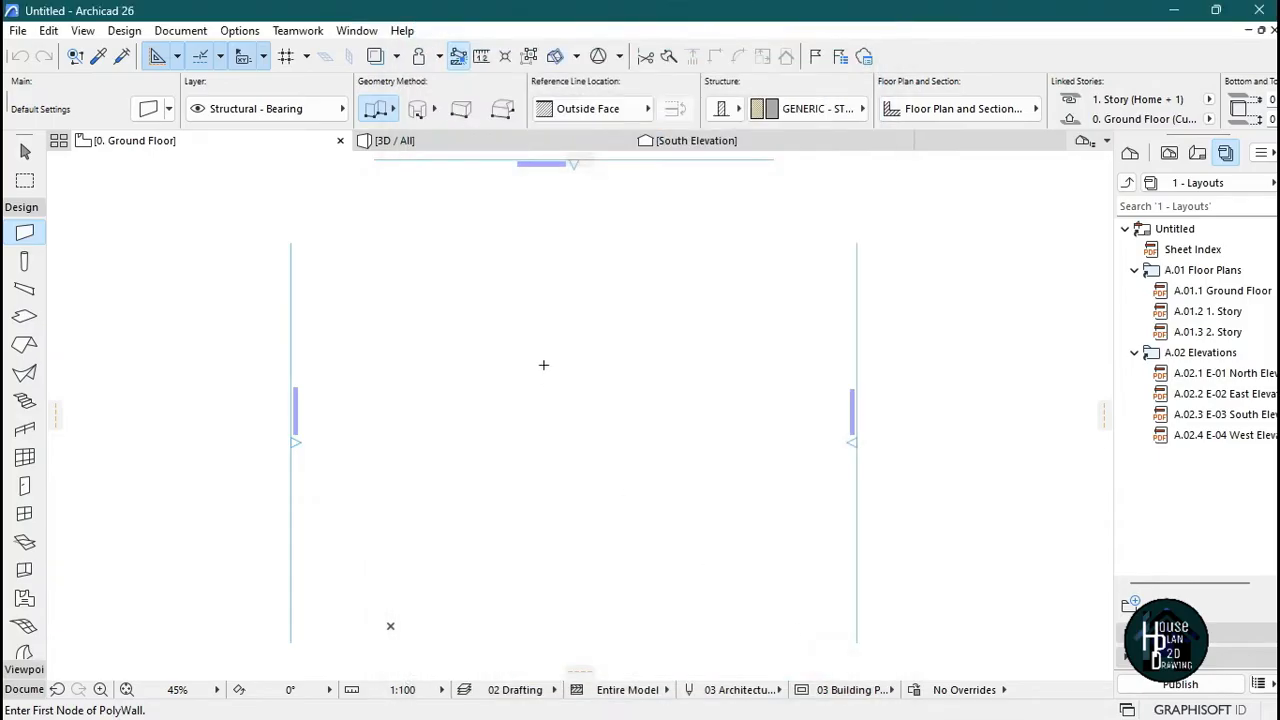
- Draw a horizontal wall 7500 mm long on the ground floor between the West and East Elevation lines
{"action": "scroll", "coordinate": [494, 277], "scroll_direction": "up", "scroll_amount": 2}
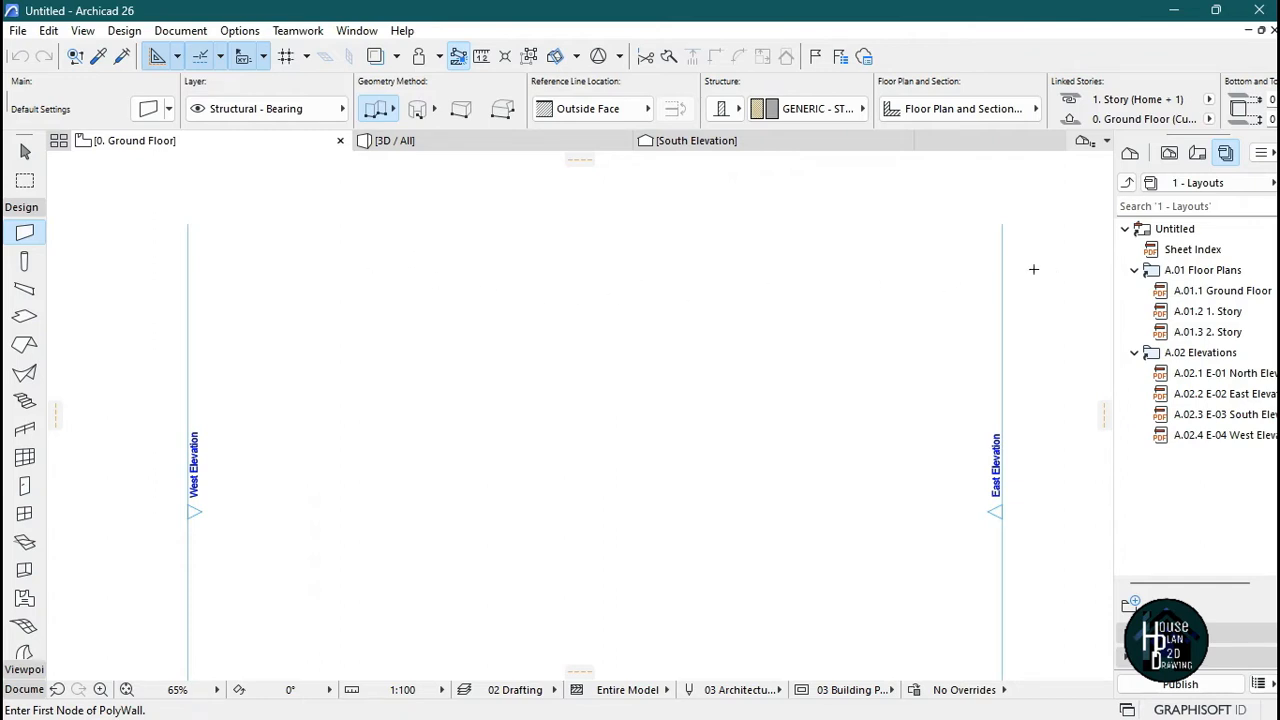
{"action": "left_click", "coordinate": [370, 269]}
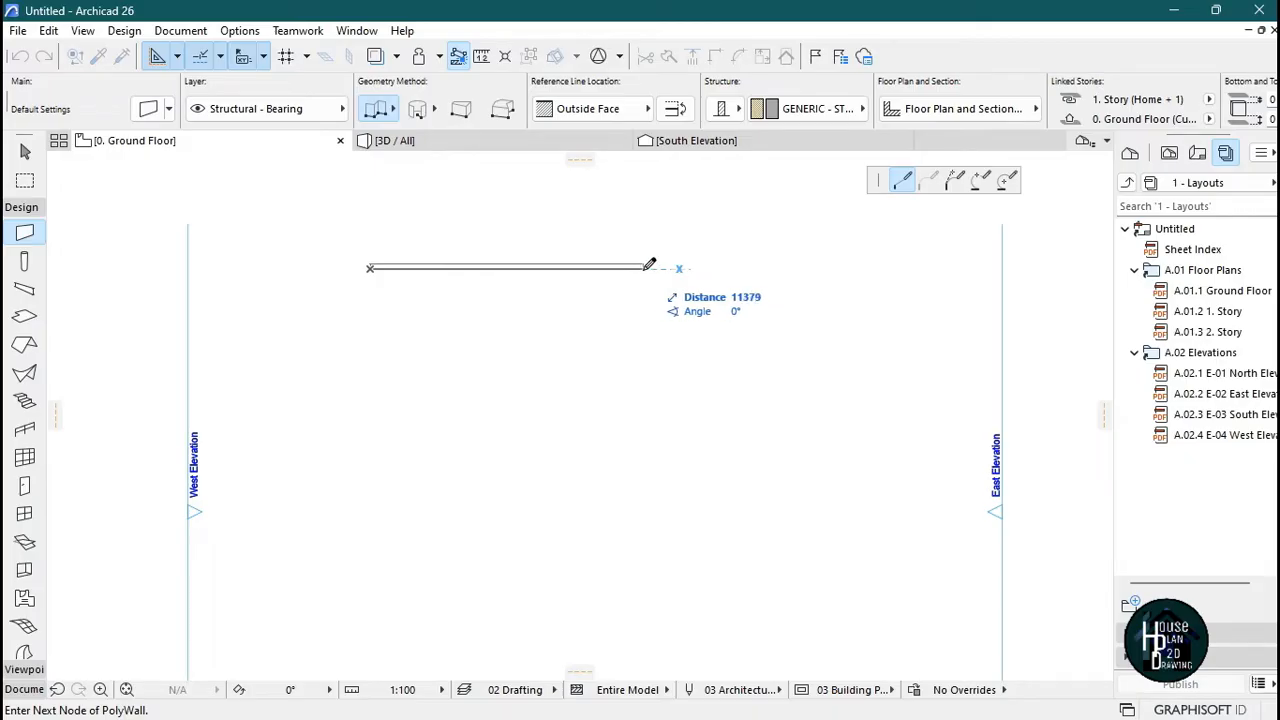
{"action": "type", "text": "75"}
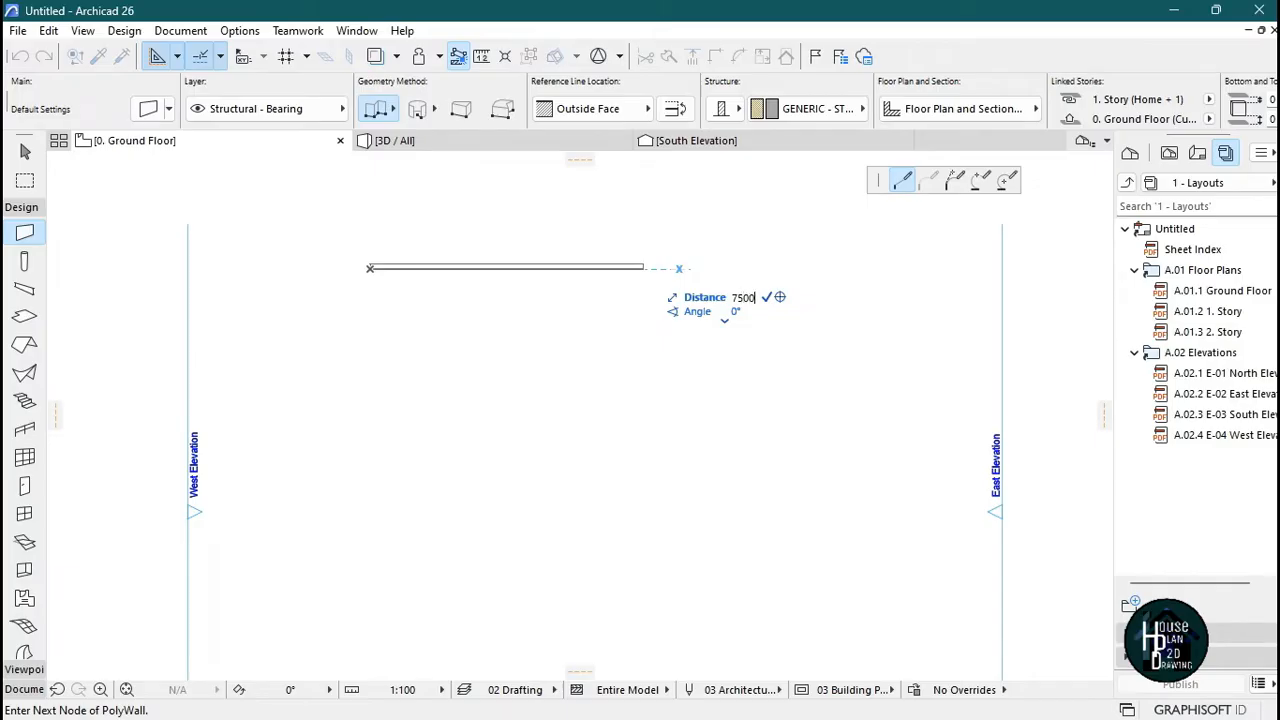
{"action": "type", "text": "00"}
{"action": "key", "text": "Return"}
{"action": "left_click", "coordinate": [550, 267]}
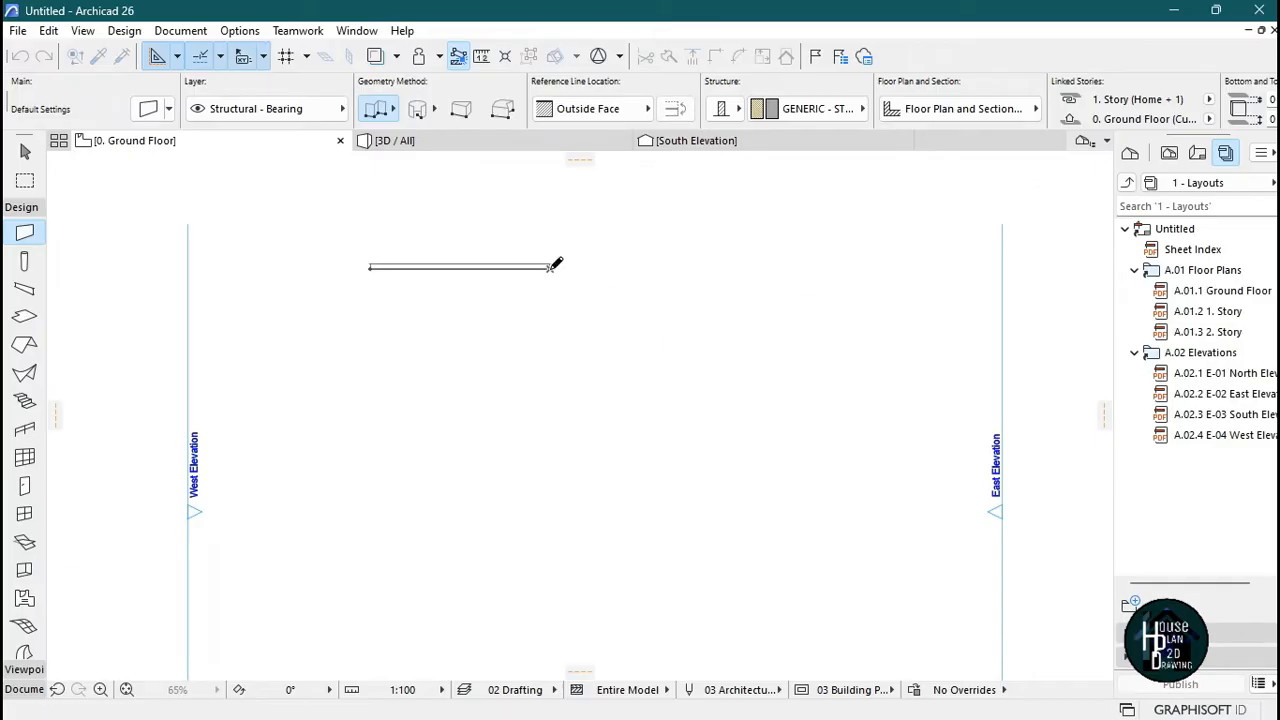
{"action": "key", "text": "Escape"}
- Draw two separate vertical walls and one horizontal wall beside the 7500 mm wall, using the single geometry method
{"action": "scroll", "coordinate": [684, 275], "scroll_direction": "down", "scroll_amount": 1}
{"action": "scroll", "coordinate": [450, 269], "scroll_direction": "up", "scroll_amount": 3}
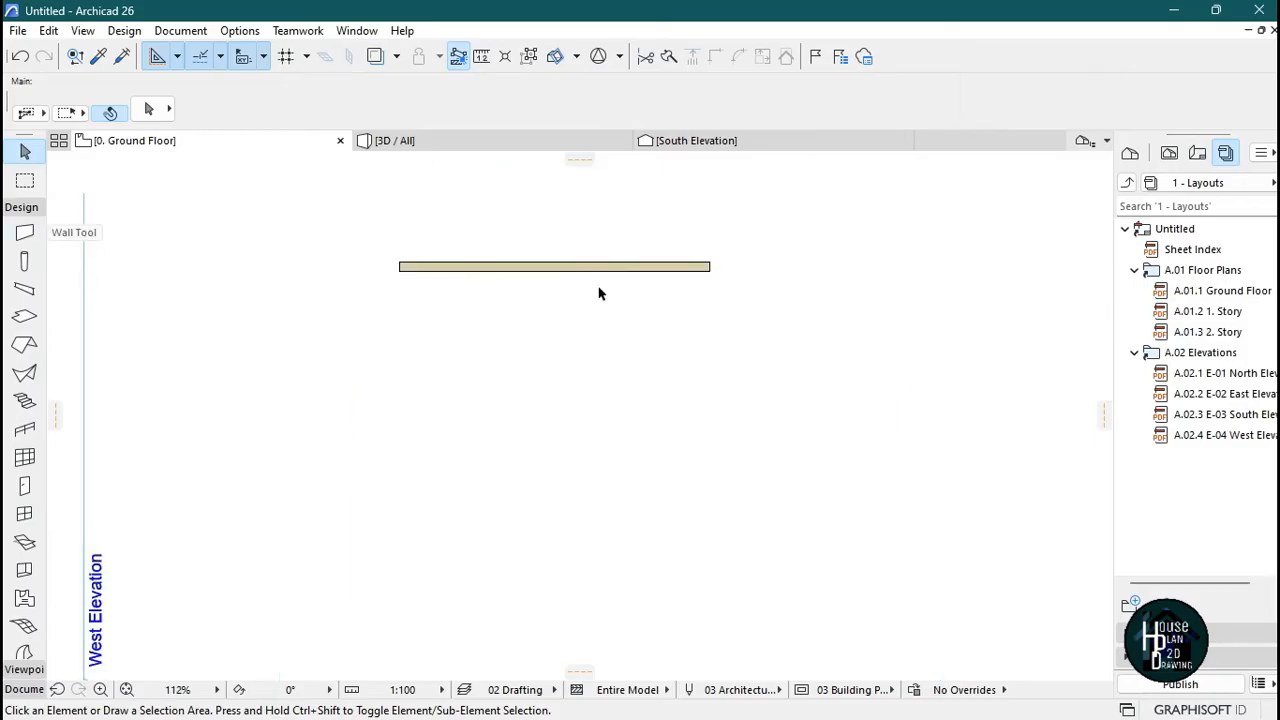
{"action": "scroll", "coordinate": [593, 291], "scroll_direction": "down", "scroll_amount": 2}
{"action": "scroll", "coordinate": [596, 280], "scroll_direction": "up", "scroll_amount": 1}
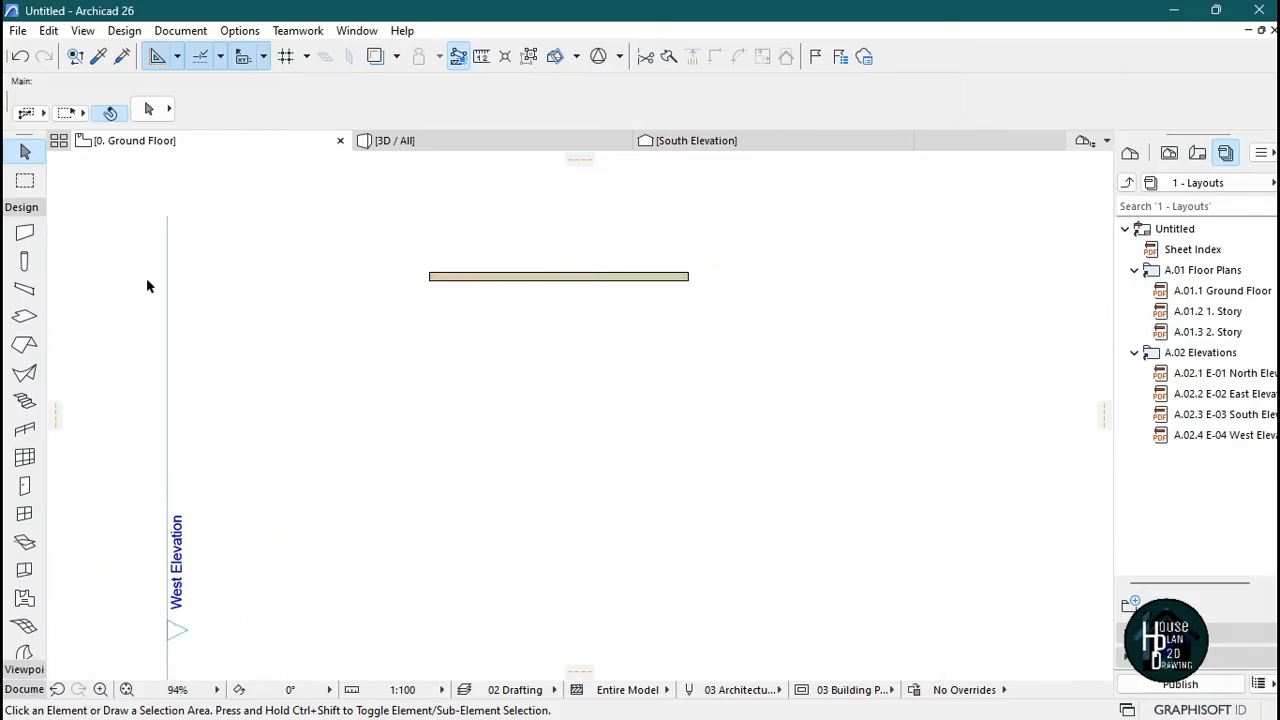
{"action": "left_click", "coordinate": [24, 234]}
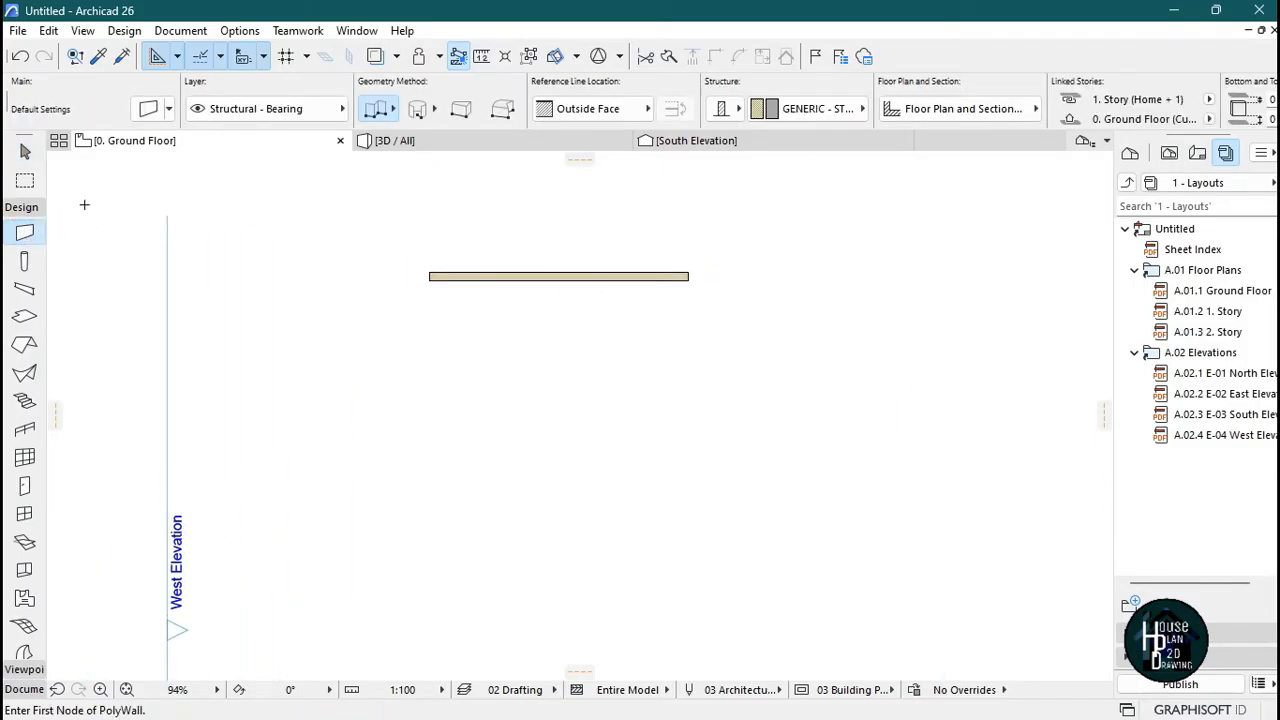
{"action": "left_click", "coordinate": [380, 112]}
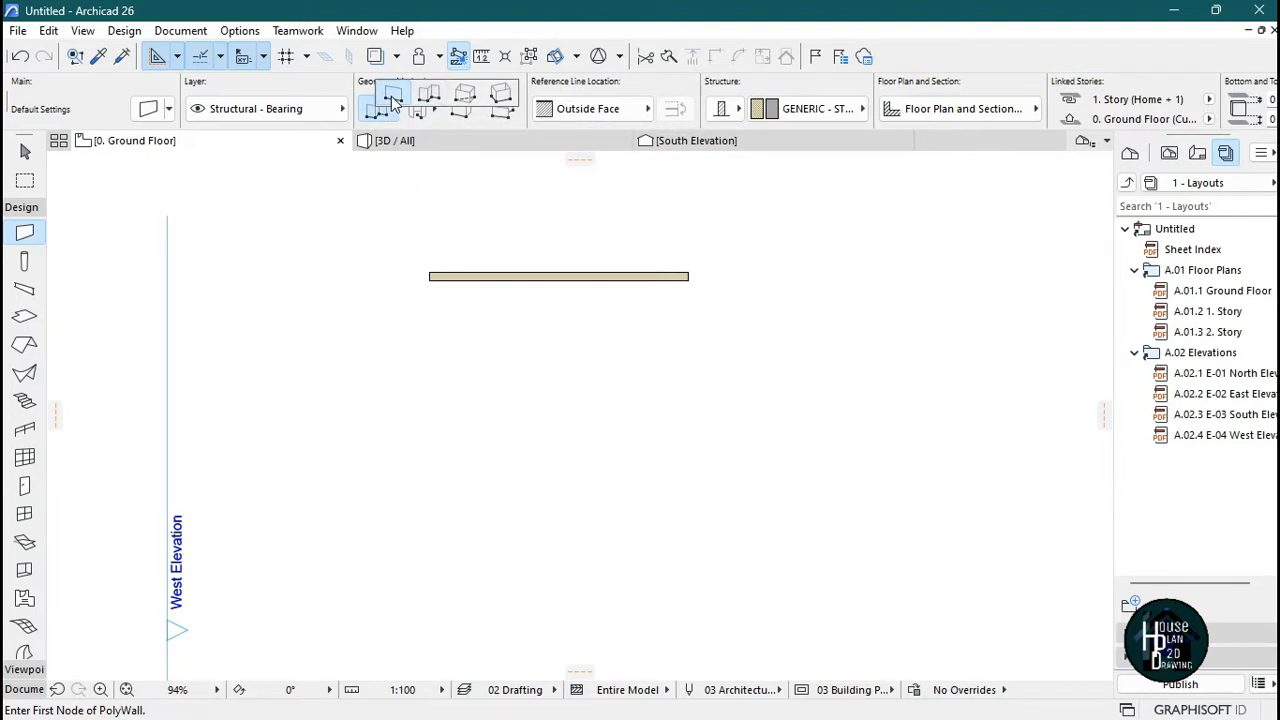
{"action": "left_click", "coordinate": [391, 98]}
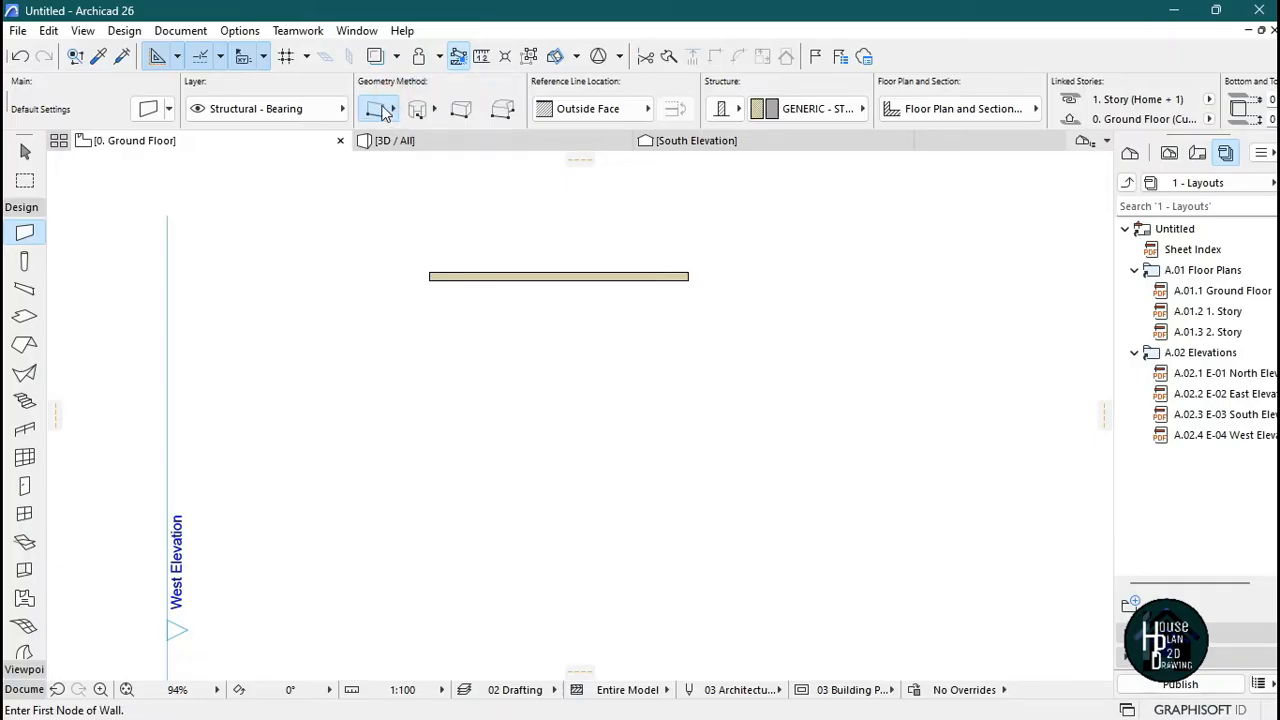
{"action": "left_click", "coordinate": [855, 193]}
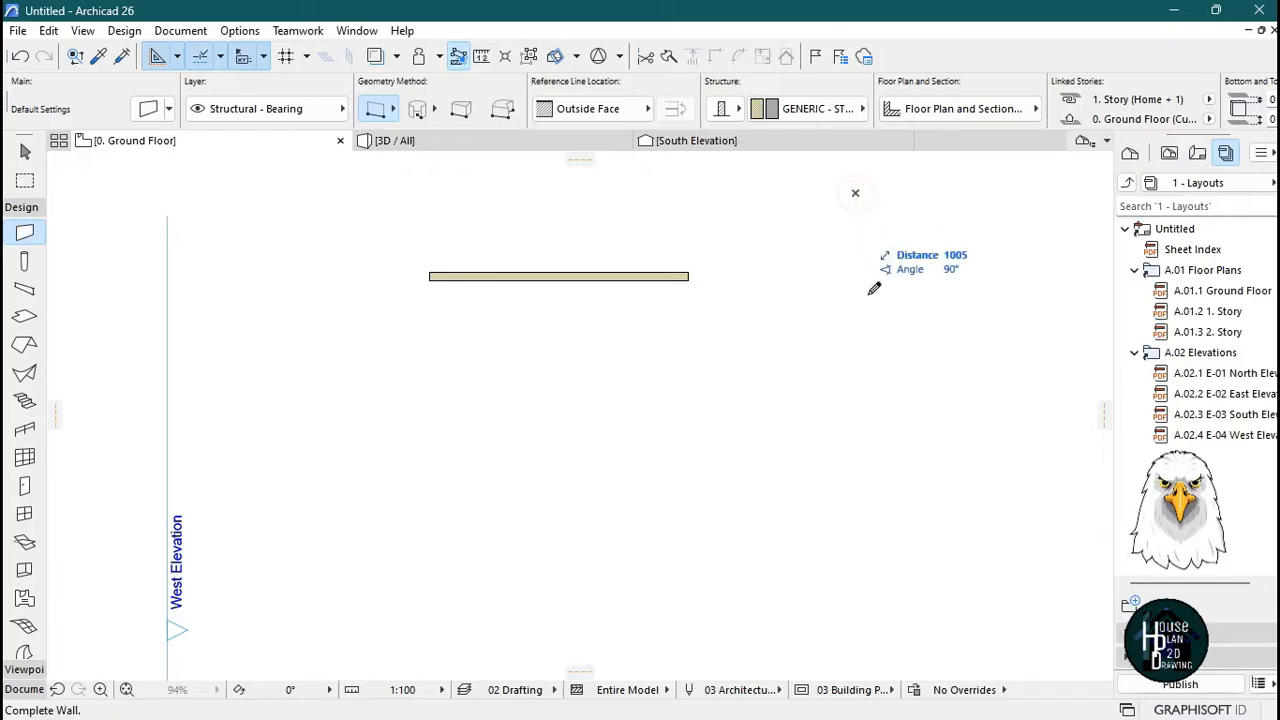
{"action": "left_click", "coordinate": [858, 451]}
{"action": "left_click", "coordinate": [897, 298]}
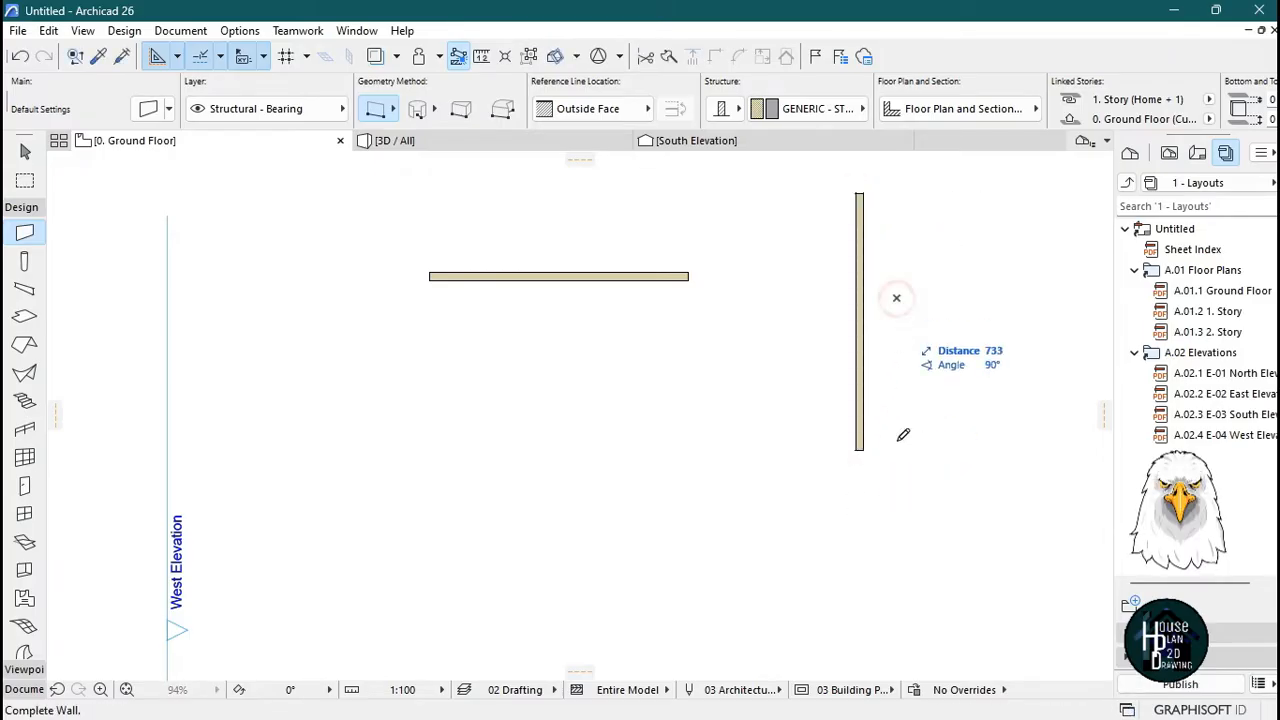
{"action": "left_click", "coordinate": [900, 521]}
{"action": "left_click", "coordinate": [747, 426]}
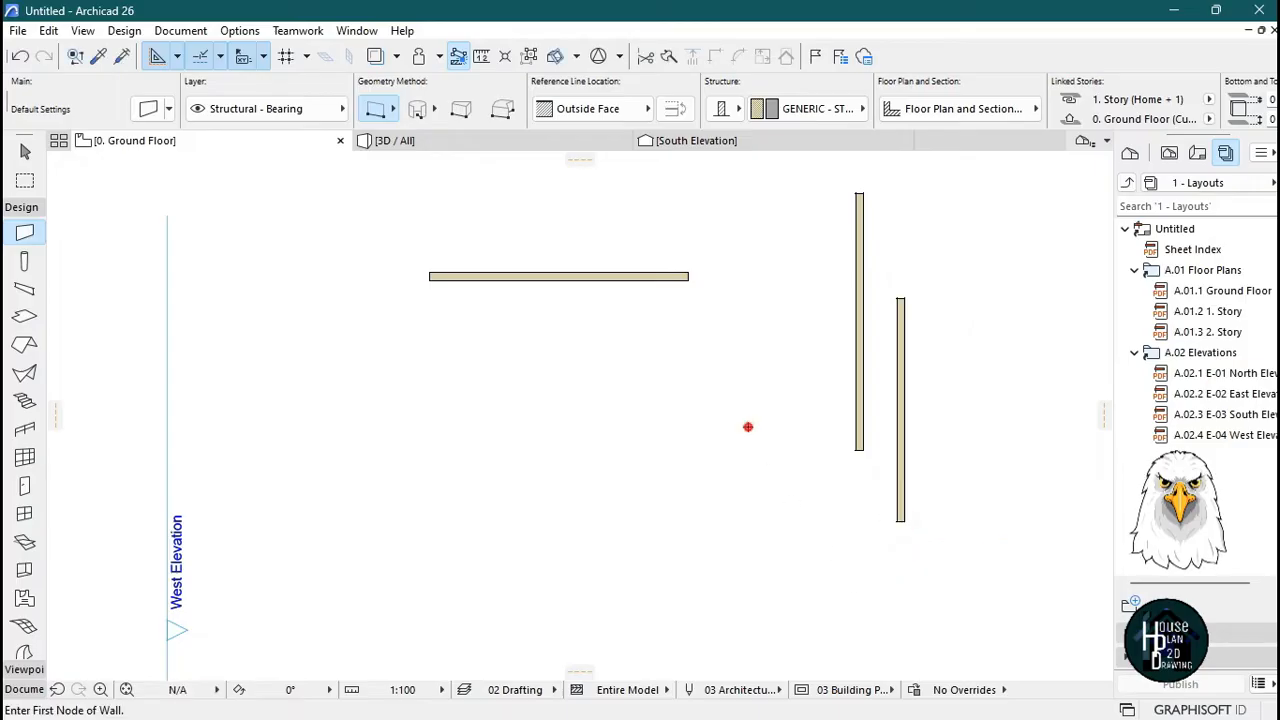
{"action": "left_click", "coordinate": [554, 427]}
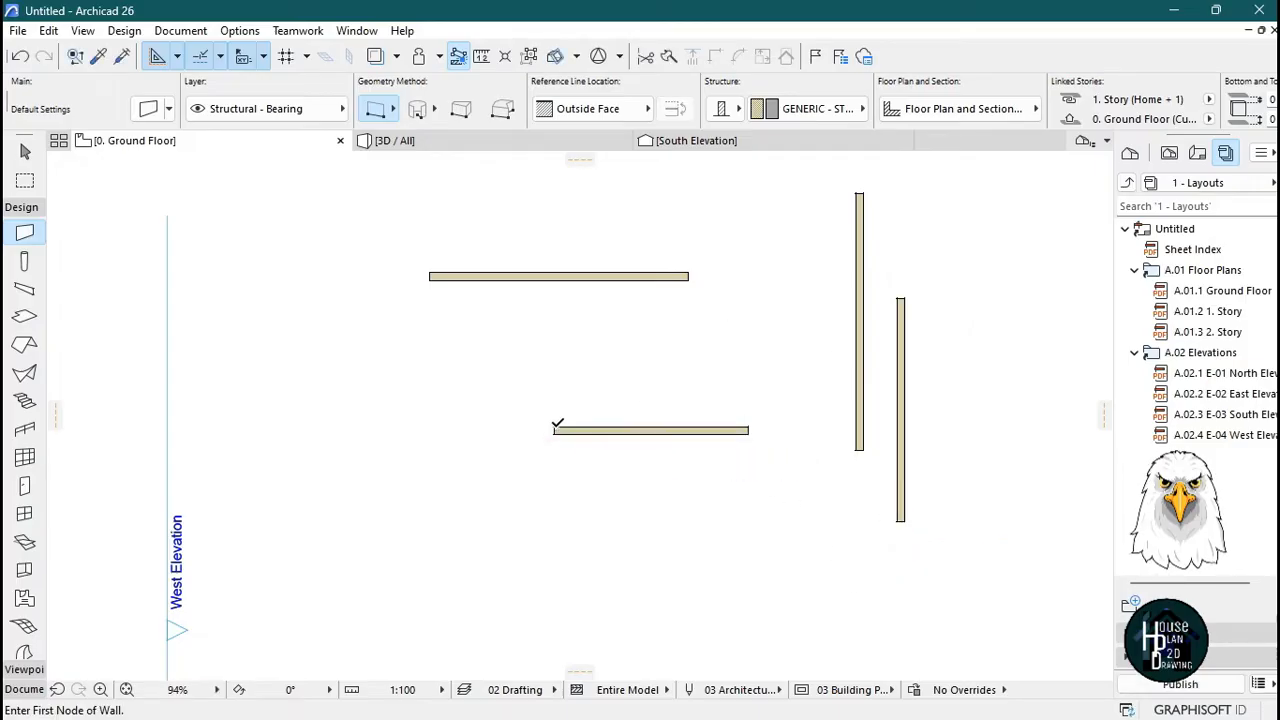
- Delete the two vertical walls and the lower horizontal wall
{"action": "key", "text": "Escape"}
{"action": "left_click_drag", "start_coordinate": [491, 383], "coordinate": [996, 553]}
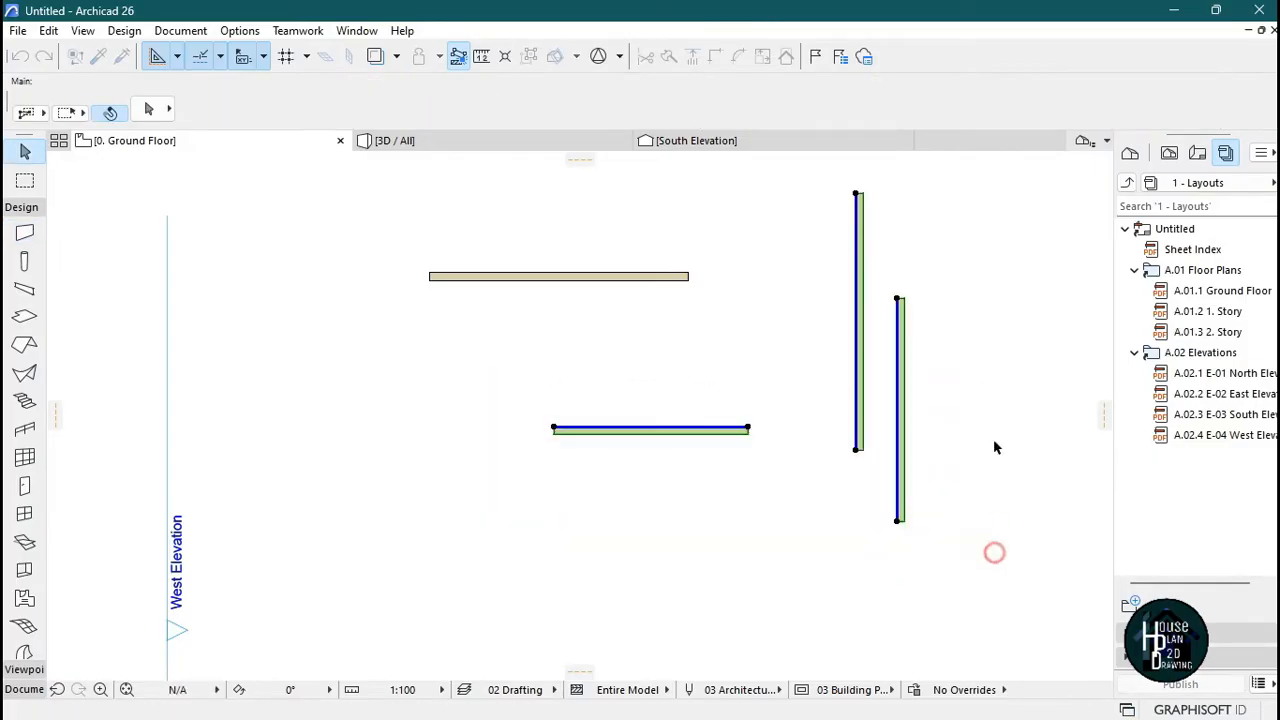
{"action": "right_click", "coordinate": [983, 320]}
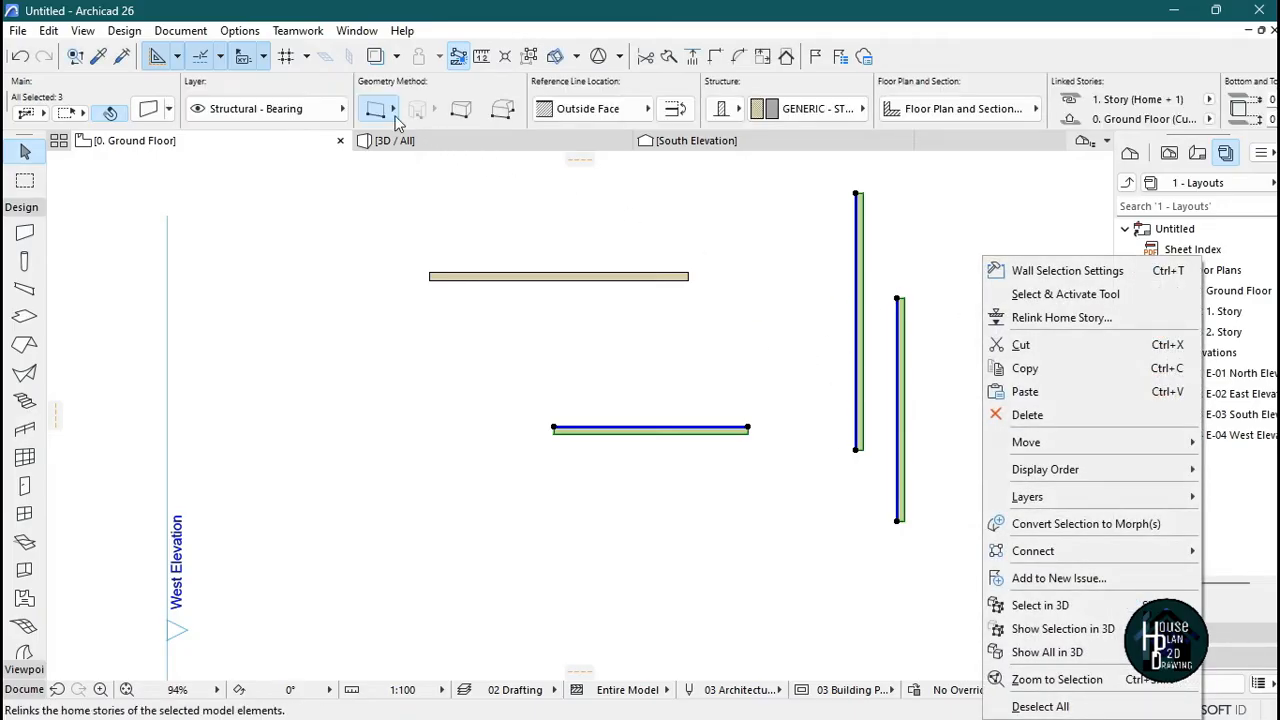
{"action": "left_click", "coordinate": [1025, 414]}
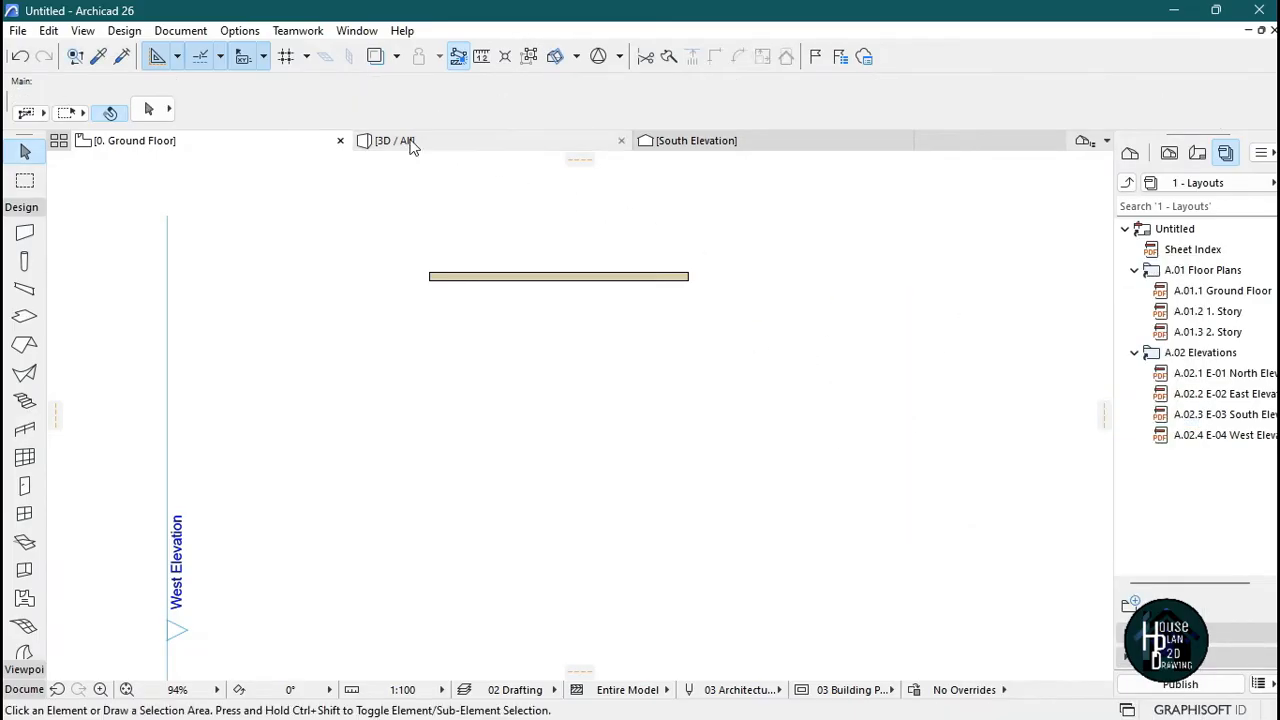
- Set the Wall tool's geometry method to chained
{"action": "left_click", "coordinate": [24, 232]}
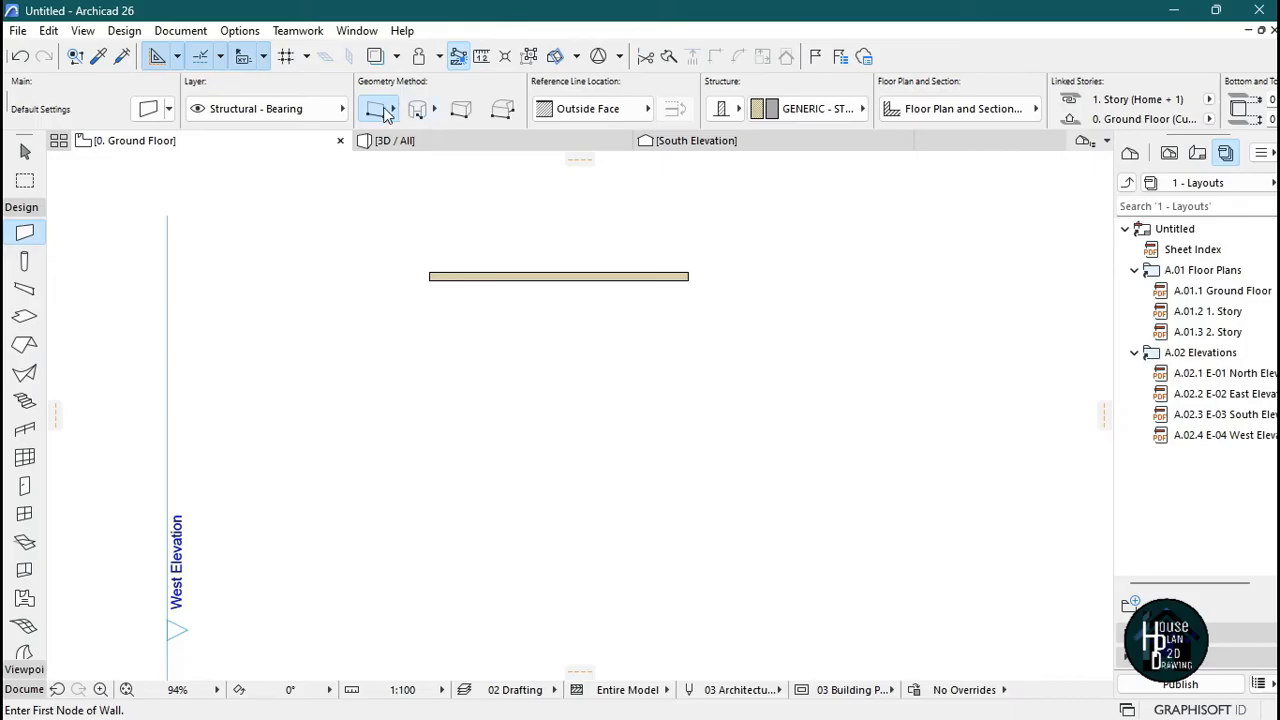
{"action": "left_click", "coordinate": [381, 112]}
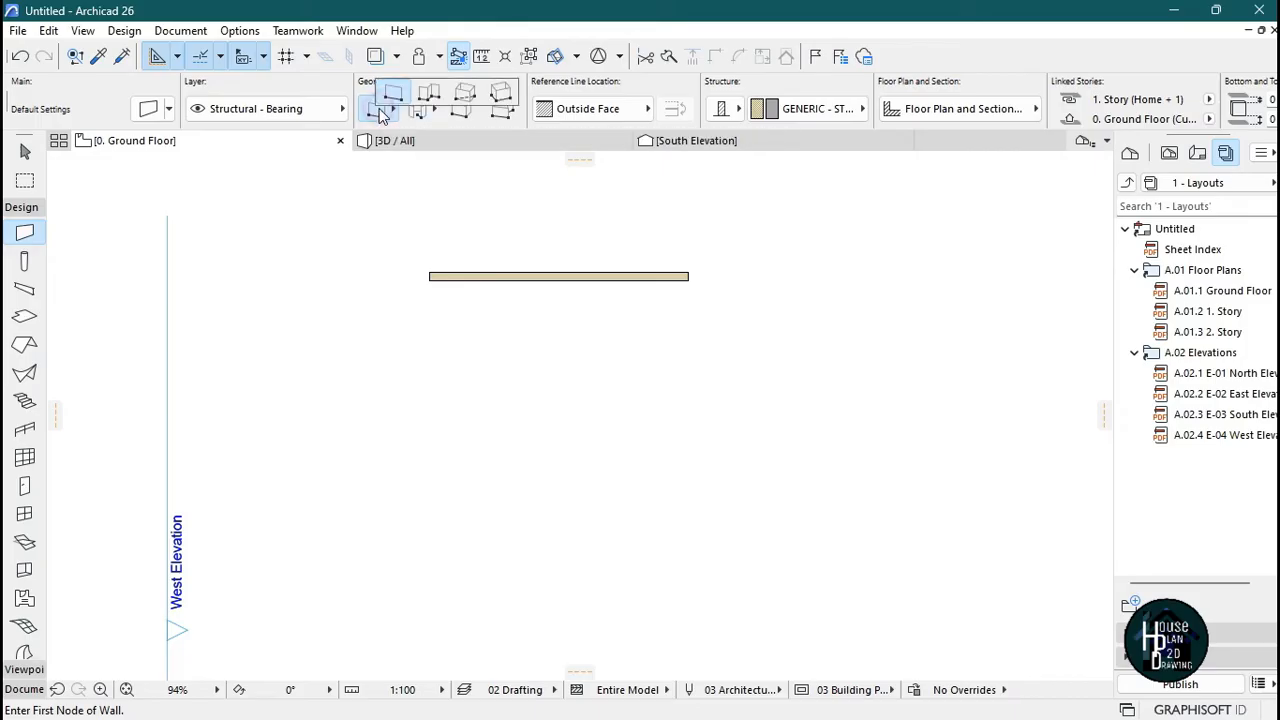
{"action": "left_click", "coordinate": [430, 95]}
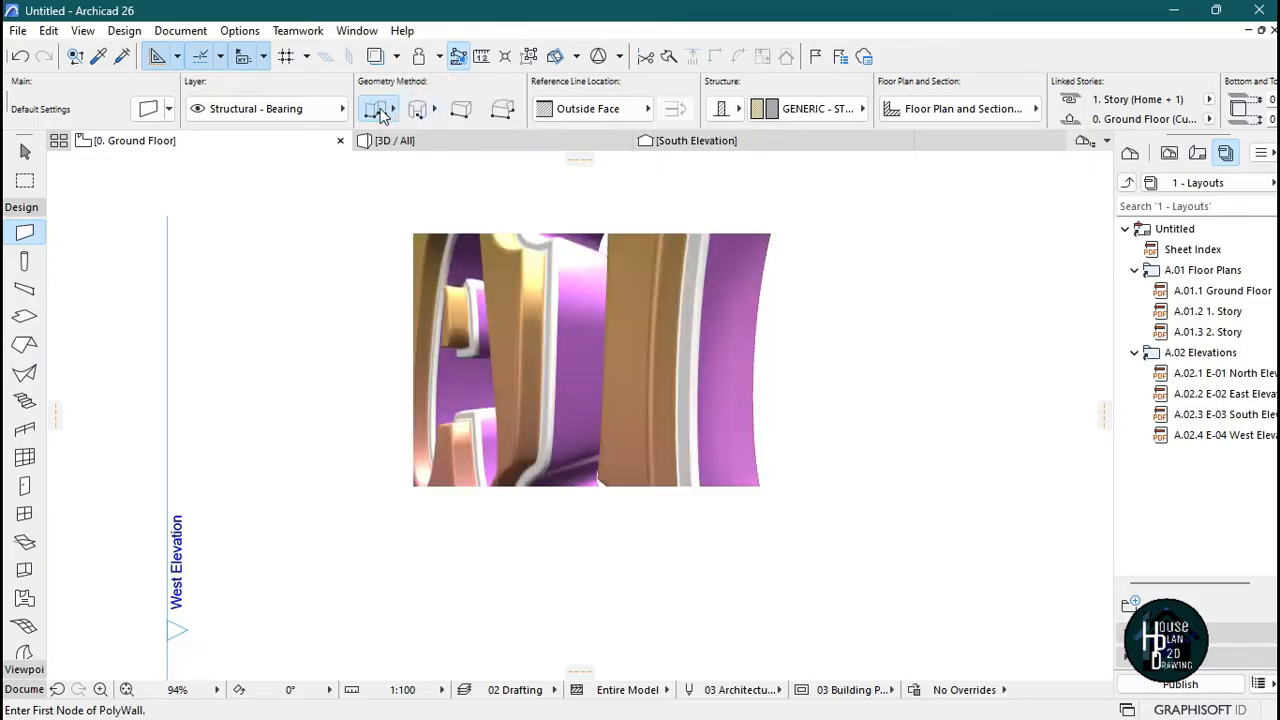
{"action": "left_click", "coordinate": [807, 212]}
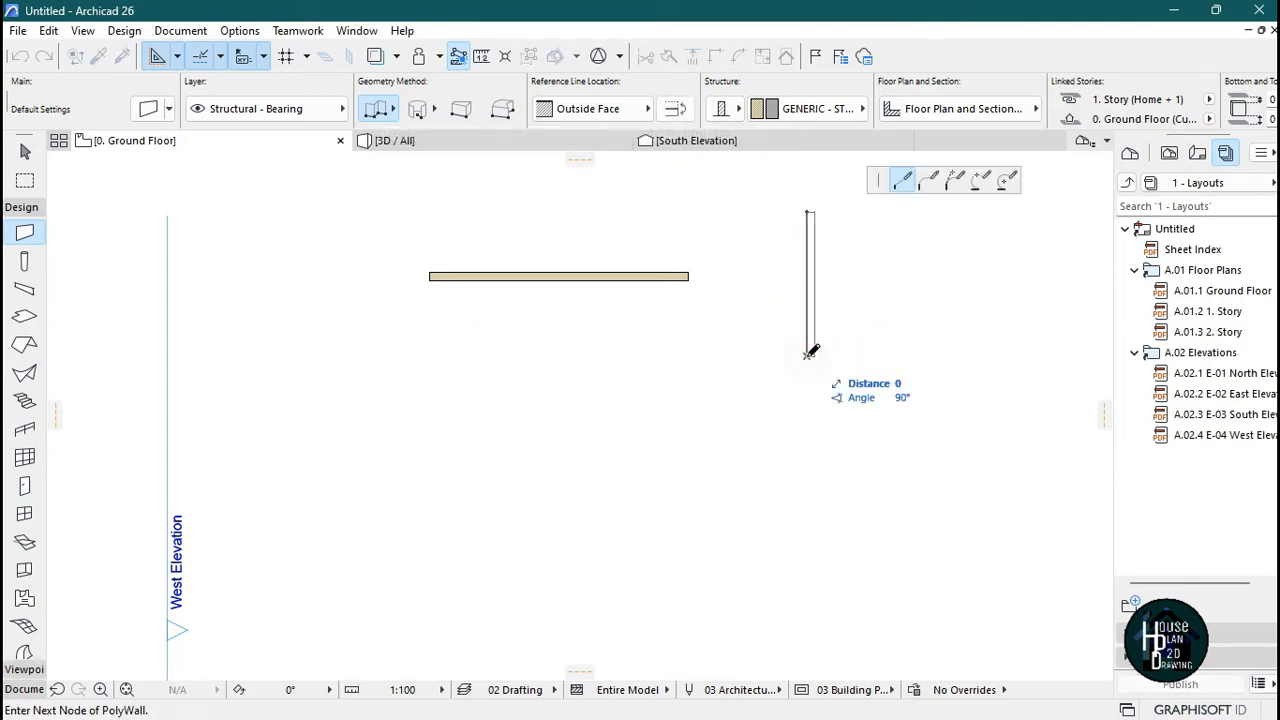
{"action": "left_click", "coordinate": [811, 357]}
{"action": "left_click", "coordinate": [723, 357]}
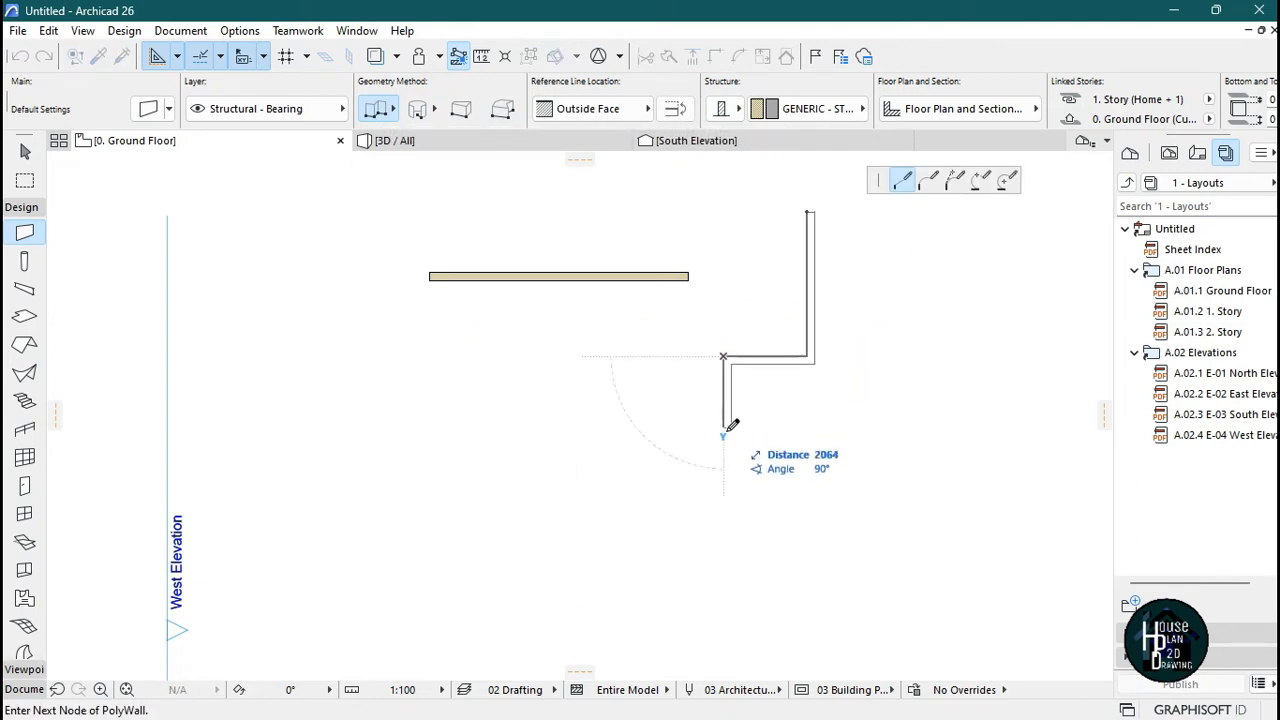
{"action": "left_click", "coordinate": [723, 432]}
{"action": "left_click", "coordinate": [811, 432]}
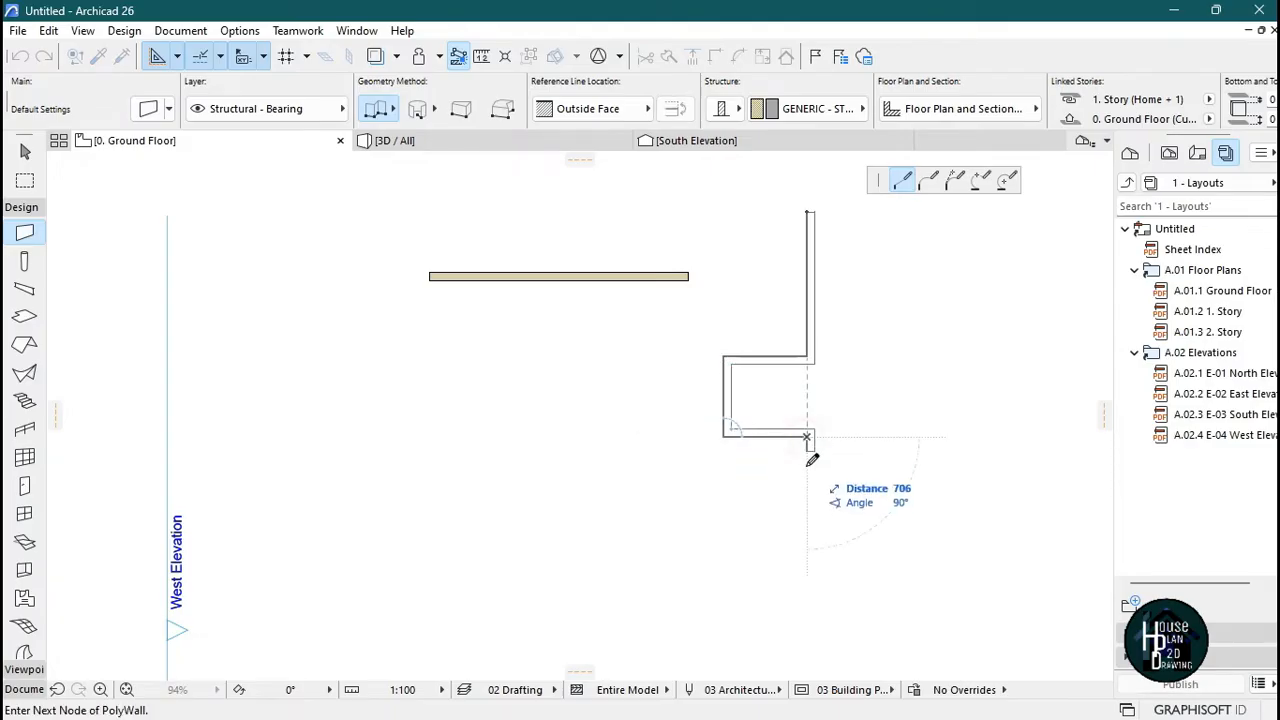
{"action": "left_click", "coordinate": [807, 505]}
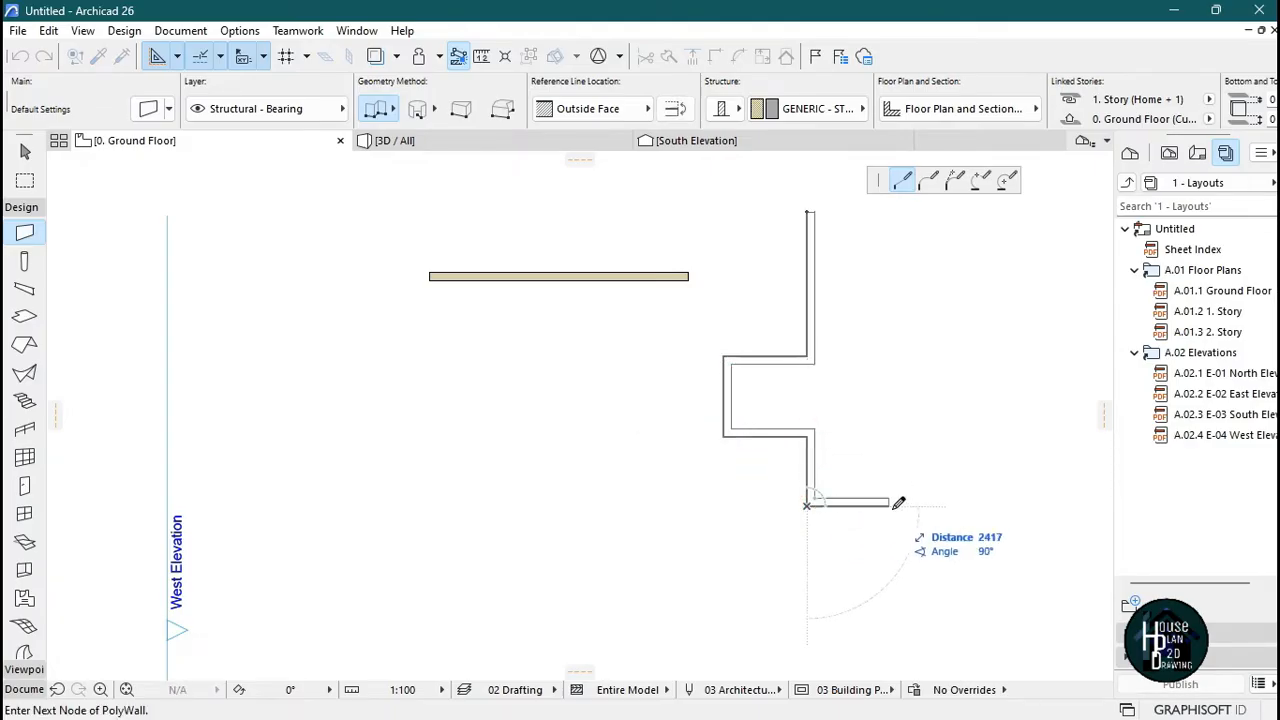
{"action": "left_click", "coordinate": [897, 506]}
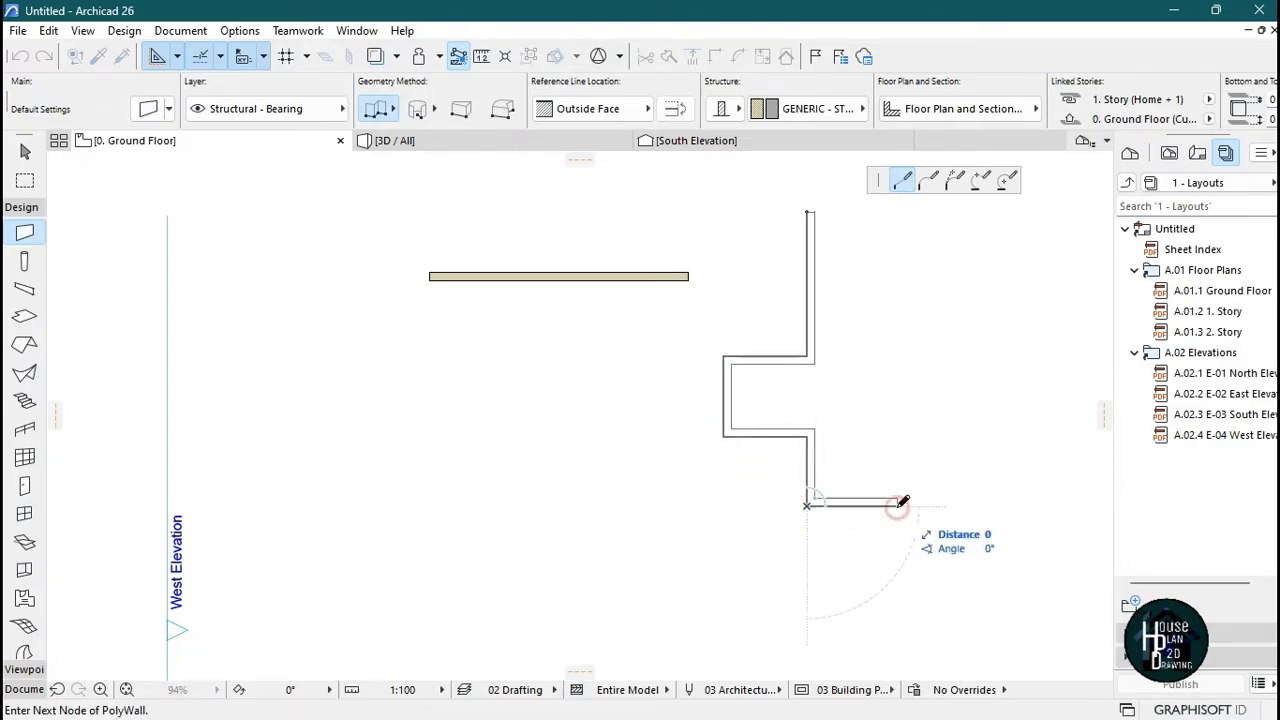
{"action": "left_click", "coordinate": [897, 579]}
{"action": "left_click", "coordinate": [810, 580]}
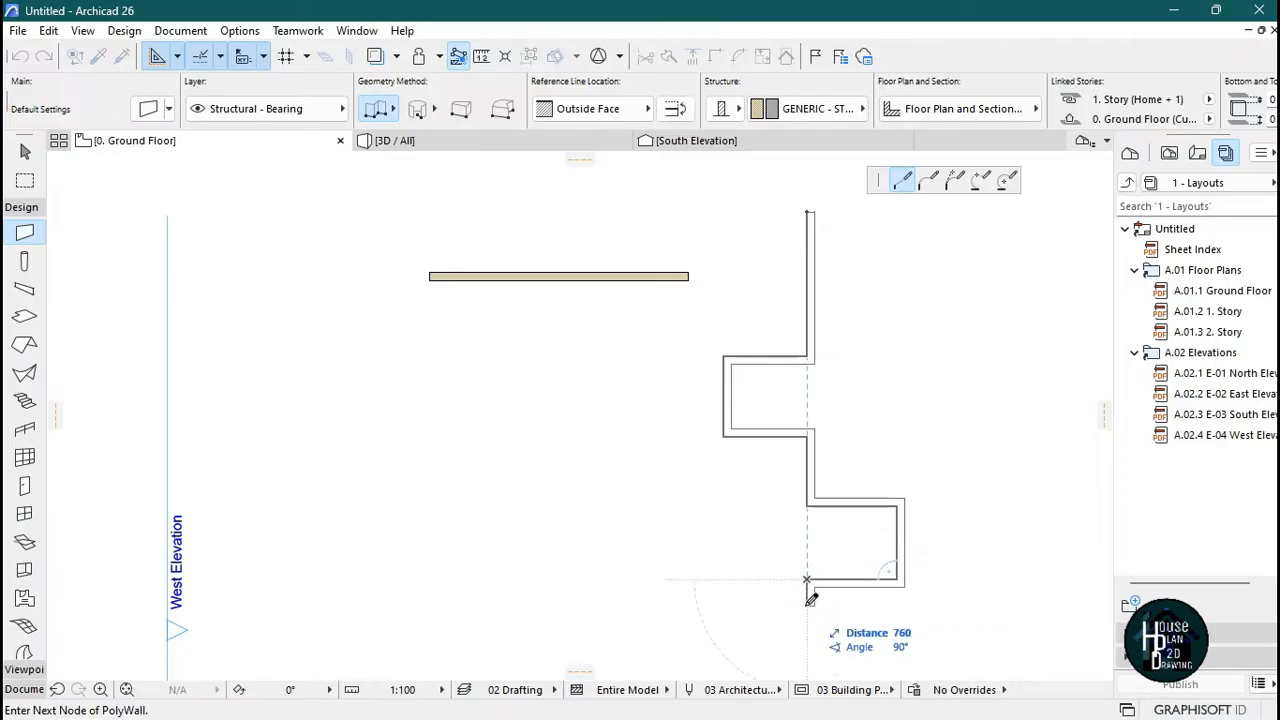
{"action": "key", "text": "Escape"}
{"action": "key", "text": "Escape"}
{"action": "scroll", "coordinate": [629, 286], "scroll_direction": "up", "scroll_amount": 2}
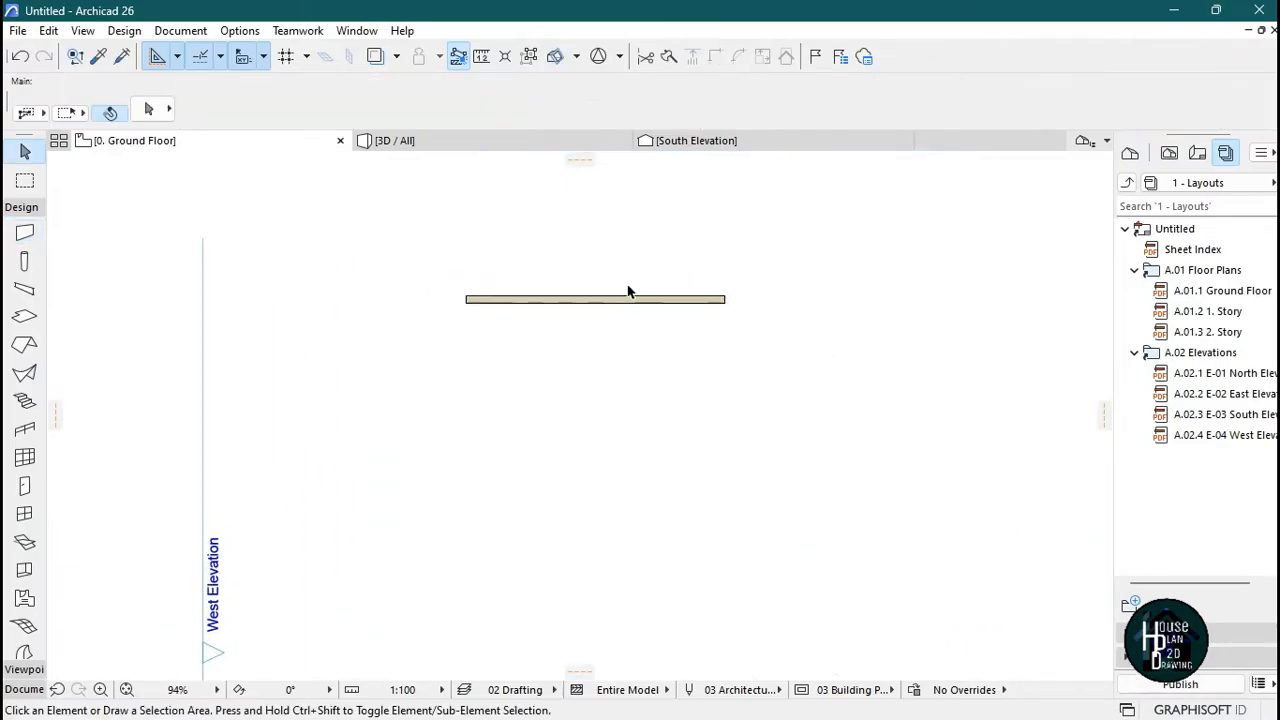
{"action": "left_click", "coordinate": [24, 233]}
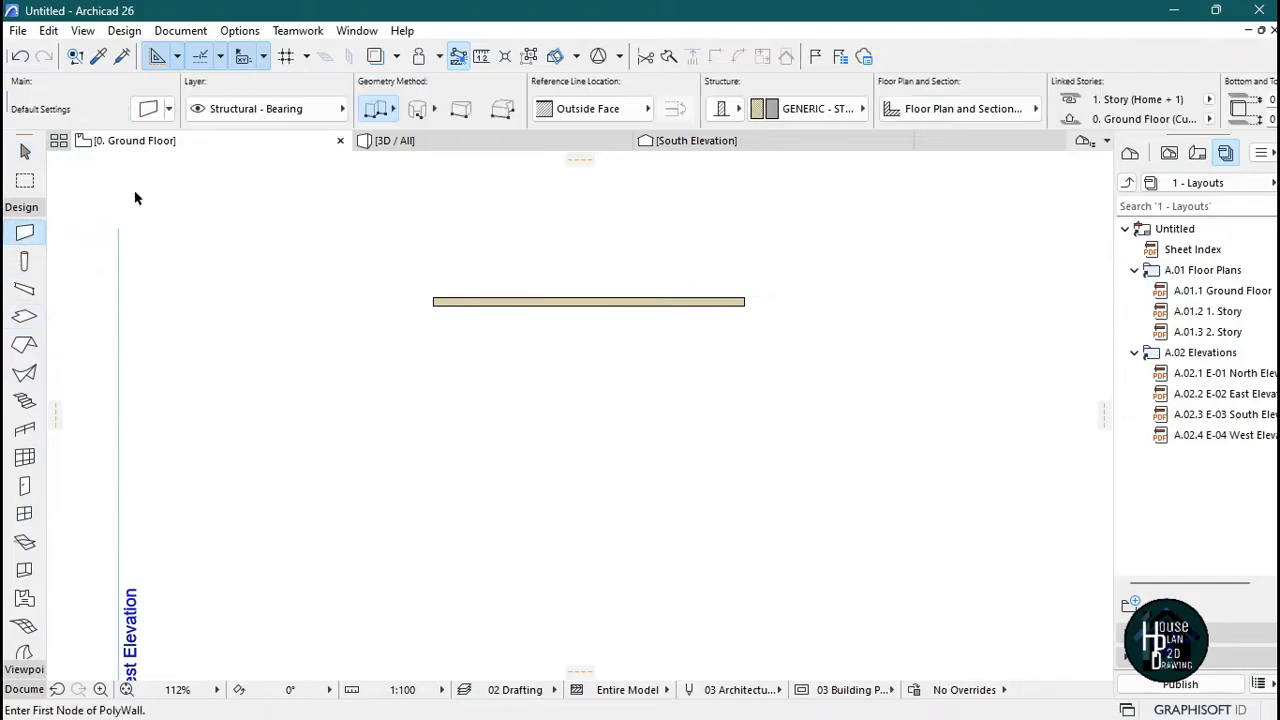
{"action": "left_click", "coordinate": [377, 110]}
{"action": "left_click", "coordinate": [377, 111]}
{"action": "left_click", "coordinate": [379, 115]}
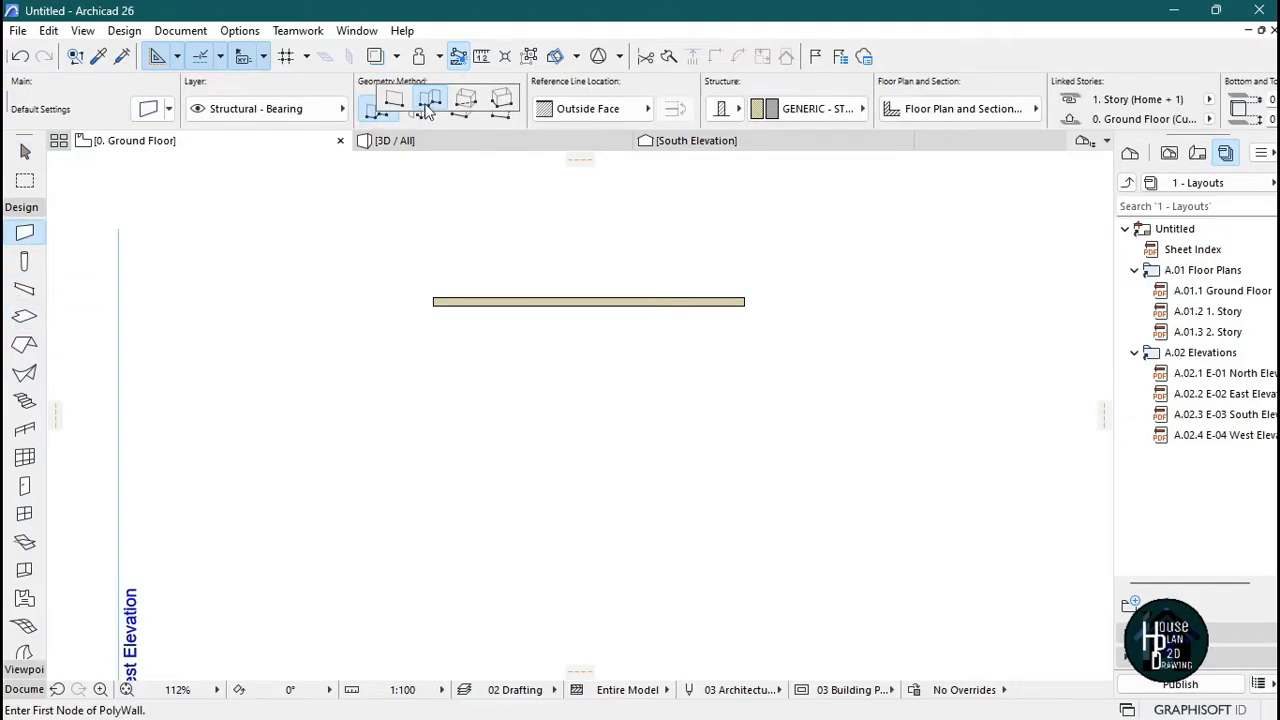
{"action": "left_click", "coordinate": [428, 104]}
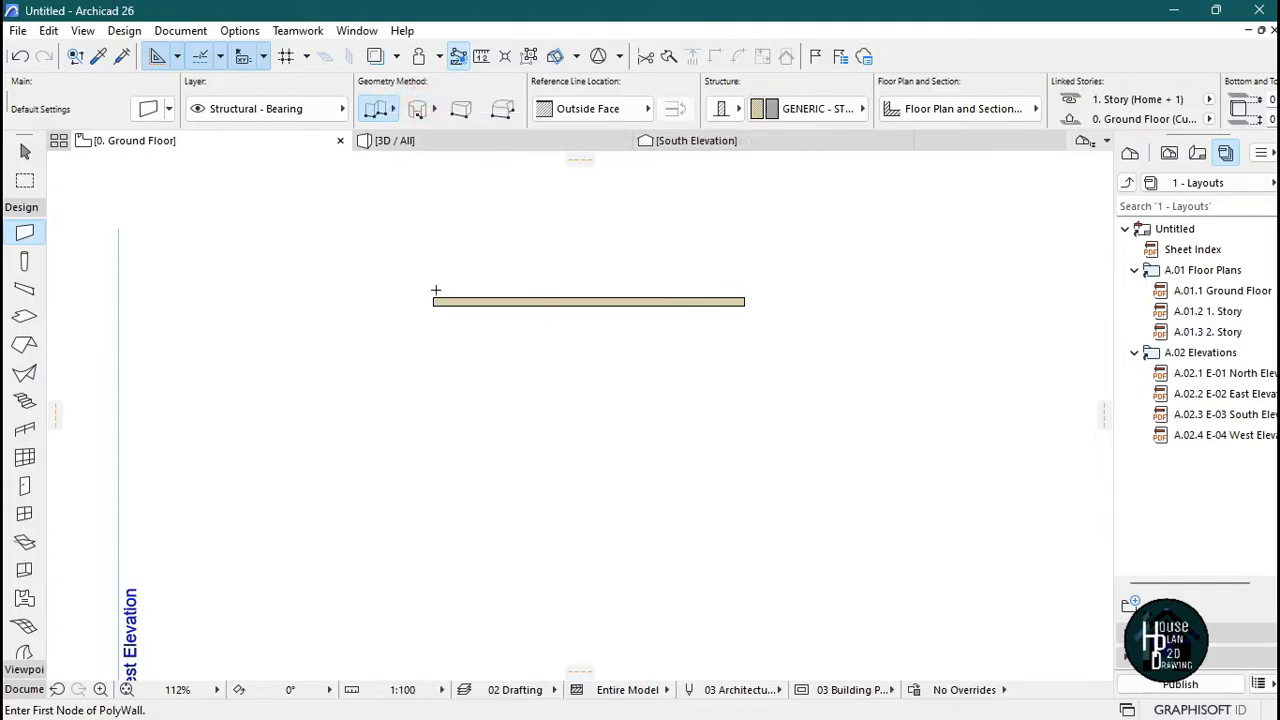
{"action": "key", "text": "Escape"}
- Delete the single horizontal wall from the ground floor plan
{"action": "scroll", "coordinate": [590, 326], "scroll_direction": "up", "scroll_amount": 2}
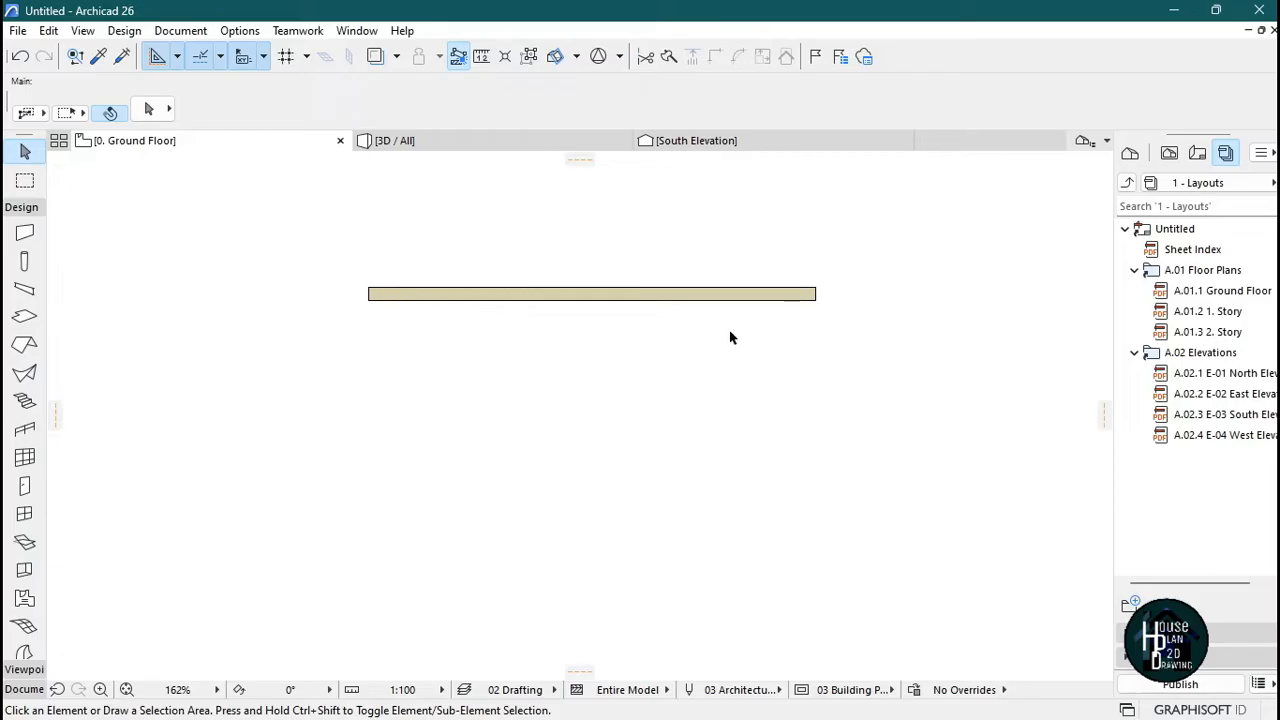
{"action": "left_click", "coordinate": [705, 294]}
{"action": "right_click", "coordinate": [676, 346]}
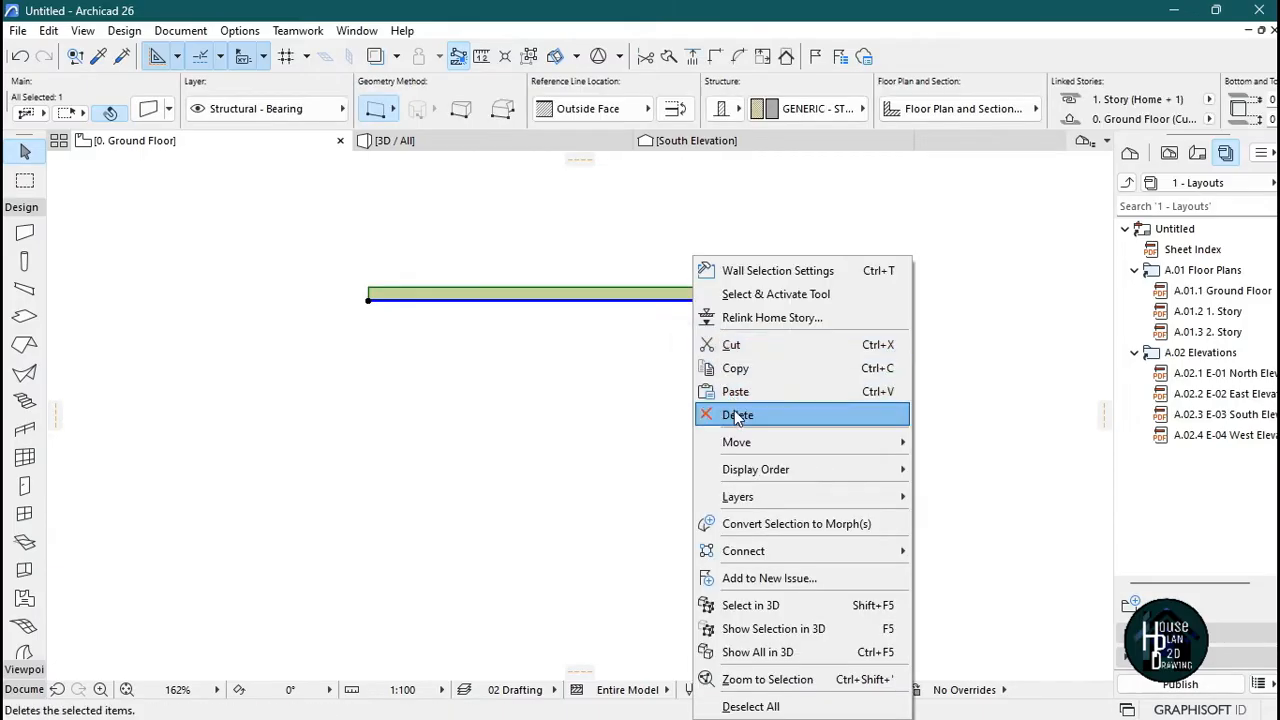
{"action": "left_click", "coordinate": [722, 412]}
- Draw a new horizontal wall 7500 mm long on the ground floor using the chained geometry method
{"action": "left_click", "coordinate": [25, 232]}
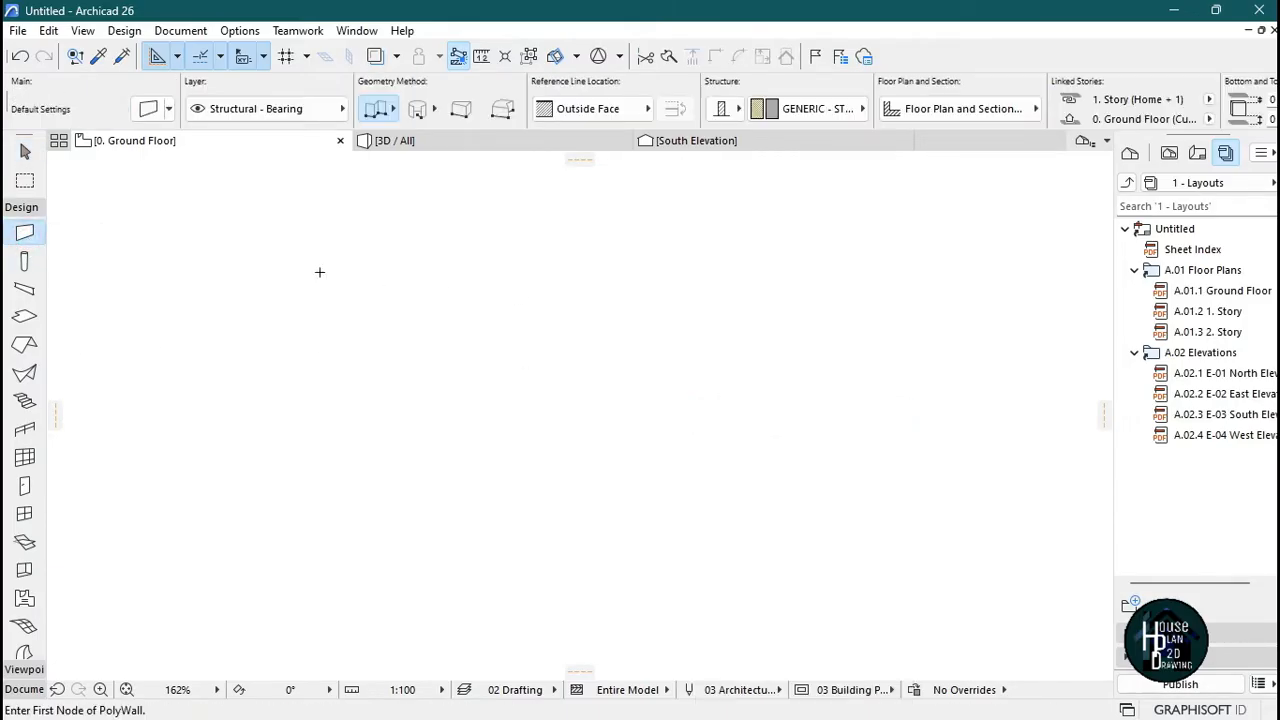
{"action": "left_click", "coordinate": [402, 270]}
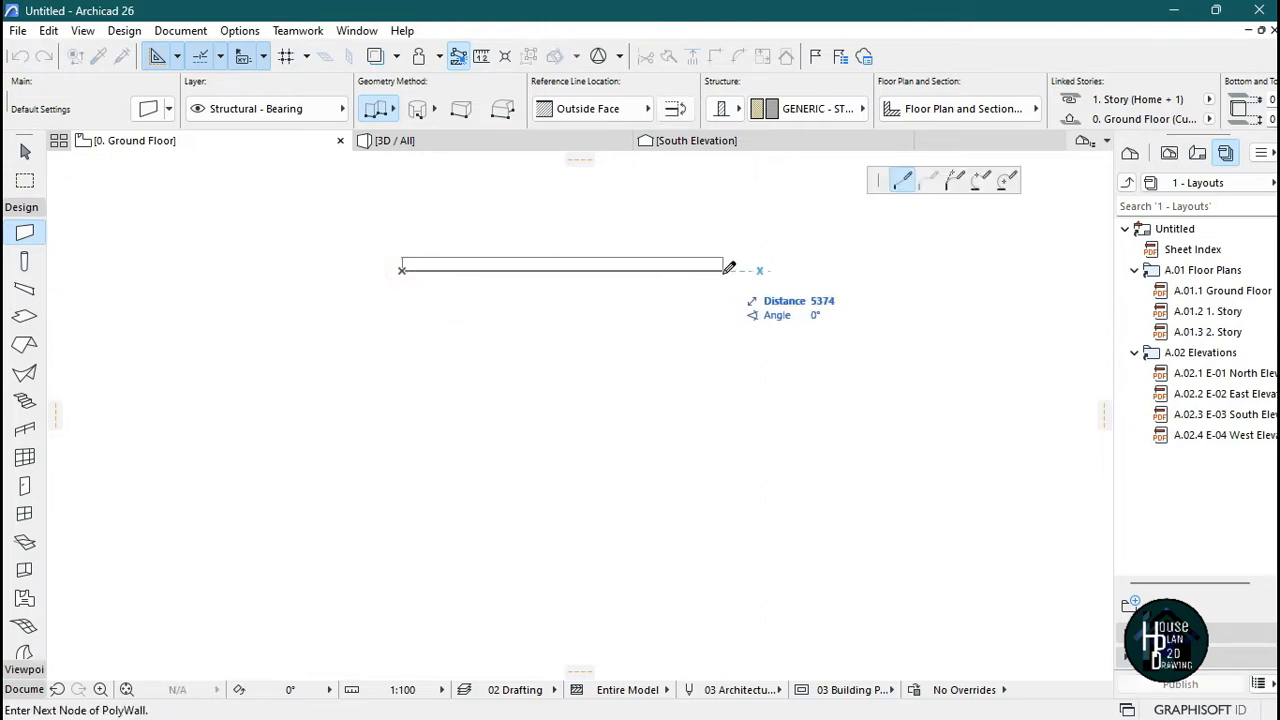
{"action": "type", "text": "7500"}
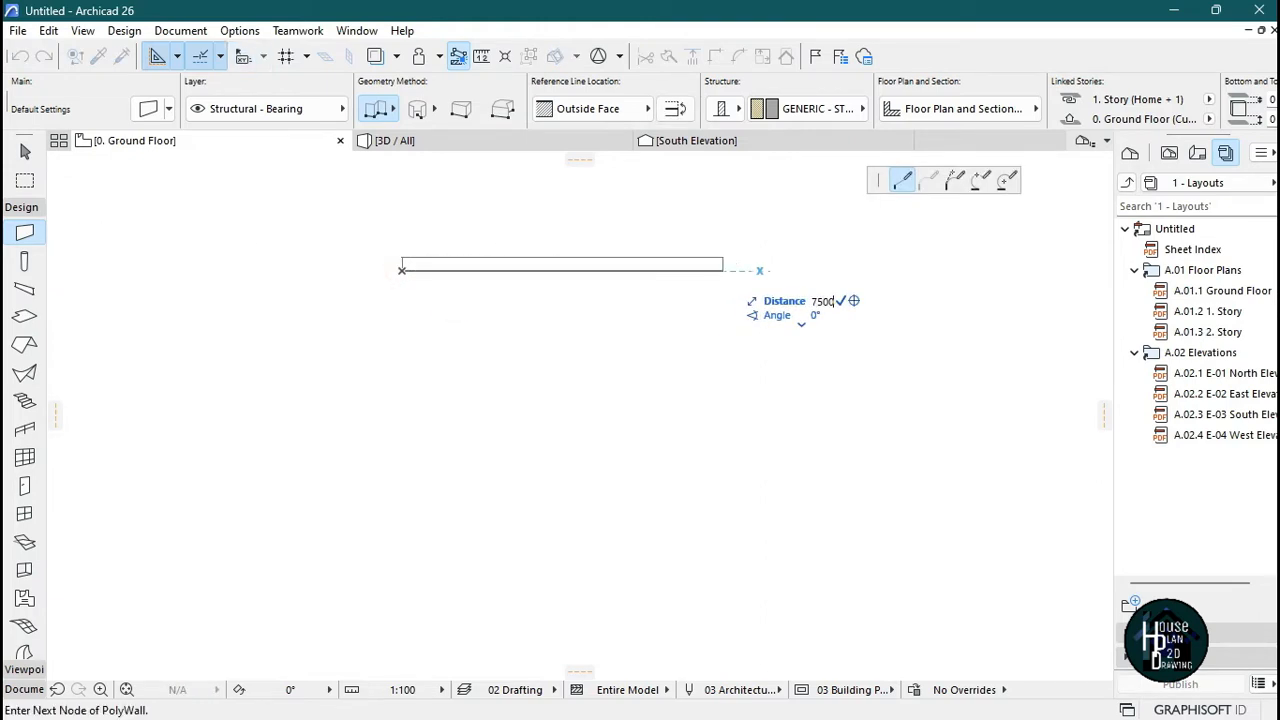
{"action": "key", "text": "Return"}
{"action": "left_click", "coordinate": [849, 264]}
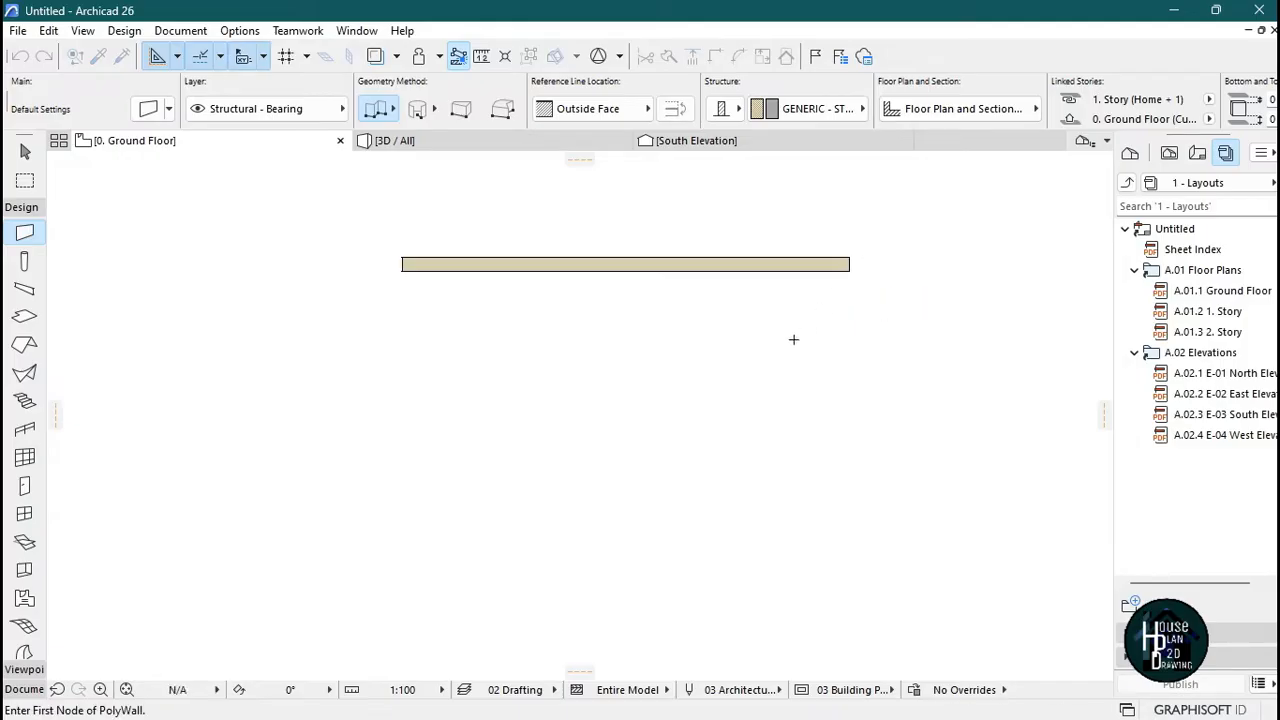
- Draw a vertical wall 14666 mm long downwards from the outer corner at the left end of the horizontal wall
{"action": "scroll", "coordinate": [667, 245], "scroll_direction": "down", "scroll_amount": 3}
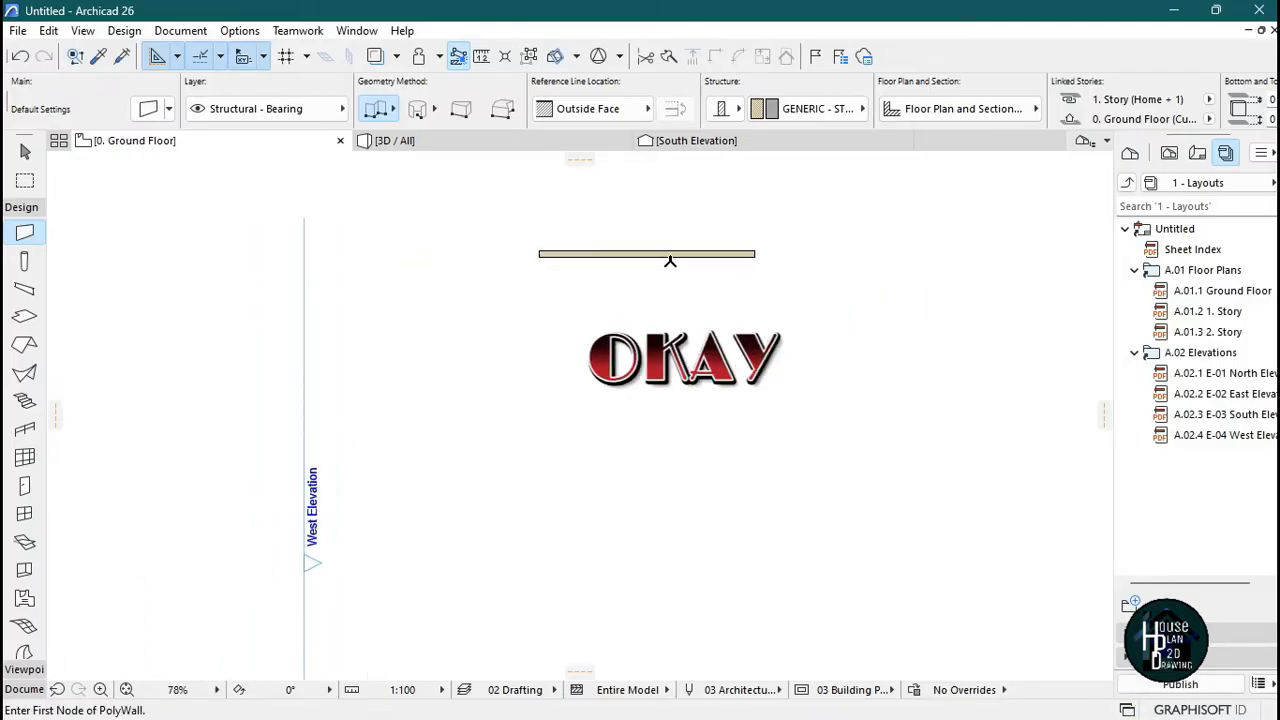
{"action": "scroll", "coordinate": [647, 224], "scroll_direction": "down", "scroll_amount": 1}
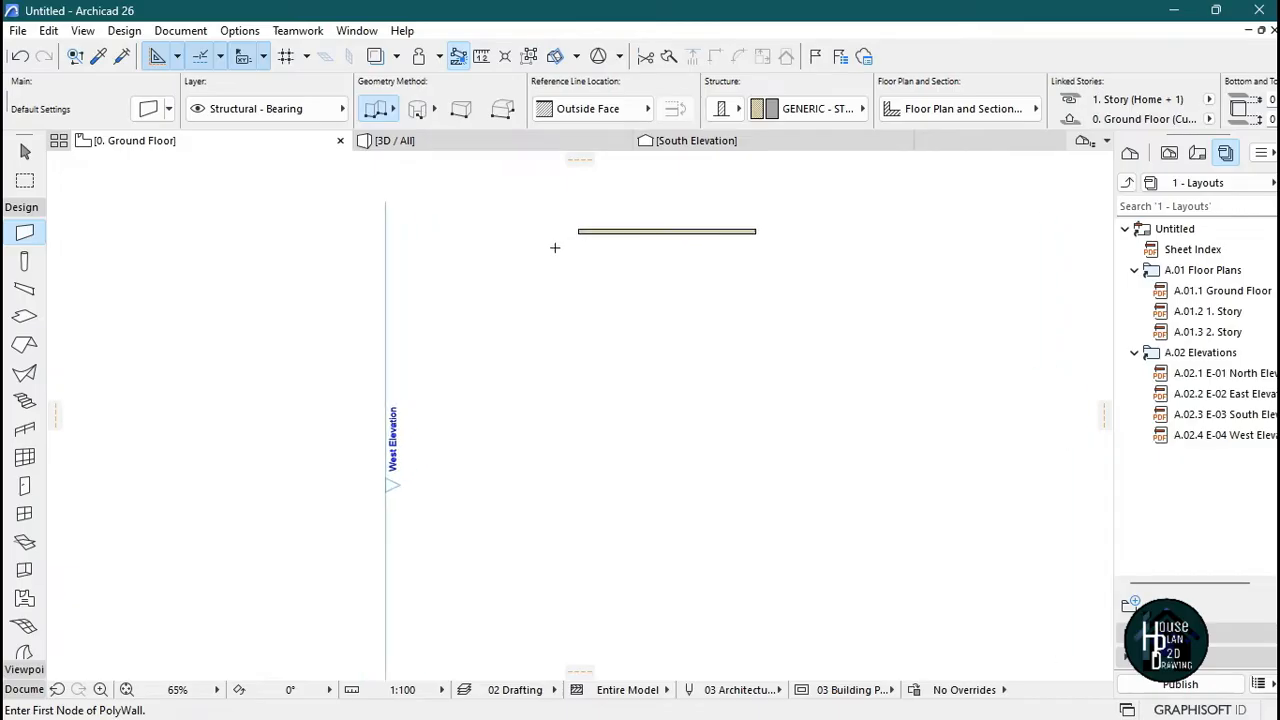
{"action": "scroll", "coordinate": [588, 230], "scroll_direction": "up", "scroll_amount": 6}
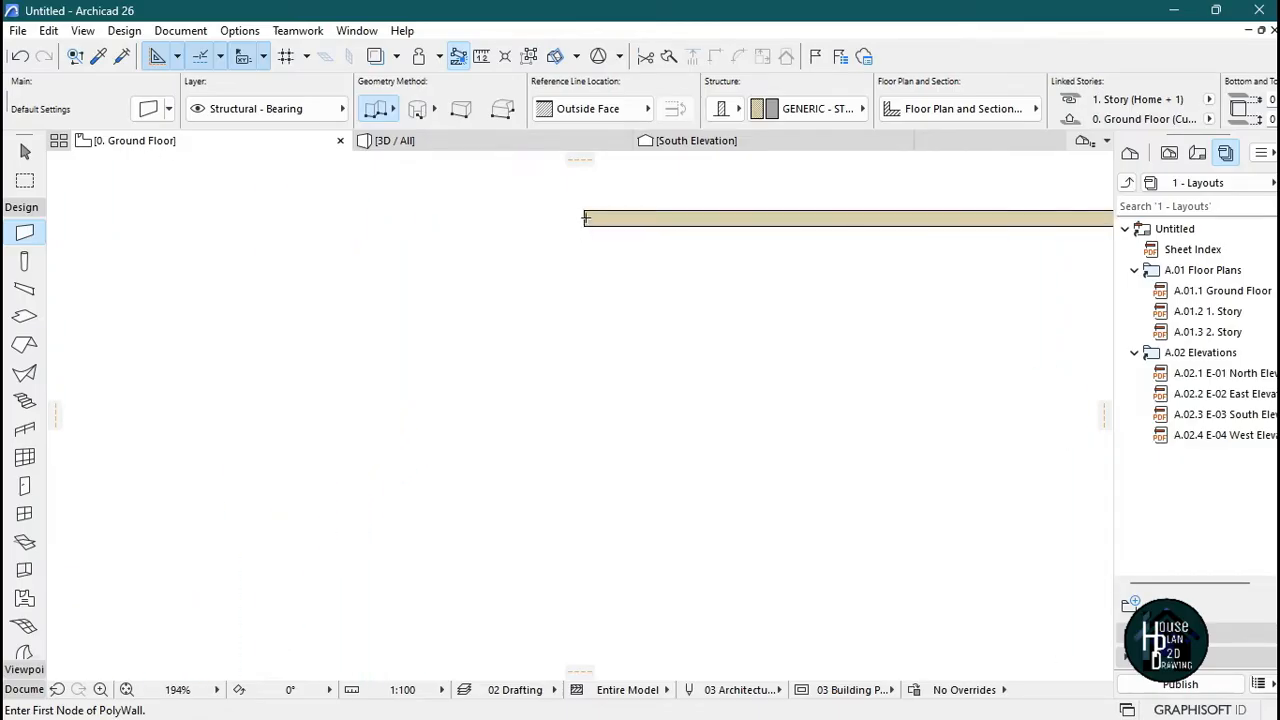
{"action": "left_click", "coordinate": [585, 212]}
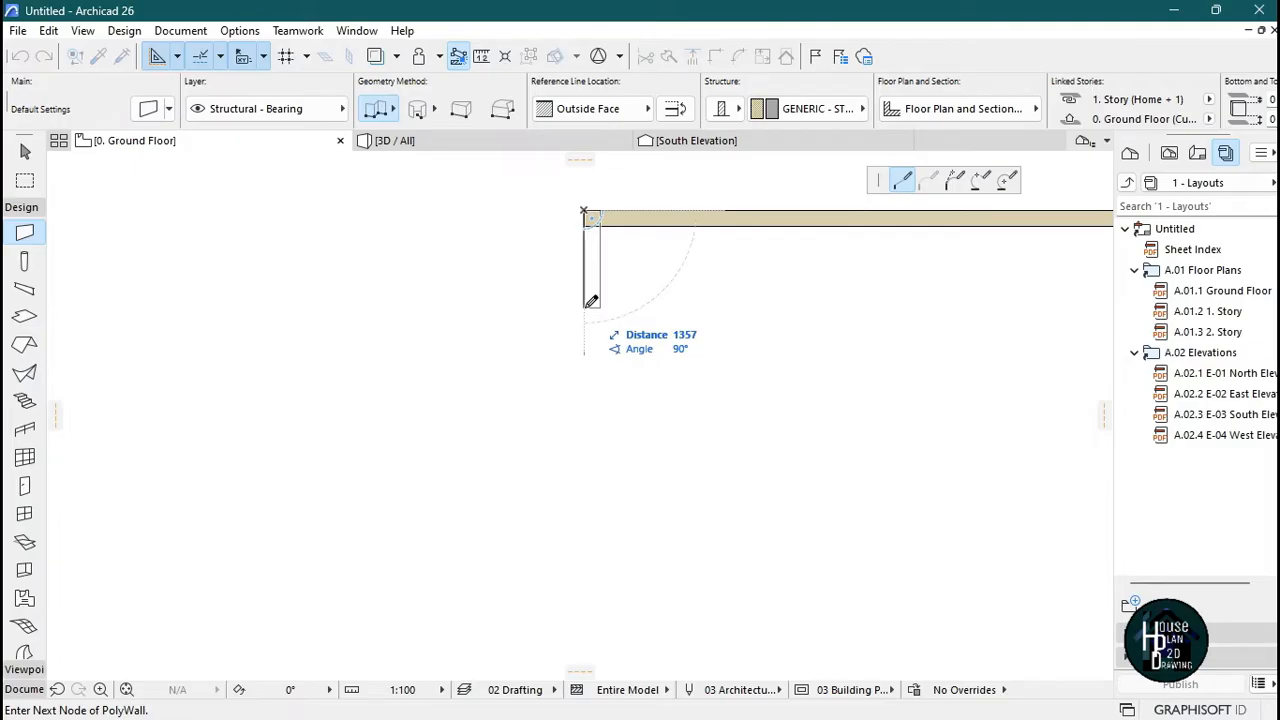
{"action": "type", "text": "14"}
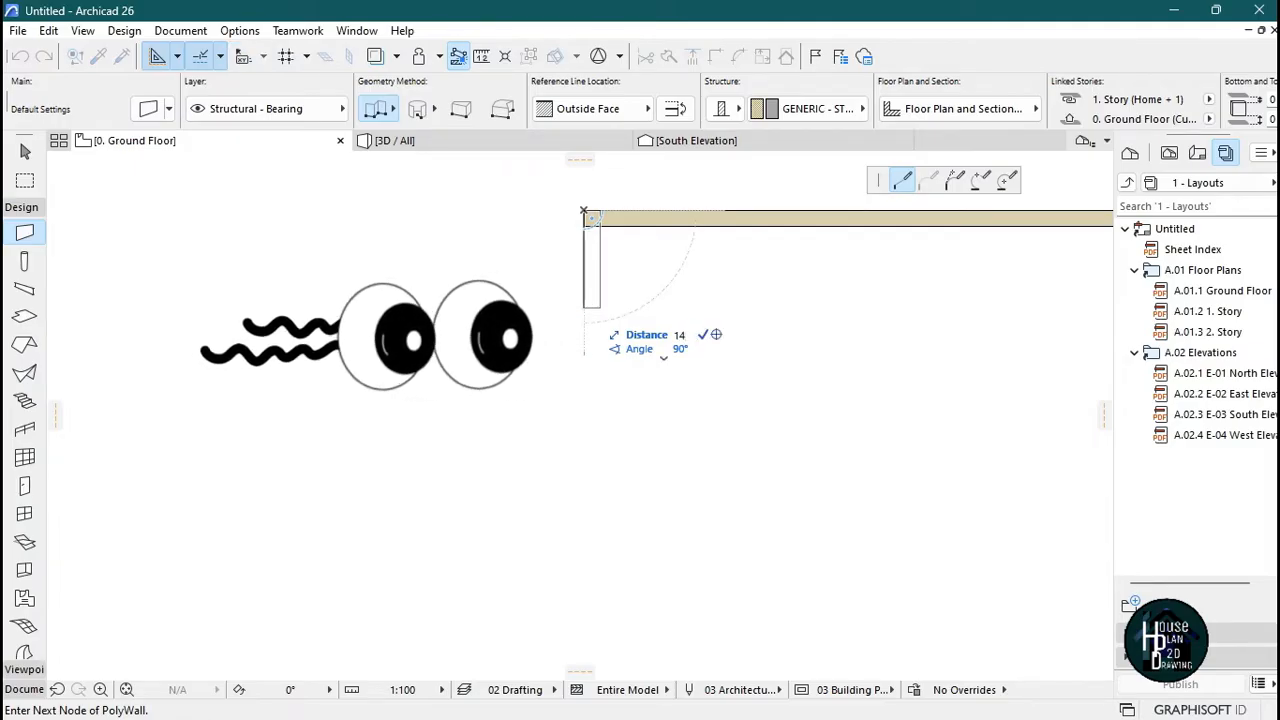
{"action": "type", "text": "666"}
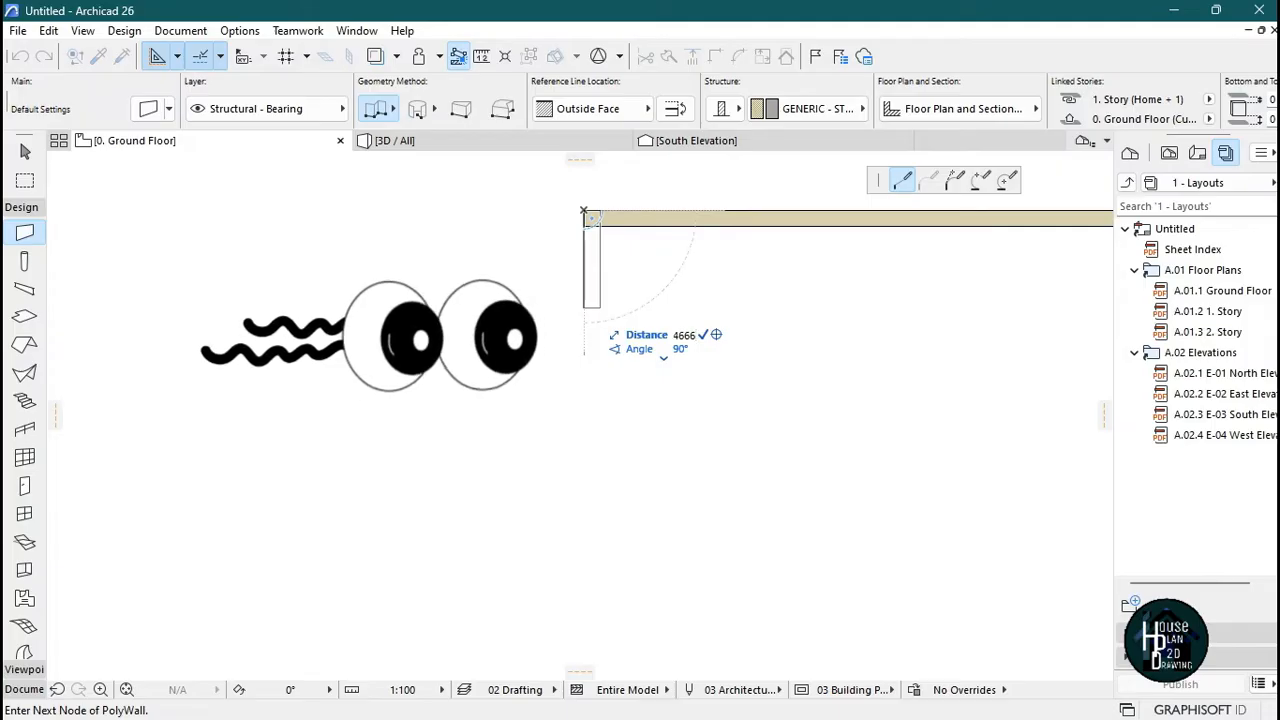
{"action": "key", "text": "Return"}
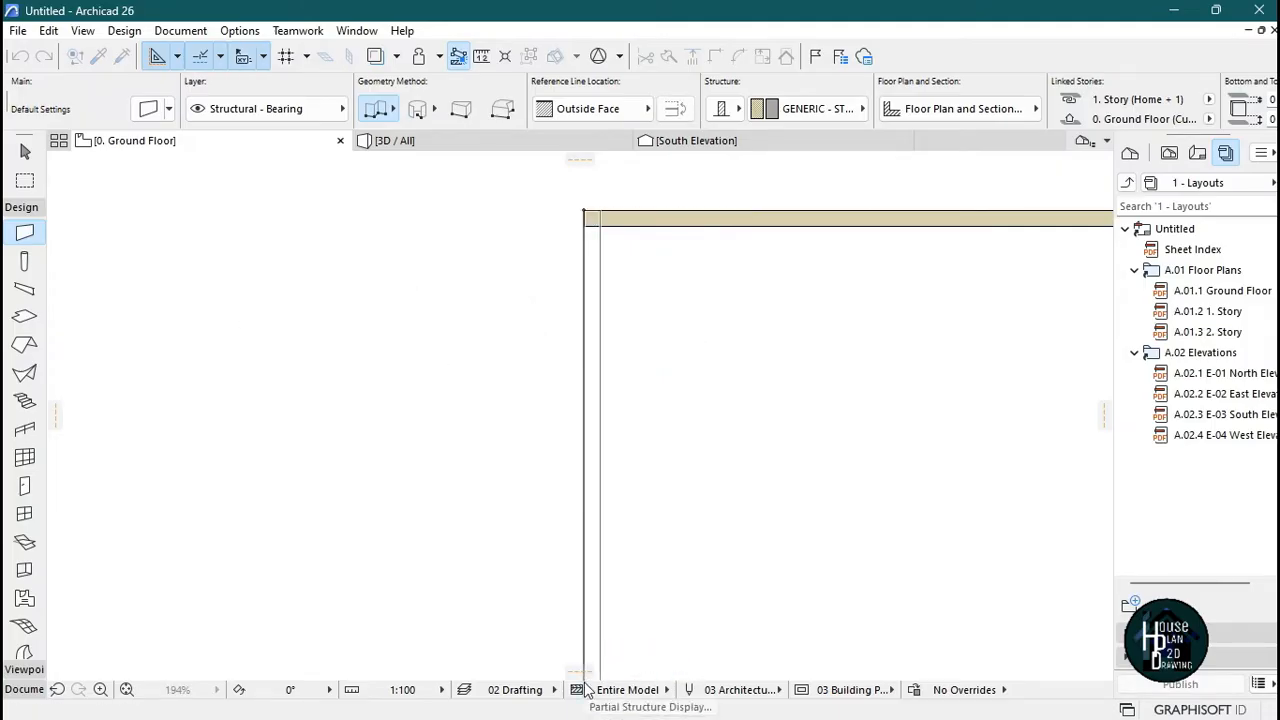
{"action": "scroll", "coordinate": [540, 434], "scroll_direction": "down", "scroll_amount": 5}
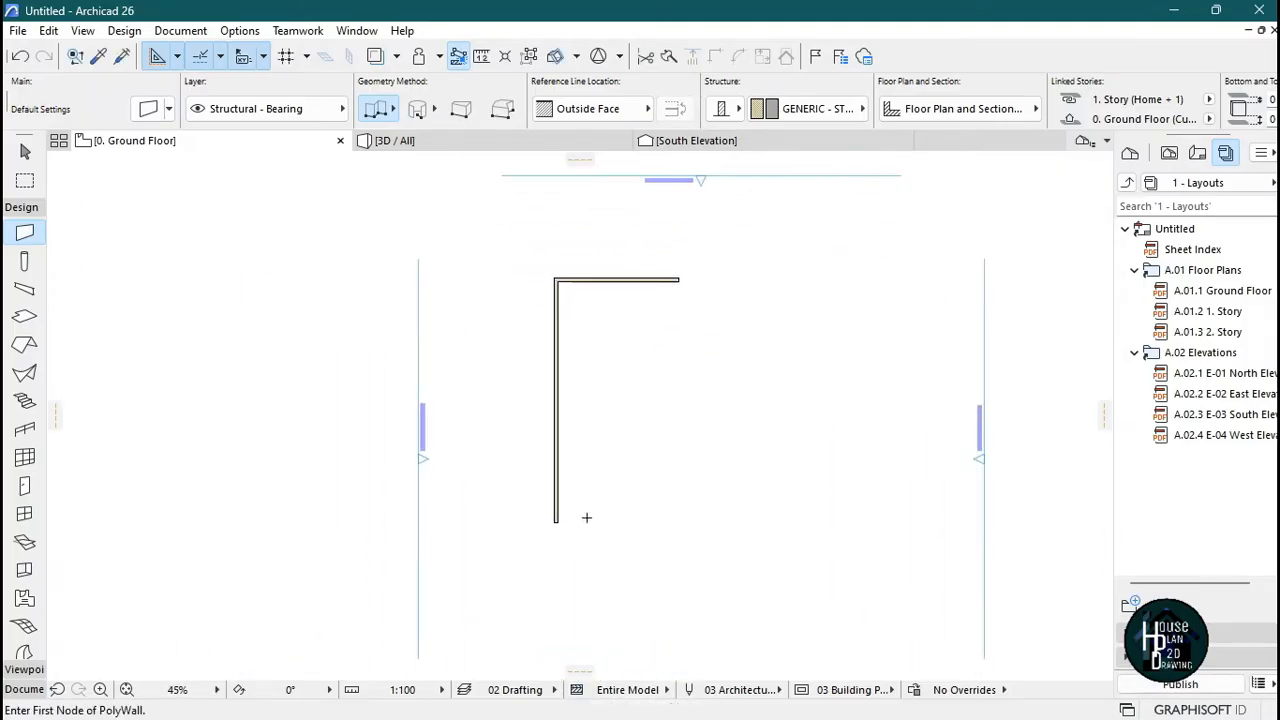
{"action": "scroll", "coordinate": [560, 540], "scroll_direction": "up", "scroll_amount": 2}
{"action": "scroll", "coordinate": [577, 554], "scroll_direction": "down", "scroll_amount": 2}
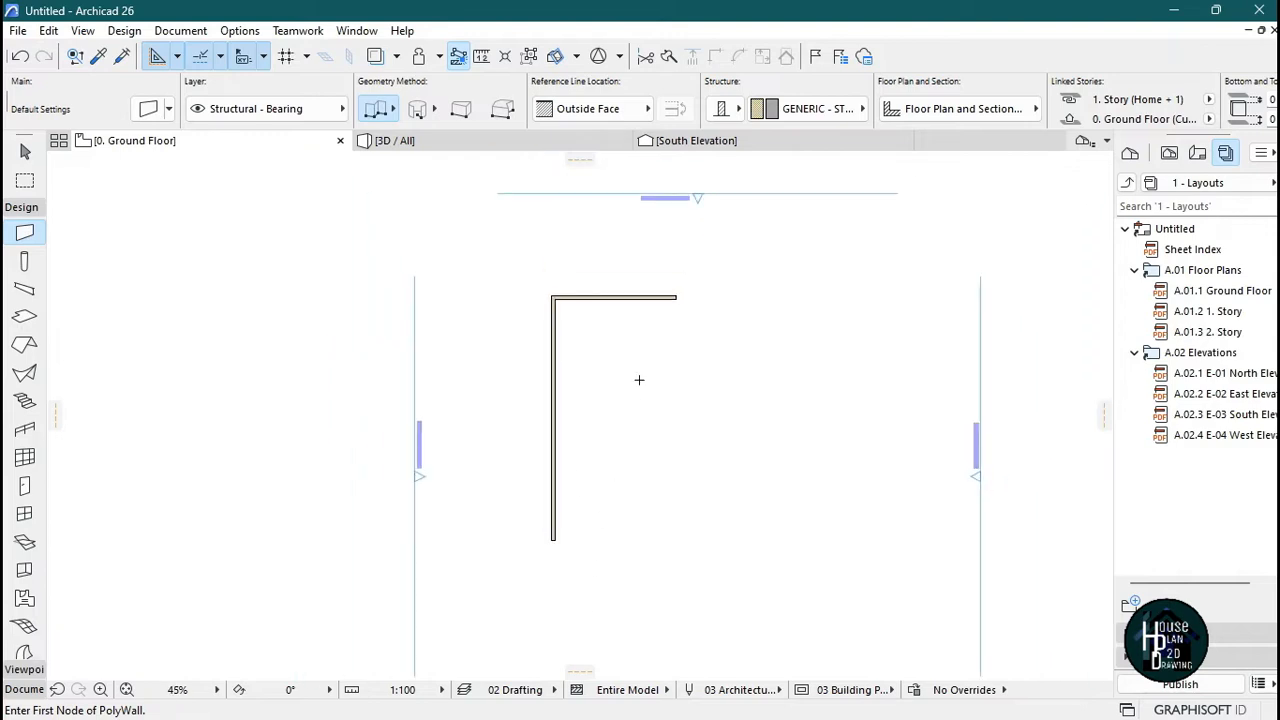
{"action": "scroll", "coordinate": [637, 351], "scroll_direction": "up", "scroll_amount": 3}
{"action": "scroll", "coordinate": [598, 332], "scroll_direction": "up", "scroll_amount": 2}
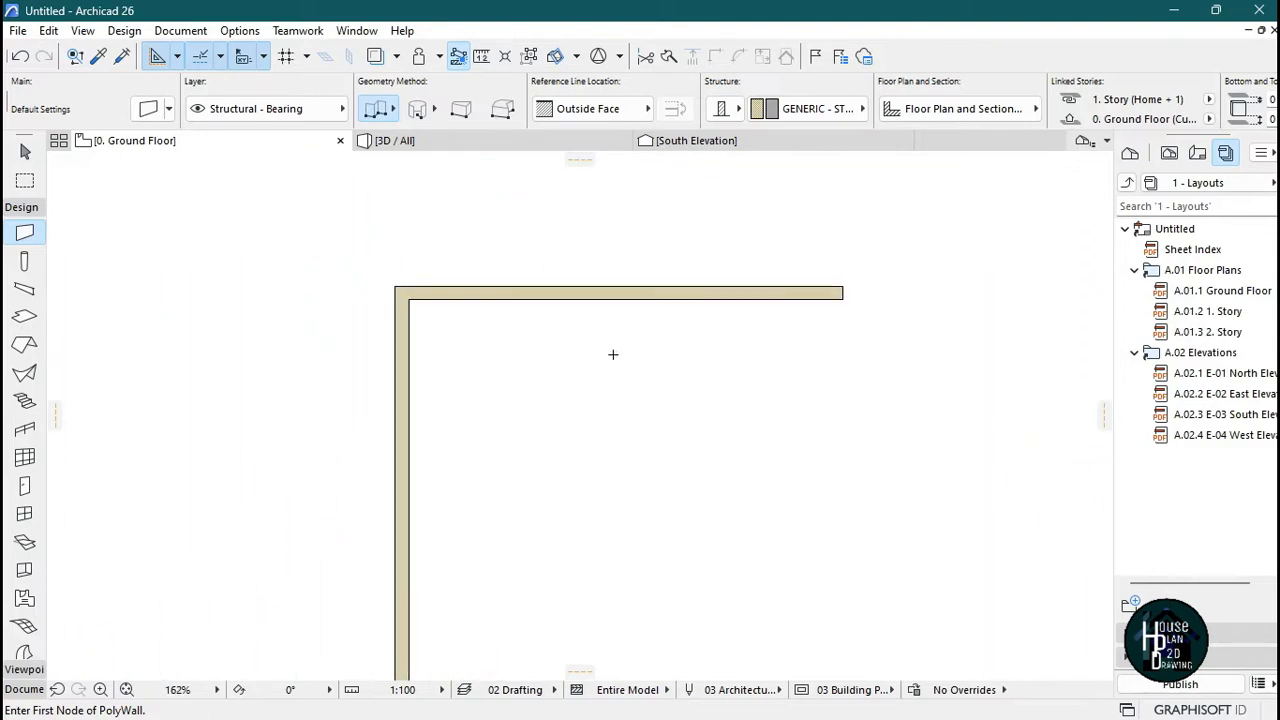
{"action": "scroll", "coordinate": [613, 354], "scroll_direction": "up", "scroll_amount": 2}
{"action": "key", "text": "Escape"}
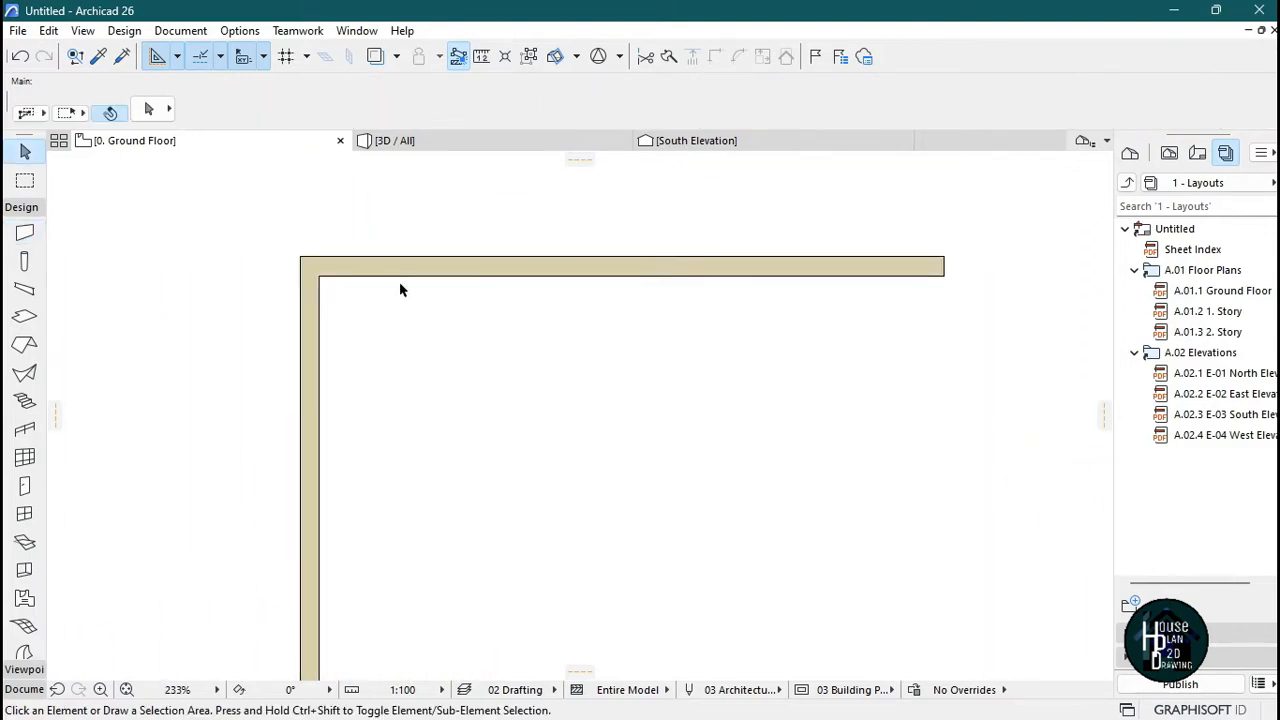
- Draw a vertical interior wall 3000 mm long downwards from the top wall, starting 3413 mm from the inner left corner, using the existing wall's settings
{"action": "key", "text": "alt"}
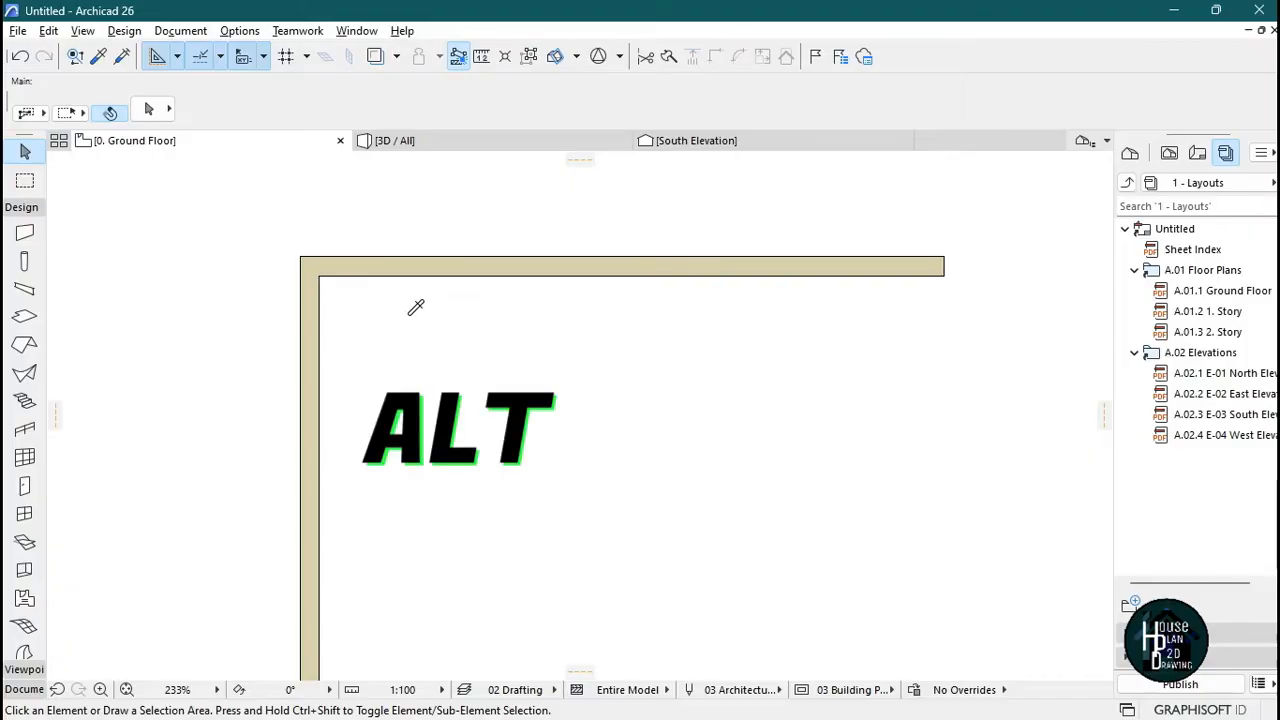
{"action": "left_click", "coordinate": [373, 259], "text": "alt"}
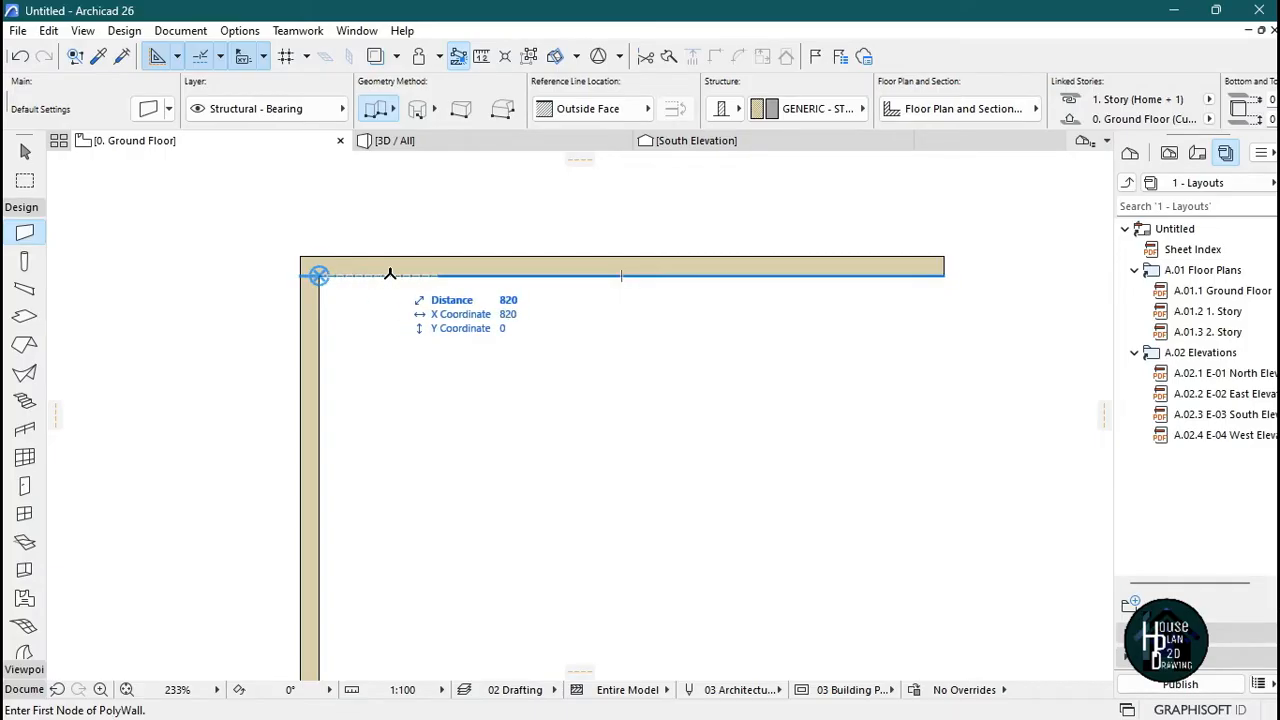
{"action": "type", "text": "3"}
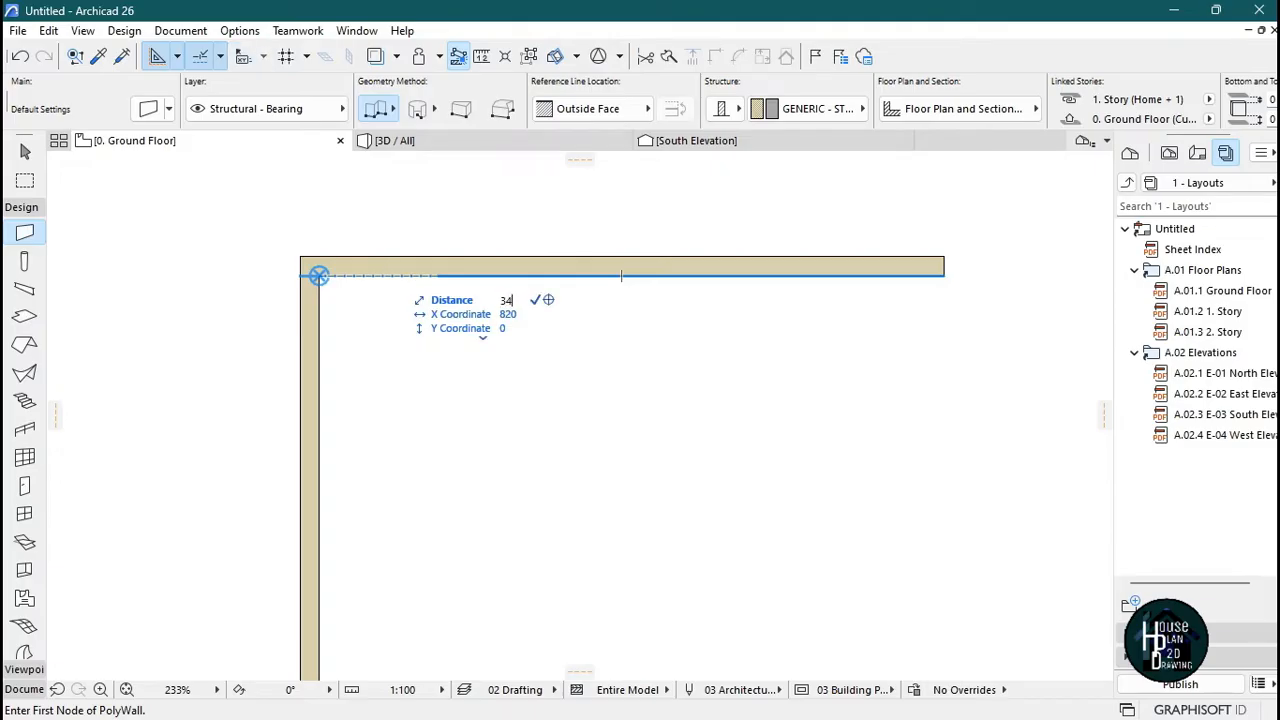
{"action": "type", "text": "413"}
{"action": "key", "text": "Return"}
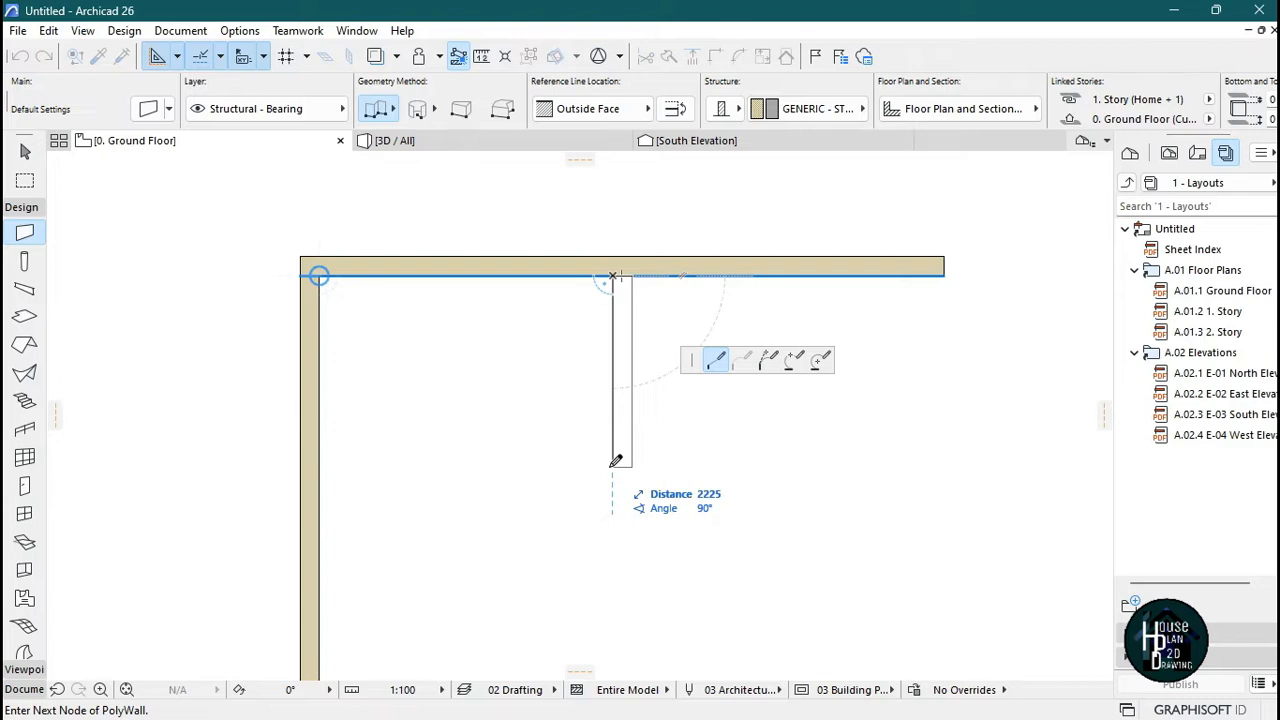
{"action": "type", "text": "3"}
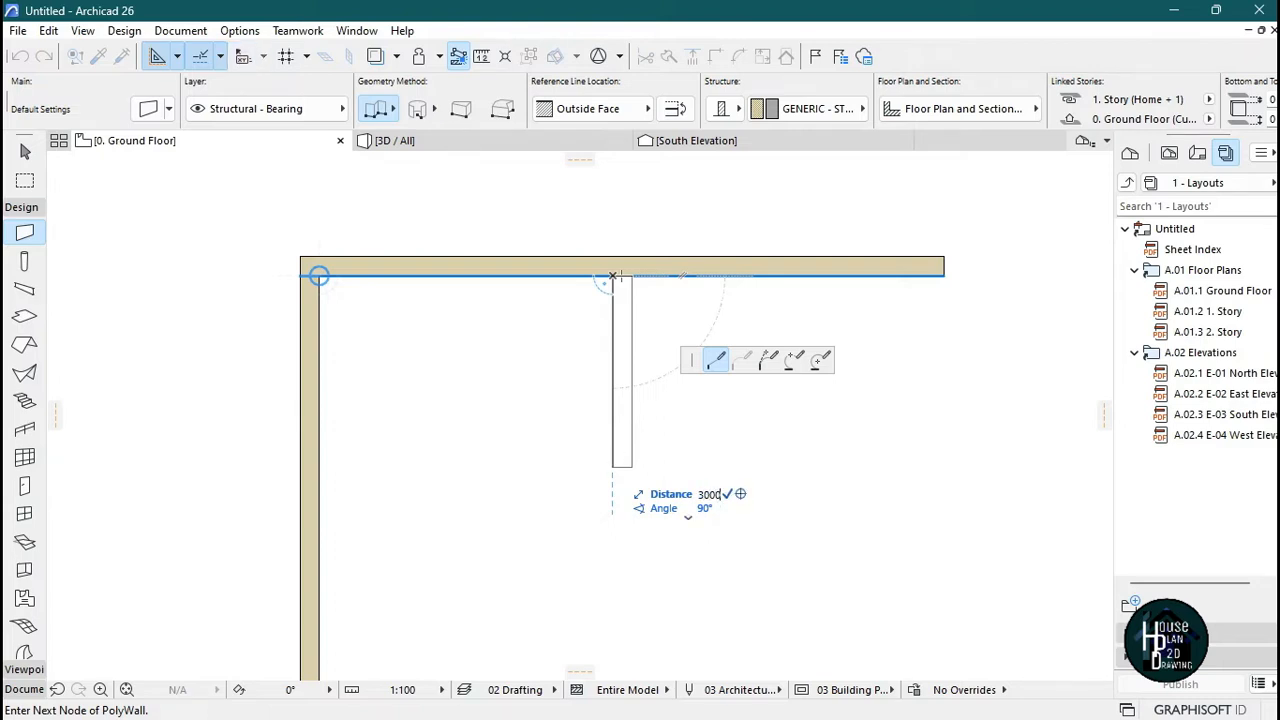
{"action": "type", "text": "000"}
{"action": "key", "text": "Return"}
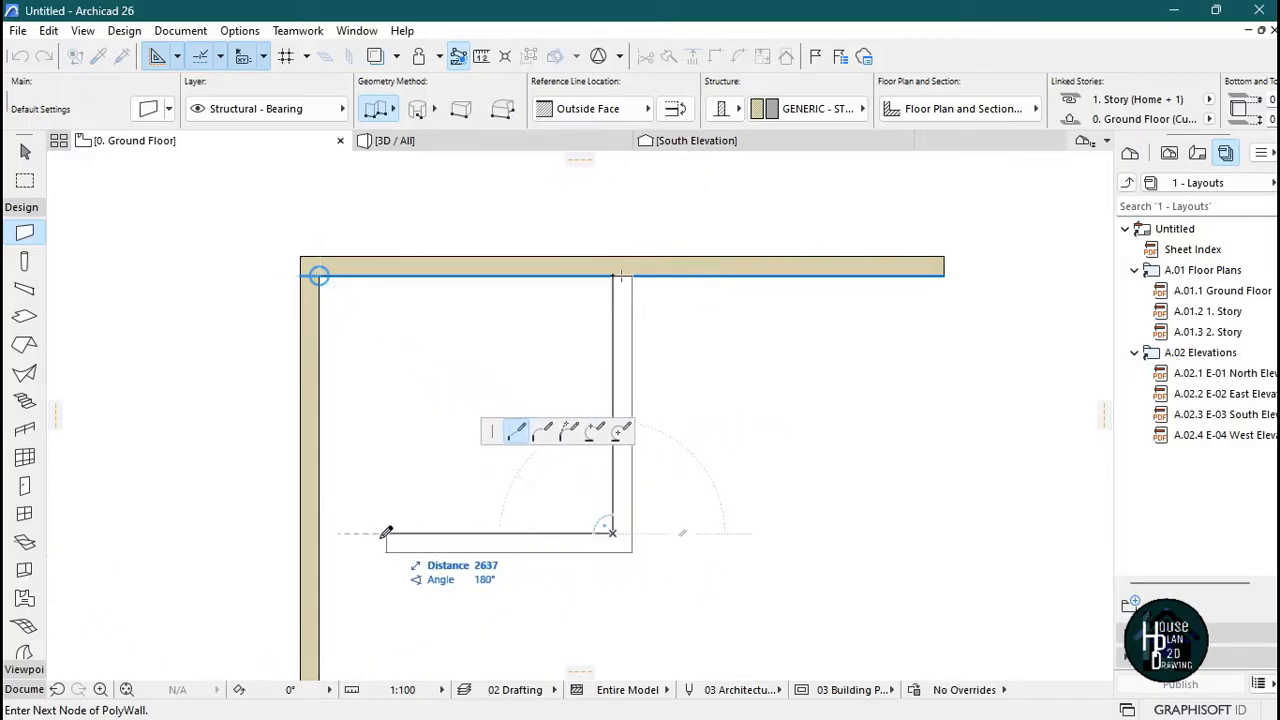
- Close the upper-left room with a horizontal wall from the partition's lower end to the left exterior wall, and finish the wall chain
{"action": "left_click", "coordinate": [322, 531]}
{"action": "left_click", "coordinate": [322, 531]}
{"action": "scroll", "coordinate": [586, 334], "scroll_direction": "down", "scroll_amount": 4}
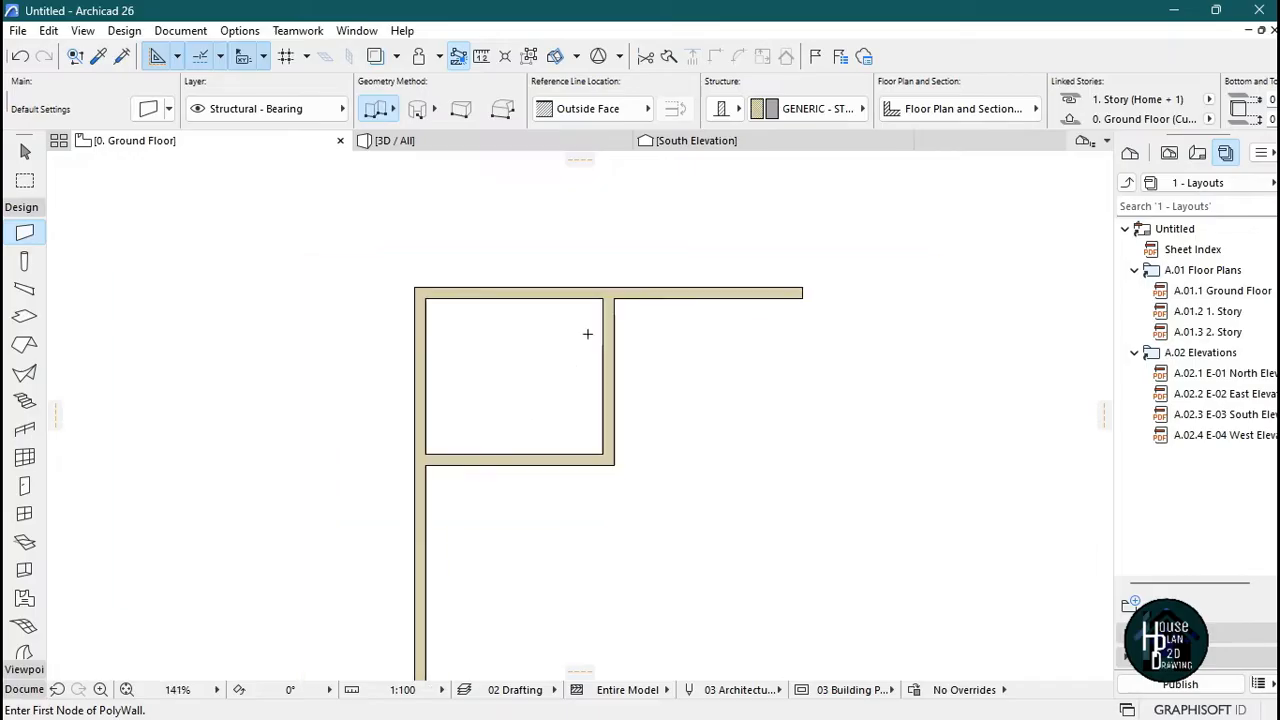
{"action": "scroll", "coordinate": [609, 406], "scroll_direction": "up", "scroll_amount": 3}
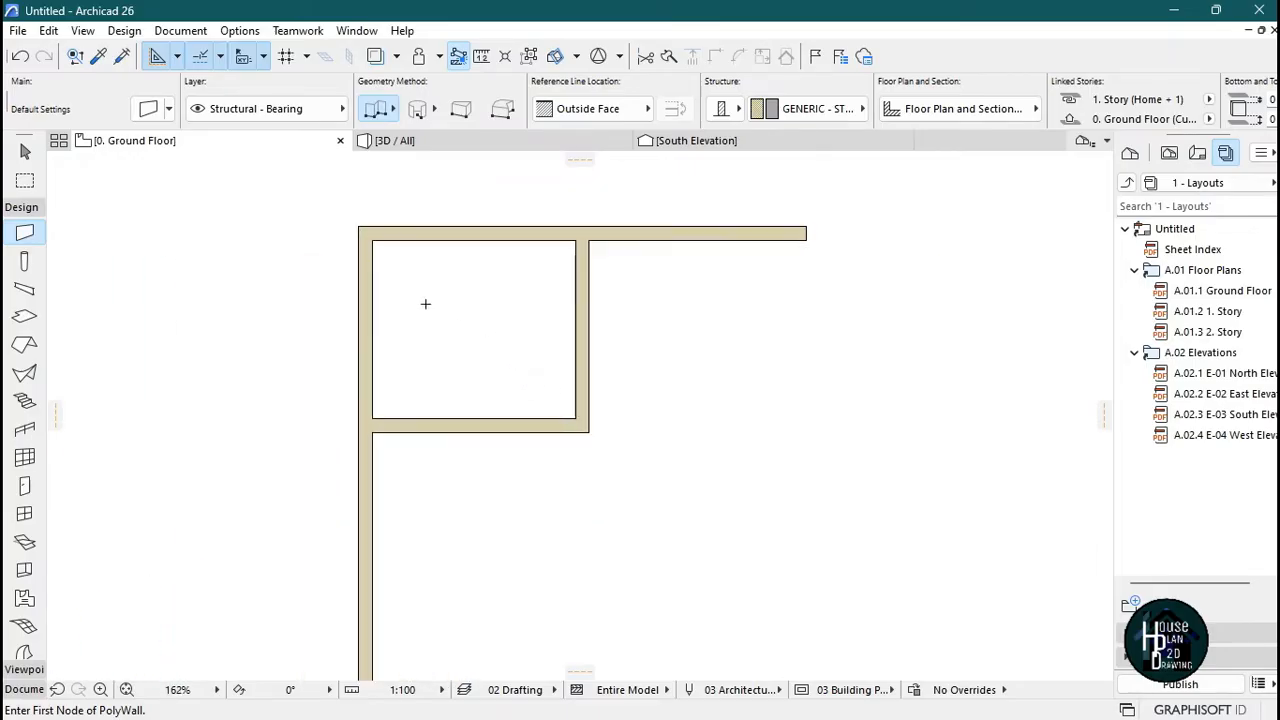
{"action": "key", "text": "Escape"}
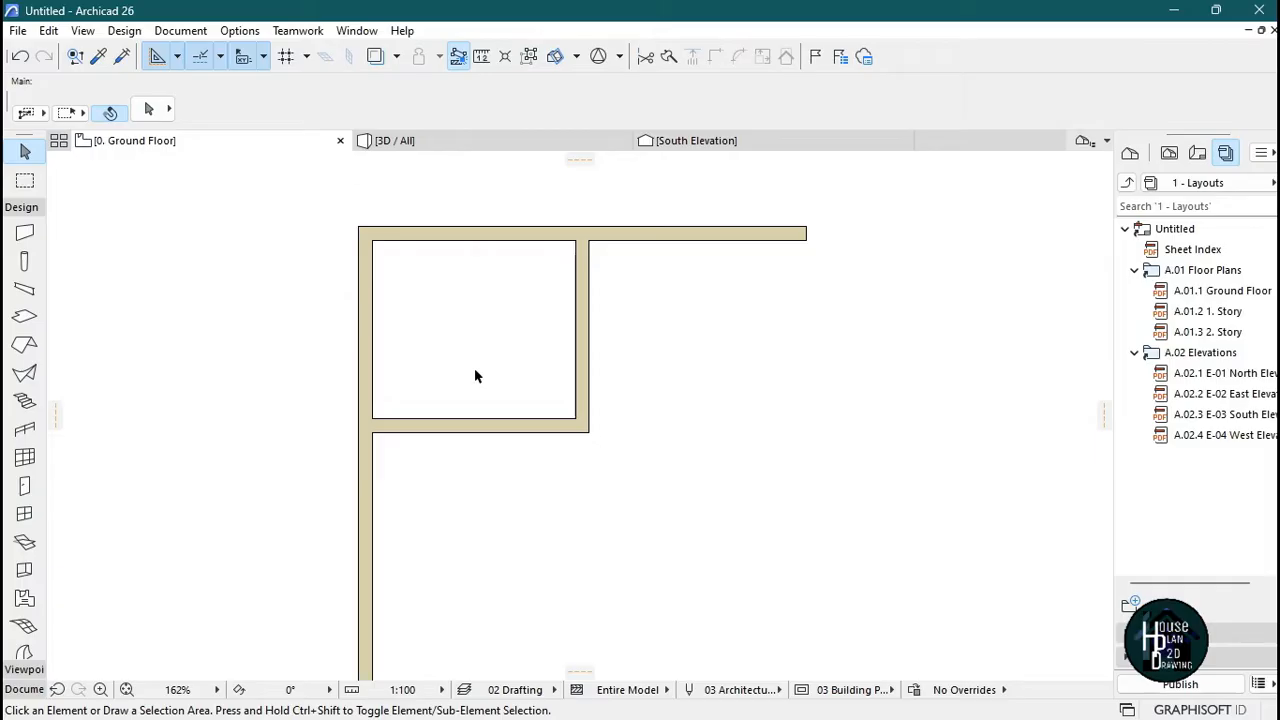
- Measure the inside width and depth of the upper-left room from its inner top-left corner
{"action": "scroll", "coordinate": [528, 300], "scroll_direction": "up", "scroll_amount": 1}
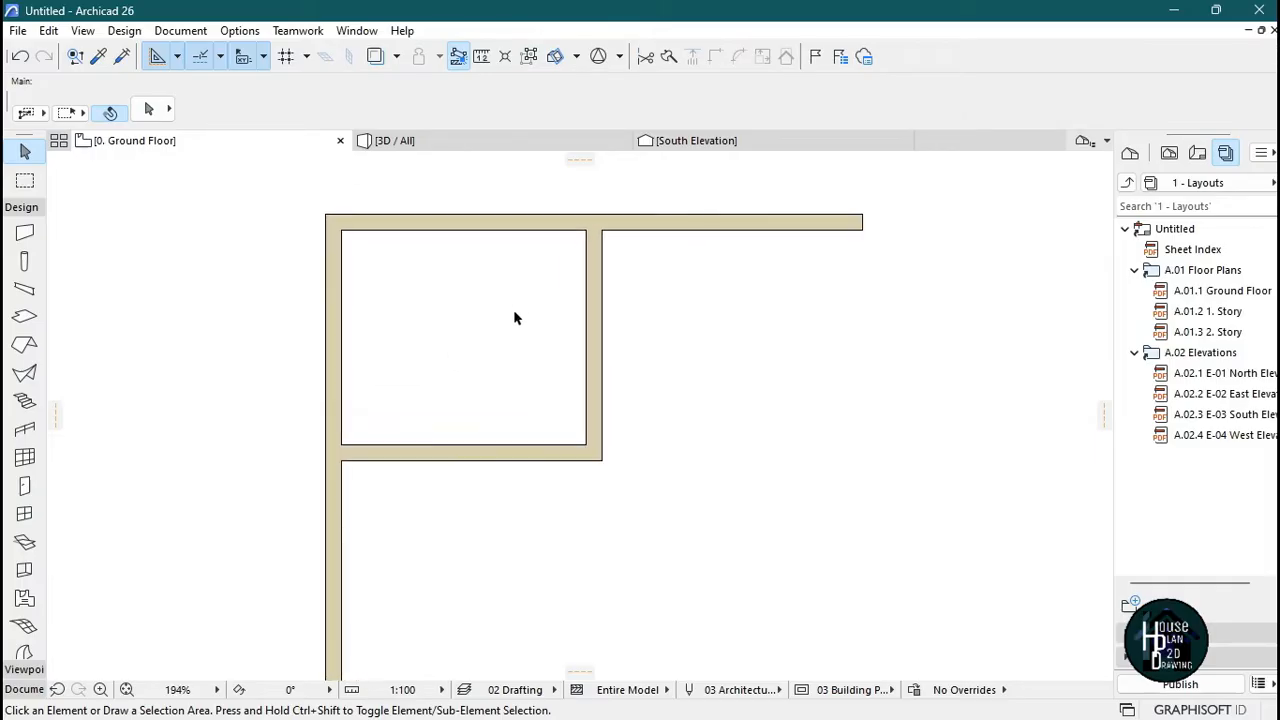
{"action": "scroll", "coordinate": [470, 275], "scroll_direction": "down", "scroll_amount": 1}
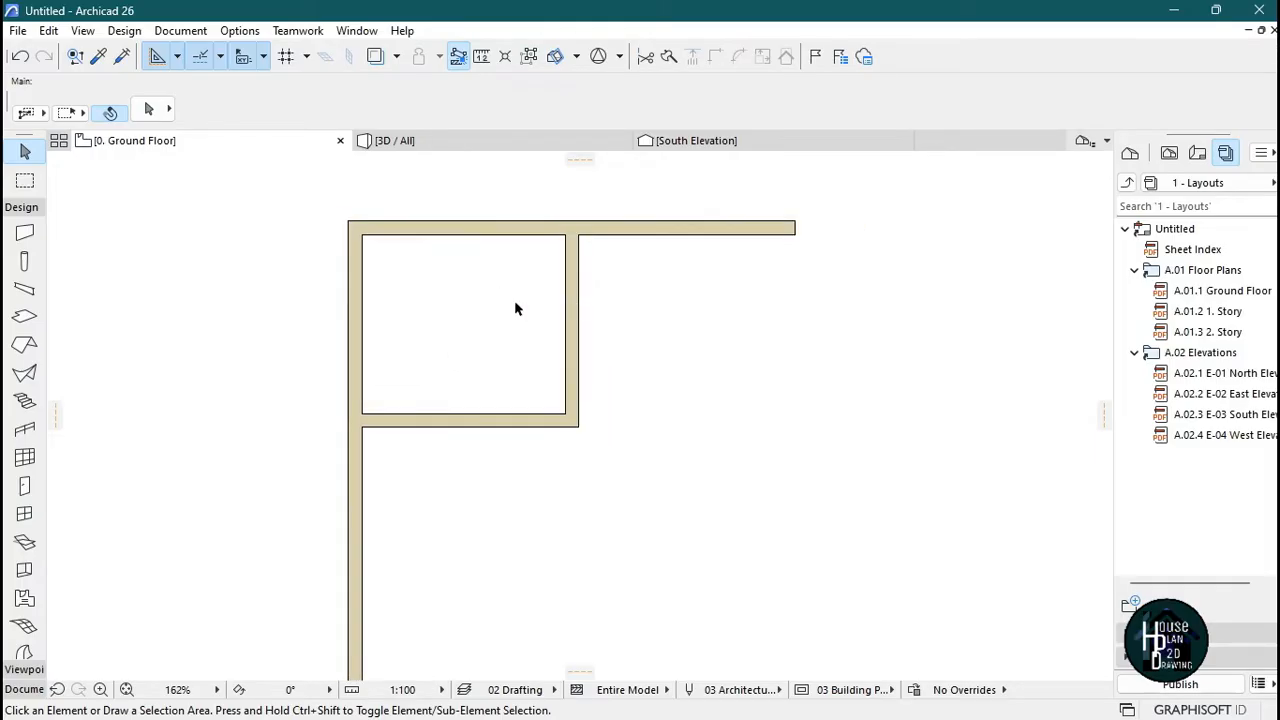
{"action": "scroll", "coordinate": [517, 309], "scroll_direction": "up", "scroll_amount": 1}
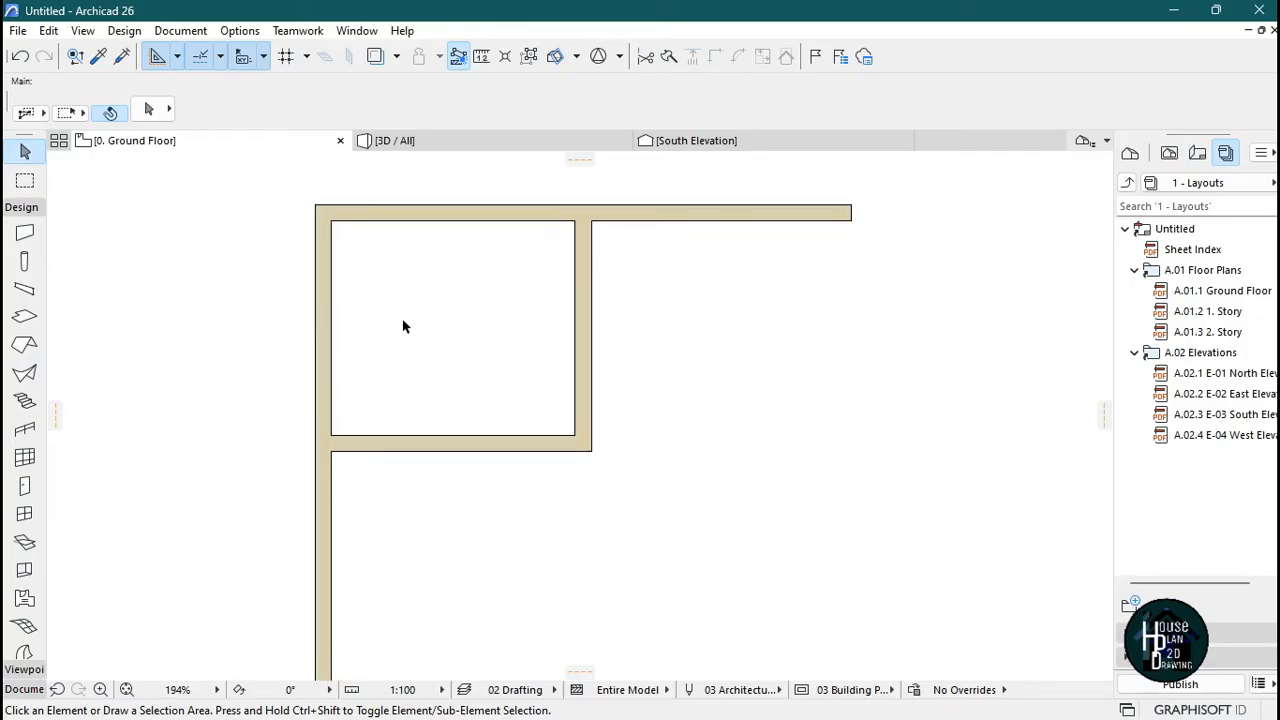
{"action": "key", "text": "m"}
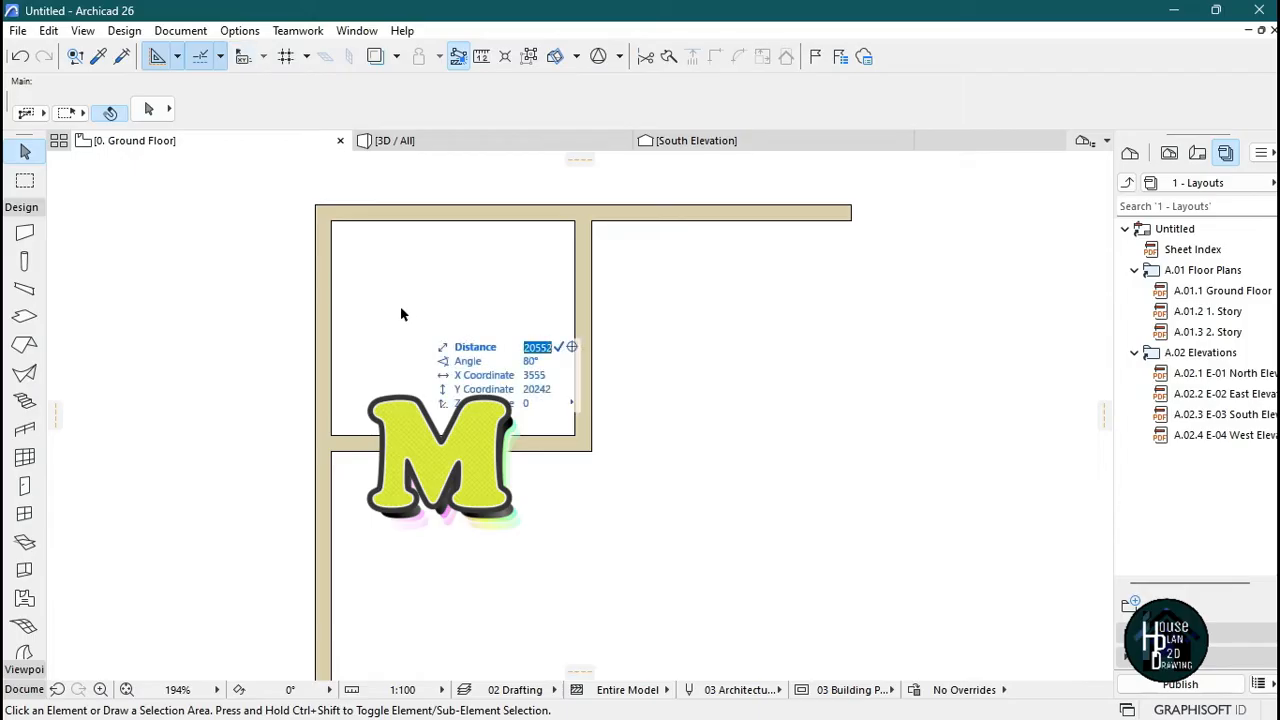
{"action": "key", "text": "m"}
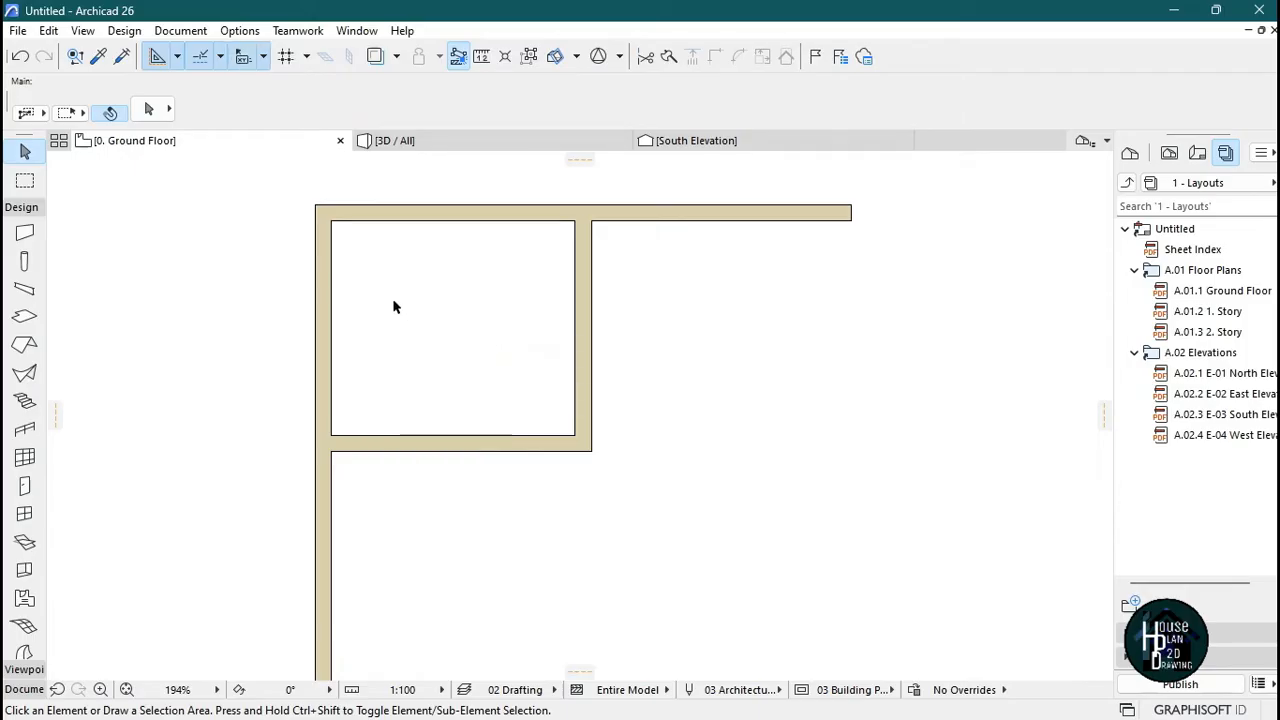
{"action": "key", "text": "m"}
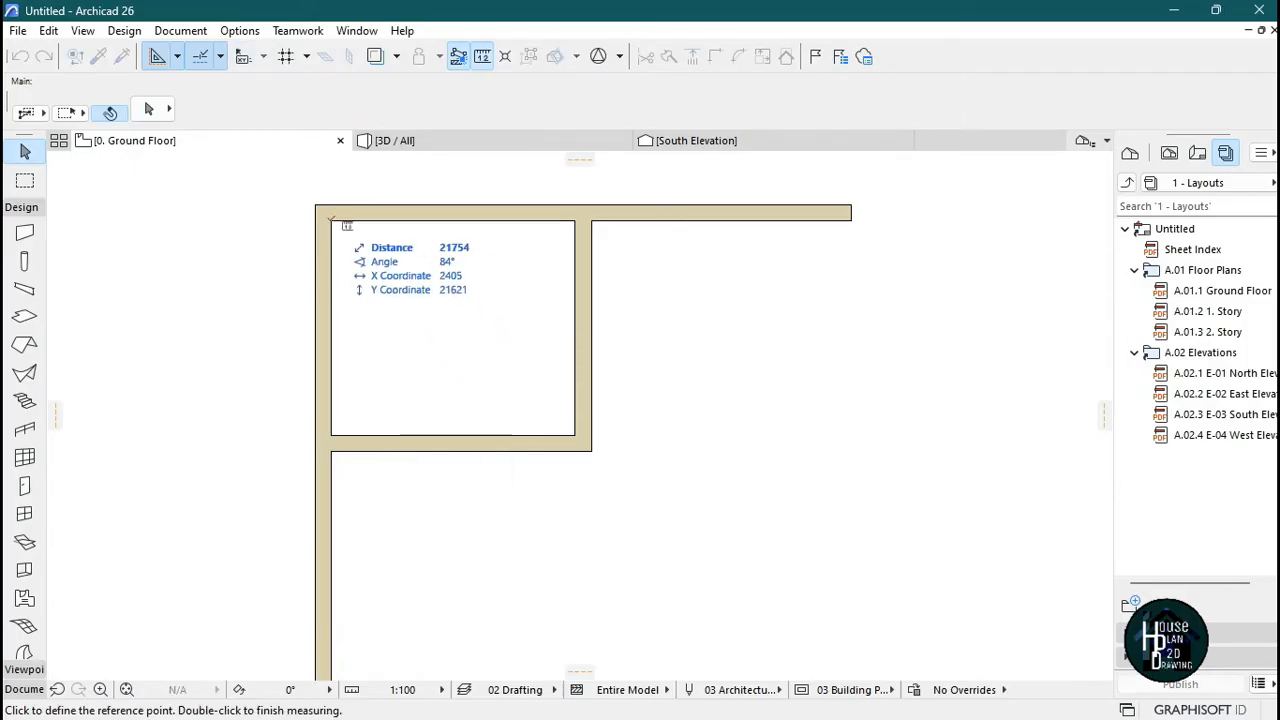
{"action": "left_click", "coordinate": [331, 220]}
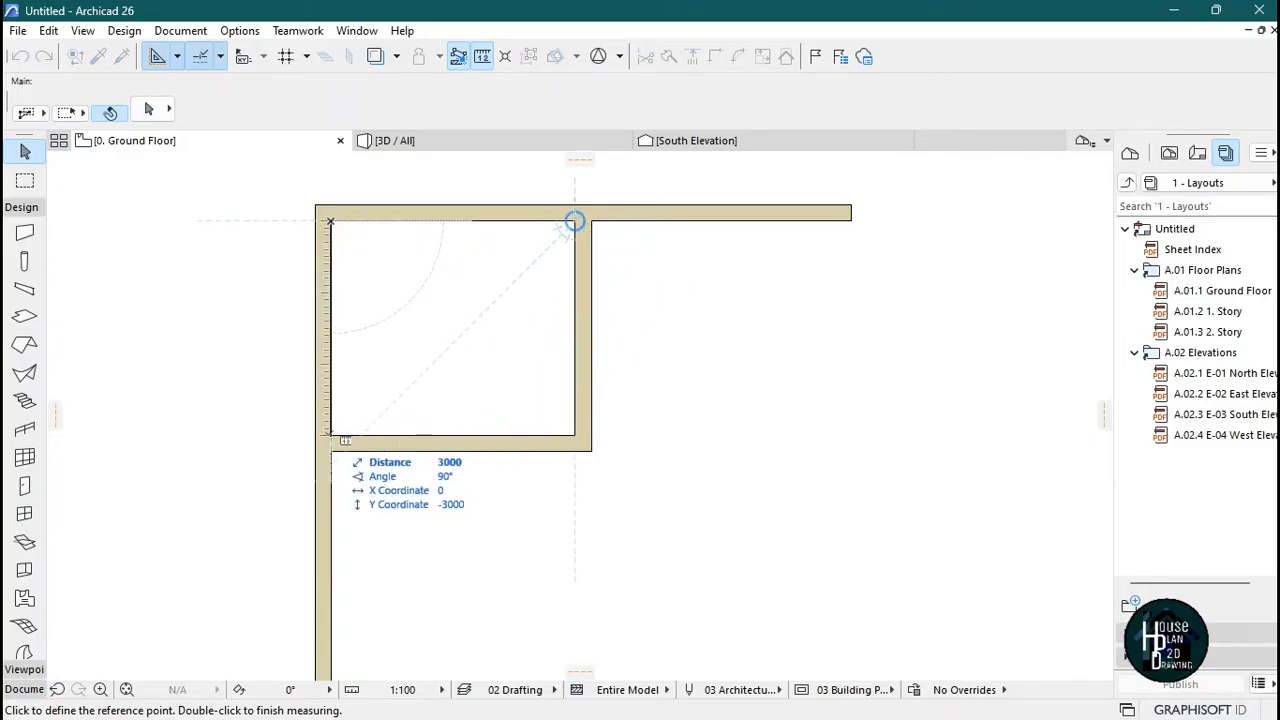
{"action": "key", "text": "Escape"}
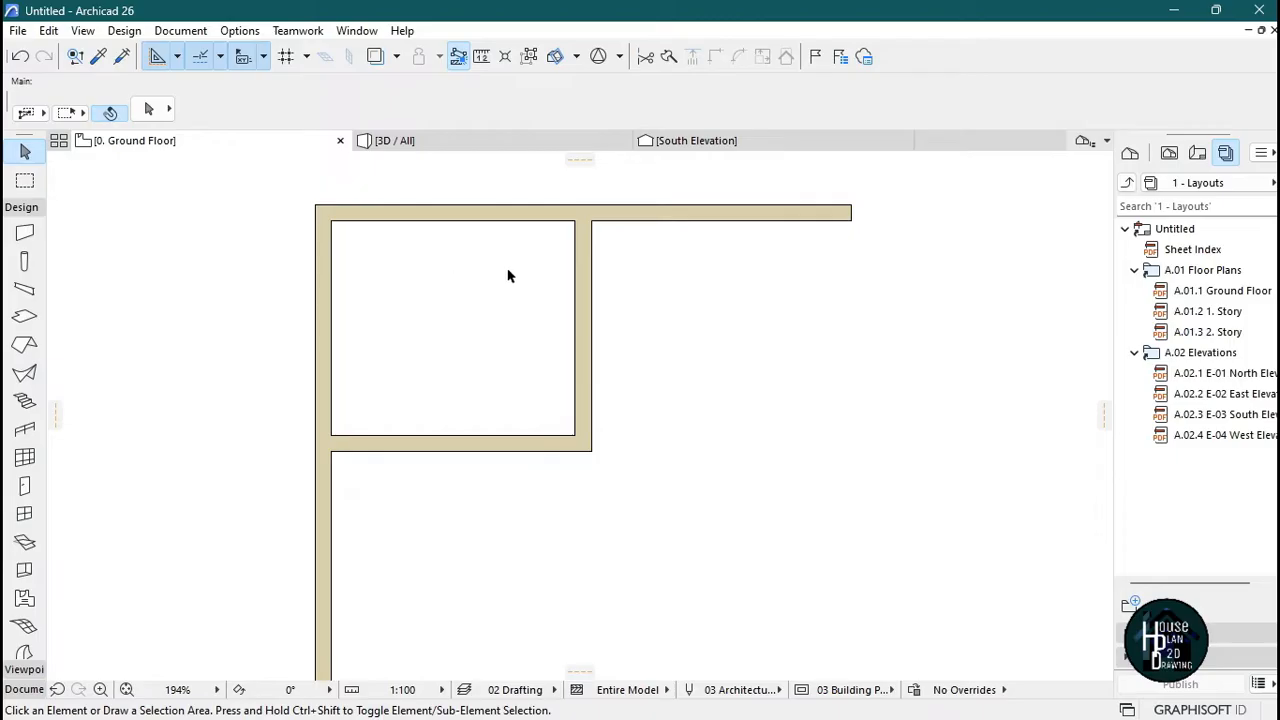
- Draw a vertical wall 3356 mm long downwards from the top wall, starting 3414 mm right of the partition, matching the partition's settings
{"action": "key", "text": "alt"}
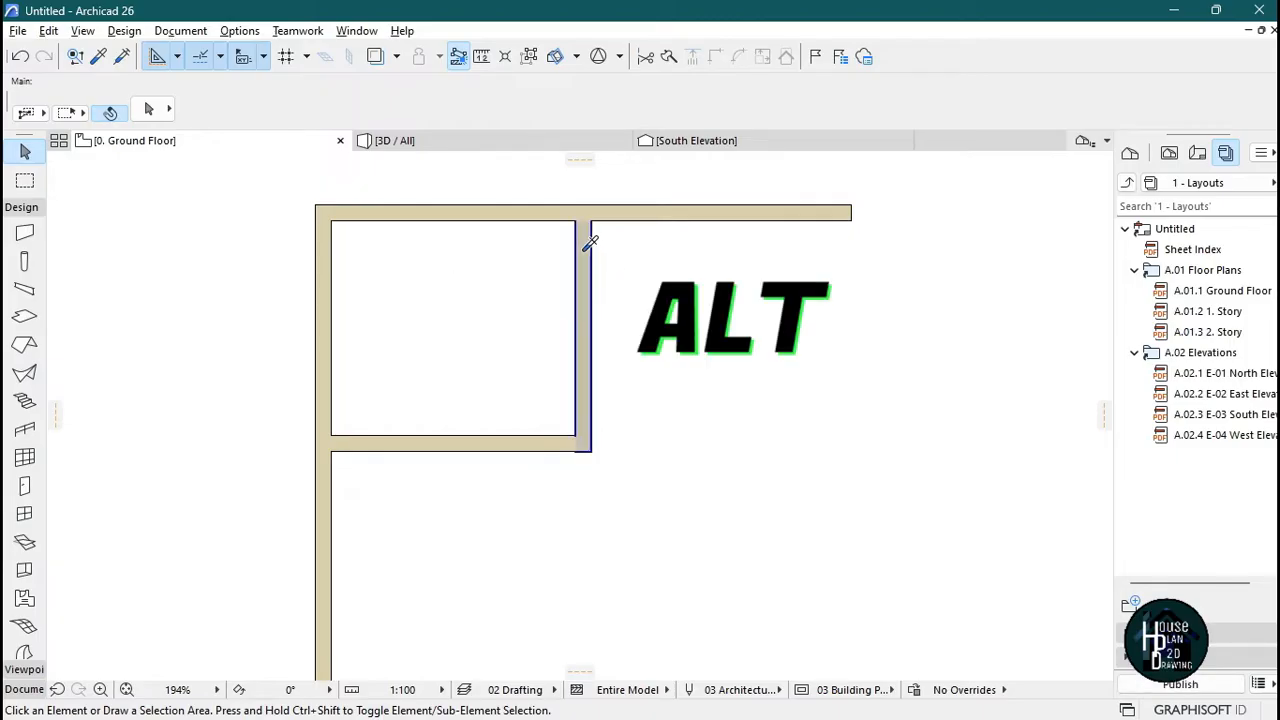
{"action": "left_click", "coordinate": [590, 268], "text": "alt"}
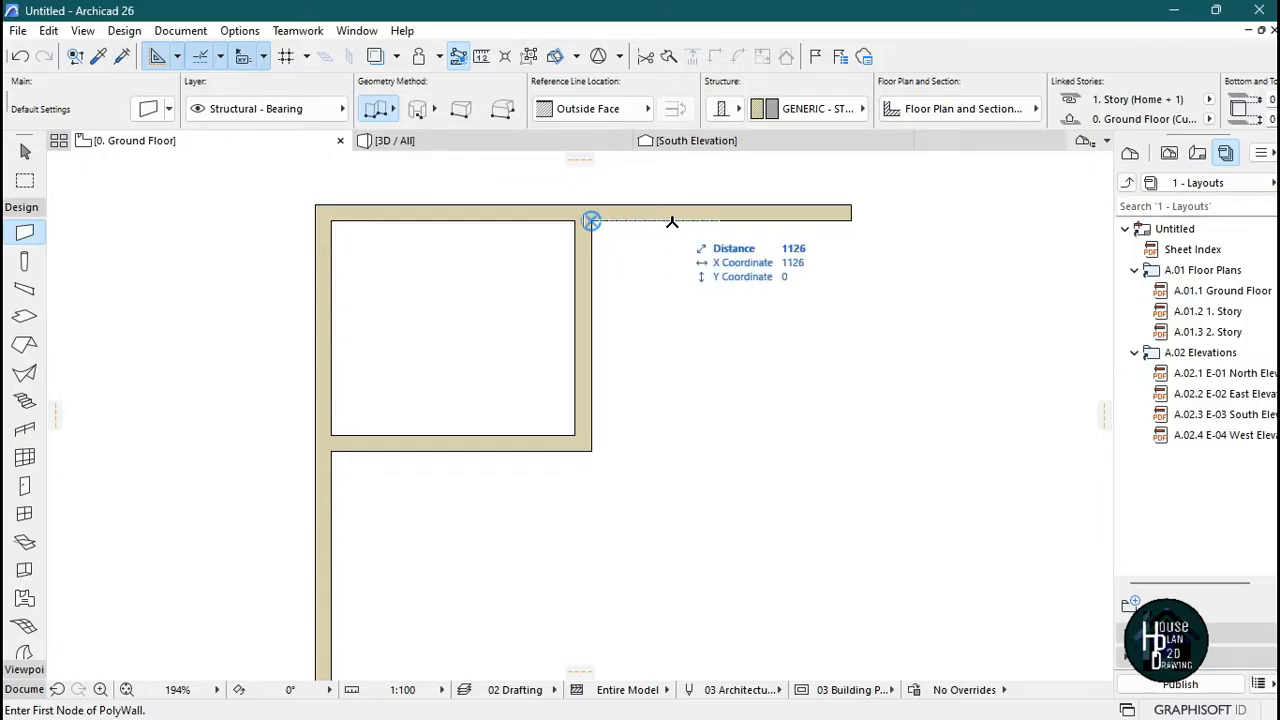
{"action": "type", "text": "3414"}
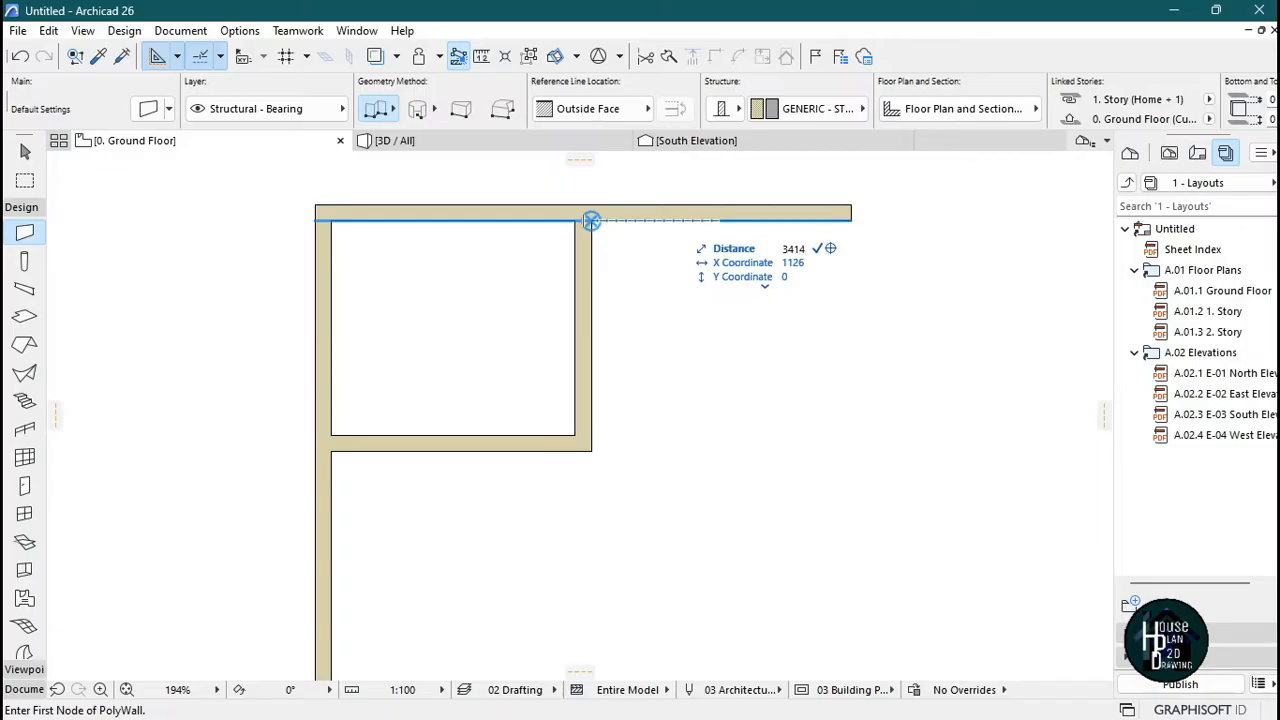
{"action": "key", "text": "Return"}
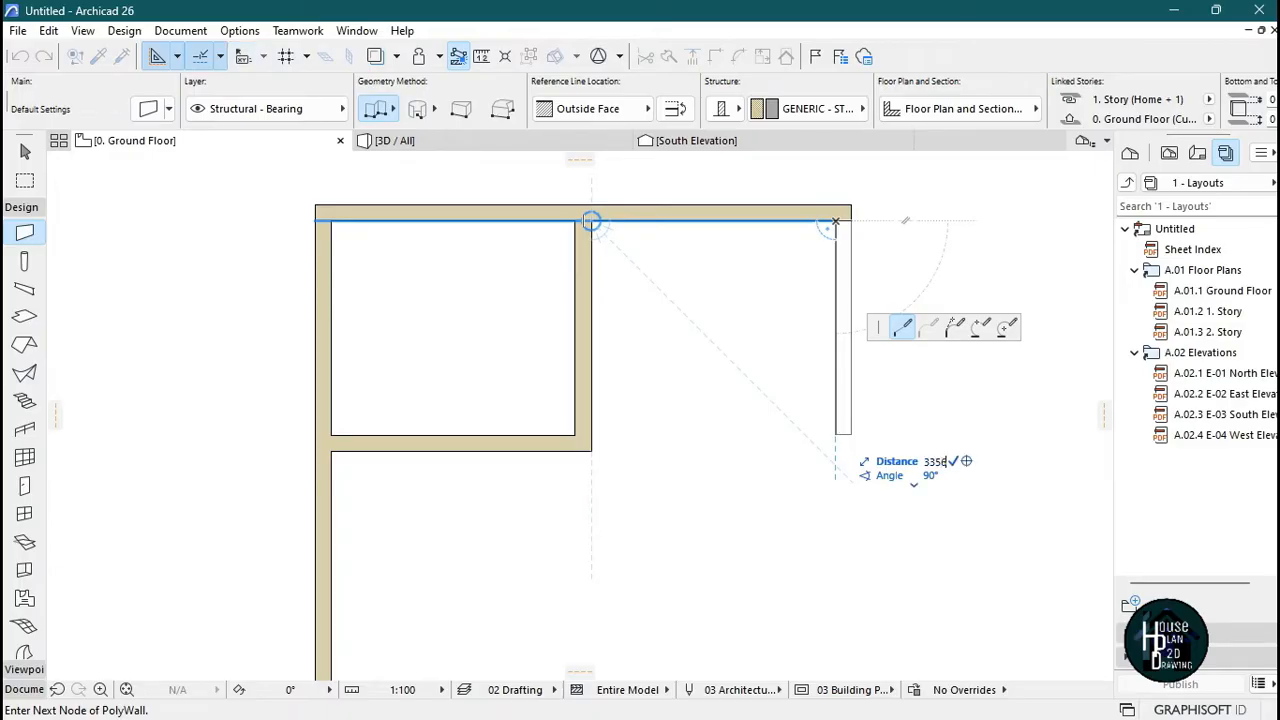
{"action": "left_click", "coordinate": [835, 460]}
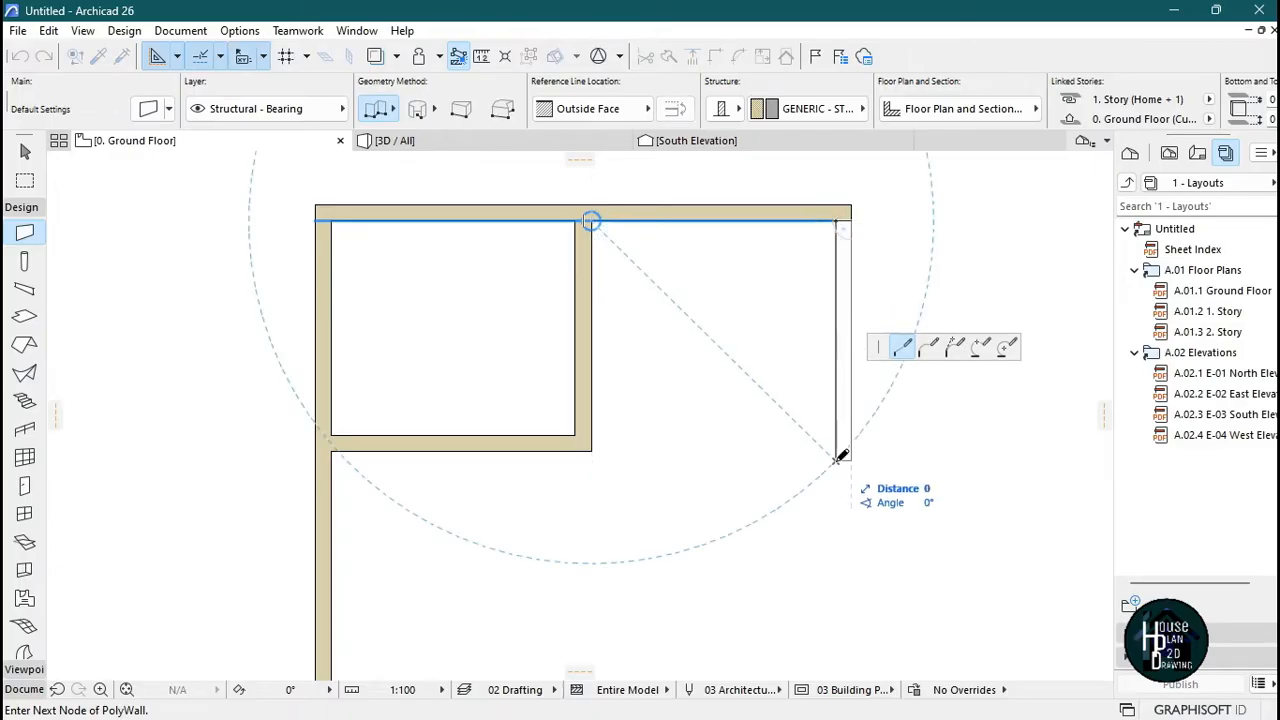
- Draw the second room's lower horizontal wall back to the line of the partition's right face, and finish the wall chain
{"action": "left_click", "coordinate": [591, 460]}
{"action": "left_click", "coordinate": [591, 460]}
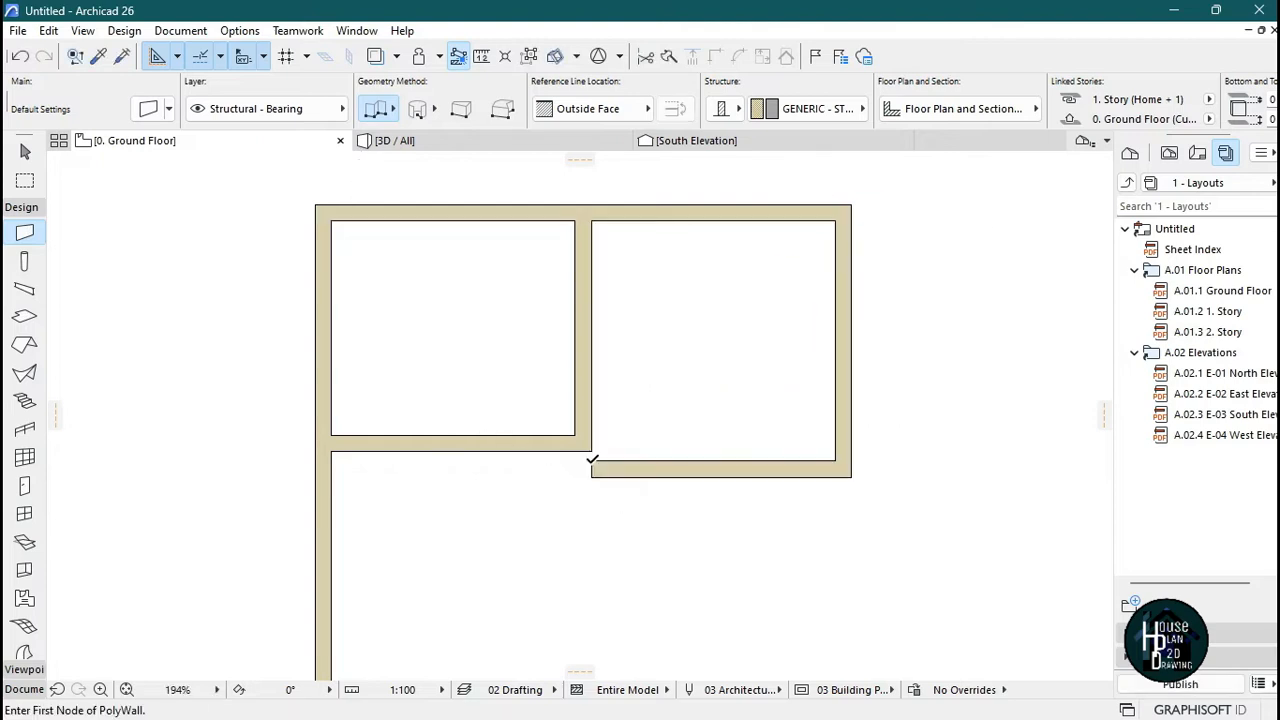
{"action": "middle_click_drag", "start_coordinate": [591, 443], "coordinate": [563, 407]}
{"action": "key", "text": "Escape"}
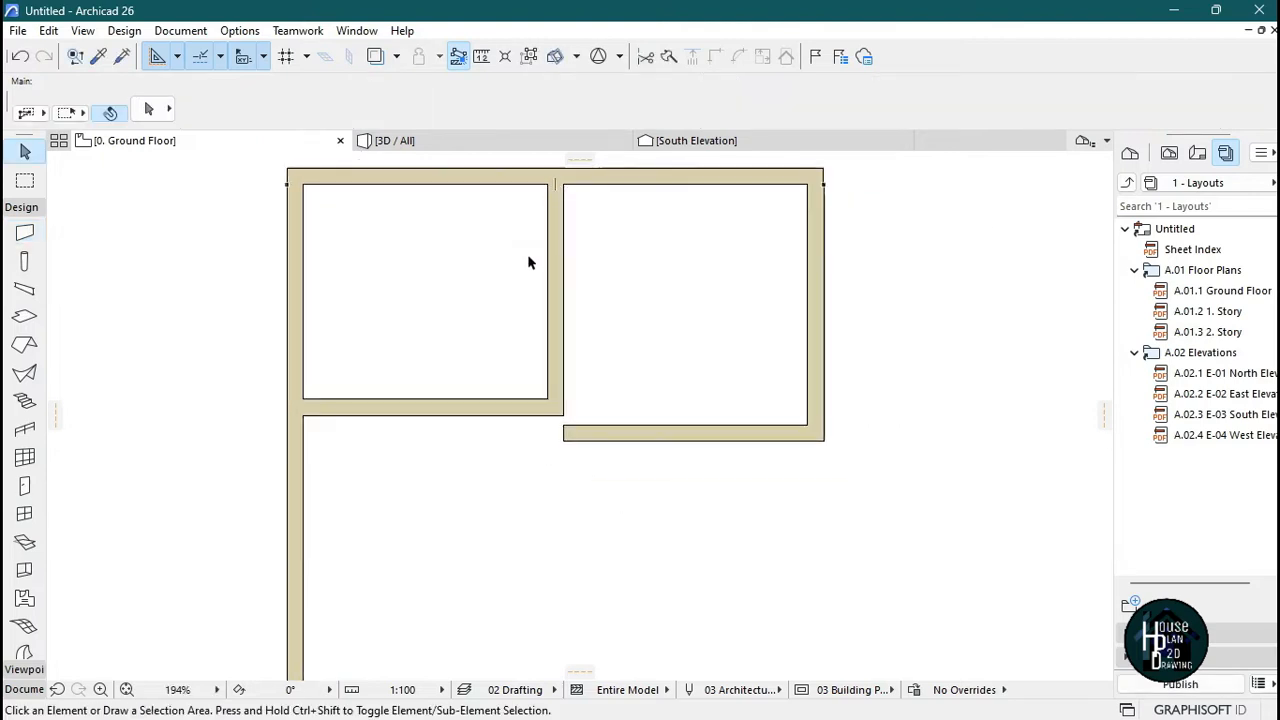
{"action": "left_click", "coordinate": [557, 344]}
{"action": "left_click", "coordinate": [547, 399]}
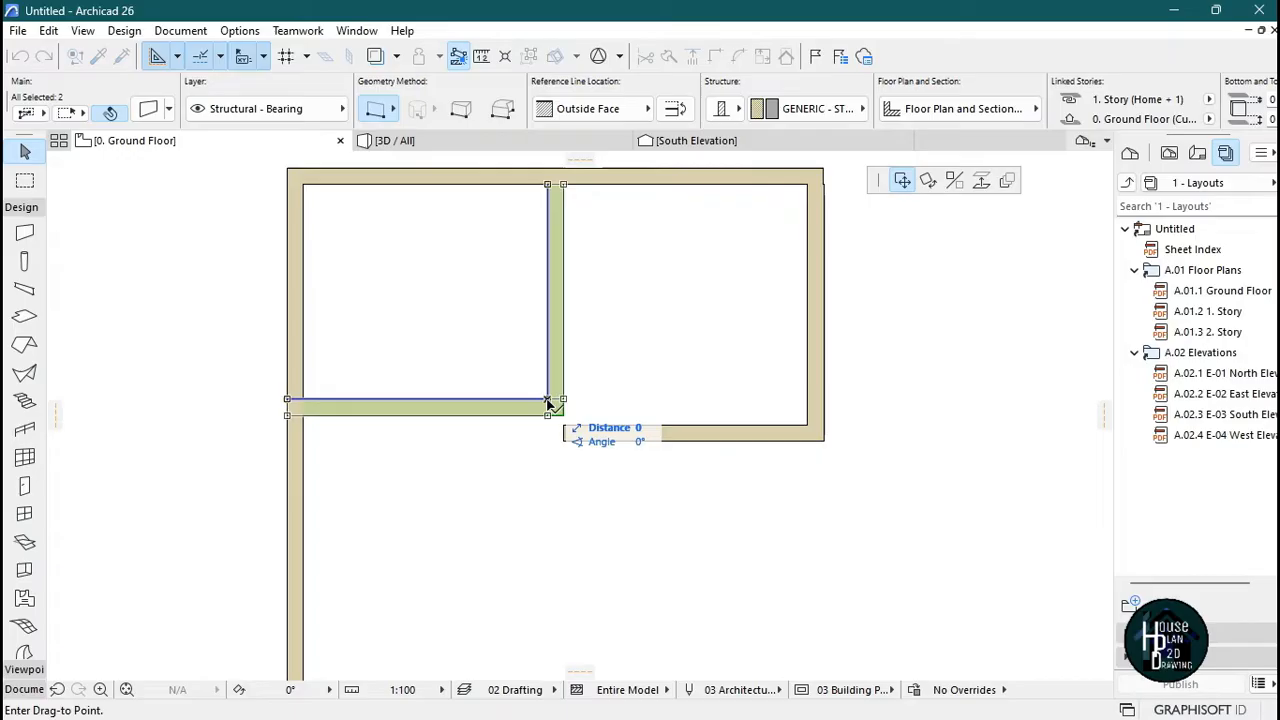
{"action": "left_click", "coordinate": [550, 395]}
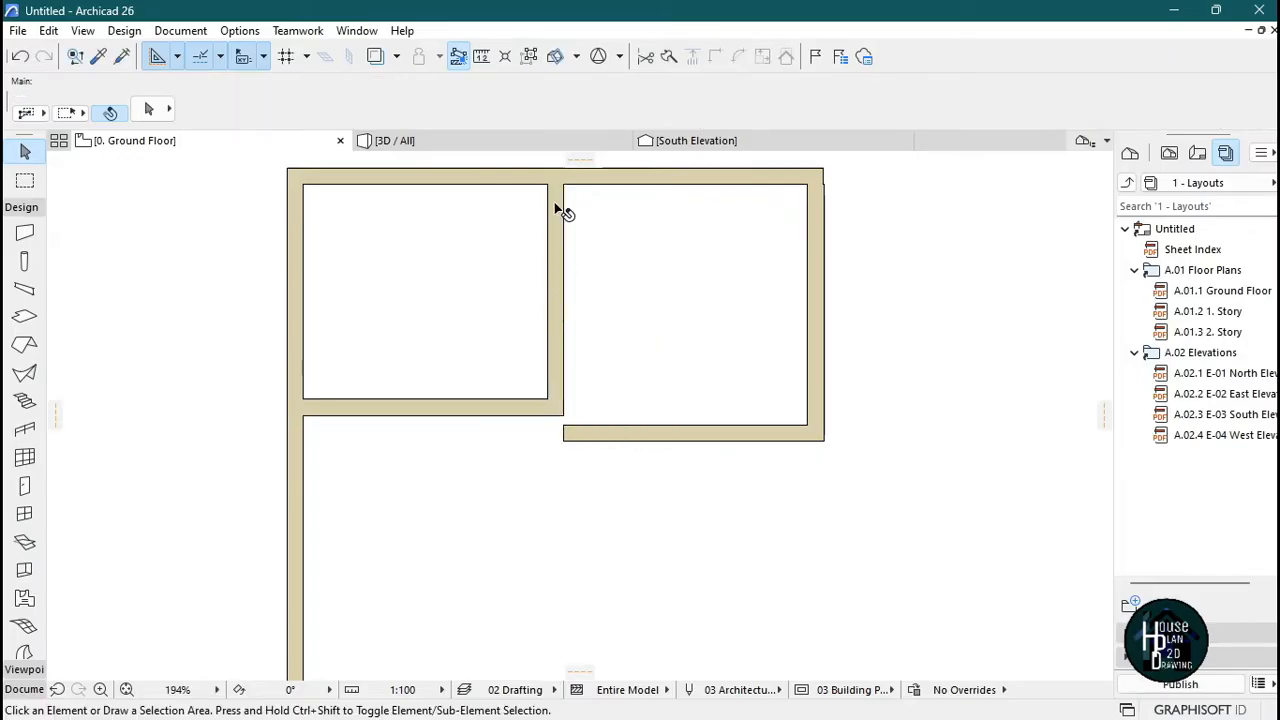
{"action": "left_click", "coordinate": [551, 243]}
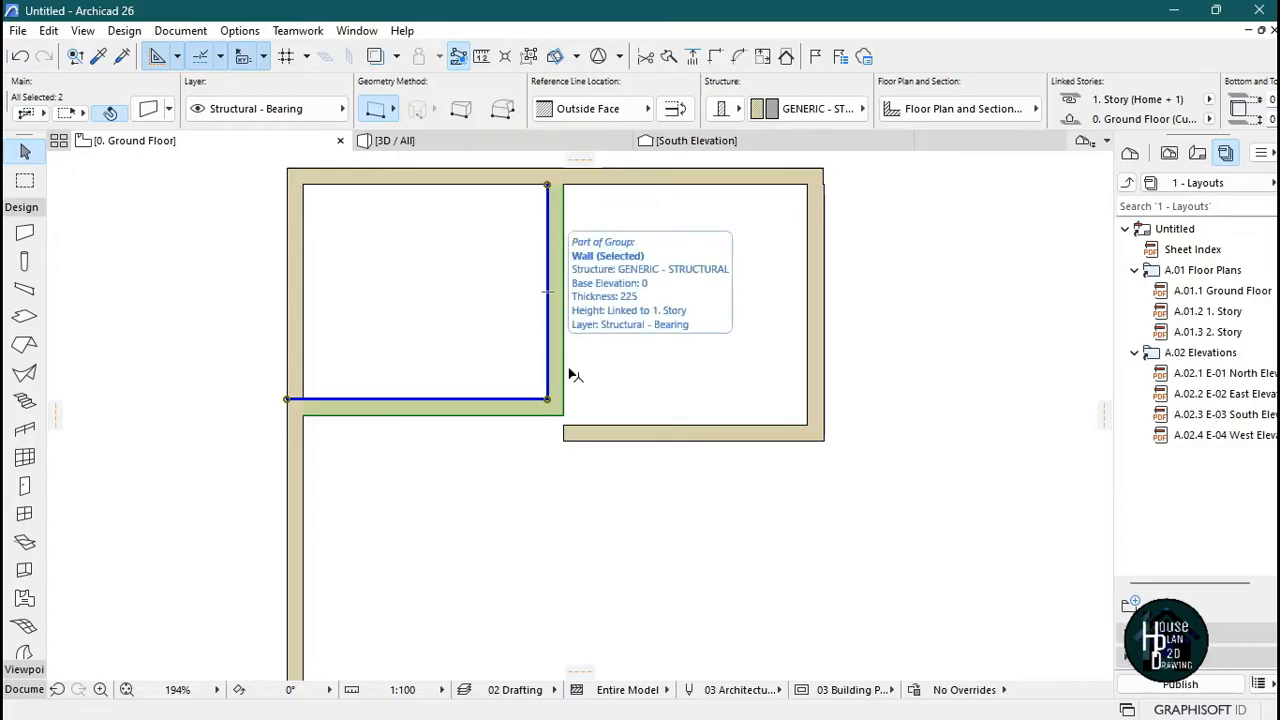
{"action": "left_click", "coordinate": [614, 404]}
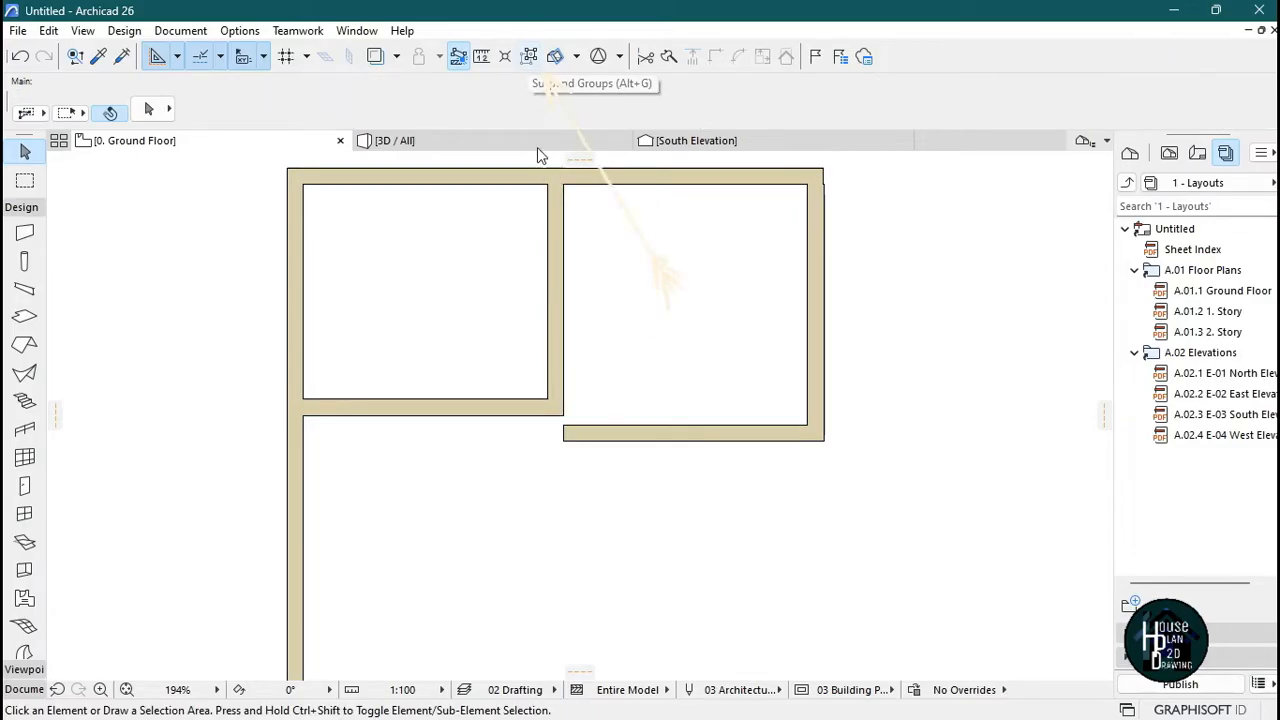
- Suspend groups and try to stretch only the partition wall between the two upper rooms
{"action": "left_click", "coordinate": [530, 57]}
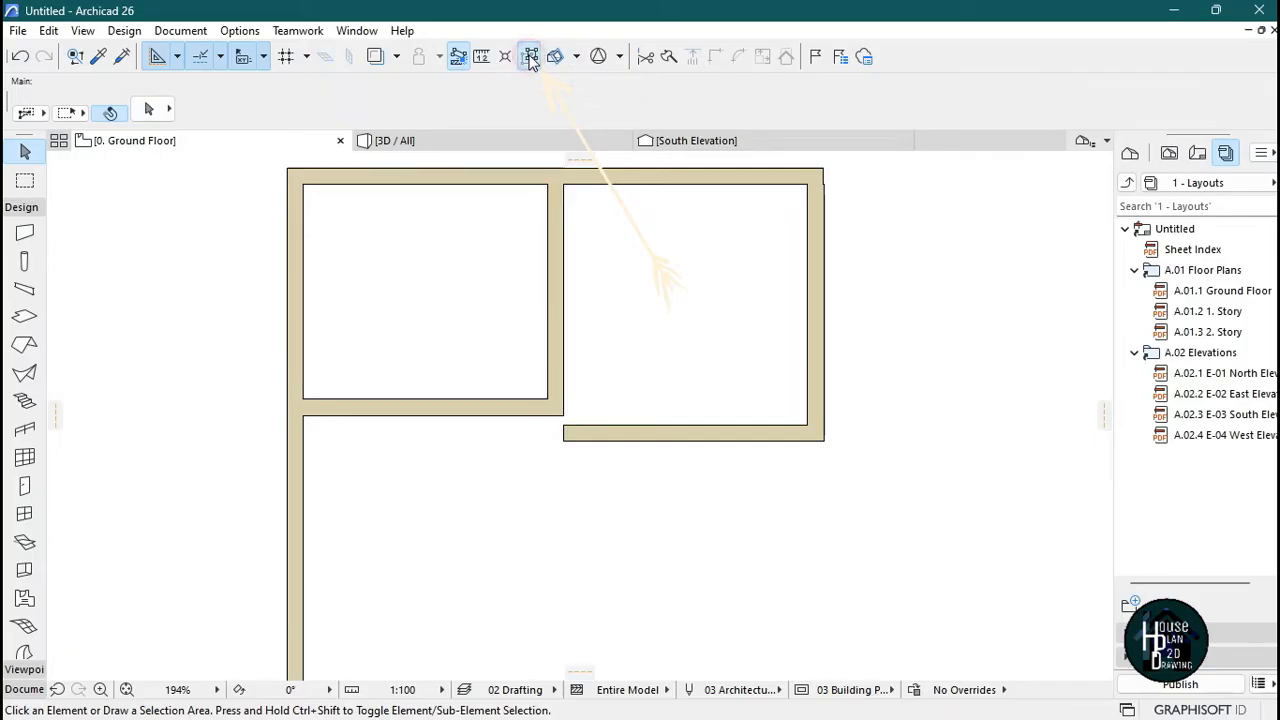
{"action": "left_click", "coordinate": [556, 286]}
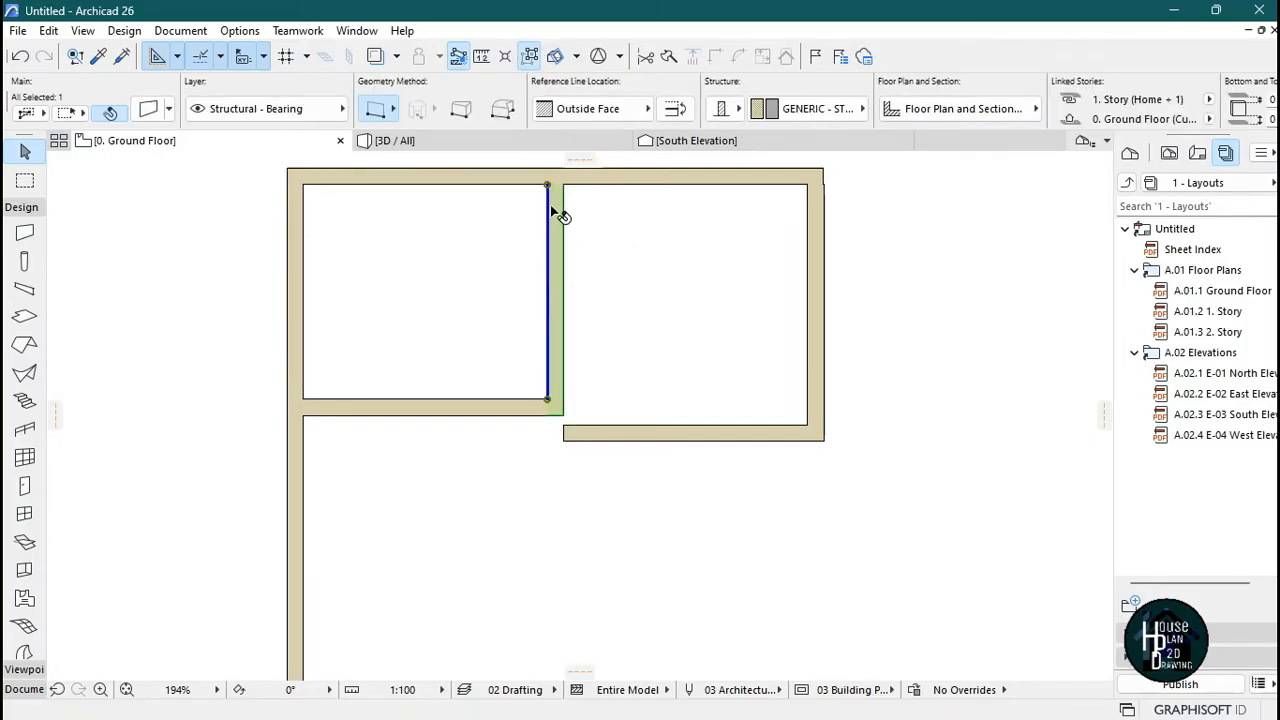
{"action": "left_click", "coordinate": [548, 403]}
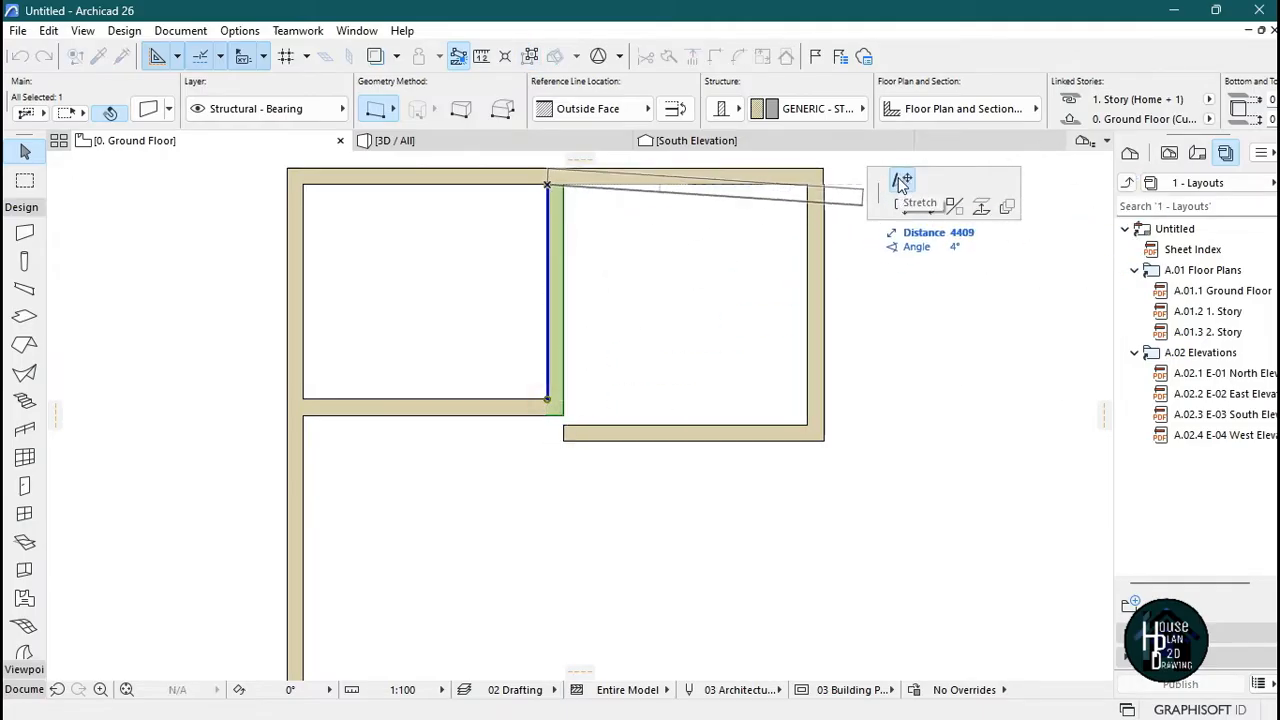
{"action": "left_click", "coordinate": [550, 406]}
{"action": "left_click", "coordinate": [603, 378]}
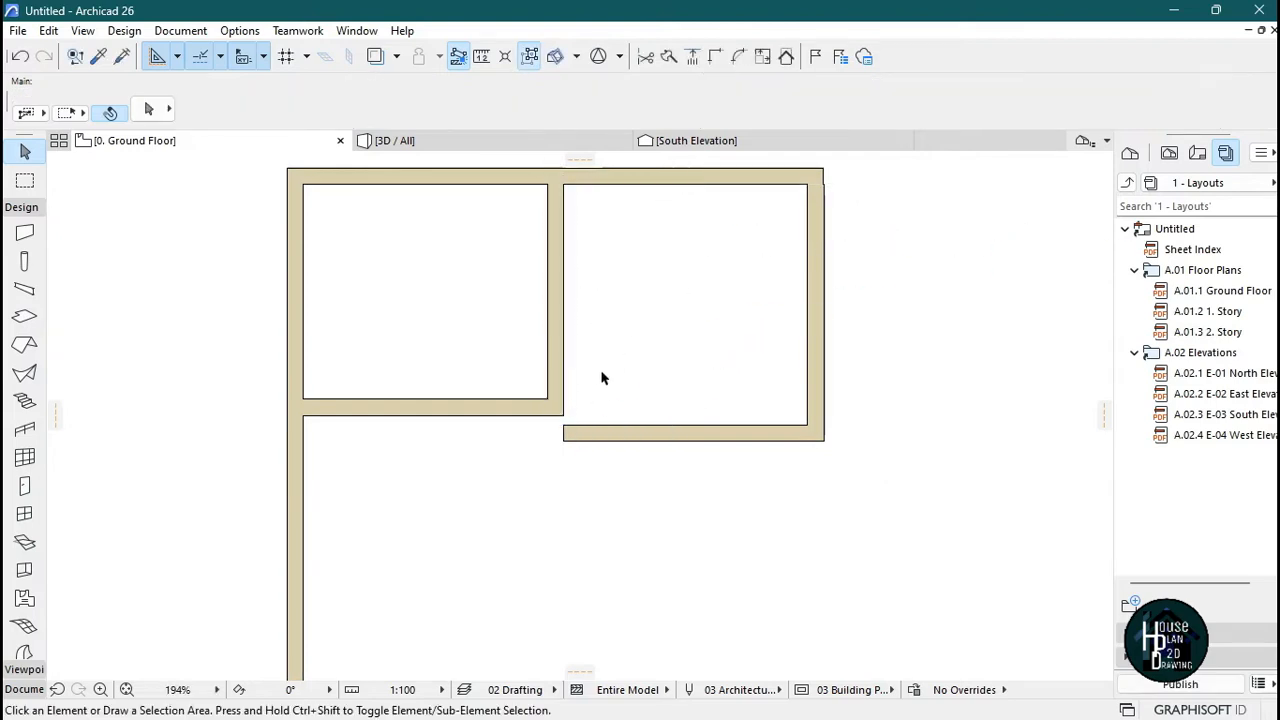
- Stretch the partition wall's lower end straight down past the lower wall of the right-hand room
{"action": "left_click", "coordinate": [551, 407]}
{"action": "left_click", "coordinate": [551, 407]}
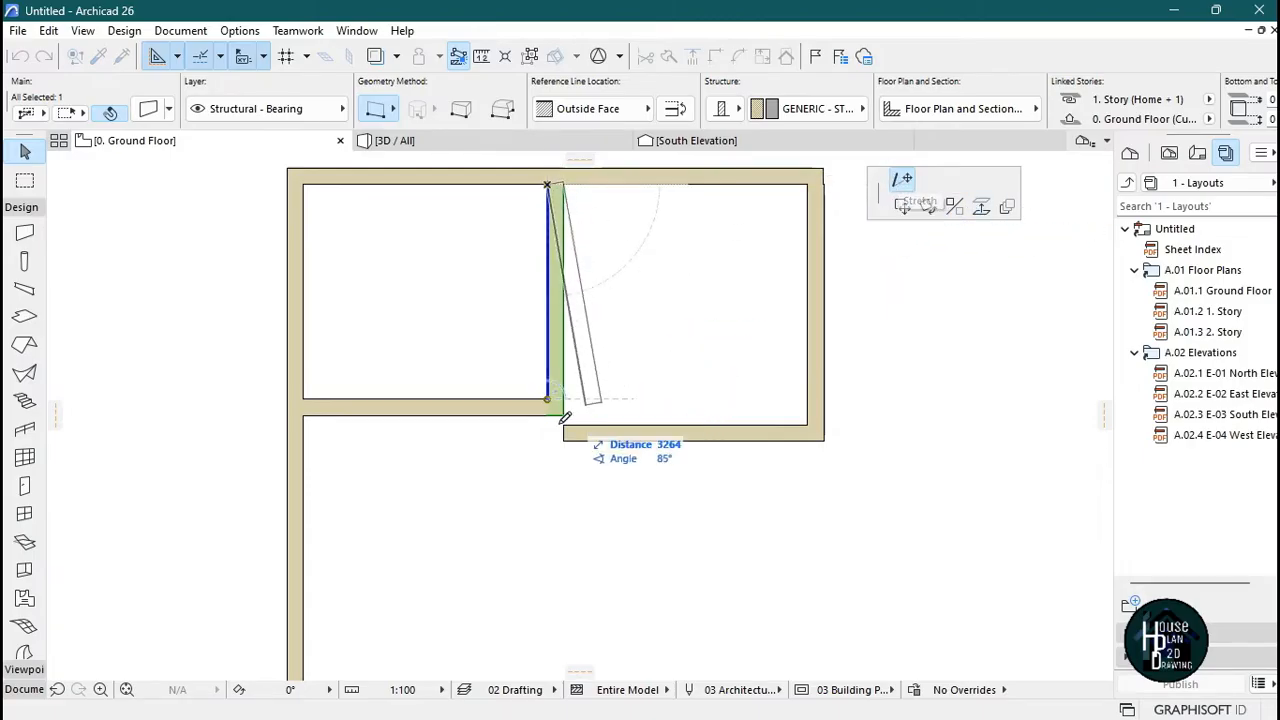
{"action": "scroll", "coordinate": [553, 435], "scroll_direction": "up", "scroll_amount": 1}
{"action": "scroll", "coordinate": [553, 435], "scroll_direction": "up", "scroll_amount": 1}
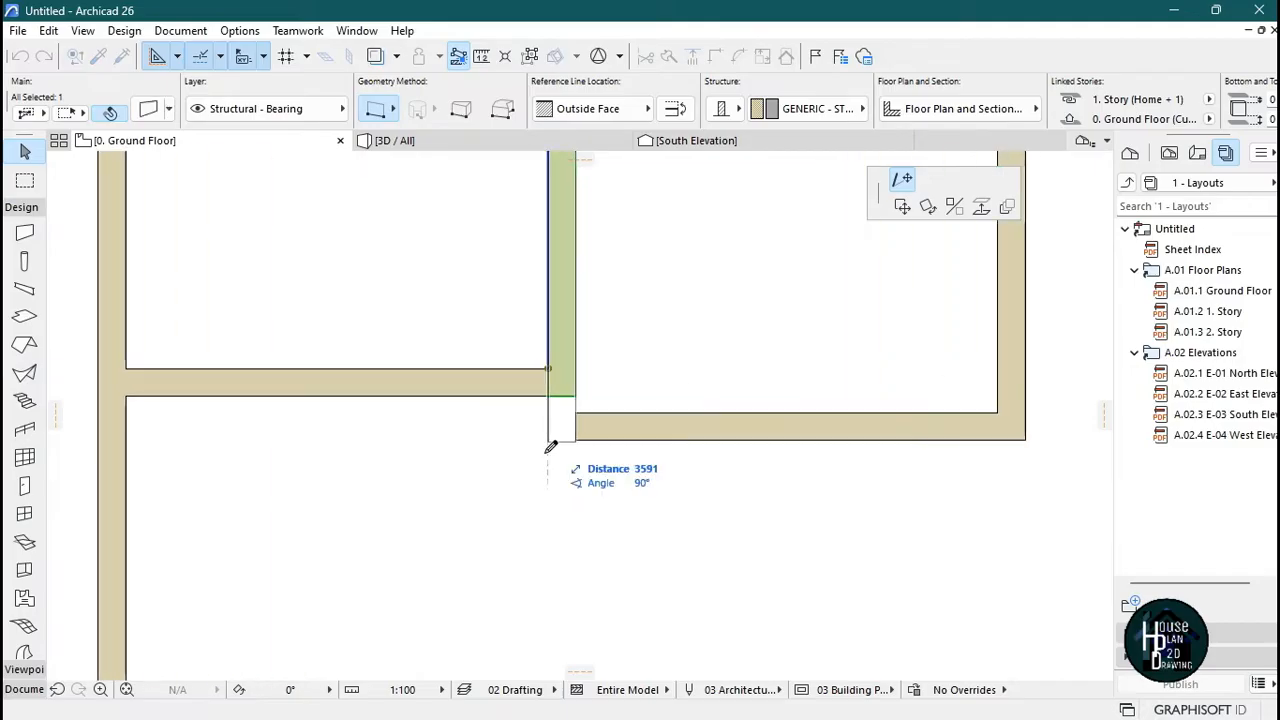
{"action": "left_click", "coordinate": [549, 520]}
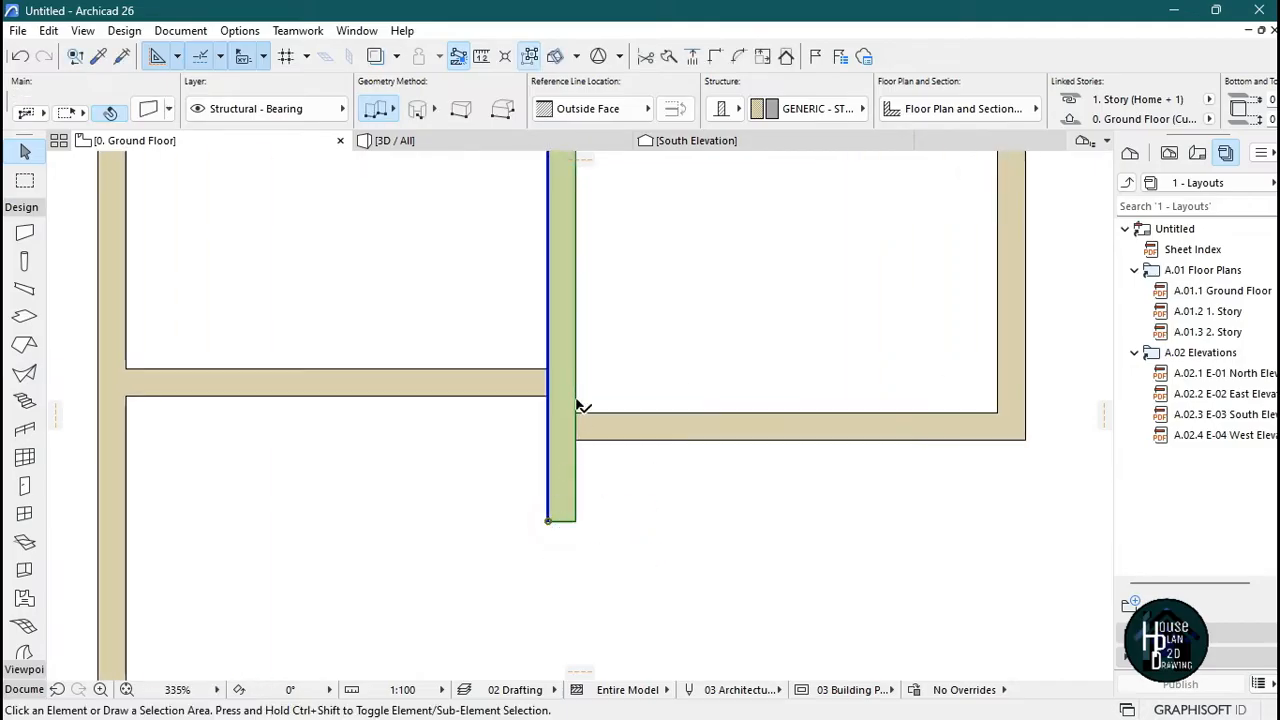
- Stretch the left end of the right-hand room's lower wall across the partition to the partition's left face
{"action": "key", "text": "Escape"}
{"action": "scroll", "coordinate": [586, 365], "scroll_direction": "down", "scroll_amount": 4}
{"action": "scroll", "coordinate": [594, 346], "scroll_direction": "up", "scroll_amount": 2}
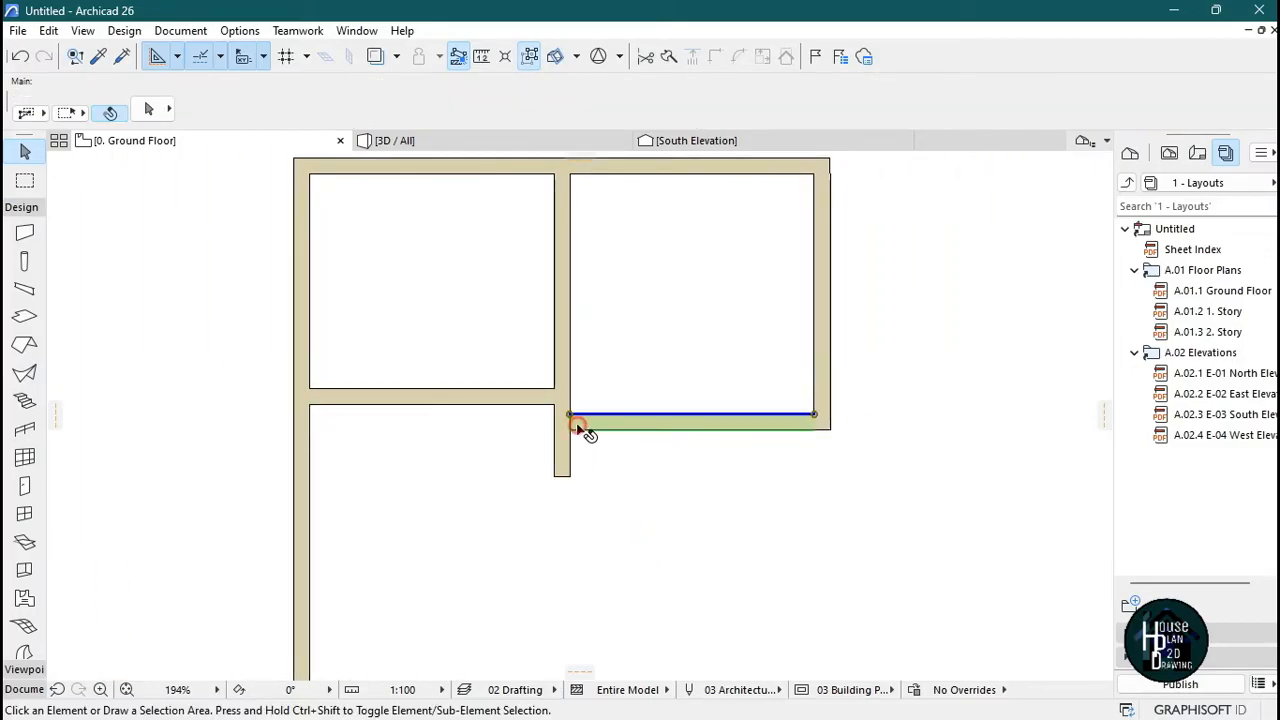
{"action": "left_click", "coordinate": [579, 424]}
{"action": "scroll", "coordinate": [578, 422], "scroll_direction": "up", "scroll_amount": 2}
{"action": "left_click", "coordinate": [568, 409]}
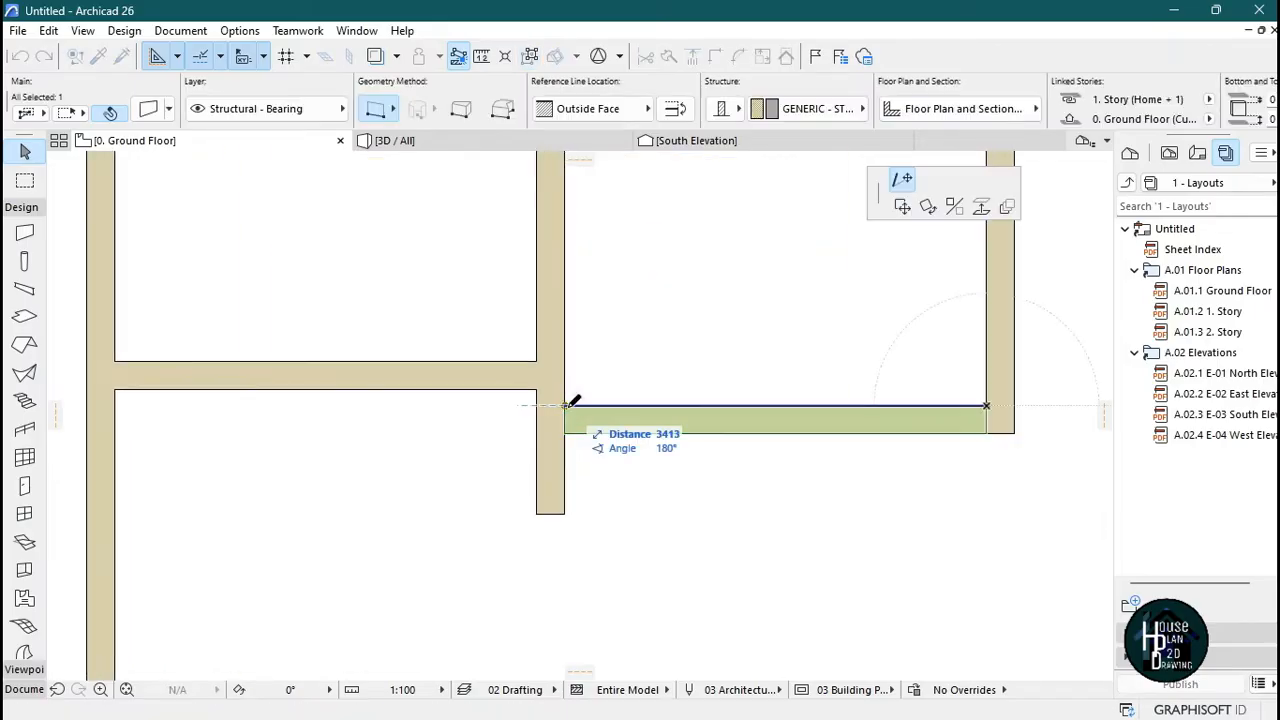
{"action": "scroll", "coordinate": [571, 396], "scroll_direction": "up", "scroll_amount": 2}
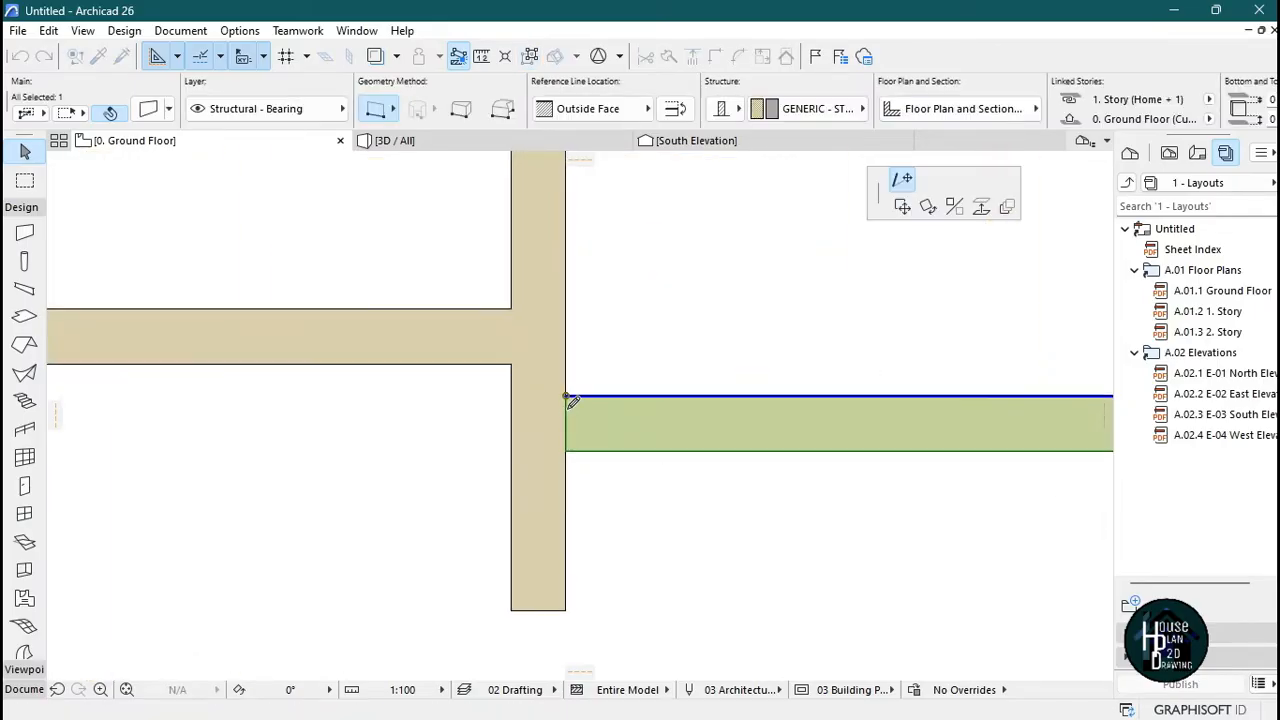
{"action": "left_click", "coordinate": [509, 395]}
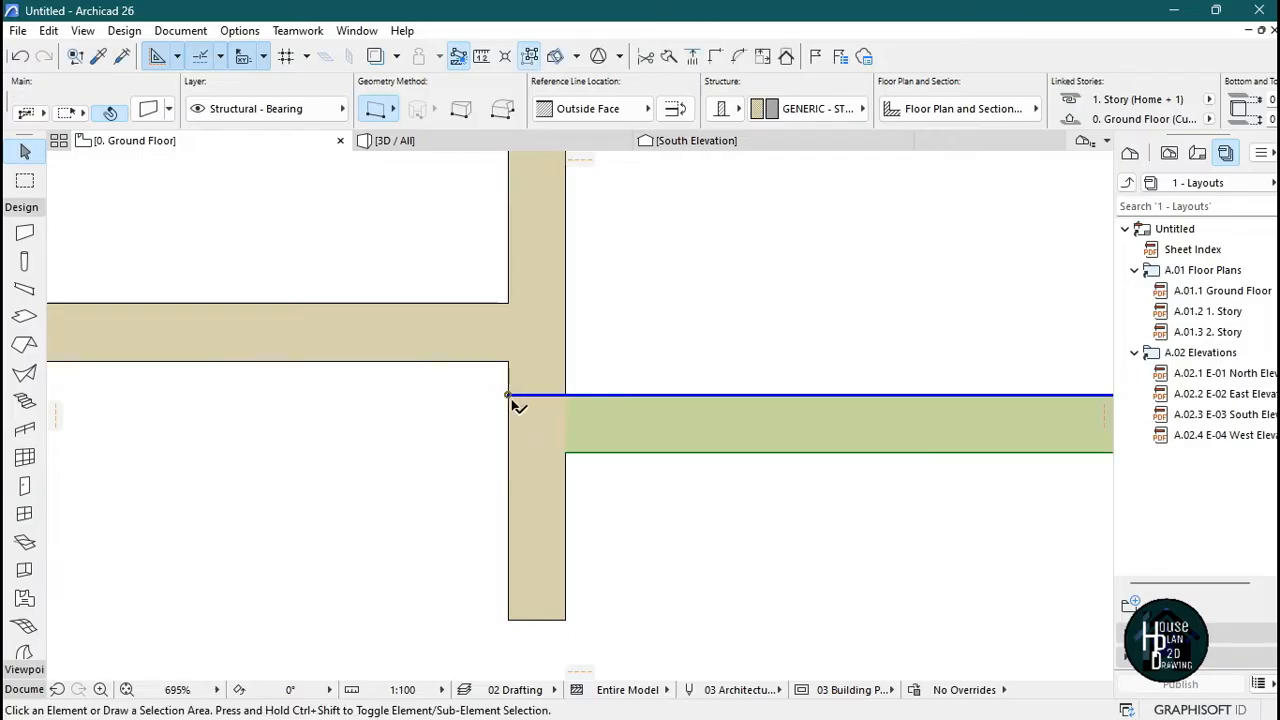
{"action": "key", "text": "Escape"}
- Trim away the left exterior wall below the upper-left room's lower wall
{"action": "scroll", "coordinate": [554, 410], "scroll_direction": "down", "scroll_amount": 2}
{"action": "scroll", "coordinate": [556, 400], "scroll_direction": "down", "scroll_amount": 2}
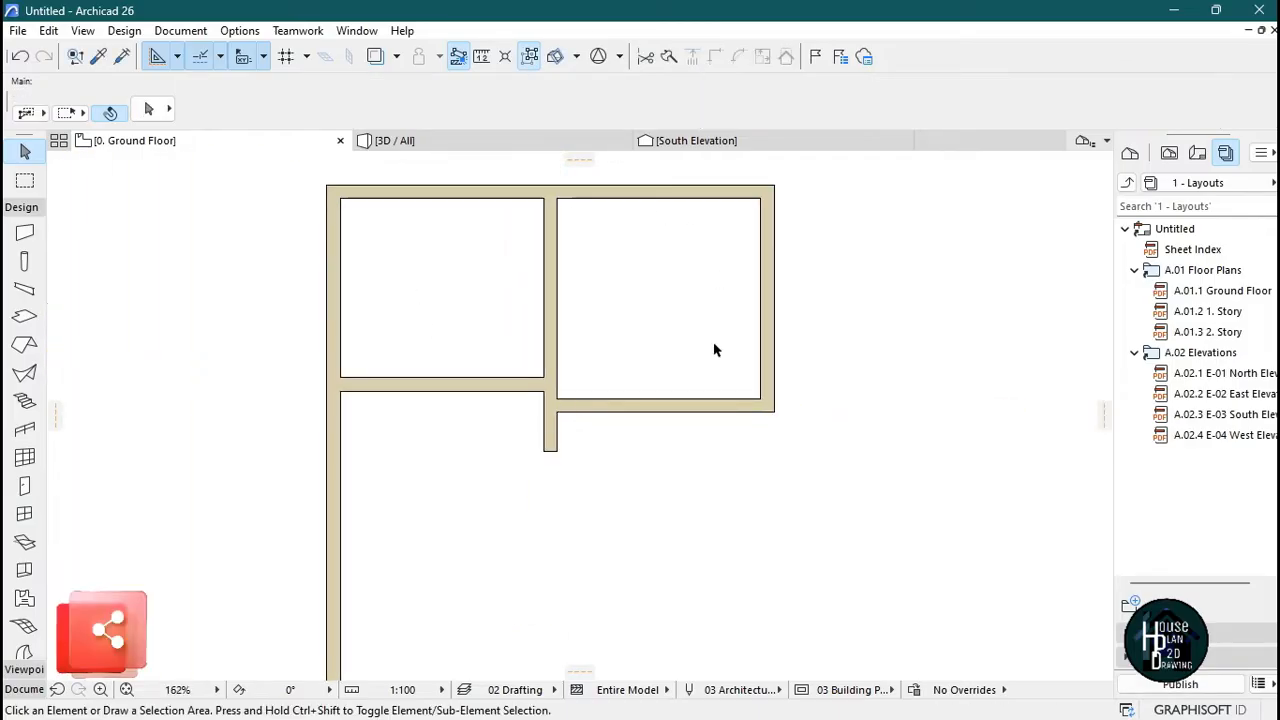
{"action": "scroll", "coordinate": [545, 380], "scroll_direction": "down", "scroll_amount": 4}
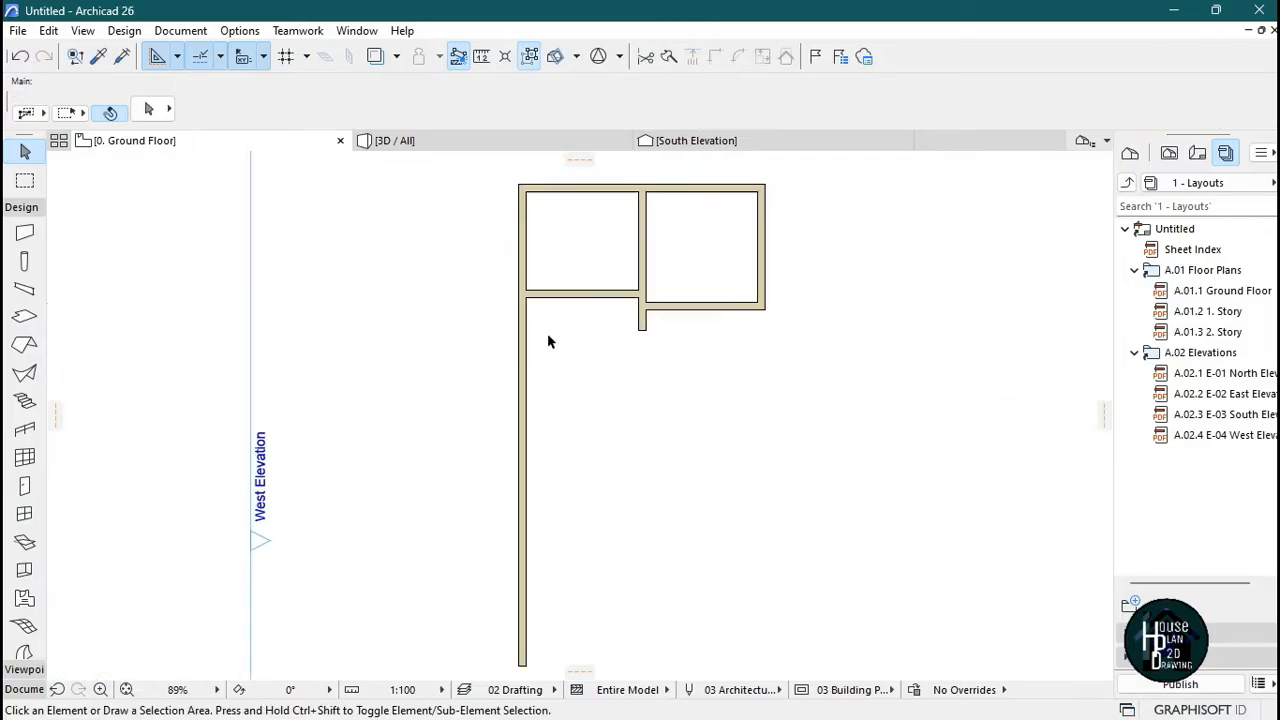
{"action": "scroll", "coordinate": [549, 386], "scroll_direction": "up", "scroll_amount": 5}
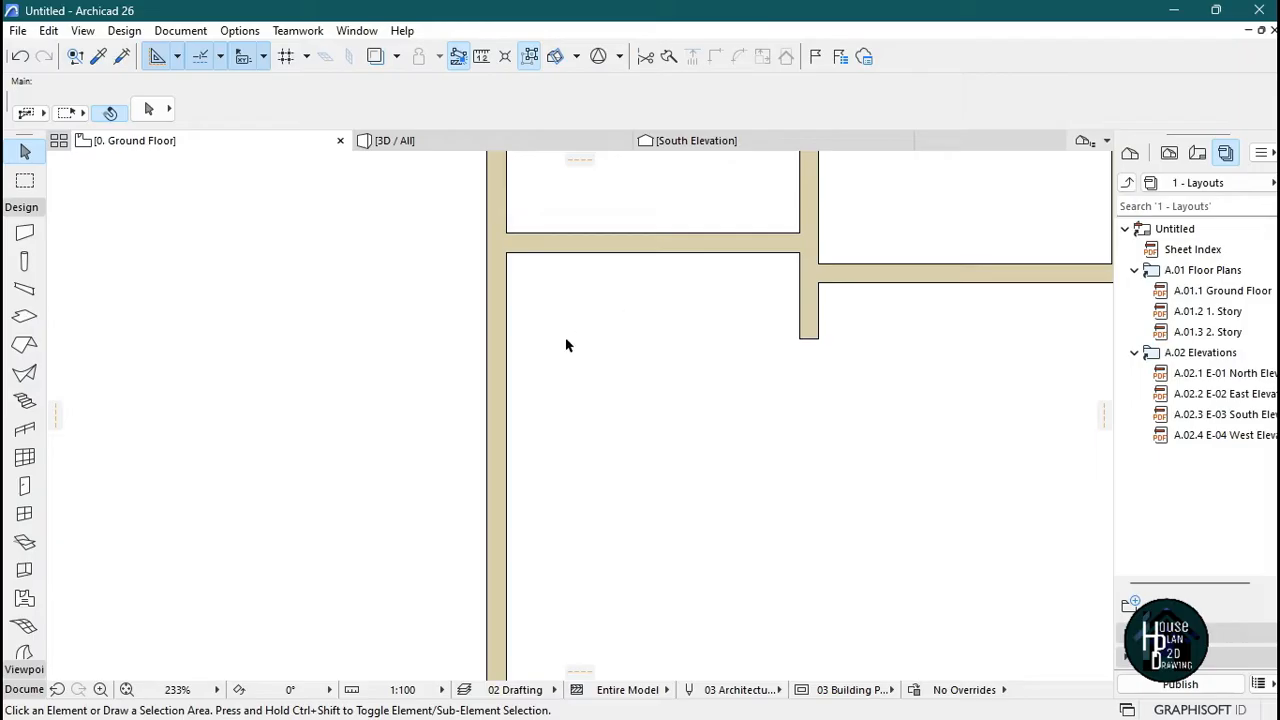
{"action": "left_click", "coordinate": [499, 397], "text": "ctrl"}
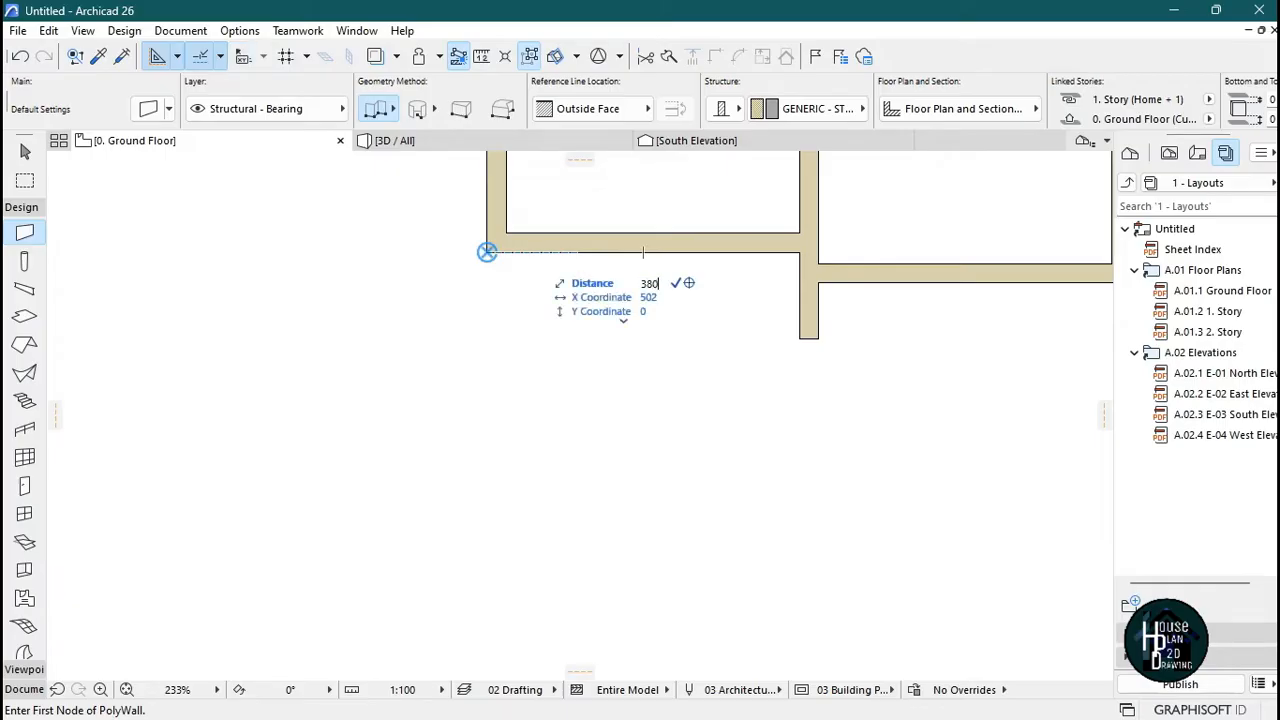
- Draw a long vertical wall downwards from the upper-left room's lower wall, starting 380 mm right of that room's outer corner
{"action": "left_click", "coordinate": [487, 252]}
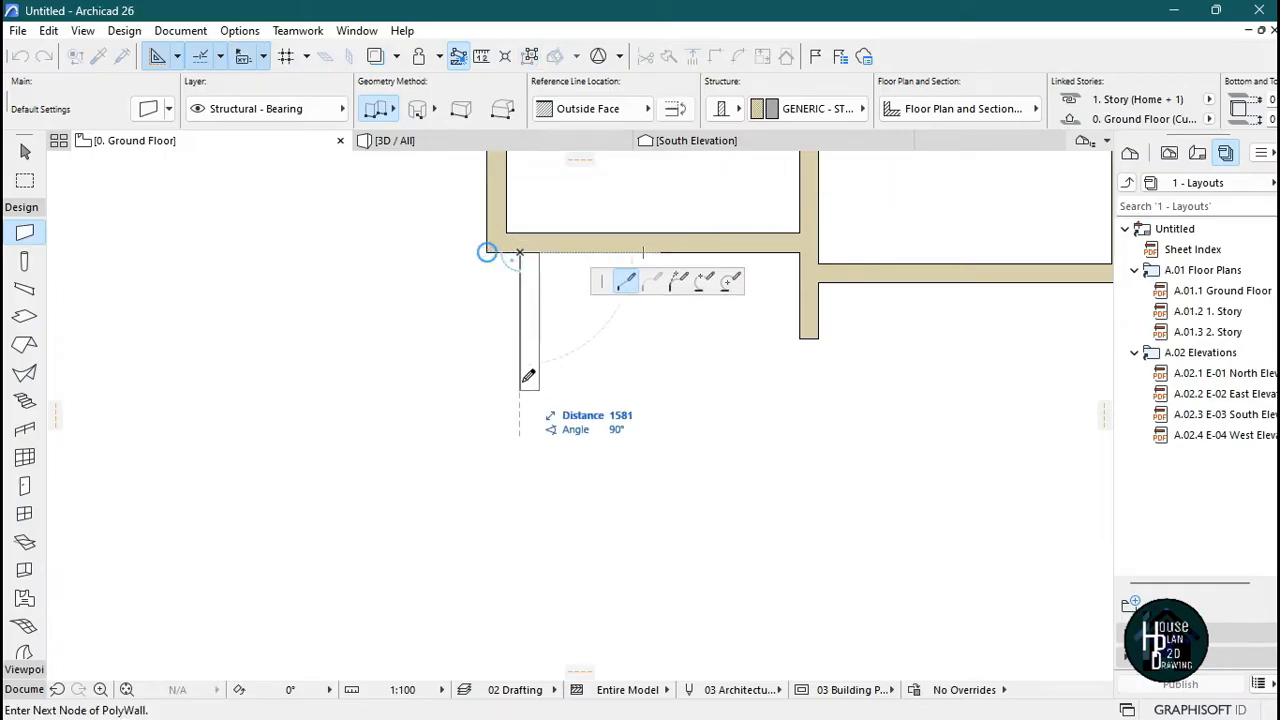
{"action": "scroll", "coordinate": [528, 357], "scroll_direction": "down", "scroll_amount": 1}
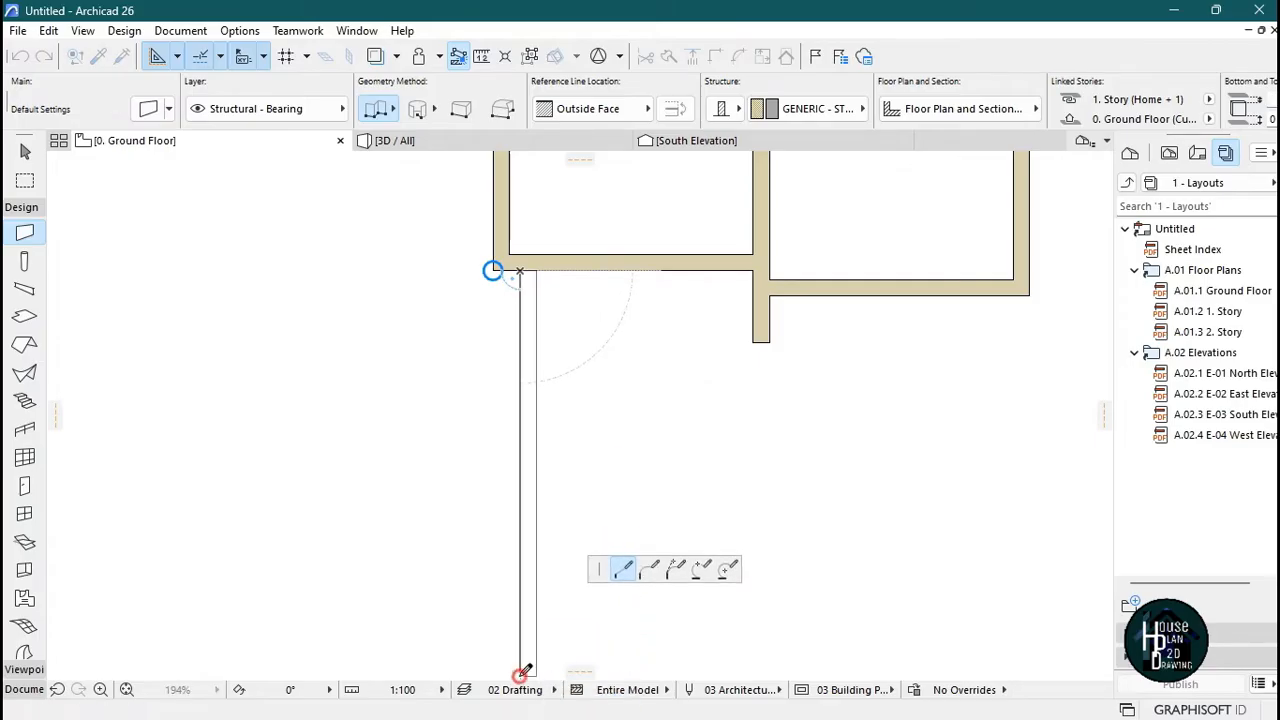
{"action": "double_click", "coordinate": [520, 675]}
{"action": "scroll", "coordinate": [525, 363], "scroll_direction": "down", "scroll_amount": 2}
- Draw a horizontal wall 1877 mm long from the new vertical wall's right face, 1492 mm below the upper room's wall, with an Inside Face reference line
{"action": "scroll", "coordinate": [503, 274], "scroll_direction": "up", "scroll_amount": 4}
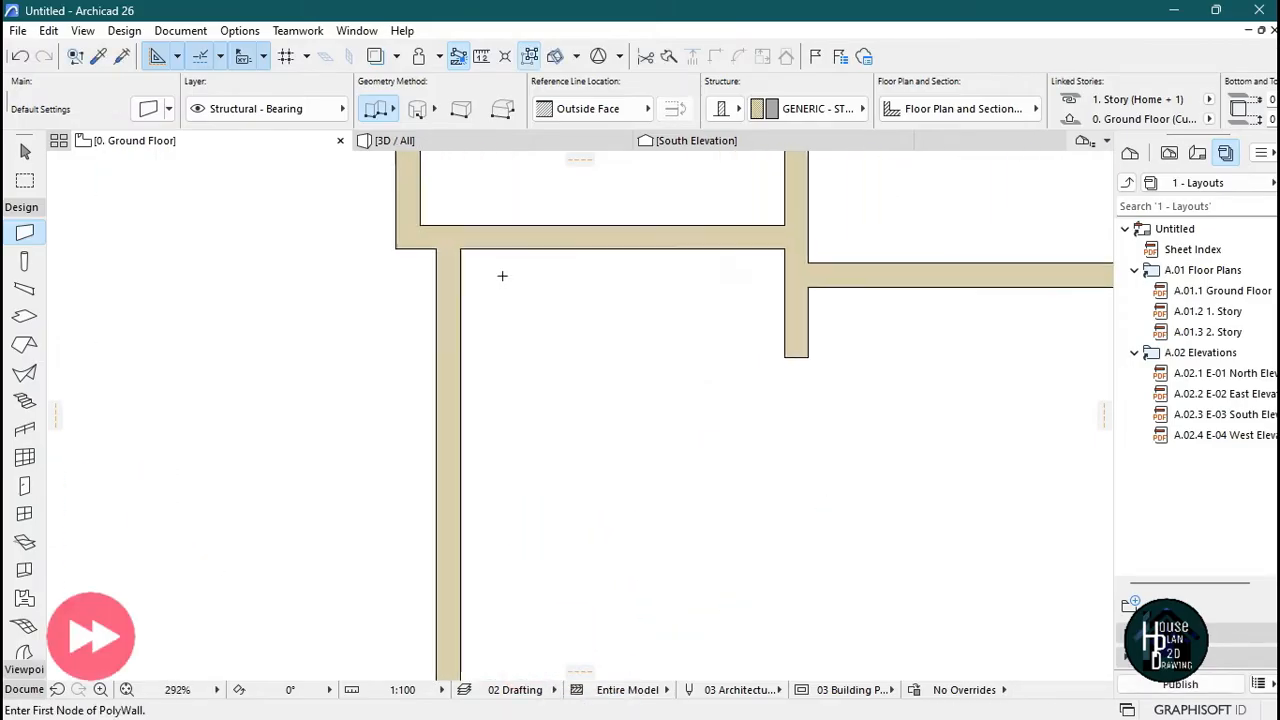
{"action": "left_click", "coordinate": [454, 245]}
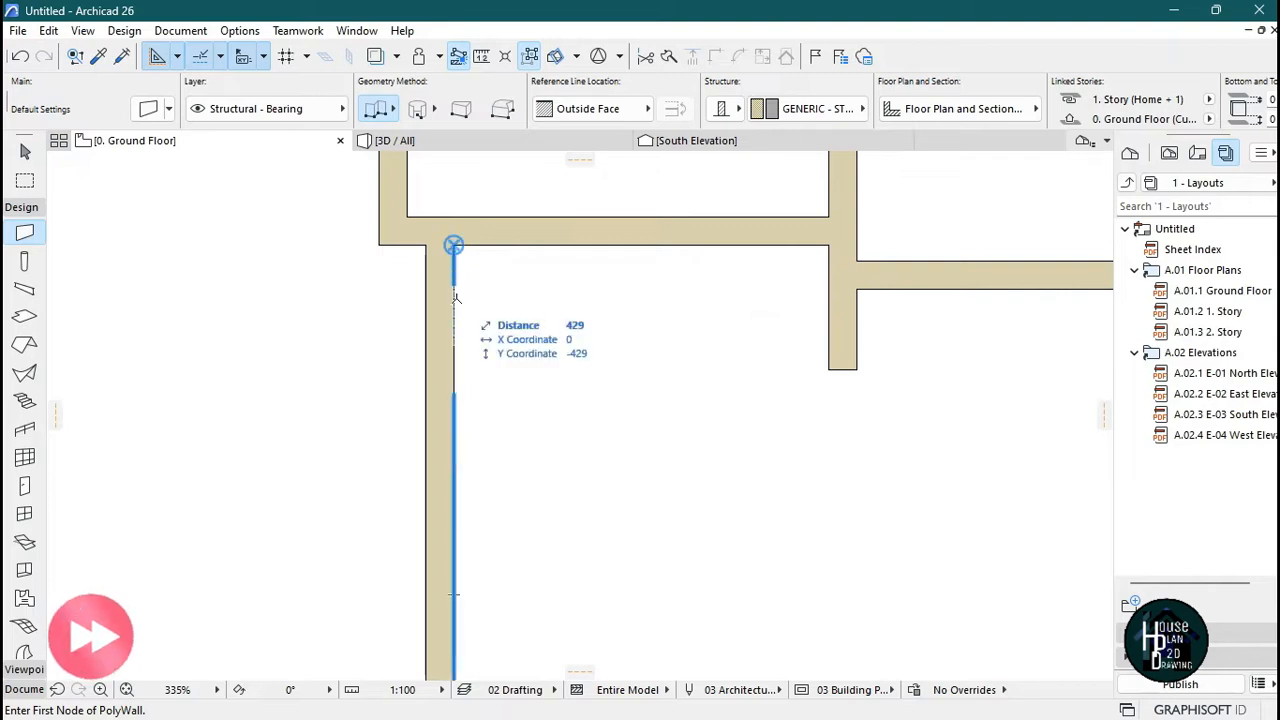
{"action": "type", "text": "1492"}
{"action": "key", "text": "Return"}
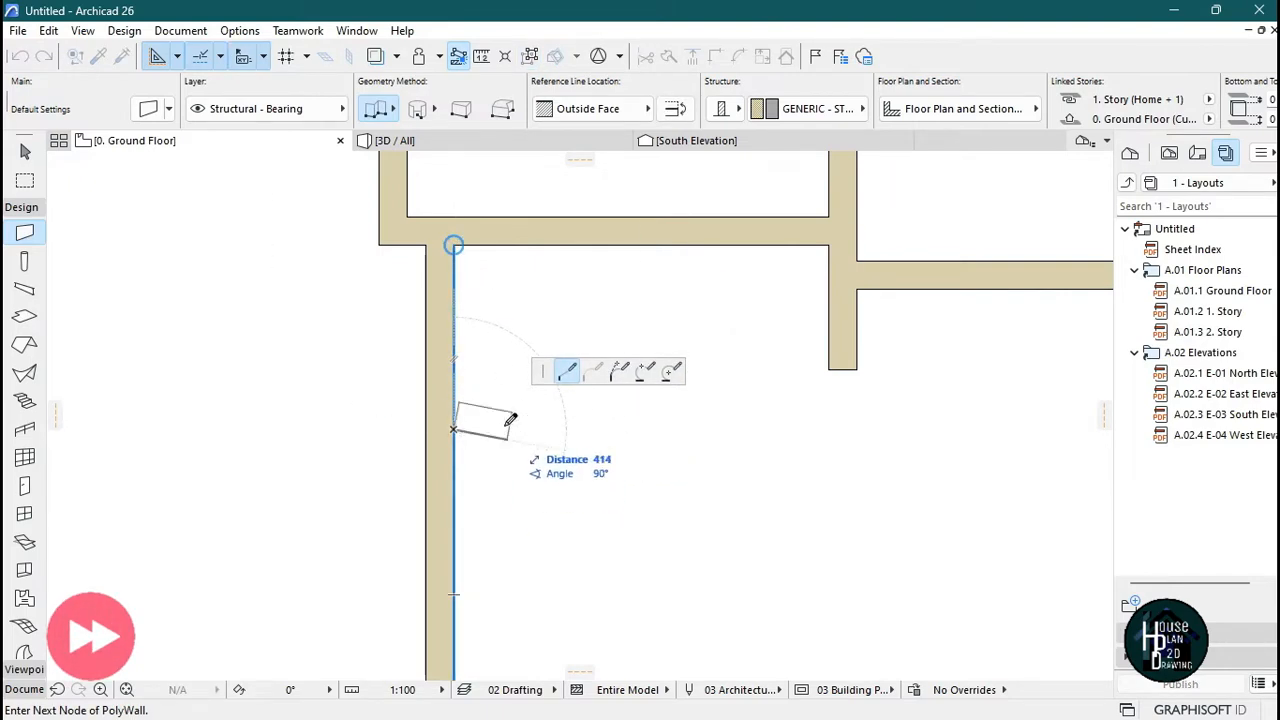
{"action": "left_click", "coordinate": [603, 115]}
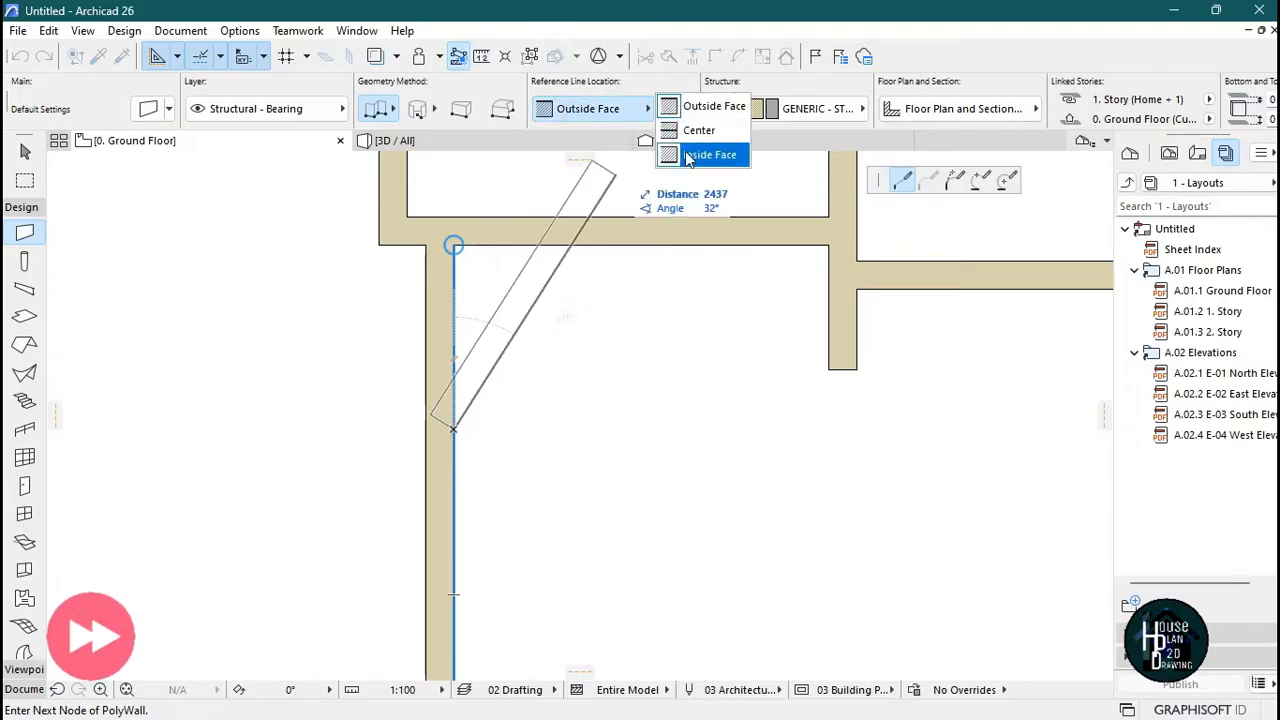
{"action": "left_click", "coordinate": [692, 153]}
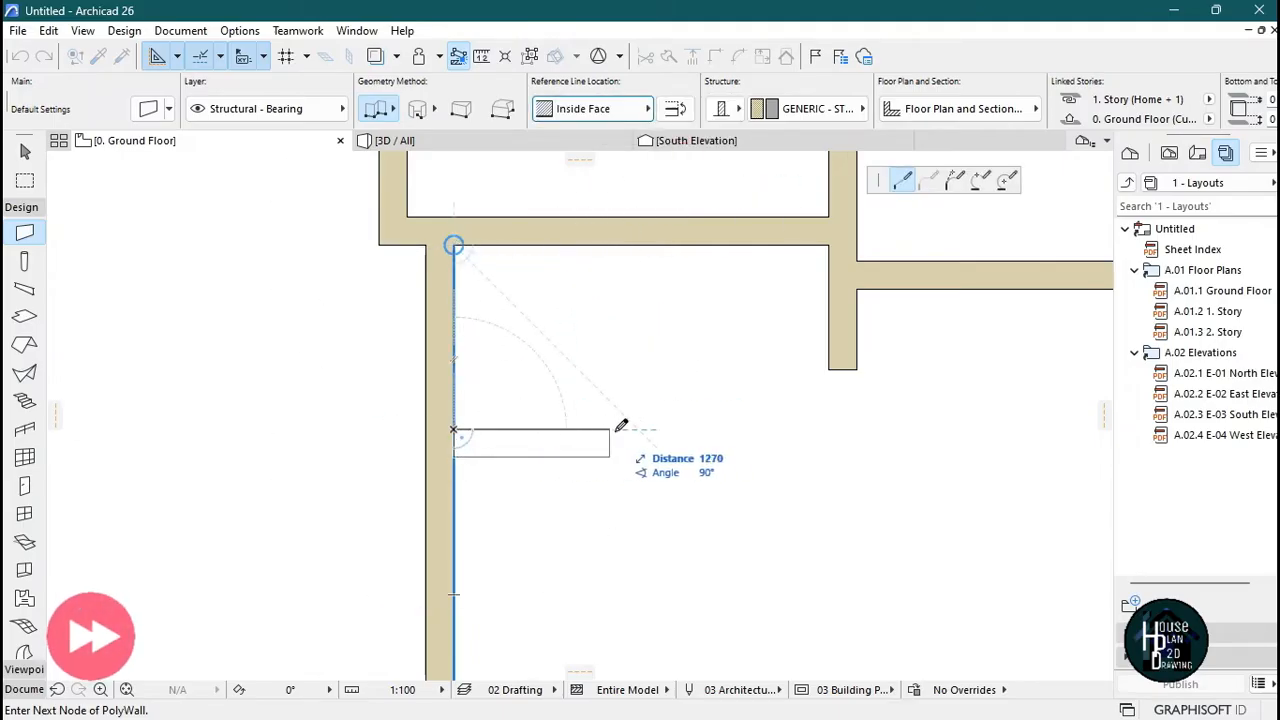
{"action": "type", "text": "1877"}
{"action": "key", "text": "Return"}
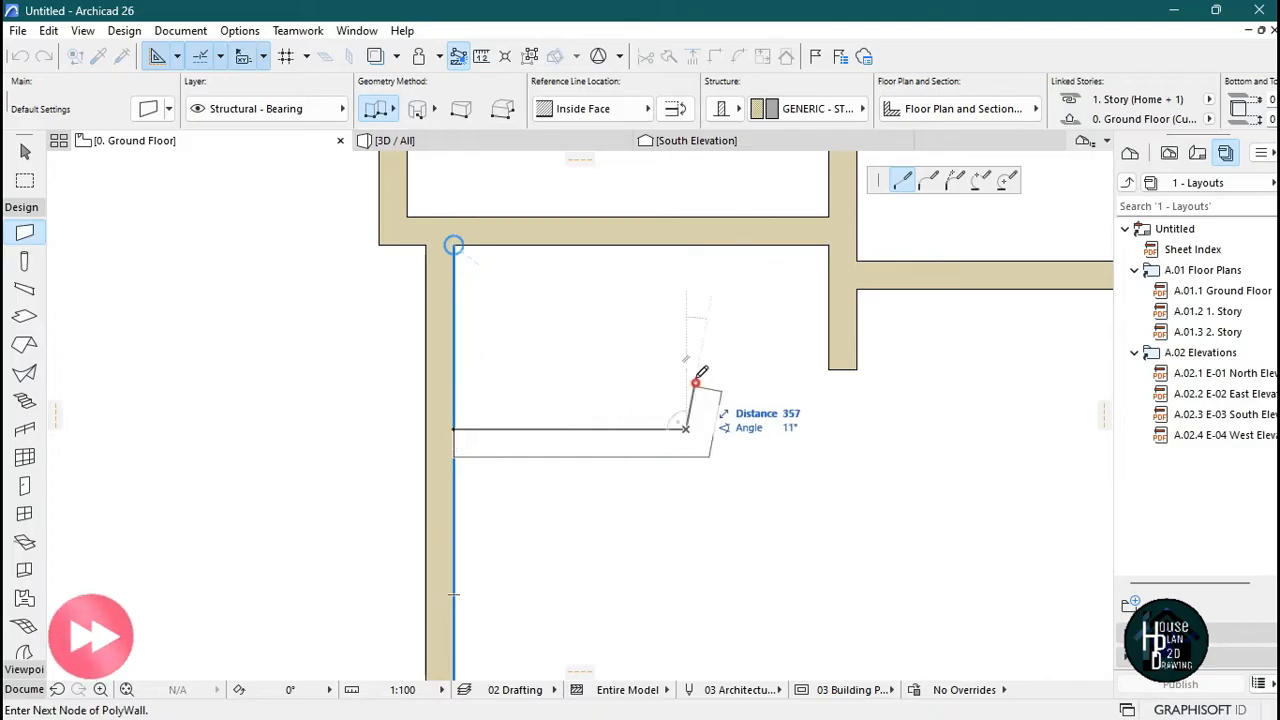
- Close the small room with a vertical wall up to the upper room's lower wall, and finish the wall chain
{"action": "double_click", "coordinate": [686, 245]}
{"action": "key", "text": "Escape"}
{"action": "scroll", "coordinate": [632, 310], "scroll_direction": "down", "scroll_amount": 3}
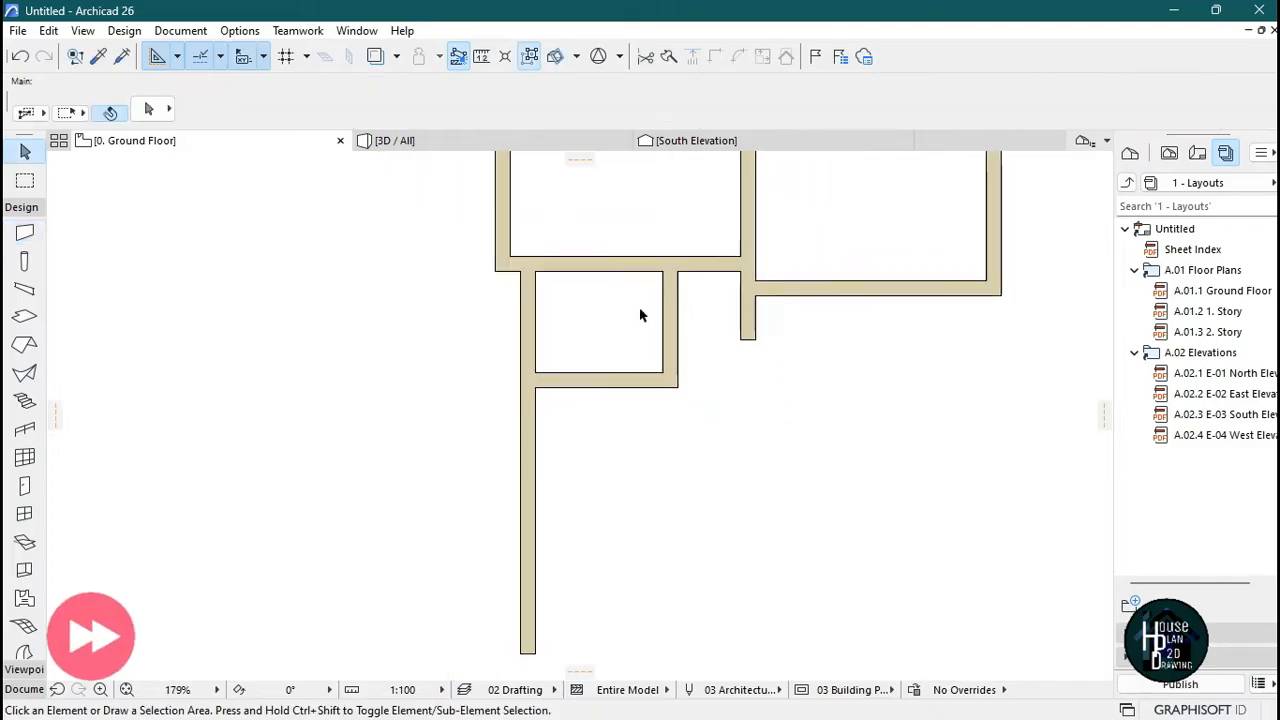
- Set the thickness of the small room's lower horizontal wall to 150 mm and deselect it
{"action": "scroll", "coordinate": [868, 632], "scroll_direction": "up", "scroll_amount": 3}
{"action": "scroll", "coordinate": [868, 632], "scroll_direction": "down", "scroll_amount": 3}
{"action": "scroll", "coordinate": [572, 385], "scroll_direction": "up", "scroll_amount": 3}
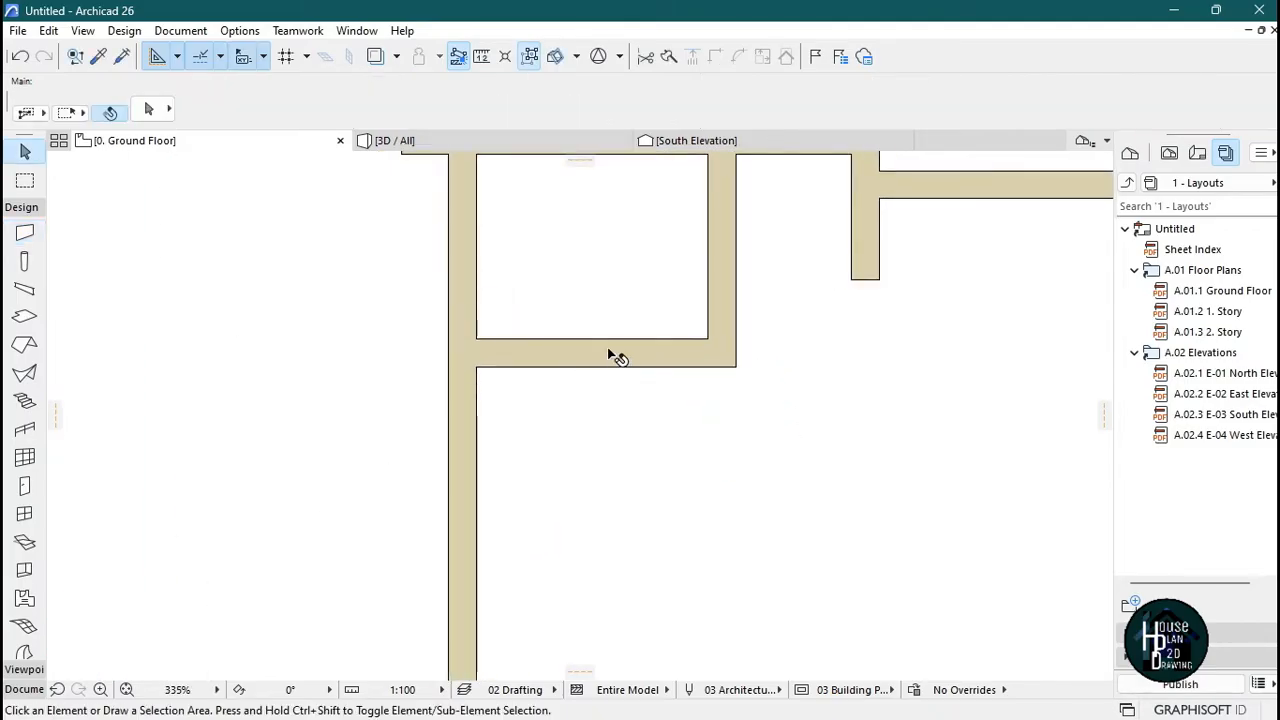
{"action": "scroll", "coordinate": [603, 346], "scroll_direction": "down", "scroll_amount": 3}
{"action": "scroll", "coordinate": [599, 342], "scroll_direction": "up", "scroll_amount": 3}
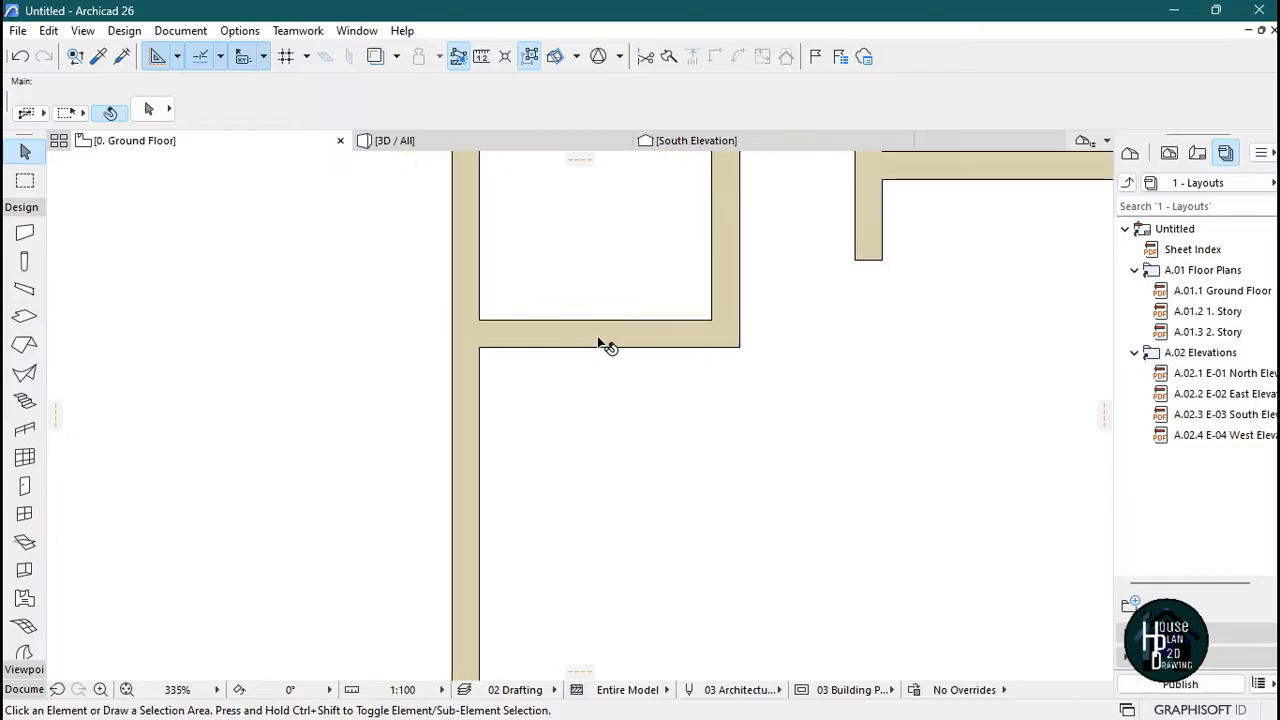
{"action": "left_click", "coordinate": [601, 340]}
{"action": "scroll", "coordinate": [605, 342], "scroll_direction": "down", "scroll_amount": 3}
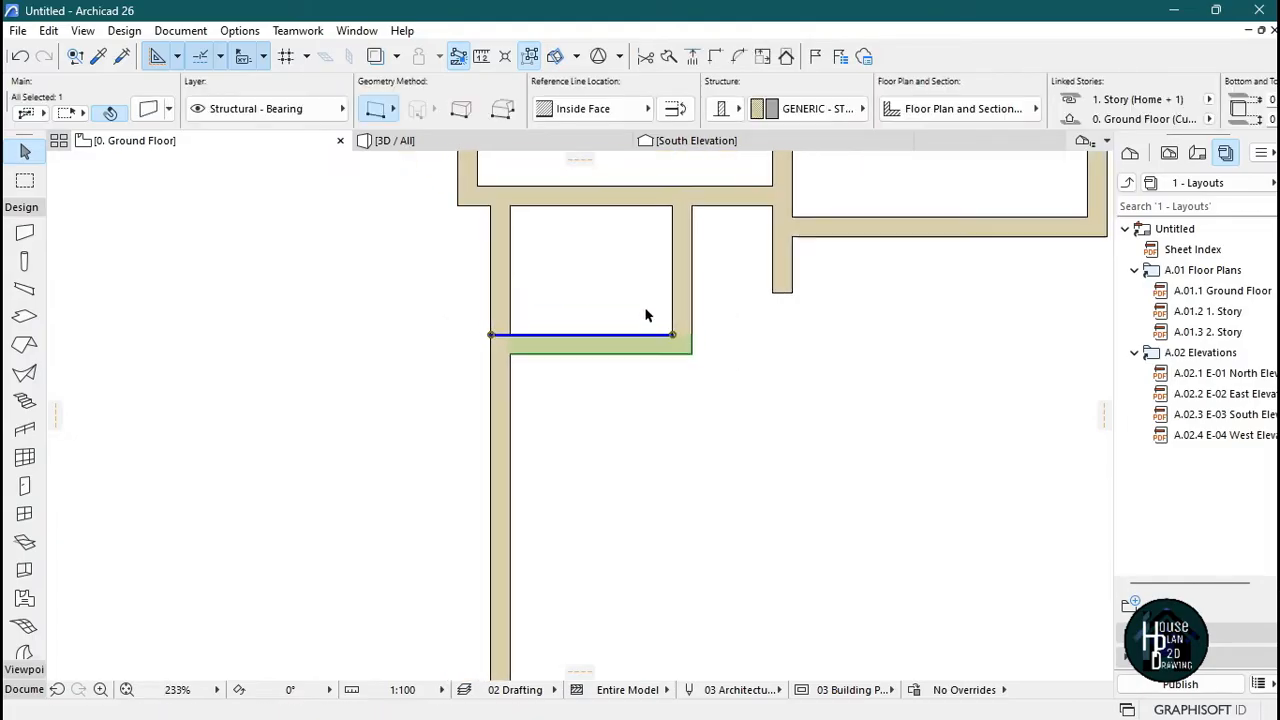
{"action": "left_click", "coordinate": [634, 271]}
{"action": "scroll", "coordinate": [585, 395], "scroll_direction": "up", "scroll_amount": 3}
{"action": "left_click", "coordinate": [587, 396]}
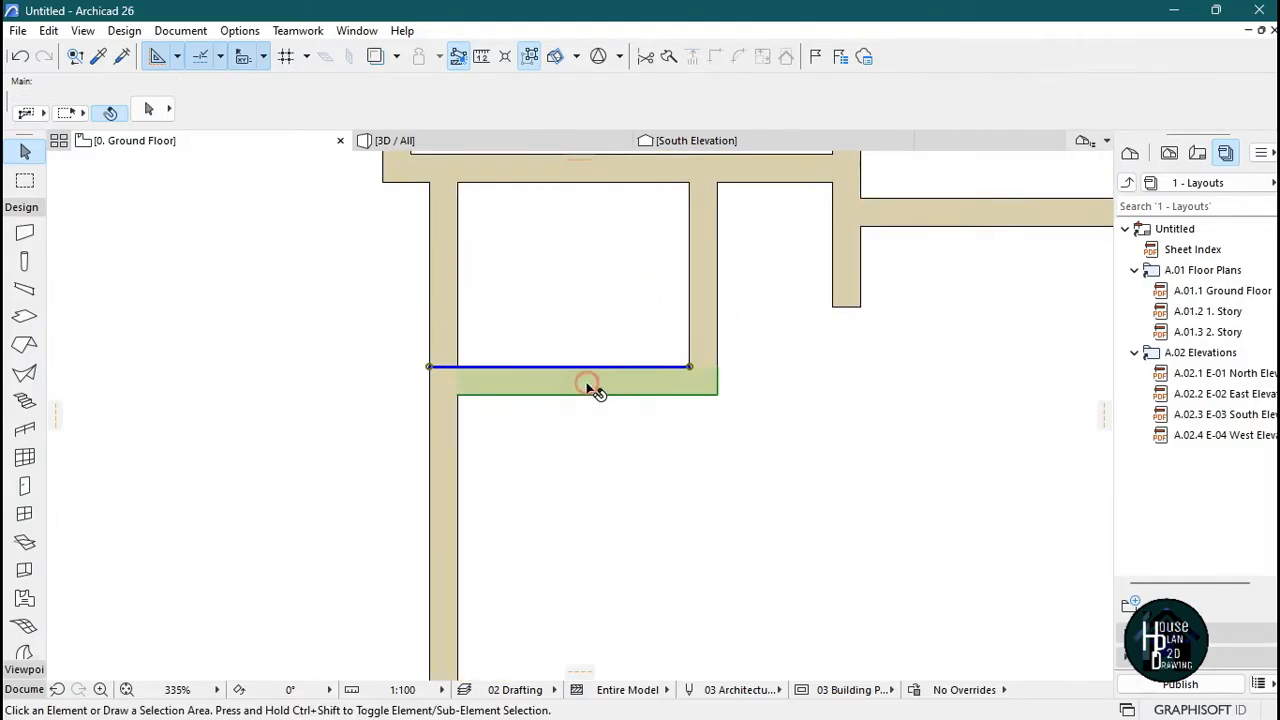
{"action": "key", "text": "Escape"}
{"action": "left_click", "coordinate": [586, 384]}
{"action": "scroll", "coordinate": [1017, 115], "scroll_direction": "down", "scroll_amount": 3}
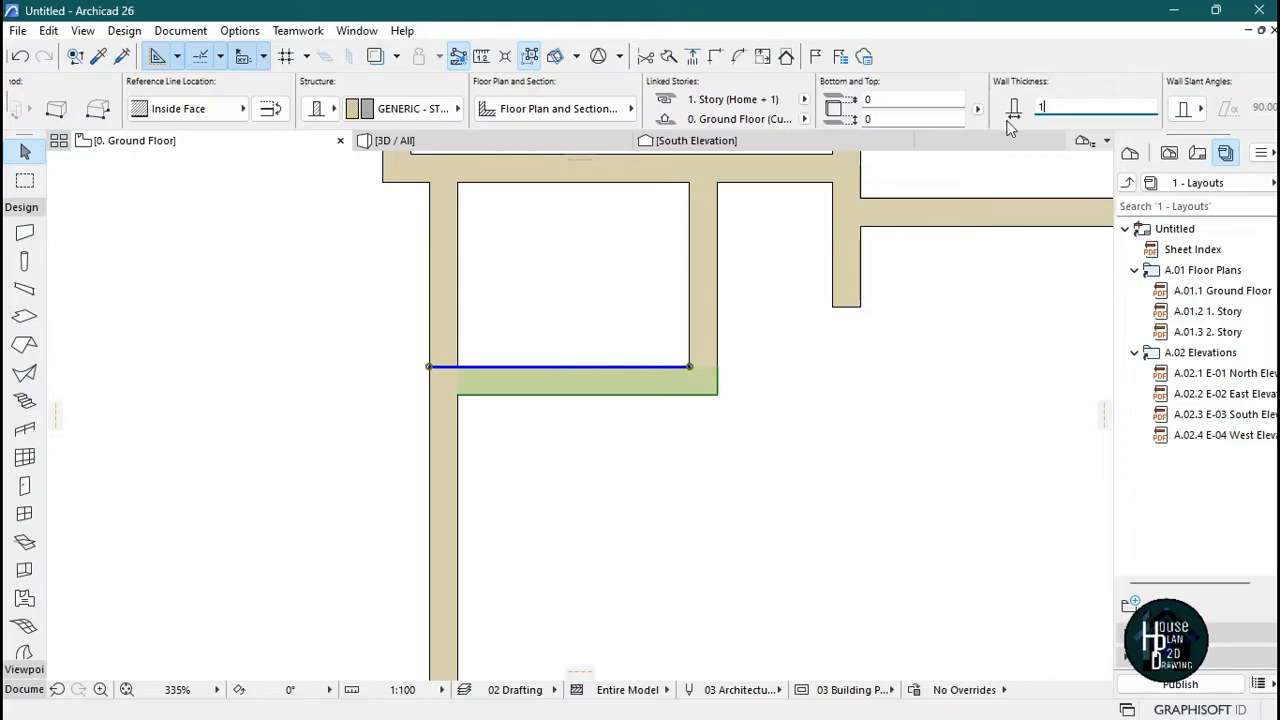
{"action": "key", "text": "Return"}
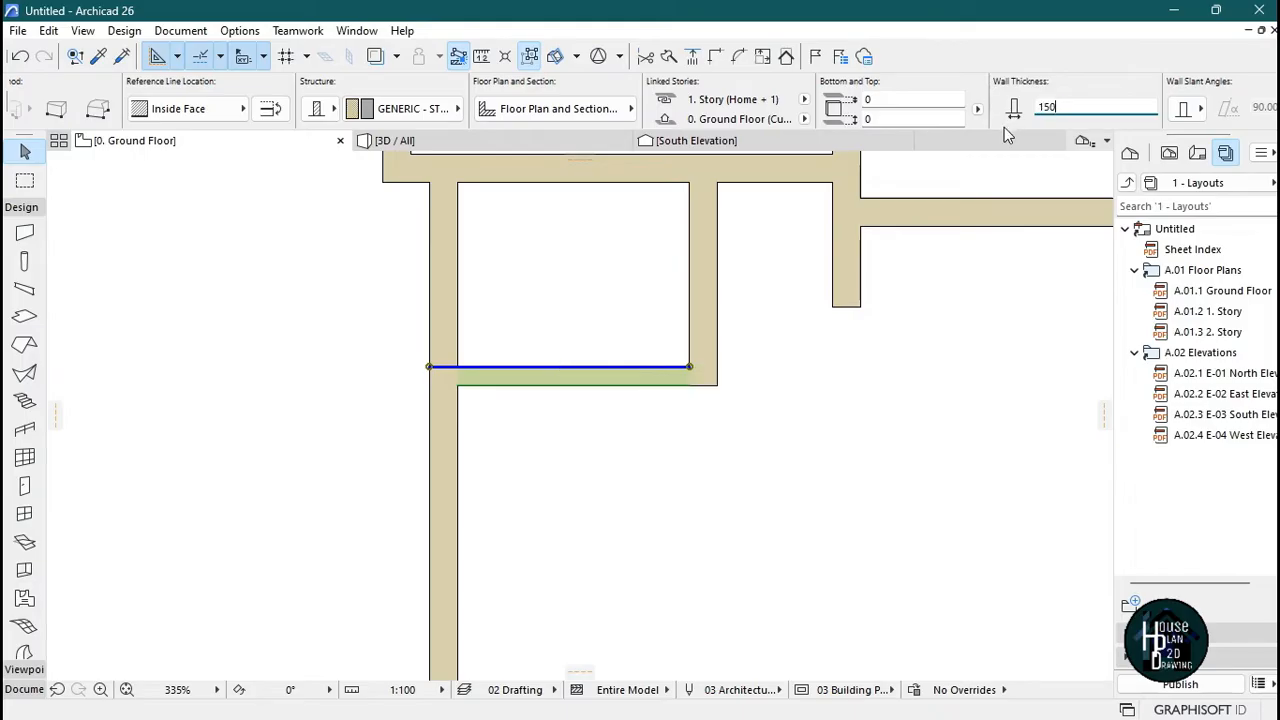
{"action": "left_click", "coordinate": [681, 432]}
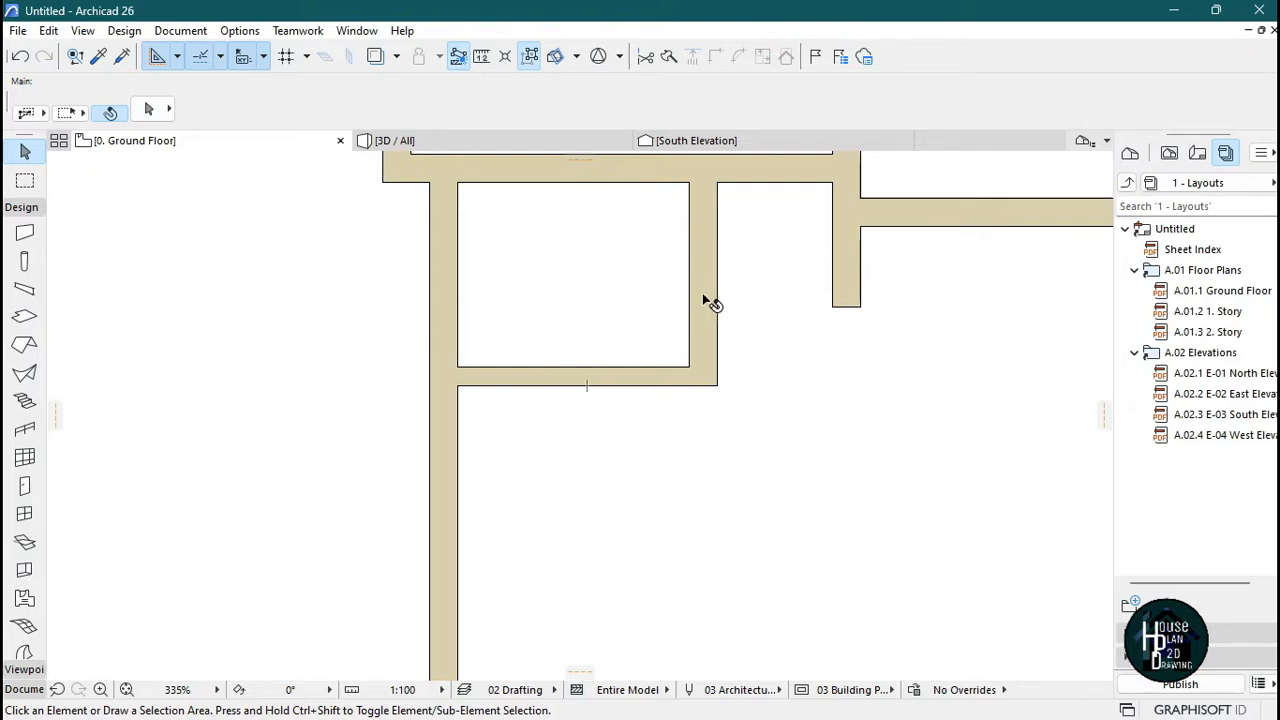
- Draw a second horizontal wall below the small room with the left wall's settings and an Inside Face reference line, running past the room's right wall
{"action": "key", "text": "alt"}
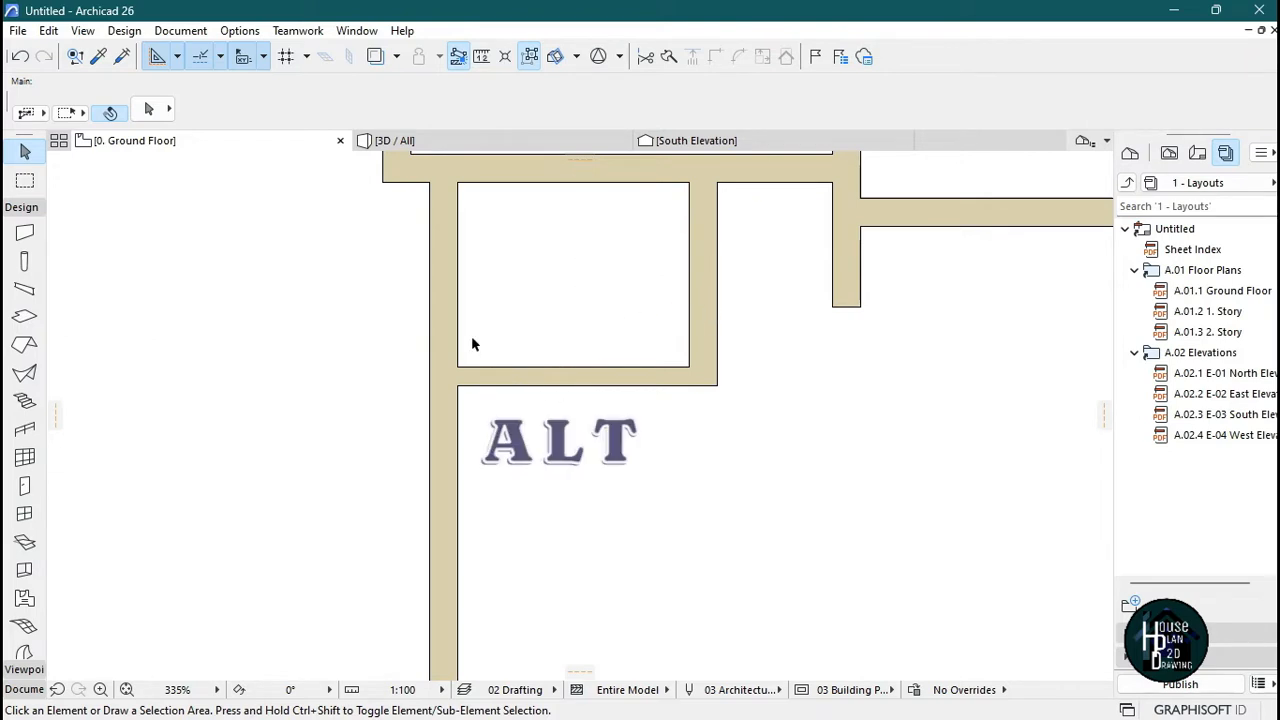
{"action": "left_click", "coordinate": [450, 286], "text": "alt"}
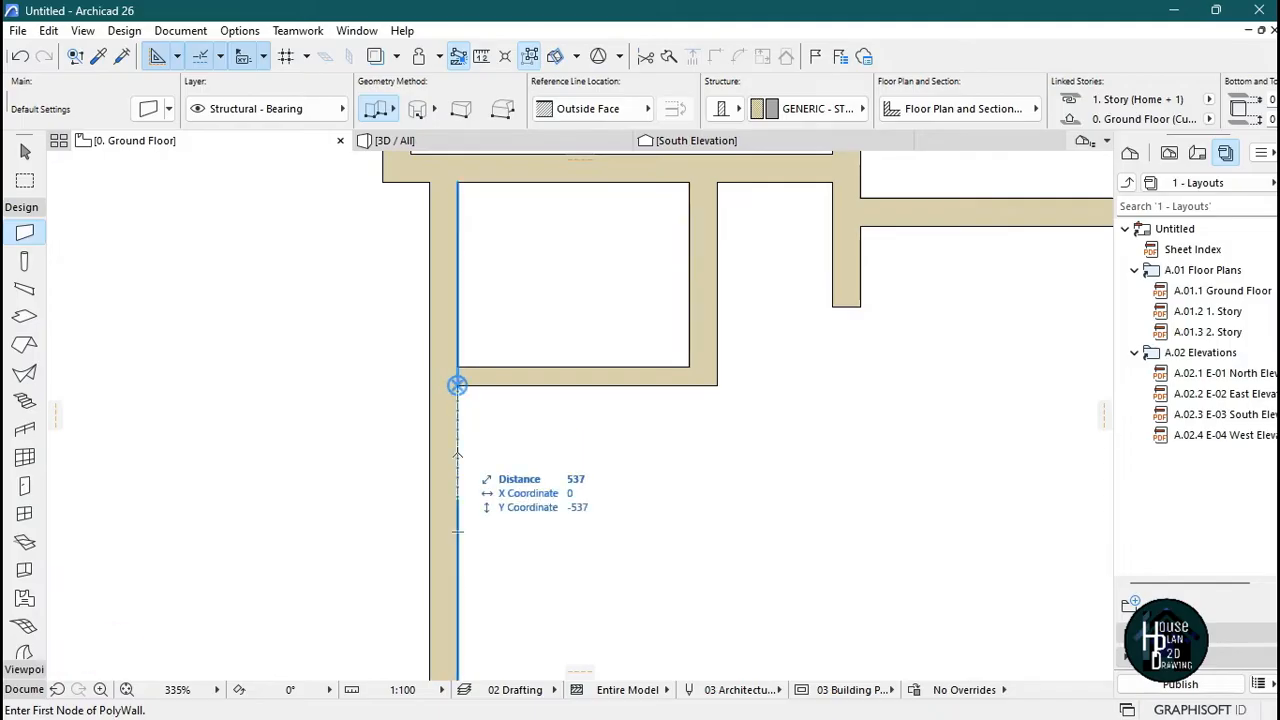
{"action": "key", "text": "Return"}
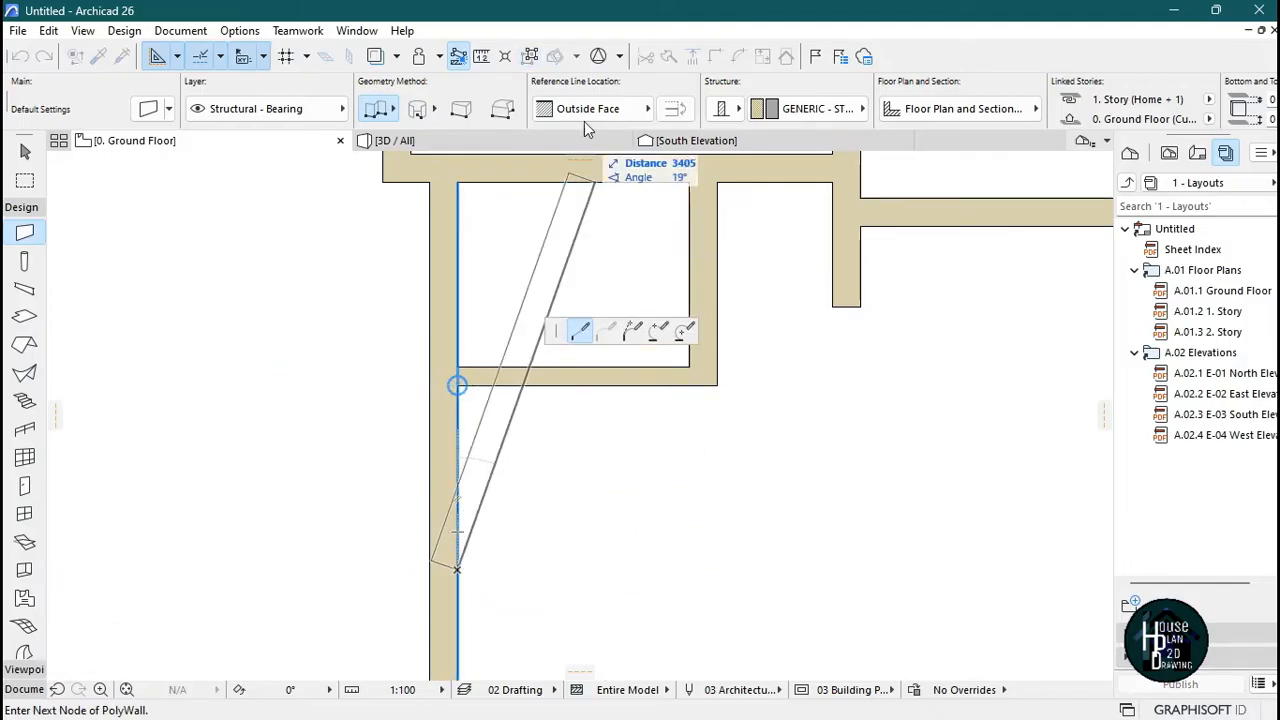
{"action": "left_click", "coordinate": [585, 114]}
{"action": "left_click", "coordinate": [758, 570]}
{"action": "key", "text": "Escape"}
- Stretch the small room's right wall down to the upper face of the second horizontal wall
{"action": "left_click", "coordinate": [691, 371]}
{"action": "left_click", "coordinate": [689, 366]}
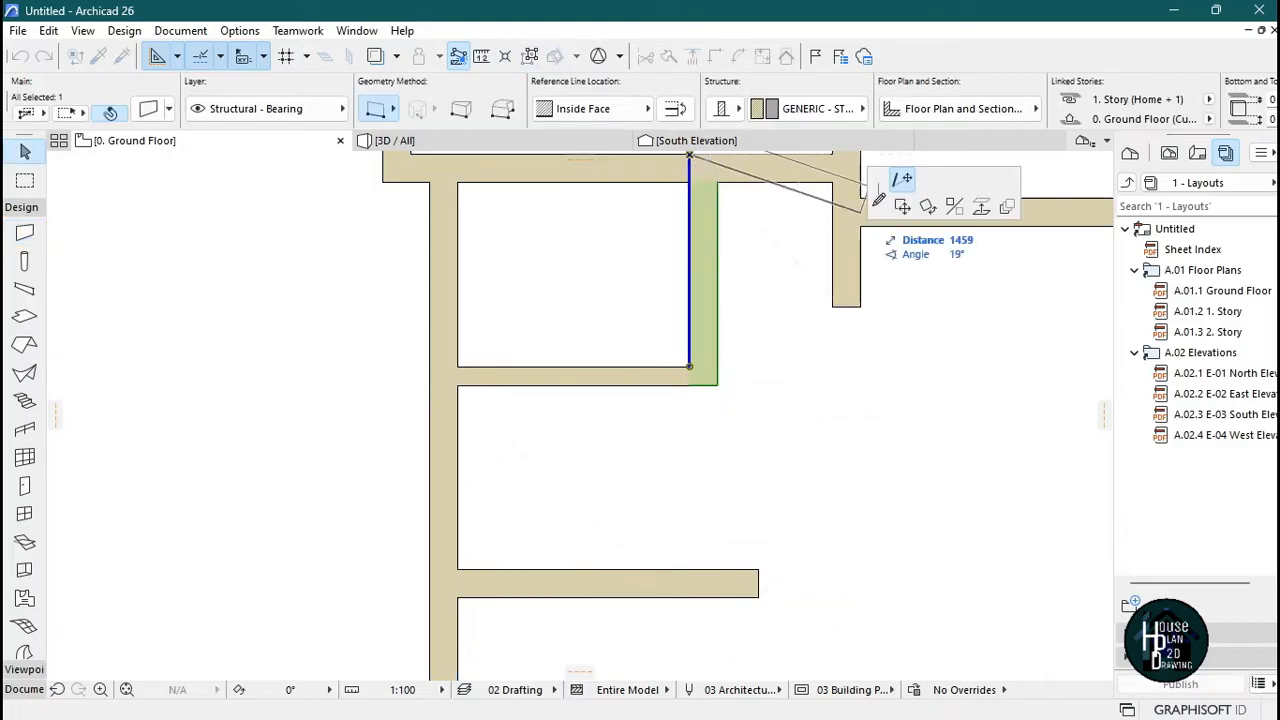
{"action": "left_click", "coordinate": [690, 570]}
{"action": "key", "text": "Escape"}
{"action": "left_click", "coordinate": [706, 559]}
{"action": "left_click", "coordinate": [690, 569]}
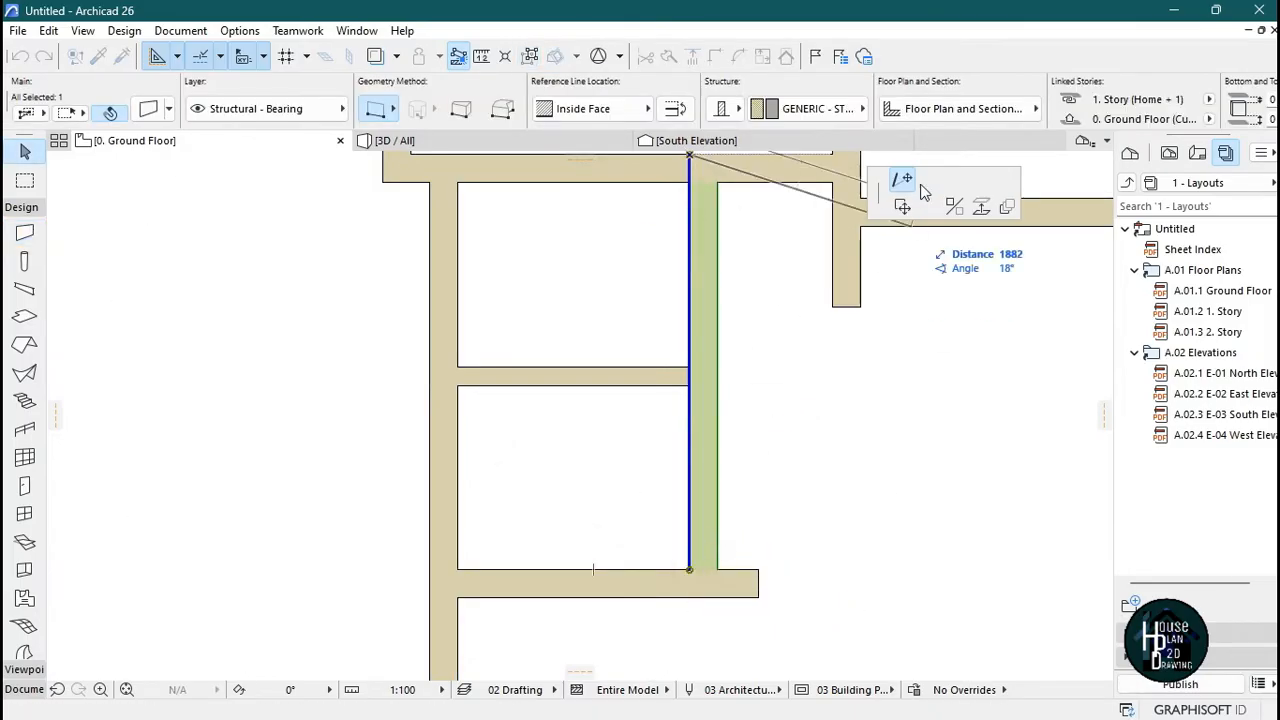
{"action": "left_click", "coordinate": [690, 569]}
{"action": "key", "text": "Escape"}
- Trim the partition's stub below the right-hand room and stretch that room's lower wall left to the small rooms' right wall
{"action": "scroll", "coordinate": [720, 590], "scroll_direction": "down", "scroll_amount": 6}
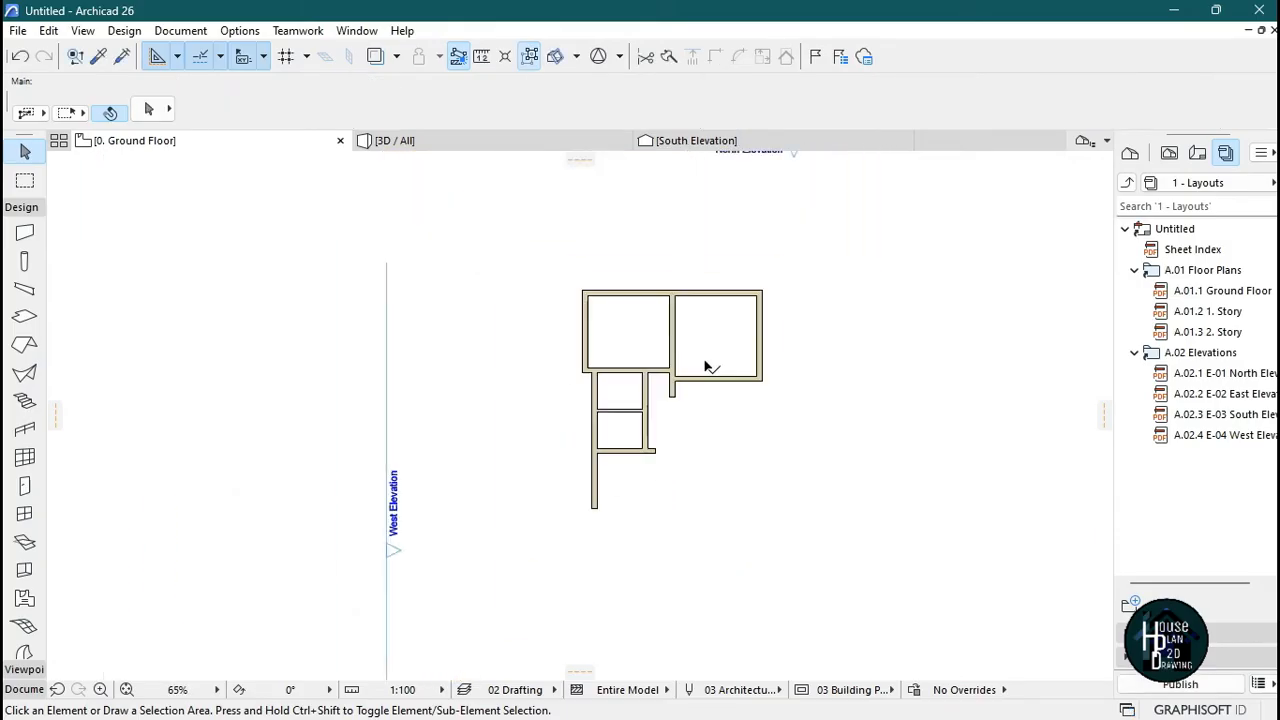
{"action": "scroll", "coordinate": [706, 363], "scroll_direction": "up", "scroll_amount": 5}
{"action": "scroll", "coordinate": [720, 320], "scroll_direction": "down", "scroll_amount": 2}
{"action": "scroll", "coordinate": [700, 354], "scroll_direction": "up", "scroll_amount": 4}
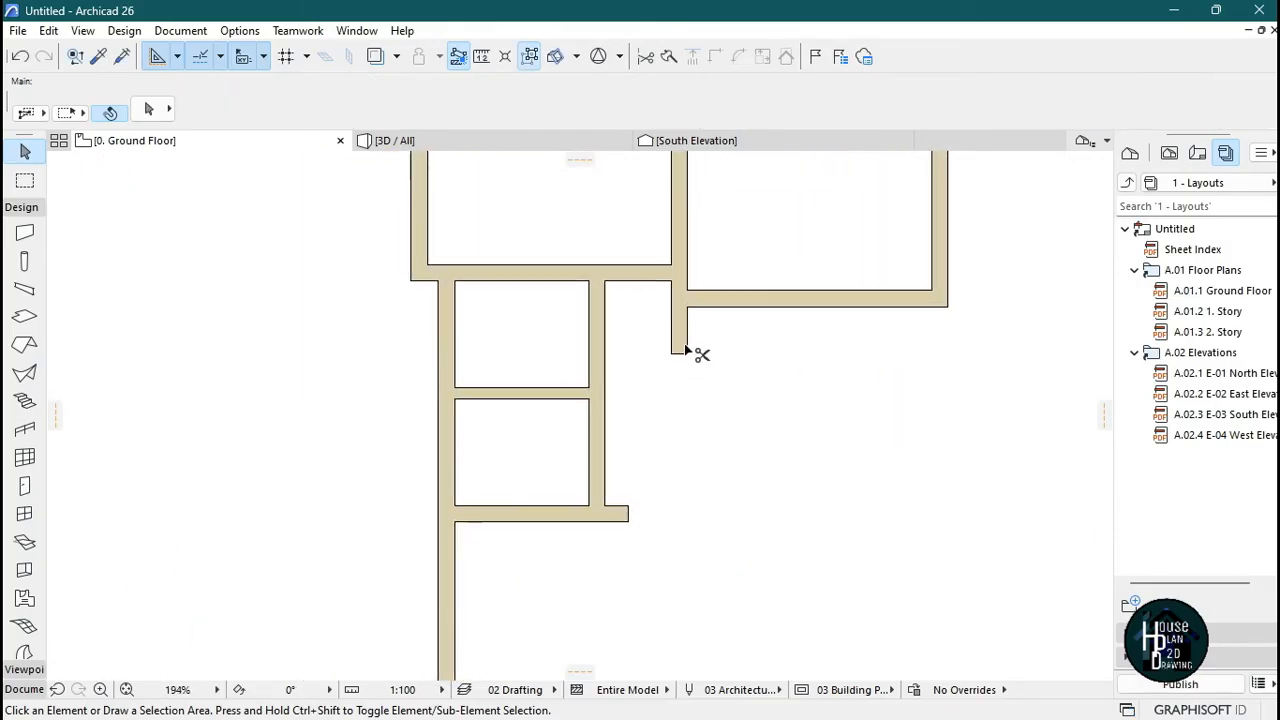
{"action": "left_click", "coordinate": [703, 328]}
{"action": "left_click", "coordinate": [701, 320]}
{"action": "left_click", "coordinate": [563, 320]}
{"action": "key", "text": "Escape"}
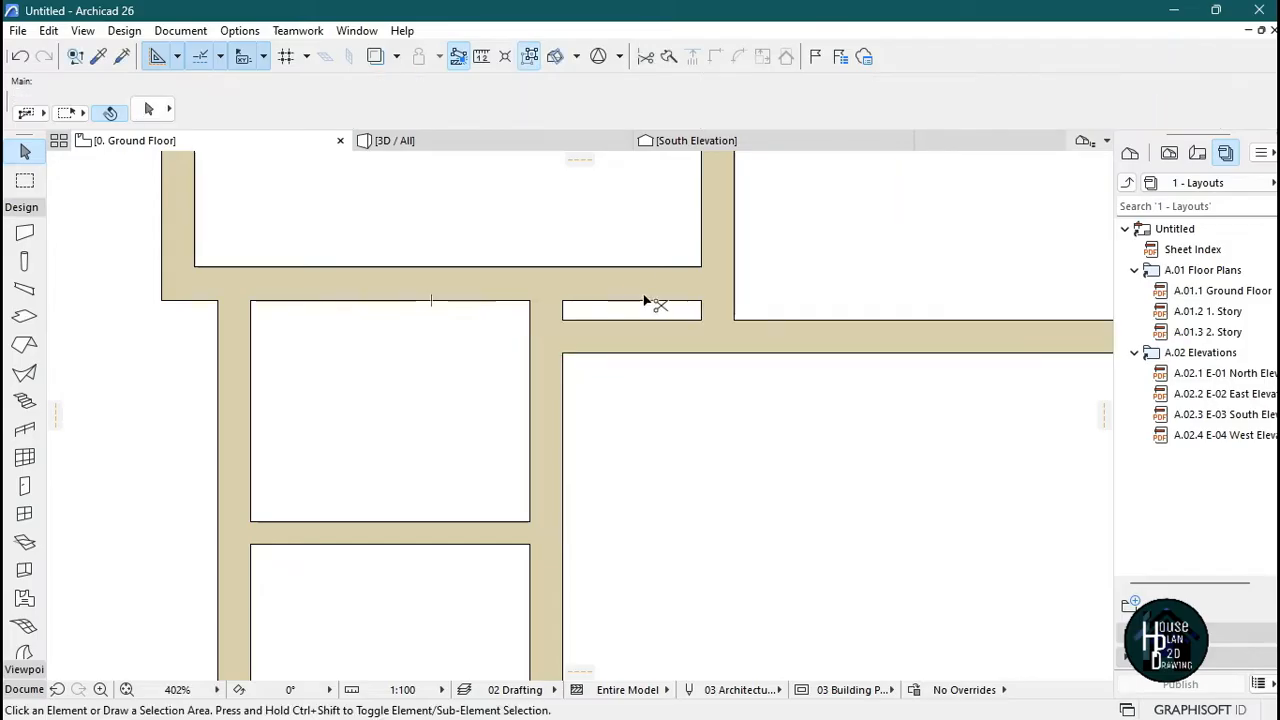
- Trim away the upper-left room's lower wall segment between the small rooms' right wall and the partition
{"action": "scroll", "coordinate": [643, 317], "scroll_direction": "down", "scroll_amount": 8}
{"action": "scroll", "coordinate": [651, 340], "scroll_direction": "up", "scroll_amount": 1}
{"action": "scroll", "coordinate": [651, 340], "scroll_direction": "up", "scroll_amount": 3}
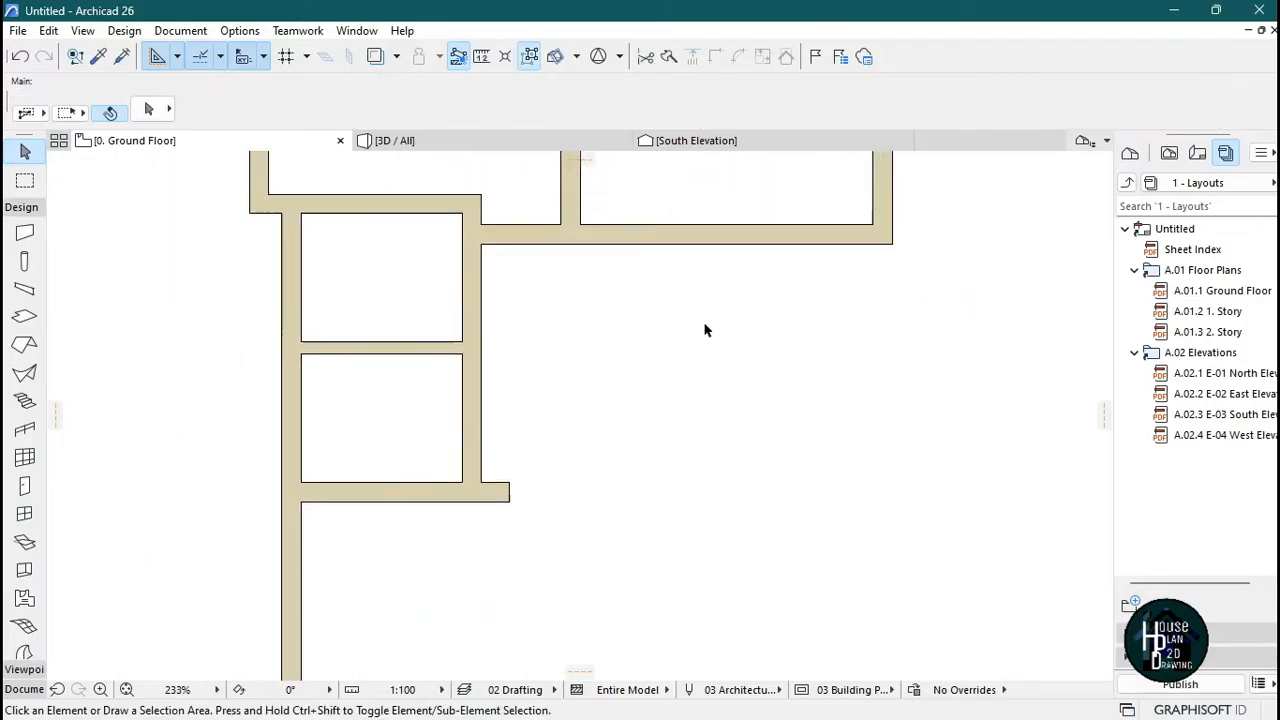
- Draw a vertical wall down from the right-hand room's lower wall, starting 2300 mm right of the small rooms' right wall
{"action": "key", "text": "w"}
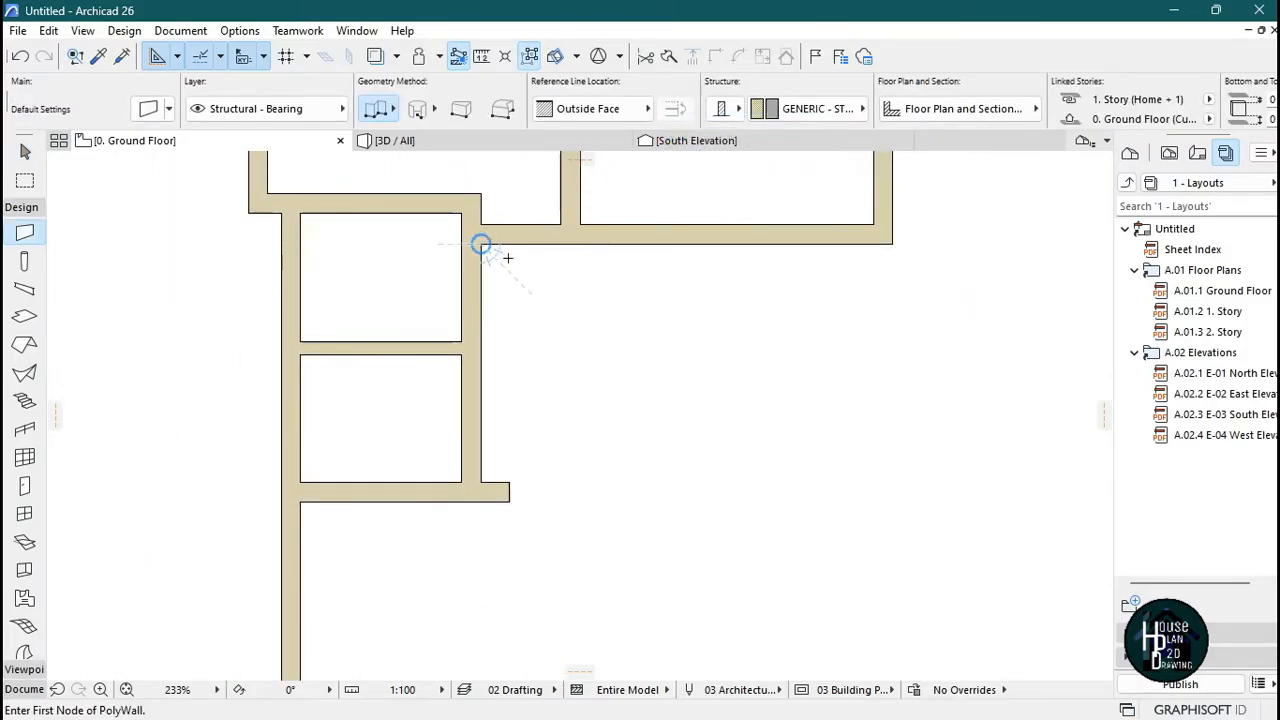
{"action": "type", "text": "300"}
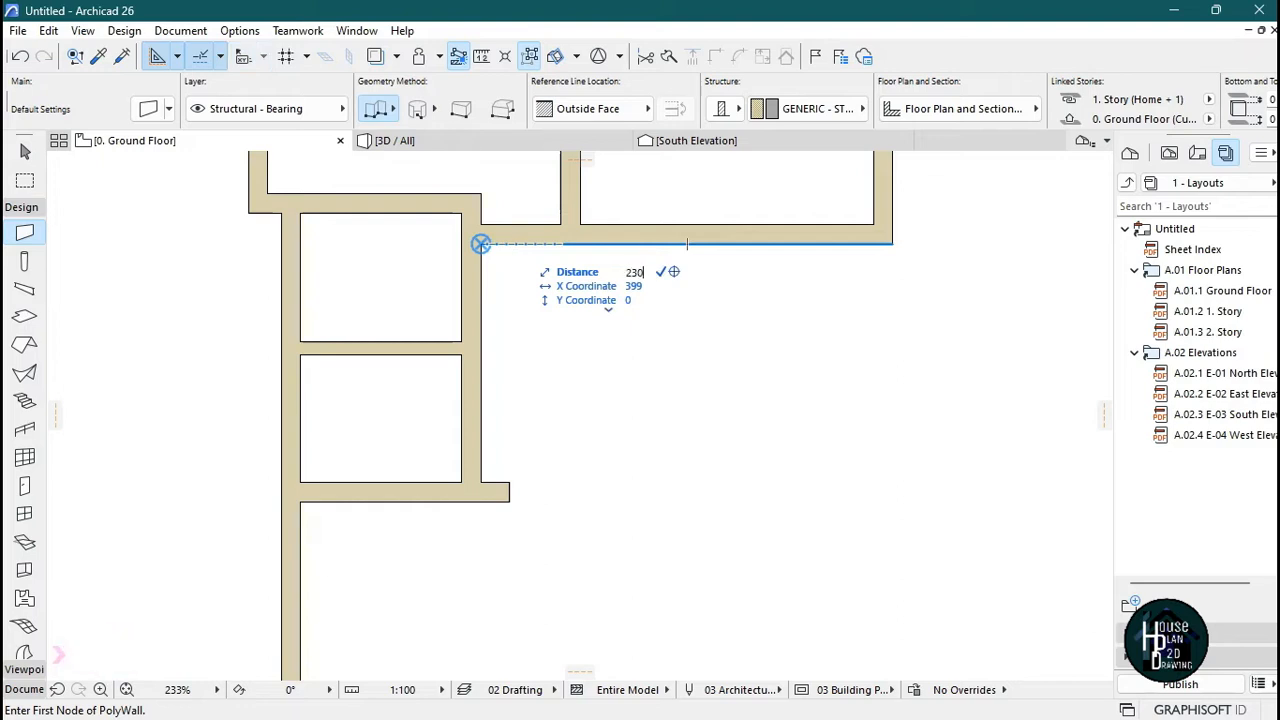
{"action": "key", "text": "Return"}
{"action": "scroll", "coordinate": [681, 449], "scroll_direction": "down", "scroll_amount": 4}
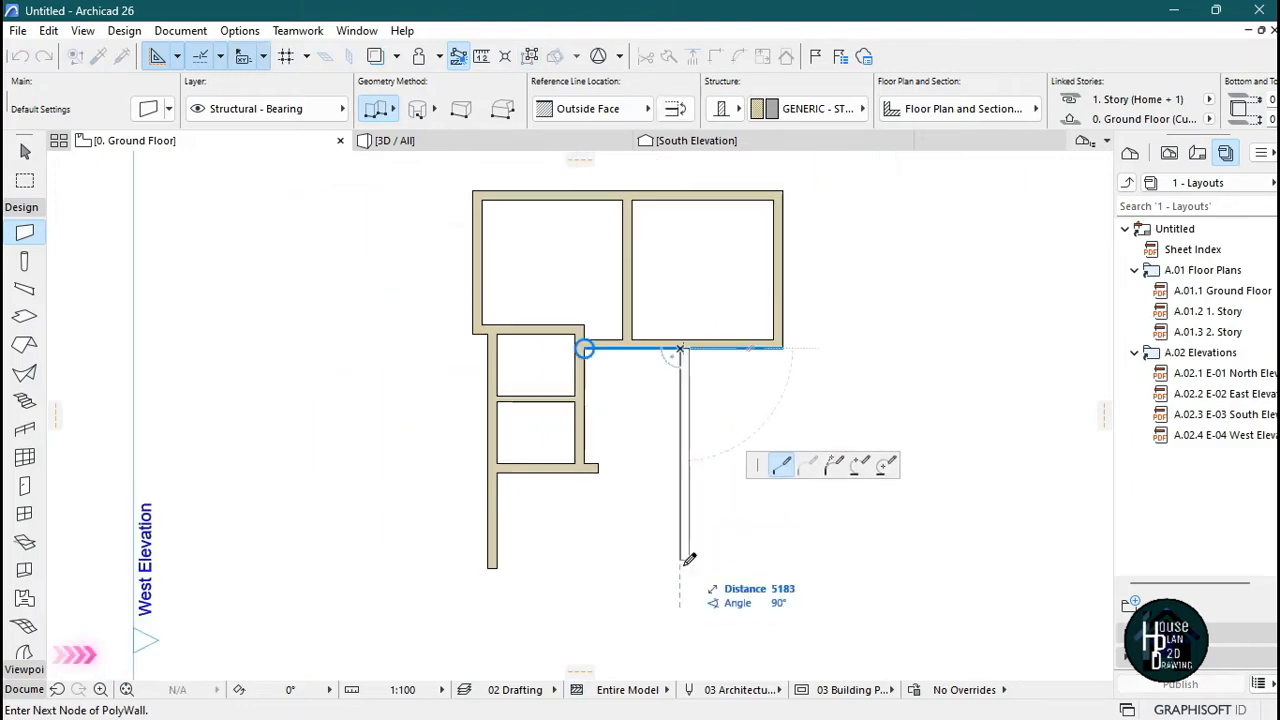
{"action": "double_click", "coordinate": [683, 606]}
{"action": "key", "text": "Escape"}
{"action": "scroll", "coordinate": [668, 371], "scroll_direction": "up", "scroll_amount": 3}
{"action": "scroll", "coordinate": [668, 240], "scroll_direction": "down", "scroll_amount": 2}
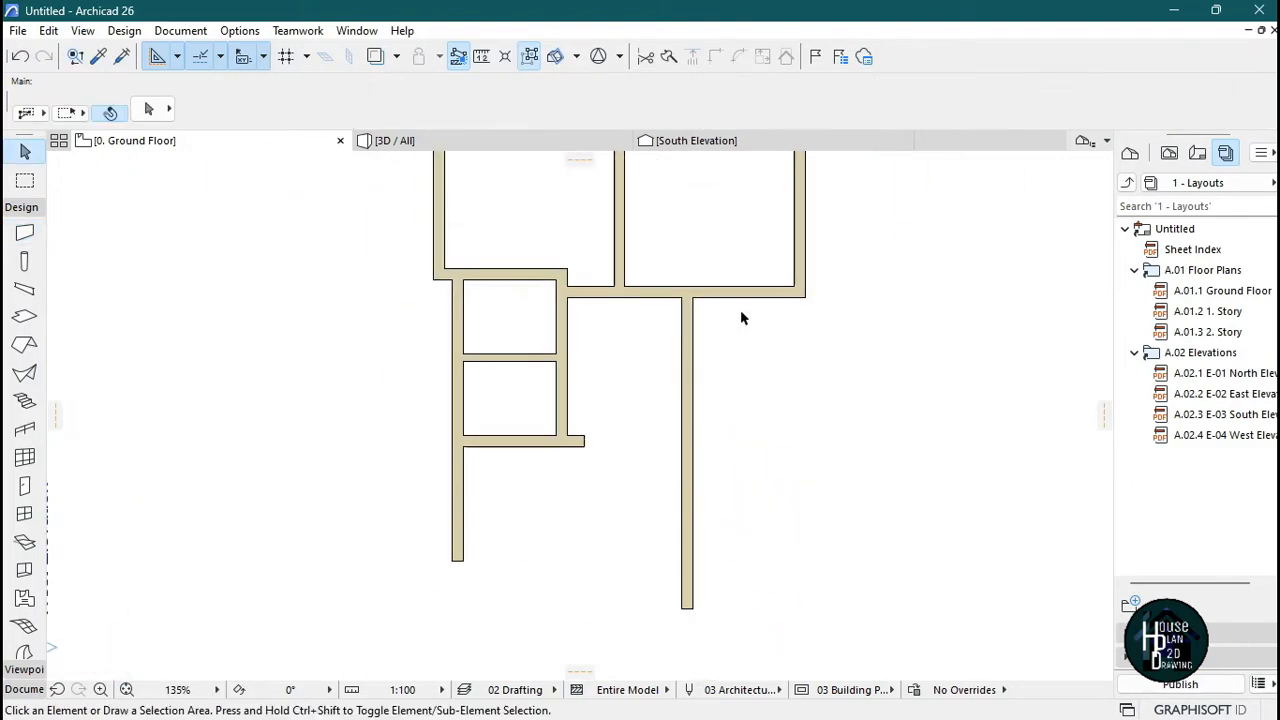
- Draw an L-shaped wall below the right-hand room, running down and back to the new vertical wall to enclose a small room
{"action": "scroll", "coordinate": [740, 317], "scroll_direction": "up", "scroll_amount": 3}
{"action": "left_click", "coordinate": [687, 293], "text": "alt"}
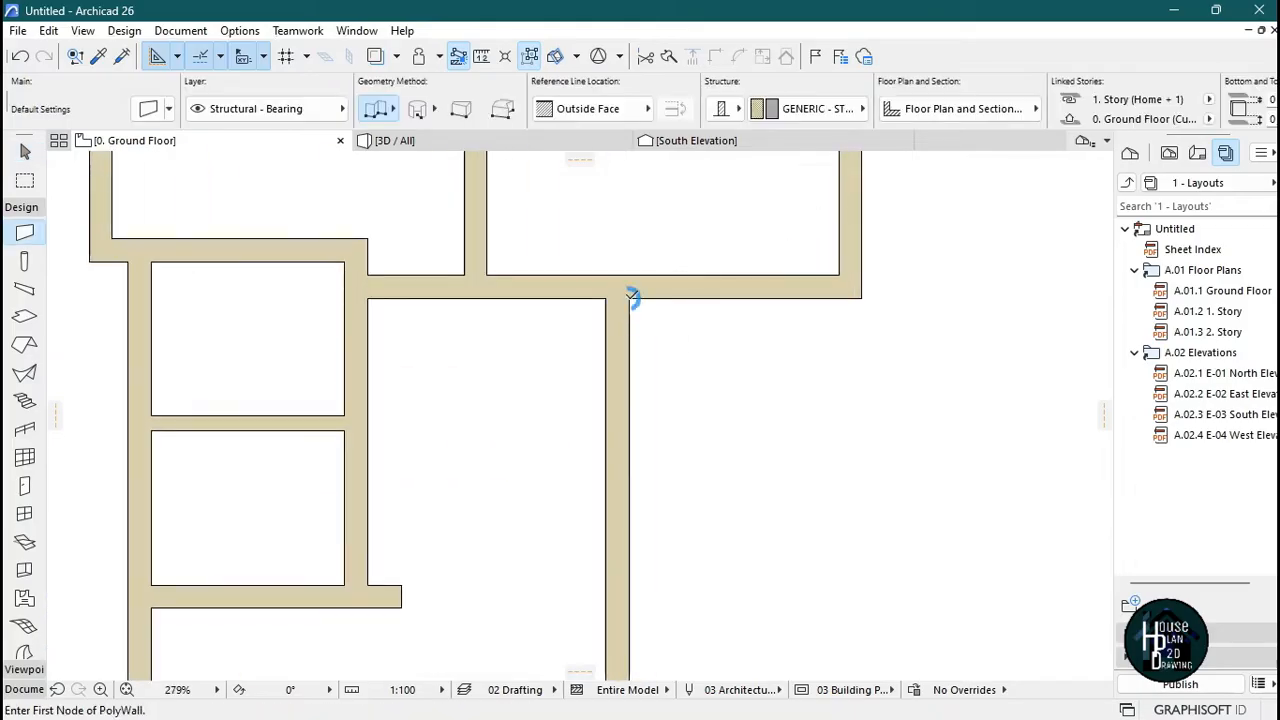
{"action": "left_click", "coordinate": [629, 298]}
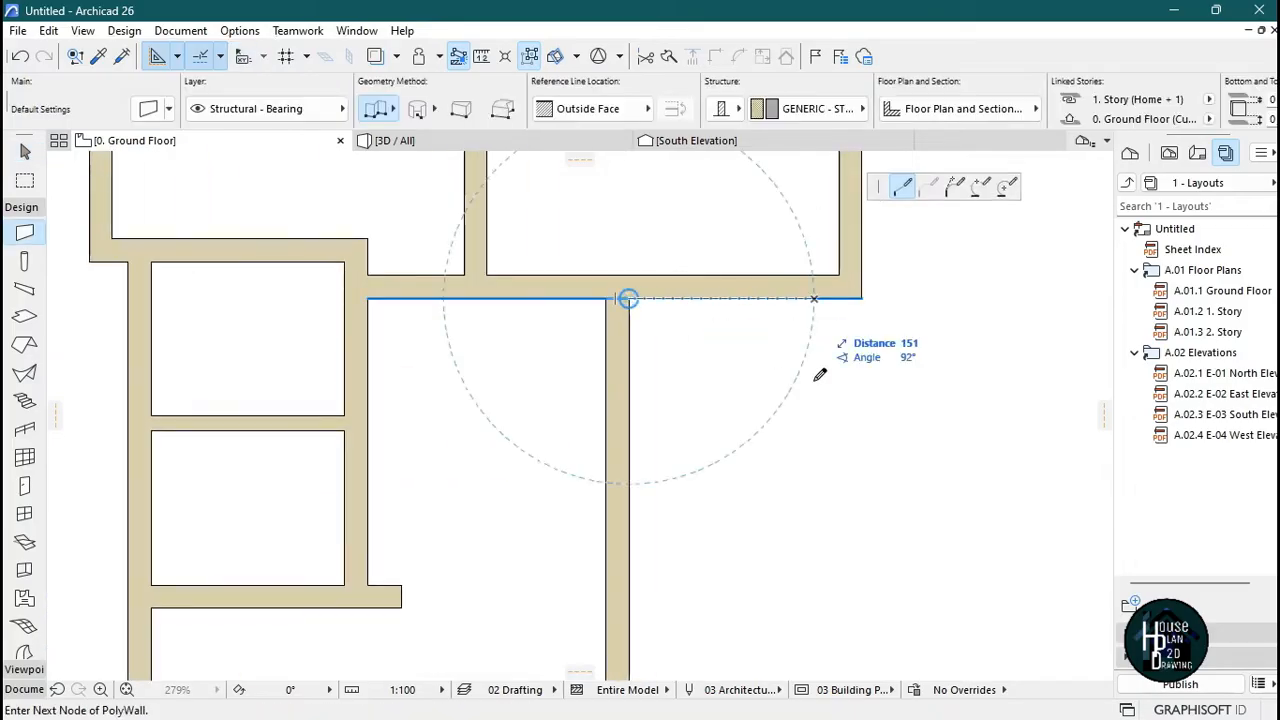
{"action": "scroll", "coordinate": [802, 398], "scroll_direction": "down", "scroll_amount": 2}
{"action": "scroll", "coordinate": [802, 398], "scroll_direction": "up", "scroll_amount": 2}
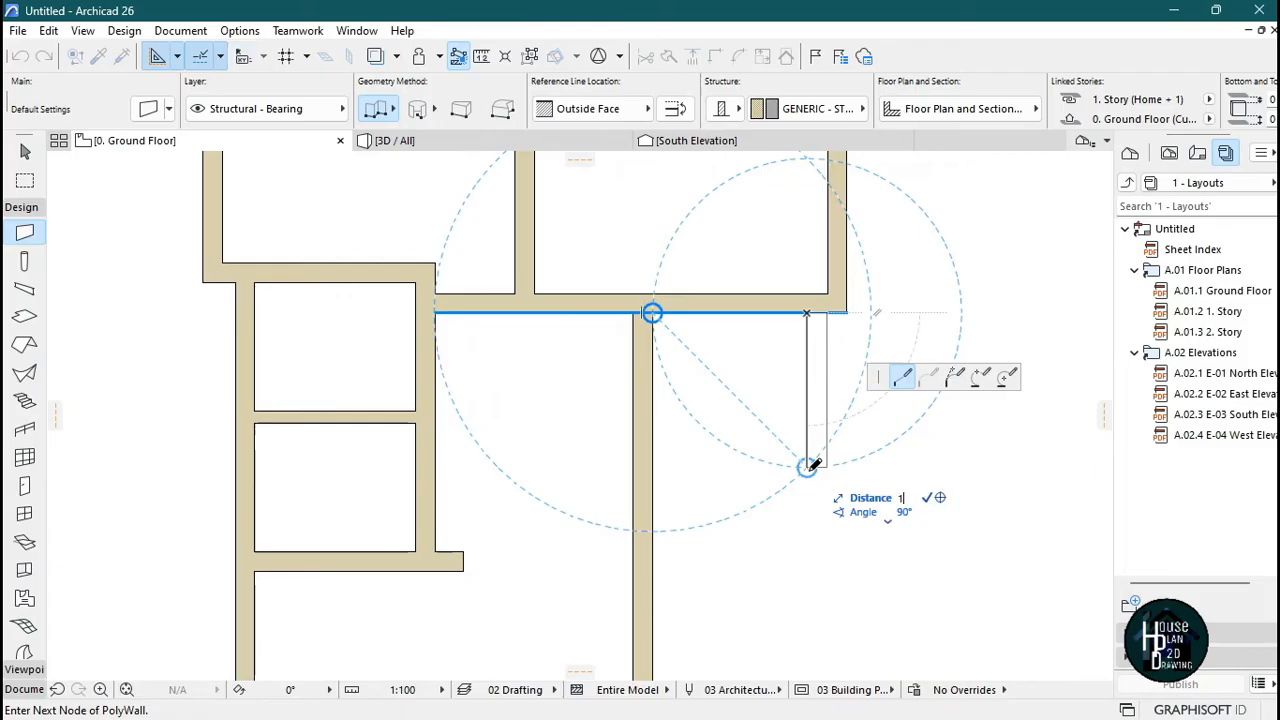
{"action": "left_click", "coordinate": [806, 420]}
{"action": "double_click", "coordinate": [652, 420]}
{"action": "scroll", "coordinate": [660, 423], "scroll_direction": "down", "scroll_amount": 3}
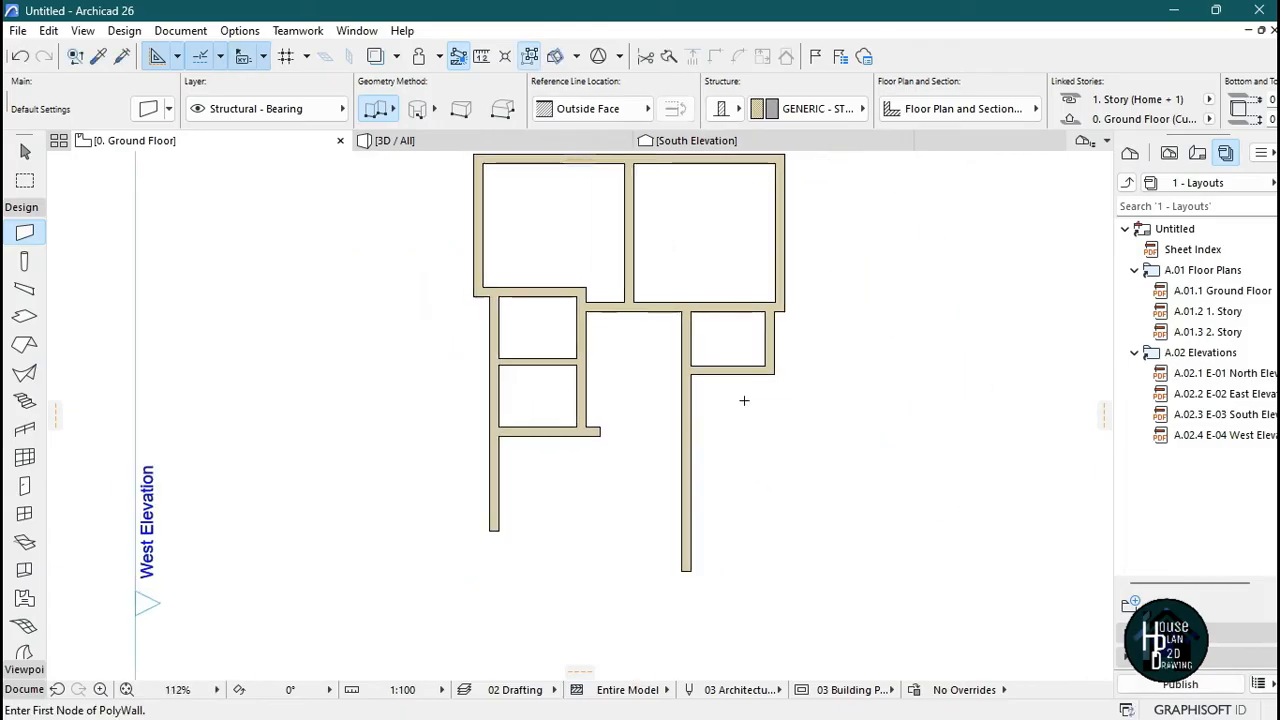
- Stretch the new small room's lower wall rightward past the outer face of the upper-right room's right wall
{"action": "scroll", "coordinate": [782, 291], "scroll_direction": "up", "scroll_amount": 3}
{"action": "key", "text": "Escape"}
{"action": "left_click", "coordinate": [739, 345]}
{"action": "left_click", "coordinate": [738, 345]}
{"action": "left_click", "coordinate": [817, 345]}
{"action": "key", "text": "Escape"}
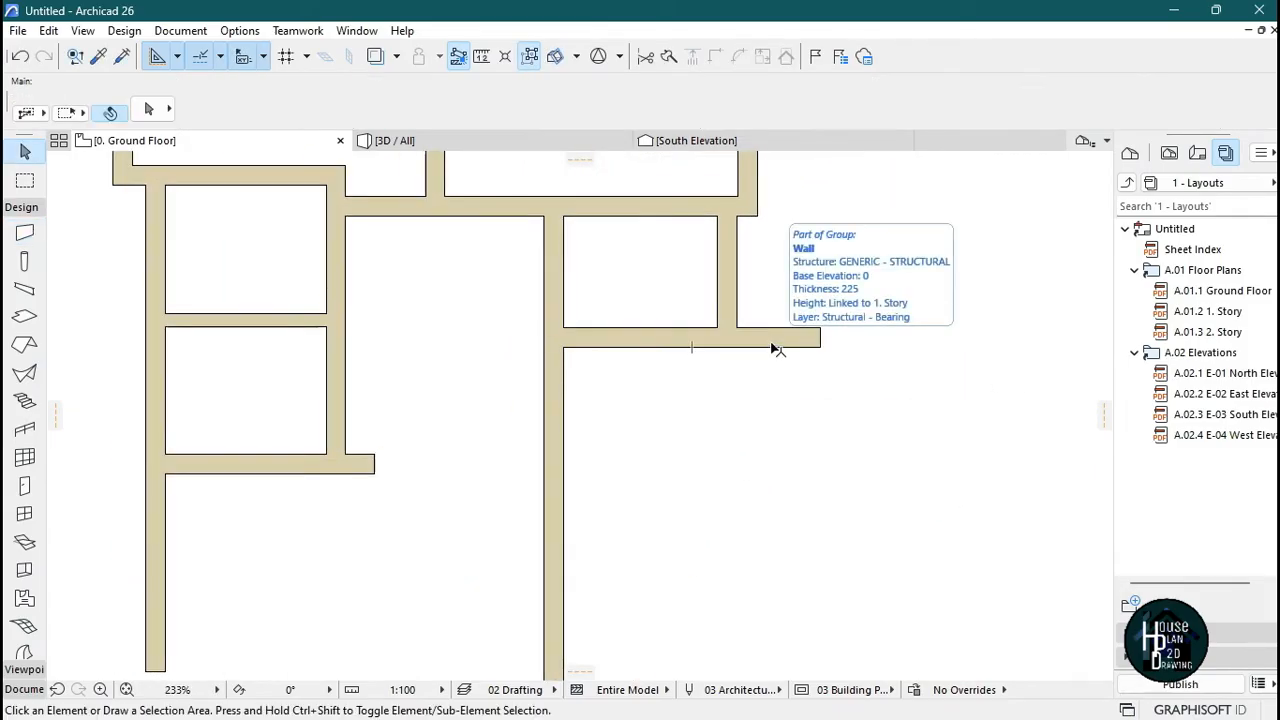
- Stretch the upper-right room's right wall down past the small room and trim its segment beside that room and the lower wall's stub
{"action": "left_click", "coordinate": [738, 199]}
{"action": "left_click", "coordinate": [744, 206]}
{"action": "left_click", "coordinate": [747, 578]}
{"action": "key", "text": "Escape"}
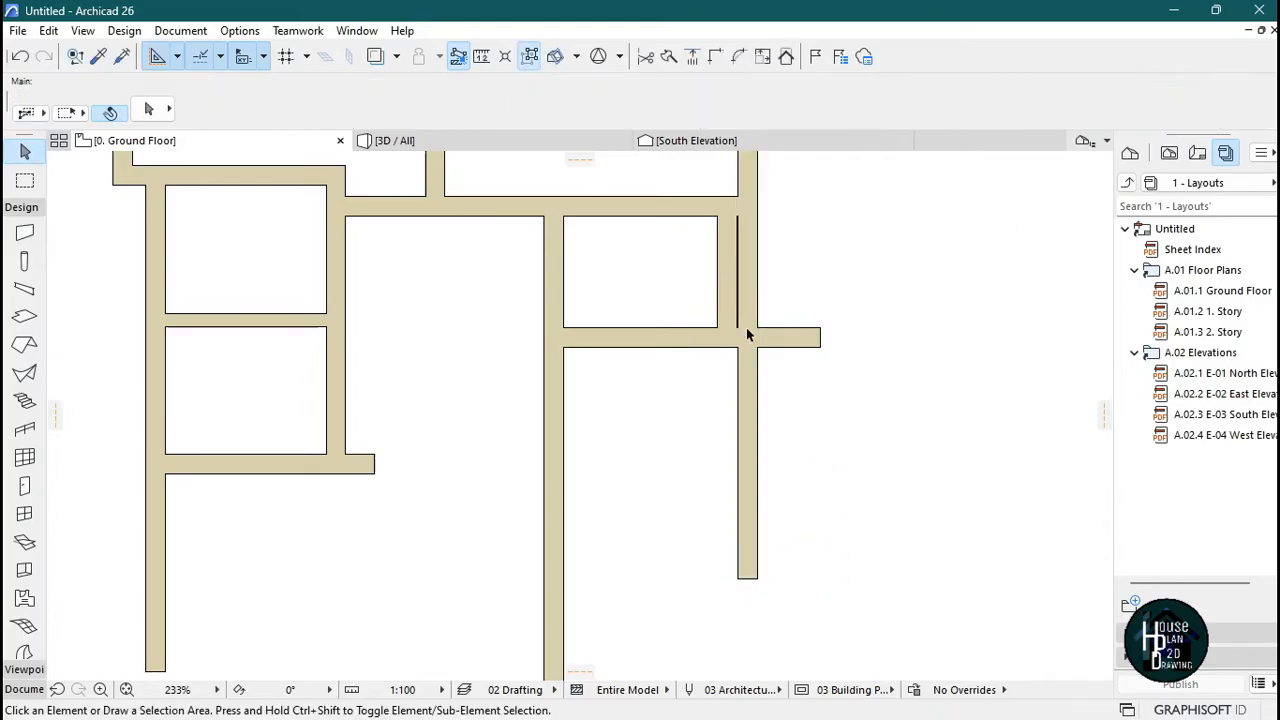
{"action": "left_click", "coordinate": [758, 286], "text": "ctrl"}
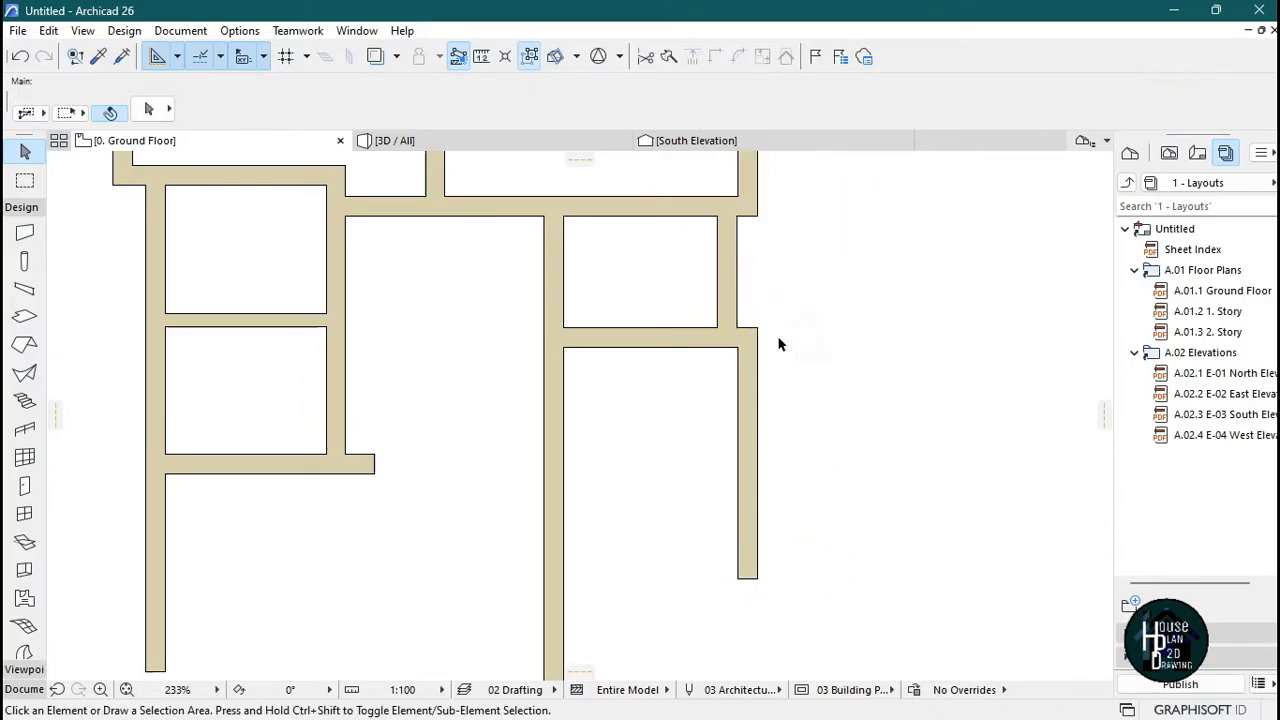
- Draw a horizontal wall from the long vertical wall rightward past the stretched right wall, about 3000 mm below the small room's lower wall
{"action": "scroll", "coordinate": [780, 344], "scroll_direction": "down", "scroll_amount": 3}
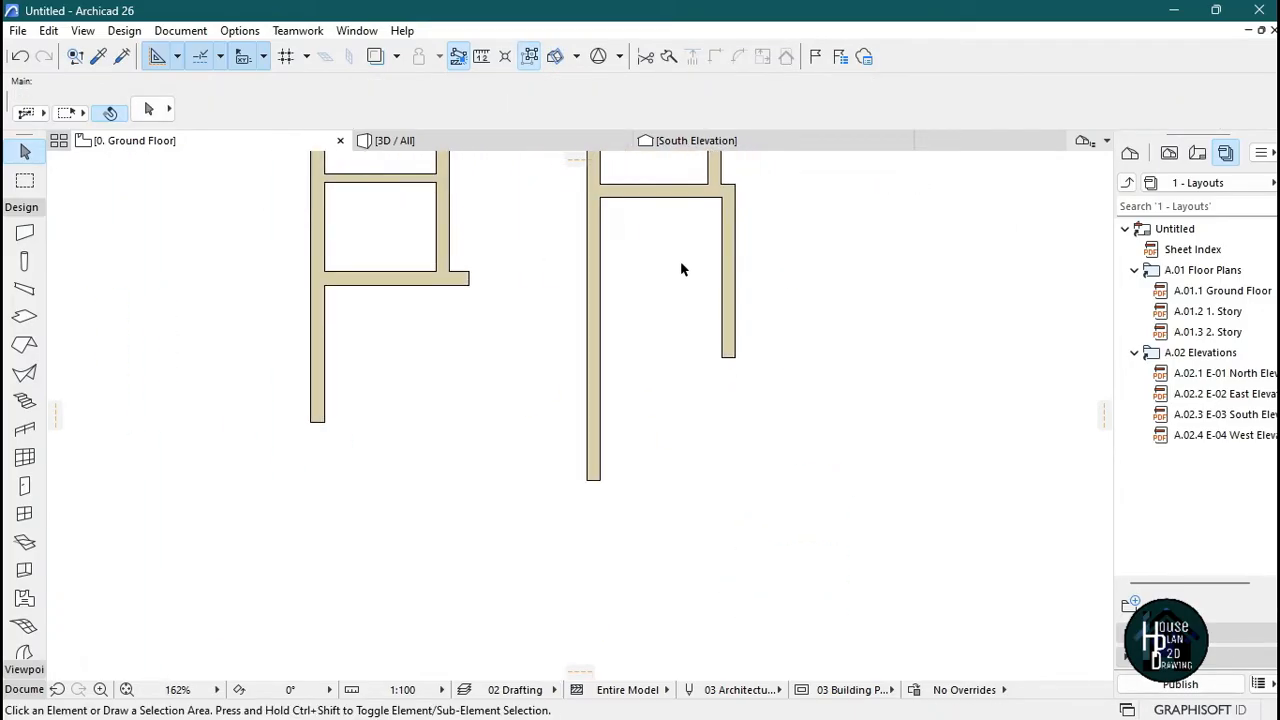
{"action": "scroll", "coordinate": [657, 199], "scroll_direction": "up", "scroll_amount": 1}
{"action": "middle_click_drag", "start_coordinate": [657, 199], "coordinate": [660, 219]}
{"action": "left_click", "coordinate": [589, 232], "text": "alt"}
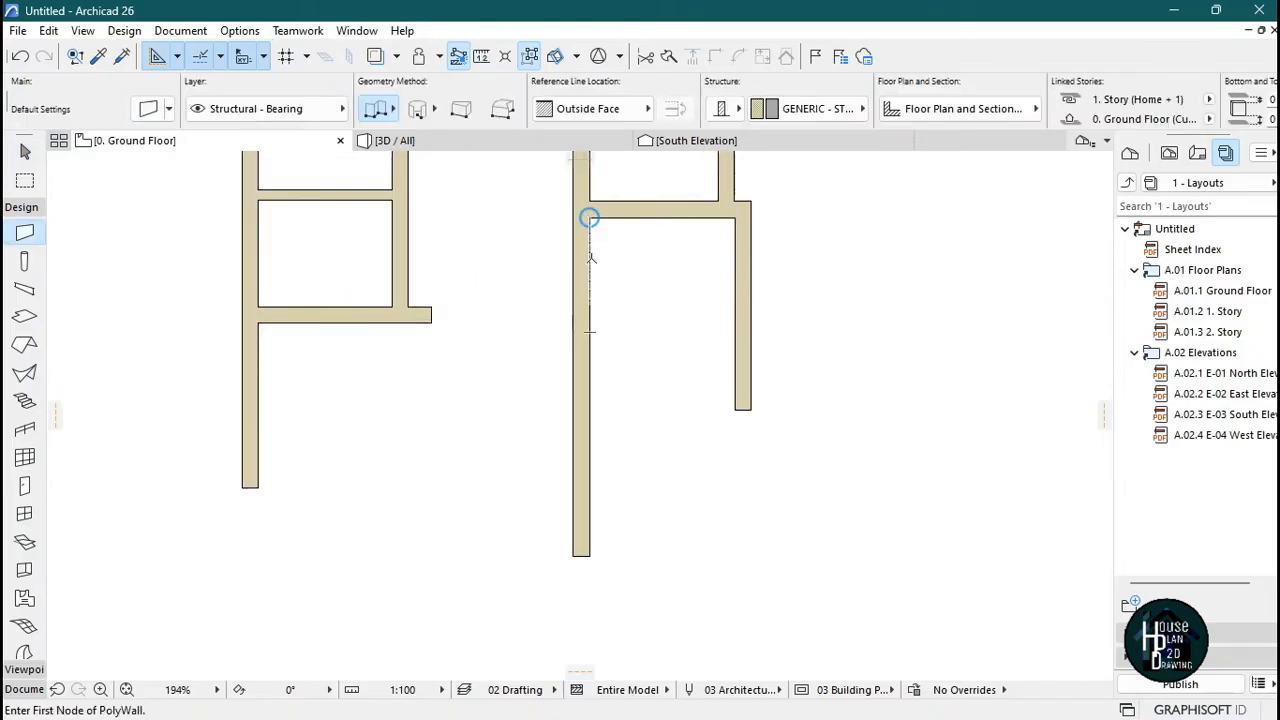
{"action": "type", "text": "3043"}
{"action": "key", "text": "Return"}
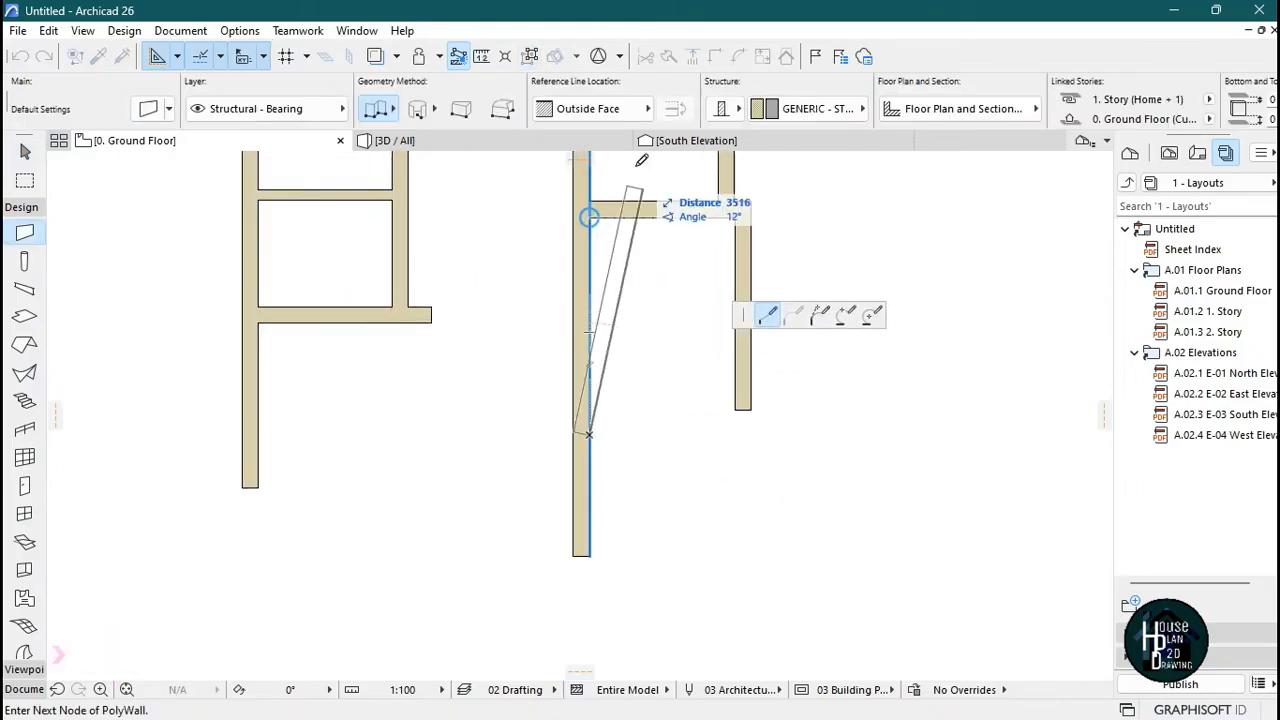
{"action": "key", "text": "c"}
{"action": "key", "text": "c"}
{"action": "double_click", "coordinate": [795, 435]}
{"action": "key", "text": "Escape"}
- Stretch the right wall down to the new horizontal wall and trim the overhanging stubs to close the room
{"action": "left_click", "coordinate": [735, 410]}
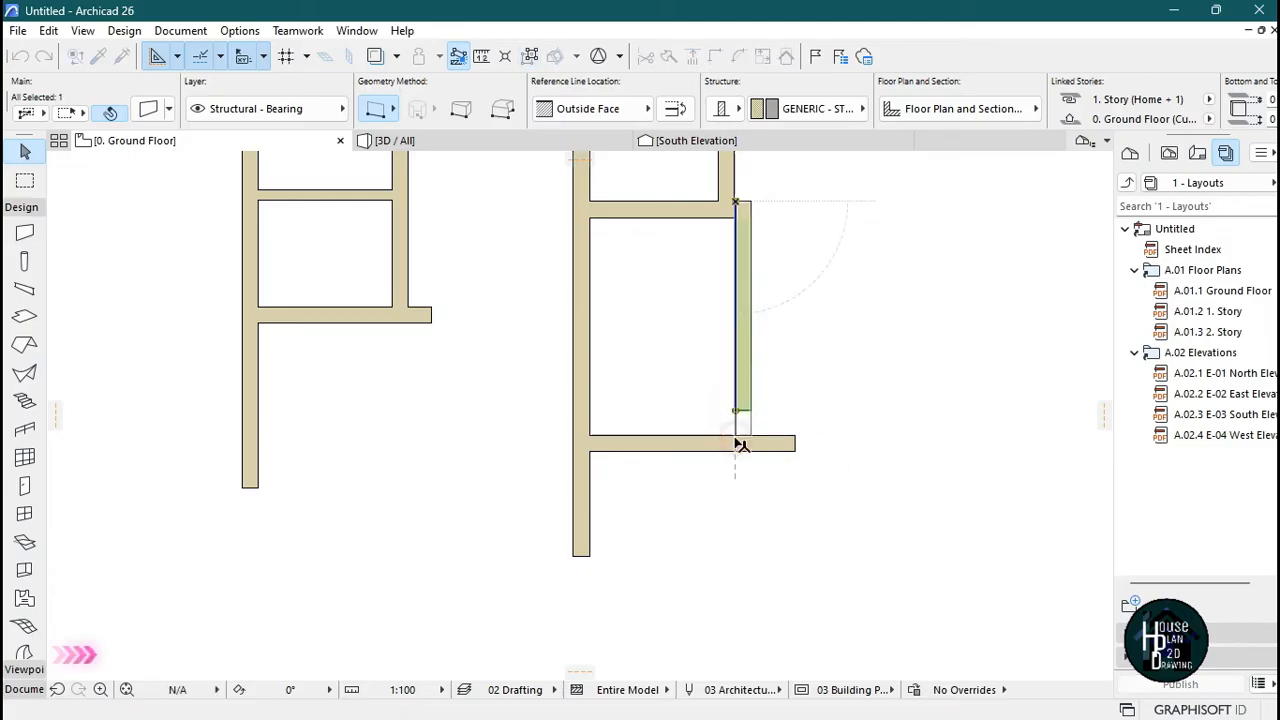
{"action": "left_click", "coordinate": [737, 443]}
{"action": "key", "text": "Escape"}
{"action": "left_click", "coordinate": [786, 448], "text": "ctrl"}
{"action": "scroll", "coordinate": [584, 551], "scroll_direction": "down", "scroll_amount": 5}
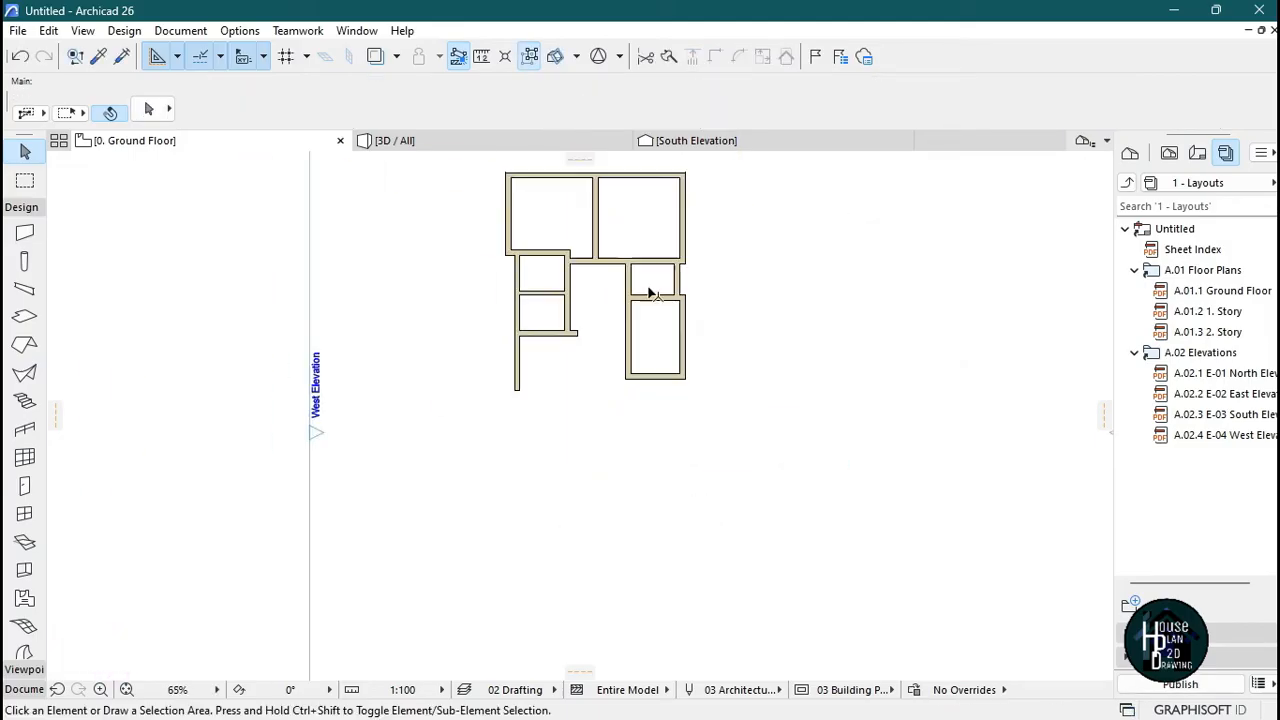
- Draw an L-shaped Inside Face wall below the left small rooms, running 3400 mm right from the left wall's inner line and then up
{"action": "scroll", "coordinate": [651, 289], "scroll_direction": "up", "scroll_amount": 3}
{"action": "scroll", "coordinate": [496, 443], "scroll_direction": "up", "scroll_amount": 1}
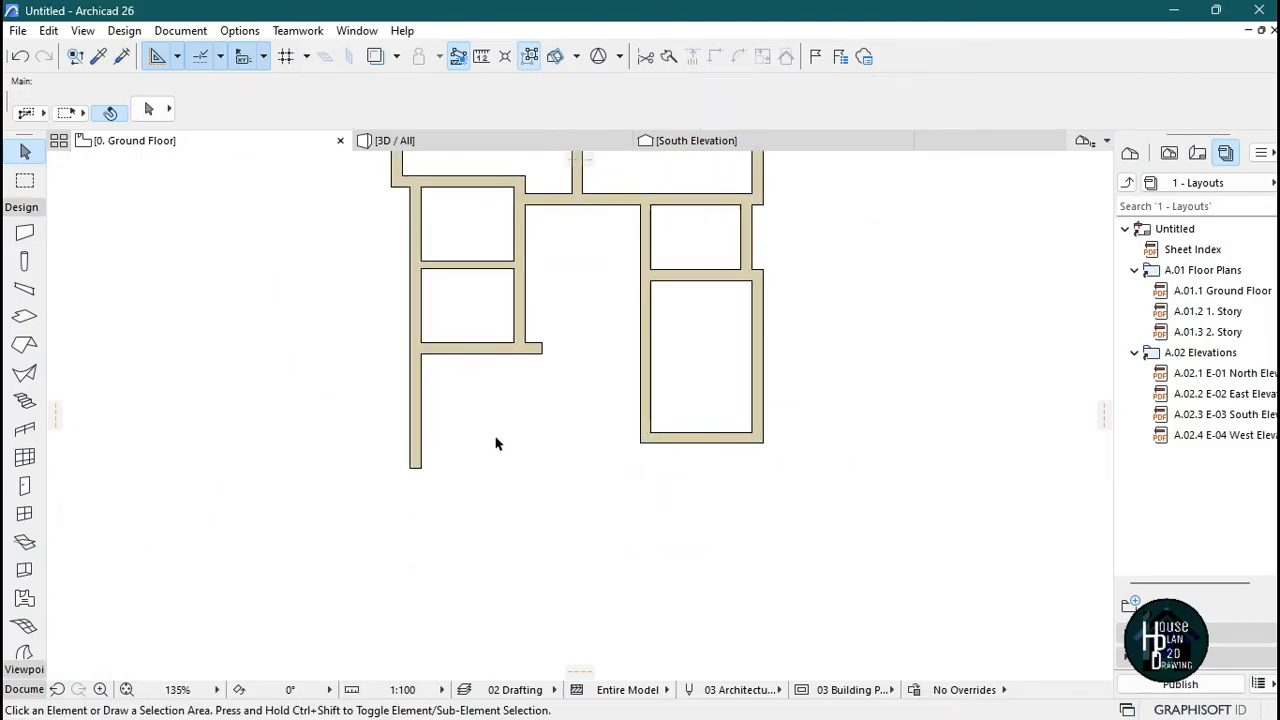
{"action": "middle_click_drag", "start_coordinate": [495, 440], "coordinate": [518, 344]}
{"action": "scroll", "coordinate": [518, 344], "scroll_direction": "down", "scroll_amount": 2}
{"action": "scroll", "coordinate": [530, 295], "scroll_direction": "up", "scroll_amount": 4}
{"action": "left_click", "coordinate": [492, 268], "text": "alt"}
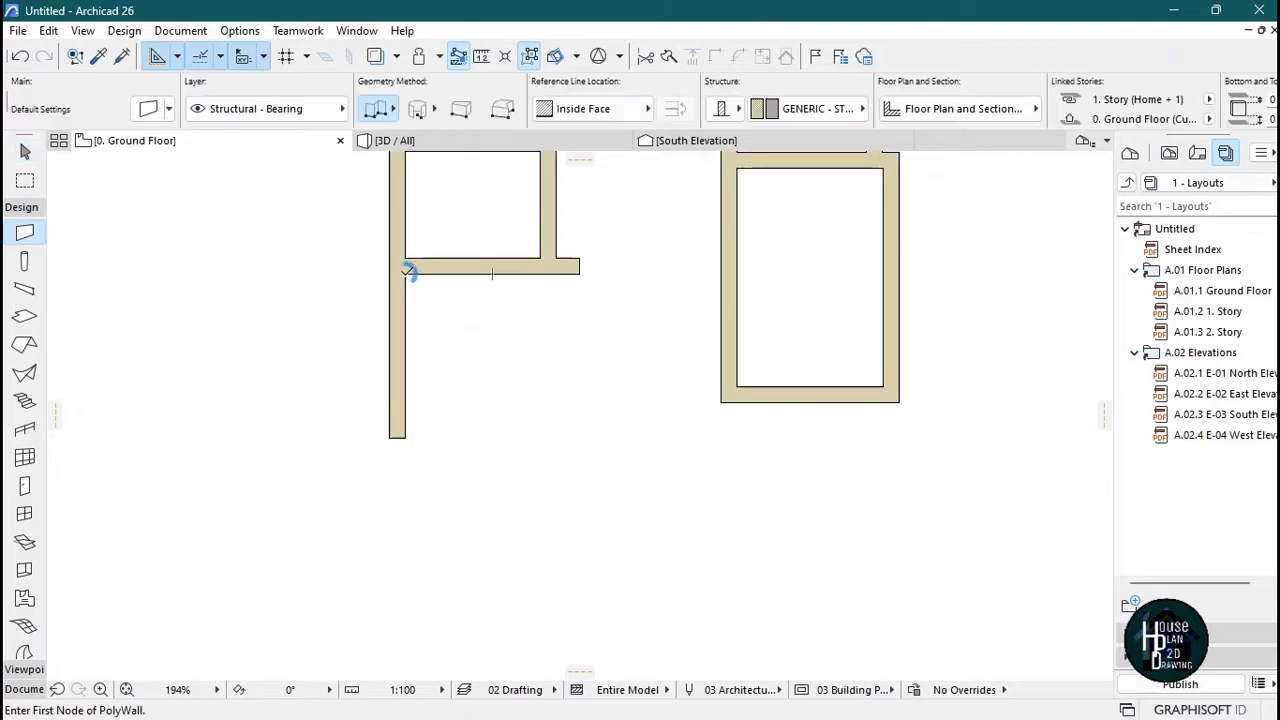
{"action": "left_click", "coordinate": [405, 520]}
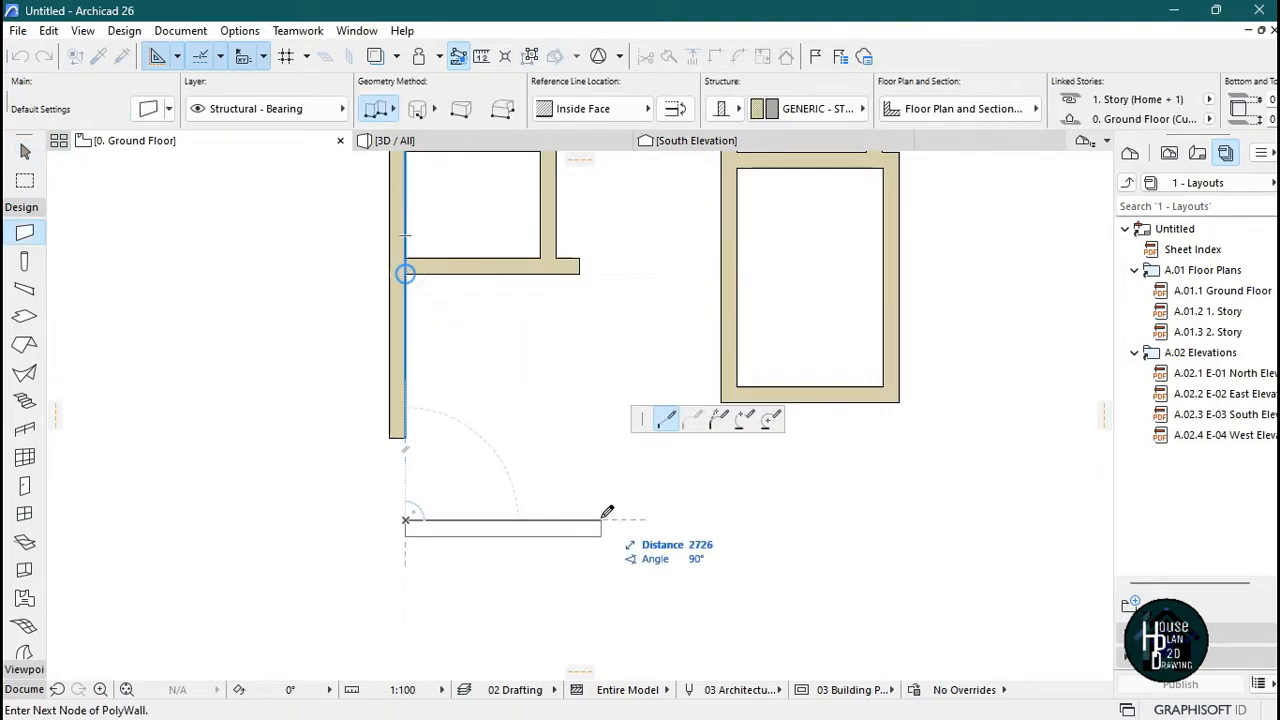
{"action": "type", "text": "3400"}
{"action": "key", "text": "Return"}
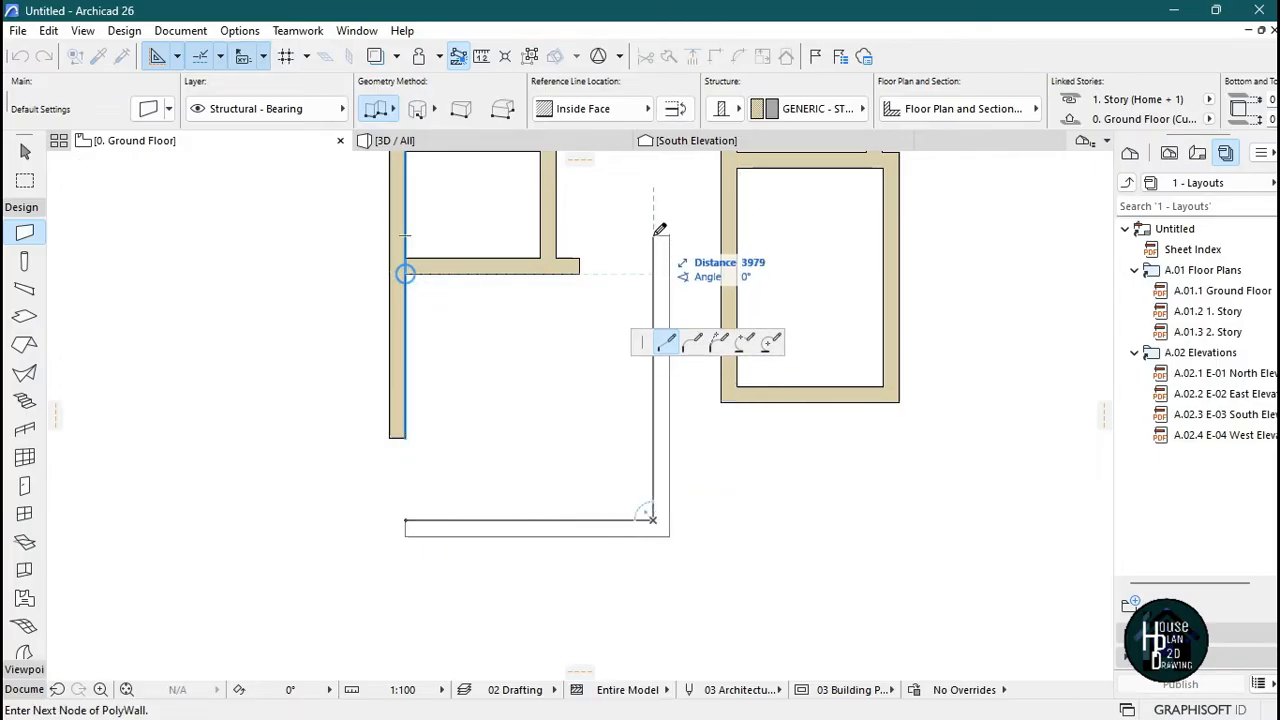
{"action": "double_click", "coordinate": [654, 238]}
{"action": "key", "text": "Escape"}
- Delete the vertical segment of the L-shaped wall, keeping its horizontal segment
{"action": "scroll", "coordinate": [680, 382], "scroll_direction": "down", "scroll_amount": 3}
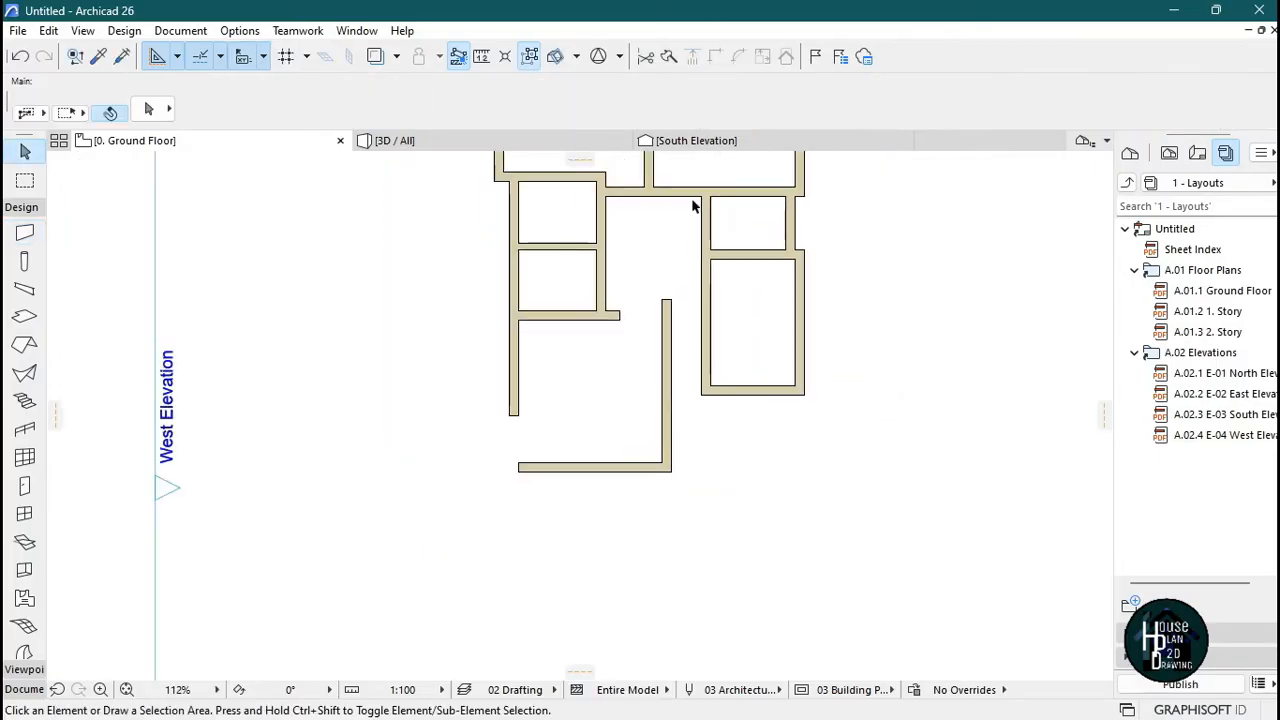
{"action": "scroll", "coordinate": [668, 350], "scroll_direction": "up", "scroll_amount": 2}
{"action": "left_click", "coordinate": [668, 345]}
{"action": "right_click", "coordinate": [668, 345]}
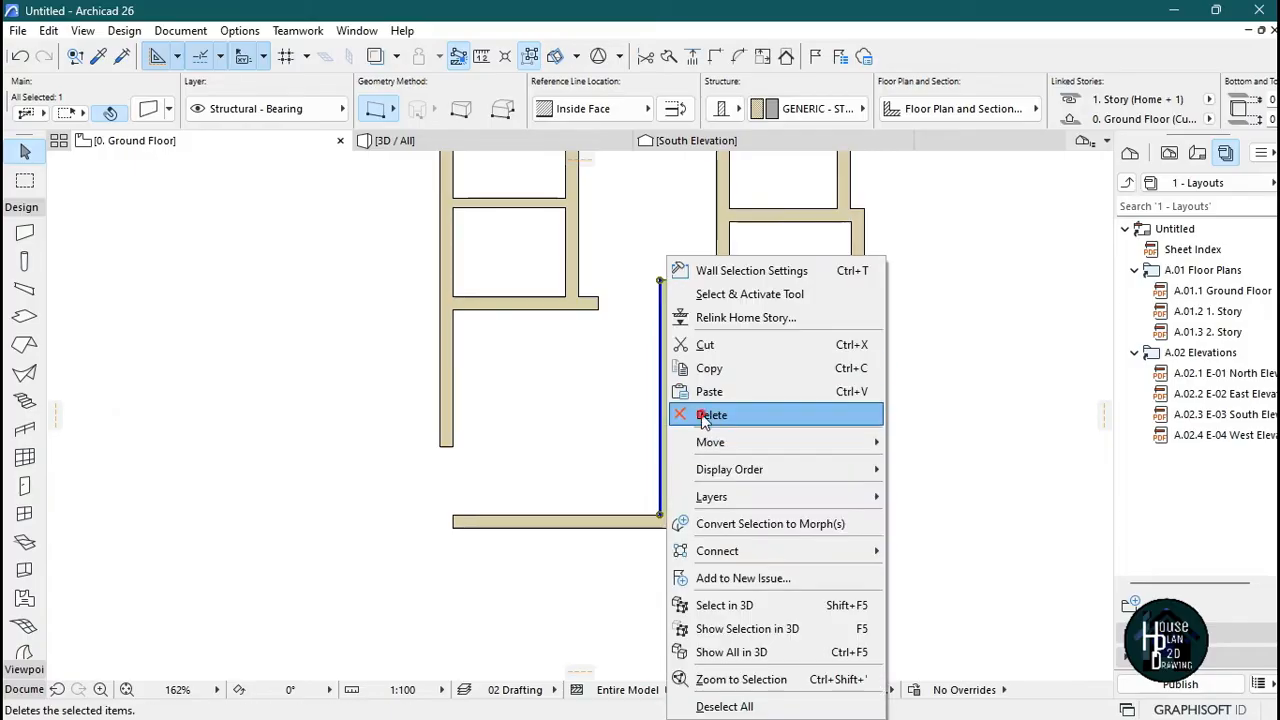
{"action": "left_click", "coordinate": [660, 414]}
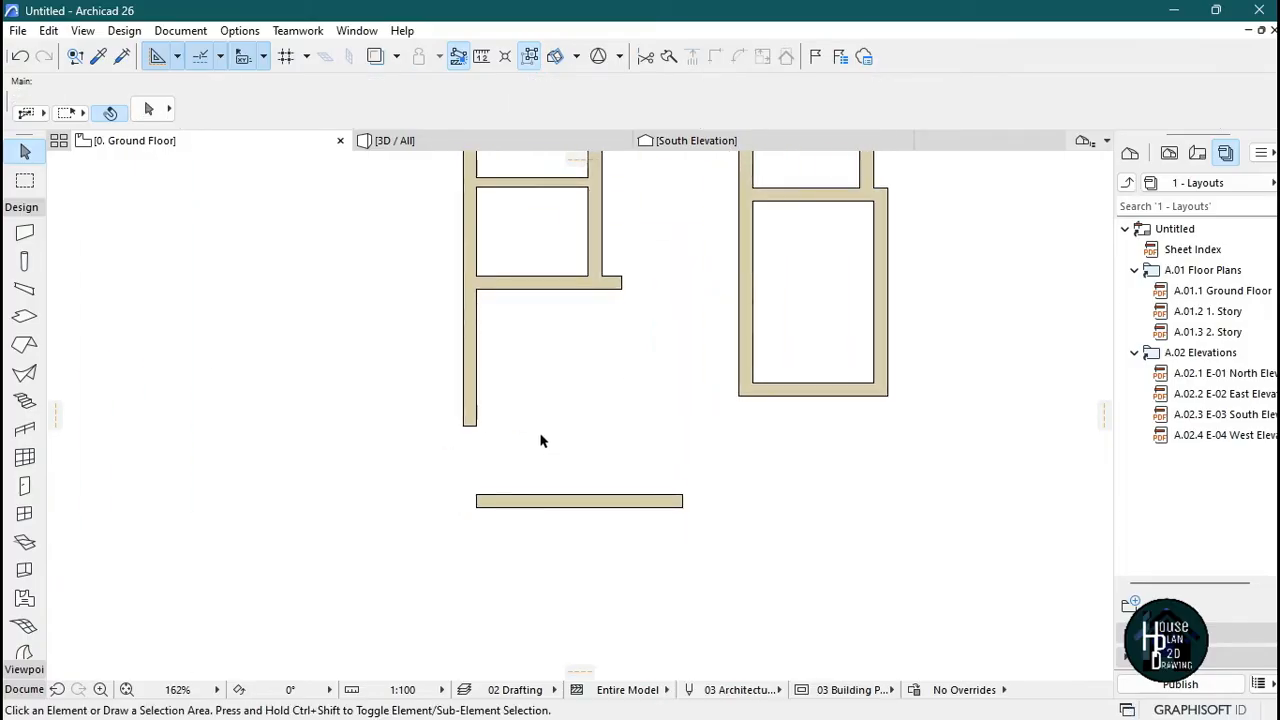
- Stretch the left exterior wall down past the level of the new horizontal wall
{"action": "left_click", "coordinate": [470, 422]}
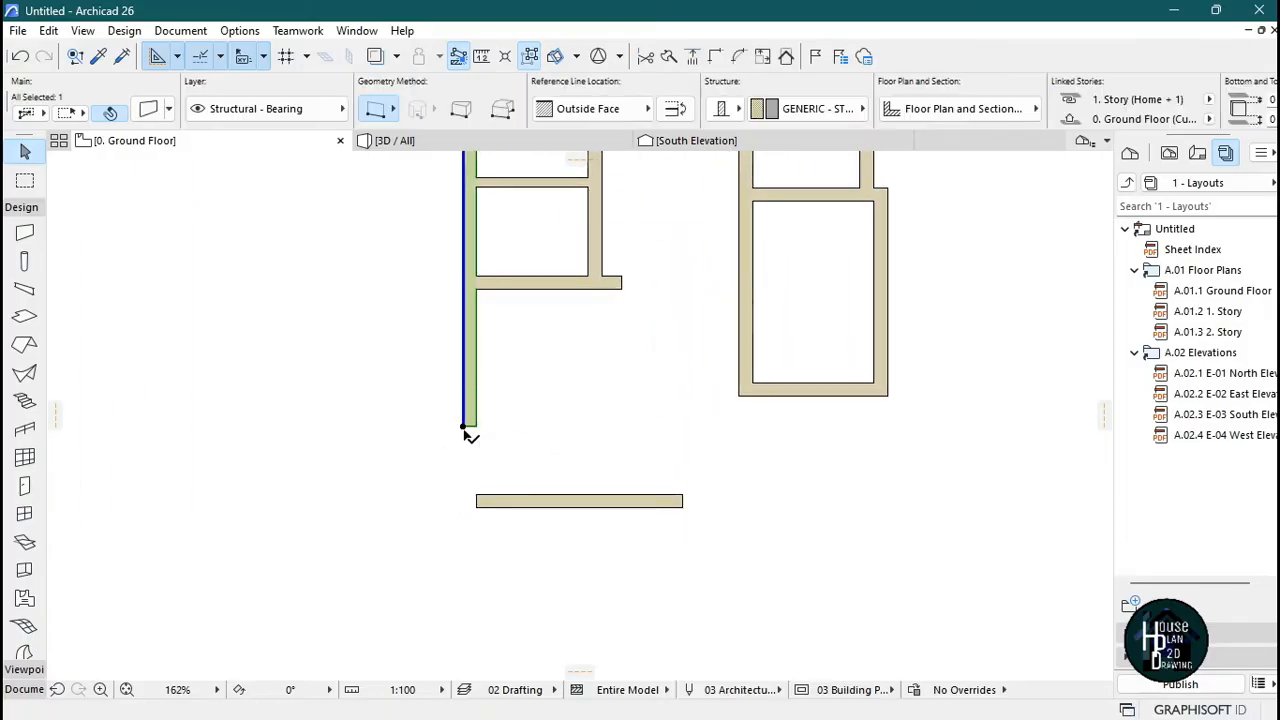
{"action": "left_click", "coordinate": [468, 424]}
{"action": "left_click", "coordinate": [493, 506]}
- Join the lower horizontal wall to the left exterior wall and trim the left wall's stub below the corner
{"action": "left_click", "coordinate": [476, 494]}
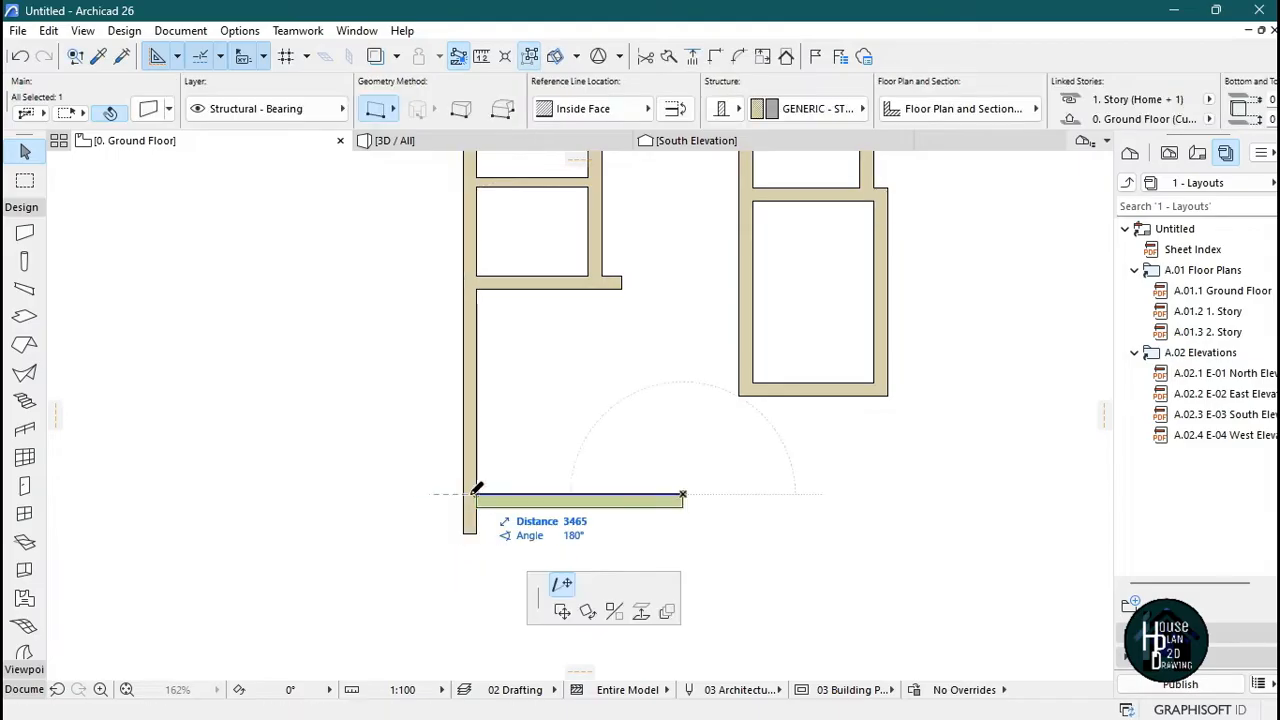
{"action": "key", "text": "Escape"}
{"action": "key", "text": "Escape"}
{"action": "left_click", "coordinate": [471, 524], "text": "ctrl"}
{"action": "scroll", "coordinate": [474, 523], "scroll_direction": "up", "scroll_amount": 1}
{"action": "scroll", "coordinate": [474, 523], "scroll_direction": "down", "scroll_amount": 3}
{"action": "scroll", "coordinate": [540, 490], "scroll_direction": "up", "scroll_amount": 3}
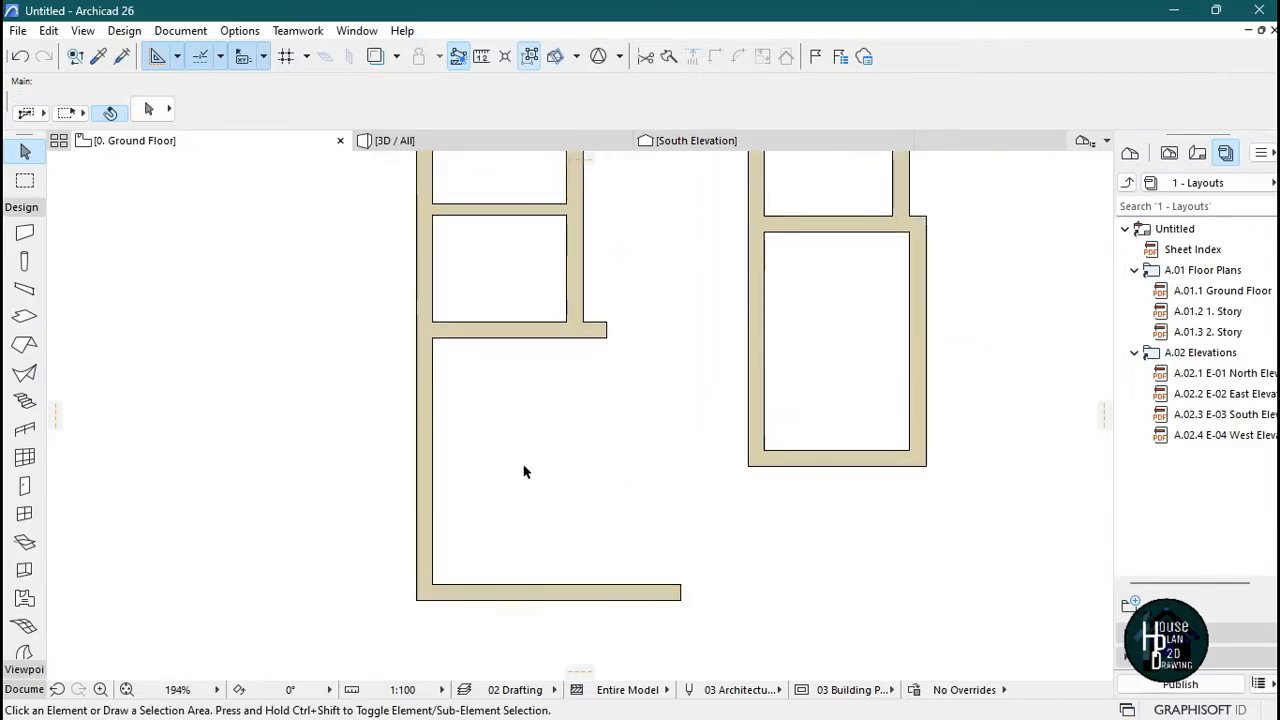
- Measure the open lower-left room from its upper-left inner corner
{"action": "key", "text": "m"}
{"action": "left_click", "coordinate": [432, 338]}
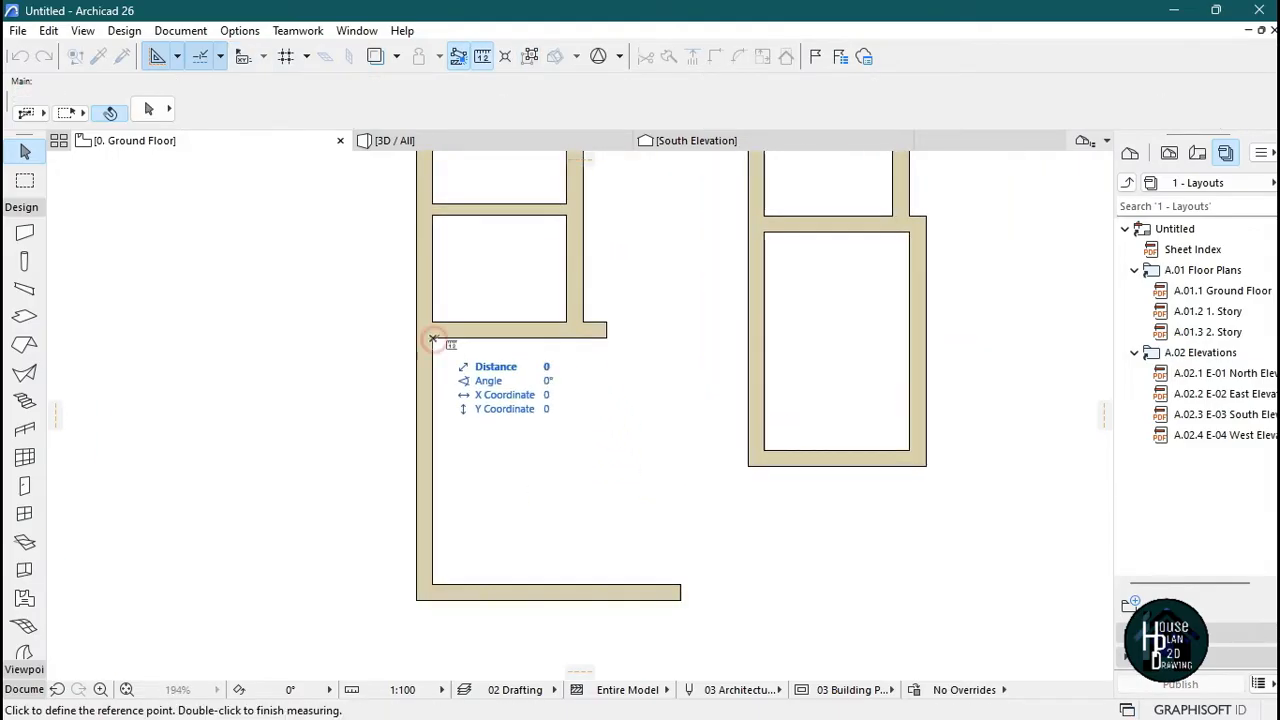
{"action": "key", "text": "Escape"}
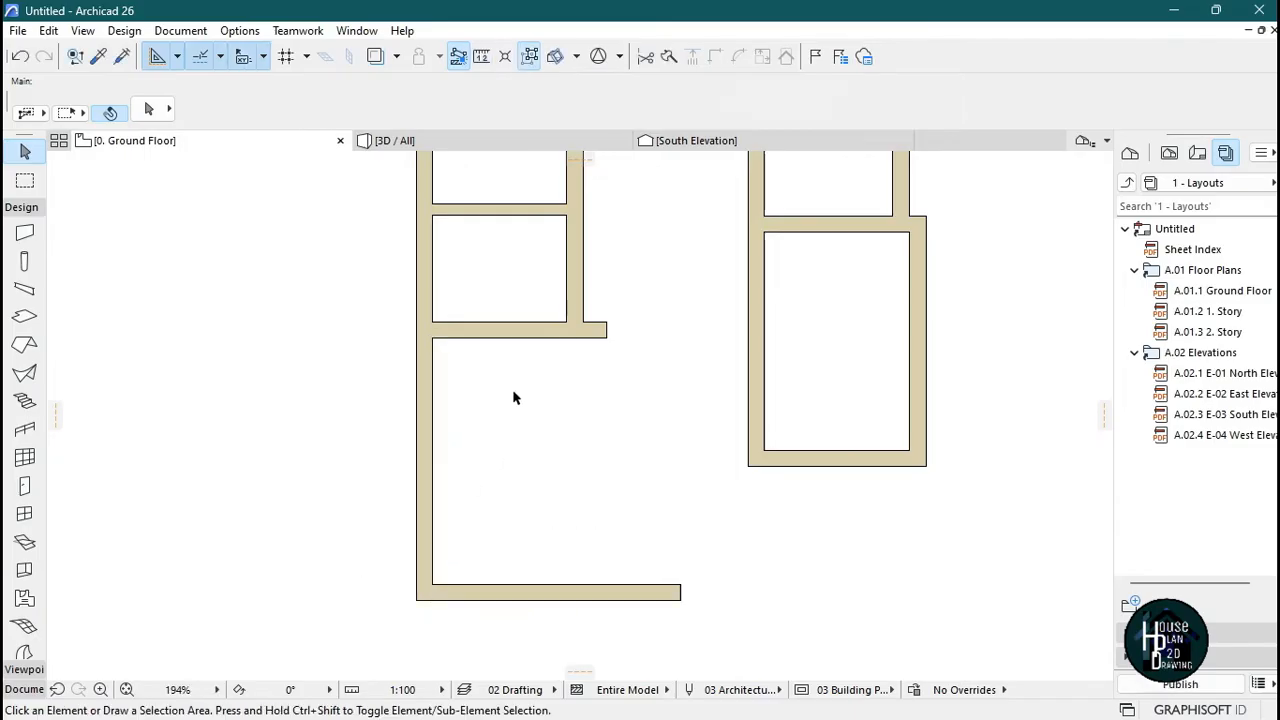
- Draw the lower-left room's right wall with an Outside Face reference line, from the upper wall's lower-face level to the bottom wall's free end
{"action": "left_click", "coordinate": [514, 328]}
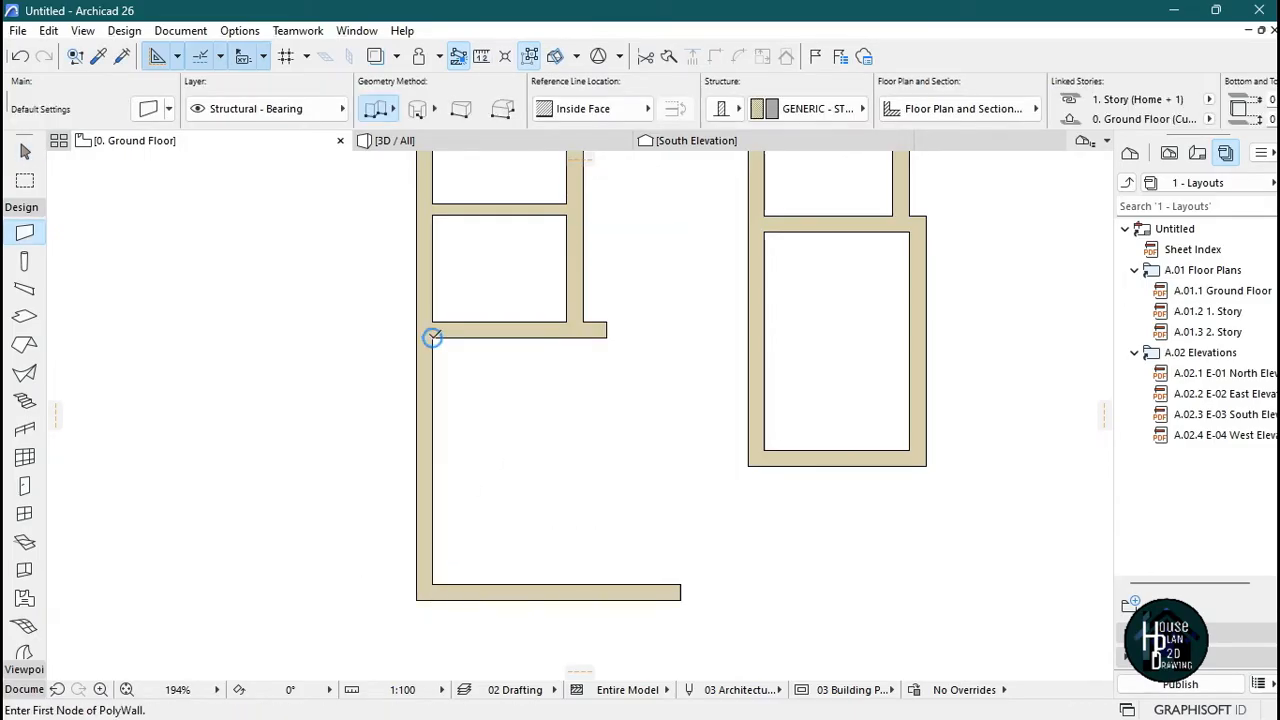
{"action": "left_click", "coordinate": [432, 338]}
{"action": "type", "text": "3"}
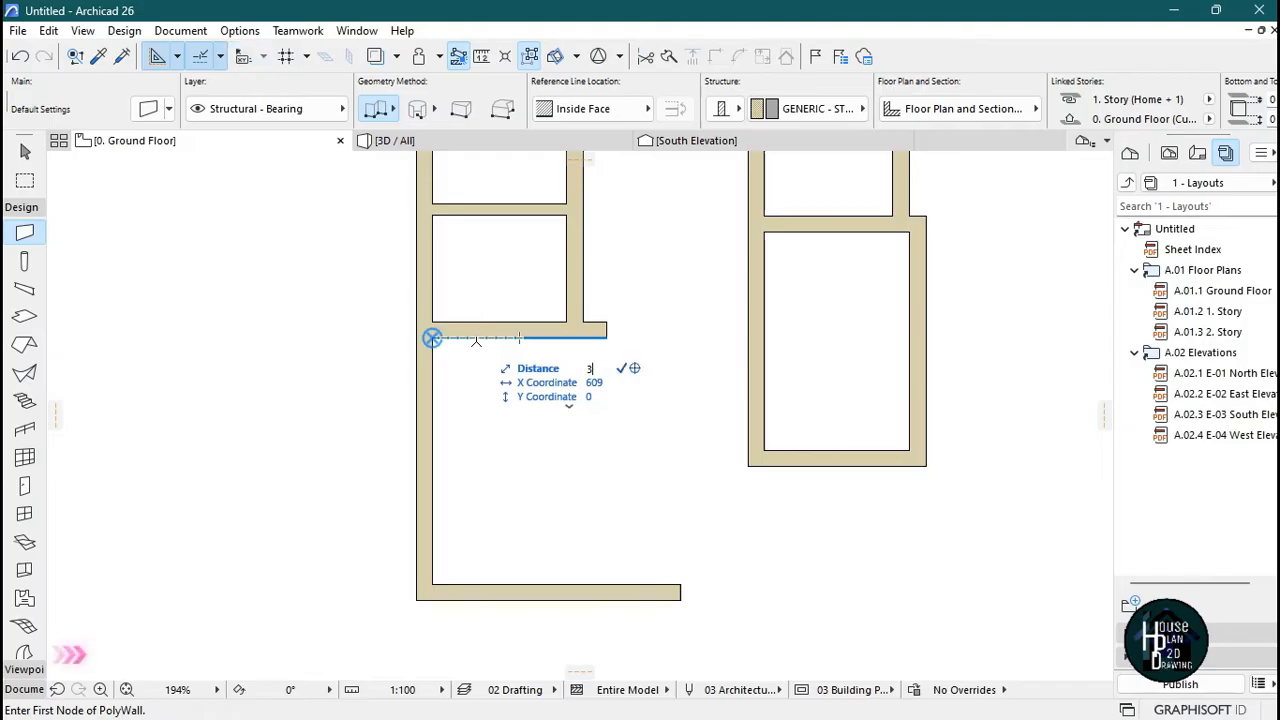
{"action": "type", "text": "454"}
{"action": "key", "text": "Return"}
{"action": "left_click", "coordinate": [683, 107]}
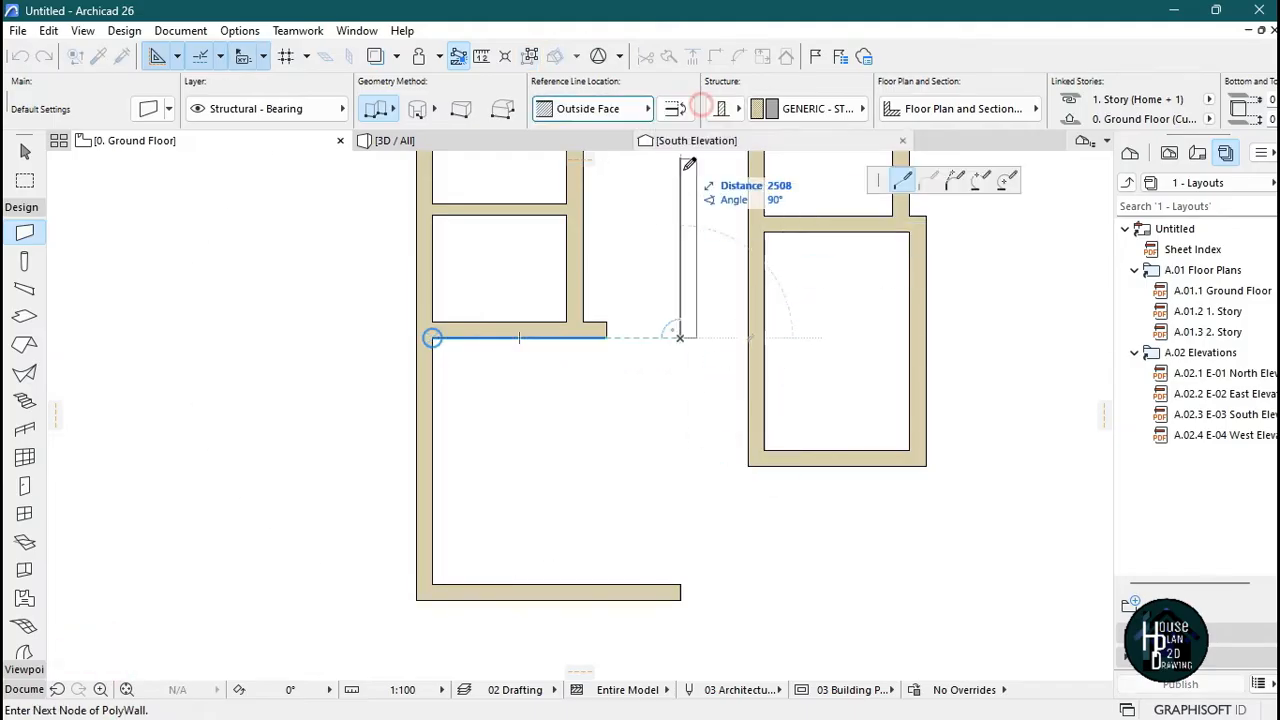
{"action": "double_click", "coordinate": [681, 584]}
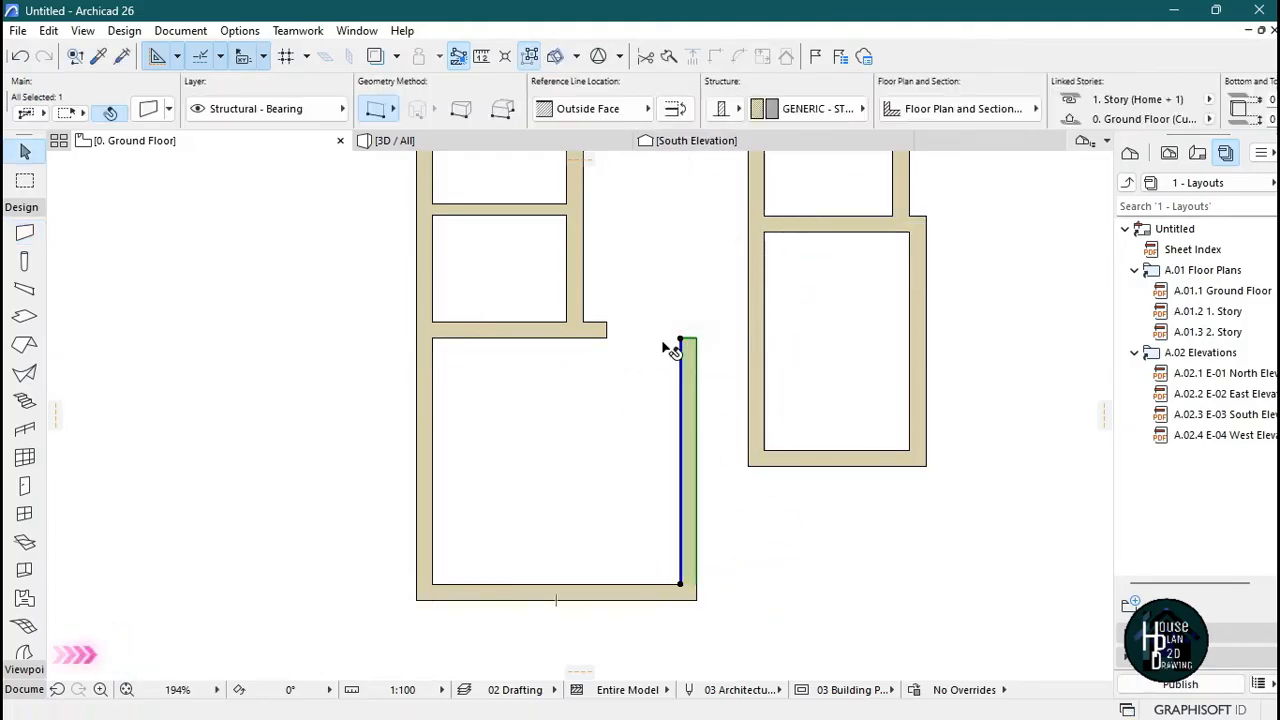
{"action": "key", "text": "Escape"}
- Set the door defaults to the hinged Door 26 with a Style 11 leaf and a Knob 4 handle
{"action": "scroll", "coordinate": [676, 224], "scroll_direction": "down", "scroll_amount": 1}
{"action": "middle_click_drag", "start_coordinate": [676, 224], "coordinate": [646, 362]}
{"action": "scroll", "coordinate": [649, 390], "scroll_direction": "up", "scroll_amount": 4}
{"action": "scroll", "coordinate": [640, 440], "scroll_direction": "down", "scroll_amount": 4}
{"action": "scroll", "coordinate": [674, 284], "scroll_direction": "up", "scroll_amount": 1}
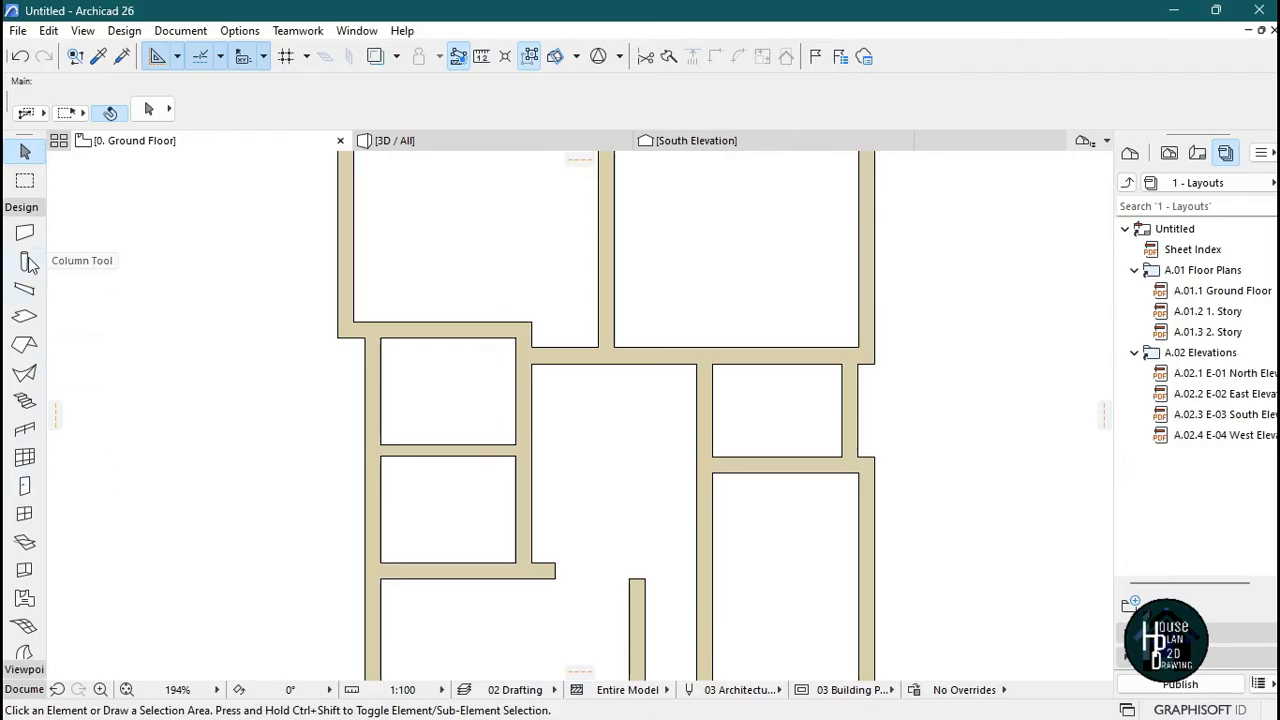
{"action": "left_click", "coordinate": [25, 487]}
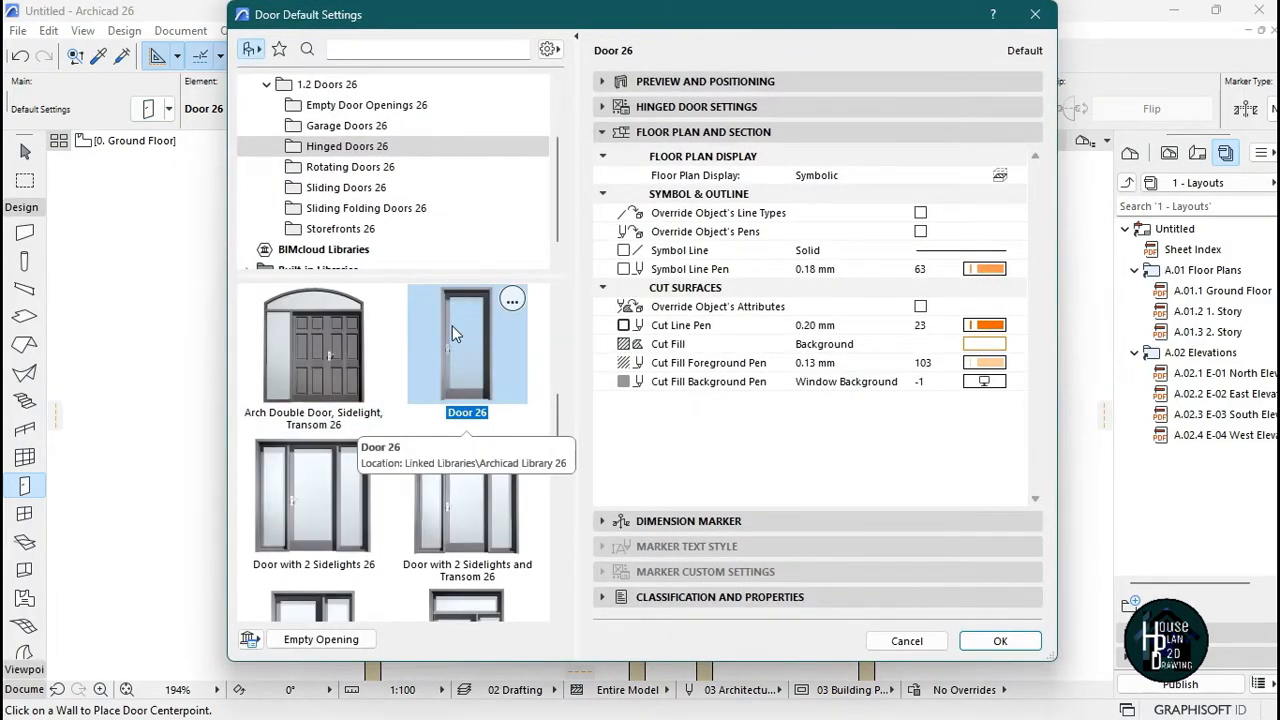
{"action": "left_click", "coordinate": [765, 107]}
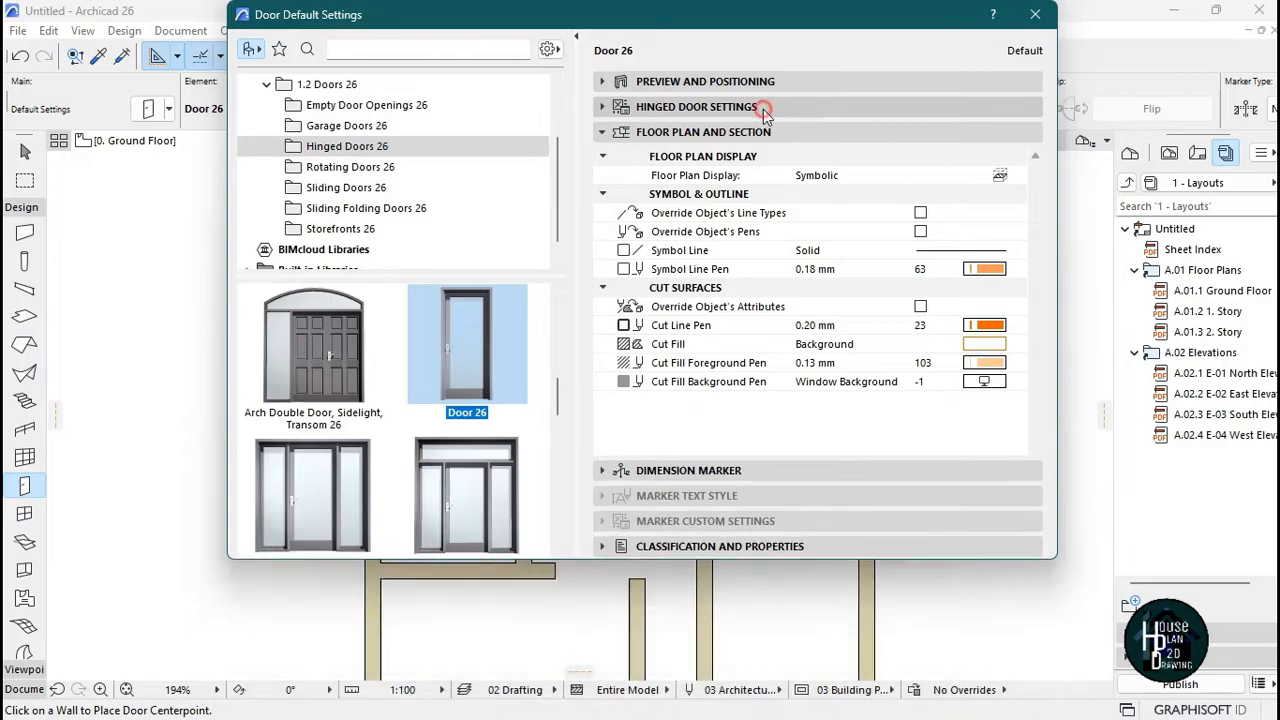
{"action": "left_click", "coordinate": [688, 233]}
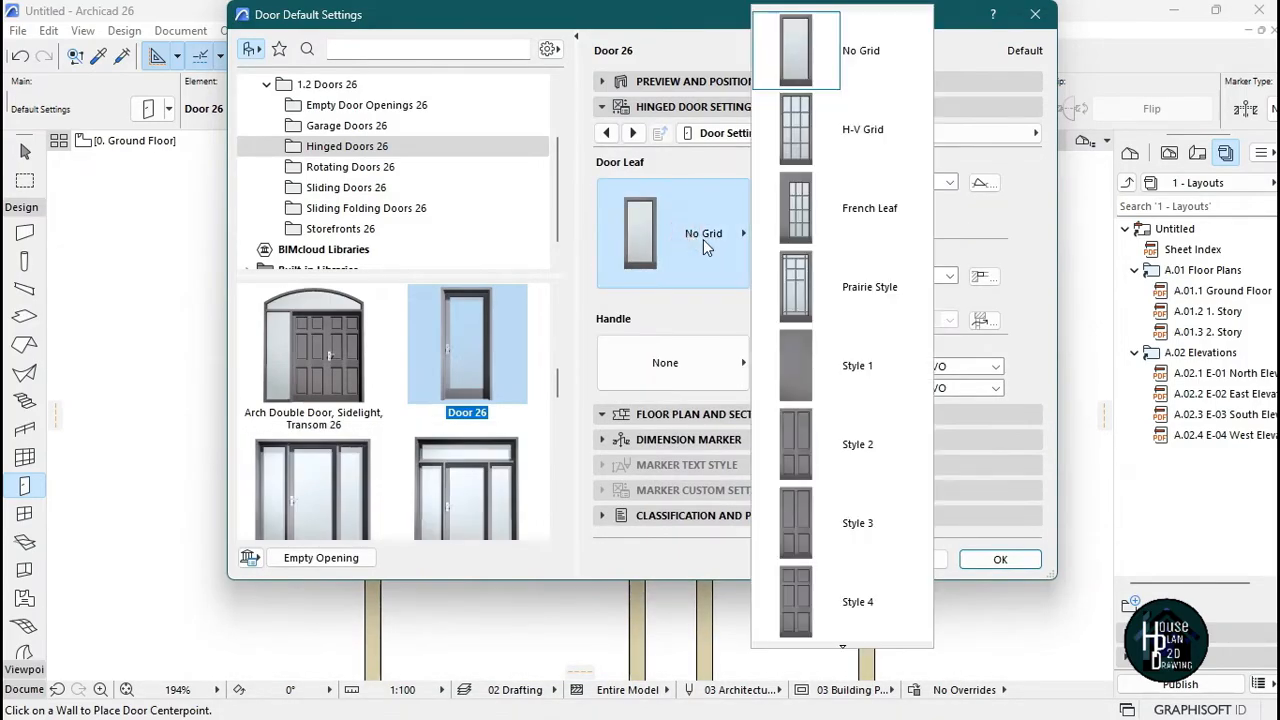
{"action": "scroll", "coordinate": [842, 645], "scroll_direction": "down", "scroll_amount": 3}
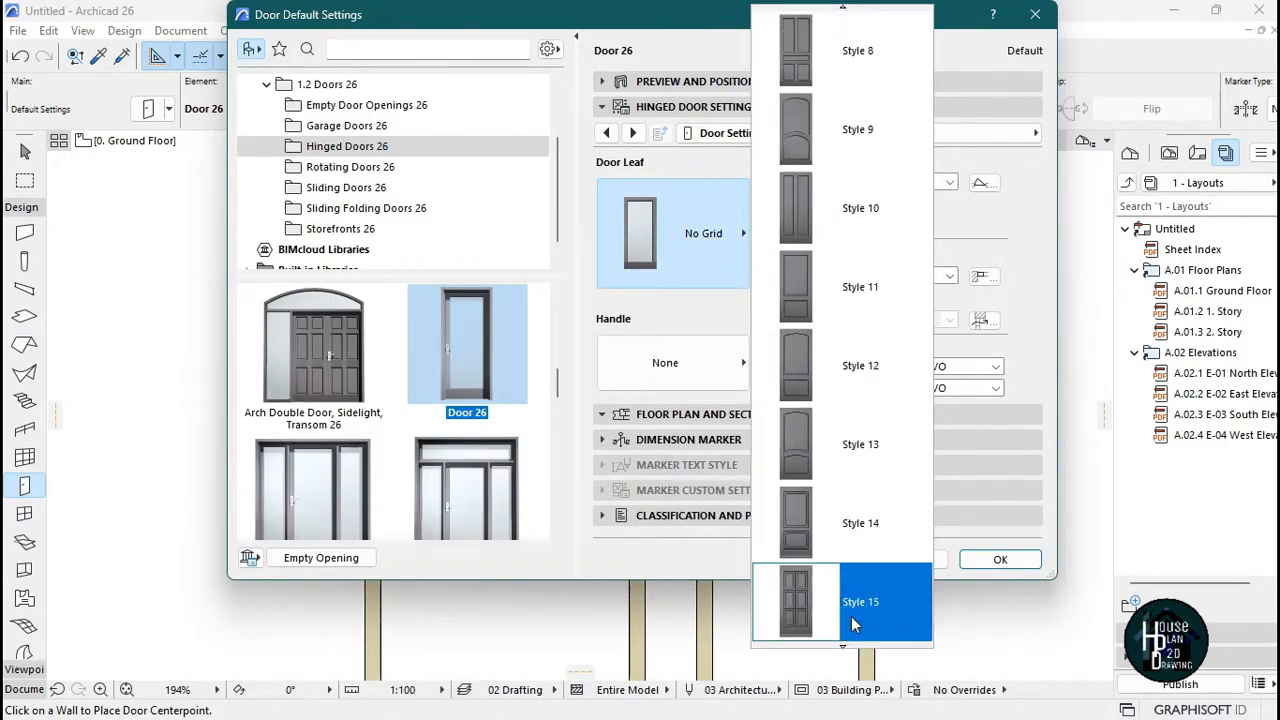
{"action": "left_click", "coordinate": [828, 309]}
{"action": "left_click", "coordinate": [666, 376]}
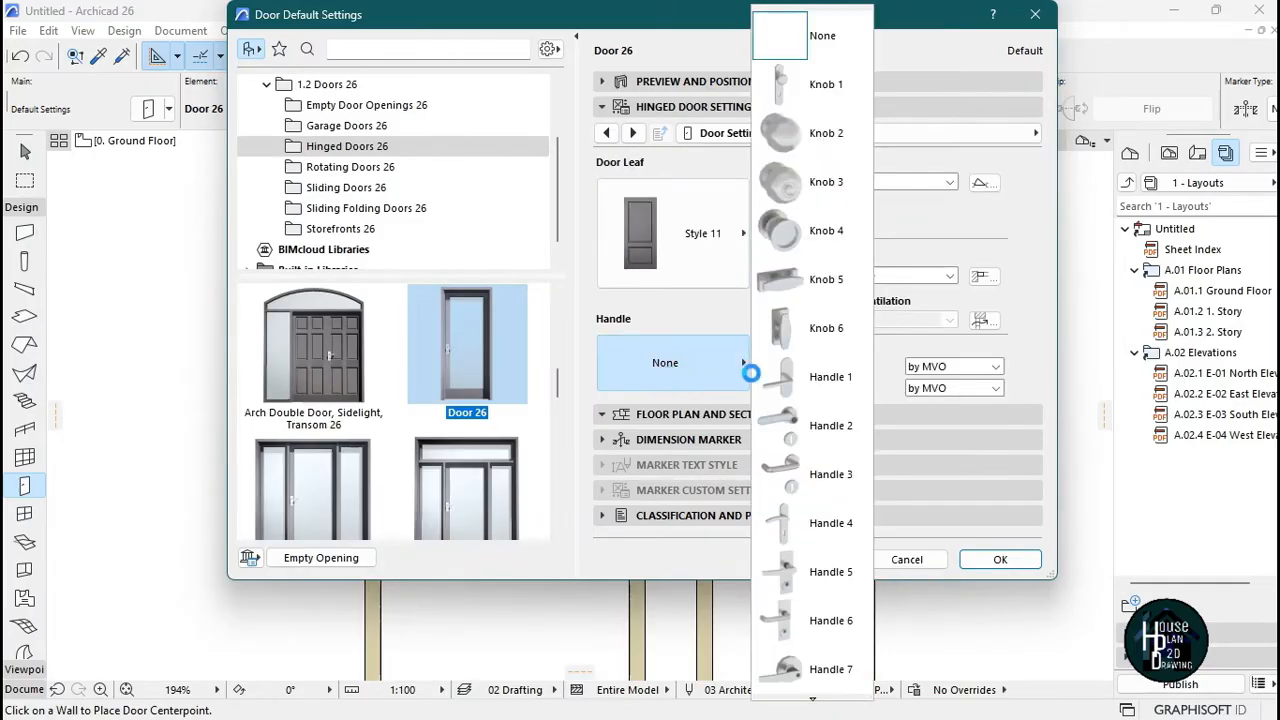
{"action": "left_click", "coordinate": [785, 230]}
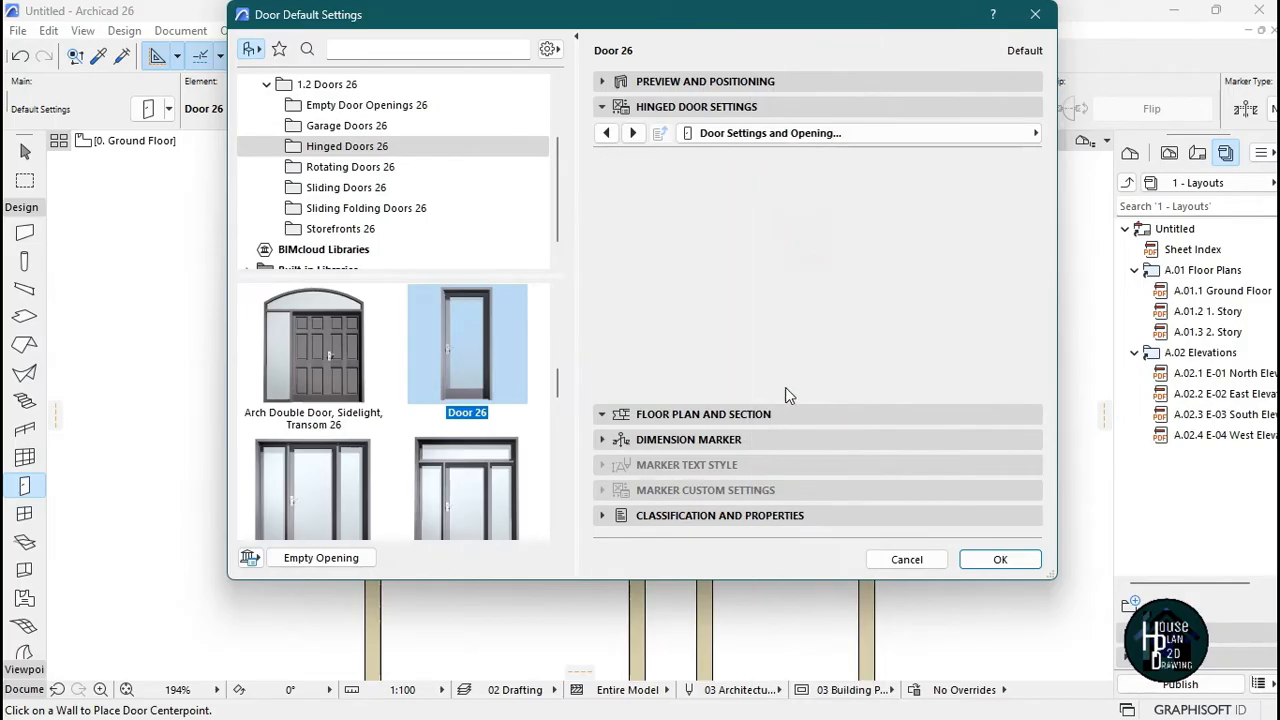
{"action": "left_click", "coordinate": [1000, 560]}
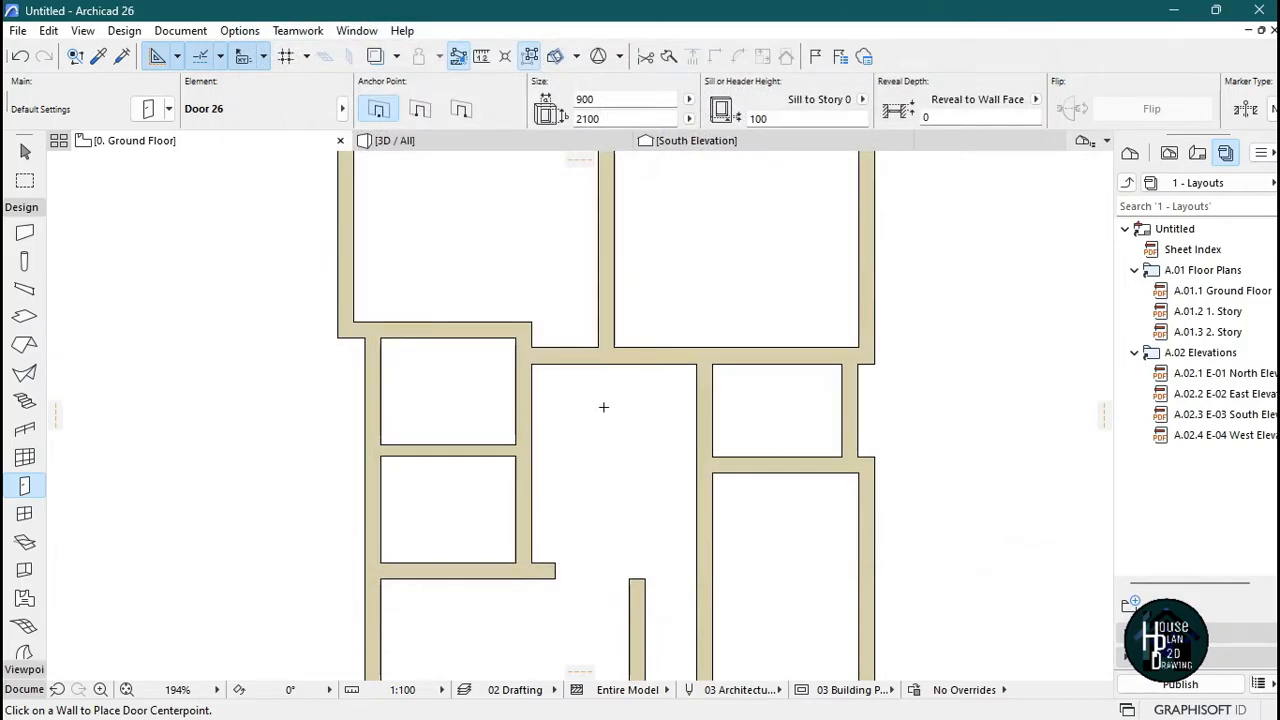
- Place a 900 x 2100 door by its corner in the wall below the upper-left room, hinged beside the central partition and opening into that room
{"action": "scroll", "coordinate": [603, 407], "scroll_direction": "up", "scroll_amount": 4}
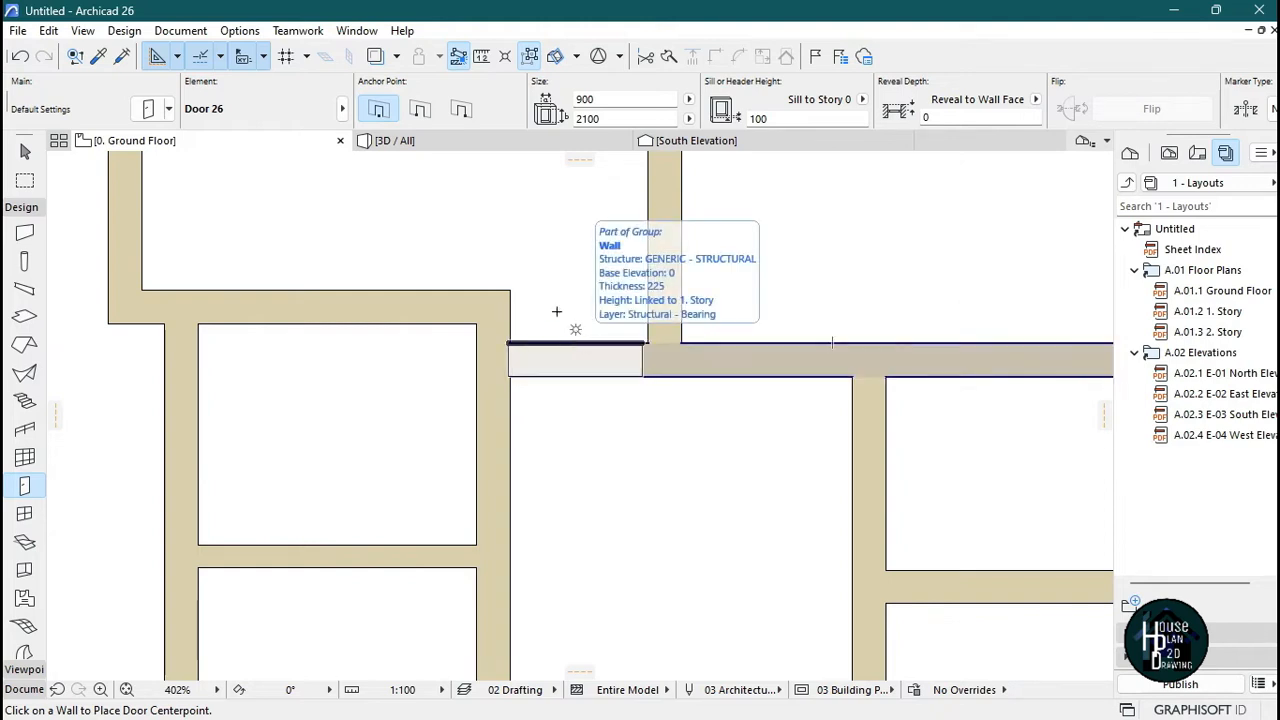
{"action": "left_click", "coordinate": [419, 108]}
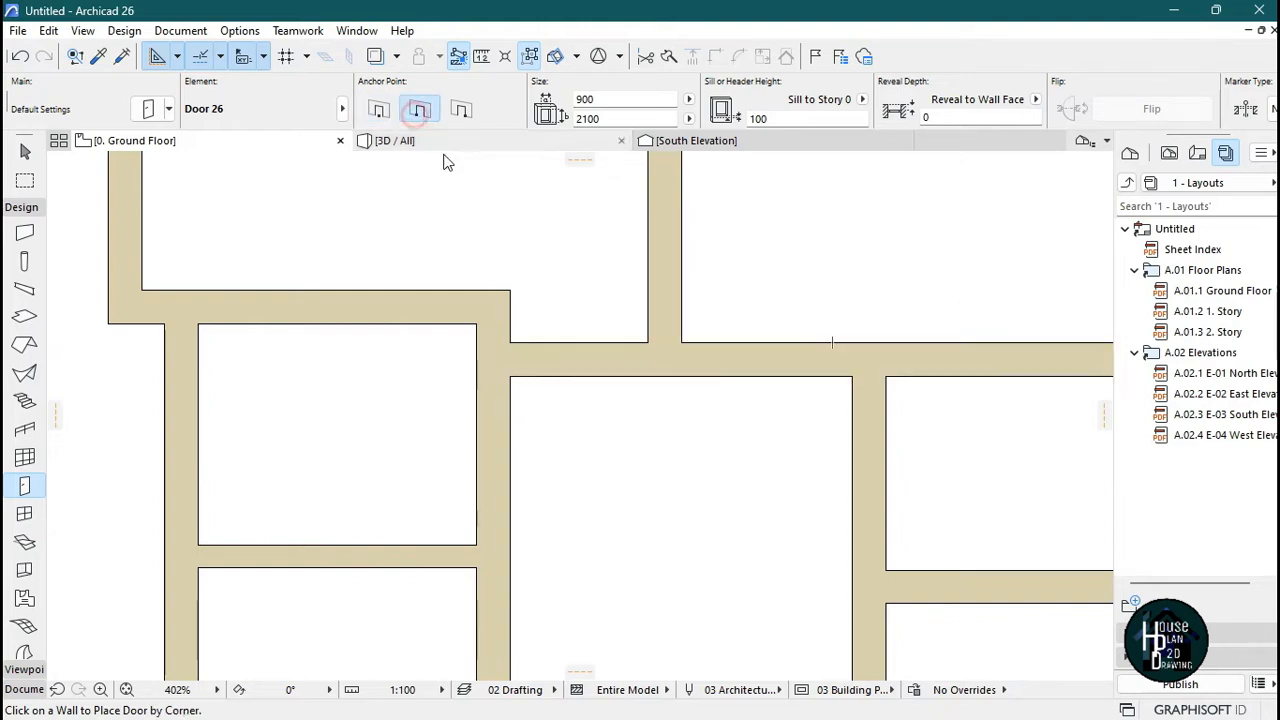
{"action": "left_click", "coordinate": [640, 342]}
{"action": "left_click", "coordinate": [687, 207]}
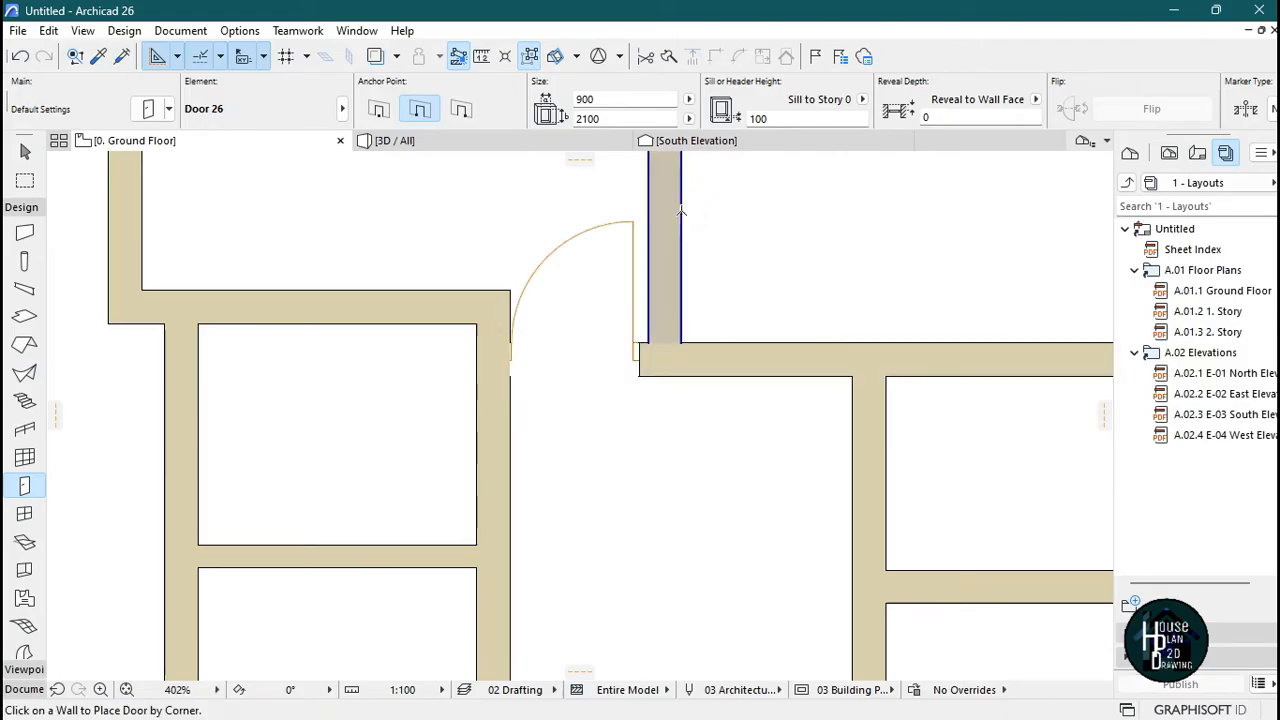
{"action": "key", "text": "Escape"}
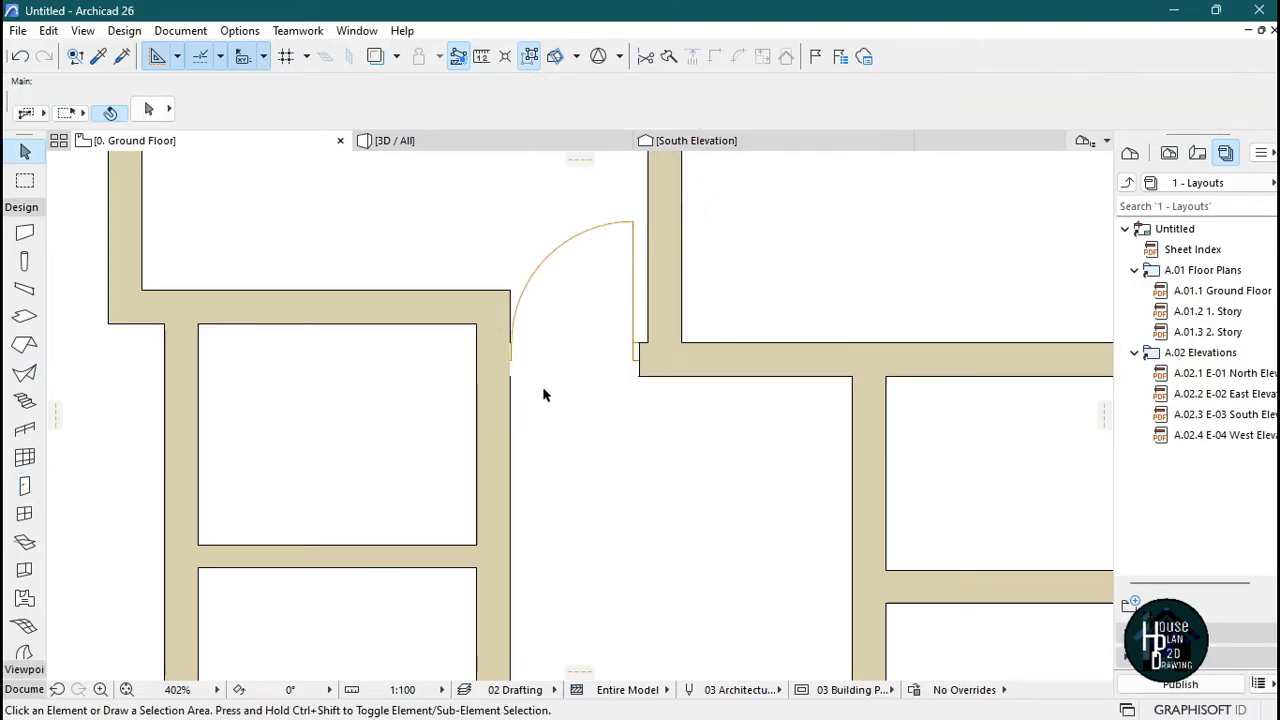
- Move the upper-left room's door so its hinge-side jamb is flush with the central partition's left face
{"action": "left_click", "coordinate": [633, 228]}
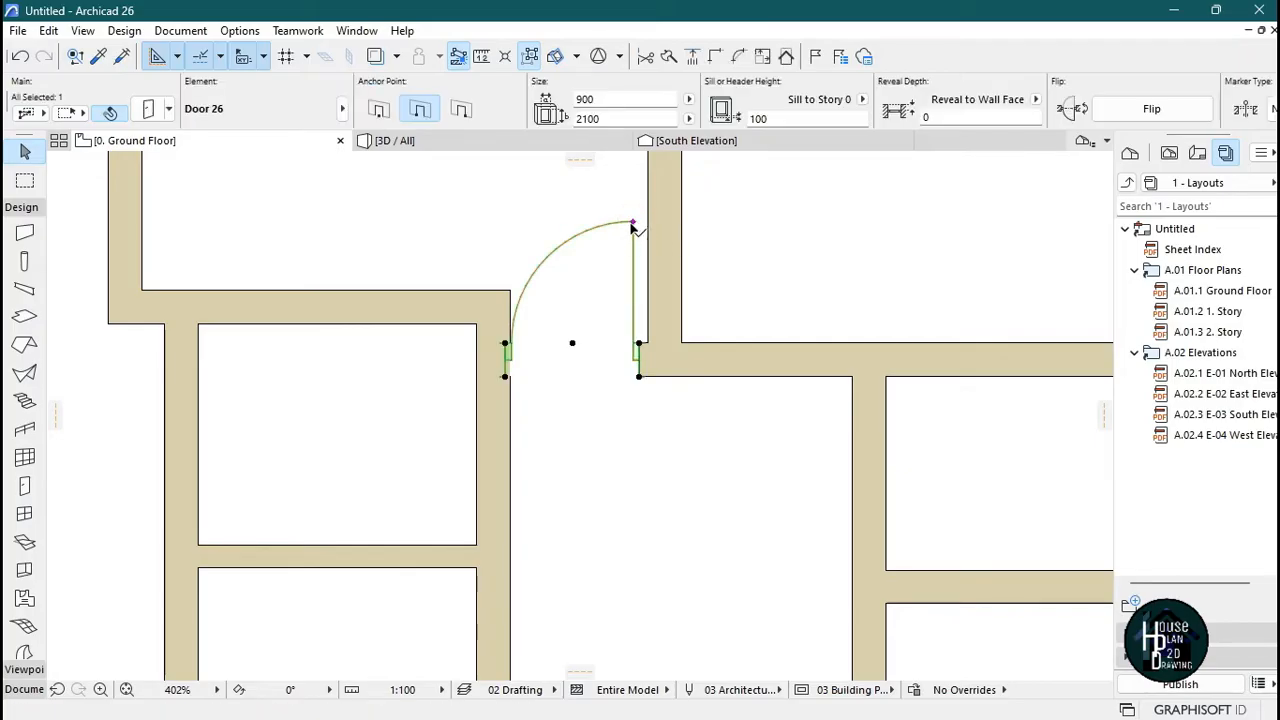
{"action": "scroll", "coordinate": [640, 360], "scroll_direction": "up", "scroll_amount": 3}
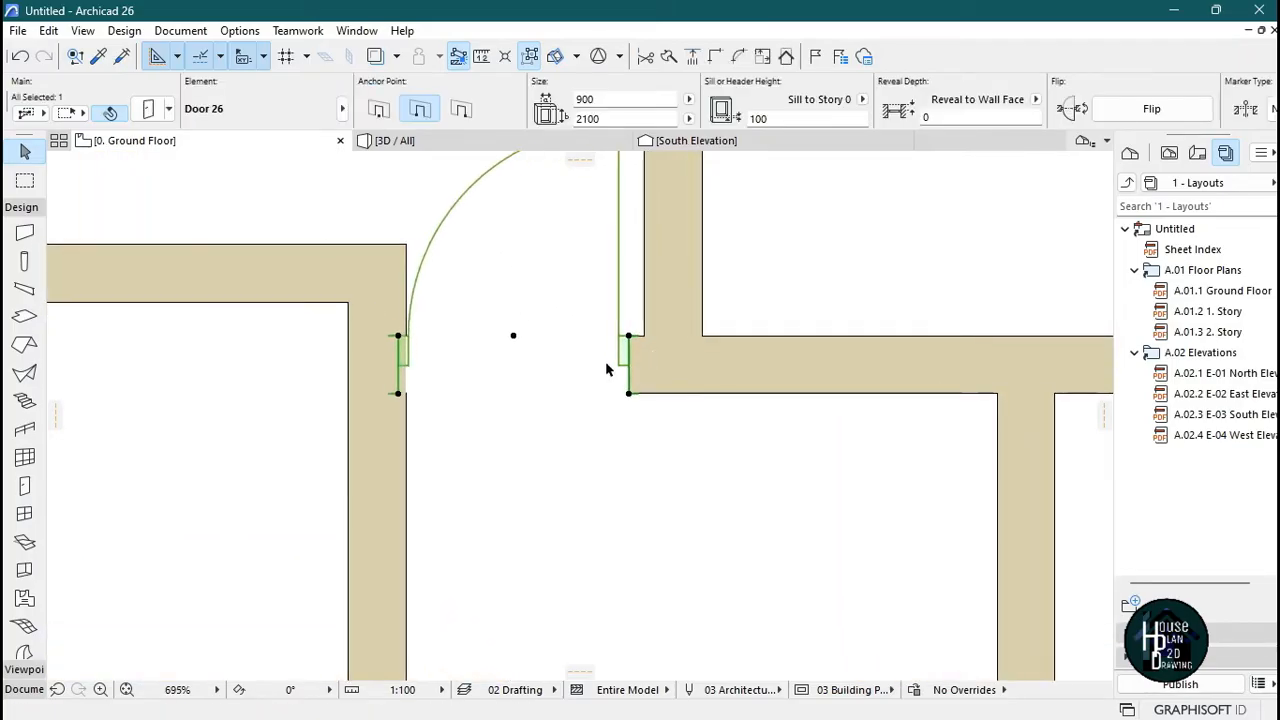
{"action": "scroll", "coordinate": [615, 362], "scroll_direction": "up", "scroll_amount": 3}
{"action": "scroll", "coordinate": [640, 362], "scroll_direction": "down", "scroll_amount": 1}
{"action": "scroll", "coordinate": [640, 362], "scroll_direction": "down", "scroll_amount": 1}
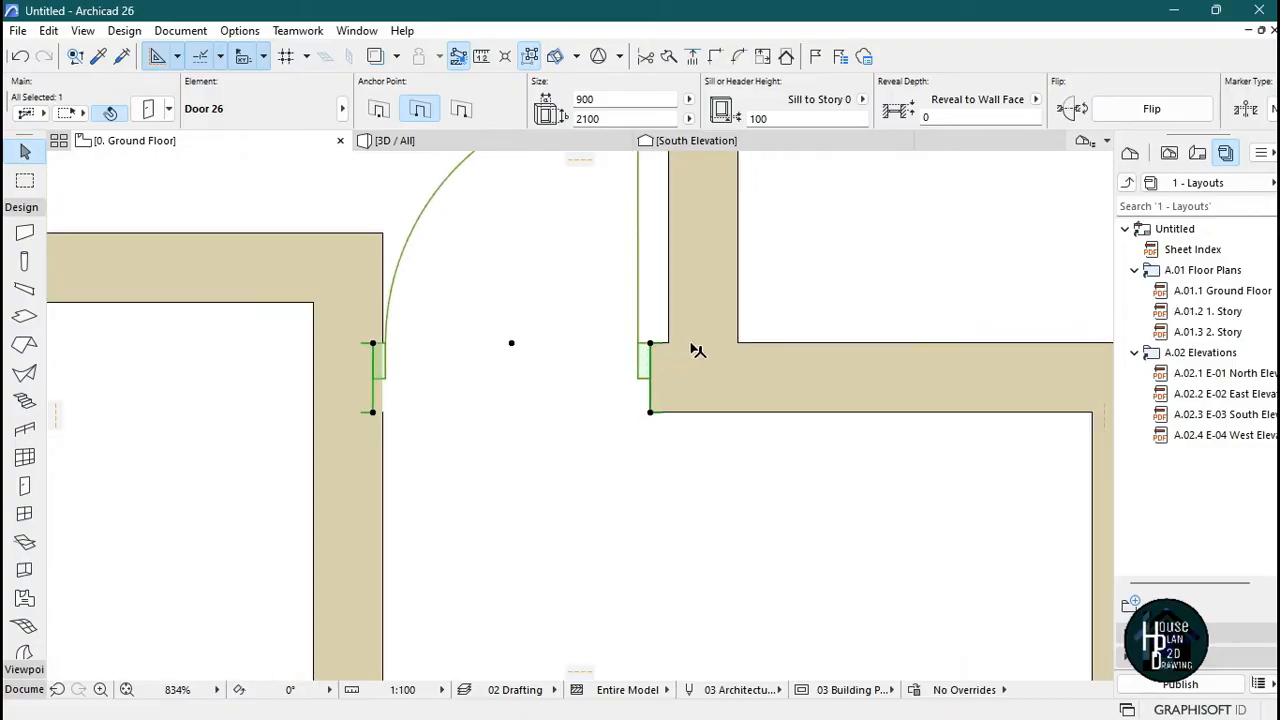
{"action": "left_click", "coordinate": [651, 344]}
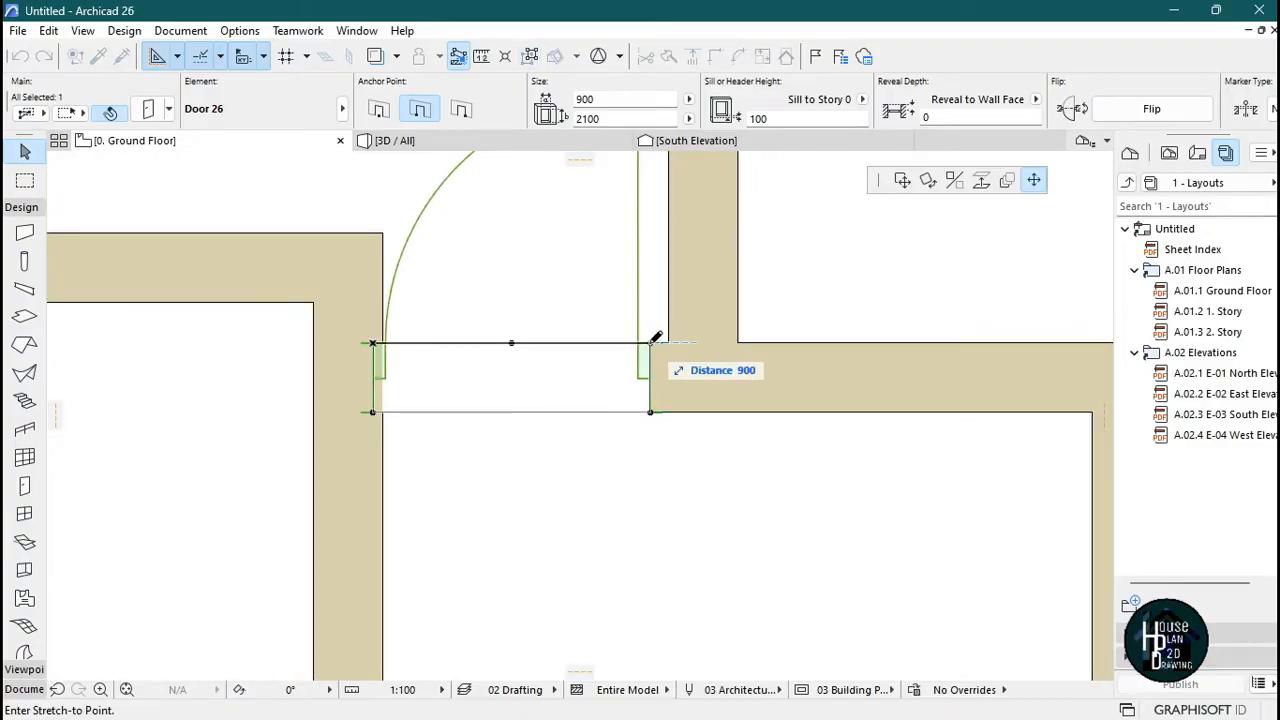
{"action": "left_click", "coordinate": [903, 183]}
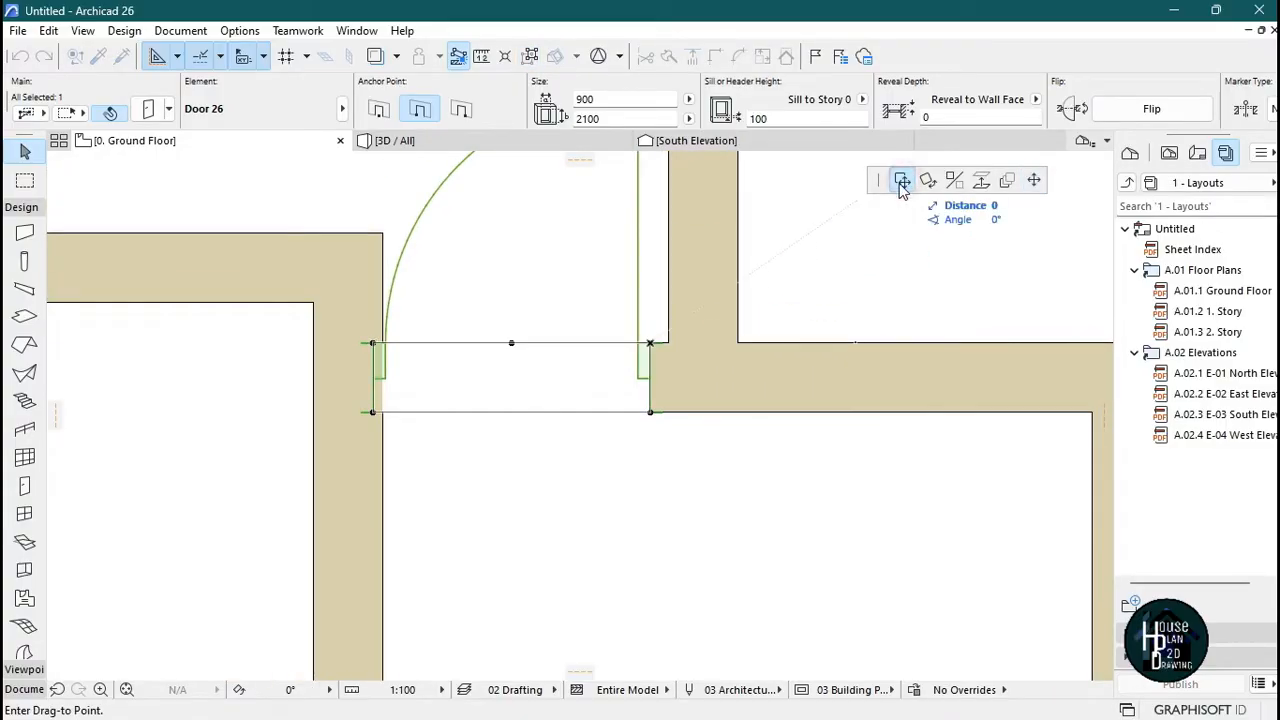
{"action": "left_click", "coordinate": [669, 350]}
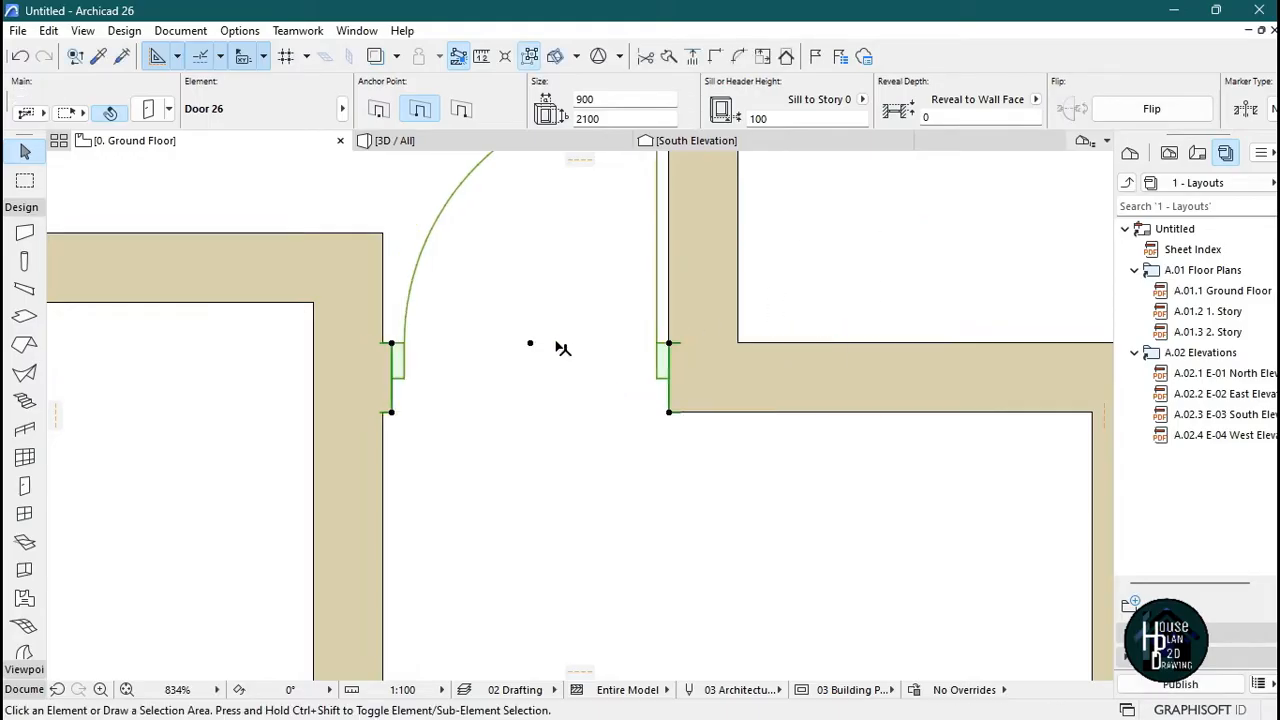
{"action": "scroll", "coordinate": [563, 380], "scroll_direction": "down", "scroll_amount": 4}
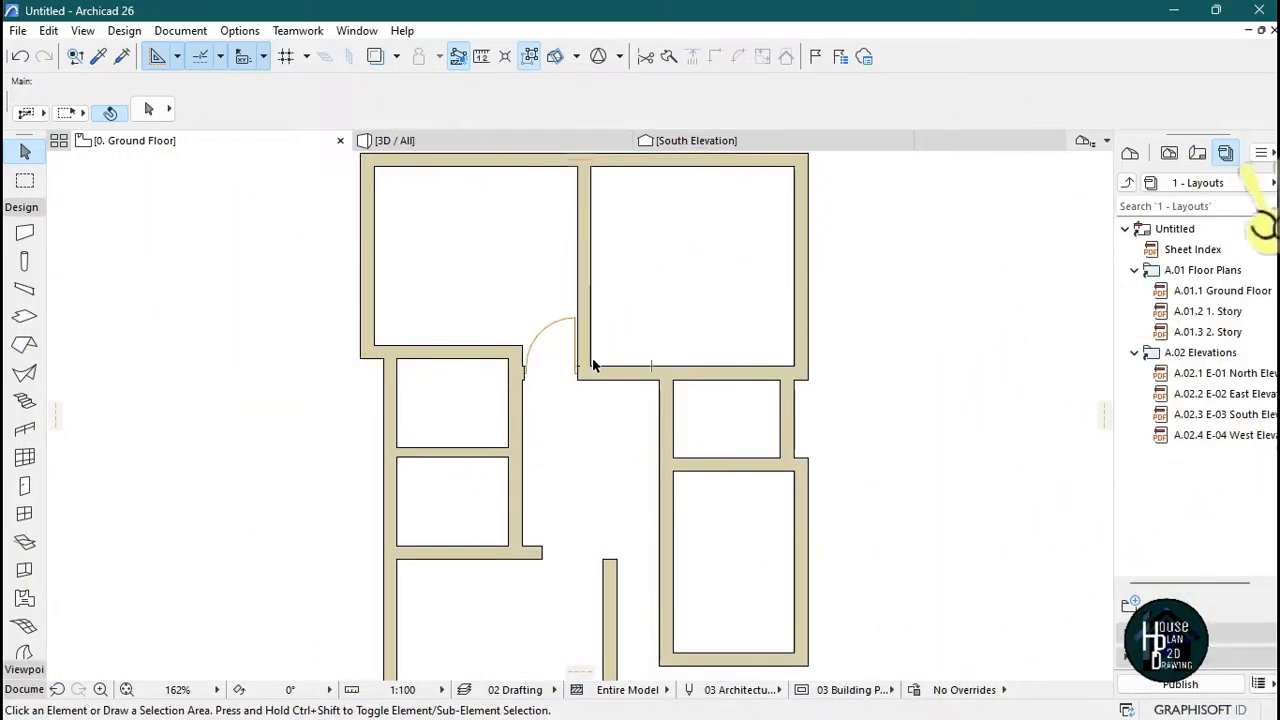
- Place a 900 x 2100 door by its opposite corner below the upper-right room, hinged beside the central partition and opening into that room
{"action": "scroll", "coordinate": [586, 363], "scroll_direction": "up", "scroll_amount": 5}
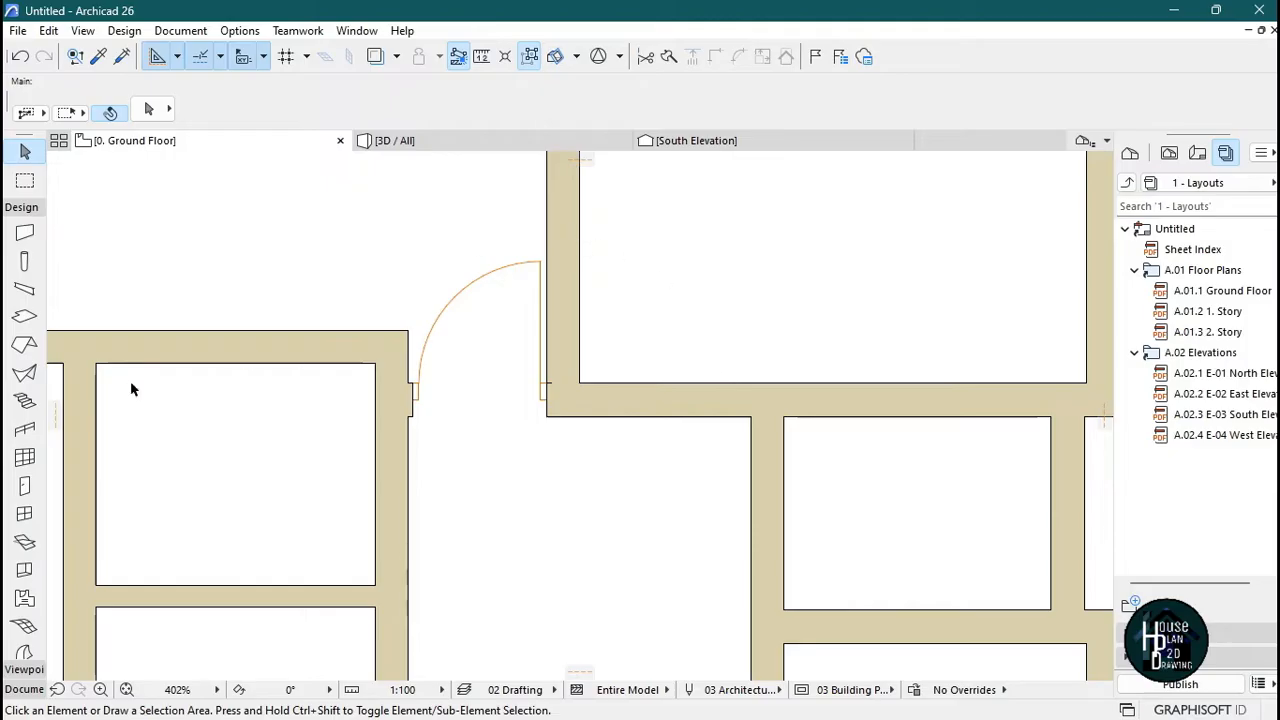
{"action": "left_click", "coordinate": [26, 488]}
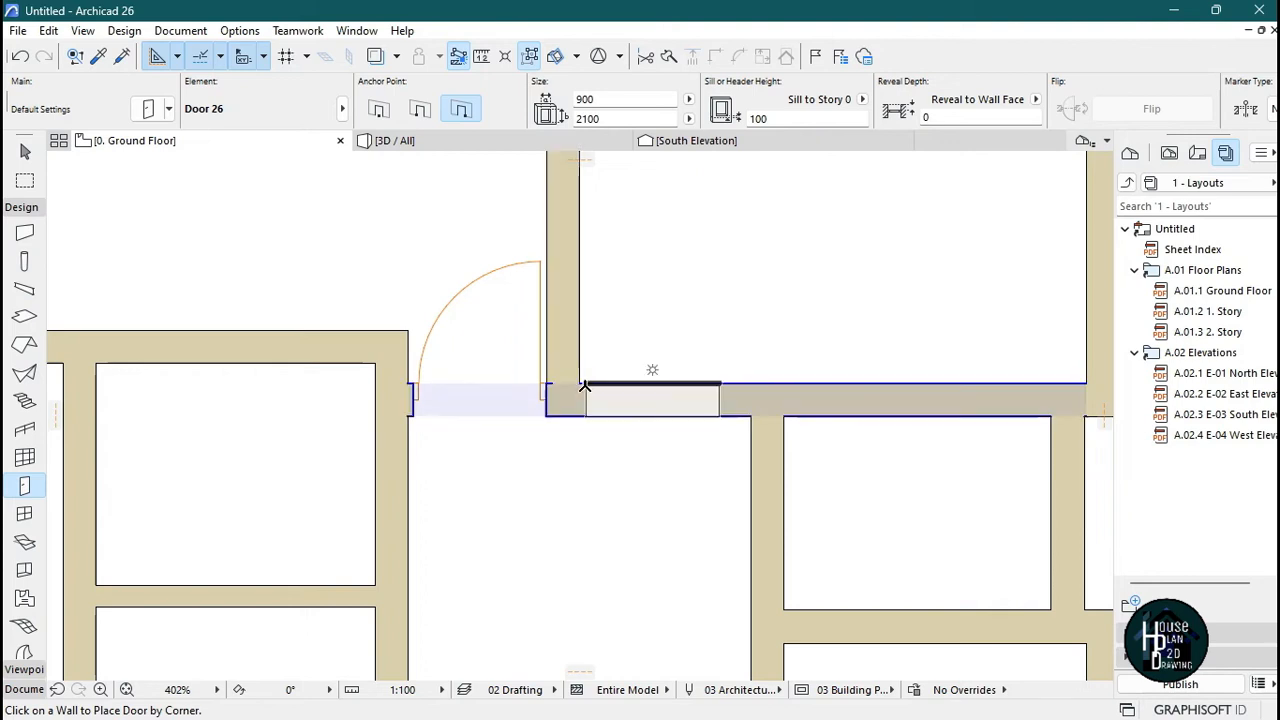
{"action": "left_click", "coordinate": [586, 386]}
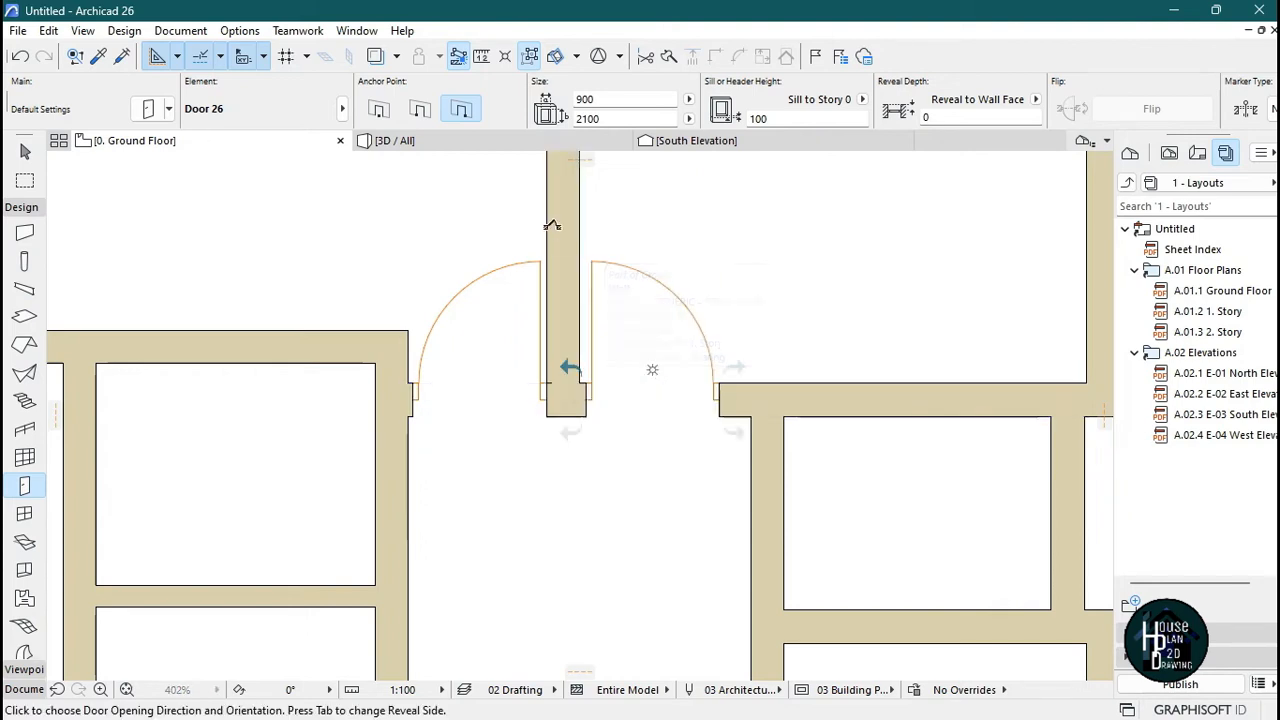
{"action": "key", "text": "Escape"}
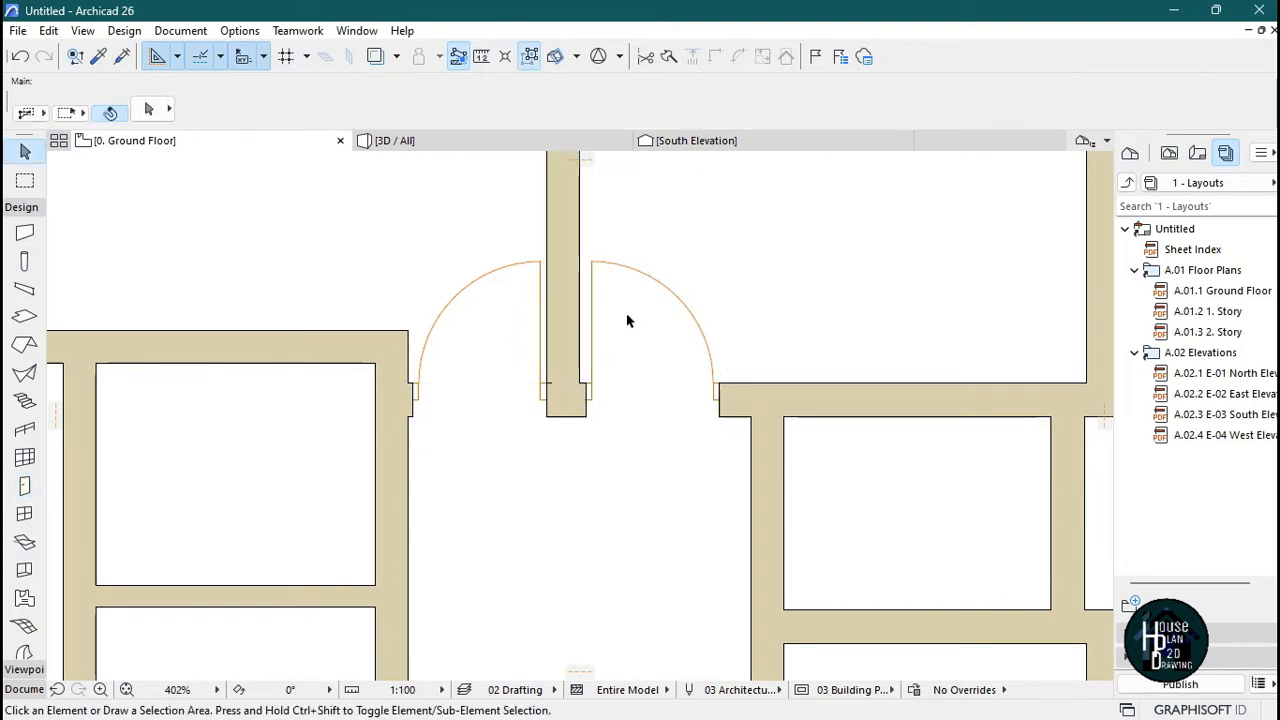
- Move the upper-right room's door so its hinge-side jamb is flush with the central partition's right face
{"action": "left_click", "coordinate": [595, 268]}
{"action": "scroll", "coordinate": [612, 372], "scroll_direction": "up", "scroll_amount": 3}
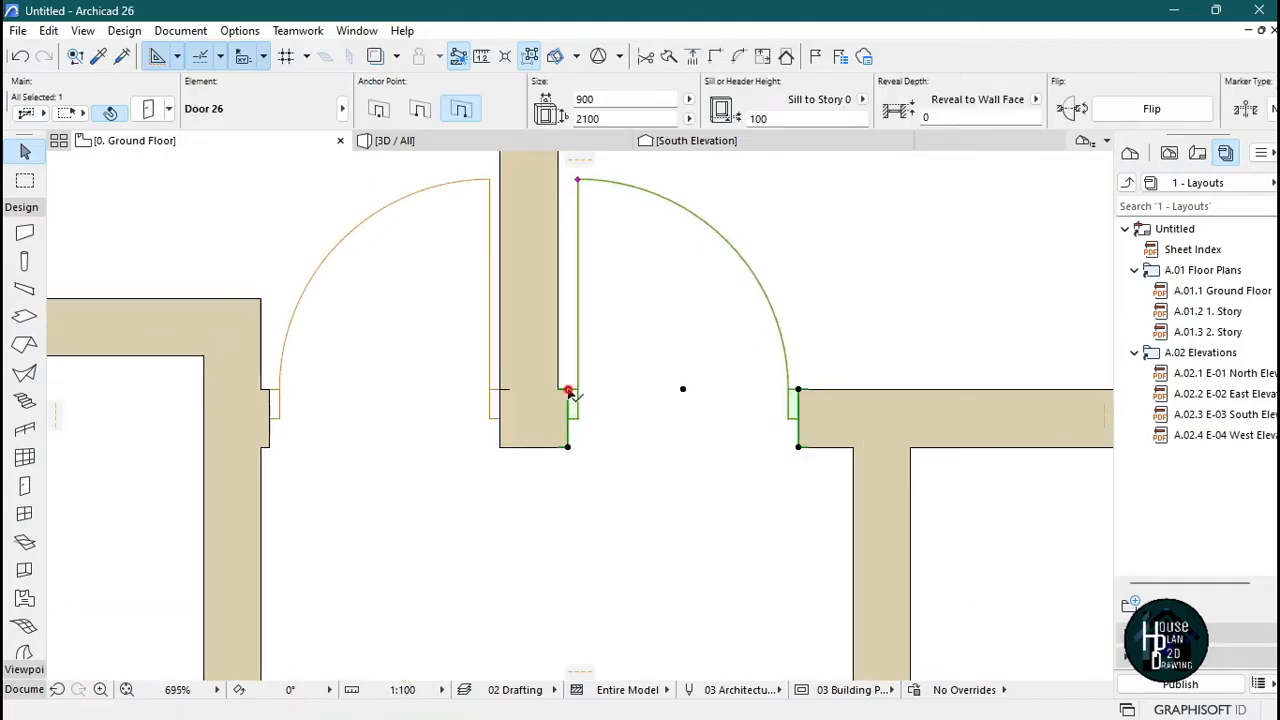
{"action": "left_click", "coordinate": [568, 391]}
{"action": "left_click", "coordinate": [565, 391]}
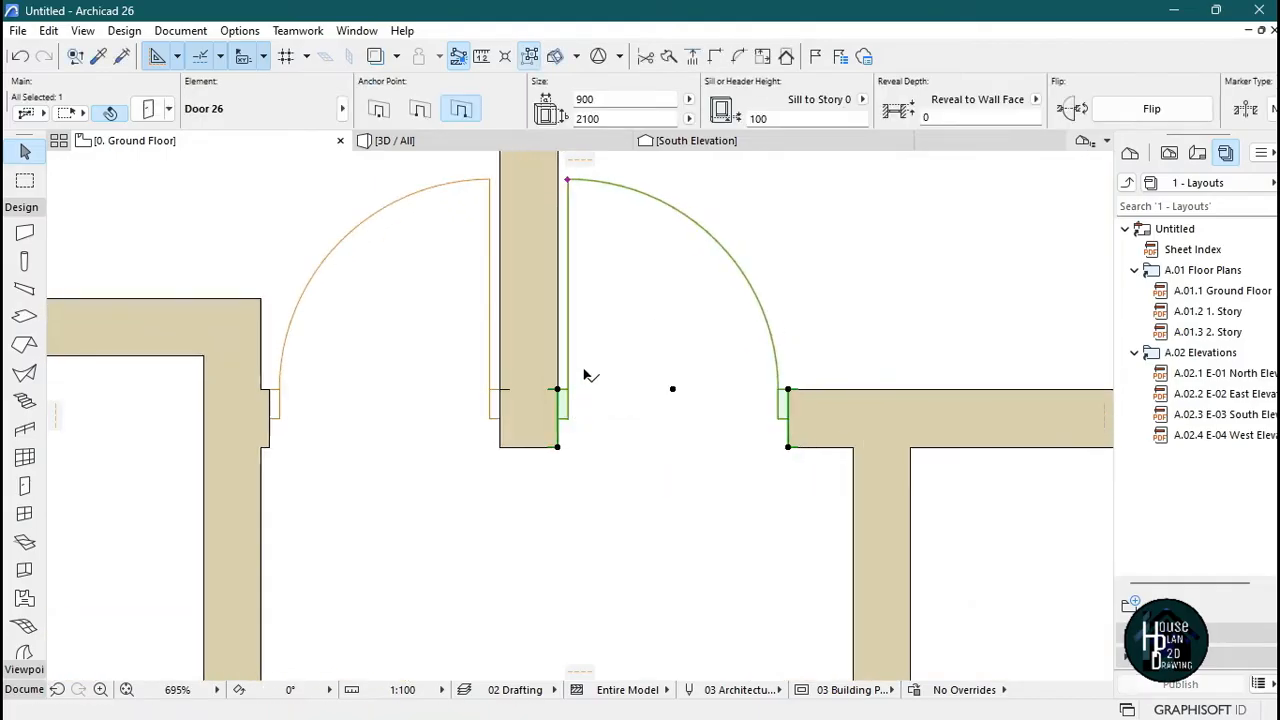
{"action": "scroll", "coordinate": [590, 370], "scroll_direction": "down", "scroll_amount": 5}
{"action": "left_click", "coordinate": [632, 375]}
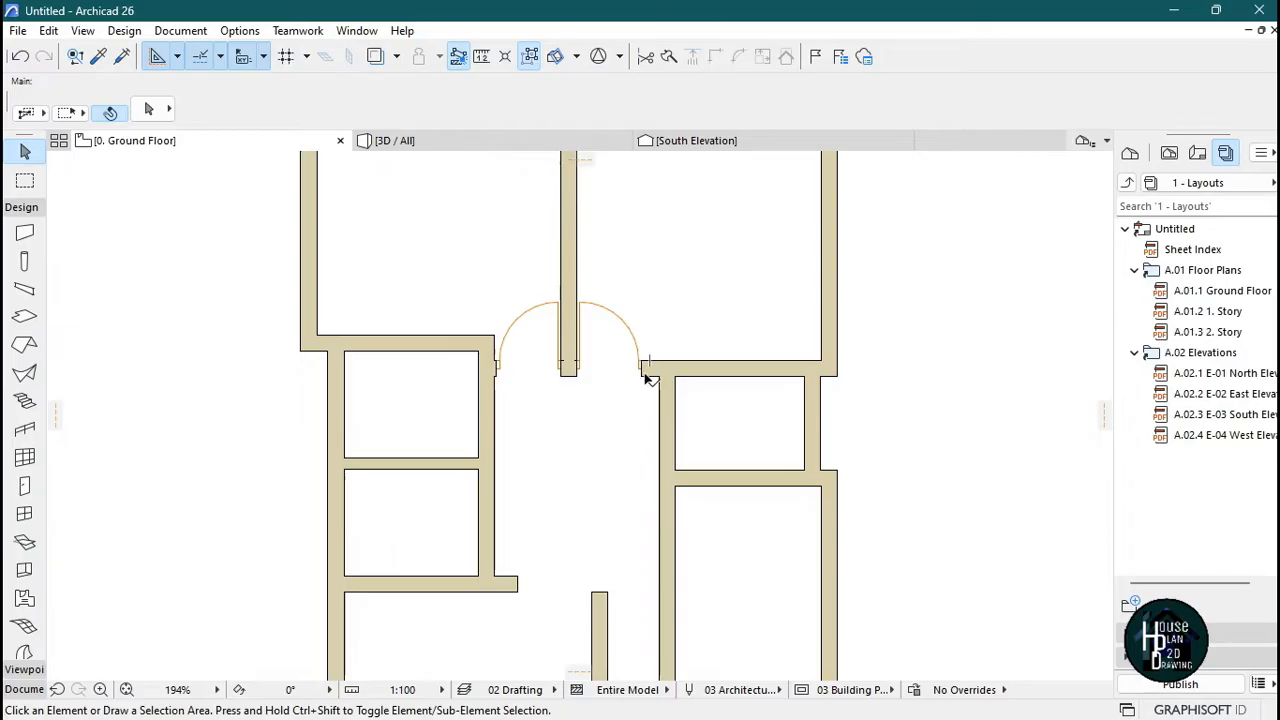
- Stretch the left end of the lower-left room's upper wall outward past the left exterior wall
{"action": "scroll", "coordinate": [645, 378], "scroll_direction": "down", "scroll_amount": 4}
{"action": "scroll", "coordinate": [614, 403], "scroll_direction": "up", "scroll_amount": 2}
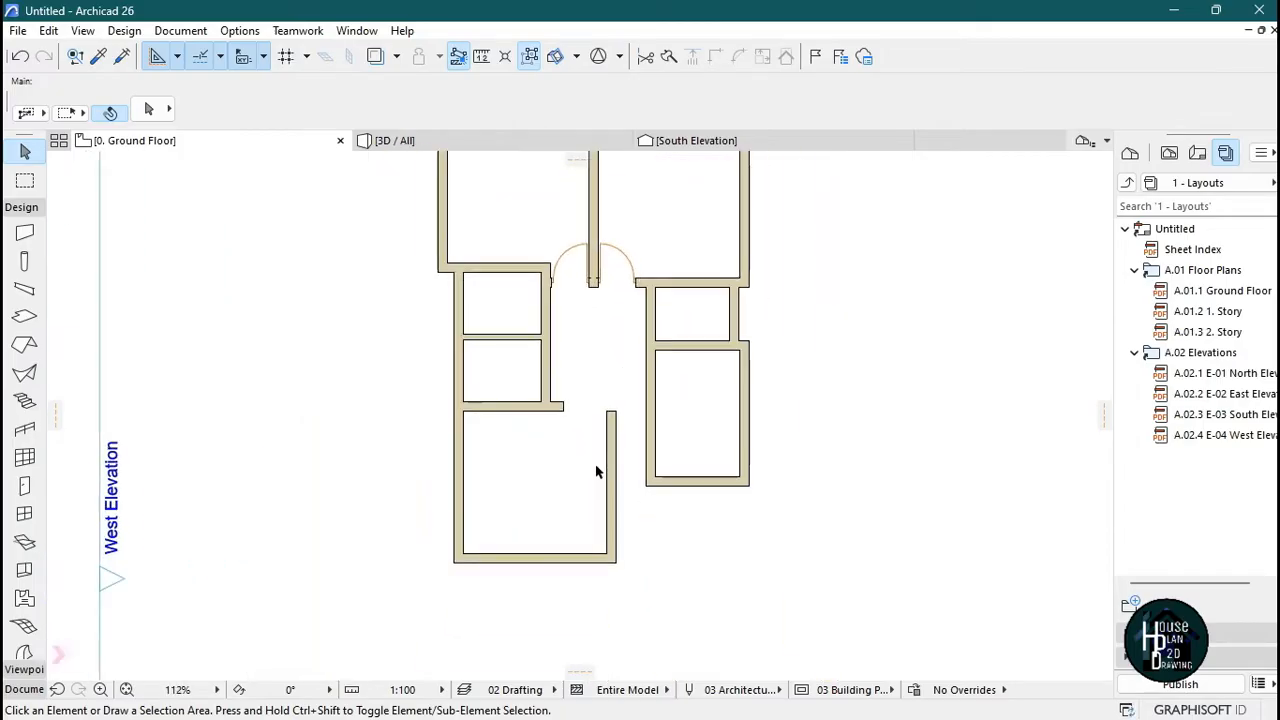
{"action": "scroll", "coordinate": [596, 472], "scroll_direction": "down", "scroll_amount": 1}
{"action": "scroll", "coordinate": [491, 357], "scroll_direction": "up", "scroll_amount": 2}
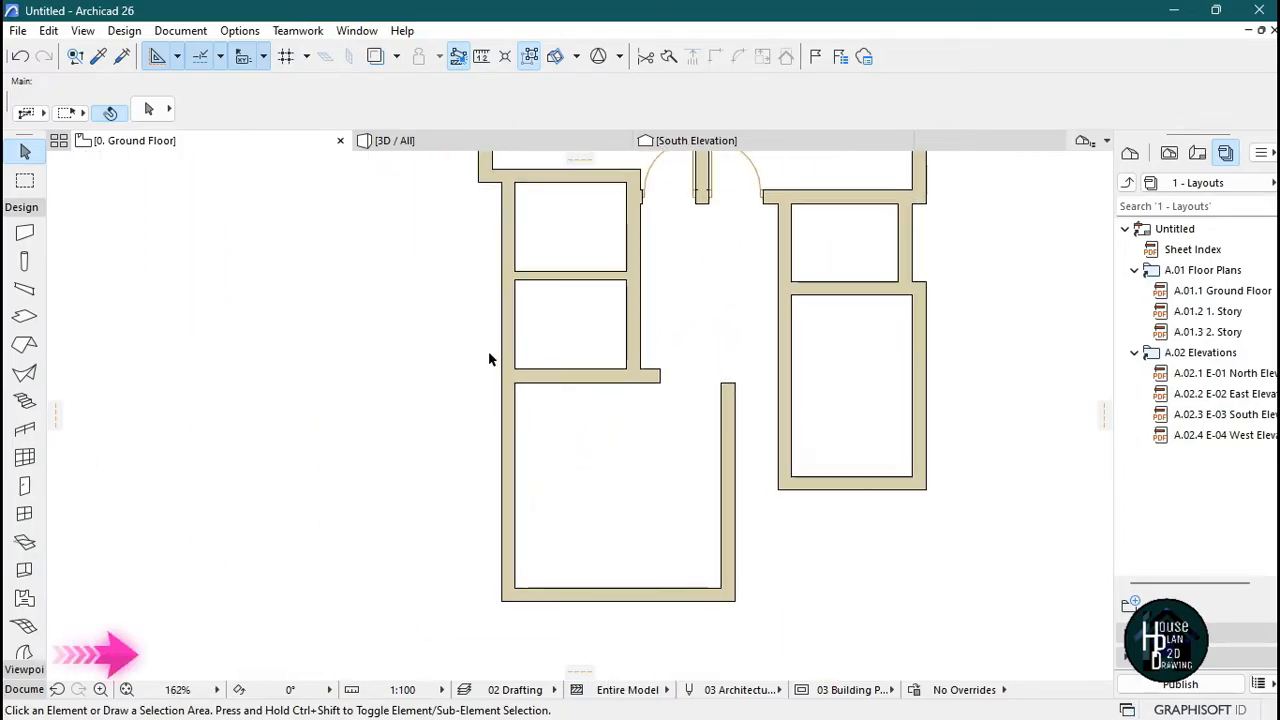
{"action": "scroll", "coordinate": [557, 380], "scroll_direction": "down", "scroll_amount": 1}
{"action": "scroll", "coordinate": [537, 461], "scroll_direction": "up", "scroll_amount": 2}
{"action": "left_click", "coordinate": [537, 452]}
{"action": "left_click", "coordinate": [510, 441]}
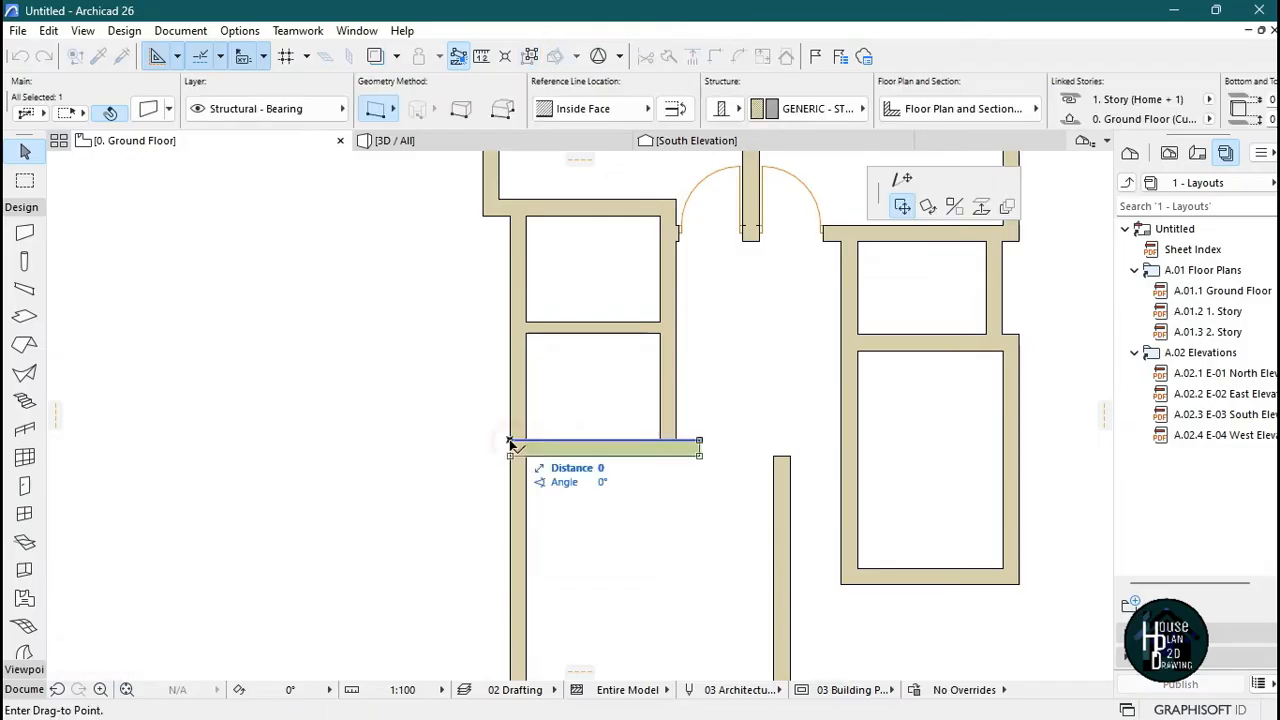
{"action": "left_click", "coordinate": [903, 195]}
{"action": "left_click", "coordinate": [424, 441]}
{"action": "key", "text": "Escape"}
- Stretch the upper-left room's exterior left wall down past the level of the lower-left room's bottom wall
{"action": "left_click", "coordinate": [486, 182]}
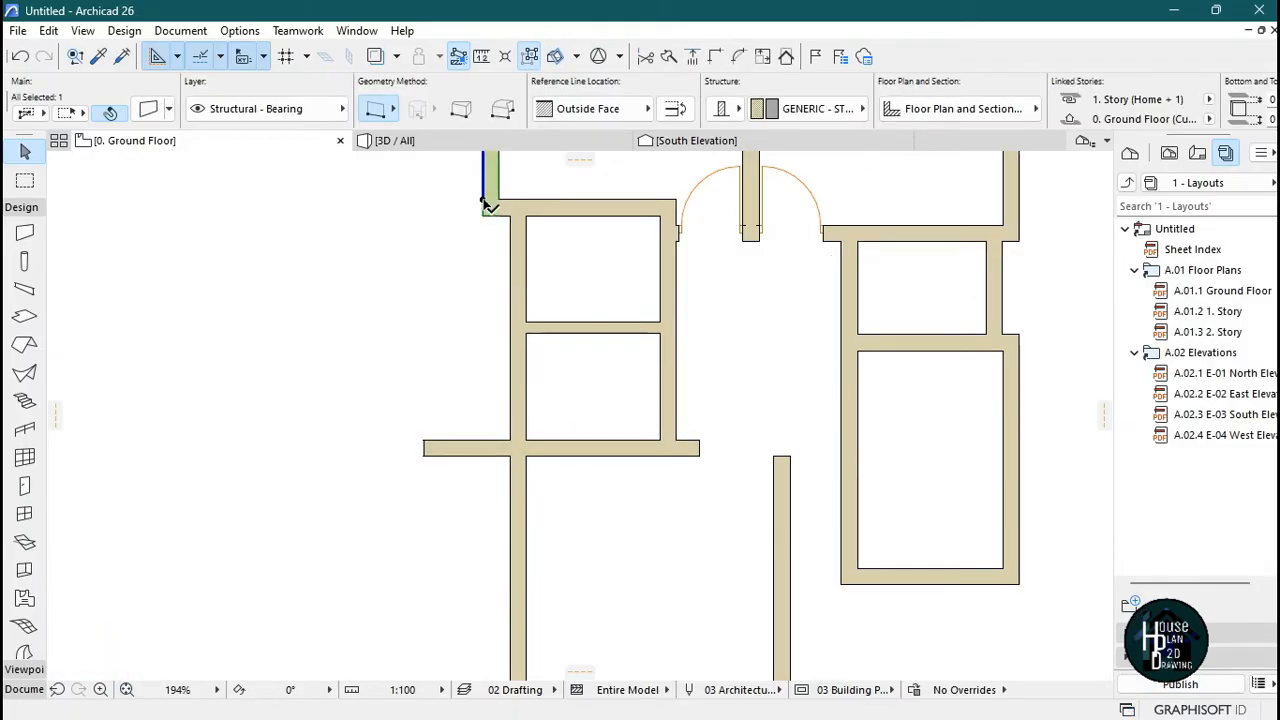
{"action": "left_click", "coordinate": [483, 214]}
{"action": "scroll", "coordinate": [482, 405], "scroll_direction": "down", "scroll_amount": 3}
{"action": "left_click", "coordinate": [479, 590]}
{"action": "scroll", "coordinate": [497, 560], "scroll_direction": "up", "scroll_amount": 2}
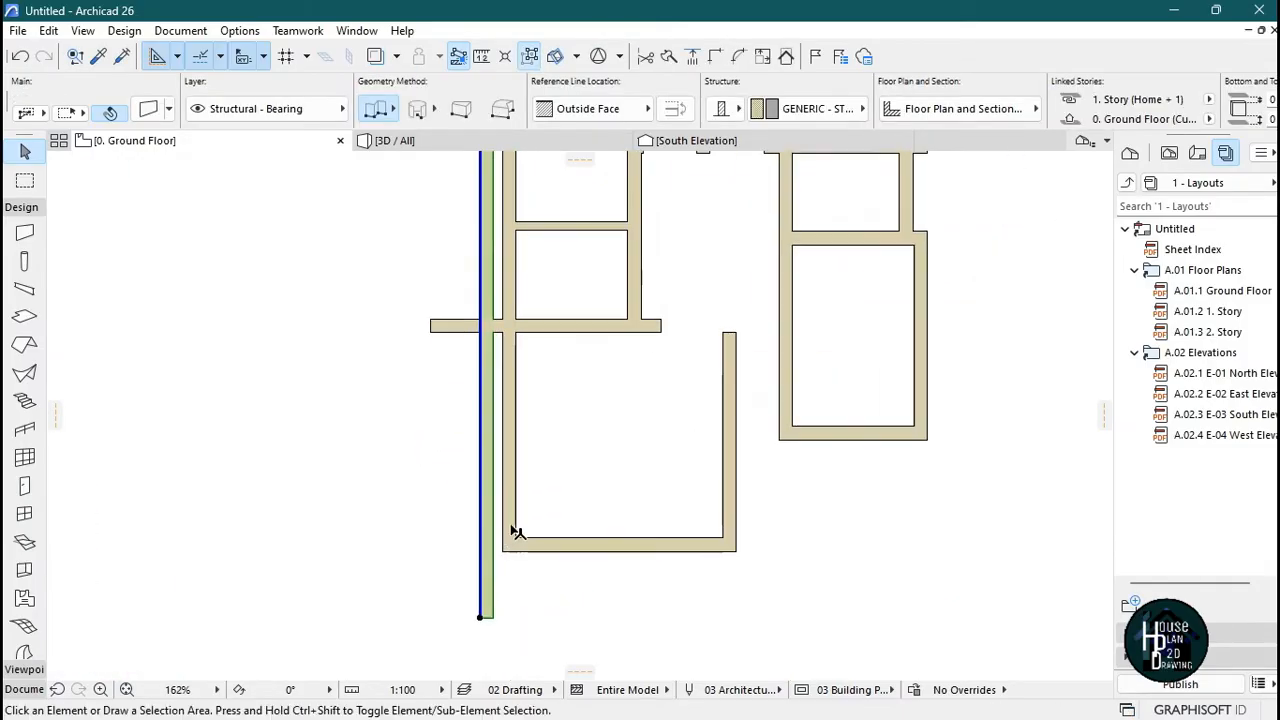
- Stretch the lower-left room's bottom wall left to the outer face of the extended exterior wall
{"action": "left_click", "coordinate": [550, 552]}
{"action": "left_click", "coordinate": [502, 538]}
{"action": "left_click", "coordinate": [480, 538]}
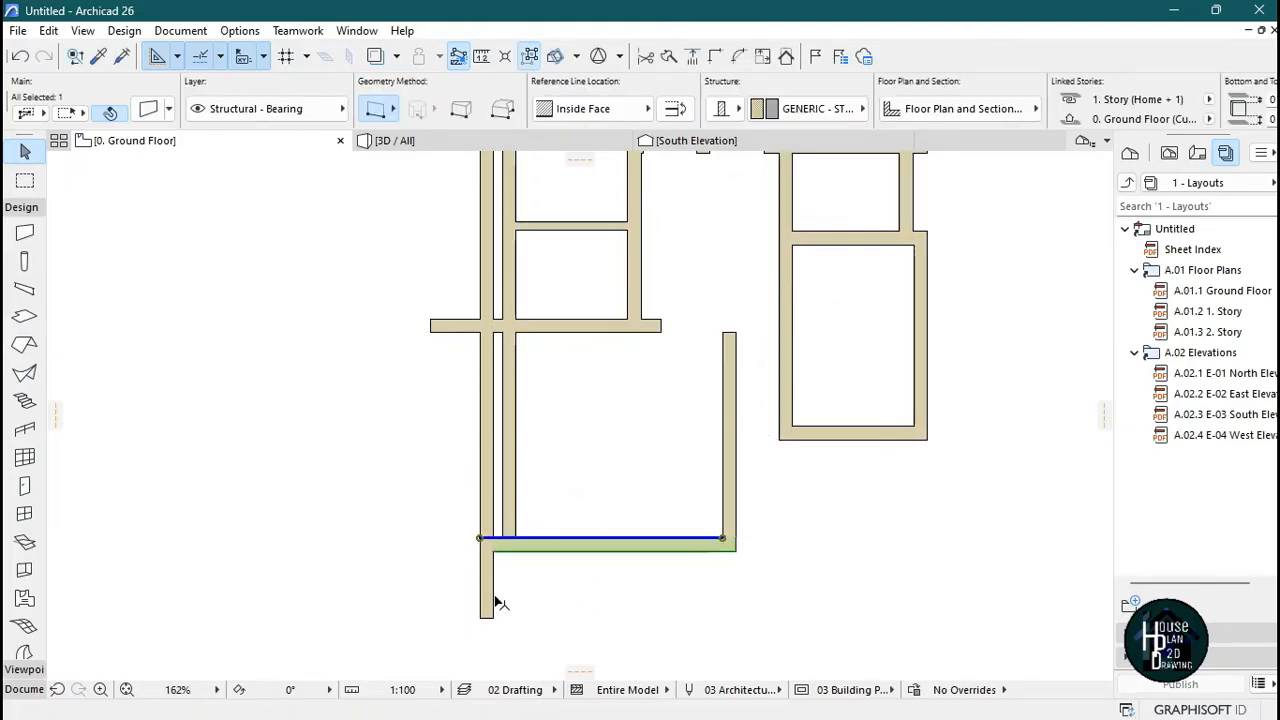
{"action": "key", "text": "Escape"}
- Trim the surplus wall pieces around the widened lower-left room, including the extended wall's upper stretch, the protruding stubs and the former left wall
{"action": "scroll", "coordinate": [486, 232], "scroll_direction": "down", "scroll_amount": 1}
{"action": "middle_click_drag", "start_coordinate": [486, 232], "coordinate": [493, 351]}
{"action": "left_click", "coordinate": [493, 351], "text": "ctrl"}
{"action": "scroll", "coordinate": [494, 466], "scroll_direction": "up", "scroll_amount": 3}
{"action": "left_click", "coordinate": [430, 394], "text": "ctrl"}
{"action": "scroll", "coordinate": [485, 292], "scroll_direction": "down", "scroll_amount": 5}
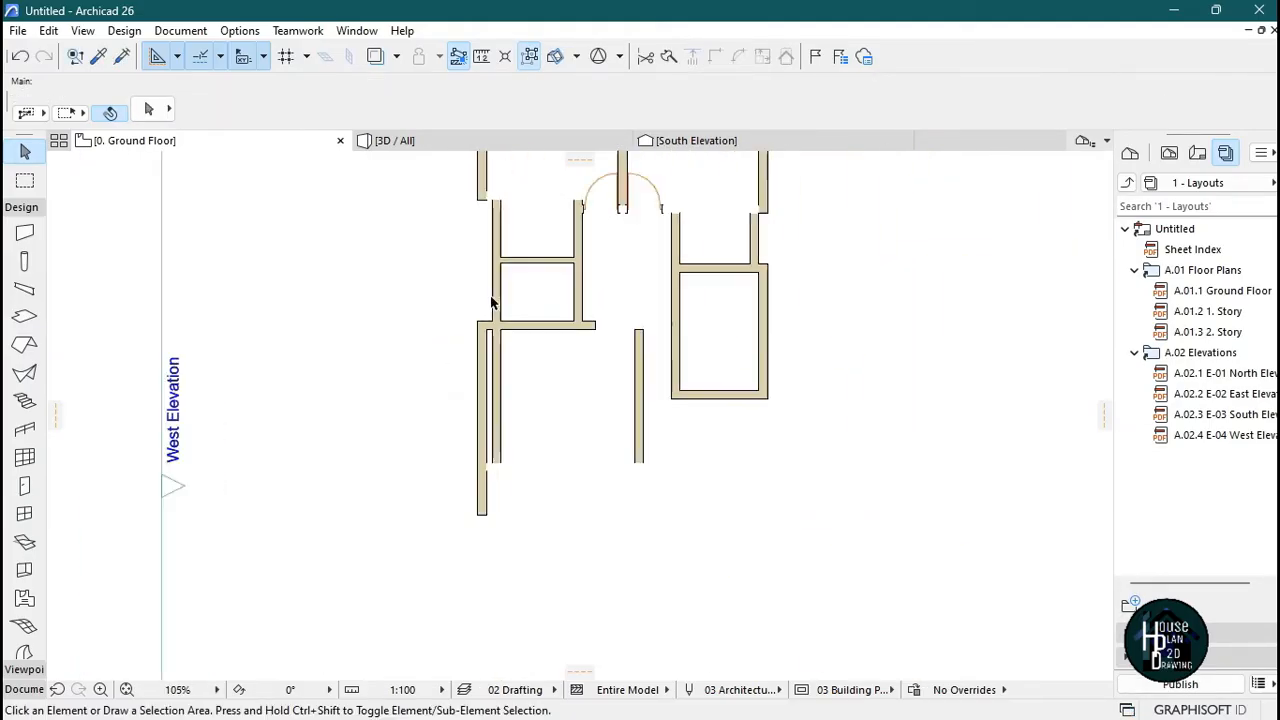
{"action": "scroll", "coordinate": [515, 406], "scroll_direction": "up", "scroll_amount": 1}
{"action": "left_click", "coordinate": [477, 479], "text": "ctrl"}
{"action": "scroll", "coordinate": [500, 346], "scroll_direction": "up", "scroll_amount": 3}
{"action": "scroll", "coordinate": [683, 367], "scroll_direction": "down", "scroll_amount": 3}
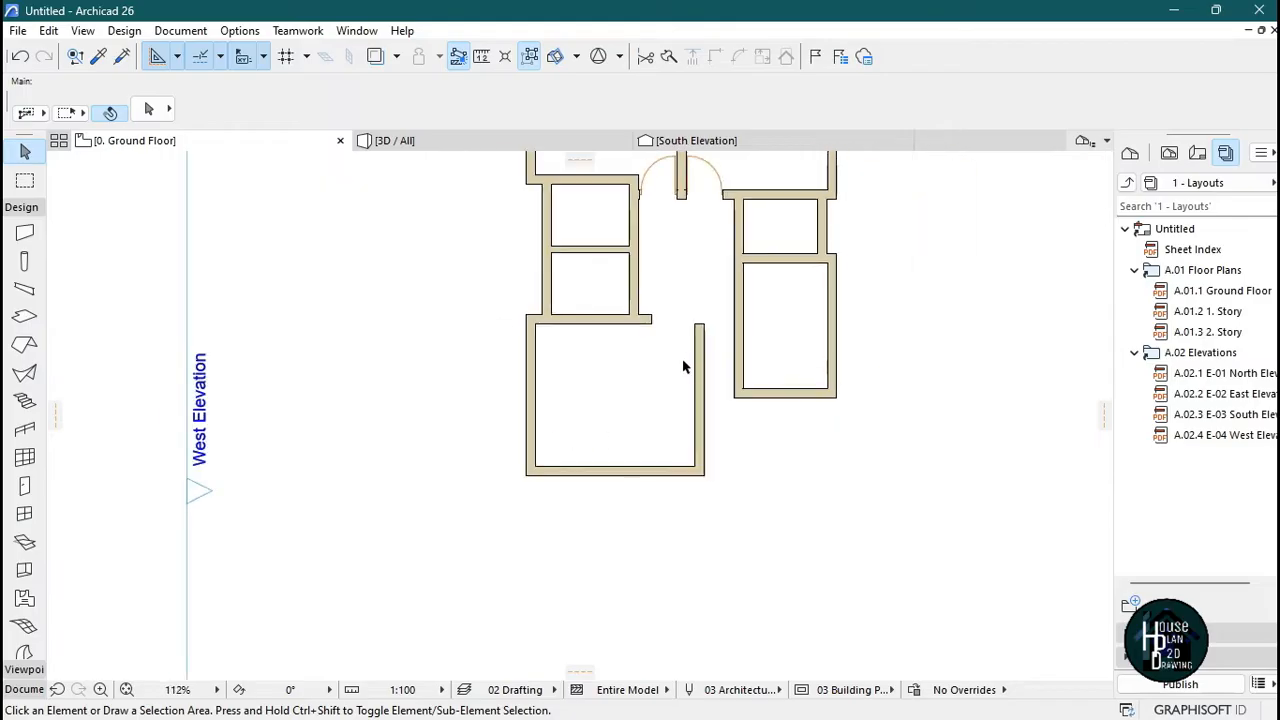
{"action": "scroll", "coordinate": [637, 364], "scroll_direction": "up", "scroll_amount": 6}
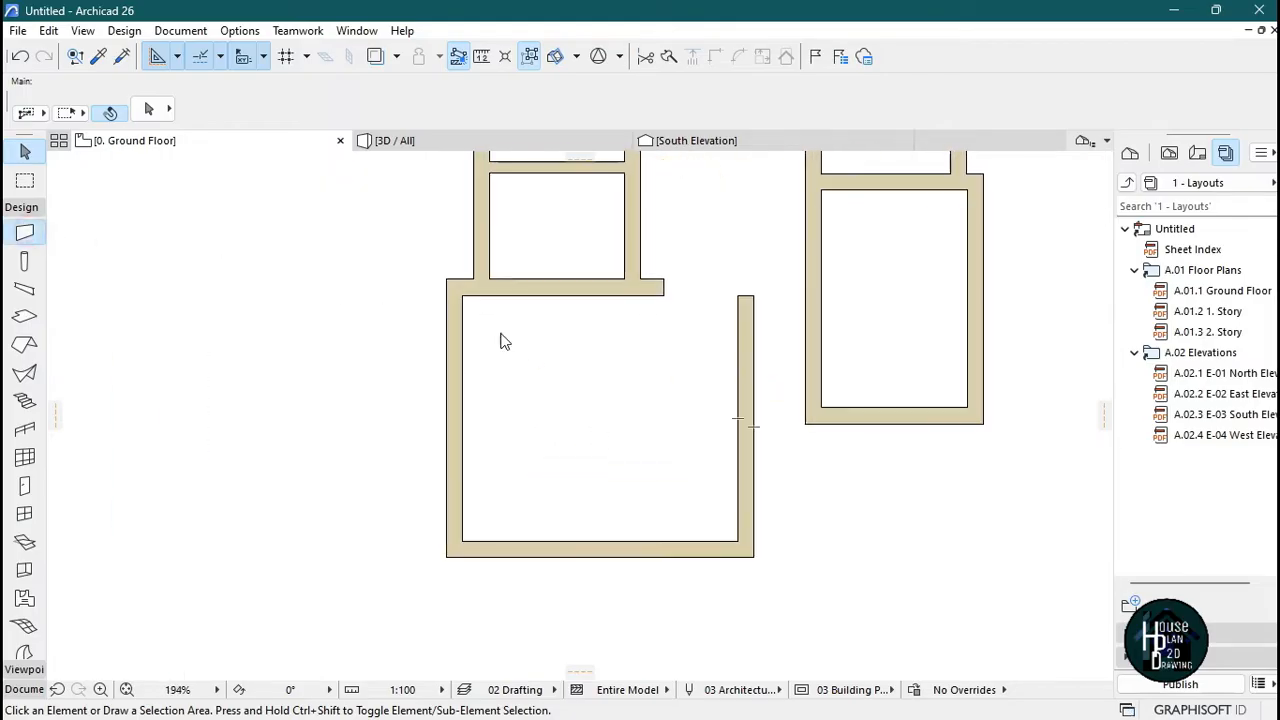
- Draw a vertical exterior wall 3465 mm from the lower-left room's upper-left inner corner, with an Outside Face reference line, down through the bottom wall
{"action": "left_click", "coordinate": [31, 239]}
{"action": "key", "text": "Escape"}
{"action": "left_click", "coordinate": [552, 288], "text": "alt"}
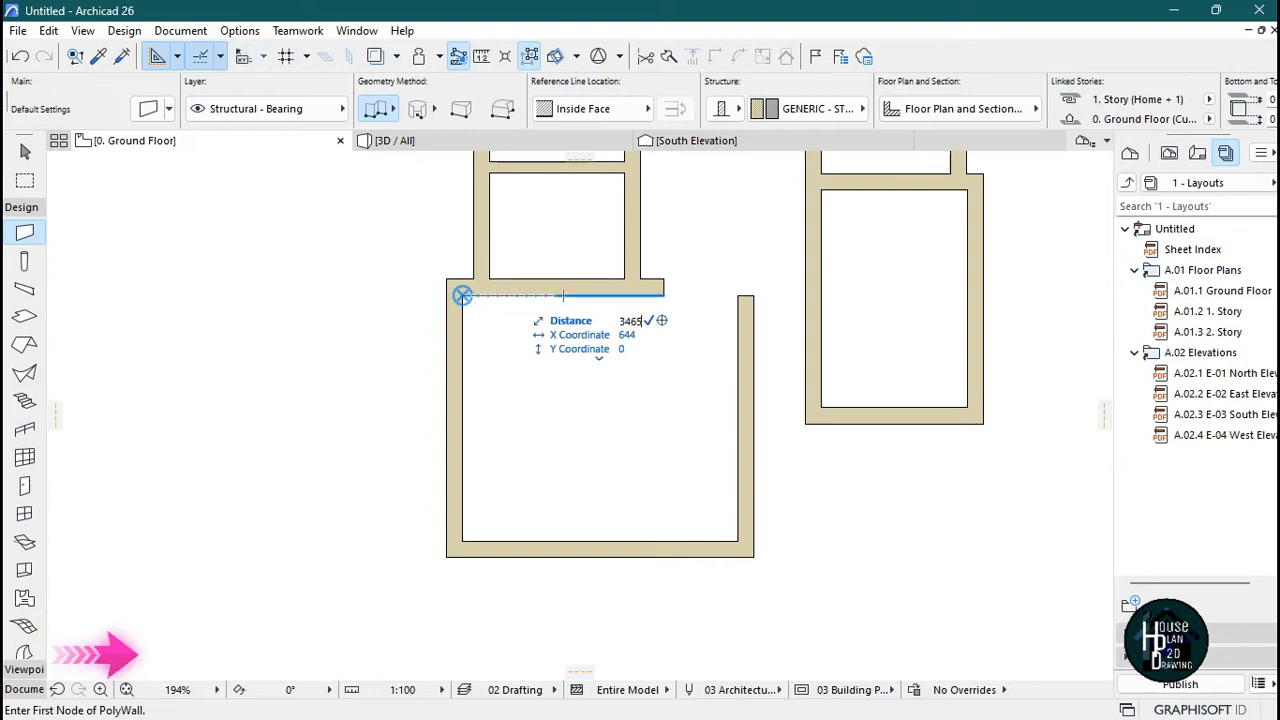
{"action": "left_click", "coordinate": [462, 295]}
{"action": "left_click", "coordinate": [646, 108]}
{"action": "left_click", "coordinate": [712, 106]}
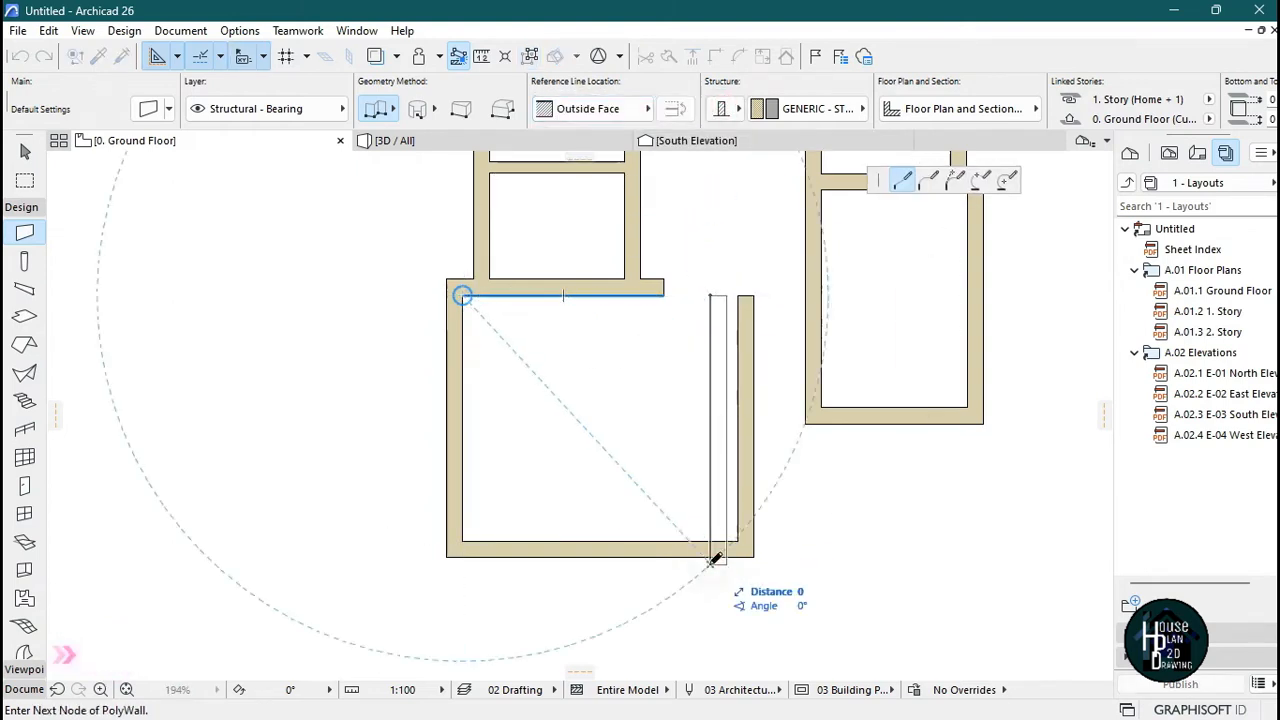
{"action": "double_click", "coordinate": [711, 563]}
{"action": "key", "text": "Escape"}
- Trim away the lower-left room's former right wall and the surplus wall ends beyond the new right wall at the bottom
{"action": "scroll", "coordinate": [738, 560], "scroll_direction": "up", "scroll_amount": 3}
{"action": "left_click", "coordinate": [706, 564], "text": "ctrl"}
{"action": "scroll", "coordinate": [670, 540], "scroll_direction": "down", "scroll_amount": 5}
{"action": "scroll", "coordinate": [670, 498], "scroll_direction": "up", "scroll_amount": 2}
{"action": "left_click", "coordinate": [681, 530], "text": "ctrl"}
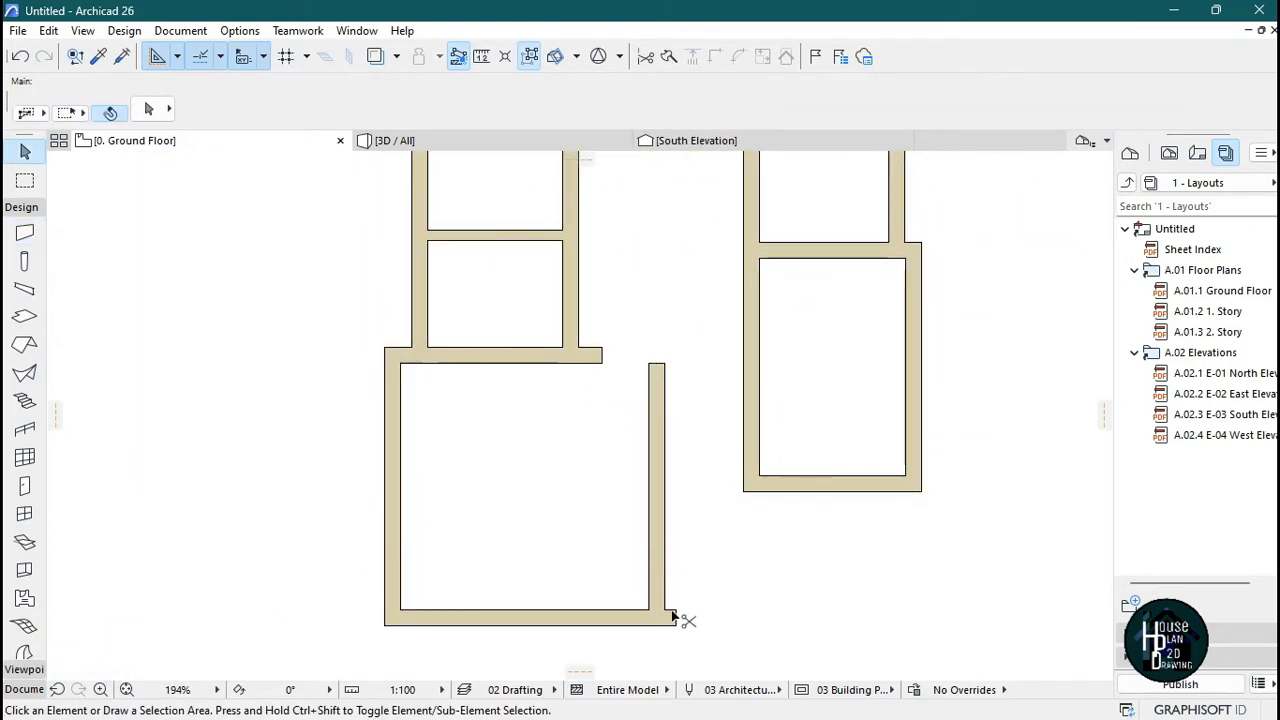
{"action": "left_click", "coordinate": [672, 614], "text": "ctrl"}
- Stretch the lower-left room's upper wall right past the new right wall and trim off the protruding end
{"action": "scroll", "coordinate": [606, 352], "scroll_direction": "up", "scroll_amount": 3}
{"action": "left_click", "coordinate": [463, 360]}
{"action": "left_click", "coordinate": [598, 345]}
{"action": "left_click", "coordinate": [728, 345]}
{"action": "left_click", "coordinate": [679, 374]}
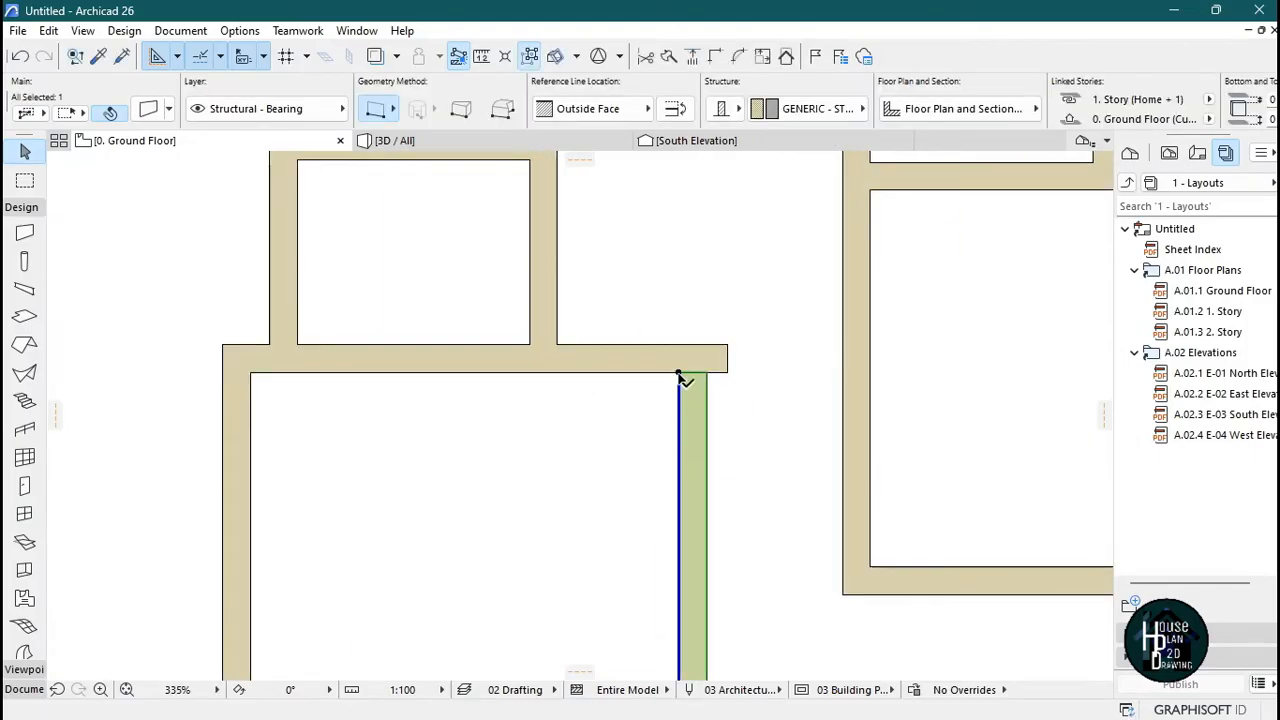
{"action": "left_click", "coordinate": [729, 377]}
{"action": "scroll", "coordinate": [720, 434], "scroll_direction": "down", "scroll_amount": 6}
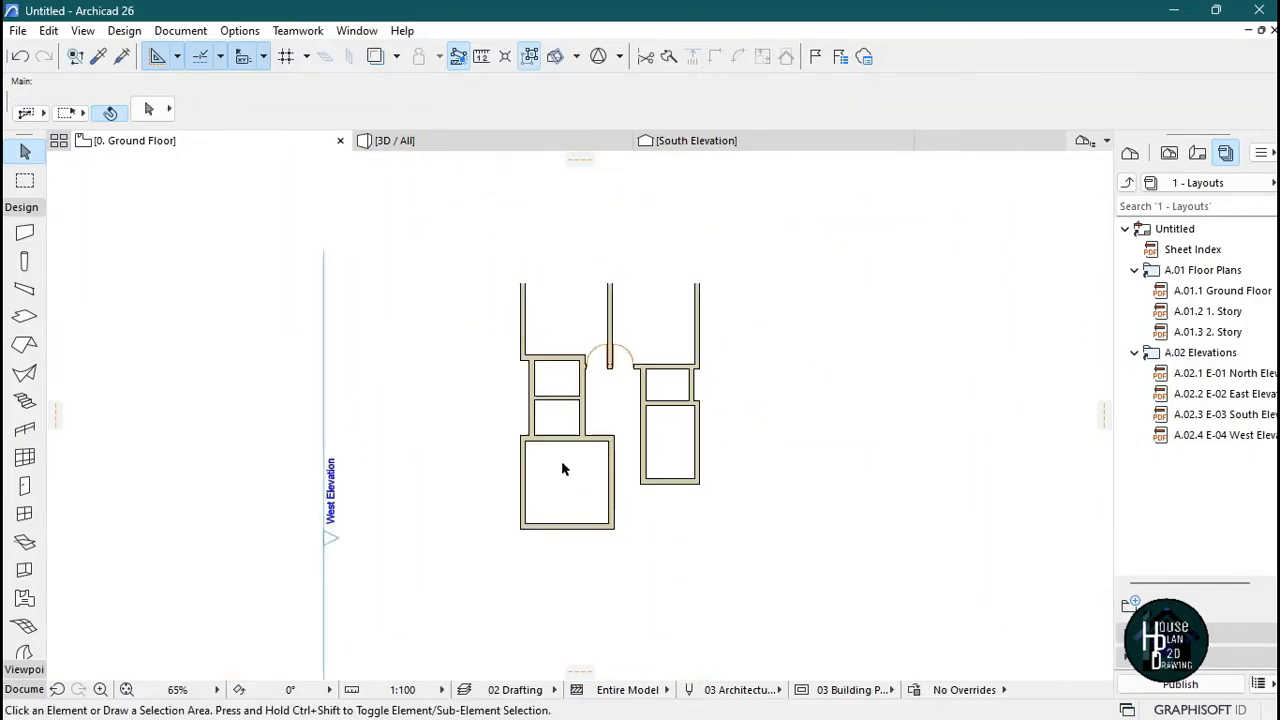
- Draw a 45° diagonal wall across the lower-left room's bottom-right corner and trim away the square corner outside it
{"action": "scroll", "coordinate": [562, 469], "scroll_direction": "up", "scroll_amount": 6}
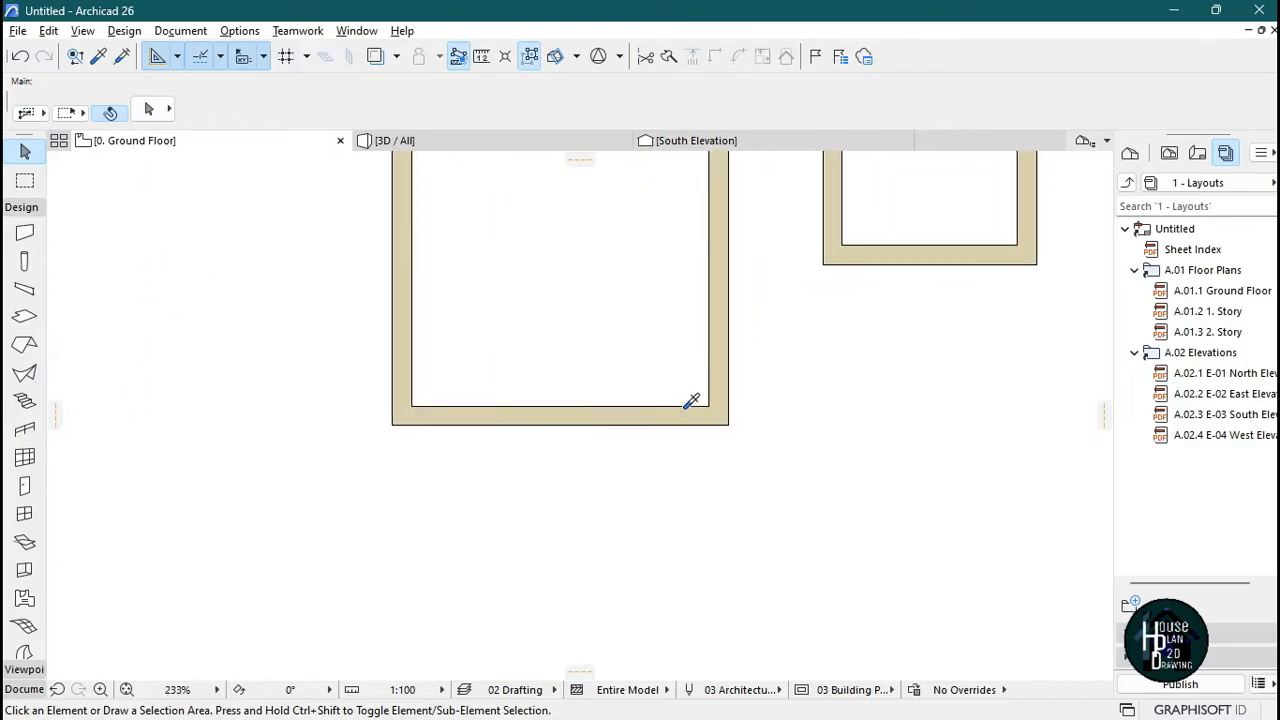
{"action": "left_click", "coordinate": [682, 414], "text": "alt"}
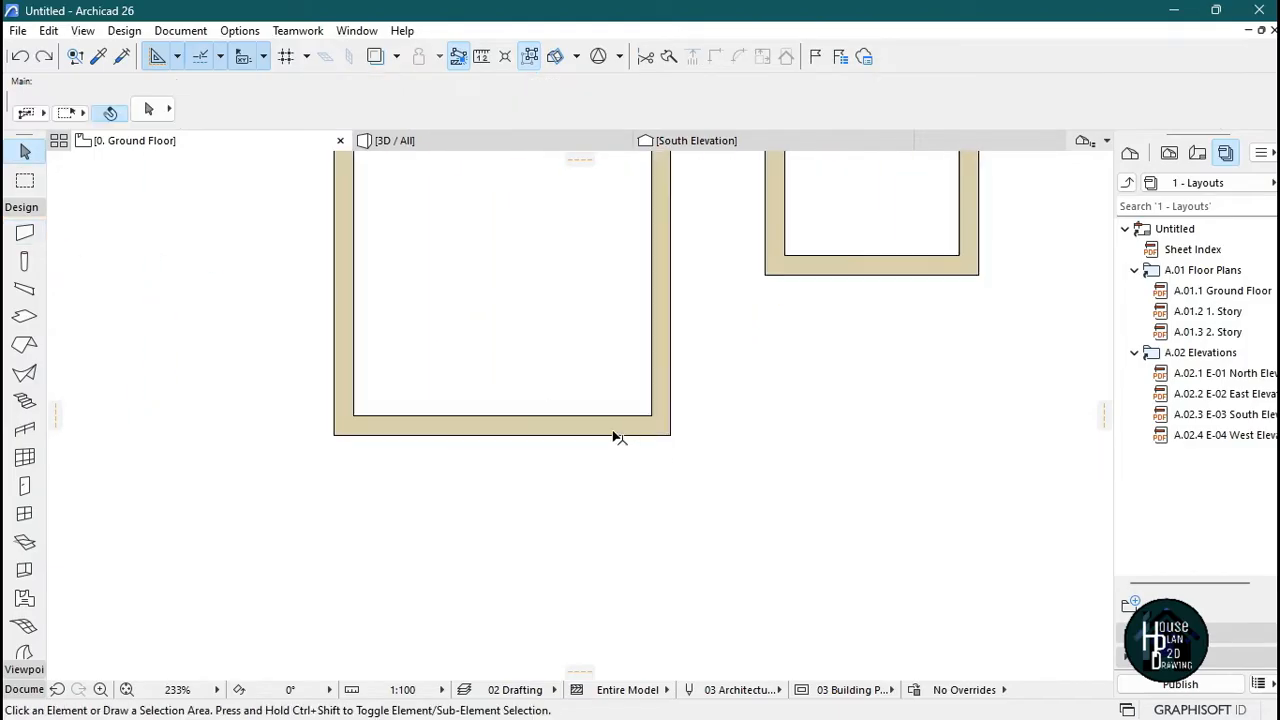
{"action": "left_click", "coordinate": [549, 426], "text": "alt"}
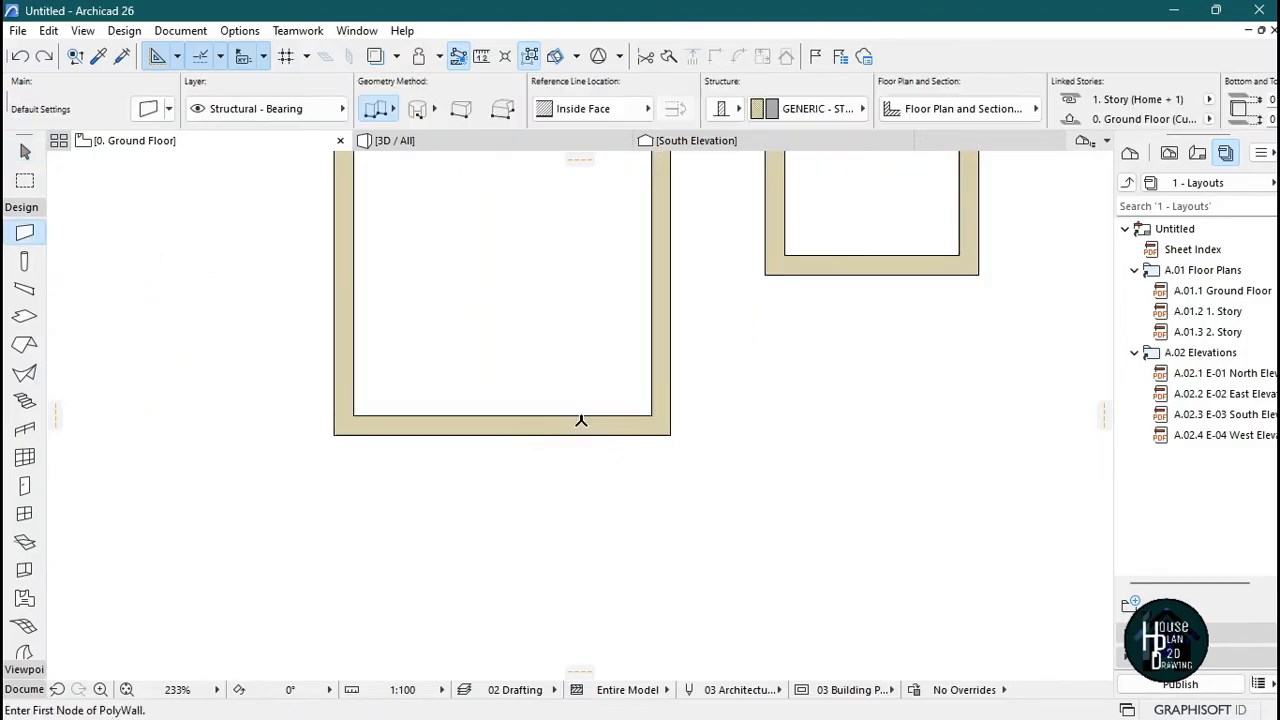
{"action": "left_click", "coordinate": [585, 416]}
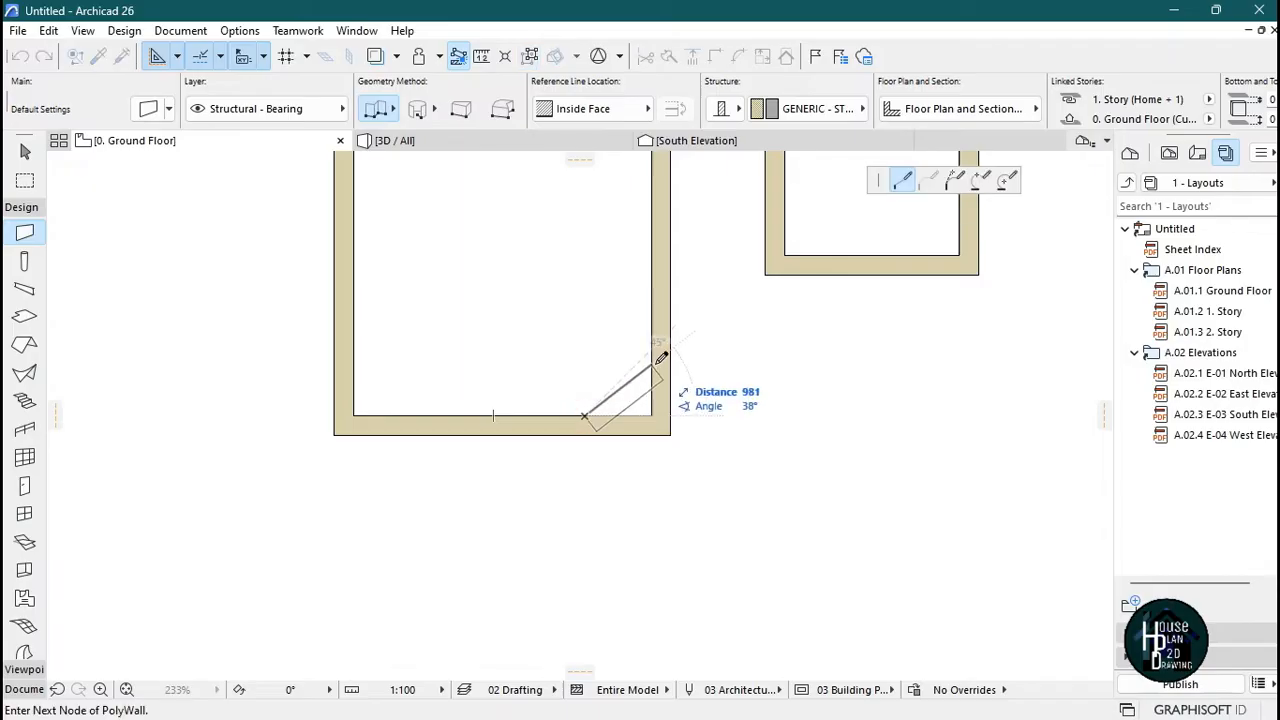
{"action": "double_click", "coordinate": [654, 348]}
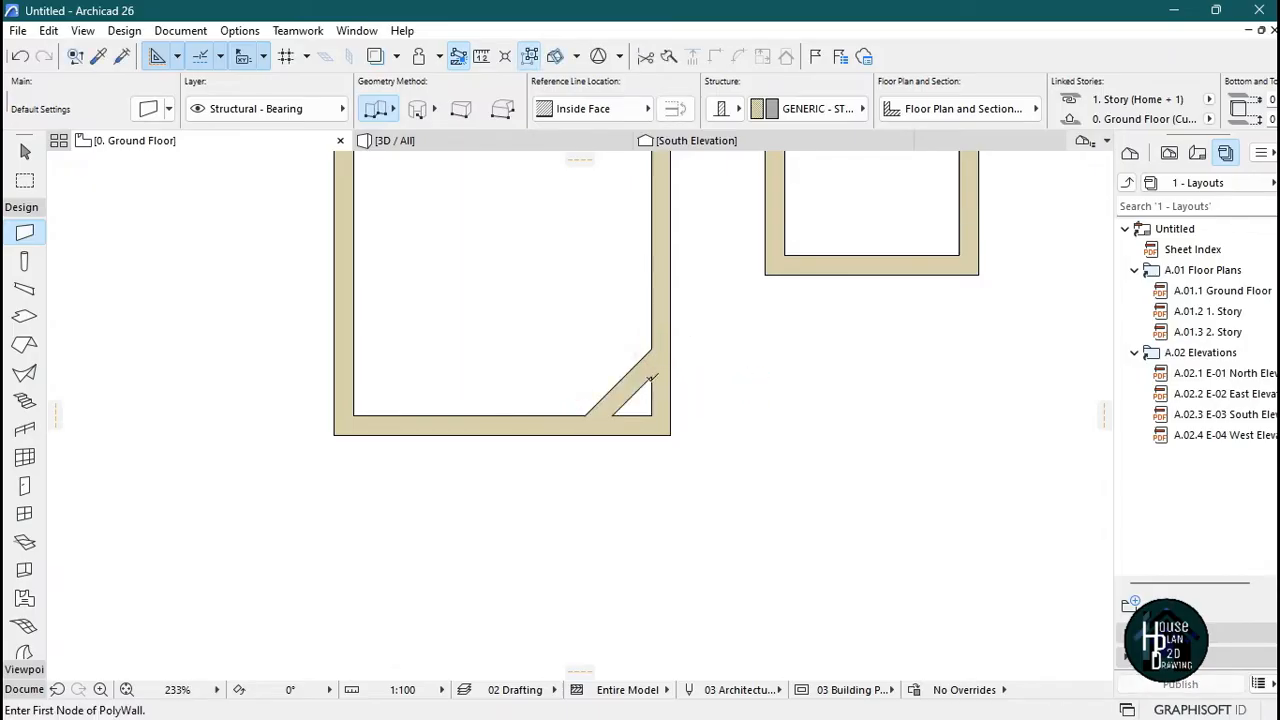
{"action": "key", "text": "Escape"}
{"action": "scroll", "coordinate": [650, 425], "scroll_direction": "down", "scroll_amount": 5}
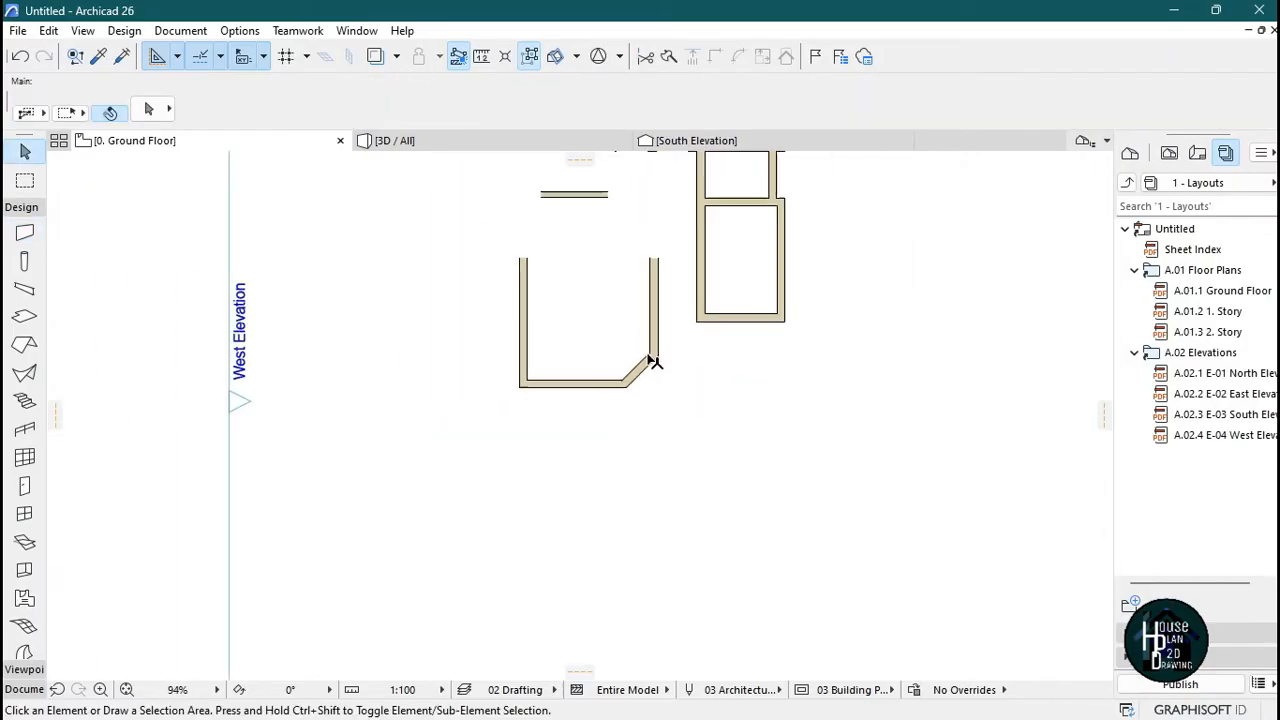
{"action": "scroll", "coordinate": [645, 373], "scroll_direction": "up", "scroll_amount": 1}
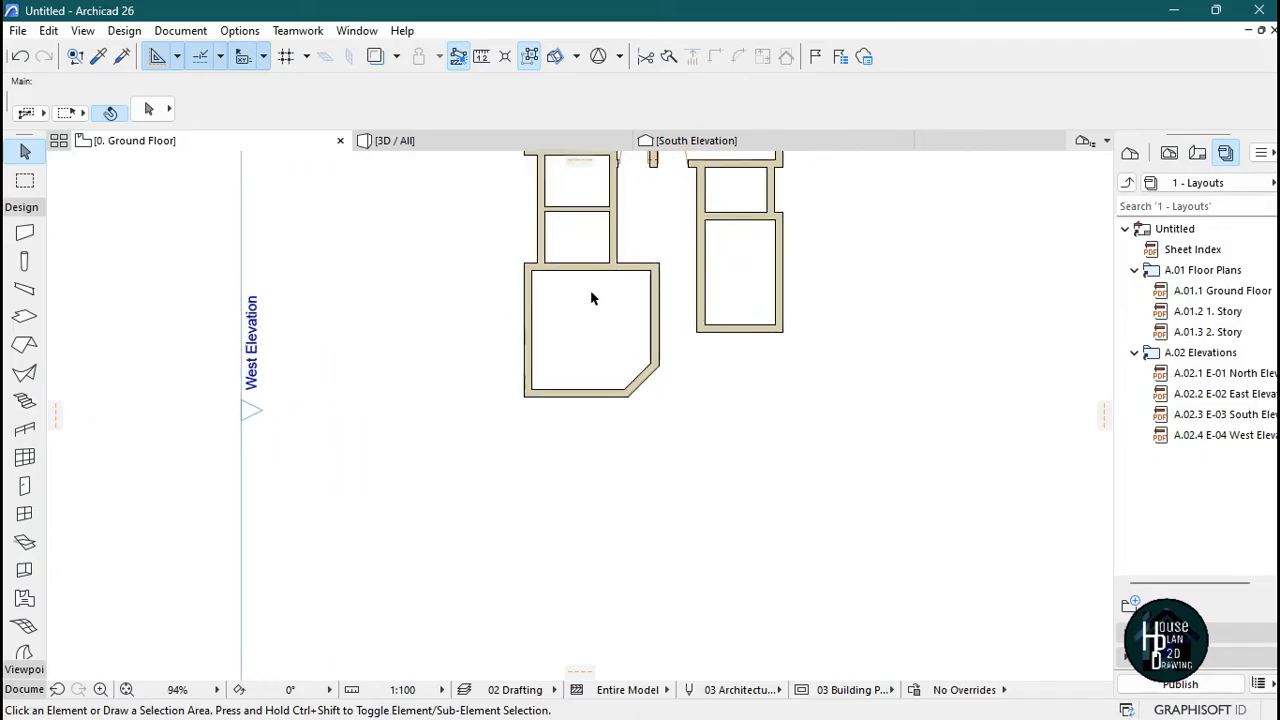
{"action": "scroll", "coordinate": [591, 298], "scroll_direction": "down", "scroll_amount": 1}
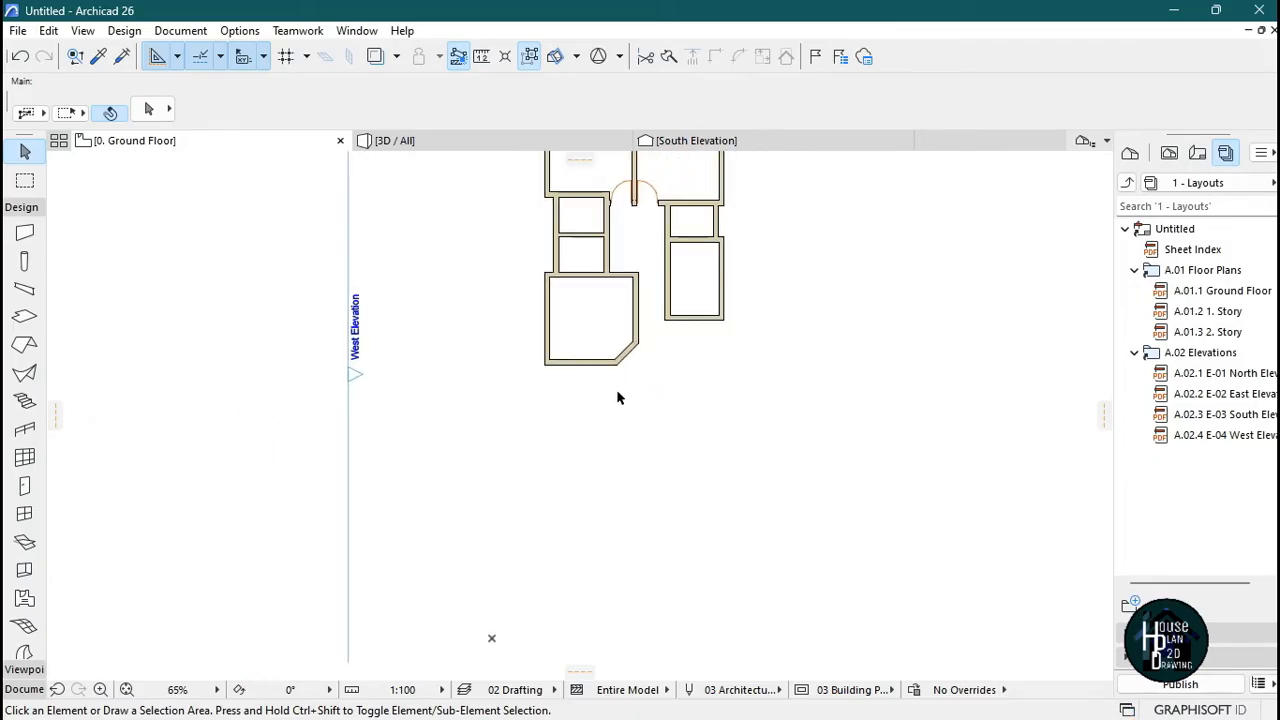
- Stretch the lower-left room's exterior left wall downward well beyond its bottom wall
{"action": "scroll", "coordinate": [585, 428], "scroll_direction": "up", "scroll_amount": 2}
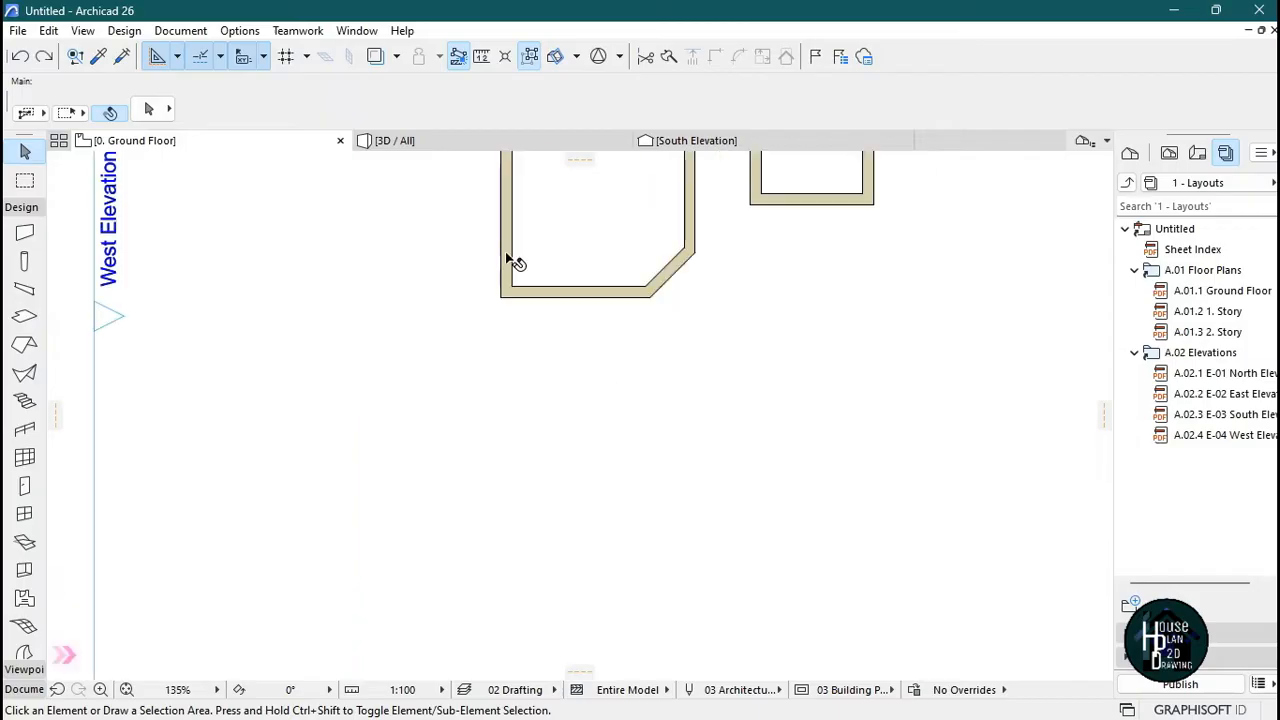
{"action": "left_click", "coordinate": [505, 262]}
{"action": "left_click", "coordinate": [503, 290]}
{"action": "left_click", "coordinate": [508, 591]}
{"action": "key", "text": "Escape"}
- Draw a long horizontal wall rightward from the extended left wall, 2530 mm below the outer face of the chamfered room's bottom wall
{"action": "scroll", "coordinate": [583, 330], "scroll_direction": "up", "scroll_amount": 2}
{"action": "key", "text": "w"}
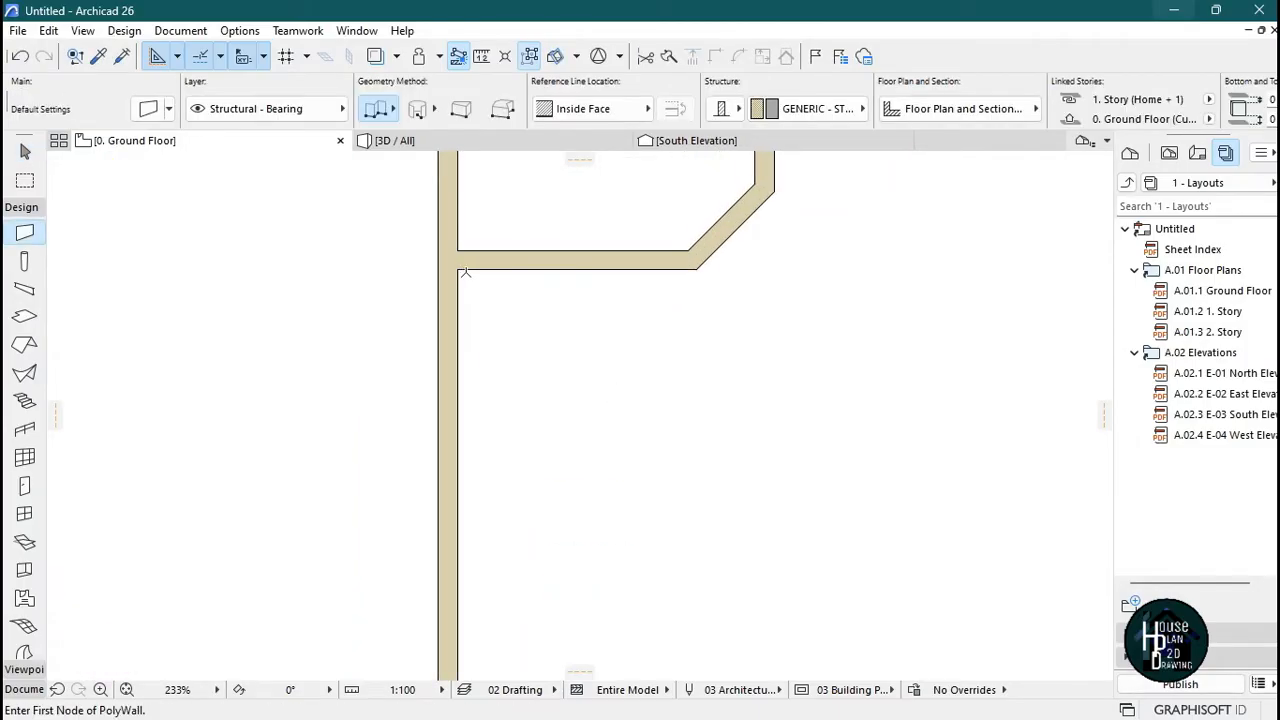
{"action": "type", "text": "253"}
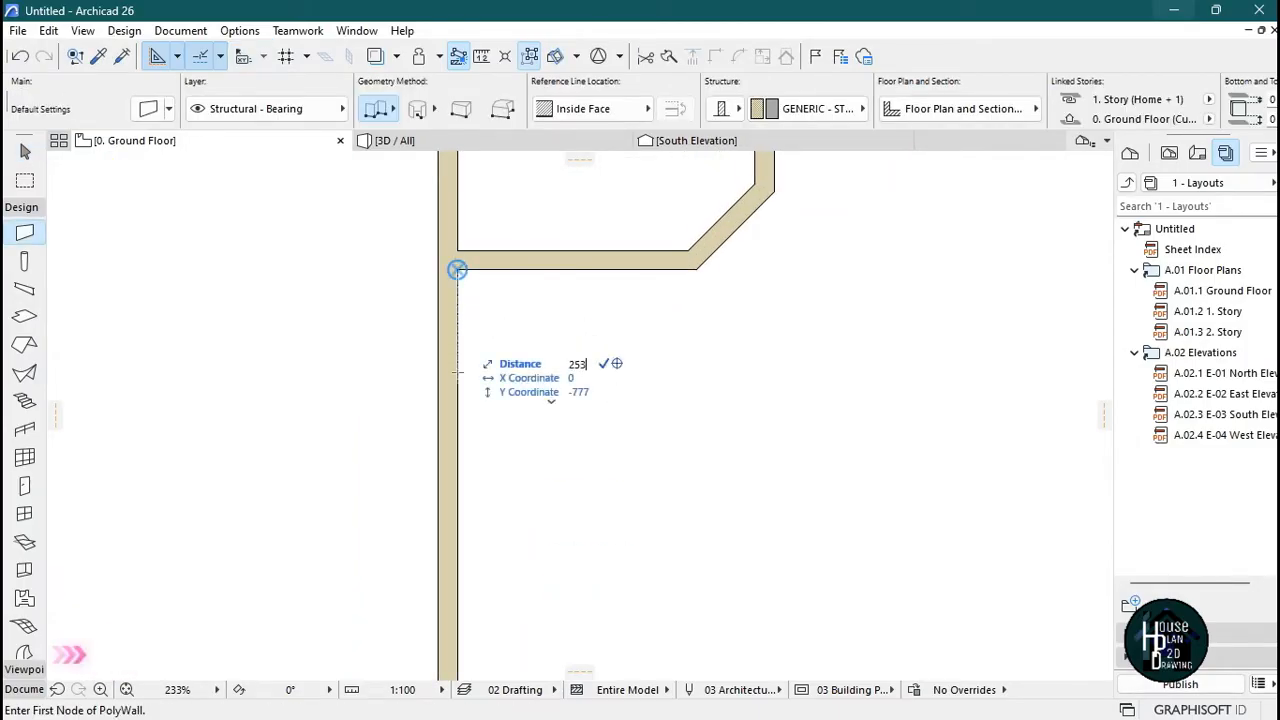
{"action": "type", "text": "0"}
{"action": "key", "text": "Return"}
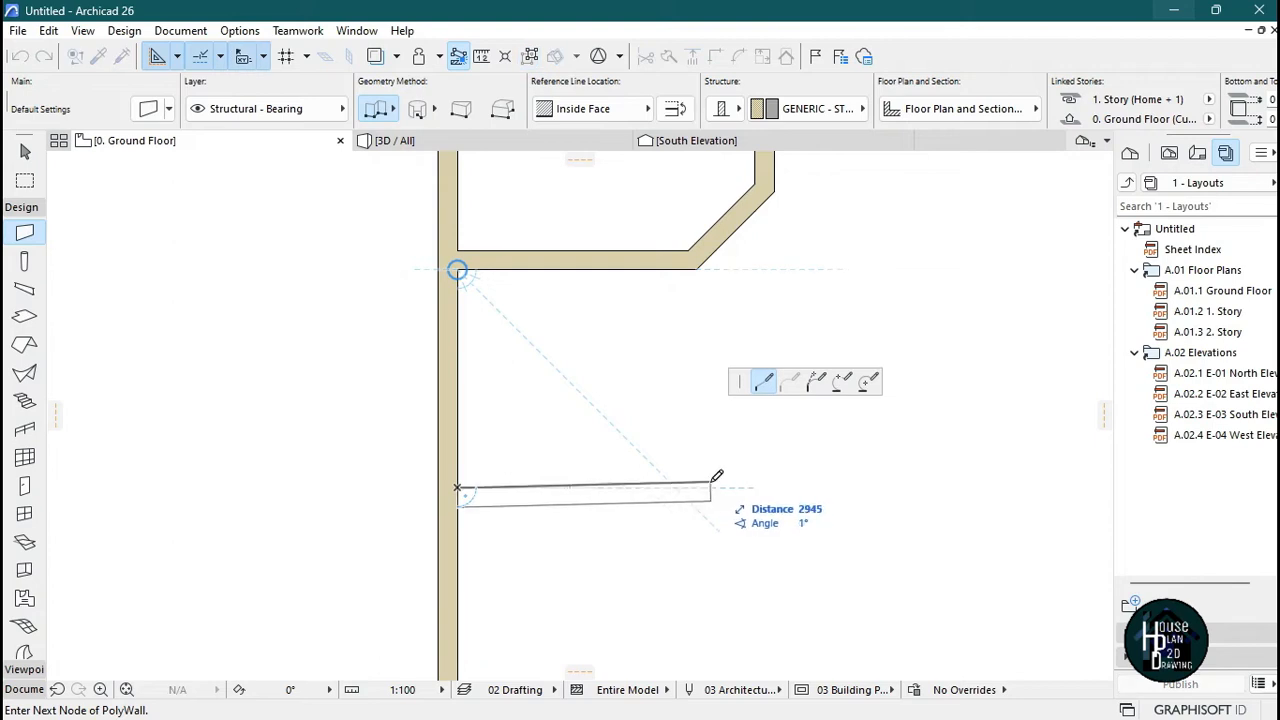
{"action": "double_click", "coordinate": [1000, 487]}
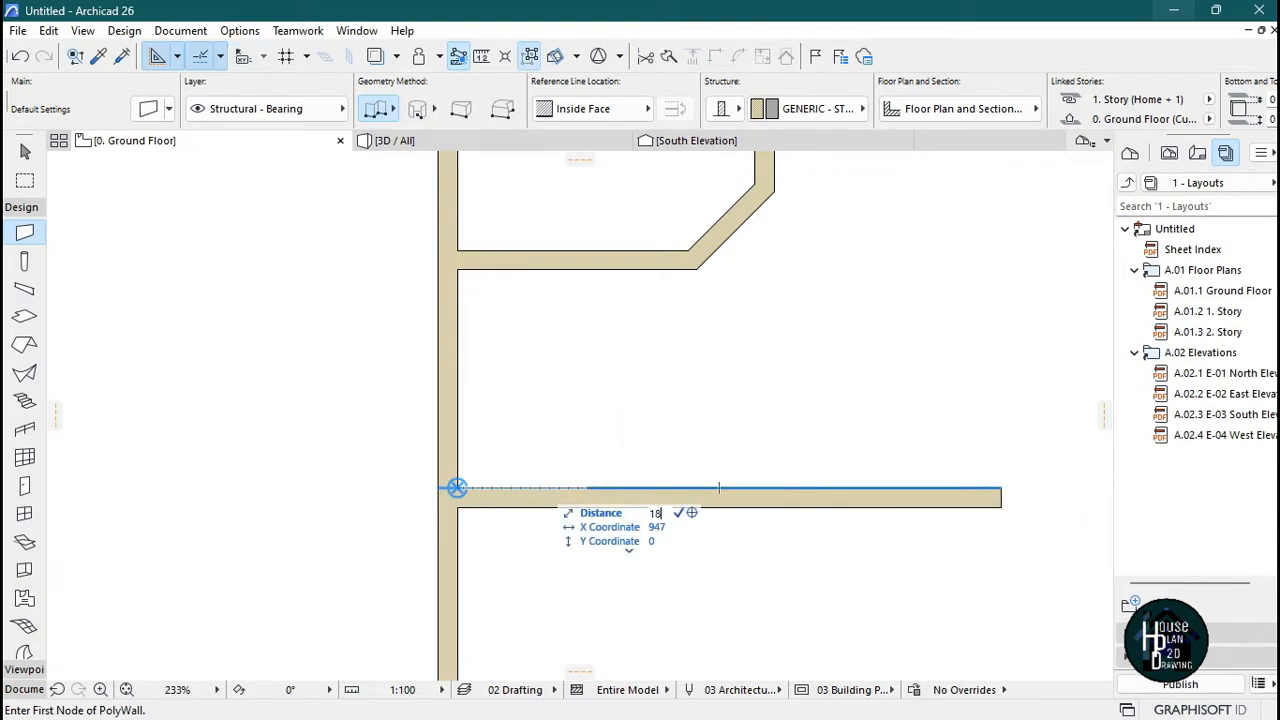
- Enclose a small room above the long horizontal wall by drawing a wall 1350 mm up and then left to the exterior wall
{"action": "left_click", "coordinate": [613, 487]}
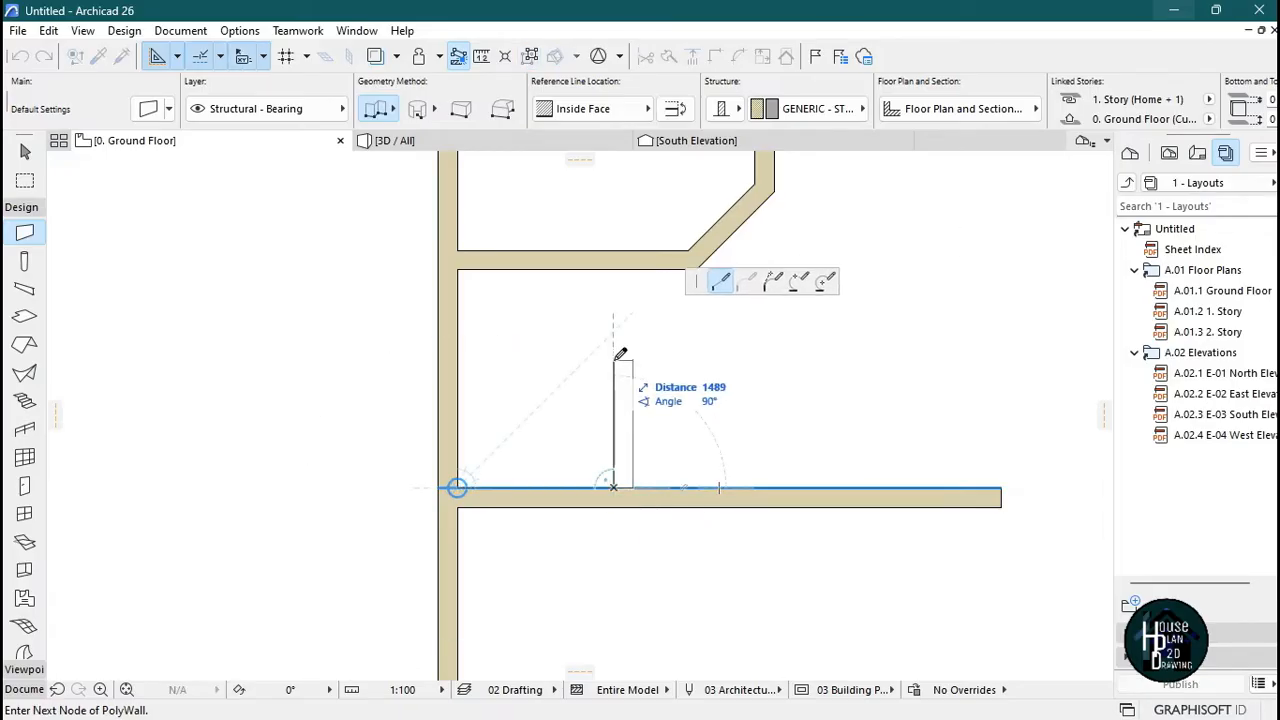
{"action": "type", "text": "1350"}
{"action": "key", "text": "Return"}
{"action": "double_click", "coordinate": [457, 371]}
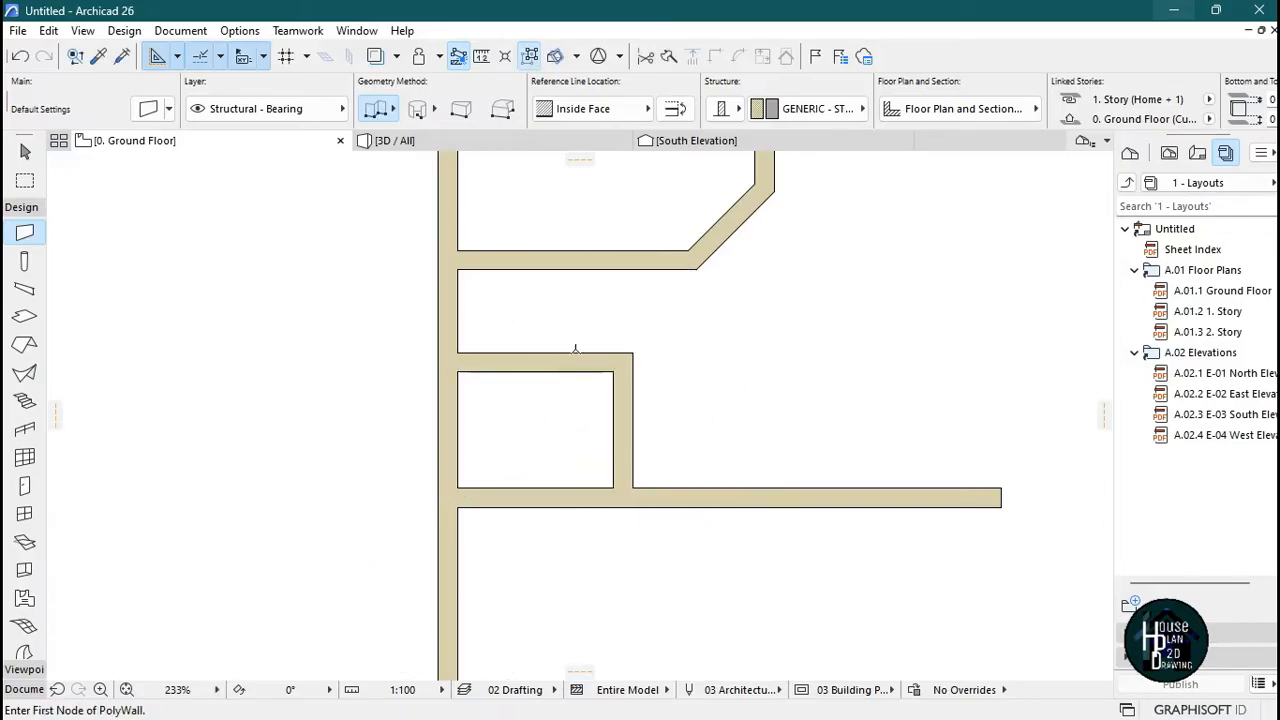
- Draw a short vertical wall linking the chamfered room to the small room, and trim the exterior left wall between and below the two rooms
{"action": "scroll", "coordinate": [569, 305], "scroll_direction": "up", "scroll_amount": 1}
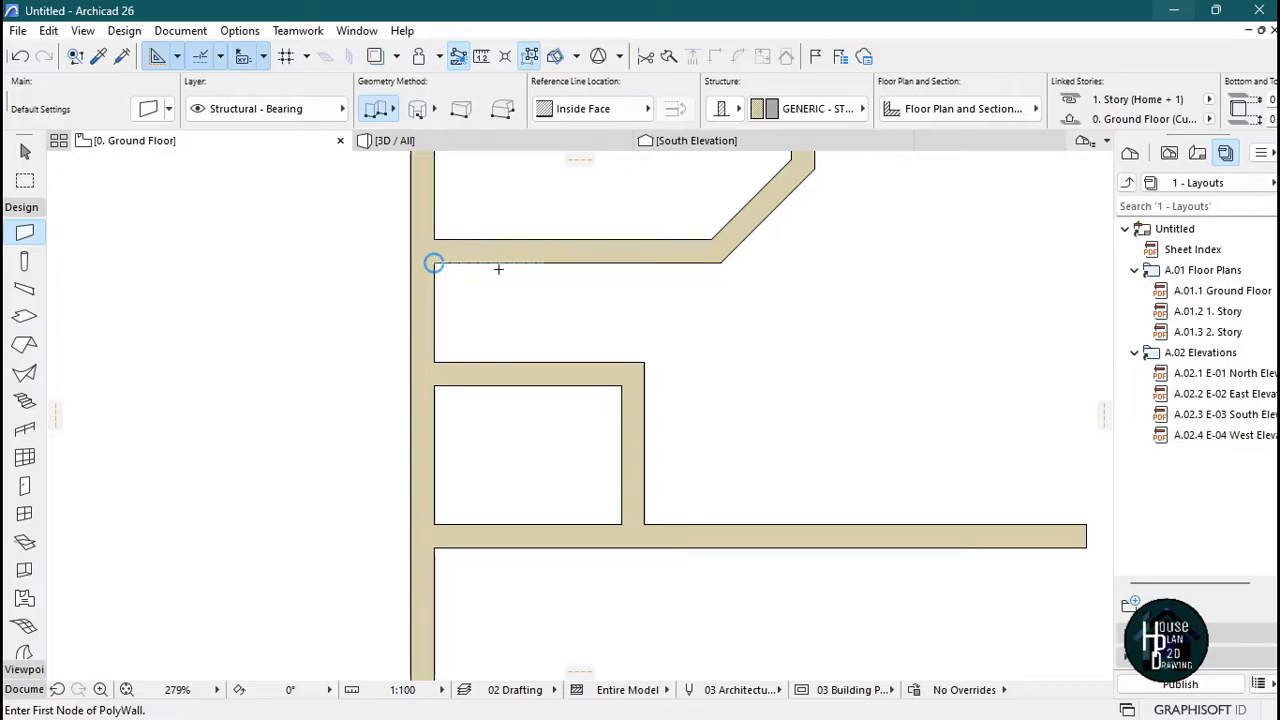
{"action": "left_click", "coordinate": [536, 264]}
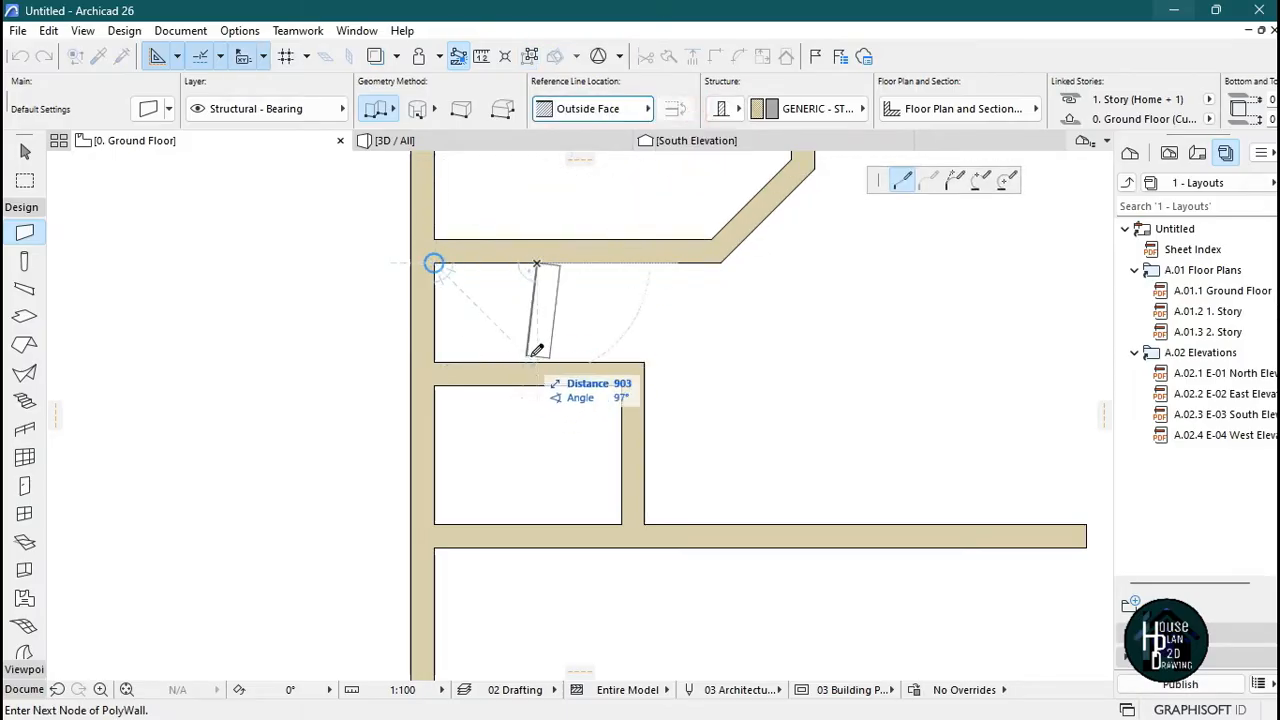
{"action": "double_click", "coordinate": [537, 390]}
{"action": "key", "text": "Escape"}
{"action": "scroll", "coordinate": [541, 399], "scroll_direction": "up", "scroll_amount": 4}
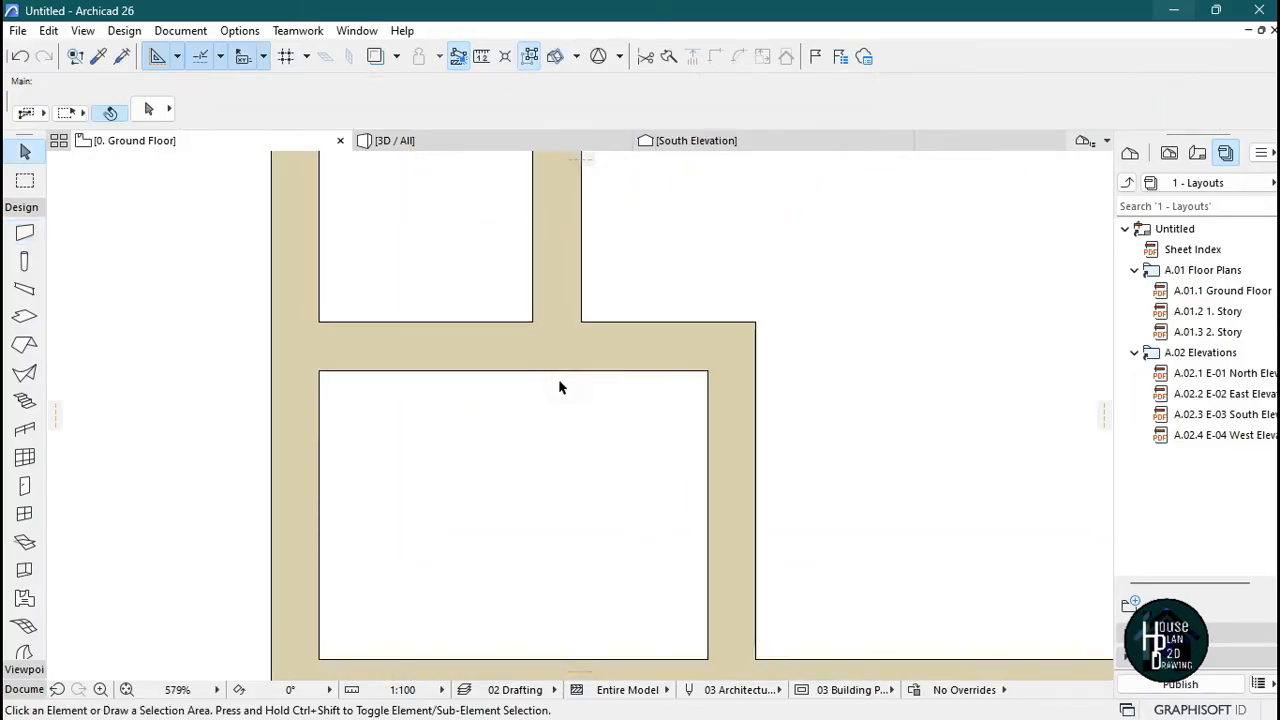
{"action": "scroll", "coordinate": [560, 388], "scroll_direction": "down", "scroll_amount": 8}
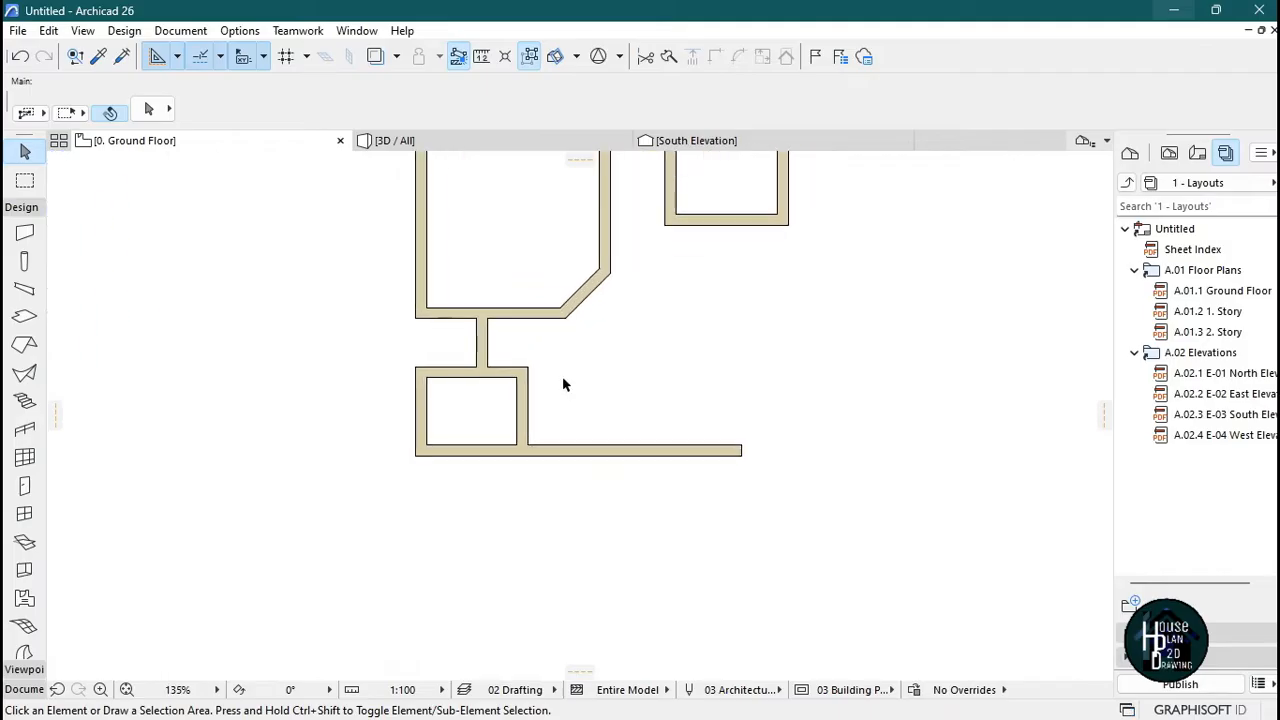
- Measure the horizontal distance from the small room's upper-right inner corner to the short connecting wall
{"action": "scroll", "coordinate": [530, 399], "scroll_direction": "up", "scroll_amount": 7}
{"action": "key", "text": "m"}
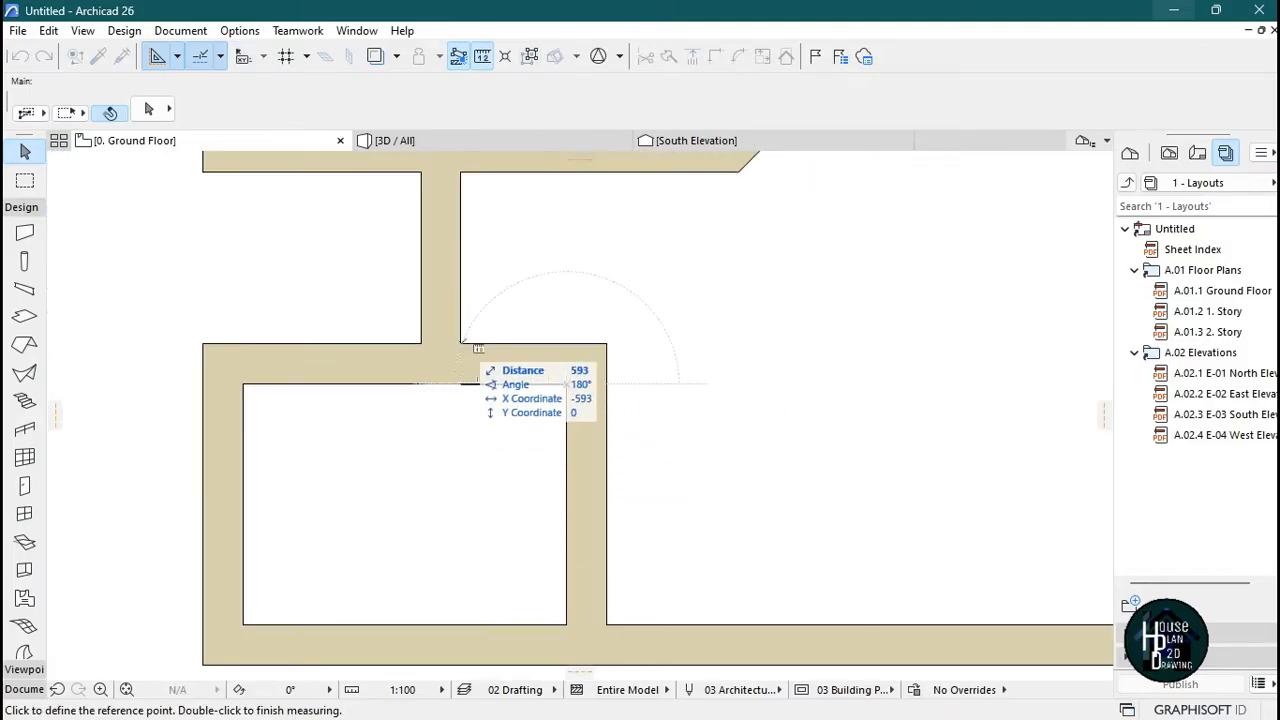
{"action": "key", "text": "Escape"}
{"action": "scroll", "coordinate": [608, 329], "scroll_direction": "down", "scroll_amount": 5}
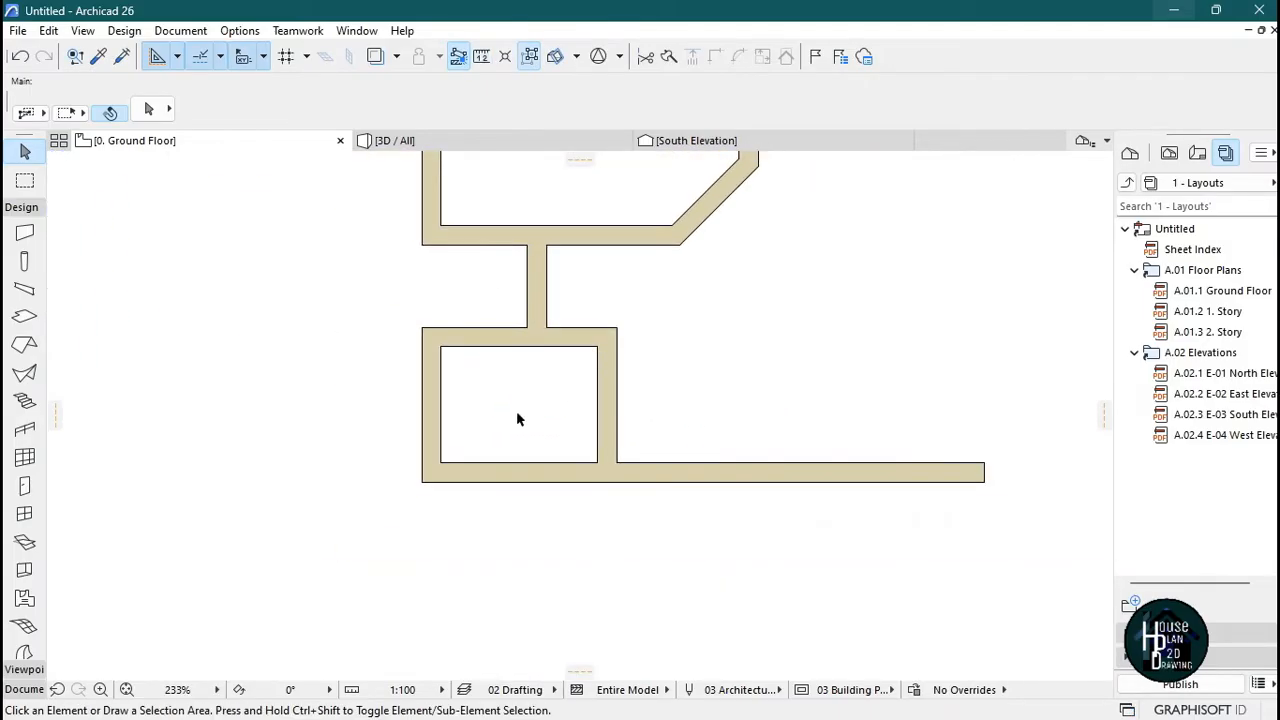
{"action": "scroll", "coordinate": [560, 410], "scroll_direction": "down", "scroll_amount": 2}
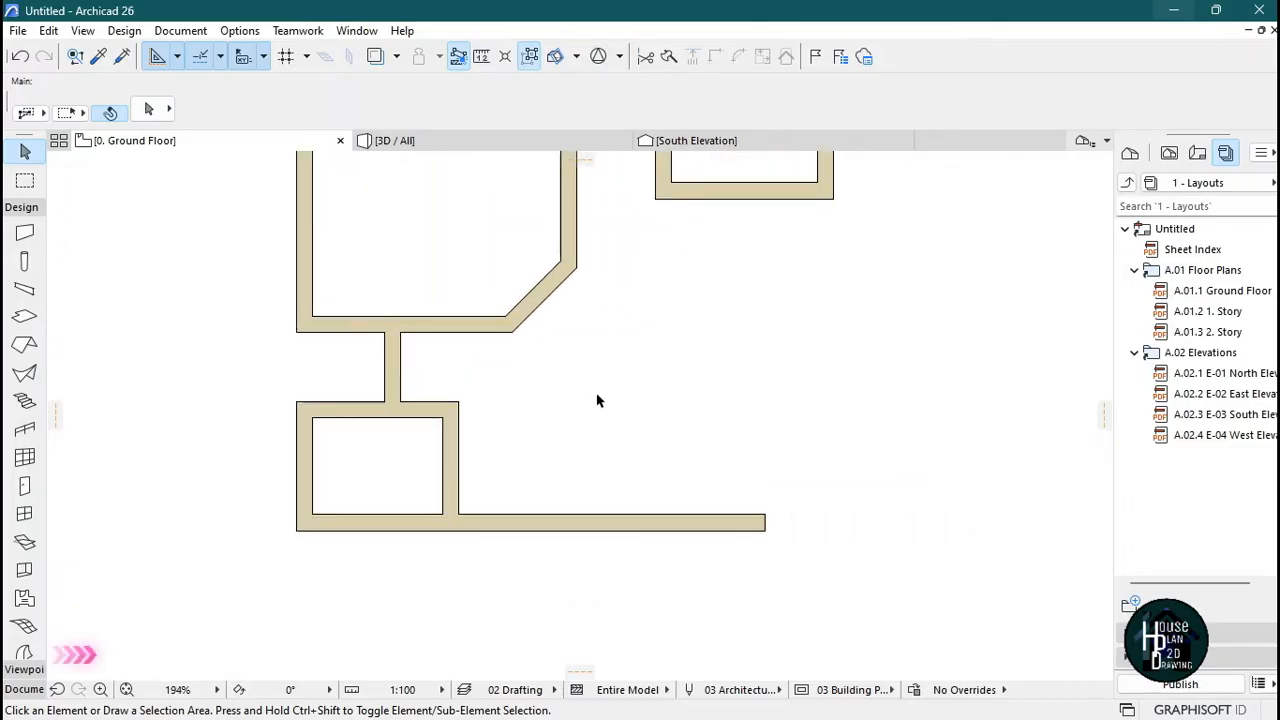
- Measure the gap between the chamfered room's upper-right corner and the right-hand block's left wall
{"action": "scroll", "coordinate": [617, 463], "scroll_direction": "up", "scroll_amount": 2}
{"action": "key", "text": "m"}
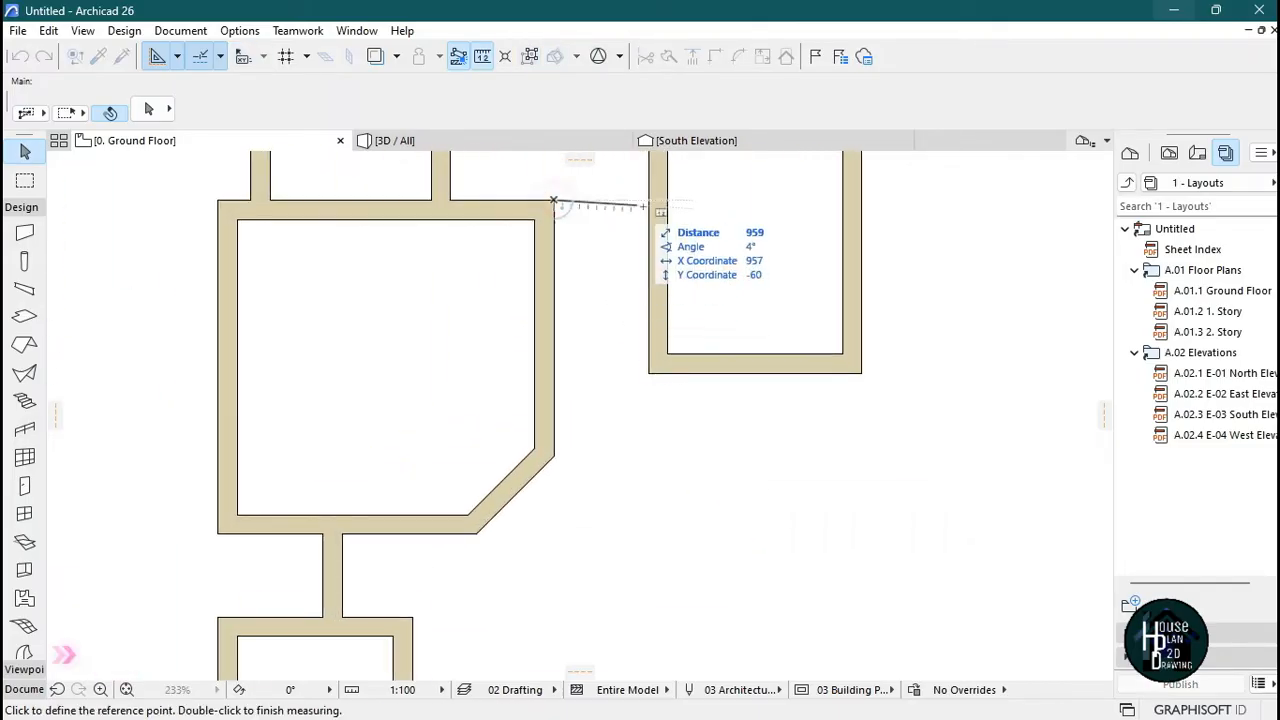
{"action": "key", "text": "Escape"}
{"action": "scroll", "coordinate": [630, 270], "scroll_direction": "down", "scroll_amount": 7}
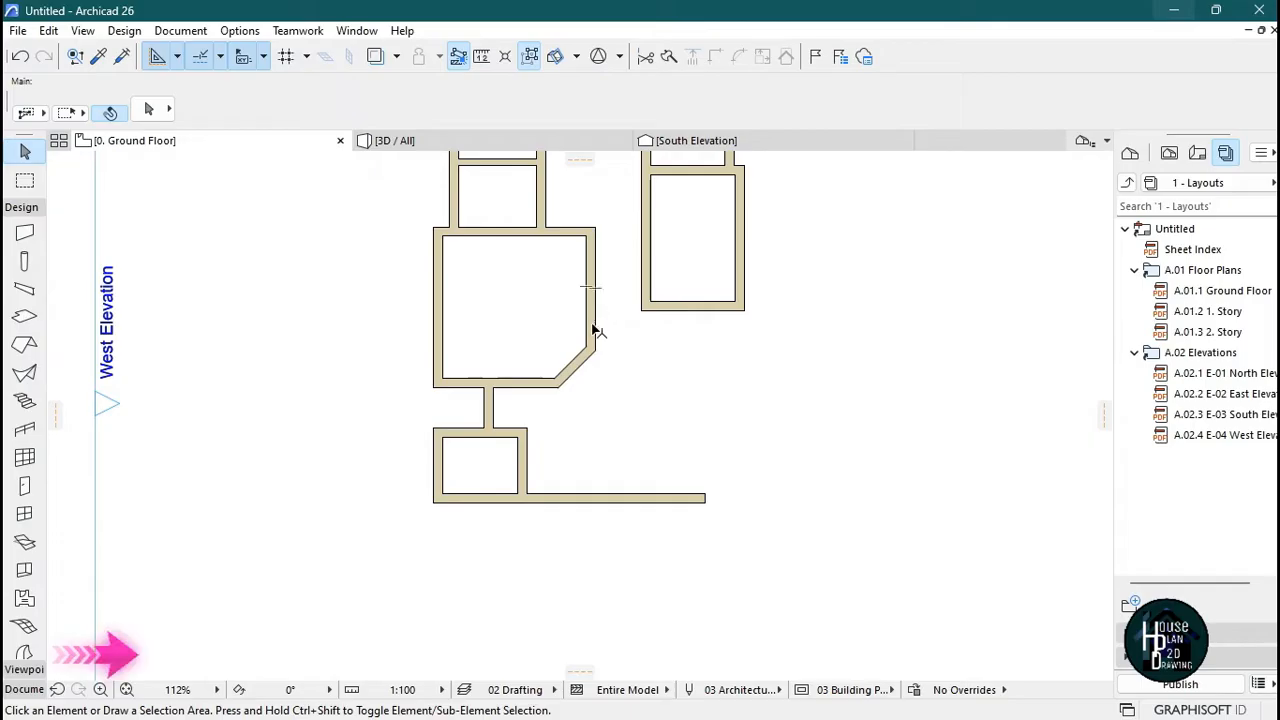
{"action": "scroll", "coordinate": [625, 218], "scroll_direction": "up", "scroll_amount": 4}
{"action": "key", "text": "m"}
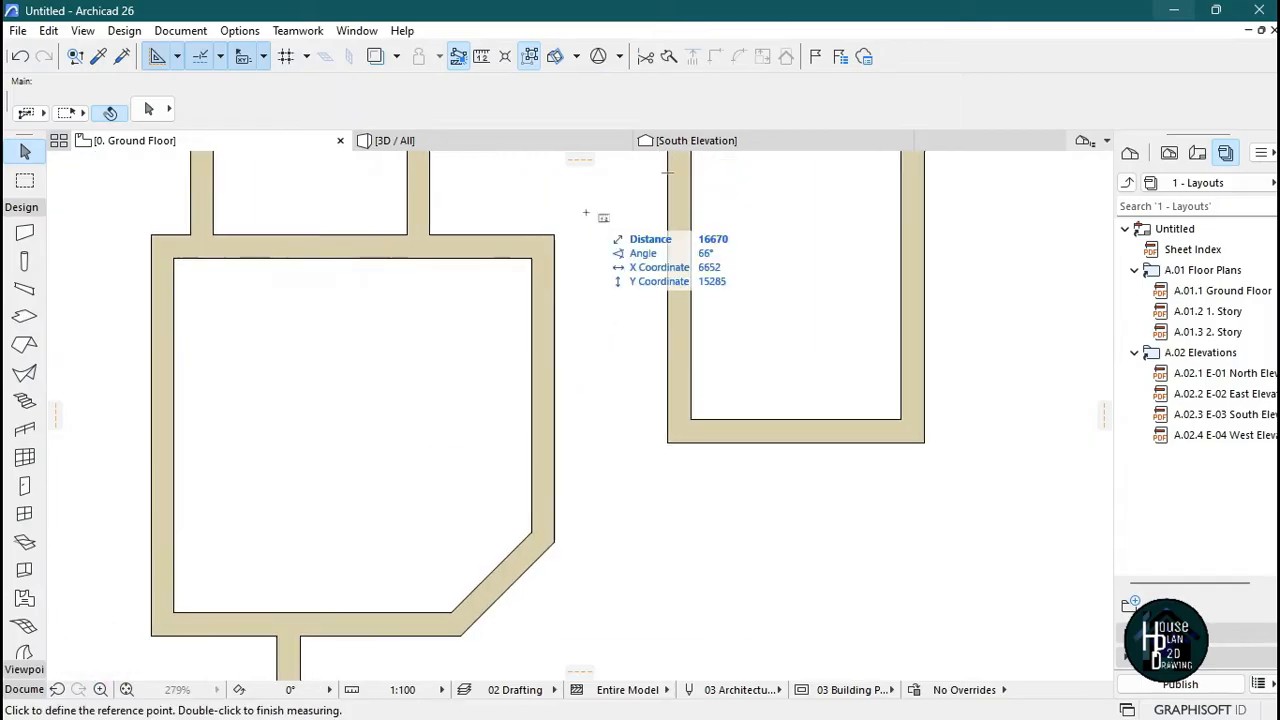
{"action": "key", "text": "Escape"}
{"action": "scroll", "coordinate": [659, 320], "scroll_direction": "down", "scroll_amount": 5}
- Draw a vertical Outside Face wall downward from 1200 mm right of the small lower room's lower-right outer corner, and trim the horizontal wall's overhang
{"action": "middle_click_drag", "start_coordinate": [650, 533], "coordinate": [657, 302]}
{"action": "scroll", "coordinate": [649, 294], "scroll_direction": "up", "scroll_amount": 2}
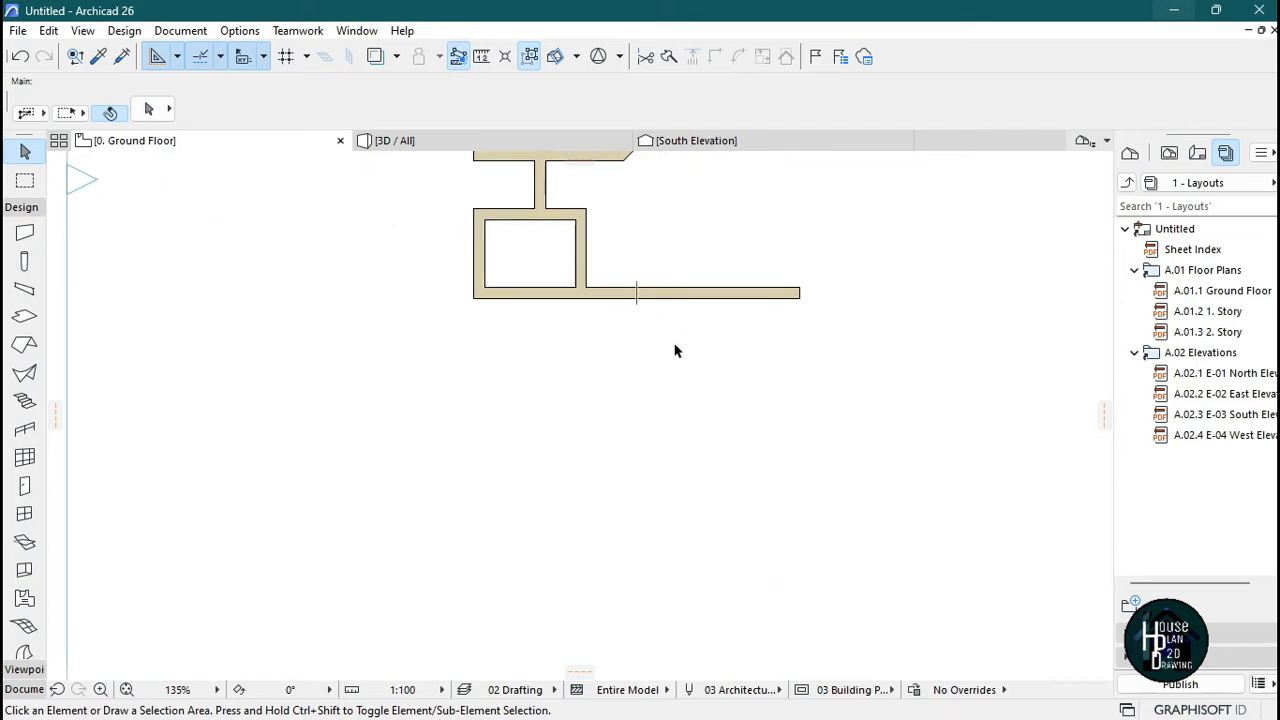
{"action": "left_click", "coordinate": [686, 299], "text": "alt"}
{"action": "scroll", "coordinate": [686, 298], "scroll_direction": "up", "scroll_amount": 3}
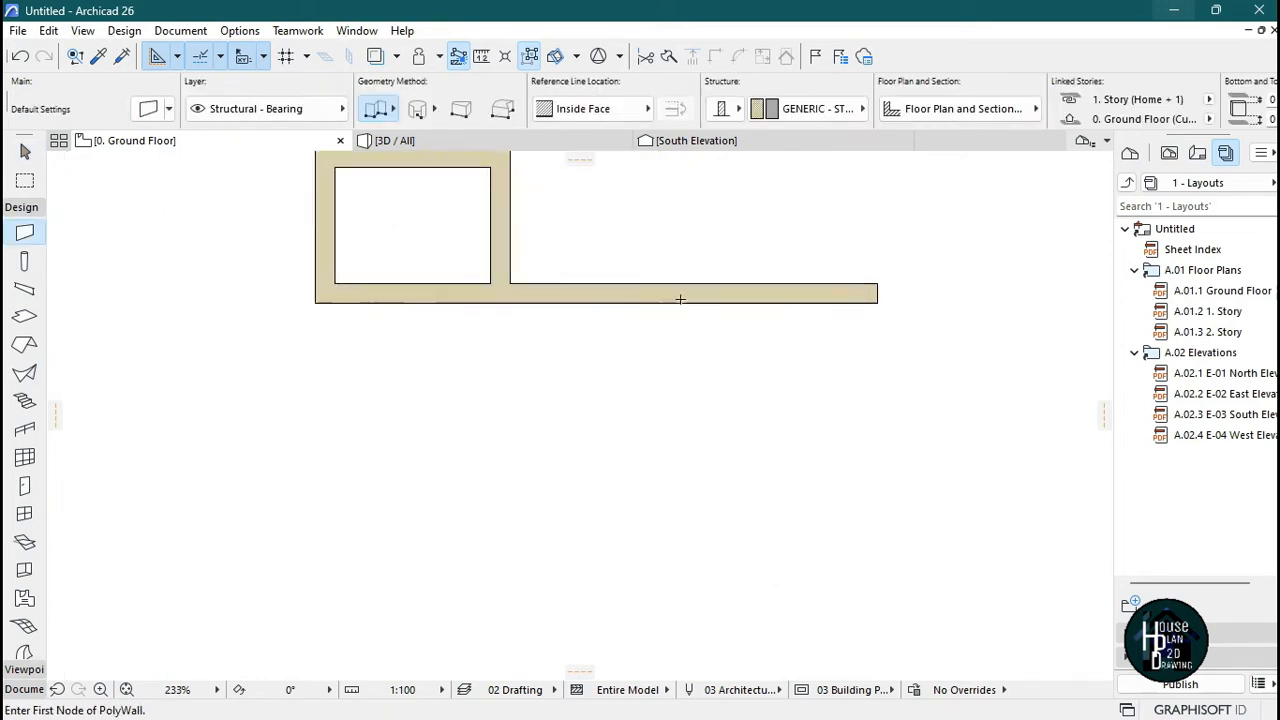
{"action": "scroll", "coordinate": [670, 300], "scroll_direction": "down", "scroll_amount": 5}
{"action": "middle_click_drag", "start_coordinate": [655, 200], "coordinate": [629, 320]}
{"action": "scroll", "coordinate": [657, 326], "scroll_direction": "up", "scroll_amount": 4}
{"action": "scroll", "coordinate": [523, 540], "scroll_direction": "up", "scroll_amount": 2}
{"action": "scroll", "coordinate": [495, 400], "scroll_direction": "down", "scroll_amount": 1}
{"action": "middle_click_drag", "start_coordinate": [482, 521], "coordinate": [457, 422]}
{"action": "scroll", "coordinate": [457, 420], "scroll_direction": "up", "scroll_amount": 2}
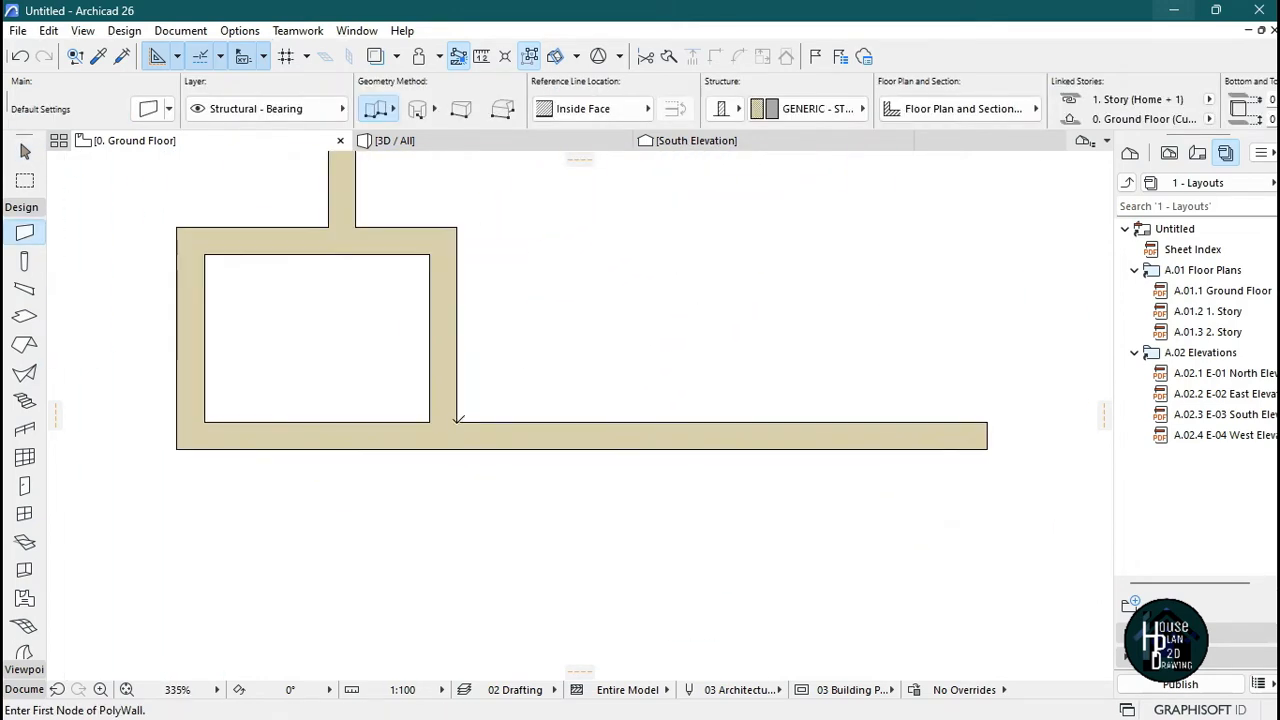
{"action": "left_click", "coordinate": [456, 421]}
{"action": "type", "text": "1200"}
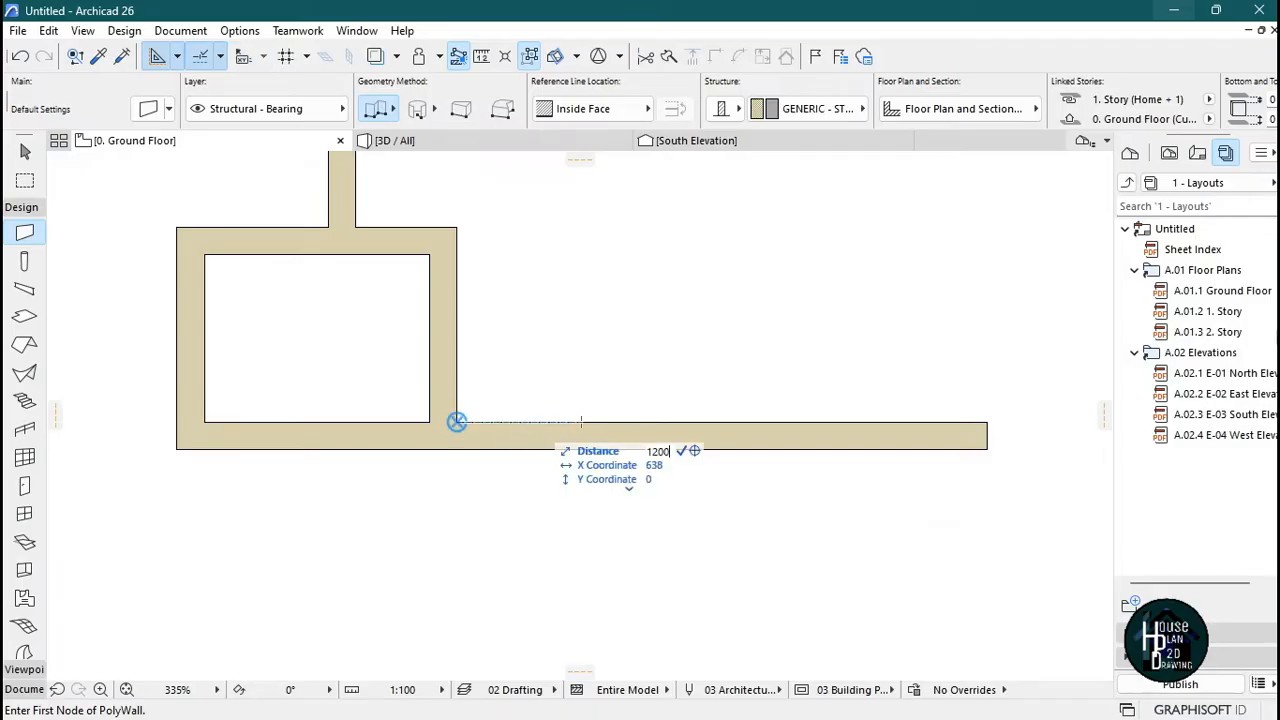
{"action": "key", "text": "Return"}
{"action": "left_click", "coordinate": [600, 108]}
{"action": "left_click", "coordinate": [707, 104]}
{"action": "scroll", "coordinate": [657, 229], "scroll_direction": "down", "scroll_amount": 4}
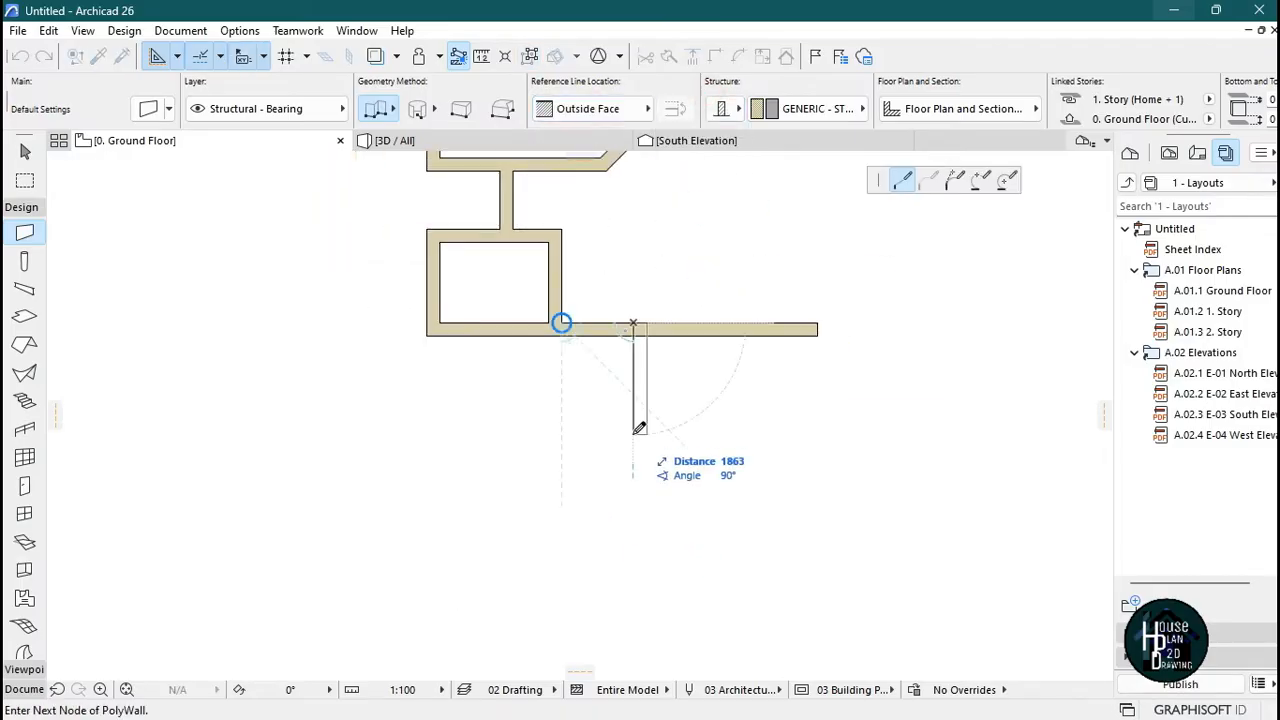
{"action": "double_click", "coordinate": [641, 505]}
{"action": "left_click", "coordinate": [763, 334], "text": "ctrl"}
{"action": "scroll", "coordinate": [600, 360], "scroll_direction": "up", "scroll_amount": 3}
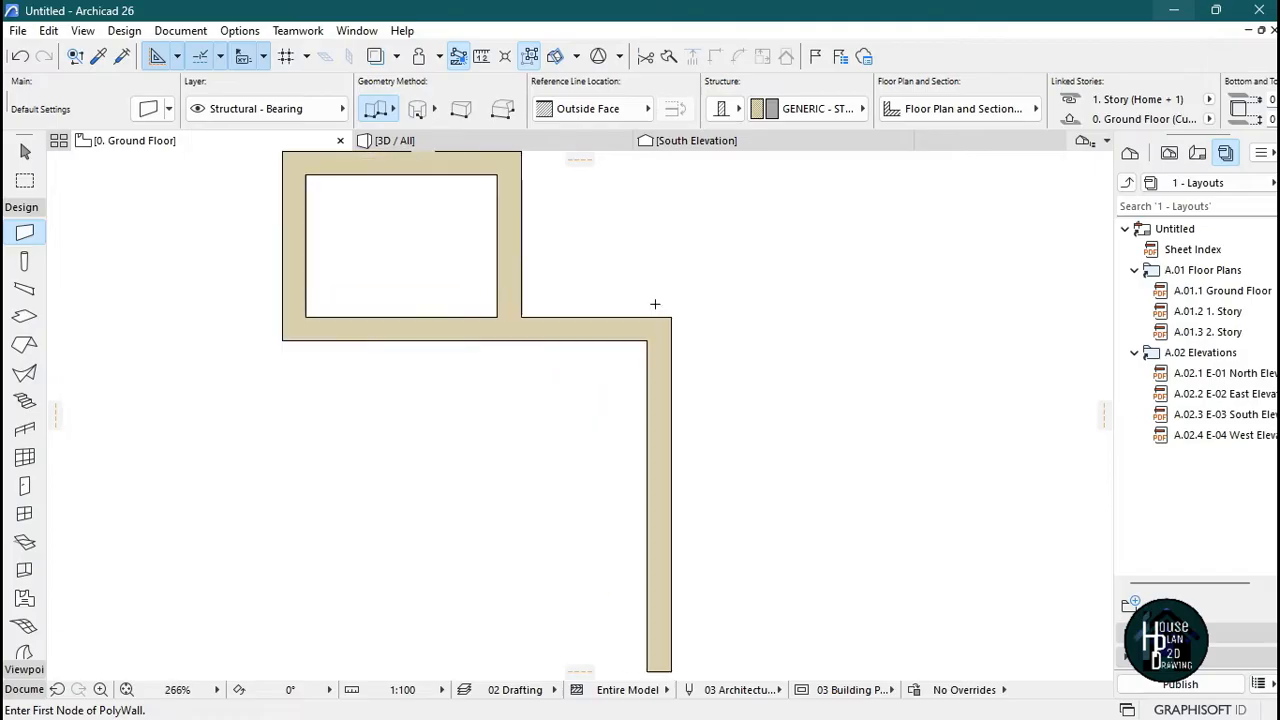
- Measure the horizontal distance from the small lower room's lower-right outer corner to the inner face of the new vertical wall
{"action": "scroll", "coordinate": [655, 304], "scroll_direction": "down", "scroll_amount": 4}
{"action": "scroll", "coordinate": [619, 376], "scroll_direction": "up", "scroll_amount": 3}
{"action": "key", "text": "m"}
{"action": "left_click", "coordinate": [580, 358]}
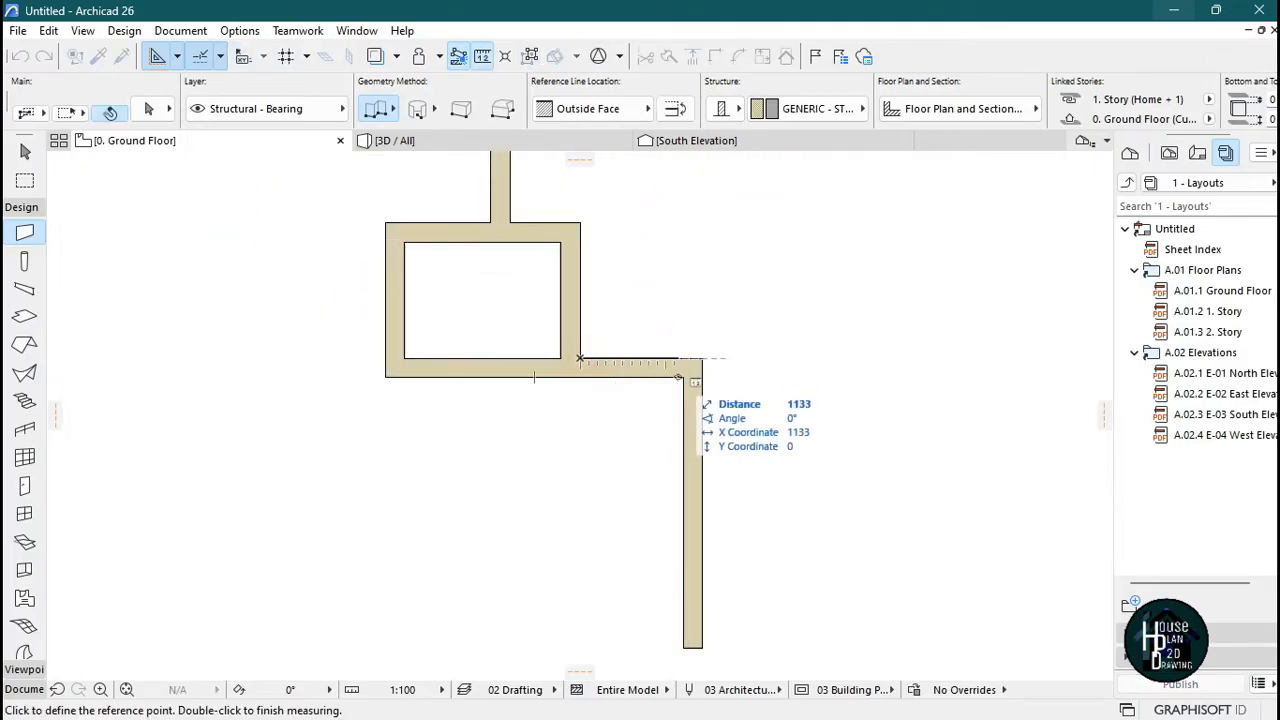
{"action": "double_click", "coordinate": [679, 378]}
- Draw a horizontal wall to the right from the new vertical wall, below its upper corner, with the reference line set to Inside Face
{"action": "scroll", "coordinate": [665, 380], "scroll_direction": "down", "scroll_amount": 2}
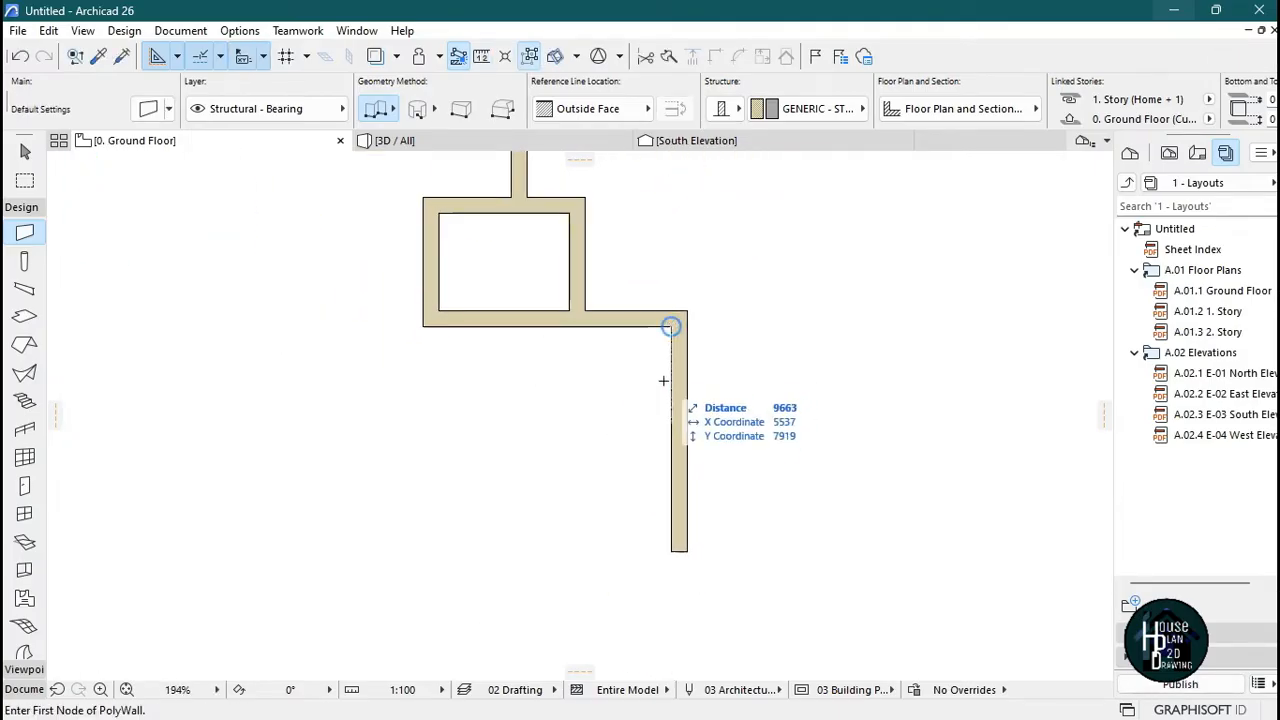
{"action": "key", "text": "Return"}
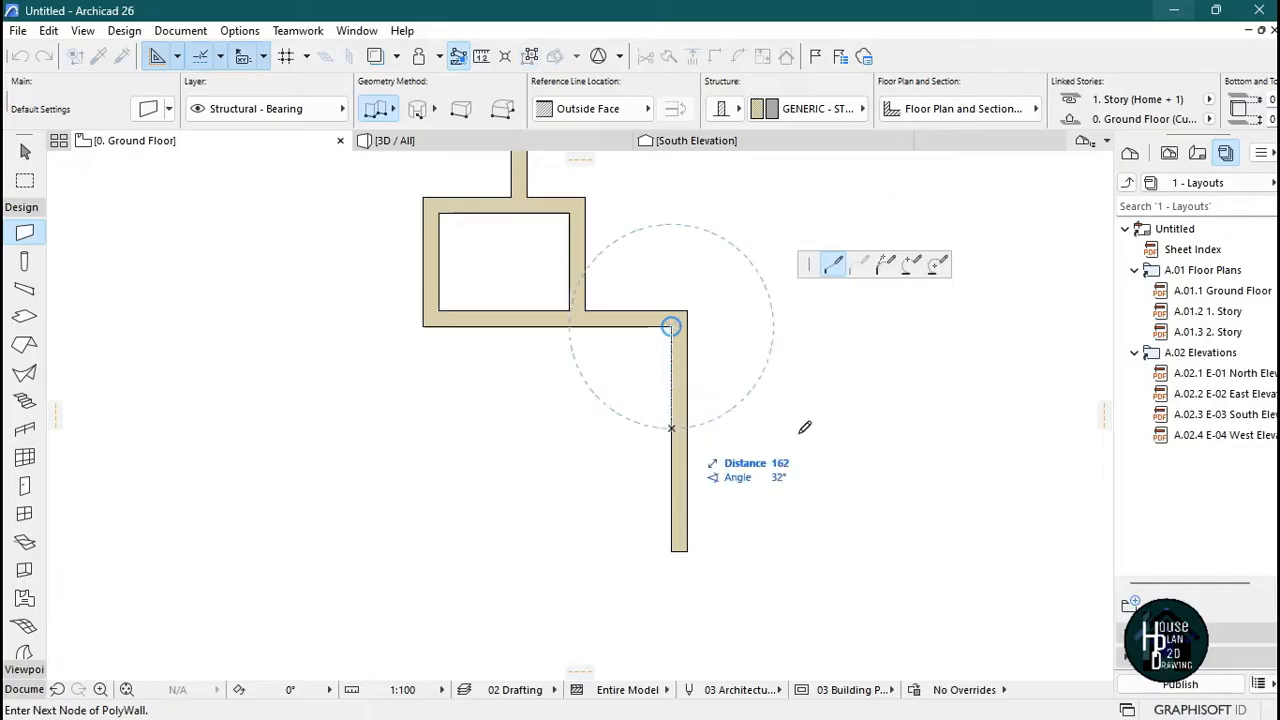
{"action": "left_click", "coordinate": [607, 108]}
{"action": "left_click", "coordinate": [590, 174]}
{"action": "scroll", "coordinate": [434, 422], "scroll_direction": "down", "scroll_amount": 3}
{"action": "scroll", "coordinate": [411, 405], "scroll_direction": "down", "scroll_amount": 3}
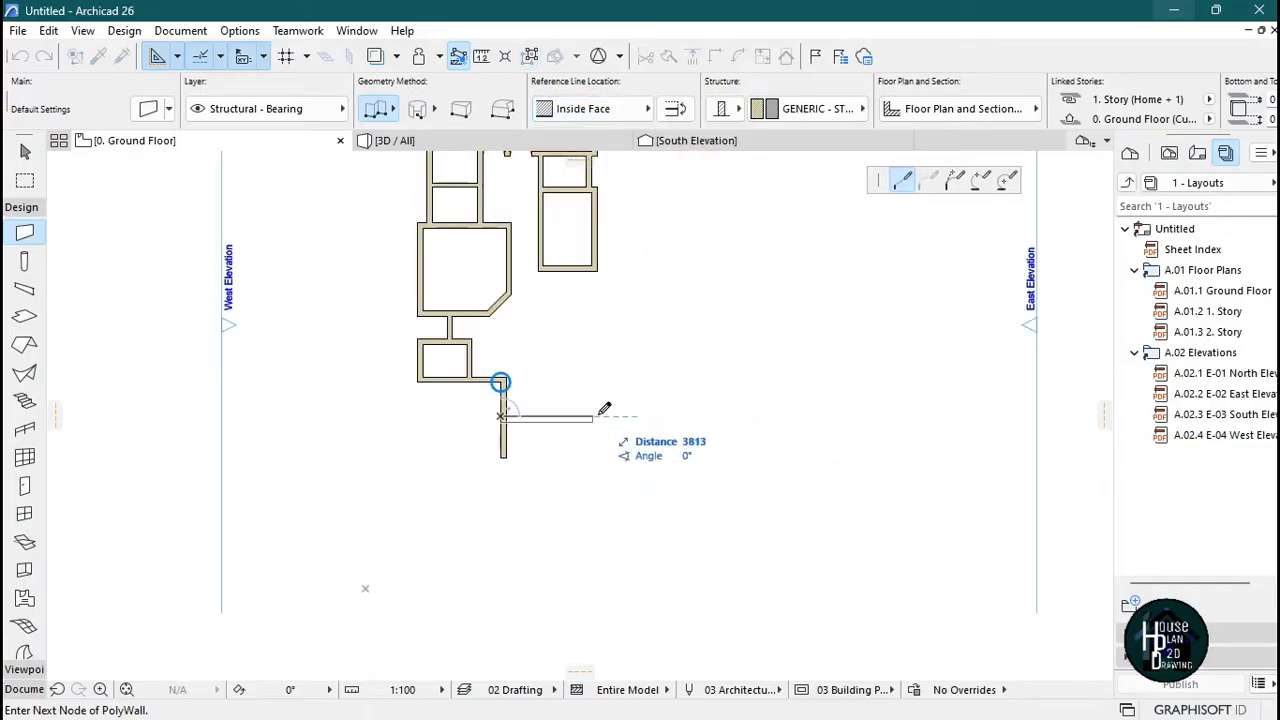
{"action": "double_click", "coordinate": [654, 417]}
{"action": "scroll", "coordinate": [486, 355], "scroll_direction": "up", "scroll_amount": 2}
{"action": "key", "text": "Escape"}
- Stretch the right-hand block's right exterior wall down to the new horizontal wall and trim the wall overhangs at both lower corners
{"action": "left_click", "coordinate": [645, 204]}
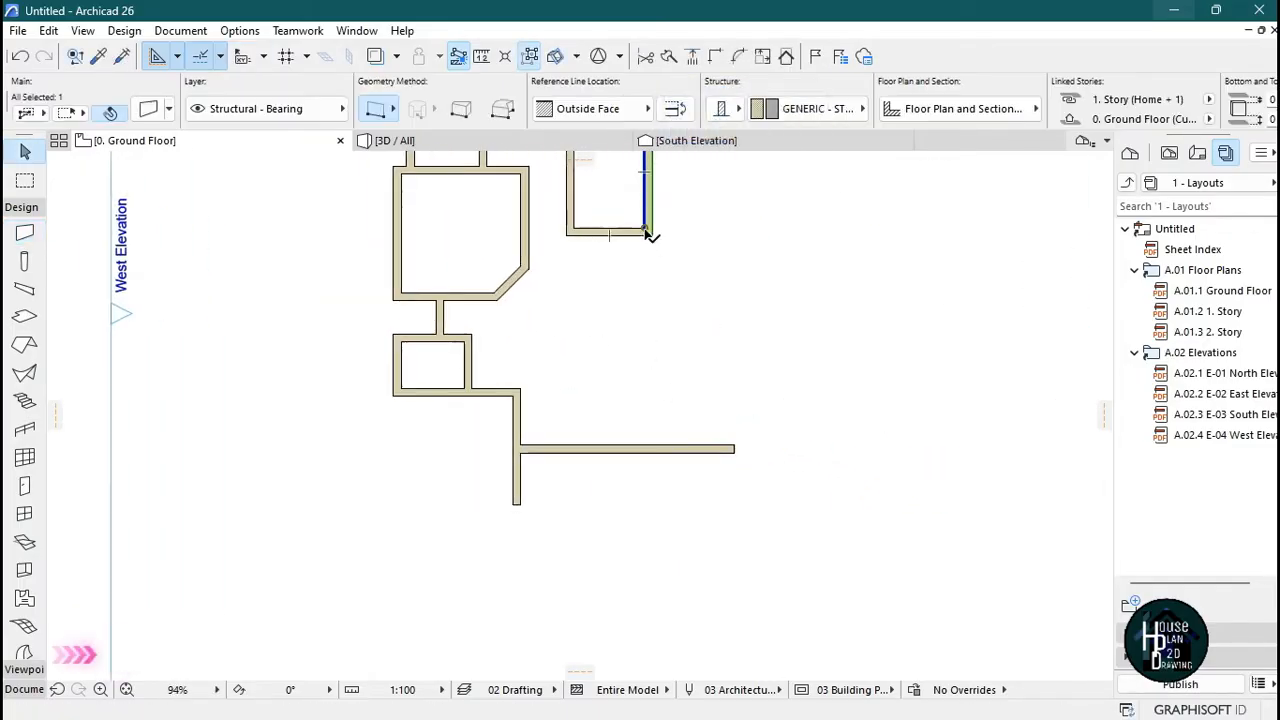
{"action": "left_click", "coordinate": [645, 234]}
{"action": "scroll", "coordinate": [646, 444], "scroll_direction": "up", "scroll_amount": 3}
{"action": "left_click", "coordinate": [645, 444]}
{"action": "key", "text": "Escape"}
{"action": "scroll", "coordinate": [790, 453], "scroll_direction": "down", "scroll_amount": 3}
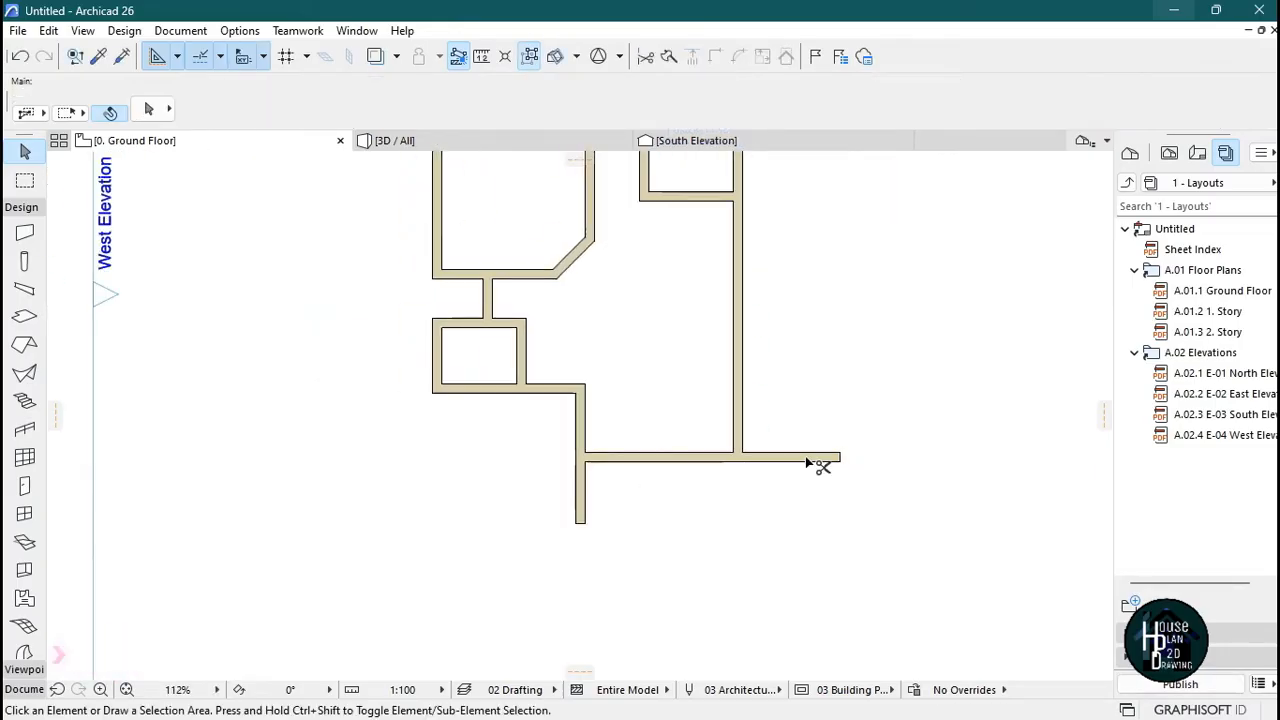
{"action": "scroll", "coordinate": [626, 534], "scroll_direction": "down", "scroll_amount": 2}
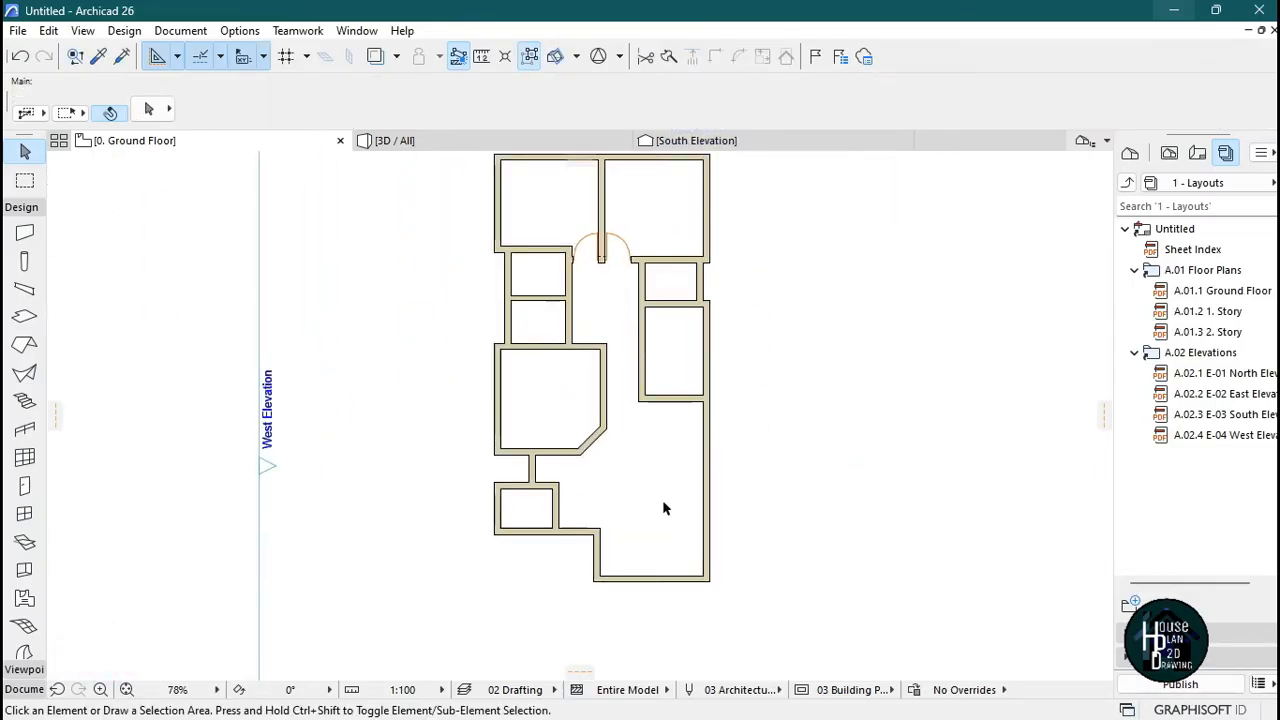
{"action": "scroll", "coordinate": [668, 298], "scroll_direction": "down", "scroll_amount": 2}
- Chamfer the large open room's lower-right corner with a short diagonal wall and trim away the leftover corner walls
{"action": "scroll", "coordinate": [663, 458], "scroll_direction": "up", "scroll_amount": 5}
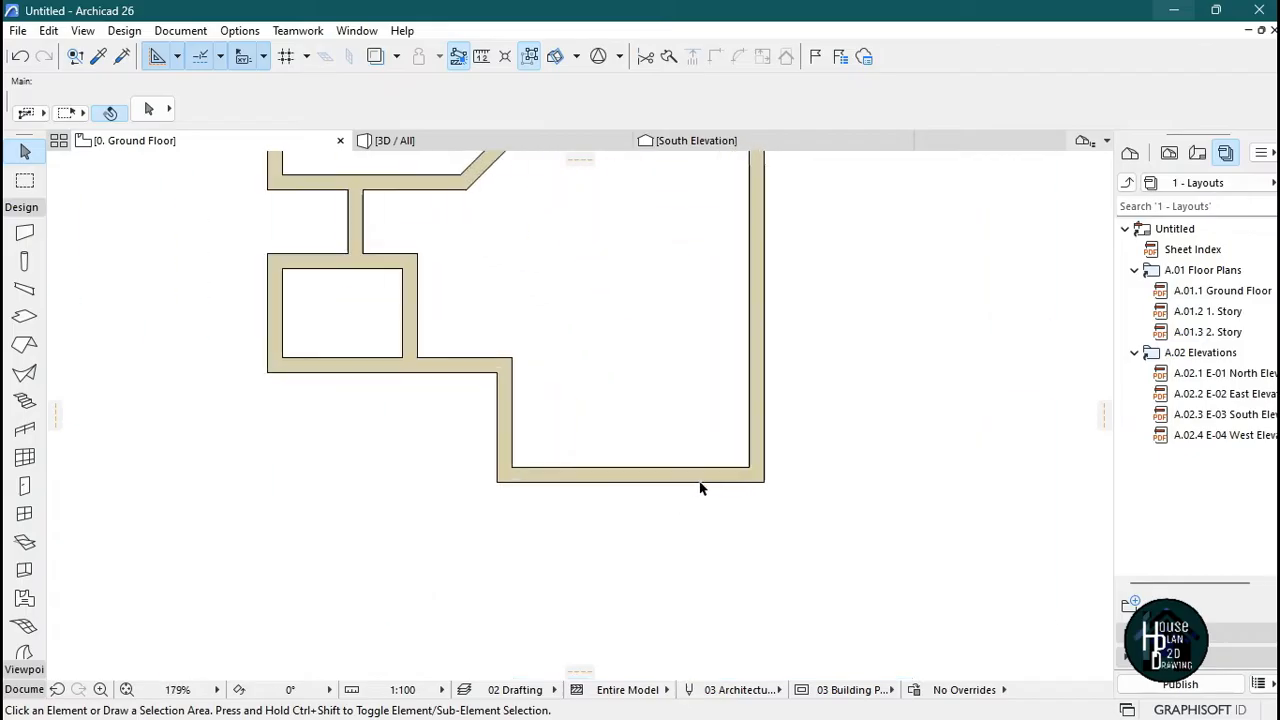
{"action": "left_click", "coordinate": [733, 479], "text": "alt"}
{"action": "scroll", "coordinate": [737, 474], "scroll_direction": "up", "scroll_amount": 3}
{"action": "left_click", "coordinate": [698, 461]}
{"action": "double_click", "coordinate": [770, 391]}
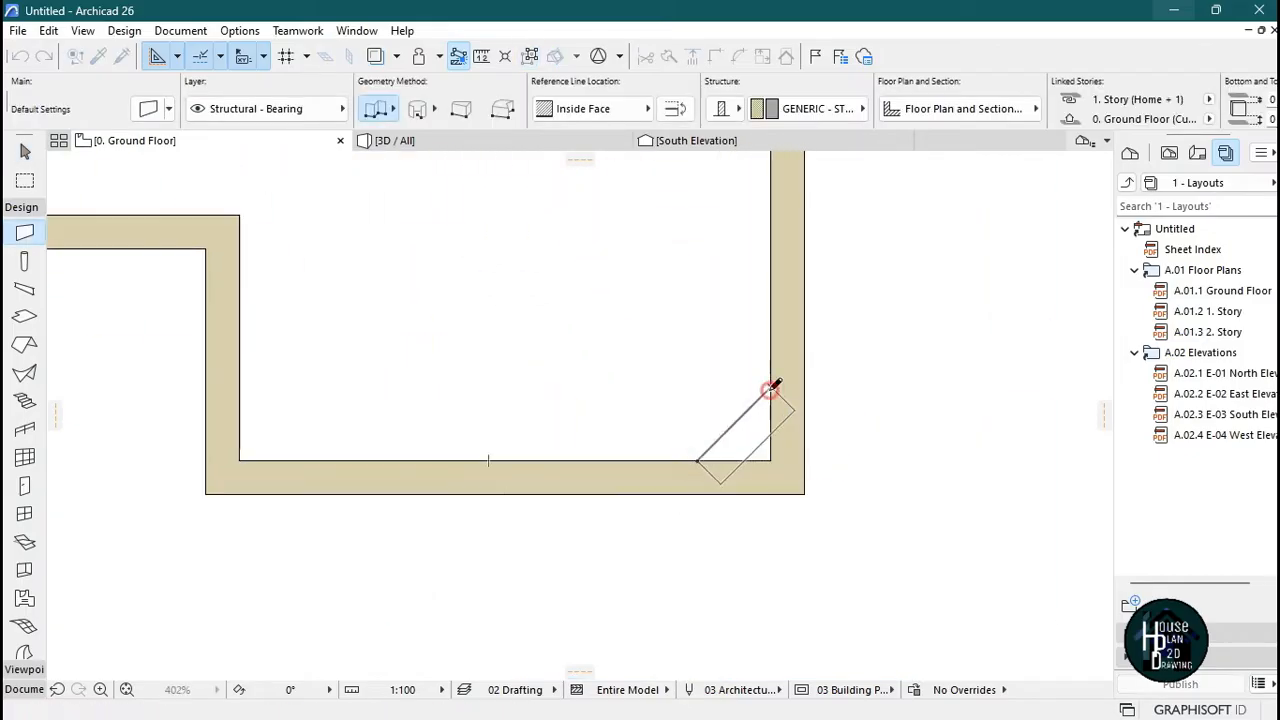
{"action": "key", "text": "Escape"}
{"action": "left_click", "coordinate": [766, 491], "text": "ctrl"}
{"action": "left_click", "coordinate": [780, 458], "text": "ctrl"}
{"action": "scroll", "coordinate": [769, 487], "scroll_direction": "down", "scroll_amount": 5}
{"action": "scroll", "coordinate": [666, 507], "scroll_direction": "down", "scroll_amount": 2}
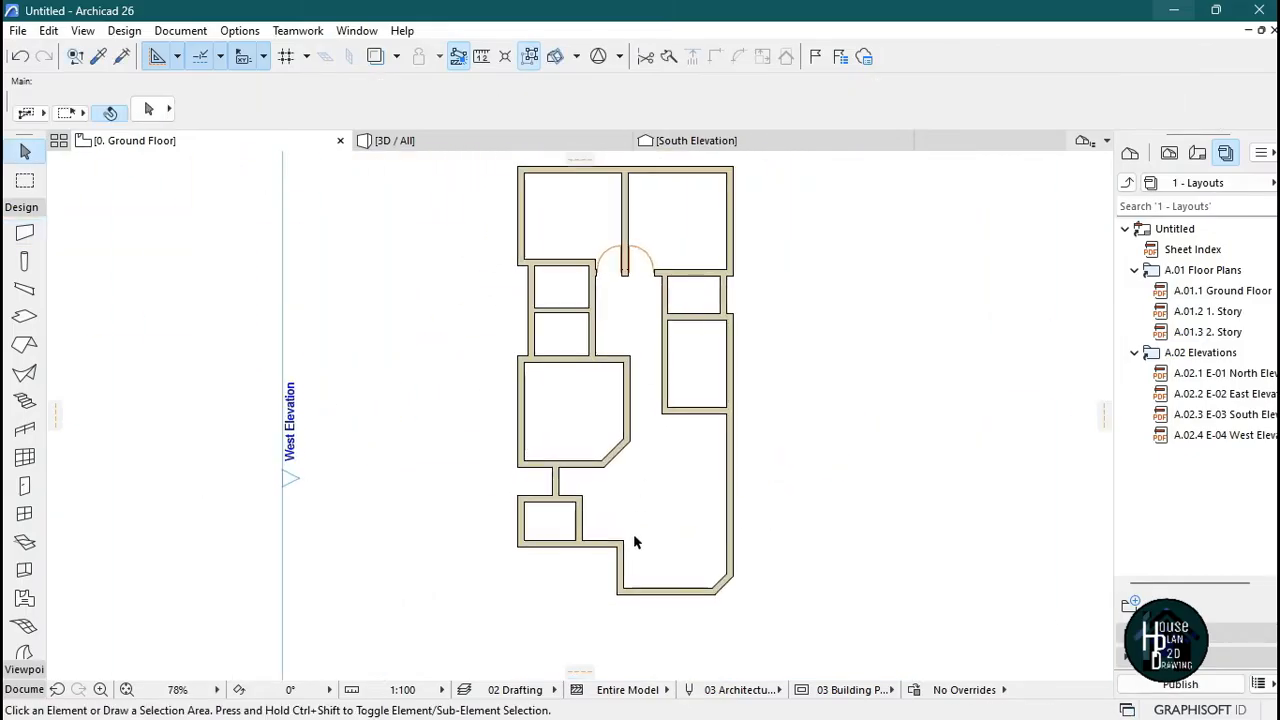
{"action": "left_click", "coordinate": [762, 572]}
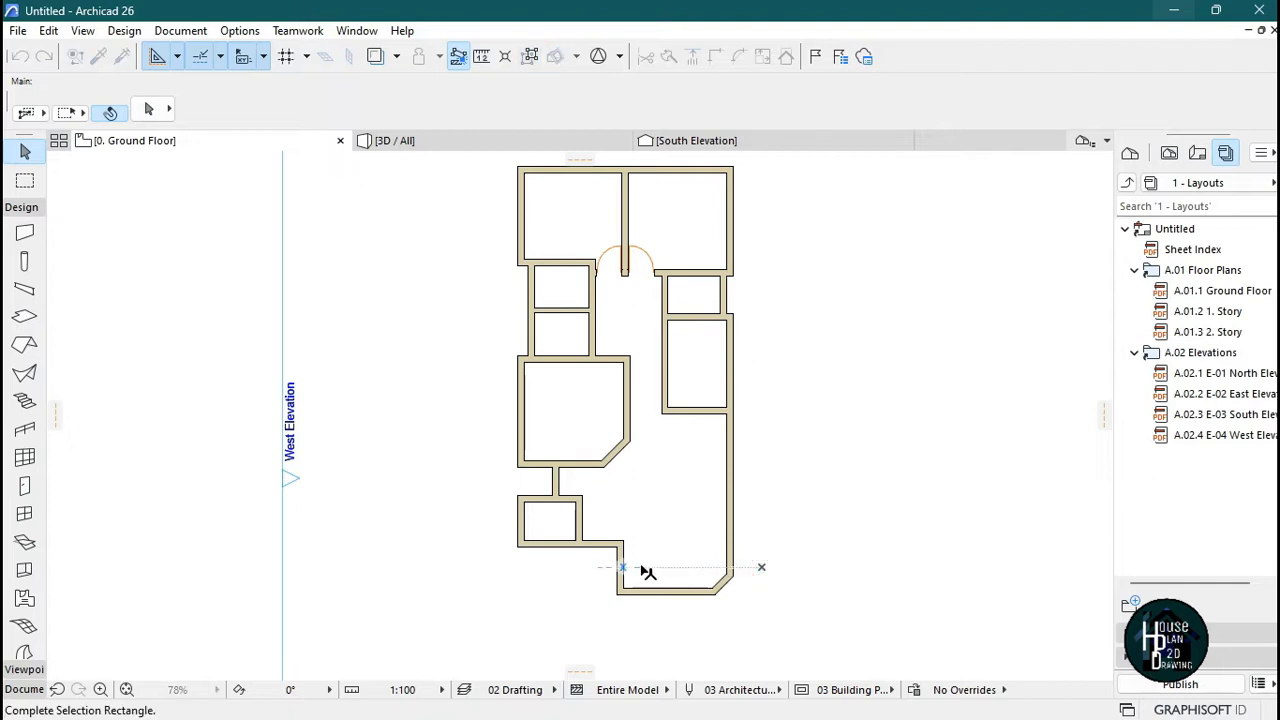
{"action": "left_click", "coordinate": [796, 429]}
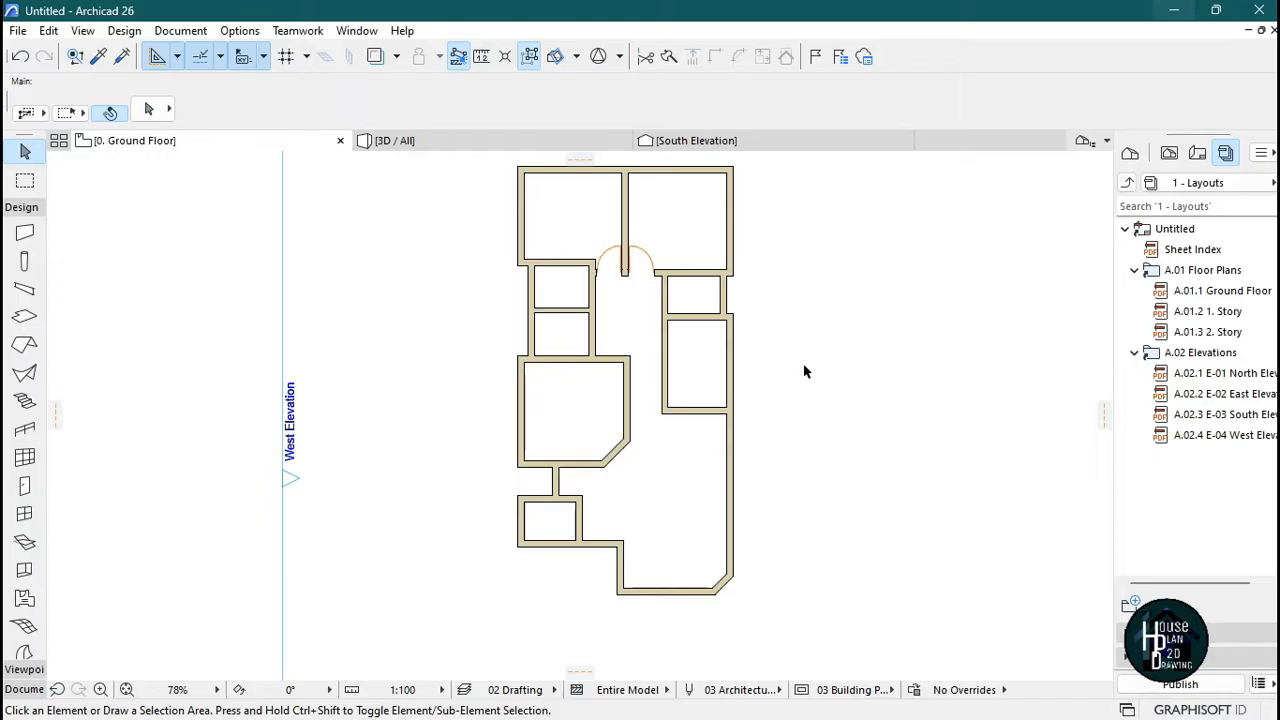
- Place a 900 x 2100 mm Door 26, matching the bedroom doors, in the upper small room's top wall, swinging down into that room
{"action": "scroll", "coordinate": [613, 260], "scroll_direction": "up", "scroll_amount": 5}
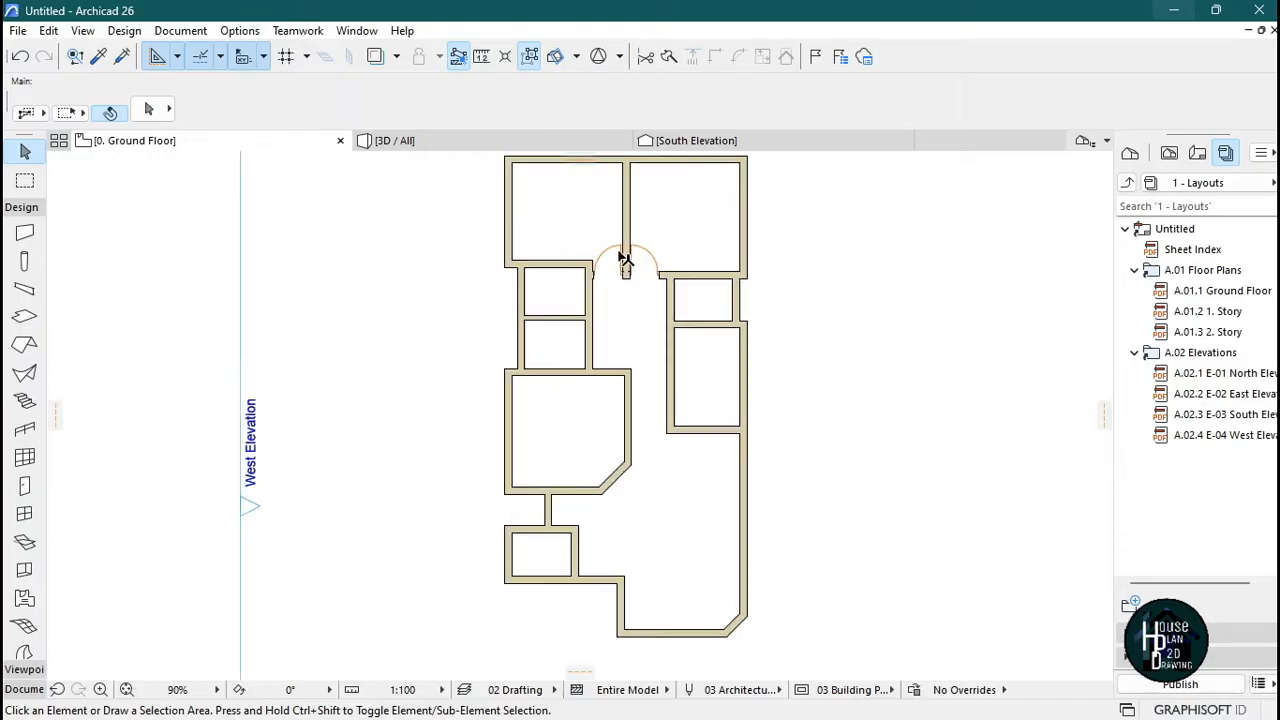
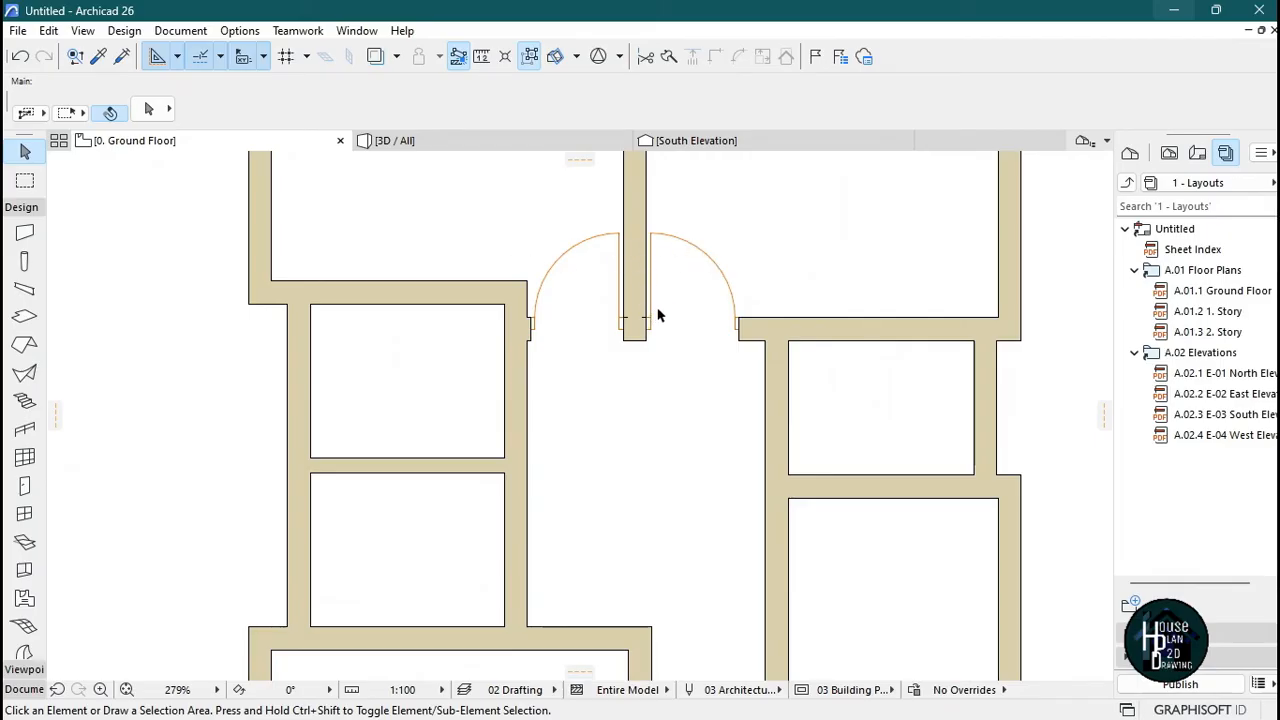
{"action": "left_click", "coordinate": [620, 231], "text": "alt"}
{"action": "scroll", "coordinate": [655, 355], "scroll_direction": "down", "scroll_amount": 4}
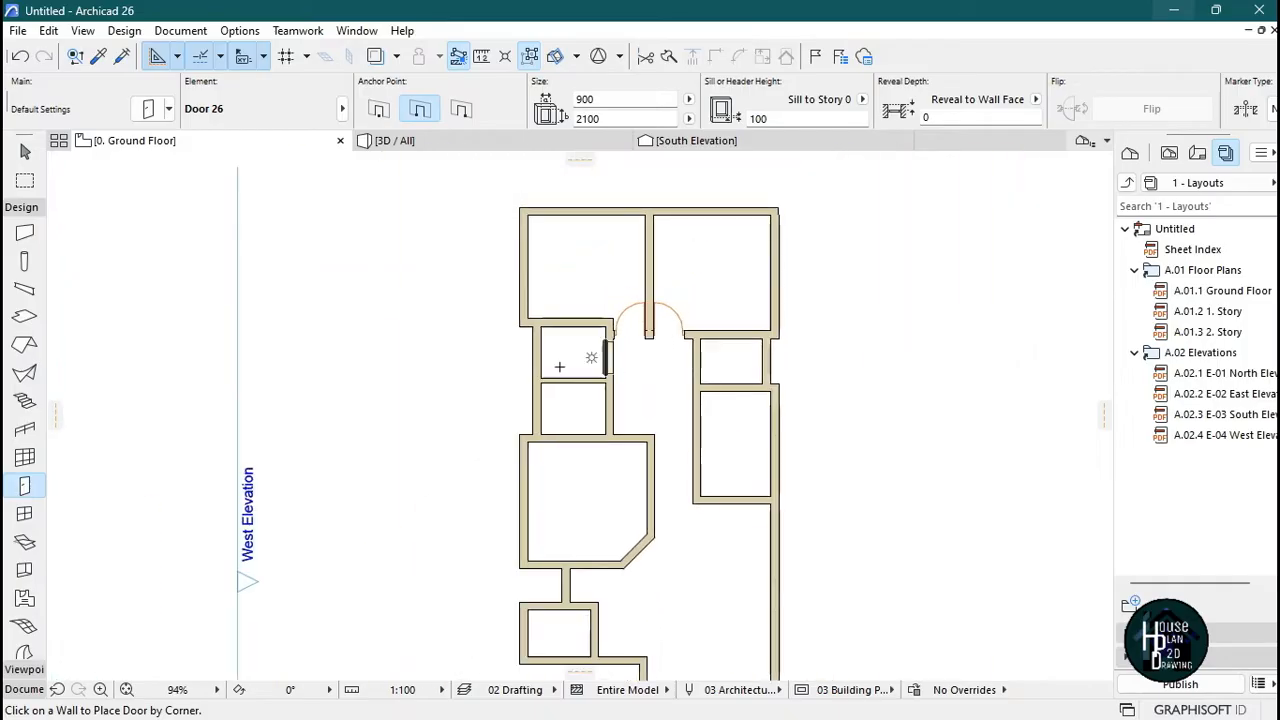
{"action": "scroll", "coordinate": [541, 308], "scroll_direction": "up", "scroll_amount": 4}
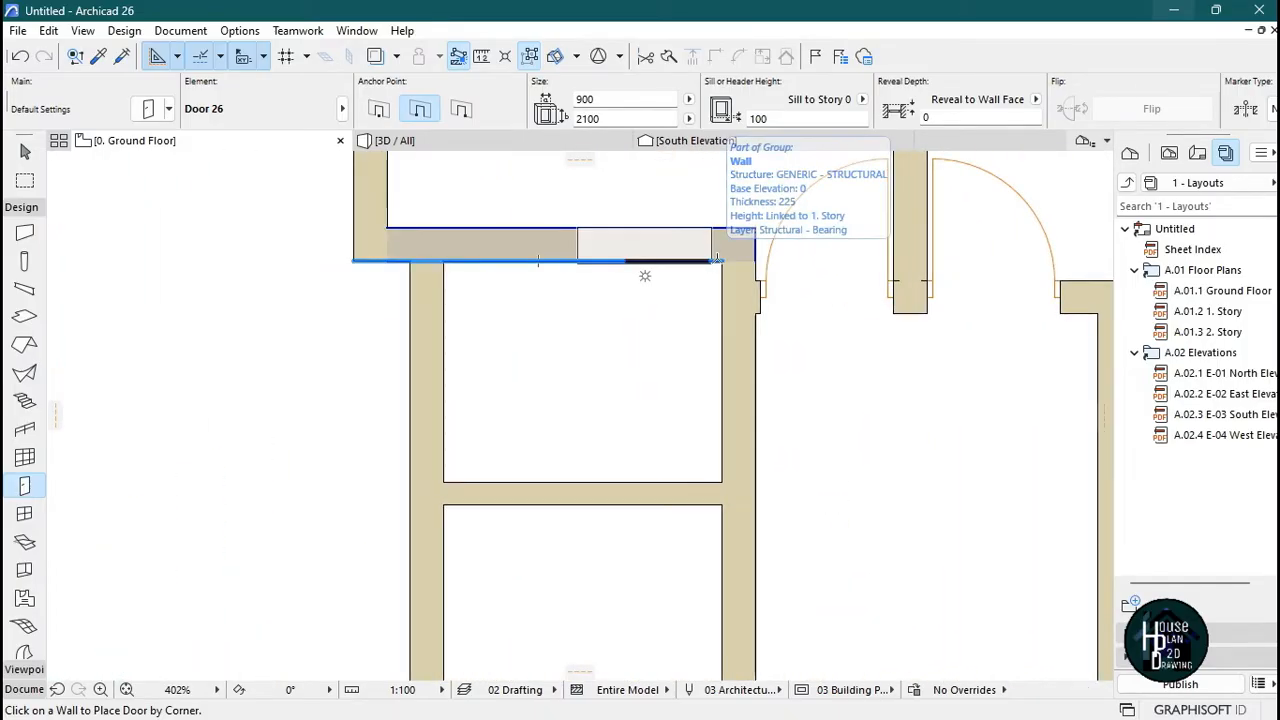
{"action": "left_click", "coordinate": [717, 260]}
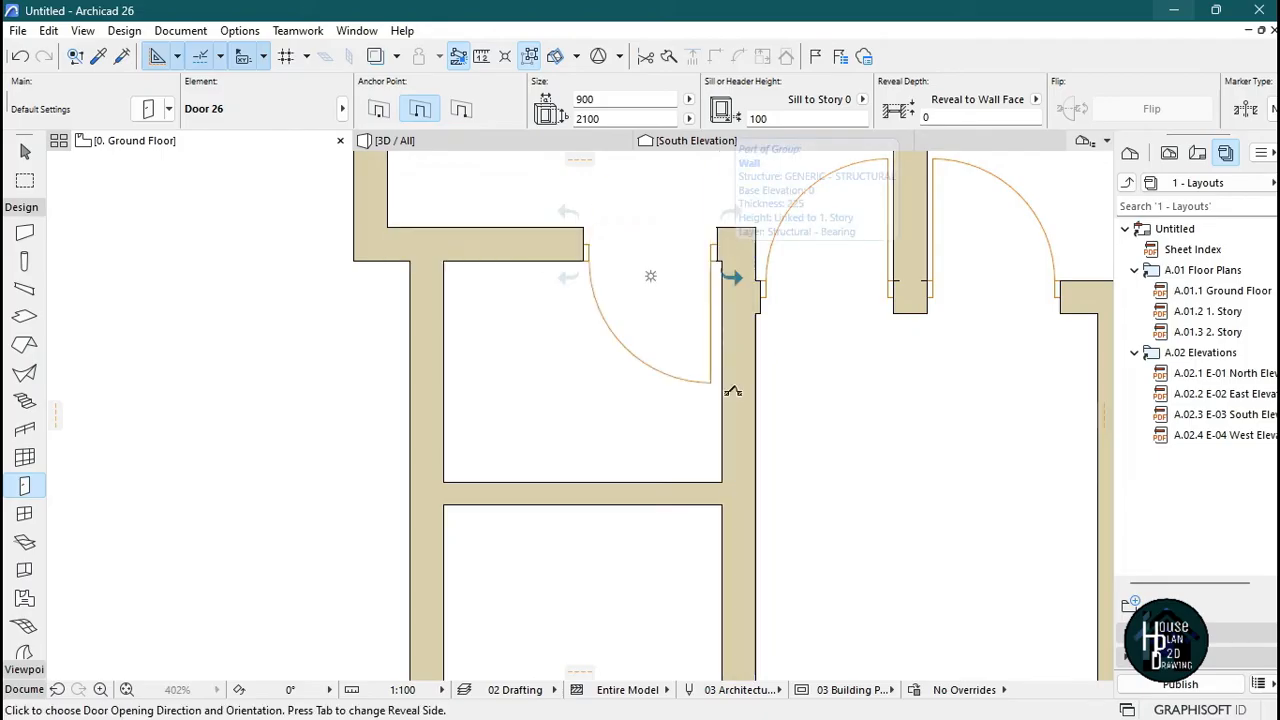
{"action": "left_click", "coordinate": [695, 374]}
- Place another 900 x 2100 mm door in the wall between the second small room and the chamfered room, swinging up into the small room
{"action": "scroll", "coordinate": [646, 249], "scroll_direction": "down", "scroll_amount": 4}
{"action": "scroll", "coordinate": [660, 400], "scroll_direction": "up", "scroll_amount": 1}
{"action": "scroll", "coordinate": [659, 359], "scroll_direction": "up", "scroll_amount": 4}
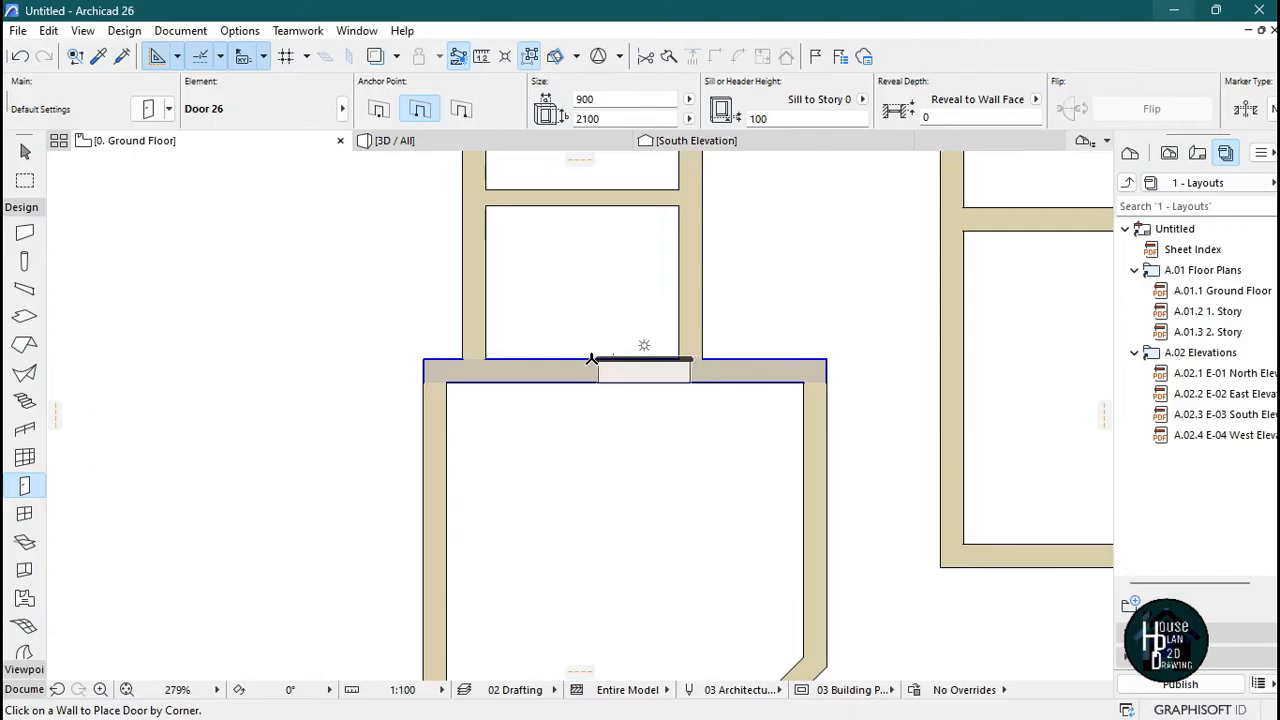
{"action": "left_click", "coordinate": [613, 357]}
{"action": "left_click", "coordinate": [686, 345]}
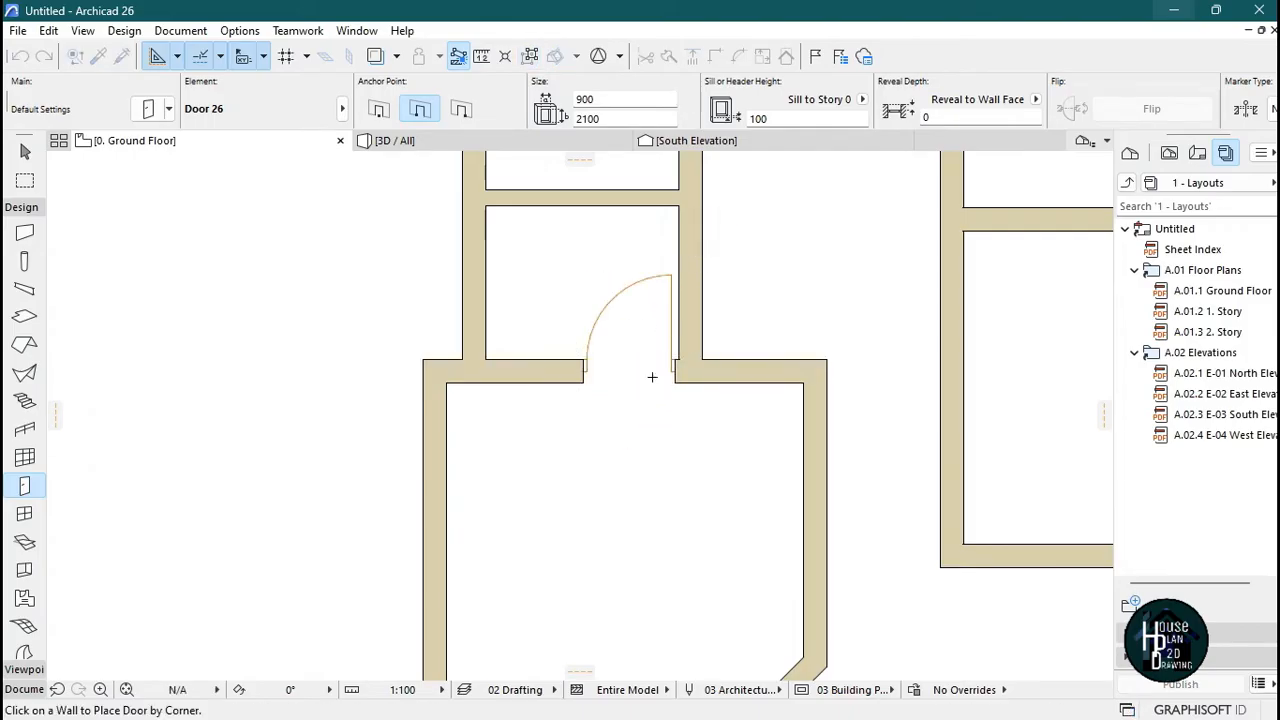
{"action": "scroll", "coordinate": [654, 374], "scroll_direction": "down", "scroll_amount": 5}
{"action": "scroll", "coordinate": [679, 384], "scroll_direction": "up", "scroll_amount": 6}
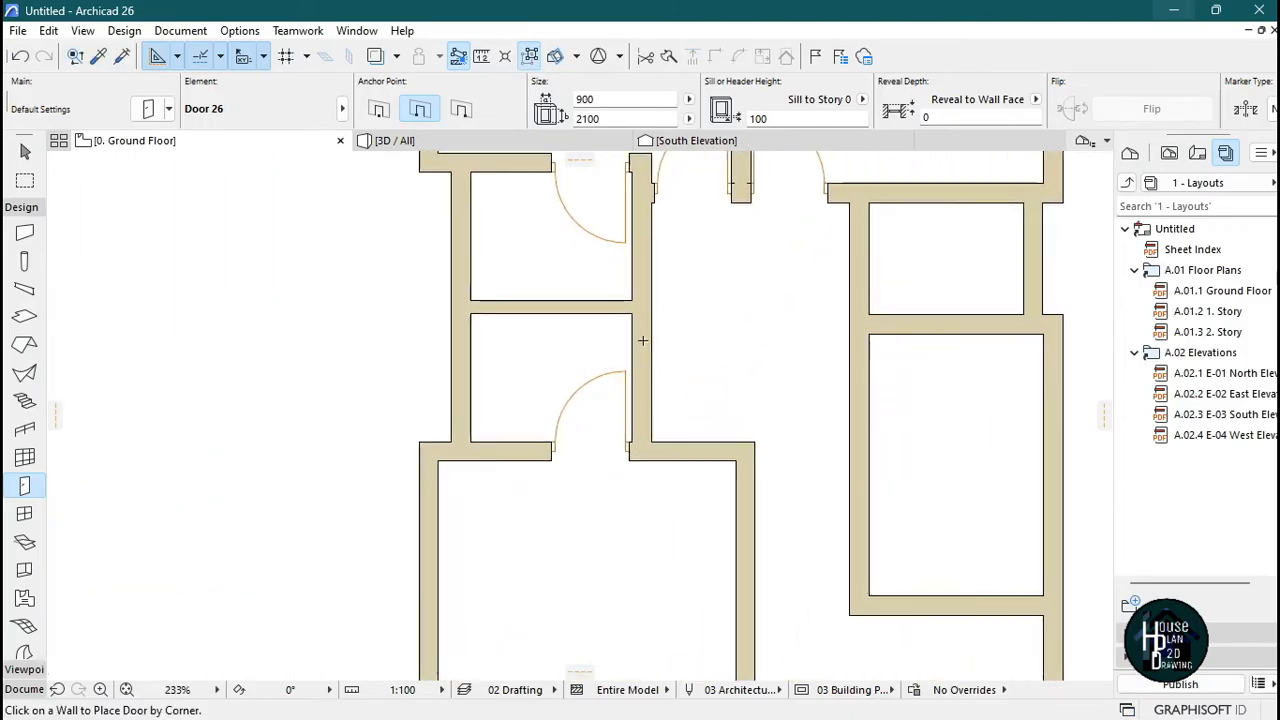
{"action": "key", "text": "Escape"}
- Check the size settings of the upper-left bedroom's door
{"action": "scroll", "coordinate": [686, 237], "scroll_direction": "up", "scroll_amount": 1}
{"action": "scroll", "coordinate": [690, 230], "scroll_direction": "up", "scroll_amount": 1}
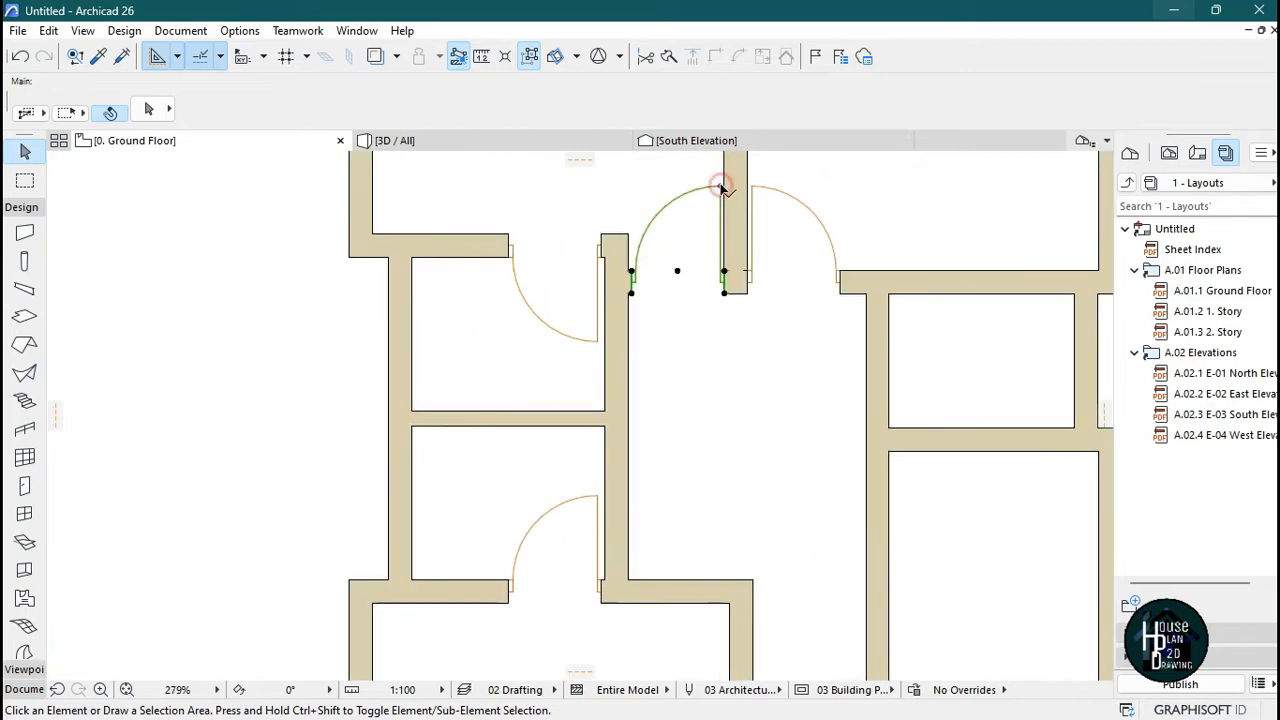
{"action": "left_click", "coordinate": [723, 188]}
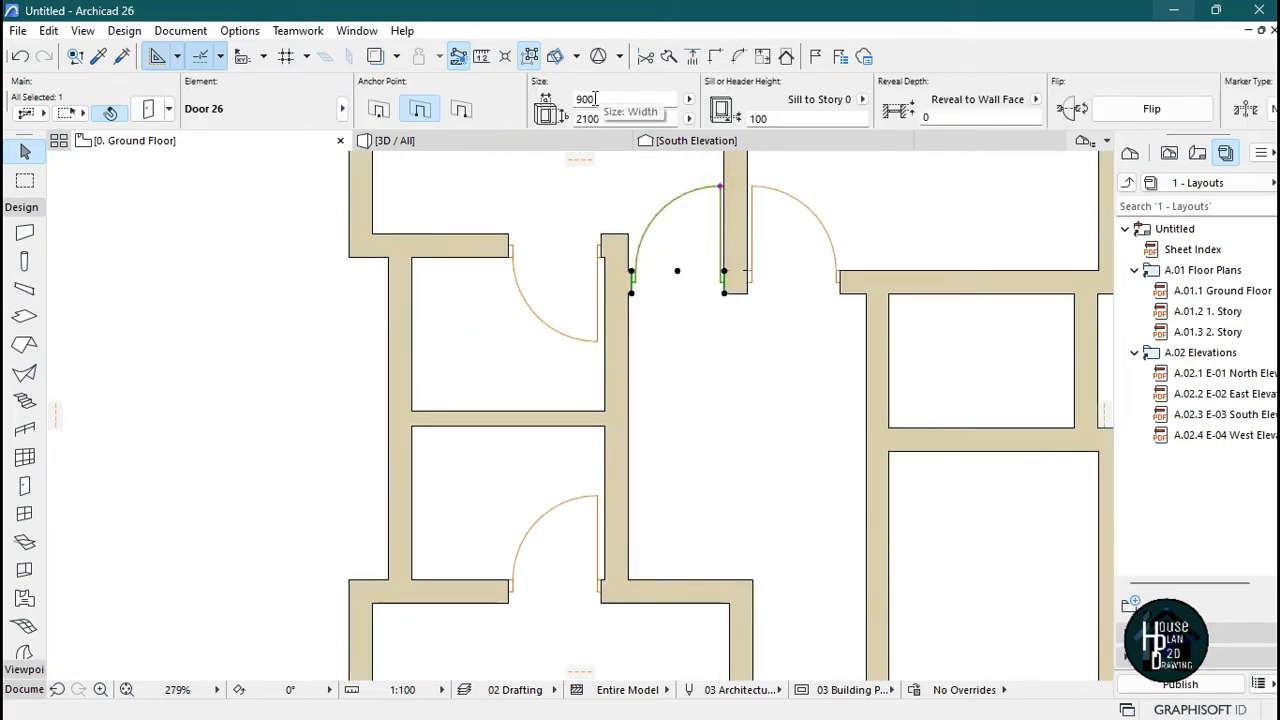
{"action": "left_click", "coordinate": [590, 341]}
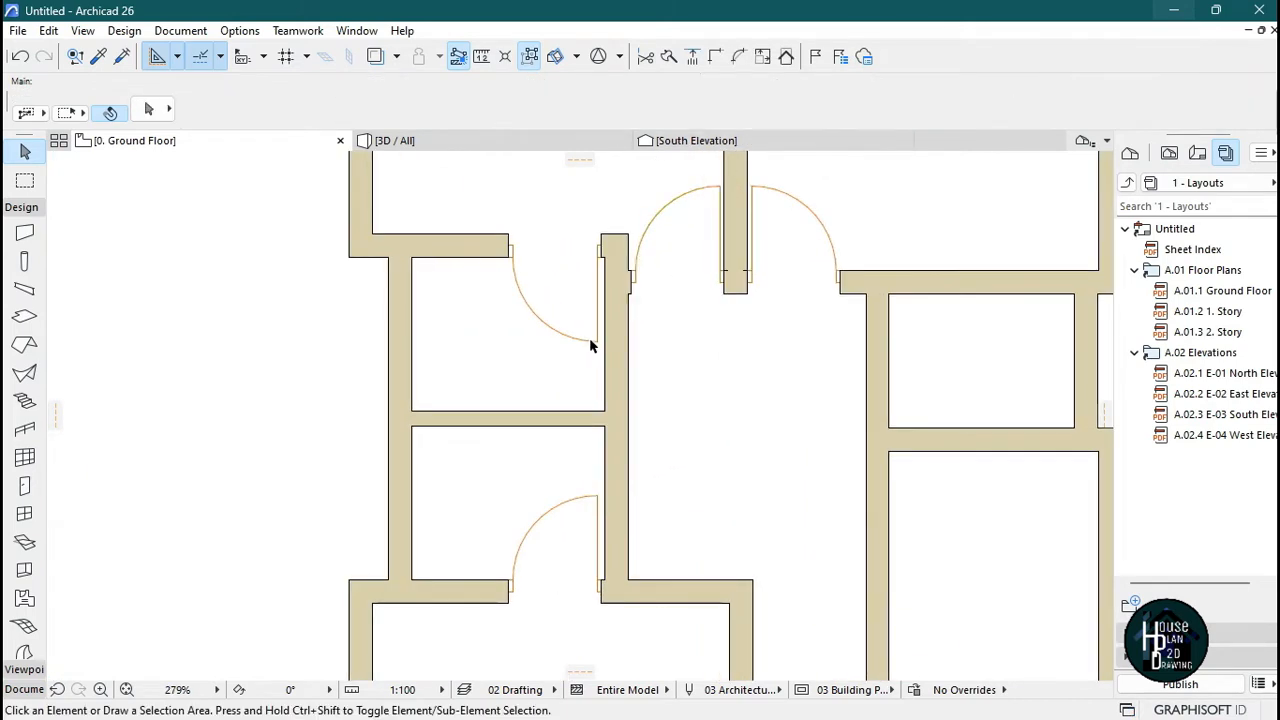
{"action": "scroll", "coordinate": [583, 289], "scroll_direction": "down", "scroll_amount": 3}
{"action": "scroll", "coordinate": [589, 363], "scroll_direction": "up", "scroll_amount": 3}
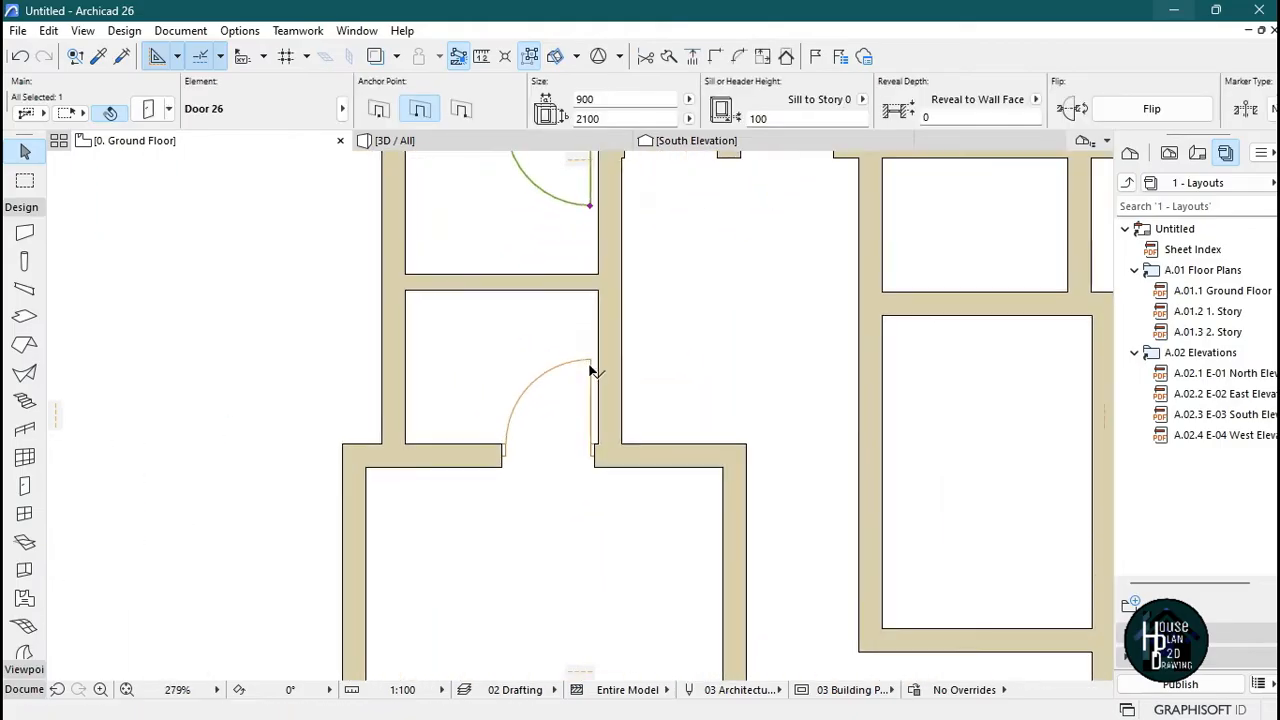
{"action": "scroll", "coordinate": [590, 366], "scroll_direction": "down", "scroll_amount": 3}
{"action": "key", "text": "Escape"}
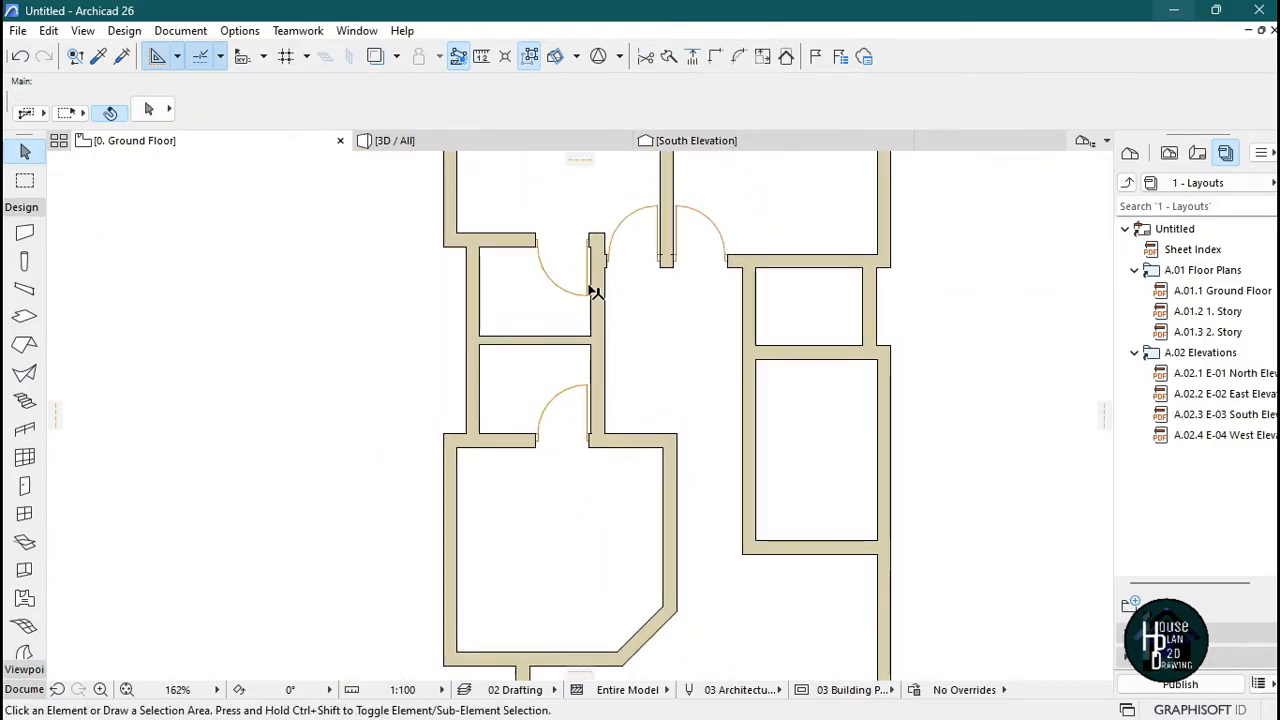
- Set the width of both doors in the two small left rooms to 750 mm
{"action": "scroll", "coordinate": [583, 302], "scroll_direction": "up", "scroll_amount": 3}
{"action": "left_click", "coordinate": [590, 294]}
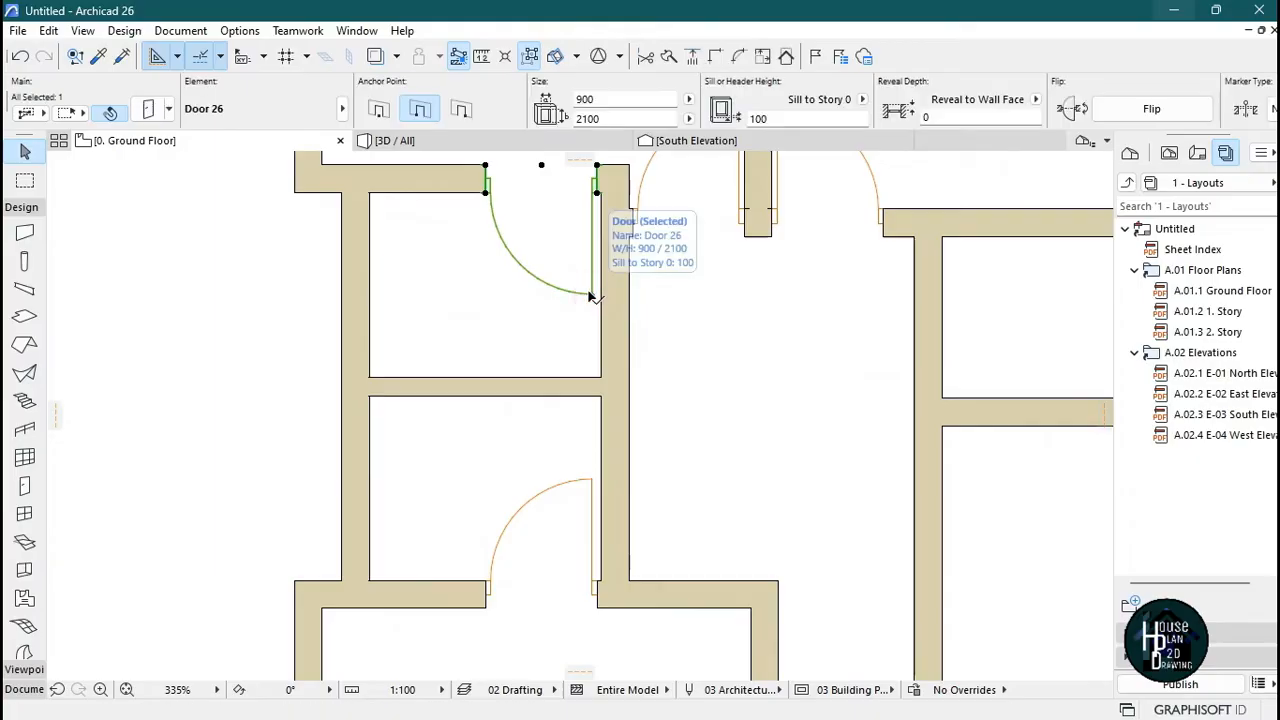
{"action": "scroll", "coordinate": [588, 400], "scroll_direction": "down", "scroll_amount": 1}
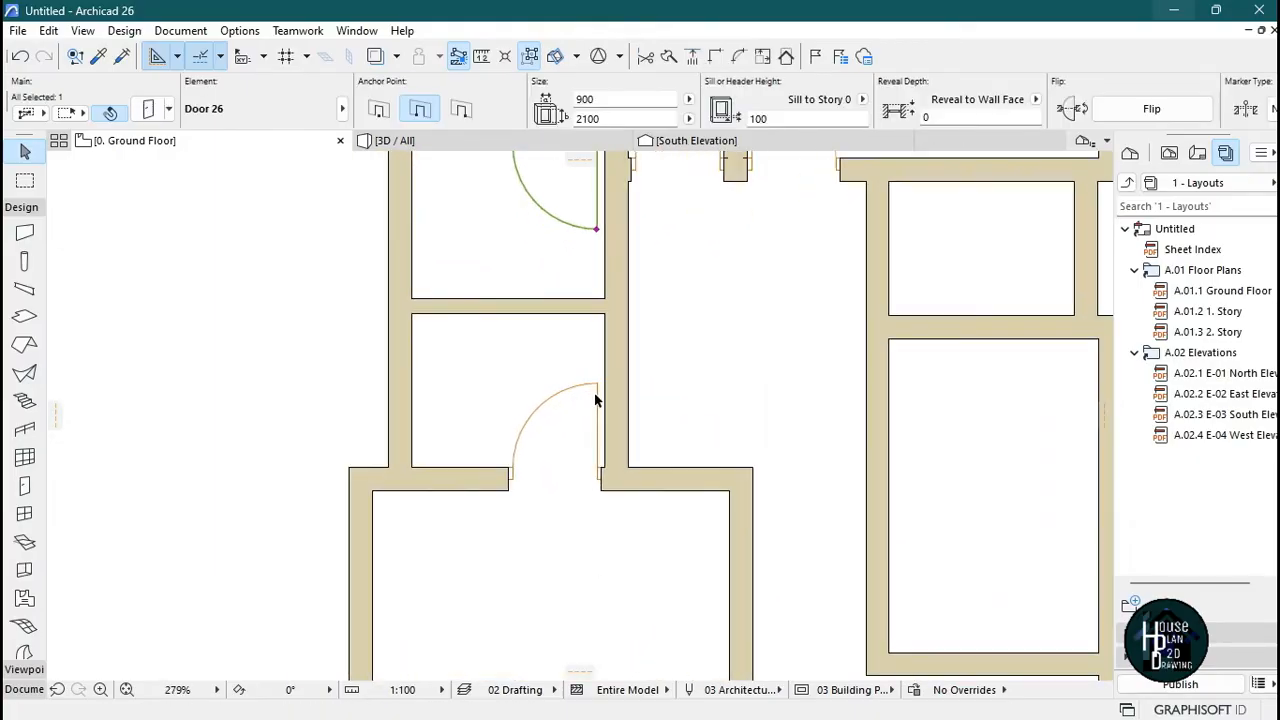
{"action": "left_click", "coordinate": [603, 389], "text": "shift"}
{"action": "scroll", "coordinate": [590, 380], "scroll_direction": "down", "scroll_amount": 3}
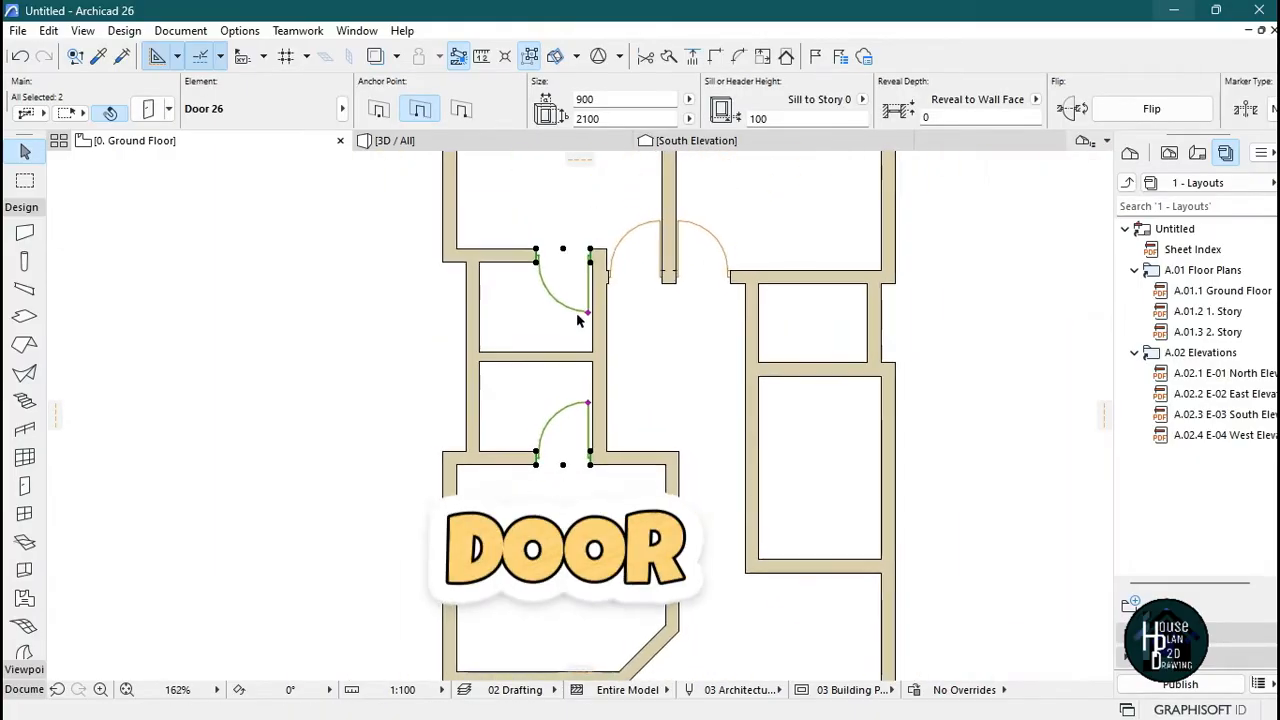
{"action": "scroll", "coordinate": [578, 284], "scroll_direction": "up", "scroll_amount": 2}
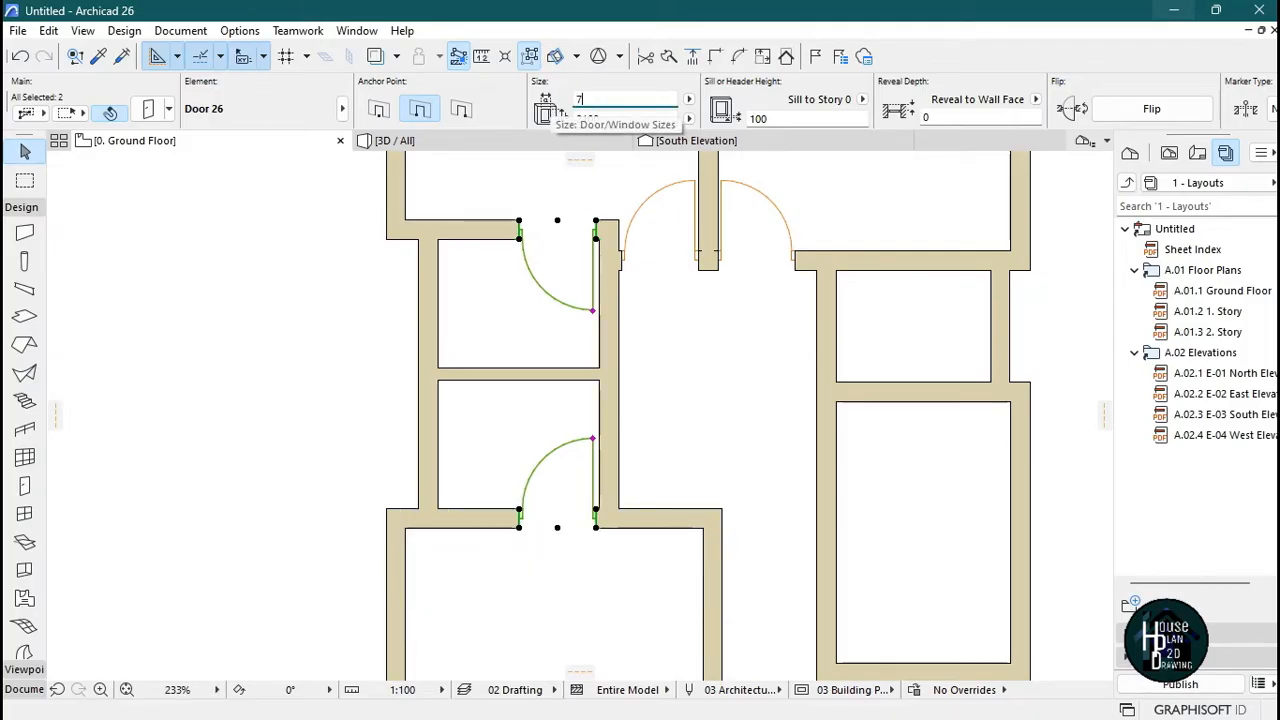
{"action": "key", "text": "Return"}
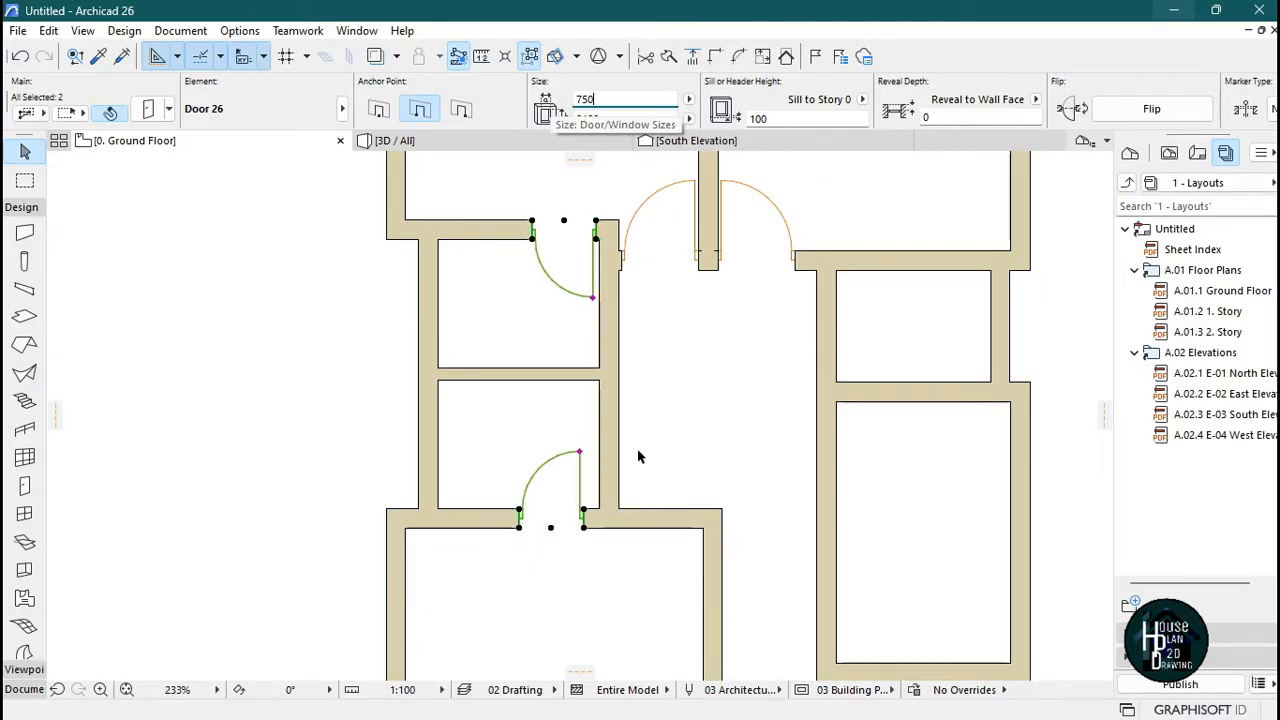
- Move the lower small room's door about 185 mm right along its wall, flush with the side wall's inner face
{"action": "left_click", "coordinate": [585, 458]}
{"action": "left_click", "coordinate": [580, 456]}
{"action": "scroll", "coordinate": [584, 512], "scroll_direction": "up", "scroll_amount": 3}
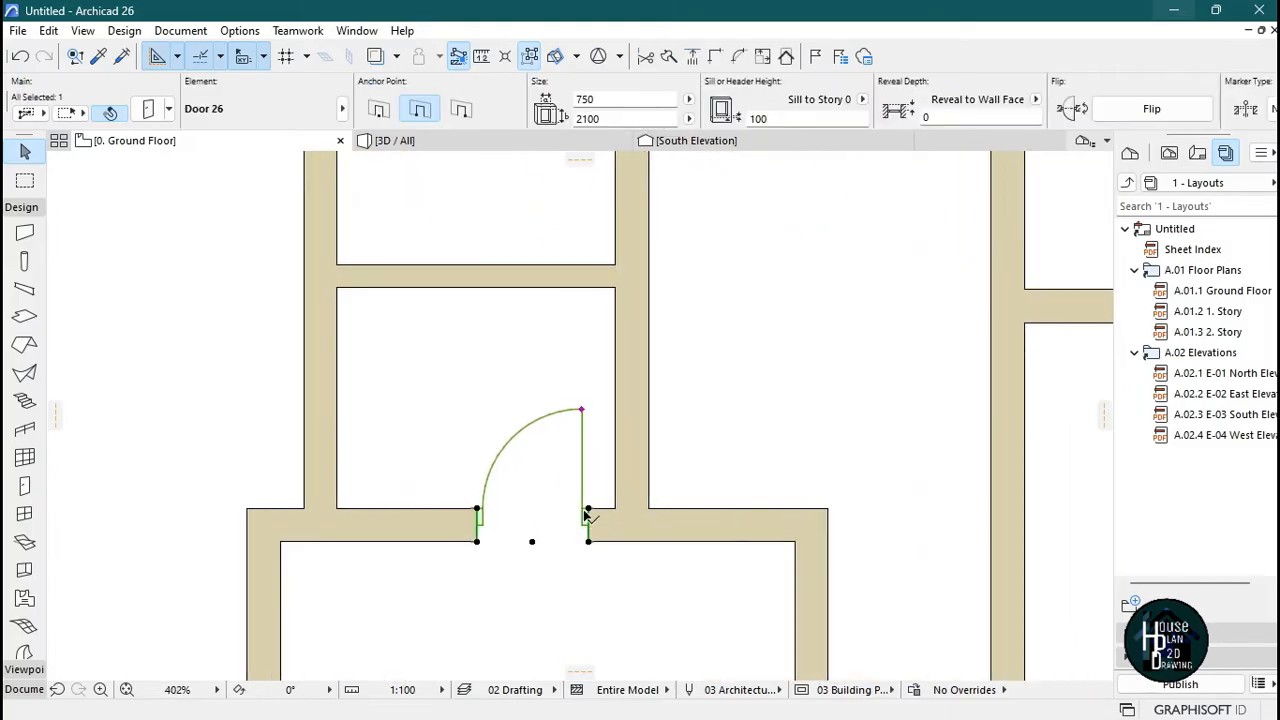
{"action": "left_click", "coordinate": [589, 512]}
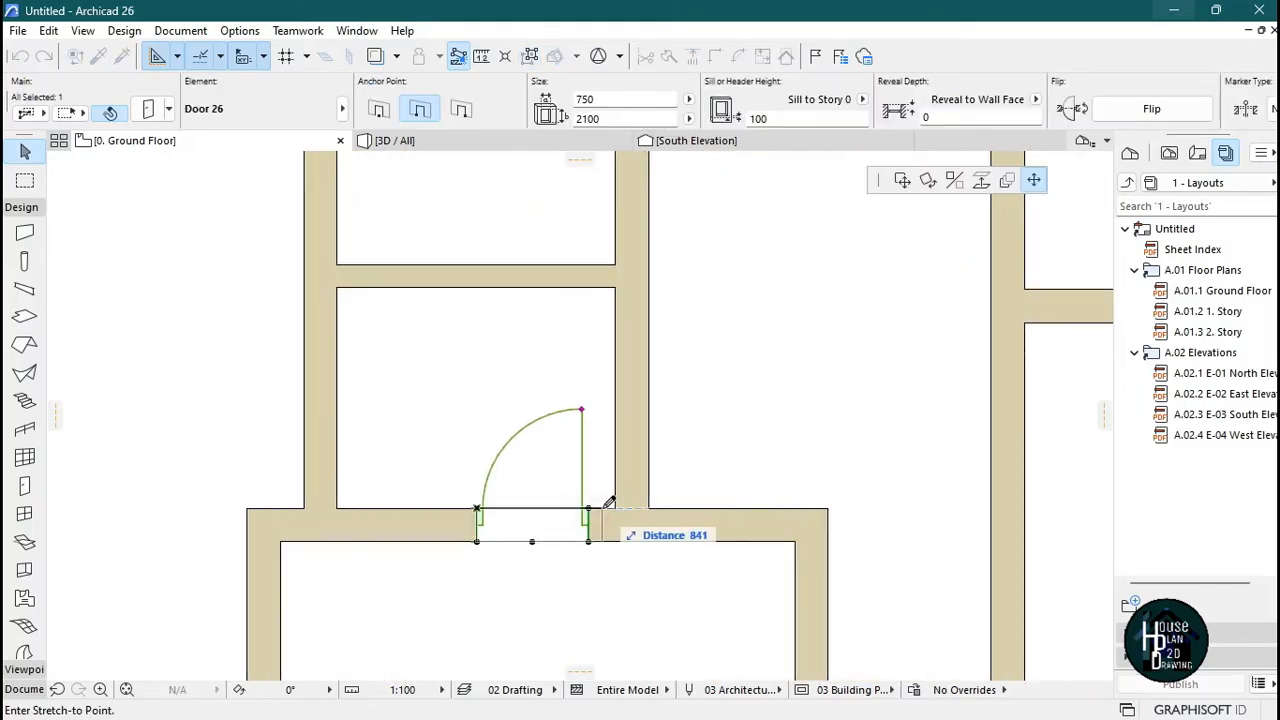
{"action": "left_click", "coordinate": [903, 183]}
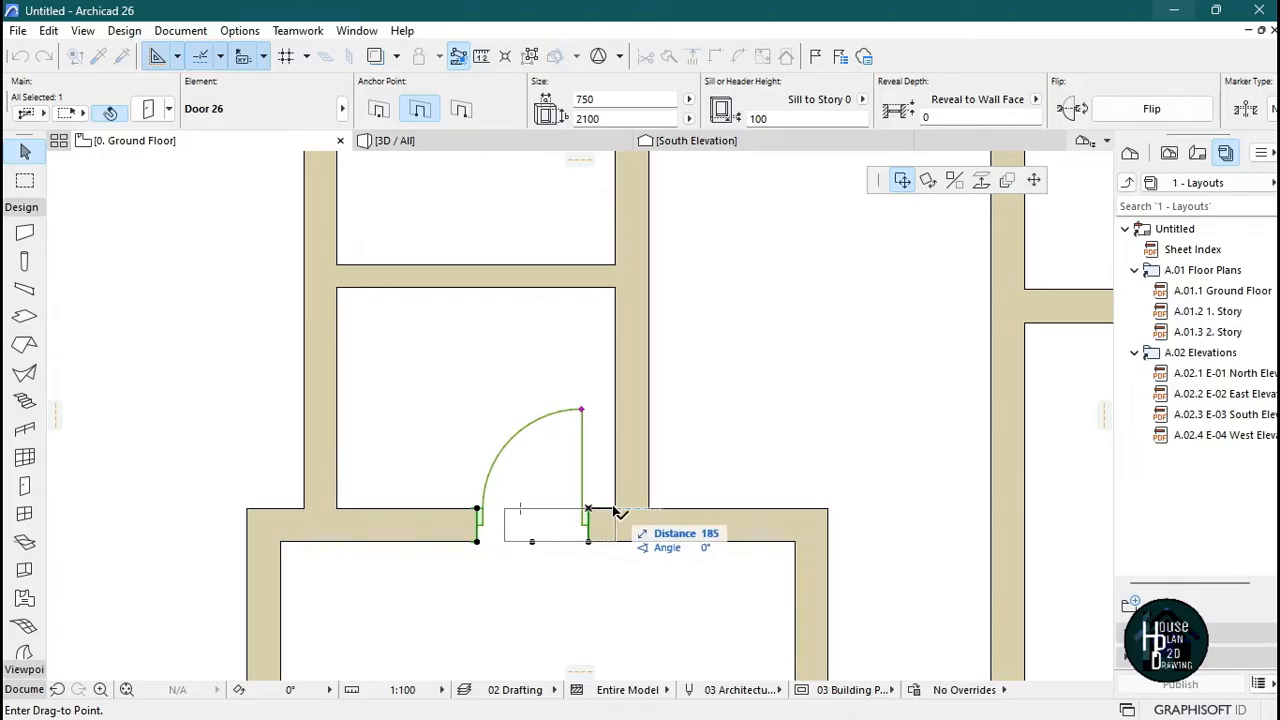
{"action": "scroll", "coordinate": [600, 540], "scroll_direction": "down", "scroll_amount": 7}
- Move the upper small room's door right along its wall until its jamb is flush with the side wall's inner face
{"action": "scroll", "coordinate": [604, 397], "scroll_direction": "up", "scroll_amount": 8}
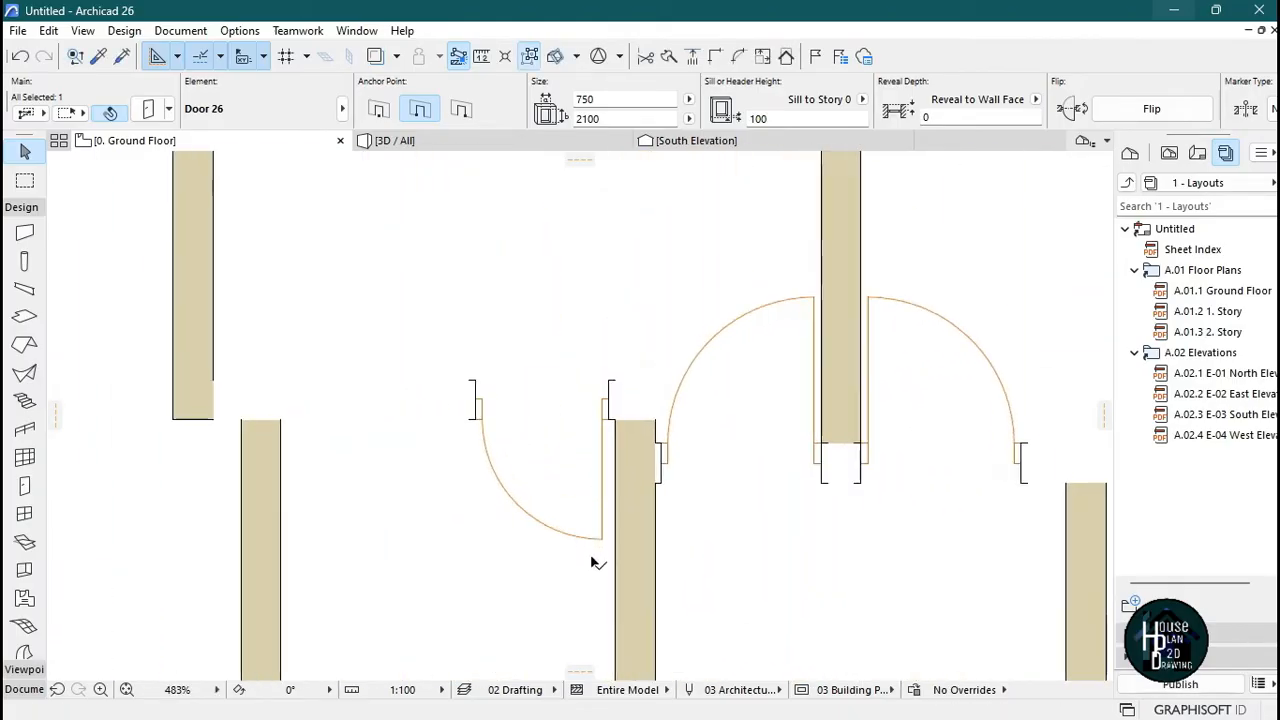
{"action": "scroll", "coordinate": [608, 450], "scroll_direction": "up", "scroll_amount": 5}
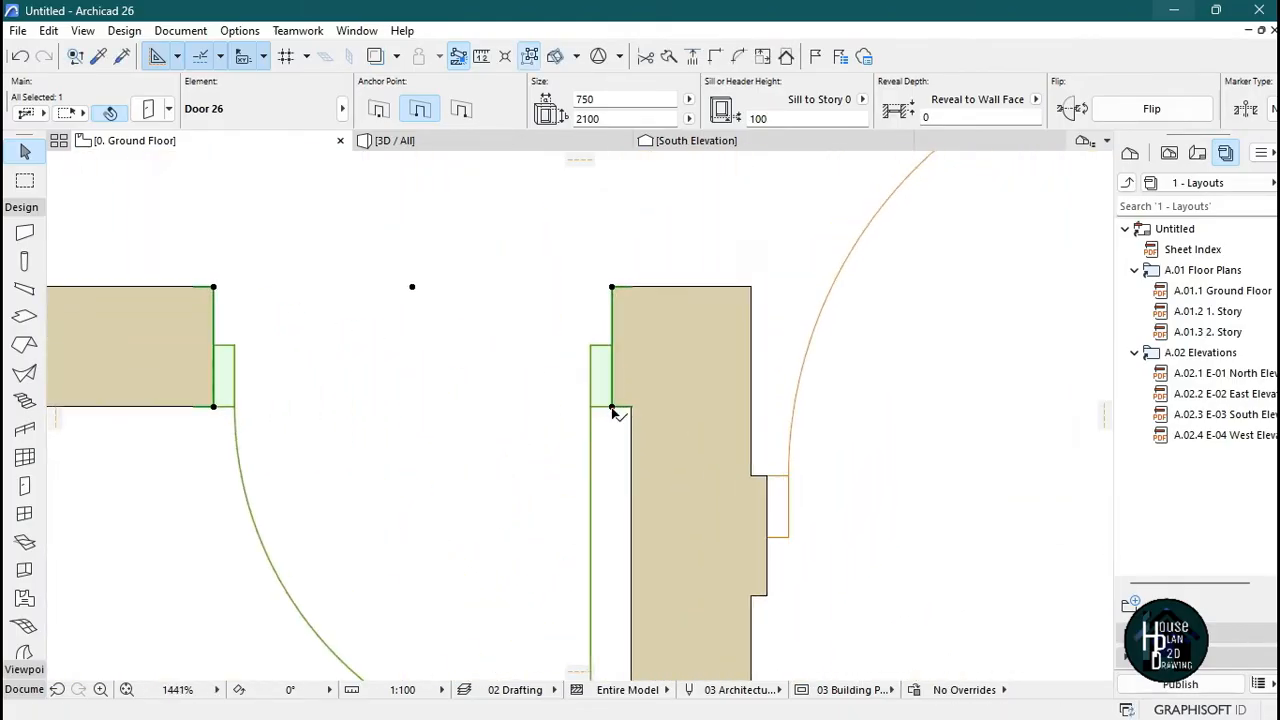
{"action": "left_click", "coordinate": [613, 407]}
{"action": "left_click", "coordinate": [628, 407]}
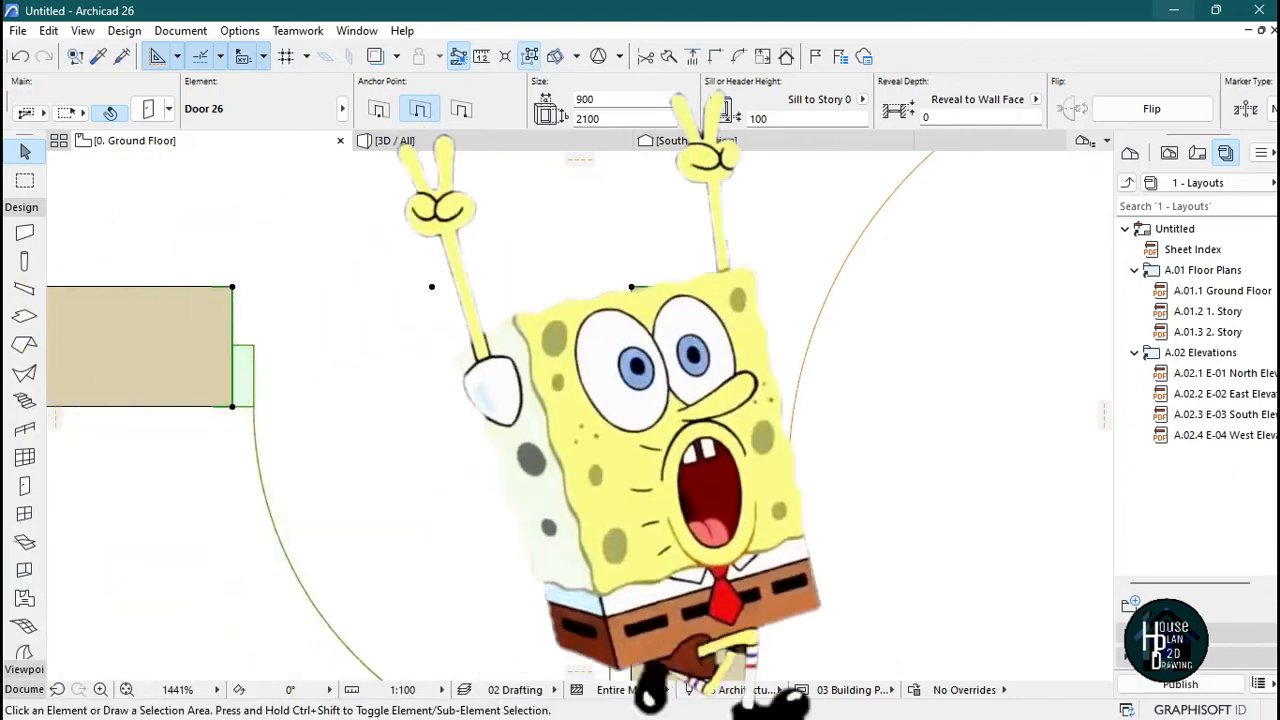
- Place a 750 x 2100 mm door matching the small rooms' doors in the right small room's top wall, hinged at the left and swinging down inside
{"action": "scroll", "coordinate": [605, 330], "scroll_direction": "down", "scroll_amount": 6}
{"action": "scroll", "coordinate": [600, 475], "scroll_direction": "up", "scroll_amount": 4}
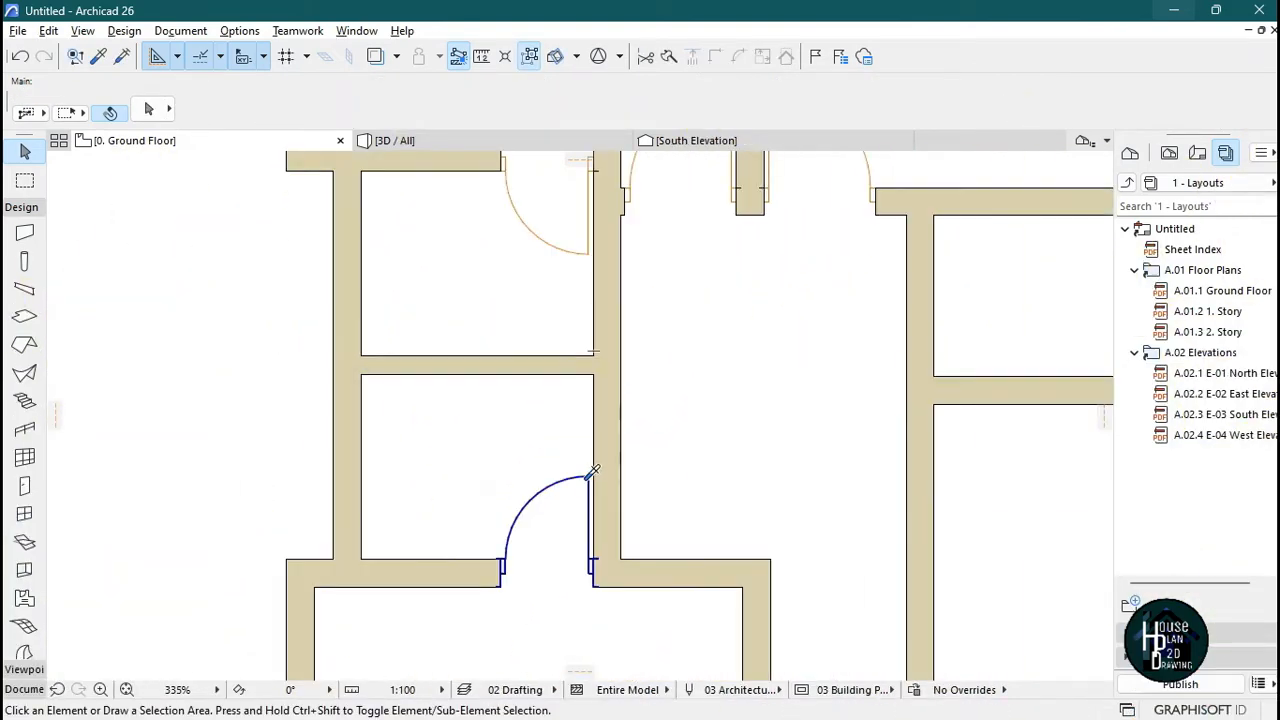
{"action": "left_click", "coordinate": [595, 468], "text": "alt"}
{"action": "scroll", "coordinate": [669, 426], "scroll_direction": "down", "scroll_amount": 6}
{"action": "scroll", "coordinate": [689, 420], "scroll_direction": "up", "scroll_amount": 4}
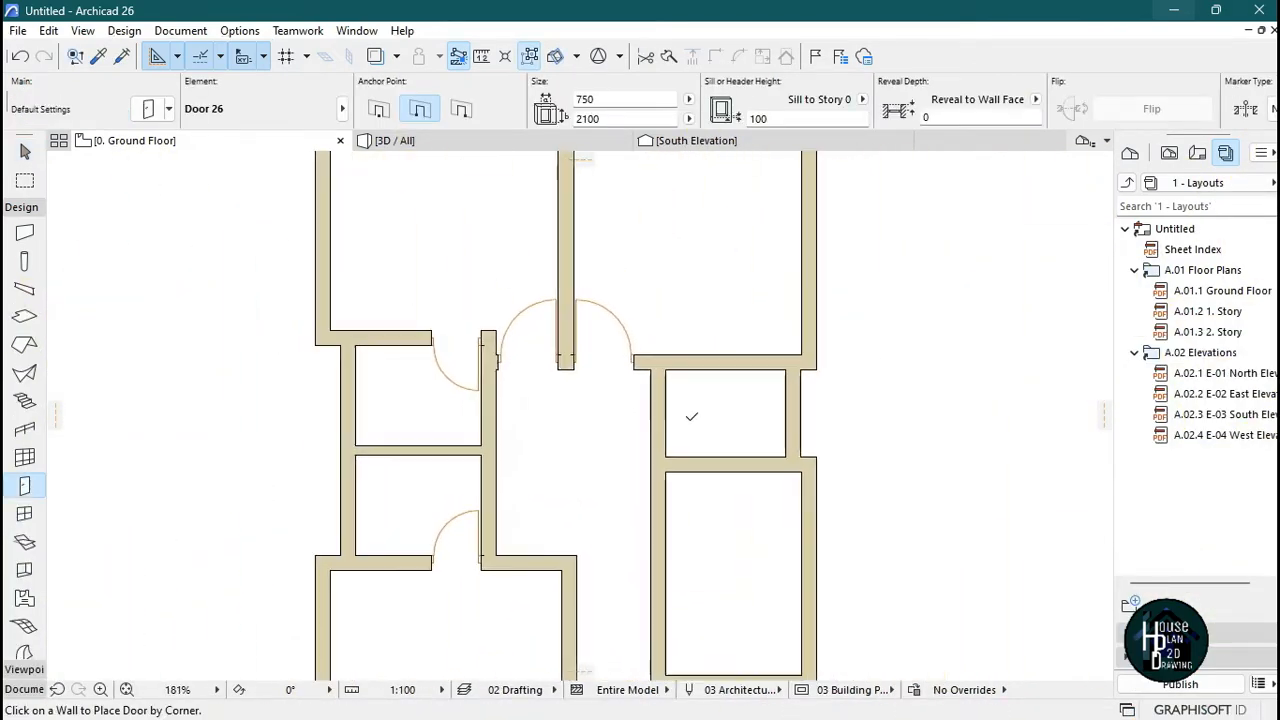
{"action": "scroll", "coordinate": [692, 414], "scroll_direction": "up", "scroll_amount": 1}
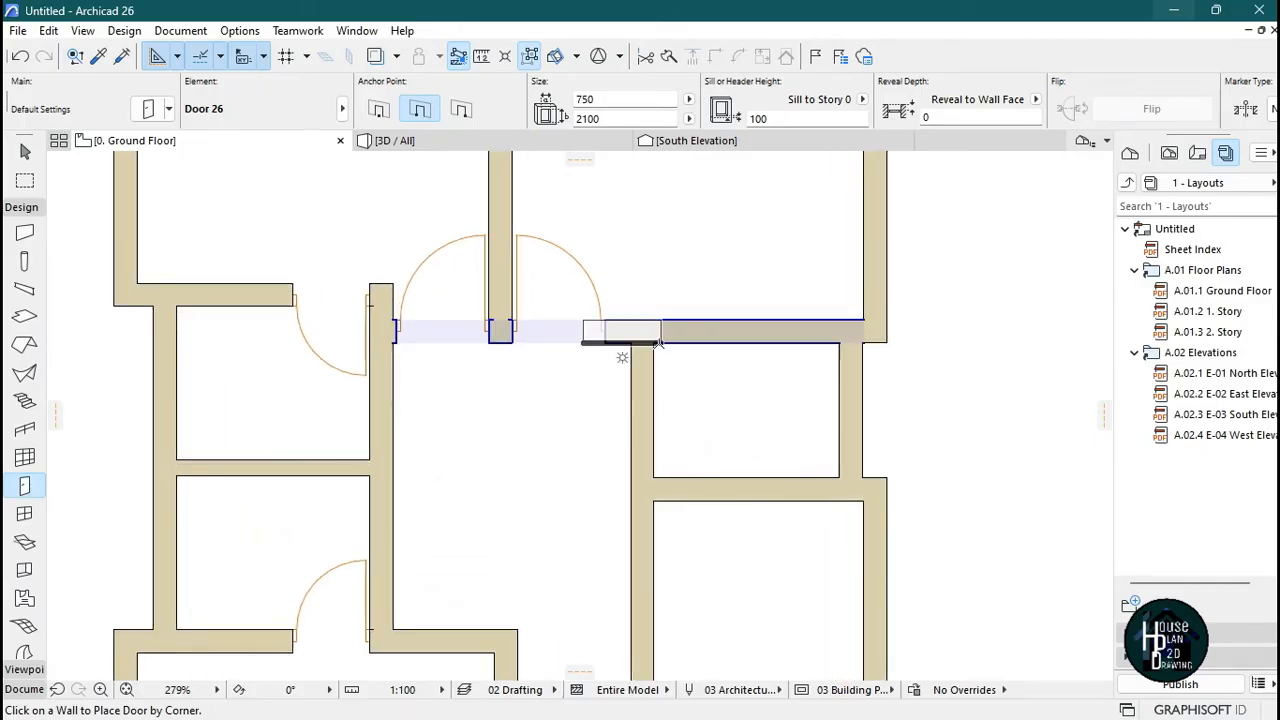
{"action": "left_click", "coordinate": [461, 108]}
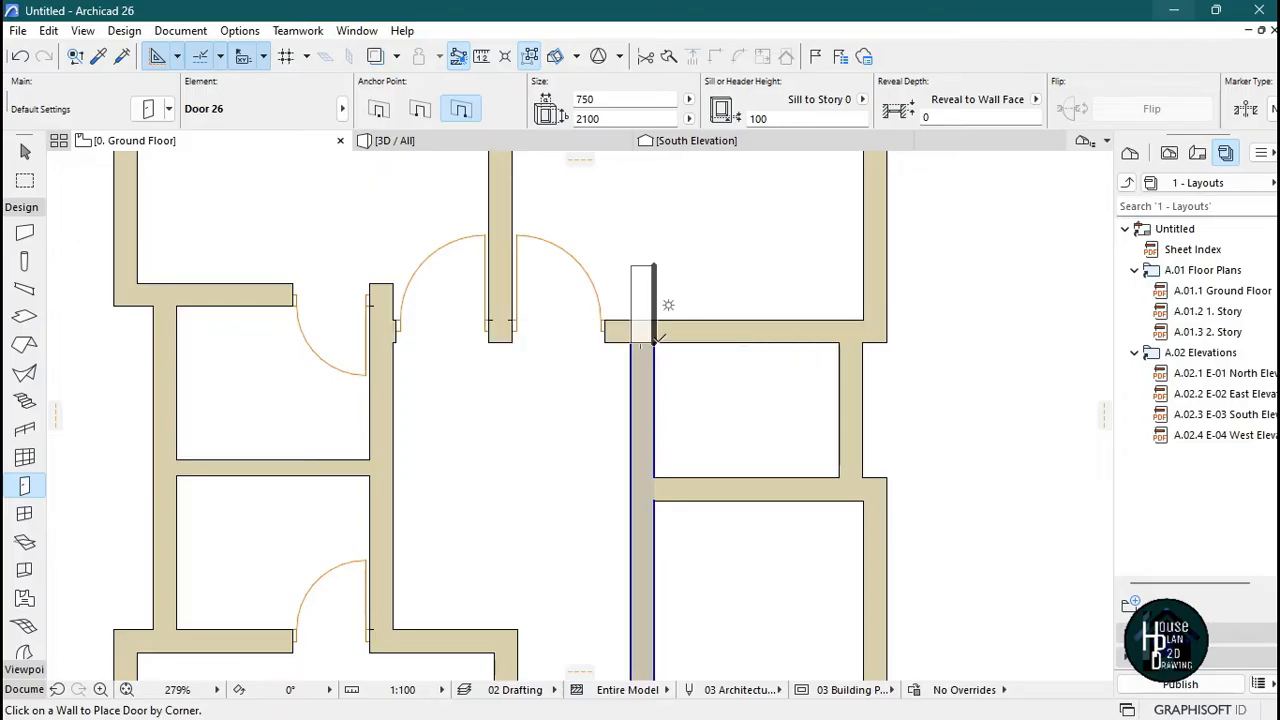
{"action": "scroll", "coordinate": [655, 340], "scroll_direction": "up", "scroll_amount": 5}
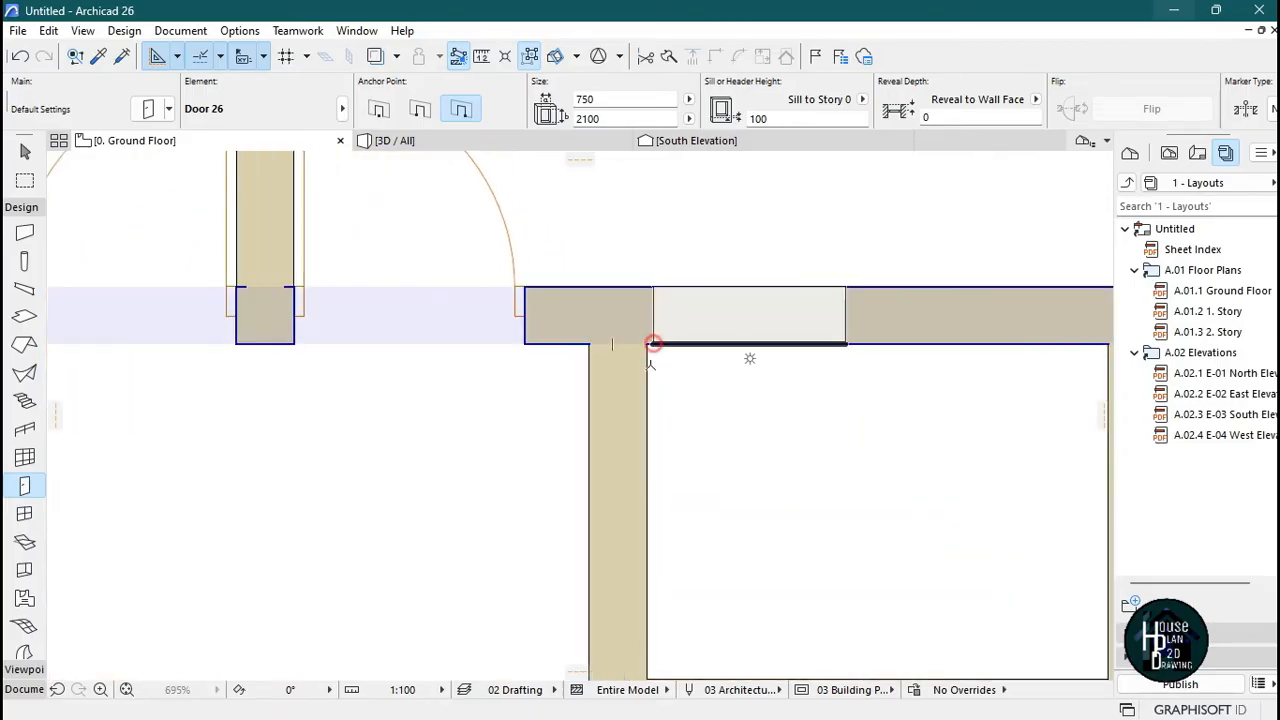
{"action": "left_click", "coordinate": [653, 344]}
{"action": "left_click", "coordinate": [595, 486]}
{"action": "key", "text": "Escape"}
- Move the right small room's door left until its jamb is flush with the left wall's inner face
{"action": "left_click", "coordinate": [663, 518]}
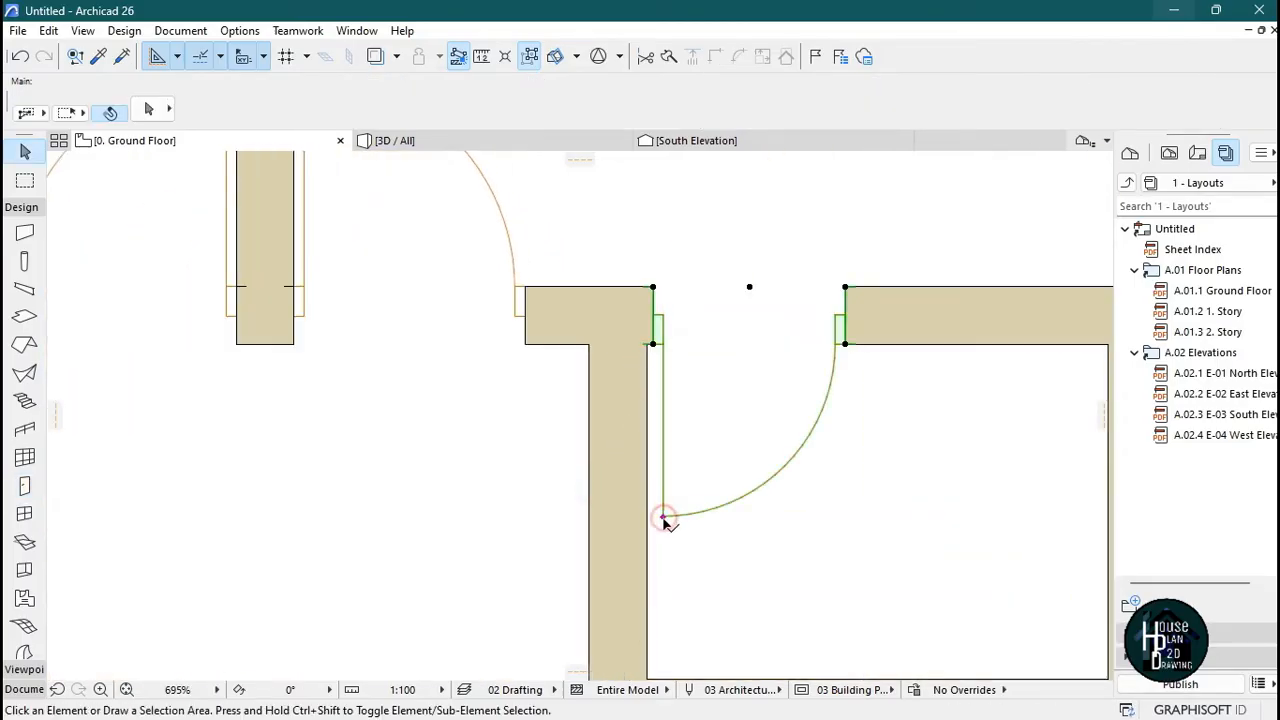
{"action": "key", "text": "ctrl+d"}
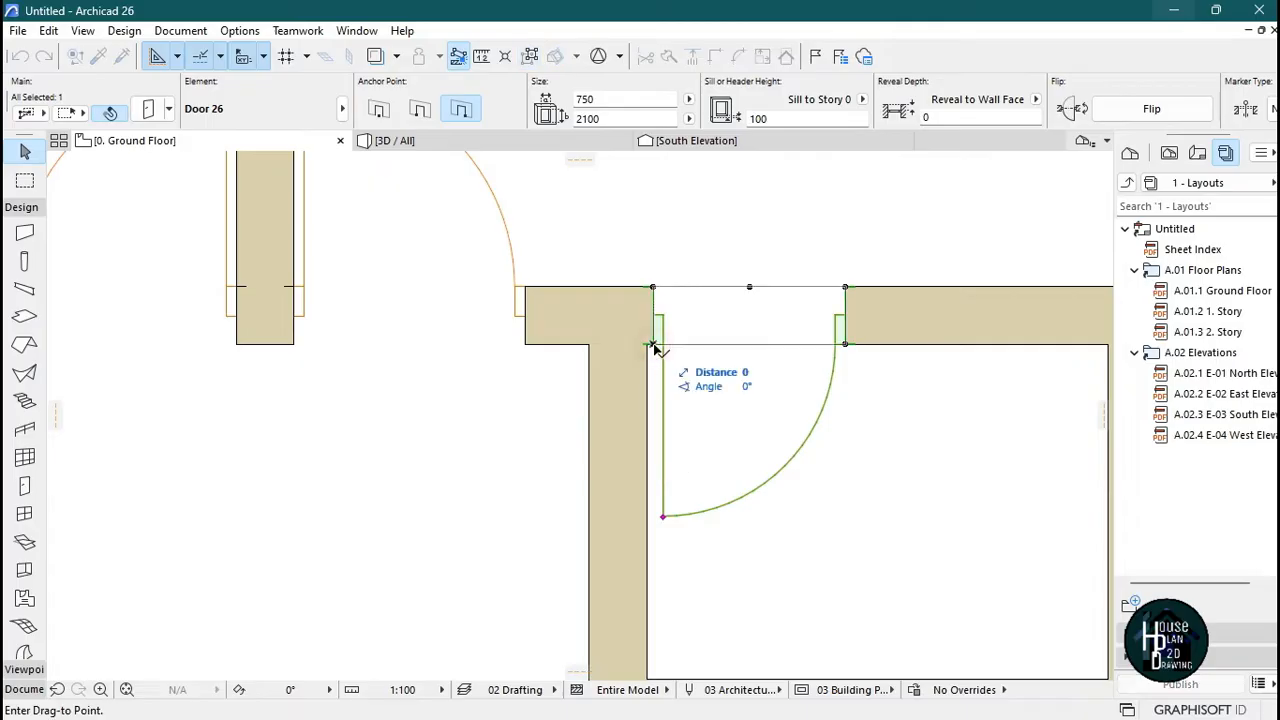
{"action": "scroll", "coordinate": [654, 345], "scroll_direction": "up", "scroll_amount": 2}
{"action": "left_click", "coordinate": [645, 345]}
{"action": "key", "text": "Escape"}
{"action": "scroll", "coordinate": [658, 366], "scroll_direction": "down", "scroll_amount": 4}
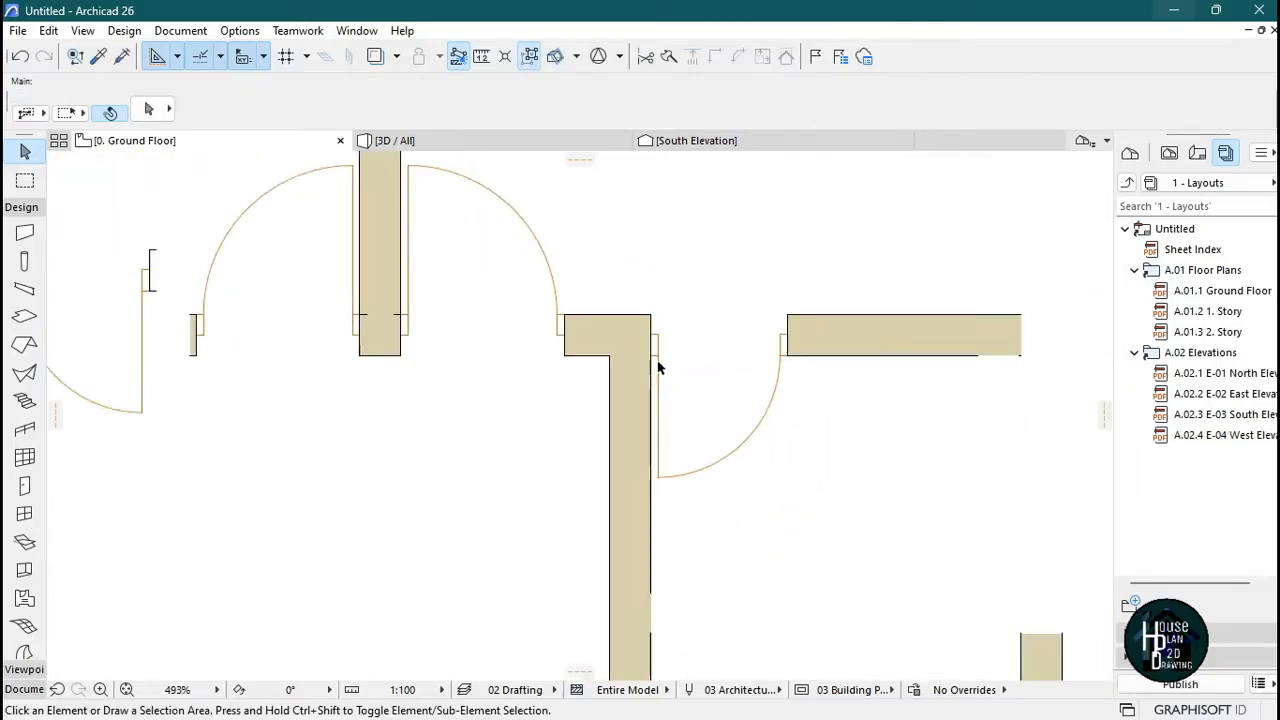
- Place a 900 x 2100 mm door matching the bedroom doors at the right end of the chamfered room's top wall, swinging down into that room
{"action": "scroll", "coordinate": [658, 368], "scroll_direction": "down", "scroll_amount": 5}
{"action": "scroll", "coordinate": [558, 601], "scroll_direction": "up", "scroll_amount": 1}
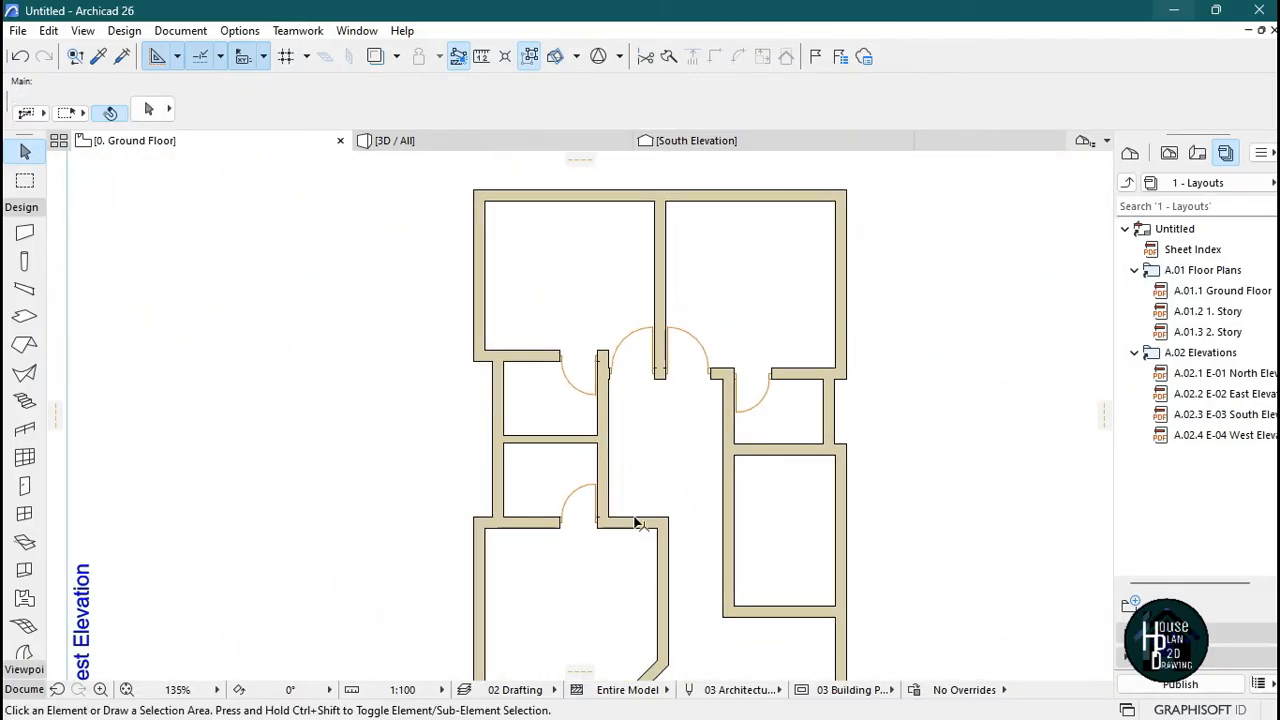
{"action": "scroll", "coordinate": [660, 337], "scroll_direction": "up", "scroll_amount": 4}
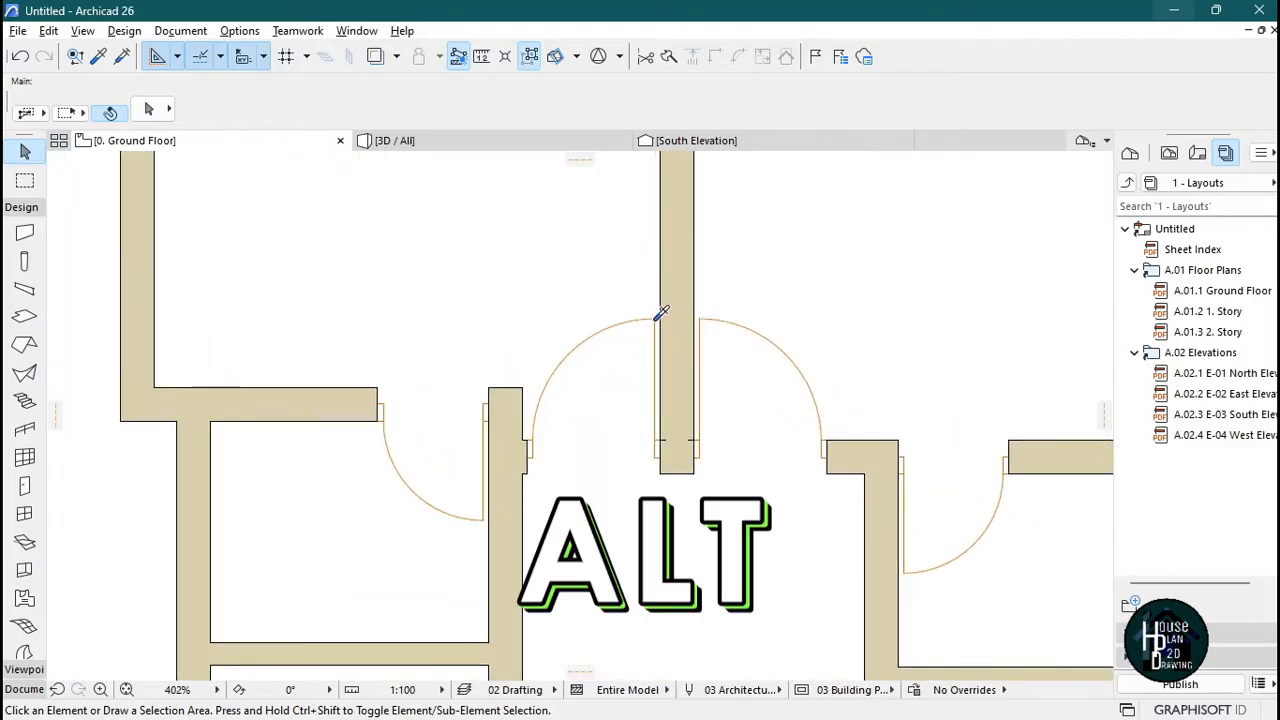
{"action": "left_click", "coordinate": [655, 316], "text": "alt"}
{"action": "scroll", "coordinate": [655, 316], "scroll_direction": "down", "scroll_amount": 5}
{"action": "scroll", "coordinate": [538, 383], "scroll_direction": "up", "scroll_amount": 5}
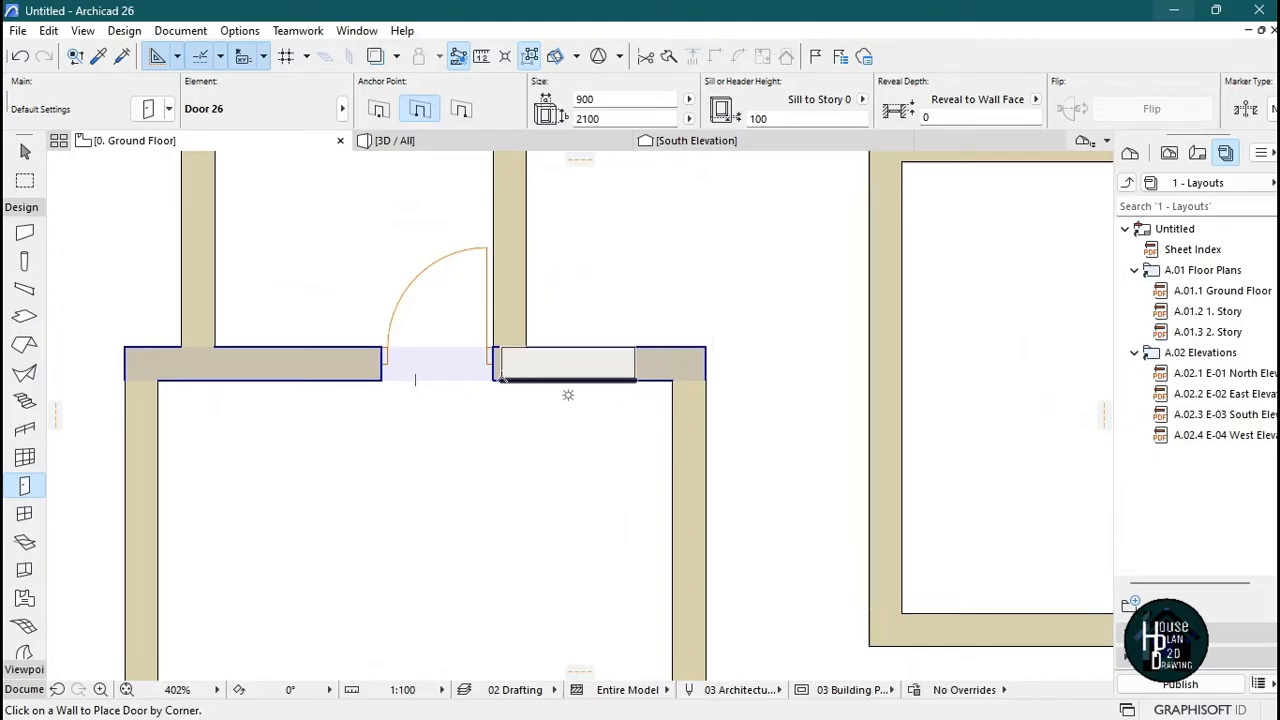
{"action": "left_click", "coordinate": [460, 108]}
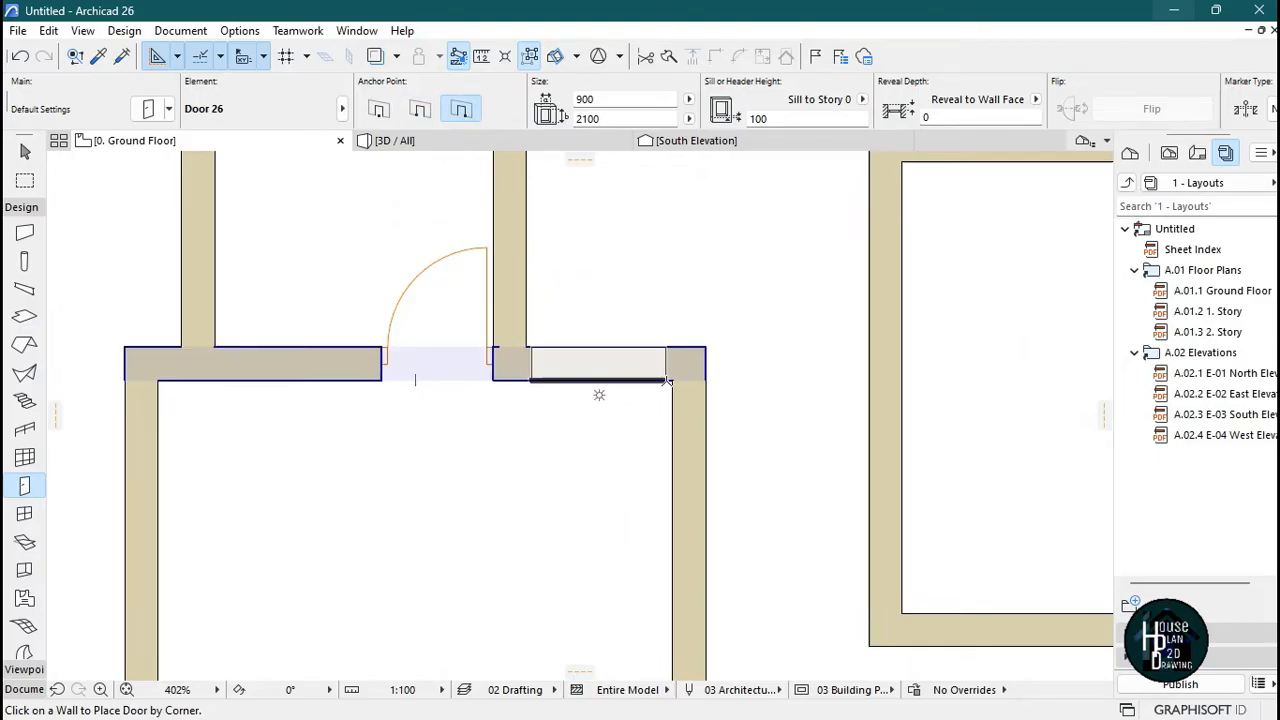
{"action": "left_click", "coordinate": [667, 380]}
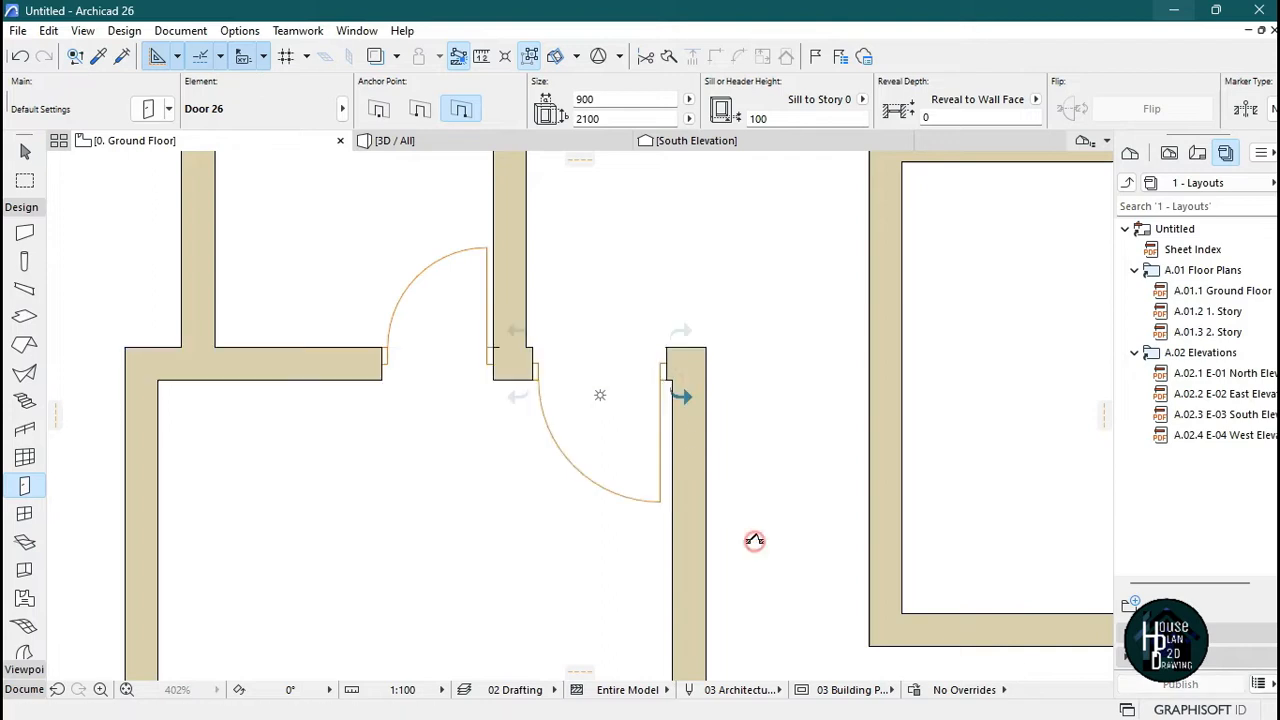
{"action": "left_click", "coordinate": [754, 540]}
- Place two facing 900 x 2100 mm doors at the lower ends of the right-hand room's side walls, both hinged at the bottom and swinging inward
{"action": "scroll", "coordinate": [555, 320], "scroll_direction": "down", "scroll_amount": 6}
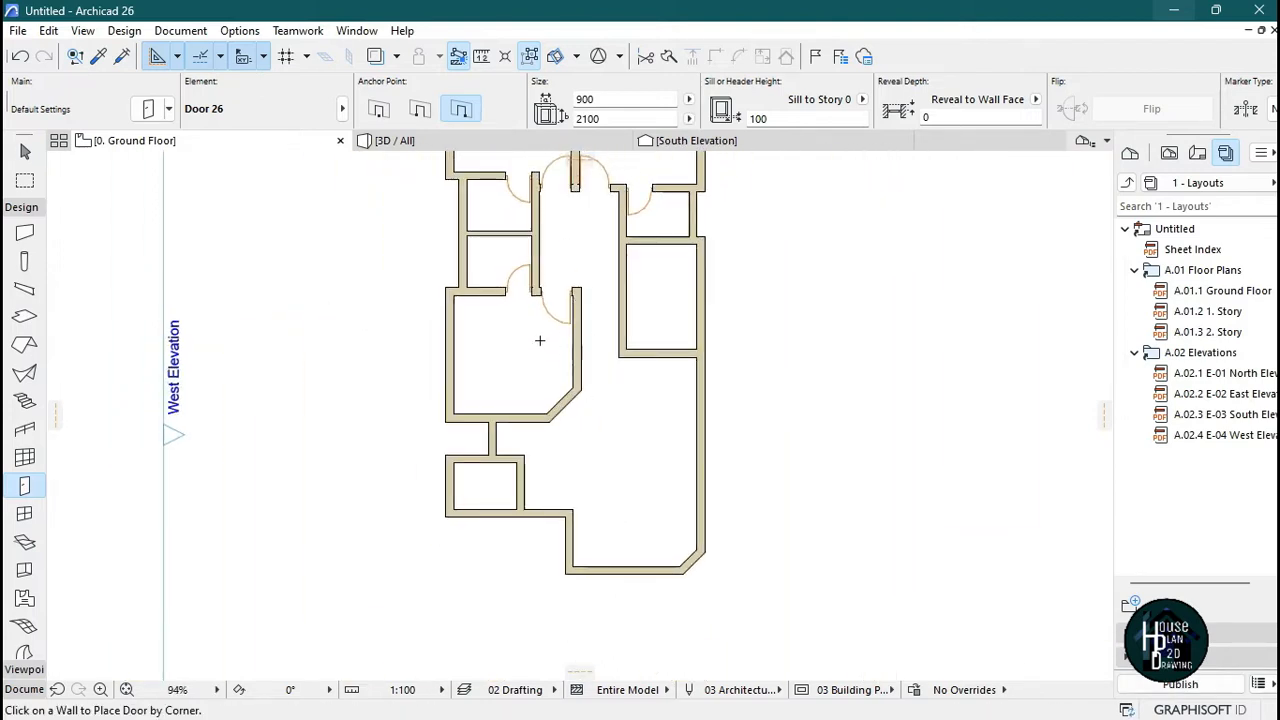
{"action": "scroll", "coordinate": [539, 340], "scroll_direction": "up", "scroll_amount": 6}
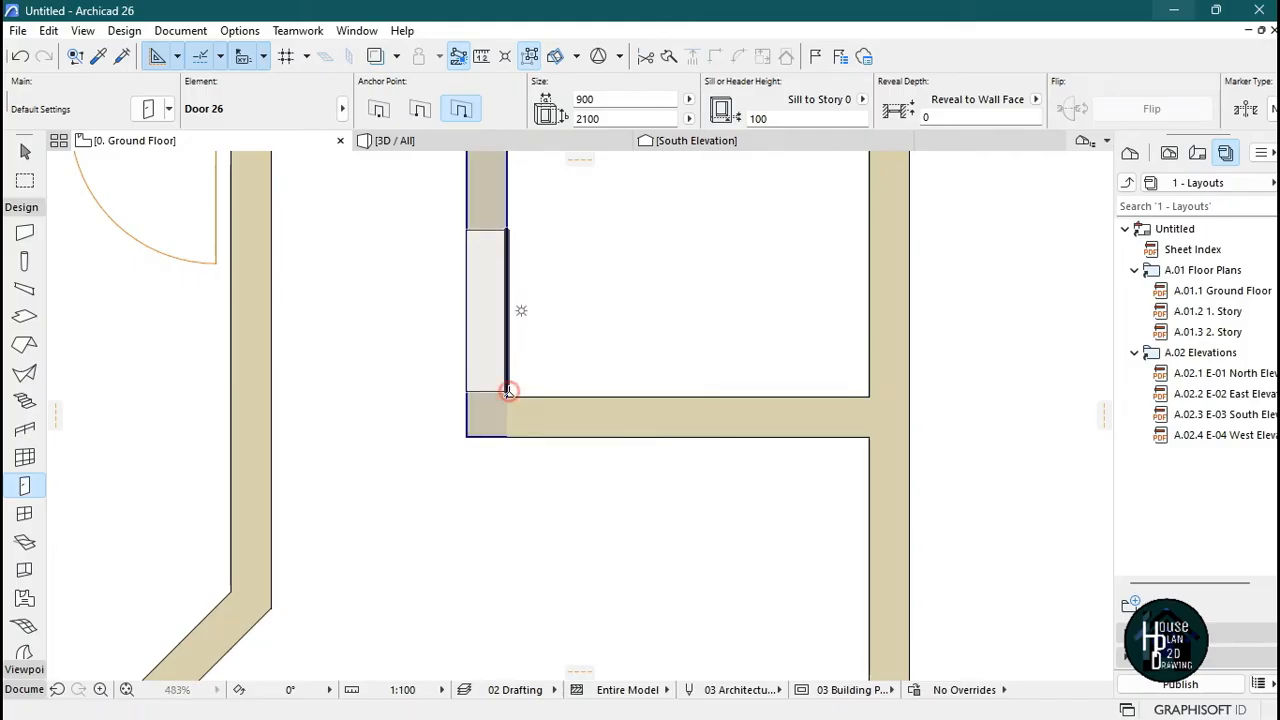
{"action": "left_click", "coordinate": [508, 391]}
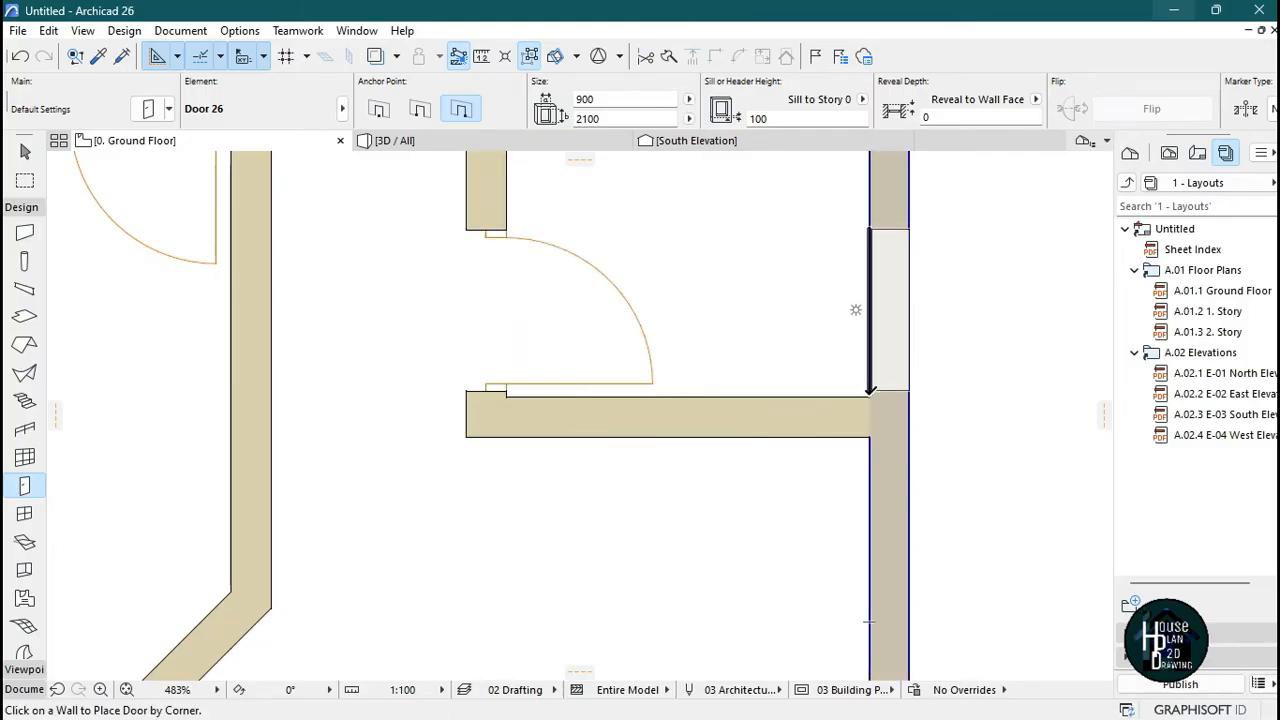
{"action": "left_click", "coordinate": [869, 392]}
{"action": "left_click", "coordinate": [687, 507]}
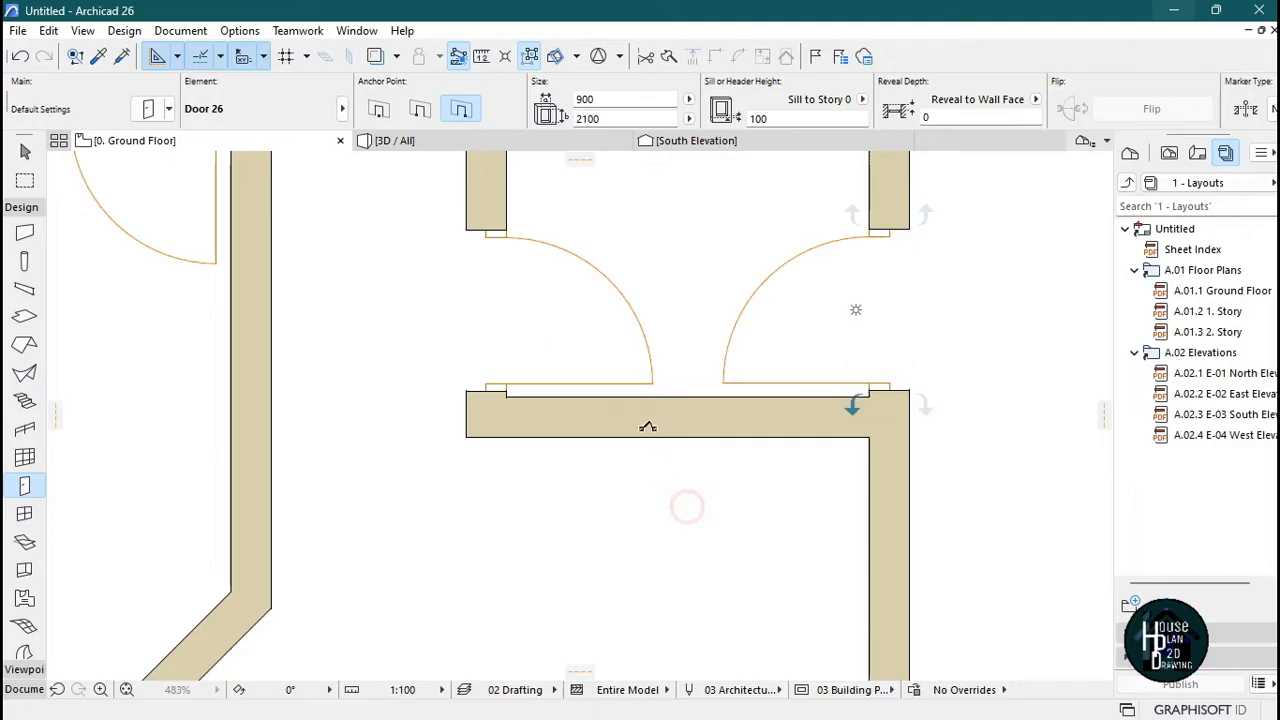
- Place a 750 x 2100 mm door at the right end of the lower-left small room's top wall, hinged at the right and swinging down inside
{"action": "scroll", "coordinate": [648, 427], "scroll_direction": "down", "scroll_amount": 5}
{"action": "scroll", "coordinate": [680, 418], "scroll_direction": "up", "scroll_amount": 2}
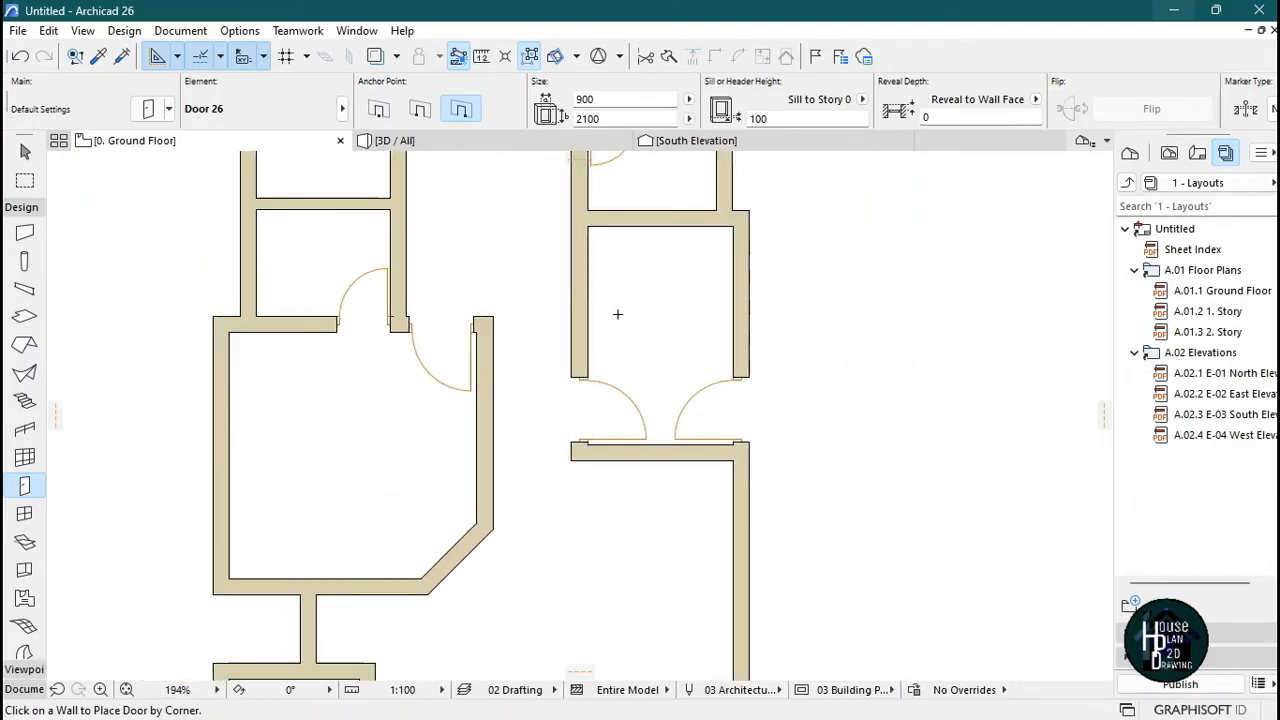
{"action": "scroll", "coordinate": [617, 314], "scroll_direction": "down", "scroll_amount": 3}
{"action": "key", "text": "Escape"}
{"action": "middle_click_drag", "start_coordinate": [632, 330], "coordinate": [673, 254]}
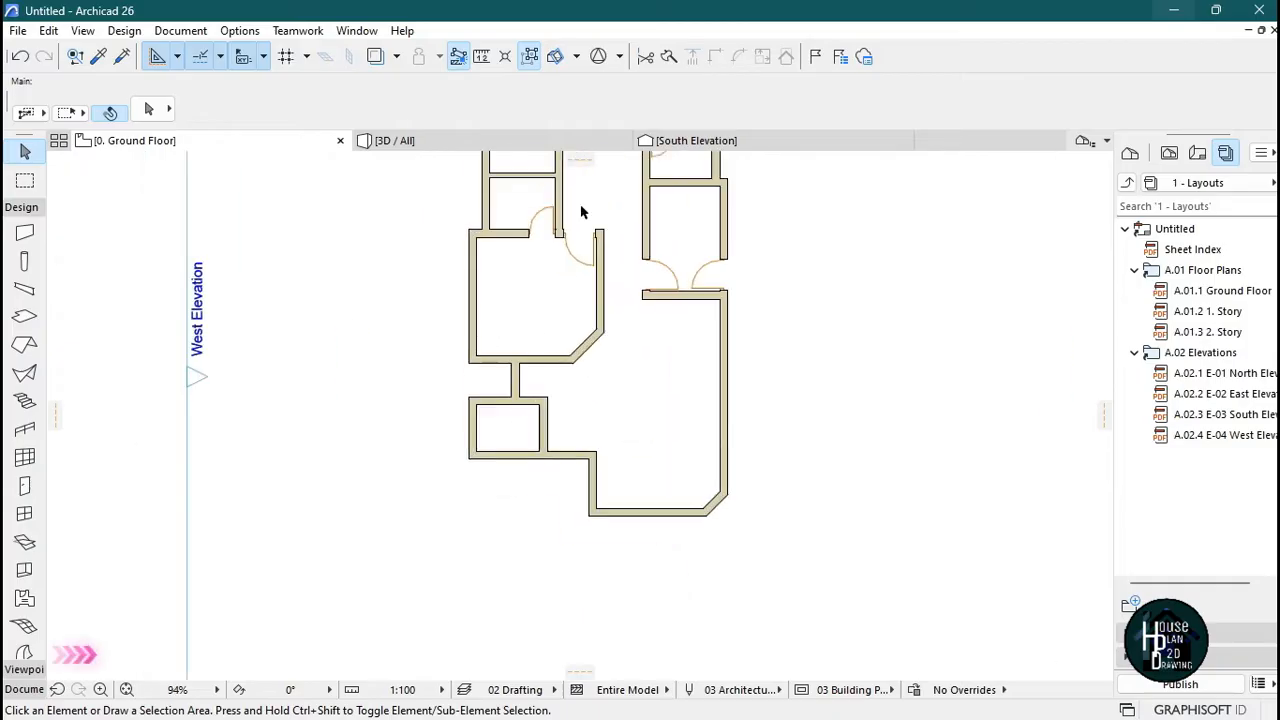
{"action": "scroll", "coordinate": [560, 206], "scroll_direction": "up", "scroll_amount": 6}
{"action": "left_click", "coordinate": [555, 215], "text": "alt"}
{"action": "scroll", "coordinate": [553, 217], "scroll_direction": "down", "scroll_amount": 7}
{"action": "scroll", "coordinate": [536, 357], "scroll_direction": "up", "scroll_amount": 8}
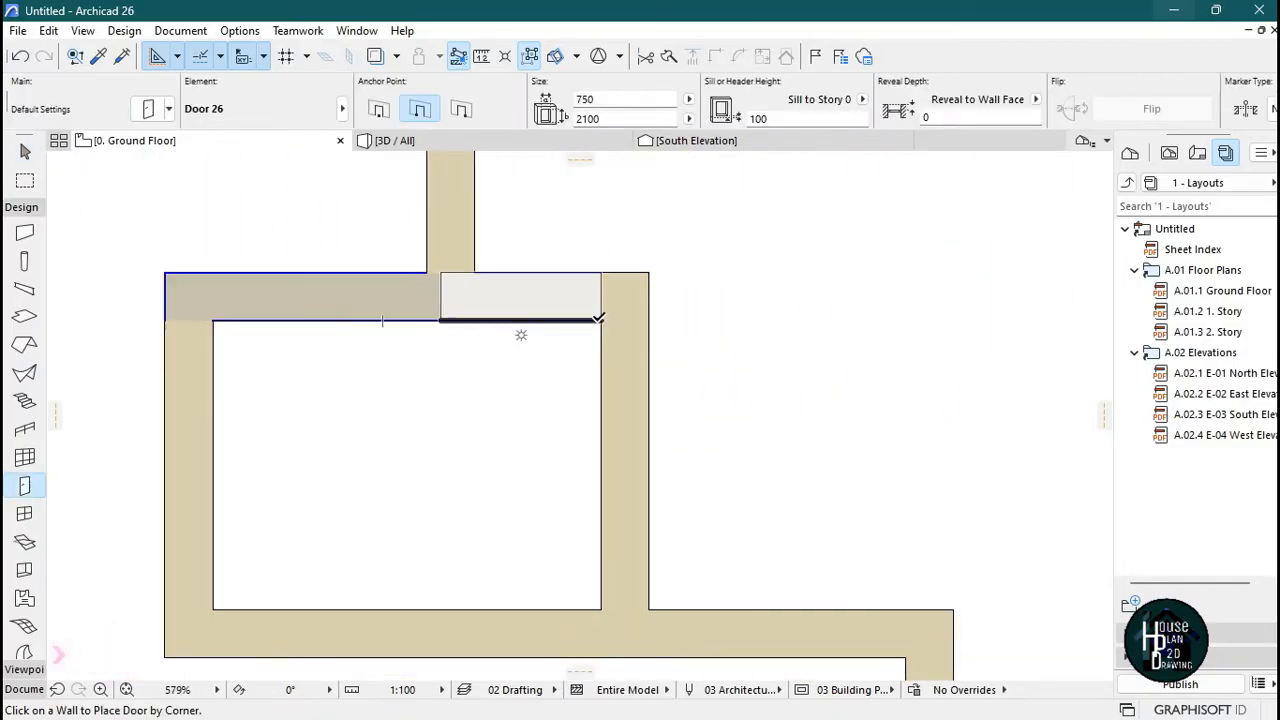
{"action": "left_click", "coordinate": [600, 320]}
{"action": "left_click", "coordinate": [638, 463]}
{"action": "key", "text": "Escape"}
- Measure along the lower-left small room's top wall from its inner upper-left corner
{"action": "key", "text": "m"}
{"action": "left_click", "coordinate": [214, 321]}
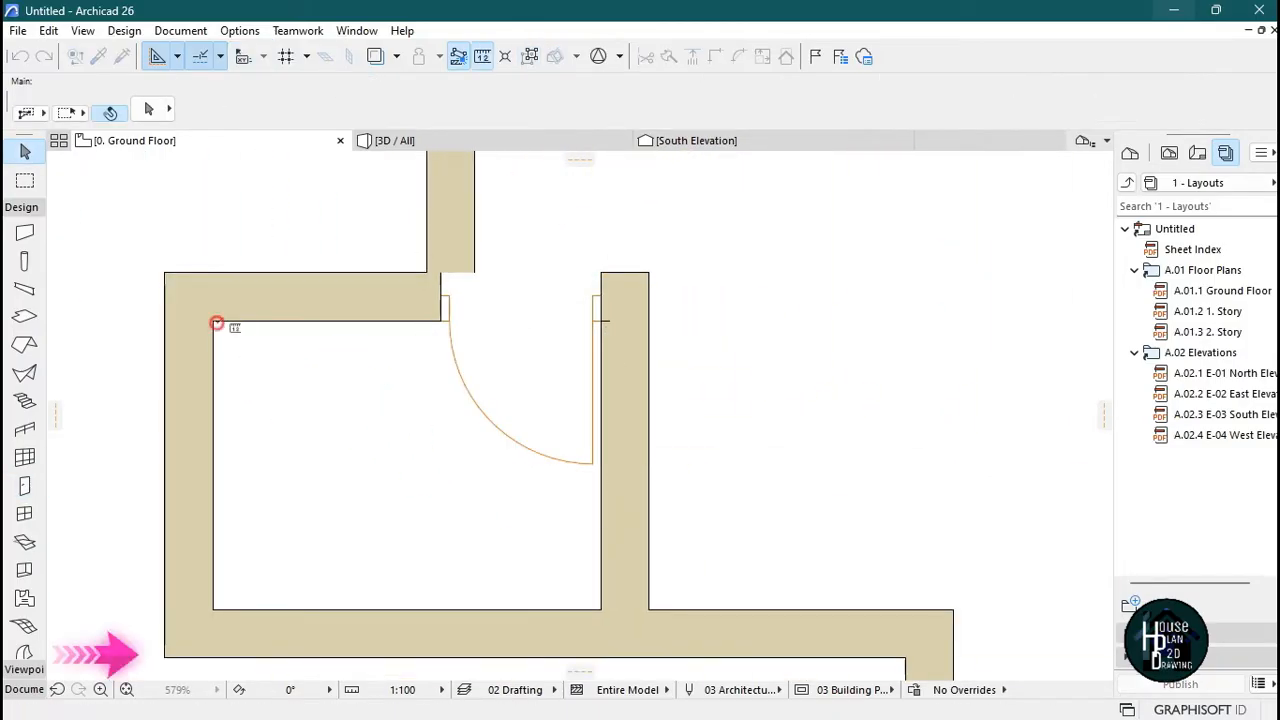
{"action": "key", "text": "Escape"}
- Move the short vertical wall between the chamfered room and the lower-left small room about 204 mm to the left
{"action": "scroll", "coordinate": [571, 373], "scroll_direction": "down", "scroll_amount": 6}
{"action": "scroll", "coordinate": [474, 343], "scroll_direction": "up", "scroll_amount": 6}
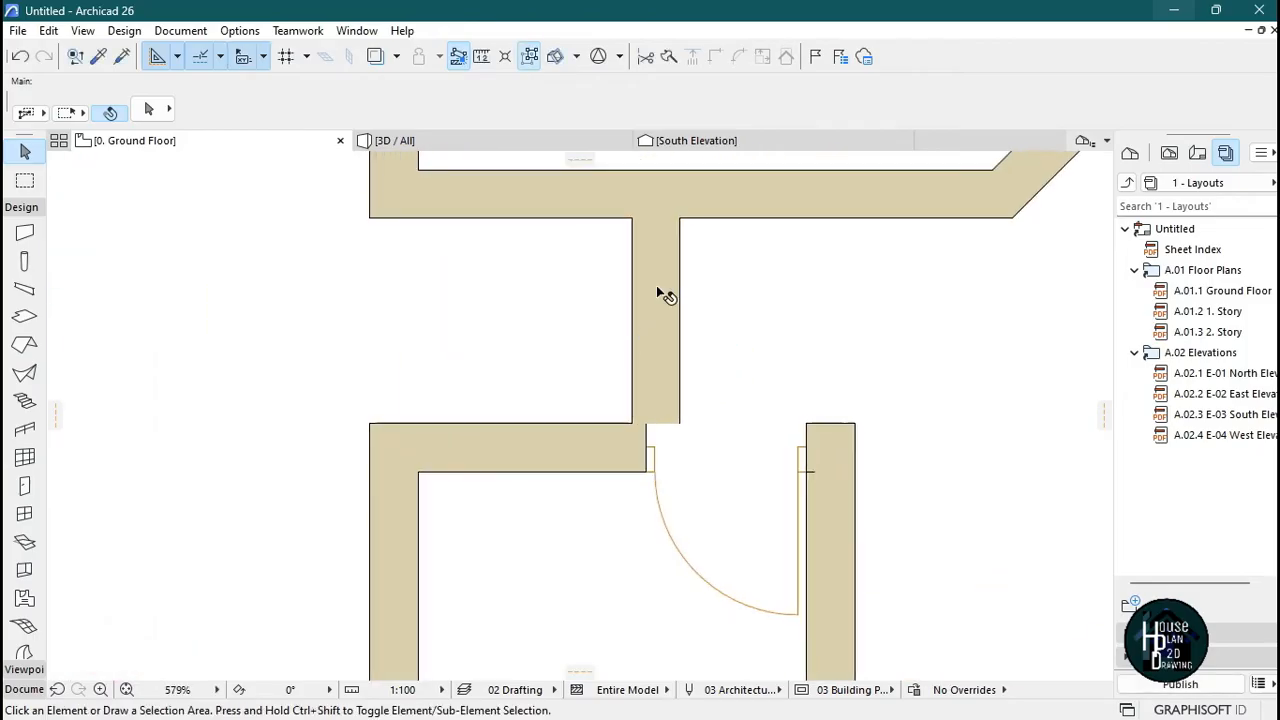
{"action": "left_click", "coordinate": [672, 360]}
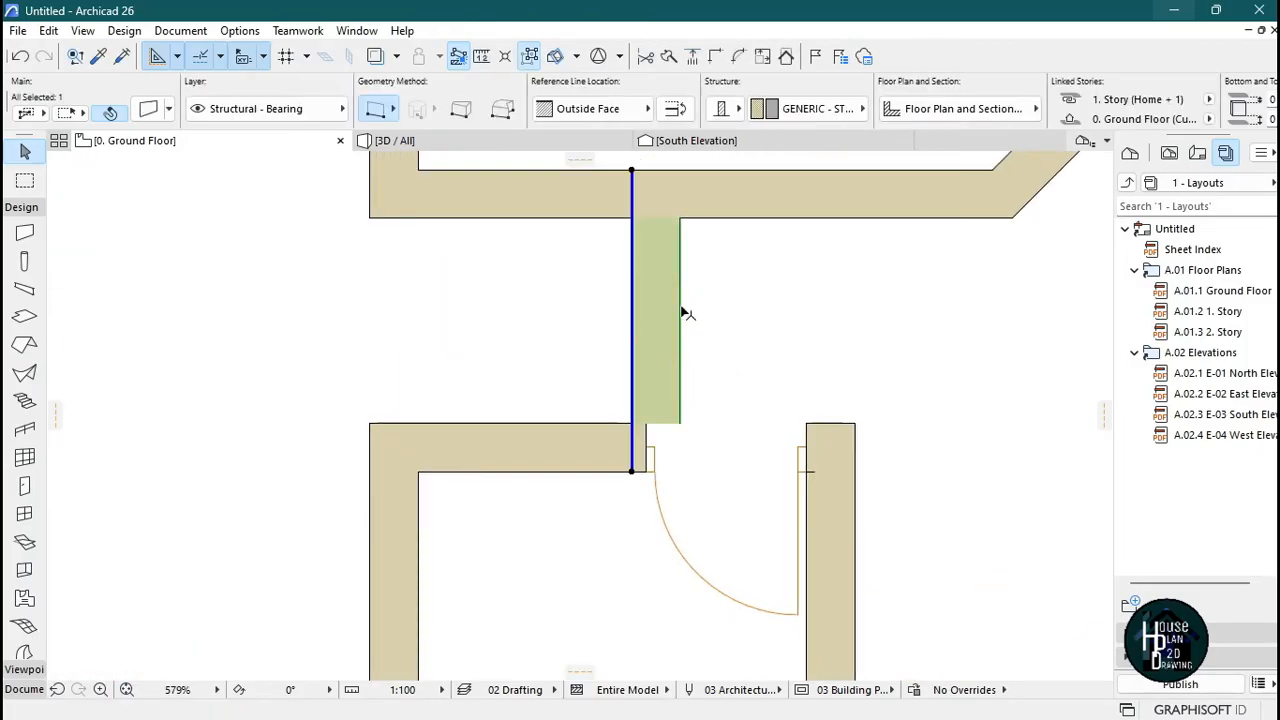
{"action": "left_click", "coordinate": [632, 474]}
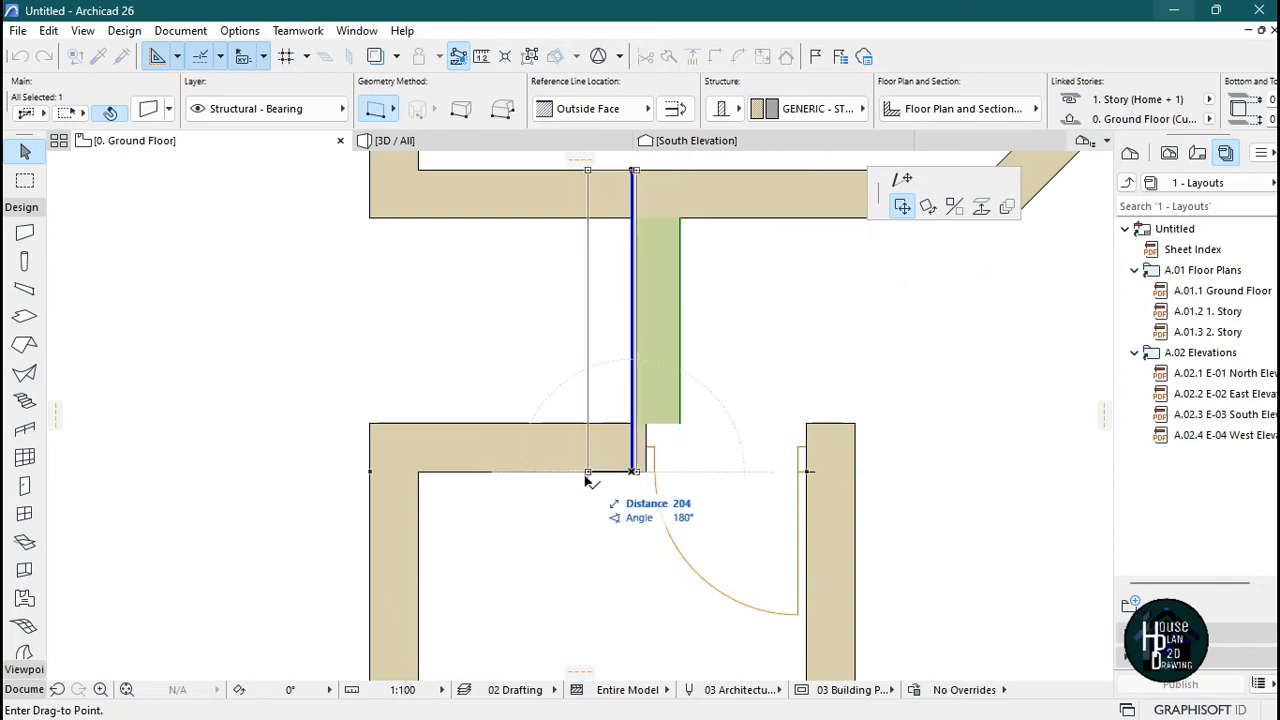
{"action": "left_click", "coordinate": [588, 472]}
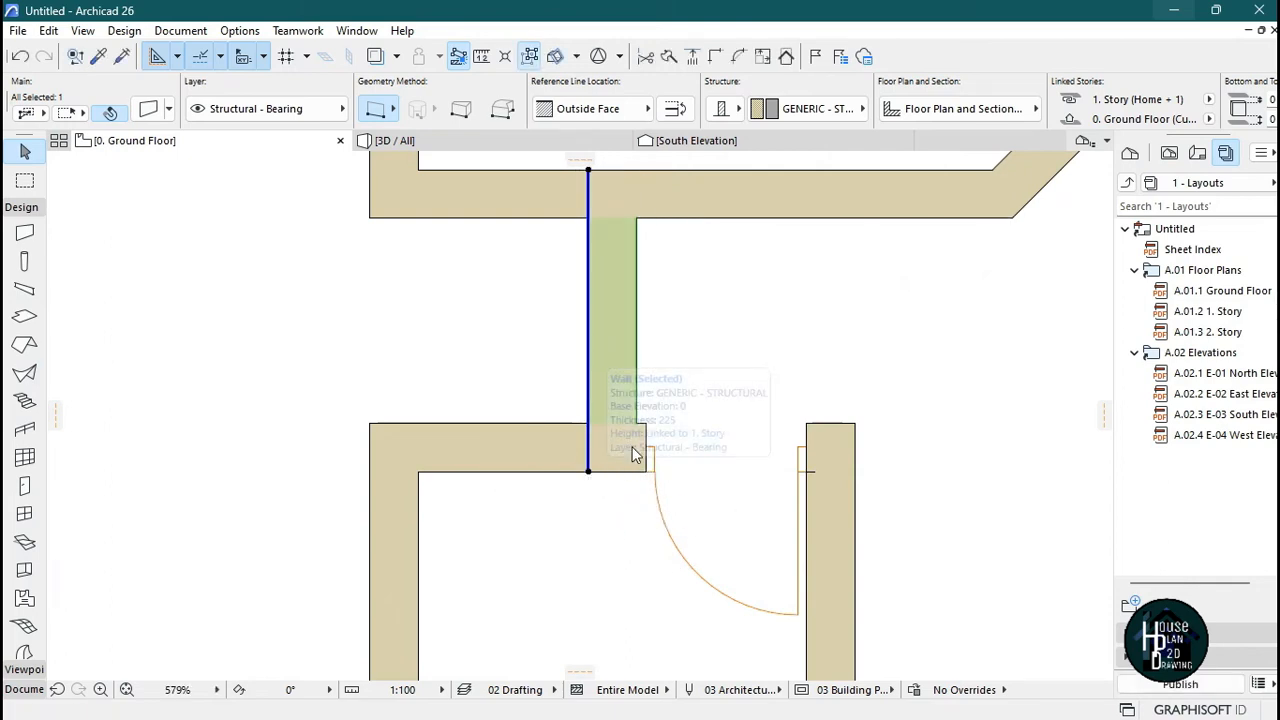
- Align the short vertical wall's right face flush with the left edge of the small room's door opening
{"action": "scroll", "coordinate": [645, 440], "scroll_direction": "up", "scroll_amount": 1}
{"action": "scroll", "coordinate": [634, 427], "scroll_direction": "up", "scroll_amount": 2}
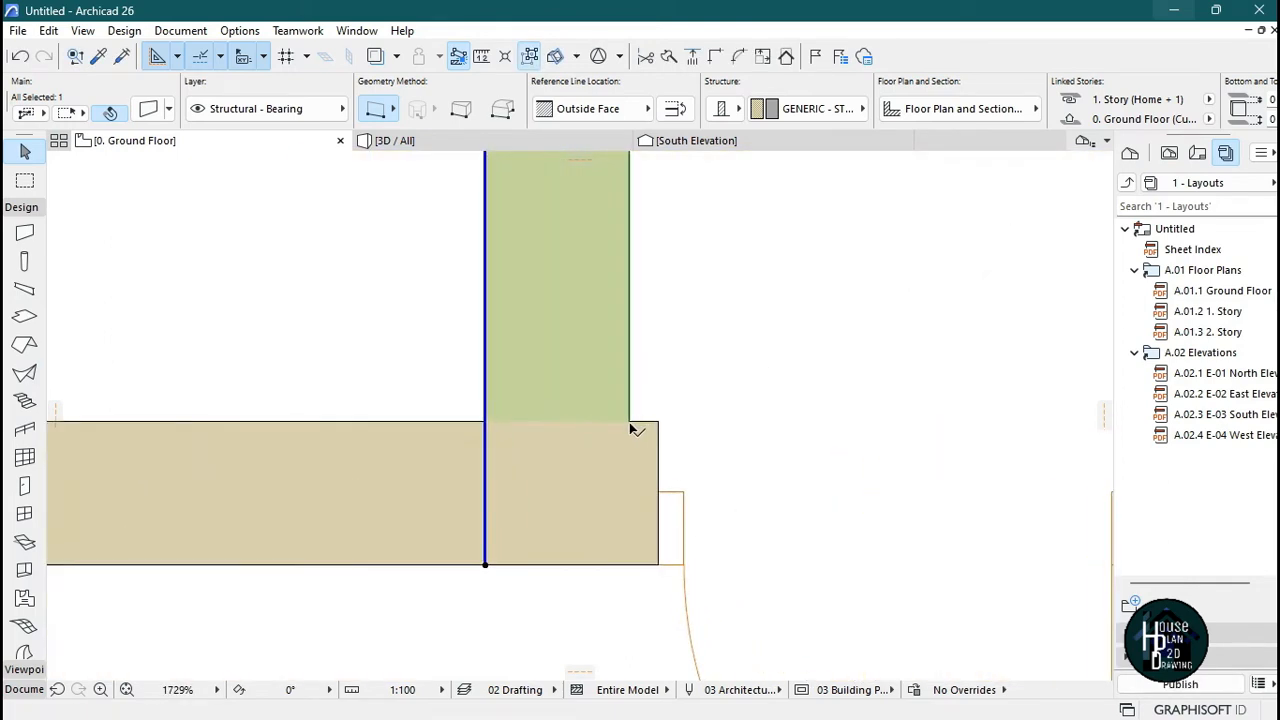
{"action": "left_click", "coordinate": [630, 427]}
{"action": "left_click", "coordinate": [657, 422]}
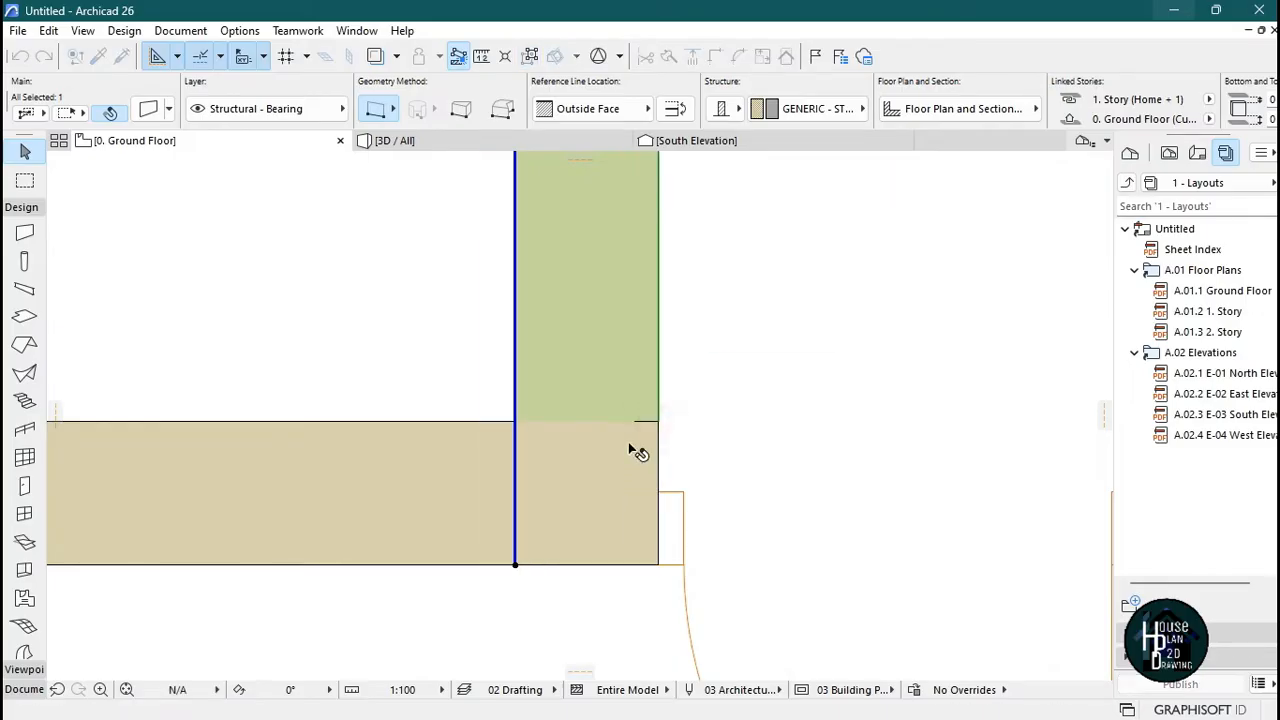
{"action": "scroll", "coordinate": [629, 444], "scroll_direction": "down", "scroll_amount": 4}
{"action": "key", "text": "Escape"}
{"action": "scroll", "coordinate": [607, 270], "scroll_direction": "down", "scroll_amount": 2}
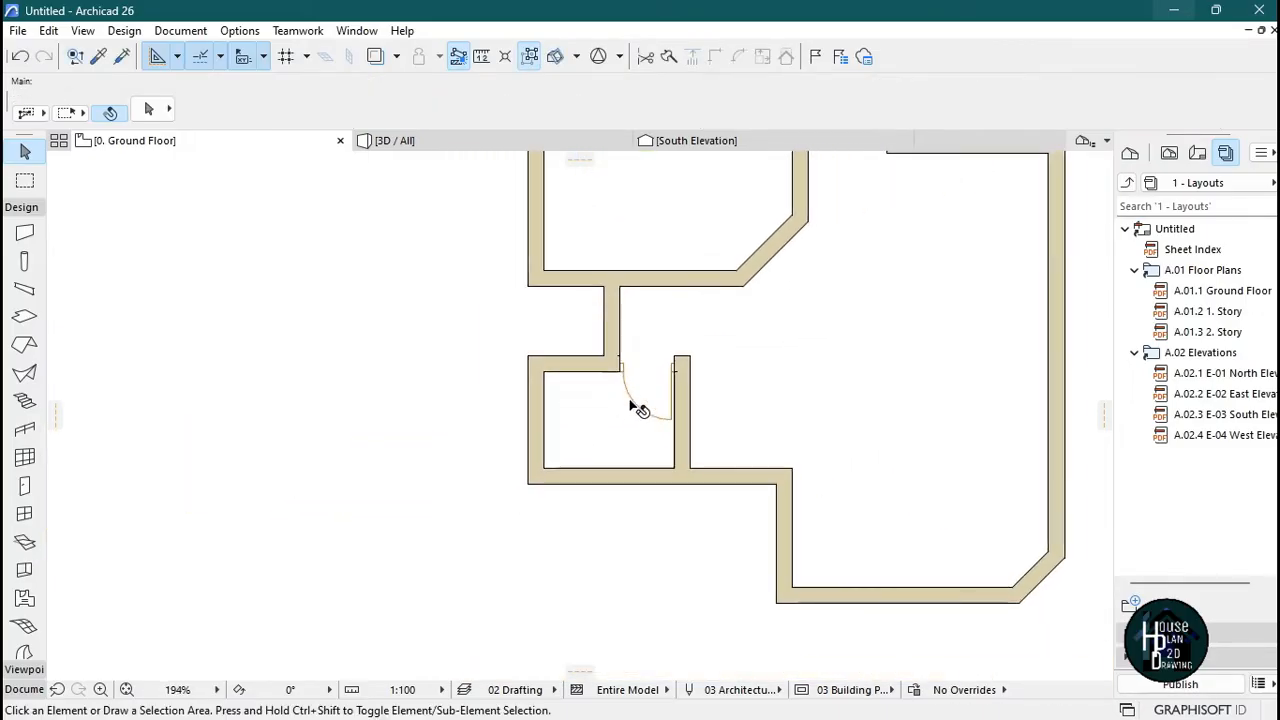
- Choose Double Door Asymmetric 26 from the Hinged Doors 26 library as the default door
{"action": "scroll", "coordinate": [631, 405], "scroll_direction": "up", "scroll_amount": 1}
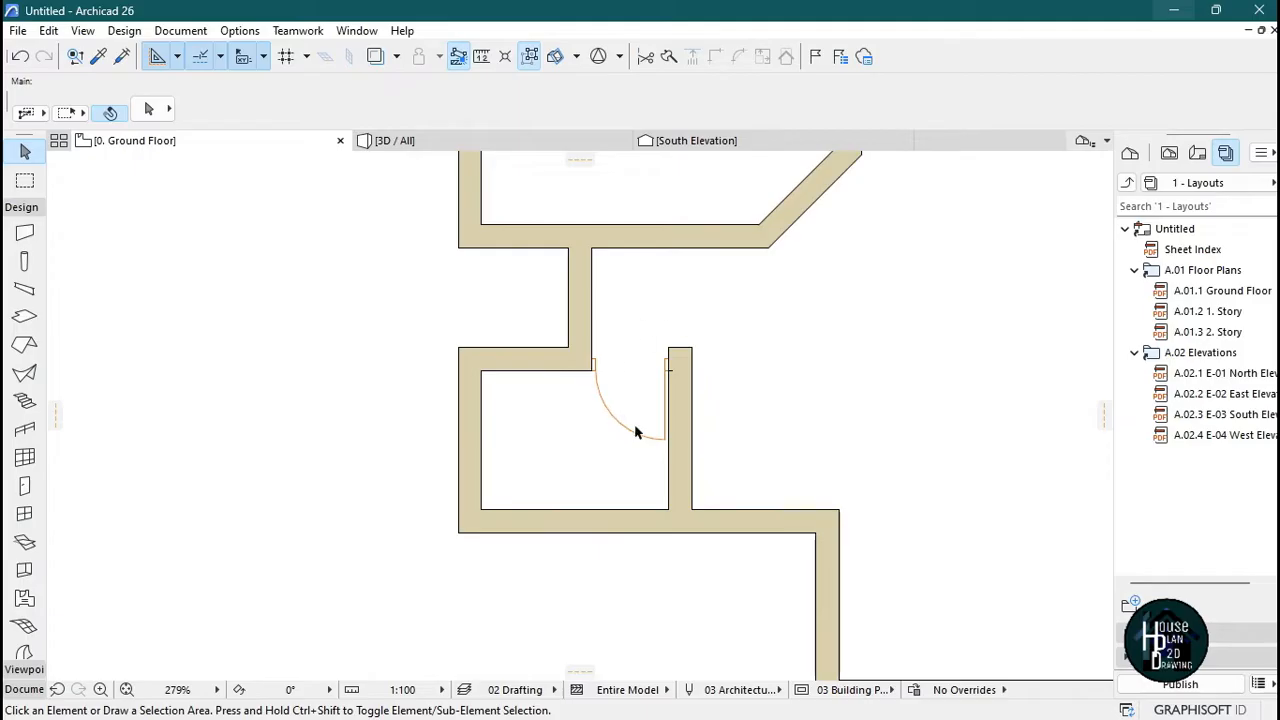
{"action": "scroll", "coordinate": [522, 435], "scroll_direction": "down", "scroll_amount": 3}
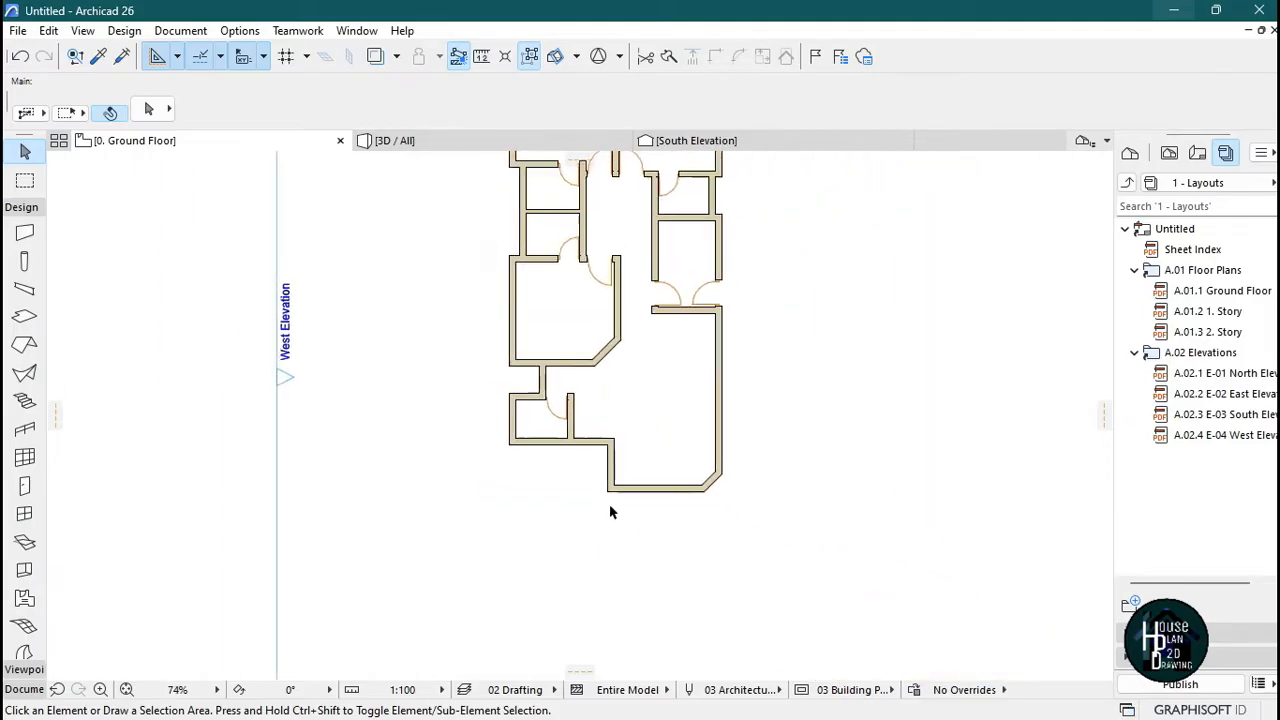
{"action": "scroll", "coordinate": [605, 500], "scroll_direction": "up", "scroll_amount": 5}
{"action": "scroll", "coordinate": [605, 365], "scroll_direction": "down", "scroll_amount": 2}
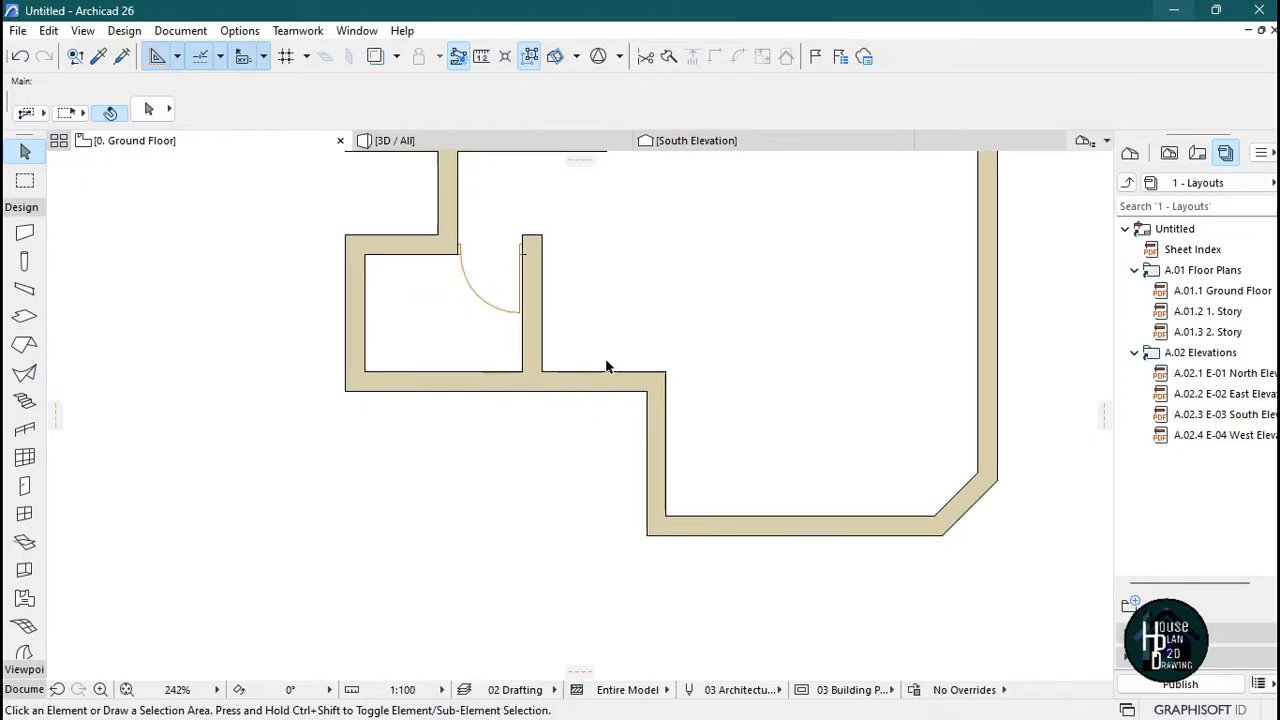
{"action": "scroll", "coordinate": [606, 368], "scroll_direction": "up", "scroll_amount": 2}
{"action": "left_click", "coordinate": [25, 486]}
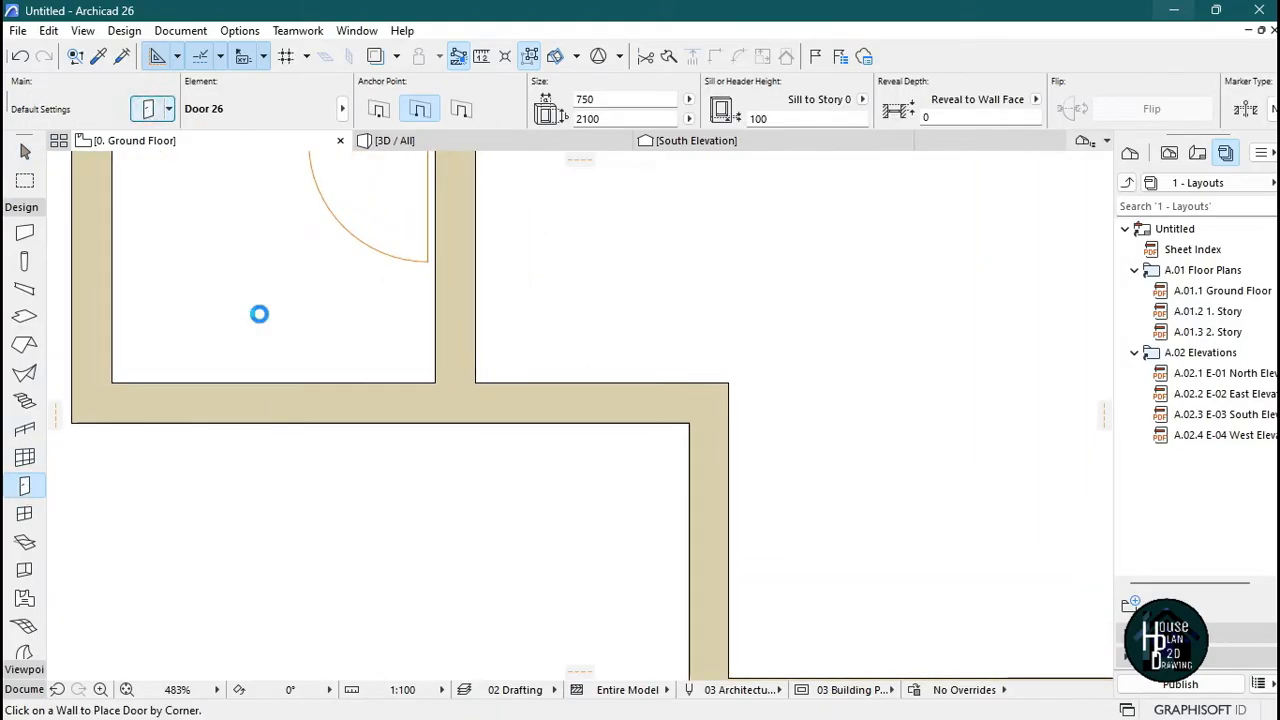
{"action": "scroll", "coordinate": [435, 426], "scroll_direction": "down", "scroll_amount": 5}
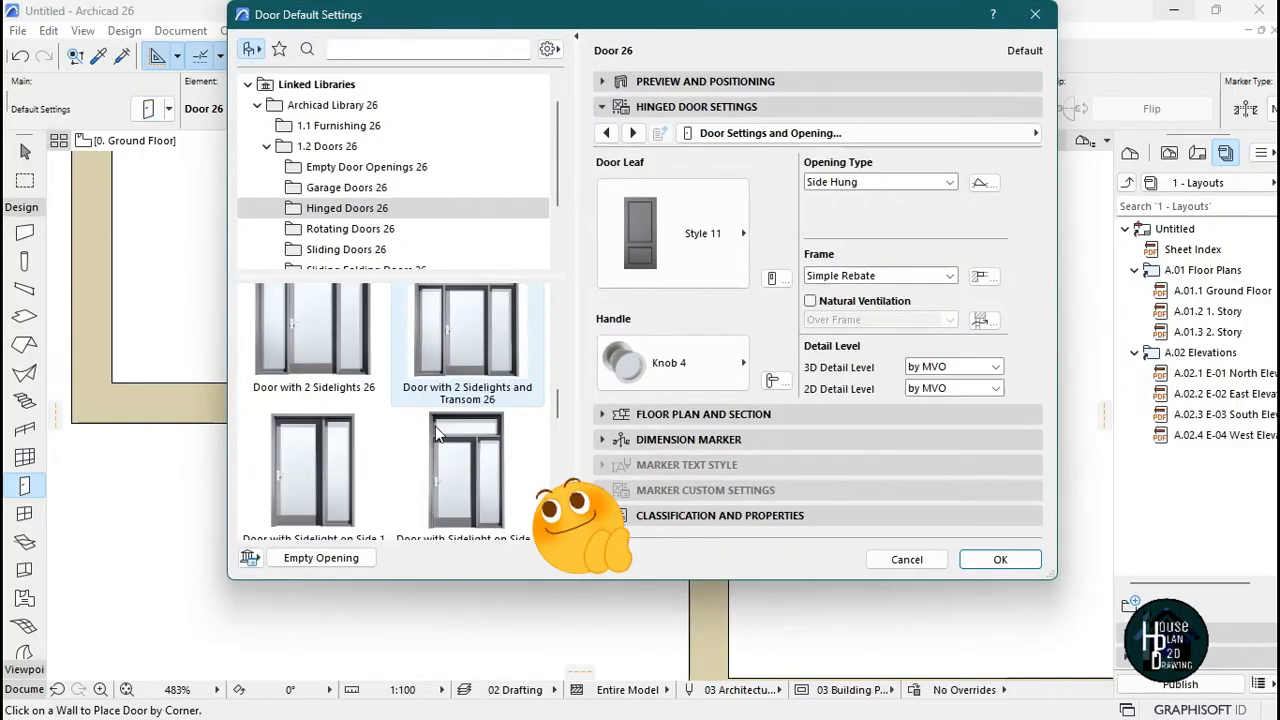
{"action": "scroll", "coordinate": [435, 426], "scroll_direction": "down", "scroll_amount": 6}
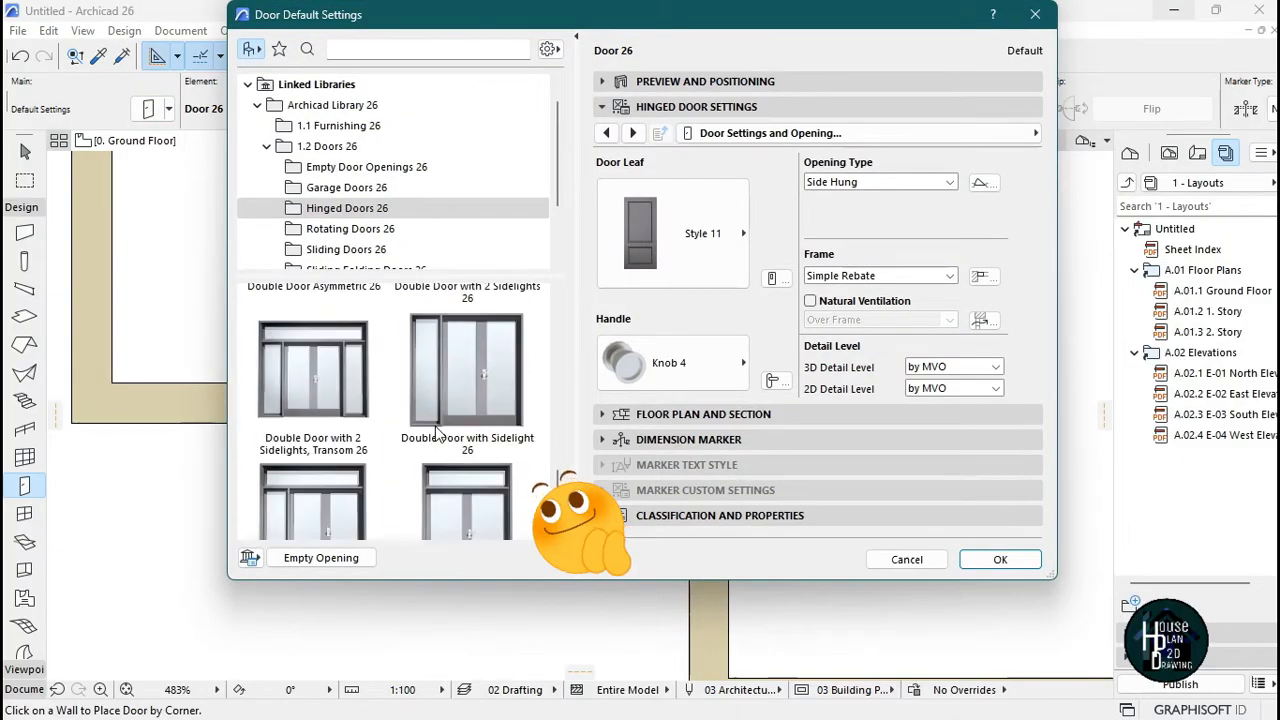
{"action": "scroll", "coordinate": [435, 426], "scroll_direction": "down", "scroll_amount": 1}
{"action": "scroll", "coordinate": [435, 426], "scroll_direction": "up", "scroll_amount": 3}
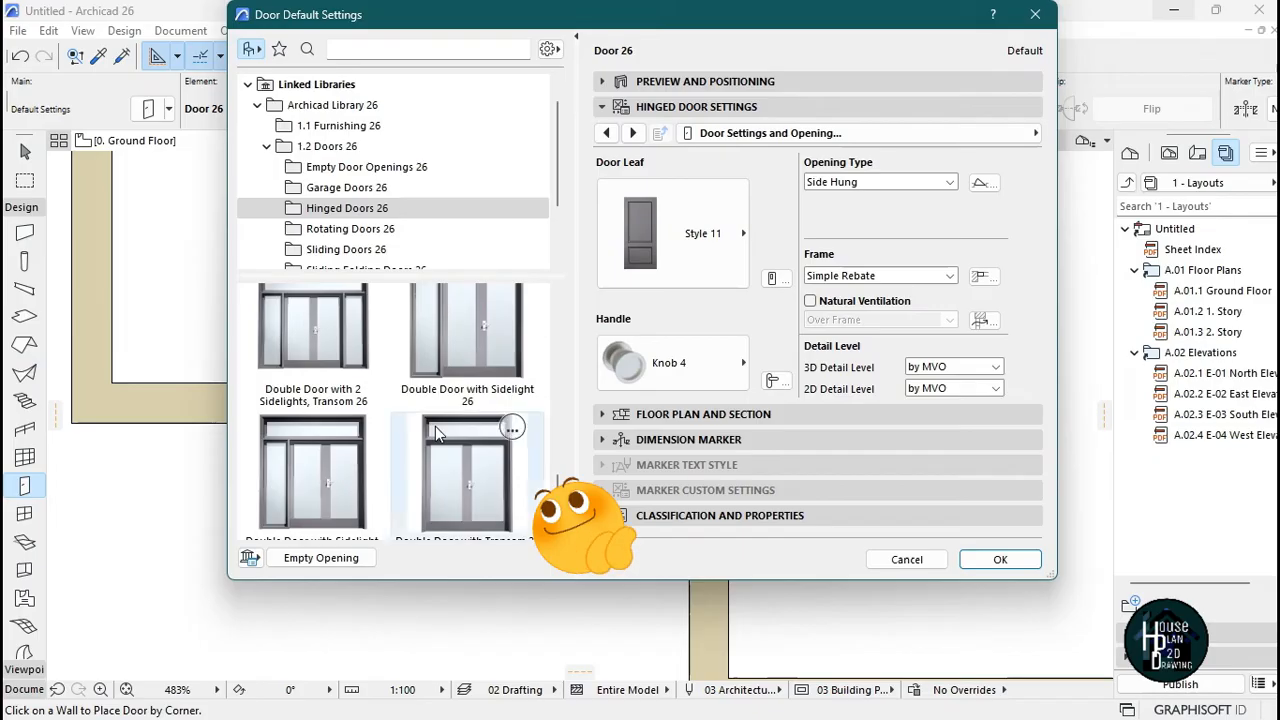
{"action": "scroll", "coordinate": [435, 426], "scroll_direction": "up", "scroll_amount": 3}
{"action": "left_click", "coordinate": [332, 427]}
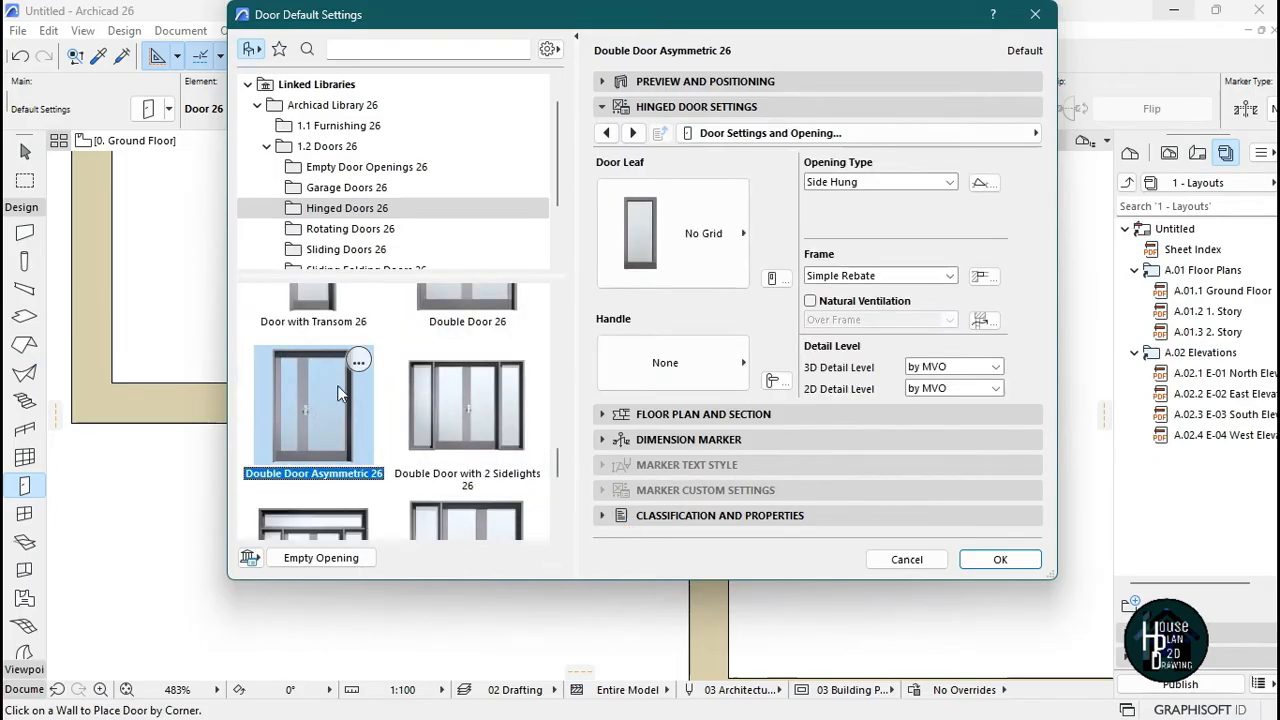
- Give the default double door the Style 11 door leaf and the Knob 6 handle
{"action": "left_click", "coordinate": [678, 295]}
{"action": "scroll", "coordinate": [845, 630], "scroll_direction": "down", "scroll_amount": 3}
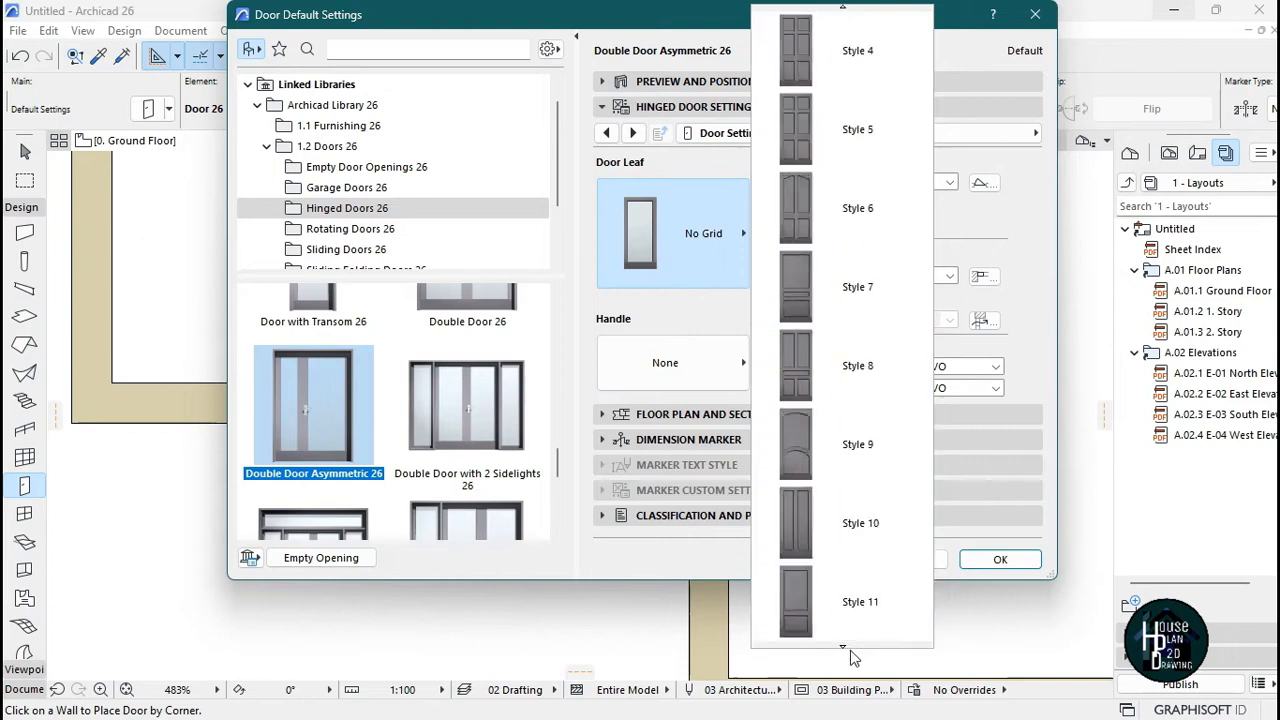
{"action": "left_click", "coordinate": [876, 437]}
{"action": "left_click", "coordinate": [678, 365]}
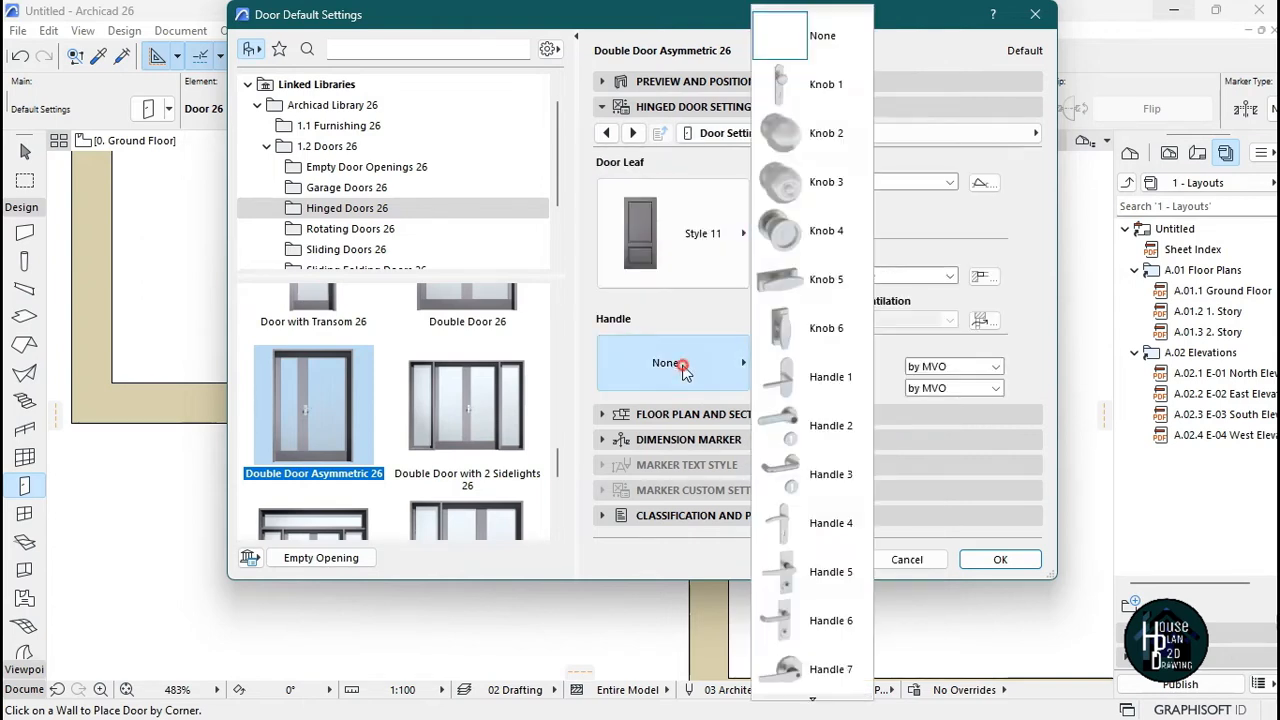
{"action": "left_click", "coordinate": [813, 329]}
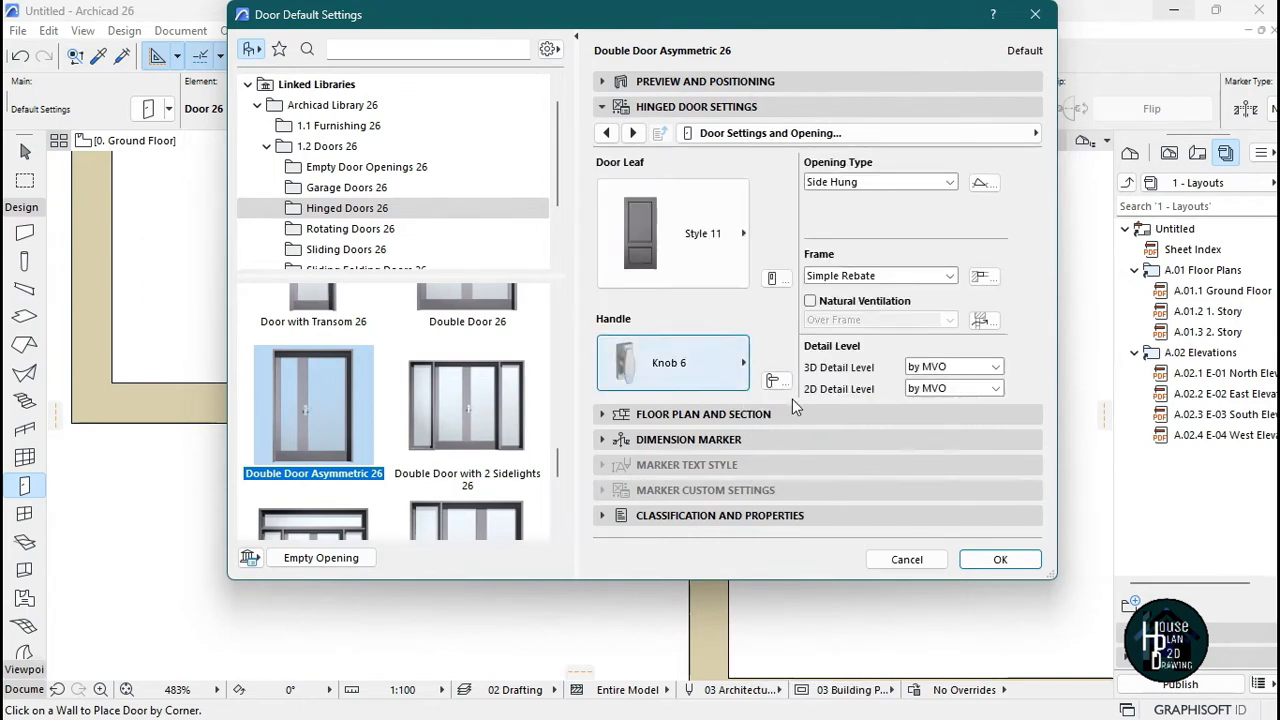
{"action": "left_click", "coordinate": [986, 566]}
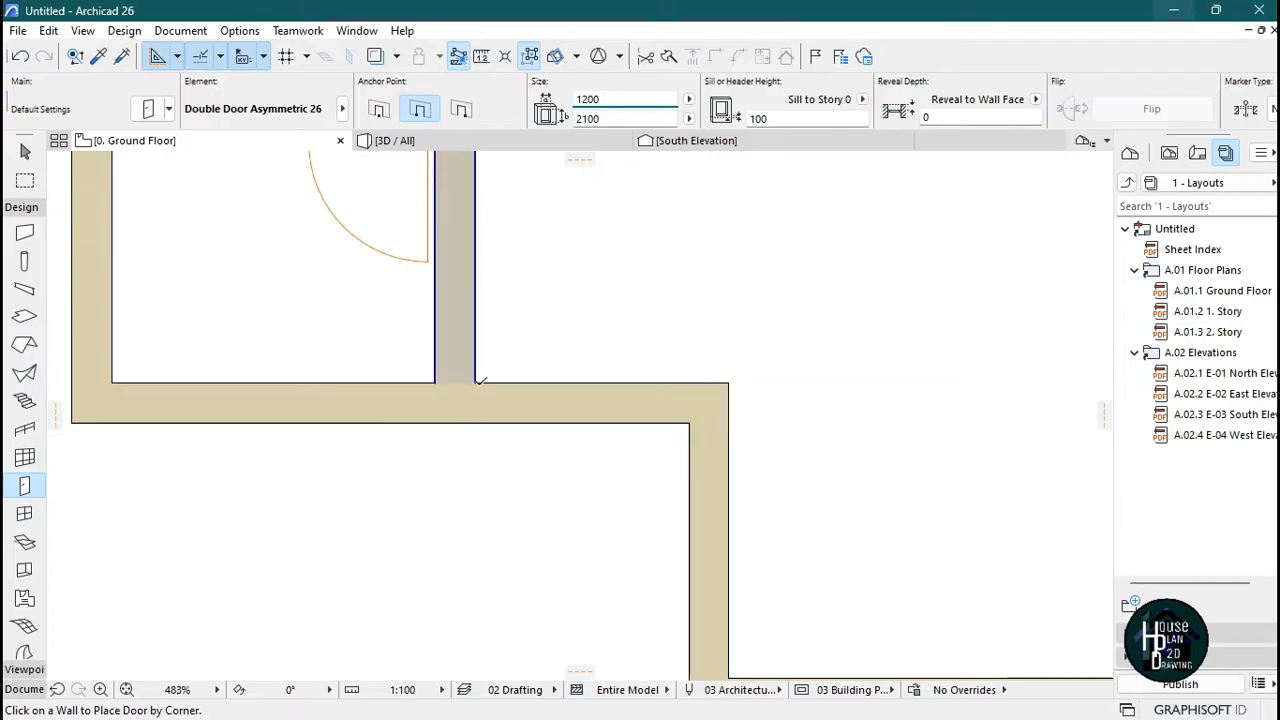
- Place a 1200 x 2100 mm asymmetric double door in the entrance wall beside the lower-left small room, swinging inward with the wide leaf at the left
{"action": "left_click", "coordinate": [480, 381]}
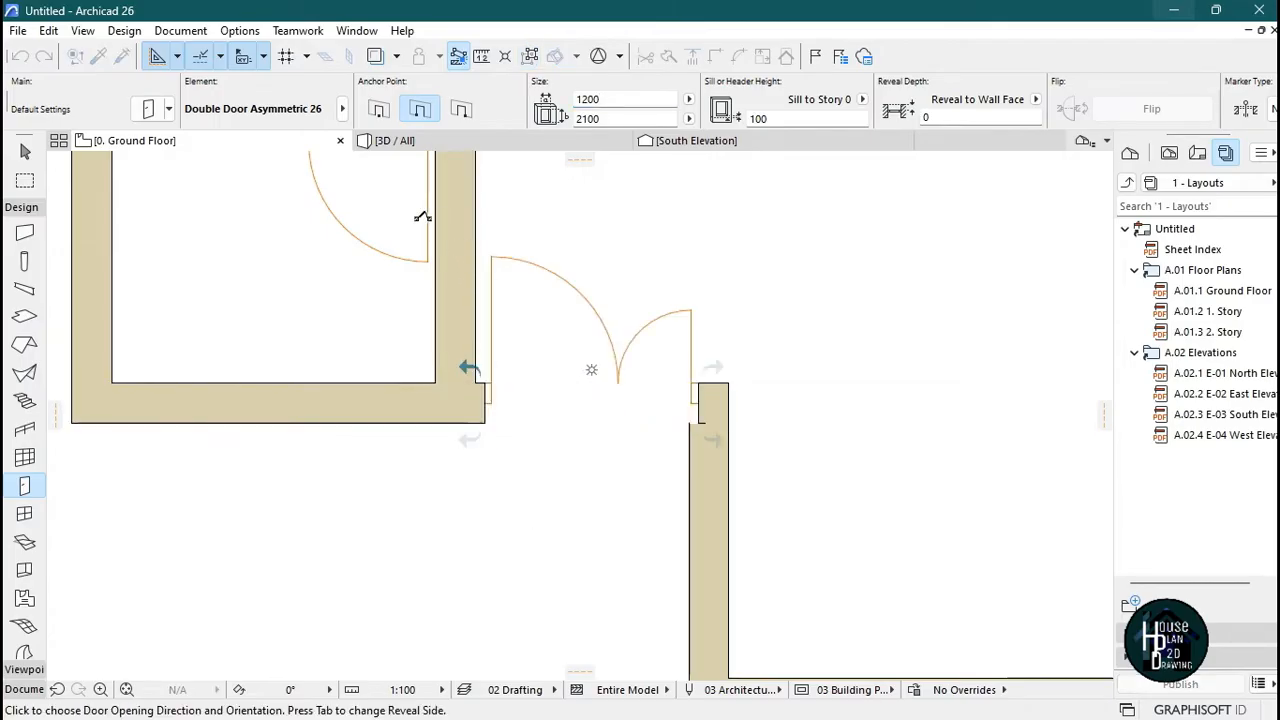
{"action": "left_click", "coordinate": [431, 269]}
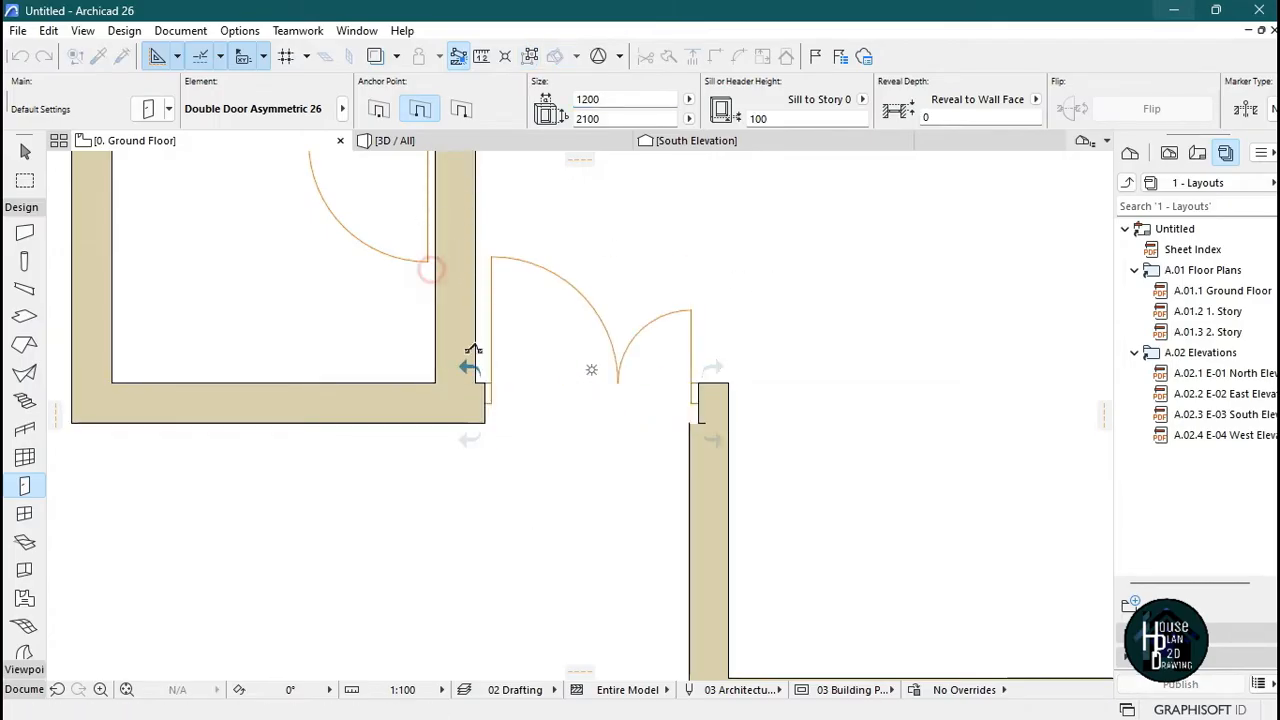
{"action": "key", "text": "Escape"}
- Move the entrance double door left until its frame is flush with the small room's right wall face
{"action": "left_click", "coordinate": [491, 262]}
{"action": "scroll", "coordinate": [516, 426], "scroll_direction": "up", "scroll_amount": 3}
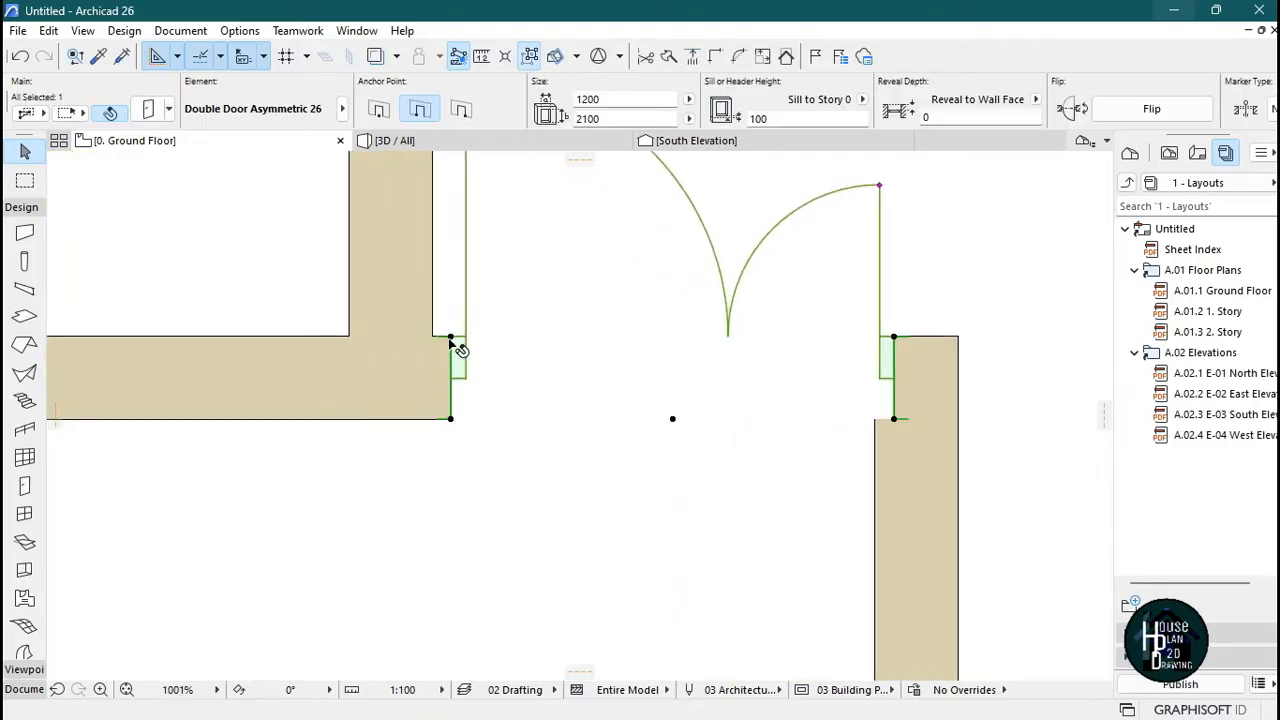
{"action": "left_click", "coordinate": [451, 337]}
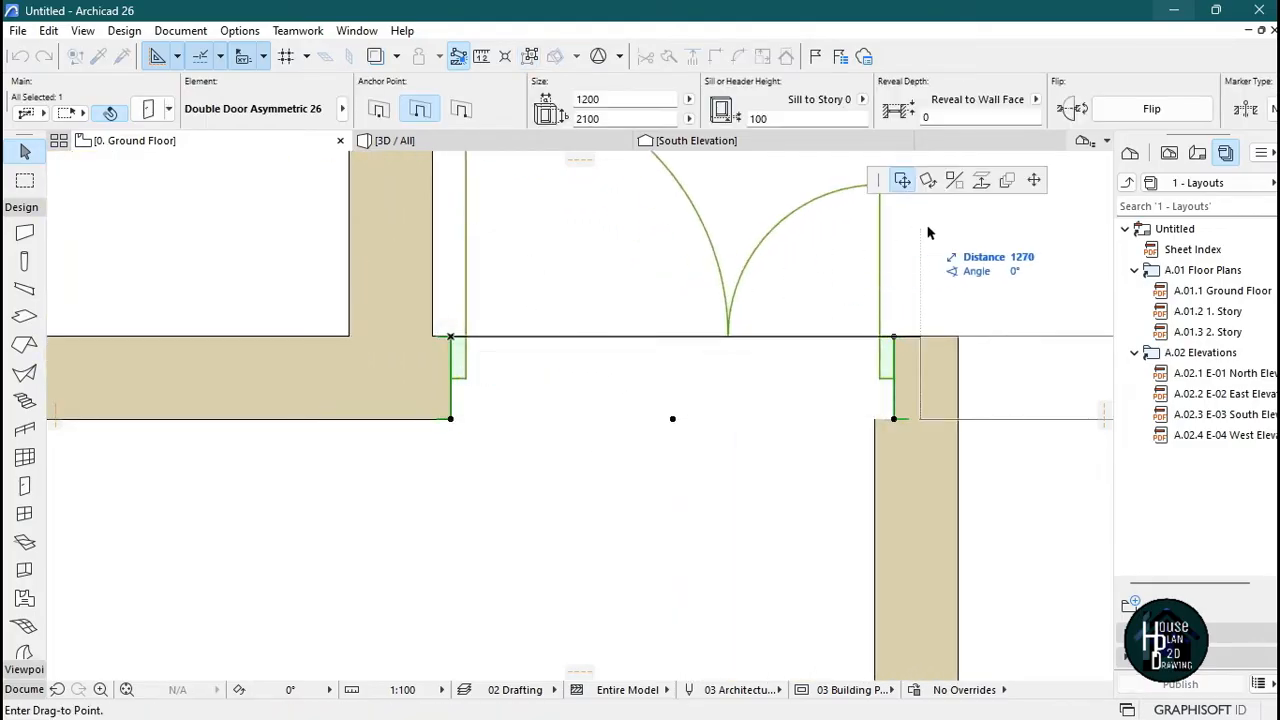
{"action": "left_click", "coordinate": [437, 340]}
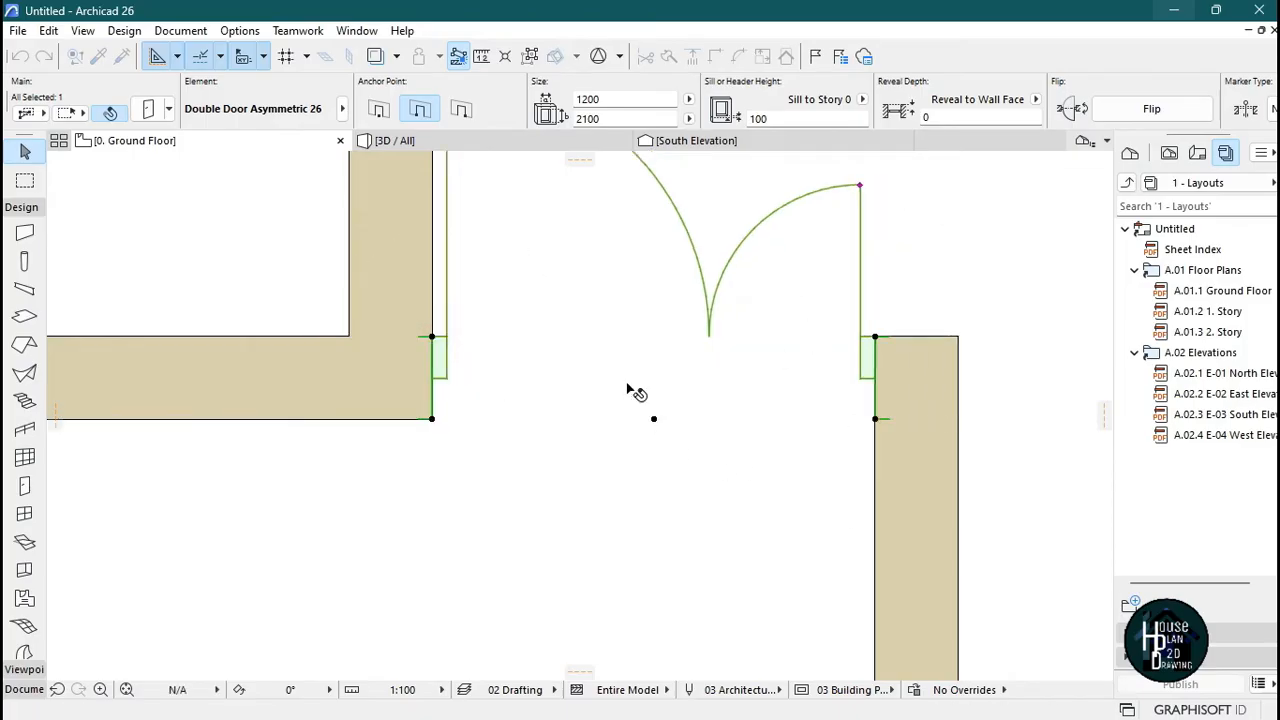
{"action": "scroll", "coordinate": [635, 395], "scroll_direction": "down", "scroll_amount": 4}
{"action": "left_click", "coordinate": [666, 429]}
- Examine the door and wall layout of the whole ground floor plan, from the entrance to the upper bedrooms
{"action": "scroll", "coordinate": [630, 380], "scroll_direction": "down", "scroll_amount": 2}
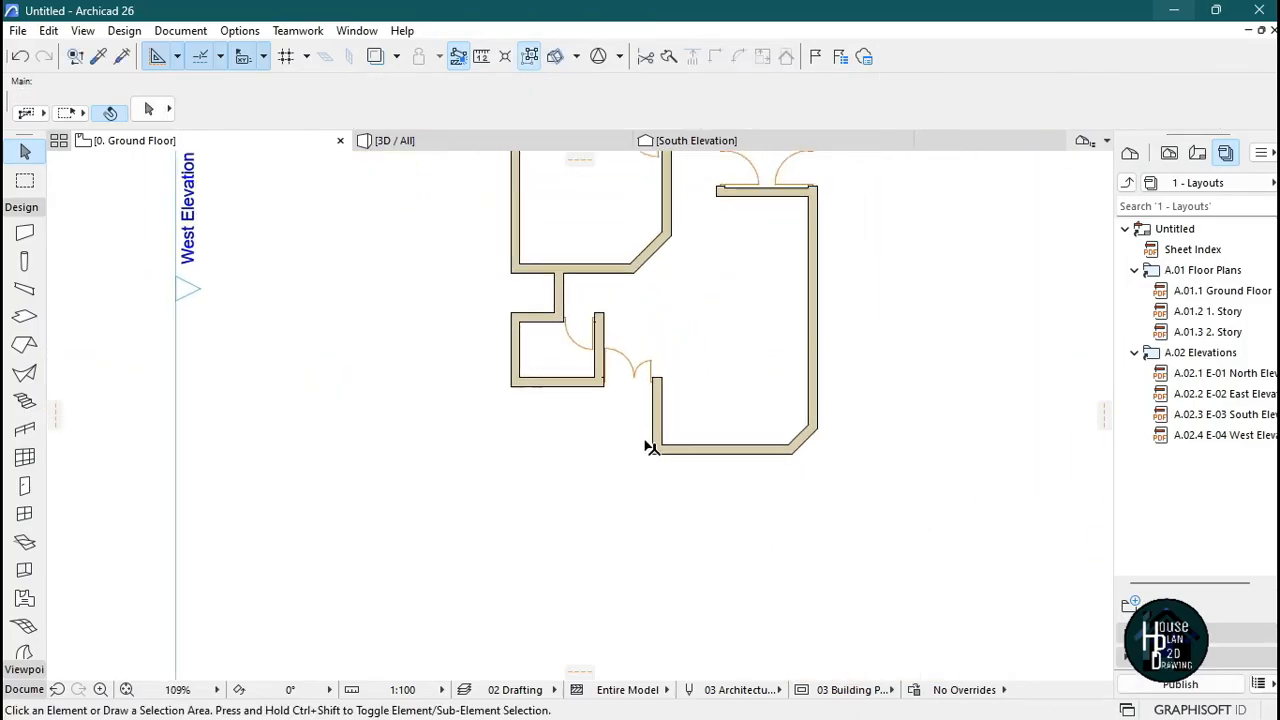
{"action": "scroll", "coordinate": [651, 447], "scroll_direction": "up", "scroll_amount": 2}
{"action": "scroll", "coordinate": [600, 508], "scroll_direction": "down", "scroll_amount": 6}
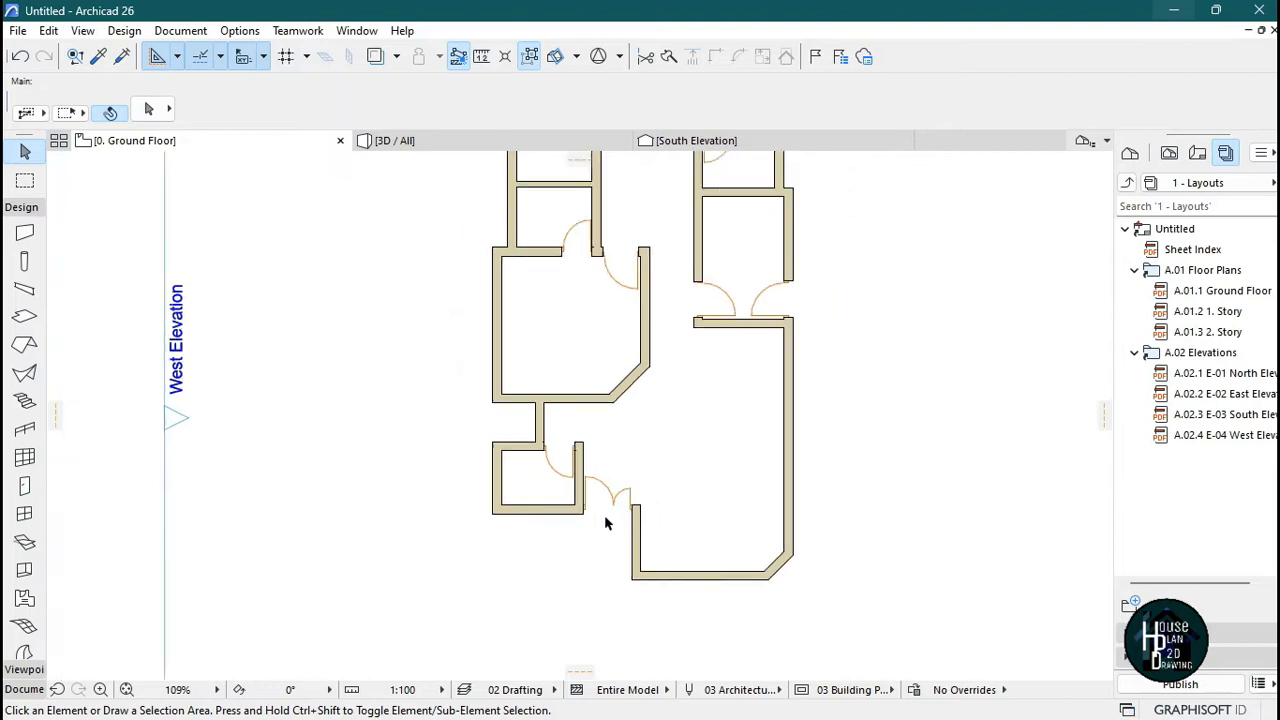
{"action": "scroll", "coordinate": [634, 215], "scroll_direction": "up", "scroll_amount": 4}
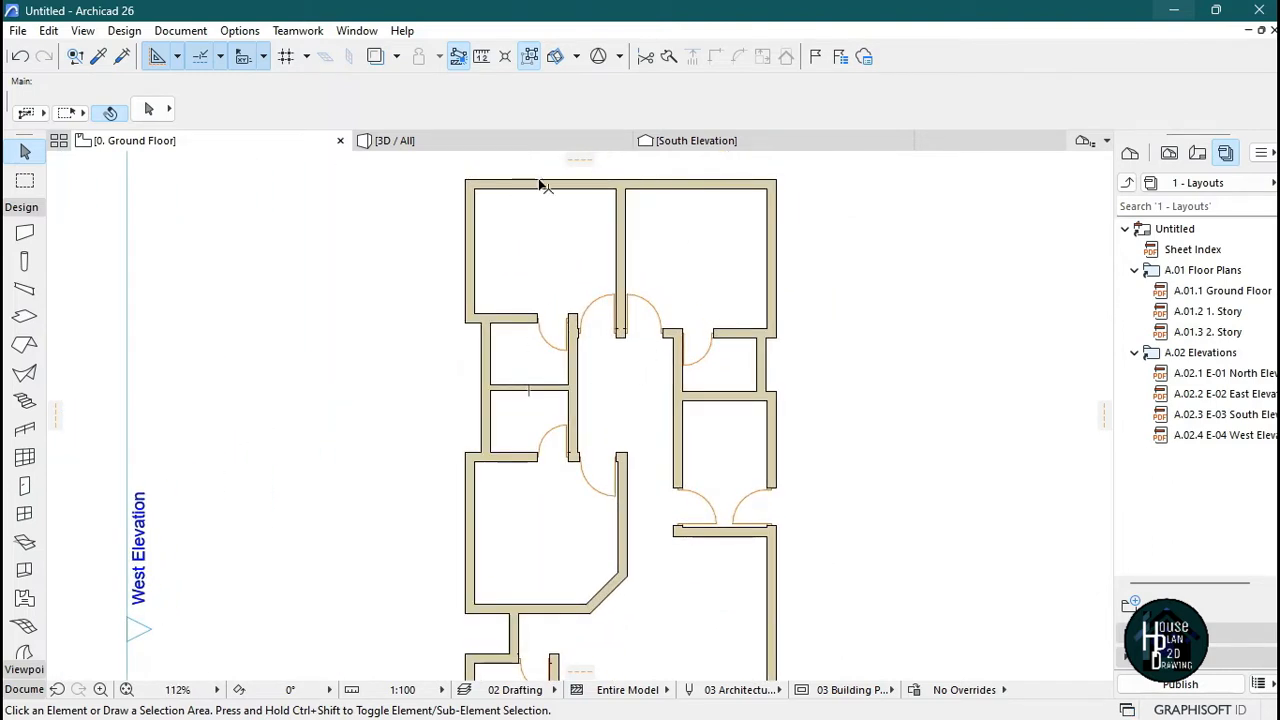
{"action": "scroll", "coordinate": [640, 390], "scroll_direction": "down", "scroll_amount": 3}
{"action": "scroll", "coordinate": [669, 463], "scroll_direction": "up", "scroll_amount": 4}
{"action": "scroll", "coordinate": [577, 271], "scroll_direction": "down", "scroll_amount": 4}
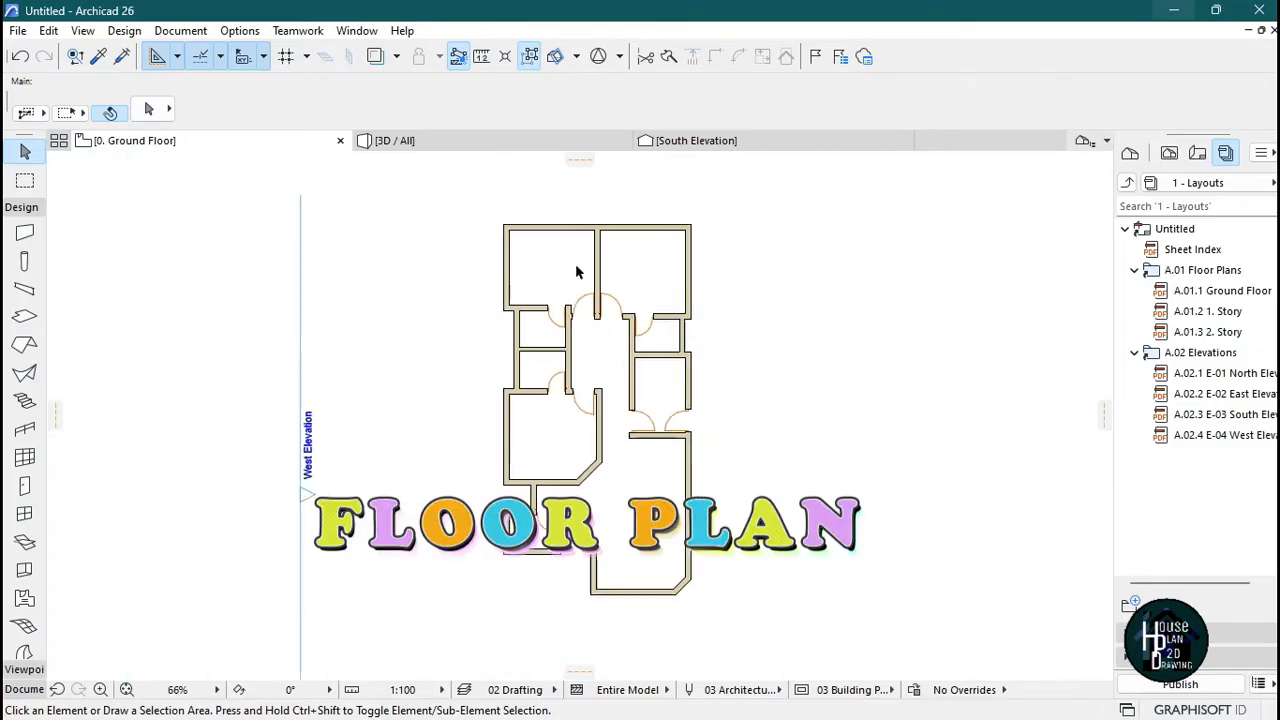
{"action": "scroll", "coordinate": [596, 258], "scroll_direction": "up", "scroll_amount": 3}
{"action": "scroll", "coordinate": [594, 258], "scroll_direction": "up", "scroll_amount": 3}
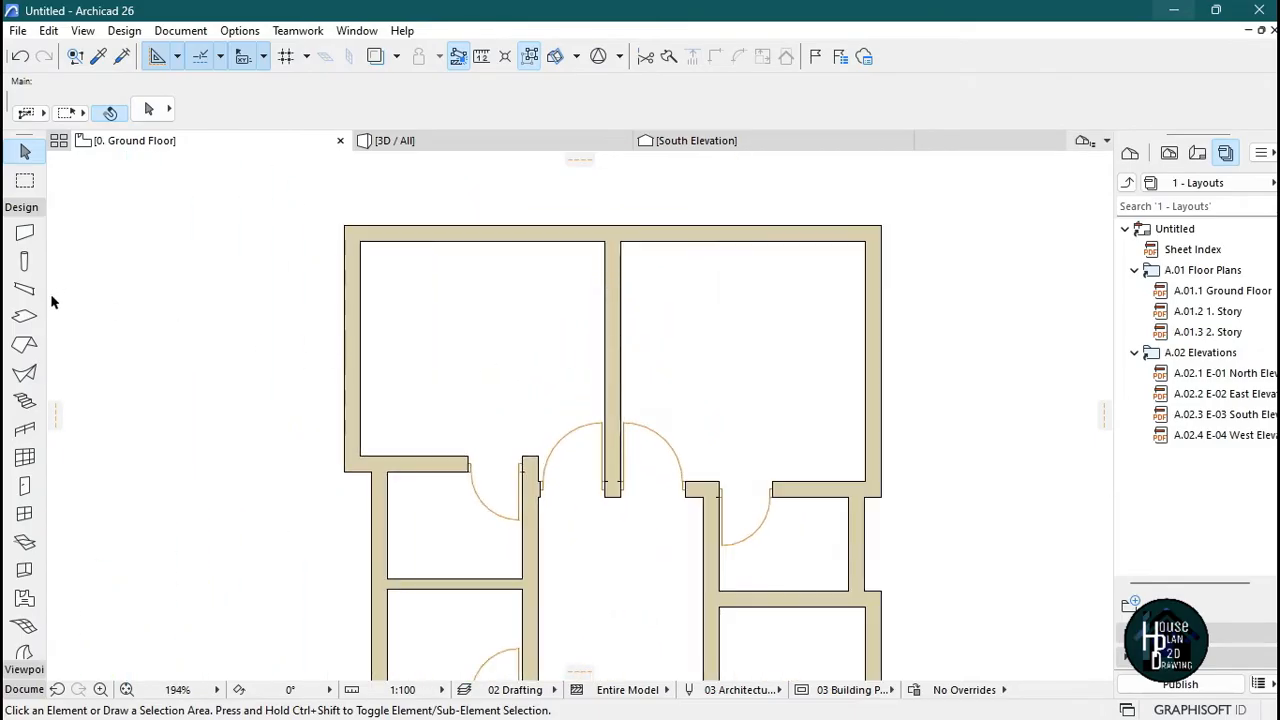
- Choose 2-Sash Sliding Window 26 from the Sliding Windows 26 library as the default window
{"action": "left_click", "coordinate": [25, 515]}
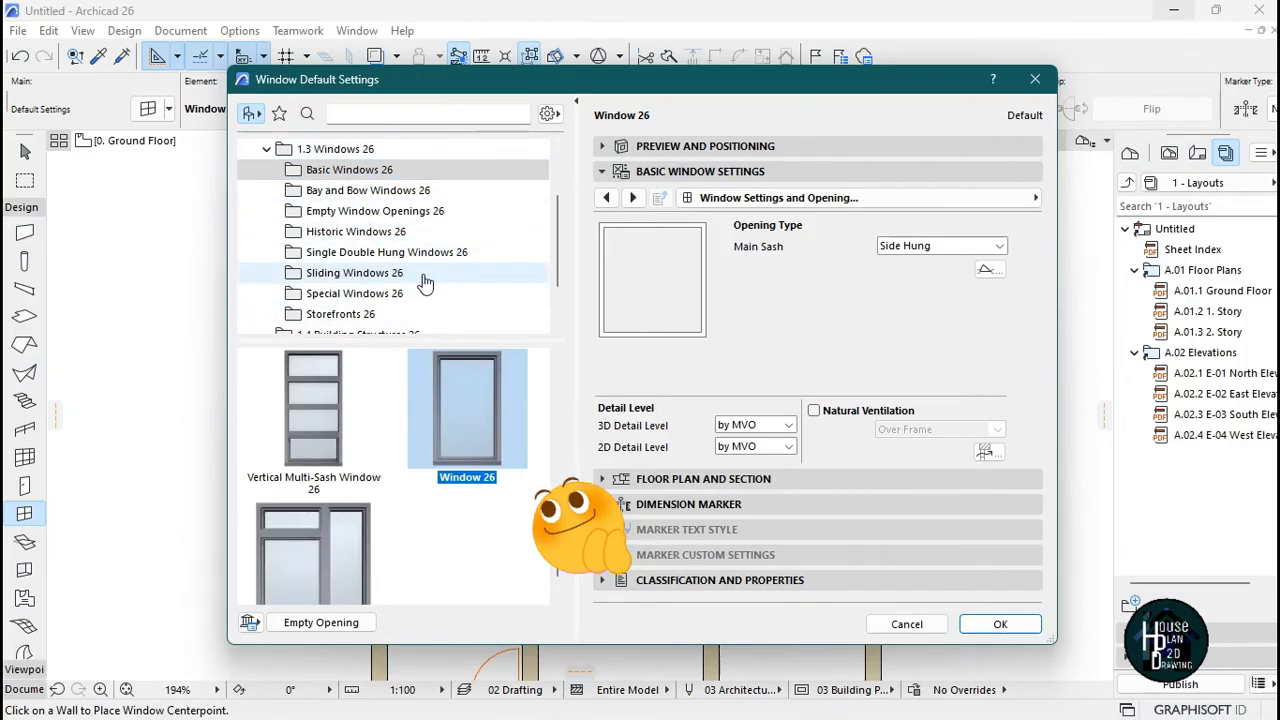
{"action": "left_click", "coordinate": [389, 275]}
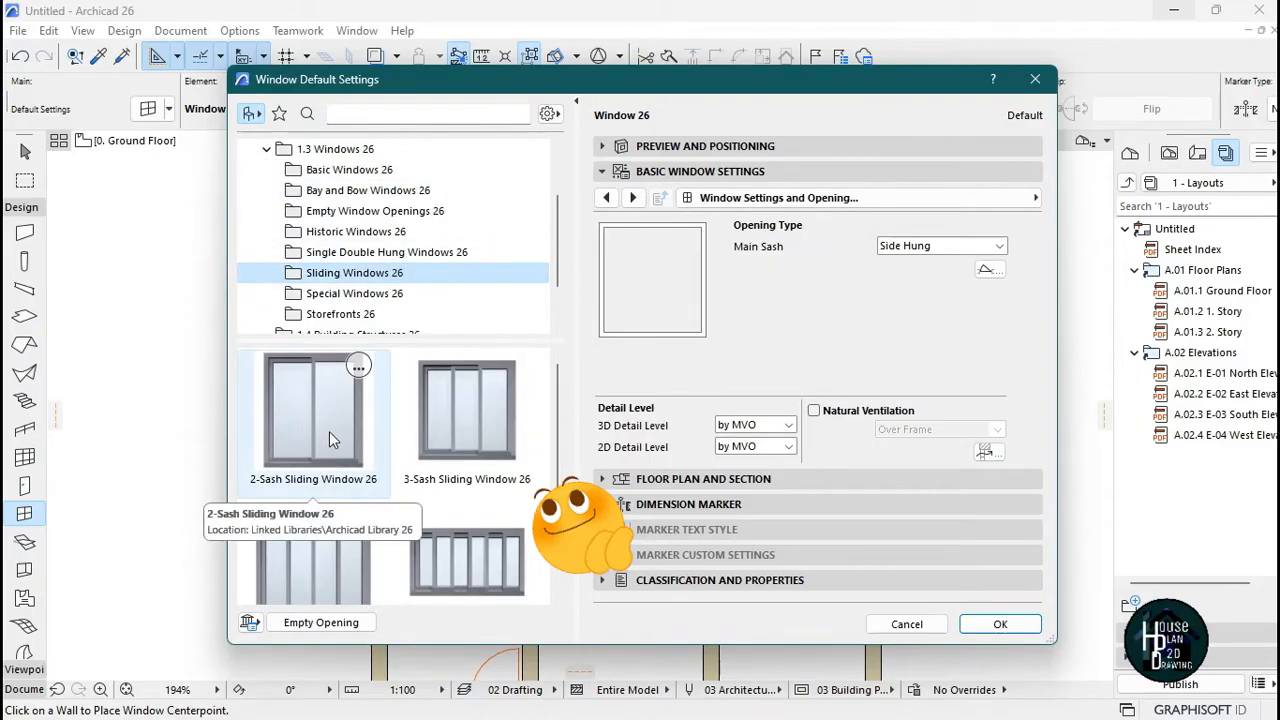
{"action": "left_click", "coordinate": [329, 403]}
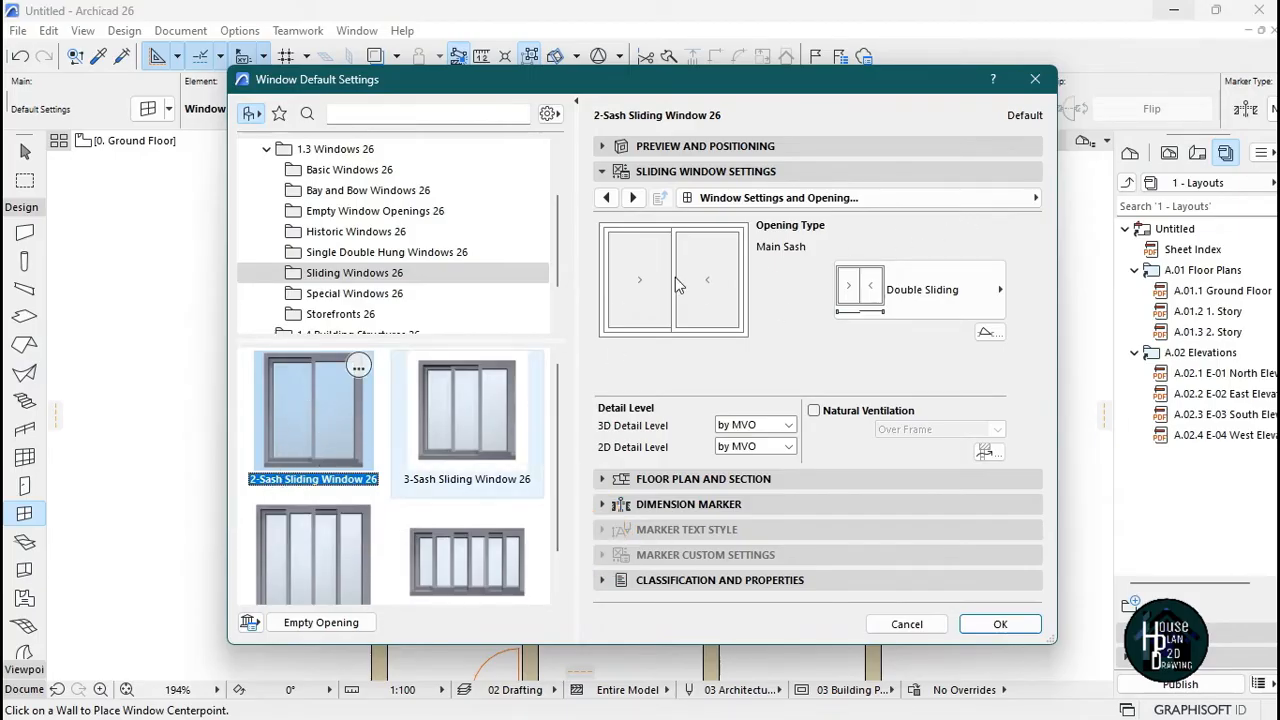
{"action": "left_click", "coordinate": [1000, 624]}
- Set the window width to 900 mm and place one 900 x 1500 mm window in the top wall of each upper bedroom
{"action": "scroll", "coordinate": [531, 264], "scroll_direction": "up", "scroll_amount": 4}
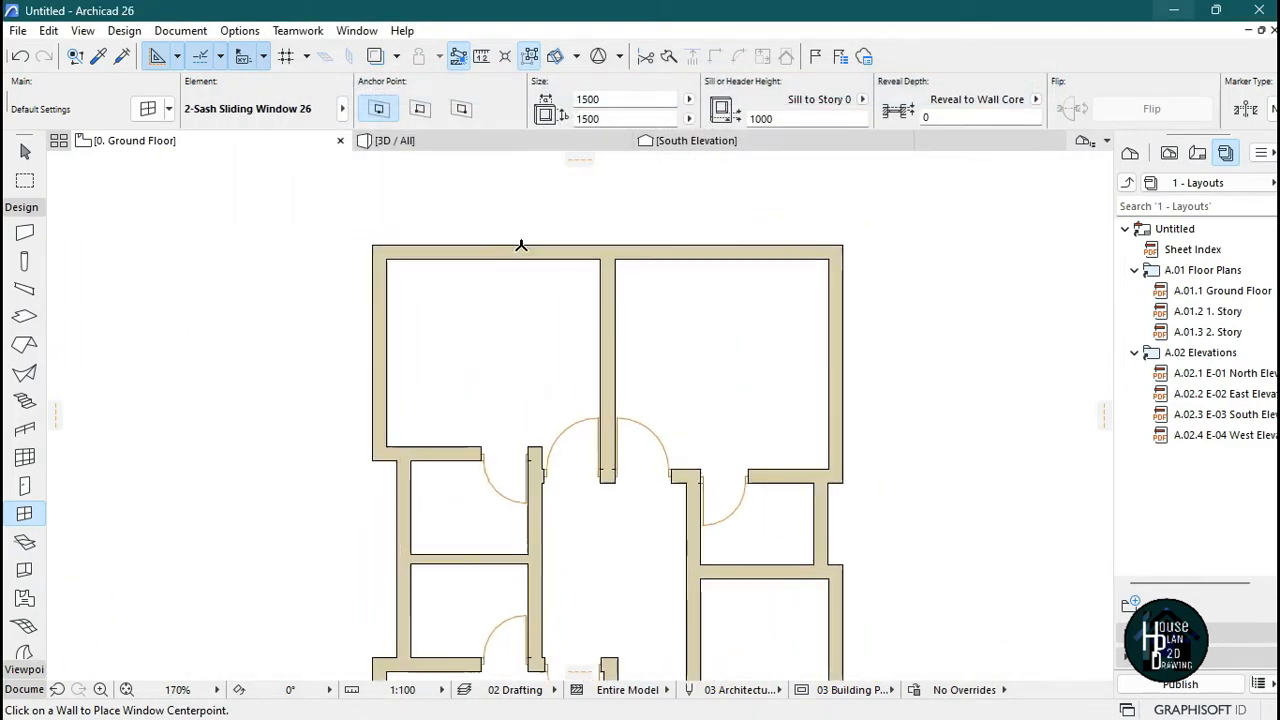
{"action": "left_click", "coordinate": [614, 99]}
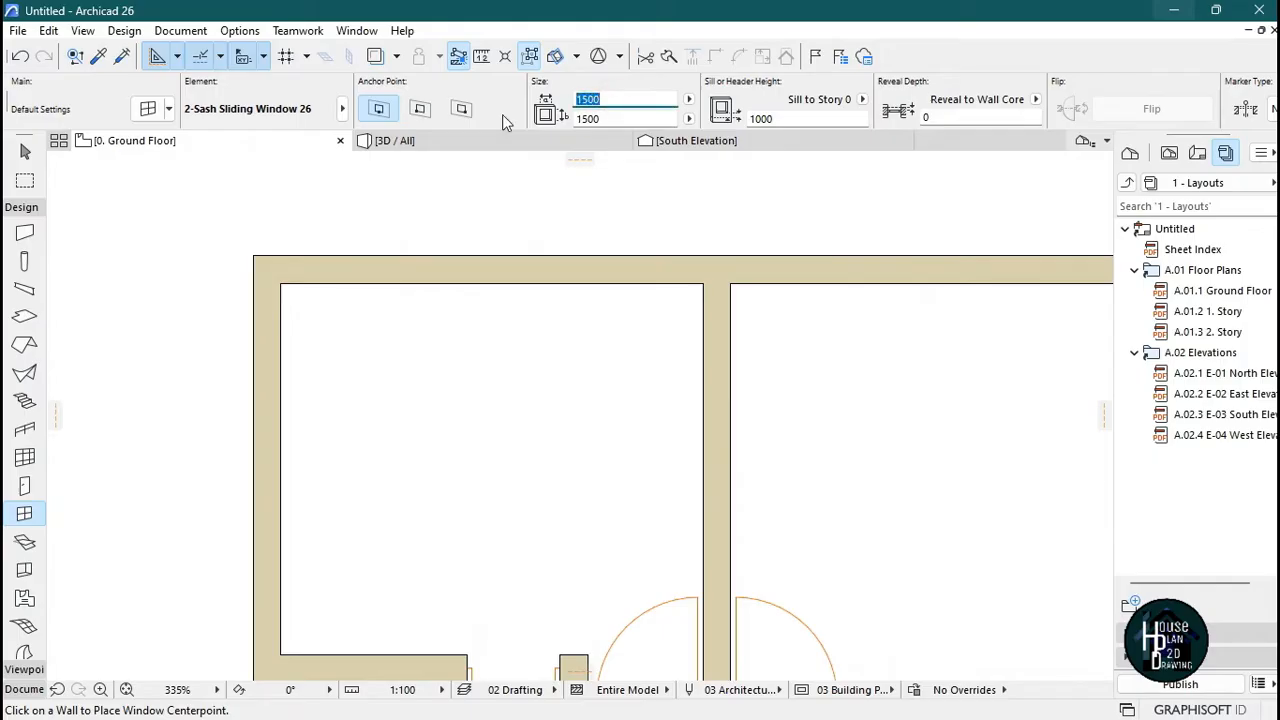
{"action": "type", "text": "900"}
{"action": "key", "text": "Return"}
{"action": "scroll", "coordinate": [469, 178], "scroll_direction": "down", "scroll_amount": 2}
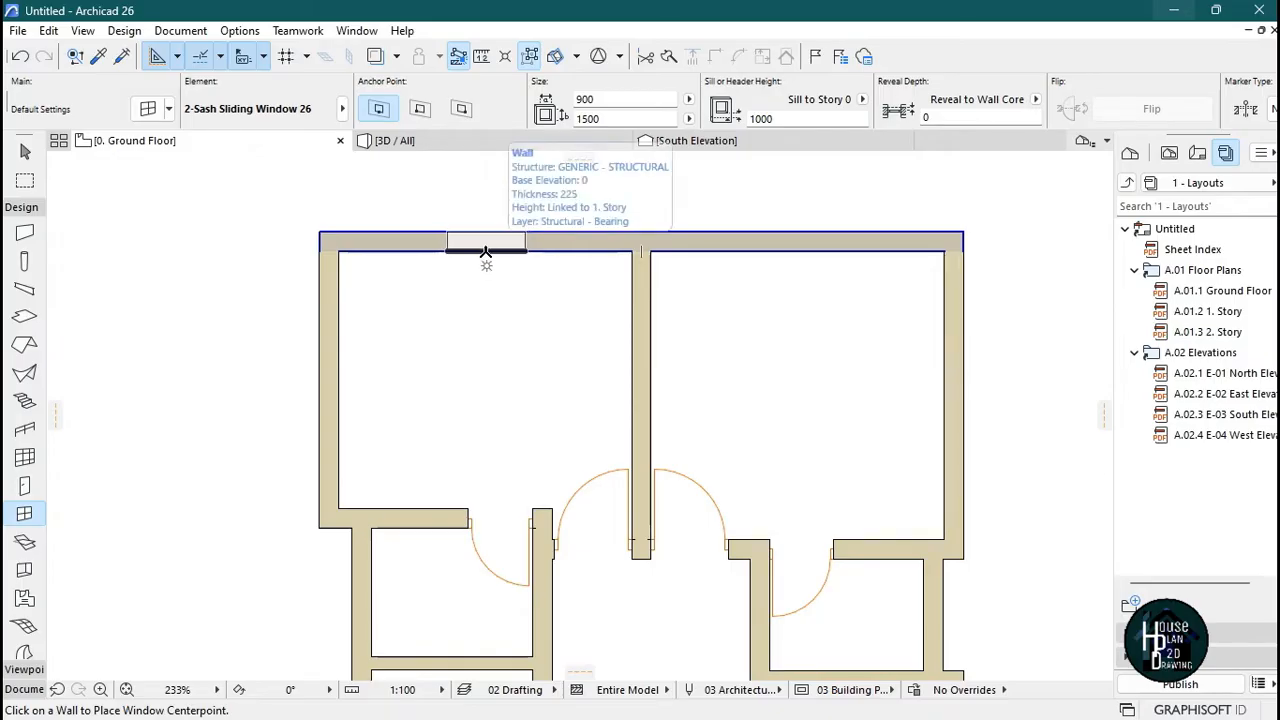
{"action": "left_click", "coordinate": [487, 250]}
{"action": "left_click", "coordinate": [503, 363]}
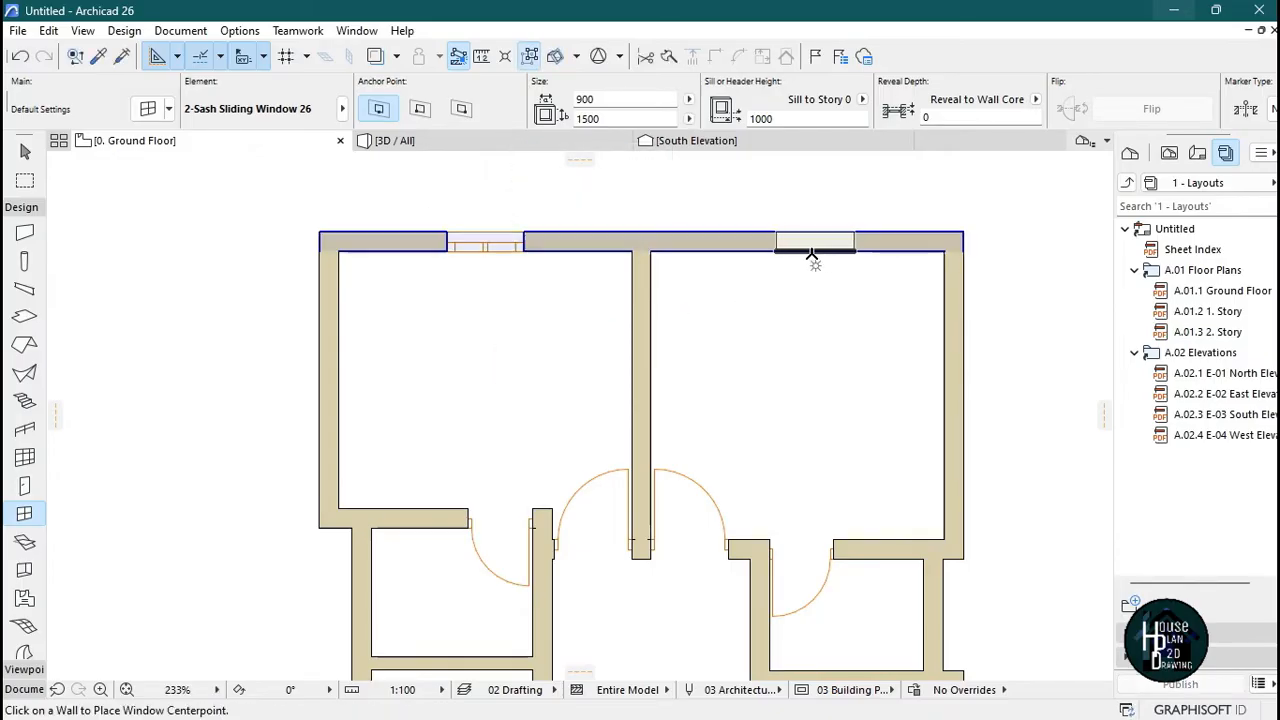
{"action": "left_click", "coordinate": [801, 256]}
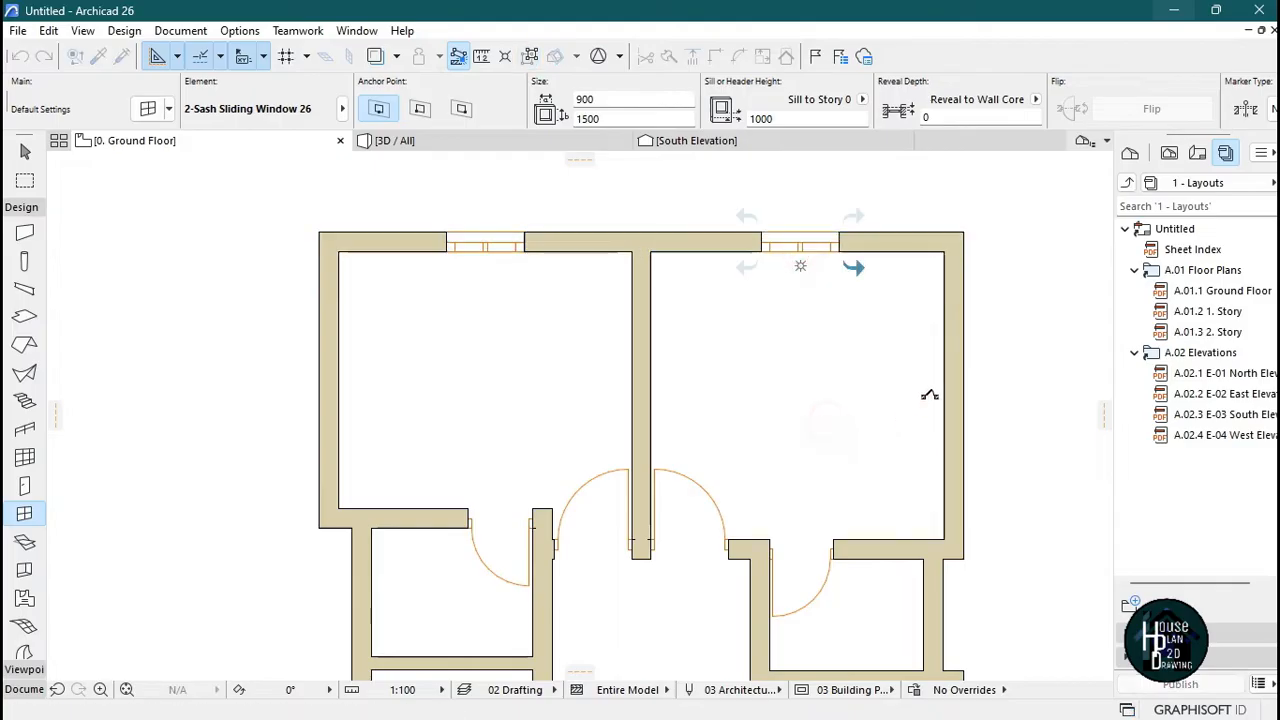
{"action": "left_click", "coordinate": [1008, 394]}
- Place a 900 x 1500 mm sliding window near the middle of each upper bedroom's outer side wall
{"action": "left_click", "coordinate": [943, 390]}
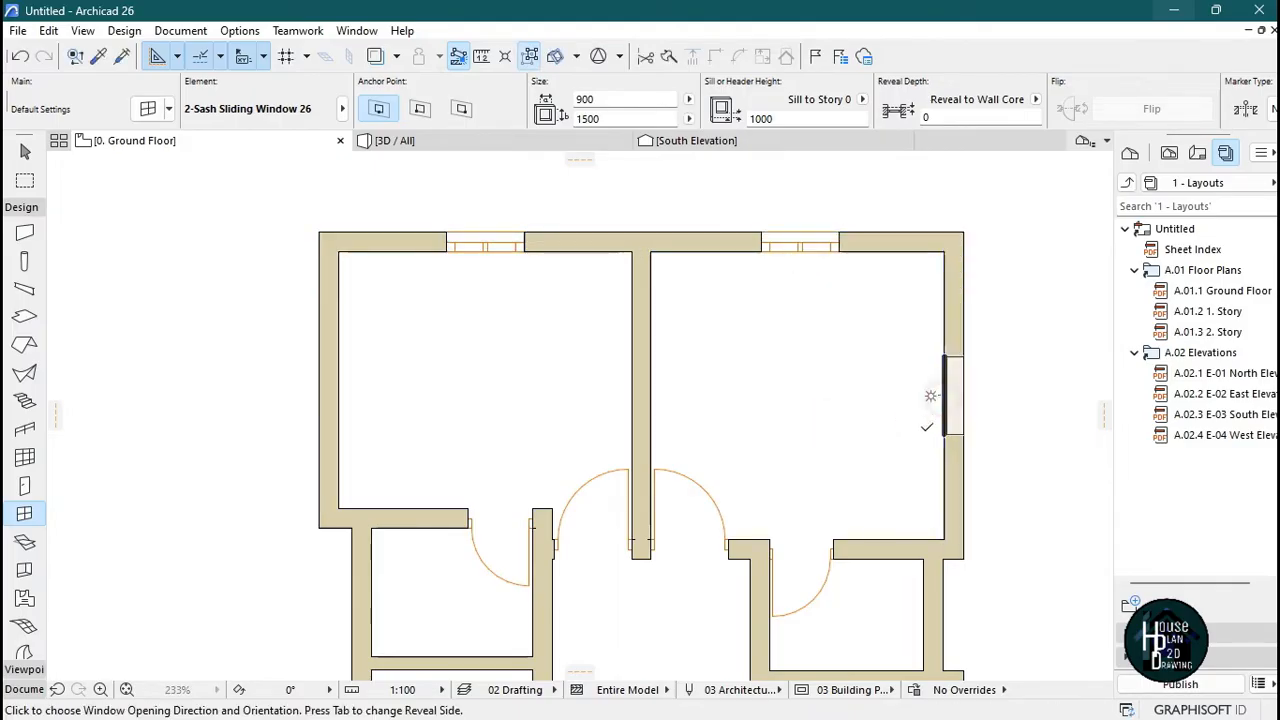
{"action": "left_click", "coordinate": [915, 440]}
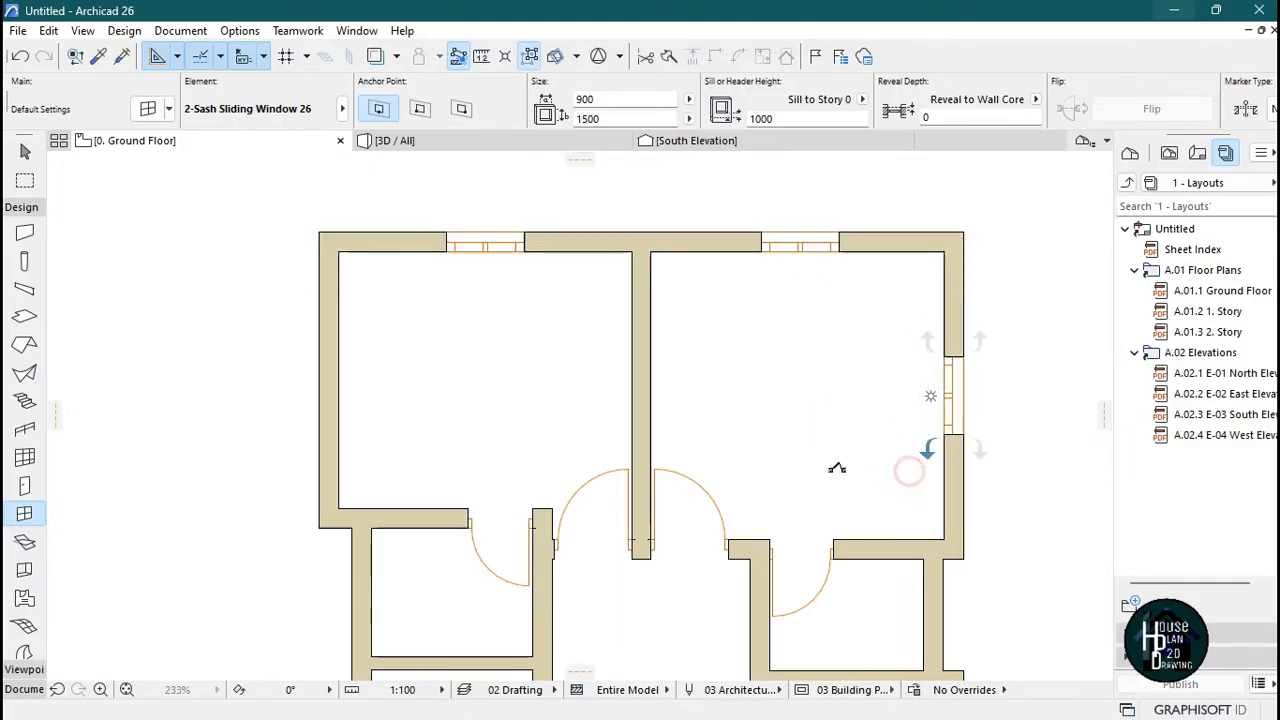
{"action": "left_click", "coordinate": [343, 386]}
{"action": "left_click", "coordinate": [354, 434]}
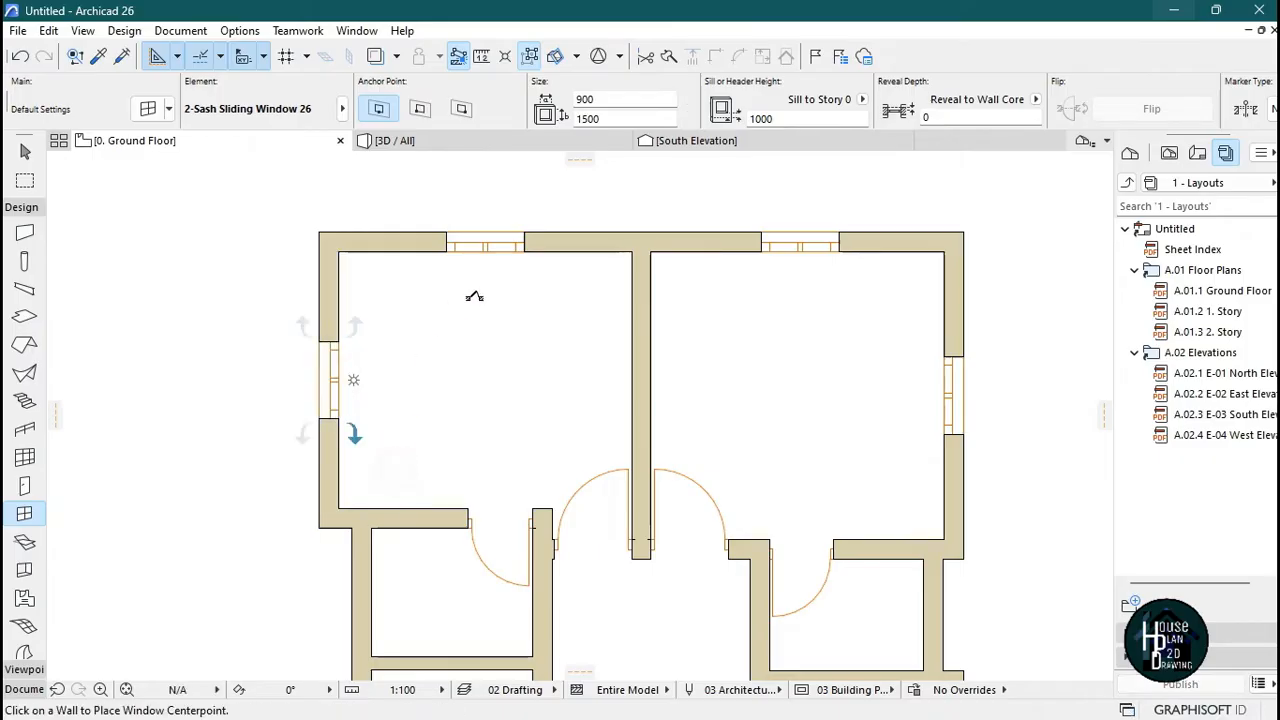
- Place a 900 × 1500 two-sash sliding window in the west wall of the room with the chamfered corner
{"action": "scroll", "coordinate": [544, 282], "scroll_direction": "down", "scroll_amount": 5}
{"action": "scroll", "coordinate": [544, 282], "scroll_direction": "down", "scroll_amount": 1}
{"action": "scroll", "coordinate": [514, 409], "scroll_direction": "up", "scroll_amount": 6}
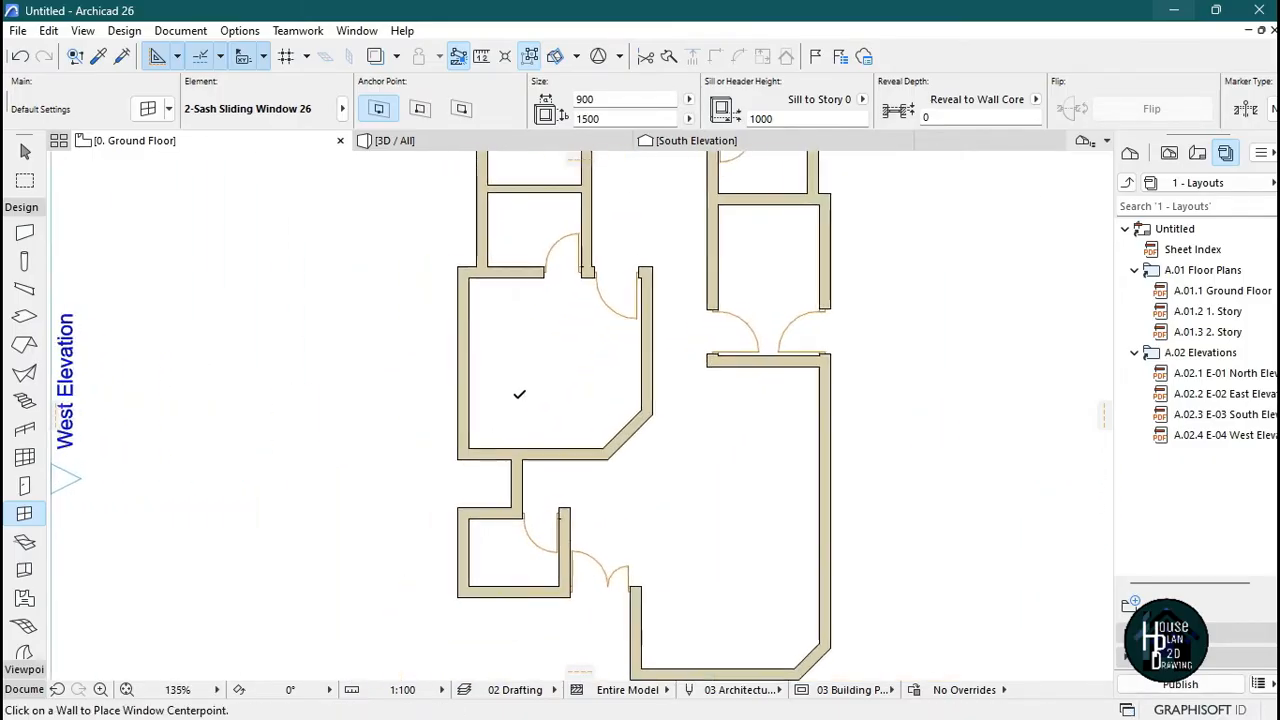
{"action": "left_click", "coordinate": [432, 342]}
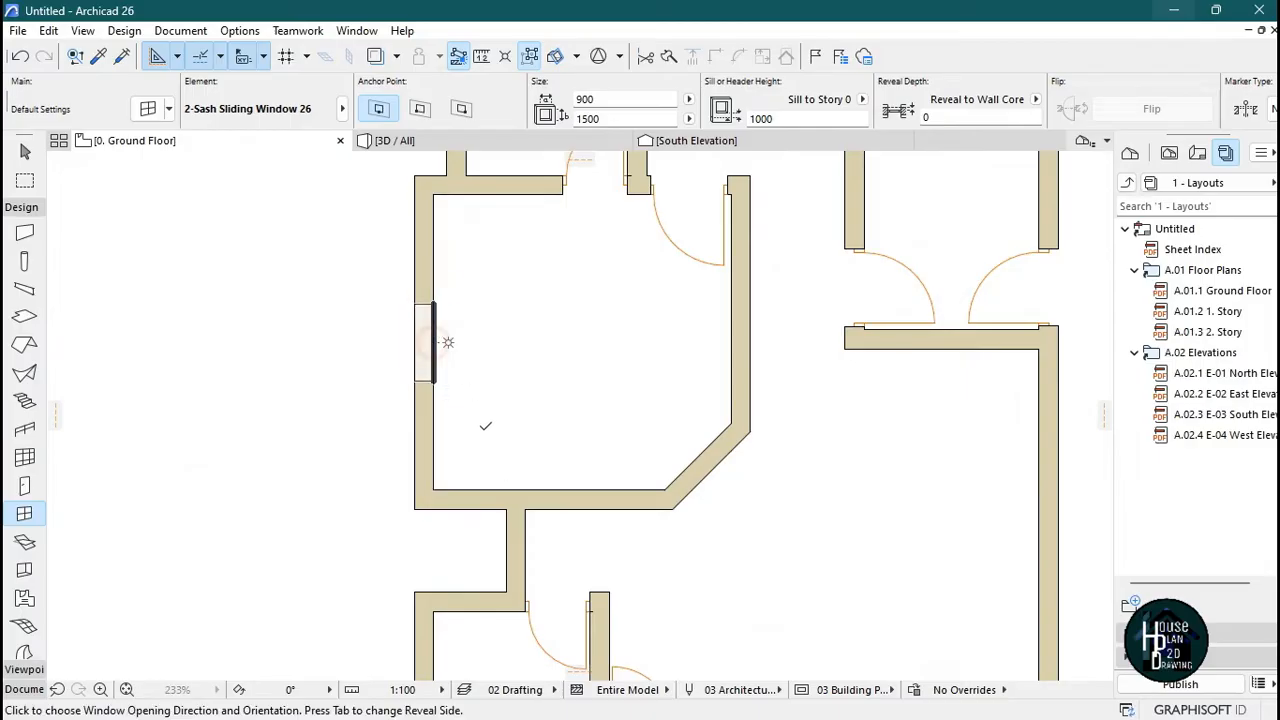
{"action": "left_click", "coordinate": [514, 466]}
- Place another two-sash sliding window in the same room's south wall, between its west corner and the adjoining wall
{"action": "scroll", "coordinate": [514, 466], "scroll_direction": "down", "scroll_amount": 6}
{"action": "scroll", "coordinate": [522, 515], "scroll_direction": "up", "scroll_amount": 3}
{"action": "scroll", "coordinate": [522, 515], "scroll_direction": "up", "scroll_amount": 6}
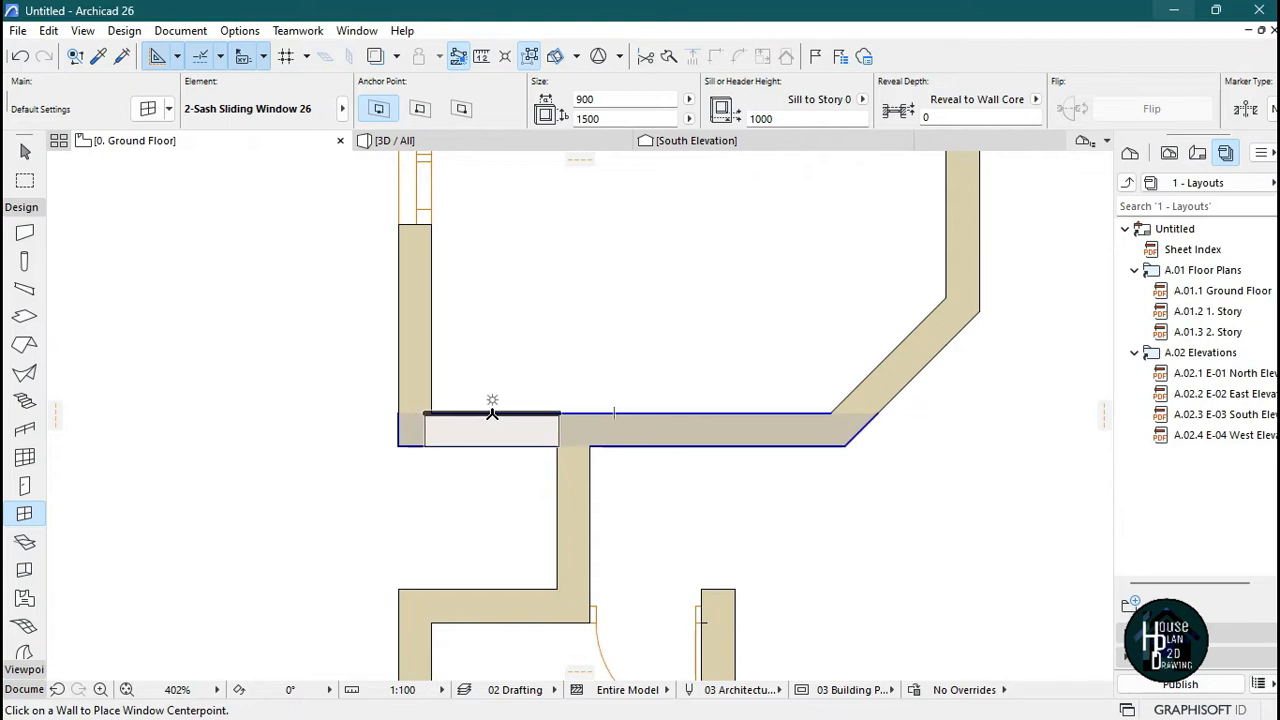
{"action": "left_click", "coordinate": [492, 413]}
{"action": "left_click", "coordinate": [482, 438]}
{"action": "key", "text": "Escape"}
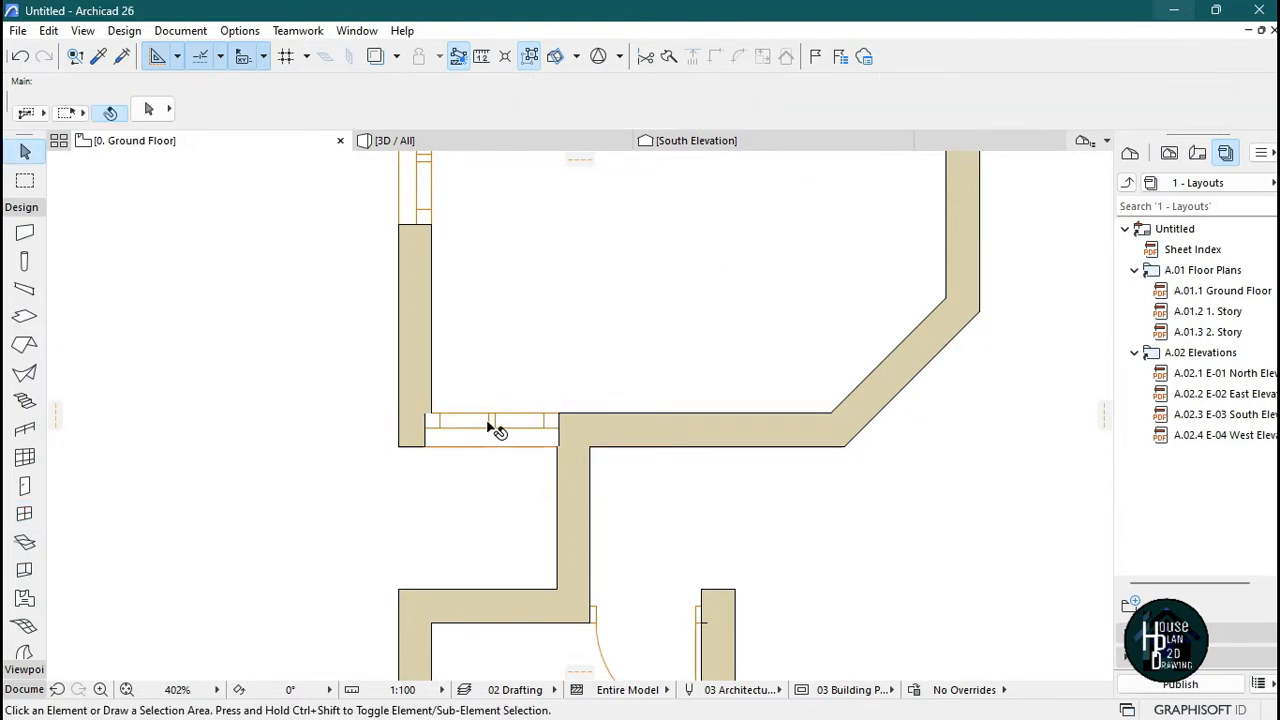
- Set the width of the window in that south wall to 750
{"action": "left_click", "coordinate": [492, 437]}
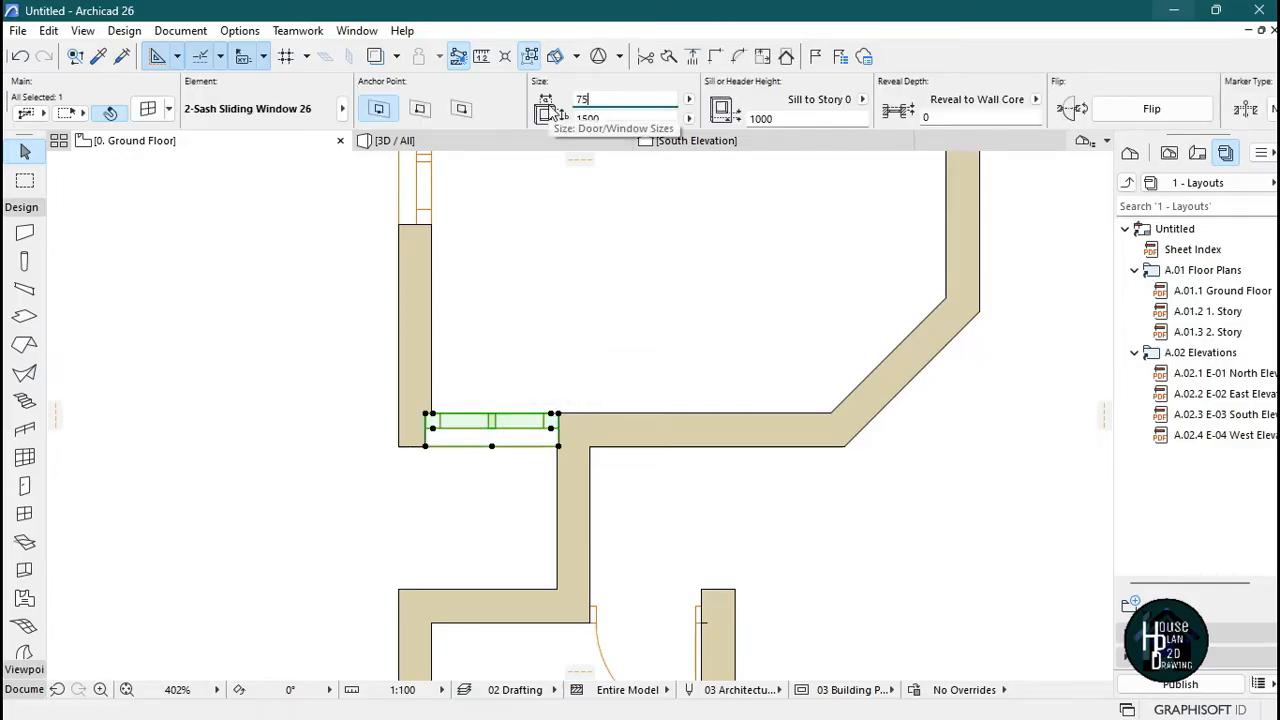
{"action": "scroll", "coordinate": [498, 428], "scroll_direction": "up", "scroll_amount": 5}
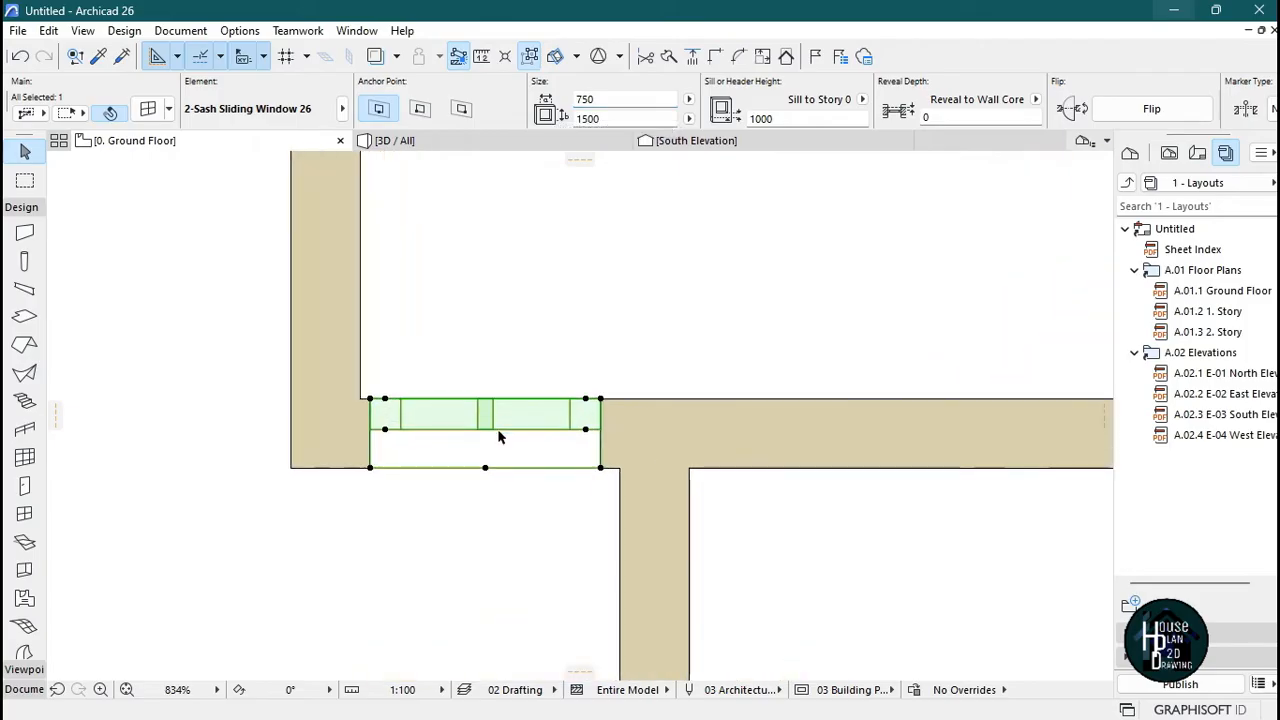
{"action": "key", "text": "Escape"}
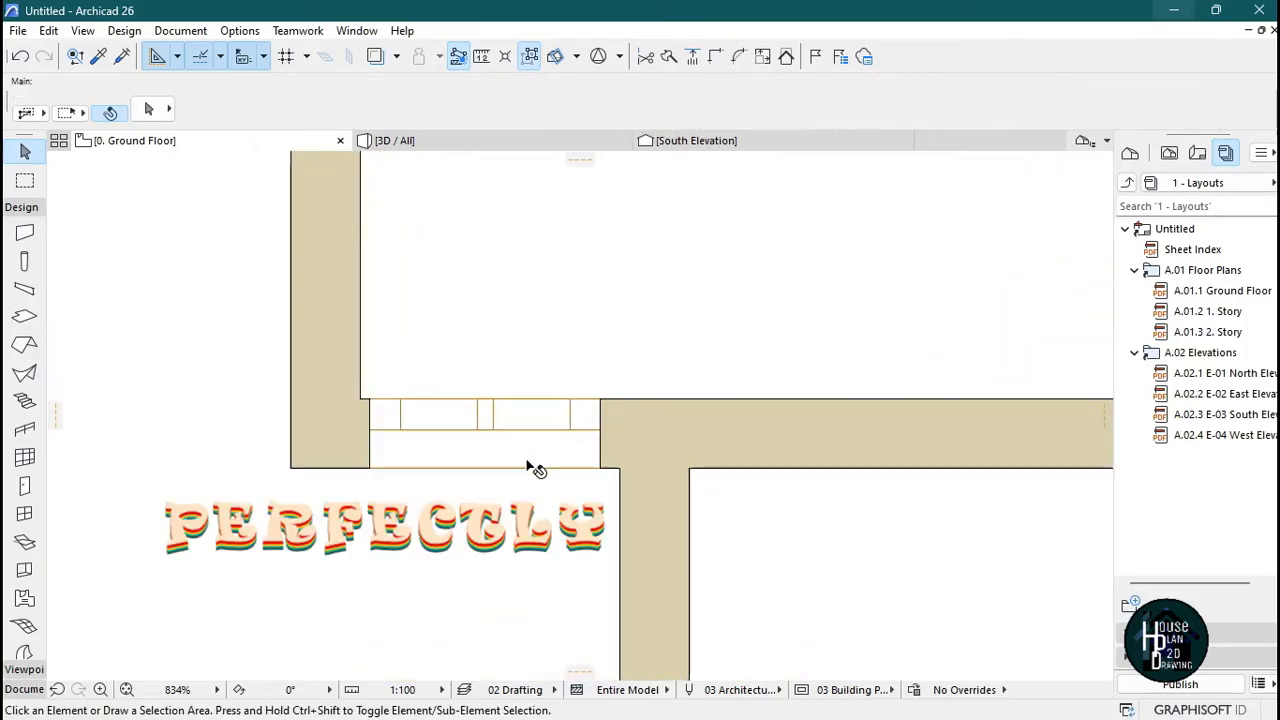
- Pick up the settings of the 900-wide west window and place a matching window in the east room above the main living space
{"action": "scroll", "coordinate": [494, 438], "scroll_direction": "down", "scroll_amount": 10}
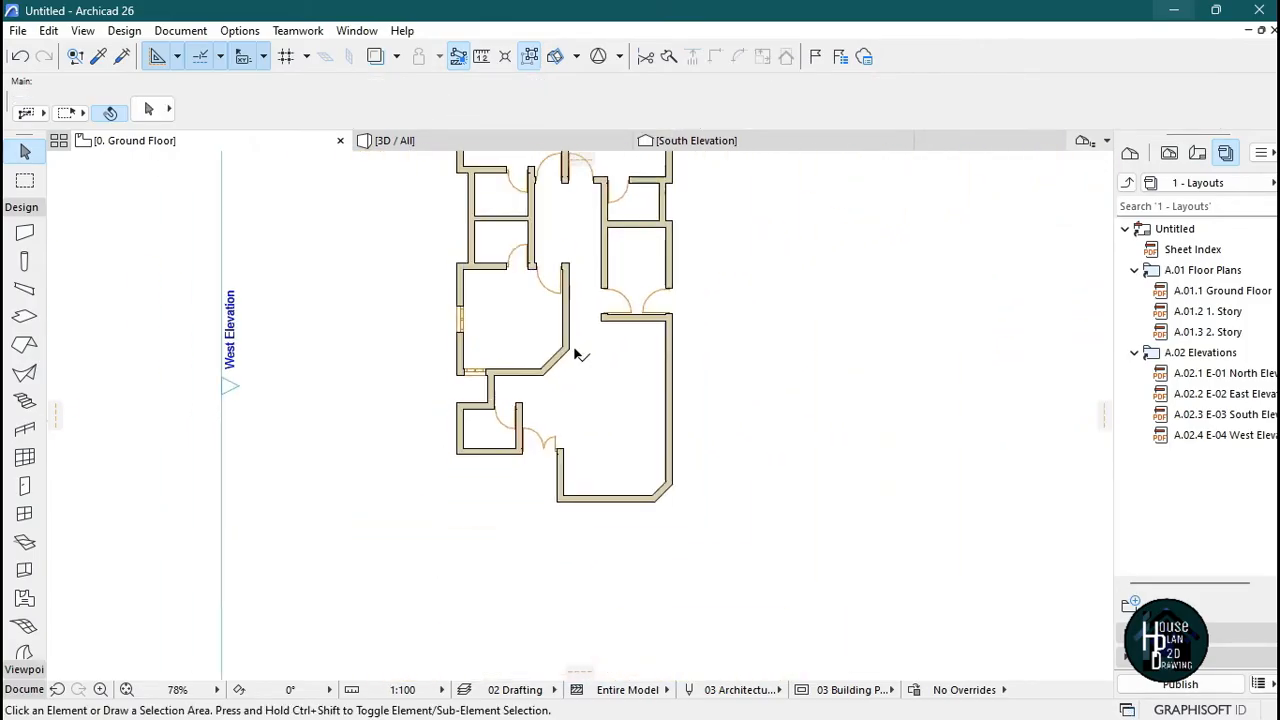
{"action": "scroll", "coordinate": [484, 291], "scroll_direction": "up", "scroll_amount": 2}
{"action": "scroll", "coordinate": [484, 291], "scroll_direction": "up", "scroll_amount": 5}
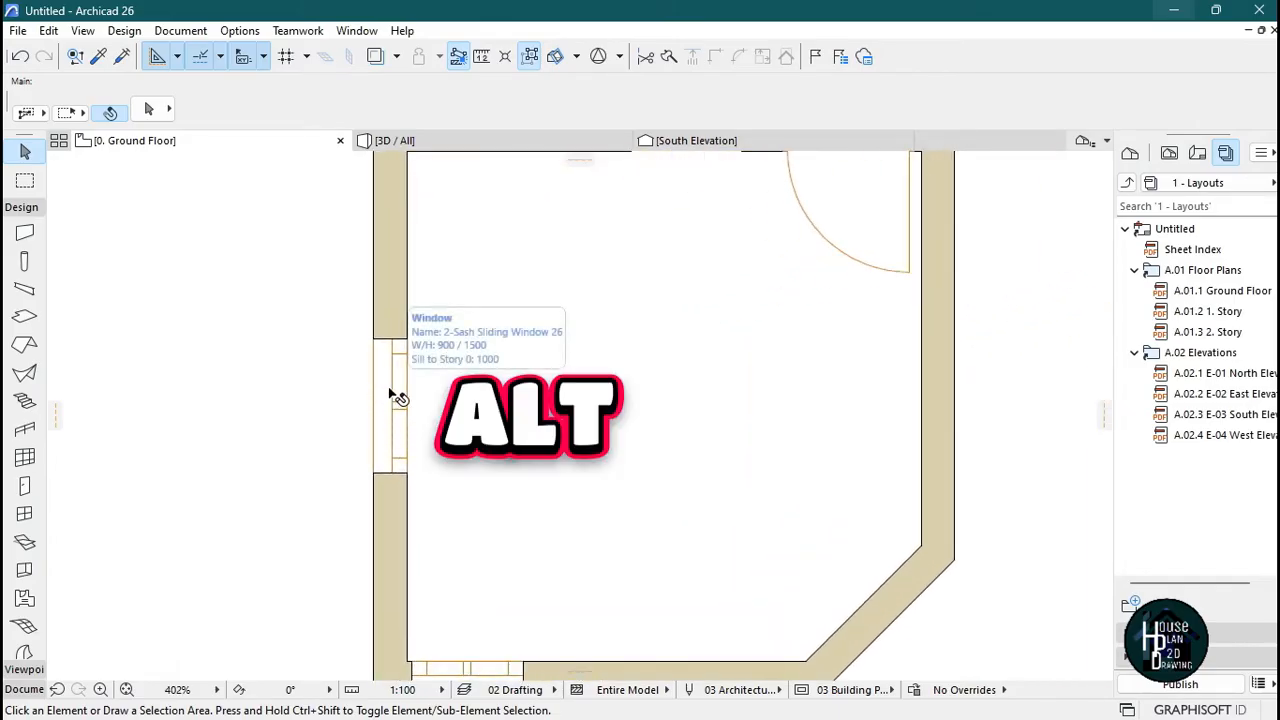
{"action": "key", "text": "alt"}
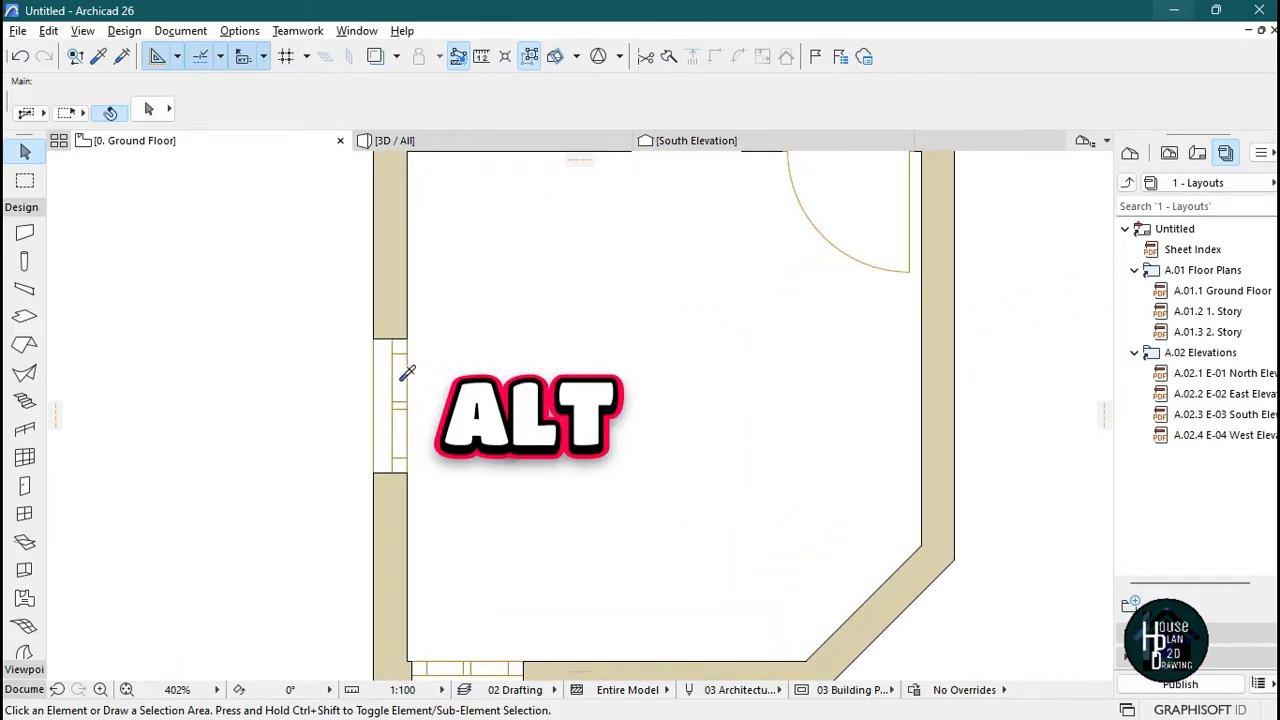
{"action": "left_click", "coordinate": [395, 380], "text": "alt"}
{"action": "scroll", "coordinate": [483, 357], "scroll_direction": "down", "scroll_amount": 8}
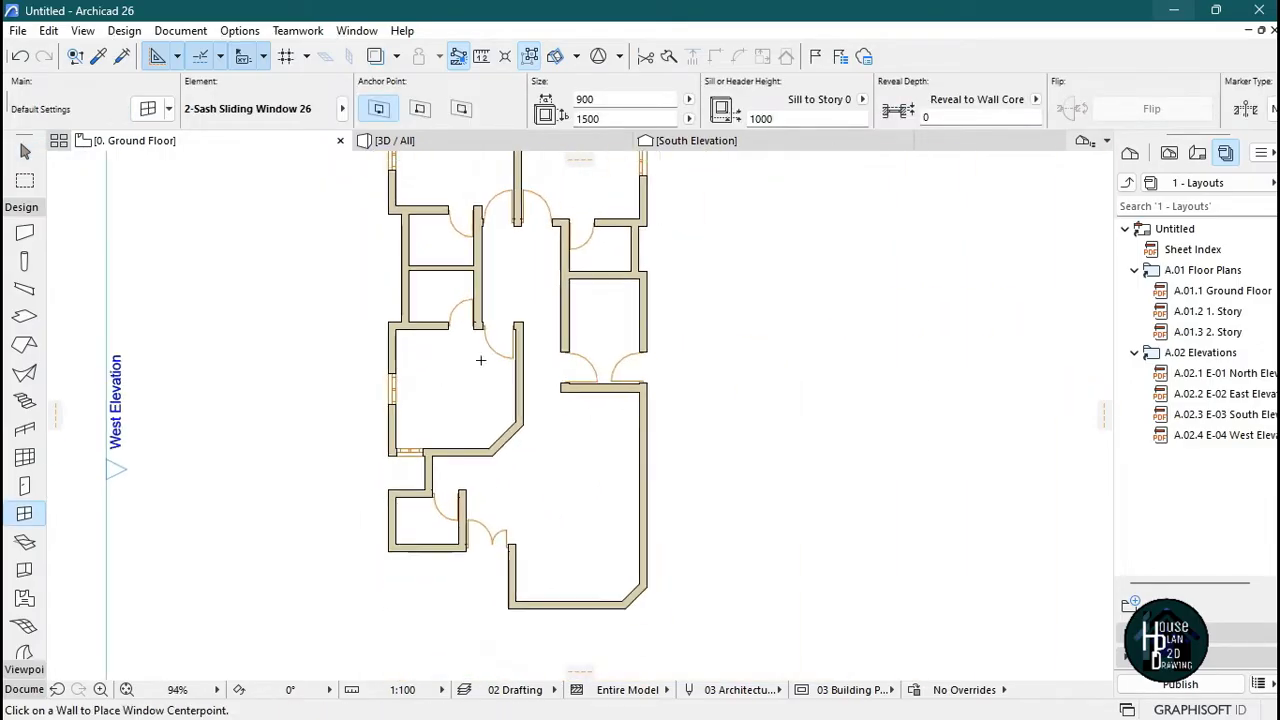
{"action": "scroll", "coordinate": [640, 353], "scroll_direction": "up", "scroll_amount": 5}
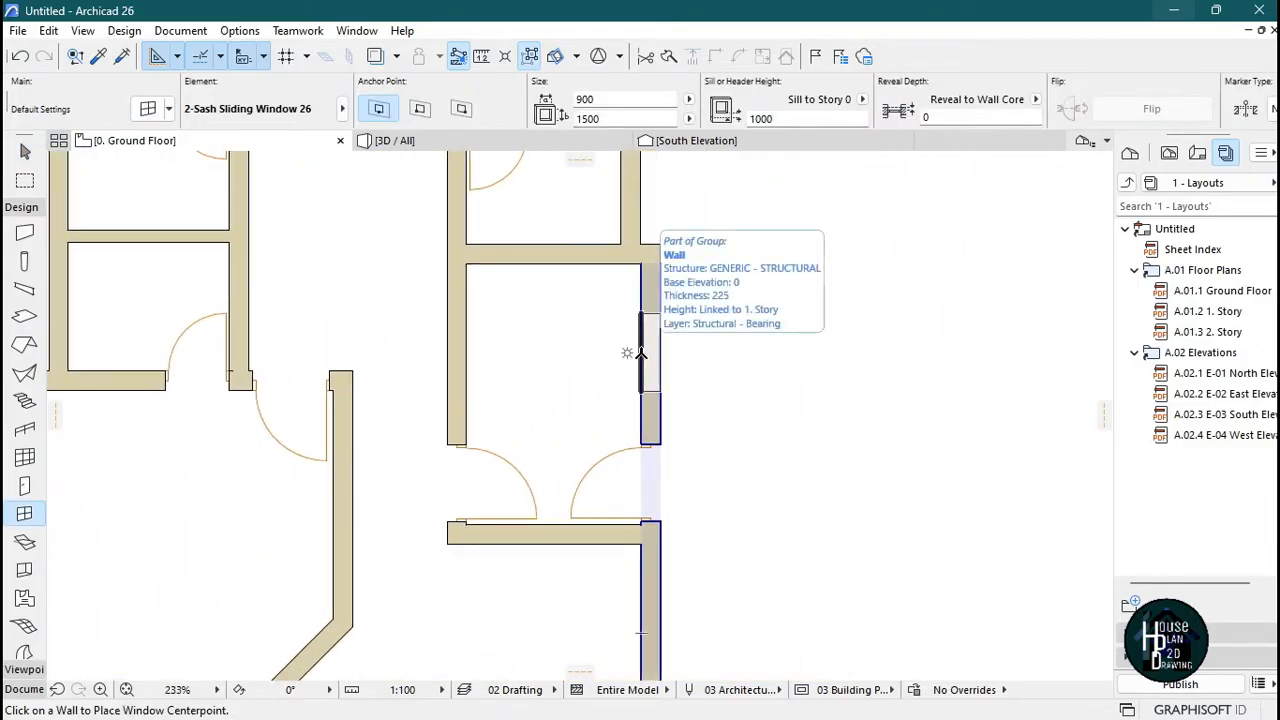
{"action": "left_click", "coordinate": [636, 354]}
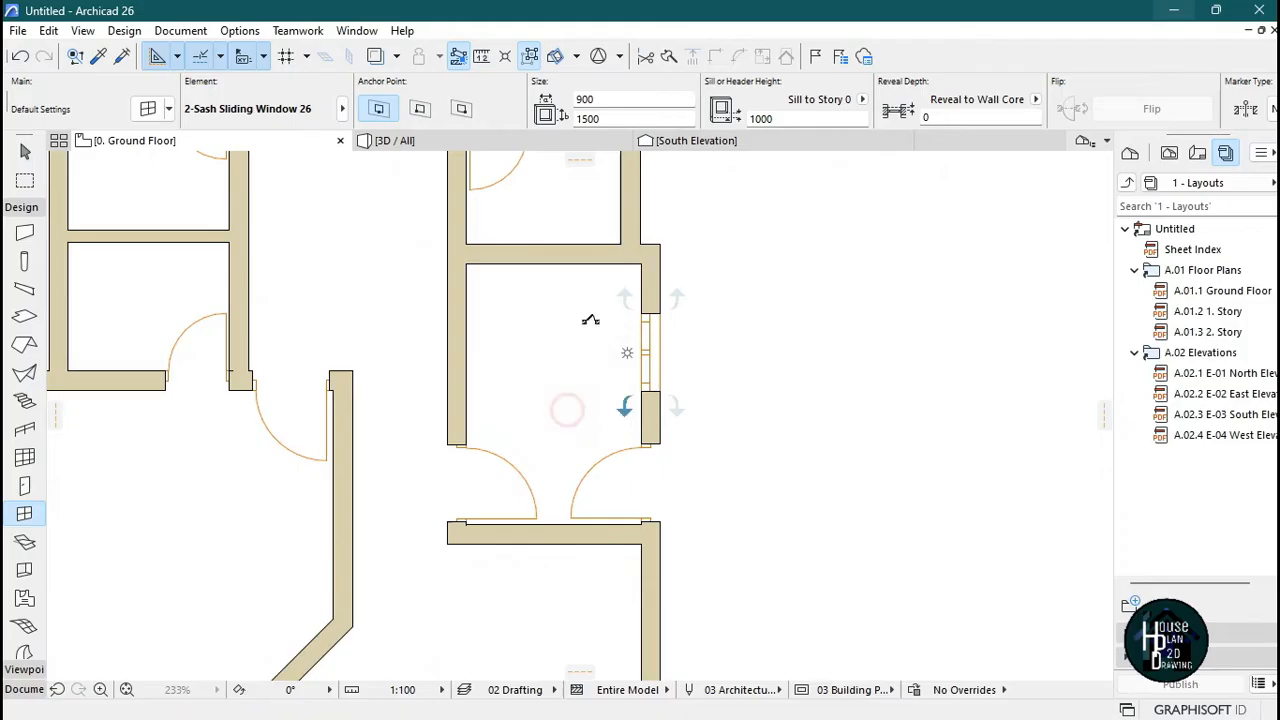
{"action": "left_click", "coordinate": [565, 408]}
- Place a 900 × 1500 window near the north end of the living room's east wall
{"action": "scroll", "coordinate": [592, 335], "scroll_direction": "down", "scroll_amount": 5}
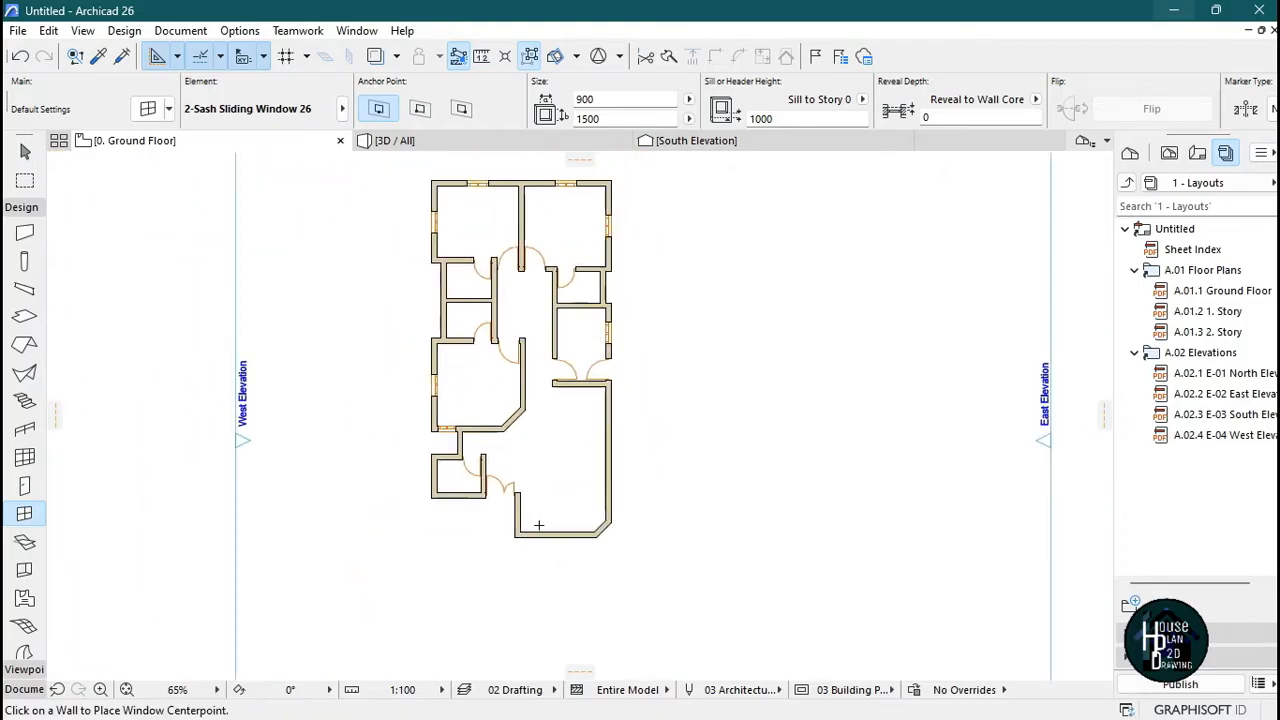
{"action": "scroll", "coordinate": [626, 437], "scroll_direction": "up", "scroll_amount": 4}
{"action": "scroll", "coordinate": [657, 249], "scroll_direction": "down", "scroll_amount": 2}
{"action": "scroll", "coordinate": [657, 270], "scroll_direction": "up", "scroll_amount": 3}
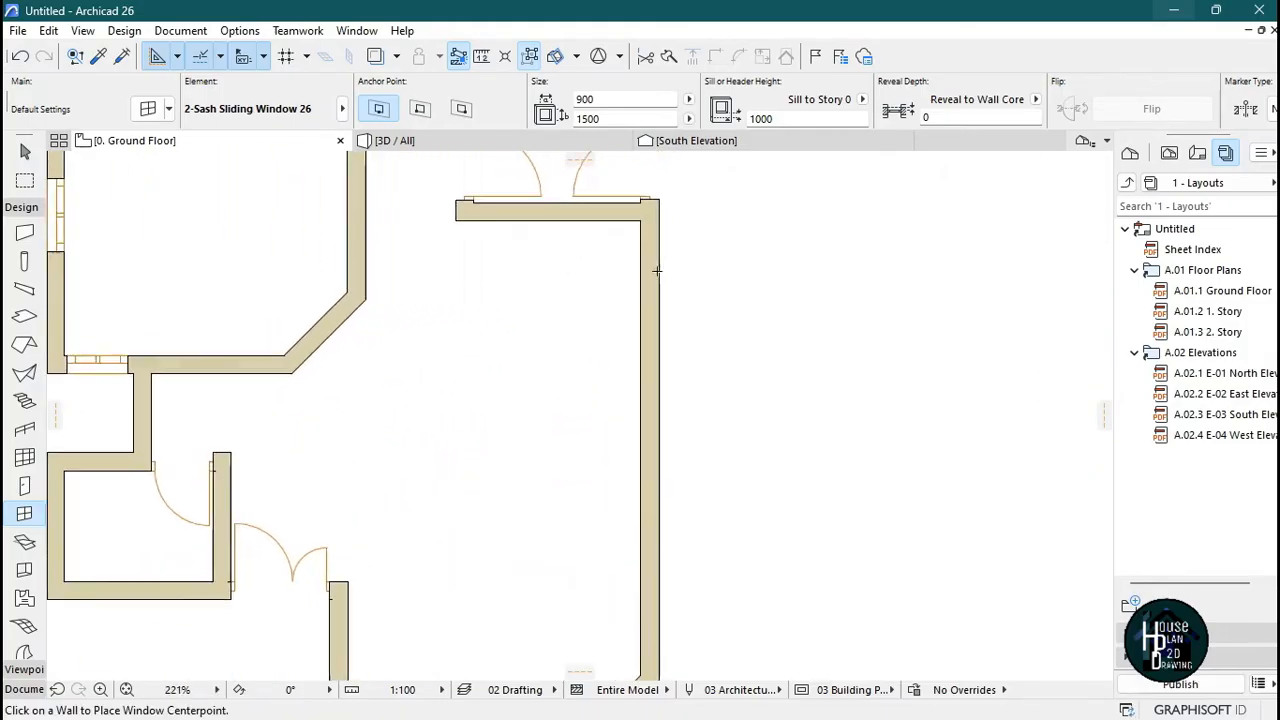
{"action": "scroll", "coordinate": [657, 270], "scroll_direction": "up", "scroll_amount": 1}
{"action": "left_click", "coordinate": [637, 296]}
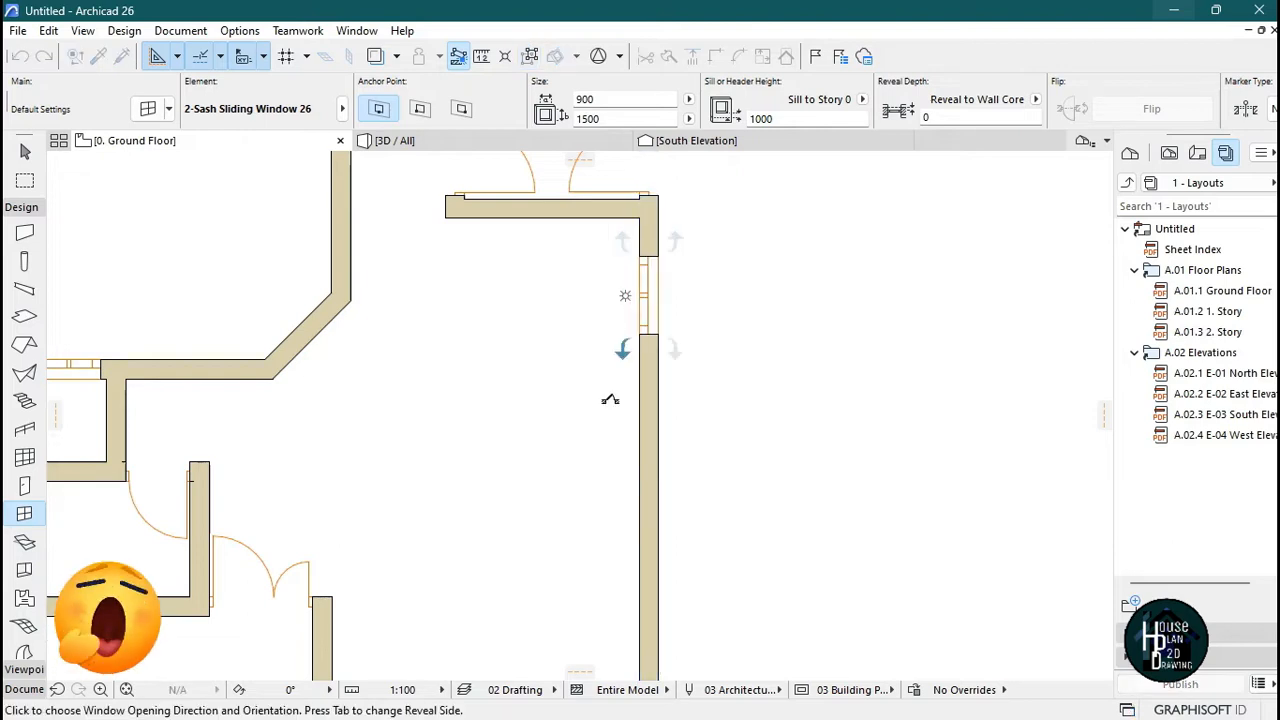
{"action": "left_click", "coordinate": [609, 397]}
- Place two more 900 × 1500 windows along the living room's east wall, one mid-wall and one near the chamfered corner
{"action": "scroll", "coordinate": [623, 433], "scroll_direction": "down", "scroll_amount": 5}
{"action": "scroll", "coordinate": [623, 433], "scroll_direction": "up", "scroll_amount": 2}
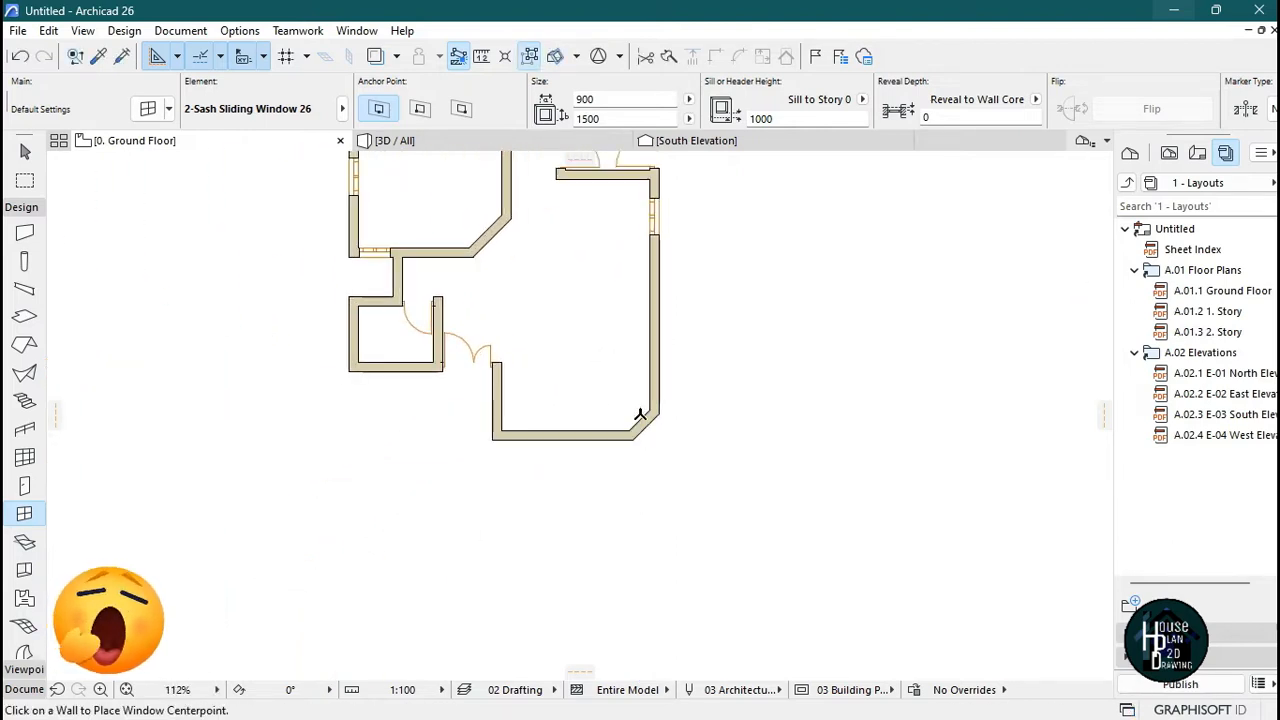
{"action": "scroll", "coordinate": [640, 414], "scroll_direction": "up", "scroll_amount": 2}
{"action": "scroll", "coordinate": [663, 329], "scroll_direction": "down", "scroll_amount": 2}
{"action": "scroll", "coordinate": [658, 262], "scroll_direction": "up", "scroll_amount": 3}
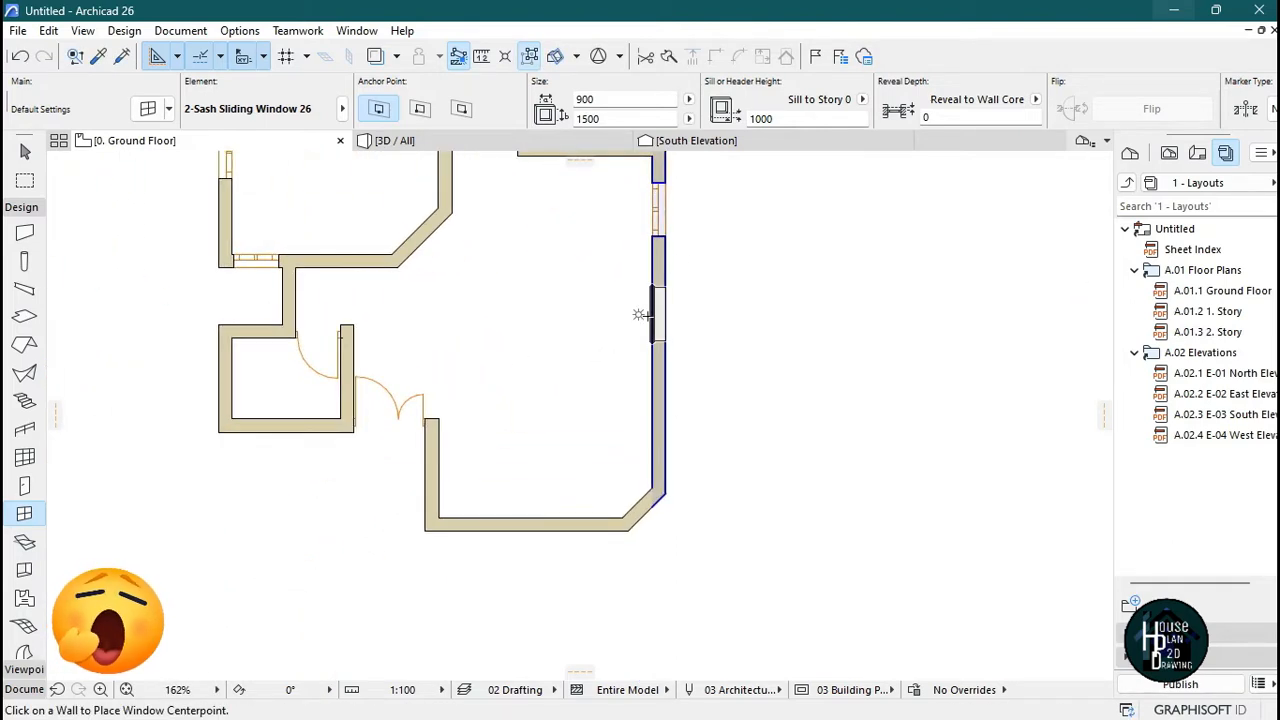
{"action": "left_click", "coordinate": [640, 317]}
{"action": "left_click", "coordinate": [523, 420]}
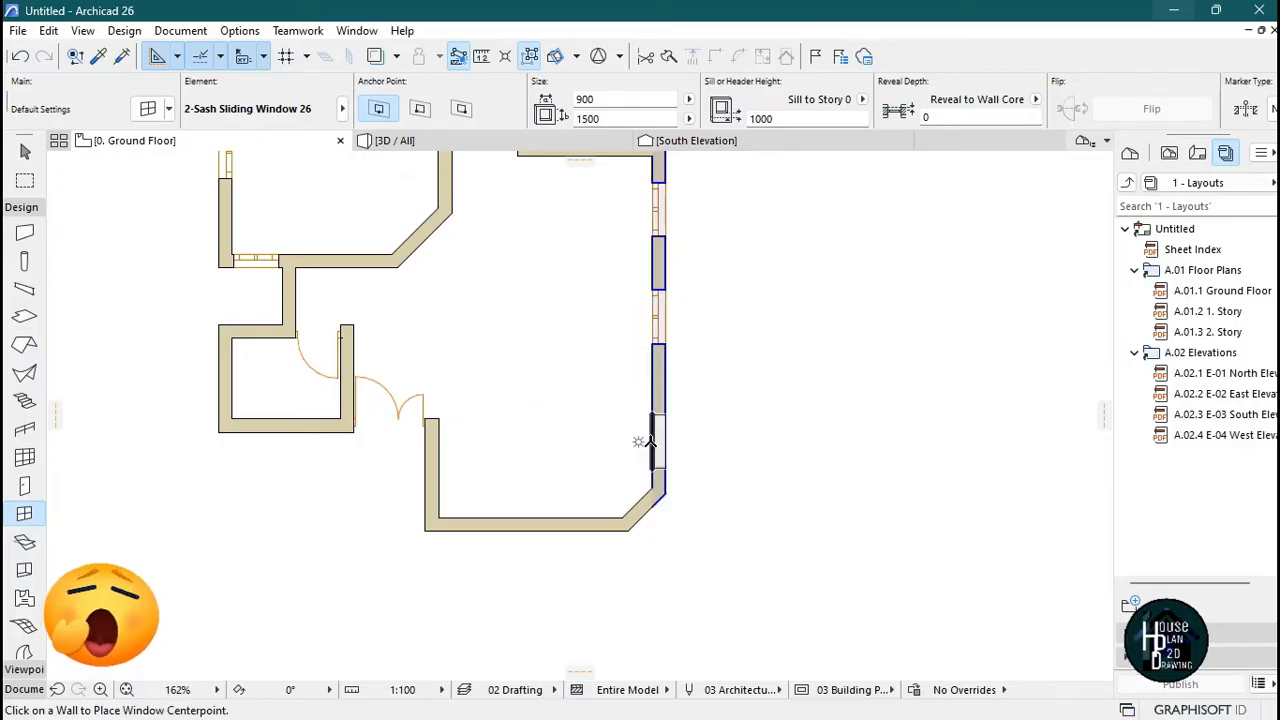
{"action": "left_click", "coordinate": [651, 438]}
{"action": "left_click", "coordinate": [594, 443]}
- Place two 900 × 1500 windows in the living room's south wall, one near each end
{"action": "scroll", "coordinate": [617, 397], "scroll_direction": "down", "scroll_amount": 2}
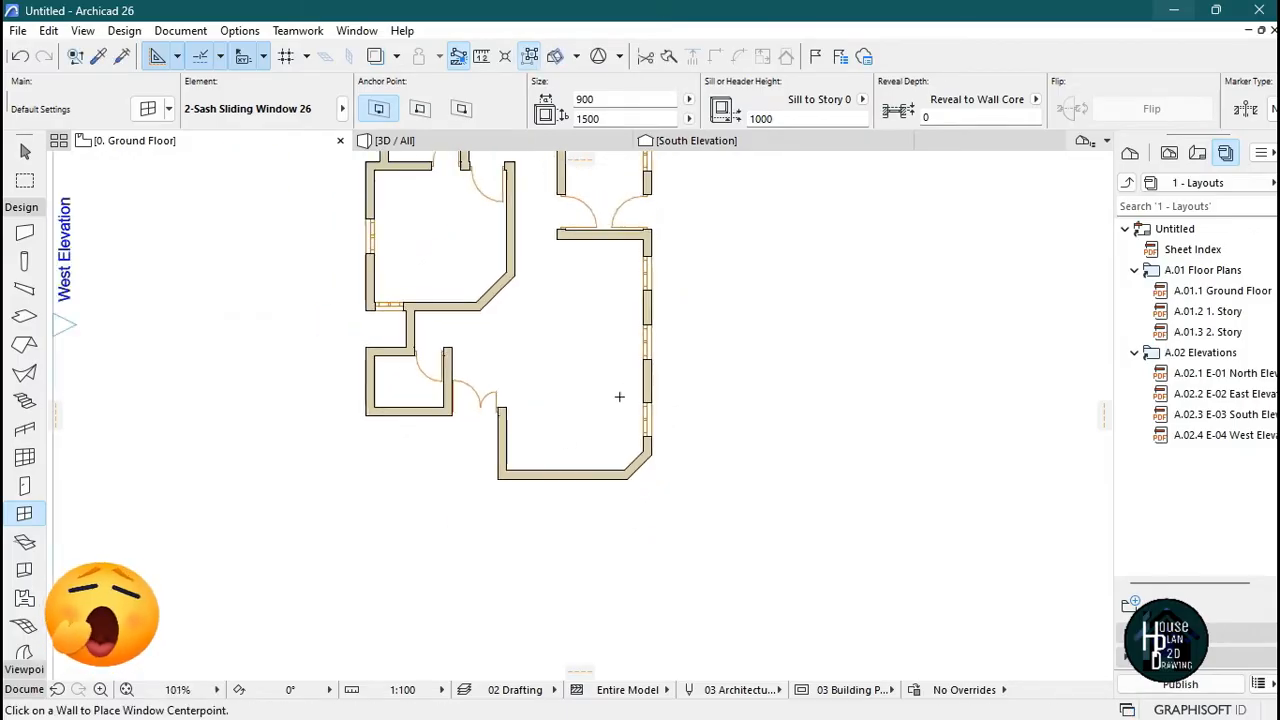
{"action": "scroll", "coordinate": [580, 423], "scroll_direction": "up", "scroll_amount": 1}
{"action": "scroll", "coordinate": [580, 423], "scroll_direction": "up", "scroll_amount": 5}
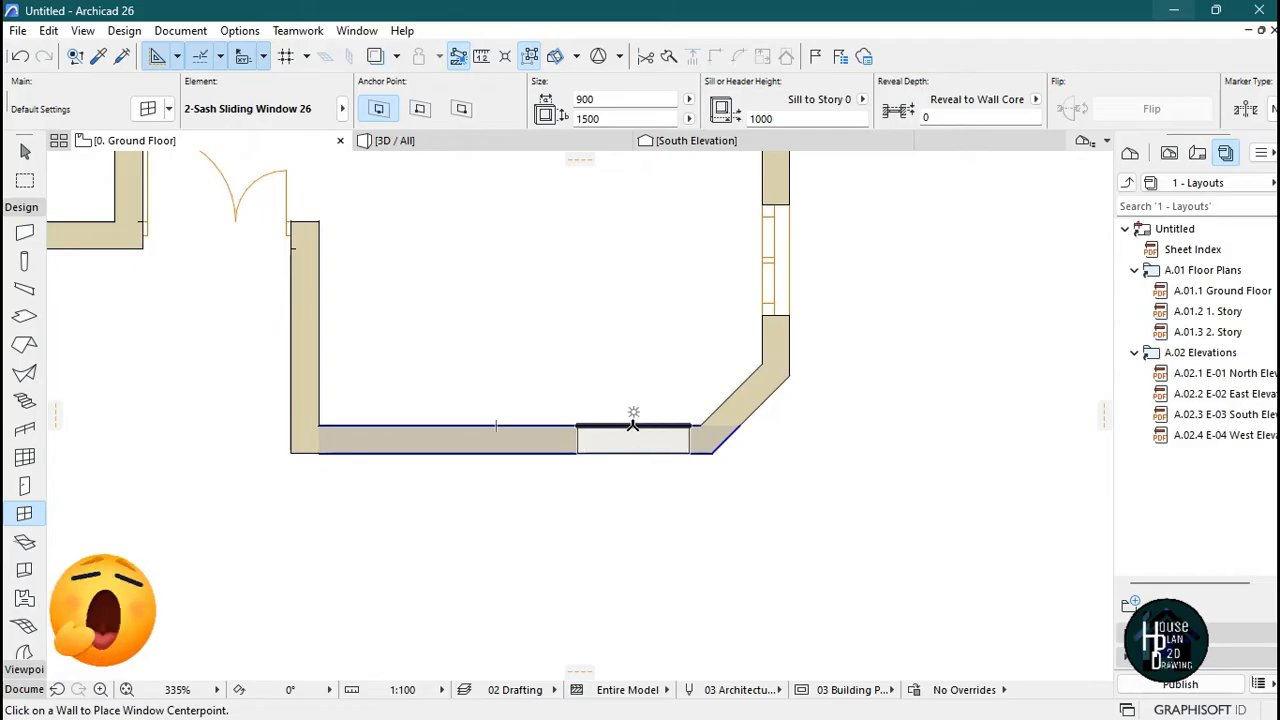
{"action": "left_click", "coordinate": [631, 420]}
{"action": "left_click", "coordinate": [654, 334]}
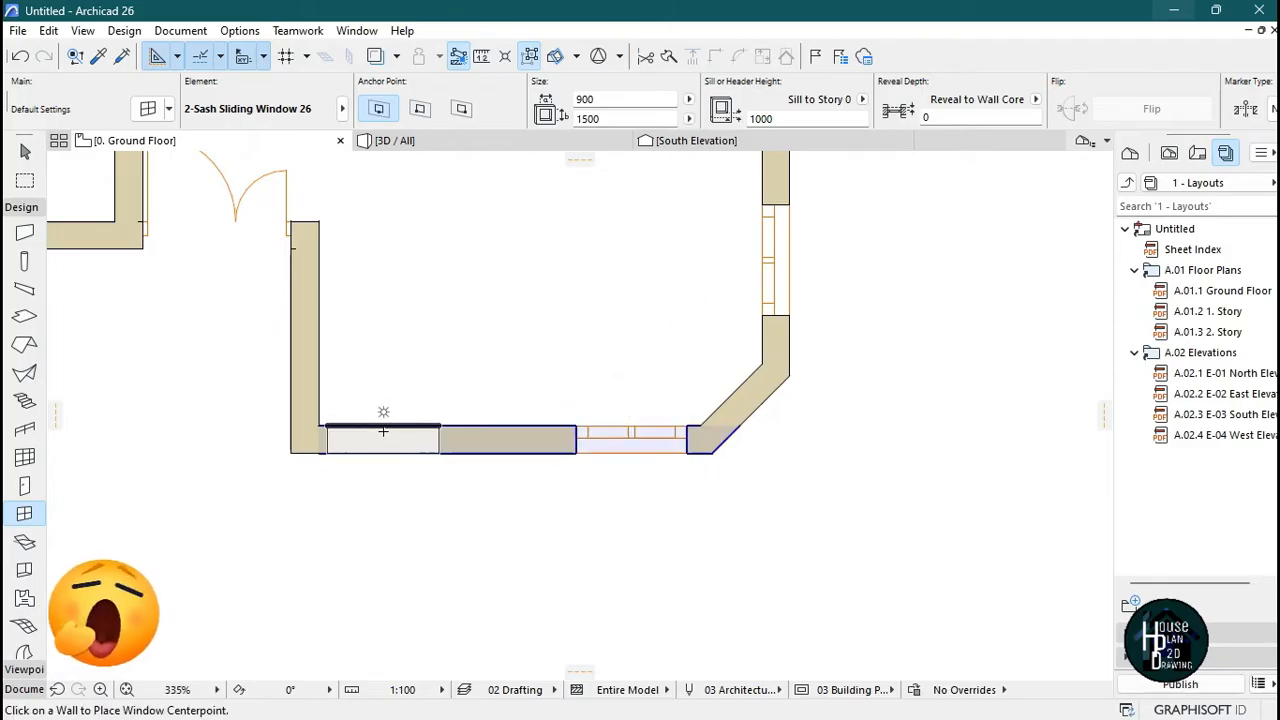
{"action": "left_click", "coordinate": [382, 437]}
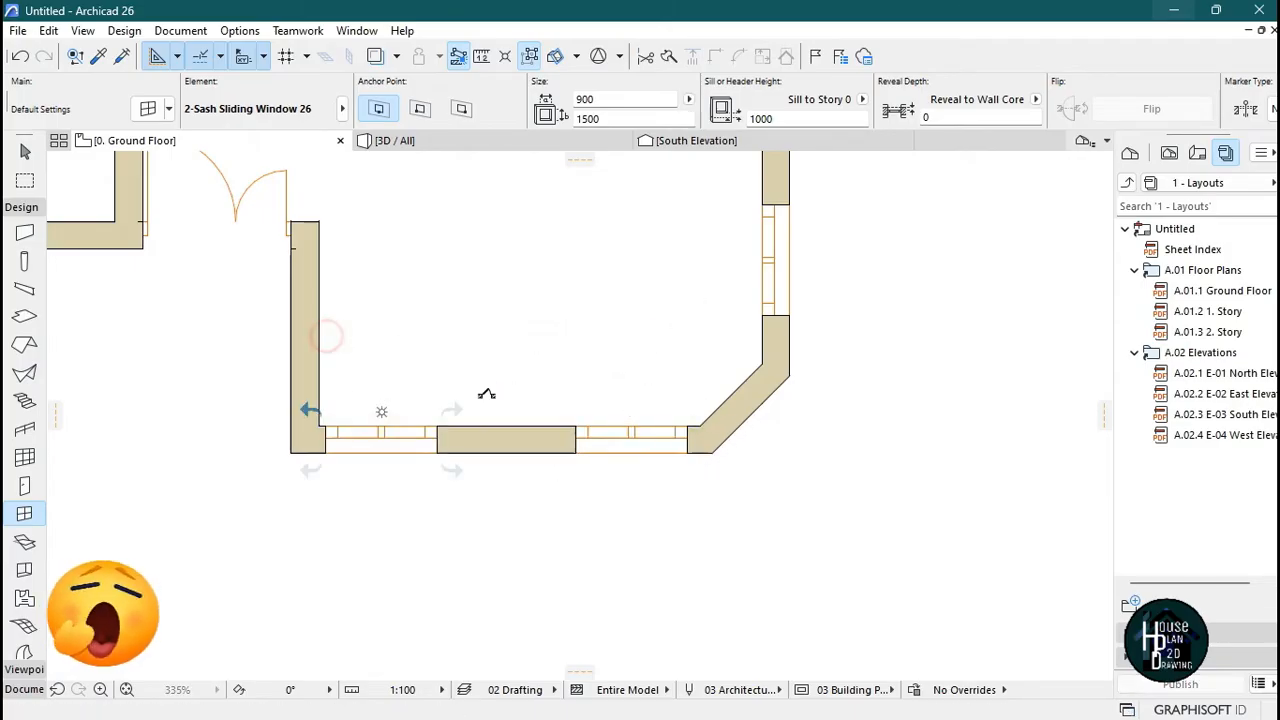
{"action": "left_click", "coordinate": [486, 391]}
{"action": "scroll", "coordinate": [583, 515], "scroll_direction": "down", "scroll_amount": 5}
{"action": "scroll", "coordinate": [583, 515], "scroll_direction": "down", "scroll_amount": 3}
{"action": "scroll", "coordinate": [583, 463], "scroll_direction": "up", "scroll_amount": 5}
{"action": "key", "text": "Escape"}
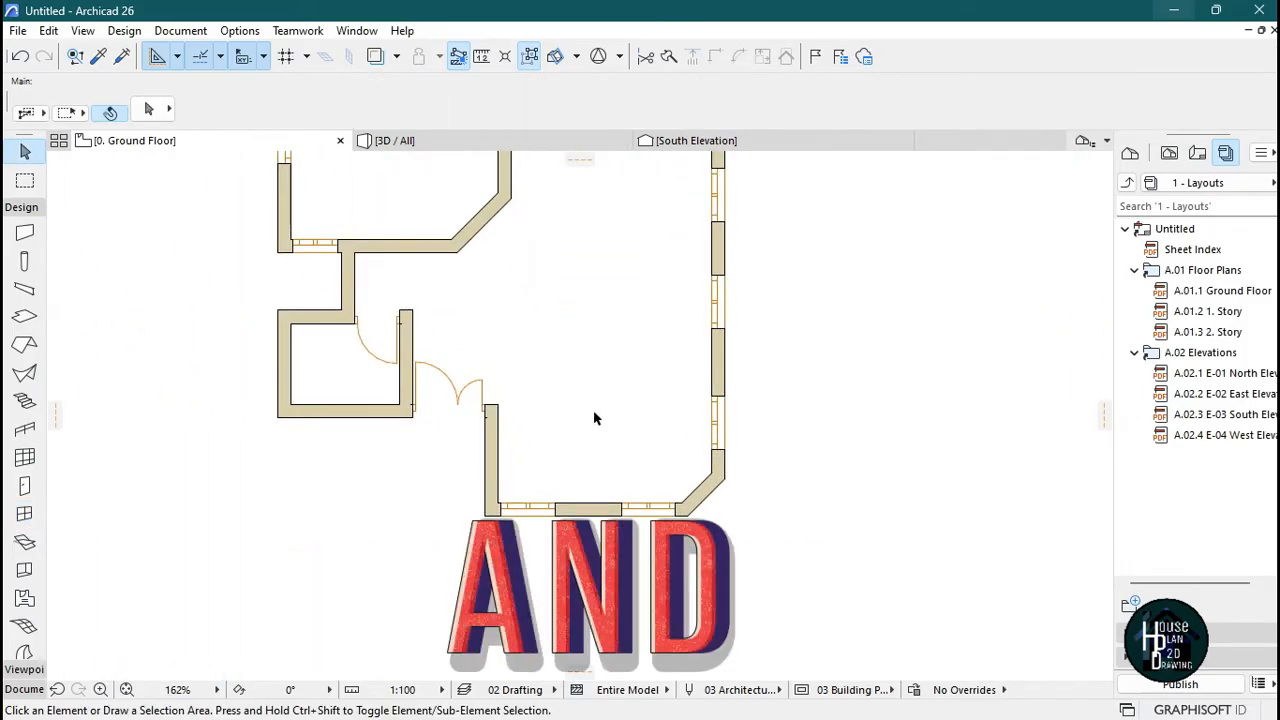
- Place a window in the small front room's west wall using the 750-wide window's settings, and set its width to 600
{"action": "scroll", "coordinate": [607, 441], "scroll_direction": "down", "scroll_amount": 2}
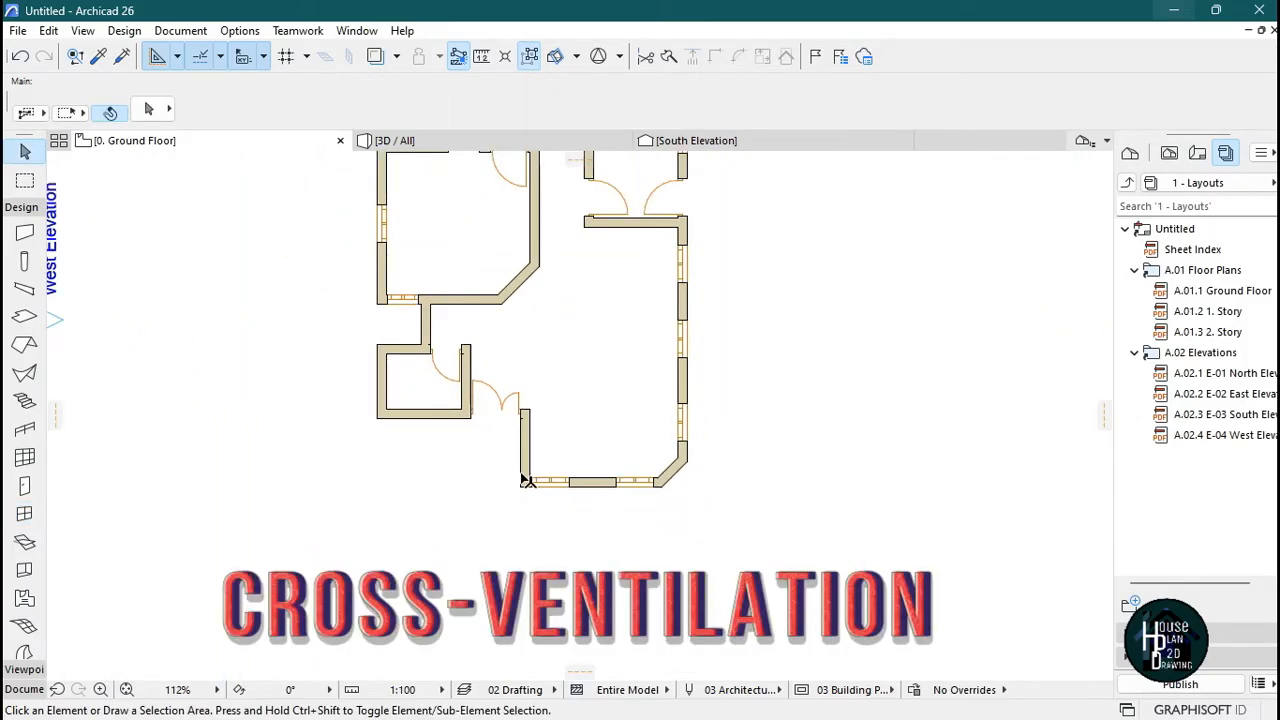
{"action": "scroll", "coordinate": [499, 473], "scroll_direction": "down", "scroll_amount": 2}
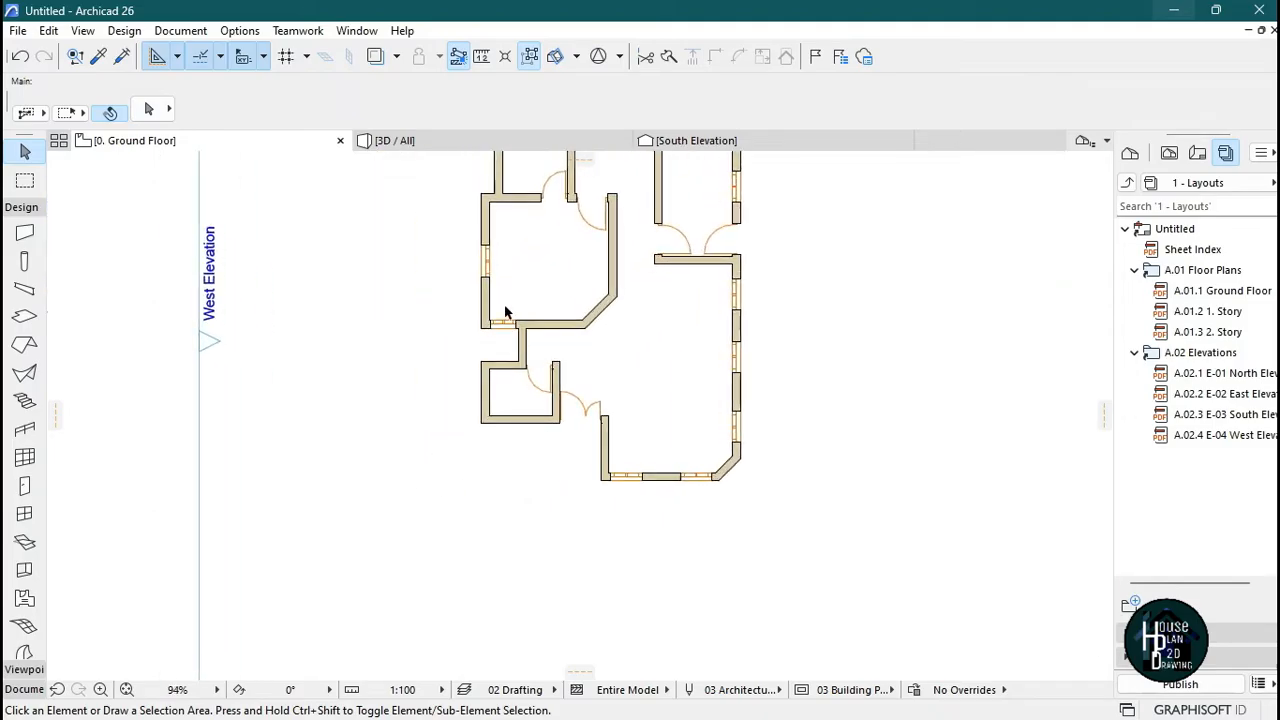
{"action": "scroll", "coordinate": [505, 313], "scroll_direction": "up", "scroll_amount": 8}
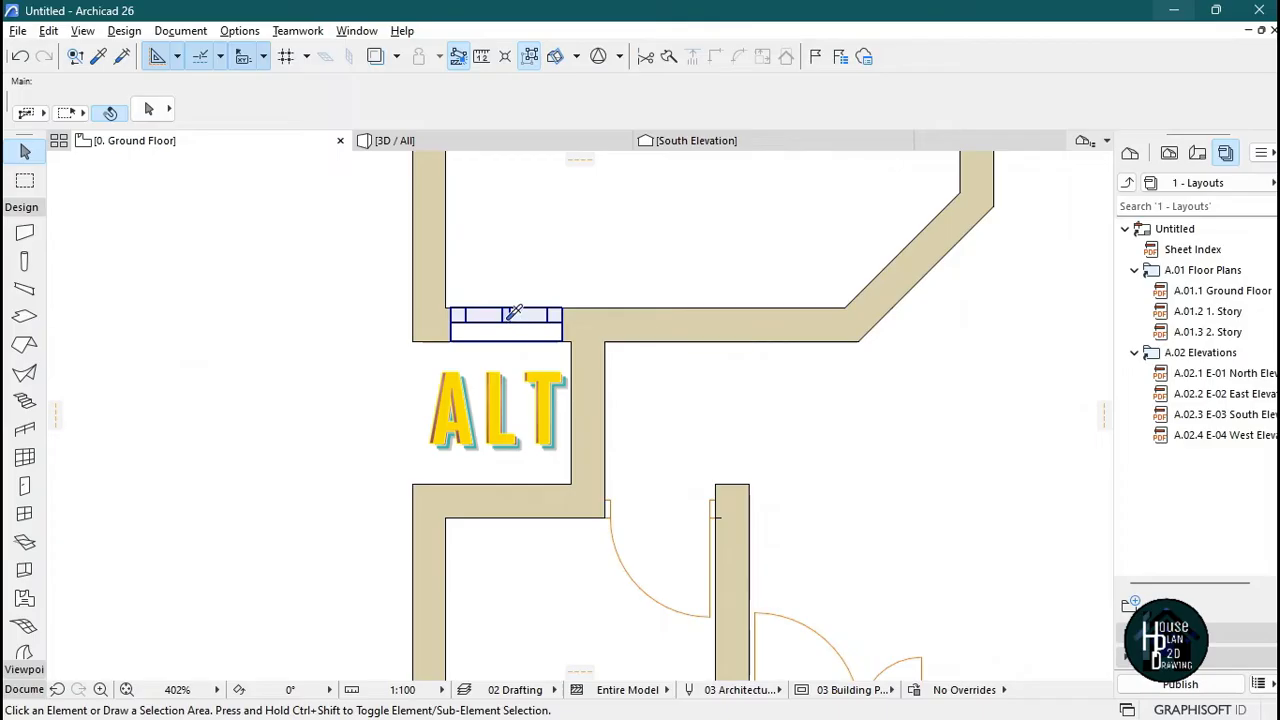
{"action": "left_click", "coordinate": [514, 313], "text": "alt"}
{"action": "scroll", "coordinate": [500, 315], "scroll_direction": "down", "scroll_amount": 7}
{"action": "scroll", "coordinate": [490, 340], "scroll_direction": "up", "scroll_amount": 5}
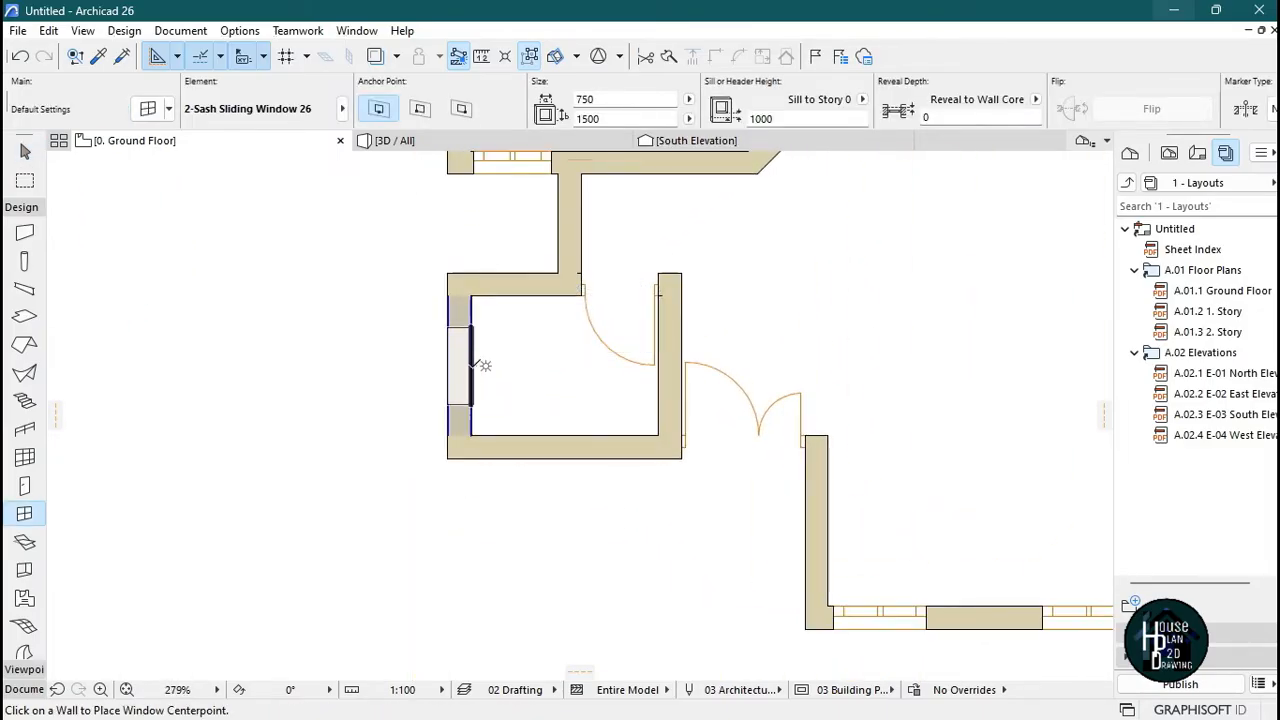
{"action": "left_click", "coordinate": [472, 365]}
{"action": "left_click", "coordinate": [486, 423]}
{"action": "key", "text": "Escape"}
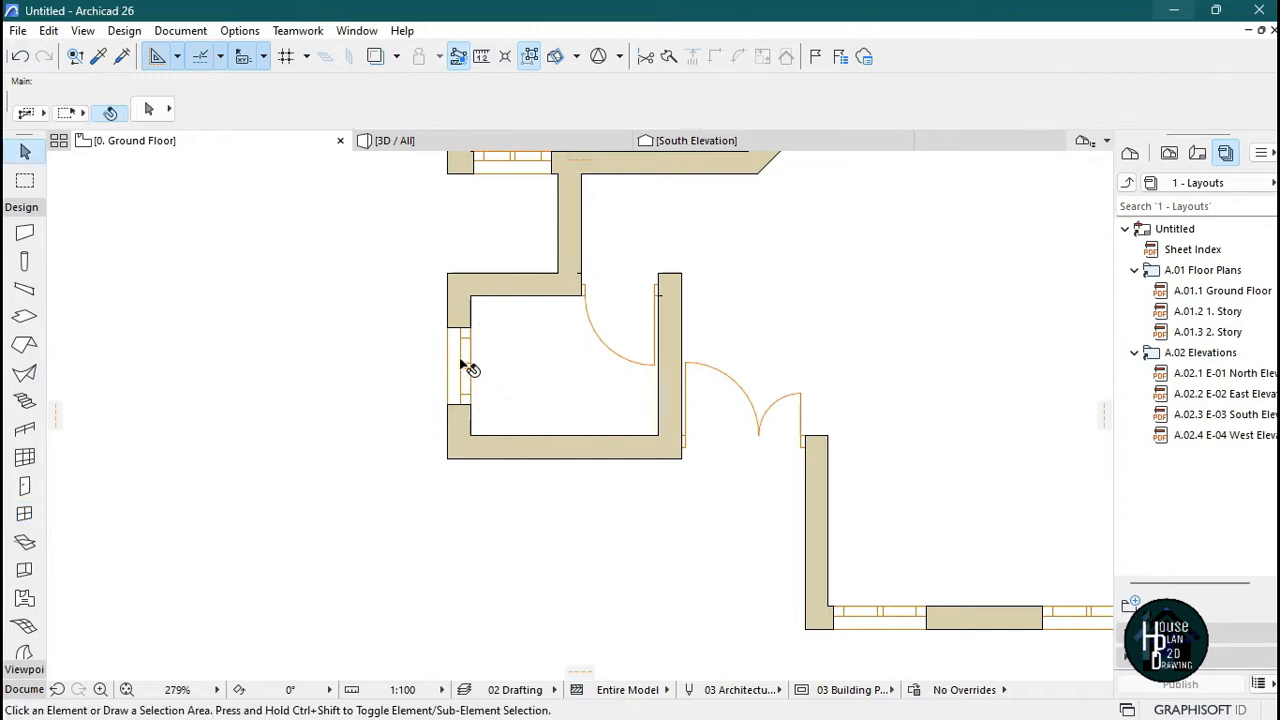
{"action": "left_click", "coordinate": [466, 360]}
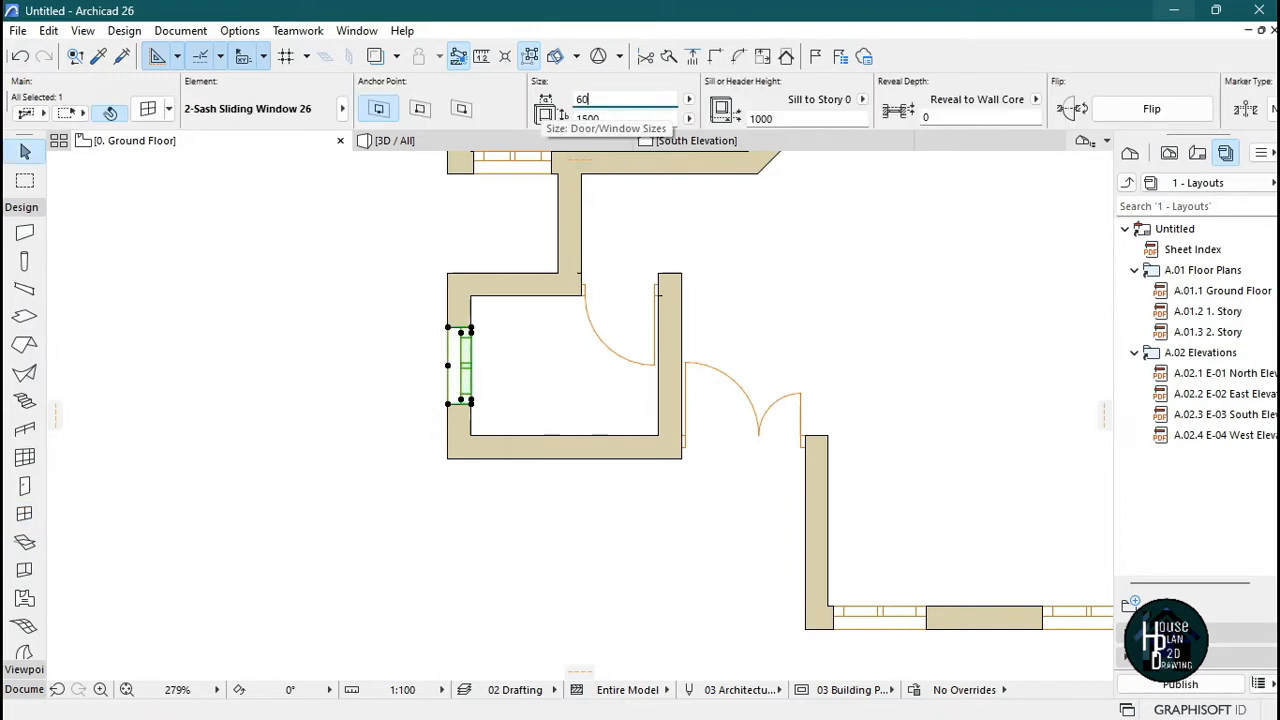
{"action": "left_click", "coordinate": [553, 385]}
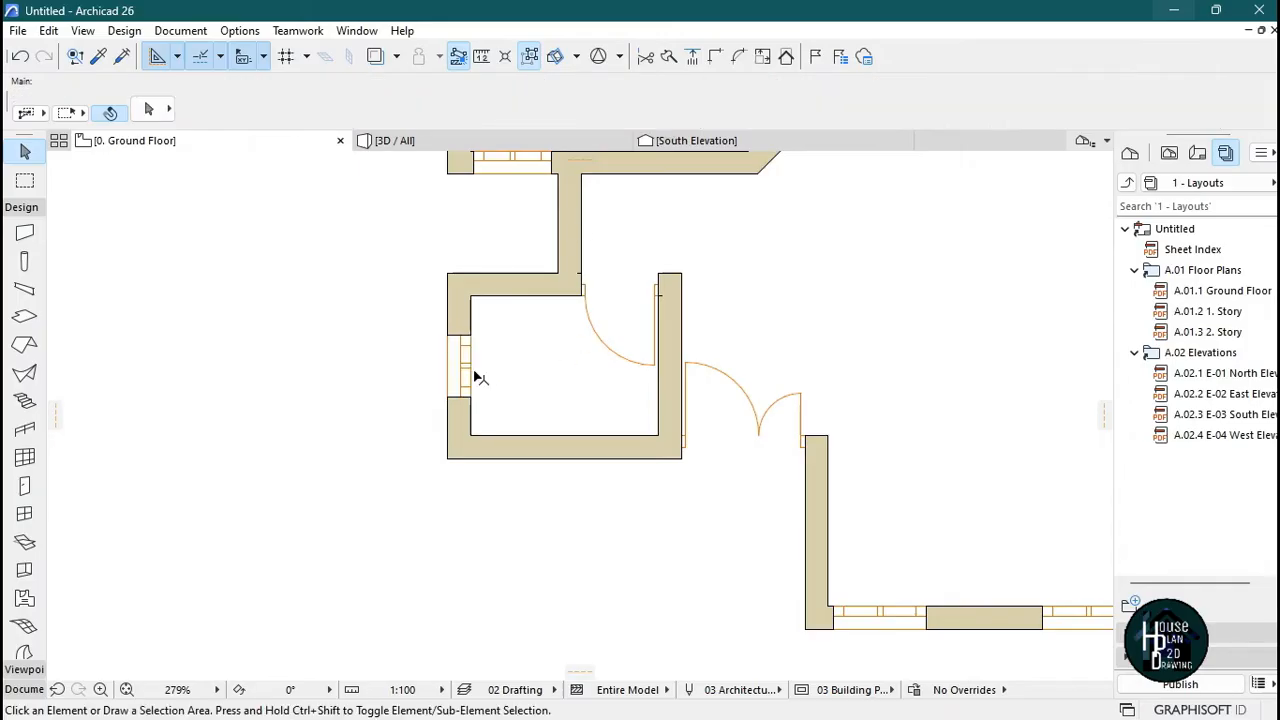
- Pick up the 600-wide window's settings and place matching windows in the west wall of the two stacked small rooms
{"action": "left_click", "coordinate": [464, 358], "text": "alt"}
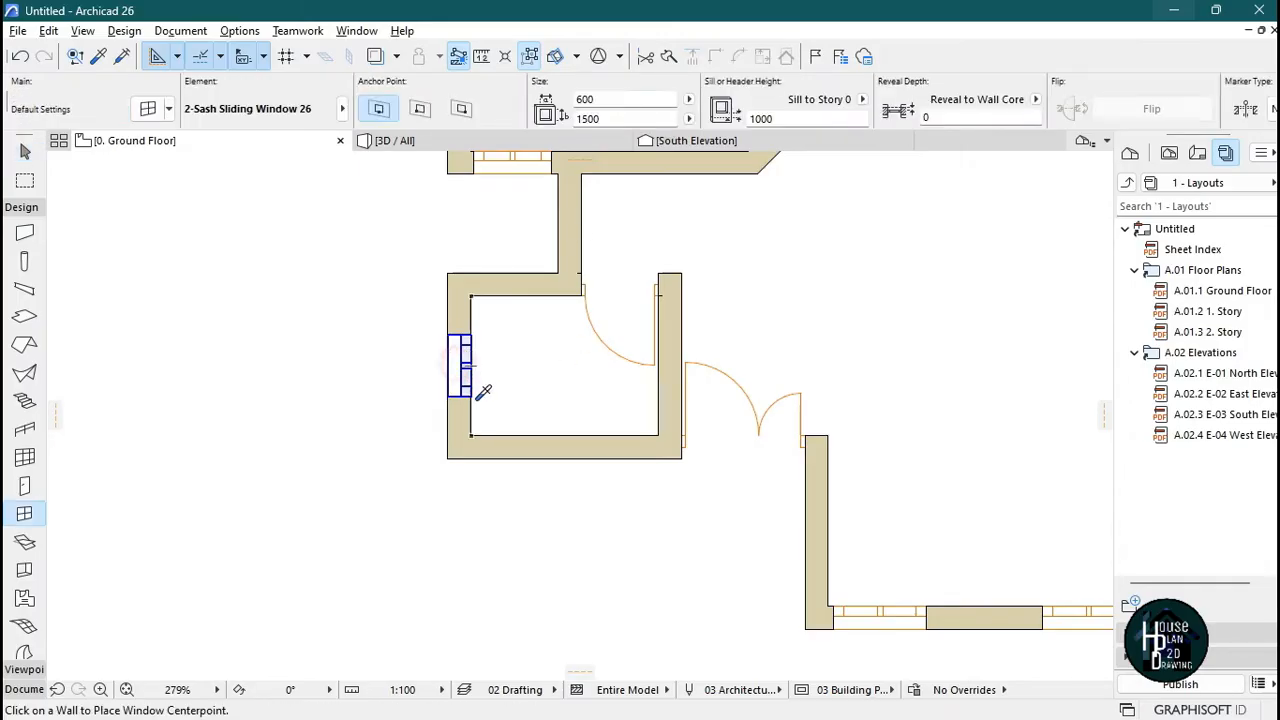
{"action": "scroll", "coordinate": [485, 395], "scroll_direction": "down", "scroll_amount": 10}
{"action": "scroll", "coordinate": [520, 435], "scroll_direction": "up", "scroll_amount": 8}
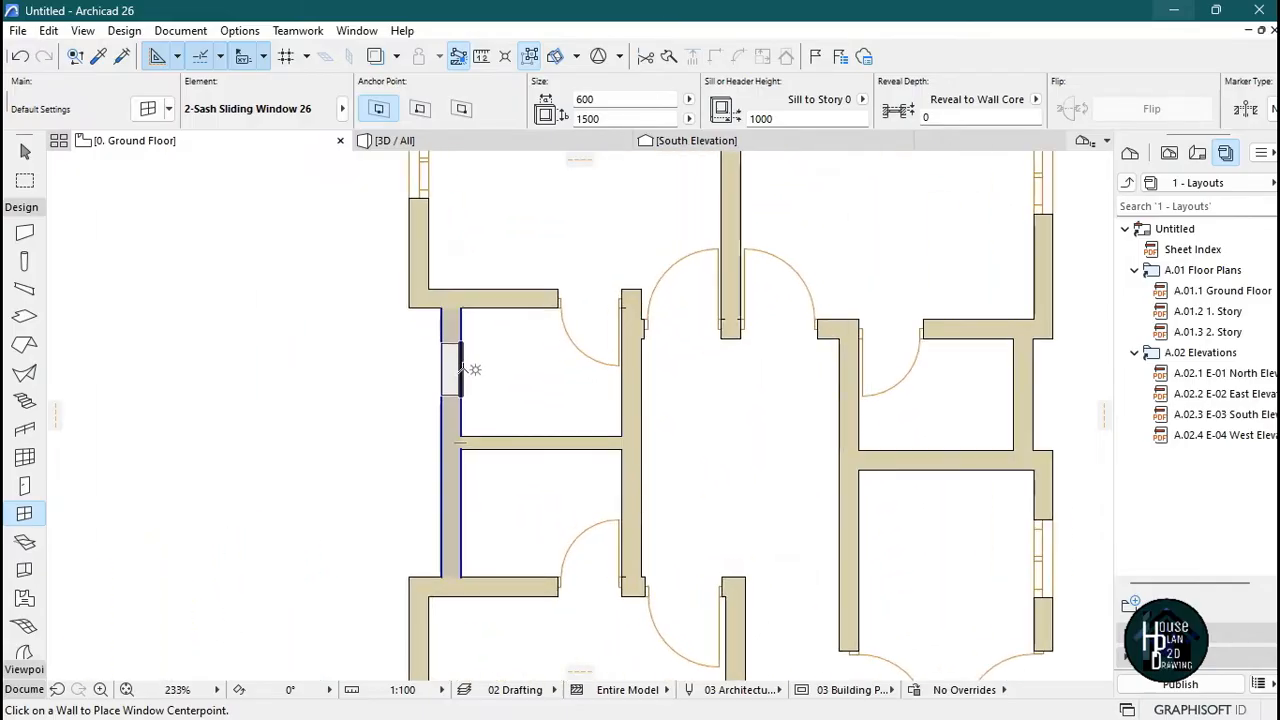
{"action": "left_click", "coordinate": [461, 366]}
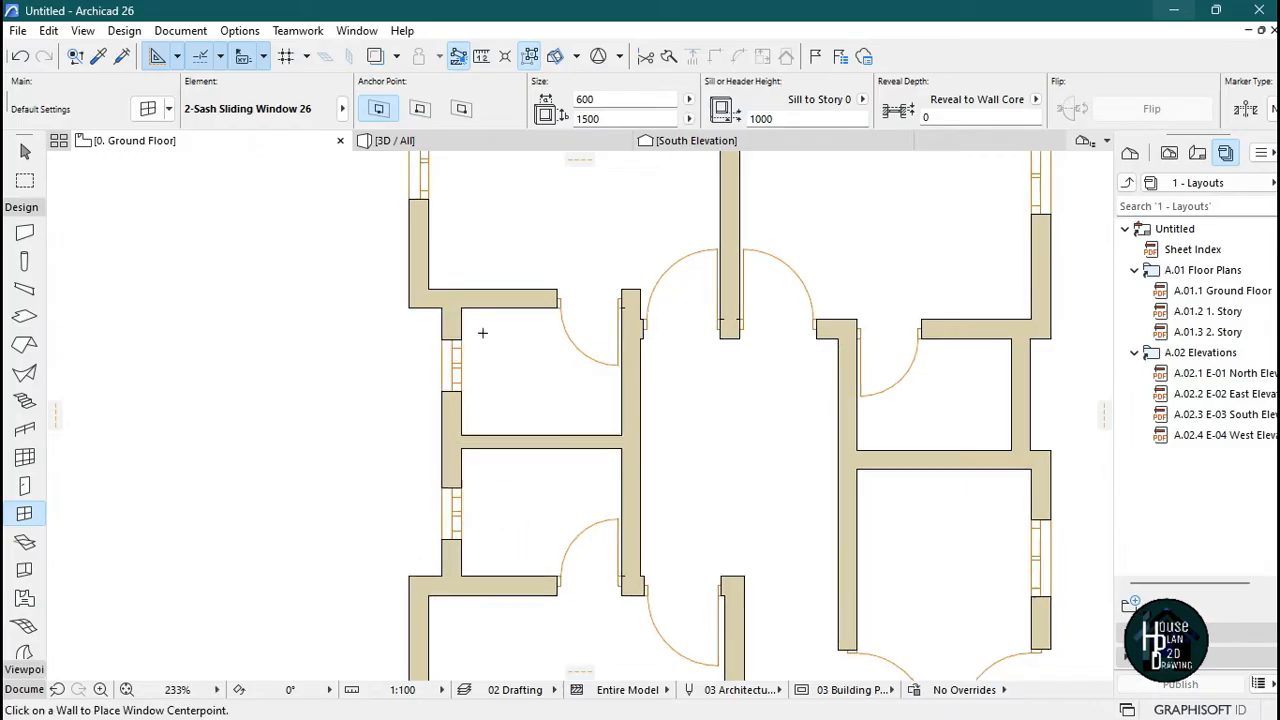
- Place a matching 600 × 1500 window in the east wall of the small room on the house's east side
{"action": "scroll", "coordinate": [643, 355], "scroll_direction": "down", "scroll_amount": 6}
{"action": "scroll", "coordinate": [643, 355], "scroll_direction": "up", "scroll_amount": 7}
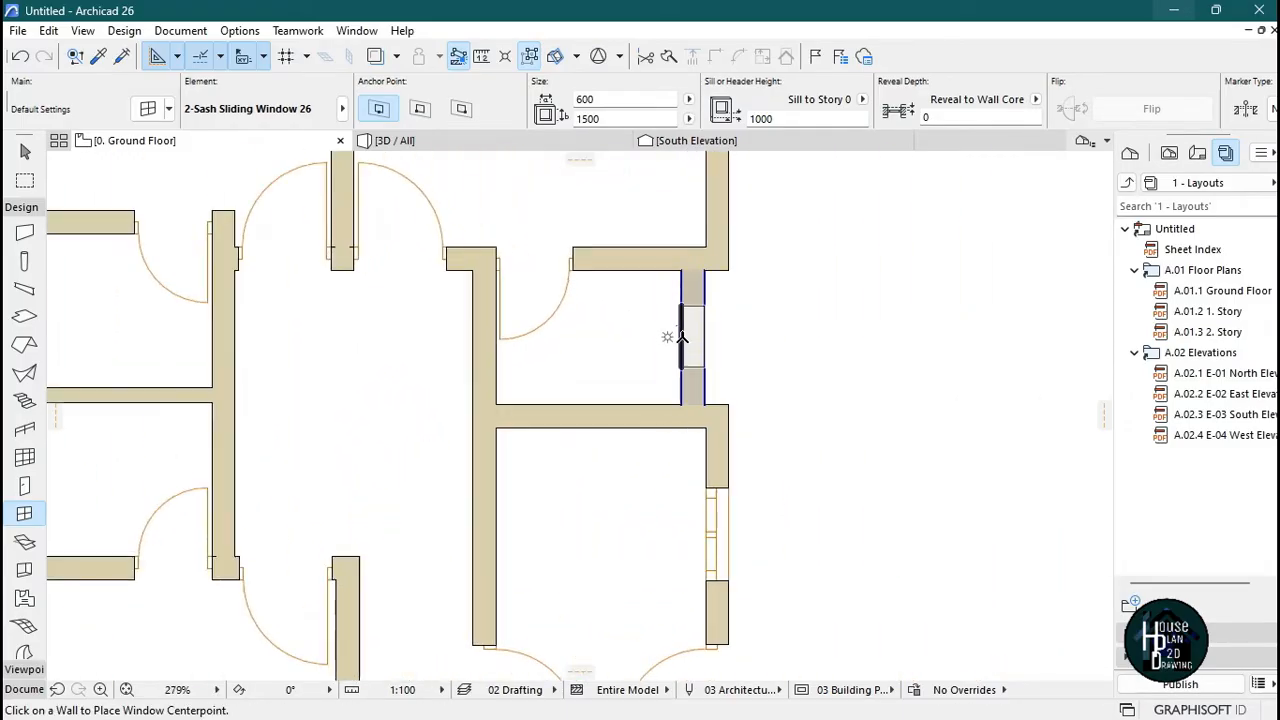
{"action": "scroll", "coordinate": [606, 333], "scroll_direction": "down", "scroll_amount": 7}
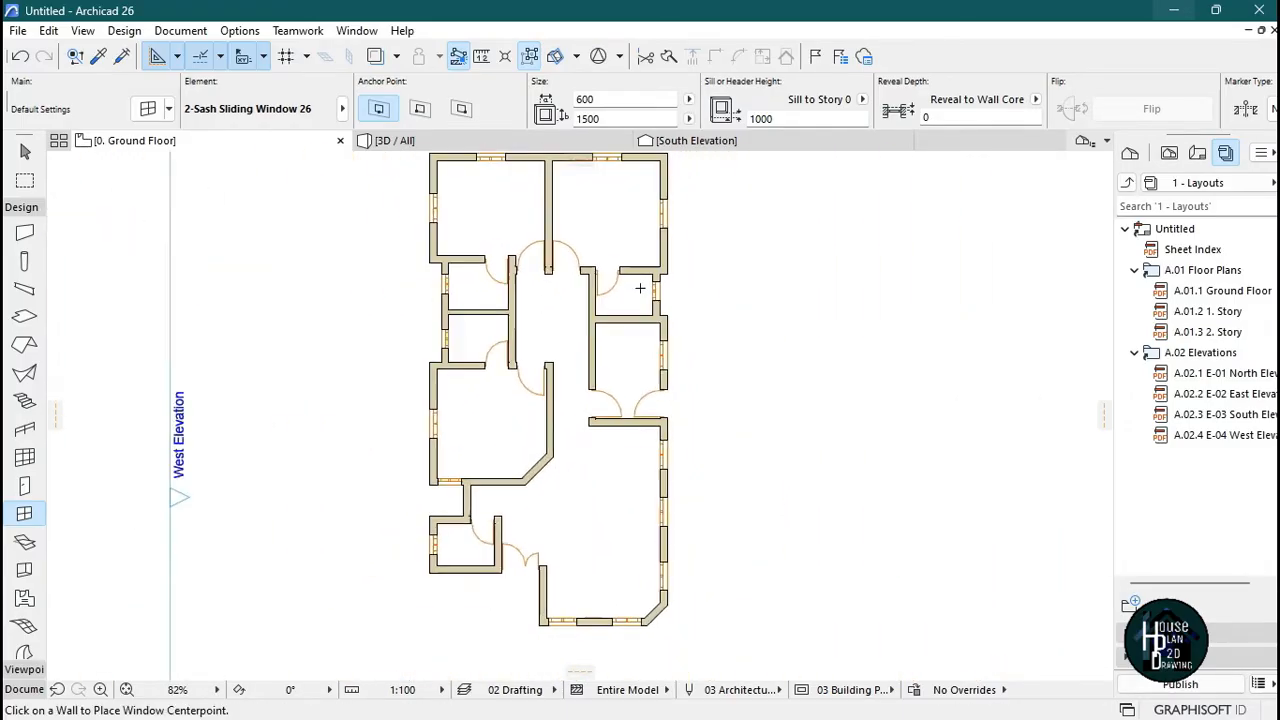
{"action": "key", "text": "Escape"}
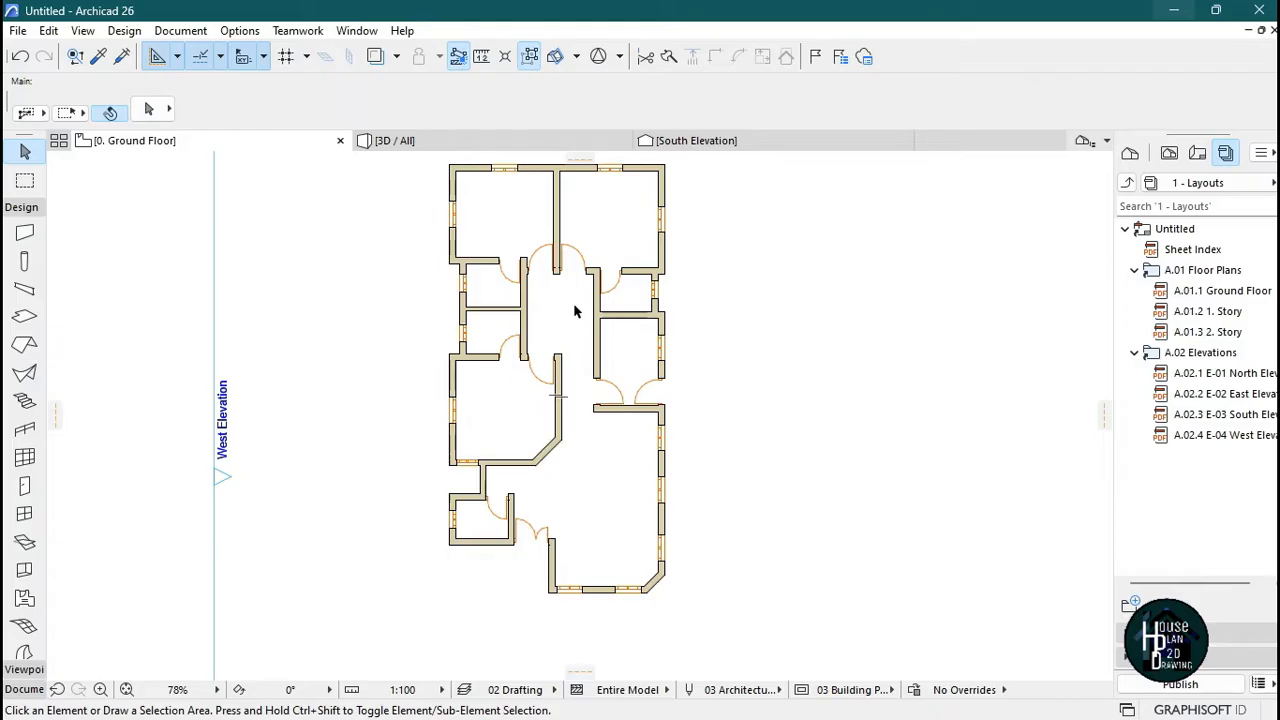
- Draw an L-shaped porch outline from the living room's southwest corner, about 2600 west and north to the small front room's south wall
{"action": "scroll", "coordinate": [574, 311], "scroll_direction": "up", "scroll_amount": 5}
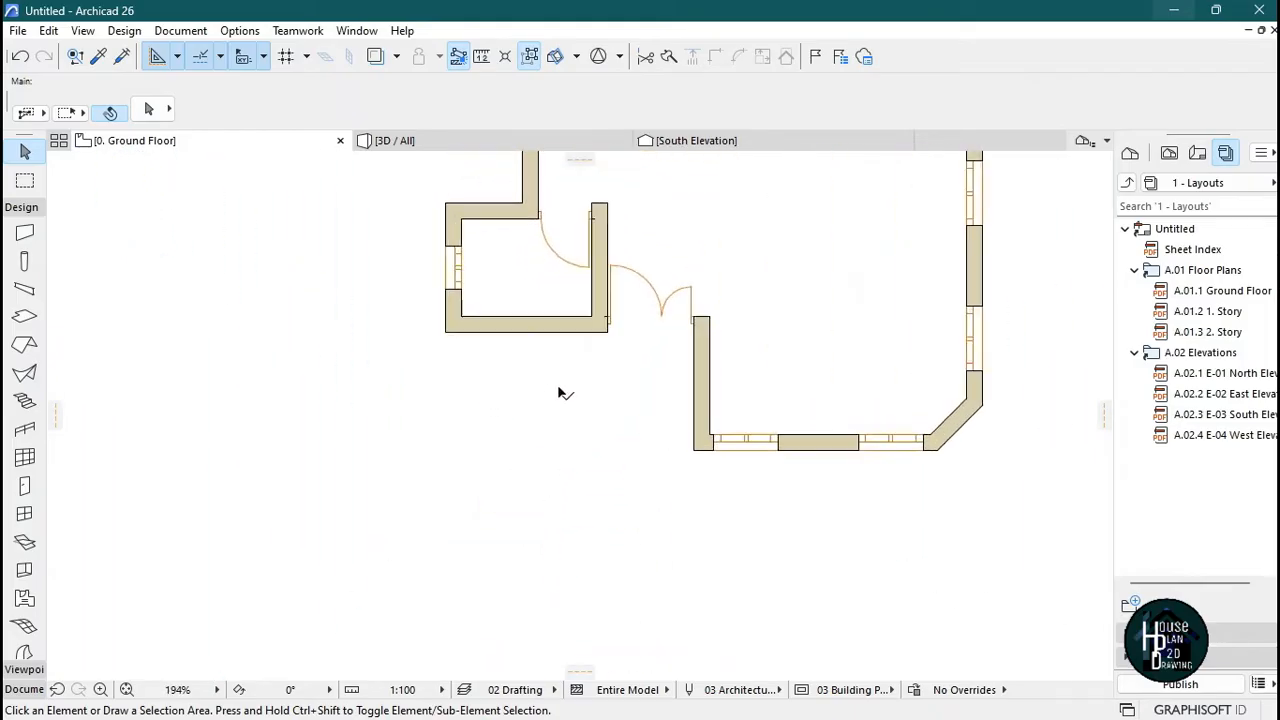
{"action": "scroll", "coordinate": [558, 393], "scroll_direction": "up", "scroll_amount": 1}
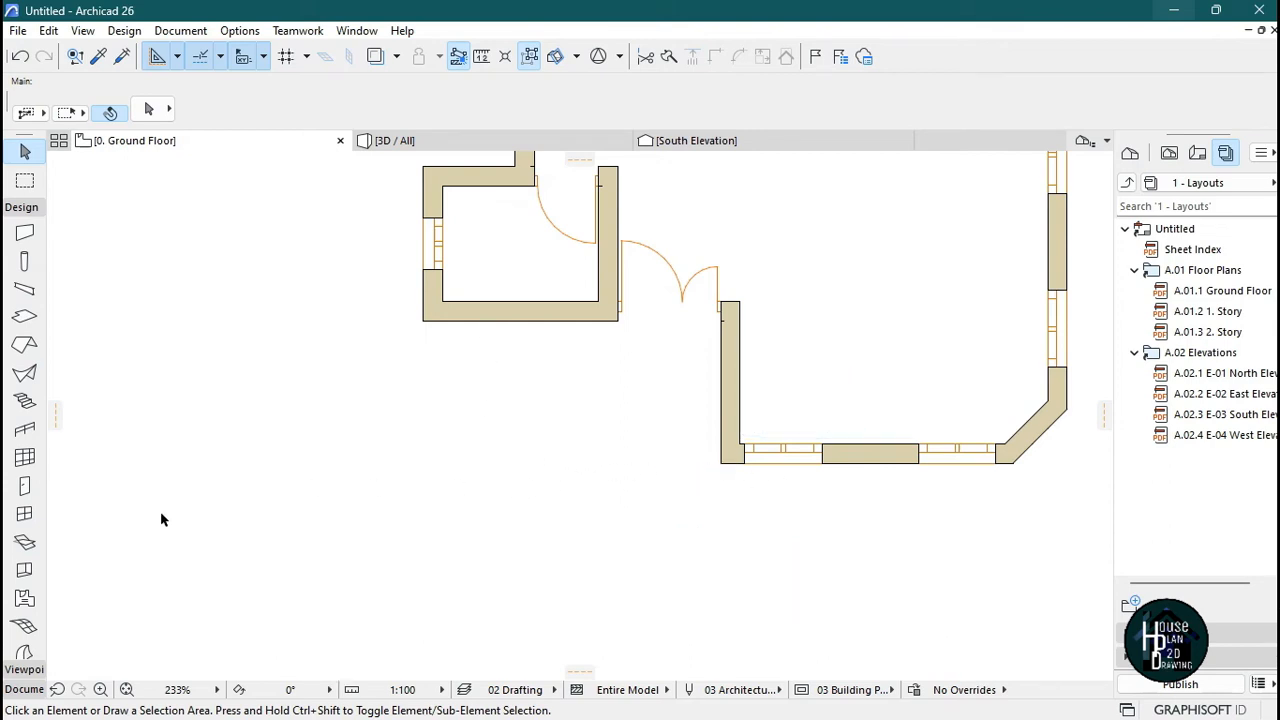
{"action": "left_click", "coordinate": [22, 688]}
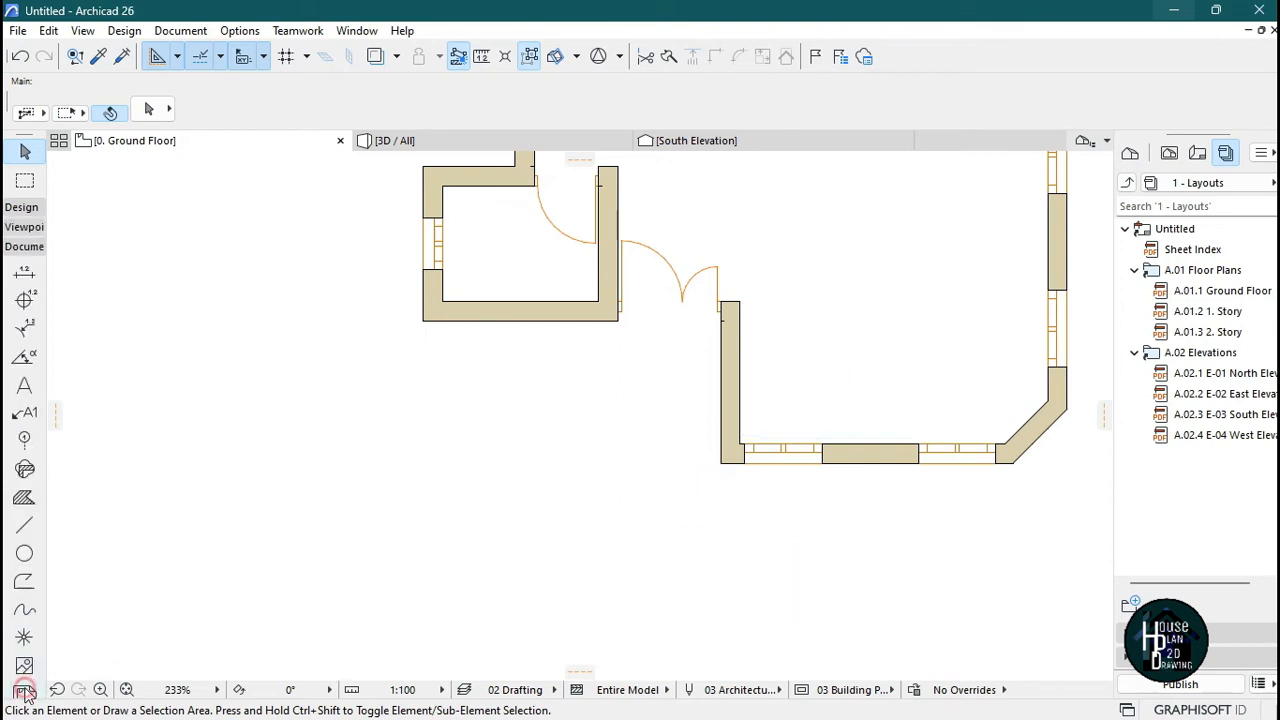
{"action": "left_click", "coordinate": [24, 528]}
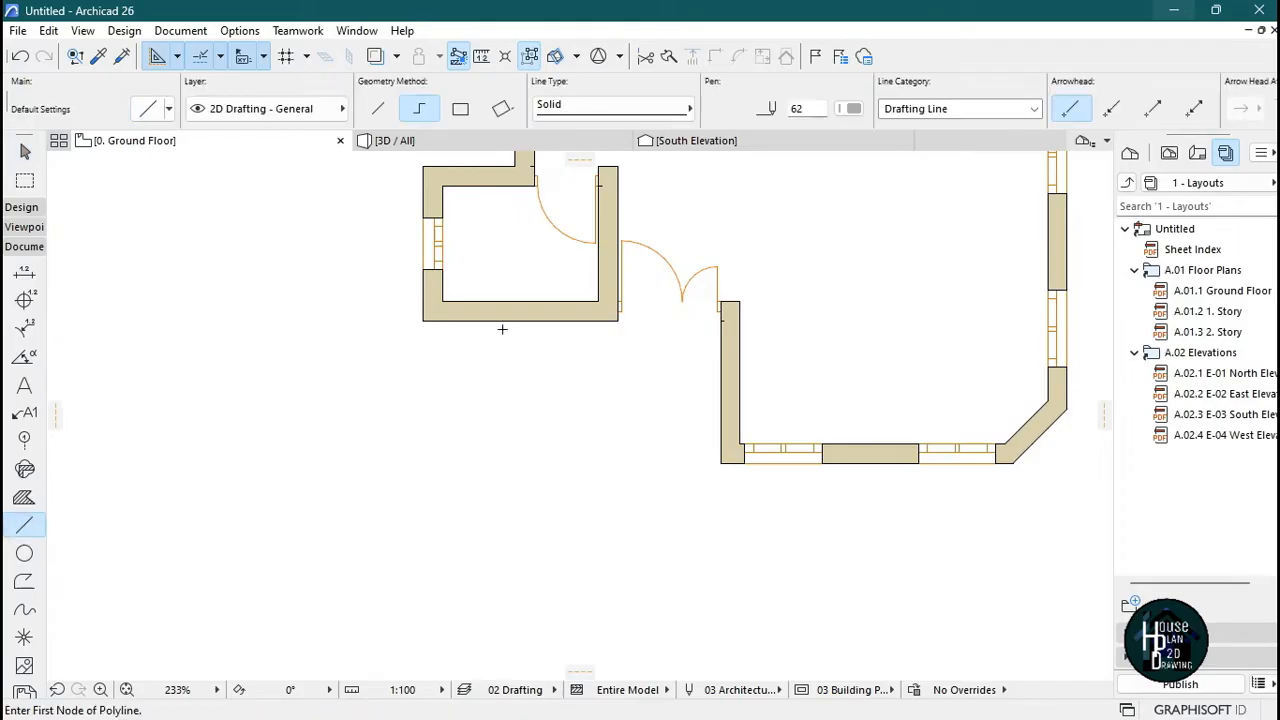
{"action": "left_click", "coordinate": [721, 462]}
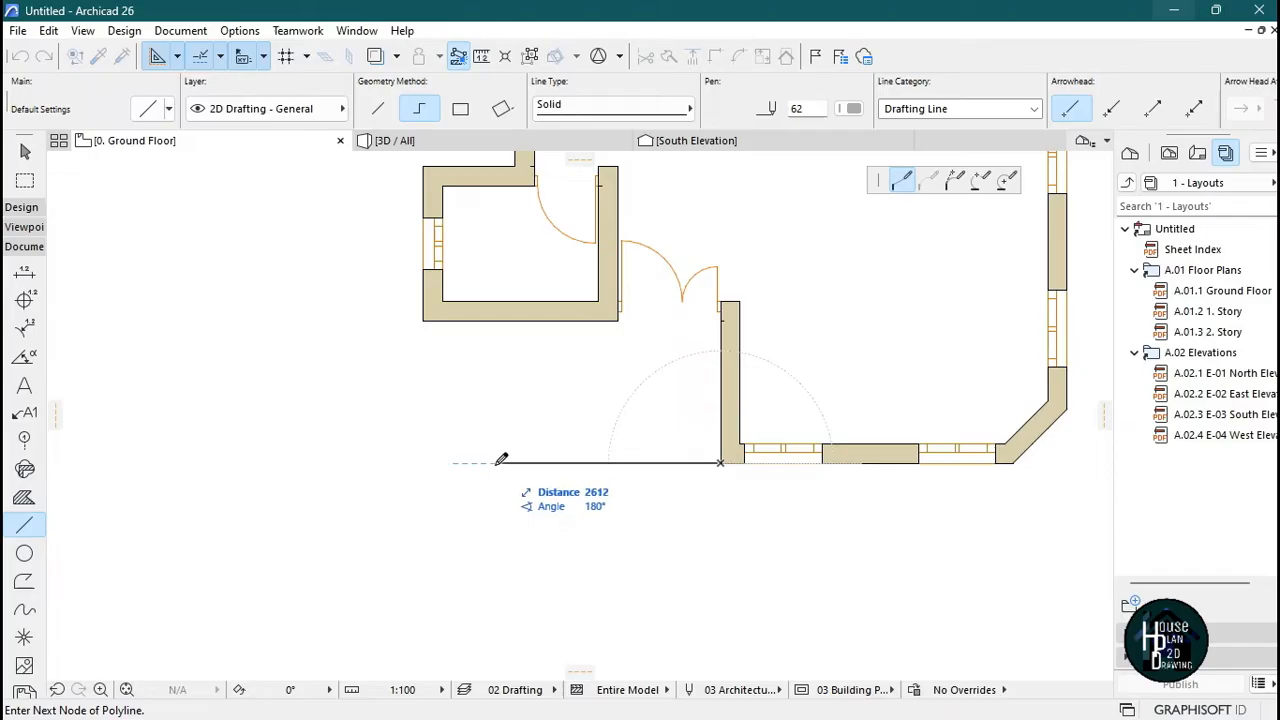
{"action": "left_click", "coordinate": [495, 462]}
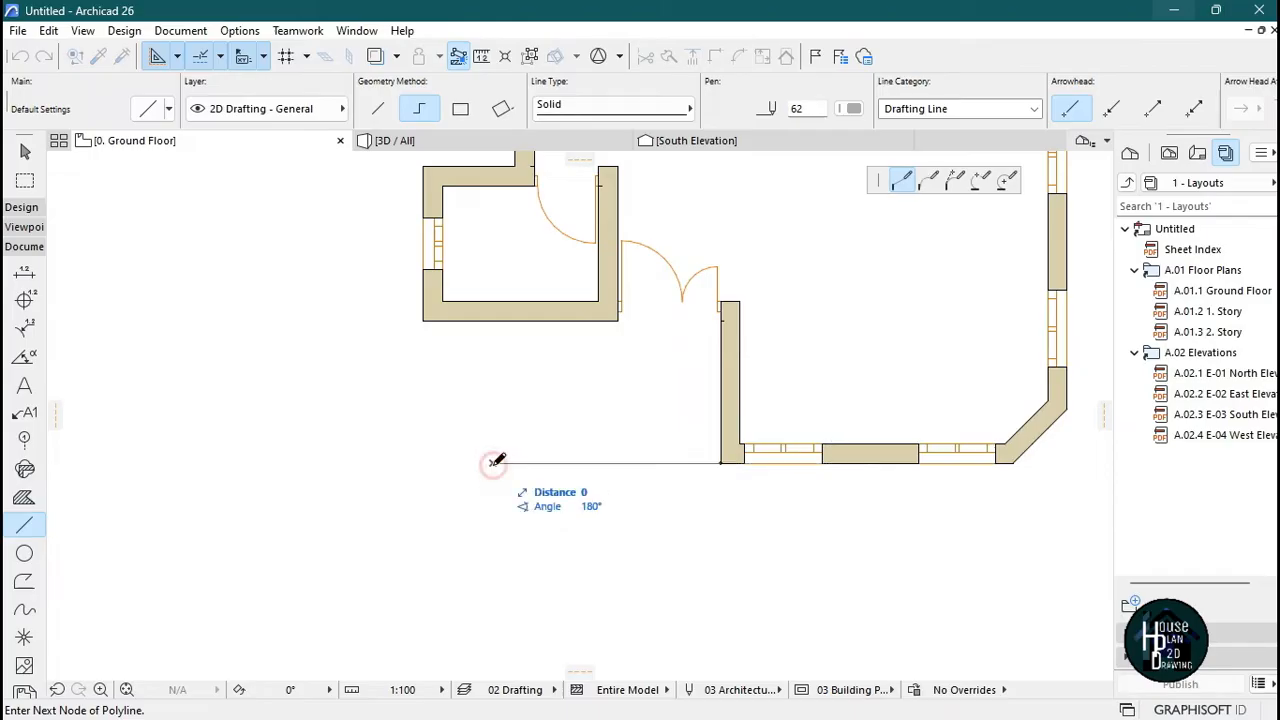
{"action": "left_click", "coordinate": [492, 321]}
{"action": "left_click", "coordinate": [492, 321]}
{"action": "scroll", "coordinate": [451, 425], "scroll_direction": "down", "scroll_amount": 3}
{"action": "scroll", "coordinate": [520, 423], "scroll_direction": "up", "scroll_amount": 1}
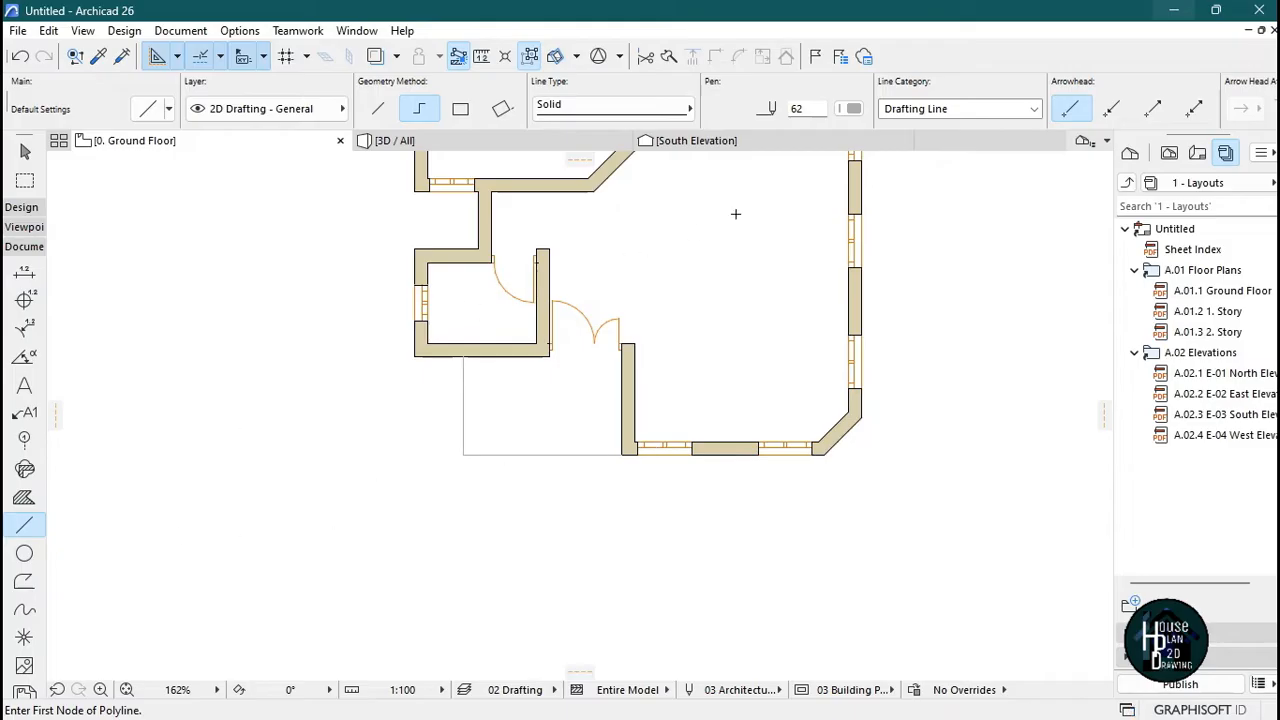
- Set the default line pen to black pen 1 and delete the two grey porch lines
{"action": "left_click", "coordinate": [852, 109]}
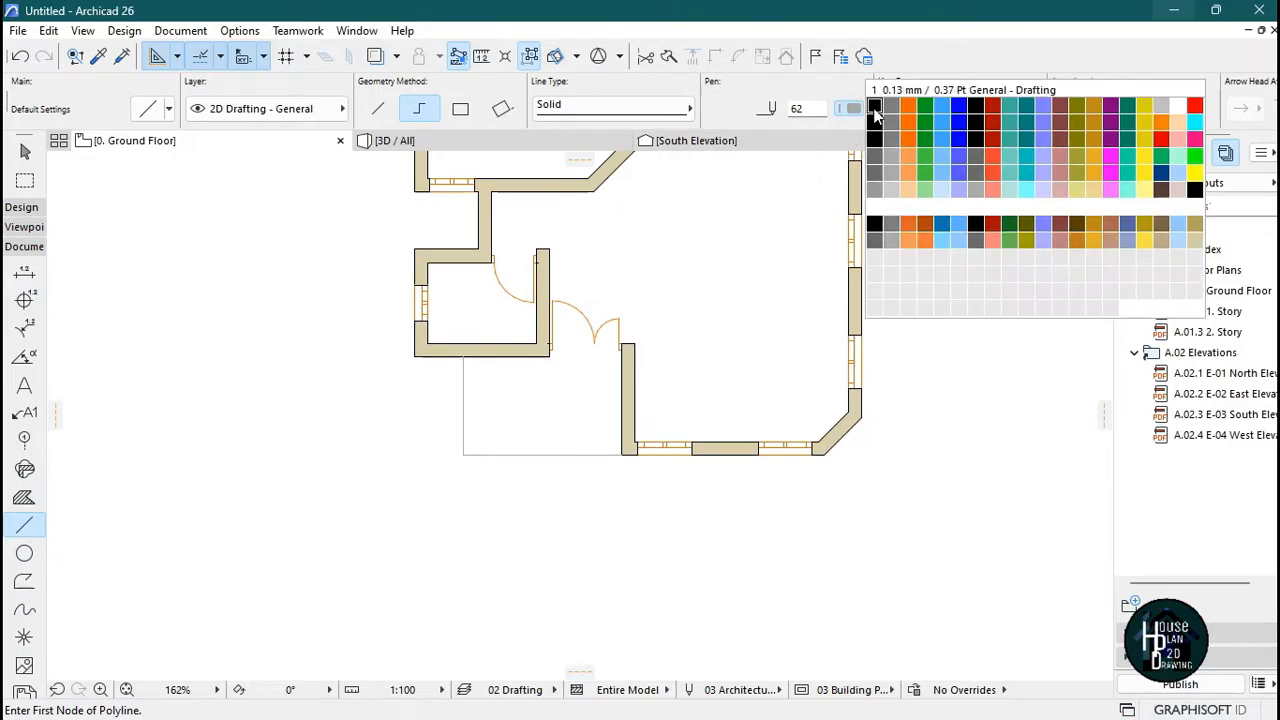
{"action": "left_click", "coordinate": [874, 107]}
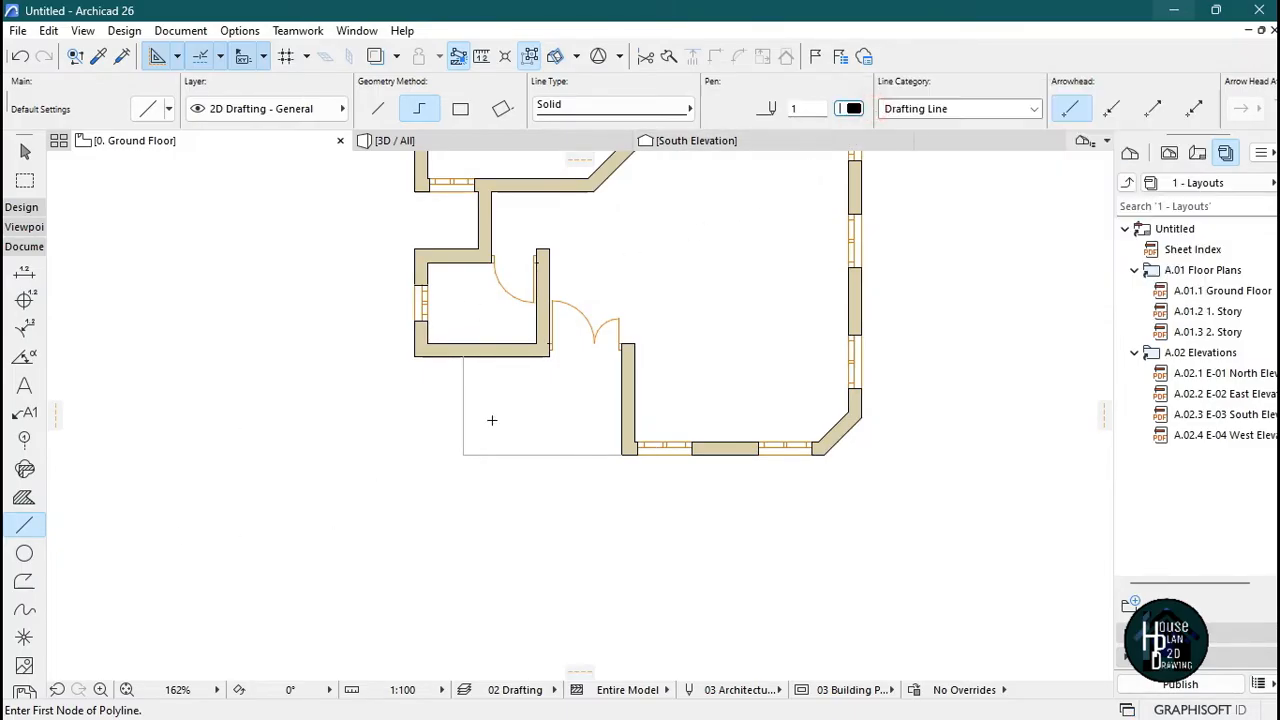
{"action": "key", "text": "Escape"}
{"action": "left_click", "coordinate": [446, 416]}
{"action": "left_click", "coordinate": [509, 476]}
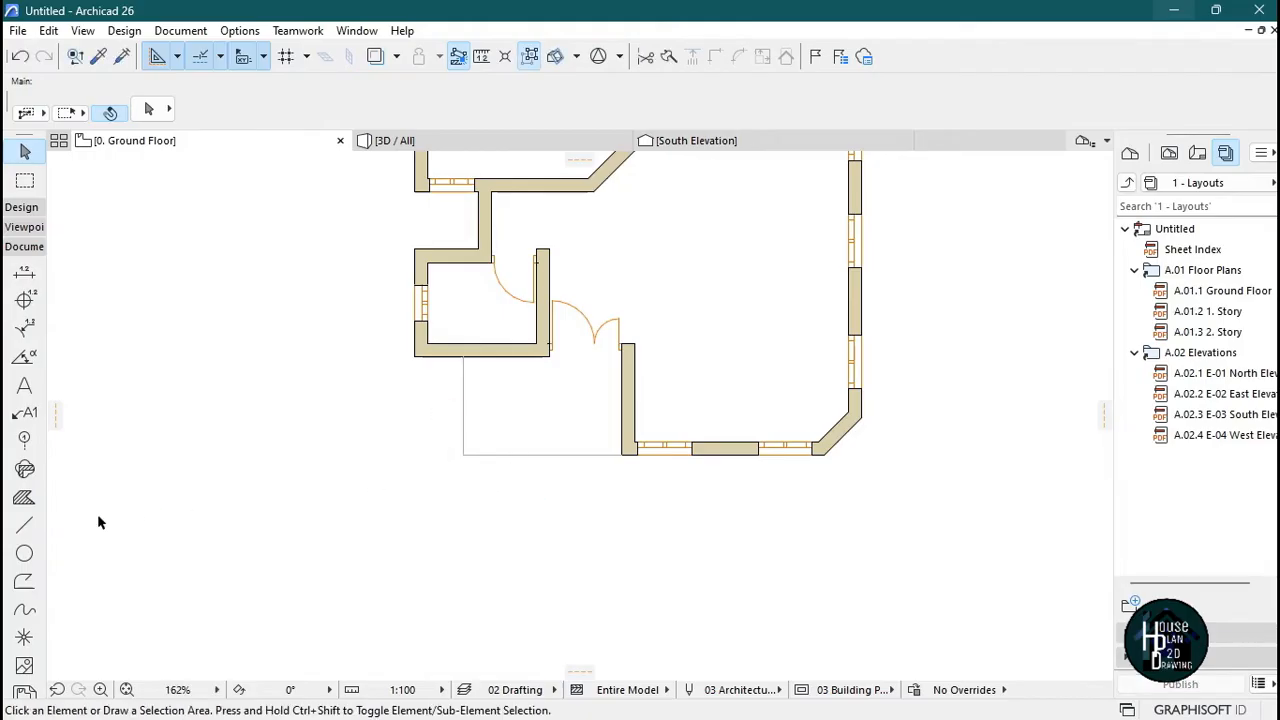
{"action": "left_click_drag", "start_coordinate": [457, 443], "coordinate": [517, 494]}
{"action": "right_click", "coordinate": [360, 490]}
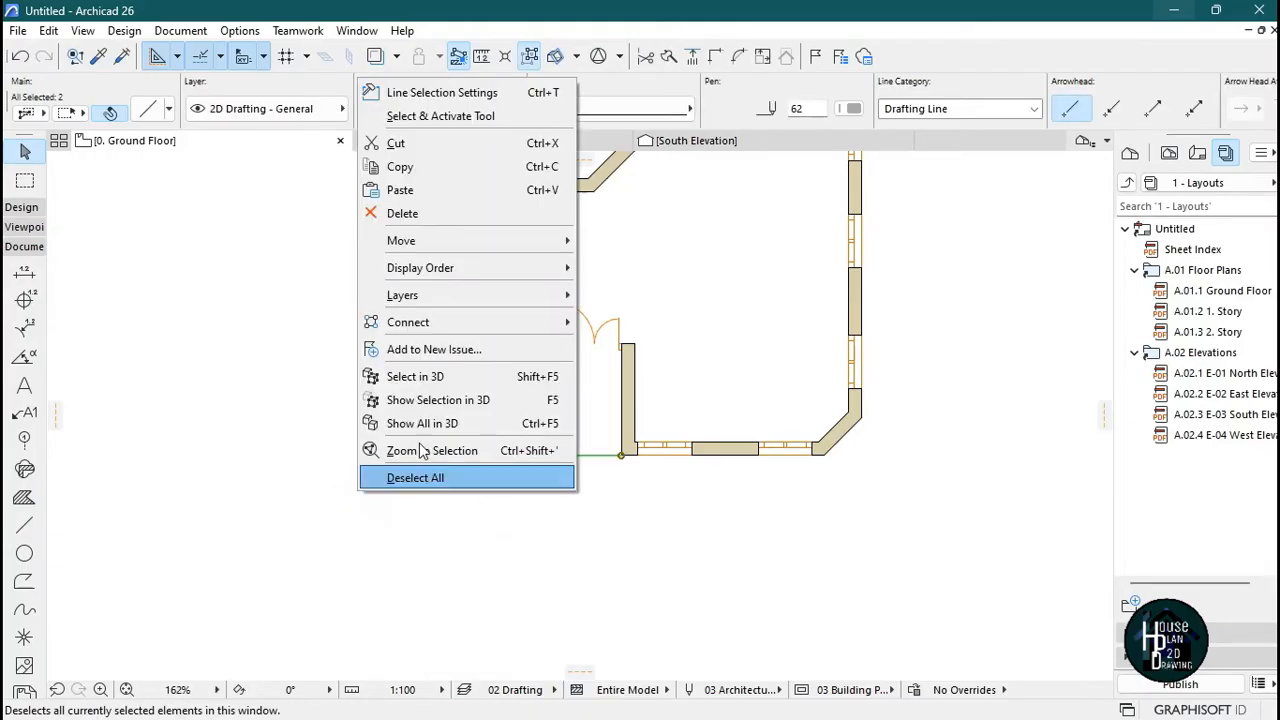
{"action": "left_click", "coordinate": [432, 218]}
- Redraw the L-shaped porch outline in front of the entrance, from the living room's southwest corner west and north to the front room's south wall
{"action": "left_click", "coordinate": [25, 526]}
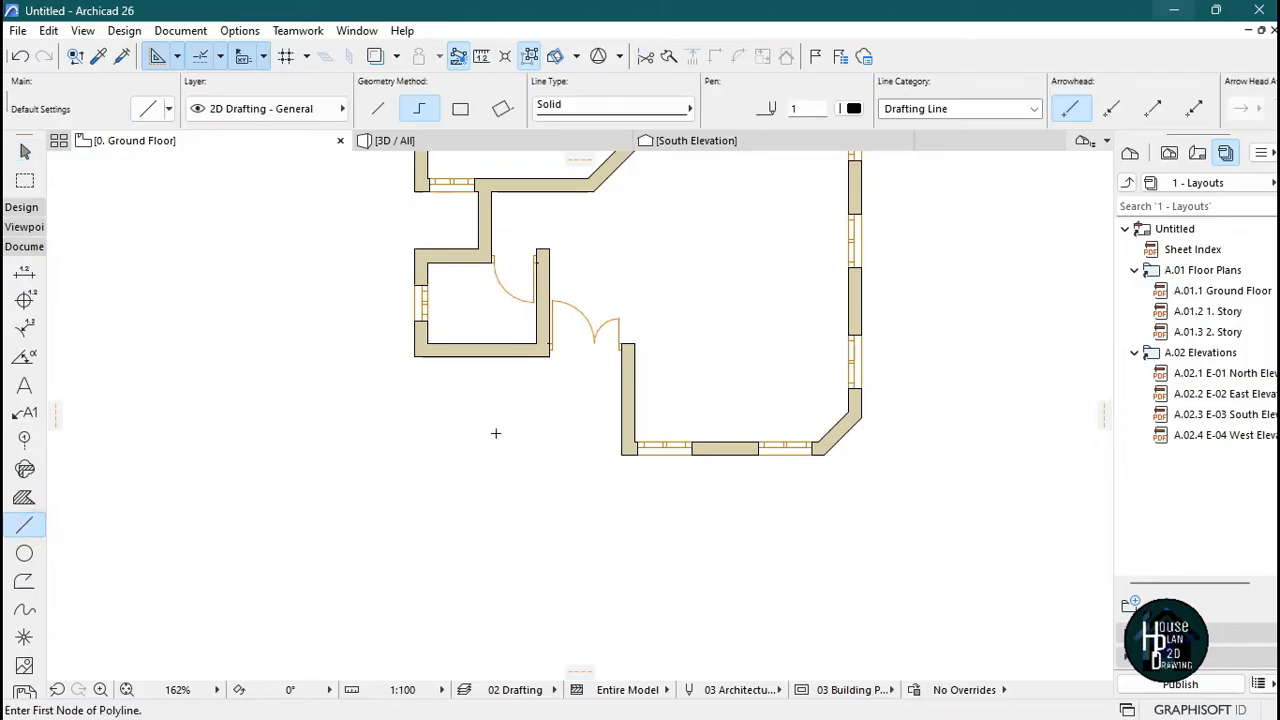
{"action": "left_click", "coordinate": [621, 452]}
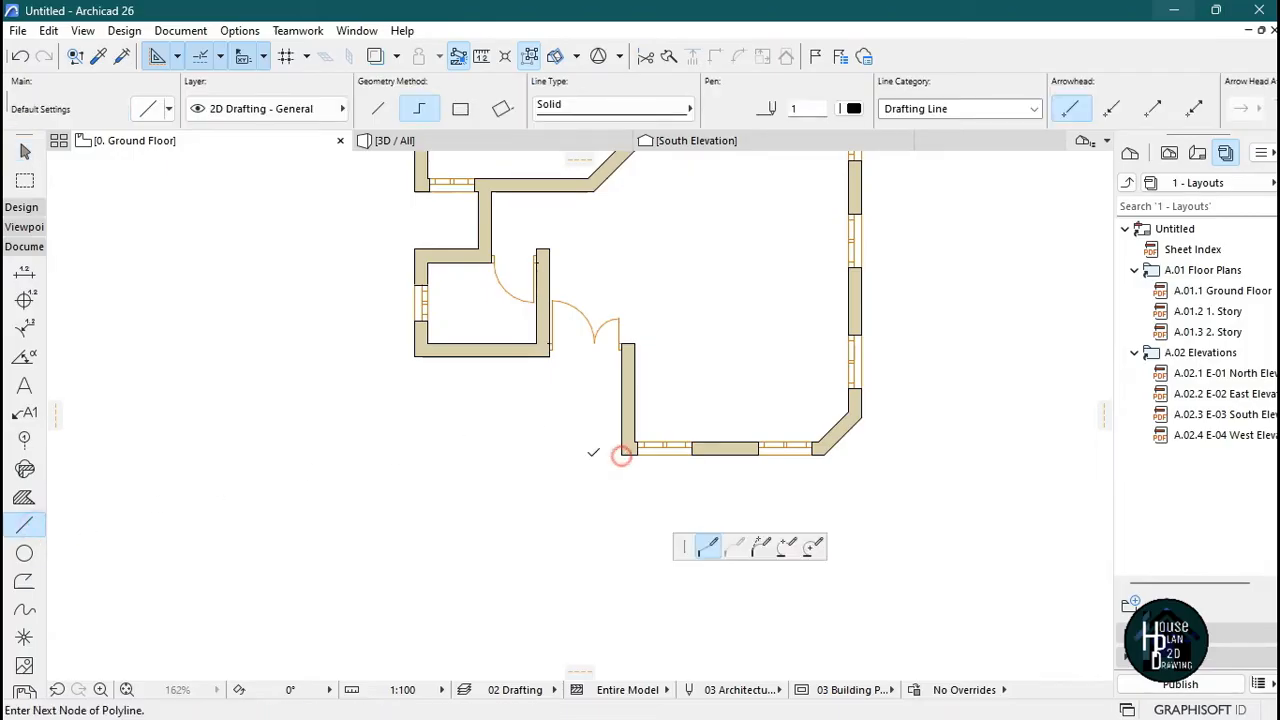
{"action": "left_click", "coordinate": [457, 455]}
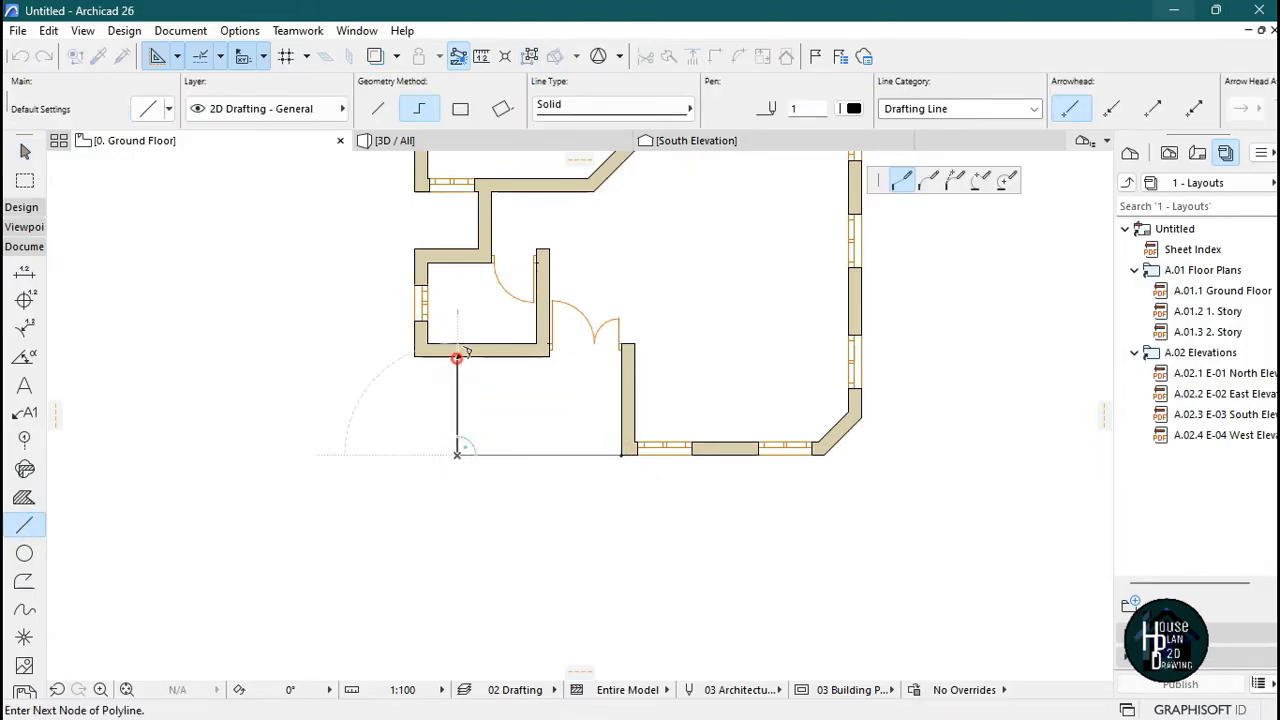
{"action": "double_click", "coordinate": [457, 357]}
{"action": "scroll", "coordinate": [538, 481], "scroll_direction": "down", "scroll_amount": 1}
{"action": "scroll", "coordinate": [538, 481], "scroll_direction": "down", "scroll_amount": 1}
{"action": "scroll", "coordinate": [534, 454], "scroll_direction": "up", "scroll_amount": 3}
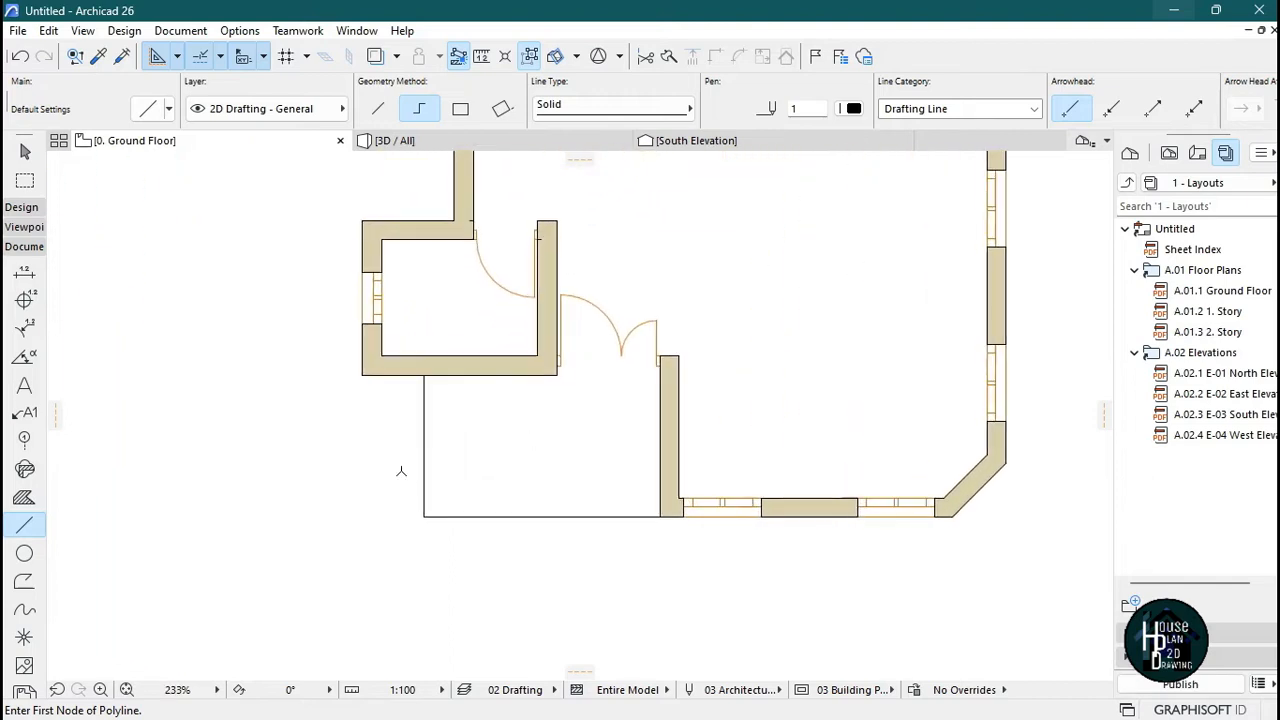
- Change the line type of both porch outline lines to Dashed Small
{"action": "key", "text": "Escape"}
{"action": "left_click", "coordinate": [441, 549]}
{"action": "left_click", "coordinate": [400, 489]}
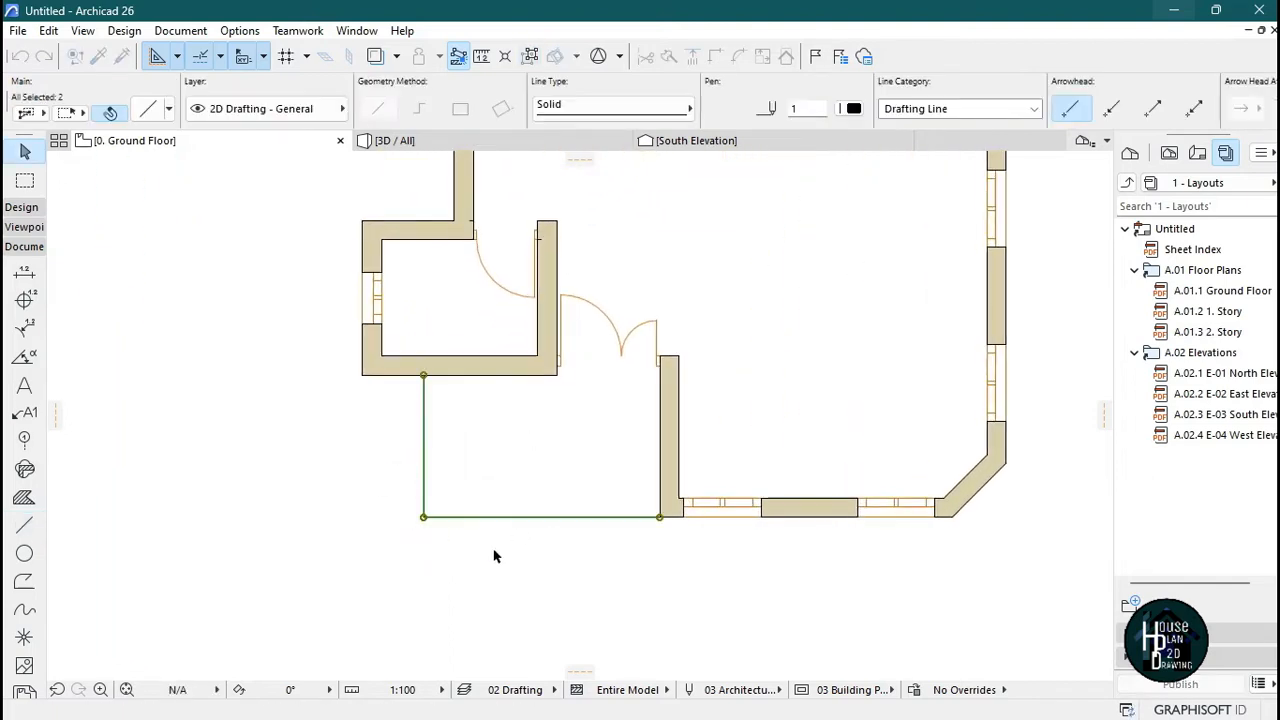
{"action": "left_click", "coordinate": [475, 546]}
{"action": "left_click", "coordinate": [400, 487]}
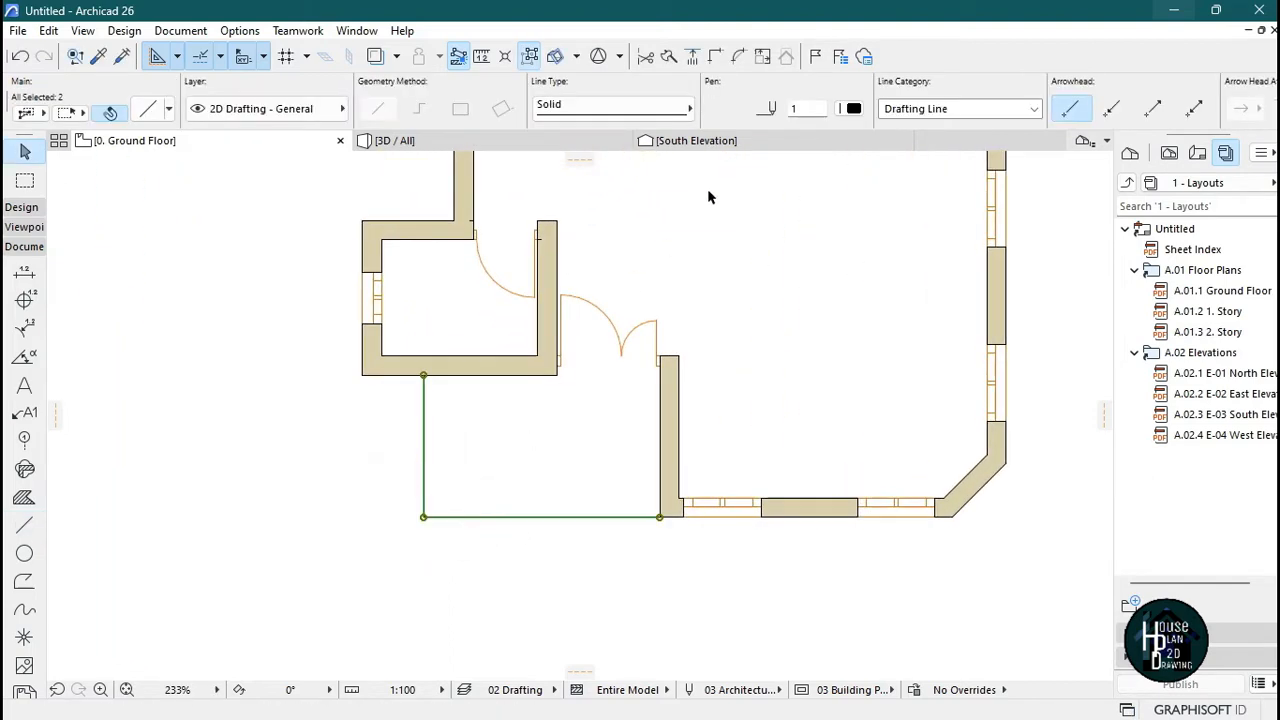
{"action": "left_click", "coordinate": [668, 110]}
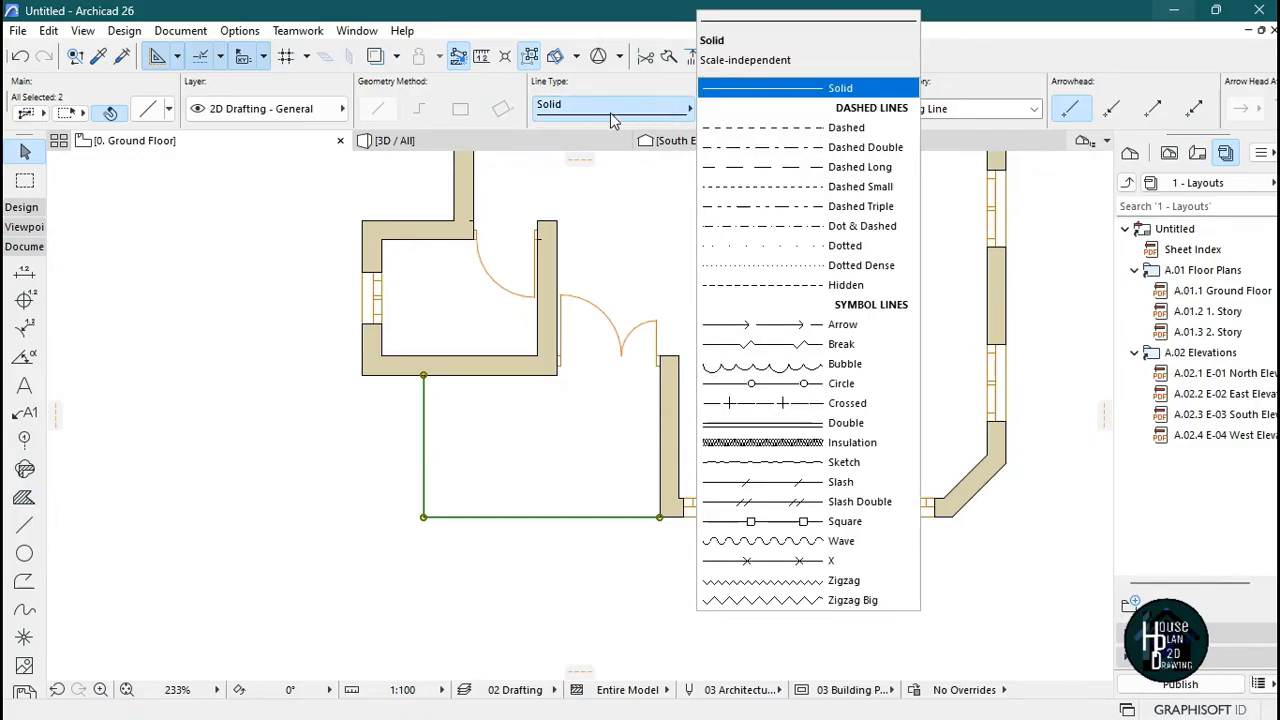
{"action": "left_click", "coordinate": [810, 187]}
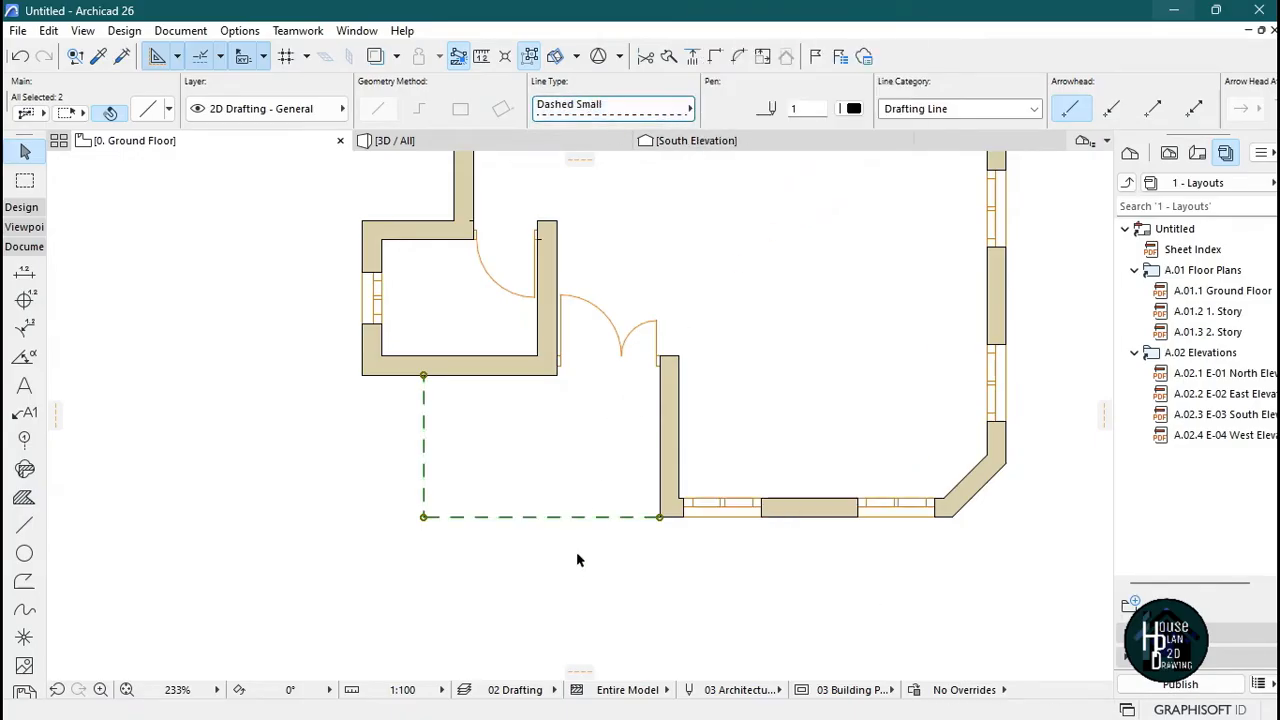
{"action": "left_click", "coordinate": [530, 542]}
{"action": "scroll", "coordinate": [510, 507], "scroll_direction": "down", "scroll_amount": 5}
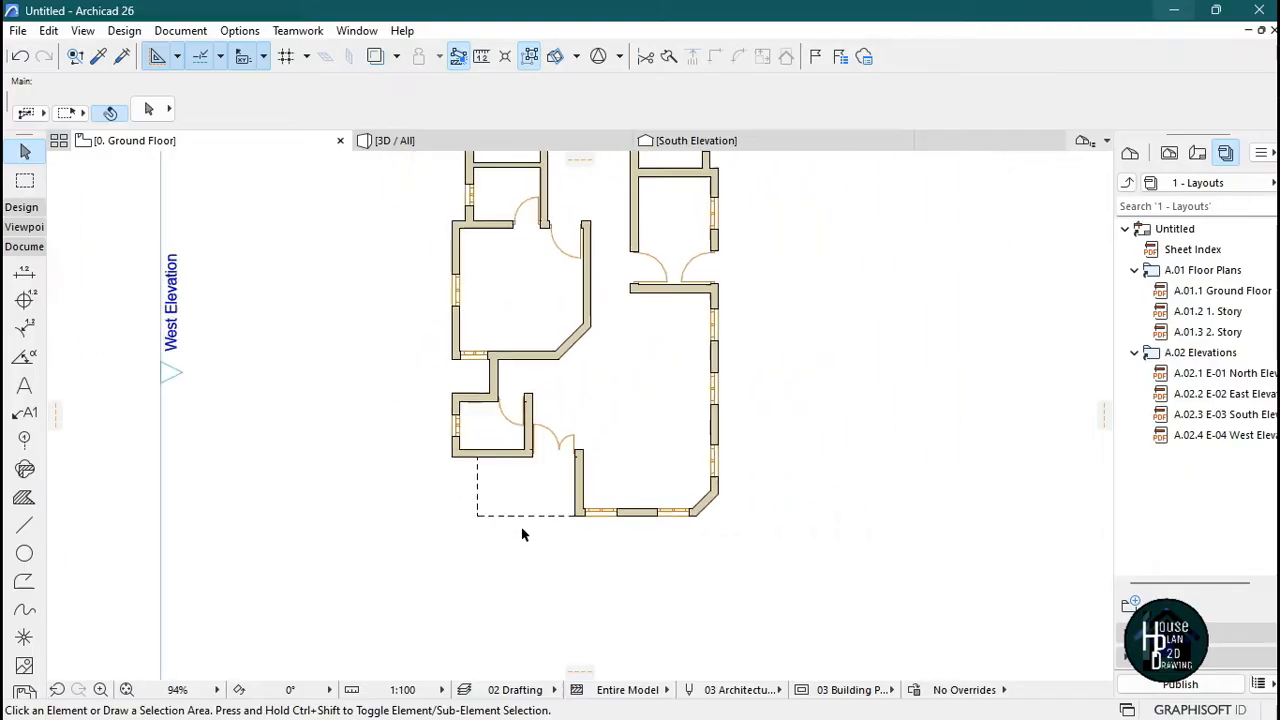
{"action": "scroll", "coordinate": [600, 380], "scroll_direction": "down", "scroll_amount": 3}
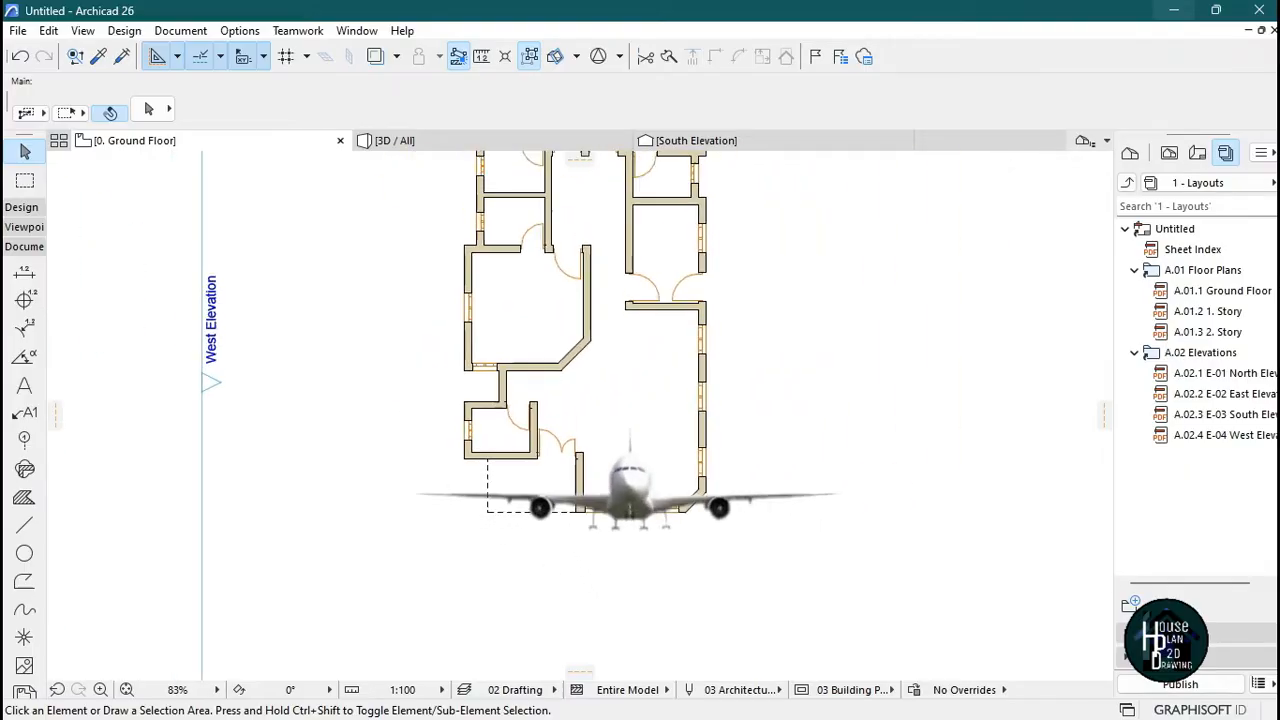
{"action": "scroll", "coordinate": [606, 400], "scroll_direction": "up", "scroll_amount": 4}
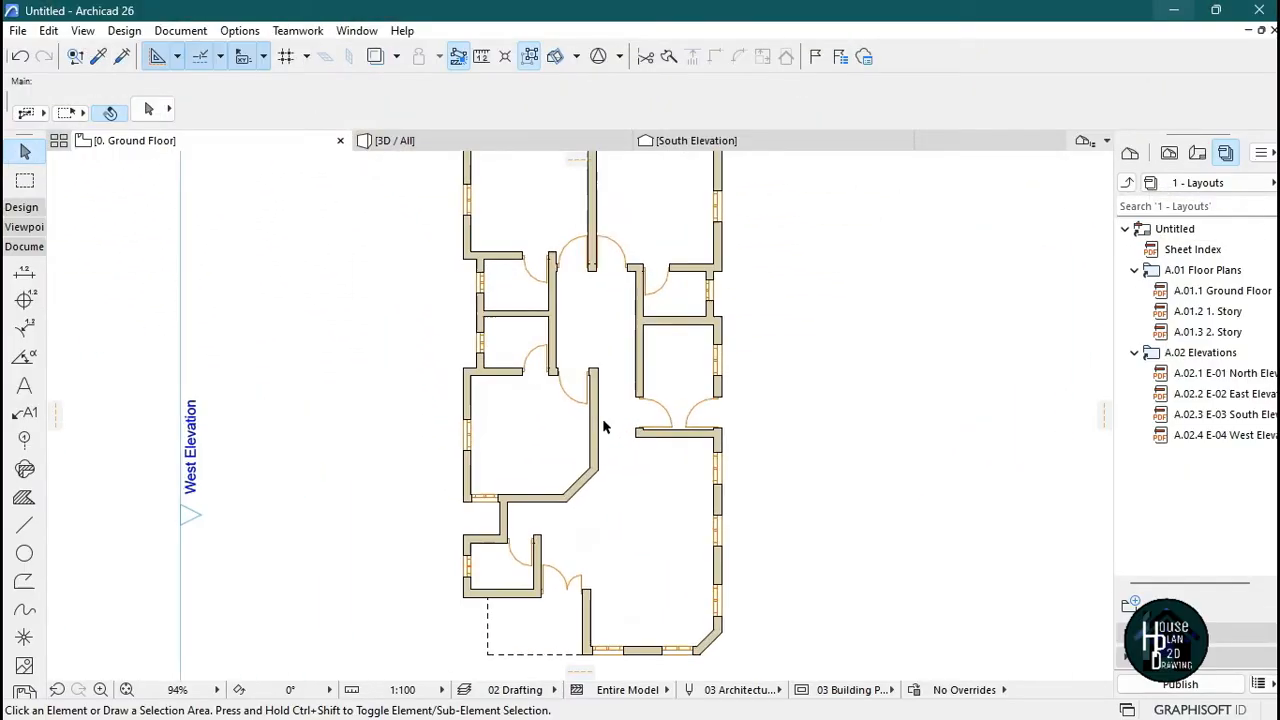
{"action": "scroll", "coordinate": [600, 400], "scroll_direction": "down", "scroll_amount": 5}
{"action": "scroll", "coordinate": [603, 318], "scroll_direction": "up", "scroll_amount": 4}
{"action": "scroll", "coordinate": [603, 318], "scroll_direction": "up", "scroll_amount": 1}
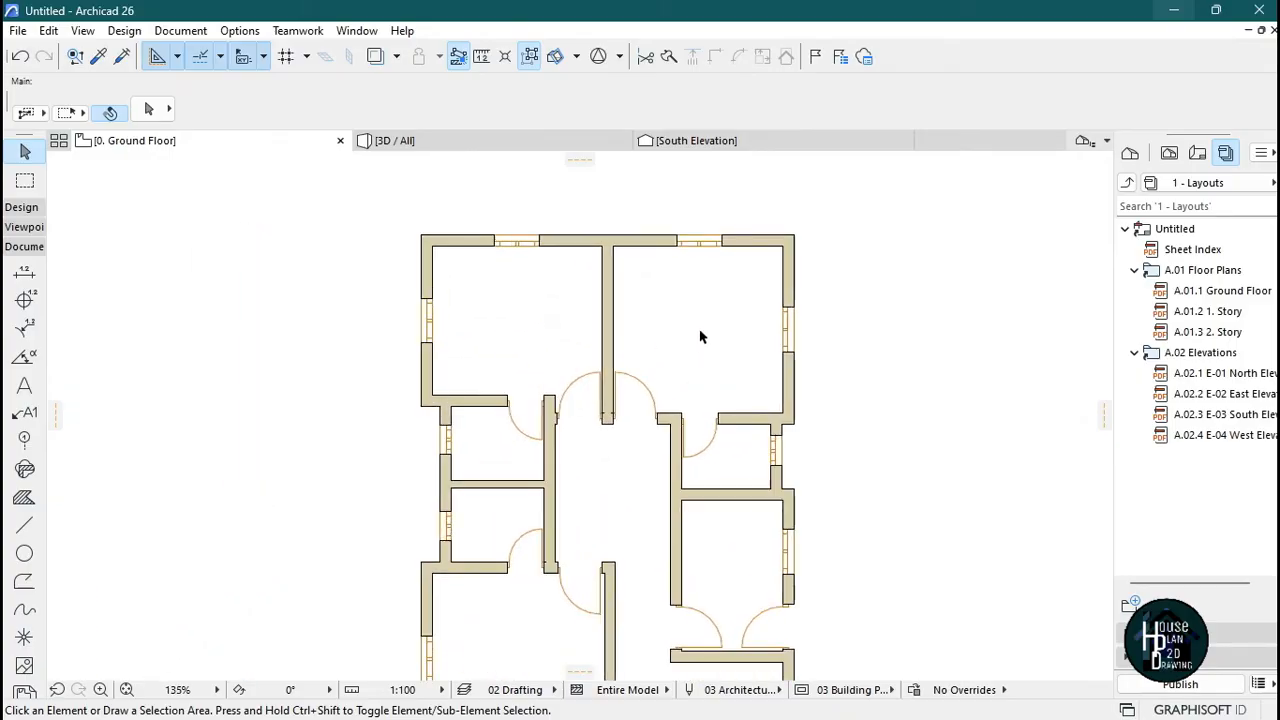
{"action": "scroll", "coordinate": [705, 322], "scroll_direction": "up", "scroll_amount": 1}
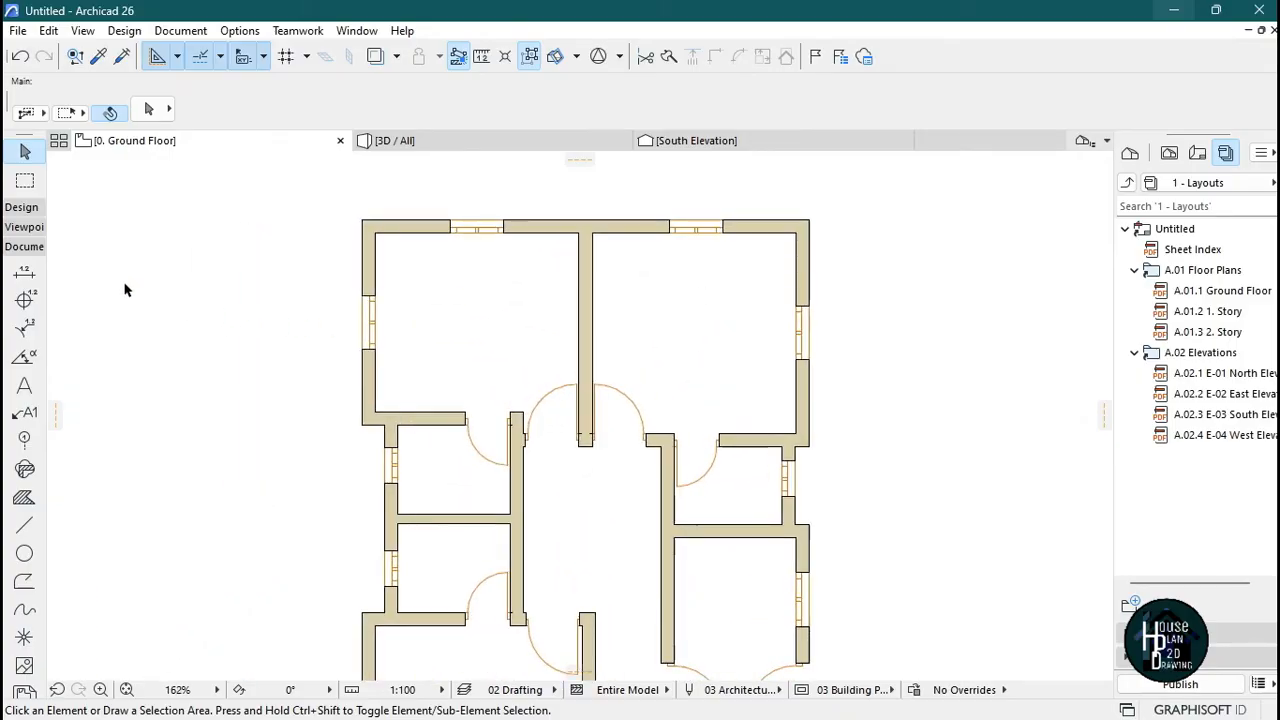
{"action": "left_click", "coordinate": [27, 252]}
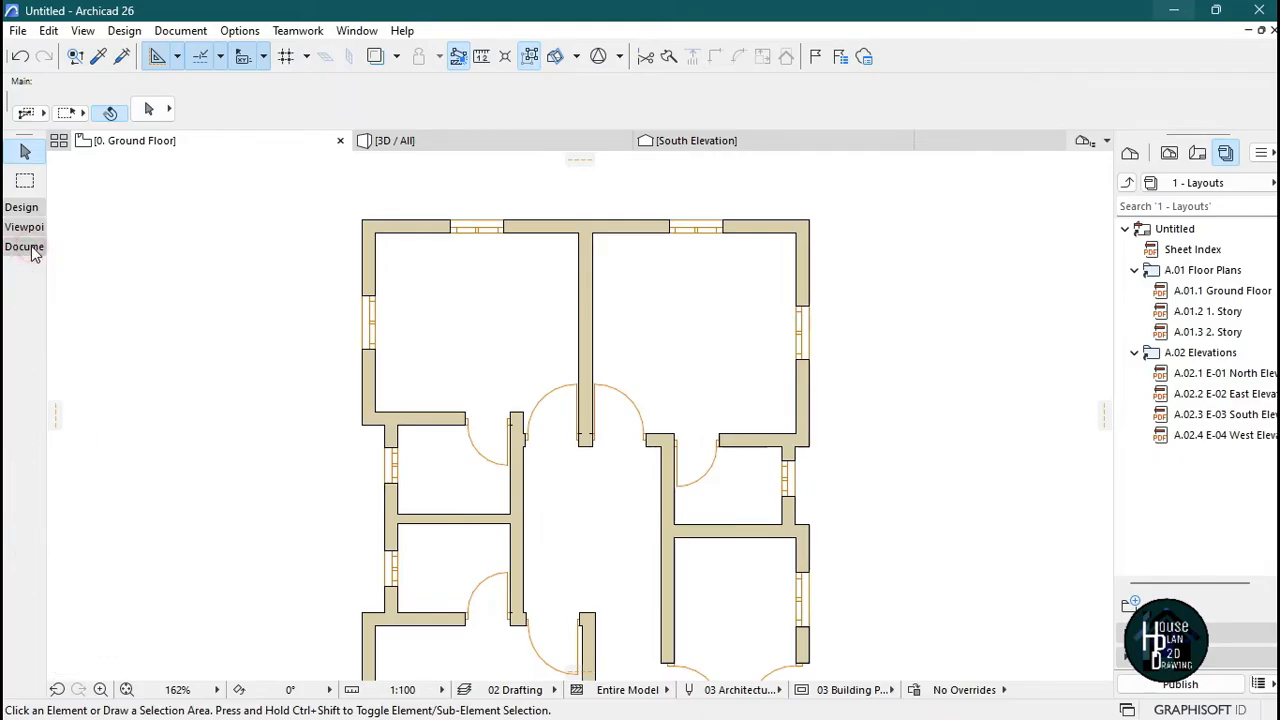
{"action": "scroll", "coordinate": [536, 335], "scroll_direction": "down", "scroll_amount": 4}
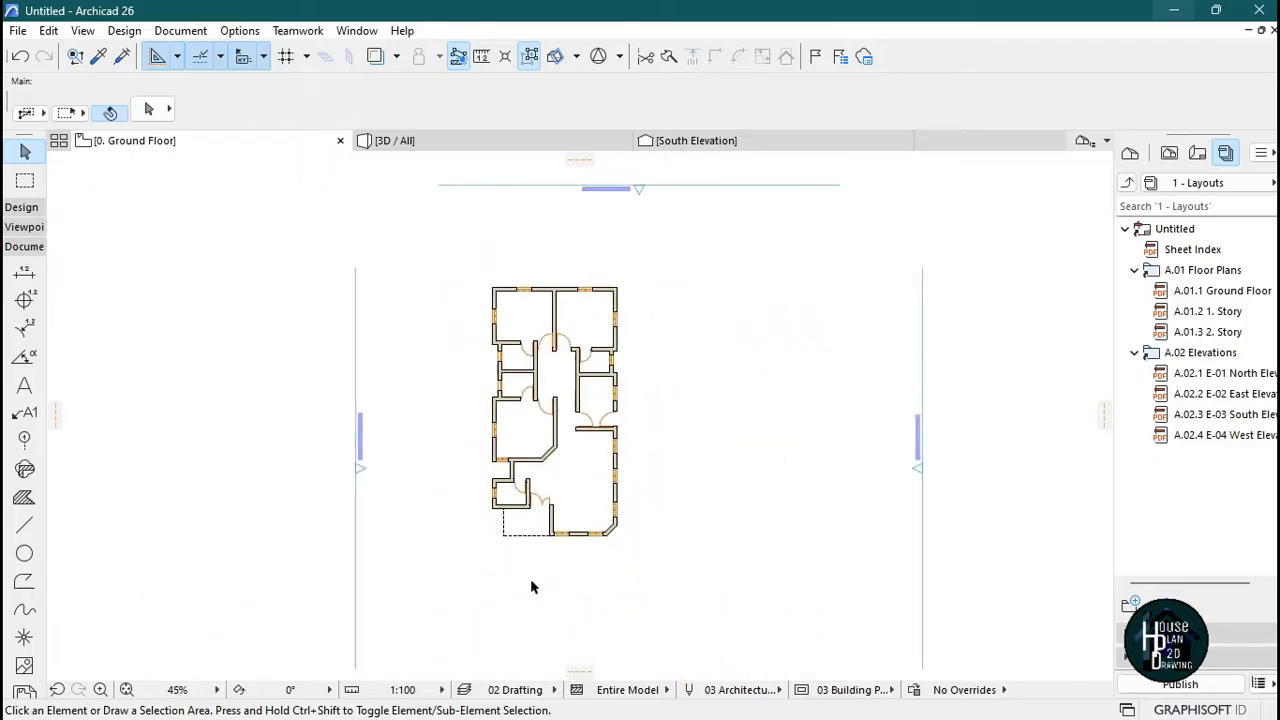
{"action": "scroll", "coordinate": [529, 580], "scroll_direction": "up", "scroll_amount": 3}
{"action": "scroll", "coordinate": [562, 415], "scroll_direction": "up", "scroll_amount": 2}
{"action": "left_click", "coordinate": [28, 249]}
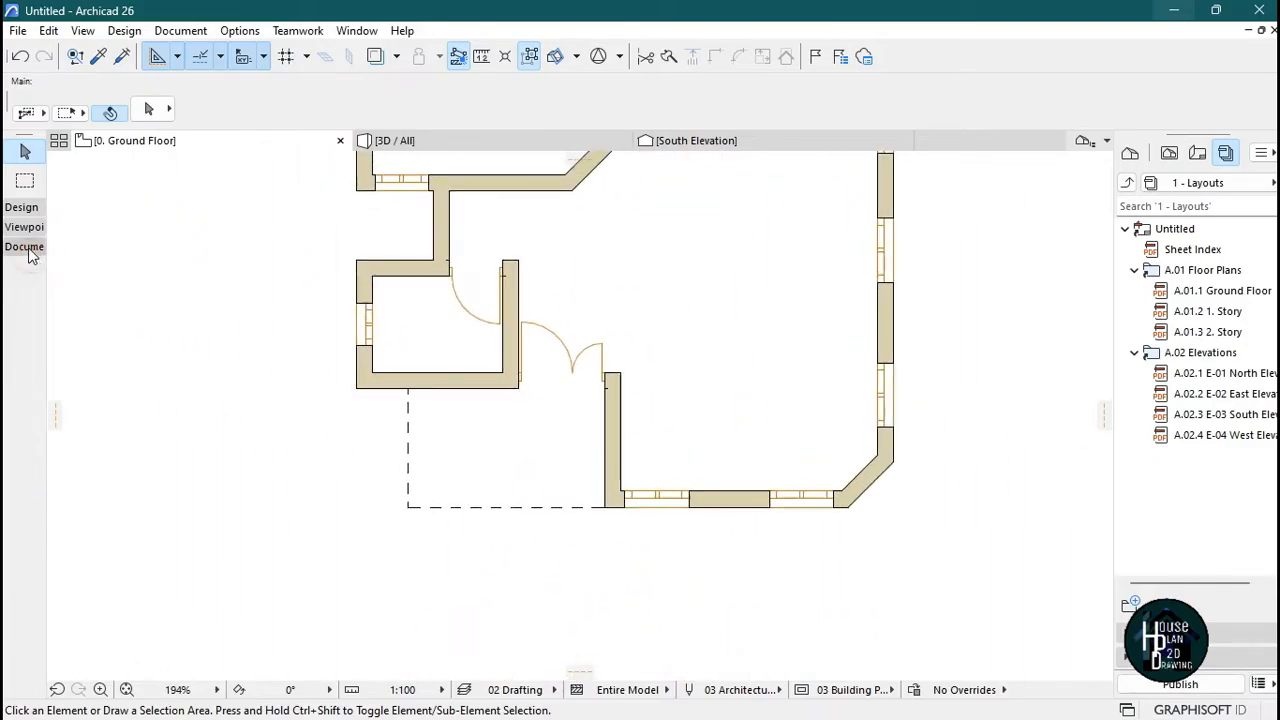
{"action": "left_click", "coordinate": [28, 249]}
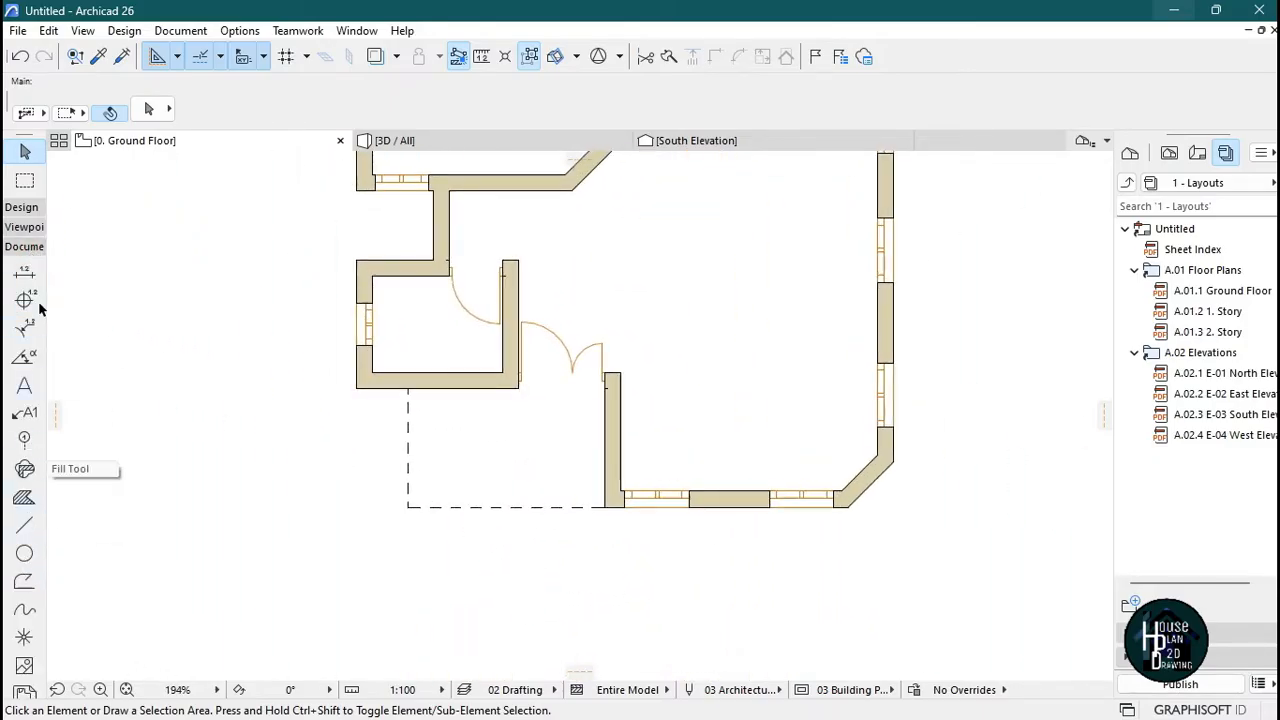
{"action": "left_click", "coordinate": [22, 207]}
{"action": "left_click", "coordinate": [22, 207]}
{"action": "left_click", "coordinate": [22, 227]}
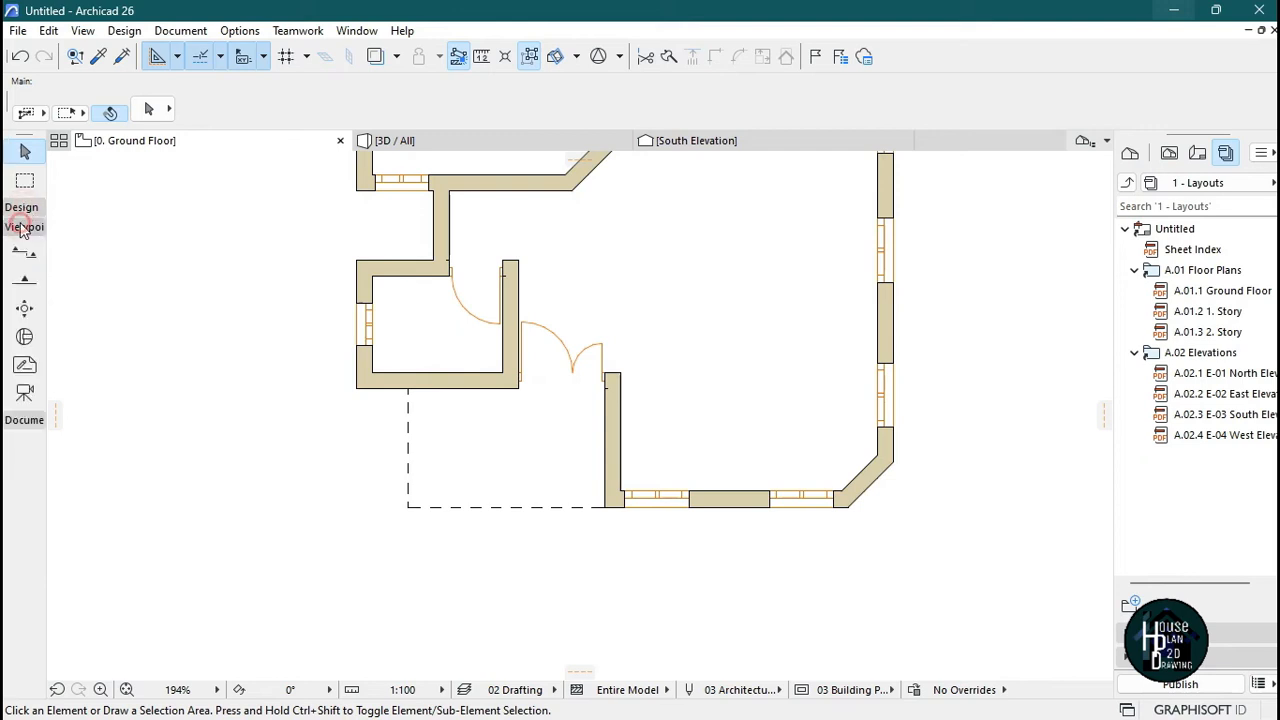
{"action": "left_click", "coordinate": [22, 227]}
{"action": "left_click", "coordinate": [24, 248]}
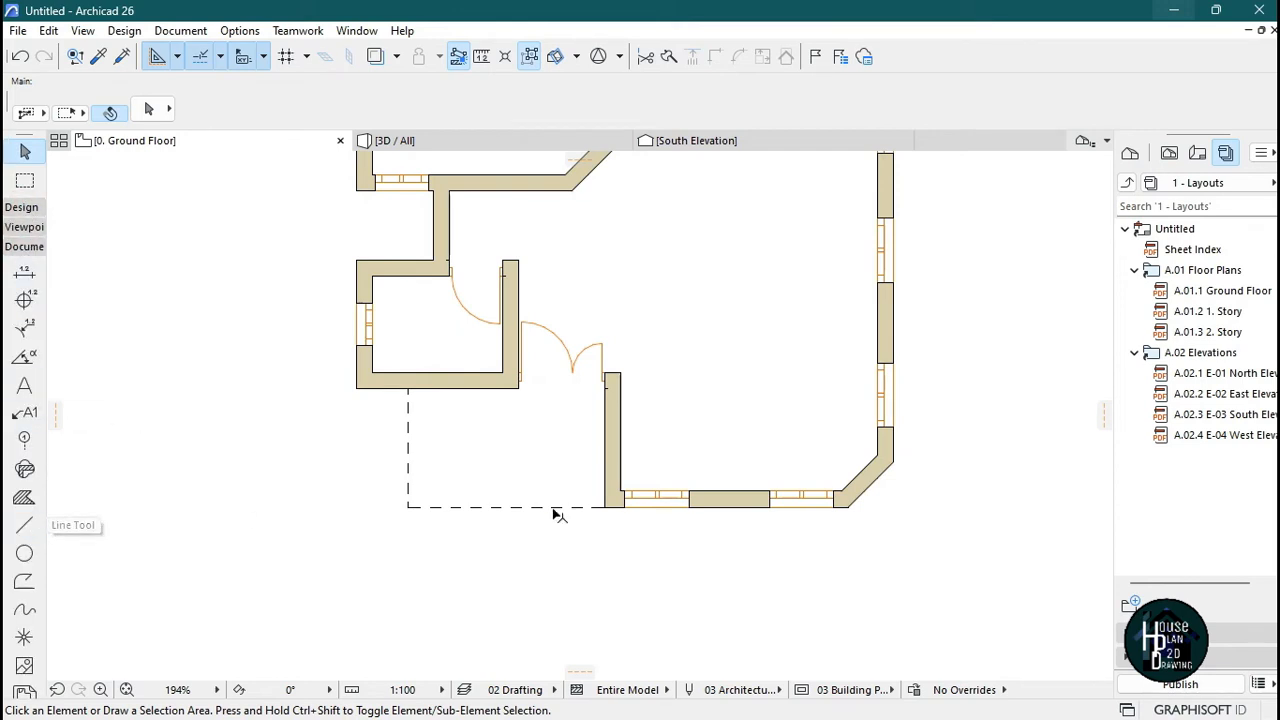
{"action": "scroll", "coordinate": [424, 645], "scroll_direction": "down", "scroll_amount": 5}
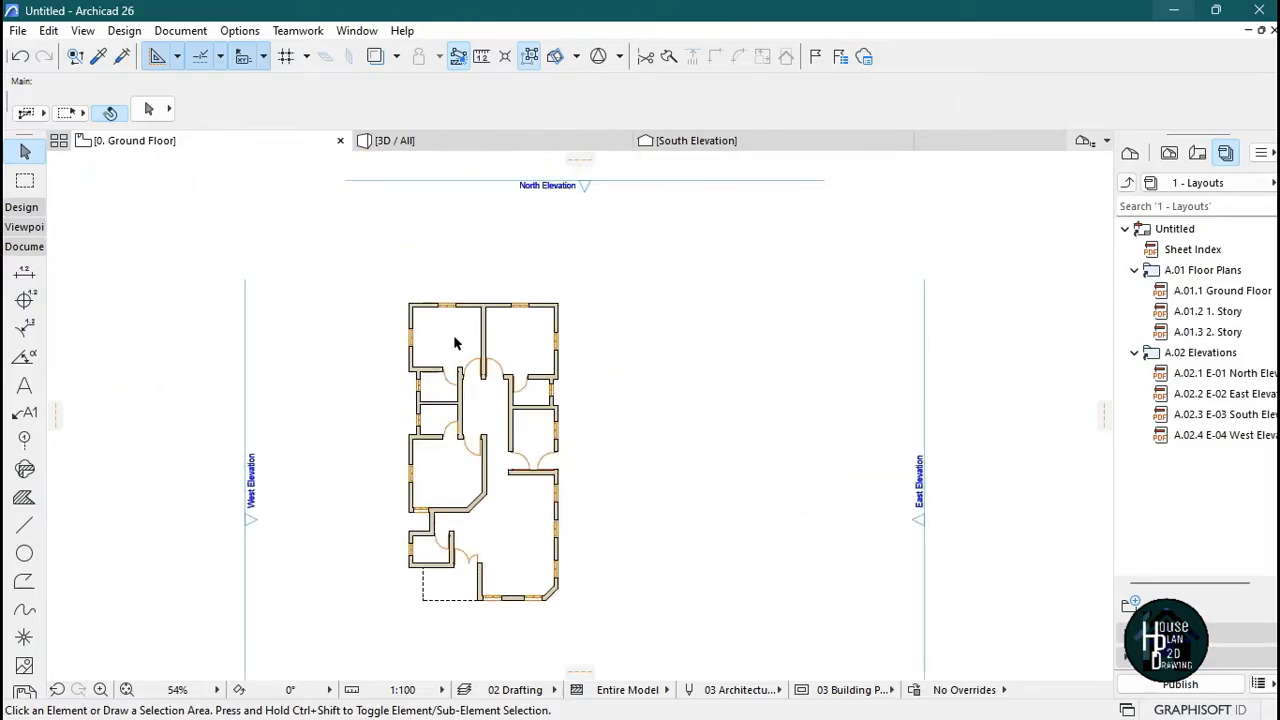
{"action": "scroll", "coordinate": [463, 337], "scroll_direction": "up", "scroll_amount": 5}
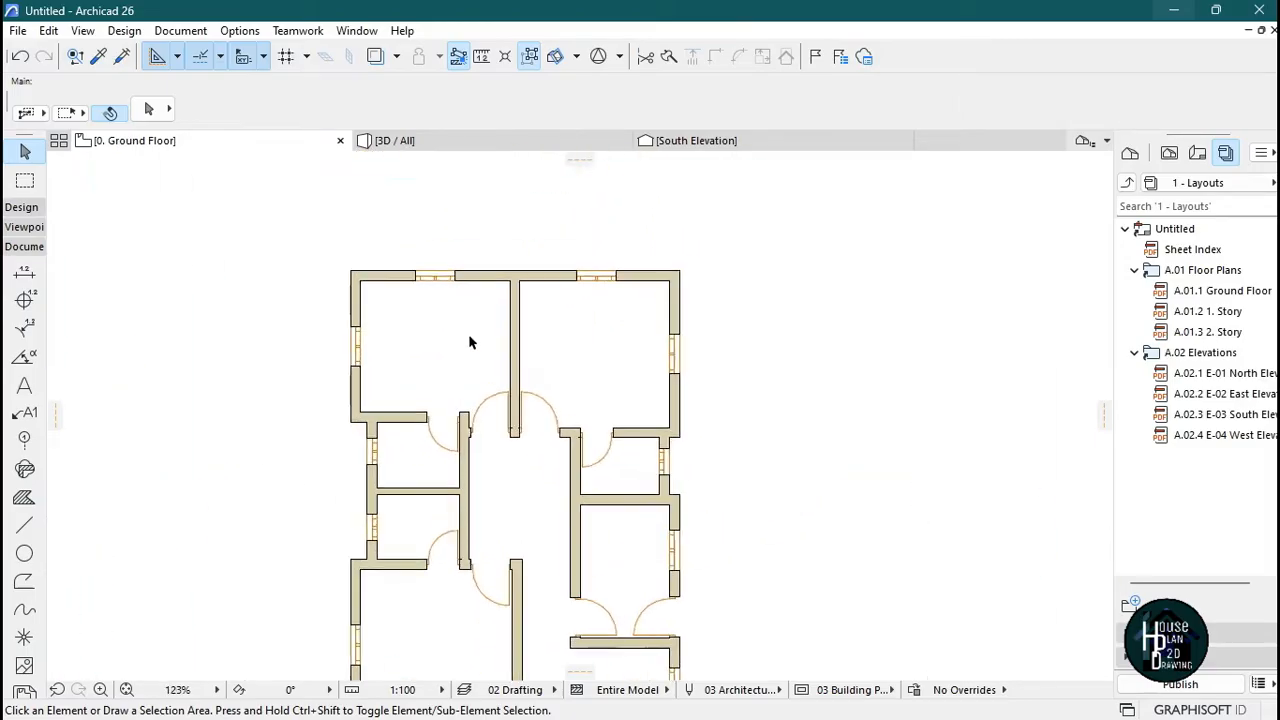
- Dimension the northwest bedroom's inside width between its west and east walls, placing the dimension line just below the north wall
{"action": "left_click", "coordinate": [25, 276]}
{"action": "scroll", "coordinate": [643, 311], "scroll_direction": "up", "scroll_amount": 2}
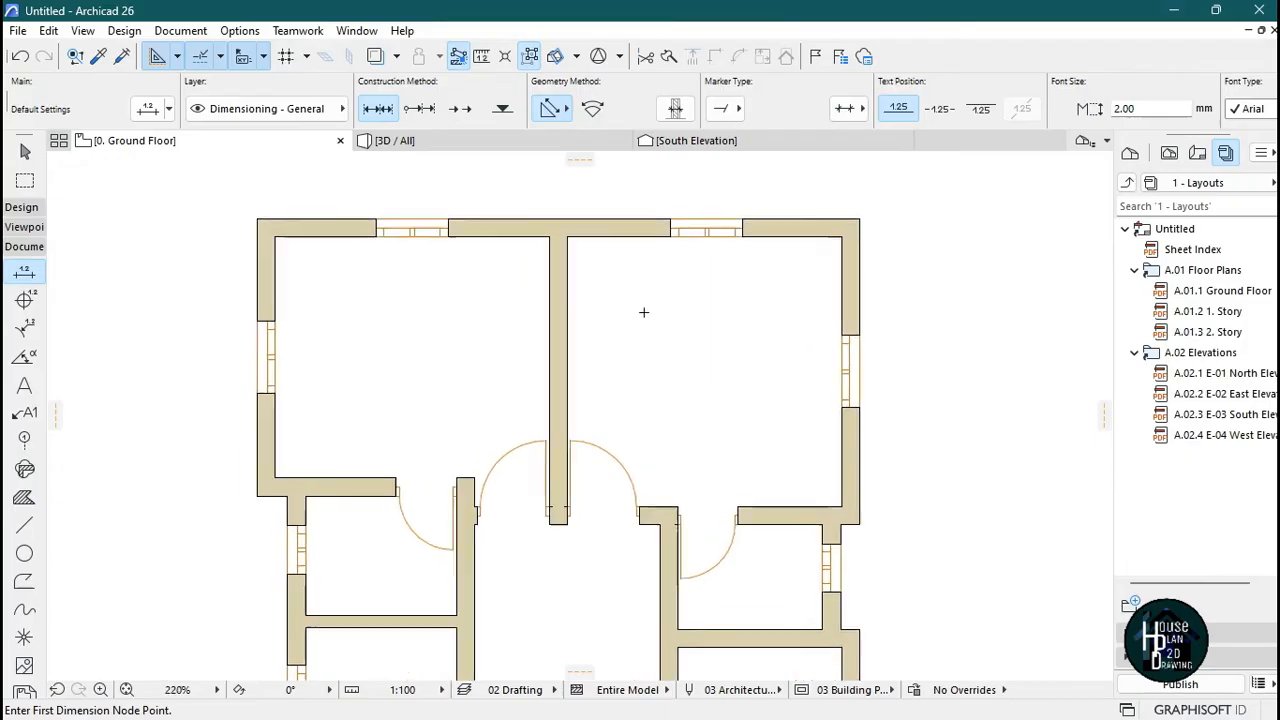
{"action": "scroll", "coordinate": [540, 309], "scroll_direction": "up", "scroll_amount": 4}
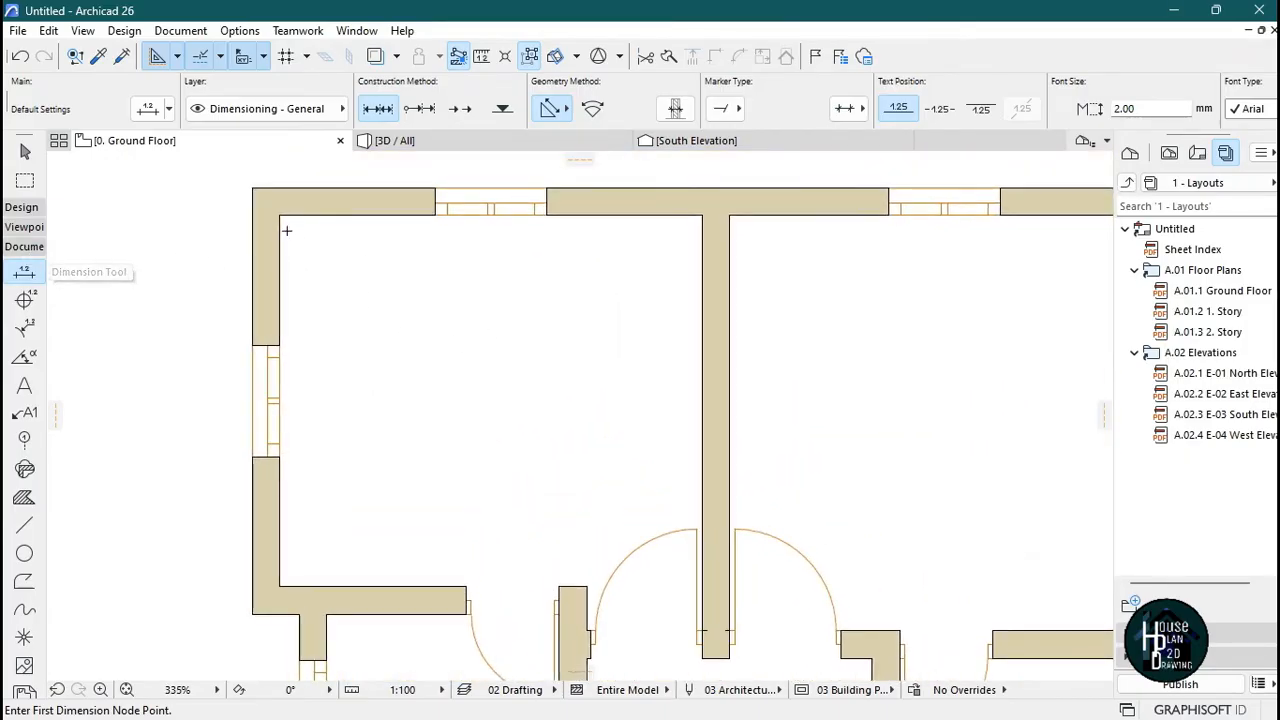
{"action": "scroll", "coordinate": [495, 275], "scroll_direction": "down", "scroll_amount": 5}
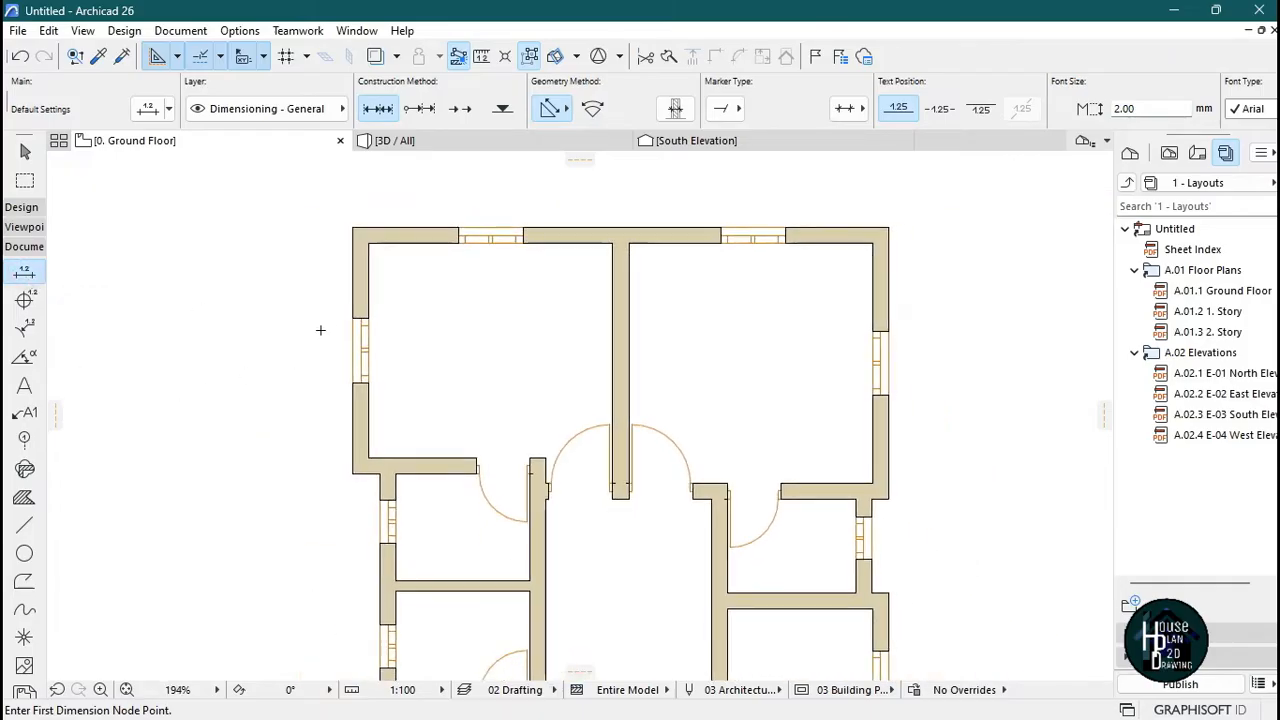
{"action": "left_click", "coordinate": [370, 245]}
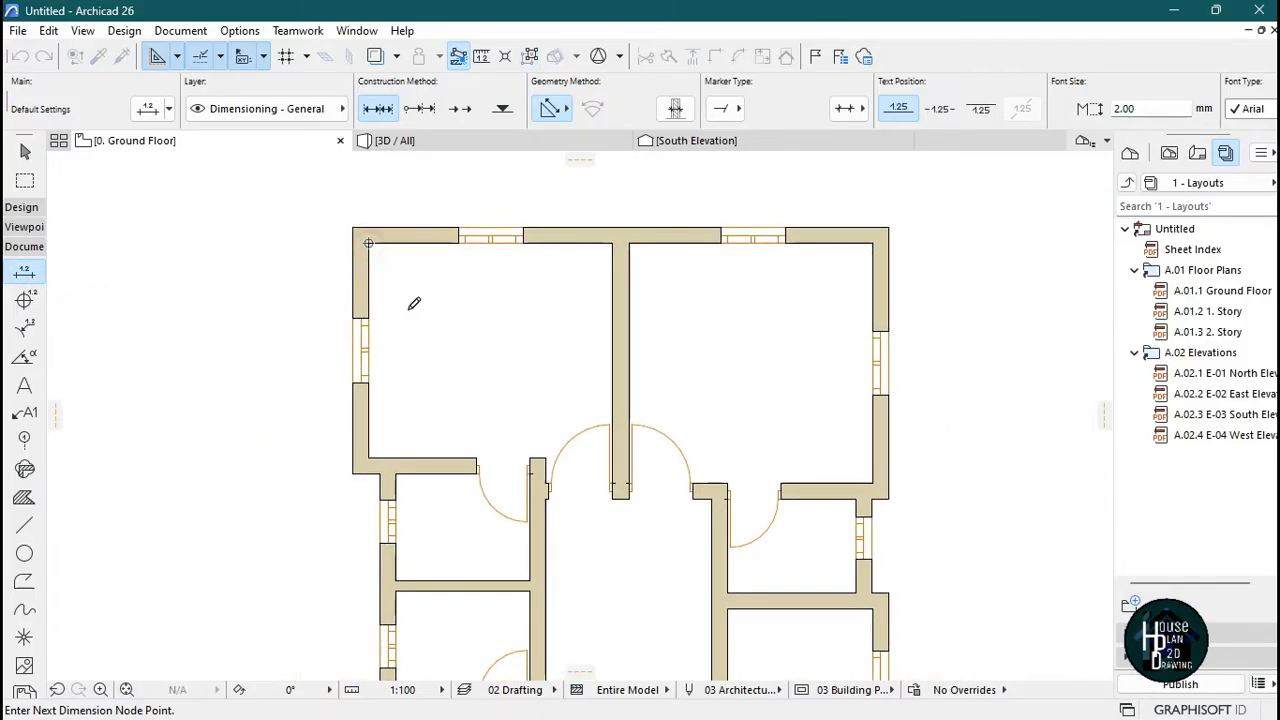
{"action": "scroll", "coordinate": [410, 308], "scroll_direction": "up", "scroll_amount": 2}
{"action": "left_click", "coordinate": [703, 214]}
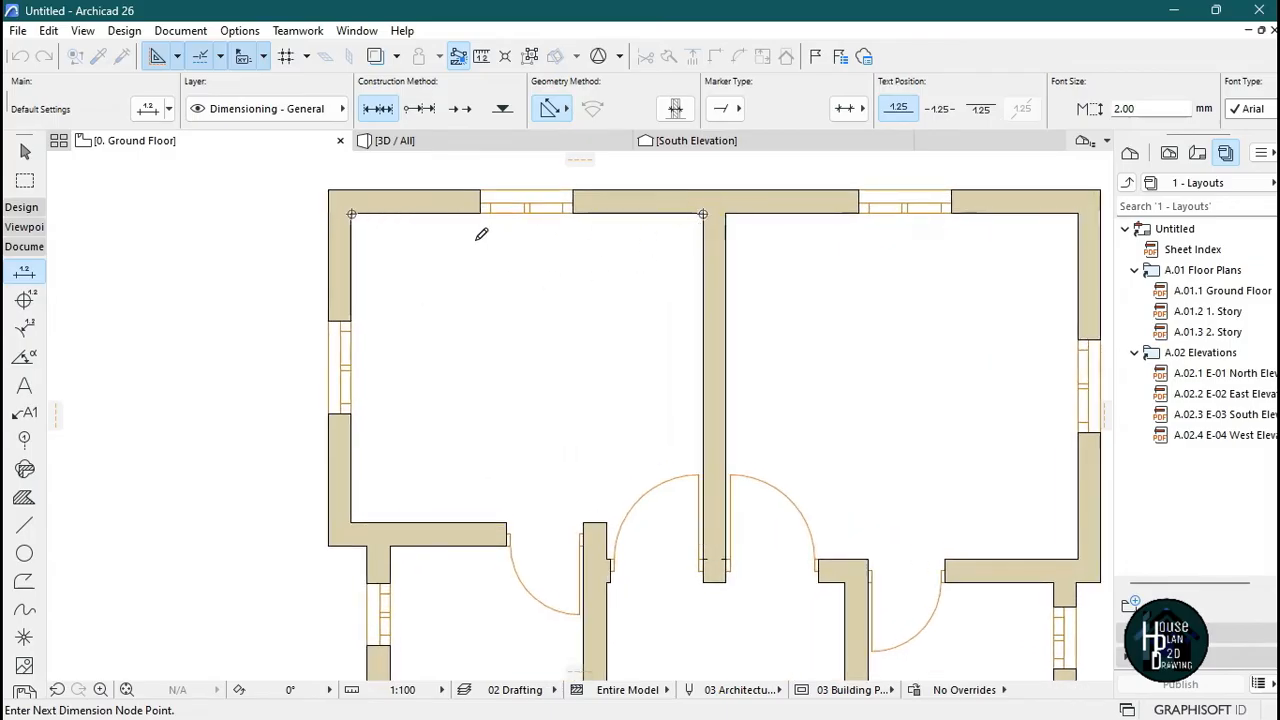
{"action": "left_click", "coordinate": [351, 214]}
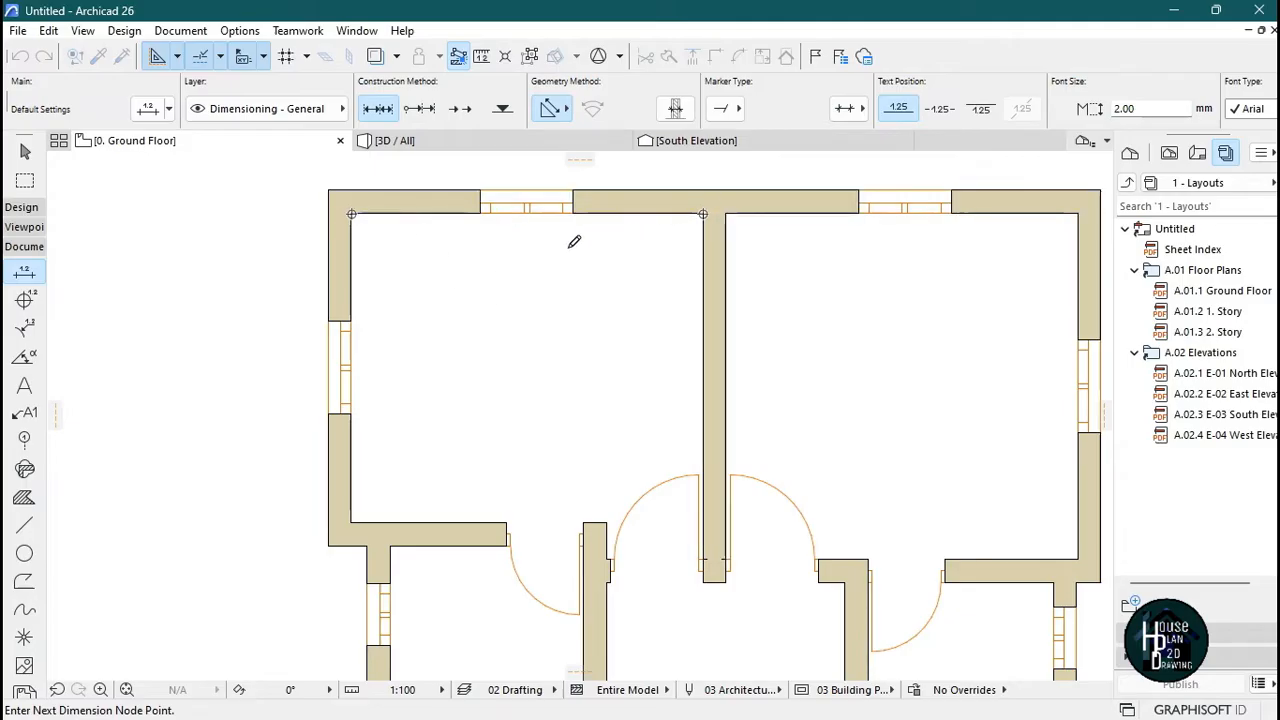
{"action": "right_click", "coordinate": [489, 258]}
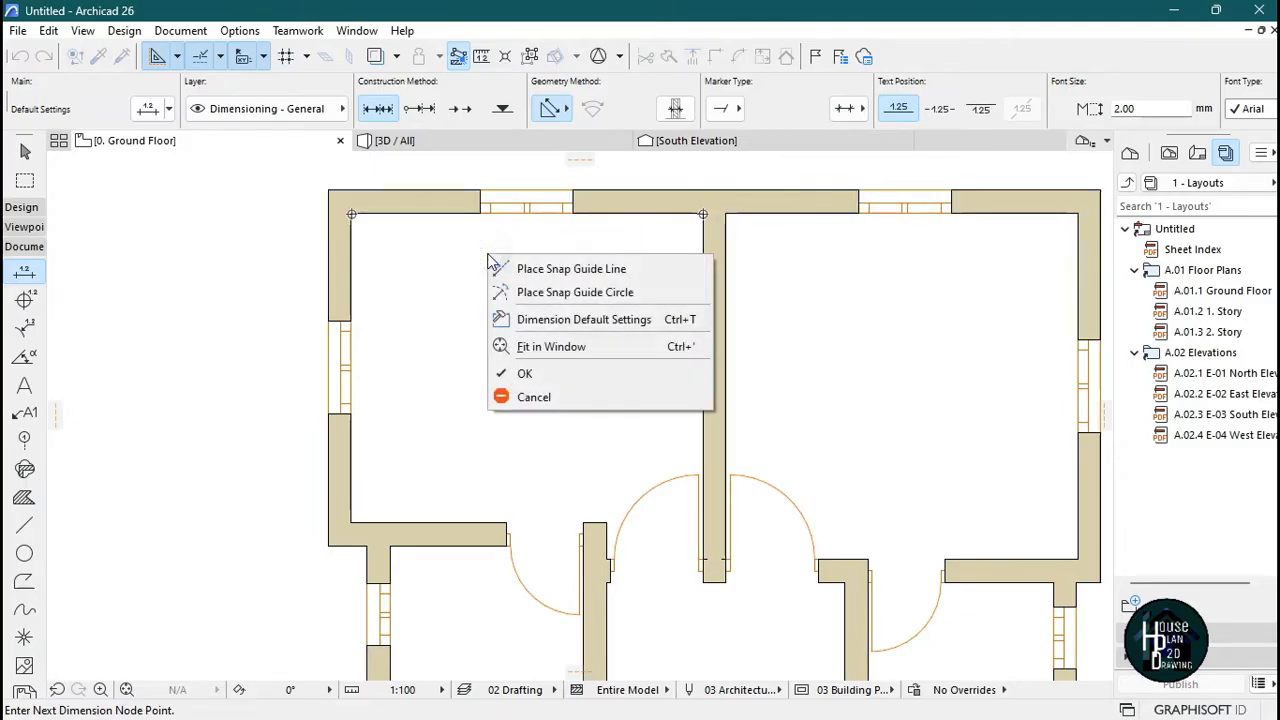
{"action": "left_click", "coordinate": [526, 373]}
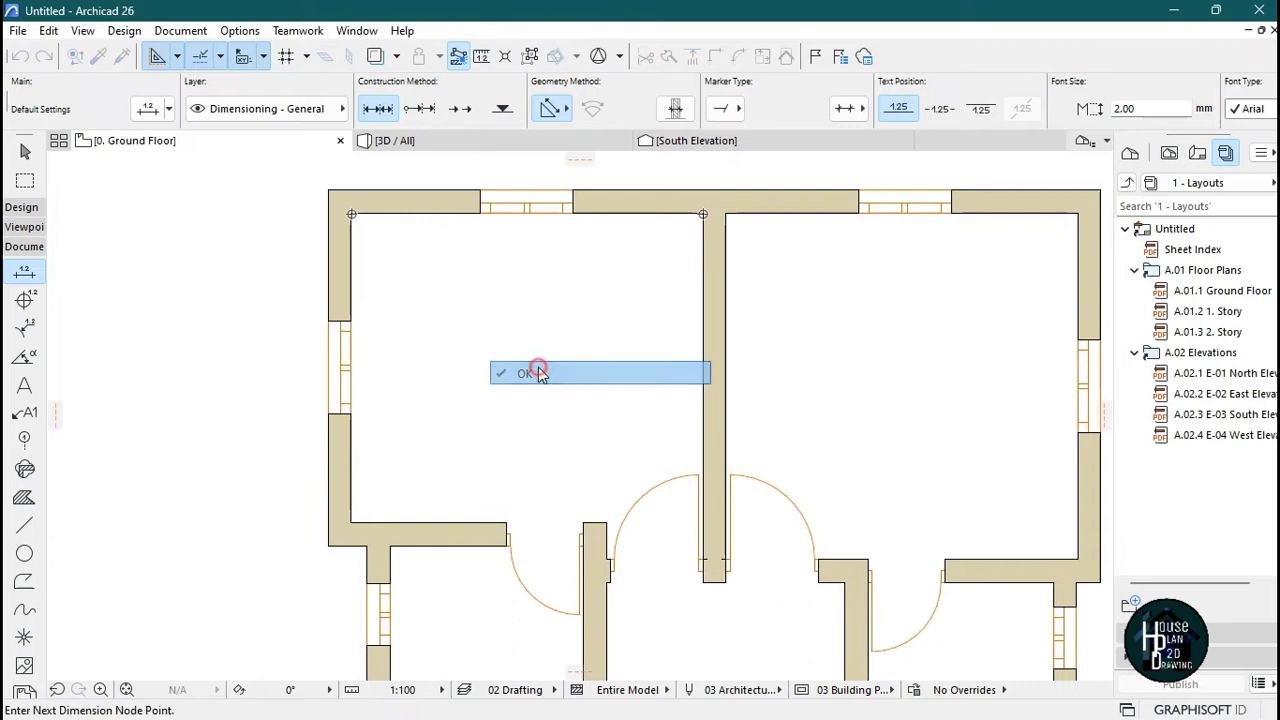
{"action": "left_click", "coordinate": [527, 245]}
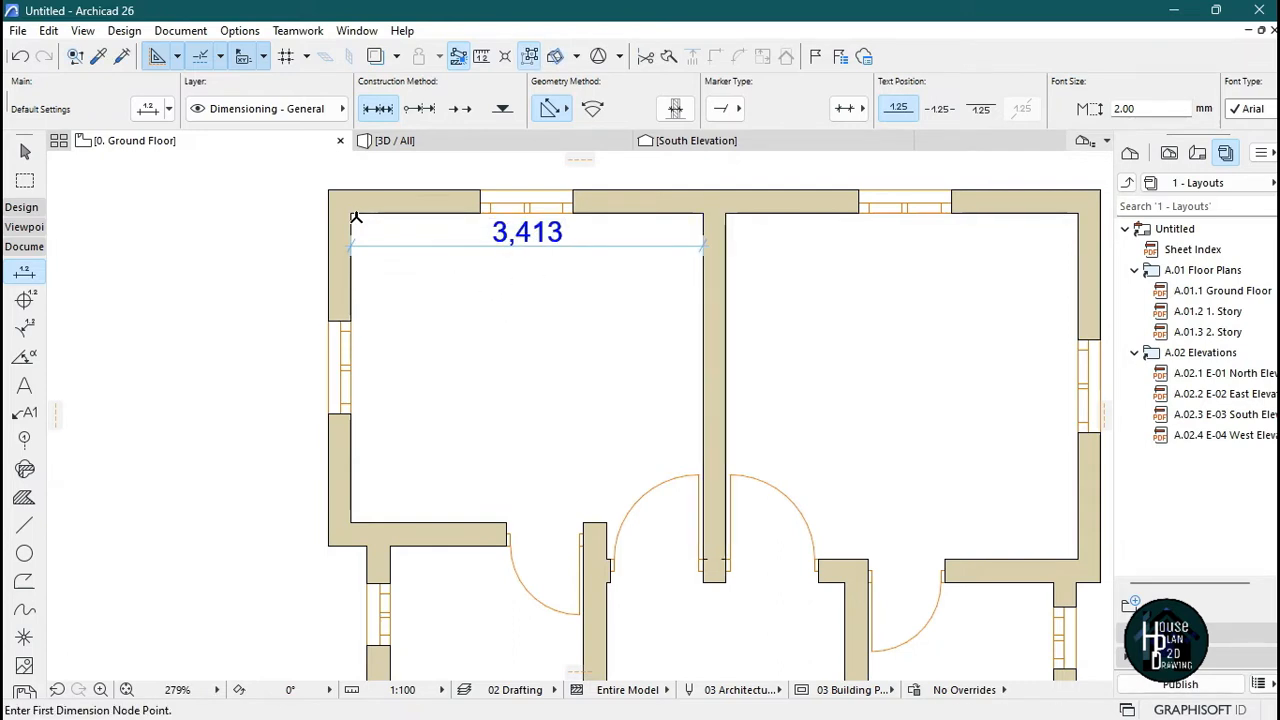
- Dimension the northwest bedroom's inside depth from the north wall to the south wall, placing the dimension line beside the west wall
{"action": "left_click", "coordinate": [351, 214]}
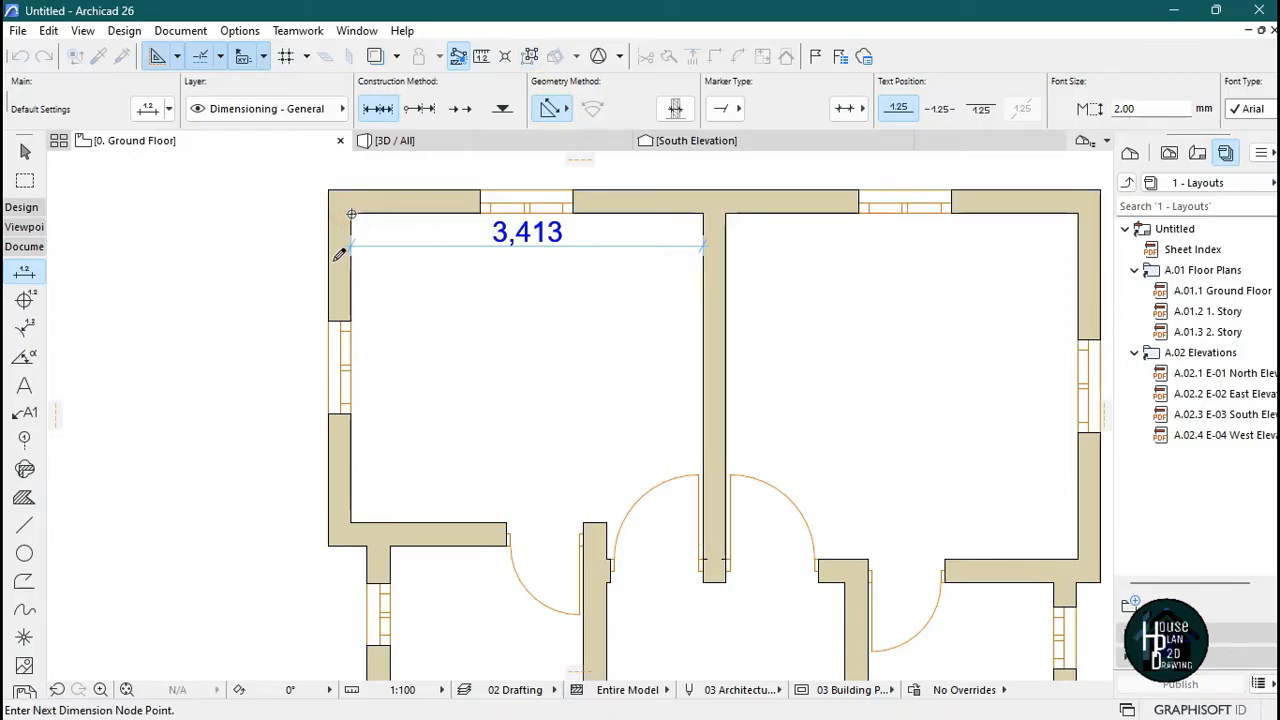
{"action": "left_click", "coordinate": [351, 521]}
{"action": "right_click", "coordinate": [398, 350]}
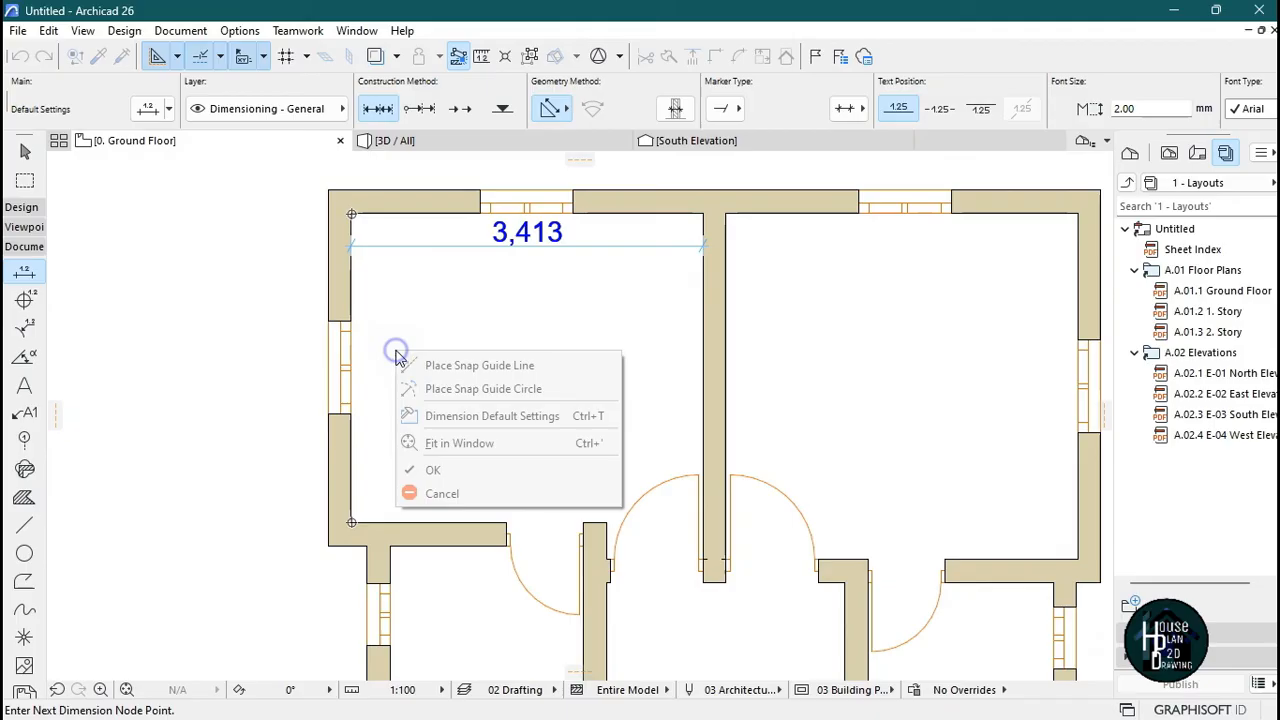
{"action": "left_click", "coordinate": [433, 470]}
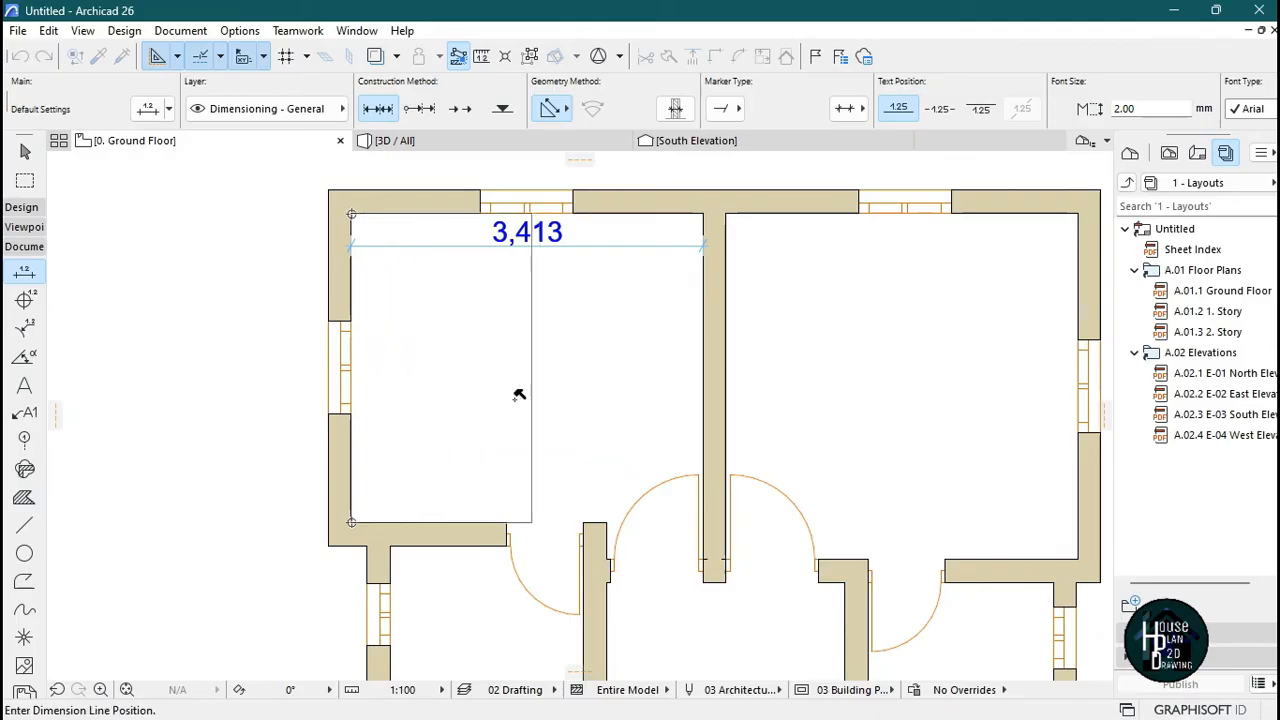
{"action": "left_click", "coordinate": [394, 372]}
- Dimension the northeast room's inside width between its west and east walls, placing the dimension line just below the north wall
{"action": "scroll", "coordinate": [493, 333], "scroll_direction": "down", "scroll_amount": 5}
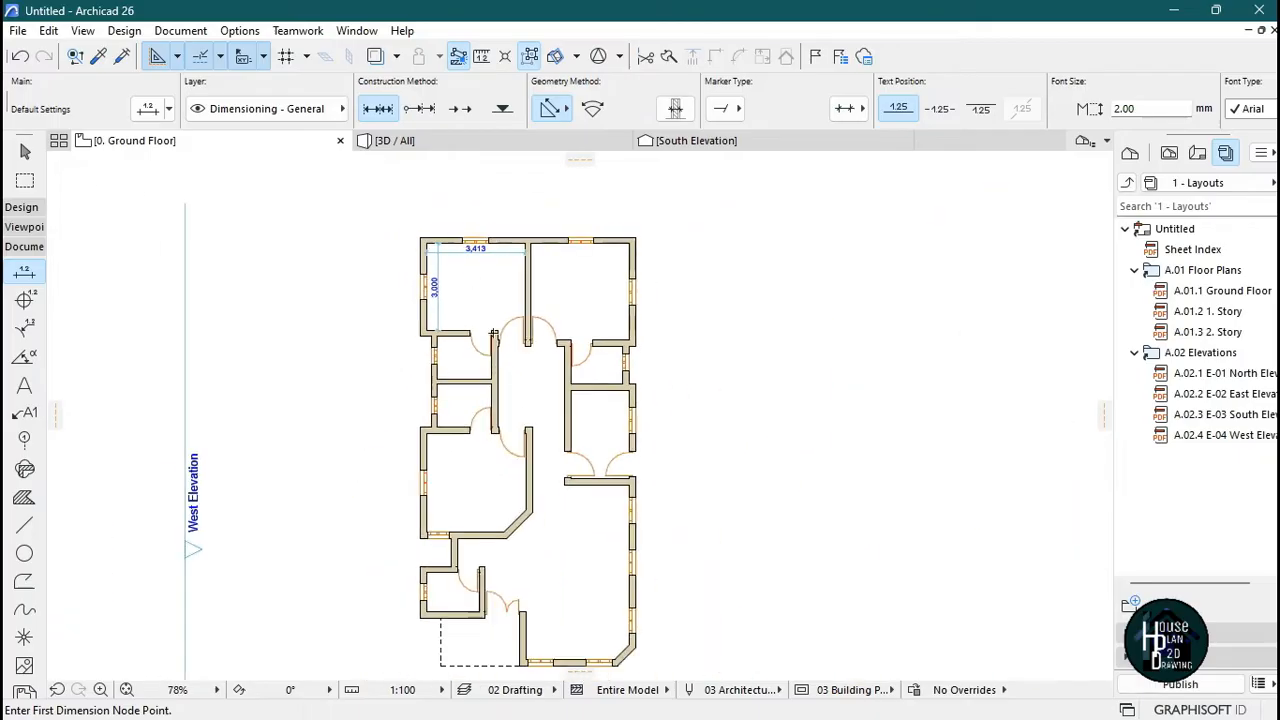
{"action": "scroll", "coordinate": [493, 333], "scroll_direction": "up", "scroll_amount": 7}
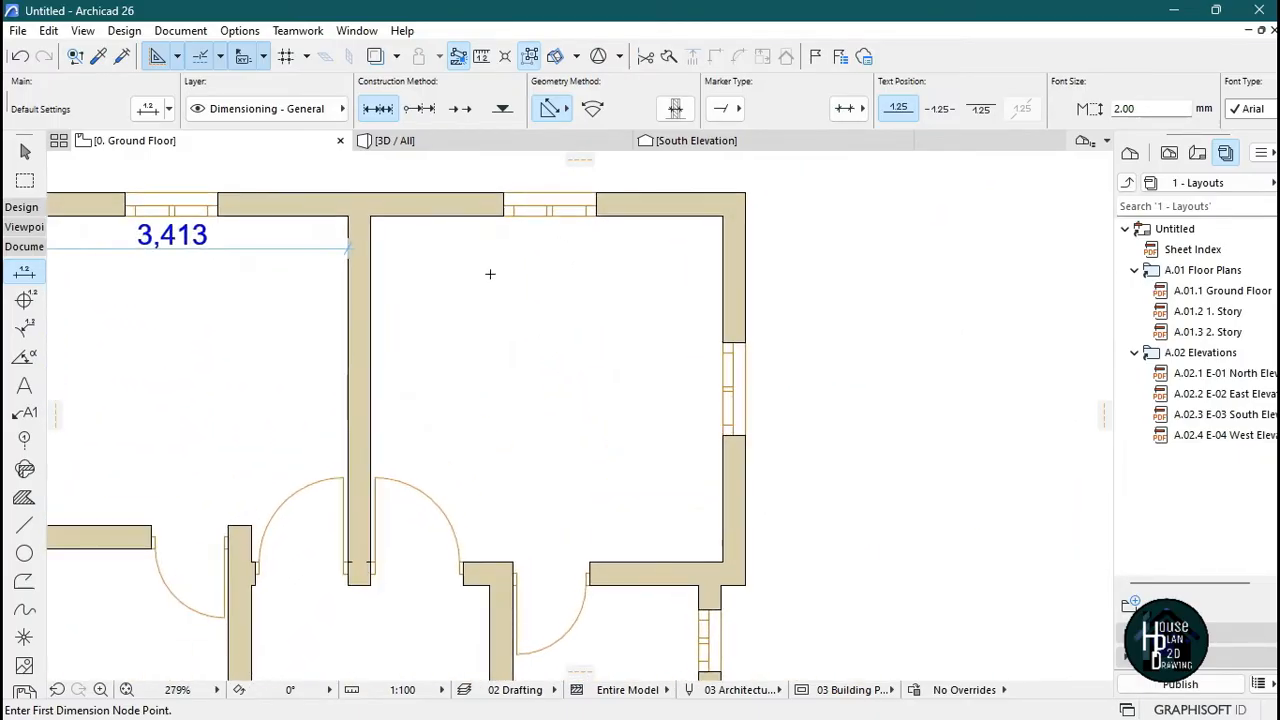
{"action": "left_click", "coordinate": [371, 216]}
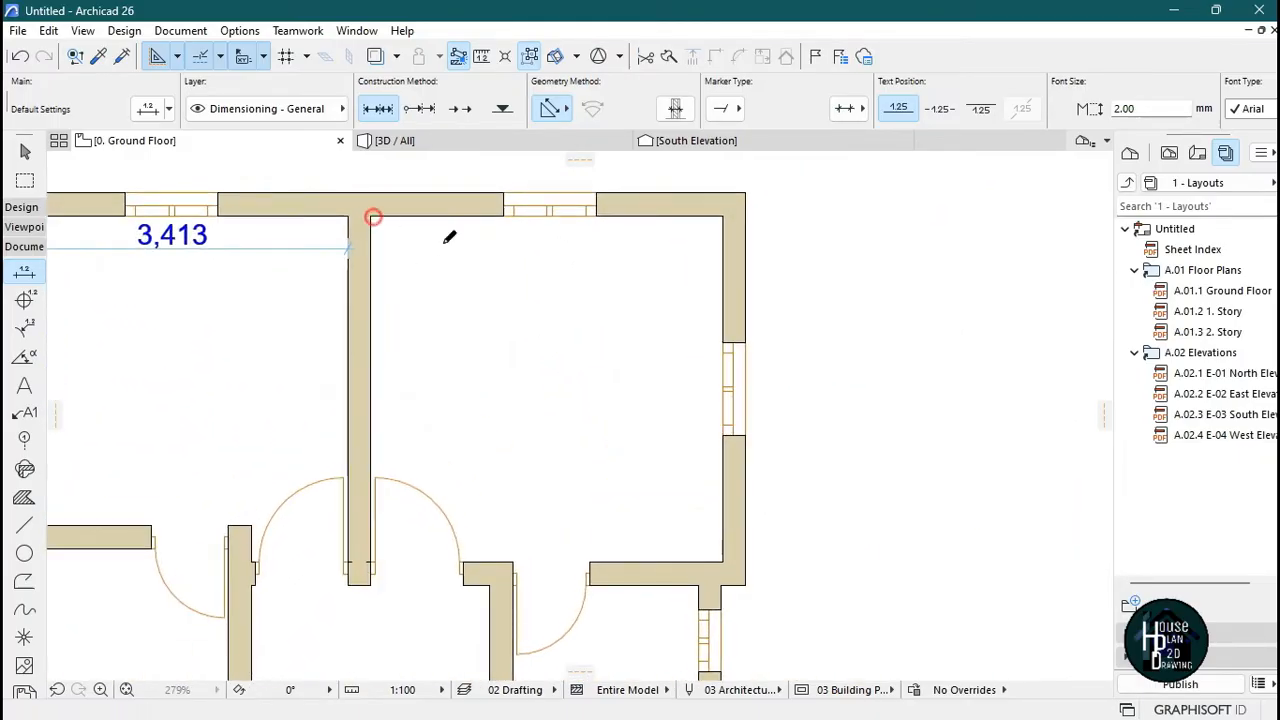
{"action": "left_click", "coordinate": [722, 216]}
{"action": "right_click", "coordinate": [662, 243]}
{"action": "left_click", "coordinate": [698, 362]}
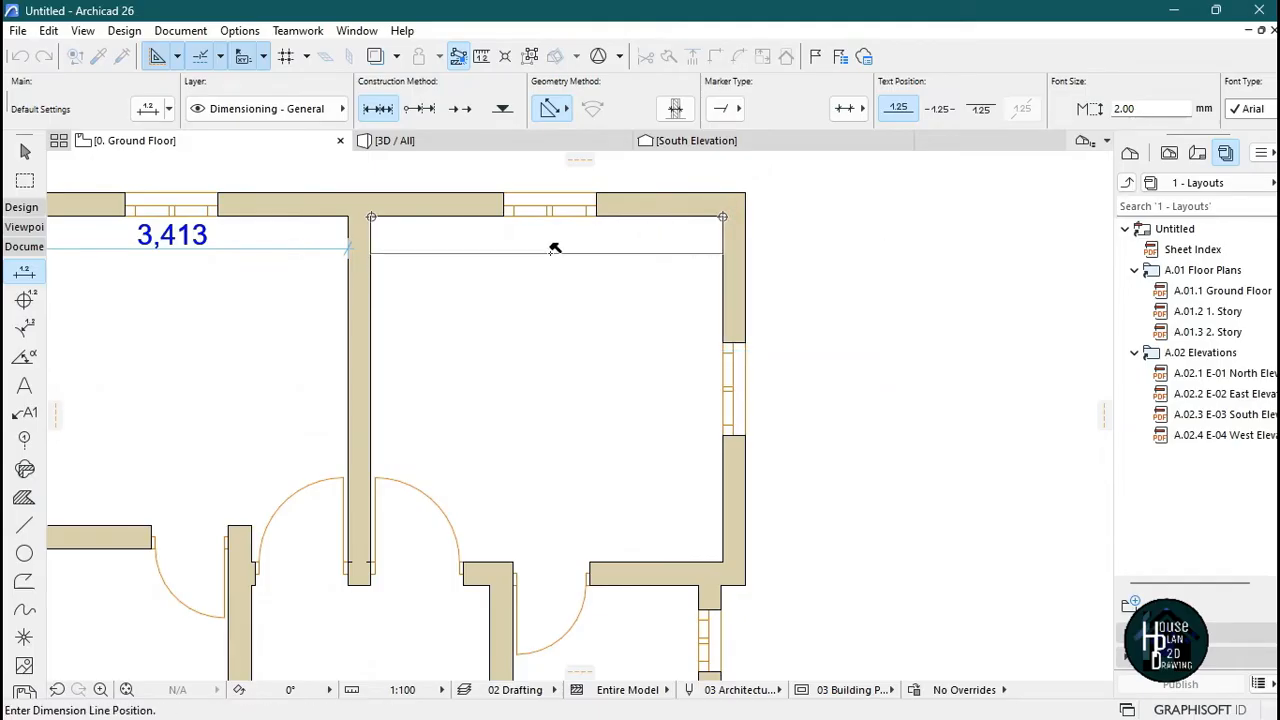
{"action": "left_click", "coordinate": [554, 254]}
- Dimension the northeast room's inside depth from the north wall to the south wall, placing the dimension line beside the east wall
{"action": "left_click", "coordinate": [722, 216]}
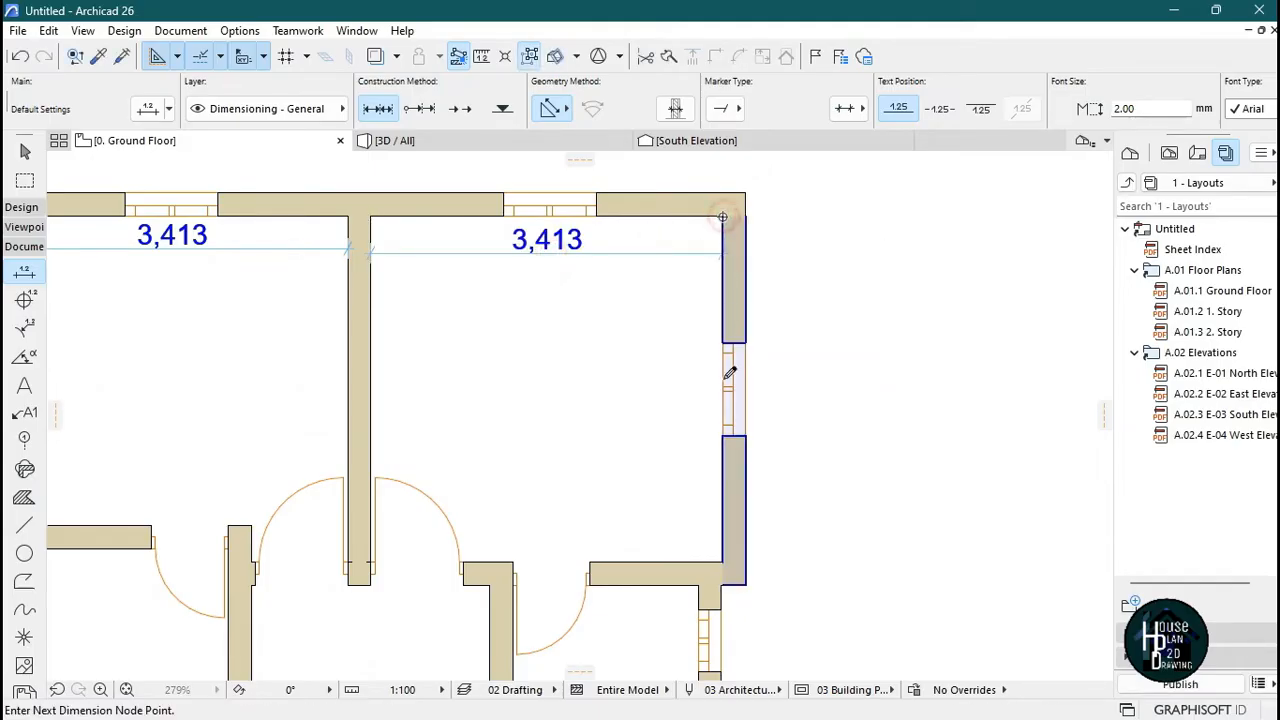
{"action": "left_click", "coordinate": [722, 563]}
{"action": "right_click", "coordinate": [572, 445]}
{"action": "left_click", "coordinate": [630, 566]}
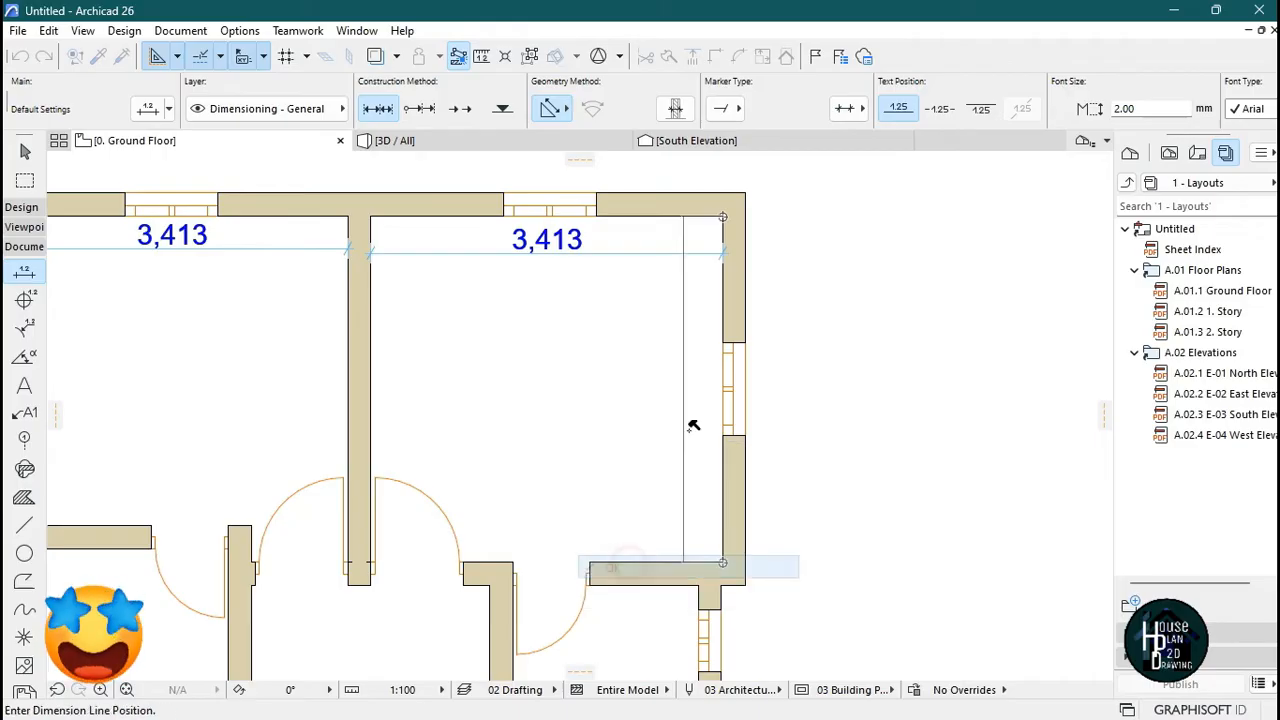
{"action": "left_click", "coordinate": [698, 416]}
- Dimension the clear width of the hallway south of the two northern rooms, between its west and east walls
{"action": "scroll", "coordinate": [686, 294], "scroll_direction": "down", "scroll_amount": 5}
{"action": "scroll", "coordinate": [628, 450], "scroll_direction": "up", "scroll_amount": 2}
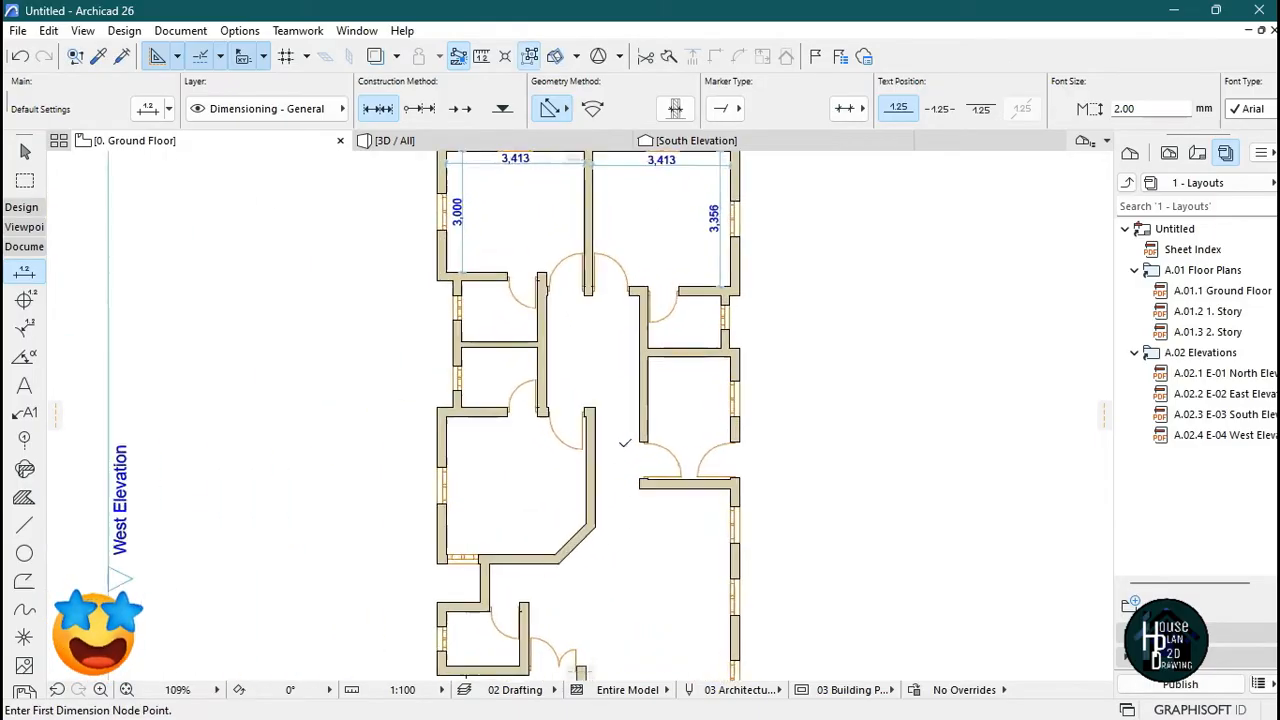
{"action": "scroll", "coordinate": [574, 246], "scroll_direction": "up", "scroll_amount": 10}
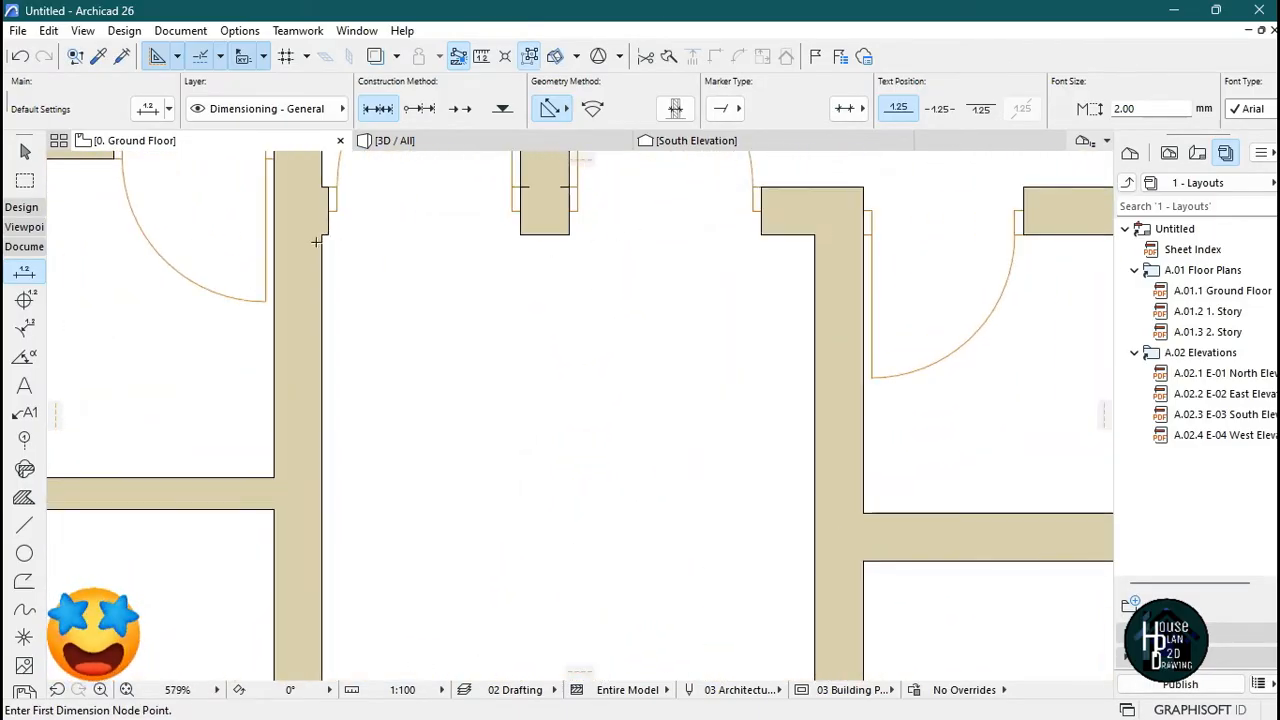
{"action": "left_click", "coordinate": [322, 233]}
{"action": "left_click", "coordinate": [815, 234]}
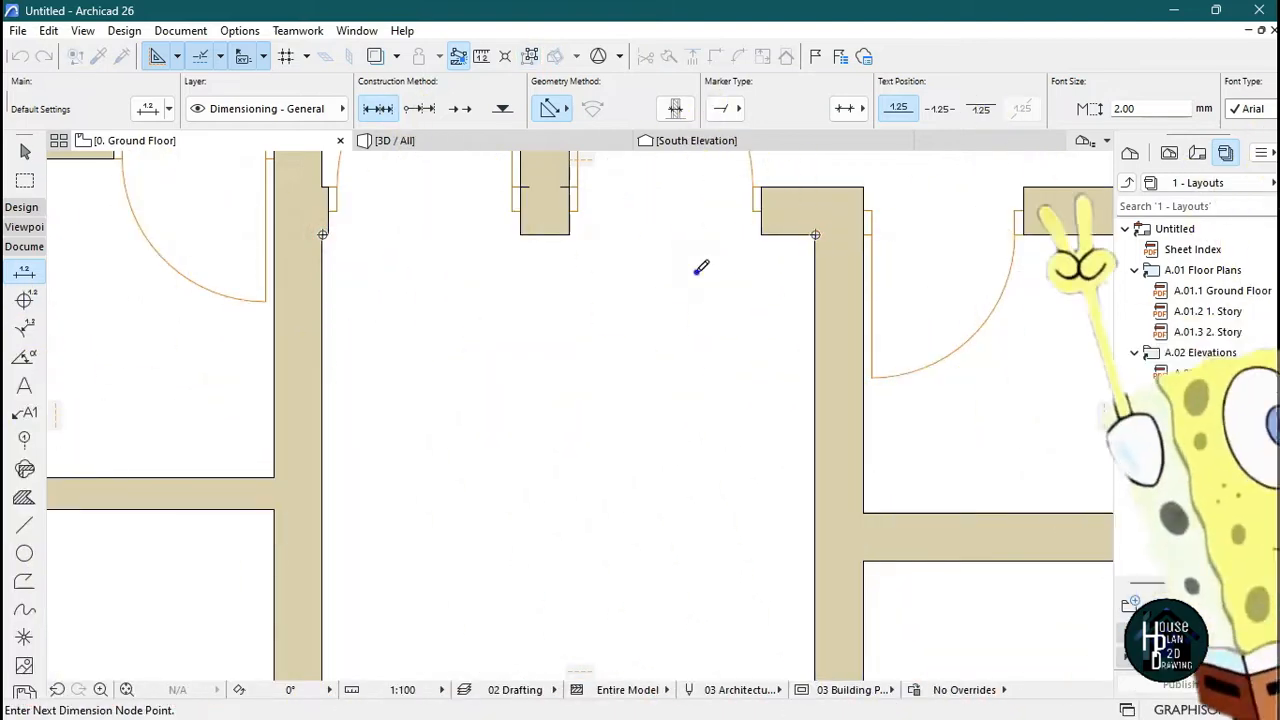
{"action": "right_click", "coordinate": [698, 274]}
{"action": "left_click", "coordinate": [750, 391]}
{"action": "left_click", "coordinate": [592, 322]}
{"action": "scroll", "coordinate": [600, 330], "scroll_direction": "down", "scroll_amount": 7}
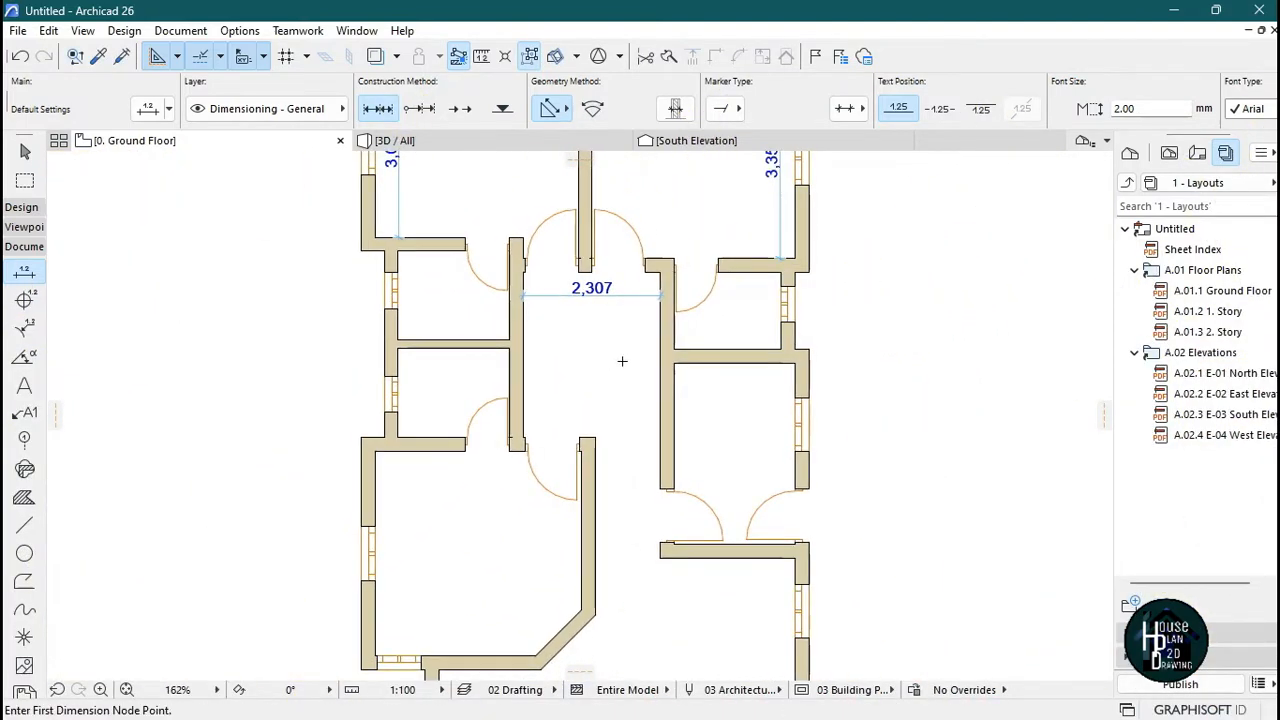
{"action": "scroll", "coordinate": [633, 426], "scroll_direction": "down", "scroll_amount": 4}
{"action": "scroll", "coordinate": [648, 315], "scroll_direction": "up", "scroll_amount": 2}
{"action": "key", "text": "Escape"}
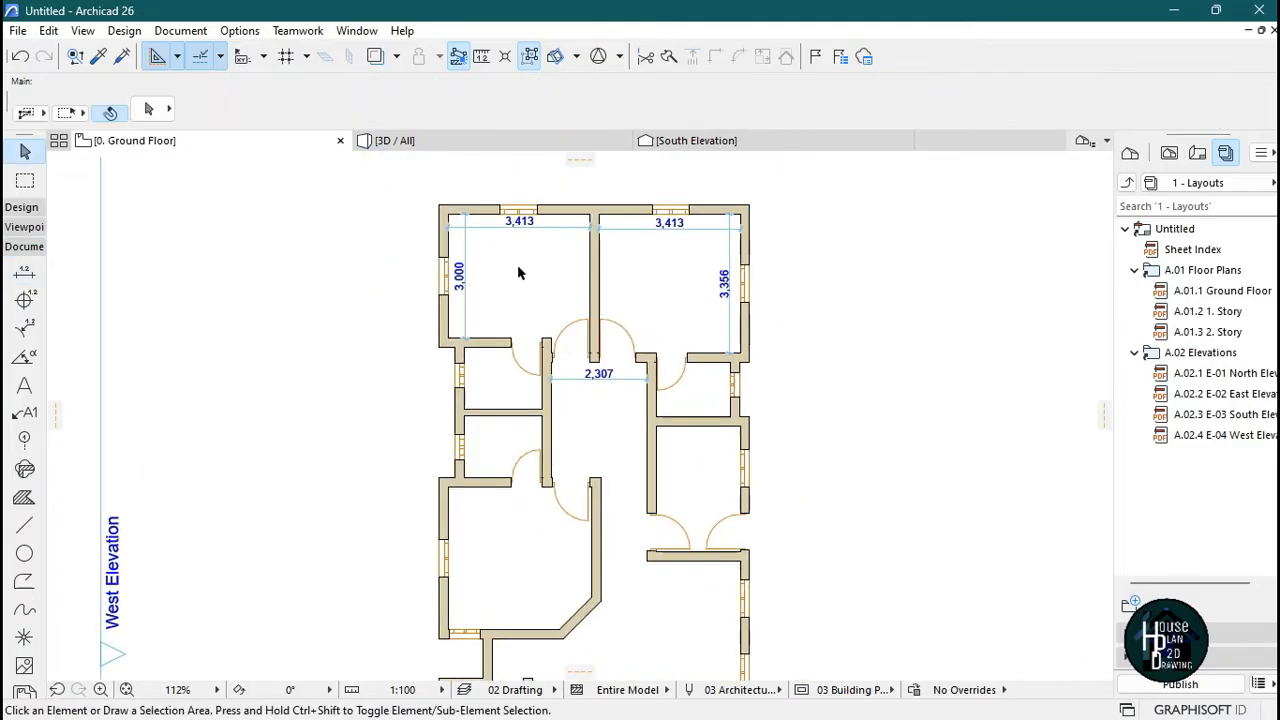
- Add a text block reading BEDROOM inside the northwest room with the Text tool
{"action": "scroll", "coordinate": [520, 268], "scroll_direction": "up", "scroll_amount": 3}
{"action": "scroll", "coordinate": [528, 274], "scroll_direction": "up", "scroll_amount": 3}
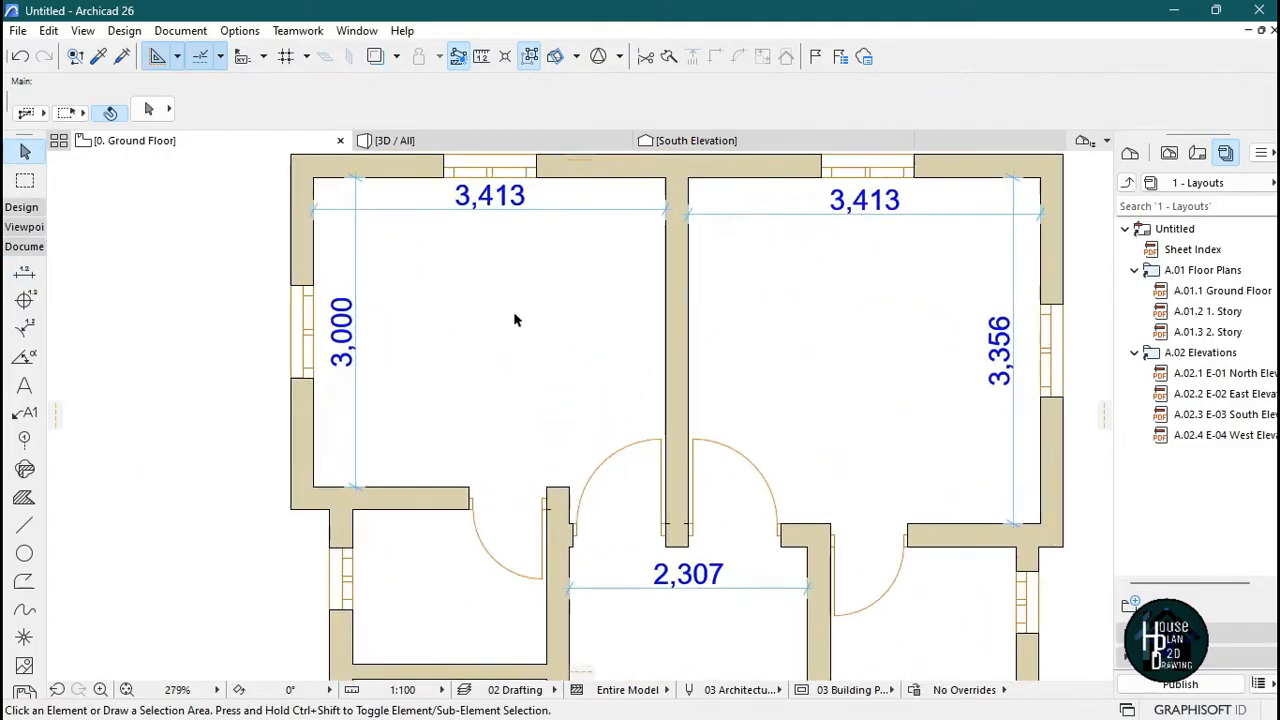
{"action": "left_click", "coordinate": [27, 249]}
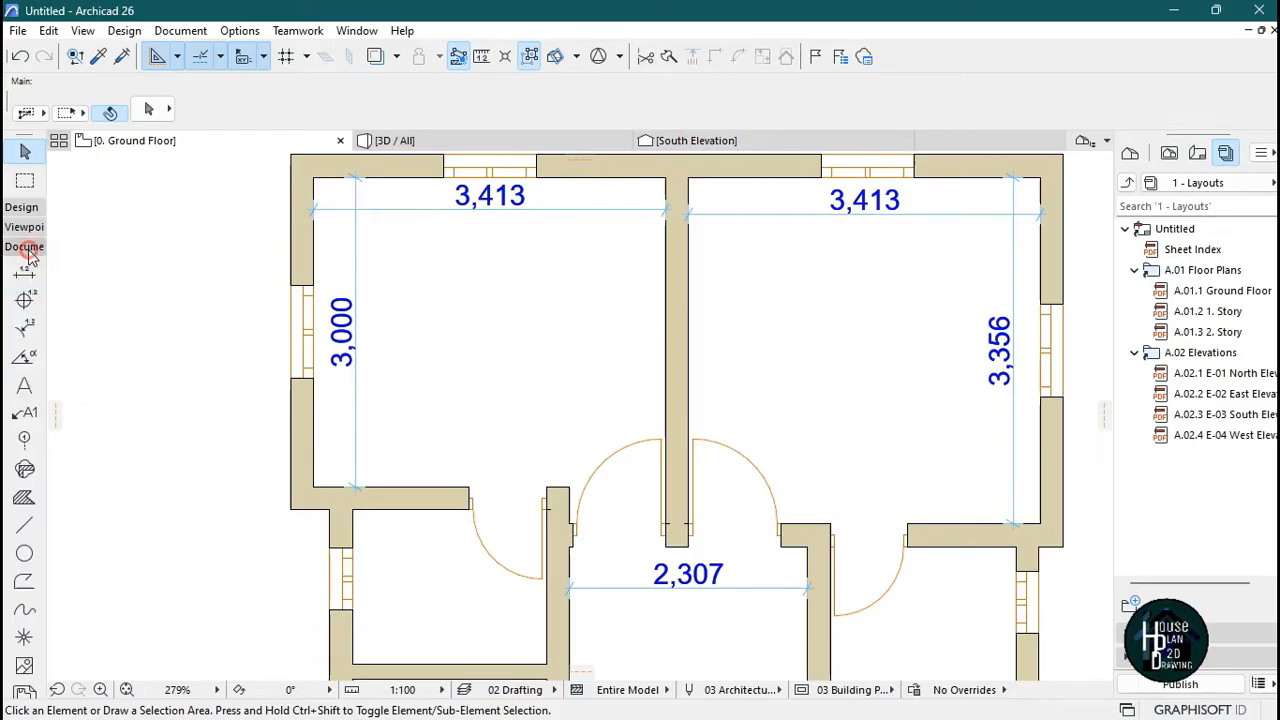
{"action": "left_click", "coordinate": [25, 387]}
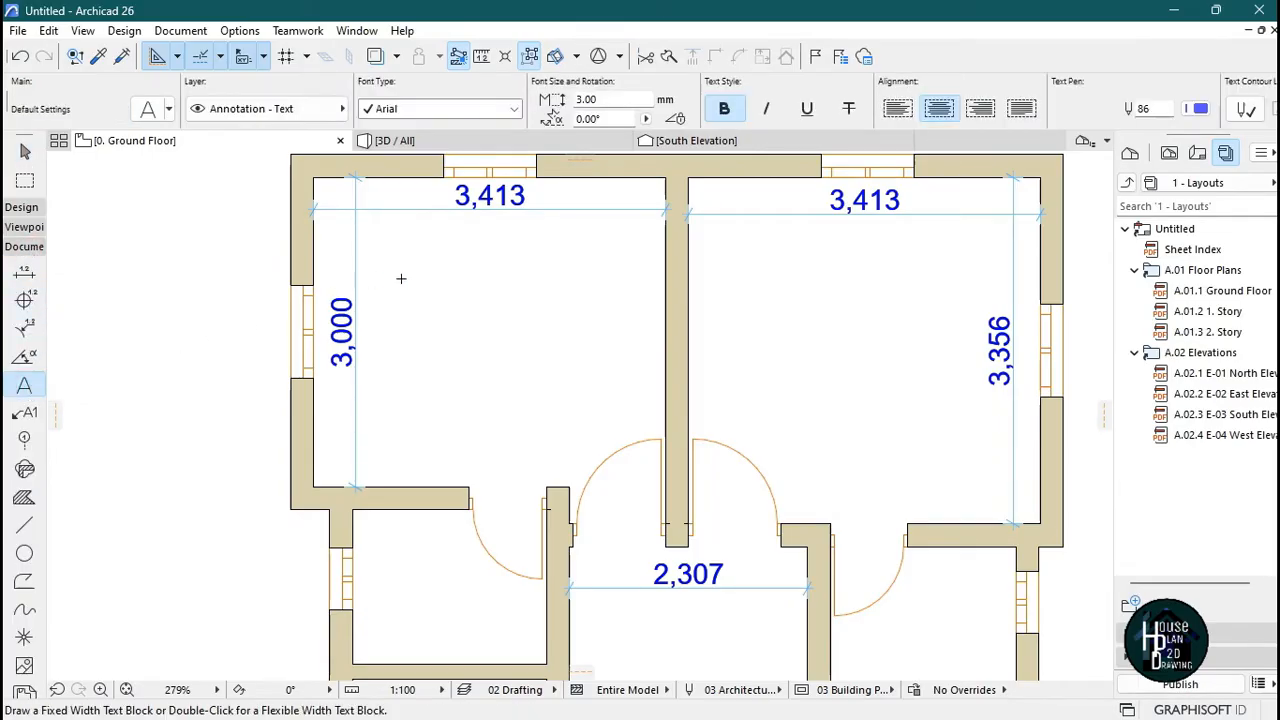
{"action": "left_click", "coordinate": [367, 261]}
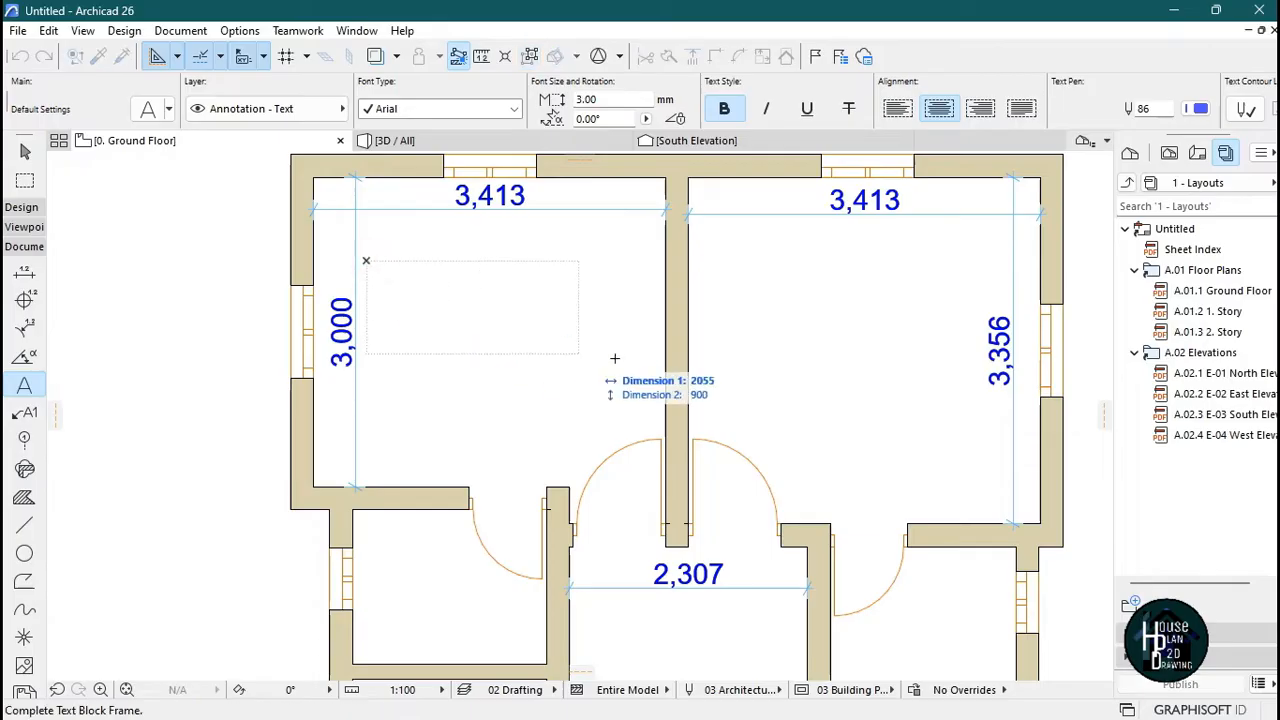
{"action": "left_click", "coordinate": [704, 356]}
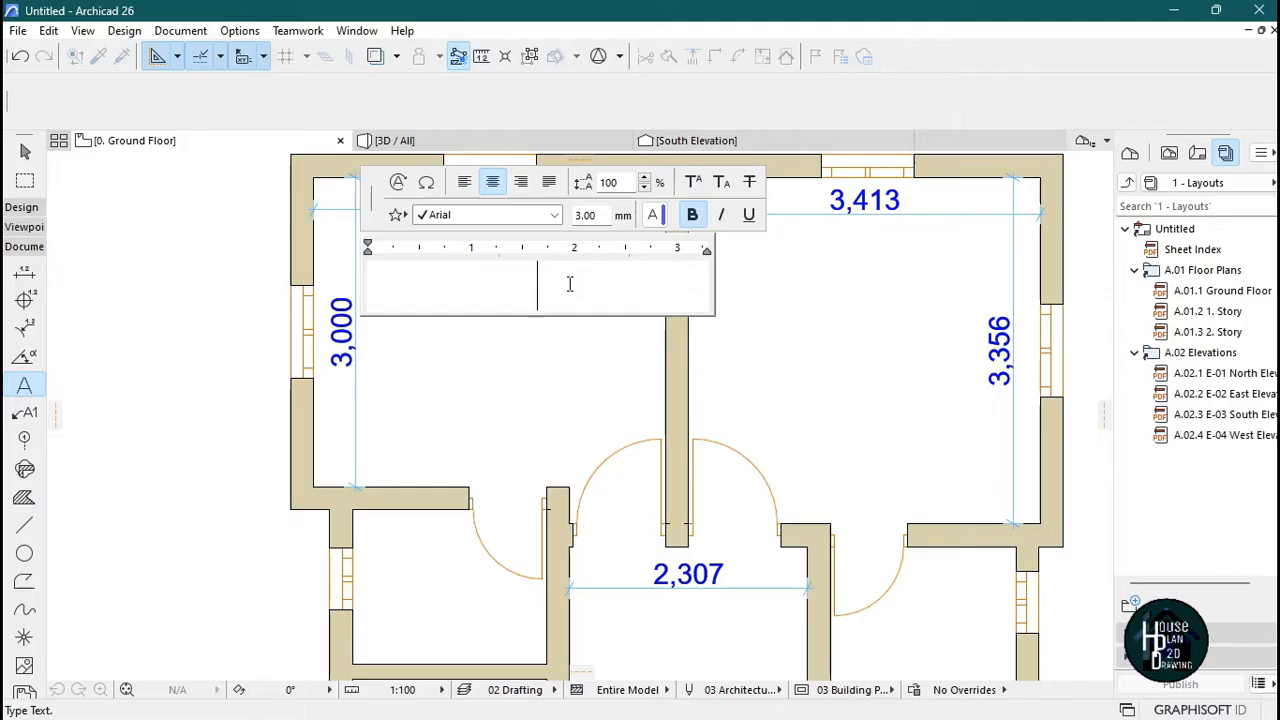
{"action": "type", "text": "BEDROOM"}
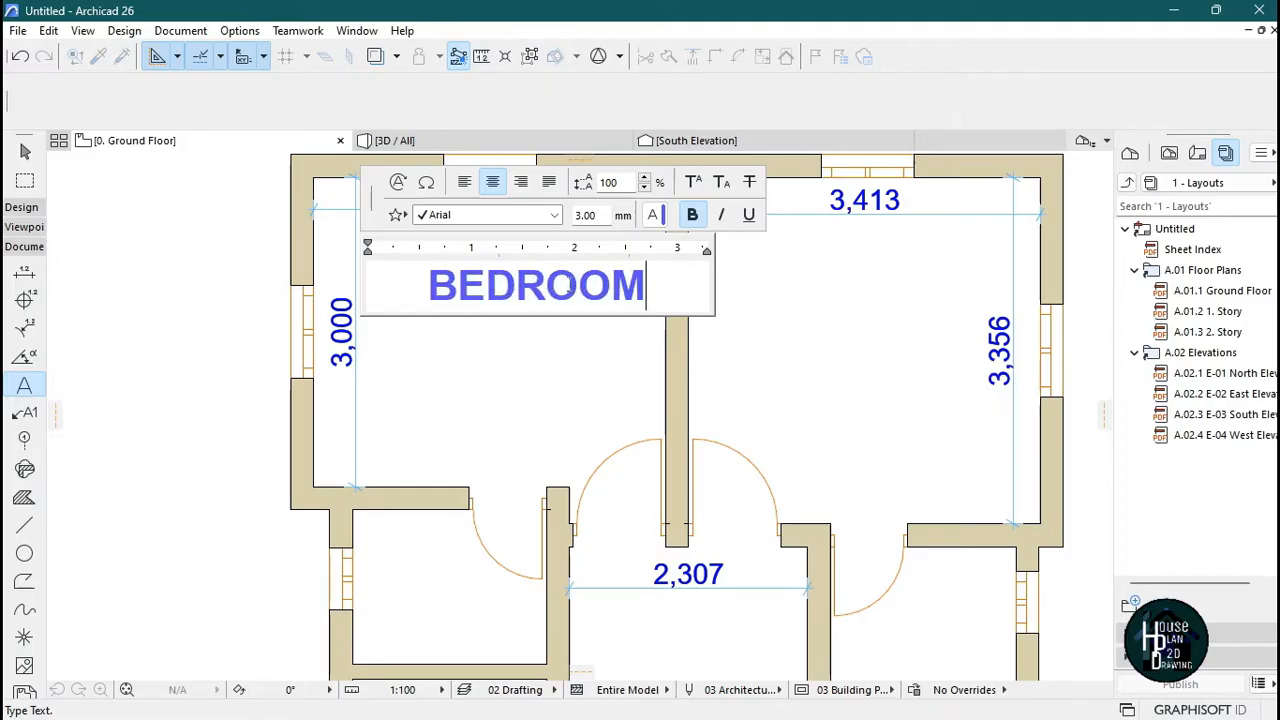
{"action": "left_click", "coordinate": [585, 376]}
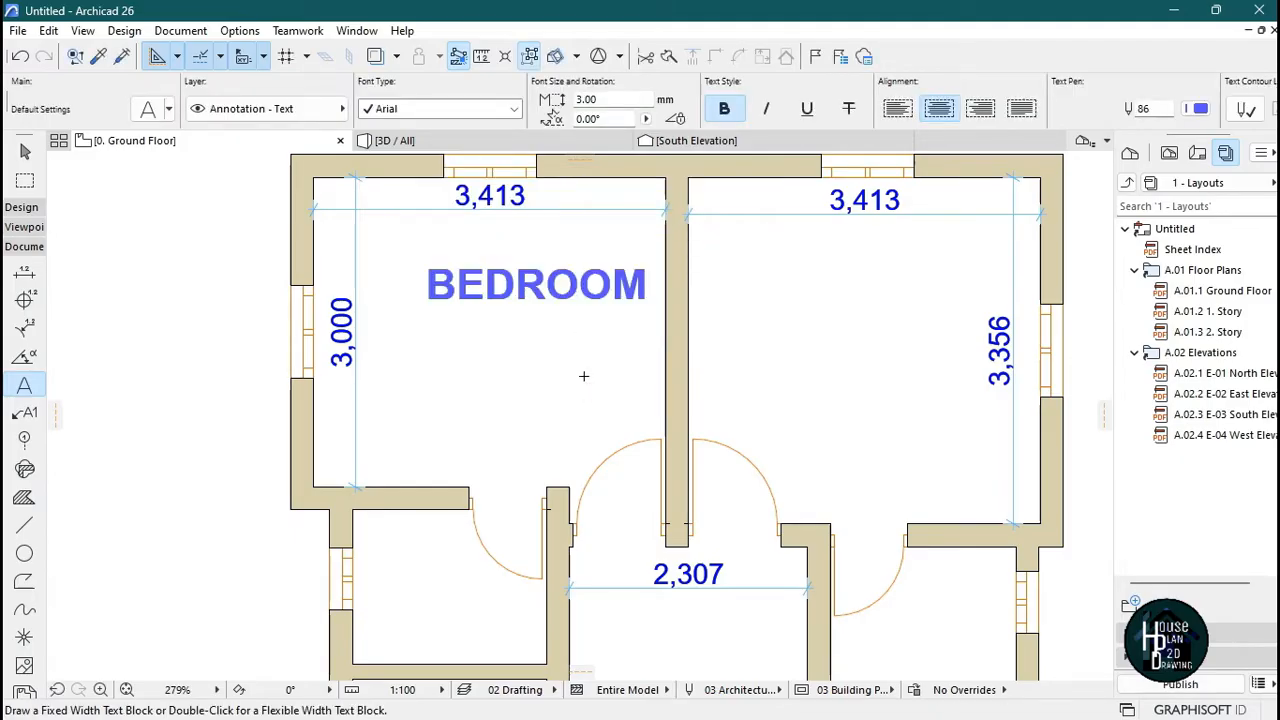
- Move the BEDROOM label southwest to the middle of the northwest room and remove its bold formatting
{"action": "key", "text": "Escape"}
{"action": "left_click", "coordinate": [548, 300]}
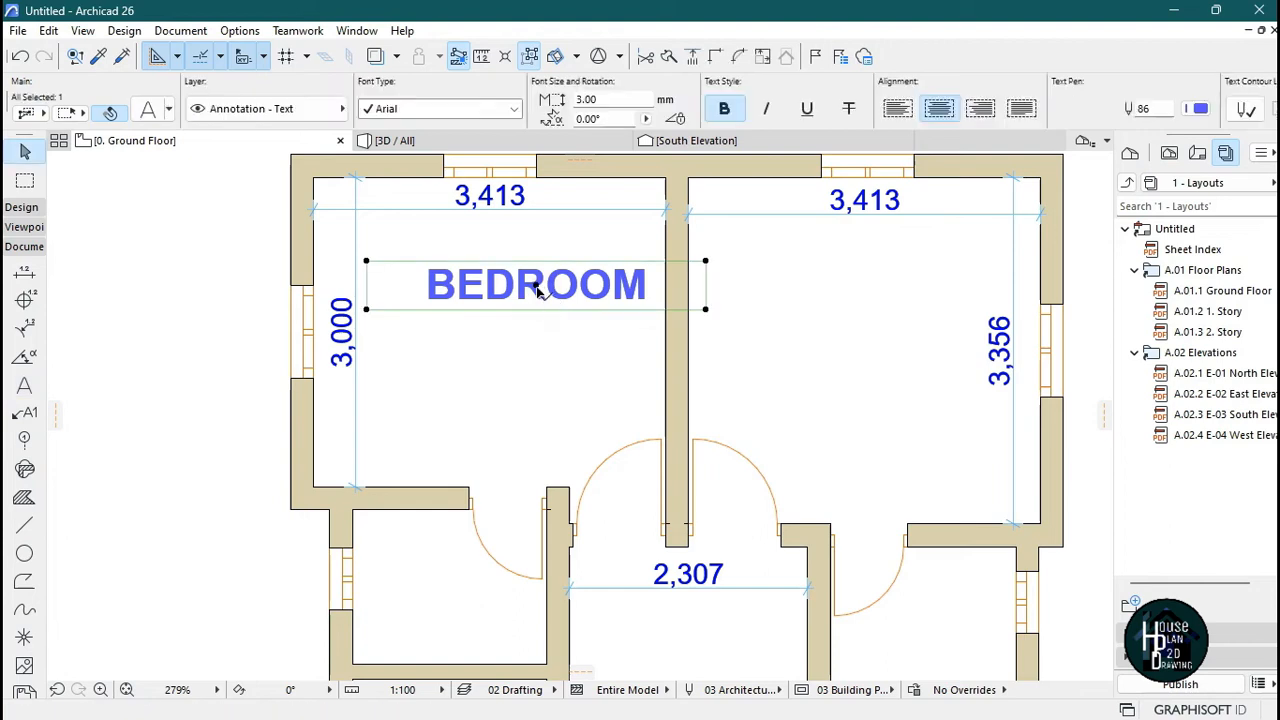
{"action": "left_click", "coordinate": [537, 287]}
{"action": "left_click", "coordinate": [537, 287]}
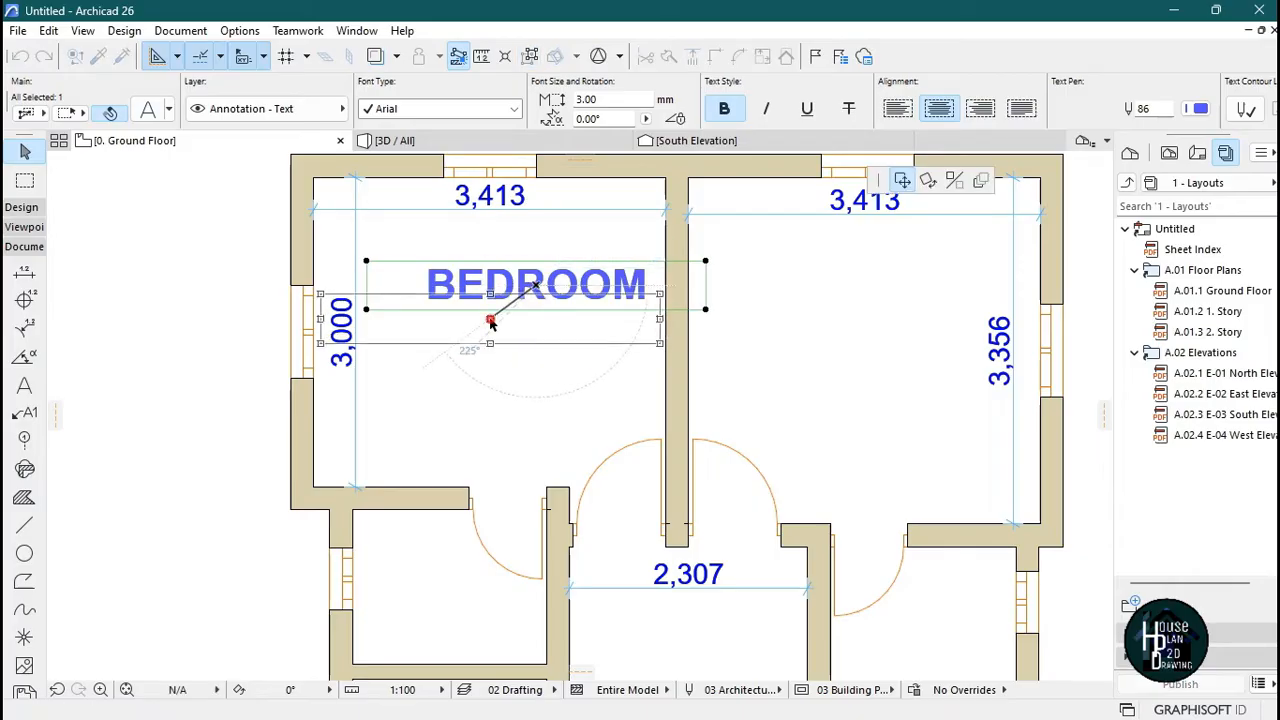
{"action": "left_click", "coordinate": [489, 320]}
{"action": "left_click", "coordinate": [514, 424]}
{"action": "scroll", "coordinate": [497, 246], "scroll_direction": "down", "scroll_amount": 4}
{"action": "scroll", "coordinate": [501, 247], "scroll_direction": "up", "scroll_amount": 4}
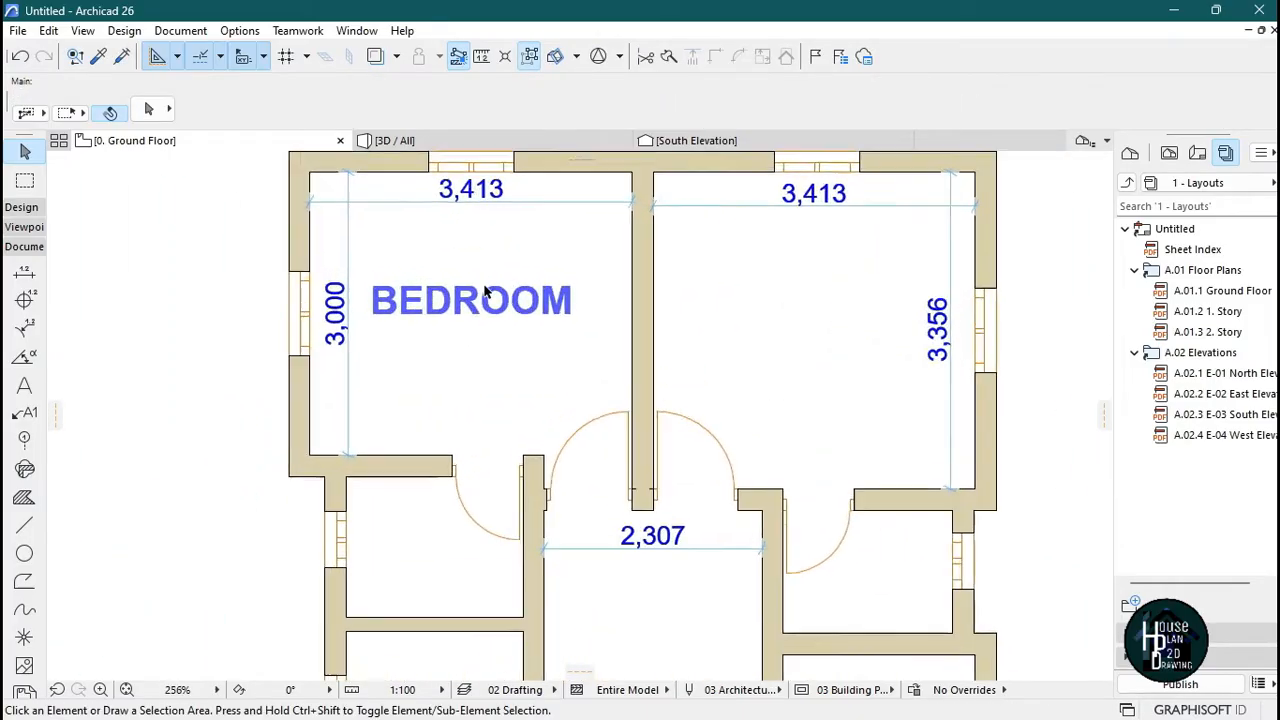
{"action": "left_click", "coordinate": [518, 318]}
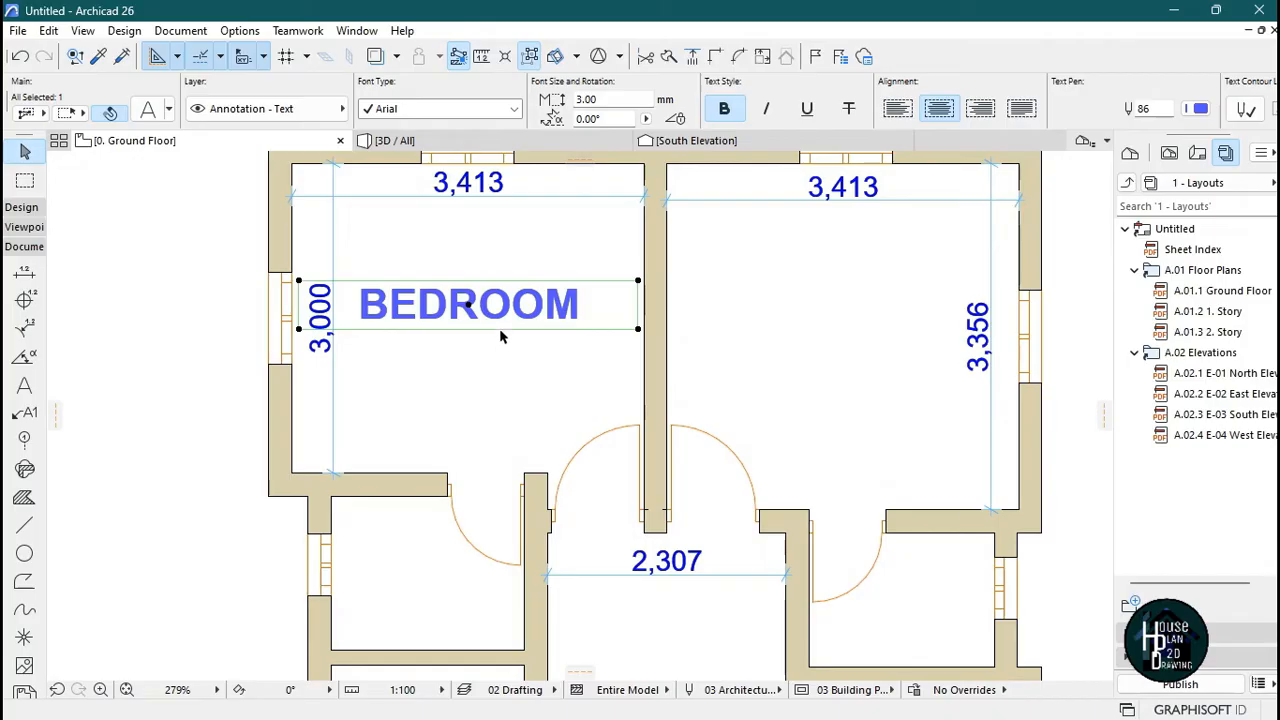
{"action": "left_click", "coordinate": [726, 111]}
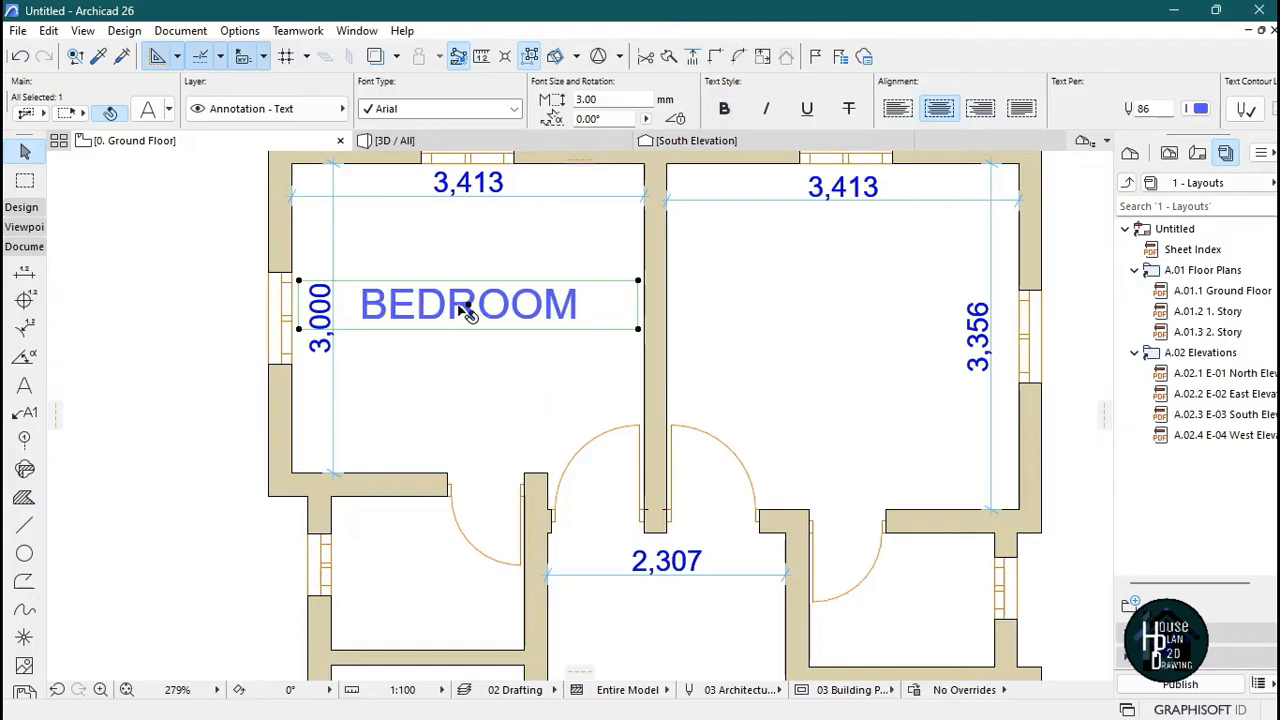
- Change the text pen of the BEDROOM label in the northwest room to black pen 1
{"action": "left_click", "coordinate": [1198, 118]}
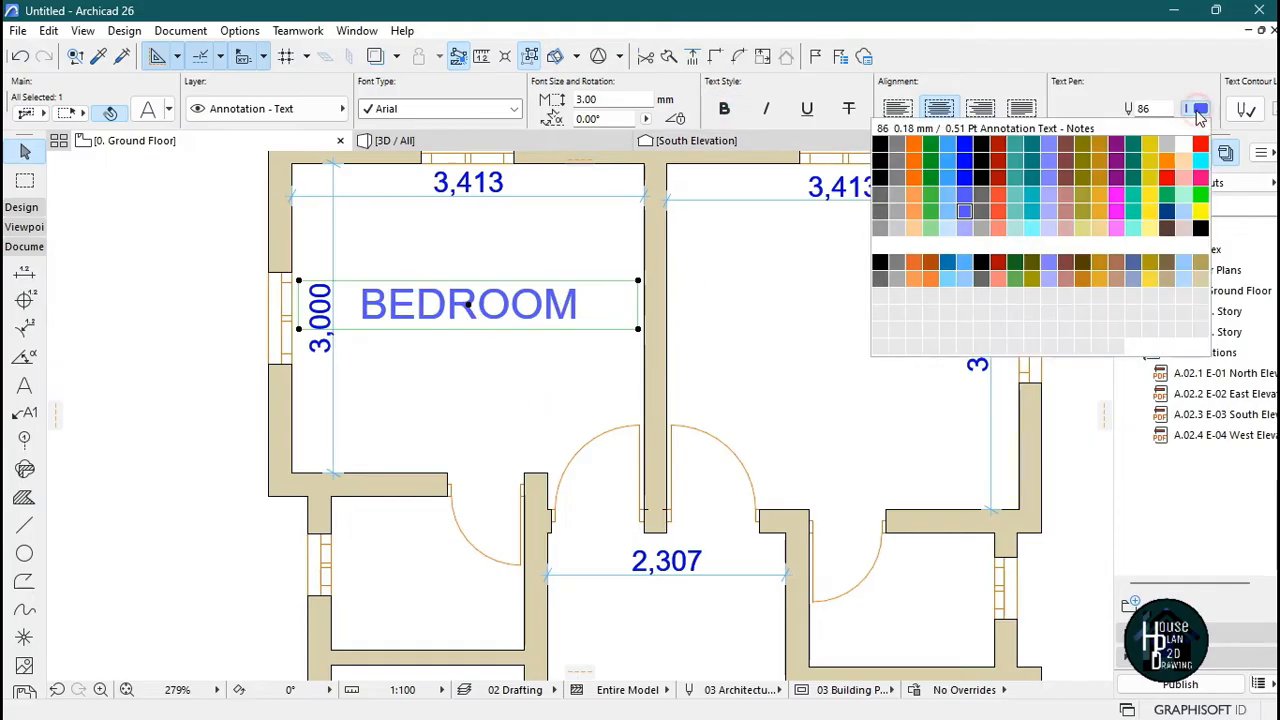
{"action": "left_click", "coordinate": [878, 150]}
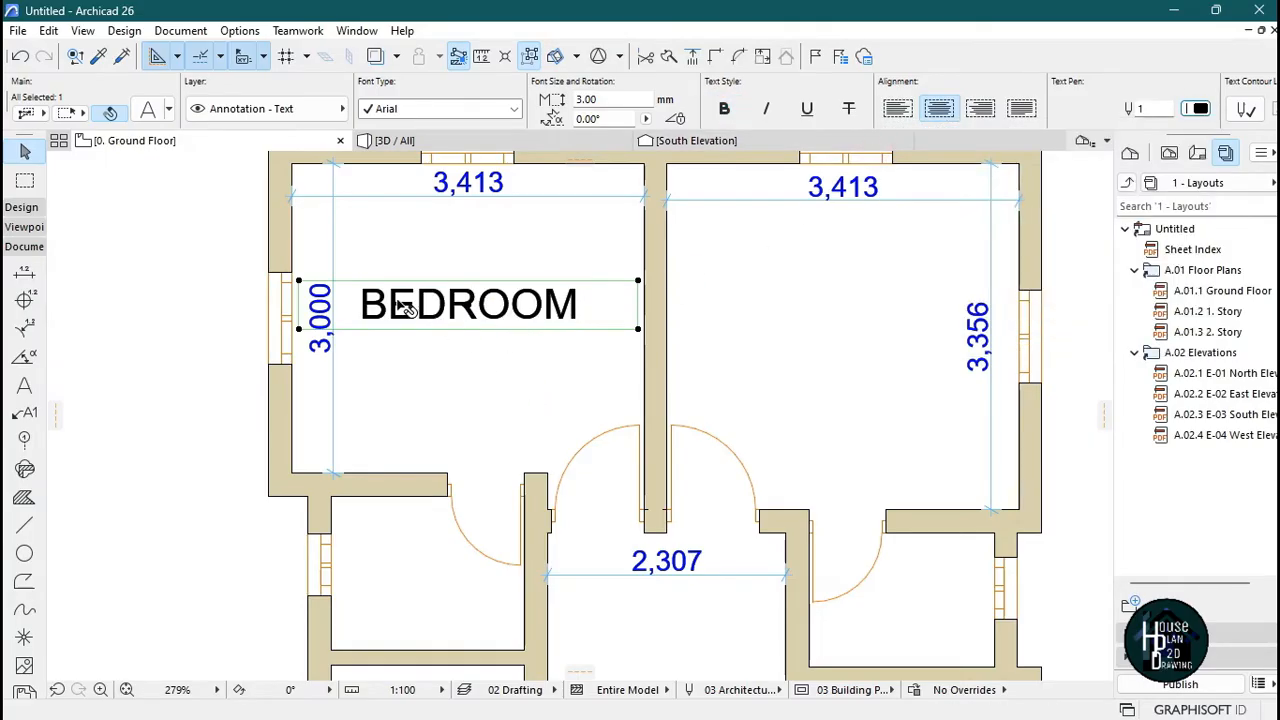
{"action": "key", "text": "Escape"}
{"action": "scroll", "coordinate": [486, 294], "scroll_direction": "down", "scroll_amount": 5}
{"action": "scroll", "coordinate": [482, 292], "scroll_direction": "up", "scroll_amount": 4}
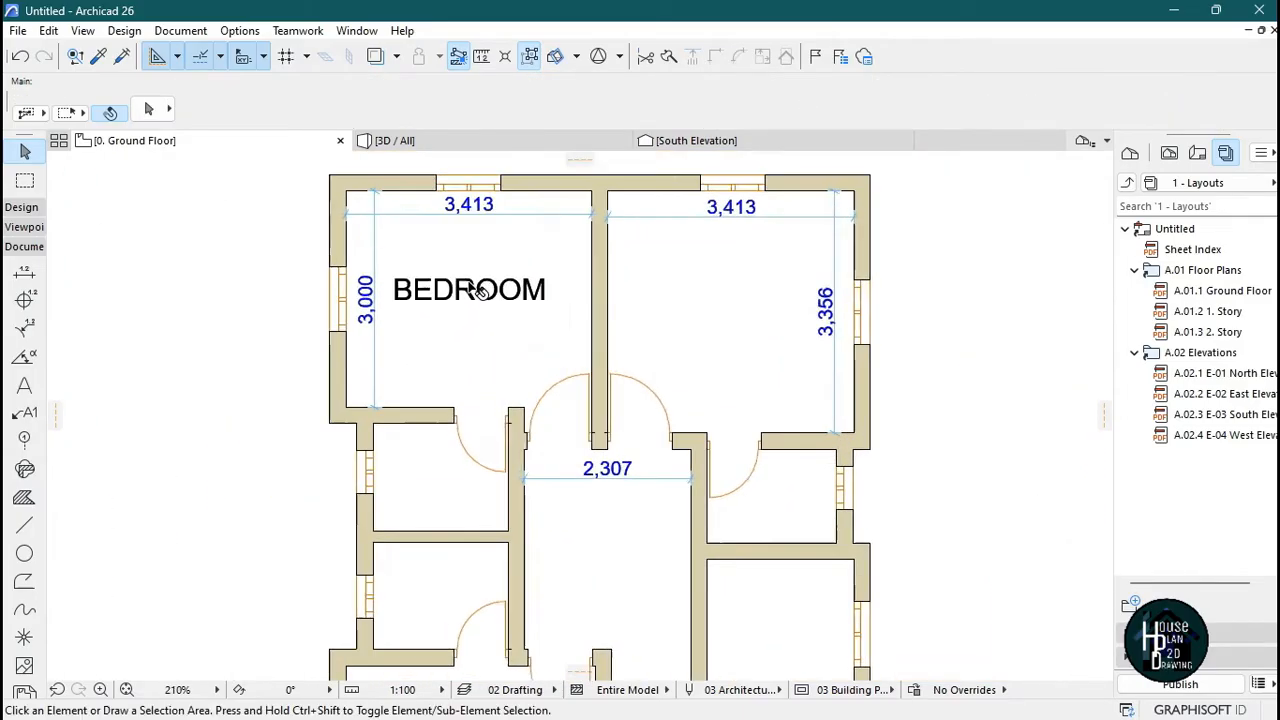
{"action": "scroll", "coordinate": [478, 290], "scroll_direction": "up", "scroll_amount": 2}
- Set the text size of the northwest room's BEDROOM label to 1.50 mm
{"action": "left_click", "coordinate": [477, 298]}
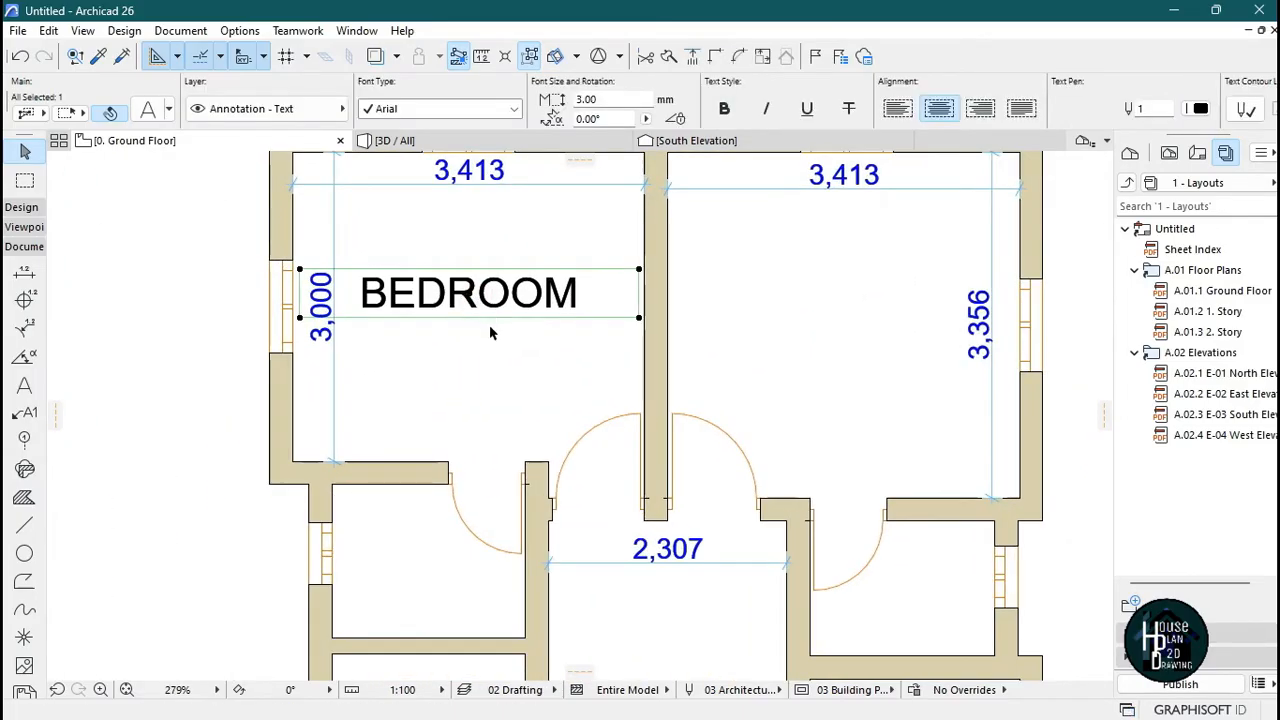
{"action": "left_click", "coordinate": [492, 333]}
{"action": "left_click", "coordinate": [488, 291]}
{"action": "left_click", "coordinate": [601, 98]}
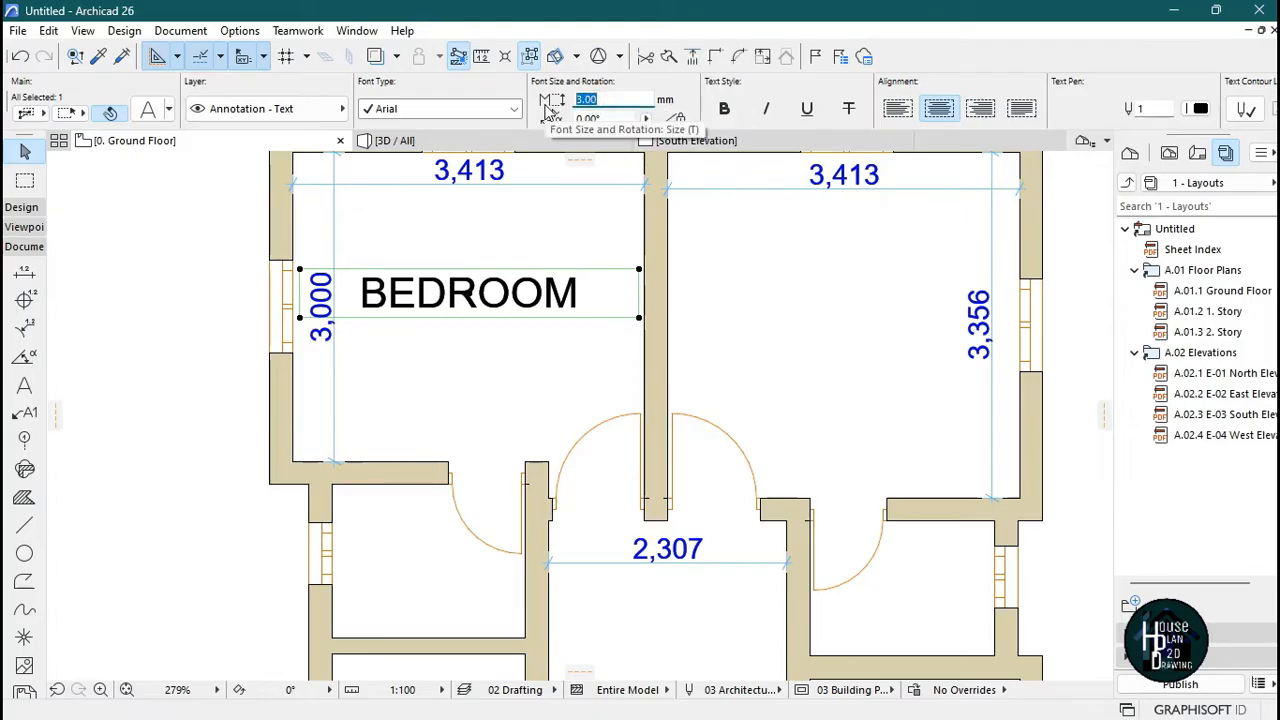
{"action": "type", "text": "1."}
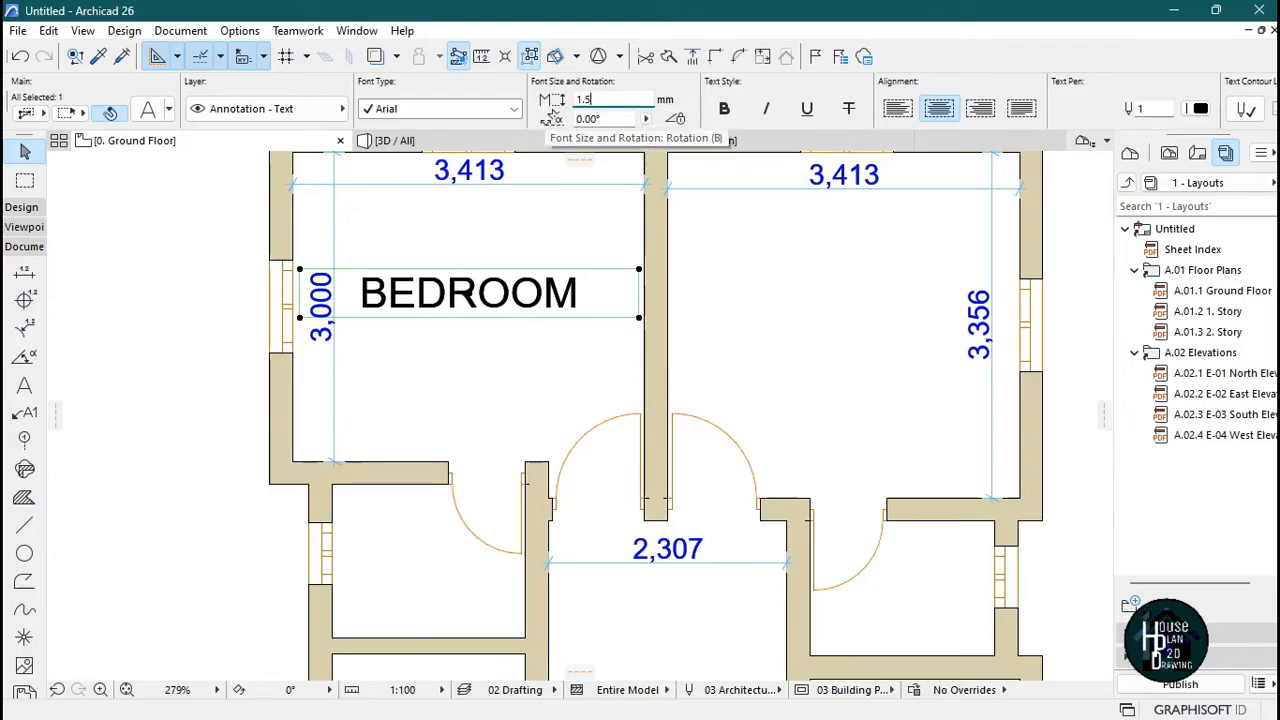
{"action": "type", "text": "50"}
{"action": "key", "text": "Return"}
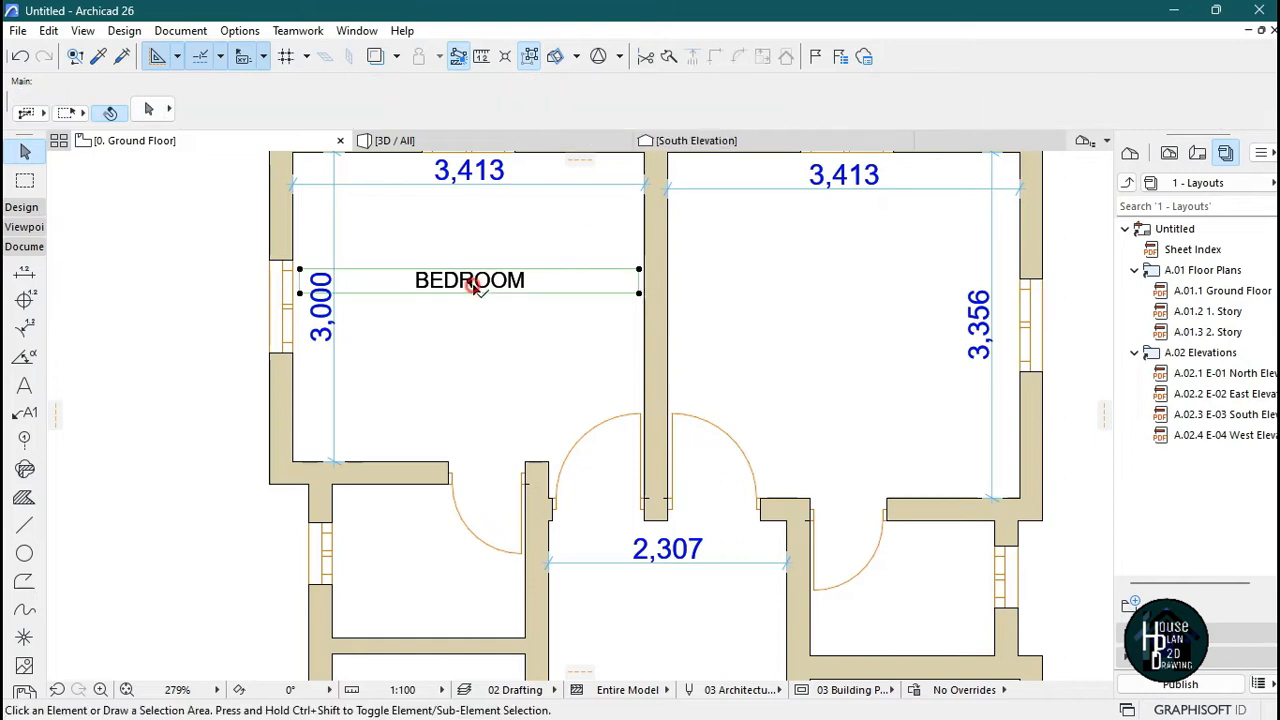
- Move the BEDROOM label slightly south within the northwest room and set its text size to 2 mm
{"action": "left_click_drag", "start_coordinate": [467, 288], "coordinate": [470, 325]}
{"action": "left_click", "coordinate": [465, 345]}
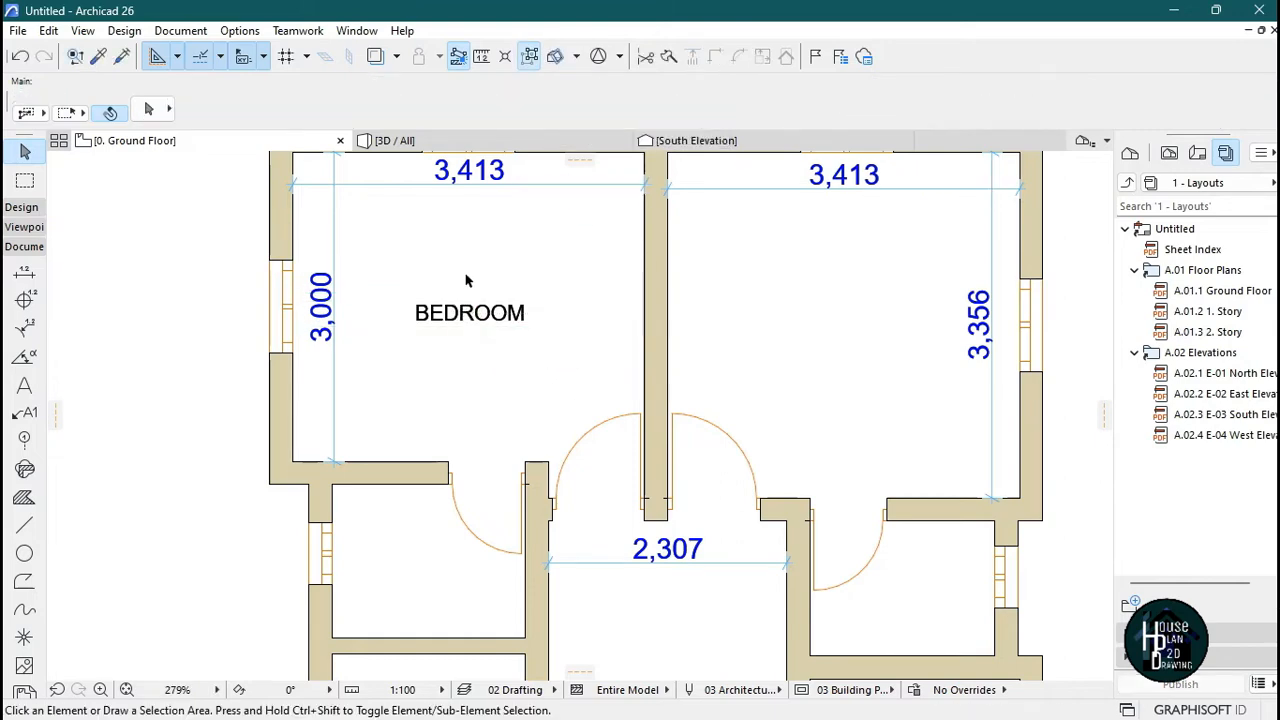
{"action": "scroll", "coordinate": [490, 280], "scroll_direction": "down", "scroll_amount": 5}
{"action": "scroll", "coordinate": [483, 287], "scroll_direction": "up", "scroll_amount": 5}
{"action": "left_click", "coordinate": [484, 284]}
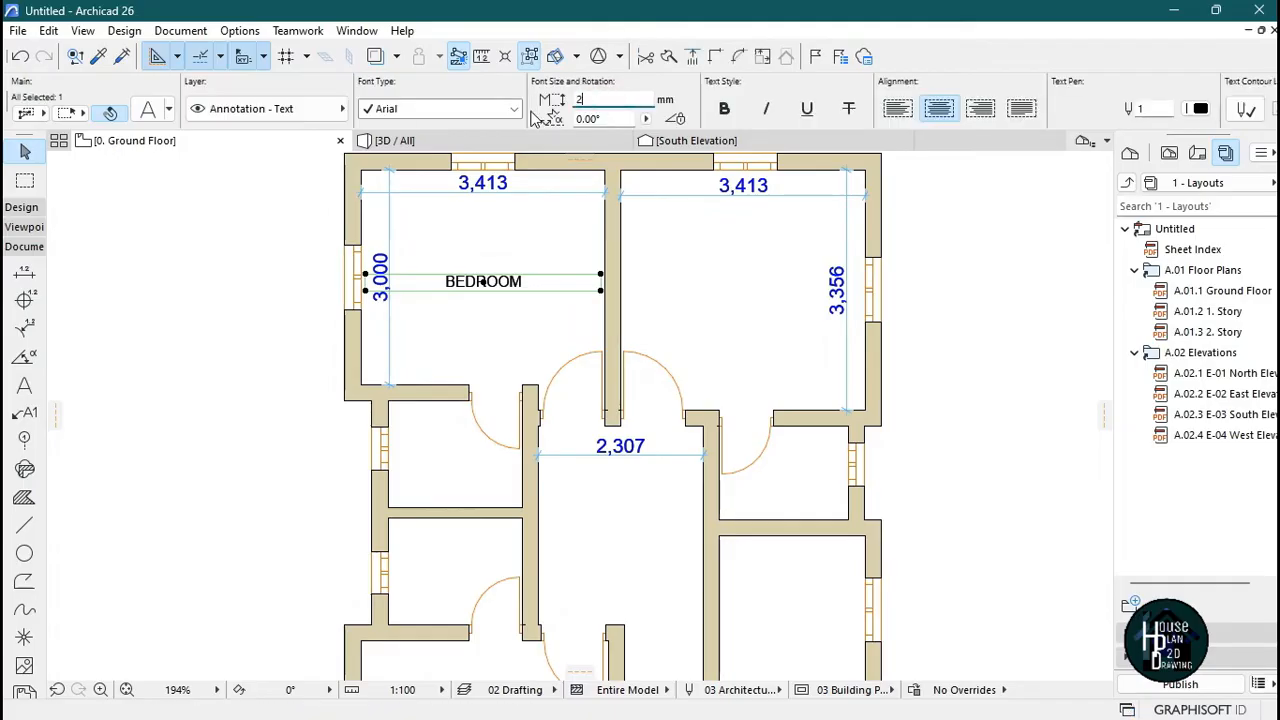
{"action": "key", "text": "Return"}
{"action": "left_click", "coordinate": [580, 358]}
- Place a copy of the BEDROOM label in the middle of the northeast room, level with the original
{"action": "scroll", "coordinate": [590, 260], "scroll_direction": "up", "scroll_amount": 3}
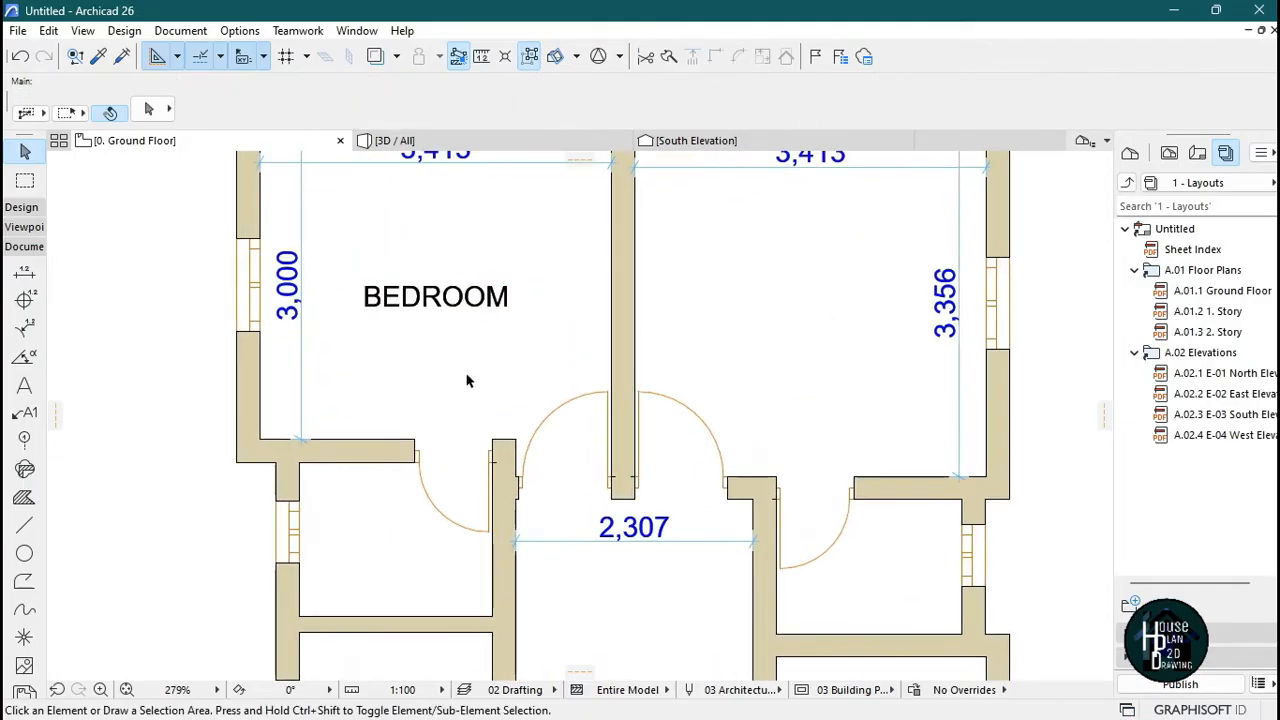
{"action": "scroll", "coordinate": [509, 318], "scroll_direction": "down", "scroll_amount": 3}
{"action": "scroll", "coordinate": [472, 333], "scroll_direction": "up", "scroll_amount": 2}
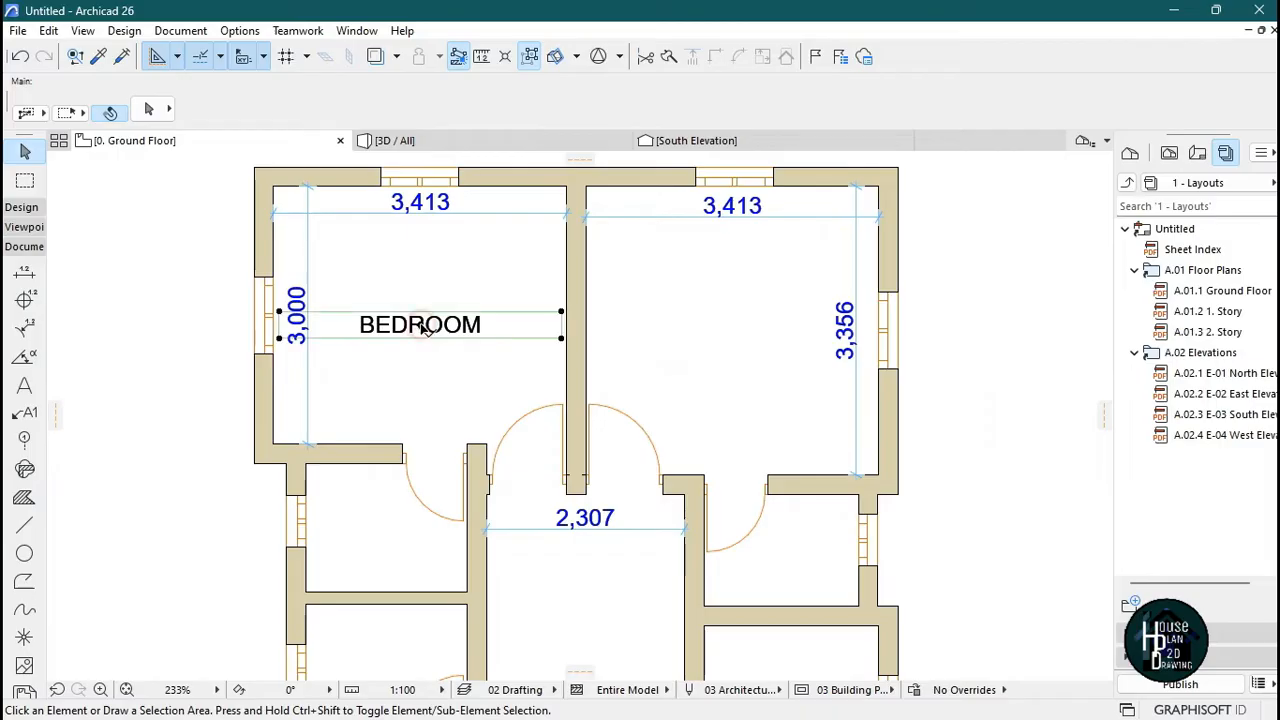
{"action": "left_click", "coordinate": [426, 331]}
{"action": "right_click", "coordinate": [426, 330]}
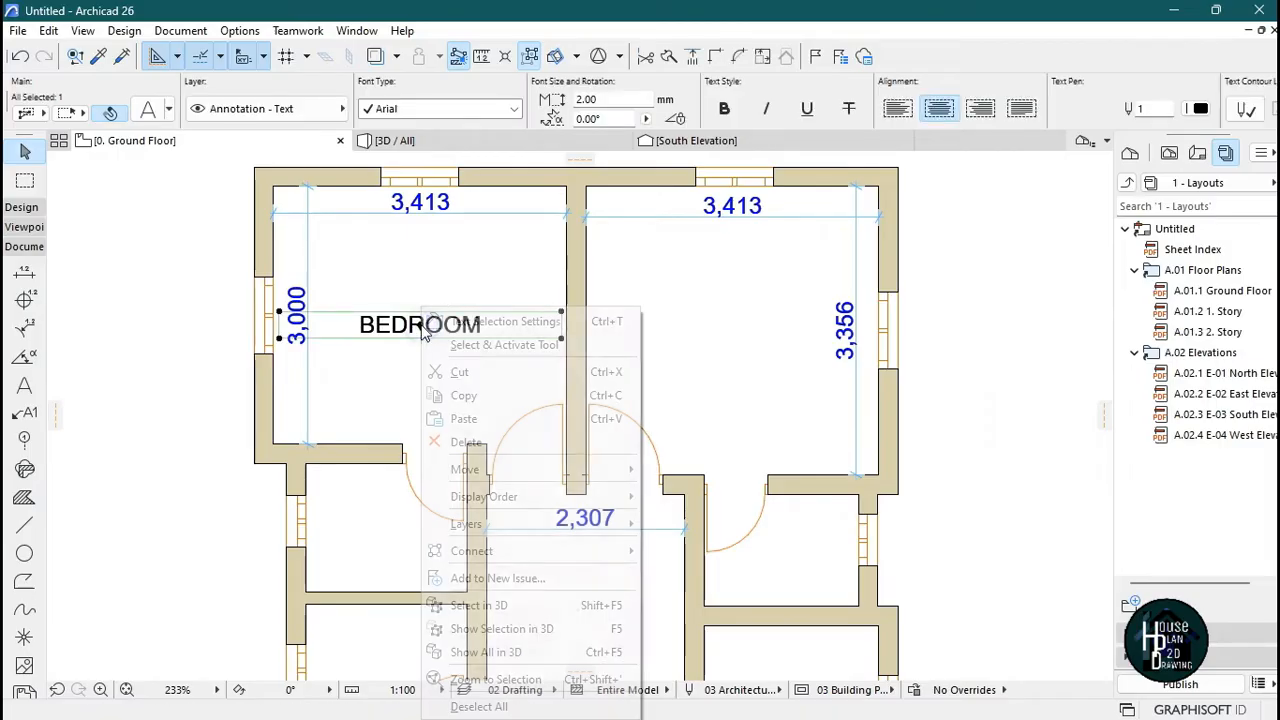
{"action": "mouse_move", "coordinate": [588, 474]}
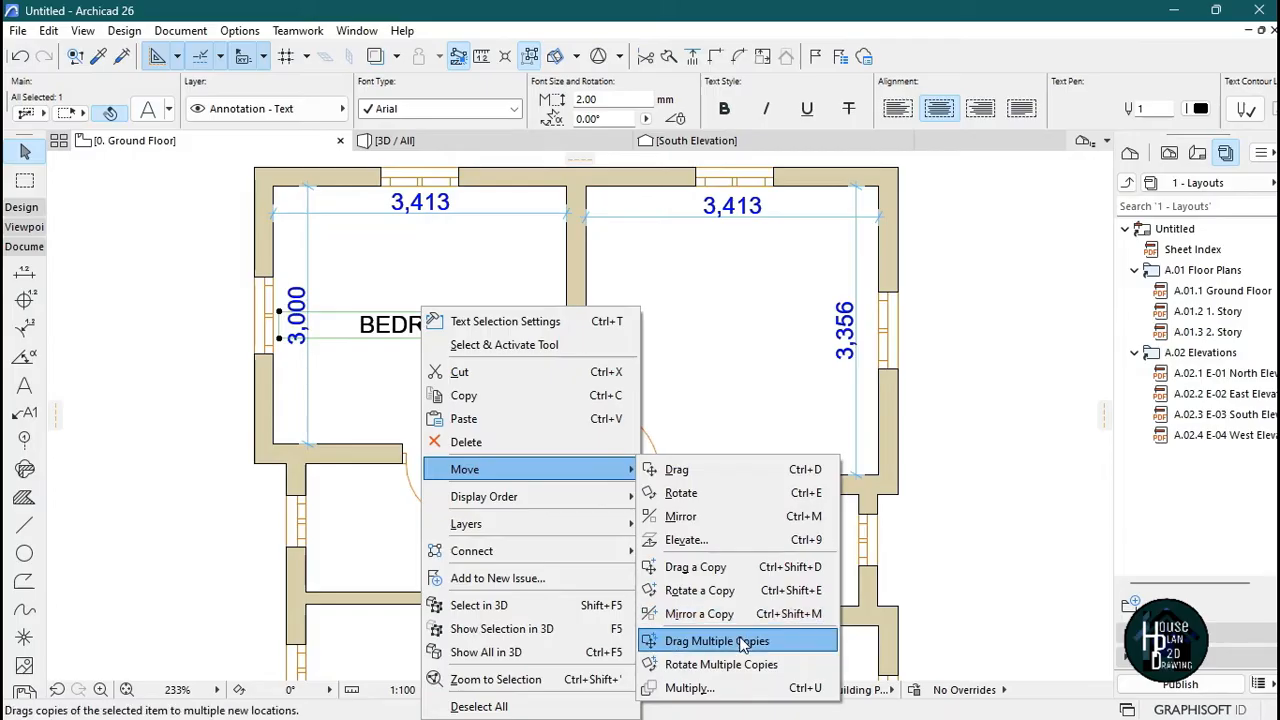
{"action": "left_click", "coordinate": [725, 567]}
{"action": "left_click", "coordinate": [420, 326]}
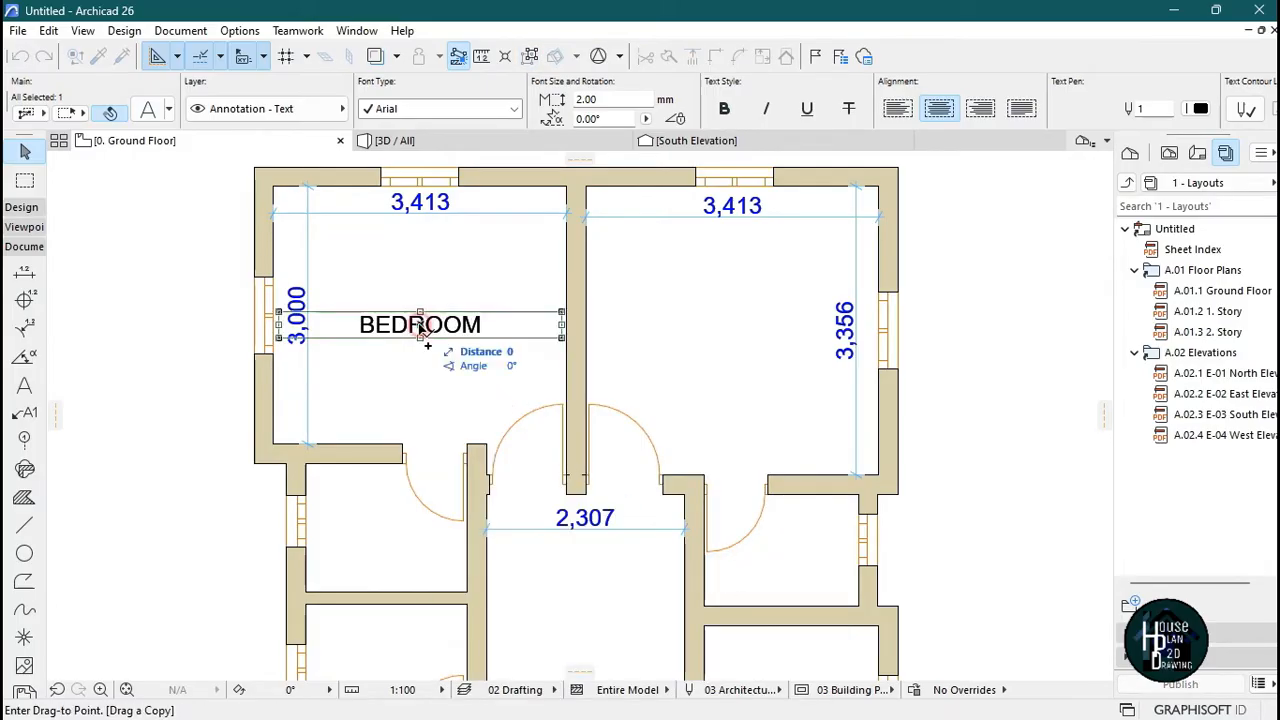
{"action": "left_click", "coordinate": [737, 337]}
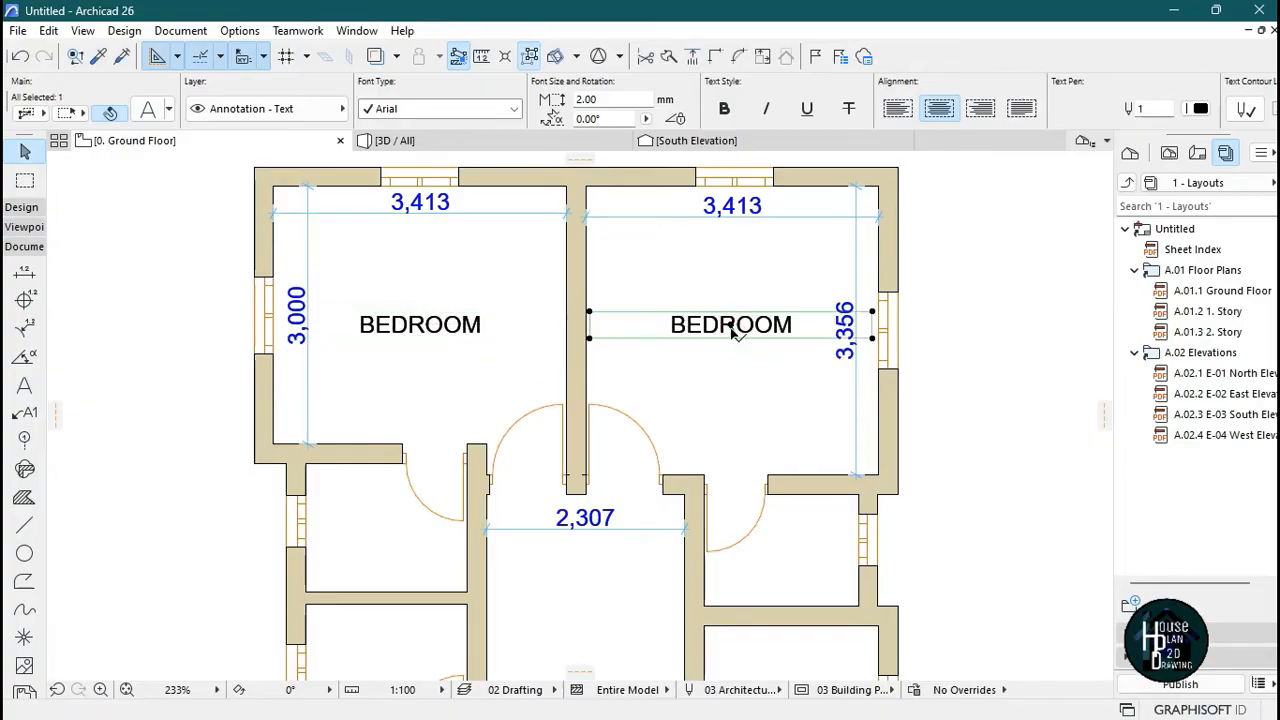
- Copy the northeast room's BEDROOM label into the middle of the western room with the angled southeast corner
{"action": "right_click", "coordinate": [736, 330]}
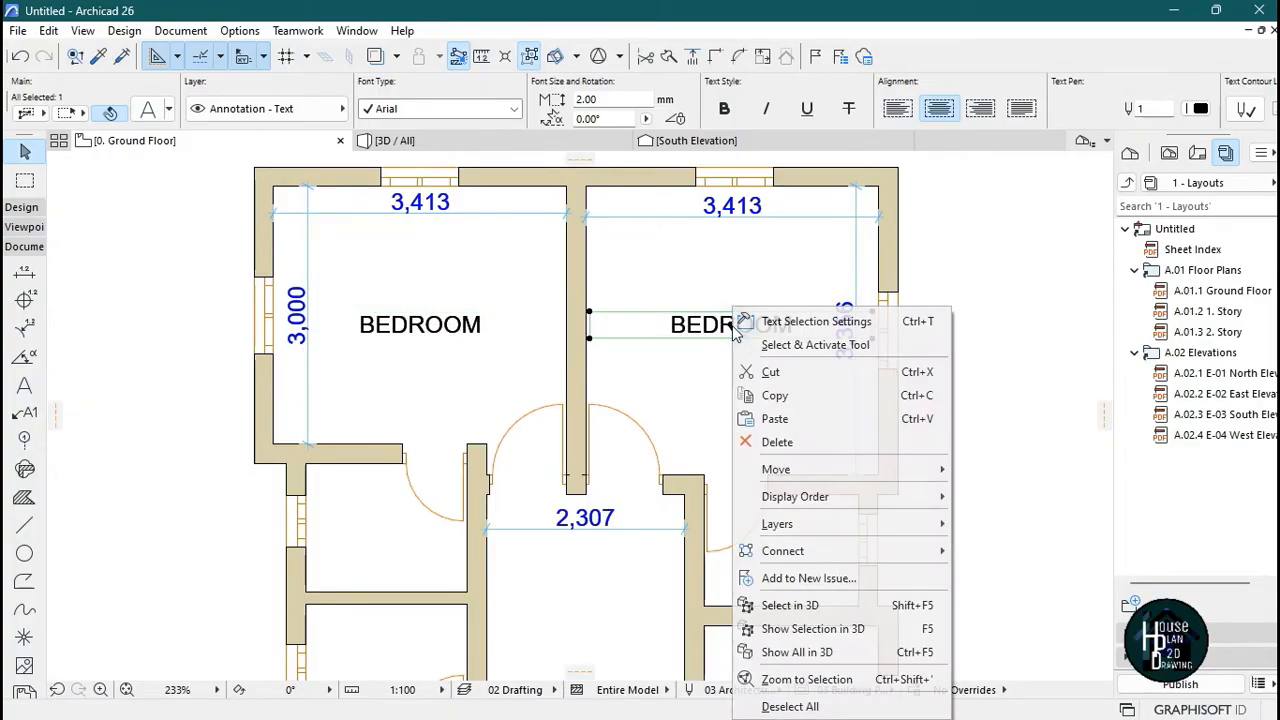
{"action": "mouse_move", "coordinate": [803, 469]}
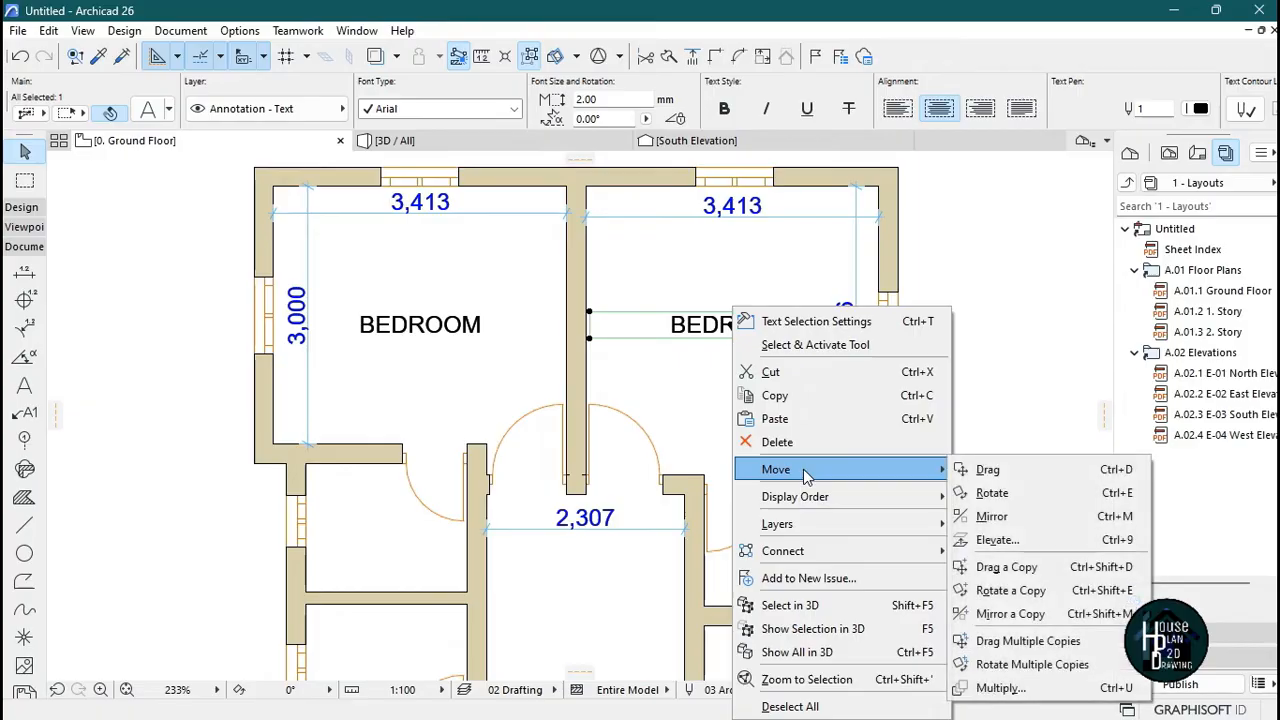
{"action": "left_click", "coordinate": [1007, 568]}
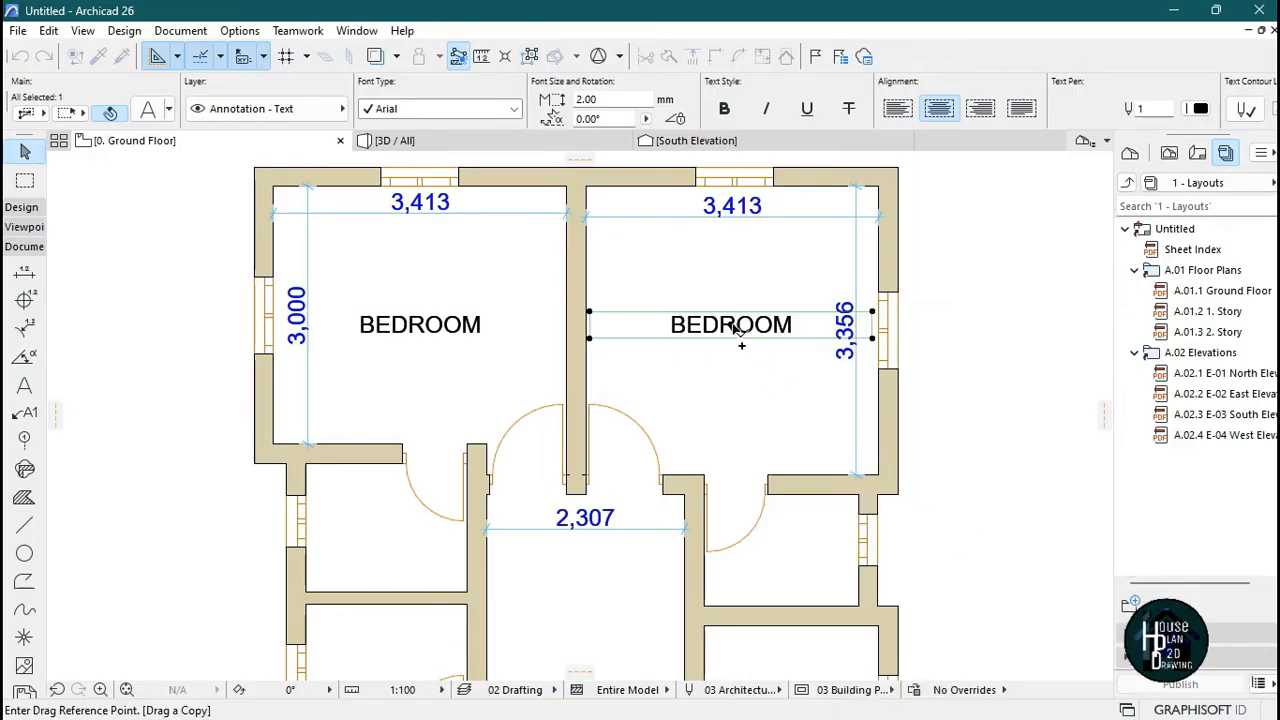
{"action": "left_click", "coordinate": [823, 337]}
{"action": "scroll", "coordinate": [641, 432], "scroll_direction": "down", "scroll_amount": 5}
{"action": "scroll", "coordinate": [641, 432], "scroll_direction": "up", "scroll_amount": 6}
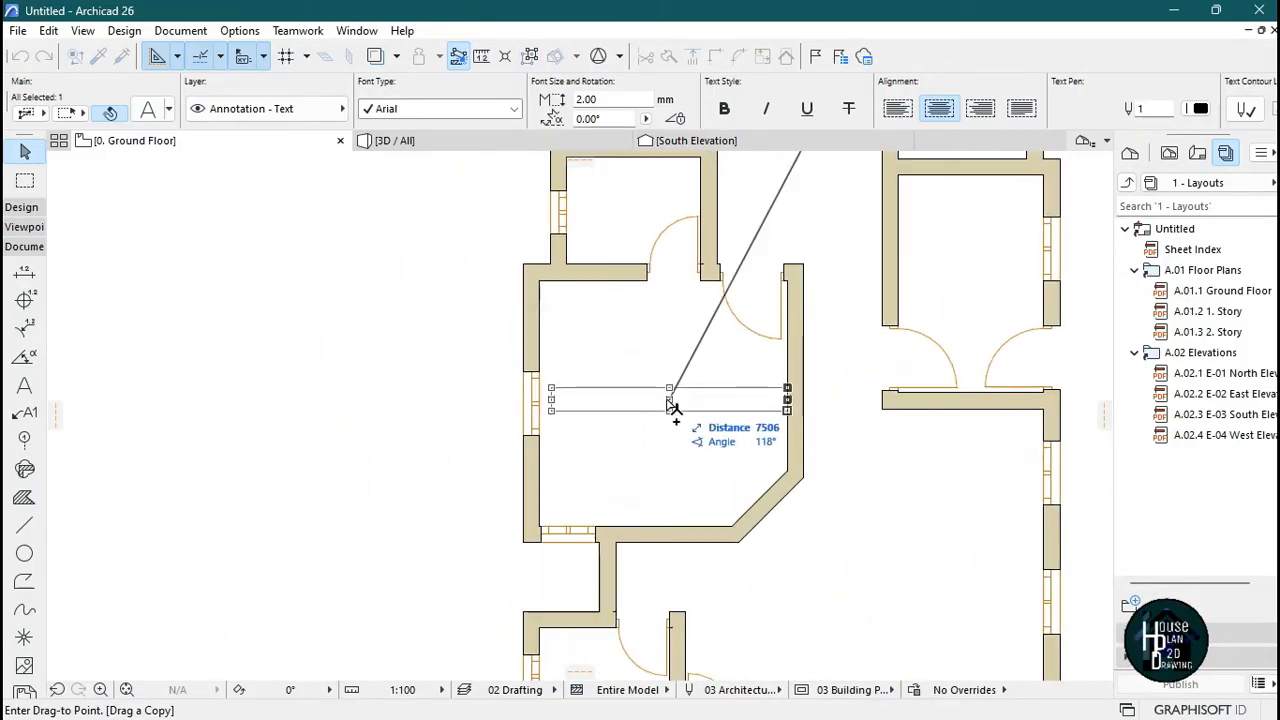
{"action": "left_click", "coordinate": [658, 405]}
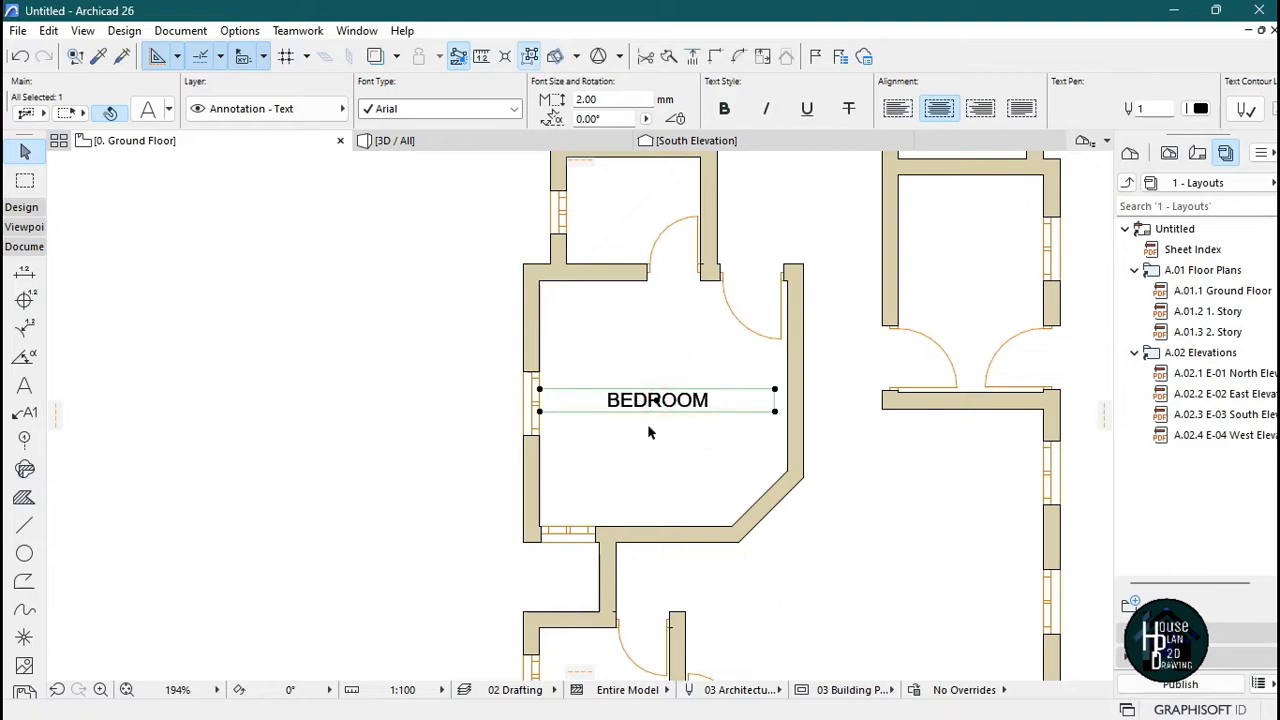
- Copy the BEDROOM label from the angled-corner room into the small room directly south of the northwest bedroom
{"action": "scroll", "coordinate": [645, 425], "scroll_direction": "down", "scroll_amount": 4}
{"action": "scroll", "coordinate": [629, 527], "scroll_direction": "up", "scroll_amount": 5}
{"action": "scroll", "coordinate": [550, 524], "scroll_direction": "down", "scroll_amount": 3}
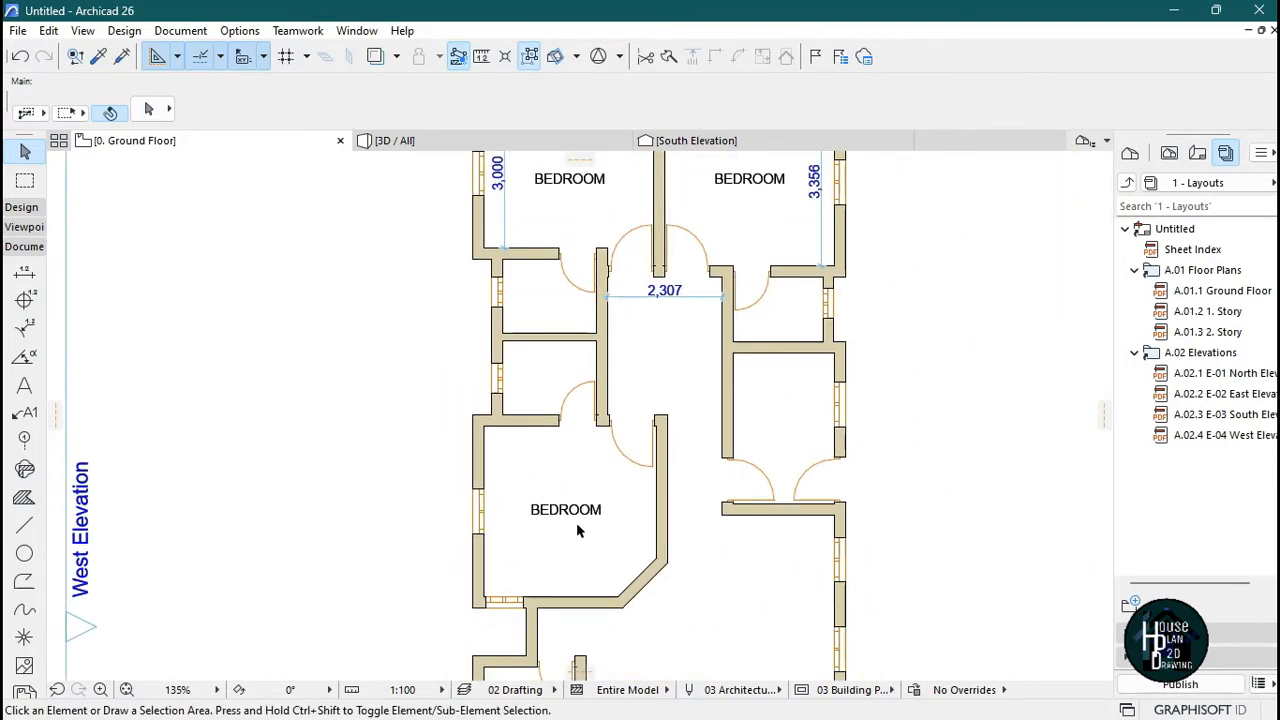
{"action": "scroll", "coordinate": [576, 522], "scroll_direction": "up", "scroll_amount": 4}
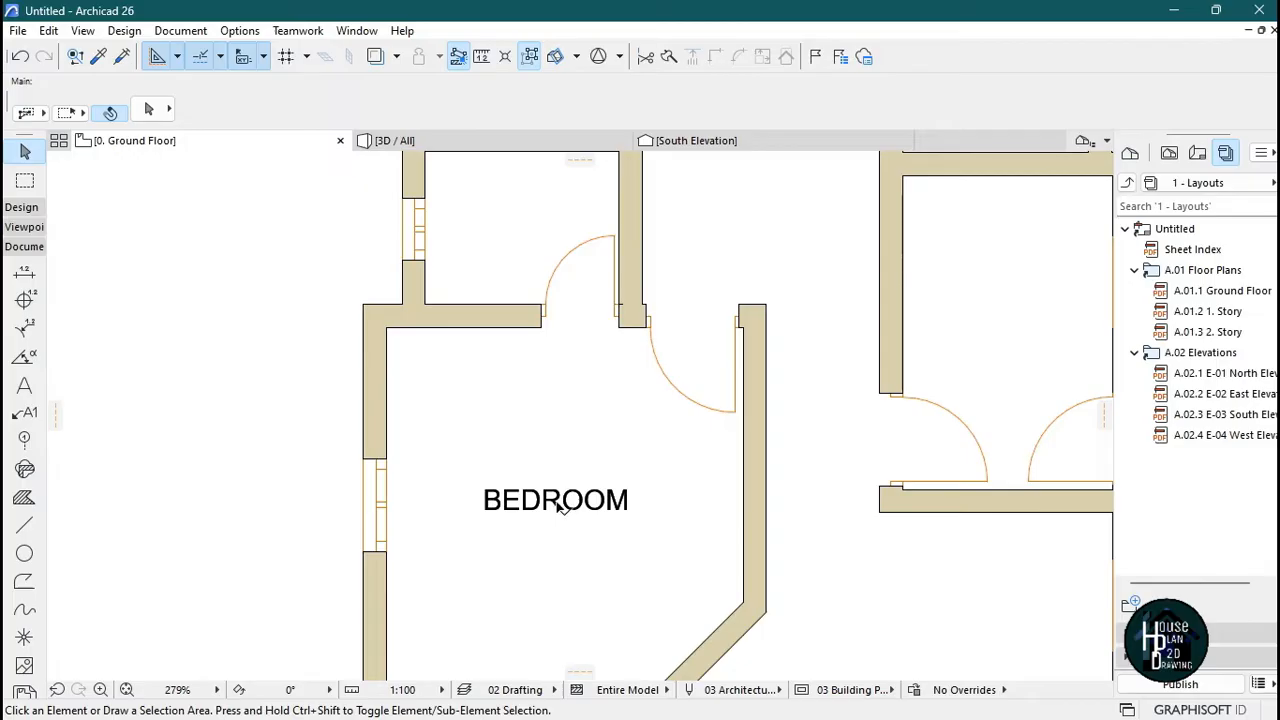
{"action": "left_click", "coordinate": [560, 505]}
{"action": "key", "text": "ctrl+shift+d"}
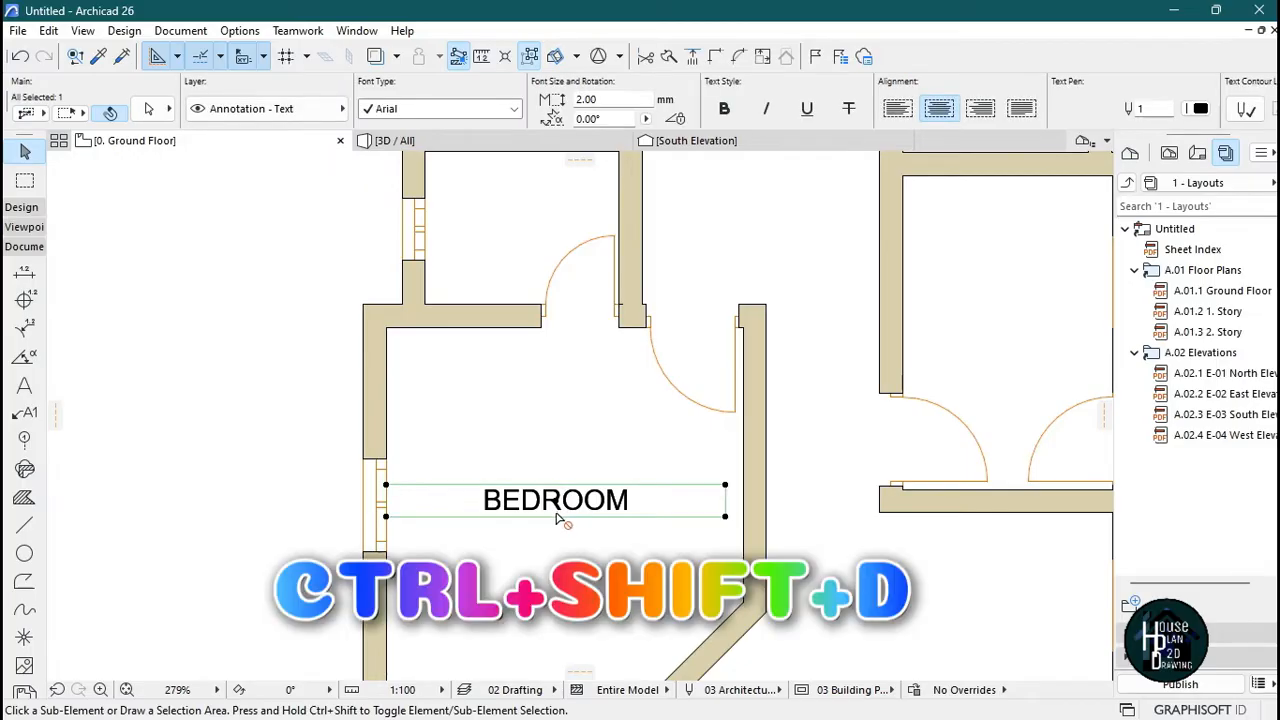
{"action": "left_click", "coordinate": [561, 518]}
{"action": "scroll", "coordinate": [546, 583], "scroll_direction": "down", "scroll_amount": 5}
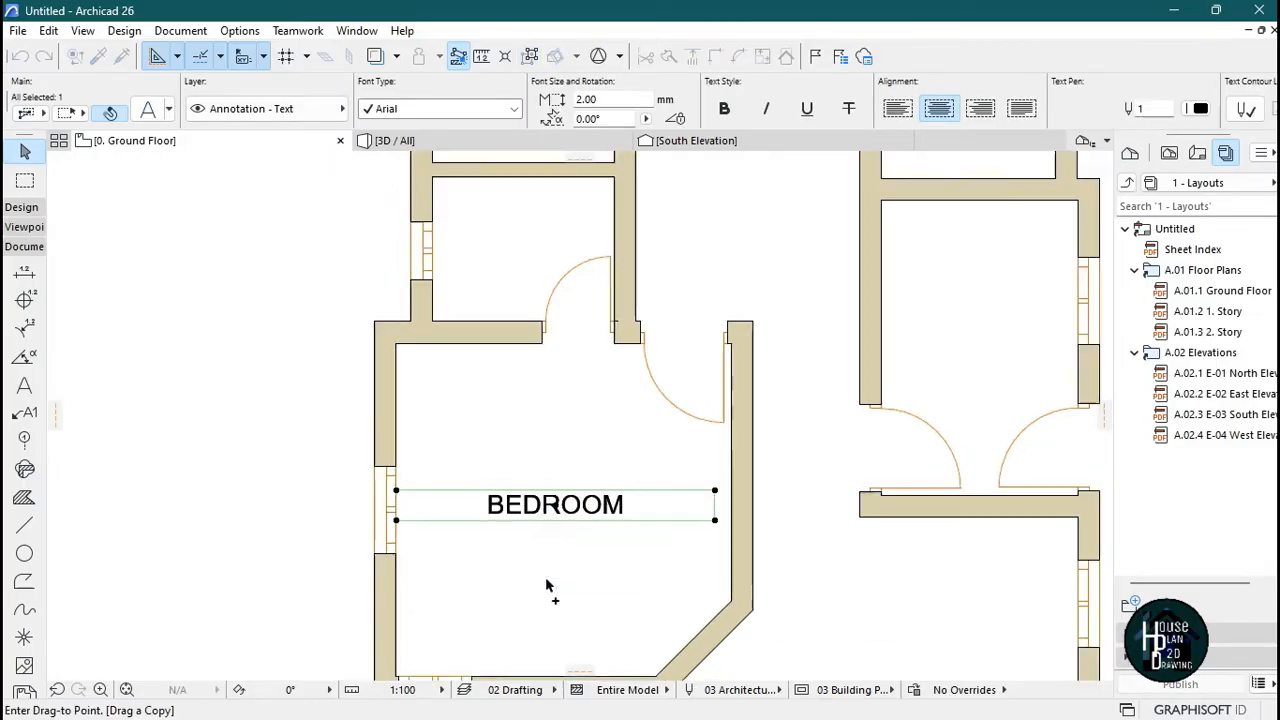
{"action": "scroll", "coordinate": [531, 381], "scroll_direction": "up", "scroll_amount": 5}
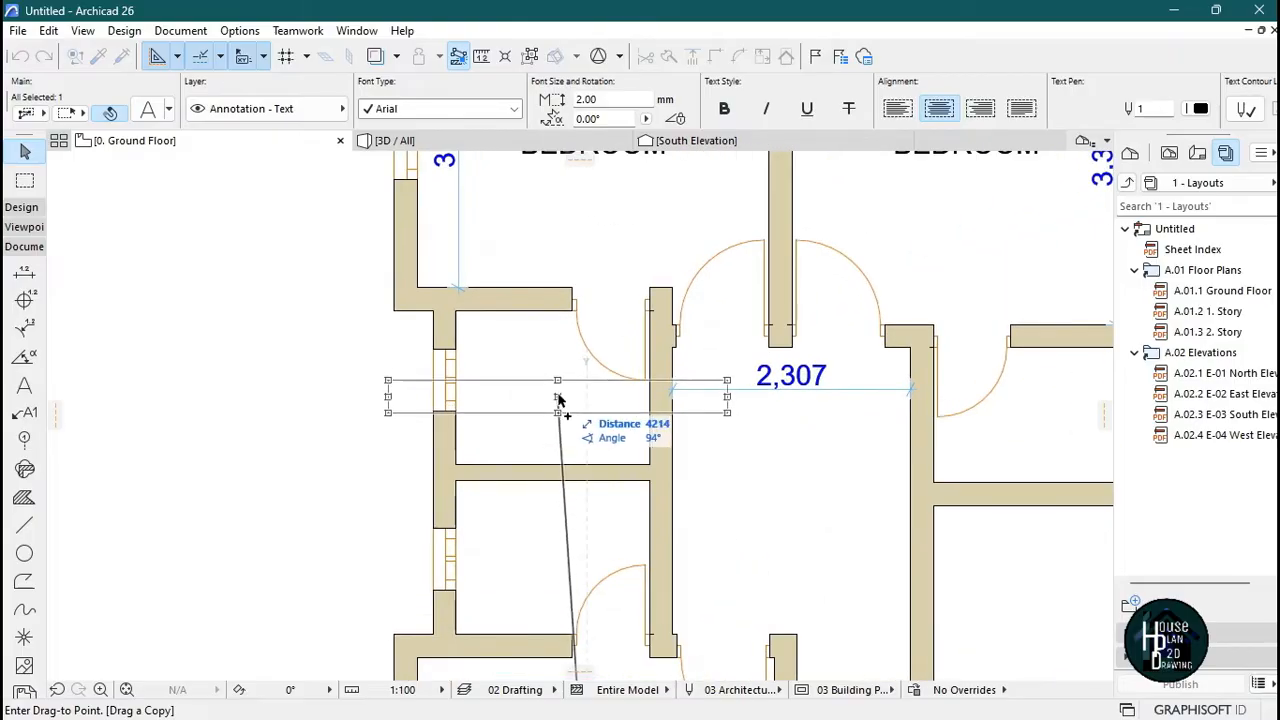
{"action": "left_click", "coordinate": [564, 396]}
{"action": "scroll", "coordinate": [572, 412], "scroll_direction": "down", "scroll_amount": 3}
{"action": "scroll", "coordinate": [569, 411], "scroll_direction": "up", "scroll_amount": 3}
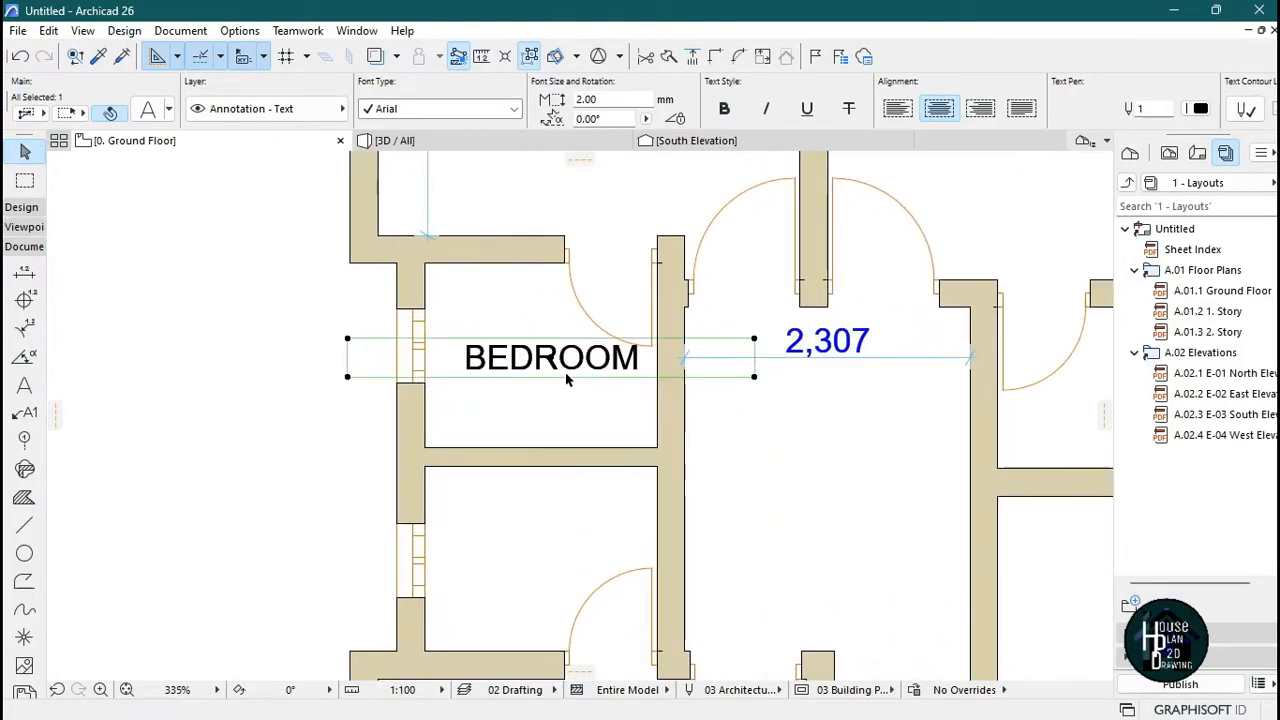
{"action": "scroll", "coordinate": [573, 460], "scroll_direction": "down", "scroll_amount": 3}
{"action": "scroll", "coordinate": [555, 368], "scroll_direction": "up", "scroll_amount": 5}
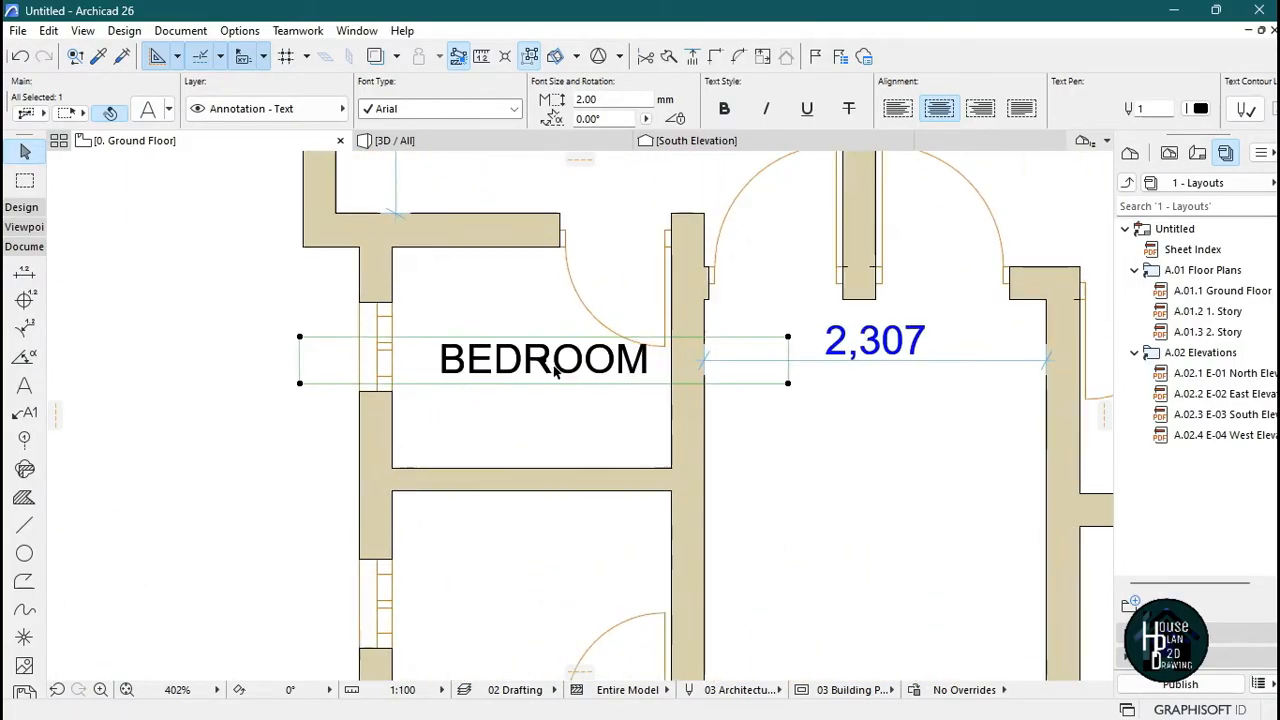
{"action": "right_click", "coordinate": [545, 368]}
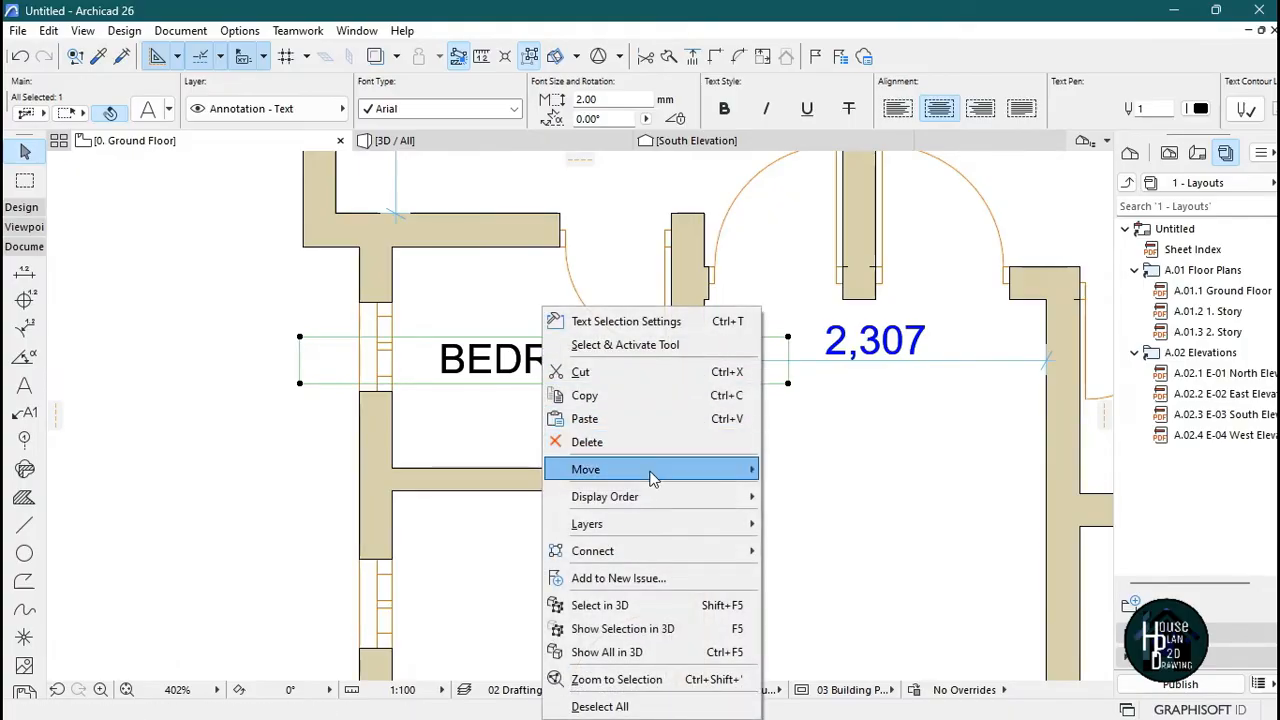
{"action": "mouse_move", "coordinate": [651, 470]}
{"action": "left_click", "coordinate": [581, 395]}
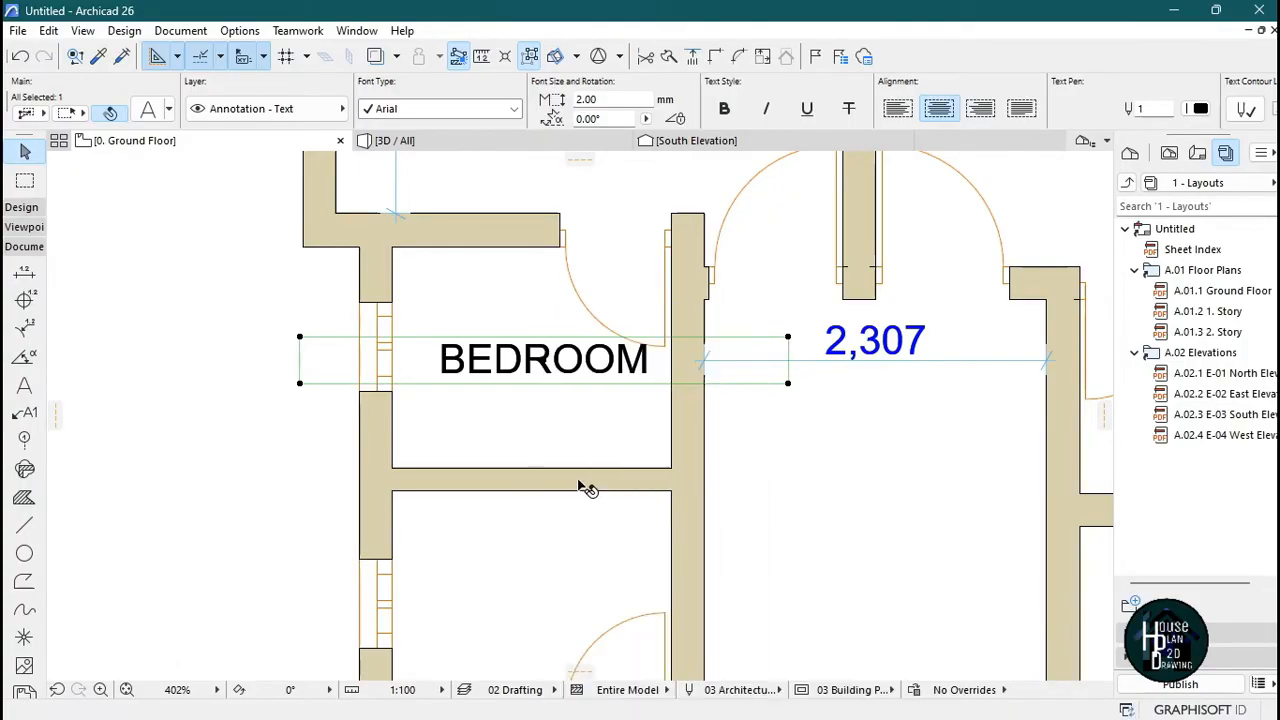
{"action": "right_click", "coordinate": [545, 368]}
{"action": "mouse_move", "coordinate": [698, 481]}
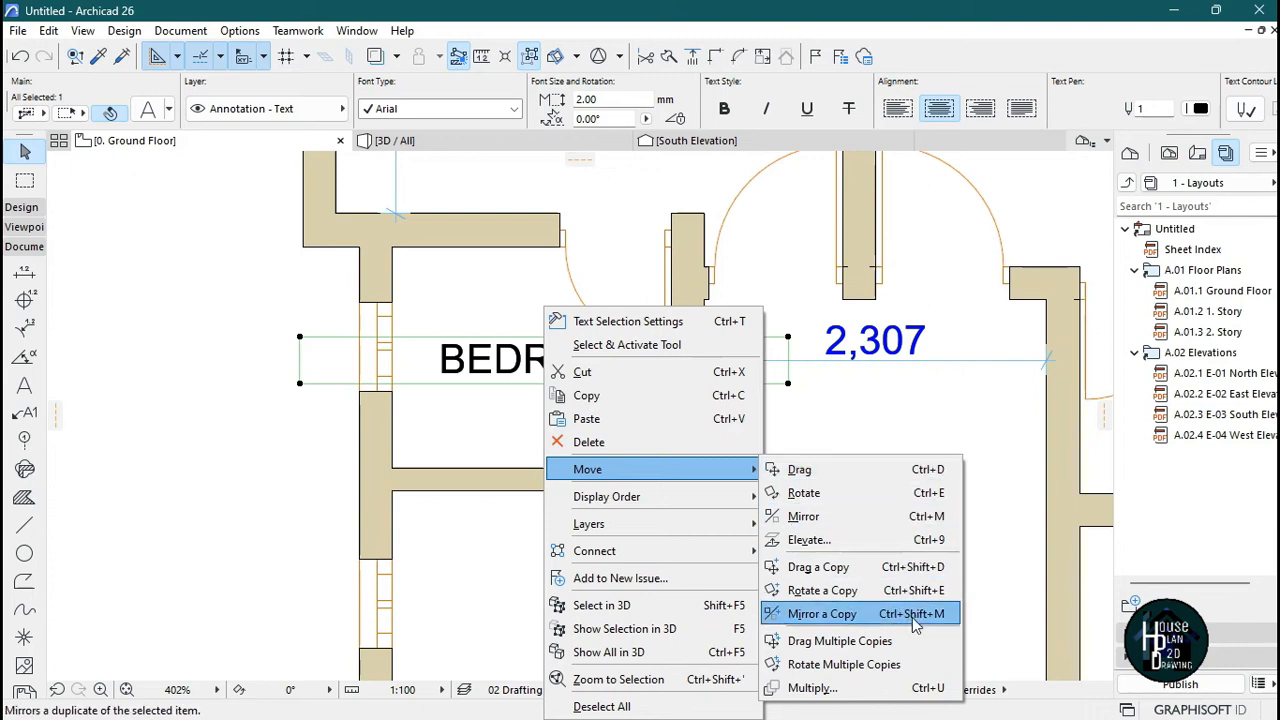
{"action": "left_click", "coordinate": [834, 567]}
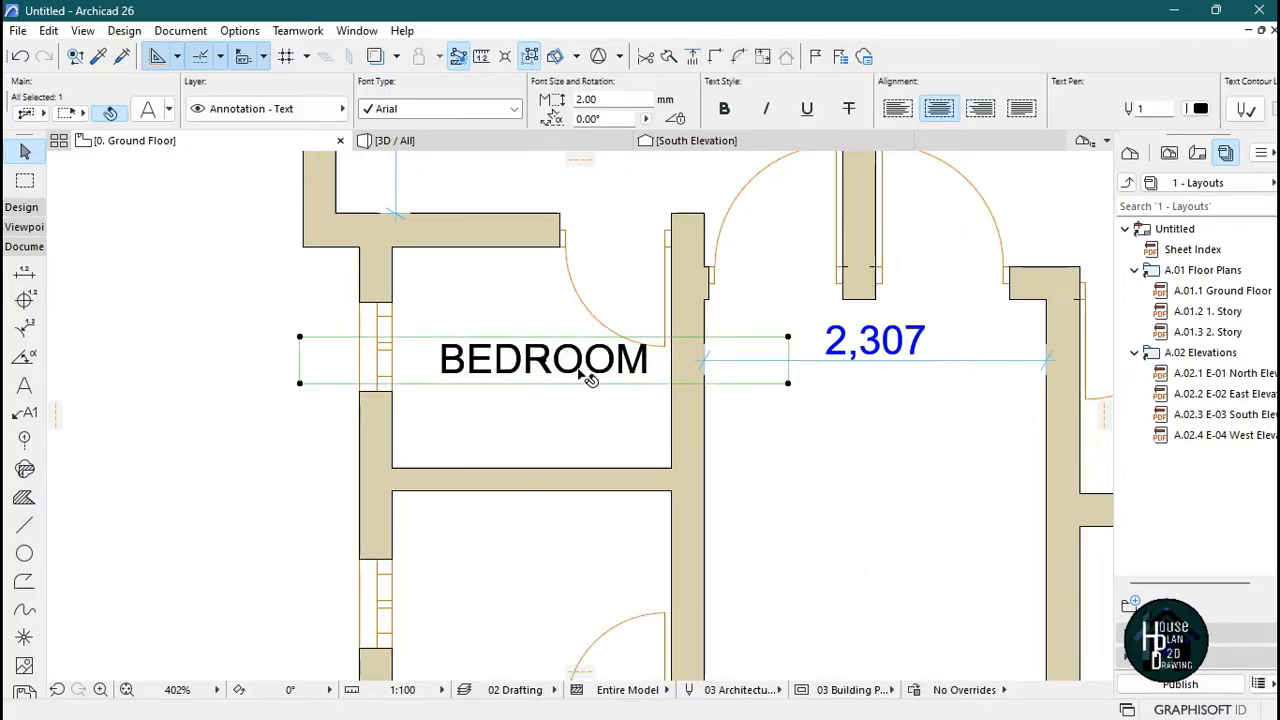
{"action": "key", "text": "Escape"}
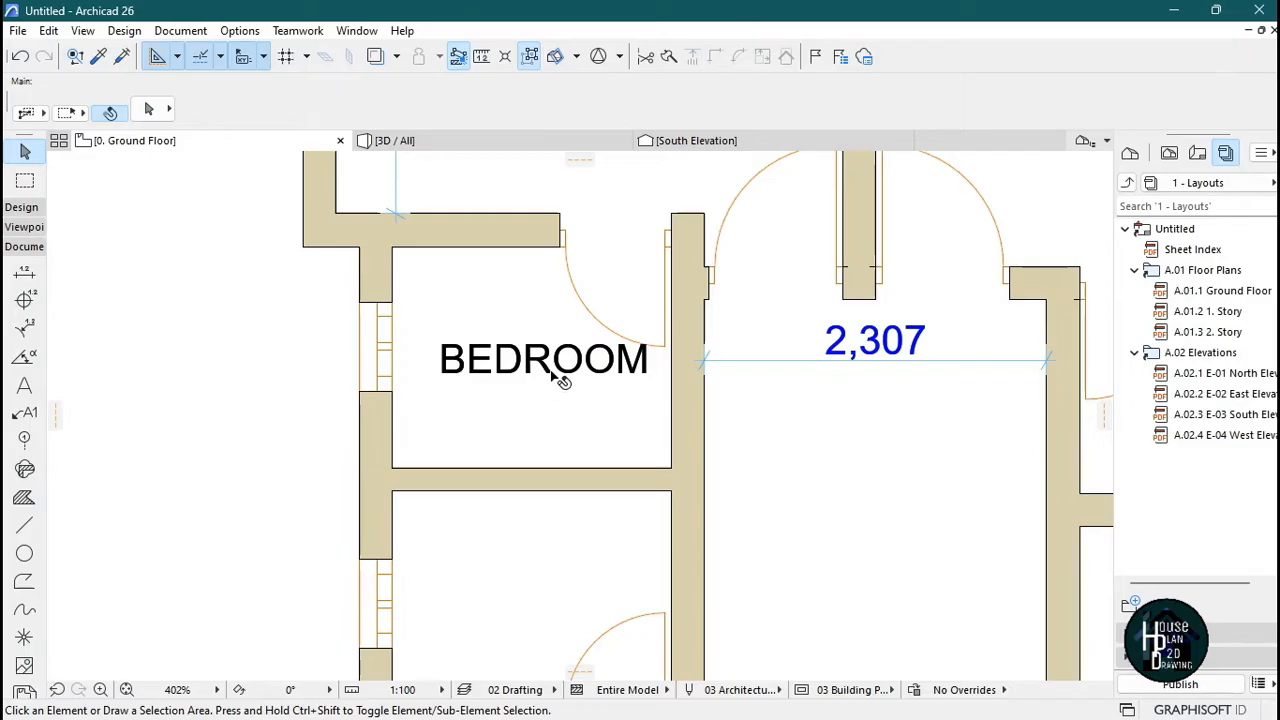
- Change the label text in the small room directly south of the northwest bedroom to T/BATH
{"action": "left_click", "coordinate": [562, 378]}
{"action": "double_click", "coordinate": [612, 366]}
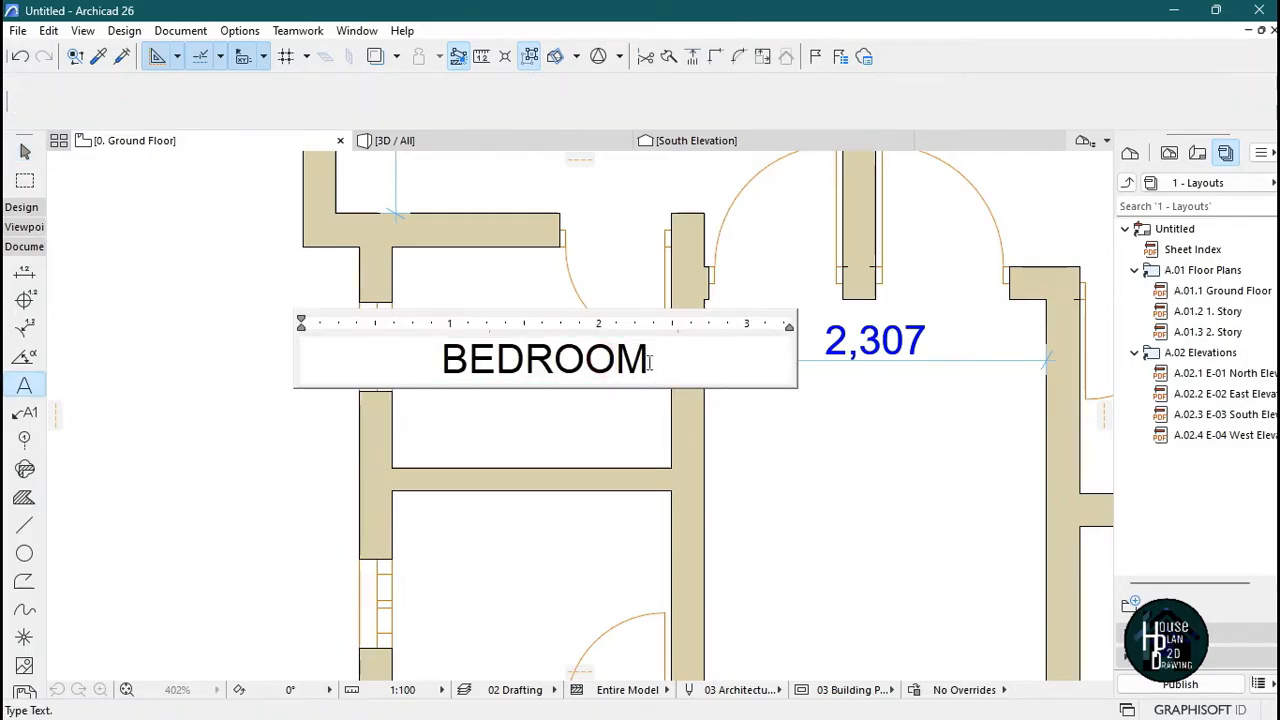
{"action": "left_click_drag", "start_coordinate": [722, 357], "coordinate": [433, 371]}
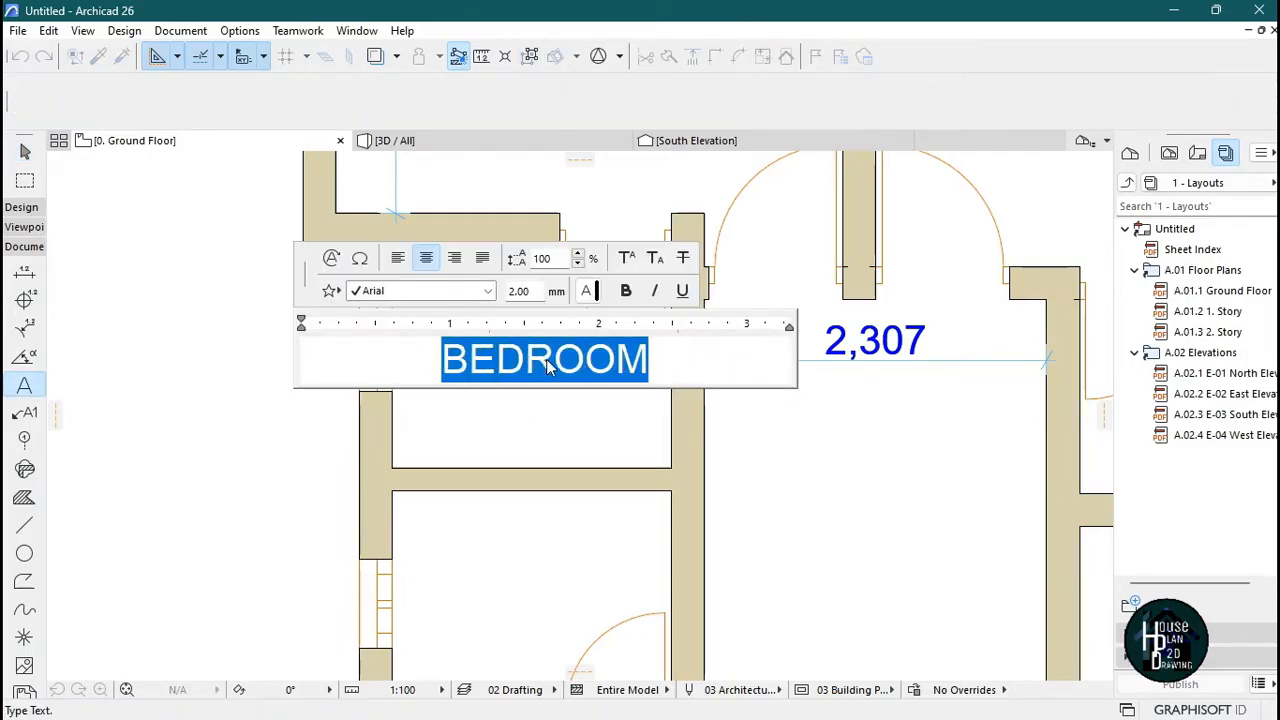
{"action": "type", "text": "T"}
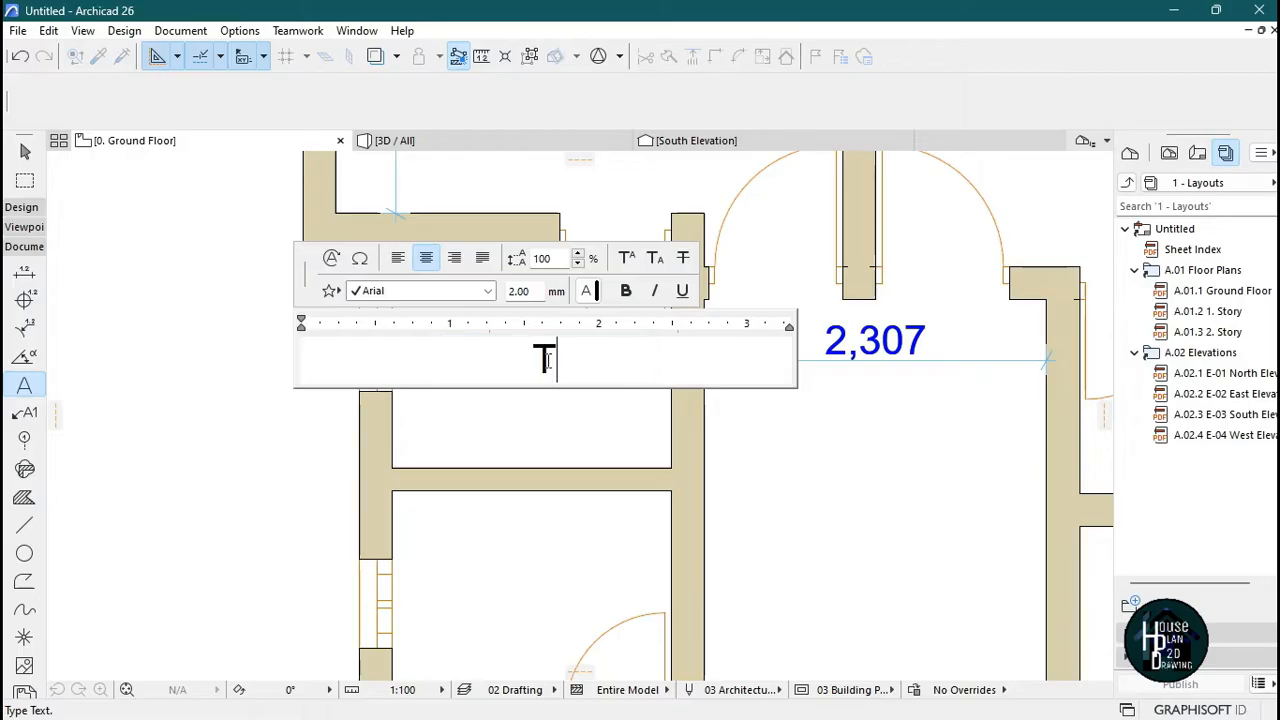
{"action": "type", "text": "/BATH"}
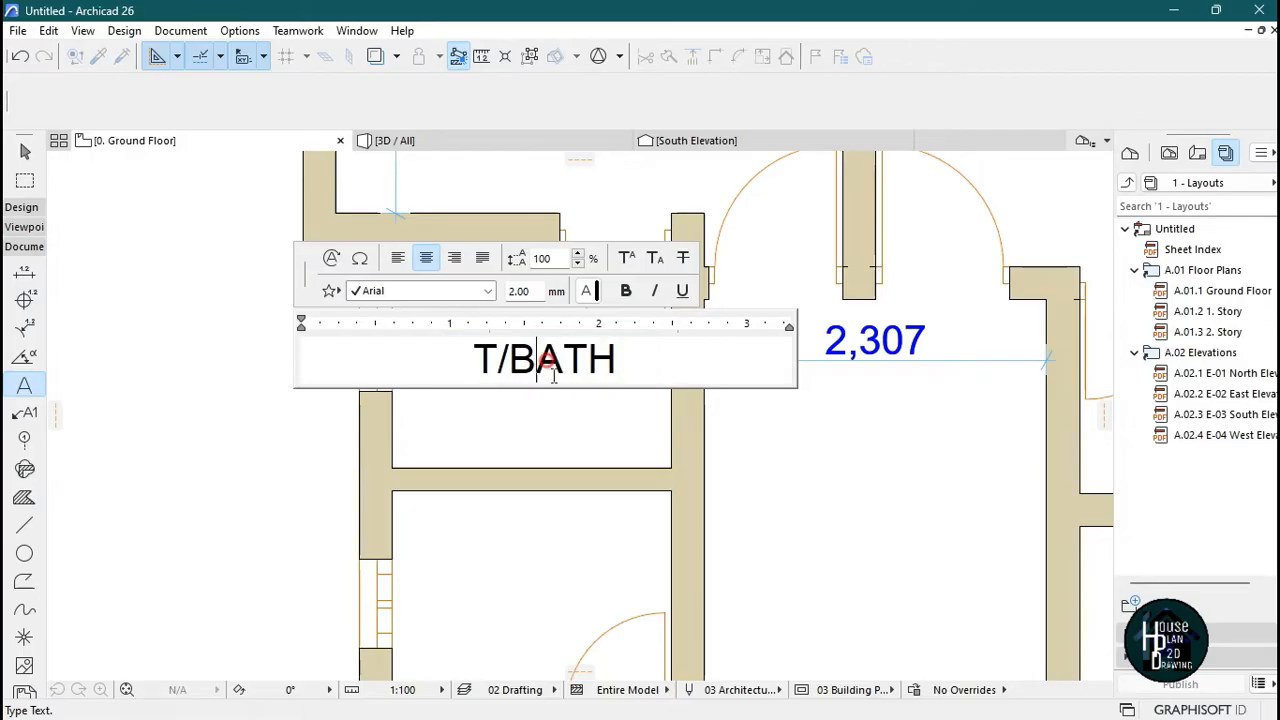
{"action": "left_click", "coordinate": [794, 466]}
{"action": "key", "text": "Escape"}
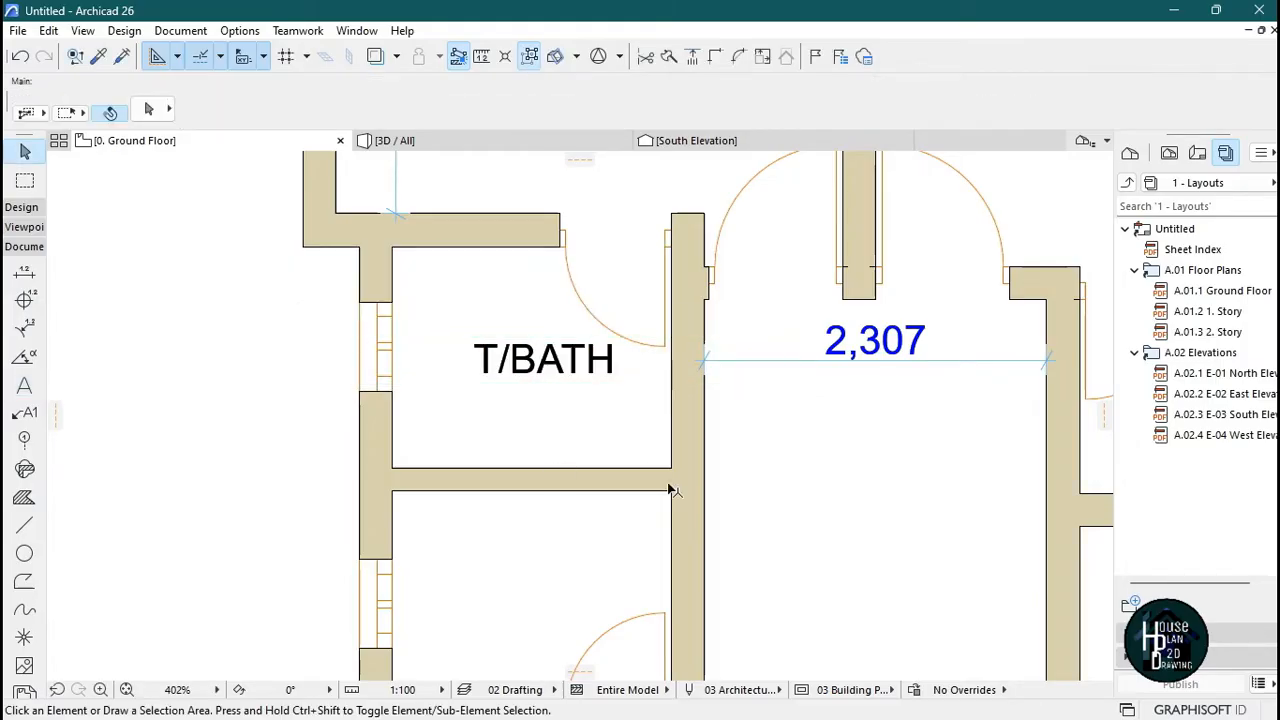
- Copy the T/BATH label into the small room directly south of it
{"action": "scroll", "coordinate": [558, 263], "scroll_direction": "down", "scroll_amount": 3}
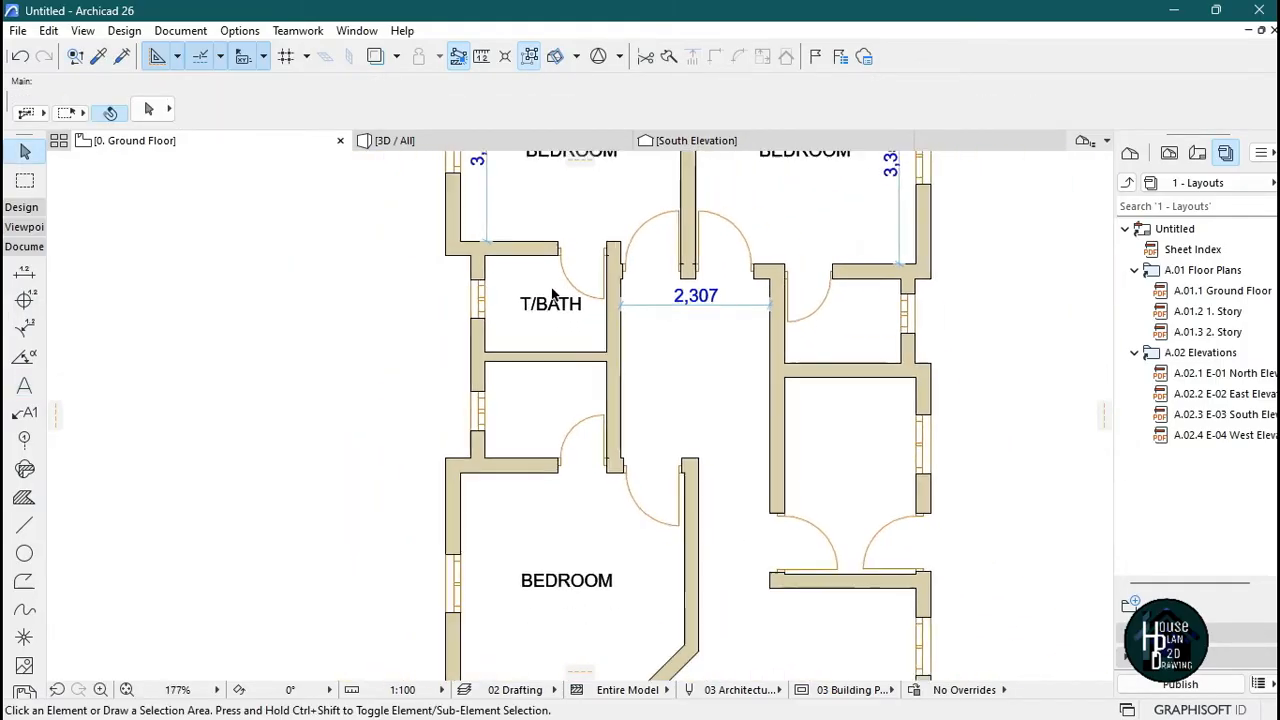
{"action": "scroll", "coordinate": [560, 345], "scroll_direction": "up", "scroll_amount": 5}
{"action": "left_click", "coordinate": [560, 347]}
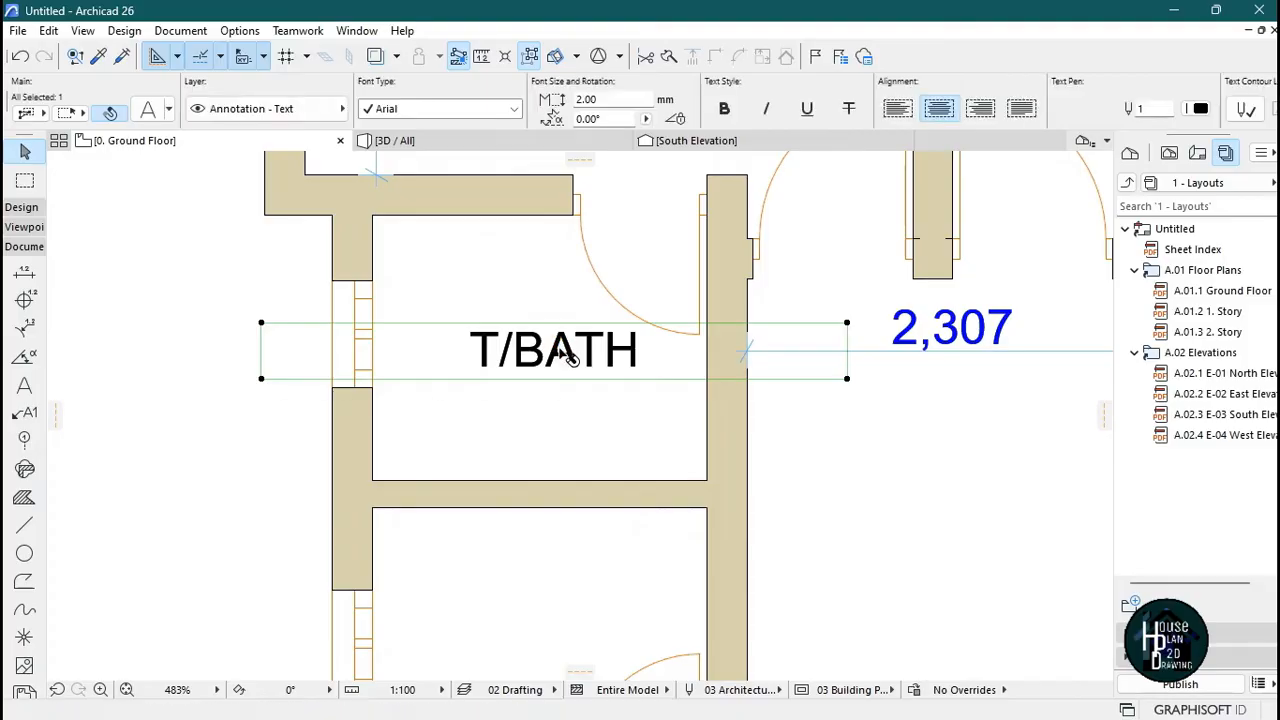
{"action": "key", "text": "ctrl+shift+d"}
{"action": "left_click", "coordinate": [559, 362]}
{"action": "scroll", "coordinate": [566, 395], "scroll_direction": "down", "scroll_amount": 4}
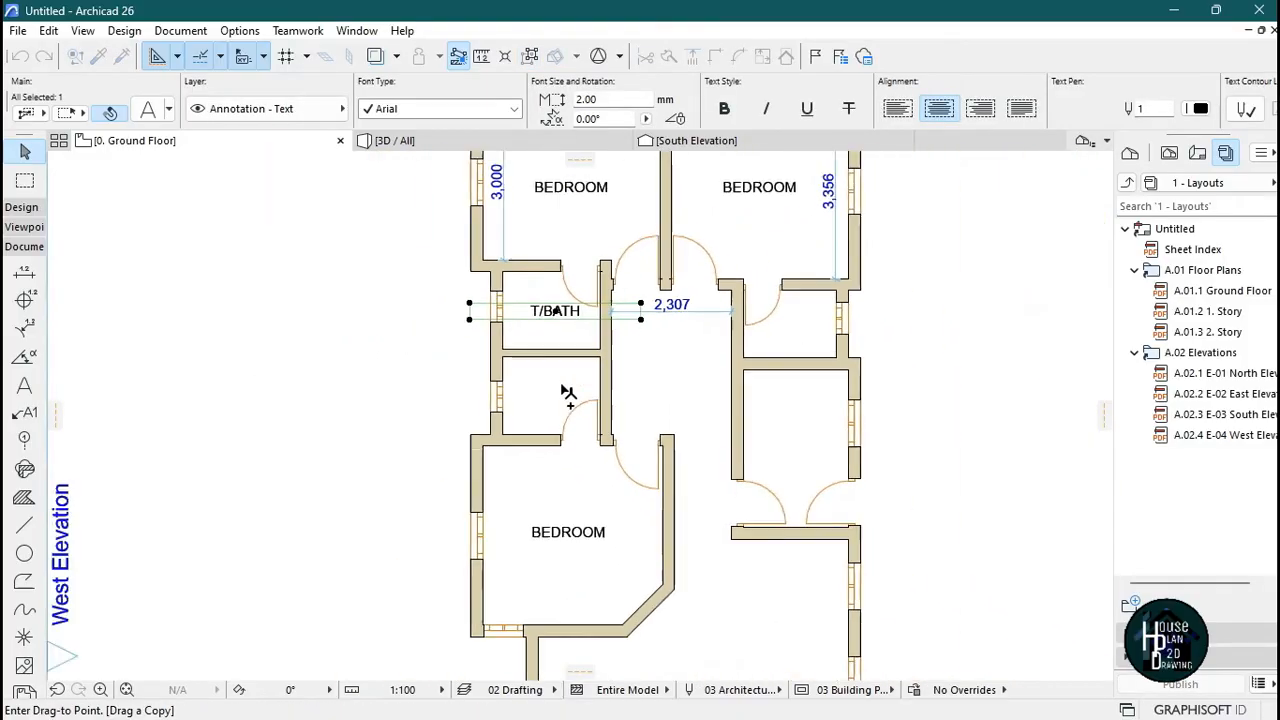
{"action": "scroll", "coordinate": [543, 384], "scroll_direction": "up", "scroll_amount": 3}
{"action": "left_click", "coordinate": [546, 389]}
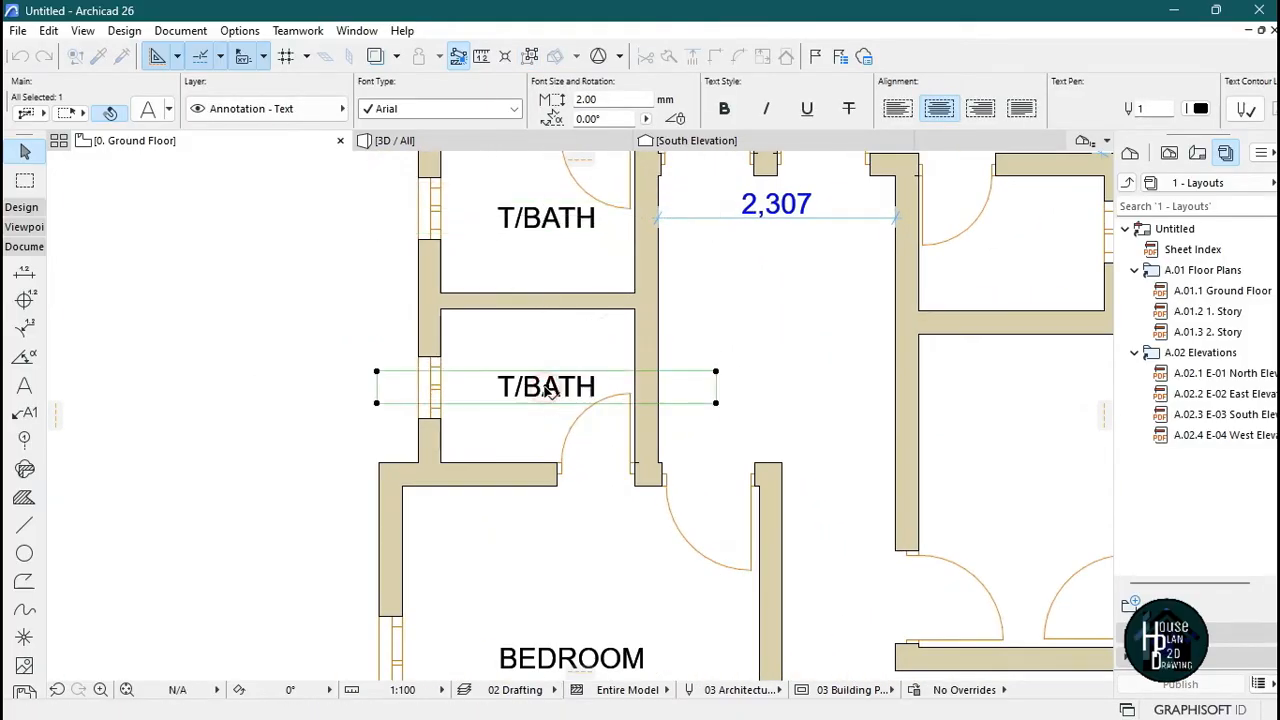
- Copy the lower T/BATH label into the small room south of the northeast bedroom
{"action": "key", "text": "ctrl+shift+d"}
{"action": "left_click", "coordinate": [550, 388]}
{"action": "scroll", "coordinate": [580, 383], "scroll_direction": "down", "scroll_amount": 3}
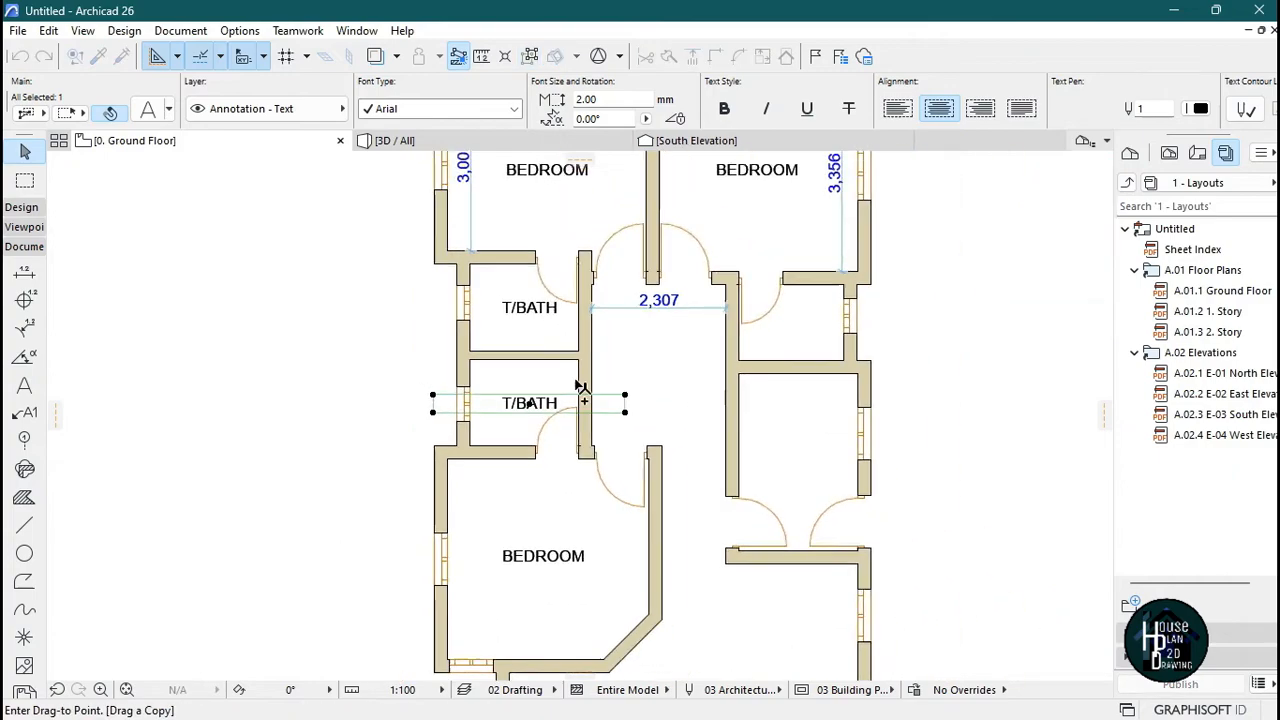
{"action": "scroll", "coordinate": [662, 380], "scroll_direction": "up", "scroll_amount": 3}
{"action": "left_click", "coordinate": [658, 372]}
- Place a copy of the eastern T/BATH label straight below it, in the middle of the adjoining room to the south
{"action": "scroll", "coordinate": [655, 370], "scroll_direction": "down", "scroll_amount": 4}
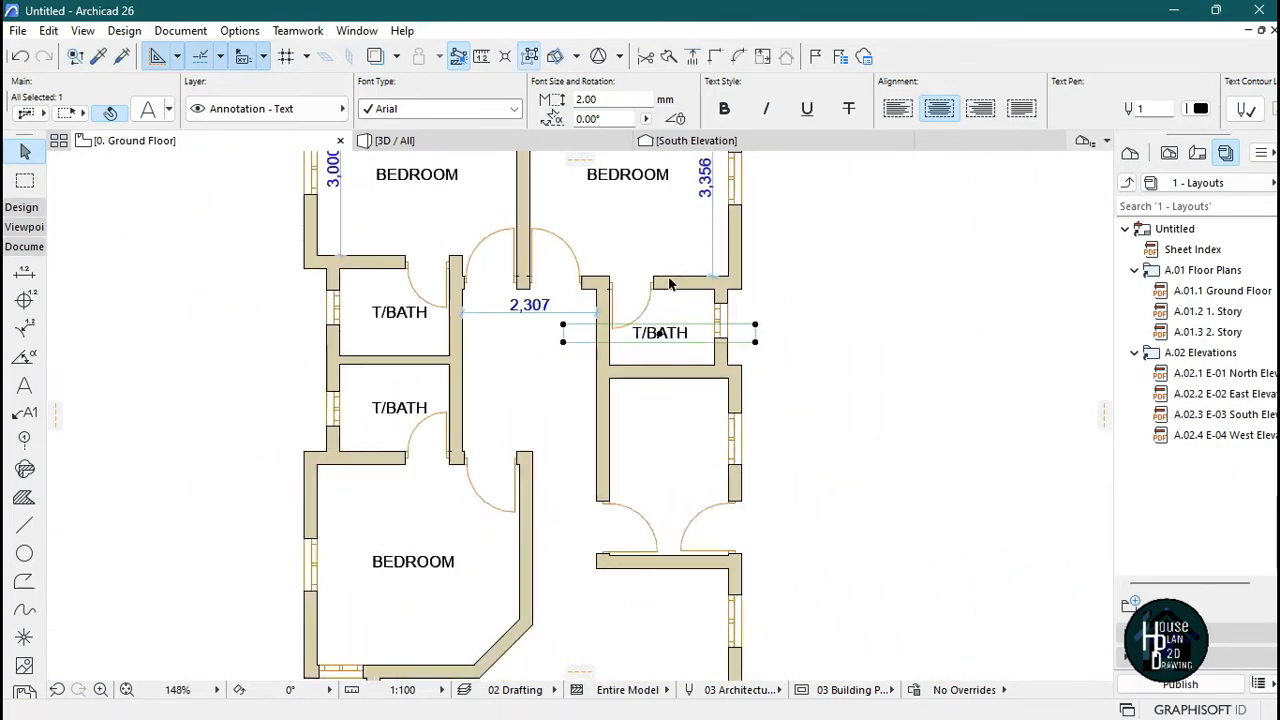
{"action": "scroll", "coordinate": [645, 372], "scroll_direction": "up", "scroll_amount": 2}
{"action": "scroll", "coordinate": [672, 265], "scroll_direction": "up", "scroll_amount": 3}
{"action": "key", "text": "ctrl+shift+d"}
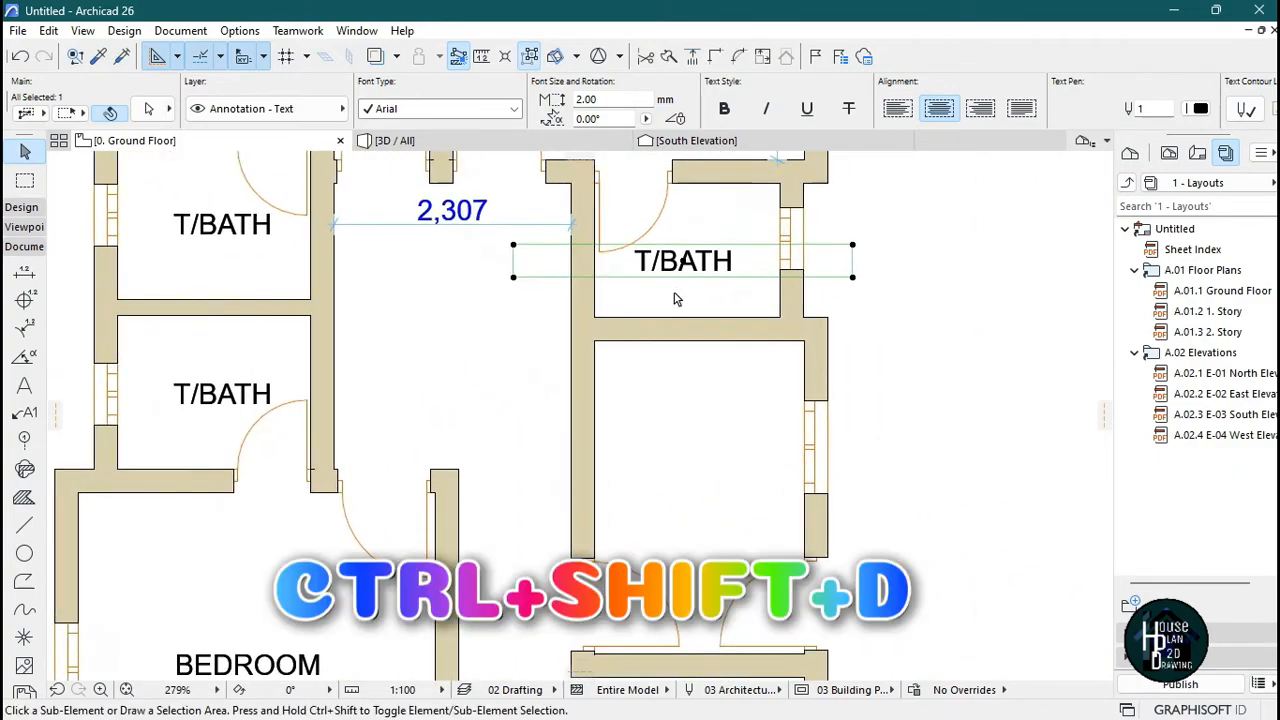
{"action": "left_click", "coordinate": [688, 264]}
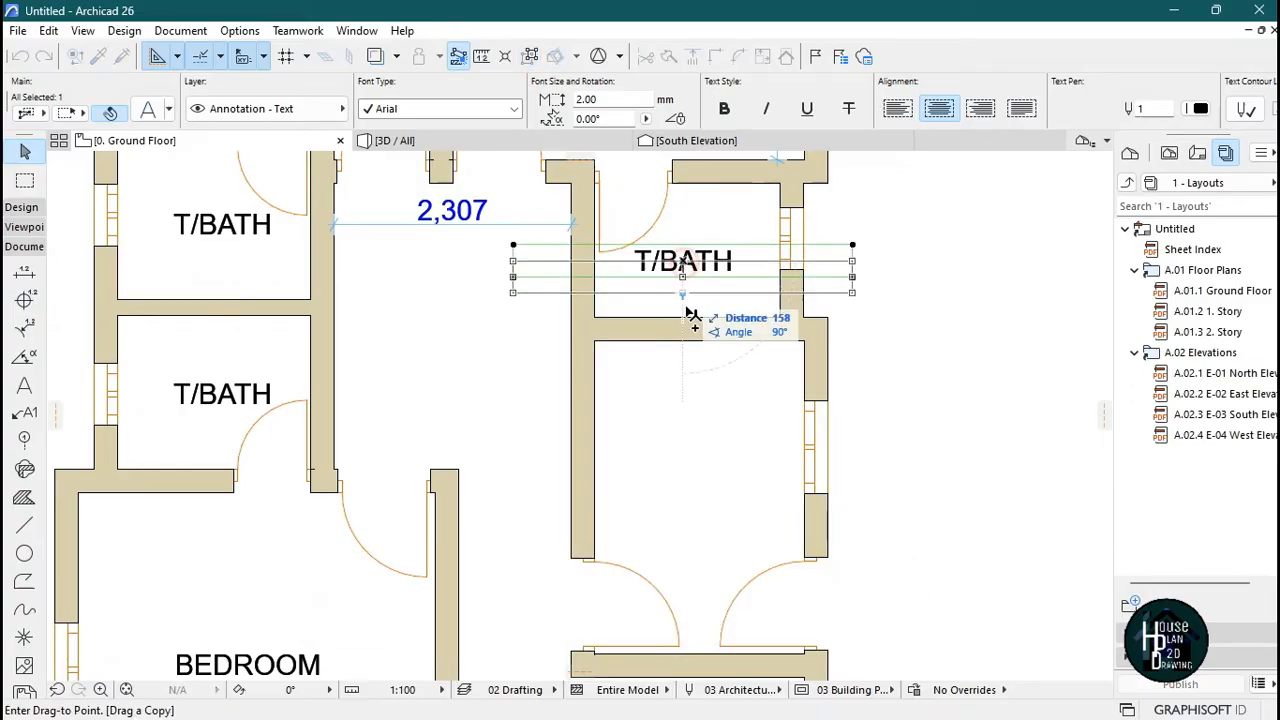
{"action": "left_click", "coordinate": [688, 455]}
- Change the text of the label in the room south of the eastern bathroom to KITCHEN
{"action": "double_click", "coordinate": [728, 465]}
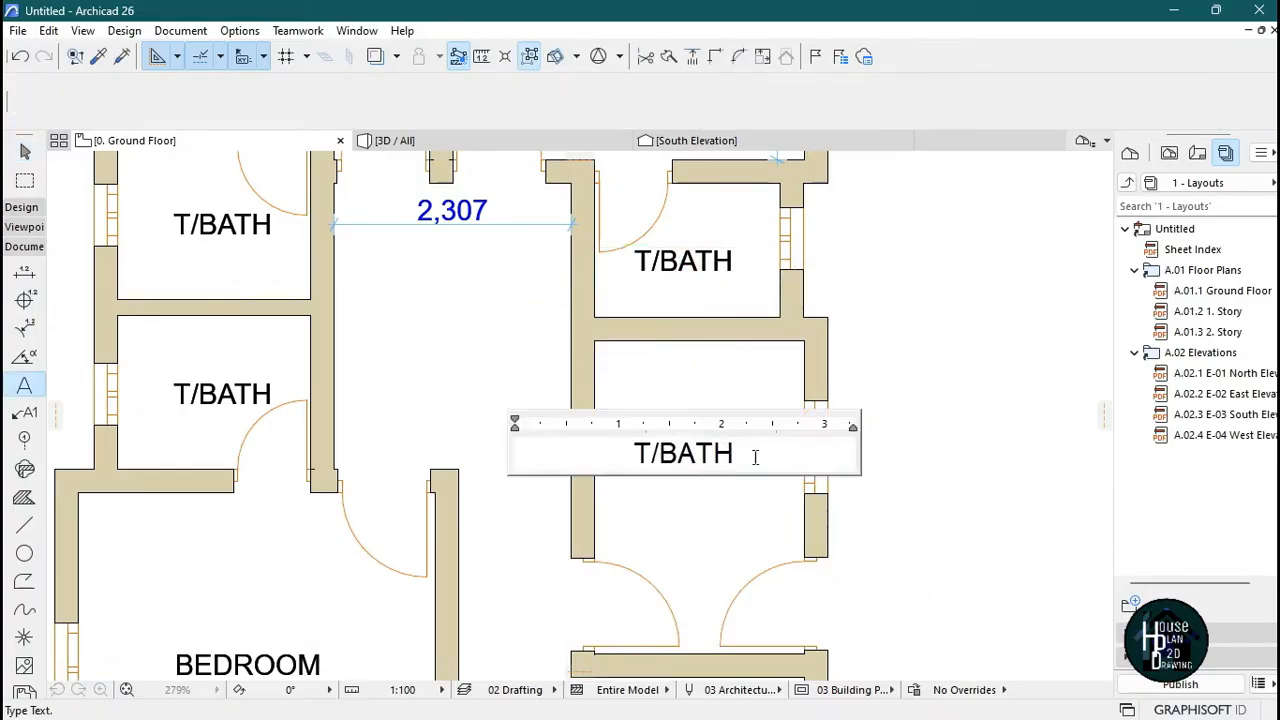
{"action": "left_click_drag", "start_coordinate": [778, 455], "coordinate": [614, 470]}
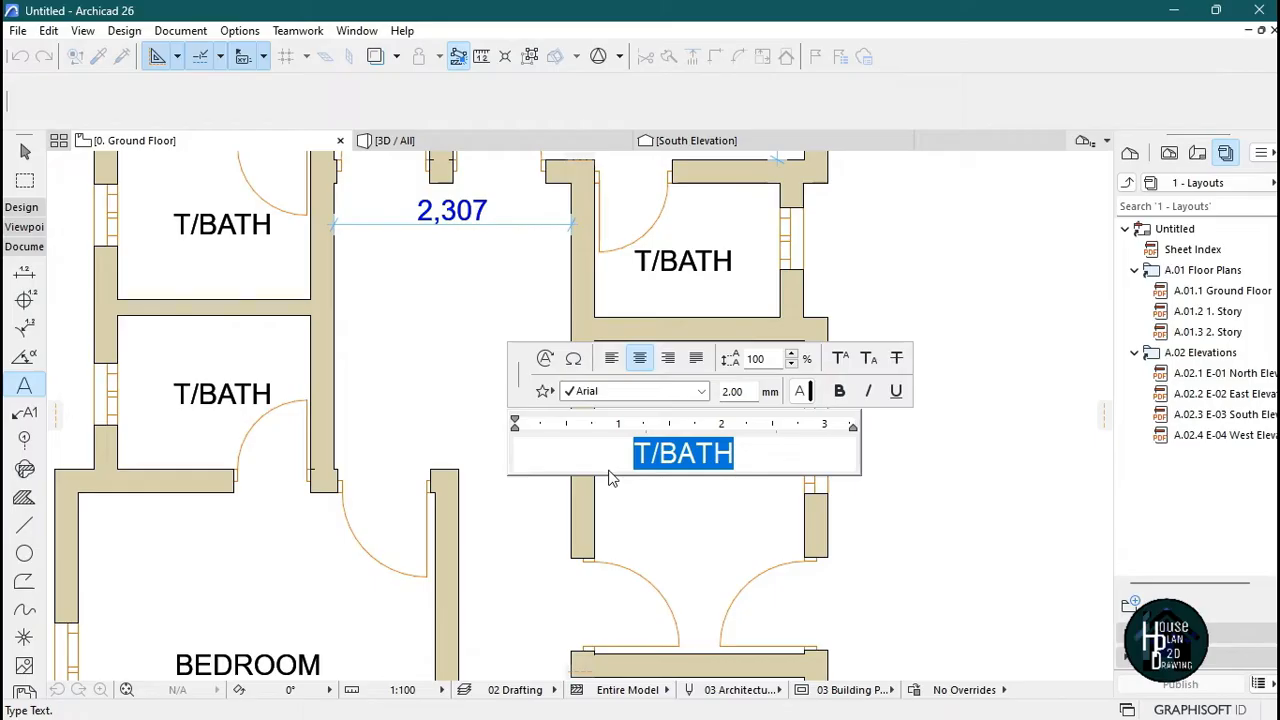
{"action": "type", "text": "KITCHEN"}
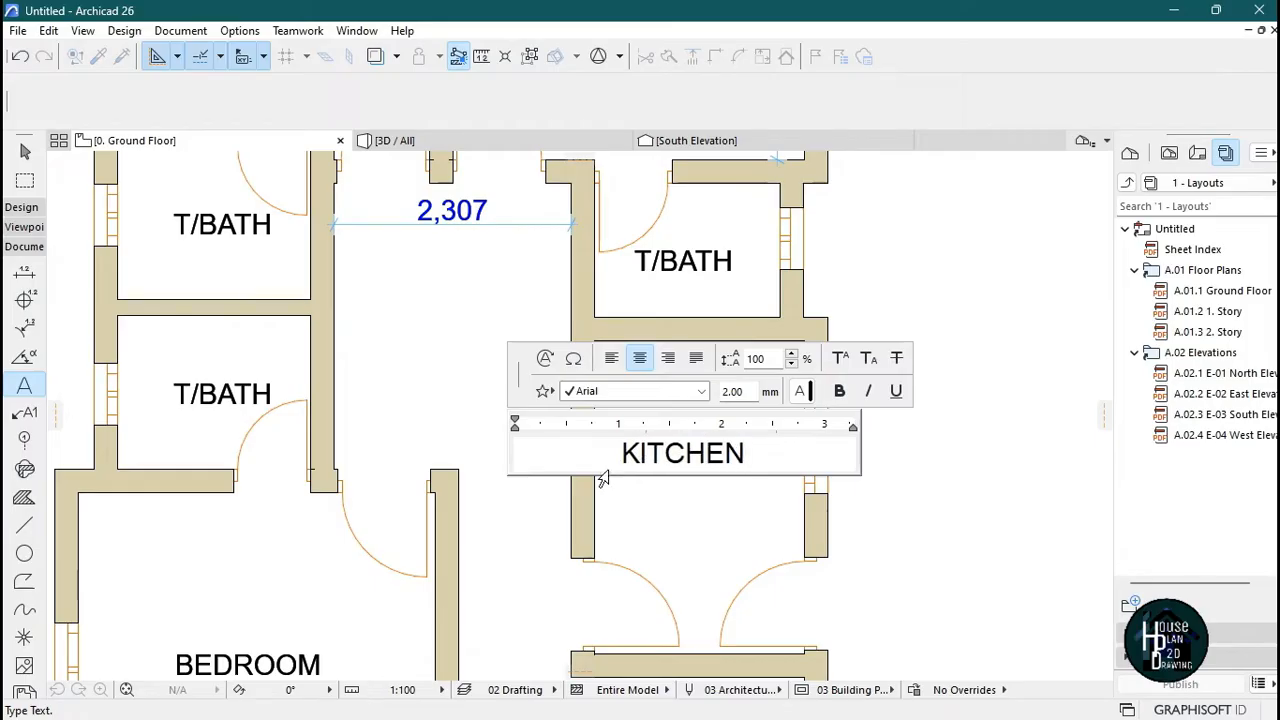
{"action": "left_click", "coordinate": [692, 513]}
{"action": "key", "text": "Escape"}
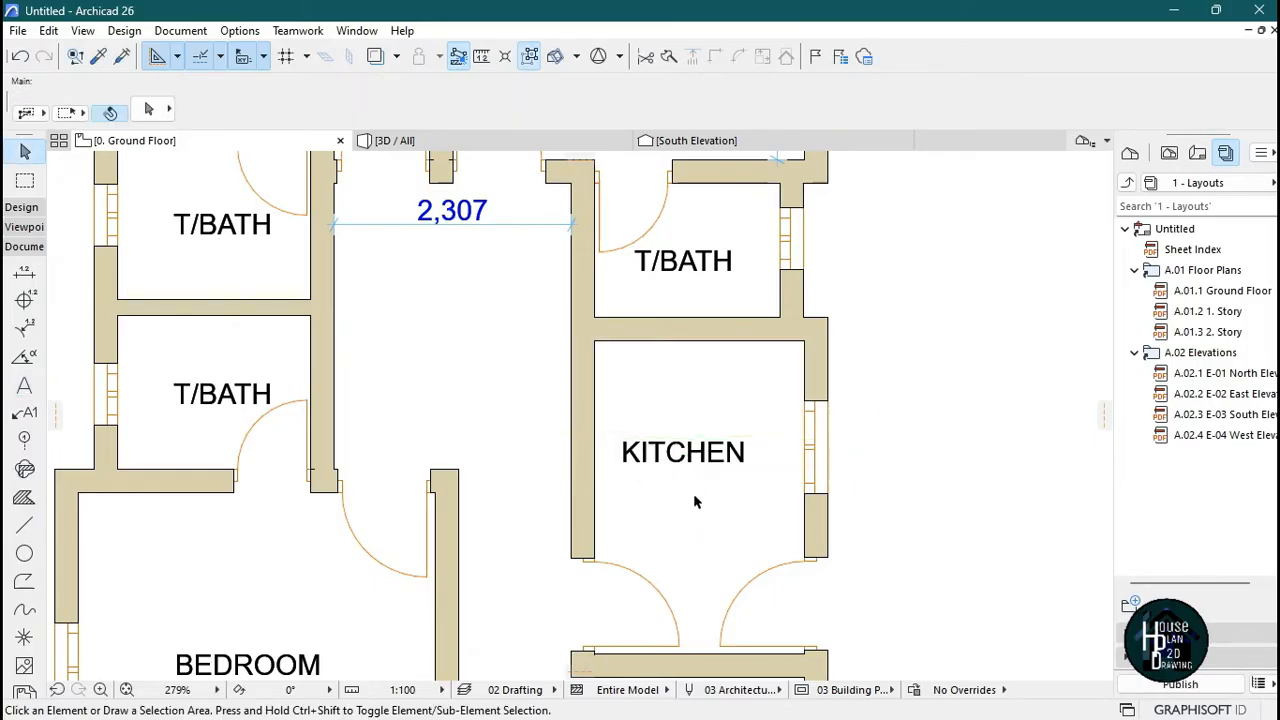
- Copy the KITCHEN label into the central hallway just below the 2,307 dimension and change its text to LOBBY
{"action": "left_click", "coordinate": [692, 464]}
{"action": "key", "text": "ctrl+shift+d"}
{"action": "left_click", "coordinate": [690, 460]}
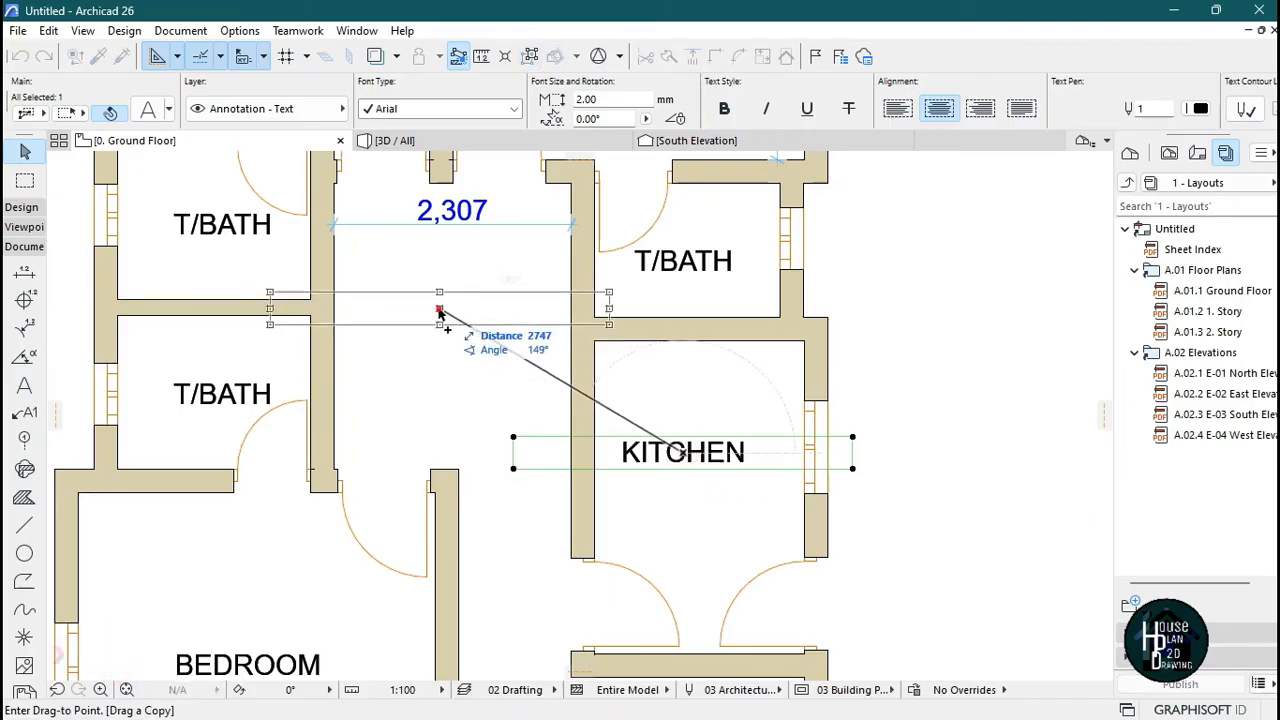
{"action": "left_click", "coordinate": [440, 309]}
{"action": "double_click", "coordinate": [440, 309]}
{"action": "left_click_drag", "start_coordinate": [551, 306], "coordinate": [331, 317]}
{"action": "type", "text": "LOBBY"}
{"action": "left_click", "coordinate": [469, 437]}
- Copy the LOBBY label into the open area south of the kitchen and change its text to DINING AREA
{"action": "scroll", "coordinate": [563, 286], "scroll_direction": "up", "scroll_amount": 3}
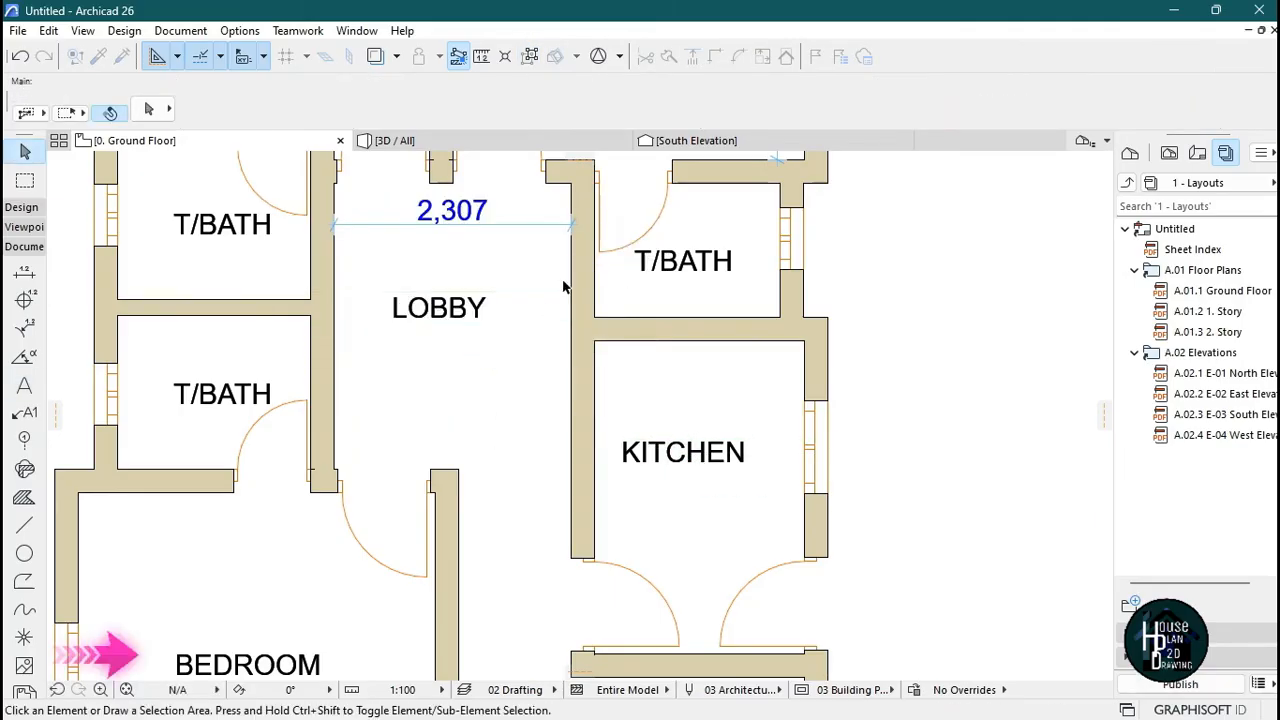
{"action": "left_click", "coordinate": [516, 272]}
{"action": "key", "text": "ctrl+shift+d"}
{"action": "left_click", "coordinate": [512, 274]}
{"action": "scroll", "coordinate": [498, 215], "scroll_direction": "down", "scroll_amount": 4}
{"action": "scroll", "coordinate": [566, 394], "scroll_direction": "up", "scroll_amount": 3}
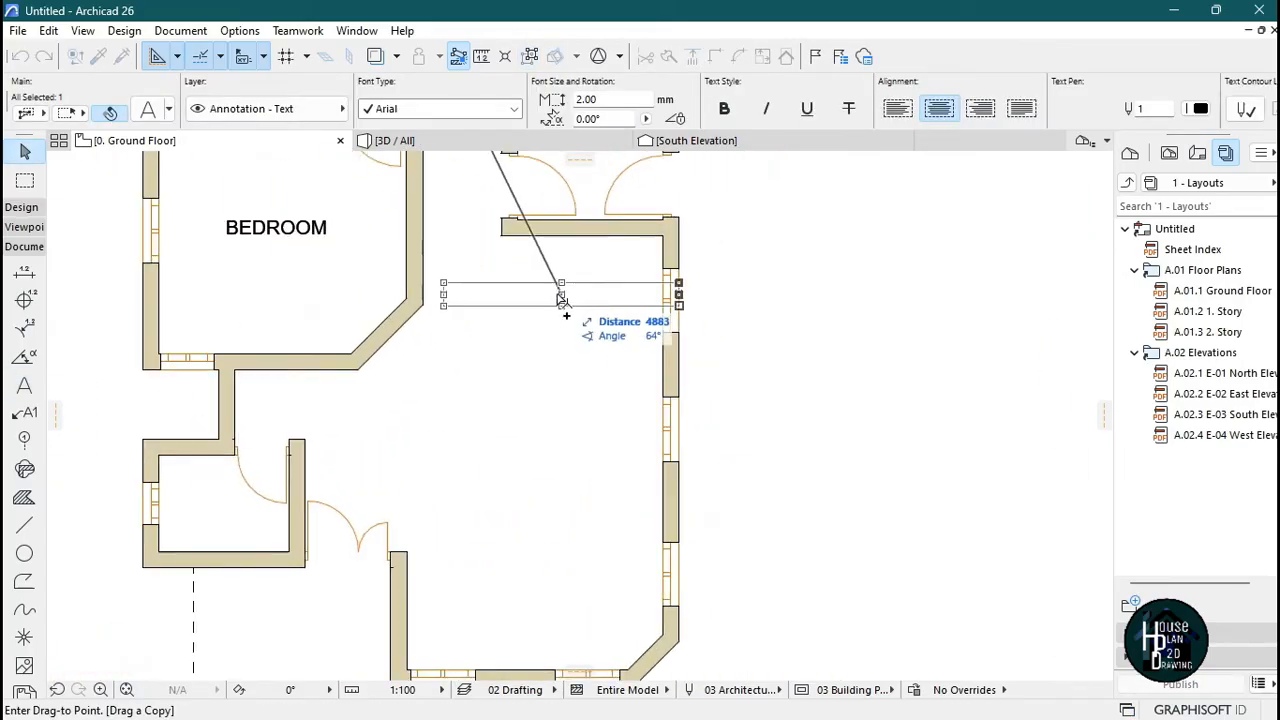
{"action": "left_click", "coordinate": [563, 306]}
{"action": "double_click", "coordinate": [442, 308]}
{"action": "type", "text": "DINING"}
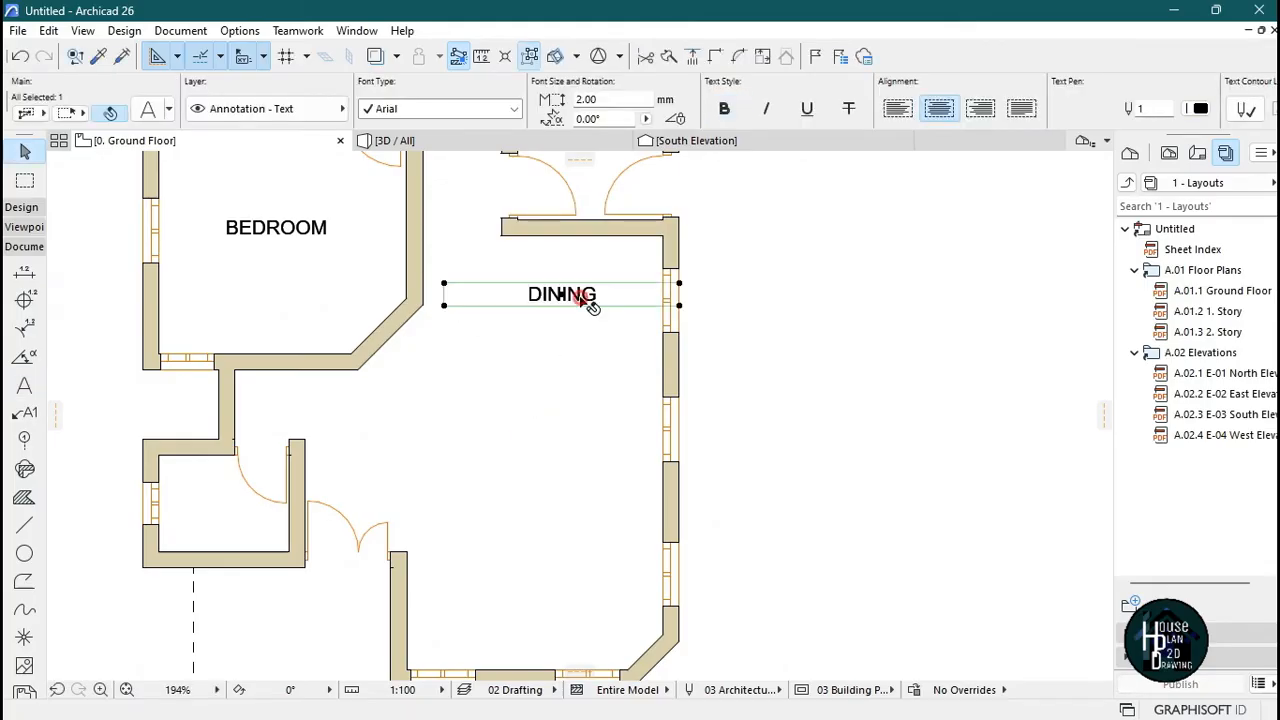
{"action": "type", "text": " AREA"}
{"action": "left_click", "coordinate": [590, 310]}
- Copy the DINING AREA label into the middle of the large southern space and change its text to LIVING ROOM
{"action": "left_click", "coordinate": [590, 309]}
{"action": "key", "text": "ctrl+shift+d"}
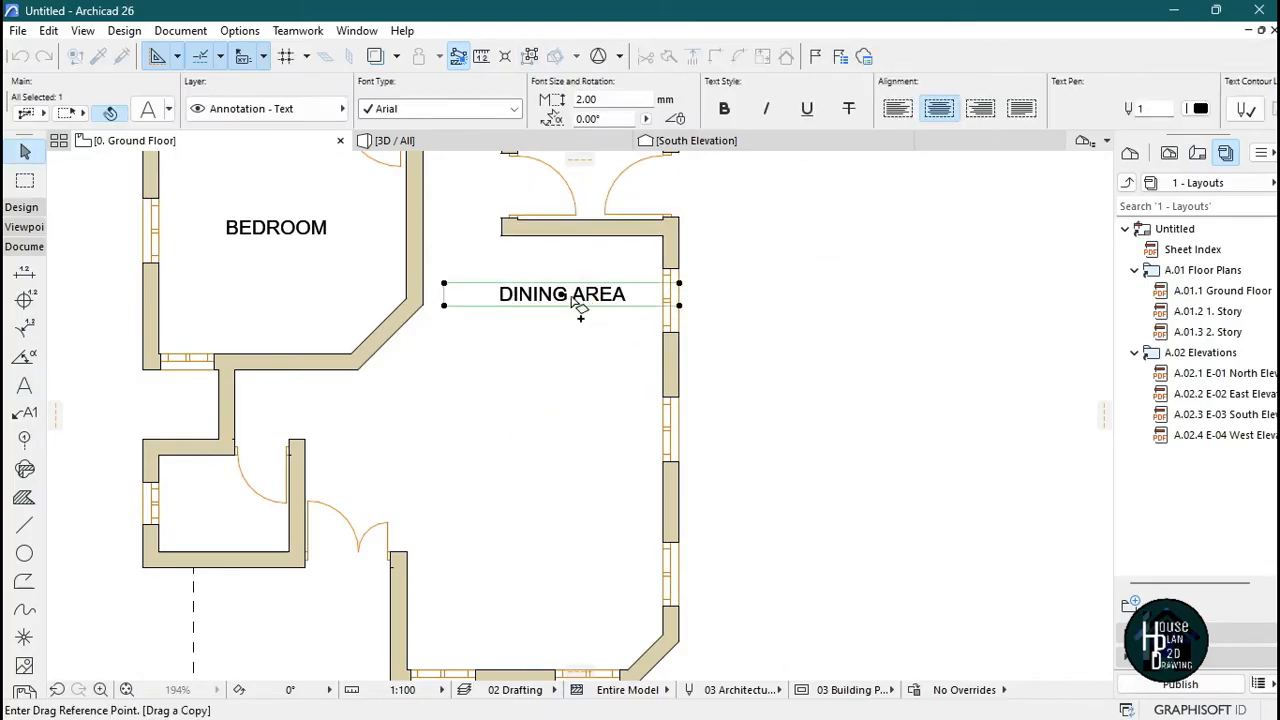
{"action": "left_click", "coordinate": [564, 295]}
{"action": "middle_click_drag", "start_coordinate": [520, 522], "coordinate": [557, 419]}
{"action": "scroll", "coordinate": [556, 416], "scroll_direction": "up", "scroll_amount": 1}
{"action": "left_click", "coordinate": [554, 388]}
{"action": "double_click", "coordinate": [455, 394]}
{"action": "type", "text": "LIVING ROOM"}
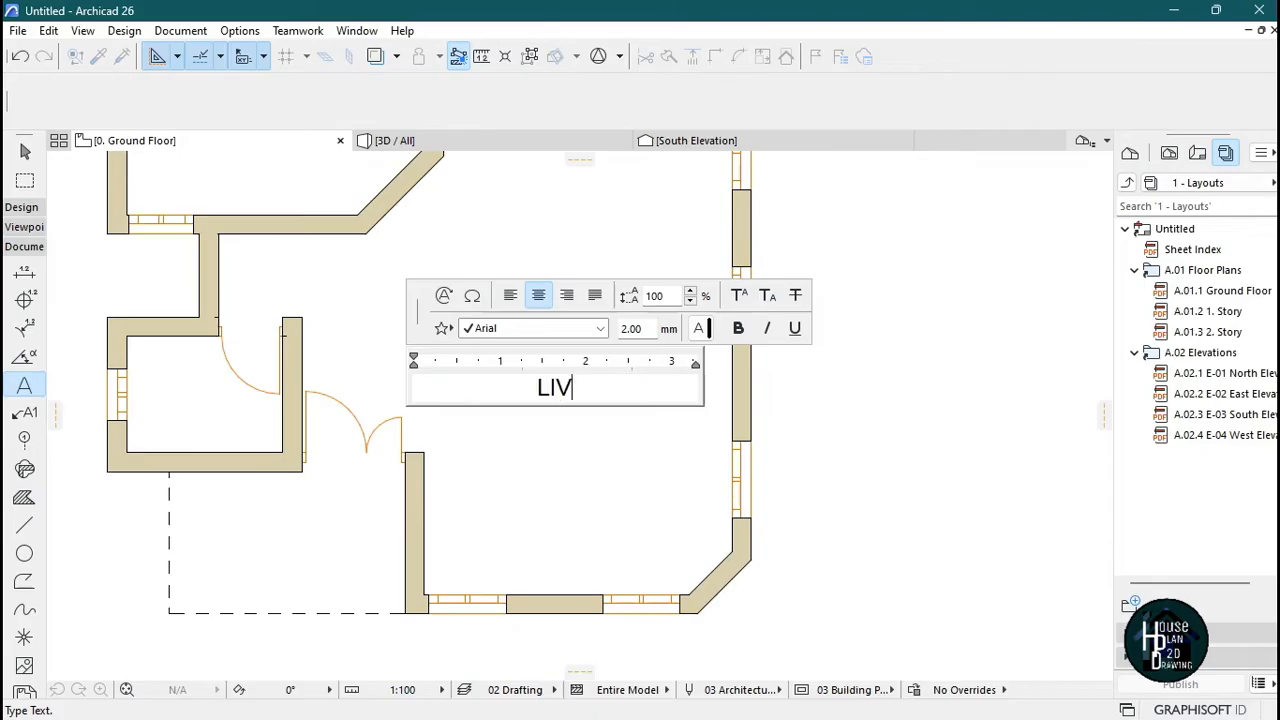
{"action": "left_click", "coordinate": [586, 514]}
- Copy a western T/BATH label into the small southwest room beside the entrance doors
{"action": "scroll", "coordinate": [512, 456], "scroll_direction": "down", "scroll_amount": 3}
{"action": "scroll", "coordinate": [504, 452], "scroll_direction": "down", "scroll_amount": 2}
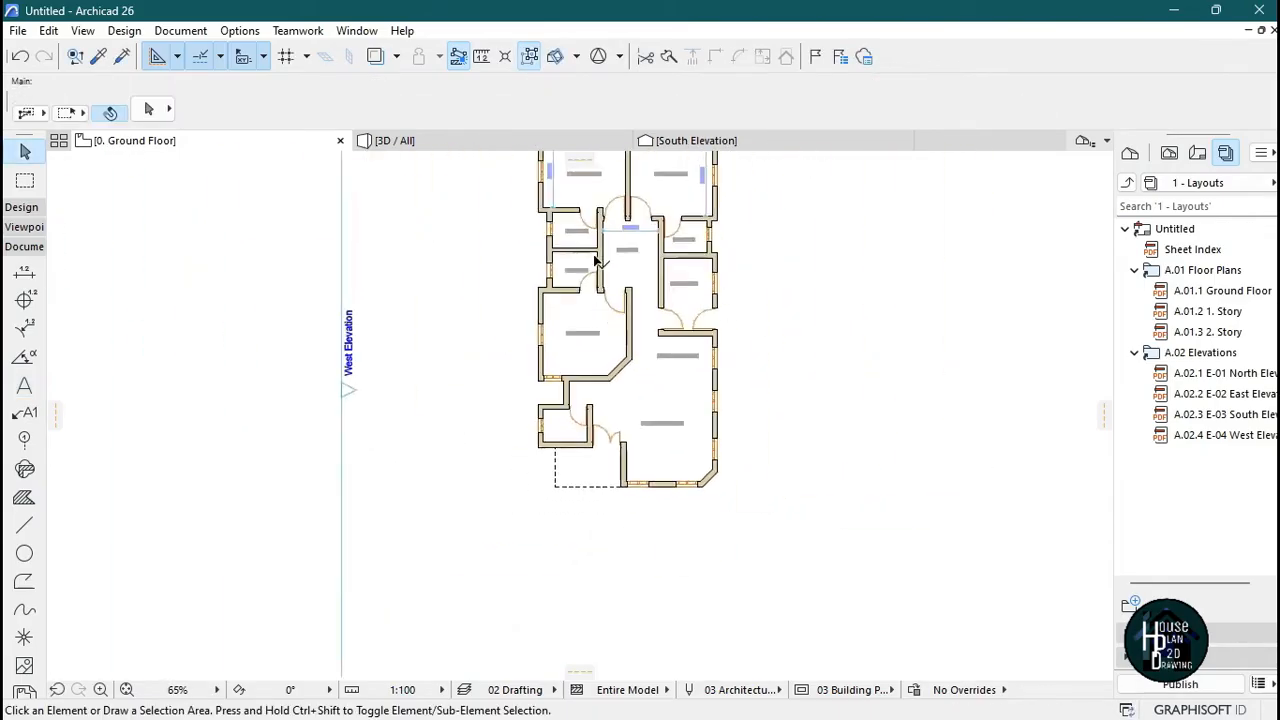
{"action": "scroll", "coordinate": [585, 266], "scroll_direction": "up", "scroll_amount": 5}
{"action": "left_click", "coordinate": [563, 305]}
{"action": "key", "text": "ctrl+shift+d"}
{"action": "left_click", "coordinate": [556, 306]}
{"action": "scroll", "coordinate": [551, 272], "scroll_direction": "down", "scroll_amount": 4}
{"action": "scroll", "coordinate": [530, 600], "scroll_direction": "up", "scroll_amount": 4}
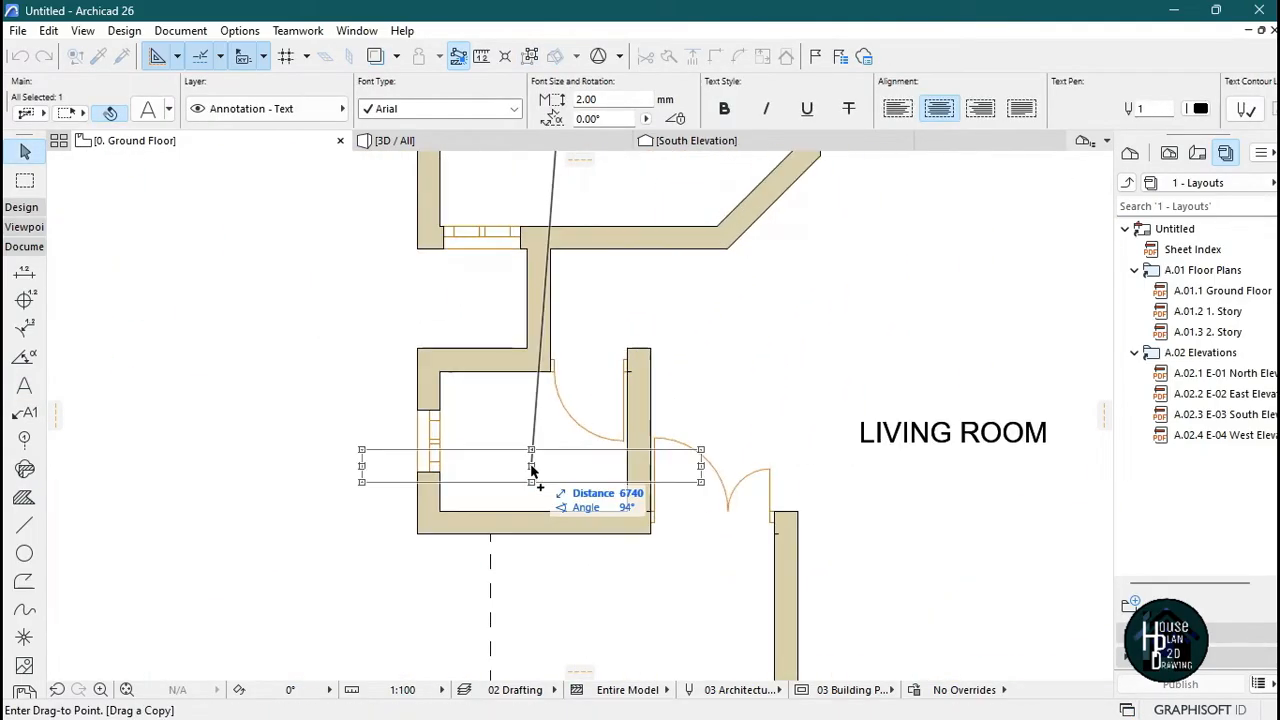
{"action": "left_click", "coordinate": [531, 466]}
- Copy the LIVING ROOM label into the dashed area outside the entrance and change its text to VERANDA
{"action": "scroll", "coordinate": [490, 430], "scroll_direction": "down", "scroll_amount": 4}
{"action": "scroll", "coordinate": [633, 470], "scroll_direction": "up", "scroll_amount": 3}
{"action": "left_click", "coordinate": [721, 379]}
{"action": "key", "text": "ctrl+shift+d"}
{"action": "left_click", "coordinate": [721, 379]}
{"action": "scroll", "coordinate": [721, 379], "scroll_direction": "down", "scroll_amount": 4}
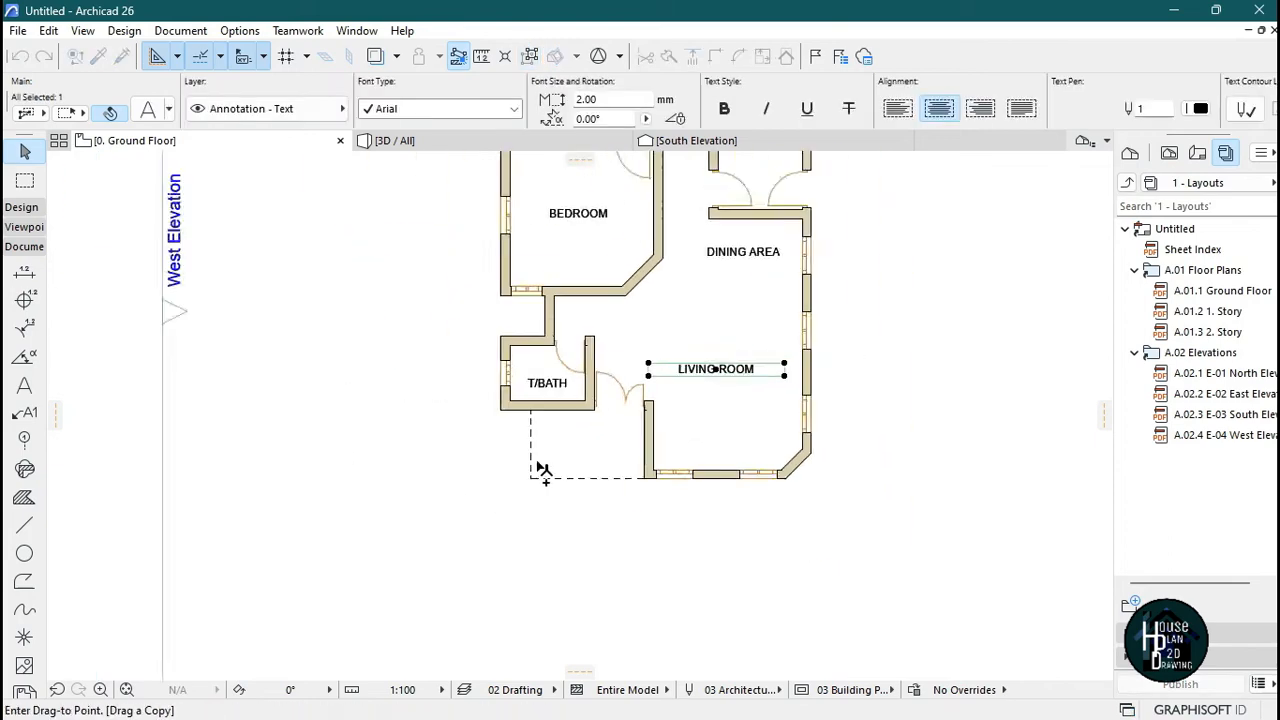
{"action": "scroll", "coordinate": [611, 600], "scroll_direction": "up", "scroll_amount": 4}
{"action": "left_click", "coordinate": [657, 429]}
{"action": "double_click", "coordinate": [657, 425]}
{"action": "type", "text": "VERANDA"}
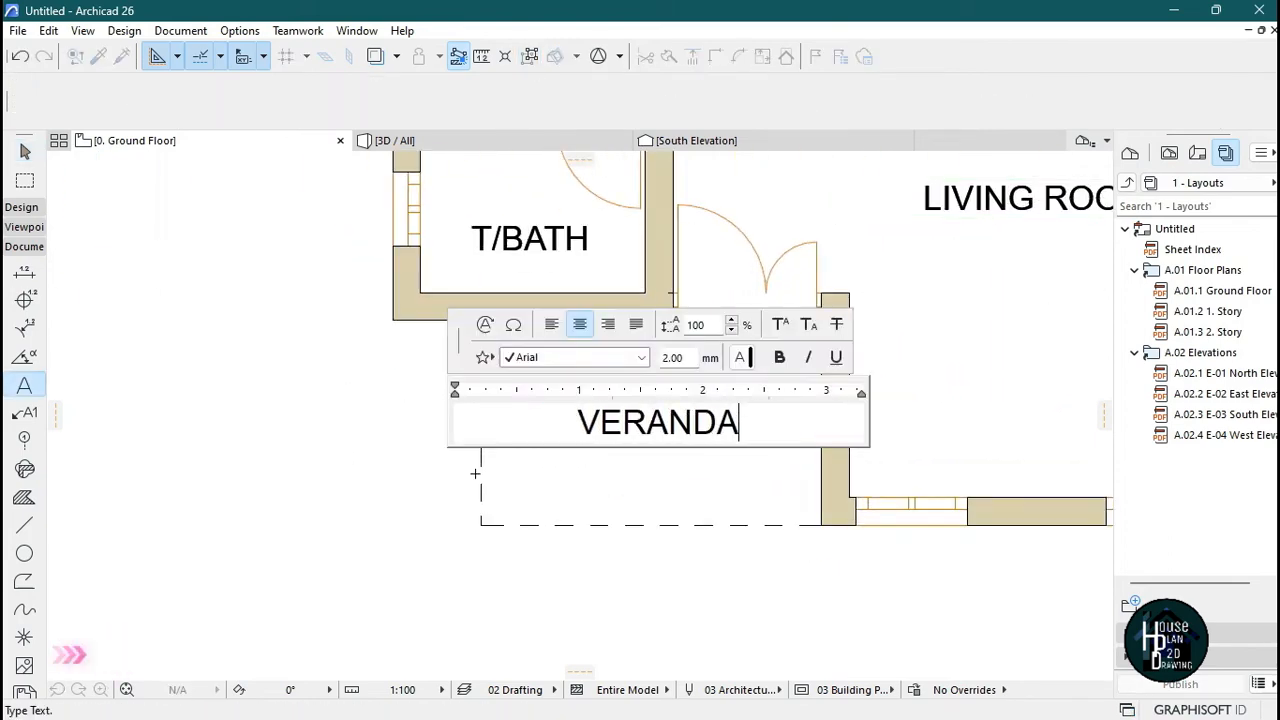
{"action": "left_click", "coordinate": [603, 526]}
- Review the room labels and dimensions across the whole ground floor plan
{"action": "scroll", "coordinate": [541, 505], "scroll_direction": "down", "scroll_amount": 5}
{"action": "scroll", "coordinate": [592, 315], "scroll_direction": "up", "scroll_amount": 2}
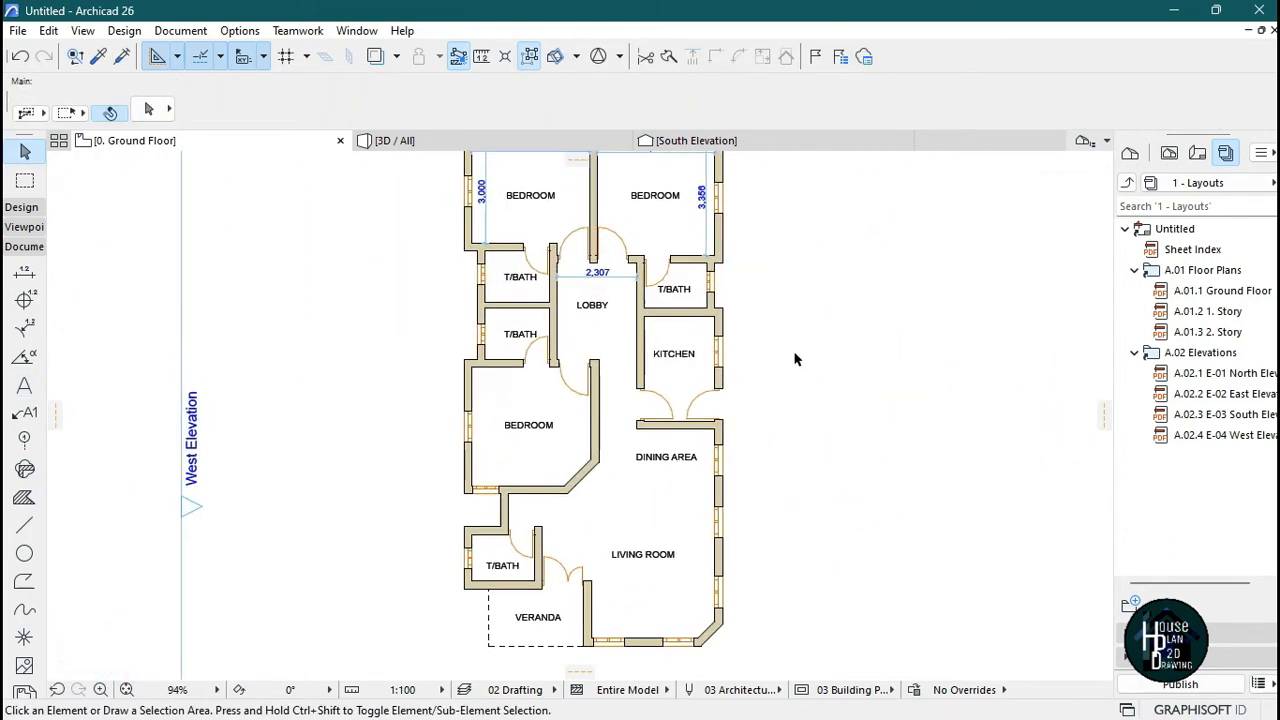
{"action": "scroll", "coordinate": [569, 509], "scroll_direction": "down", "scroll_amount": 2}
{"action": "scroll", "coordinate": [614, 503], "scroll_direction": "up", "scroll_amount": 2}
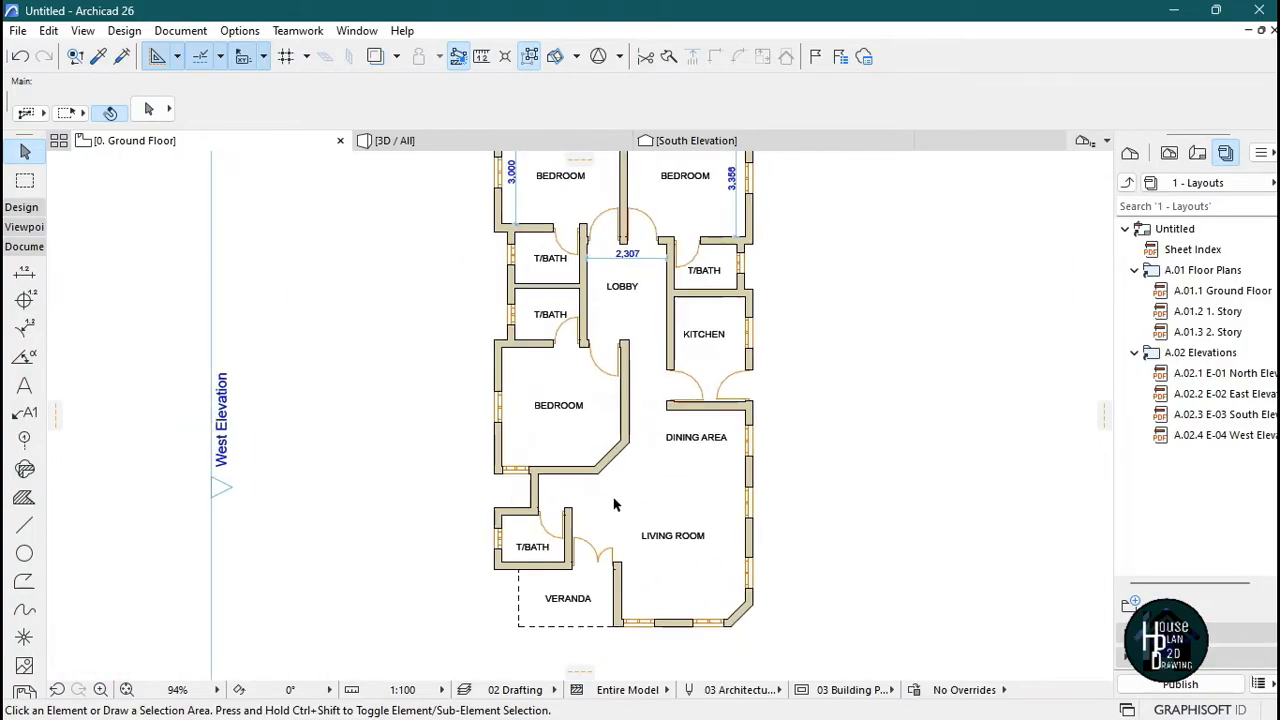
{"action": "scroll", "coordinate": [627, 487], "scroll_direction": "down", "scroll_amount": 2}
{"action": "scroll", "coordinate": [627, 487], "scroll_direction": "up", "scroll_amount": 2}
{"action": "scroll", "coordinate": [627, 487], "scroll_direction": "down", "scroll_amount": 1}
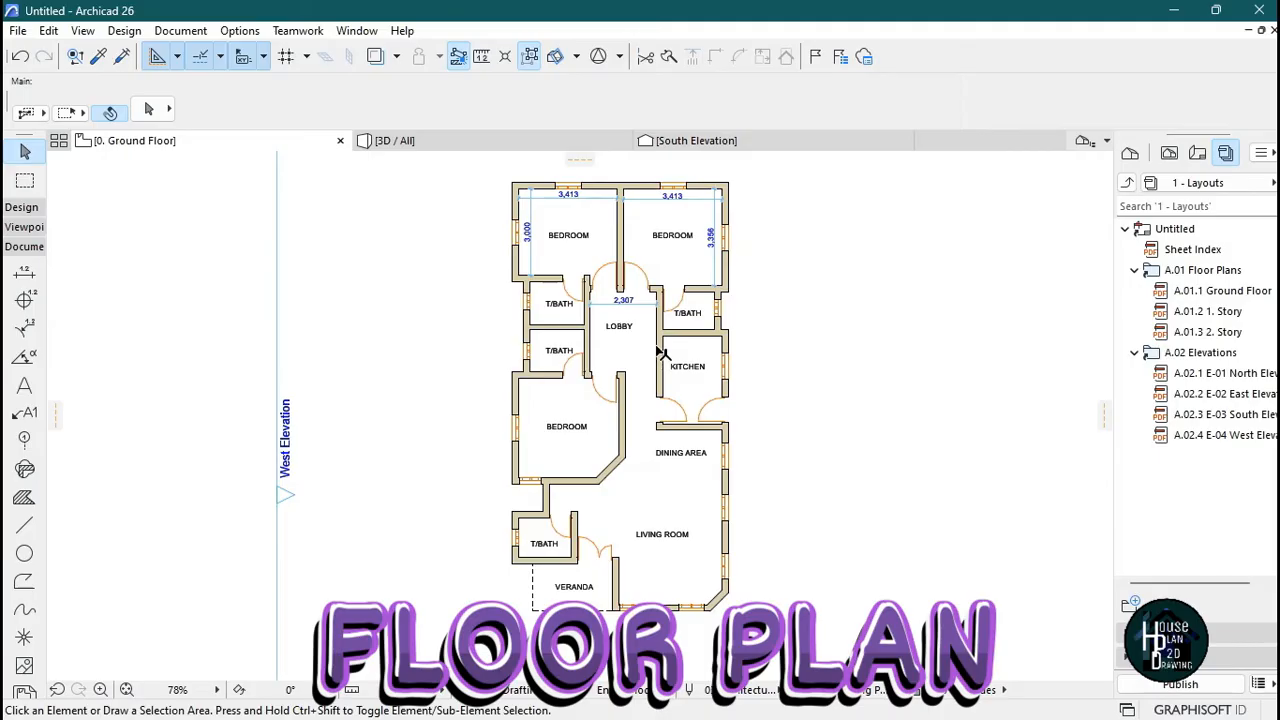
{"action": "scroll", "coordinate": [640, 477], "scroll_direction": "down", "scroll_amount": 1}
- Place a copy of the VERANDA label outside the building, below the plan's south wall
{"action": "scroll", "coordinate": [640, 477], "scroll_direction": "up", "scroll_amount": 5}
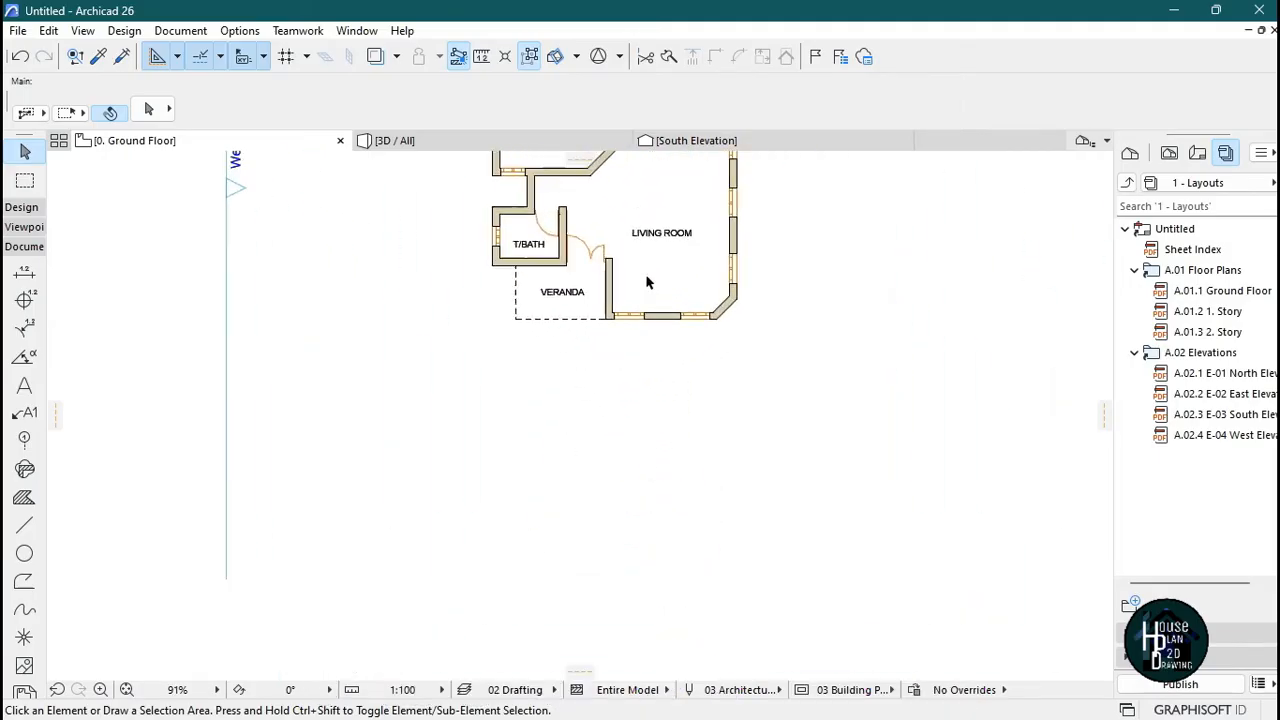
{"action": "left_click", "coordinate": [483, 333]}
{"action": "key", "text": "ctrl+shift+d"}
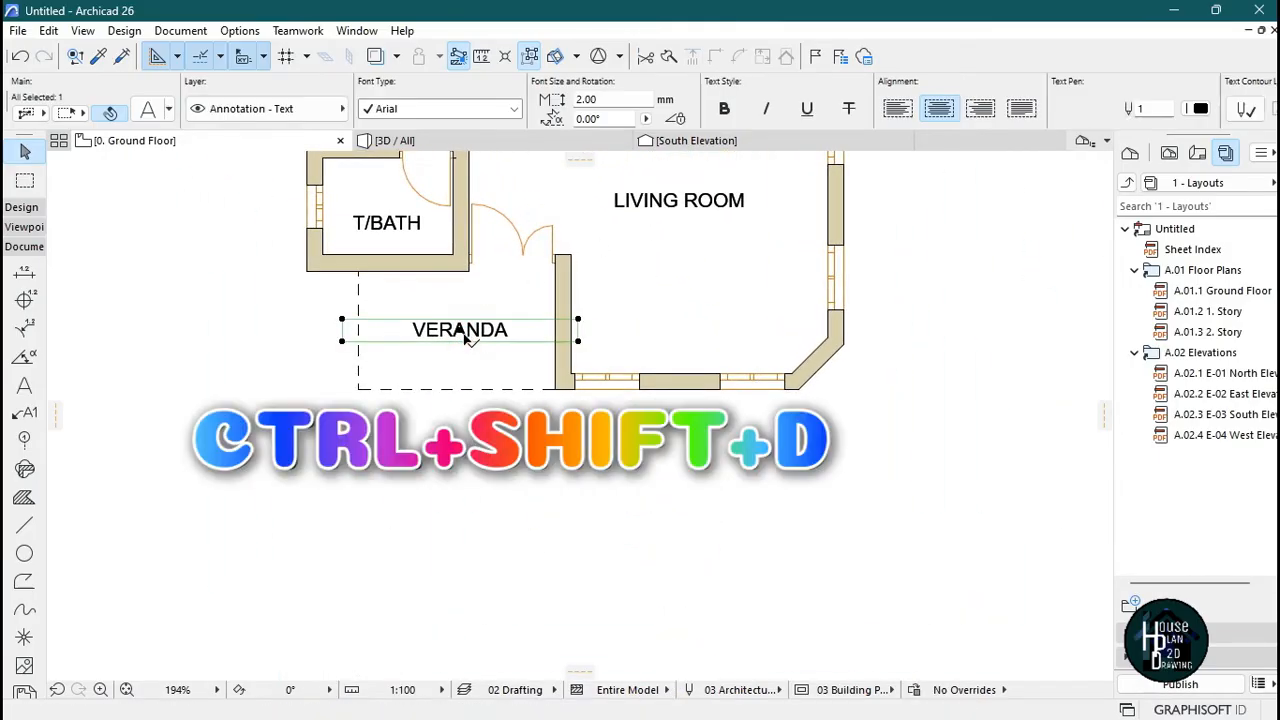
{"action": "left_click", "coordinate": [464, 330]}
{"action": "scroll", "coordinate": [646, 434], "scroll_direction": "down", "scroll_amount": 3}
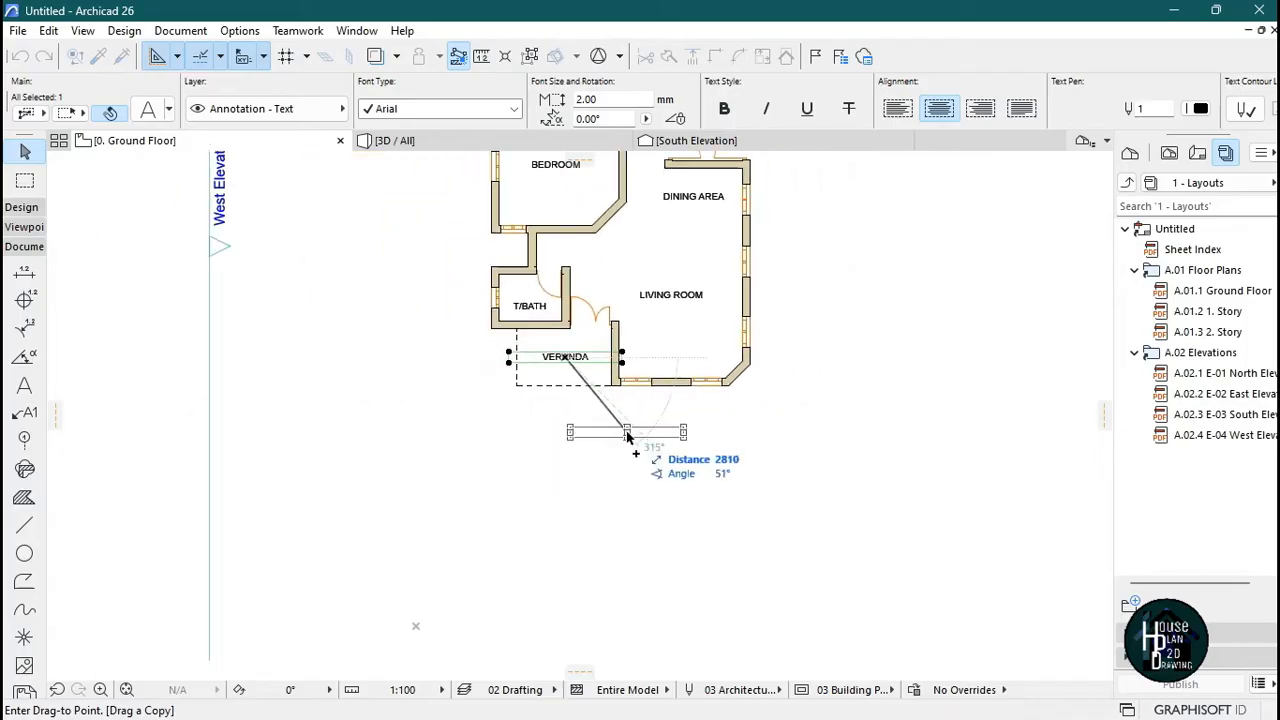
{"action": "left_click", "coordinate": [648, 452]}
- Change the text of the copied label below the plan from VERANDA to GROUND FLOOR PLAN
{"action": "scroll", "coordinate": [655, 455], "scroll_direction": "up", "scroll_amount": 6}
{"action": "double_click", "coordinate": [740, 434]}
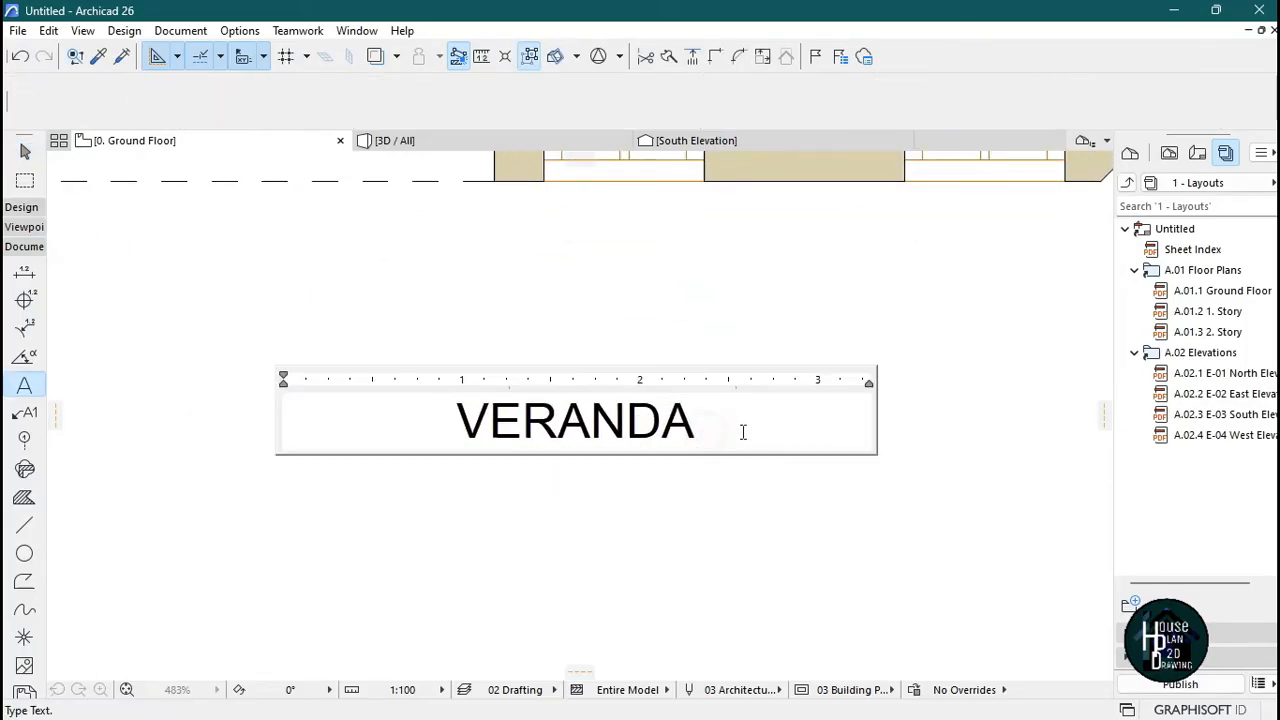
{"action": "left_click_drag", "start_coordinate": [743, 432], "coordinate": [445, 463]}
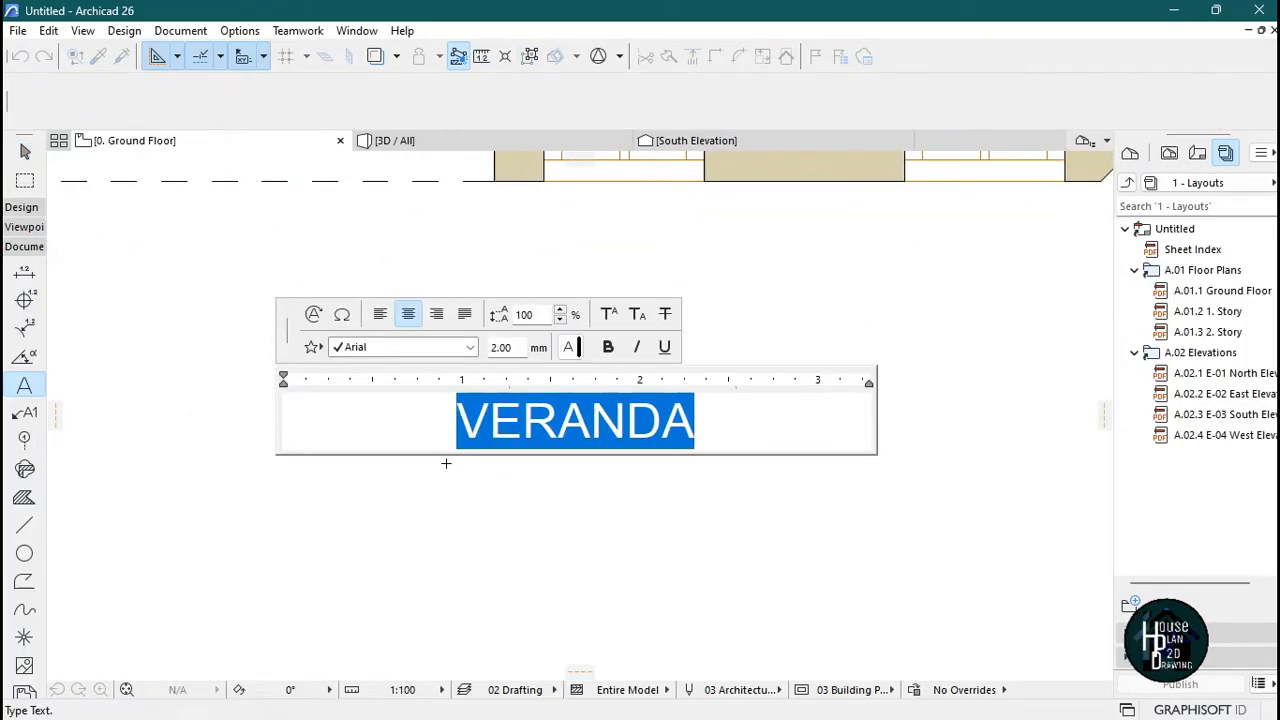
{"action": "type", "text": "GROUNF"}
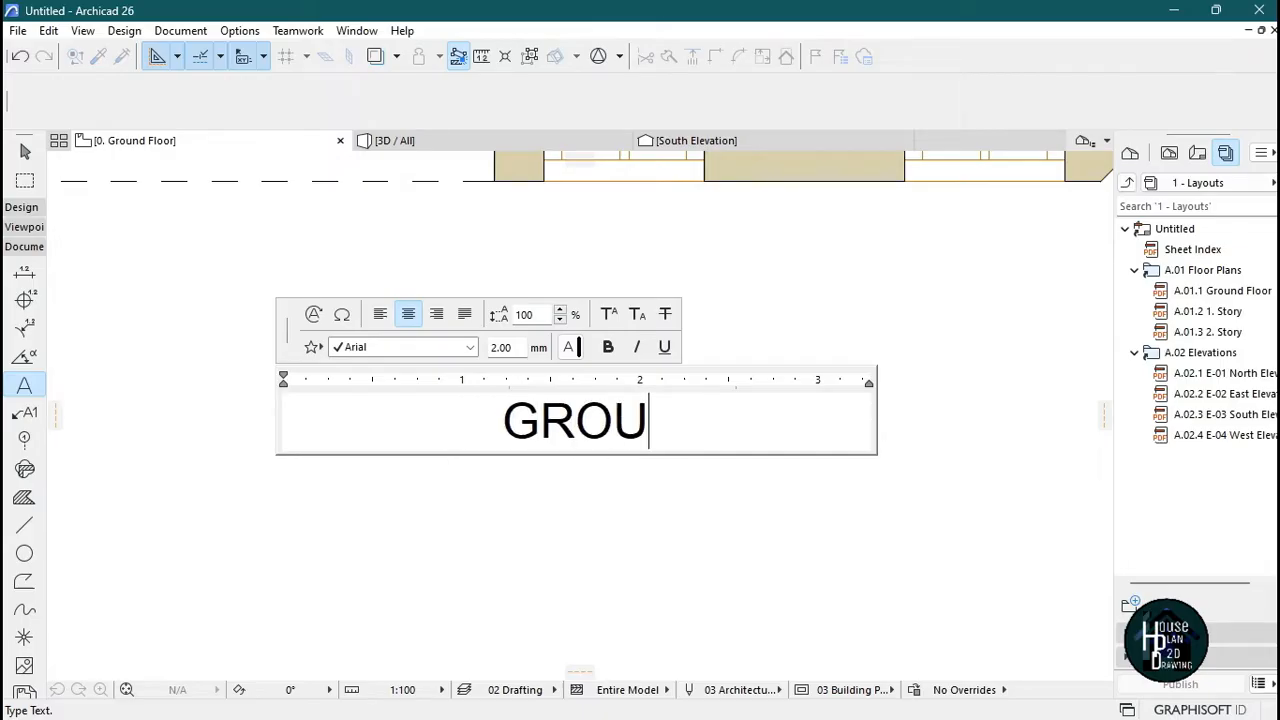
{"action": "key", "text": "BackSpace"}
{"action": "key", "text": "BackSpace"}
{"action": "type", "text": "F"}
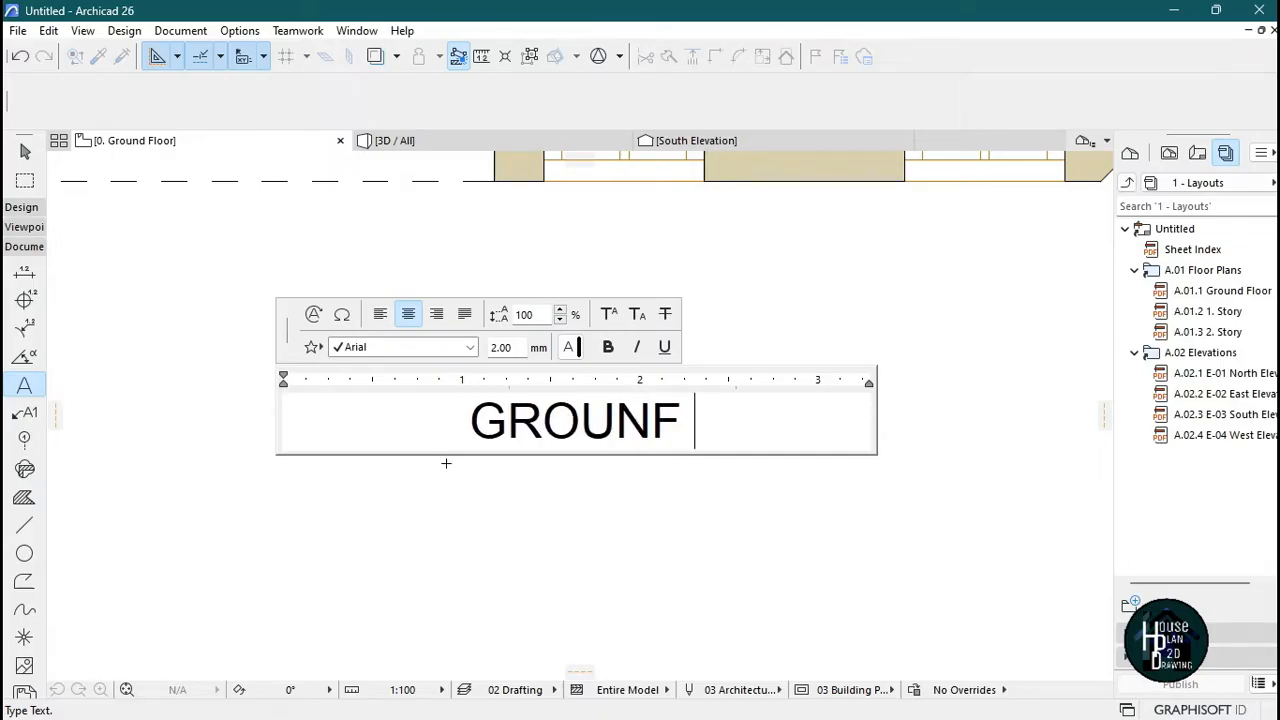
{"action": "key", "text": "BackSpace"}
{"action": "type", "text": "D FL"}
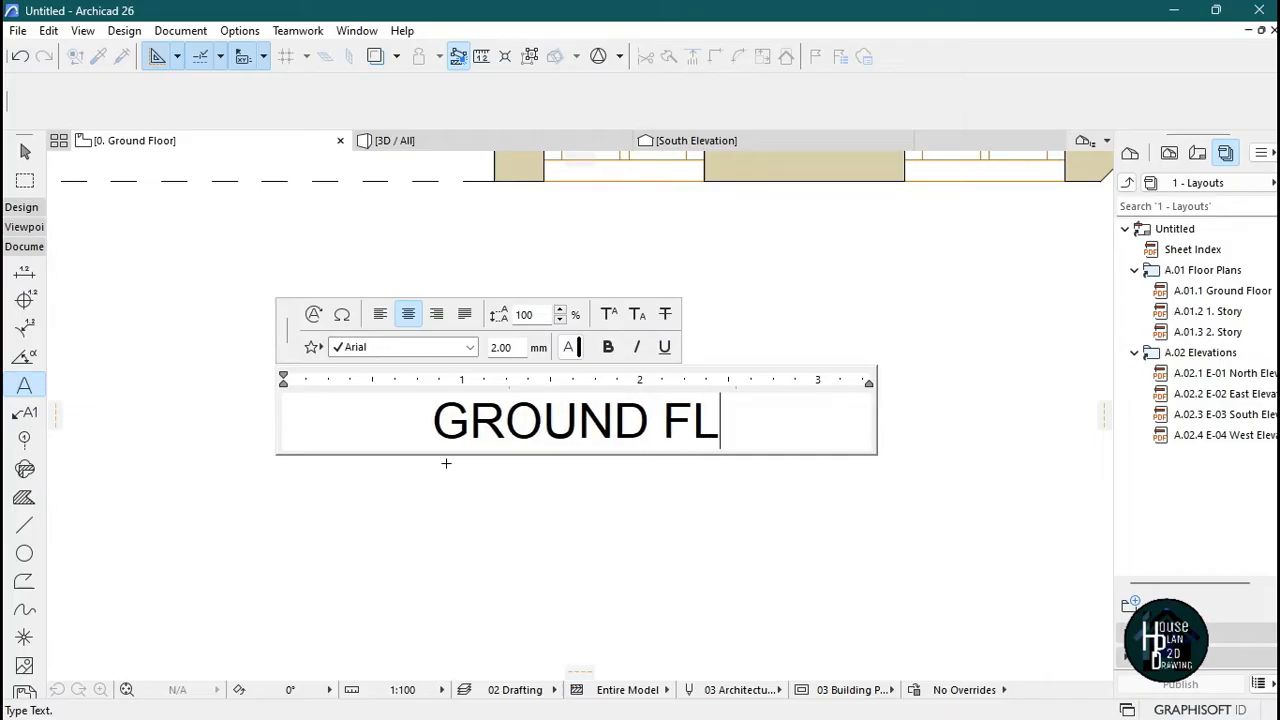
{"action": "type", "text": "OOR PLAN"}
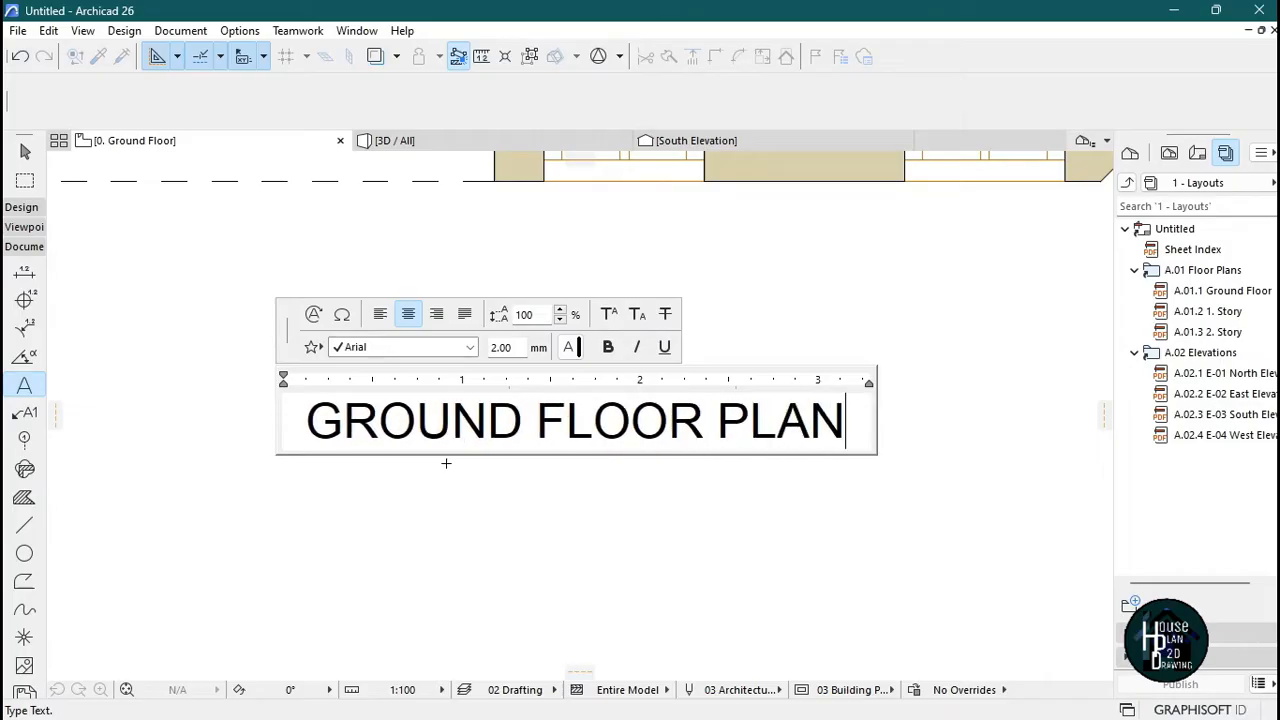
{"action": "left_click", "coordinate": [577, 567]}
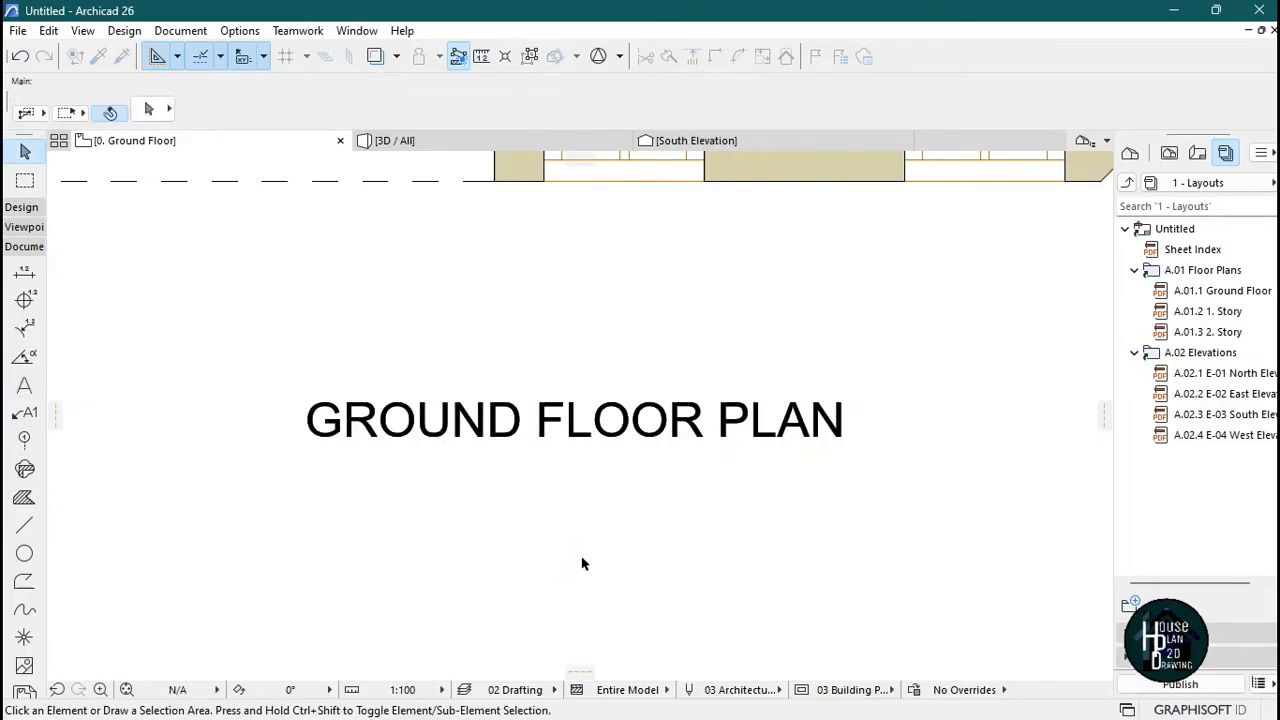
- Set the text size of the GROUND FLOOR PLAN title to 4.00 mm
{"action": "scroll", "coordinate": [585, 545], "scroll_direction": "down", "scroll_amount": 7}
{"action": "scroll", "coordinate": [582, 532], "scroll_direction": "up", "scroll_amount": 4}
{"action": "left_click", "coordinate": [589, 520]}
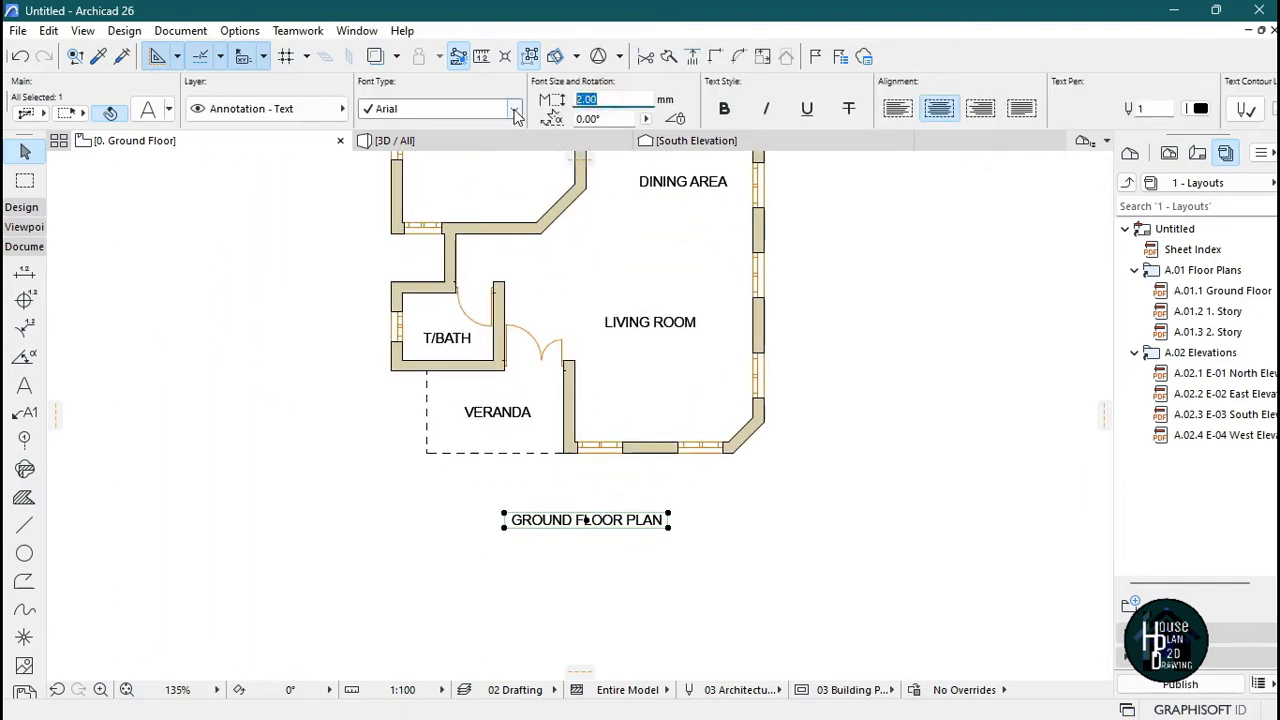
{"action": "key", "text": "Return"}
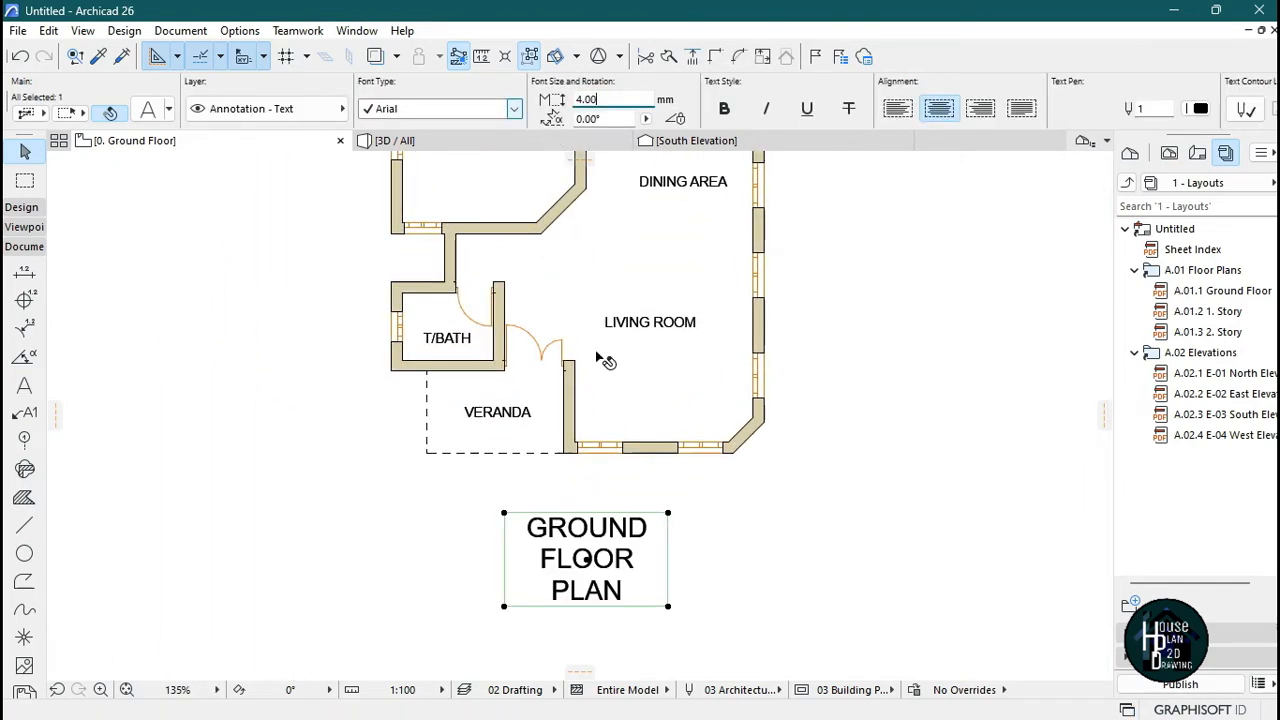
- Widen the title's text box so it fits on one line and move it up close below the plan's south wall
{"action": "left_click", "coordinate": [669, 514]}
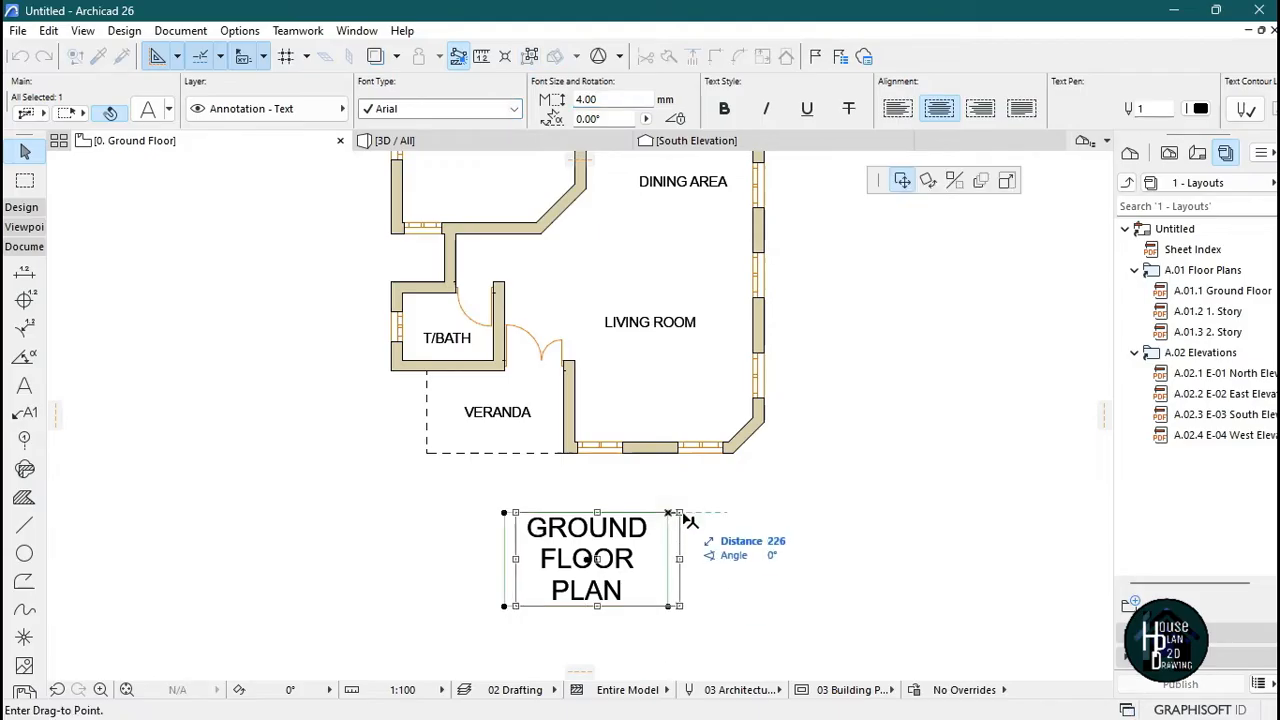
{"action": "left_click", "coordinate": [1008, 184]}
{"action": "left_click", "coordinate": [831, 506]}
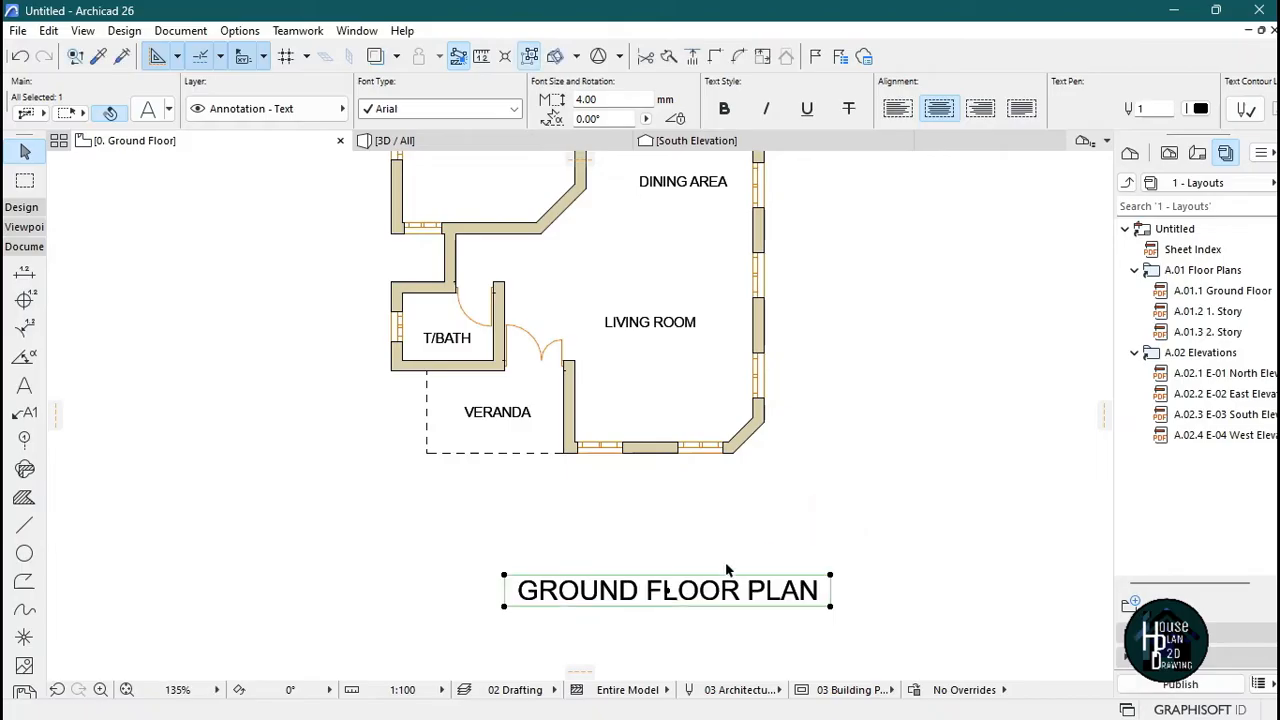
{"action": "left_click", "coordinate": [668, 592]}
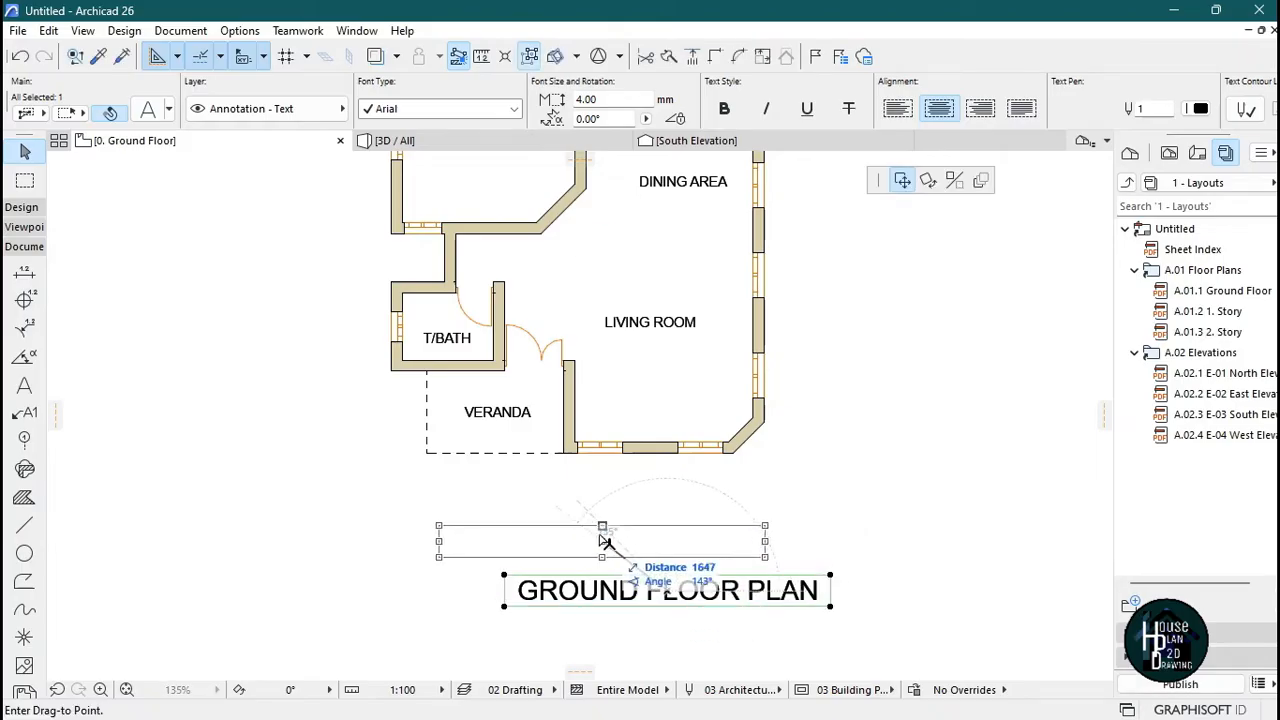
{"action": "left_click", "coordinate": [586, 514]}
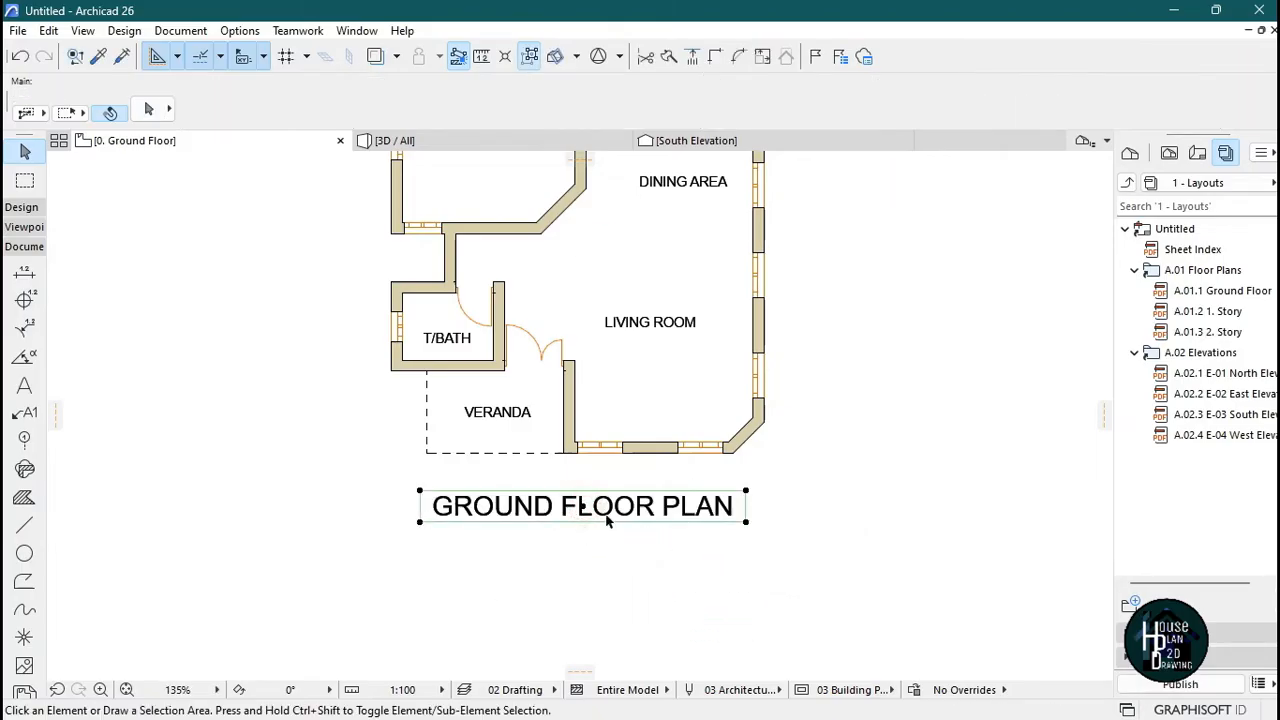
- Select all walls of the ground floor and change their building material to Air Space - Frame
{"action": "scroll", "coordinate": [640, 600], "scroll_direction": "down", "scroll_amount": 4}
{"action": "scroll", "coordinate": [628, 337], "scroll_direction": "up", "scroll_amount": 3}
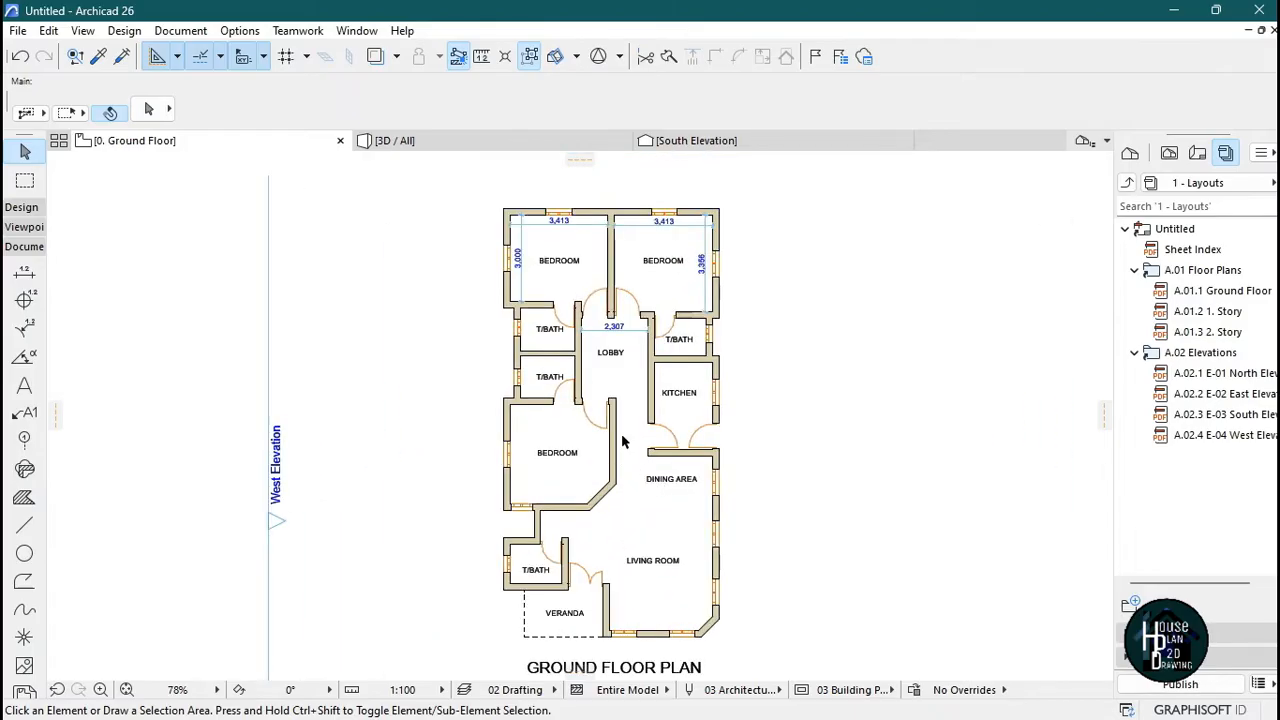
{"action": "scroll", "coordinate": [620, 306], "scroll_direction": "down", "scroll_amount": 2}
{"action": "scroll", "coordinate": [648, 305], "scroll_direction": "up", "scroll_amount": 2}
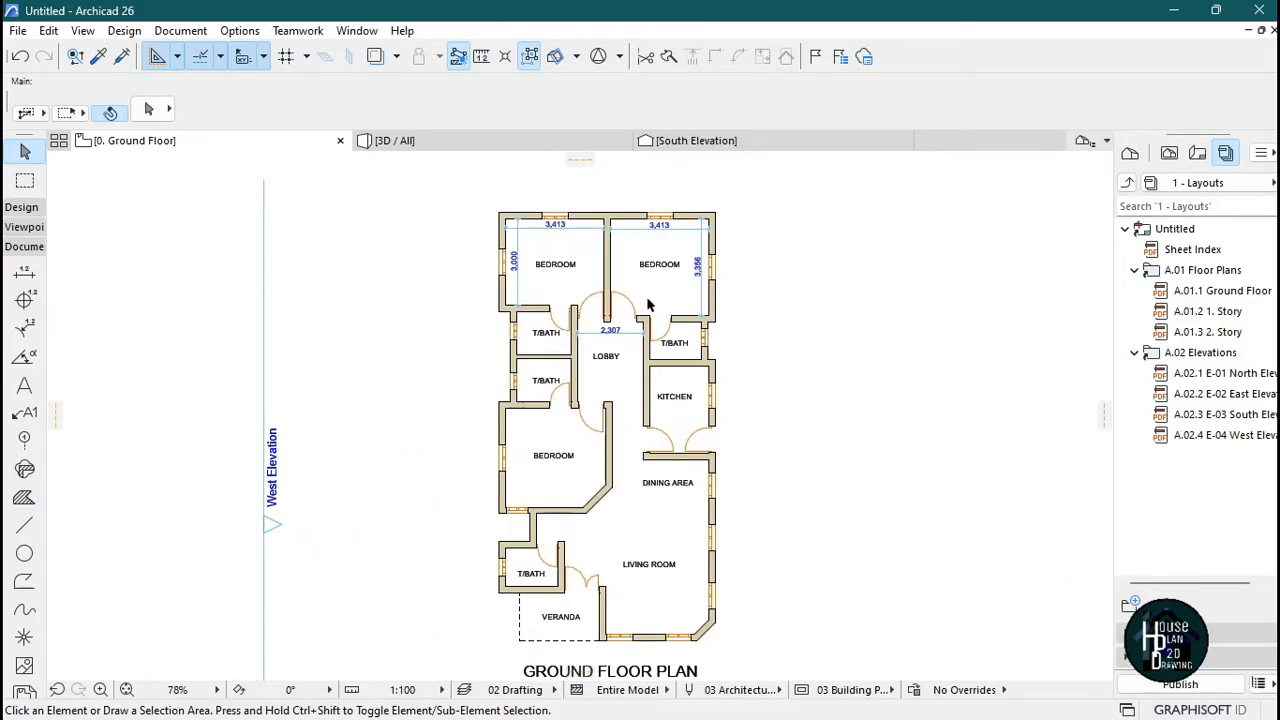
{"action": "scroll", "coordinate": [606, 290], "scroll_direction": "down", "scroll_amount": 2}
{"action": "scroll", "coordinate": [626, 357], "scroll_direction": "up", "scroll_amount": 2}
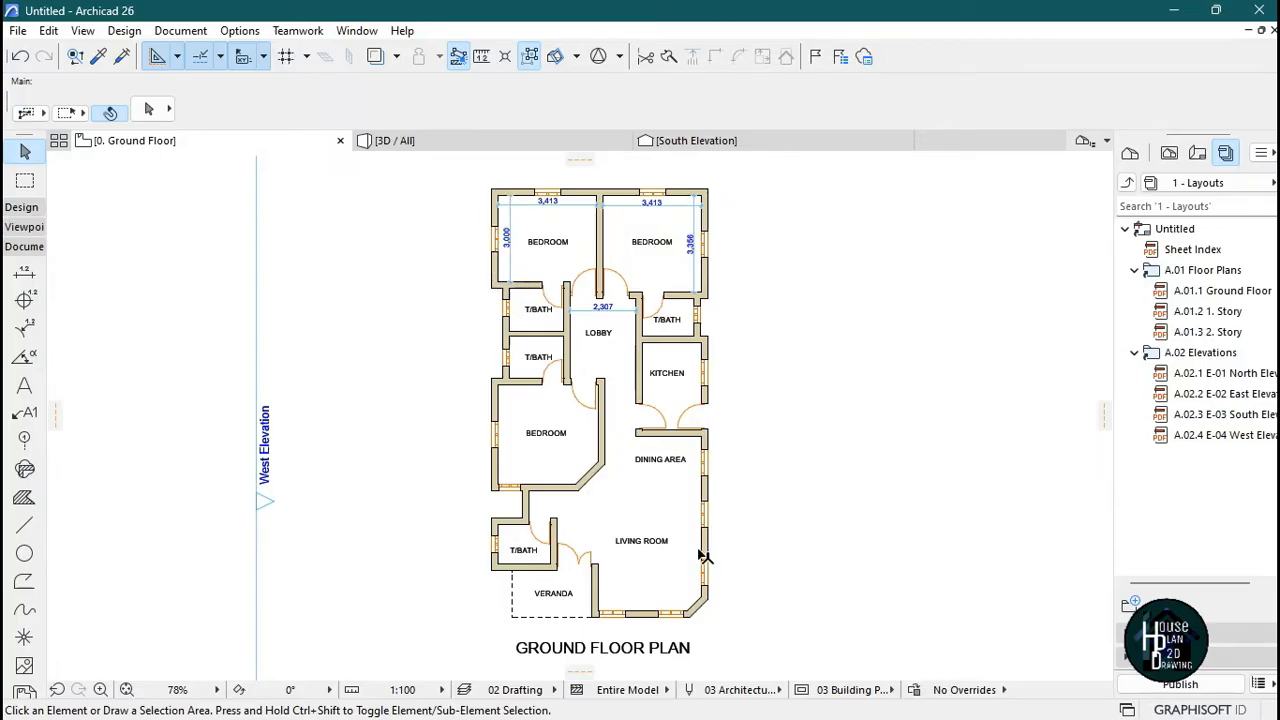
{"action": "left_click", "coordinate": [22, 208]}
{"action": "left_click", "coordinate": [24, 232]}
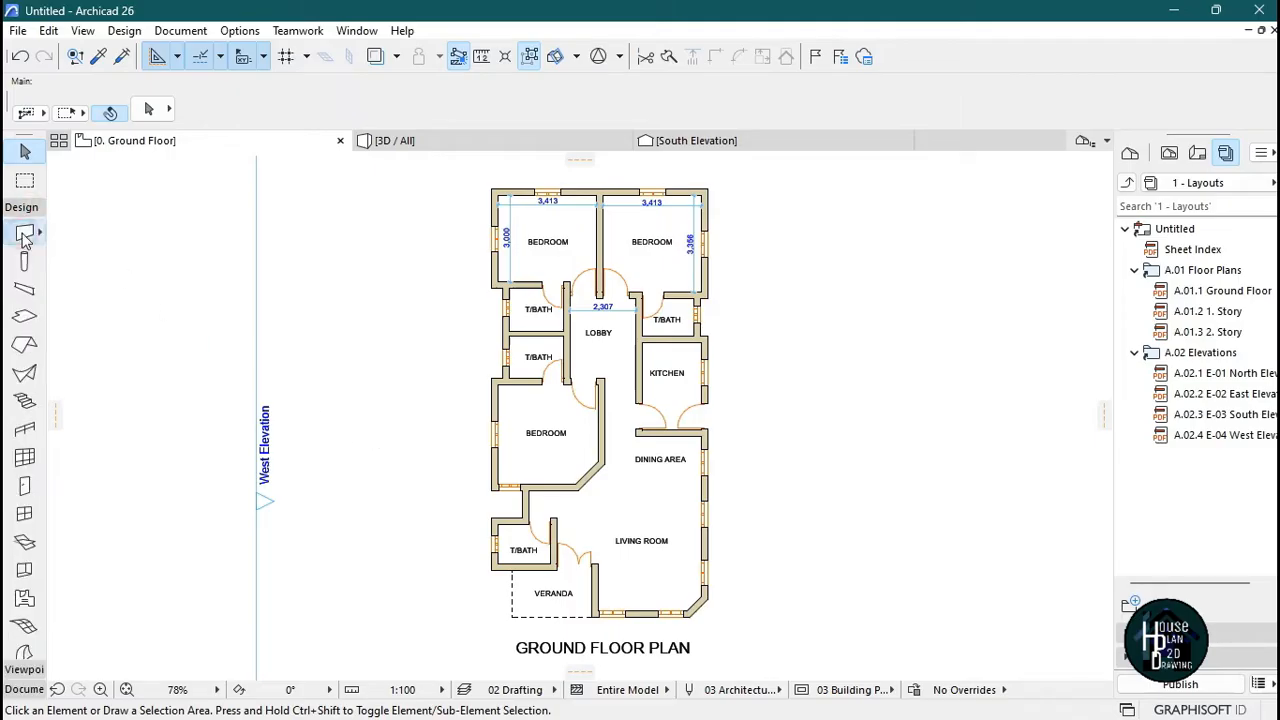
{"action": "key", "text": "ctrl+a"}
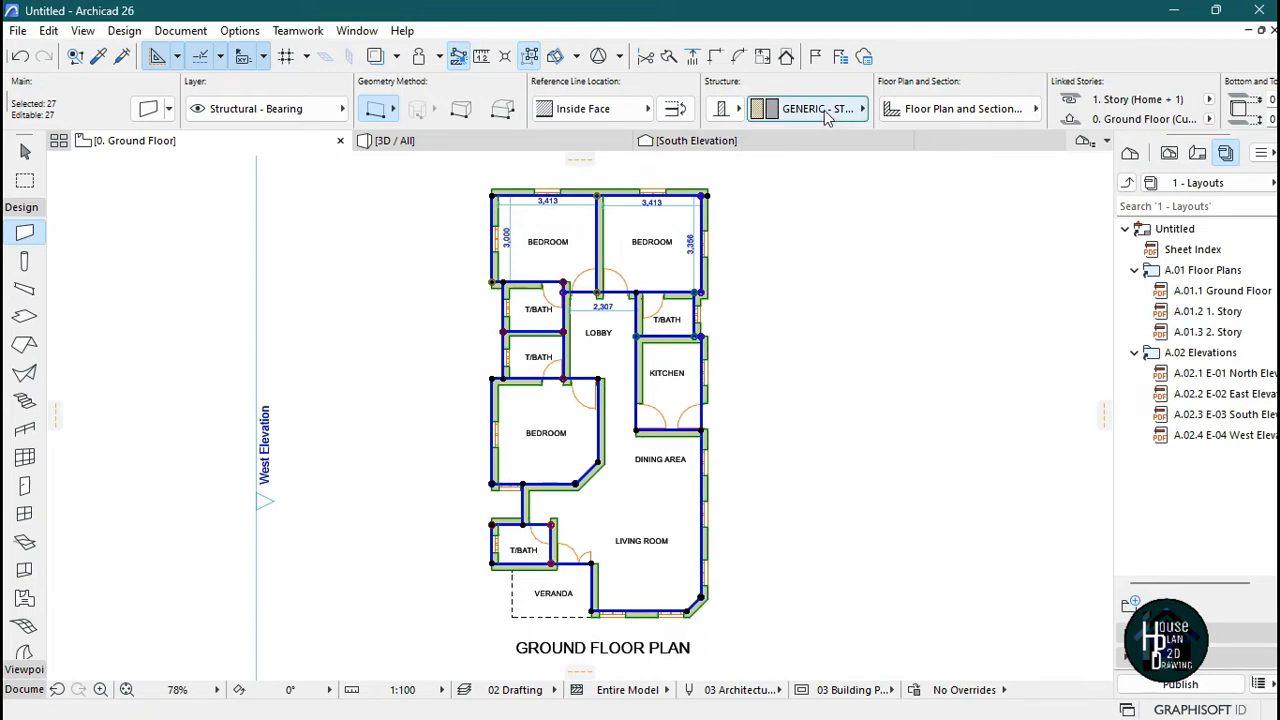
{"action": "left_click", "coordinate": [787, 109]}
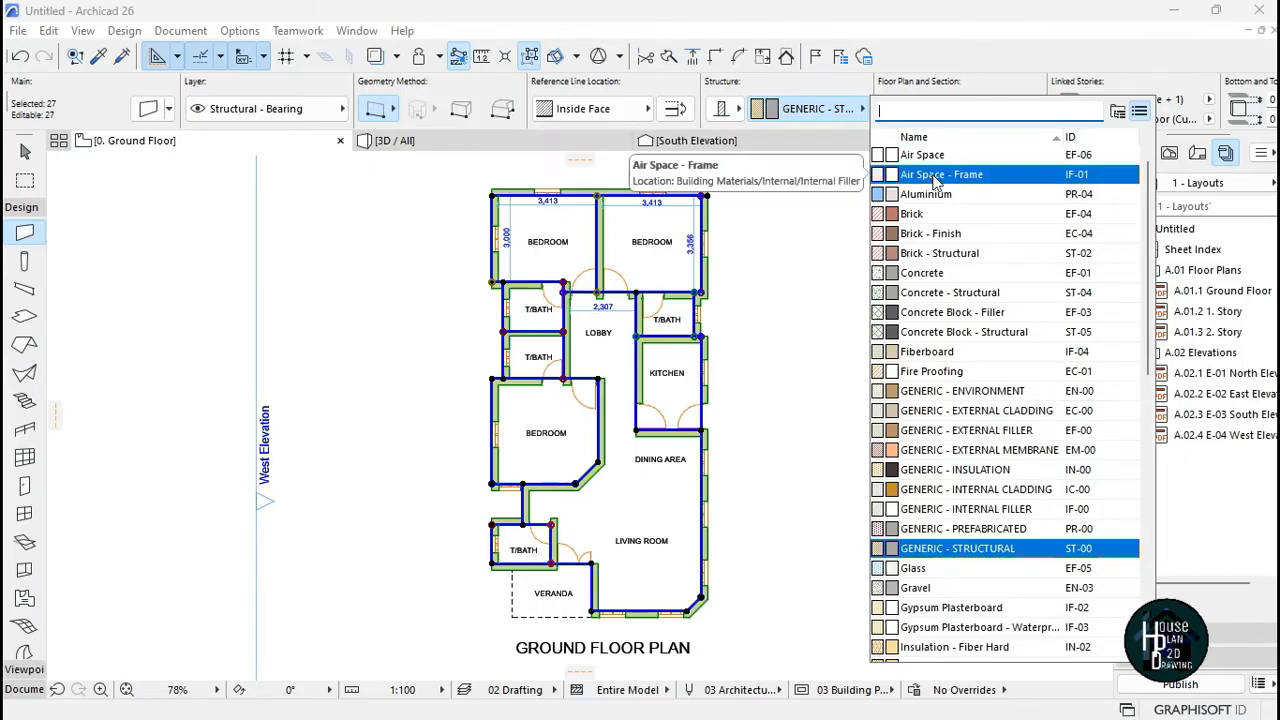
{"action": "left_click", "coordinate": [942, 176]}
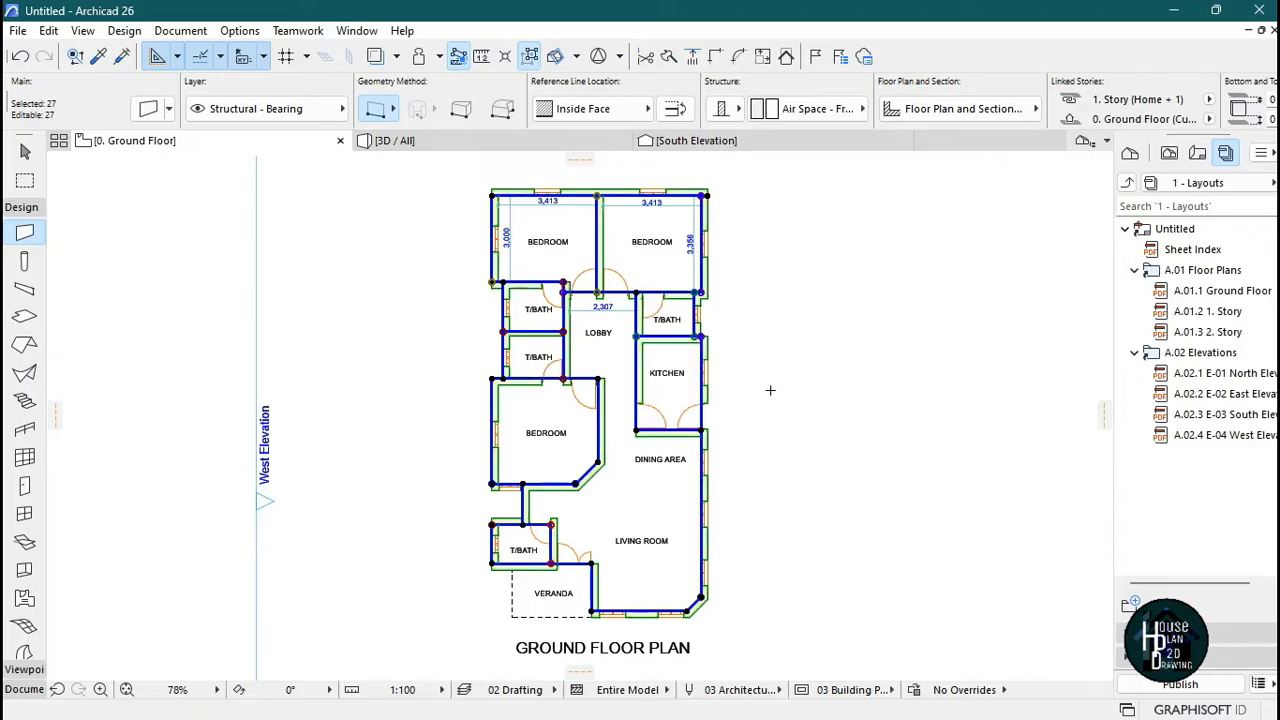
{"action": "key", "text": "Escape"}
- Examine the walls, openings and room labels across the whole ground floor plan
{"action": "scroll", "coordinate": [609, 268], "scroll_direction": "up", "scroll_amount": 4}
{"action": "scroll", "coordinate": [600, 382], "scroll_direction": "down", "scroll_amount": 2}
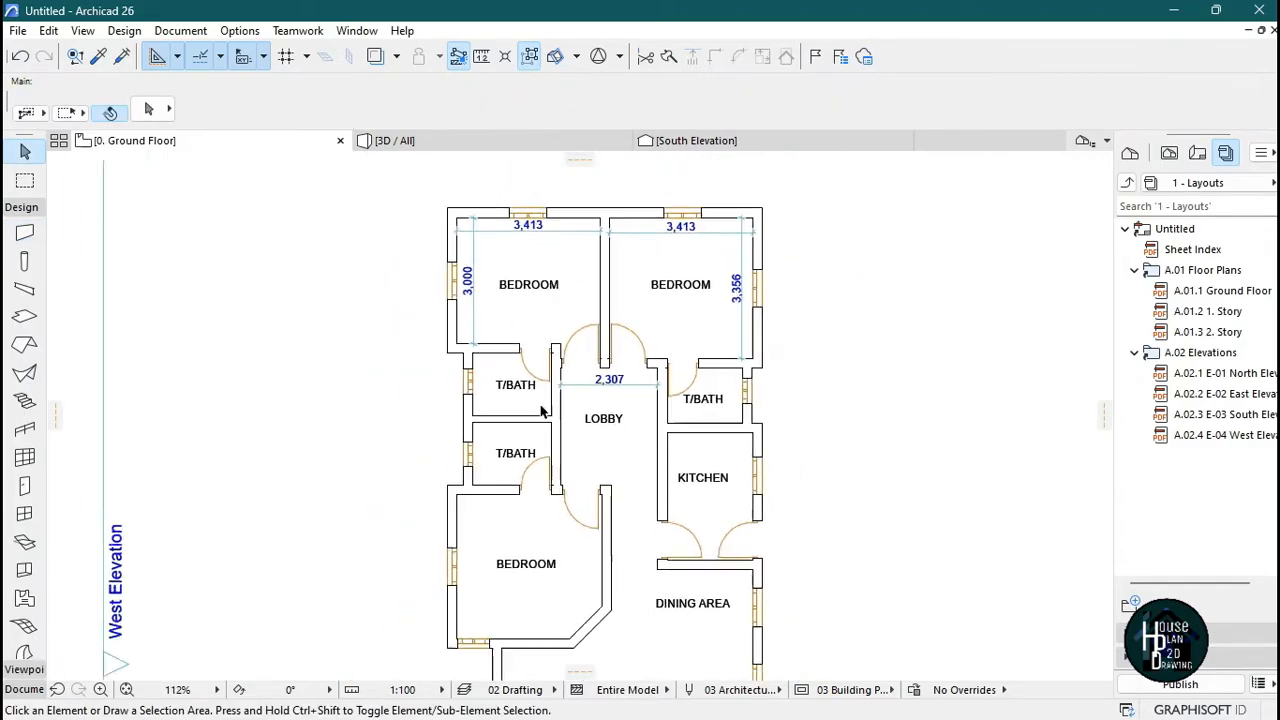
{"action": "scroll", "coordinate": [617, 274], "scroll_direction": "down", "scroll_amount": 5}
{"action": "scroll", "coordinate": [634, 530], "scroll_direction": "up", "scroll_amount": 6}
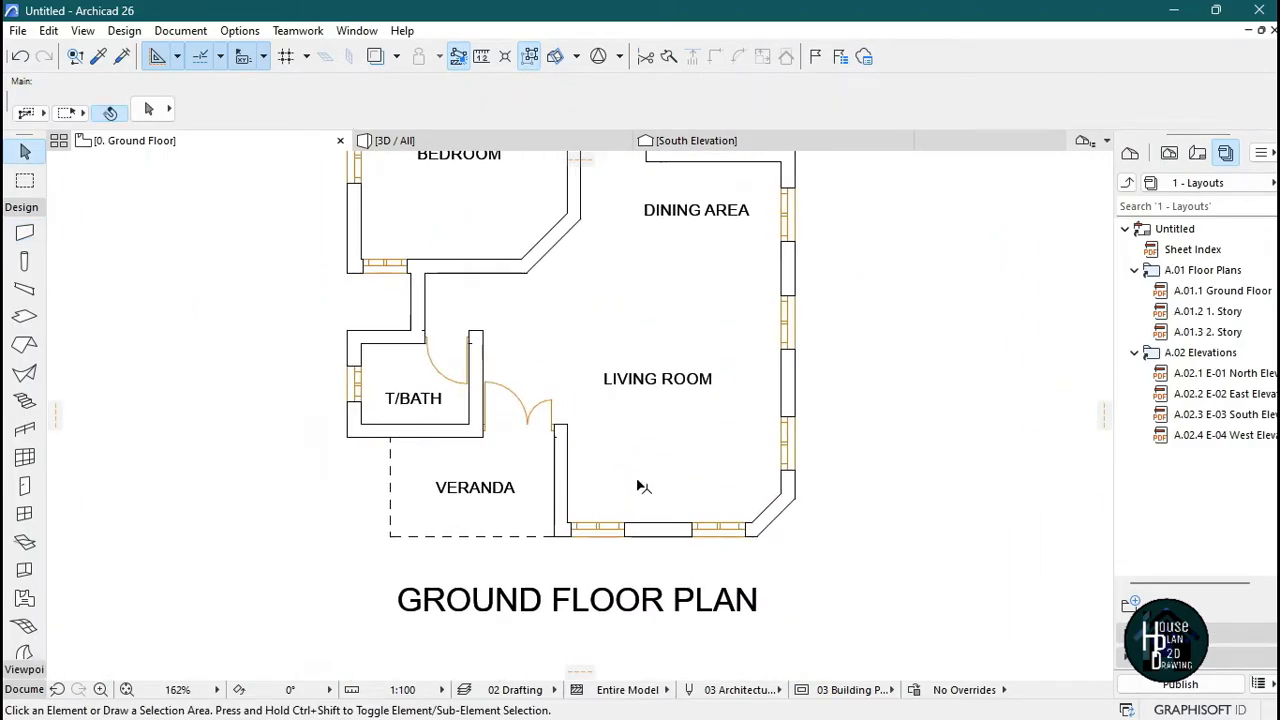
{"action": "scroll", "coordinate": [638, 529], "scroll_direction": "down", "scroll_amount": 3}
{"action": "scroll", "coordinate": [638, 532], "scroll_direction": "down", "scroll_amount": 1}
{"action": "middle_click_drag", "start_coordinate": [775, 228], "coordinate": [751, 308]}
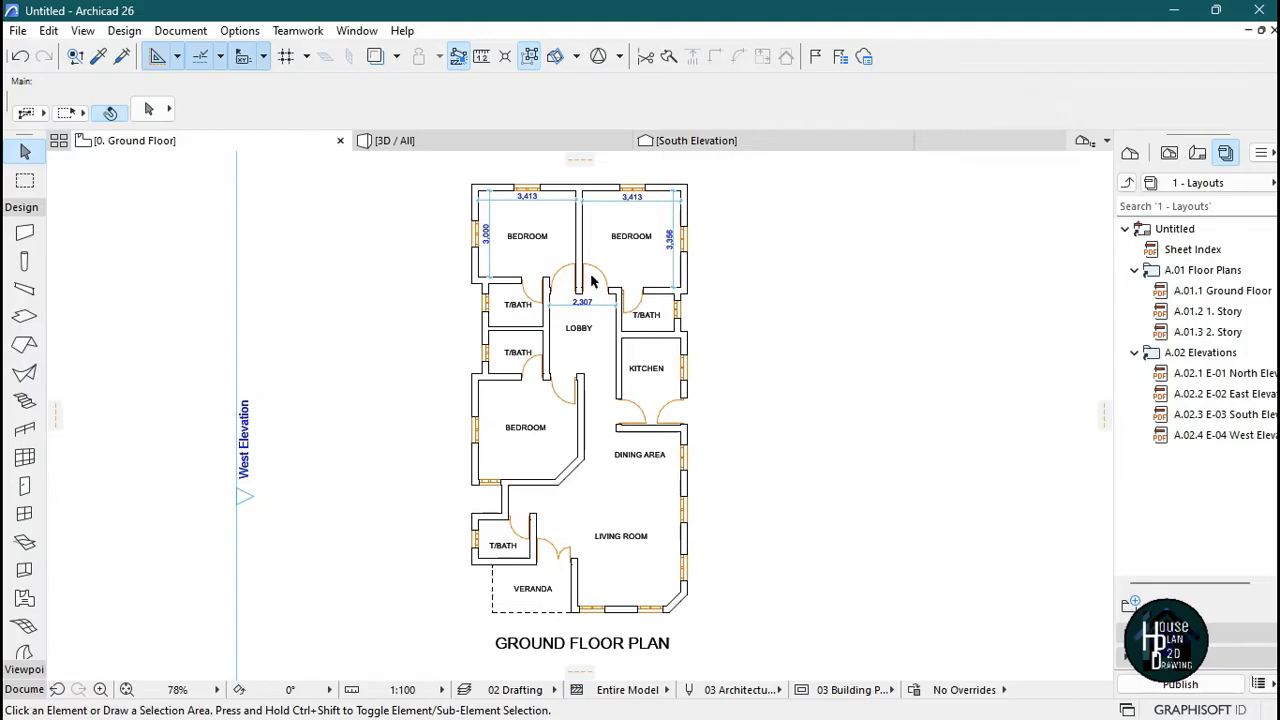
- Draw a rectangular marquee around the whole floor plan and its title
{"action": "scroll", "coordinate": [591, 281], "scroll_direction": "down", "scroll_amount": 2}
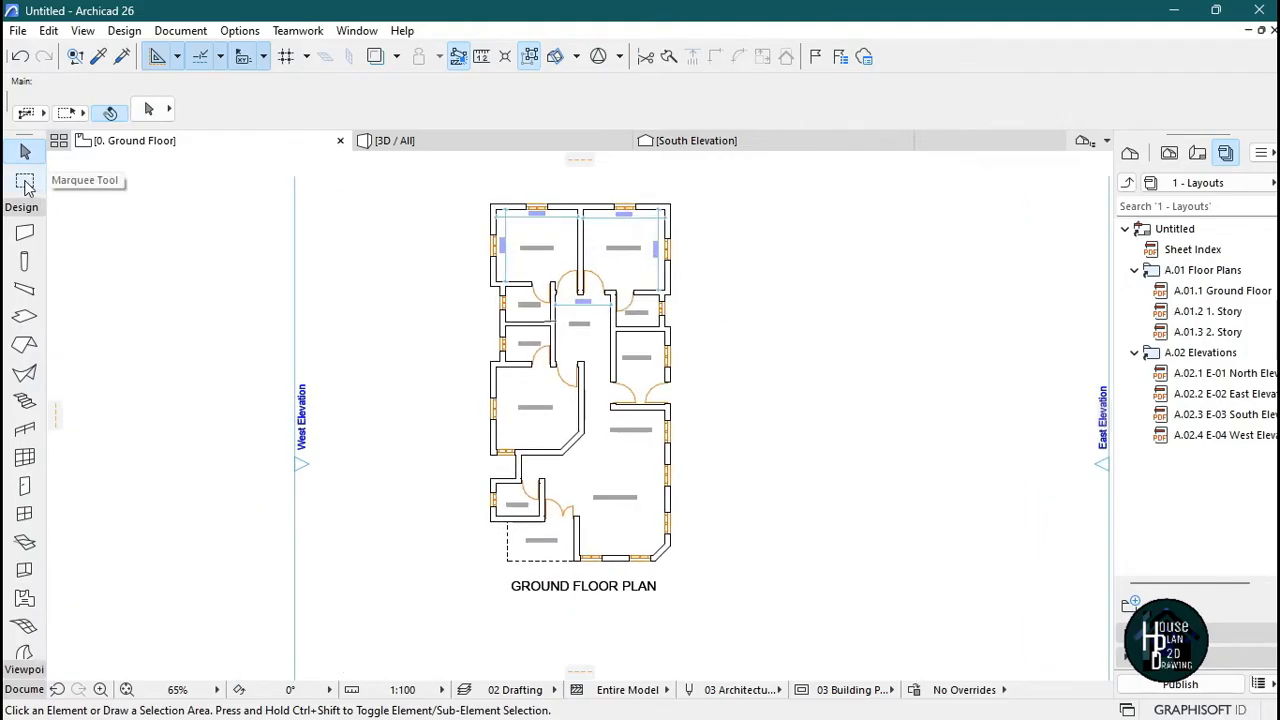
{"action": "left_click", "coordinate": [25, 183]}
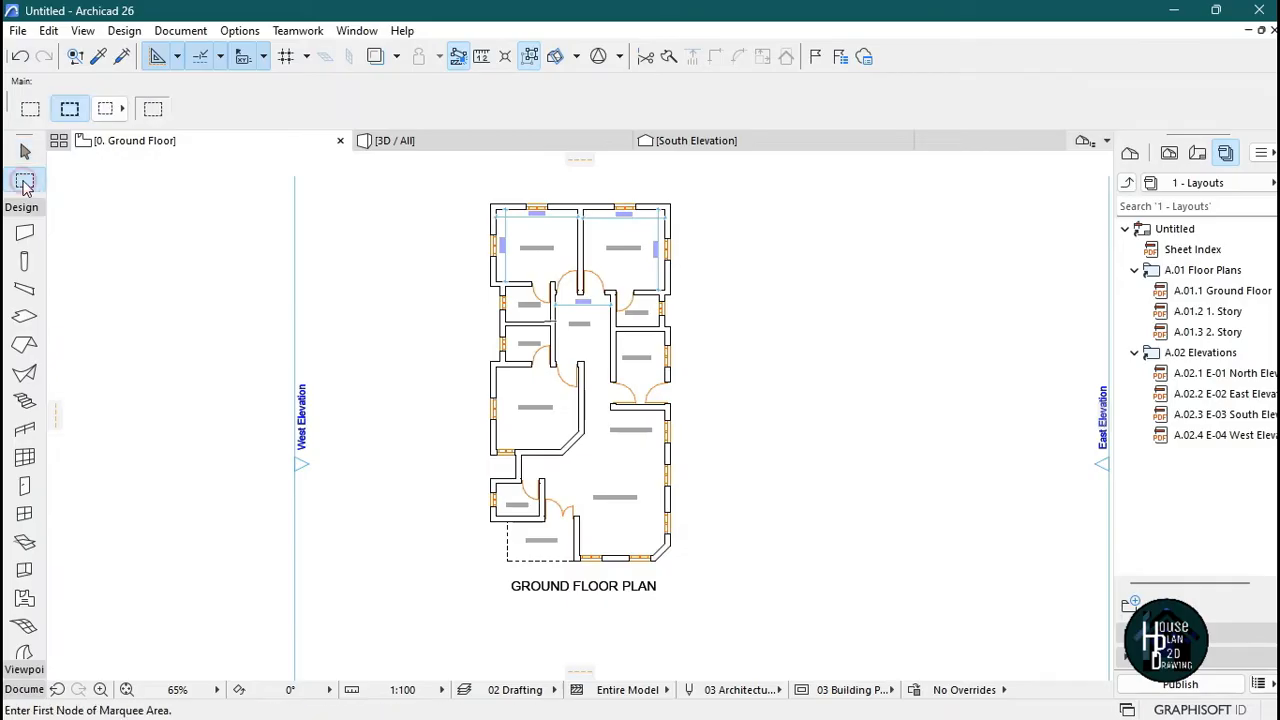
{"action": "left_click", "coordinate": [463, 193]}
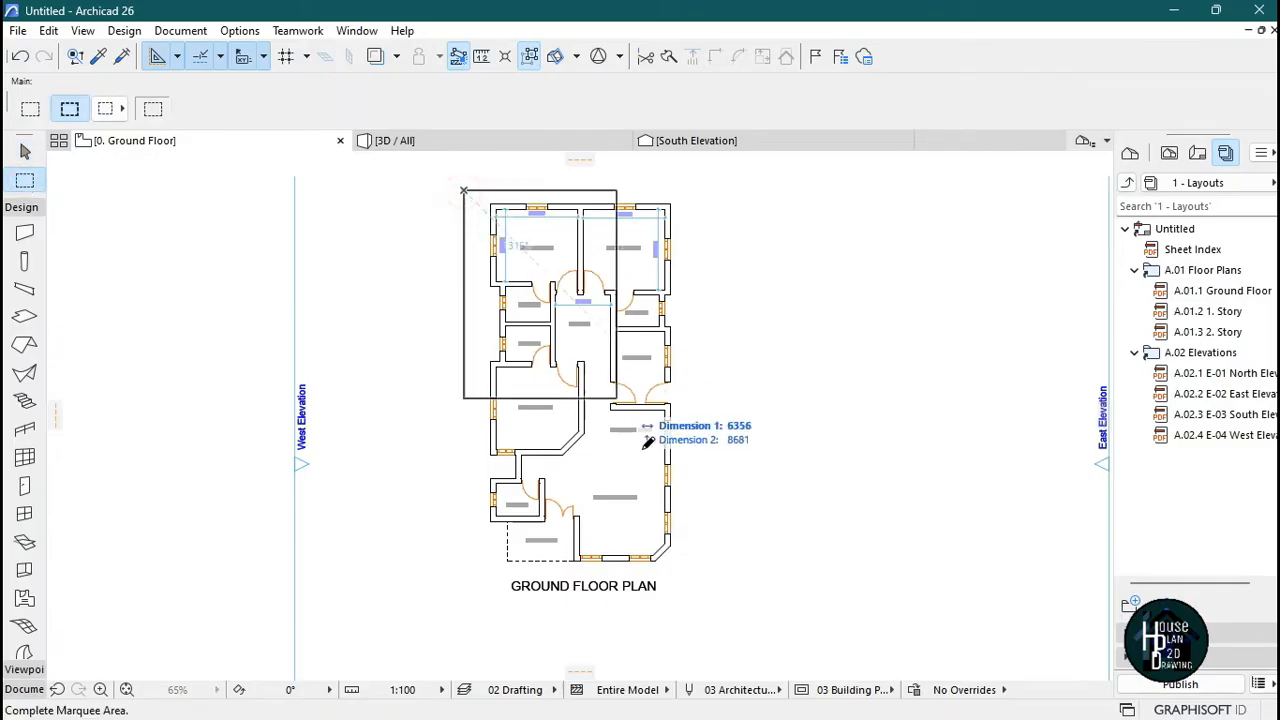
{"action": "left_click", "coordinate": [715, 627]}
- Open the print settings for the marquee area and choose Black and White output scaled with Fit to Page
{"action": "key", "text": "ctrl+p"}
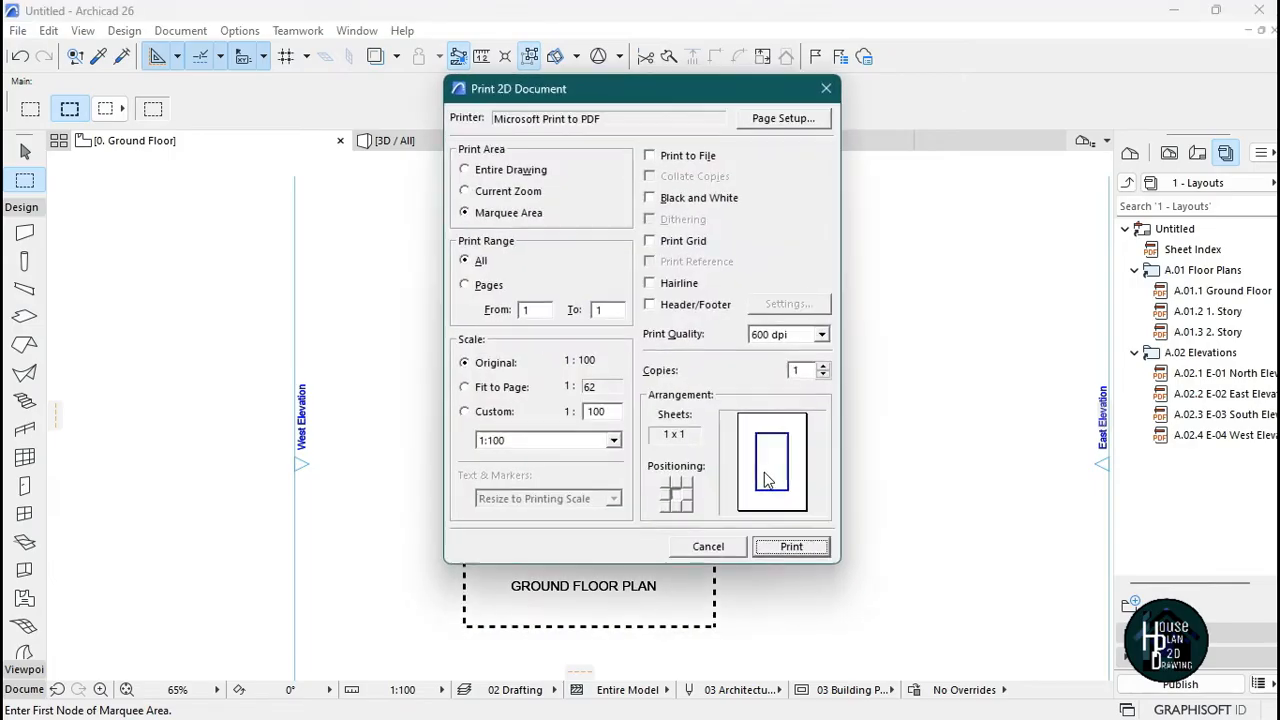
{"action": "left_click", "coordinate": [690, 198]}
{"action": "left_click", "coordinate": [503, 387]}
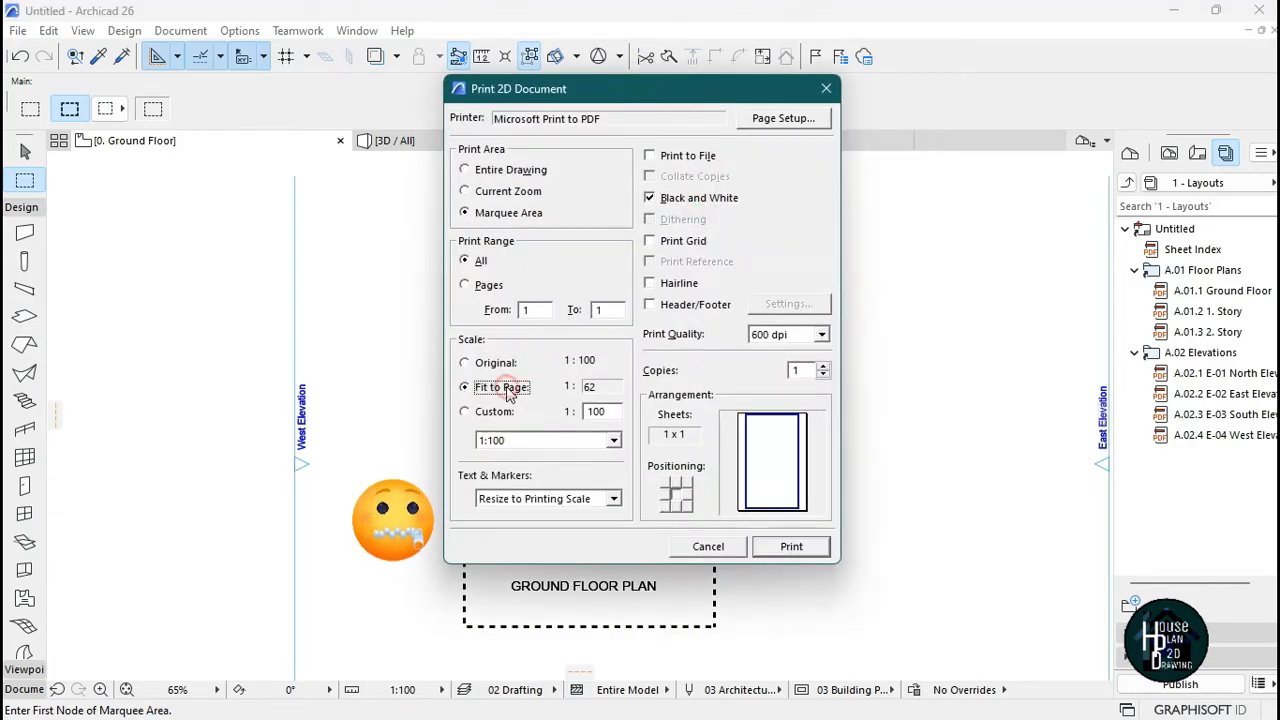
- Set the print paper size to A3 in the page setup
{"action": "left_click", "coordinate": [783, 118]}
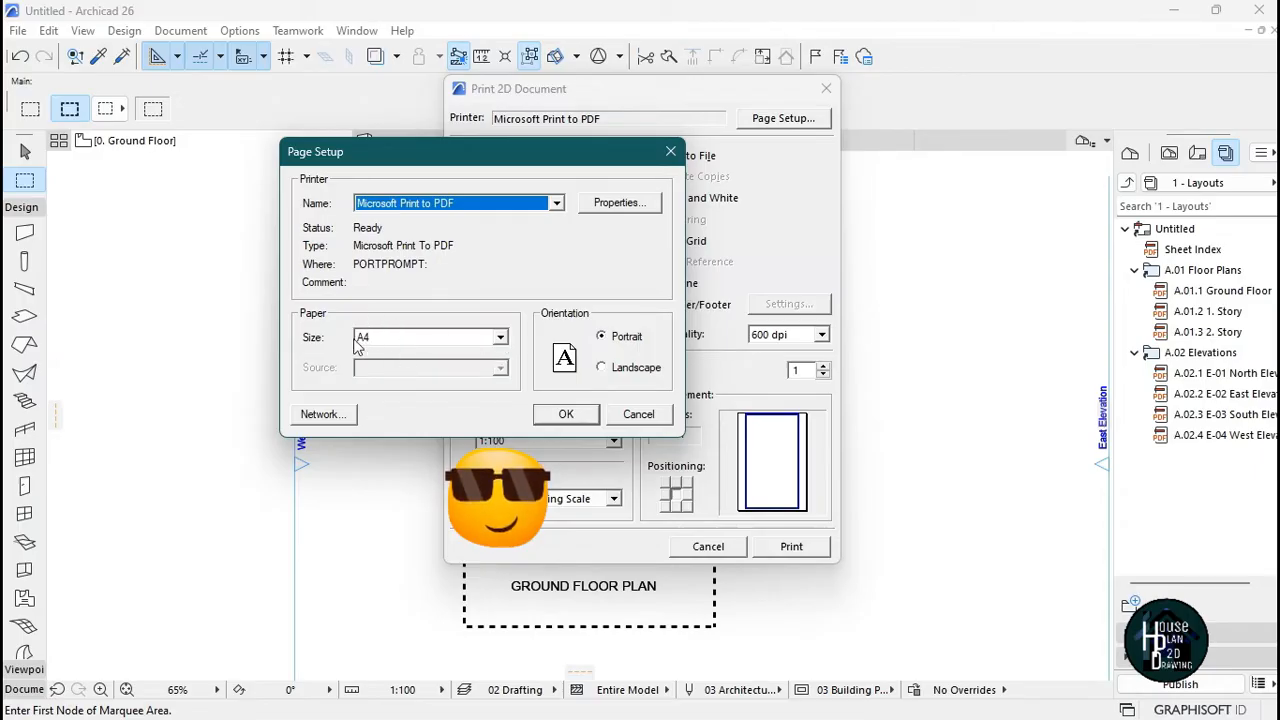
{"action": "left_click", "coordinate": [500, 340]}
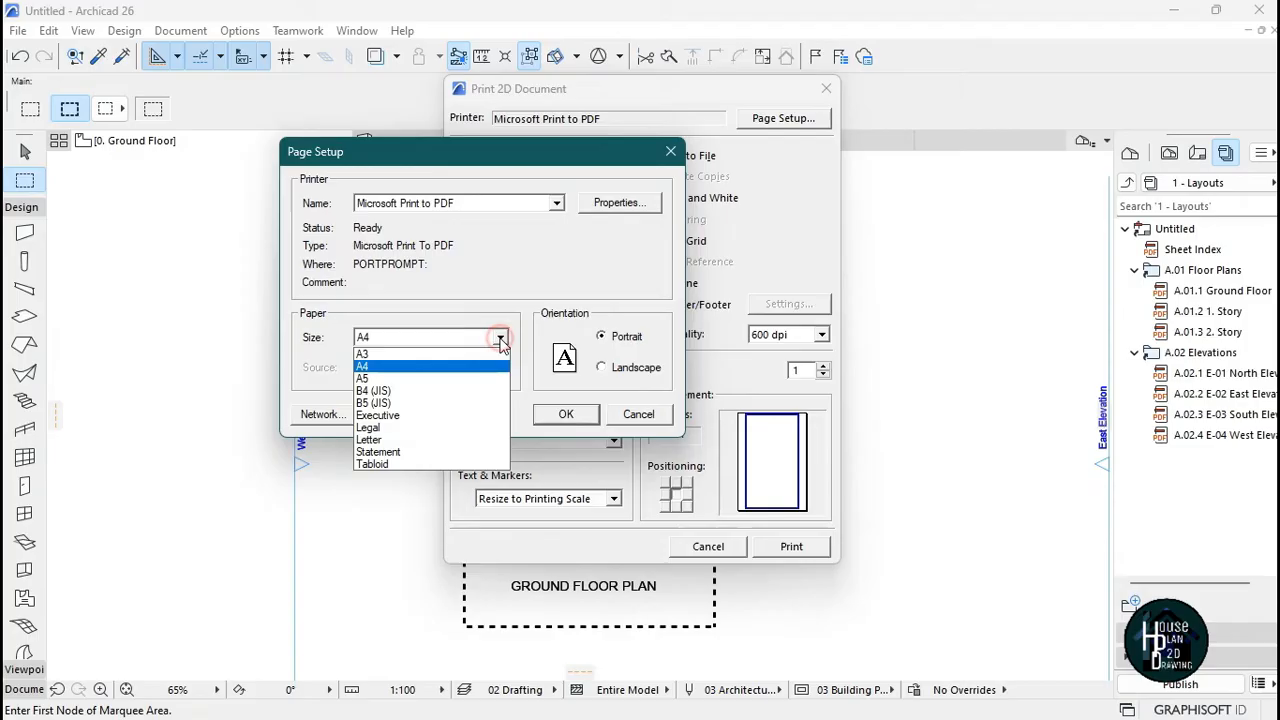
{"action": "left_click", "coordinate": [427, 356]}
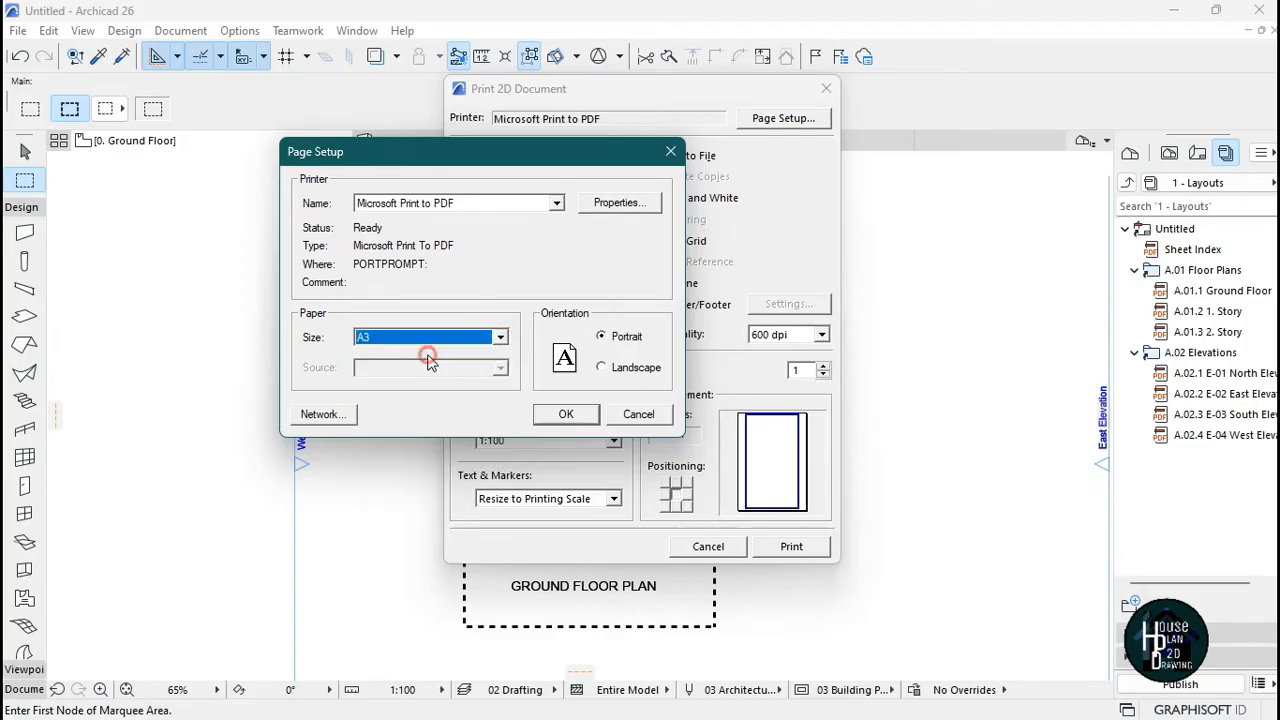
{"action": "left_click", "coordinate": [566, 414]}
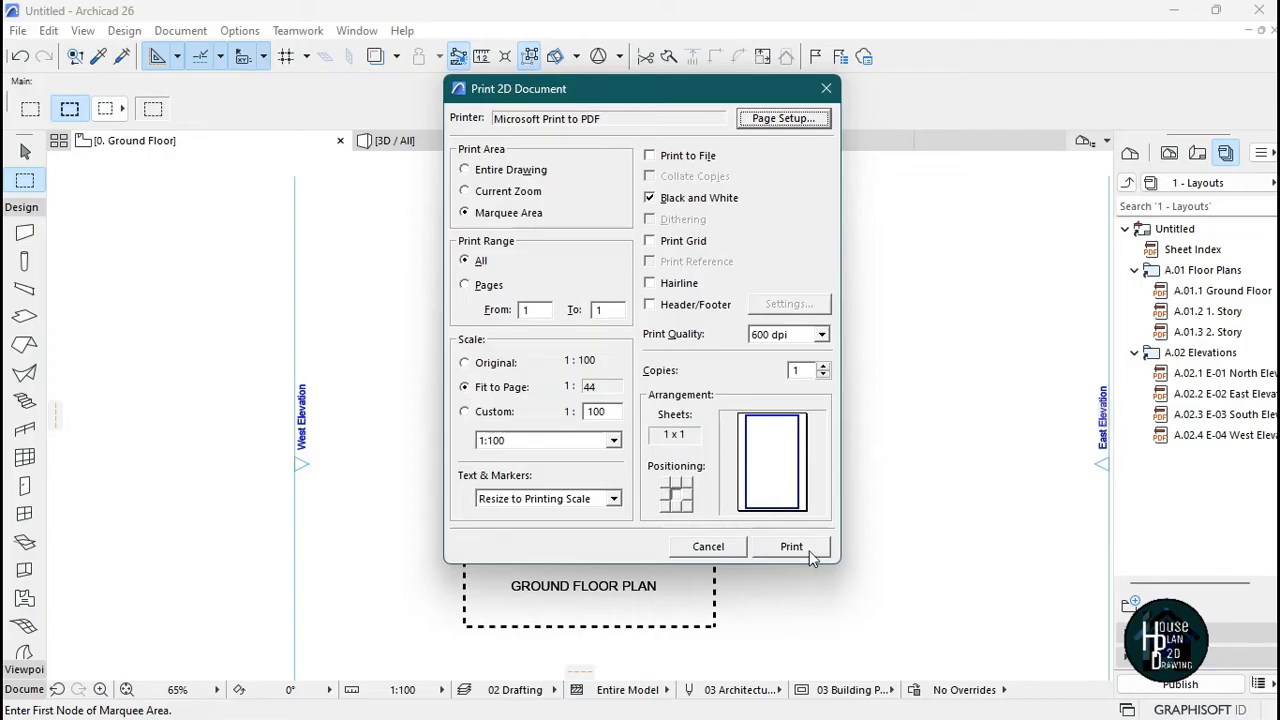
- Print the marquee area as a PDF file named Ground Floor Plan on the Desktop and remove the marquee
{"action": "left_click", "coordinate": [810, 551]}
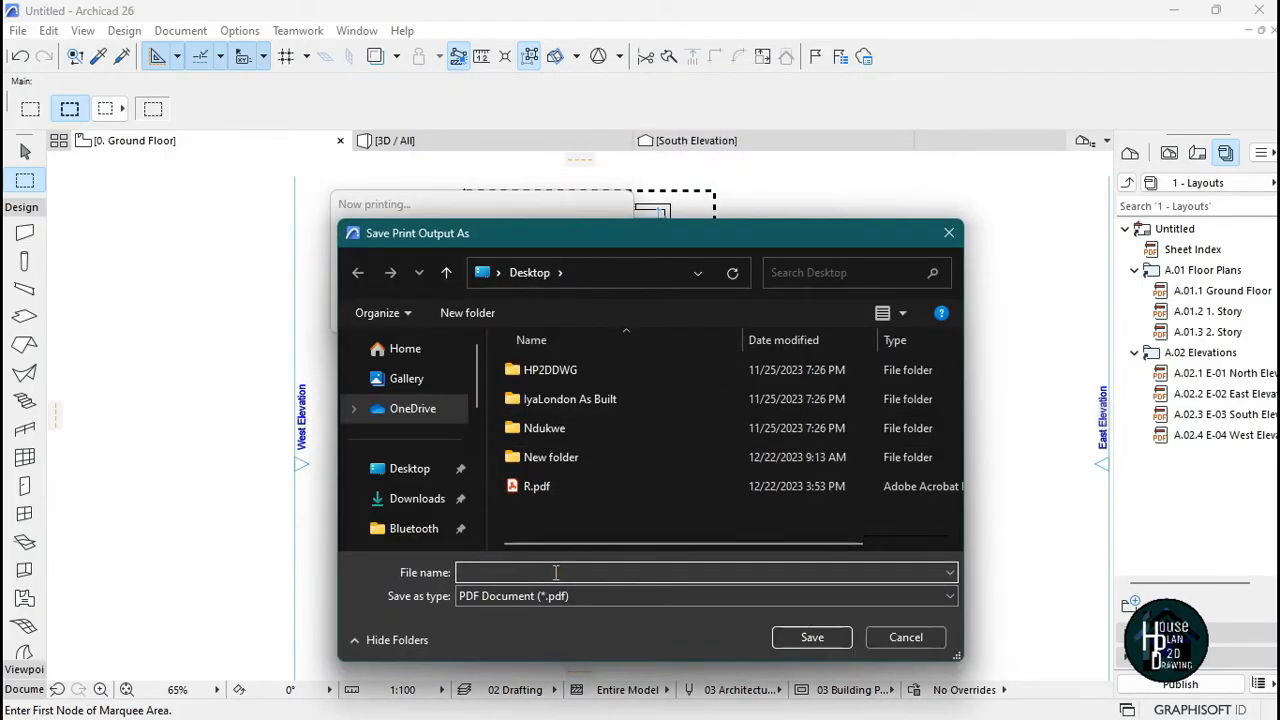
{"action": "type", "text": "gR"}
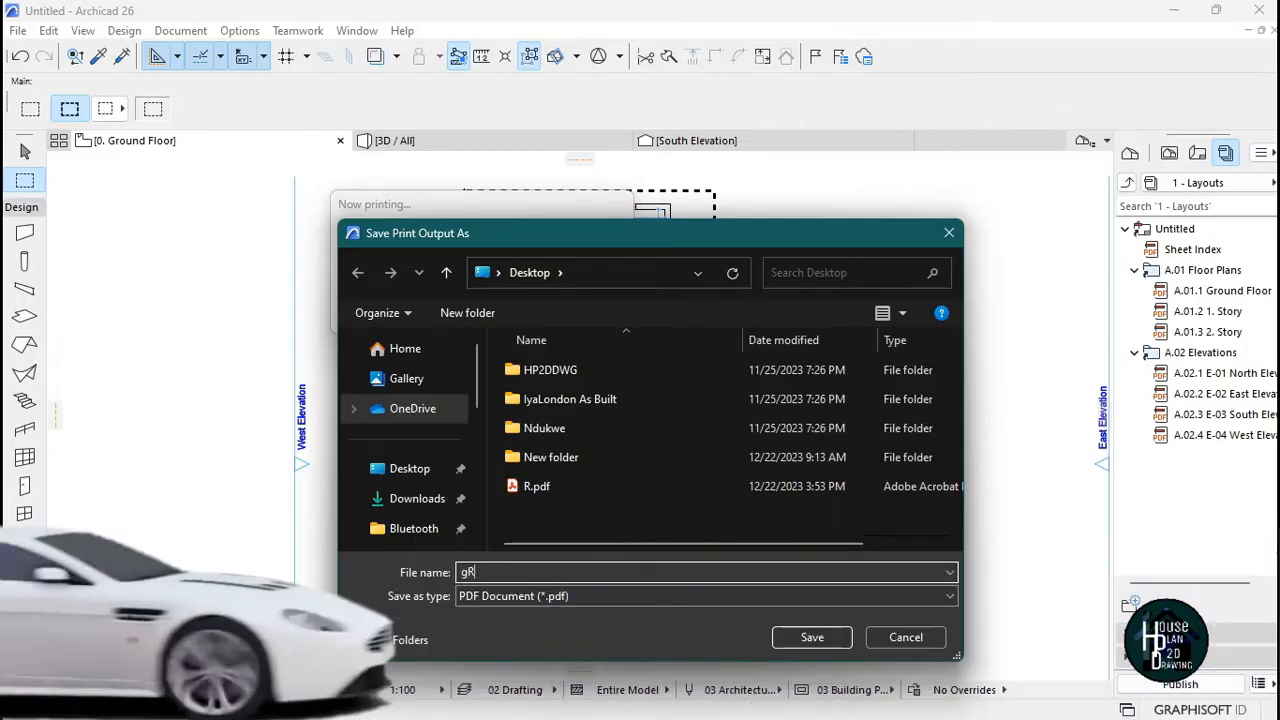
{"action": "key", "text": "BackSpace"}
{"action": "key", "text": "BackSpace"}
{"action": "type", "text": "Ground Floor Plan"}
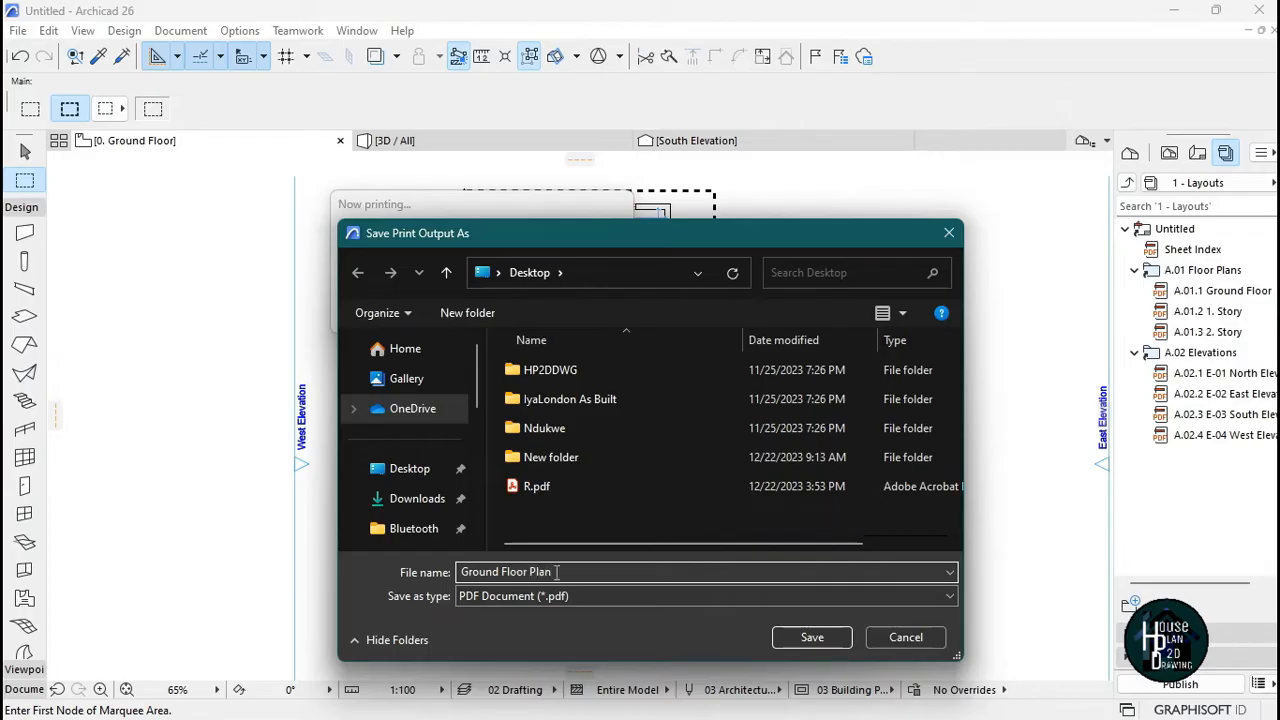
{"action": "left_click", "coordinate": [804, 640]}
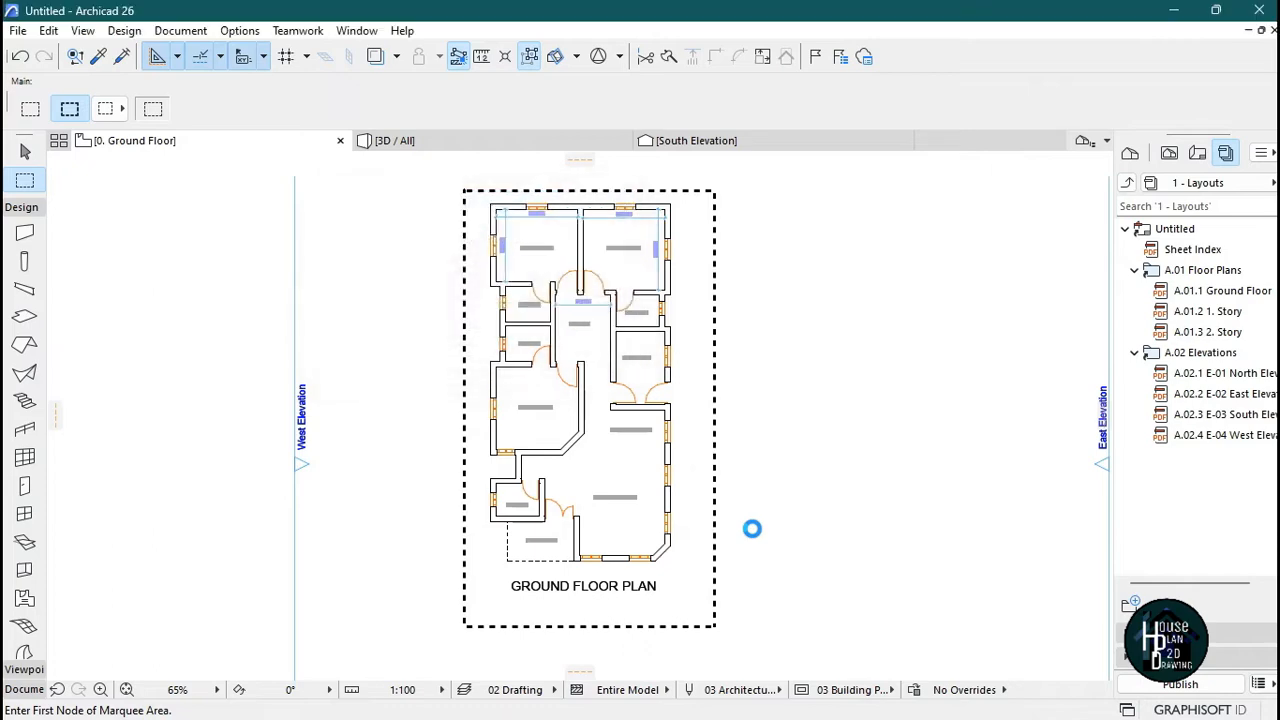
{"action": "key", "text": "Escape"}
{"action": "key", "text": "Escape"}
- Open Ground Floor Plan.pdf from the desktop, examine the whole printed plan, close it and return to Archicad 26
{"action": "left_click", "coordinate": [1175, 14]}
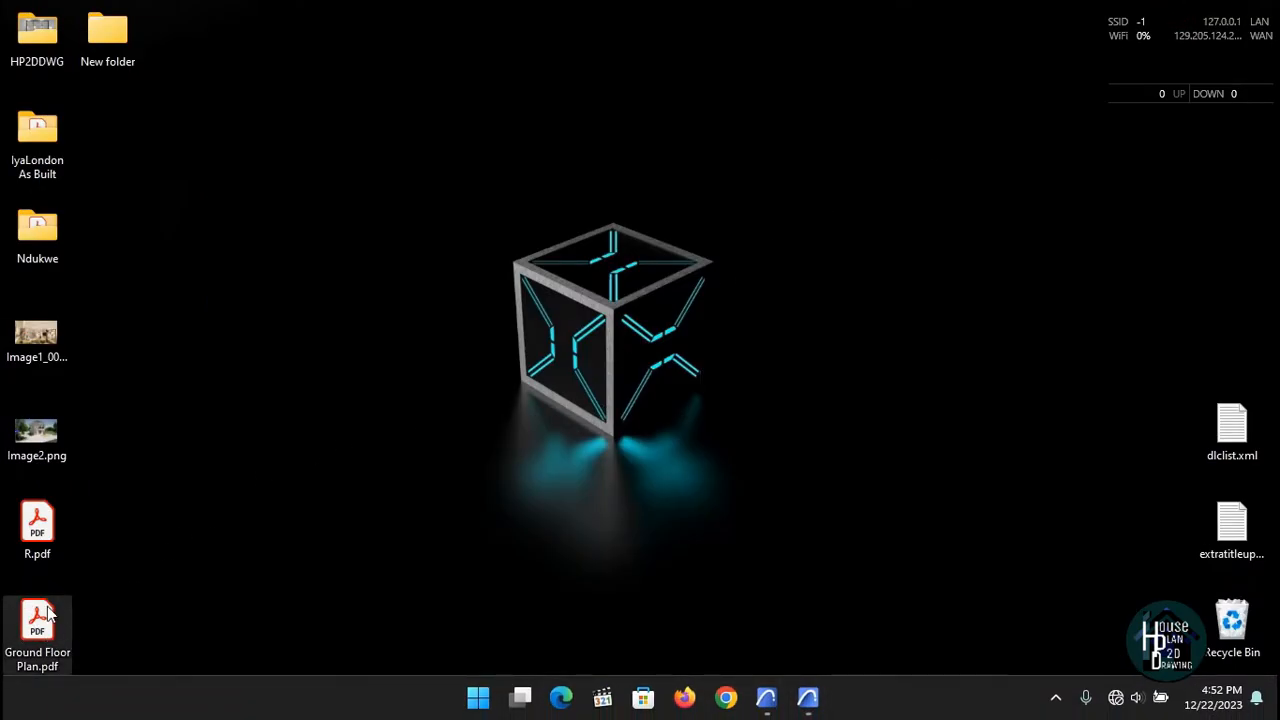
{"action": "double_click", "coordinate": [40, 643]}
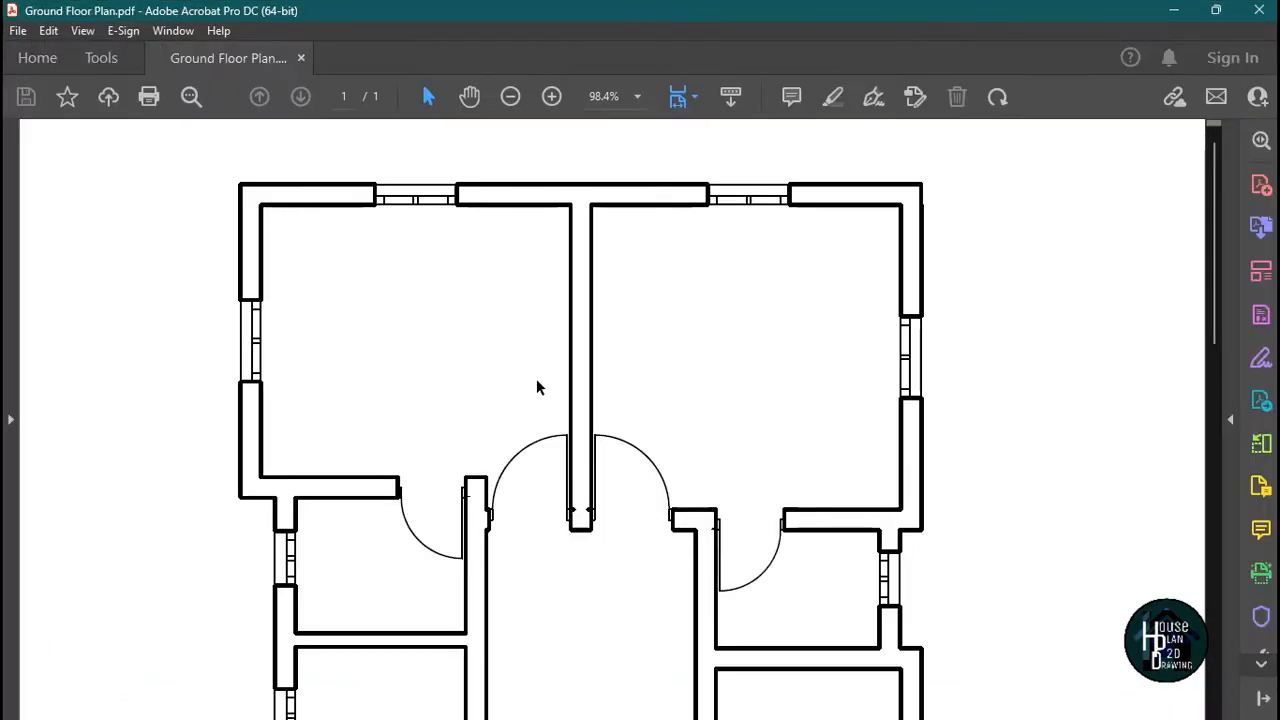
{"action": "scroll", "coordinate": [599, 330], "scroll_direction": "down", "scroll_amount": 3}
{"action": "scroll", "coordinate": [602, 340], "scroll_direction": "down", "scroll_amount": 4, "text": "ctrl"}
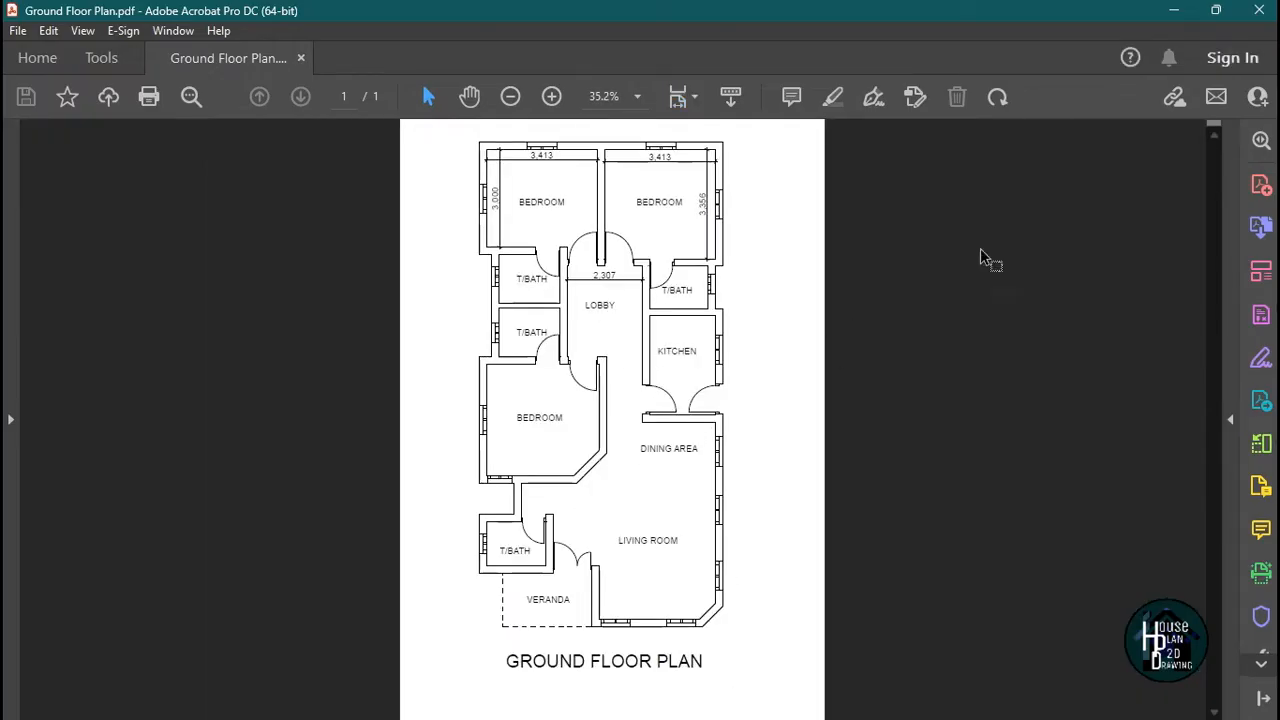
{"action": "left_click", "coordinate": [1256, 8]}
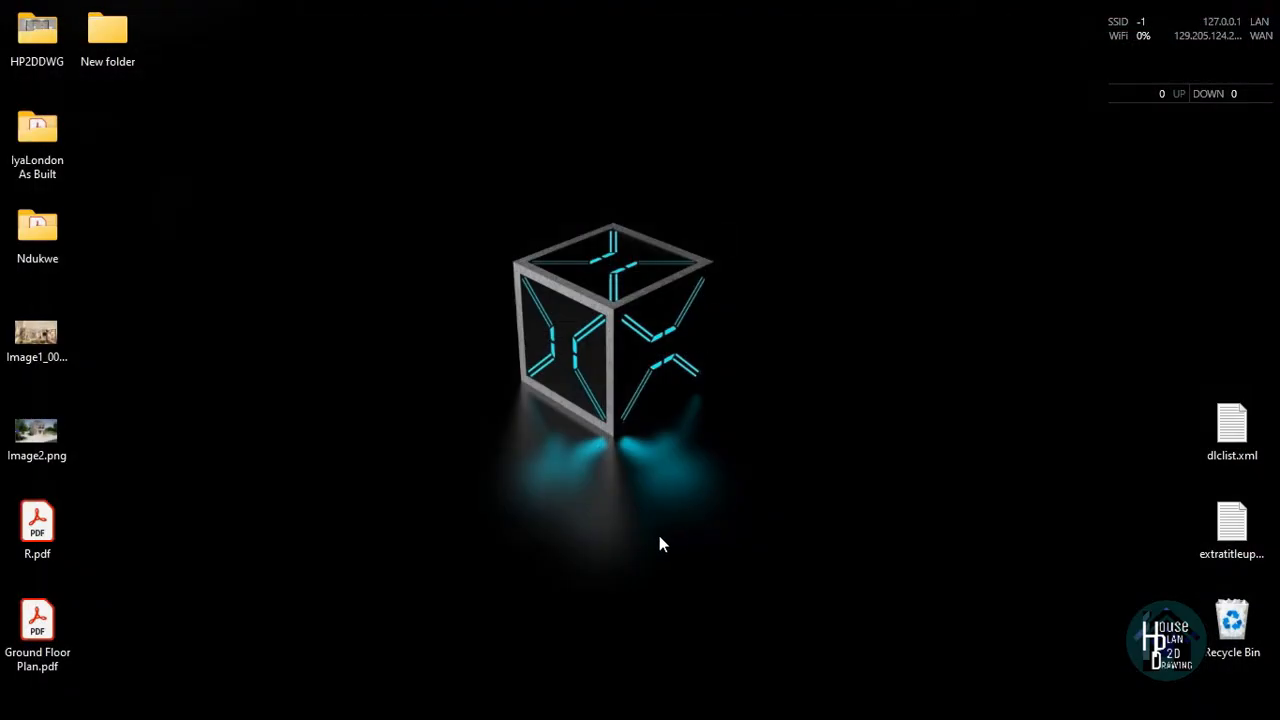
{"action": "mouse_move", "coordinate": [845, 716]}
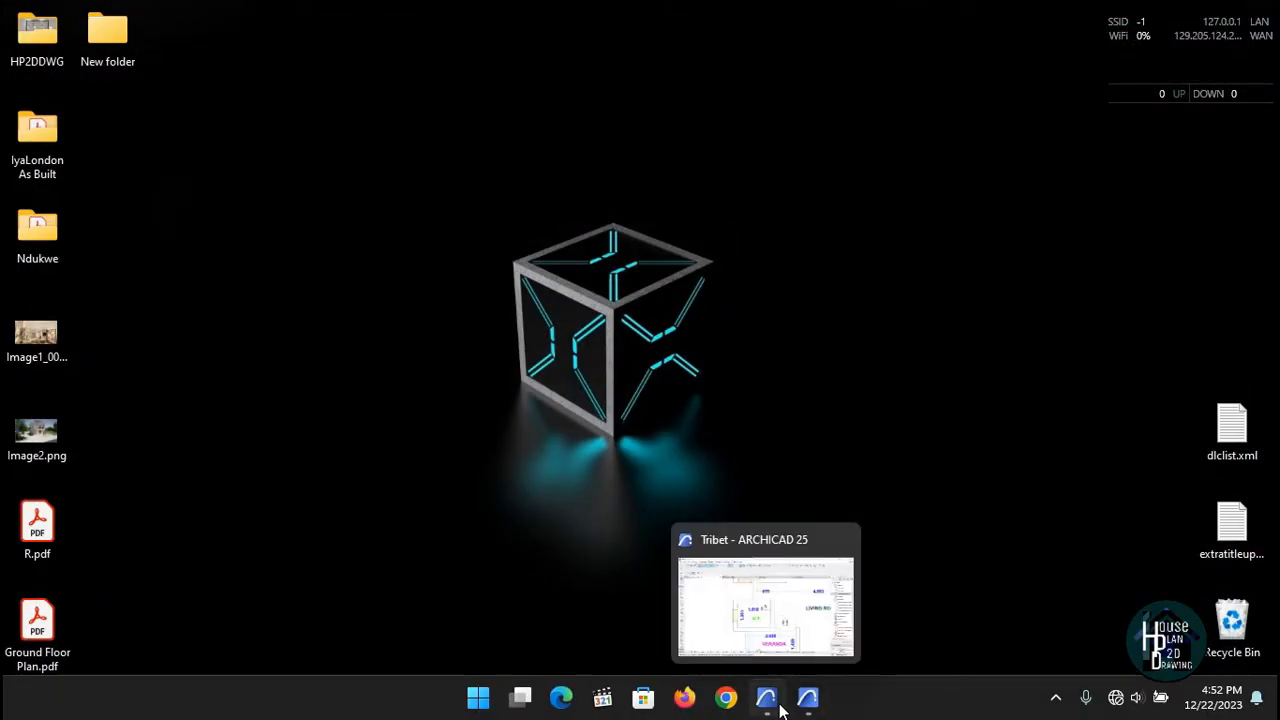
{"action": "left_click", "coordinate": [808, 699]}
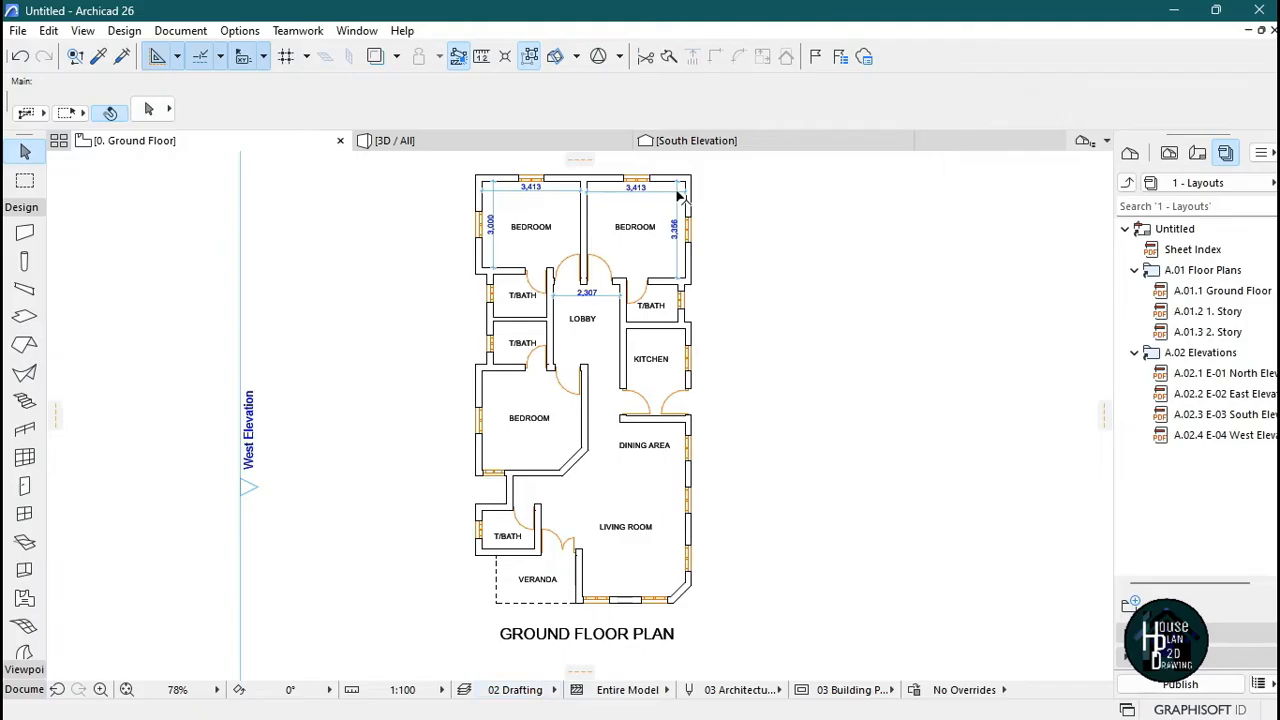
- Show the project map, open the 3D perspective of the house and fly around it to examine the exterior walls and openings
{"action": "left_click", "coordinate": [1130, 153]}
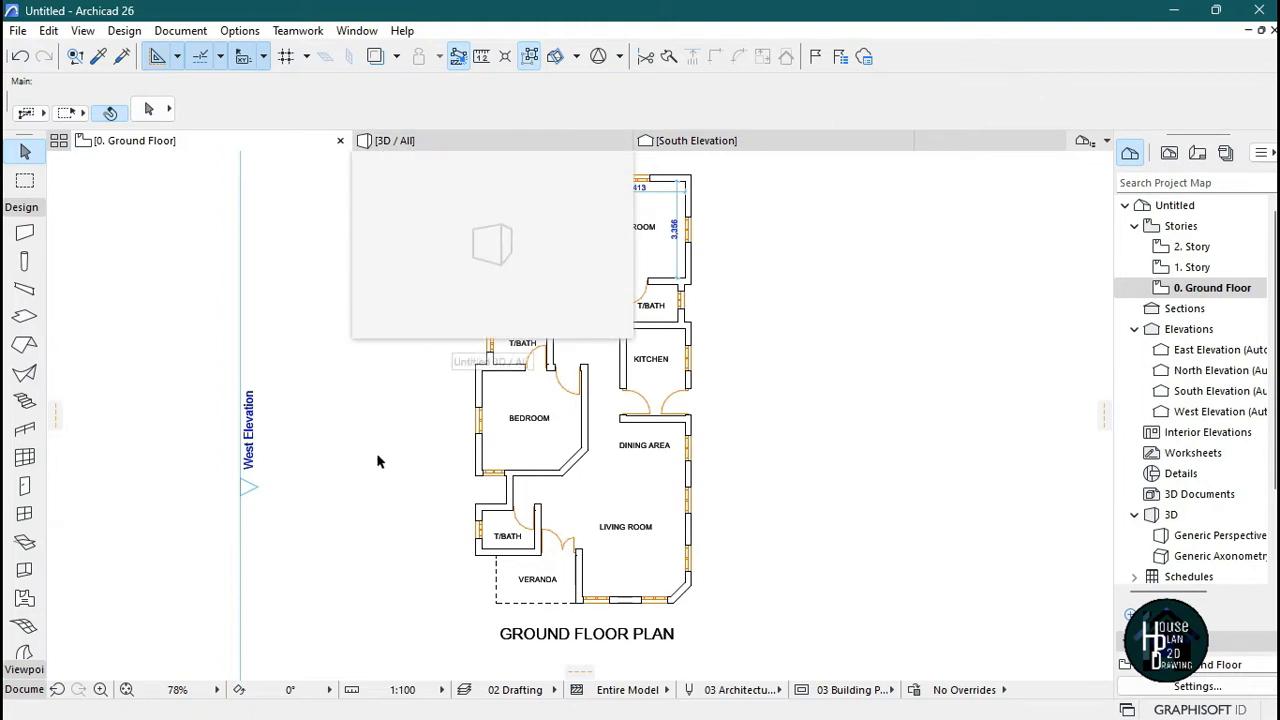
{"action": "left_click", "coordinate": [400, 140]}
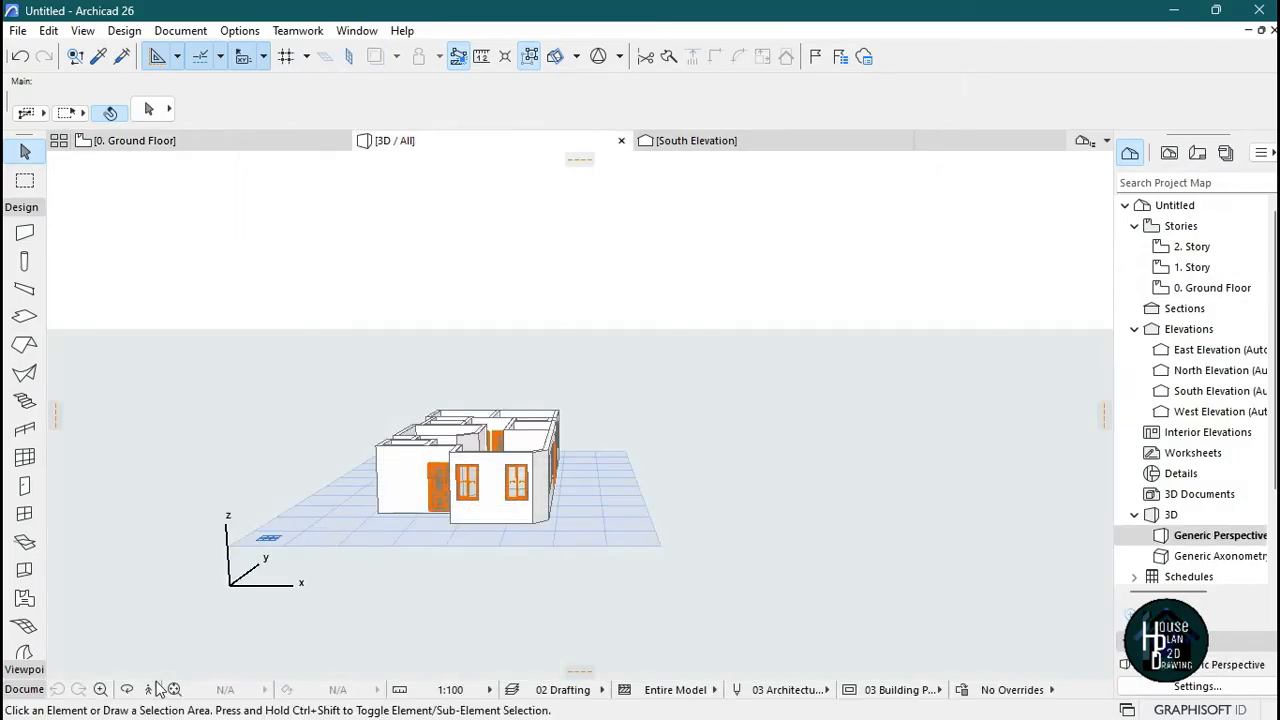
{"action": "left_click", "coordinate": [152, 689]}
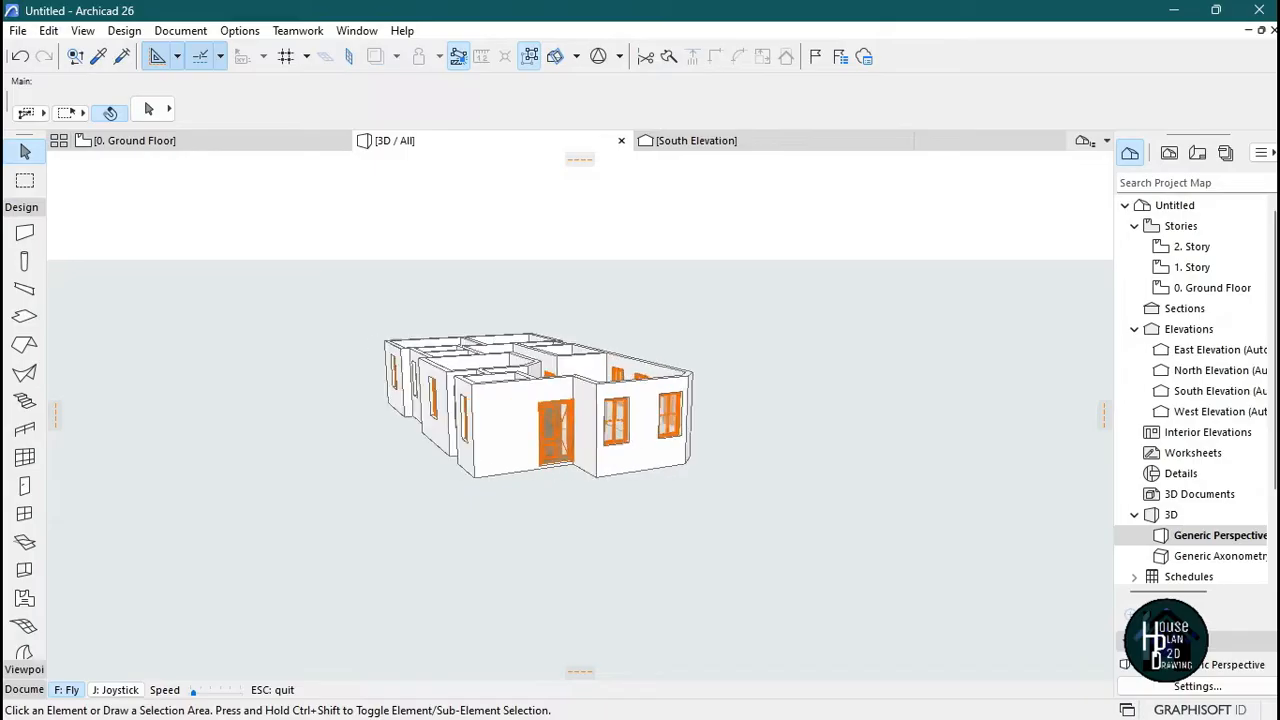
{"action": "key", "text": "Up"}
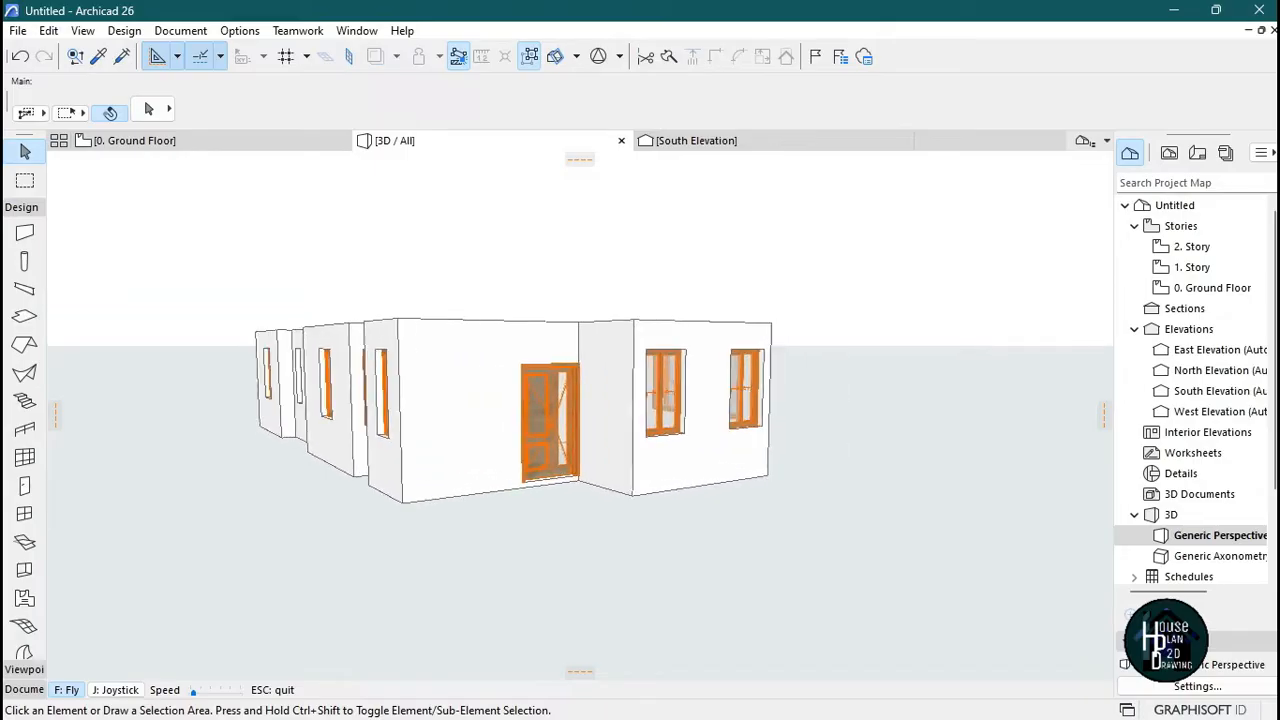
{"action": "key", "text": "Right"}
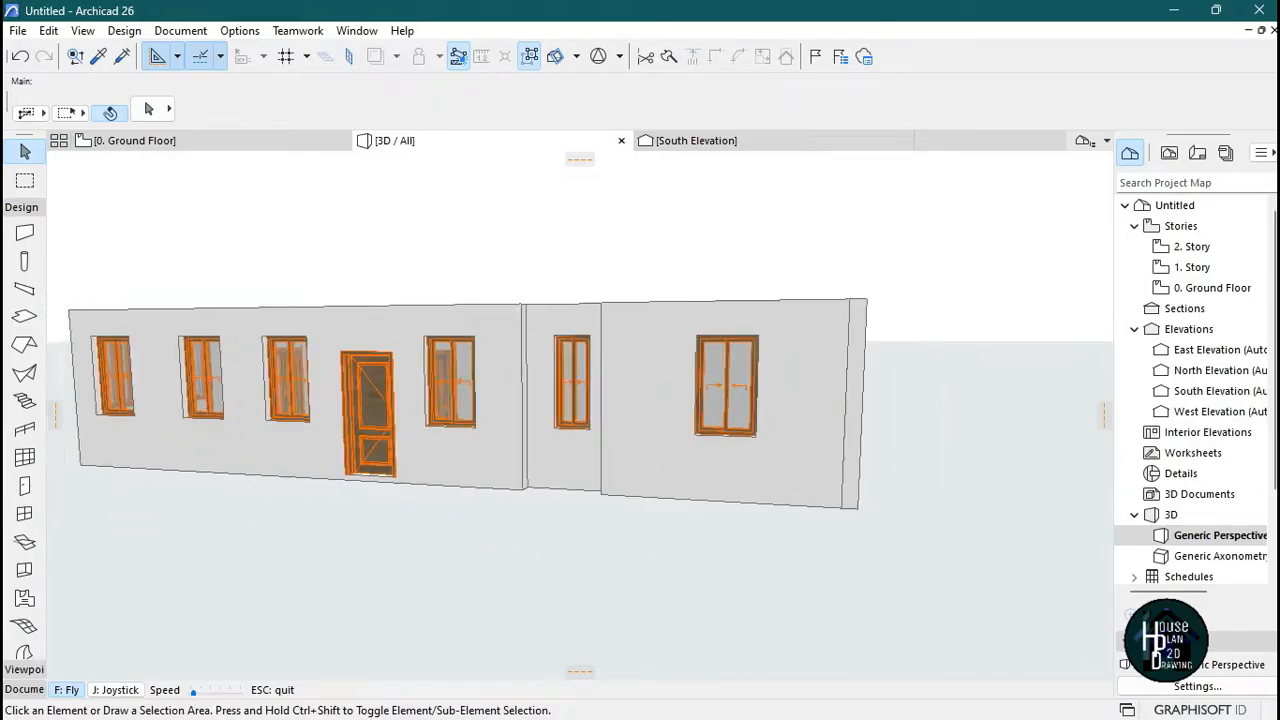
{"action": "key", "text": "Right"}
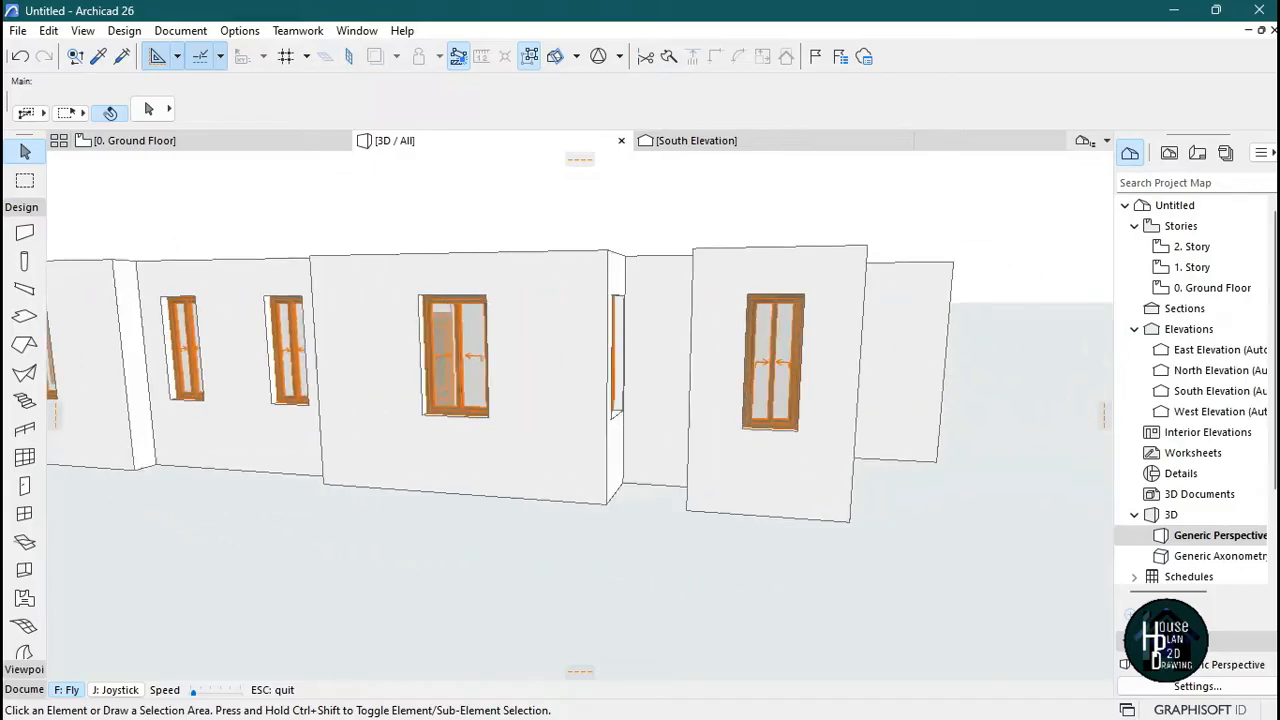
{"action": "key", "text": "Right"}
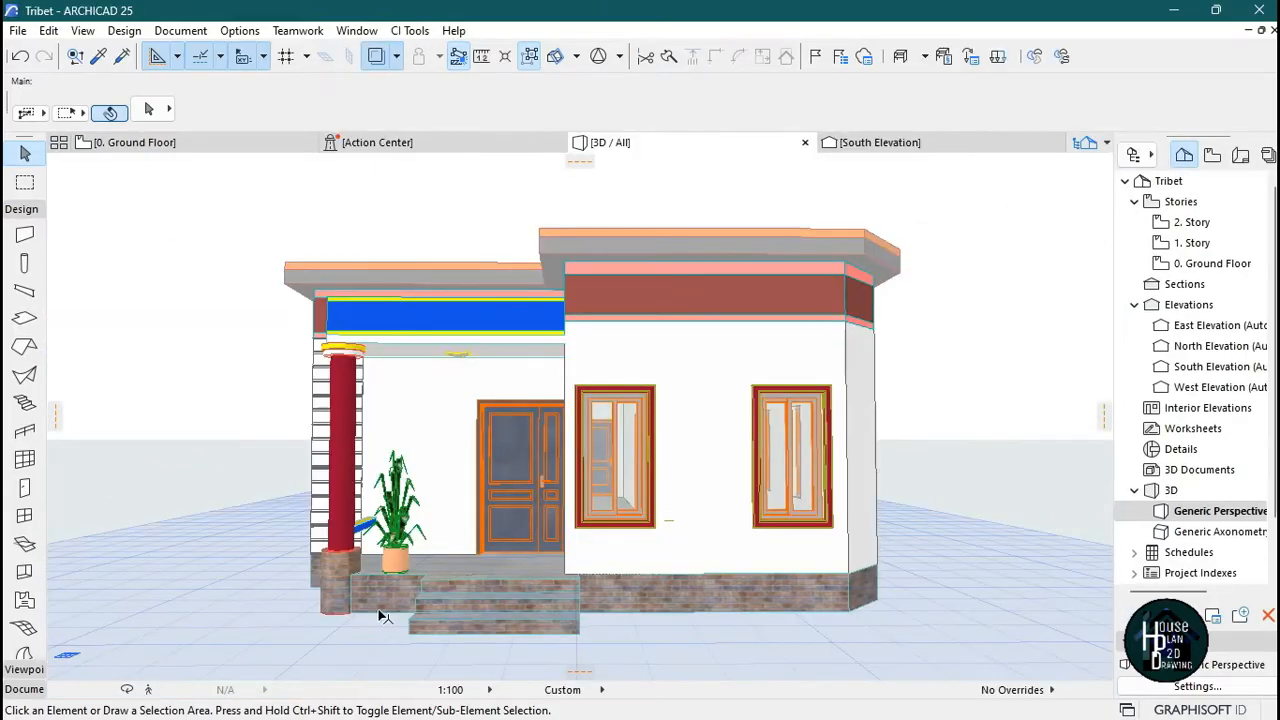
- Fly around the completed Tribet house model in Archicad 25 to examine its entrance, base and roof
{"action": "left_click", "coordinate": [166, 689]}
{"action": "key", "text": "Right"}
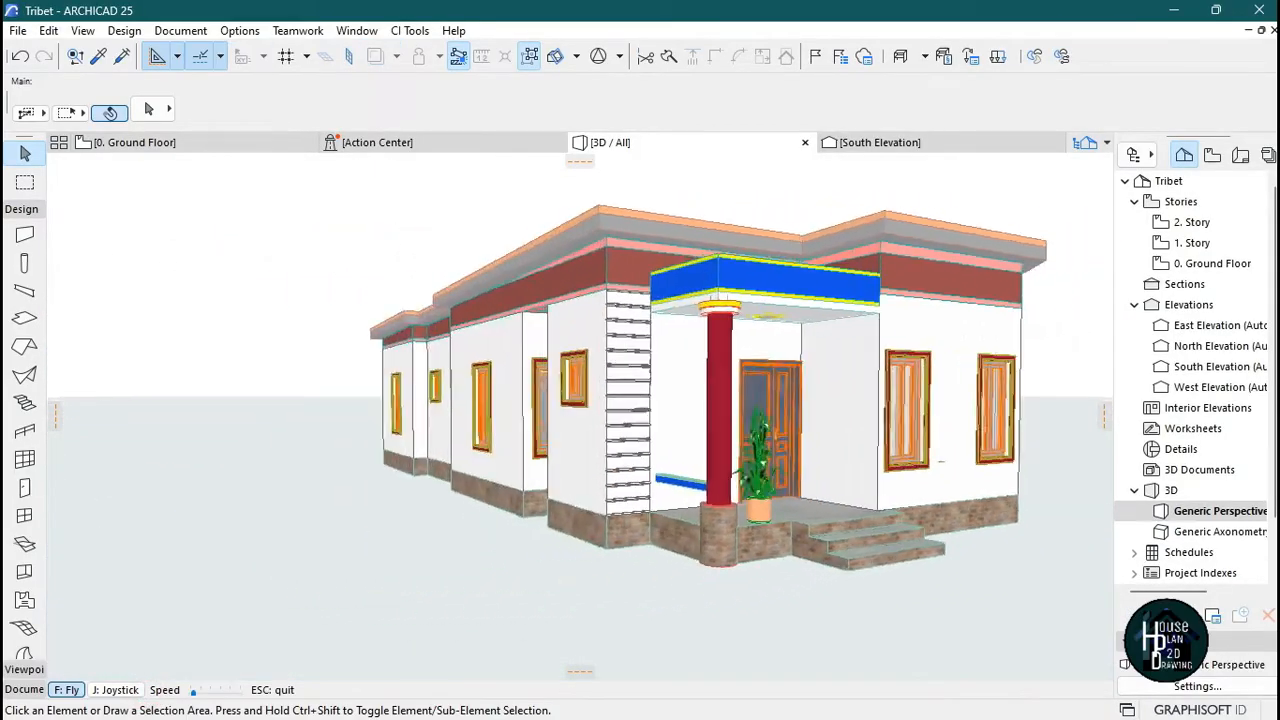
{"action": "key", "text": "Right"}
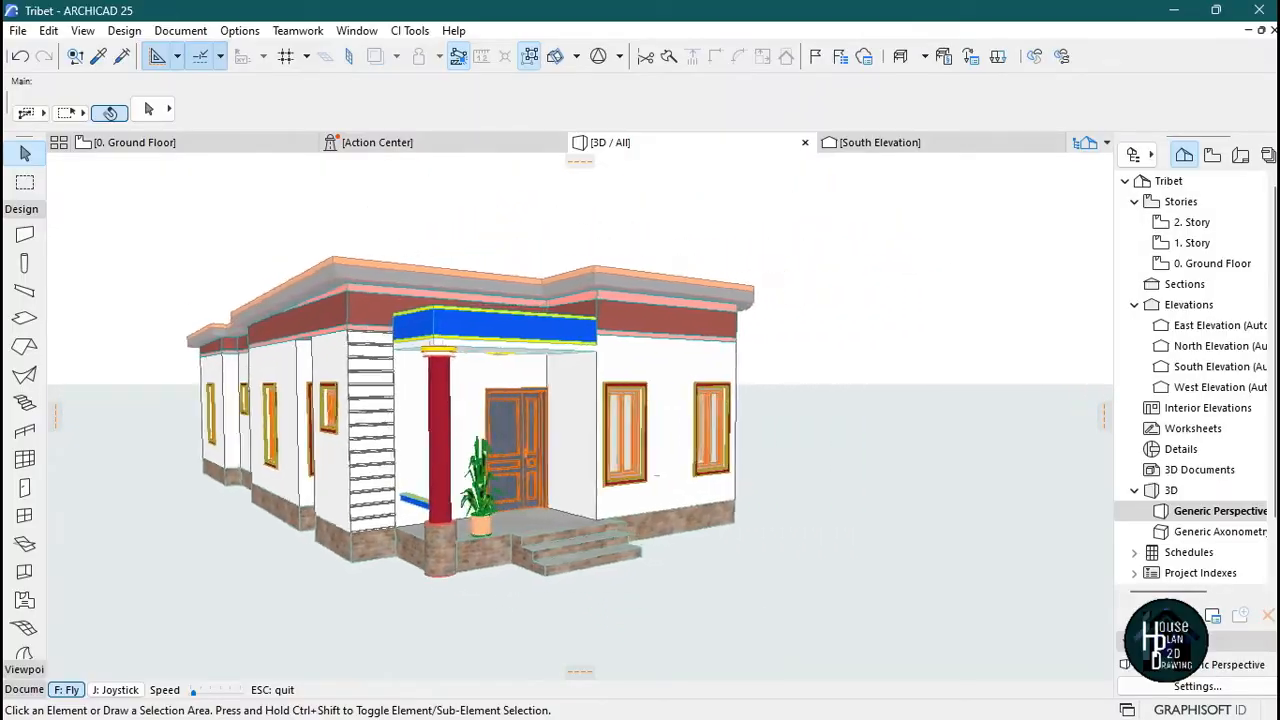
{"action": "key", "text": "Right"}
{"action": "key", "text": "Escape"}
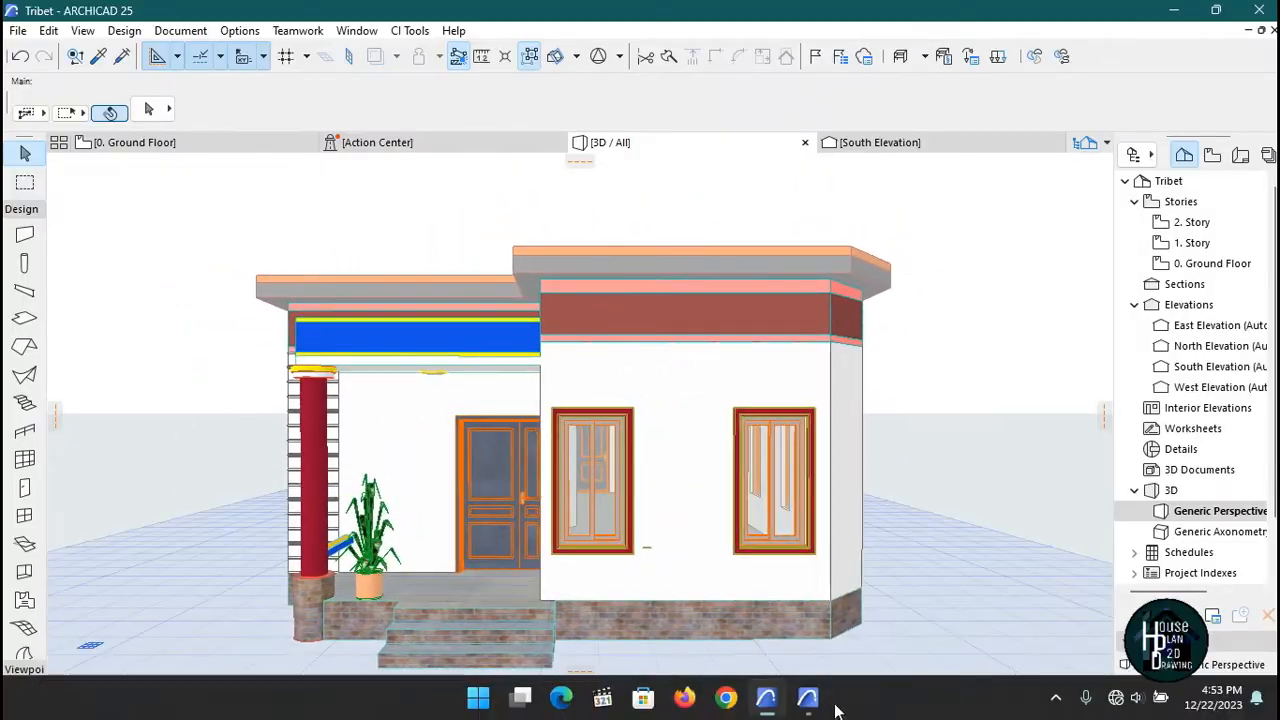
- Switch back to the Untitled project in Archicad 26 and examine the house's front entrance and side walls in 3D
{"action": "left_click", "coordinate": [808, 699]}
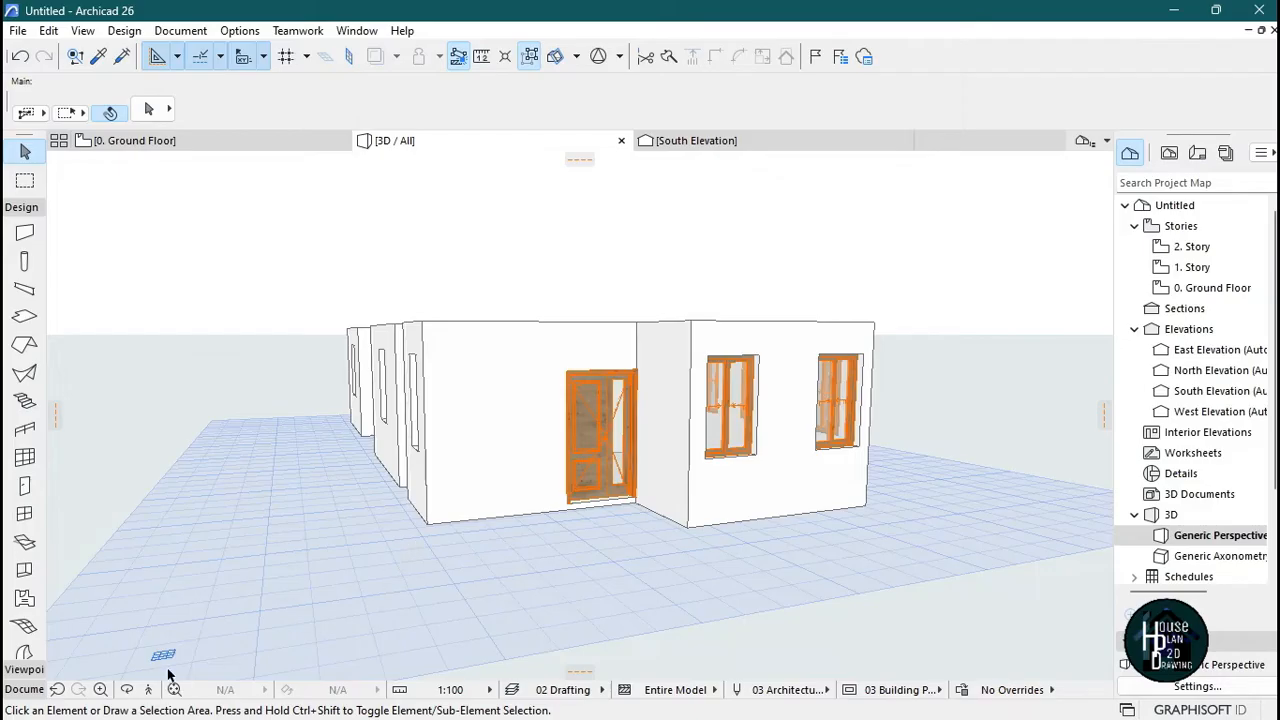
{"action": "left_click", "coordinate": [149, 688]}
{"action": "key", "text": "Left"}
{"action": "key", "text": "Up"}
{"action": "key", "text": "Escape"}
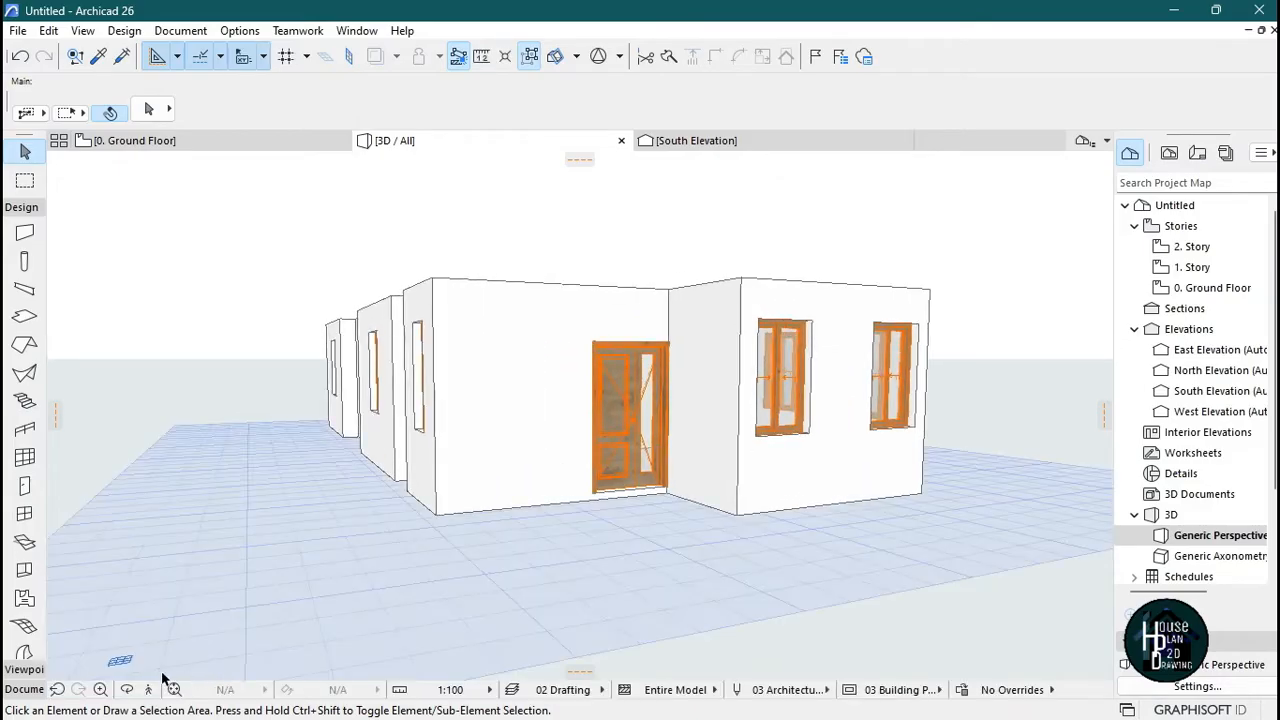
{"action": "left_click", "coordinate": [149, 690]}
{"action": "key", "text": "Left"}
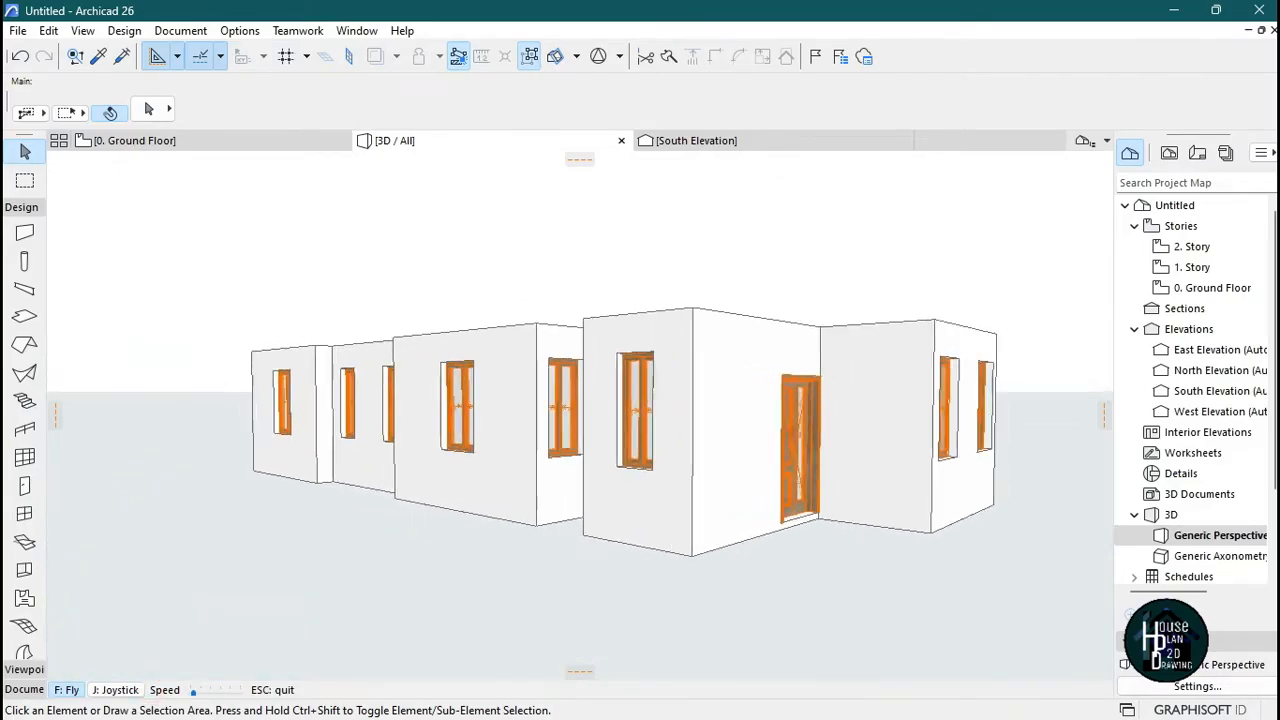
{"action": "key", "text": "Right"}
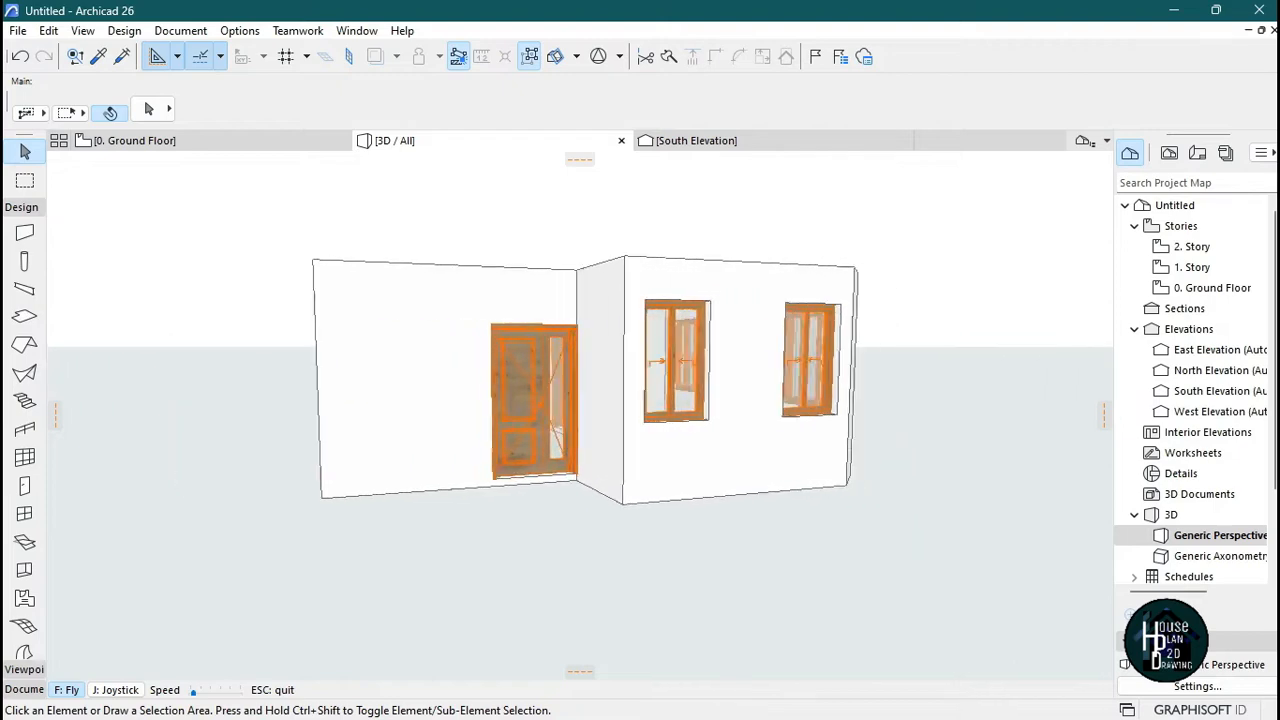
{"action": "key", "text": "Right"}
{"action": "key", "text": "Left"}
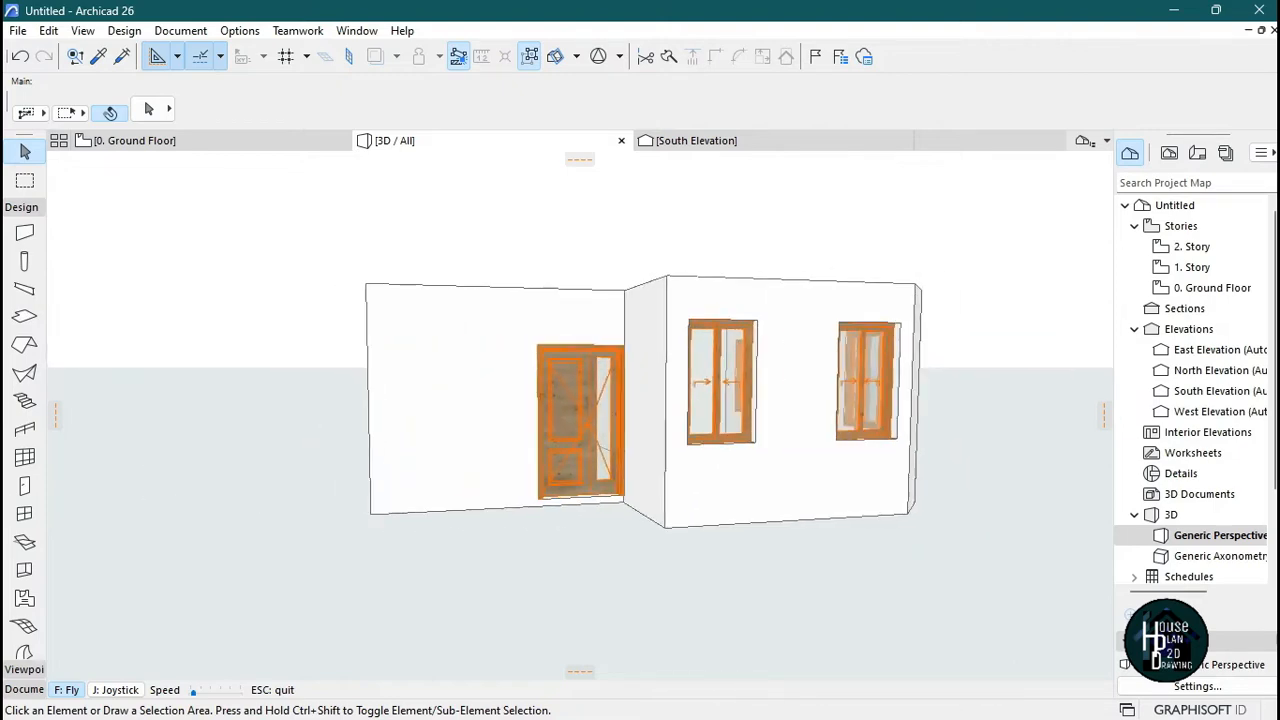
{"action": "key", "text": "Left"}
{"action": "key", "text": "Escape"}
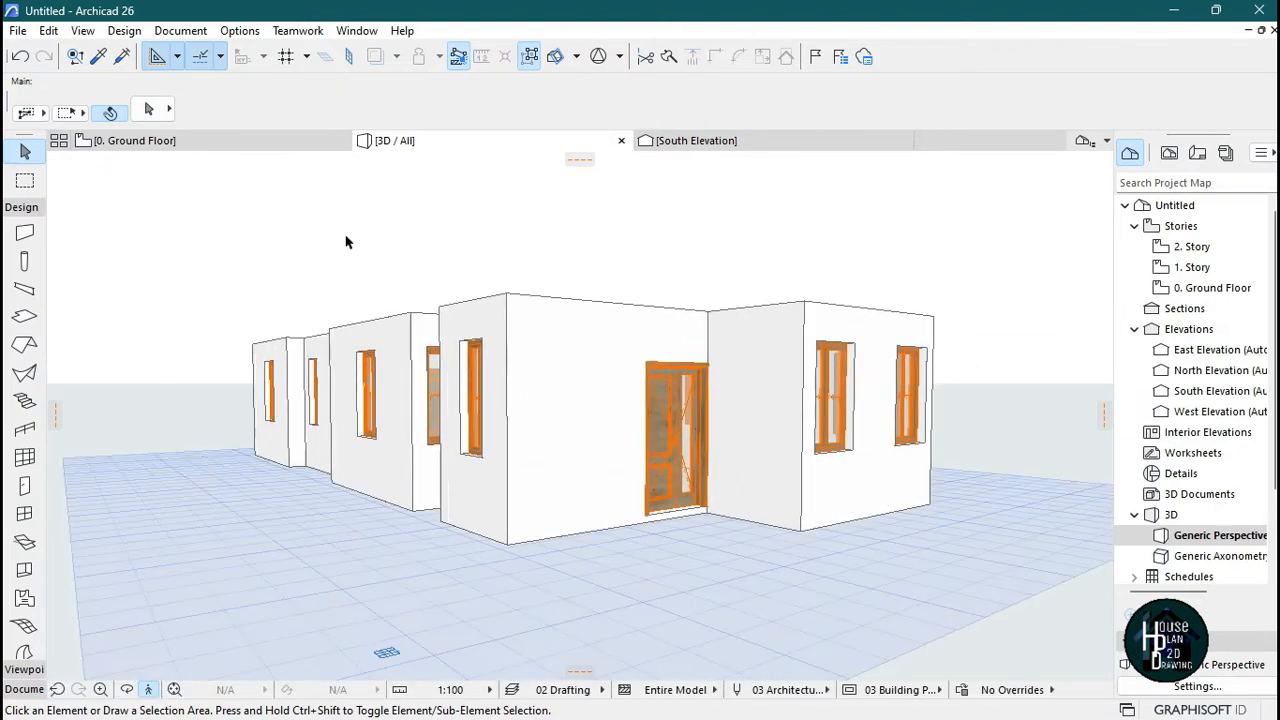
- Return to the ground floor plan and set the slab defaults to a basic Concrete - Structural structure with a thickness of 450
{"action": "left_click", "coordinate": [135, 140]}
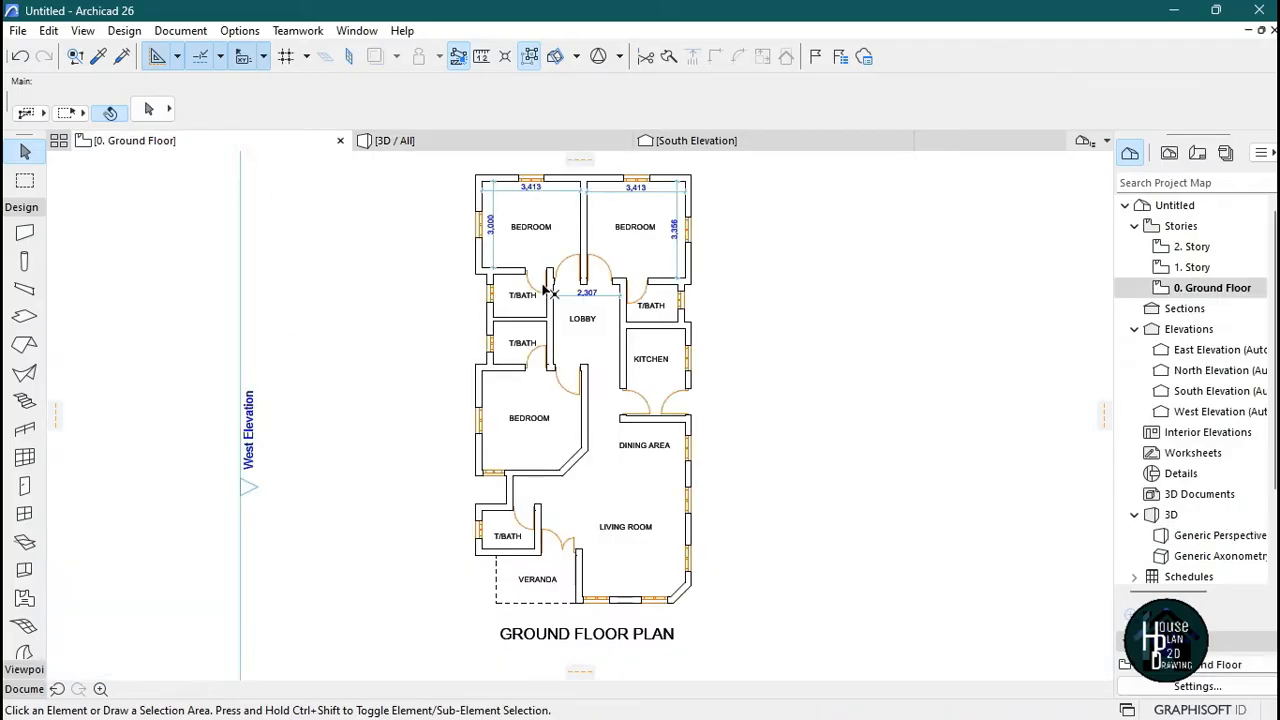
{"action": "scroll", "coordinate": [547, 295], "scroll_direction": "down", "scroll_amount": 2}
{"action": "scroll", "coordinate": [563, 308], "scroll_direction": "up", "scroll_amount": 2}
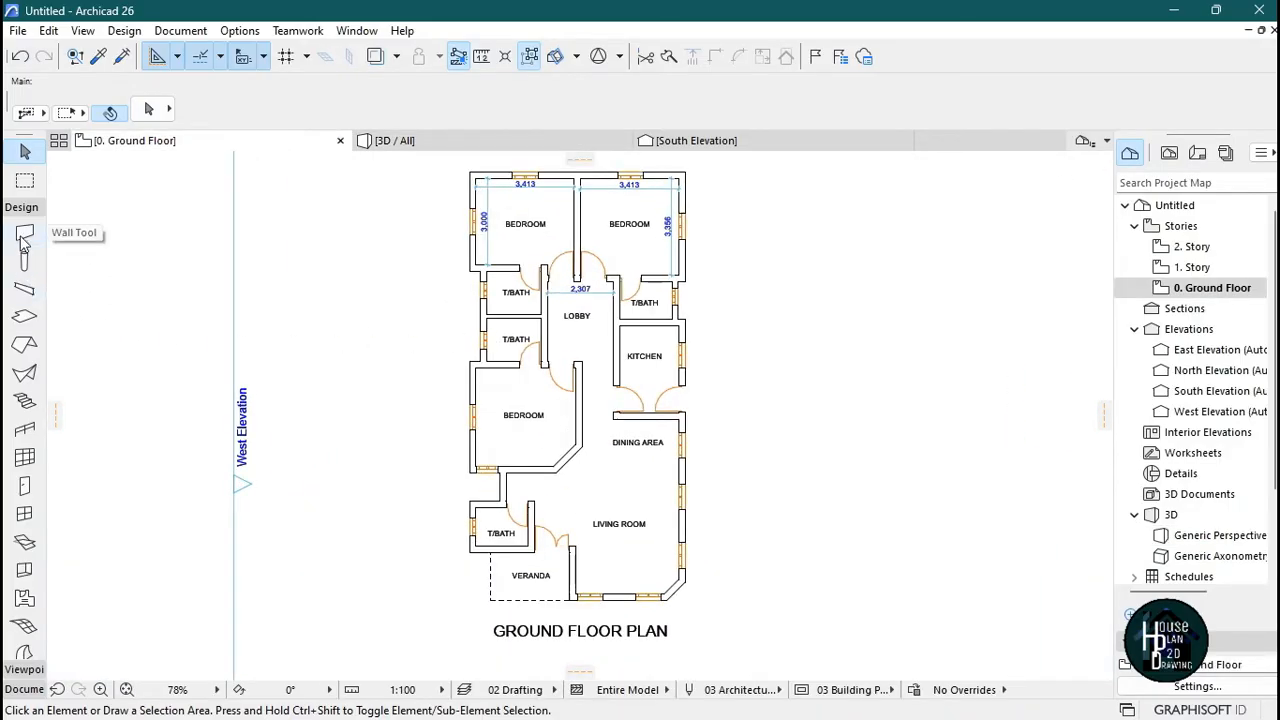
{"action": "left_click", "coordinate": [24, 317]}
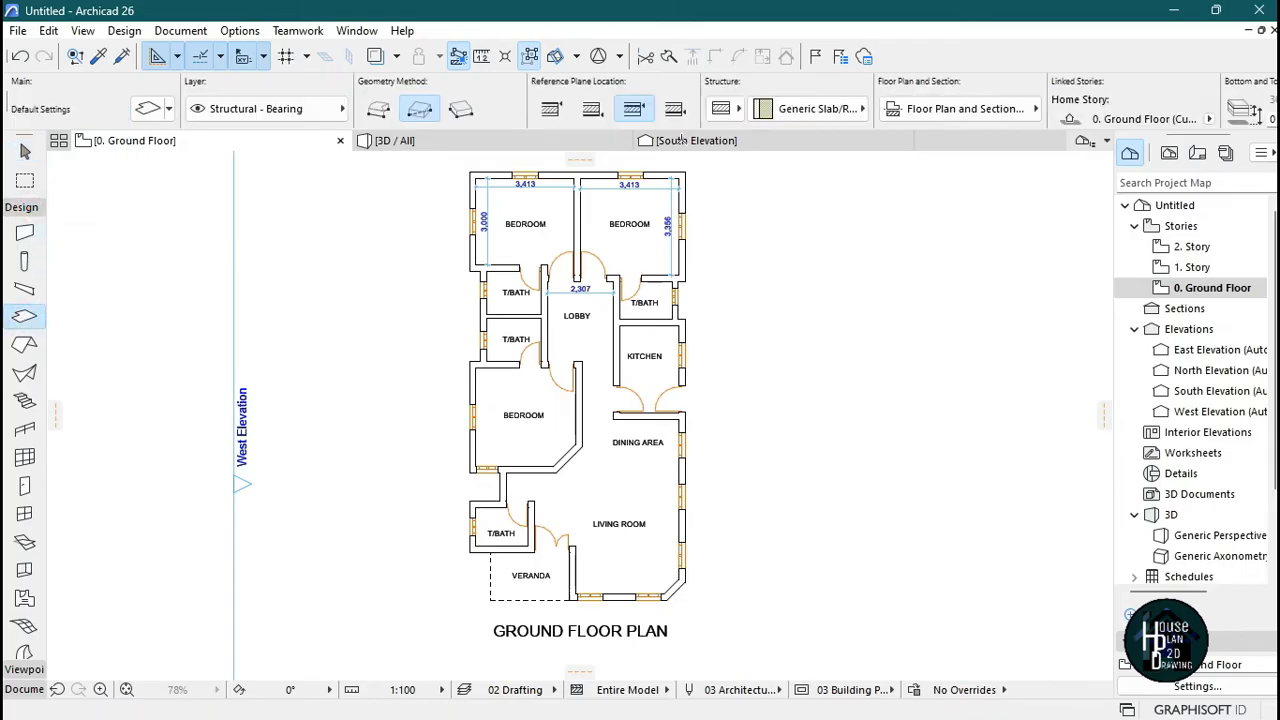
{"action": "left_click", "coordinate": [725, 113]}
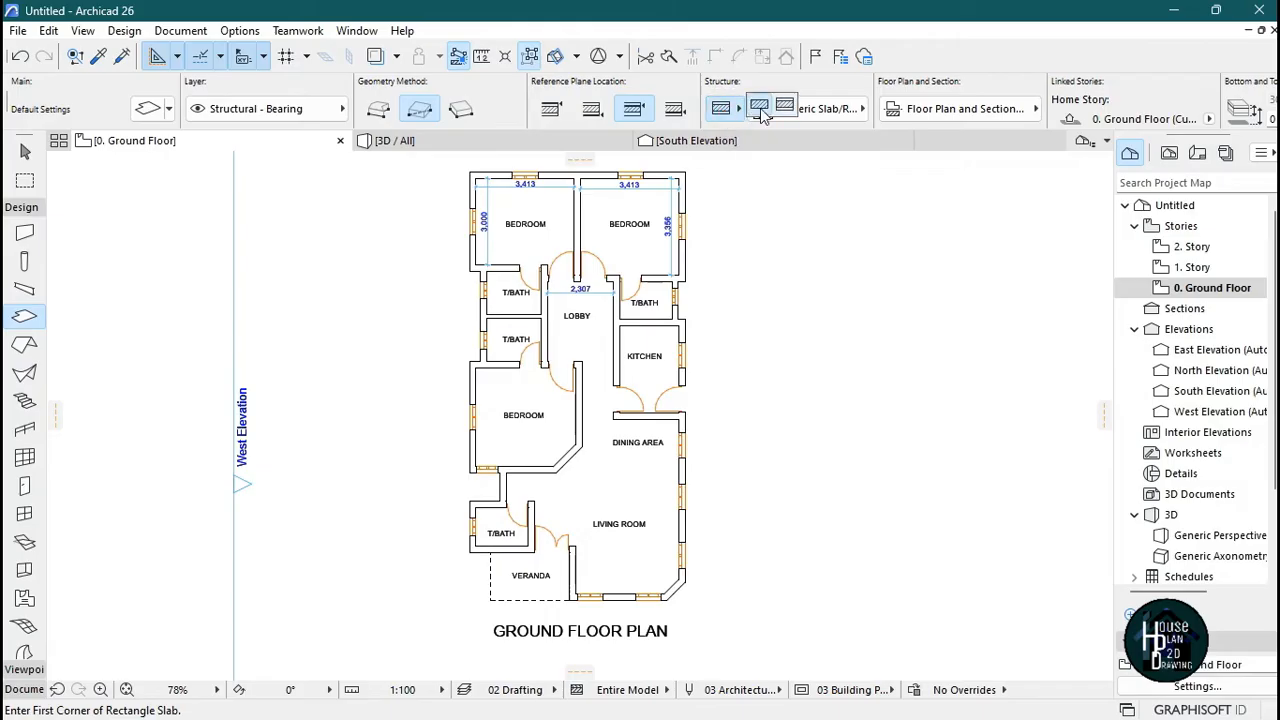
{"action": "left_click", "coordinate": [760, 108]}
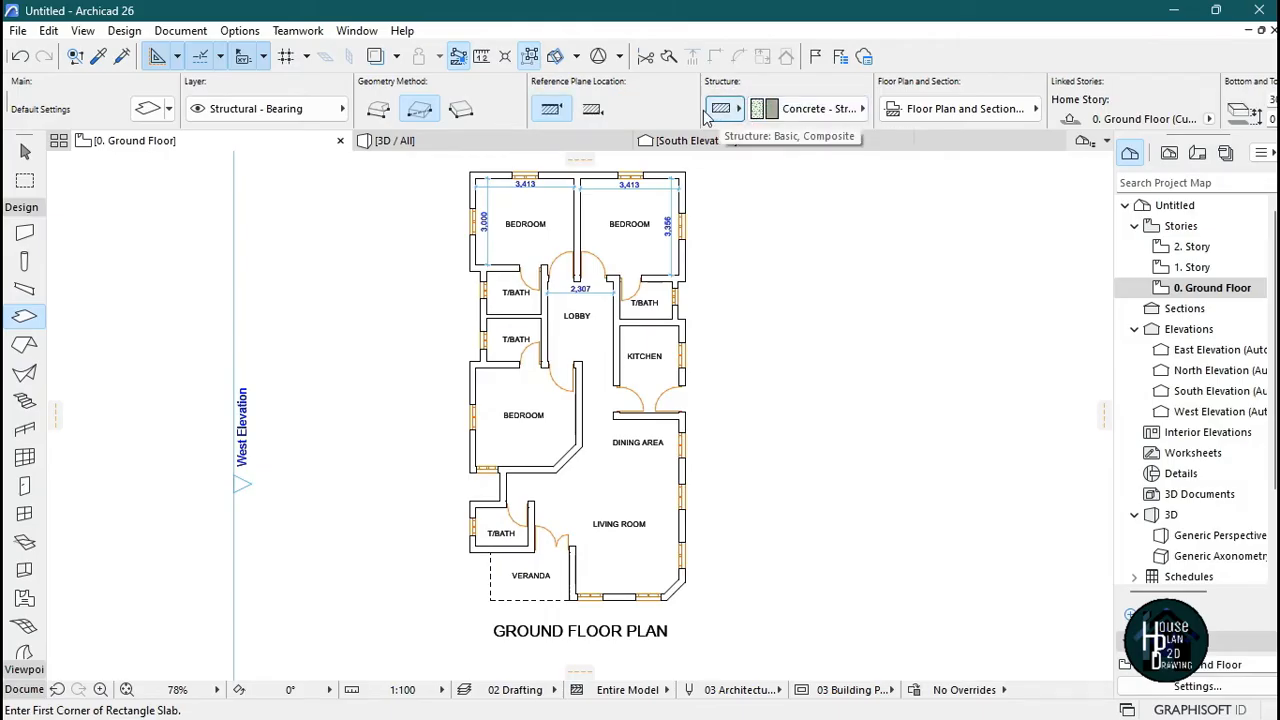
{"action": "left_click", "coordinate": [148, 109]}
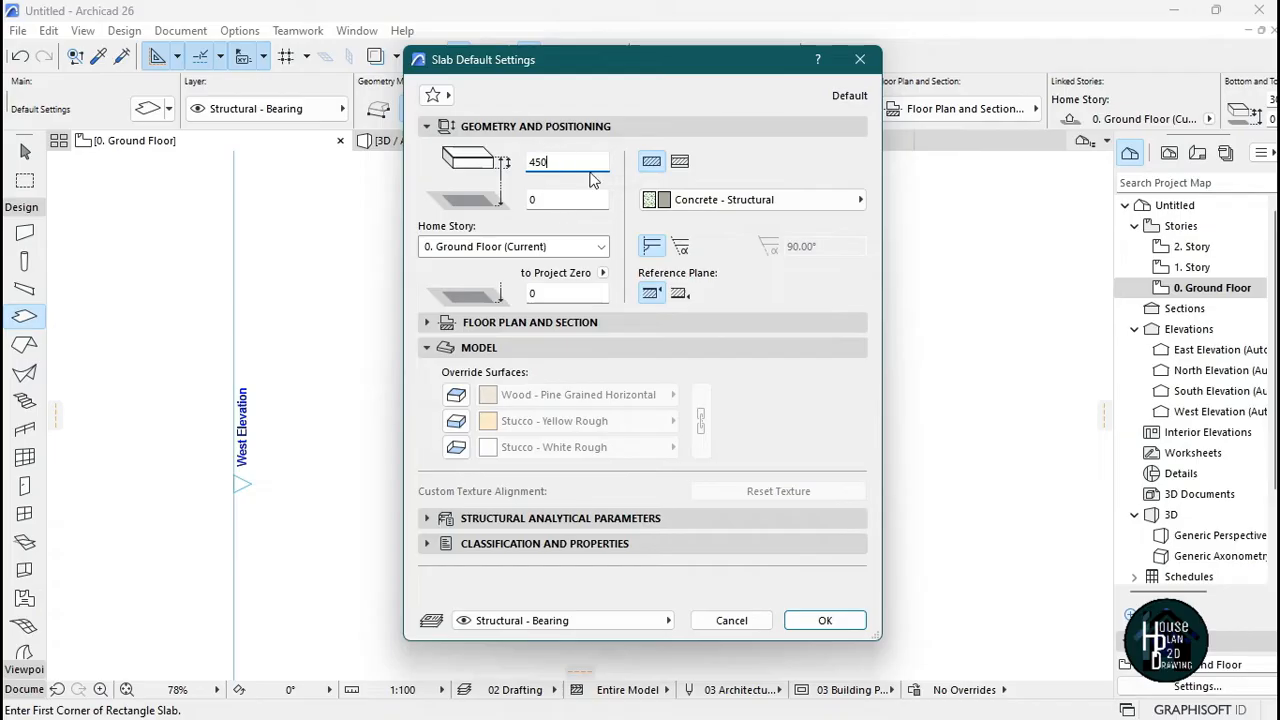
{"action": "left_click", "coordinate": [825, 621]}
- Draw a rectangular slab about 7501 by 15050 covering the whole house, from the upper bedroom's outer corner to beyond the living room's chamfered corner
{"action": "scroll", "coordinate": [543, 294], "scroll_direction": "up", "scroll_amount": 5}
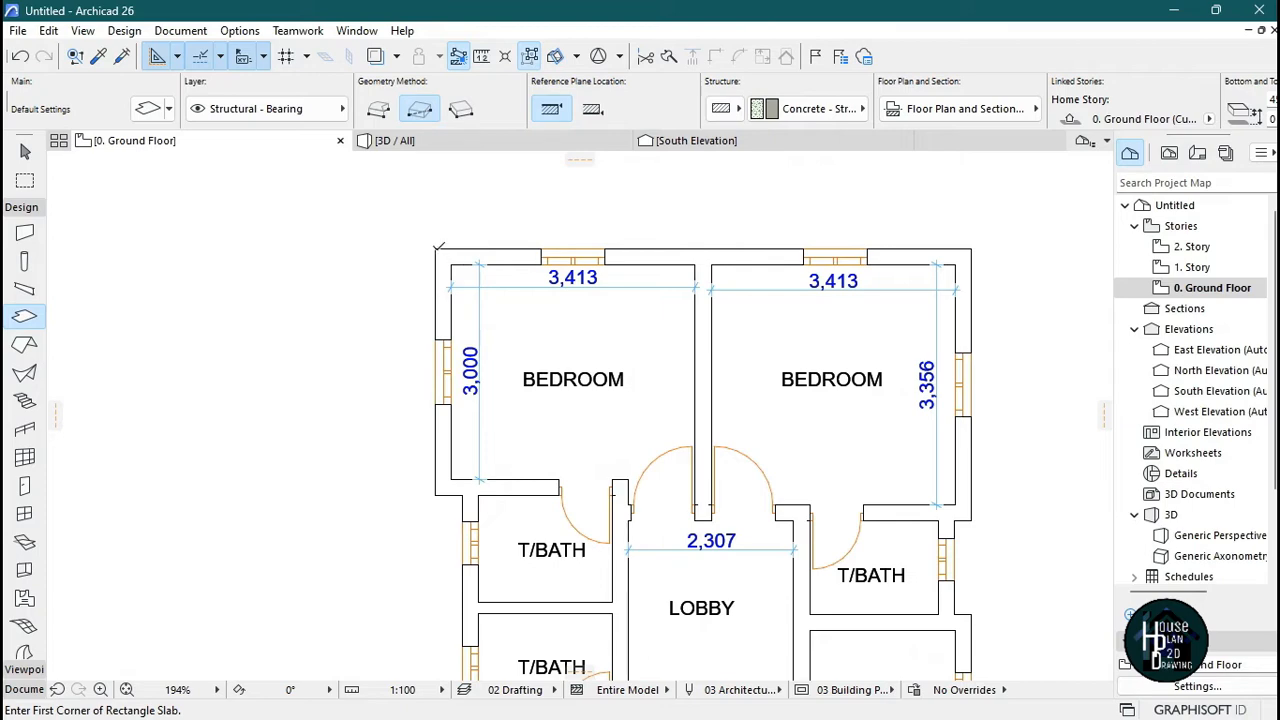
{"action": "left_click", "coordinate": [437, 245]}
{"action": "scroll", "coordinate": [455, 243], "scroll_direction": "down", "scroll_amount": 6}
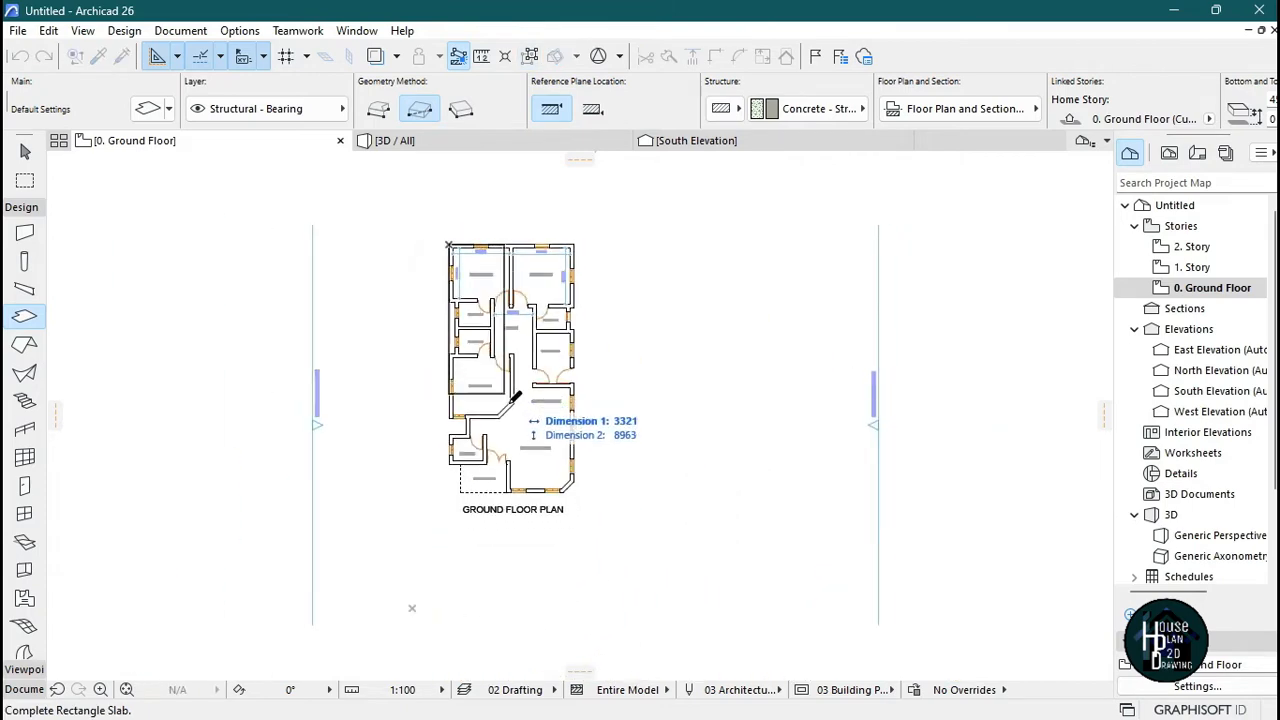
{"action": "scroll", "coordinate": [508, 505], "scroll_direction": "up", "scroll_amount": 7}
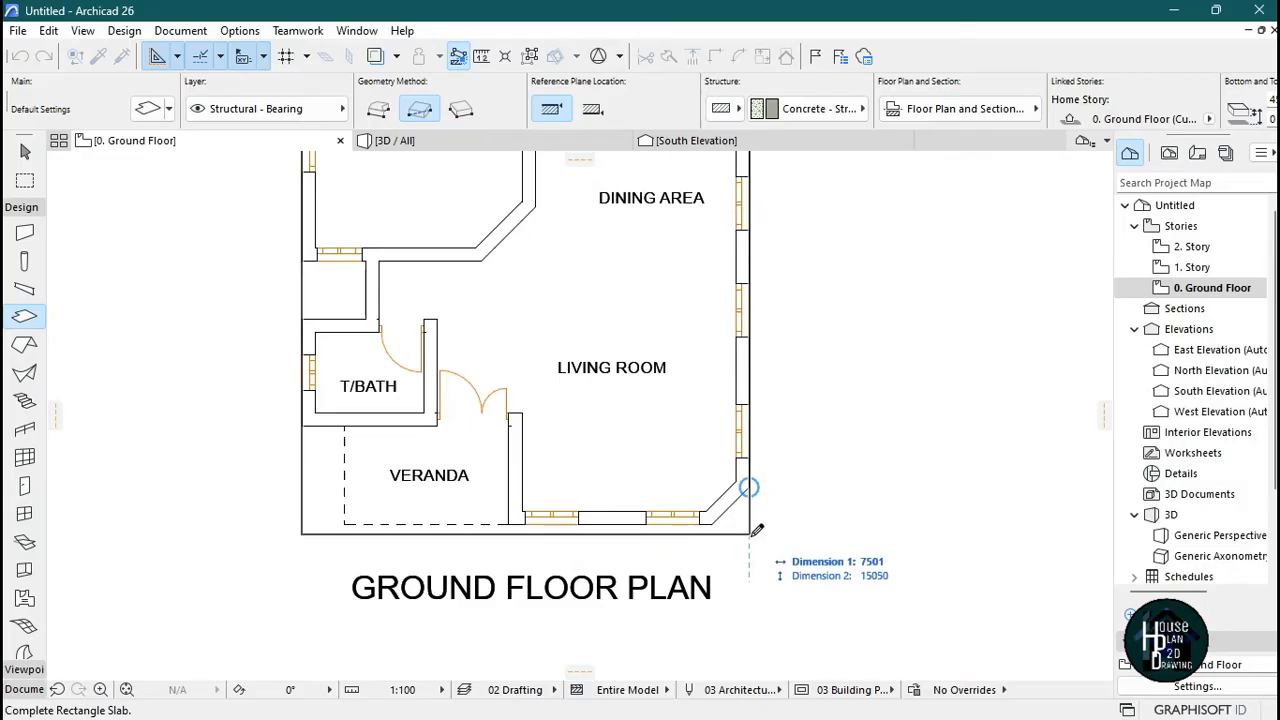
{"action": "left_click", "coordinate": [751, 535]}
{"action": "scroll", "coordinate": [750, 453], "scroll_direction": "down", "scroll_amount": 3}
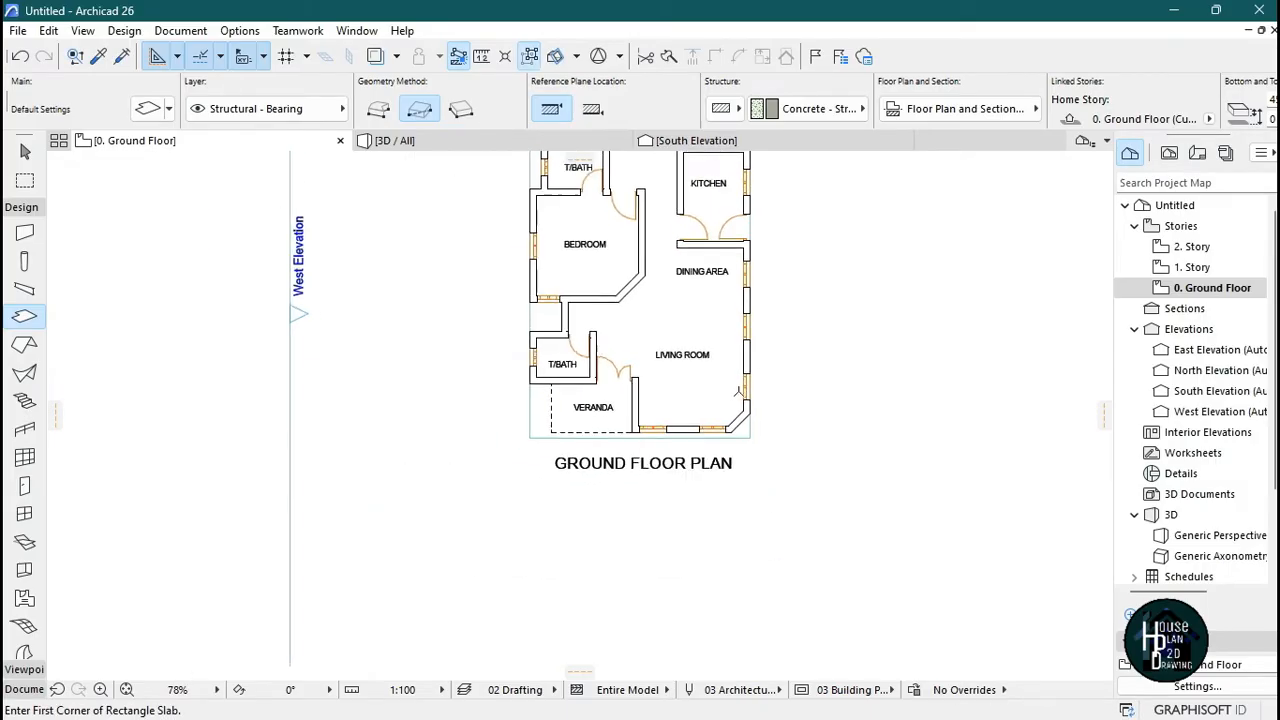
{"action": "key", "text": "Escape"}
- Switch to the 3D view and fly around the house to examine the new slab along the entrance, side and rear walls
{"action": "left_click", "coordinate": [447, 145]}
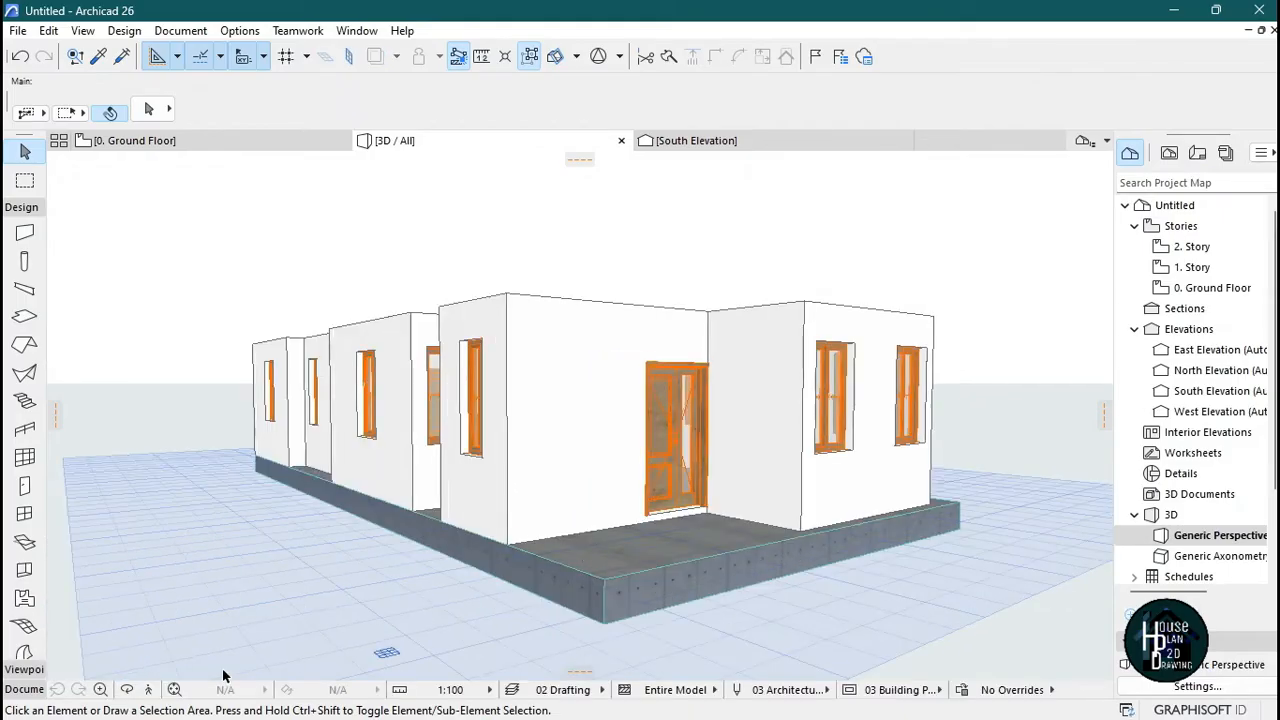
{"action": "left_click", "coordinate": [148, 689]}
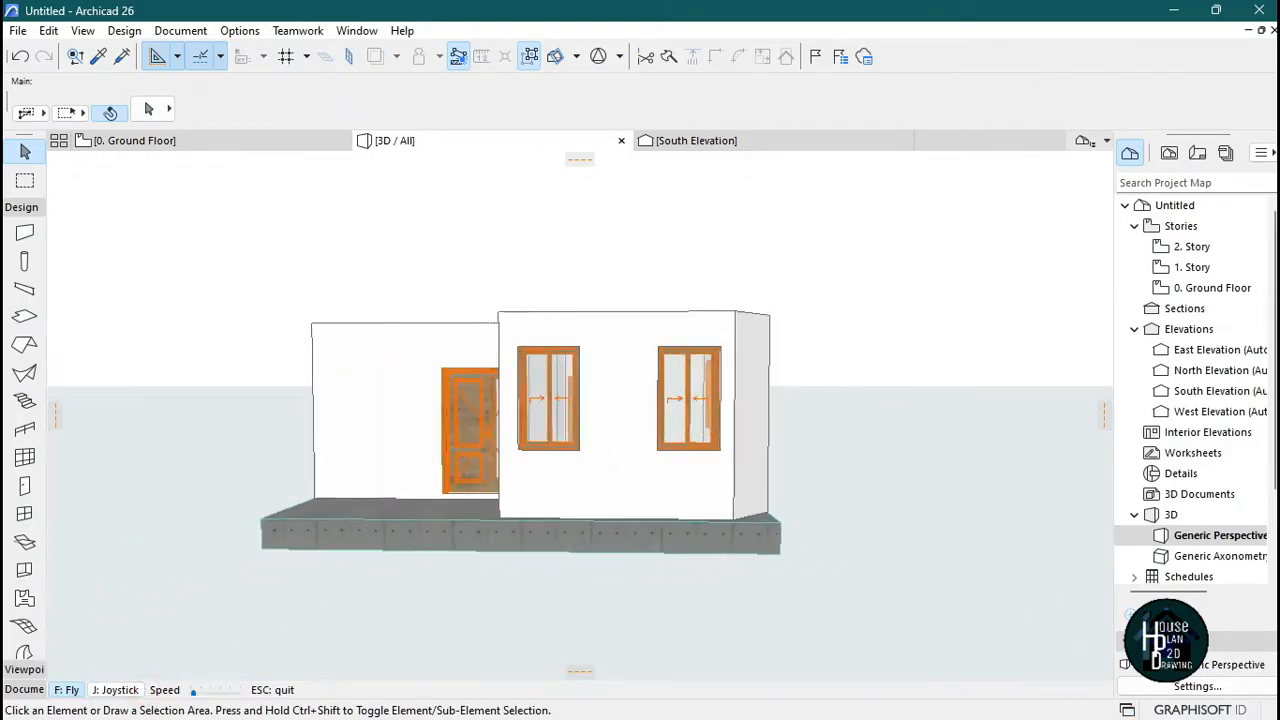
{"action": "key", "text": "Left"}
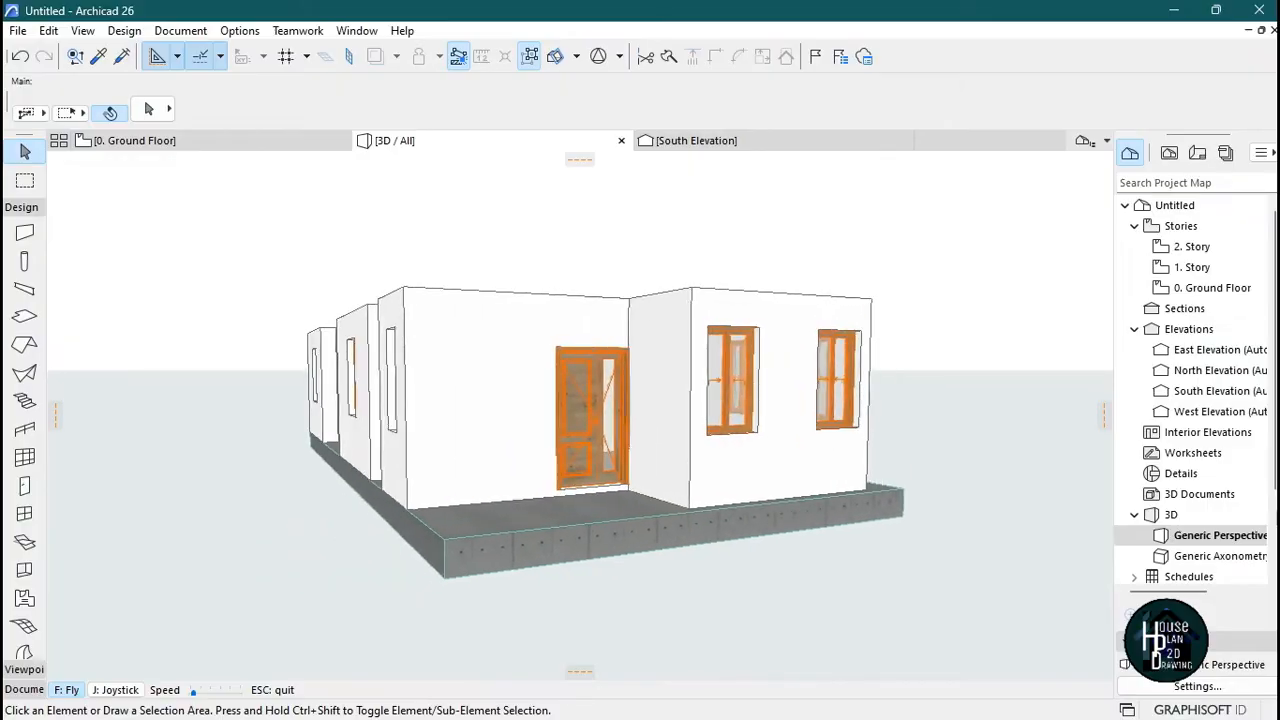
{"action": "key", "text": "Escape"}
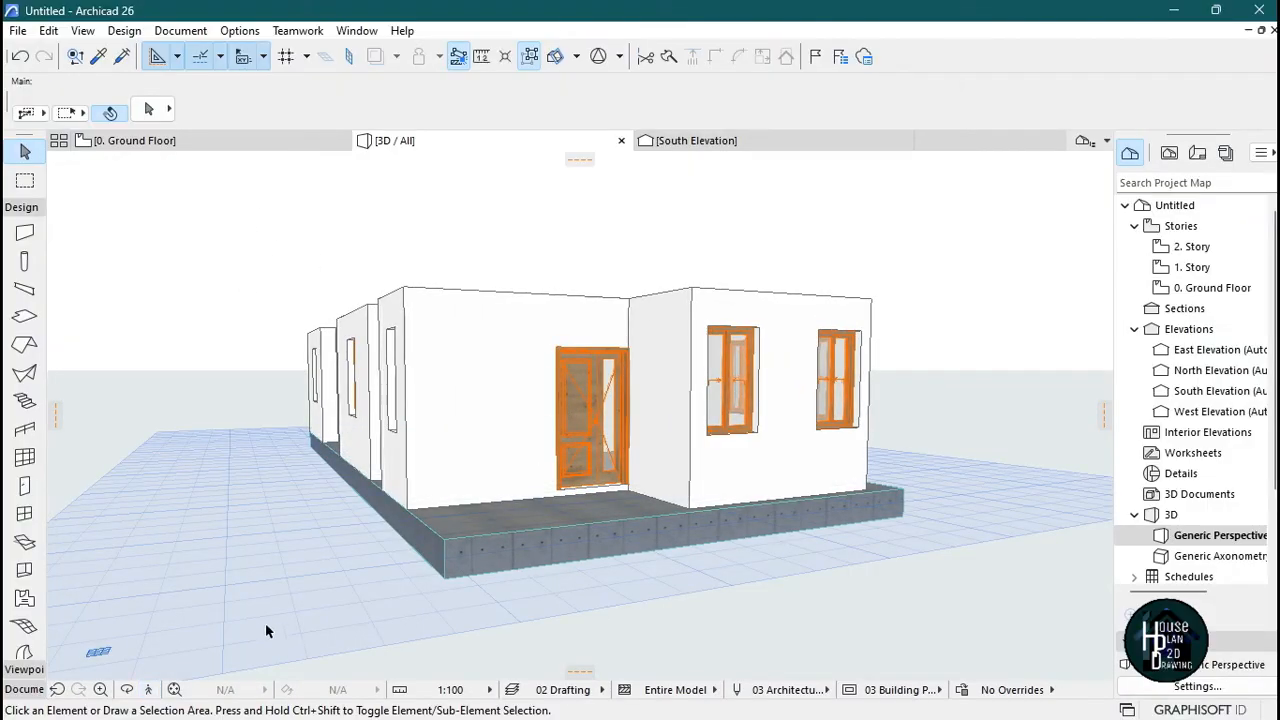
{"action": "left_click", "coordinate": [148, 689]}
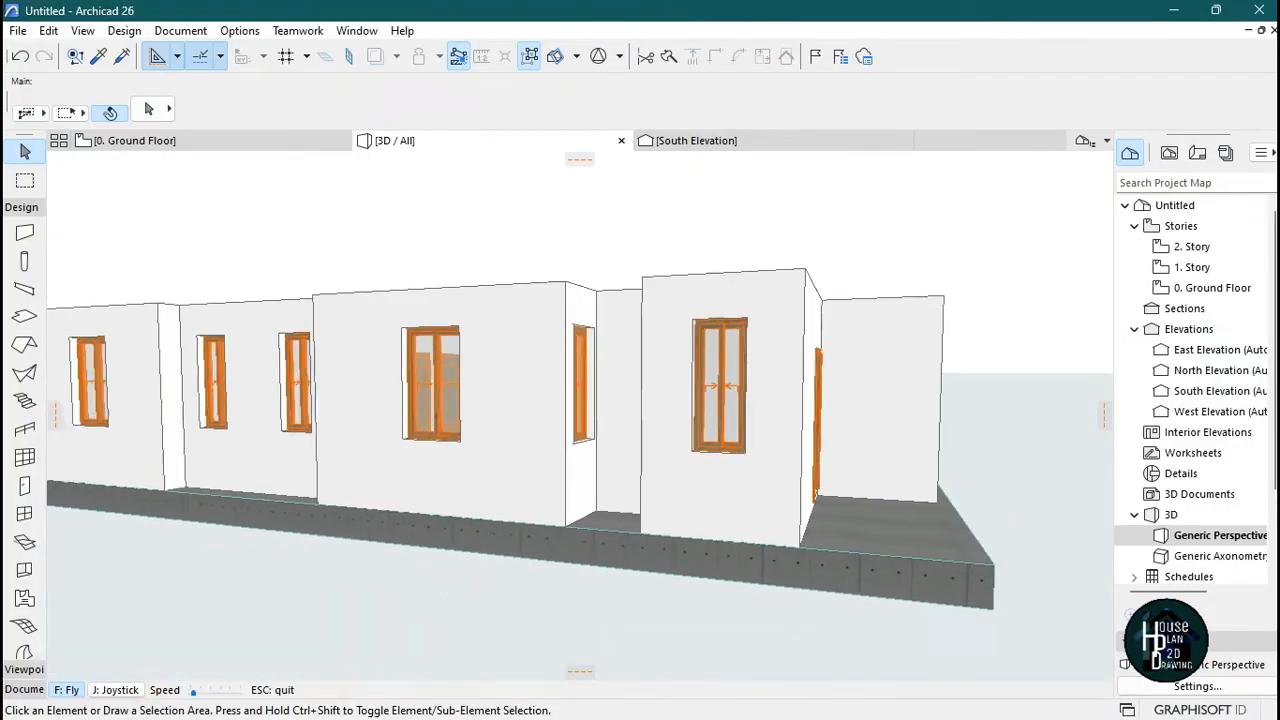
{"action": "key", "text": "Left"}
{"action": "key", "text": "Page_Up"}
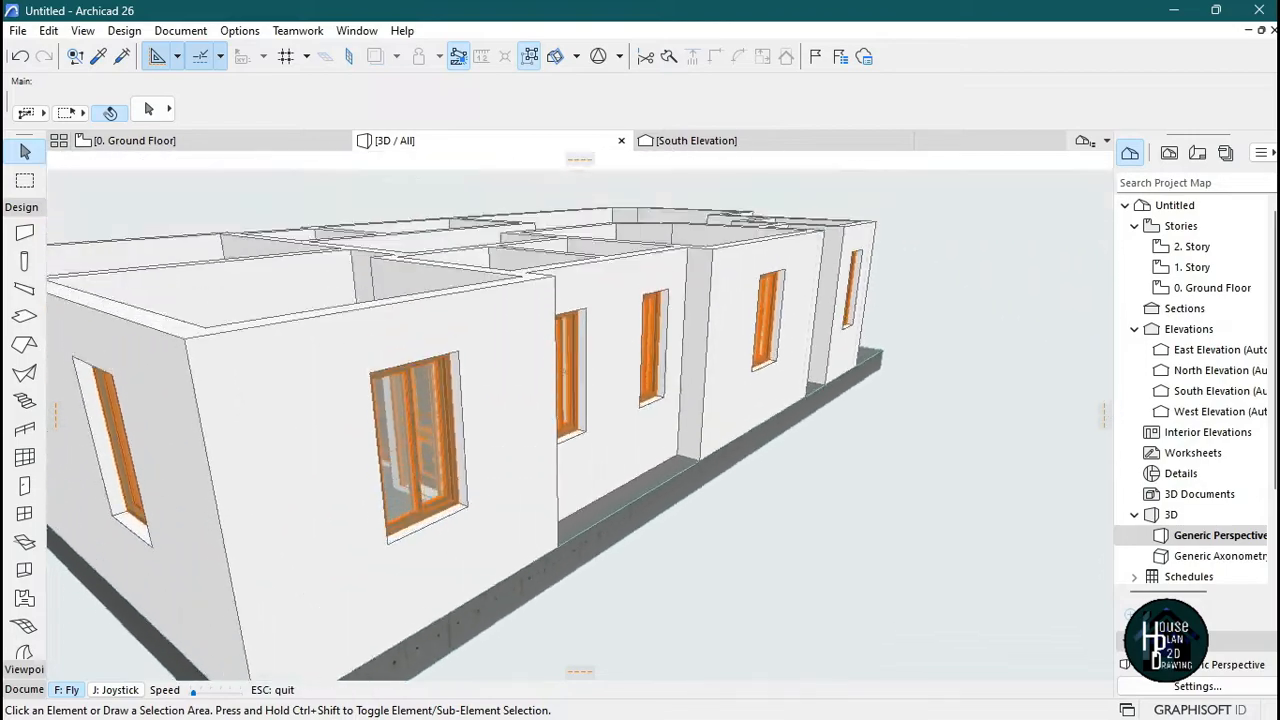
{"action": "key", "text": "Escape"}
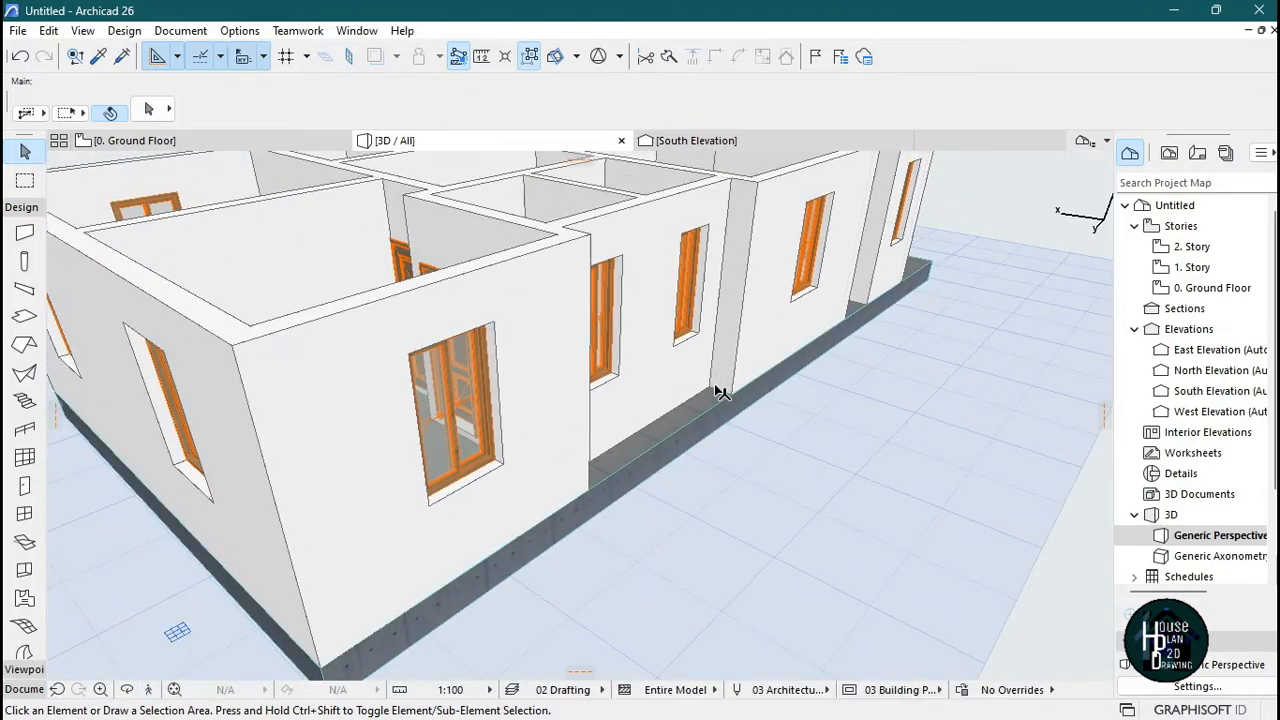
{"action": "left_click", "coordinate": [151, 690]}
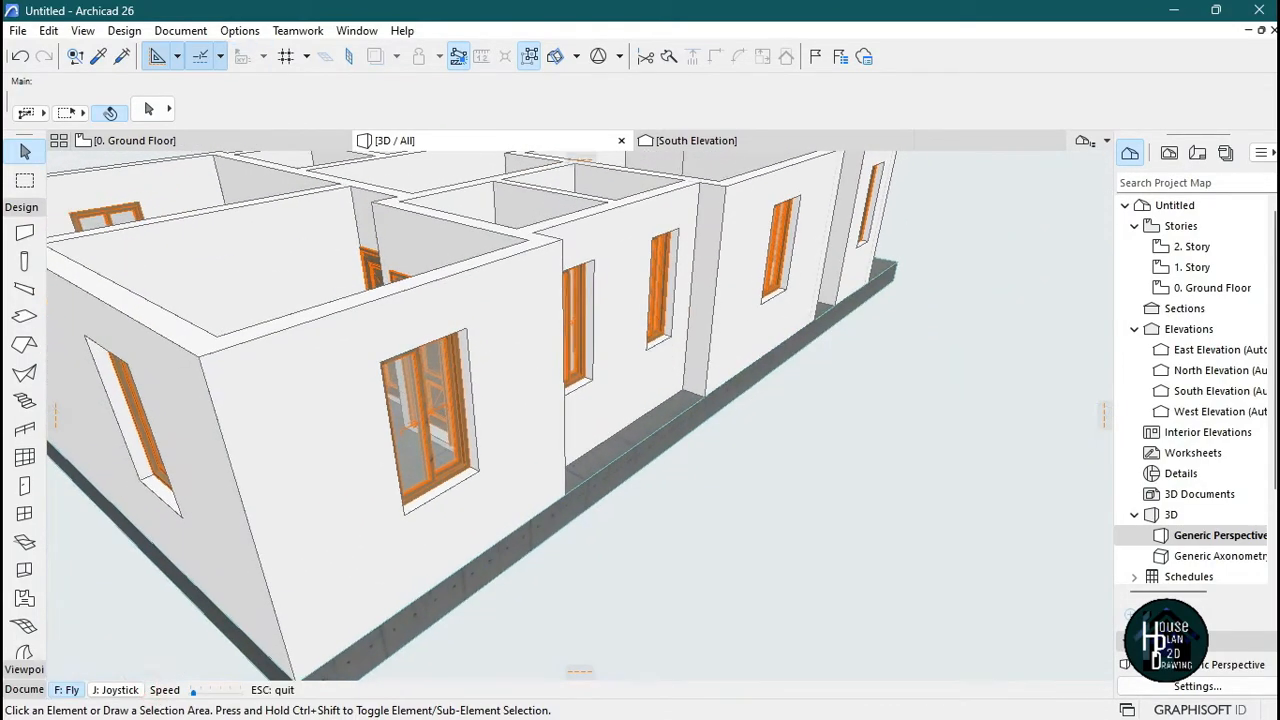
{"action": "key", "text": "Down"}
{"action": "key", "text": "Left"}
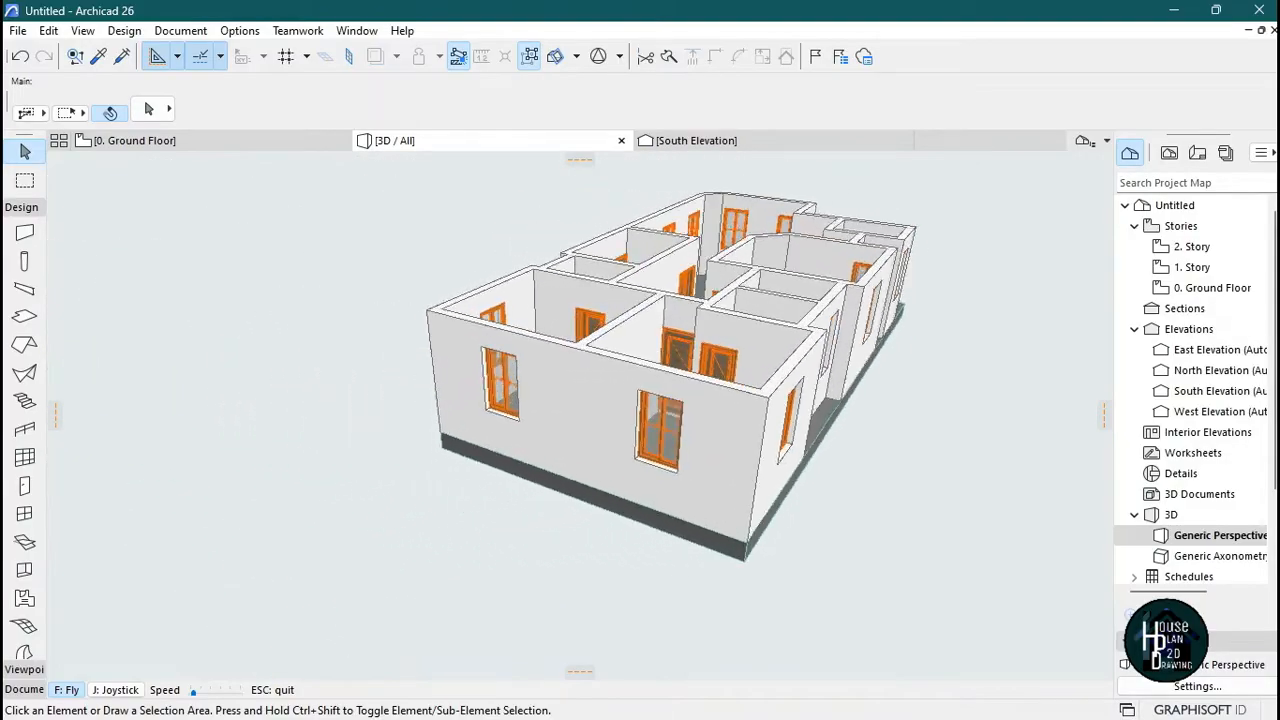
{"action": "key", "text": "Up"}
{"action": "key", "text": "Left"}
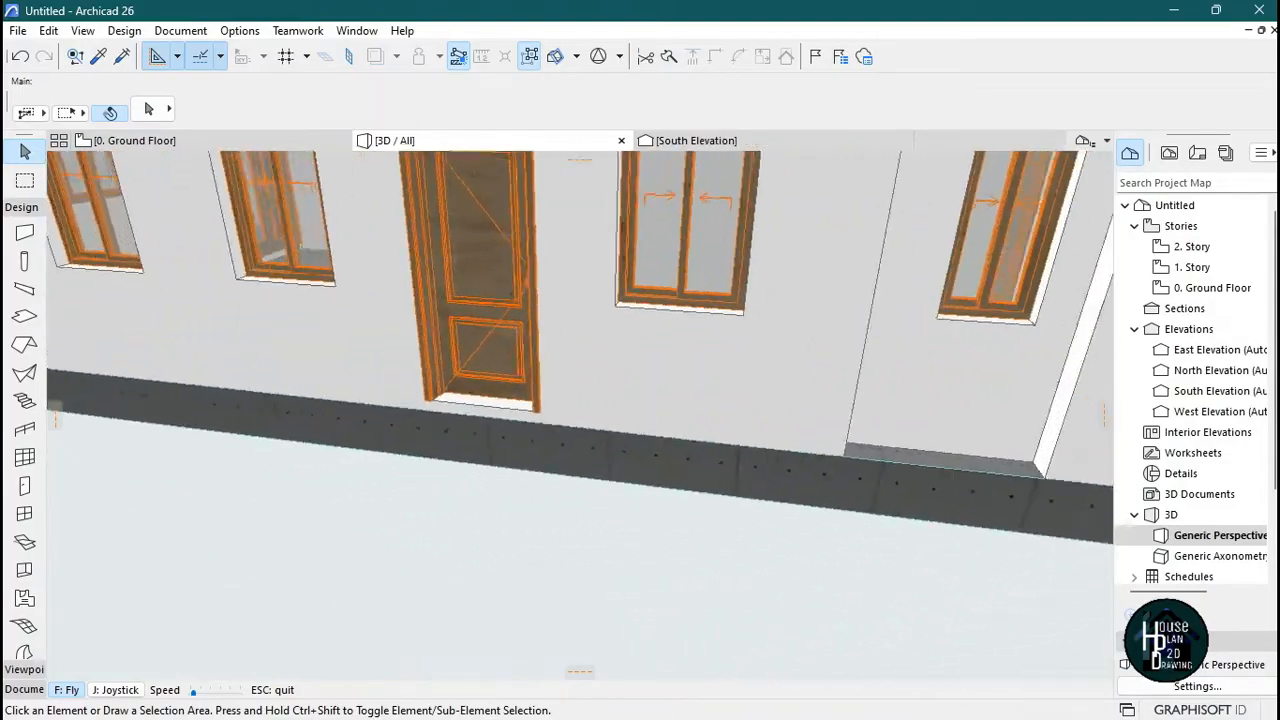
{"action": "key", "text": "Escape"}
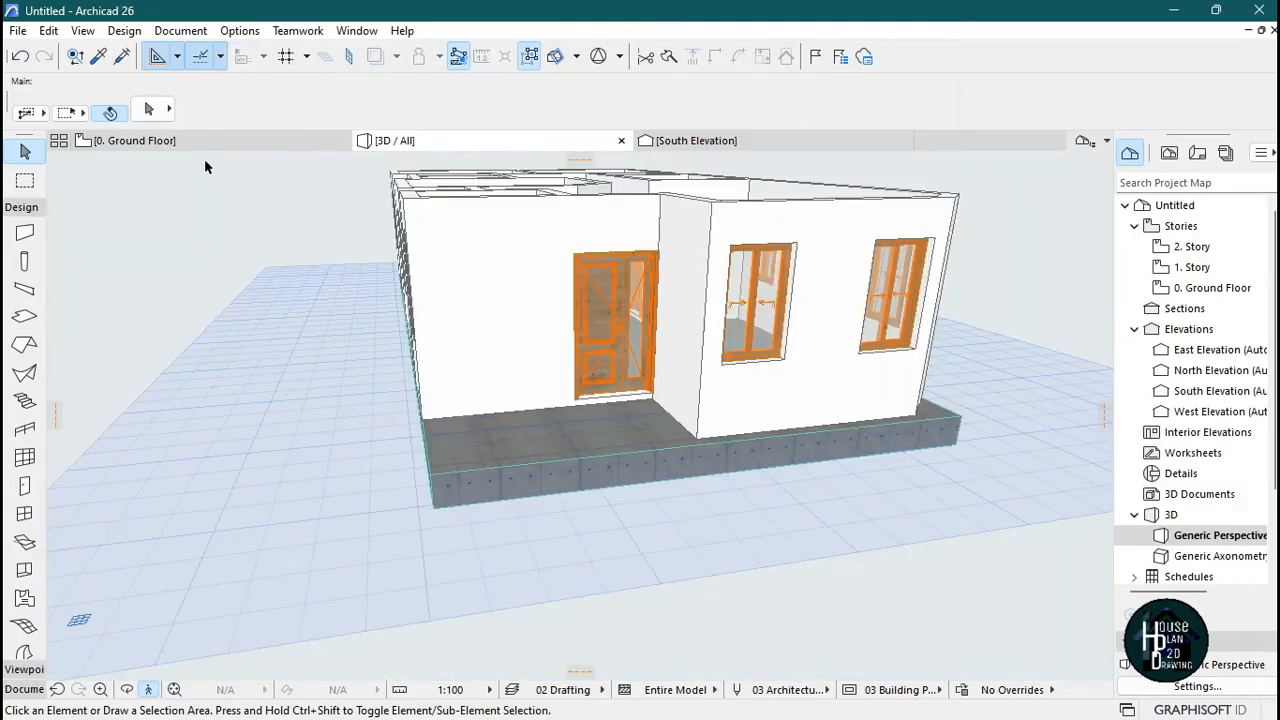
- Select the slab in the ground floor plan and insert two nodes on its edge at the wall recess corners beside the T/Bath above the kitchen
{"action": "left_click", "coordinate": [189, 146]}
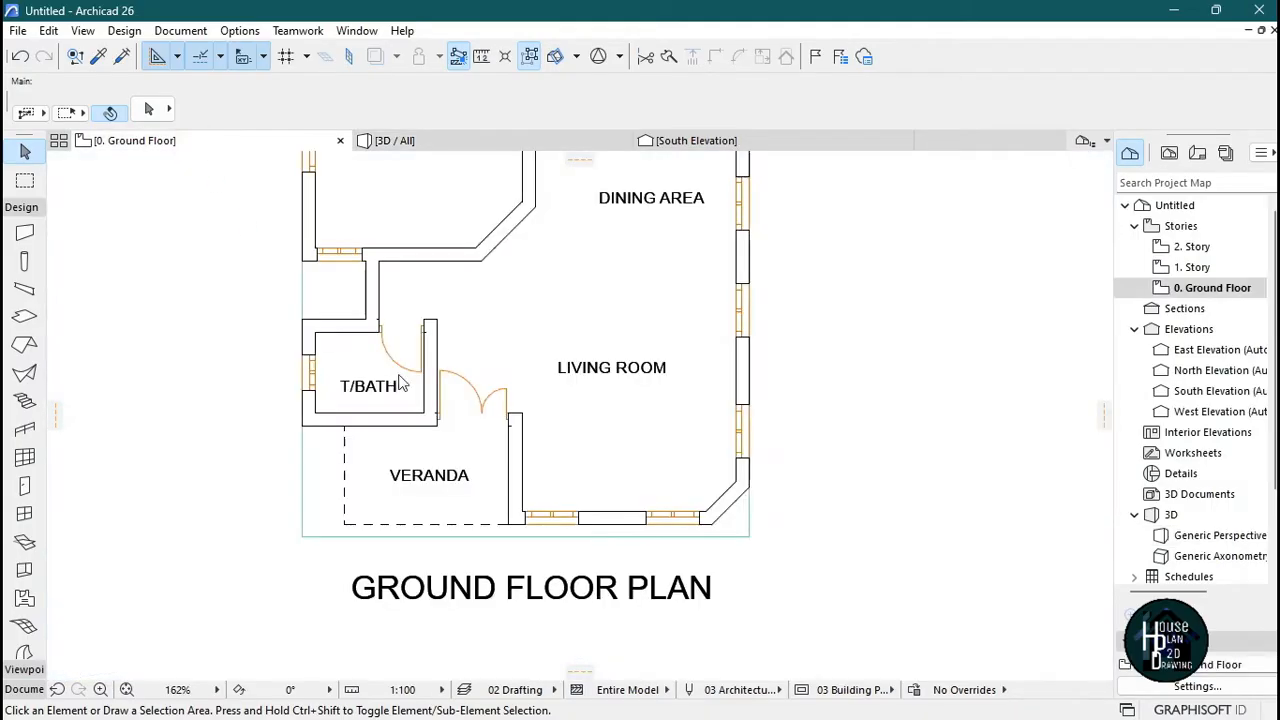
{"action": "scroll", "coordinate": [560, 434], "scroll_direction": "down", "scroll_amount": 1}
{"action": "scroll", "coordinate": [575, 482], "scroll_direction": "up", "scroll_amount": 4}
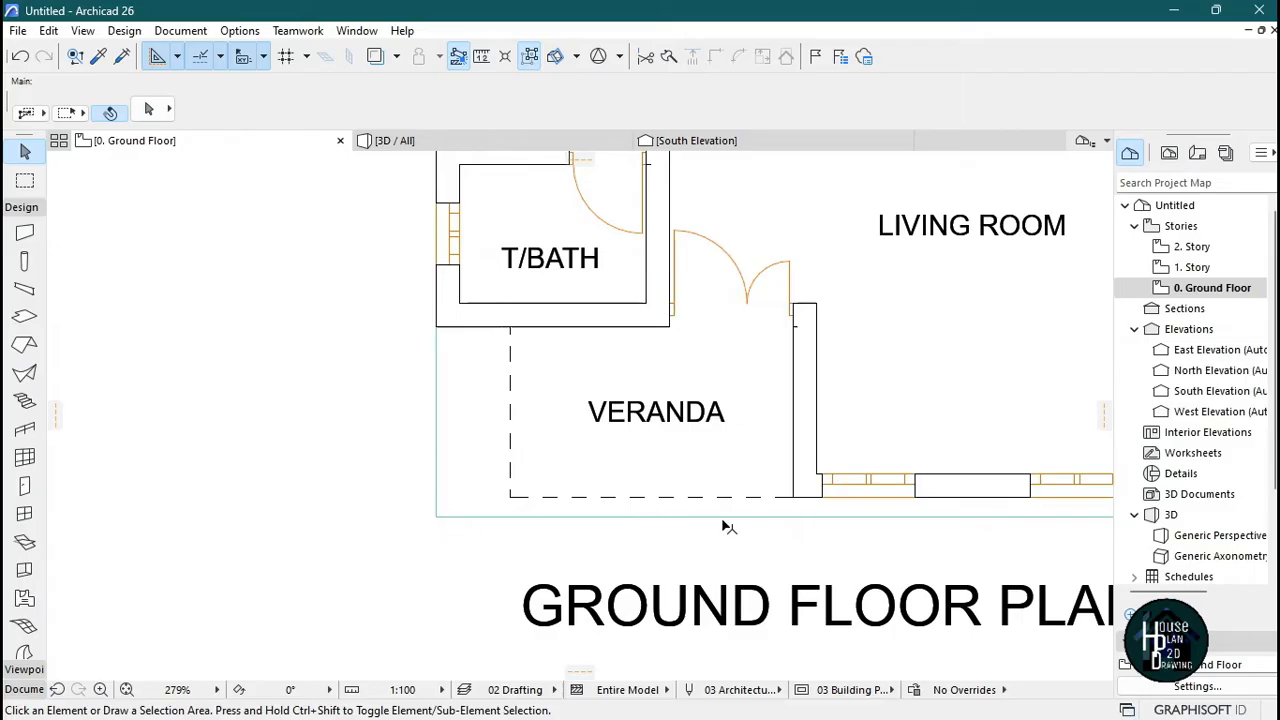
{"action": "scroll", "coordinate": [420, 507], "scroll_direction": "down", "scroll_amount": 6}
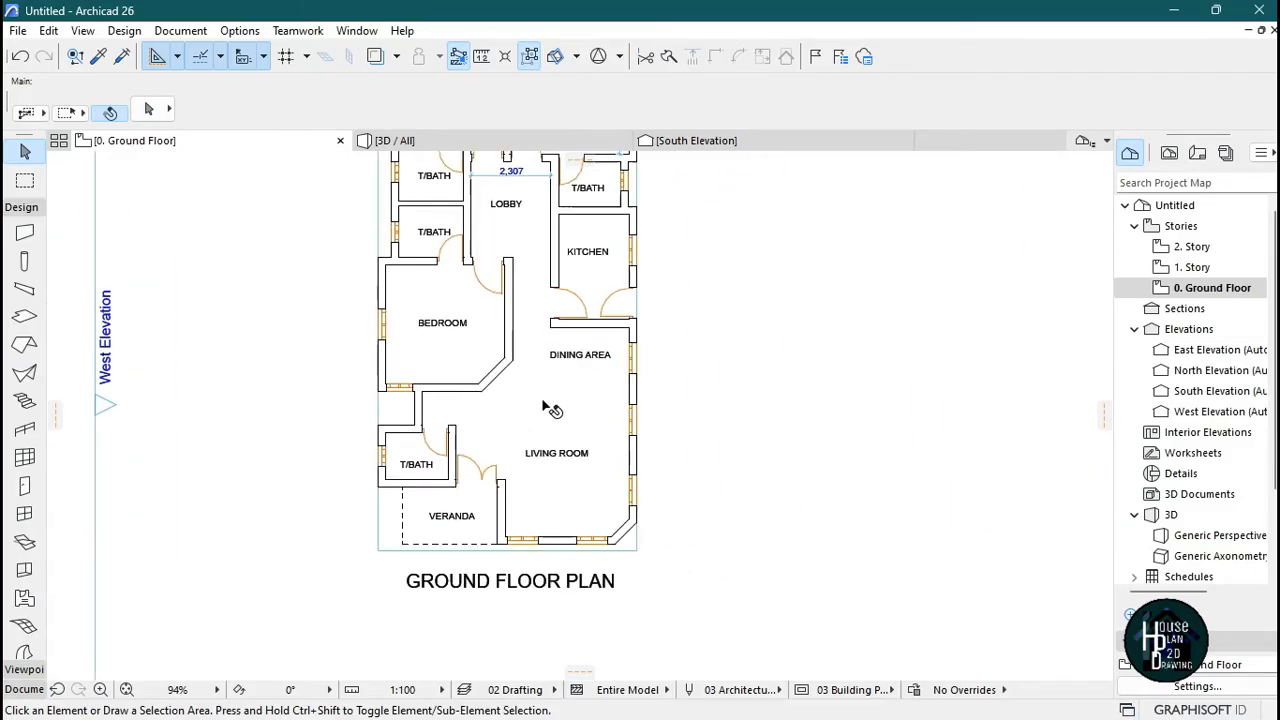
{"action": "left_click", "coordinate": [384, 548]}
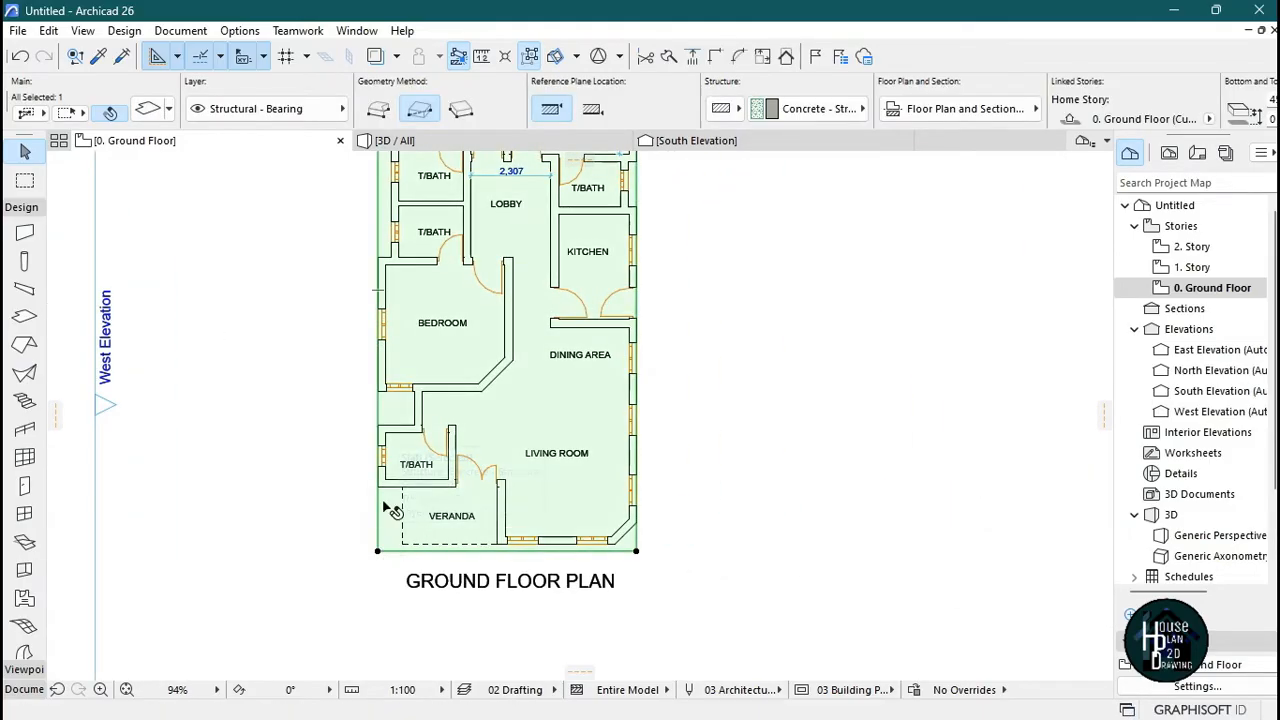
{"action": "scroll", "coordinate": [646, 426], "scroll_direction": "down", "scroll_amount": 4}
{"action": "scroll", "coordinate": [646, 341], "scroll_direction": "up", "scroll_amount": 10}
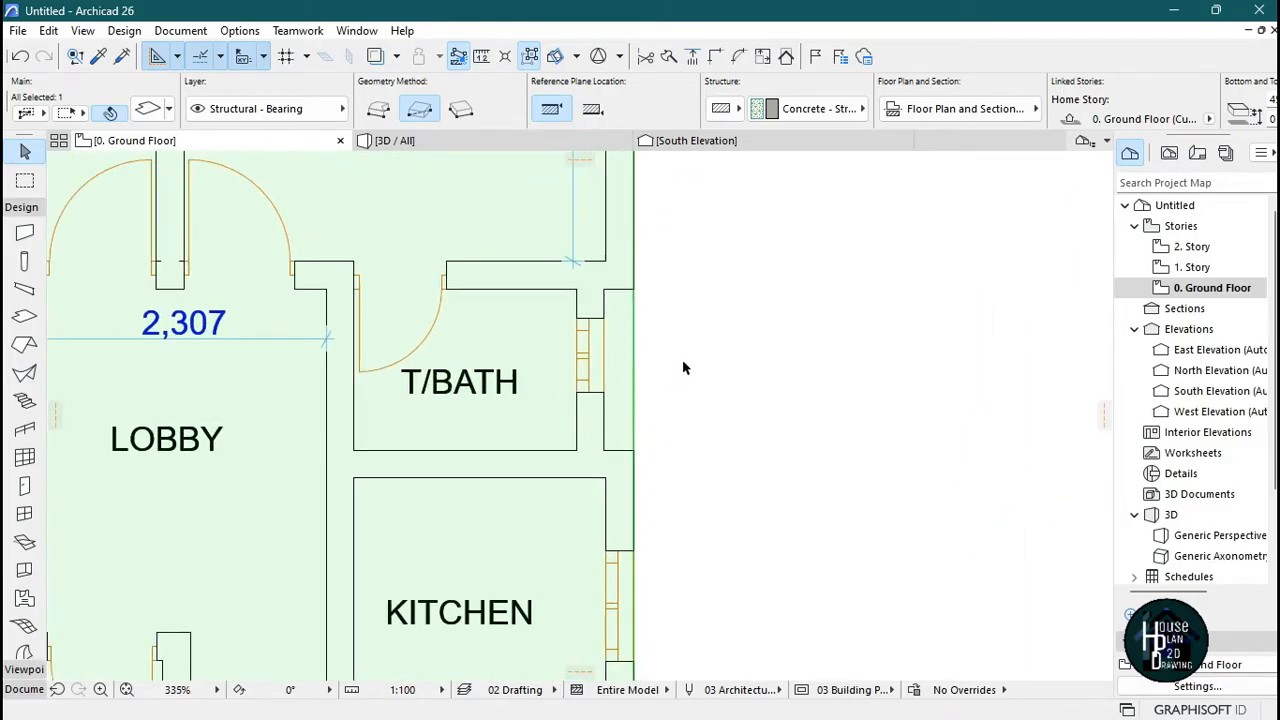
{"action": "scroll", "coordinate": [684, 368], "scroll_direction": "down", "scroll_amount": 7}
{"action": "scroll", "coordinate": [686, 315], "scroll_direction": "up", "scroll_amount": 7}
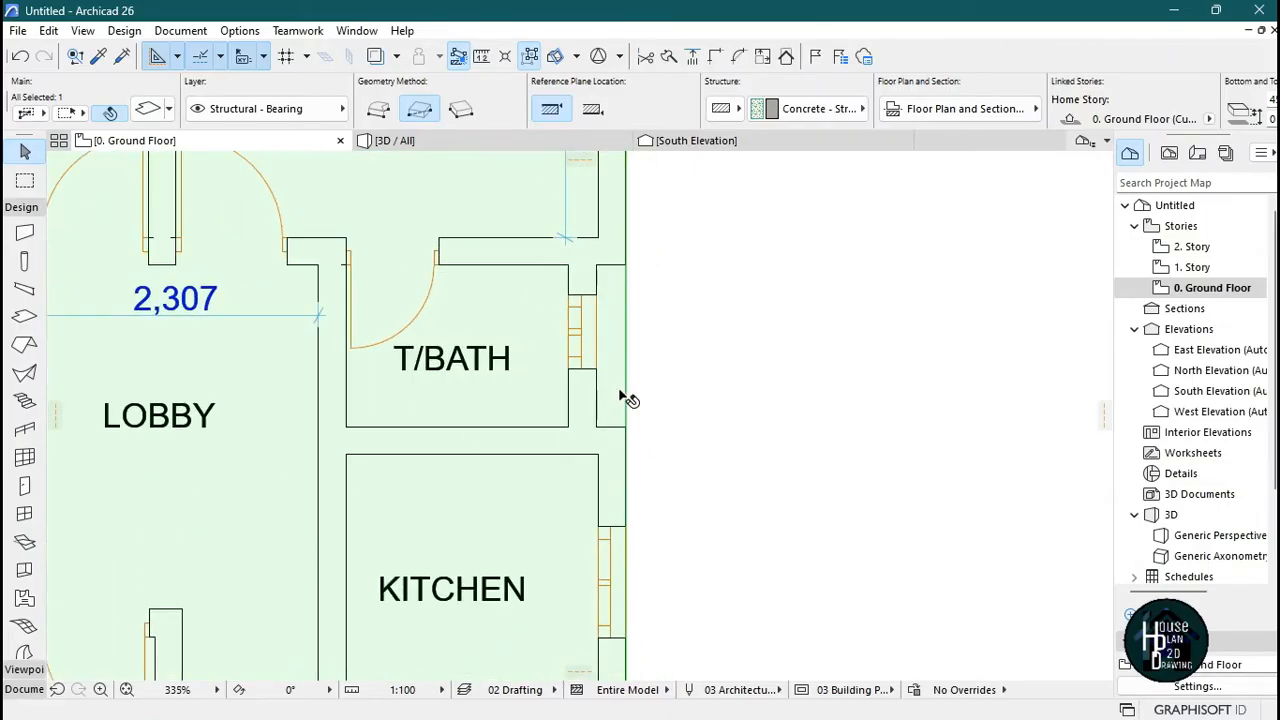
{"action": "left_click", "coordinate": [627, 398]}
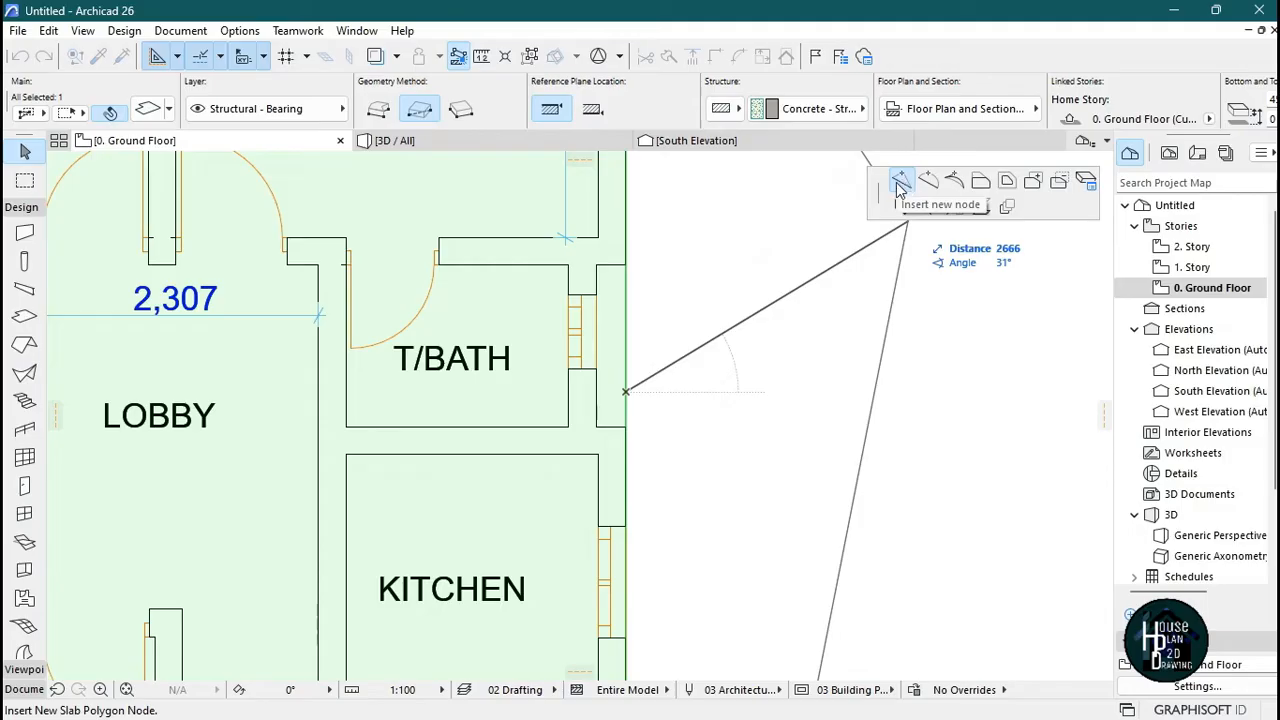
{"action": "left_click", "coordinate": [627, 264]}
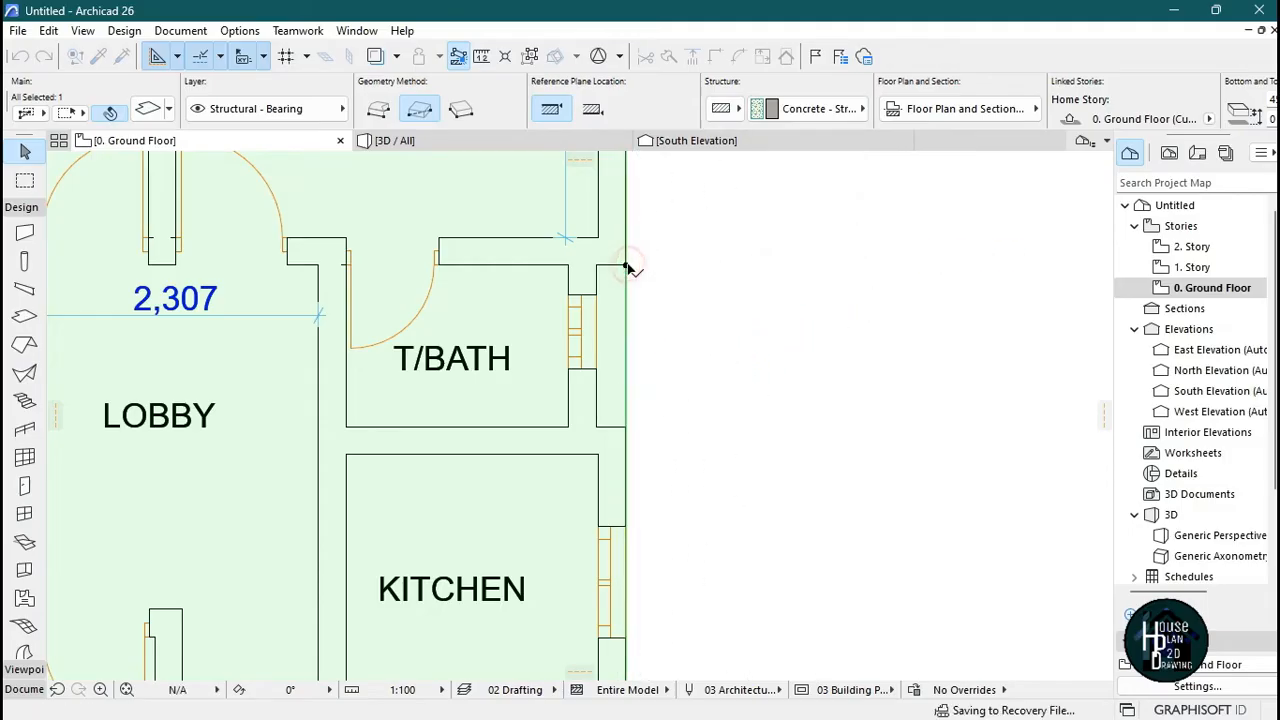
{"action": "left_click", "coordinate": [628, 358]}
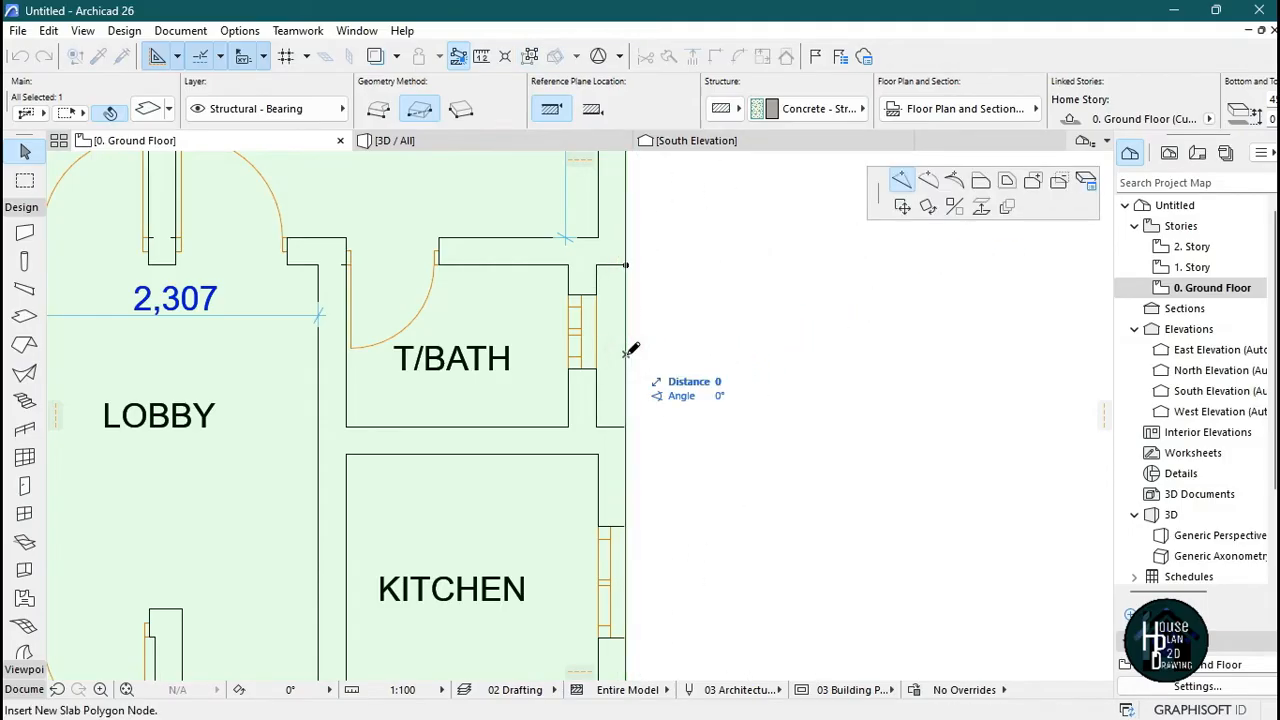
{"action": "left_click", "coordinate": [626, 428]}
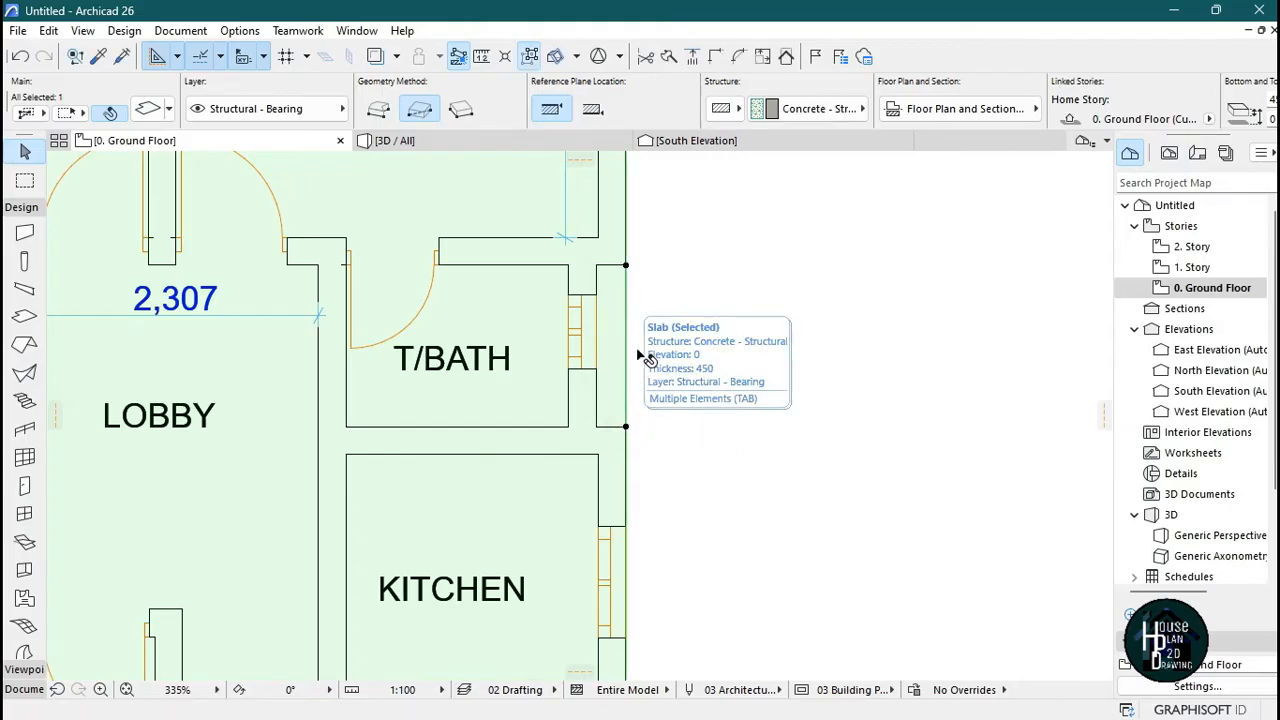
- Offset the slab edge between the two recess nodes inward to the outer face of the T/Bath wall, and deselect the slab
{"action": "left_click", "coordinate": [627, 302]}
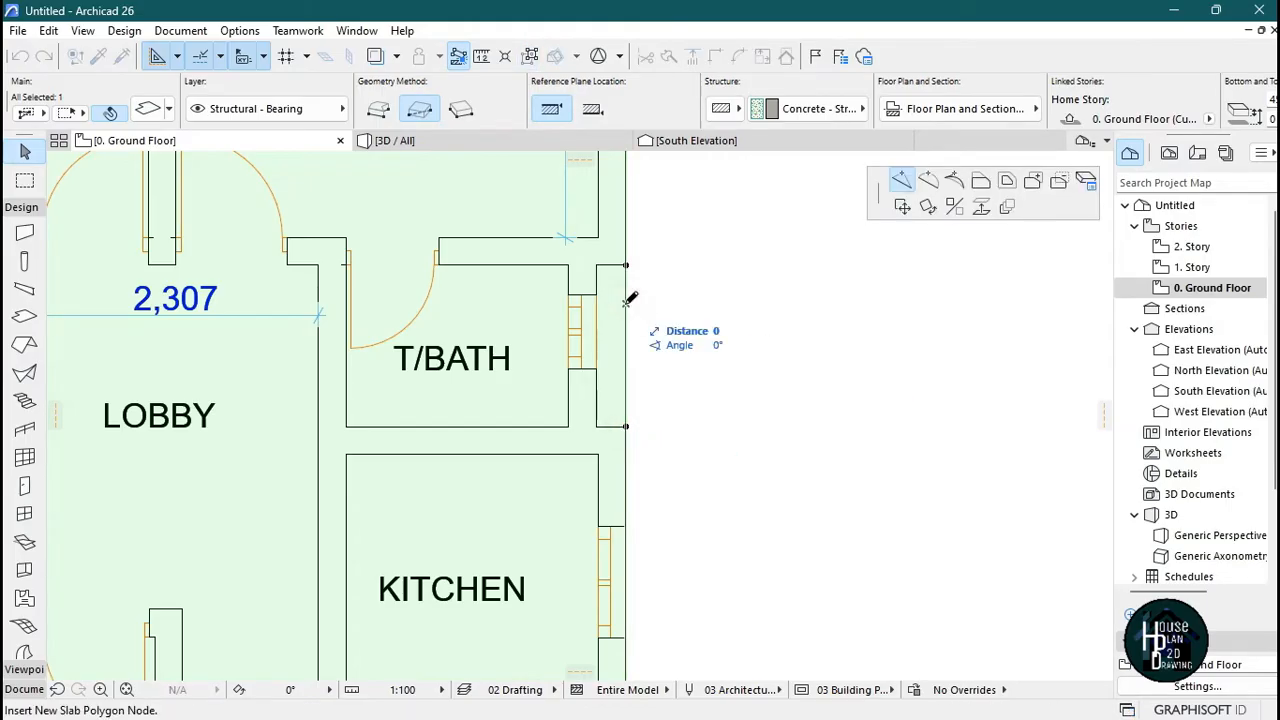
{"action": "left_click", "coordinate": [983, 183]}
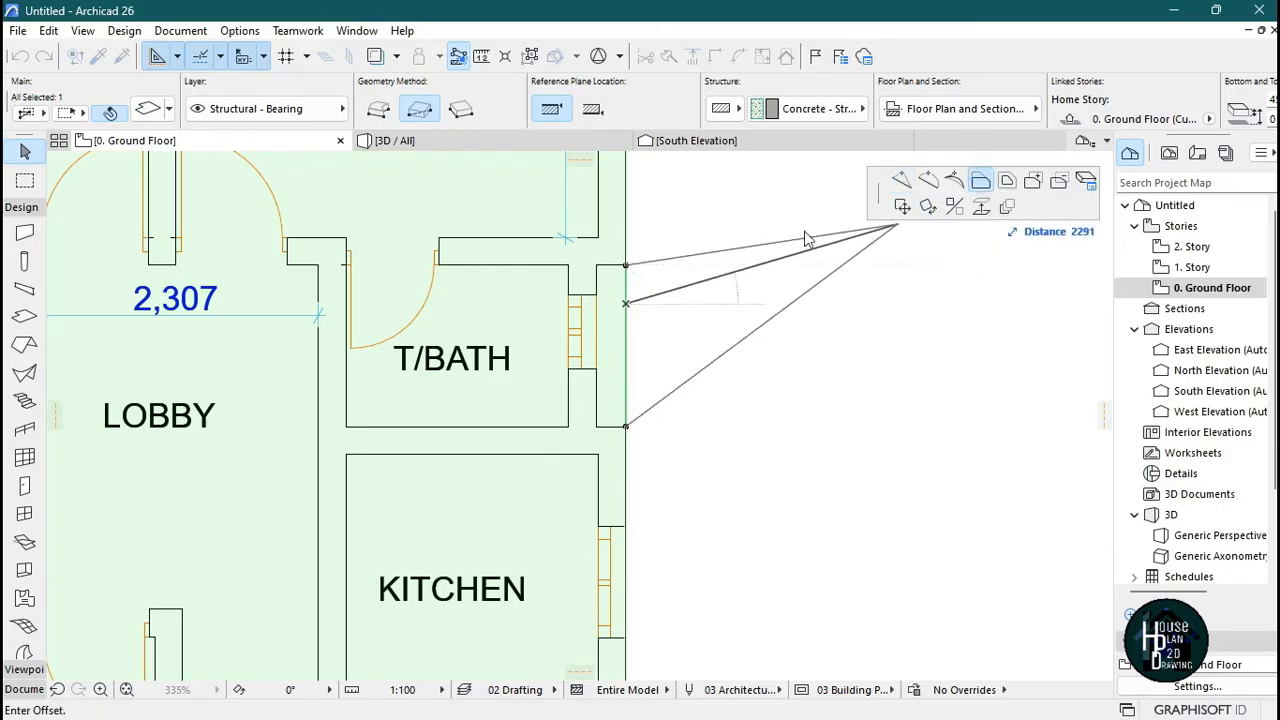
{"action": "left_click", "coordinate": [600, 262]}
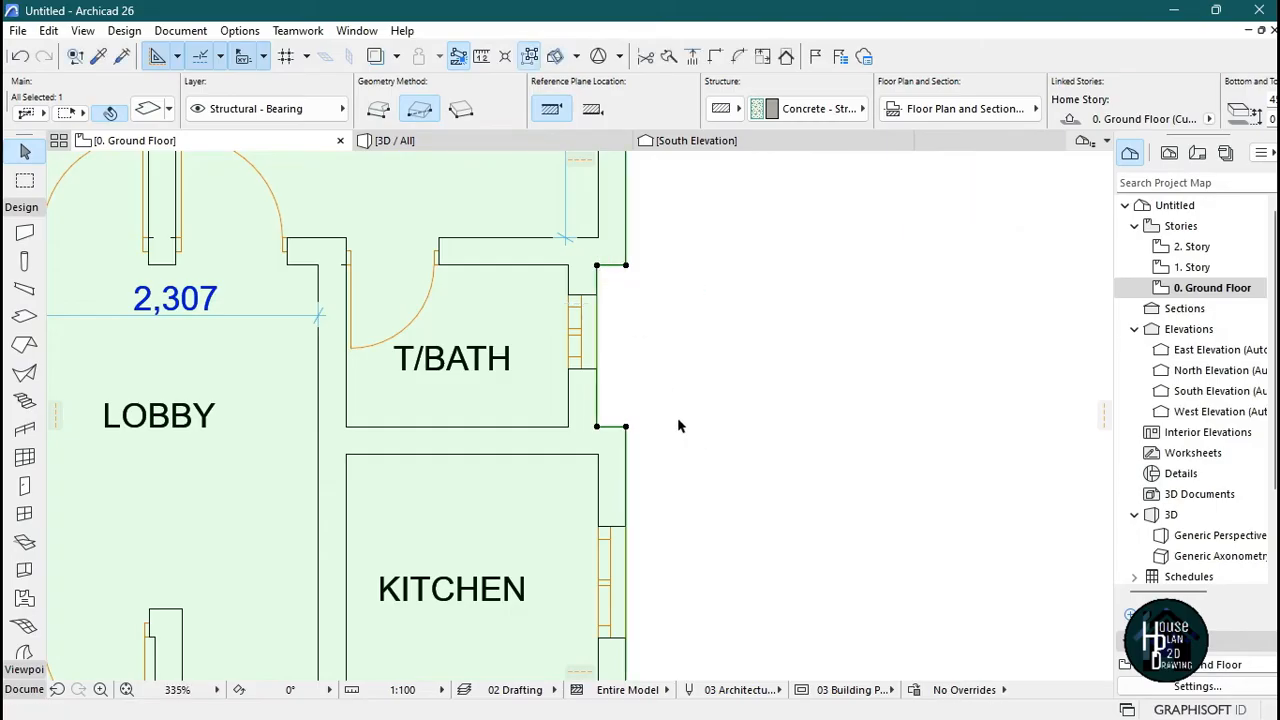
{"action": "key", "text": "Escape"}
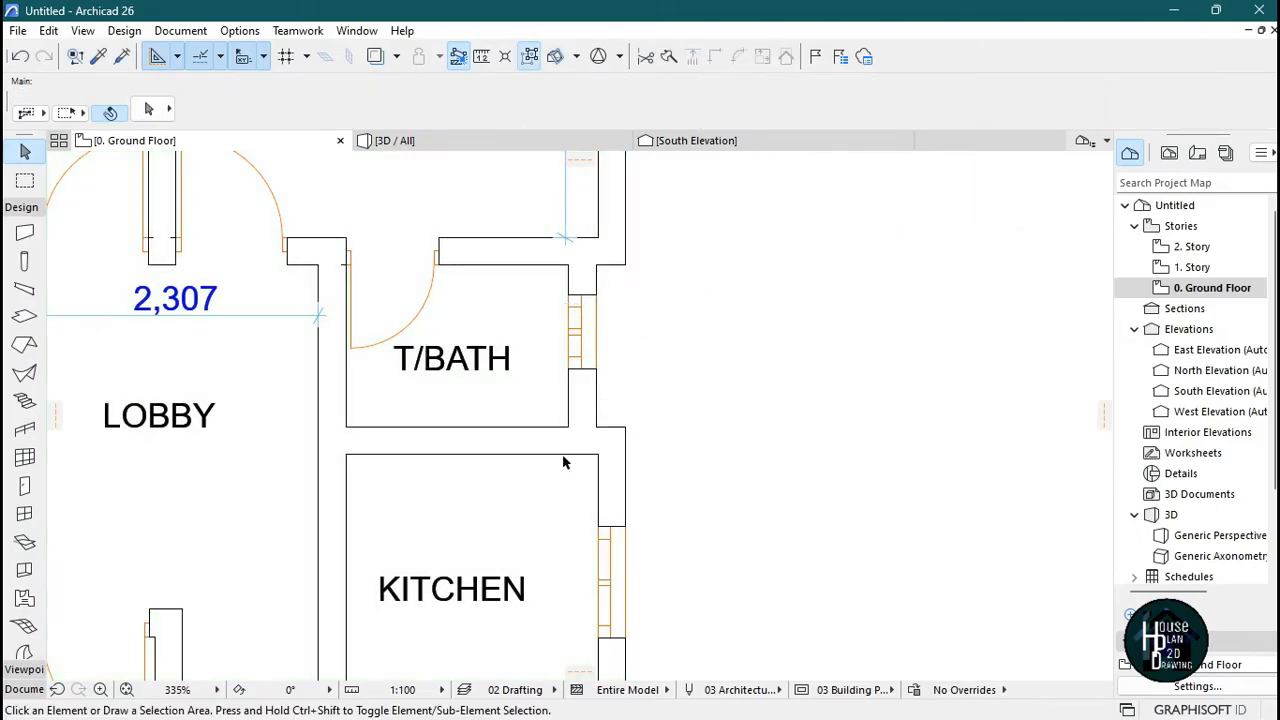
- Reselect the slab and insert a node on its opposite edge at the upper corner of the recess beside the two stacked T/Baths
{"action": "left_click", "coordinate": [553, 492]}
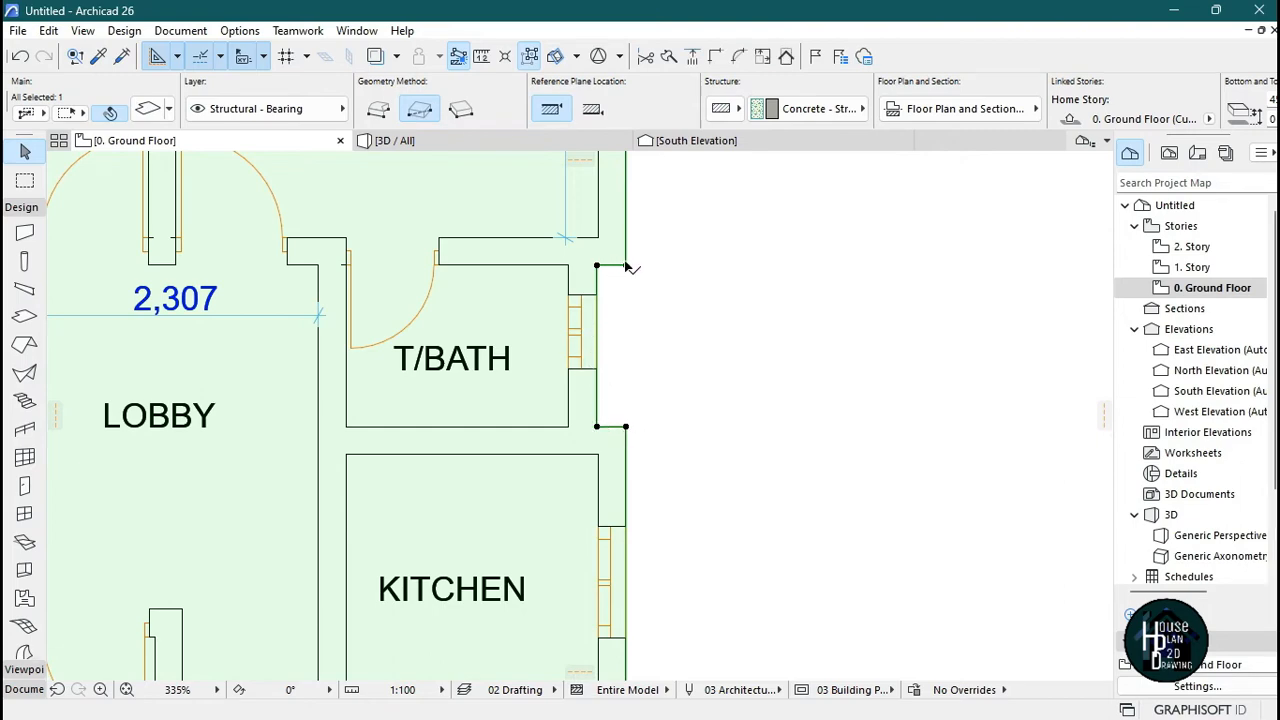
{"action": "scroll", "coordinate": [688, 278], "scroll_direction": "down", "scroll_amount": 5}
{"action": "scroll", "coordinate": [420, 332], "scroll_direction": "up", "scroll_amount": 5}
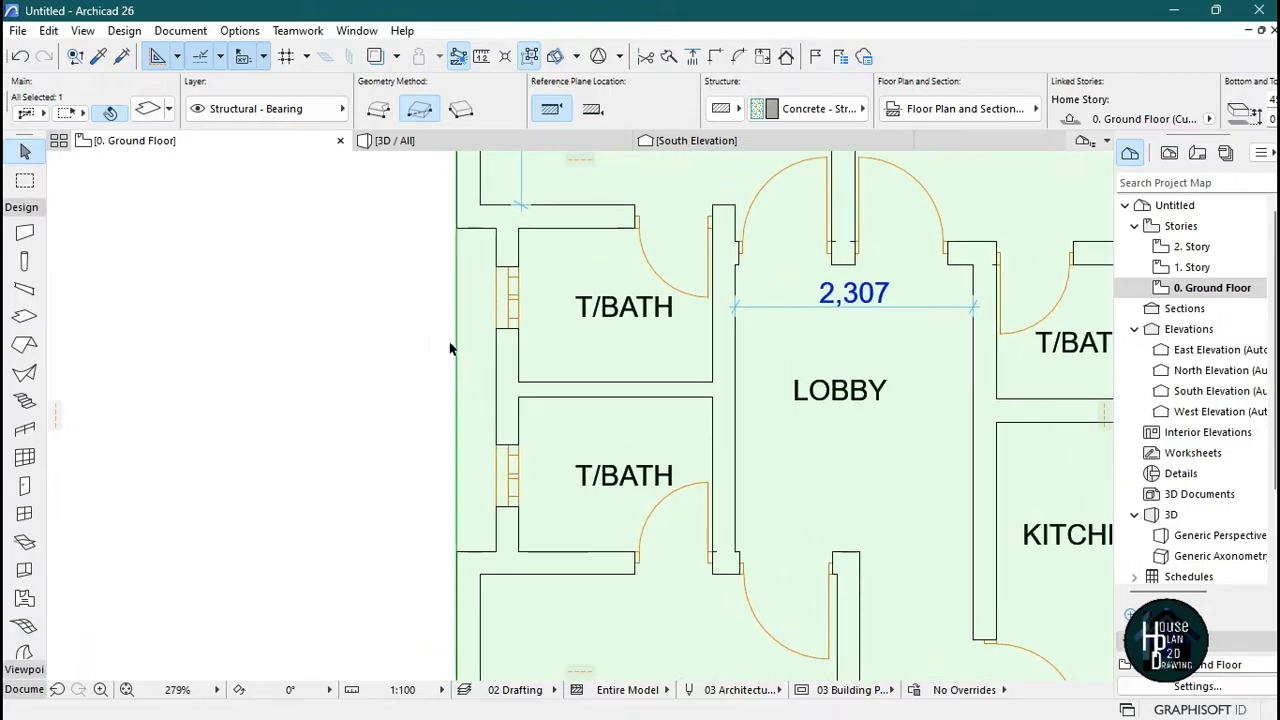
{"action": "left_click", "coordinate": [455, 379]}
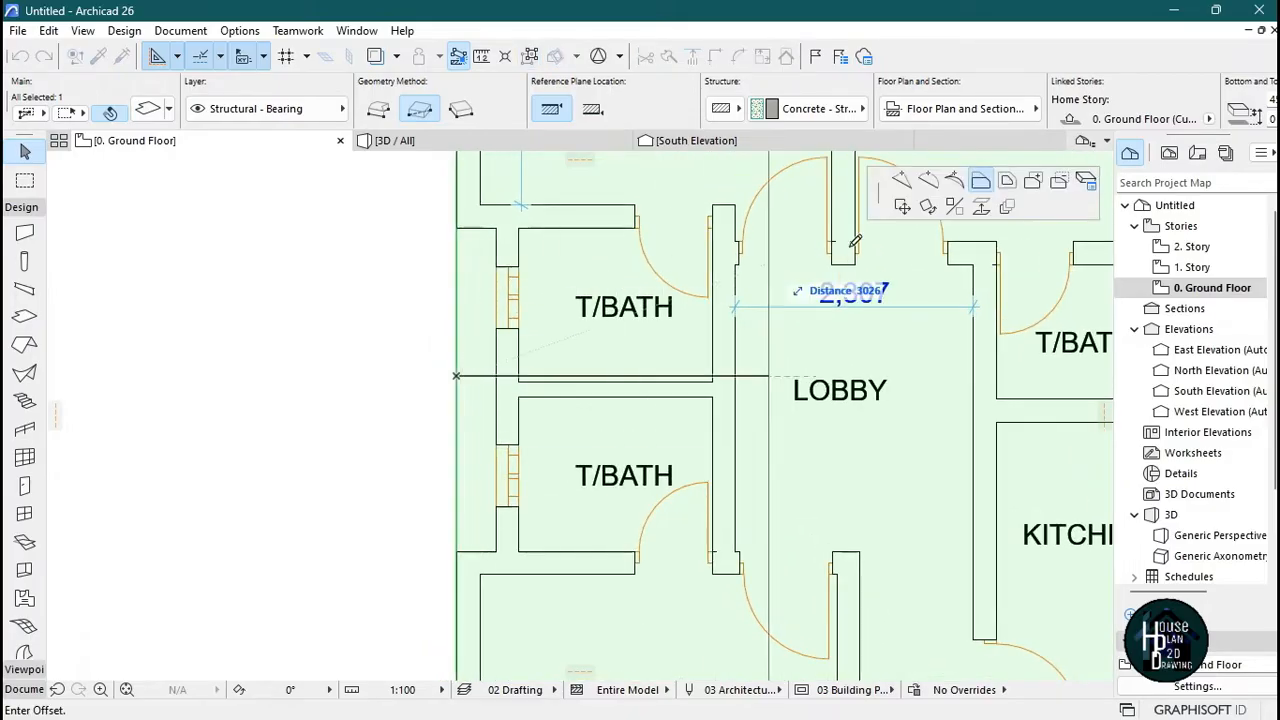
{"action": "left_click", "coordinate": [902, 182]}
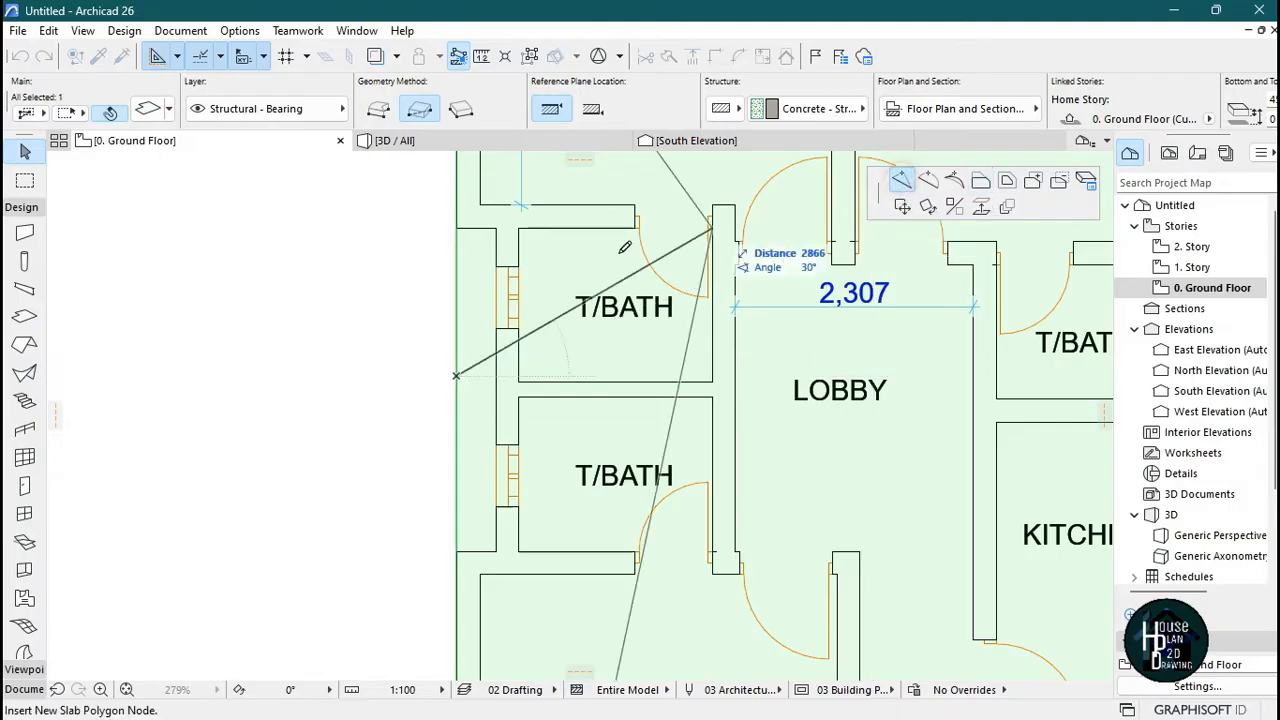
{"action": "left_click", "coordinate": [456, 228]}
{"action": "left_click_drag", "start_coordinate": [456, 307], "coordinate": [462, 389]}
{"action": "left_click", "coordinate": [465, 393]}
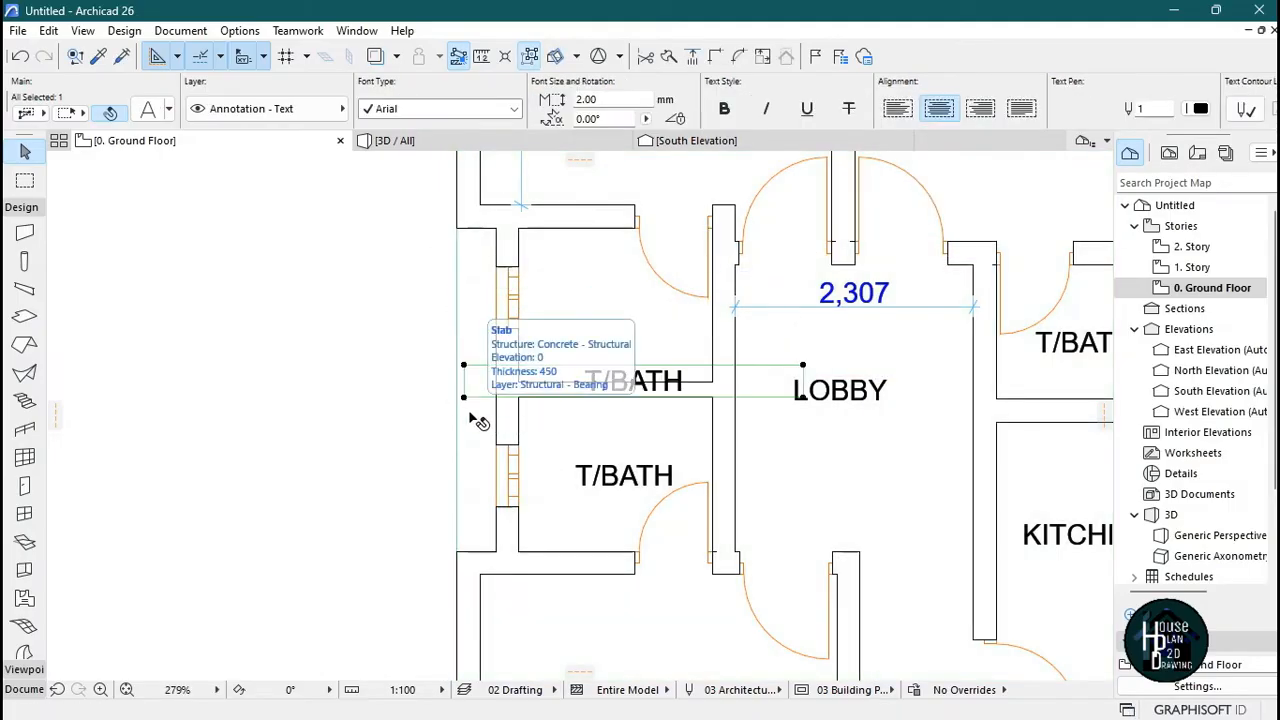
{"action": "key", "text": "ctrl+z"}
- Insert a slab node at the recess's lower corner, offset the edge between both recess nodes inward to the stacked T/Baths' outer wall, and deselect
{"action": "left_click", "coordinate": [456, 470]}
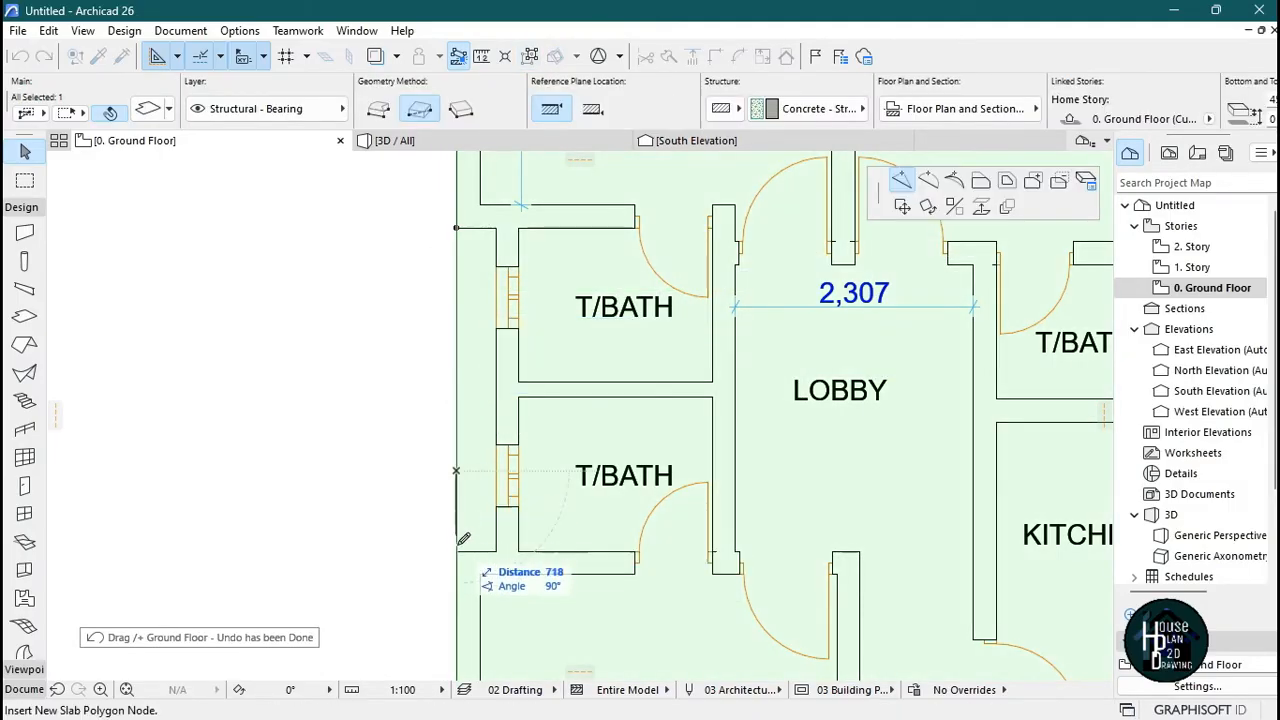
{"action": "left_click", "coordinate": [456, 550]}
{"action": "left_click", "coordinate": [456, 470]}
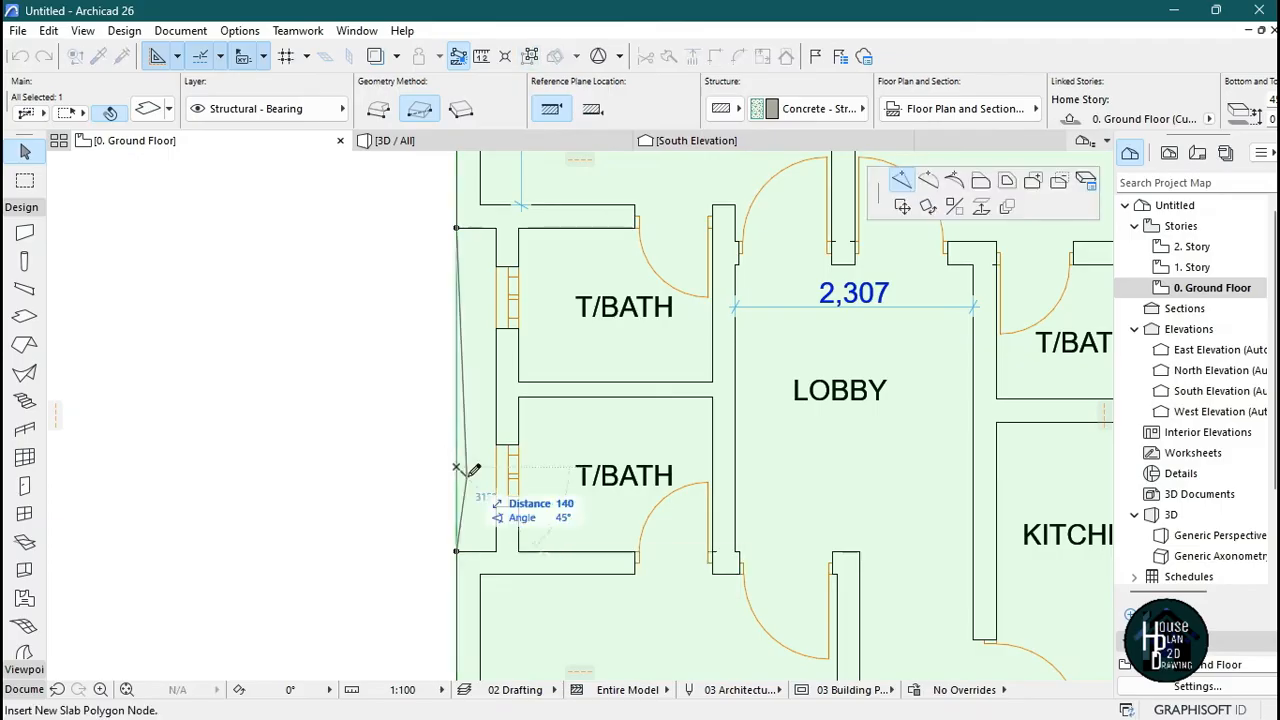
{"action": "left_click", "coordinate": [983, 183]}
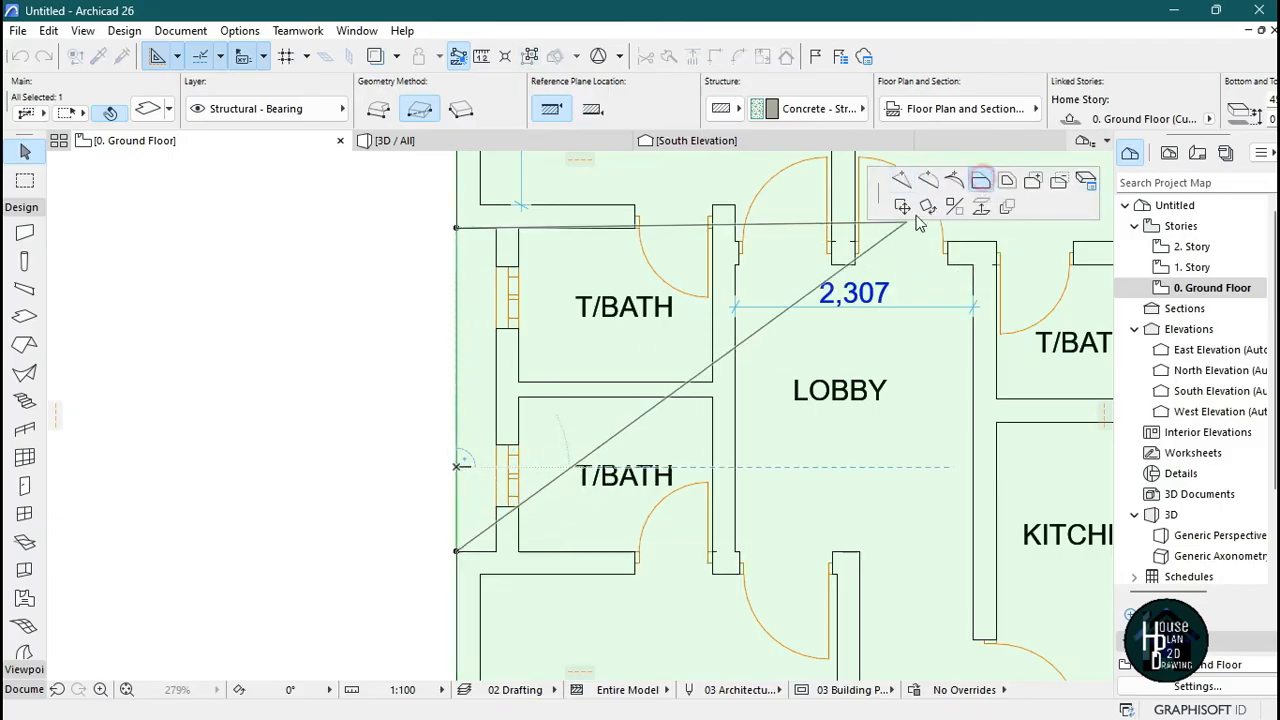
{"action": "left_click", "coordinate": [489, 337]}
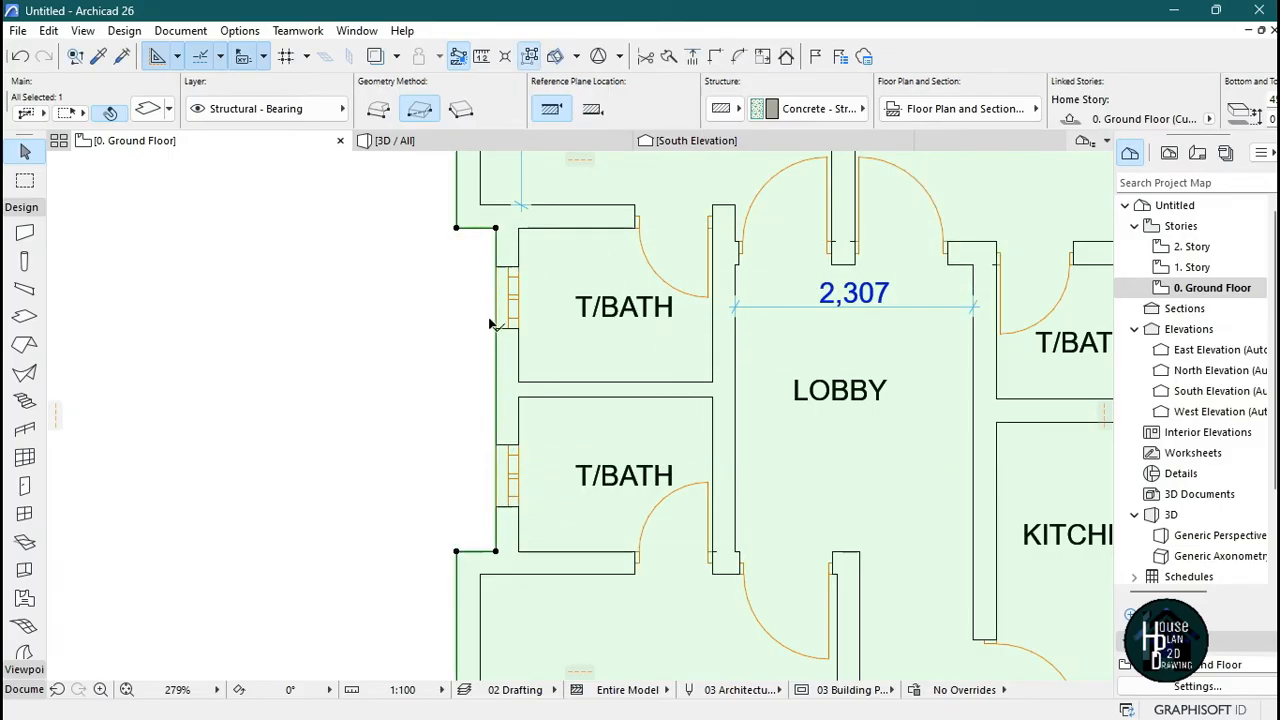
{"action": "key", "text": "Escape"}
- Select the slab and offset its front edge inward to the outer face of the living room's front wall beside the veranda
{"action": "scroll", "coordinate": [490, 252], "scroll_direction": "down", "scroll_amount": 6}
{"action": "scroll", "coordinate": [519, 480], "scroll_direction": "up", "scroll_amount": 2}
{"action": "scroll", "coordinate": [638, 379], "scroll_direction": "up", "scroll_amount": 3}
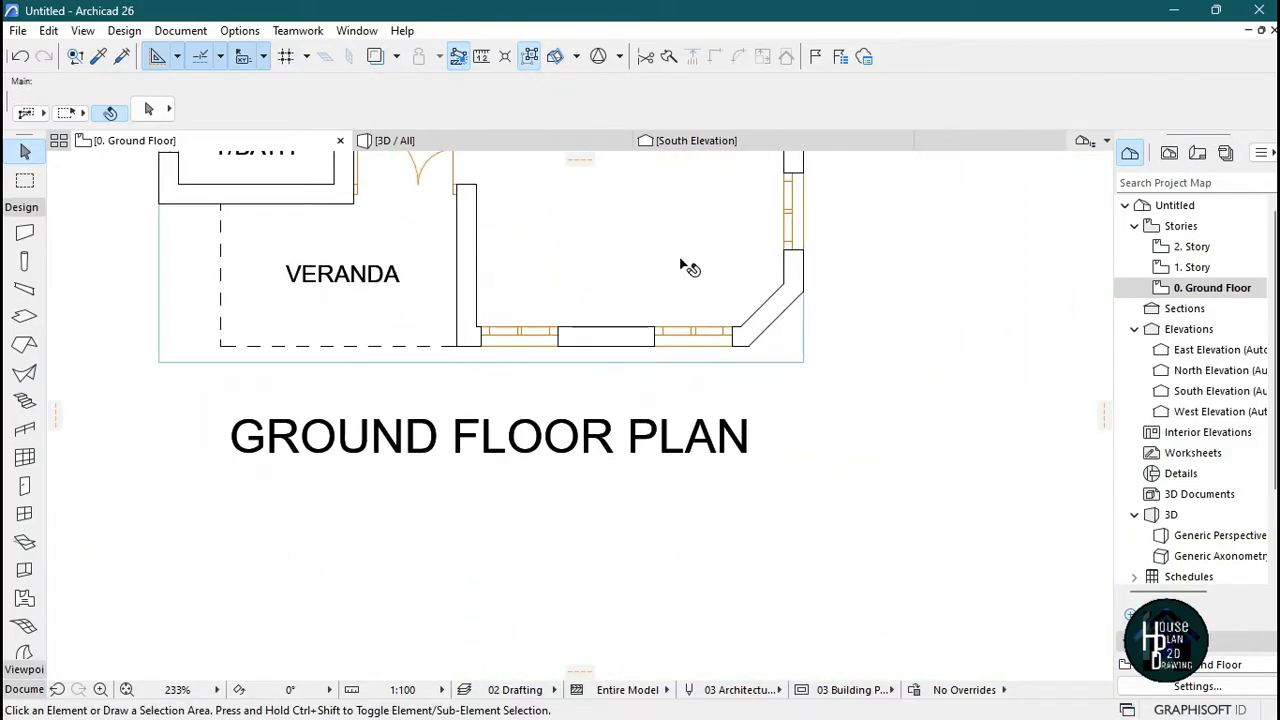
{"action": "left_click", "coordinate": [677, 334]}
{"action": "left_click", "coordinate": [717, 366]}
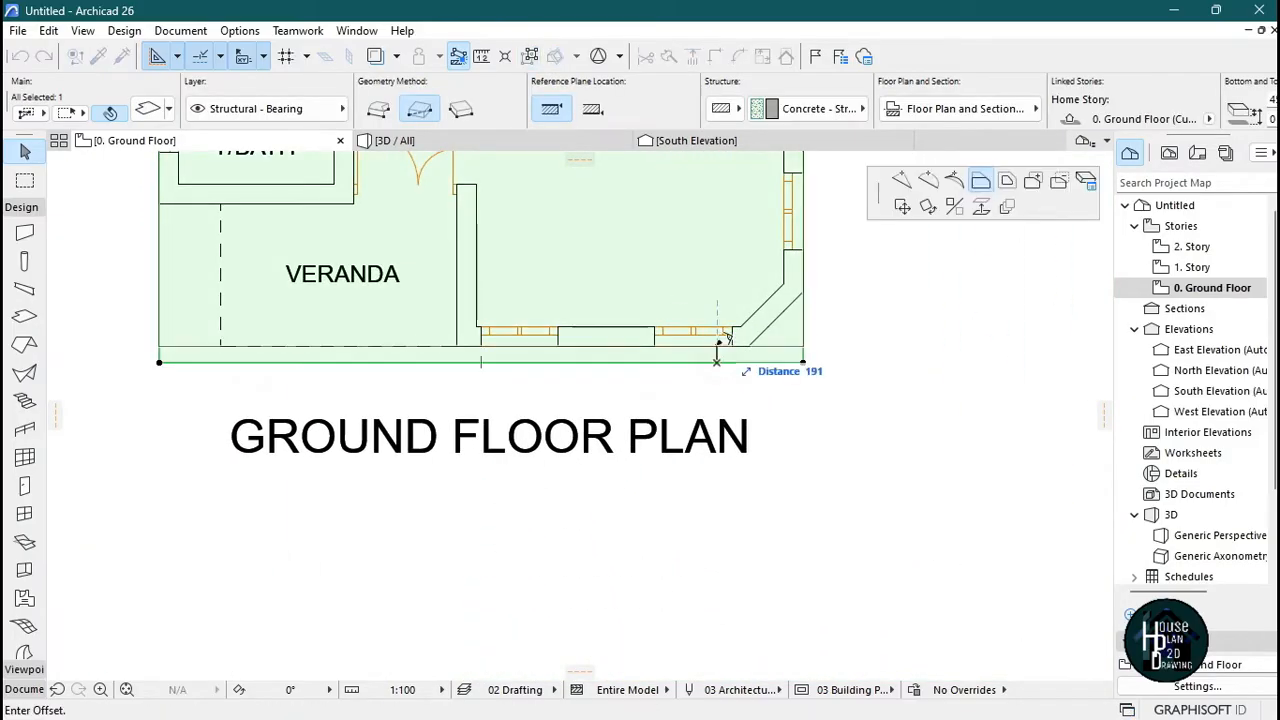
{"action": "left_click", "coordinate": [983, 190]}
{"action": "scroll", "coordinate": [749, 355], "scroll_direction": "up", "scroll_amount": 2}
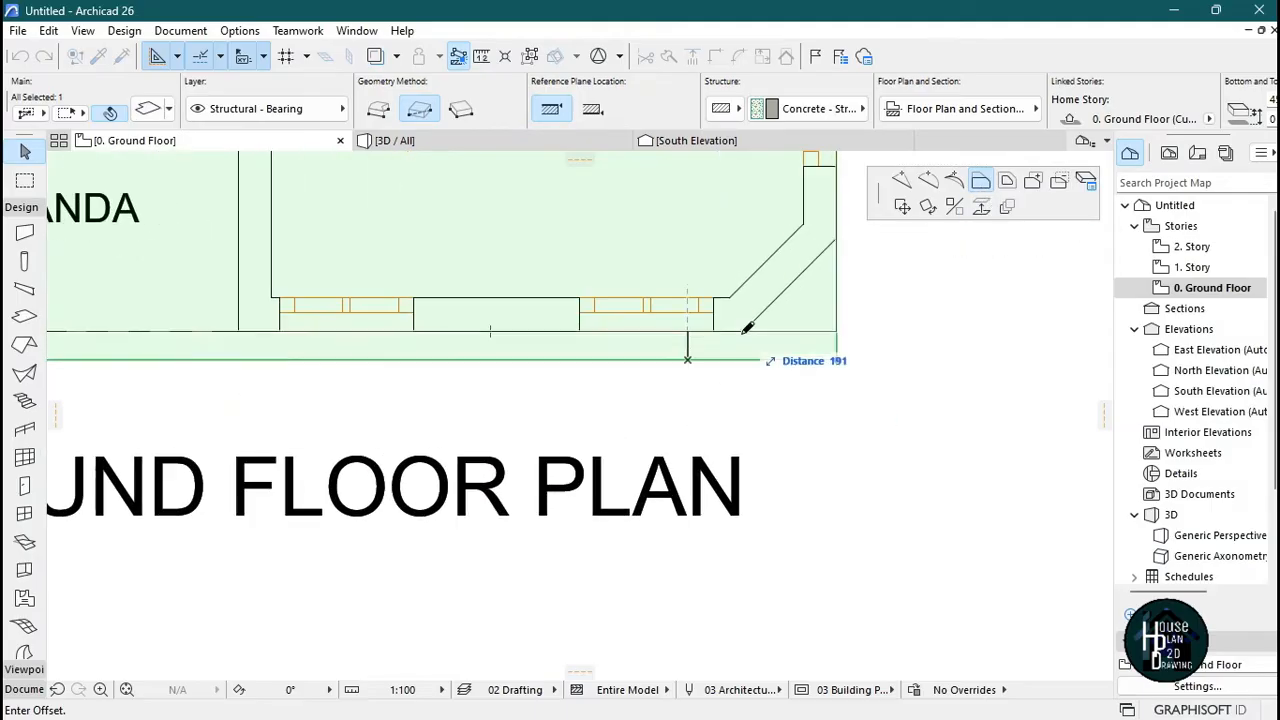
{"action": "left_click", "coordinate": [745, 328]}
{"action": "scroll", "coordinate": [737, 337], "scroll_direction": "down", "scroll_amount": 2}
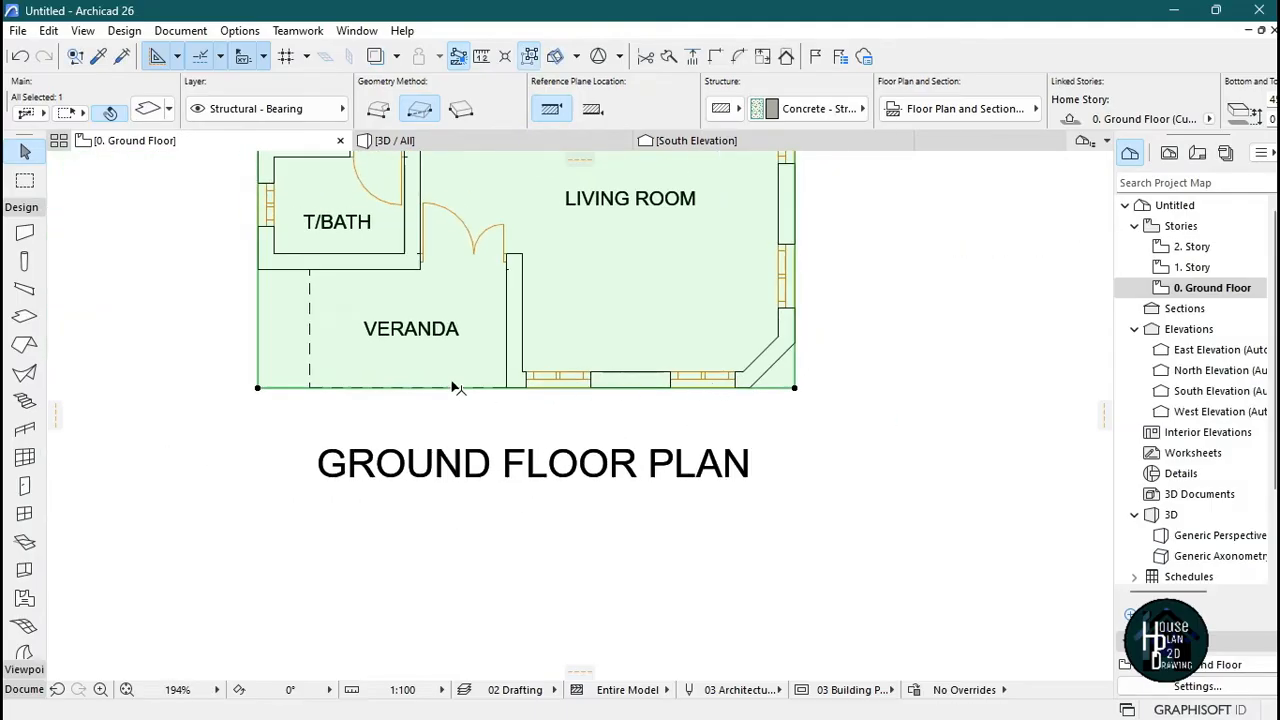
- Insert slab nodes at both ends of the living room's angled corner wall and move the slab's corner node onto the side node to chamfer it
{"action": "scroll", "coordinate": [790, 400], "scroll_direction": "up", "scroll_amount": 3}
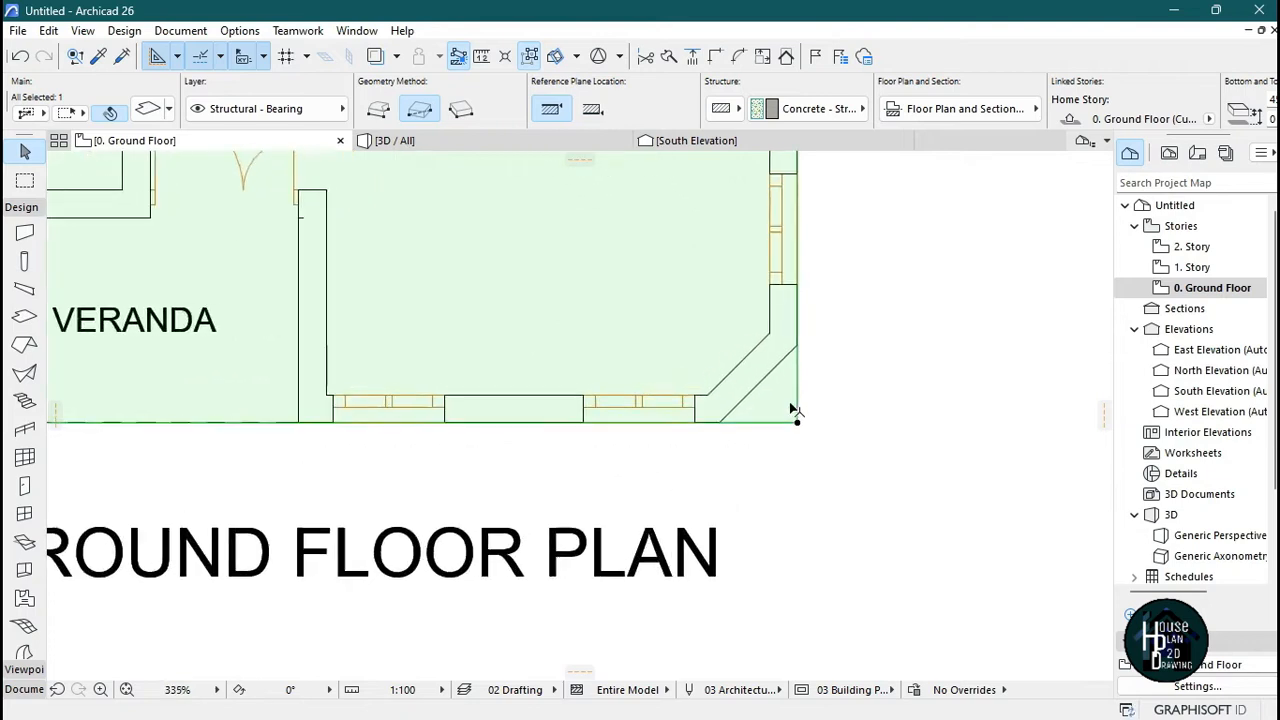
{"action": "scroll", "coordinate": [800, 401], "scroll_direction": "up", "scroll_amount": 2}
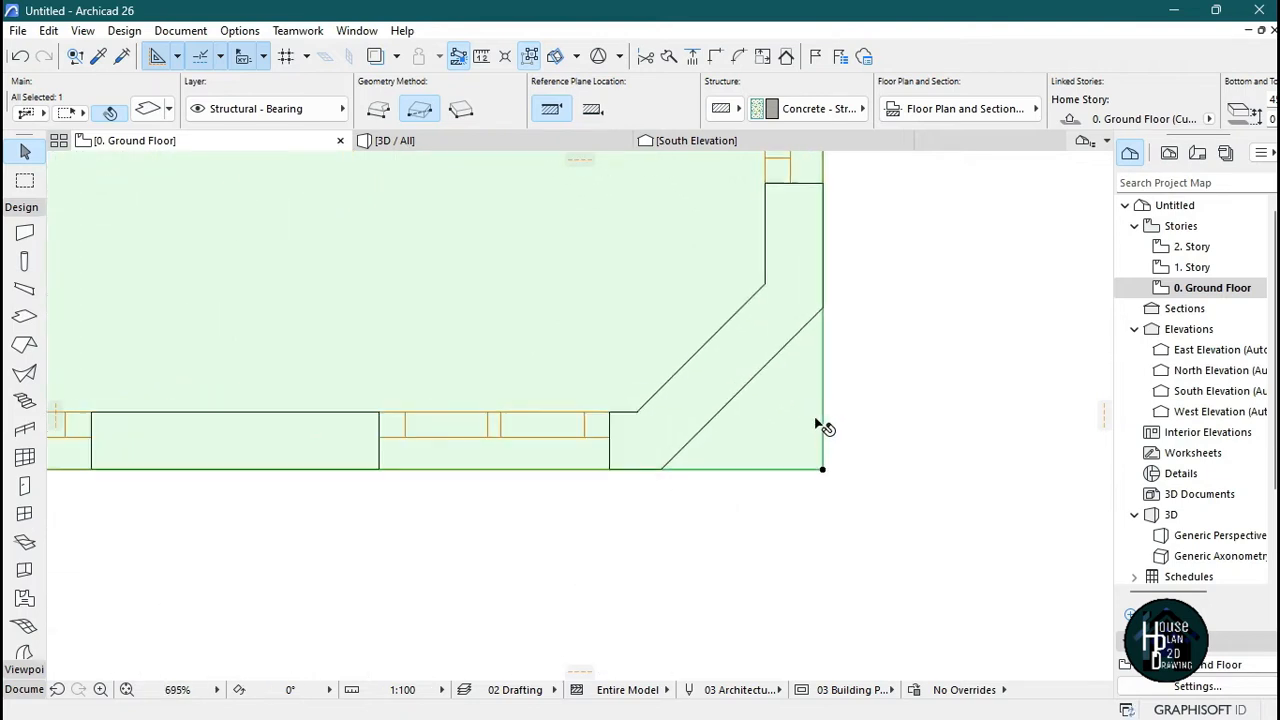
{"action": "left_click", "coordinate": [823, 428]}
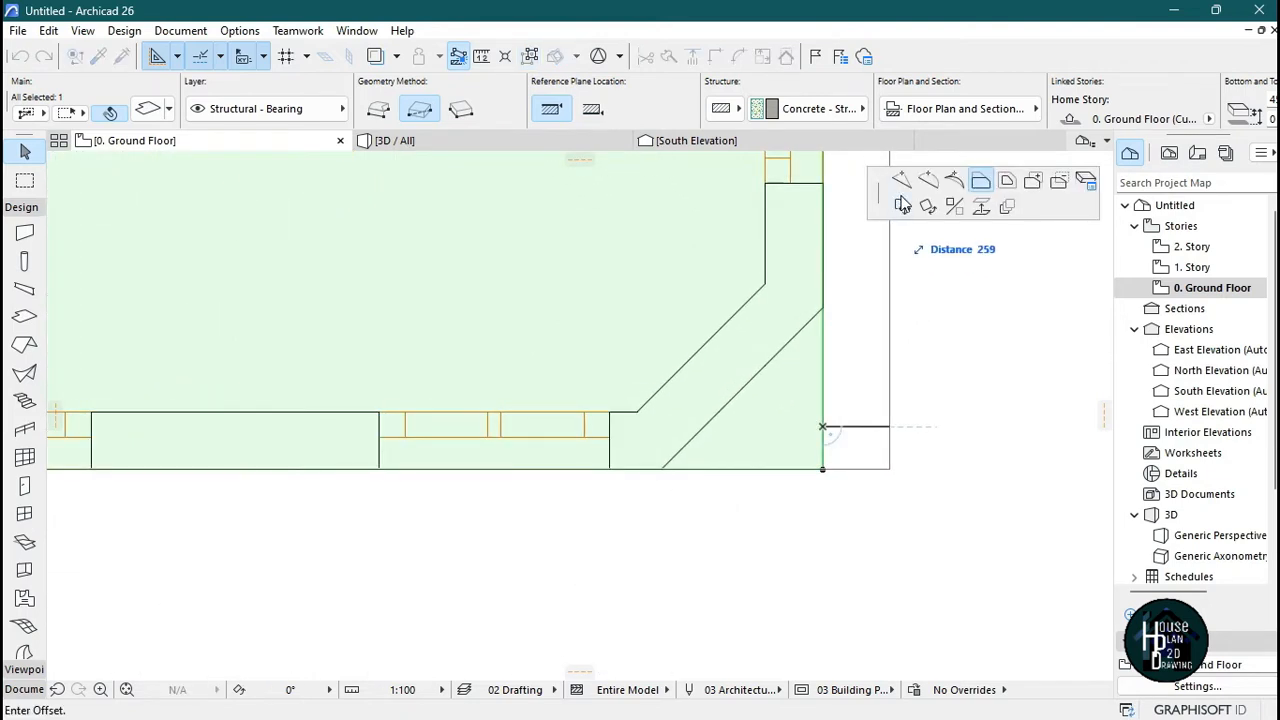
{"action": "left_click", "coordinate": [823, 308]}
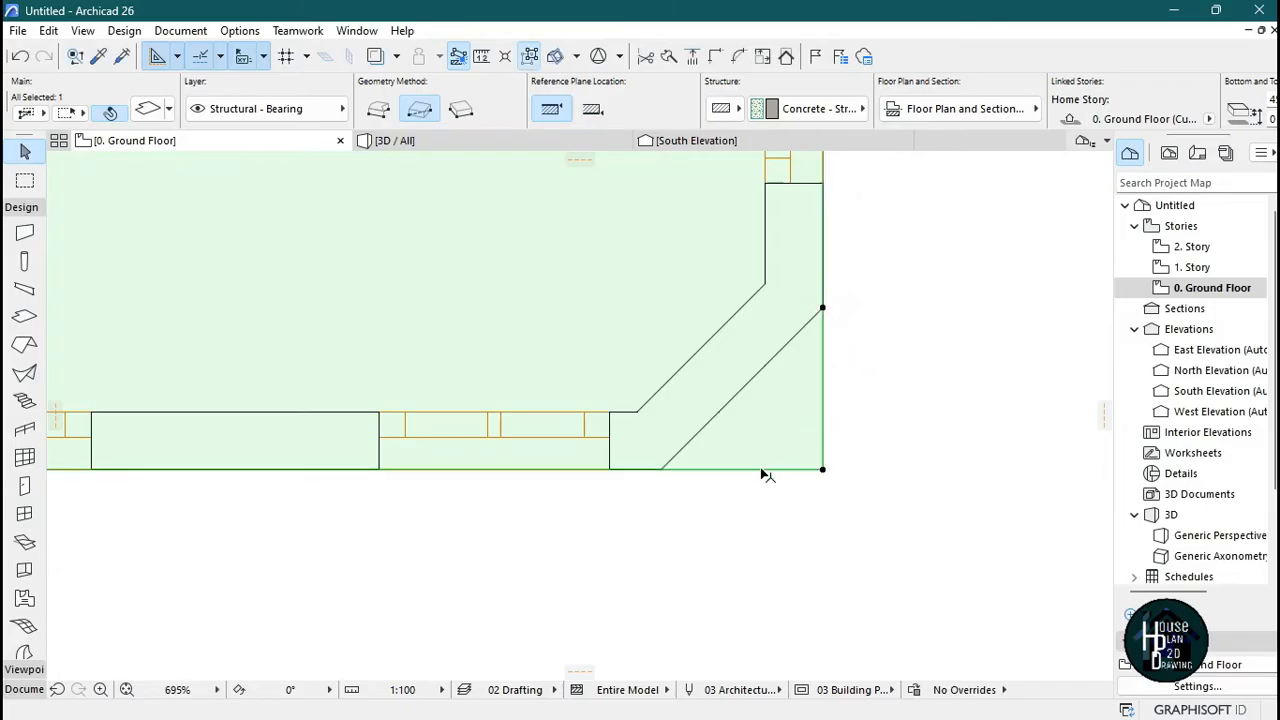
{"action": "left_click", "coordinate": [760, 470]}
{"action": "left_click", "coordinate": [661, 469]}
{"action": "left_click", "coordinate": [822, 469]}
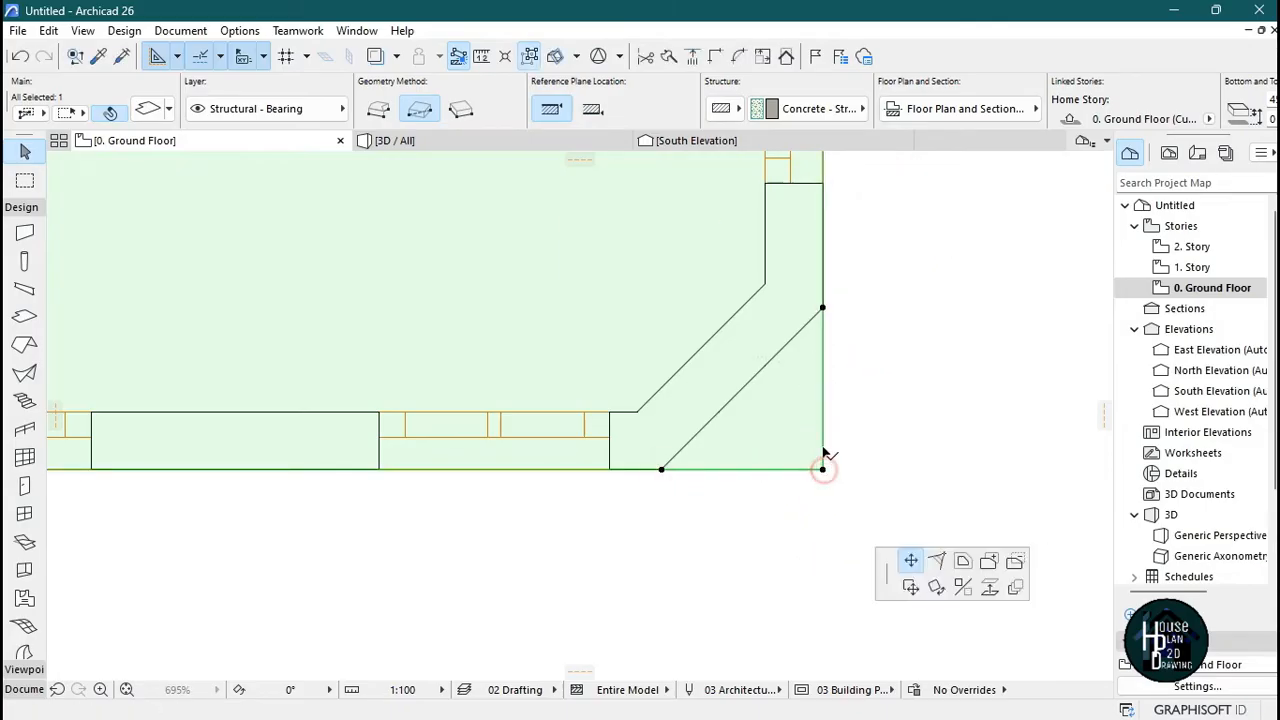
{"action": "left_click", "coordinate": [822, 308]}
- Insert a slab node at the T/Bath's outer corner, offset the veranda's side edge inward to the dashed veranda line, and deselect the slab
{"action": "scroll", "coordinate": [798, 368], "scroll_direction": "down", "scroll_amount": 4}
{"action": "scroll", "coordinate": [530, 415], "scroll_direction": "up", "scroll_amount": 5}
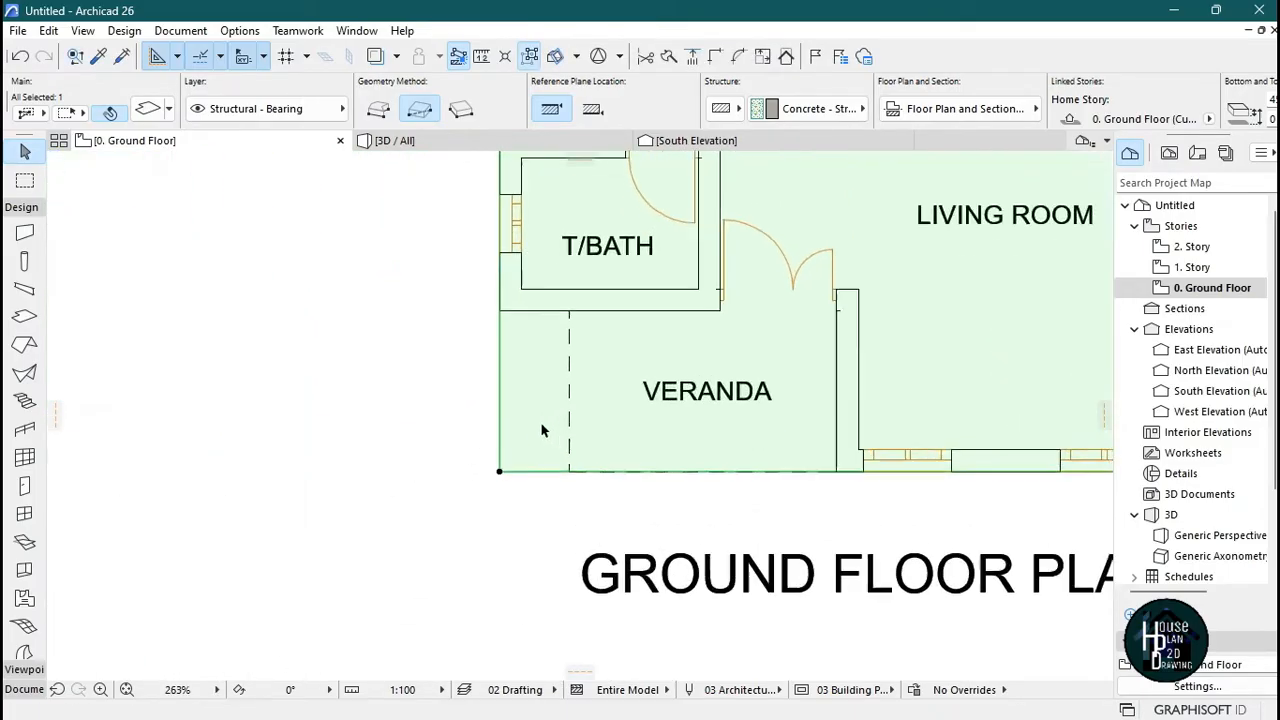
{"action": "left_click", "coordinate": [489, 440]}
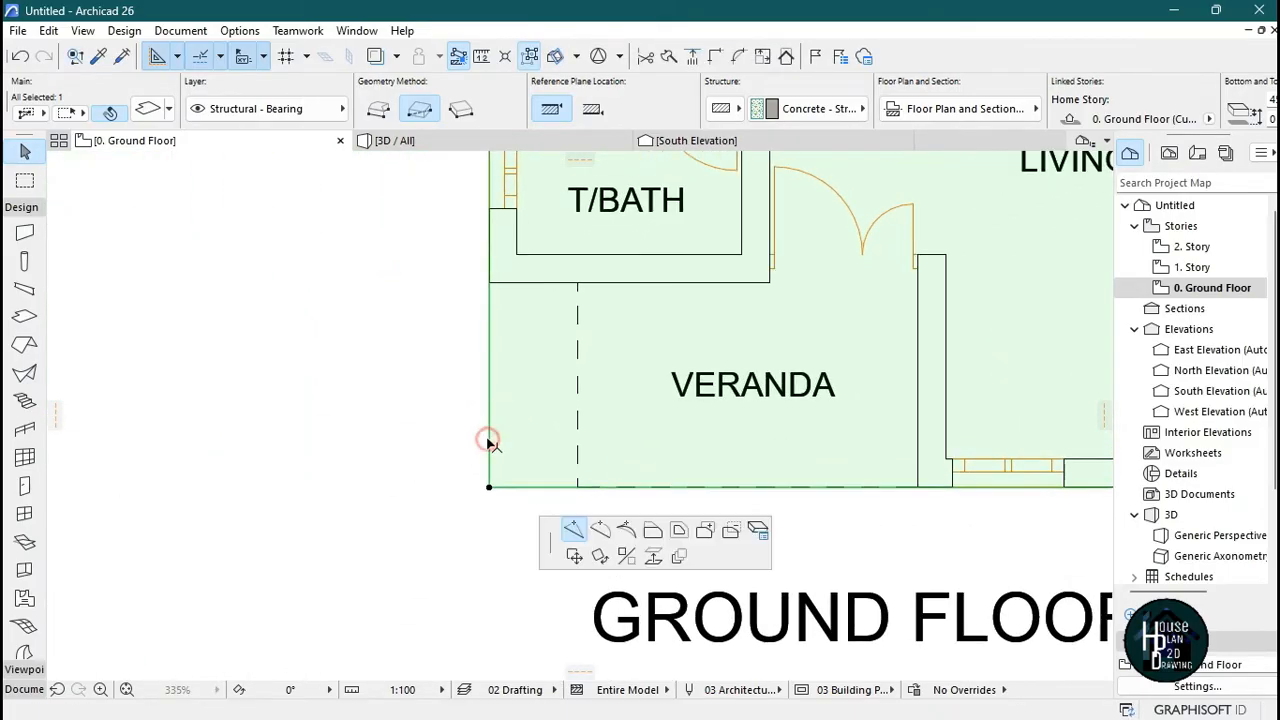
{"action": "left_click", "coordinate": [491, 279]}
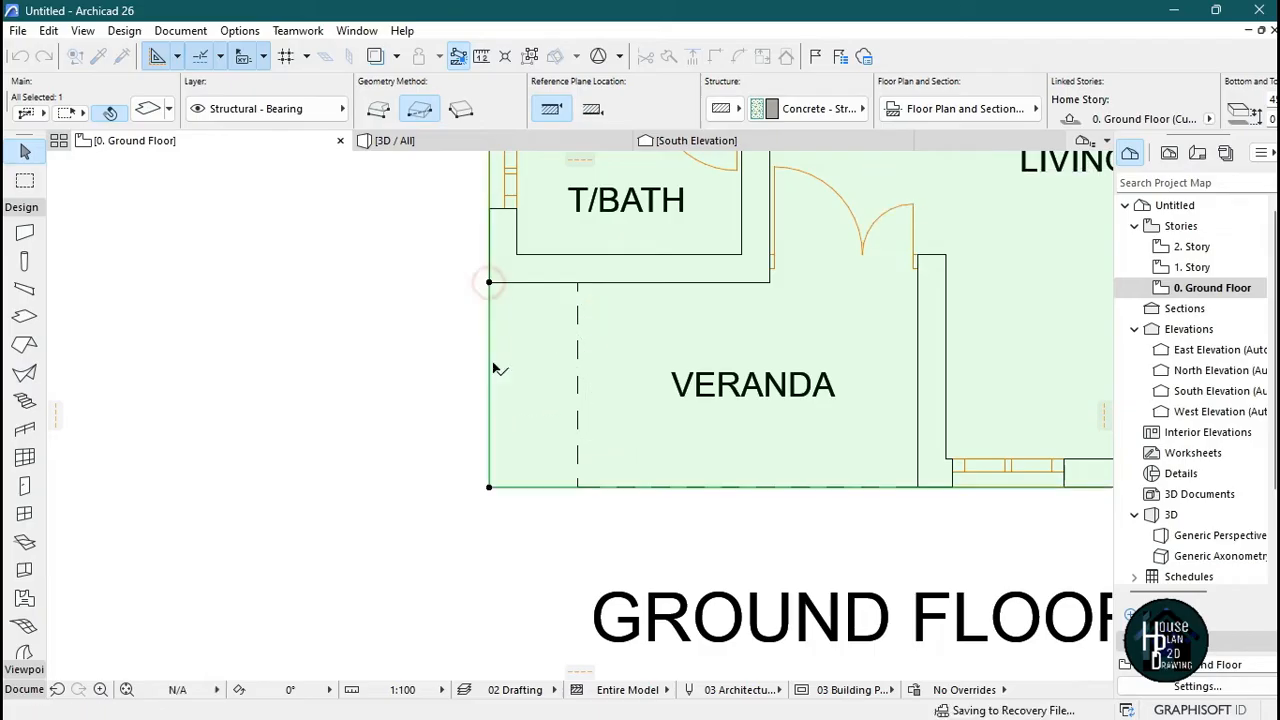
{"action": "left_click", "coordinate": [492, 368]}
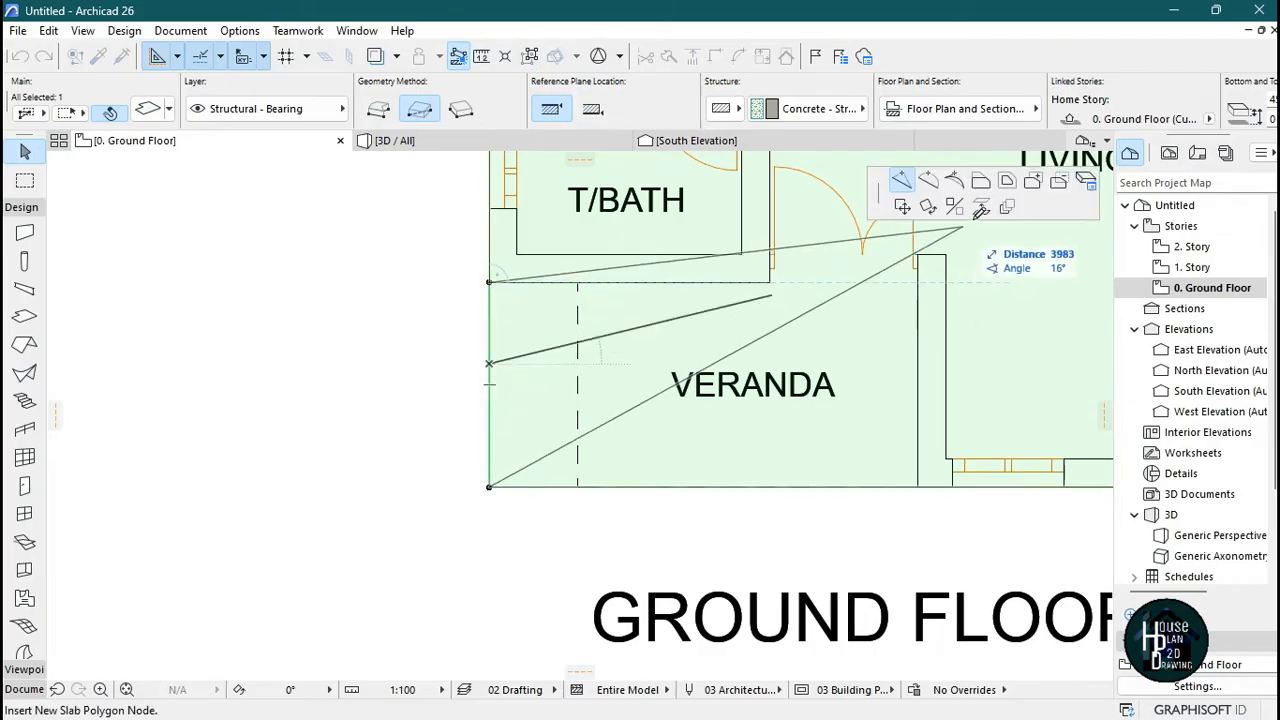
{"action": "left_click", "coordinate": [981, 181]}
{"action": "left_click", "coordinate": [577, 284]}
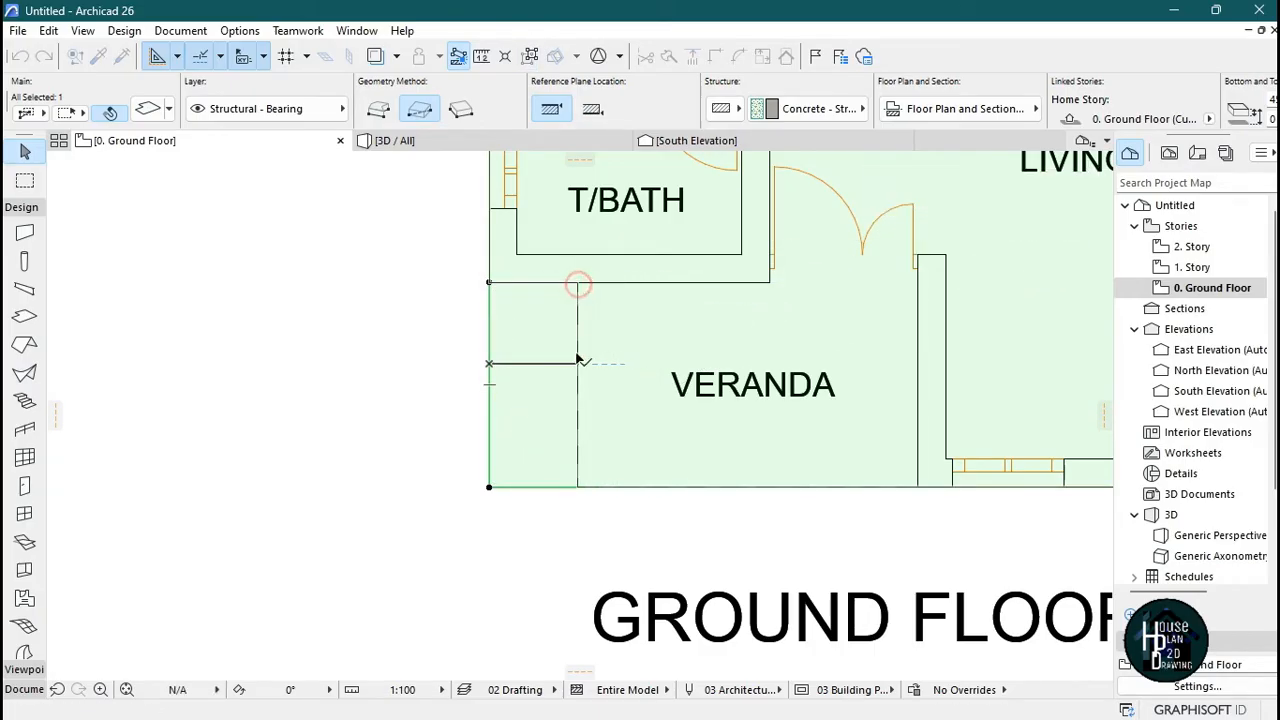
{"action": "scroll", "coordinate": [583, 360], "scroll_direction": "down", "scroll_amount": 5}
{"action": "key", "text": "Escape"}
{"action": "scroll", "coordinate": [651, 449], "scroll_direction": "down", "scroll_amount": 4}
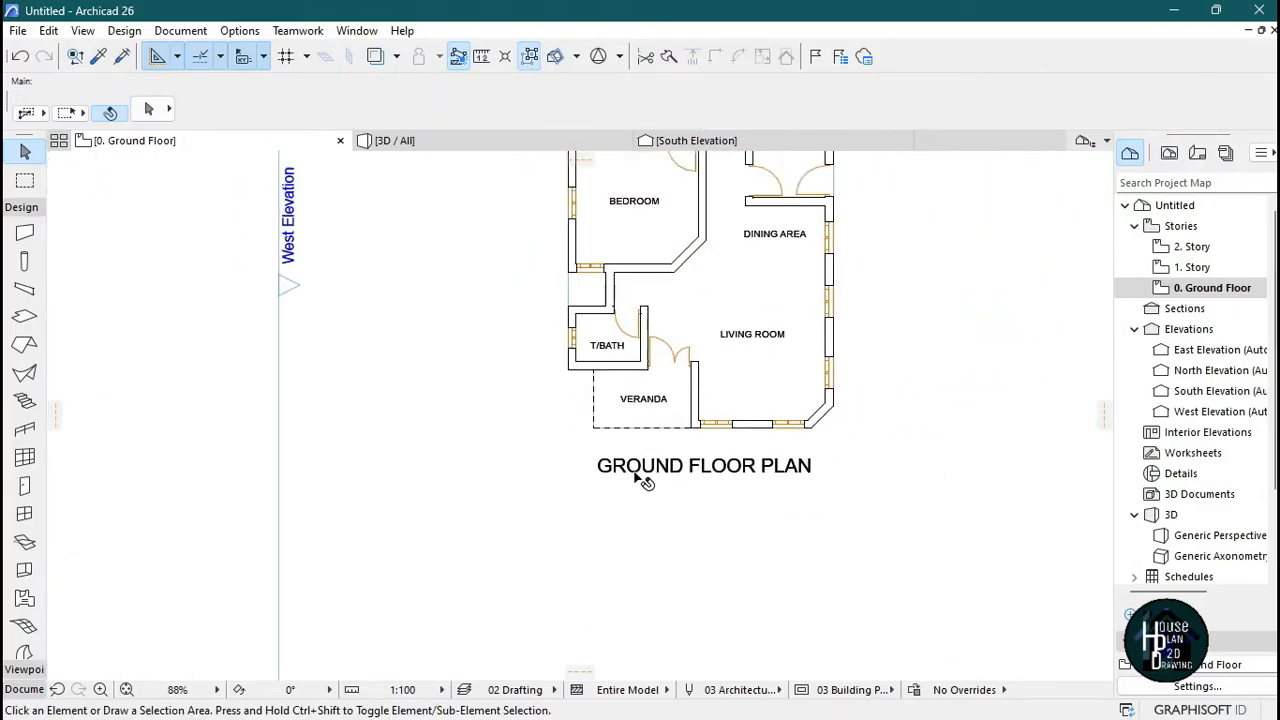
{"action": "scroll", "coordinate": [710, 218], "scroll_direction": "up", "scroll_amount": 1}
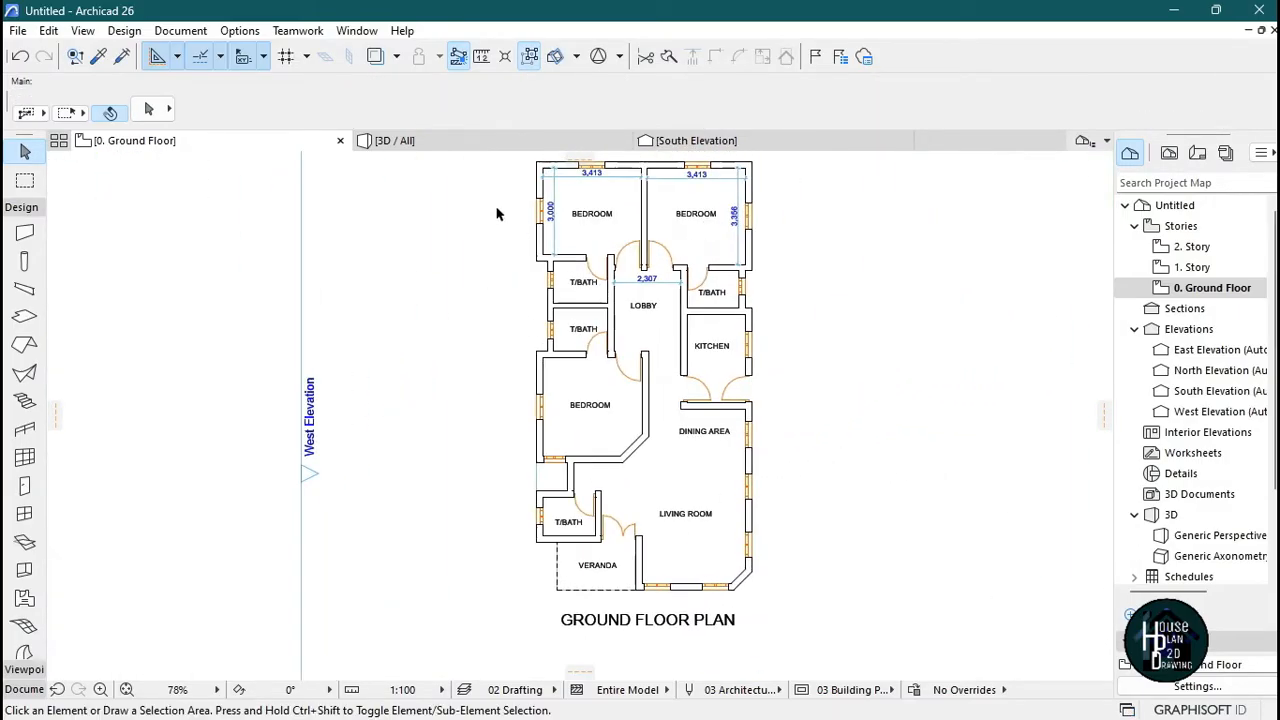
- Switch to the 3D view and fly around the house to examine how the slab follows the front, side and rear walls
{"action": "left_click", "coordinate": [443, 140]}
{"action": "scroll", "coordinate": [477, 530], "scroll_direction": "down", "scroll_amount": 5}
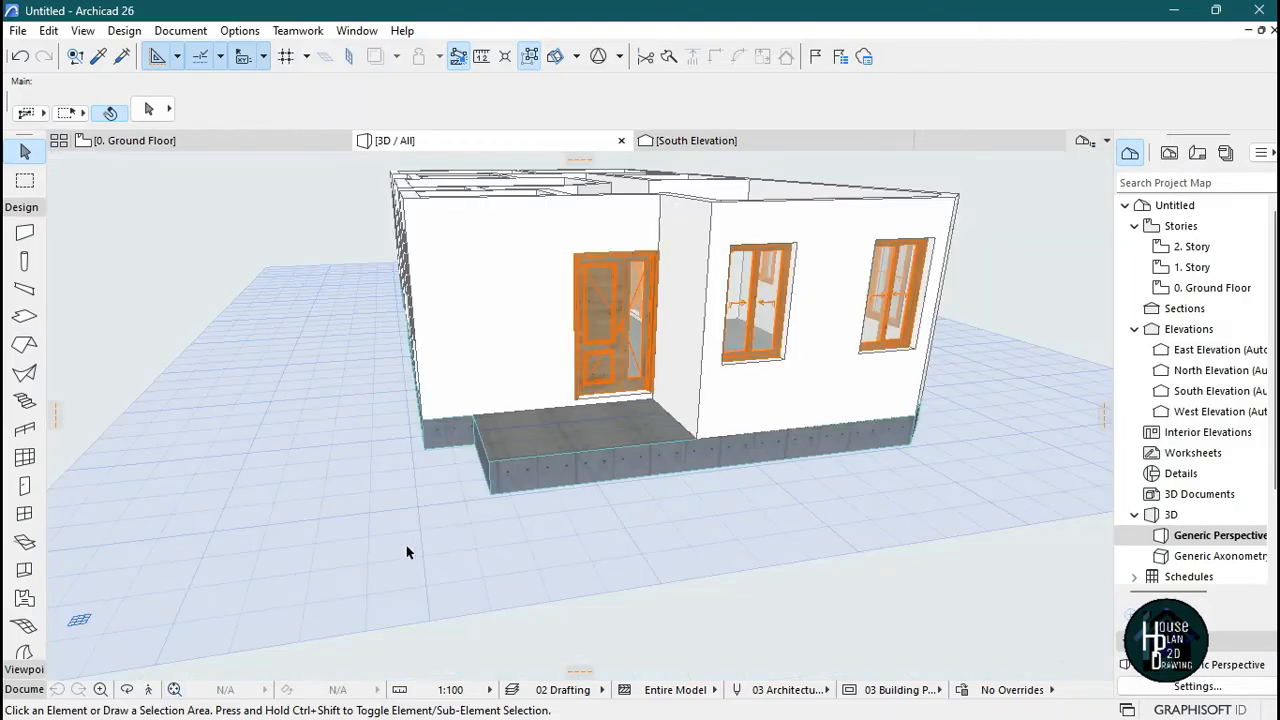
{"action": "left_click", "coordinate": [174, 689]}
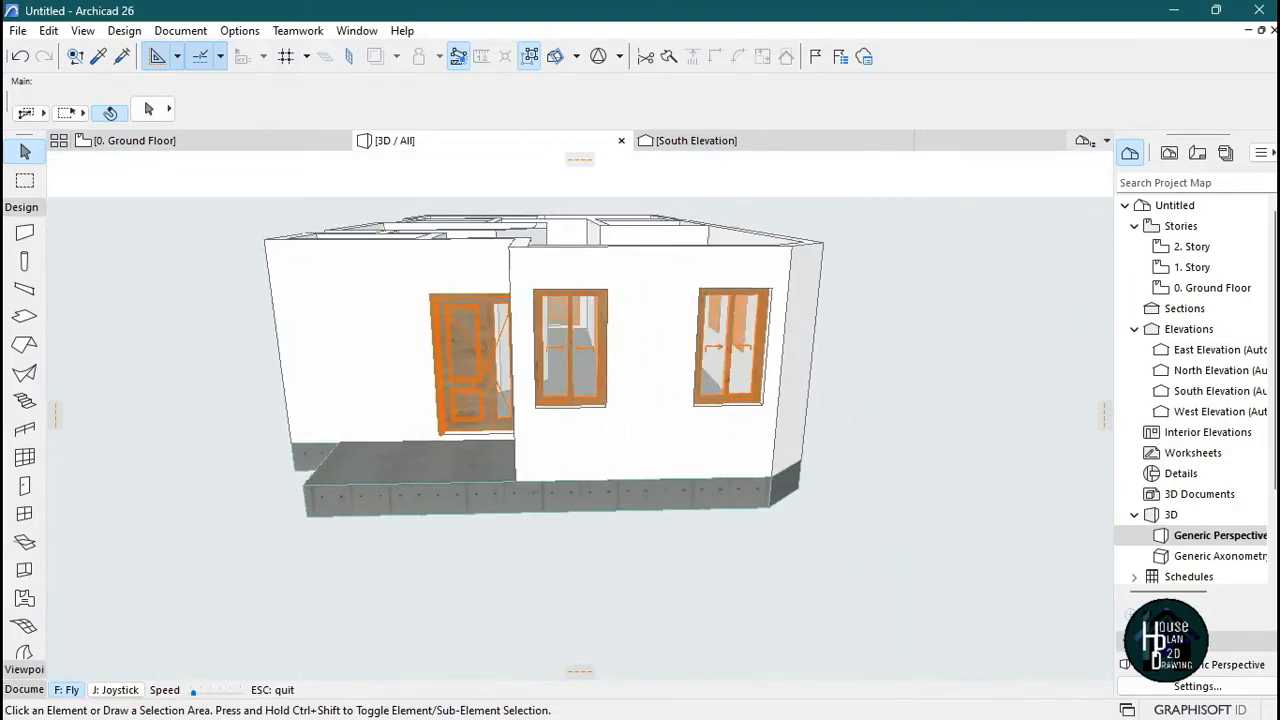
{"action": "key", "text": "Right"}
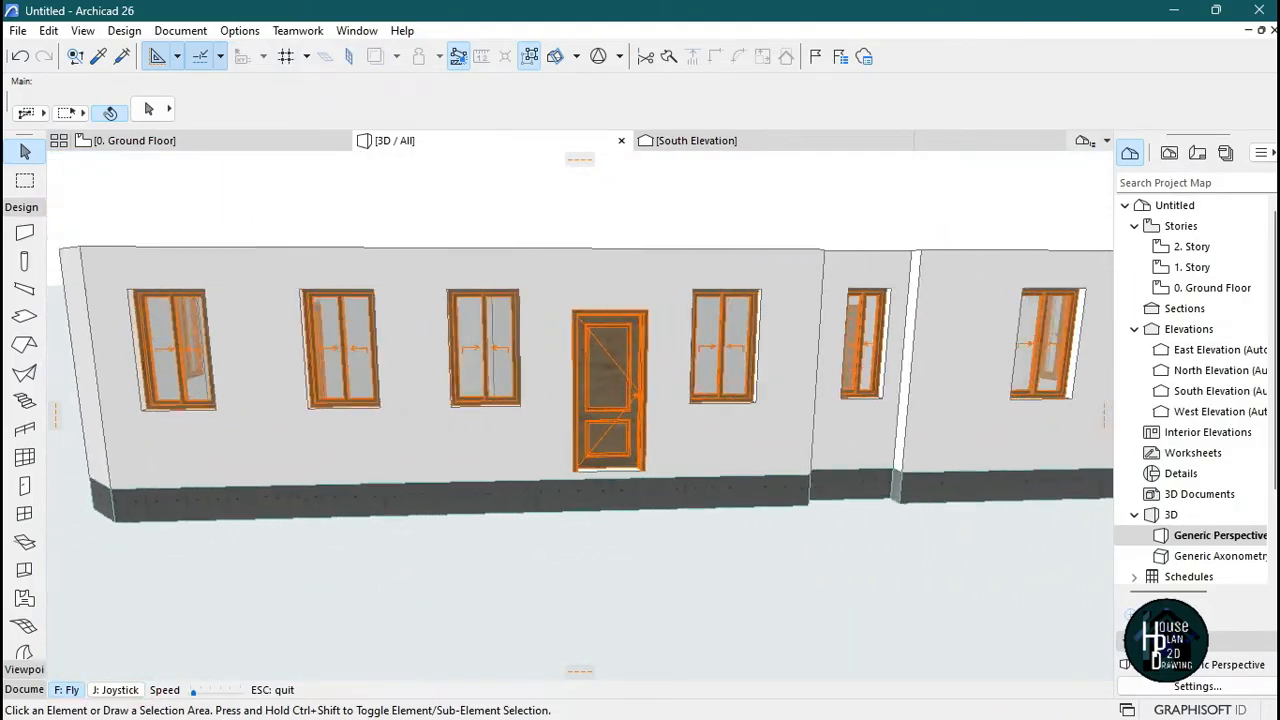
{"action": "key", "text": "Up"}
{"action": "key", "text": "Right"}
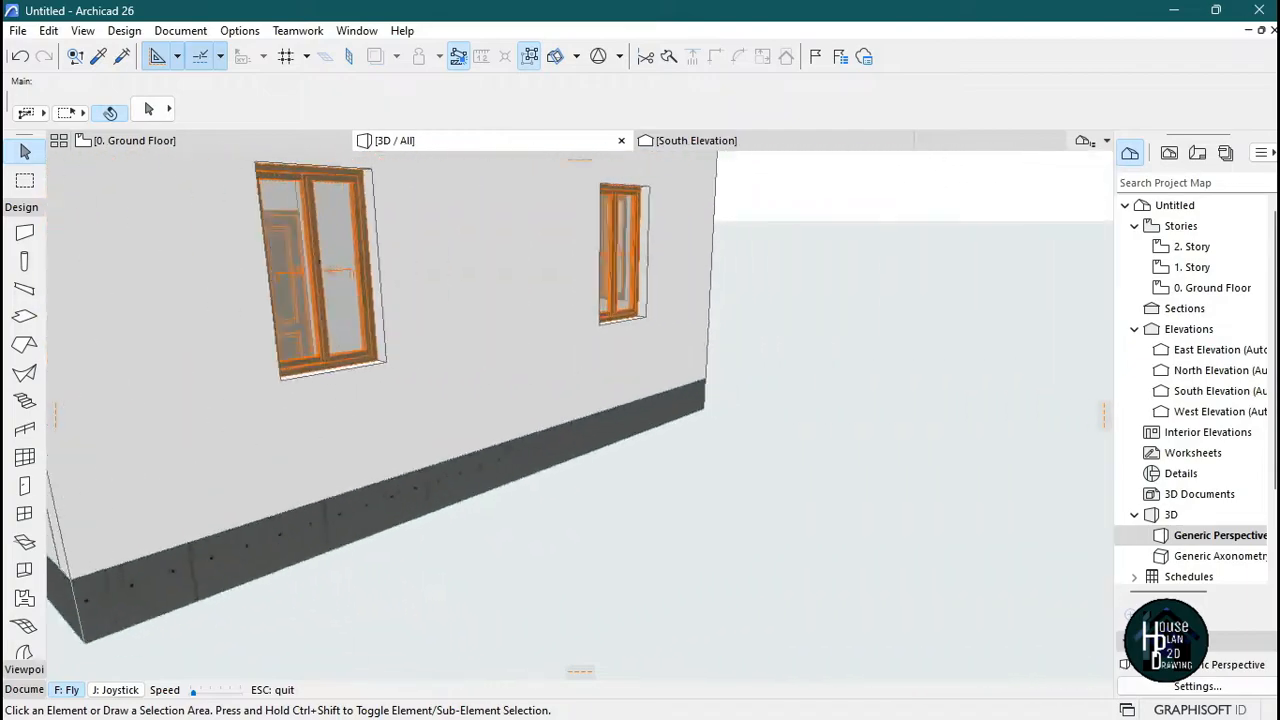
{"action": "key", "text": "Right"}
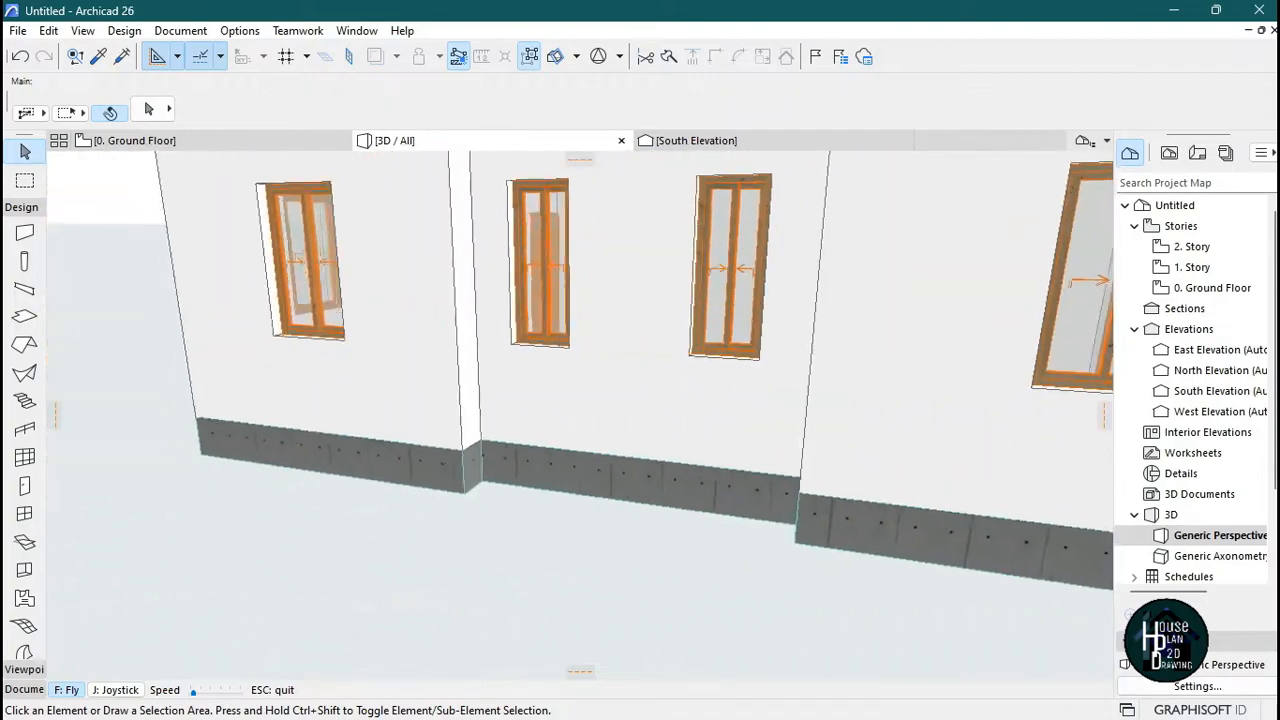
{"action": "key", "text": "Down"}
{"action": "key", "text": "Right"}
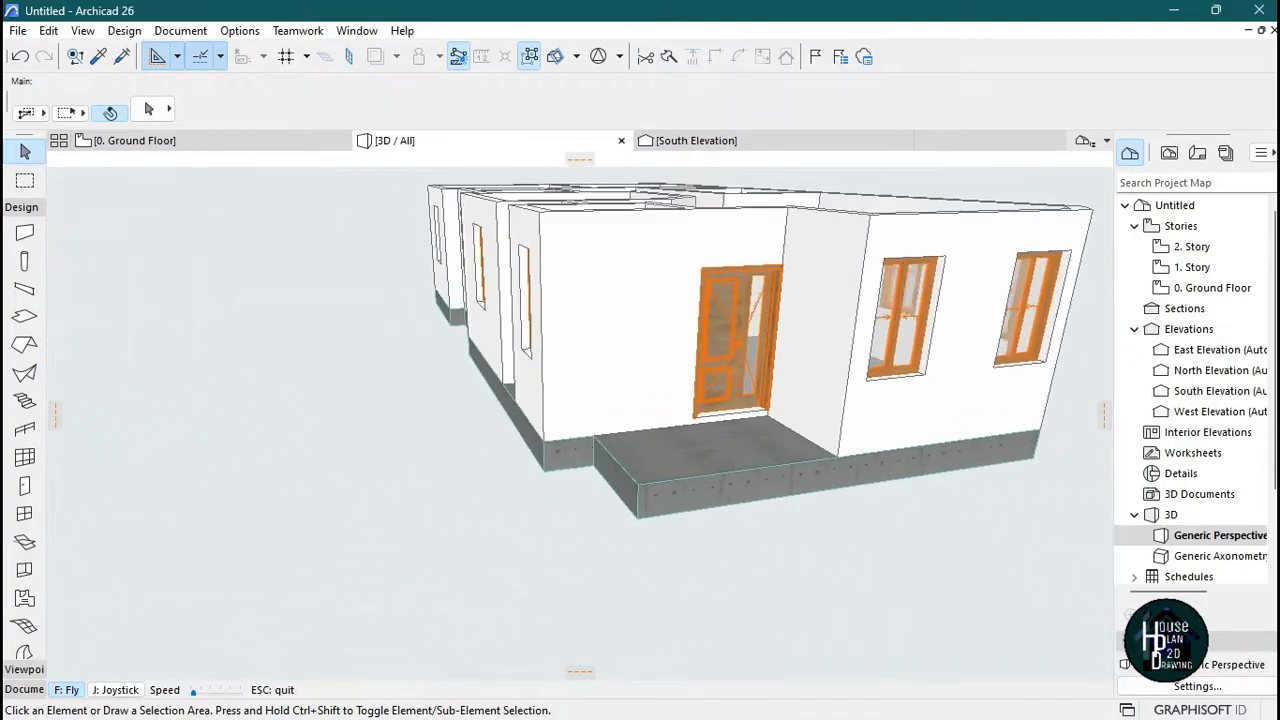
{"action": "key", "text": "Left"}
{"action": "key", "text": "Up"}
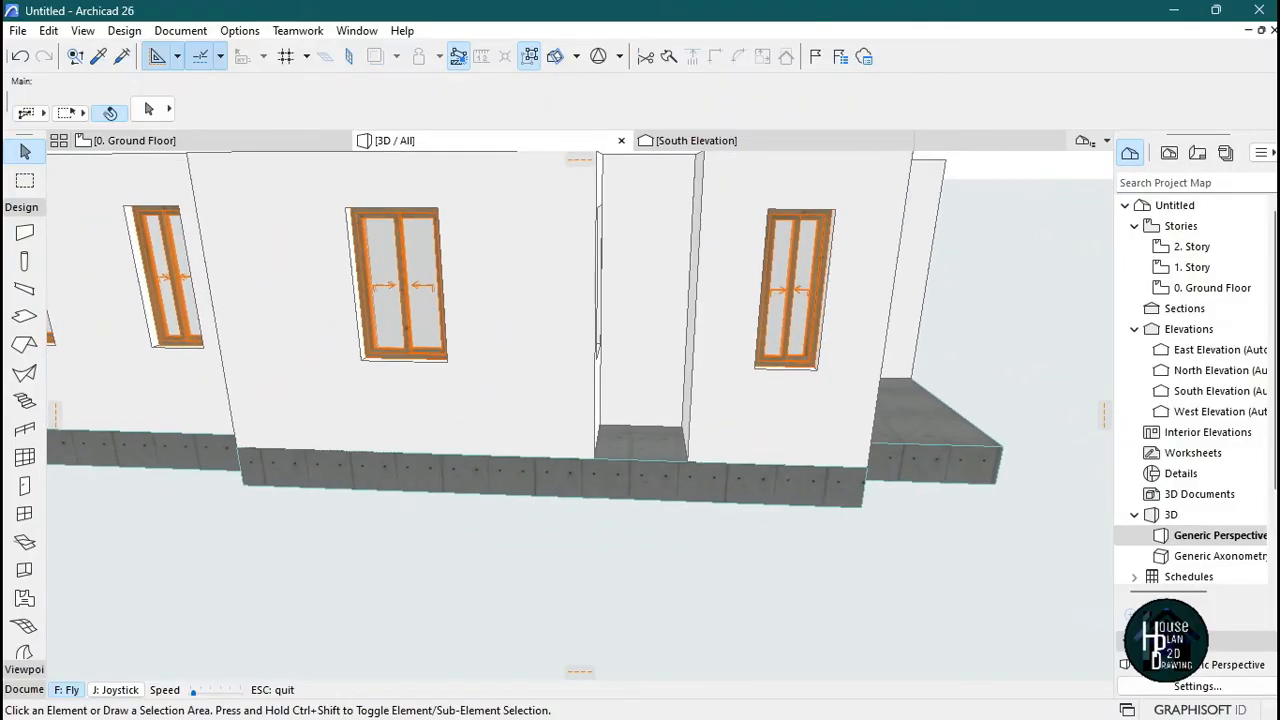
{"action": "key", "text": "Escape"}
- Return to the ground floor plan, select the slab and subtract a rectangle covering the recess between the bedroom and the T/Bath beside the veranda
{"action": "left_click", "coordinate": [178, 143]}
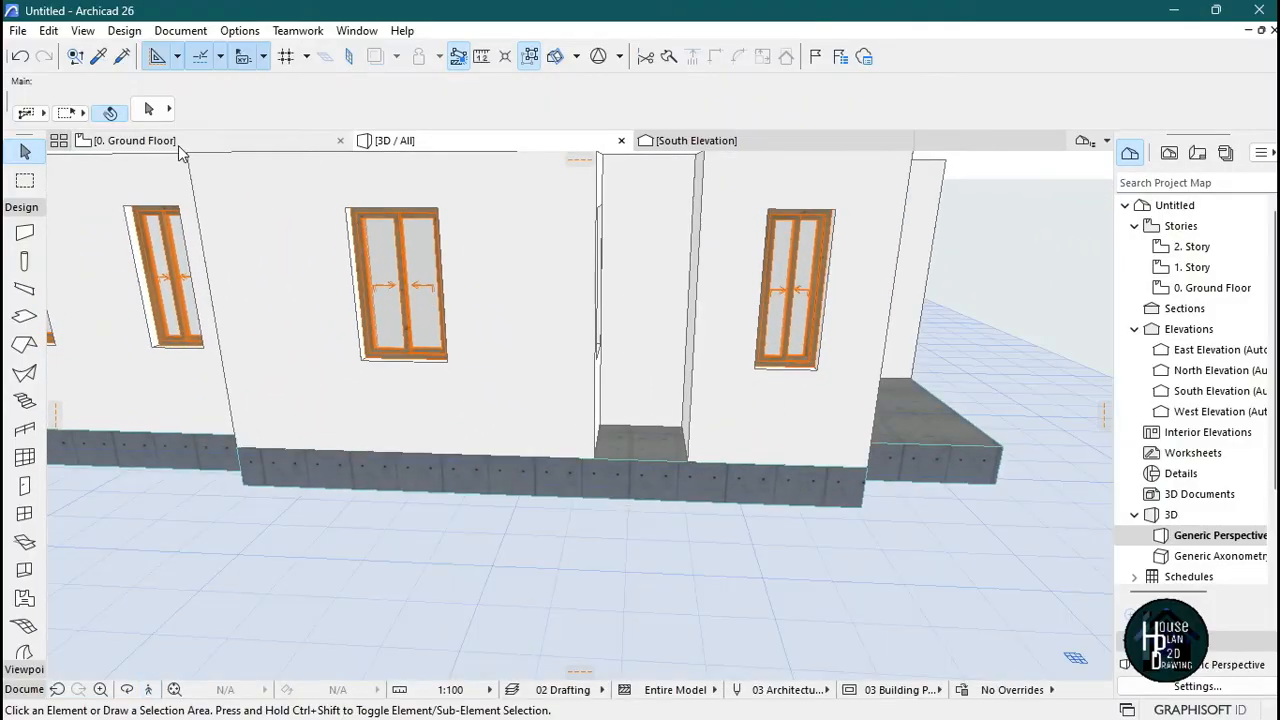
{"action": "scroll", "coordinate": [846, 420], "scroll_direction": "down", "scroll_amount": 8}
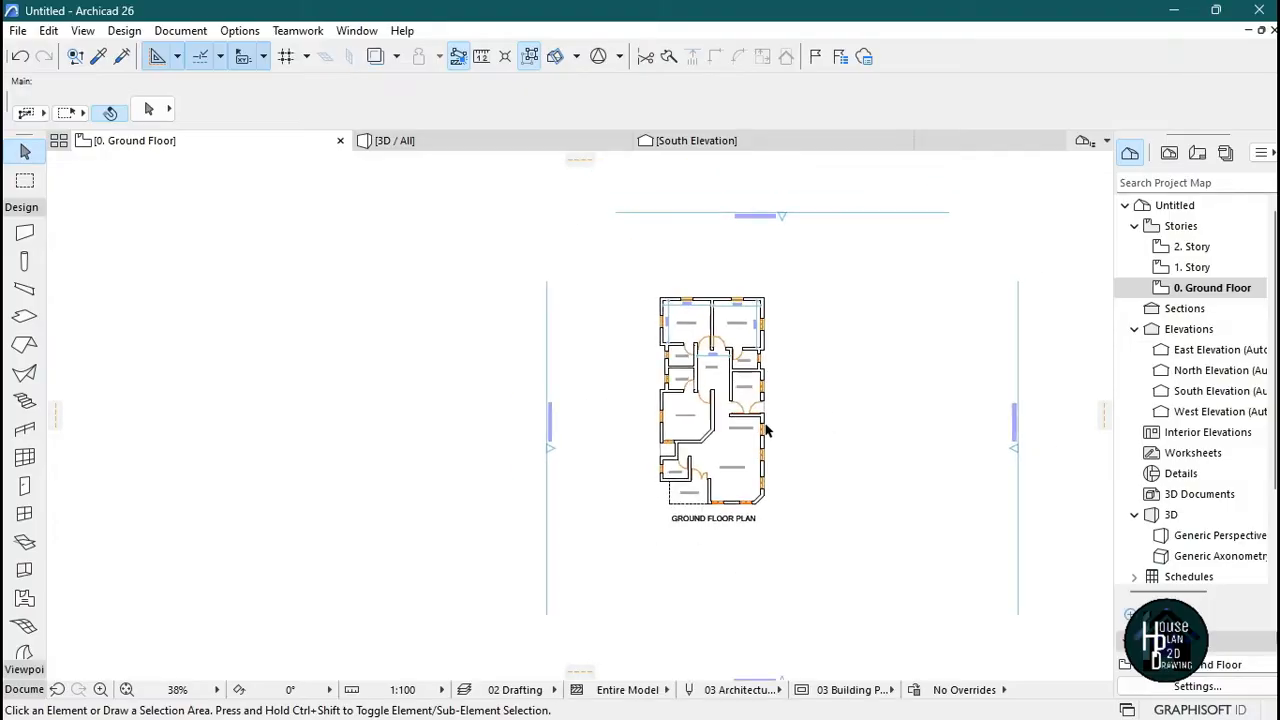
{"action": "scroll", "coordinate": [686, 466], "scroll_direction": "up", "scroll_amount": 5}
{"action": "scroll", "coordinate": [640, 425], "scroll_direction": "up", "scroll_amount": 3}
{"action": "left_click", "coordinate": [569, 377]}
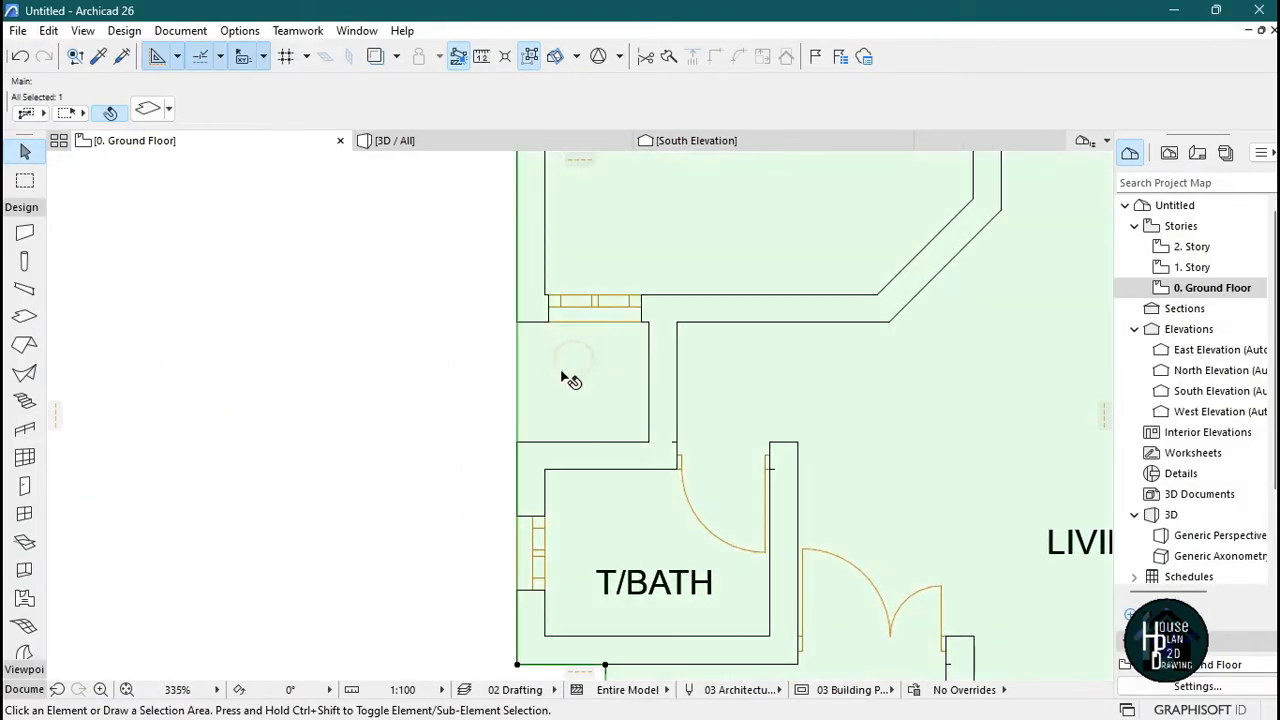
{"action": "left_click", "coordinate": [517, 395]}
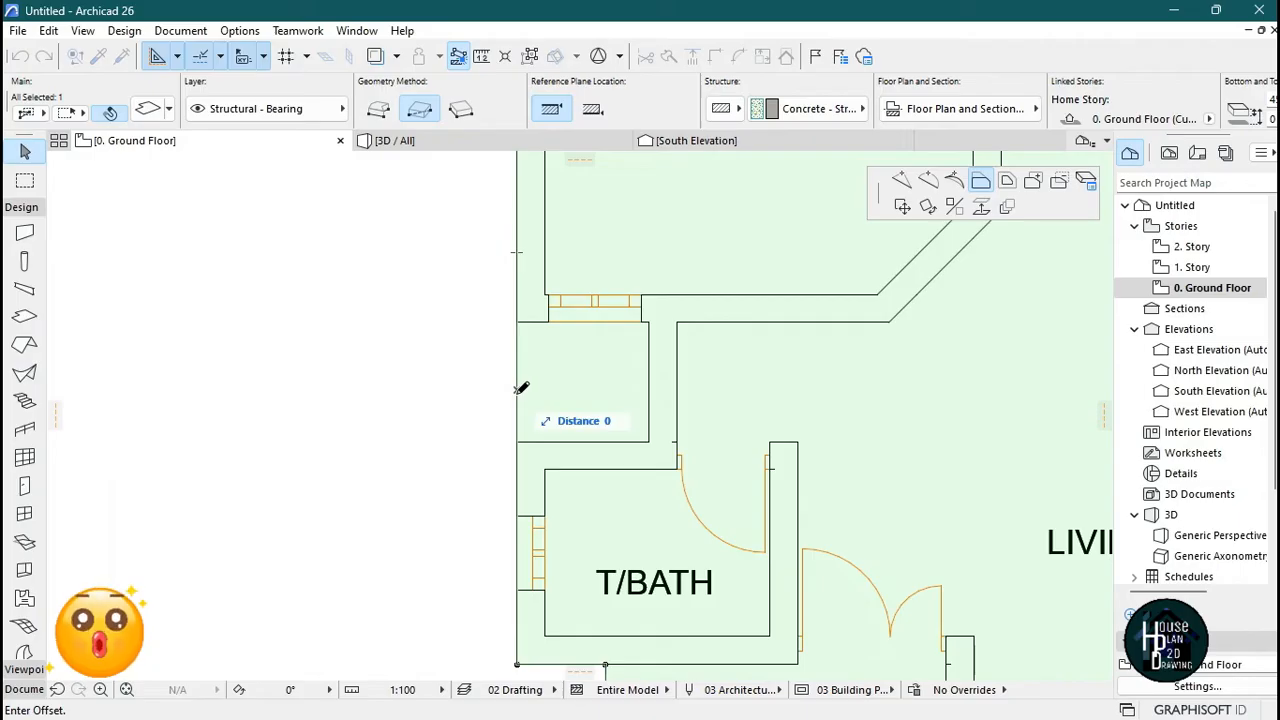
{"action": "left_click", "coordinate": [901, 181]}
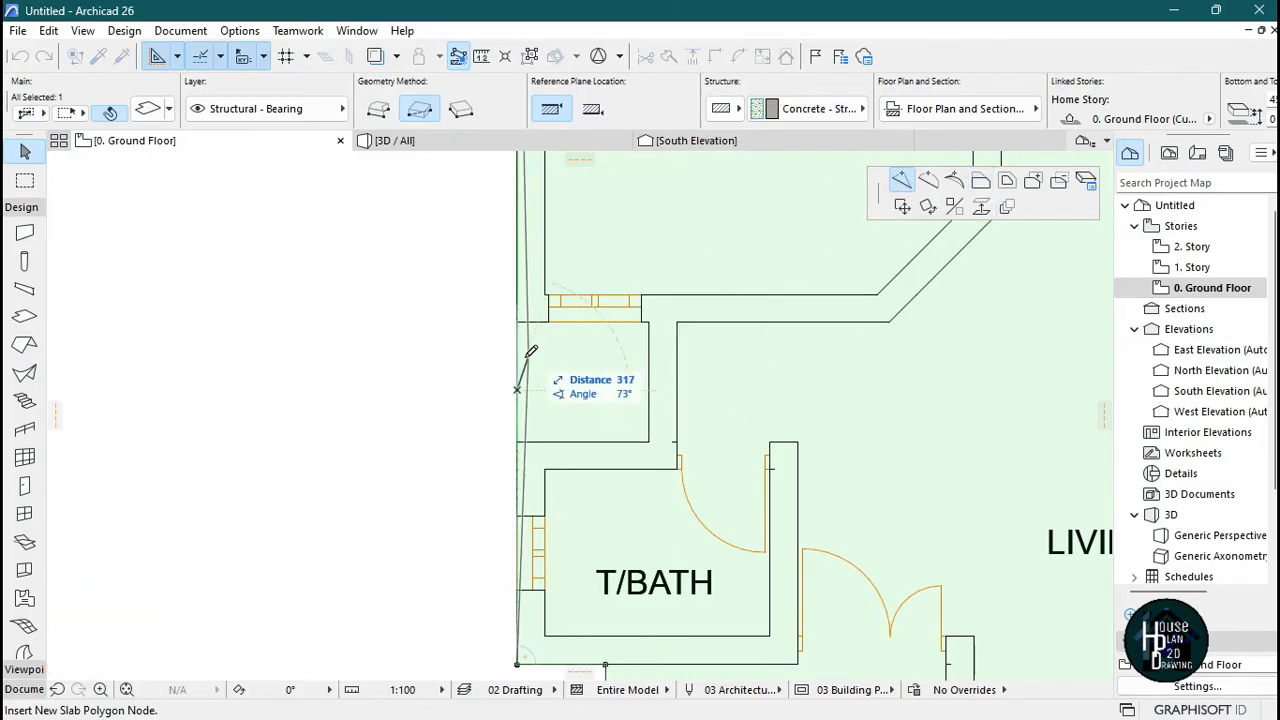
{"action": "left_click", "coordinate": [1060, 183]}
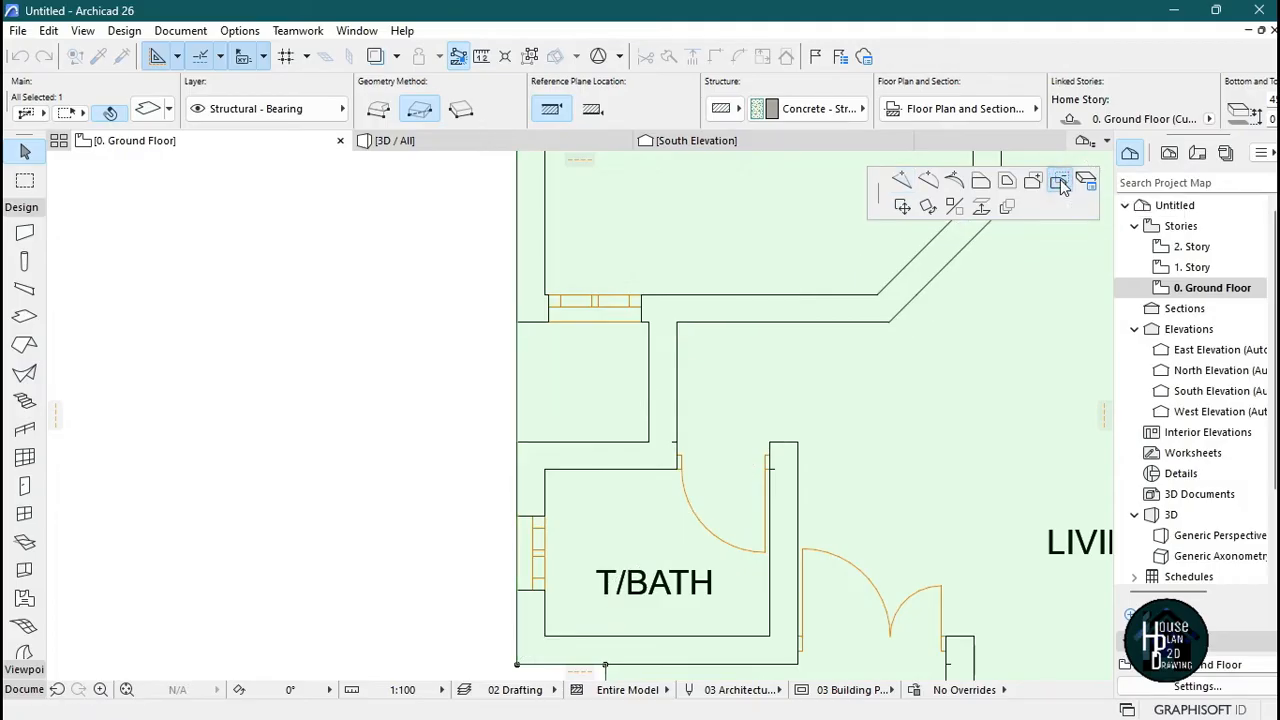
{"action": "left_click", "coordinate": [517, 322]}
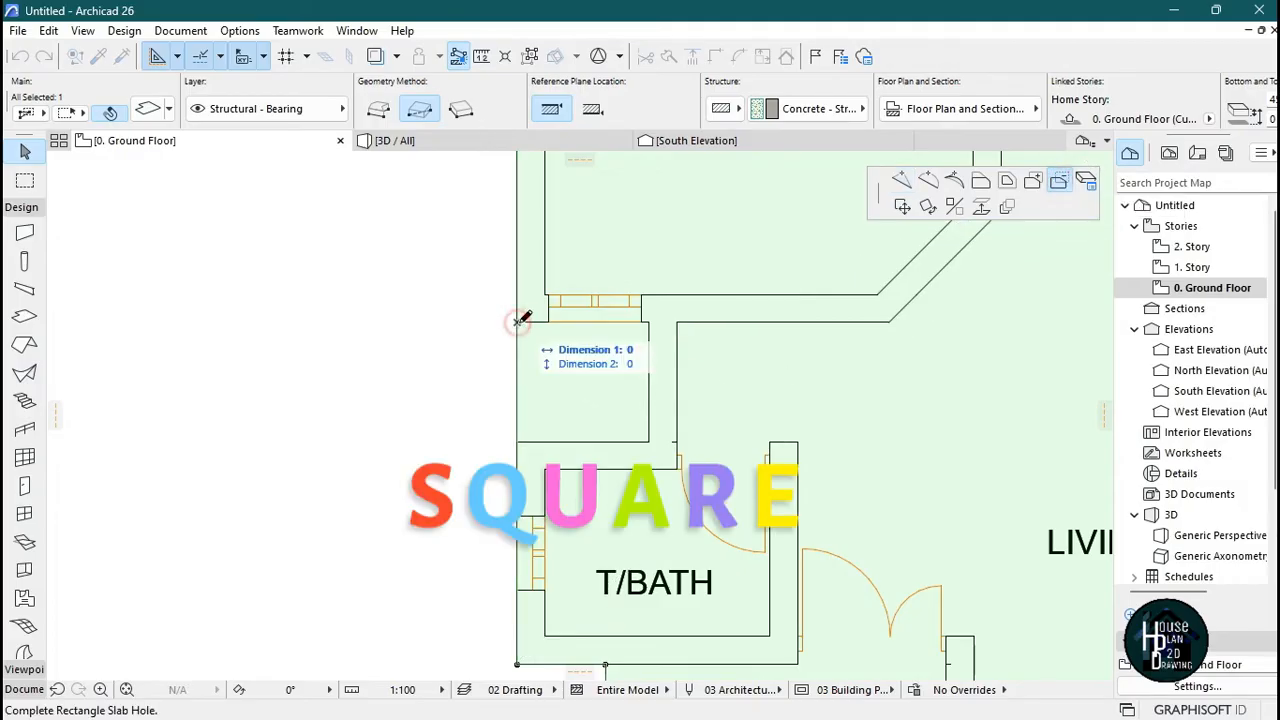
{"action": "left_click", "coordinate": [649, 441]}
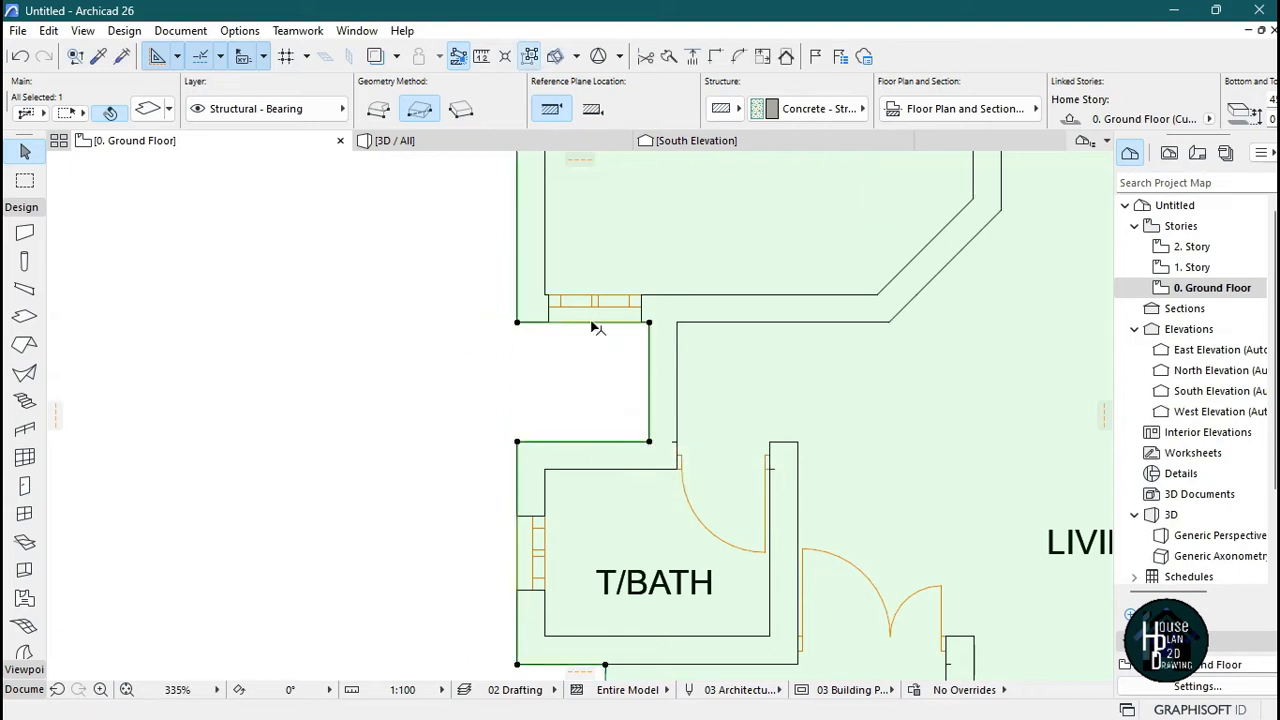
- Deselect the slab, switch to the 3D view and fly around the house to examine the slab at the recess and veranda
{"action": "left_click", "coordinate": [488, 414]}
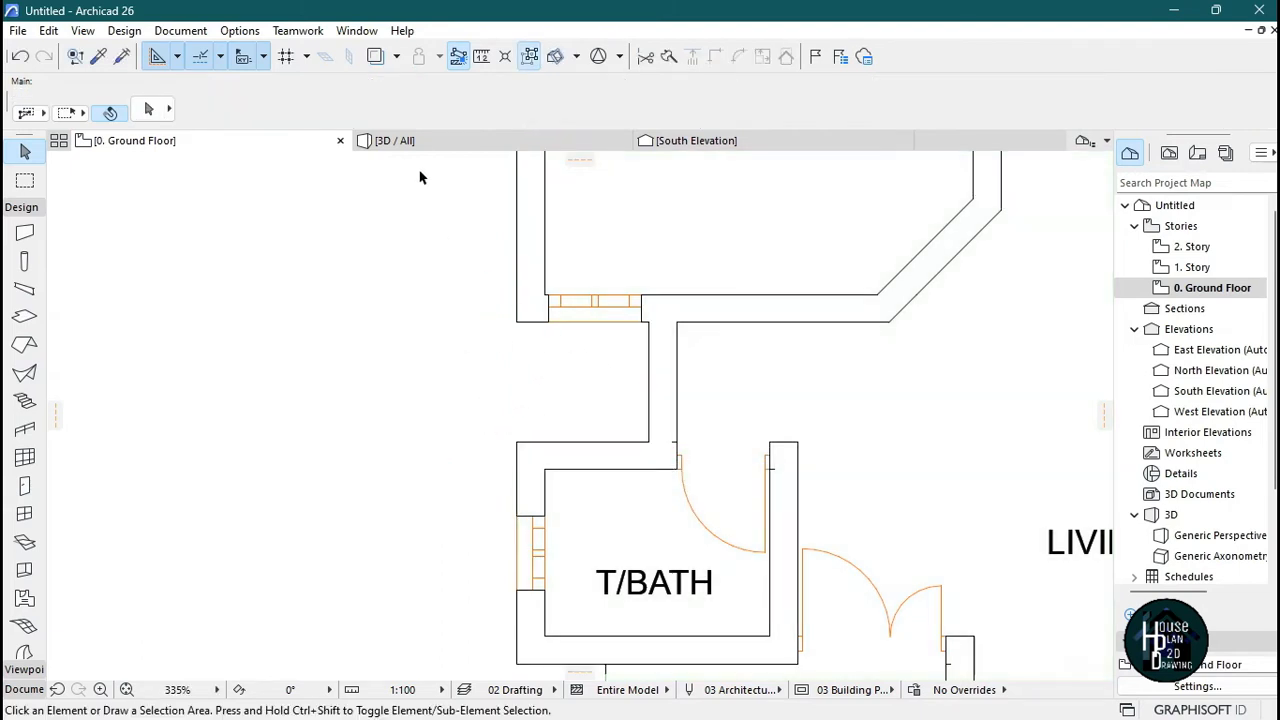
{"action": "left_click", "coordinate": [412, 141]}
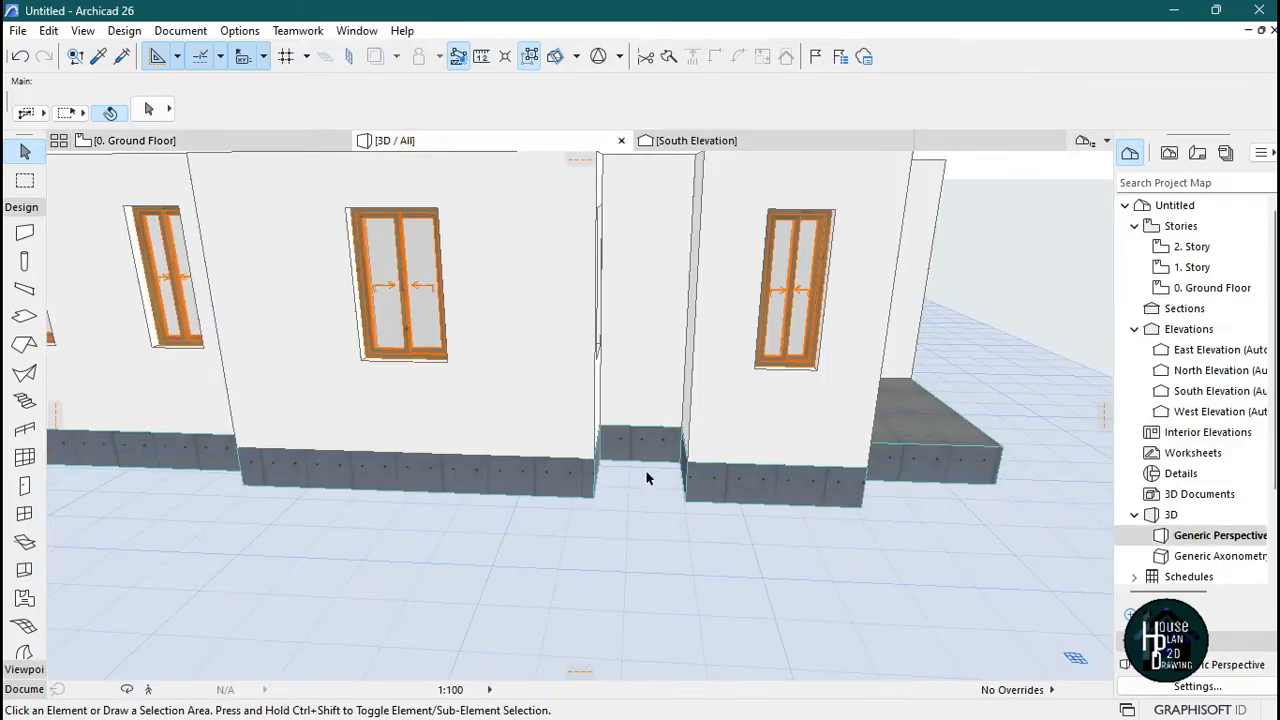
{"action": "left_click", "coordinate": [148, 689]}
{"action": "key", "text": "Down"}
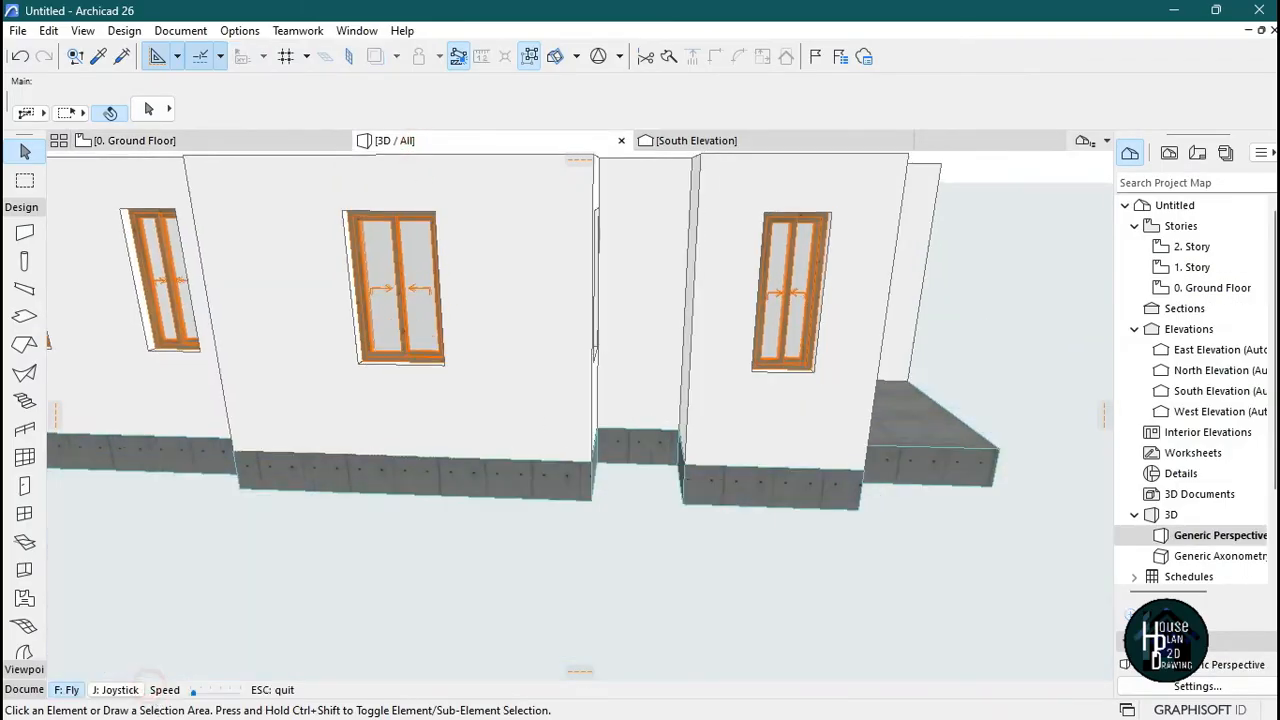
{"action": "key", "text": "Up"}
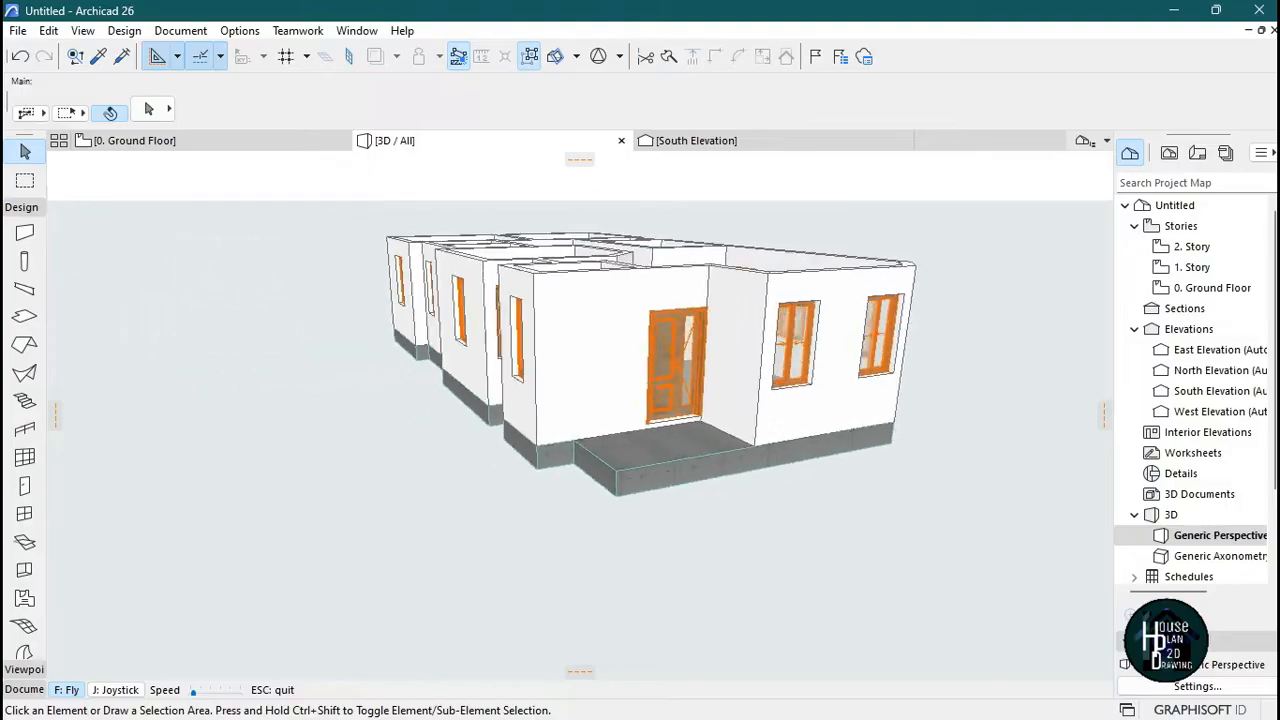
{"action": "key", "text": "Down"}
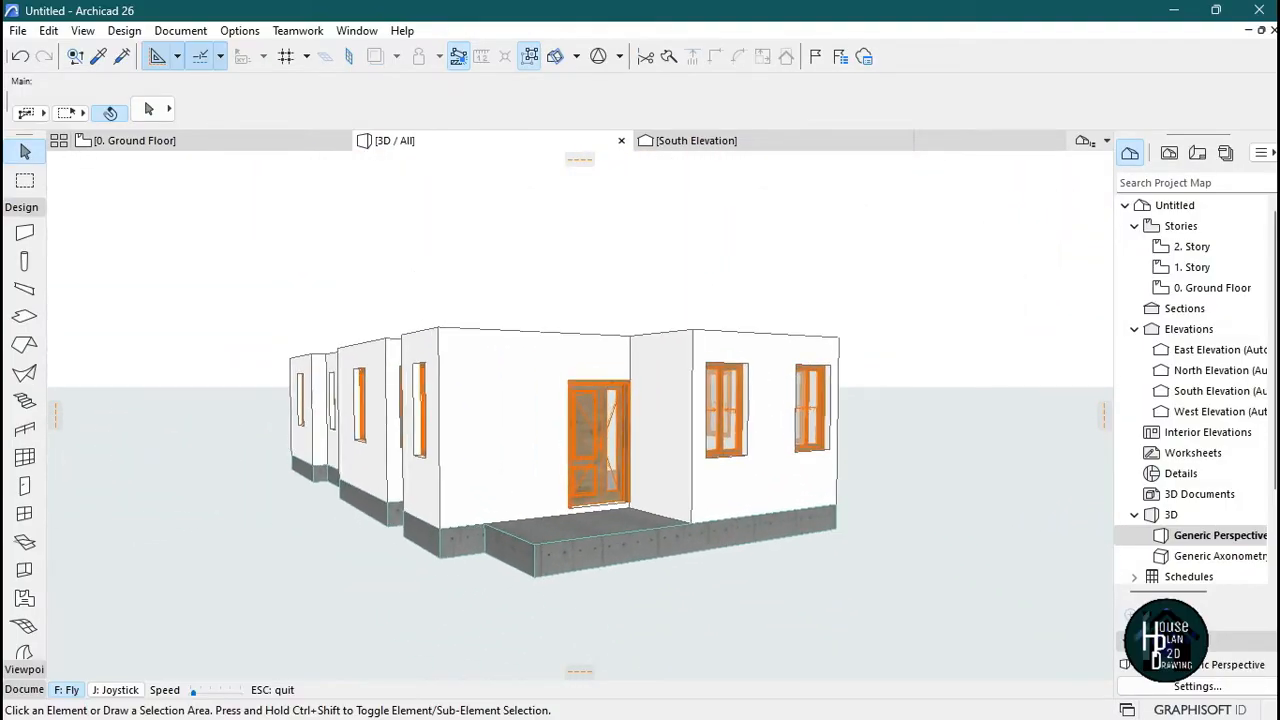
{"action": "key", "text": "Up"}
{"action": "key", "text": "Right"}
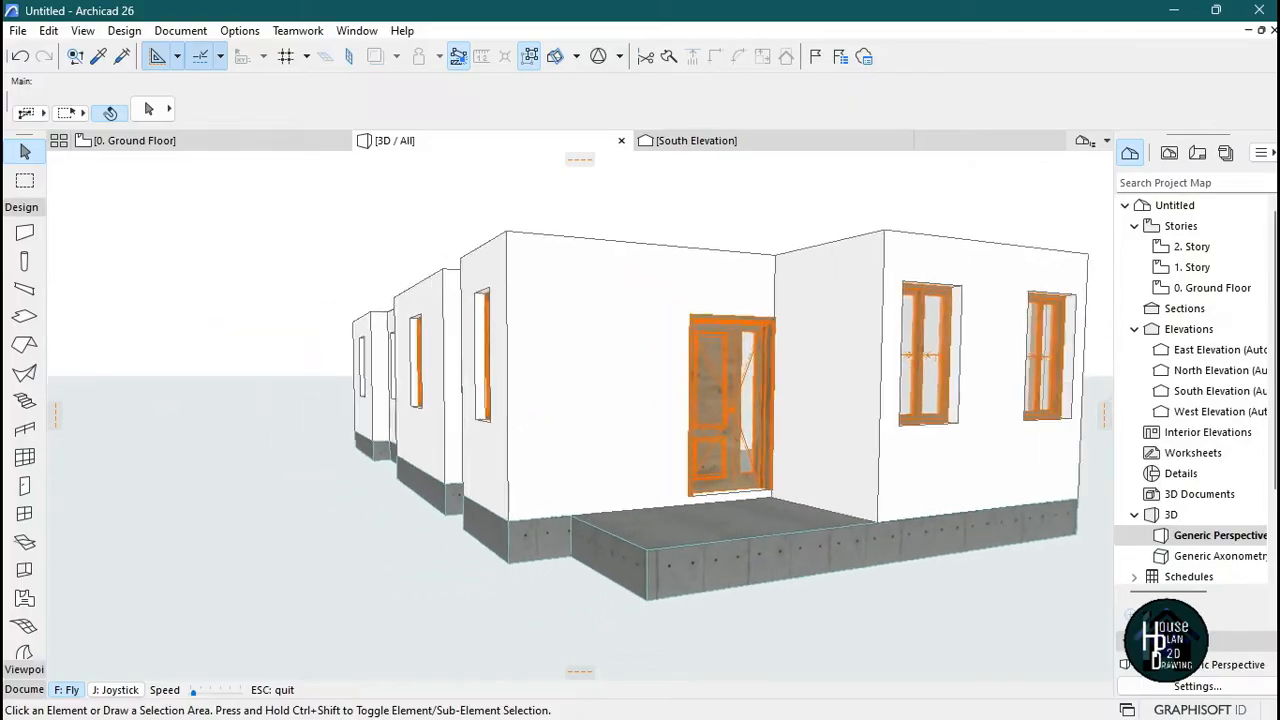
{"action": "key", "text": "Down"}
{"action": "key", "text": "Escape"}
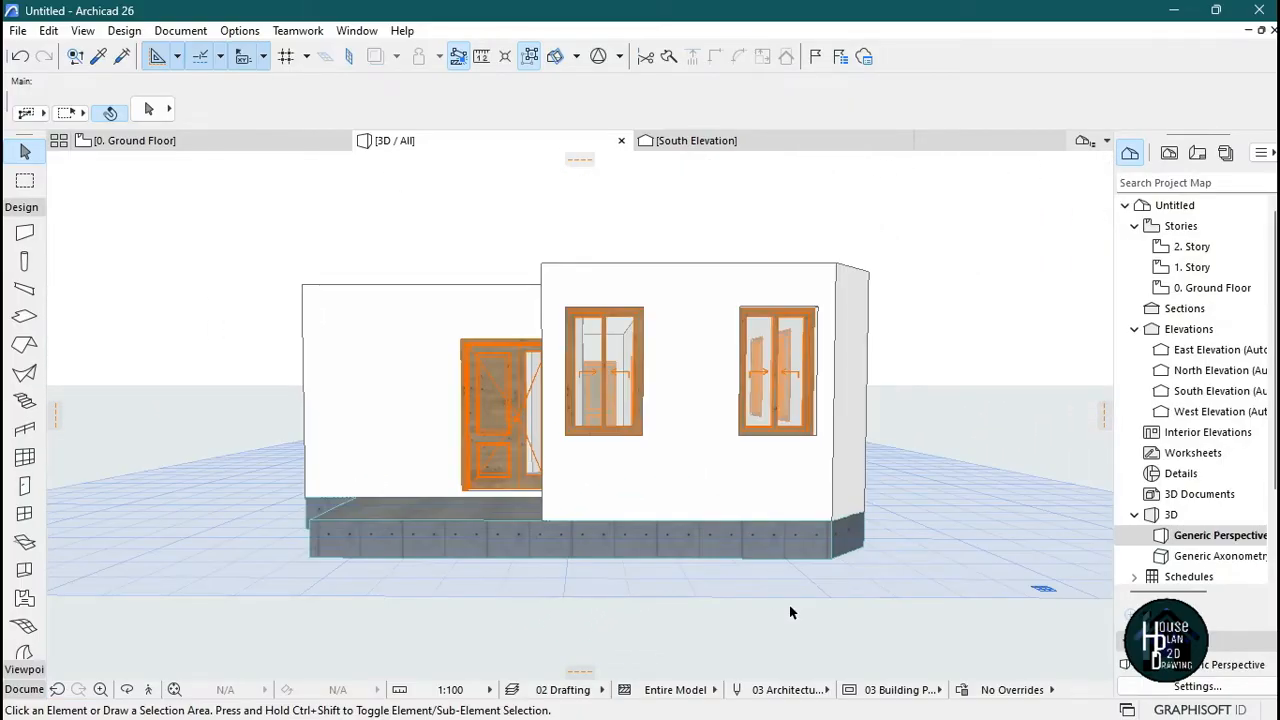
- Start a new blank complex profile in the Profile Manager and create a folder named My Folder under Architectural for it
{"action": "left_click", "coordinate": [240, 30]}
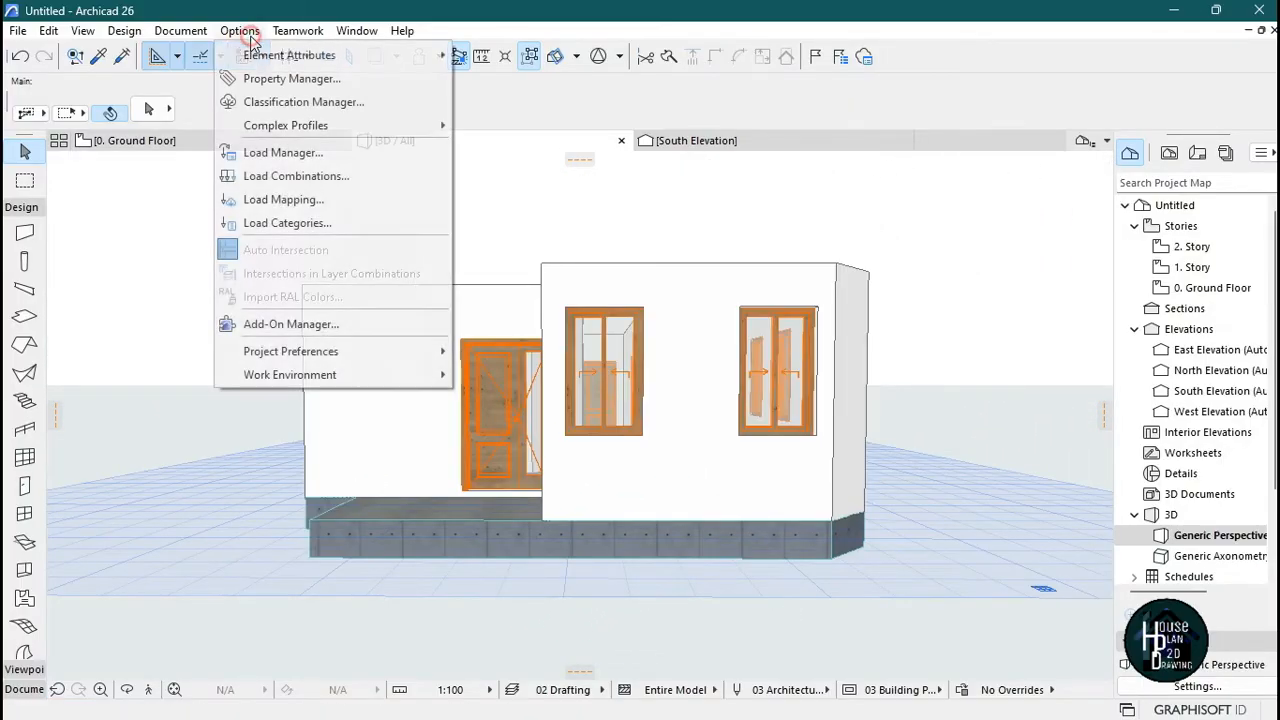
{"action": "mouse_move", "coordinate": [313, 137]}
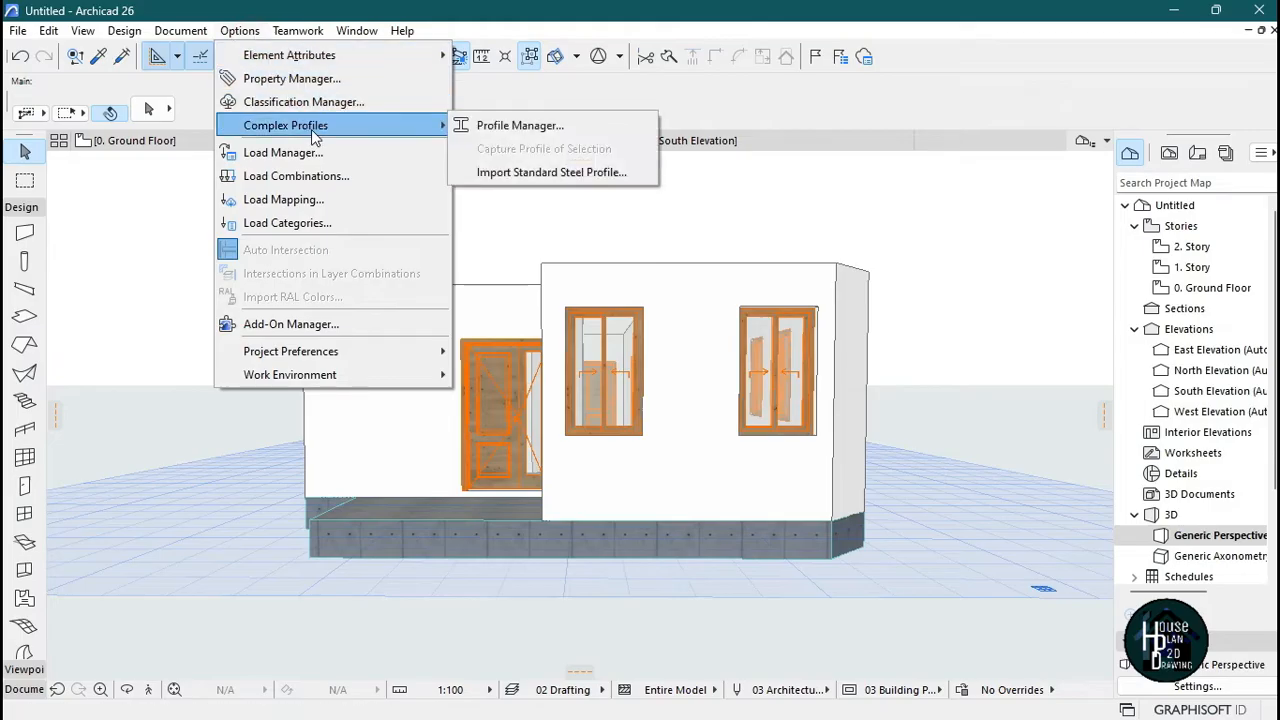
{"action": "left_click", "coordinate": [525, 125]}
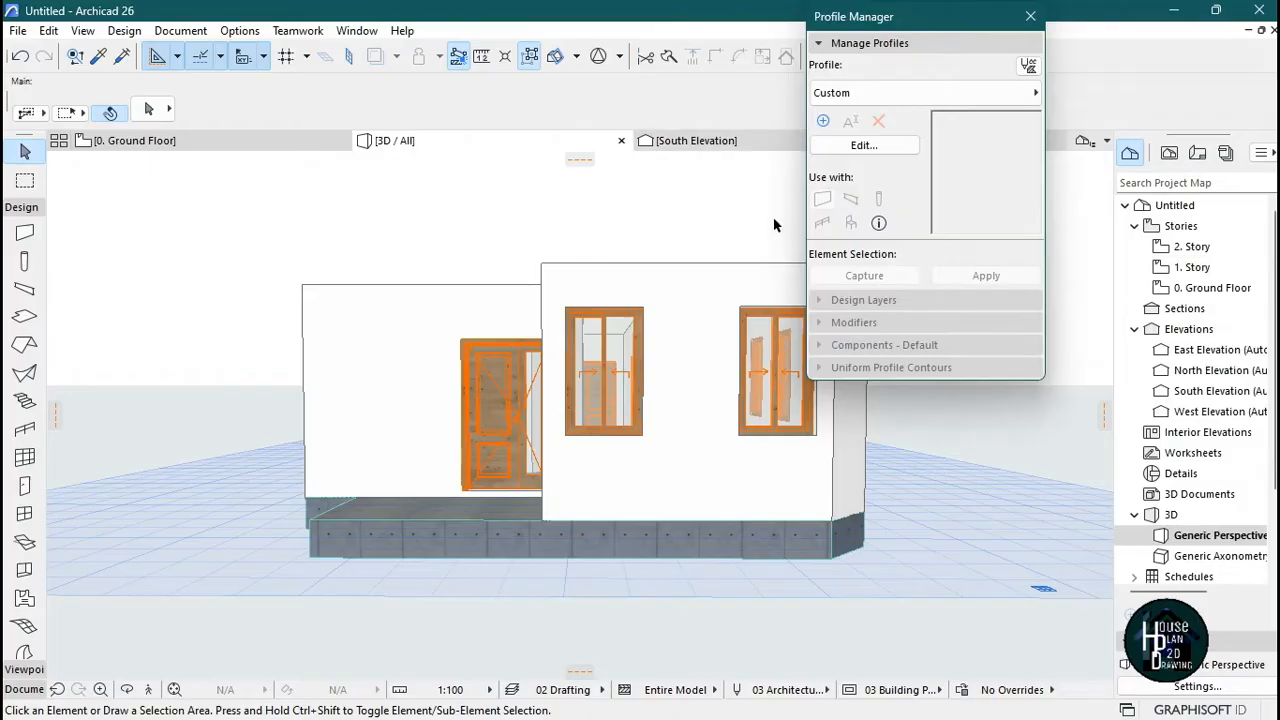
{"action": "left_click", "coordinate": [822, 122]}
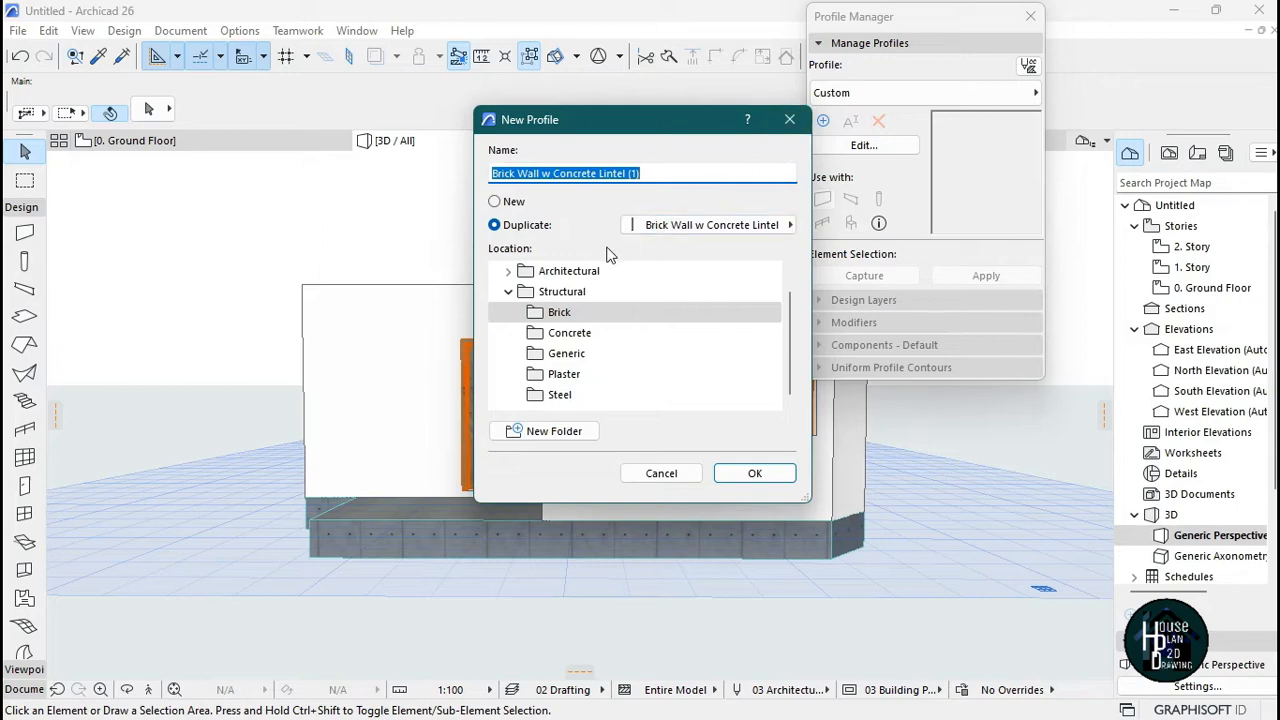
{"action": "left_click", "coordinate": [509, 272]}
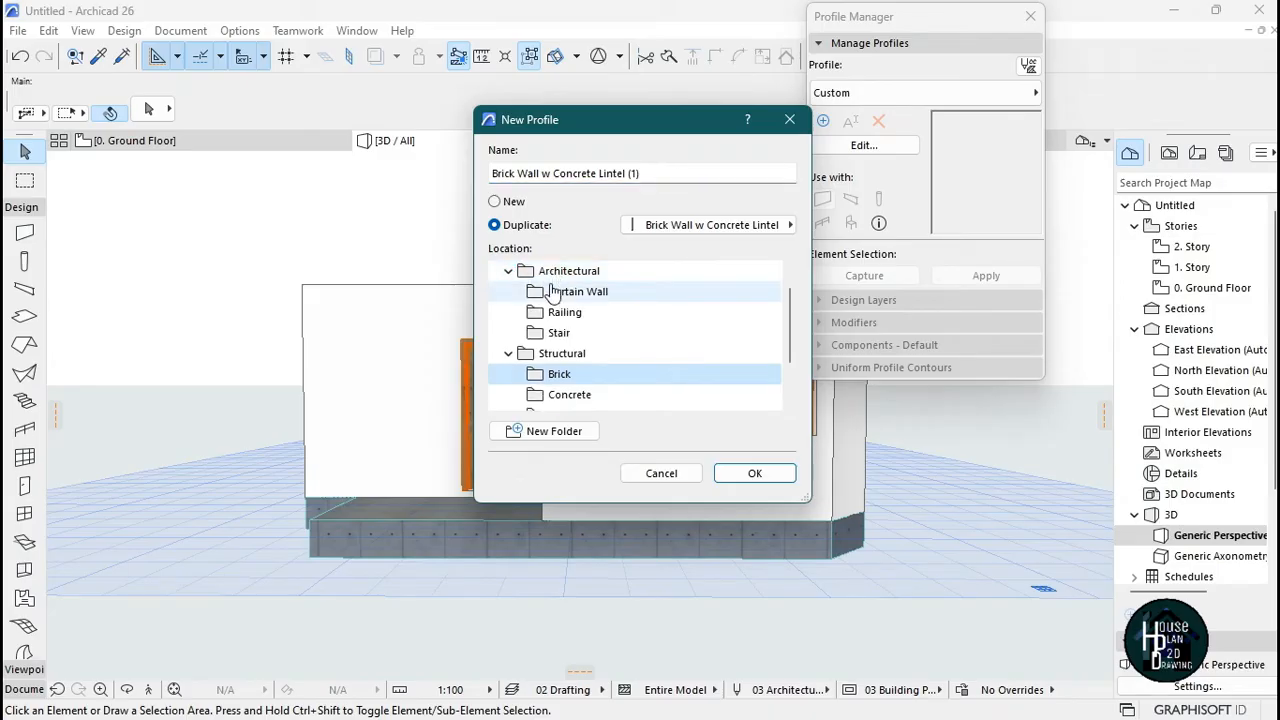
{"action": "left_click", "coordinate": [548, 271]}
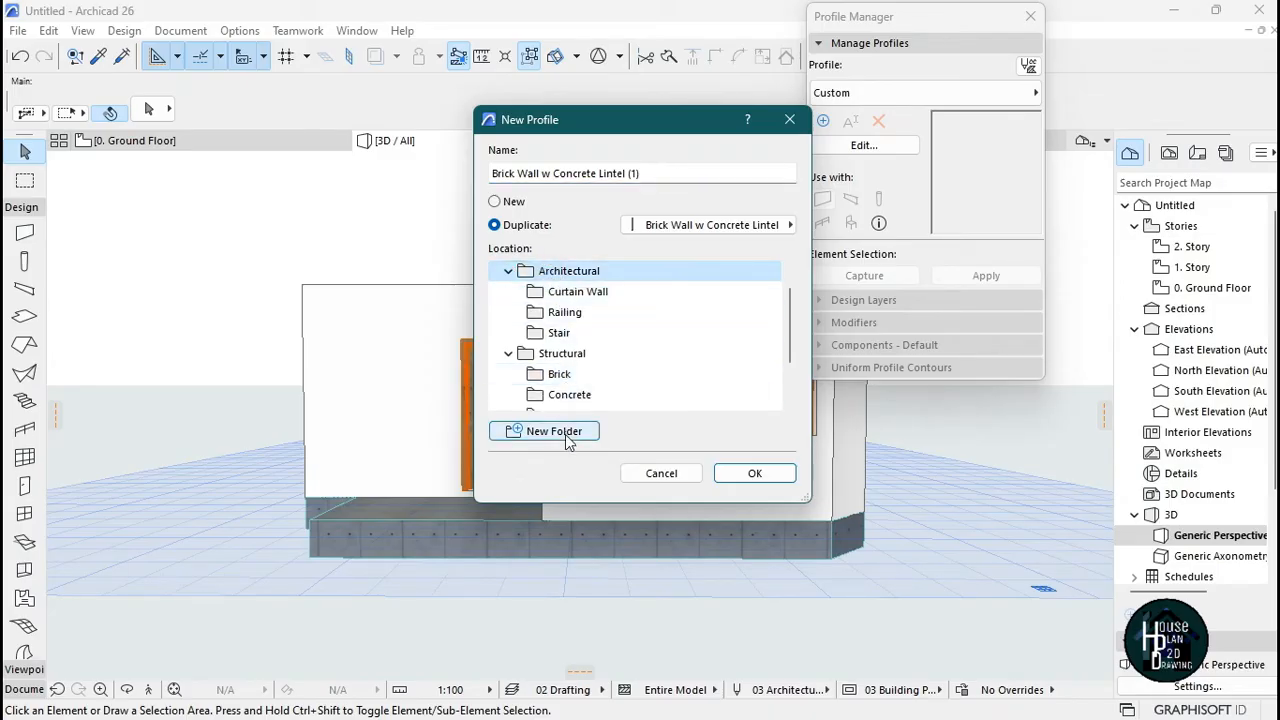
{"action": "left_click", "coordinate": [510, 199]}
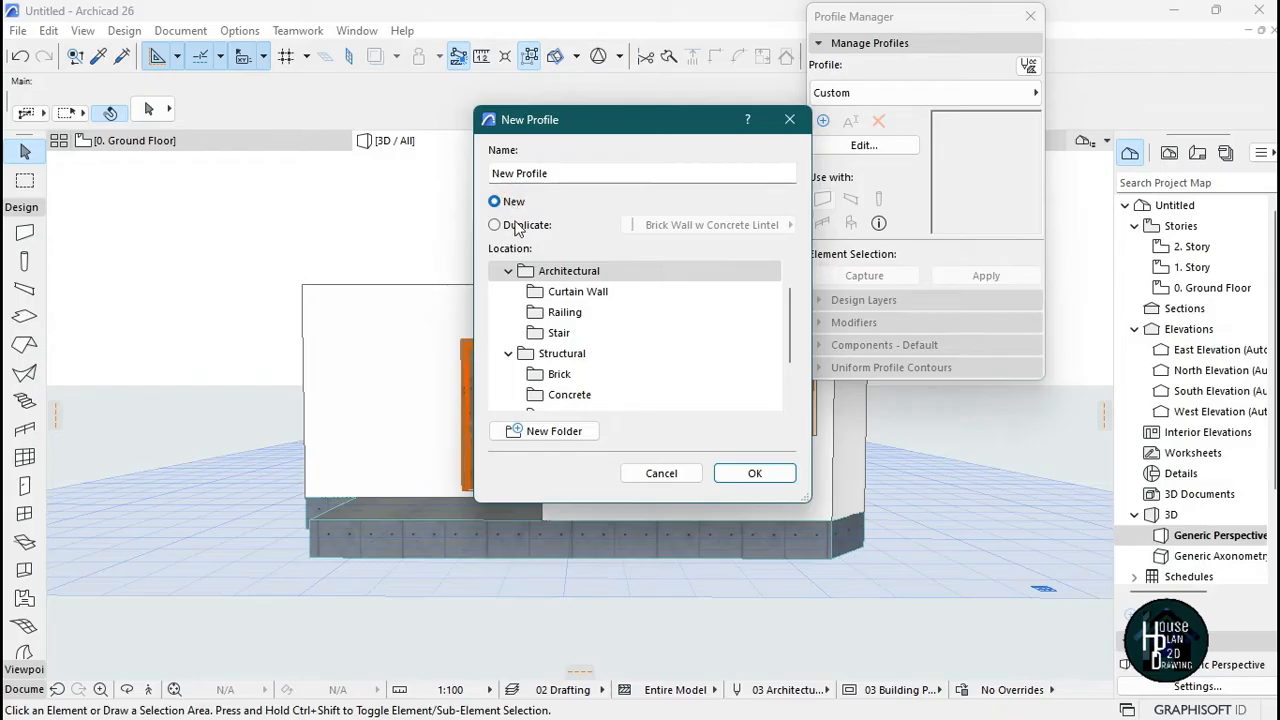
{"action": "left_click", "coordinate": [553, 432]}
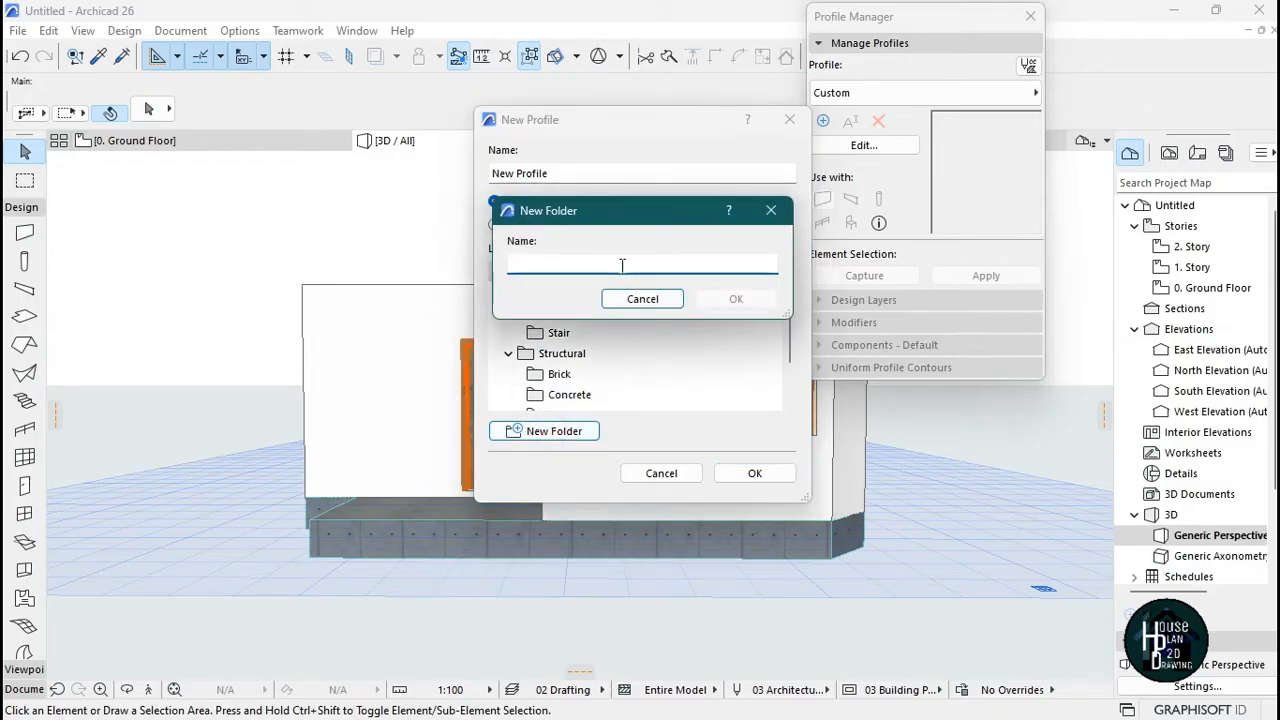
{"action": "type", "text": "My Folder"}
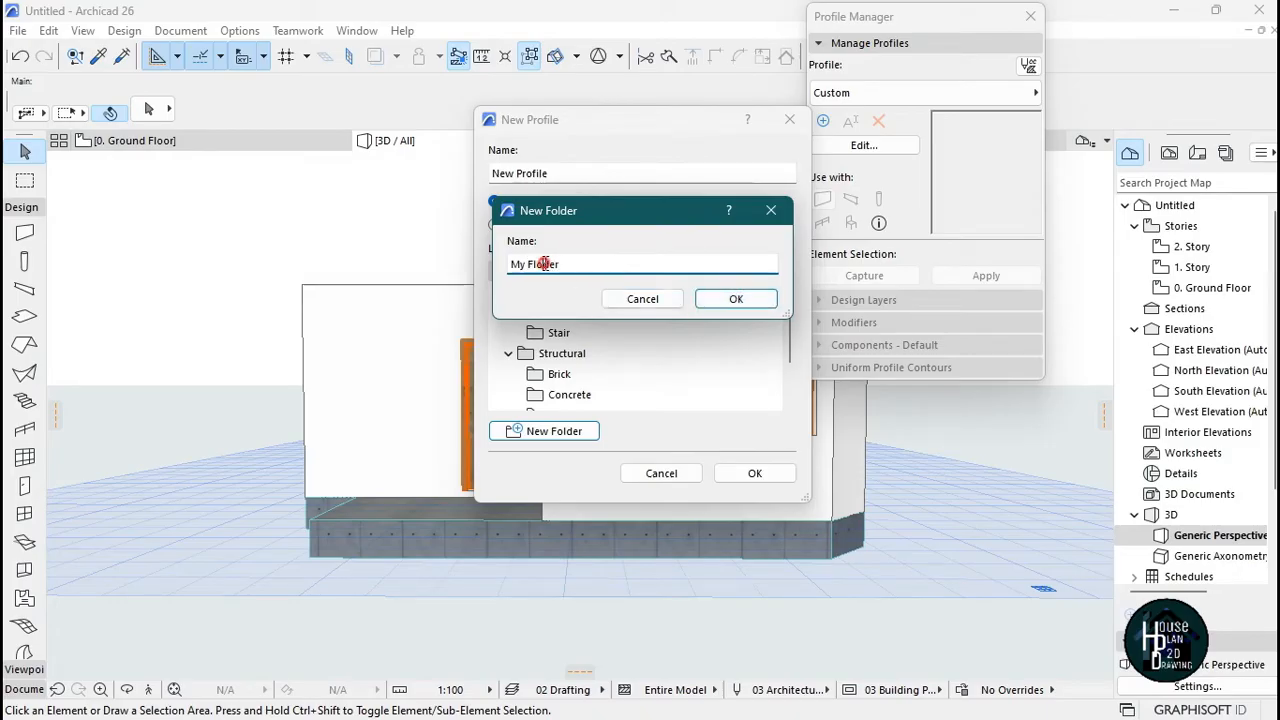
{"action": "key", "text": "Return"}
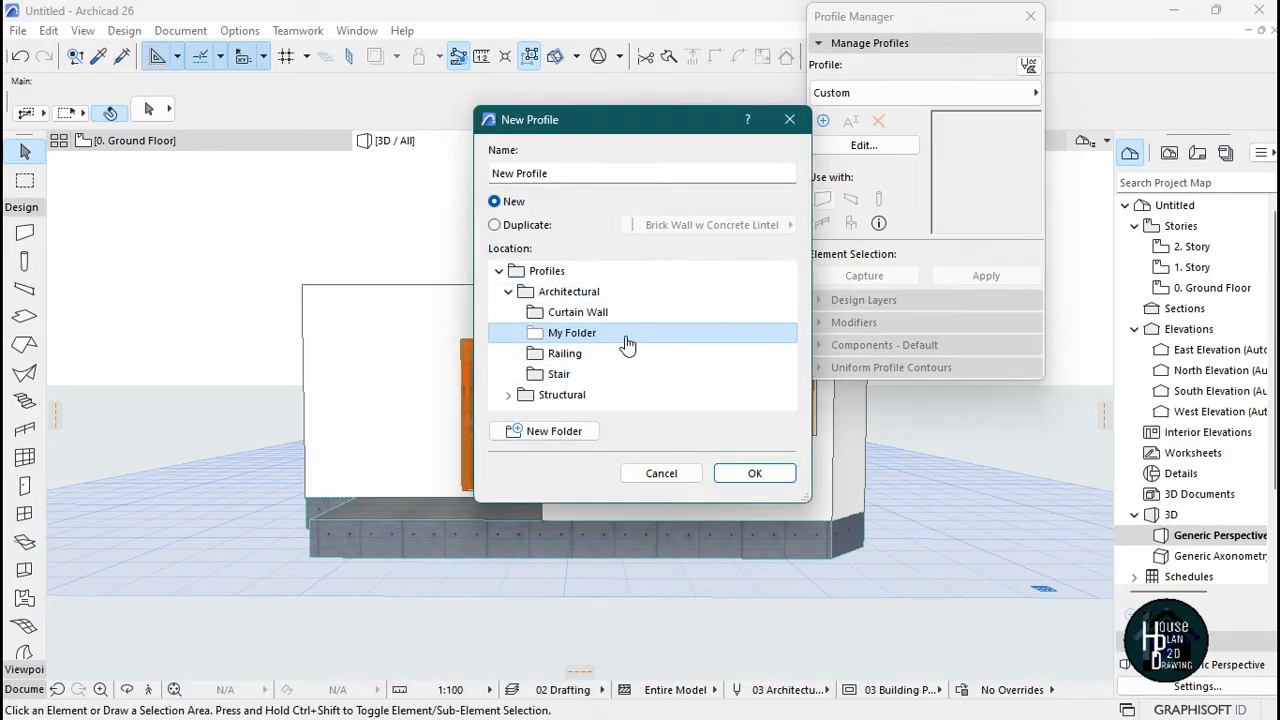
- Name the new profile A Concrete Facia and create it in My Folder
{"action": "left_click_drag", "start_coordinate": [566, 174], "coordinate": [455, 197]}
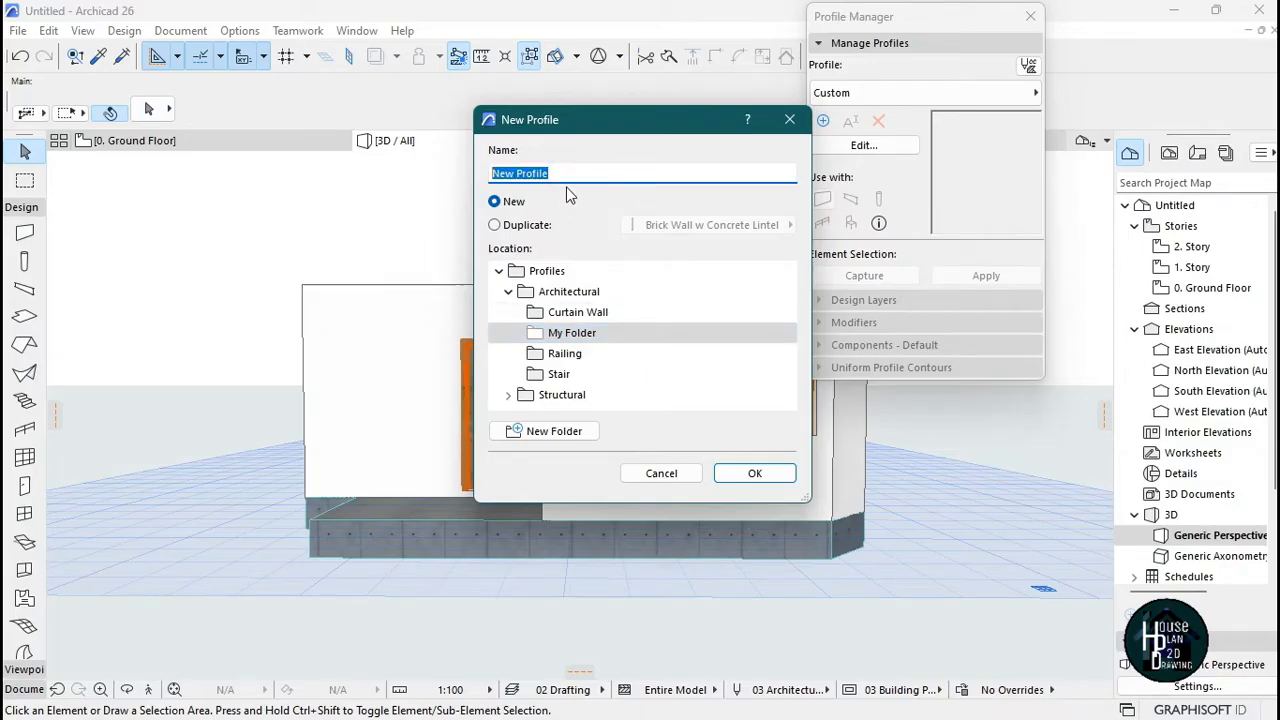
{"action": "type", "text": "A Conc"}
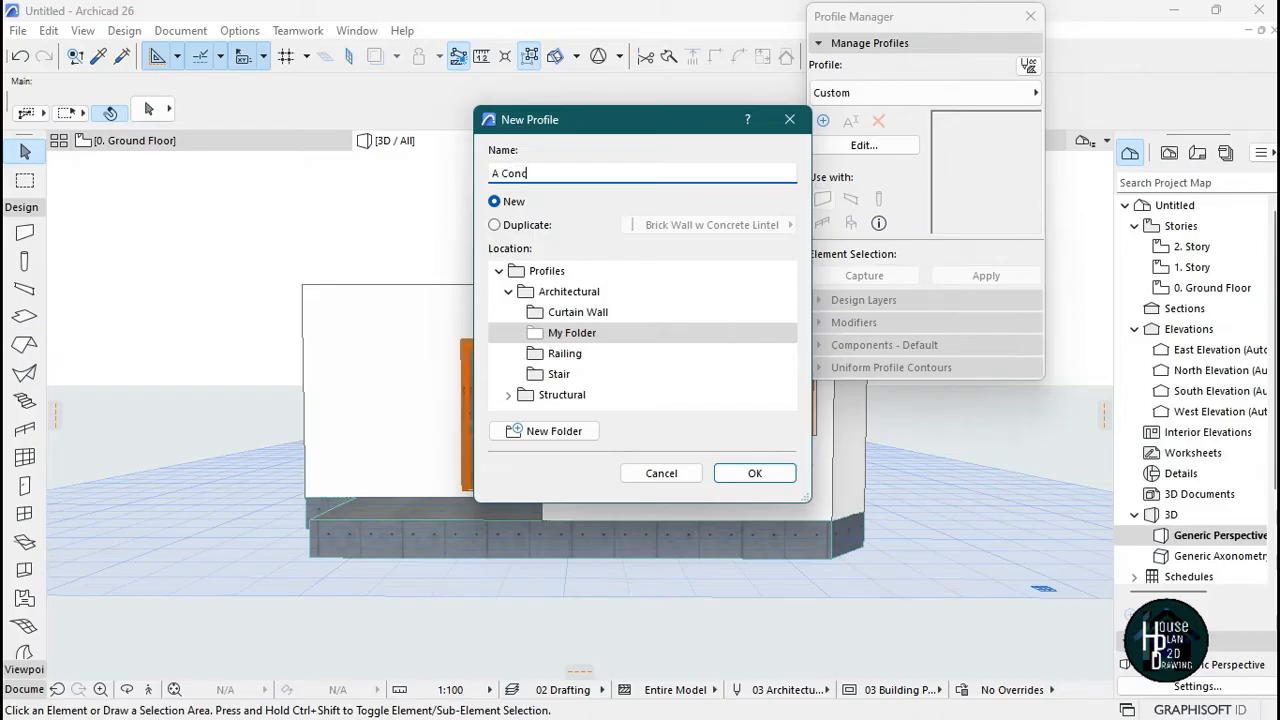
{"action": "type", "text": "rete Facia"}
{"action": "left_click", "coordinate": [757, 474]}
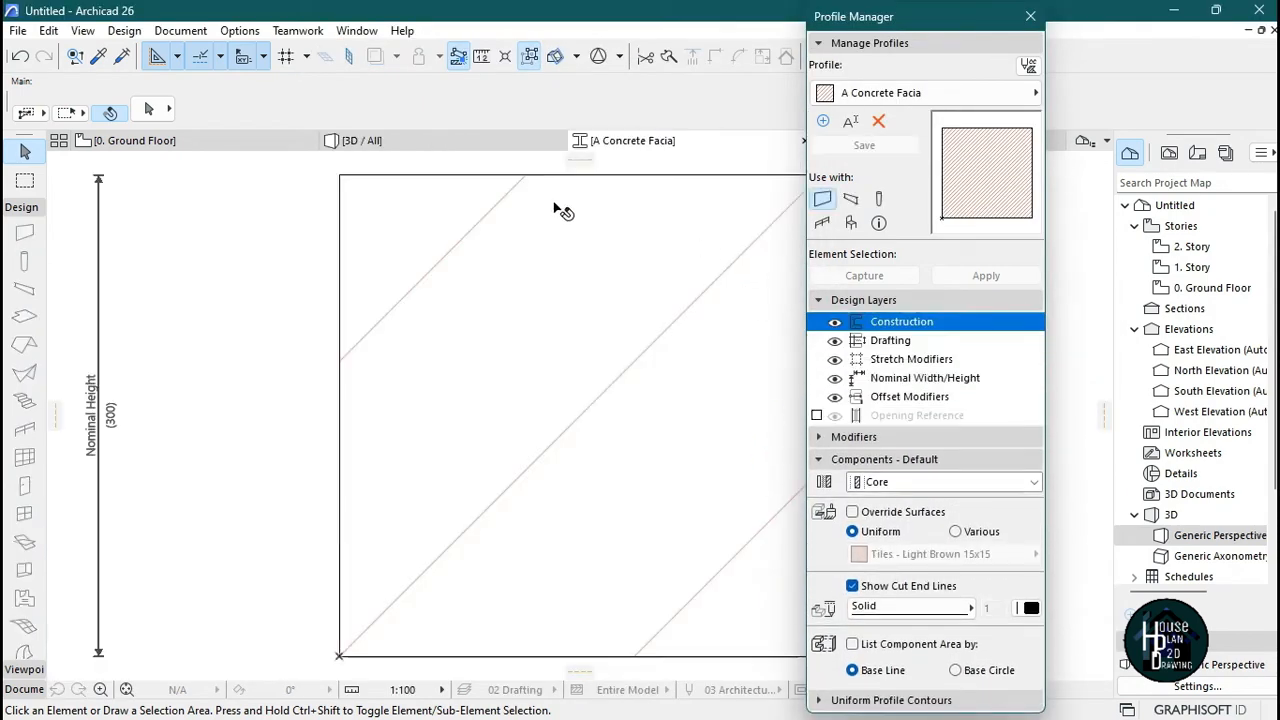
- Delete the default square fill from the A Concrete Facia profile and make the profile available for beams instead of walls
{"action": "scroll", "coordinate": [551, 367], "scroll_direction": "down", "scroll_amount": 6}
{"action": "scroll", "coordinate": [523, 400], "scroll_direction": "up", "scroll_amount": 2}
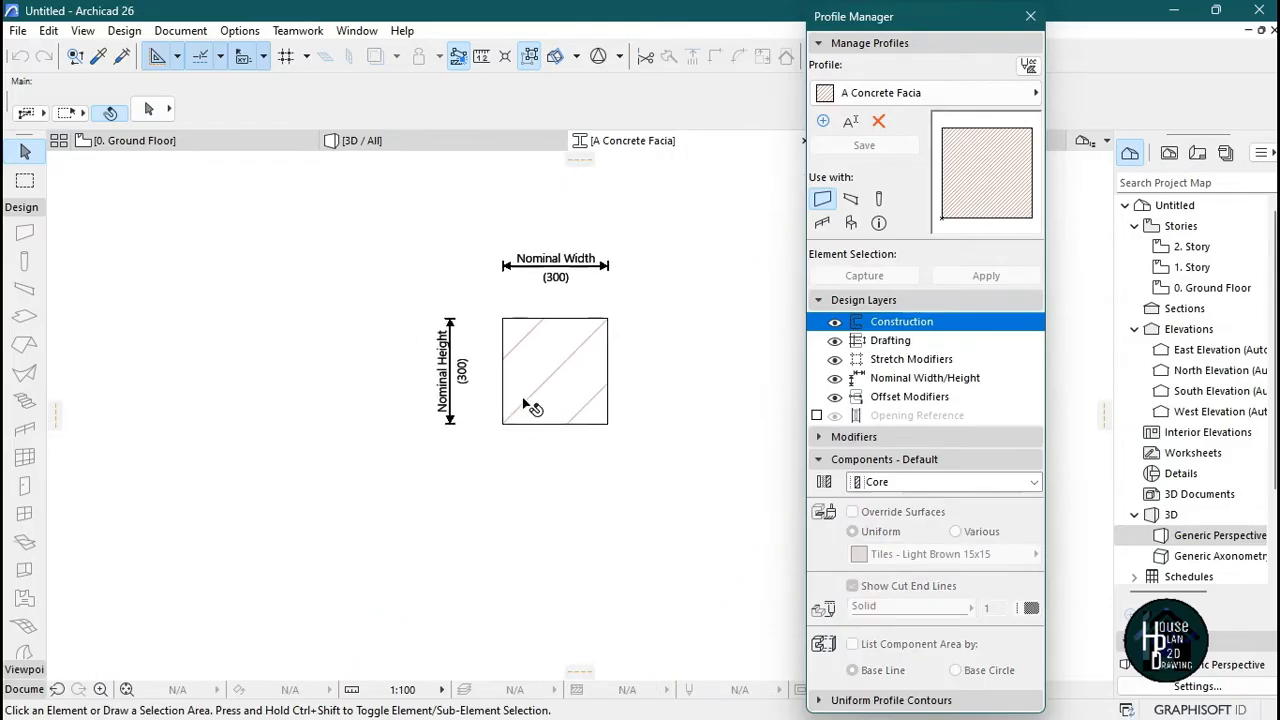
{"action": "left_click", "coordinate": [585, 342]}
{"action": "right_click", "coordinate": [581, 343]}
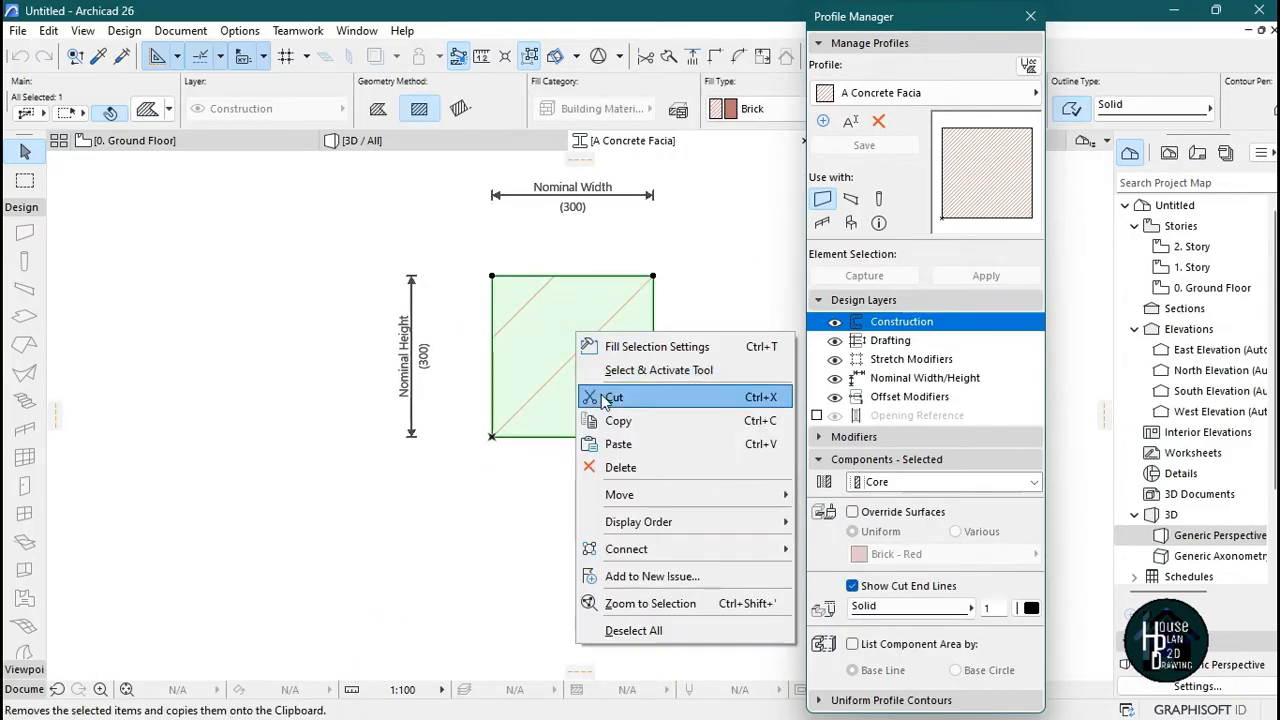
{"action": "left_click", "coordinate": [627, 470]}
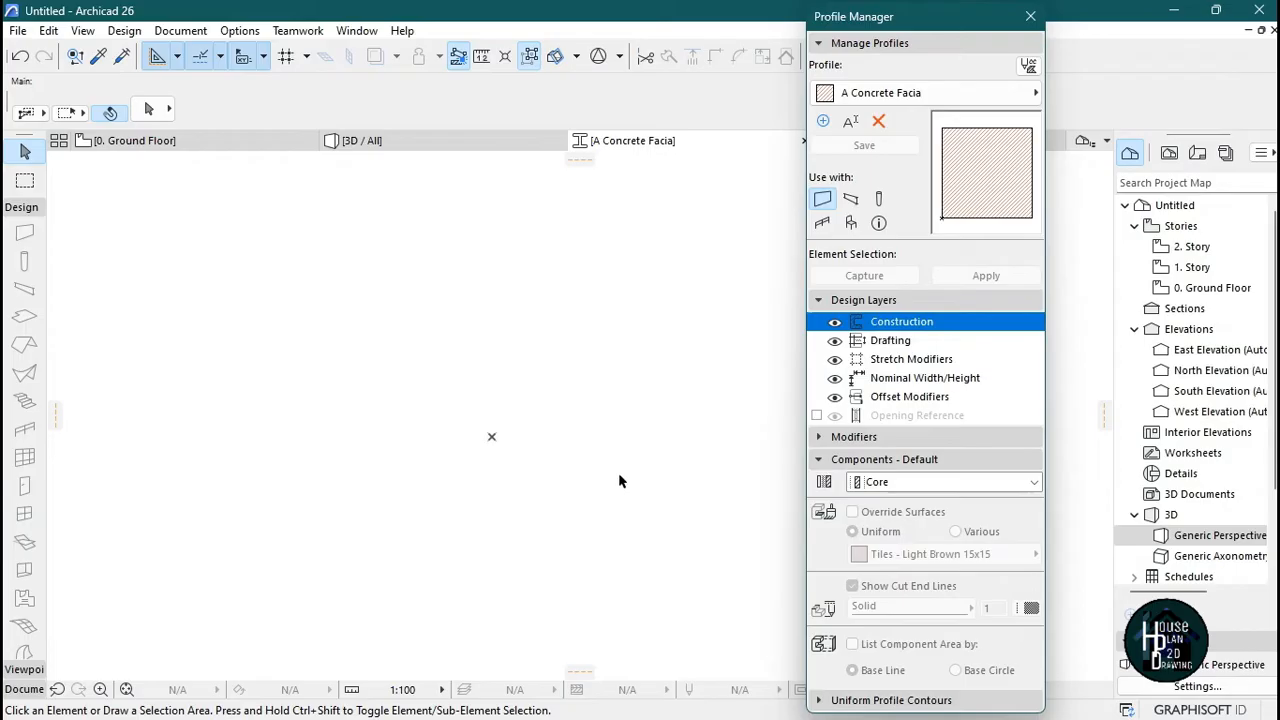
{"action": "left_click", "coordinate": [851, 203]}
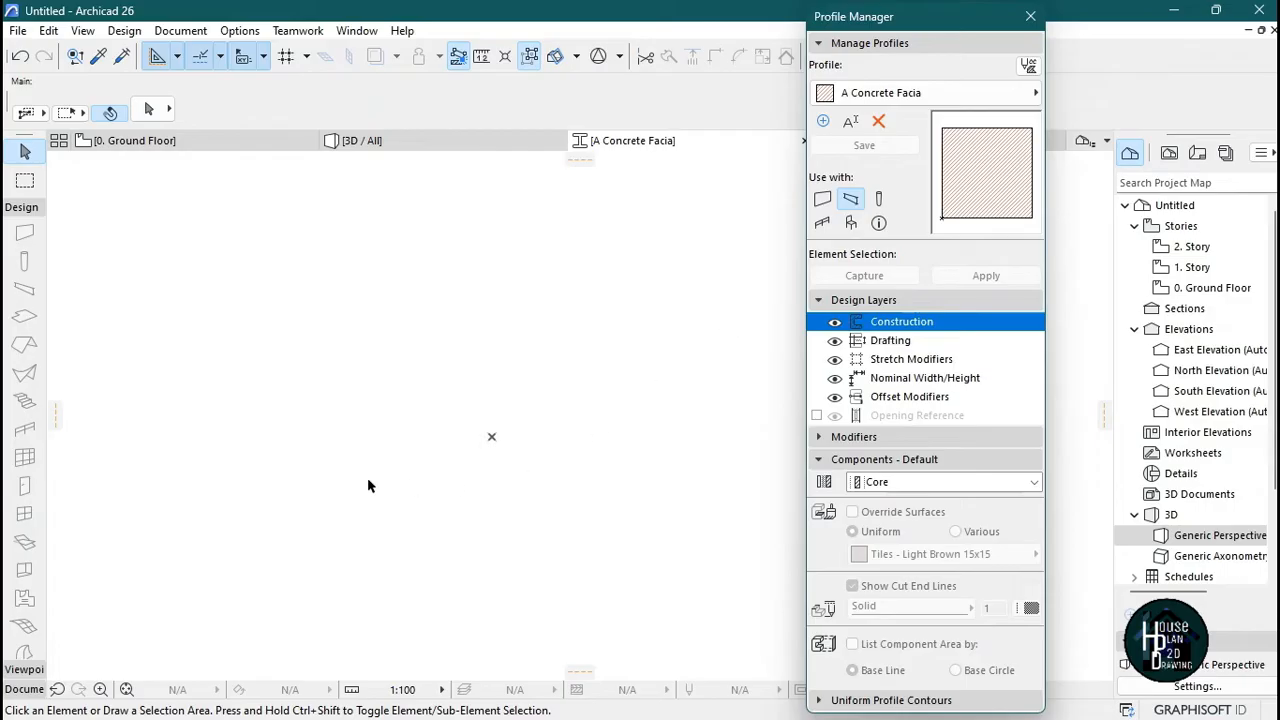
- Draw a 1000 long vertical line upward from the profile origin with the Line tool
{"action": "left_click", "coordinate": [24, 690]}
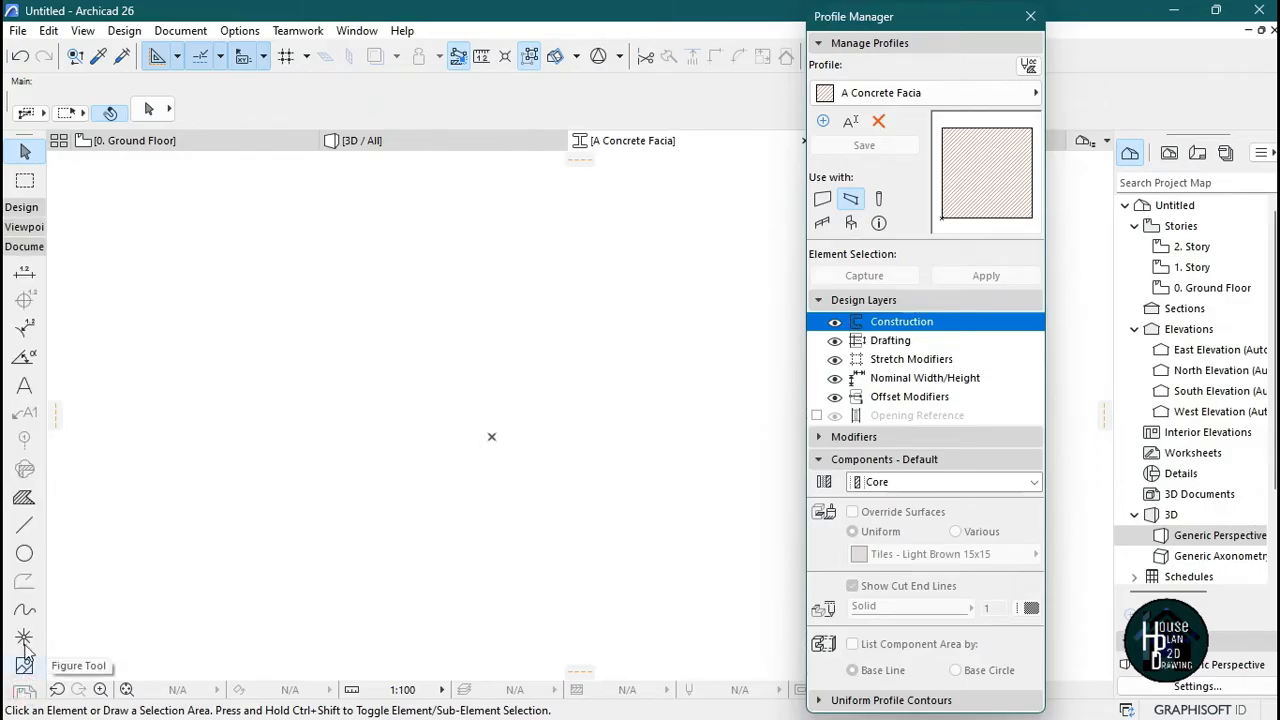
{"action": "left_click", "coordinate": [24, 525]}
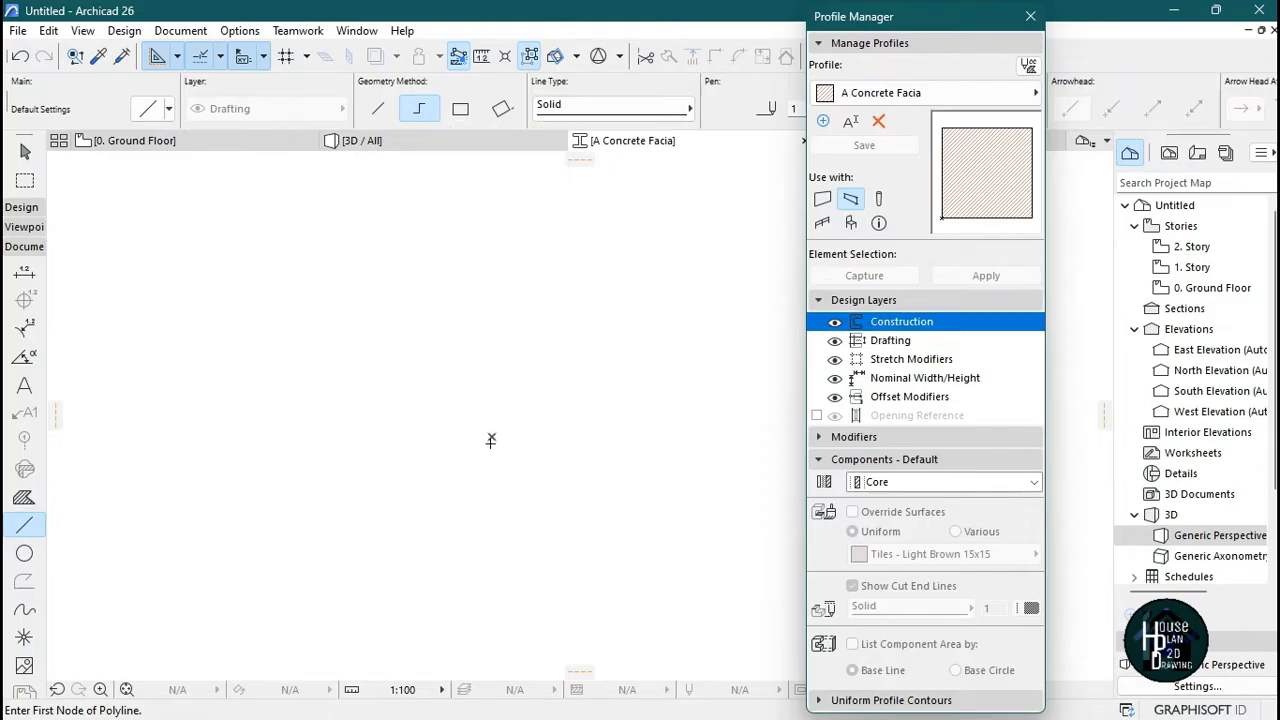
{"action": "left_click", "coordinate": [492, 436]}
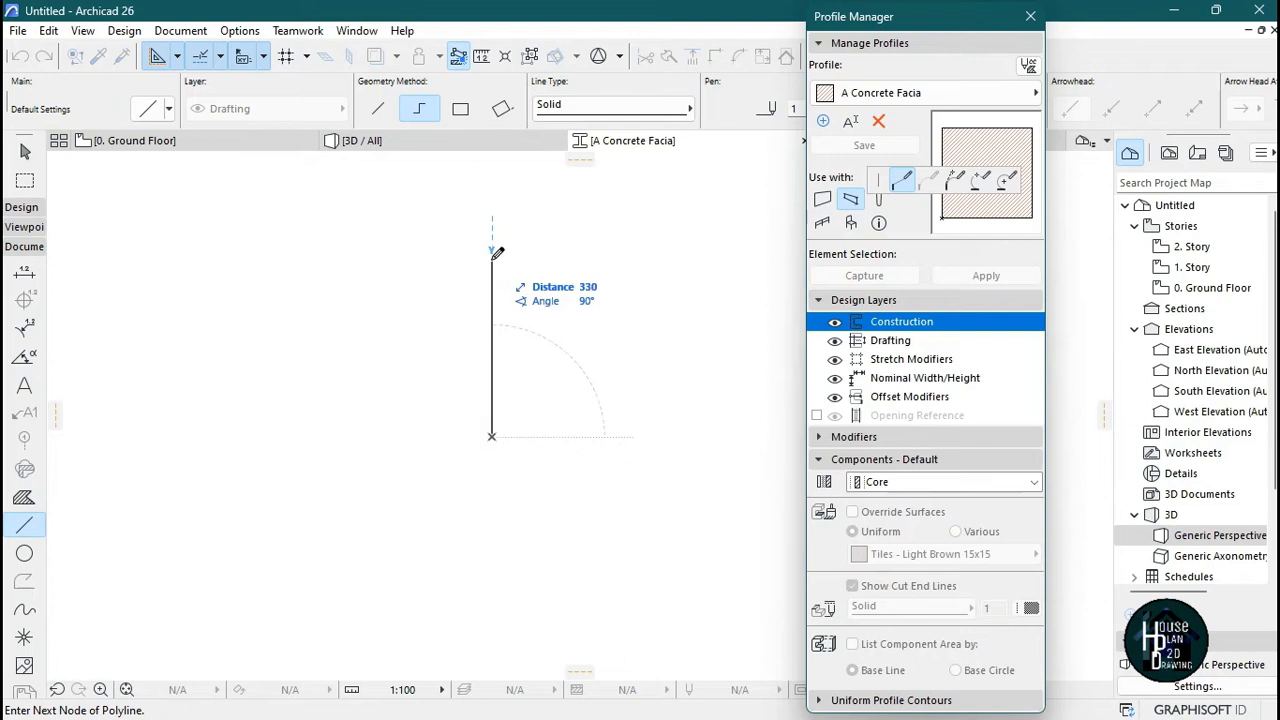
{"action": "type", "text": "1000"}
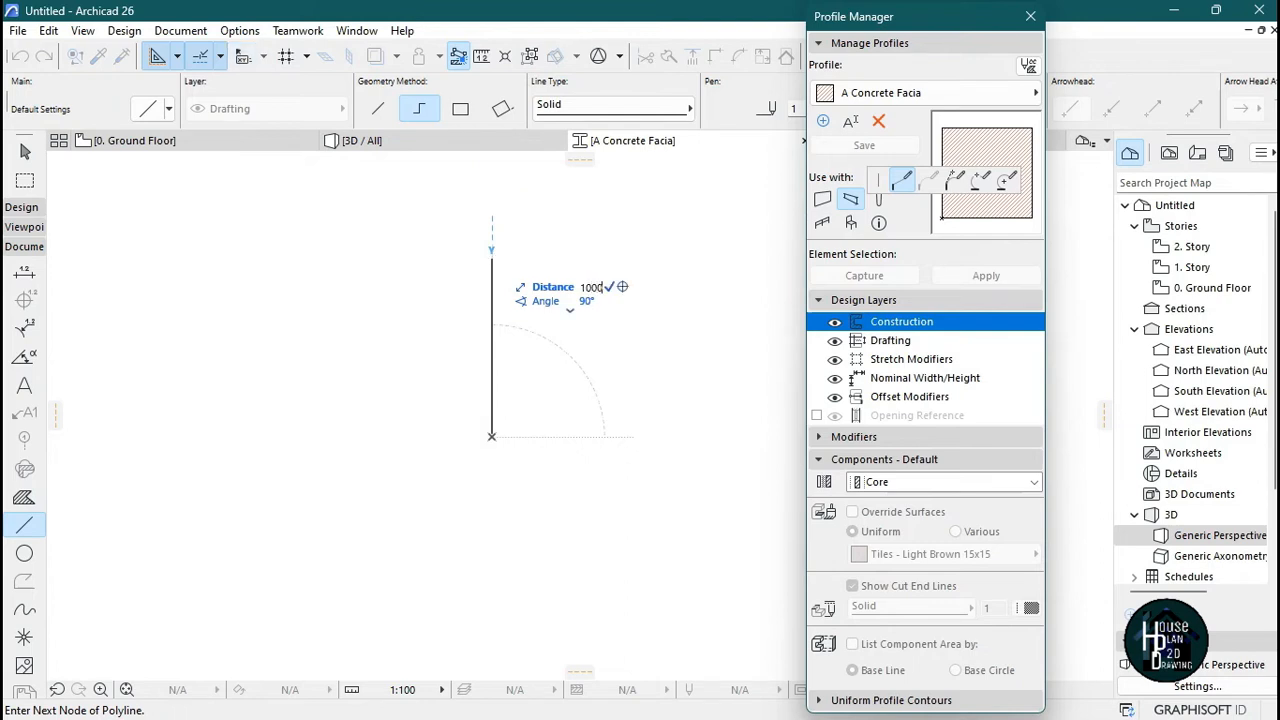
{"action": "key", "text": "Return"}
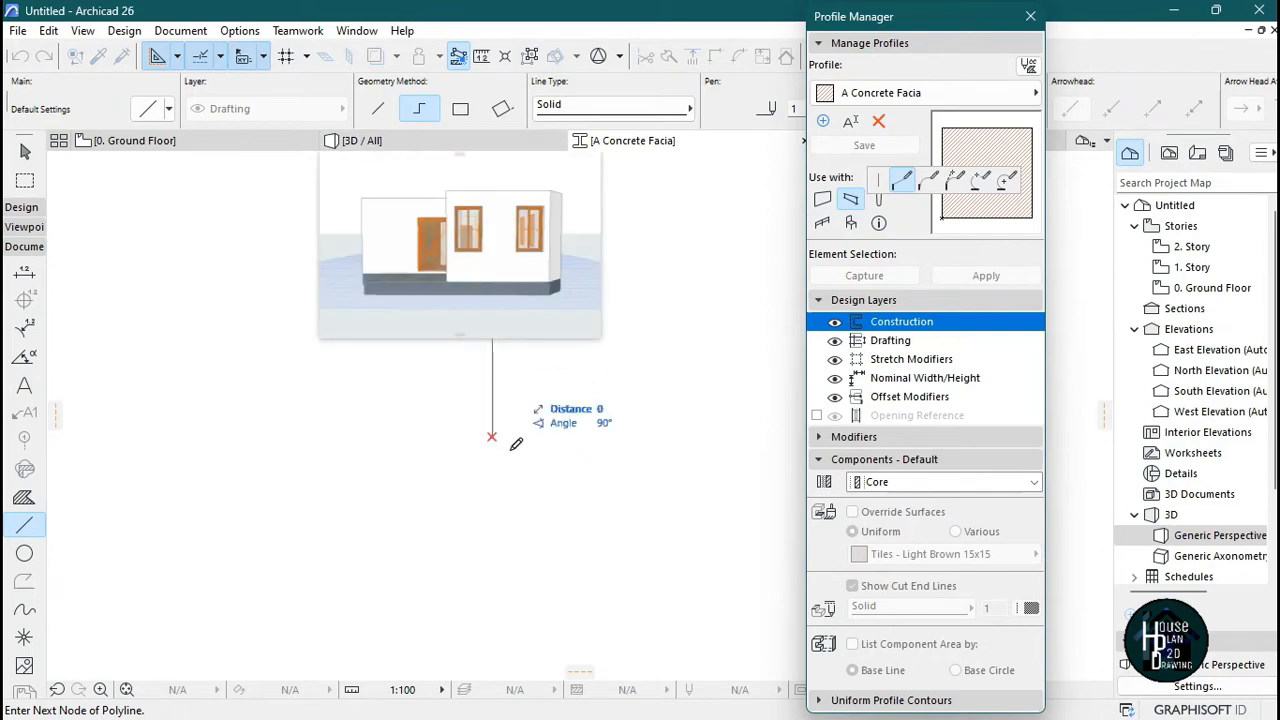
{"action": "scroll", "coordinate": [515, 512], "scroll_direction": "down", "scroll_amount": 4}
{"action": "scroll", "coordinate": [517, 371], "scroll_direction": "up", "scroll_amount": 3}
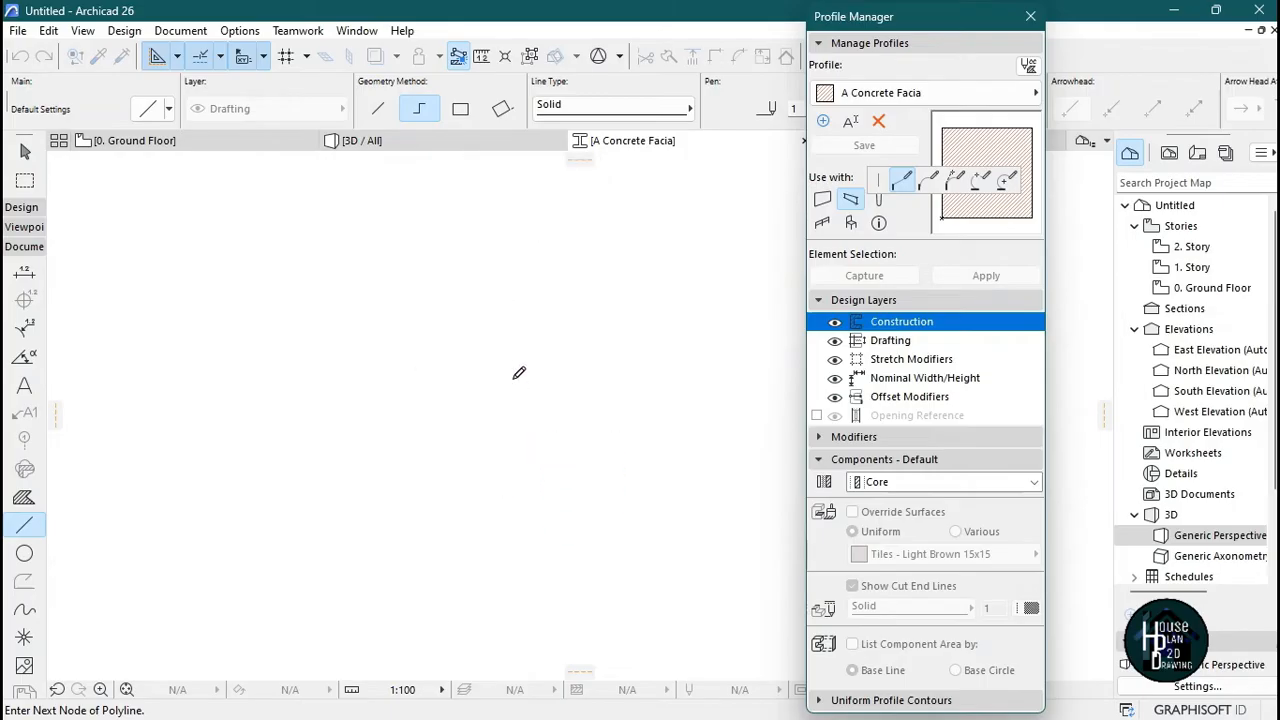
{"action": "double_click", "coordinate": [507, 315]}
{"action": "scroll", "coordinate": [515, 306], "scroll_direction": "down", "scroll_amount": 2}
{"action": "scroll", "coordinate": [523, 296], "scroll_direction": "up", "scroll_amount": 3}
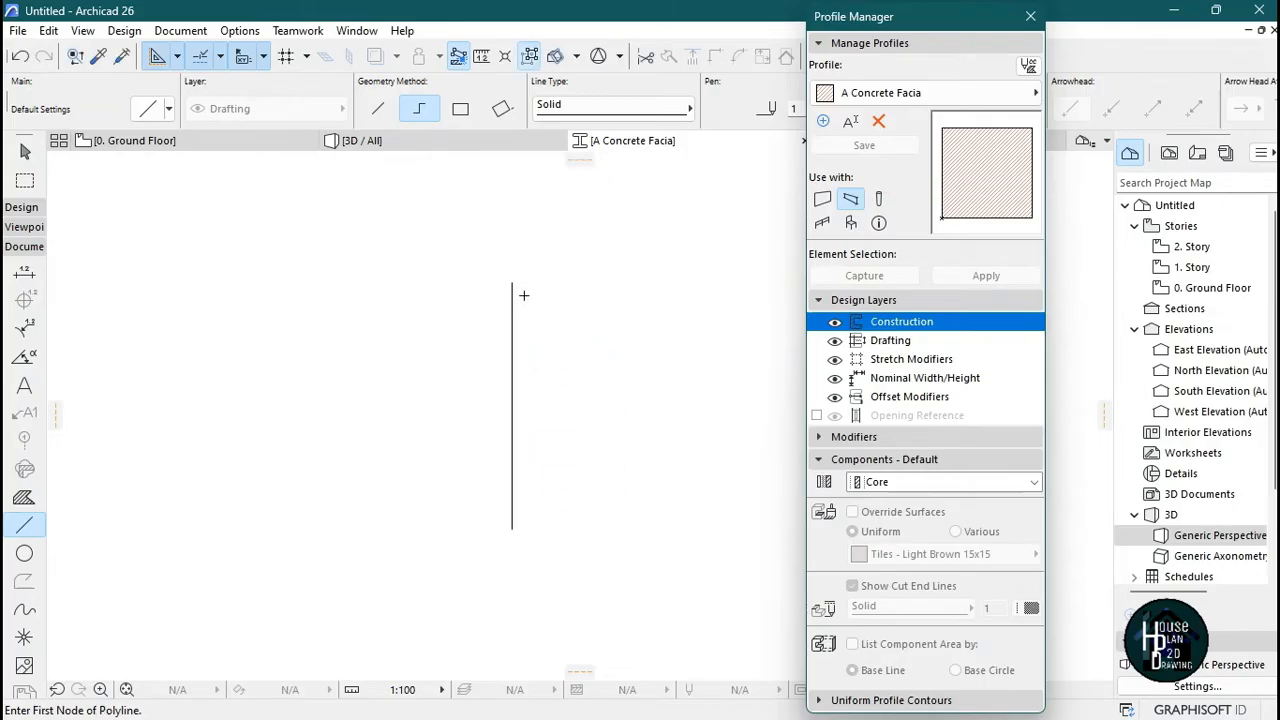
- Draw a polyline from the vertical line's upper end, 225 horizontally to the right and down slightly past the origin level
{"action": "left_click", "coordinate": [510, 278]}
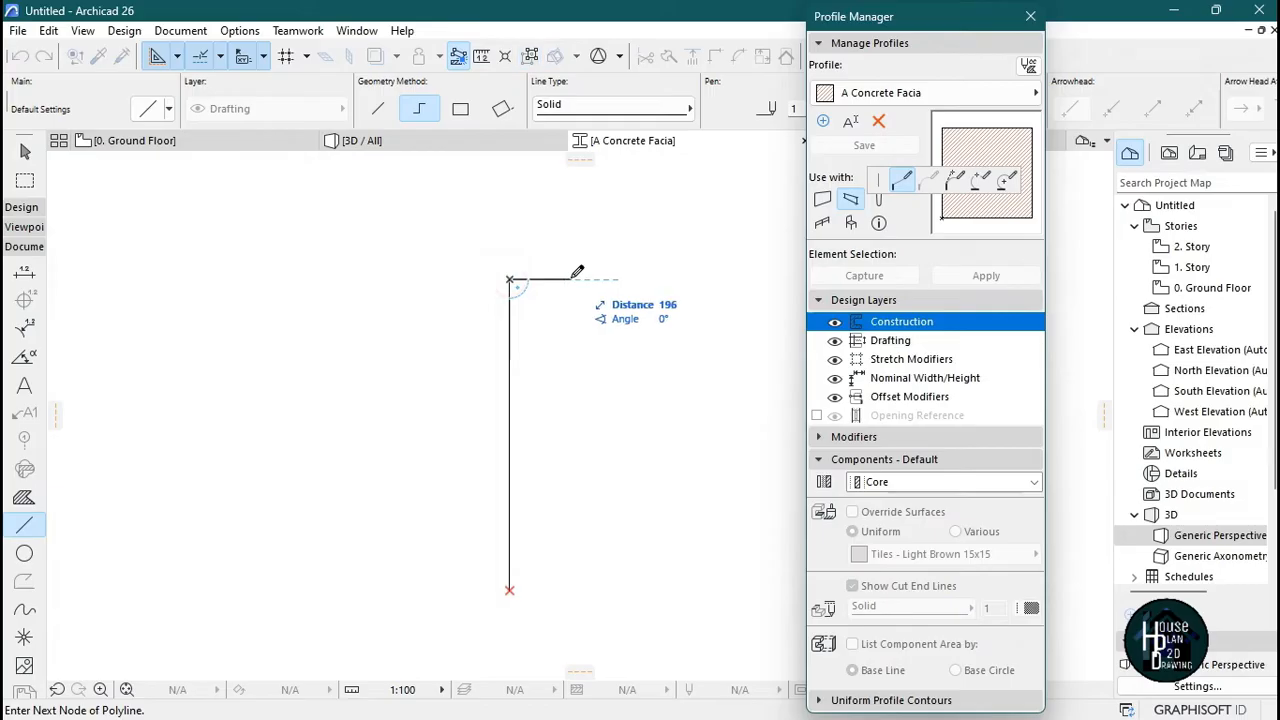
{"action": "type", "text": "225"}
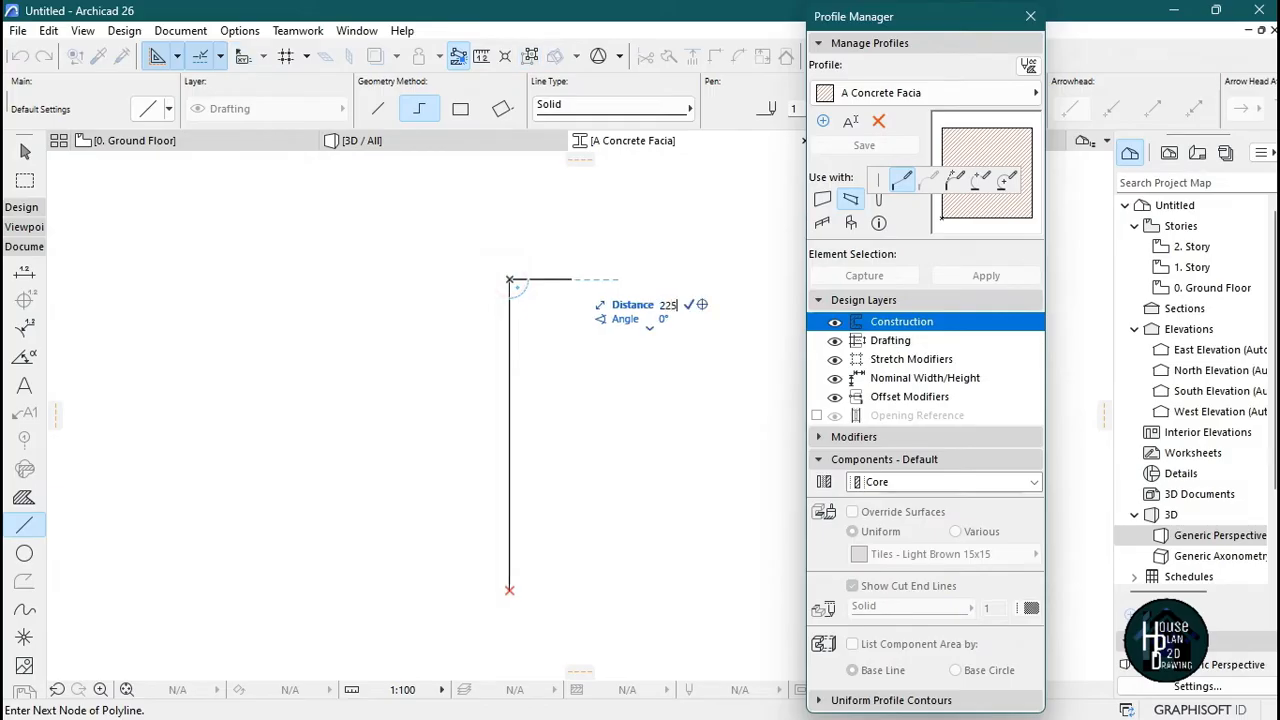
{"action": "key", "text": "Return"}
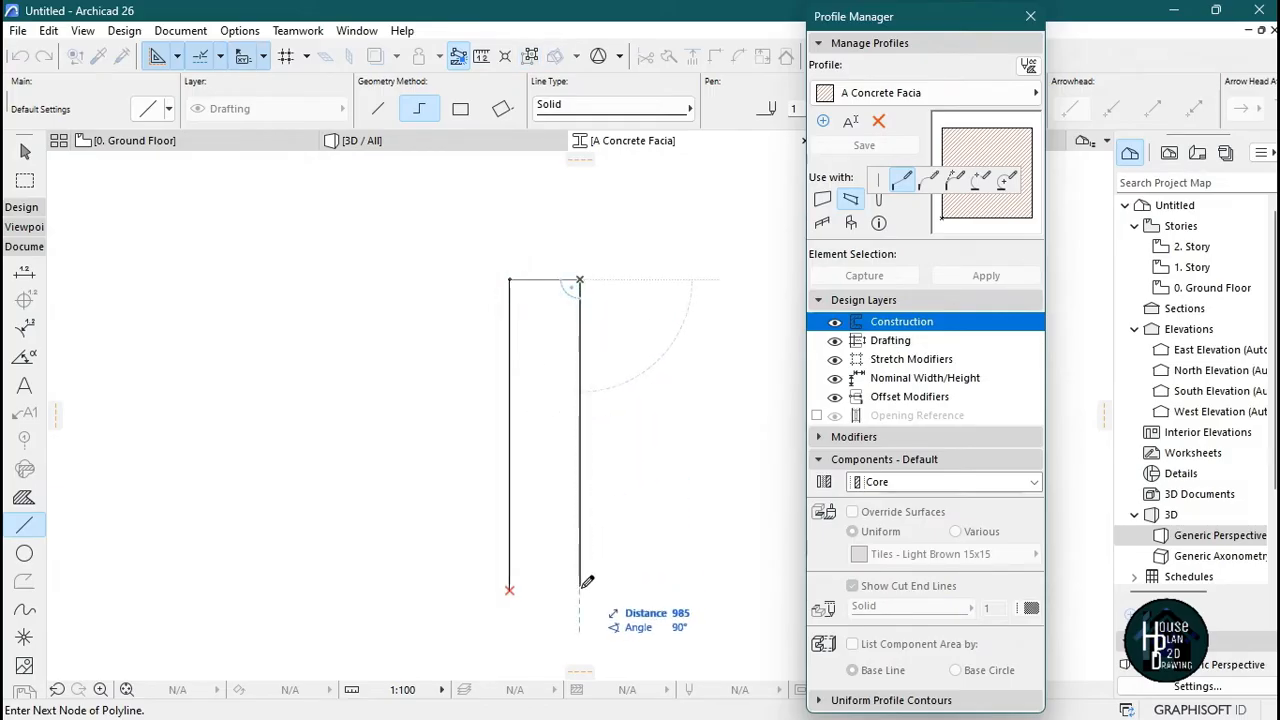
{"action": "left_click", "coordinate": [580, 606]}
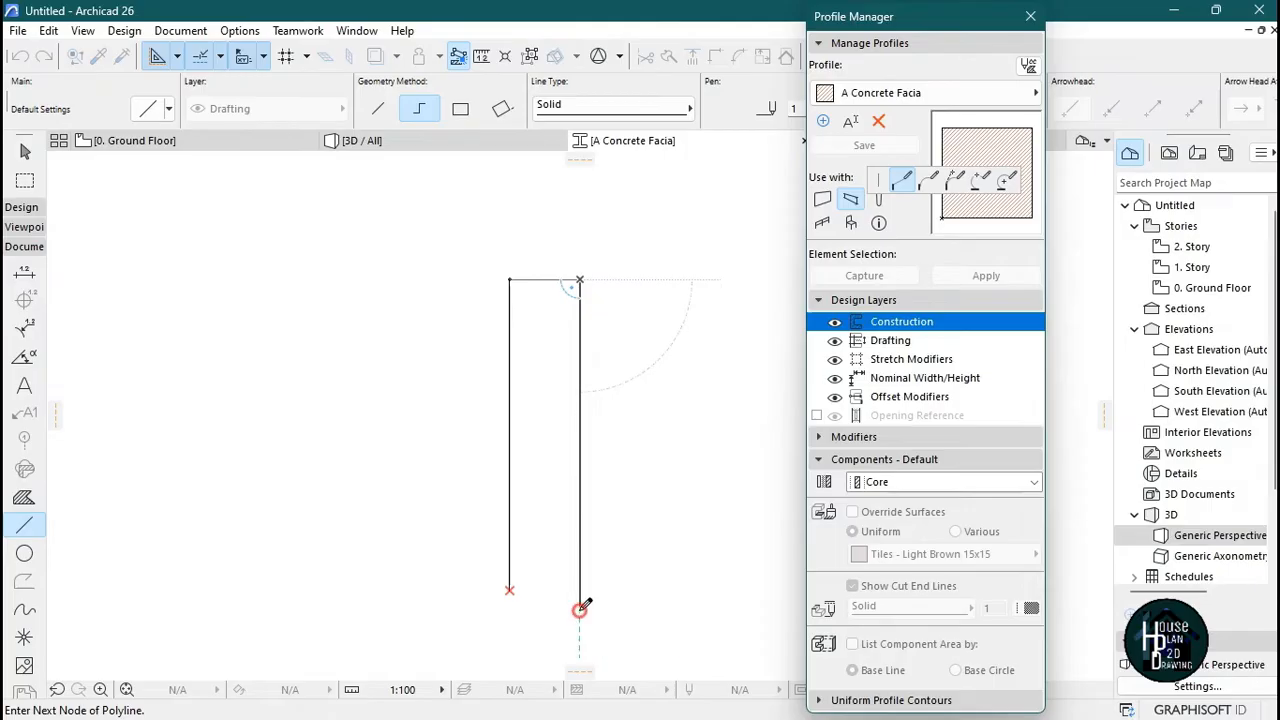
- Draw a horizontal bottom line from the profile origin to just beyond the right vertical line
{"action": "left_click", "coordinate": [510, 589]}
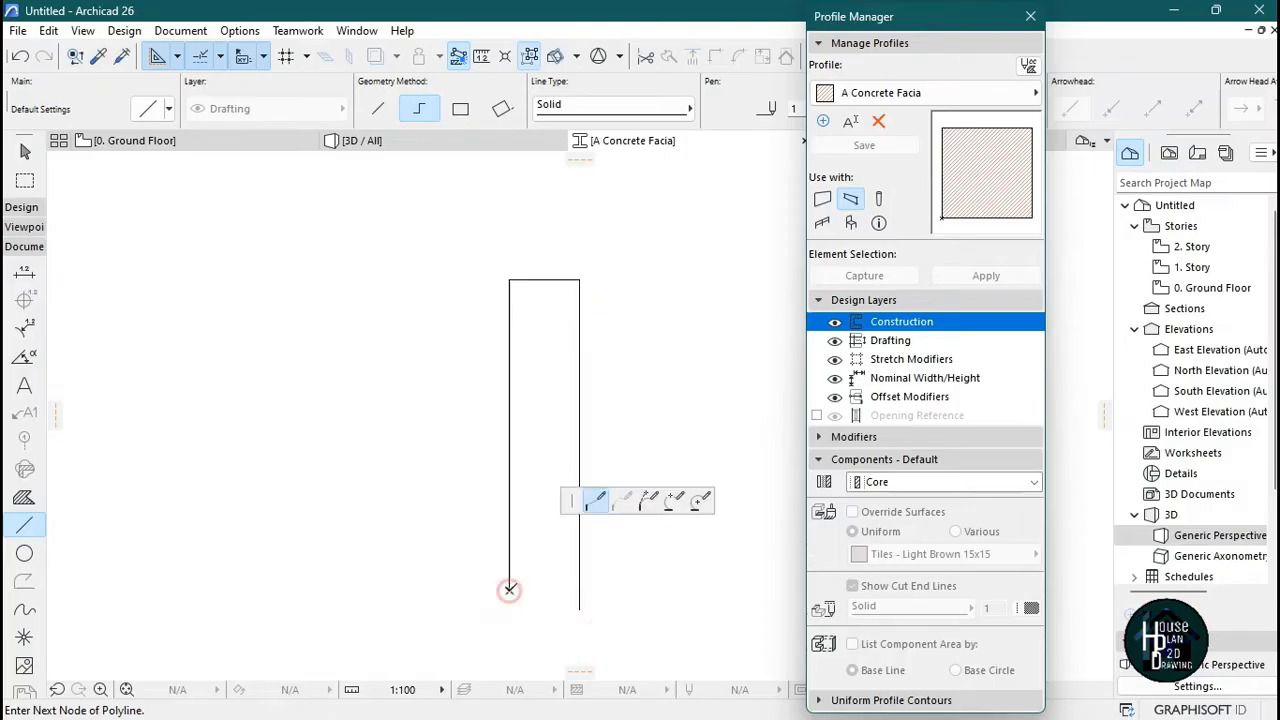
{"action": "double_click", "coordinate": [598, 589]}
{"action": "key", "text": "Escape"}
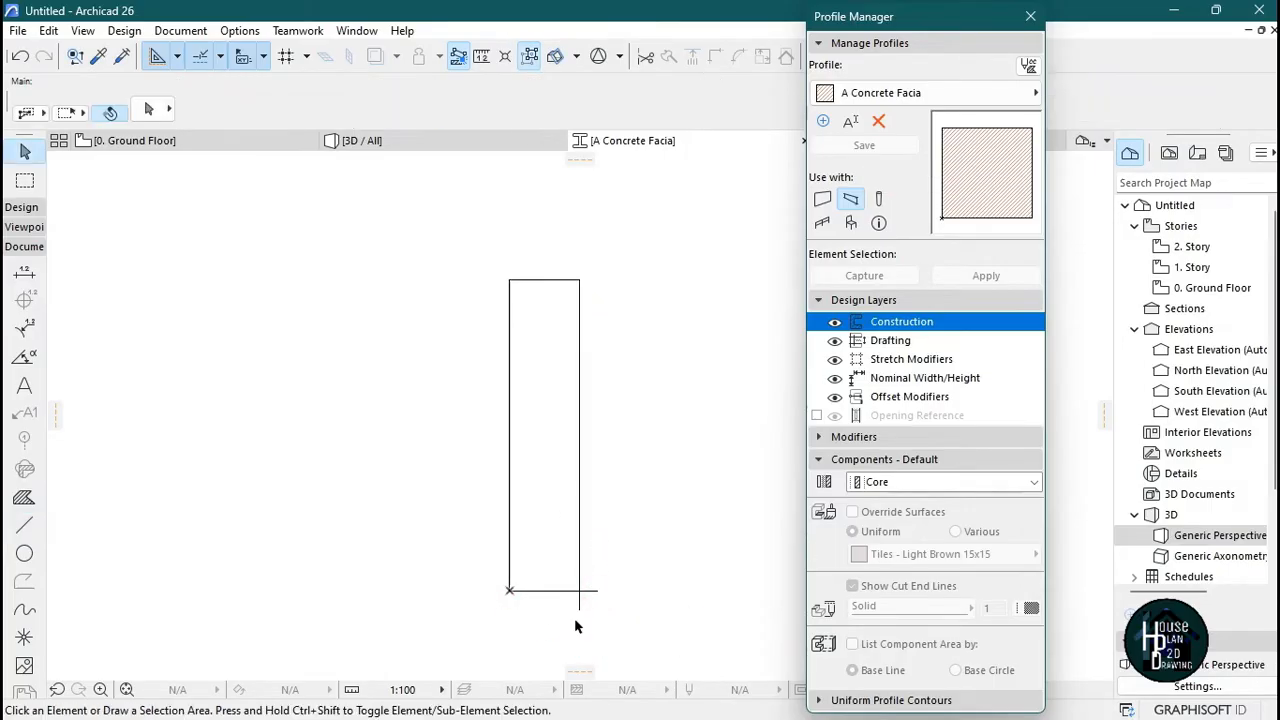
- Trim the overhanging ends of the right and bottom lines where they cross at the rectangle's lower right corner
{"action": "scroll", "coordinate": [576, 623], "scroll_direction": "up", "scroll_amount": 2}
{"action": "scroll", "coordinate": [580, 617], "scroll_direction": "down", "scroll_amount": 2}
{"action": "scroll", "coordinate": [586, 598], "scroll_direction": "up", "scroll_amount": 2}
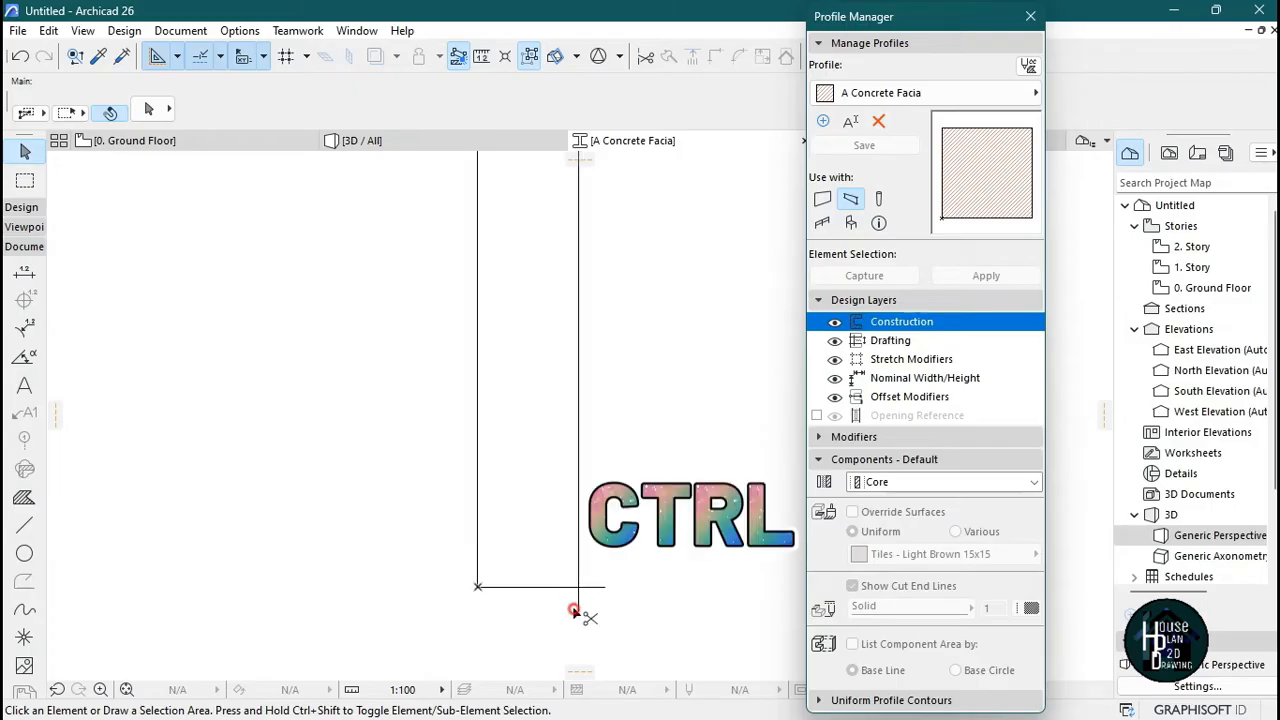
{"action": "scroll", "coordinate": [549, 580], "scroll_direction": "down", "scroll_amount": 2}
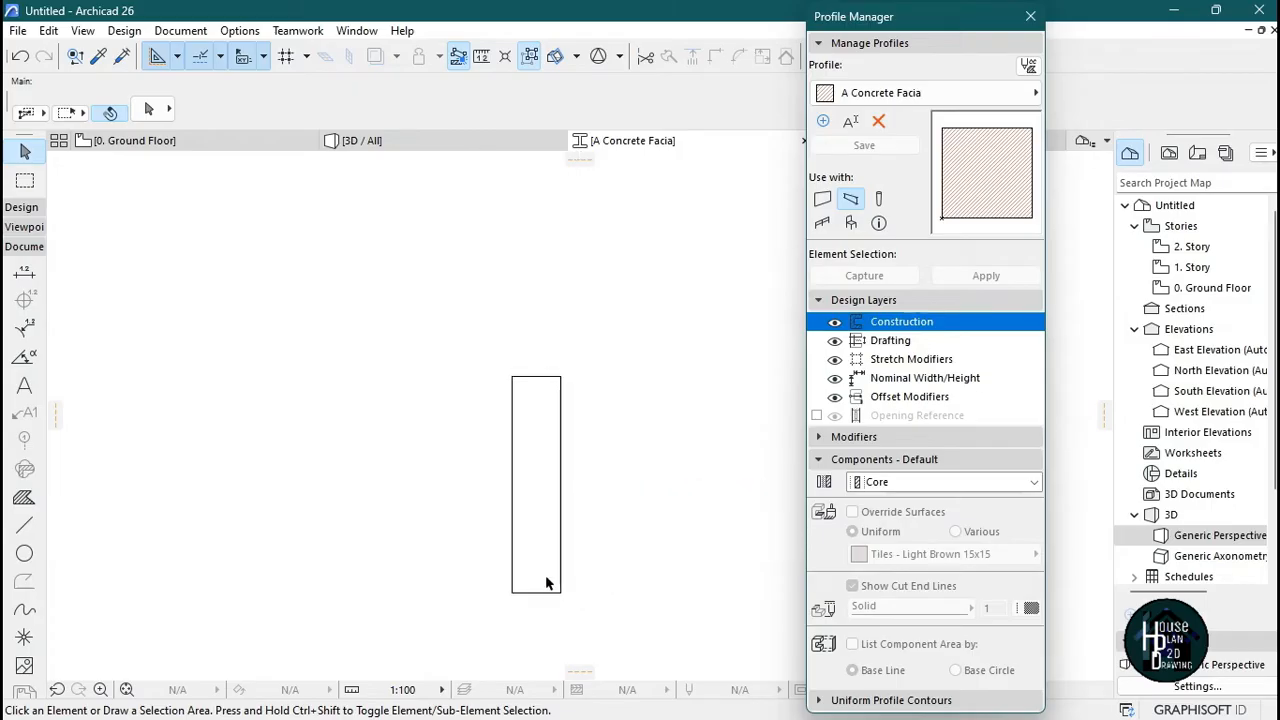
{"action": "scroll", "coordinate": [537, 557], "scroll_direction": "up", "scroll_amount": 2}
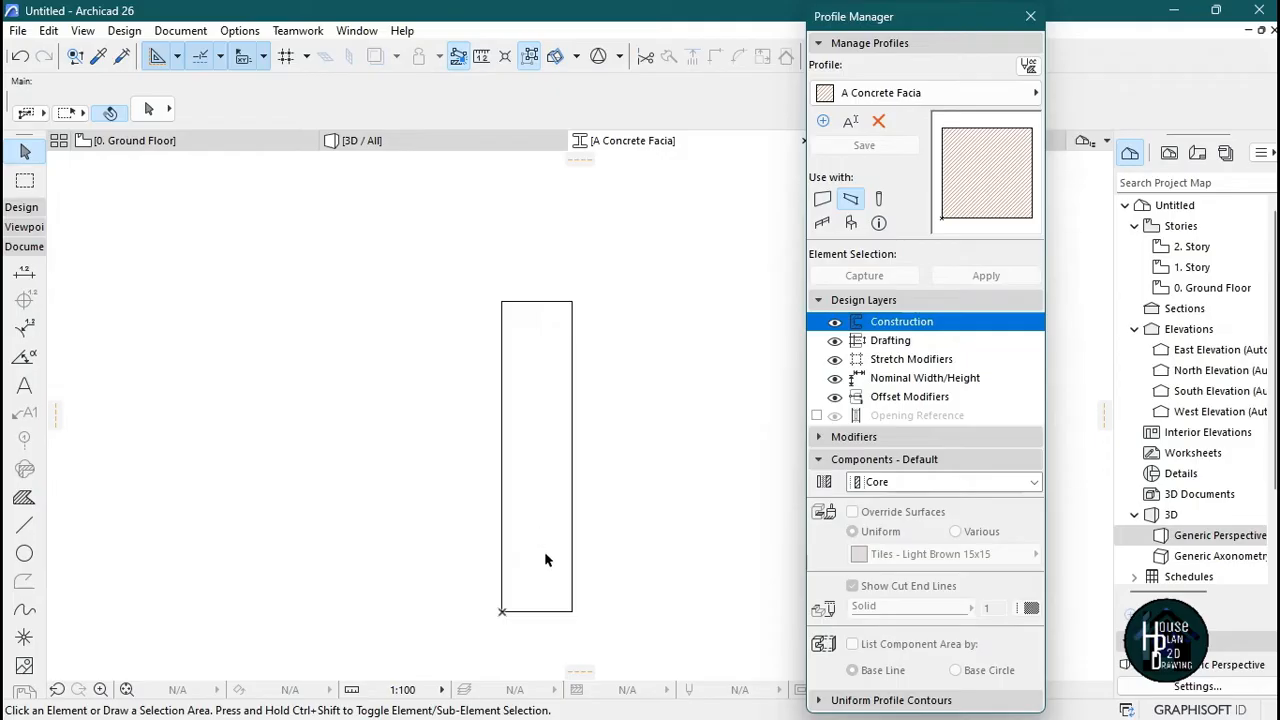
{"action": "scroll", "coordinate": [545, 560], "scroll_direction": "up", "scroll_amount": 1}
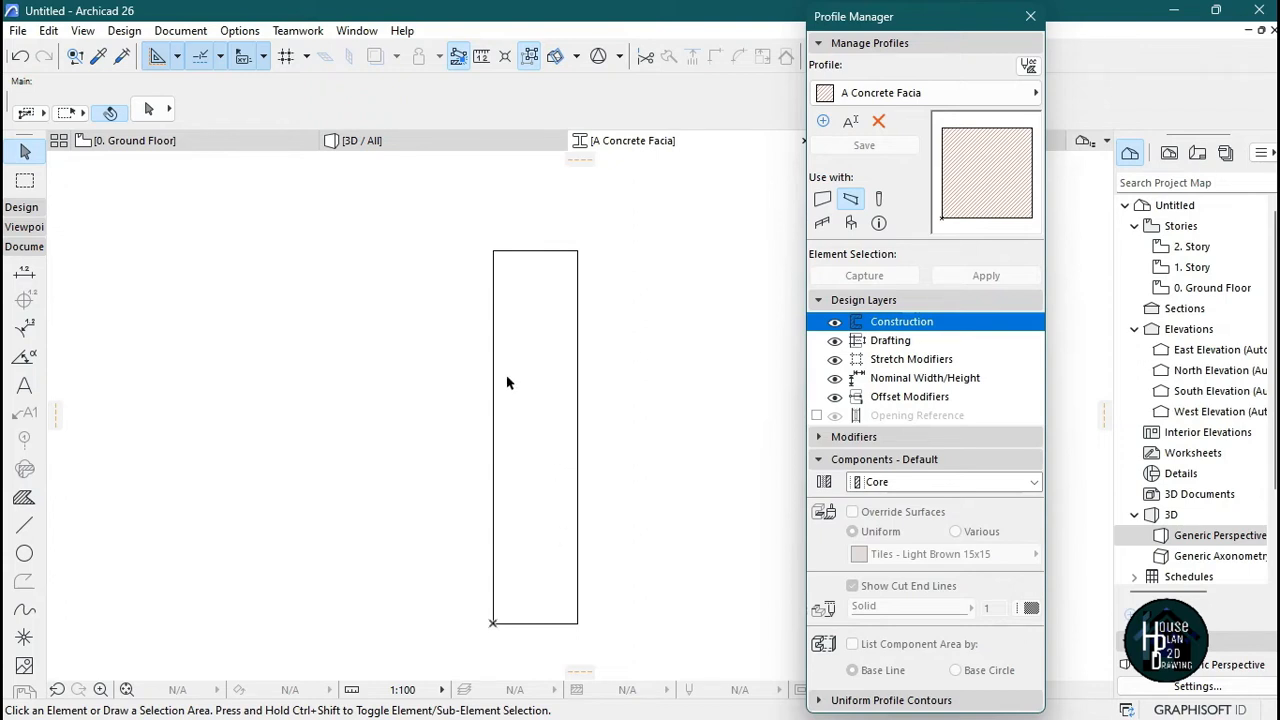
- Draw a horizontal dividing line across the full width of the rectangle in its upper part with the Line tool
{"action": "left_click", "coordinate": [496, 336], "text": "alt"}
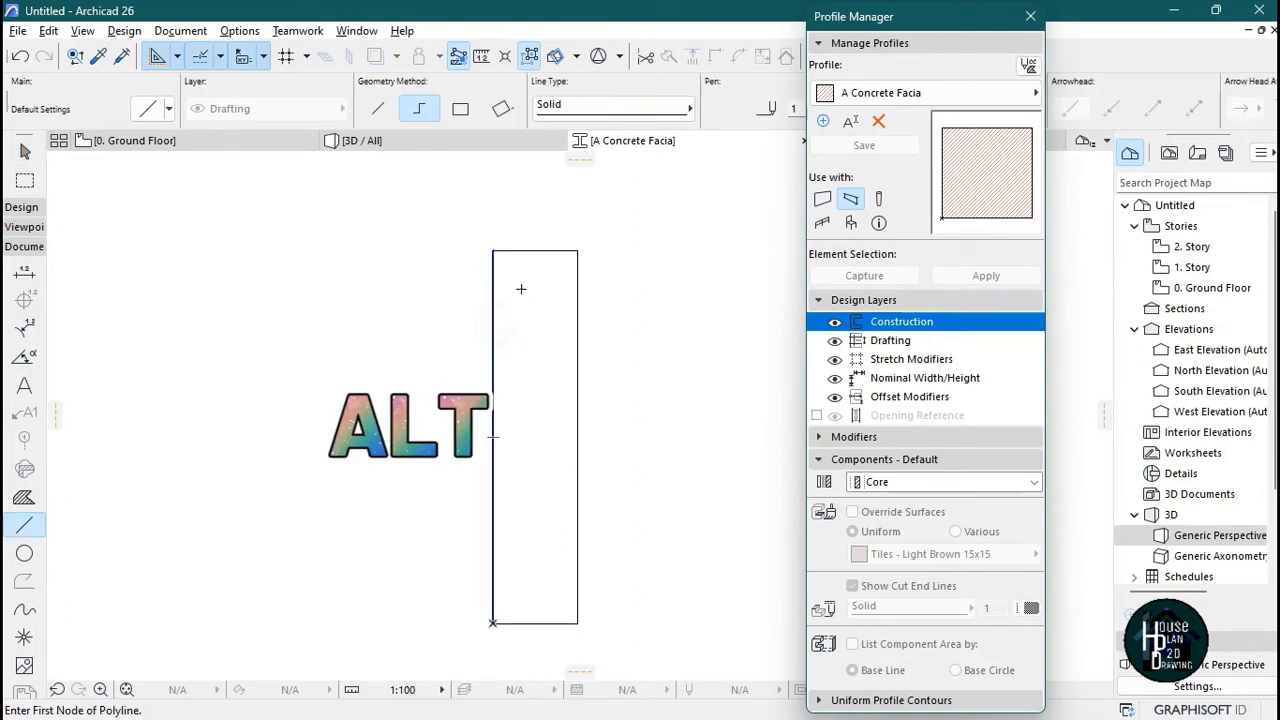
{"action": "scroll", "coordinate": [515, 280], "scroll_direction": "up", "scroll_amount": 2}
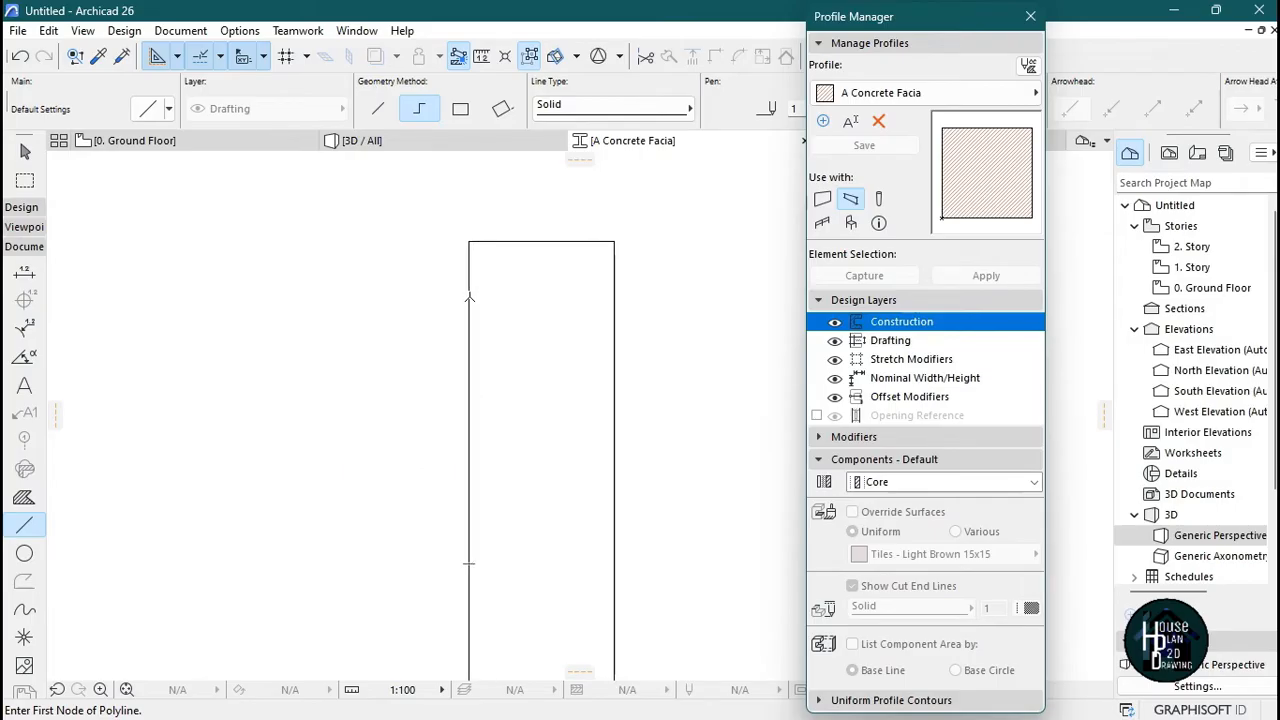
{"action": "left_click", "coordinate": [469, 297]}
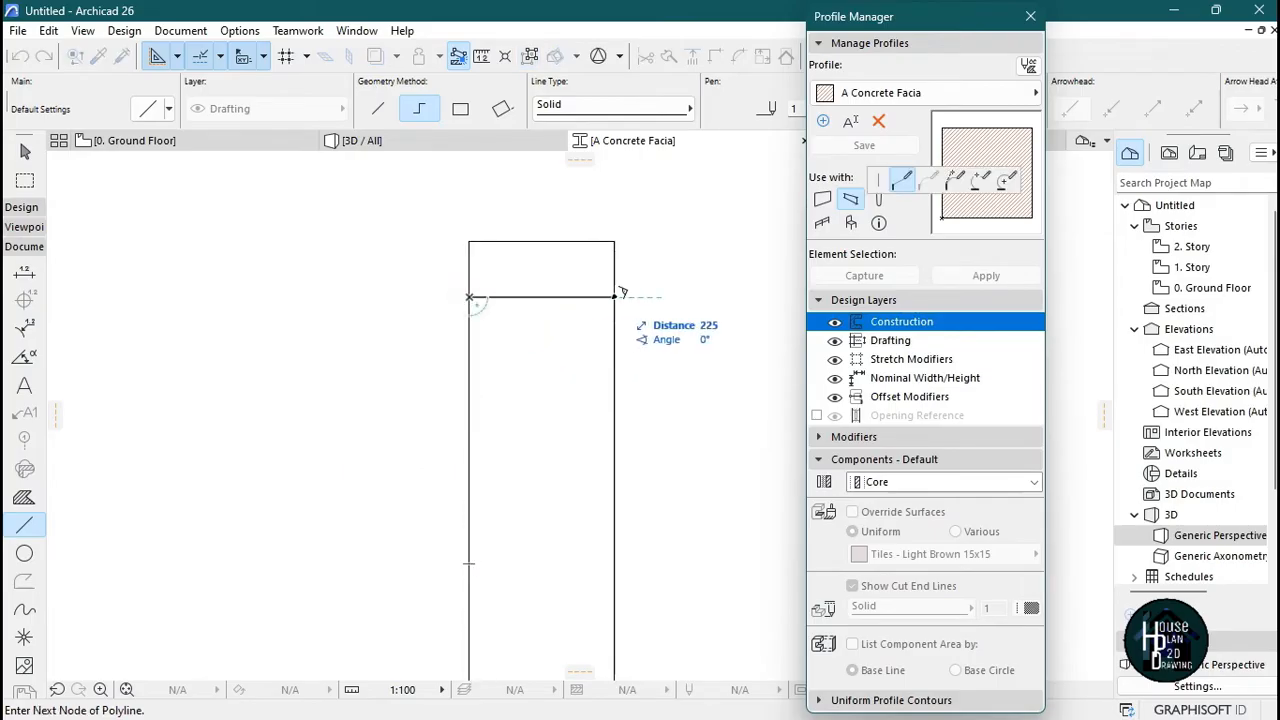
{"action": "key", "text": "Escape"}
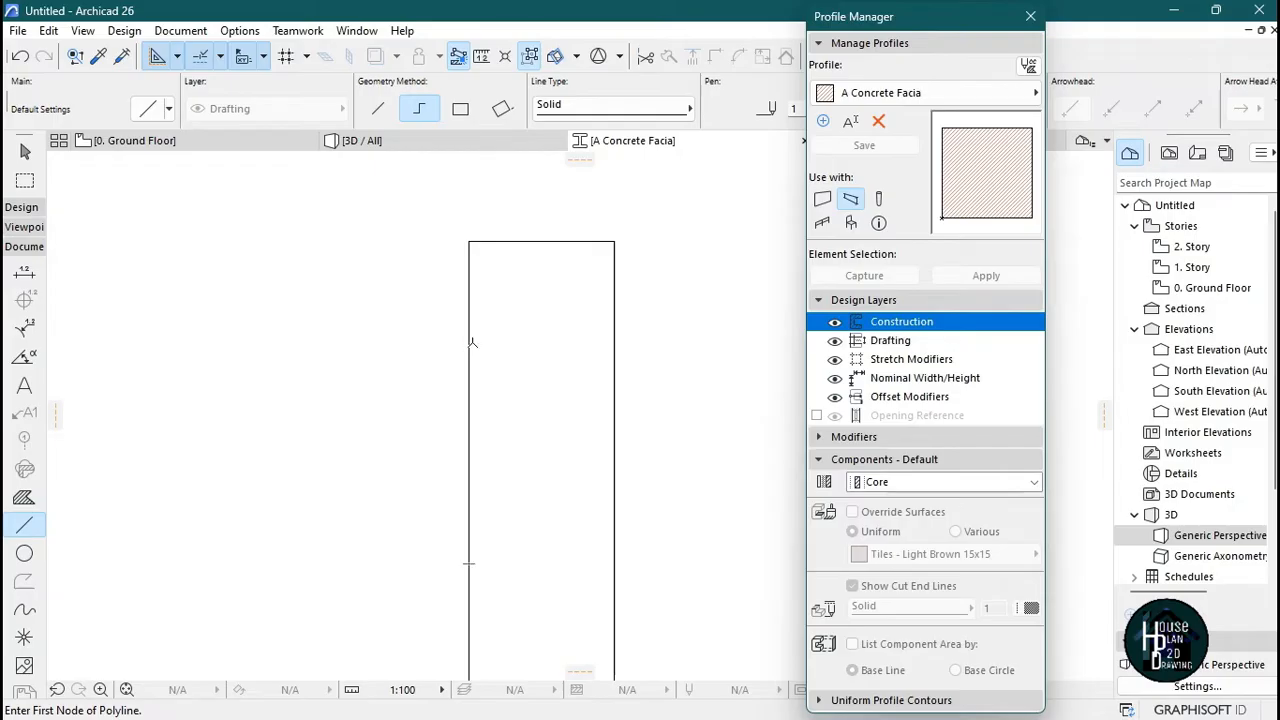
{"action": "left_click", "coordinate": [470, 344]}
{"action": "double_click", "coordinate": [614, 345]}
- Draw a second horizontal dividing line across the rectangle's full width, a short distance above its bottom edge
{"action": "scroll", "coordinate": [598, 275], "scroll_direction": "down", "scroll_amount": 2}
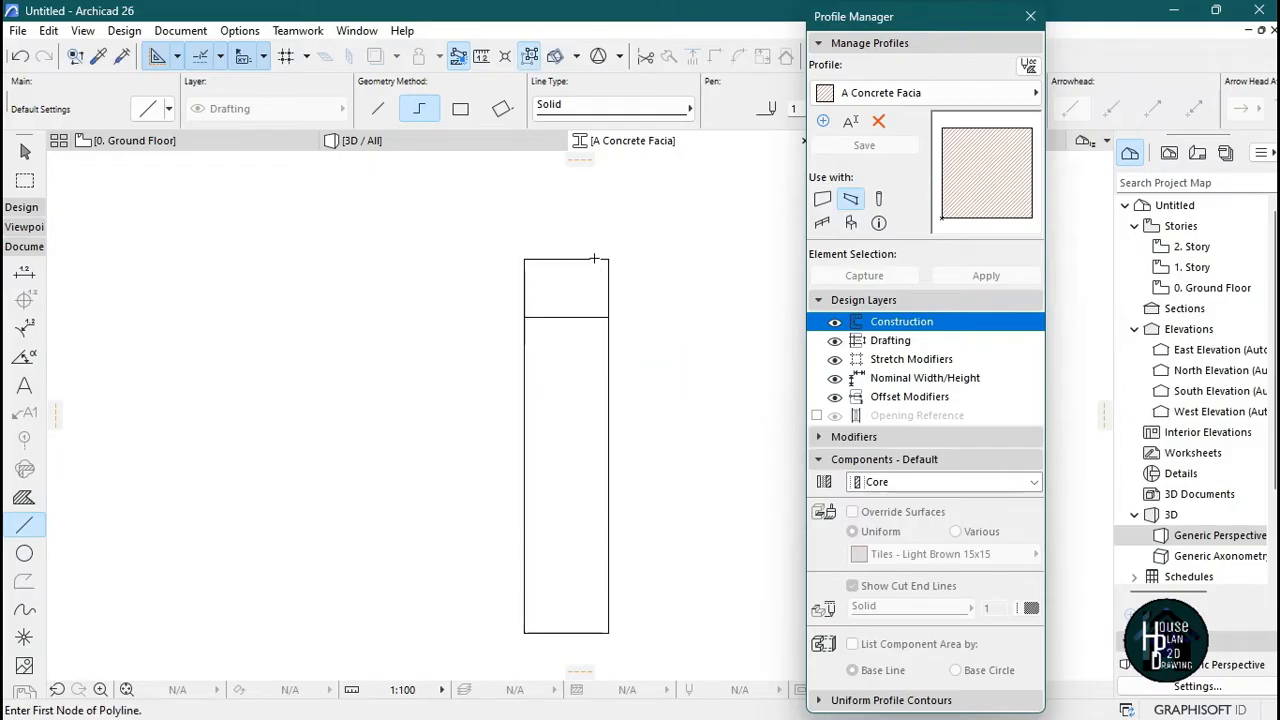
{"action": "scroll", "coordinate": [592, 300], "scroll_direction": "down", "scroll_amount": 2}
{"action": "scroll", "coordinate": [591, 374], "scroll_direction": "up", "scroll_amount": 4}
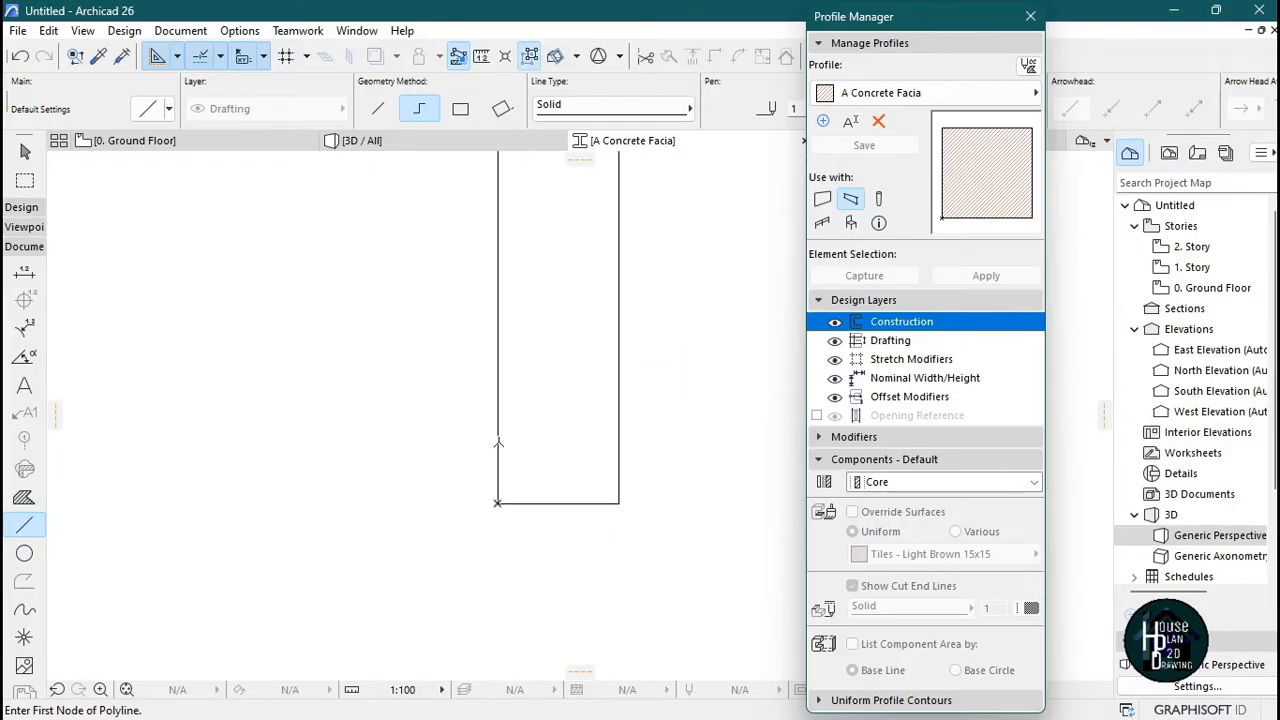
{"action": "left_click", "coordinate": [498, 448]}
{"action": "left_click", "coordinate": [618, 444]}
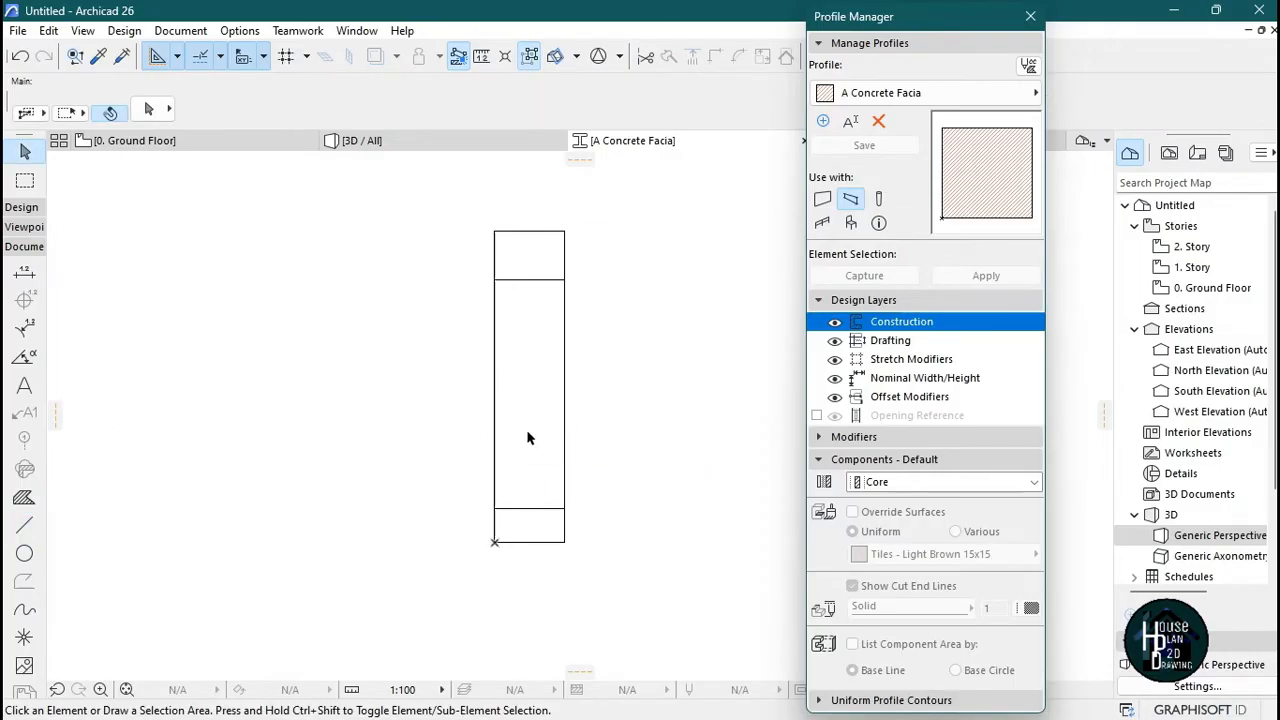
- Fill the upper, middle and lower sections of the rectangle with separate fills using the Fill tool and Magic Wand
{"action": "left_click", "coordinate": [25, 502]}
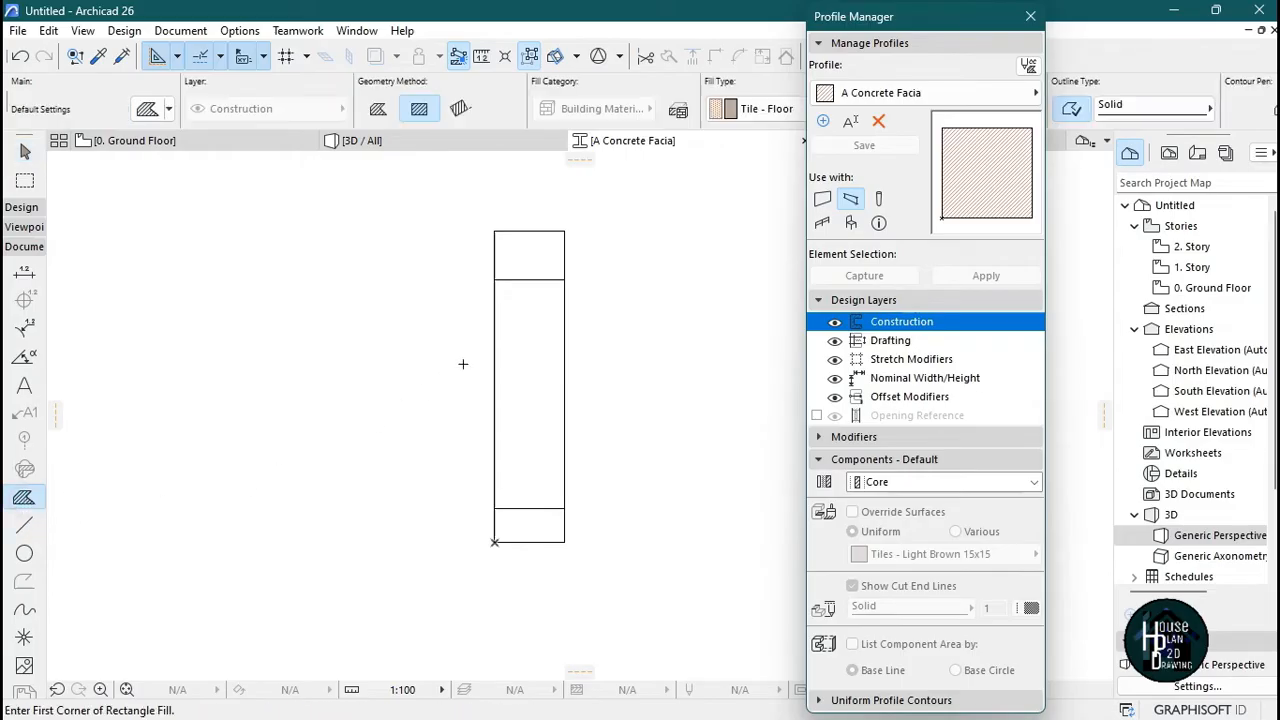
{"action": "key", "text": "space"}
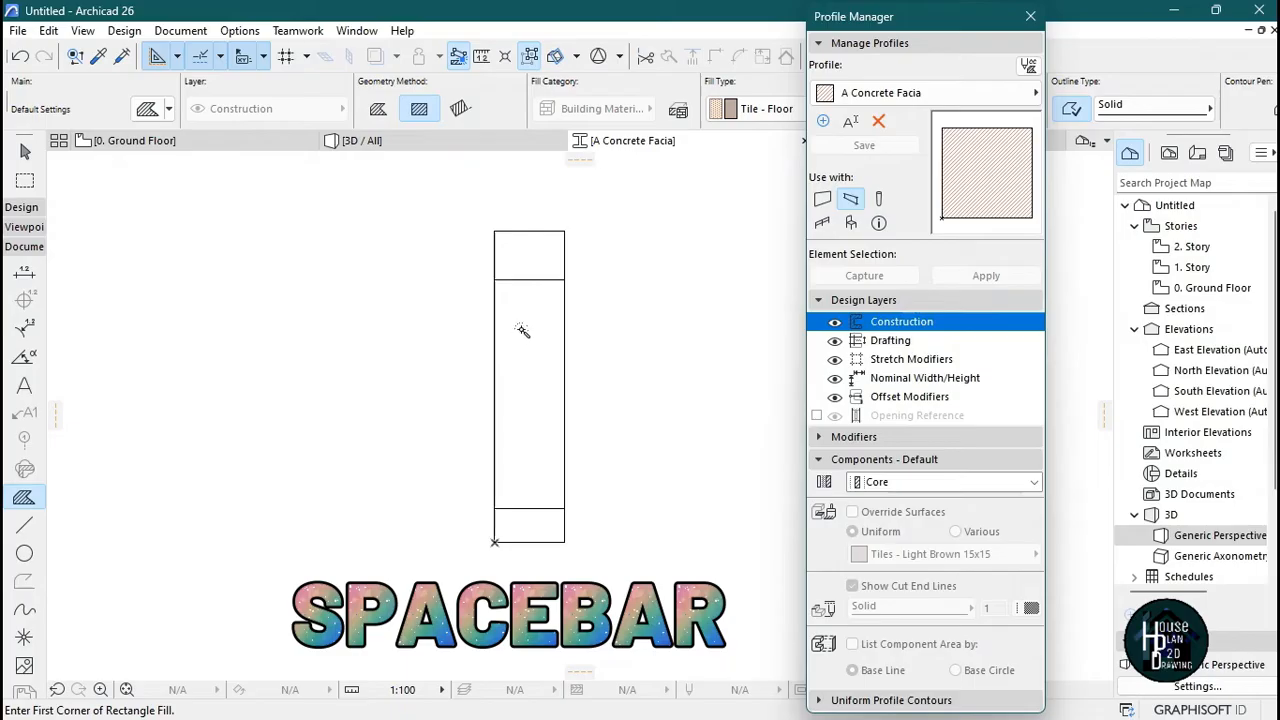
{"action": "left_click", "coordinate": [530, 257]}
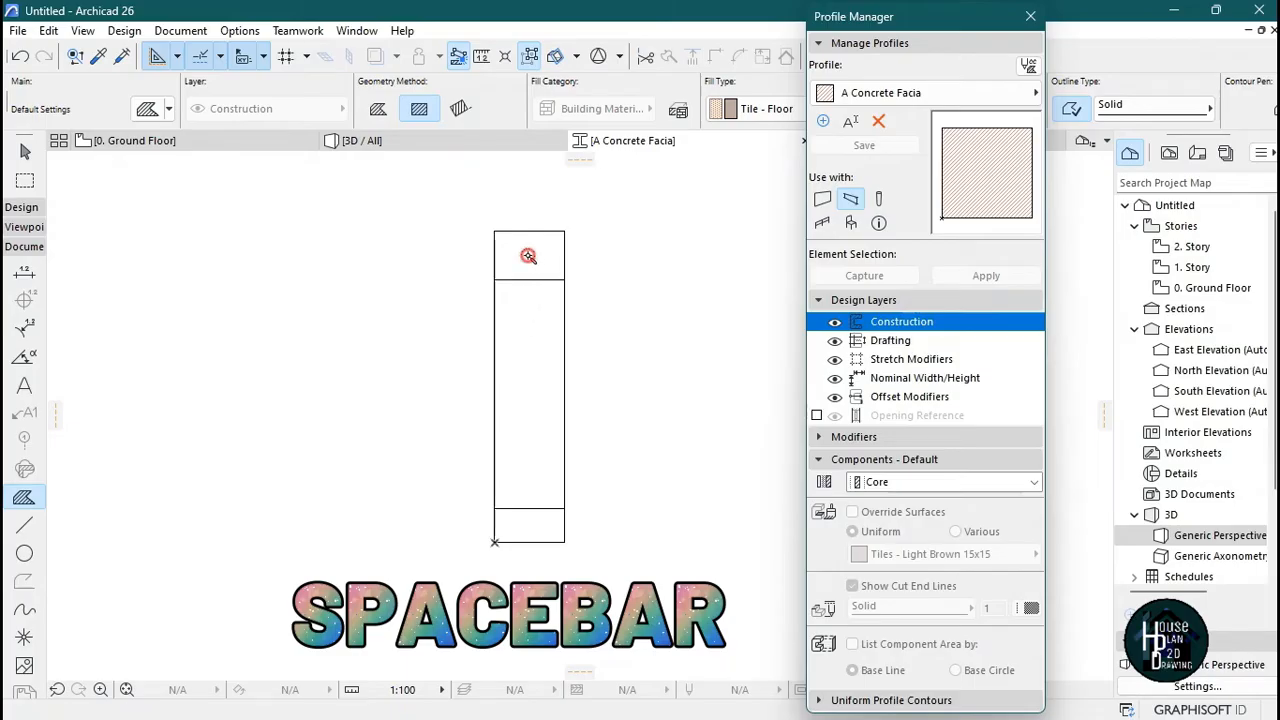
{"action": "left_click", "coordinate": [527, 400]}
{"action": "left_click", "coordinate": [530, 534]}
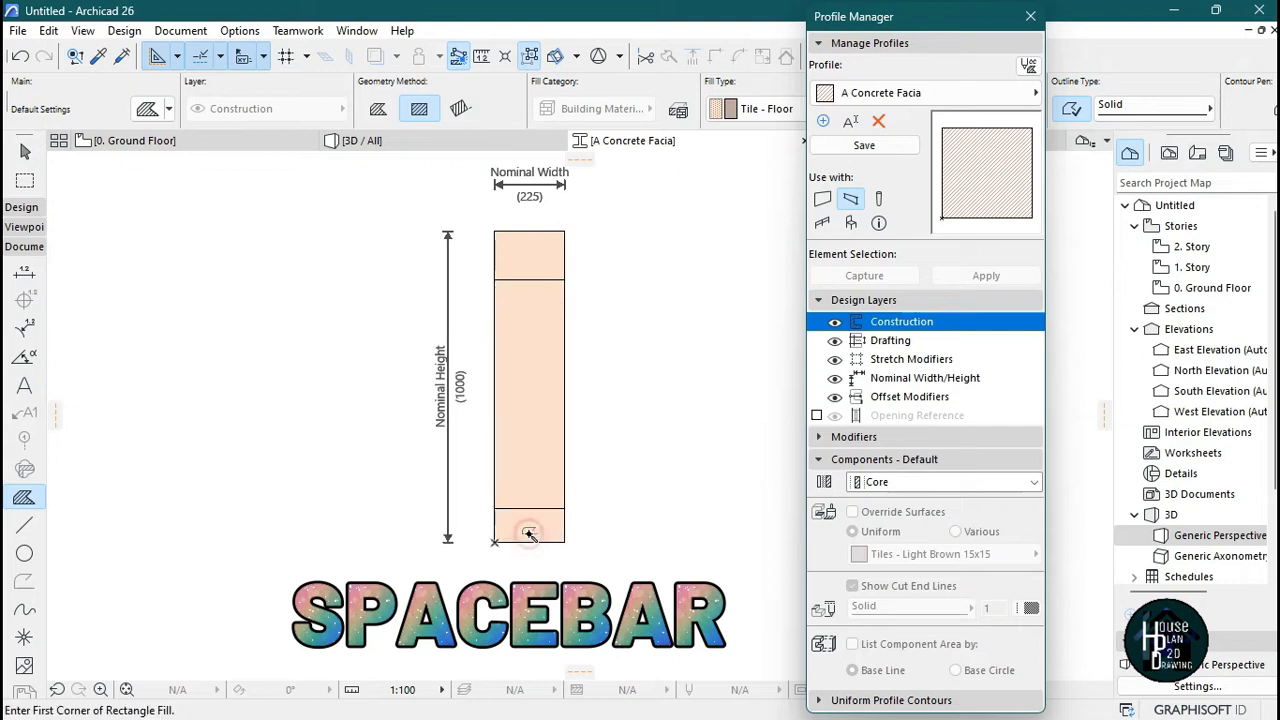
{"action": "key", "text": "Escape"}
- Select the middle fill and enable the profile's Width Stretch and Height Stretch modifiers
{"action": "left_click", "coordinate": [523, 371]}
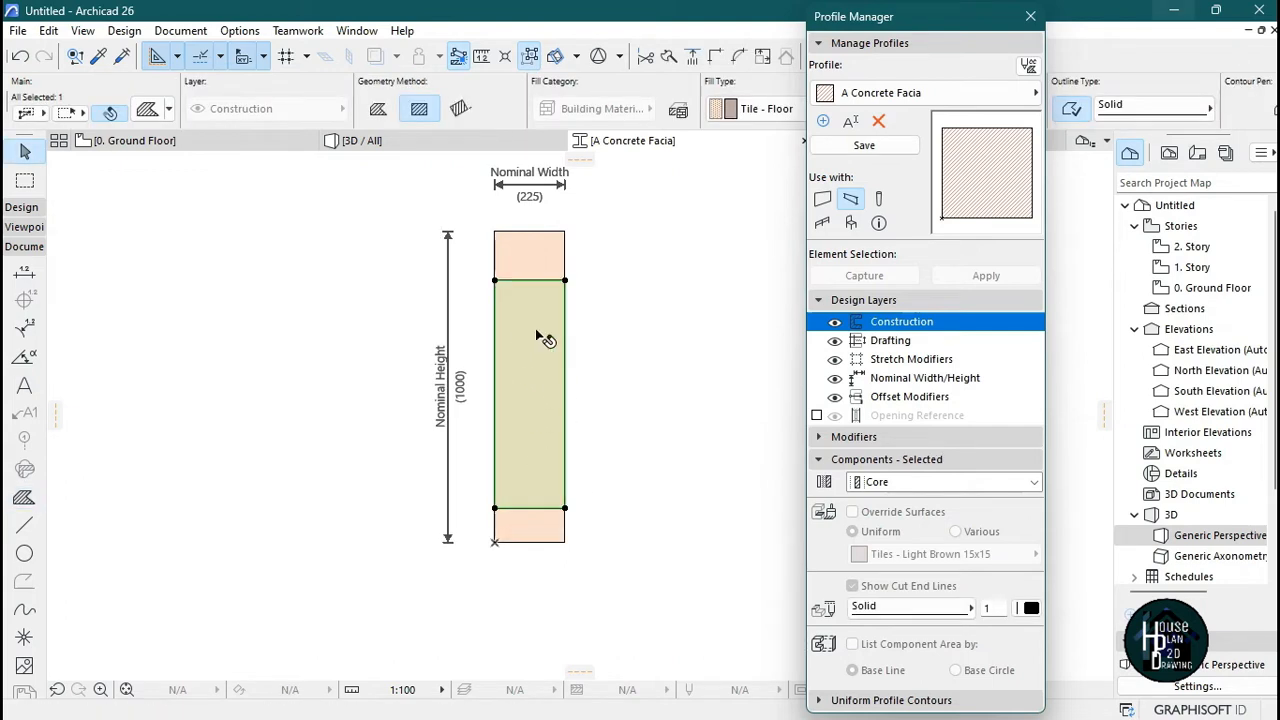
{"action": "left_click", "coordinate": [855, 437]}
{"action": "left_click", "coordinate": [817, 475]}
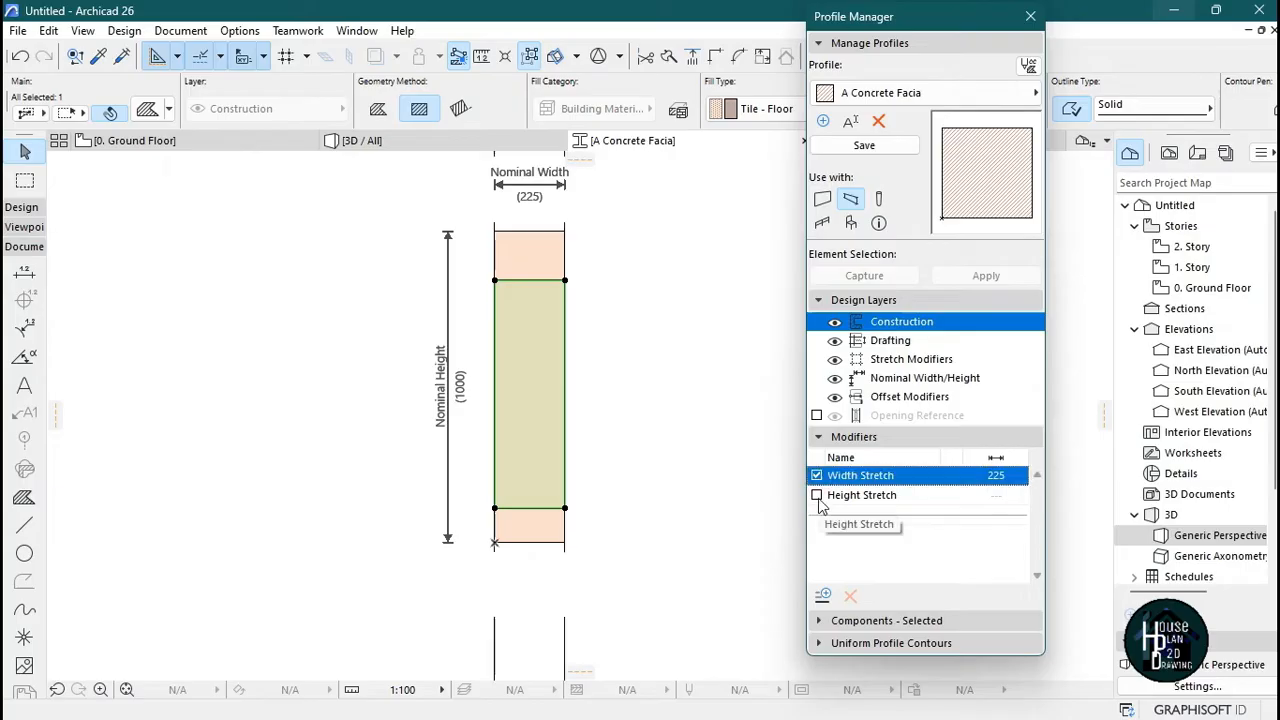
{"action": "left_click", "coordinate": [817, 494]}
{"action": "left_click", "coordinate": [855, 437]}
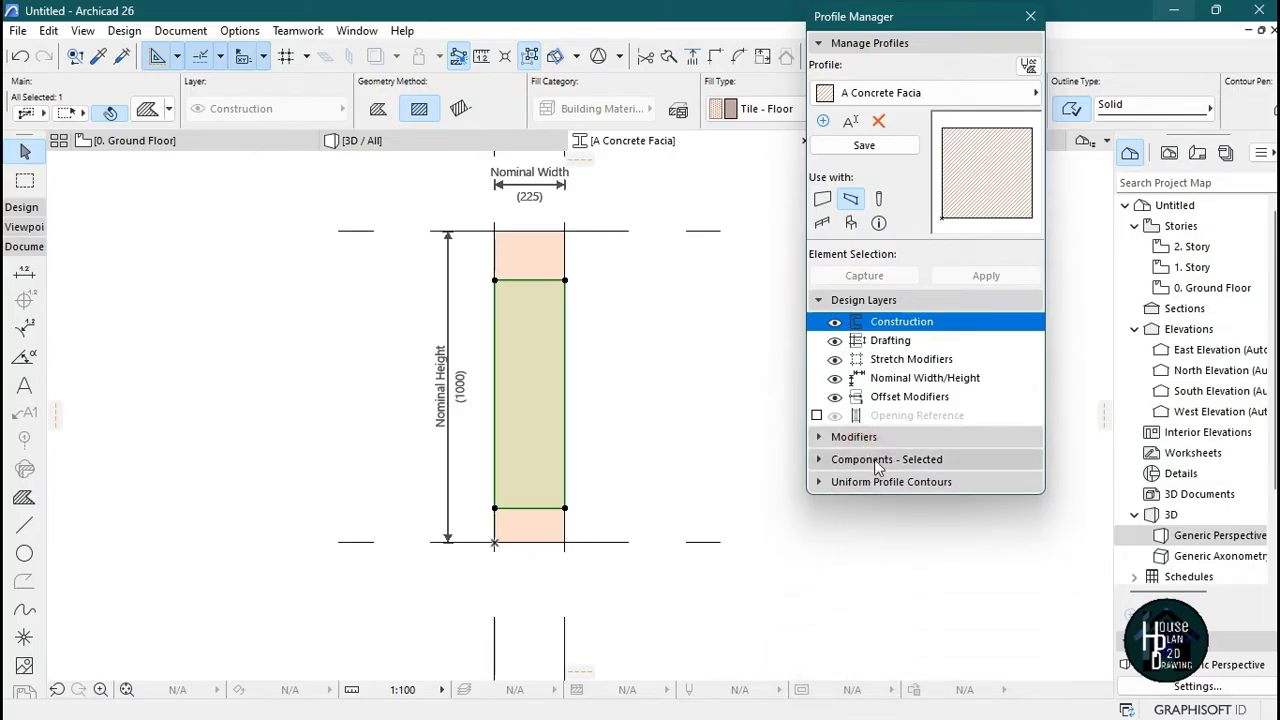
- Set the middle fill's component type to Finish, turn on its surface override and open the list of surfaces
{"action": "left_click", "coordinate": [877, 460]}
{"action": "left_click", "coordinate": [878, 482]}
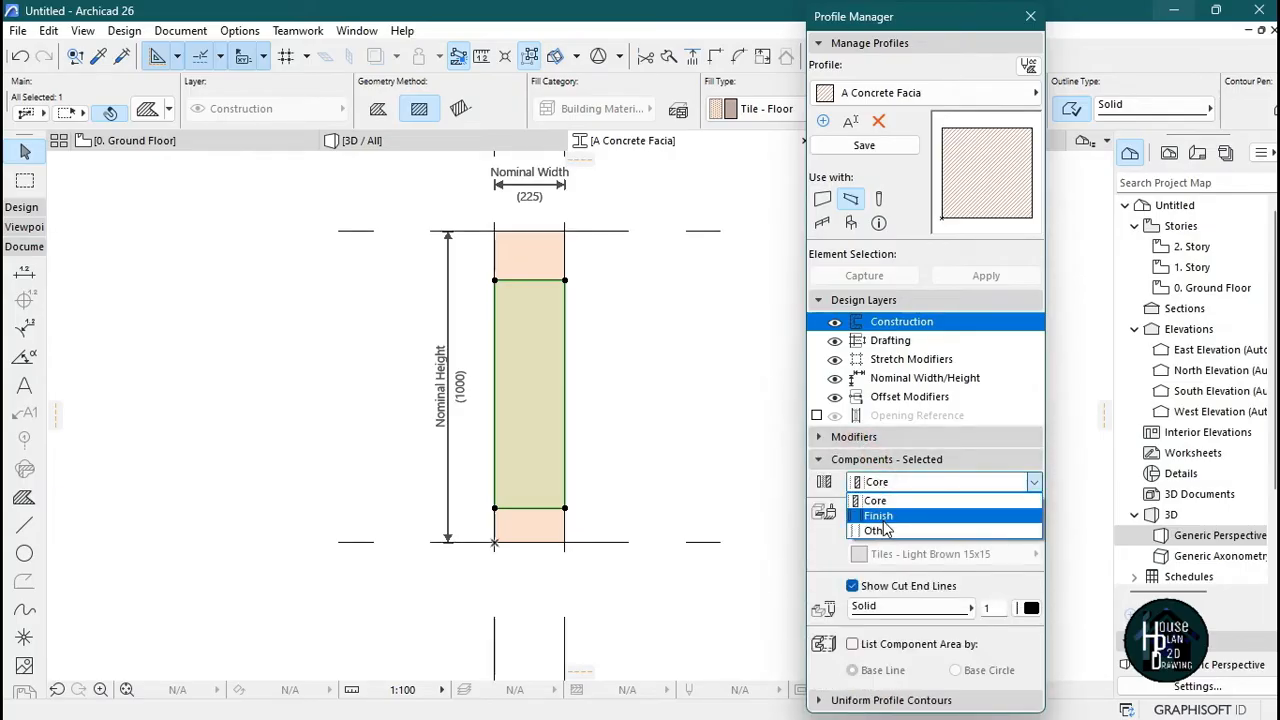
{"action": "left_click", "coordinate": [884, 516]}
{"action": "left_click", "coordinate": [884, 515]}
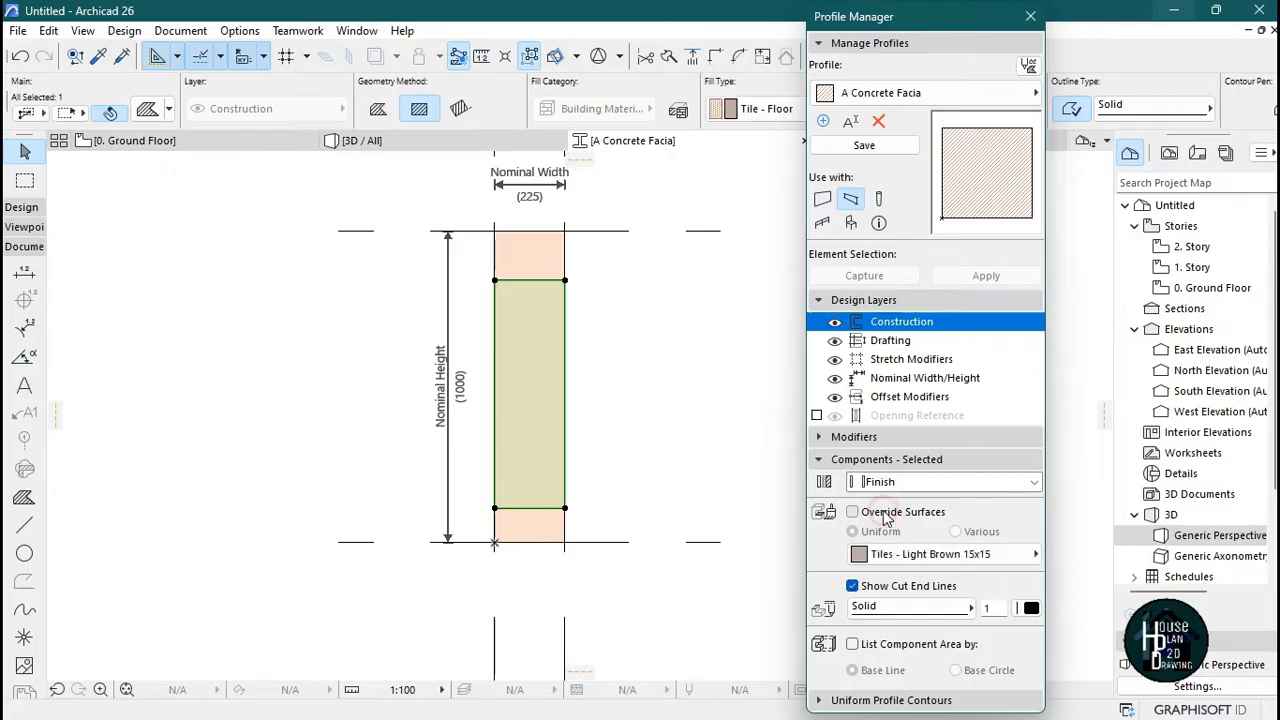
{"action": "left_click", "coordinate": [885, 556]}
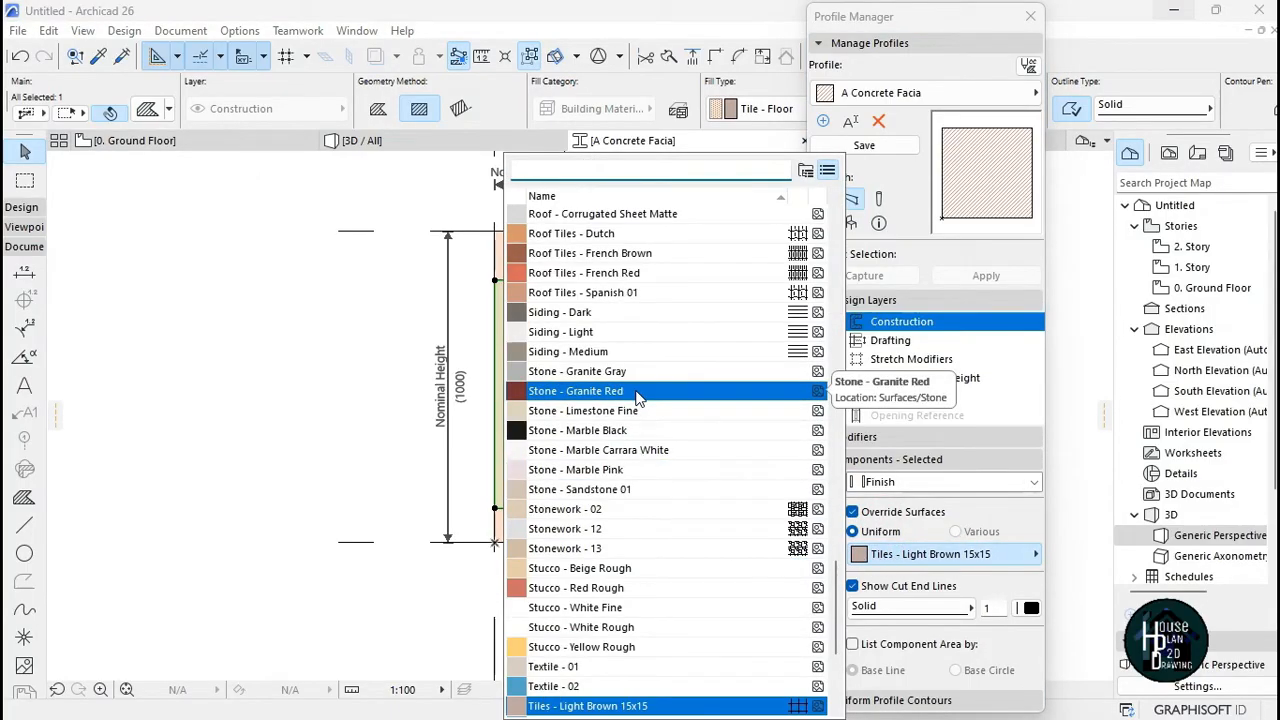
- Override the surface of the tall middle component in the A Concrete Facia profile with Paint - Bordeaux
{"action": "type", "text": "pain"}
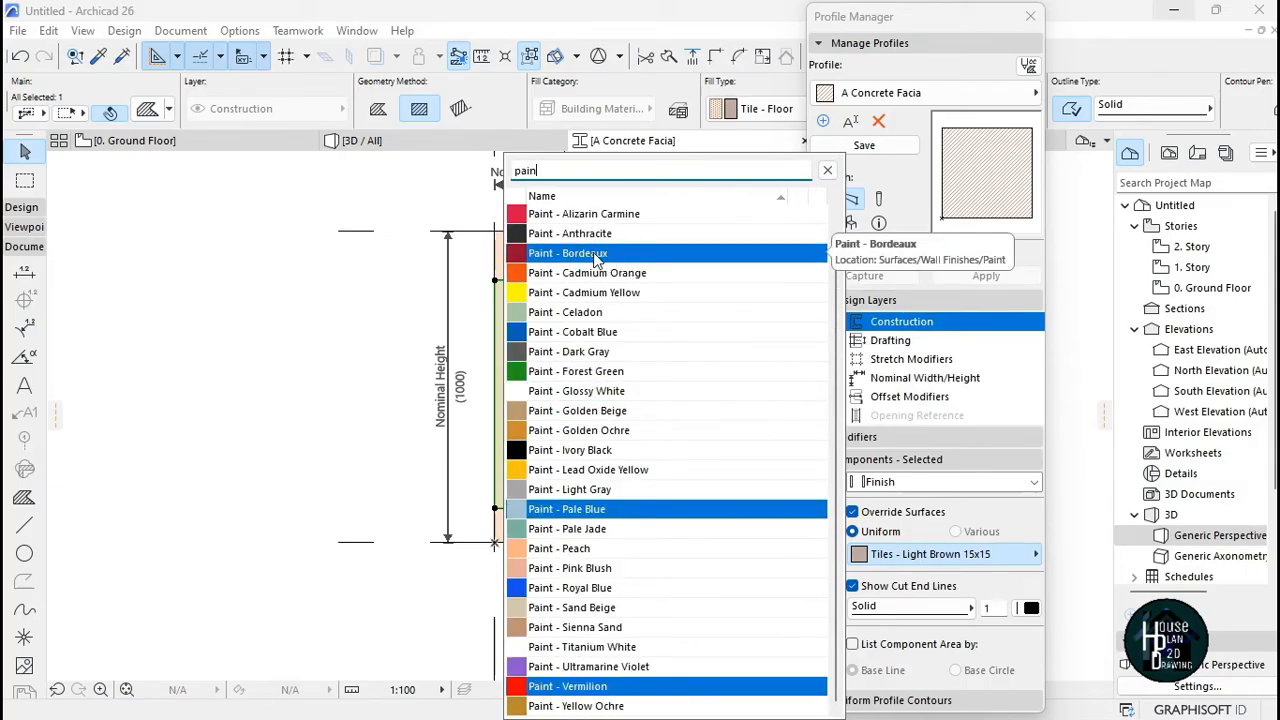
{"action": "left_click", "coordinate": [596, 258]}
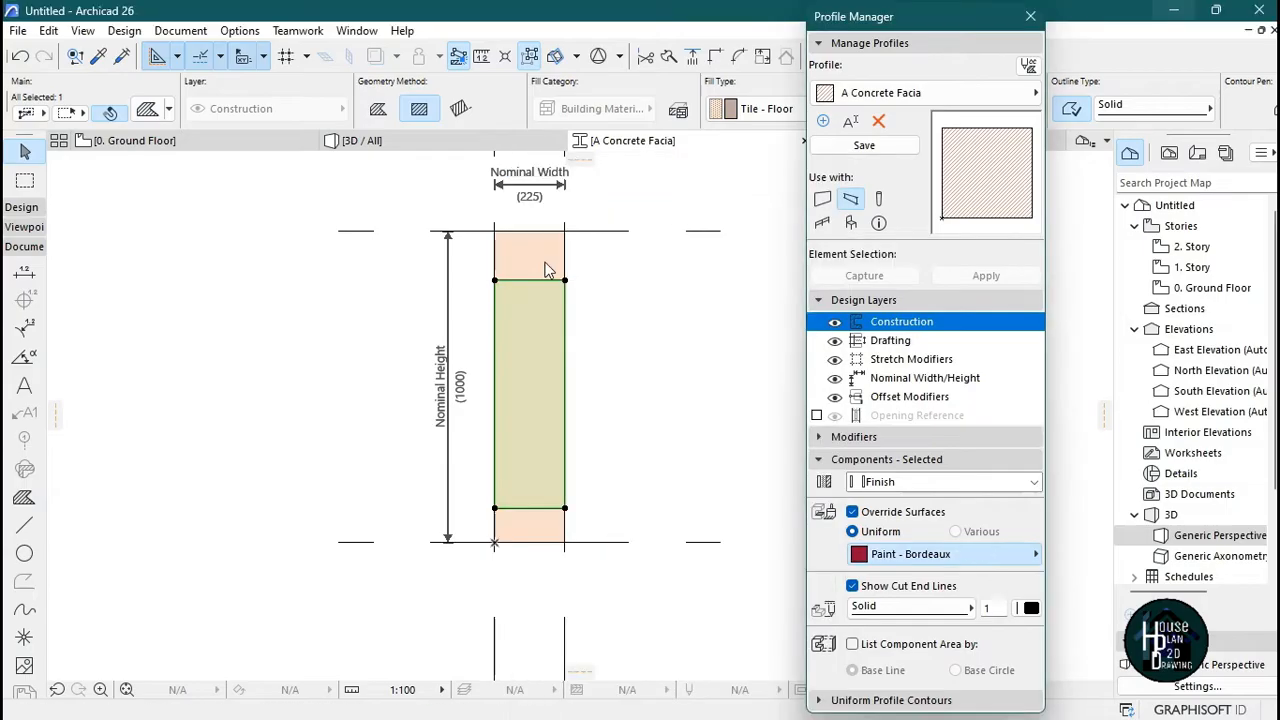
- Classify both the upper and lower components of the facia profile as Finish
{"action": "left_click", "coordinate": [538, 262]}
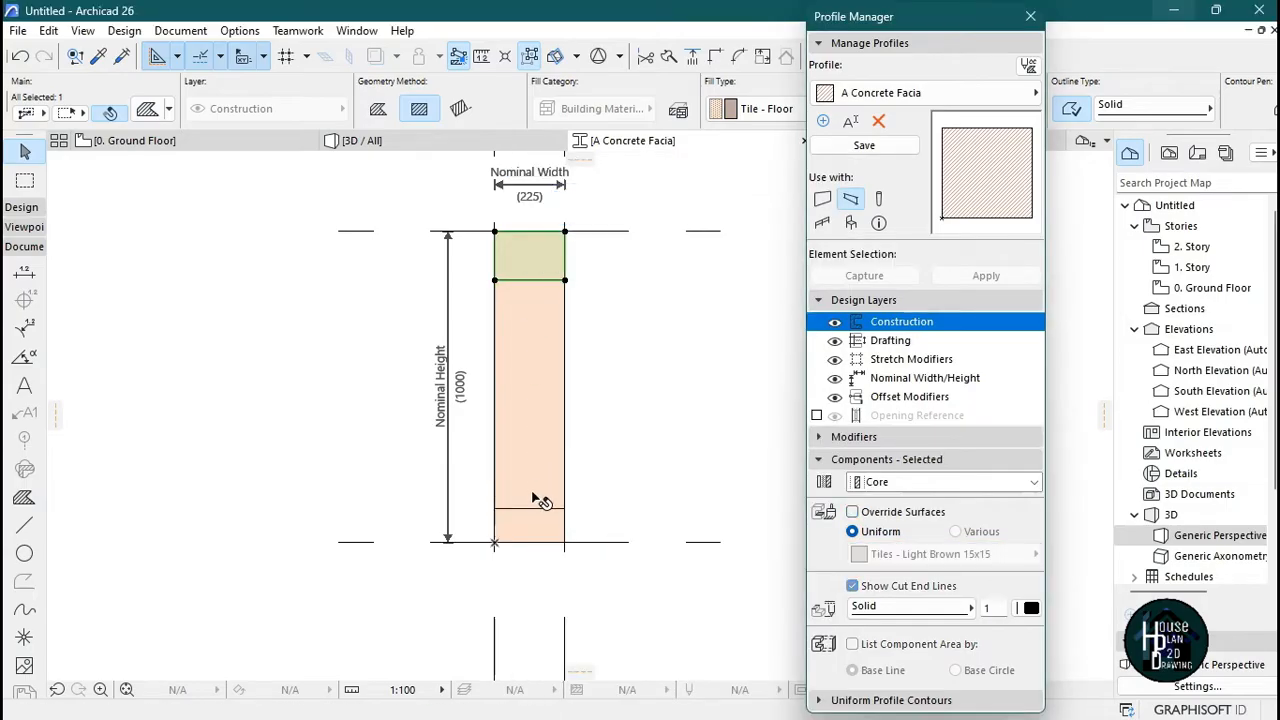
{"action": "left_click", "coordinate": [538, 530], "text": "shift"}
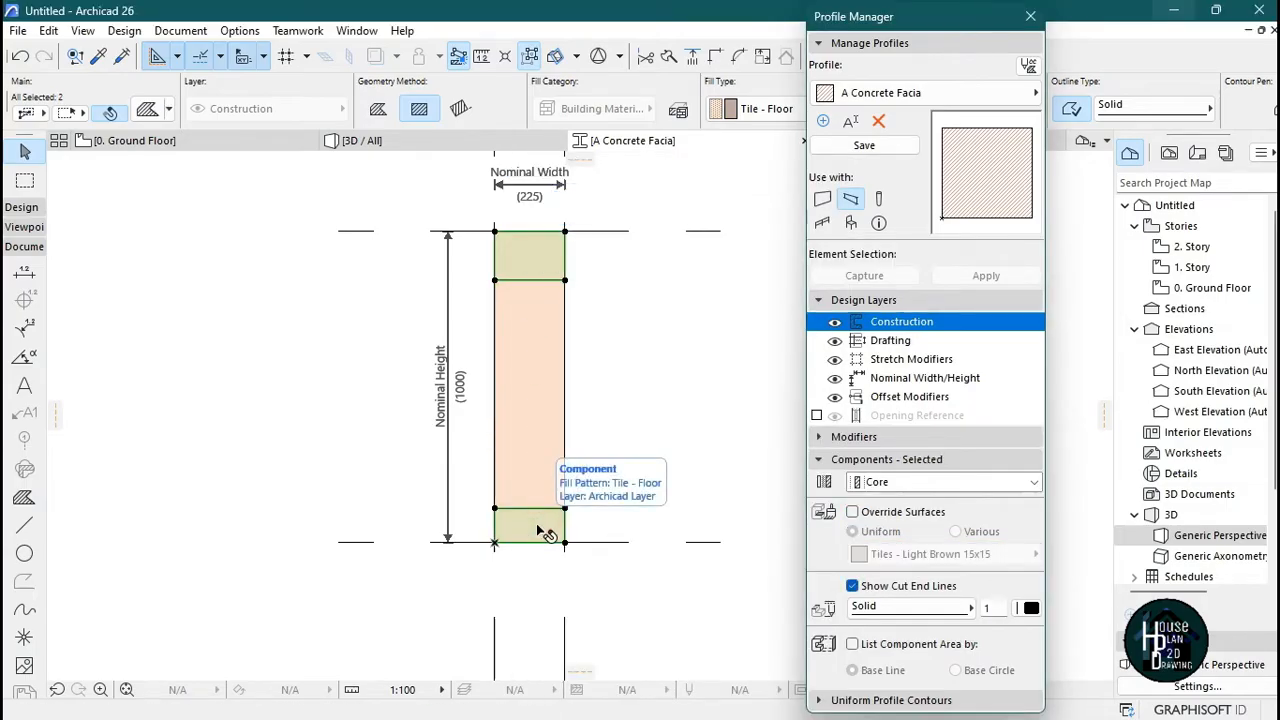
{"action": "left_click", "coordinate": [829, 437]}
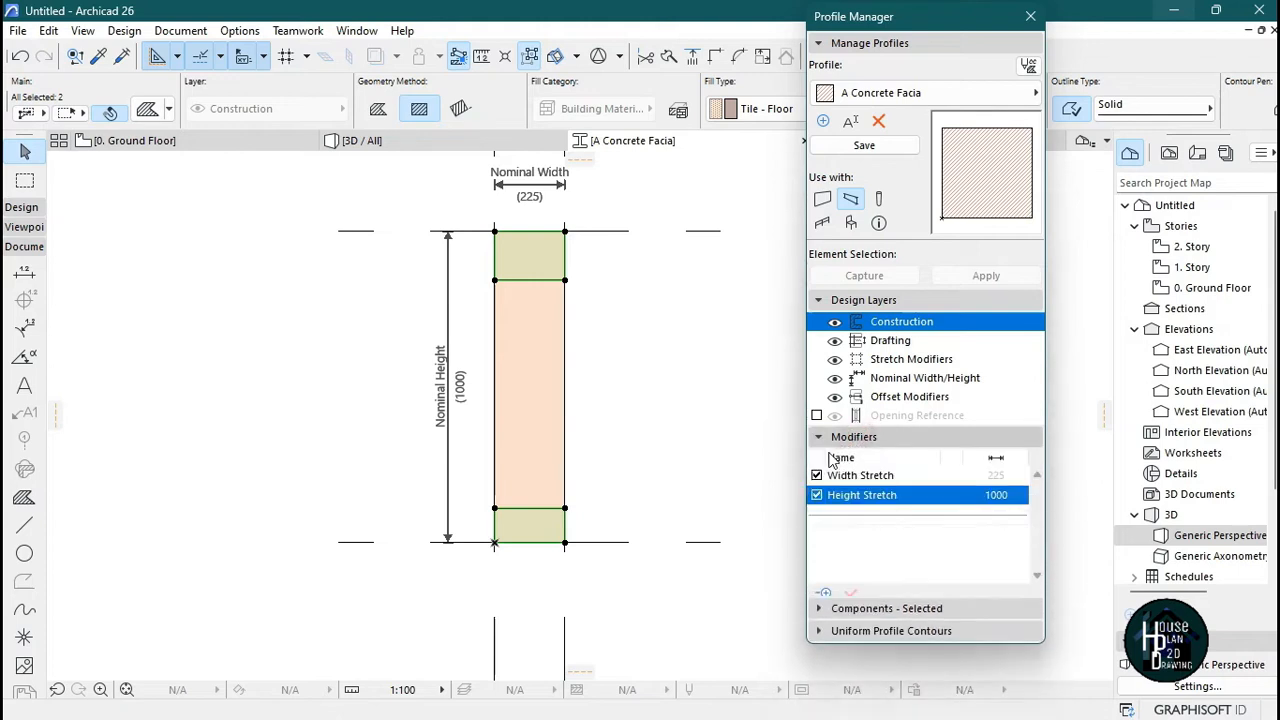
{"action": "left_click", "coordinate": [838, 437]}
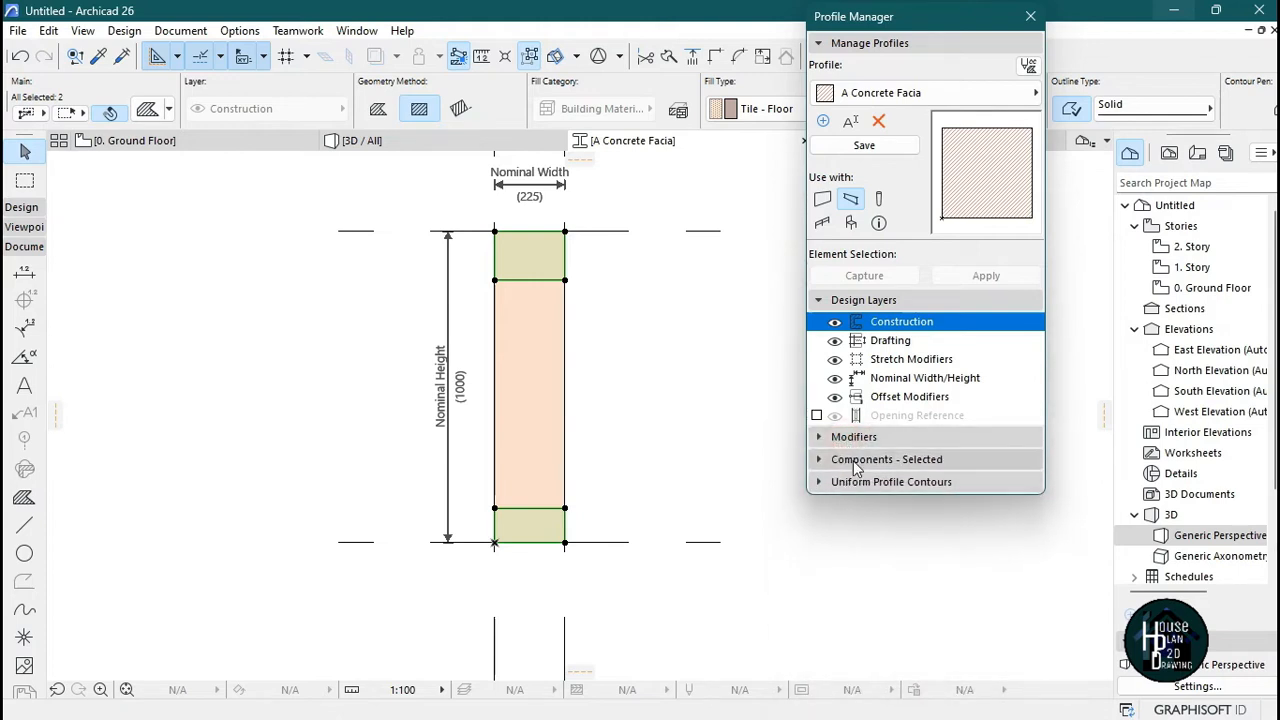
{"action": "left_click", "coordinate": [856, 462]}
{"action": "left_click", "coordinate": [872, 484]}
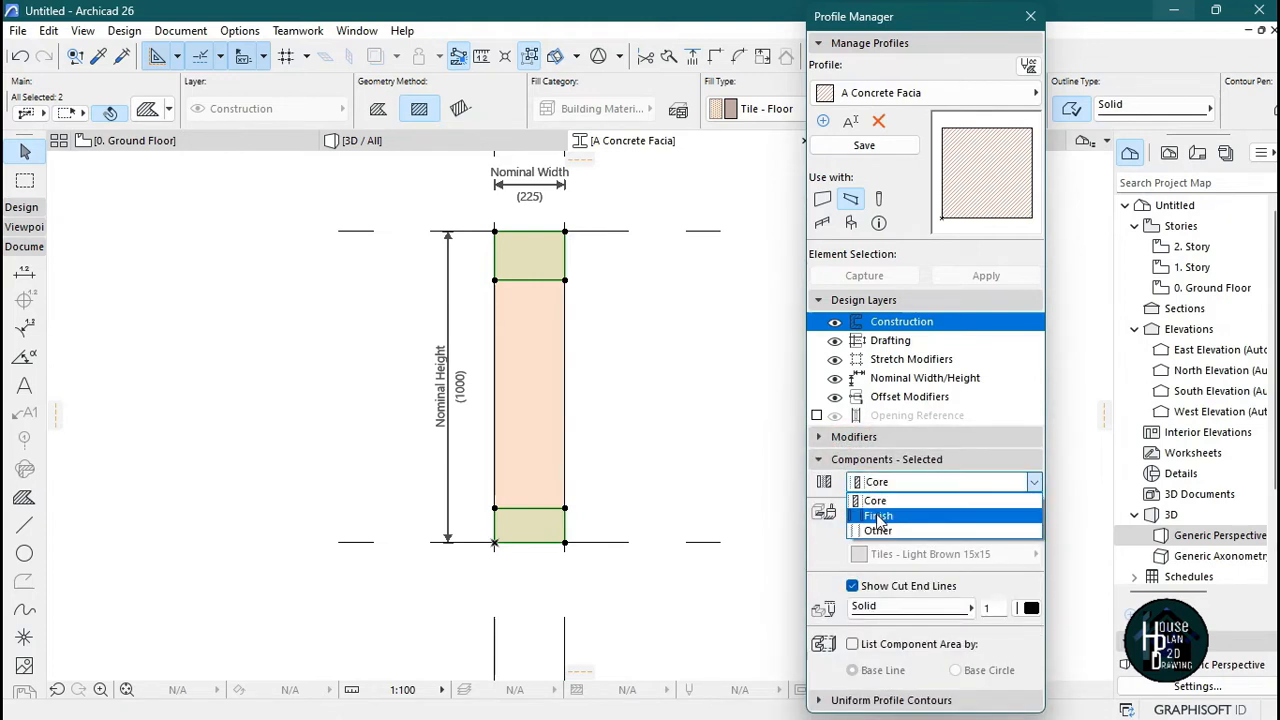
{"action": "left_click", "coordinate": [877, 516]}
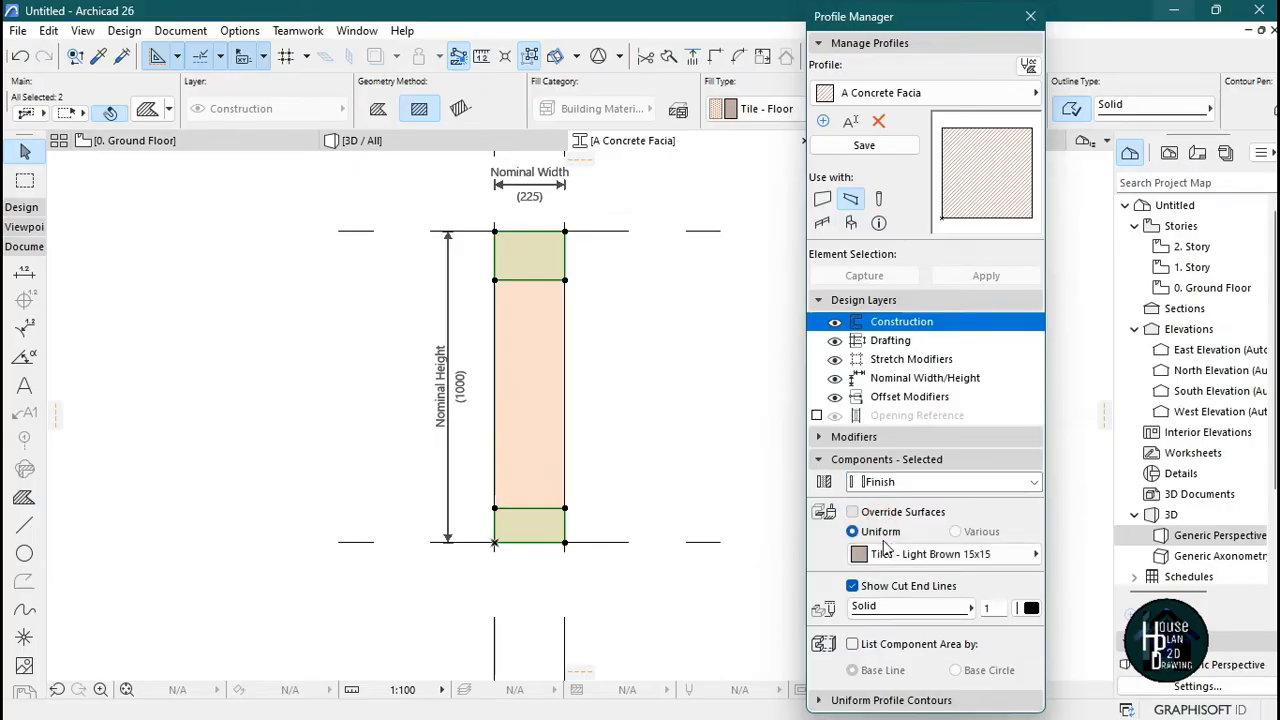
- Override the surfaces of the upper and lower components with Paint - Pink Blush, then save the profile and close the Profile Manager
{"action": "left_click", "coordinate": [886, 560]}
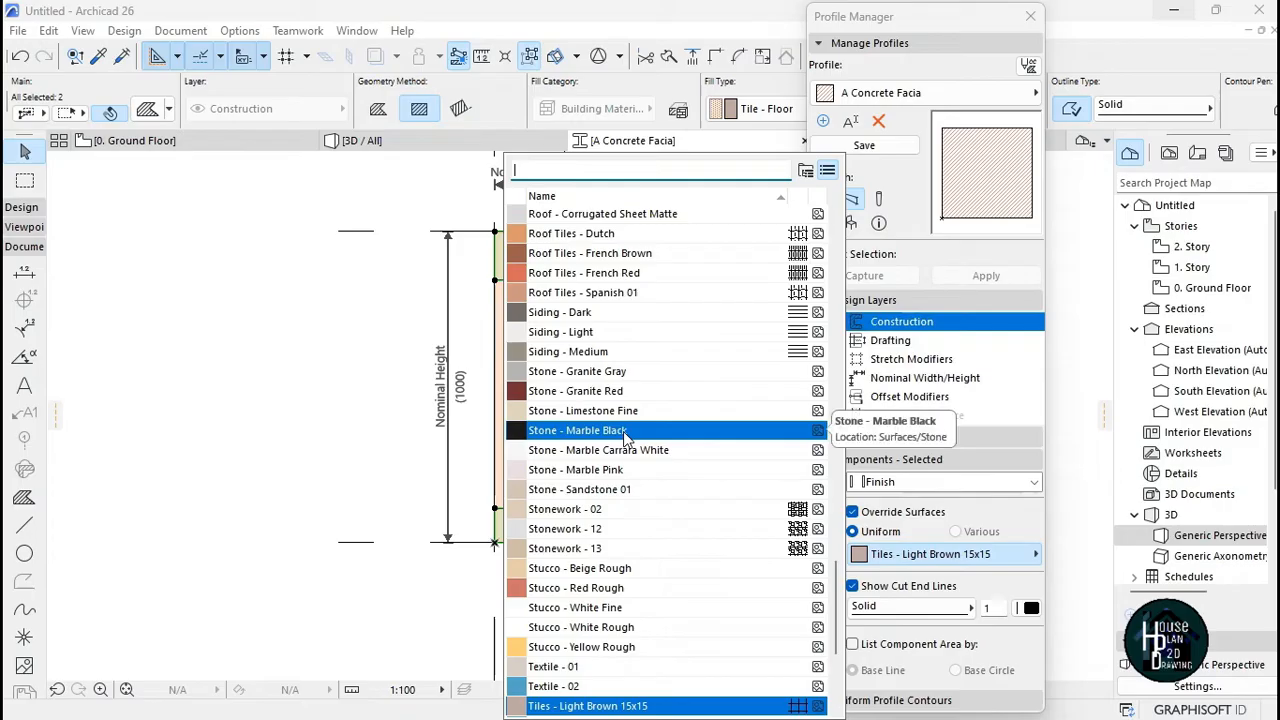
{"action": "type", "text": "pai"}
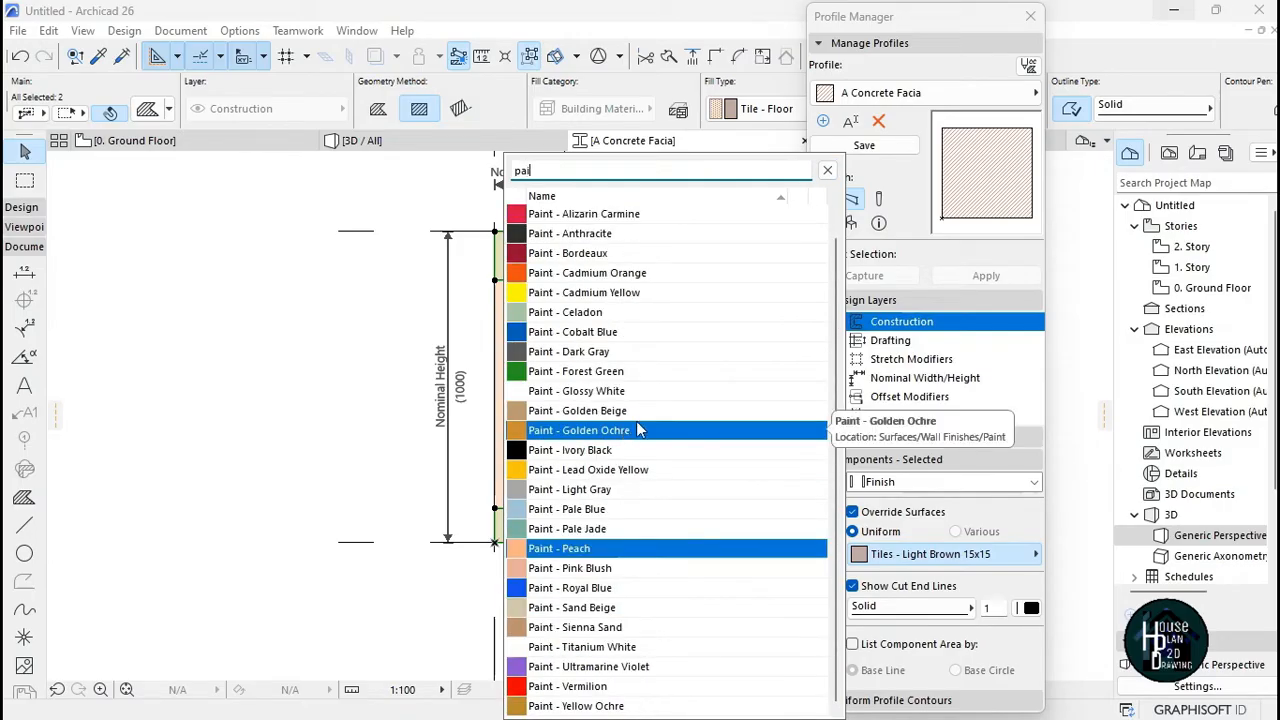
{"action": "left_click", "coordinate": [666, 568]}
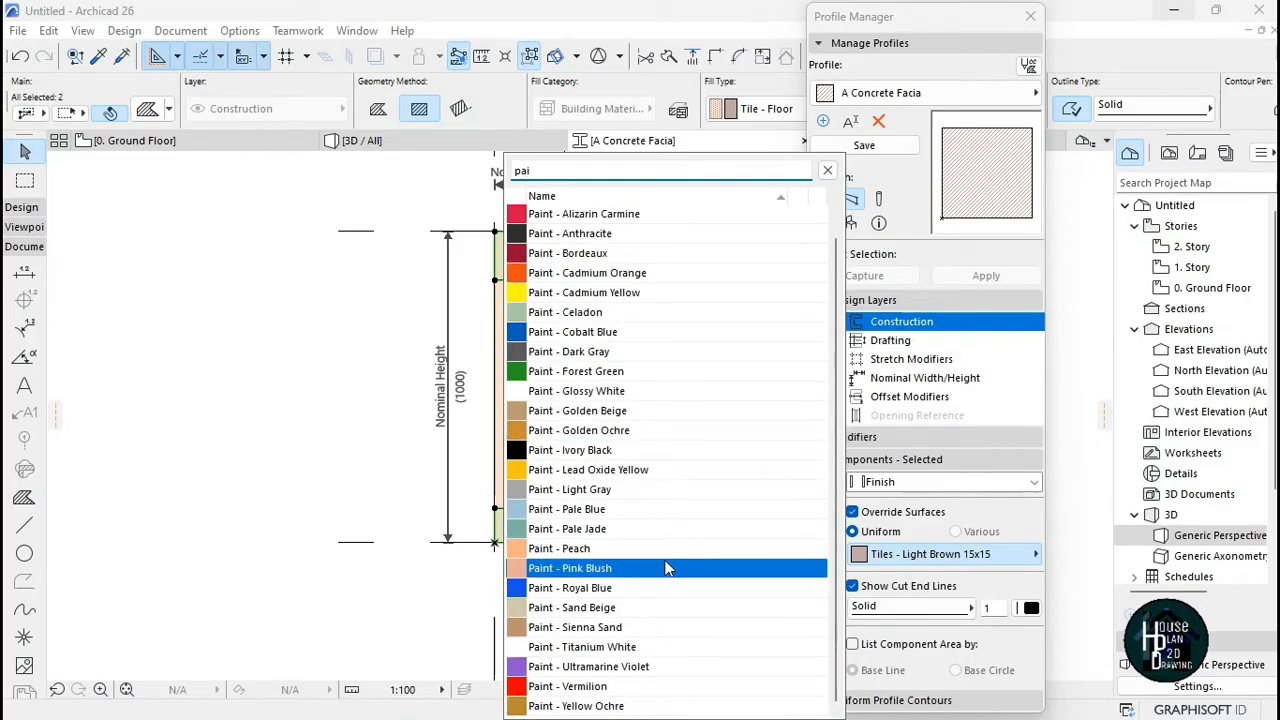
{"action": "left_click", "coordinate": [591, 570]}
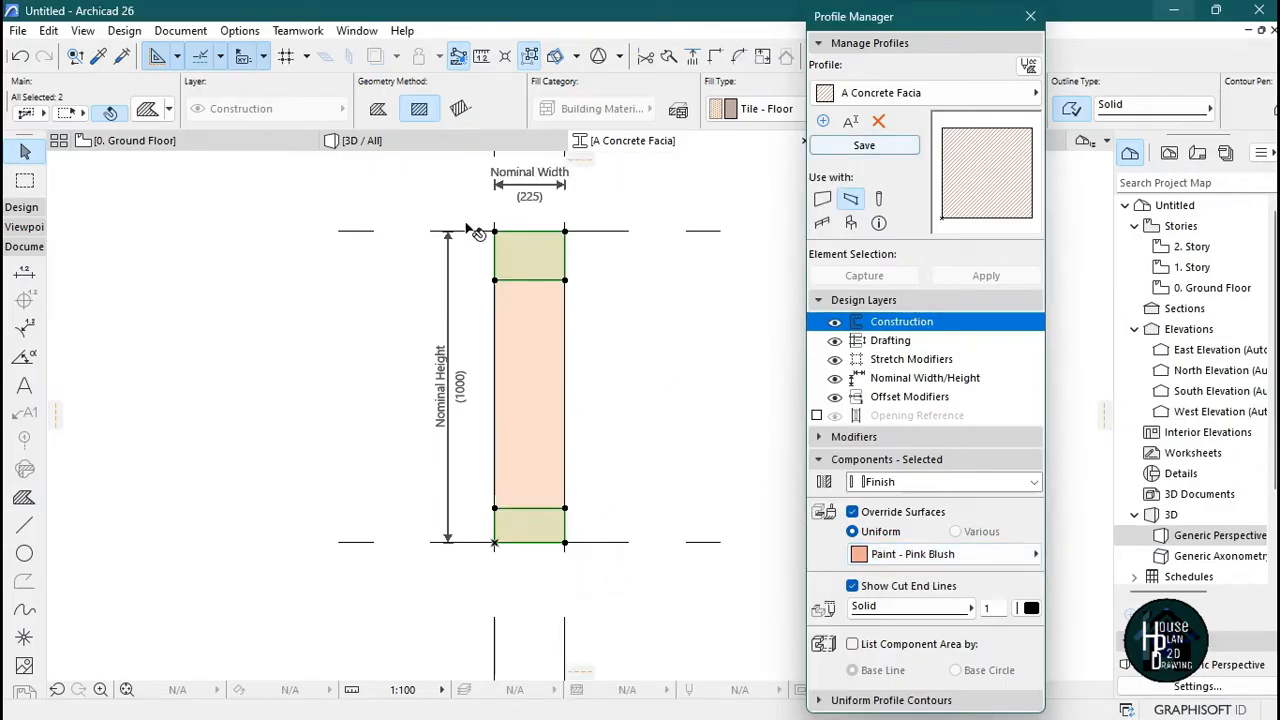
{"action": "left_click", "coordinate": [895, 149]}
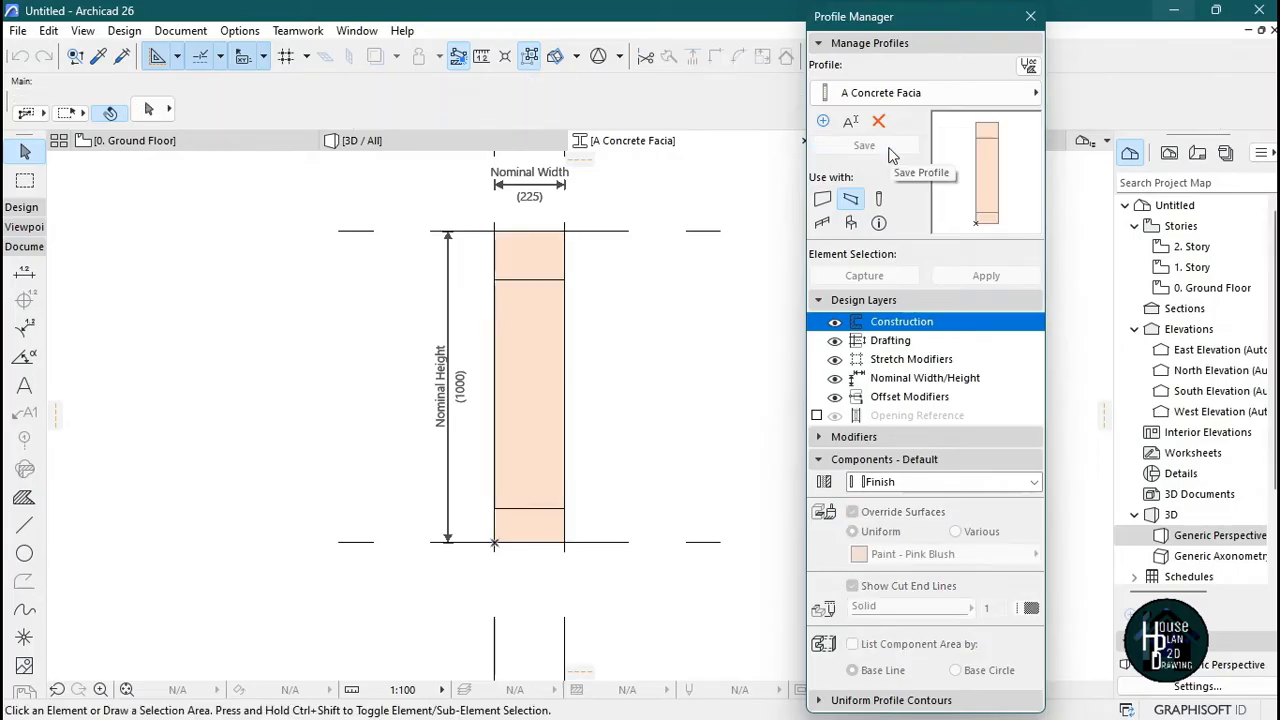
{"action": "left_click", "coordinate": [1030, 16]}
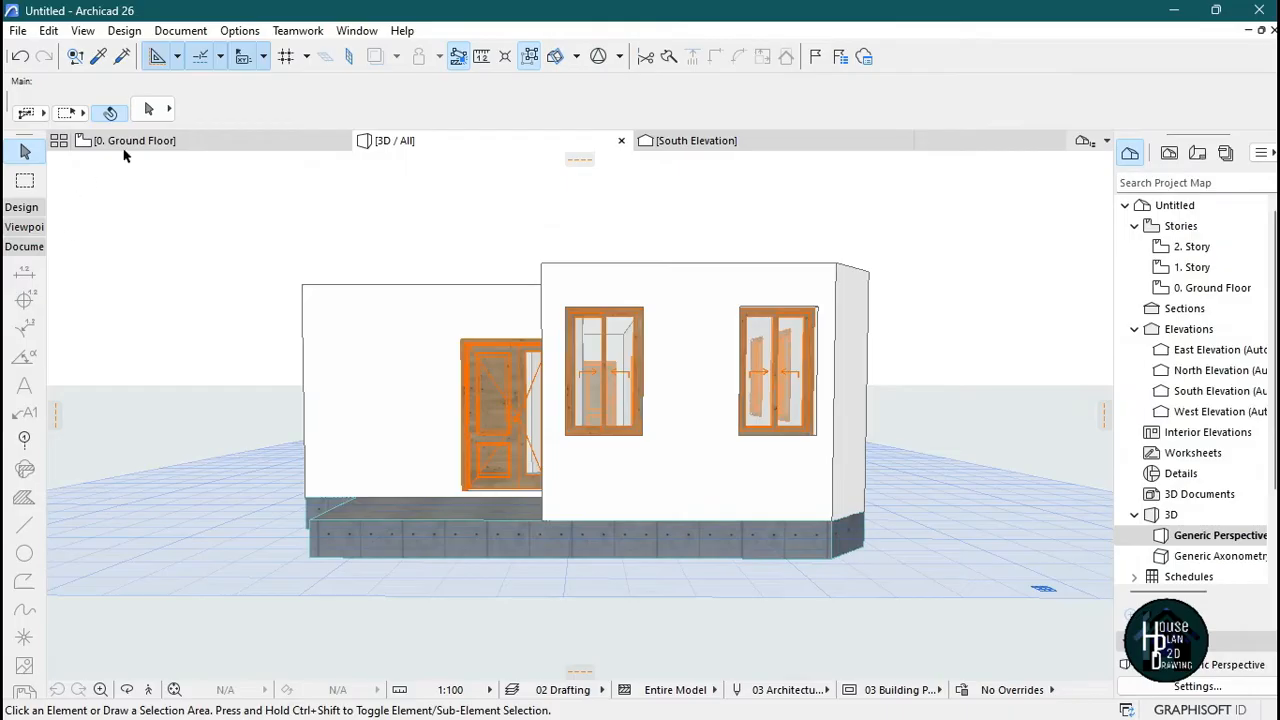
- On the Ground Floor plan, set the Beam tool's default segment structure to the complex profile A Concrete Facia
{"action": "left_click", "coordinate": [130, 141]}
{"action": "scroll", "coordinate": [463, 400], "scroll_direction": "down", "scroll_amount": 8}
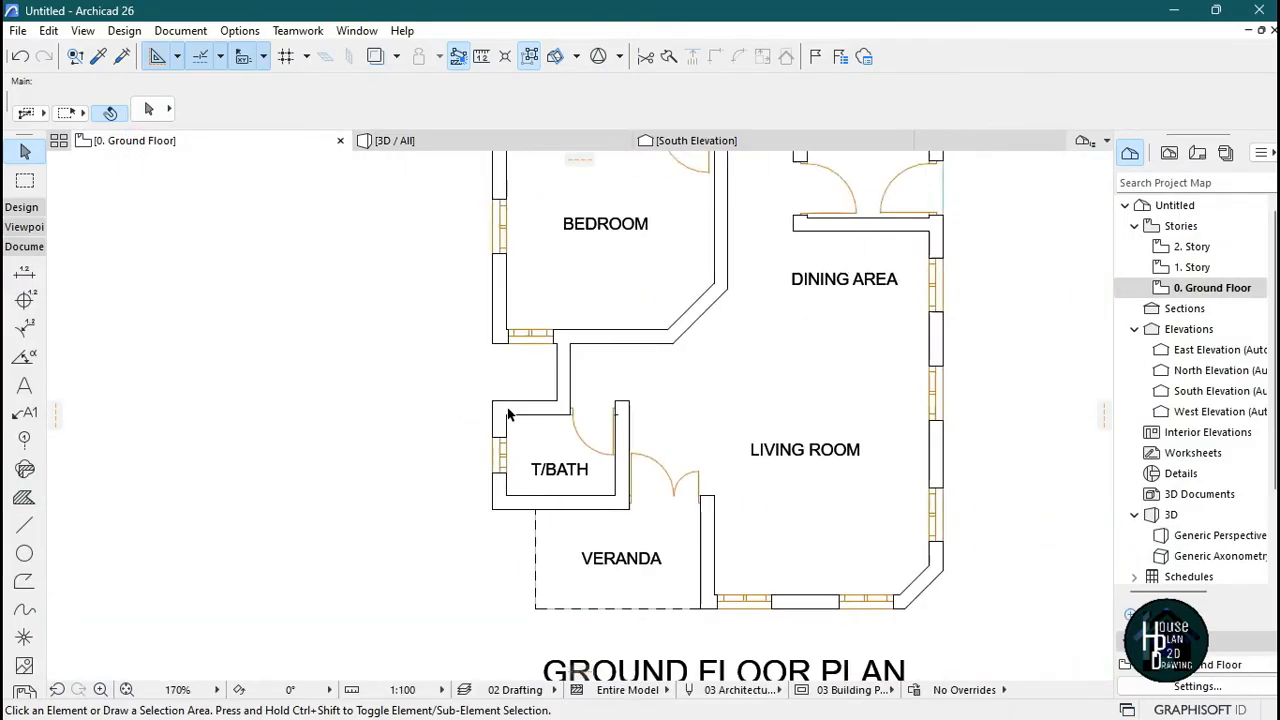
{"action": "scroll", "coordinate": [620, 198], "scroll_direction": "up", "scroll_amount": 6}
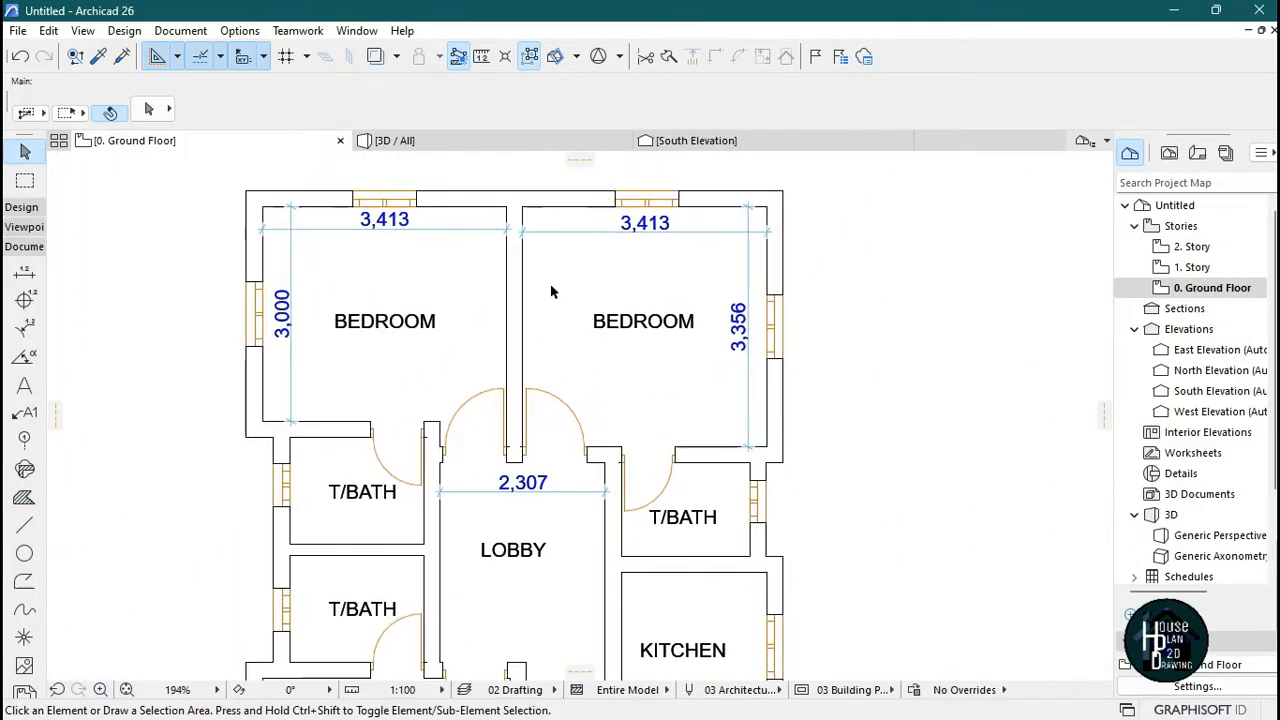
{"action": "left_click", "coordinate": [17, 209]}
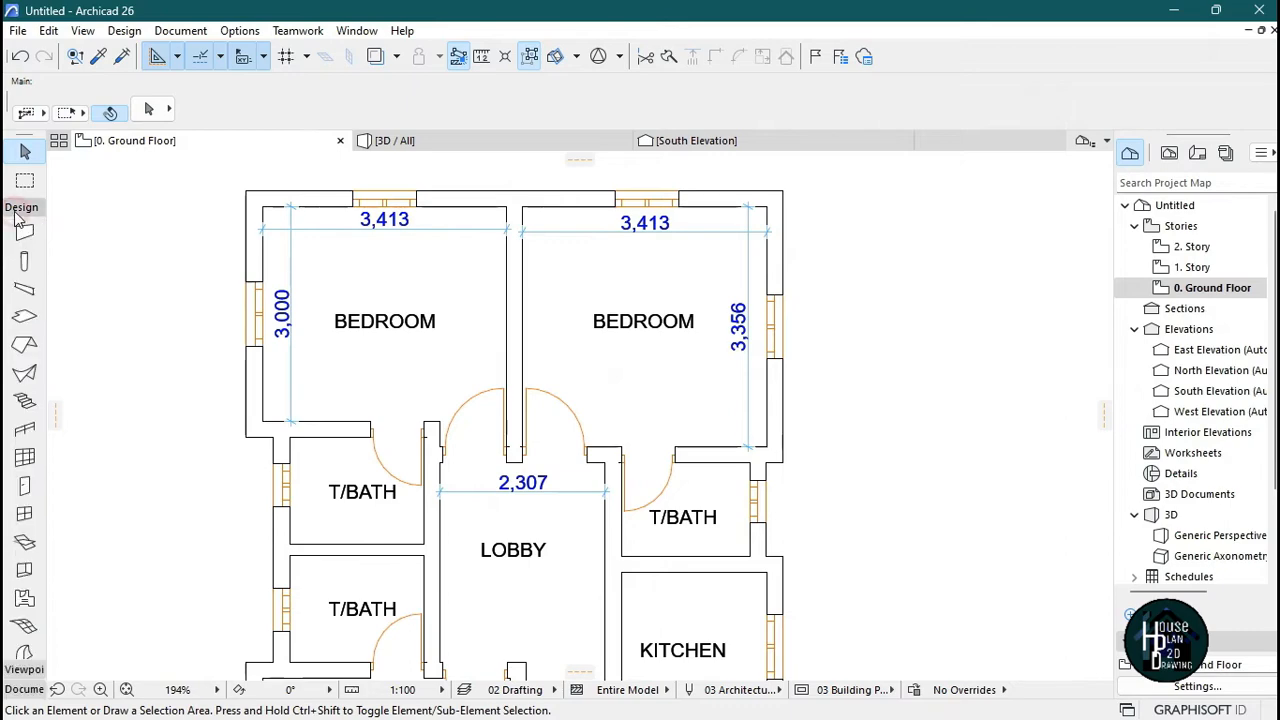
{"action": "left_click", "coordinate": [22, 290]}
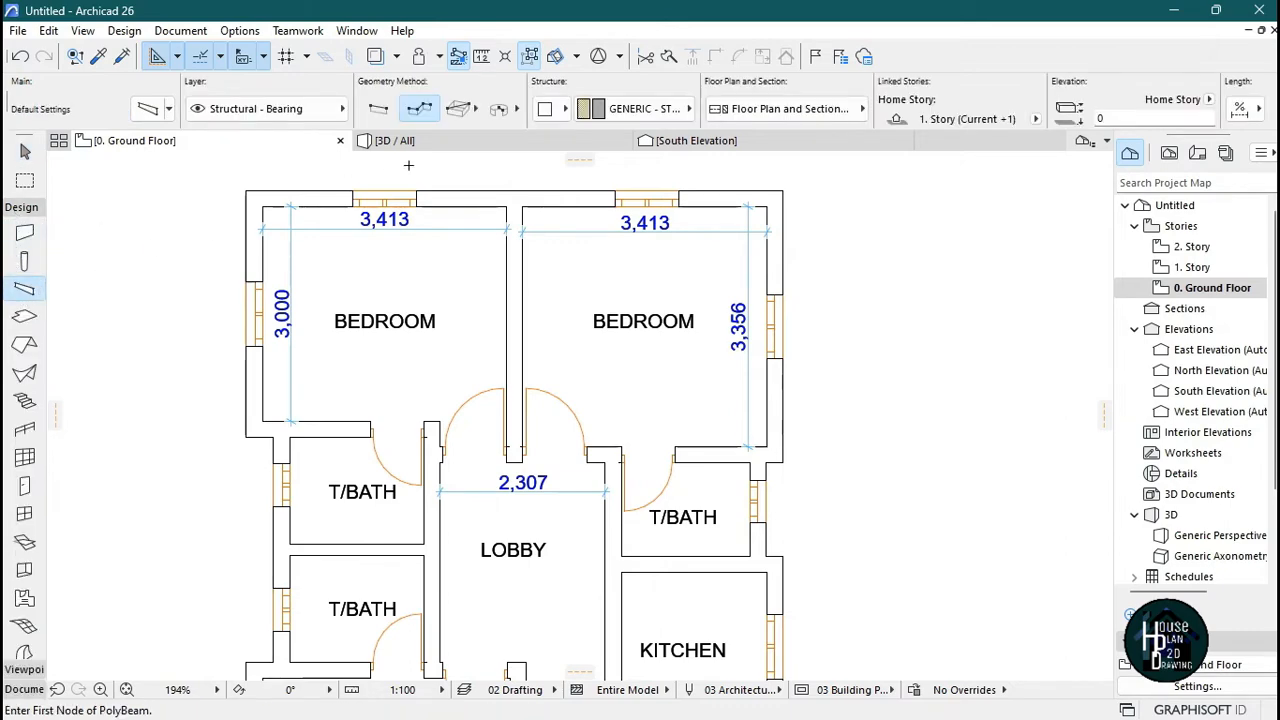
{"action": "left_click", "coordinate": [146, 109]}
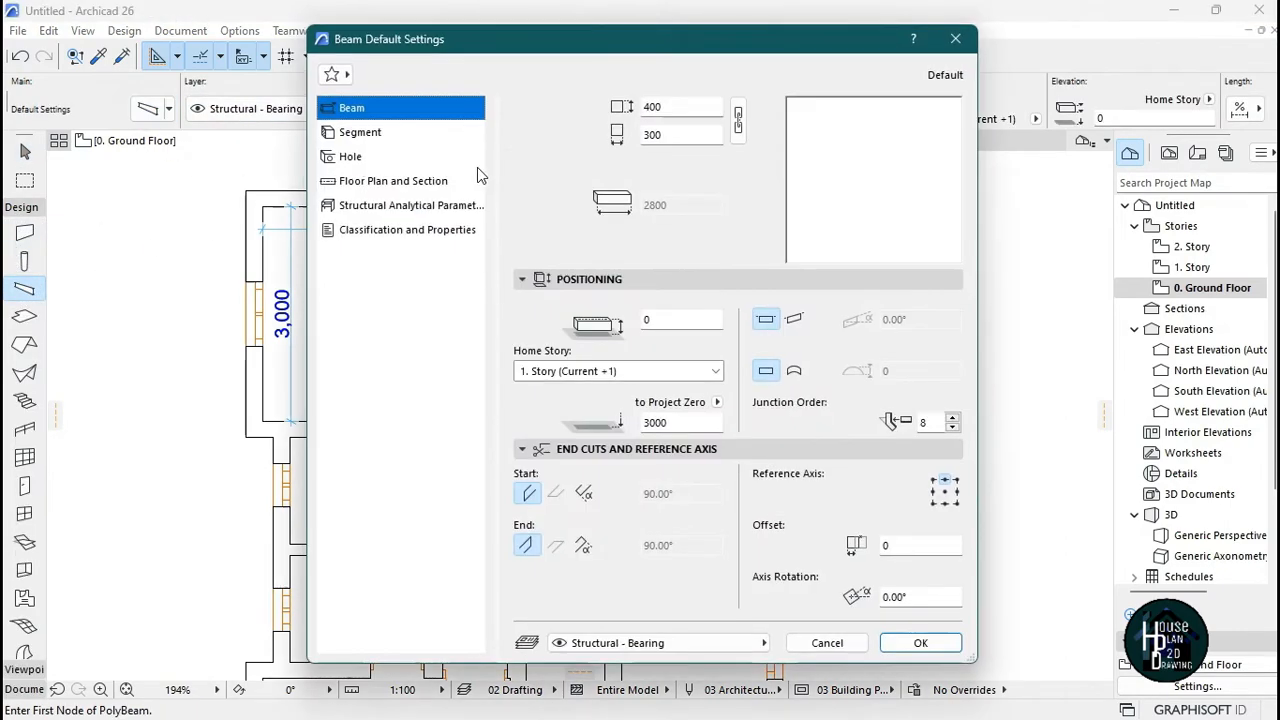
{"action": "left_click", "coordinate": [360, 133]}
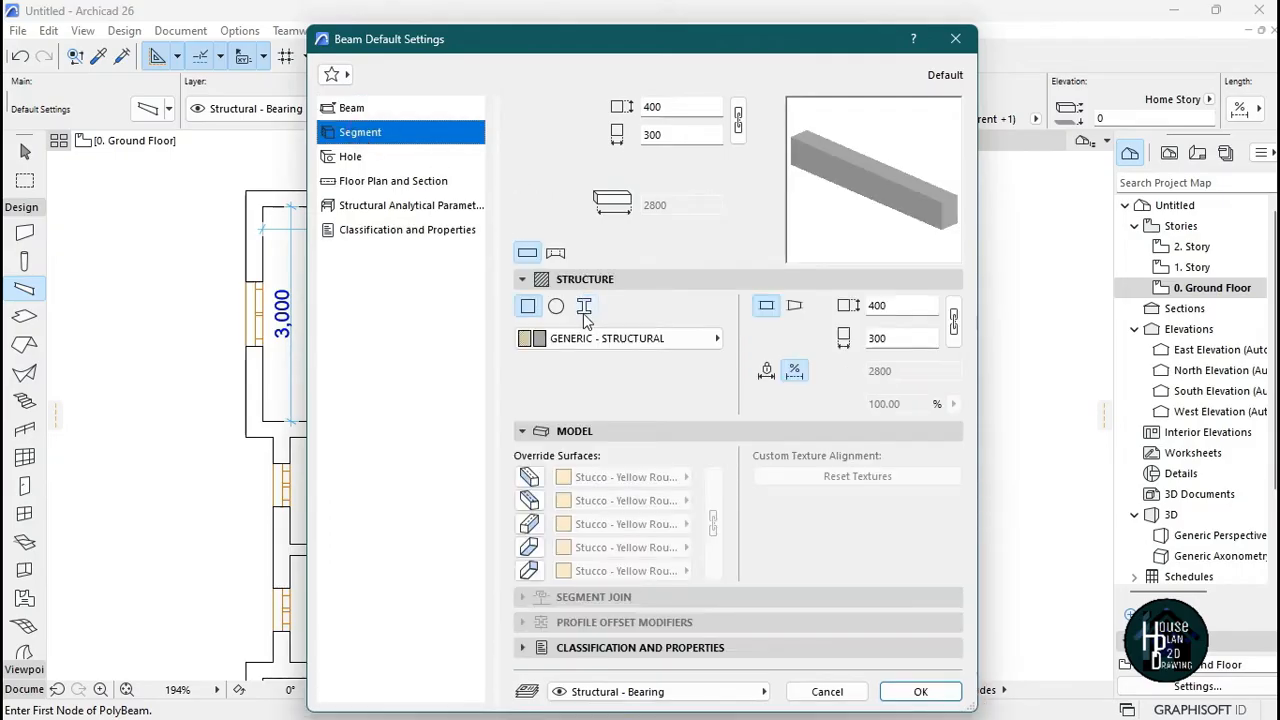
{"action": "left_click", "coordinate": [586, 308]}
{"action": "left_click", "coordinate": [589, 343]}
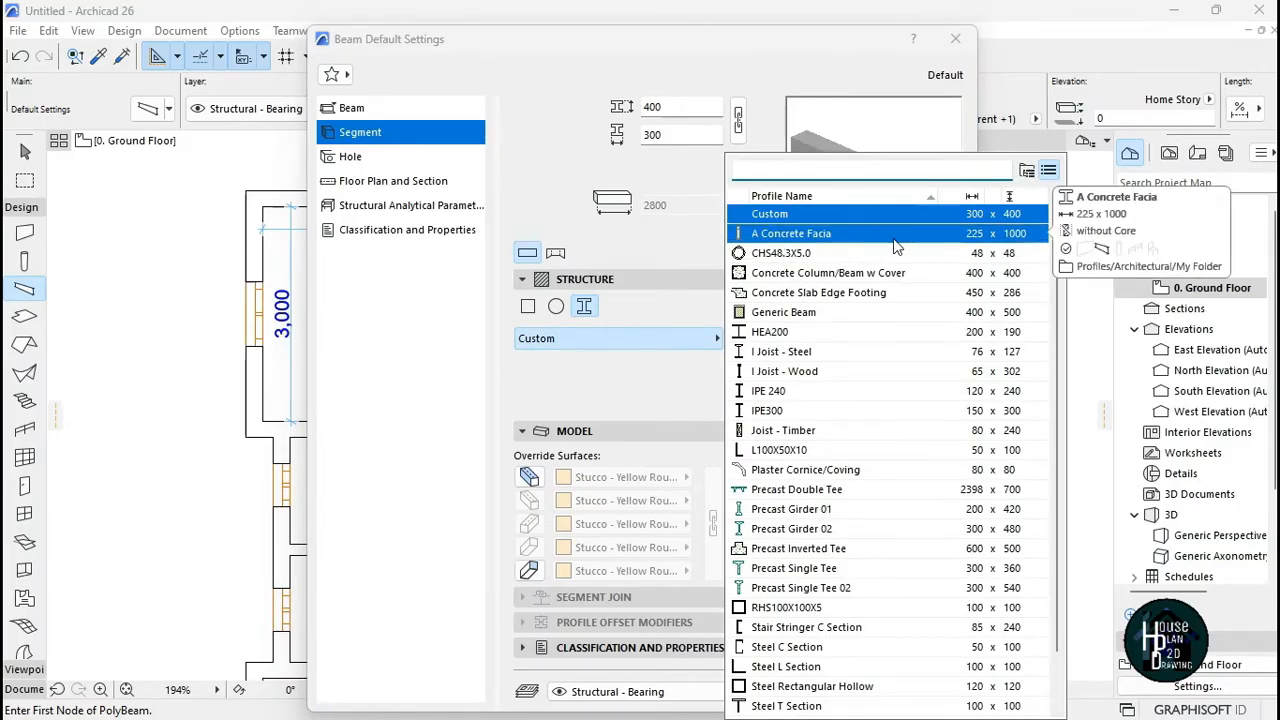
{"action": "left_click", "coordinate": [836, 236]}
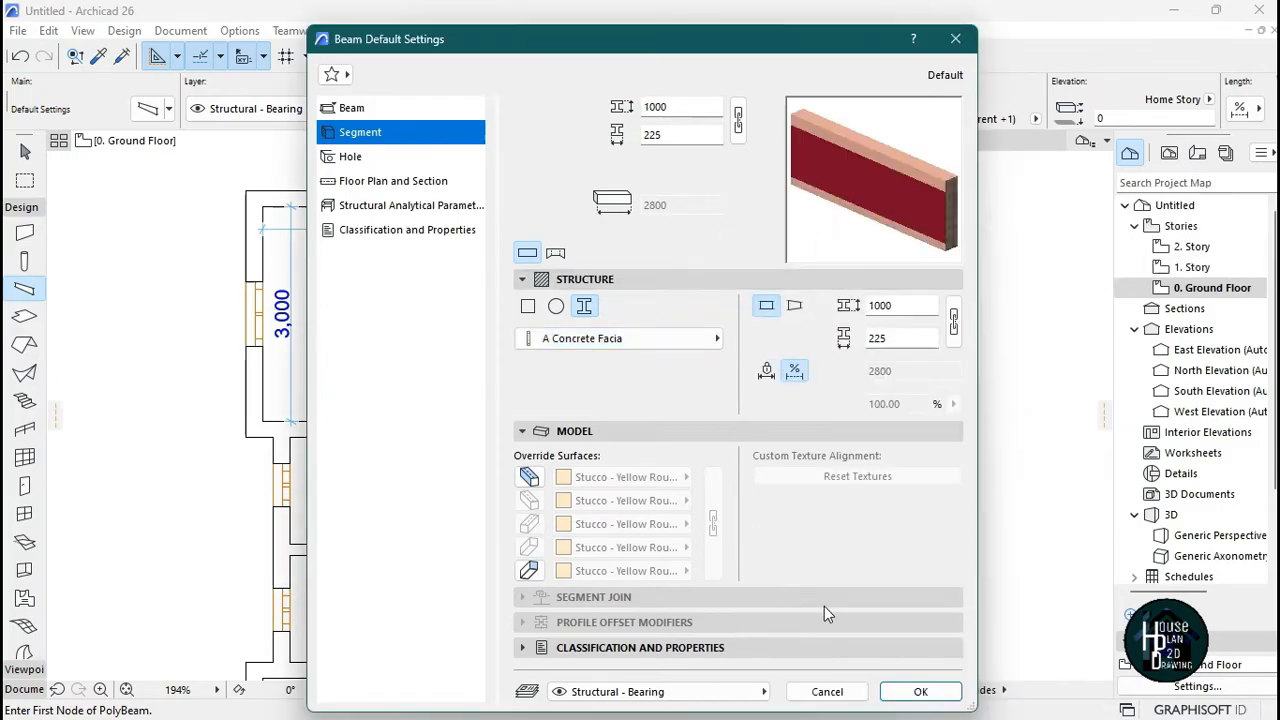
{"action": "left_click", "coordinate": [918, 692]}
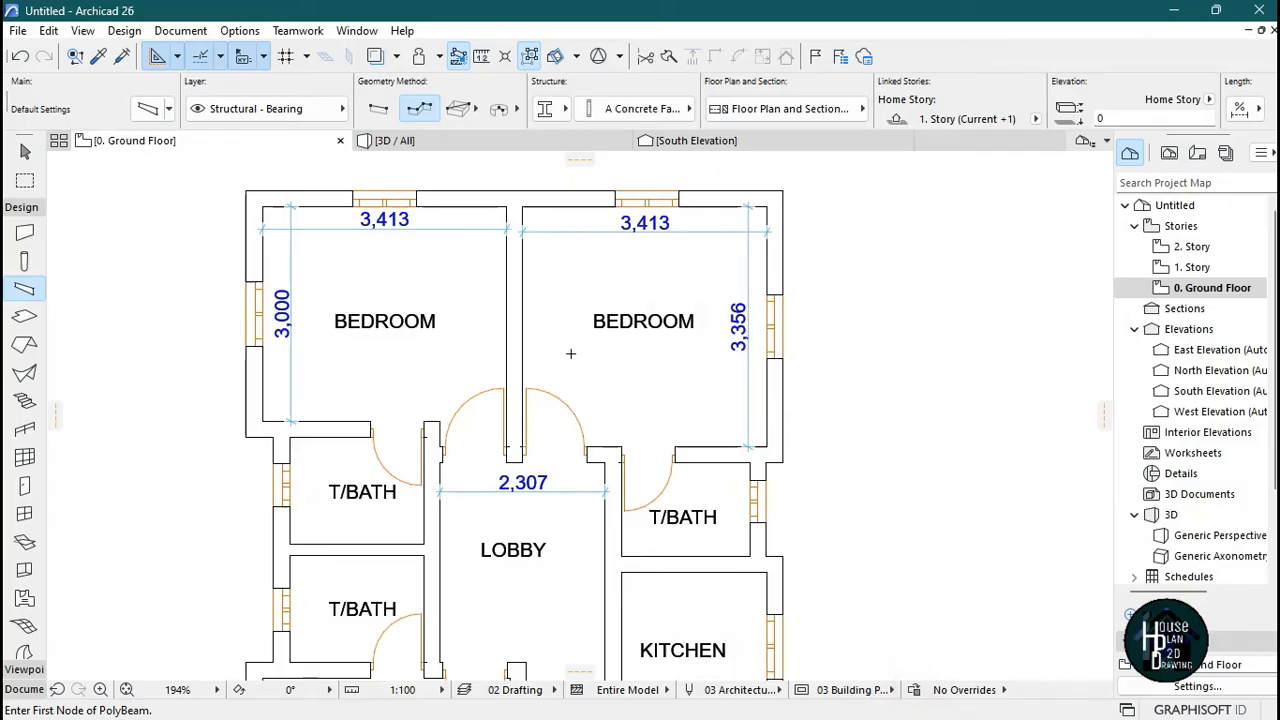
- Start a chained beam at the upper-left outer corner of the building and run it 7500 mm along the bedrooms' upper wall to the opposite corner
{"action": "scroll", "coordinate": [575, 300], "scroll_direction": "down", "scroll_amount": 2}
{"action": "scroll", "coordinate": [310, 245], "scroll_direction": "up", "scroll_amount": 5}
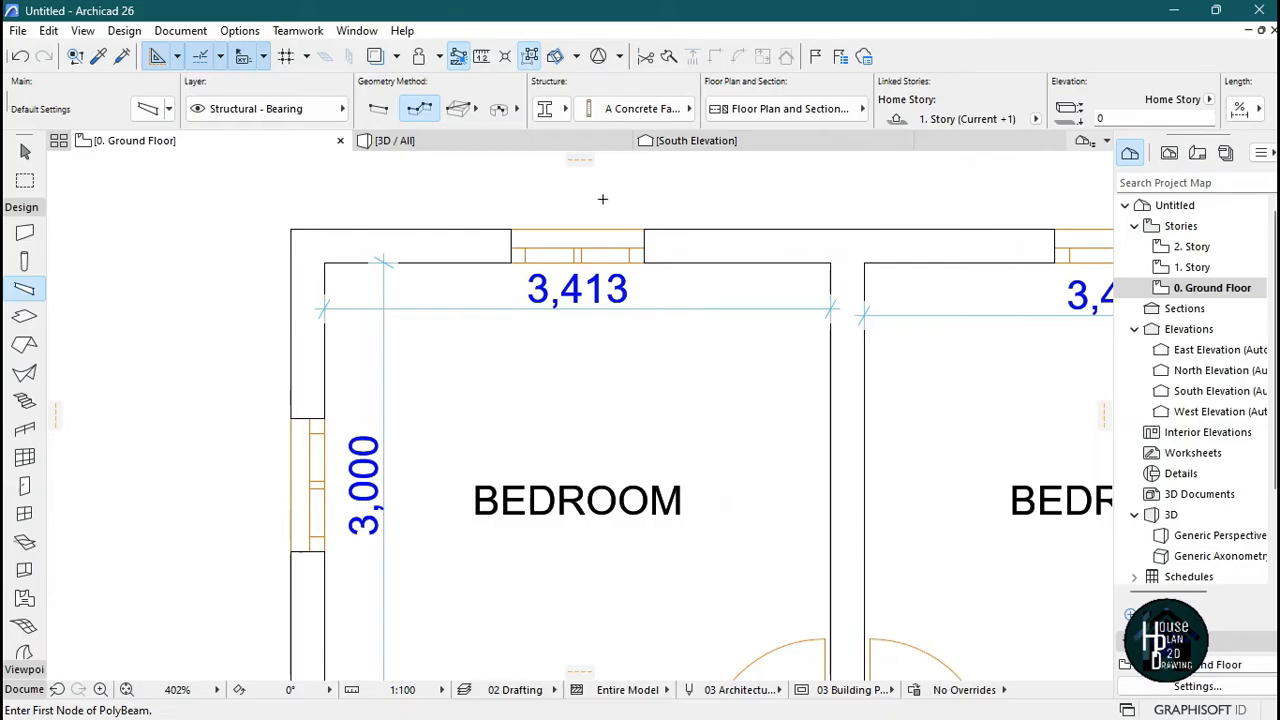
{"action": "left_click", "coordinate": [421, 111]}
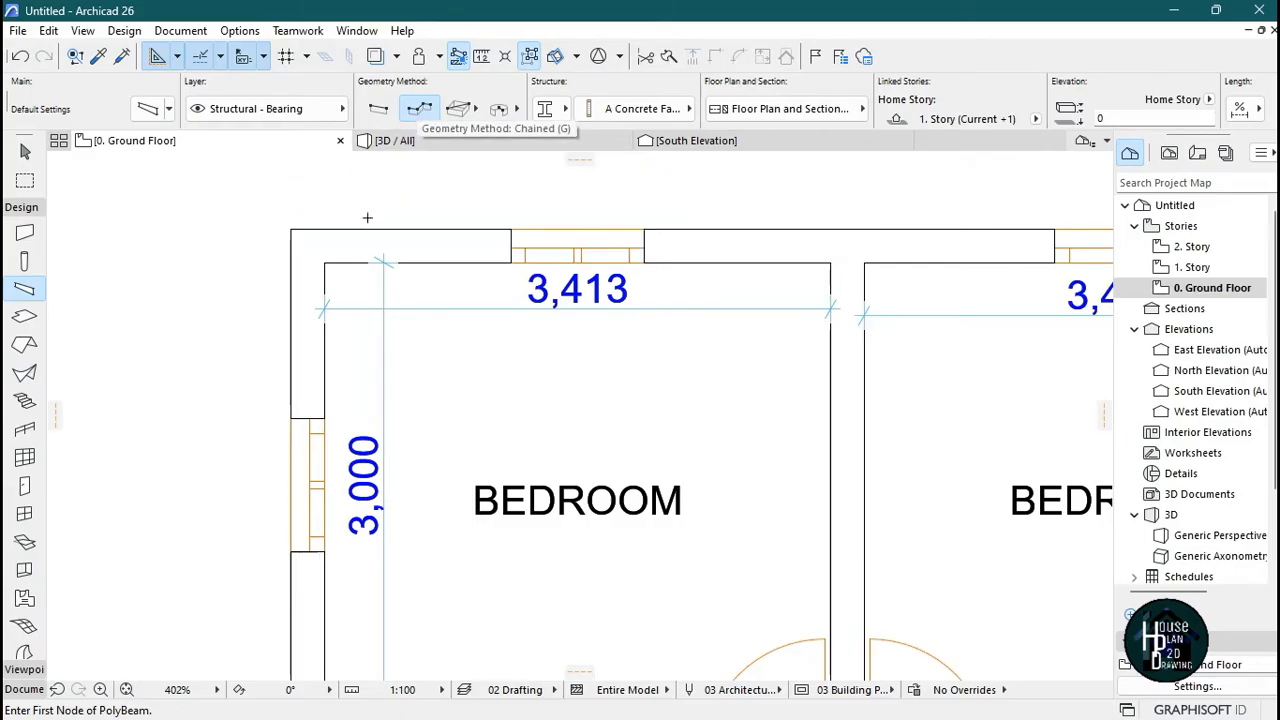
{"action": "left_click", "coordinate": [292, 228]}
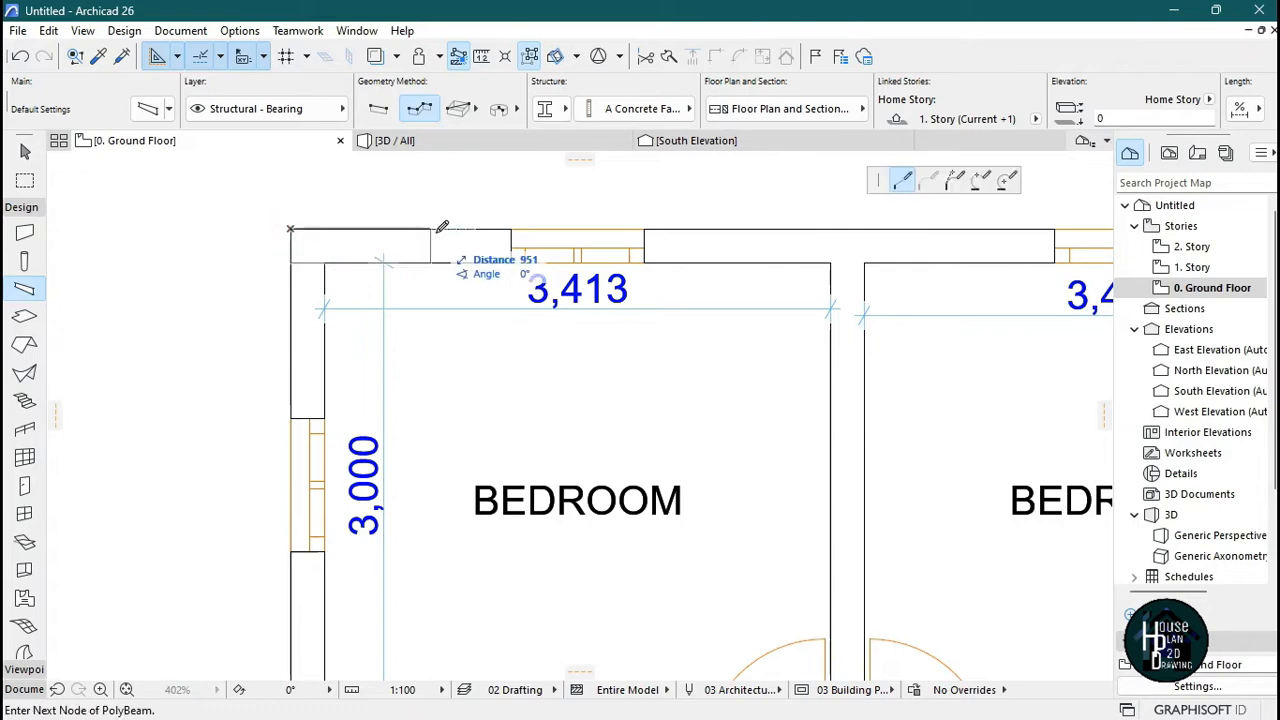
{"action": "scroll", "coordinate": [520, 205], "scroll_direction": "down", "scroll_amount": 3}
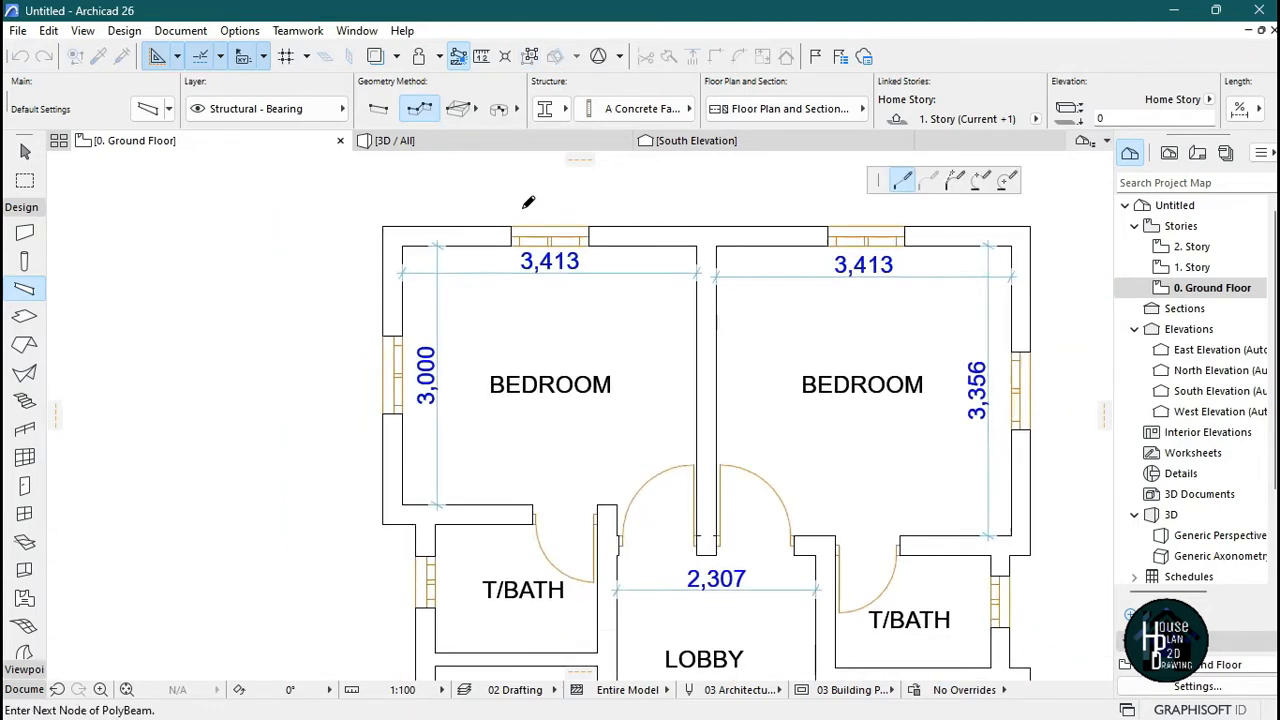
{"action": "scroll", "coordinate": [438, 225], "scroll_direction": "up", "scroll_amount": 5}
{"action": "scroll", "coordinate": [470, 290], "scroll_direction": "down", "scroll_amount": 6}
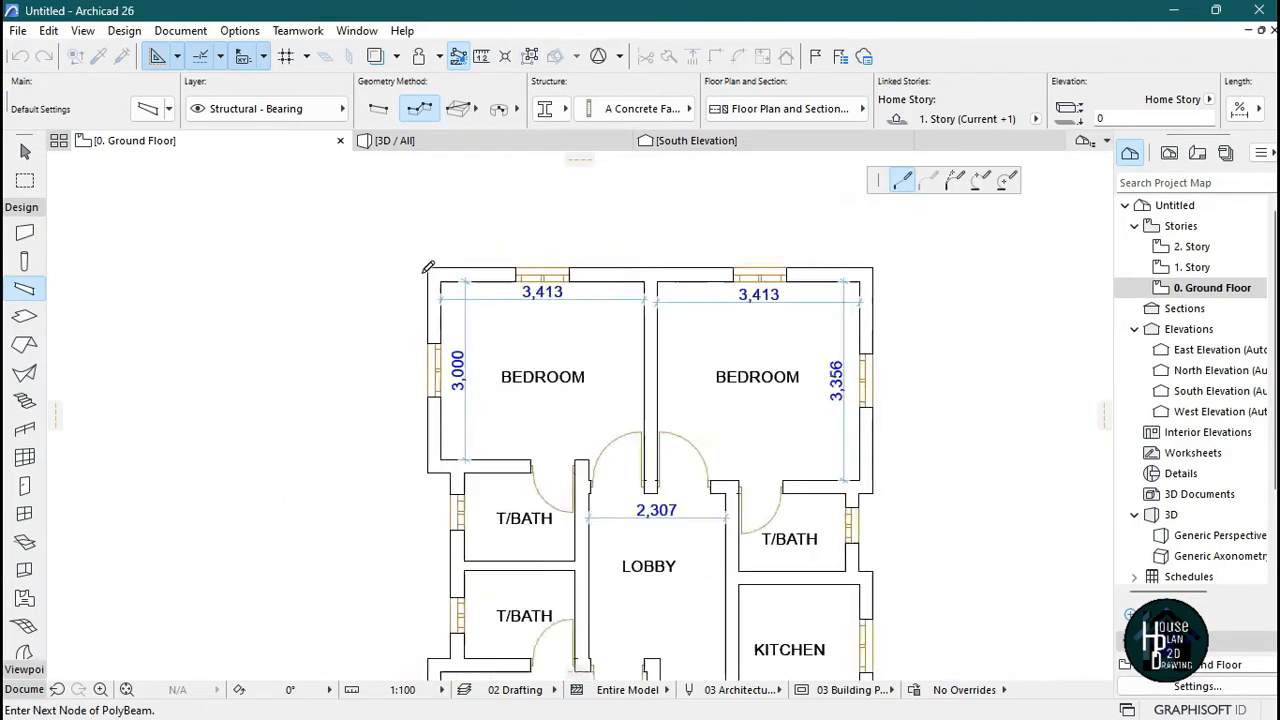
{"action": "scroll", "coordinate": [590, 245], "scroll_direction": "up", "scroll_amount": 5}
{"action": "scroll", "coordinate": [586, 240], "scroll_direction": "up", "scroll_amount": 2}
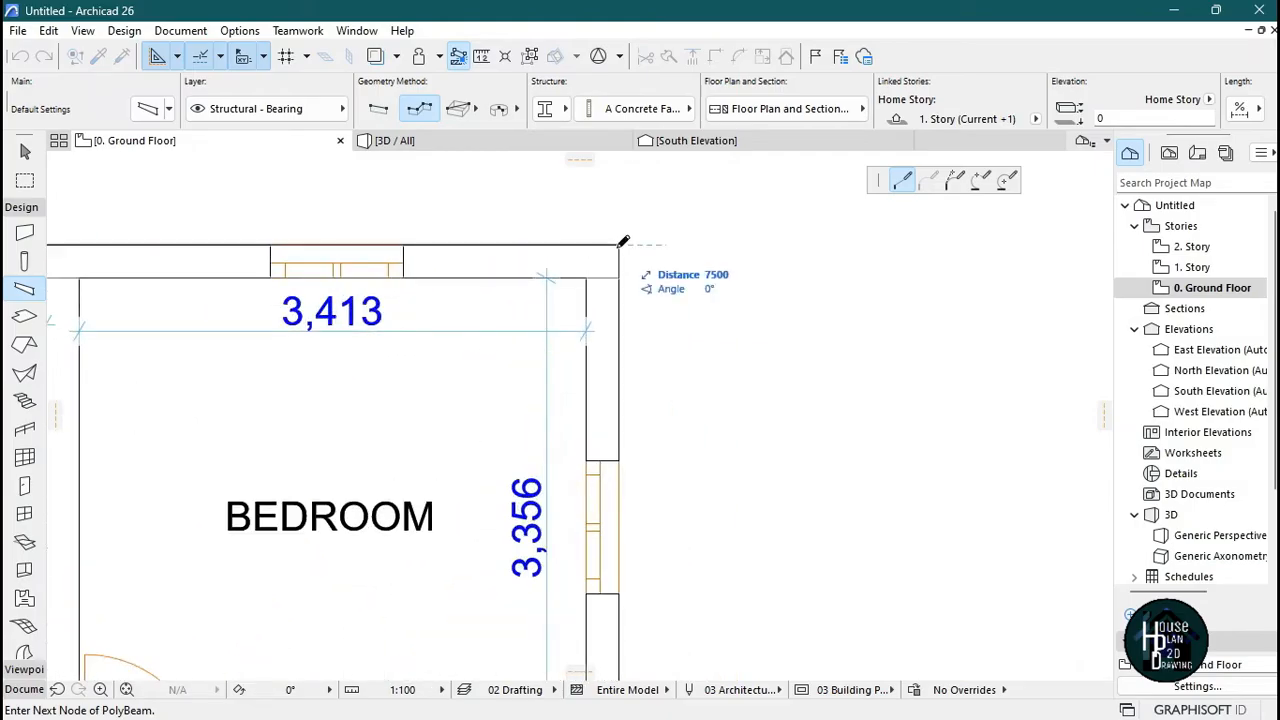
- Continue the beam chain down the right bedroom's outer wall and inward to the recessed corner beside the adjoining T/BATH
{"action": "scroll", "coordinate": [616, 242], "scroll_direction": "down", "scroll_amount": 3}
{"action": "scroll", "coordinate": [665, 230], "scroll_direction": "down", "scroll_amount": 4}
{"action": "scroll", "coordinate": [658, 285], "scroll_direction": "up", "scroll_amount": 7}
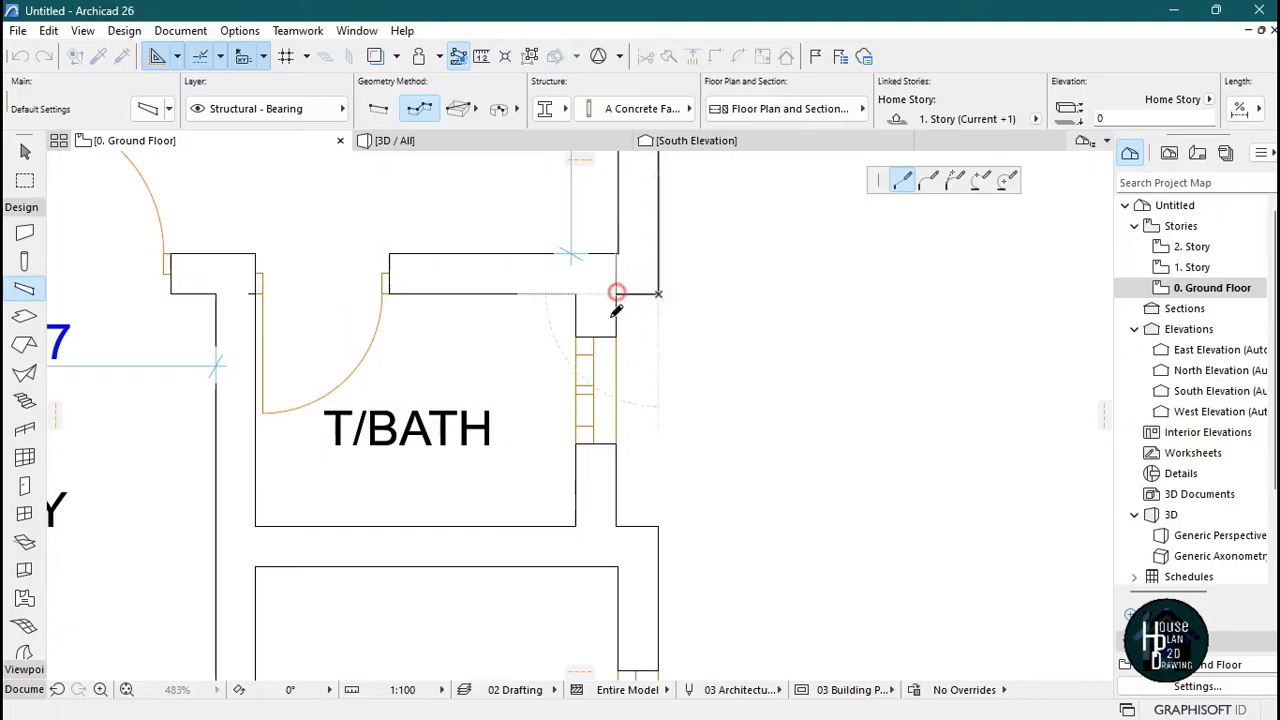
{"action": "left_click", "coordinate": [616, 294]}
{"action": "left_click", "coordinate": [618, 526]}
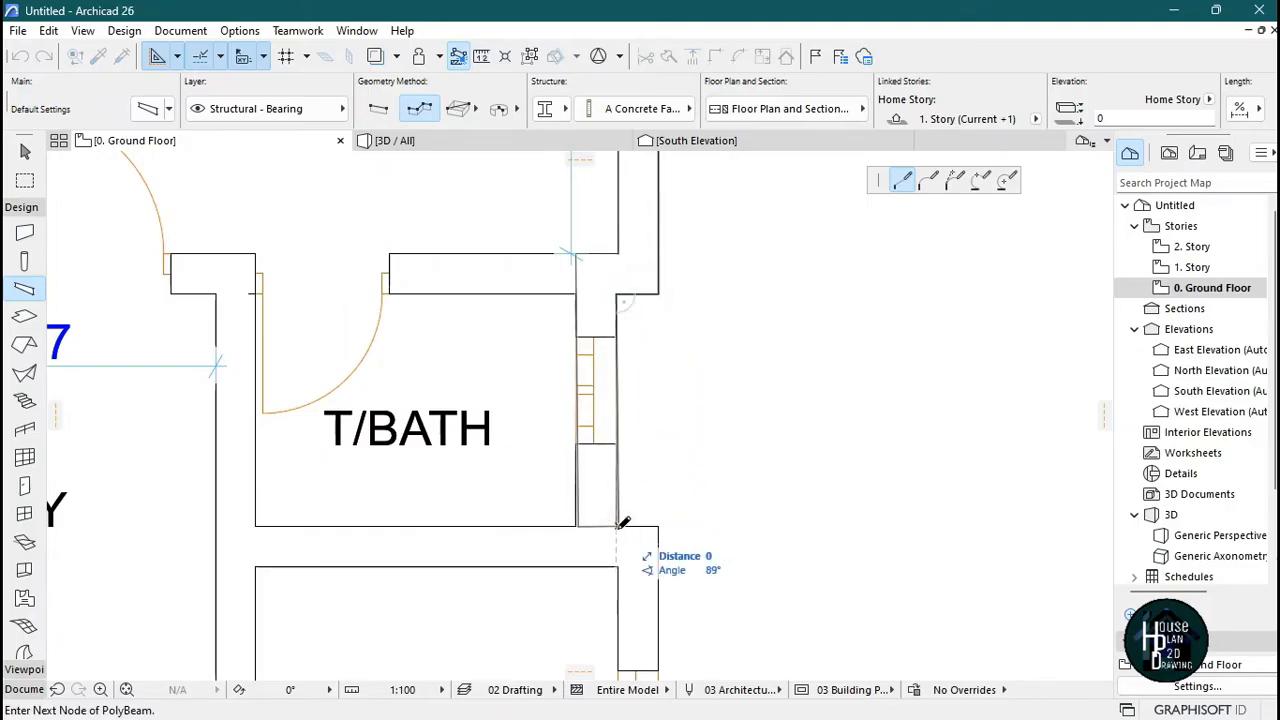
{"action": "key", "text": "BackSpace"}
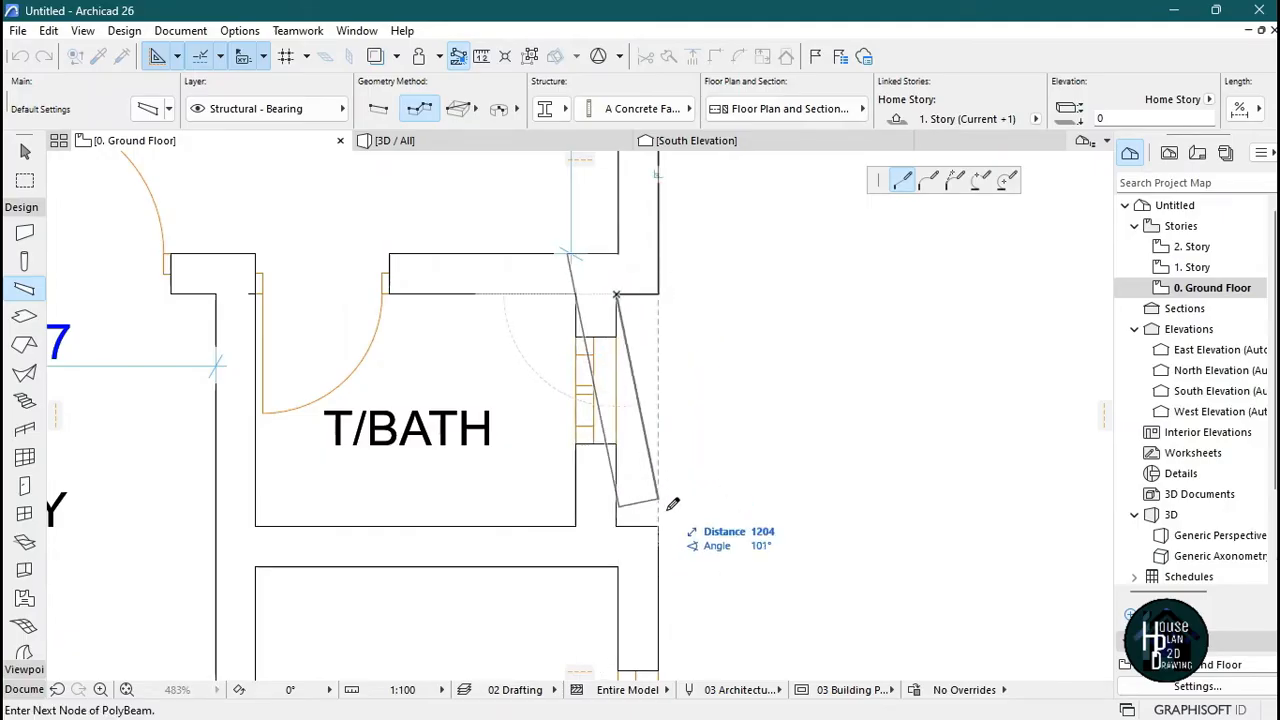
{"action": "left_click", "coordinate": [700, 552]}
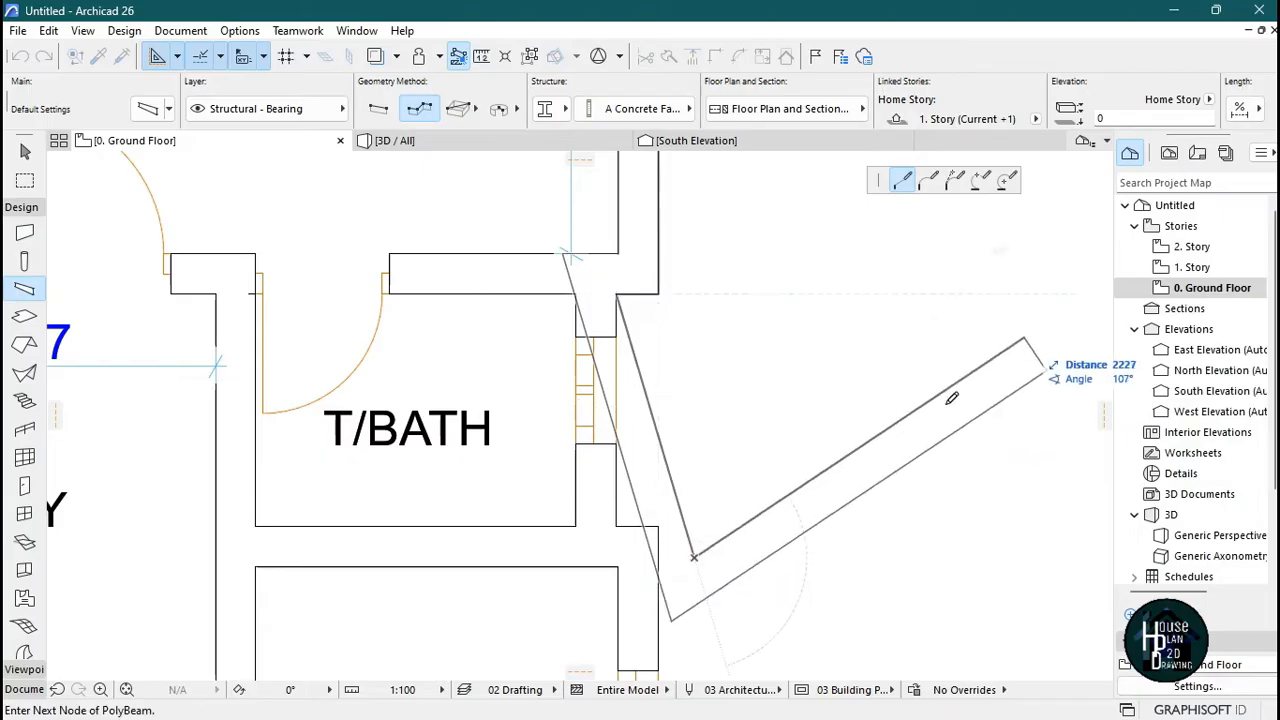
{"action": "key", "text": "BackSpace"}
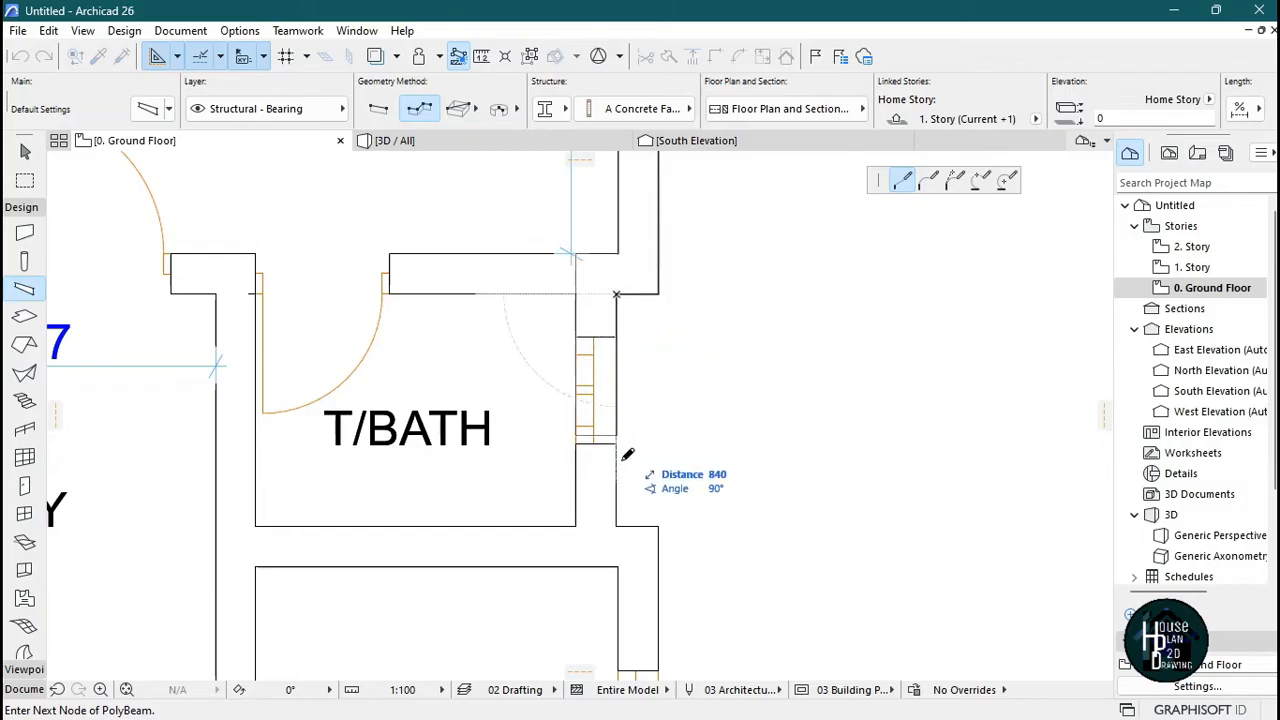
- Continue the beam chain along the right outer walls, around the living room's angled corner and veranda recess to the lower T/BATH's outer corner
{"action": "left_click", "coordinate": [616, 525]}
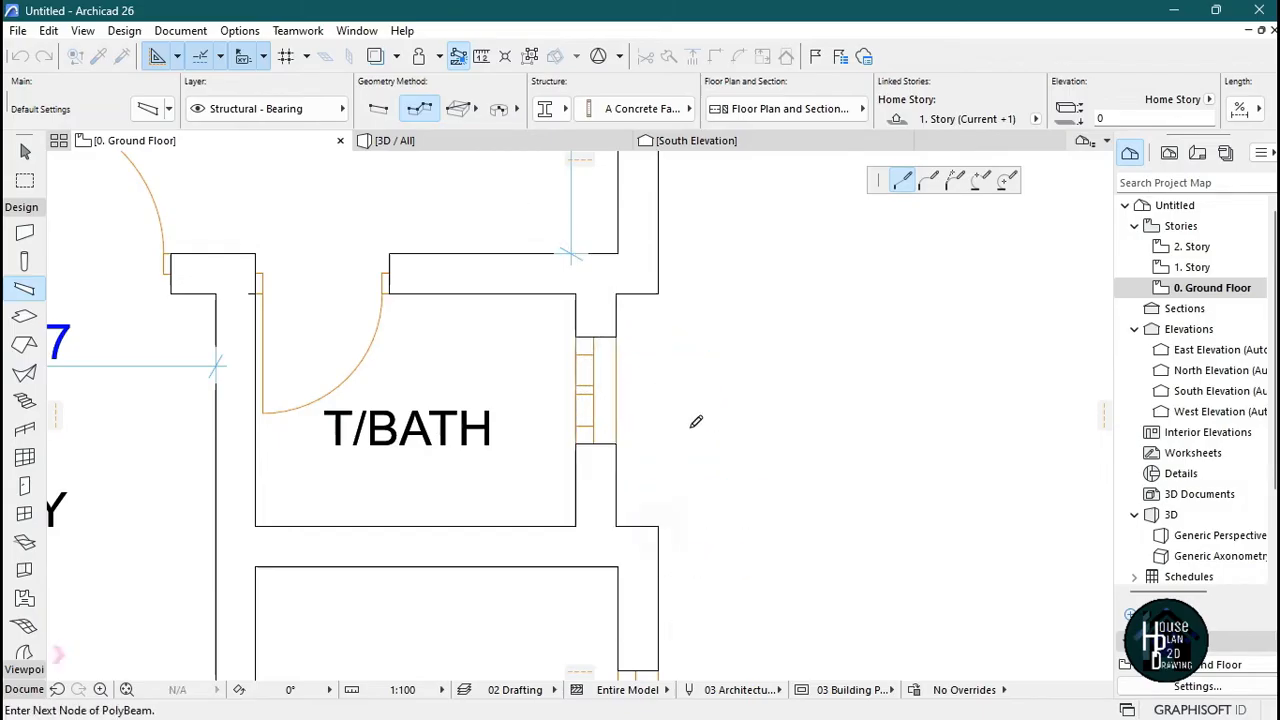
{"action": "scroll", "coordinate": [694, 420], "scroll_direction": "down", "scroll_amount": 5}
{"action": "scroll", "coordinate": [740, 266], "scroll_direction": "up", "scroll_amount": 5}
{"action": "scroll", "coordinate": [757, 471], "scroll_direction": "down", "scroll_amount": 4}
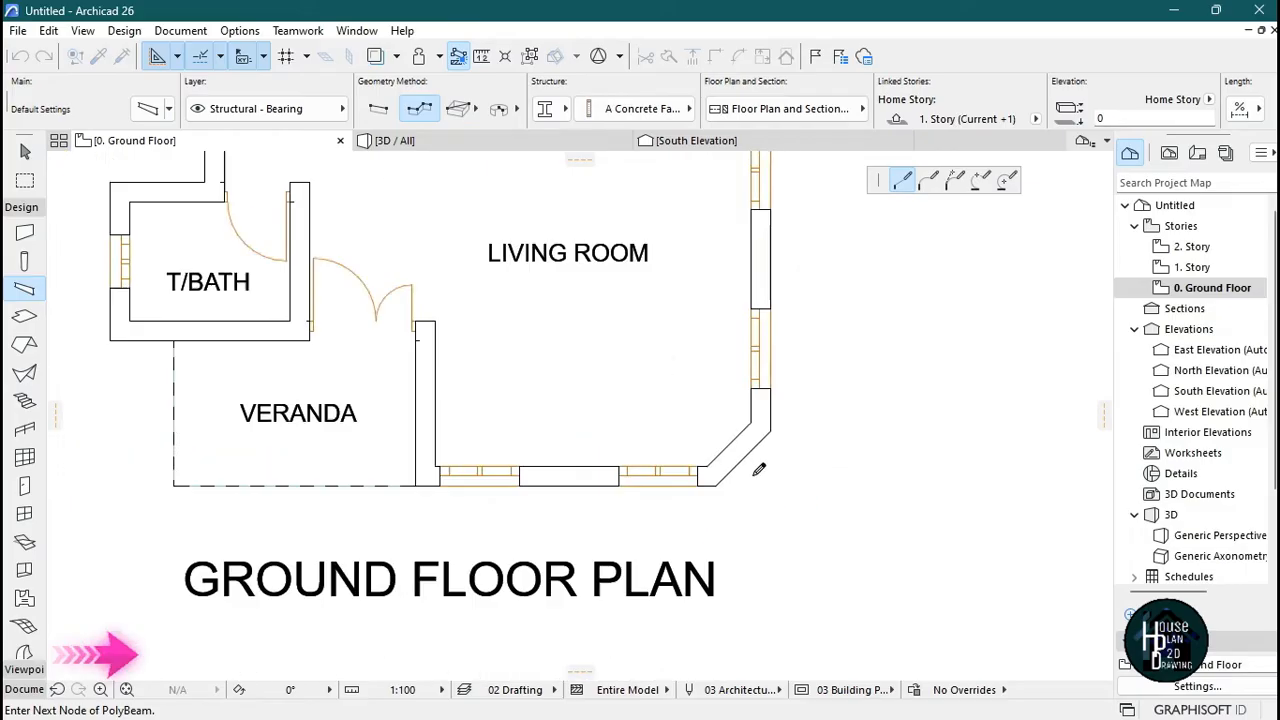
{"action": "scroll", "coordinate": [677, 500], "scroll_direction": "up", "scroll_amount": 5}
{"action": "scroll", "coordinate": [801, 383], "scroll_direction": "down", "scroll_amount": 1}
{"action": "scroll", "coordinate": [563, 366], "scroll_direction": "up", "scroll_amount": 2}
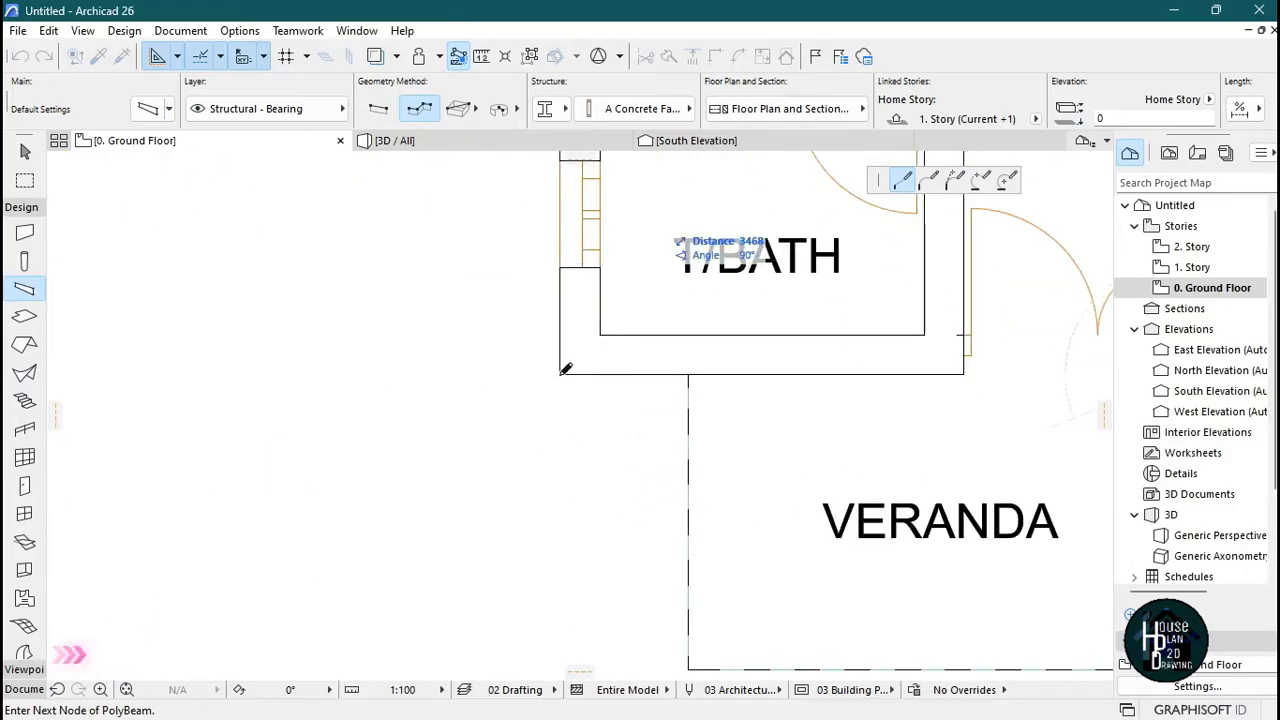
- Run the beam chain up the left outer walls to its starting corner beside the upper-left BEDROOM, finish it and keep the created elements
{"action": "scroll", "coordinate": [560, 420], "scroll_direction": "down", "scroll_amount": 5}
{"action": "scroll", "coordinate": [551, 491], "scroll_direction": "up", "scroll_amount": 5}
{"action": "scroll", "coordinate": [593, 489], "scroll_direction": "down", "scroll_amount": 2}
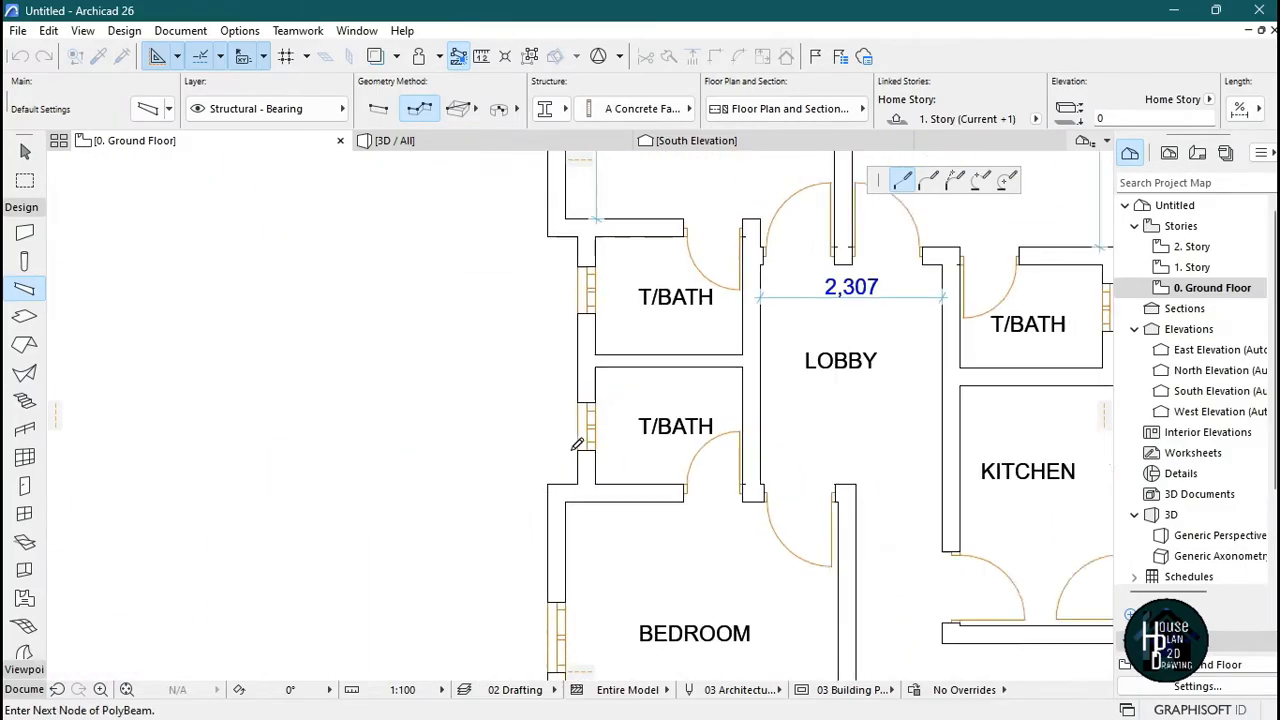
{"action": "scroll", "coordinate": [586, 343], "scroll_direction": "up", "scroll_amount": 3}
{"action": "scroll", "coordinate": [552, 482], "scroll_direction": "down", "scroll_amount": 5}
{"action": "scroll", "coordinate": [508, 321], "scroll_direction": "up", "scroll_amount": 5}
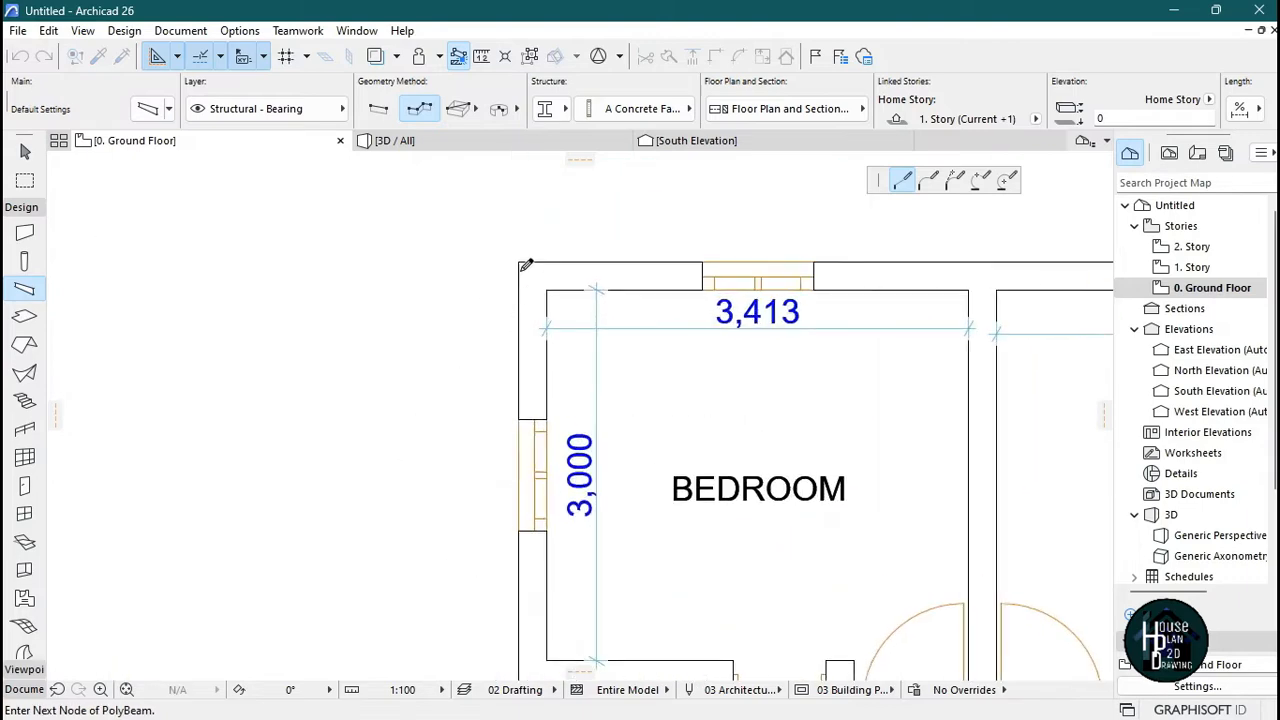
{"action": "double_click", "coordinate": [517, 258]}
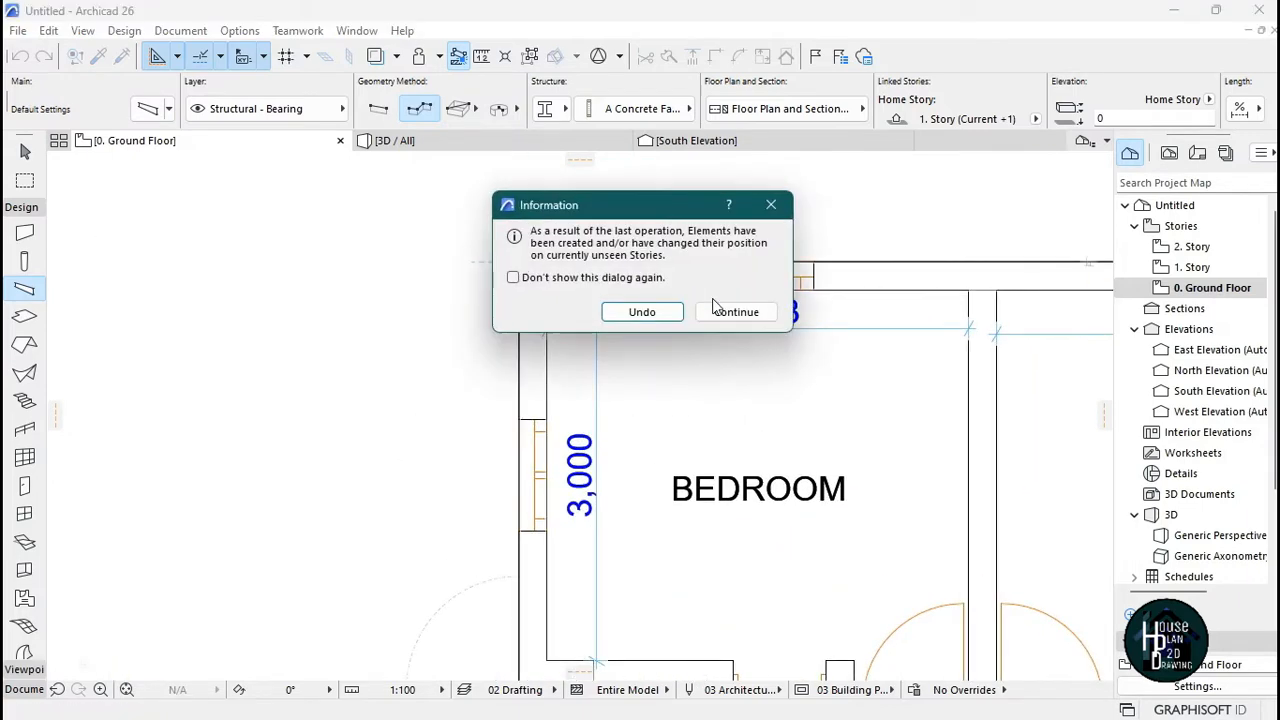
{"action": "left_click", "coordinate": [730, 312]}
{"action": "scroll", "coordinate": [524, 220], "scroll_direction": "down", "scroll_amount": 5}
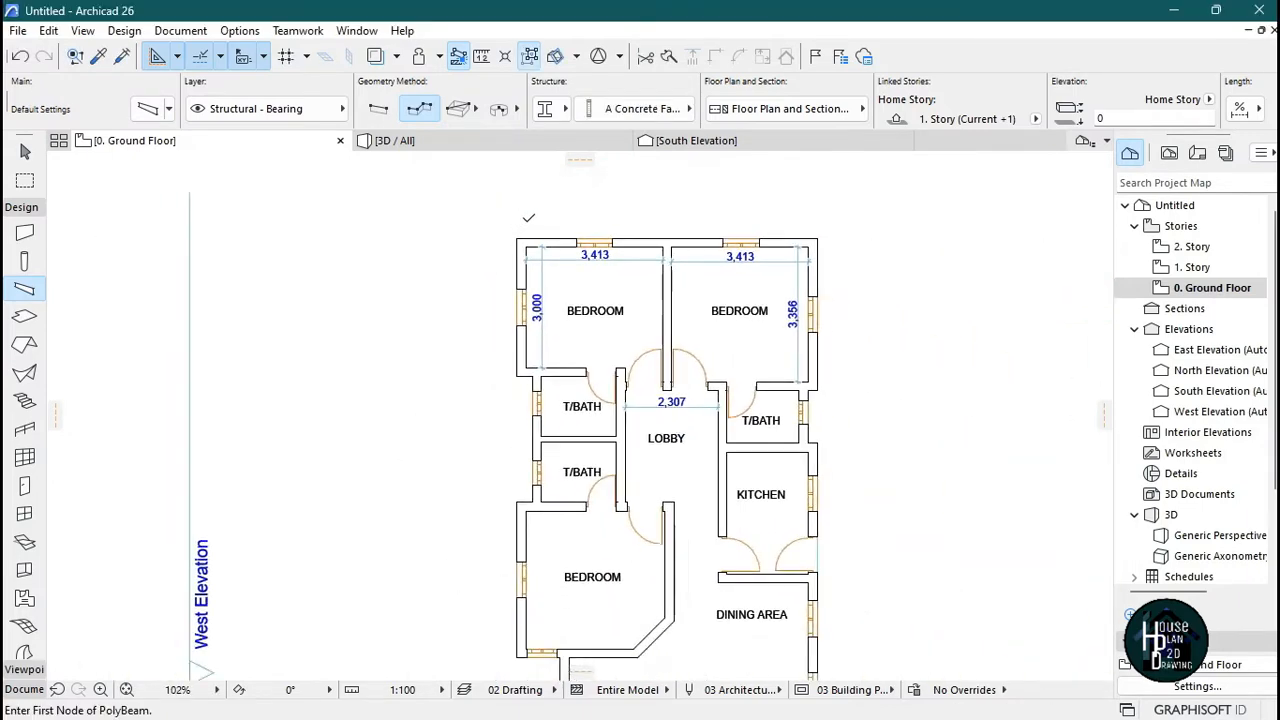
{"action": "scroll", "coordinate": [524, 220], "scroll_direction": "down", "scroll_amount": 3}
{"action": "key", "text": "Escape"}
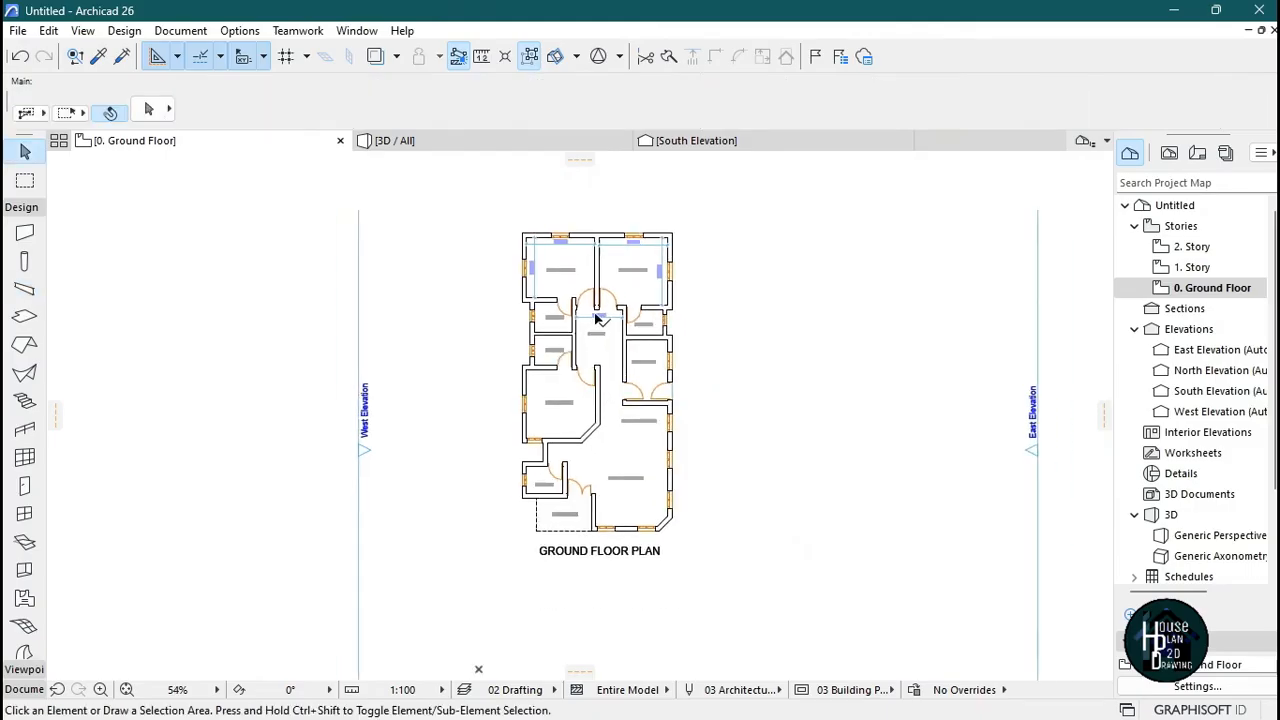
- Examine the facia around the house from several sides and from above in the 3D perspective by flying around the model
{"action": "left_click", "coordinate": [445, 139]}
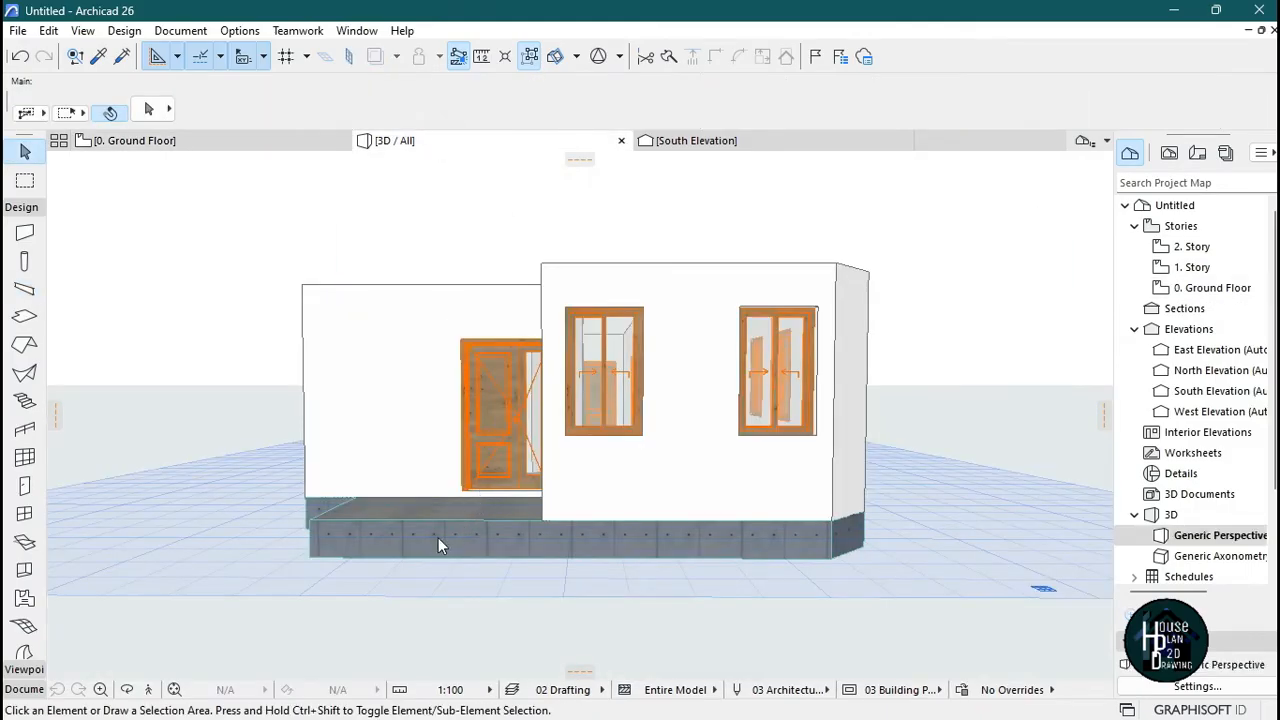
{"action": "left_click", "coordinate": [174, 689]}
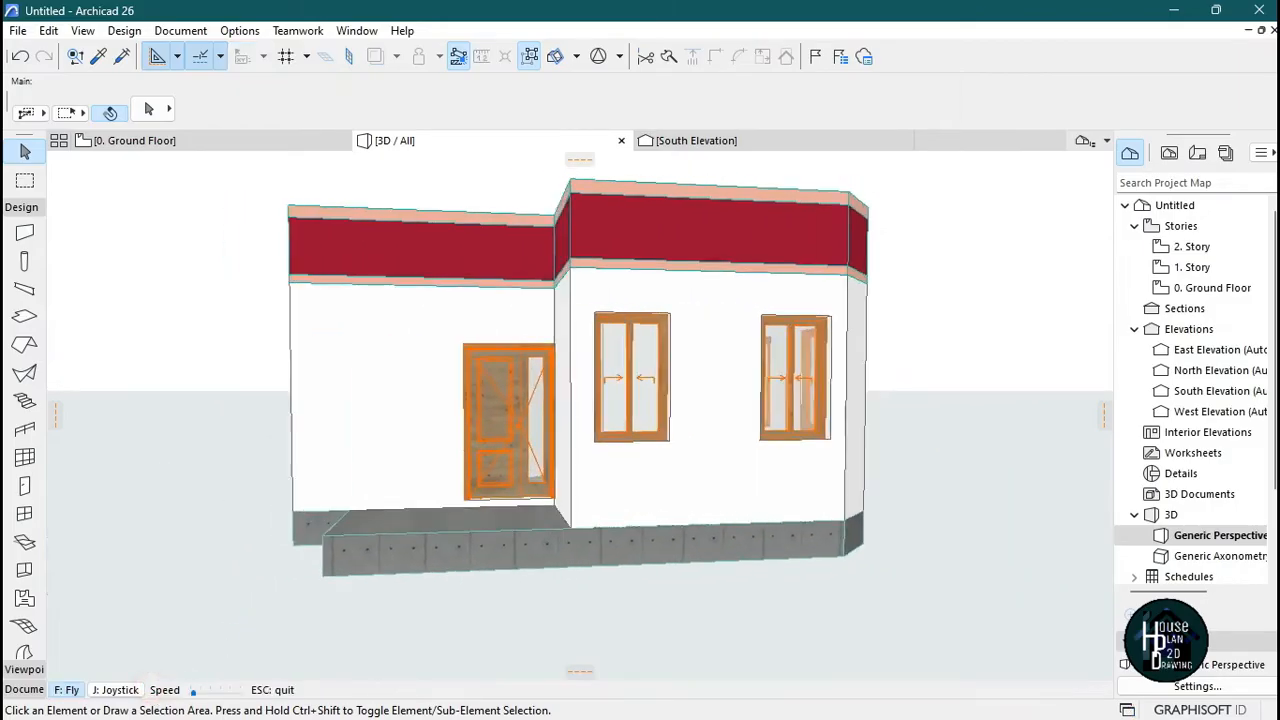
{"action": "key", "text": "Right"}
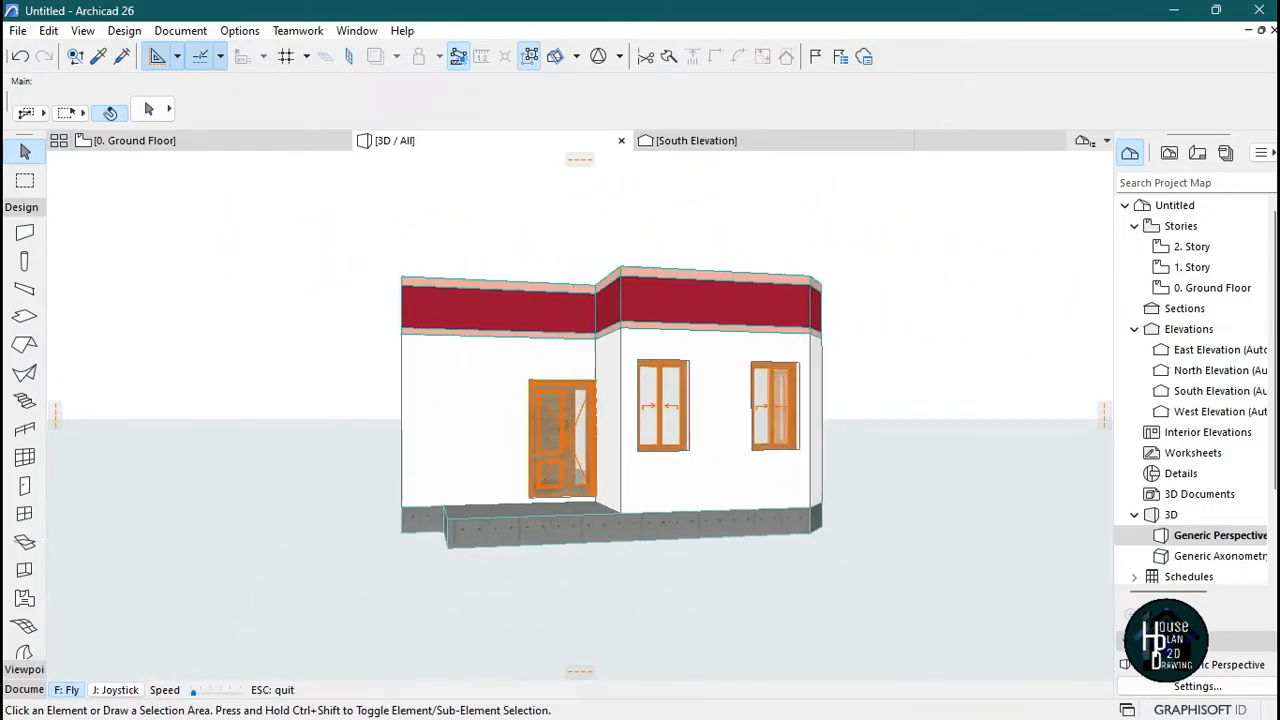
{"action": "key", "text": "Right"}
{"action": "key", "text": "Up"}
{"action": "key", "text": "Page_Up"}
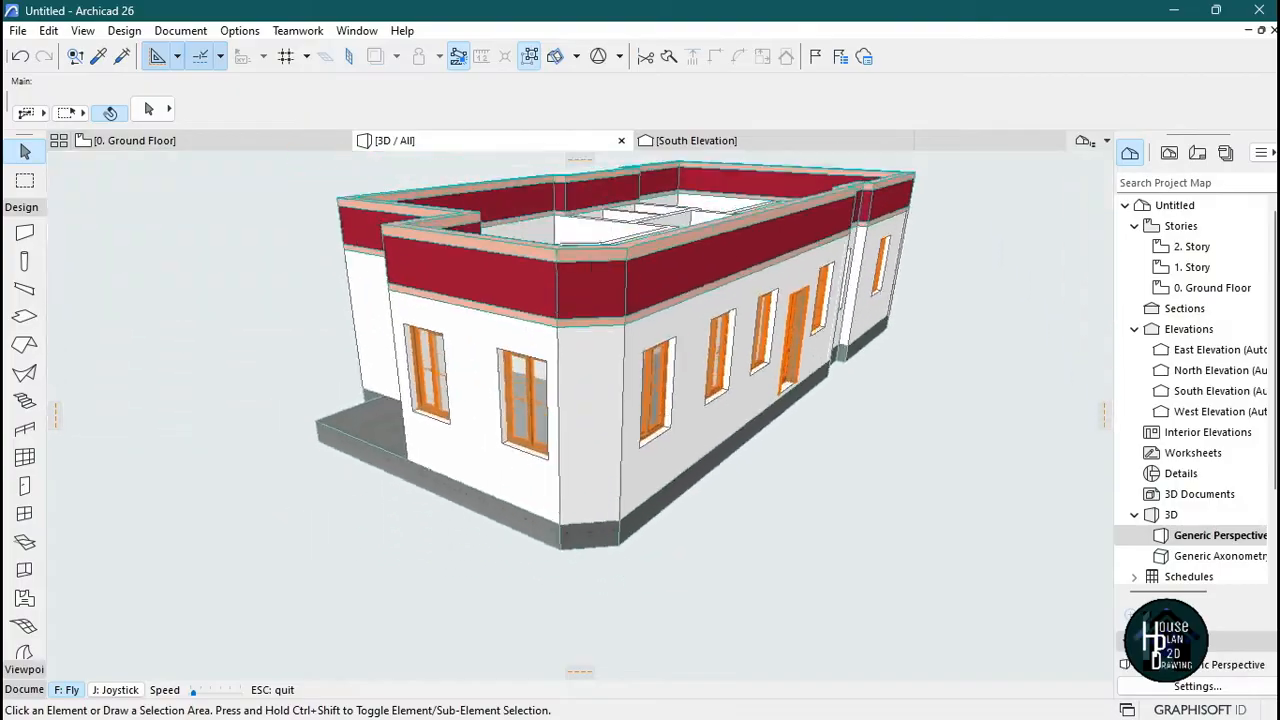
{"action": "key", "text": "Left"}
{"action": "key", "text": "Page_Down"}
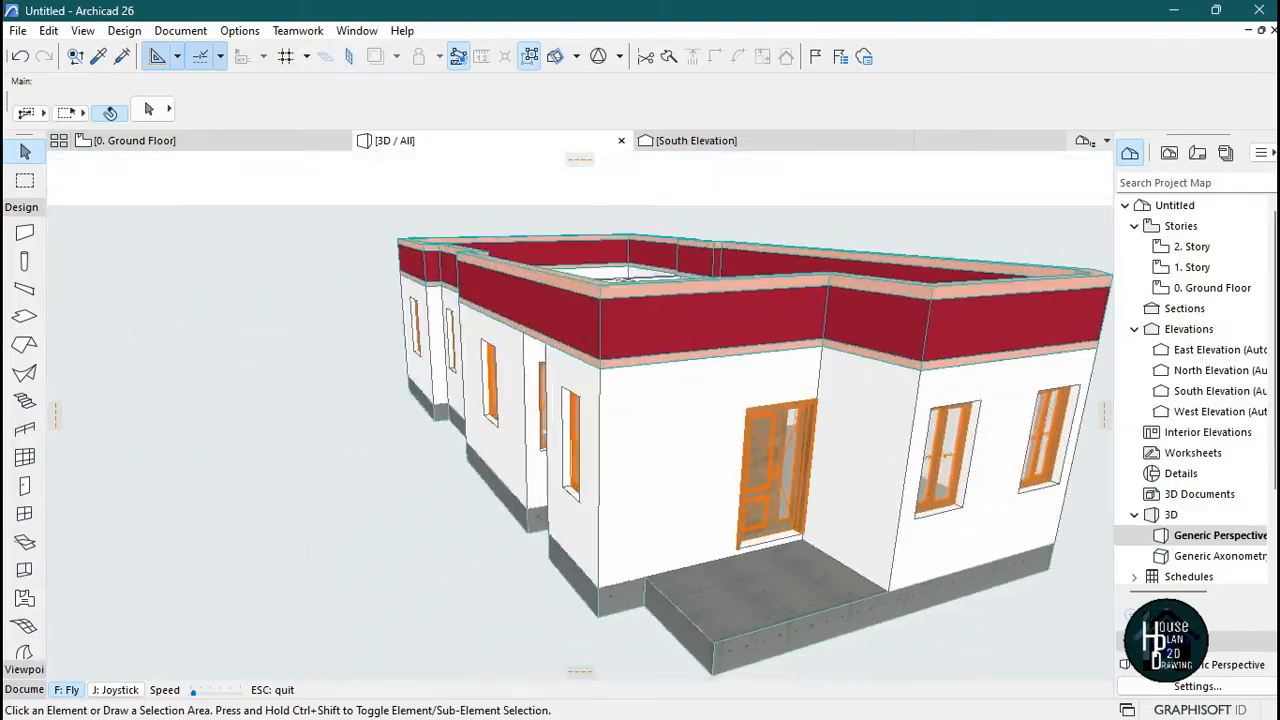
{"action": "key", "text": "Page_Down"}
{"action": "key", "text": "Up"}
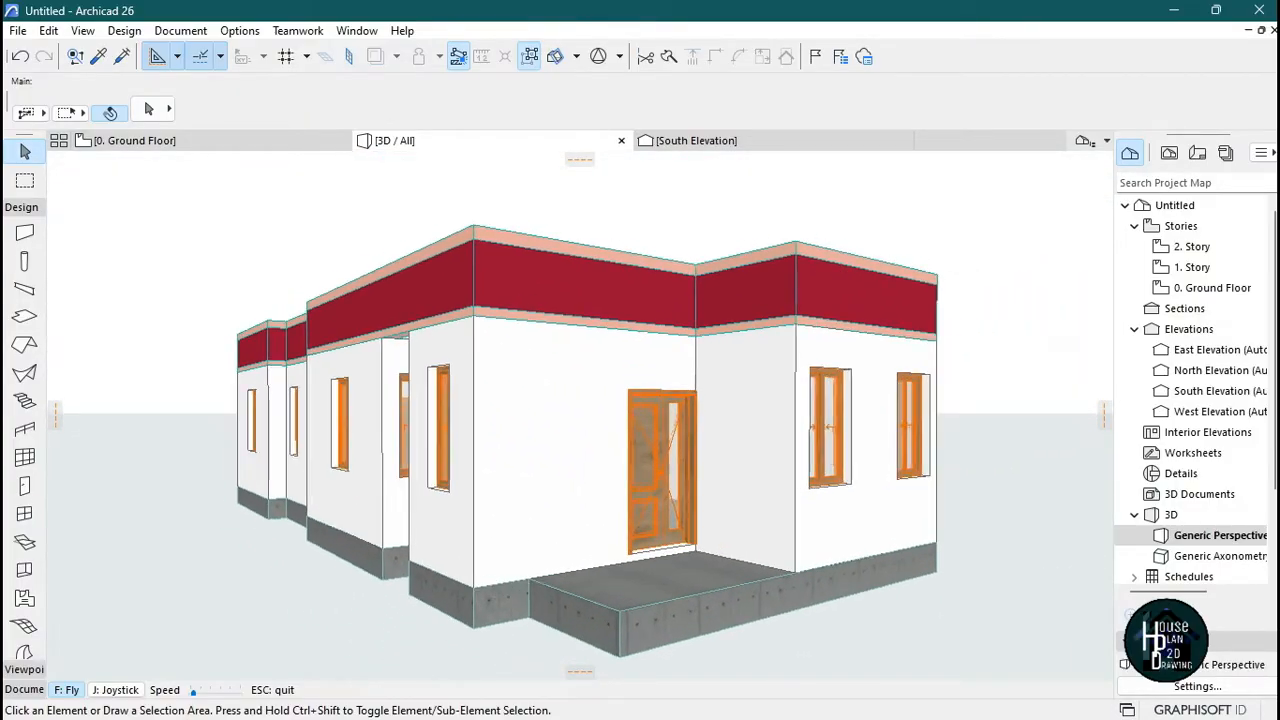
{"action": "key", "text": "Down"}
{"action": "key", "text": "Up"}
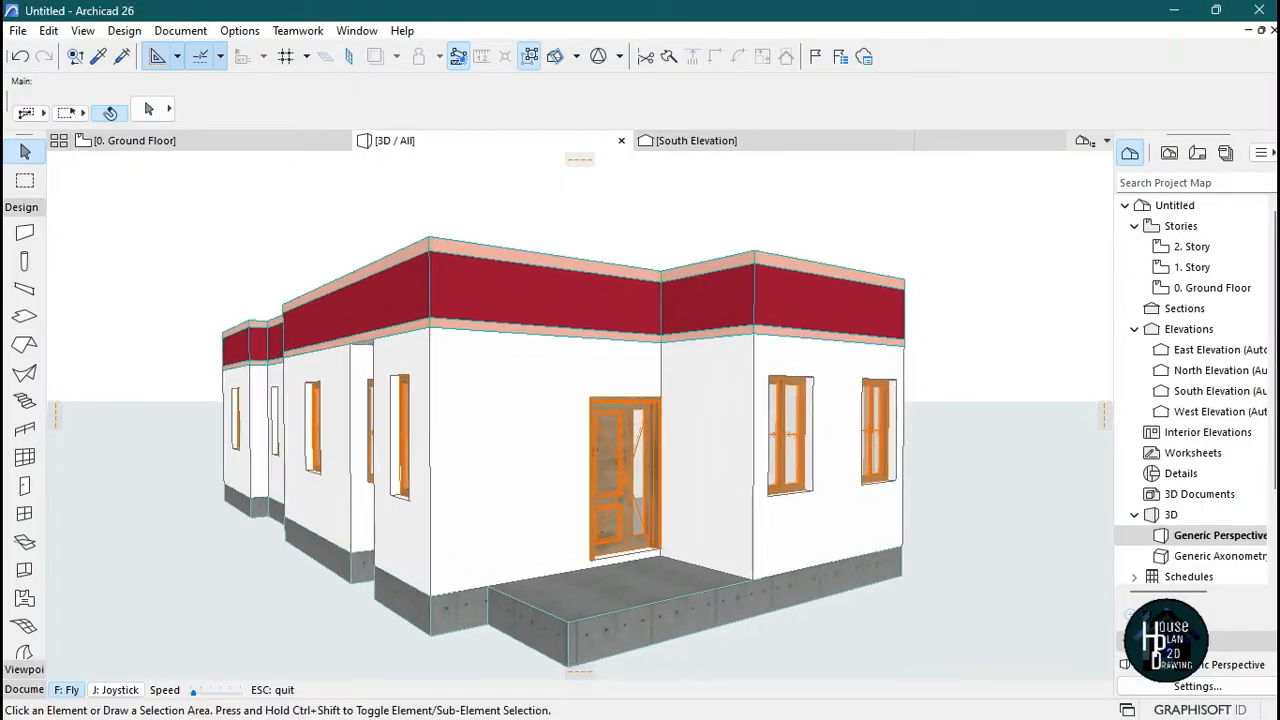
{"action": "key", "text": "Page_Up"}
{"action": "key", "text": "Escape"}
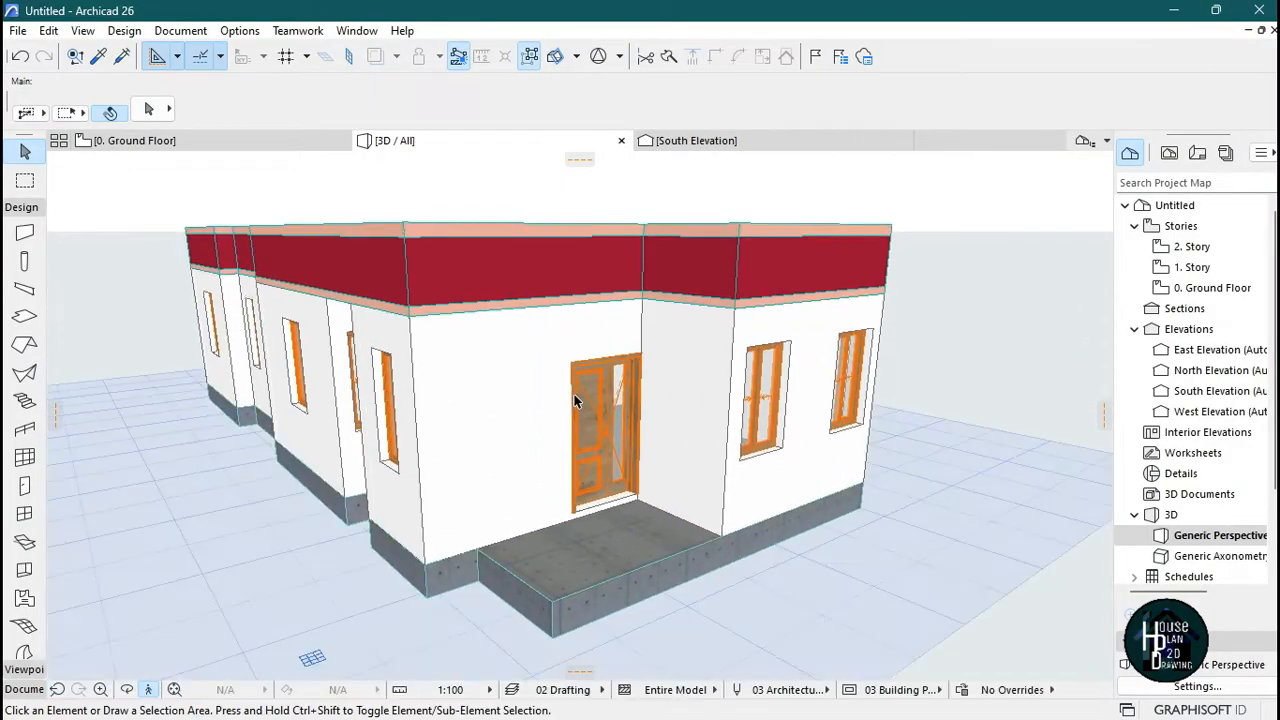
- Enable group selection for the whole facia beam chain and move it straight down by about 693 mm
{"action": "left_click", "coordinate": [453, 272]}
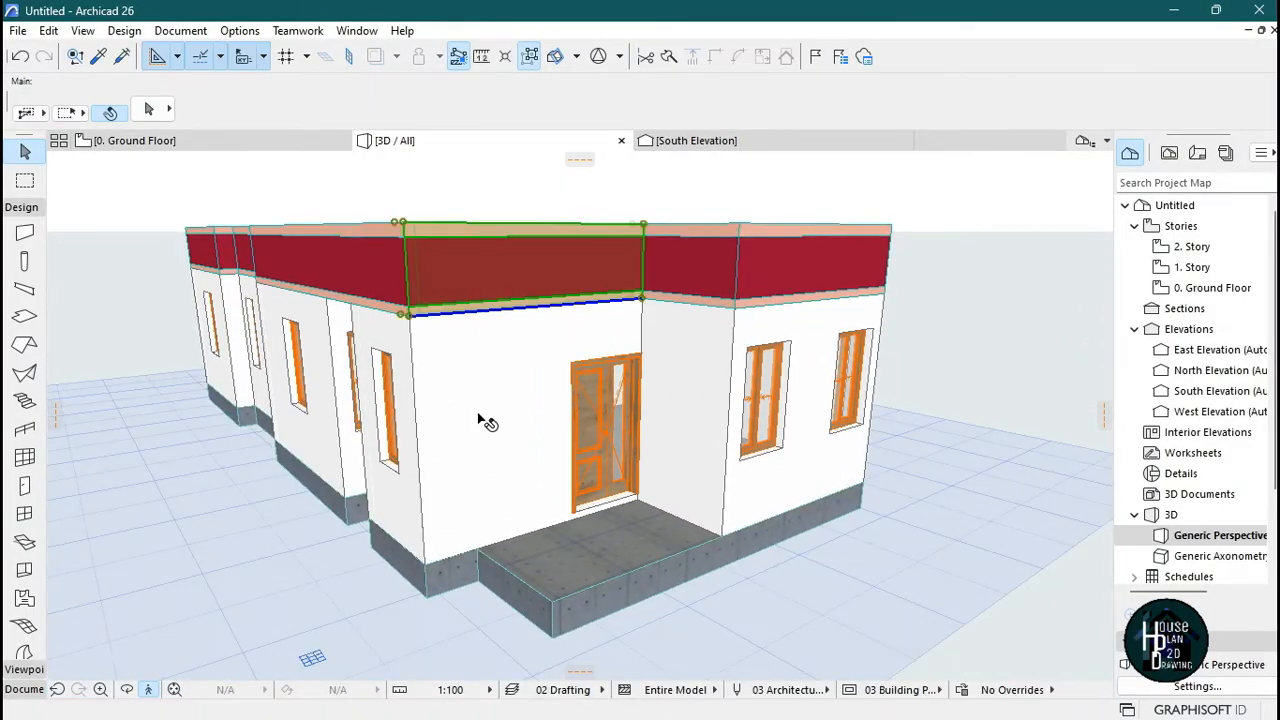
{"action": "left_click", "coordinate": [530, 58]}
{"action": "key", "text": "ctrl+d"}
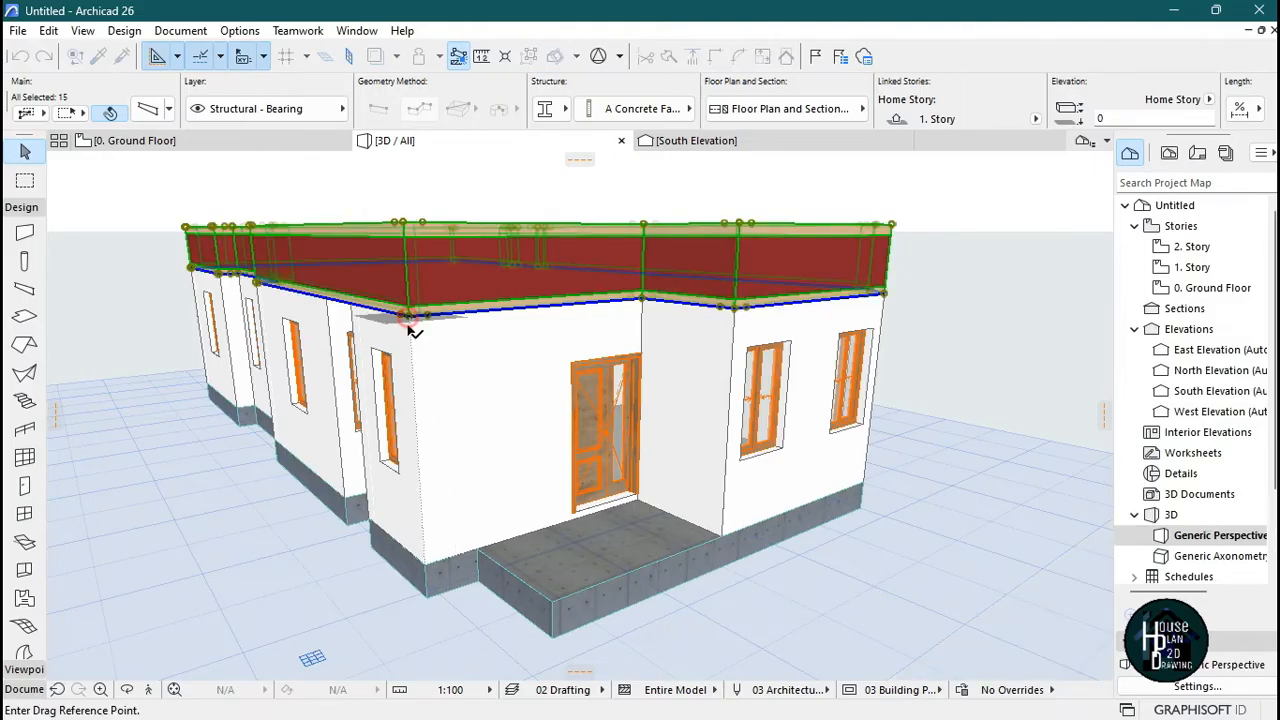
{"action": "left_click", "coordinate": [407, 318]}
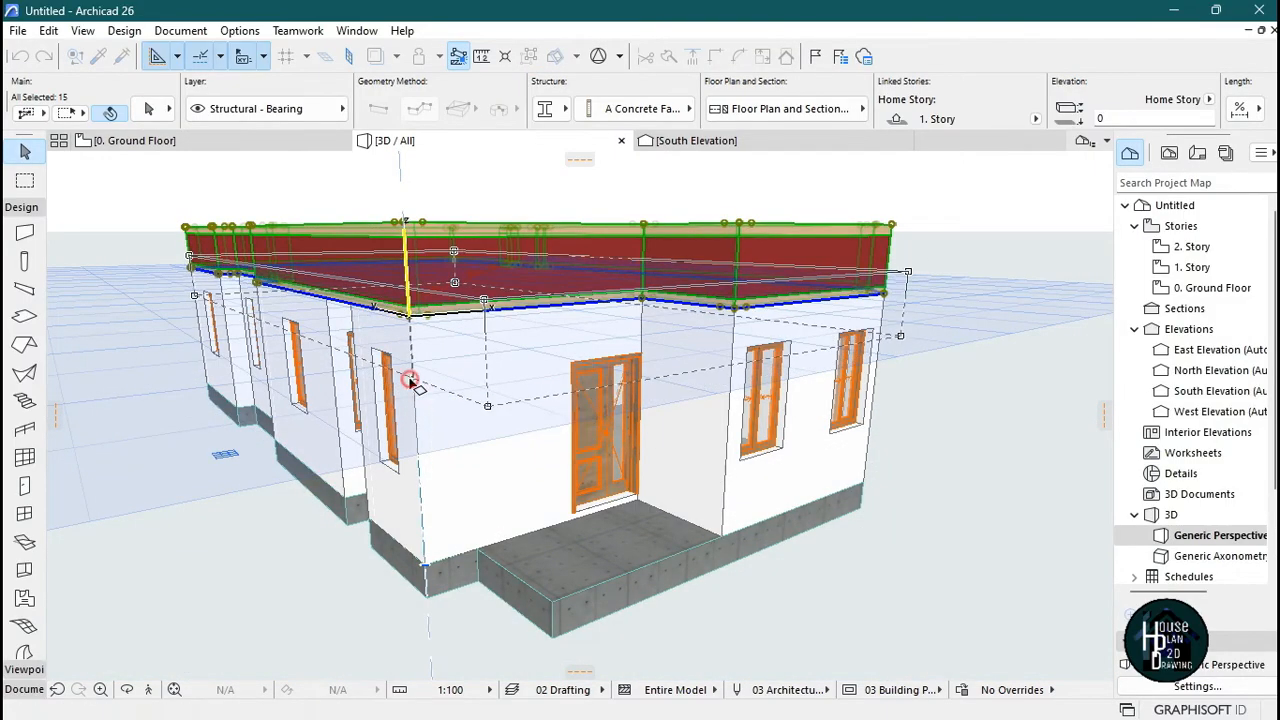
{"action": "left_click", "coordinate": [410, 381]}
{"action": "key", "text": "Escape"}
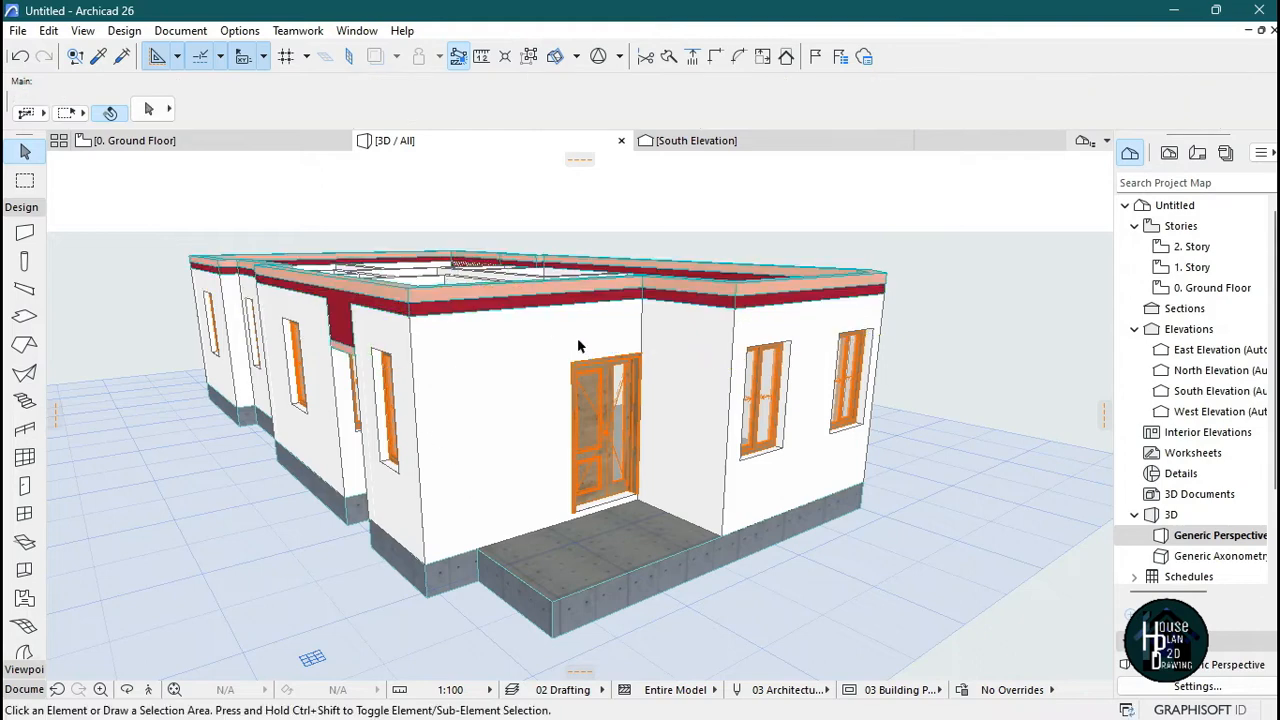
- Move all the facia beams further down the wall, to an elevation of about -1680 mm relative to 1. Story
{"action": "key", "text": "ctrl+a"}
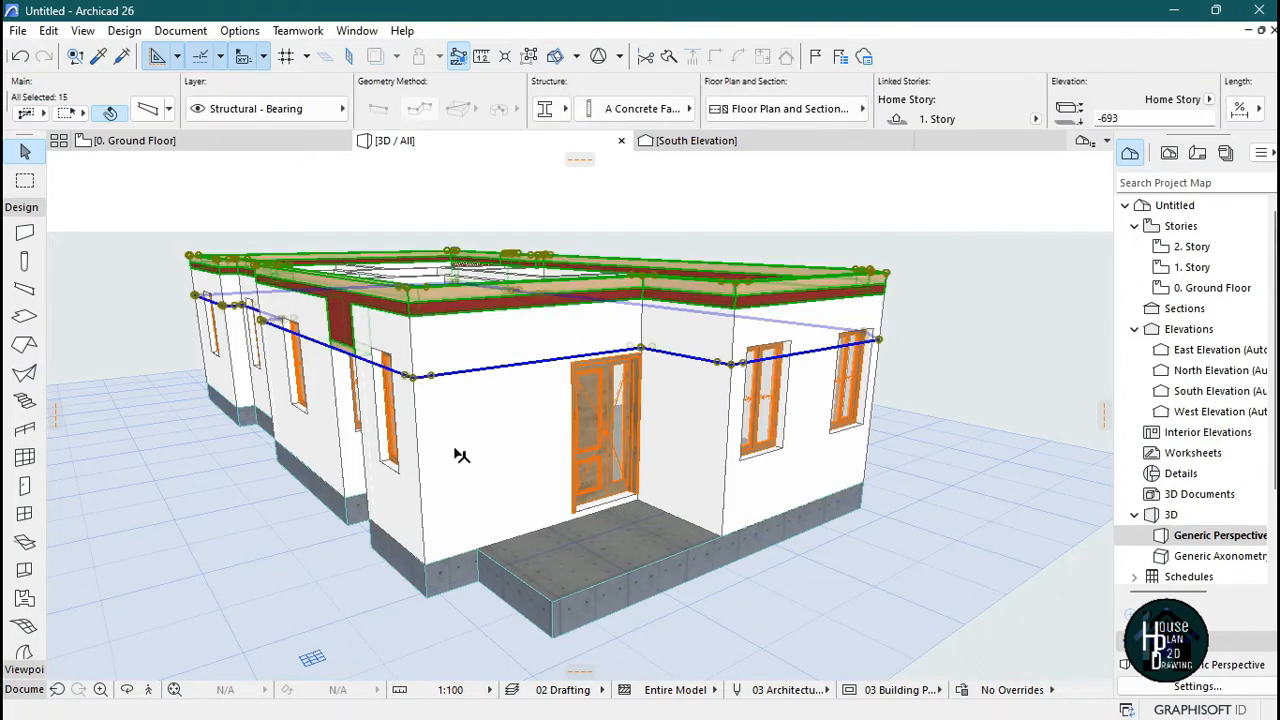
{"action": "left_click", "coordinate": [430, 378]}
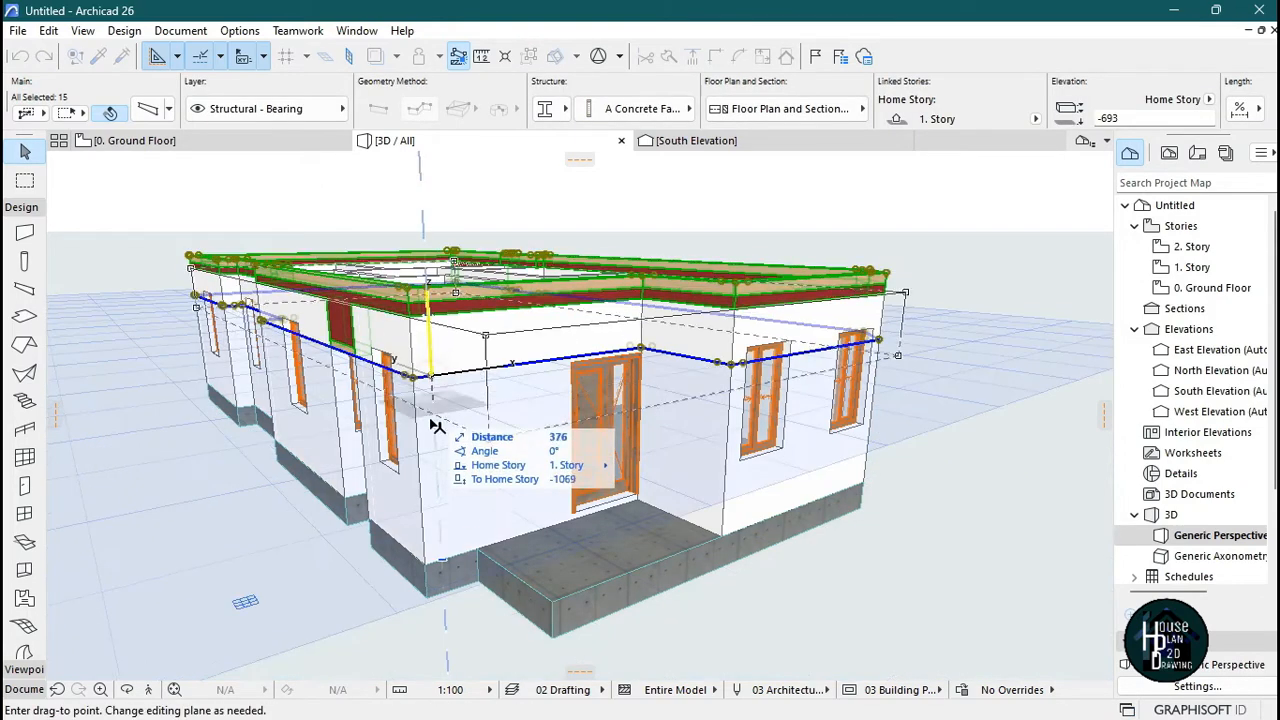
{"action": "left_click", "coordinate": [450, 568]}
{"action": "key", "text": "Escape"}
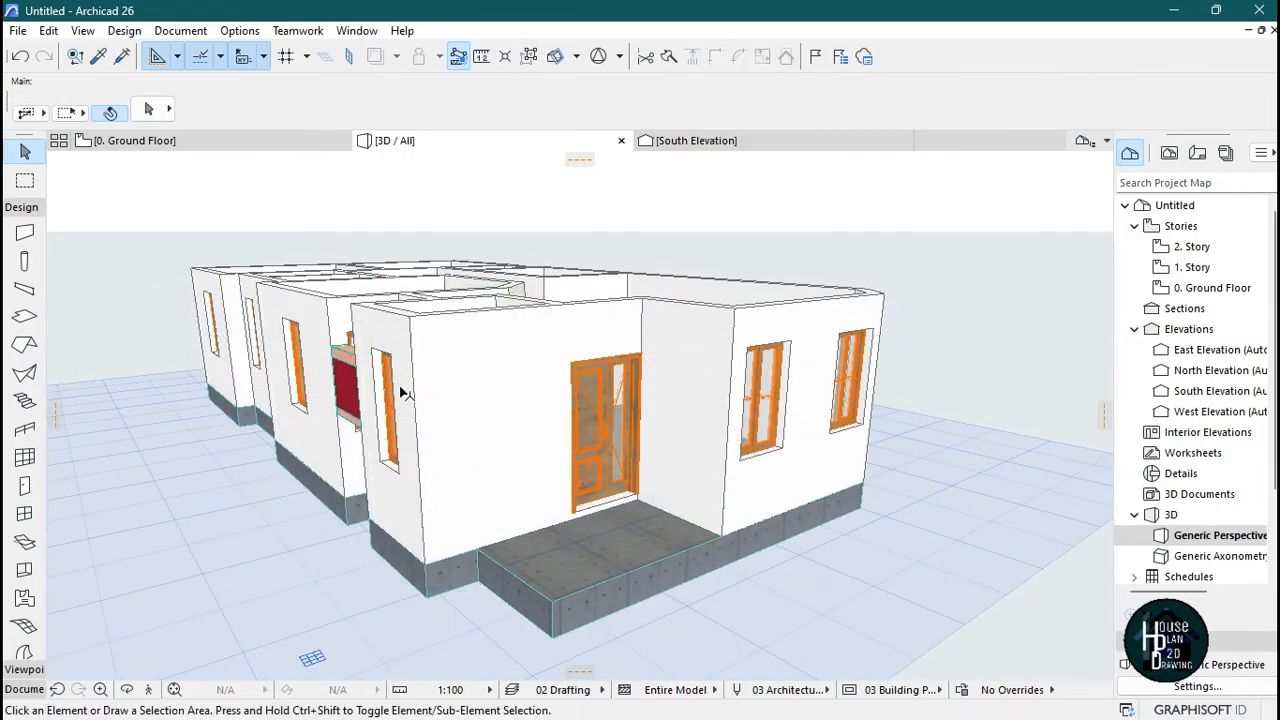
- Set the elevation of all the facia beams to 0 relative to their home story, 1. Story, and deselect them
{"action": "key", "text": "ctrl+a"}
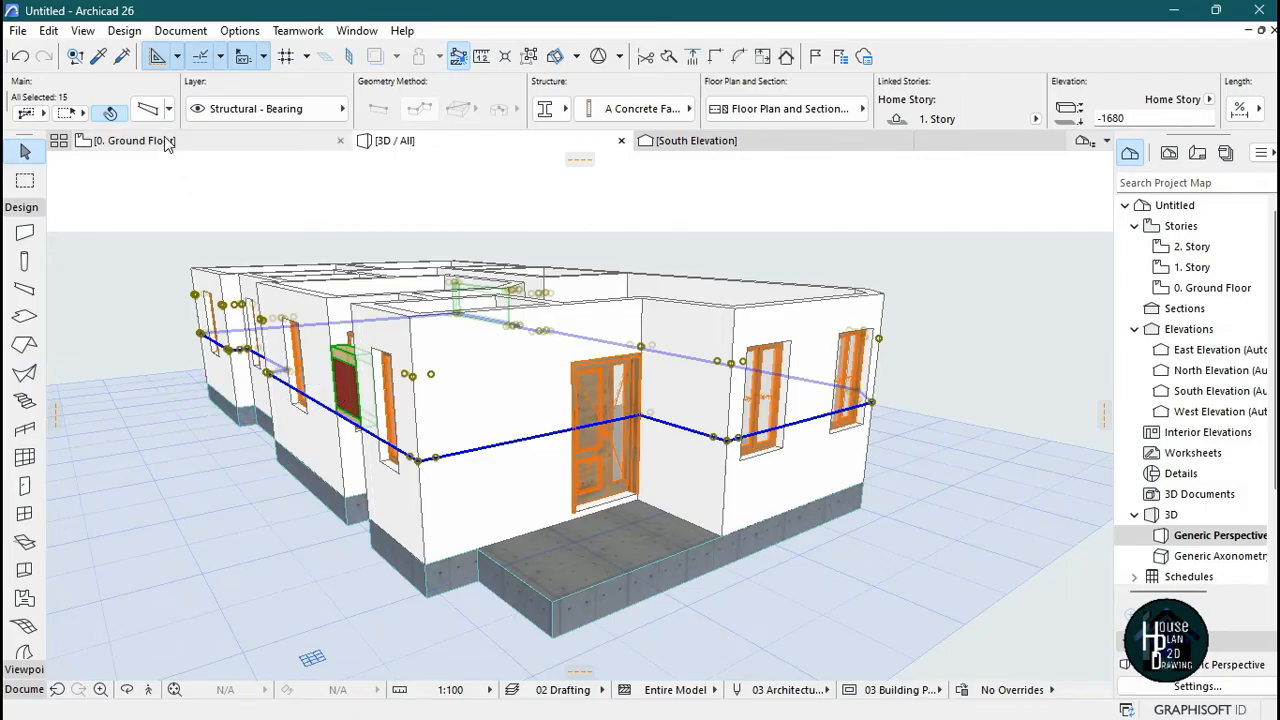
{"action": "left_click", "coordinate": [150, 108]}
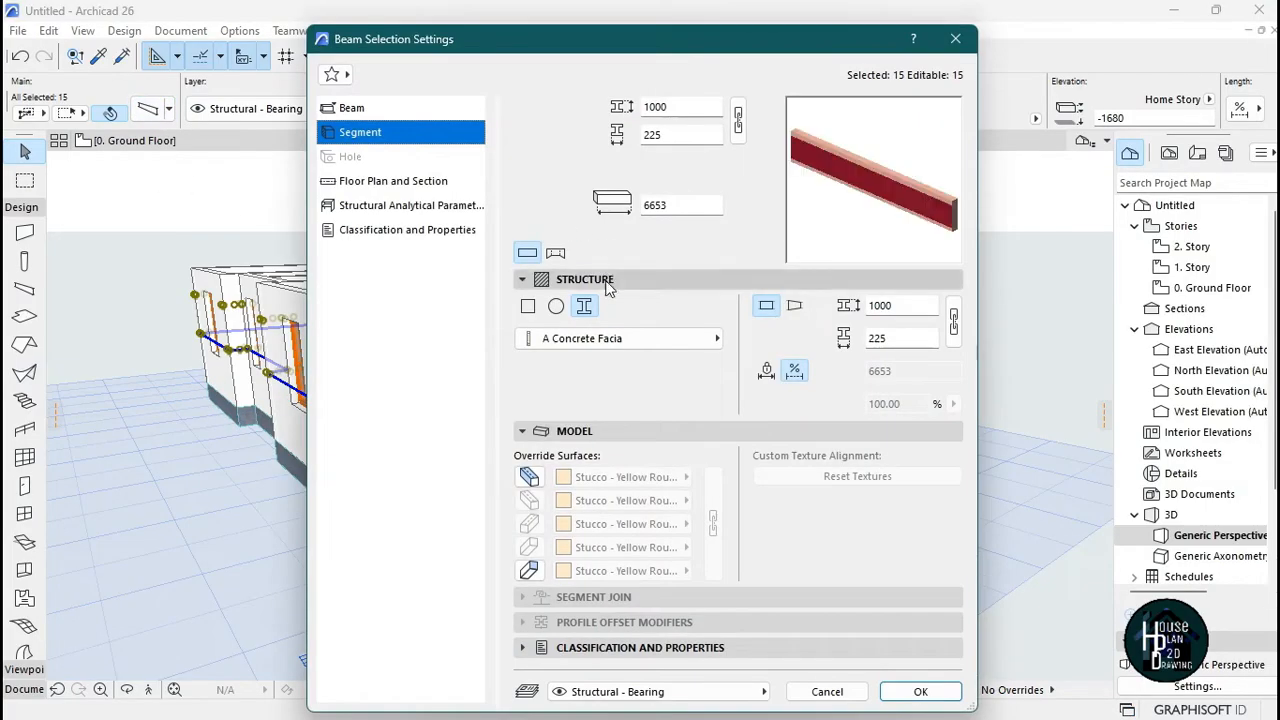
{"action": "left_click", "coordinate": [386, 114]}
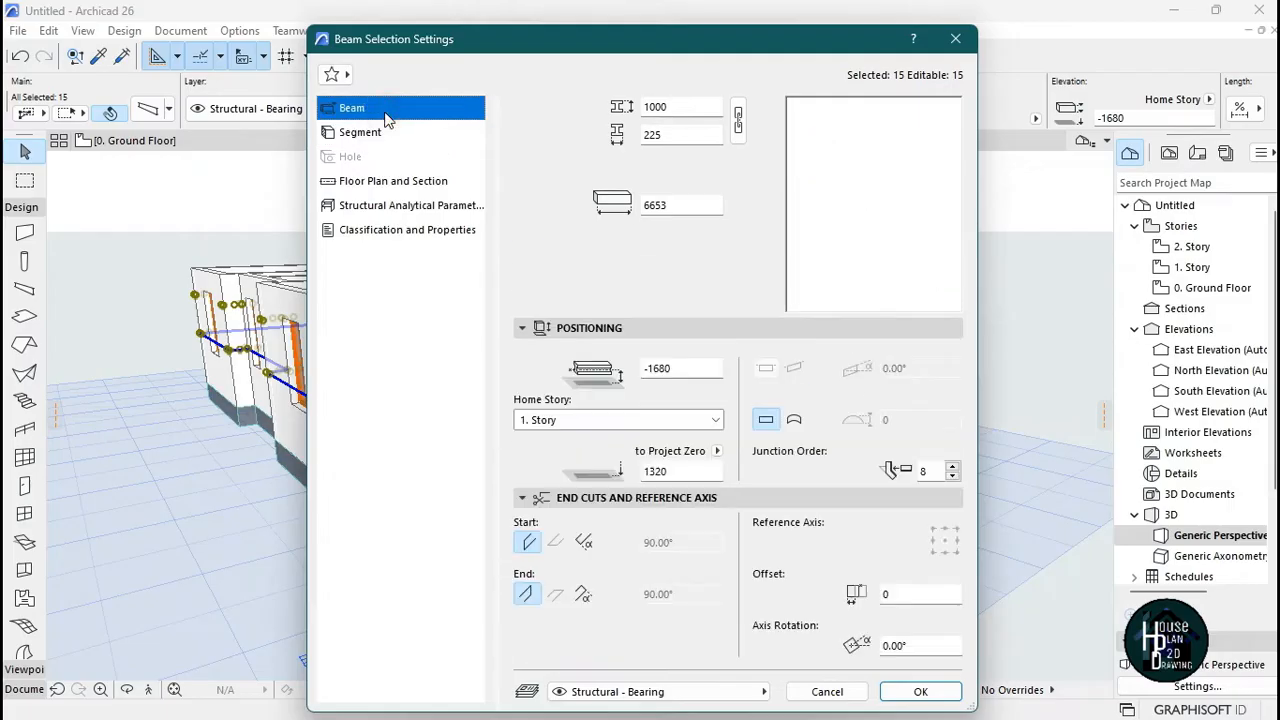
{"action": "left_click", "coordinate": [686, 369]}
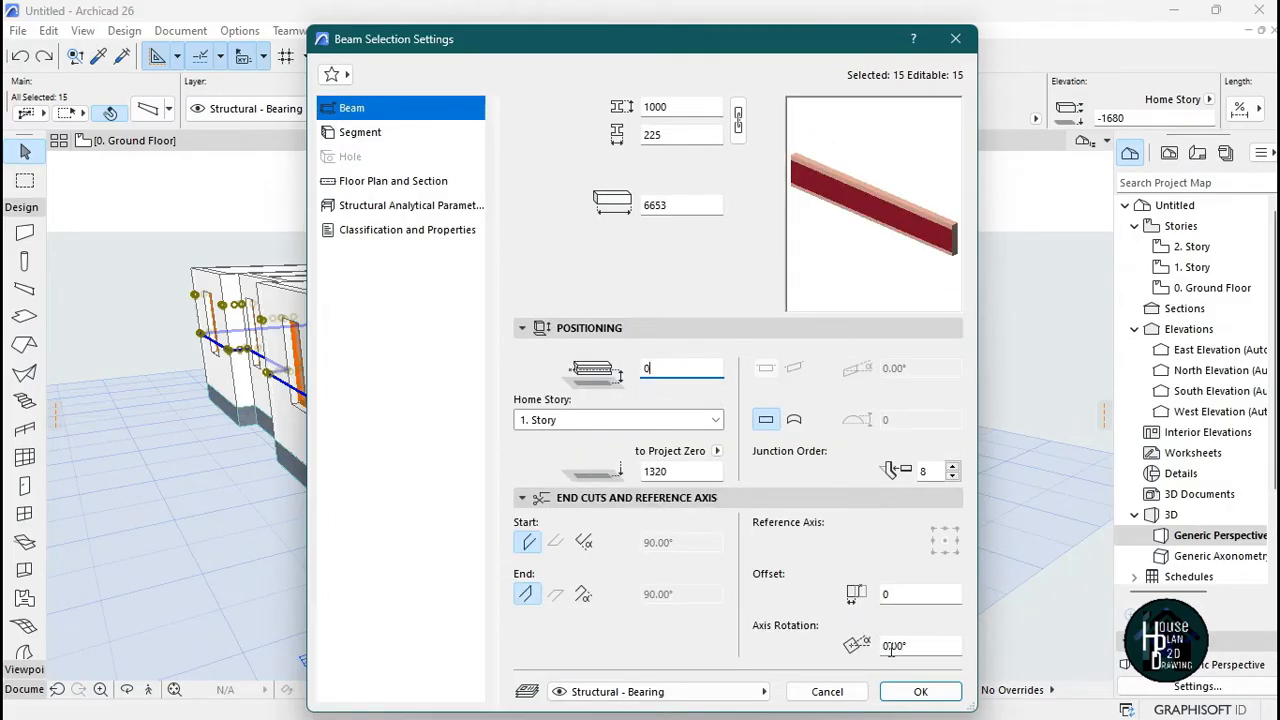
{"action": "left_click", "coordinate": [910, 691]}
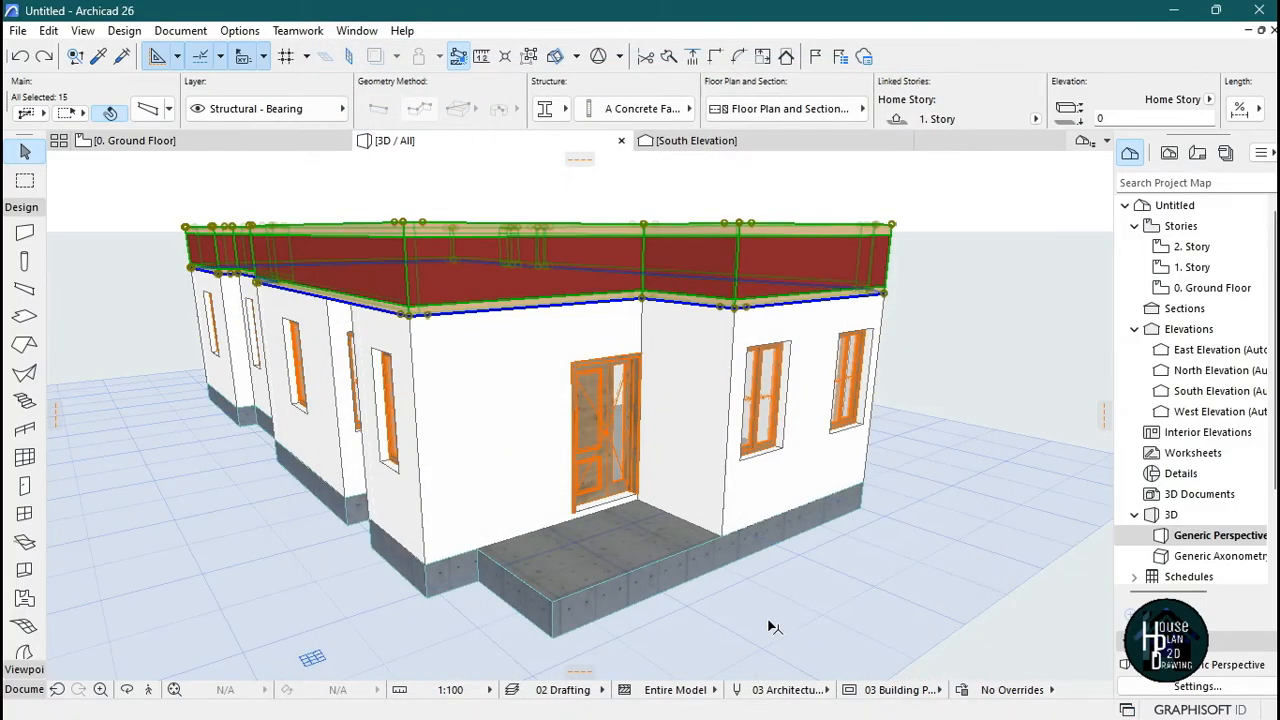
{"action": "key", "text": "Escape"}
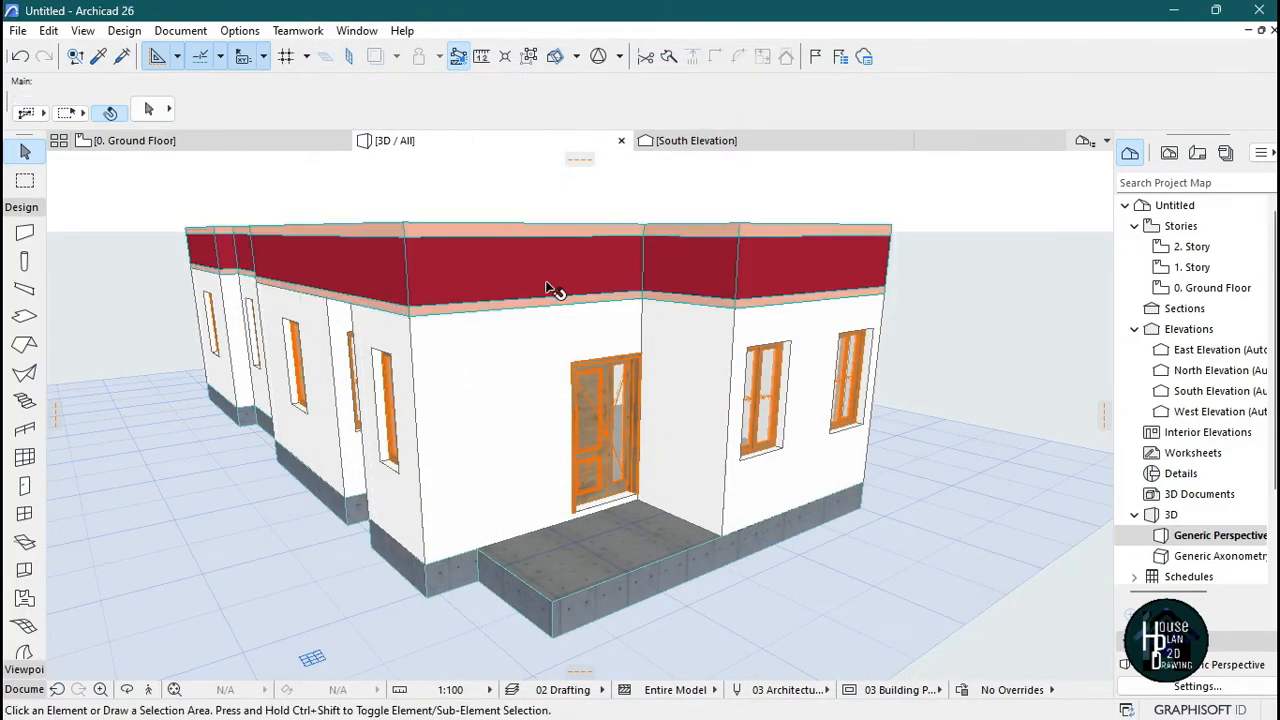
- Fly around the front and left side of the house to examine the repositioned facia
{"action": "left_click", "coordinate": [150, 690]}
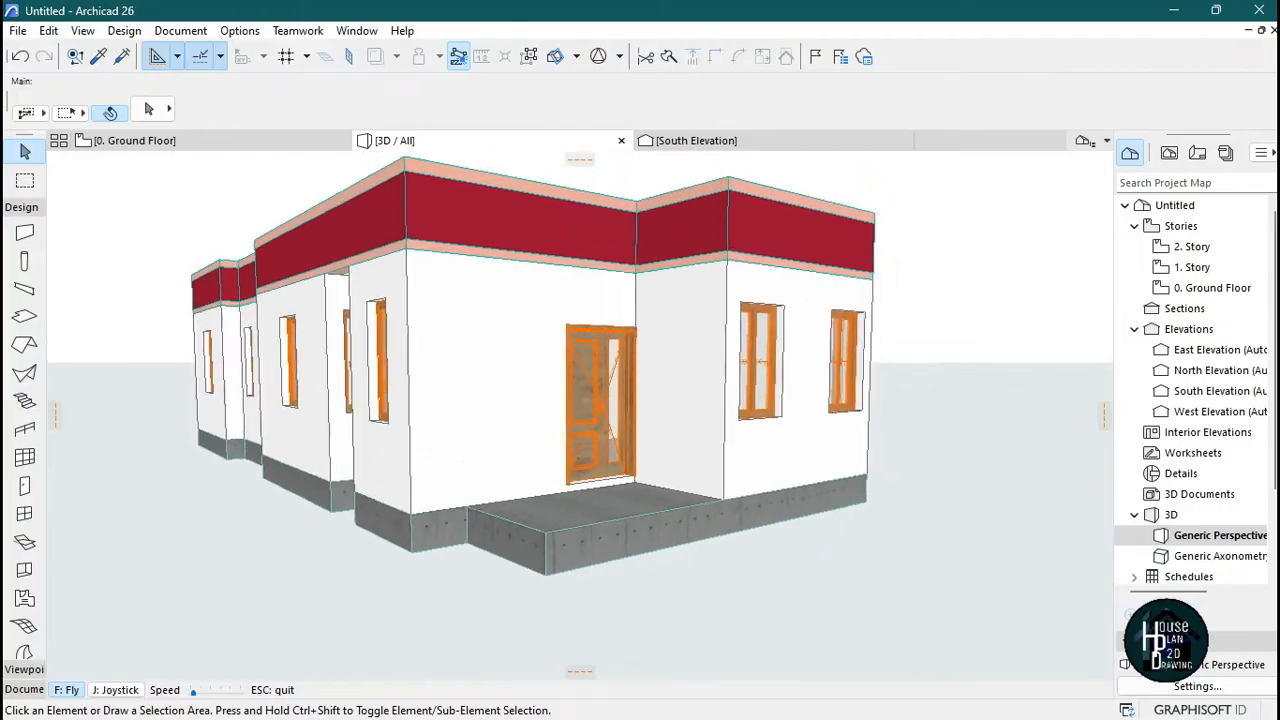
{"action": "key", "text": "w"}
{"action": "key", "text": "d"}
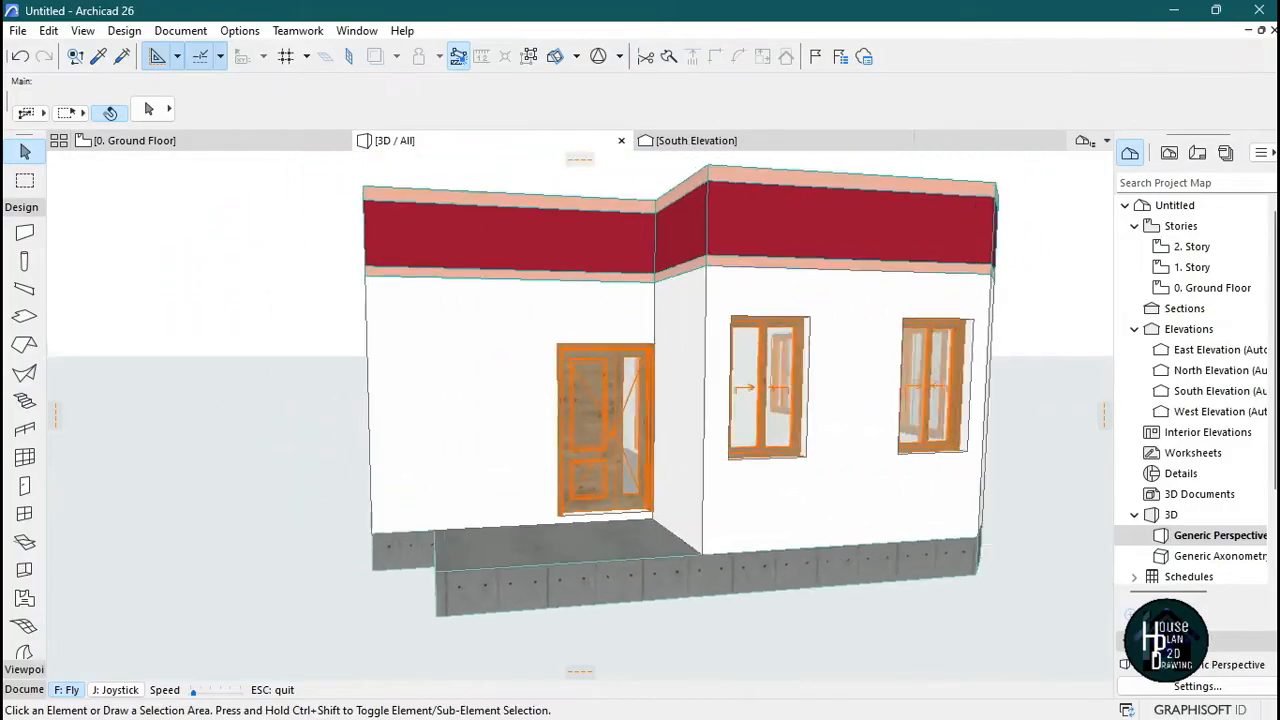
{"action": "key", "text": "a"}
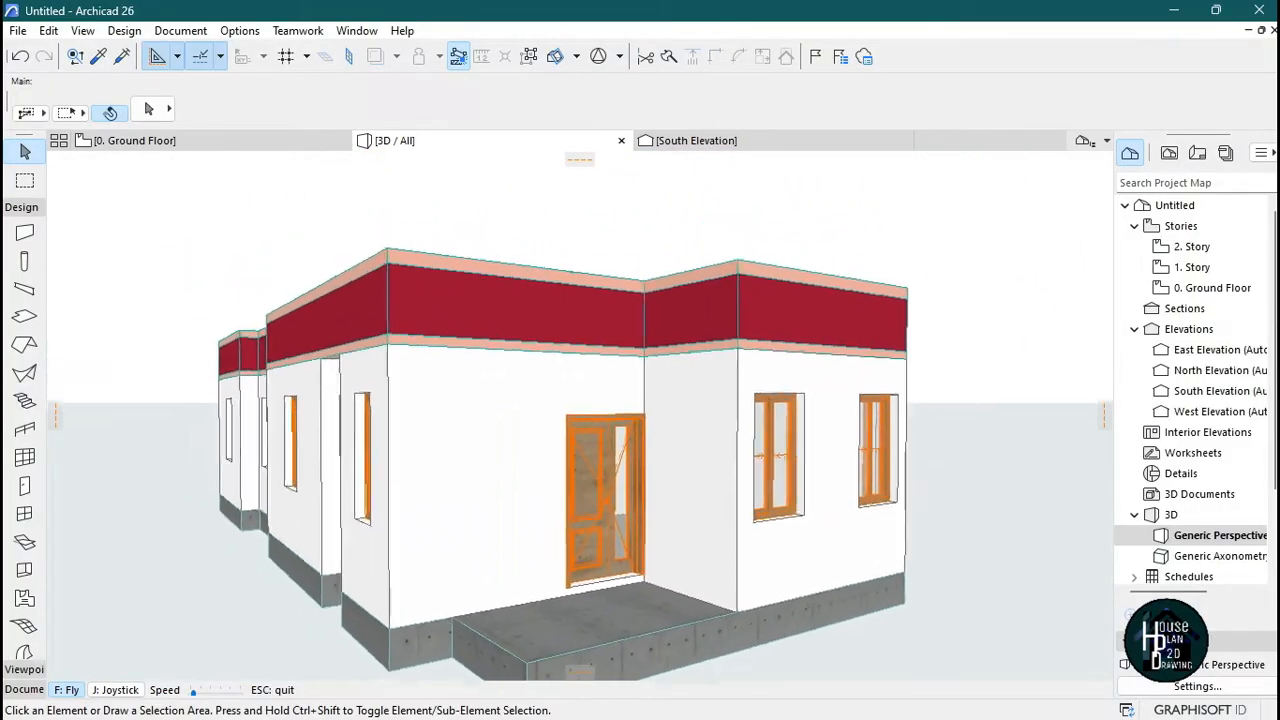
{"action": "key", "text": "Escape"}
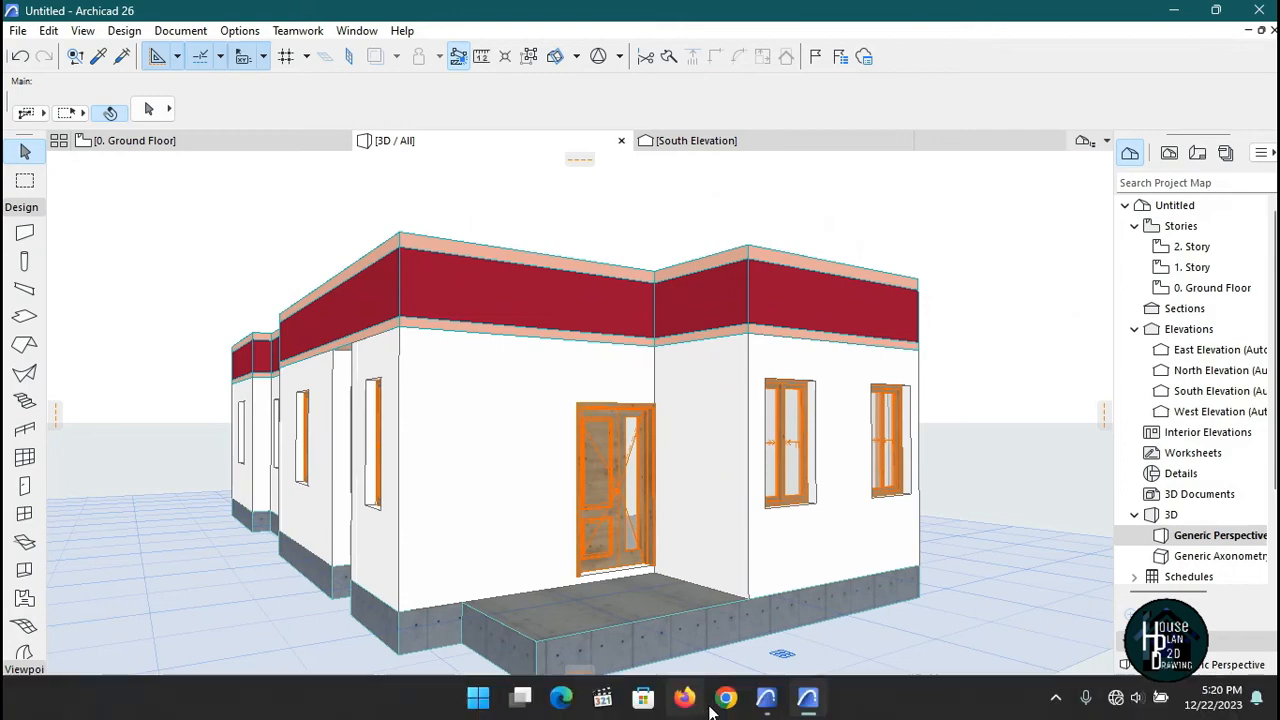
- Switch to the Tribet reference project and fly around the house's front to examine the veranda's facia and column
{"action": "left_click", "coordinate": [766, 697]}
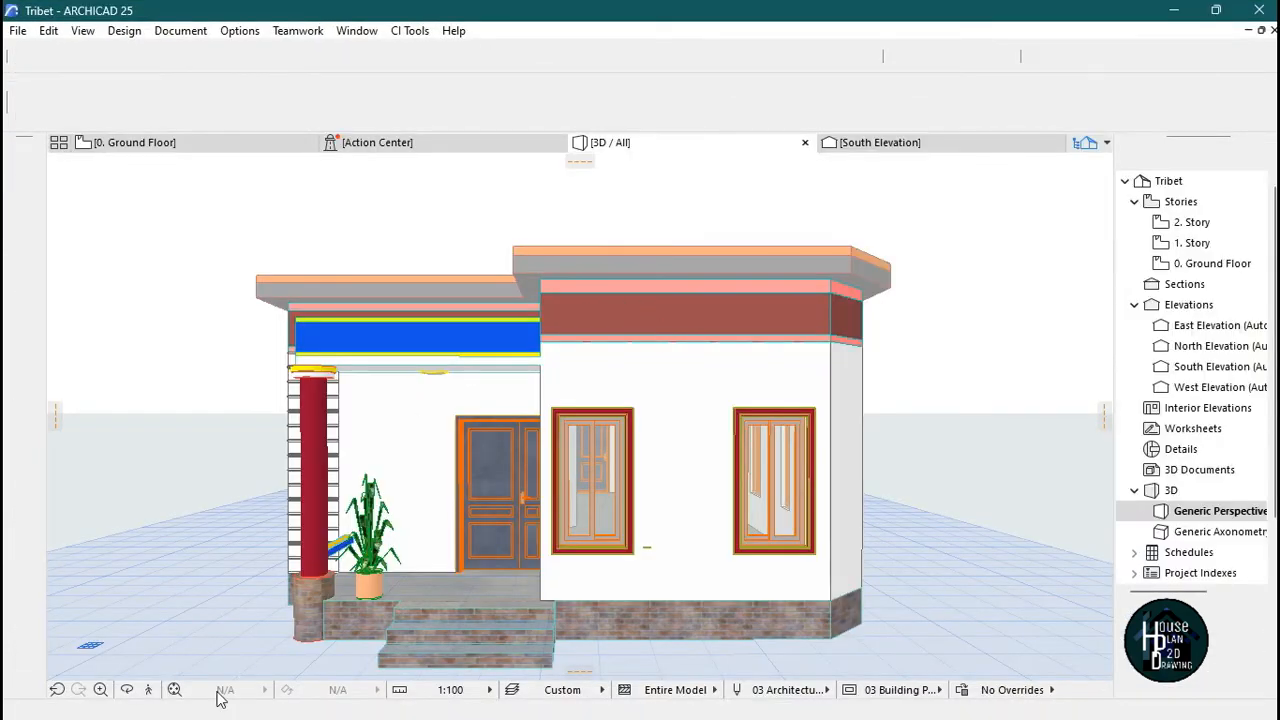
{"action": "left_click", "coordinate": [148, 689]}
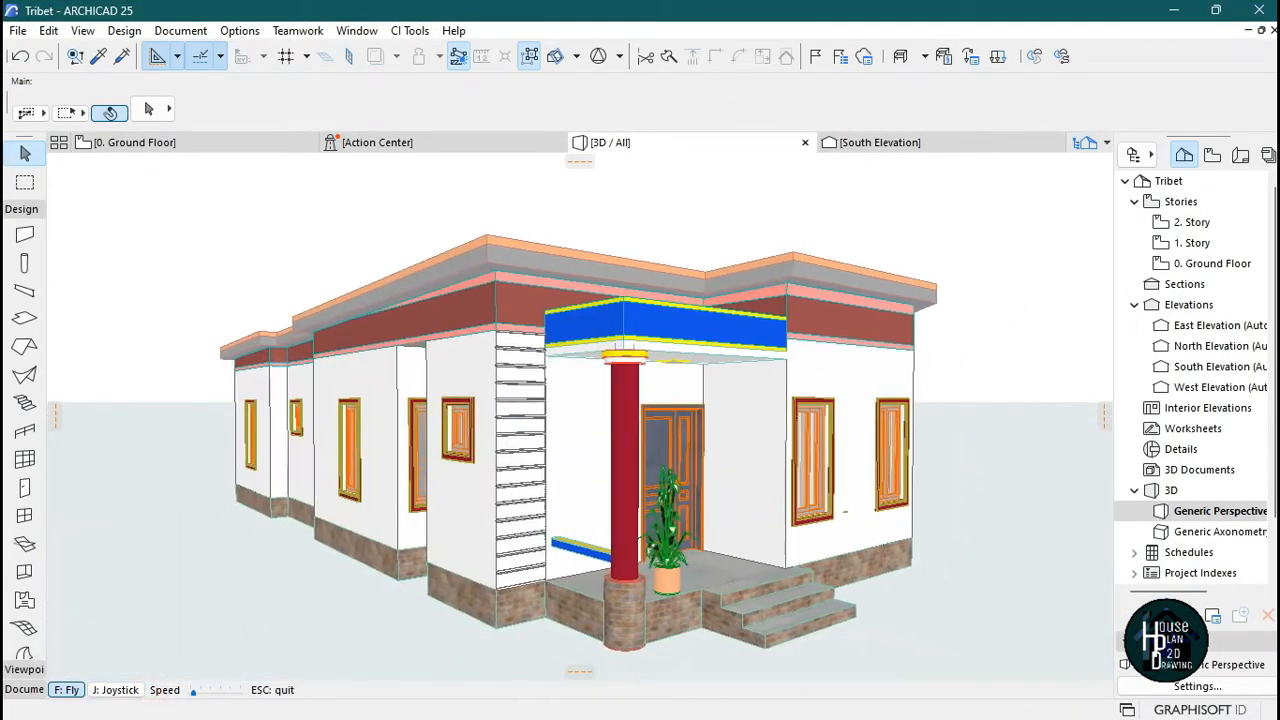
{"action": "key", "text": "Escape"}
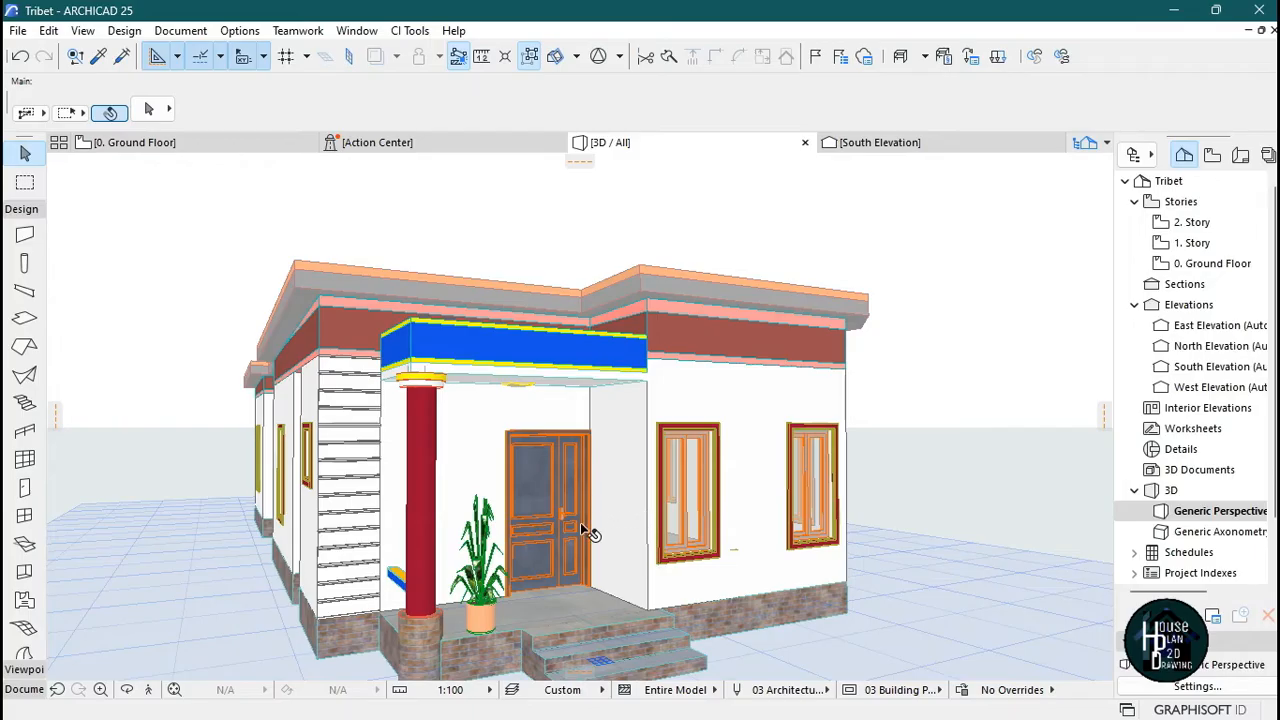
{"action": "mouse_move", "coordinate": [720, 680]}
- Return to the Untitled project and examine the veranda area on the Ground Floor plan
{"action": "left_click", "coordinate": [808, 698]}
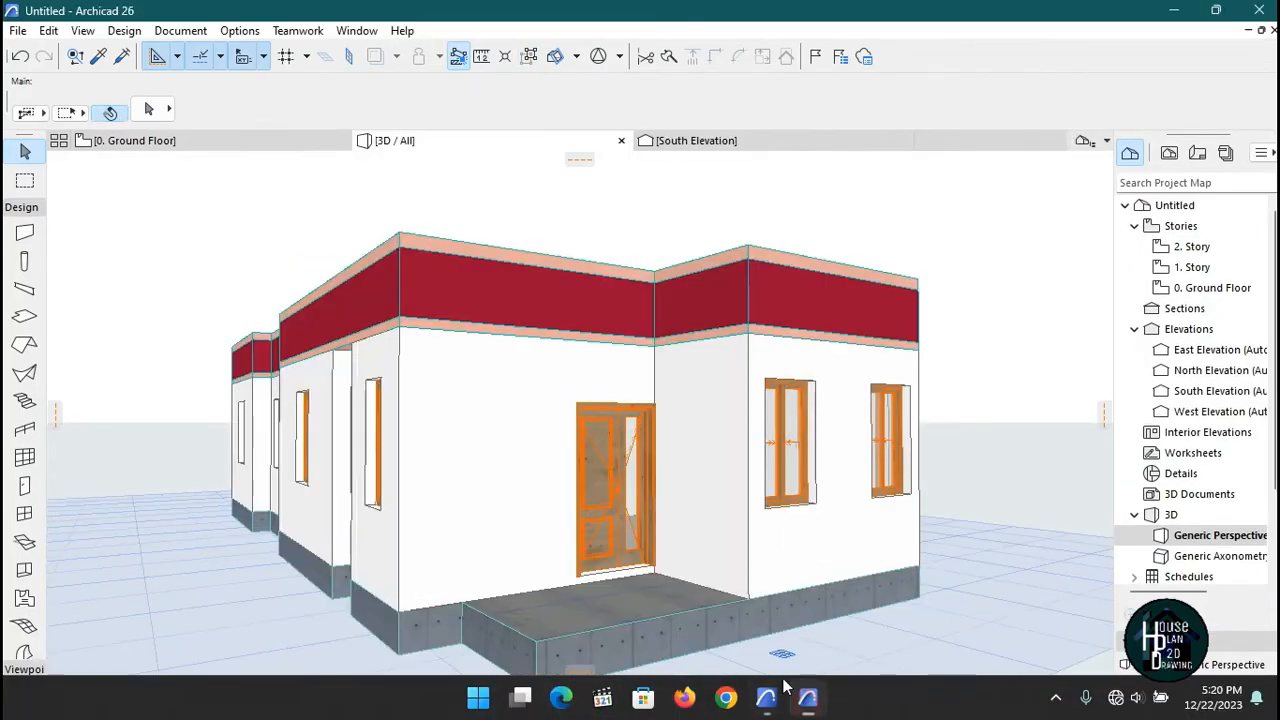
{"action": "left_click", "coordinate": [168, 145]}
{"action": "scroll", "coordinate": [534, 265], "scroll_direction": "down", "scroll_amount": 13}
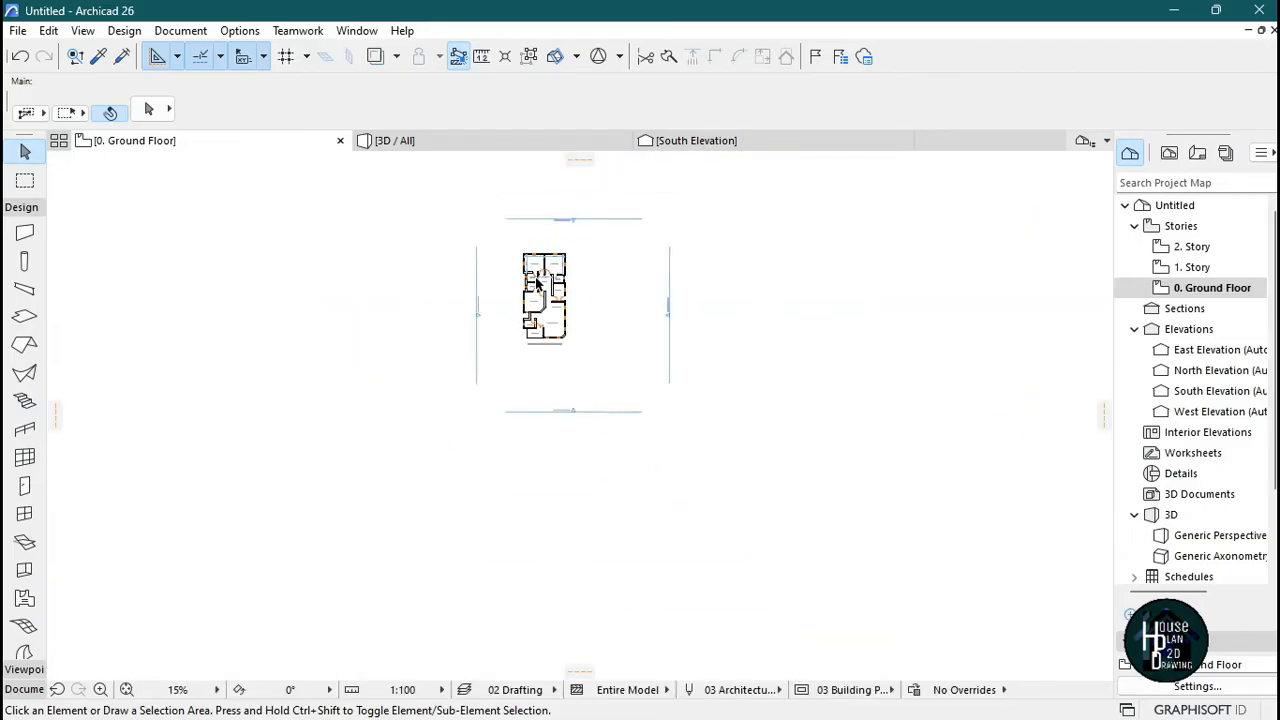
{"action": "scroll", "coordinate": [541, 275], "scroll_direction": "up", "scroll_amount": 6}
{"action": "scroll", "coordinate": [583, 274], "scroll_direction": "down", "scroll_amount": 1}
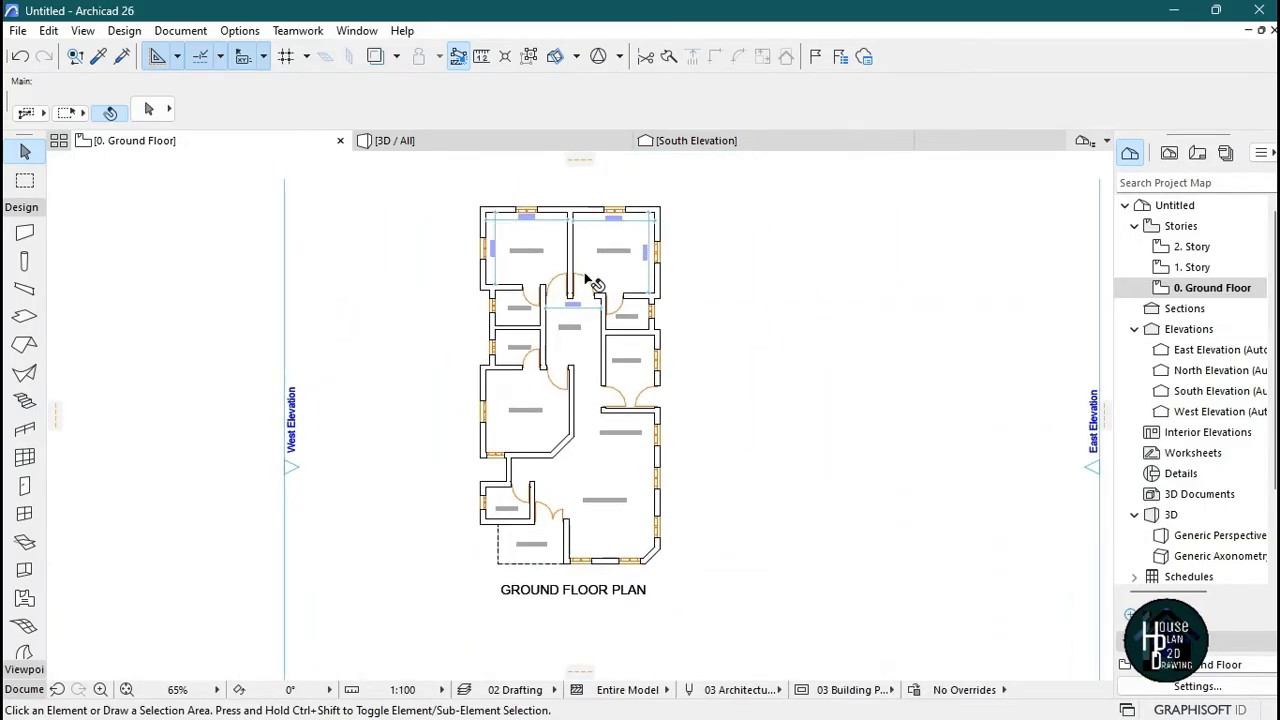
{"action": "scroll", "coordinate": [597, 592], "scroll_direction": "up", "scroll_amount": 7}
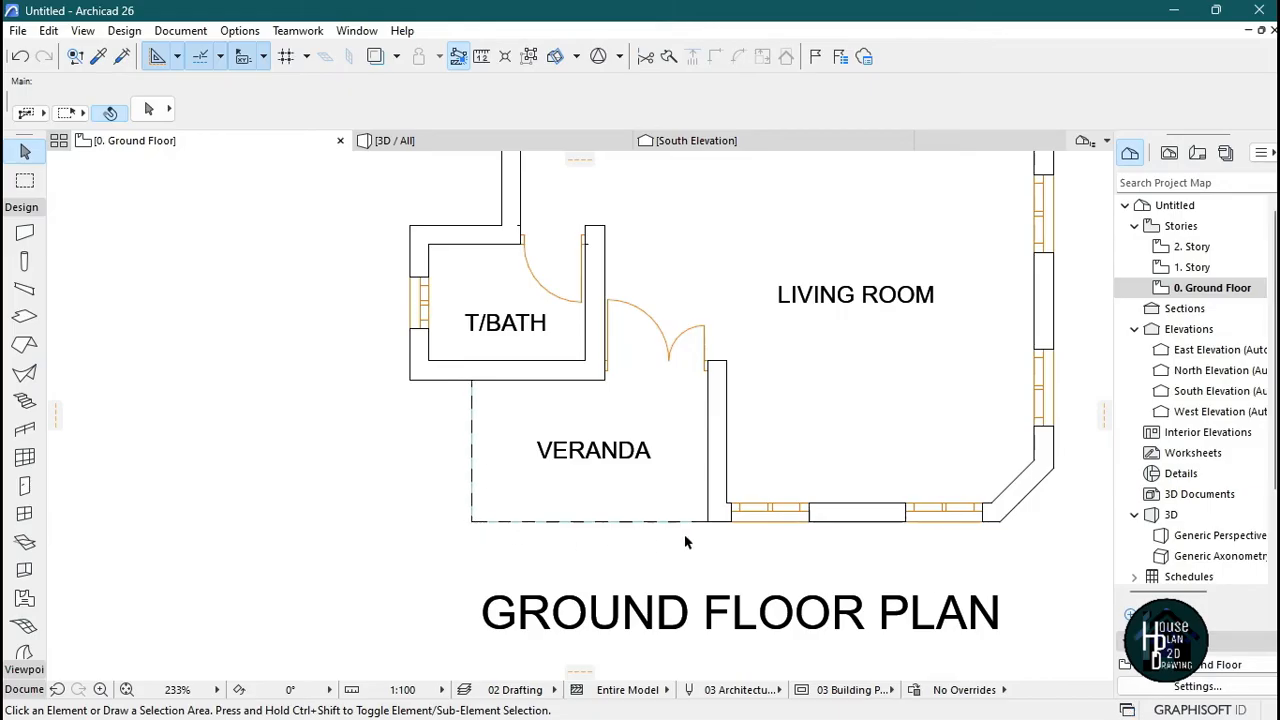
{"action": "scroll", "coordinate": [510, 505], "scroll_direction": "down", "scroll_amount": 7}
{"action": "scroll", "coordinate": [540, 366], "scroll_direction": "up", "scroll_amount": 3}
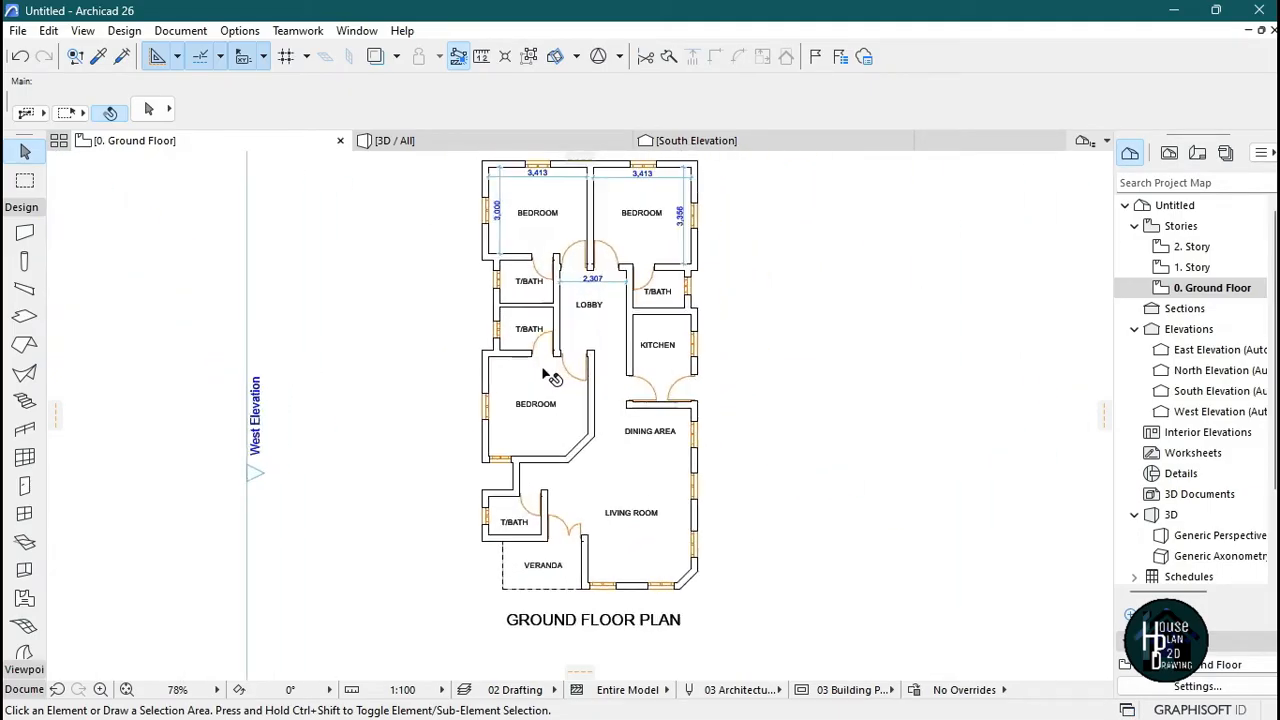
- Create a new, non-duplicated complex profile named "A Concrete Facia 2" in the Architectural > My Folder location
{"action": "left_click", "coordinate": [240, 30]}
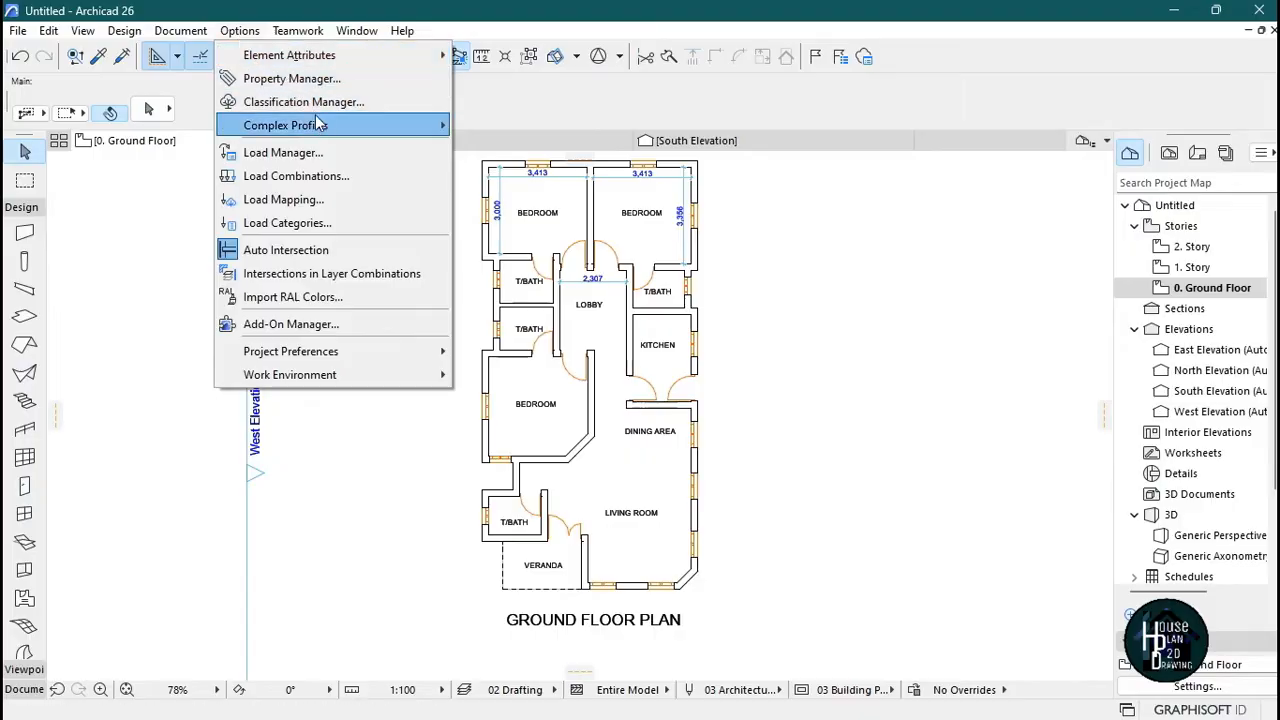
{"action": "mouse_move", "coordinate": [322, 128]}
{"action": "left_click", "coordinate": [515, 125]}
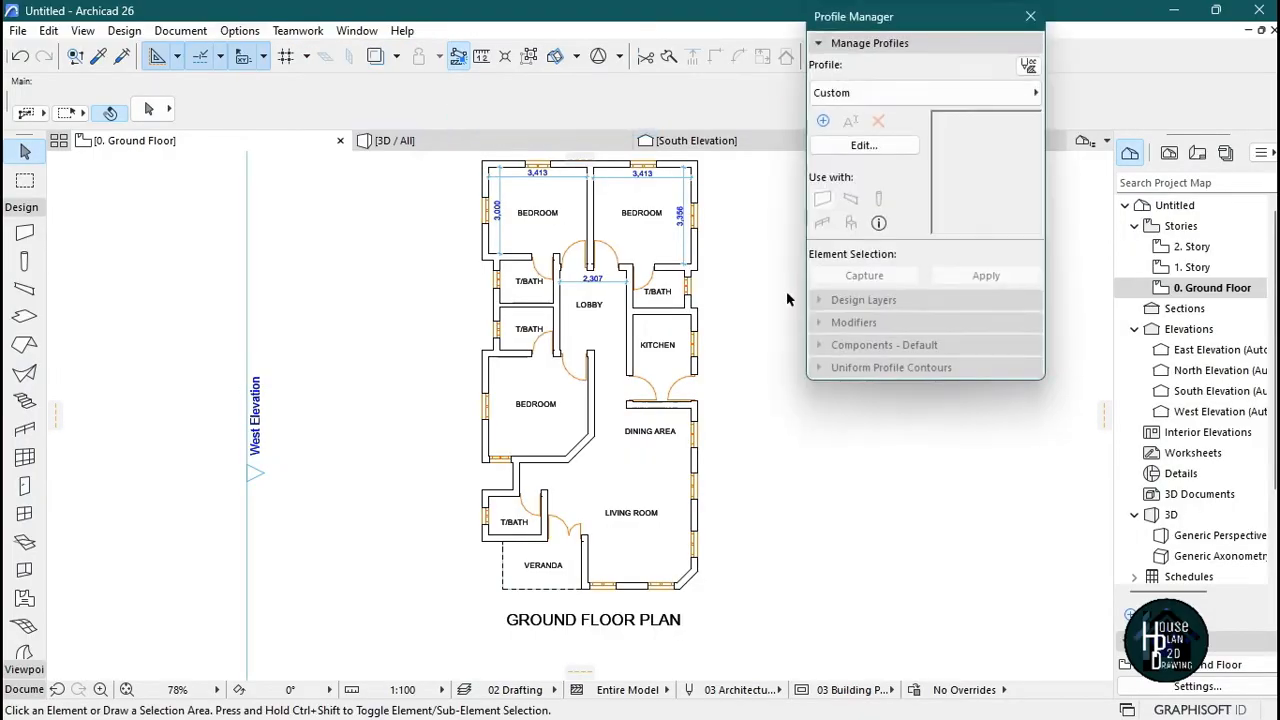
{"action": "left_click", "coordinate": [823, 120]}
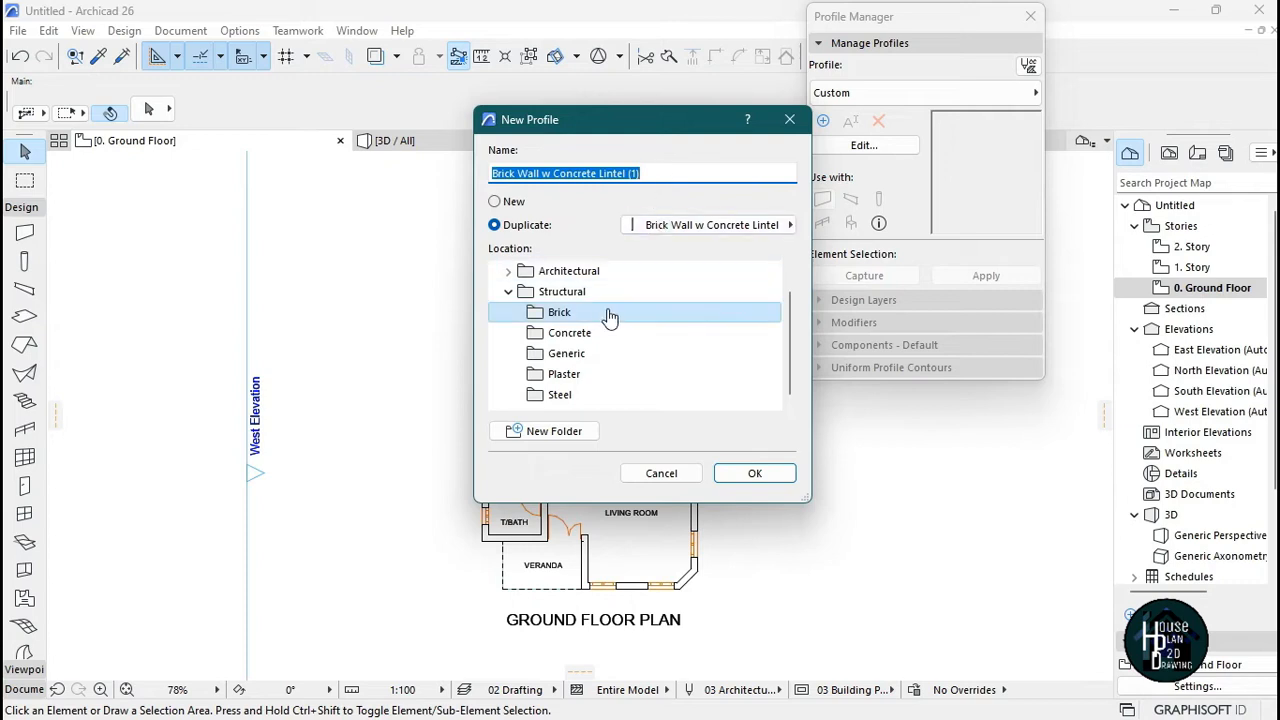
{"action": "left_click", "coordinate": [508, 271]}
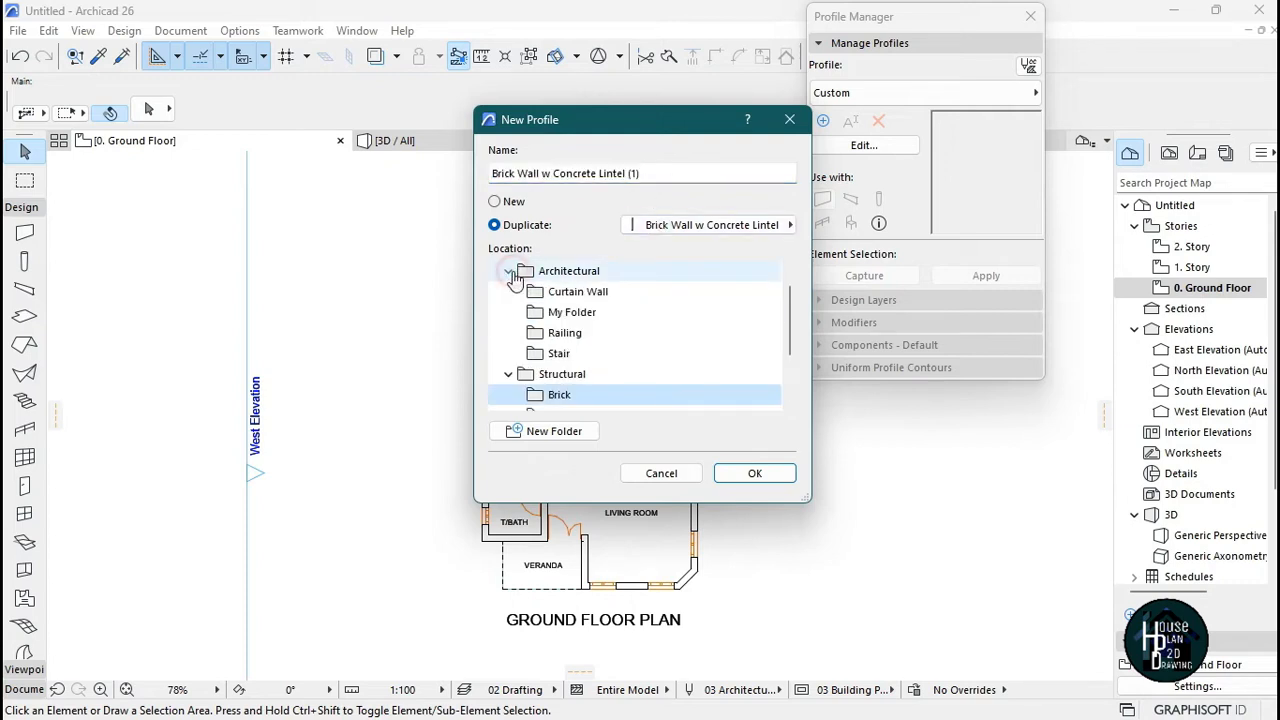
{"action": "left_click", "coordinate": [566, 314]}
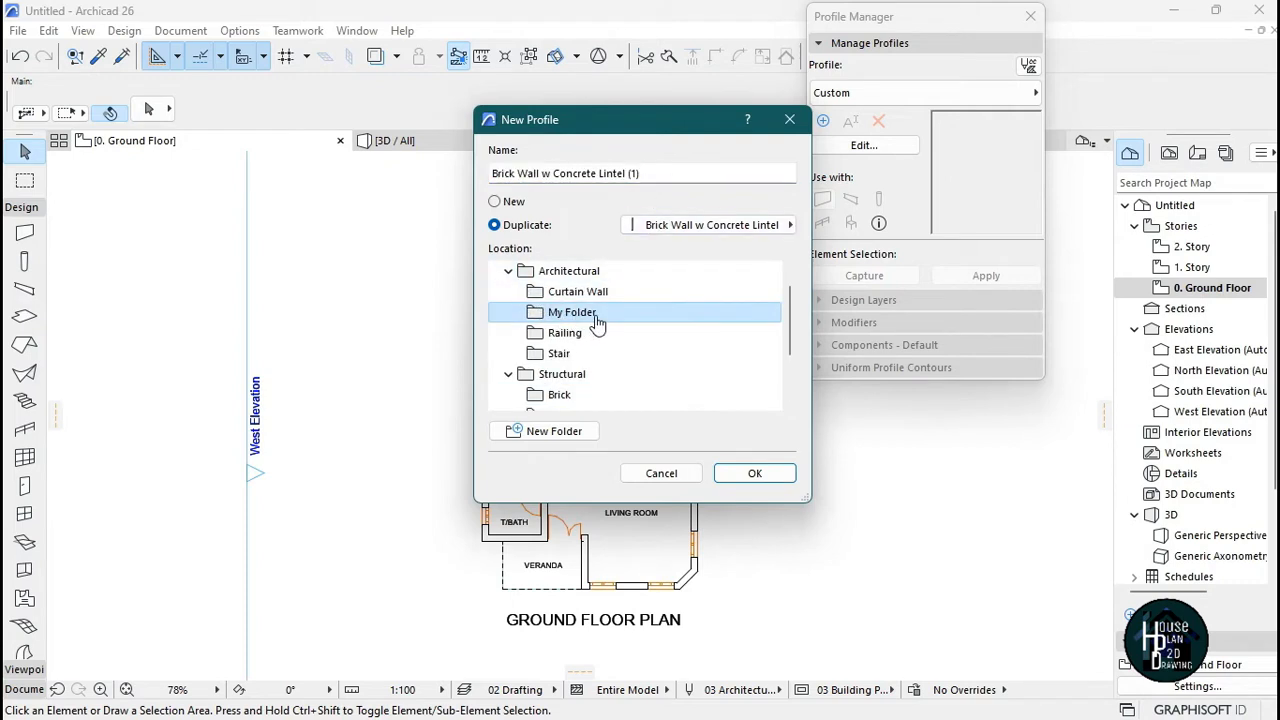
{"action": "left_click", "coordinate": [513, 203]}
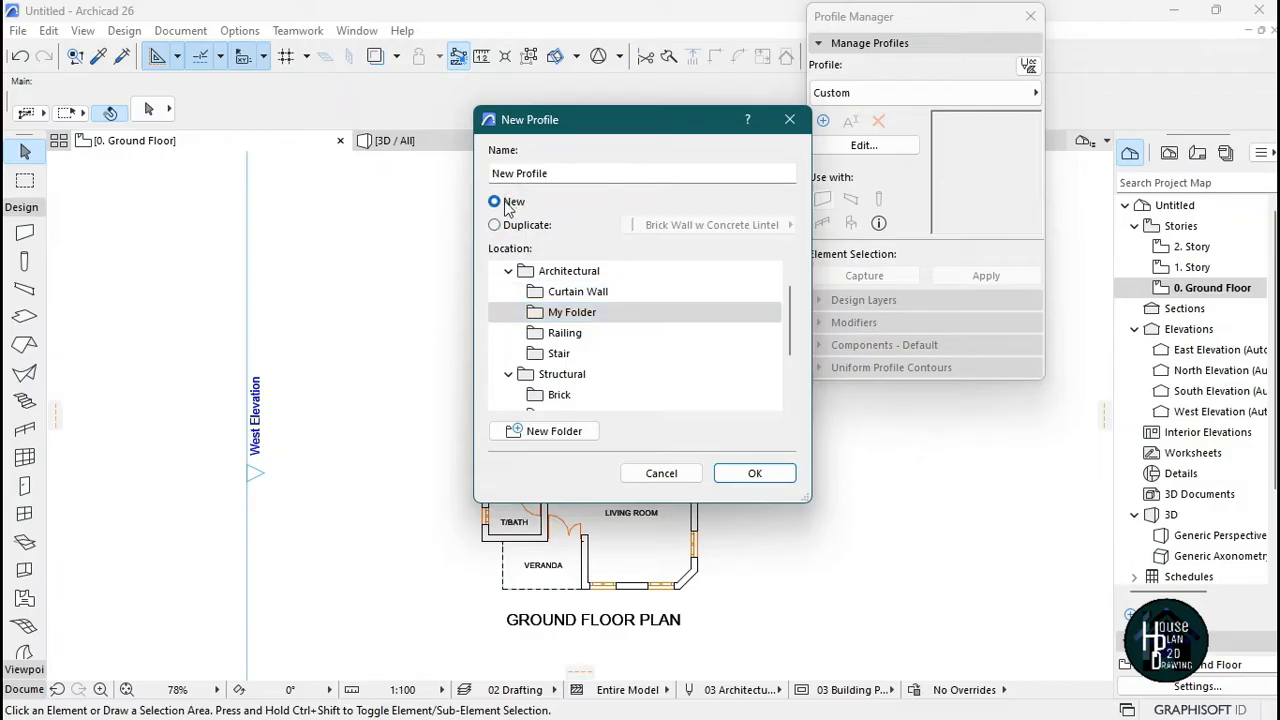
{"action": "left_click_drag", "start_coordinate": [566, 175], "coordinate": [425, 200]}
{"action": "type", "text": "A Concrete"}
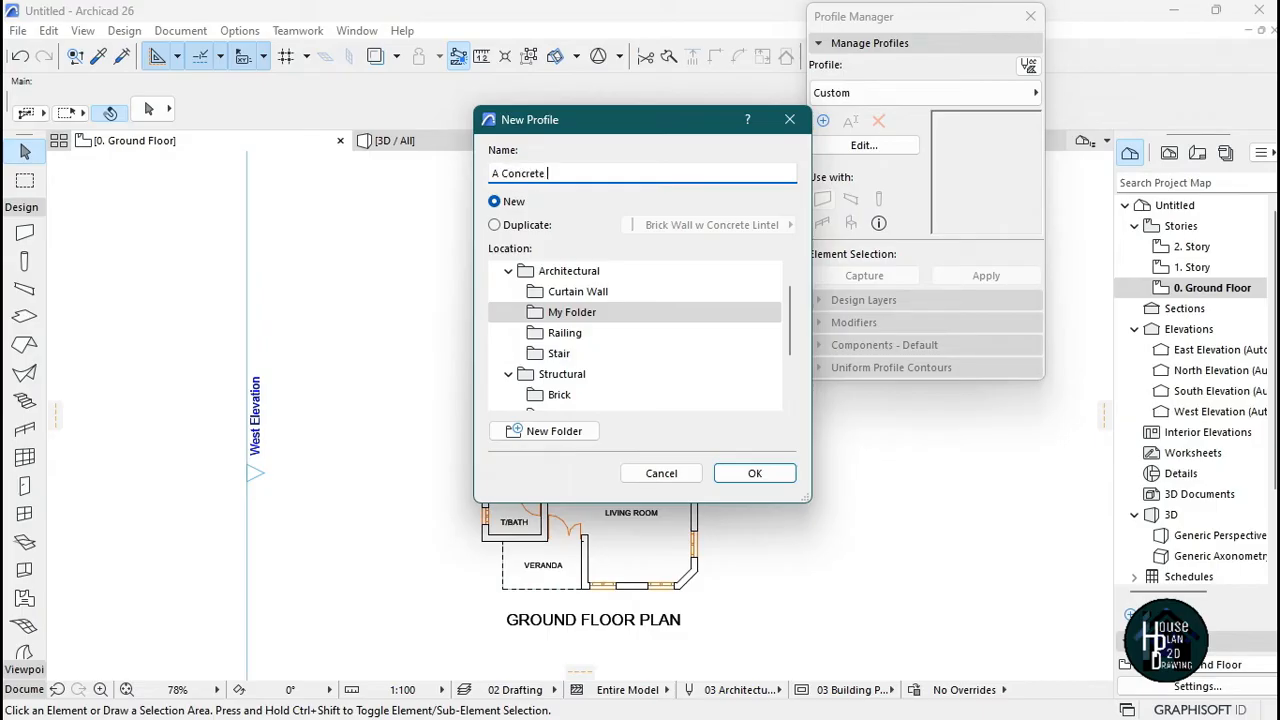
{"action": "type", "text": " Facia "}
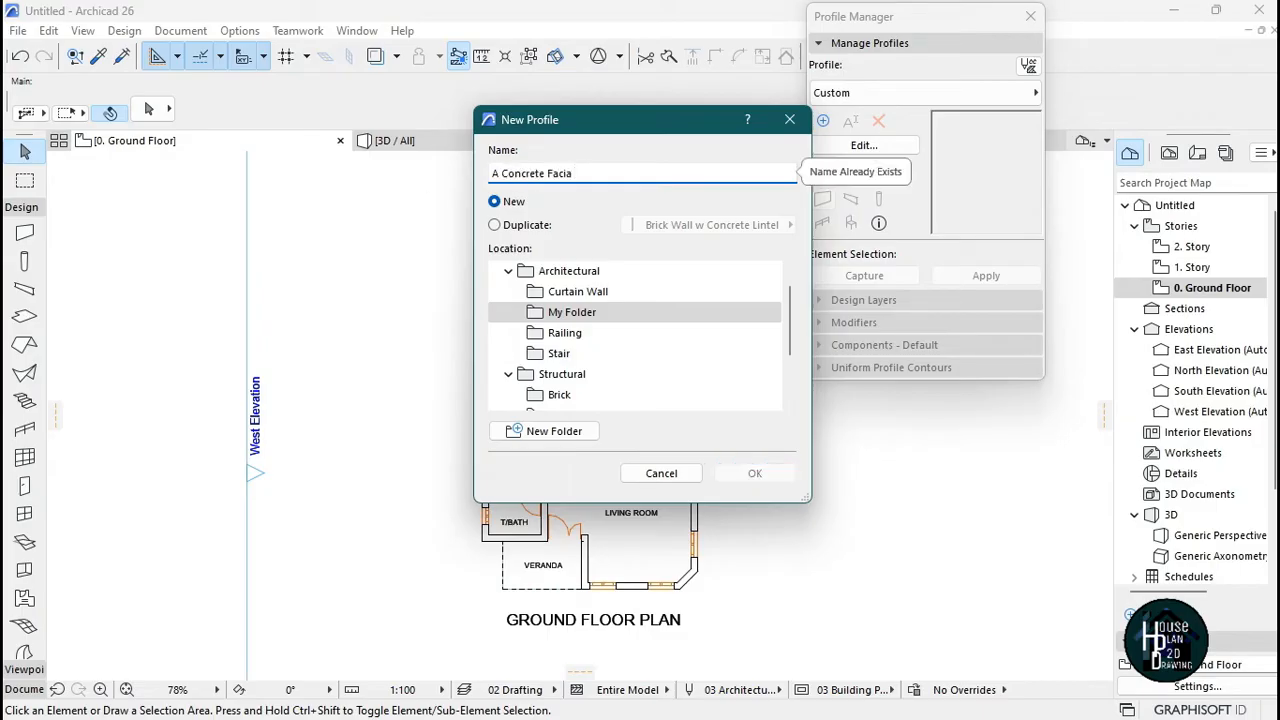
{"action": "type", "text": "2"}
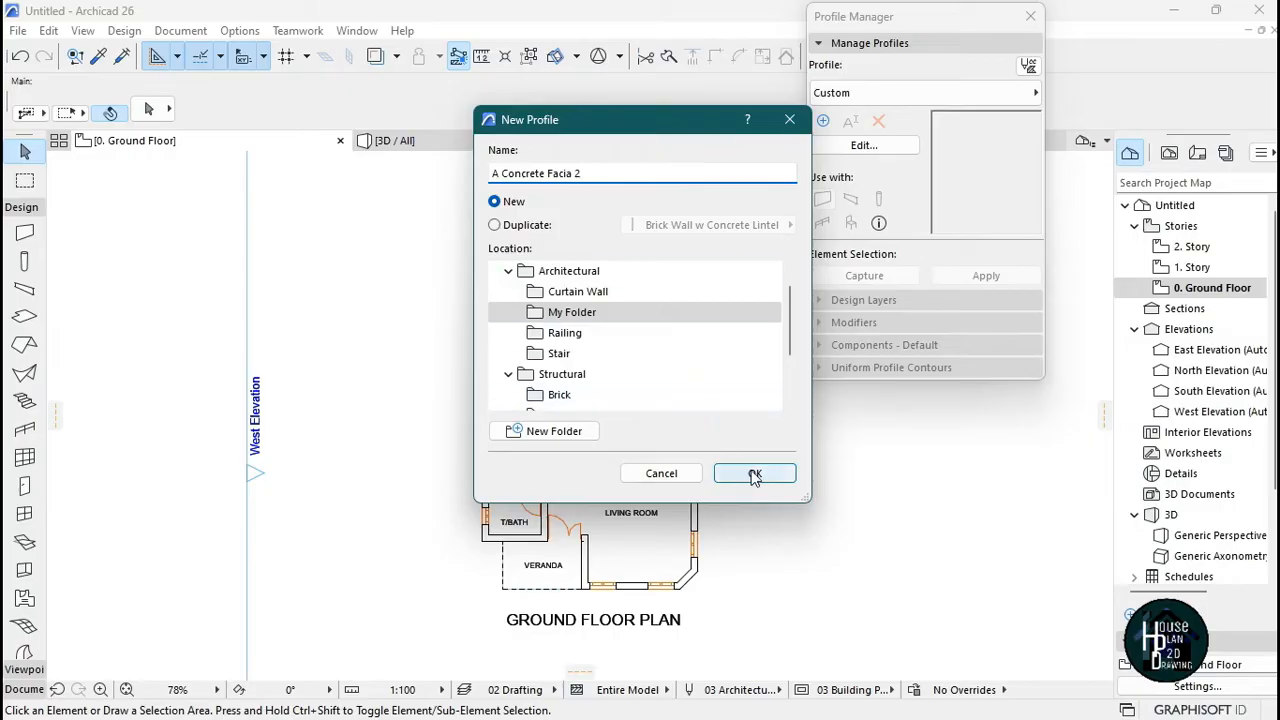
{"action": "left_click", "coordinate": [755, 474]}
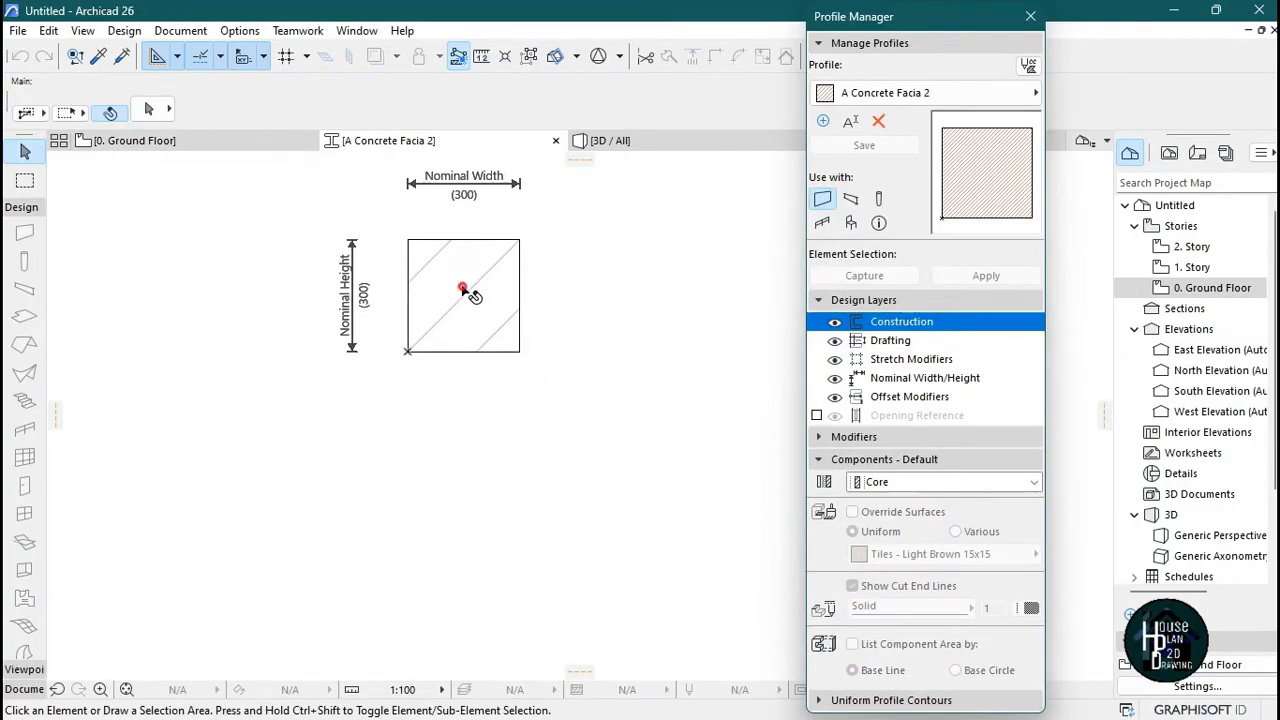
- Delete the default square fill from the new profile's drawing
{"action": "left_click", "coordinate": [470, 290]}
{"action": "right_click", "coordinate": [463, 289]}
{"action": "left_click", "coordinate": [521, 423]}
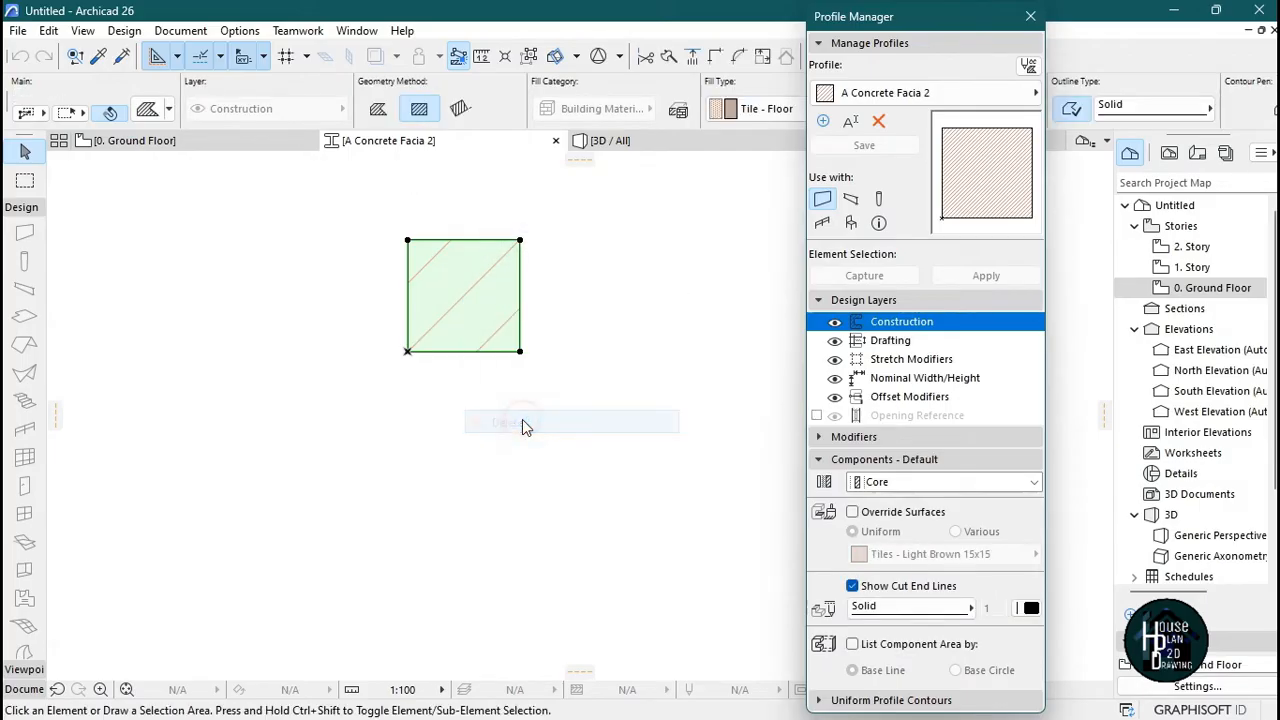
- Draw a closed rectangular polyline with the Line tool, 225 mm wide and 450 mm high, starting at the profile origin
{"action": "left_click", "coordinate": [28, 689]}
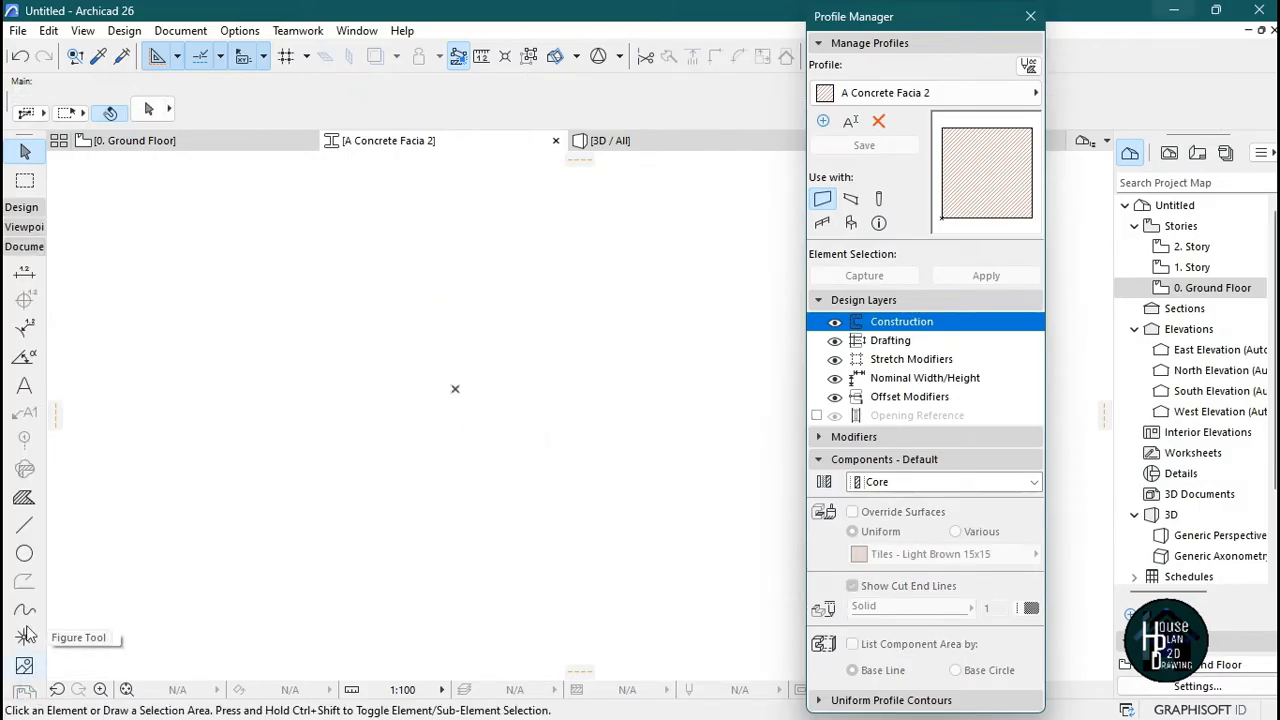
{"action": "left_click", "coordinate": [36, 528]}
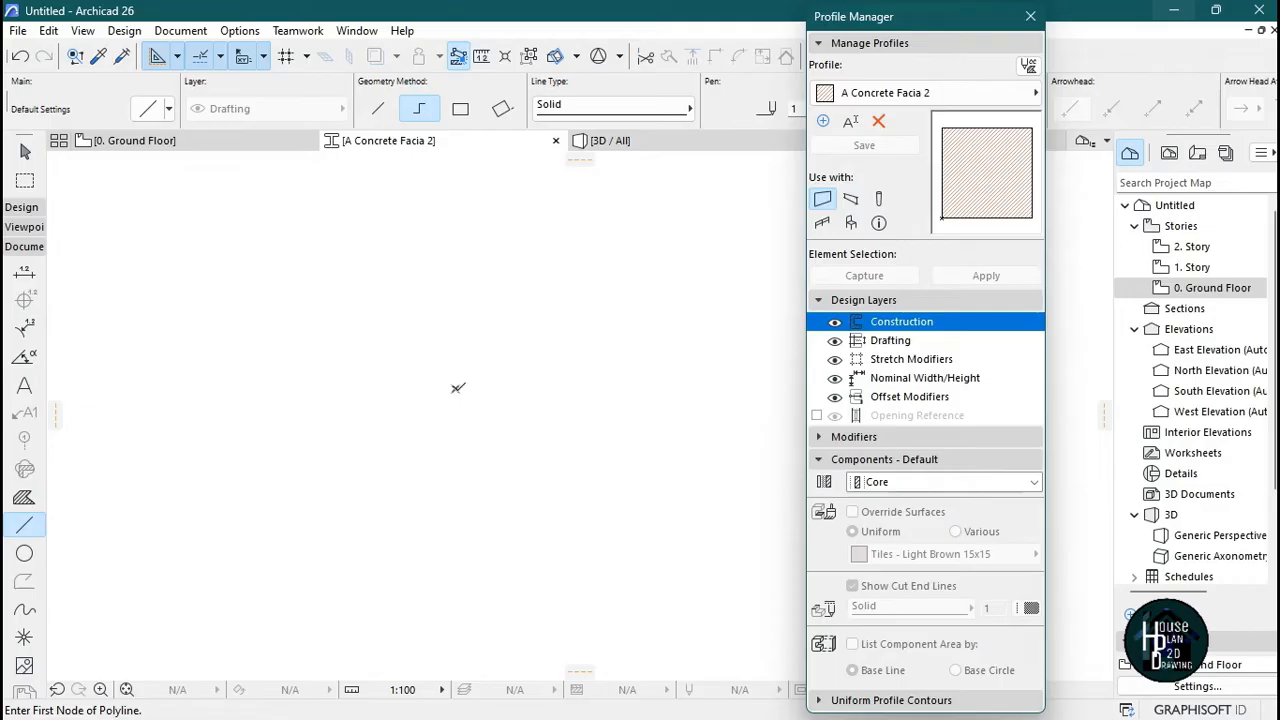
{"action": "left_click", "coordinate": [455, 388]}
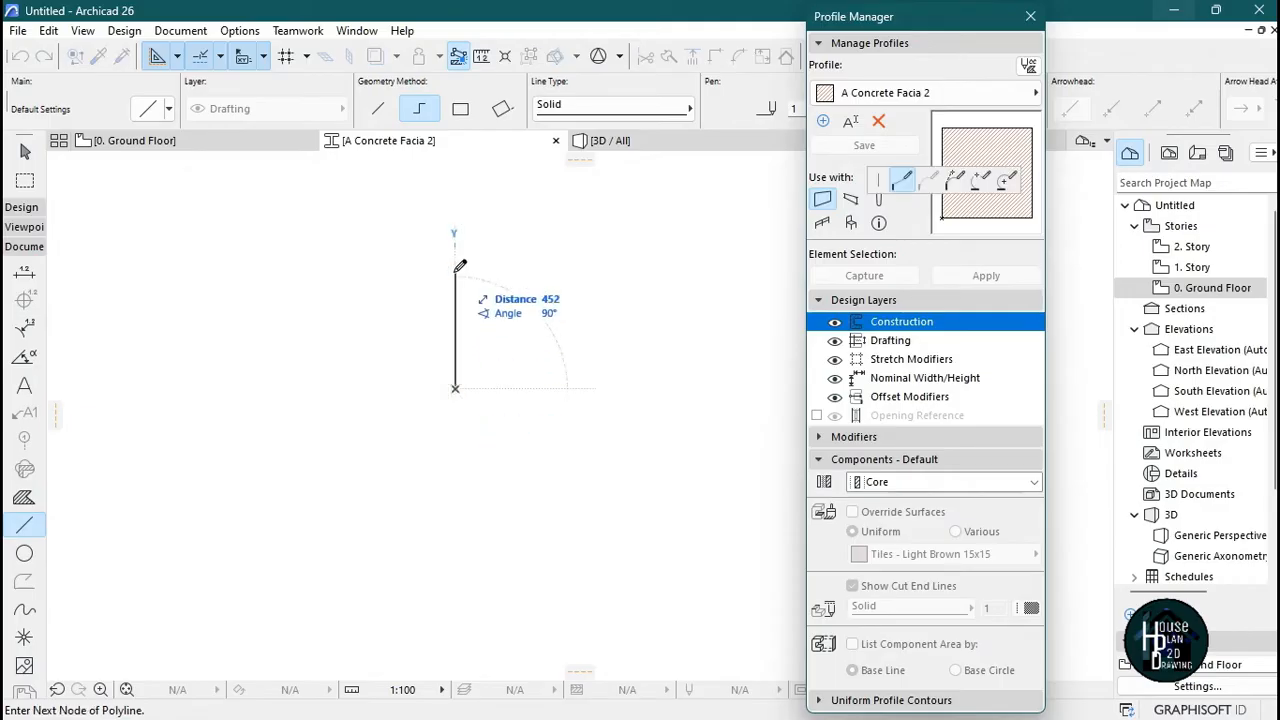
{"action": "type", "text": "45"}
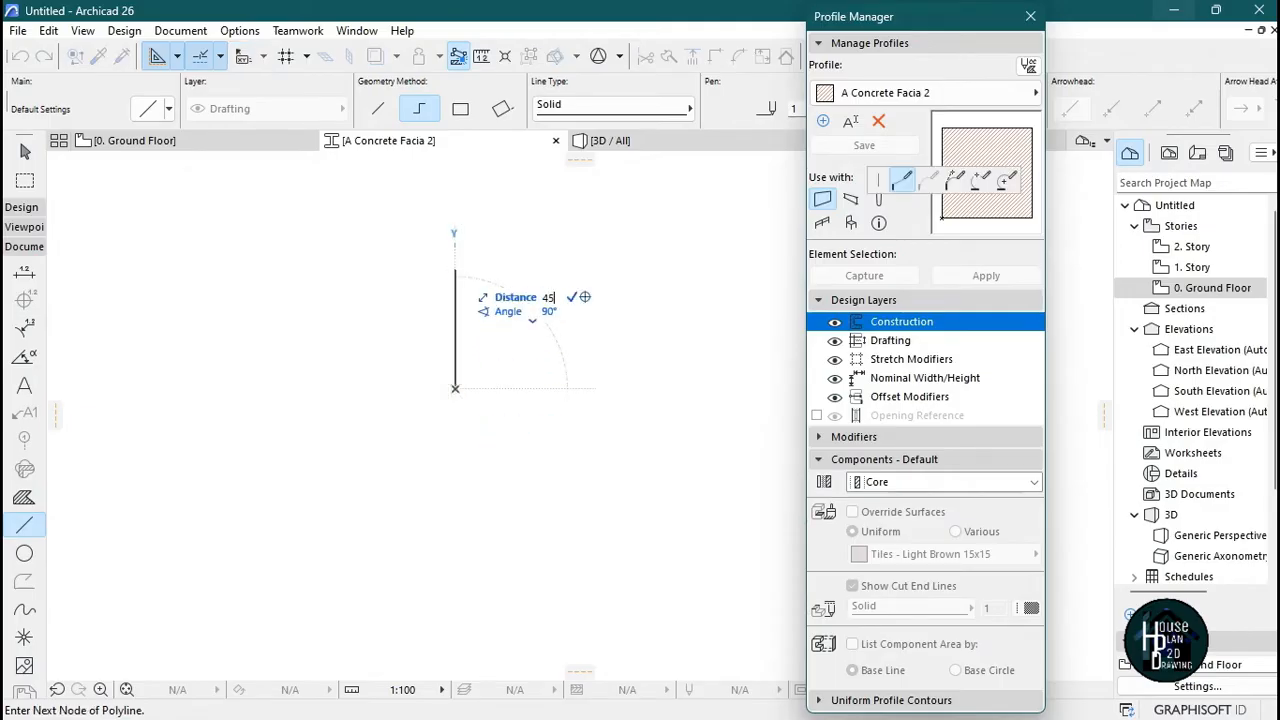
{"action": "type", "text": "0"}
{"action": "key", "text": "Return"}
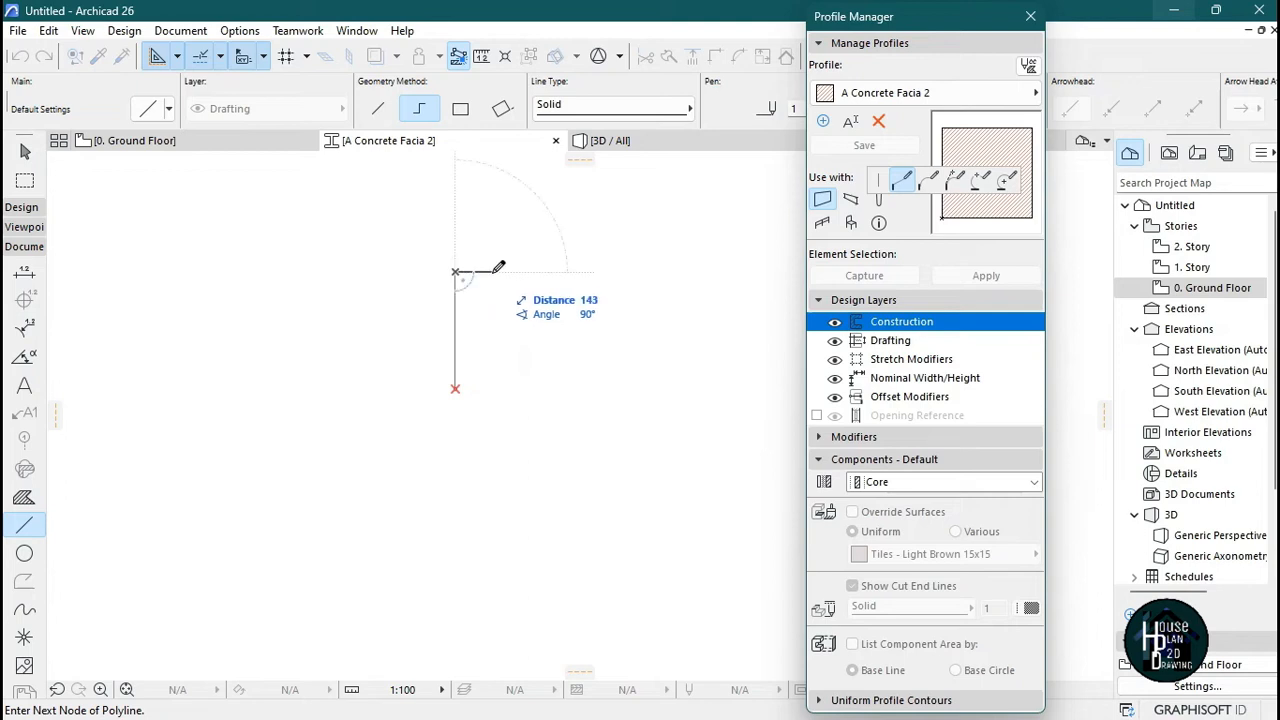
{"action": "type", "text": "22"}
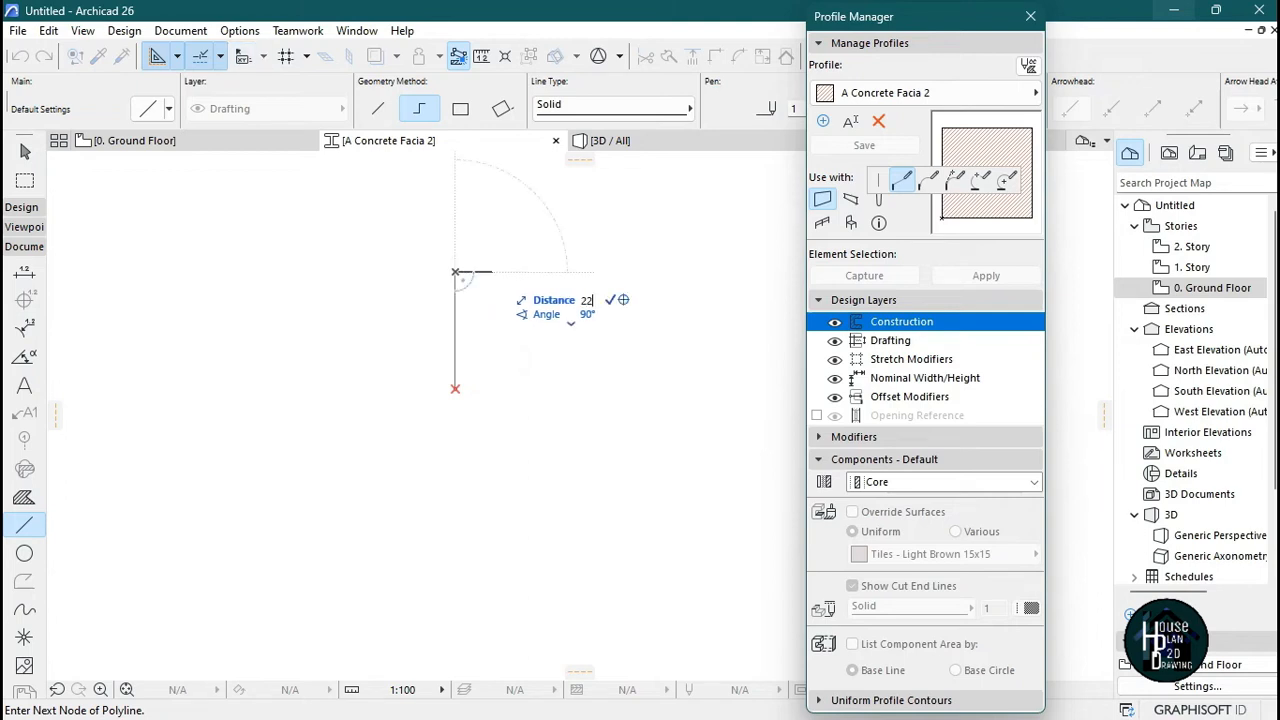
{"action": "type", "text": "5"}
{"action": "key", "text": "Return"}
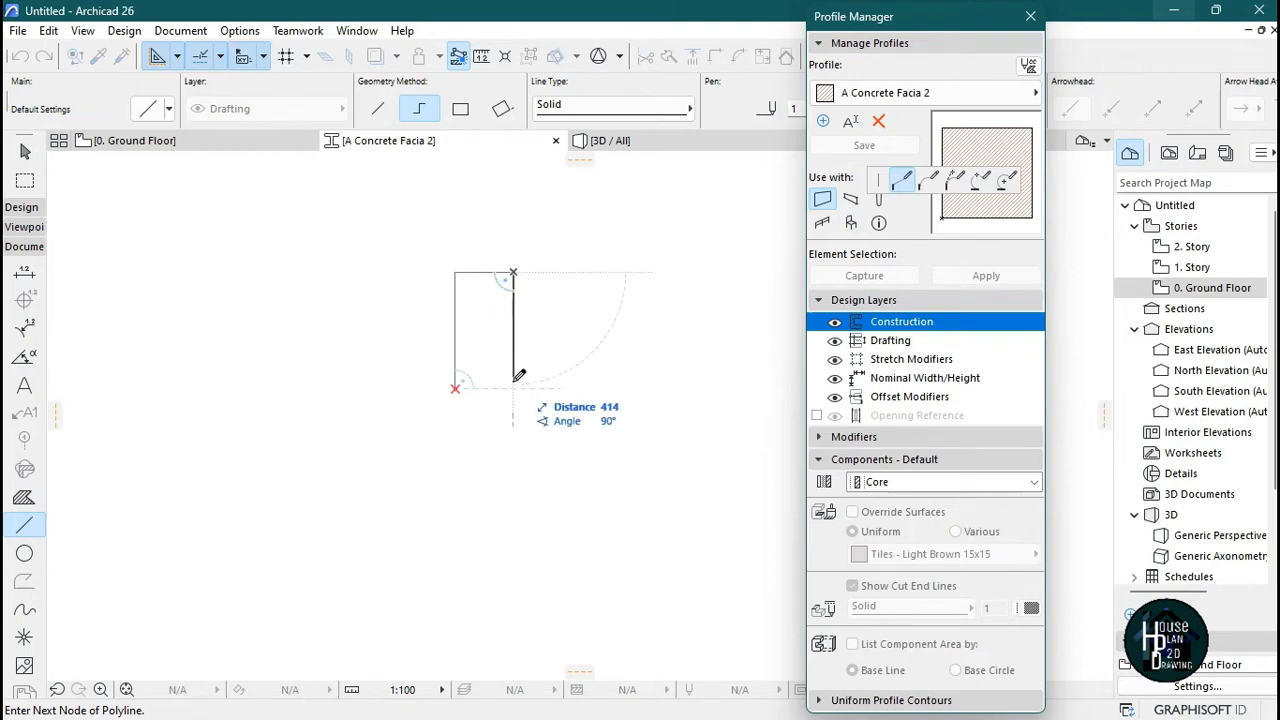
{"action": "left_click", "coordinate": [513, 388]}
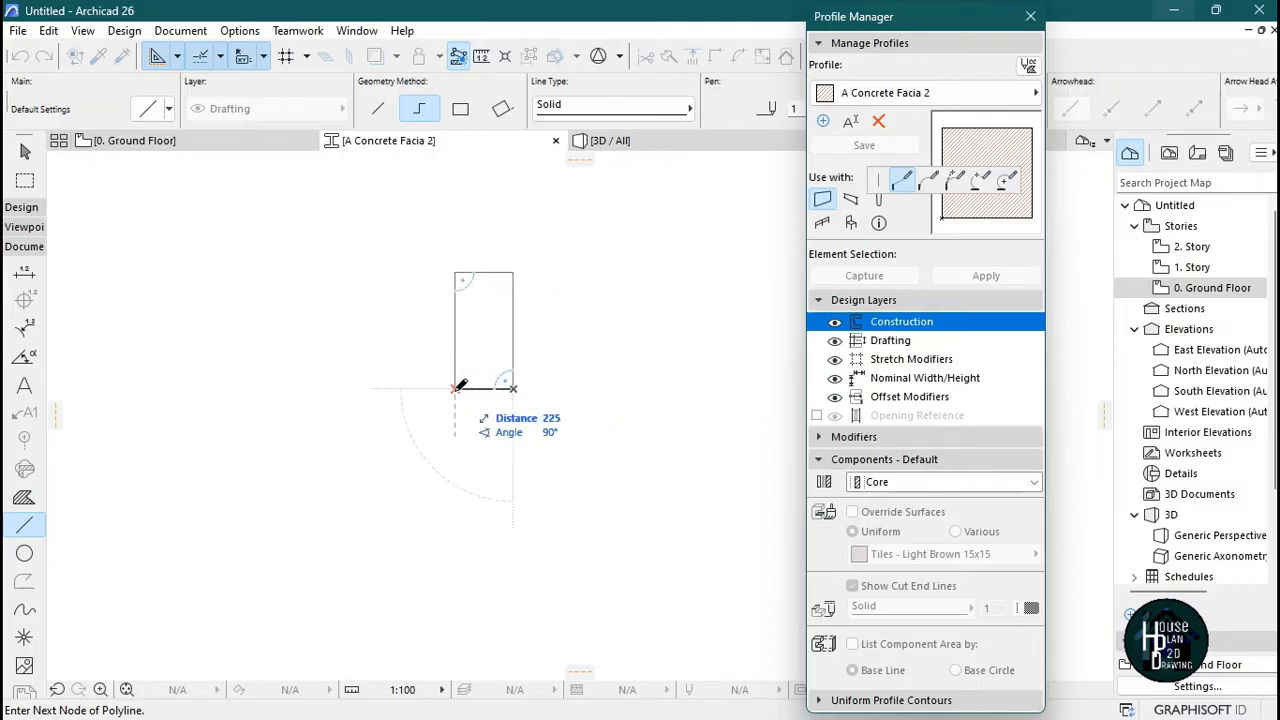
{"action": "left_click", "coordinate": [455, 388]}
{"action": "scroll", "coordinate": [464, 300], "scroll_direction": "up", "scroll_amount": 5}
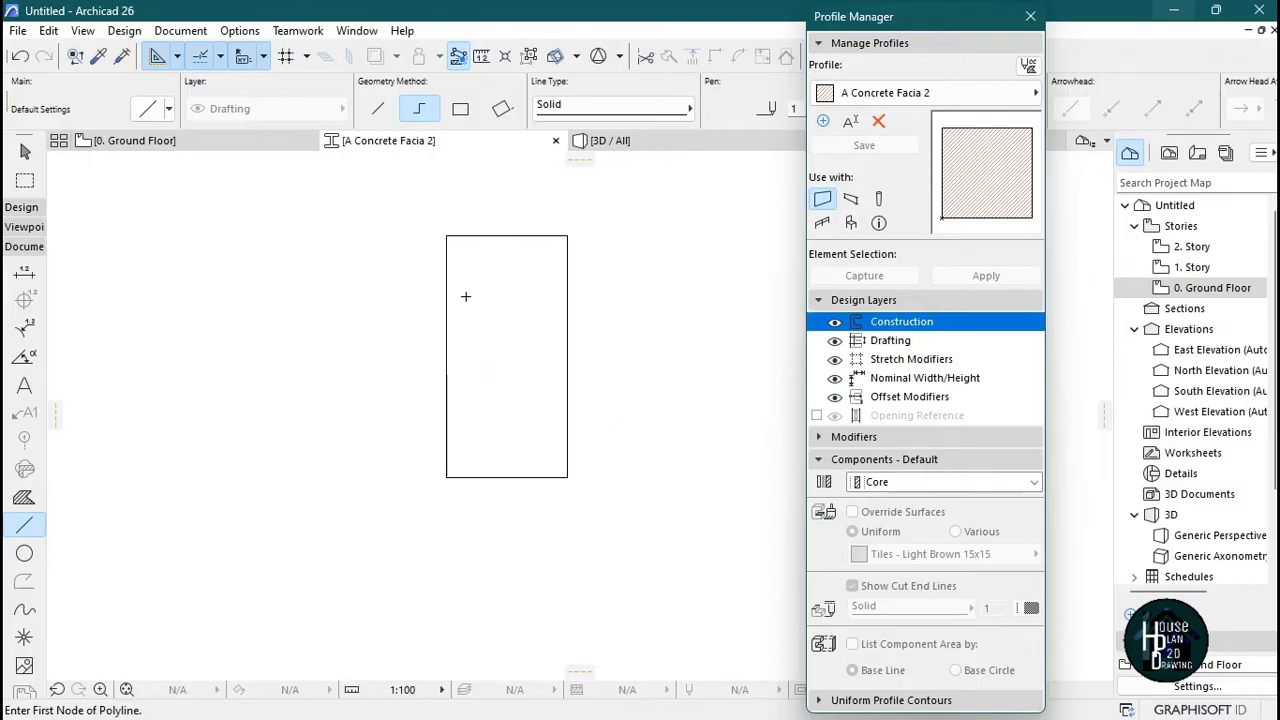
- Suspend grouping and drag a copy of the rectangle's top line 50 mm straight down
{"action": "key", "text": "w"}
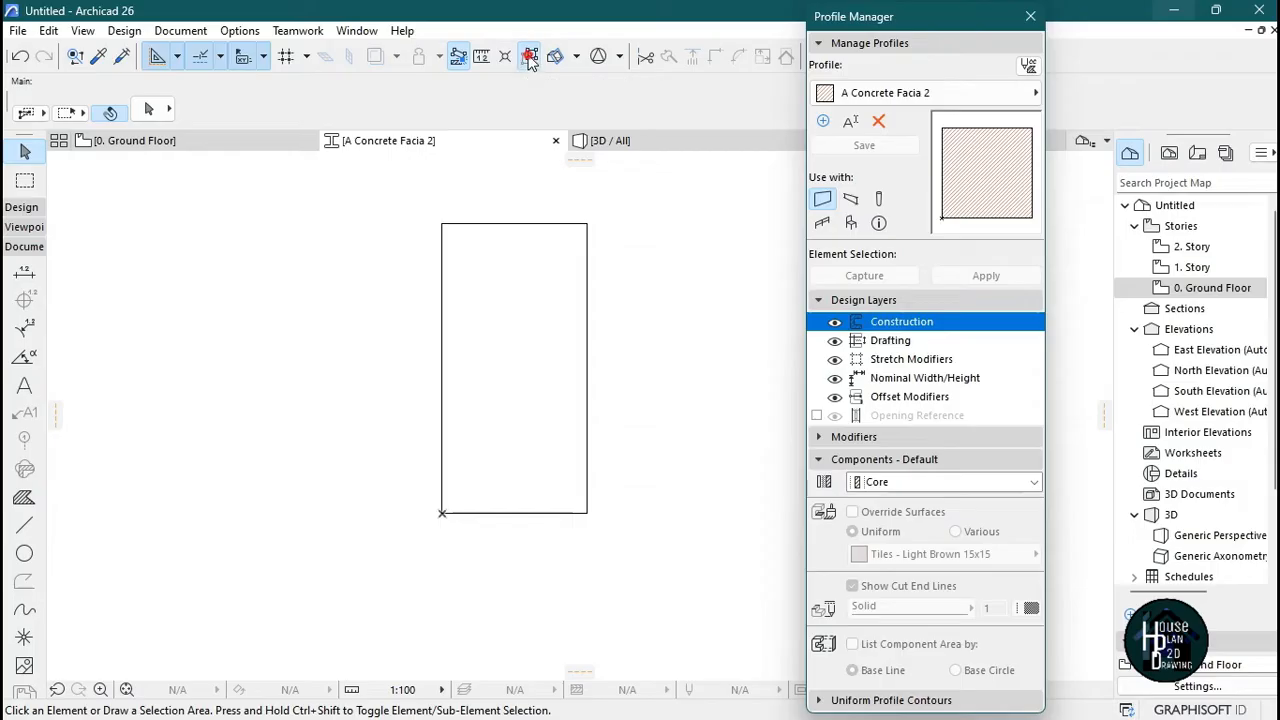
{"action": "left_click", "coordinate": [503, 228]}
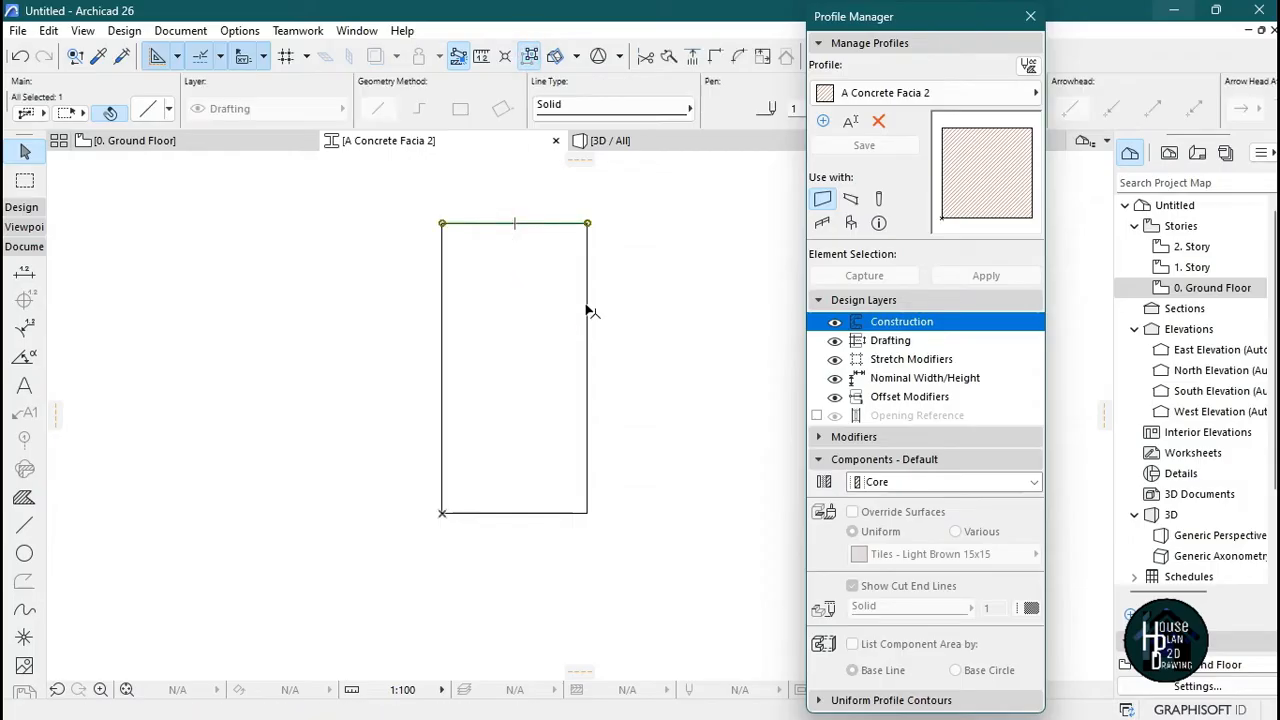
{"action": "right_click", "coordinate": [589, 228]}
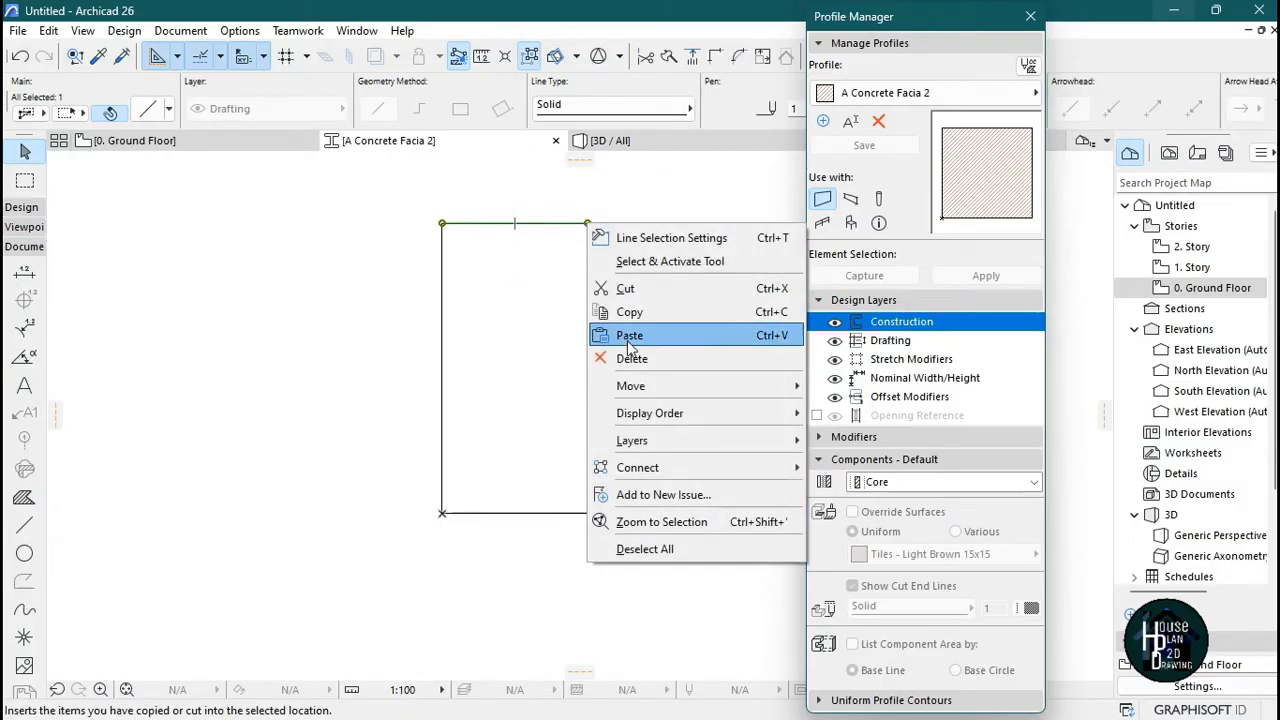
{"action": "mouse_move", "coordinate": [734, 386]}
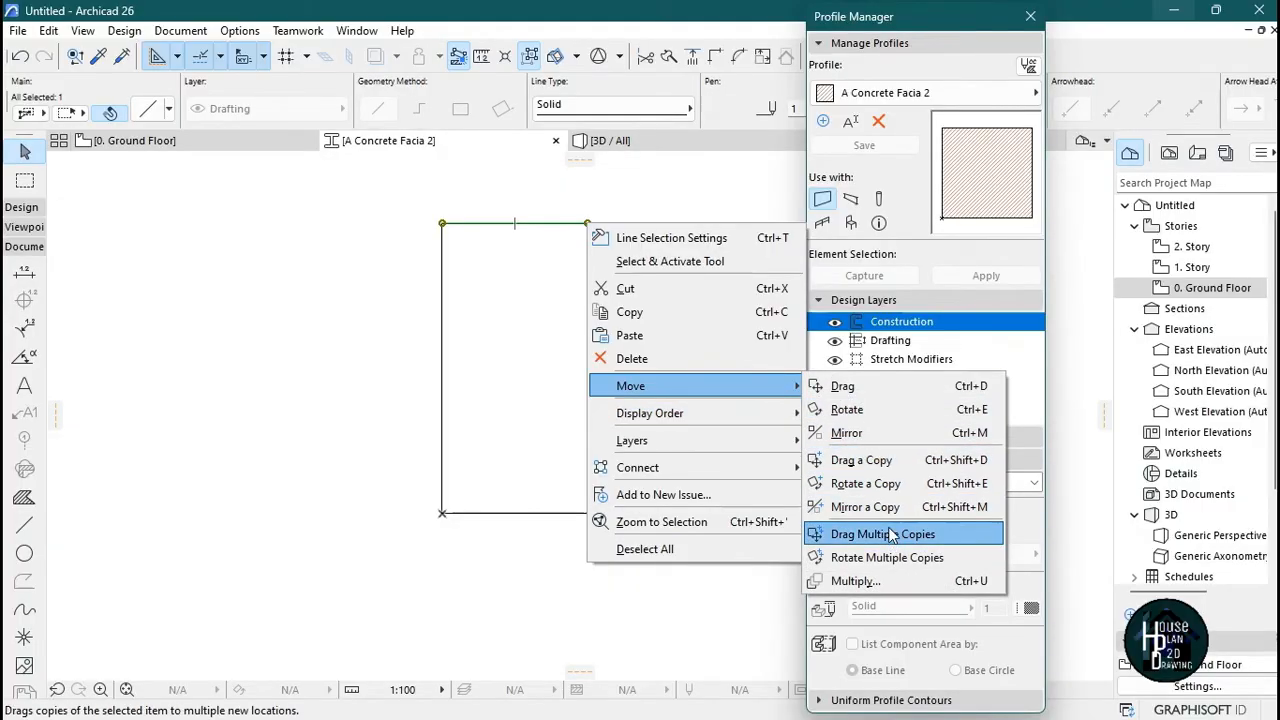
{"action": "left_click", "coordinate": [870, 460]}
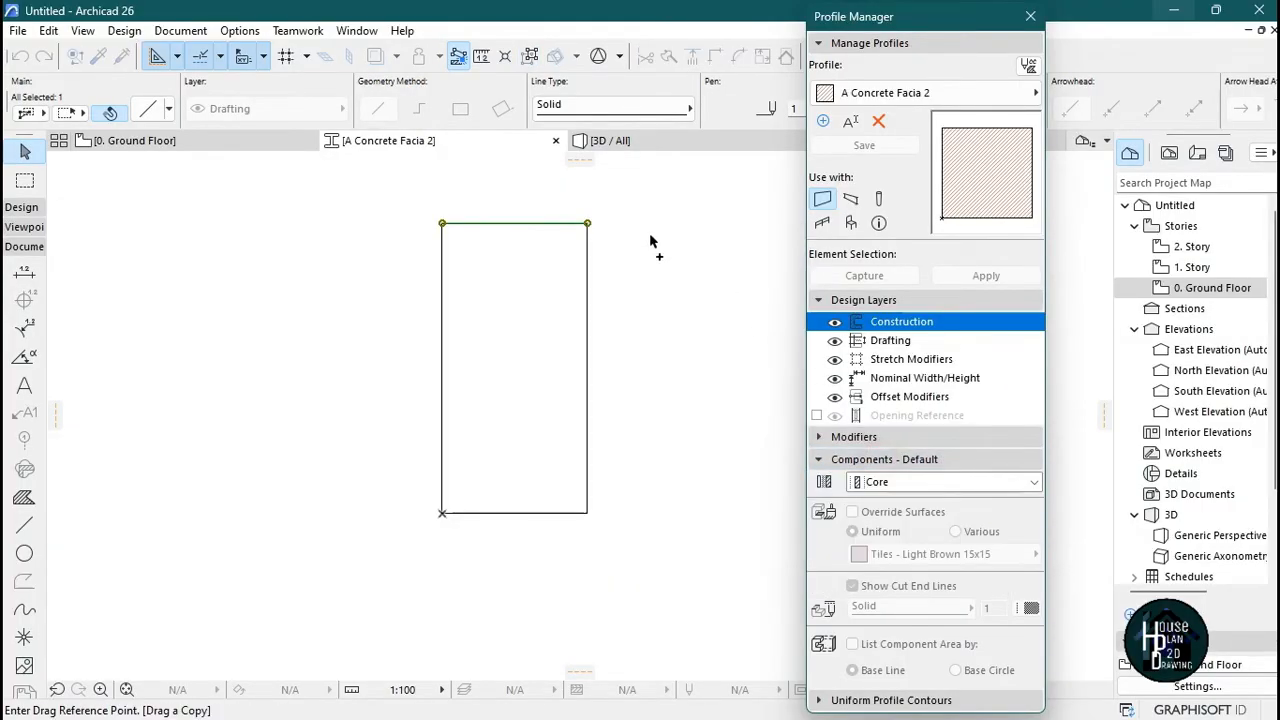
{"action": "left_click", "coordinate": [587, 224]}
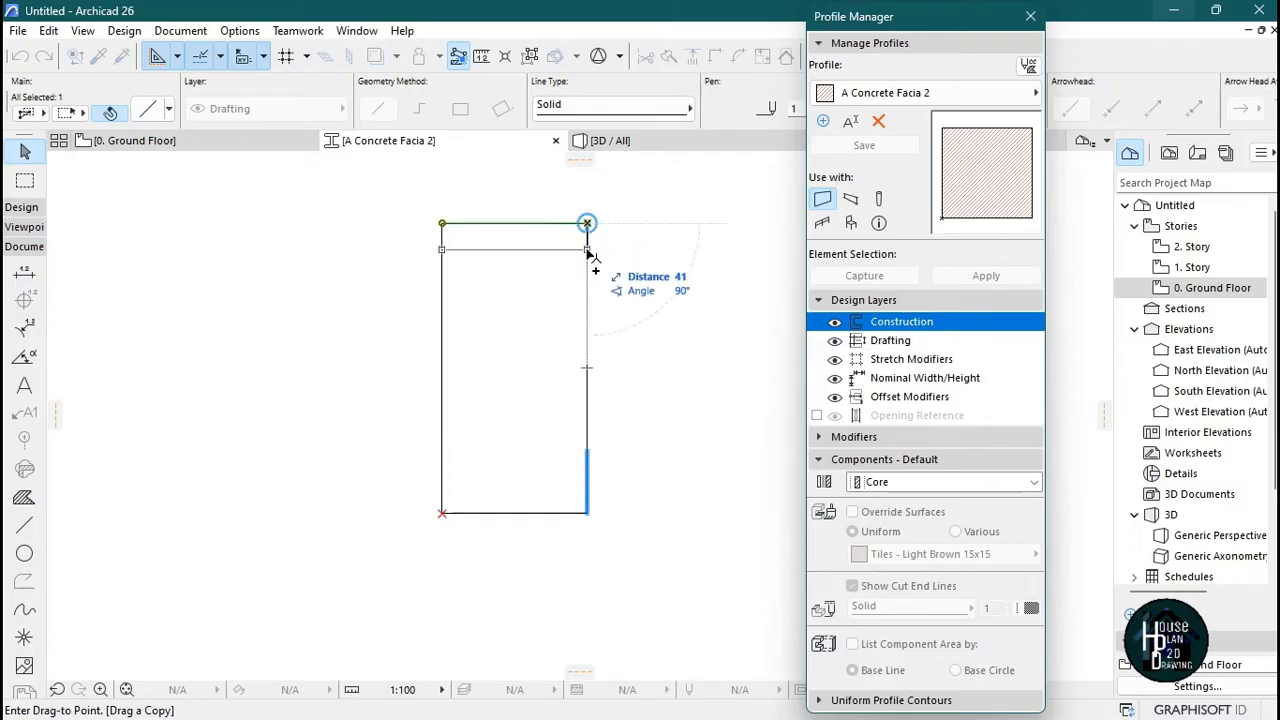
{"action": "type", "text": "50"}
{"action": "key", "text": "Return"}
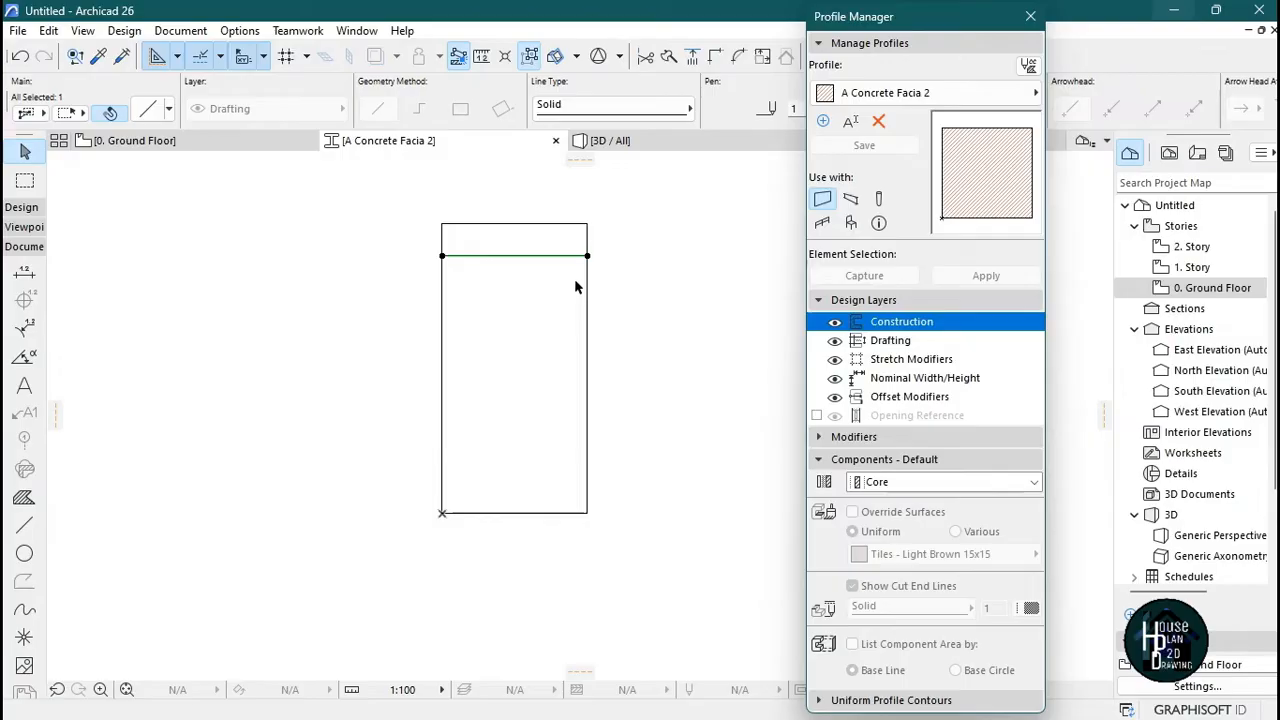
- Drag a copy of the rectangle's bottom line 50 mm straight up
{"action": "key", "text": "Escape"}
{"action": "left_click", "coordinate": [545, 515]}
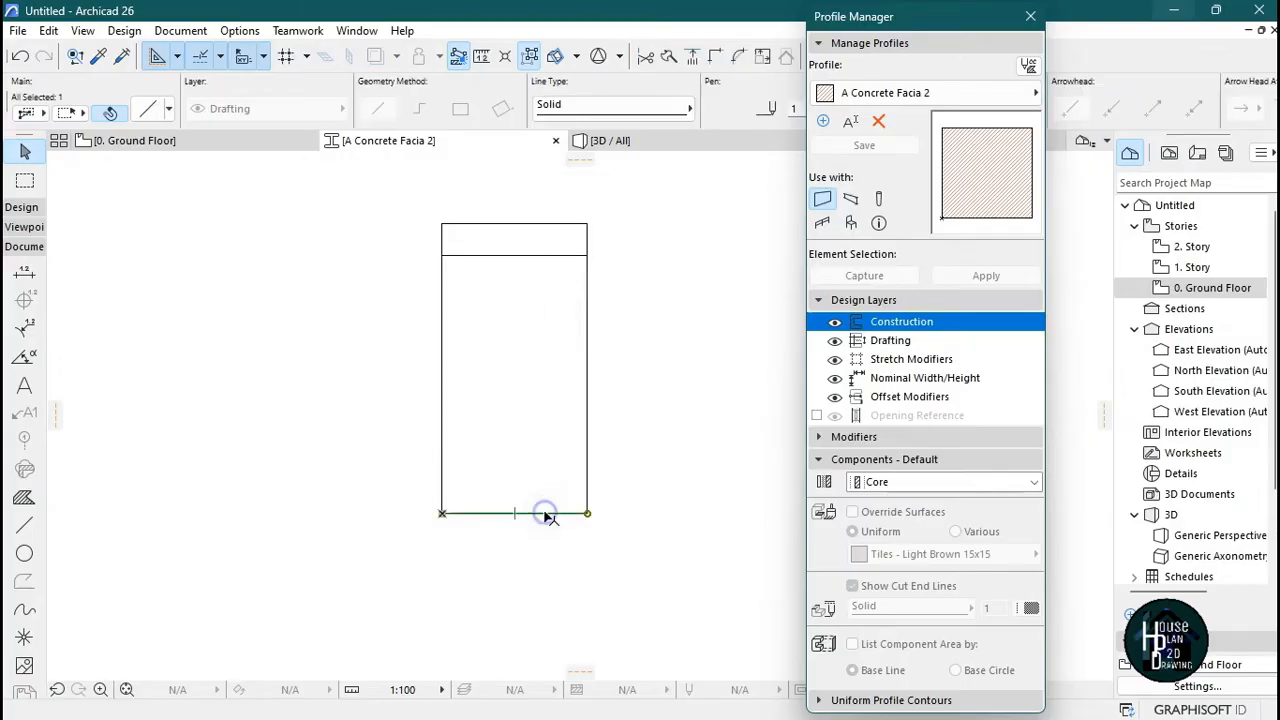
{"action": "right_click", "coordinate": [545, 515]}
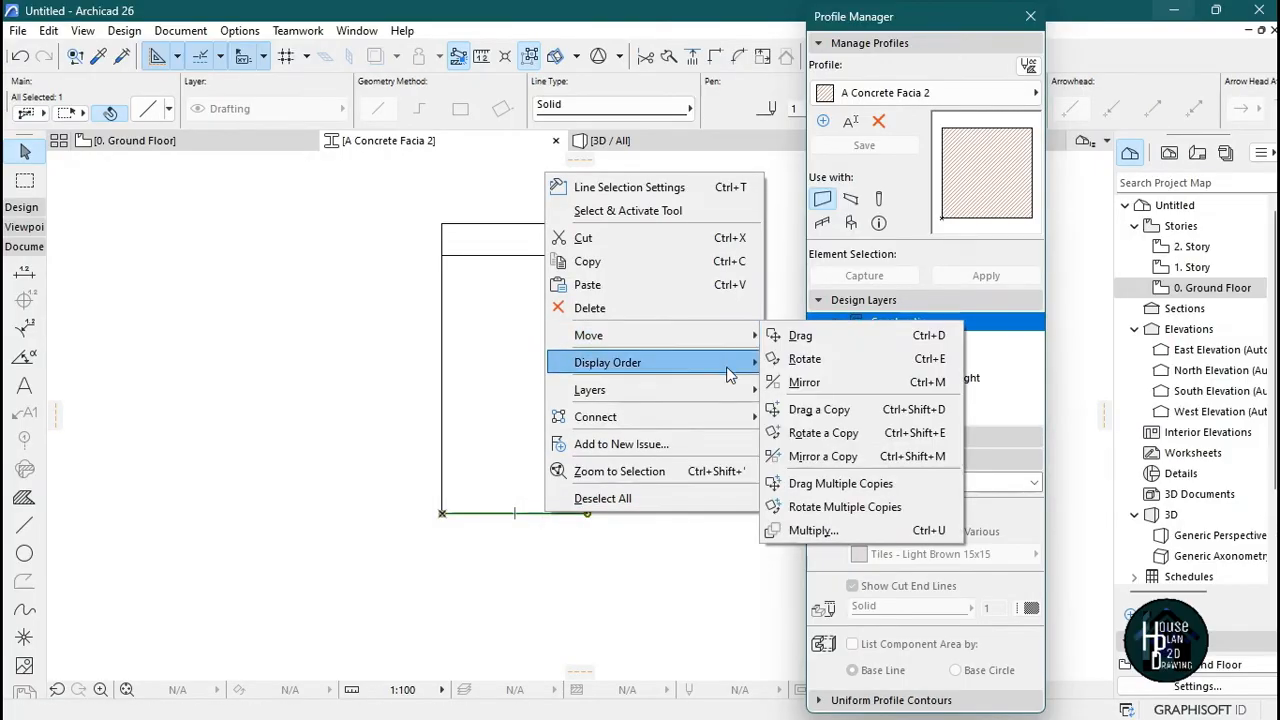
{"action": "left_click", "coordinate": [819, 409]}
{"action": "left_click", "coordinate": [588, 511]}
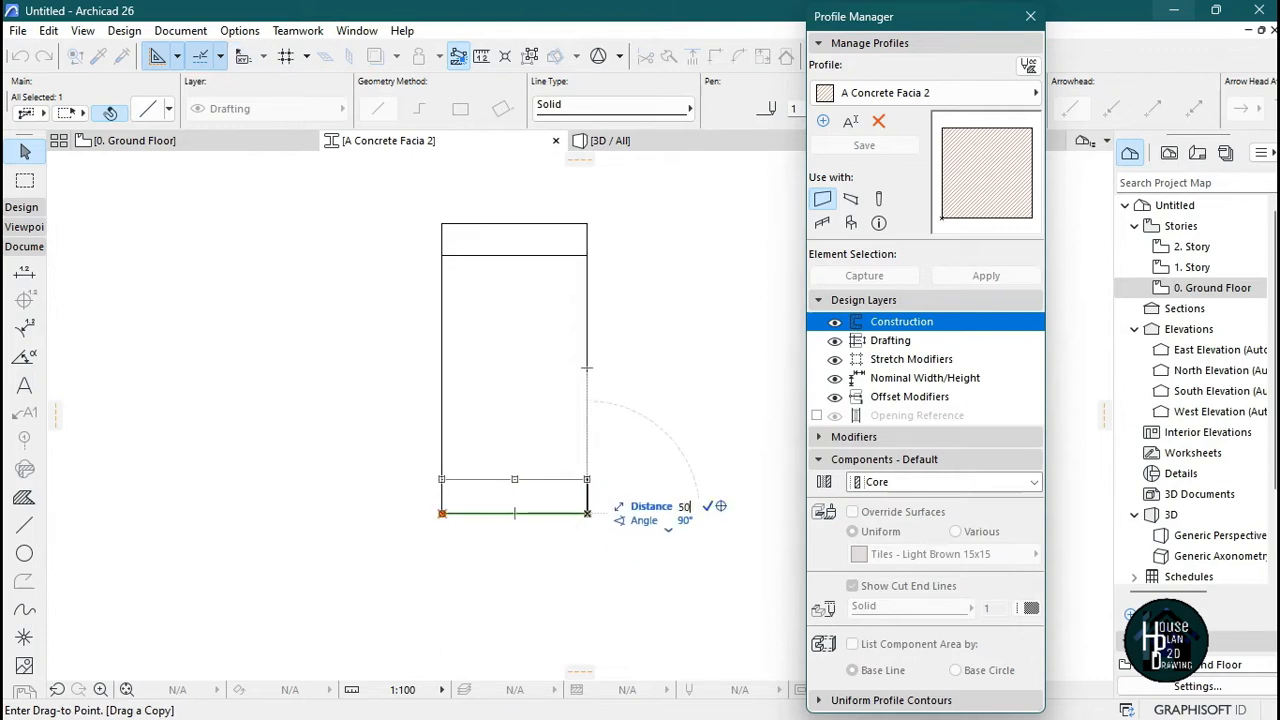
{"action": "left_click", "coordinate": [587, 481]}
{"action": "key", "text": "Escape"}
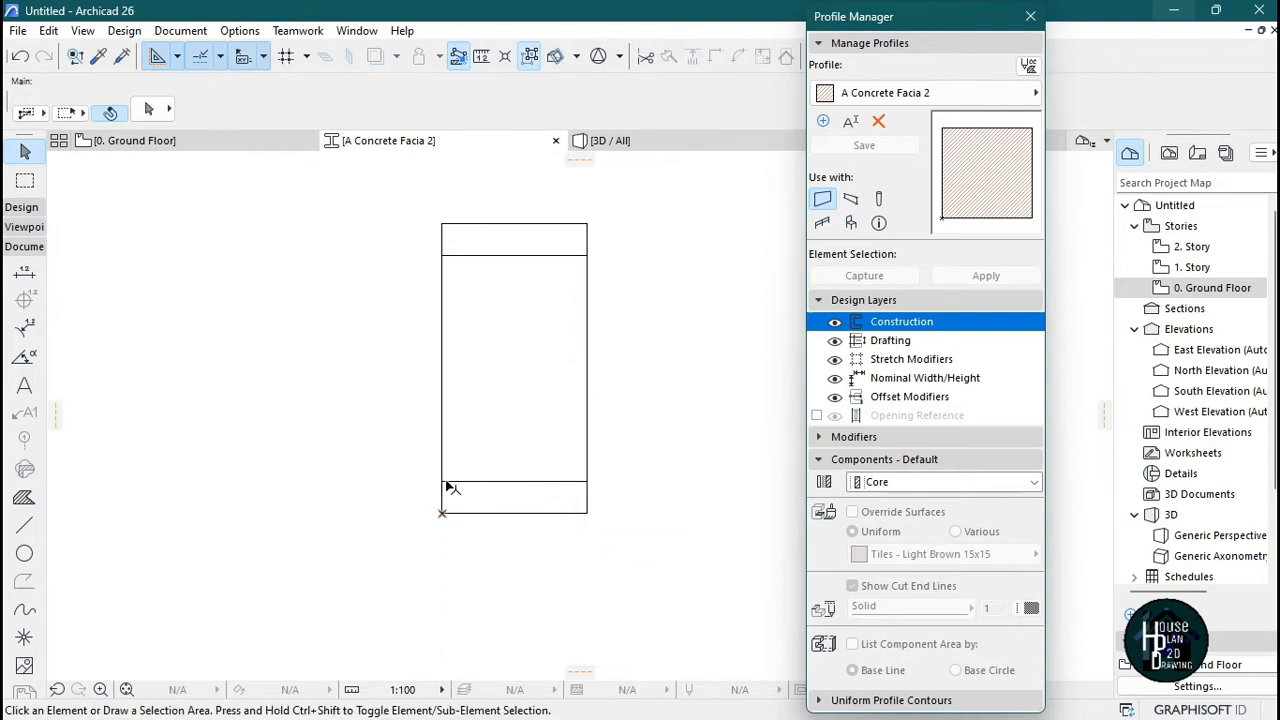
- Fill the bottom, middle and top regions of the profile outline with the Fill tool by automatic boundary detection
{"action": "left_click", "coordinate": [24, 498]}
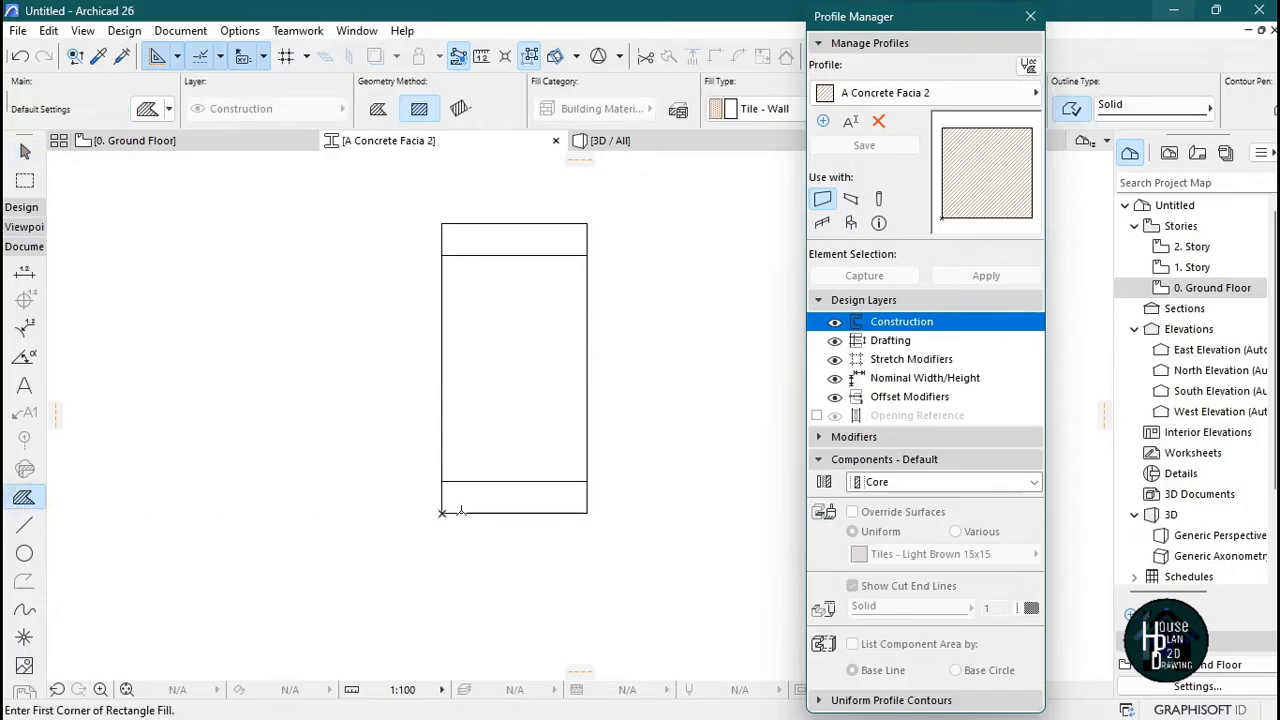
{"action": "key", "text": "space"}
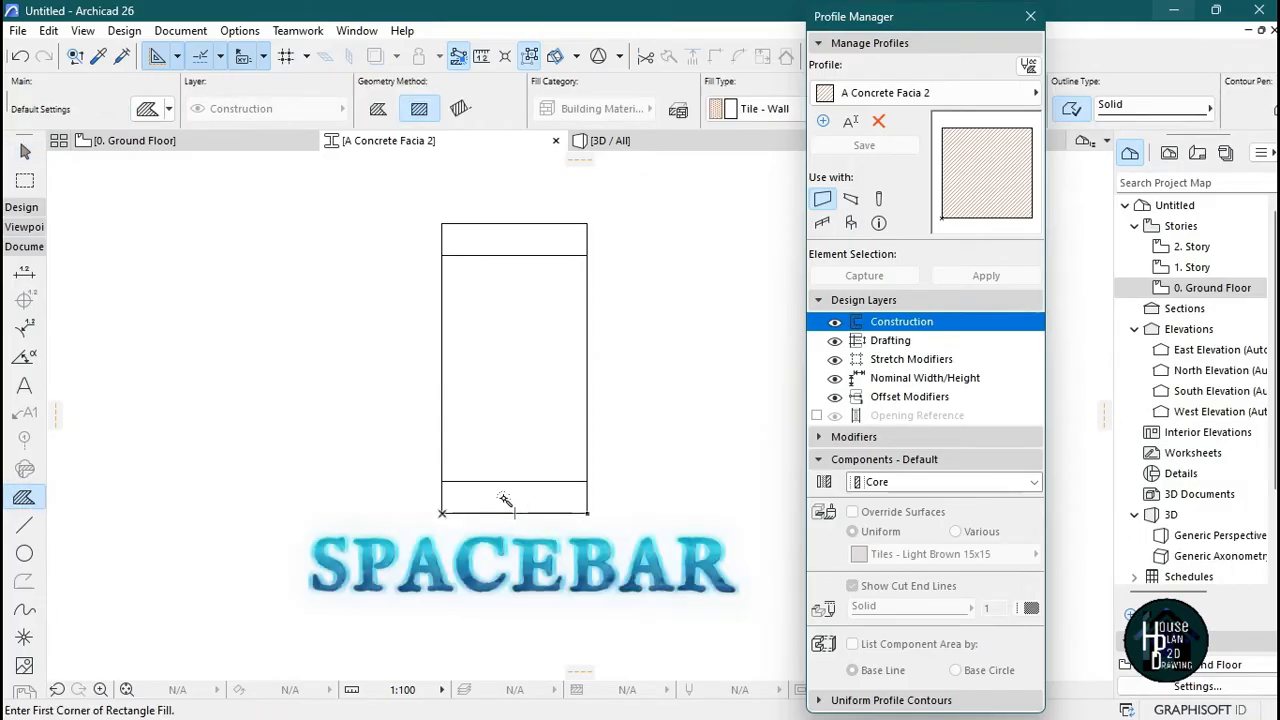
{"action": "left_click", "coordinate": [505, 498]}
{"action": "left_click", "coordinate": [503, 385]}
{"action": "left_click", "coordinate": [503, 240]}
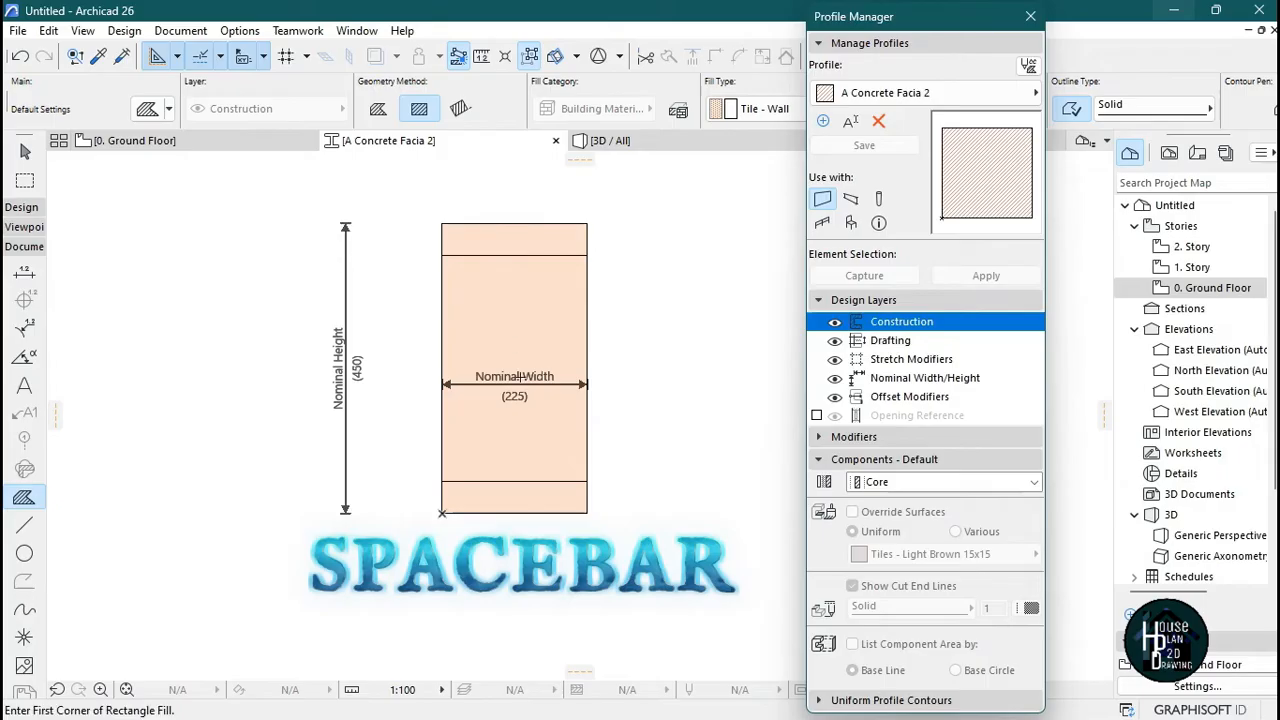
{"action": "key", "text": "Escape"}
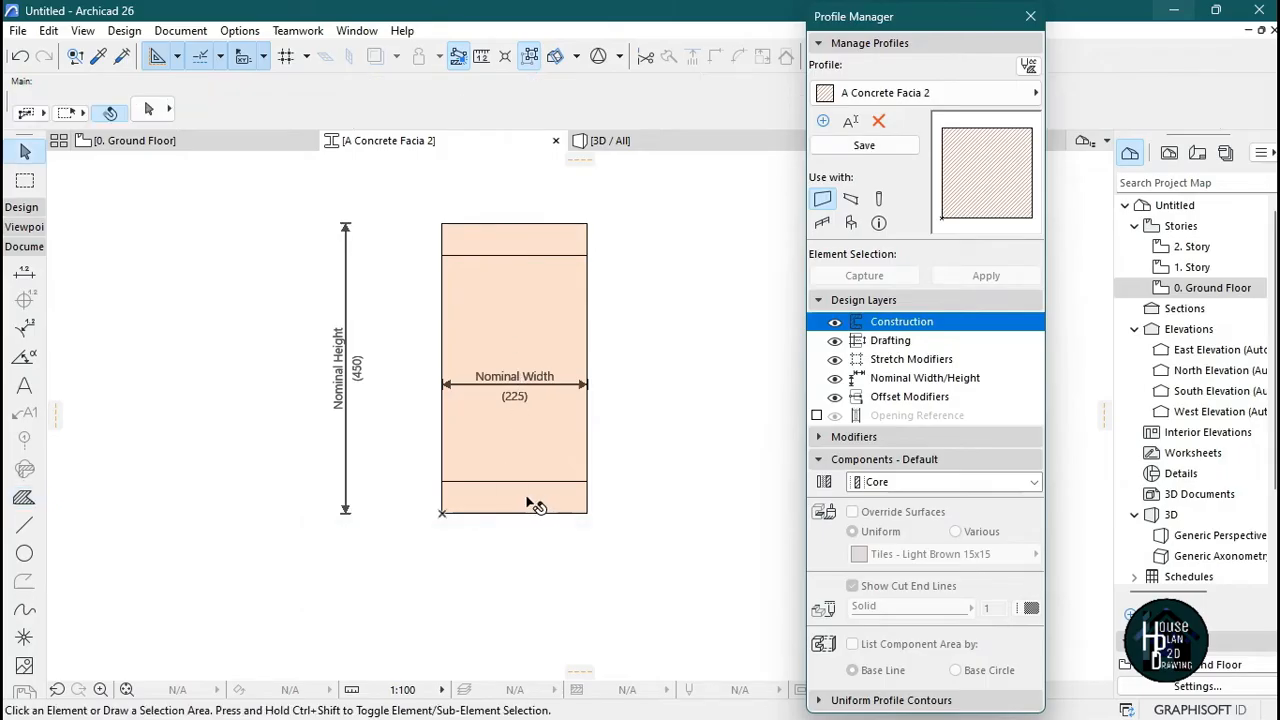
- Select the bottom and top fill bands and enable the profile's Width Stretch and Height Stretch modifiers
{"action": "left_click", "coordinate": [512, 505]}
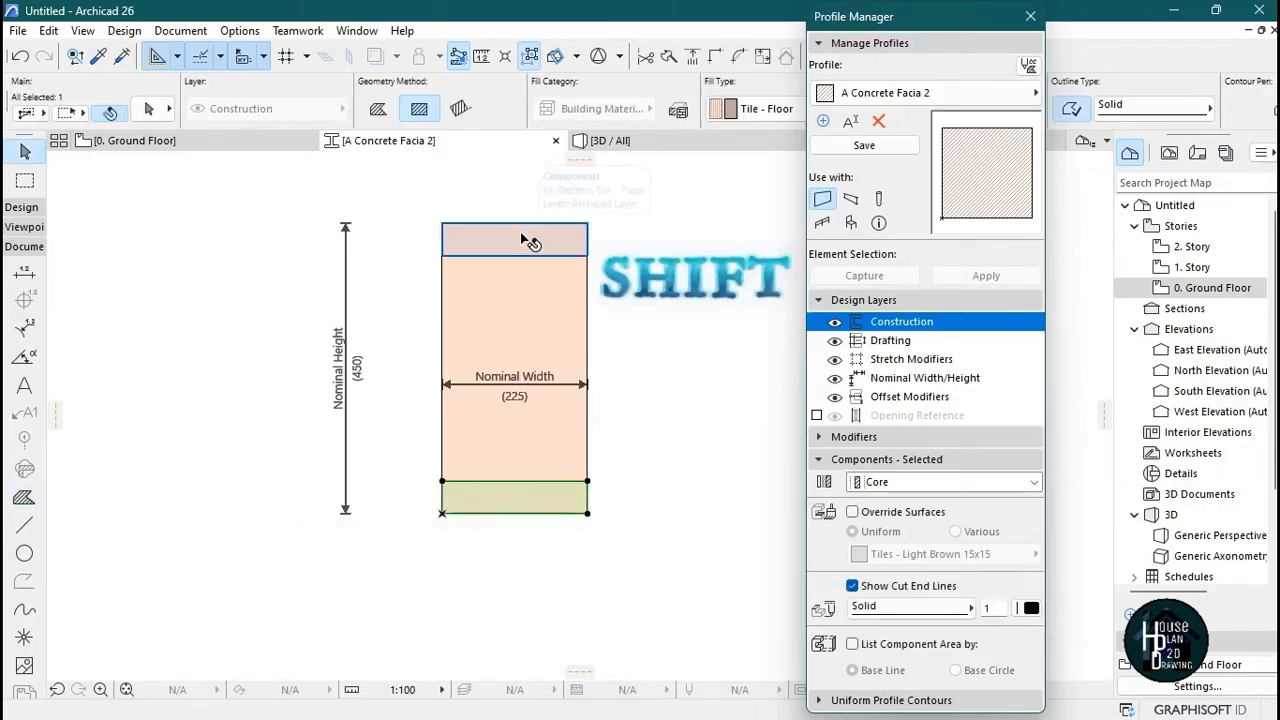
{"action": "left_click", "coordinate": [528, 241], "text": "shift"}
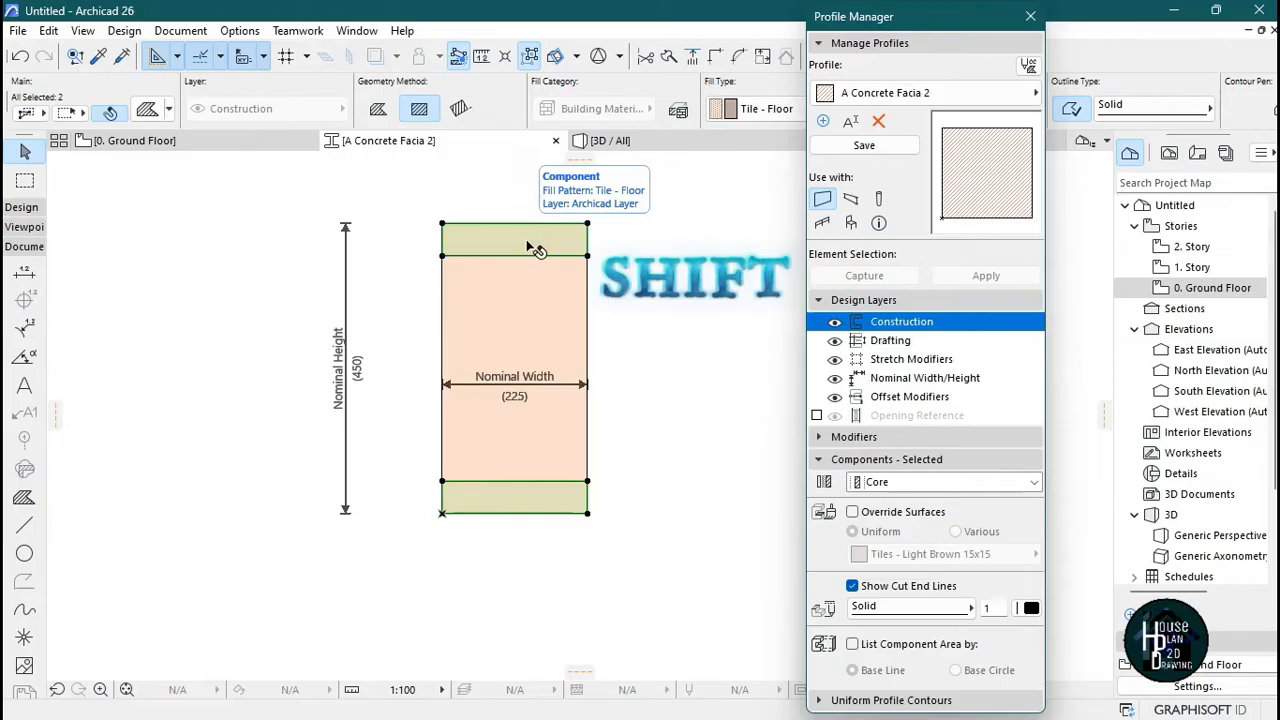
{"action": "left_click", "coordinate": [848, 437]}
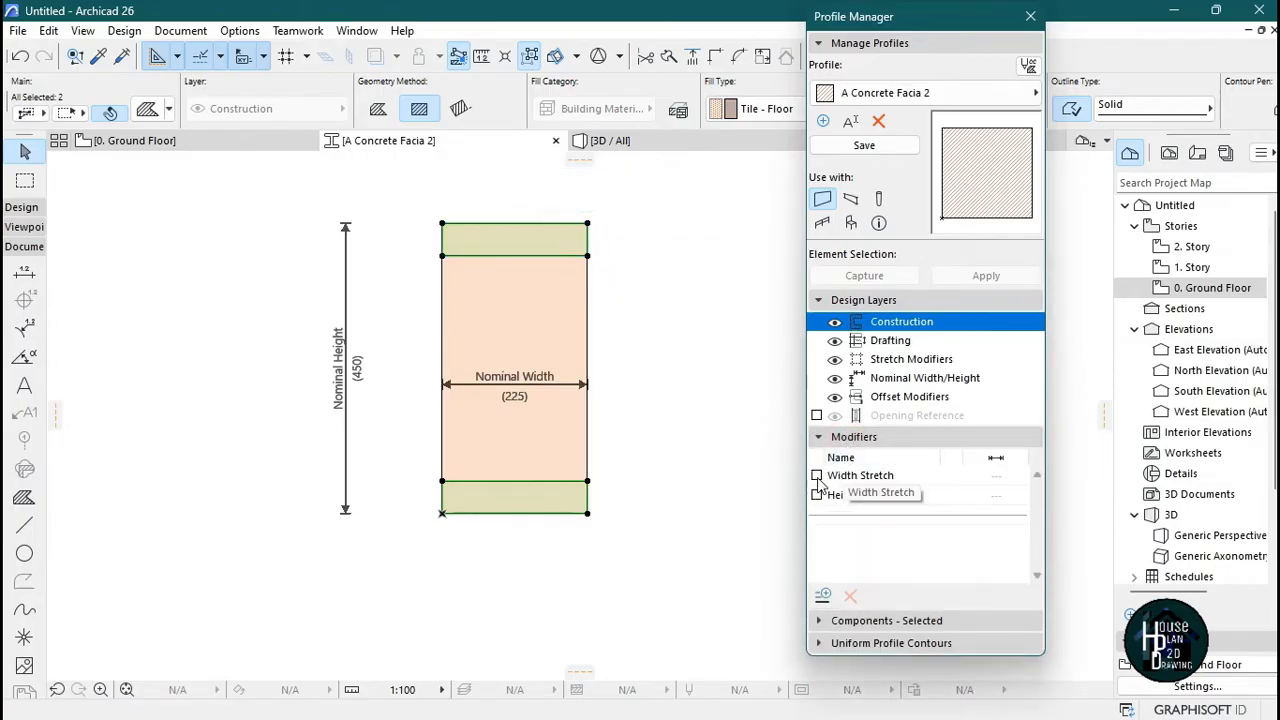
{"action": "left_click", "coordinate": [817, 476]}
{"action": "left_click", "coordinate": [817, 495]}
{"action": "left_click", "coordinate": [845, 437]}
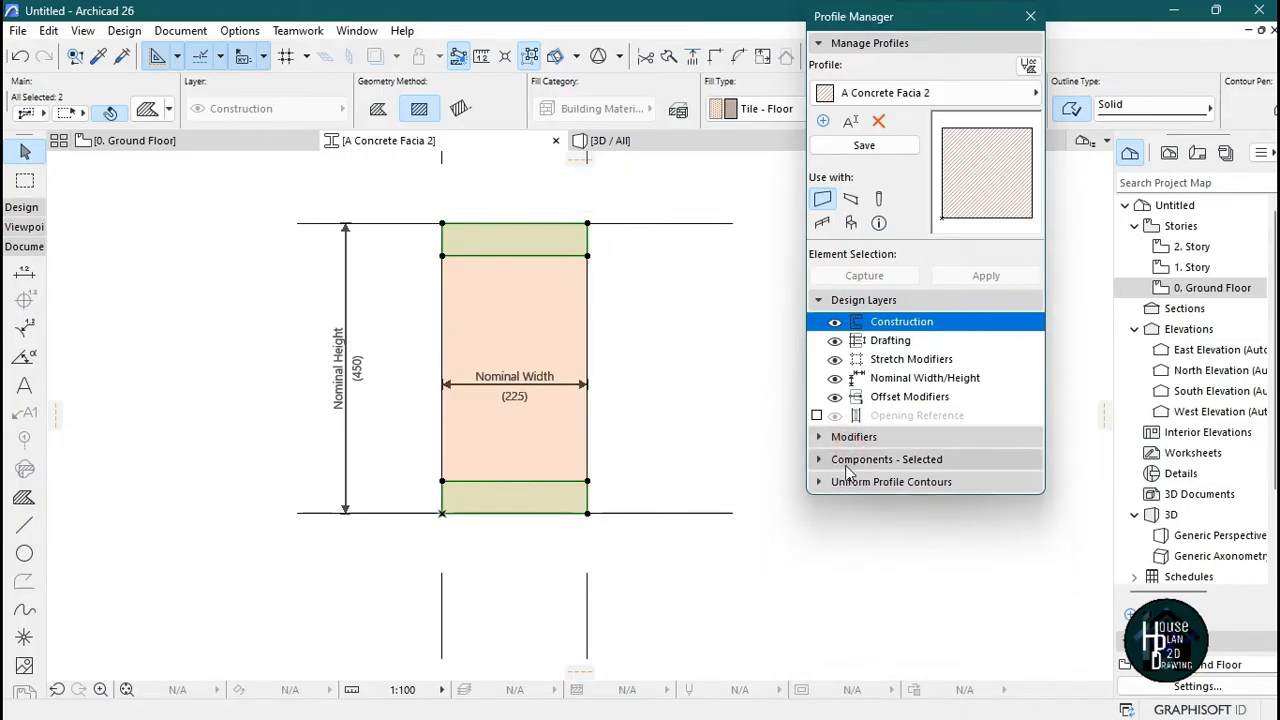
- Make the two selected bands Finish components and override their surfaces uniformly with Paint - Cadmium Yellow
{"action": "left_click", "coordinate": [853, 463]}
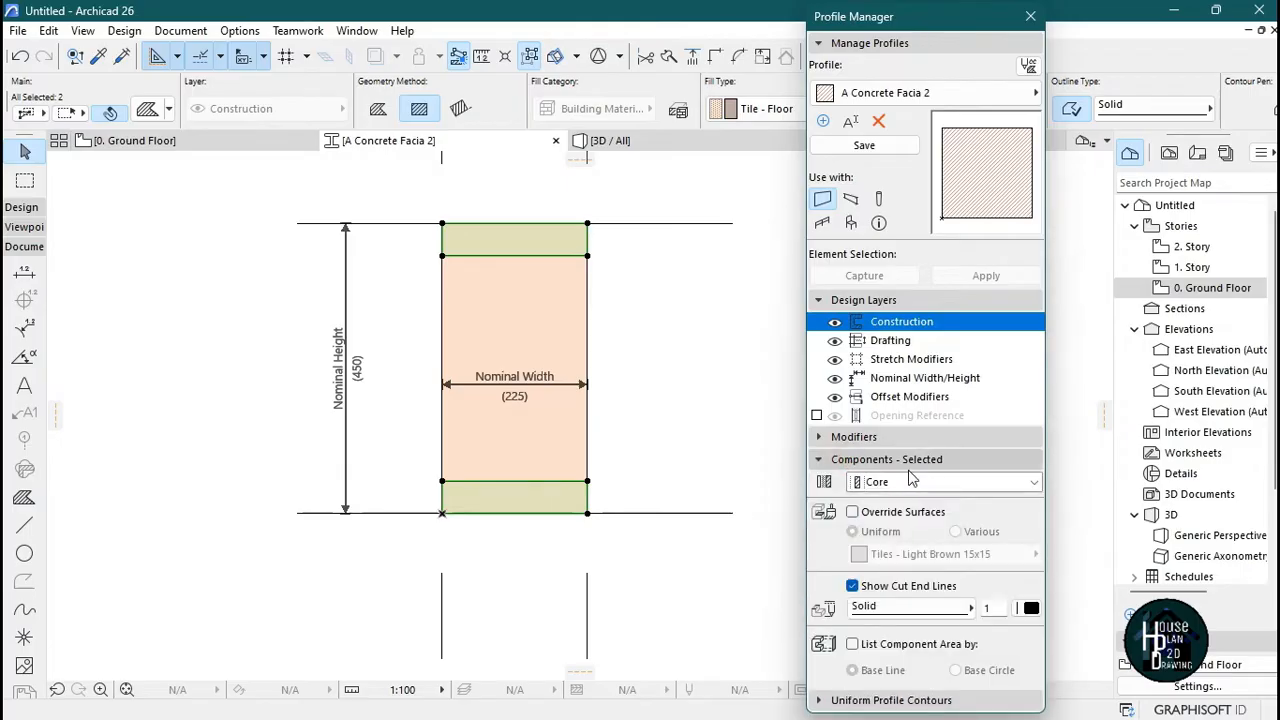
{"action": "left_click", "coordinate": [910, 481]}
{"action": "left_click", "coordinate": [897, 503]}
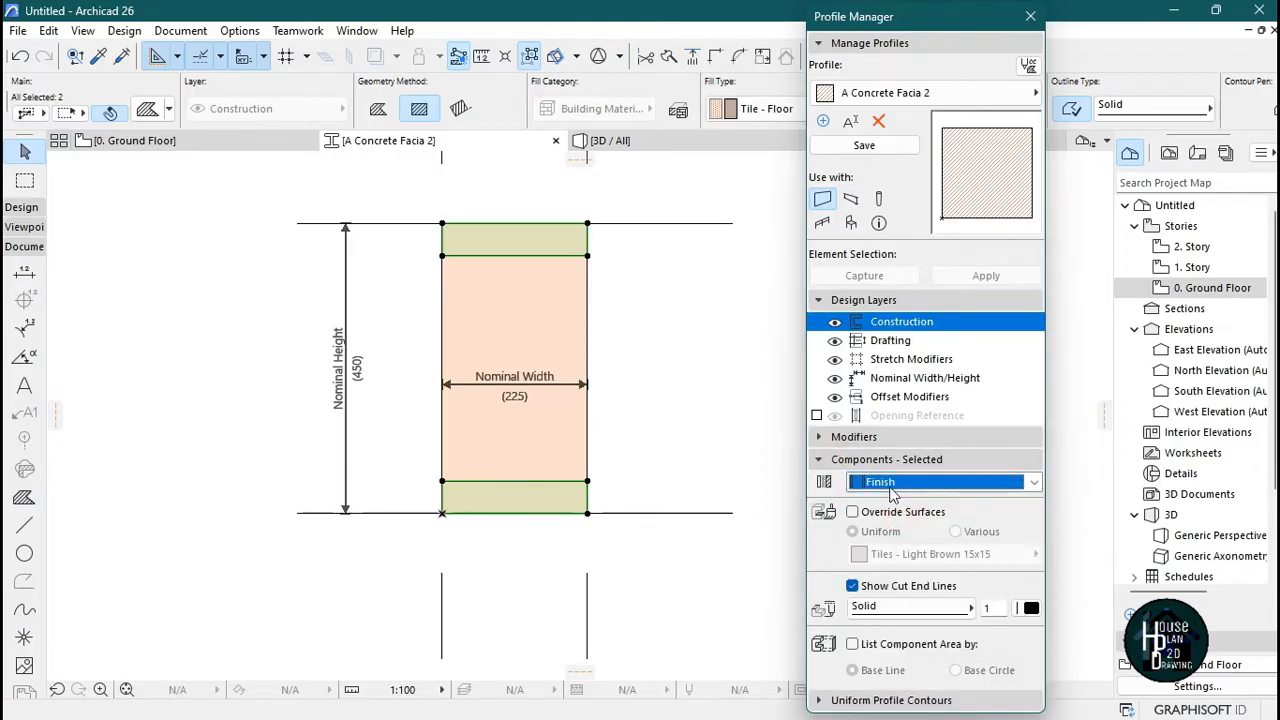
{"action": "left_click", "coordinate": [908, 513]}
{"action": "left_click", "coordinate": [905, 555]}
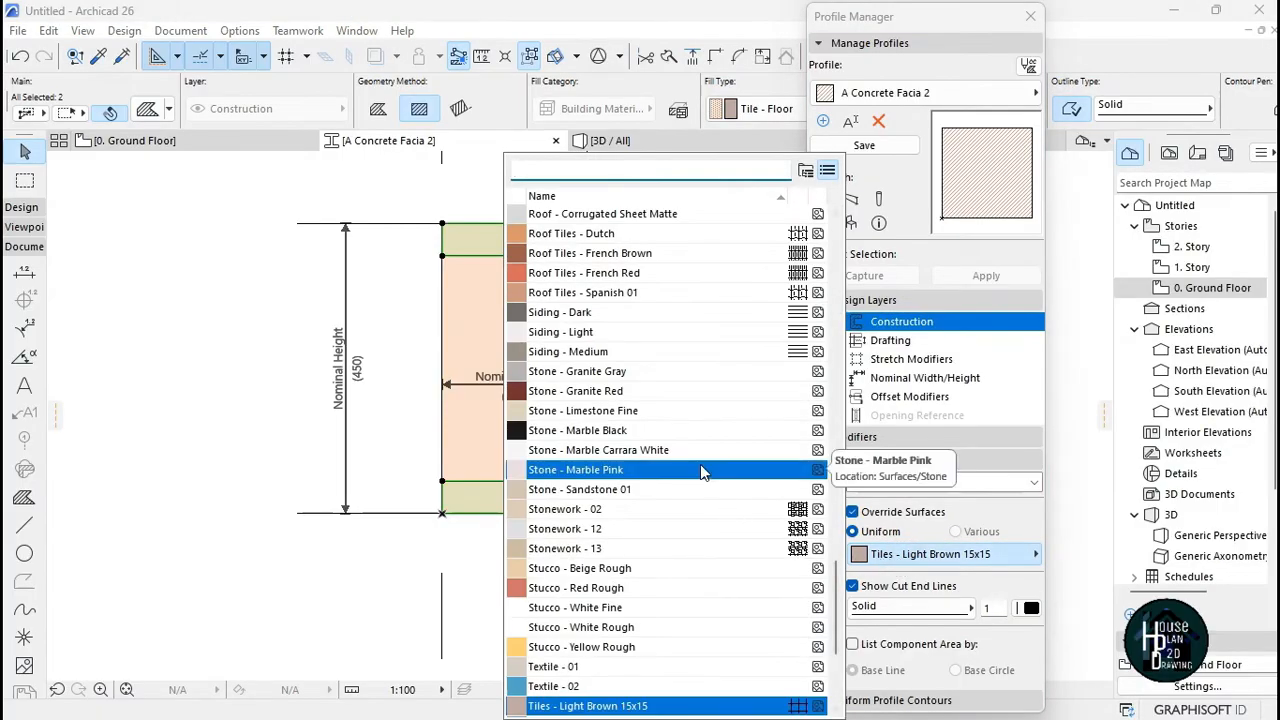
{"action": "type", "text": "pain"}
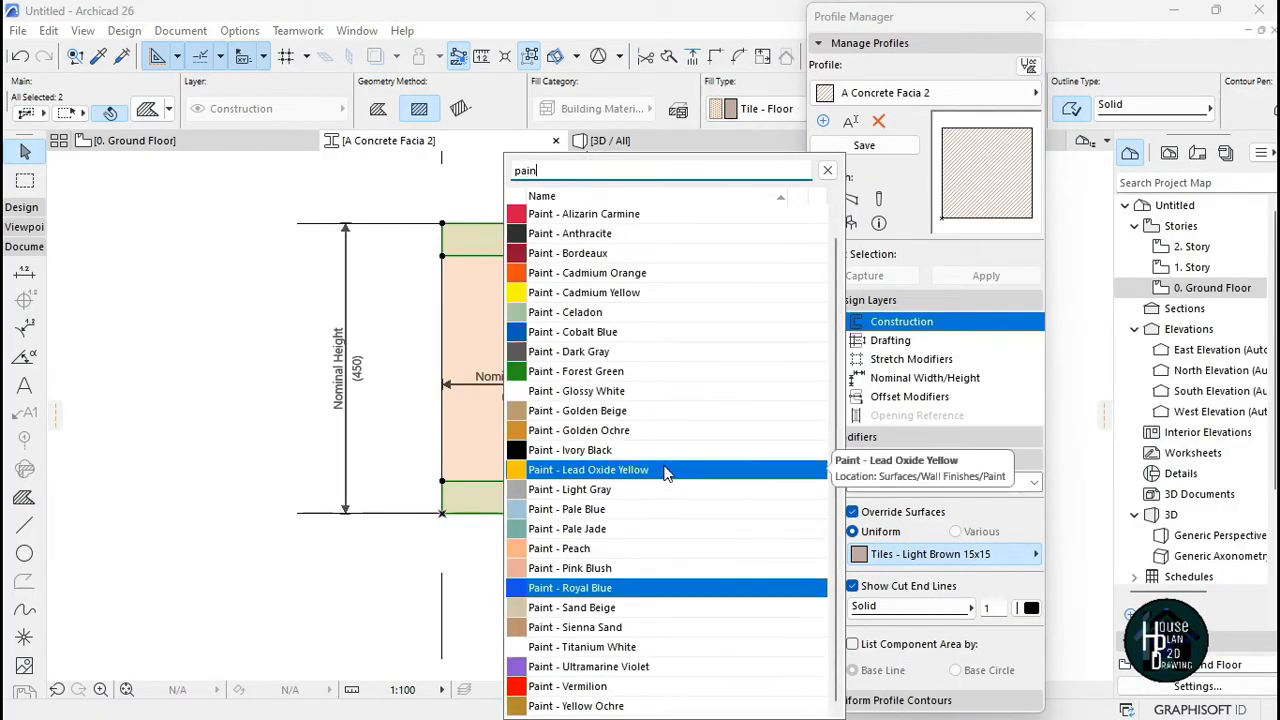
{"action": "left_click", "coordinate": [610, 294]}
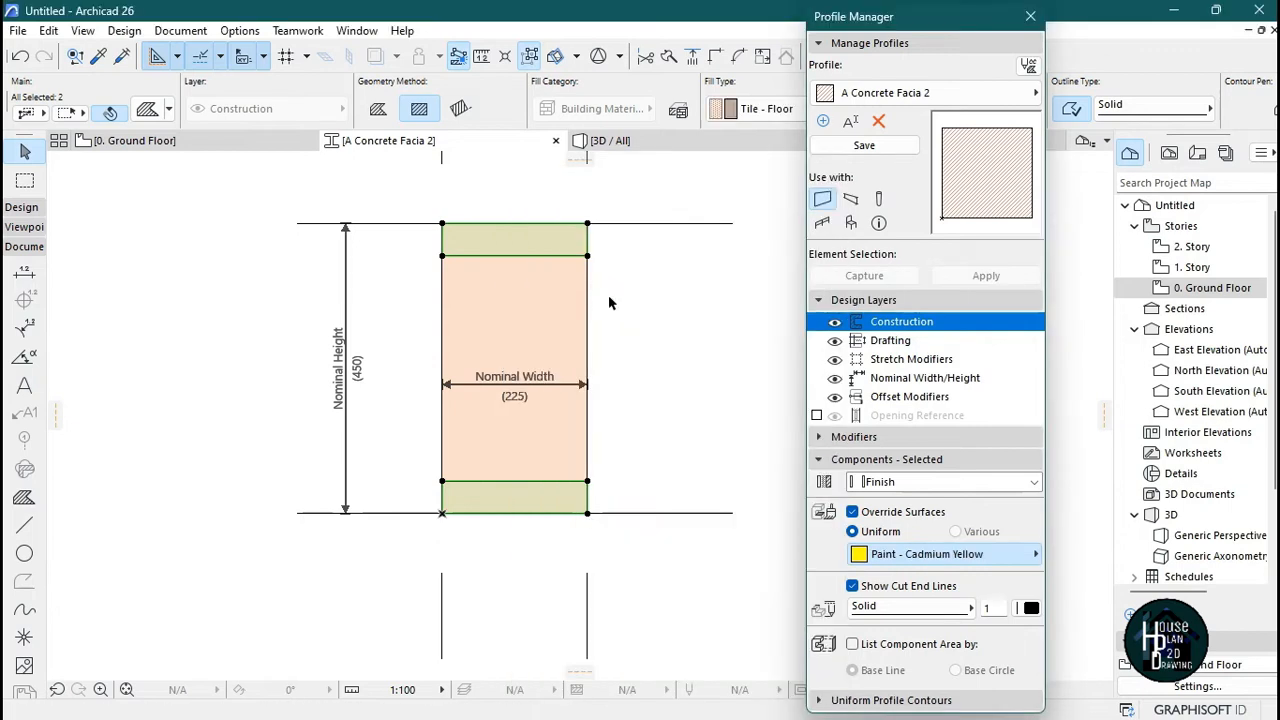
- Make the middle fill a Finish component and override its surface uniformly with Paint - Cobalt Blue
{"action": "left_click", "coordinate": [529, 320]}
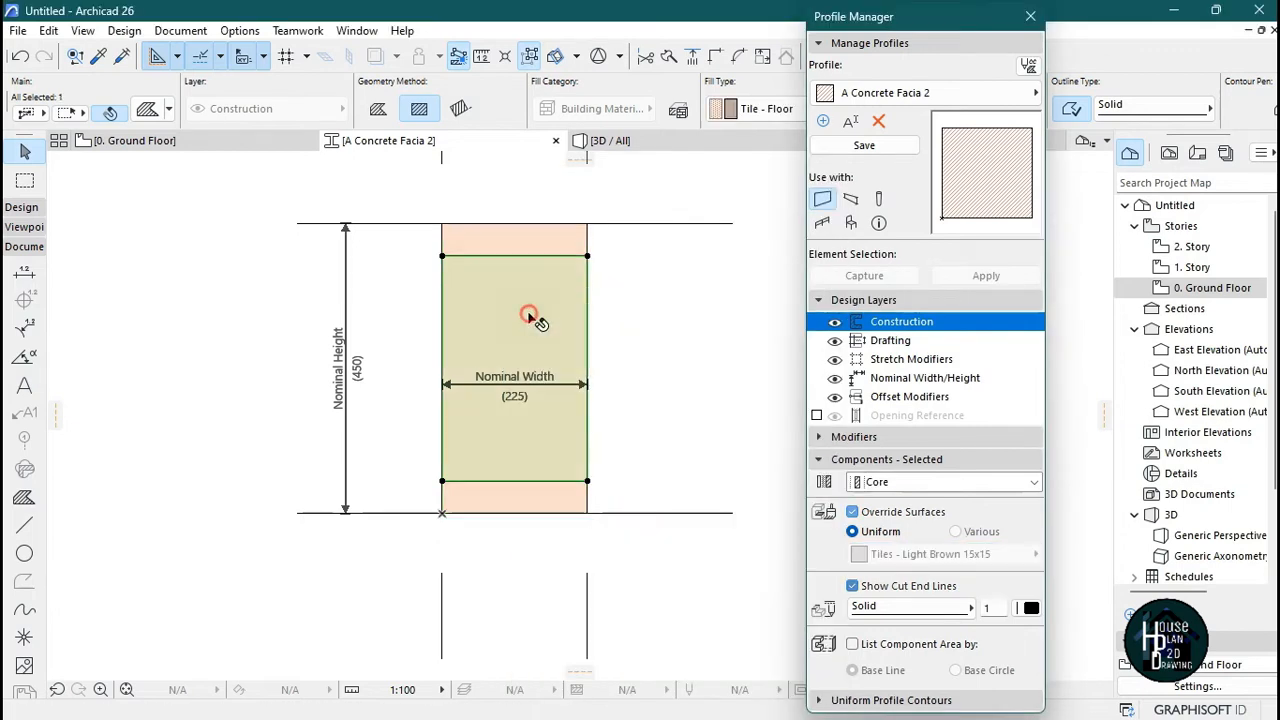
{"action": "left_click", "coordinate": [878, 458]}
{"action": "left_click", "coordinate": [856, 436]}
{"action": "left_click", "coordinate": [862, 436]}
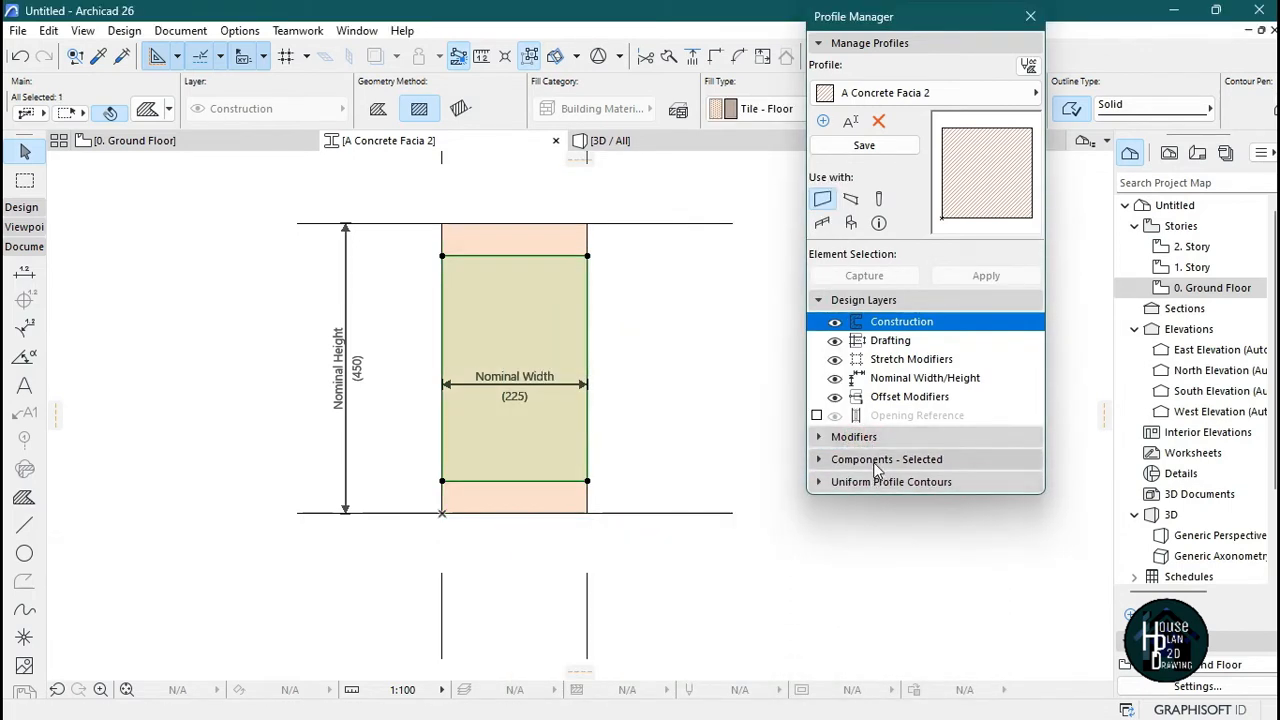
{"action": "left_click", "coordinate": [876, 460]}
{"action": "left_click", "coordinate": [885, 482]}
{"action": "left_click", "coordinate": [890, 508]}
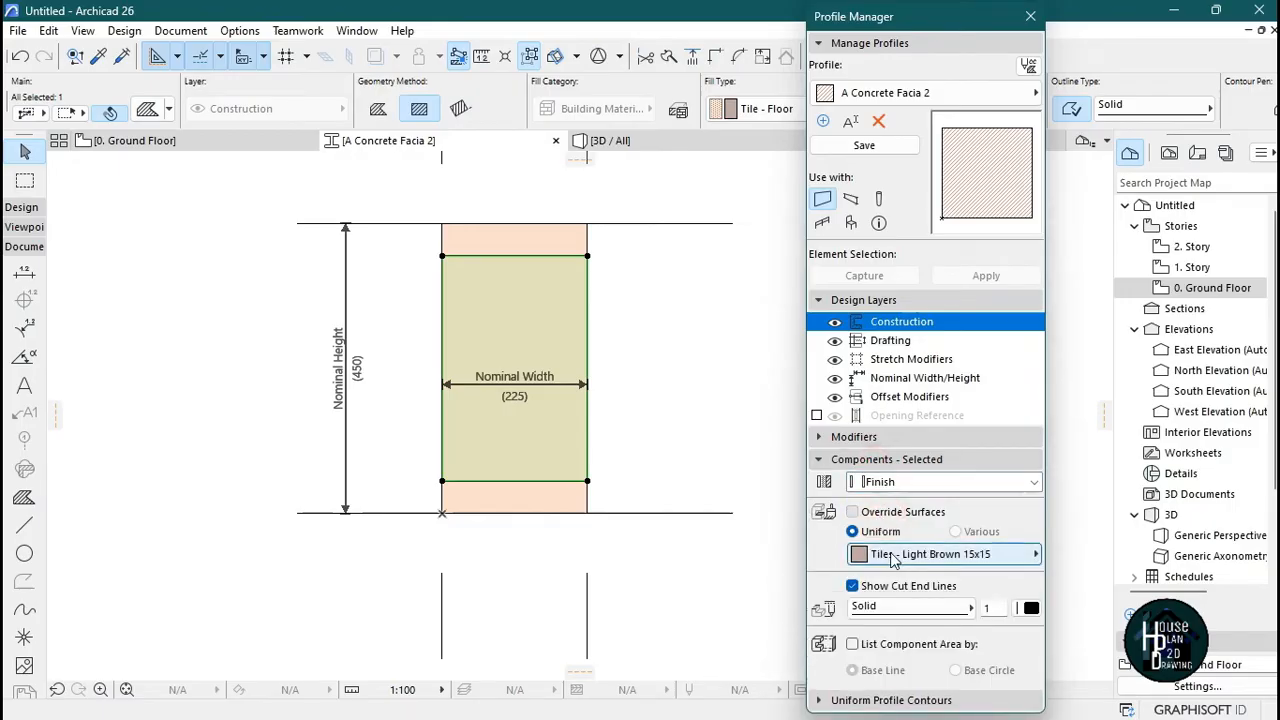
{"action": "left_click", "coordinate": [893, 557]}
{"action": "type", "text": "pain"}
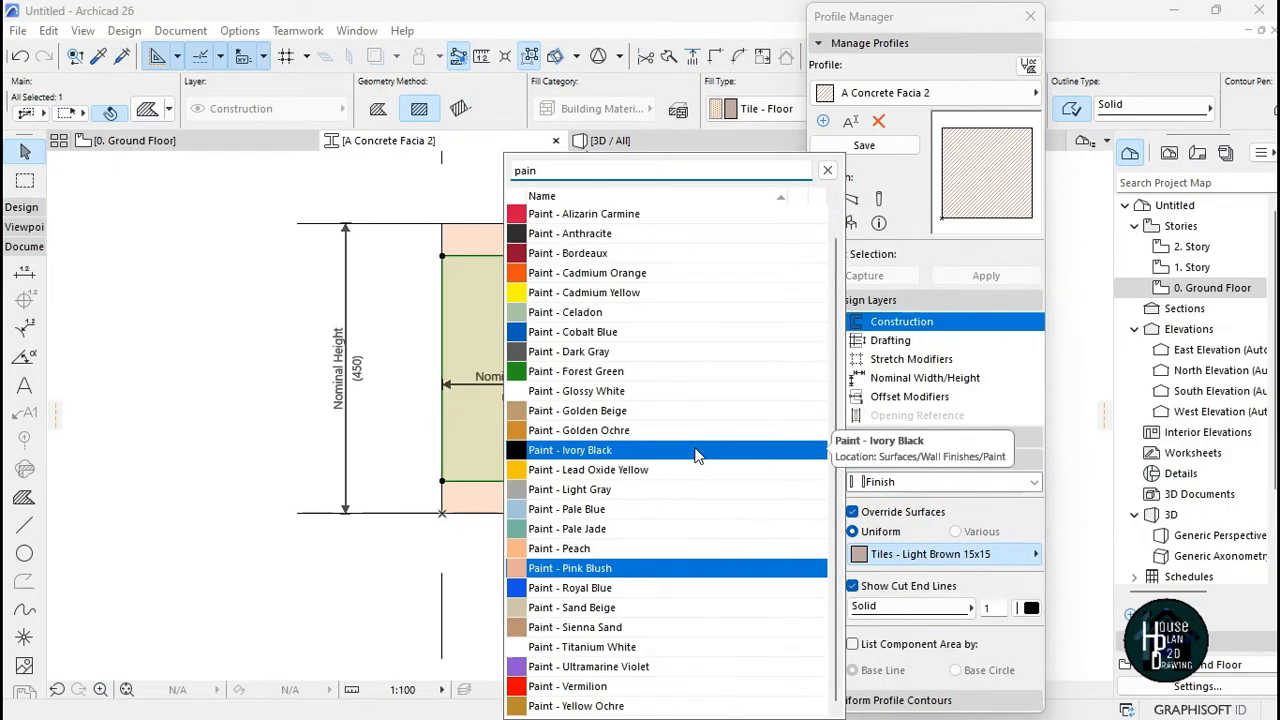
{"action": "left_click", "coordinate": [645, 331]}
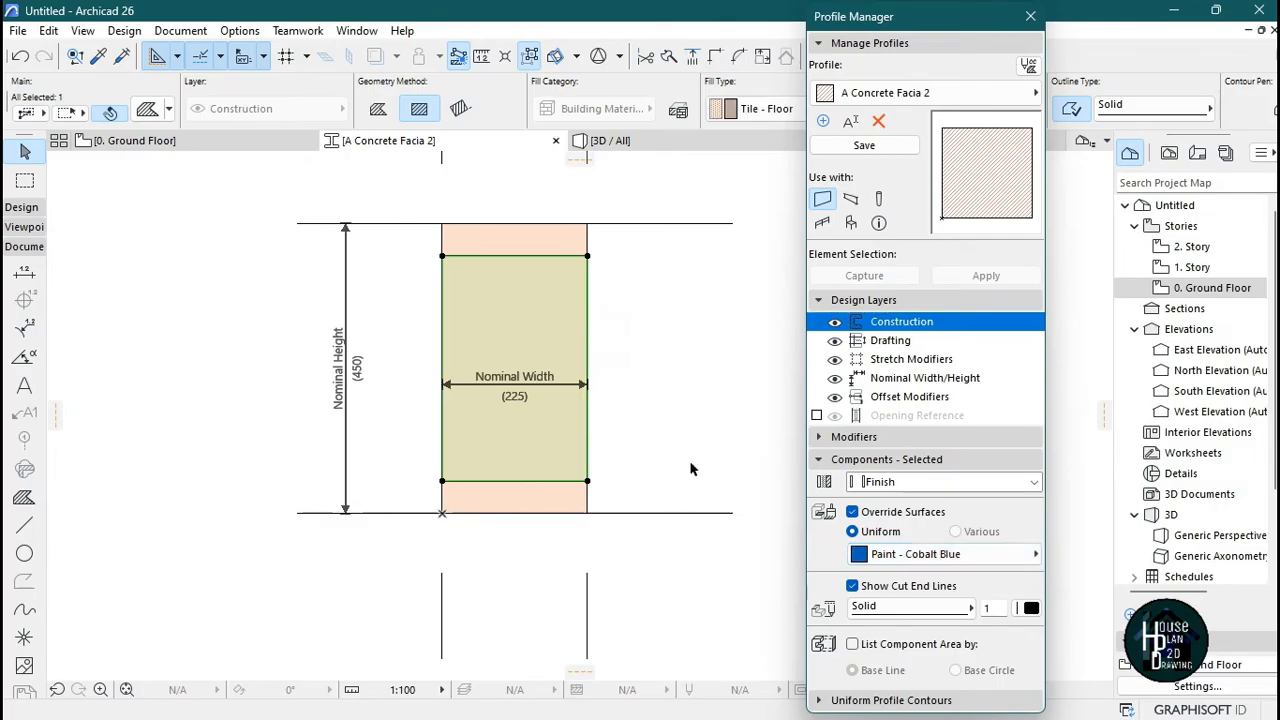
- Save the profile, make it available for beams instead of walls, and save it again
{"action": "left_click", "coordinate": [864, 145]}
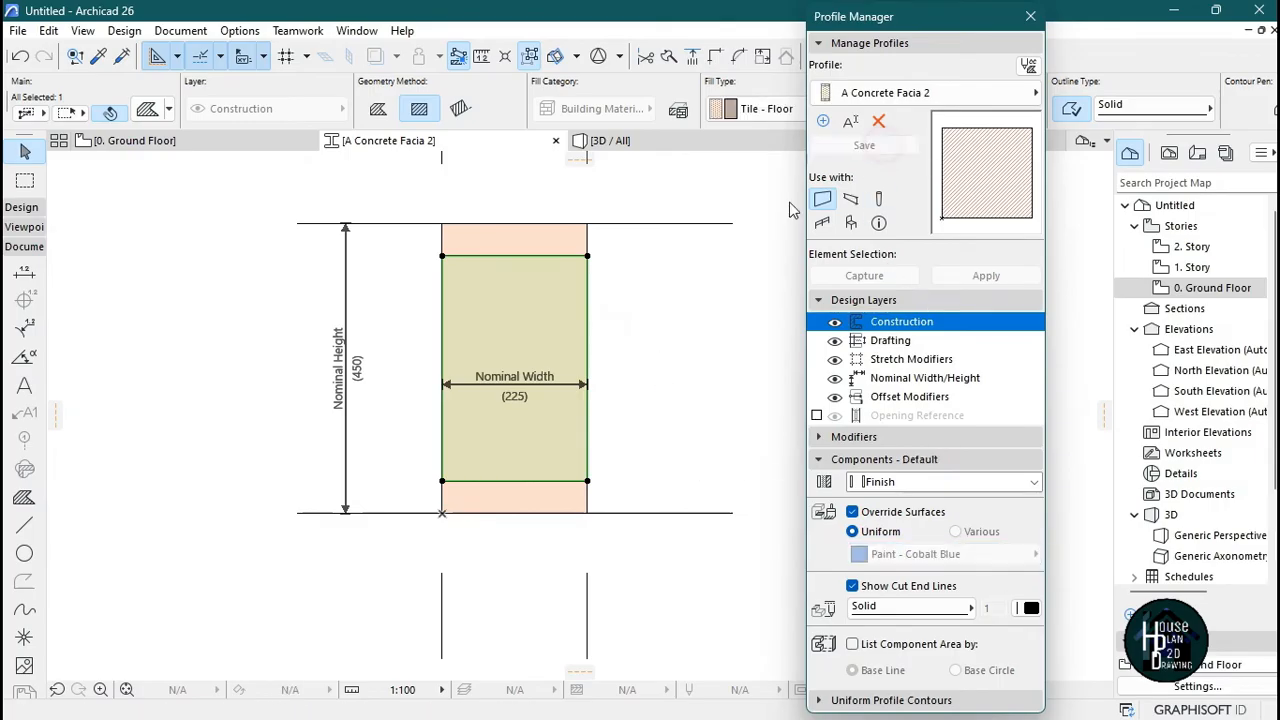
{"action": "left_click", "coordinate": [778, 276]}
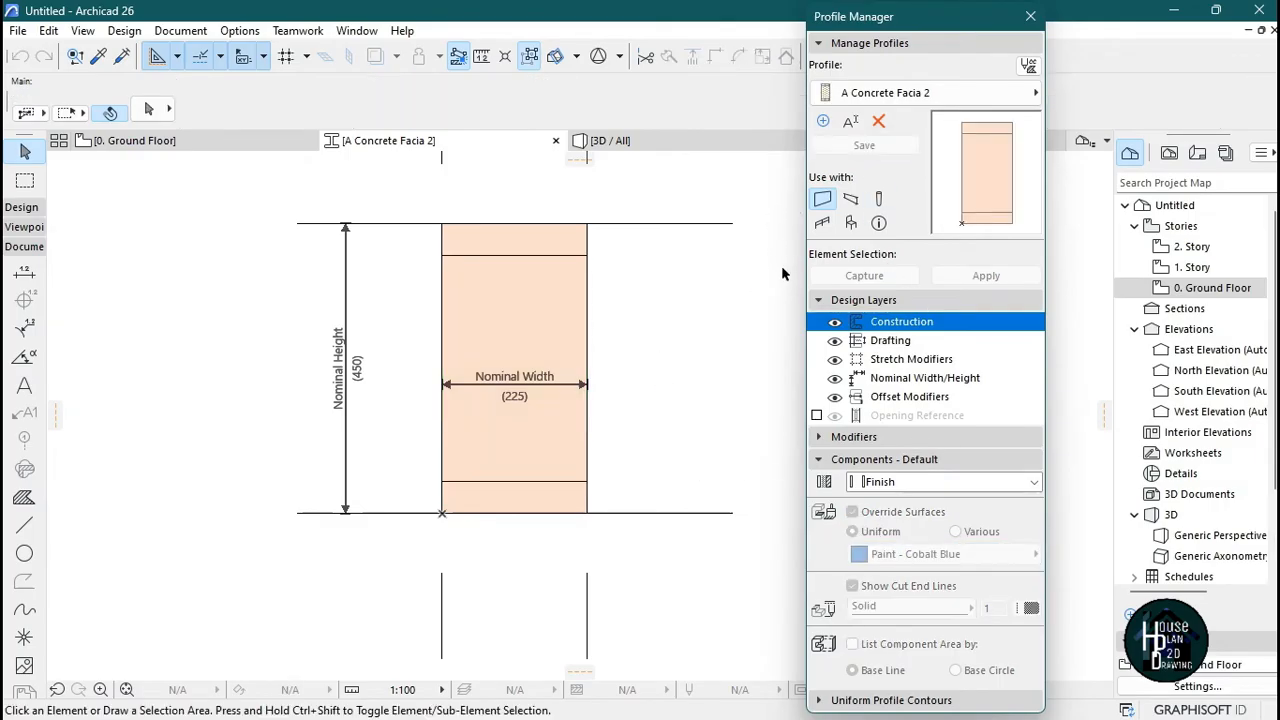
{"action": "left_click", "coordinate": [851, 203]}
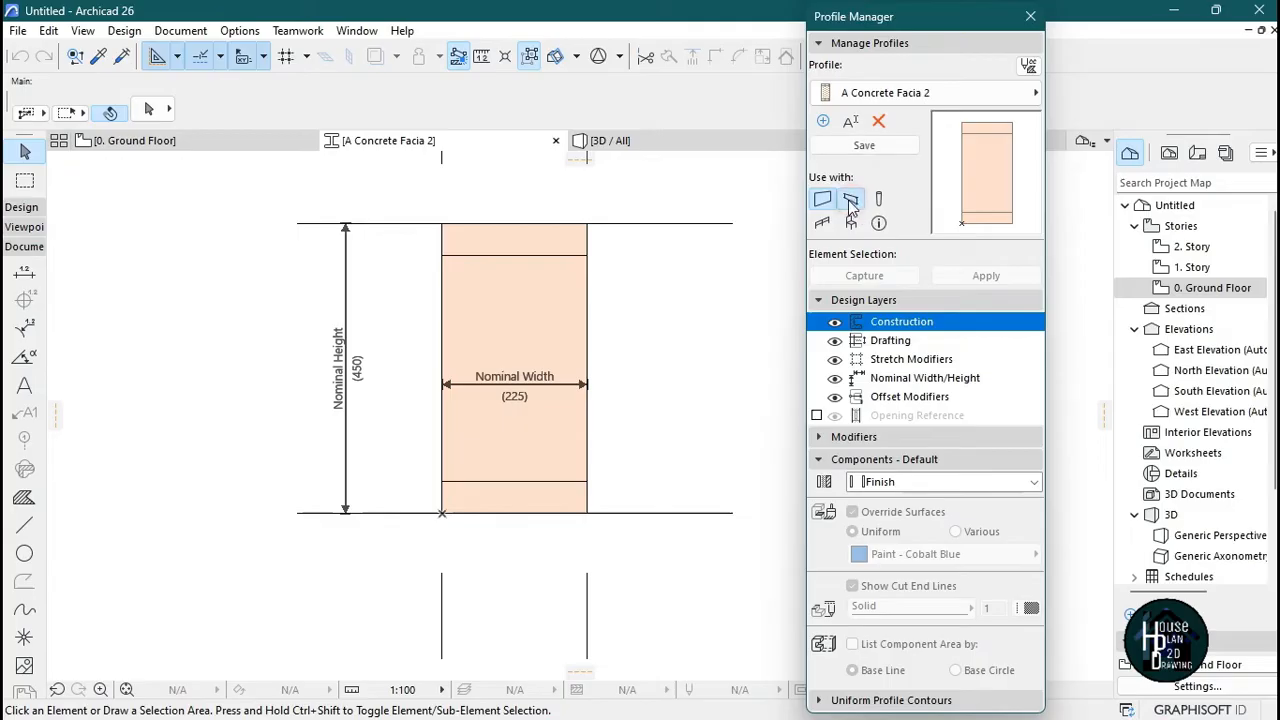
{"action": "left_click", "coordinate": [861, 146]}
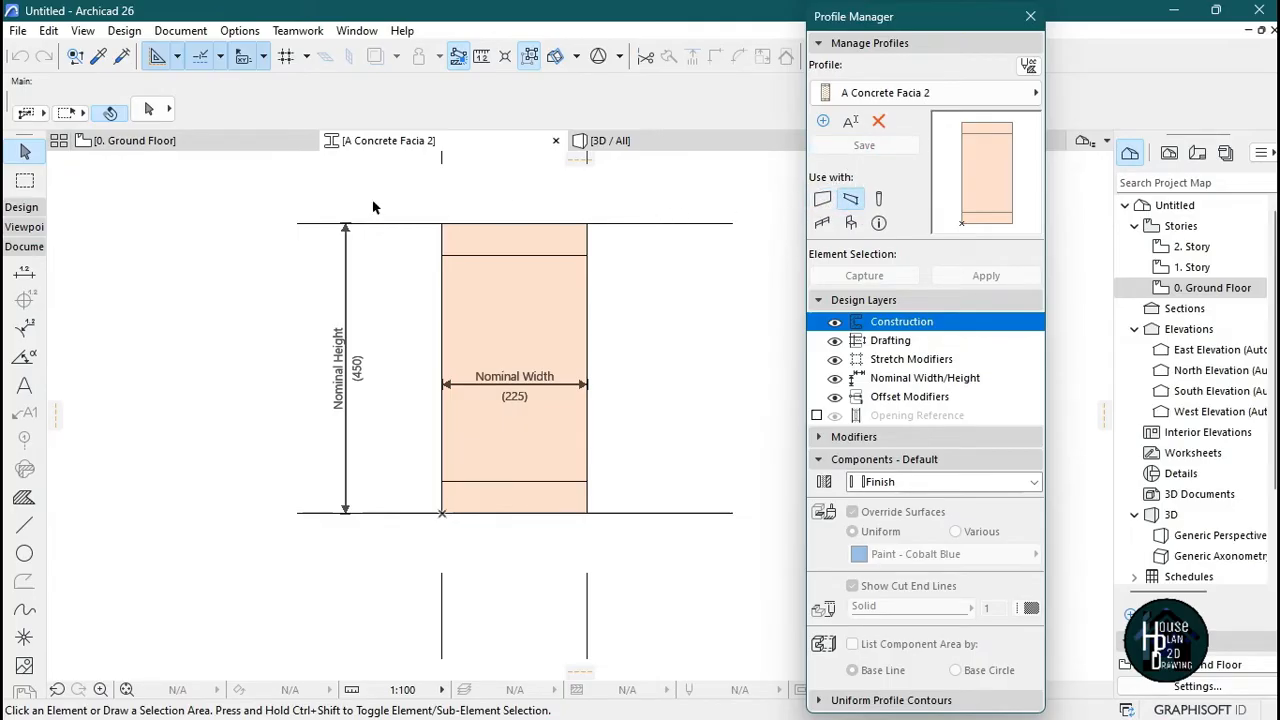
- Return to the ground floor plan at the veranda and close the Profile Manager
{"action": "left_click", "coordinate": [135, 140]}
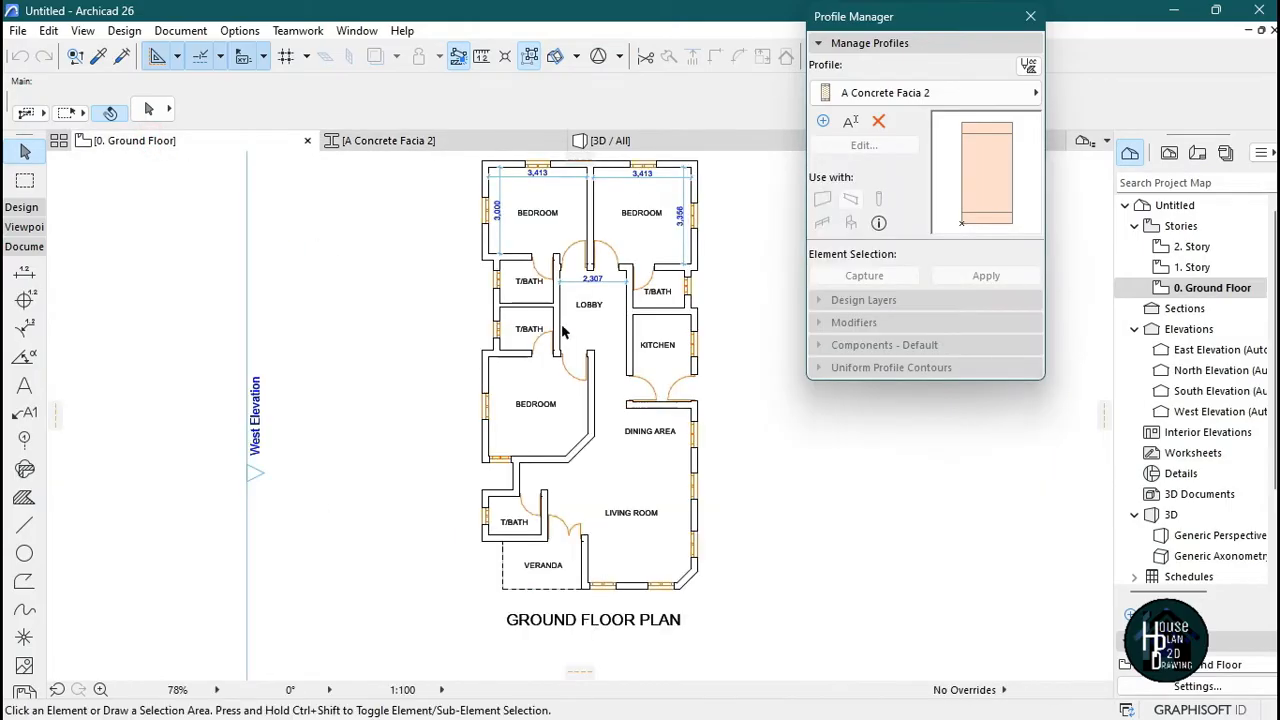
{"action": "scroll", "coordinate": [529, 509], "scroll_direction": "up", "scroll_amount": 6}
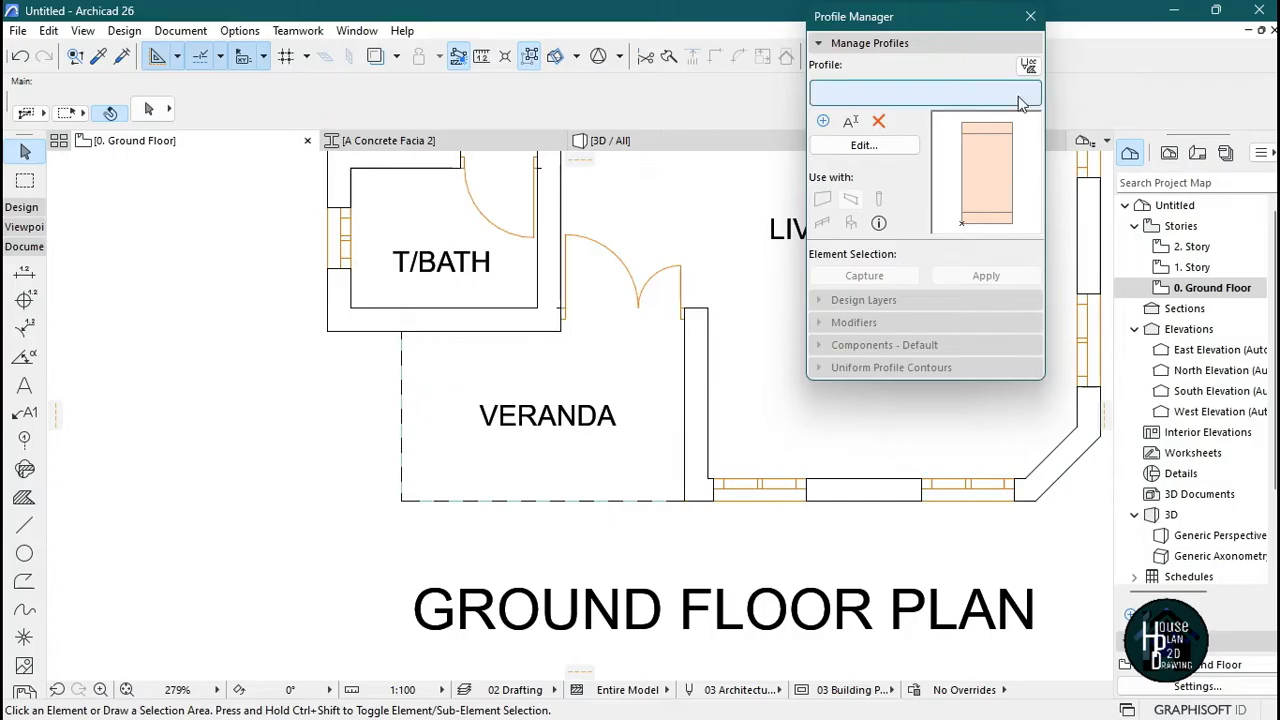
{"action": "left_click", "coordinate": [1030, 16]}
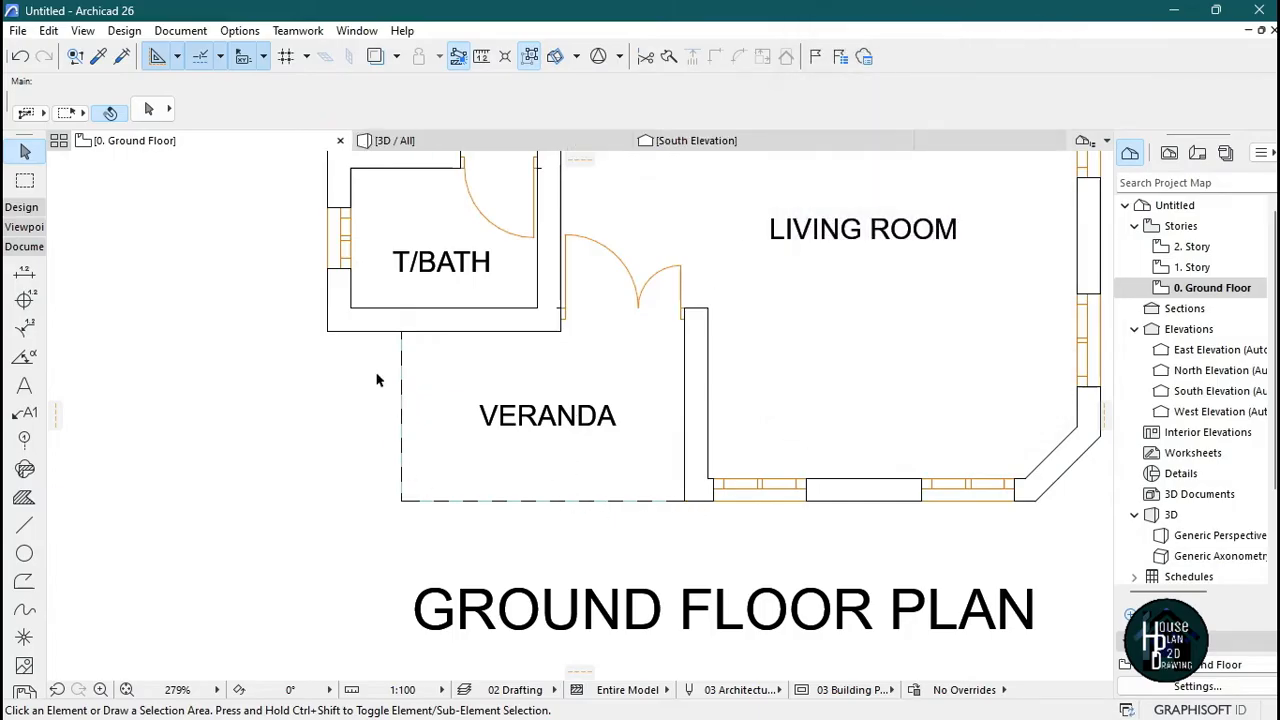
- Set the Beam tool's default segment to the complex profile A Concrete Facia 2
{"action": "left_click", "coordinate": [21, 207]}
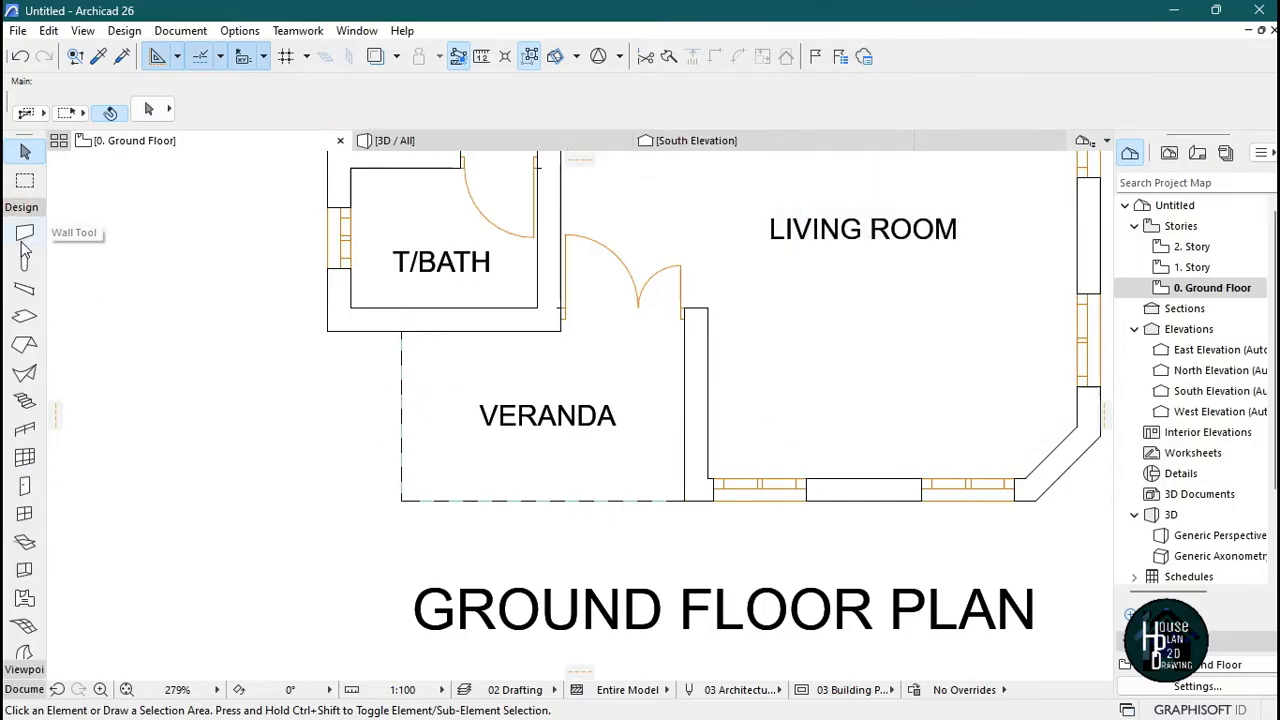
{"action": "left_click", "coordinate": [25, 290]}
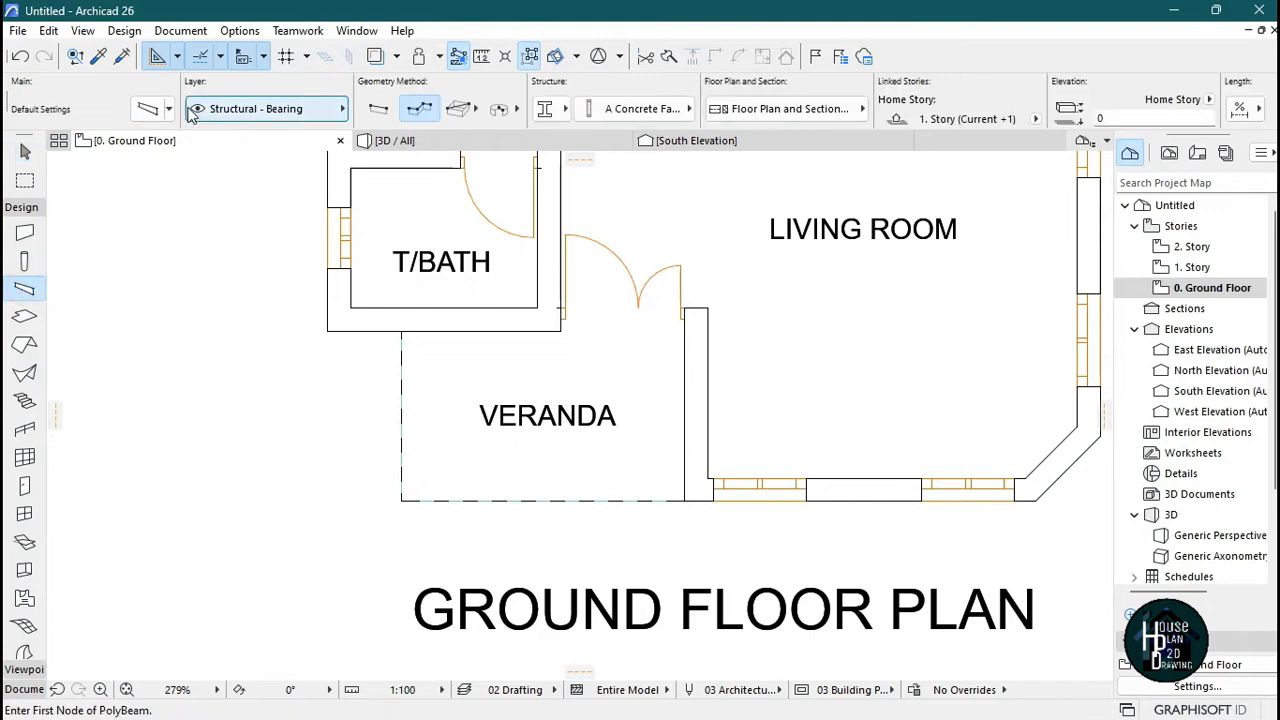
{"action": "key", "text": "ctrl+t"}
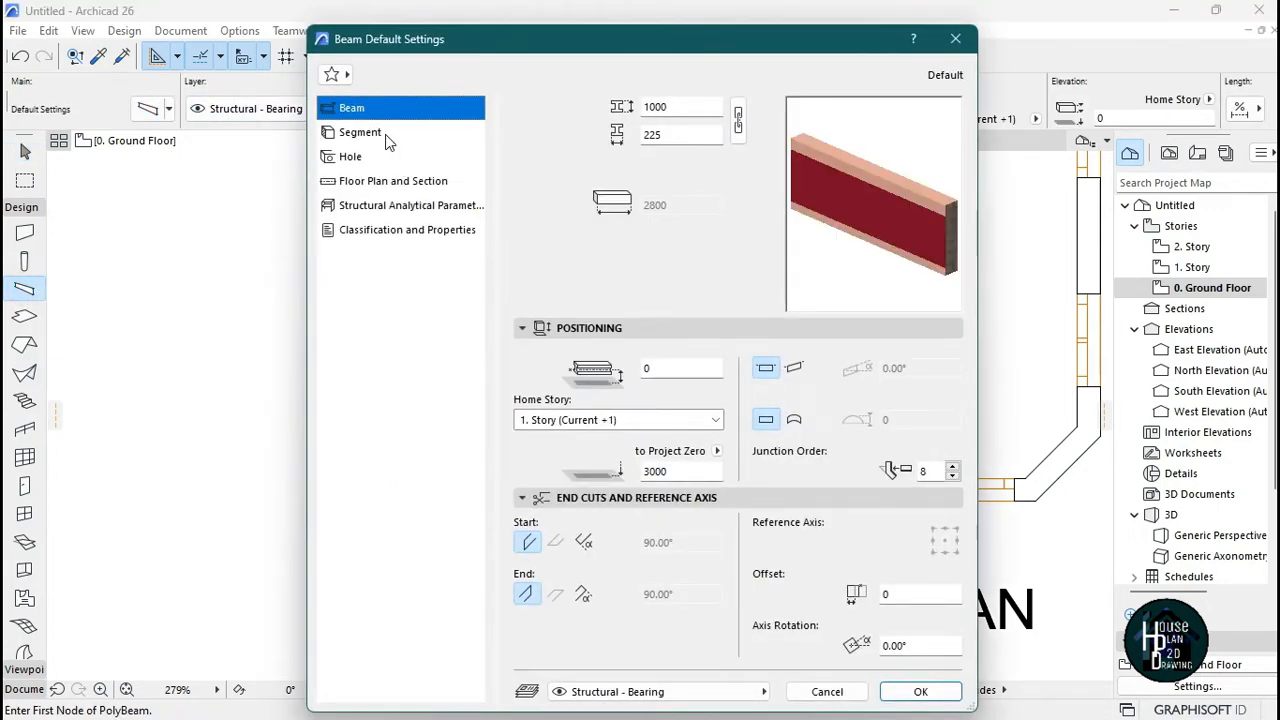
{"action": "left_click", "coordinate": [387, 140]}
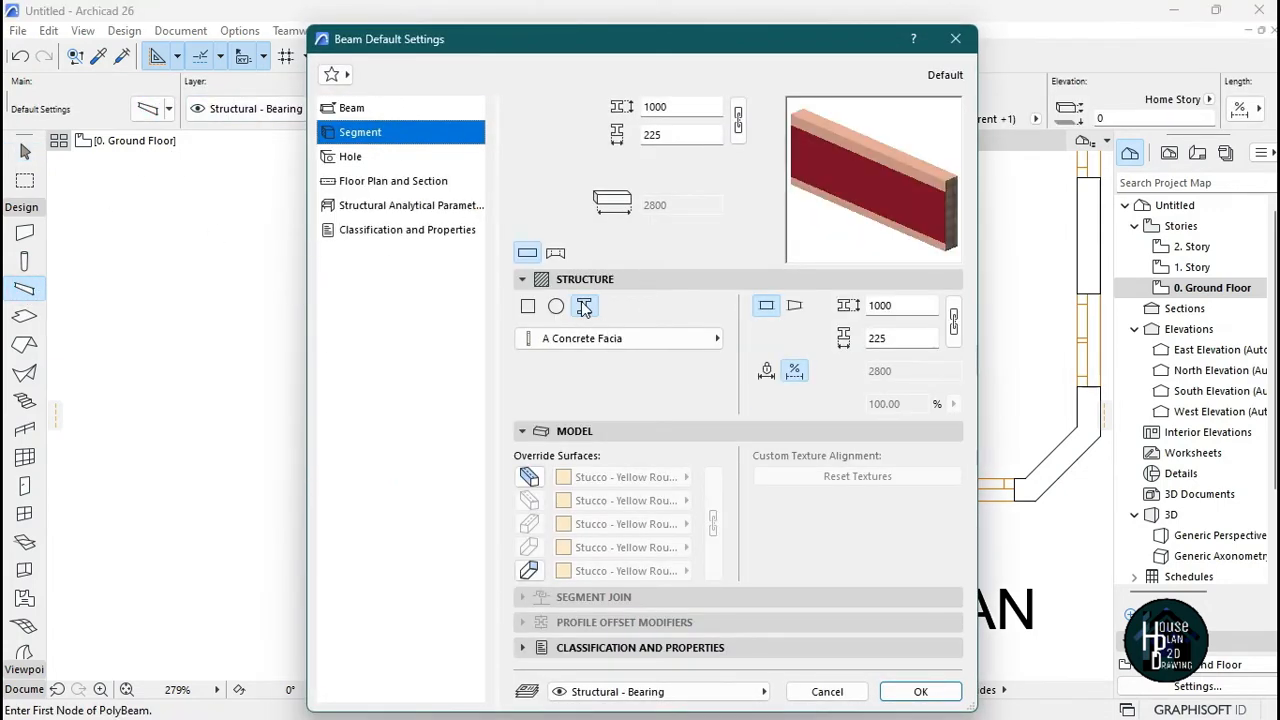
{"action": "left_click", "coordinate": [592, 340]}
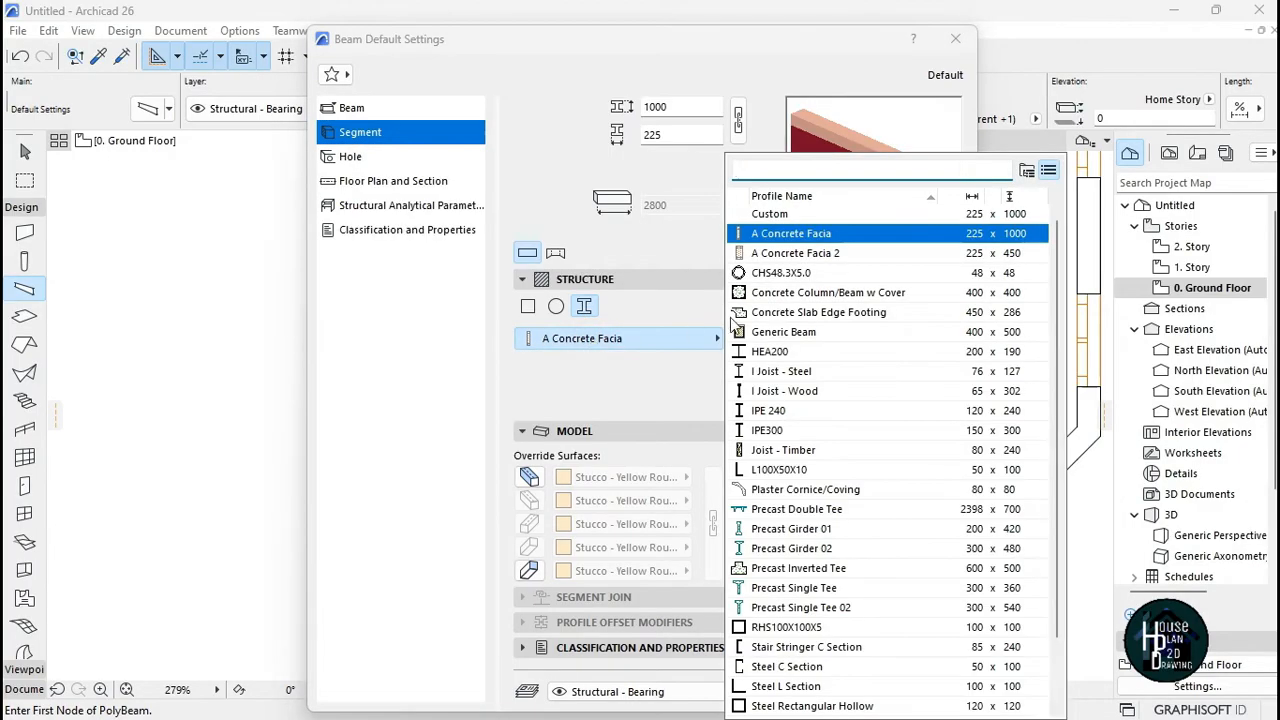
{"action": "left_click", "coordinate": [835, 254]}
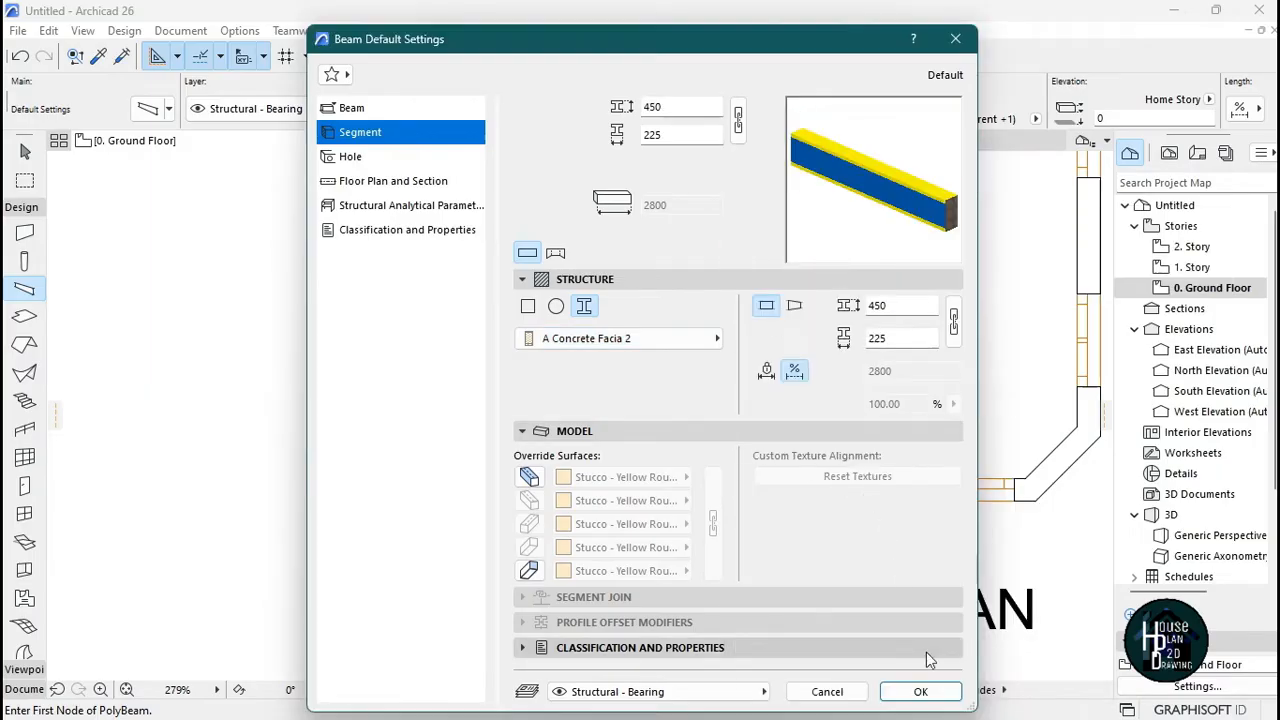
{"action": "left_click", "coordinate": [916, 691]}
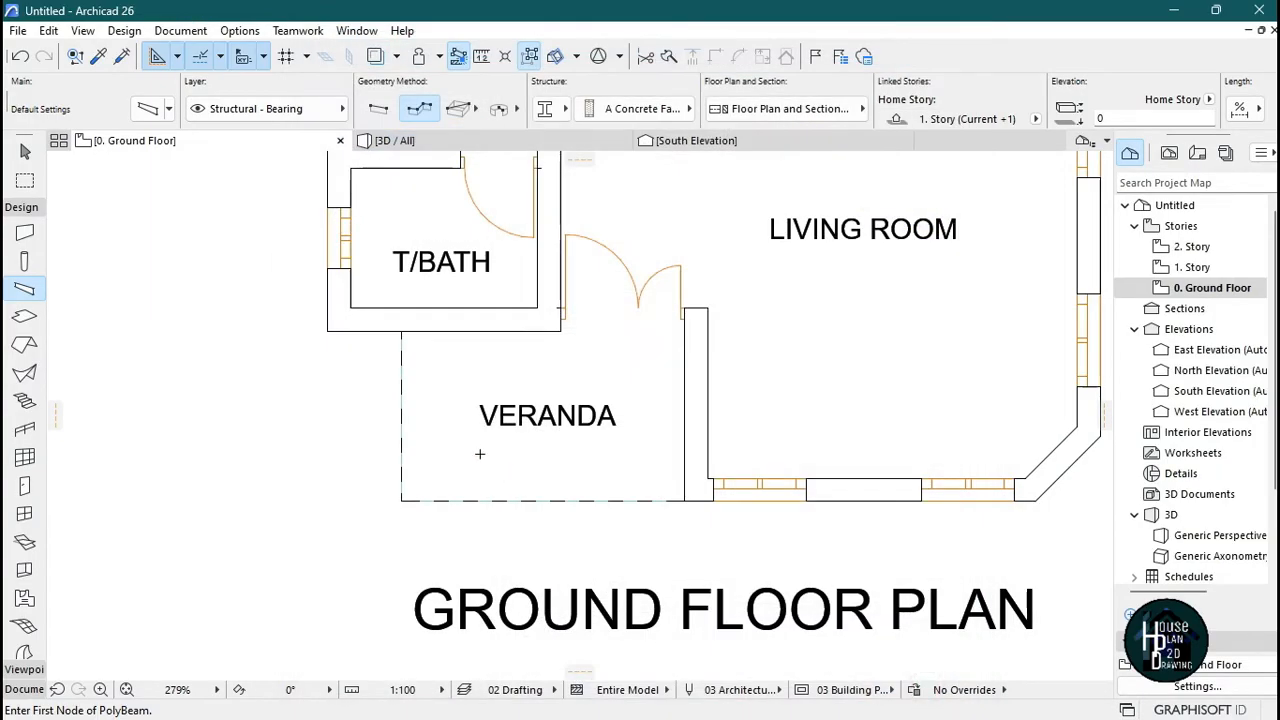
- Draw a chained beam along the veranda's dashed outline, from the living room wall corner around the outer corner to the T/Bath wall
{"action": "scroll", "coordinate": [480, 454], "scroll_direction": "up", "scroll_amount": 3}
{"action": "left_click", "coordinate": [836, 539]}
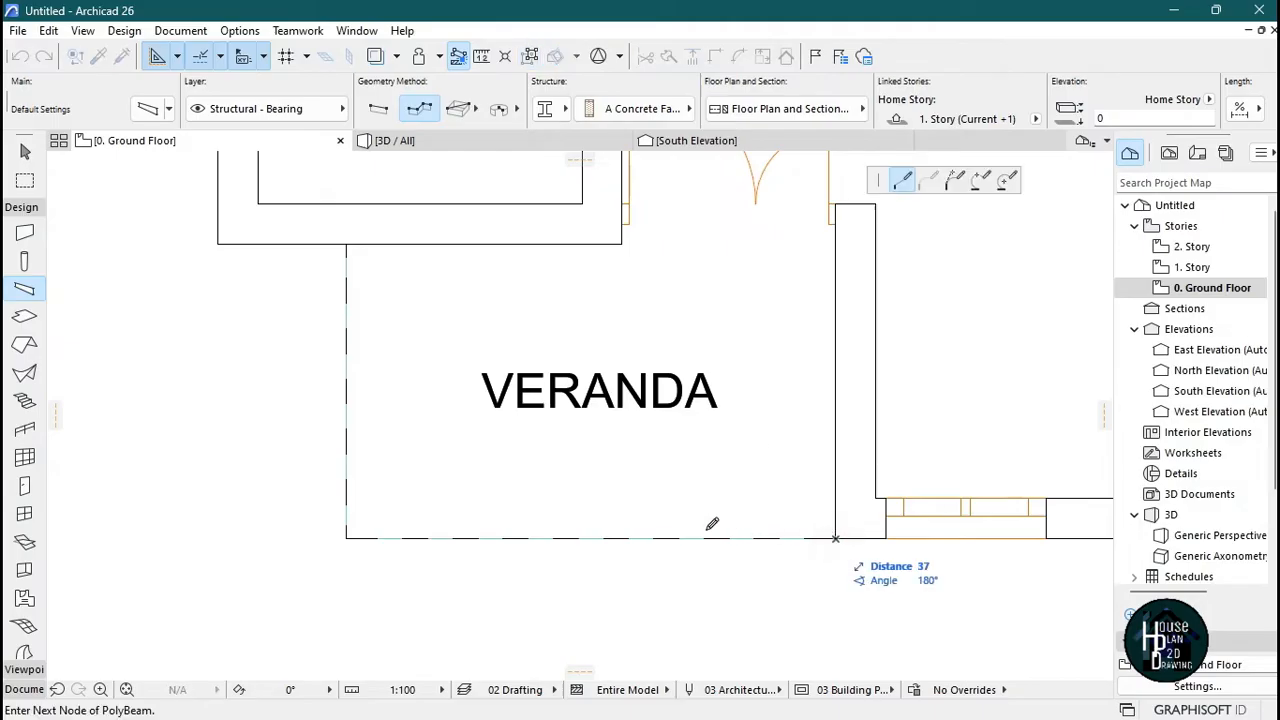
{"action": "left_click", "coordinate": [347, 537]}
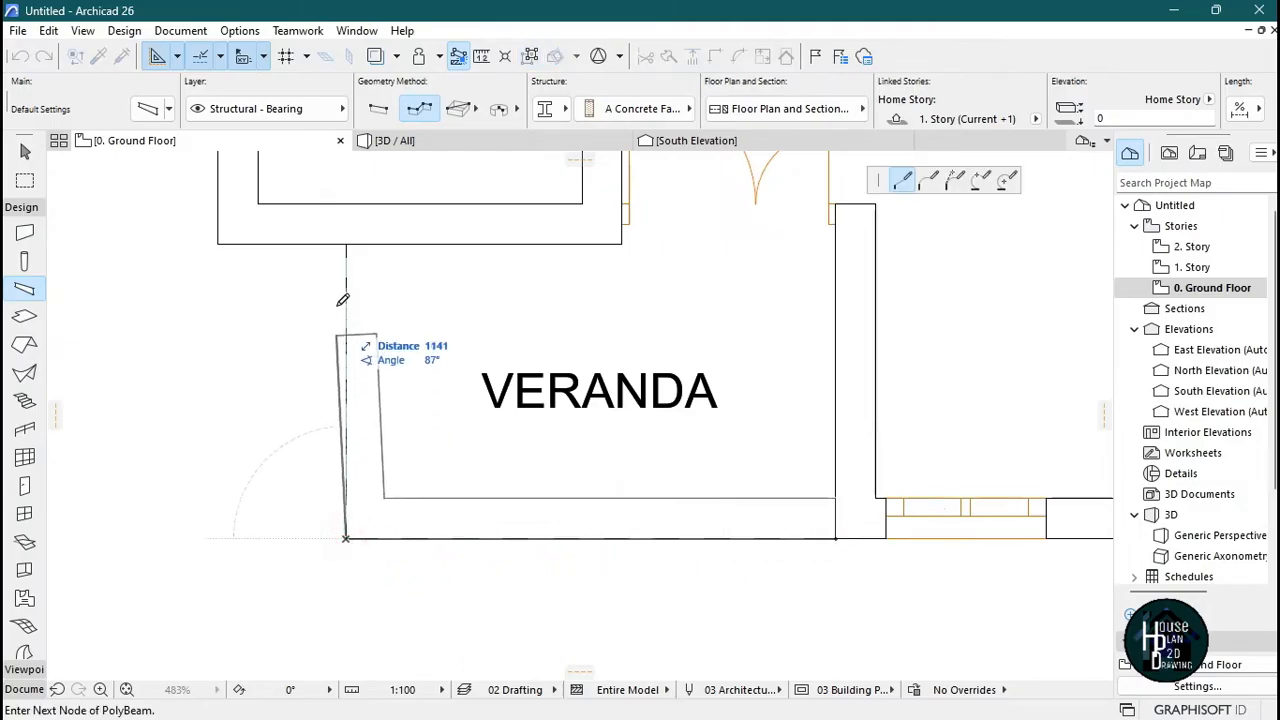
{"action": "double_click", "coordinate": [347, 242]}
{"action": "left_click", "coordinate": [766, 314]}
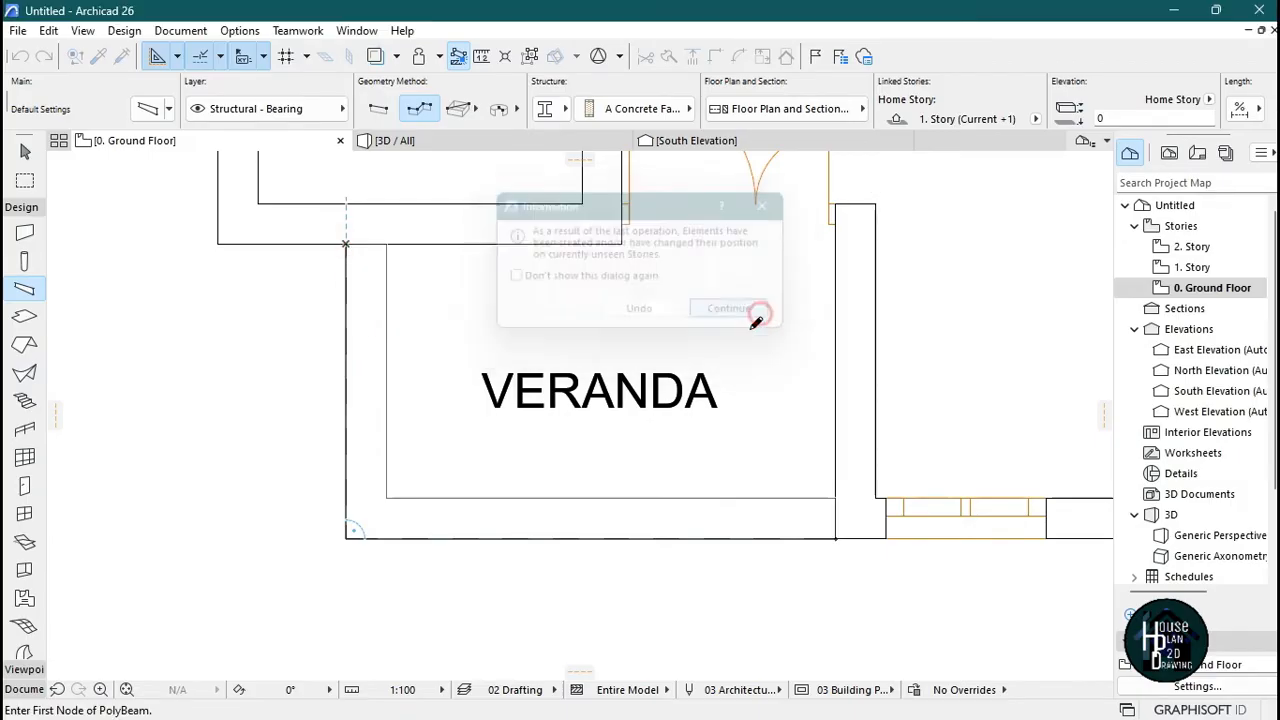
{"action": "scroll", "coordinate": [660, 360], "scroll_direction": "down", "scroll_amount": 5}
{"action": "scroll", "coordinate": [660, 360], "scroll_direction": "up", "scroll_amount": 2}
{"action": "scroll", "coordinate": [654, 470], "scroll_direction": "down", "scroll_amount": 5}
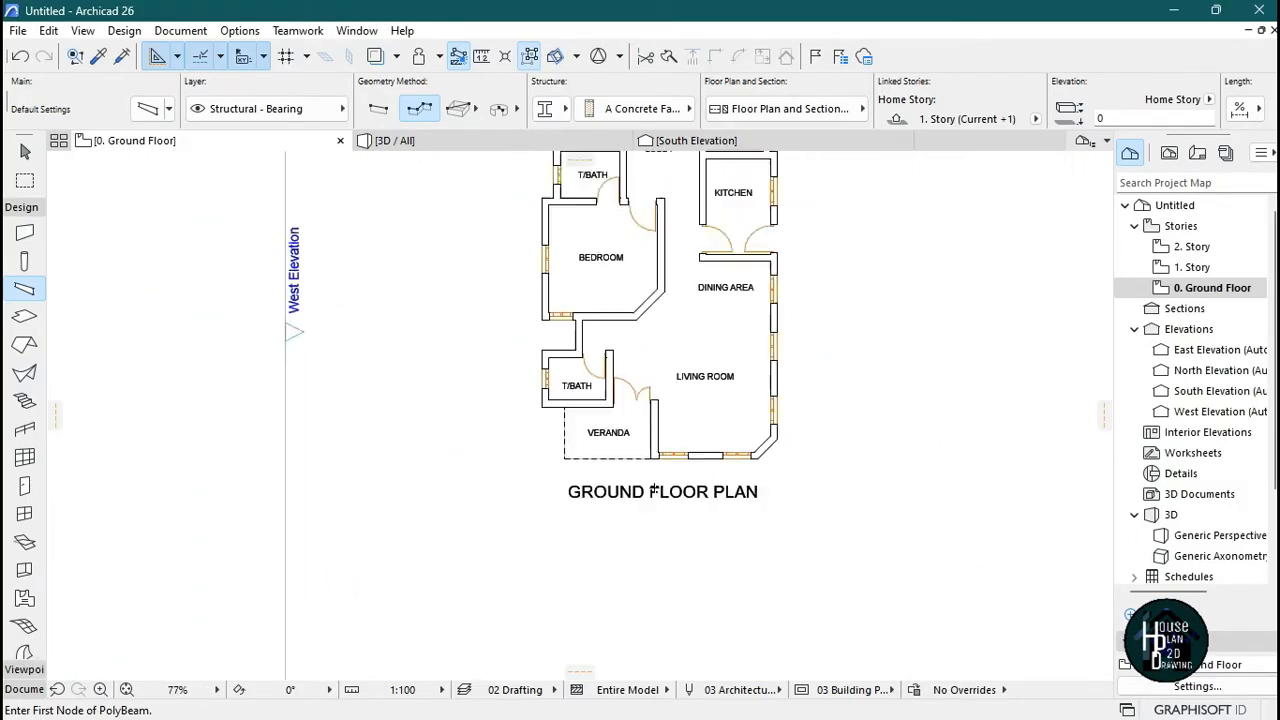
{"action": "scroll", "coordinate": [652, 320], "scroll_direction": "up", "scroll_amount": 3}
{"action": "key", "text": "Escape"}
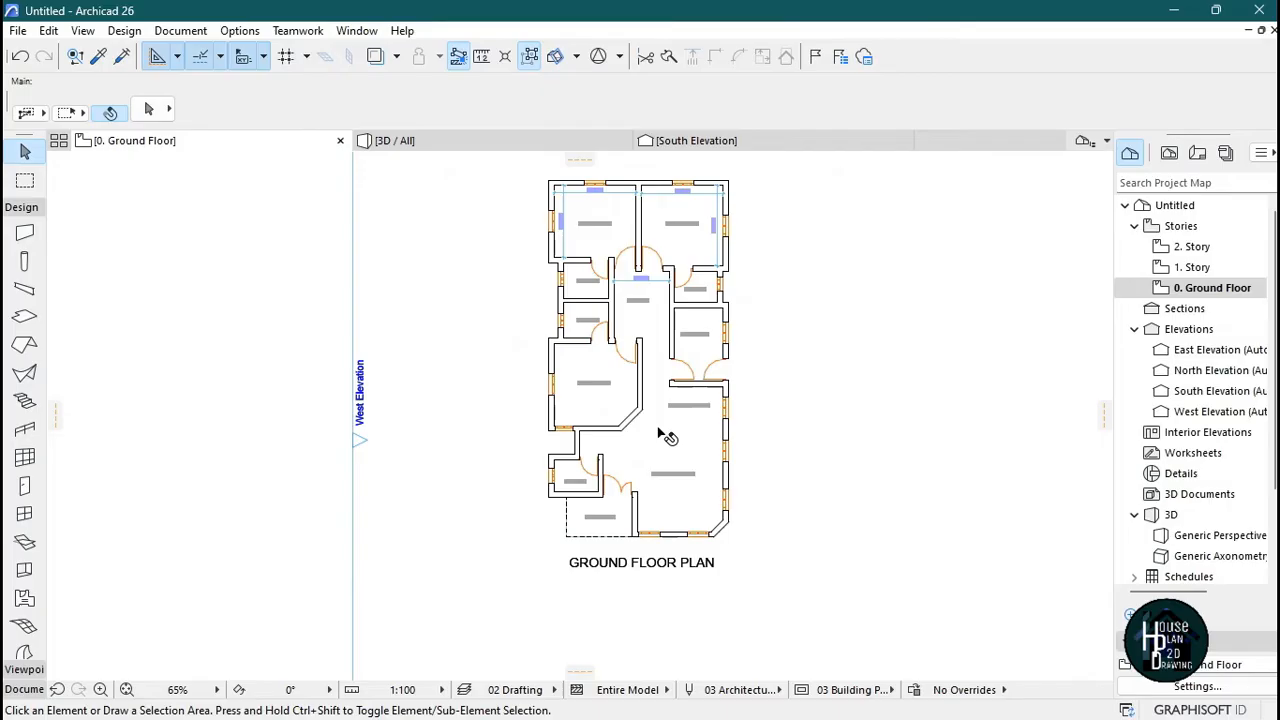
- In the 3D view, turn off Suspend Groups so both veranda beam segments are selected, and lower them vertically by about 263 mm
{"action": "left_click", "coordinate": [459, 138]}
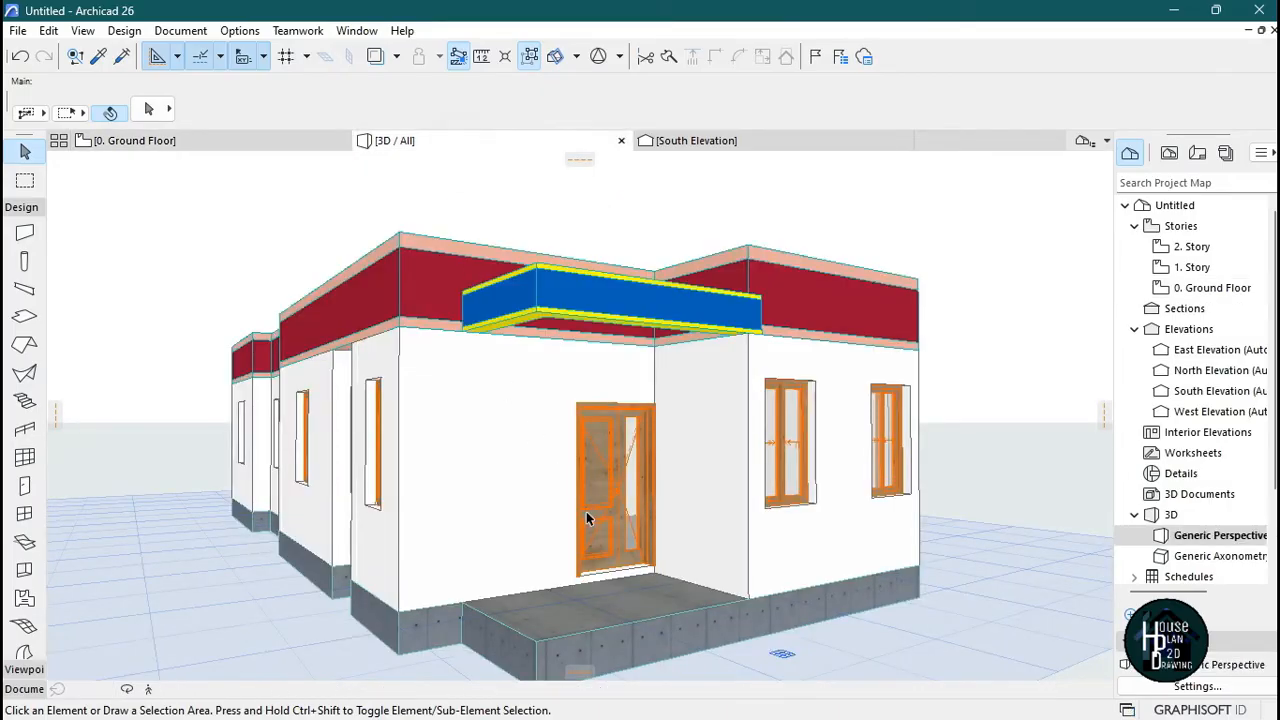
{"action": "left_click", "coordinate": [152, 690]}
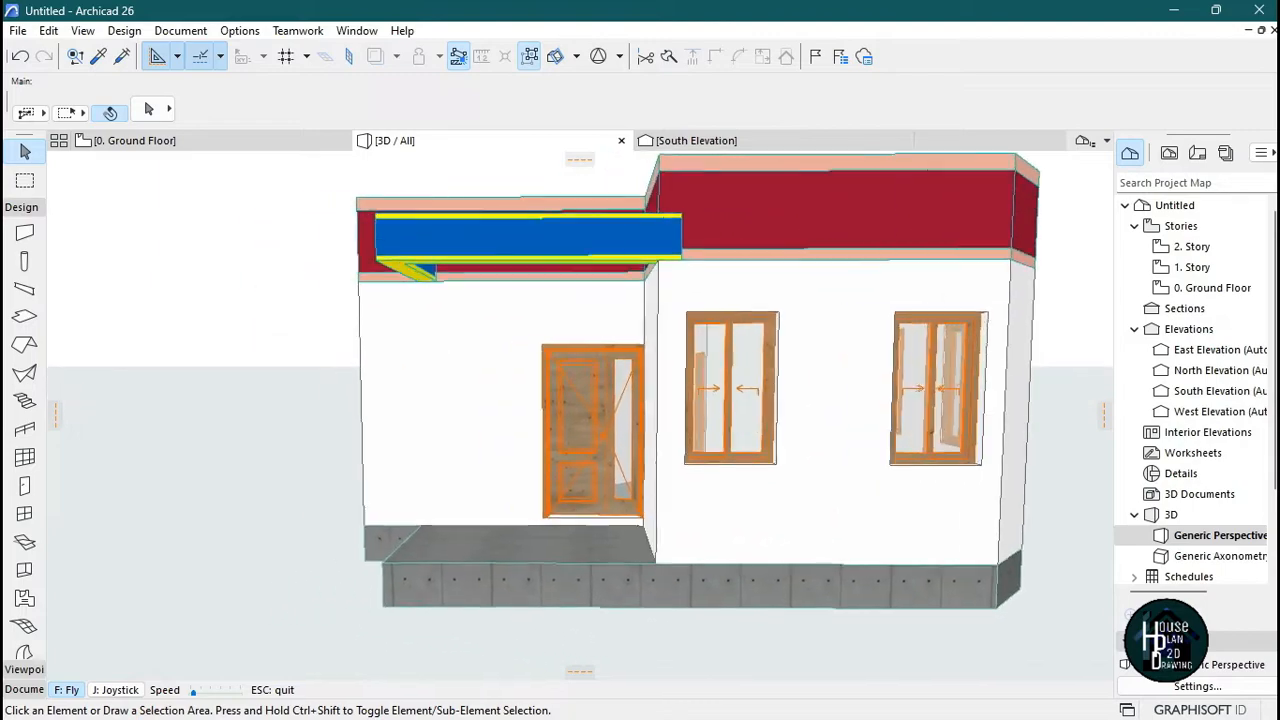
{"action": "key", "text": "Left"}
{"action": "key", "text": "Up"}
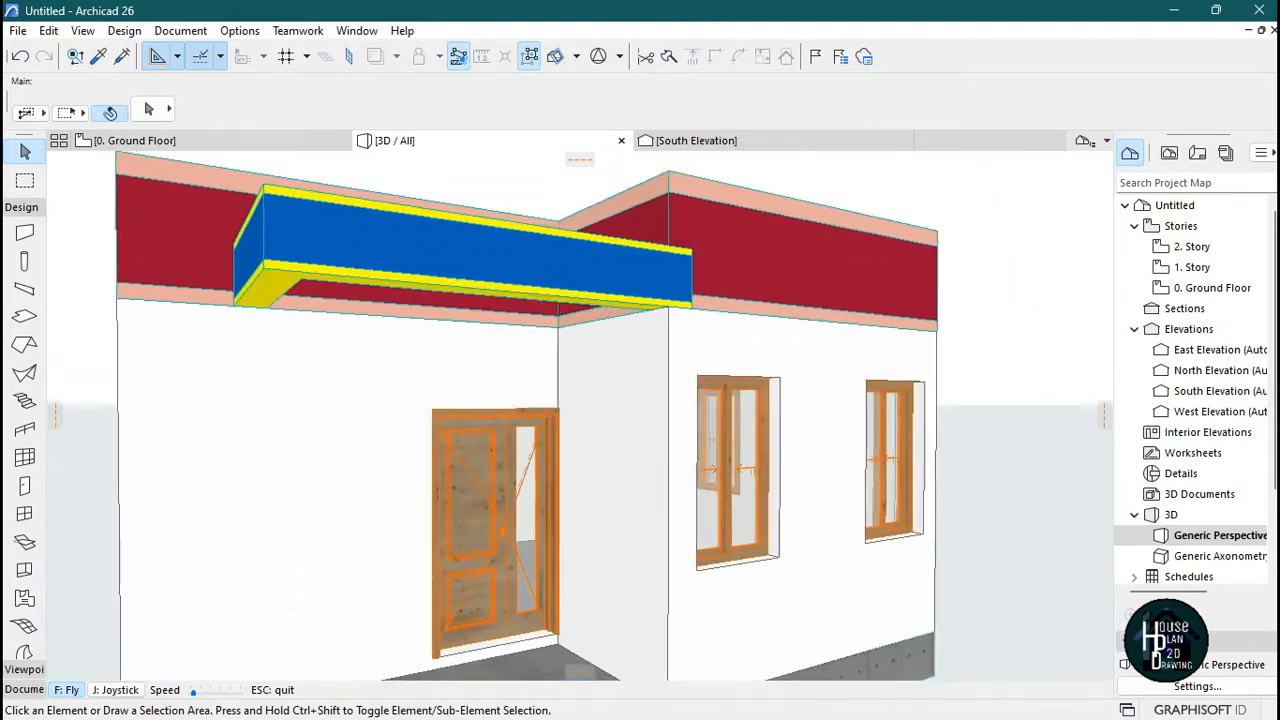
{"action": "key", "text": "Right"}
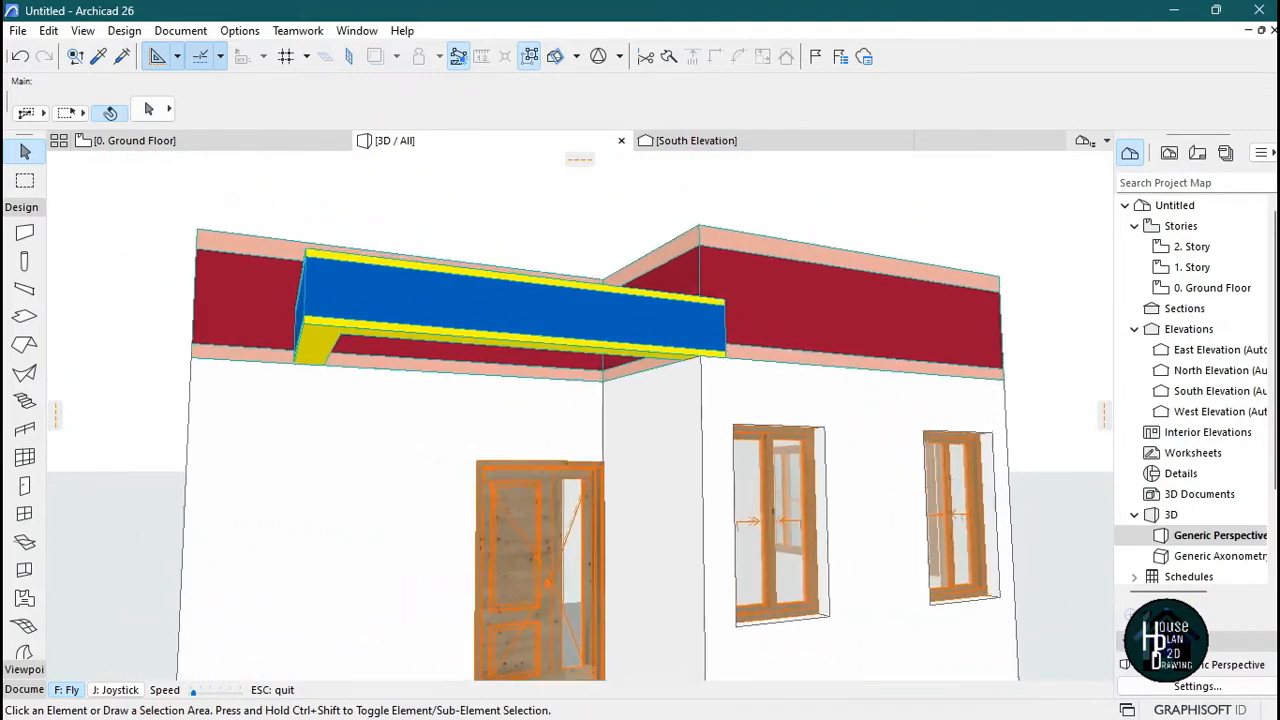
{"action": "key", "text": "Escape"}
{"action": "left_click", "coordinate": [376, 316]}
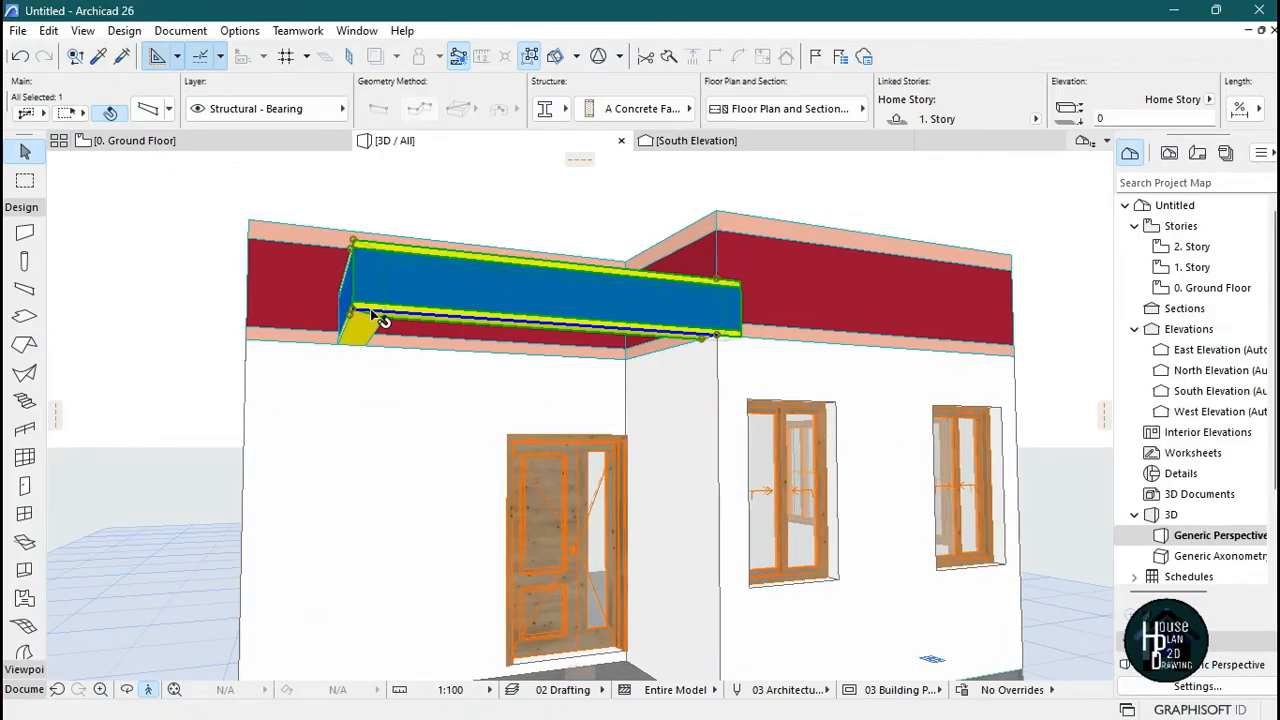
{"action": "left_click", "coordinate": [535, 54]}
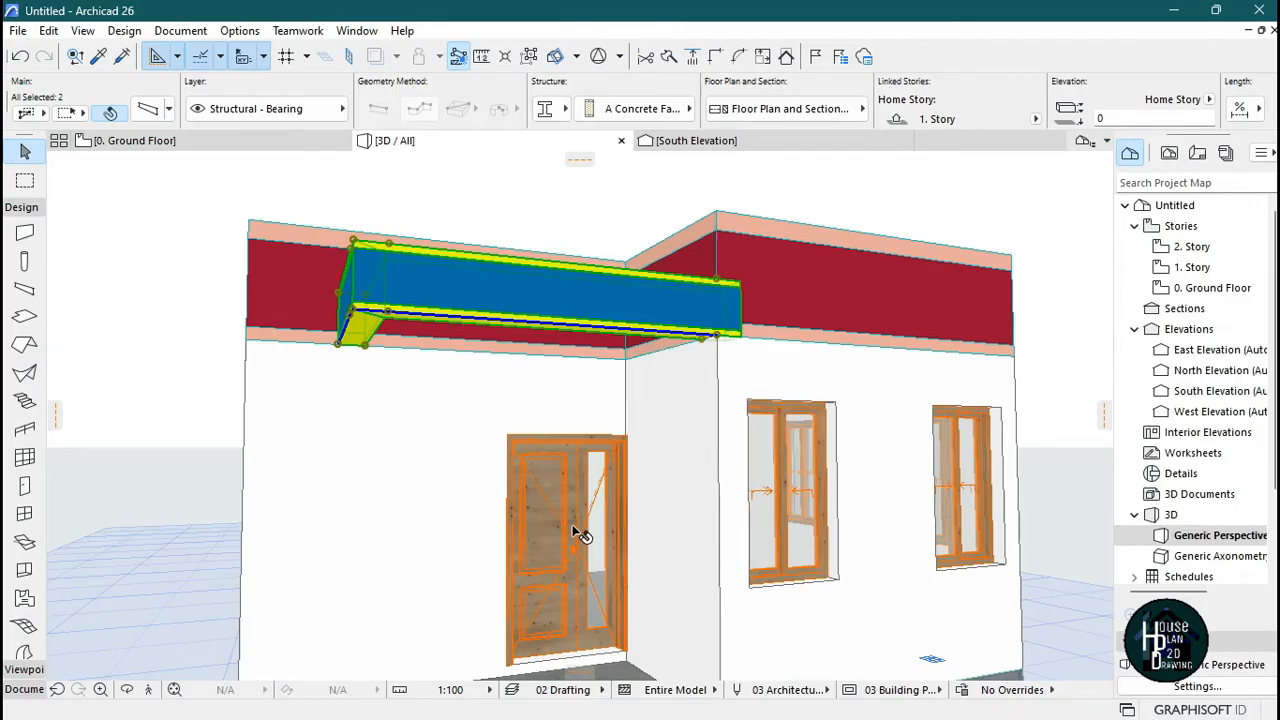
{"action": "key", "text": "ctrl+d"}
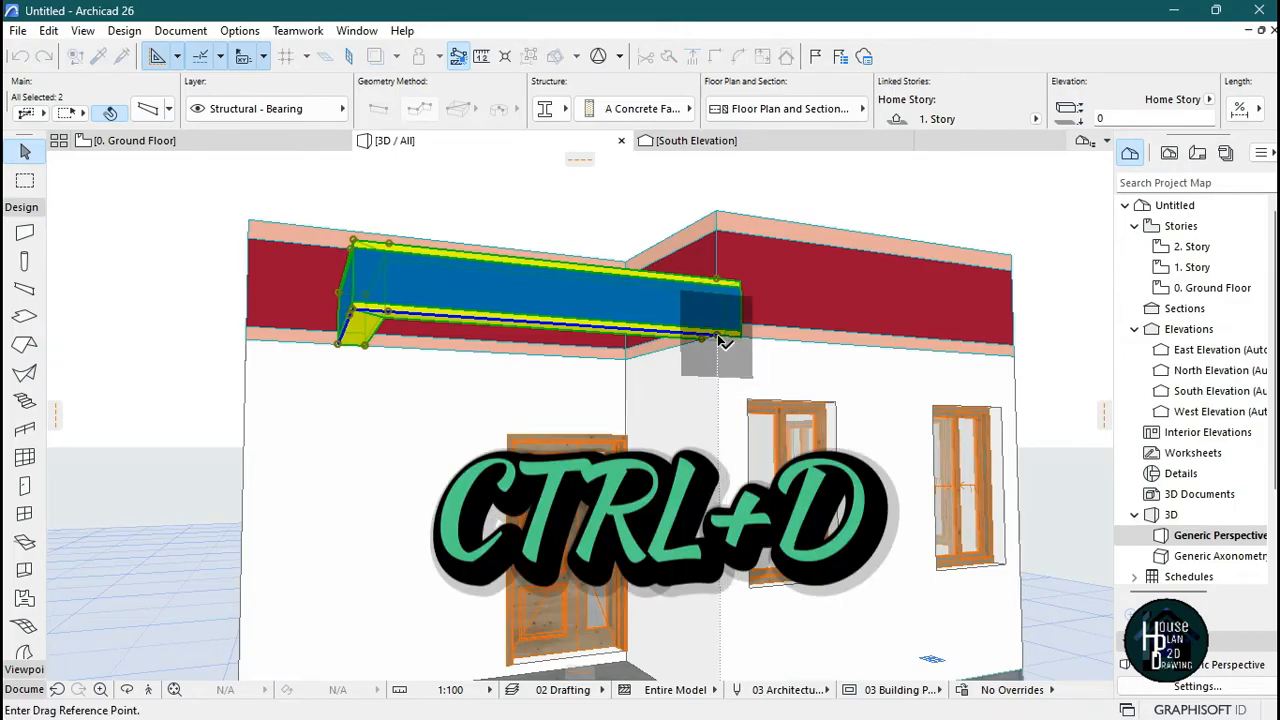
{"action": "left_click", "coordinate": [718, 343]}
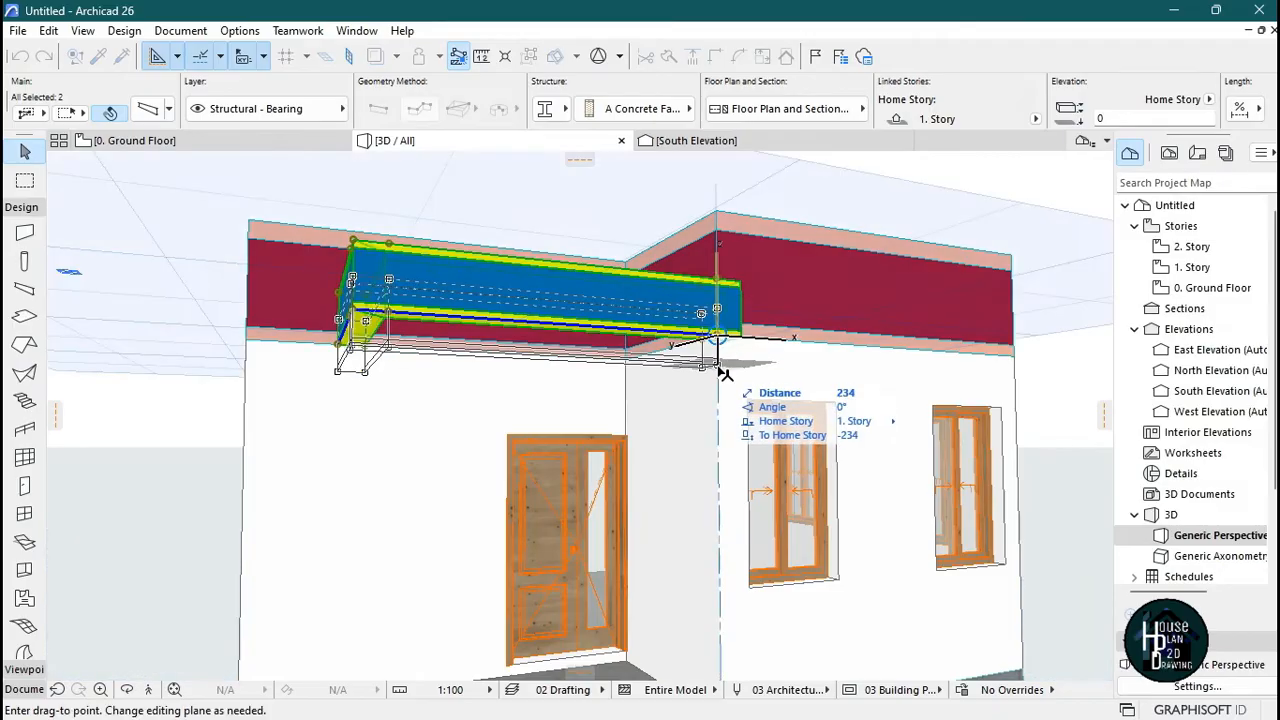
{"action": "left_click", "coordinate": [720, 370]}
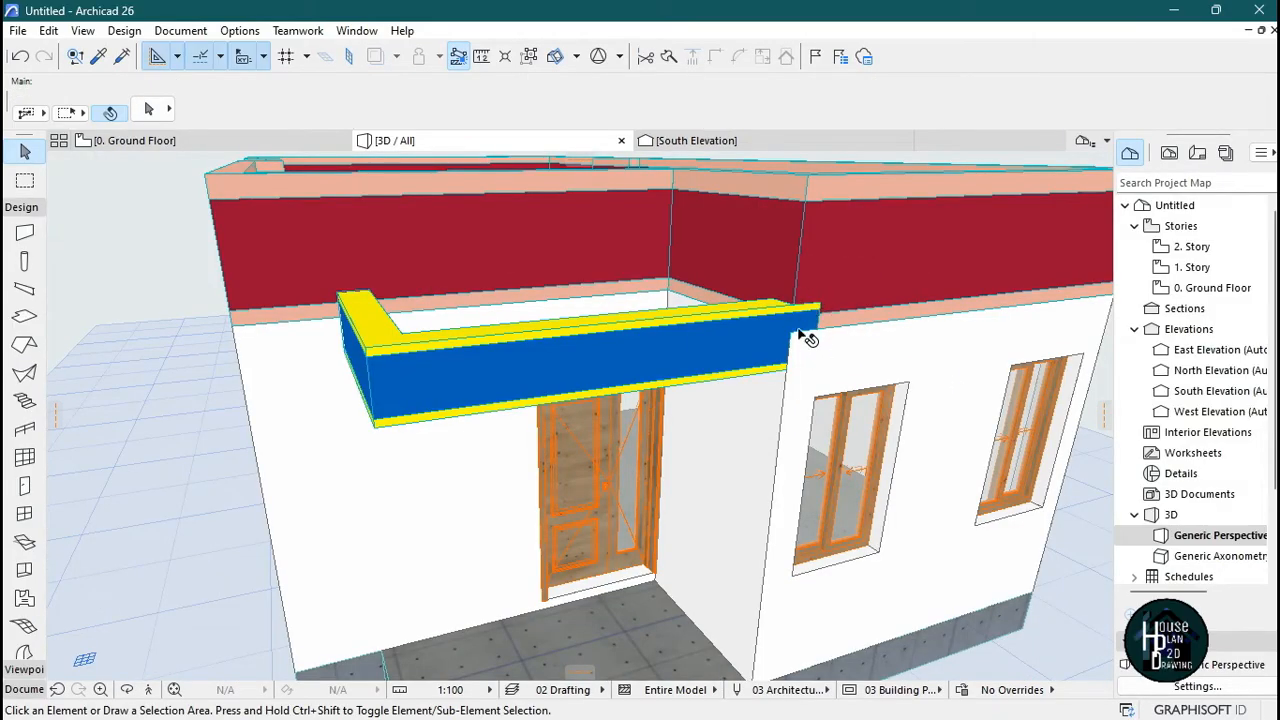
- On the ground floor plan, offset the front veranda beam's edge inward by about 5 mm at the living room wall corner
{"action": "left_click", "coordinate": [746, 338]}
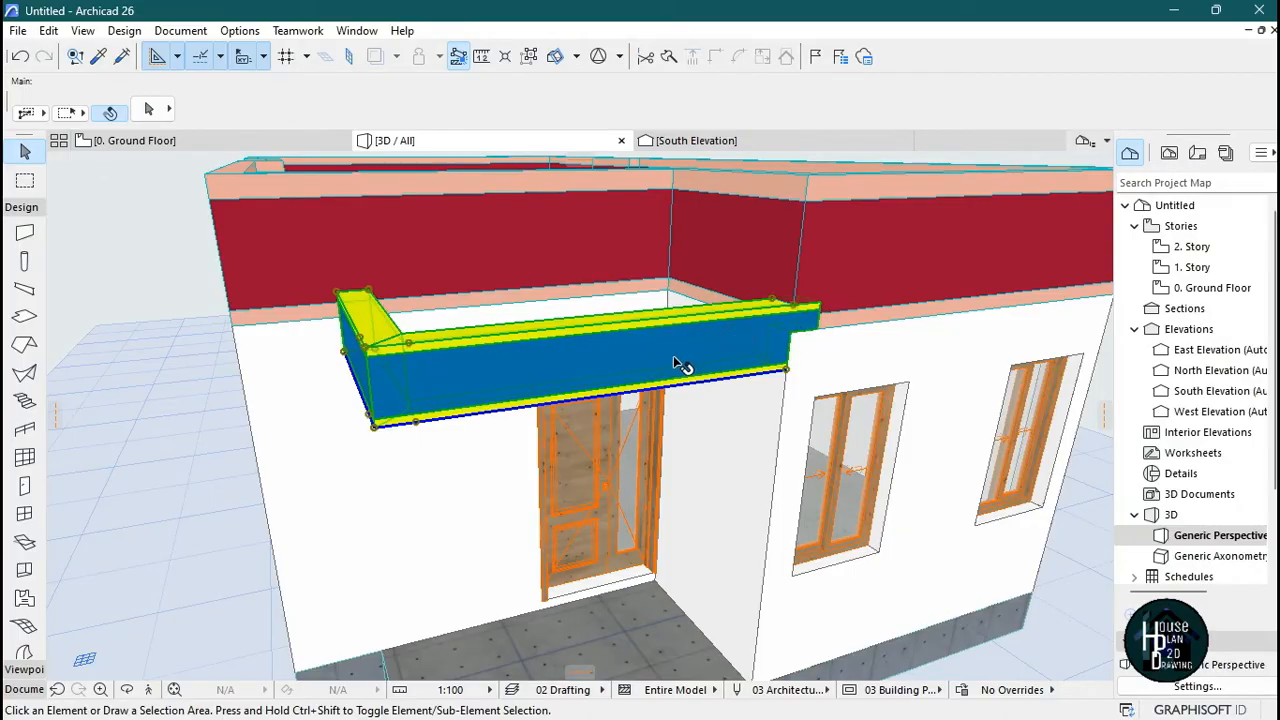
{"action": "left_click", "coordinate": [198, 140]}
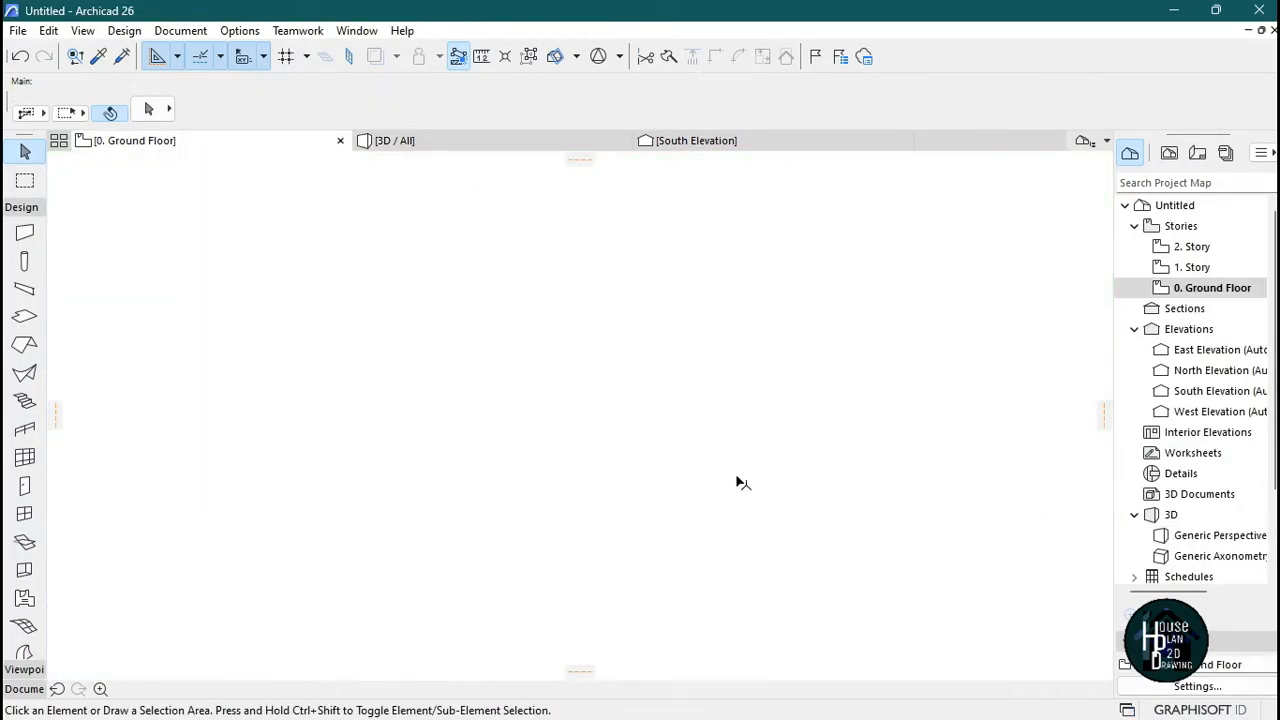
{"action": "scroll", "coordinate": [743, 480], "scroll_direction": "up", "scroll_amount": 3}
{"action": "scroll", "coordinate": [731, 505], "scroll_direction": "down", "scroll_amount": 4}
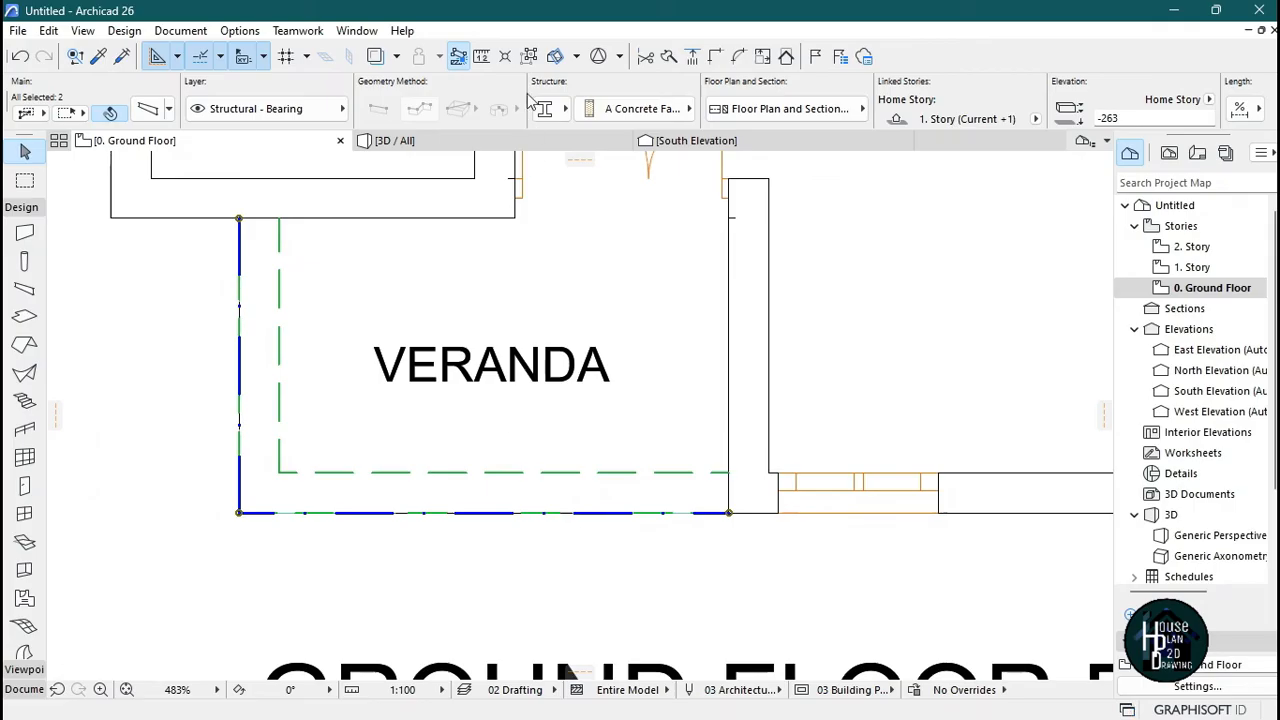
{"action": "left_click", "coordinate": [594, 516]}
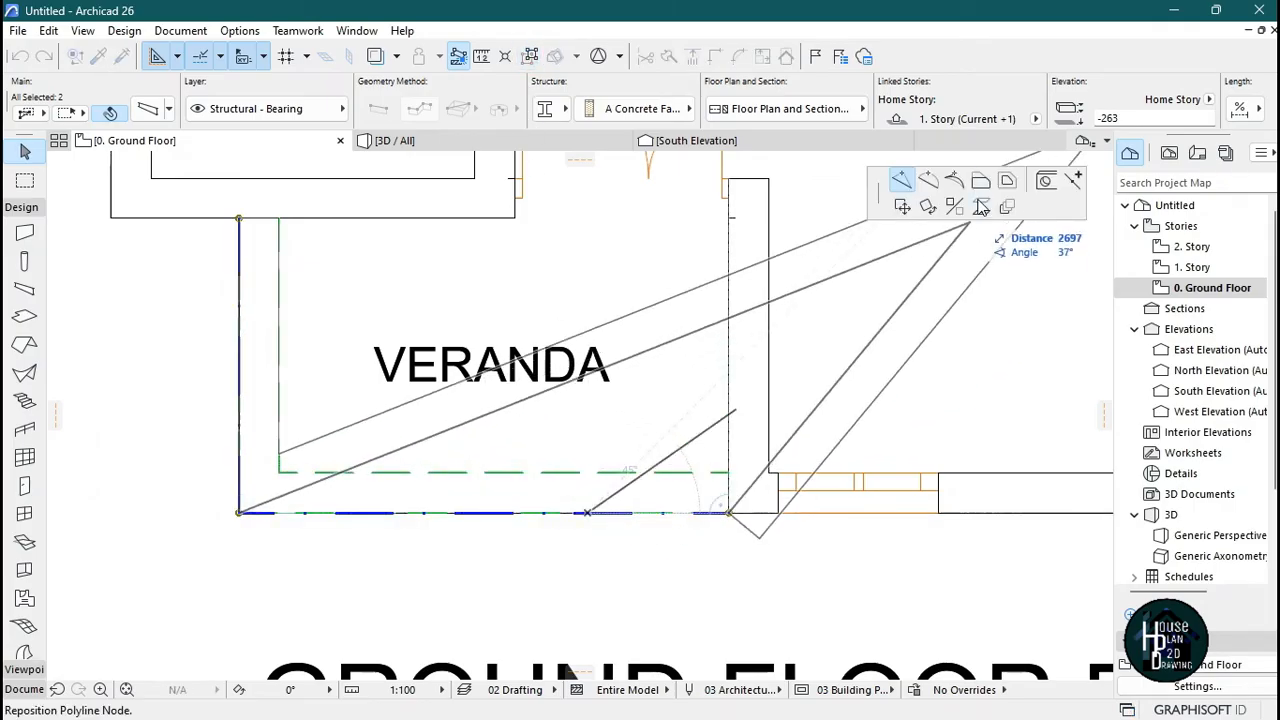
{"action": "left_click", "coordinate": [981, 184]}
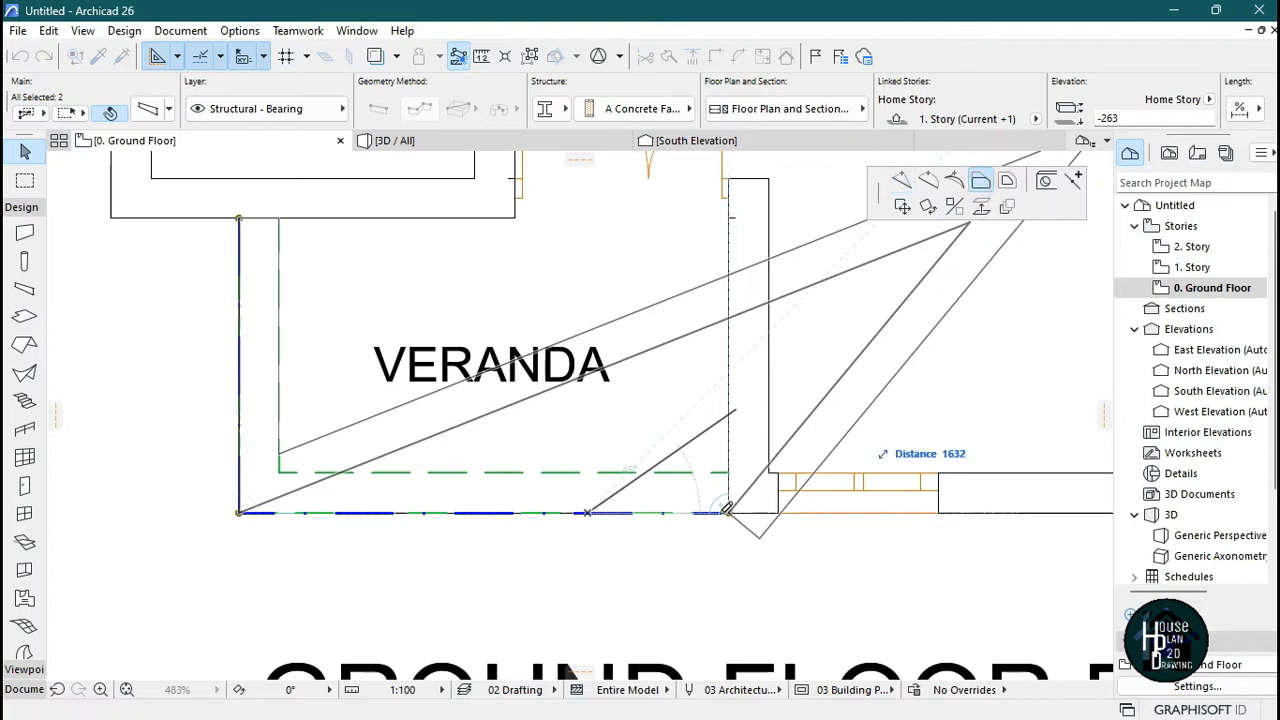
{"action": "scroll", "coordinate": [727, 508], "scroll_direction": "up", "scroll_amount": 5}
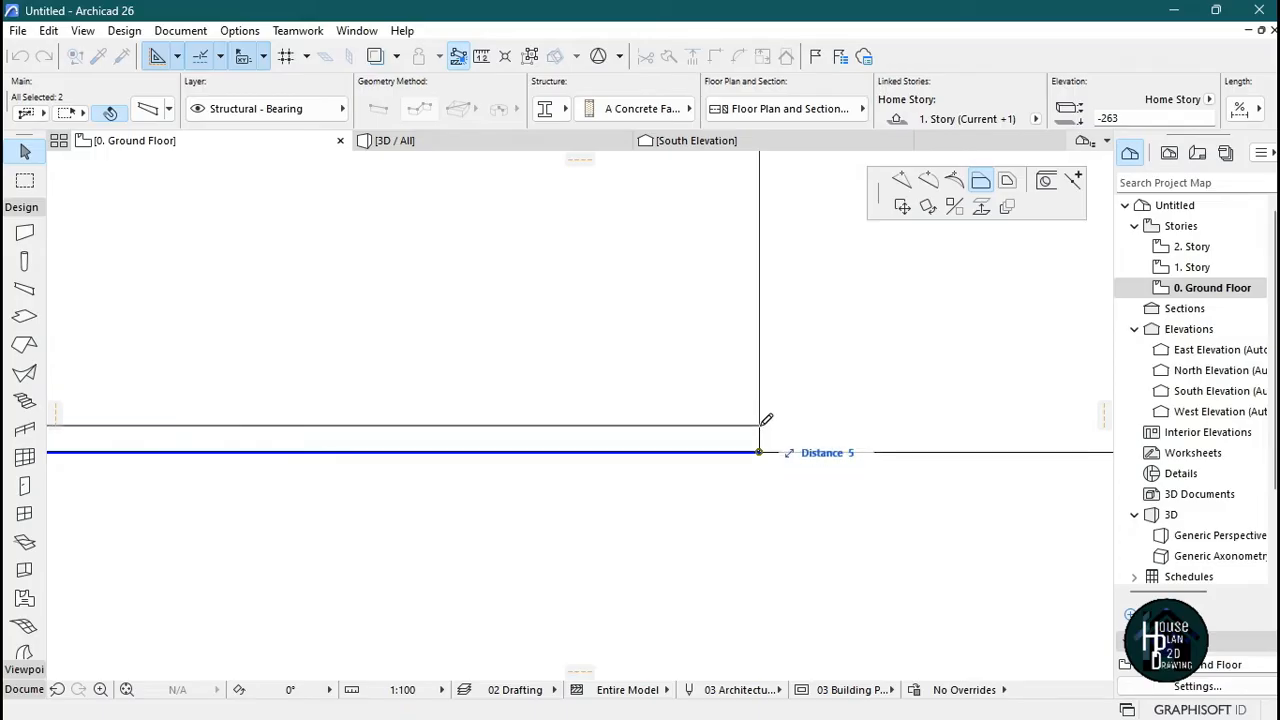
{"action": "left_click", "coordinate": [765, 430]}
{"action": "scroll", "coordinate": [737, 463], "scroll_direction": "down", "scroll_amount": 15}
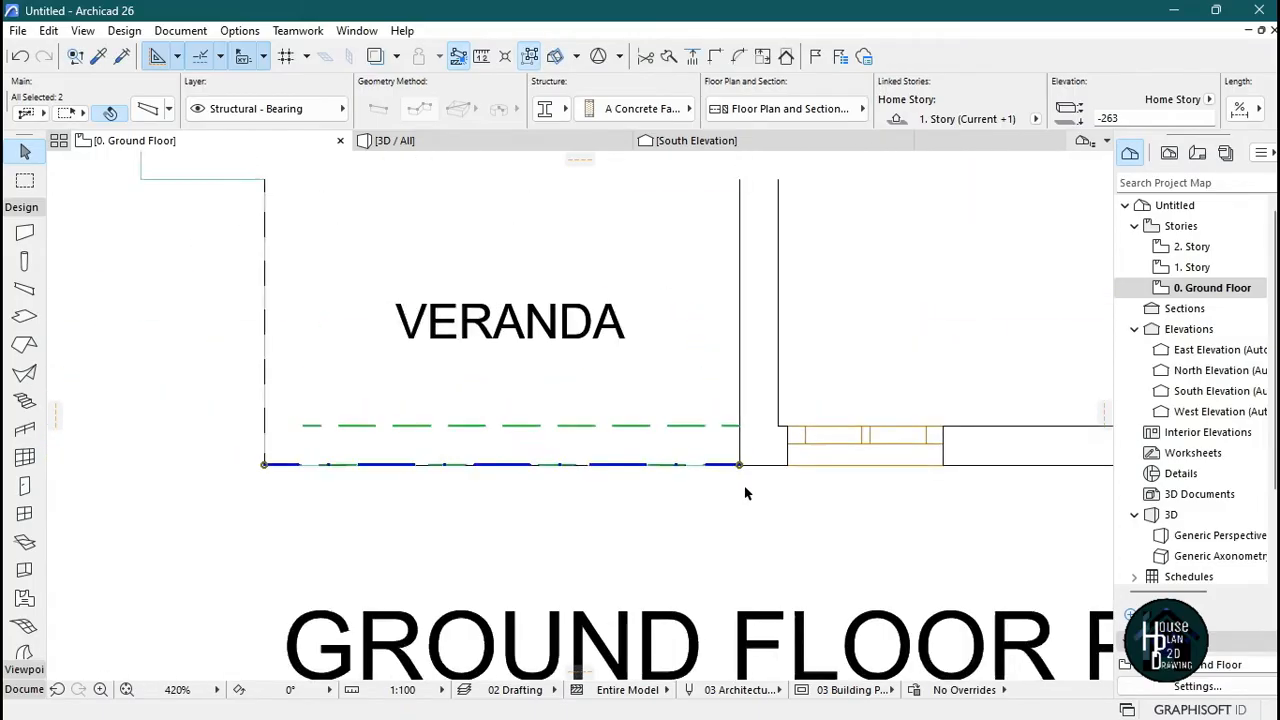
{"action": "key", "text": "Escape"}
{"action": "scroll", "coordinate": [470, 468], "scroll_direction": "up", "scroll_amount": 3}
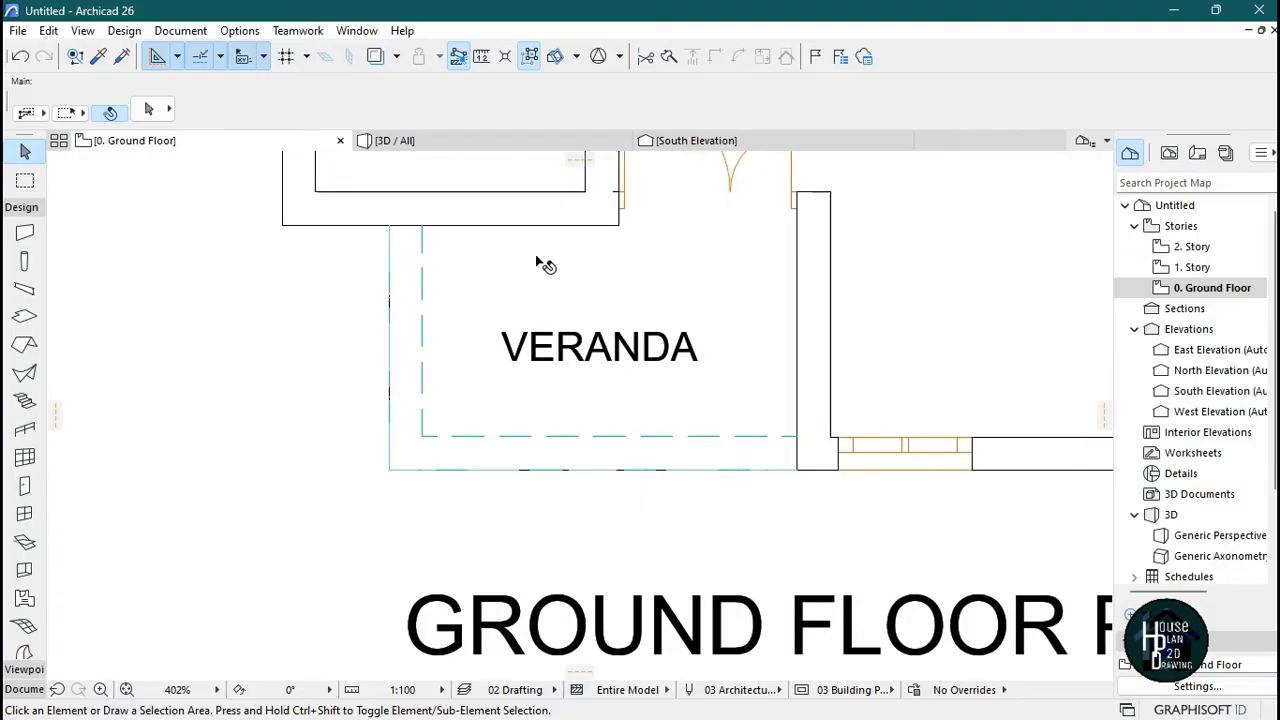
- In the 3D view, select the grouped veranda beams and raise them slightly along the vertical edge of the living room wall
{"action": "left_click", "coordinate": [491, 141]}
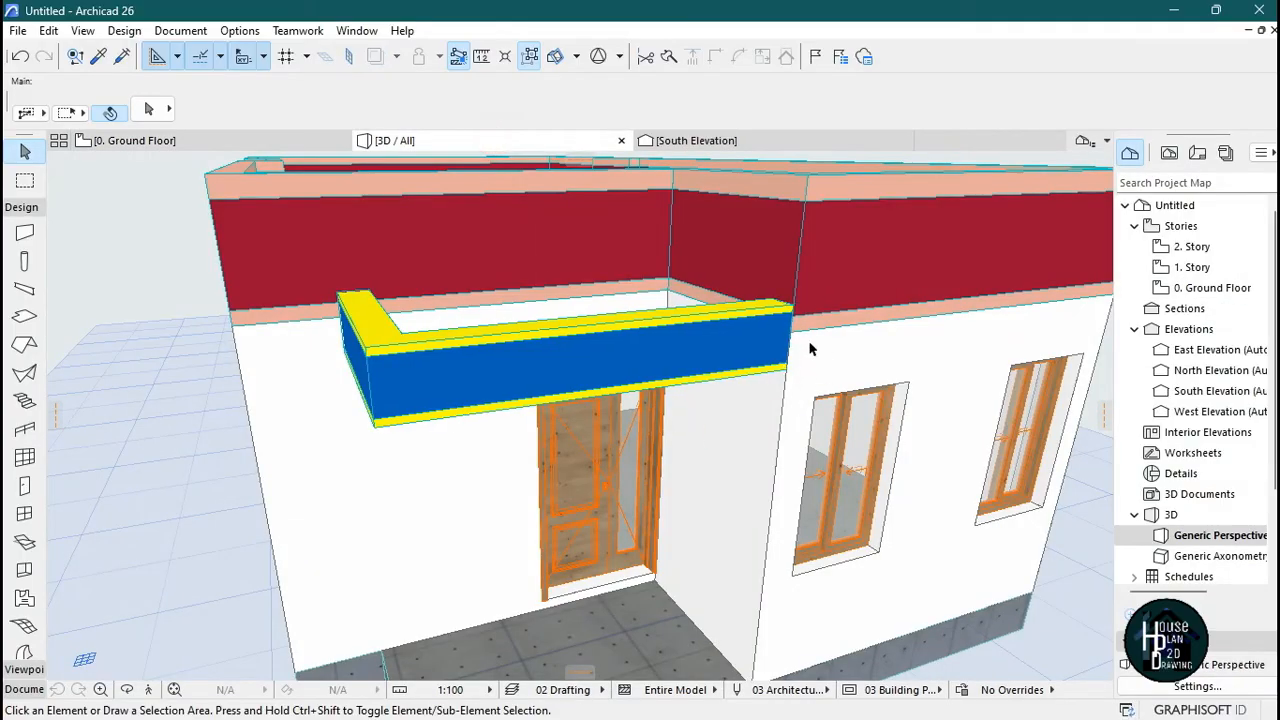
{"action": "key", "text": "shift+F3"}
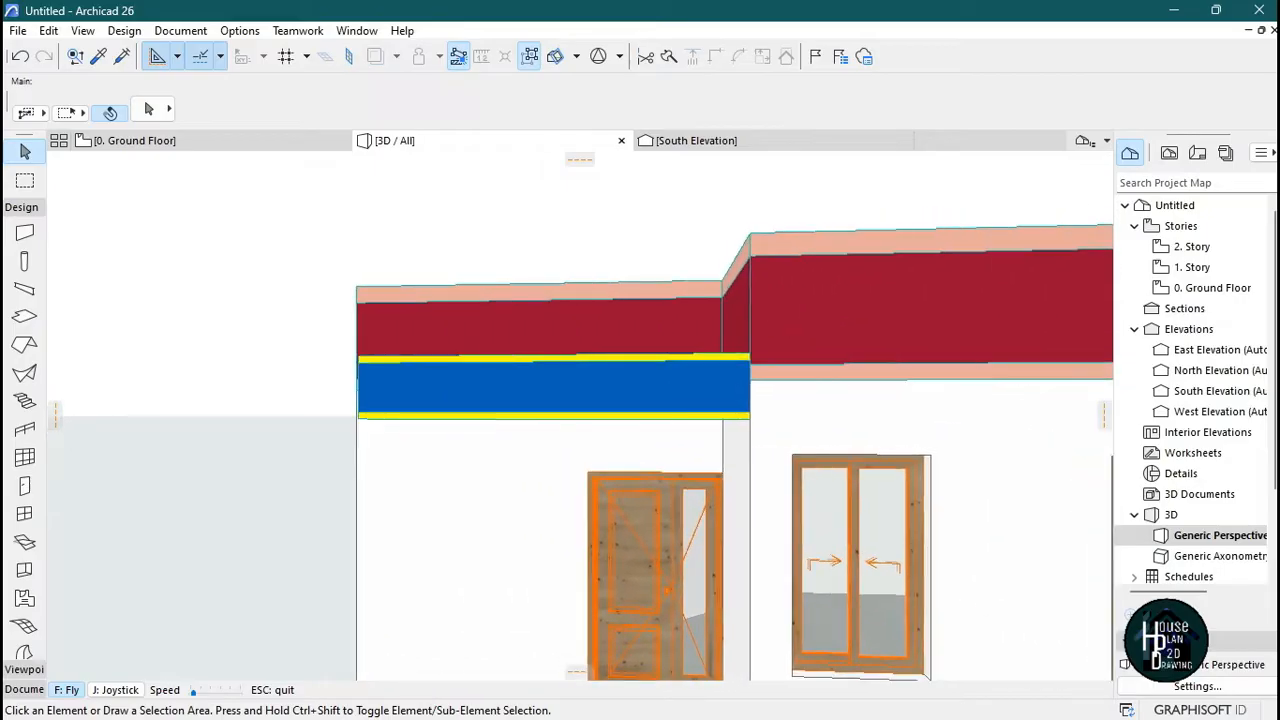
{"action": "key", "text": "Escape"}
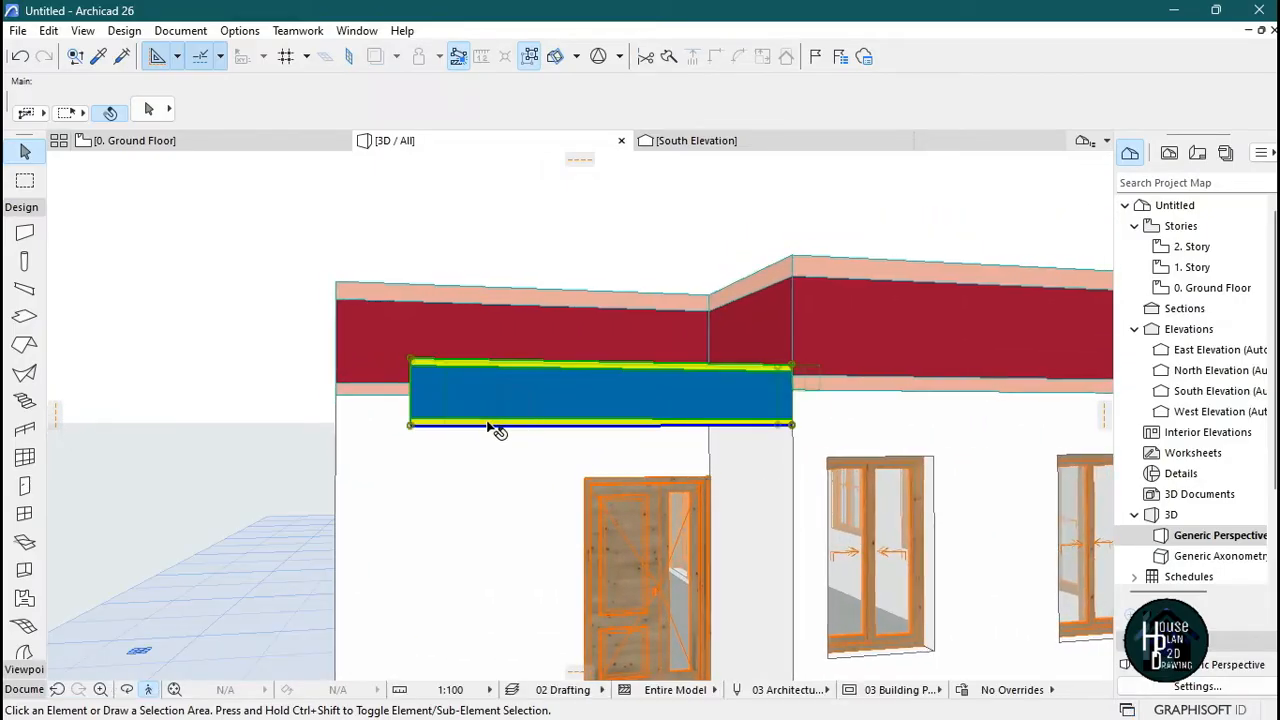
{"action": "left_click", "coordinate": [490, 422]}
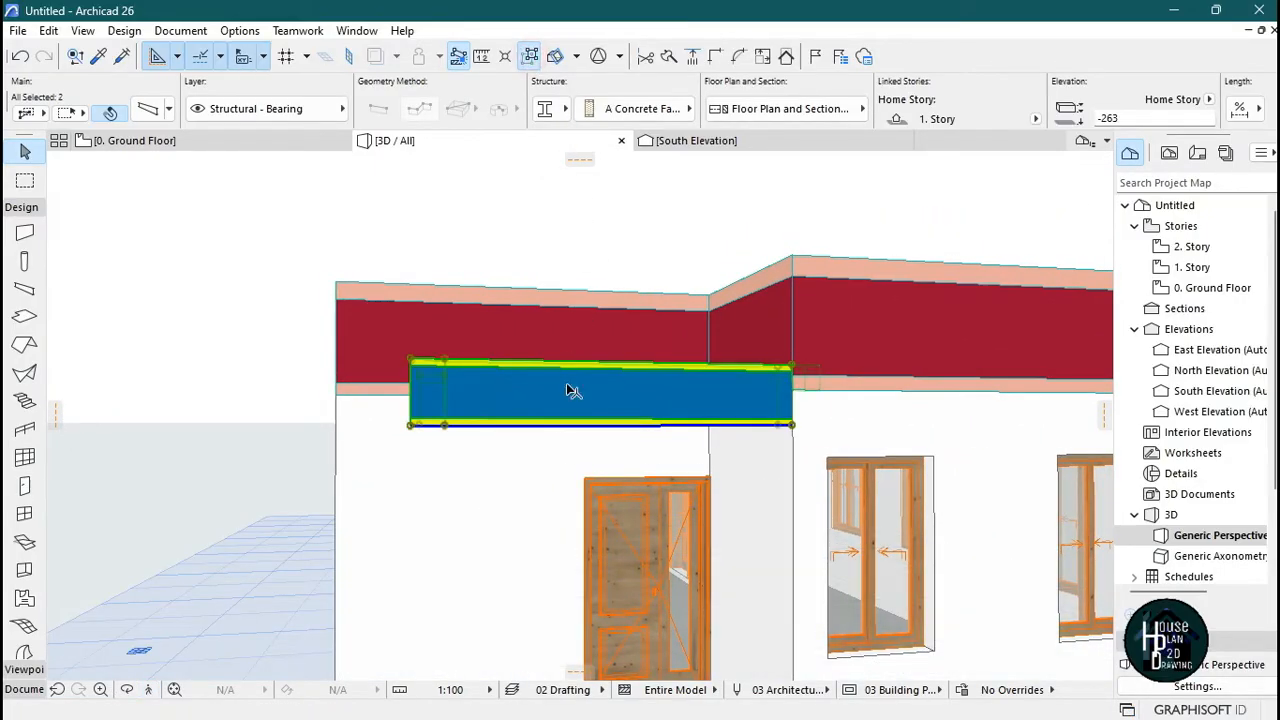
{"action": "left_click", "coordinate": [791, 370]}
{"action": "left_click", "coordinate": [797, 360]}
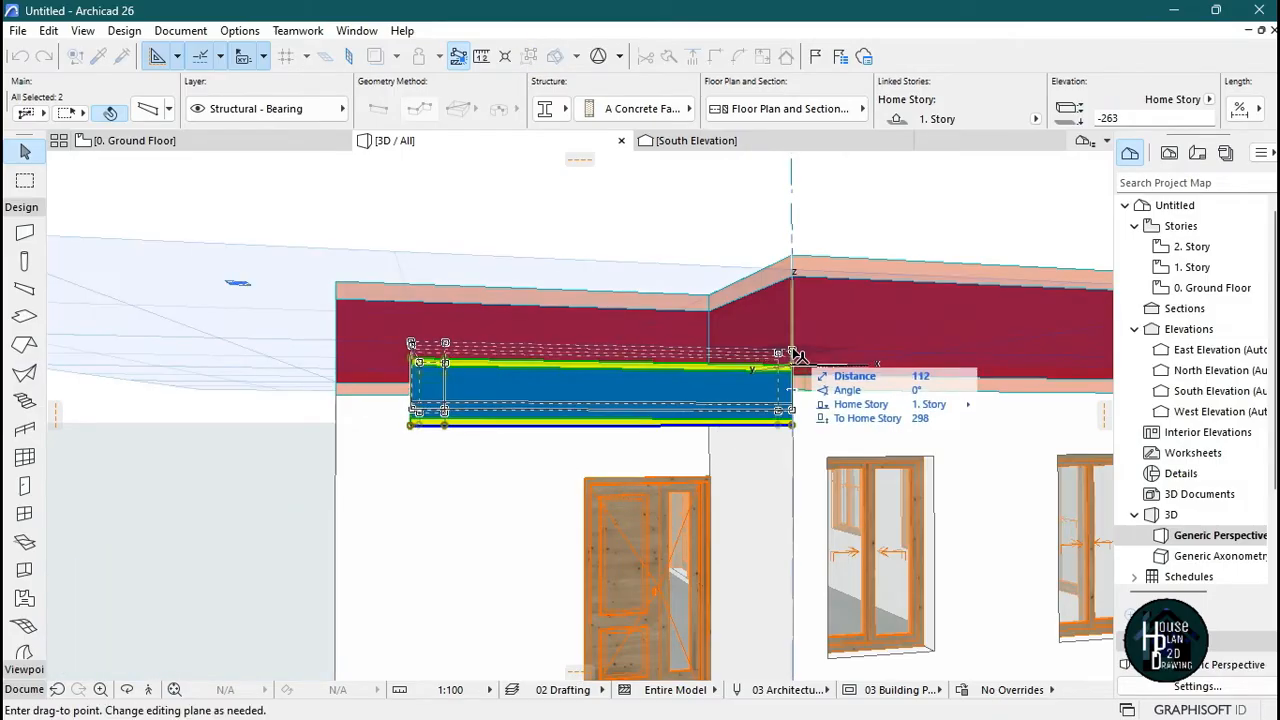
{"action": "left_click", "coordinate": [797, 343]}
{"action": "key", "text": "Escape"}
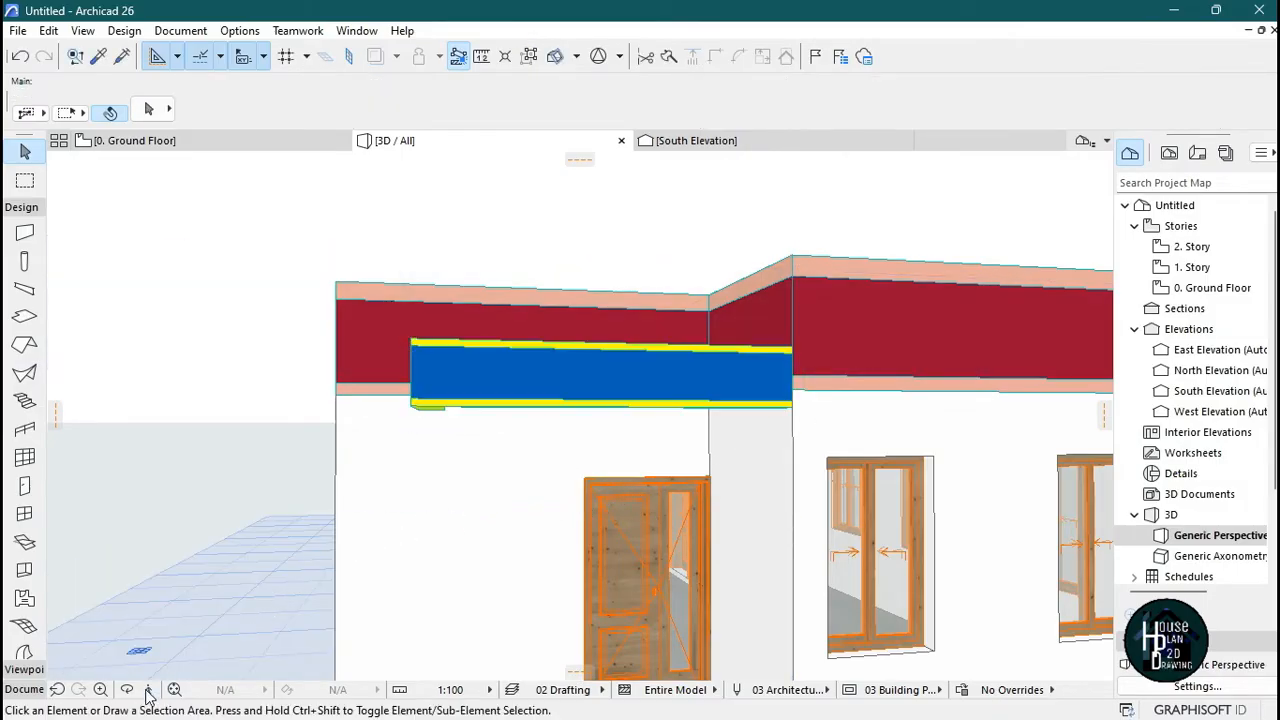
- Walk around the veranda in the 3D view and examine the beams from several angles, including their underside at the walls
{"action": "left_click", "coordinate": [148, 690]}
{"action": "key", "text": "Down"}
{"action": "key", "text": "Up"}
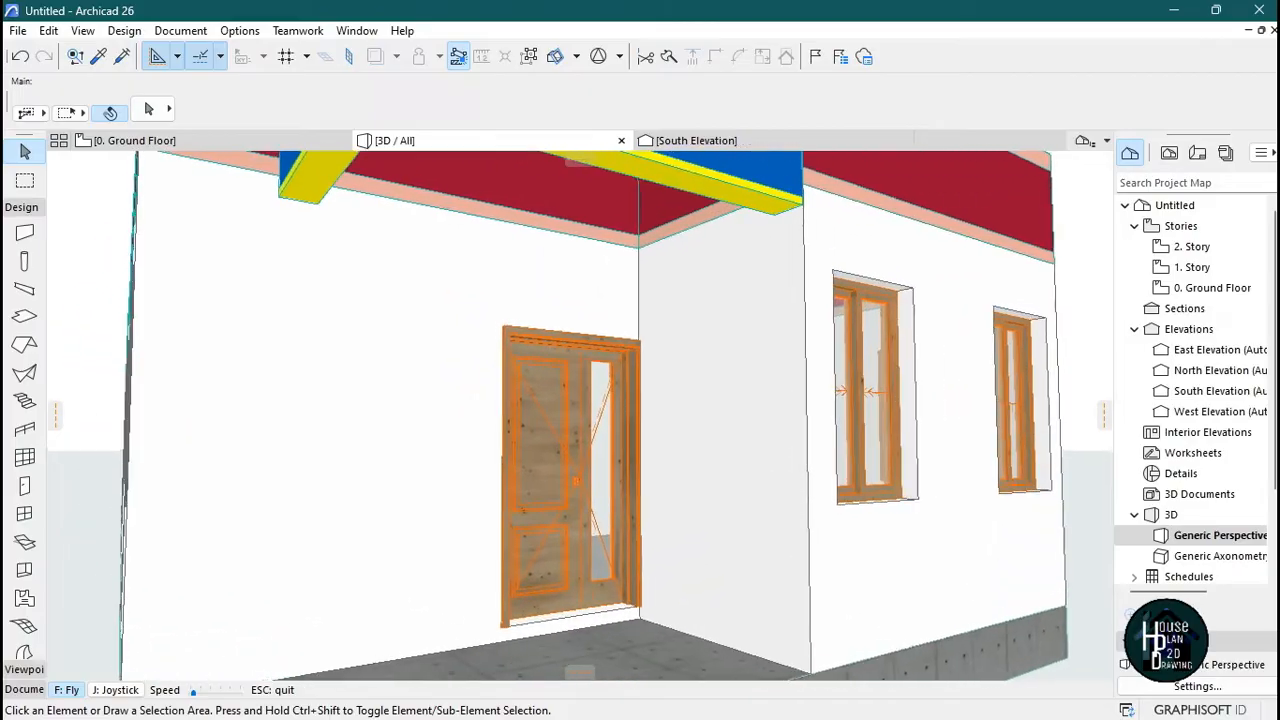
{"action": "key", "text": "Down"}
{"action": "key", "text": "Right"}
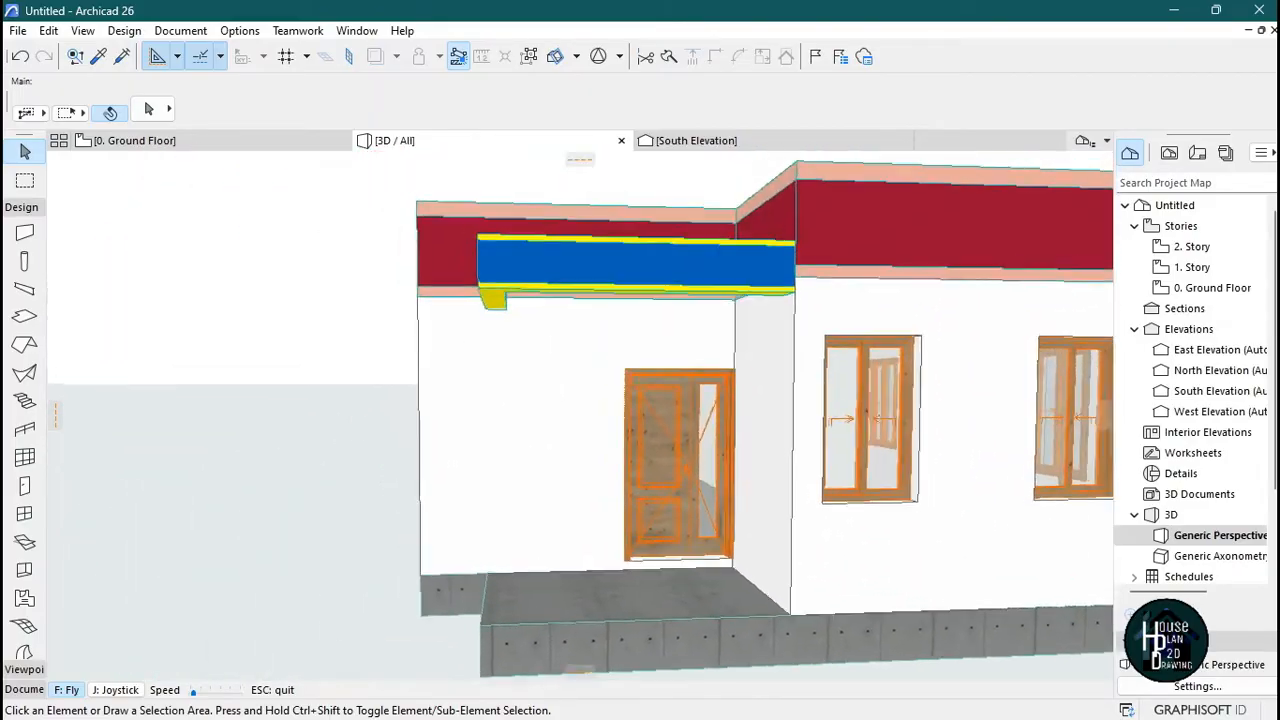
{"action": "key", "text": "Left"}
{"action": "key", "text": "Up"}
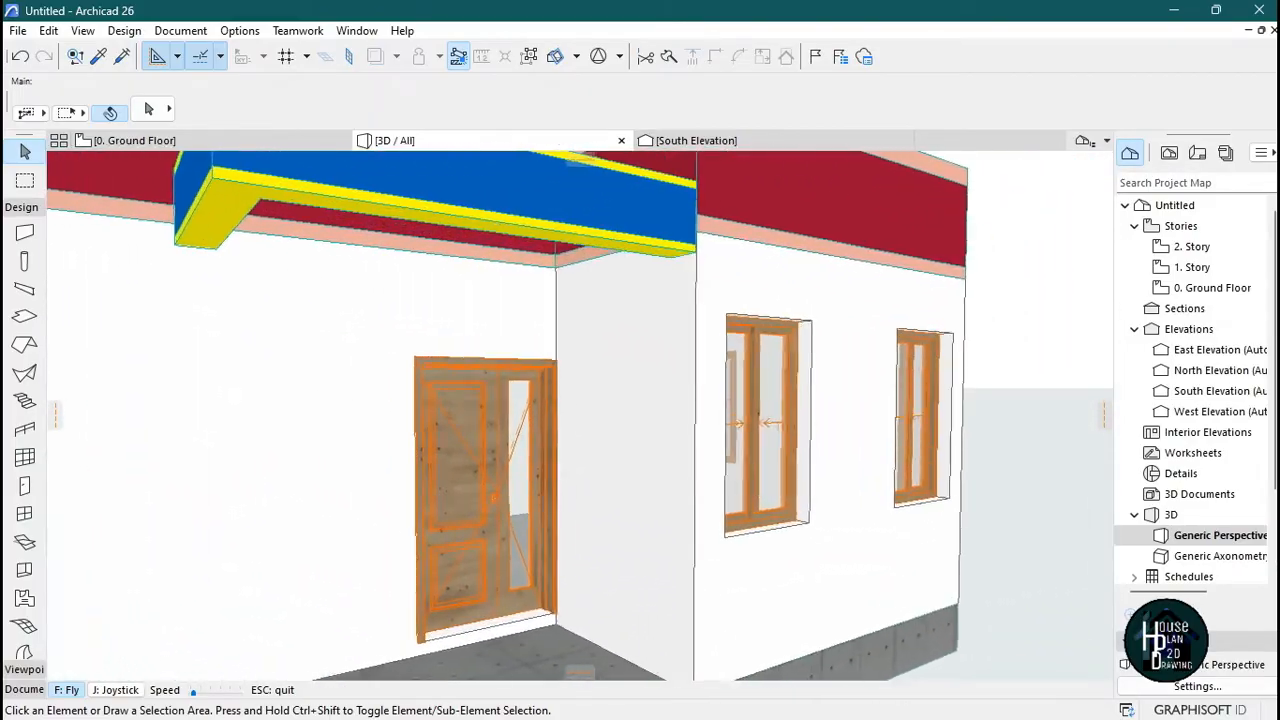
{"action": "key", "text": "Down"}
{"action": "key", "text": "Left"}
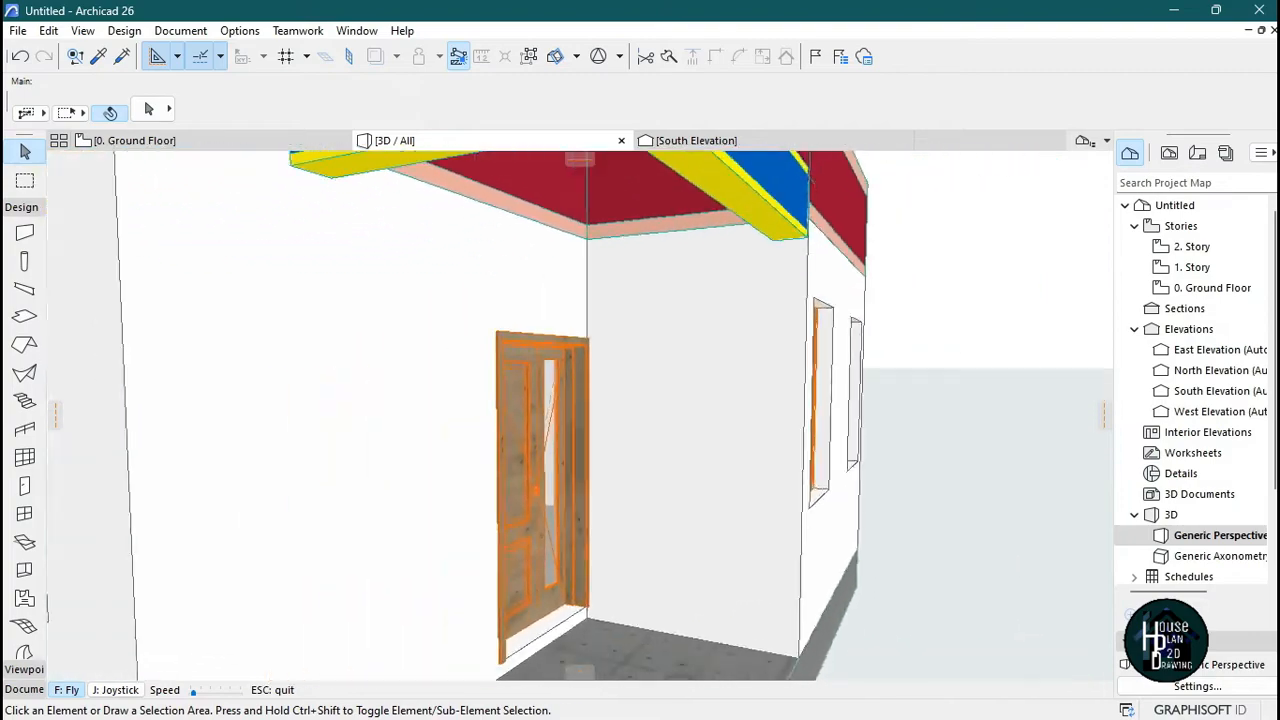
{"action": "key", "text": "Down"}
{"action": "key", "text": "Right"}
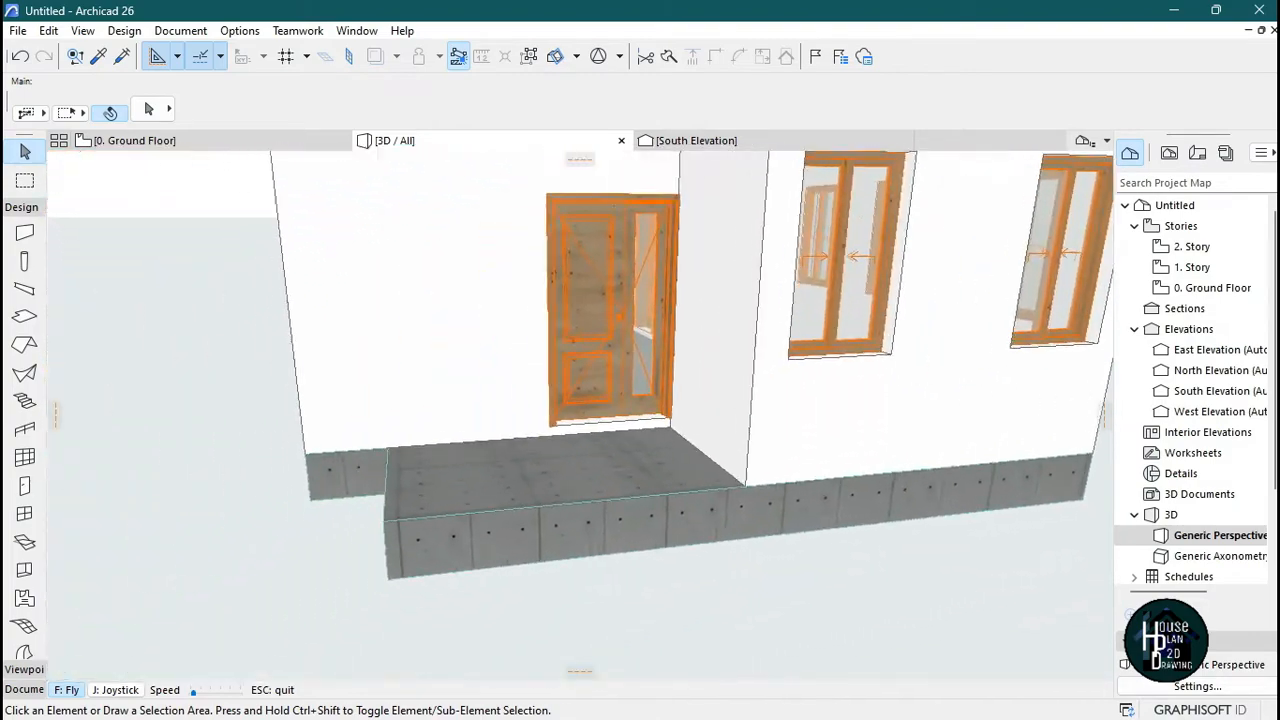
{"action": "key", "text": "Down"}
{"action": "key", "text": "Left"}
{"action": "key", "text": "Escape"}
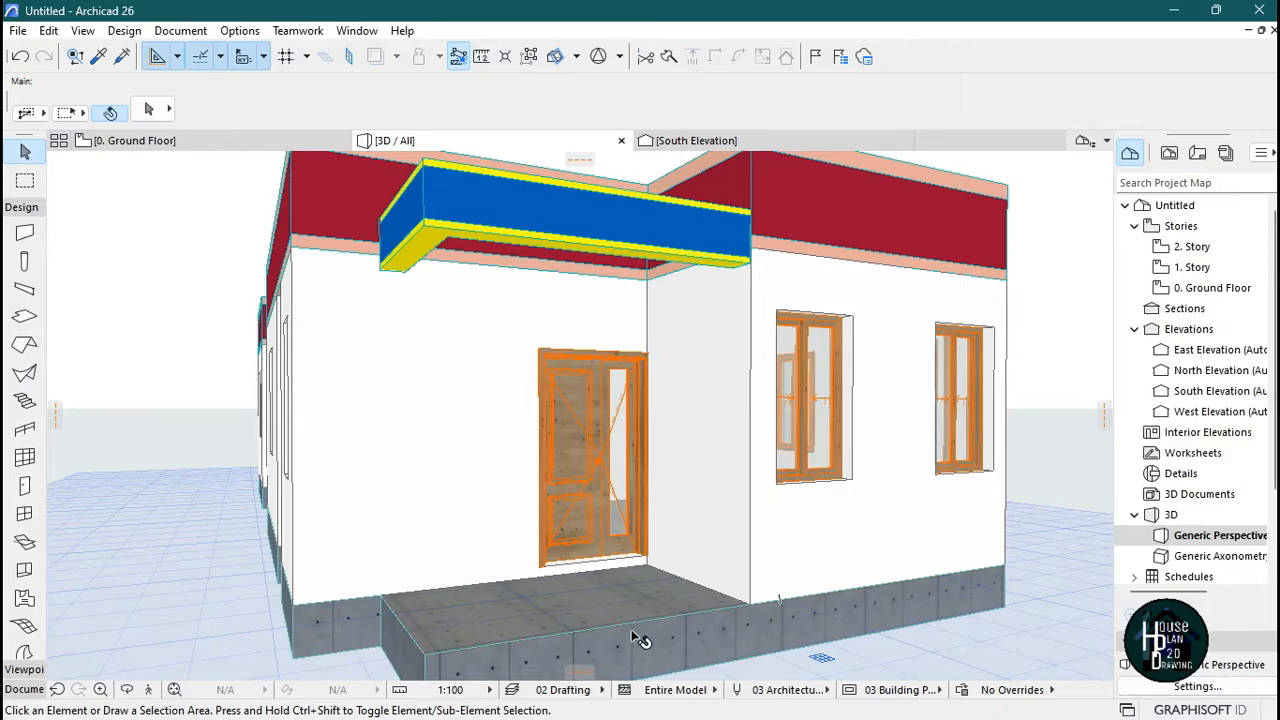
- Using the veranda floor slab's settings, draw a rectangular slab about 2750 × 1649 mm from the inner wall corner to the veranda beams' outer corner
{"action": "key", "text": "alt"}
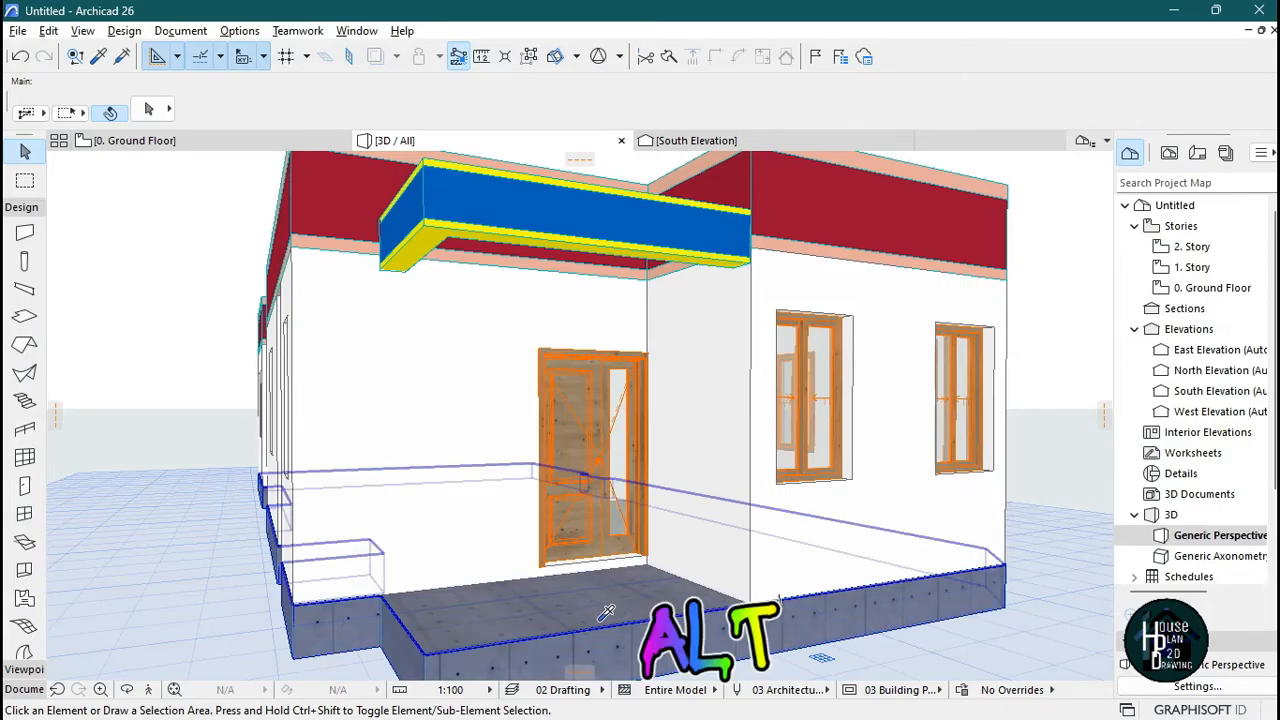
{"action": "left_click", "coordinate": [606, 612], "text": "alt"}
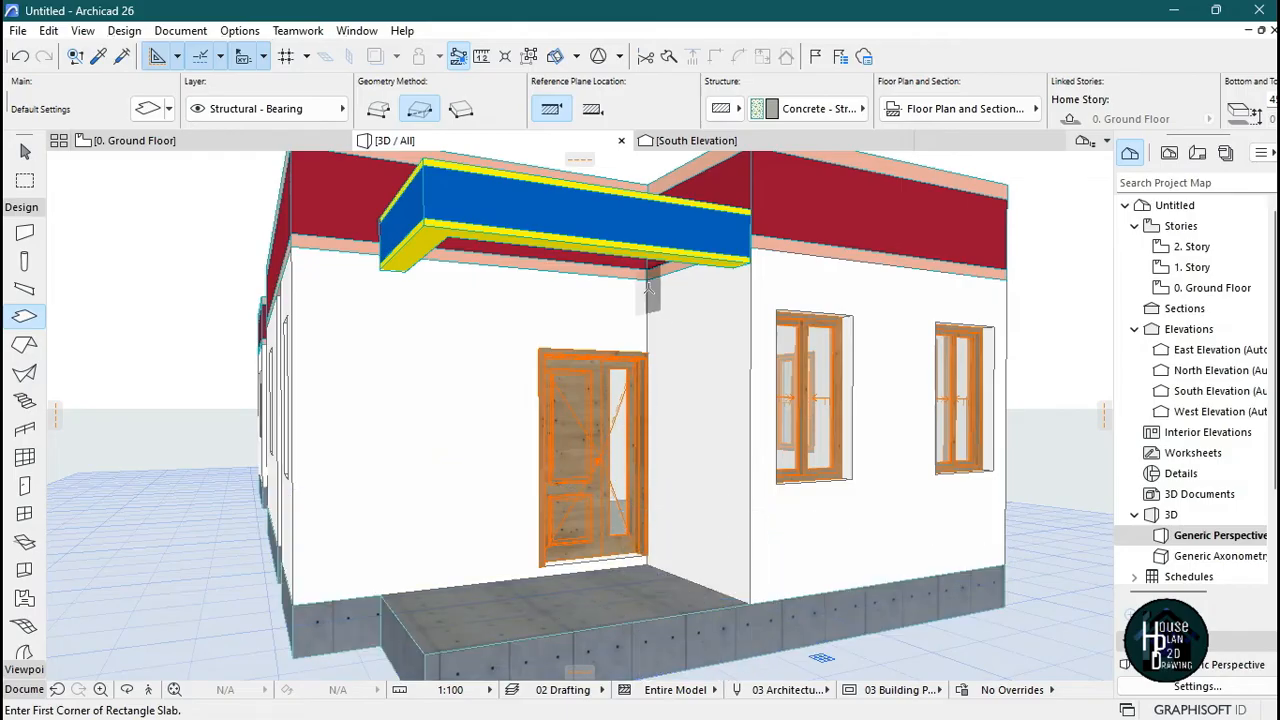
{"action": "left_click", "coordinate": [148, 690]}
{"action": "key", "text": "Left"}
{"action": "key", "text": "Up"}
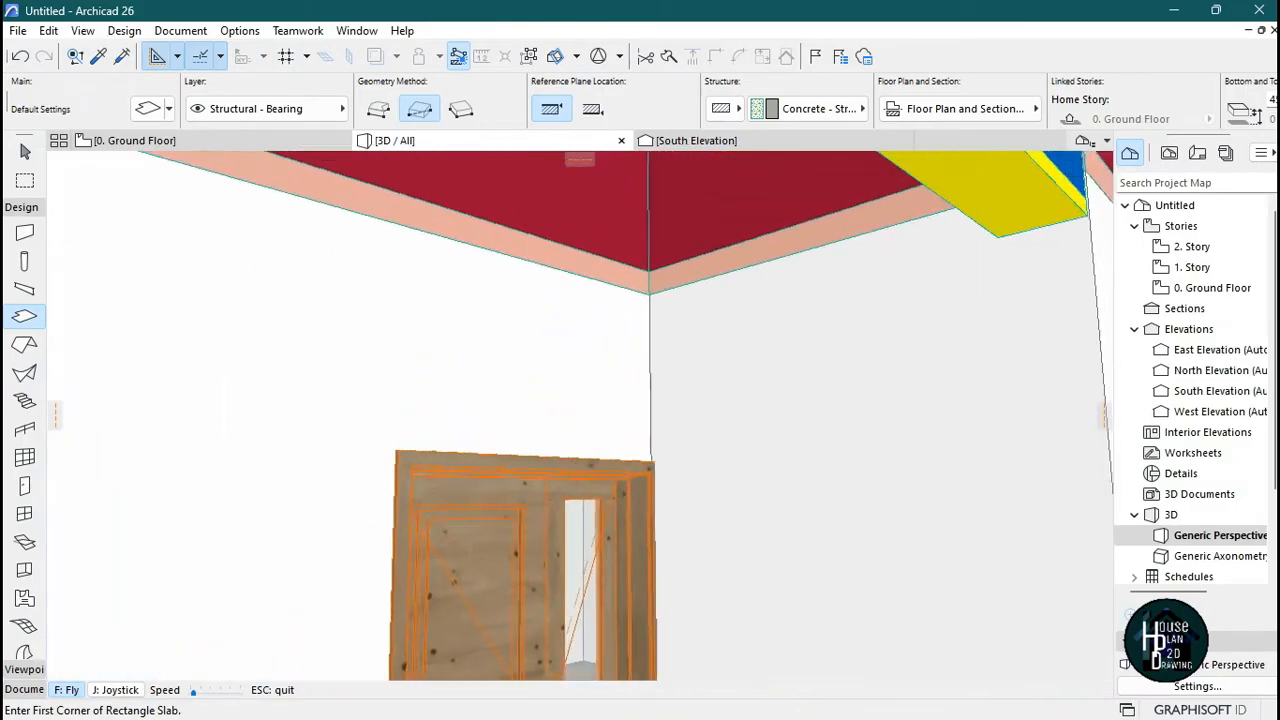
{"action": "key", "text": "Escape"}
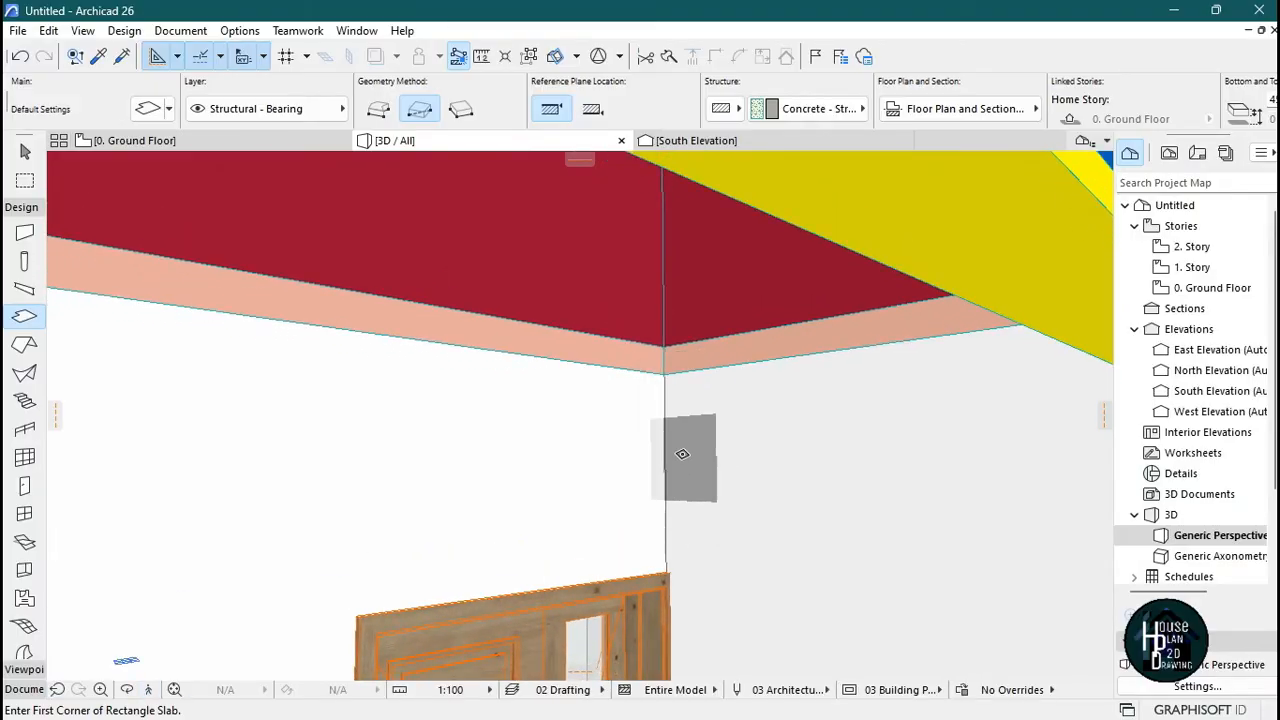
{"action": "left_click", "coordinate": [664, 374]}
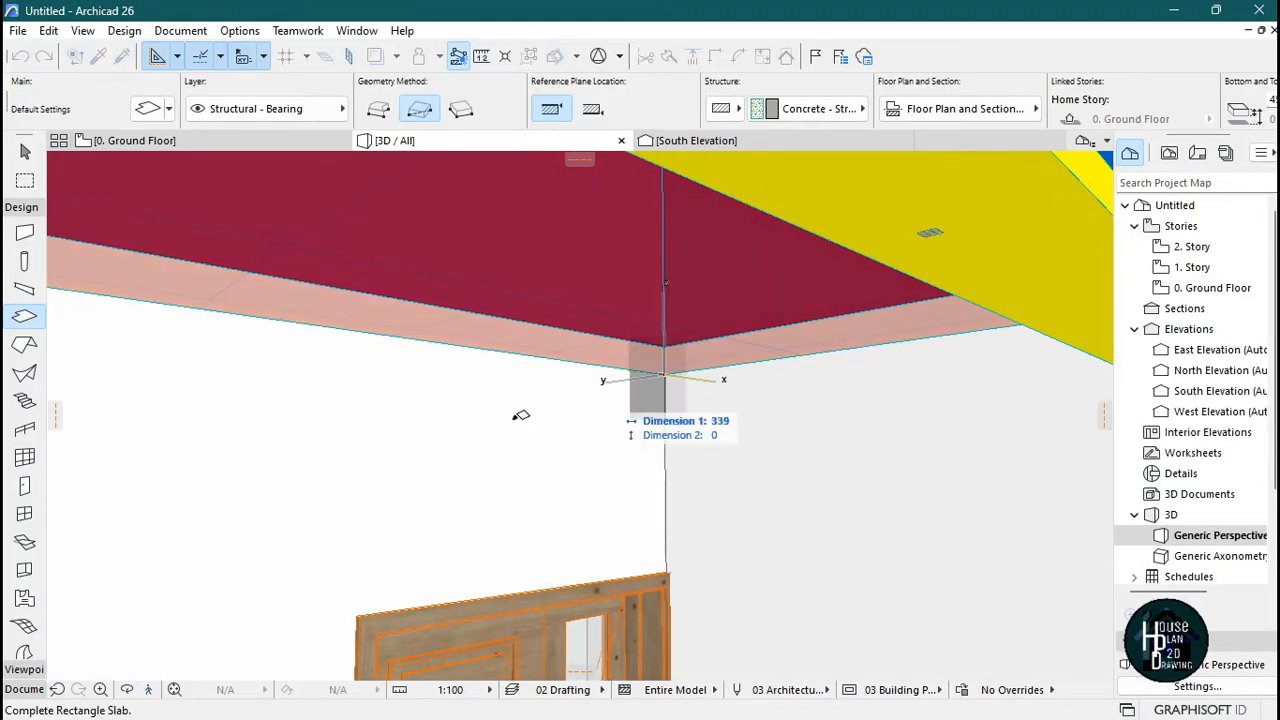
{"action": "left_click", "coordinate": [148, 694]}
{"action": "key", "text": "Down"}
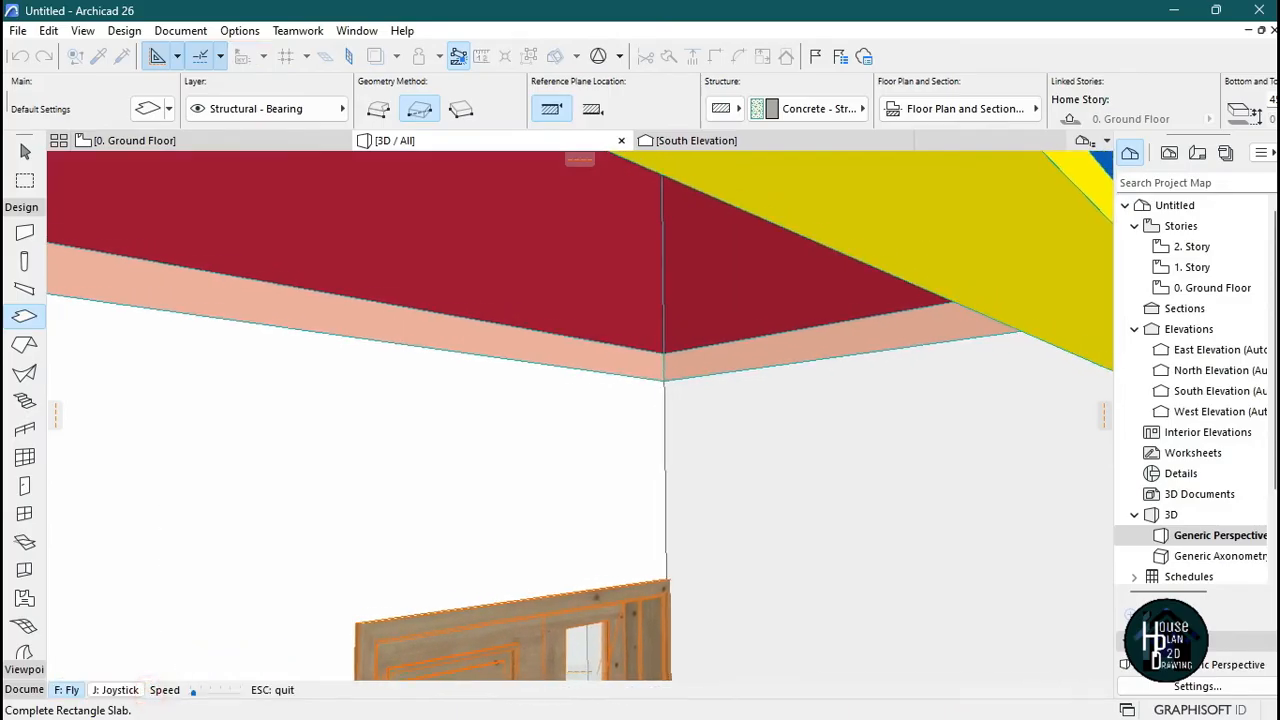
{"action": "key", "text": "Up"}
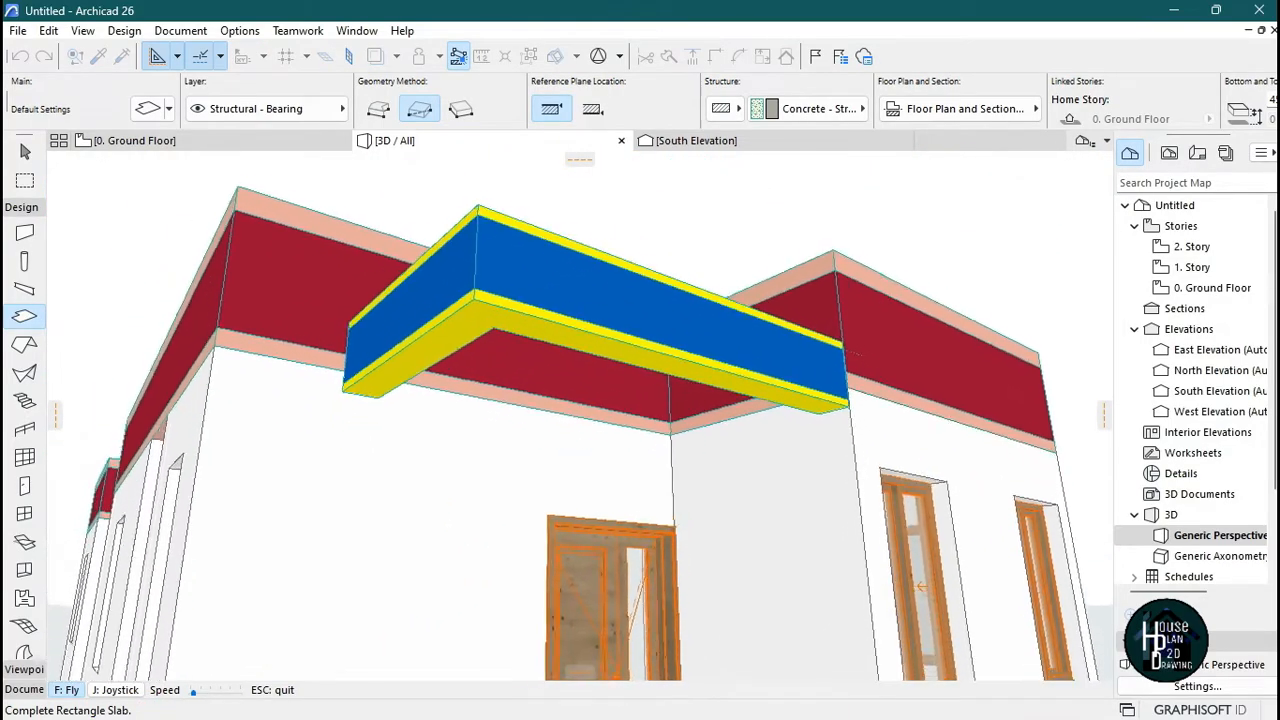
{"action": "key", "text": "Right"}
{"action": "key", "text": "Escape"}
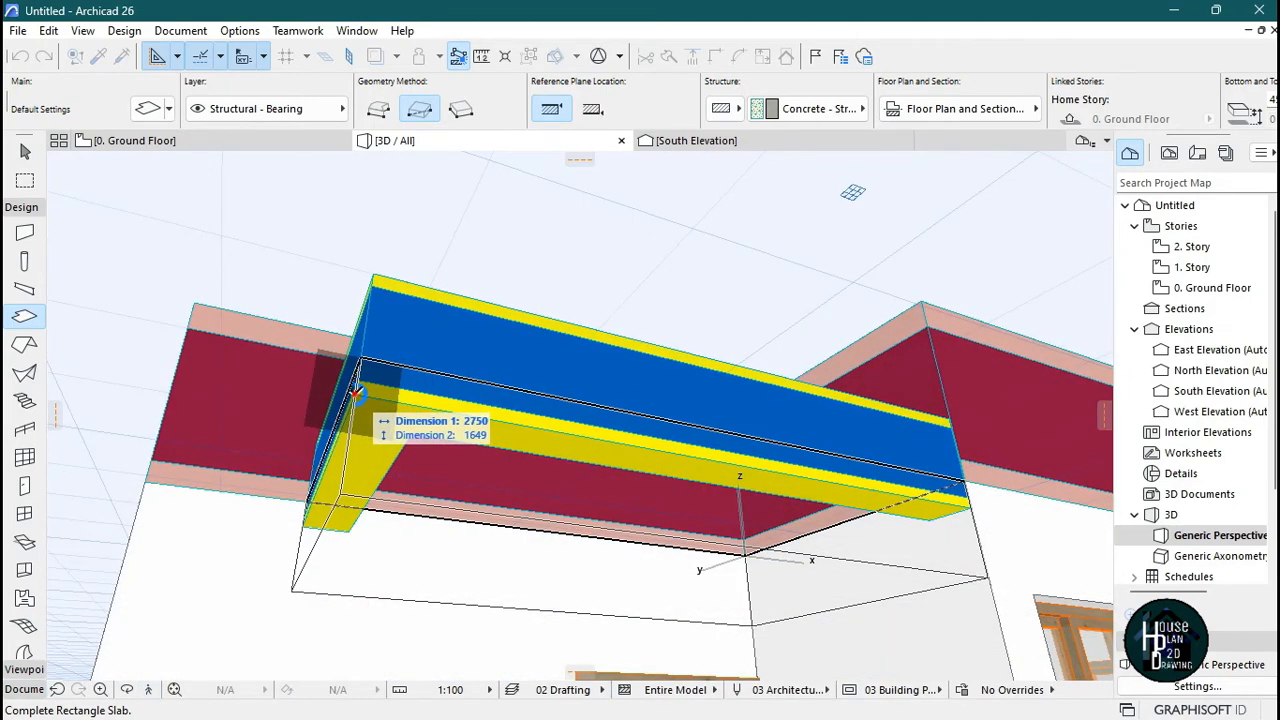
{"action": "left_click", "coordinate": [357, 393]}
{"action": "key", "text": "Escape"}
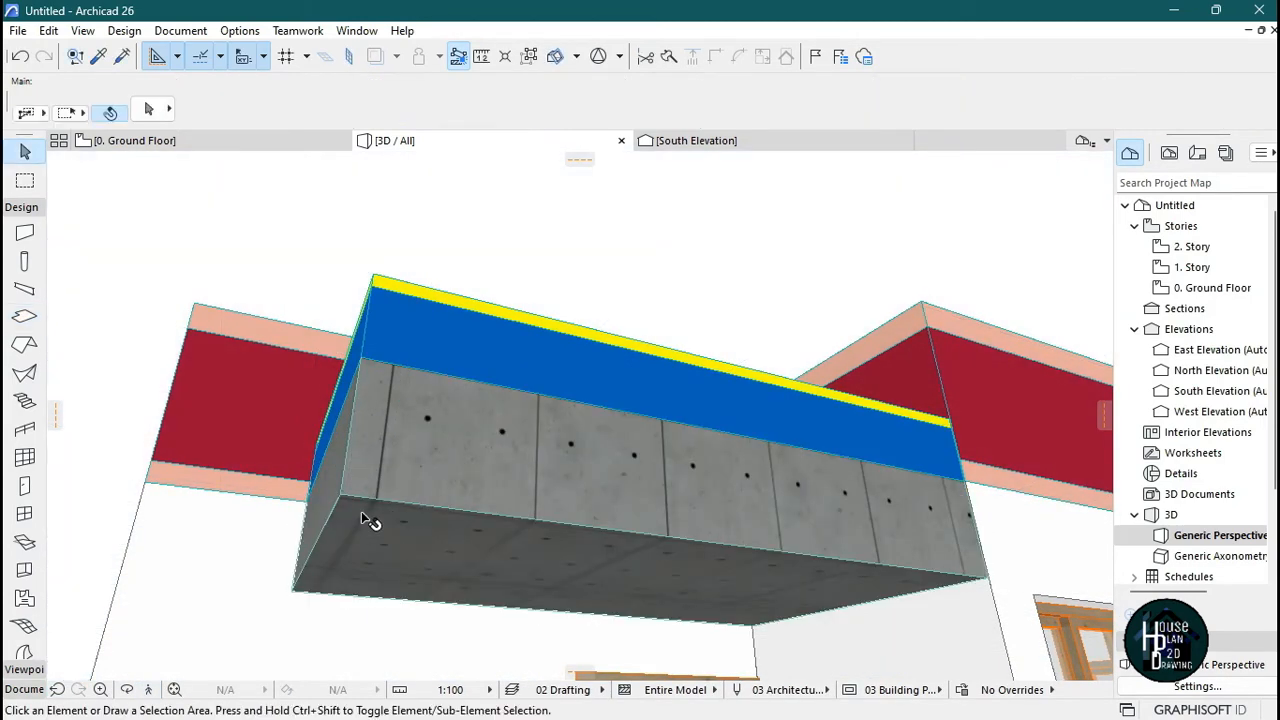
- On the South Elevation, move the new slab down vertically so its top edge meets the underside of the veranda beam
{"action": "left_click", "coordinate": [700, 141]}
{"action": "scroll", "coordinate": [594, 430], "scroll_direction": "up", "scroll_amount": 6}
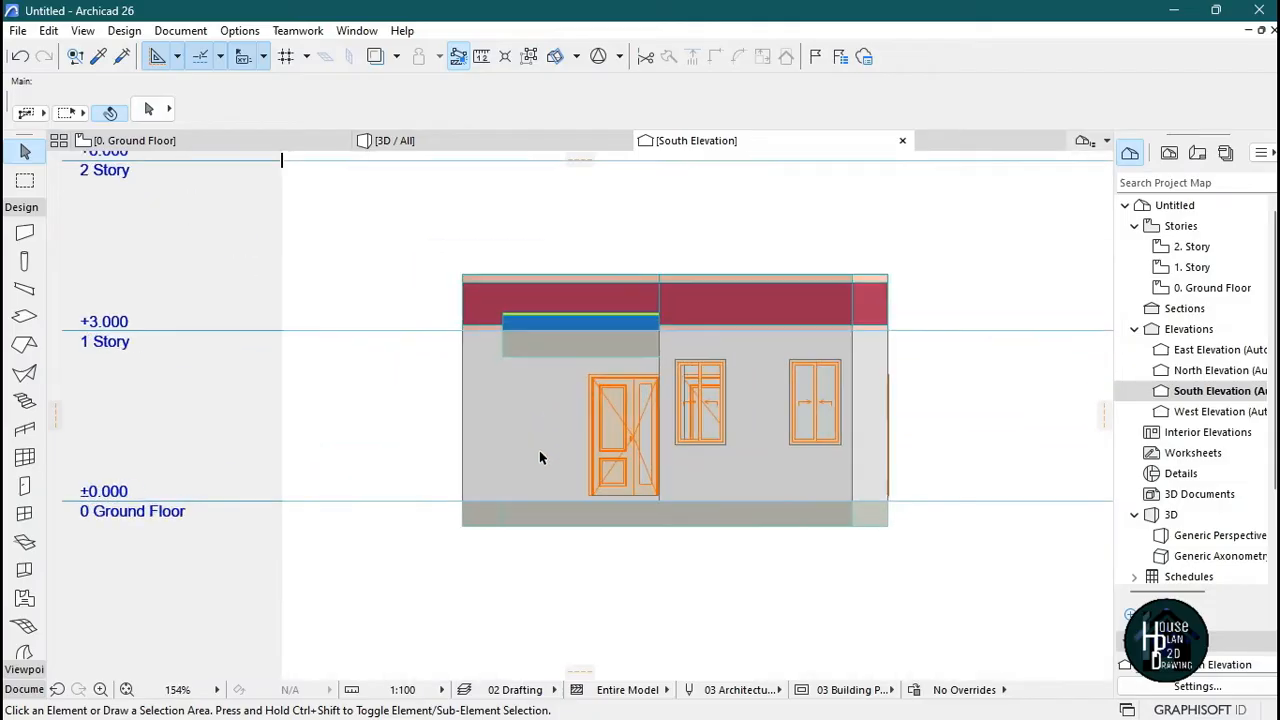
{"action": "scroll", "coordinate": [530, 340], "scroll_direction": "up", "scroll_amount": 4}
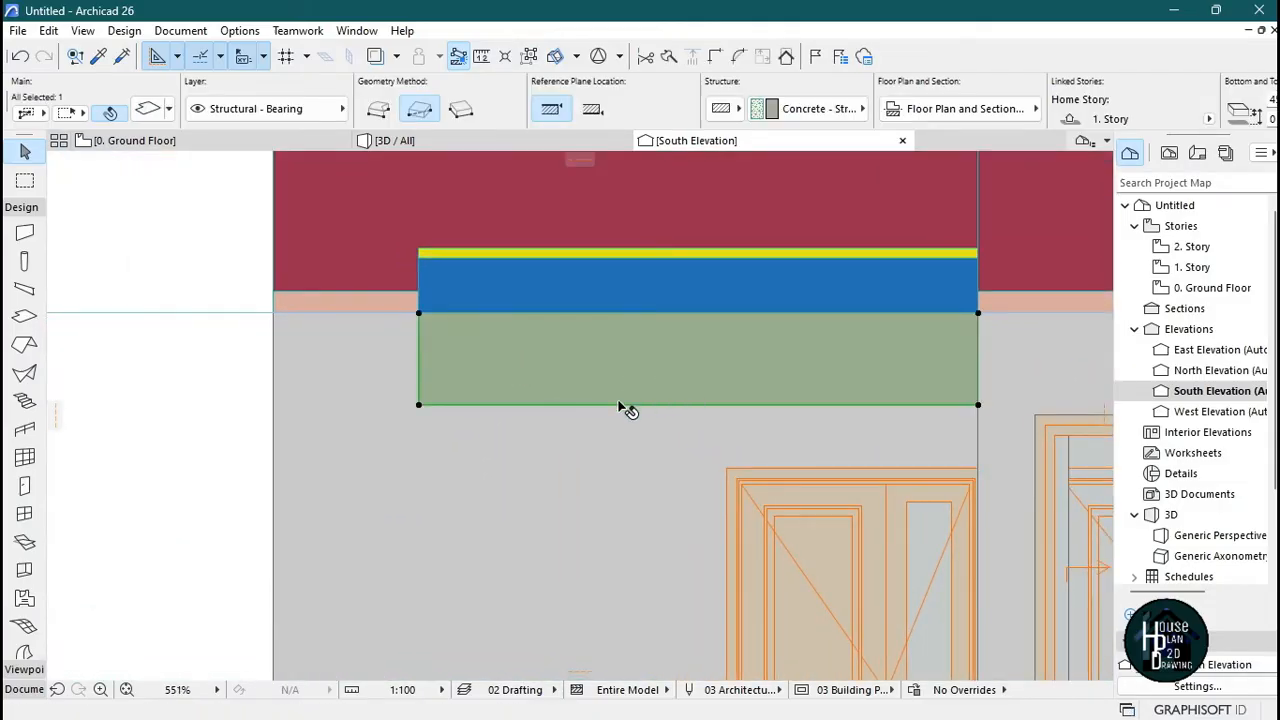
{"action": "key", "text": "Escape"}
{"action": "left_click", "coordinate": [486, 364]}
{"action": "key", "text": "ctrl+d"}
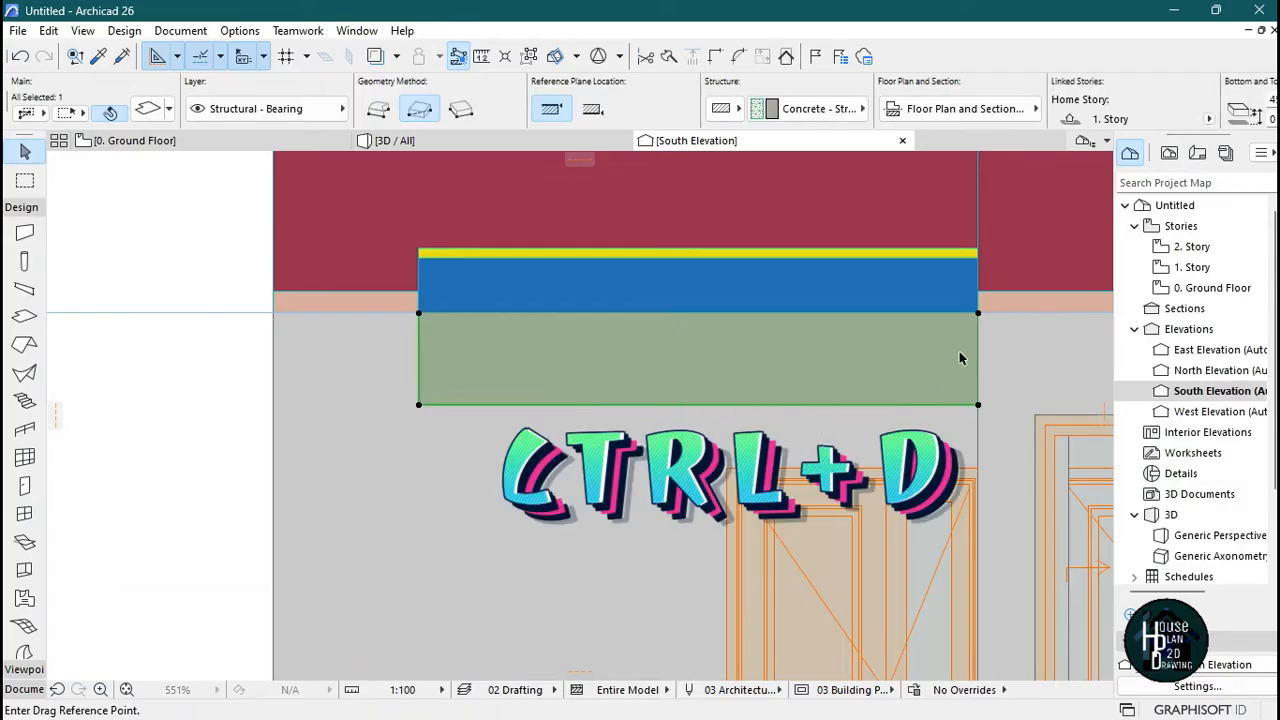
{"action": "scroll", "coordinate": [982, 320], "scroll_direction": "up", "scroll_amount": 3}
{"action": "left_click", "coordinate": [969, 299]}
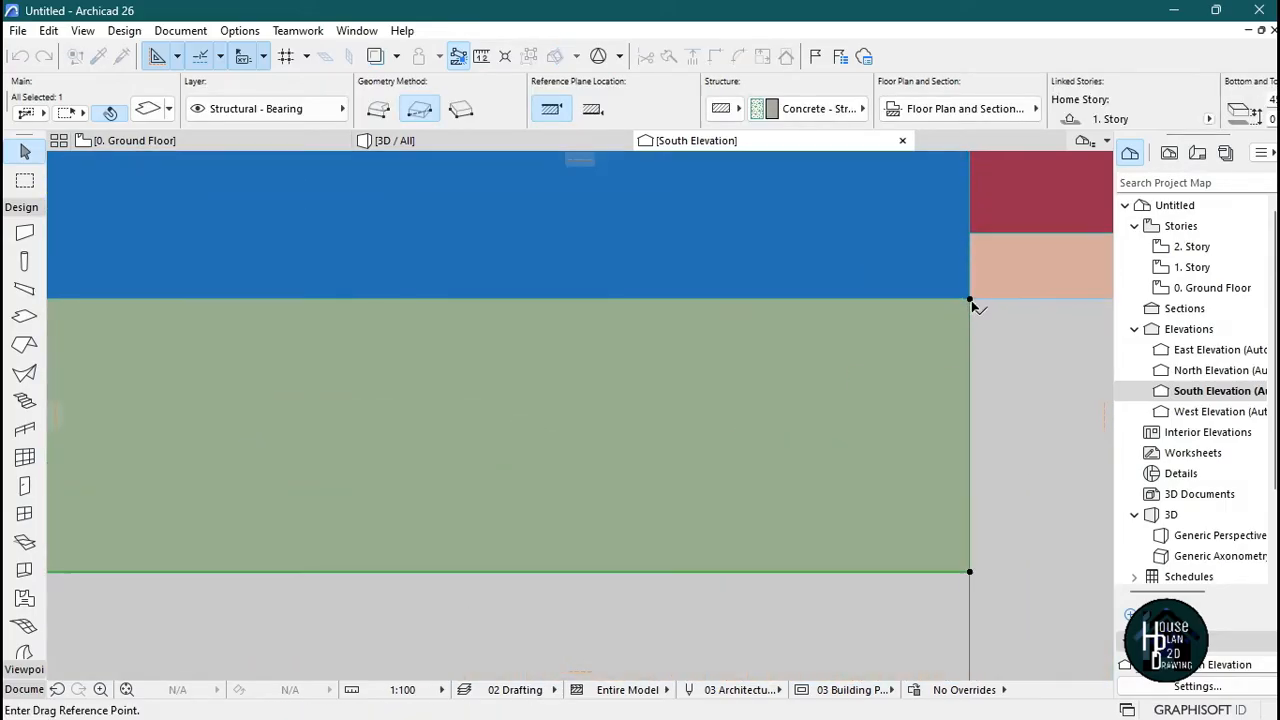
{"action": "left_click", "coordinate": [970, 417]}
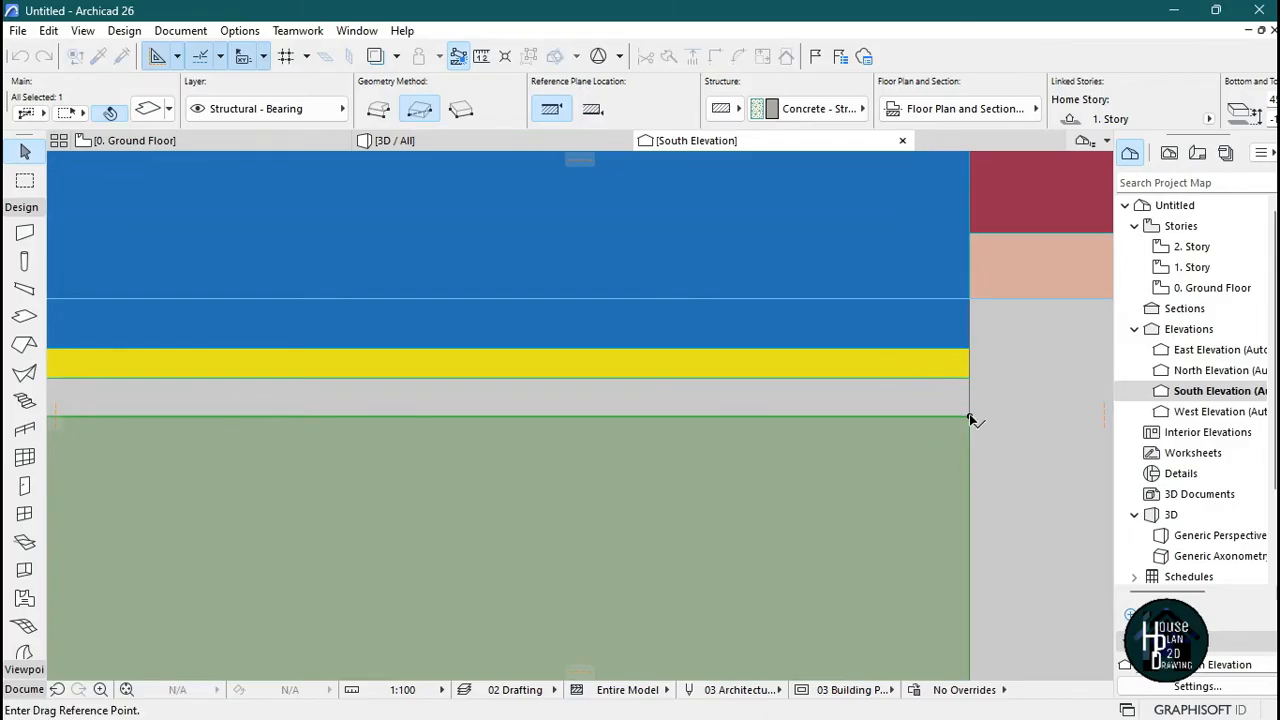
{"action": "left_click", "coordinate": [970, 417]}
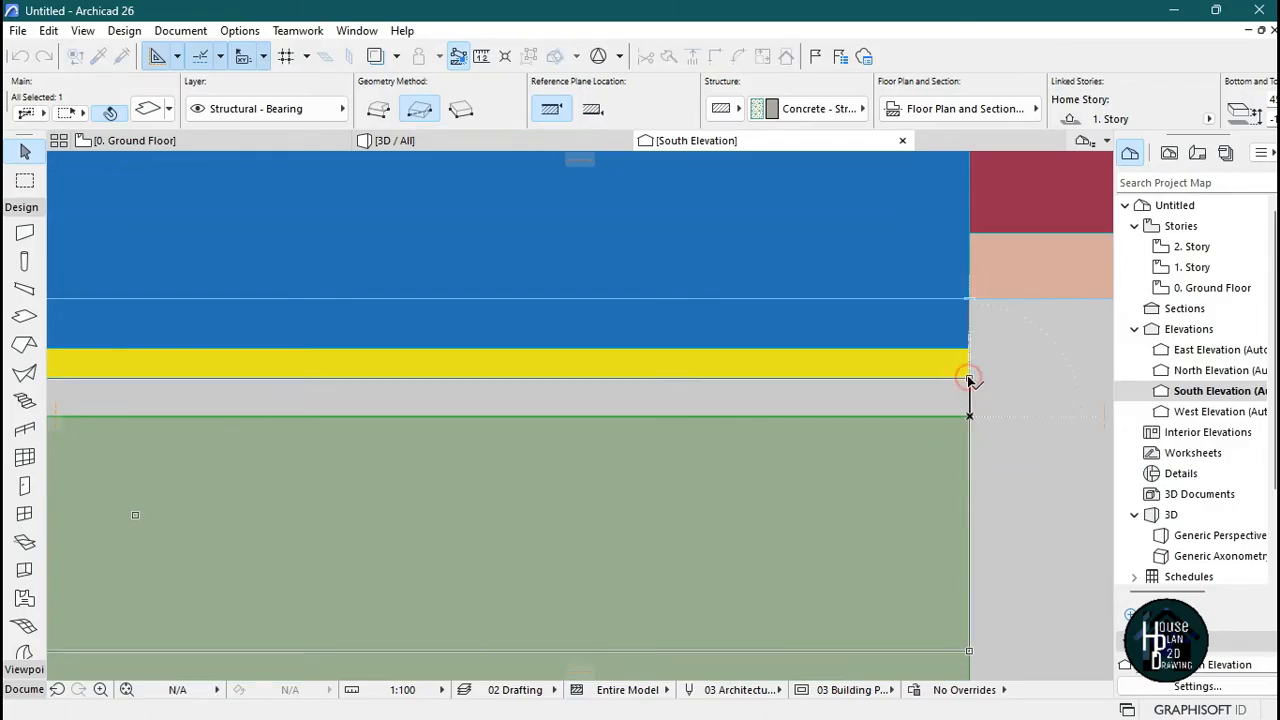
{"action": "left_click", "coordinate": [969, 378]}
{"action": "scroll", "coordinate": [966, 420], "scroll_direction": "down", "scroll_amount": 5}
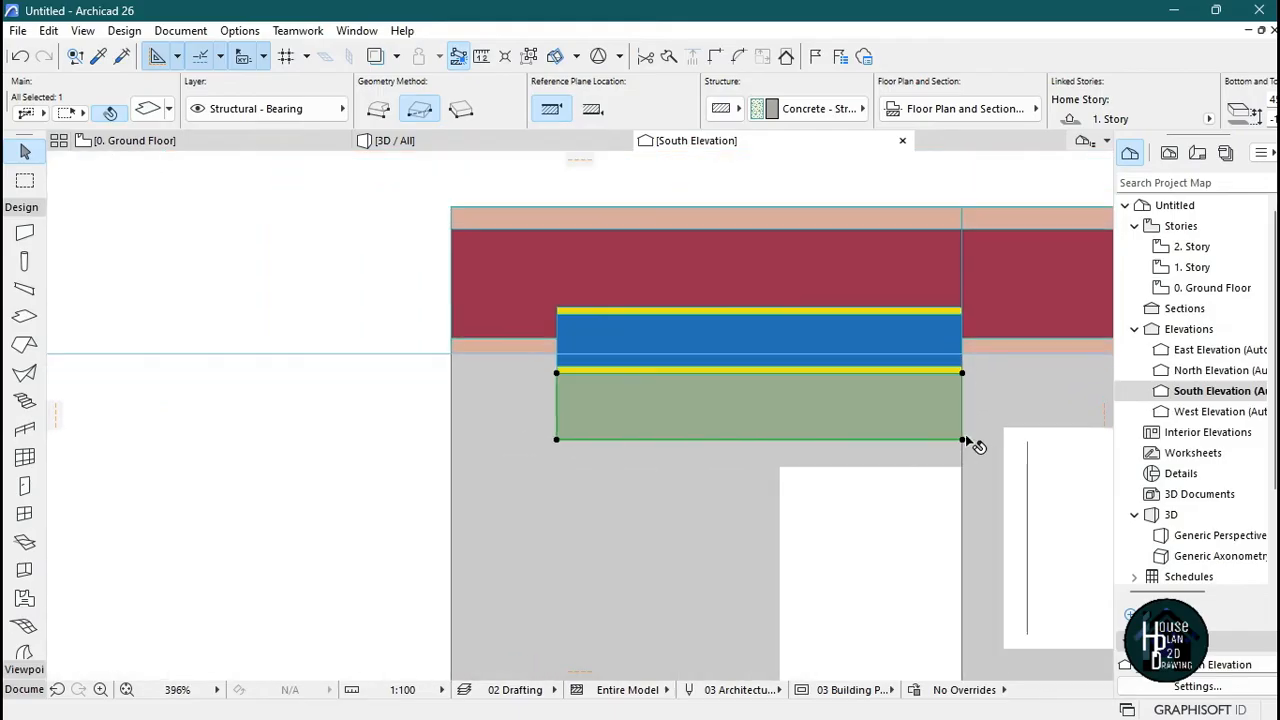
- Stretch the veranda ceiling slab's height to make it 100 mm thick
{"action": "left_click", "coordinate": [962, 440]}
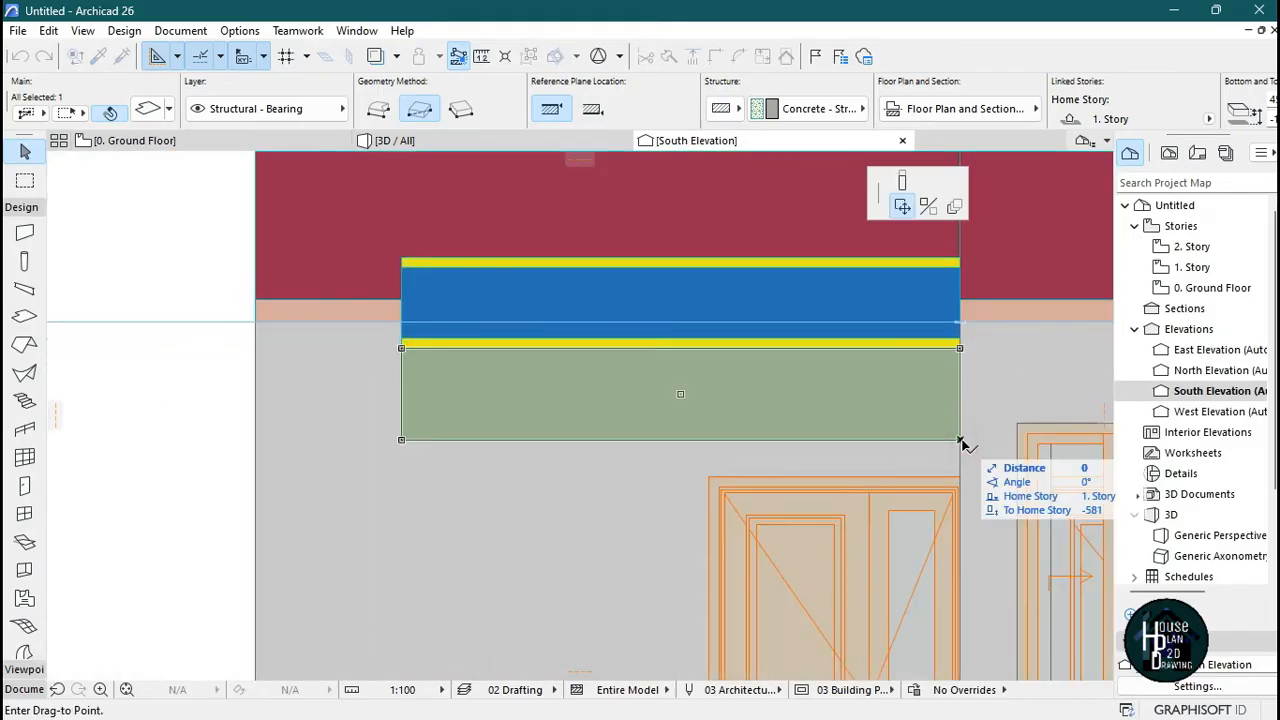
{"action": "left_click", "coordinate": [902, 184]}
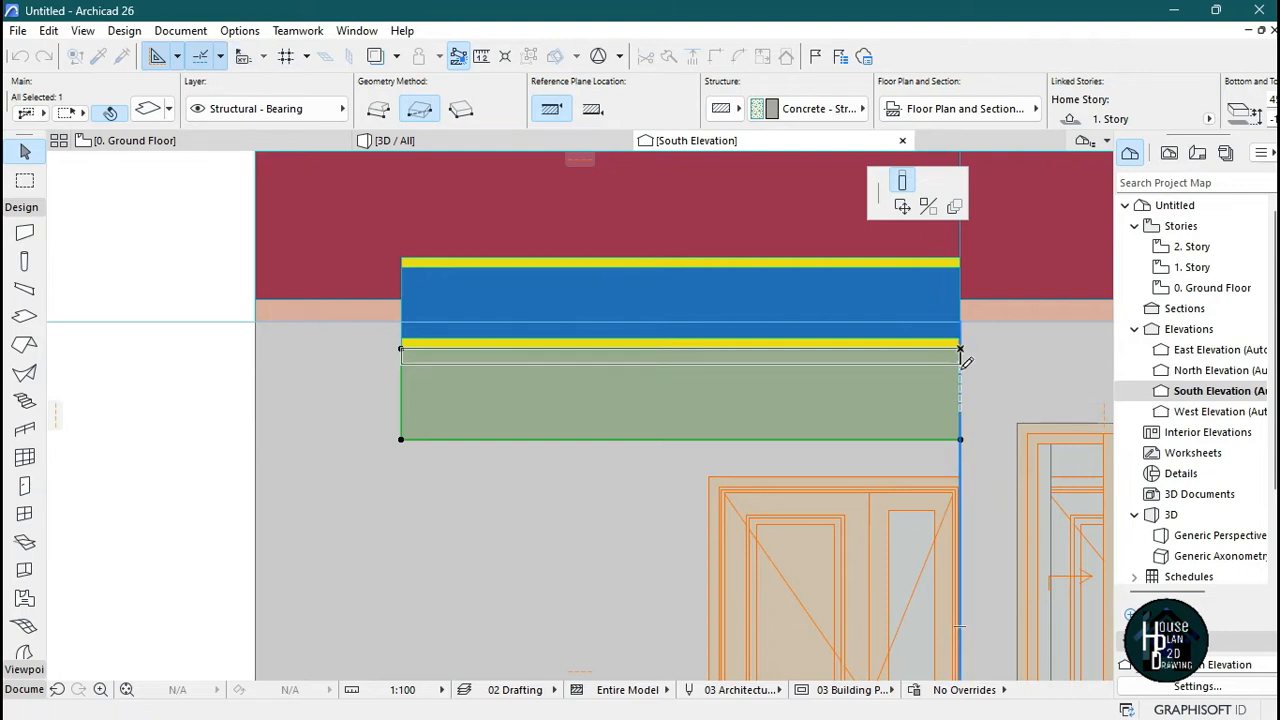
{"action": "left_click", "coordinate": [960, 370]}
{"action": "scroll", "coordinate": [783, 368], "scroll_direction": "down", "scroll_amount": 3}
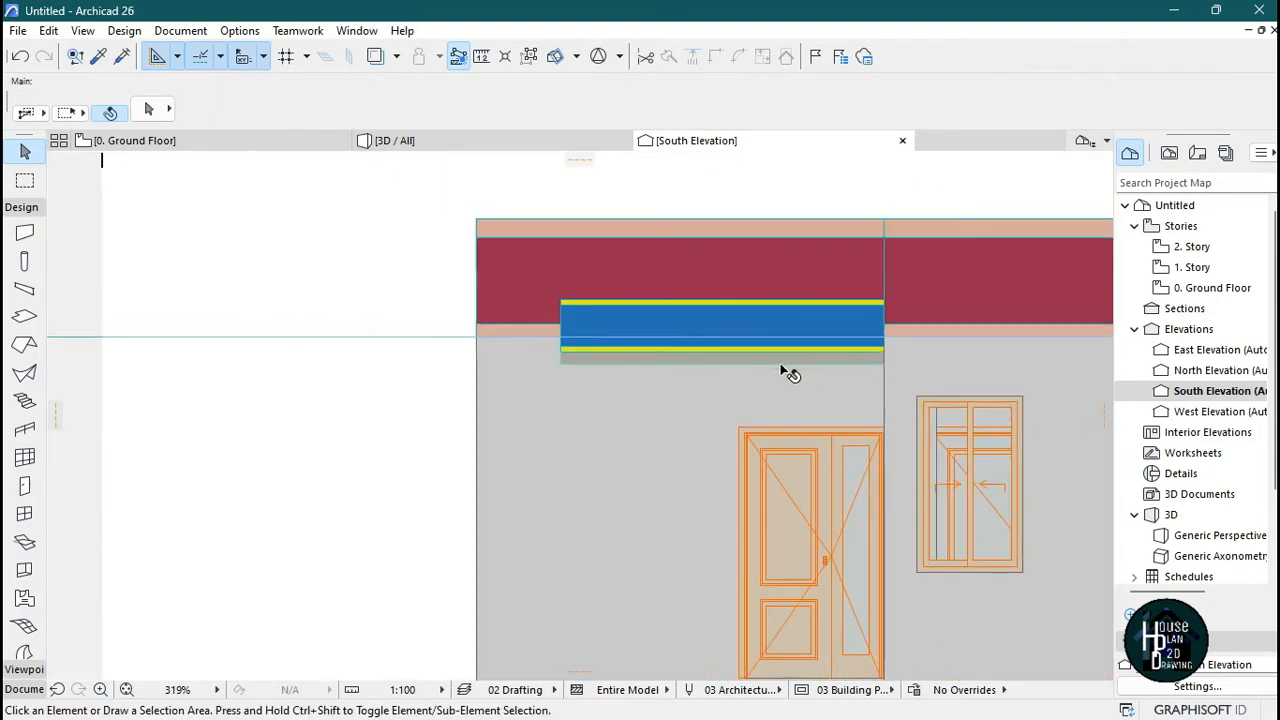
- In the 3D view, override the veranda ceiling slab's edge and bottom surfaces with Paint - Glossy White
{"action": "left_click", "coordinate": [437, 142]}
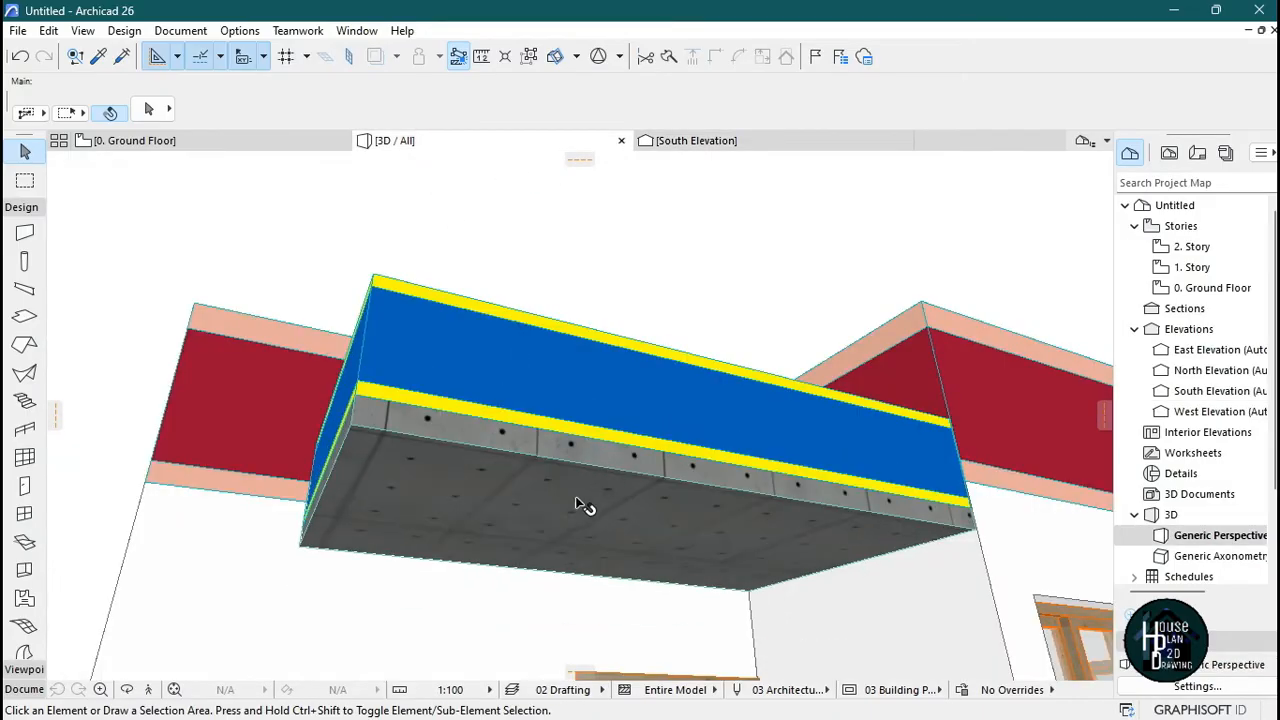
{"action": "left_click", "coordinate": [147, 689]}
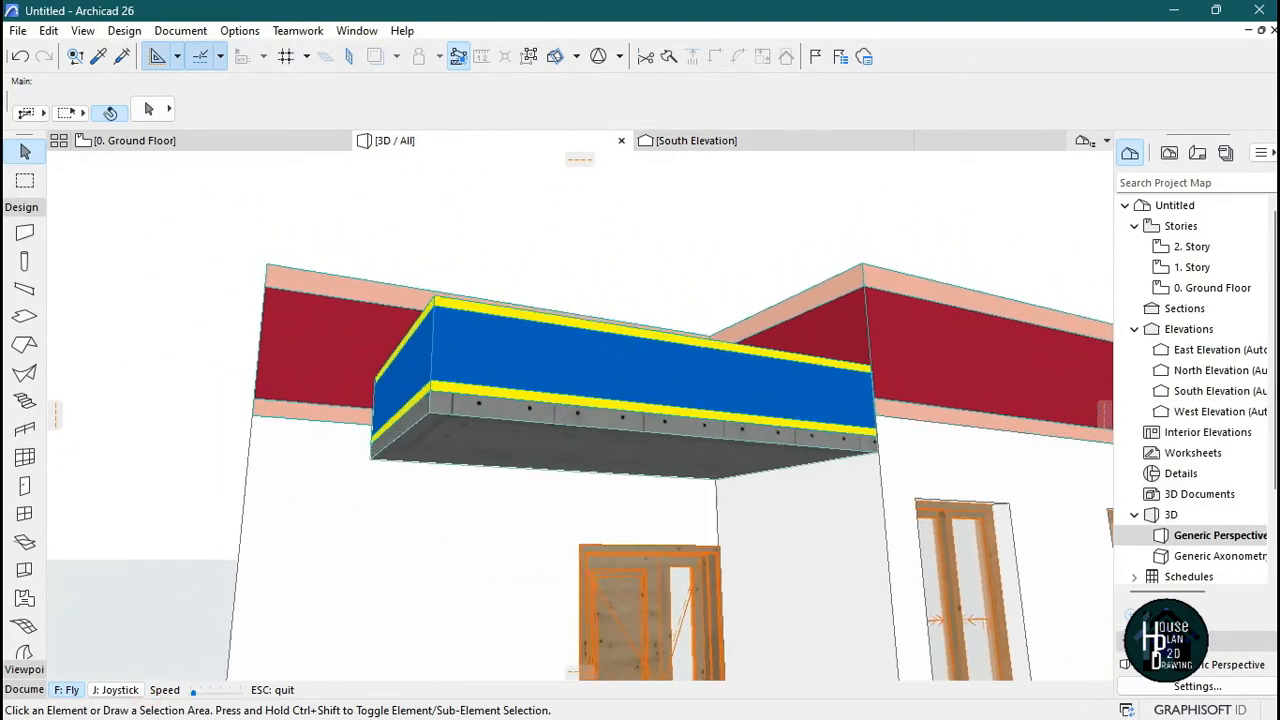
{"action": "key", "text": "Up"}
{"action": "key", "text": "Right"}
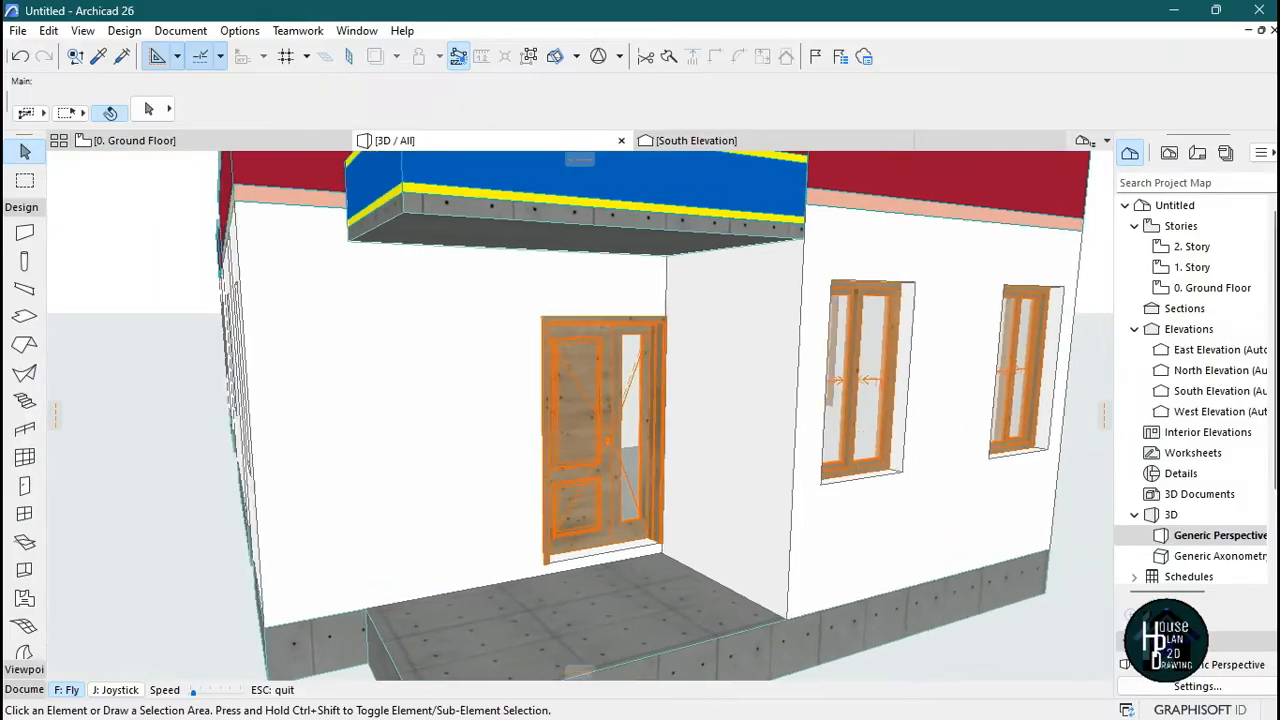
{"action": "key", "text": "Escape"}
{"action": "left_click", "coordinate": [502, 280]}
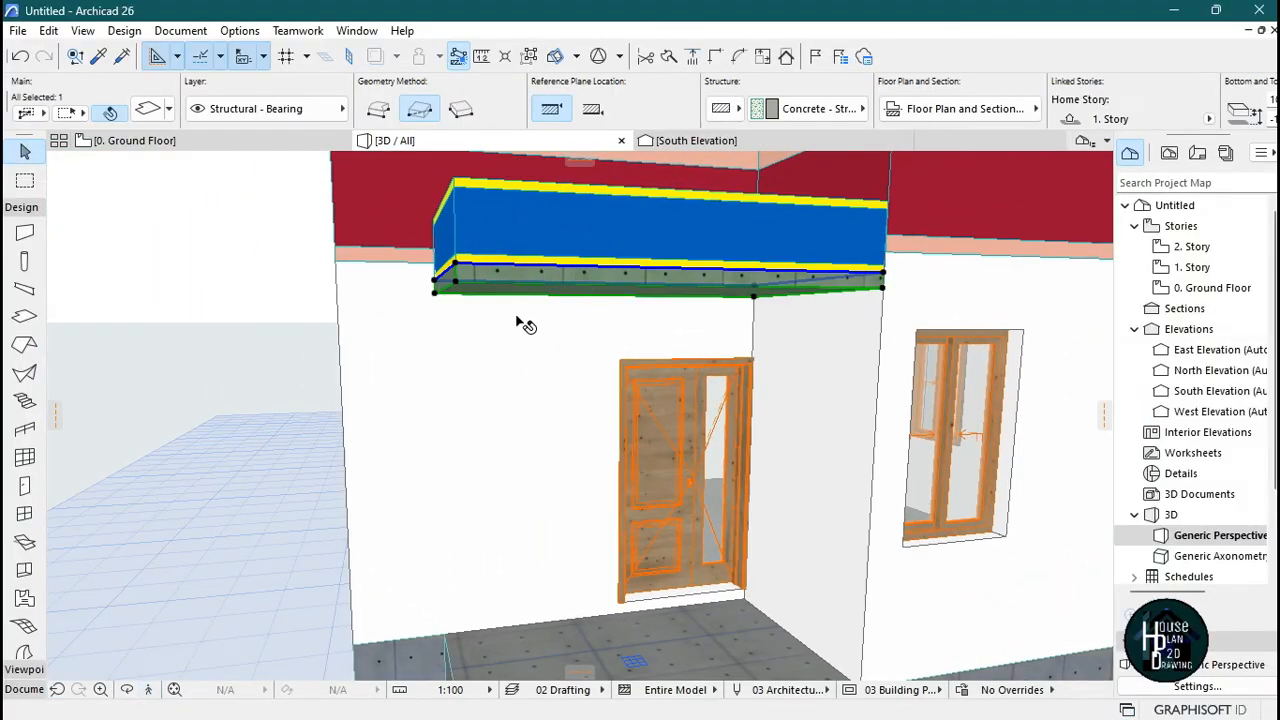
{"action": "key", "text": "Escape"}
{"action": "left_click", "coordinate": [486, 277]}
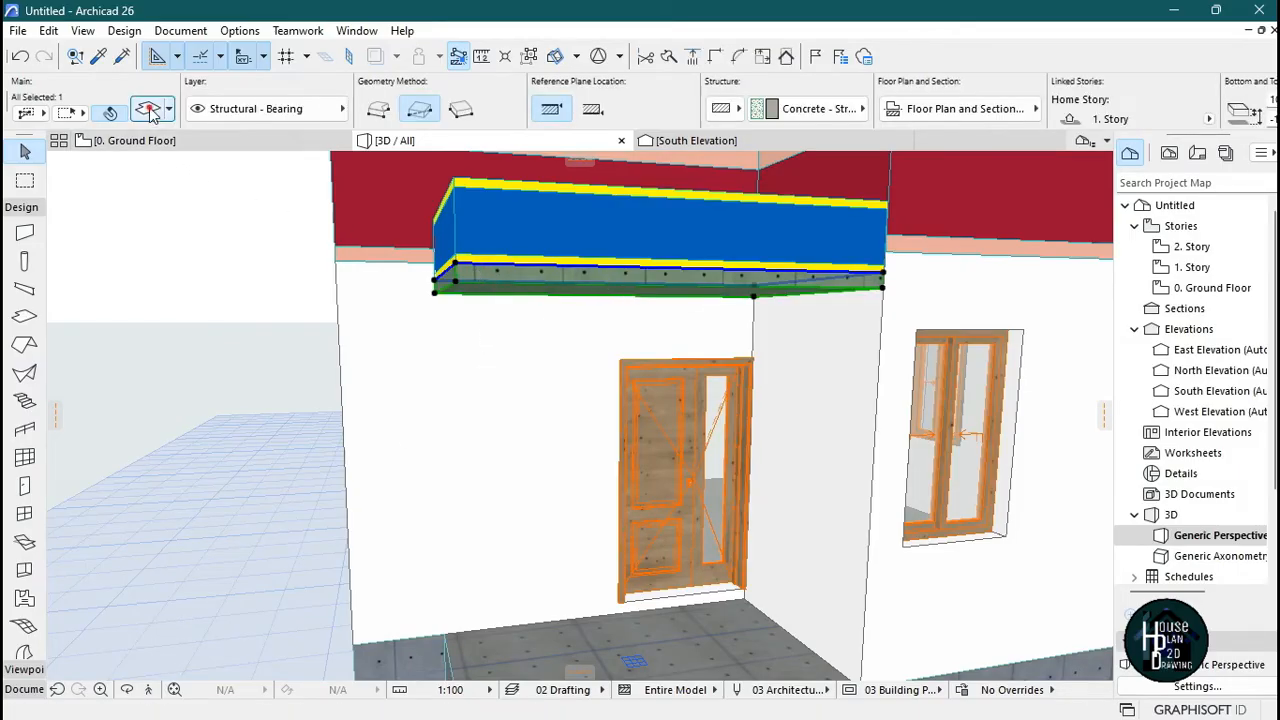
{"action": "key", "text": "ctrl+t"}
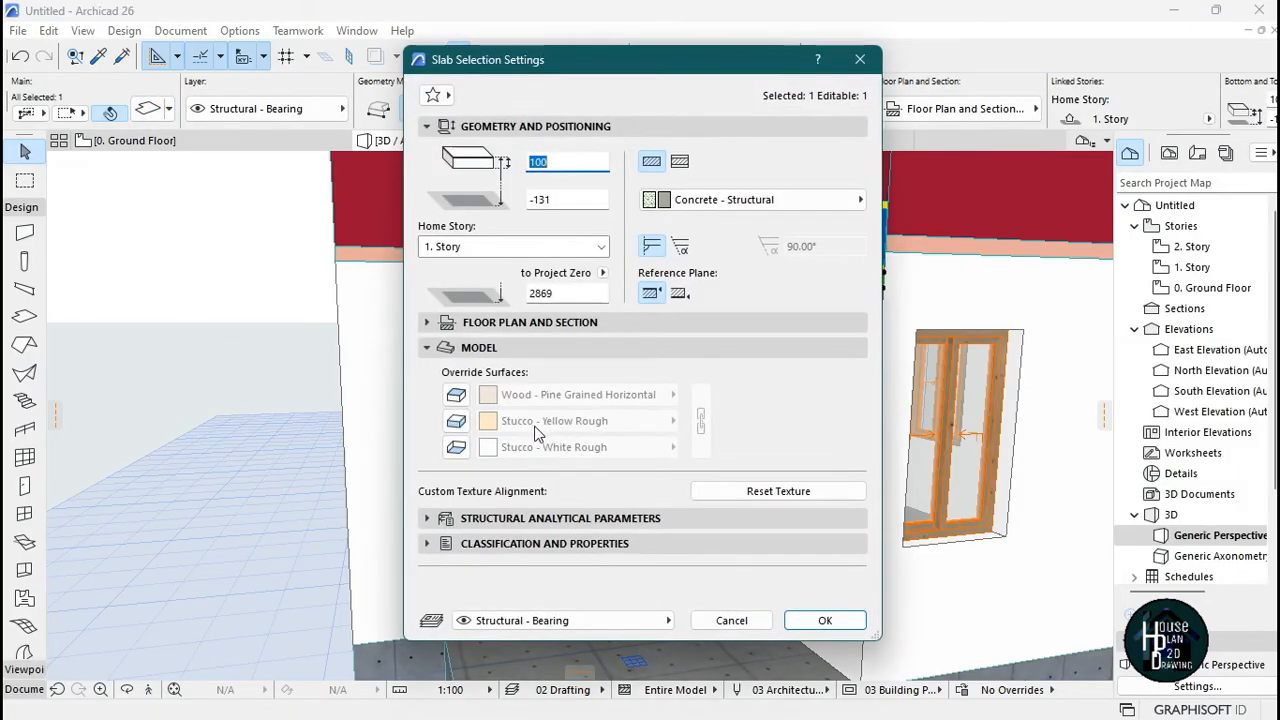
{"action": "left_click", "coordinate": [456, 422]}
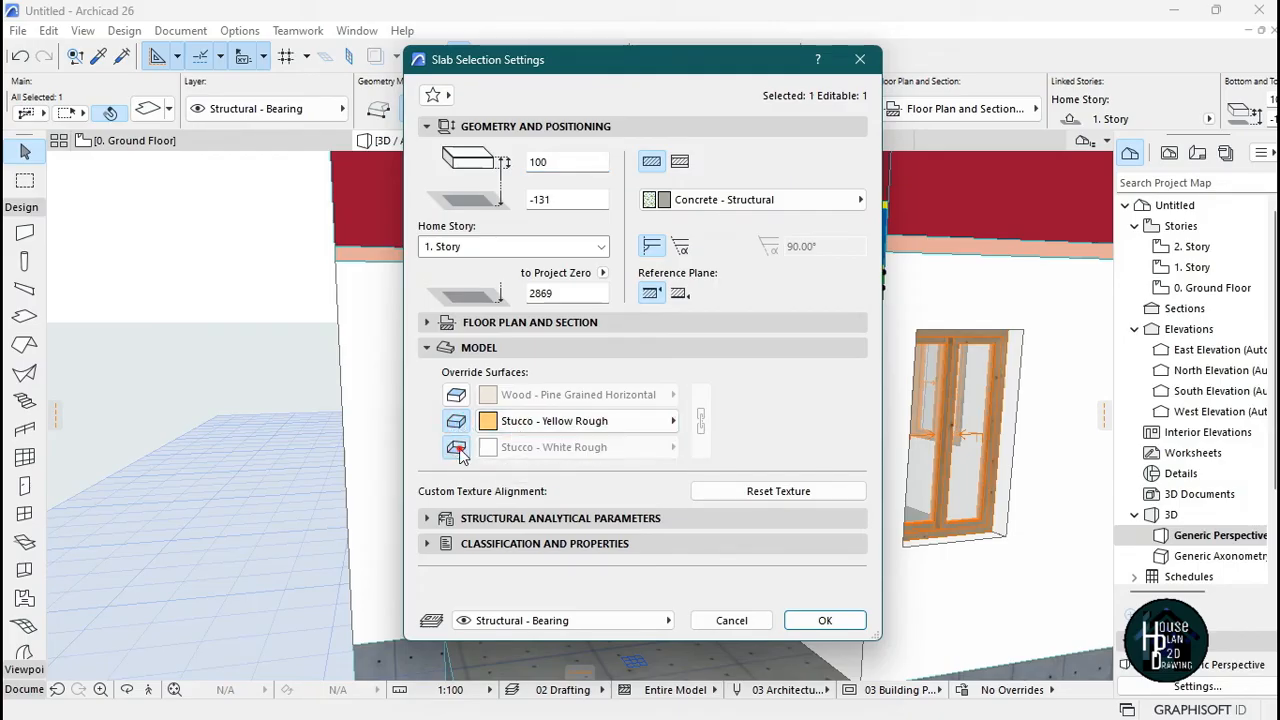
{"action": "left_click", "coordinate": [558, 424]}
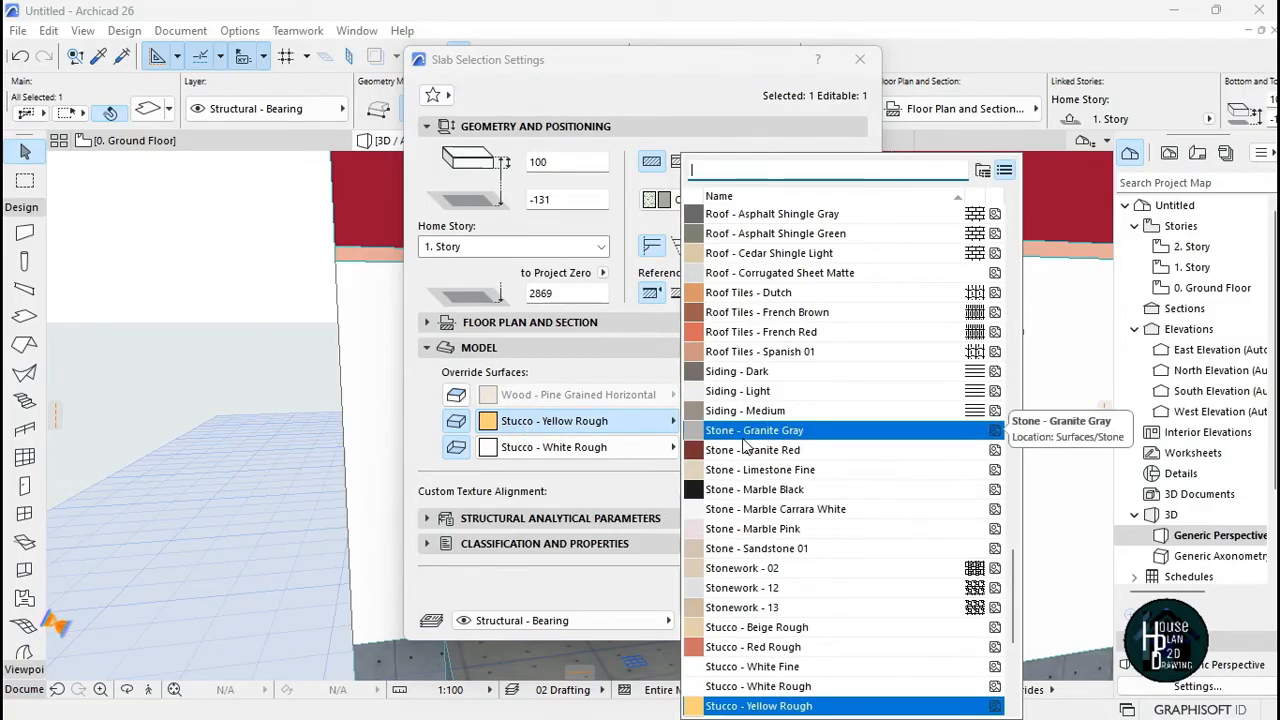
{"action": "type", "text": "white"}
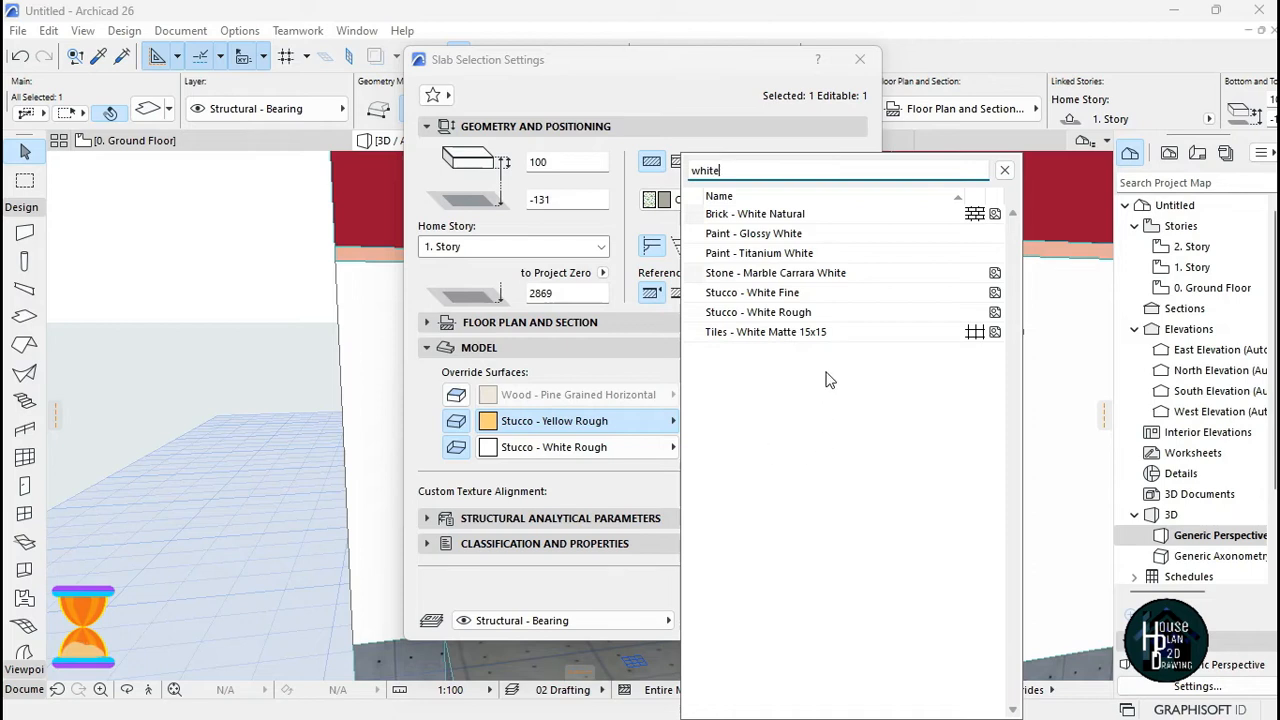
{"action": "left_click", "coordinate": [776, 236]}
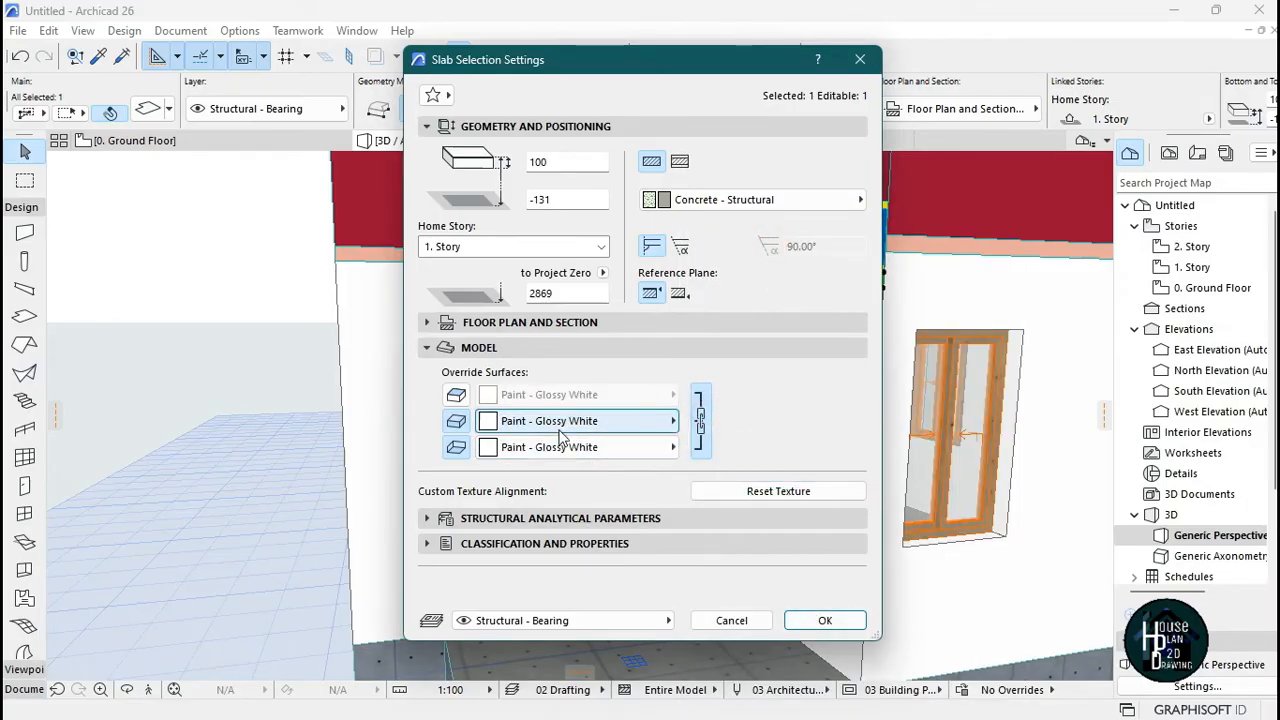
{"action": "left_click", "coordinate": [825, 621]}
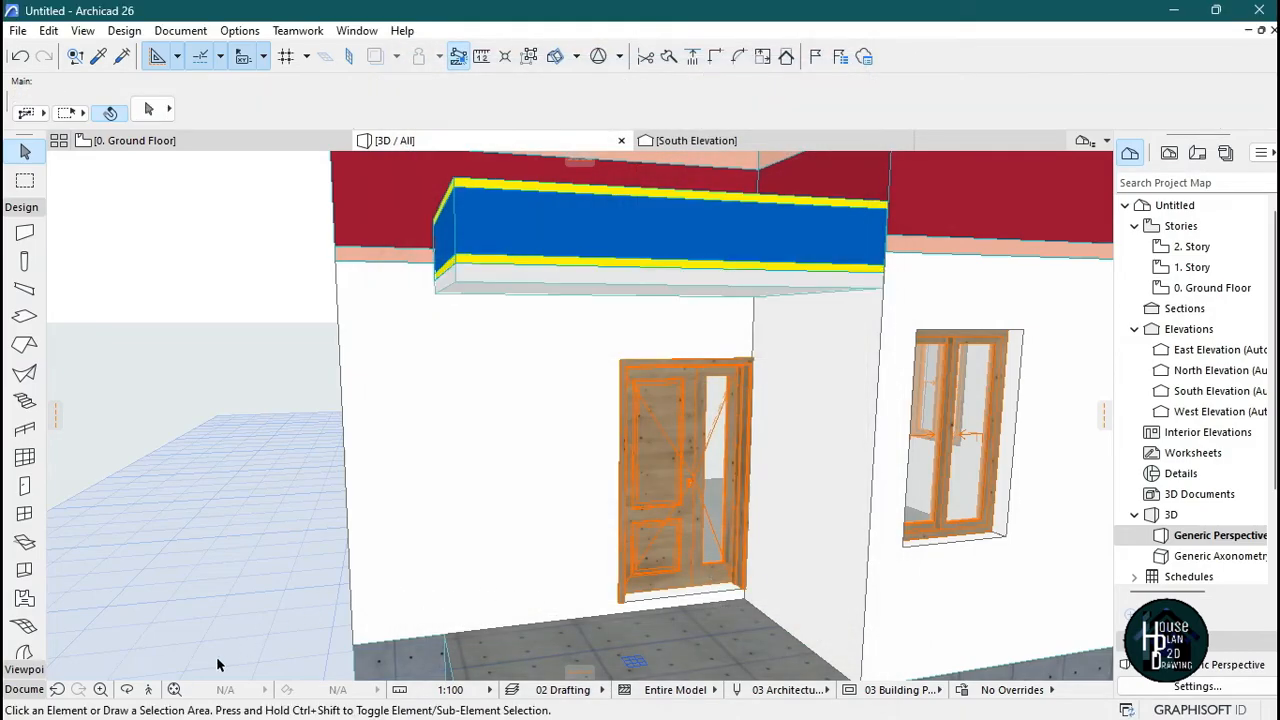
- Walk around the front of the house in 3D and examine the white veranda ceiling slab
{"action": "left_click", "coordinate": [150, 690]}
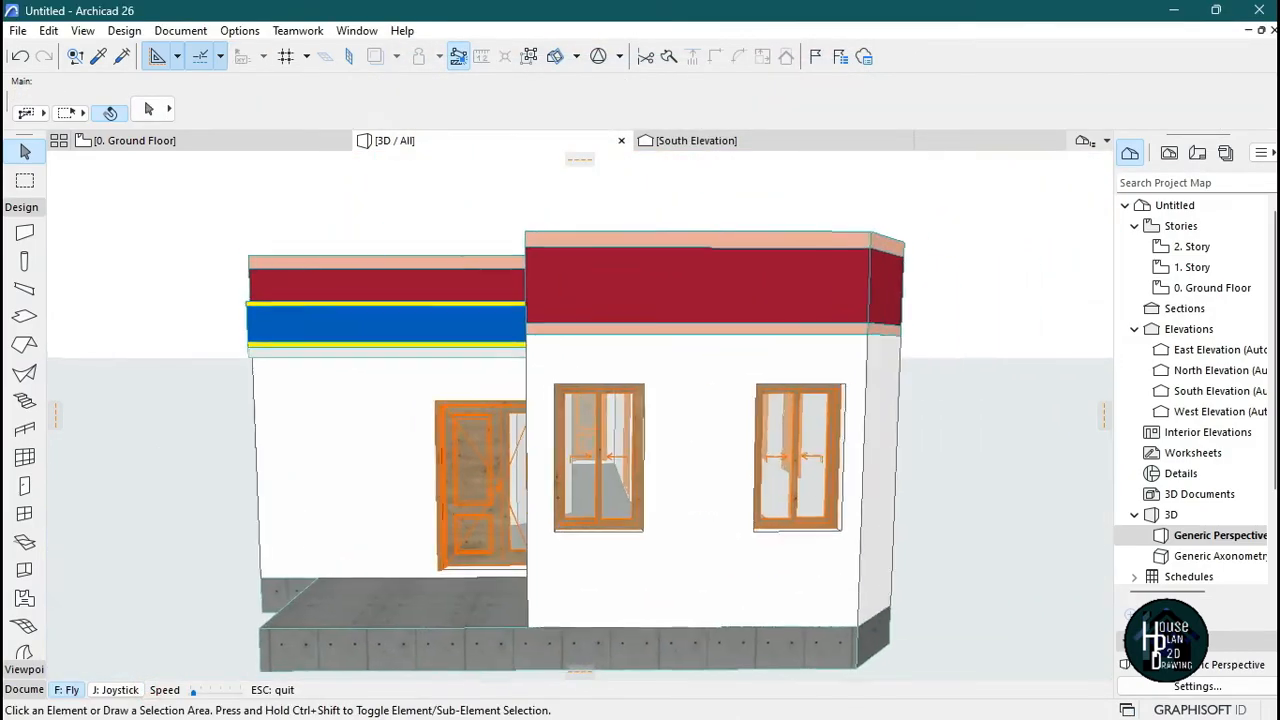
{"action": "key", "text": "Down"}
{"action": "key", "text": "Left"}
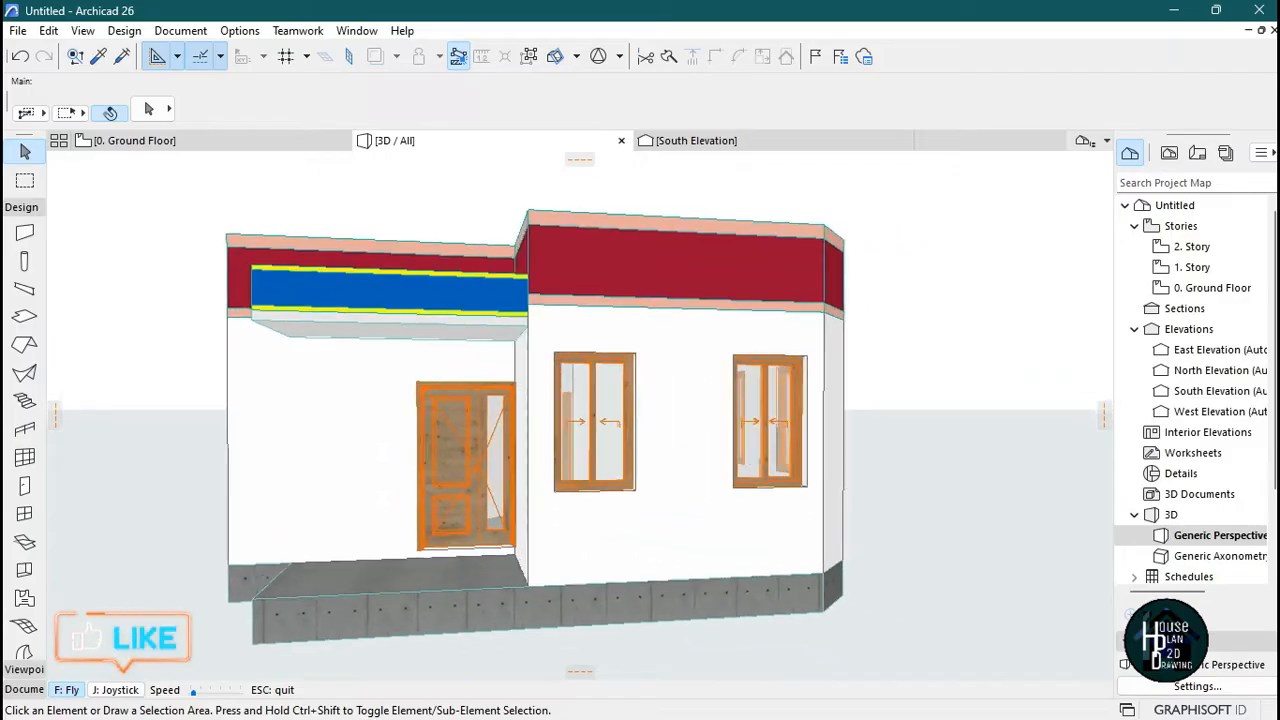
{"action": "key", "text": "Up"}
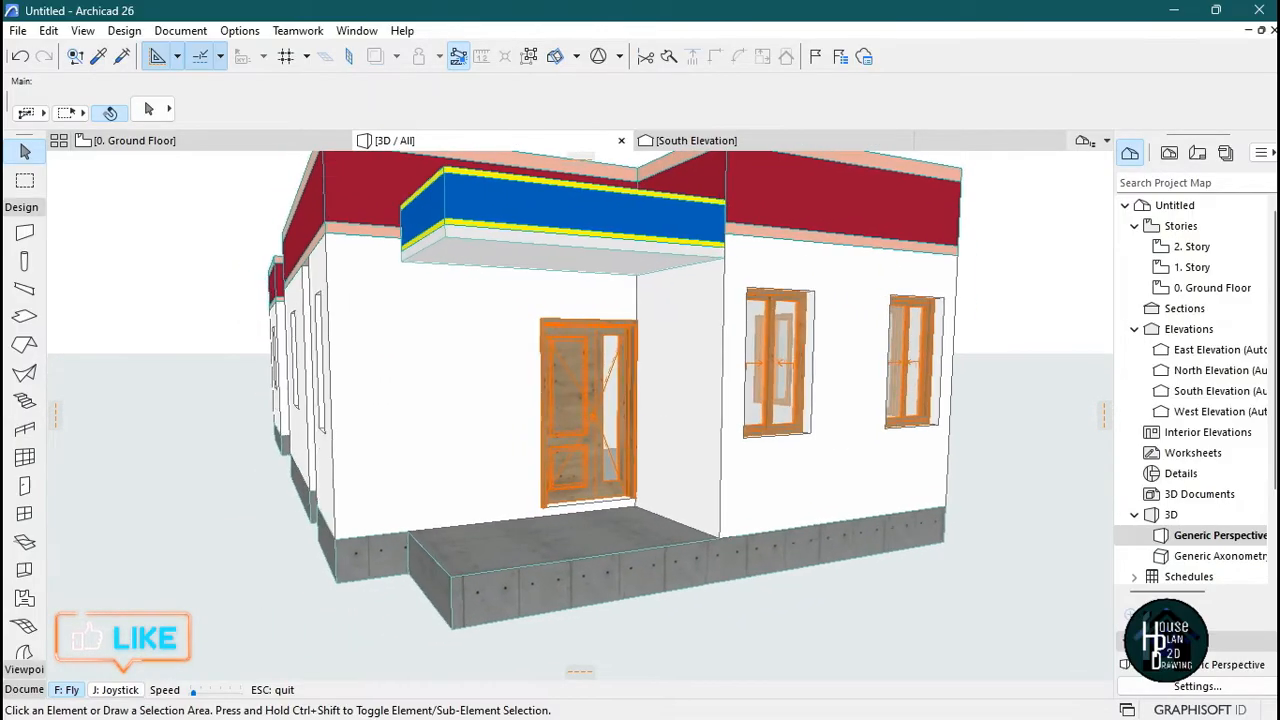
{"action": "key", "text": "Escape"}
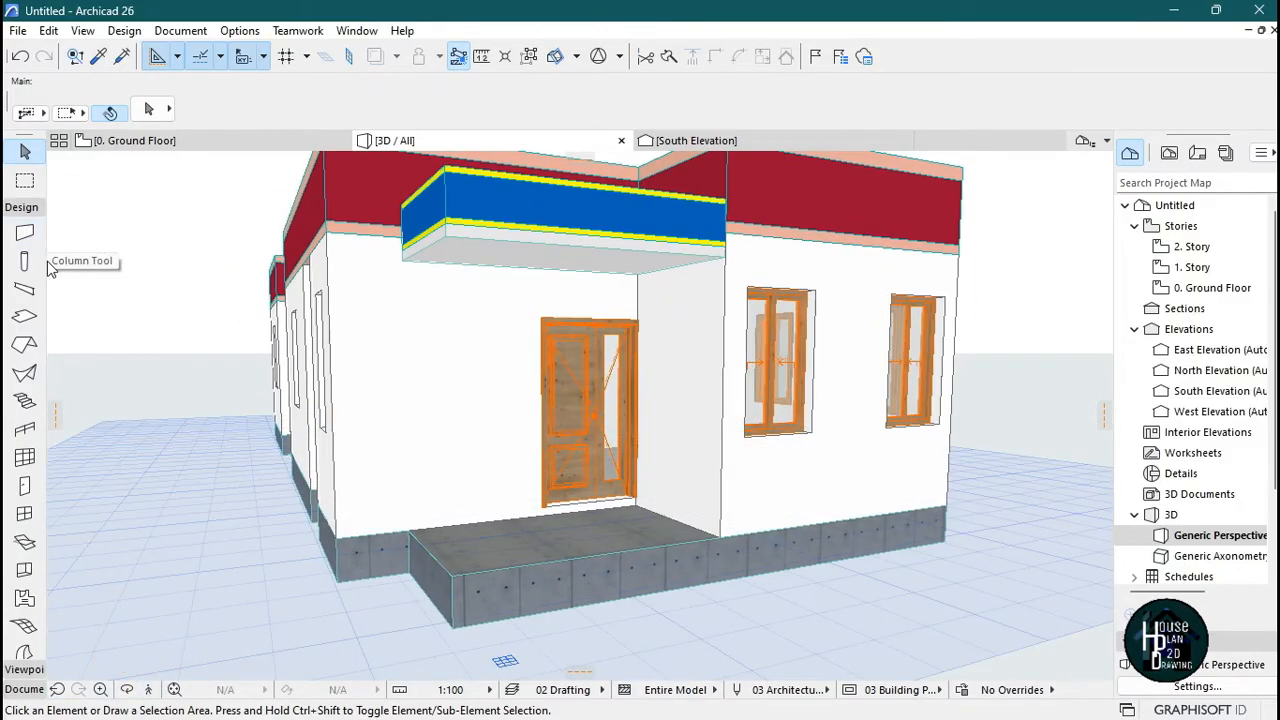
- On the Ground Floor plan, apply the Round Column favorite to the column default settings
{"action": "left_click", "coordinate": [149, 141]}
{"action": "scroll", "coordinate": [697, 357], "scroll_direction": "down", "scroll_amount": 3}
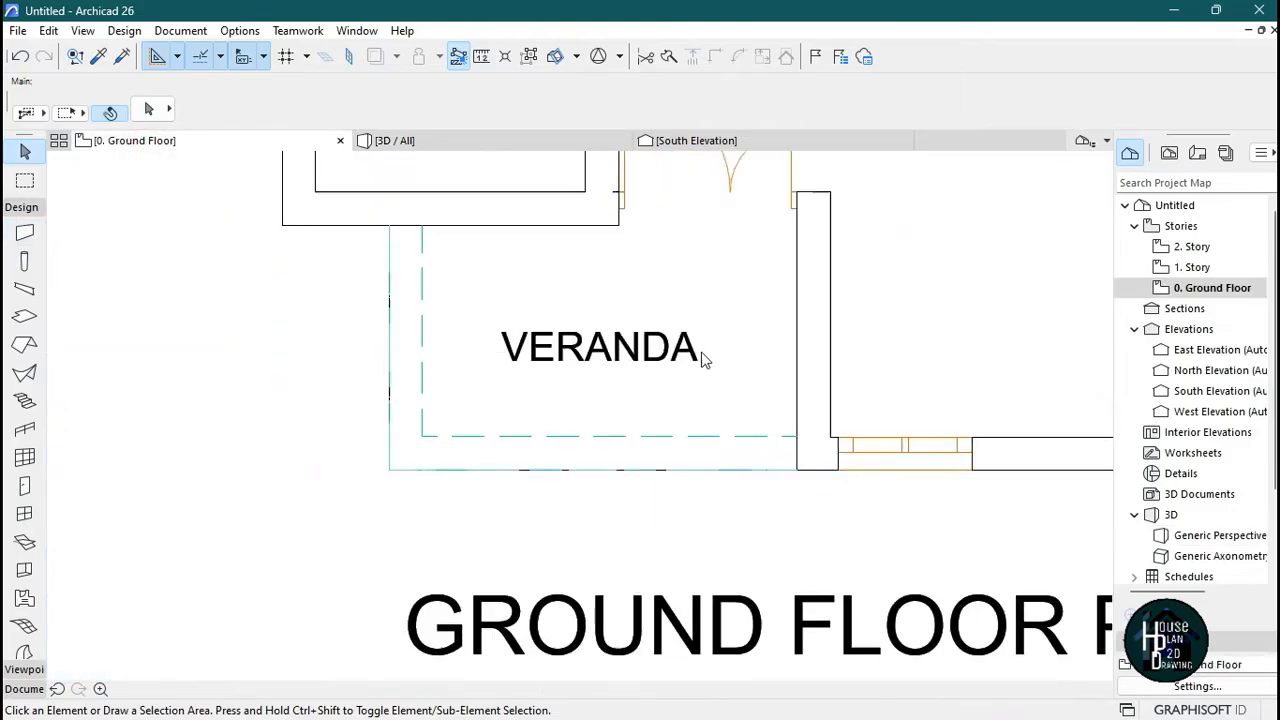
{"action": "scroll", "coordinate": [585, 381], "scroll_direction": "up", "scroll_amount": 4}
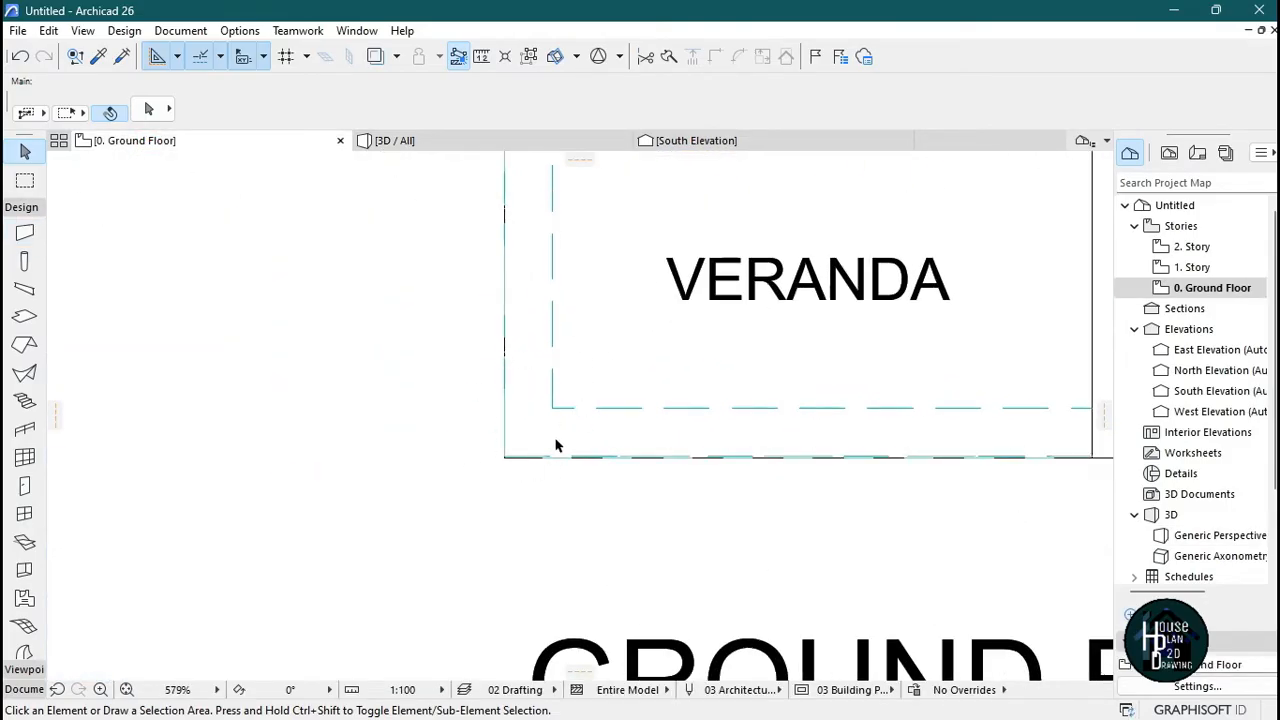
{"action": "left_click", "coordinate": [25, 262]}
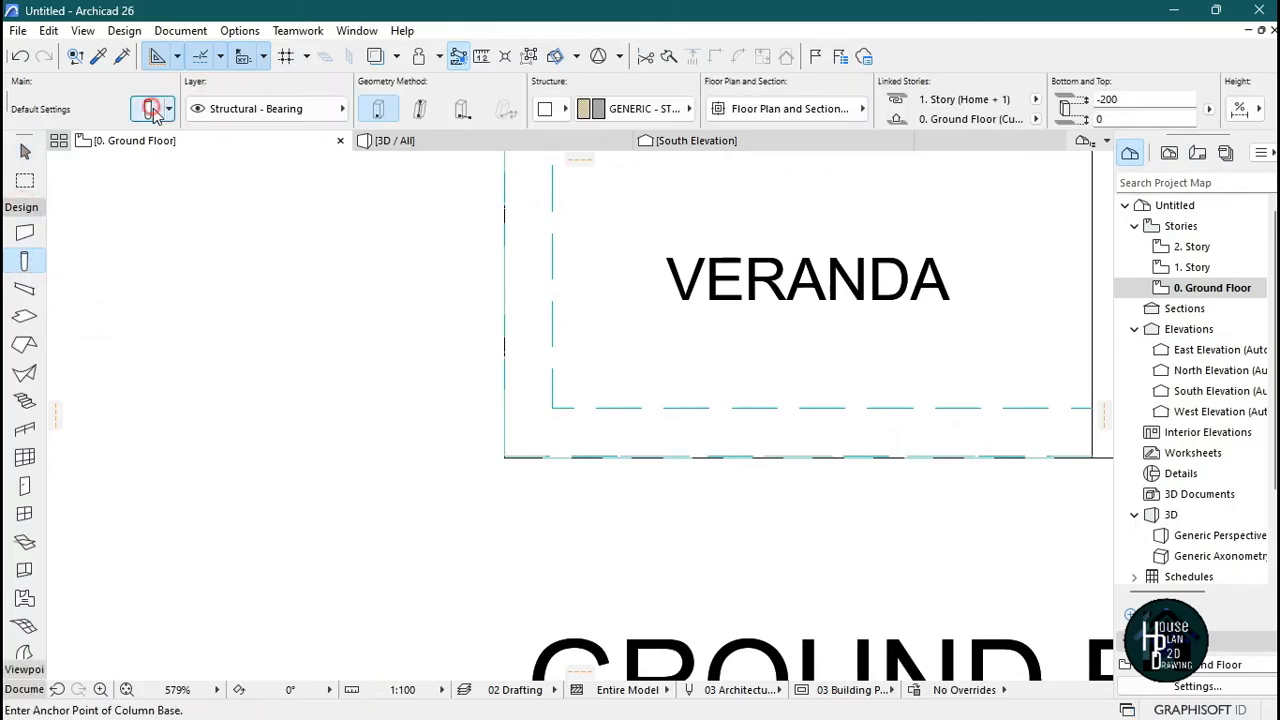
{"action": "key", "text": "ctrl+t"}
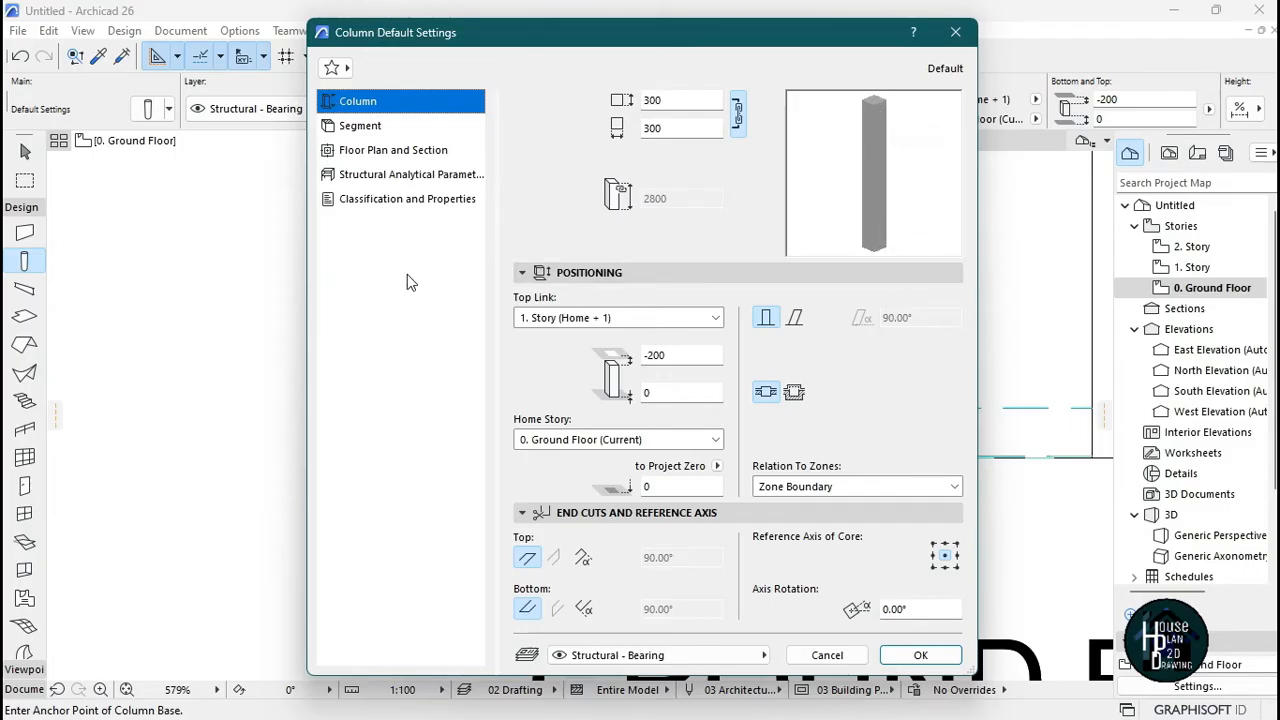
{"action": "left_click", "coordinate": [332, 68]}
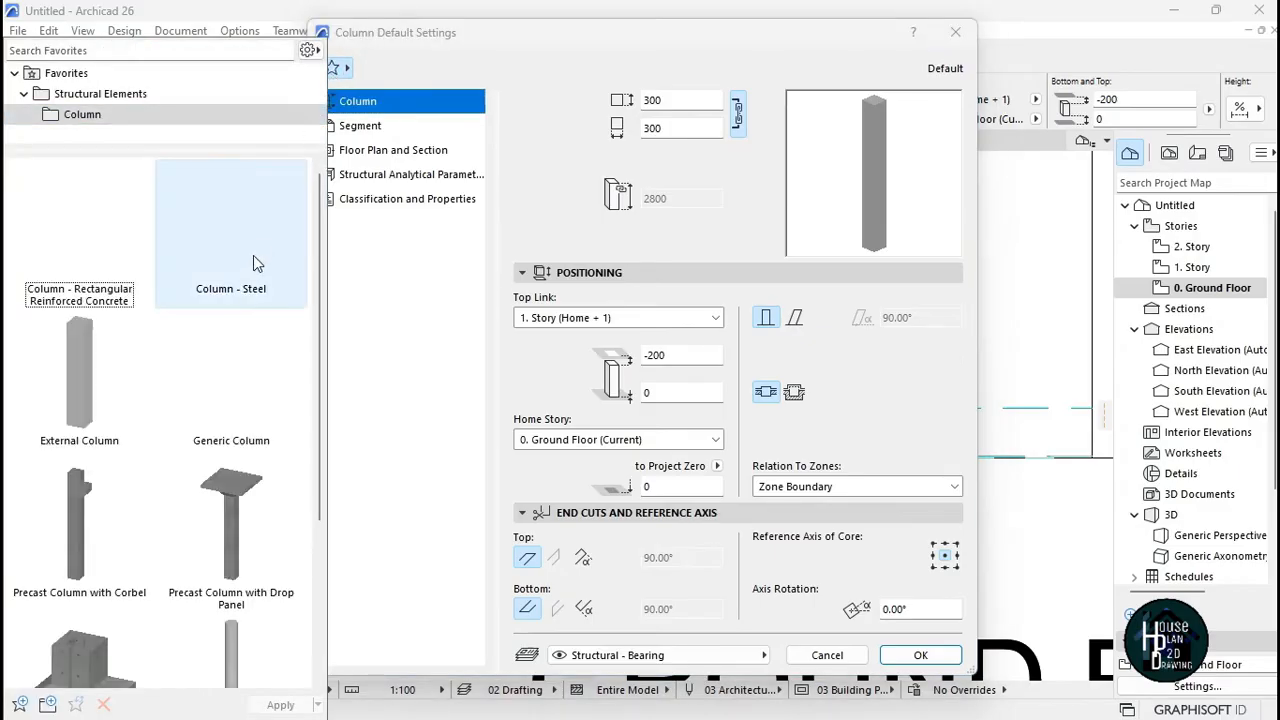
{"action": "scroll", "coordinate": [200, 505], "scroll_direction": "down", "scroll_amount": 5}
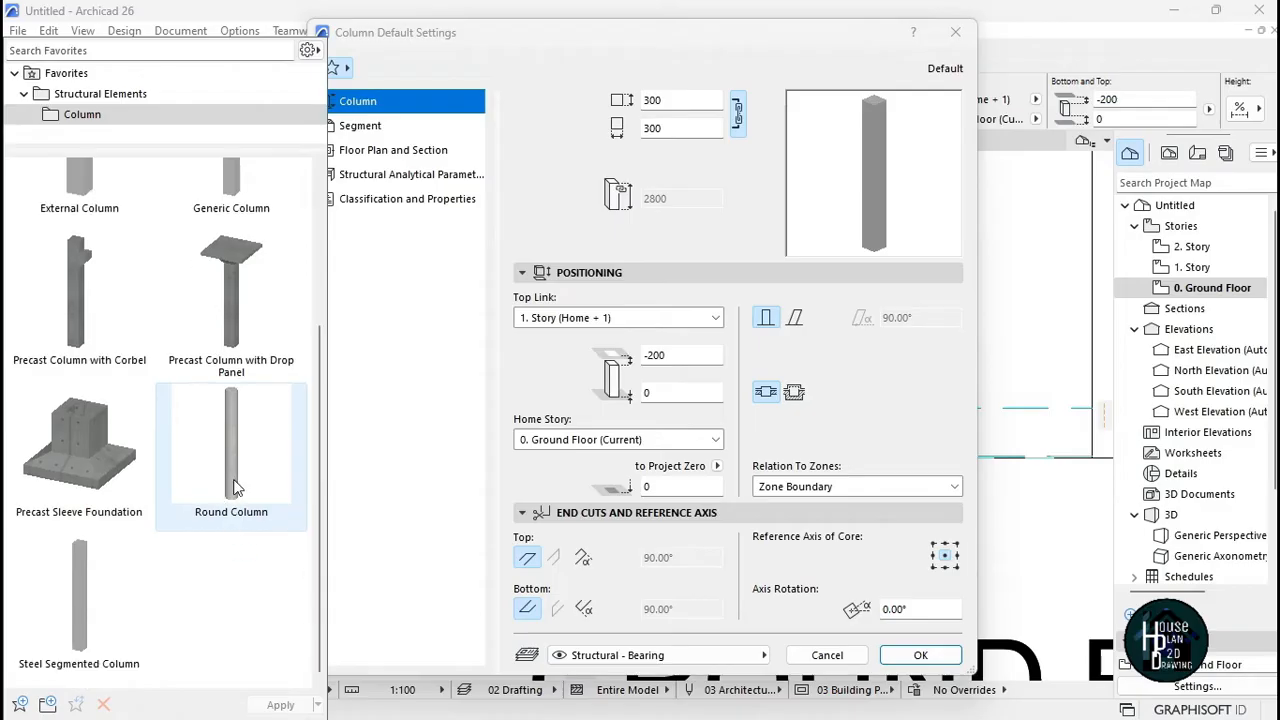
{"action": "double_click", "coordinate": [228, 458]}
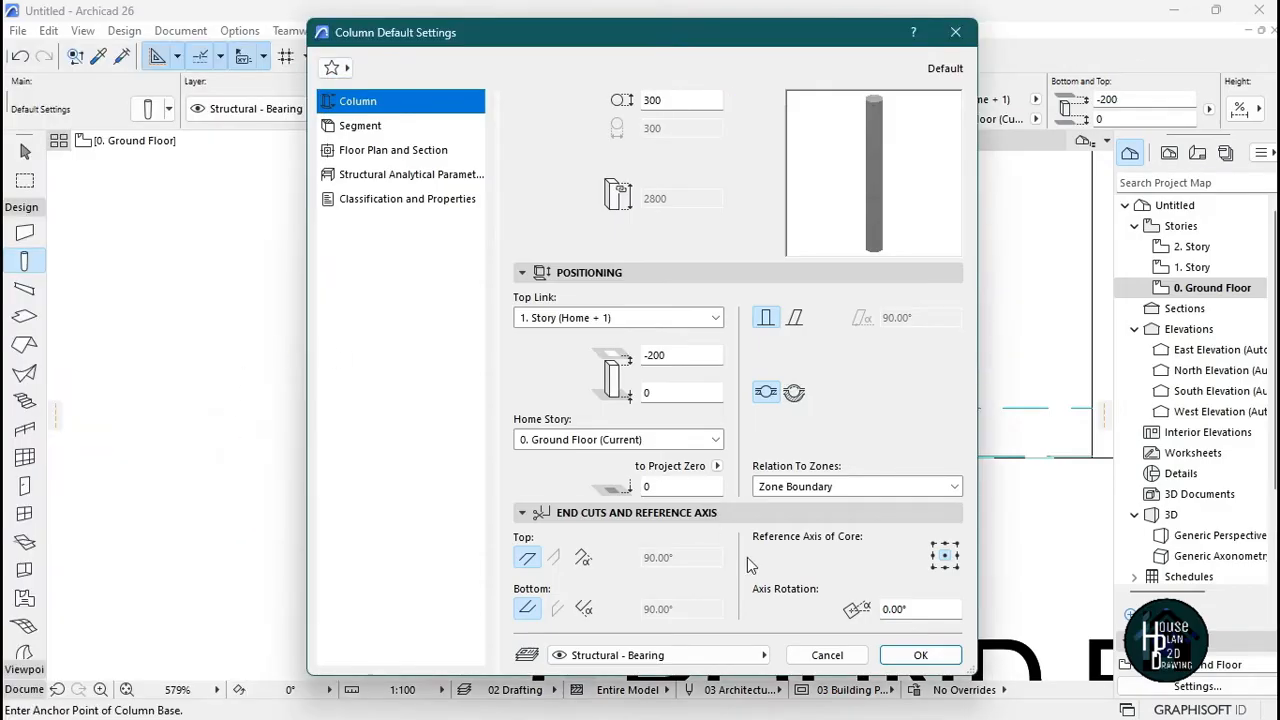
{"action": "left_click", "coordinate": [955, 657]}
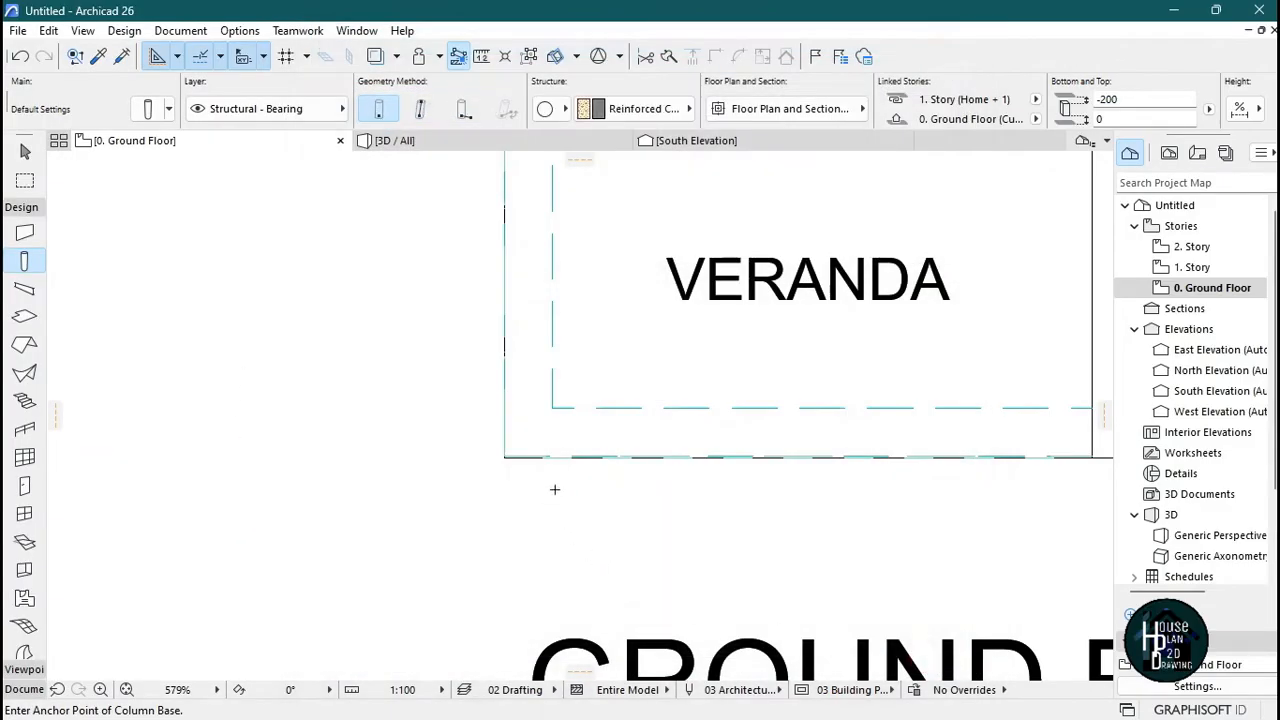
- Place a round column beside the veranda and move it by its lowest edge point onto the front beam's outer edge
{"action": "left_click", "coordinate": [384, 369]}
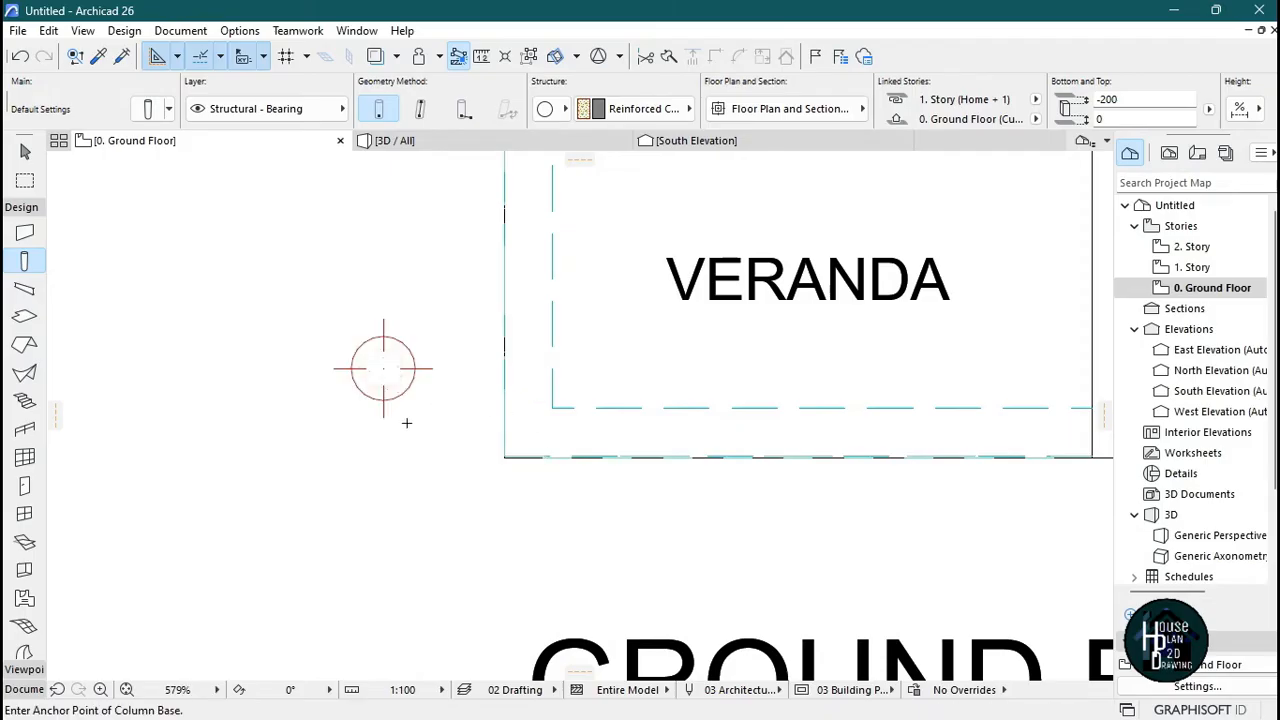
{"action": "key", "text": "Escape"}
{"action": "left_click", "coordinate": [381, 370]}
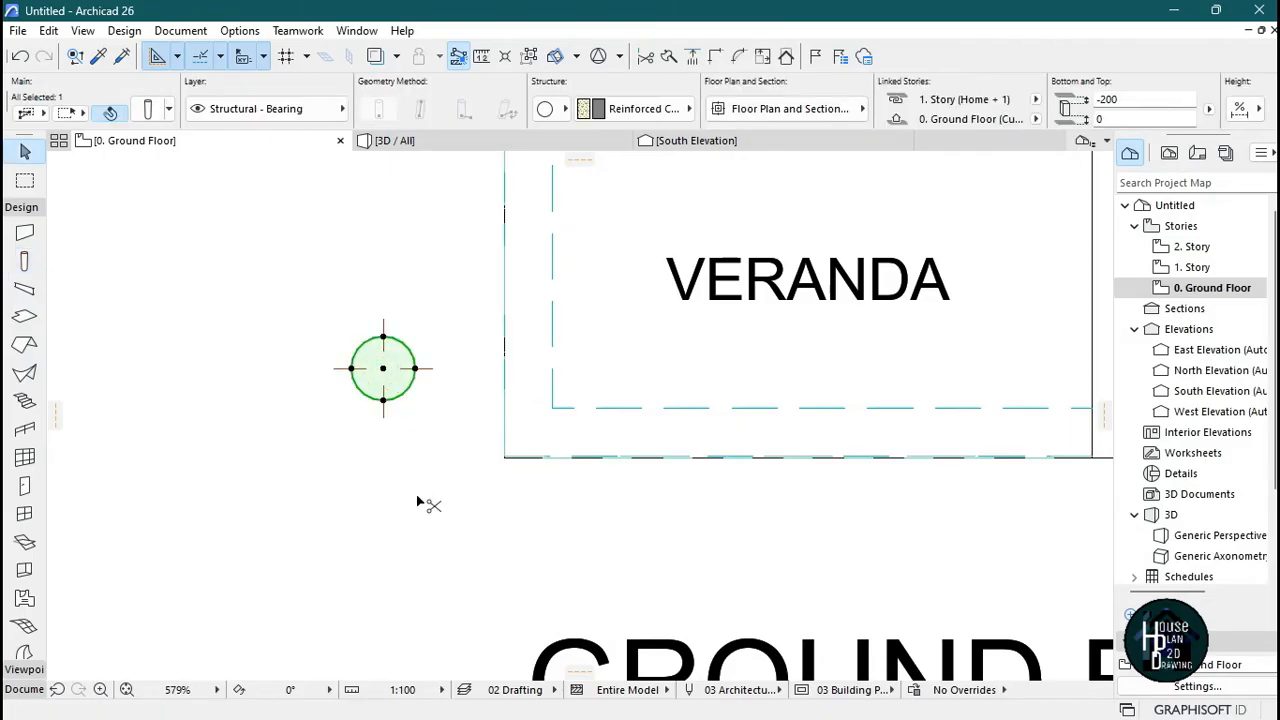
{"action": "key", "text": "ctrl+d"}
{"action": "left_click", "coordinate": [383, 400]}
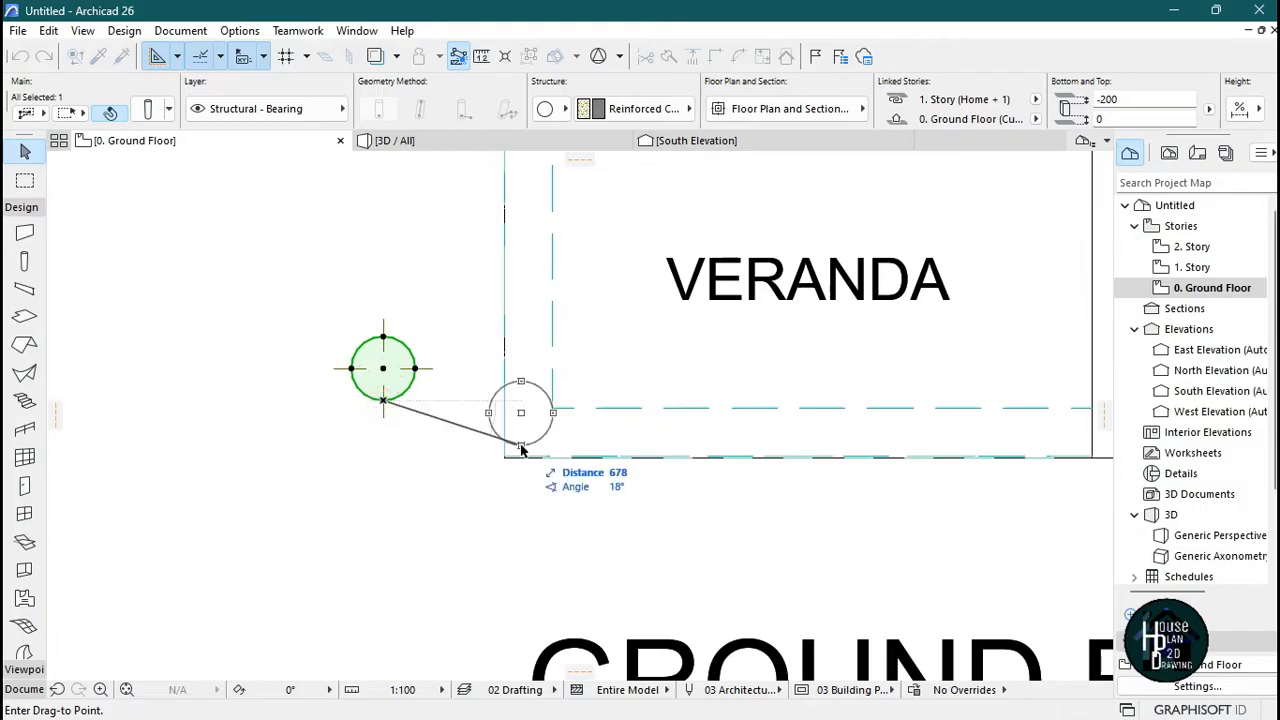
{"action": "left_click", "coordinate": [551, 458]}
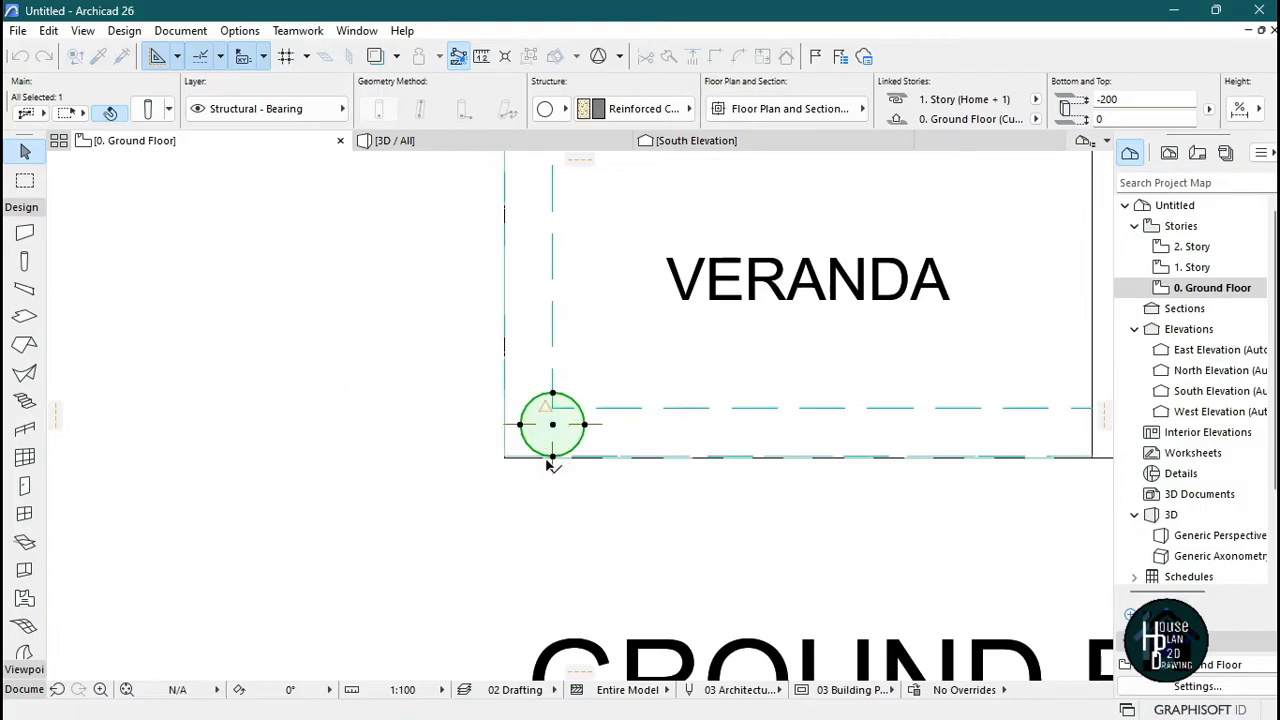
- Shift the round column horizontally so its outer side touches the veranda's side edge at the corner
{"action": "scroll", "coordinate": [551, 463], "scroll_direction": "up", "scroll_amount": 2}
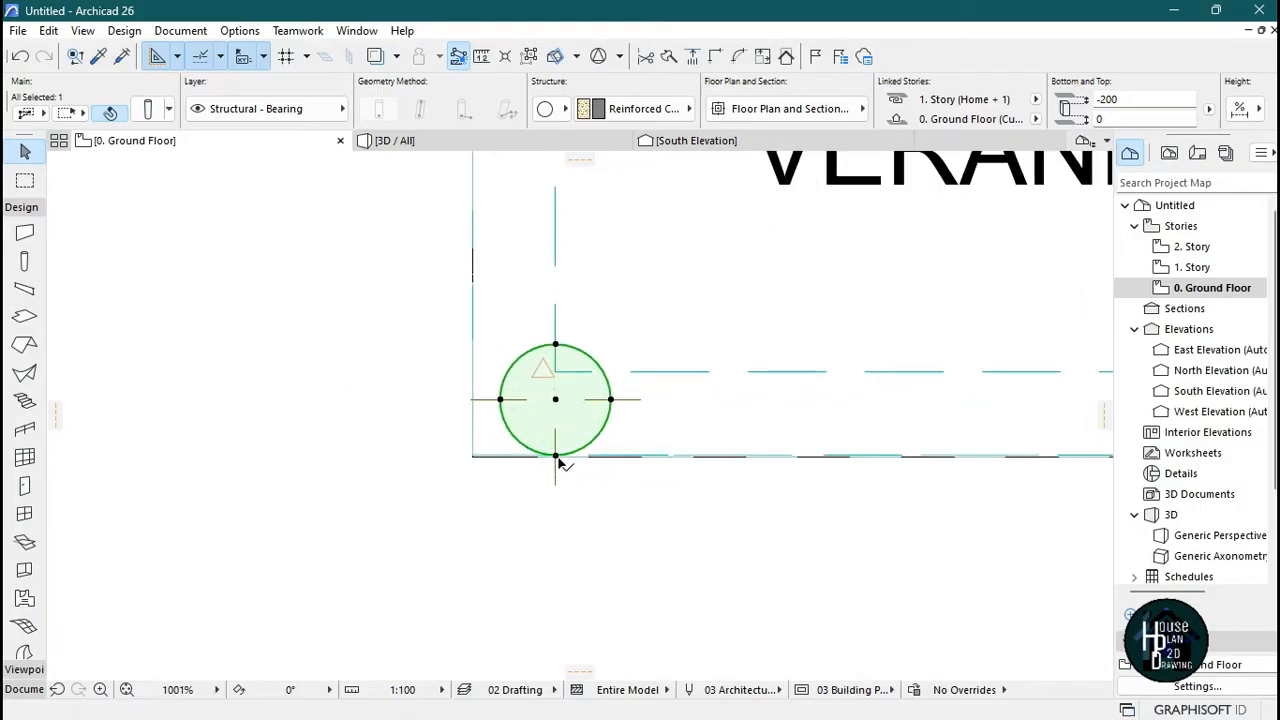
{"action": "scroll", "coordinate": [580, 468], "scroll_direction": "up", "scroll_amount": 3}
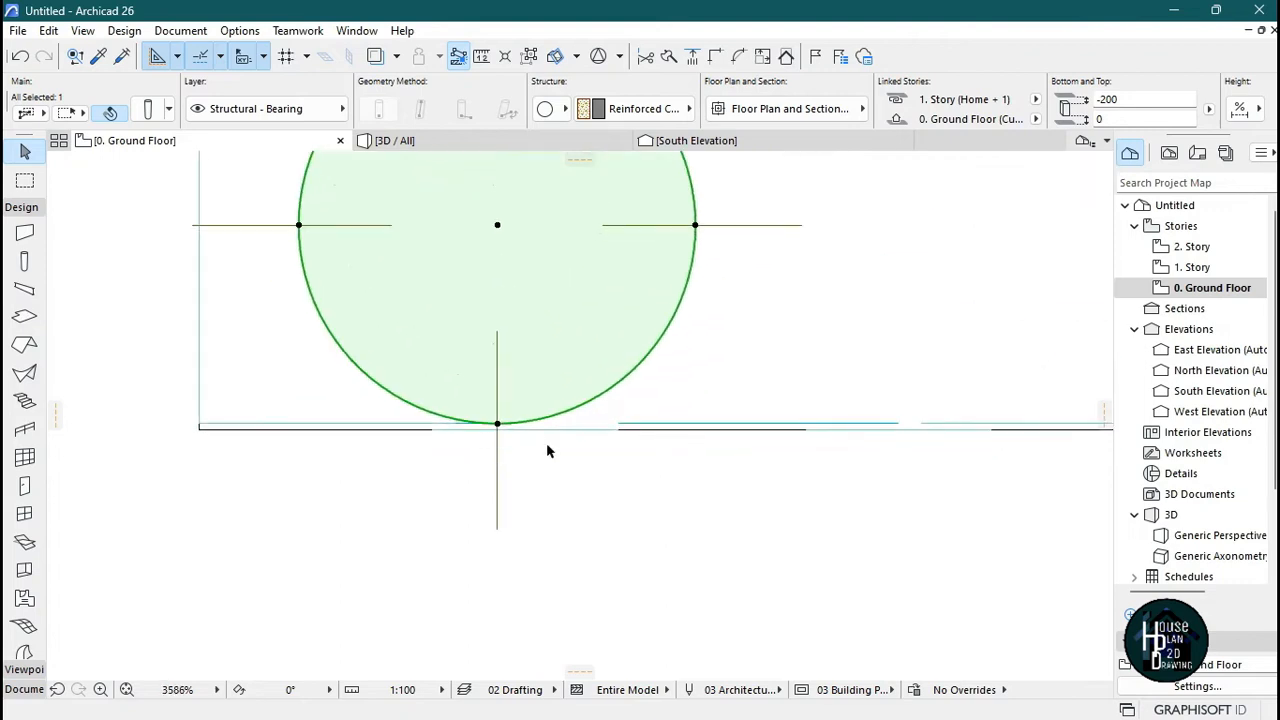
{"action": "key", "text": "ctrl+d"}
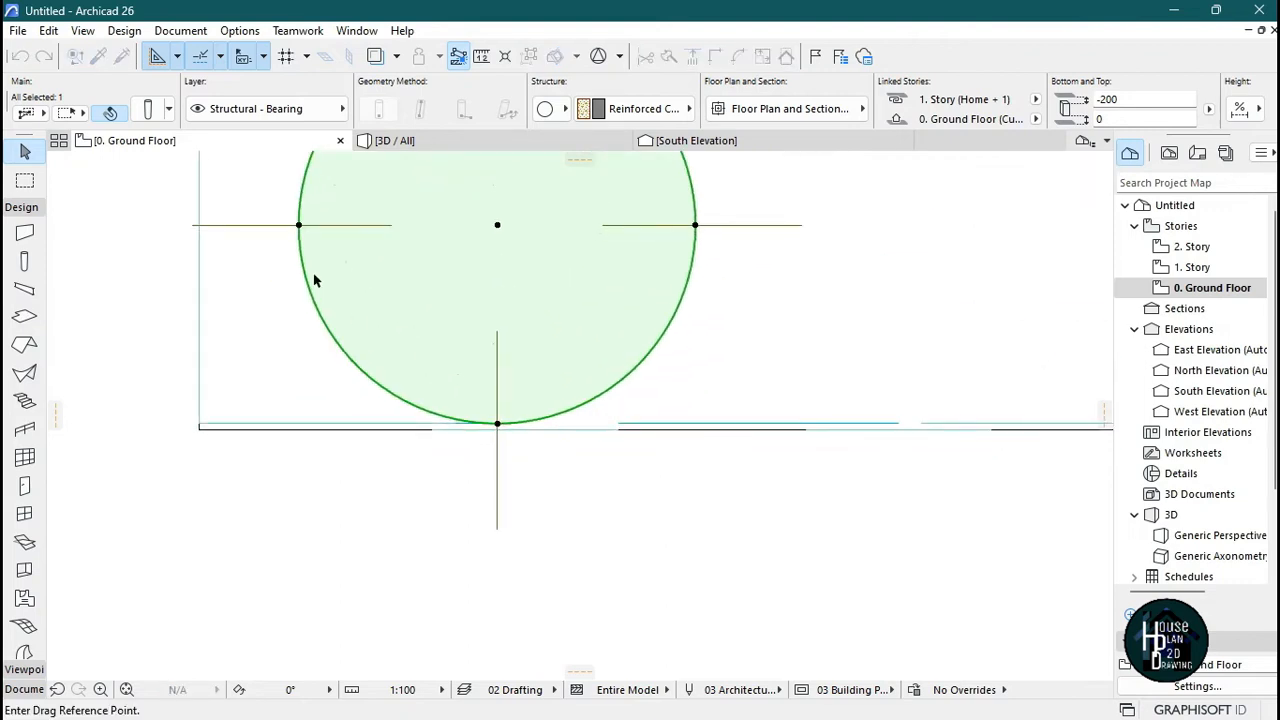
{"action": "left_click", "coordinate": [299, 226]}
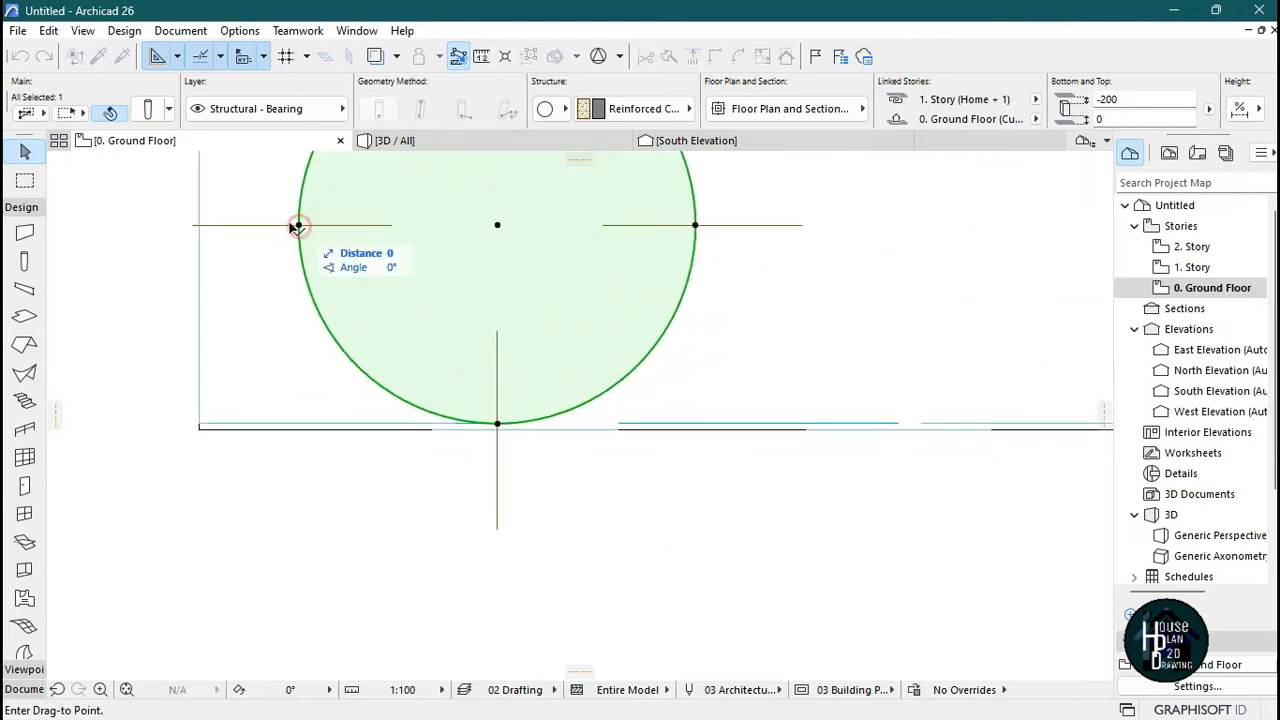
{"action": "left_click", "coordinate": [199, 225]}
{"action": "key", "text": "Escape"}
{"action": "scroll", "coordinate": [480, 362], "scroll_direction": "down", "scroll_amount": 6}
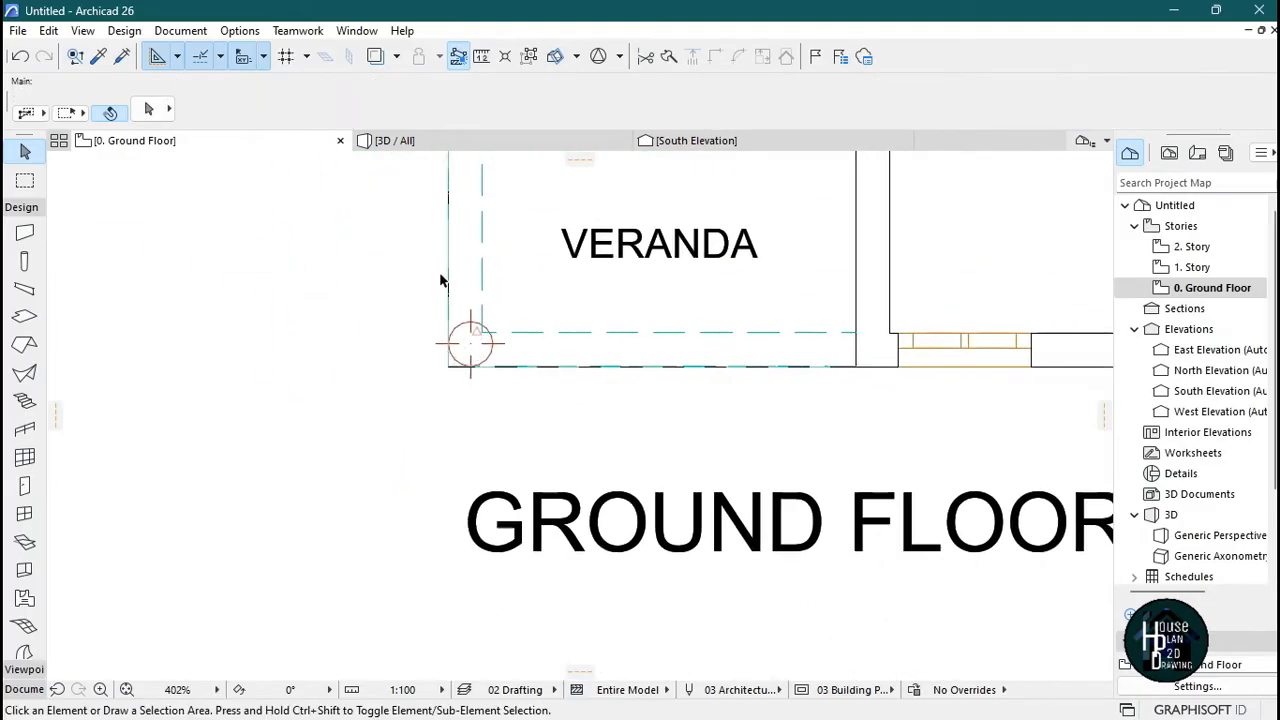
- Insert a node on the floor slab's front edge, 300 mm from the veranda corner, in line with the round column's inner side
{"action": "scroll", "coordinate": [523, 354], "scroll_direction": "down", "scroll_amount": 1}
{"action": "scroll", "coordinate": [566, 366], "scroll_direction": "up", "scroll_amount": 3}
{"action": "scroll", "coordinate": [558, 446], "scroll_direction": "down", "scroll_amount": 3}
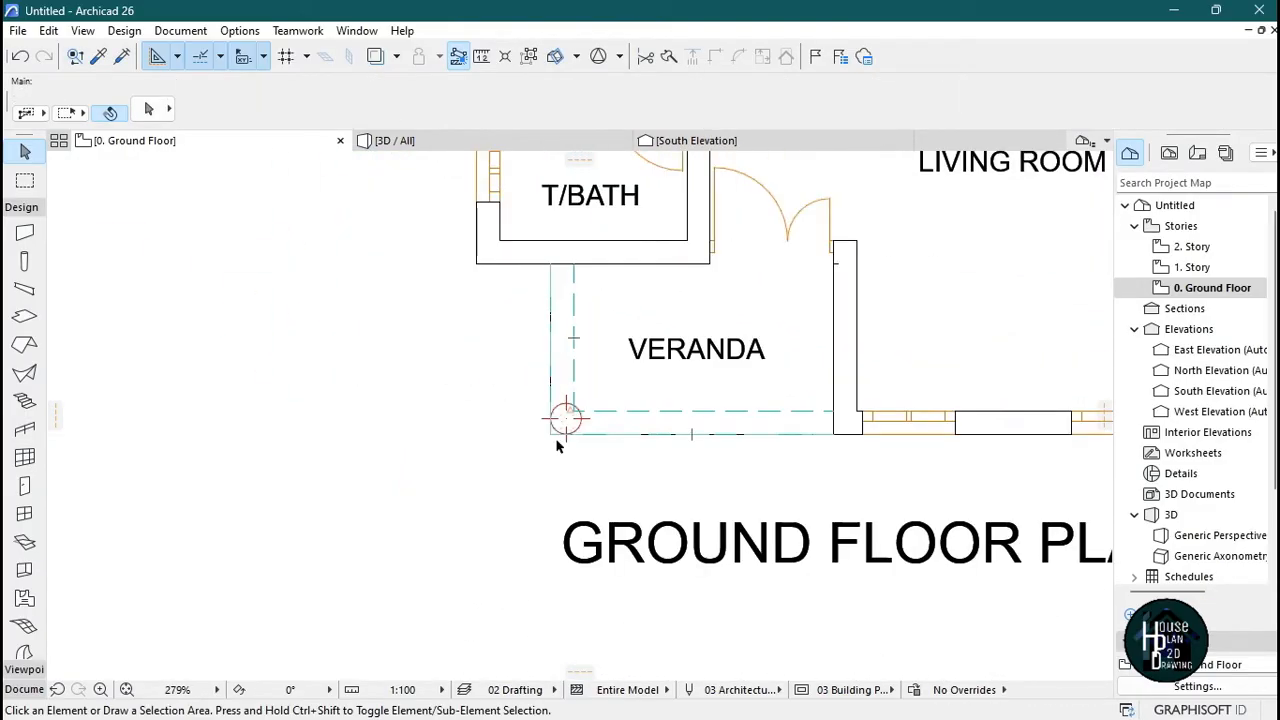
{"action": "scroll", "coordinate": [565, 430], "scroll_direction": "up", "scroll_amount": 5}
{"action": "left_click", "coordinate": [658, 264]}
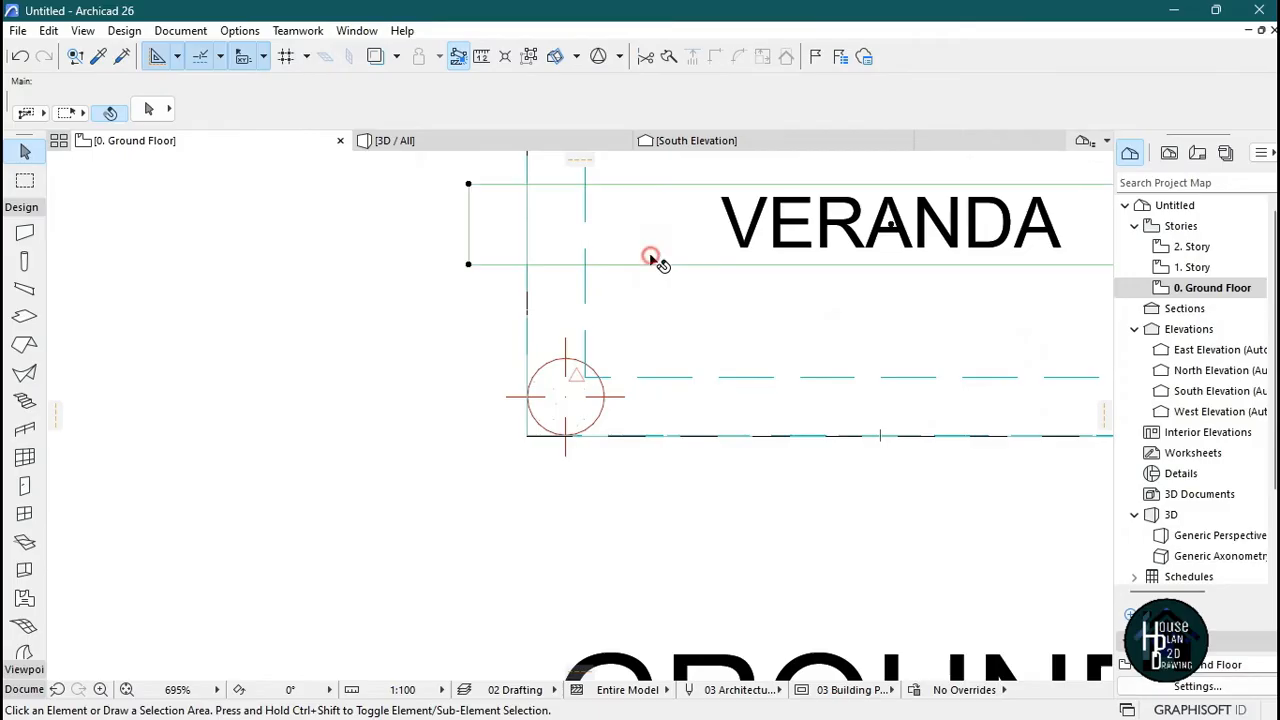
{"action": "left_click", "coordinate": [616, 302]}
{"action": "scroll", "coordinate": [586, 415], "scroll_direction": "down", "scroll_amount": 4}
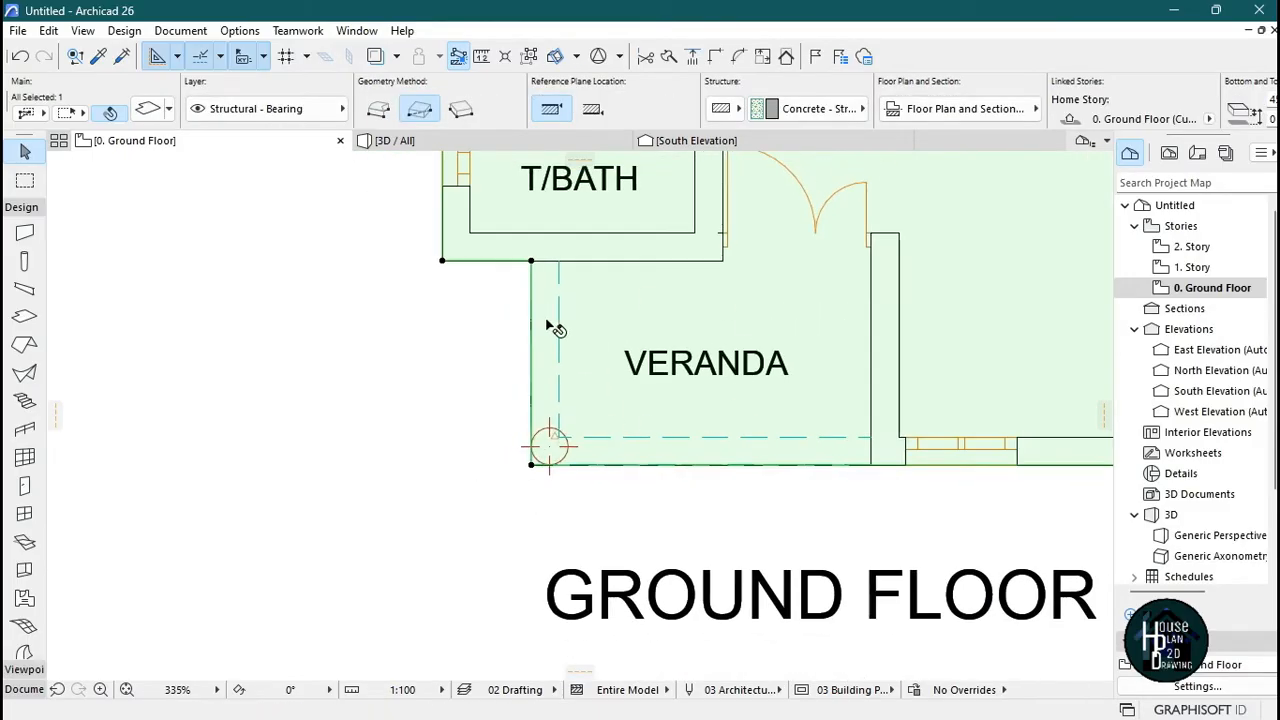
{"action": "scroll", "coordinate": [556, 407], "scroll_direction": "up", "scroll_amount": 3}
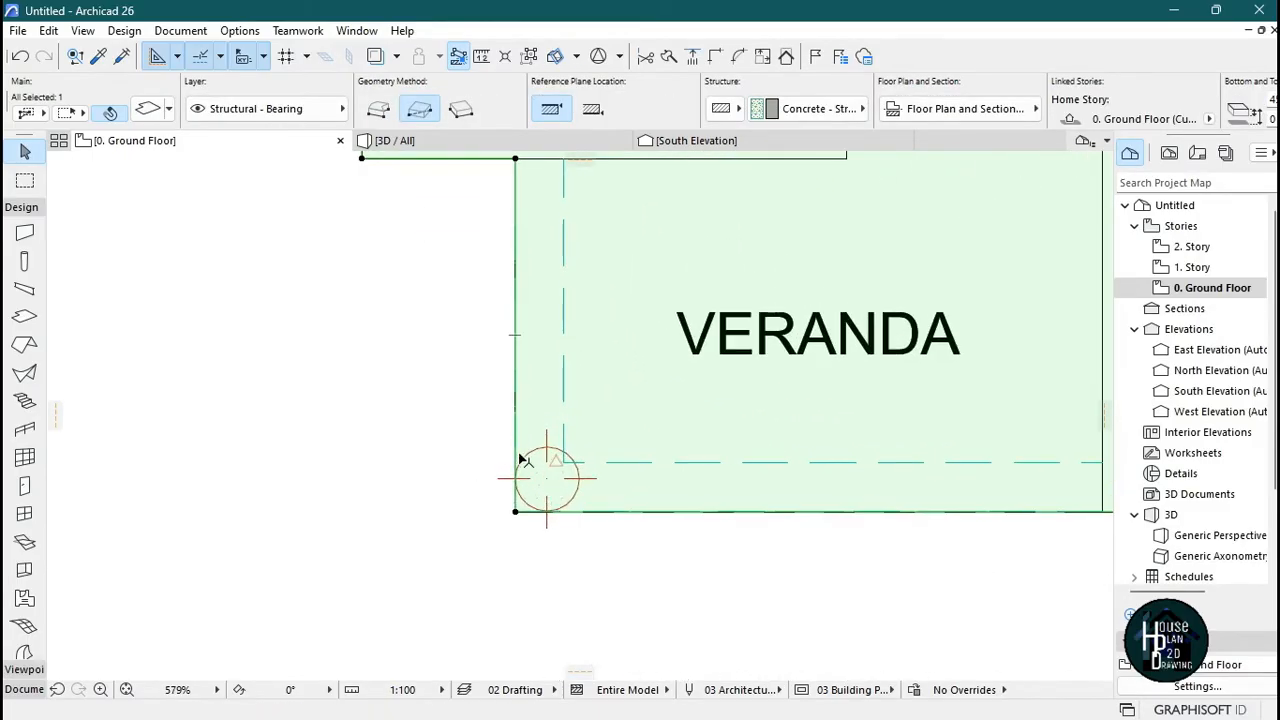
{"action": "left_click", "coordinate": [482, 290]}
{"action": "left_click", "coordinate": [514, 343]}
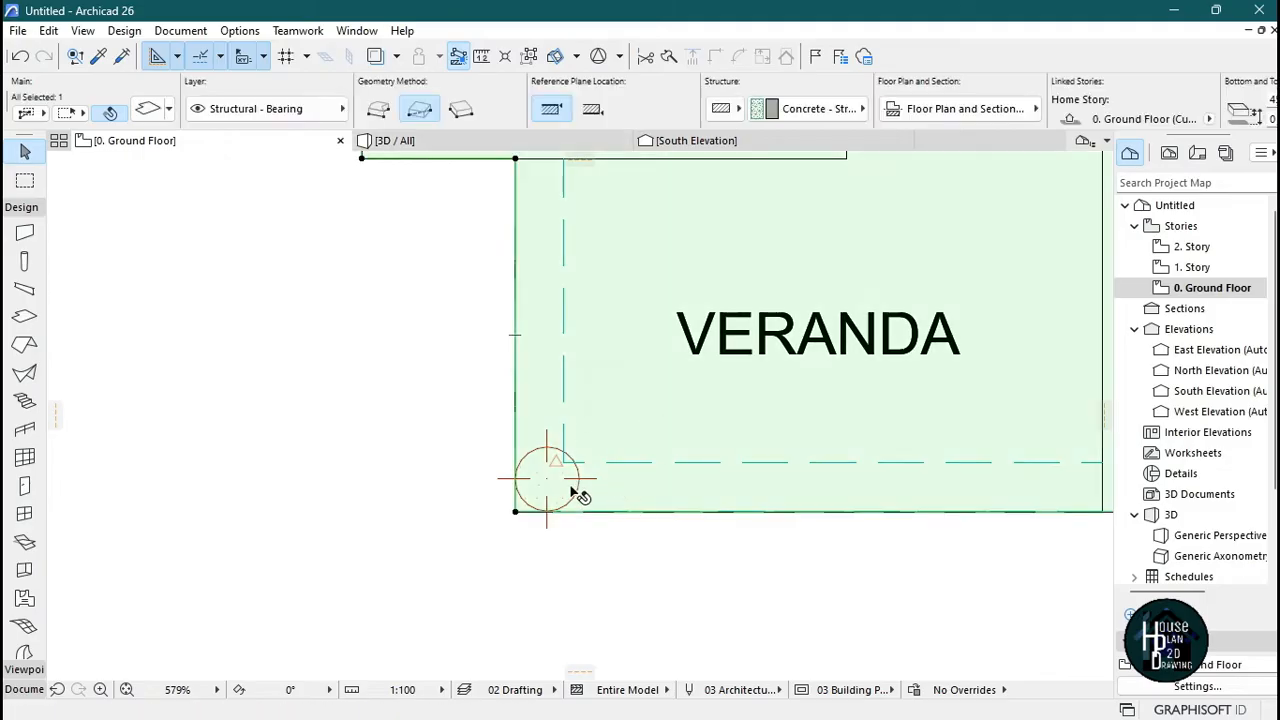
{"action": "scroll", "coordinate": [545, 492], "scroll_direction": "up", "scroll_amount": 2}
{"action": "left_click", "coordinate": [582, 523]}
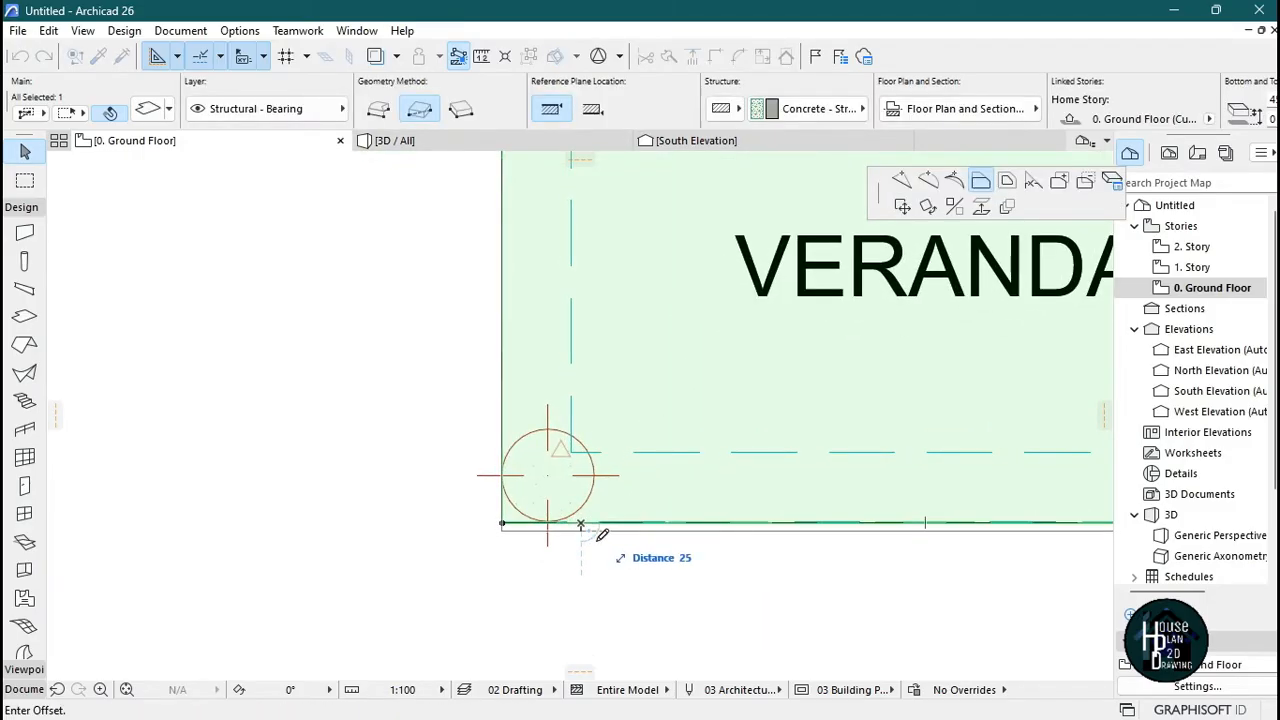
{"action": "left_click", "coordinate": [901, 181]}
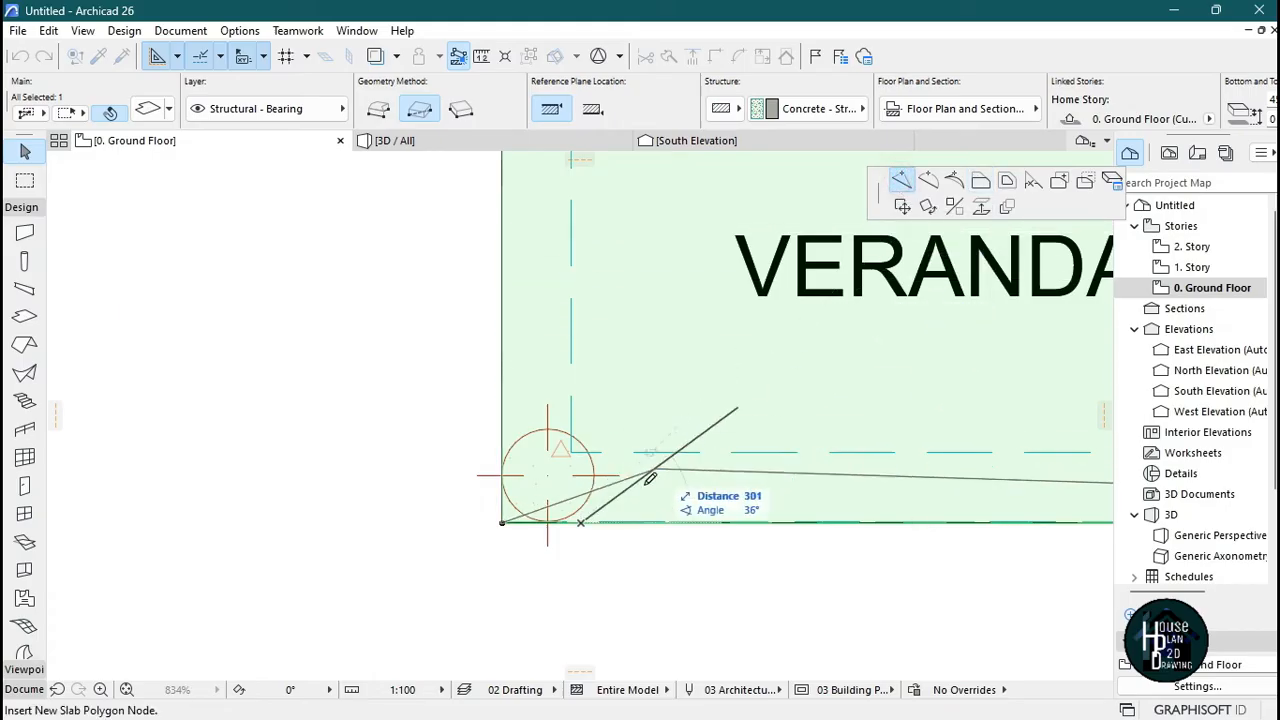
{"action": "scroll", "coordinate": [614, 500], "scroll_direction": "up", "scroll_amount": 3}
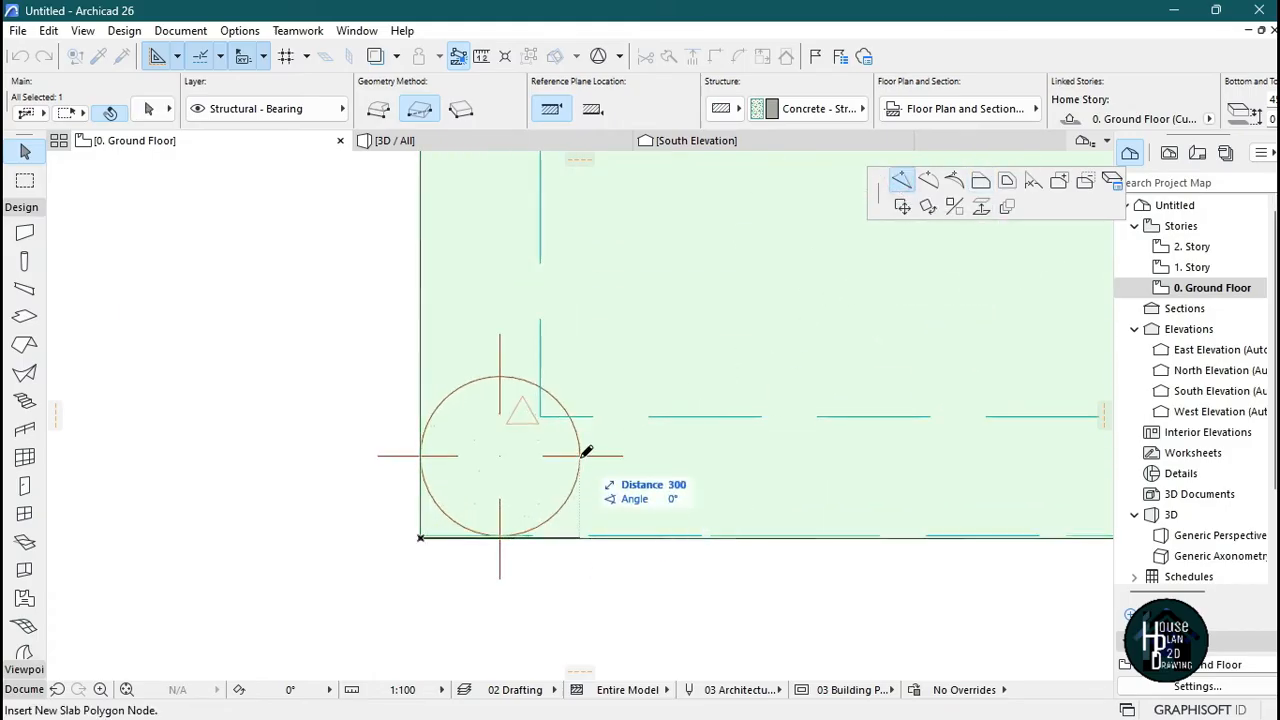
{"action": "left_click", "coordinate": [557, 537]}
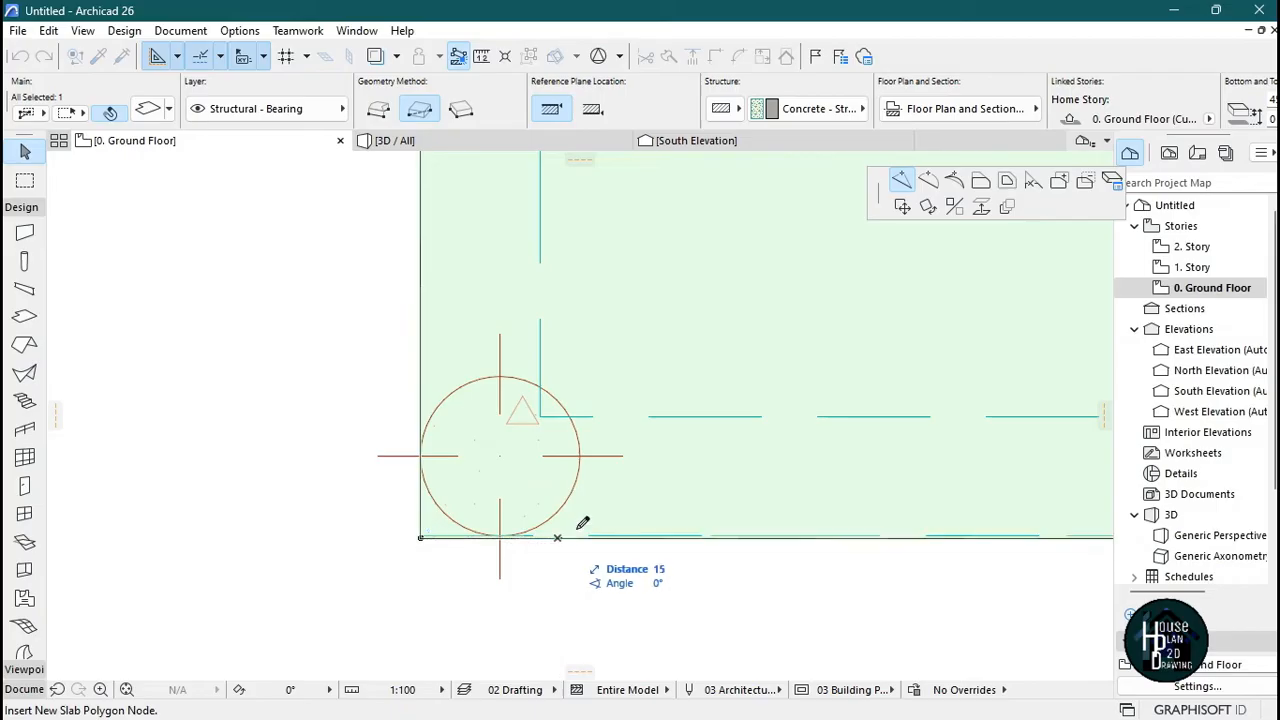
{"action": "key", "text": "shift"}
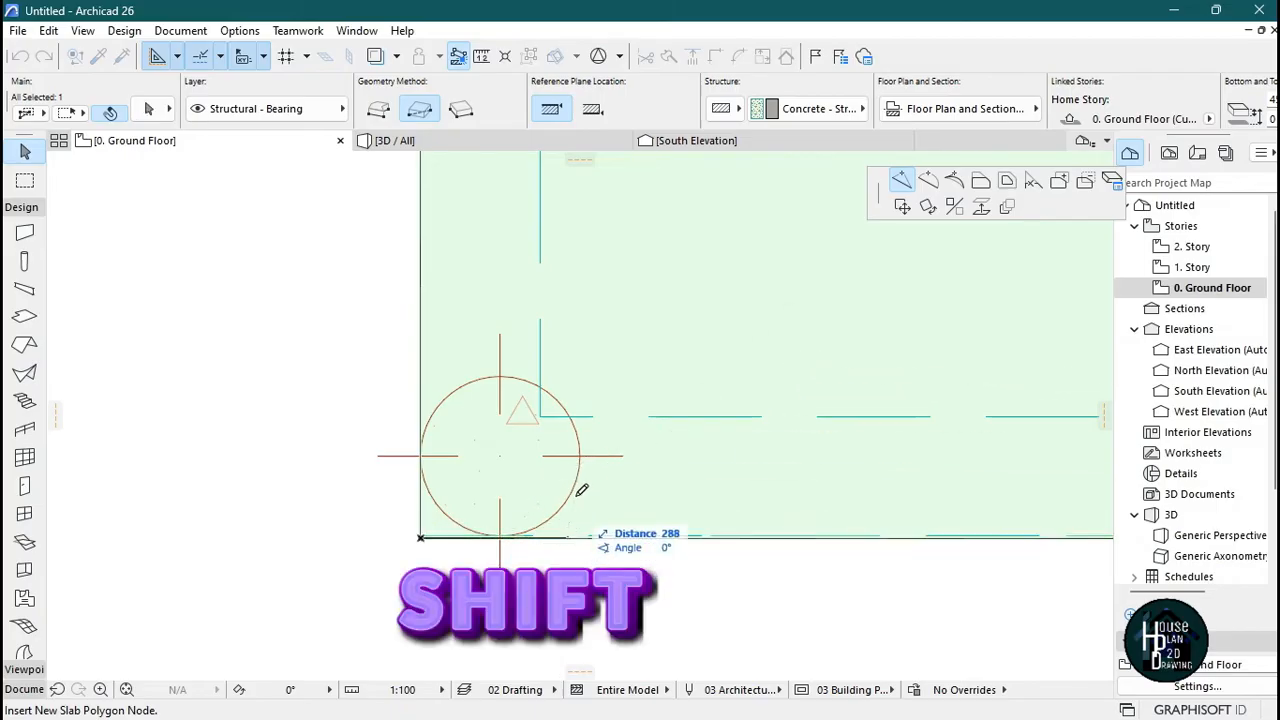
{"action": "left_click", "coordinate": [580, 537], "text": "shift"}
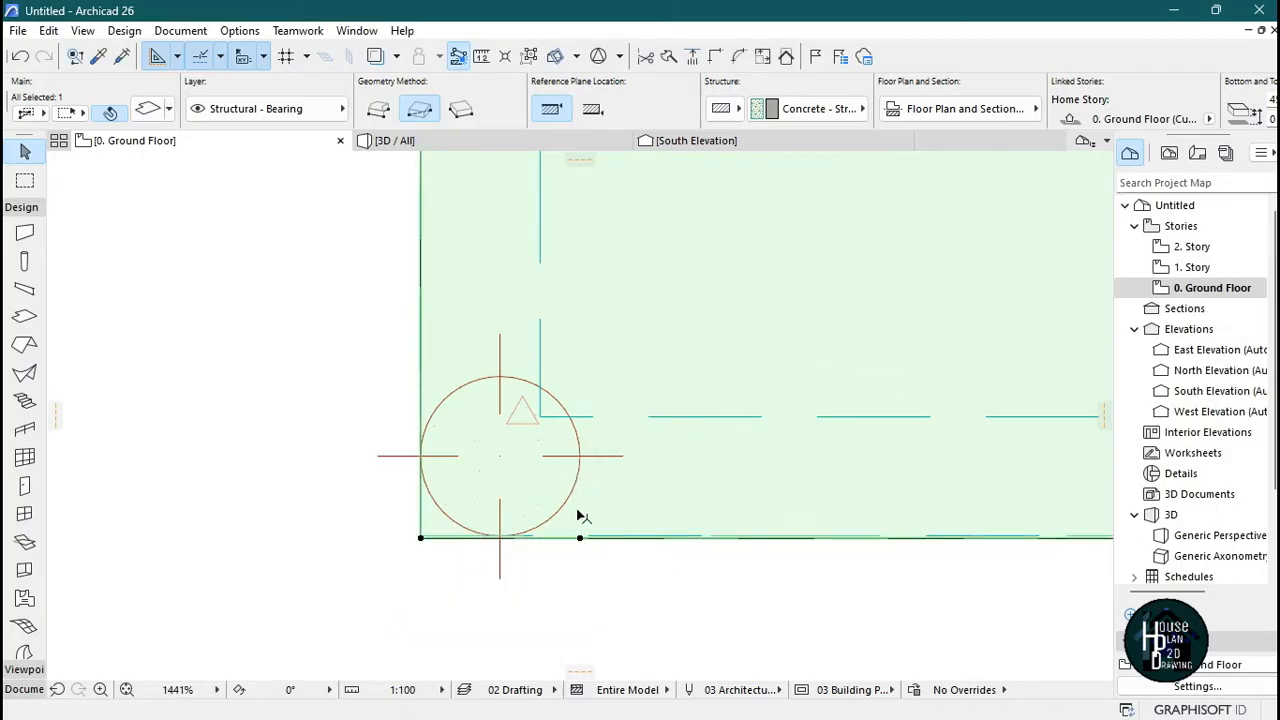
- Add a node on the slab's side edge level with the column's inner side, and offset the corner edge to notch the slab around the column
{"action": "left_click", "coordinate": [420, 329]}
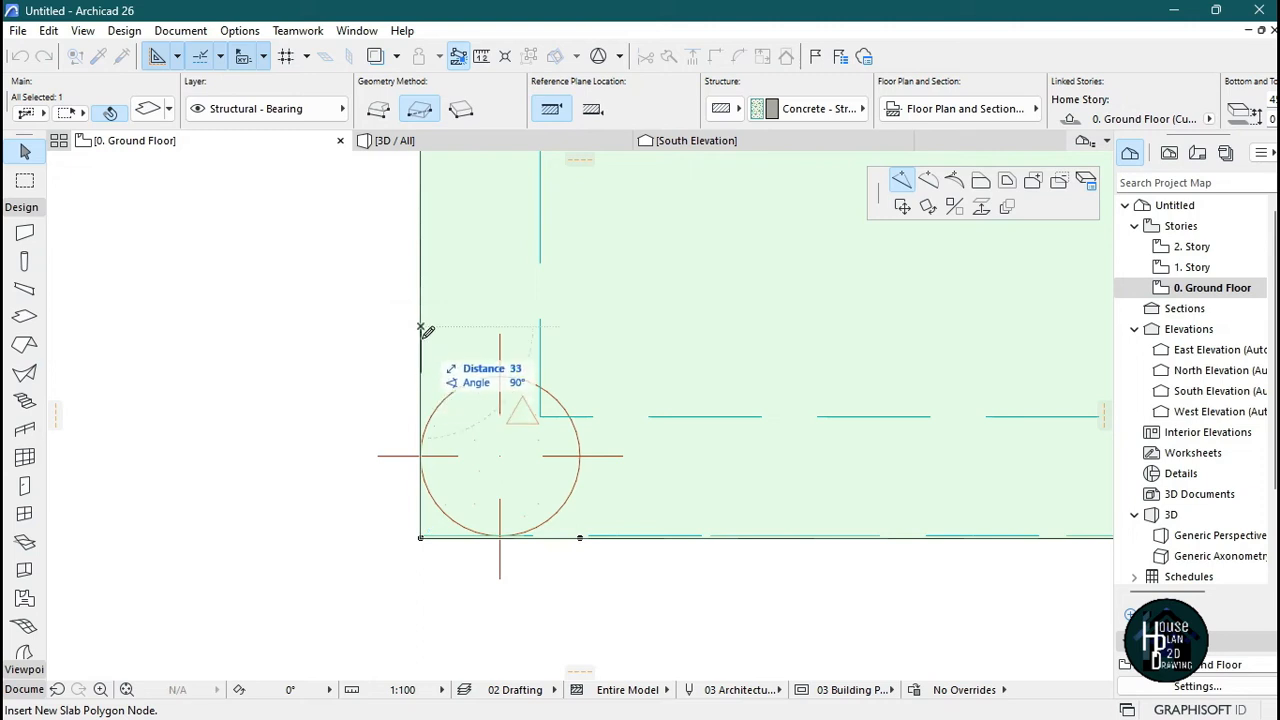
{"action": "left_click", "coordinate": [497, 383]}
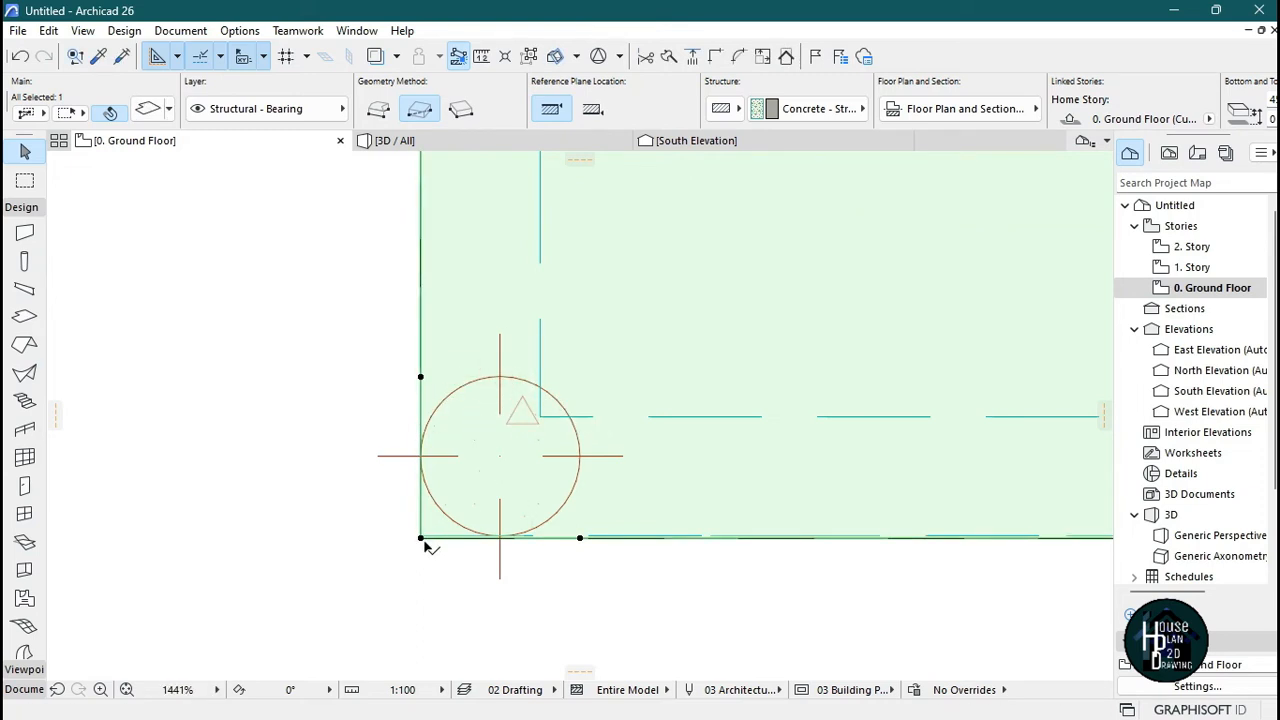
{"action": "left_click", "coordinate": [421, 516]}
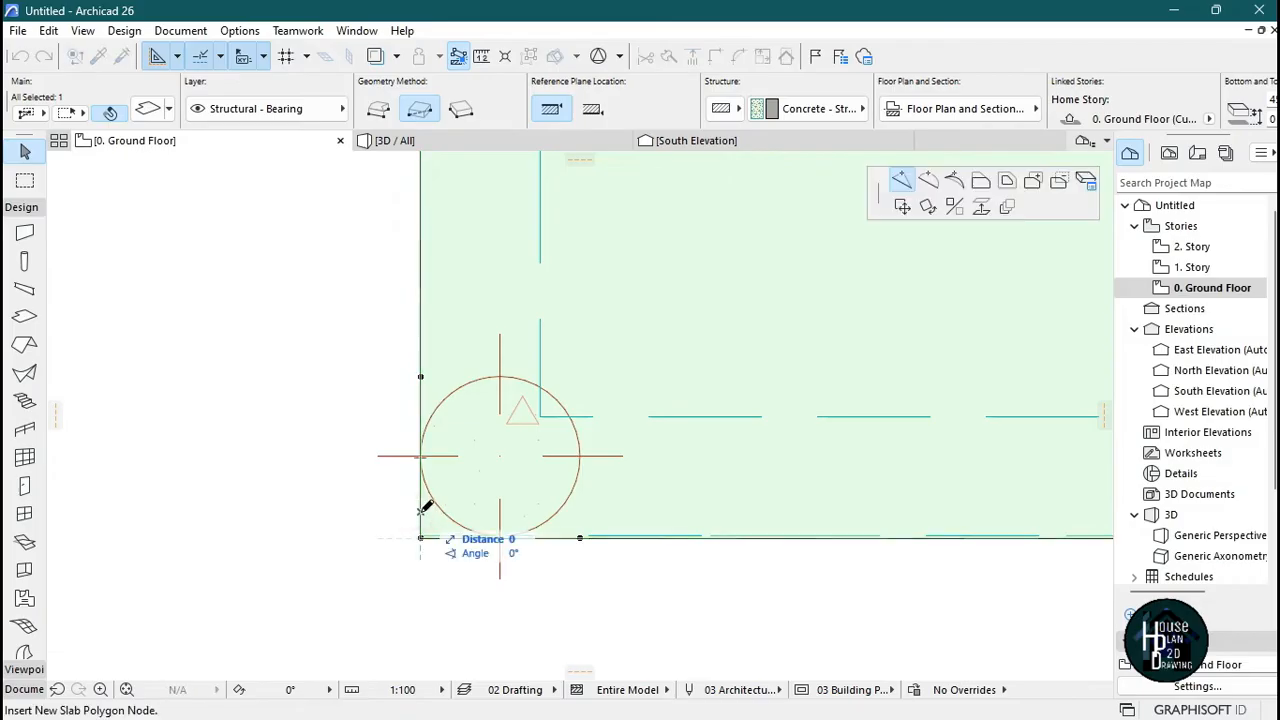
{"action": "left_click", "coordinate": [981, 186]}
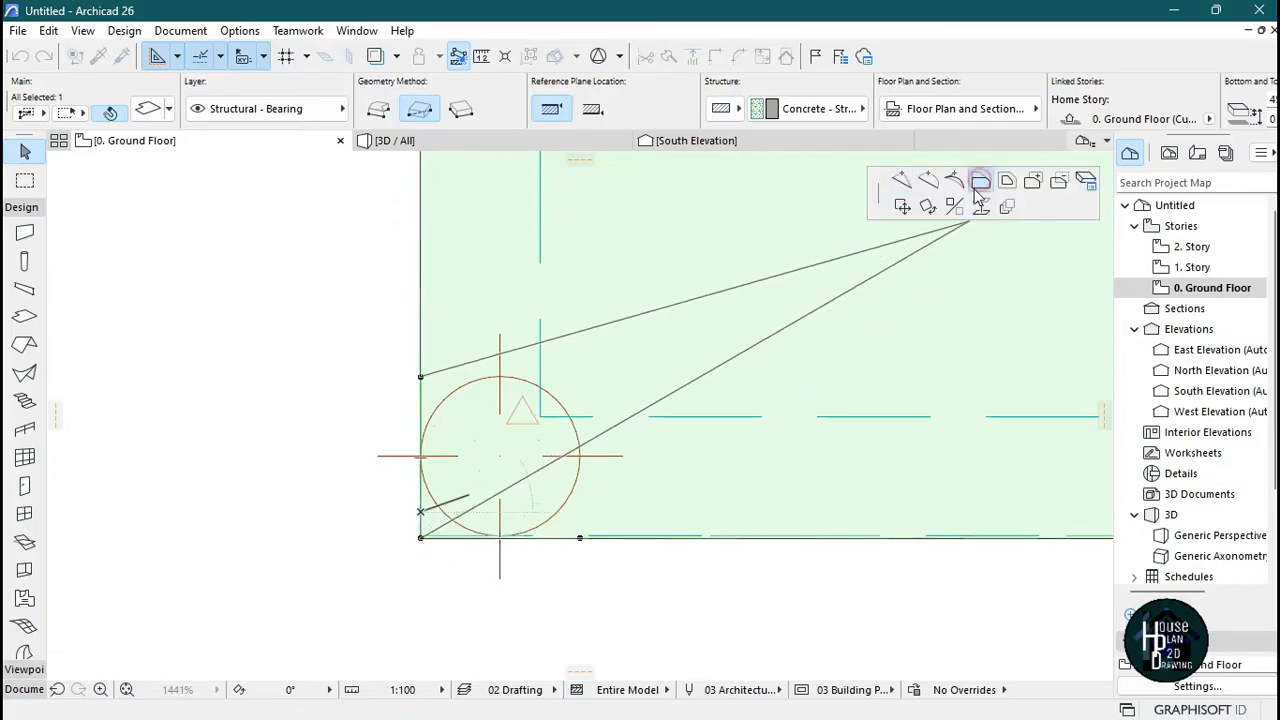
{"action": "left_click", "coordinate": [584, 531]}
{"action": "key", "text": "Escape"}
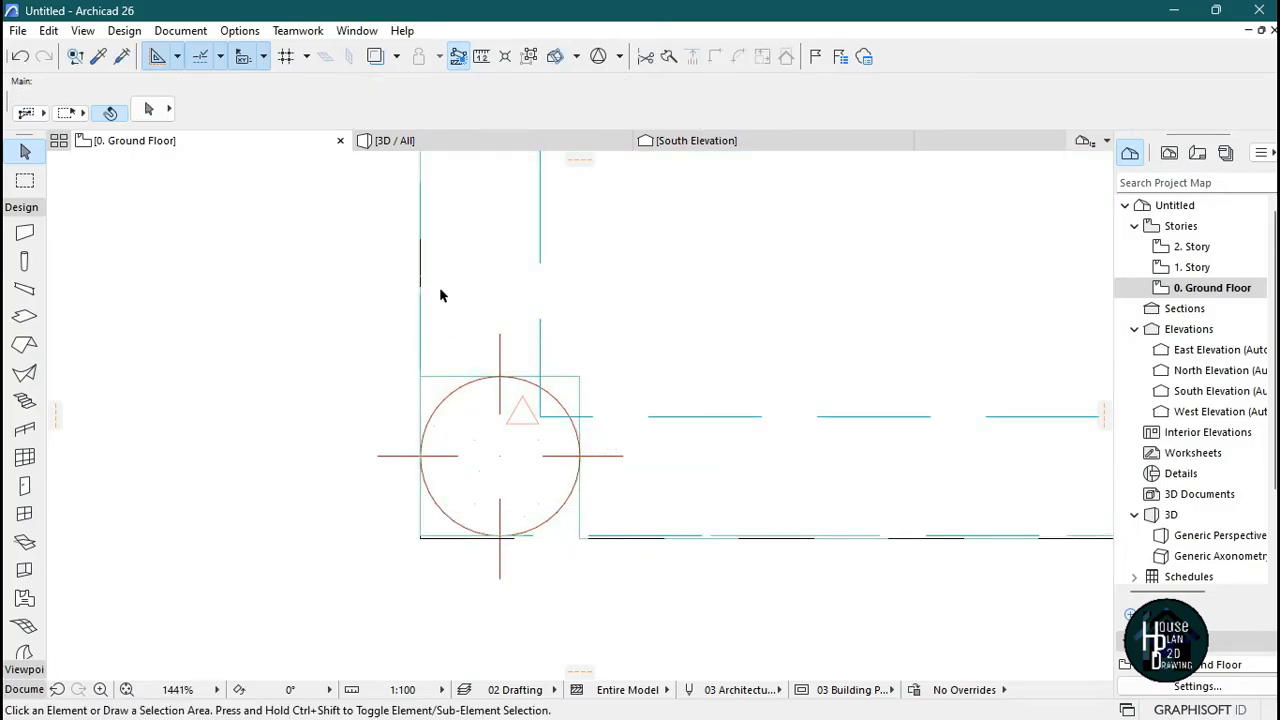
- Walk around the veranda in 3D and examine the slab notch beneath the round column
{"action": "left_click", "coordinate": [395, 140]}
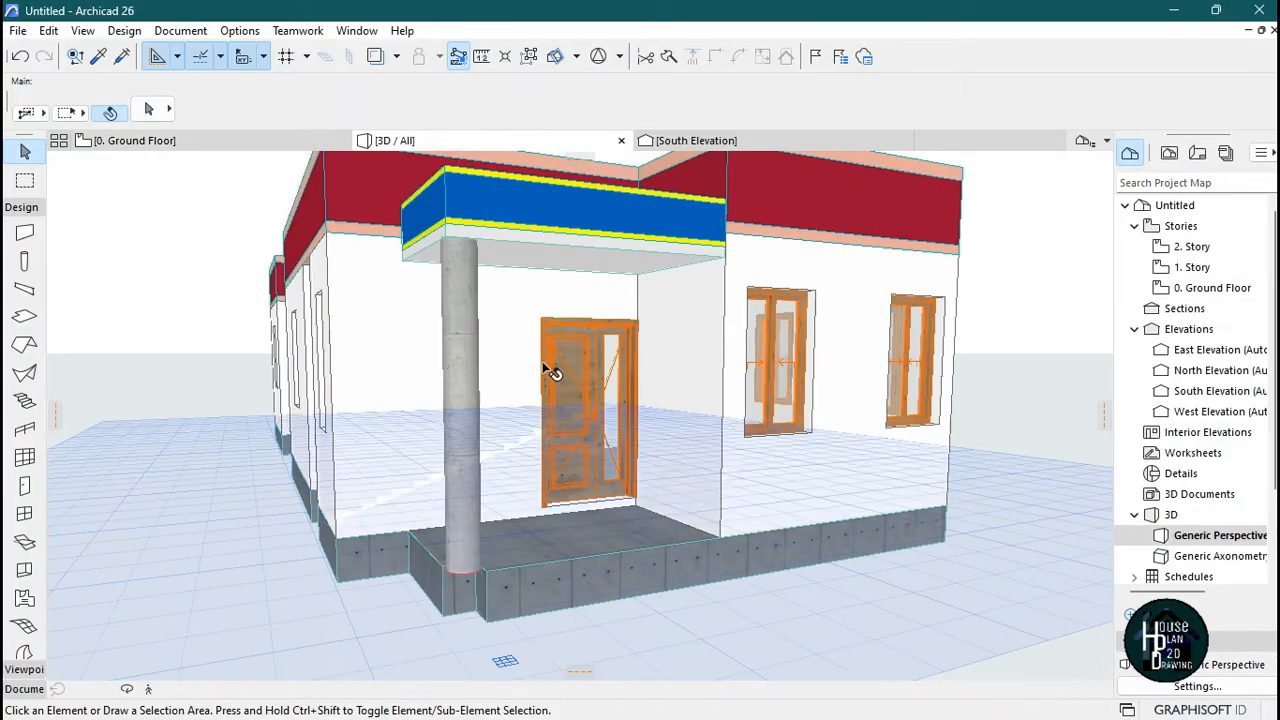
{"action": "left_click", "coordinate": [149, 689]}
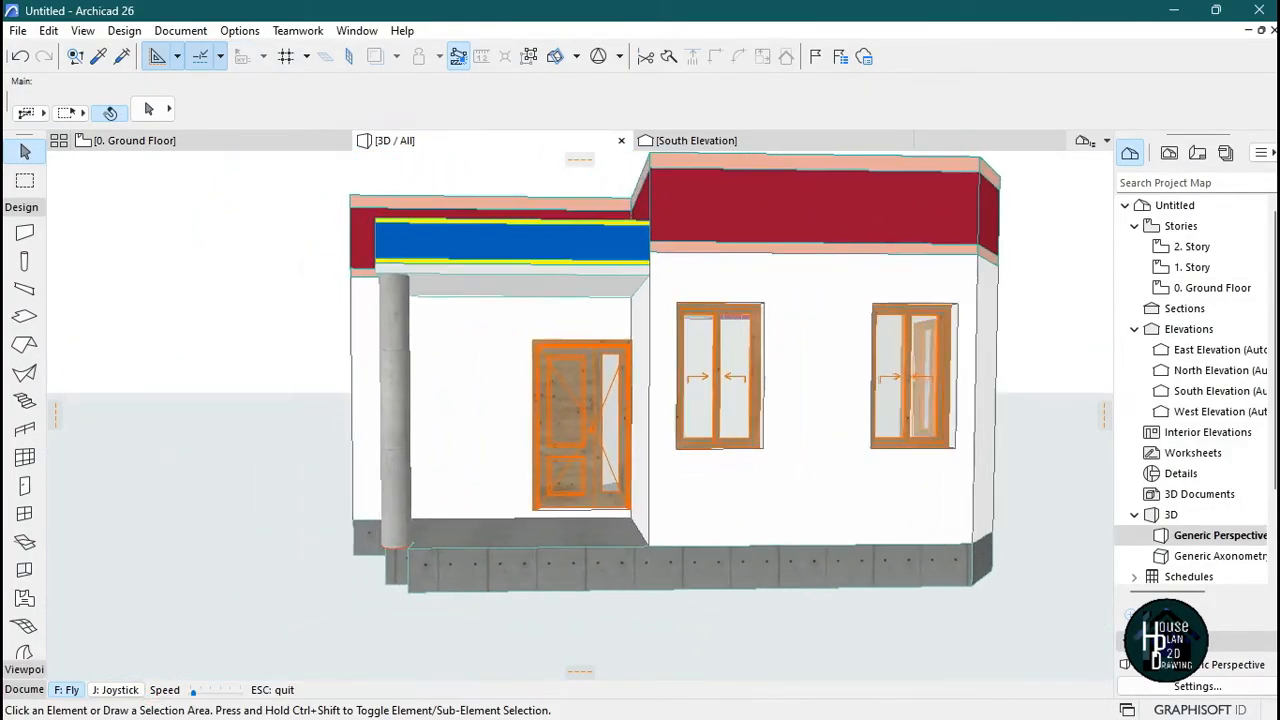
{"action": "key", "text": "Escape"}
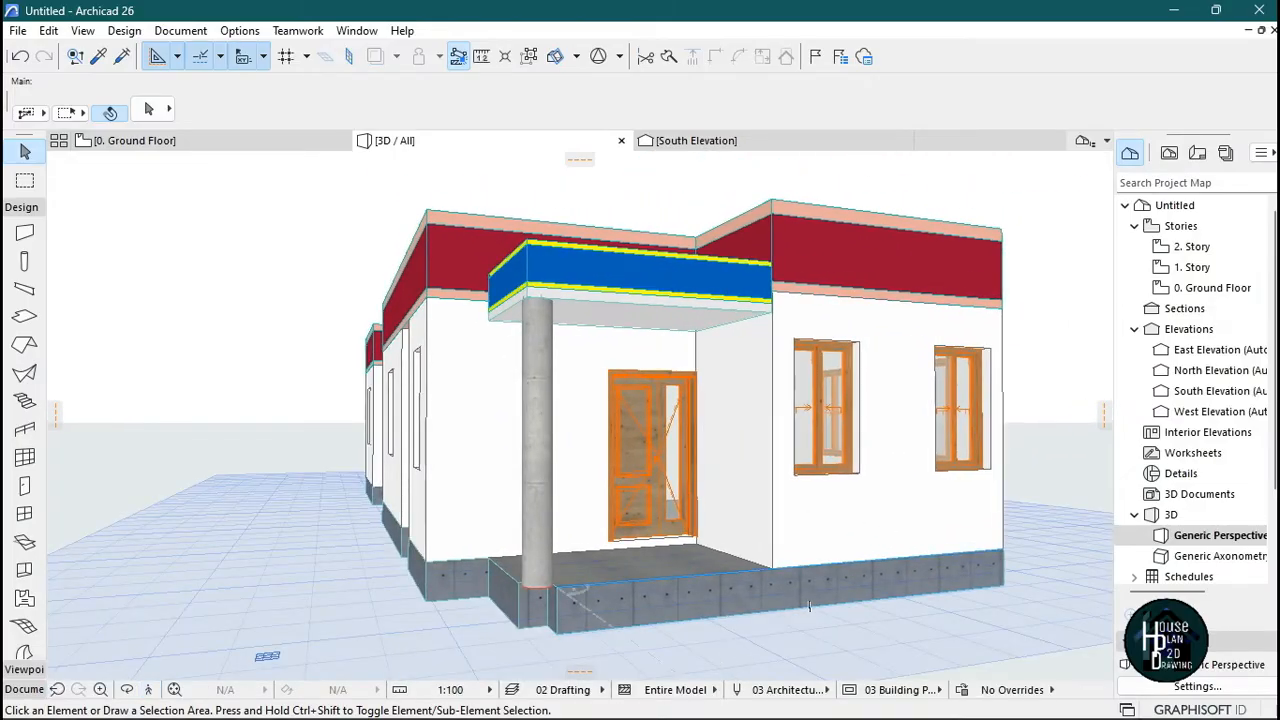
- Switch to the Tribet project in ARCHICAD 25 and examine the veranda's corner column and its brick base in 3D
{"action": "mouse_move", "coordinate": [810, 708]}
{"action": "left_click", "coordinate": [768, 706]}
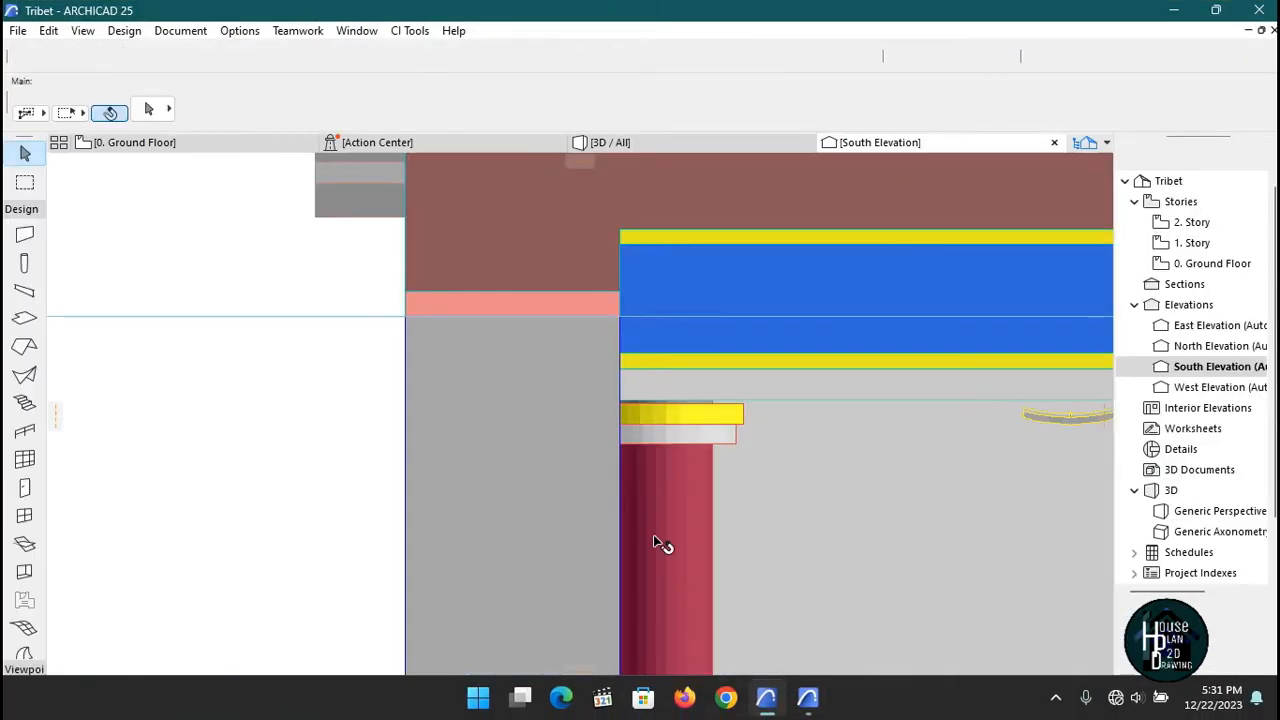
{"action": "left_click", "coordinate": [608, 142]}
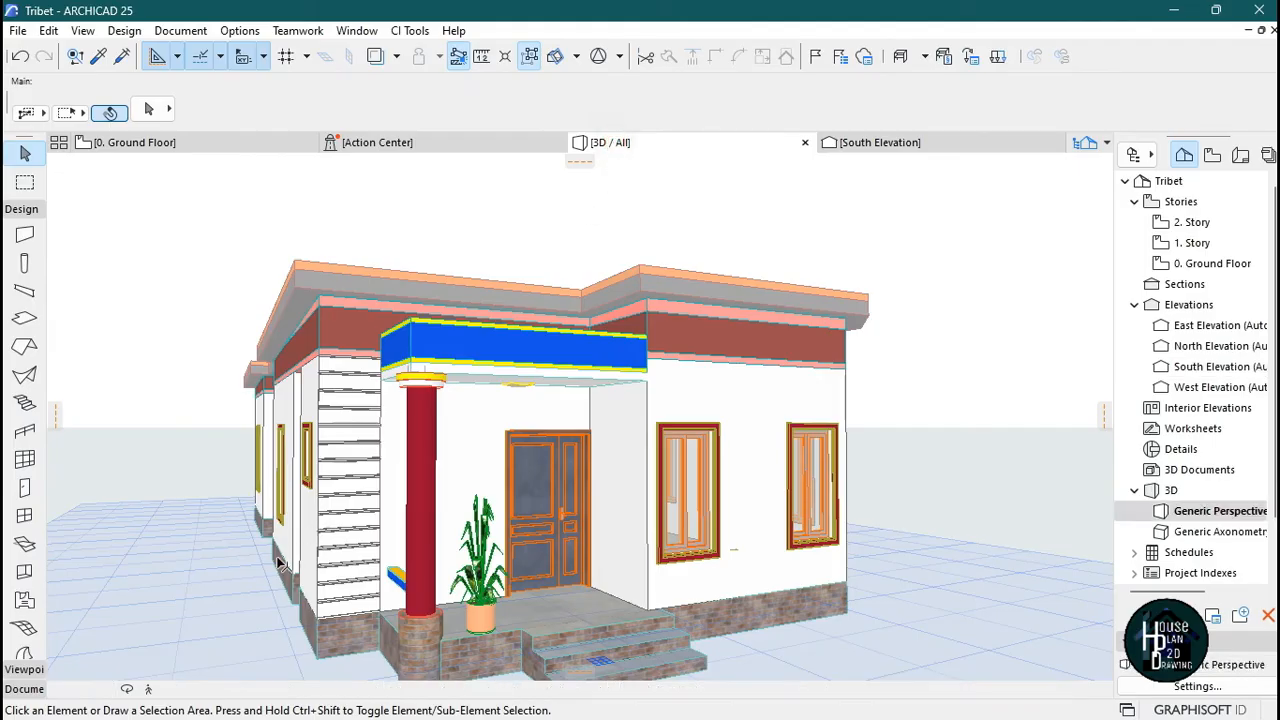
{"action": "left_click", "coordinate": [151, 689]}
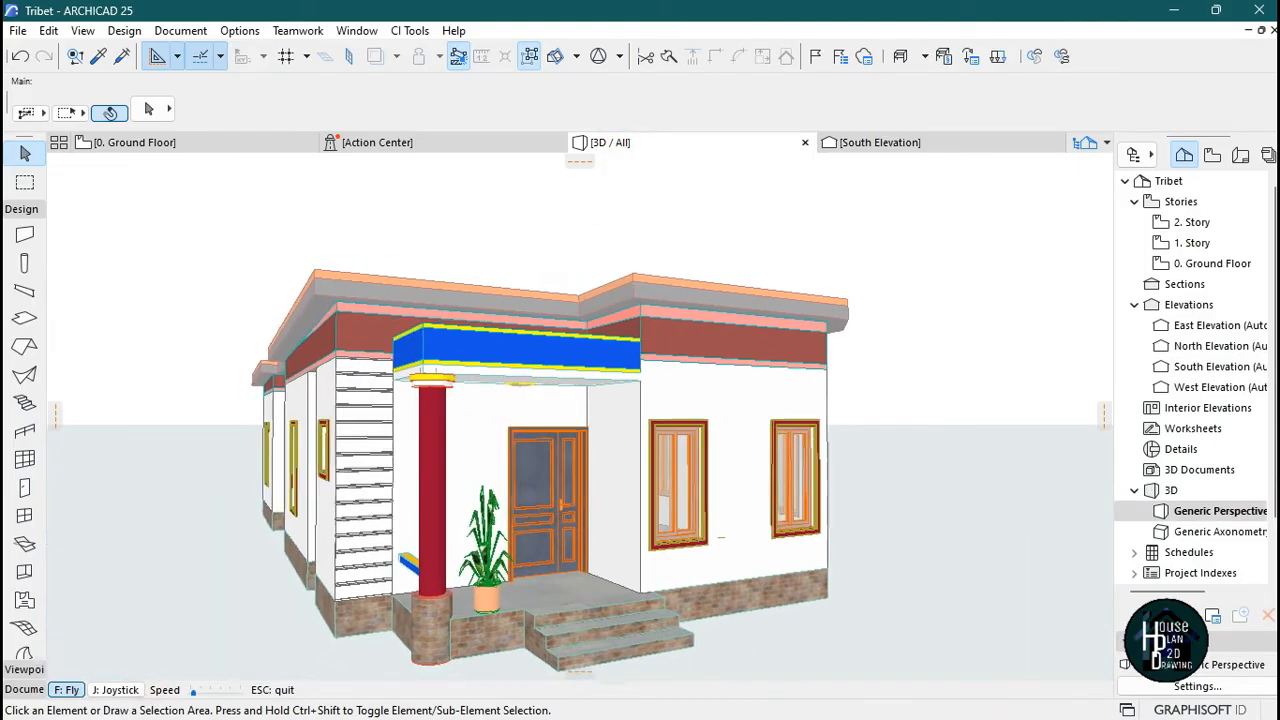
{"action": "key", "text": "Up"}
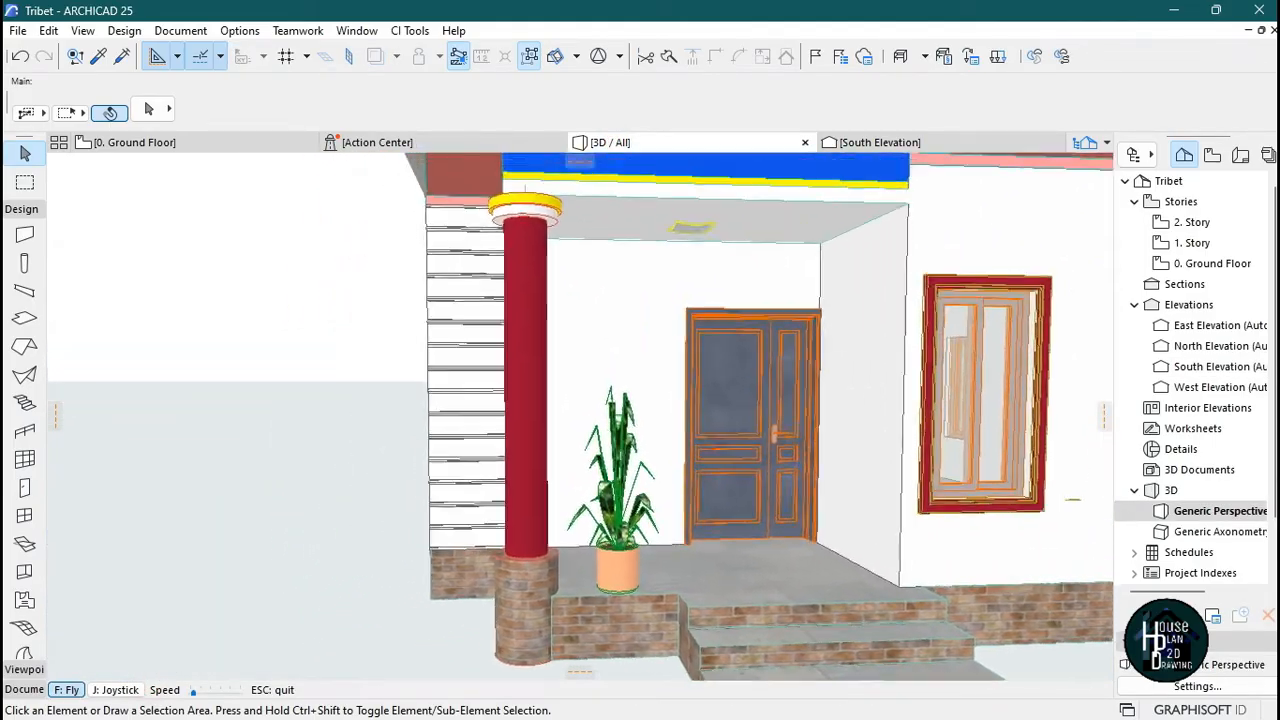
{"action": "key", "text": "Left"}
{"action": "key", "text": "Down"}
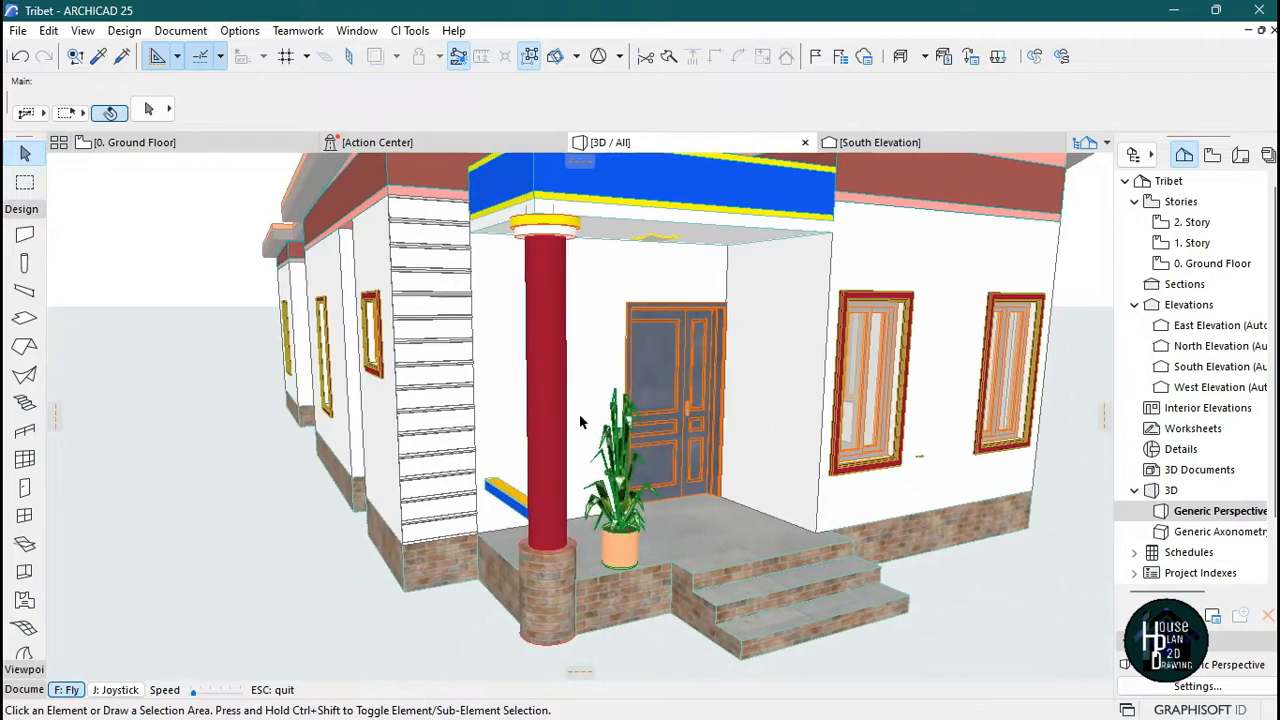
{"action": "key", "text": "Escape"}
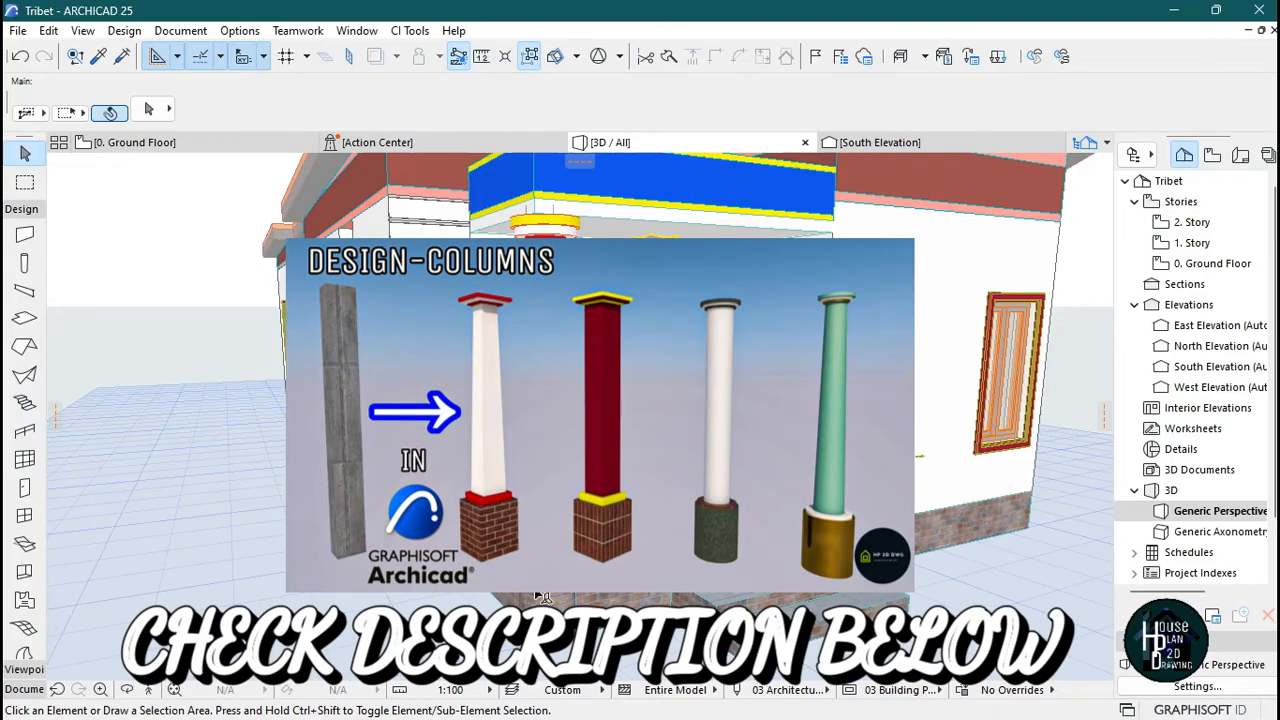
- Walk across the front of the Tribet house in 3D and examine the corner column from its base to its capital
{"action": "left_click", "coordinate": [150, 689]}
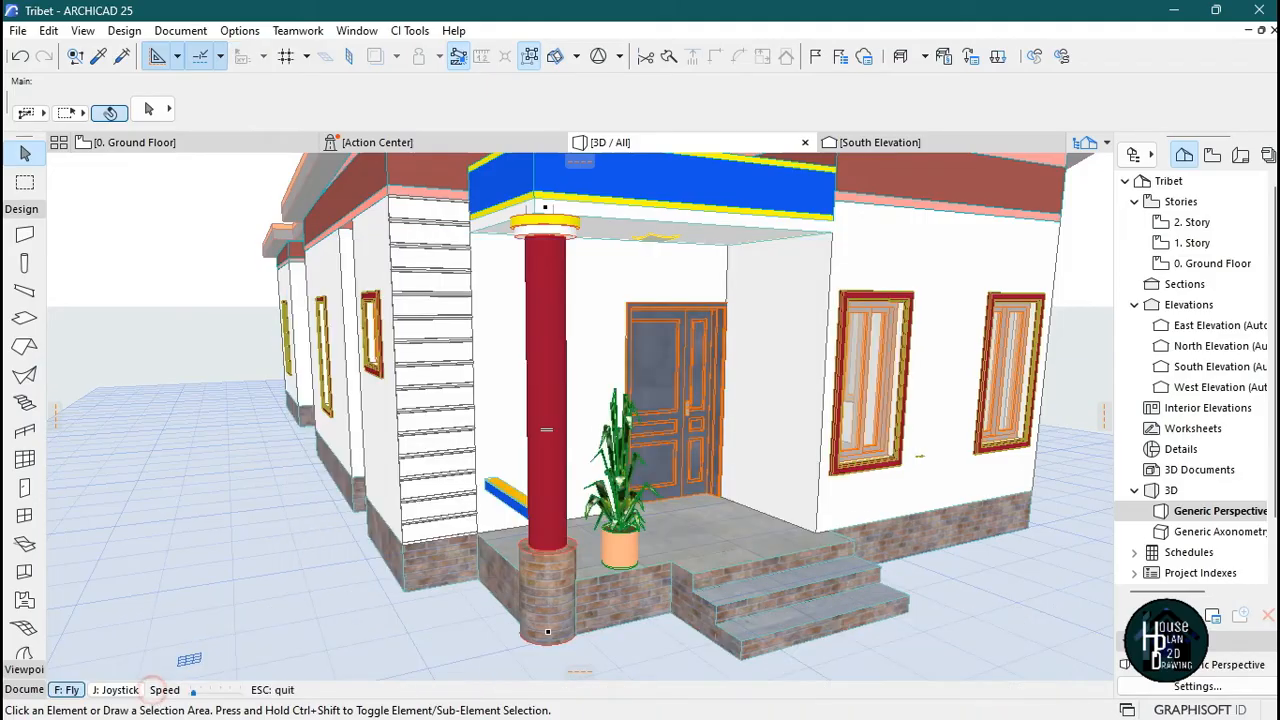
{"action": "key", "text": "Down"}
{"action": "key", "text": "Up"}
{"action": "key", "text": "Right"}
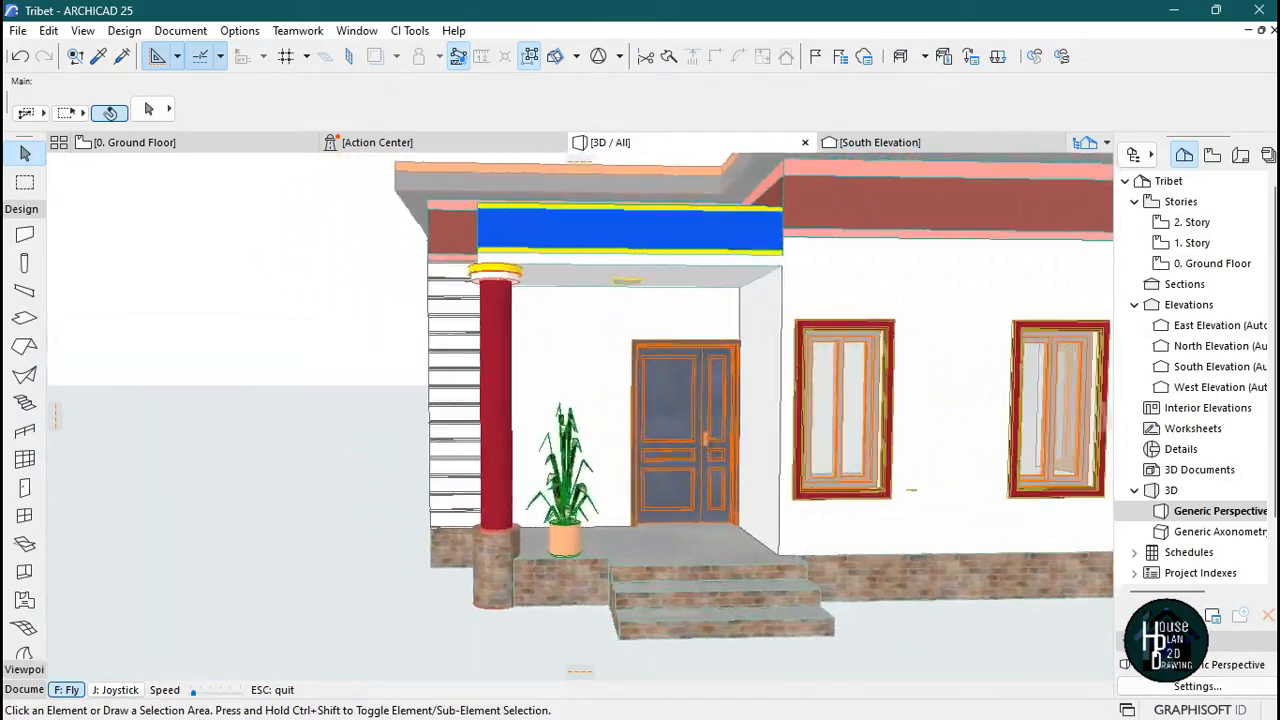
{"action": "key", "text": "Down"}
{"action": "key", "text": "Up"}
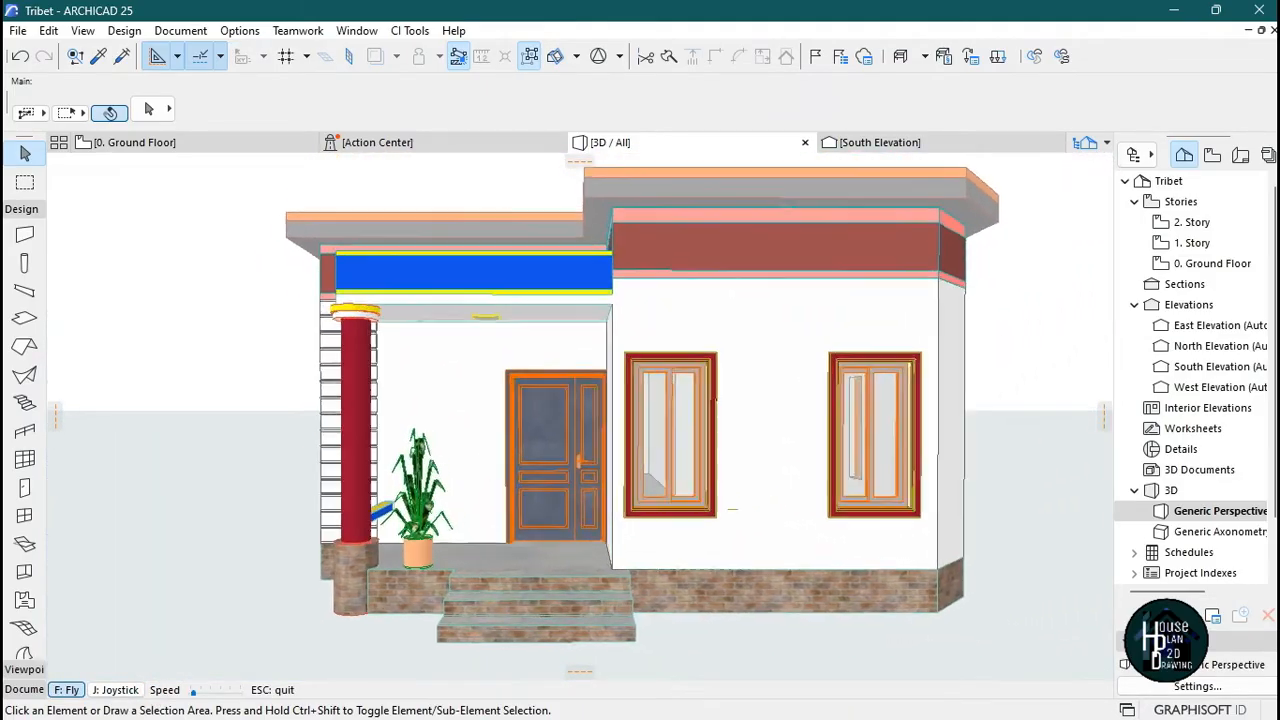
{"action": "key", "text": "Escape"}
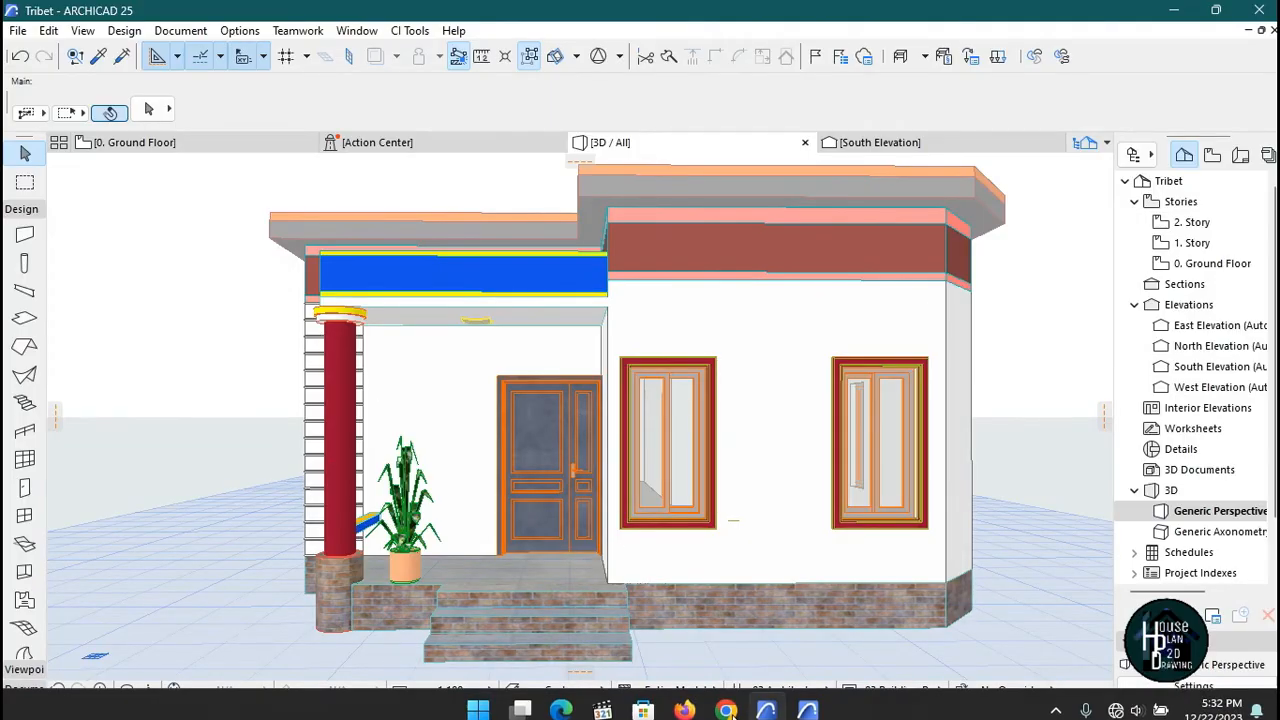
- Switch back to the Untitled project in Archicad 26 and lower the round column's bottom offset so it reaches the base of the floor slab
{"action": "left_click", "coordinate": [810, 704]}
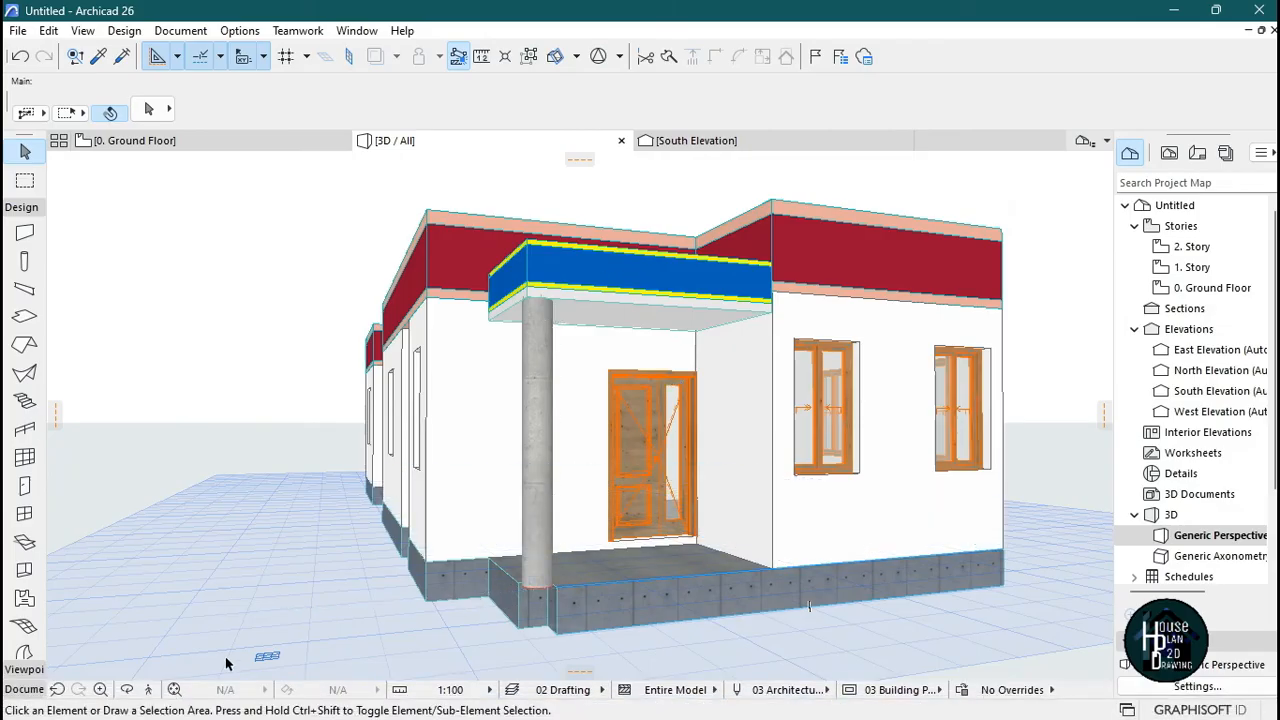
{"action": "left_click", "coordinate": [148, 689]}
{"action": "key", "text": "Escape"}
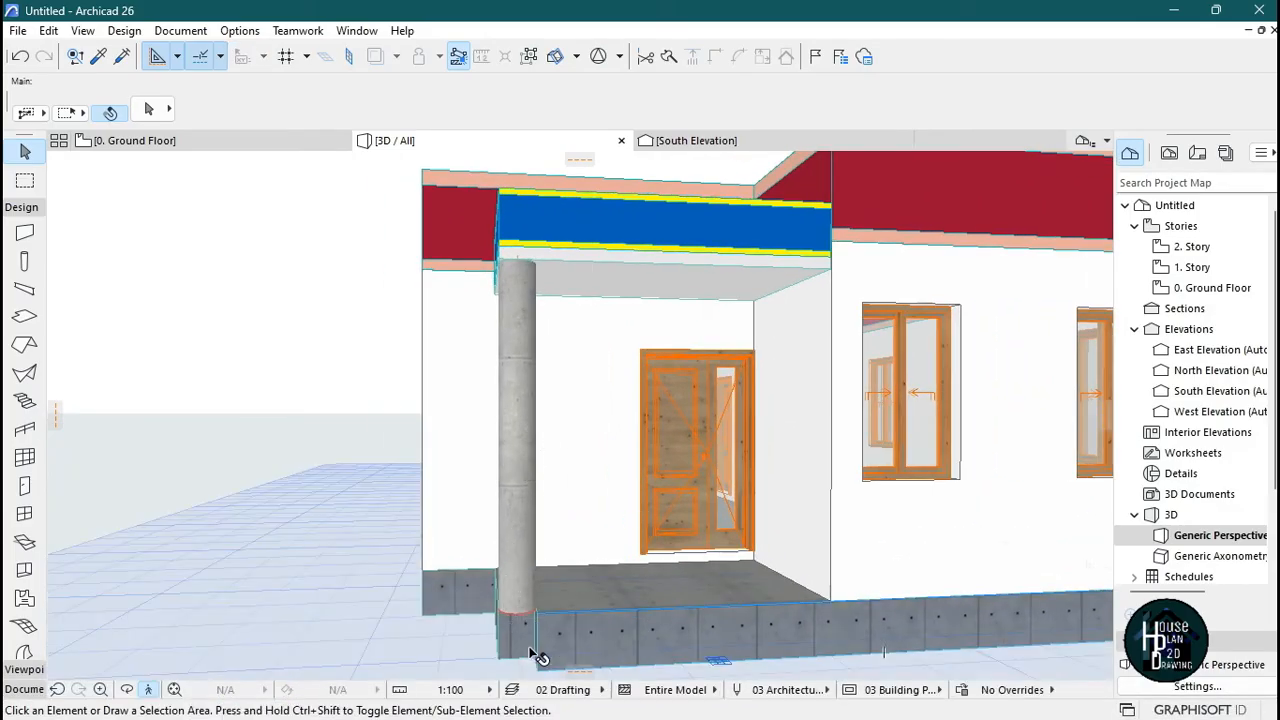
{"action": "left_click", "coordinate": [516, 402]}
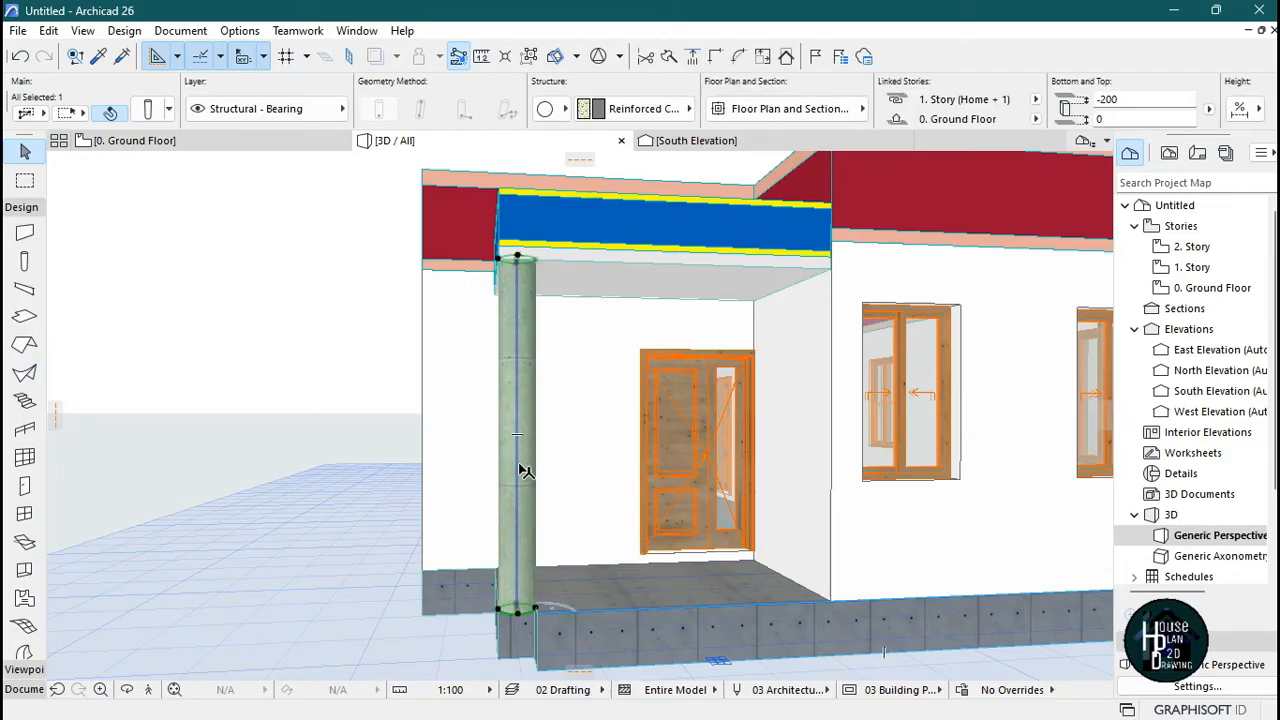
{"action": "left_click", "coordinate": [143, 106]}
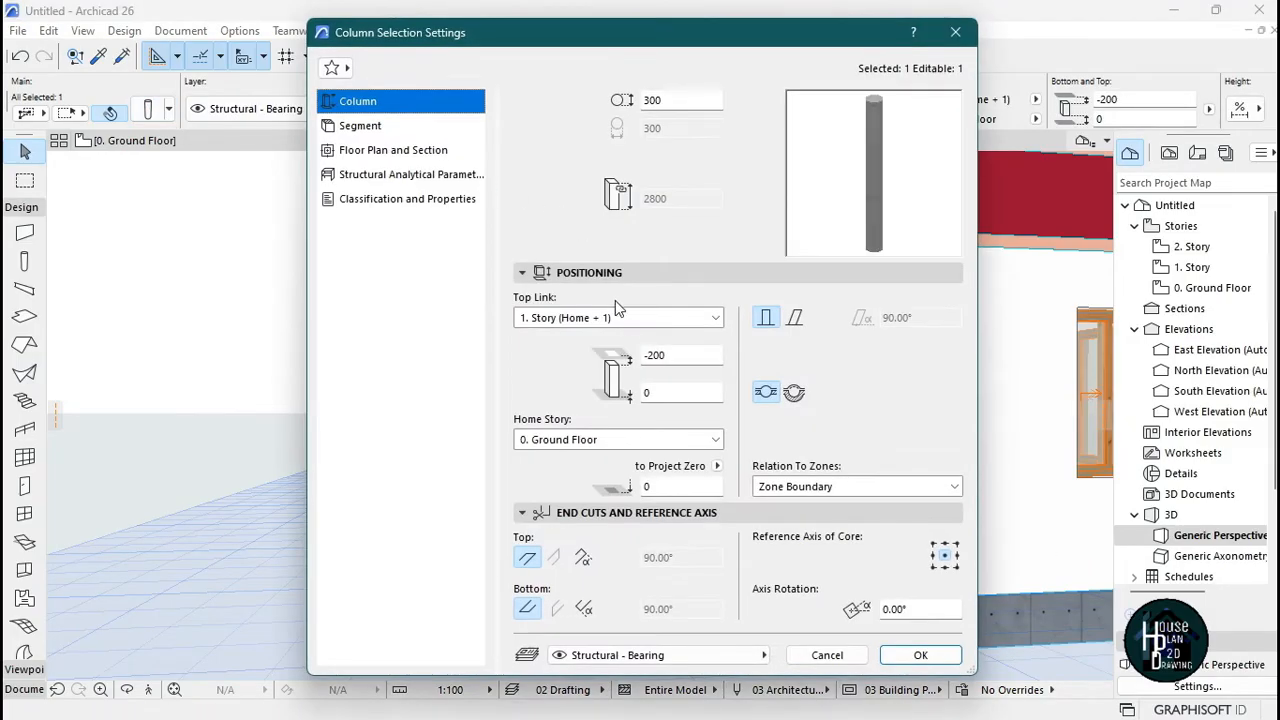
{"action": "left_click", "coordinate": [659, 392]}
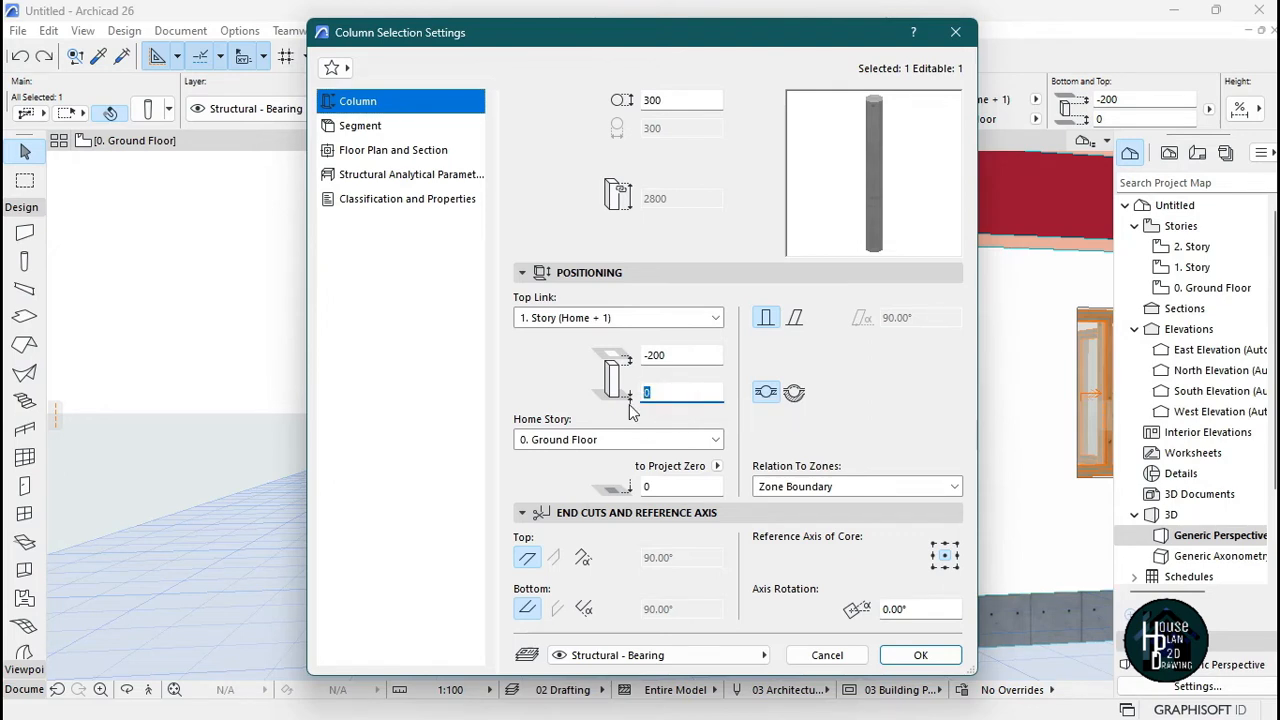
{"action": "type", "text": "-45"}
{"action": "key", "text": "Return"}
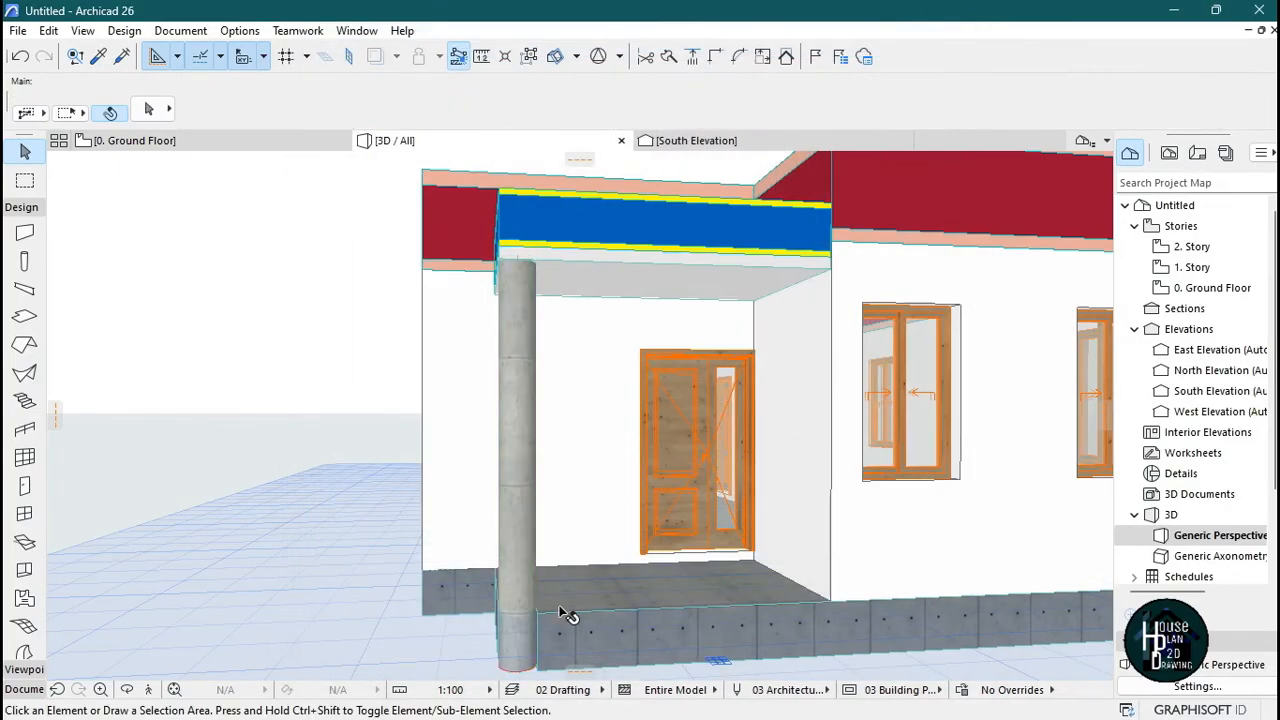
- Override the edge surface of the house's floor slab with Brick - Aged Natural
{"action": "left_click", "coordinate": [152, 692]}
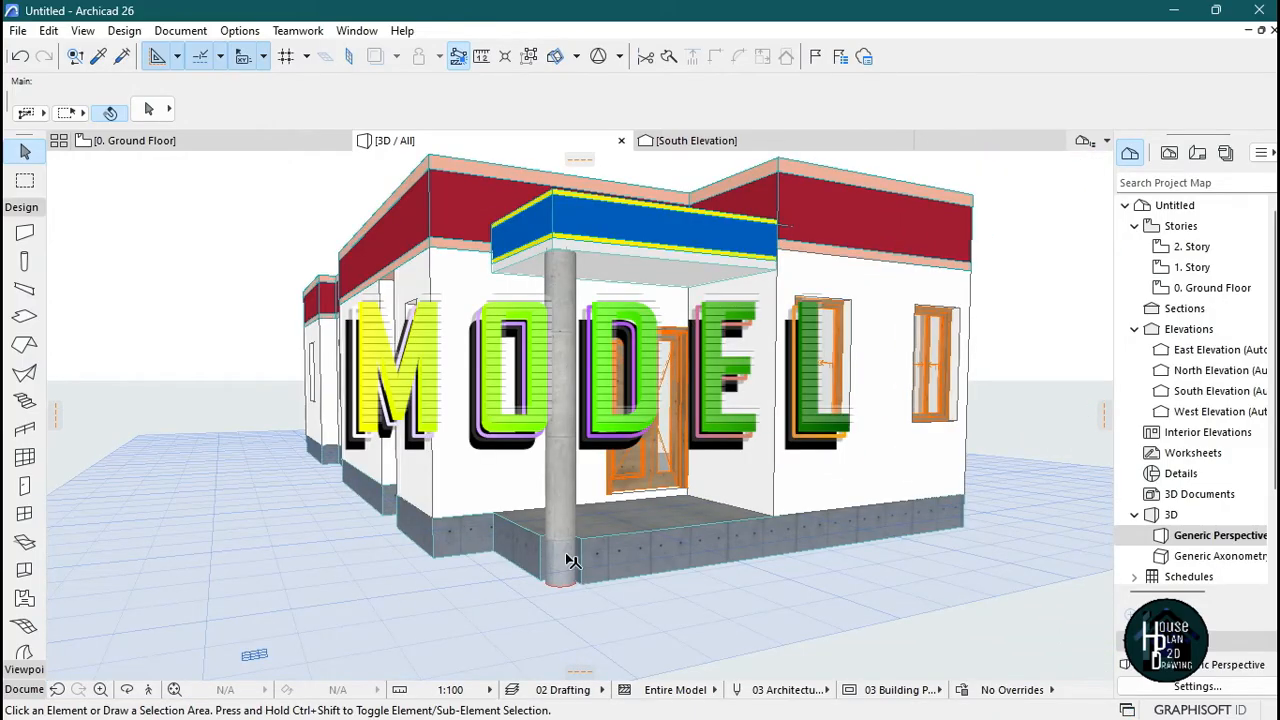
{"action": "left_click", "coordinate": [632, 543]}
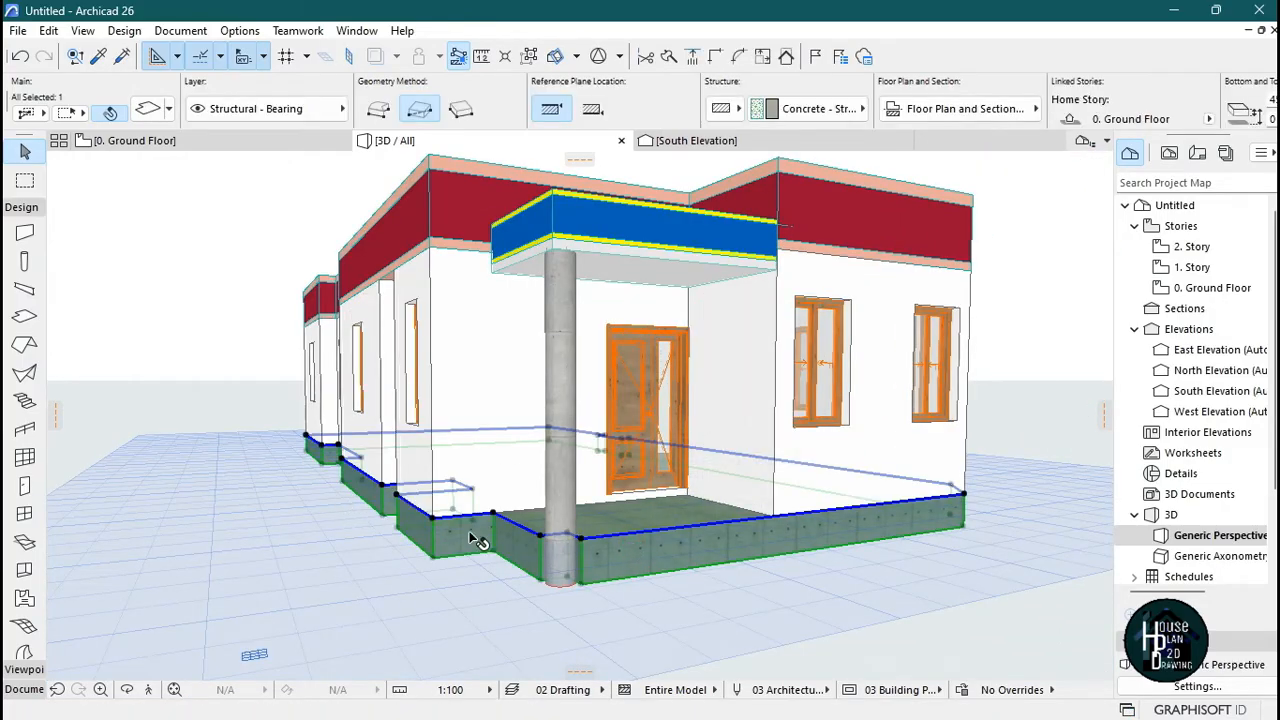
{"action": "key", "text": "ctrl+t"}
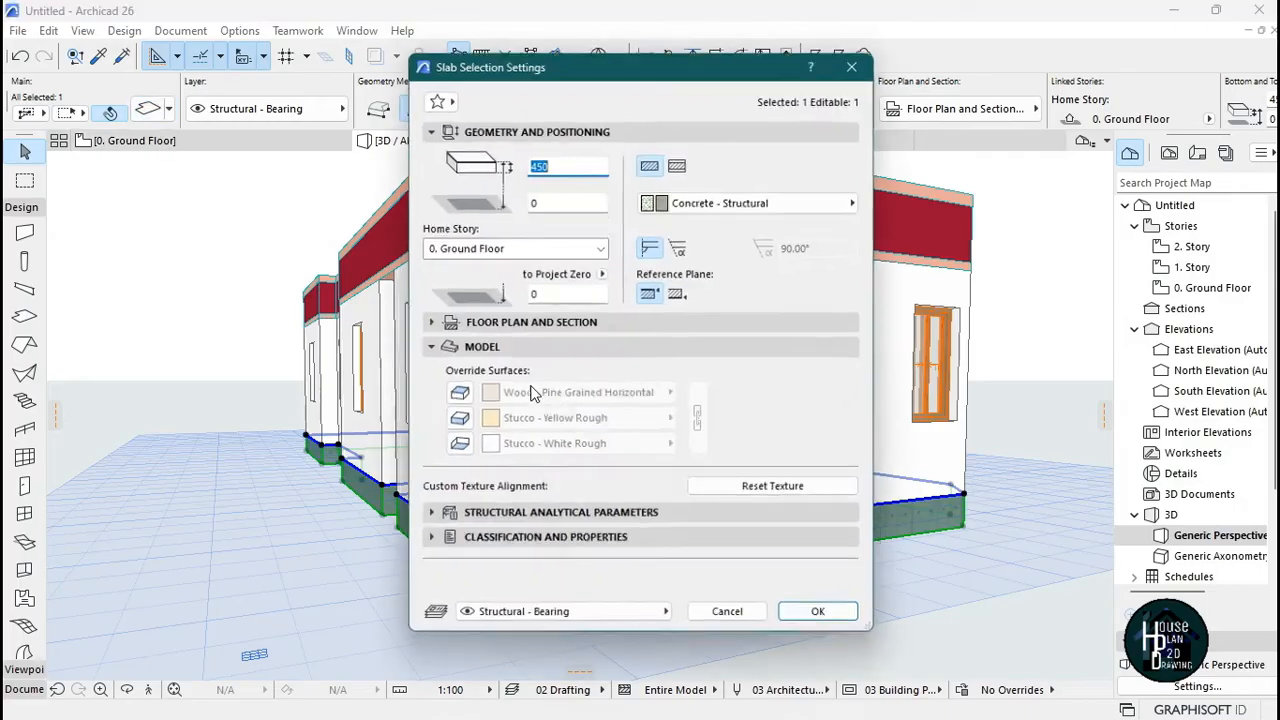
{"action": "left_click", "coordinate": [456, 423]}
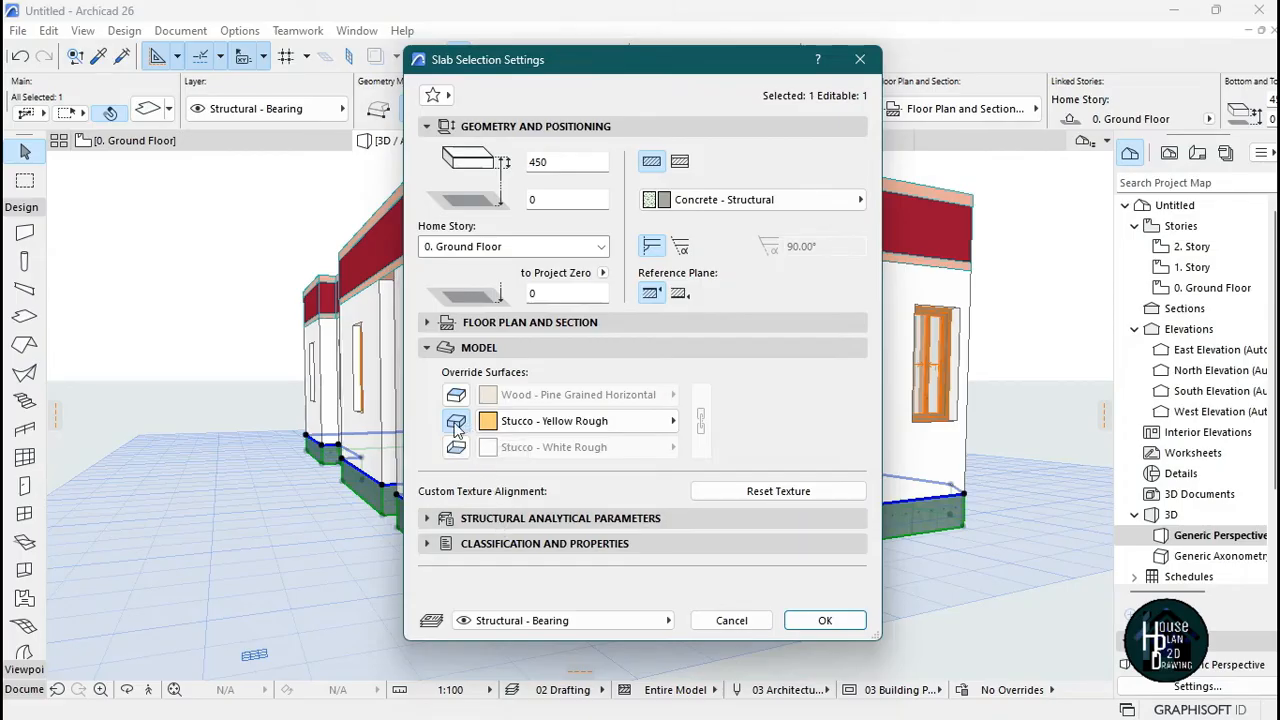
{"action": "left_click", "coordinate": [672, 421]}
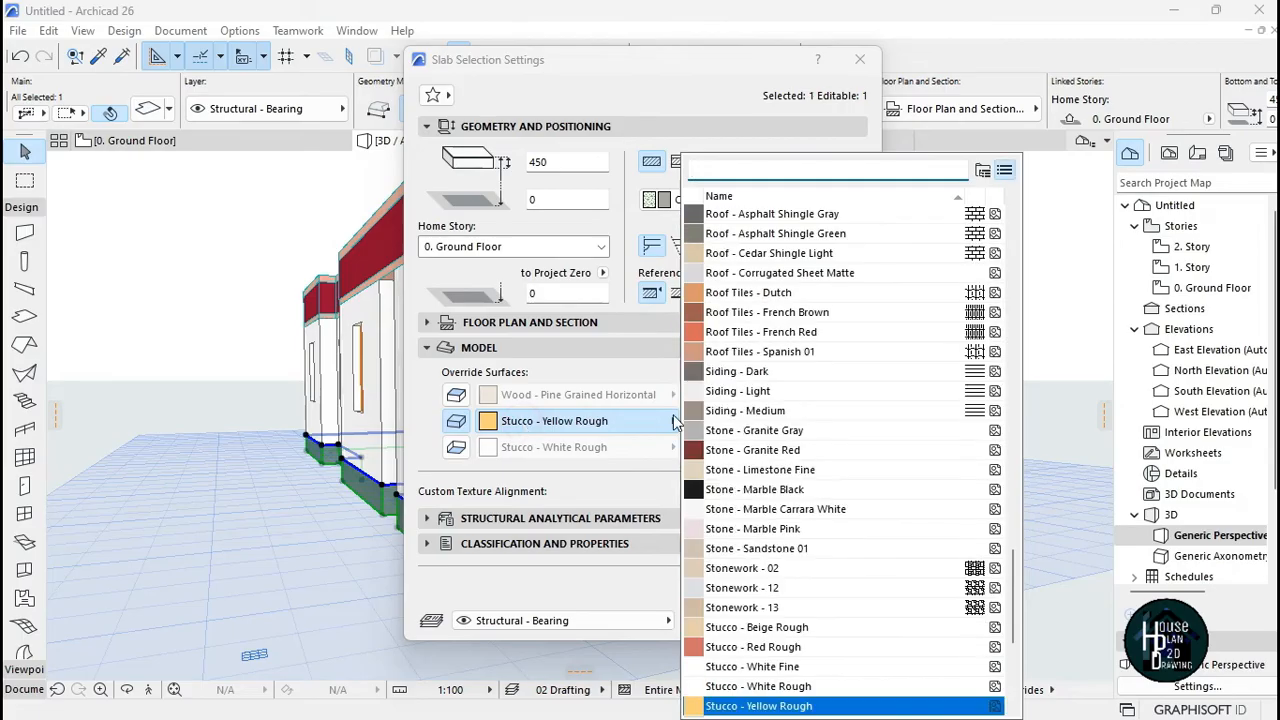
{"action": "scroll", "coordinate": [765, 378], "scroll_direction": "up", "scroll_amount": 10}
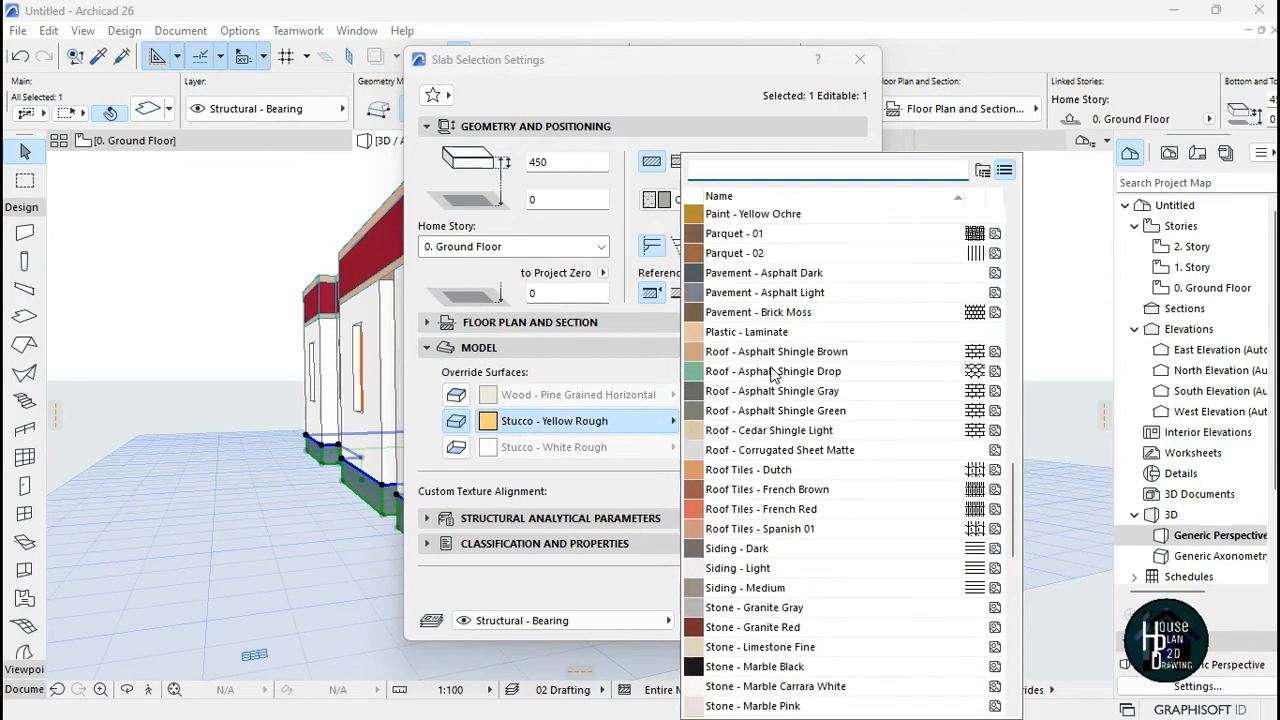
{"action": "scroll", "coordinate": [772, 374], "scroll_direction": "up", "scroll_amount": 15}
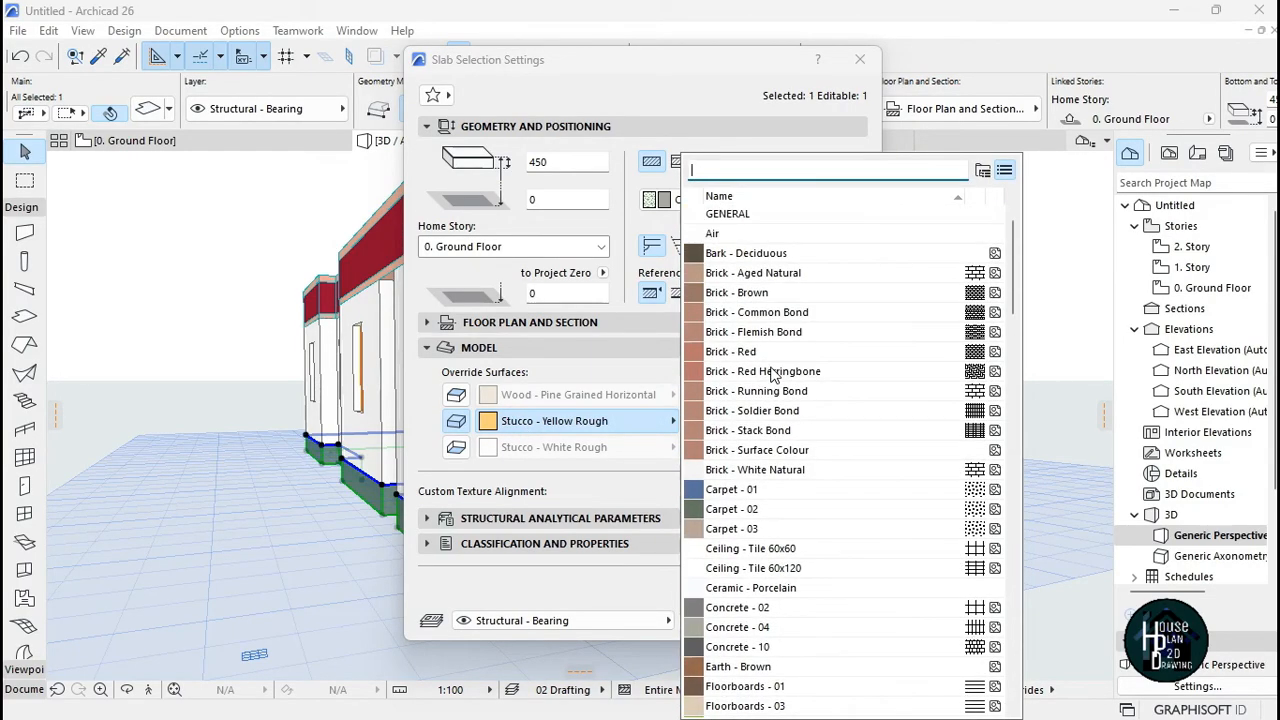
{"action": "left_click", "coordinate": [765, 272]}
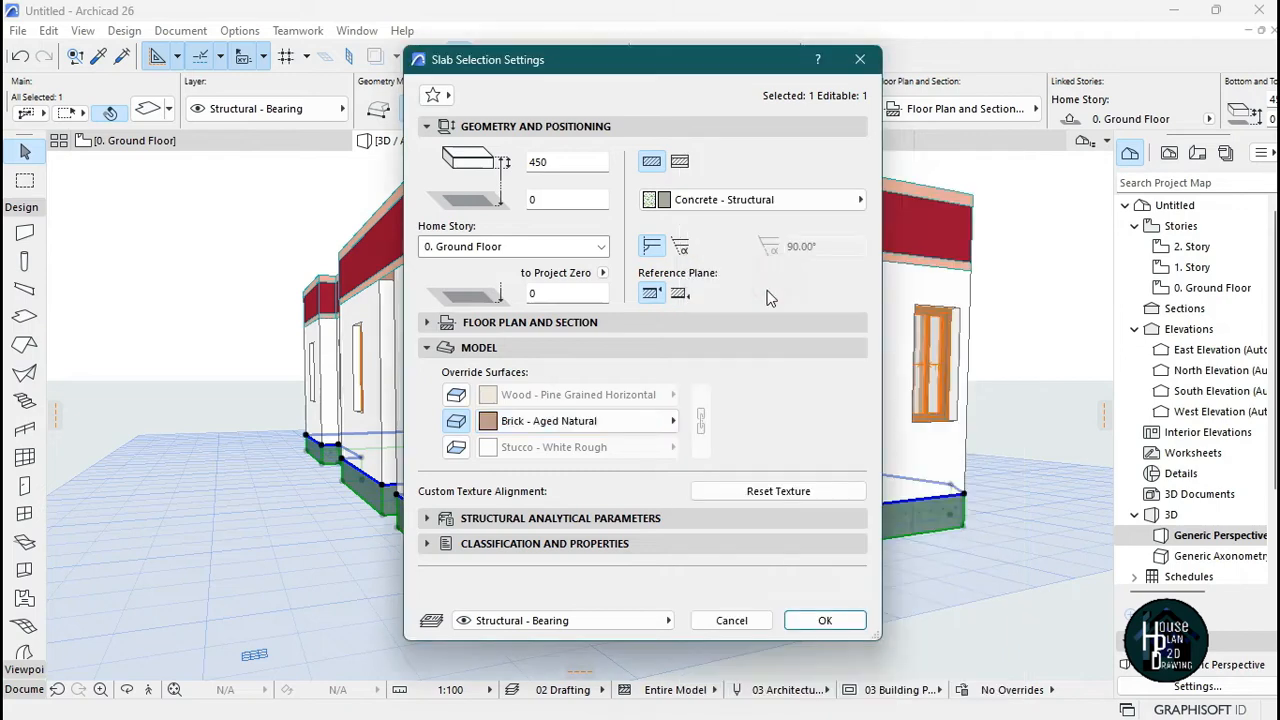
{"action": "left_click", "coordinate": [818, 620]}
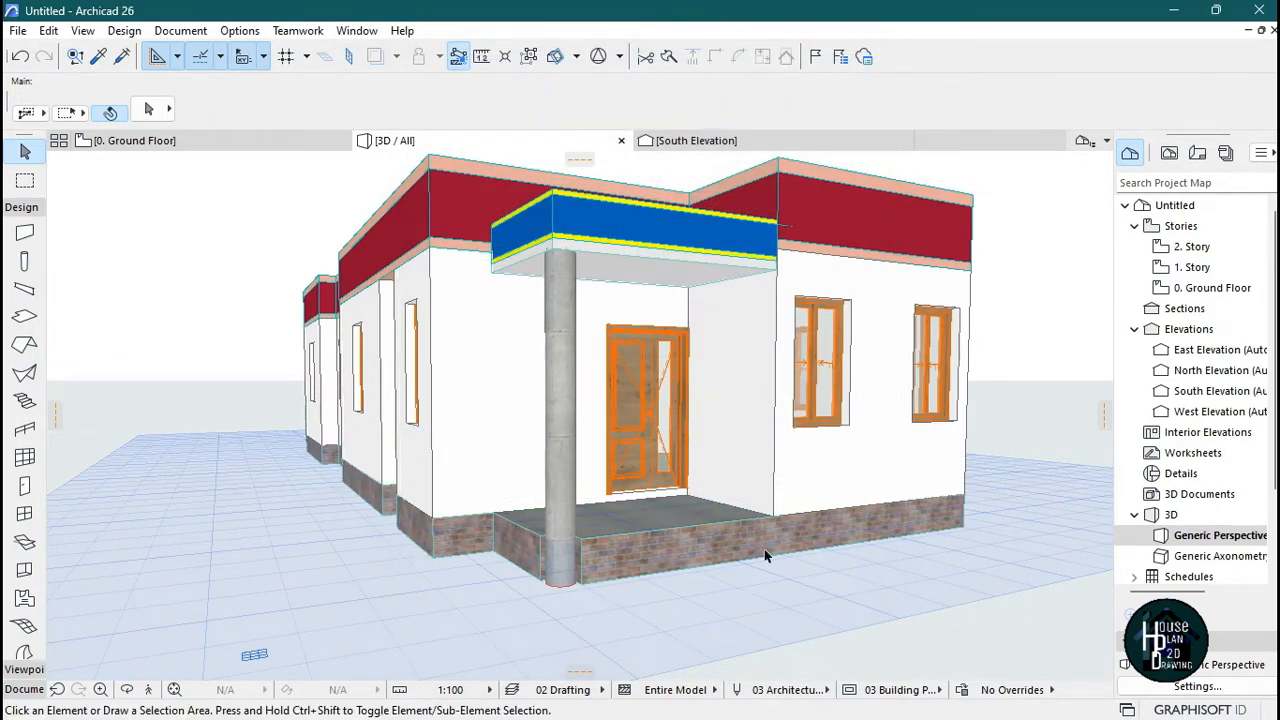
- Override both surfaces of the round veranda column with Brick - Aged Natural and link them
{"action": "left_click", "coordinate": [565, 432]}
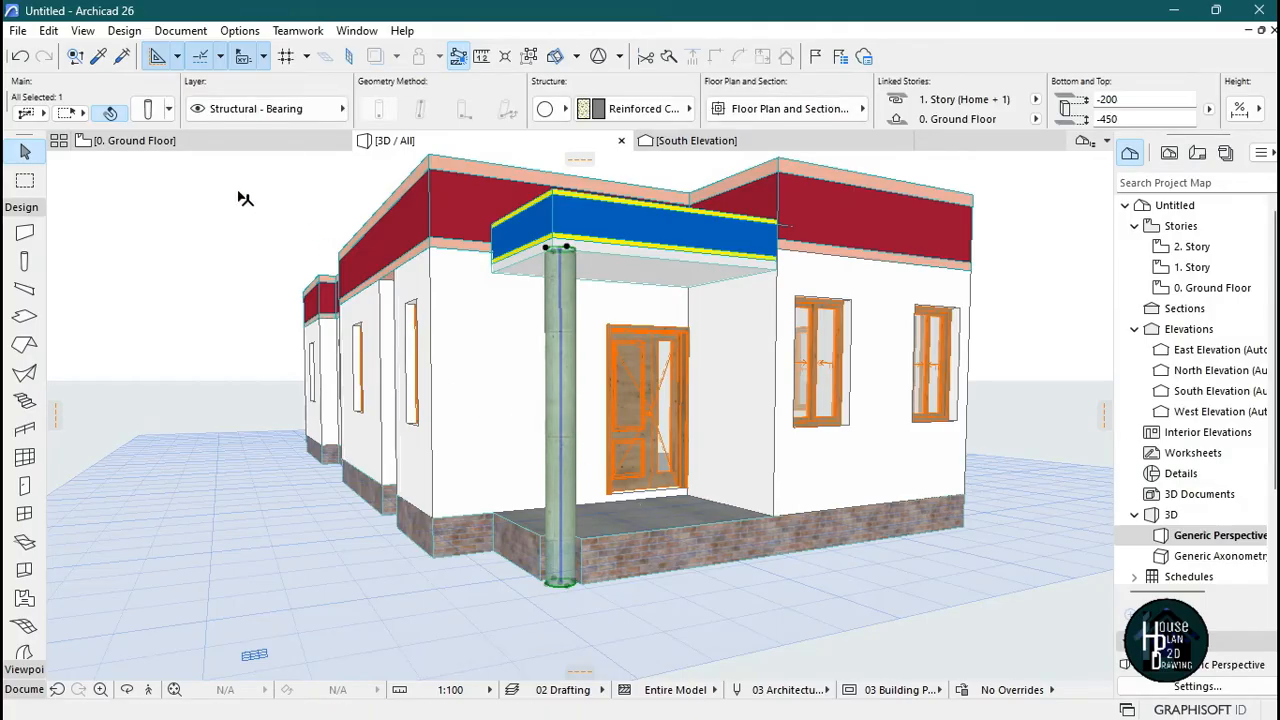
{"action": "key", "text": "ctrl+t"}
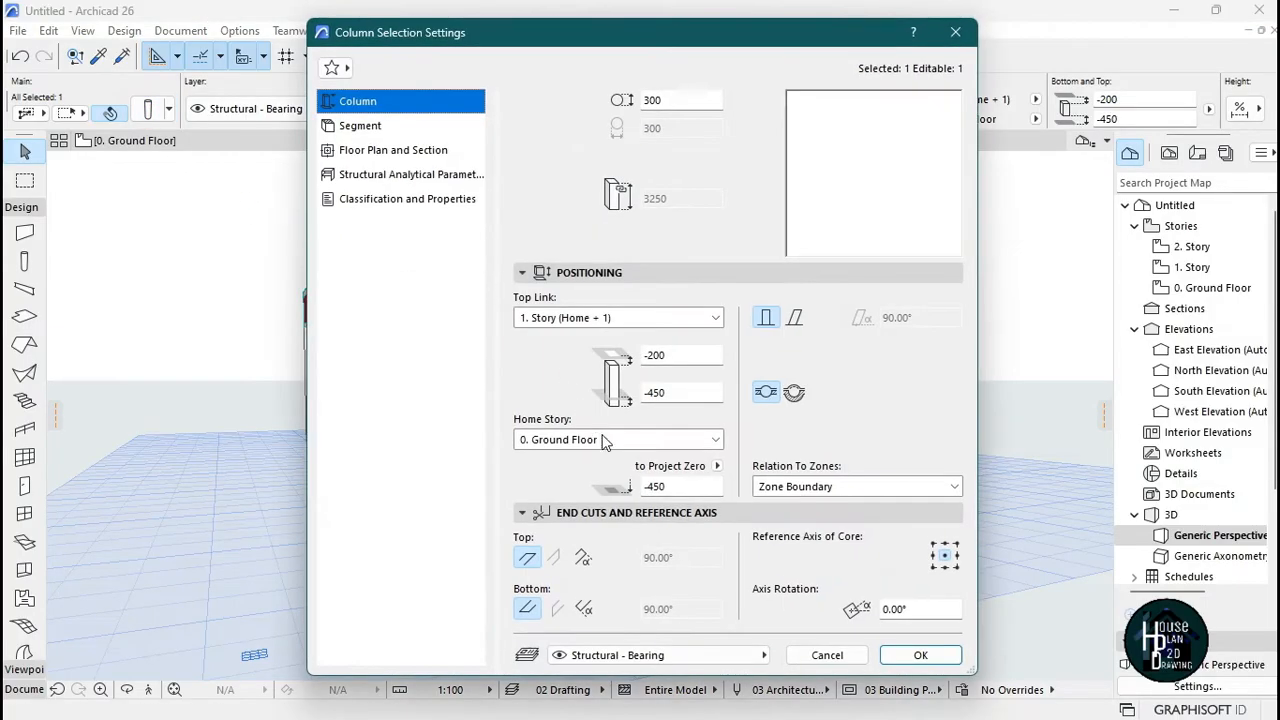
{"action": "left_click", "coordinate": [362, 126]}
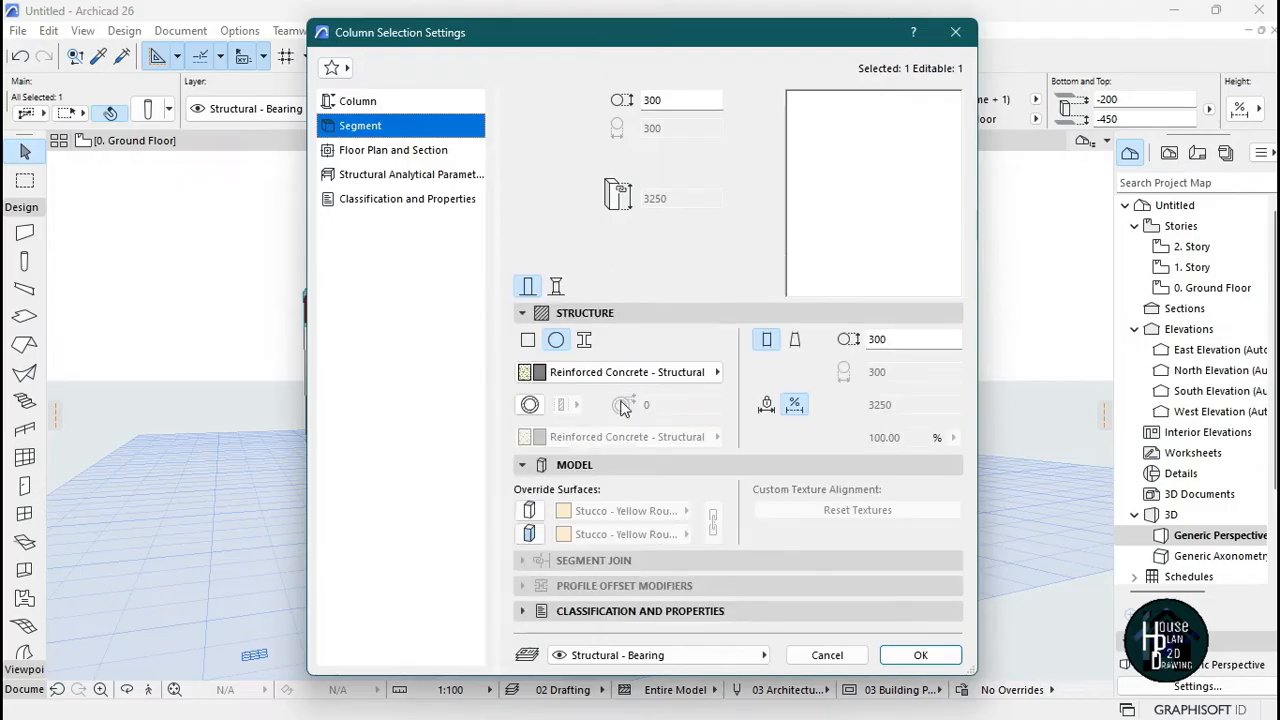
{"action": "left_click", "coordinate": [531, 511]}
{"action": "left_click", "coordinate": [529, 534]}
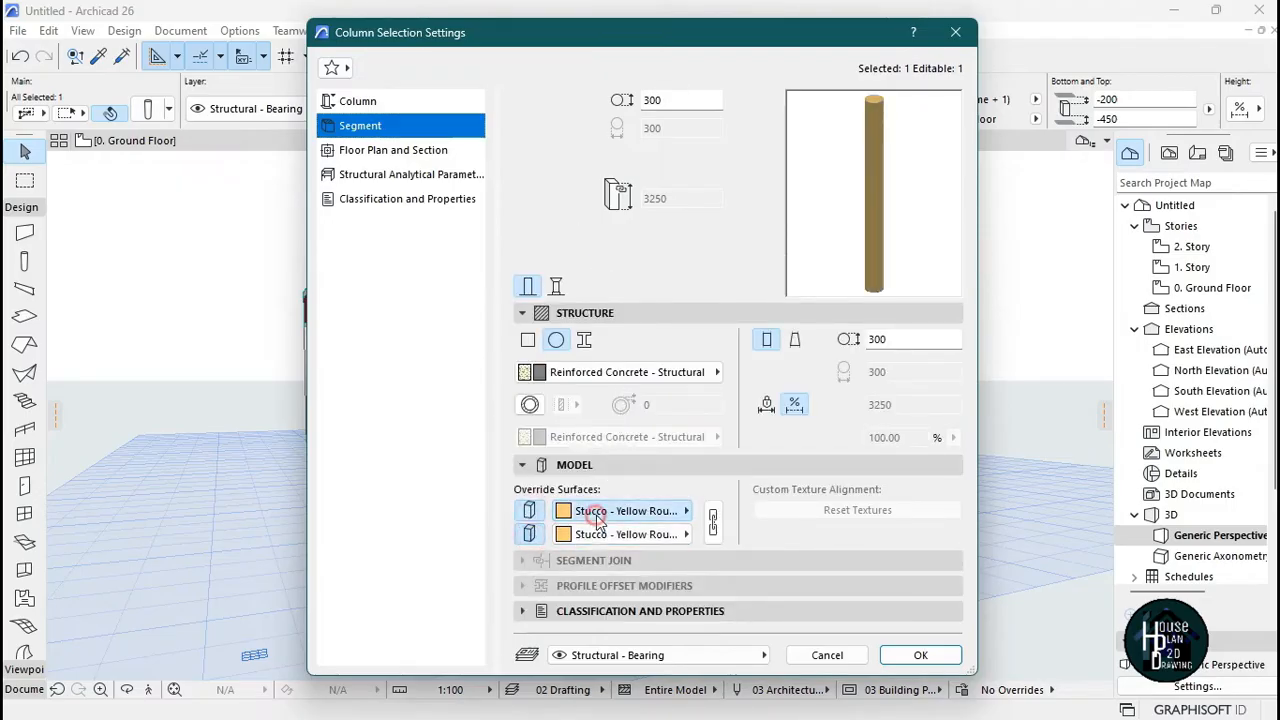
{"action": "left_click", "coordinate": [610, 511]}
{"action": "scroll", "coordinate": [797, 384], "scroll_direction": "up", "scroll_amount": 20}
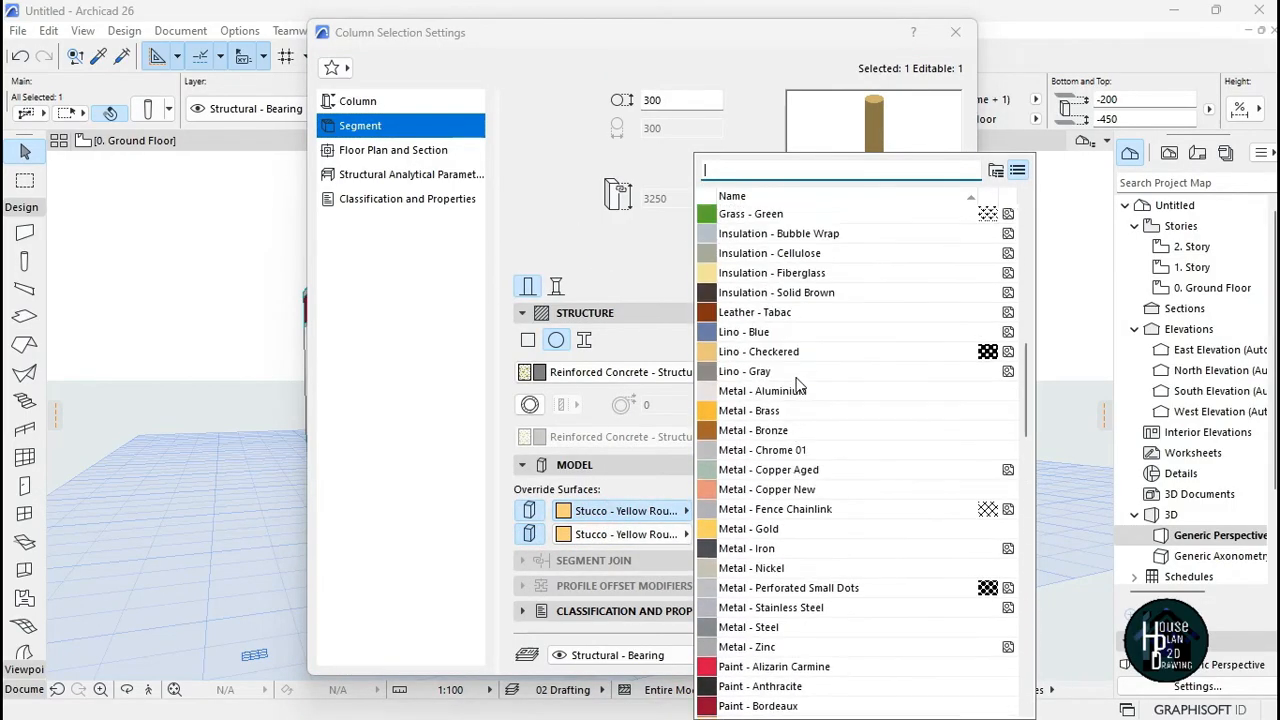
{"action": "scroll", "coordinate": [797, 384], "scroll_direction": "up", "scroll_amount": 2}
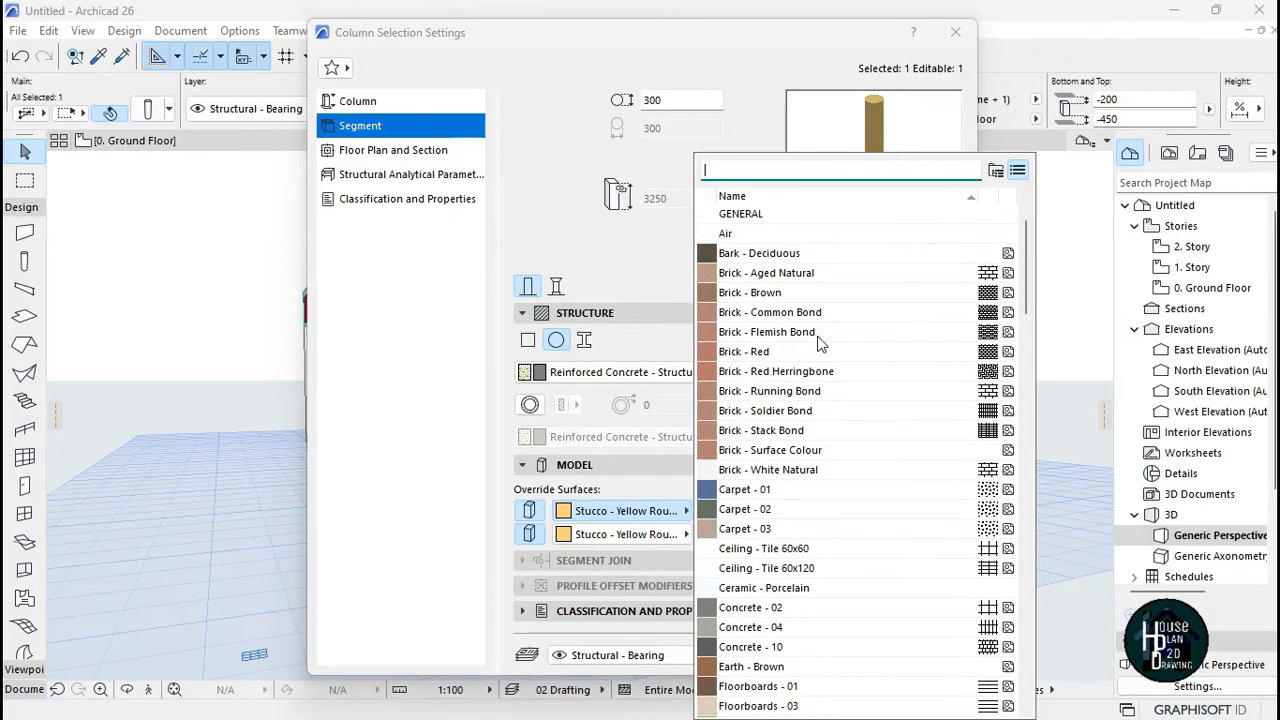
{"action": "left_click", "coordinate": [818, 272]}
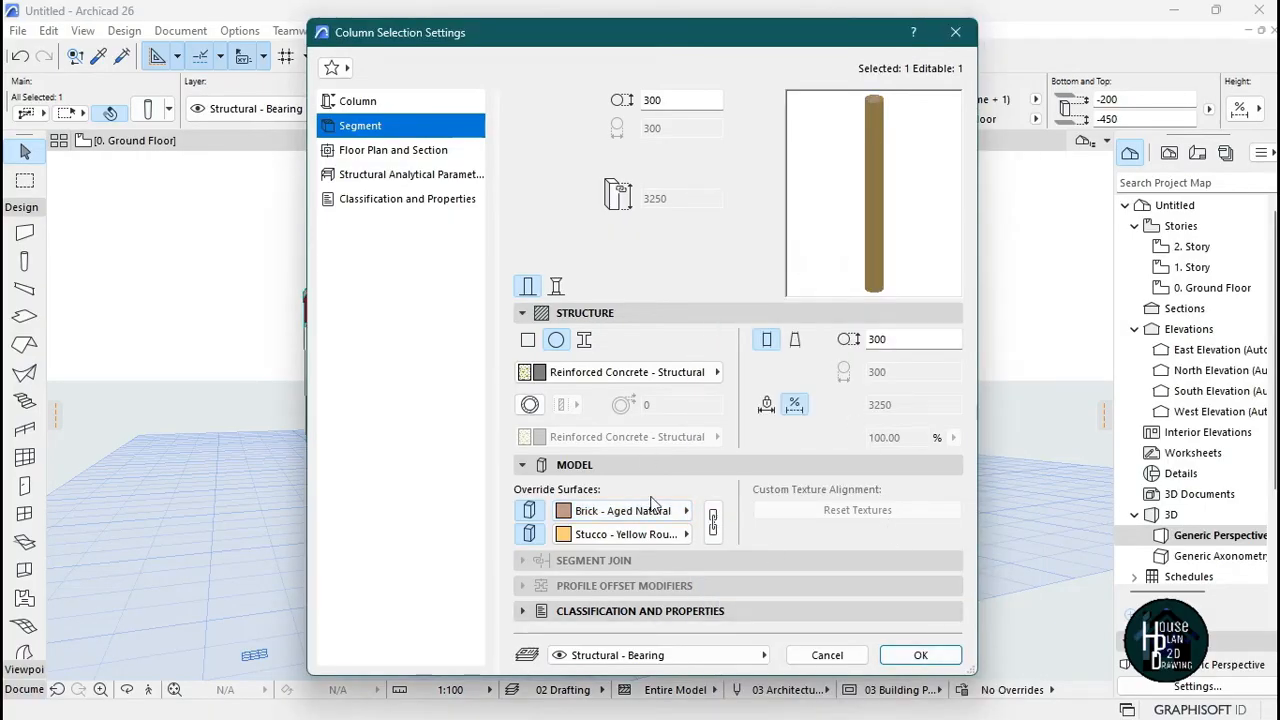
{"action": "left_click", "coordinate": [712, 521]}
{"action": "left_click", "coordinate": [938, 652]}
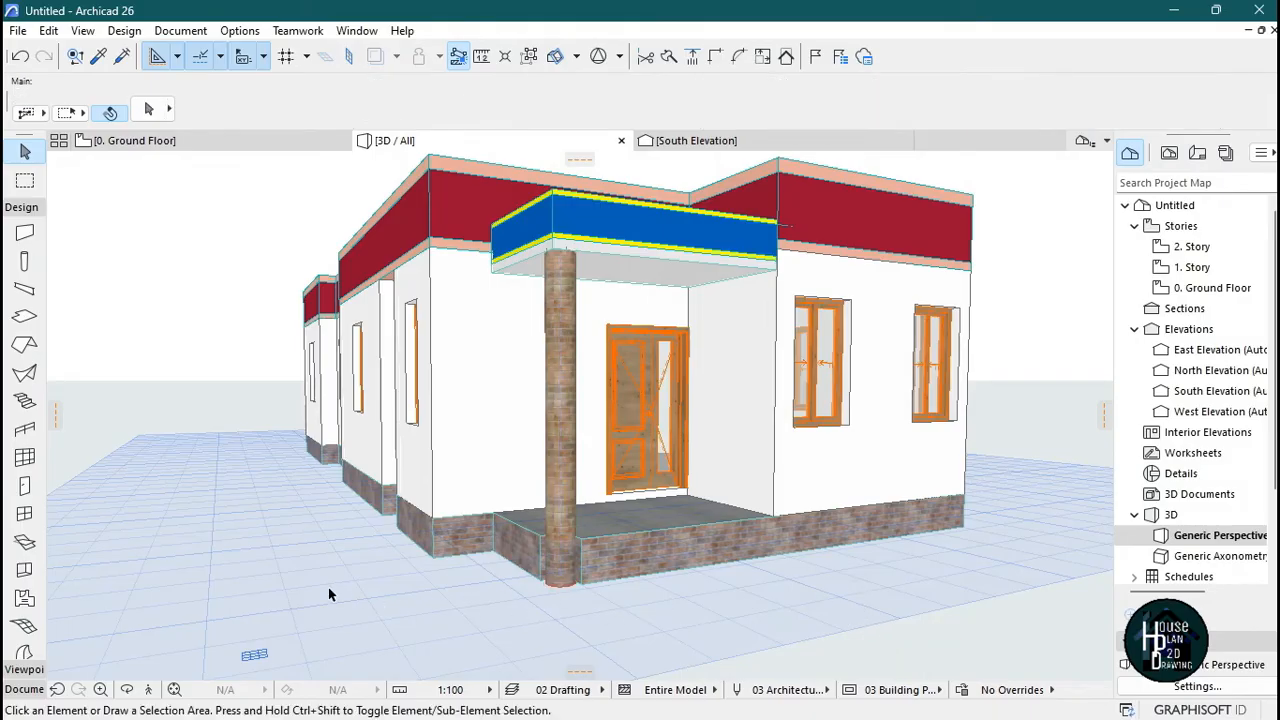
- Walk around the house in 3D and examine the brick finish on the column and slab edge
{"action": "left_click", "coordinate": [152, 689]}
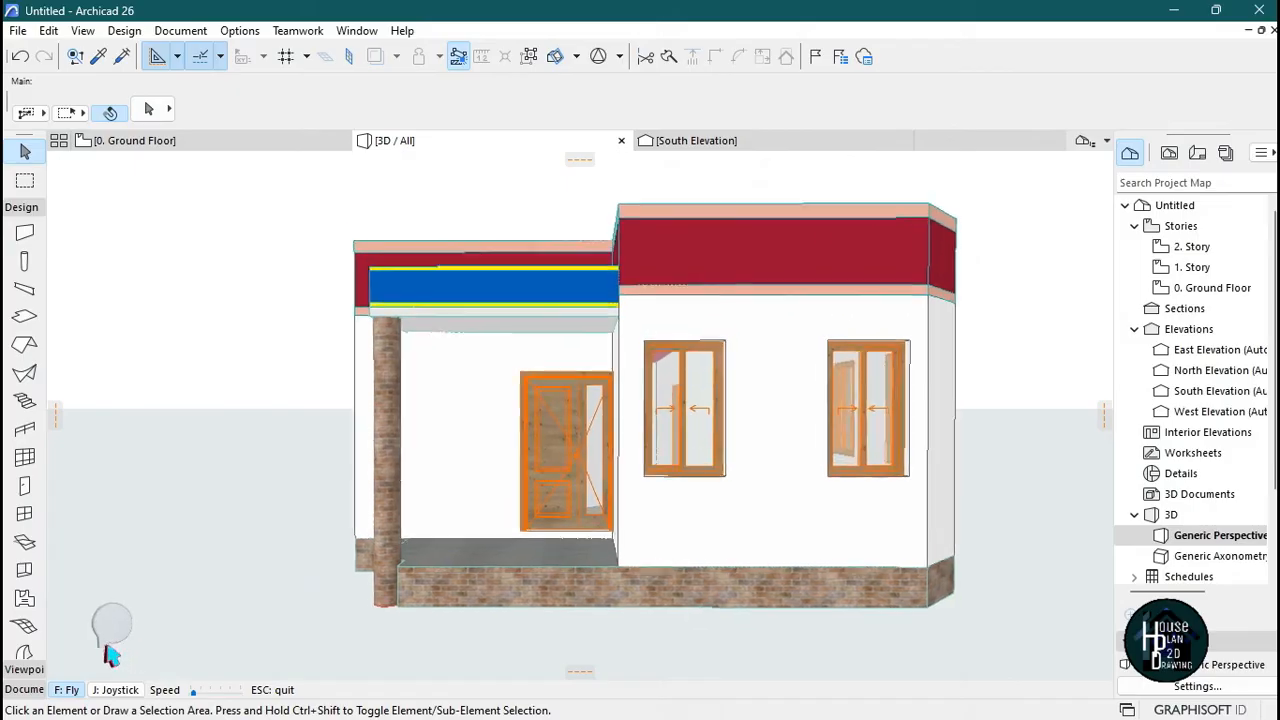
{"action": "key", "text": "Down"}
{"action": "key", "text": "Up"}
{"action": "key", "text": "Left"}
{"action": "key", "text": "Left"}
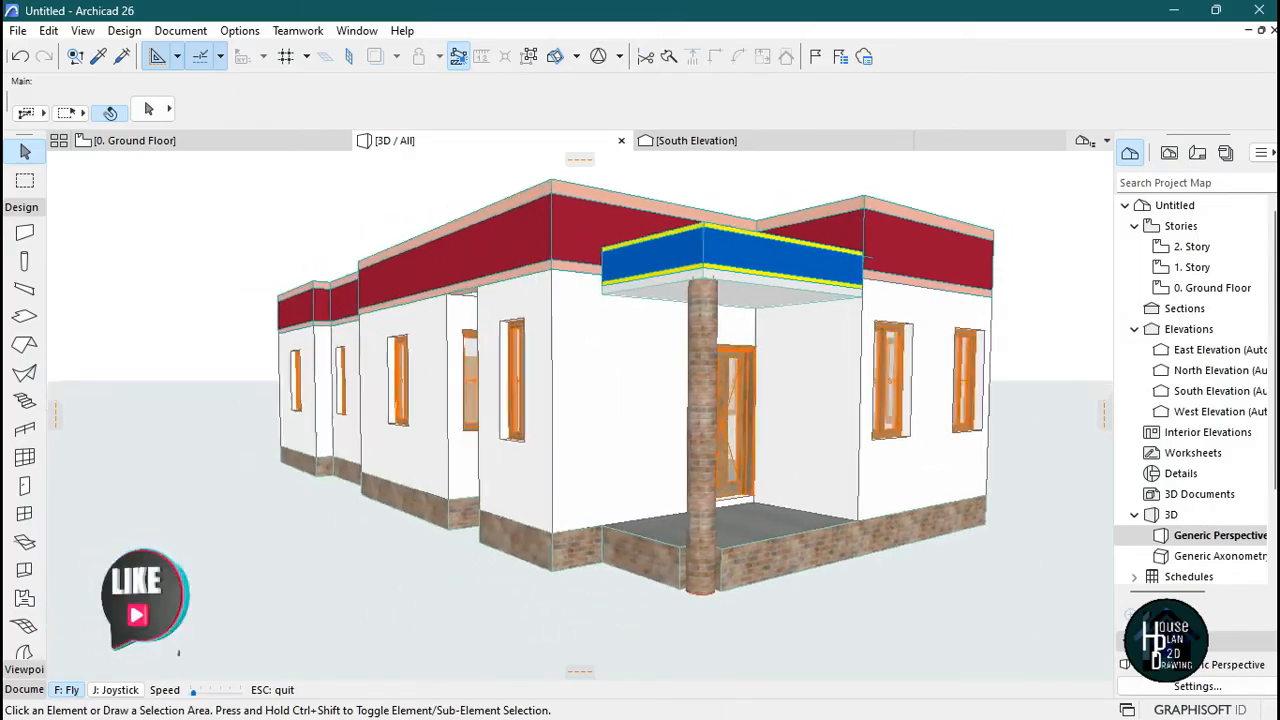
{"action": "key", "text": "Left"}
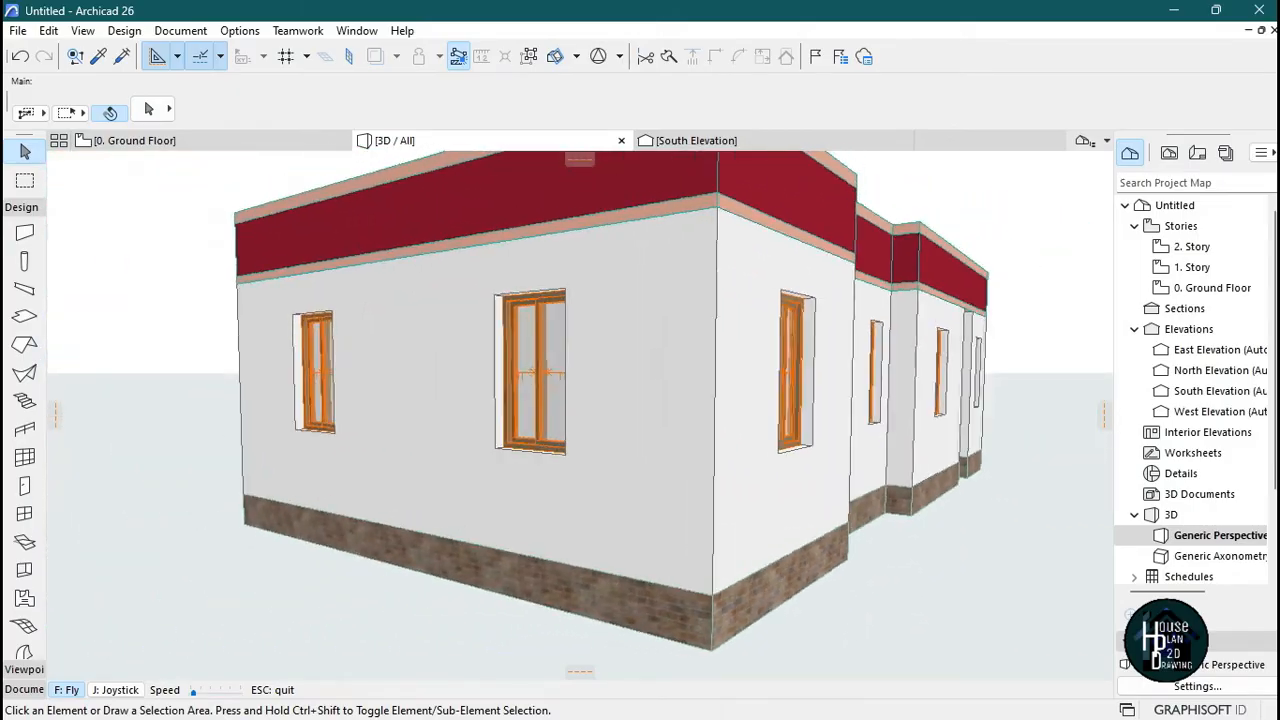
{"action": "key", "text": "Left"}
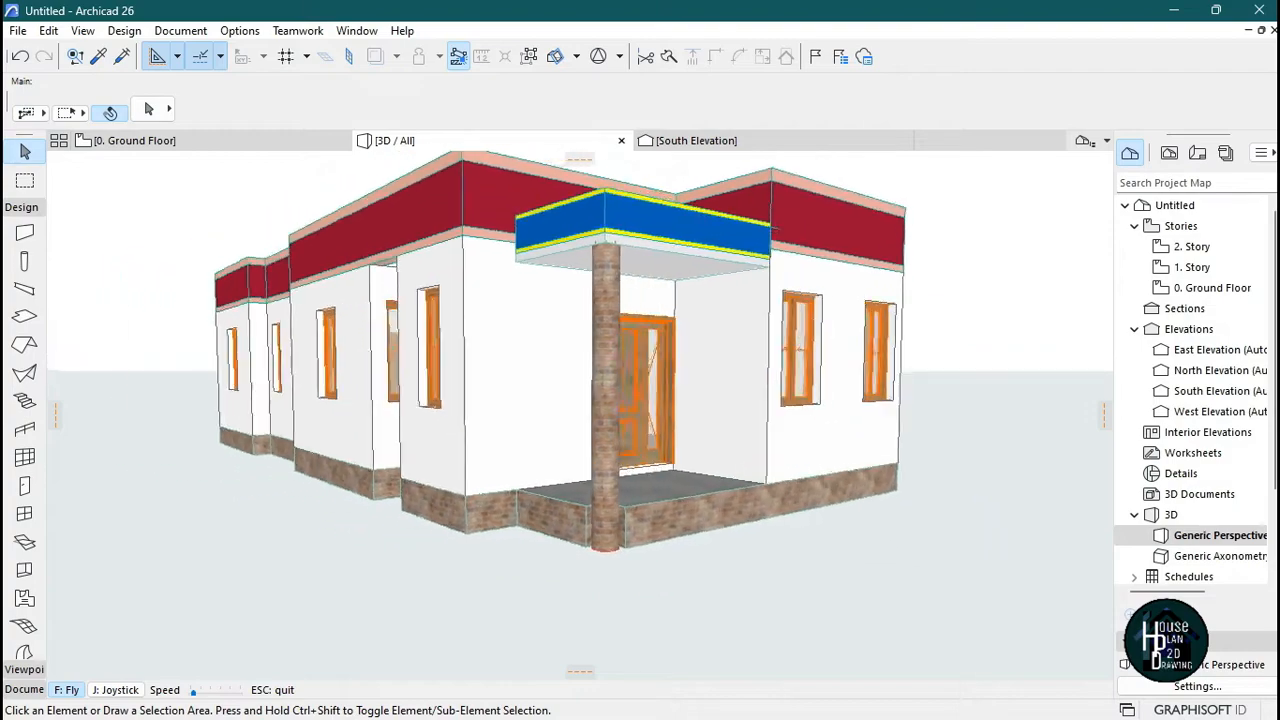
{"action": "key", "text": "Left"}
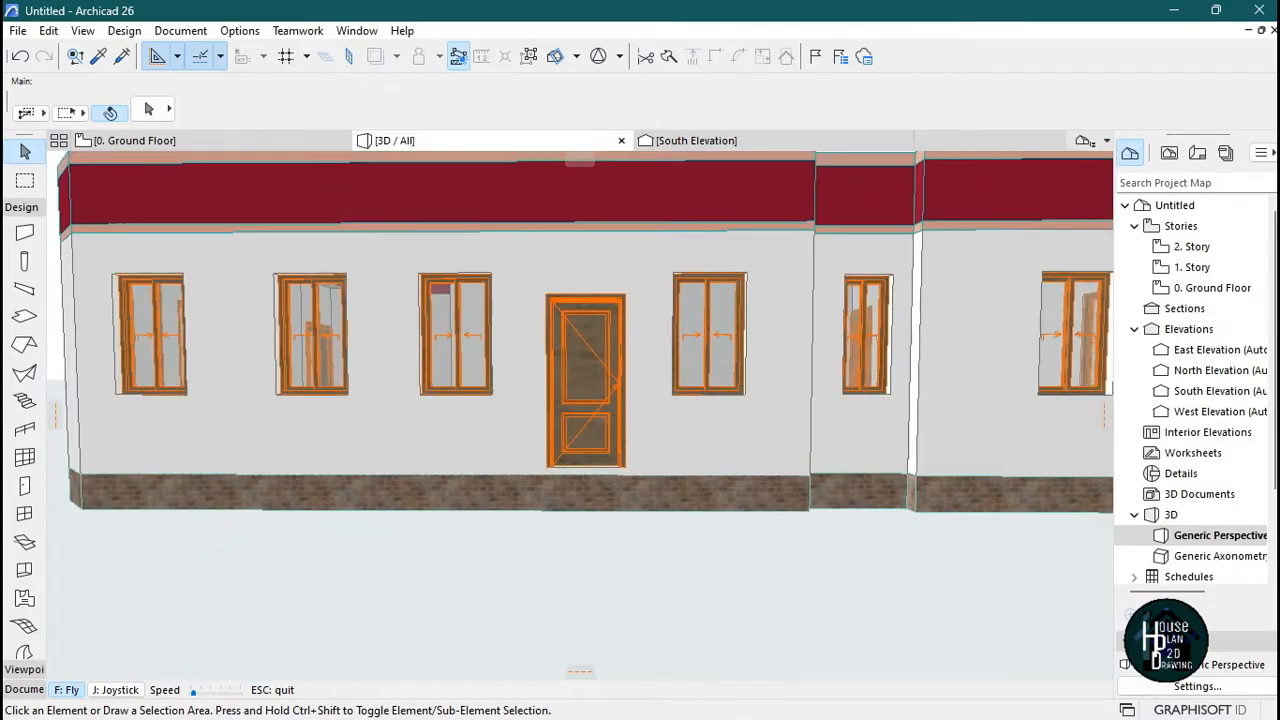
{"action": "key", "text": "Escape"}
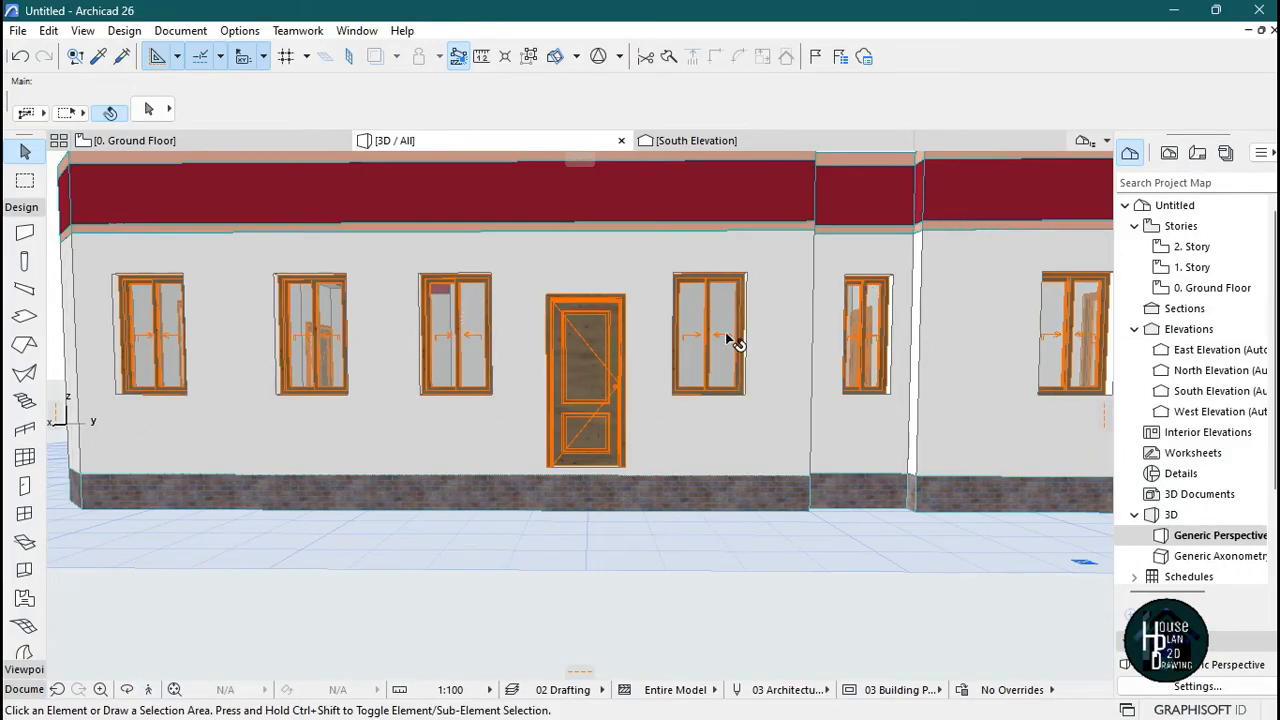
- Walk along the long facade with the single door and examine its windows, door and brick base
{"action": "left_click", "coordinate": [148, 690]}
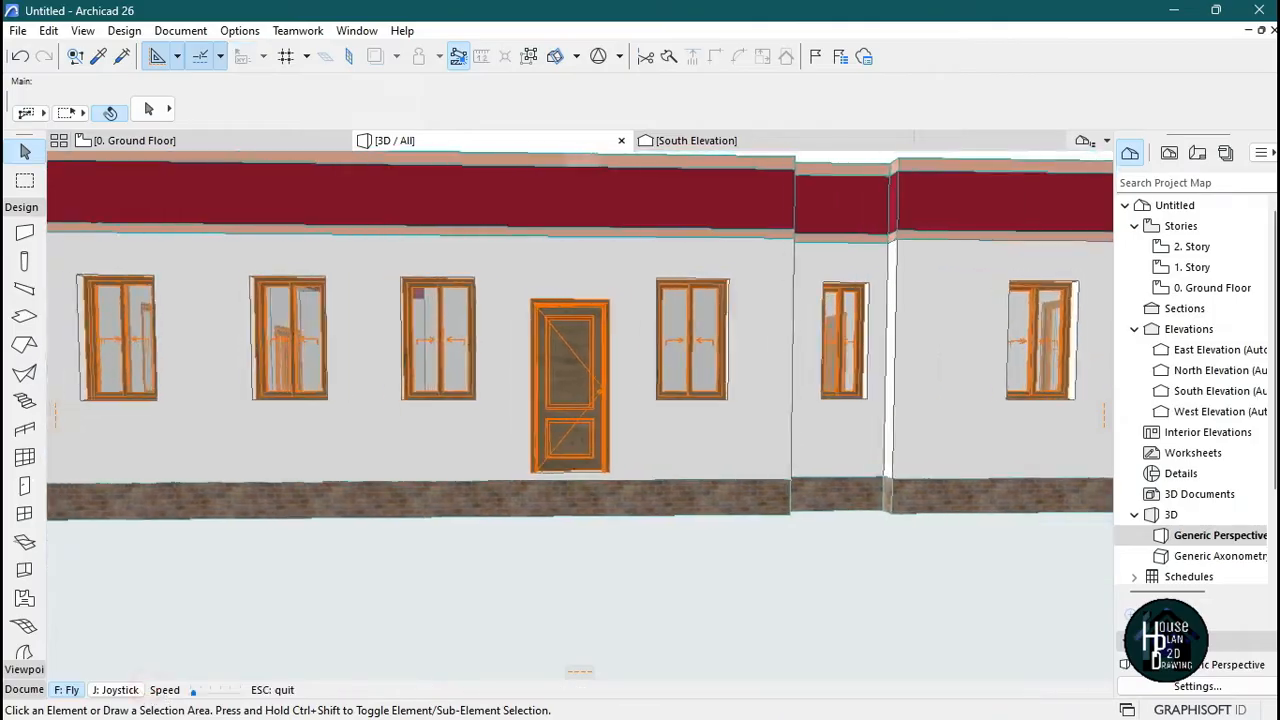
{"action": "key", "text": "Left"}
{"action": "key", "text": "Down"}
{"action": "key", "text": "Right"}
{"action": "key", "text": "Up"}
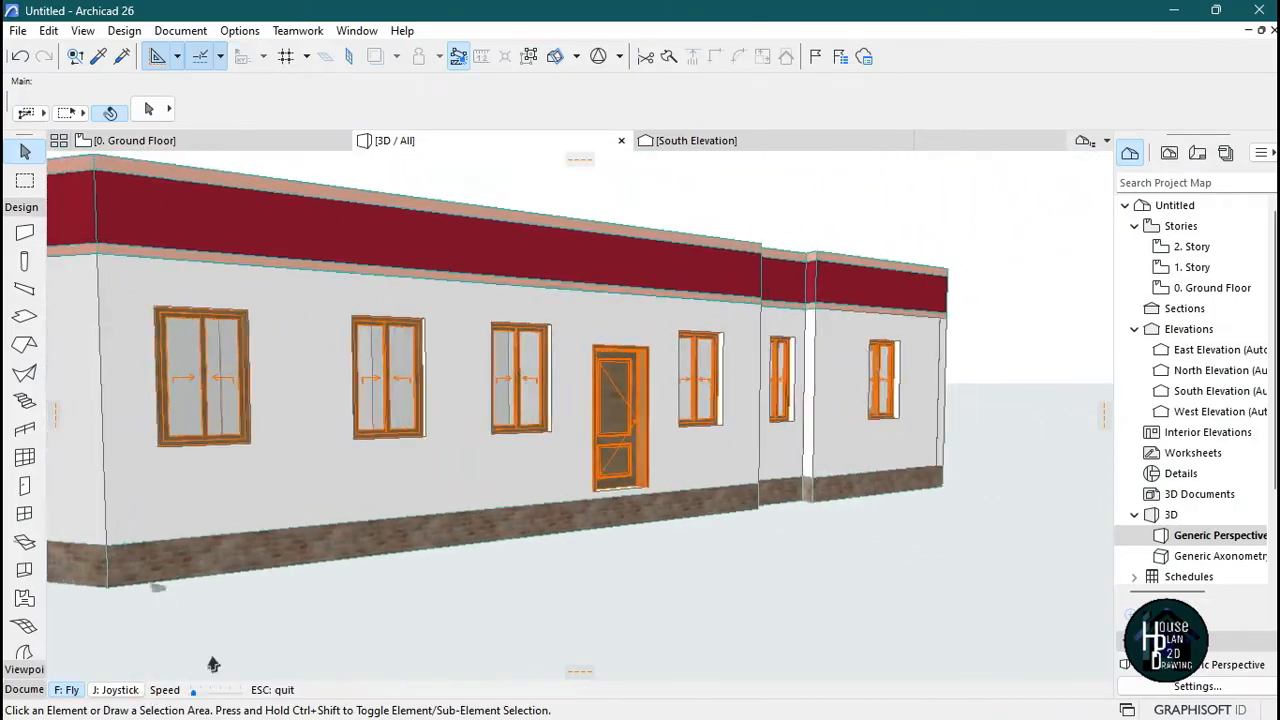
{"action": "key", "text": "Left"}
{"action": "key", "text": "Down"}
{"action": "key", "text": "Left"}
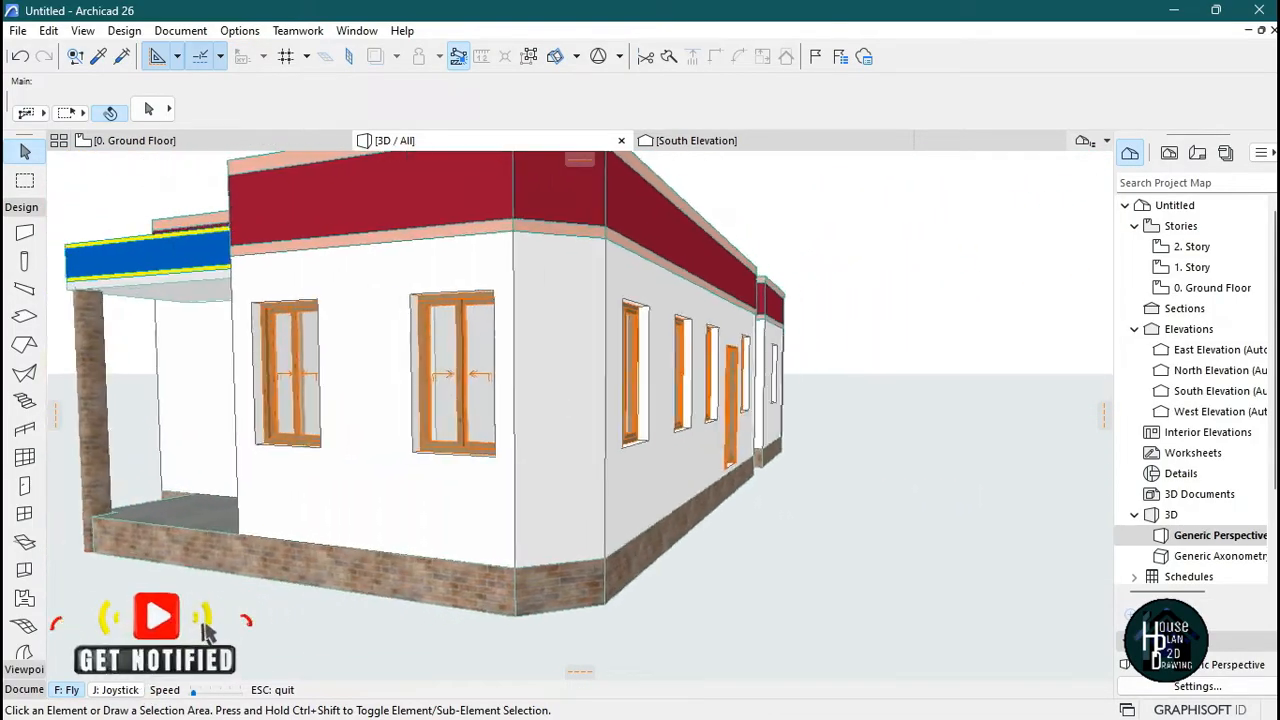
{"action": "key", "text": "Right"}
{"action": "key", "text": "Up"}
{"action": "key", "text": "Right"}
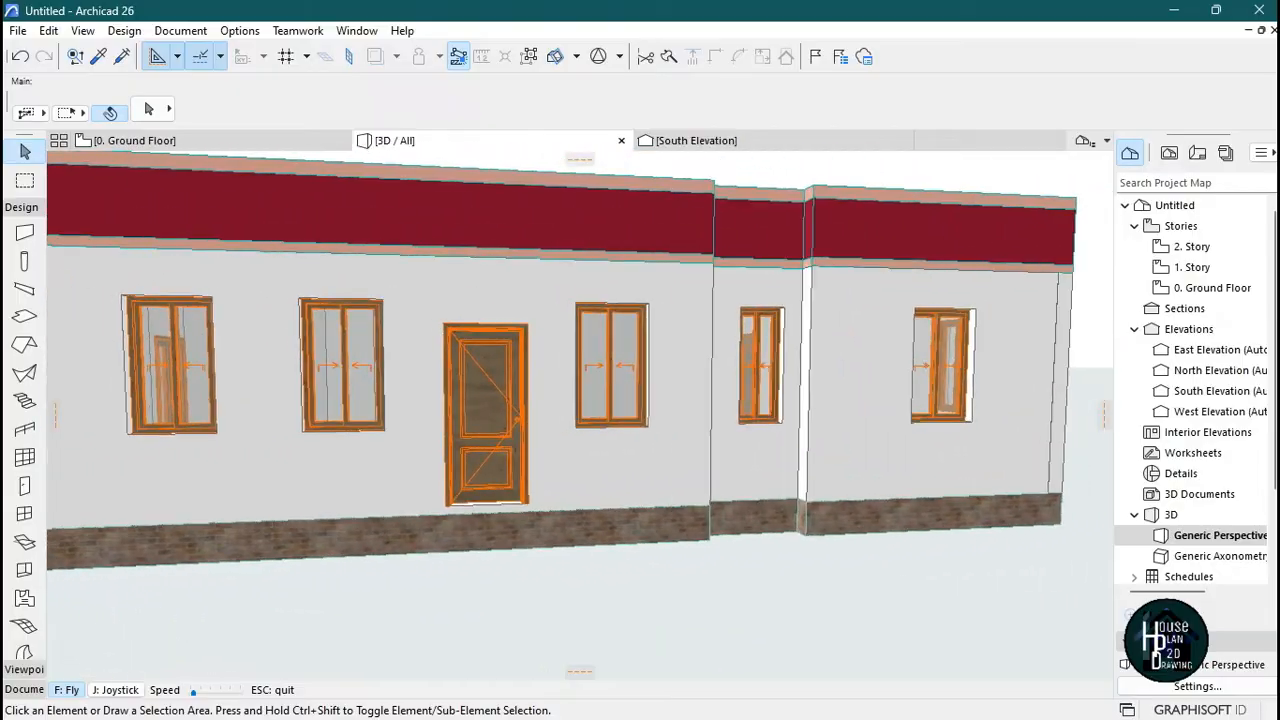
{"action": "key", "text": "Left"}
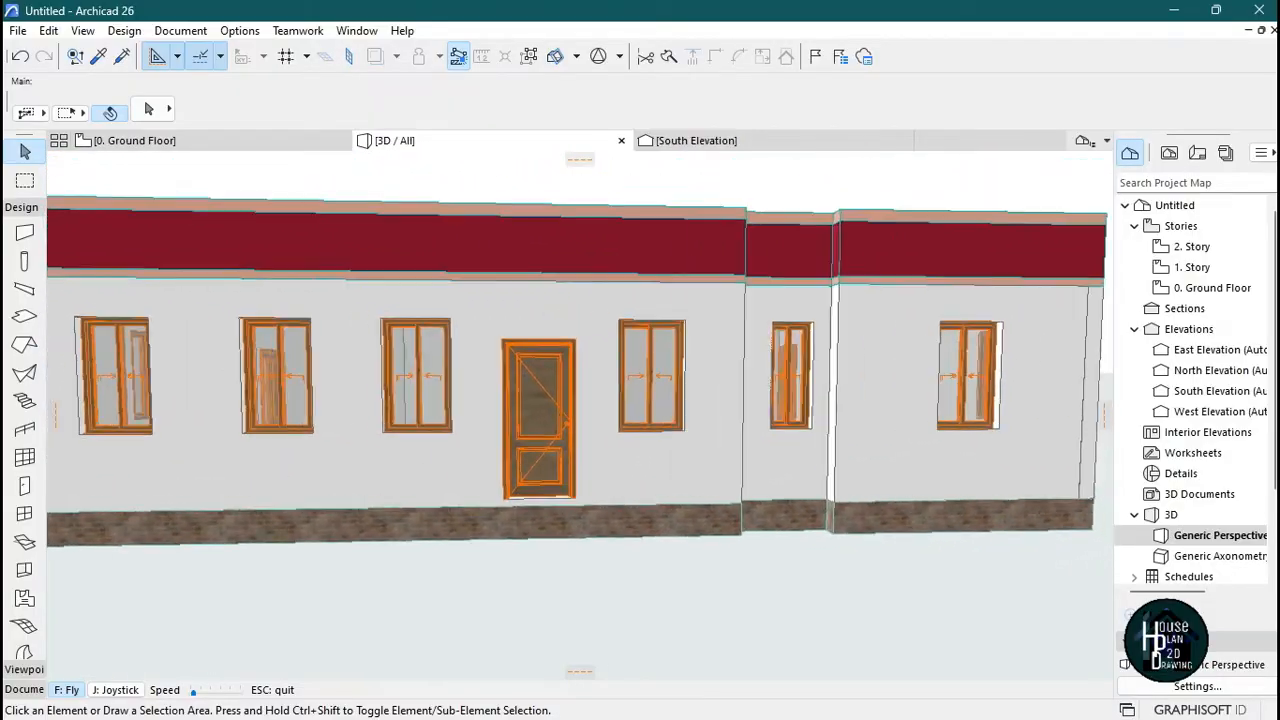
{"action": "key", "text": "Down"}
{"action": "key", "text": "Right"}
{"action": "key", "text": "Right"}
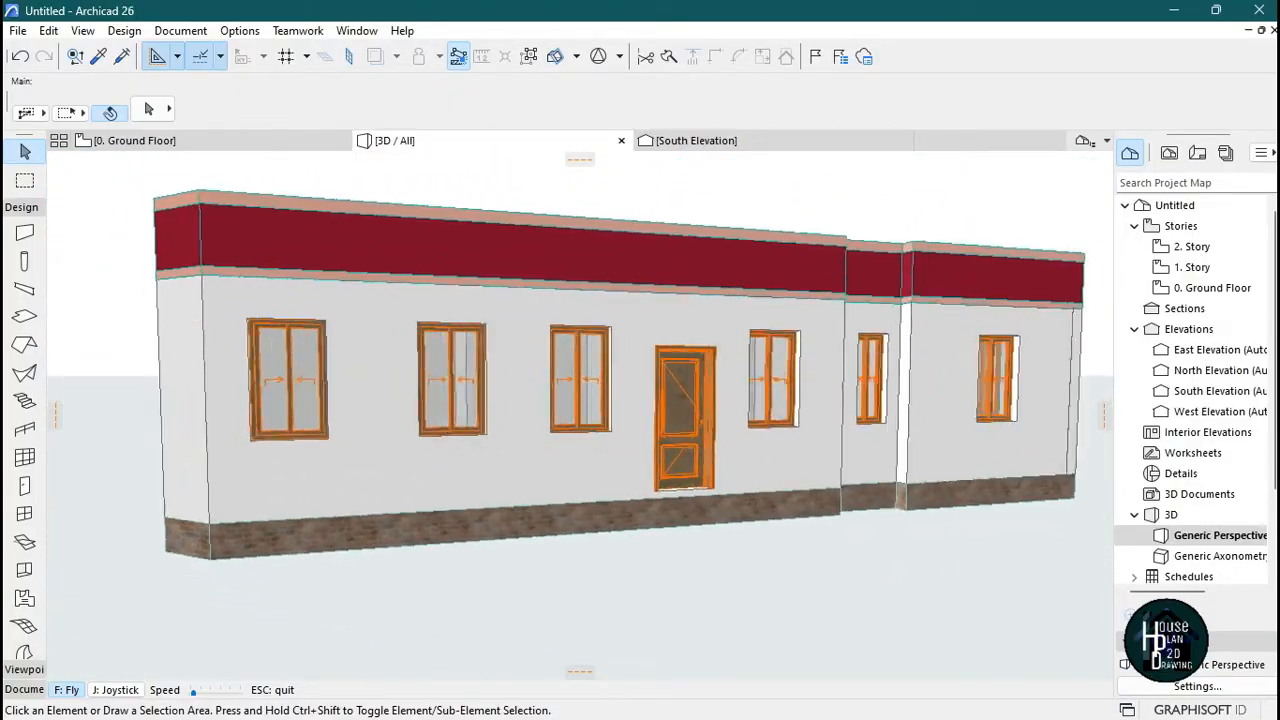
{"action": "key", "text": "Escape"}
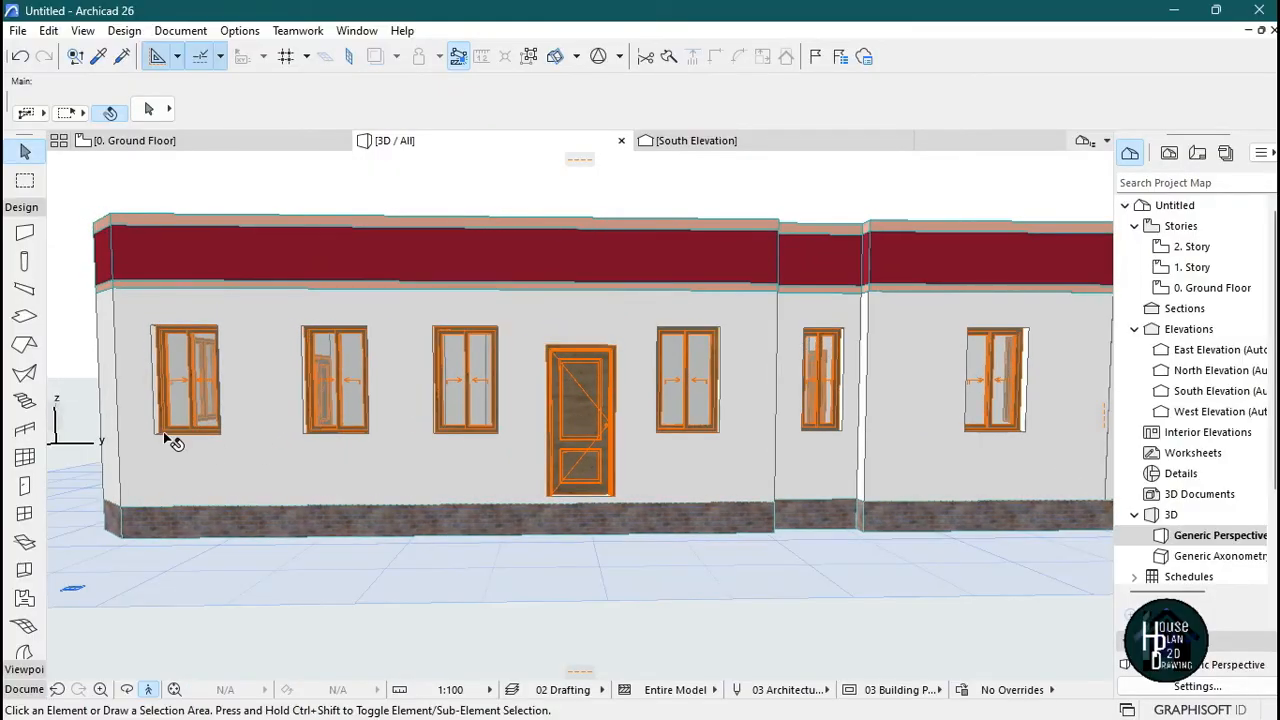
- Select all the windows and lower them together so their tops align with the top of the single exterior door
{"action": "left_click", "coordinate": [24, 518]}
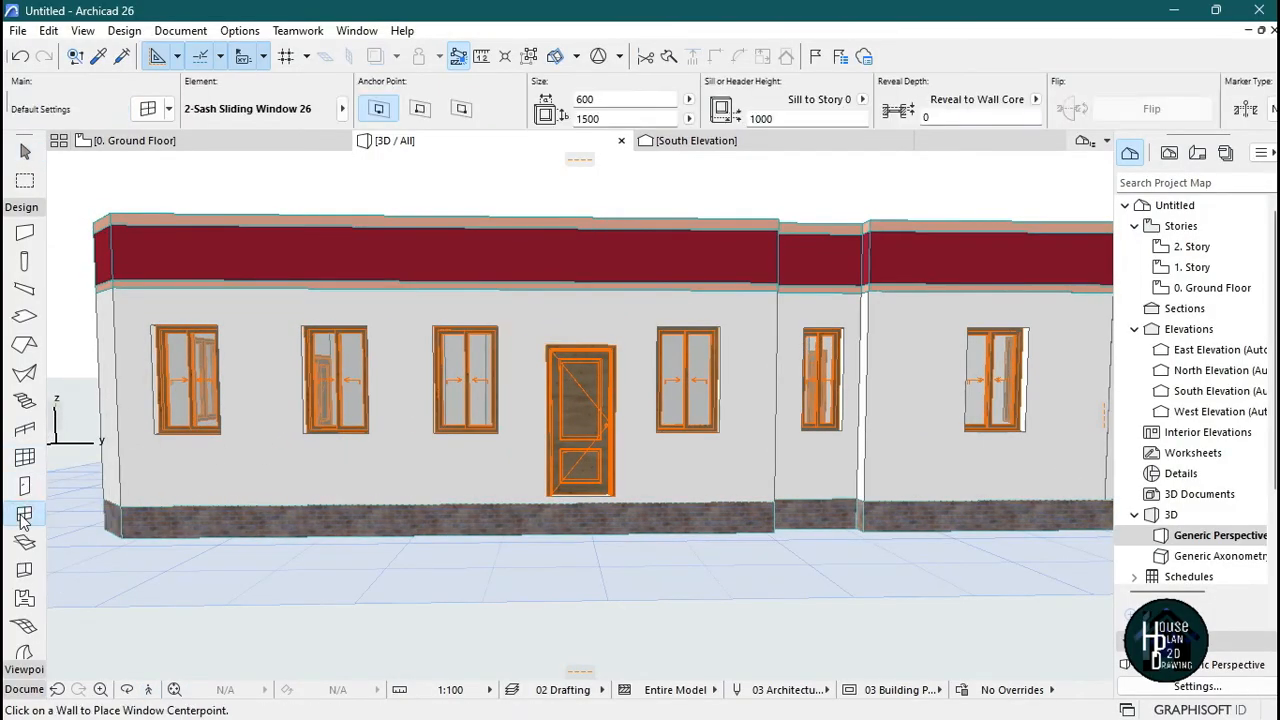
{"action": "key", "text": "ctrl+a"}
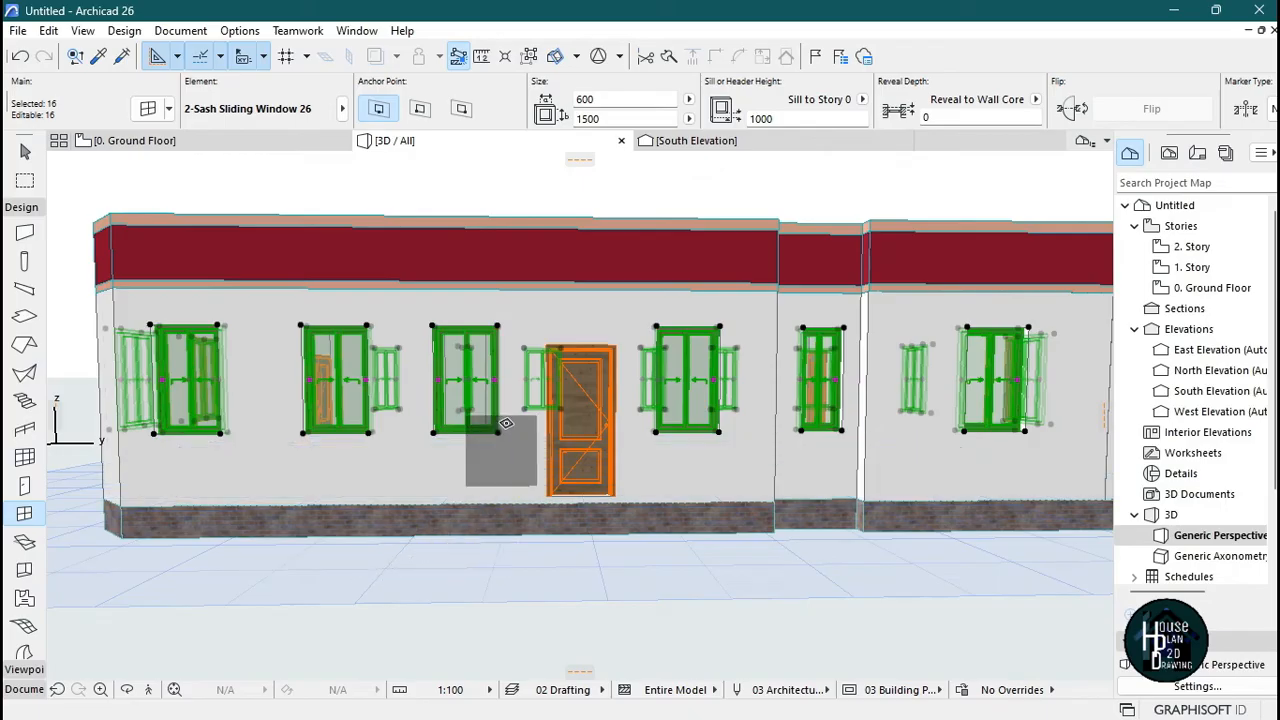
{"action": "left_click", "coordinate": [498, 321]}
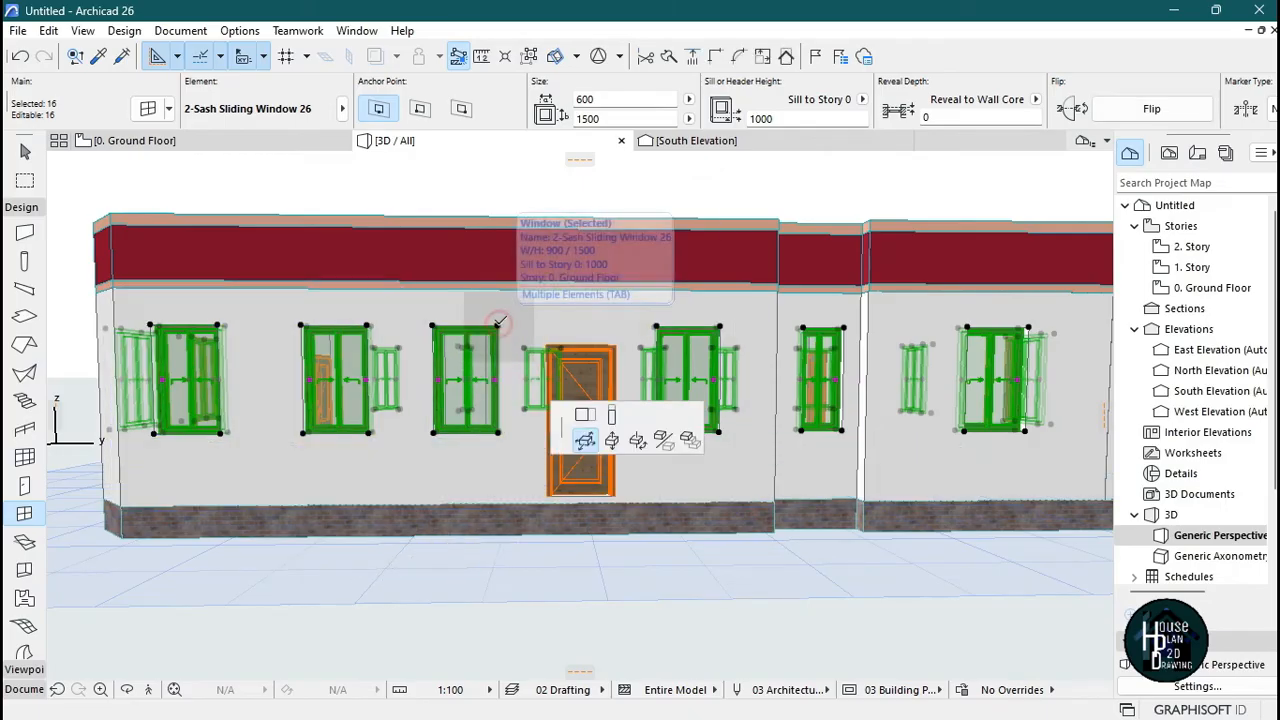
{"action": "scroll", "coordinate": [503, 319], "scroll_direction": "up", "scroll_amount": 3}
{"action": "scroll", "coordinate": [503, 318], "scroll_direction": "up", "scroll_amount": 1}
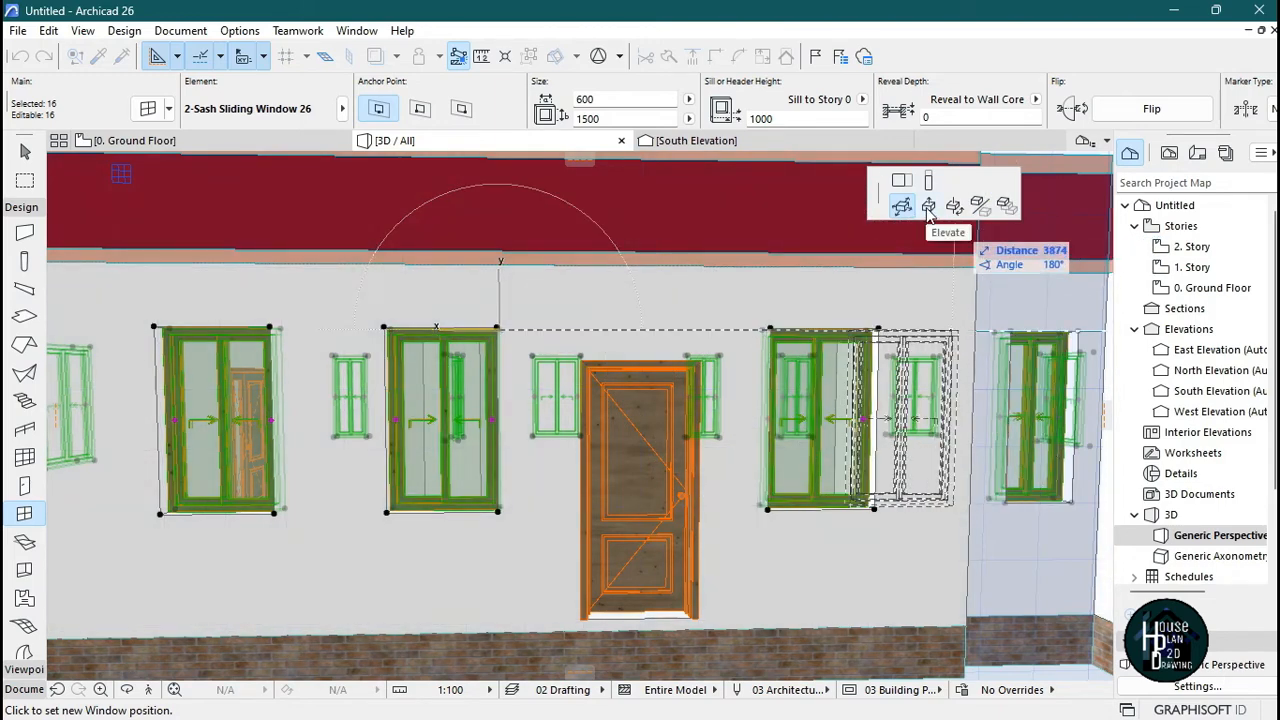
{"action": "left_click", "coordinate": [928, 206]}
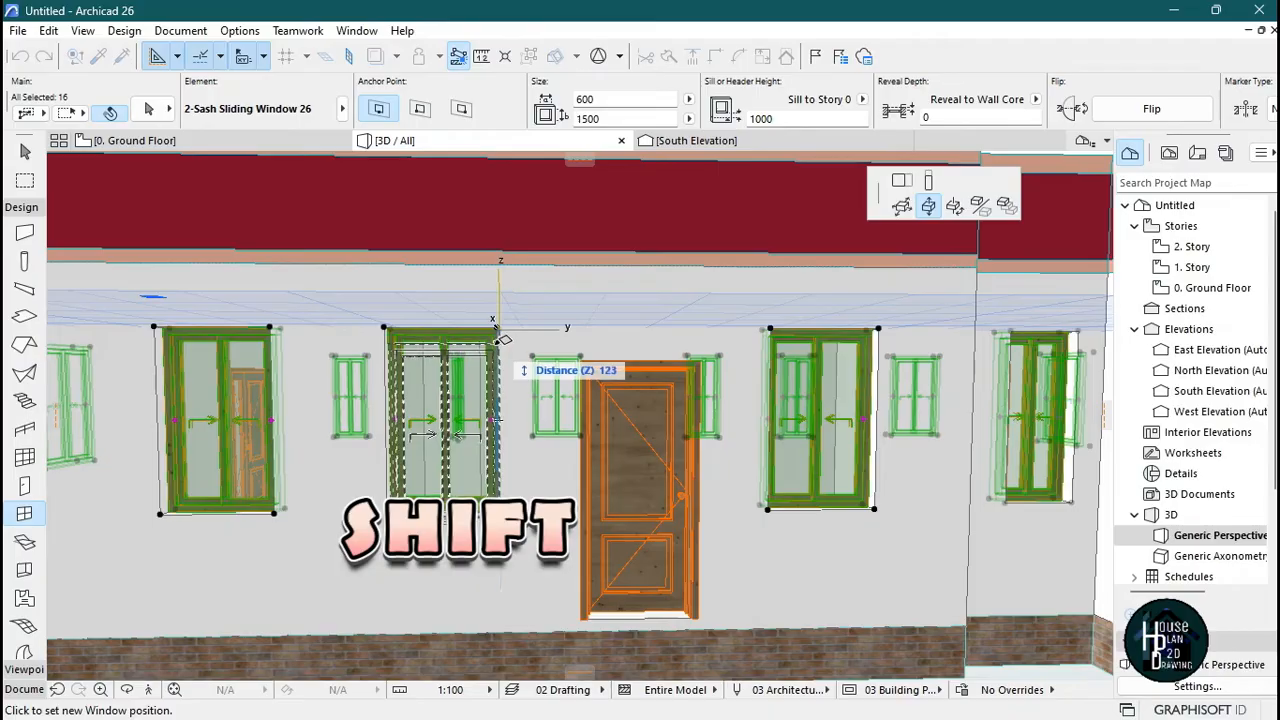
{"action": "scroll", "coordinate": [586, 360], "scroll_direction": "up", "scroll_amount": 5}
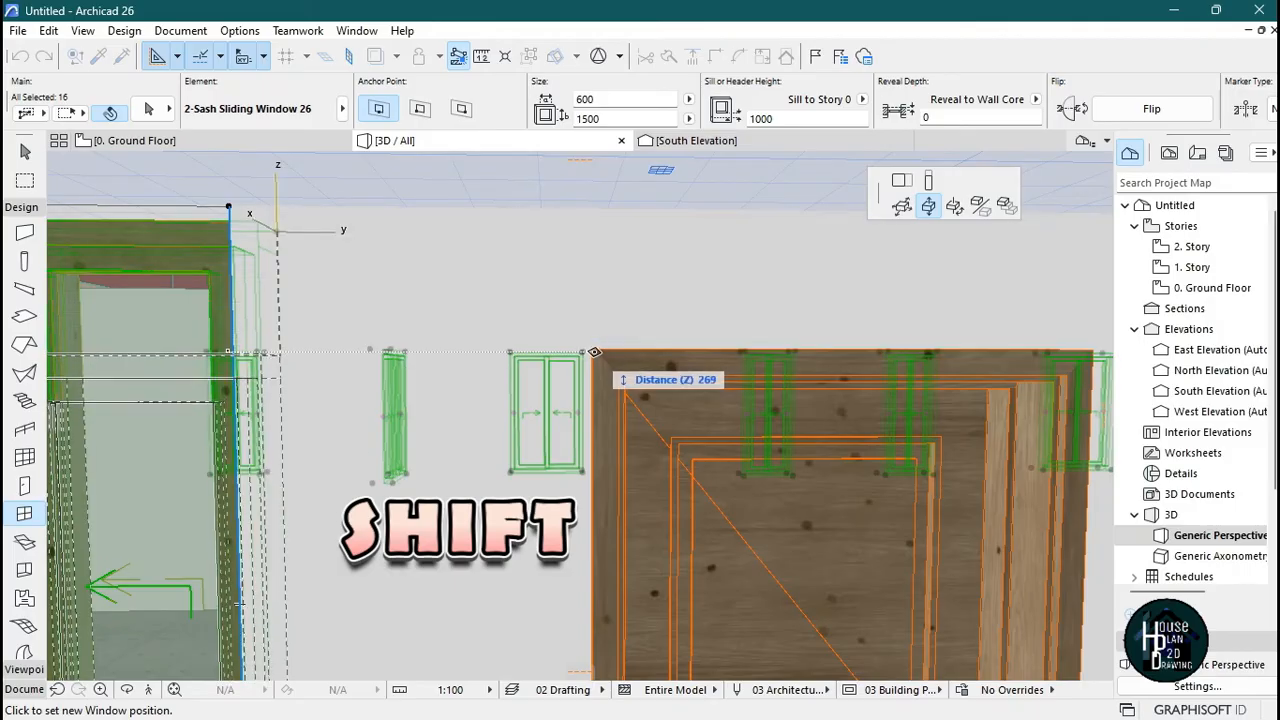
{"action": "left_click", "coordinate": [593, 352]}
{"action": "scroll", "coordinate": [593, 352], "scroll_direction": "down", "scroll_amount": 3}
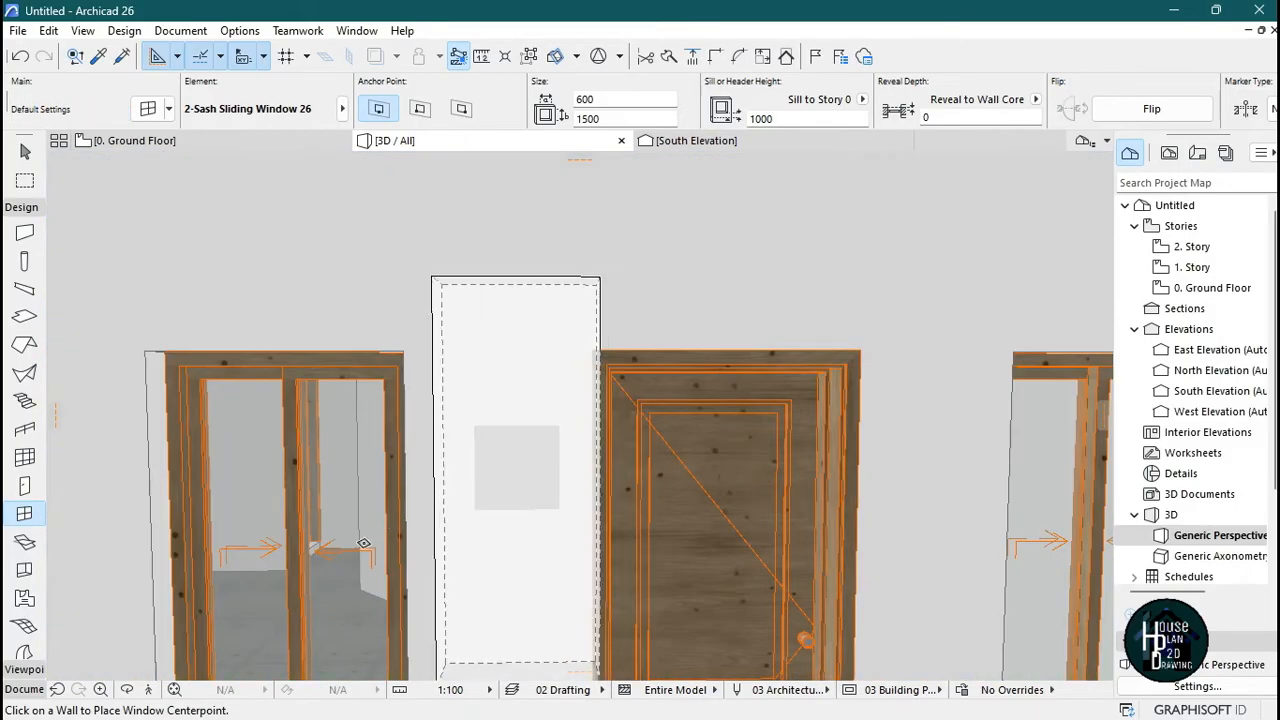
{"action": "key", "text": "Escape"}
- Walk around the house in 3D and examine the lowered windows and their alignment with the doors on every facade
{"action": "left_click", "coordinate": [148, 693]}
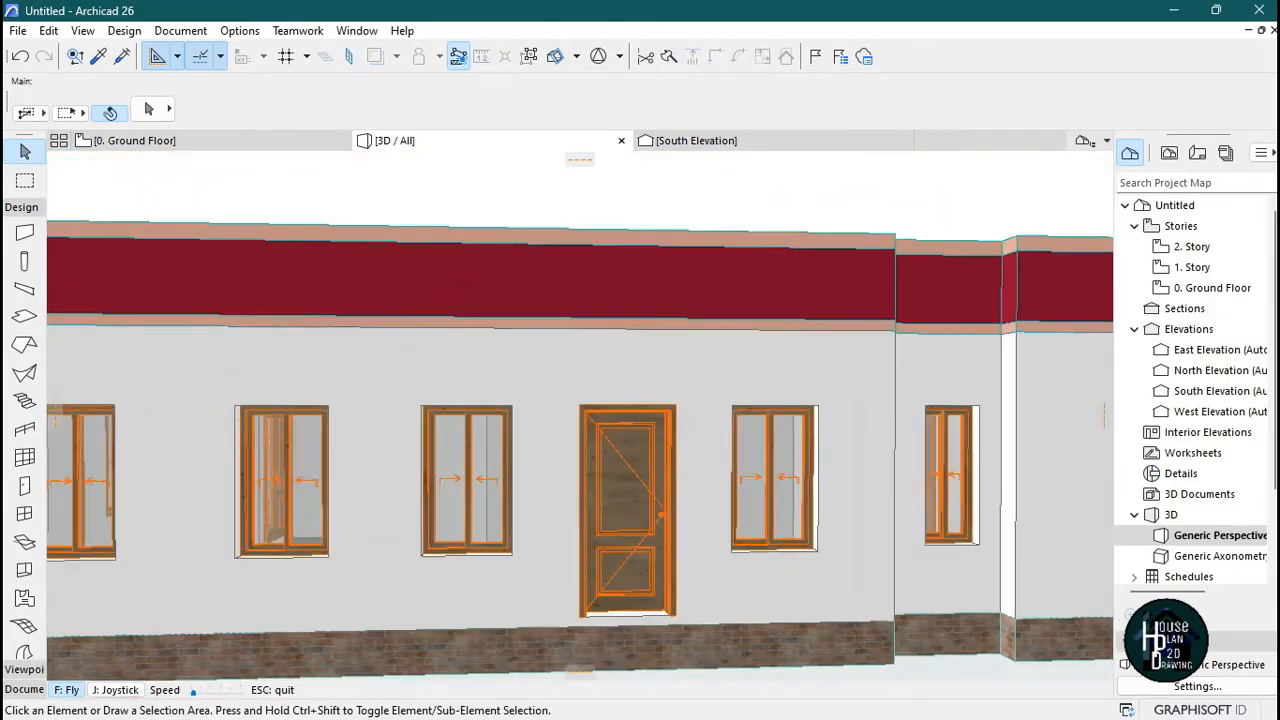
{"action": "key", "text": "Up"}
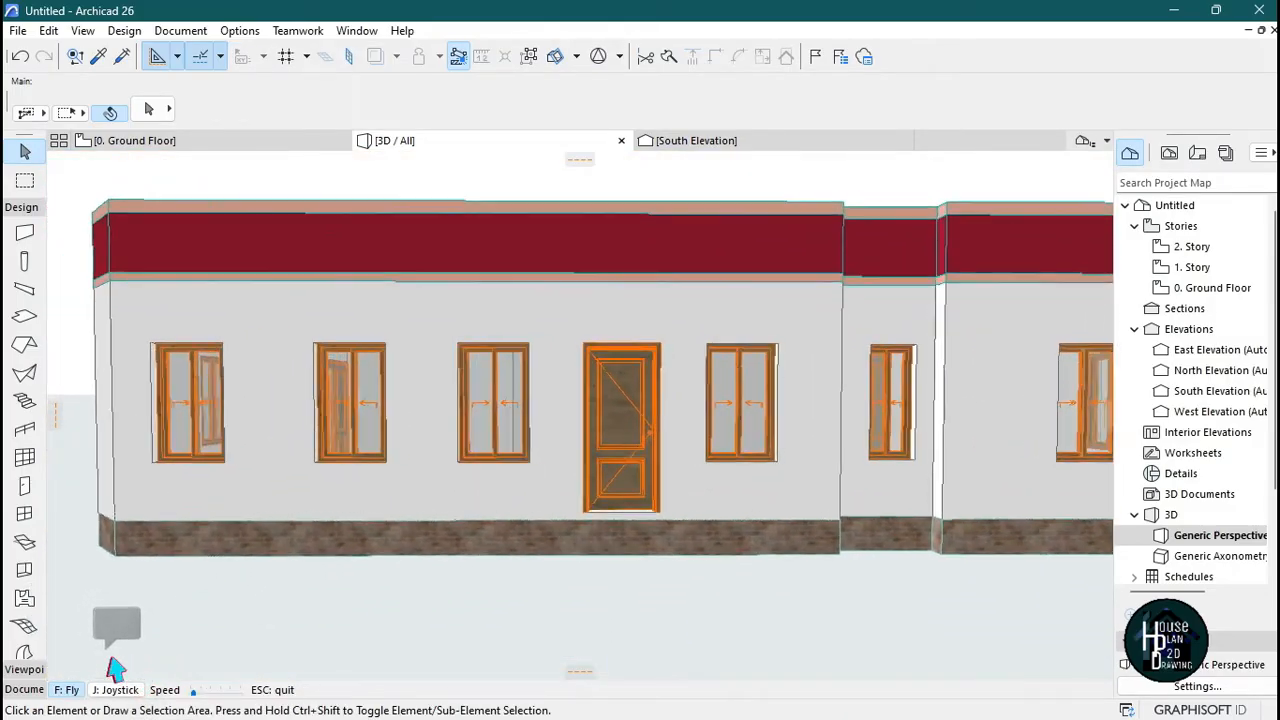
{"action": "key", "text": "Right"}
{"action": "key", "text": "Right"}
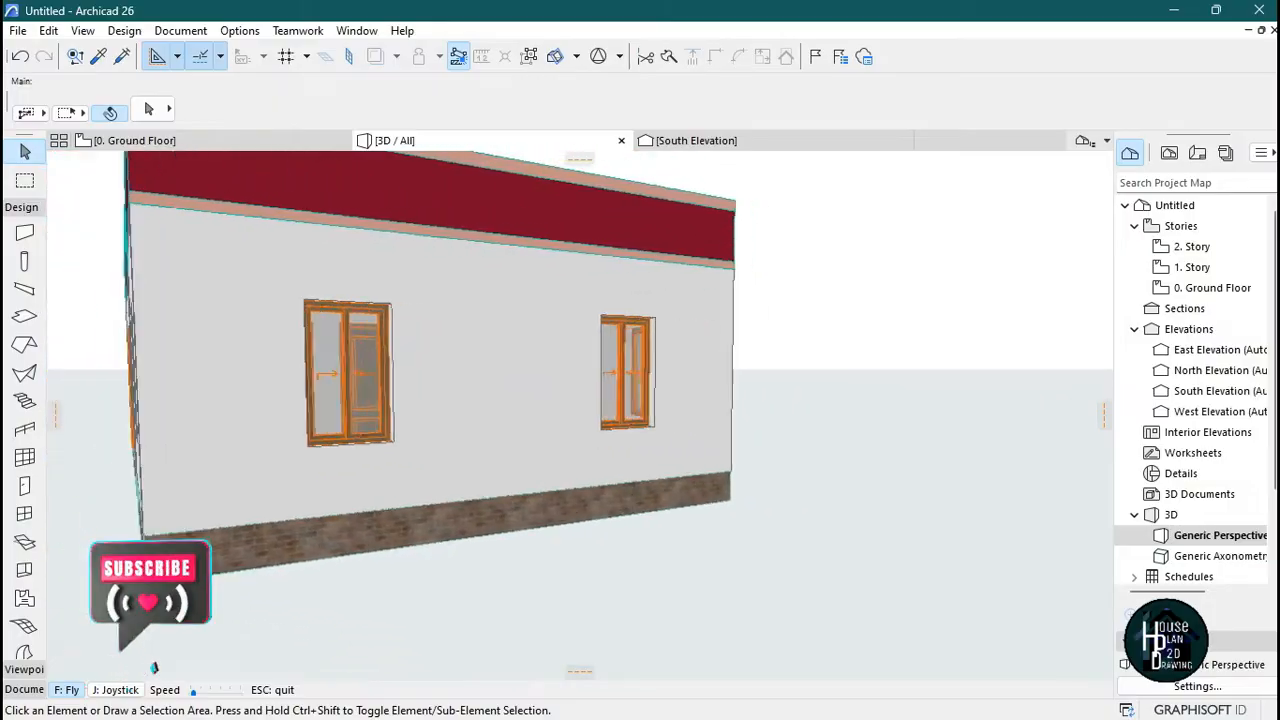
{"action": "key", "text": "Right"}
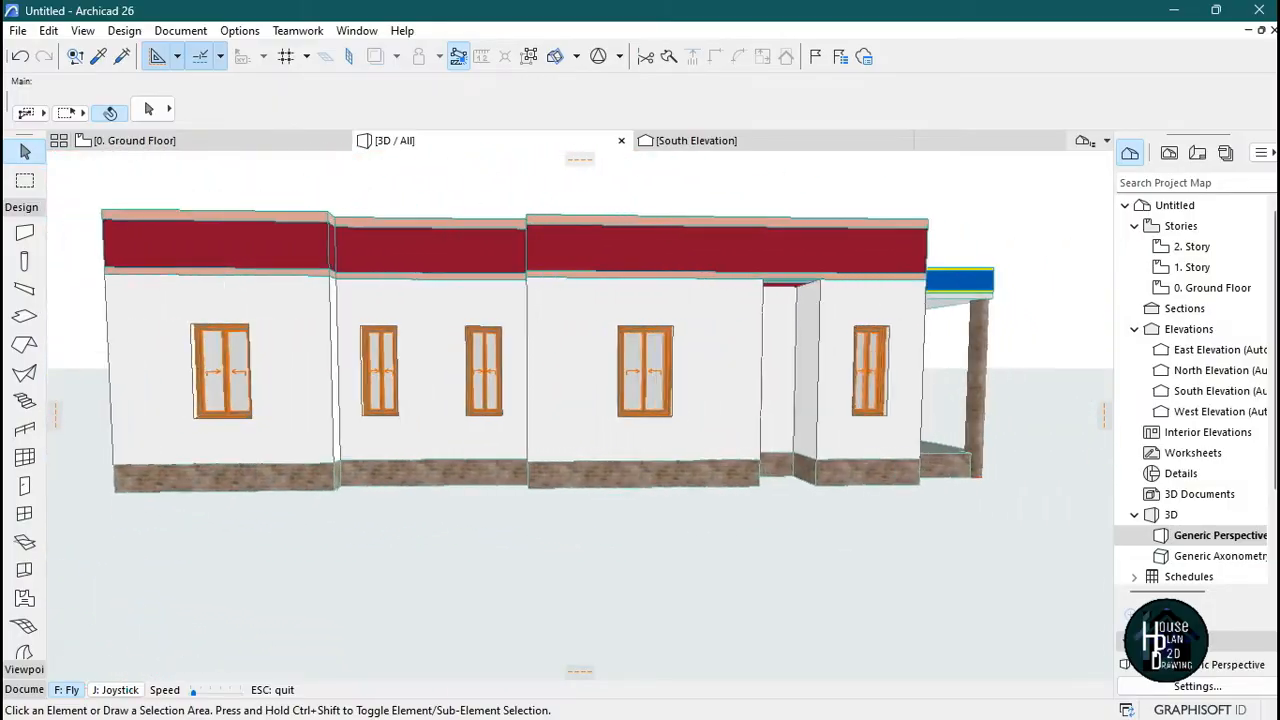
{"action": "key", "text": "Right"}
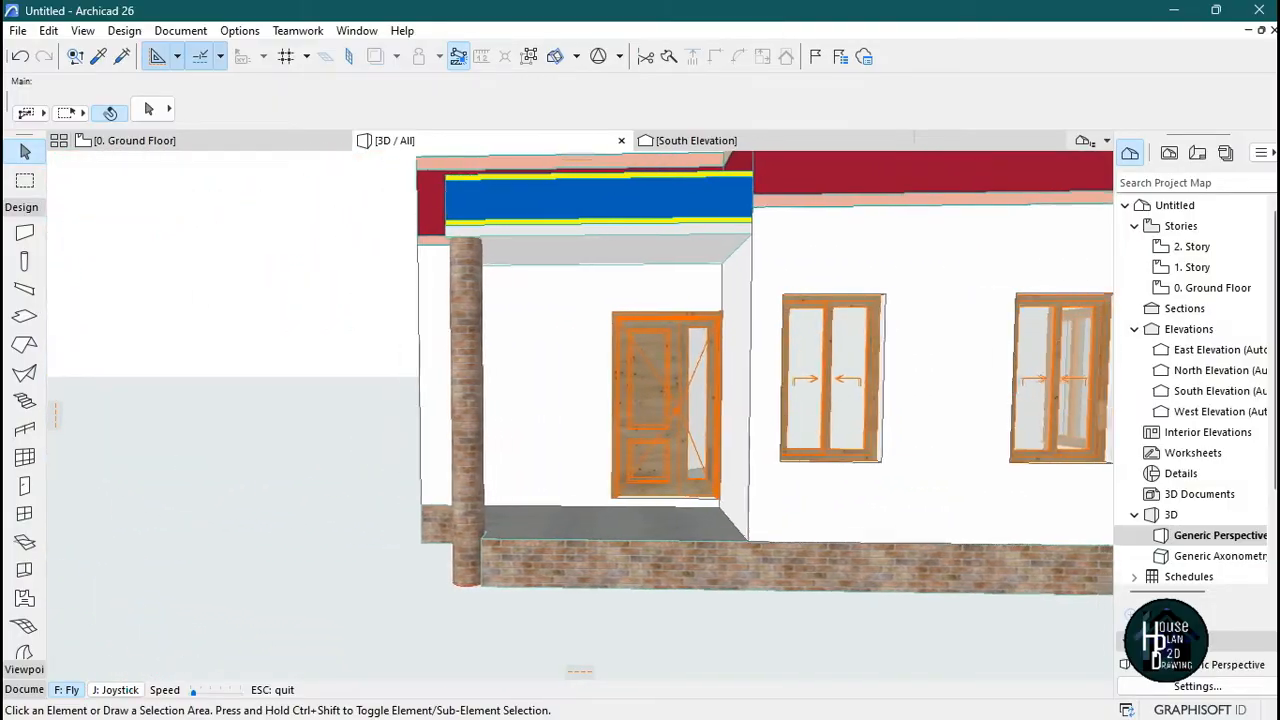
{"action": "key", "text": "Down"}
{"action": "key", "text": "Left"}
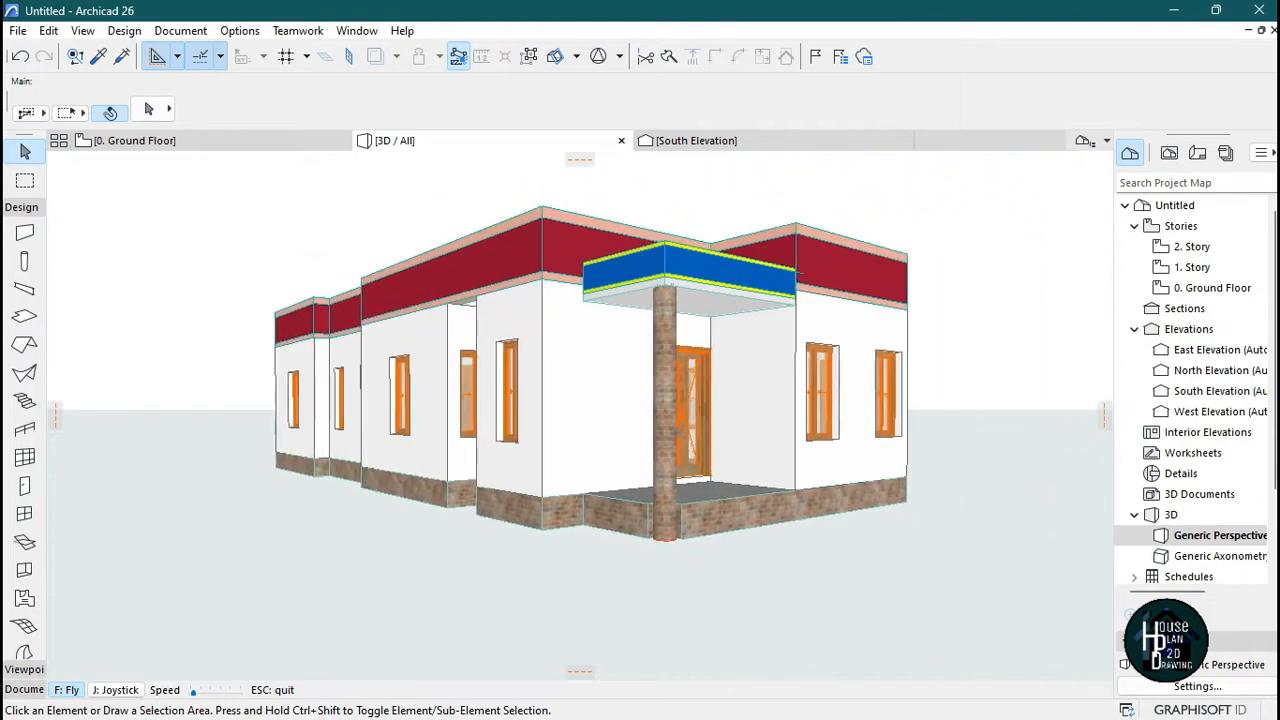
{"action": "key", "text": "Up"}
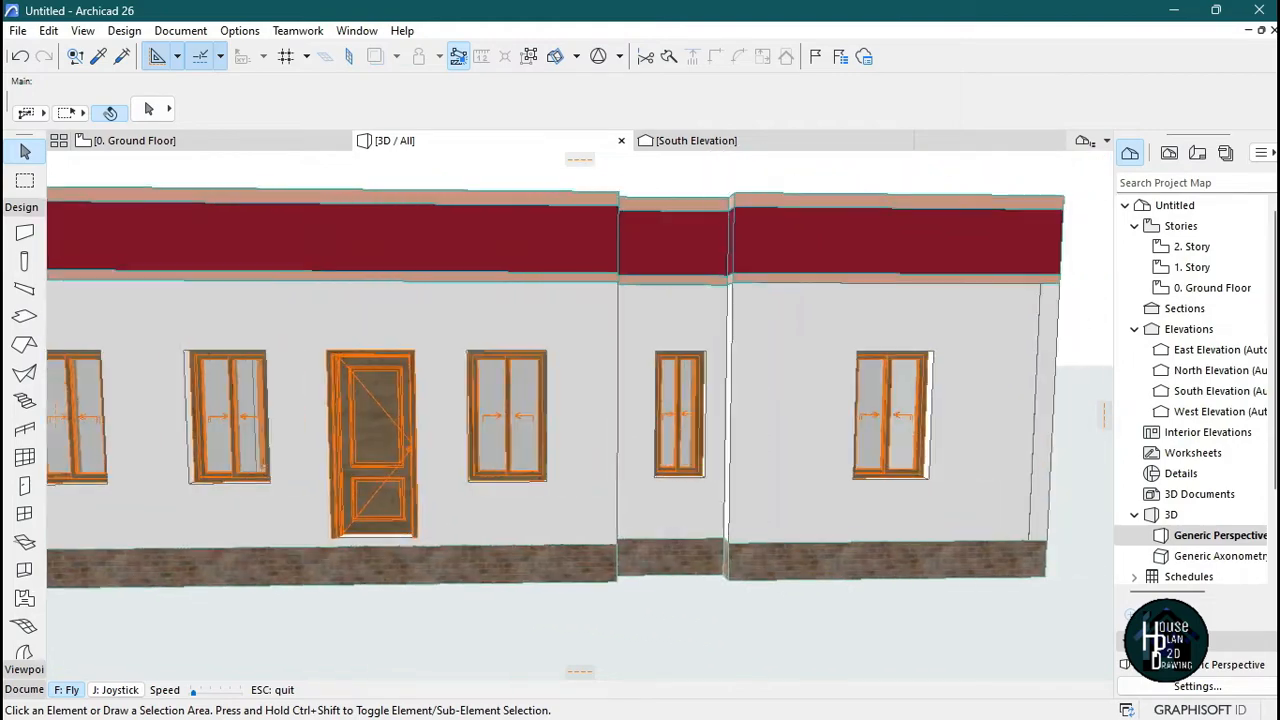
{"action": "key", "text": "Down"}
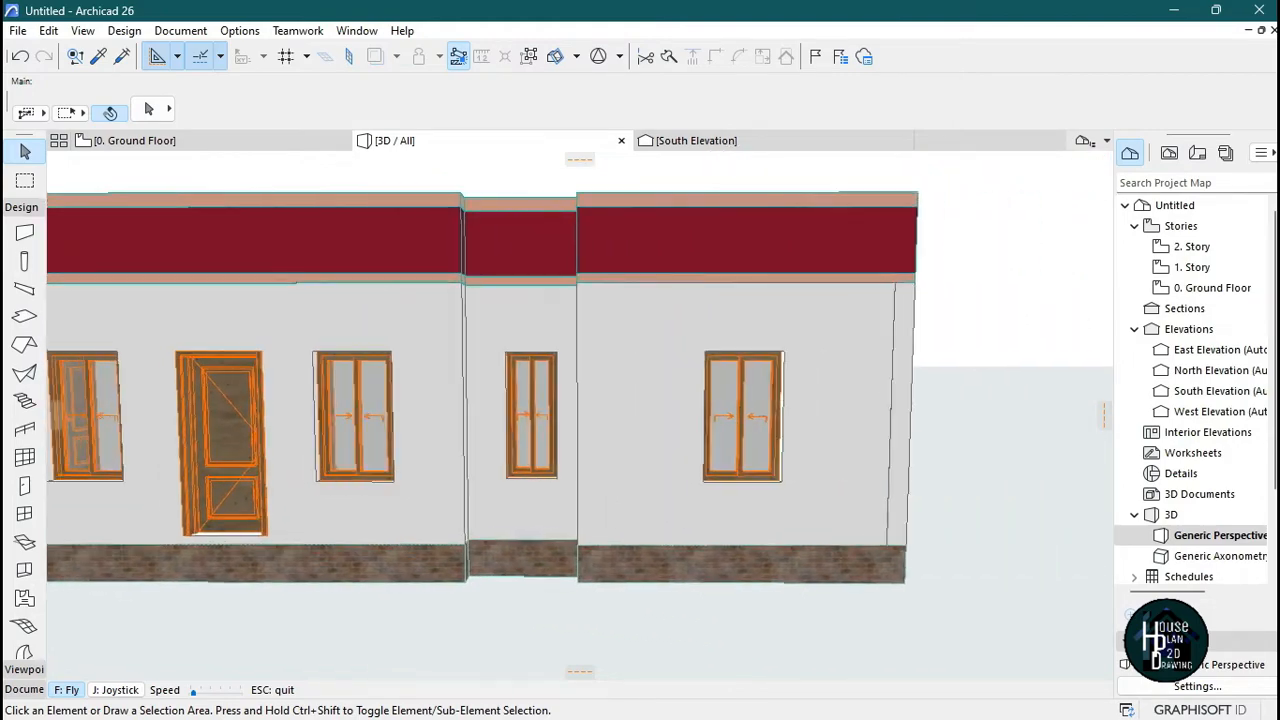
{"action": "key", "text": "Up"}
{"action": "key", "text": "Escape"}
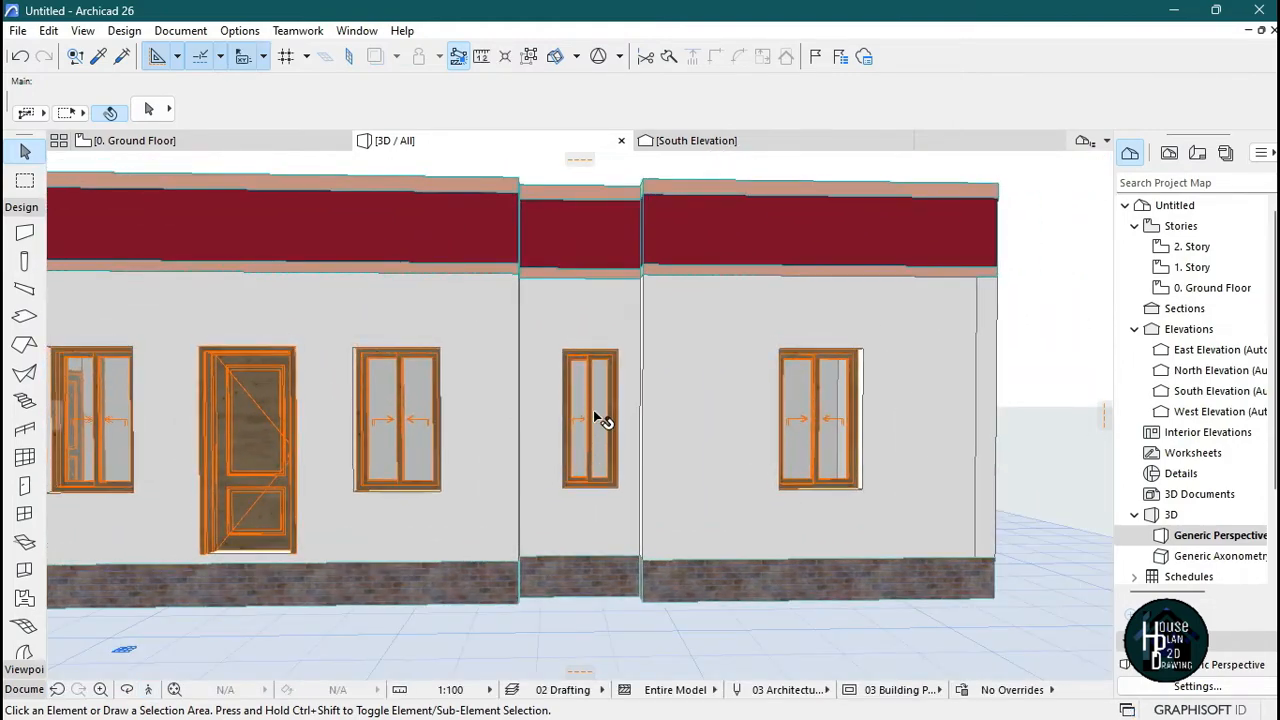
- Shorten the narrow window in the recessed wall of the single-door facade to a height of 600, keeping its top edge fixed
{"action": "left_click", "coordinate": [594, 415]}
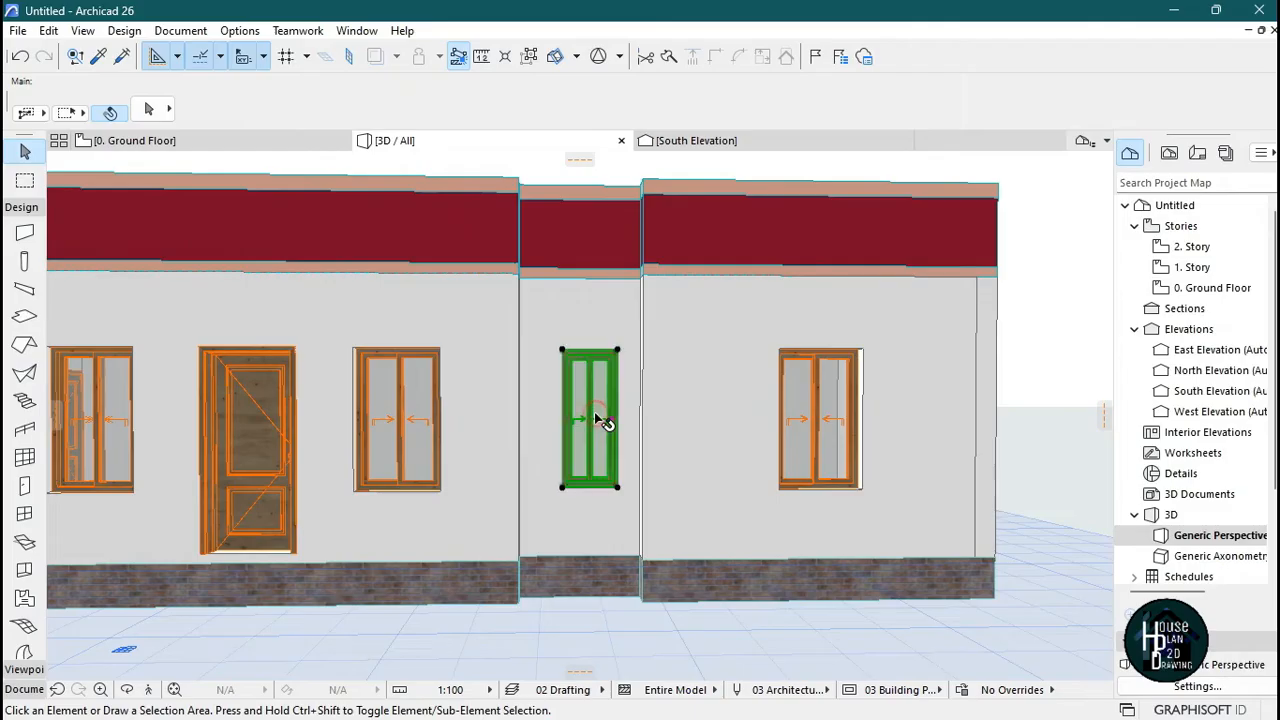
{"action": "left_click", "coordinate": [618, 488]}
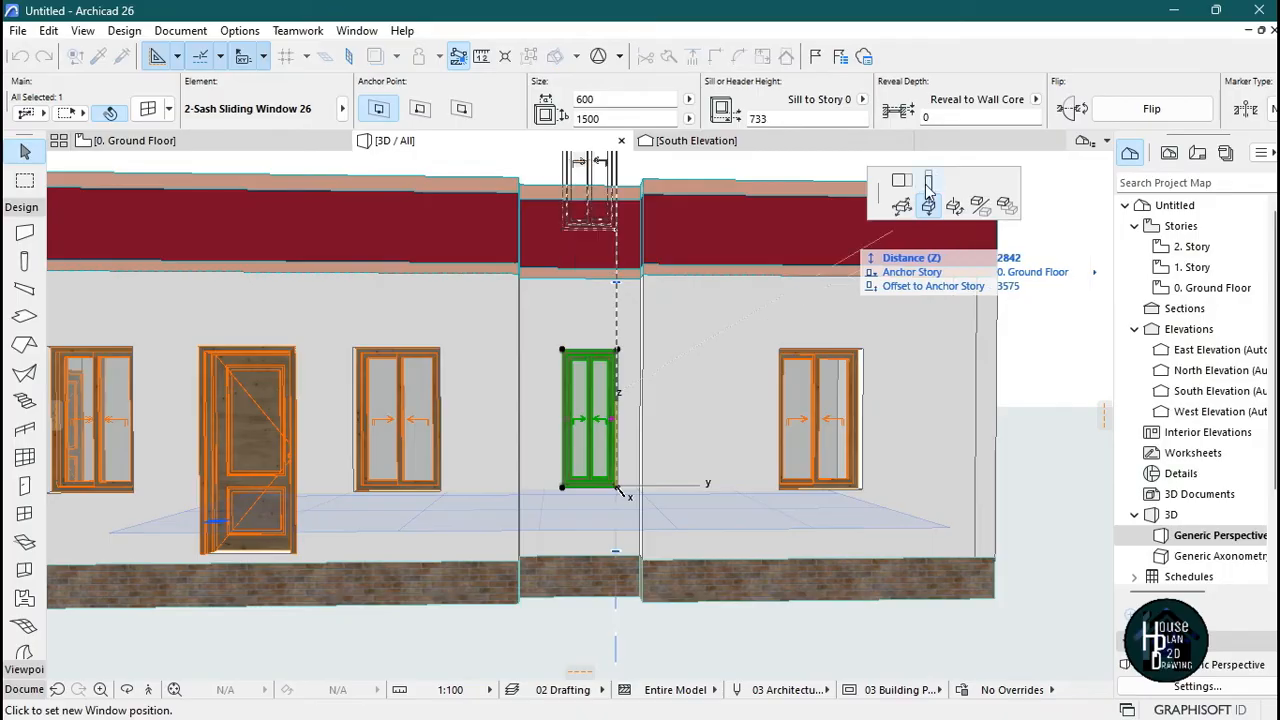
{"action": "left_click", "coordinate": [927, 183]}
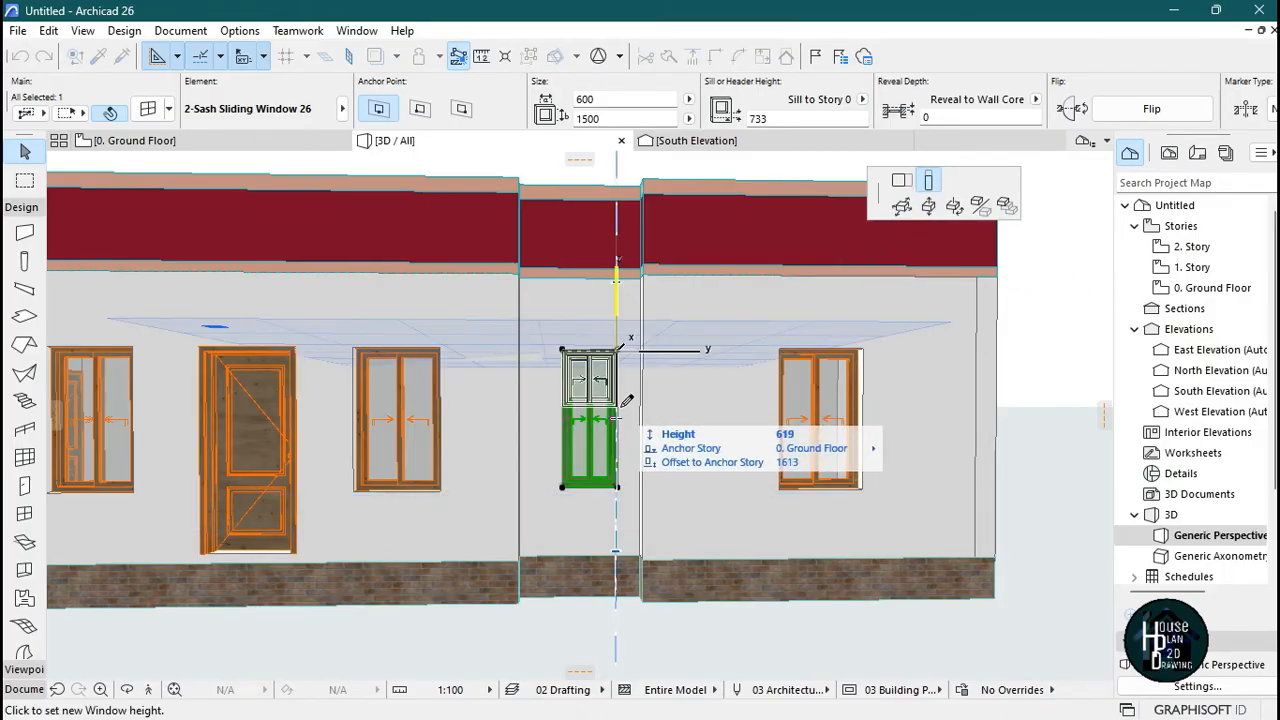
{"action": "key", "text": "Return"}
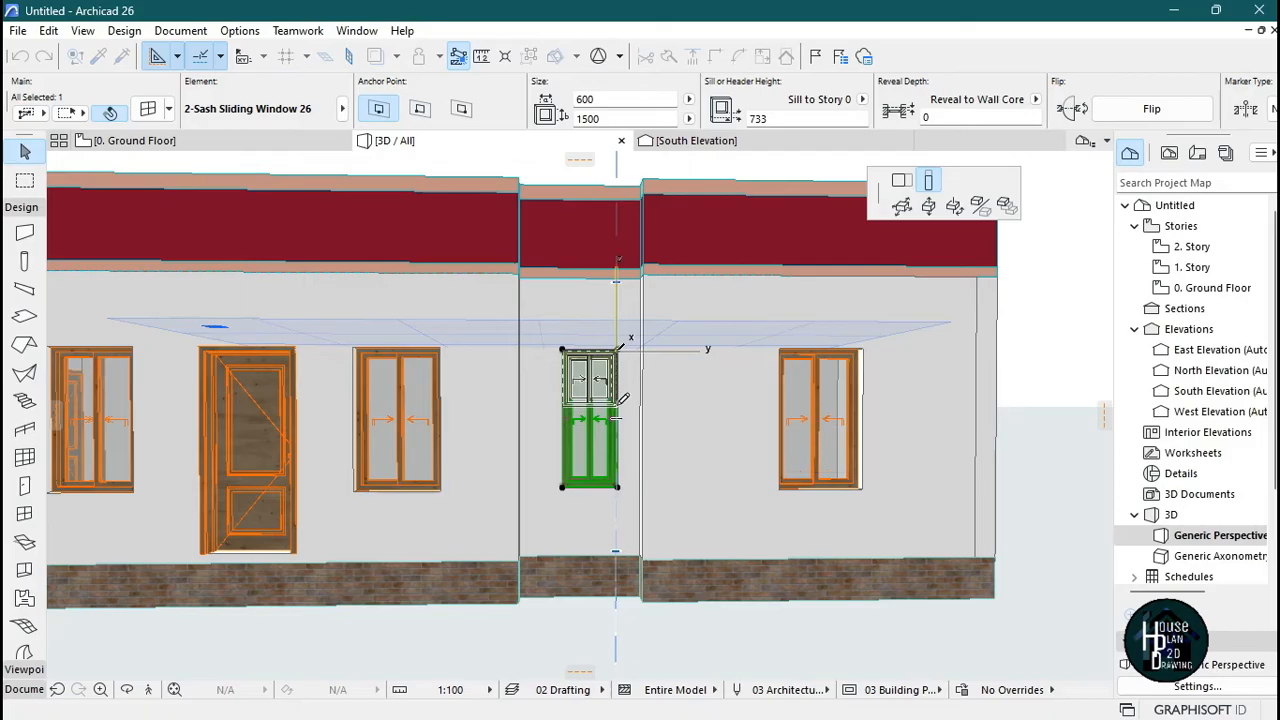
{"action": "key", "text": "Escape"}
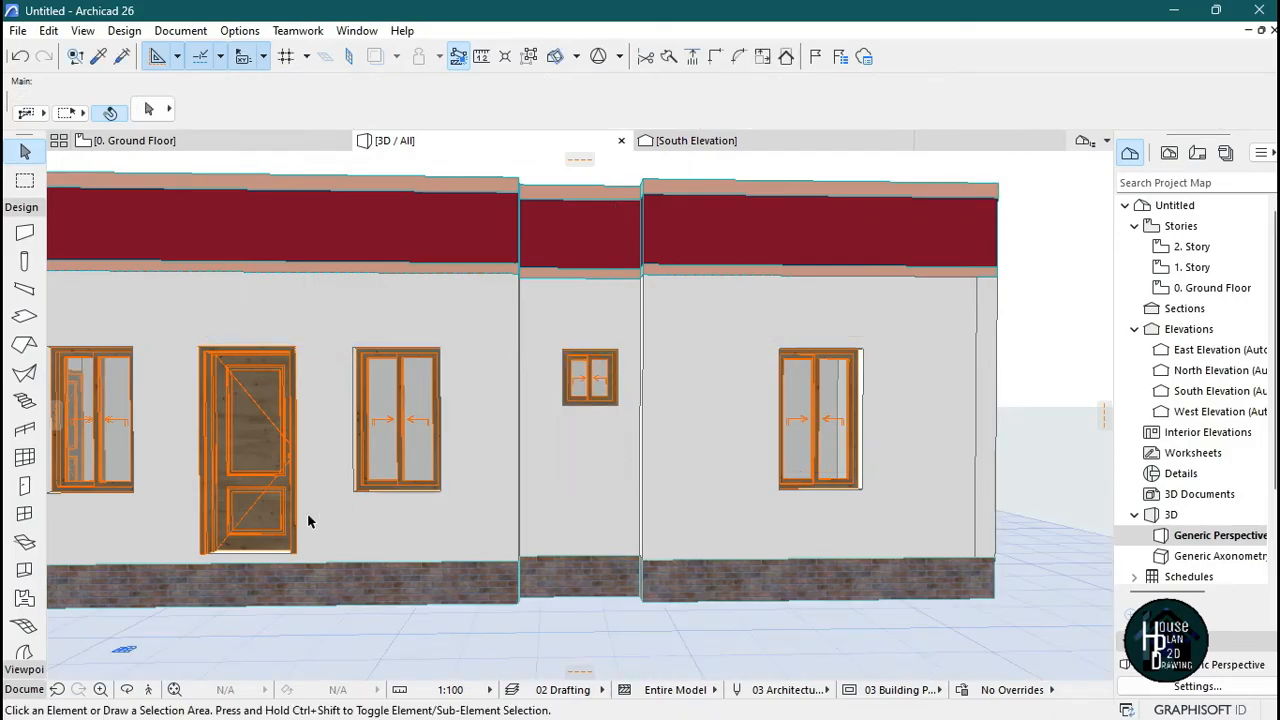
- Pick up the settings of the 600 x 600 sliding window in the recessed wall of the single-door facade
{"action": "key", "text": "Down"}
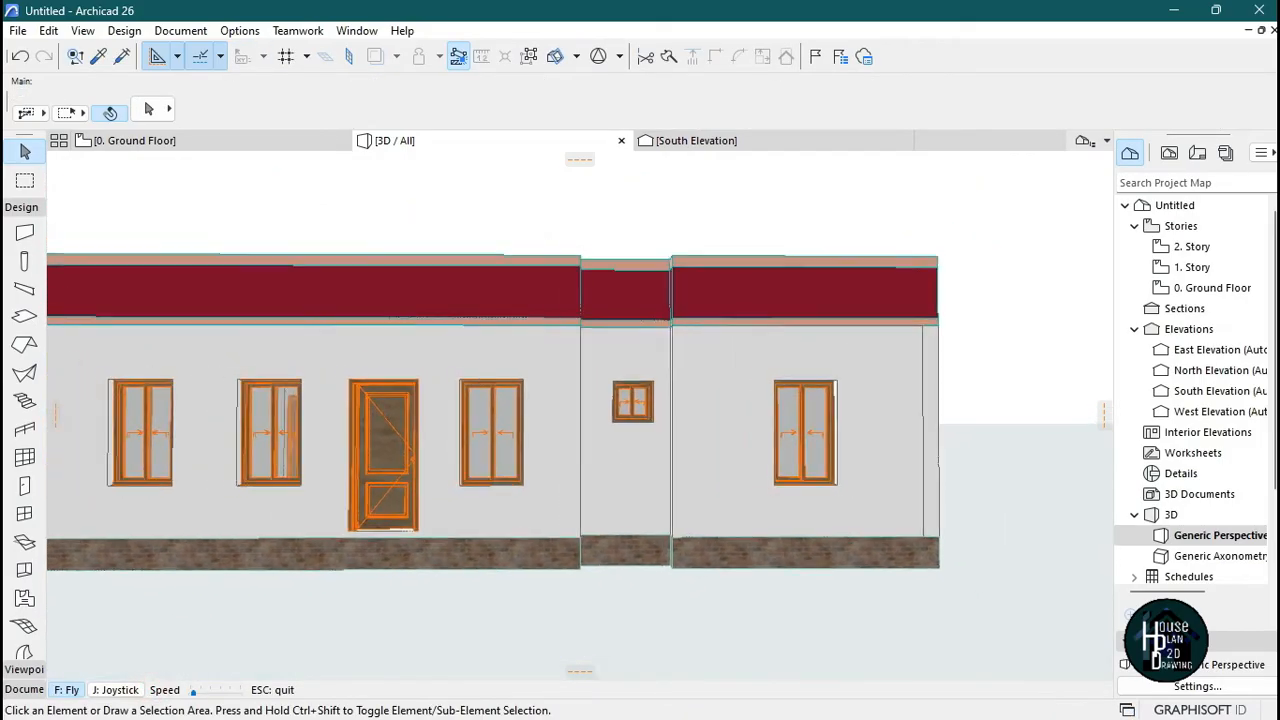
{"action": "key", "text": "Left"}
{"action": "key", "text": "Left"}
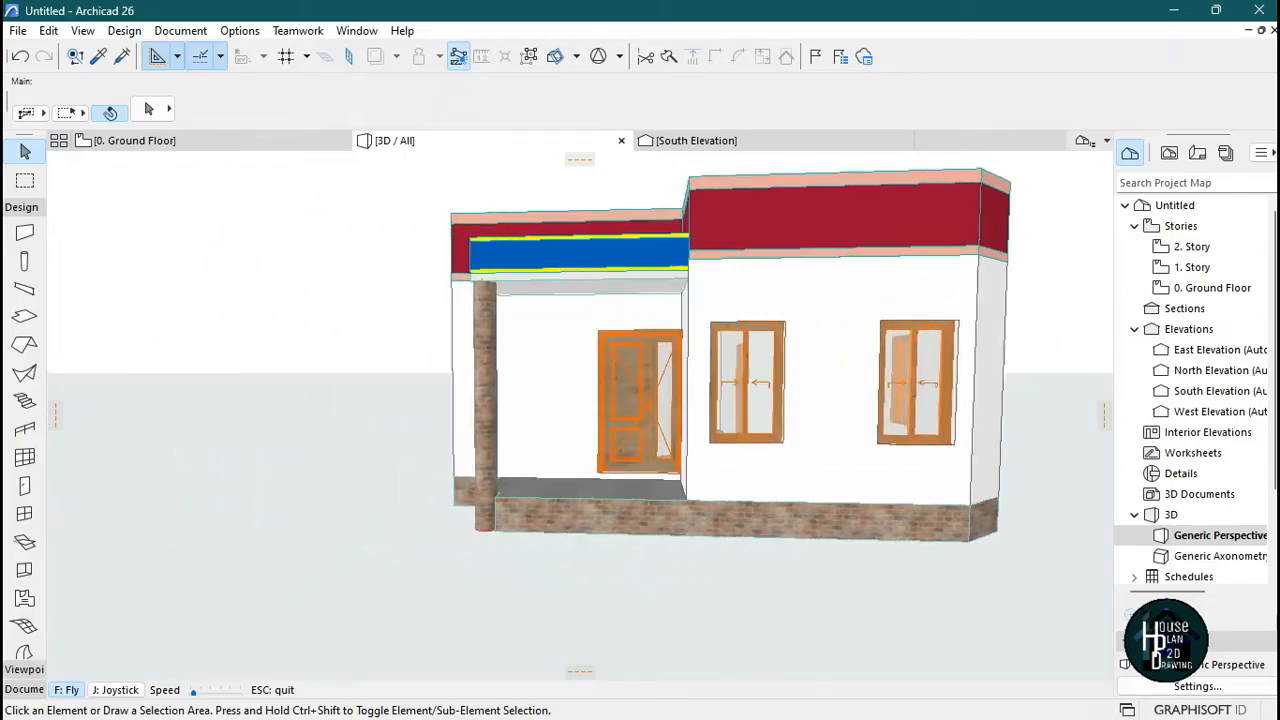
{"action": "key", "text": "Right"}
{"action": "key", "text": "Up"}
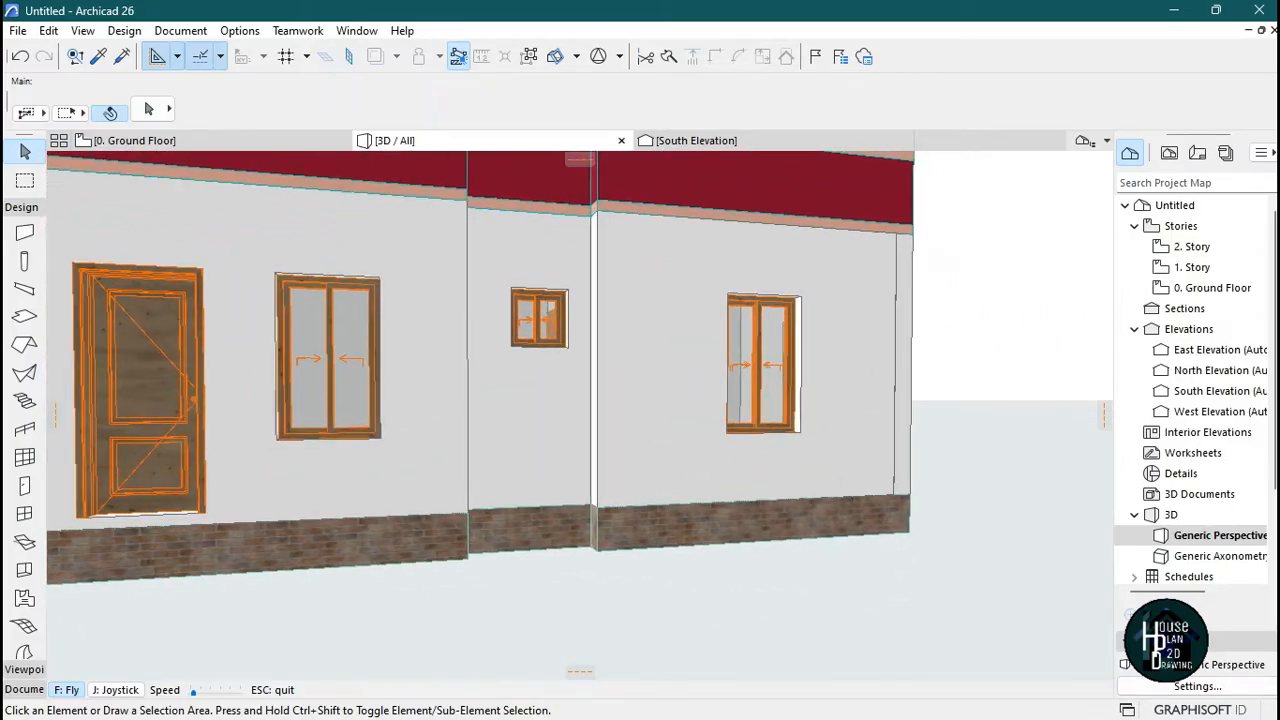
{"action": "key", "text": "Escape"}
{"action": "left_click", "coordinate": [551, 316], "text": "alt"}
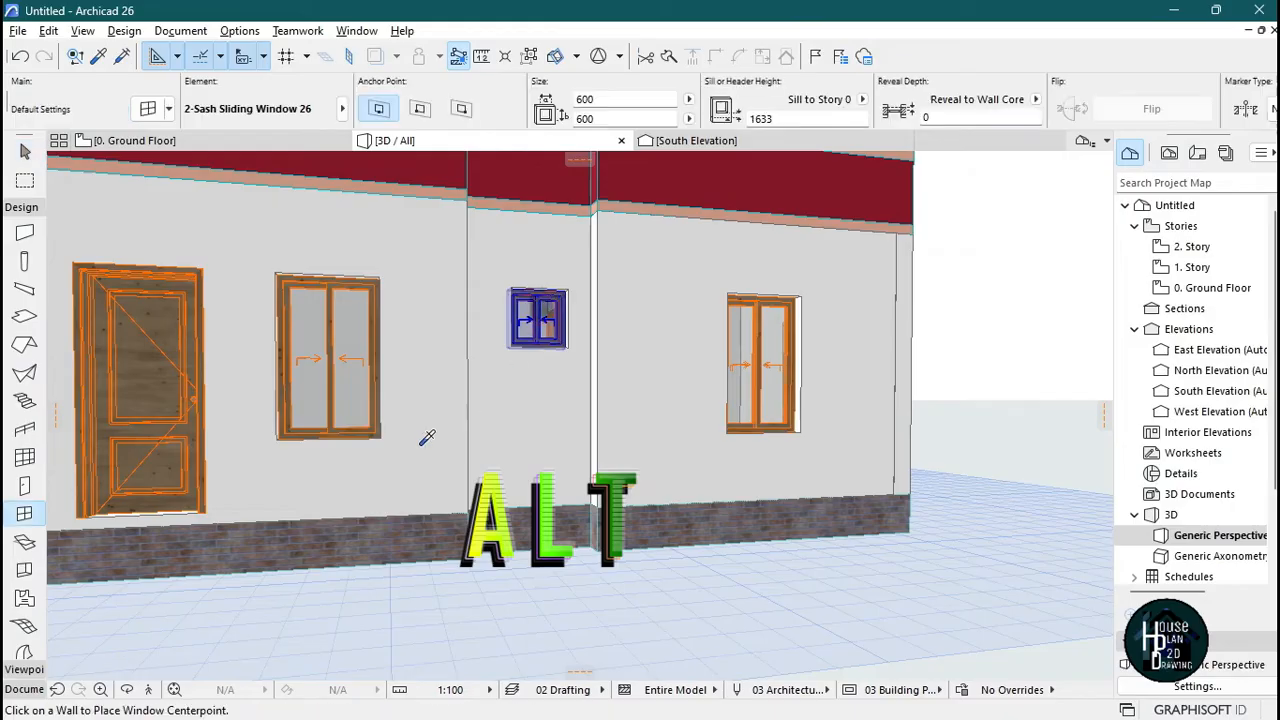
- Transfer the picked-up 600 x 600 window settings to the two narrow windows in the middle of the opposite long facade
{"action": "left_click", "coordinate": [149, 690]}
{"action": "key", "text": "Up"}
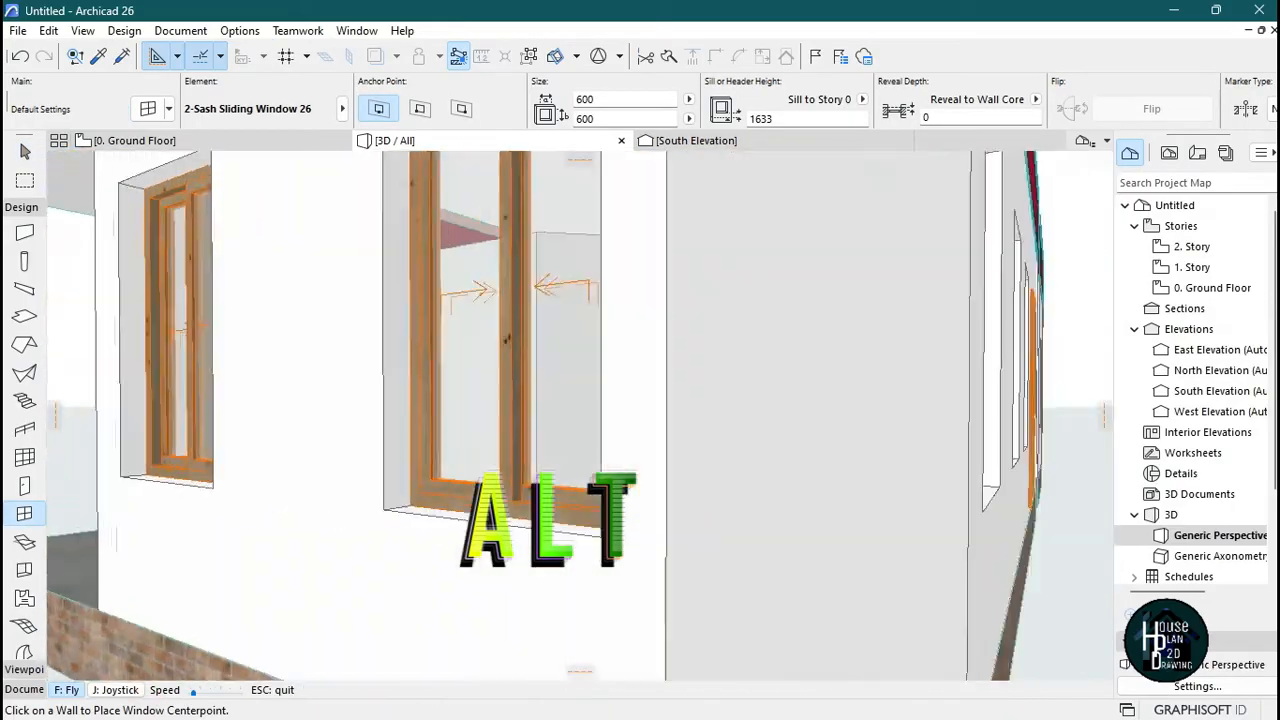
{"action": "key", "text": "Down"}
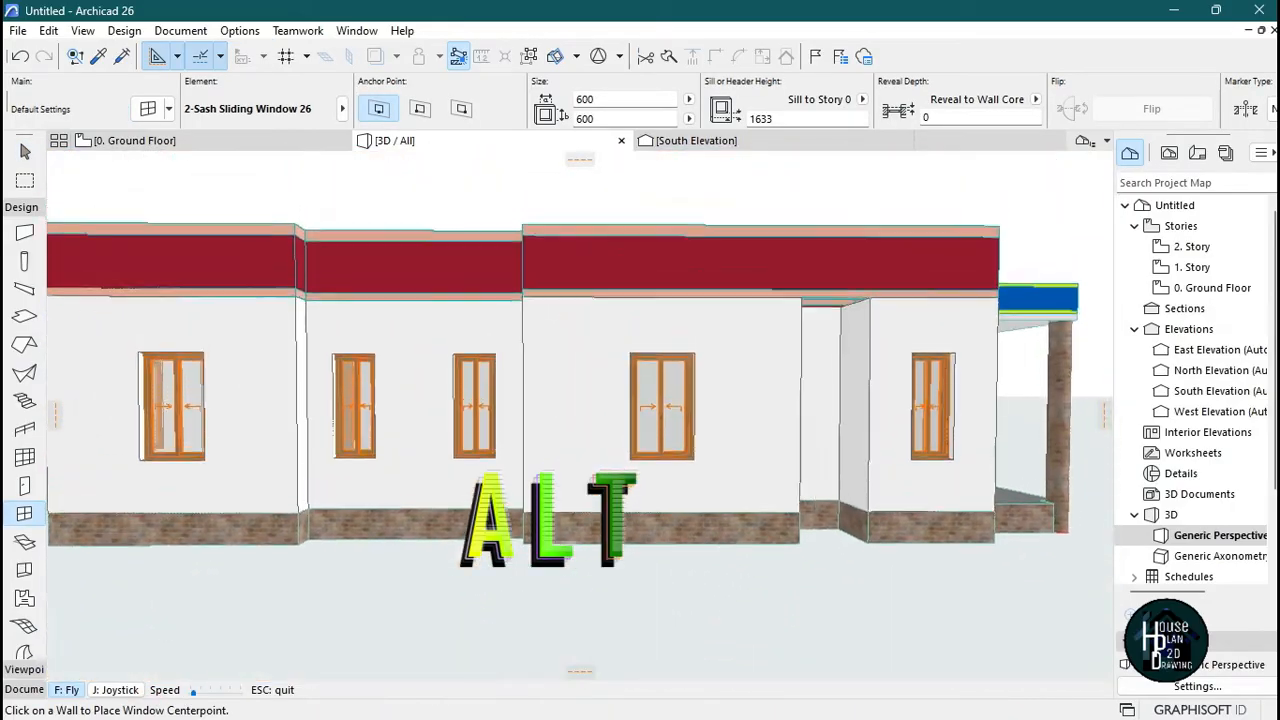
{"action": "key", "text": "Escape"}
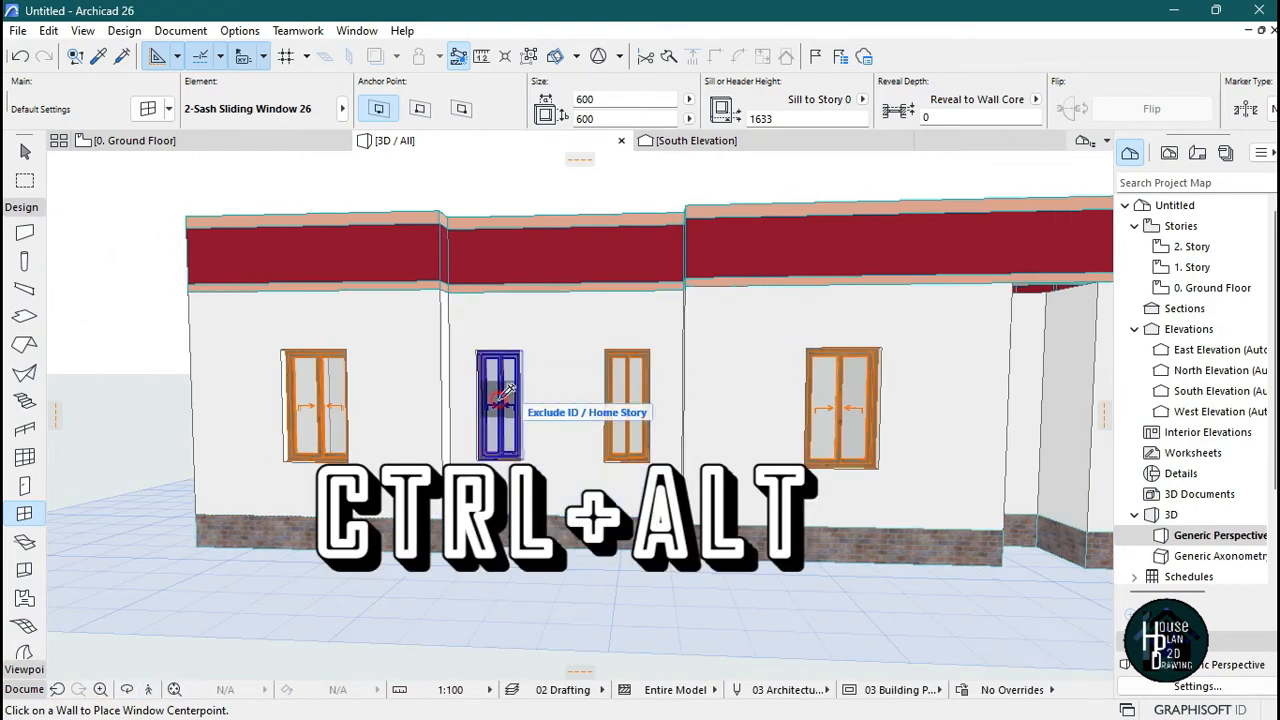
{"action": "left_click", "coordinate": [500, 396], "text": "ctrl+alt"}
{"action": "left_click", "coordinate": [630, 388], "text": "ctrl+alt"}
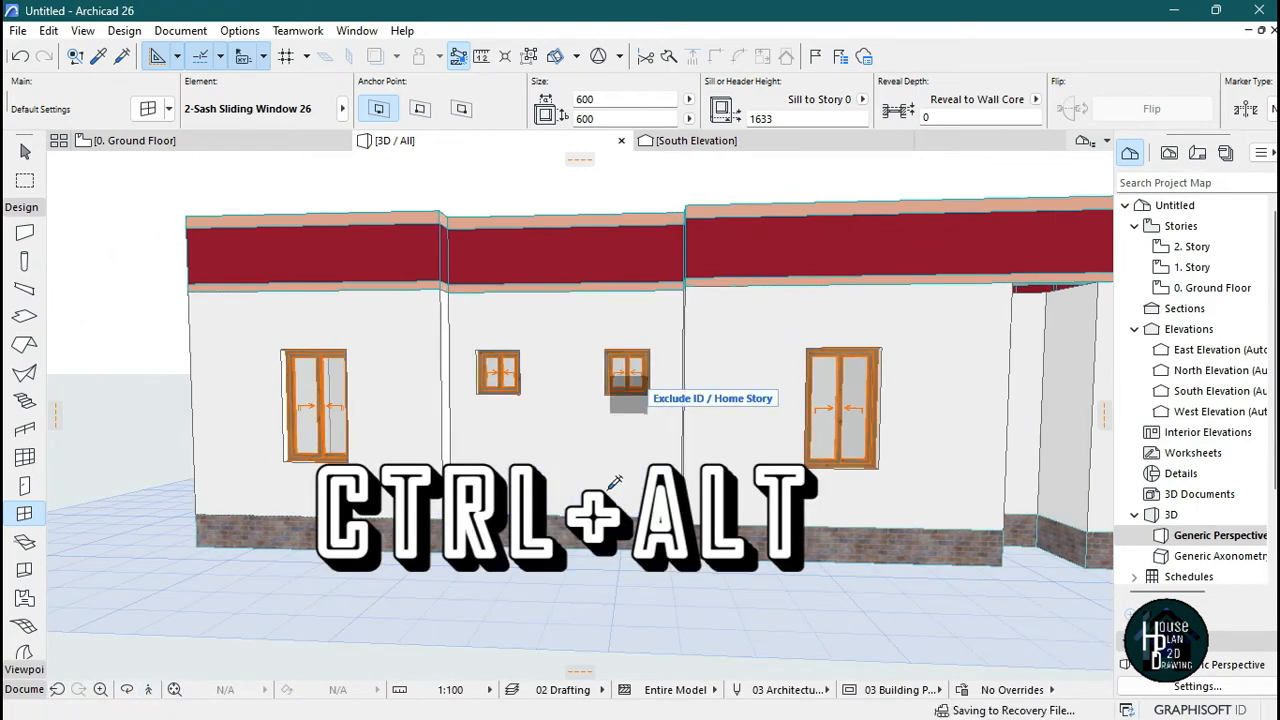
{"action": "key", "text": "Escape"}
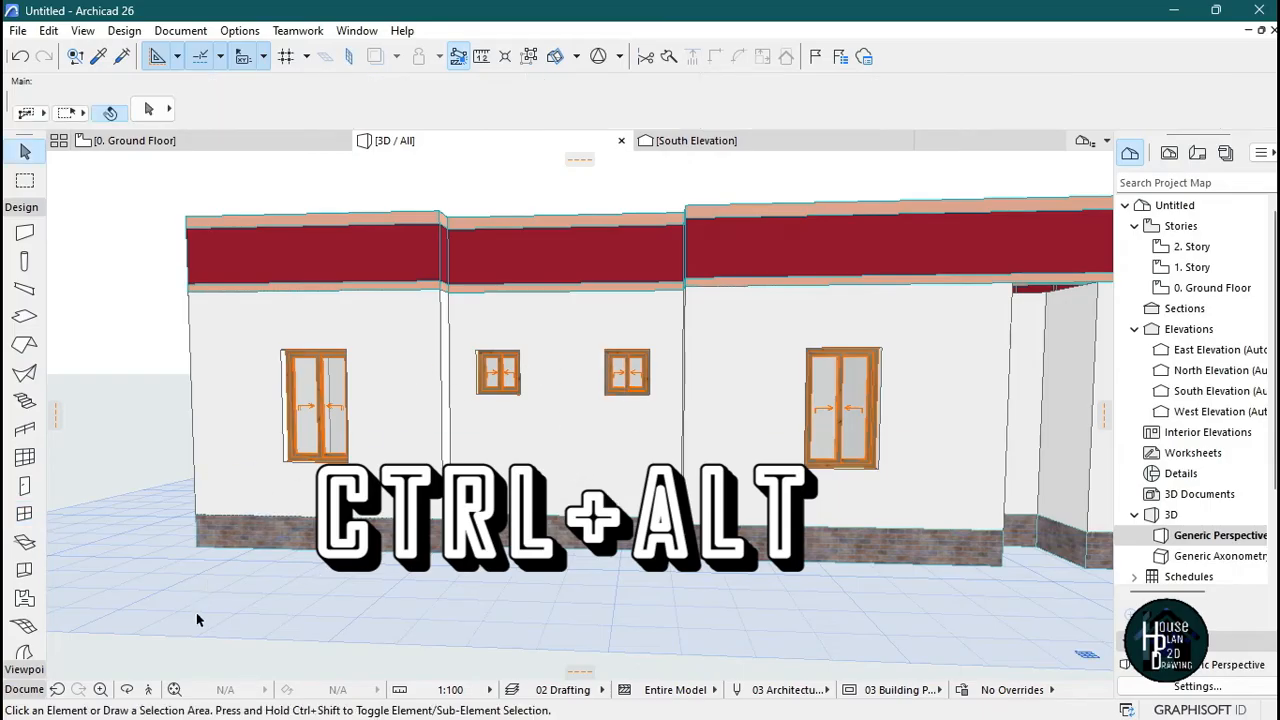
- Copy the 600 x 600 window's settings to the narrow window beside the veranda on the same long facade
{"action": "left_click", "coordinate": [152, 690]}
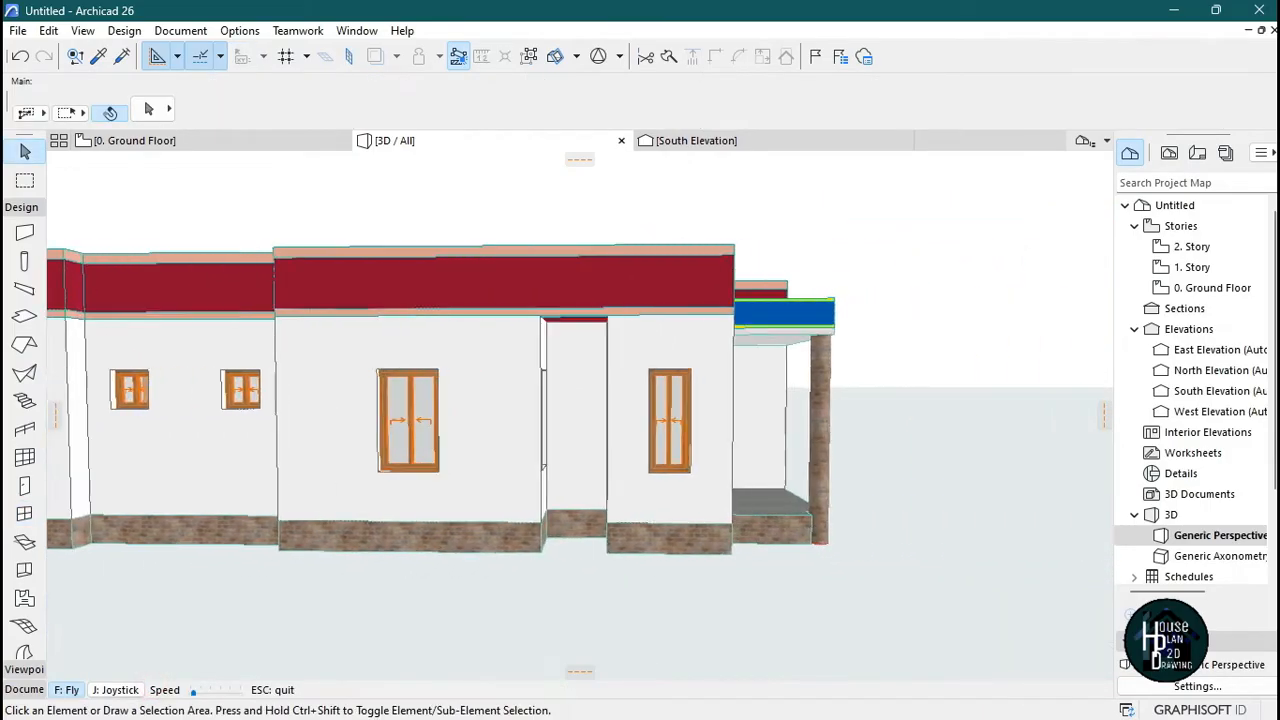
{"action": "key", "text": "Right"}
{"action": "key", "text": "Left"}
{"action": "key", "text": "Down"}
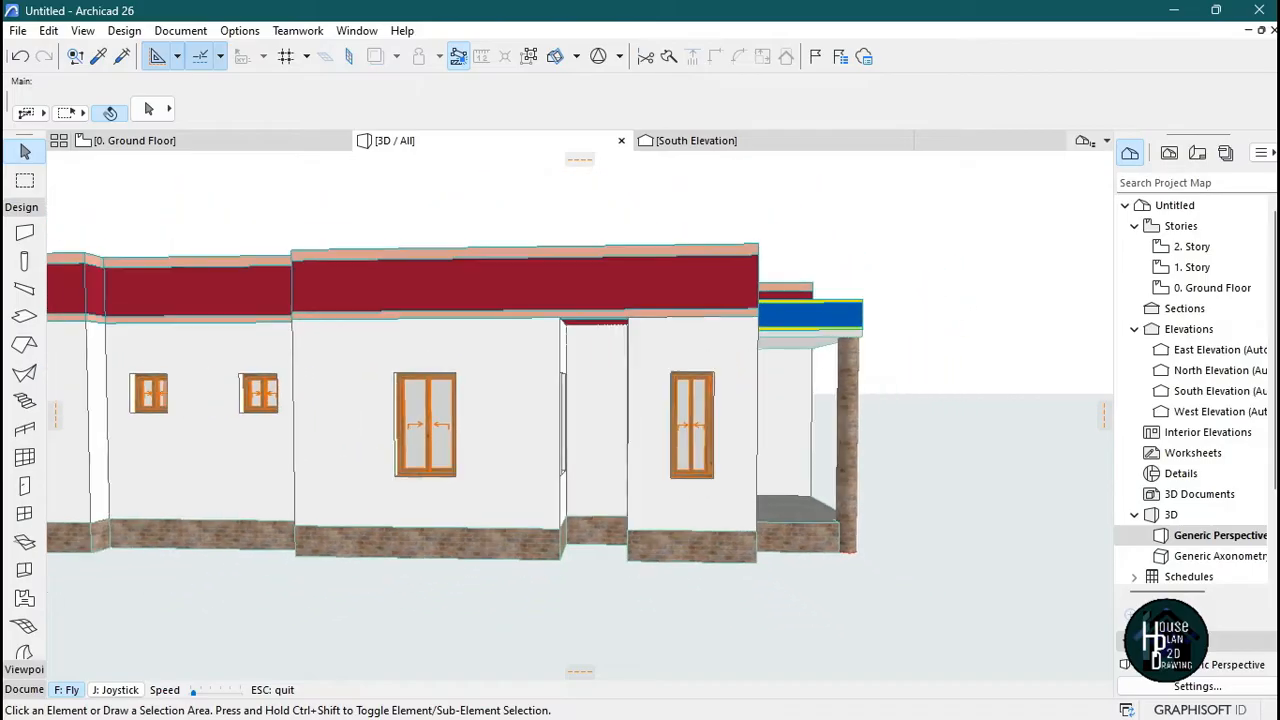
{"action": "key", "text": "Escape"}
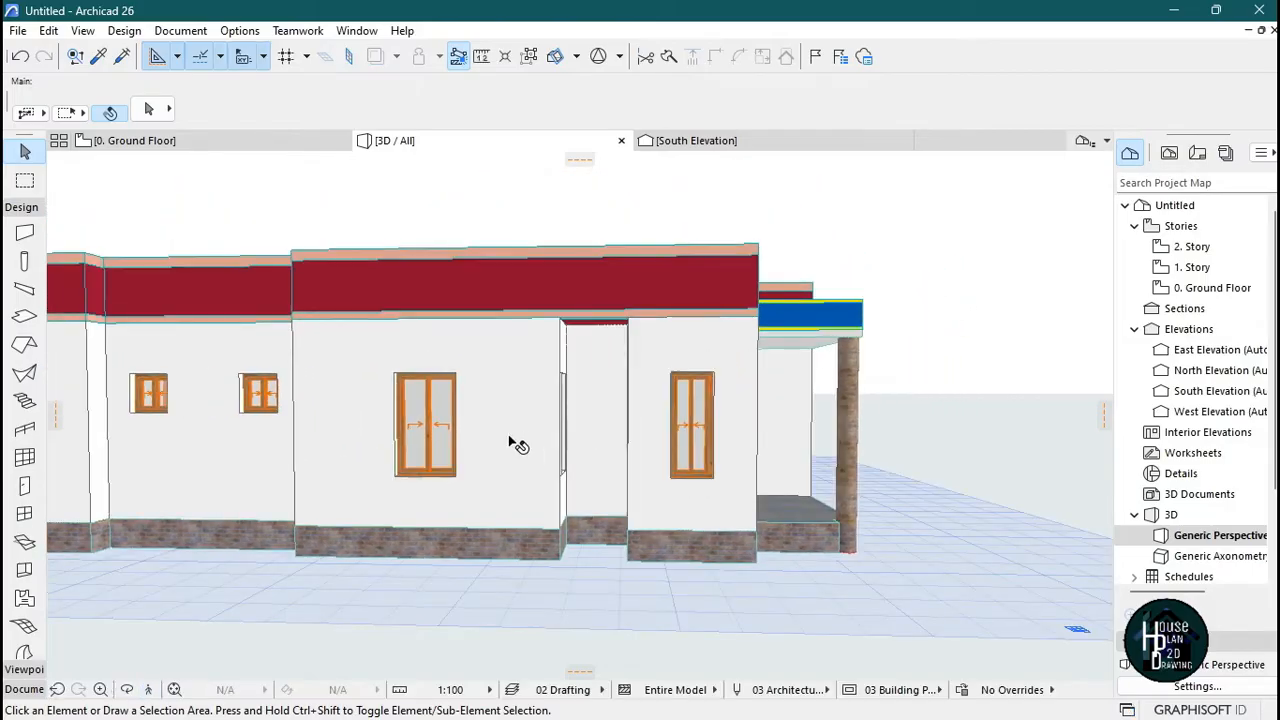
{"action": "left_click", "coordinate": [258, 392], "text": "alt"}
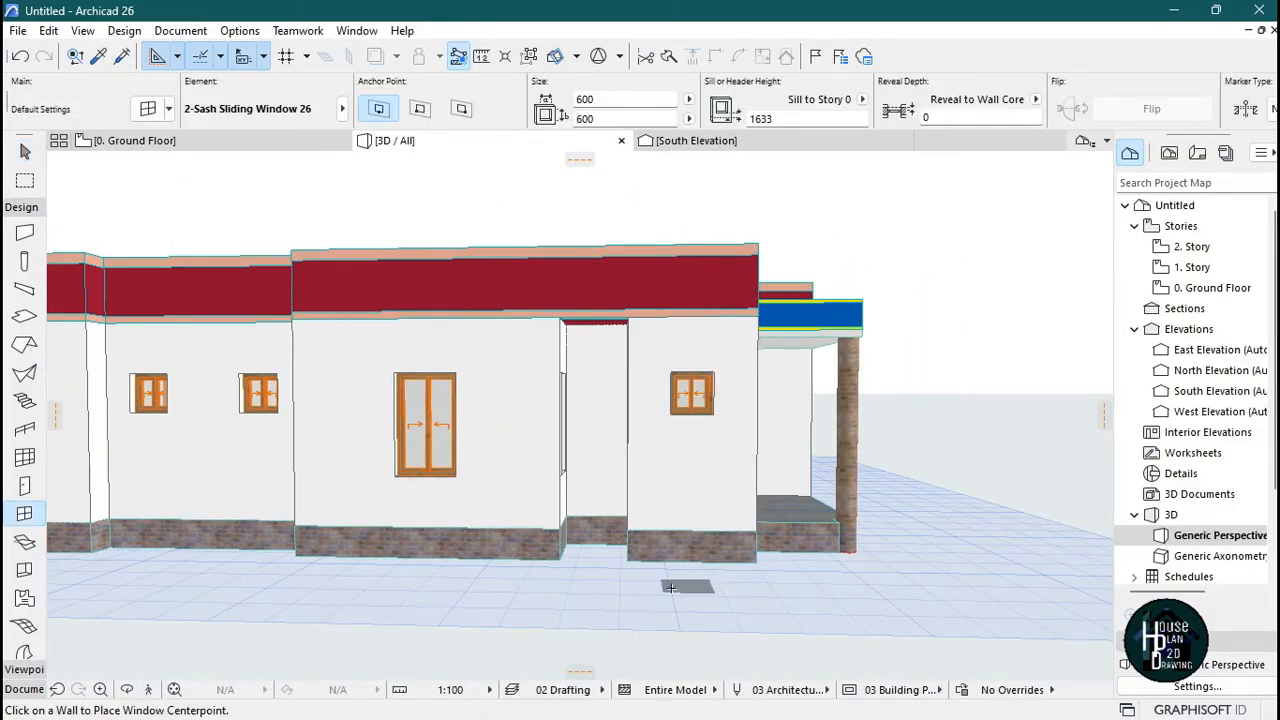
{"action": "key", "text": "Escape"}
- Inspect the finished windows and the open top of the house in 3D, flying around it to a raised view
{"action": "left_click", "coordinate": [170, 689]}
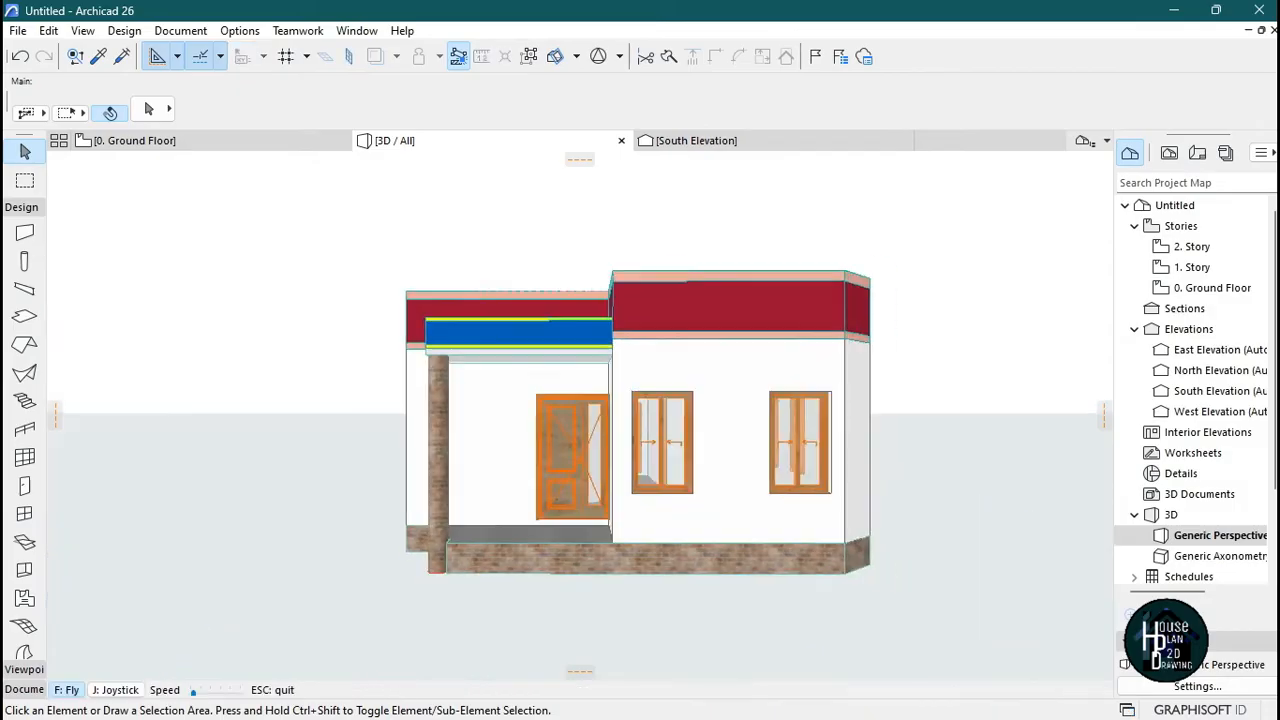
{"action": "key", "text": "Up"}
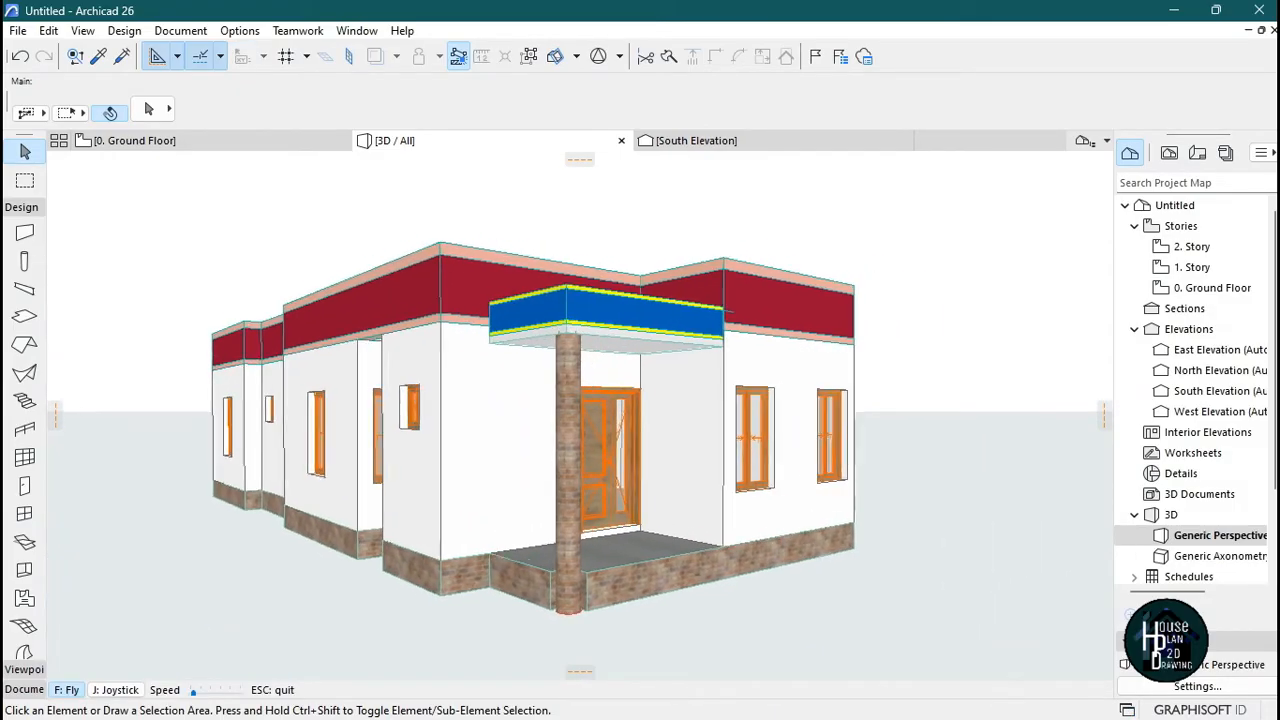
{"action": "key", "text": "Page_Up"}
{"action": "key", "text": "Up"}
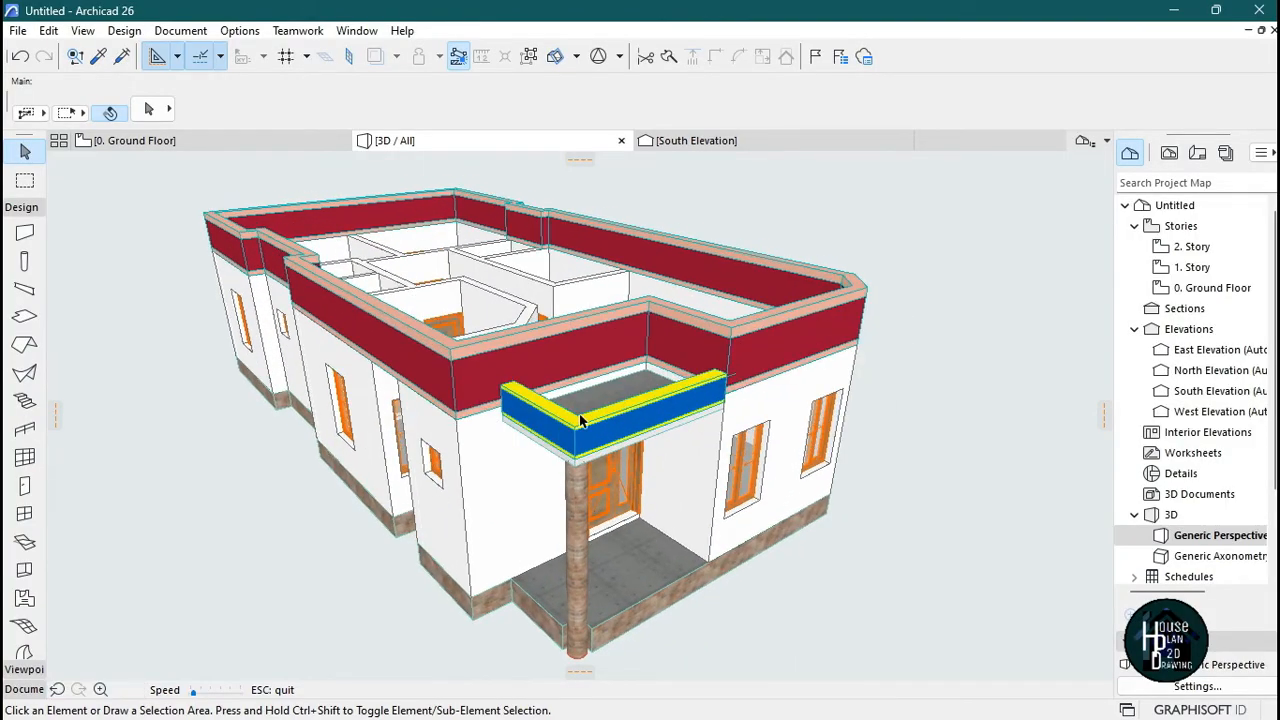
{"action": "key", "text": "Escape"}
- Open the 1. Story plan and set up a single-plane roof with the Timber - Roof composite
{"action": "left_click", "coordinate": [259, 141]}
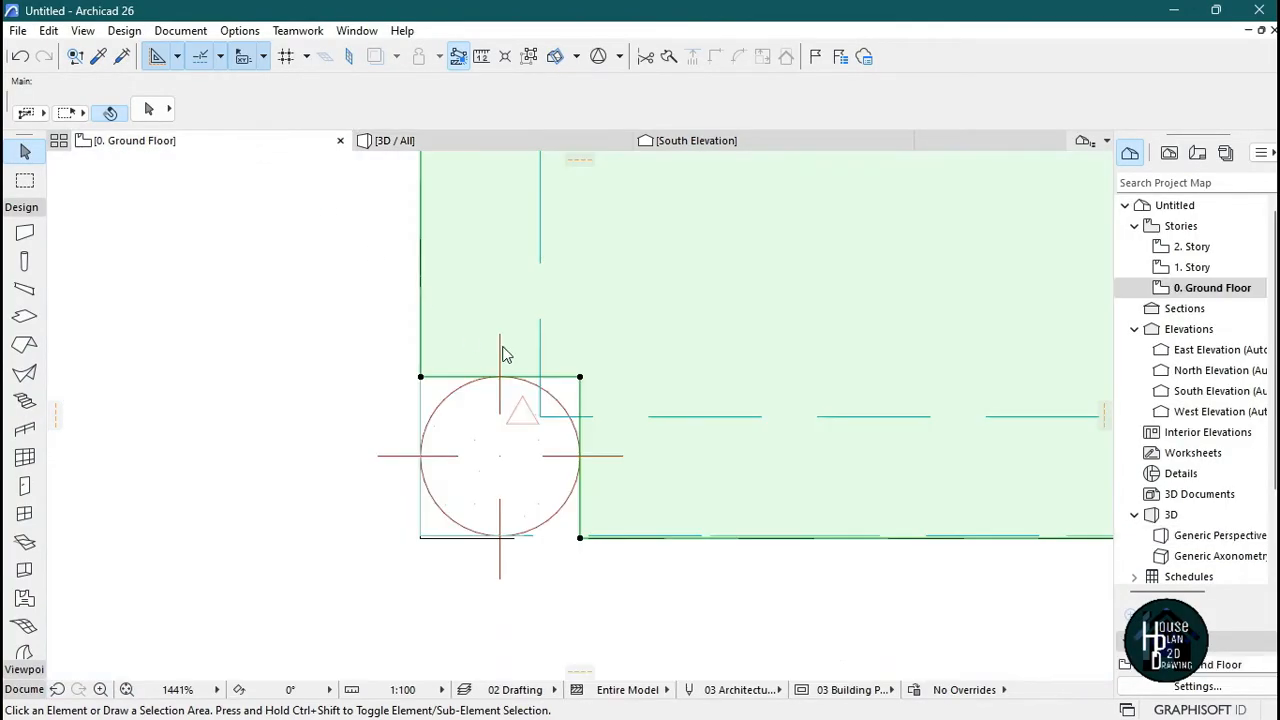
{"action": "scroll", "coordinate": [505, 355], "scroll_direction": "down", "scroll_amount": 10}
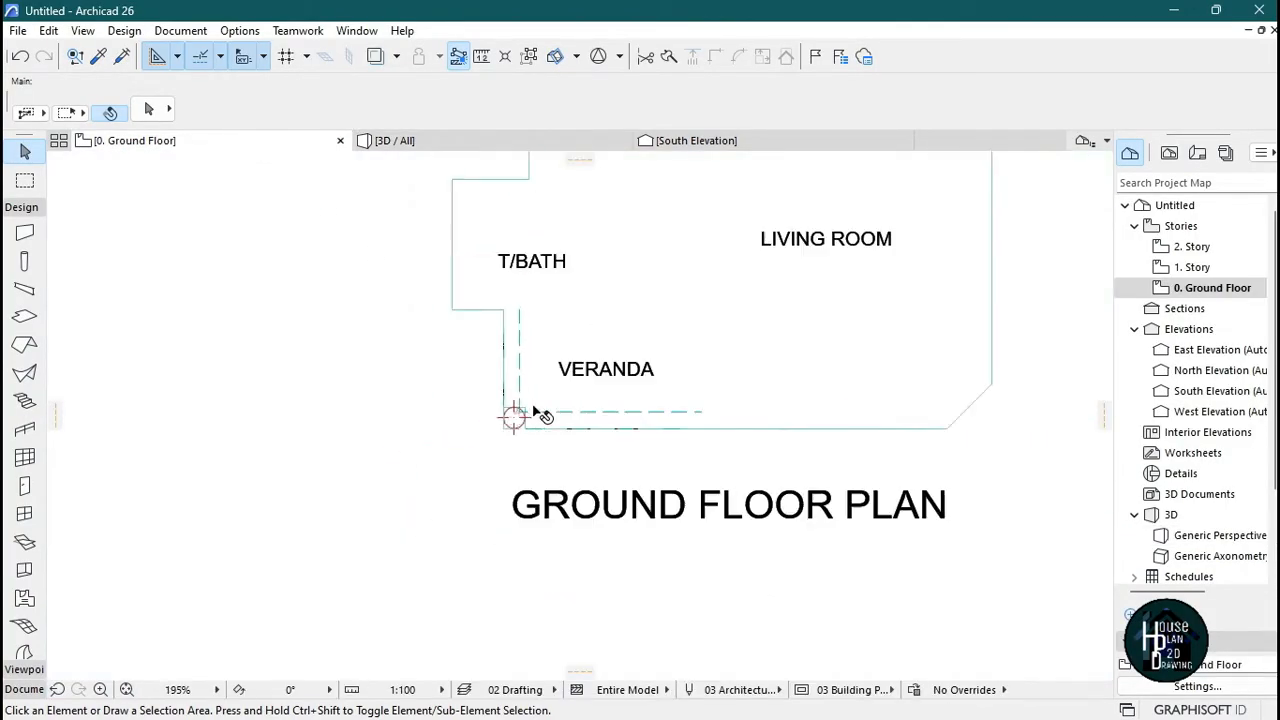
{"action": "double_click", "coordinate": [1203, 270]}
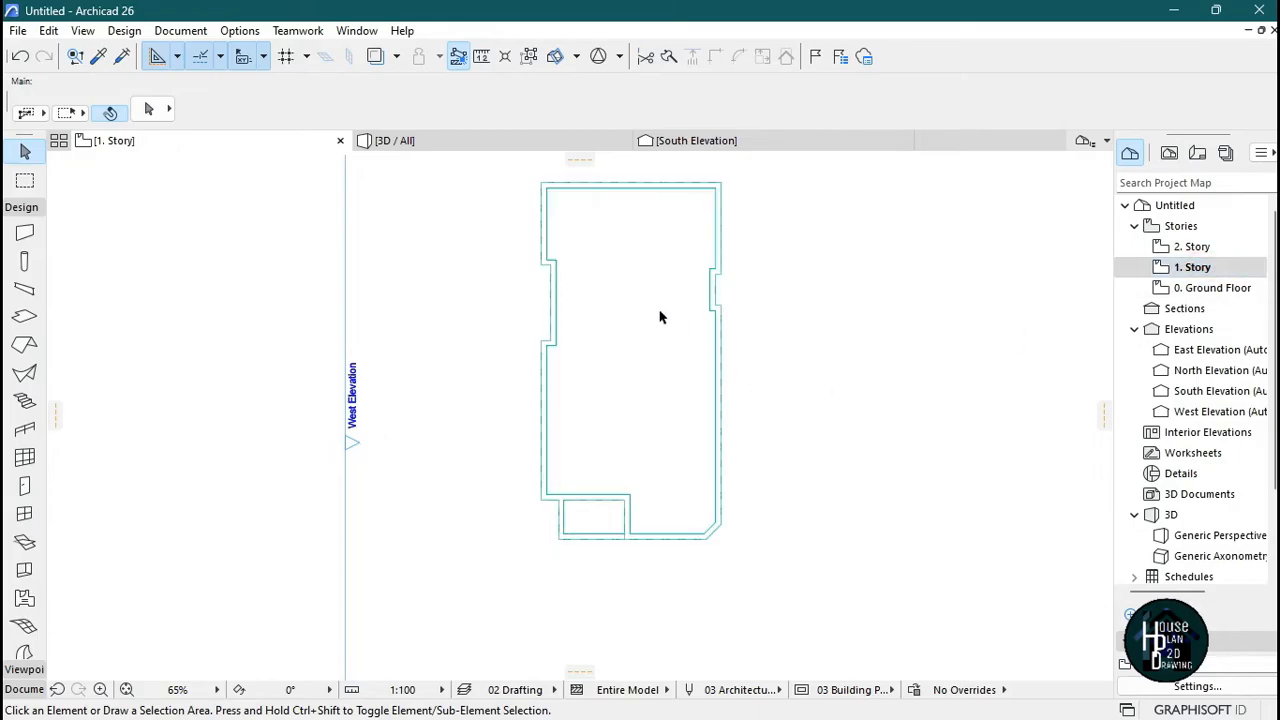
{"action": "scroll", "coordinate": [658, 293], "scroll_direction": "up", "scroll_amount": 1}
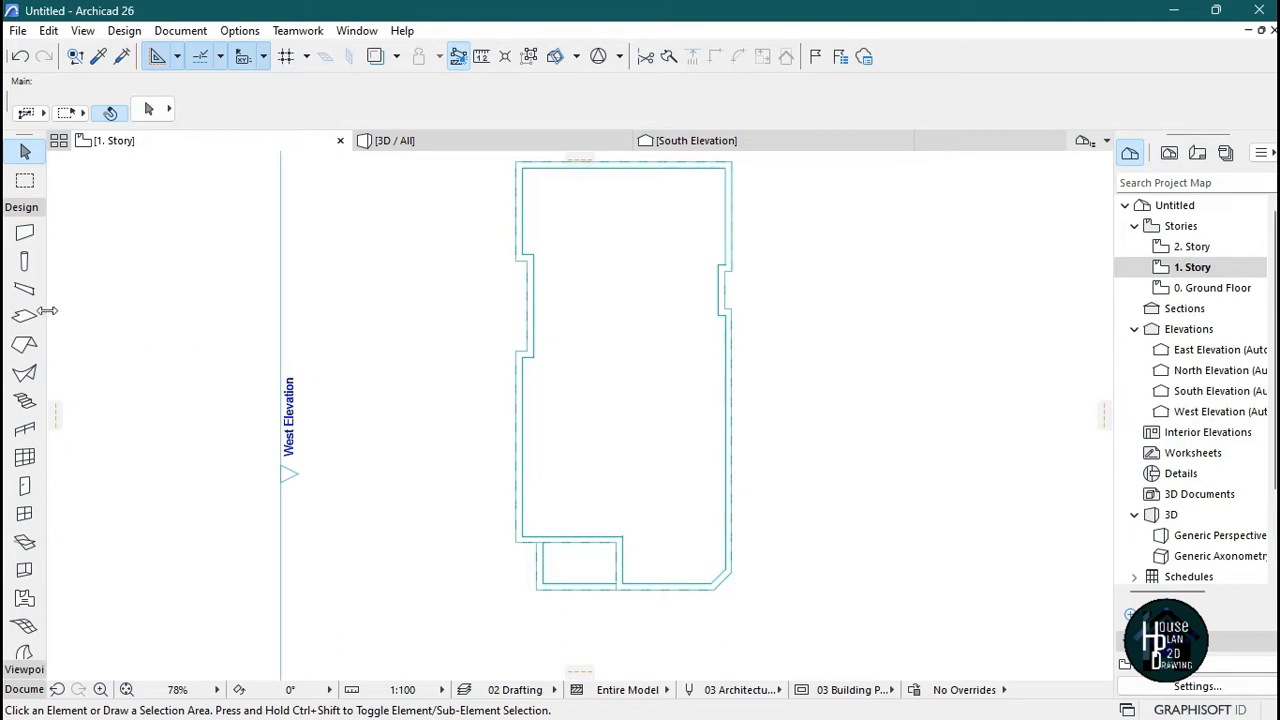
{"action": "left_click", "coordinate": [17, 209]}
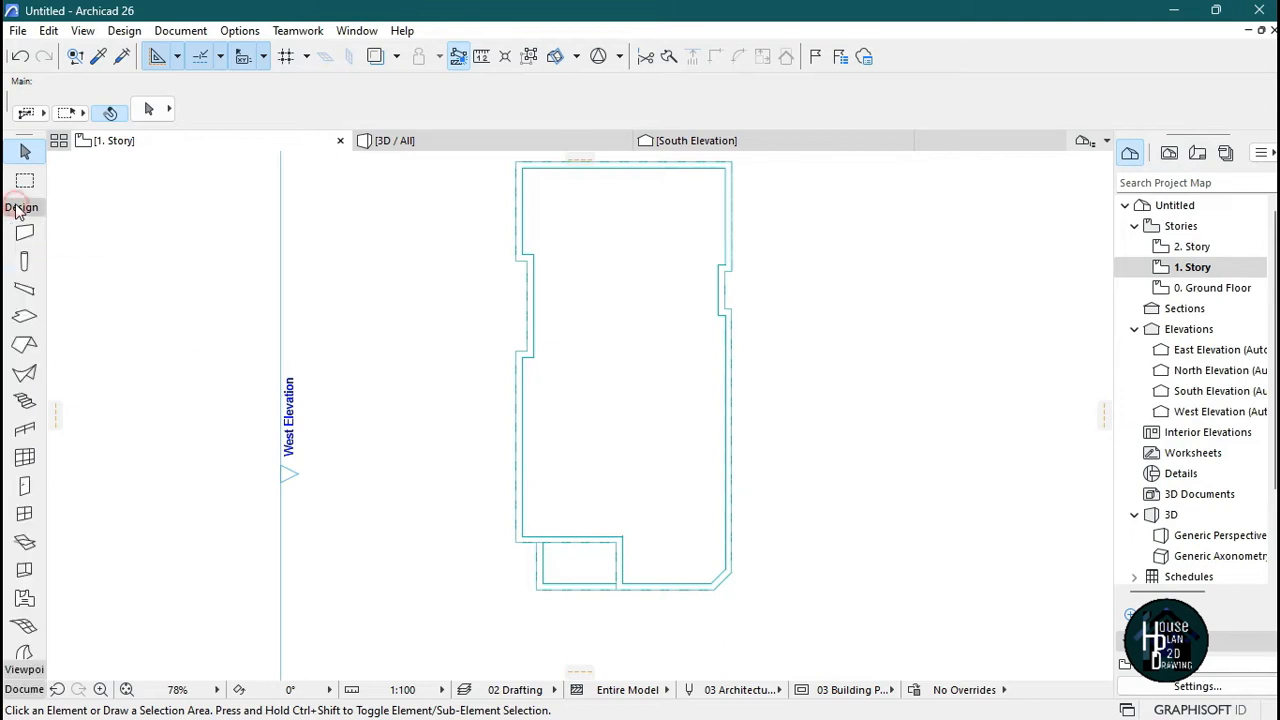
{"action": "left_click", "coordinate": [25, 345]}
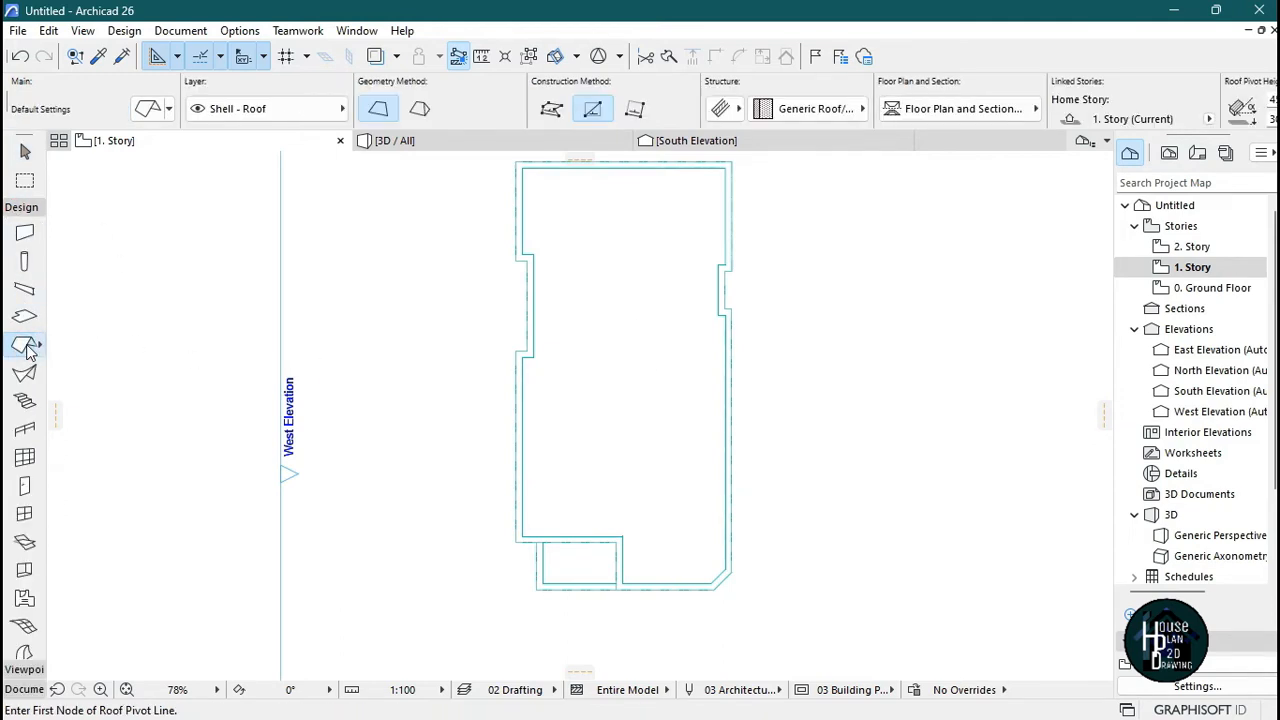
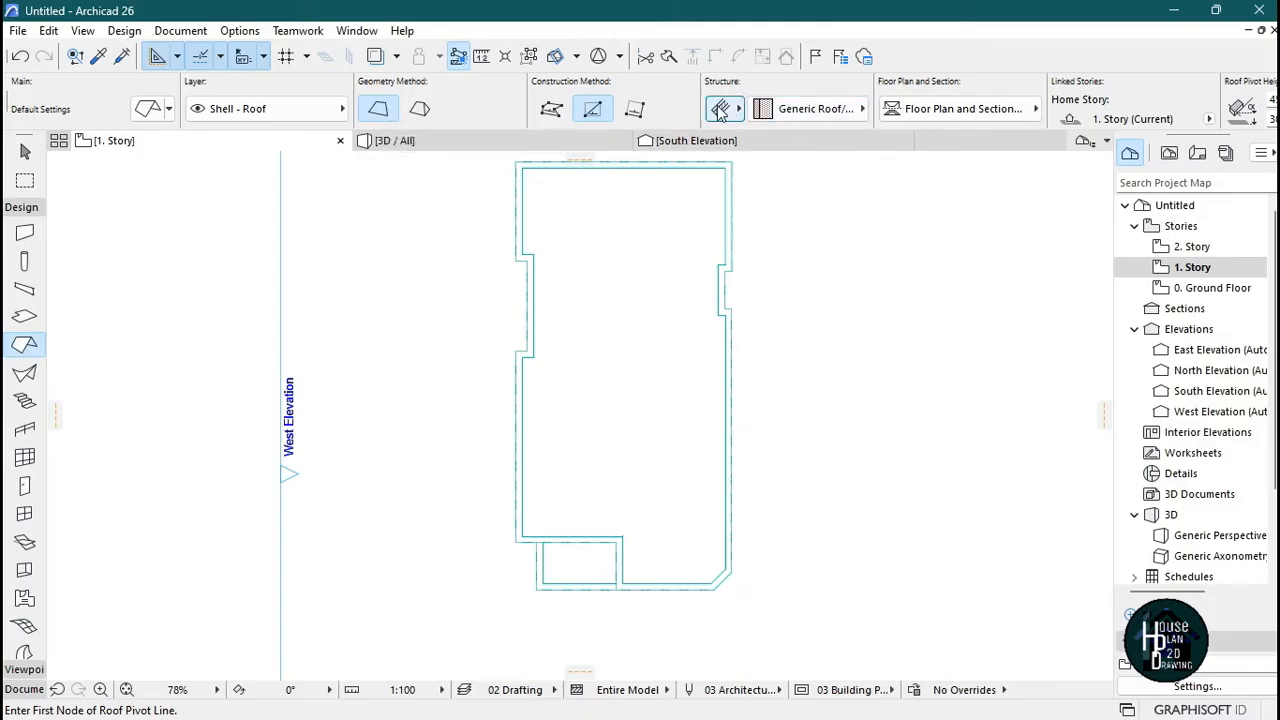
{"action": "left_click", "coordinate": [758, 108]}
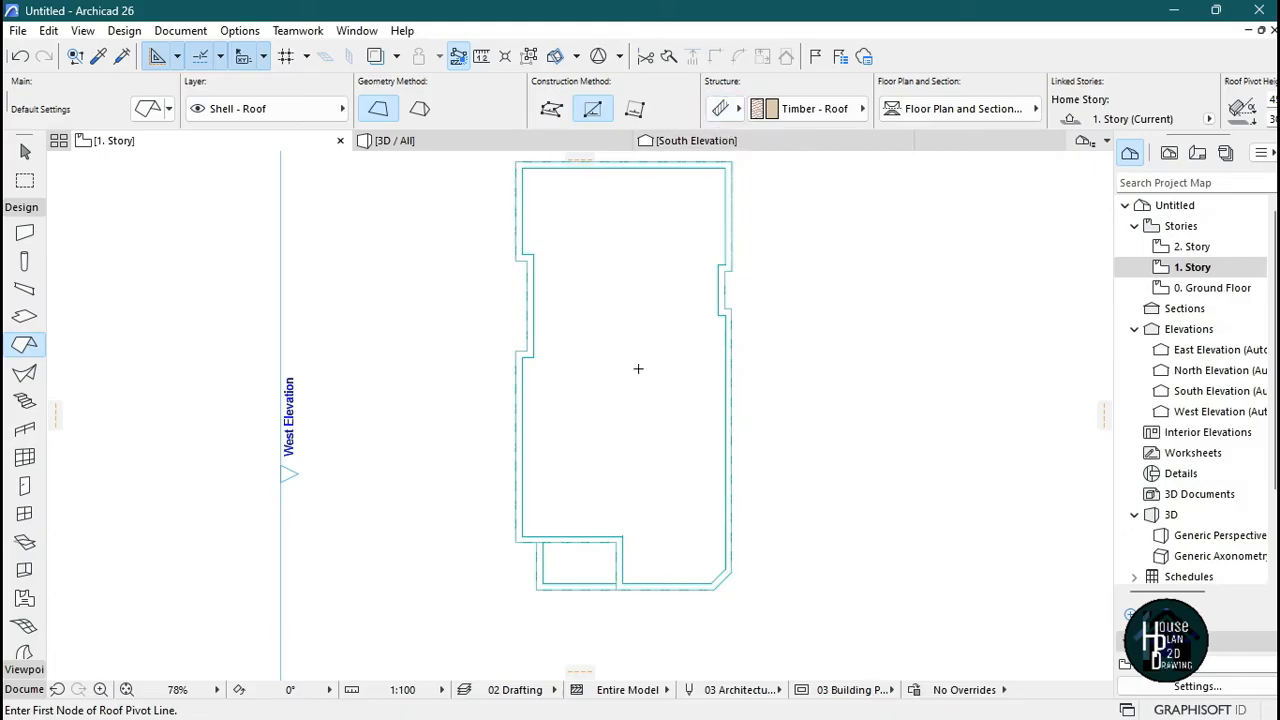
- Draw a rectangular roof inside the parapet, with its pivot line behind the veranda parapet, pitched up towards the rear inner wall
{"action": "scroll", "coordinate": [620, 531], "scroll_direction": "up", "scroll_amount": 5}
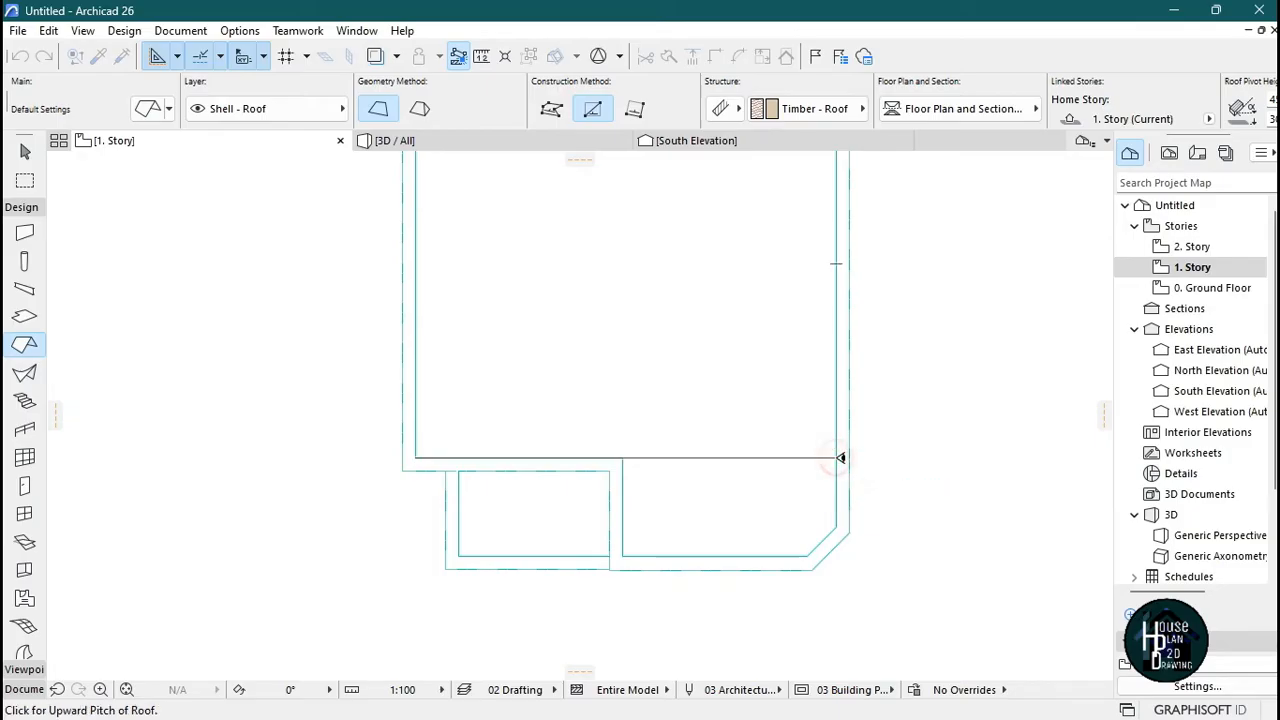
{"action": "scroll", "coordinate": [769, 457], "scroll_direction": "down", "scroll_amount": 5}
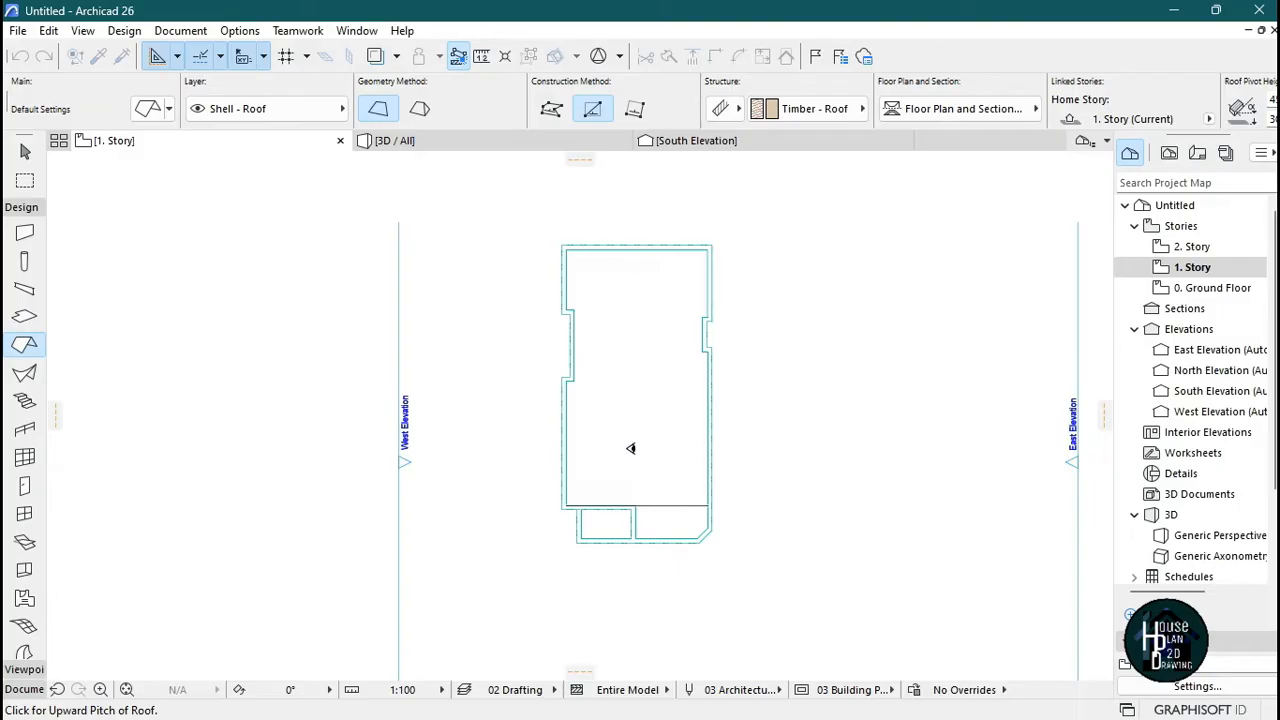
{"action": "scroll", "coordinate": [638, 538], "scroll_direction": "up", "scroll_amount": 4}
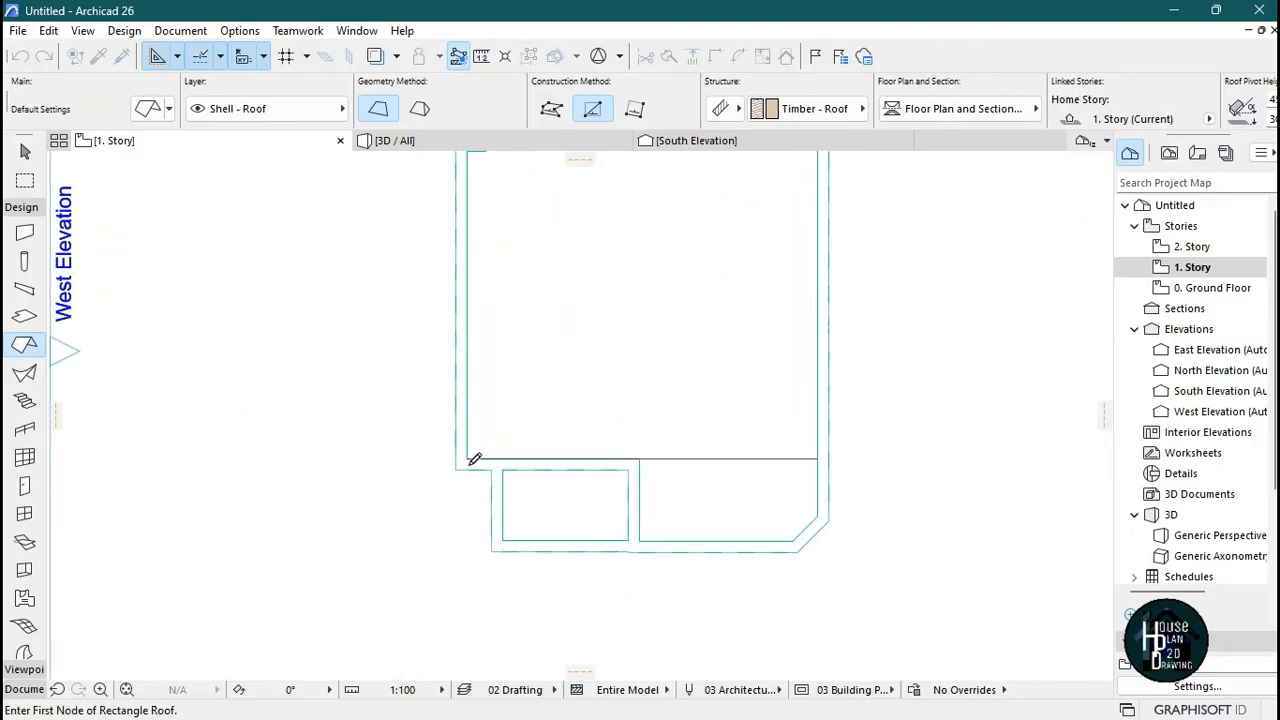
{"action": "scroll", "coordinate": [674, 497], "scroll_direction": "down", "scroll_amount": 4}
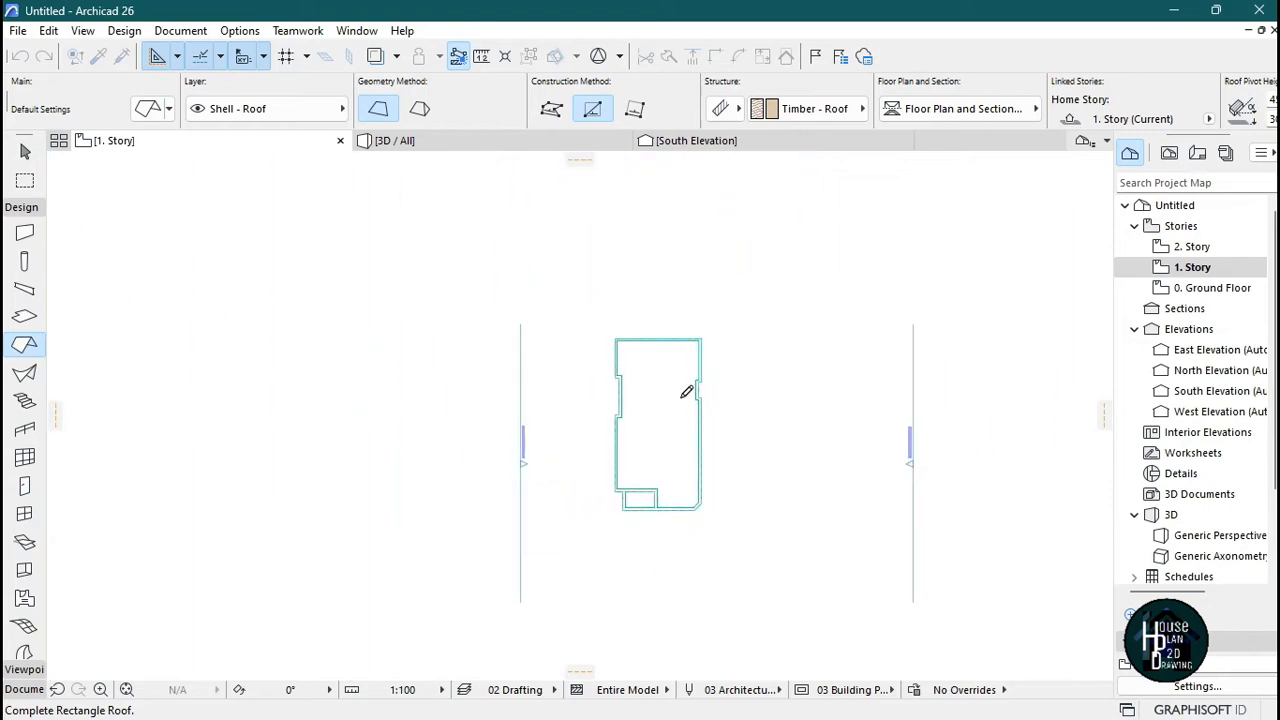
{"action": "scroll", "coordinate": [691, 349], "scroll_direction": "up", "scroll_amount": 5}
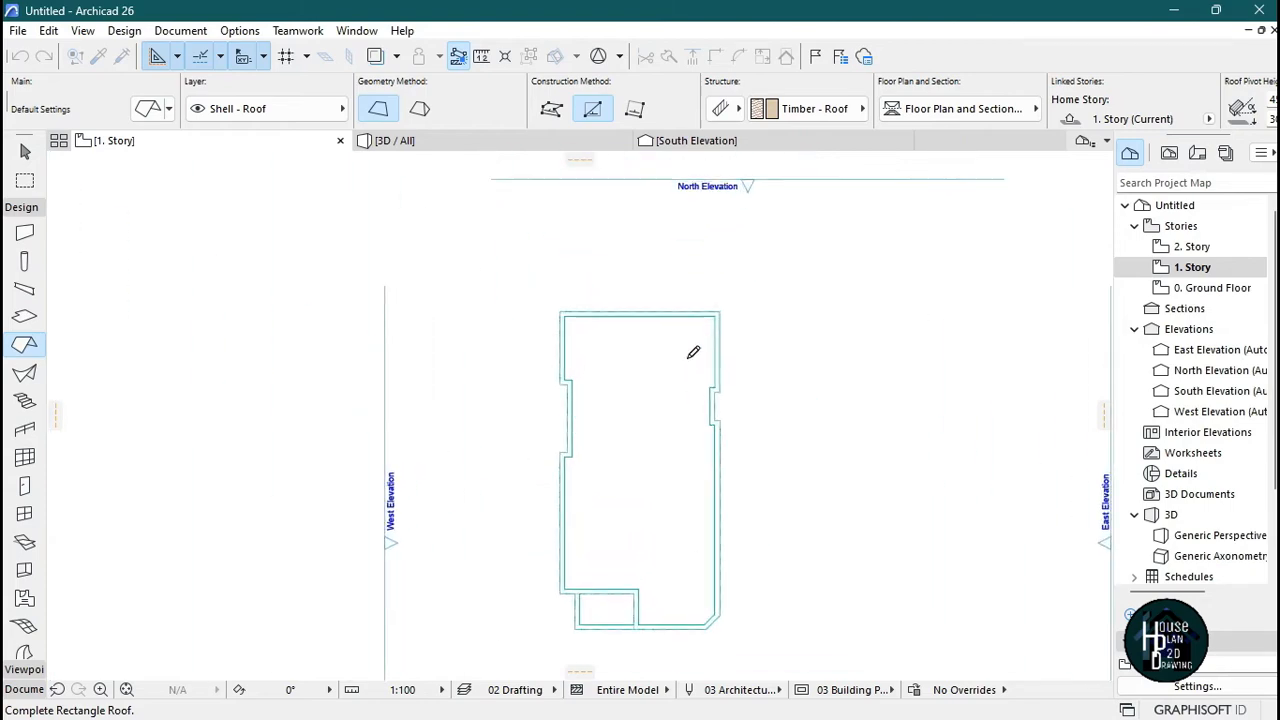
{"action": "left_click", "coordinate": [746, 268]}
{"action": "scroll", "coordinate": [671, 320], "scroll_direction": "down", "scroll_amount": 4}
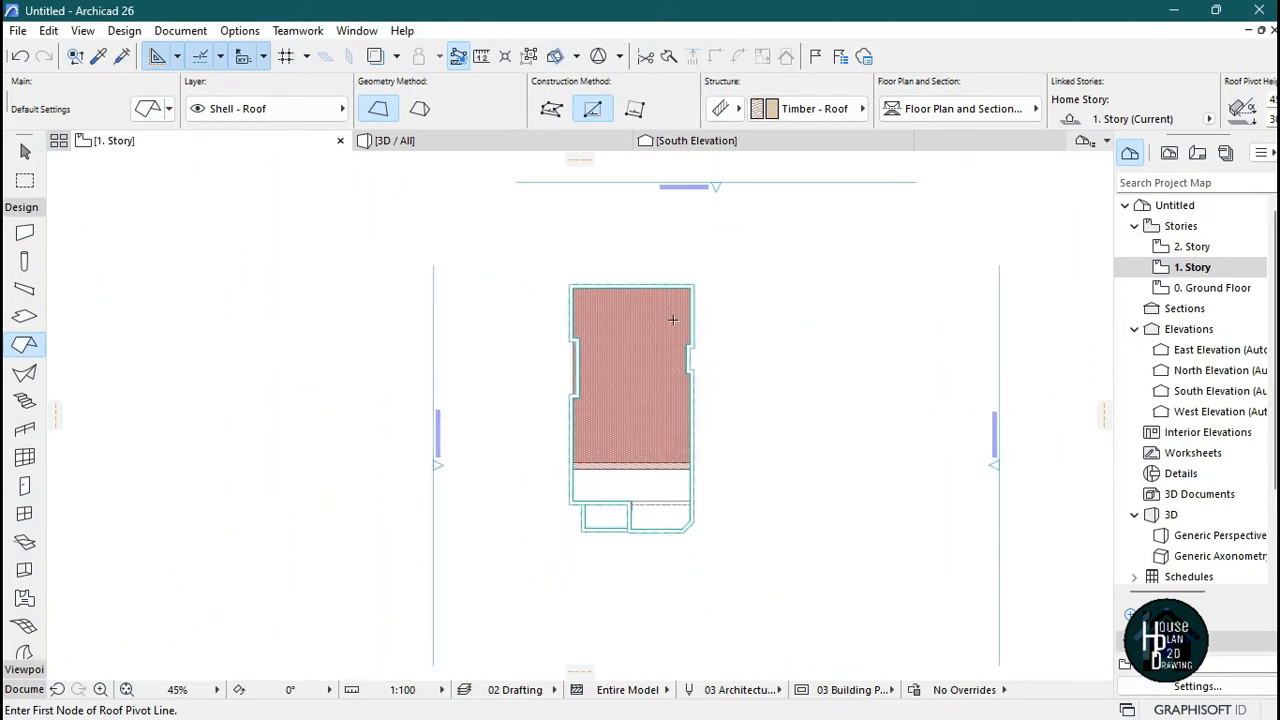
{"action": "scroll", "coordinate": [650, 532], "scroll_direction": "up", "scroll_amount": 4}
{"action": "key", "text": "Escape"}
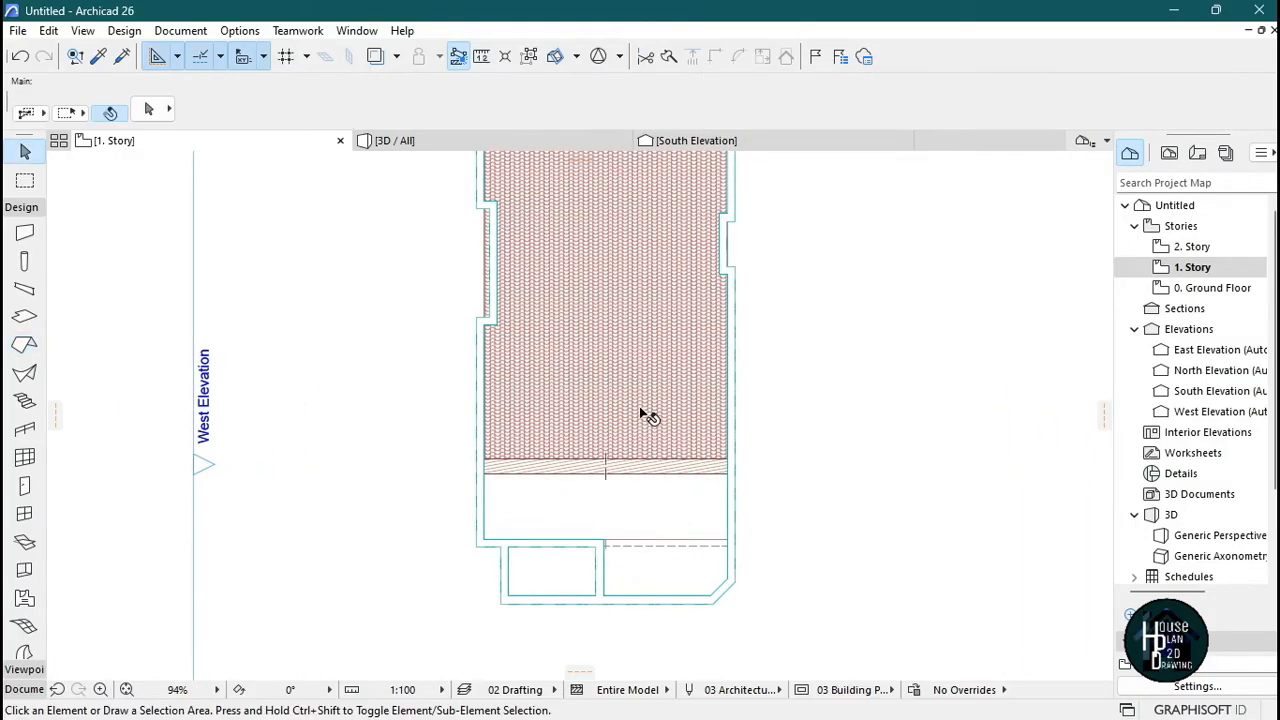
- Select the roof and insert a node on its pivot edge at the parapet's inner corner beside the veranda
{"action": "scroll", "coordinate": [640, 417], "scroll_direction": "down", "scroll_amount": 3}
{"action": "scroll", "coordinate": [654, 534], "scroll_direction": "up", "scroll_amount": 5}
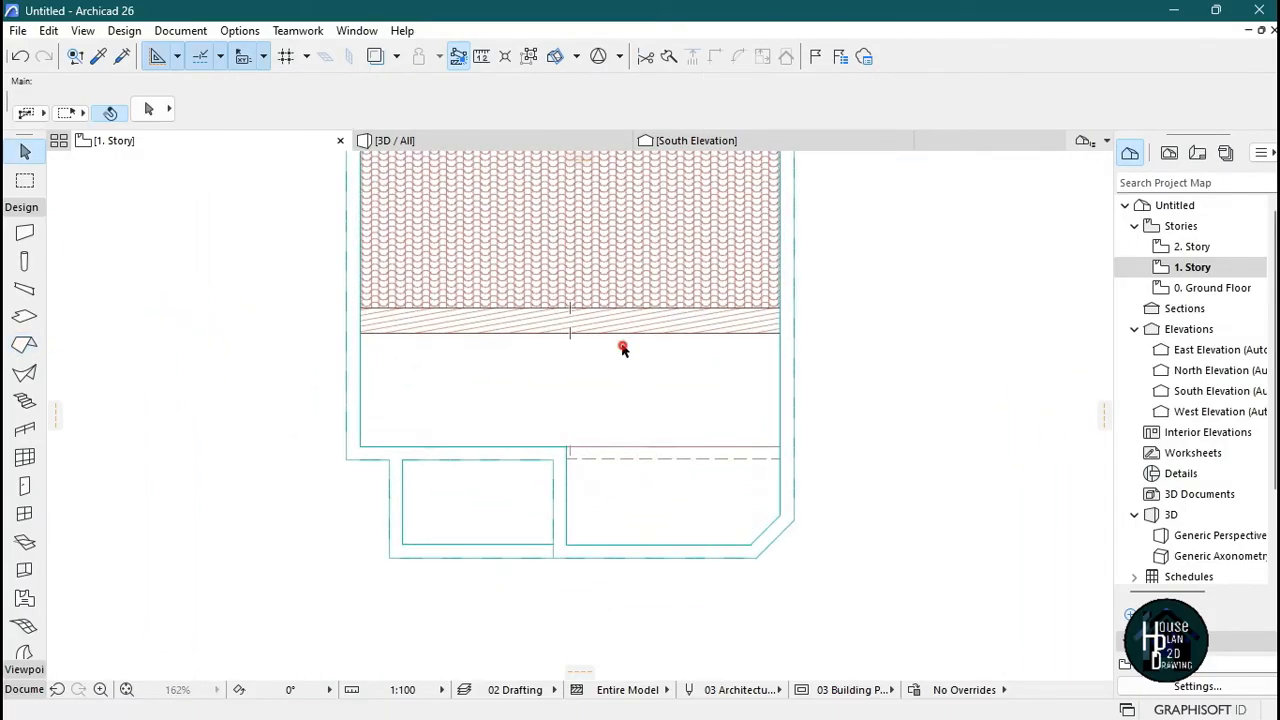
{"action": "left_click", "coordinate": [647, 421]}
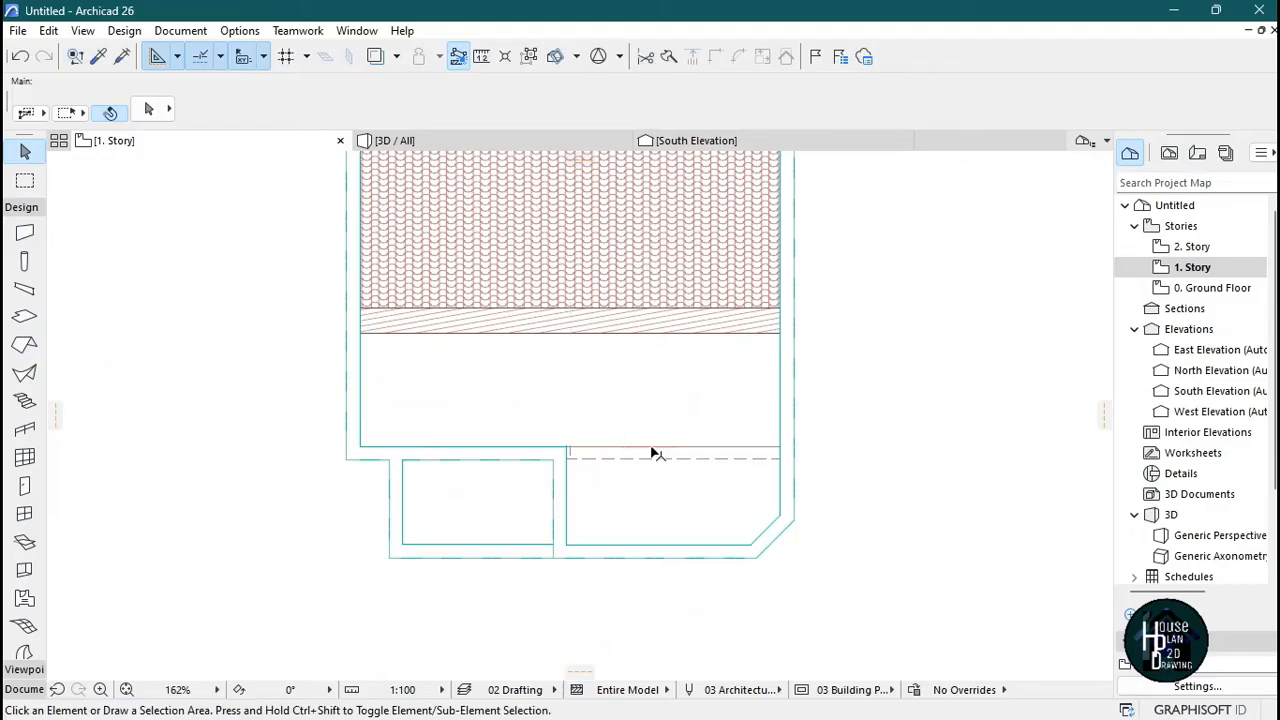
{"action": "left_click", "coordinate": [650, 458]}
{"action": "scroll", "coordinate": [583, 472], "scroll_direction": "up", "scroll_amount": 3}
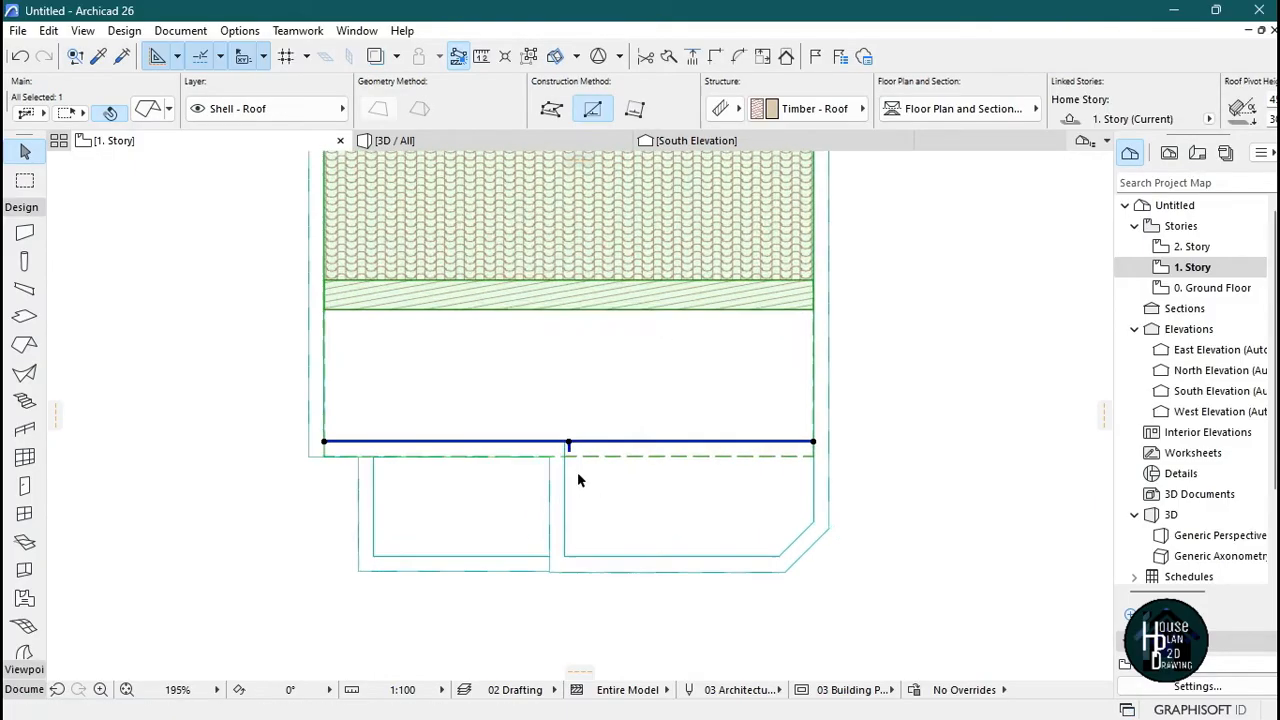
{"action": "scroll", "coordinate": [586, 455], "scroll_direction": "up", "scroll_amount": 3}
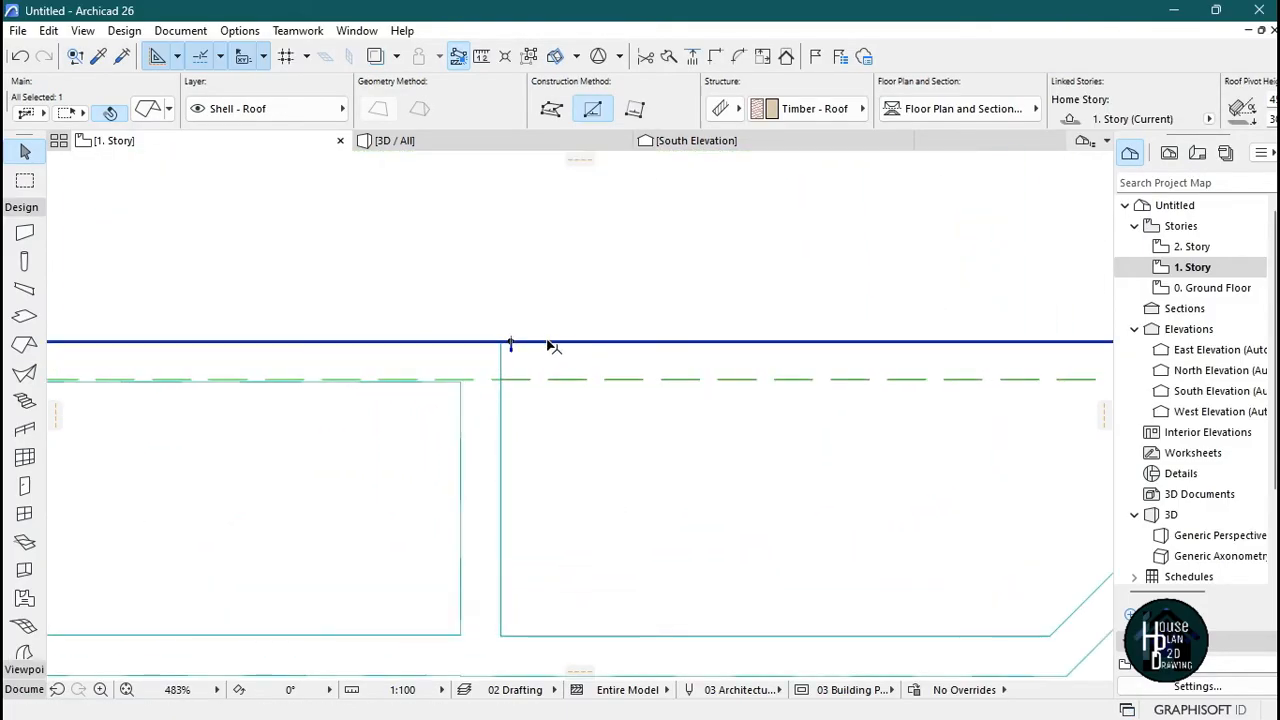
{"action": "left_click", "coordinate": [548, 342]}
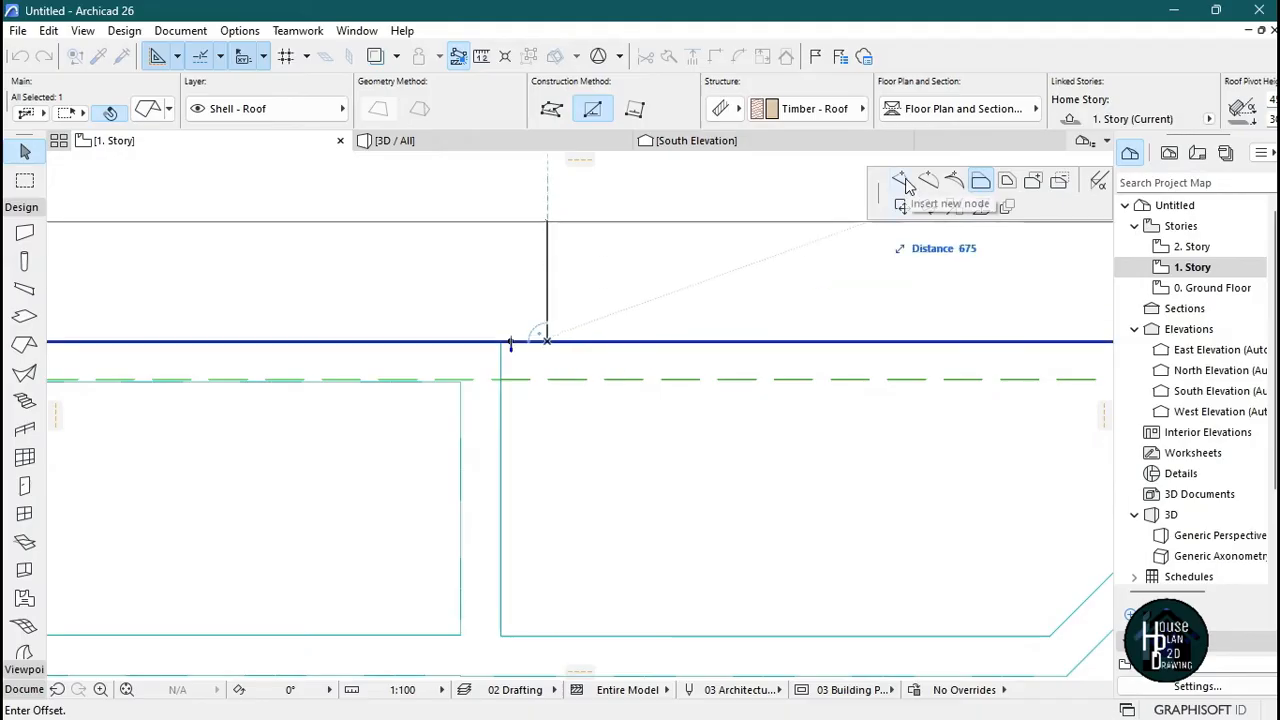
{"action": "scroll", "coordinate": [505, 360], "scroll_direction": "up", "scroll_amount": 4}
{"action": "left_click", "coordinate": [498, 311]}
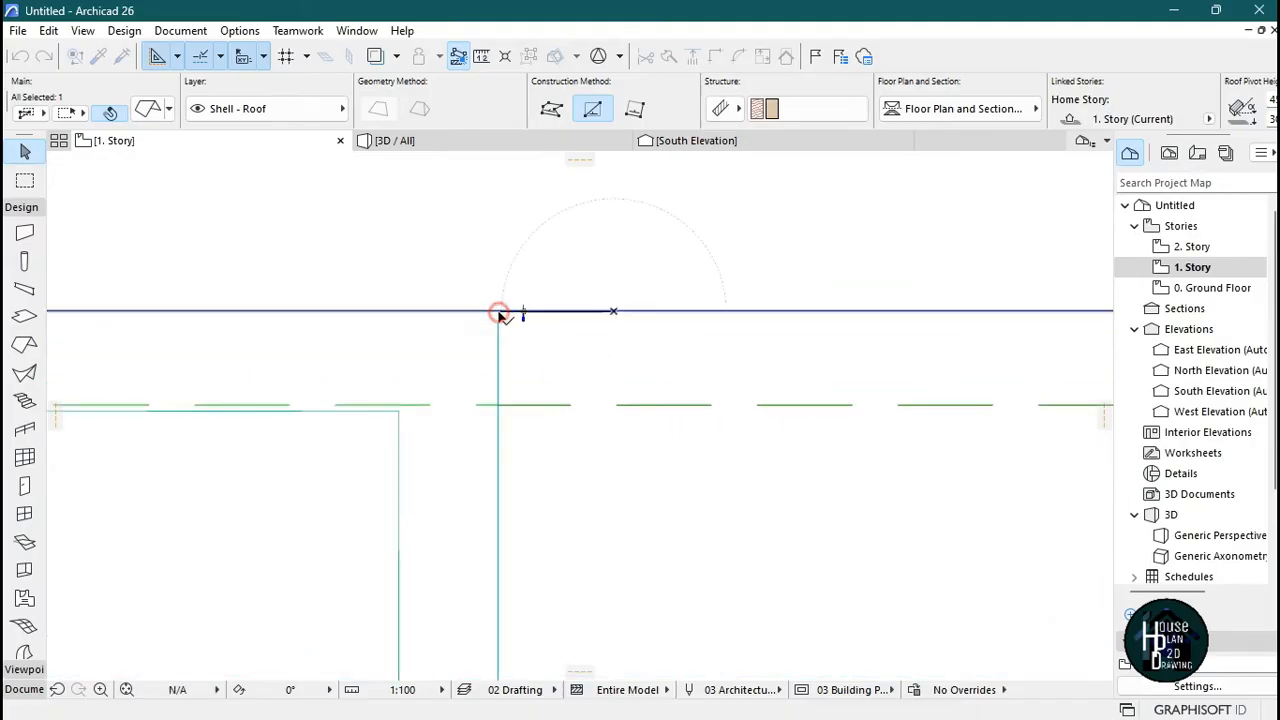
- Offset the roof edge segment beside the veranda outward to the inner face of the front parapet
{"action": "scroll", "coordinate": [505, 325], "scroll_direction": "down", "scroll_amount": 4}
{"action": "scroll", "coordinate": [517, 331], "scroll_direction": "up", "scroll_amount": 4}
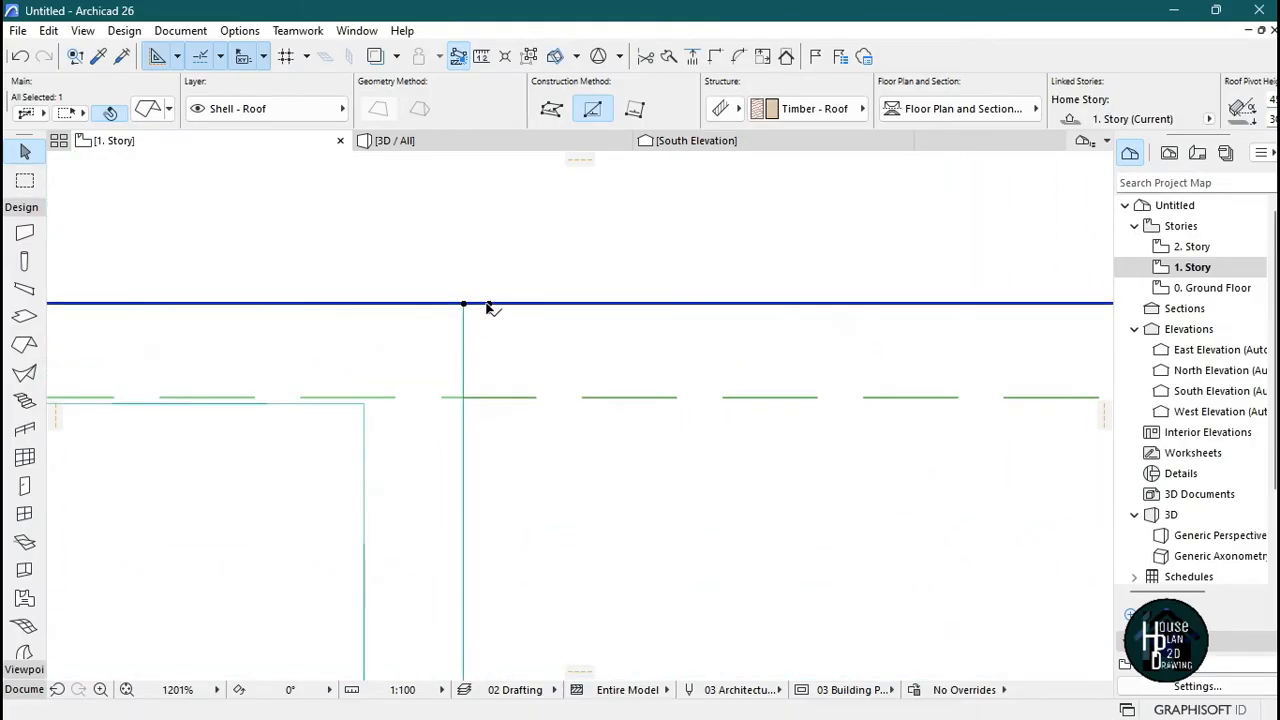
{"action": "left_click", "coordinate": [488, 305]}
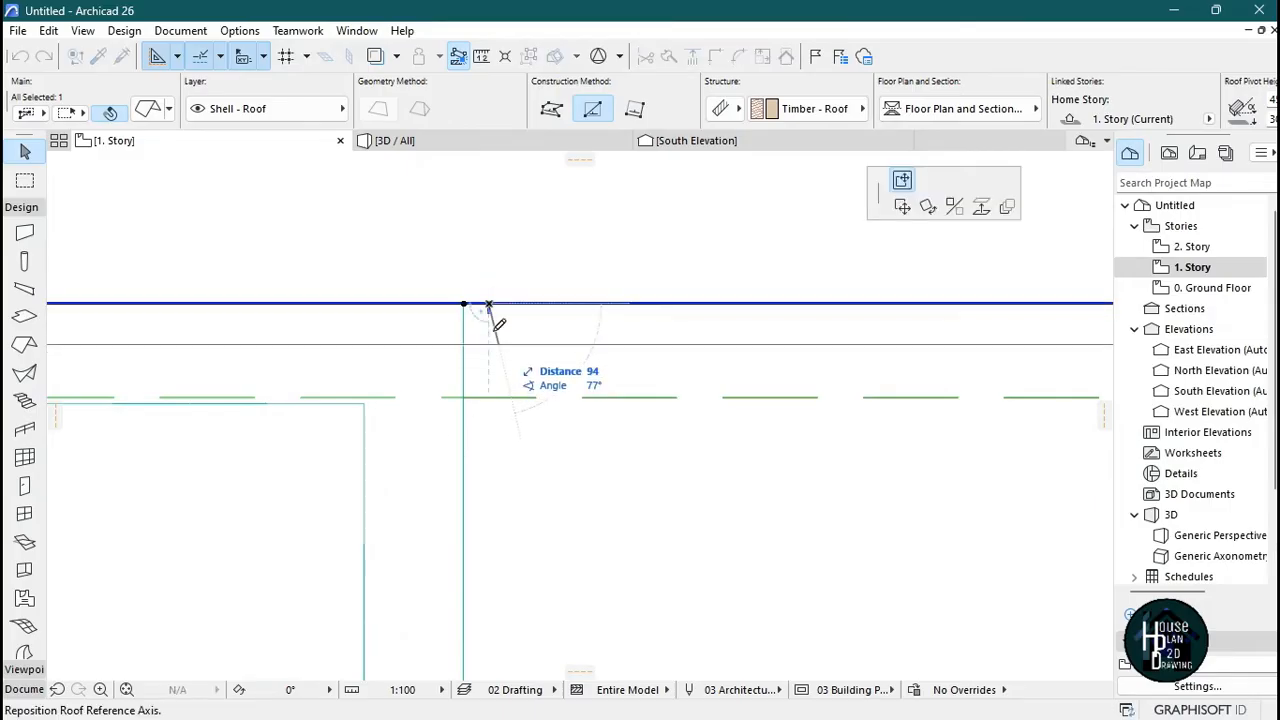
{"action": "key", "text": "Escape"}
{"action": "left_click", "coordinate": [530, 305]}
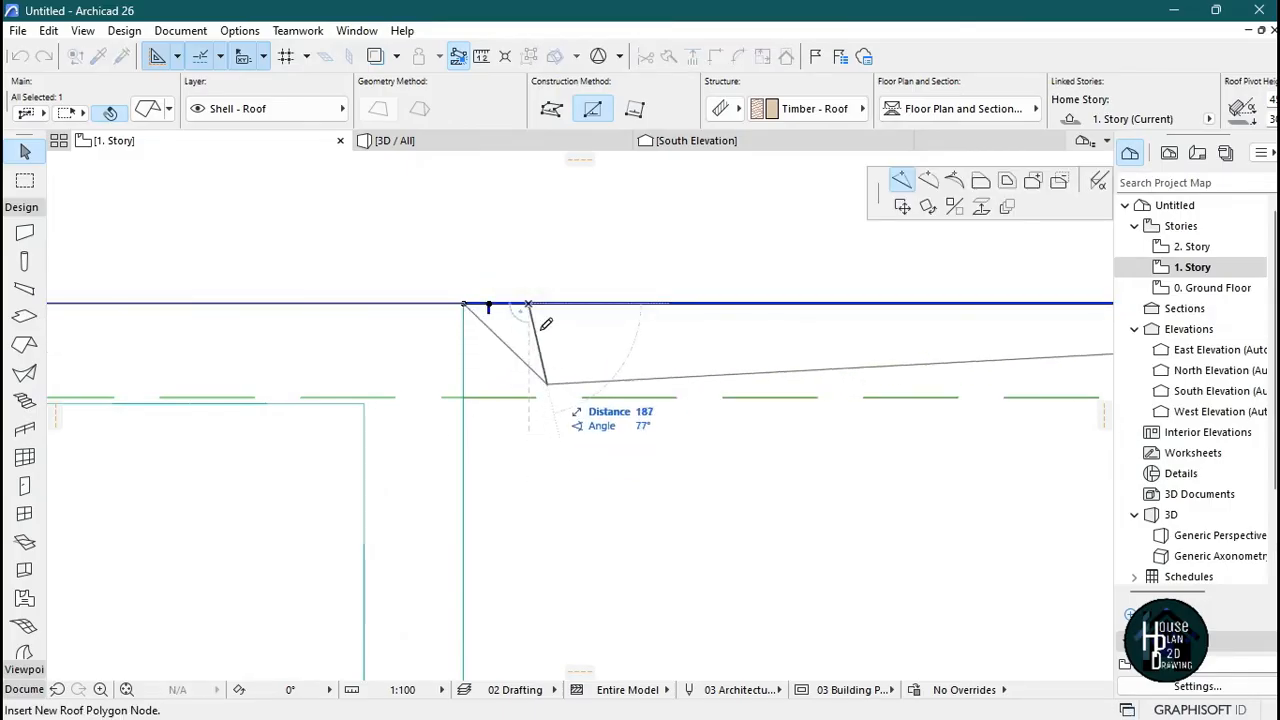
{"action": "scroll", "coordinate": [543, 320], "scroll_direction": "down", "scroll_amount": 2}
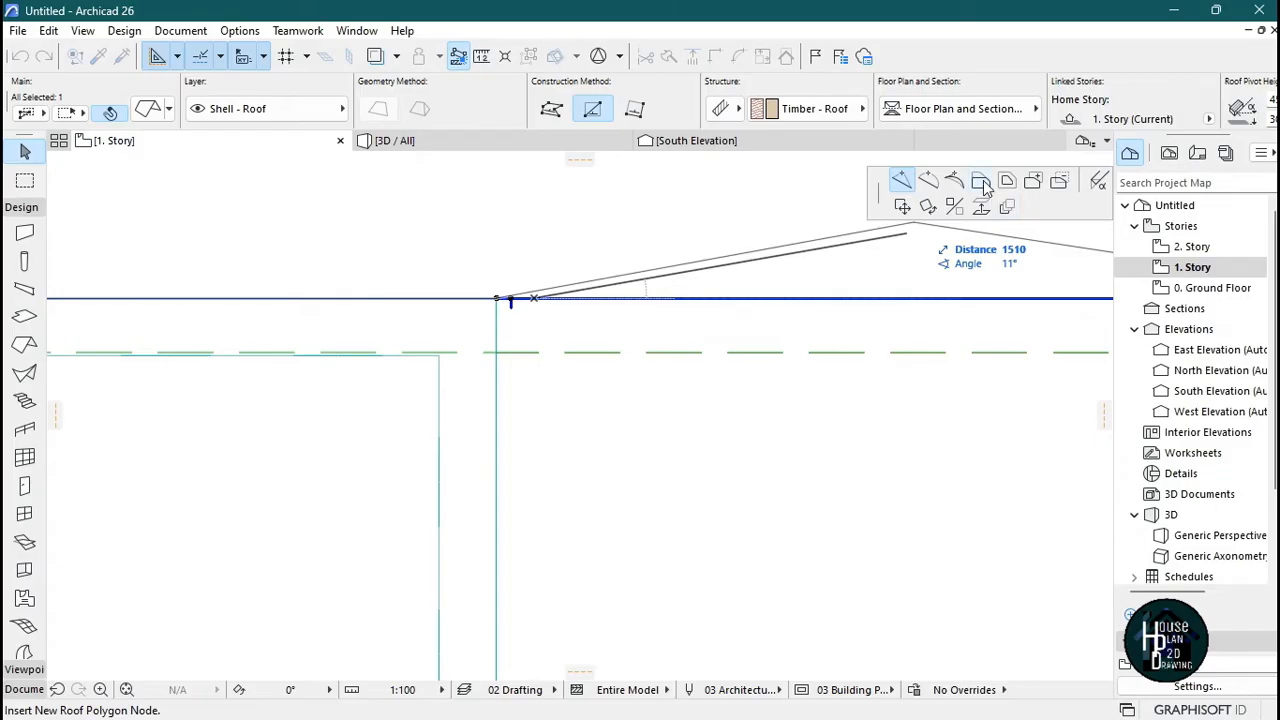
{"action": "scroll", "coordinate": [769, 279], "scroll_direction": "down", "scroll_amount": 5}
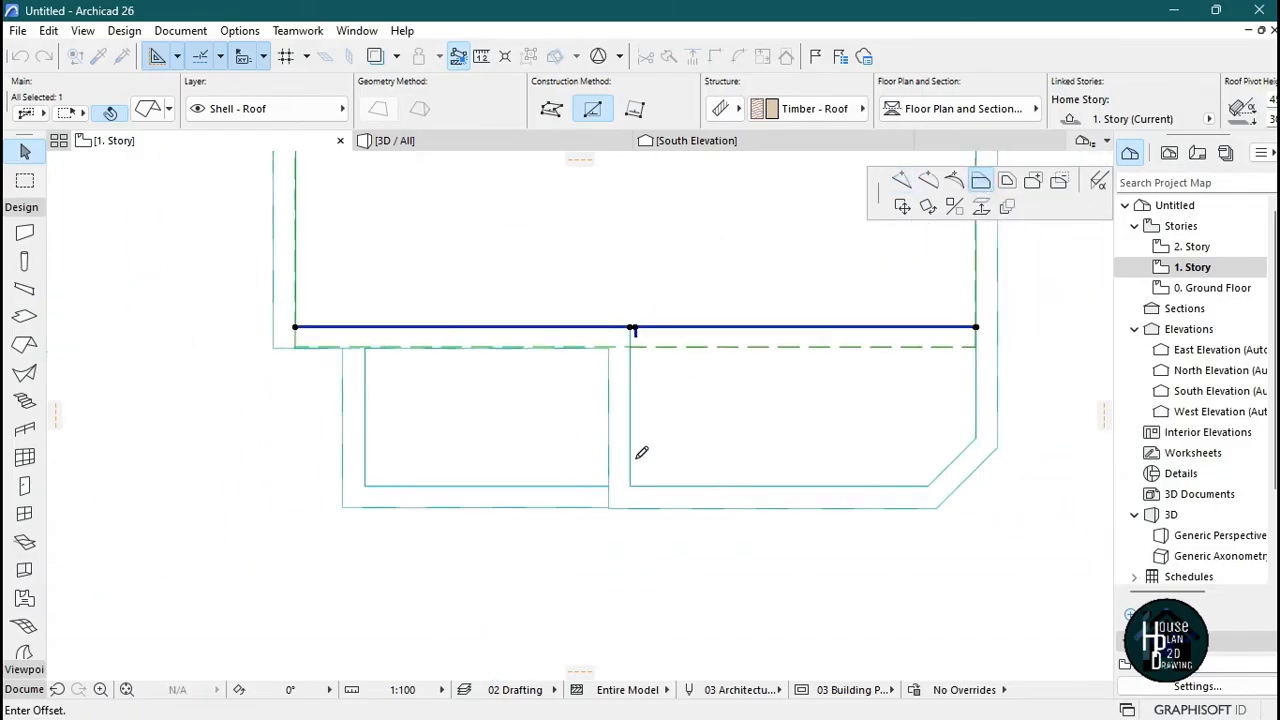
{"action": "scroll", "coordinate": [890, 477], "scroll_direction": "up", "scroll_amount": 2}
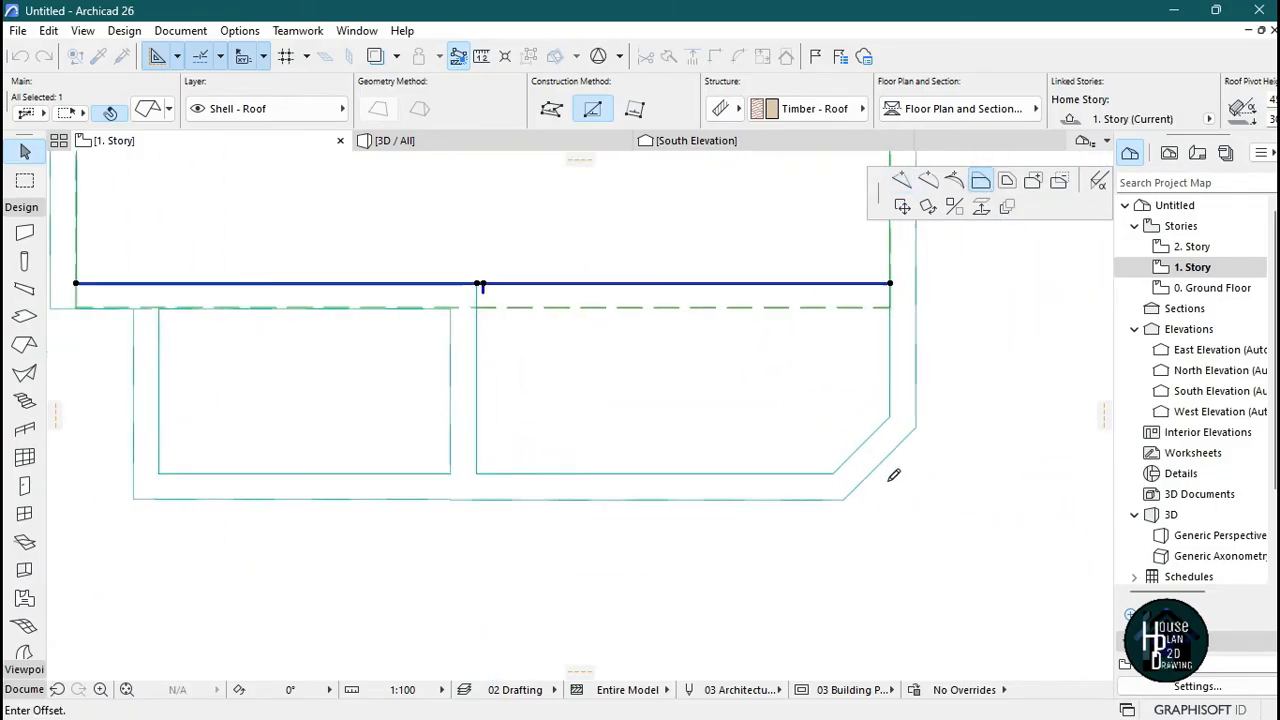
{"action": "left_click", "coordinate": [455, 465]}
{"action": "scroll", "coordinate": [848, 477], "scroll_direction": "up", "scroll_amount": 3}
{"action": "scroll", "coordinate": [826, 503], "scroll_direction": "down", "scroll_amount": 1}
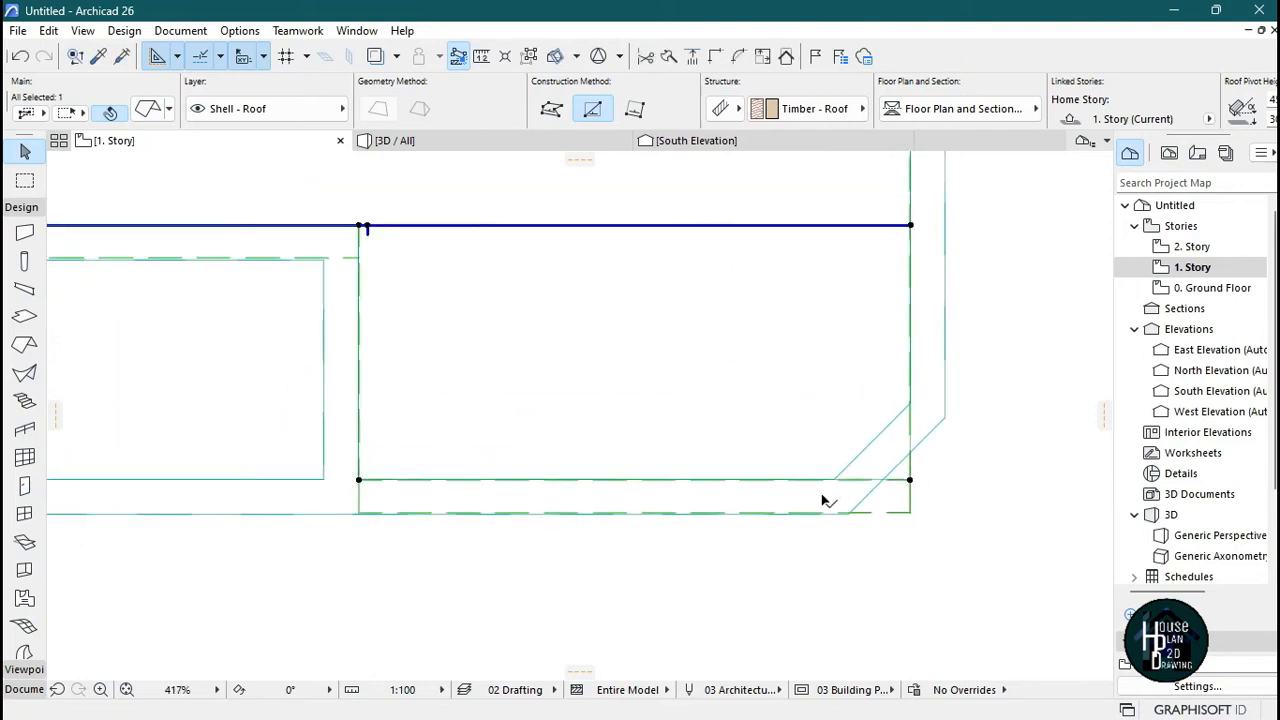
- Insert two nodes on the roof outline at both inner ends of the chamfered front parapet corner
{"action": "scroll", "coordinate": [862, 487], "scroll_direction": "up", "scroll_amount": 3}
{"action": "left_click", "coordinate": [813, 484]}
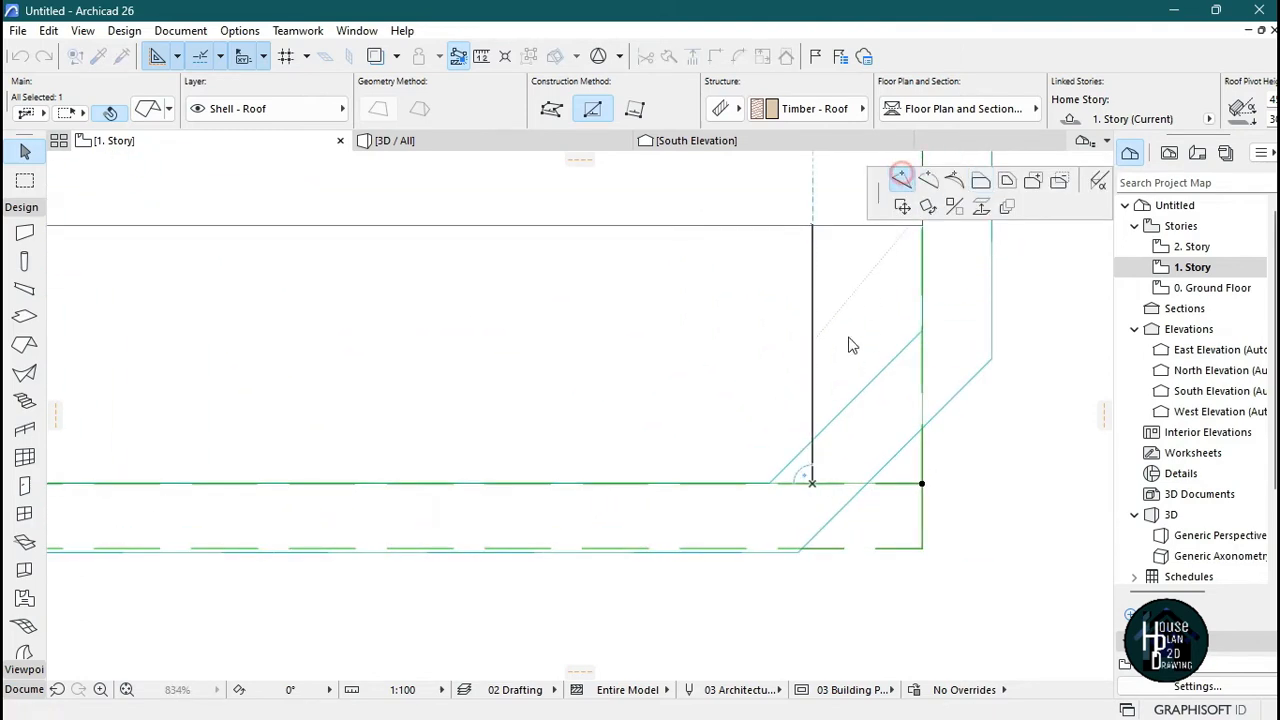
{"action": "left_click", "coordinate": [770, 486]}
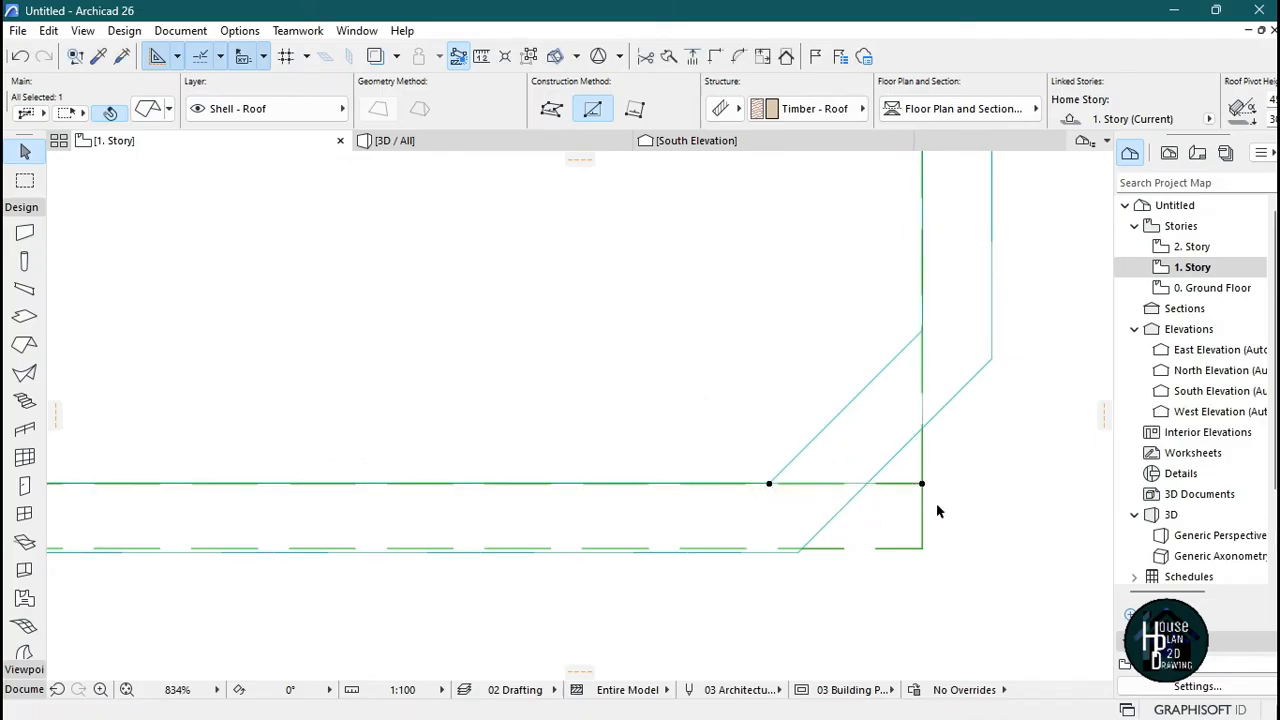
{"action": "left_click", "coordinate": [922, 470]}
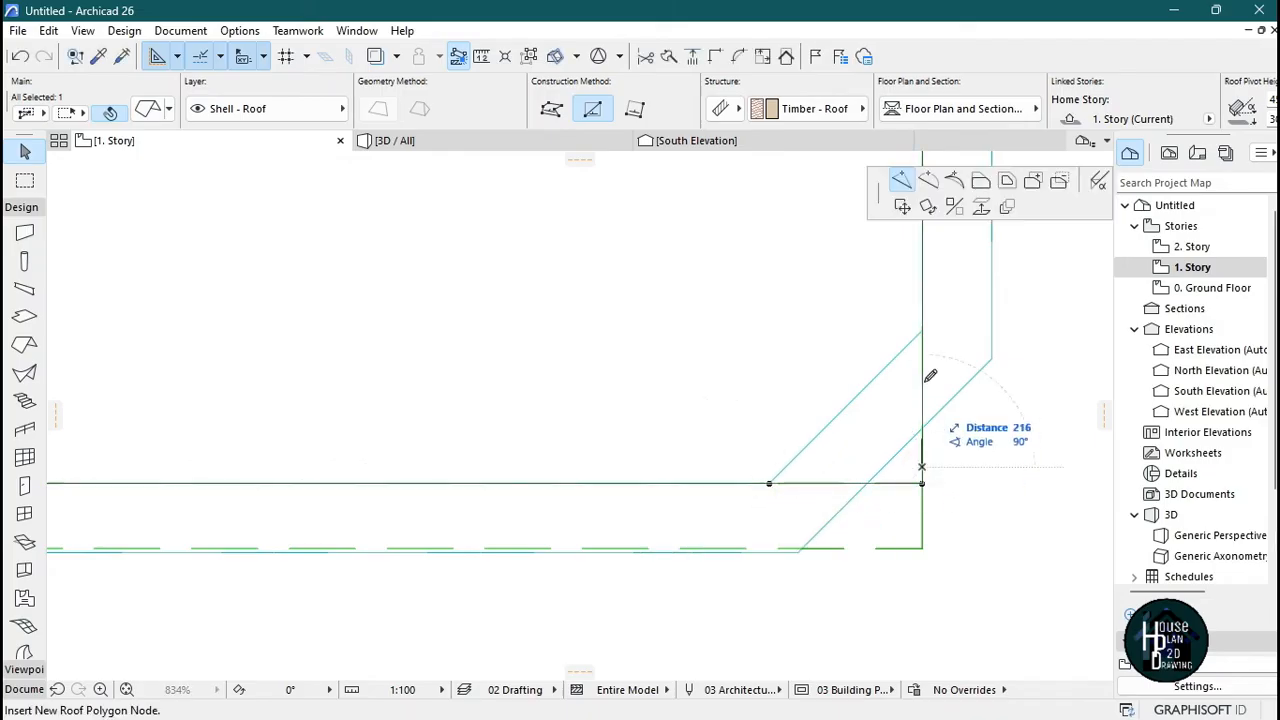
{"action": "left_click", "coordinate": [922, 330]}
- Merge the roof's projecting front corner node into the chamfer node on the side edge, so the outline follows the chamfered parapet
{"action": "left_click", "coordinate": [922, 484]}
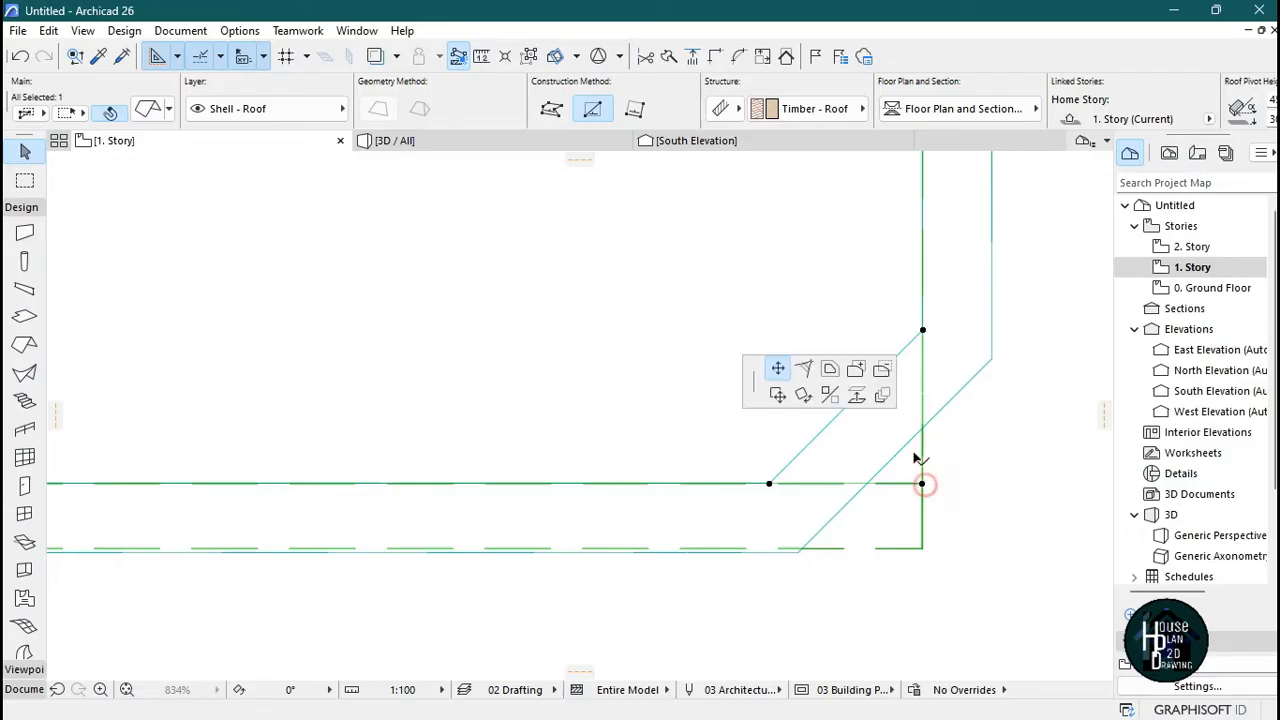
{"action": "left_click", "coordinate": [922, 330]}
{"action": "scroll", "coordinate": [920, 430], "scroll_direction": "down", "scroll_amount": 2}
{"action": "scroll", "coordinate": [913, 426], "scroll_direction": "down", "scroll_amount": 3}
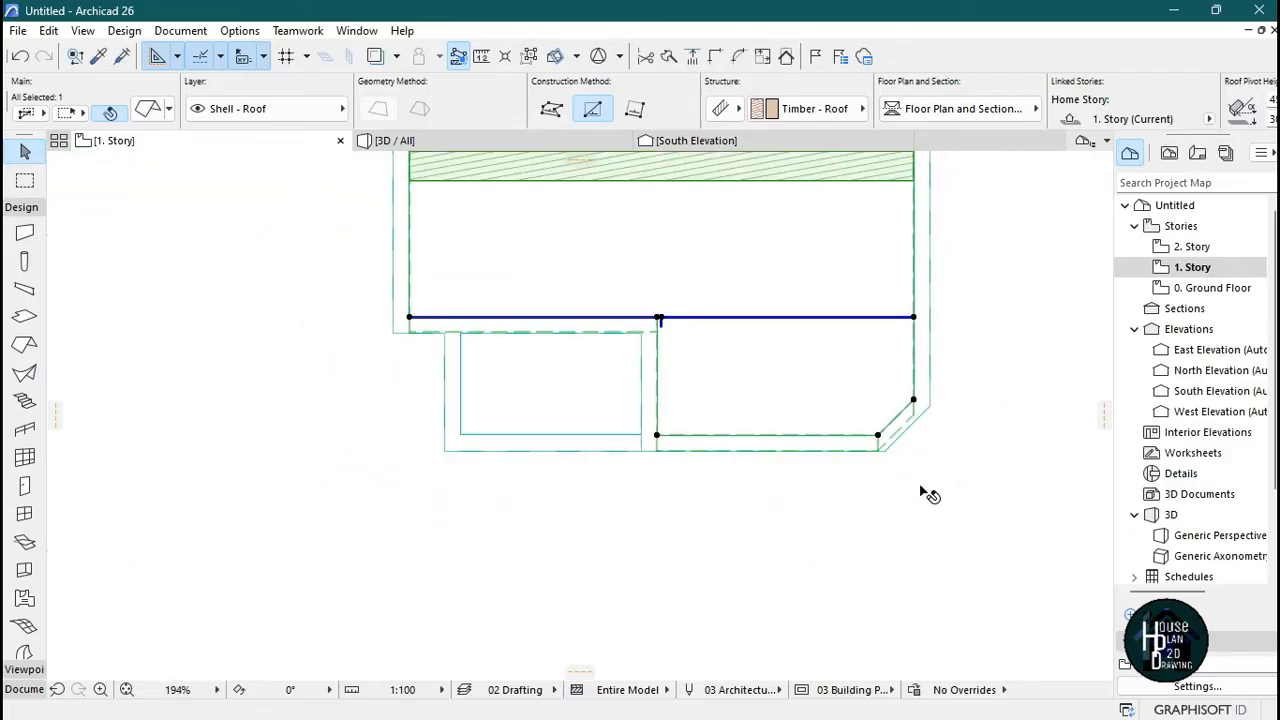
{"action": "key", "text": "Escape"}
- Select the roof in the area between the two recessed parapet sections of the long sides
{"action": "scroll", "coordinate": [780, 461], "scroll_direction": "down", "scroll_amount": 4}
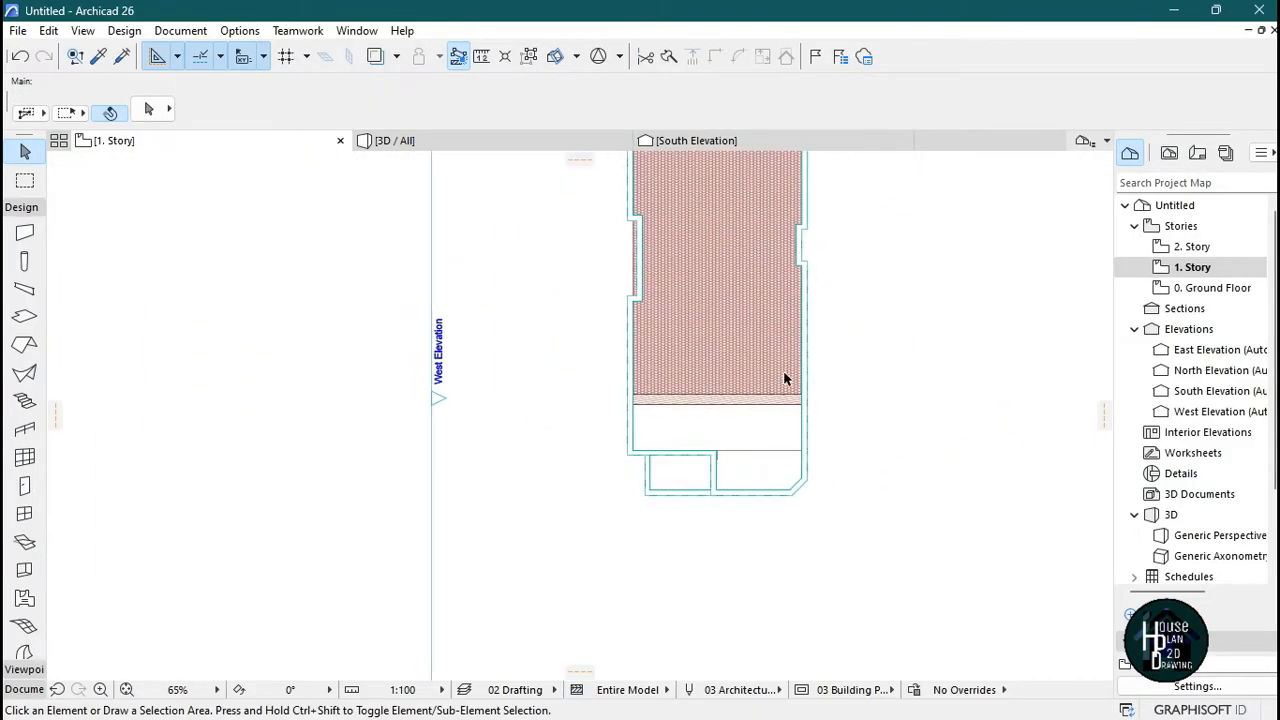
{"action": "scroll", "coordinate": [740, 400], "scroll_direction": "up", "scroll_amount": 1}
{"action": "scroll", "coordinate": [740, 415], "scroll_direction": "up", "scroll_amount": 2}
{"action": "left_click", "coordinate": [586, 425]}
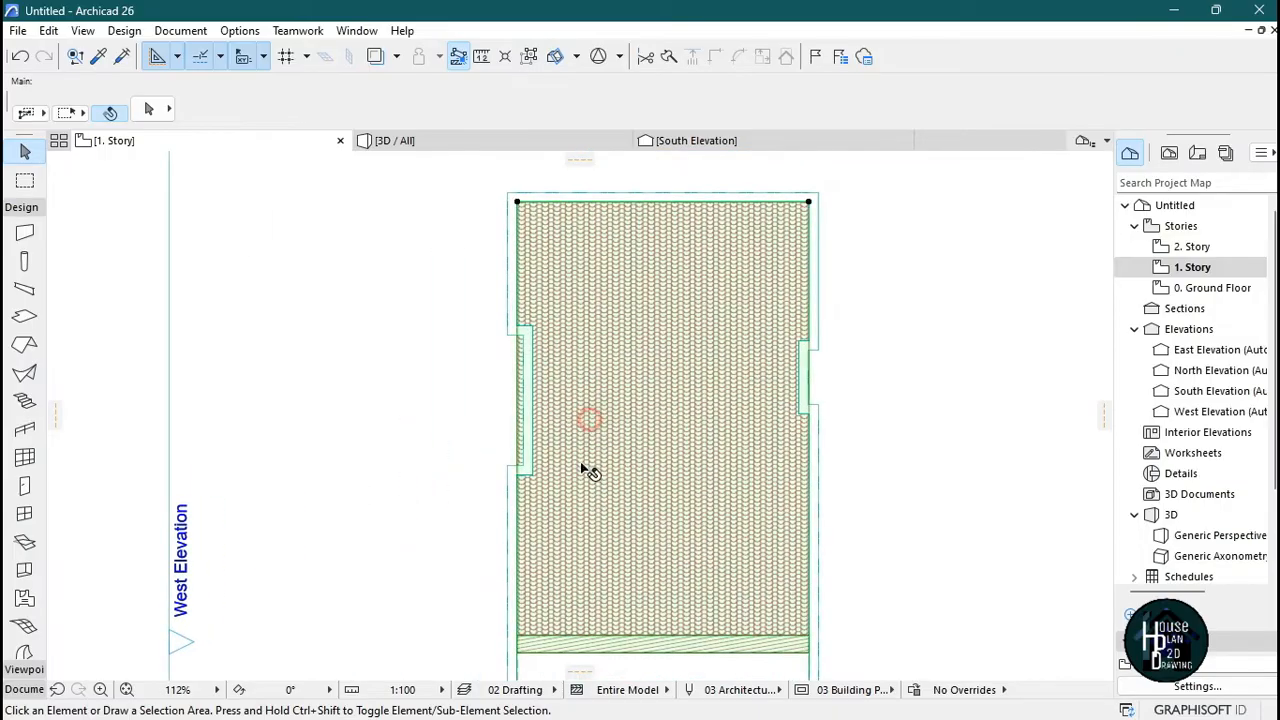
- Subtract a rectangle from the roof's west edge, matching the recess in the parapet wall from corner to corner
{"action": "scroll", "coordinate": [505, 465], "scroll_direction": "up", "scroll_amount": 2}
{"action": "scroll", "coordinate": [512, 458], "scroll_direction": "up", "scroll_amount": 3}
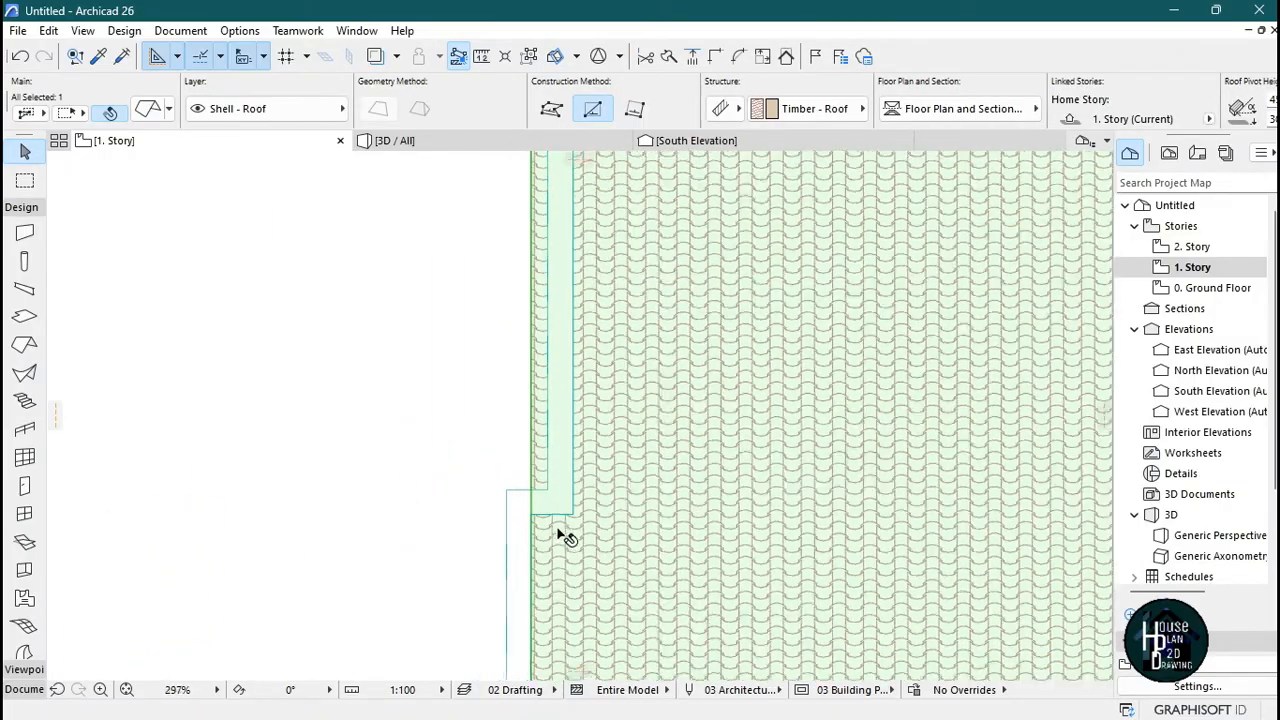
{"action": "left_click", "coordinate": [547, 396]}
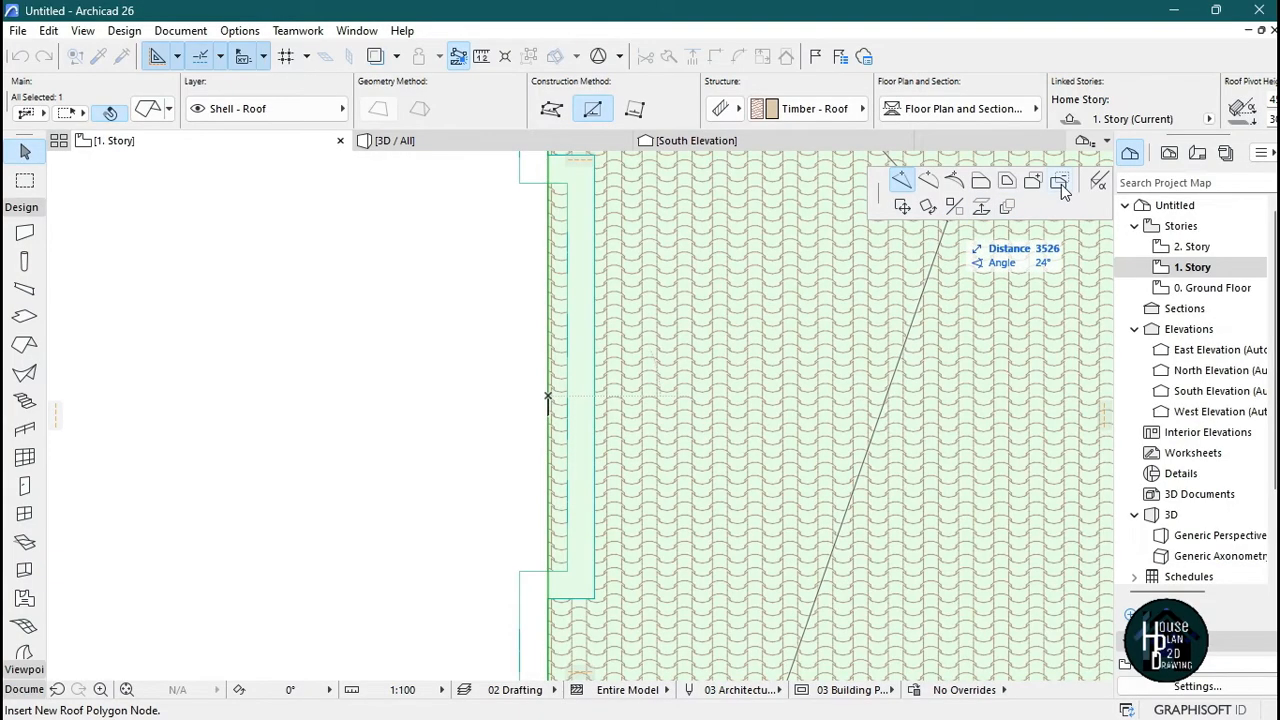
{"action": "left_click", "coordinate": [1061, 183]}
{"action": "scroll", "coordinate": [700, 500], "scroll_direction": "up", "scroll_amount": 5}
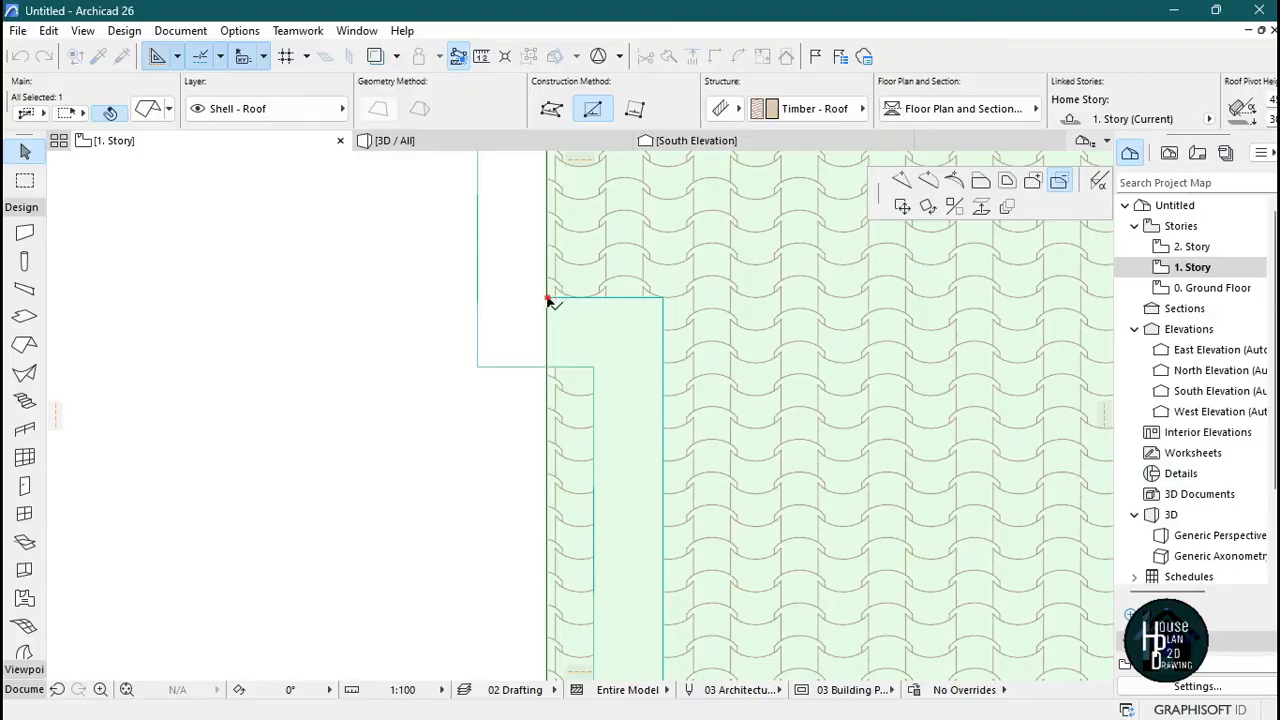
{"action": "left_click", "coordinate": [547, 297]}
{"action": "scroll", "coordinate": [644, 343], "scroll_direction": "down", "scroll_amount": 5}
{"action": "scroll", "coordinate": [634, 555], "scroll_direction": "up", "scroll_amount": 5}
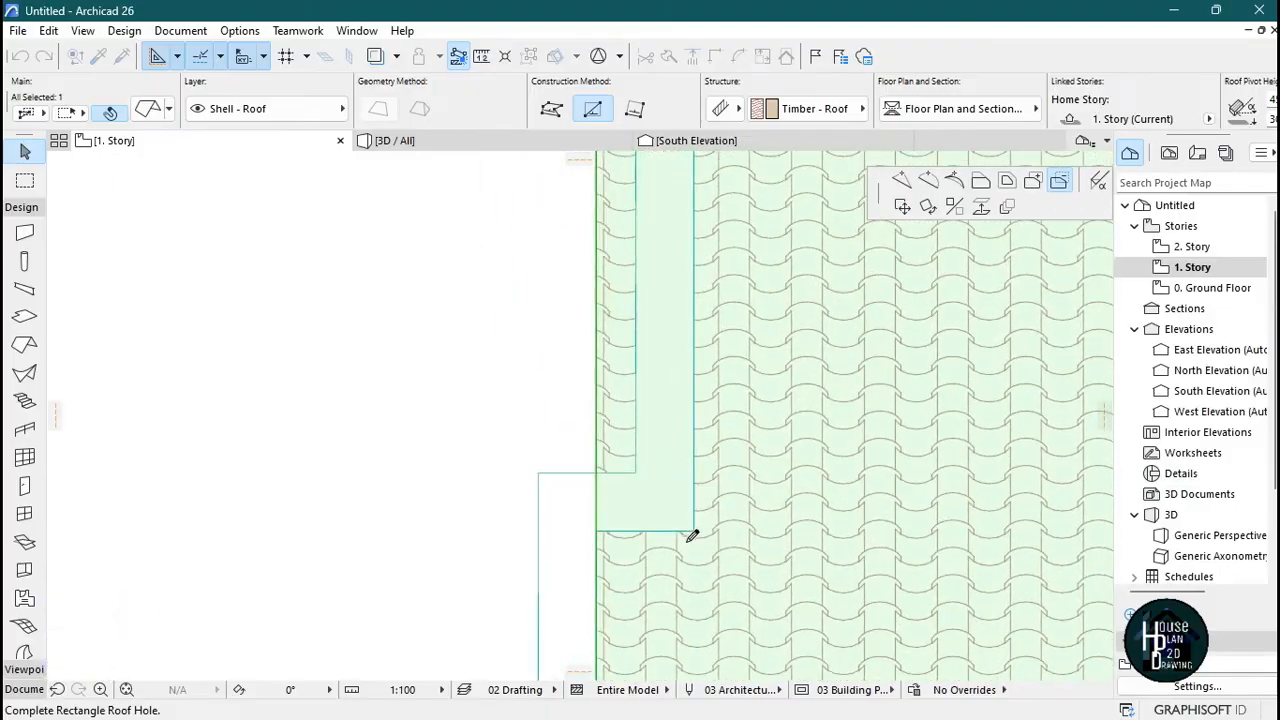
{"action": "left_click", "coordinate": [692, 531]}
{"action": "scroll", "coordinate": [590, 470], "scroll_direction": "down", "scroll_amount": 5}
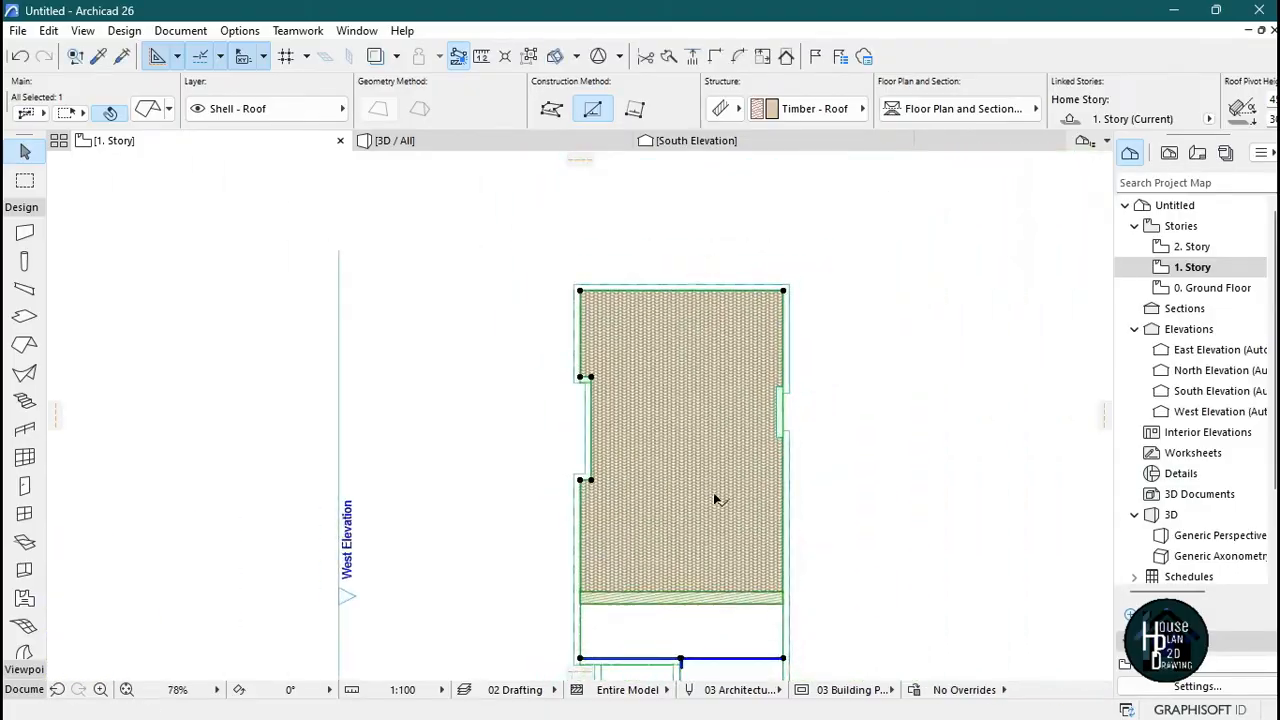
- Subtract a rectangle from the roof's east edge to match the smaller parapet recess, leaving the roof deselected
{"action": "scroll", "coordinate": [771, 434], "scroll_direction": "up", "scroll_amount": 7}
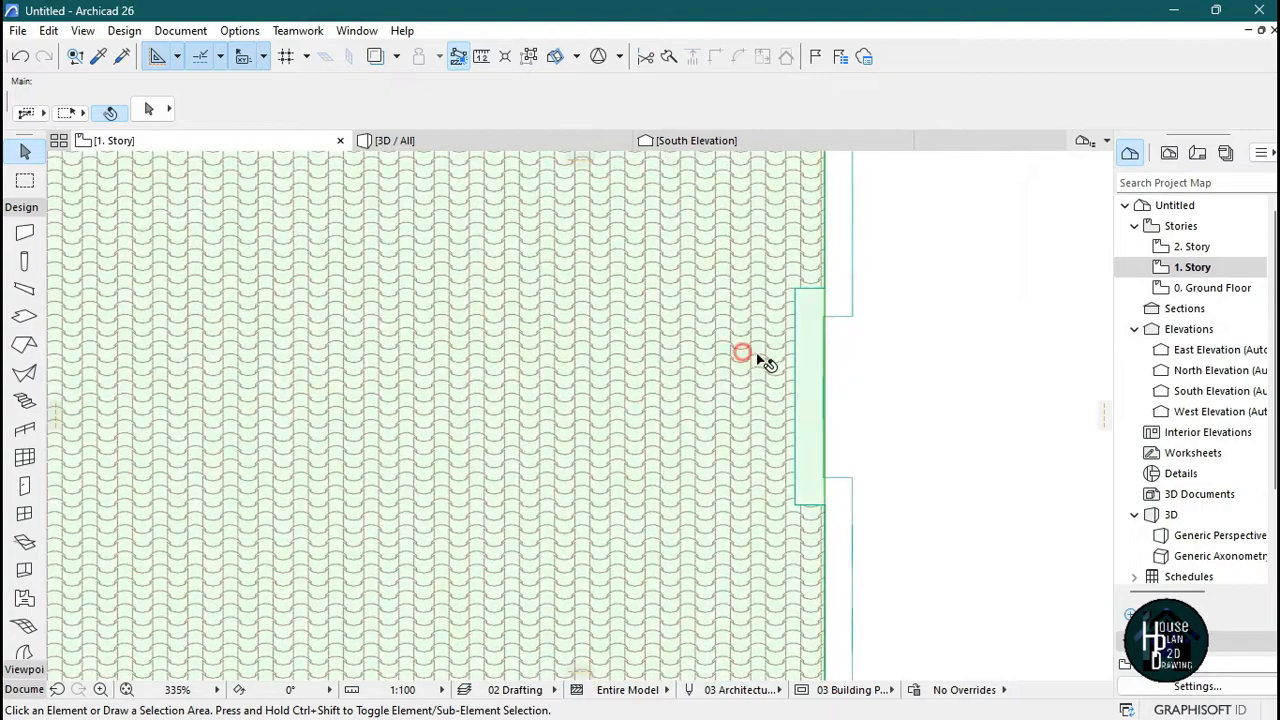
{"action": "left_click", "coordinate": [825, 358]}
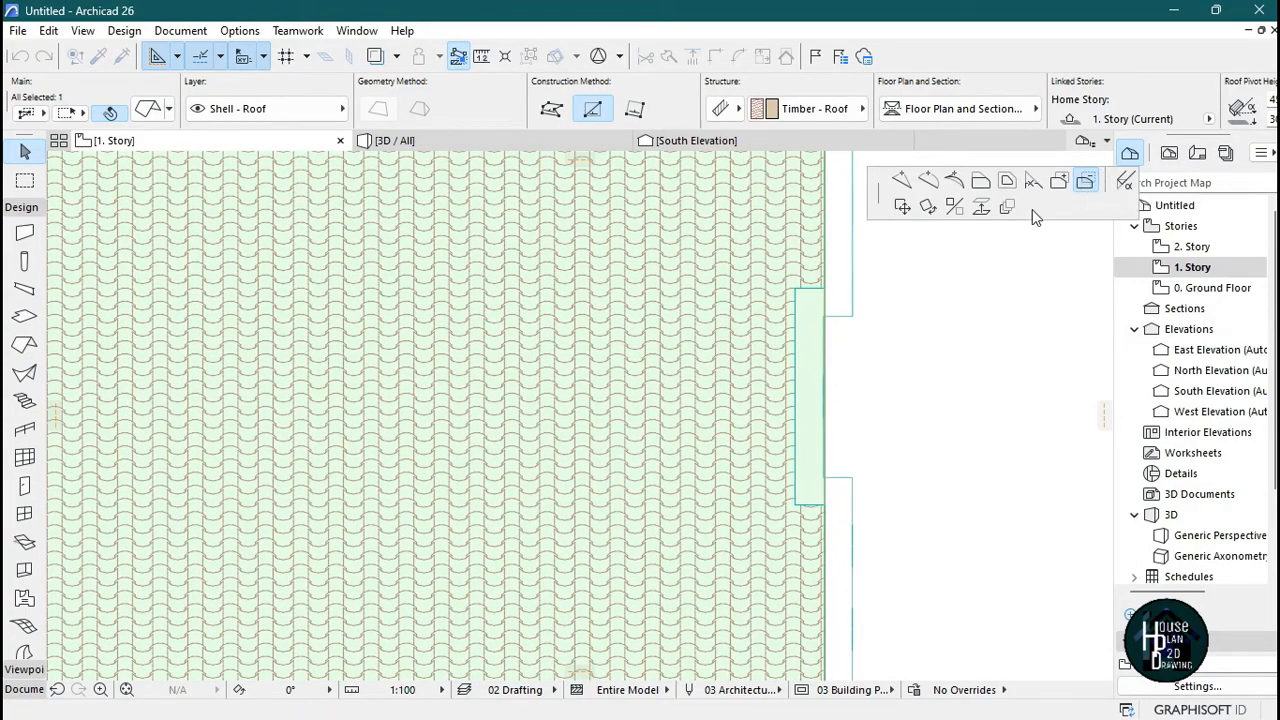
{"action": "scroll", "coordinate": [830, 306], "scroll_direction": "up", "scroll_amount": 2}
{"action": "left_click", "coordinate": [820, 282]}
{"action": "scroll", "coordinate": [820, 277], "scroll_direction": "down", "scroll_amount": 5}
{"action": "scroll", "coordinate": [818, 386], "scroll_direction": "up", "scroll_amount": 5}
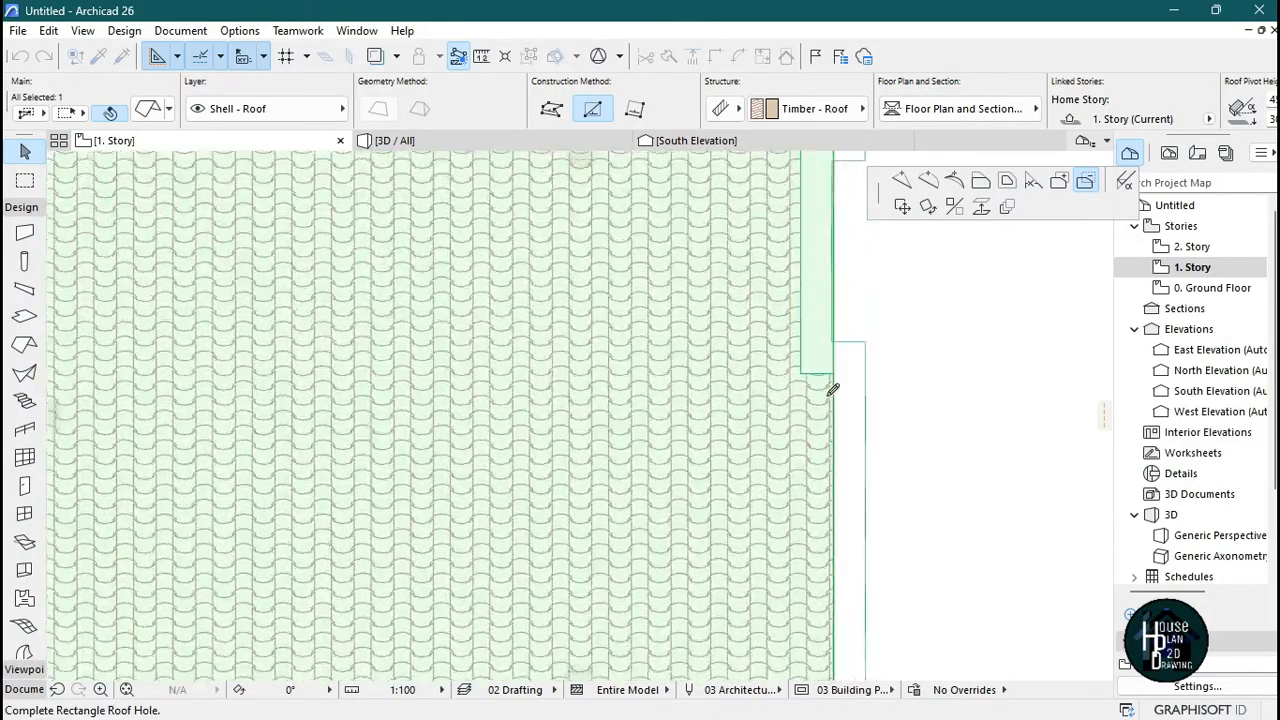
{"action": "left_click", "coordinate": [790, 363]}
{"action": "scroll", "coordinate": [829, 420], "scroll_direction": "down", "scroll_amount": 5}
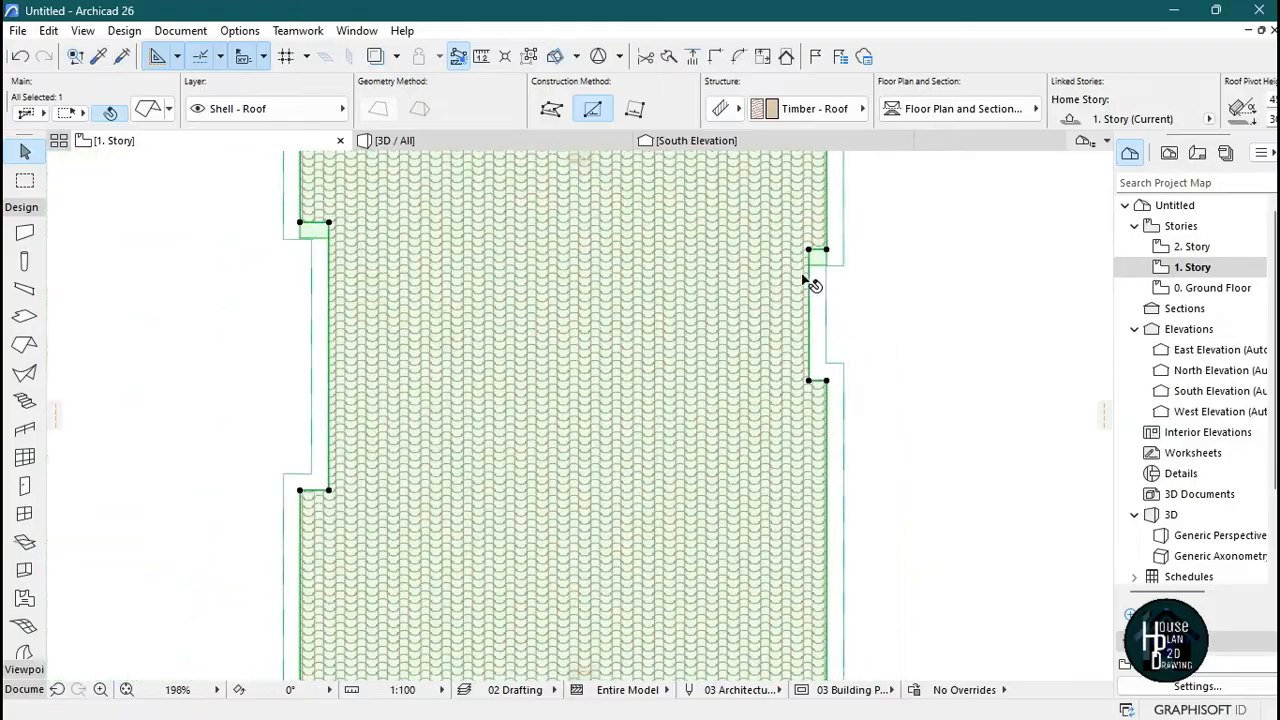
{"action": "key", "text": "Escape"}
{"action": "scroll", "coordinate": [727, 368], "scroll_direction": "down", "scroll_amount": 2}
{"action": "scroll", "coordinate": [788, 300], "scroll_direction": "up", "scroll_amount": 2}
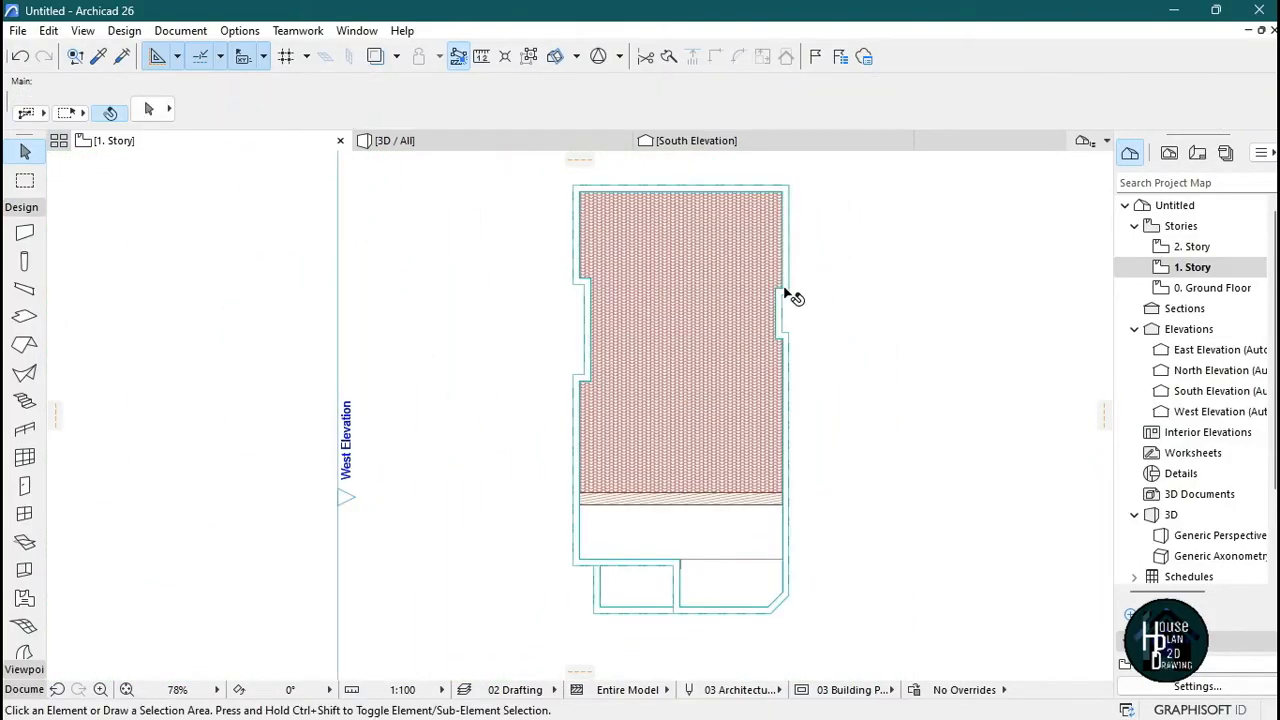
- Examine the notched roof against the house walls in the 3D perspective
{"action": "left_click", "coordinate": [440, 141]}
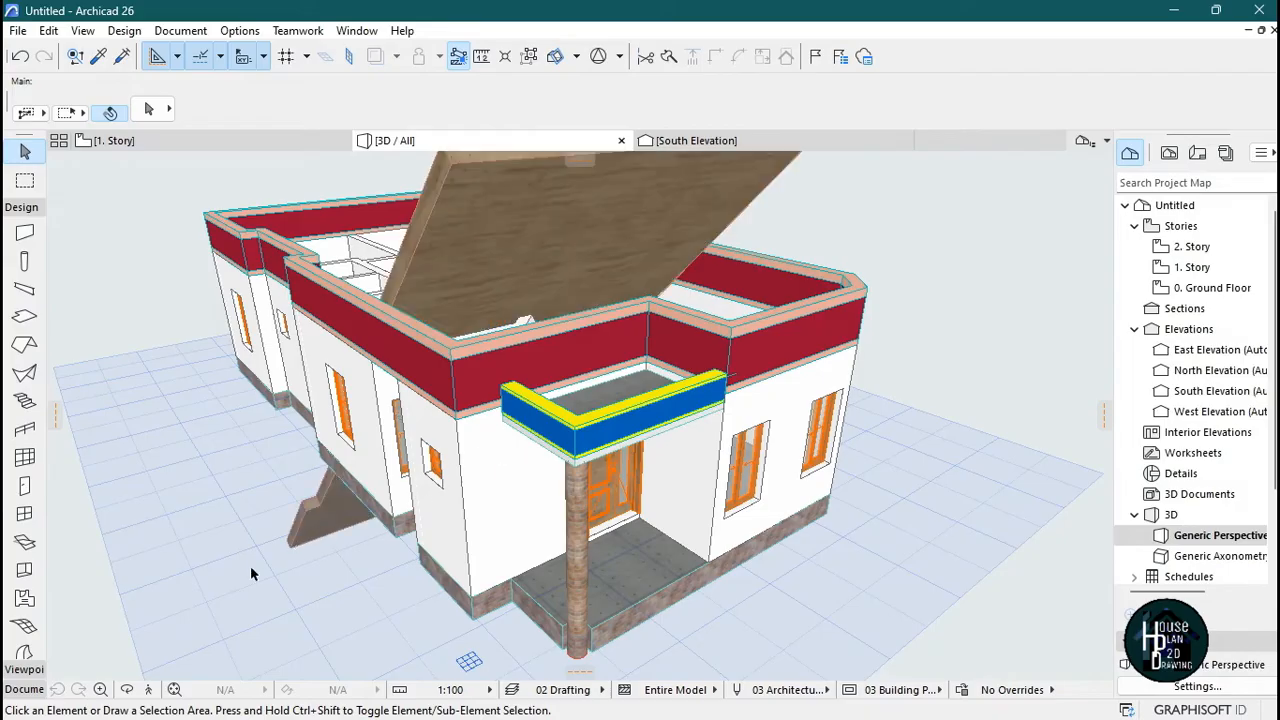
{"action": "left_click", "coordinate": [161, 689]}
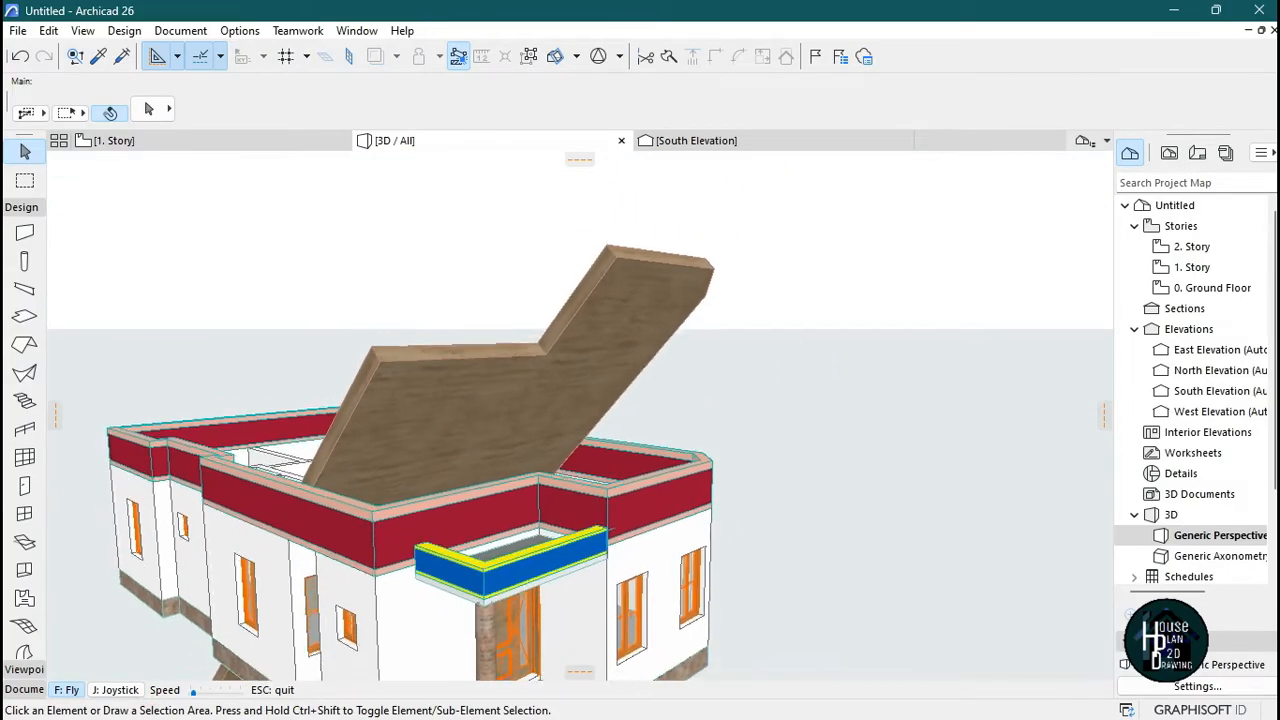
{"action": "key", "text": "Down"}
{"action": "key", "text": "Escape"}
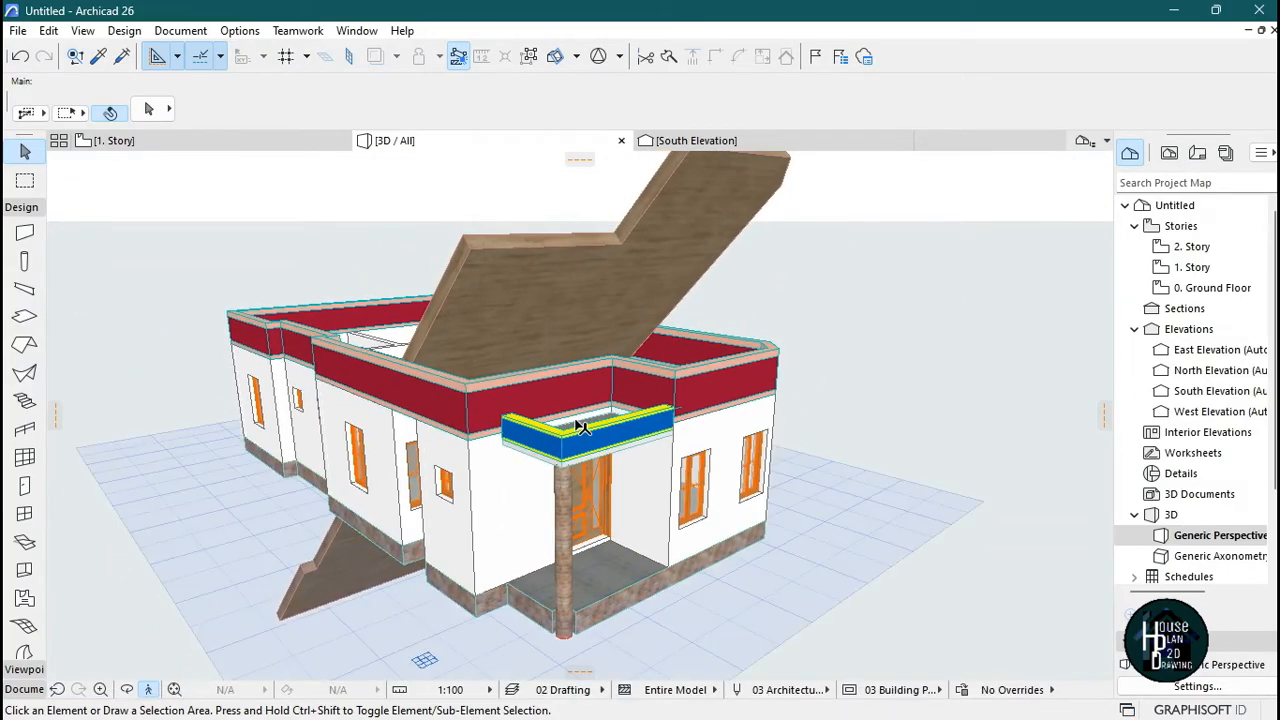
- Switch to the ground floor plan, and open the West Elevation with the whole building and roof in view
{"action": "left_click", "coordinate": [228, 148]}
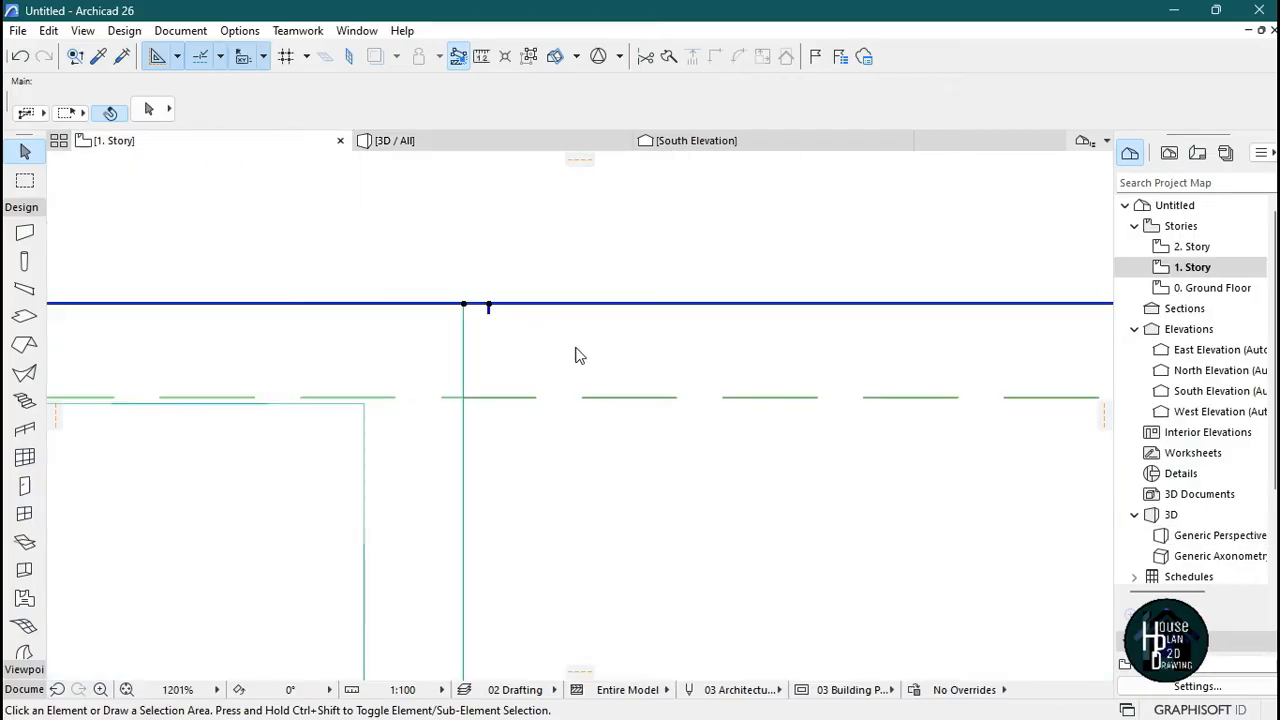
{"action": "left_click", "coordinate": [1205, 287]}
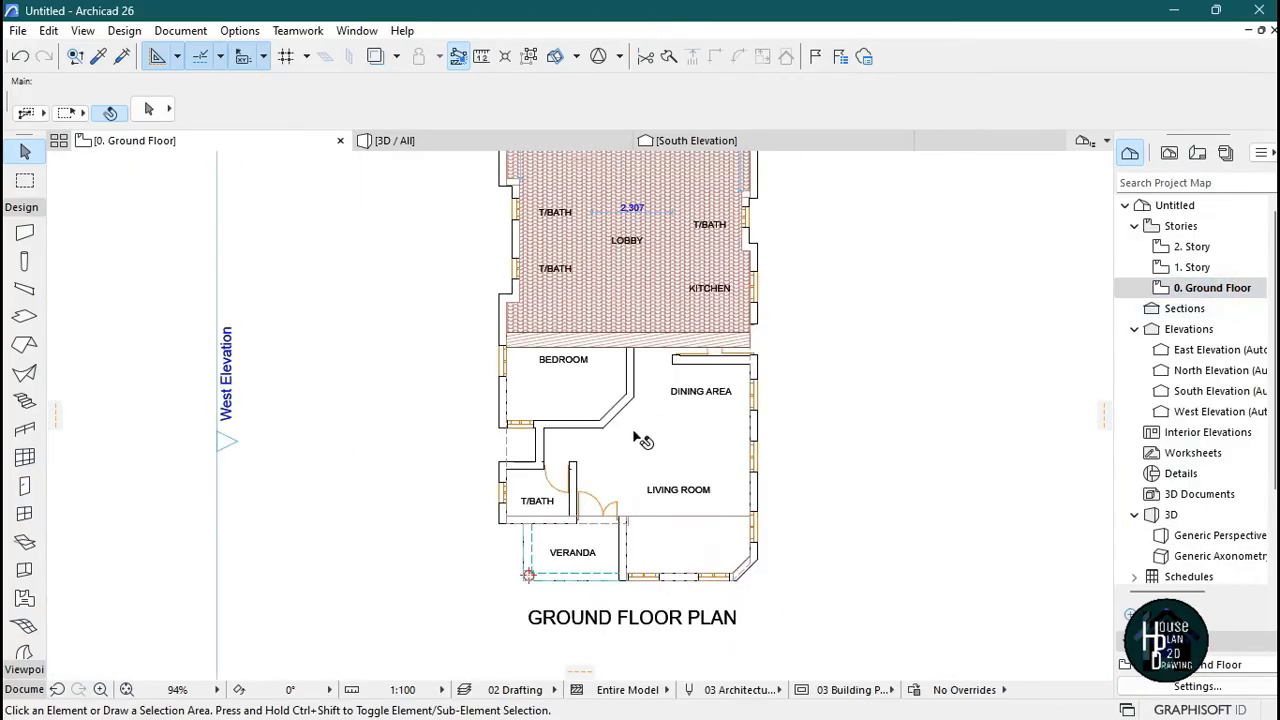
{"action": "scroll", "coordinate": [660, 388], "scroll_direction": "up", "scroll_amount": 1}
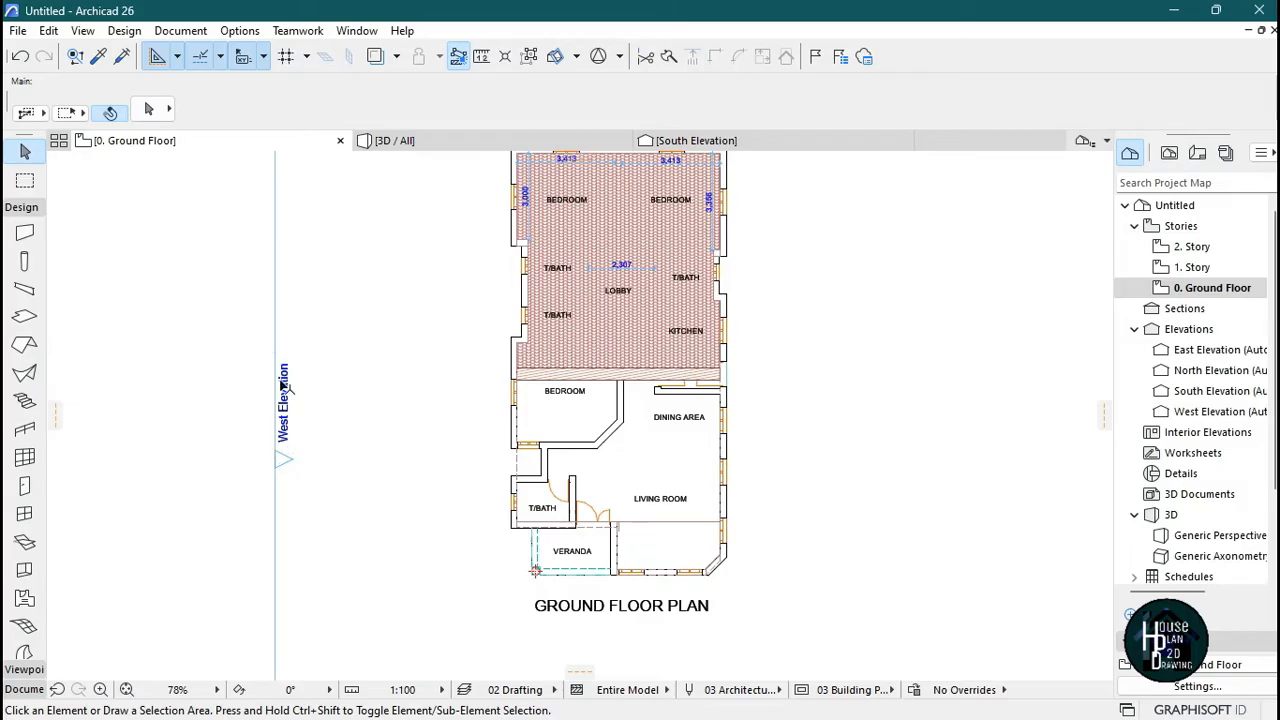
{"action": "left_click_drag", "start_coordinate": [1210, 411], "coordinate": [1212, 412]}
{"action": "double_click", "coordinate": [1211, 411]}
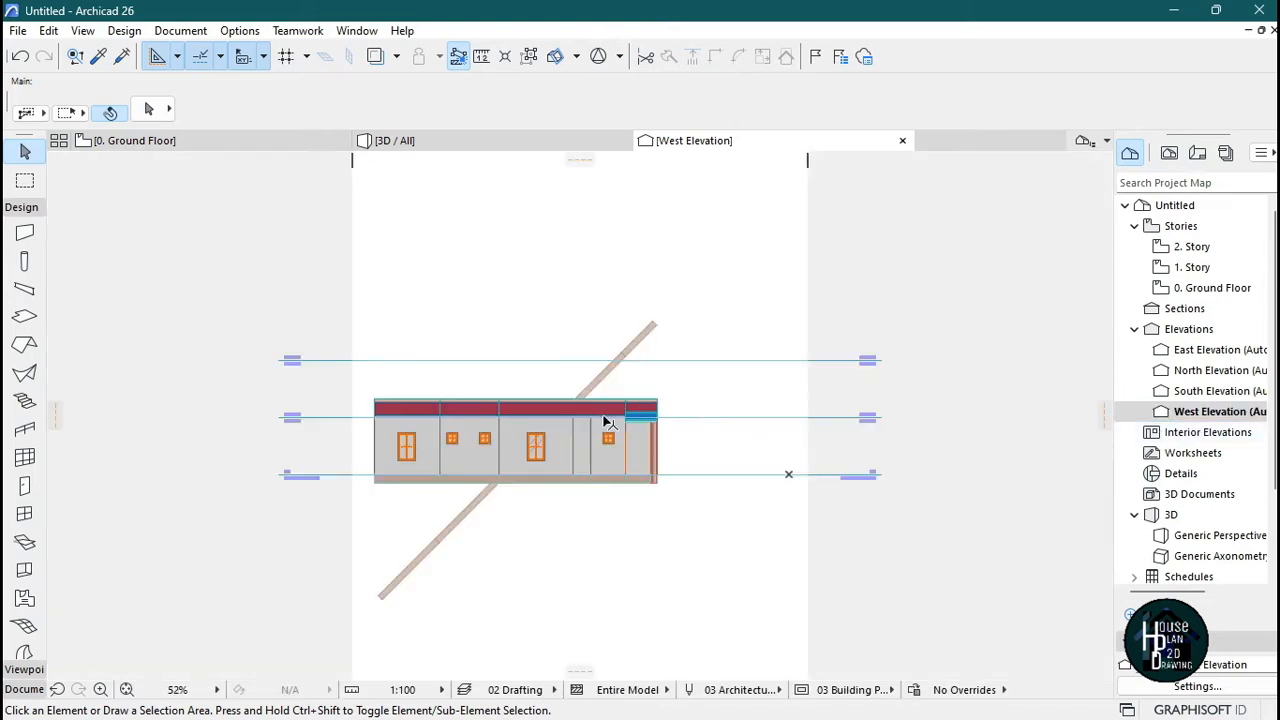
{"action": "scroll", "coordinate": [776, 355], "scroll_direction": "down", "scroll_amount": 3}
{"action": "scroll", "coordinate": [669, 399], "scroll_direction": "up", "scroll_amount": 3}
{"action": "left_click_drag", "start_coordinate": [478, 404], "coordinate": [365, 405]}
{"action": "scroll", "coordinate": [560, 510], "scroll_direction": "up", "scroll_amount": 2}
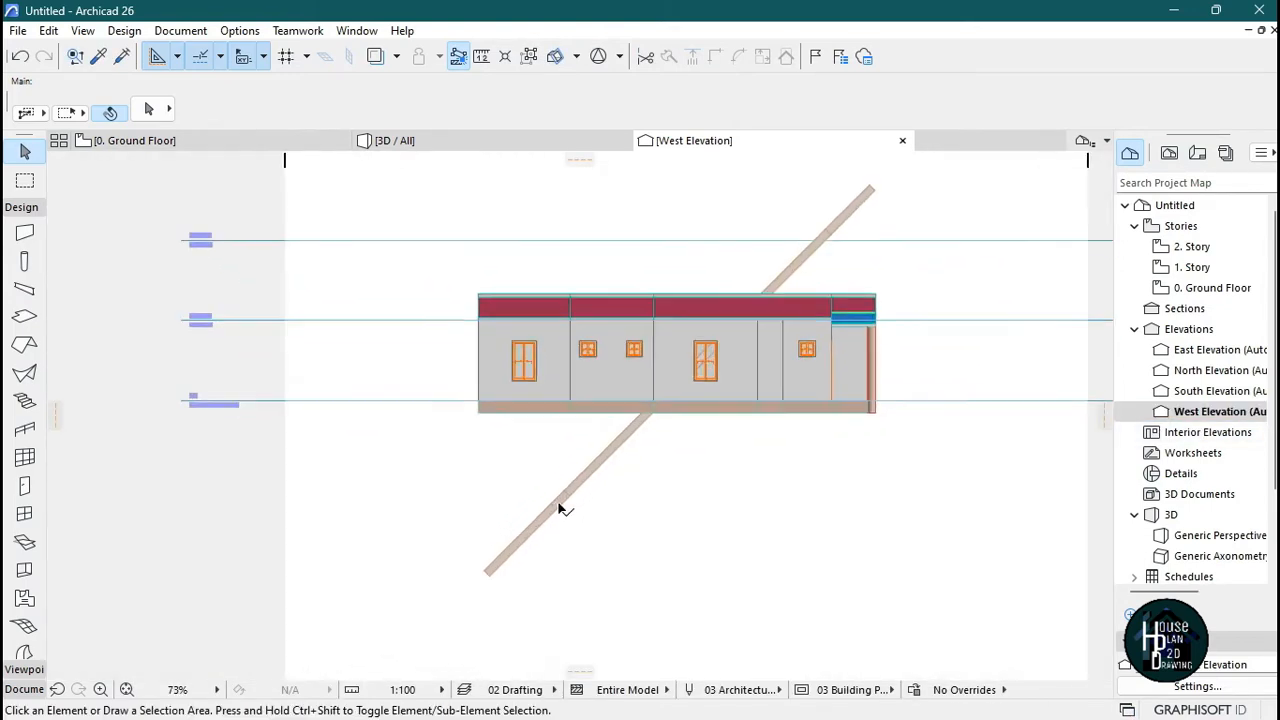
- Change the roof pitch graphically from its lower rear end, flattening it to a slight slope above the parapet
{"action": "left_click", "coordinate": [491, 592]}
{"action": "scroll", "coordinate": [486, 580], "scroll_direction": "up", "scroll_amount": 4}
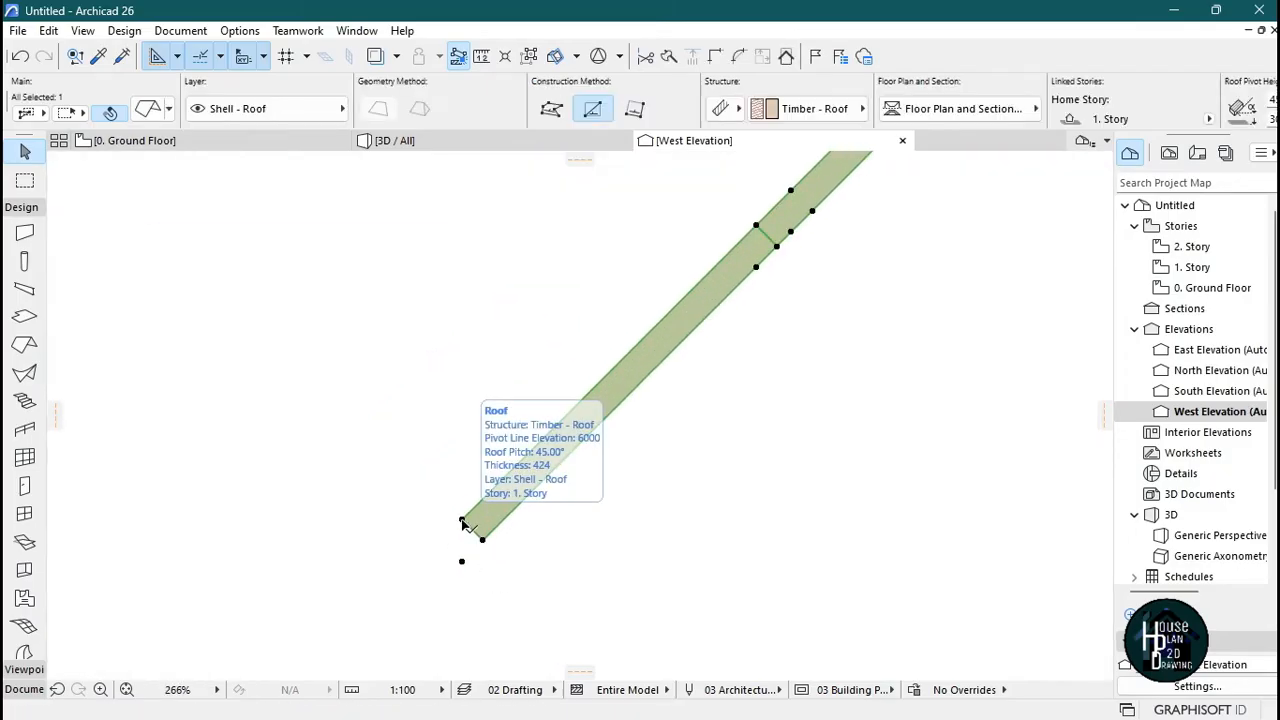
{"action": "left_click", "coordinate": [463, 523]}
{"action": "scroll", "coordinate": [462, 522], "scroll_direction": "down", "scroll_amount": 2}
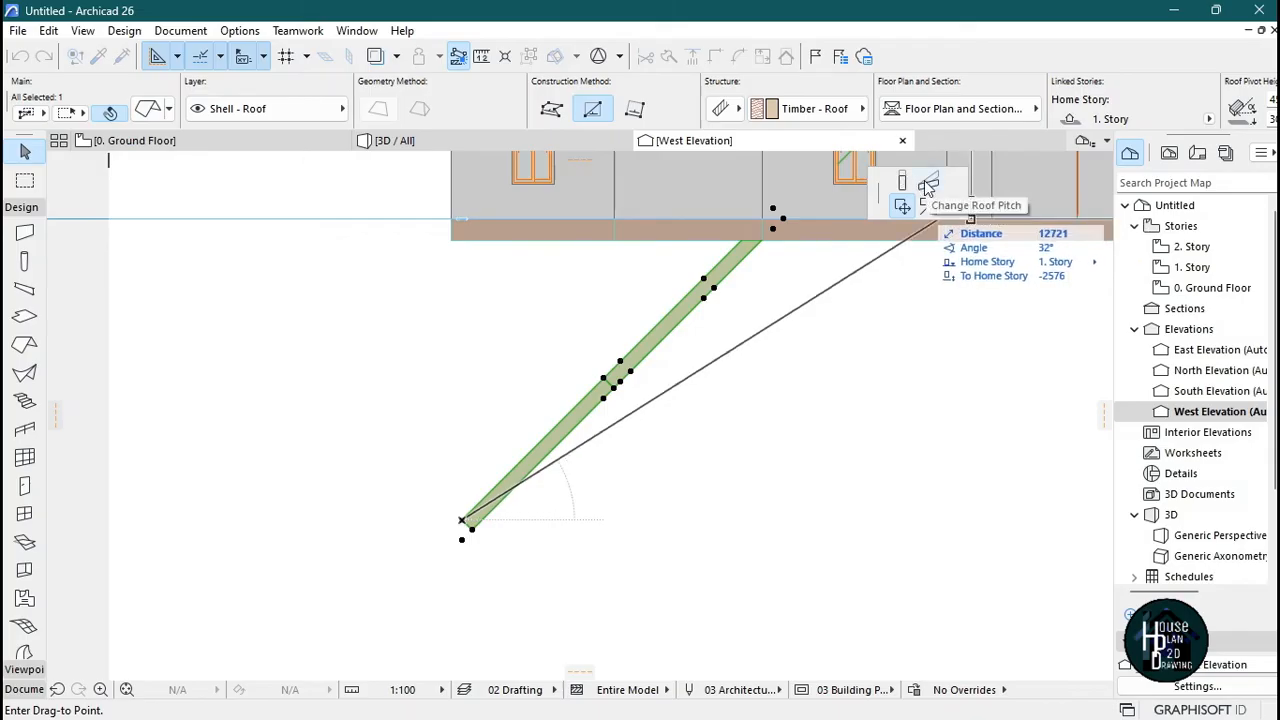
{"action": "left_click", "coordinate": [928, 186]}
{"action": "scroll", "coordinate": [591, 578], "scroll_direction": "down", "scroll_amount": 3}
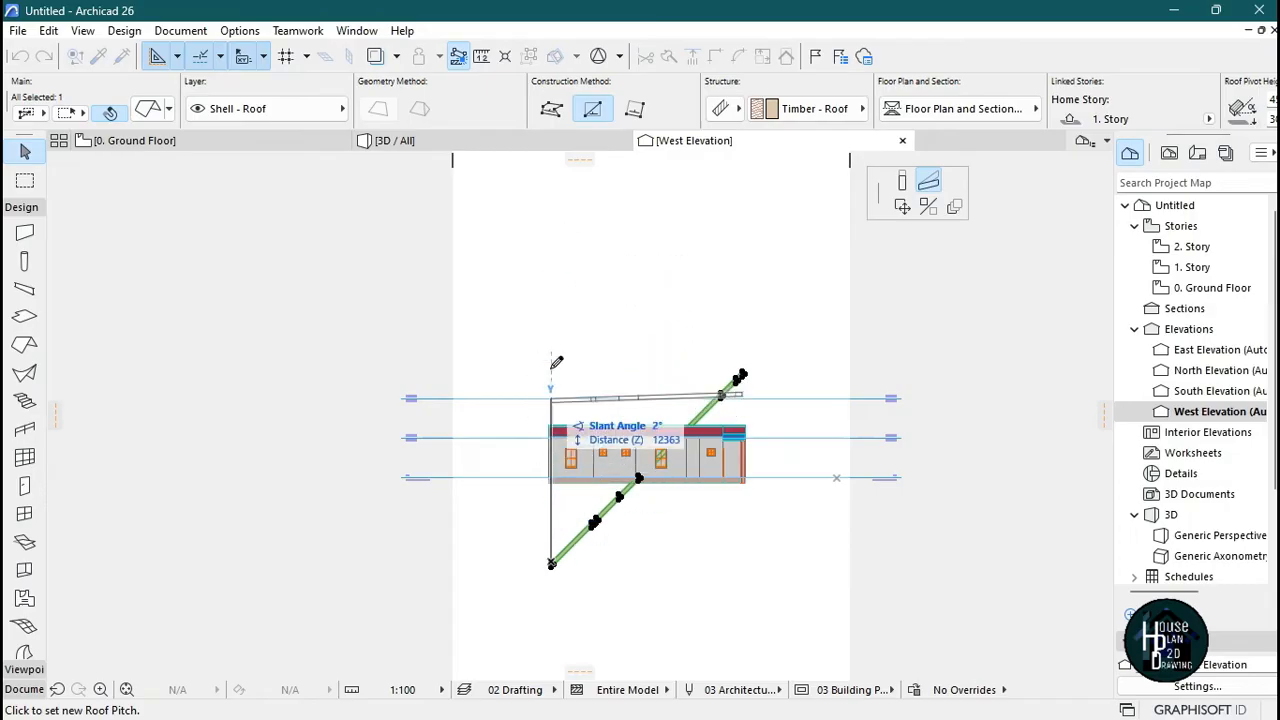
{"action": "scroll", "coordinate": [560, 395], "scroll_direction": "up", "scroll_amount": 5}
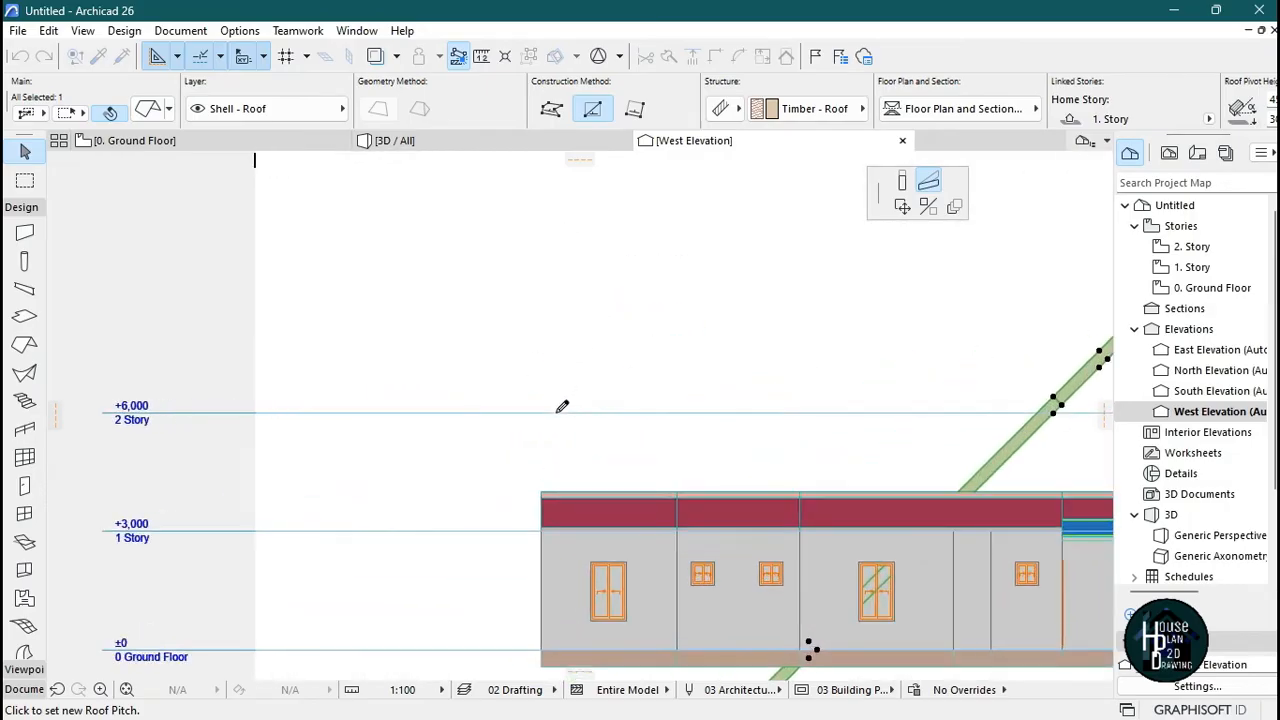
{"action": "scroll", "coordinate": [560, 406], "scroll_direction": "down", "scroll_amount": 3}
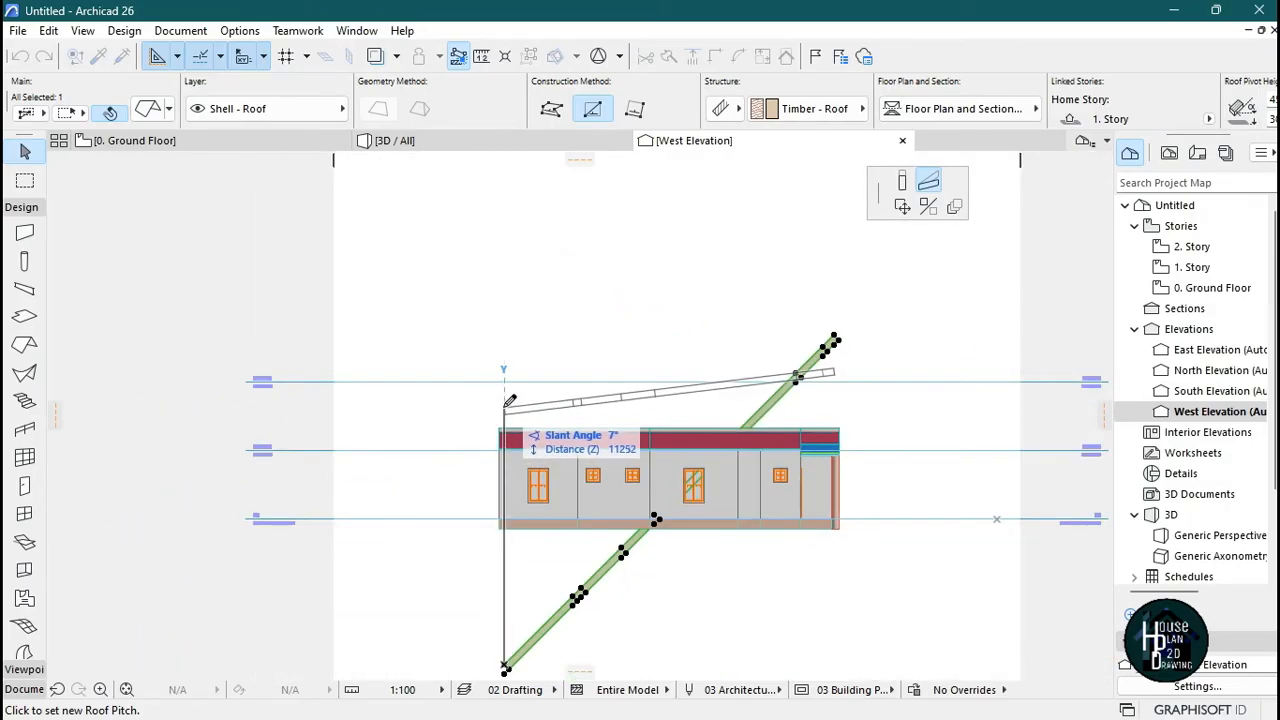
{"action": "left_click", "coordinate": [560, 448]}
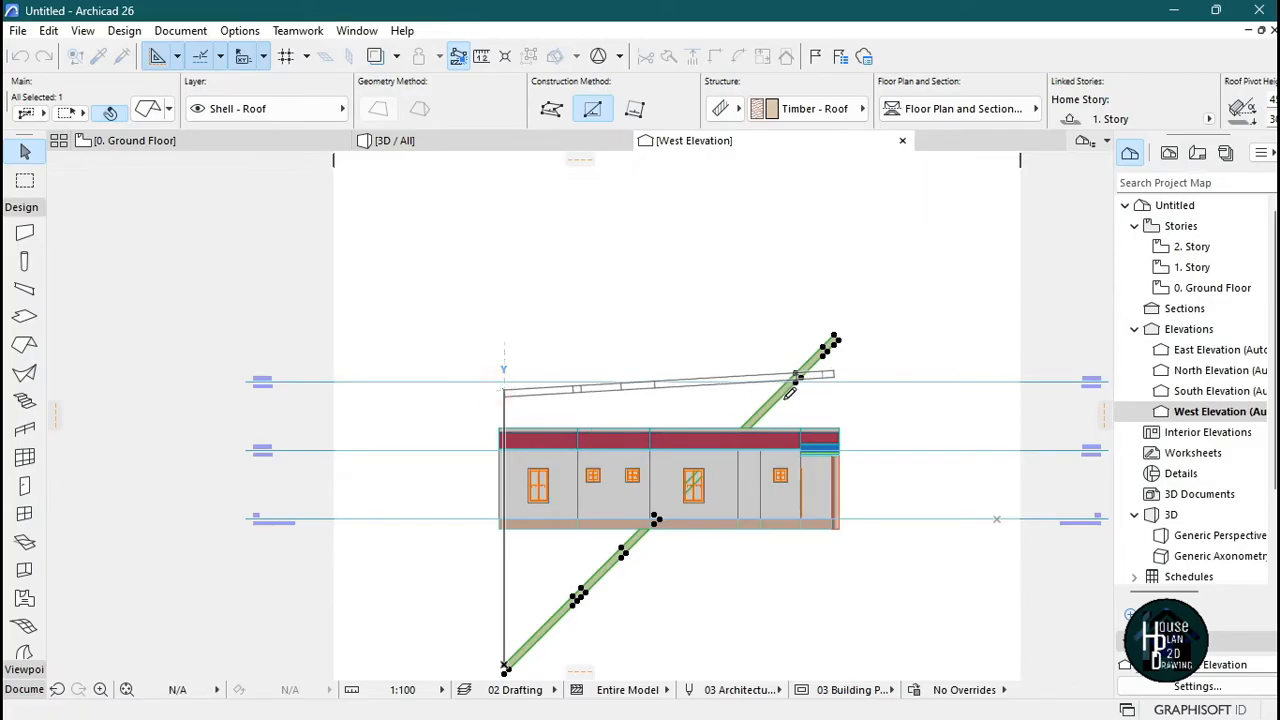
- Move the roof vertically down by about 2639 from its veranda-end corner so it sits behind the parapet
{"action": "scroll", "coordinate": [837, 414], "scroll_direction": "up", "scroll_amount": 6}
{"action": "key", "text": "ctrl+d"}
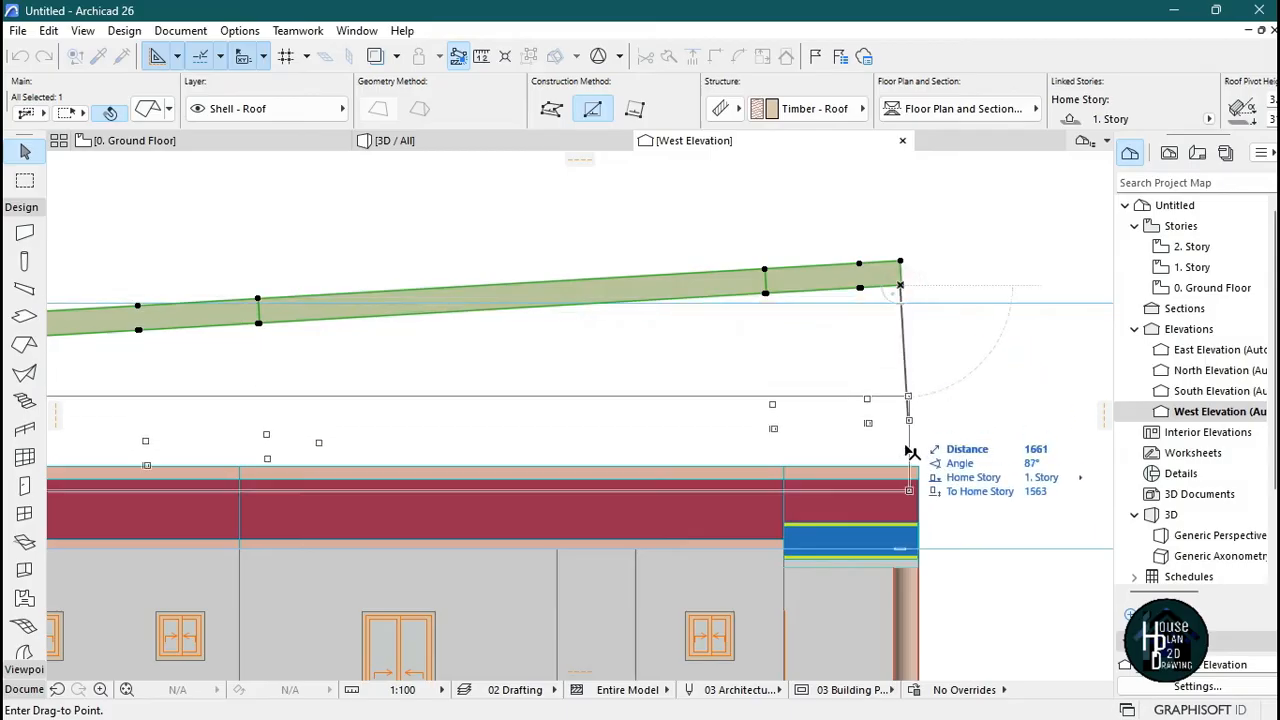
{"action": "scroll", "coordinate": [906, 451], "scroll_direction": "up", "scroll_amount": 4}
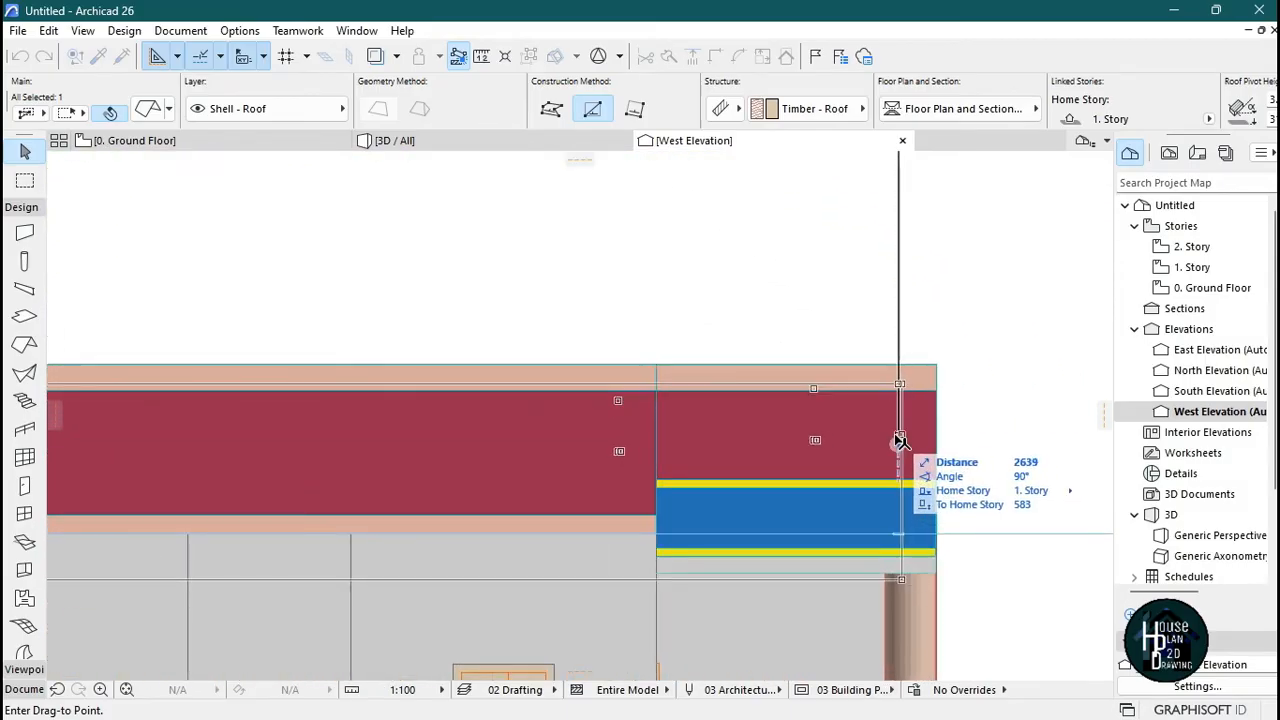
{"action": "left_click", "coordinate": [900, 445]}
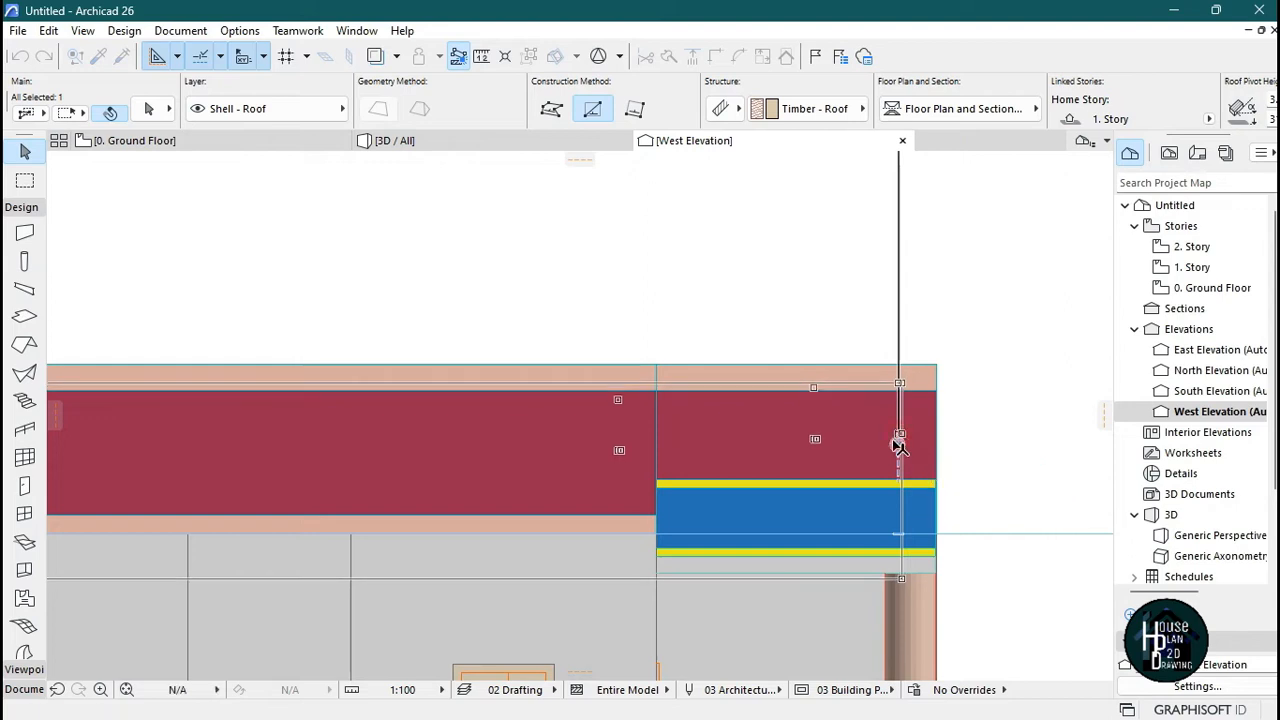
{"action": "scroll", "coordinate": [930, 360], "scroll_direction": "down", "scroll_amount": 5}
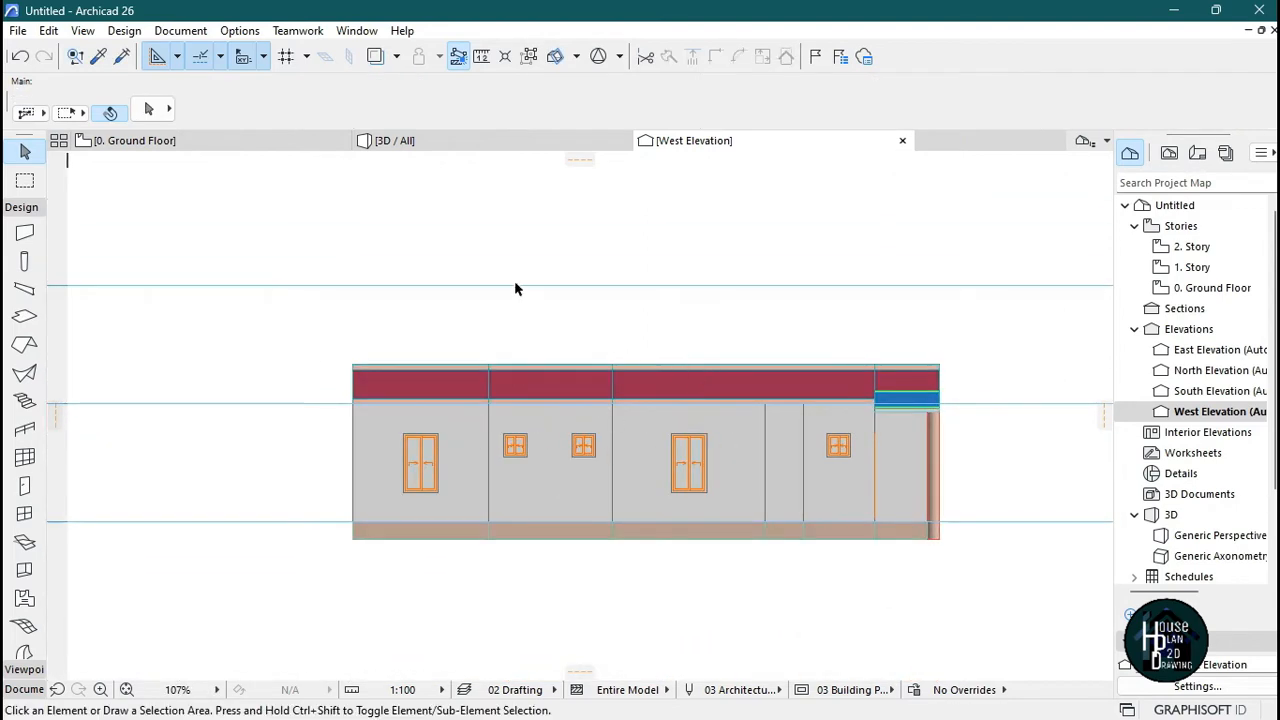
- Examine from above and from the side in 3D how the lowered roof fits inside the parapet
{"action": "left_click", "coordinate": [426, 142]}
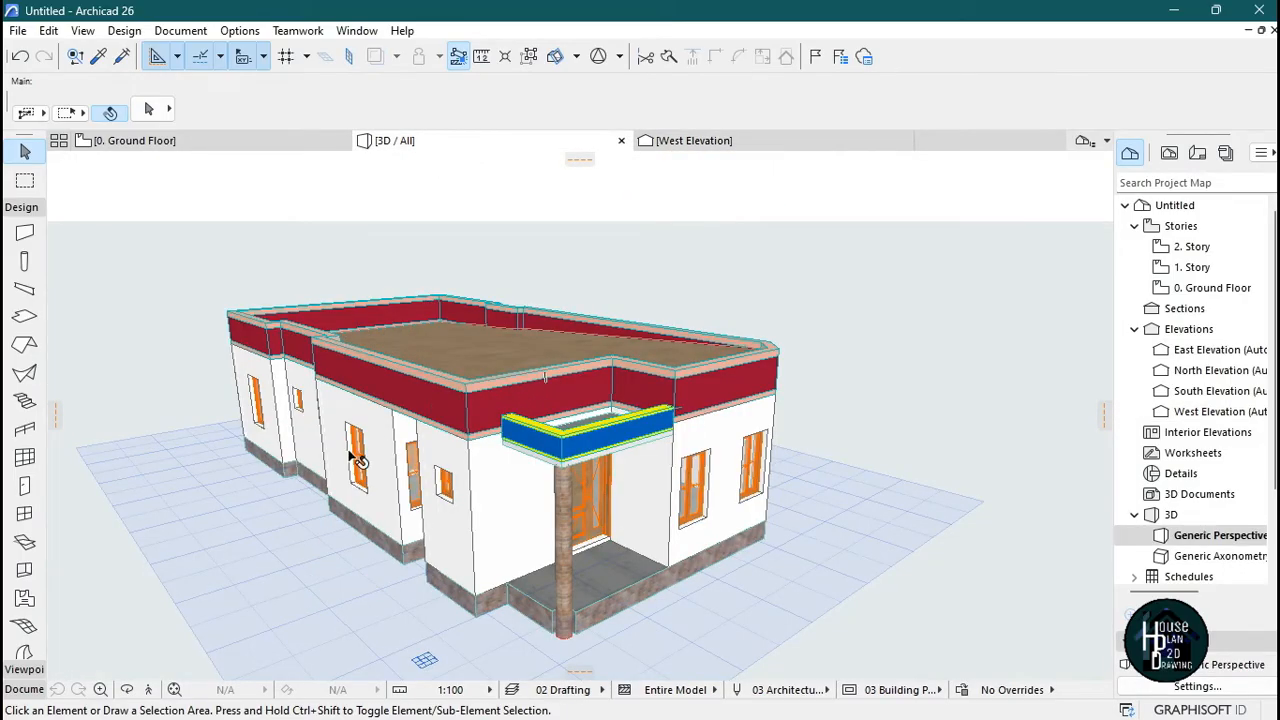
{"action": "left_click", "coordinate": [148, 690]}
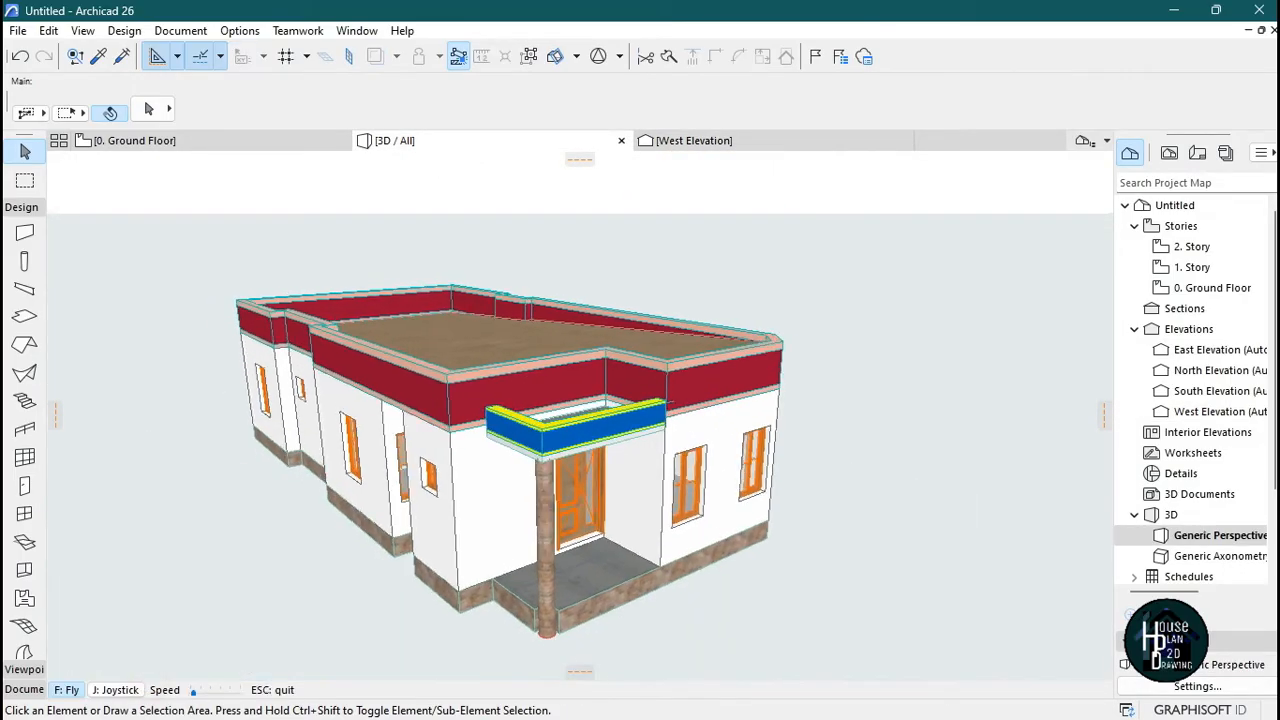
{"action": "key", "text": "Left"}
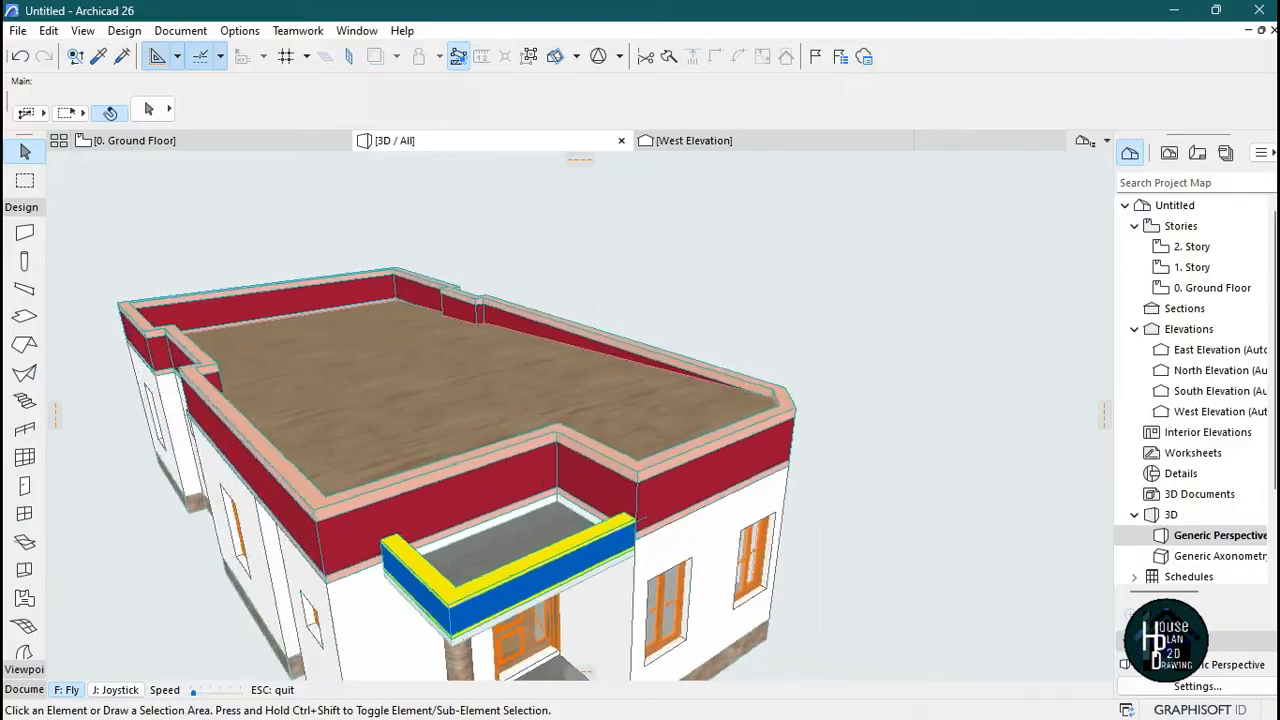
{"action": "key", "text": "Page_Down"}
{"action": "key", "text": "Down"}
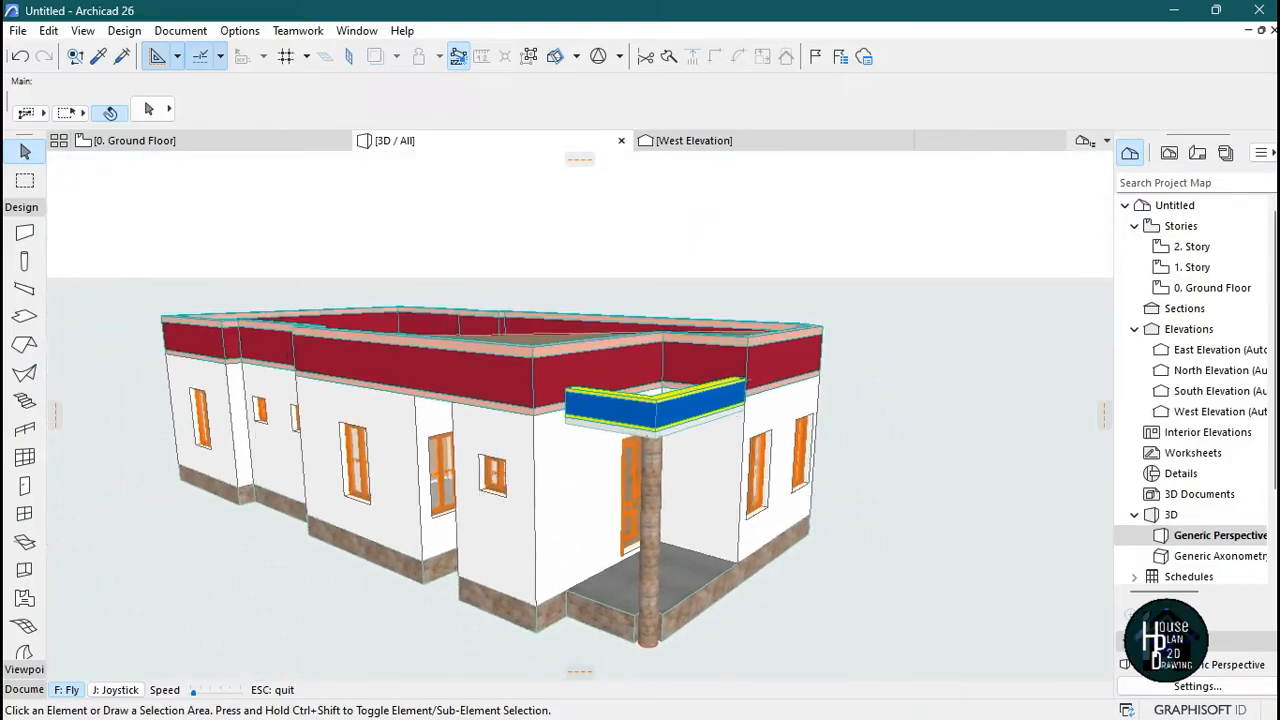
{"action": "key", "text": "Escape"}
- Move the West Elevation line on the ground floor plan so it cuts through the bedrooms, bathrooms and veranda
{"action": "left_click", "coordinate": [140, 140]}
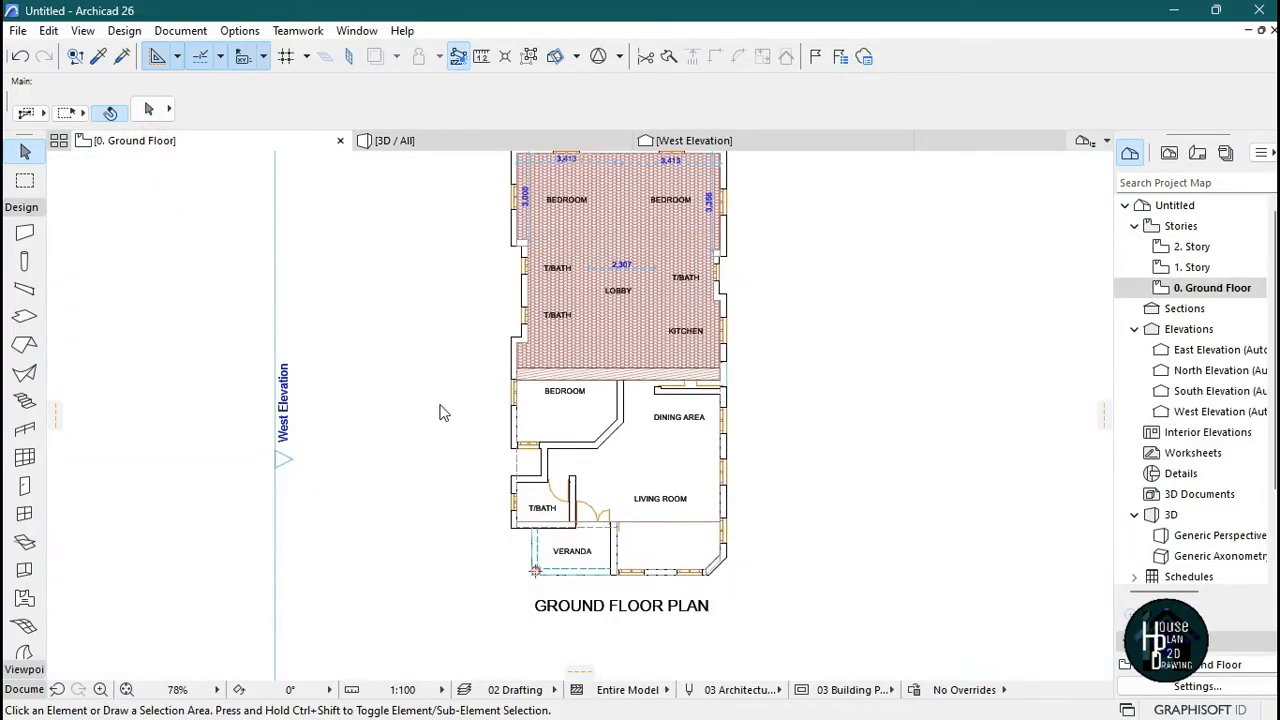
{"action": "left_click", "coordinate": [277, 244]}
{"action": "left_click", "coordinate": [275, 235]}
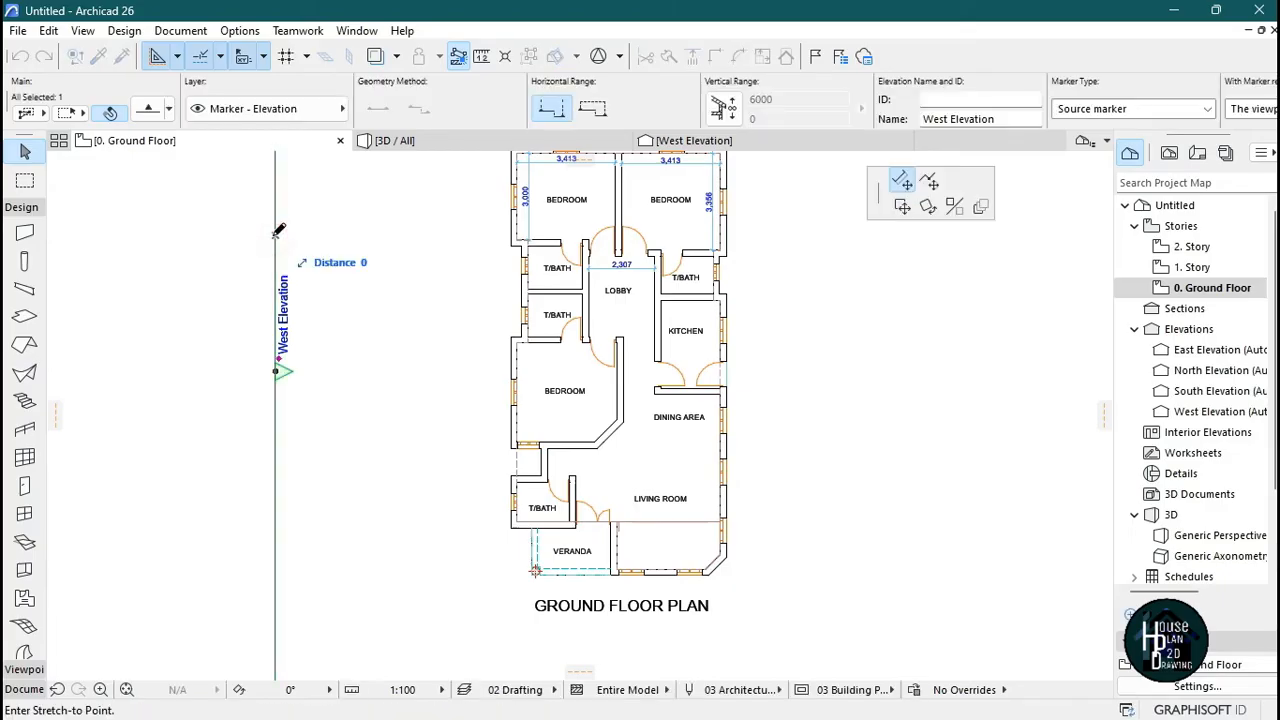
{"action": "left_click", "coordinate": [571, 243]}
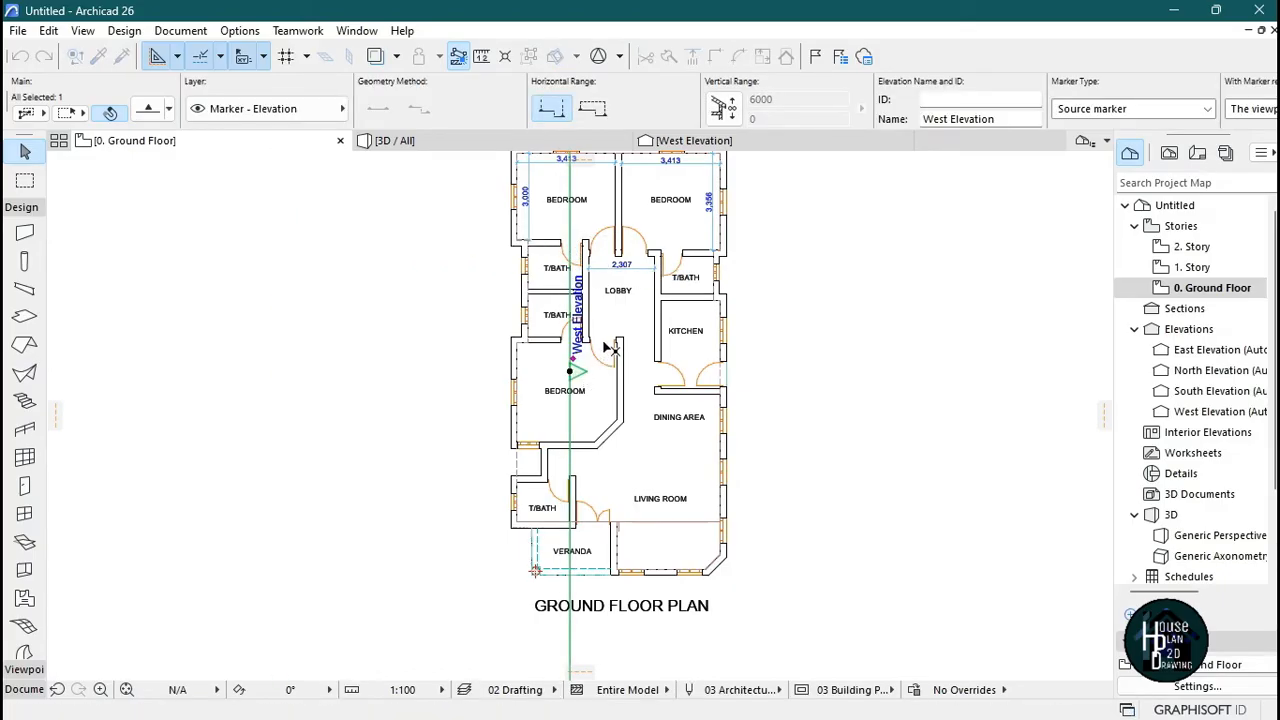
- Deselect the elevation marker on the ground floor plan and open the West Elevation to view the cut building
{"action": "scroll", "coordinate": [585, 345], "scroll_direction": "down", "scroll_amount": 3}
{"action": "scroll", "coordinate": [613, 333], "scroll_direction": "up", "scroll_amount": 3}
{"action": "left_click", "coordinate": [872, 383]}
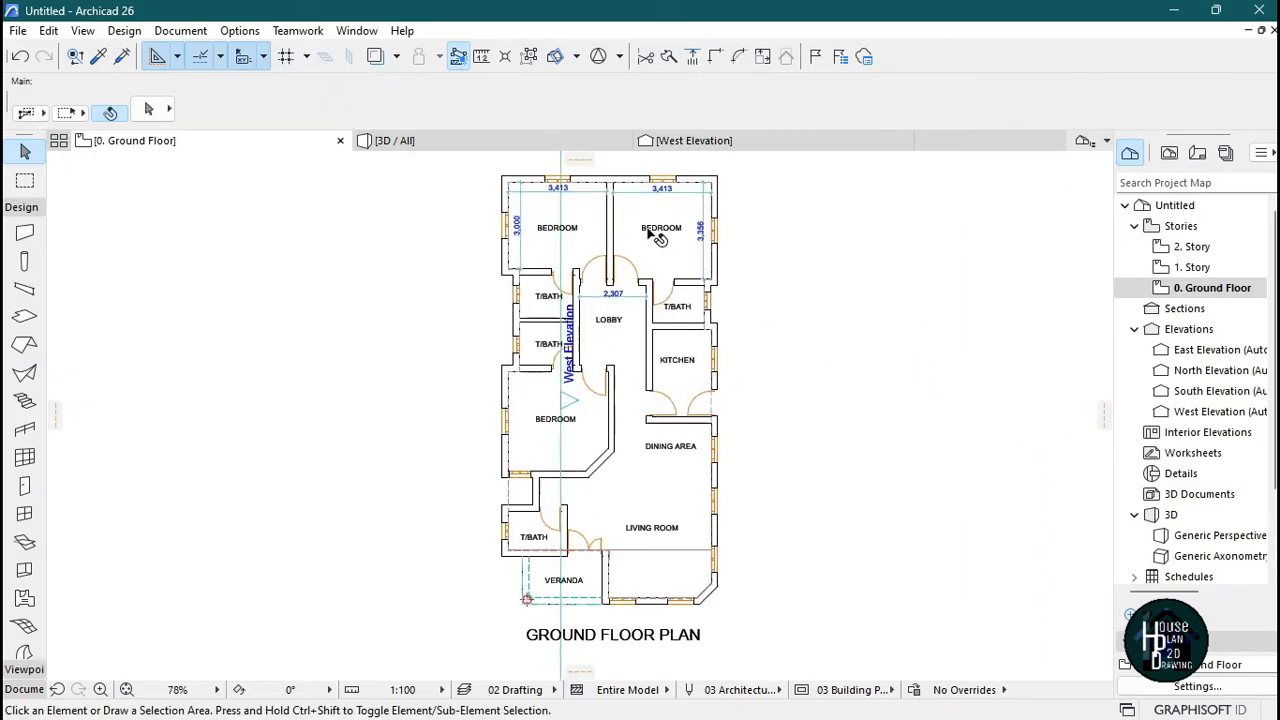
{"action": "left_click", "coordinate": [722, 140]}
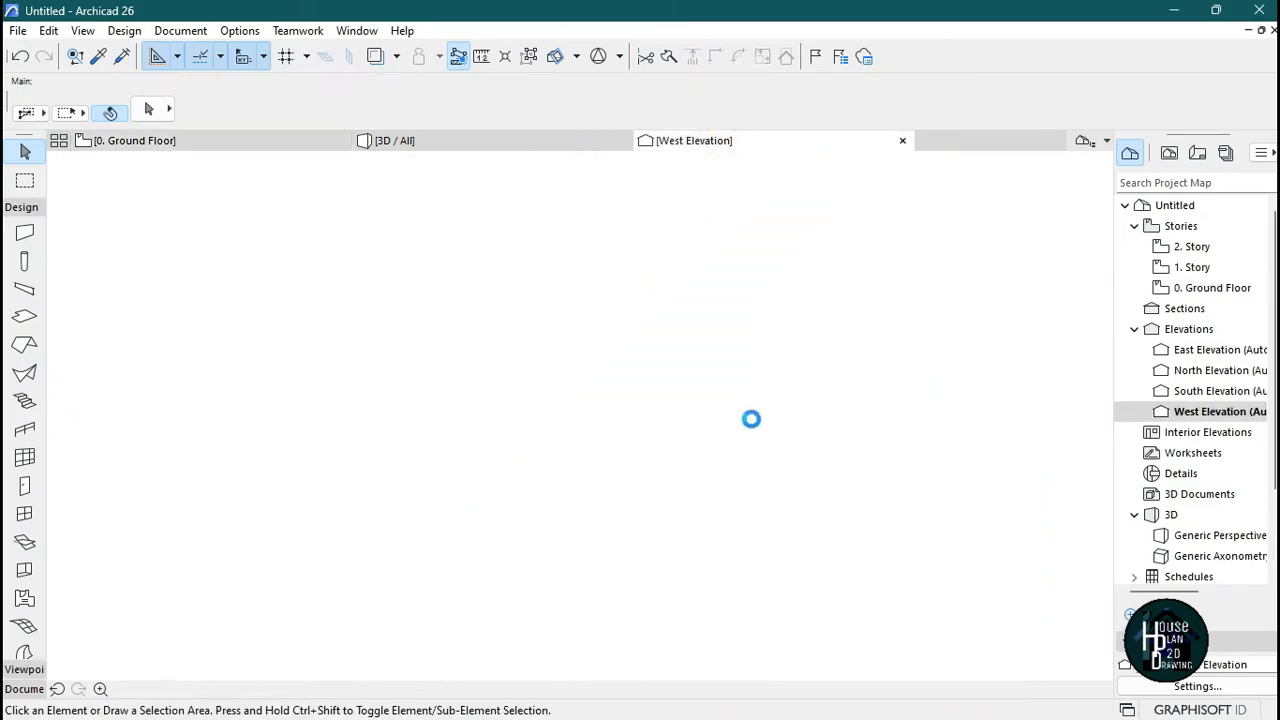
{"action": "scroll", "coordinate": [677, 411], "scroll_direction": "down", "scroll_amount": 6}
{"action": "scroll", "coordinate": [893, 376], "scroll_direction": "up", "scroll_amount": 3}
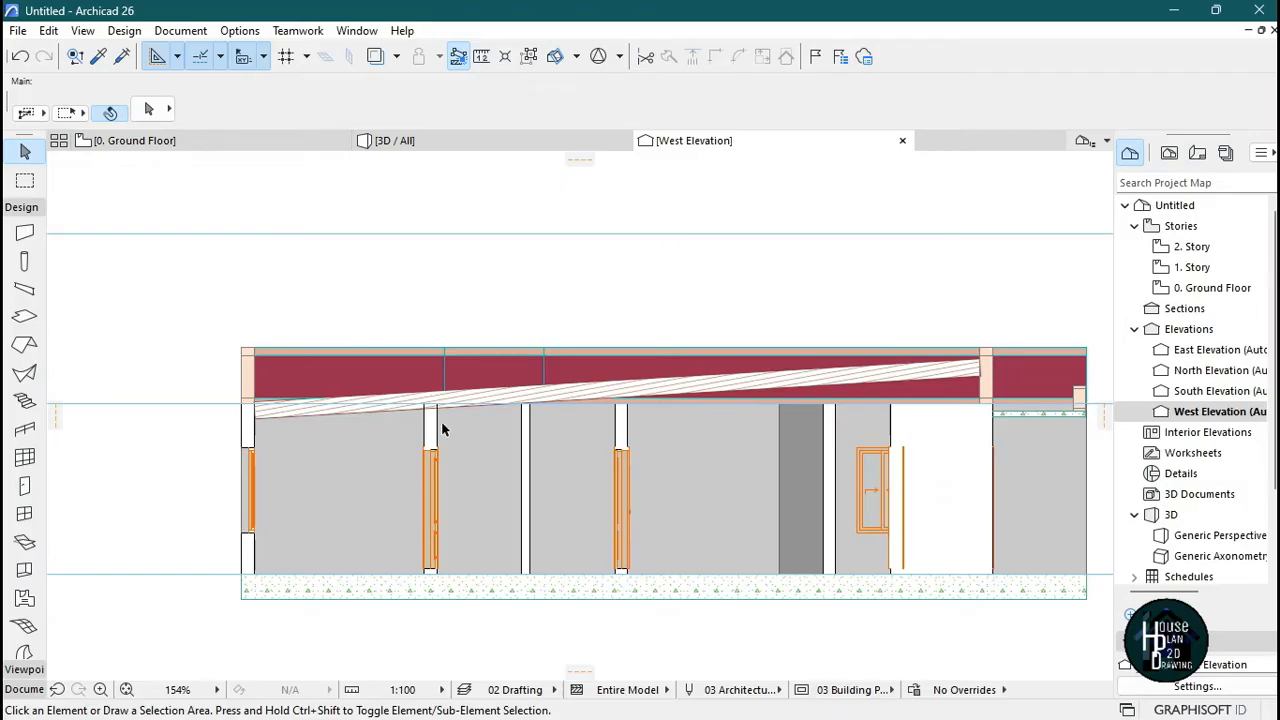
- Flatten the timber roof's pitch in the West Elevation by raising its lower rear end about 545 within the parapet
{"action": "scroll", "coordinate": [460, 435], "scroll_direction": "down", "scroll_amount": 4}
{"action": "scroll", "coordinate": [600, 437], "scroll_direction": "up", "scroll_amount": 7}
{"action": "left_click", "coordinate": [846, 411]}
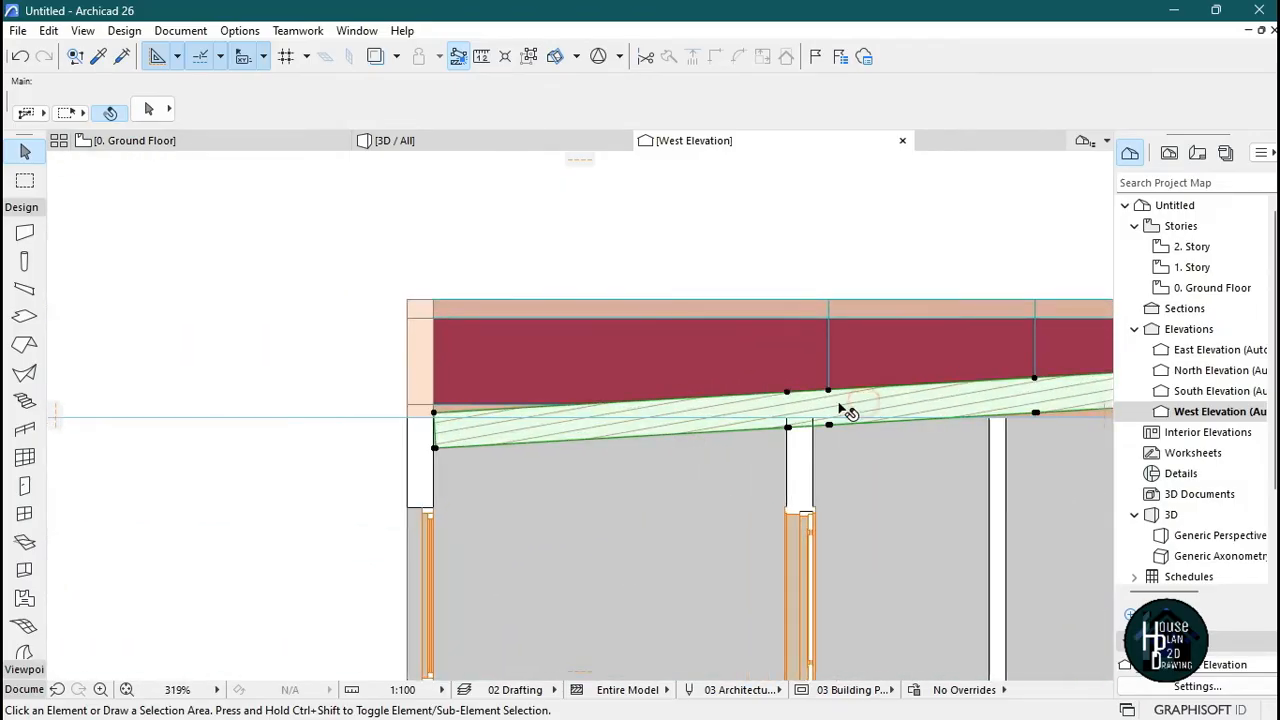
{"action": "scroll", "coordinate": [438, 438], "scroll_direction": "up", "scroll_amount": 2}
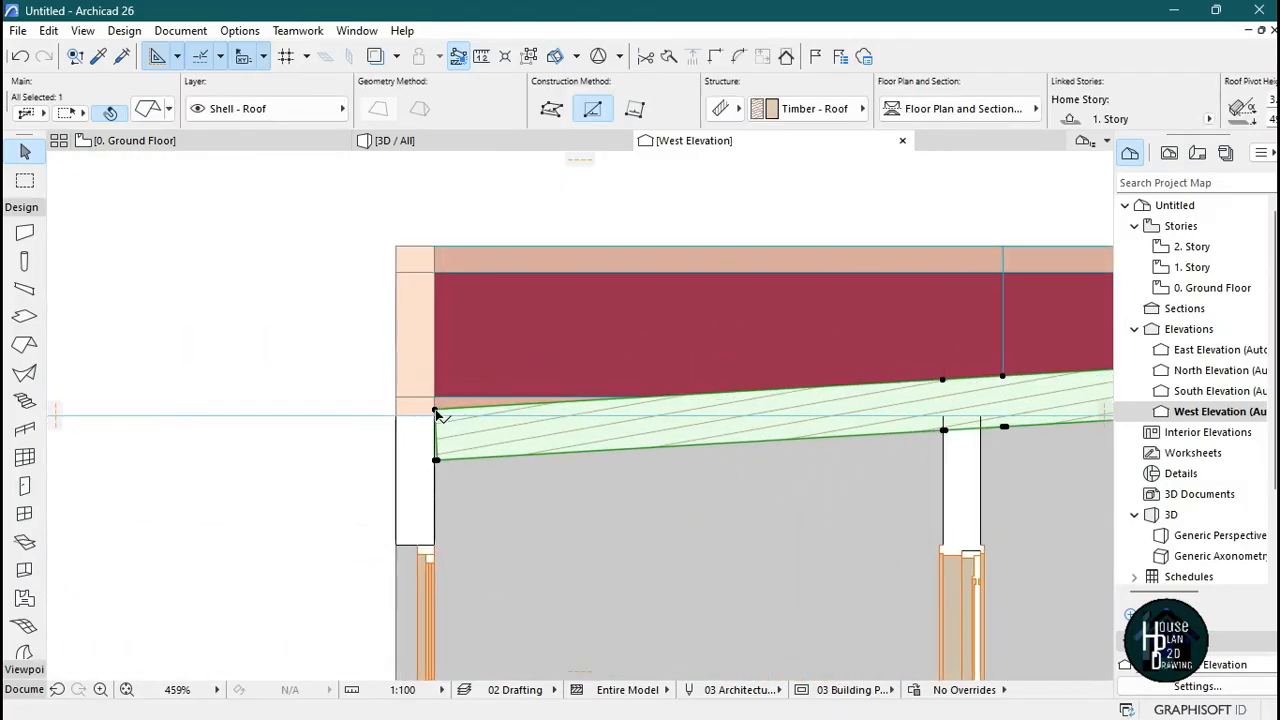
{"action": "left_click", "coordinate": [435, 410]}
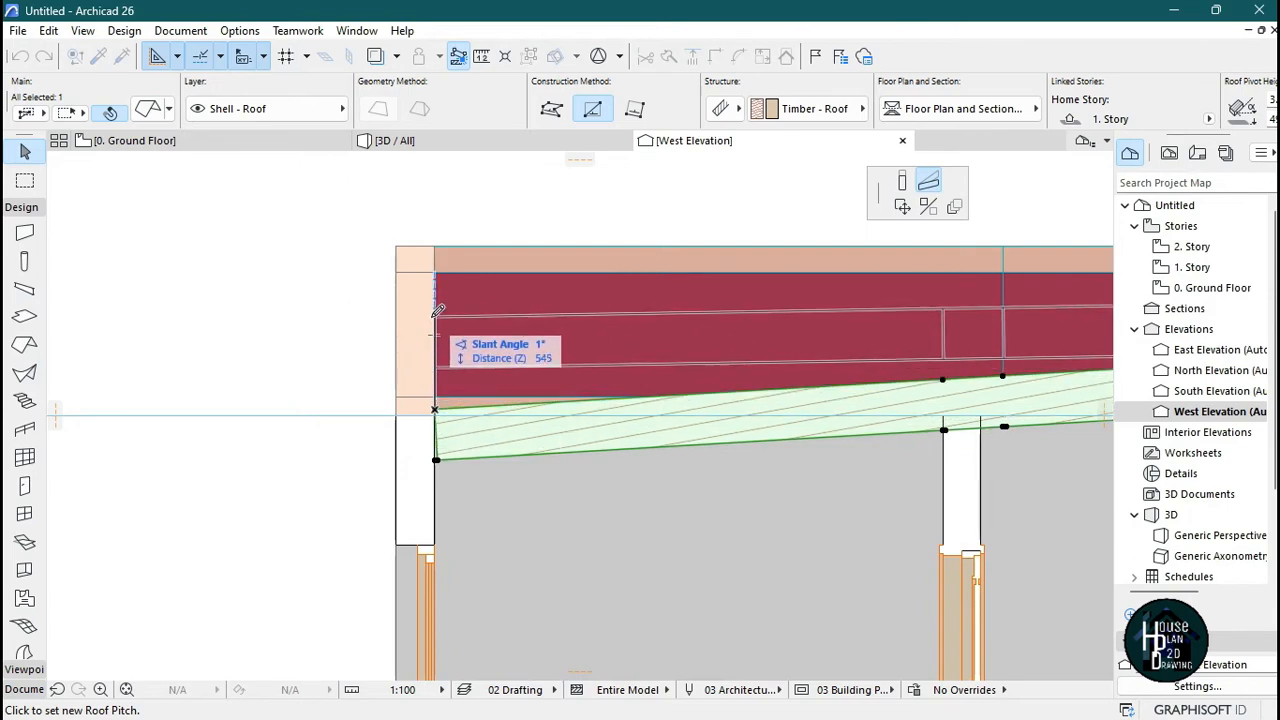
{"action": "left_click", "coordinate": [437, 311]}
{"action": "scroll", "coordinate": [366, 312], "scroll_direction": "down", "scroll_amount": 5}
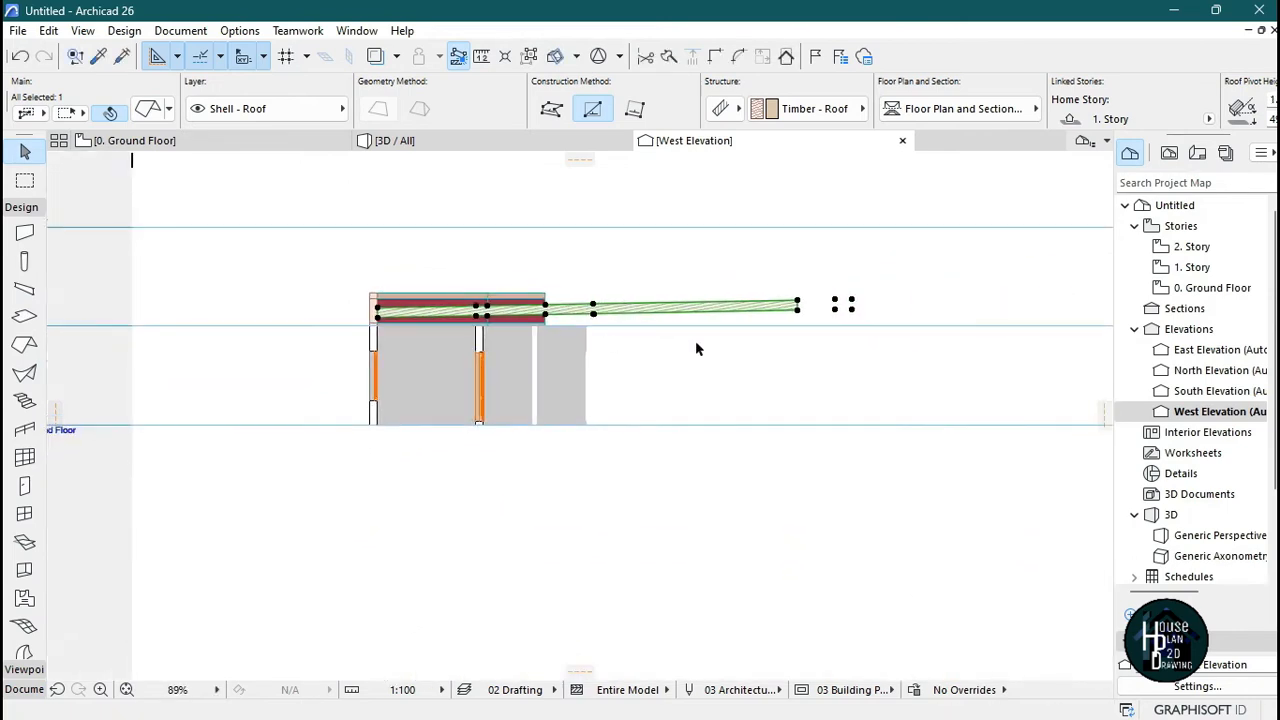
{"action": "scroll", "coordinate": [697, 348], "scroll_direction": "up", "scroll_amount": 8}
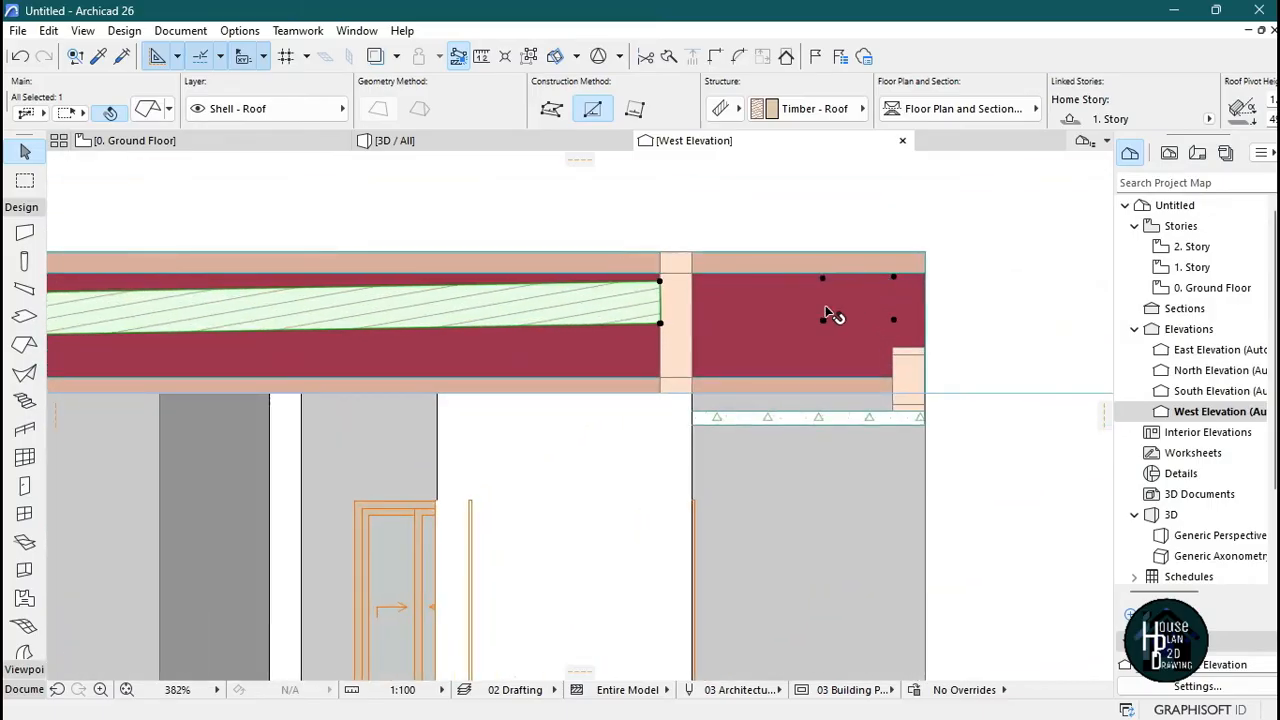
{"action": "scroll", "coordinate": [828, 314], "scroll_direction": "down", "scroll_amount": 7}
{"action": "key", "text": "Escape"}
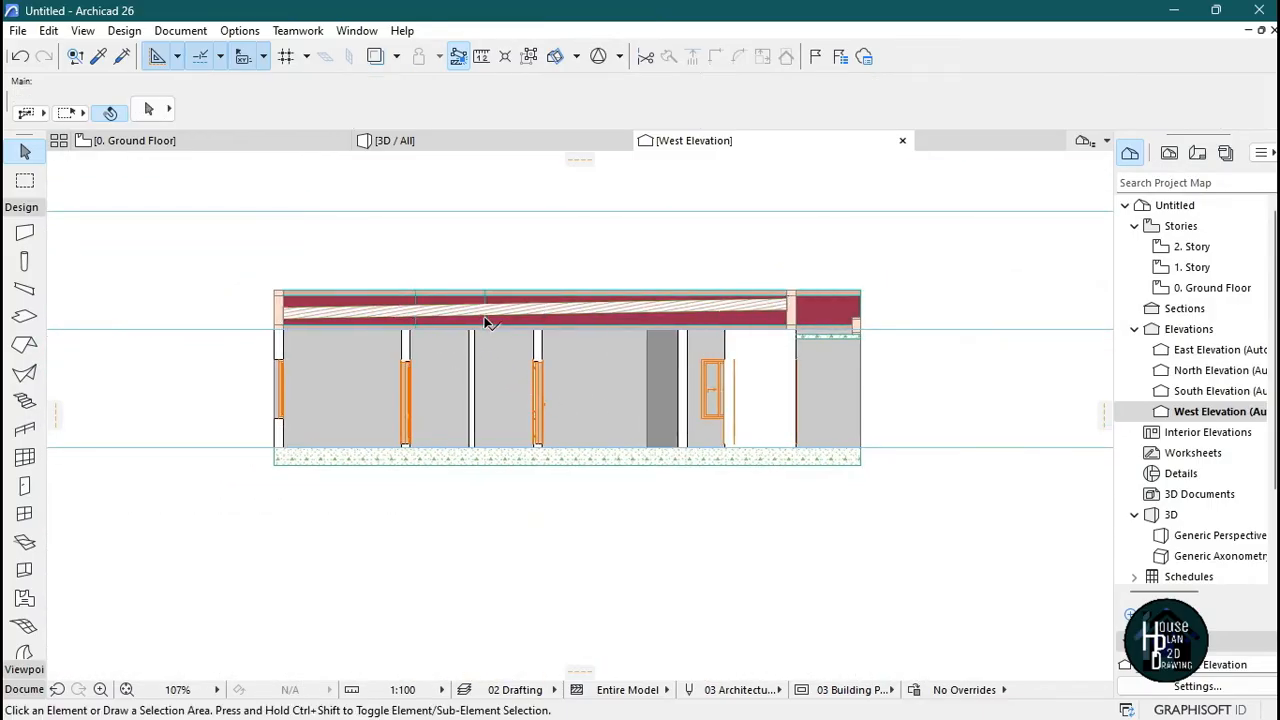
{"action": "scroll", "coordinate": [386, 334], "scroll_direction": "up", "scroll_amount": 3}
{"action": "scroll", "coordinate": [386, 334], "scroll_direction": "down", "scroll_amount": 3}
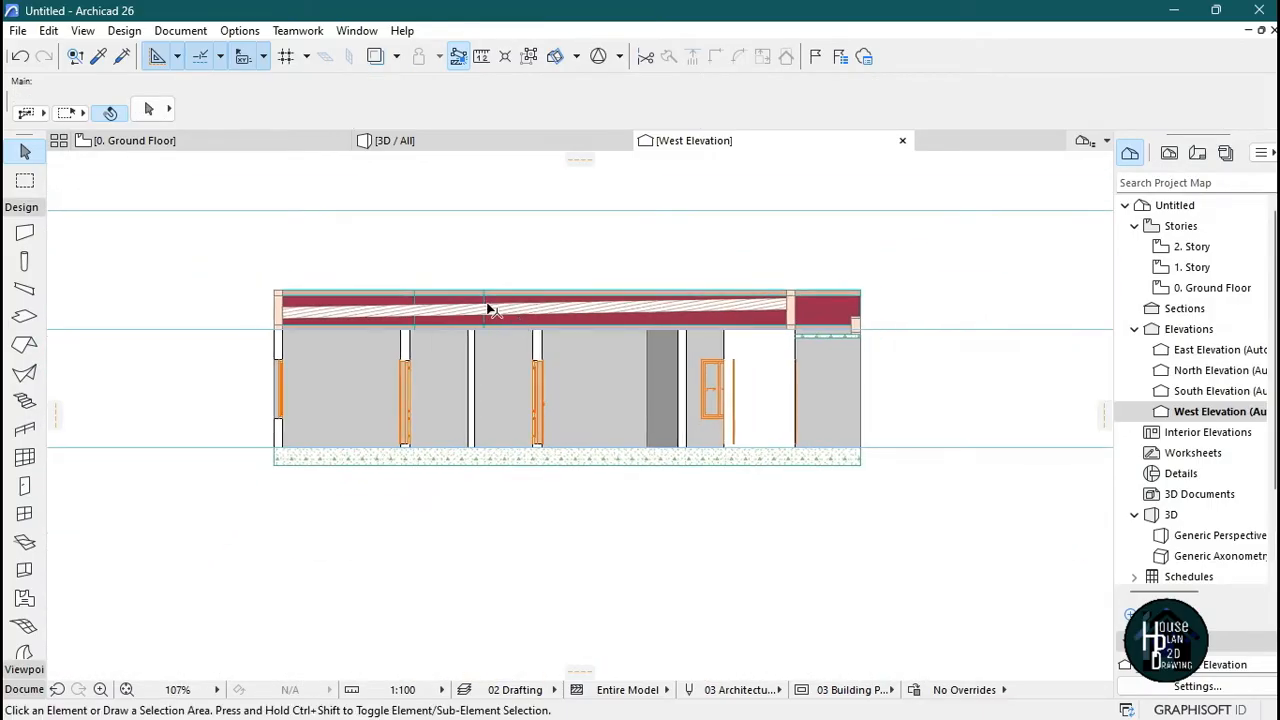
- Move the West Elevation line on the ground floor plan back outside the building, clear of its west wall
{"action": "left_click", "coordinate": [266, 145]}
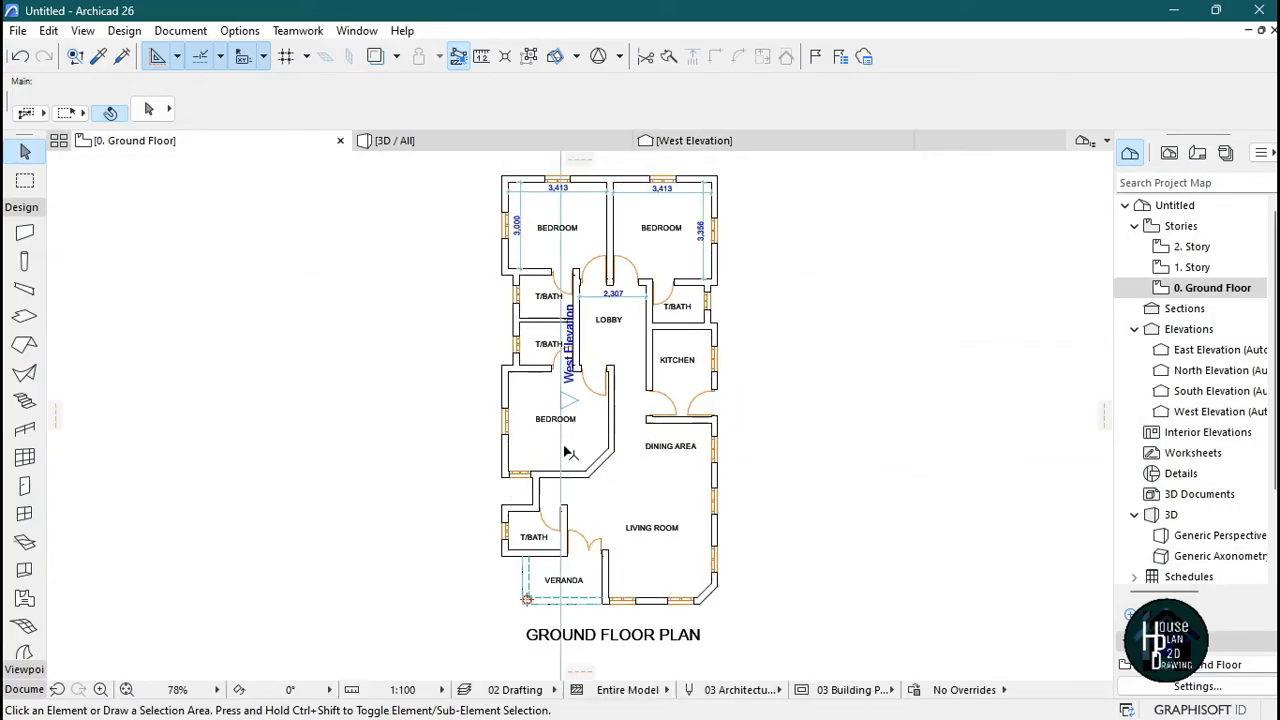
{"action": "mouse_move", "coordinate": [562, 455]}
{"action": "left_mouse_down"}
{"action": "mouse_move", "coordinate": [443, 420]}
{"action": "mouse_move", "coordinate": [212, 456]}
{"action": "left_mouse_up"}
{"action": "left_click", "coordinate": [266, 445]}
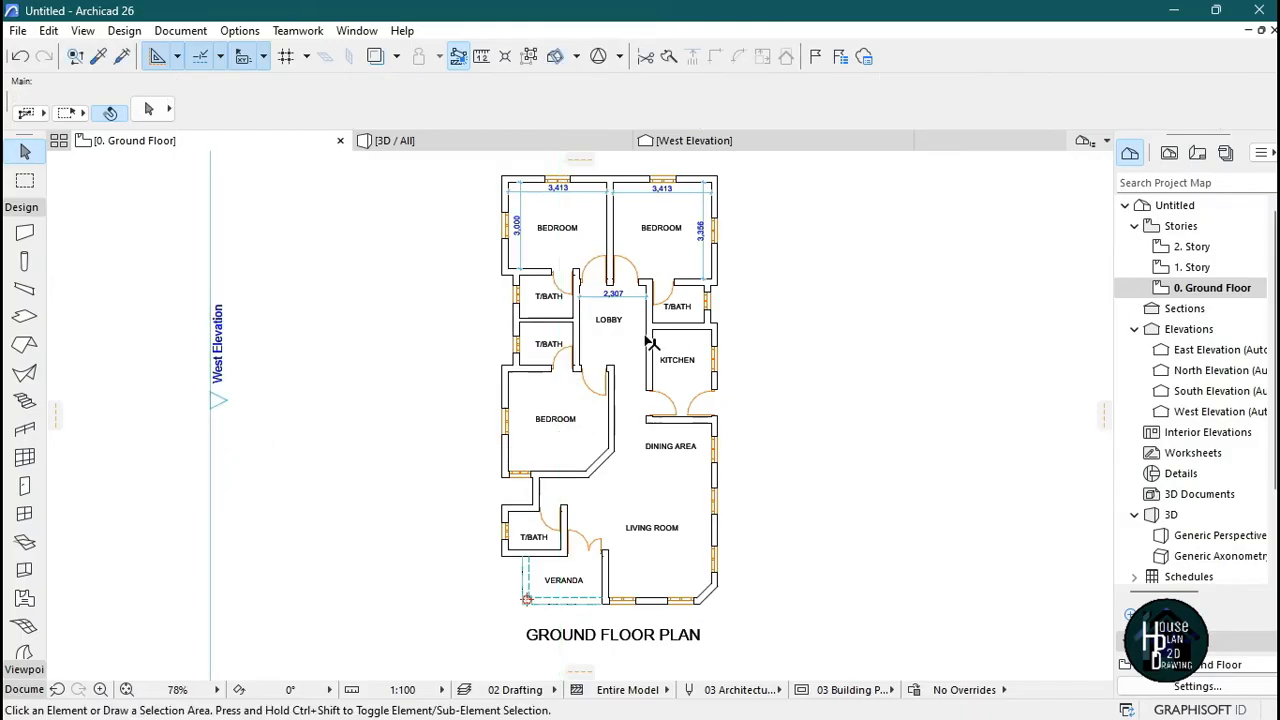
- Examine in 3D, flying around and above the house, how the flattened roof sits inside the parapet walls
{"action": "left_click", "coordinate": [417, 141]}
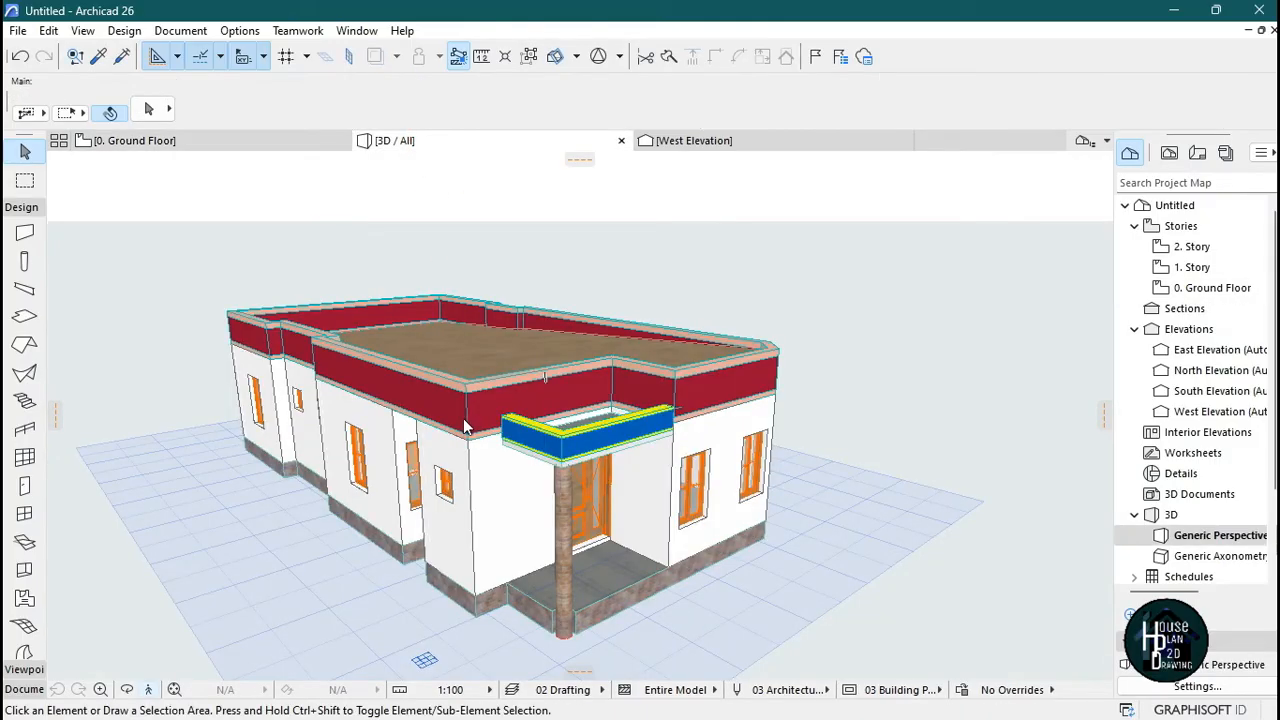
{"action": "middle_click_drag", "start_coordinate": [463, 418], "coordinate": [396, 332], "text": "shift"}
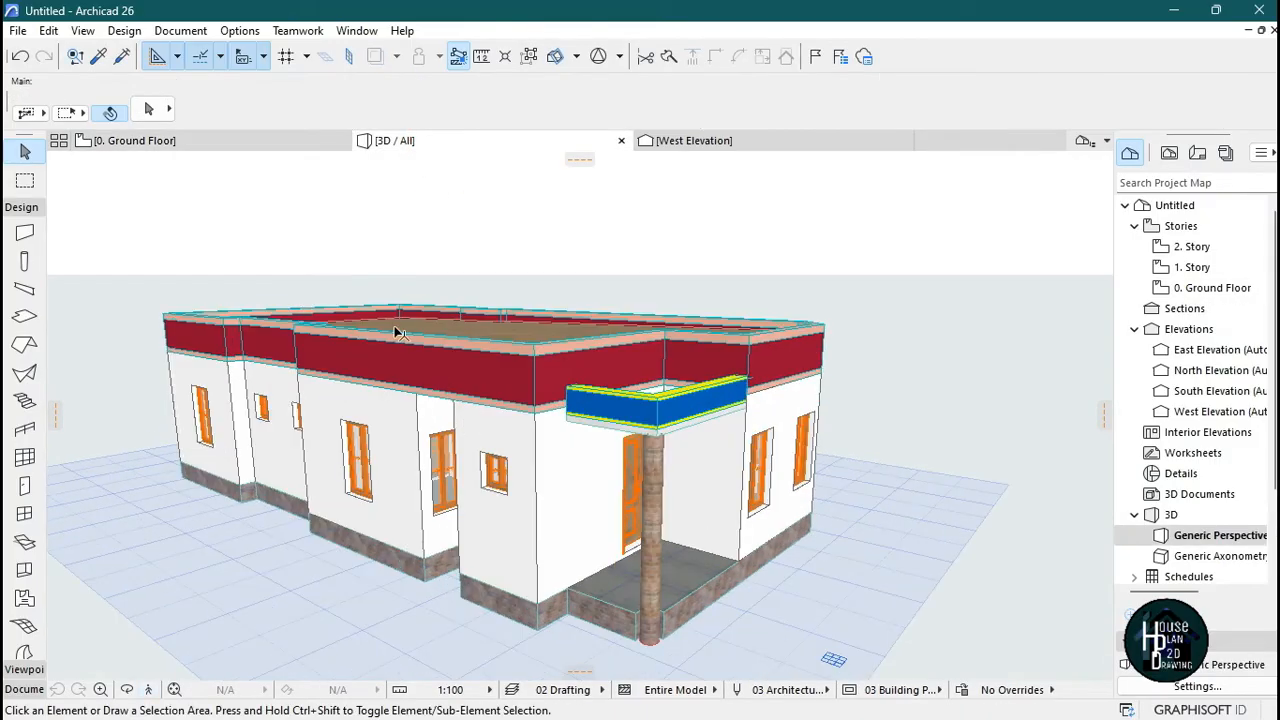
{"action": "left_click", "coordinate": [150, 689]}
{"action": "key", "text": "Up"}
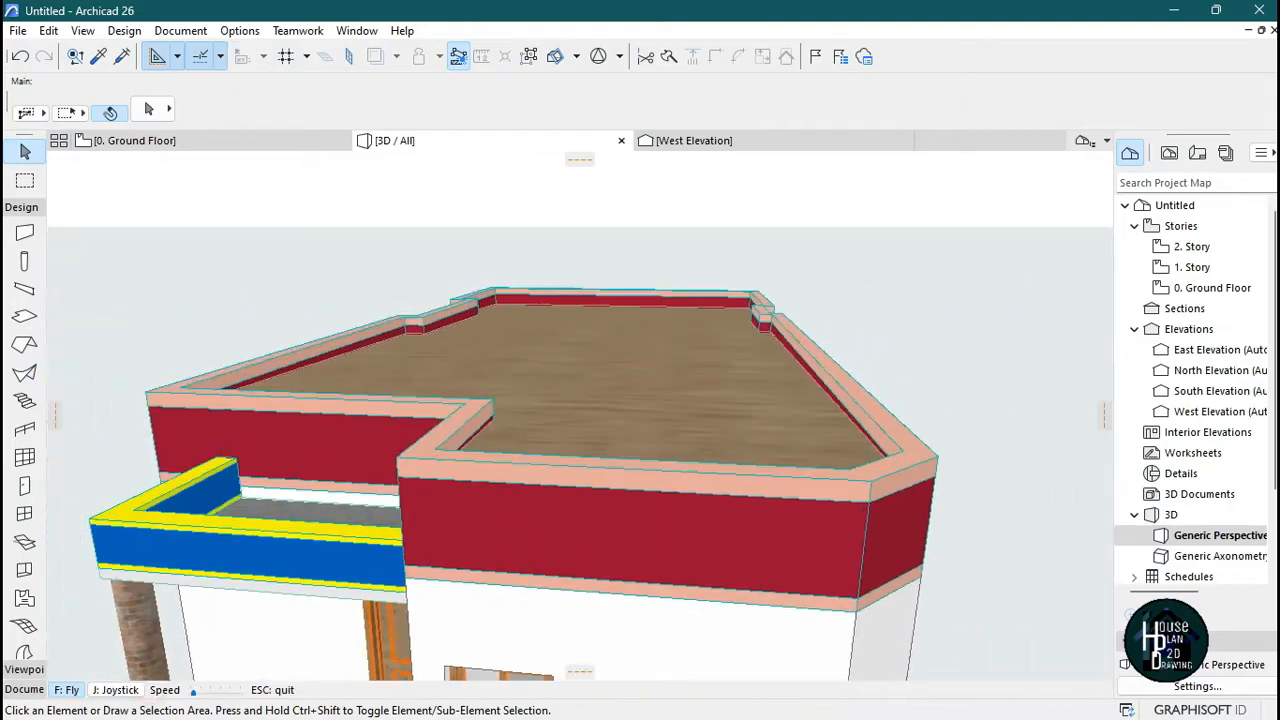
{"action": "key", "text": "Right"}
{"action": "key", "text": "Left"}
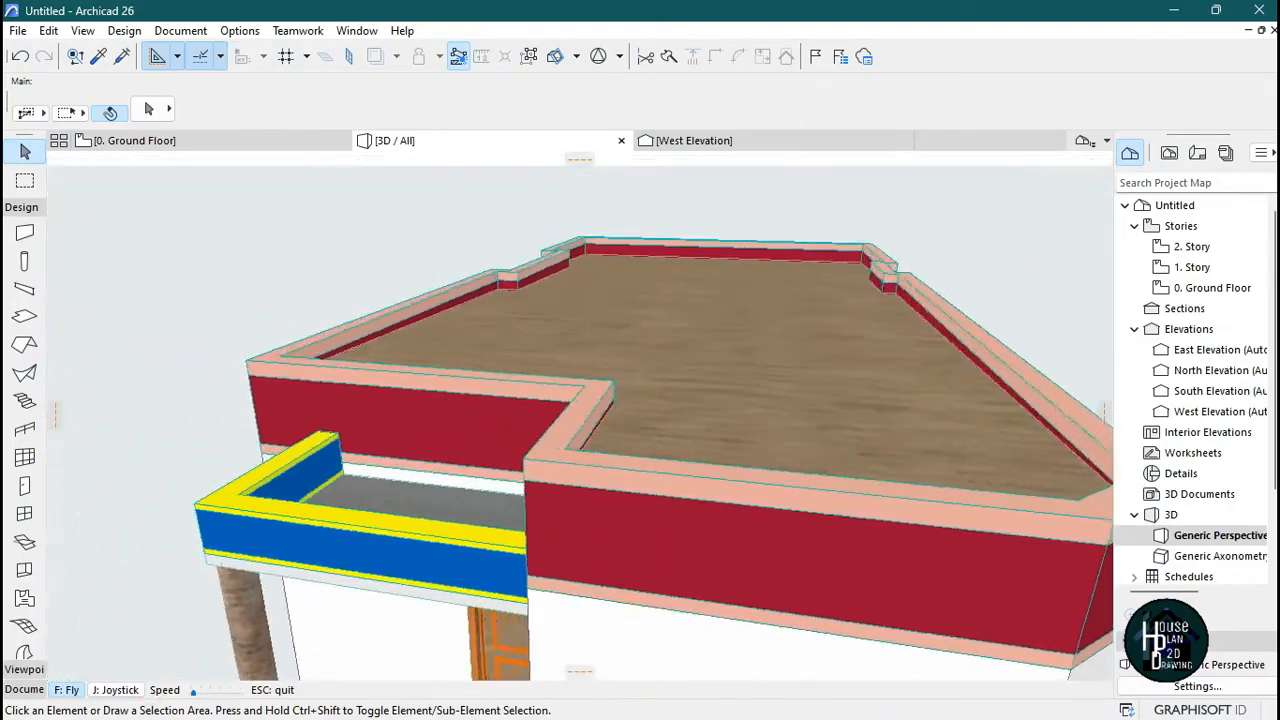
{"action": "key", "text": "Left"}
{"action": "key", "text": "Page_Down"}
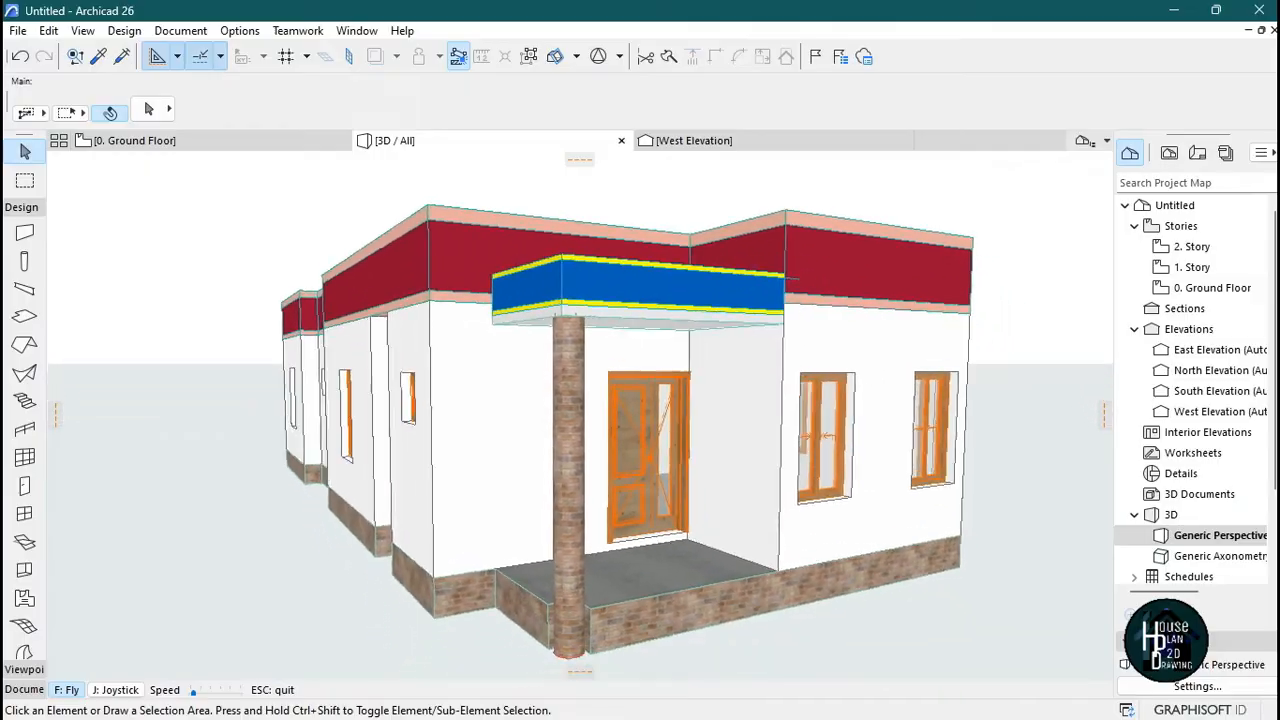
{"action": "key", "text": "Left"}
{"action": "key", "text": "Page_Up"}
{"action": "key", "text": "Right"}
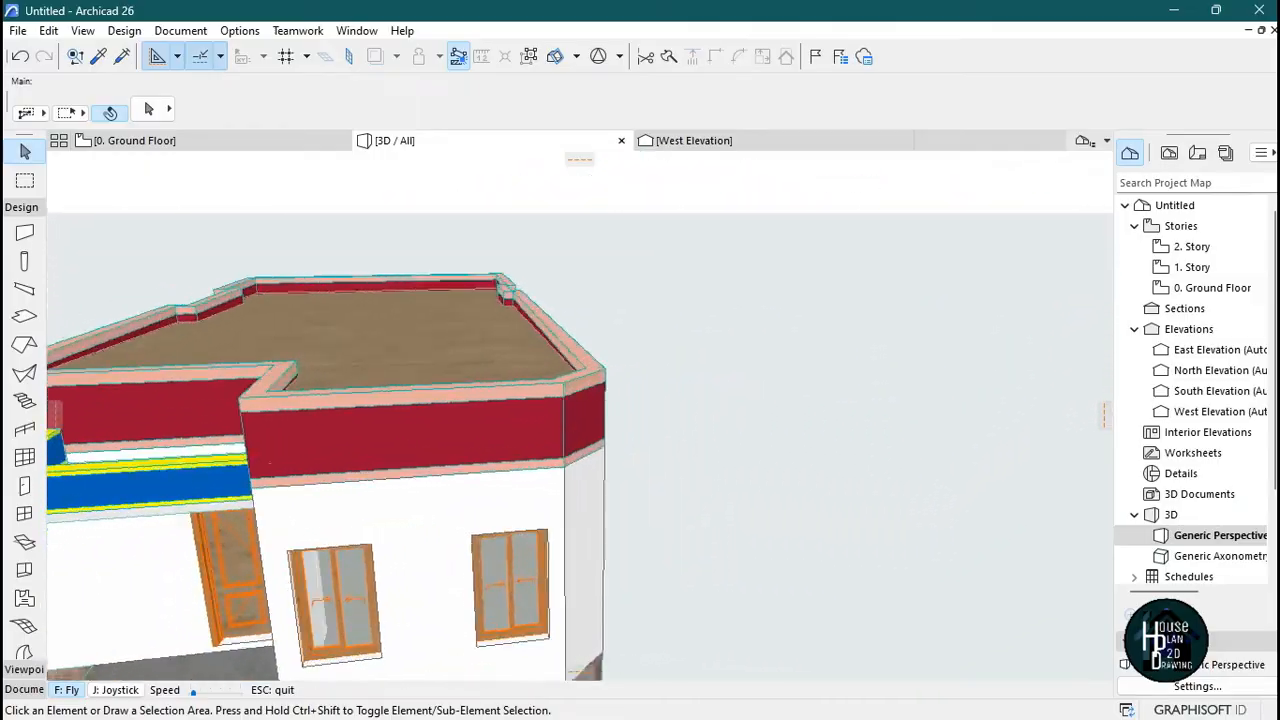
{"action": "key", "text": "Page_Up"}
{"action": "key", "text": "Right"}
{"action": "key", "text": "Left"}
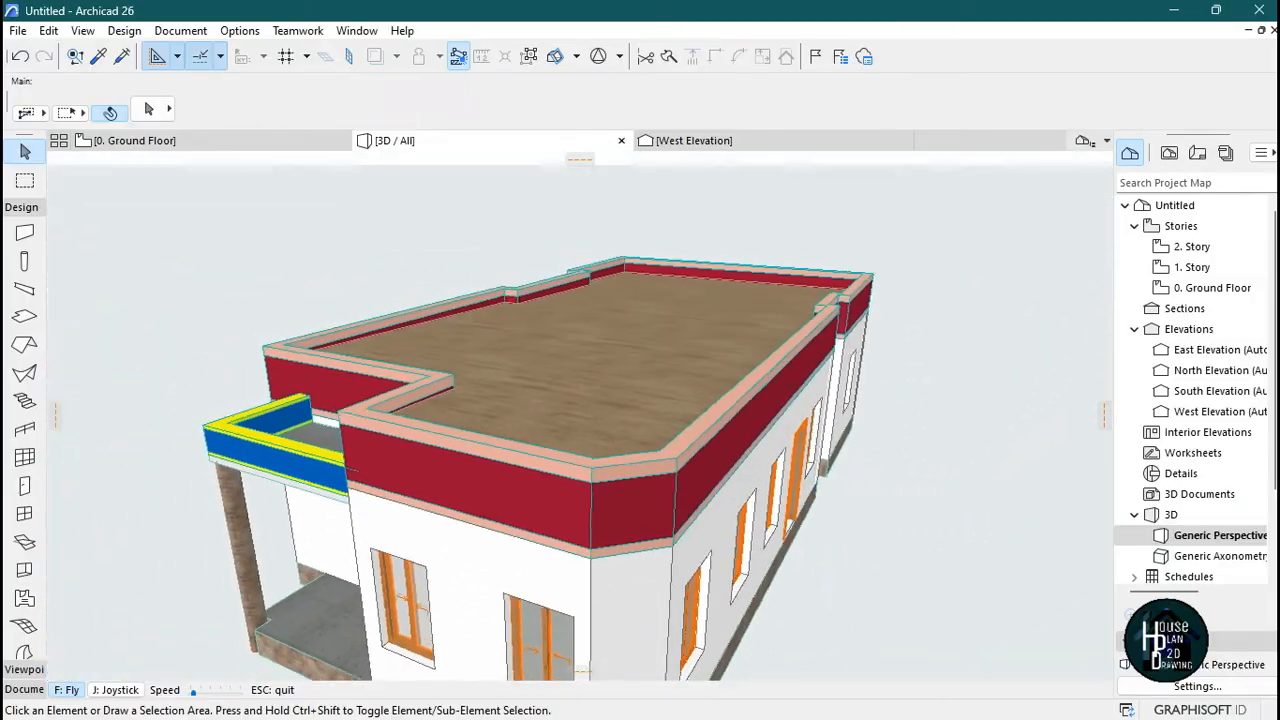
{"action": "key", "text": "Down"}
{"action": "key", "text": "Left"}
{"action": "key", "text": "Escape"}
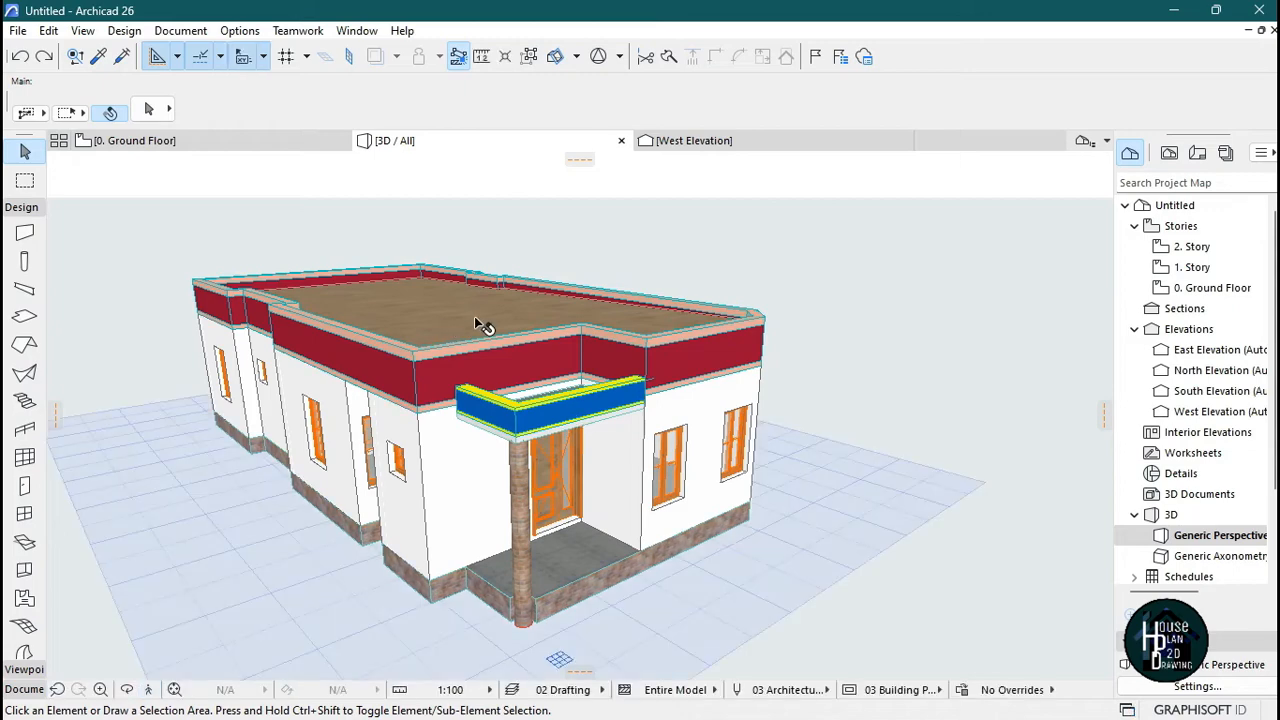
- Offset all edges of the timber roof outward by 500 on the 1. Story plan so it overhangs the parapet
{"action": "left_click", "coordinate": [190, 142]}
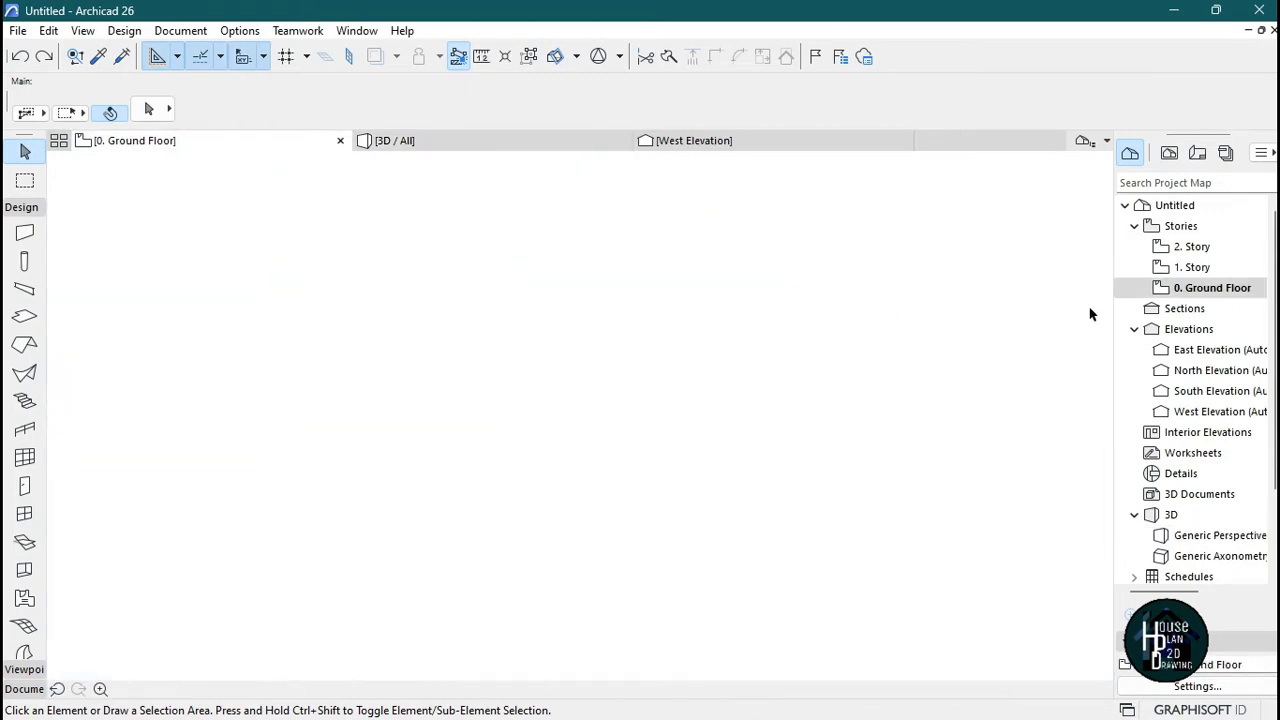
{"action": "double_click", "coordinate": [1234, 266]}
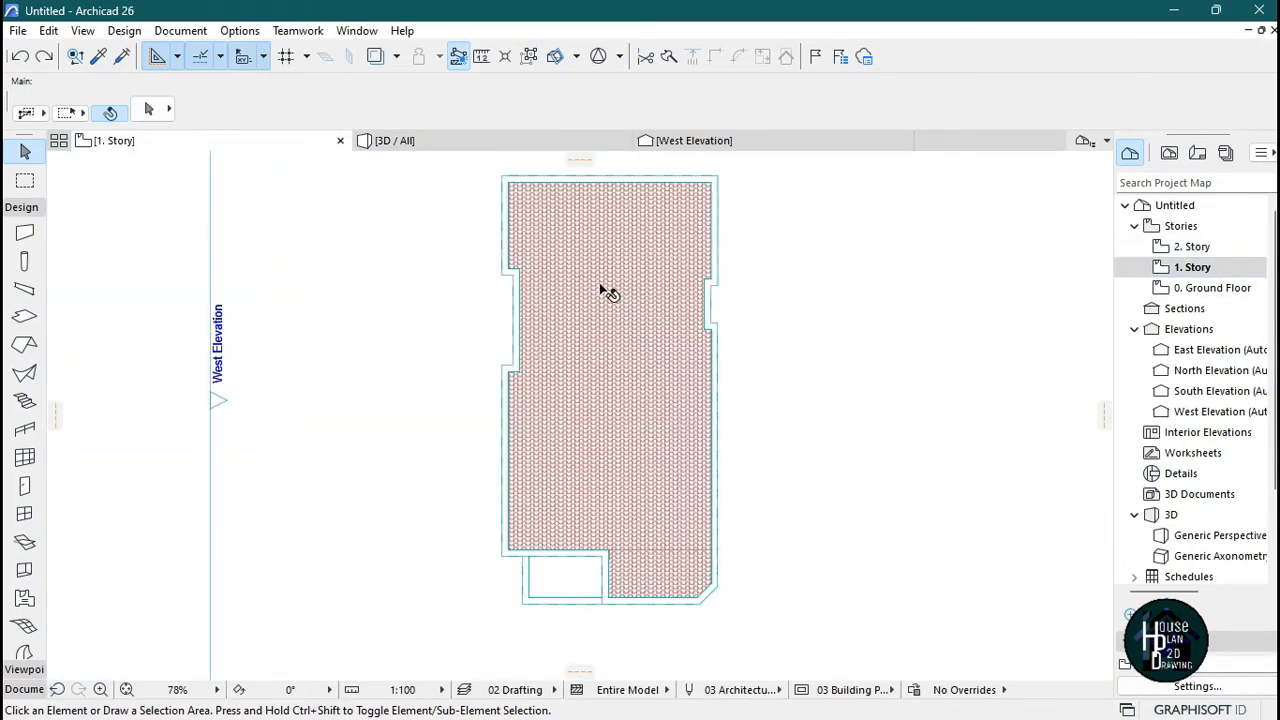
{"action": "left_click", "coordinate": [612, 259]}
{"action": "scroll", "coordinate": [714, 271], "scroll_direction": "up", "scroll_amount": 5}
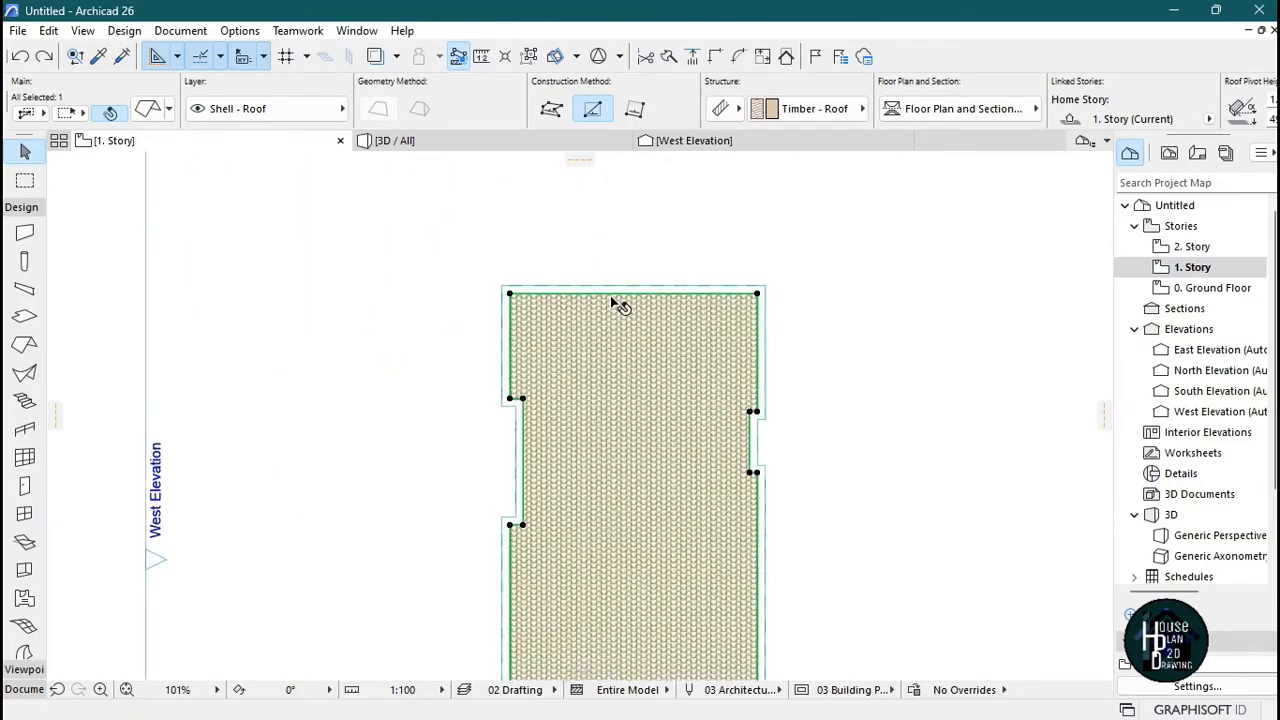
{"action": "left_click", "coordinate": [752, 288]}
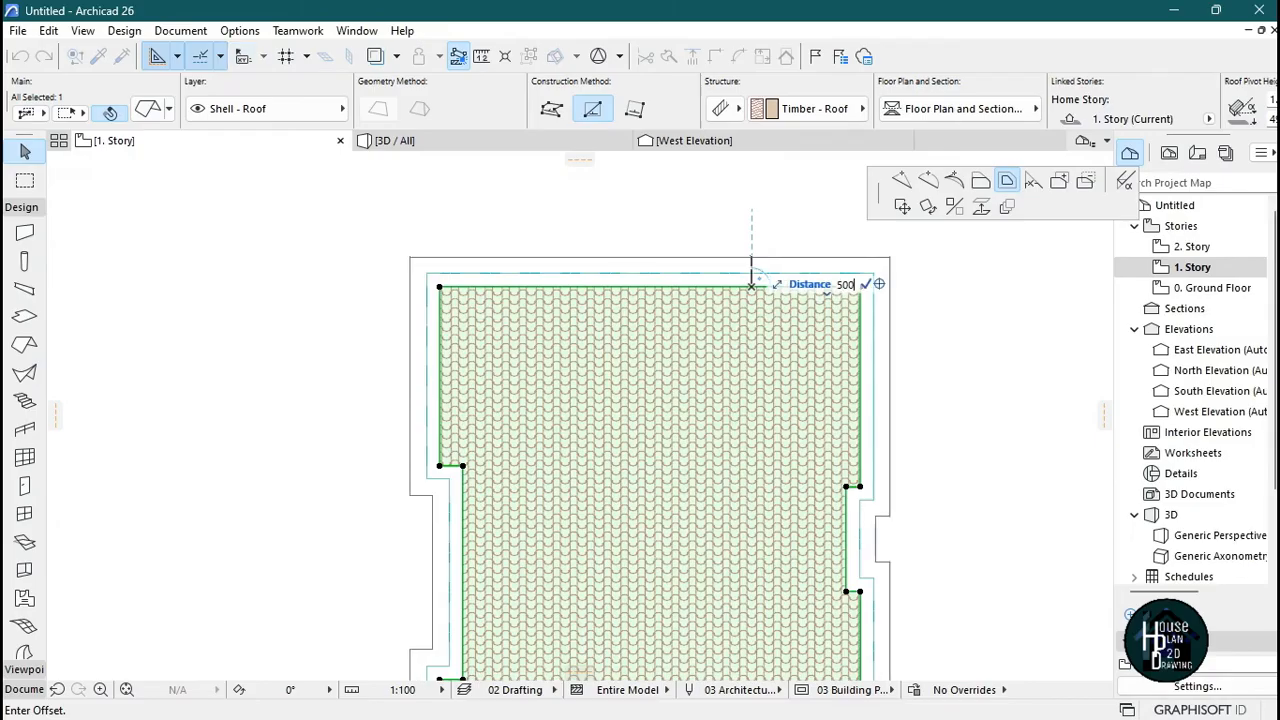
{"action": "key", "text": "Return"}
{"action": "scroll", "coordinate": [660, 200], "scroll_direction": "down", "scroll_amount": 4}
{"action": "scroll", "coordinate": [700, 371], "scroll_direction": "up", "scroll_amount": 2}
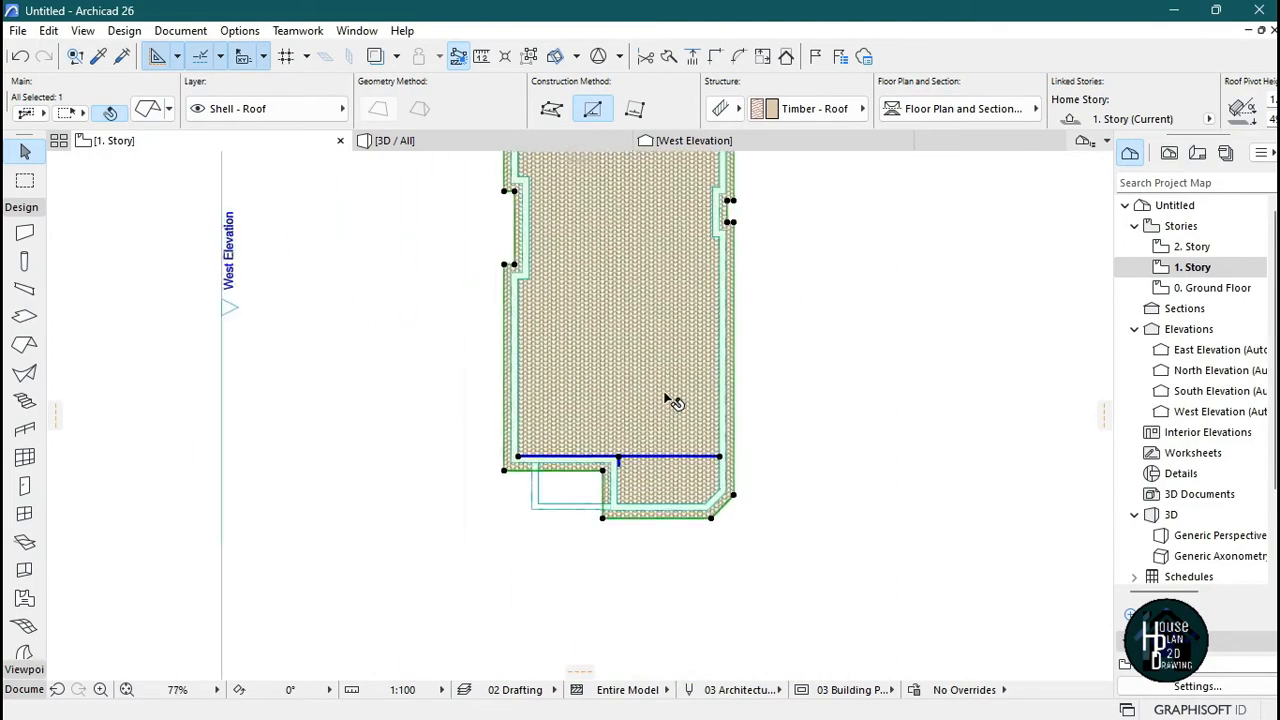
{"action": "scroll", "coordinate": [673, 401], "scroll_direction": "up", "scroll_amount": 1}
{"action": "scroll", "coordinate": [737, 323], "scroll_direction": "down", "scroll_amount": 2}
{"action": "scroll", "coordinate": [500, 298], "scroll_direction": "up", "scroll_amount": 2}
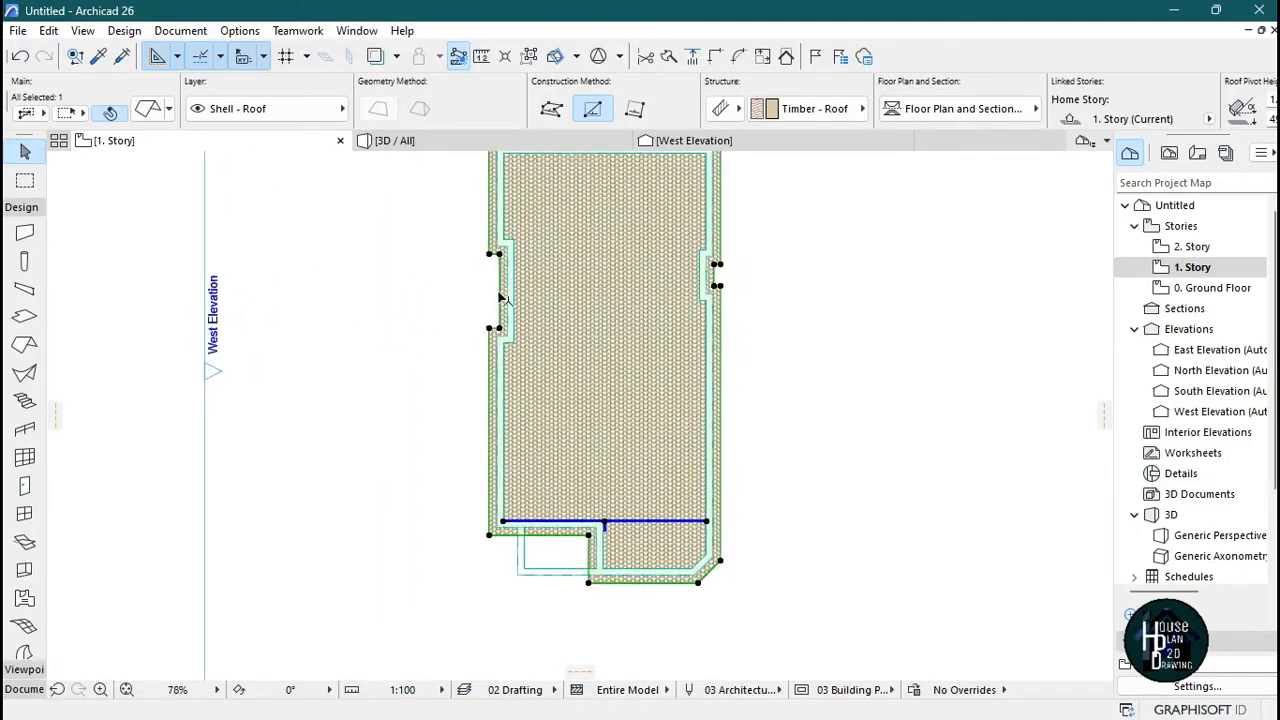
{"action": "scroll", "coordinate": [724, 403], "scroll_direction": "down", "scroll_amount": 2}
{"action": "scroll", "coordinate": [672, 363], "scroll_direction": "up", "scroll_amount": 1}
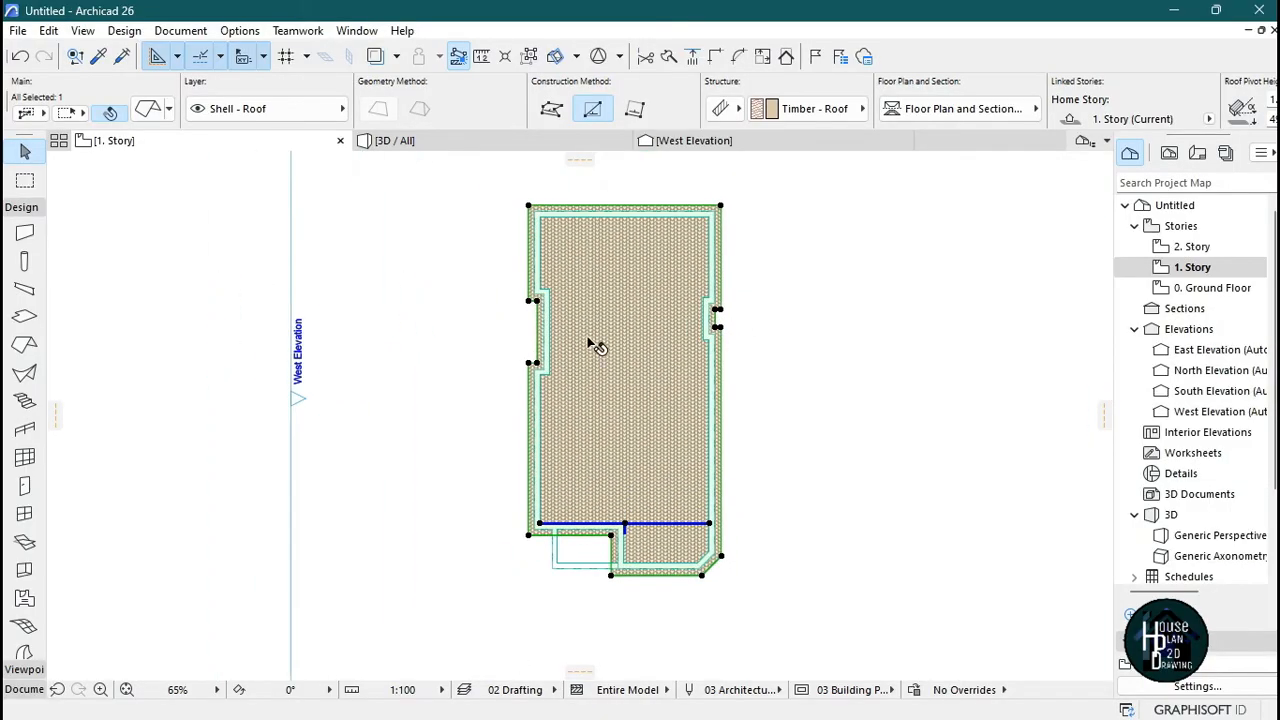
{"action": "left_click", "coordinate": [449, 223]}
- Stretch the grouped concrete parapet beams around the main roof upward by about 766 in the 3D view
{"action": "left_click", "coordinate": [427, 143]}
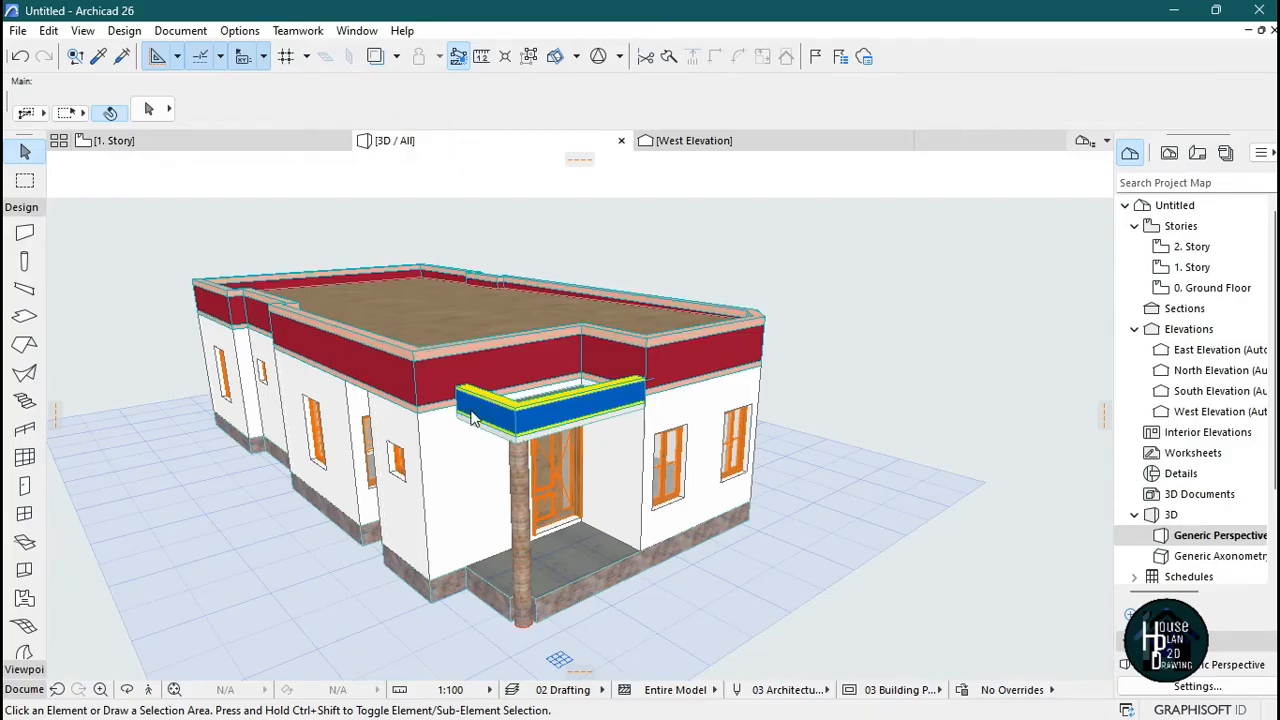
{"action": "left_click", "coordinate": [149, 689]}
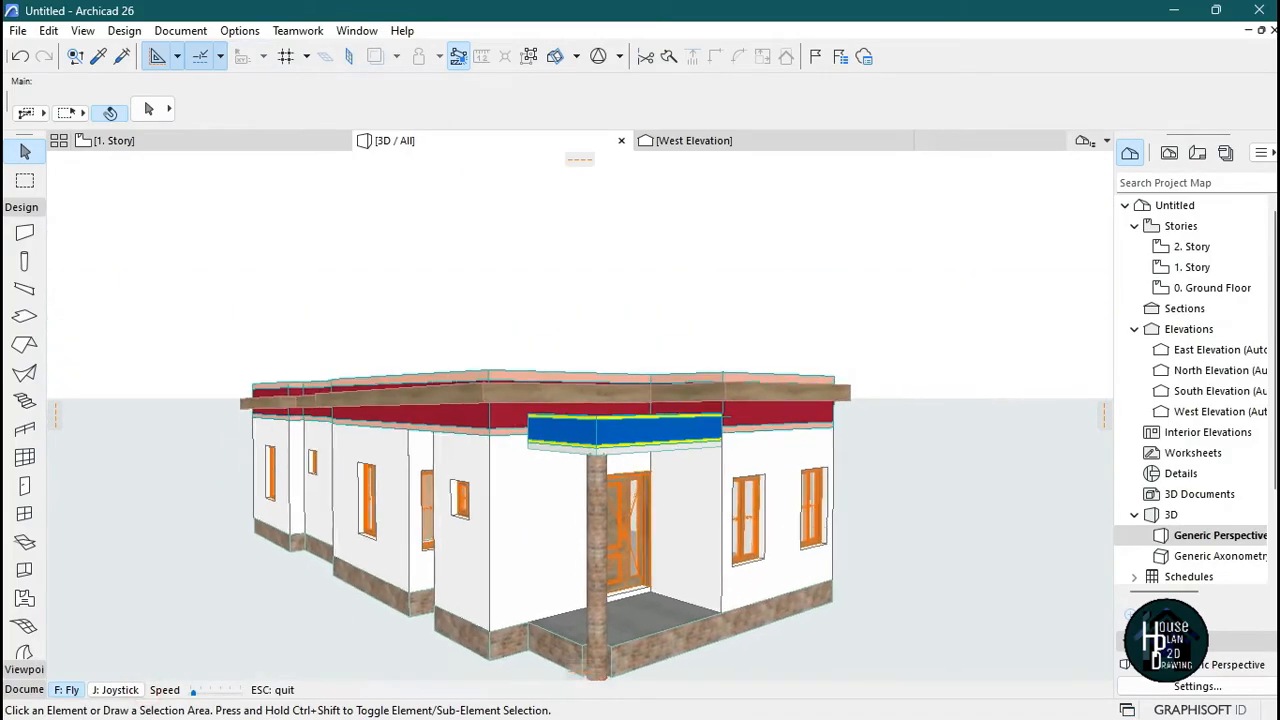
{"action": "key", "text": "Escape"}
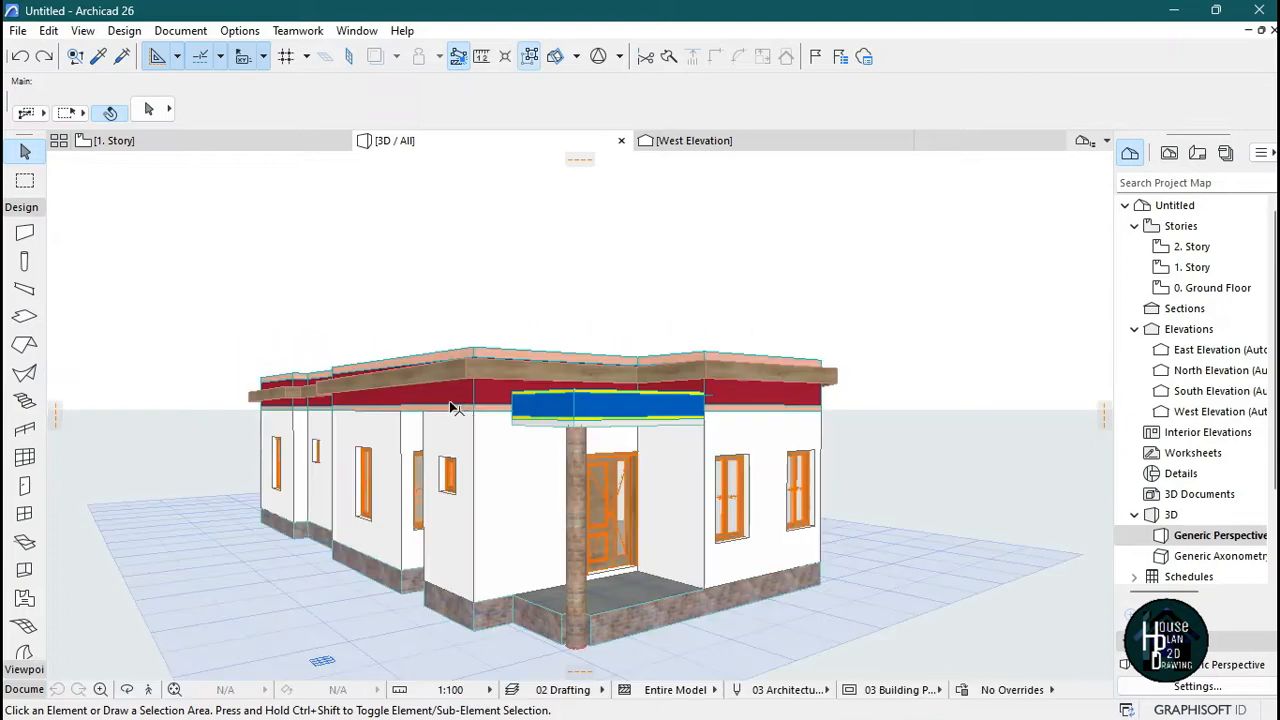
{"action": "left_click", "coordinate": [467, 391]}
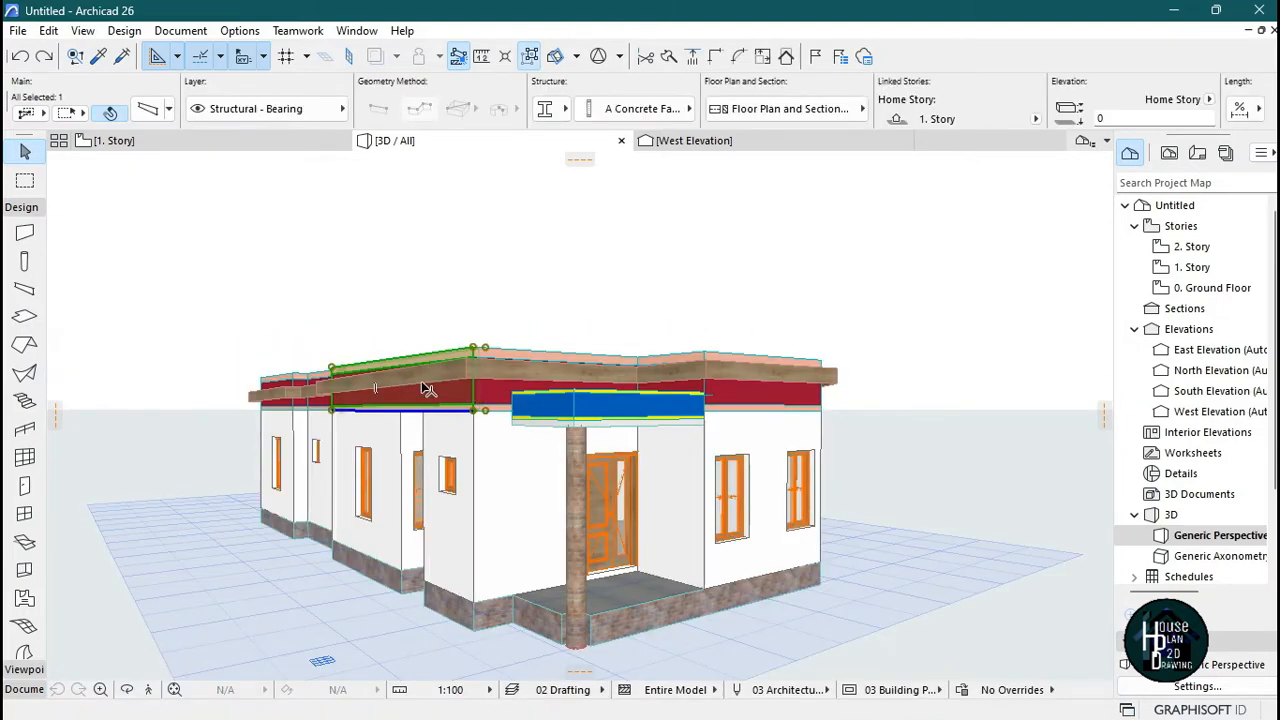
{"action": "left_click", "coordinate": [529, 58]}
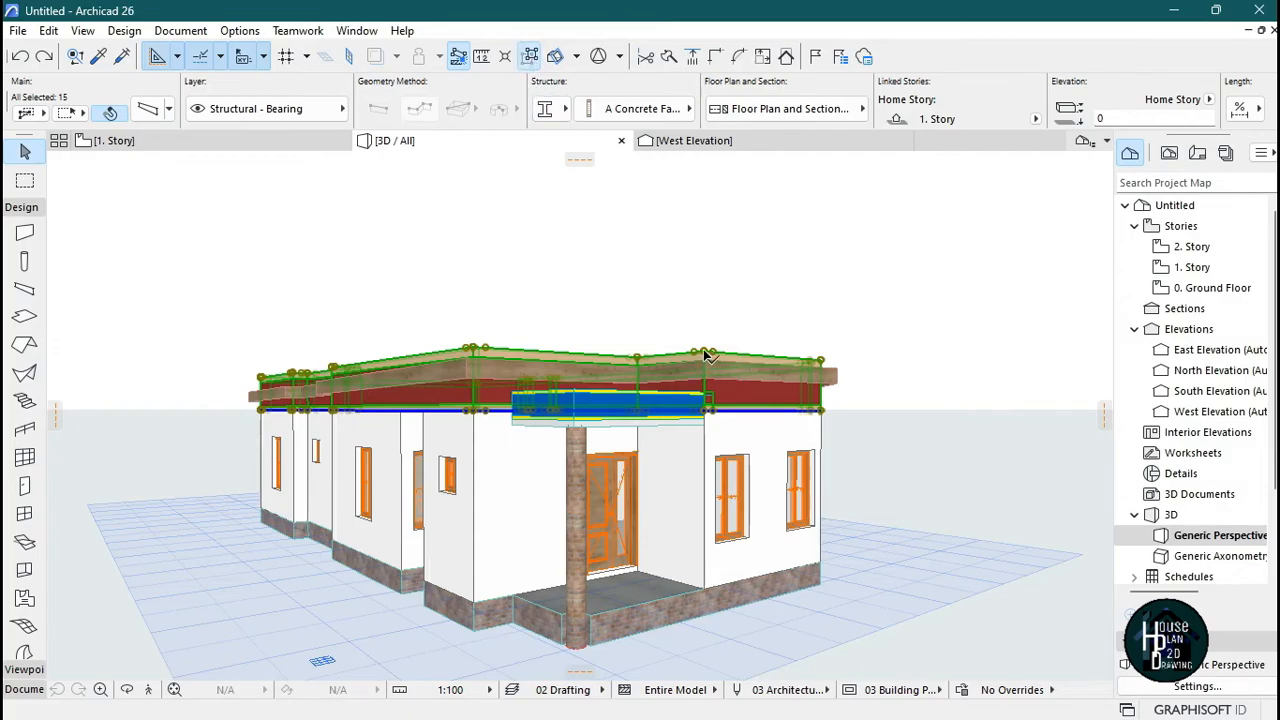
{"action": "mouse_move", "coordinate": [705, 355]}
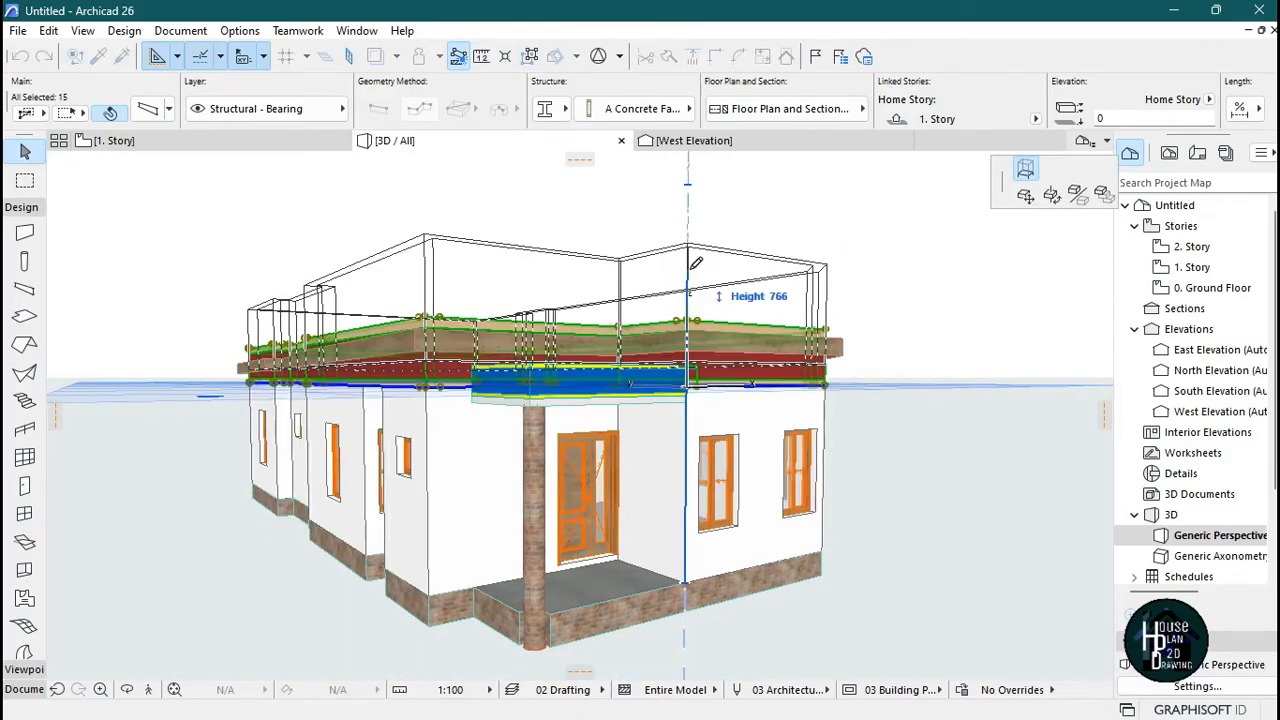
{"action": "left_click", "coordinate": [692, 273]}
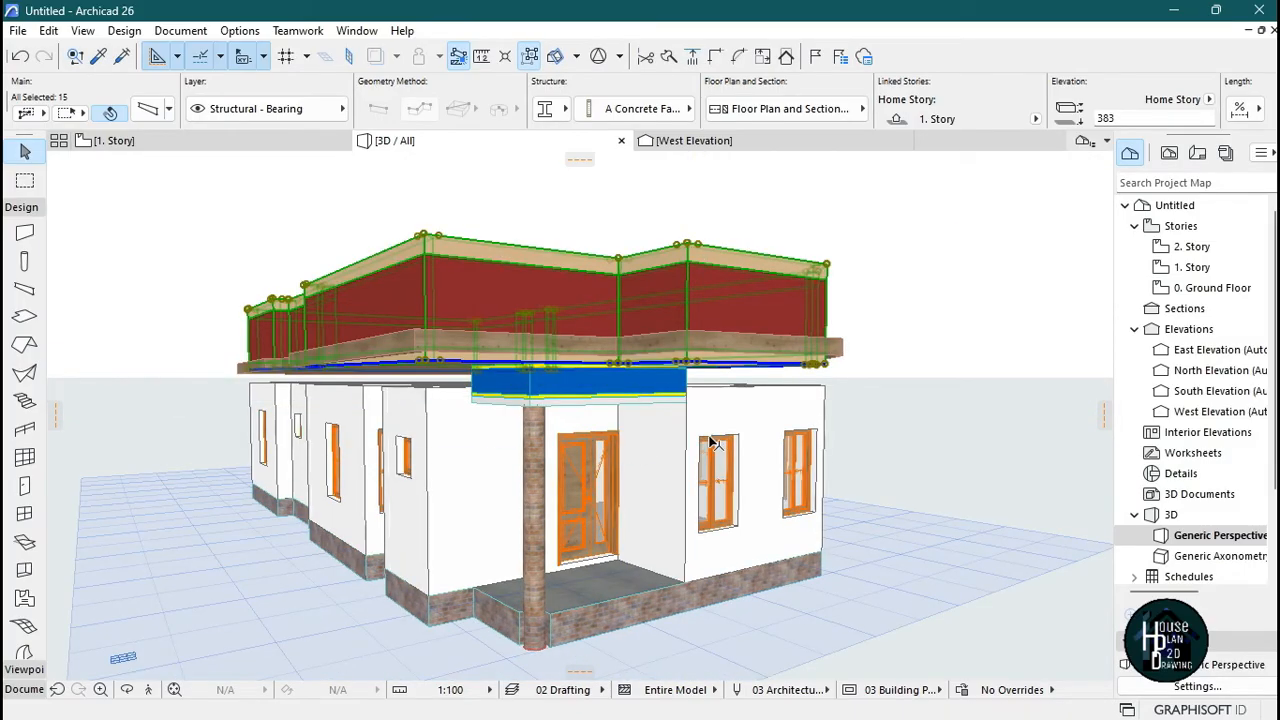
{"action": "key", "text": "Escape"}
- Move the grouped parapet beams straight down in the West Elevation until their underside sits on the 1. Story level line
{"action": "left_click", "coordinate": [704, 142]}
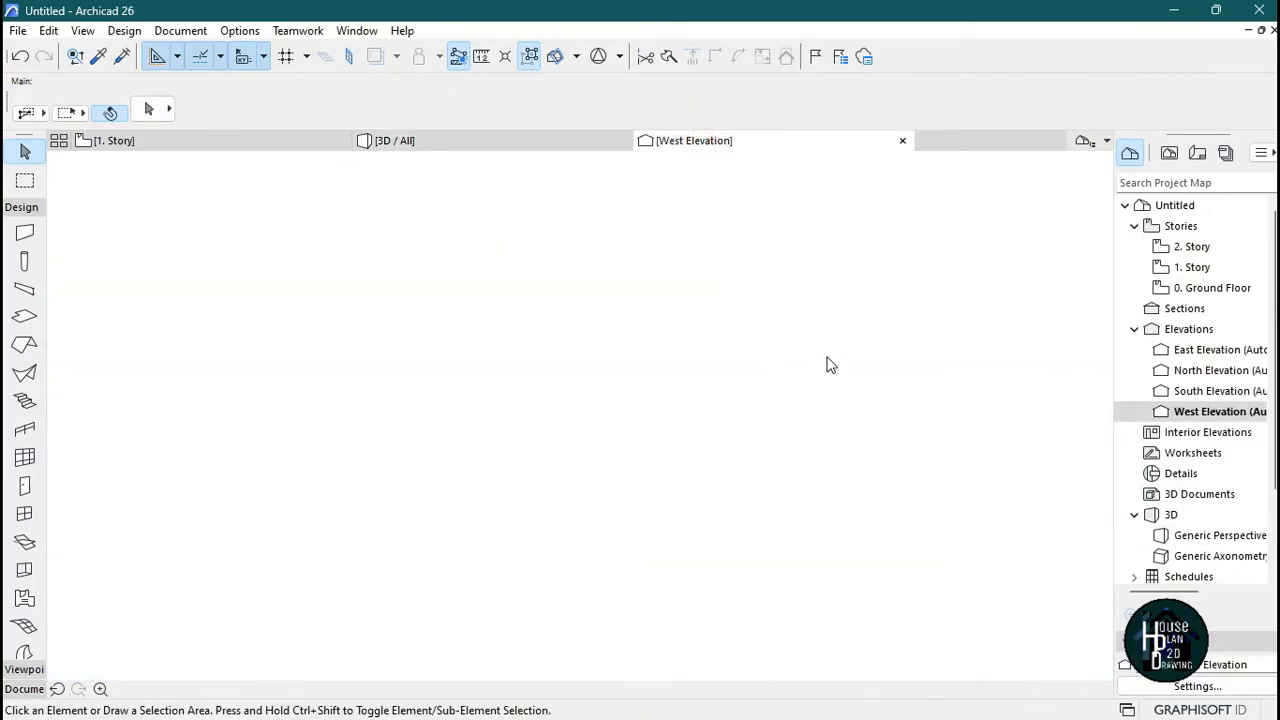
{"action": "scroll", "coordinate": [855, 300], "scroll_direction": "up", "scroll_amount": 4}
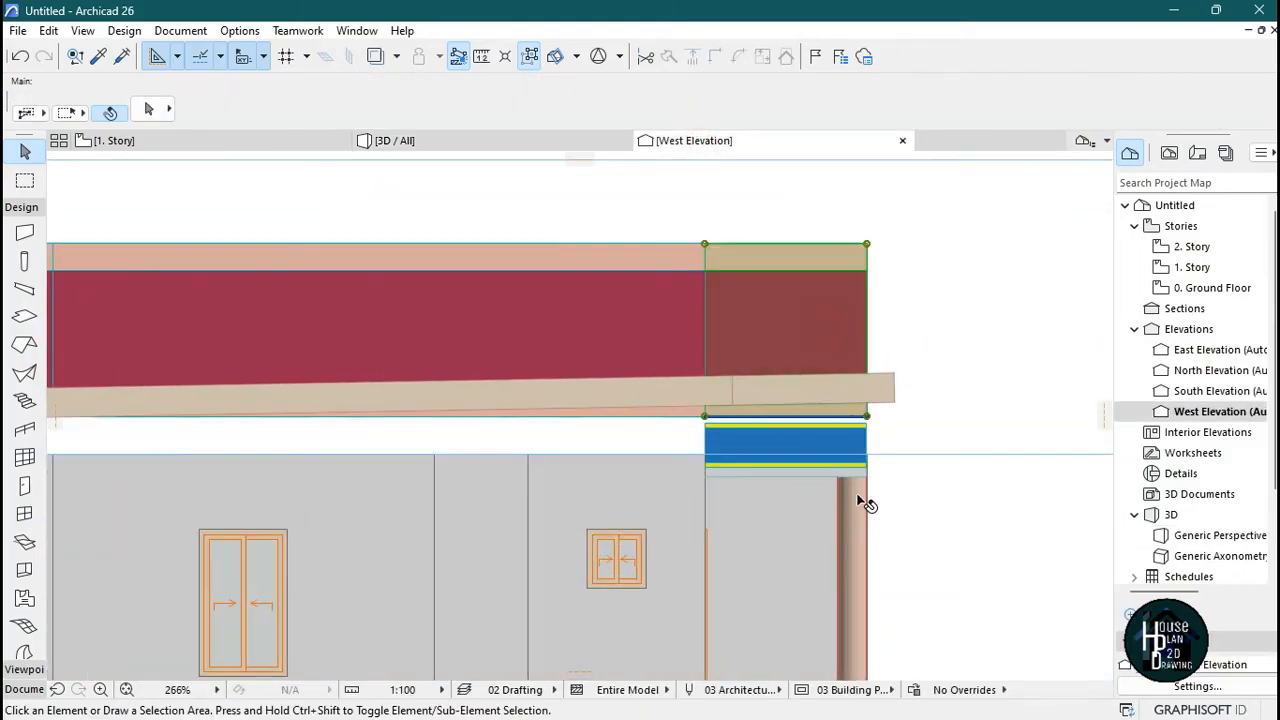
{"action": "left_click", "coordinate": [691, 240]}
{"action": "scroll", "coordinate": [804, 347], "scroll_direction": "up", "scroll_amount": 2}
{"action": "left_click", "coordinate": [532, 58]}
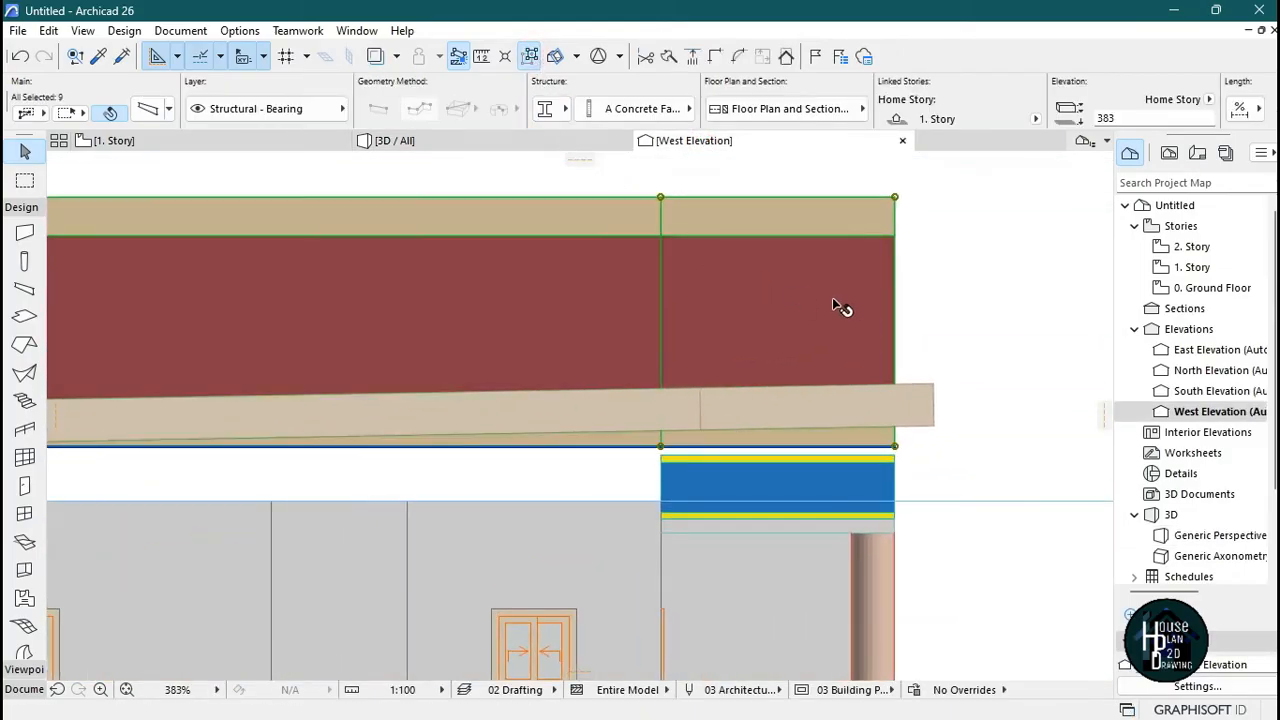
{"action": "scroll", "coordinate": [850, 320], "scroll_direction": "down", "scroll_amount": 4}
{"action": "scroll", "coordinate": [866, 349], "scroll_direction": "up", "scroll_amount": 5}
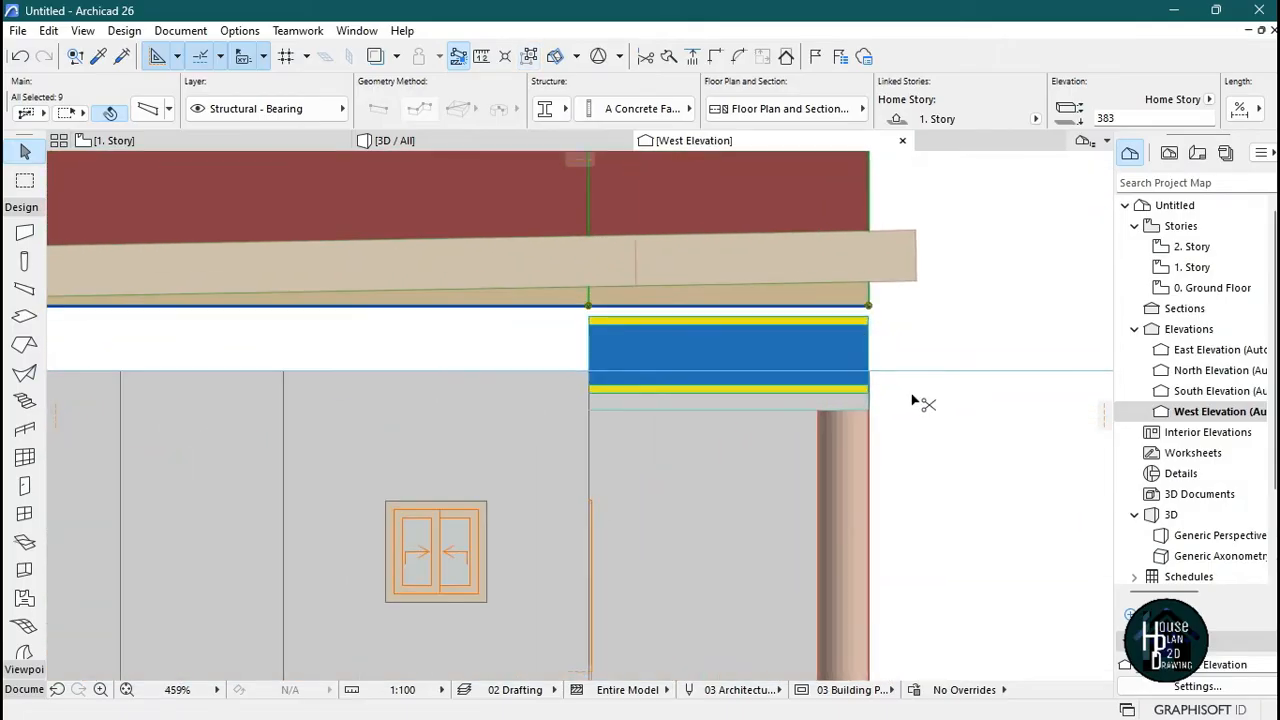
{"action": "left_click", "coordinate": [868, 306]}
{"action": "left_click", "coordinate": [869, 371]}
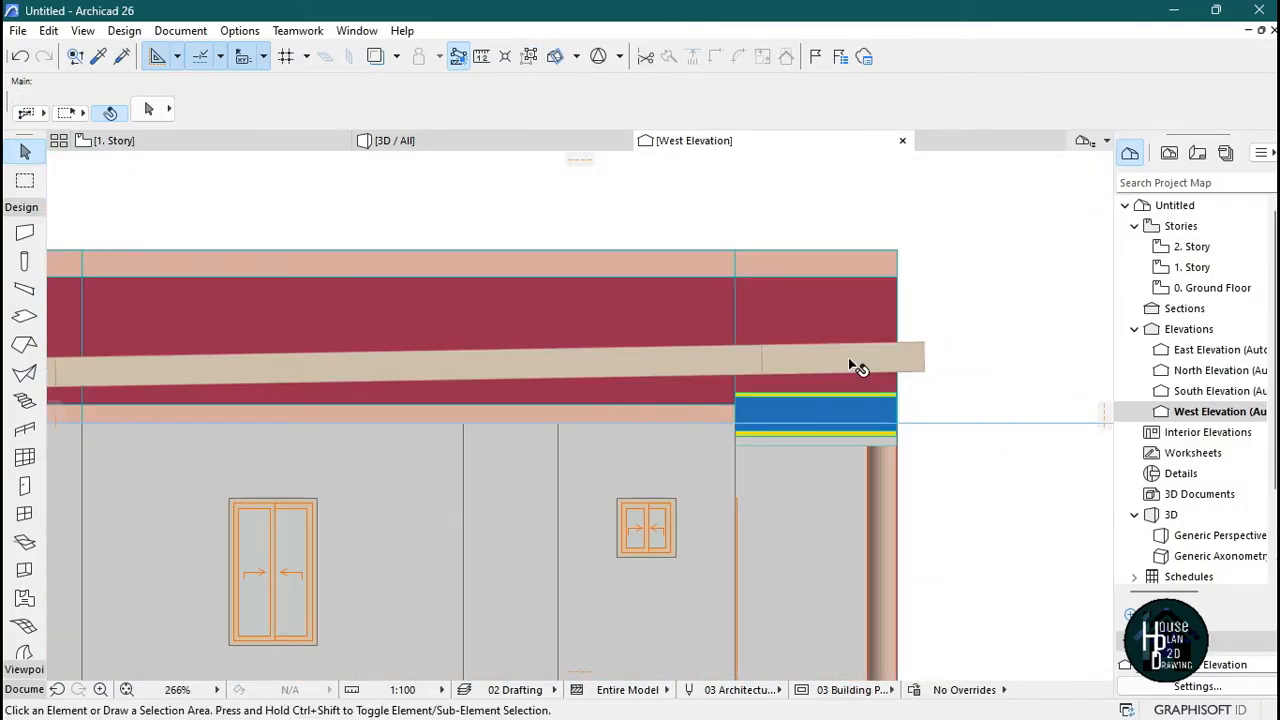
{"action": "left_click", "coordinate": [849, 360]}
{"action": "scroll", "coordinate": [837, 354], "scroll_direction": "down", "scroll_amount": 4}
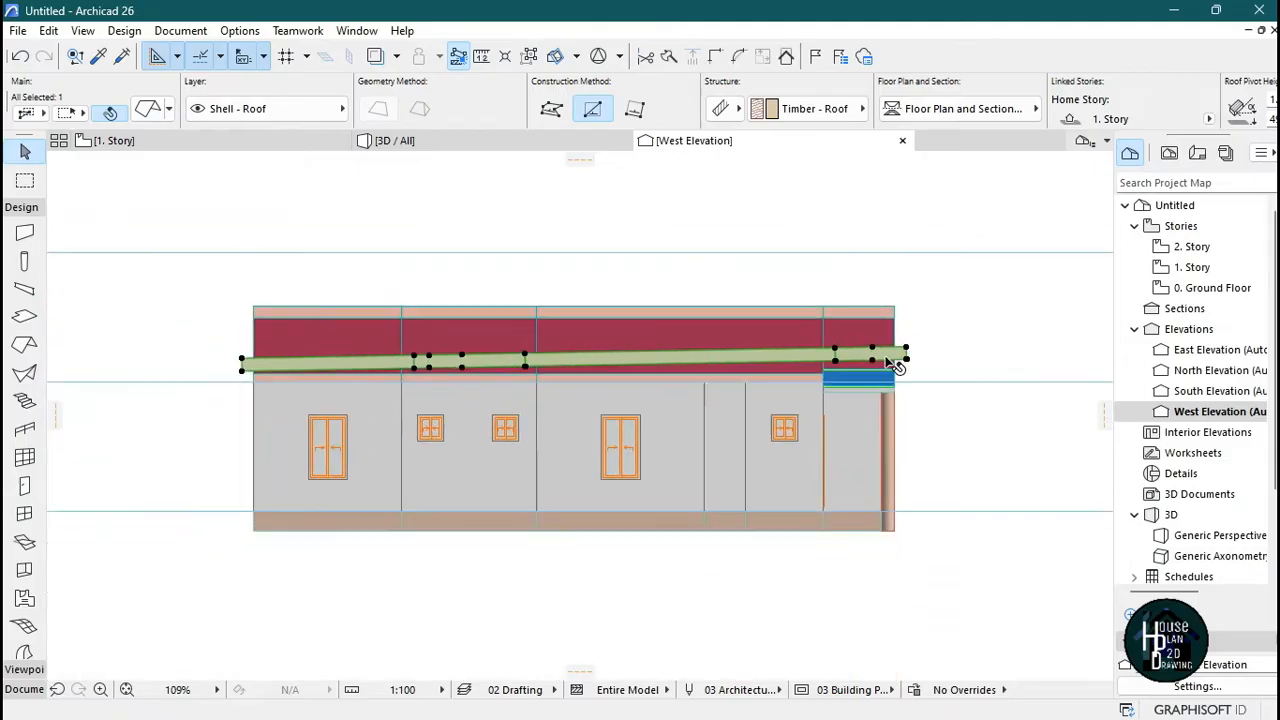
{"action": "scroll", "coordinate": [952, 350], "scroll_direction": "up", "scroll_amount": 2}
{"action": "scroll", "coordinate": [952, 350], "scroll_direction": "up", "scroll_amount": 2}
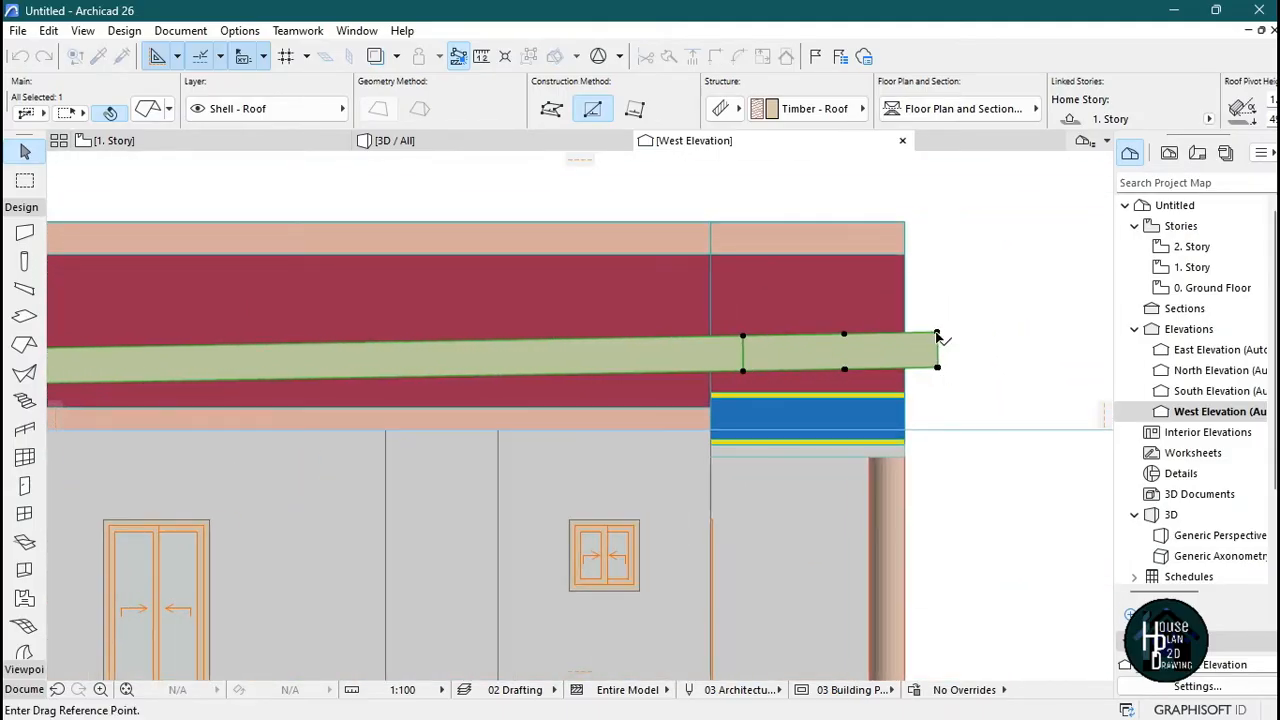
{"action": "key", "text": "Escape"}
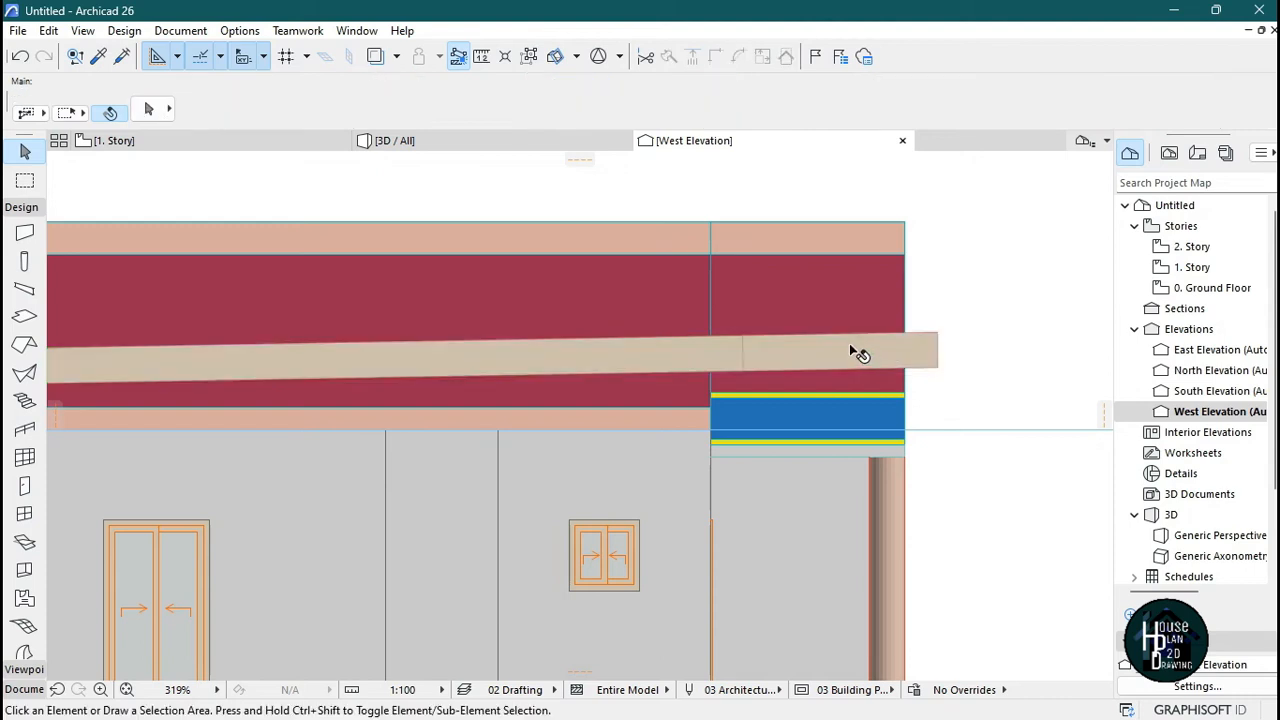
- Raise the timber roof vertically in the West Elevation by slightly less than its own thickness, taking the overhang's upper corner as reference
{"action": "left_click", "coordinate": [849, 343]}
{"action": "key", "text": "ctrl+d"}
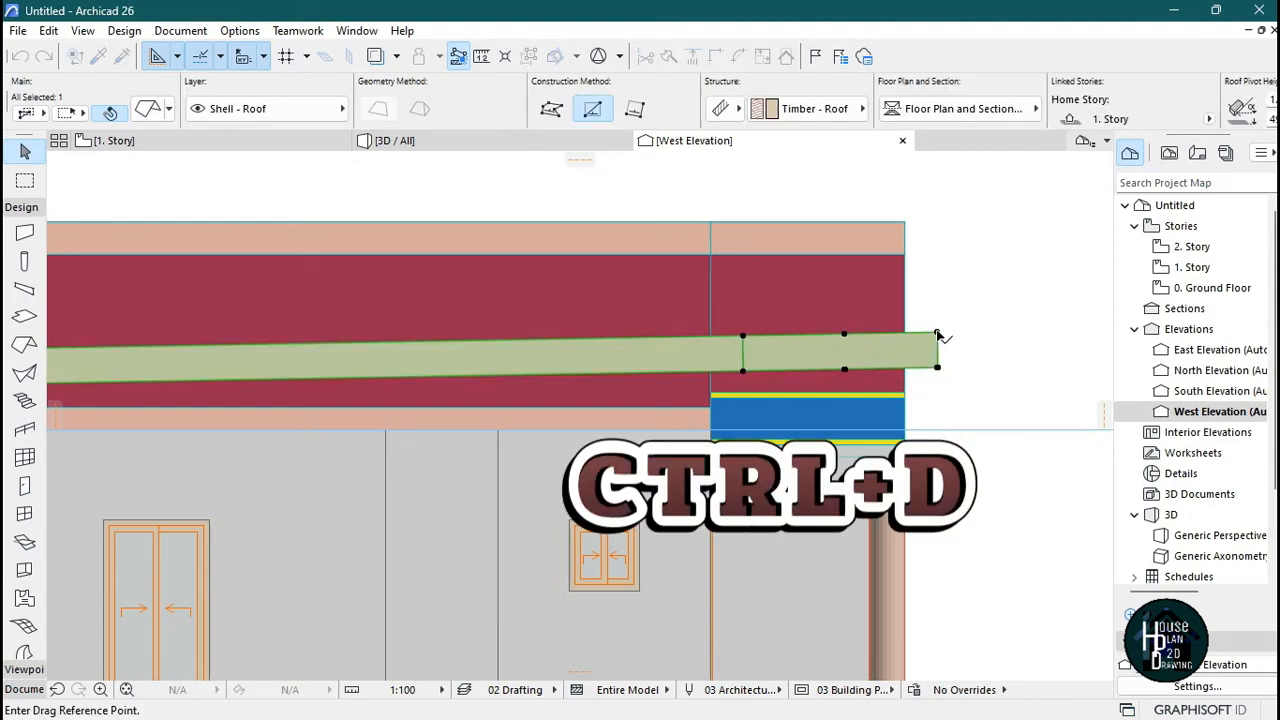
{"action": "left_click", "coordinate": [937, 334]}
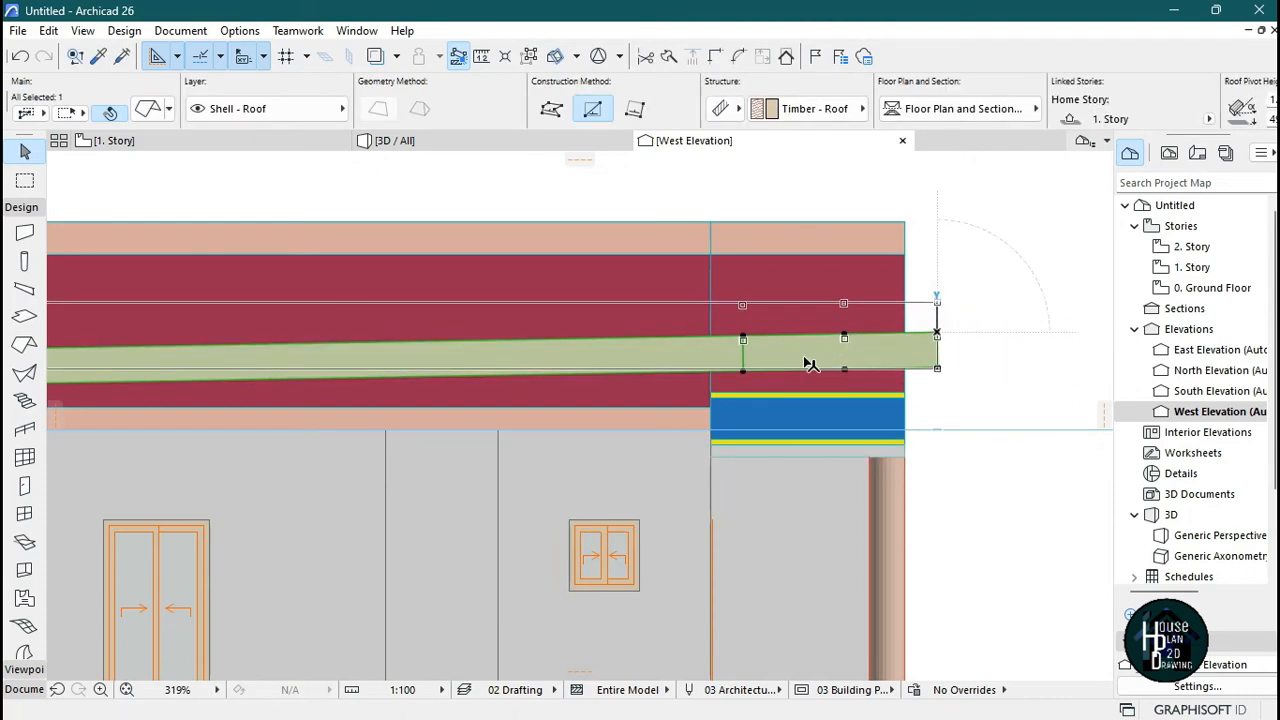
{"action": "key", "text": "Escape"}
{"action": "key", "text": "Escape"}
- Nudge the timber roof further up in the West Elevation by about a quarter of its thickness, keeping it below the parapet top
{"action": "scroll", "coordinate": [750, 370], "scroll_direction": "down", "scroll_amount": 5}
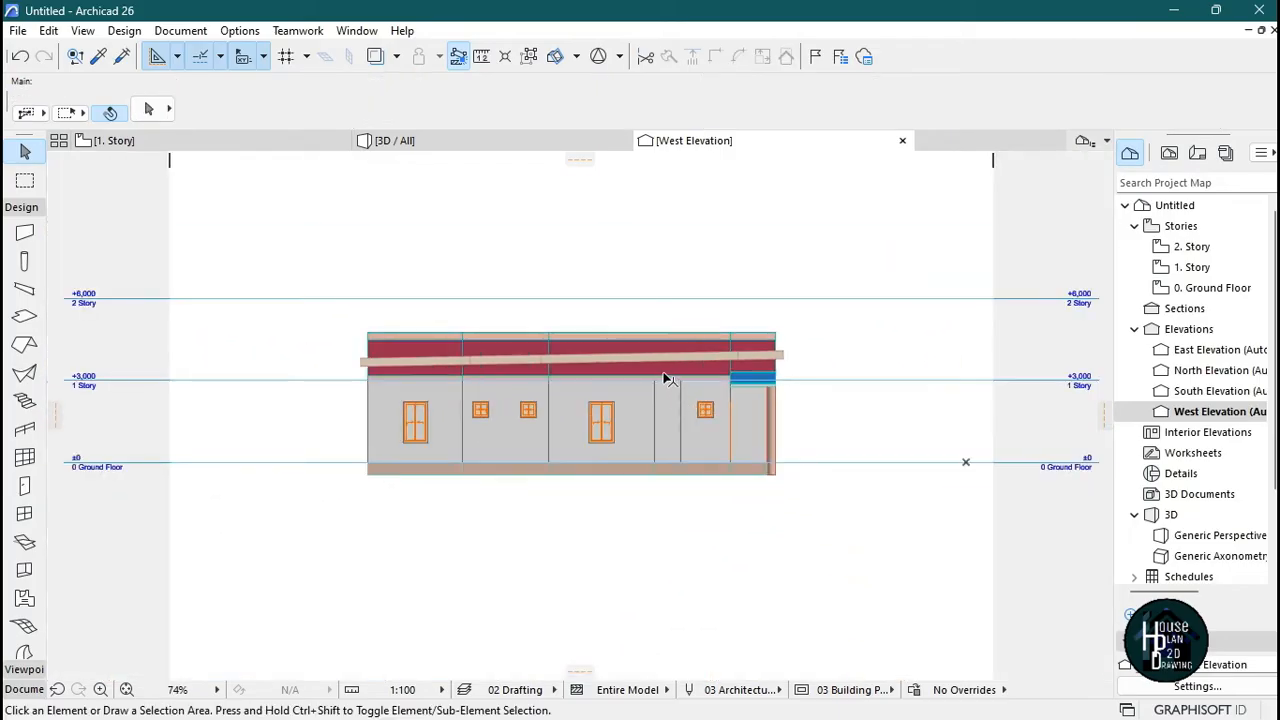
{"action": "scroll", "coordinate": [668, 379], "scroll_direction": "up", "scroll_amount": 1}
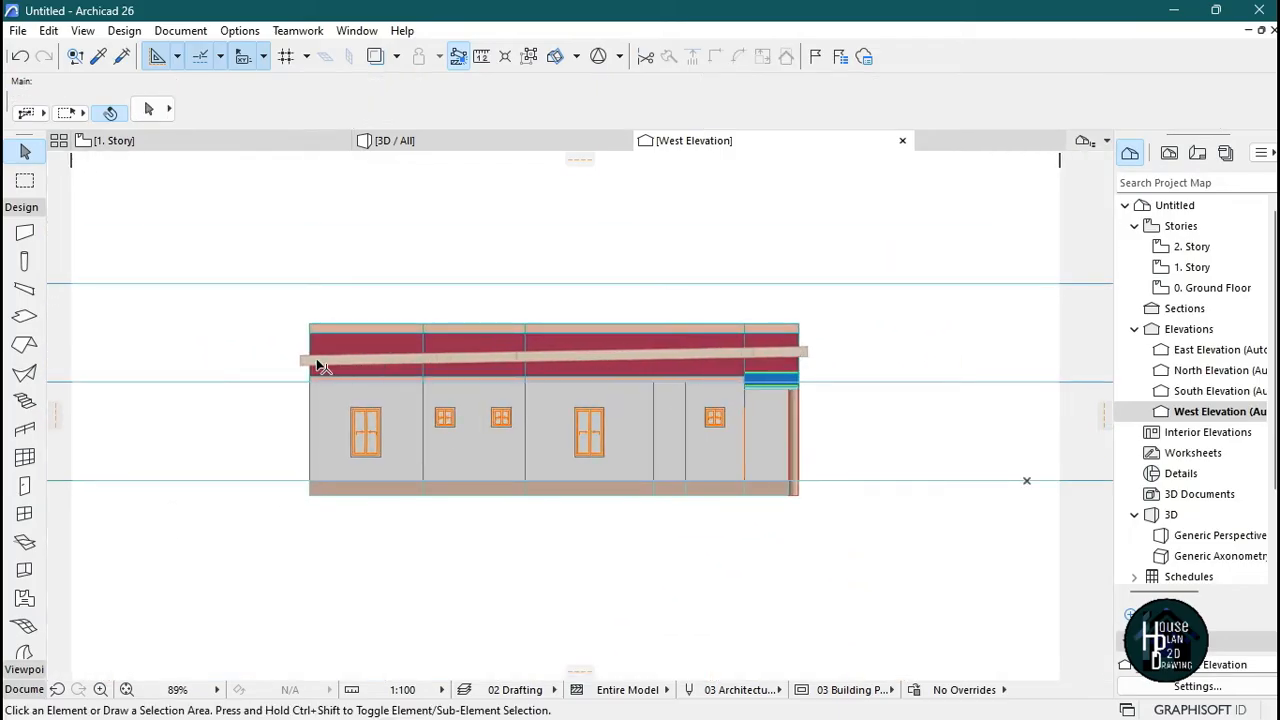
{"action": "scroll", "coordinate": [749, 371], "scroll_direction": "up", "scroll_amount": 7}
{"action": "left_click", "coordinate": [871, 344]}
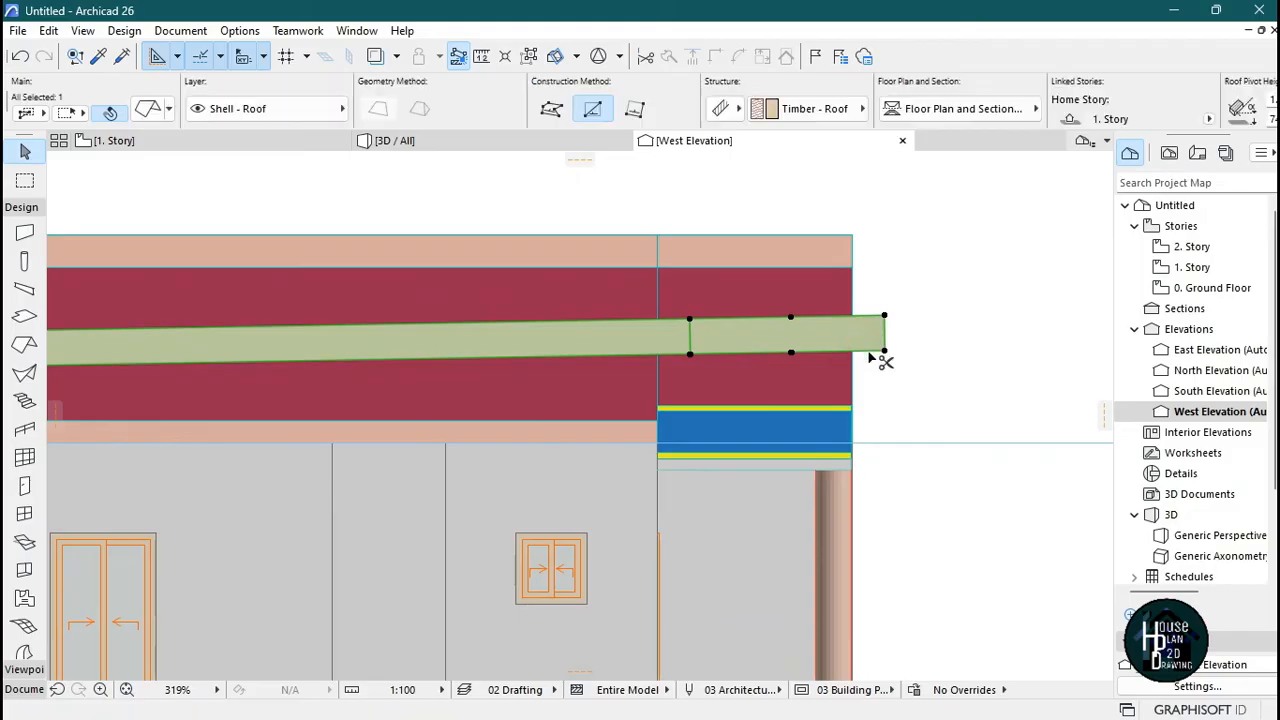
{"action": "left_click", "coordinate": [884, 317]}
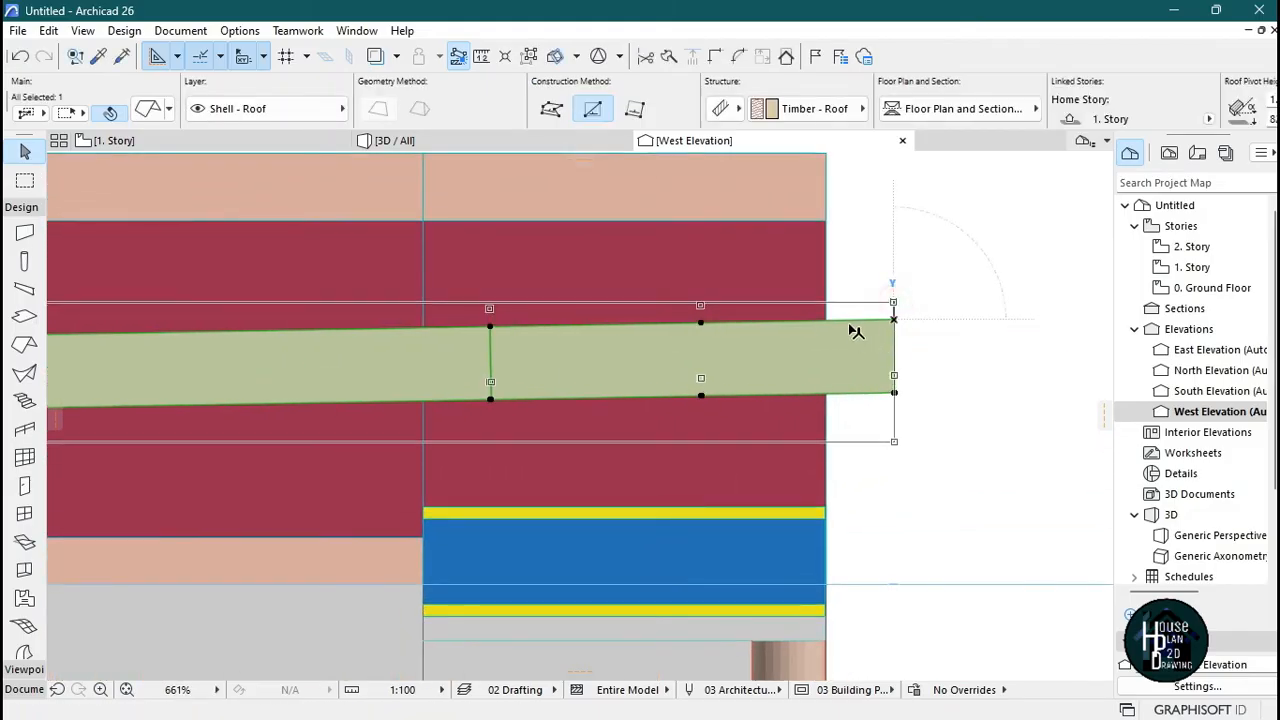
{"action": "key", "text": "Escape"}
{"action": "key", "text": "Escape"}
{"action": "scroll", "coordinate": [734, 320], "scroll_direction": "down", "scroll_amount": 8}
- Trim the parapet beams above the timber roof in 3D with Solid Element Operations: beams as targets, roof as operator, Subtraction with upward extrusion
{"action": "left_click", "coordinate": [449, 143]}
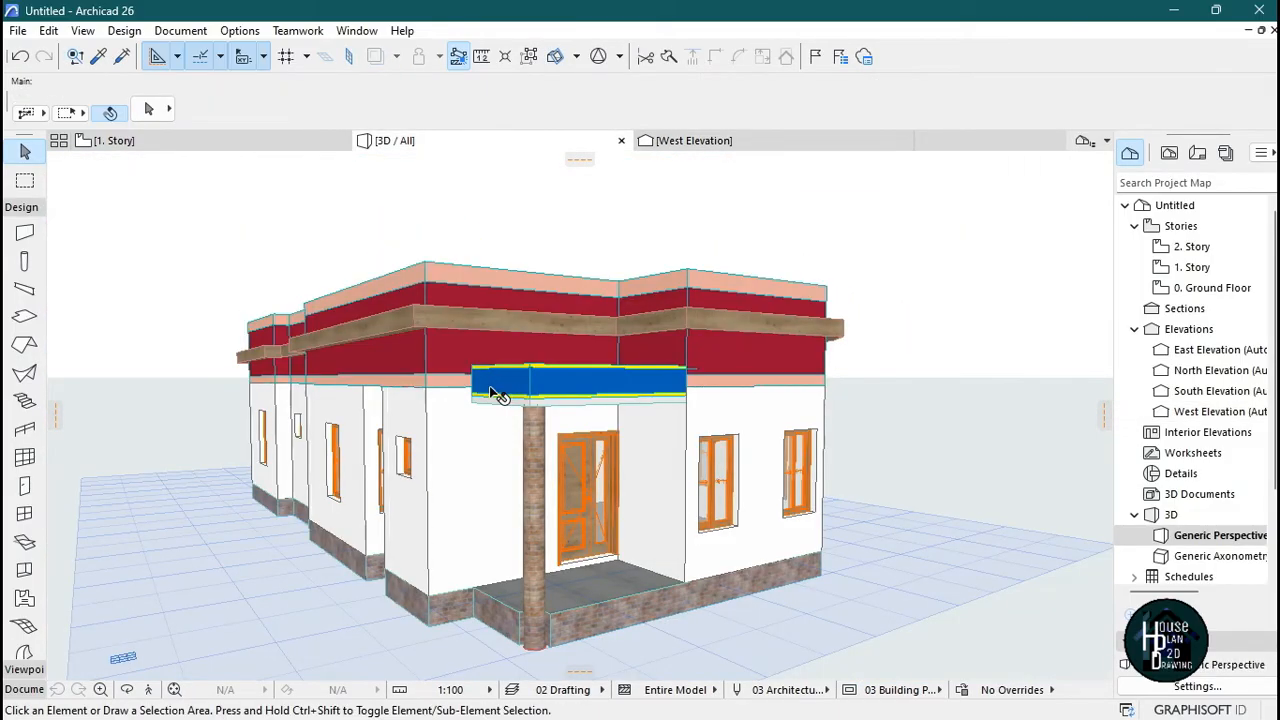
{"action": "left_click", "coordinate": [150, 690]}
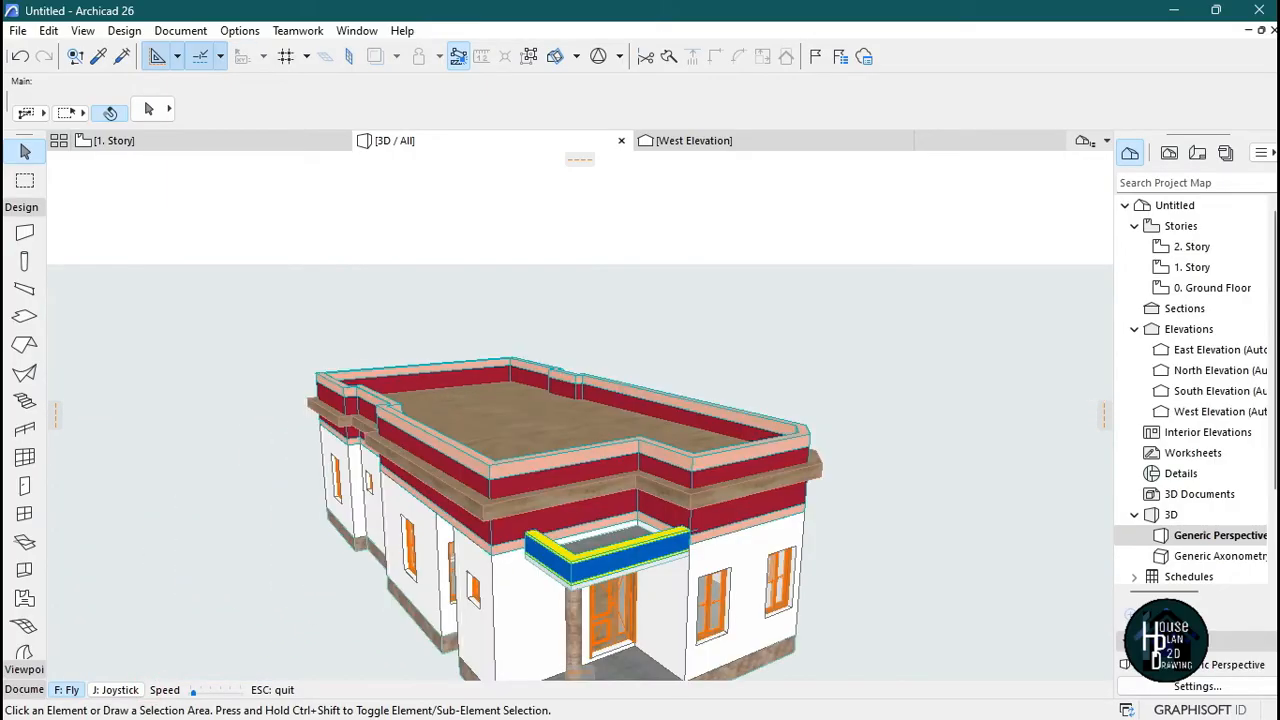
{"action": "key", "text": "Escape"}
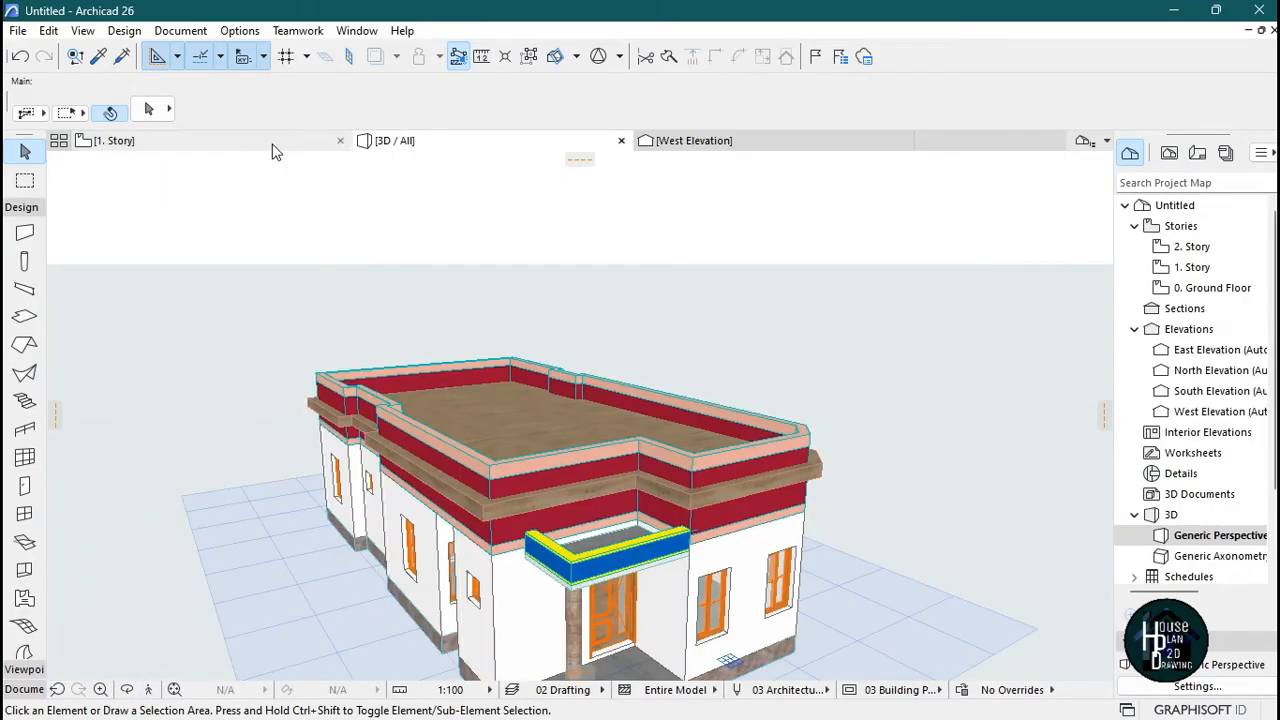
{"action": "left_click", "coordinate": [126, 31]}
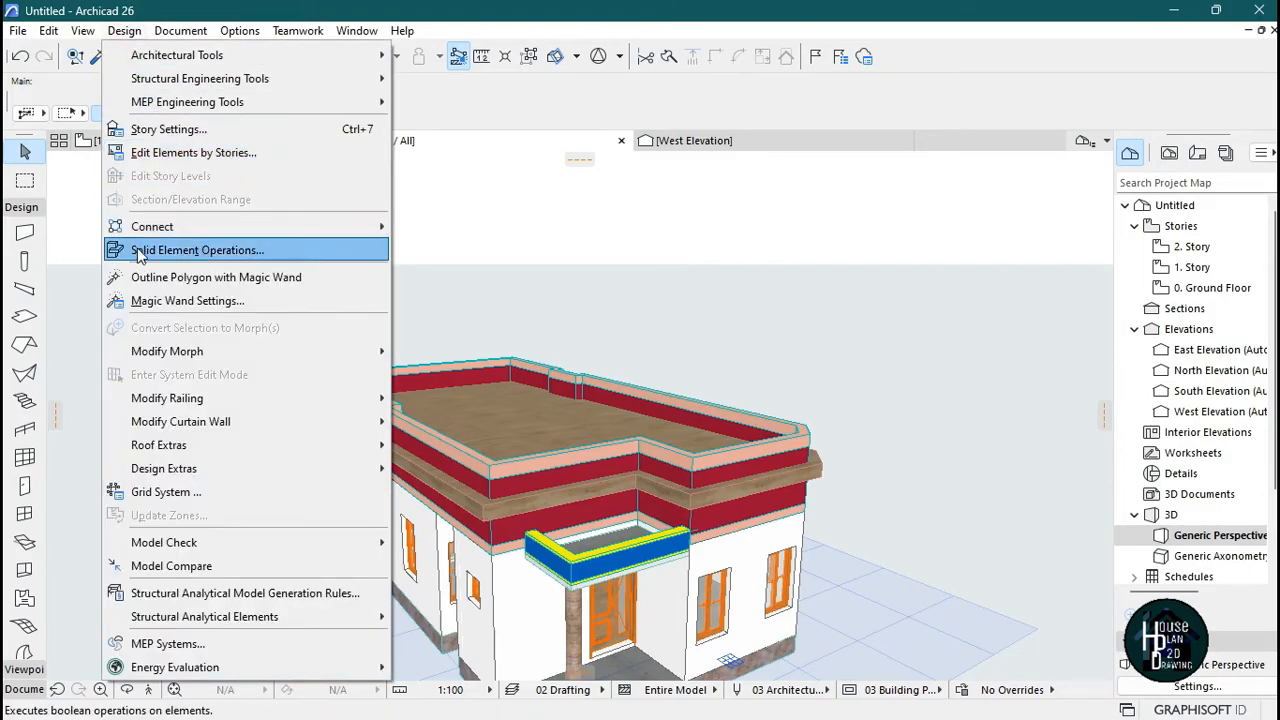
{"action": "left_click", "coordinate": [273, 251]}
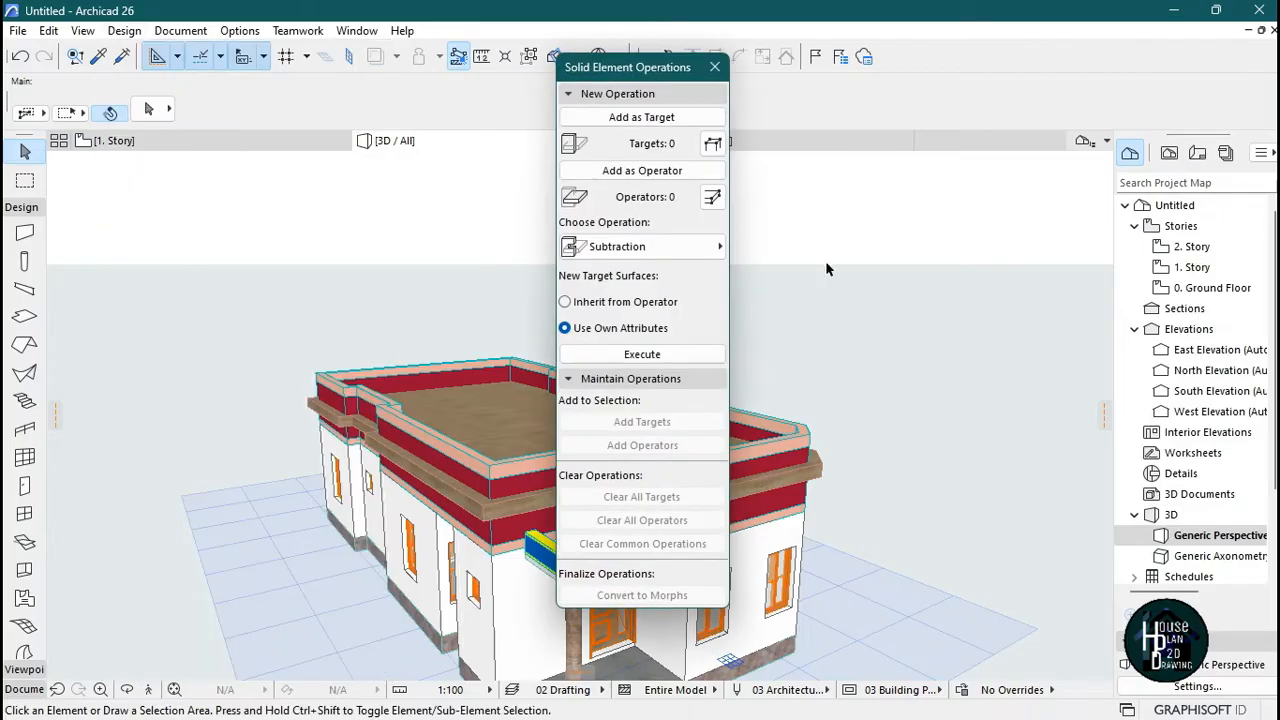
{"action": "left_click_drag", "start_coordinate": [635, 74], "coordinate": [990, 78]}
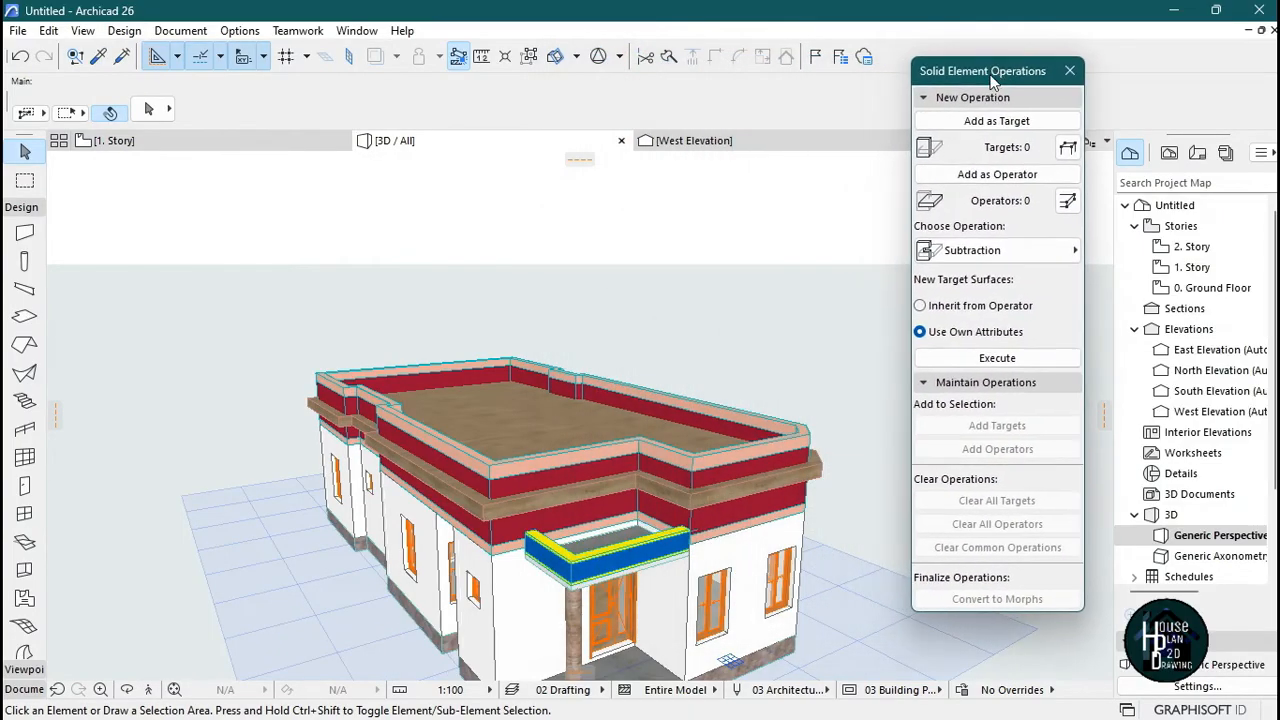
{"action": "left_click", "coordinate": [491, 461]}
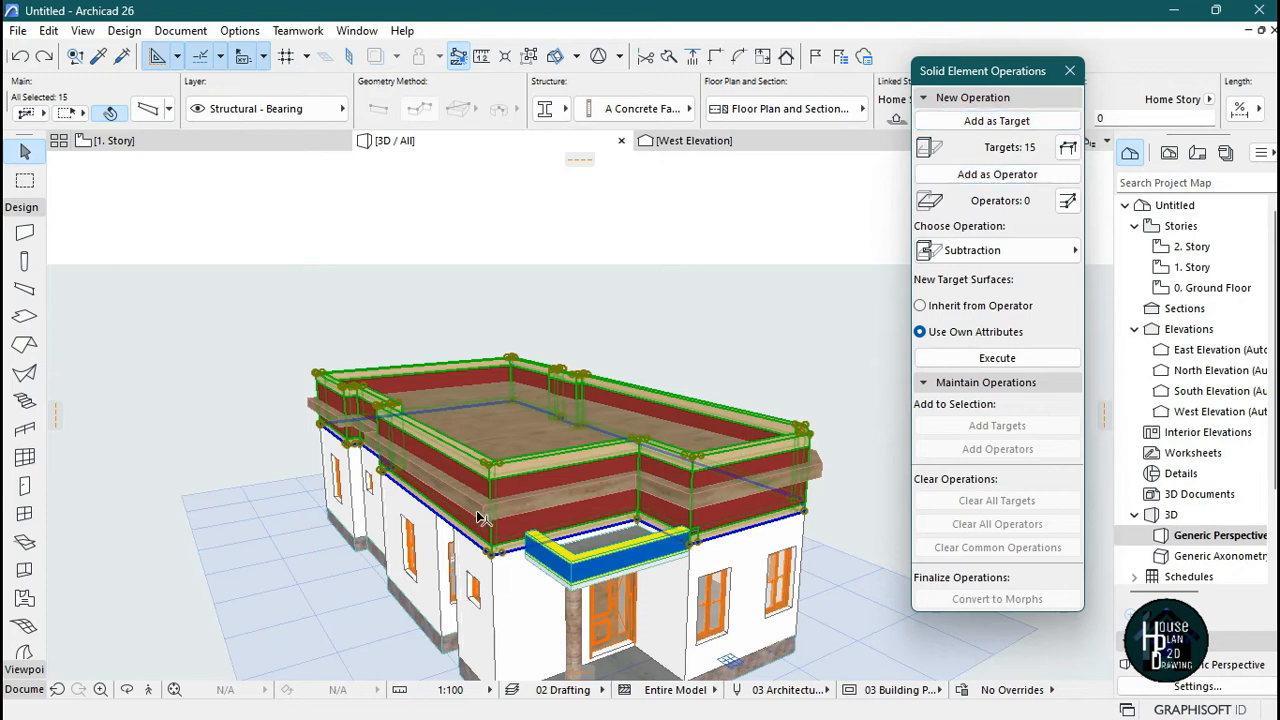
{"action": "left_click", "coordinate": [500, 418]}
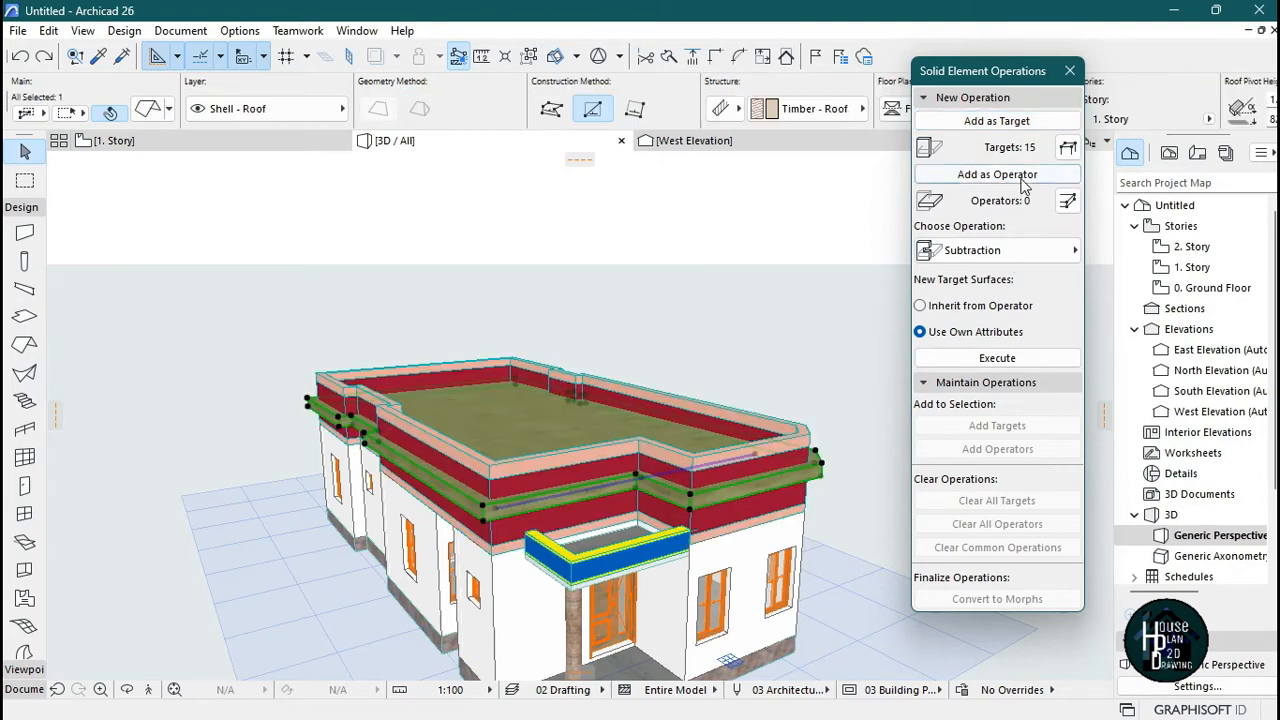
{"action": "left_click", "coordinate": [984, 251]}
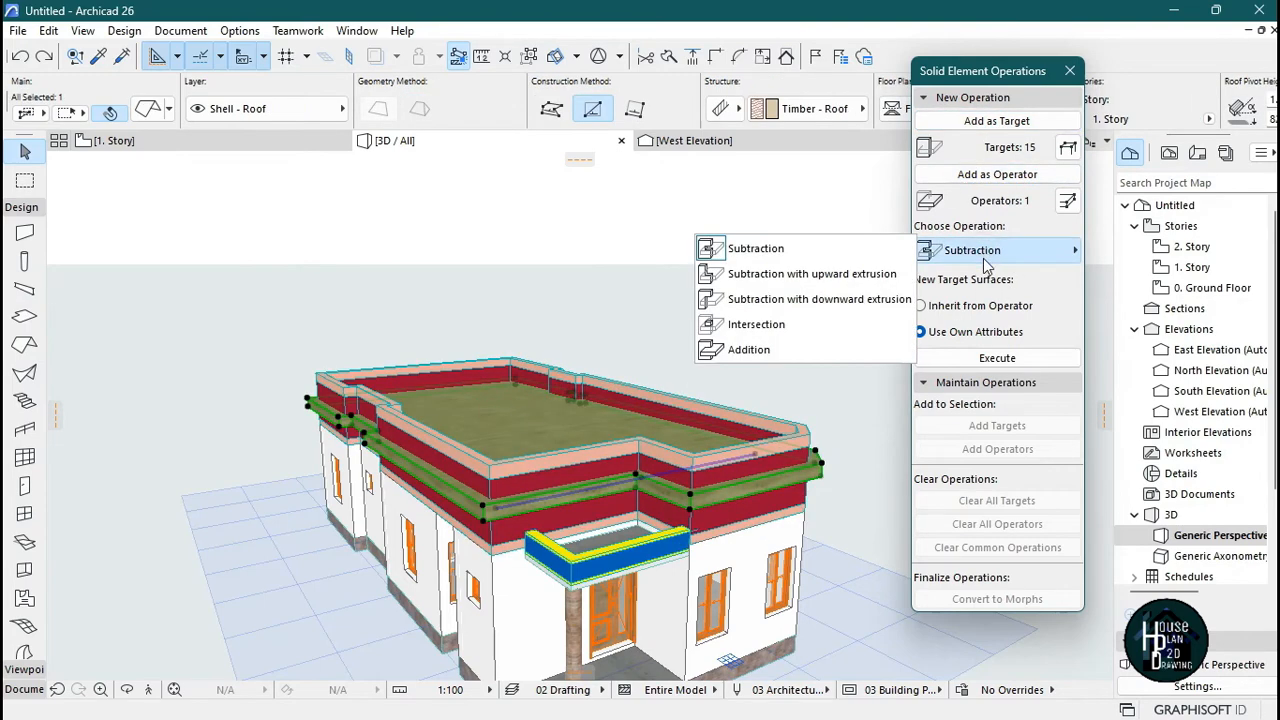
{"action": "left_click", "coordinate": [841, 274]}
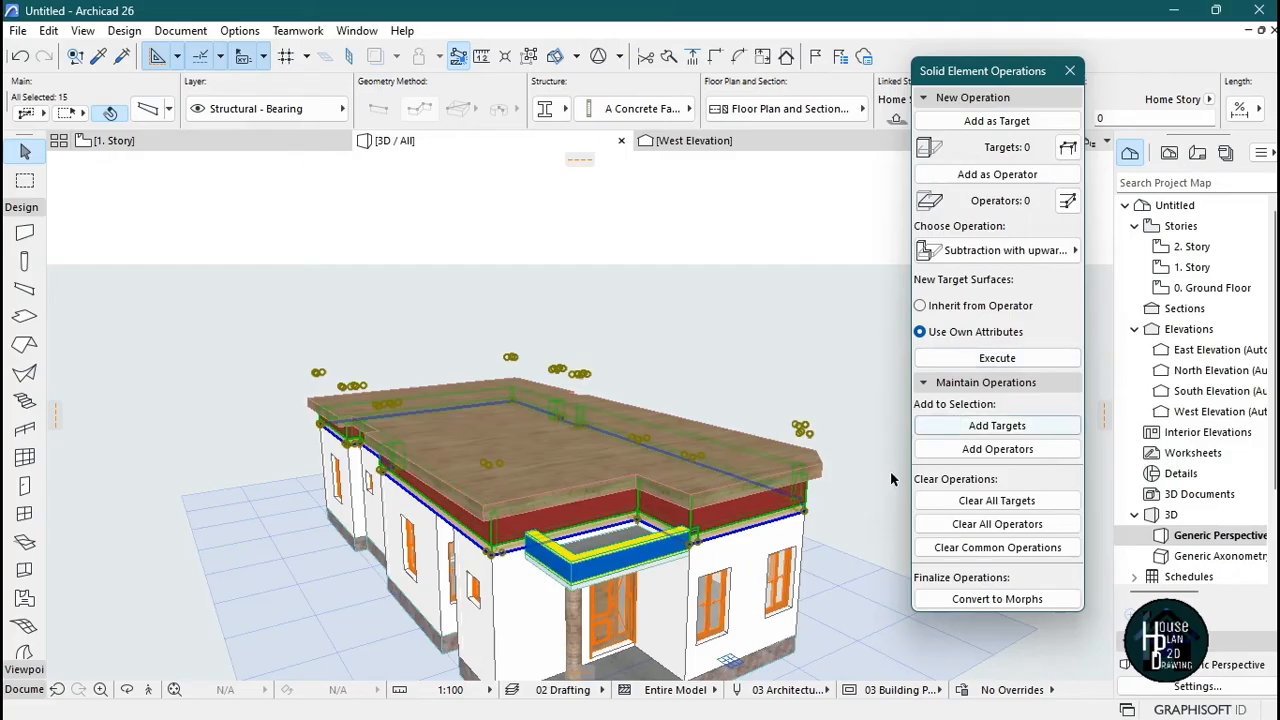
{"action": "key", "text": "Escape"}
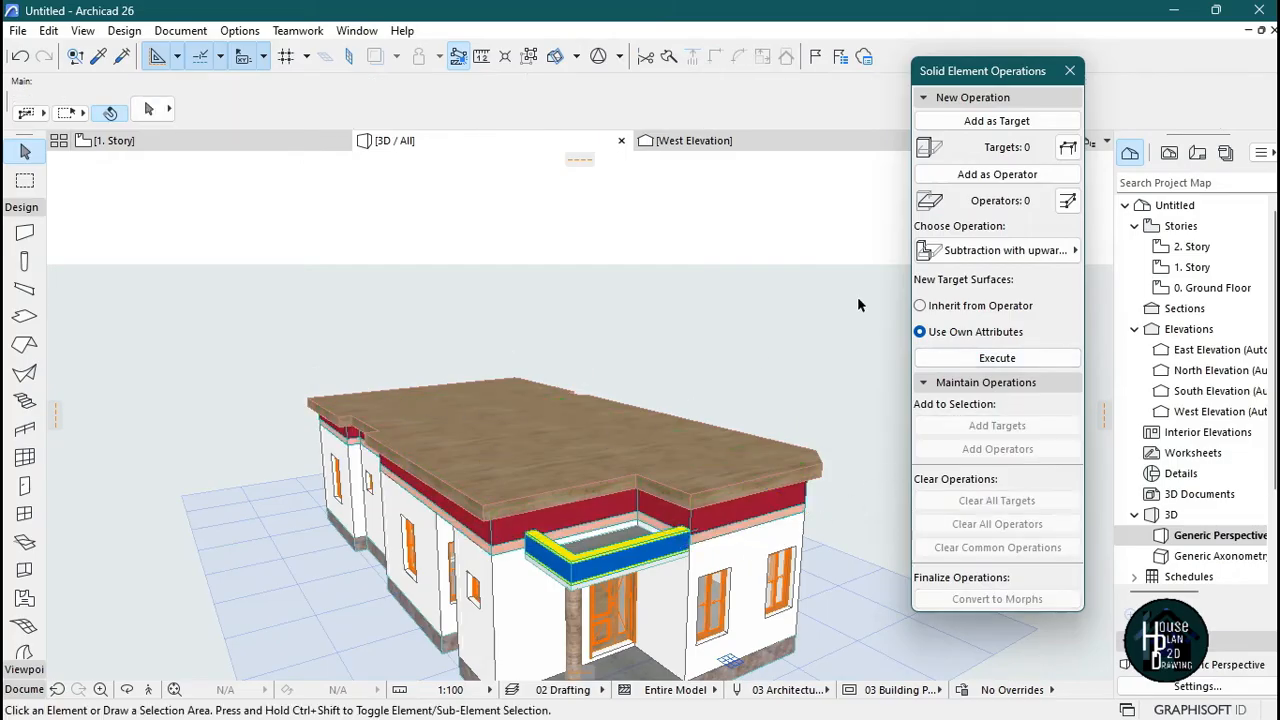
{"action": "left_click", "coordinate": [1070, 72]}
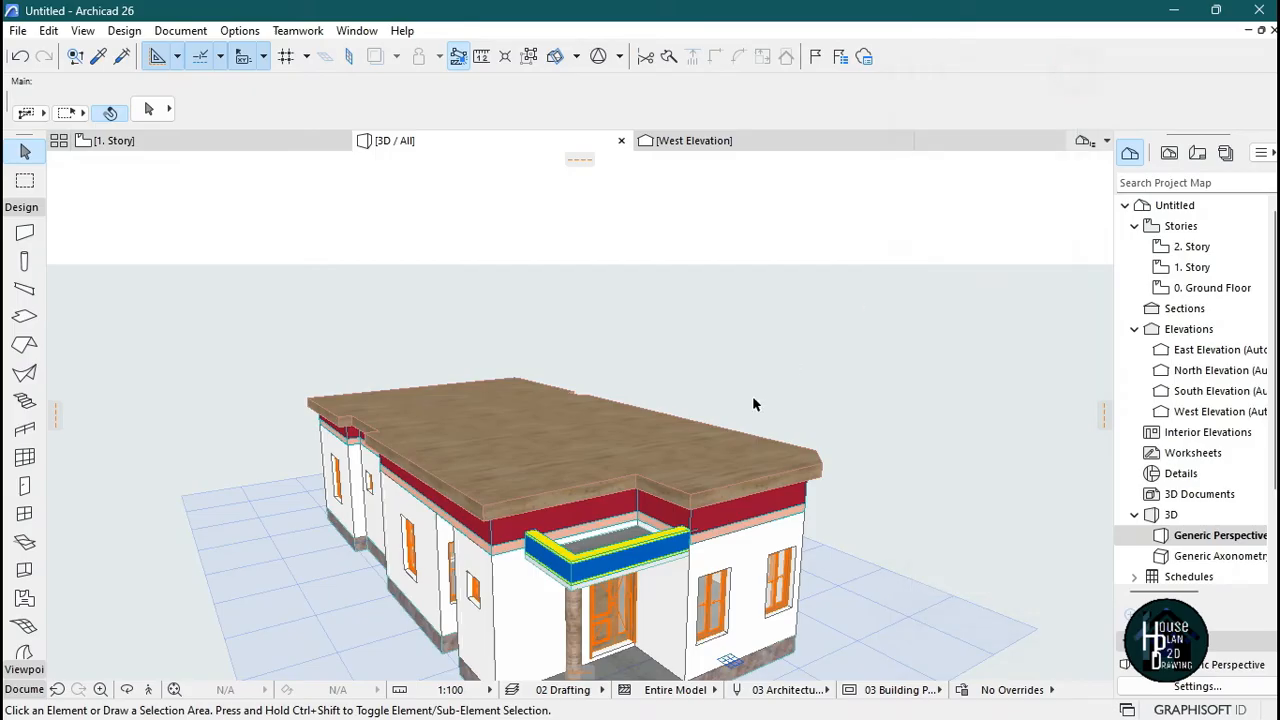
- Examine in 3D, flying around the porch side of the house, how the overhanging roof meets the trimmed parapet beams
{"action": "left_click", "coordinate": [148, 690]}
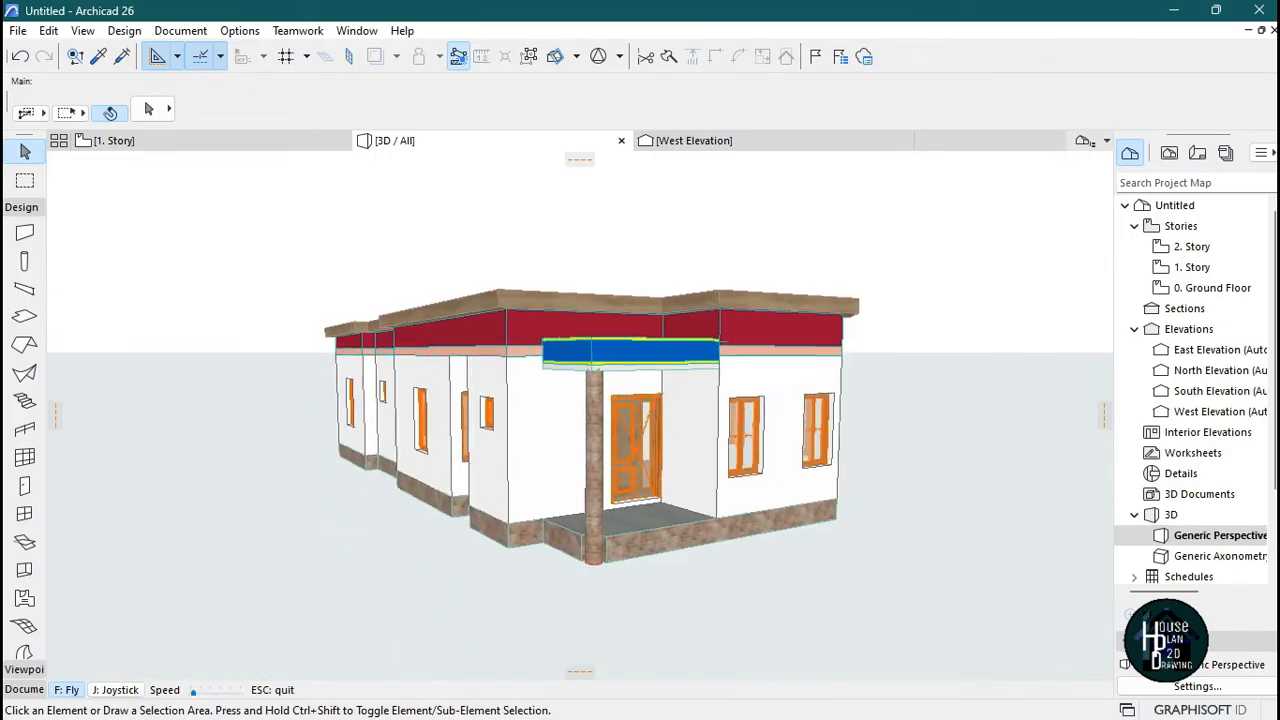
{"action": "key", "text": "Up"}
{"action": "key", "text": "Right"}
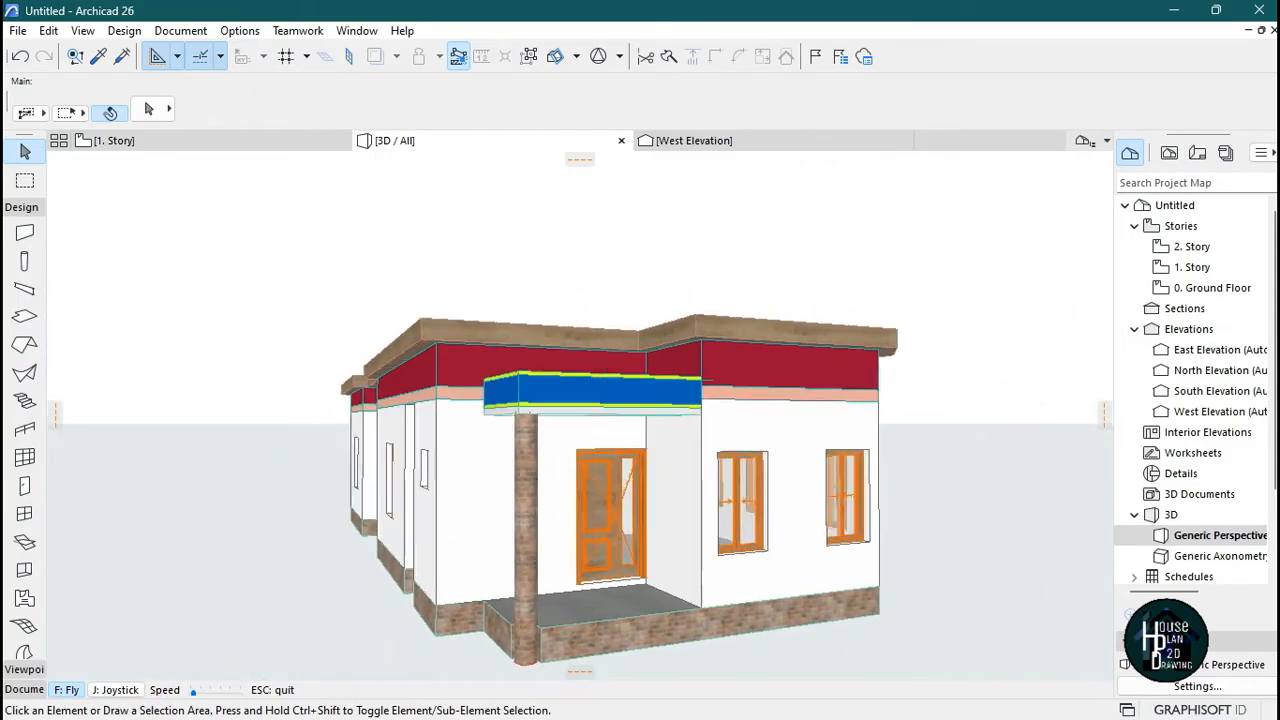
{"action": "key", "text": "Right"}
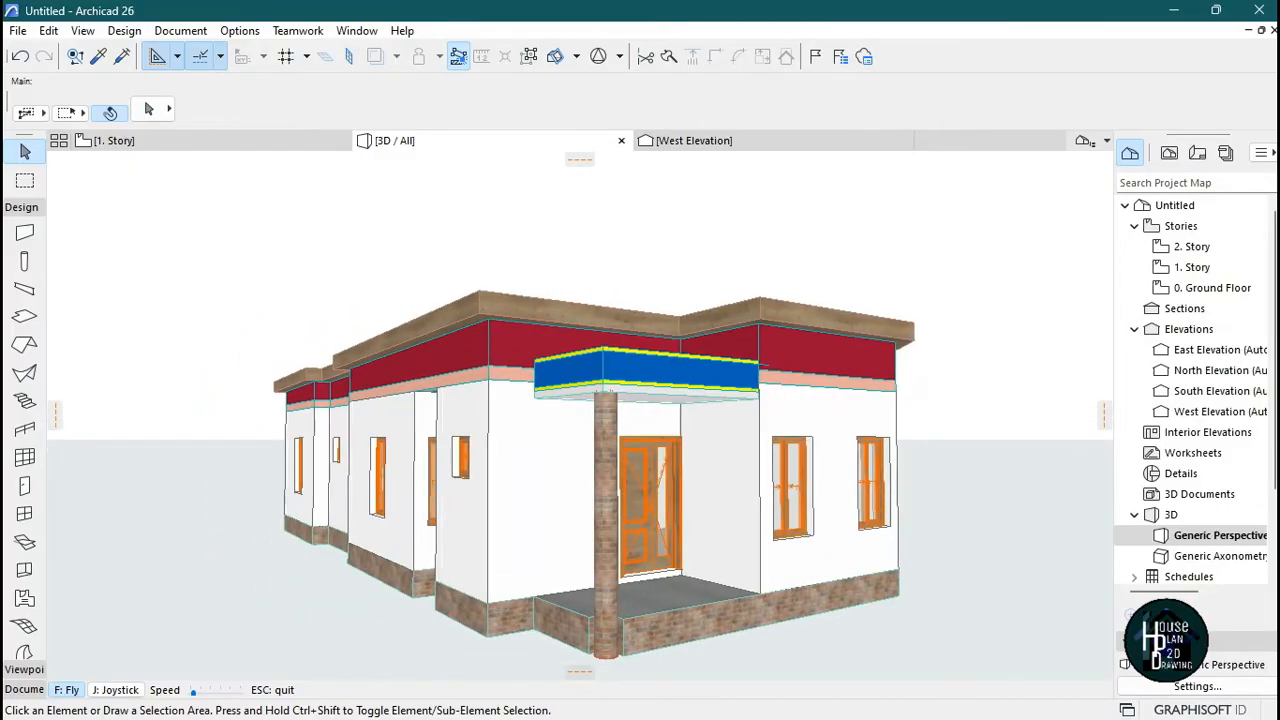
{"action": "key", "text": "Page_Up"}
{"action": "key", "text": "Page_Down"}
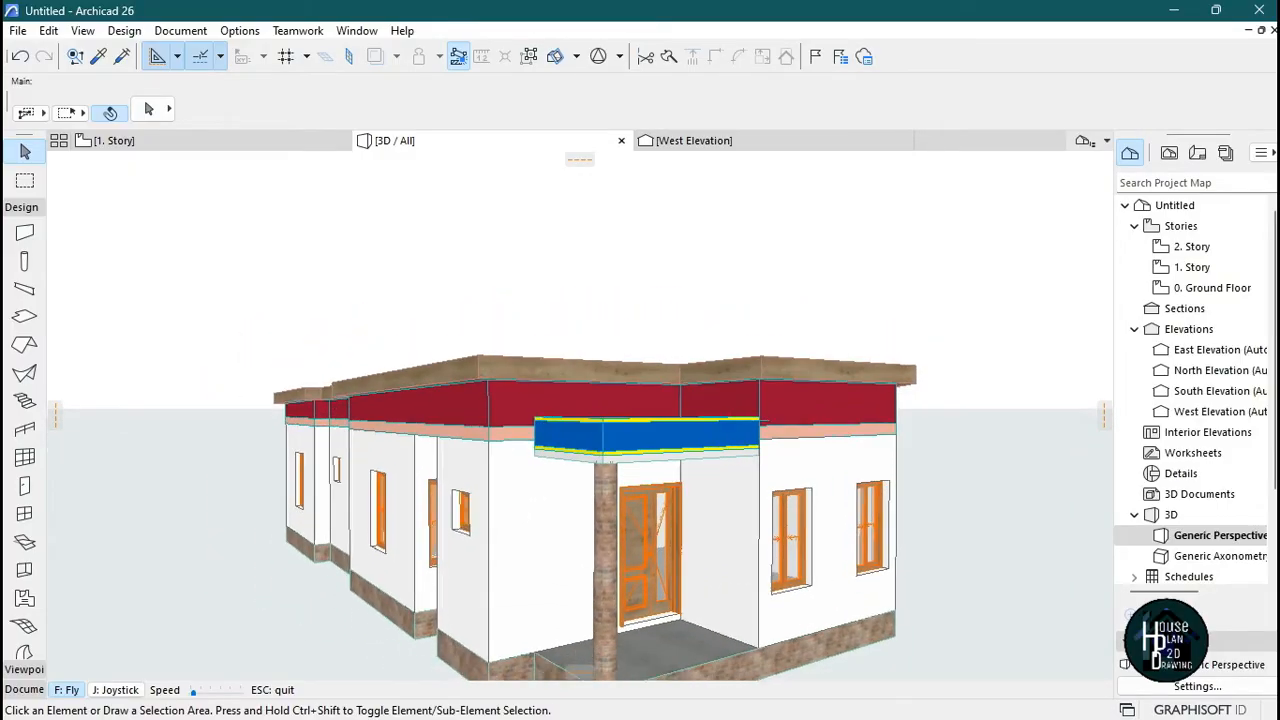
{"action": "key", "text": "Page_Down"}
{"action": "key", "text": "Escape"}
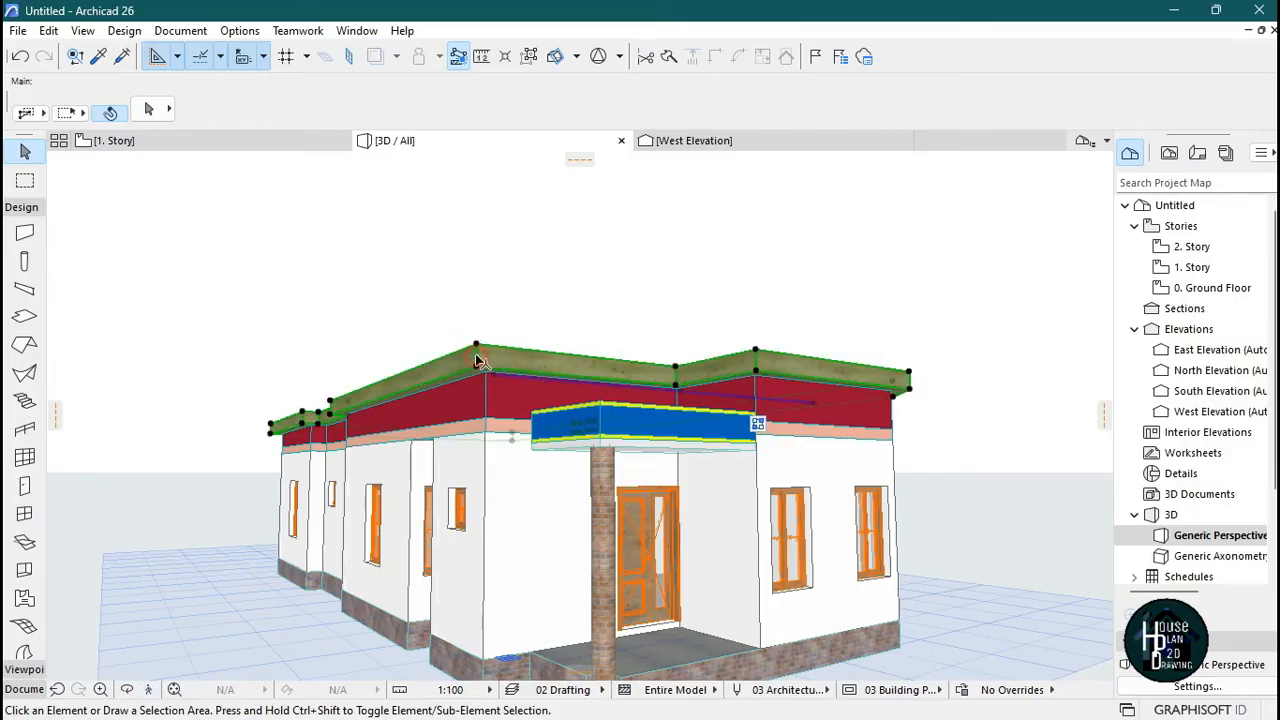
- Switch the structure of the overhanging timber roof to a composite and view the house front in 3D
{"action": "left_click", "coordinate": [479, 362]}
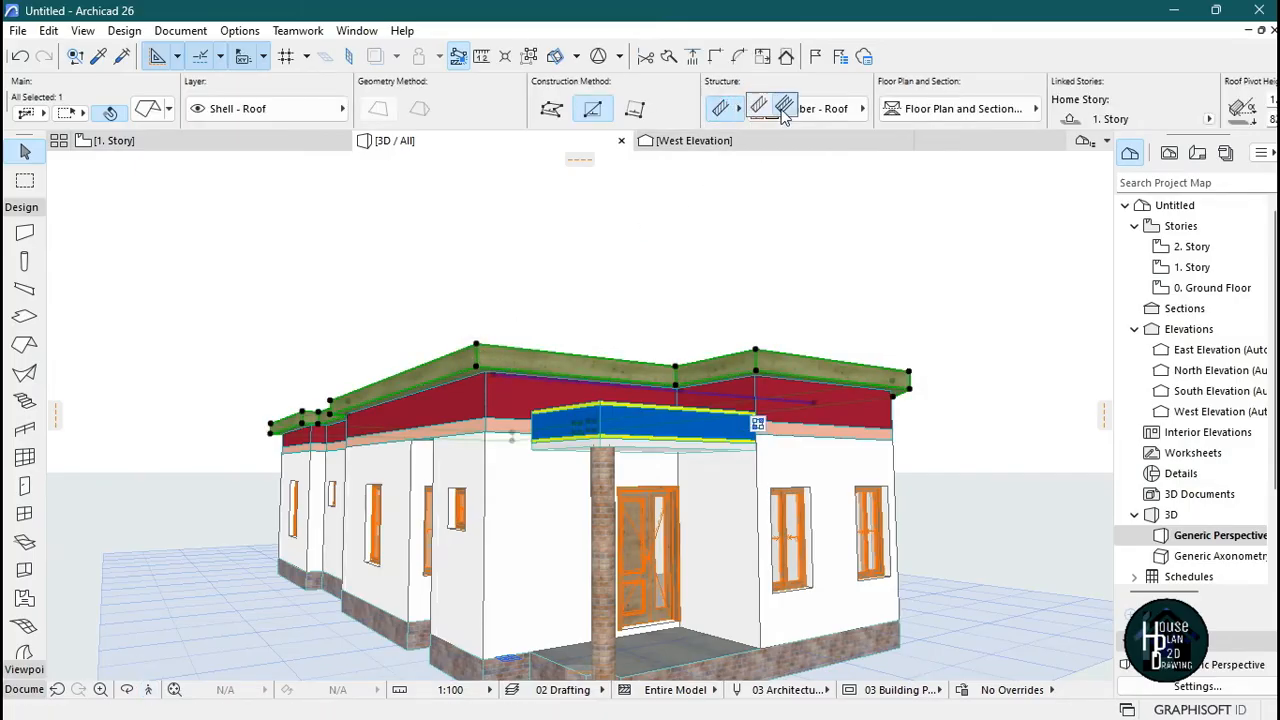
{"action": "left_click", "coordinate": [786, 109]}
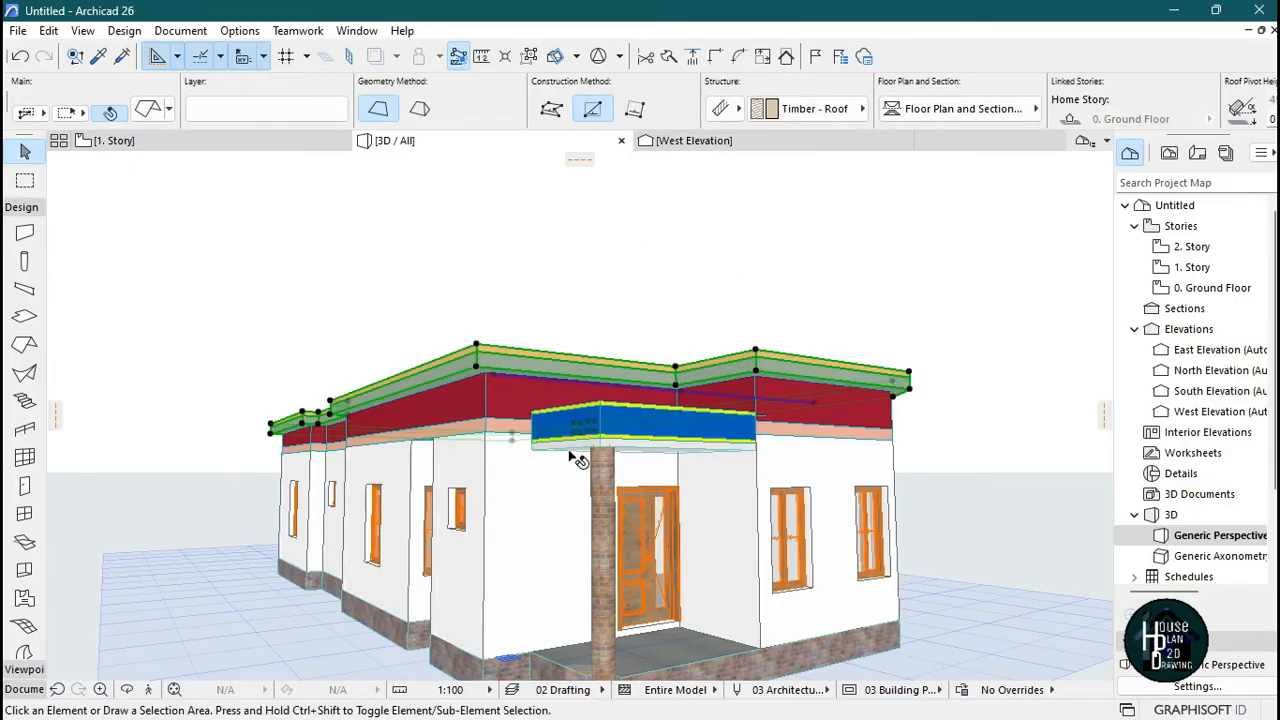
{"action": "key", "text": "Escape"}
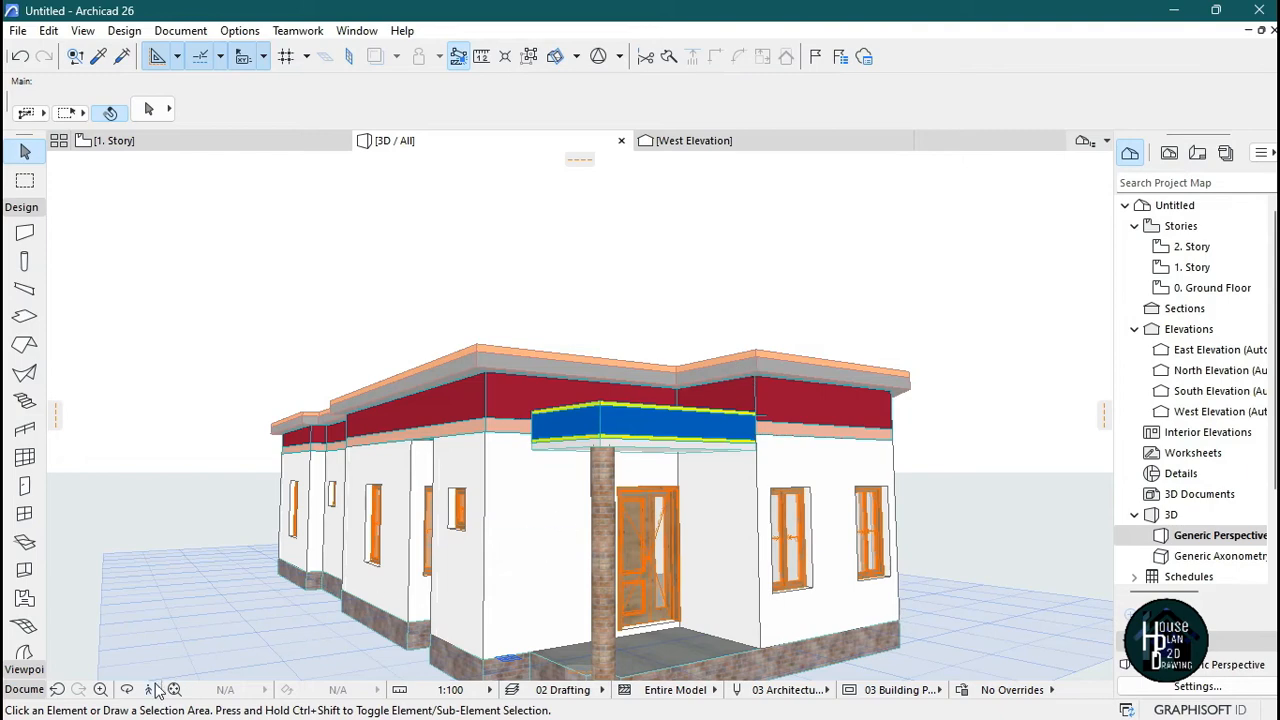
{"action": "left_click", "coordinate": [149, 689]}
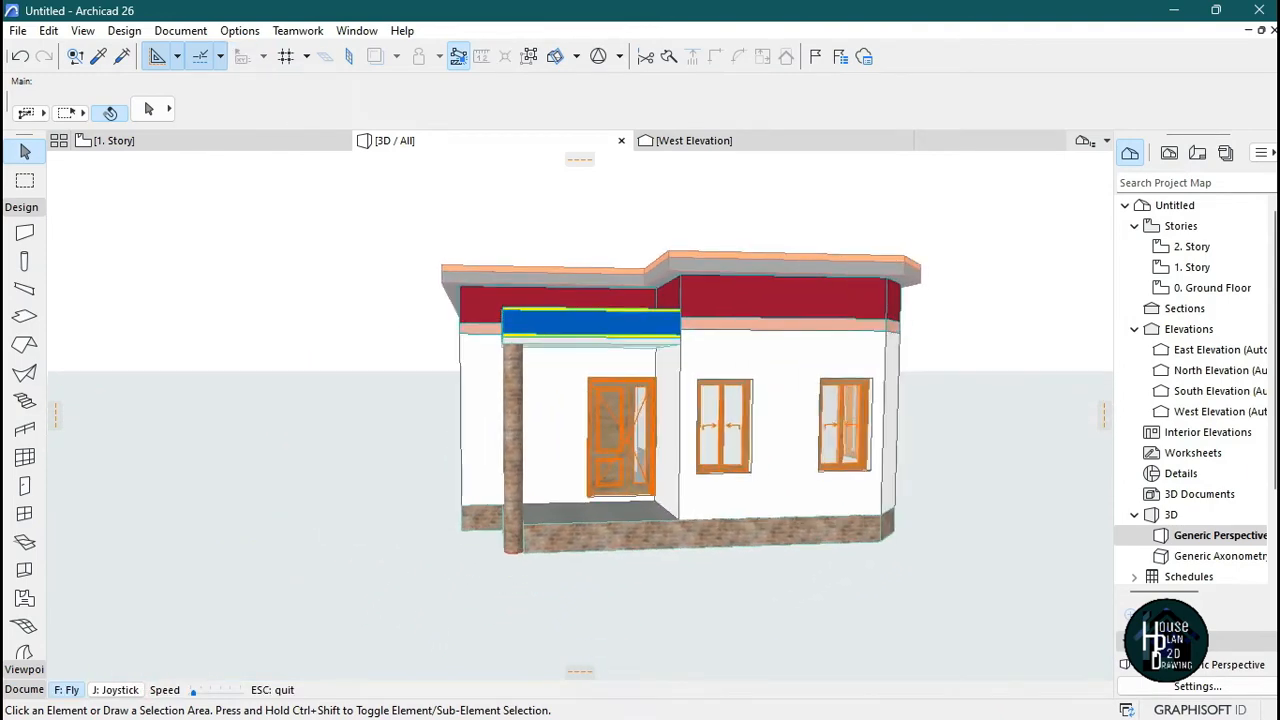
- Examine the porch side of the house in 3D, from the front and from above into the uncovered porch parapet
{"action": "key", "text": "Right"}
{"action": "key", "text": "Left"}
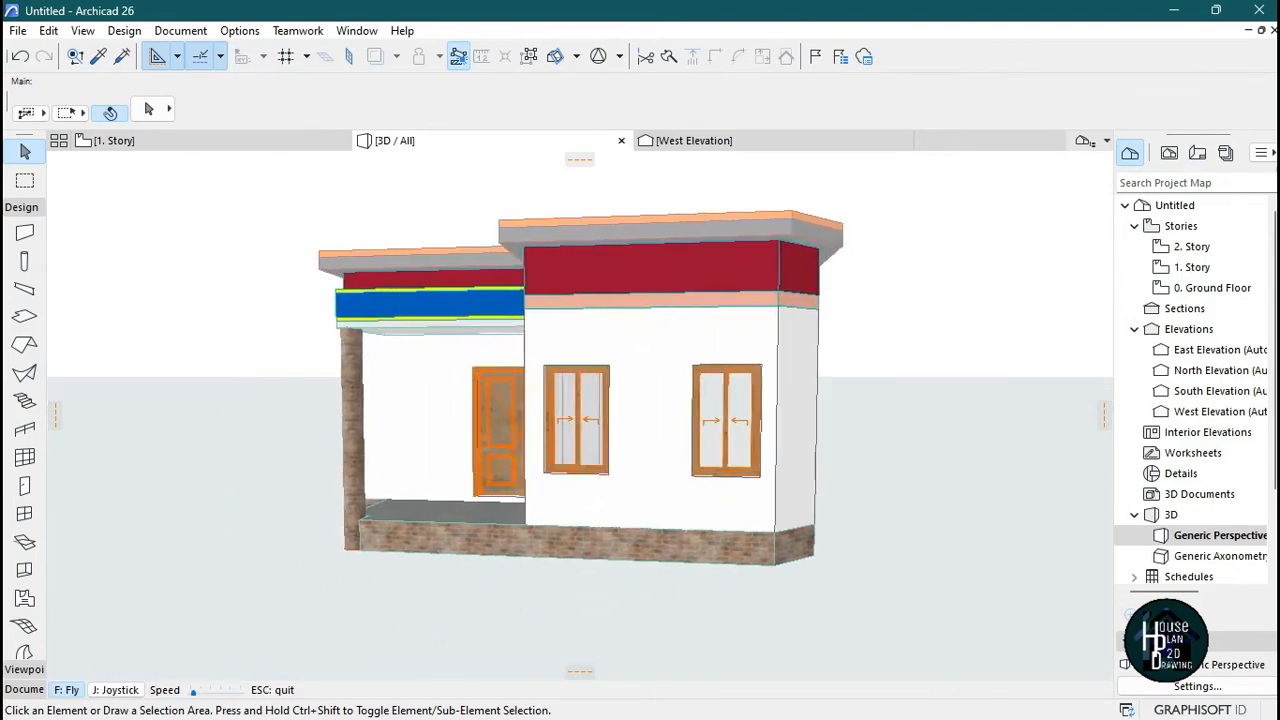
{"action": "key", "text": "Page_Up"}
{"action": "key", "text": "Up"}
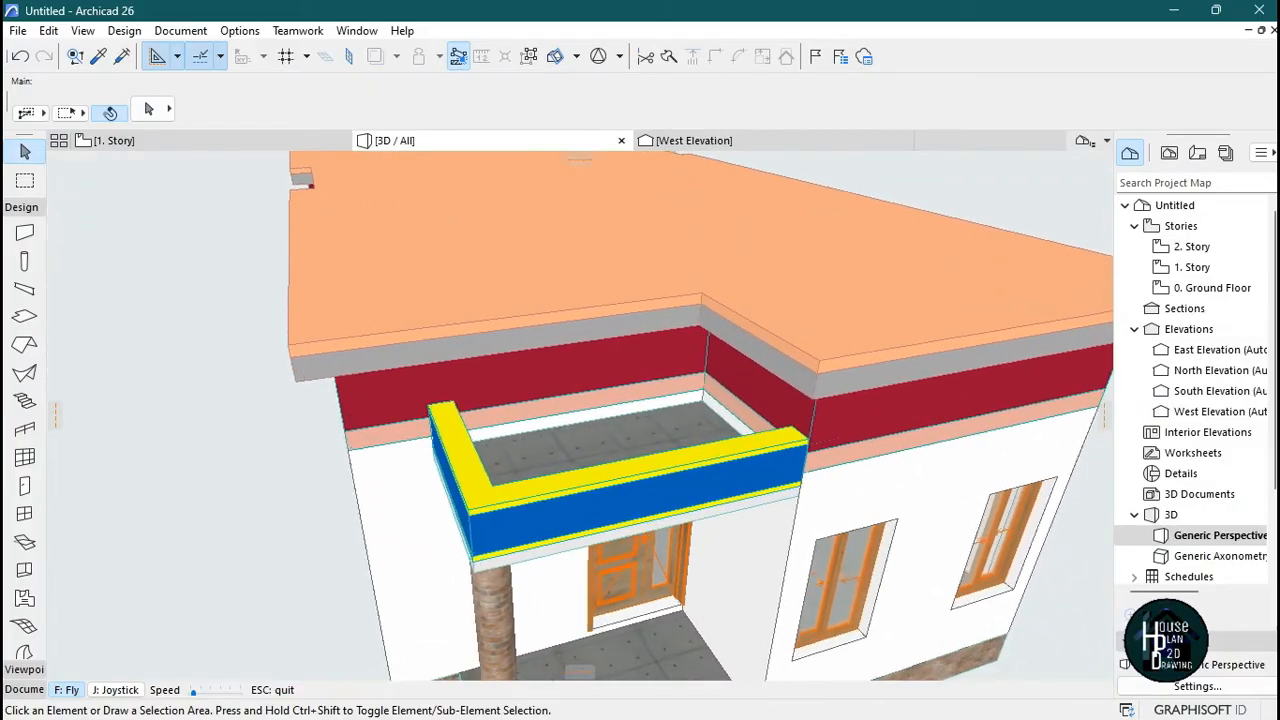
{"action": "key", "text": "Page_Down"}
{"action": "key", "text": "Escape"}
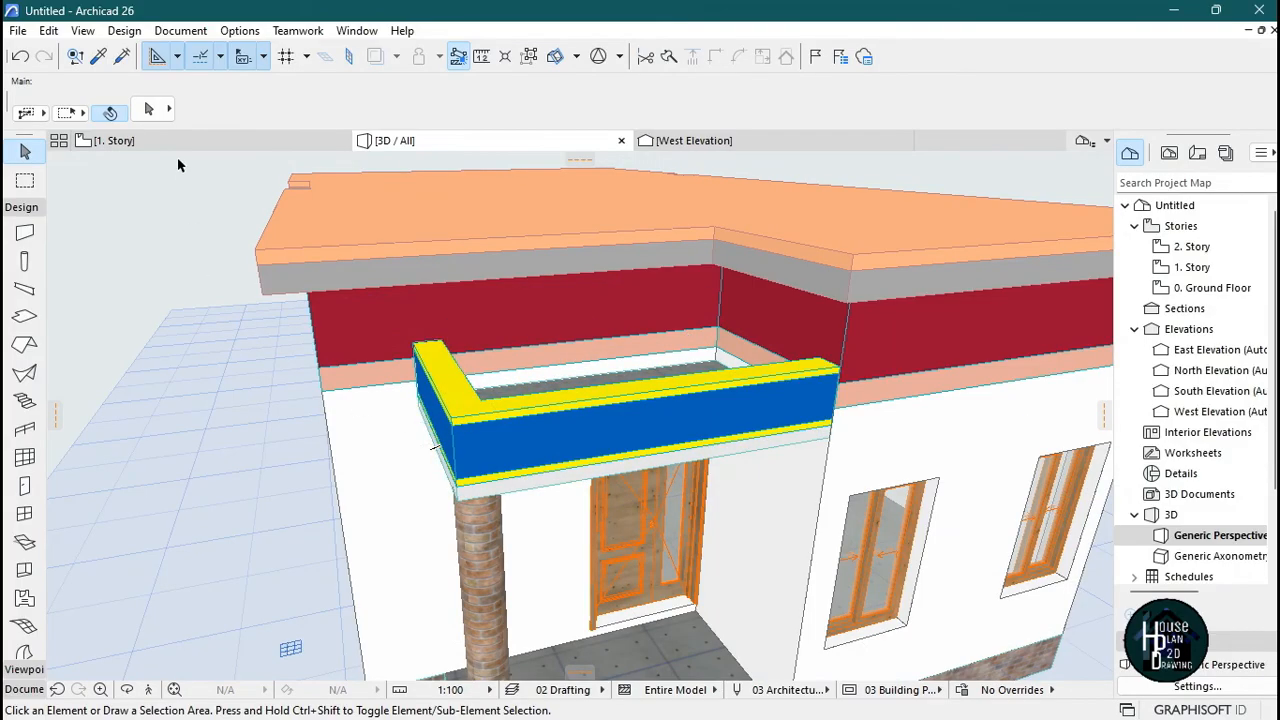
- In the 1. Story plan, add a rectangular roof about 2525 by 1424 mm inside the porch parapet with the main roof's settings and view it in 3D
{"action": "left_click", "coordinate": [172, 143]}
{"action": "key", "text": "ctrl+a"}
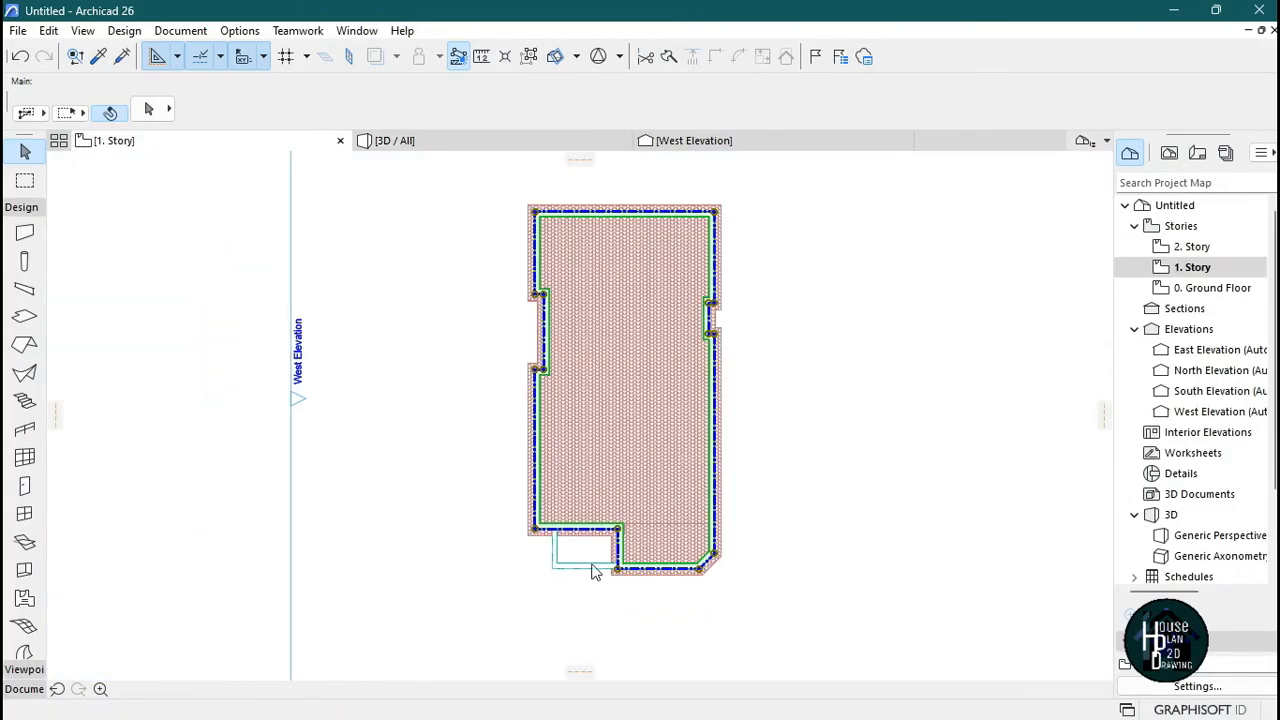
{"action": "scroll", "coordinate": [586, 577], "scroll_direction": "up", "scroll_amount": 4}
{"action": "key", "text": "Escape"}
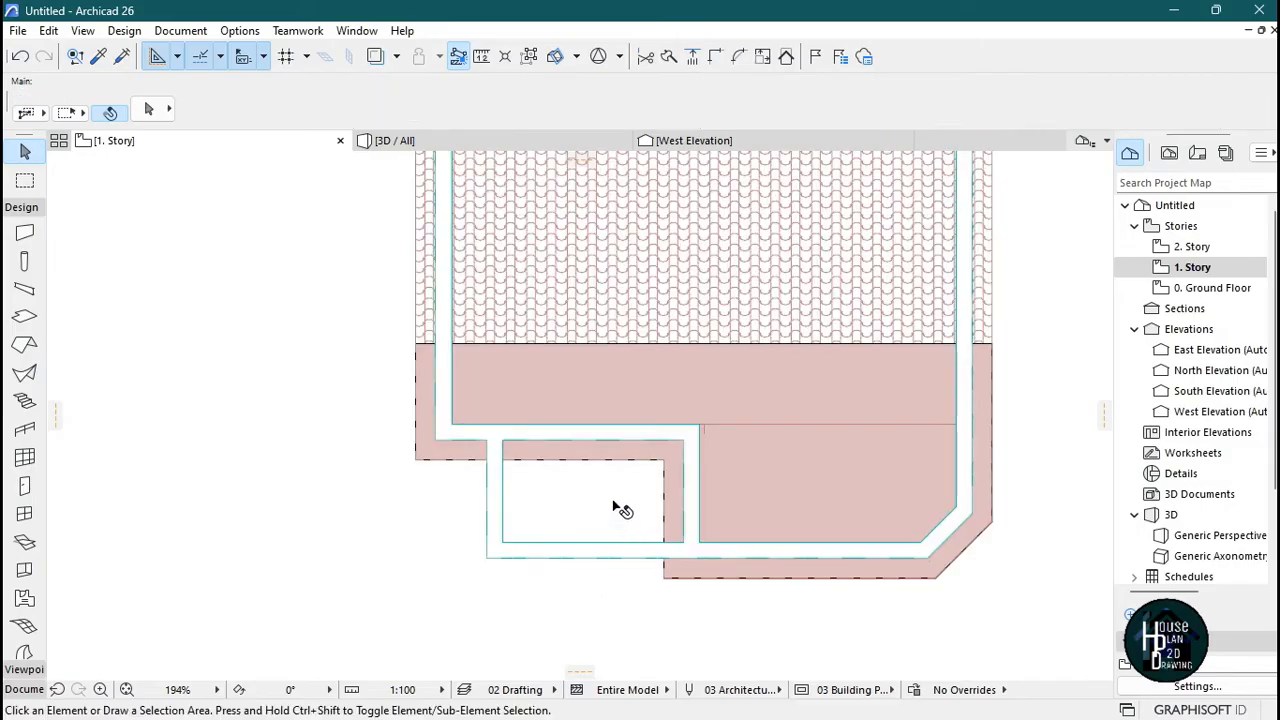
{"action": "scroll", "coordinate": [629, 489], "scroll_direction": "down", "scroll_amount": 3}
{"action": "scroll", "coordinate": [630, 470], "scroll_direction": "up", "scroll_amount": 4}
{"action": "key", "text": "alt"}
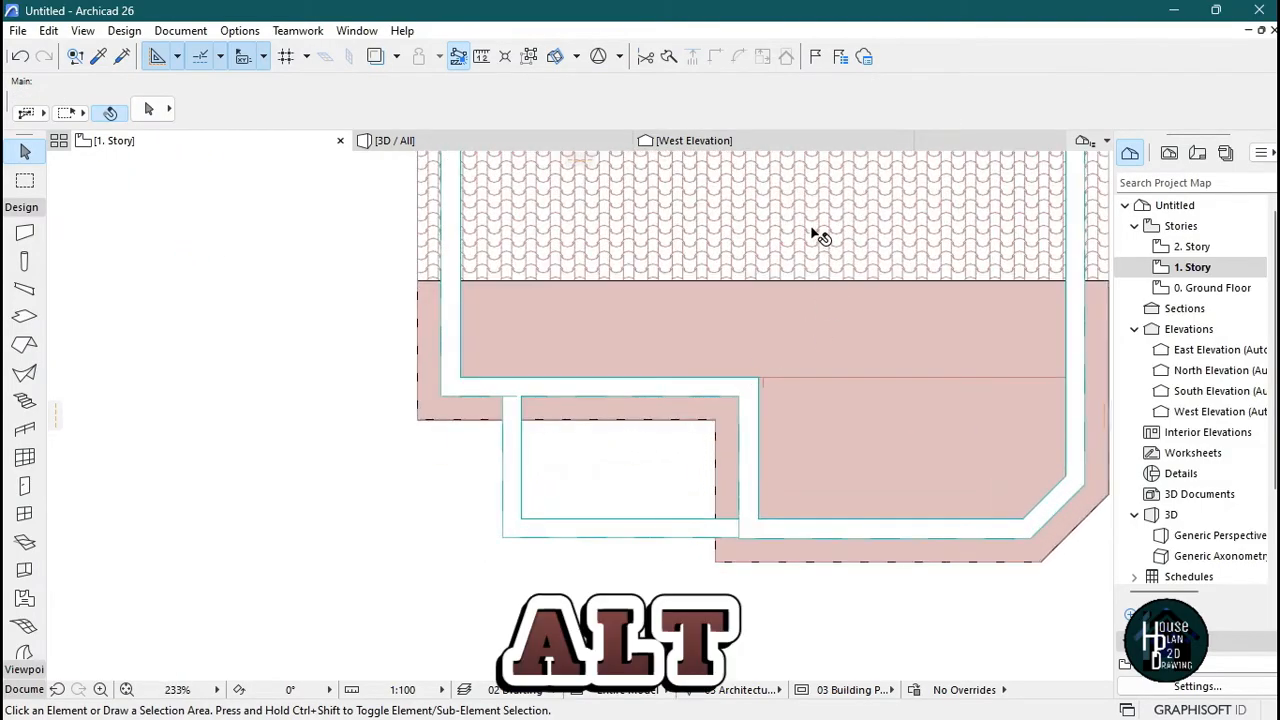
{"action": "left_click", "coordinate": [812, 217], "text": "alt"}
{"action": "scroll", "coordinate": [615, 450], "scroll_direction": "up", "scroll_amount": 3}
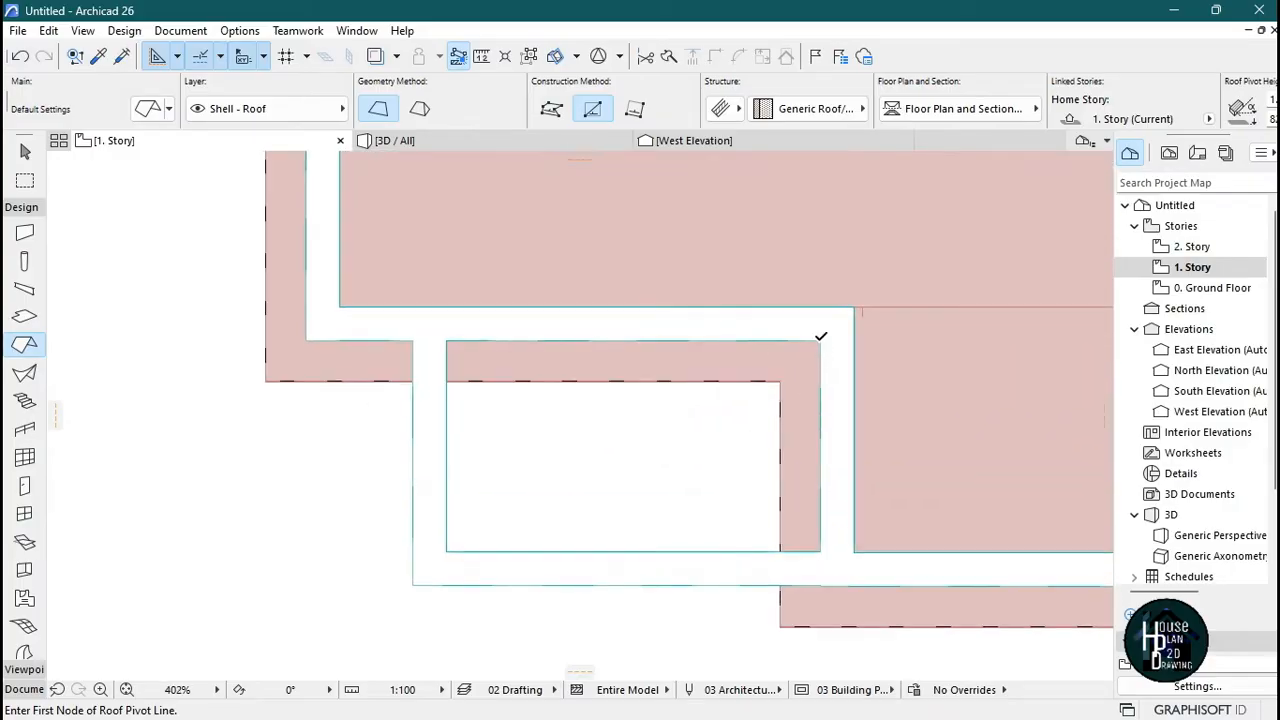
{"action": "left_click", "coordinate": [820, 340]}
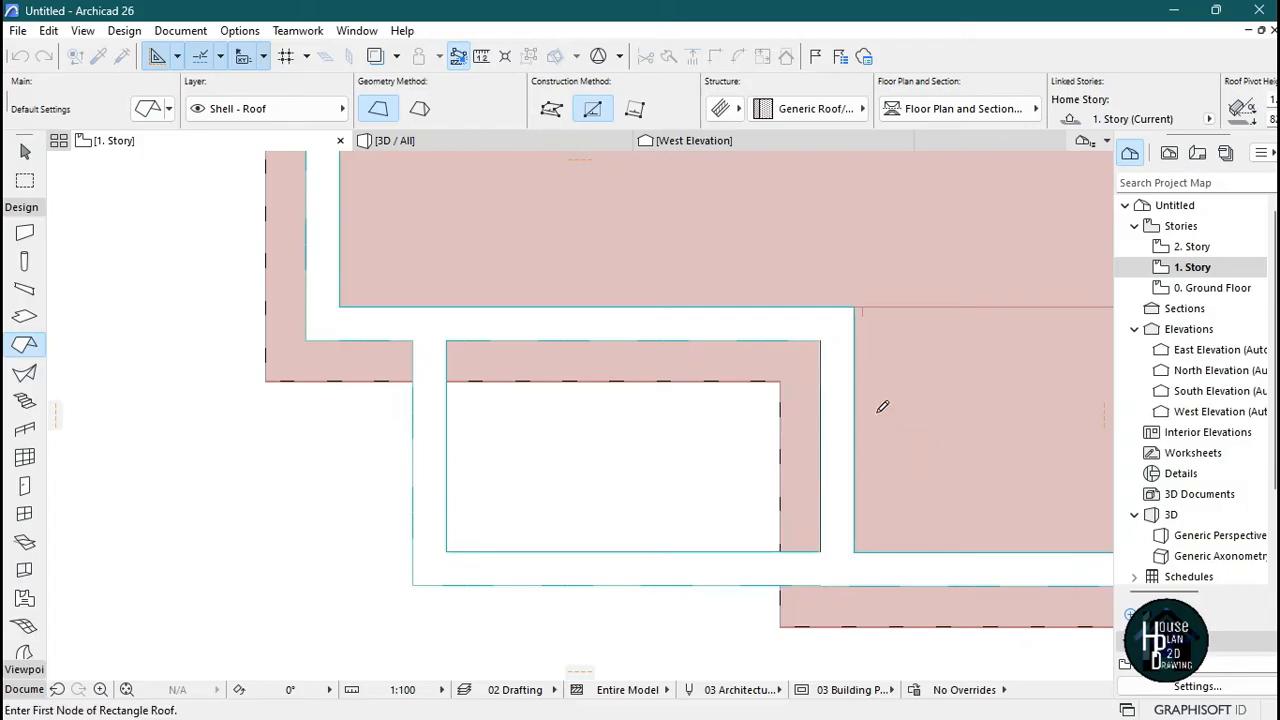
{"action": "left_click", "coordinate": [820, 341]}
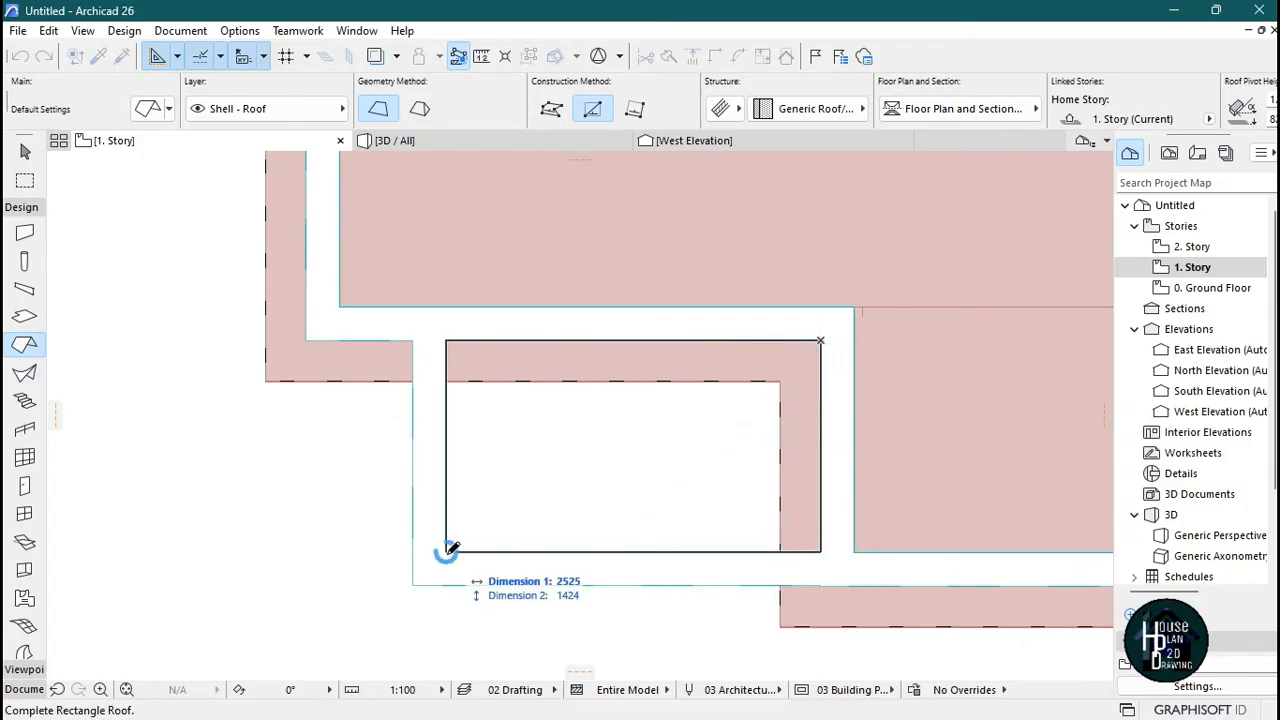
{"action": "left_click", "coordinate": [447, 550]}
{"action": "scroll", "coordinate": [586, 420], "scroll_direction": "down", "scroll_amount": 5}
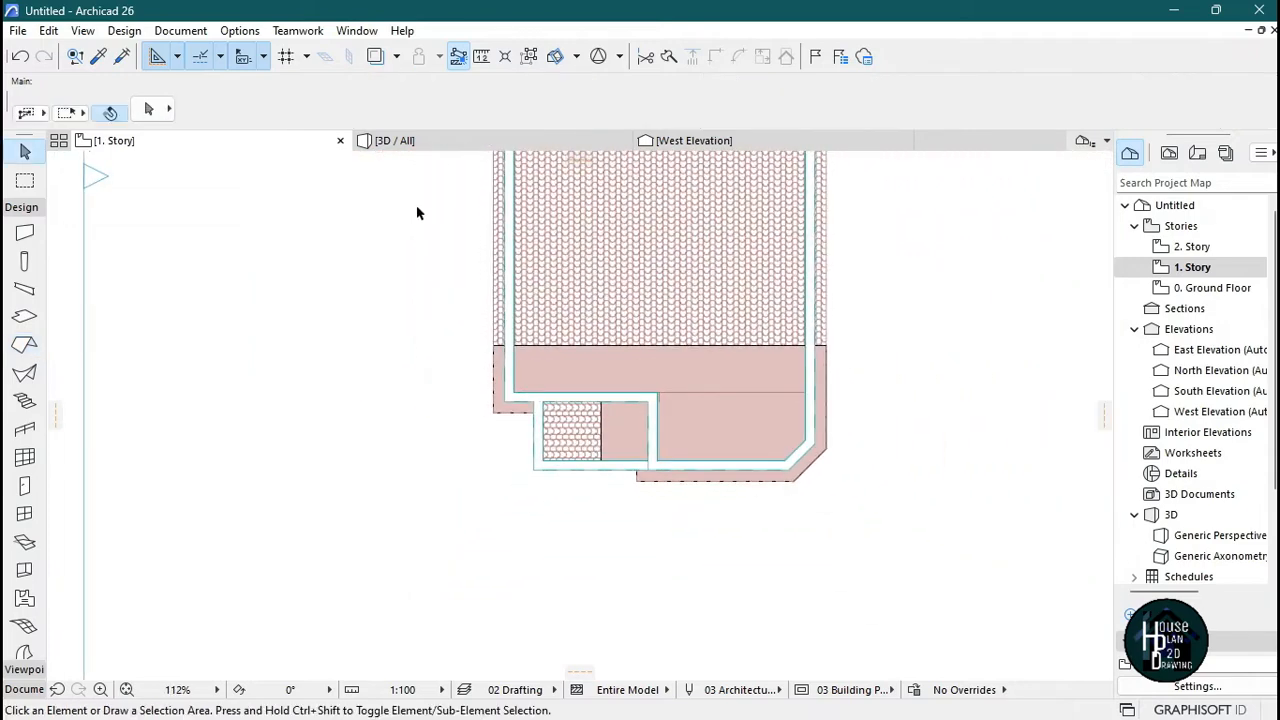
{"action": "left_click", "coordinate": [405, 140]}
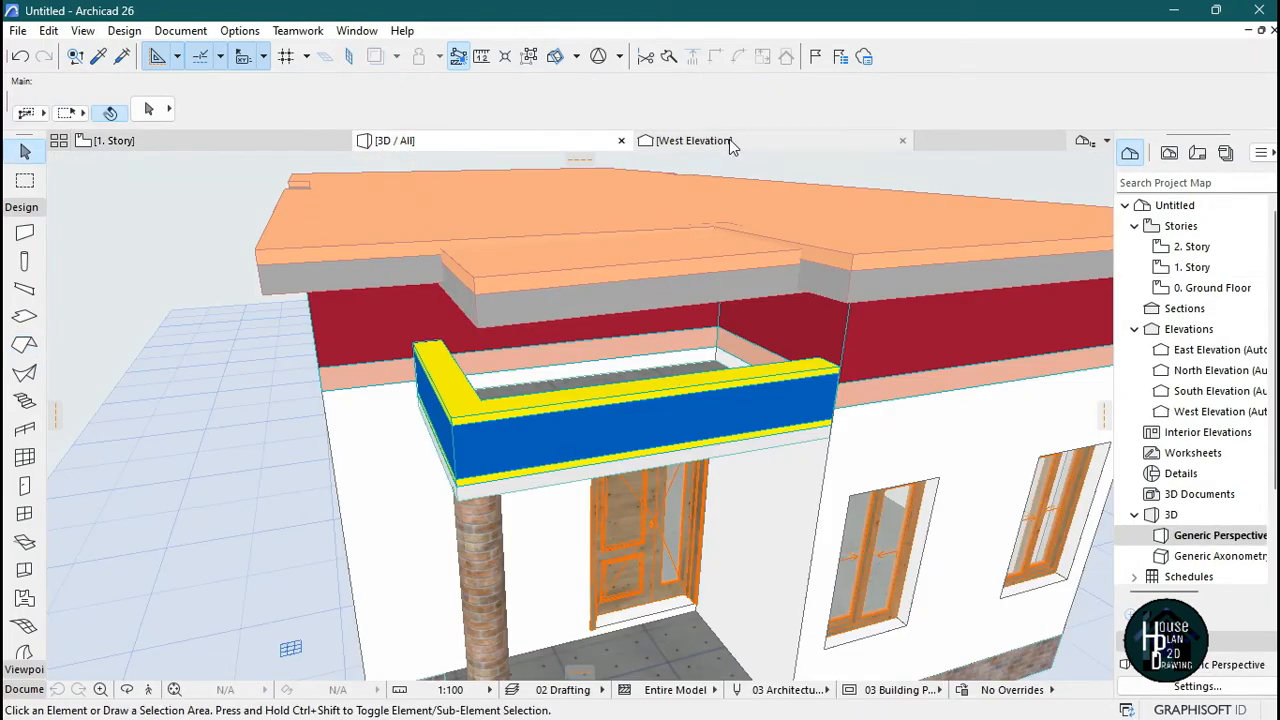
- In the South Elevation, move the porch roof straight down so it overlaps the top of the porch parapet
{"action": "double_click", "coordinate": [1208, 391]}
{"action": "scroll", "coordinate": [495, 258], "scroll_direction": "up", "scroll_amount": 6}
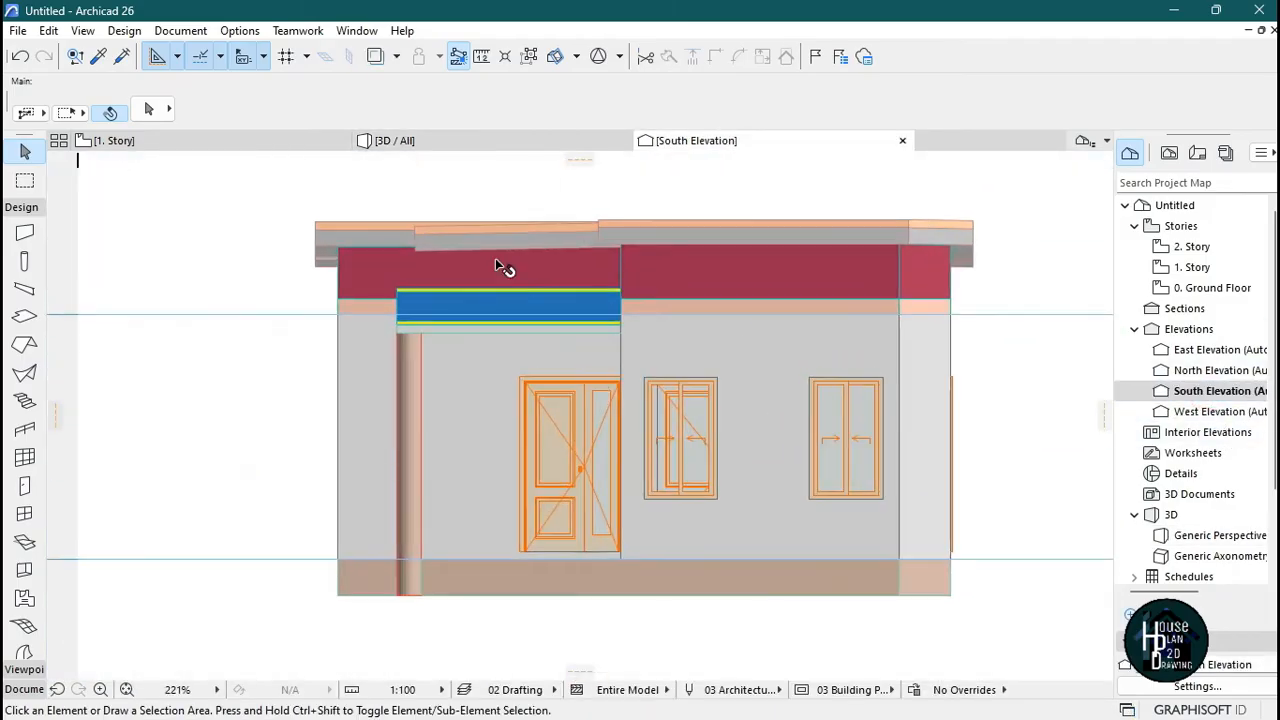
{"action": "left_click", "coordinate": [462, 221]}
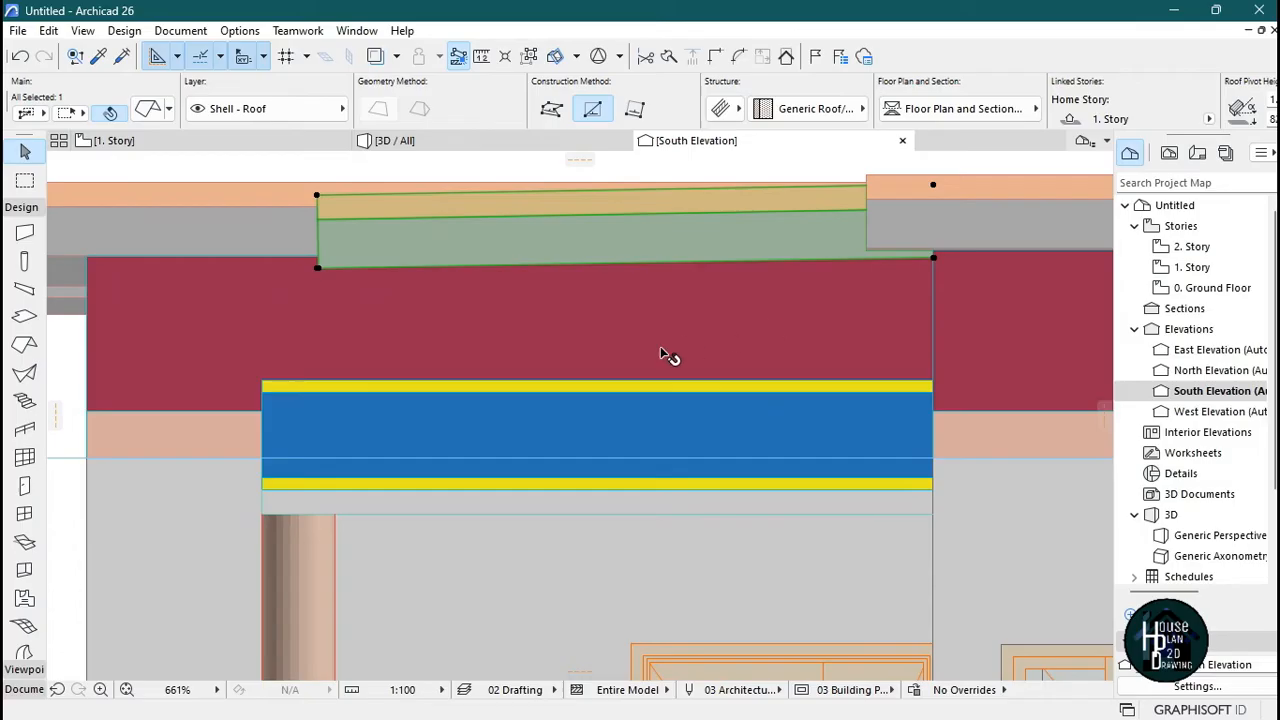
{"action": "key", "text": "ctrl+d"}
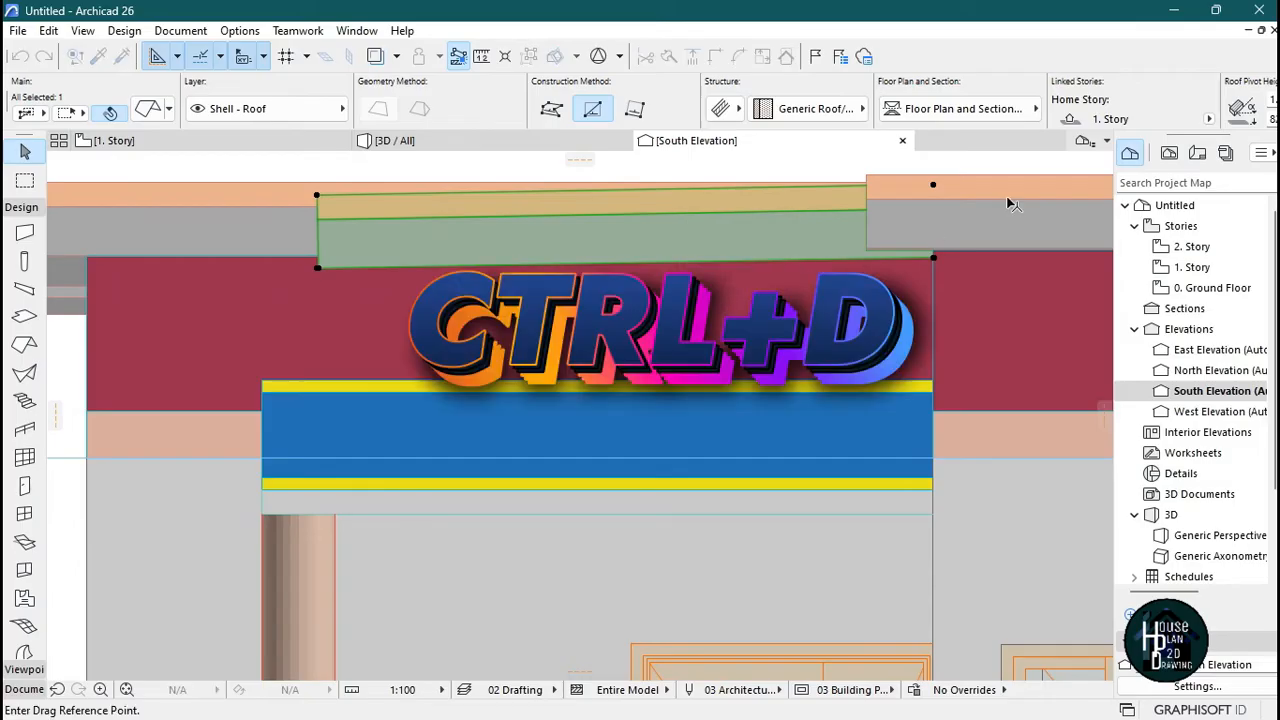
{"action": "left_click", "coordinate": [934, 186]}
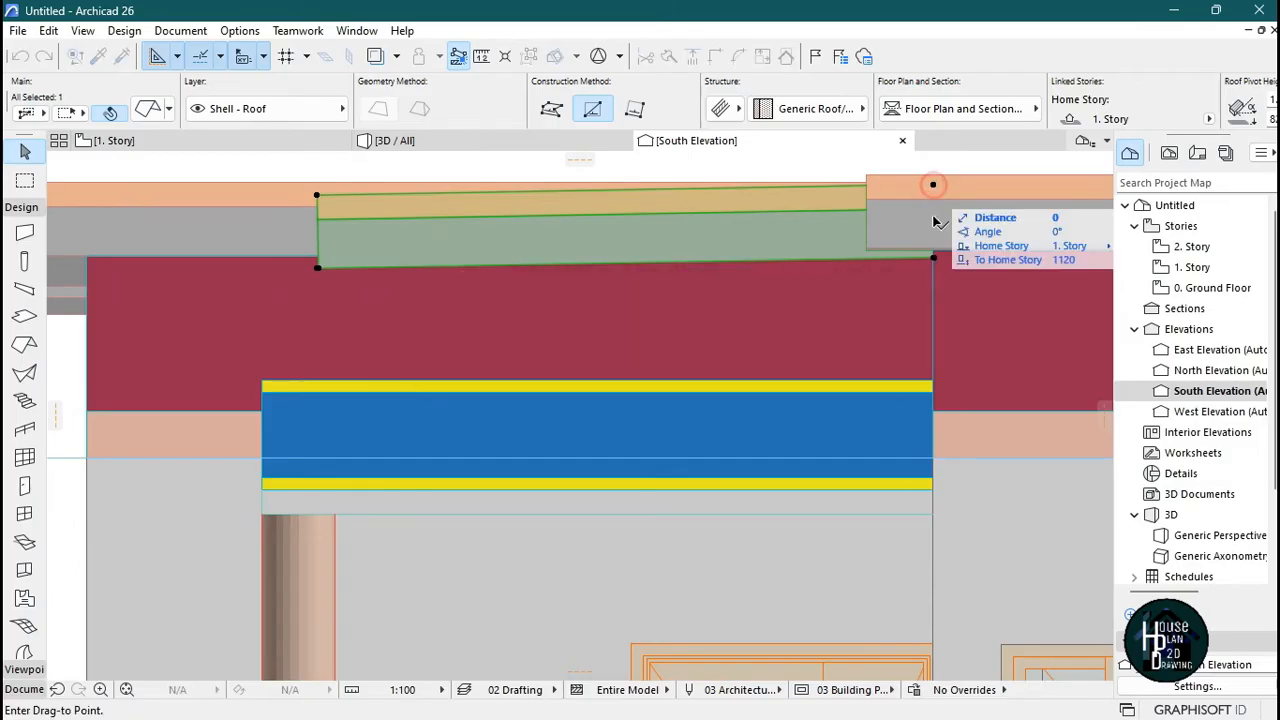
{"action": "left_click", "coordinate": [934, 325]}
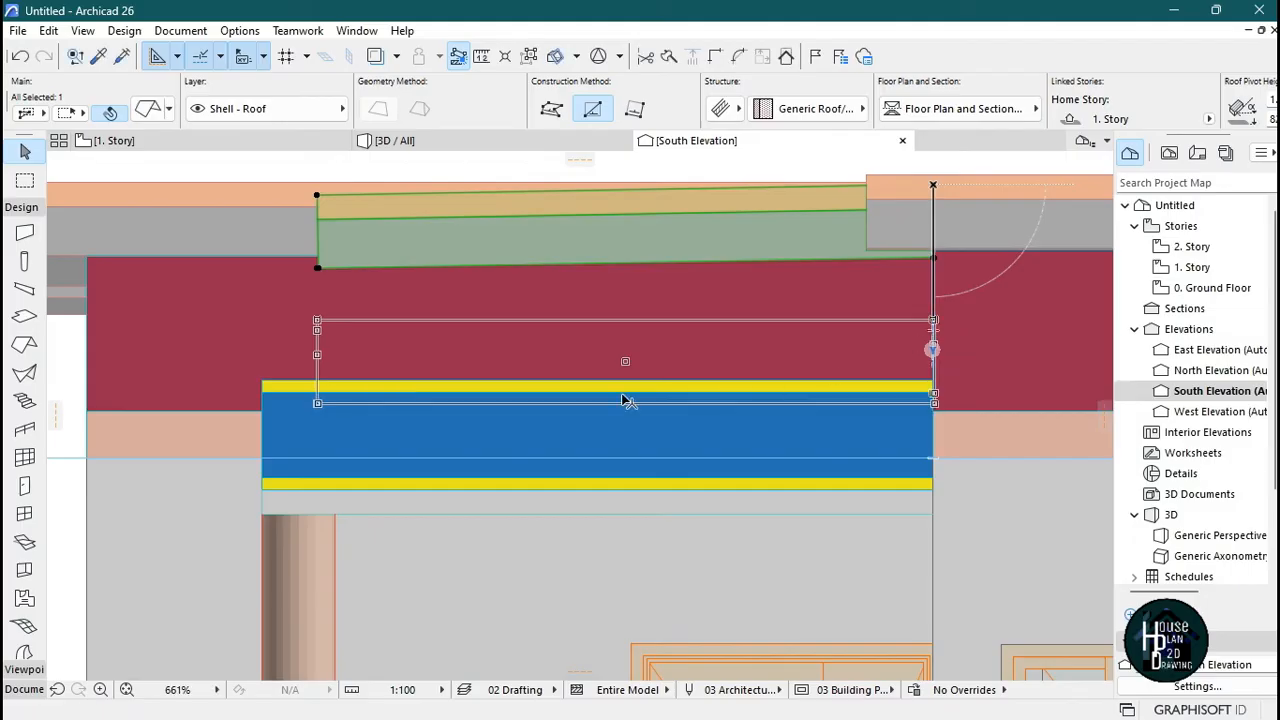
- Steepen the porch roof's pitch towards the column side and move the roof down about 277 mm behind the parapet
{"action": "left_click", "coordinate": [317, 332]}
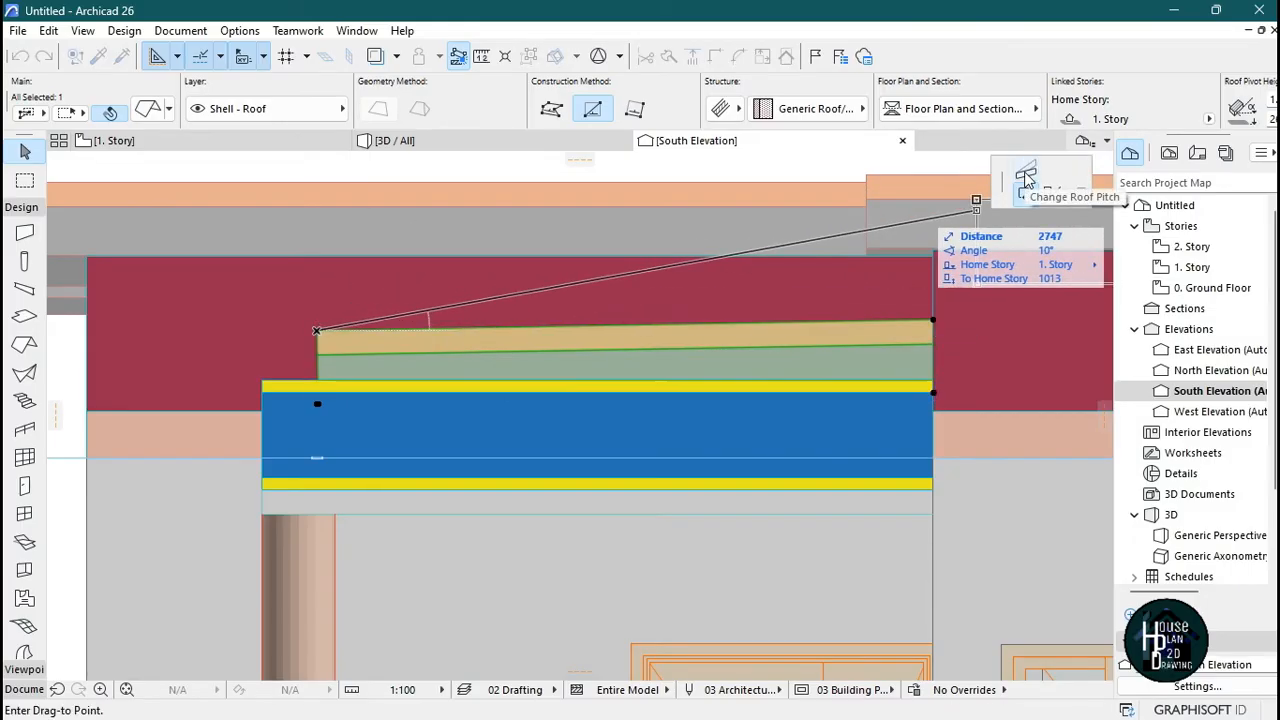
{"action": "left_click", "coordinate": [1027, 178]}
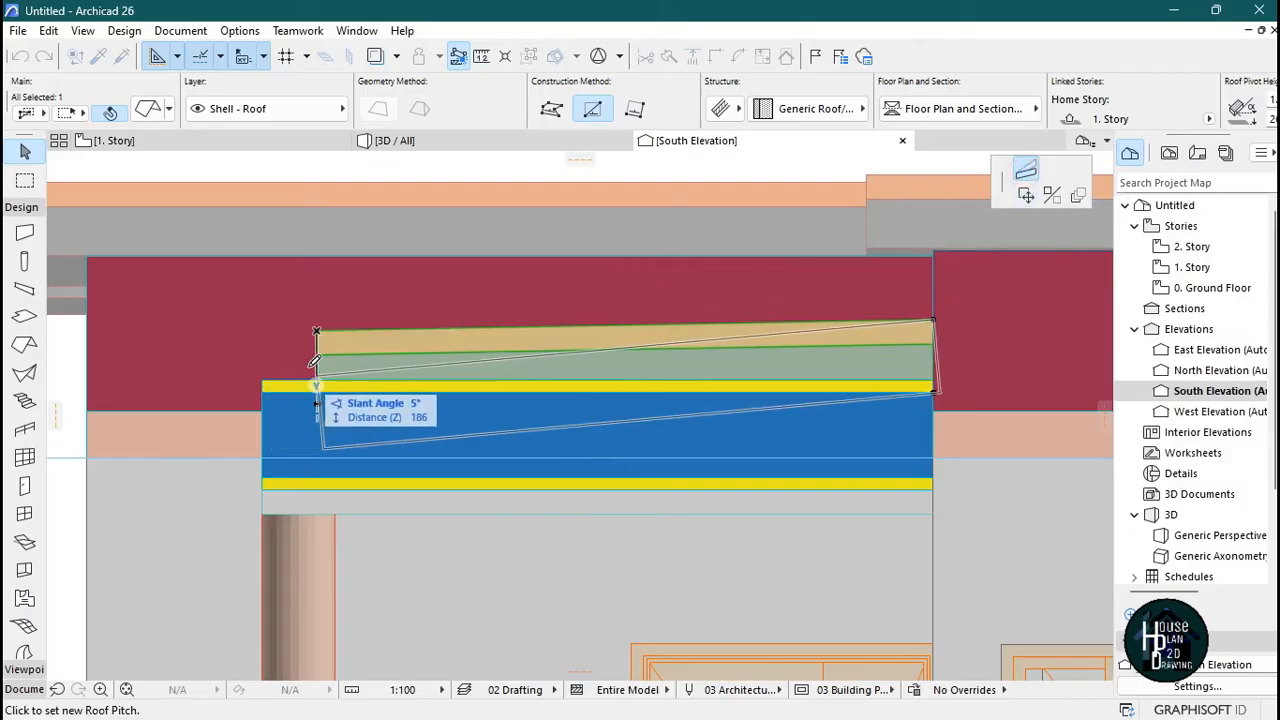
{"action": "left_click", "coordinate": [312, 356]}
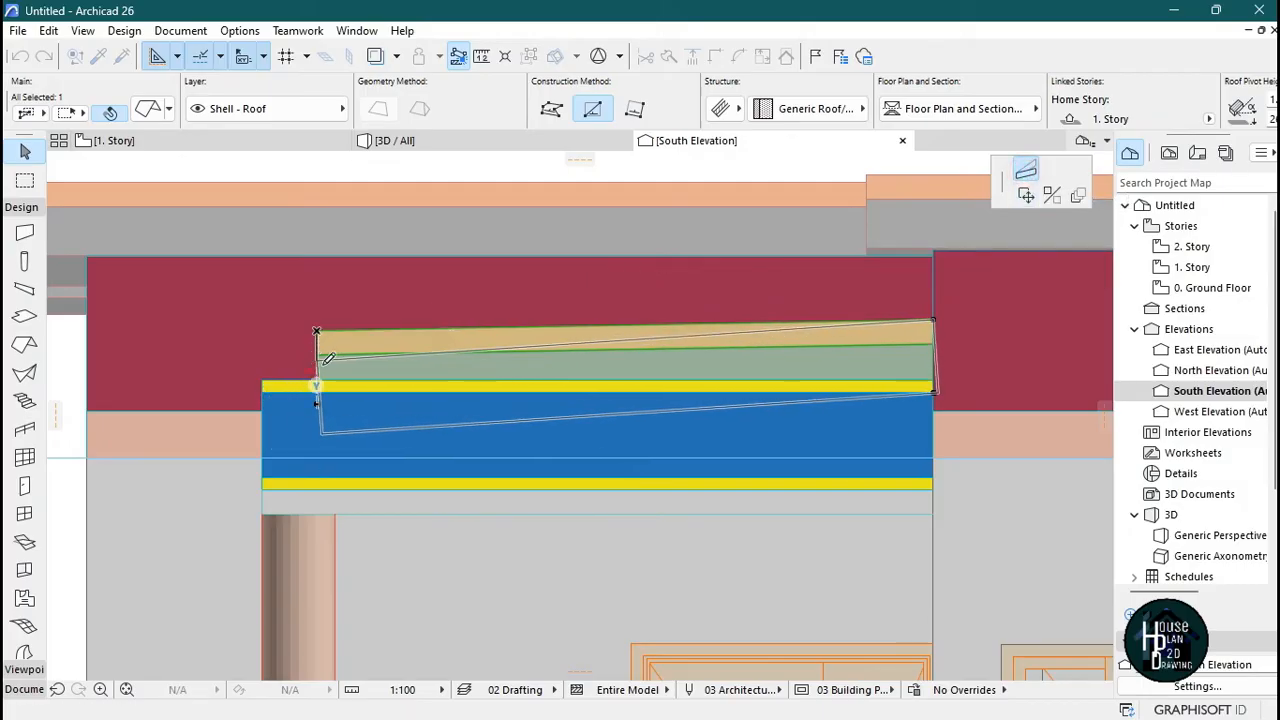
{"action": "key", "text": "ctrl+d"}
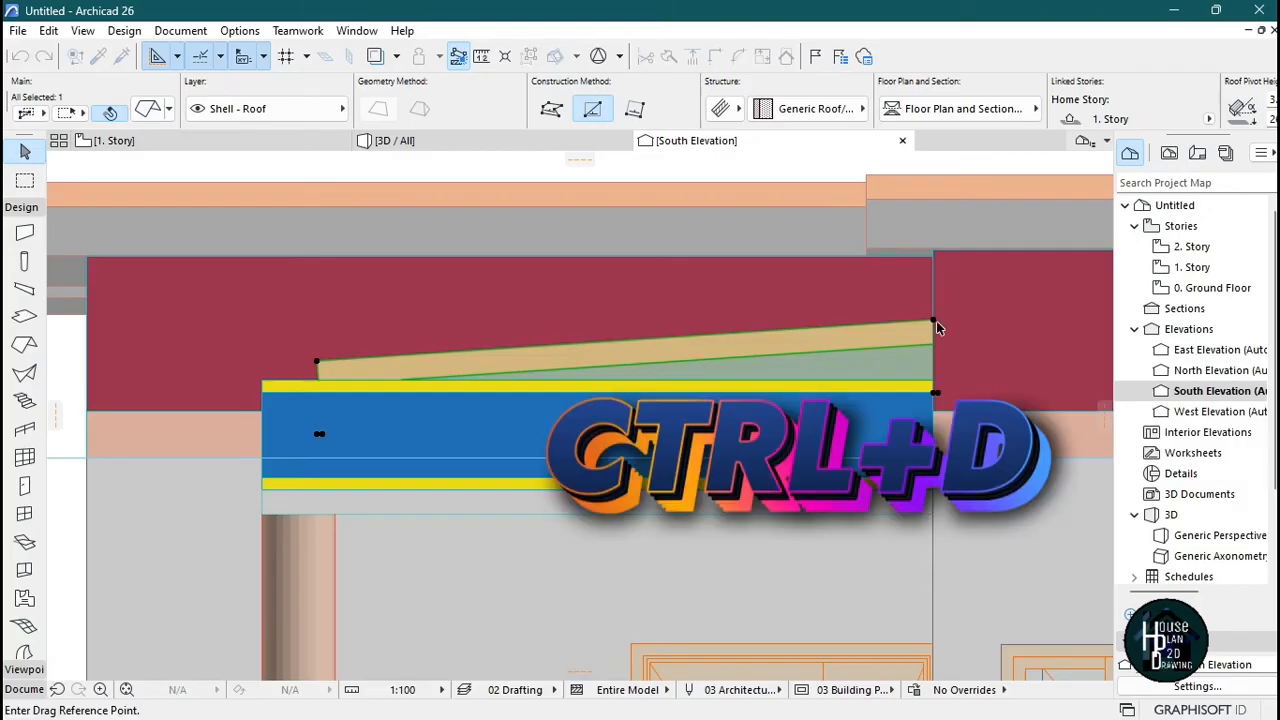
{"action": "left_click", "coordinate": [932, 320]}
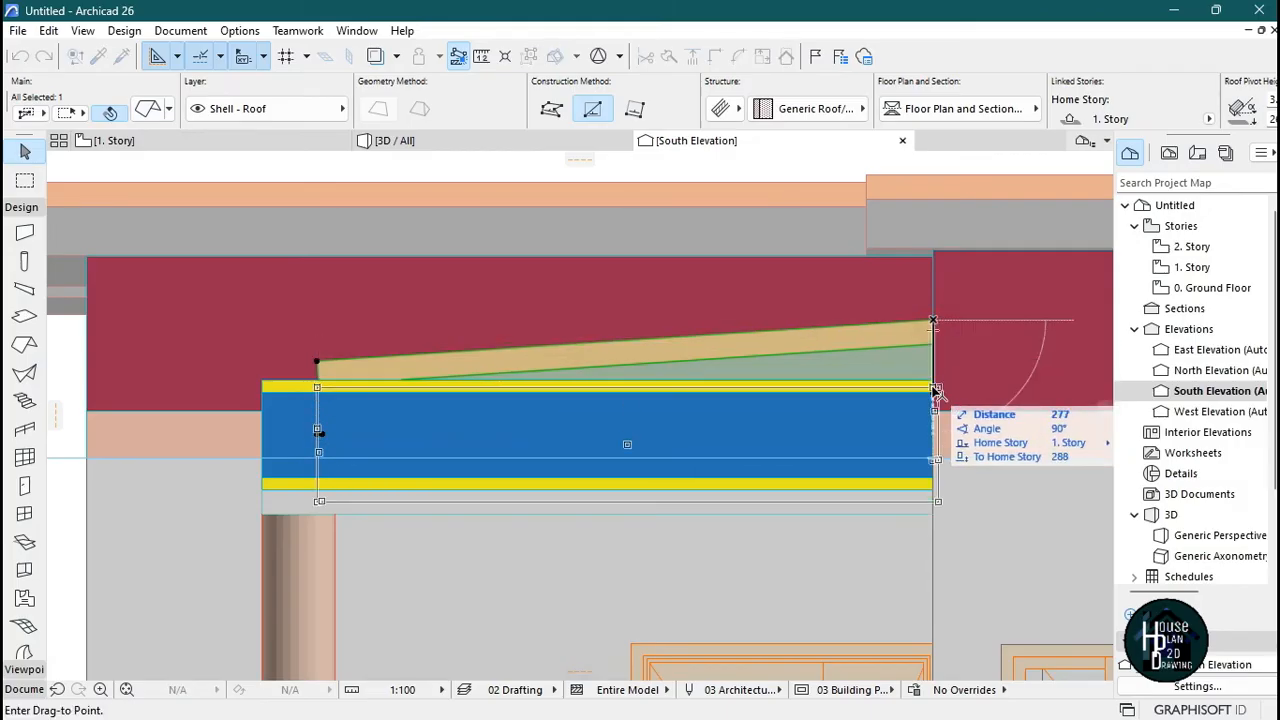
{"action": "left_click", "coordinate": [934, 389]}
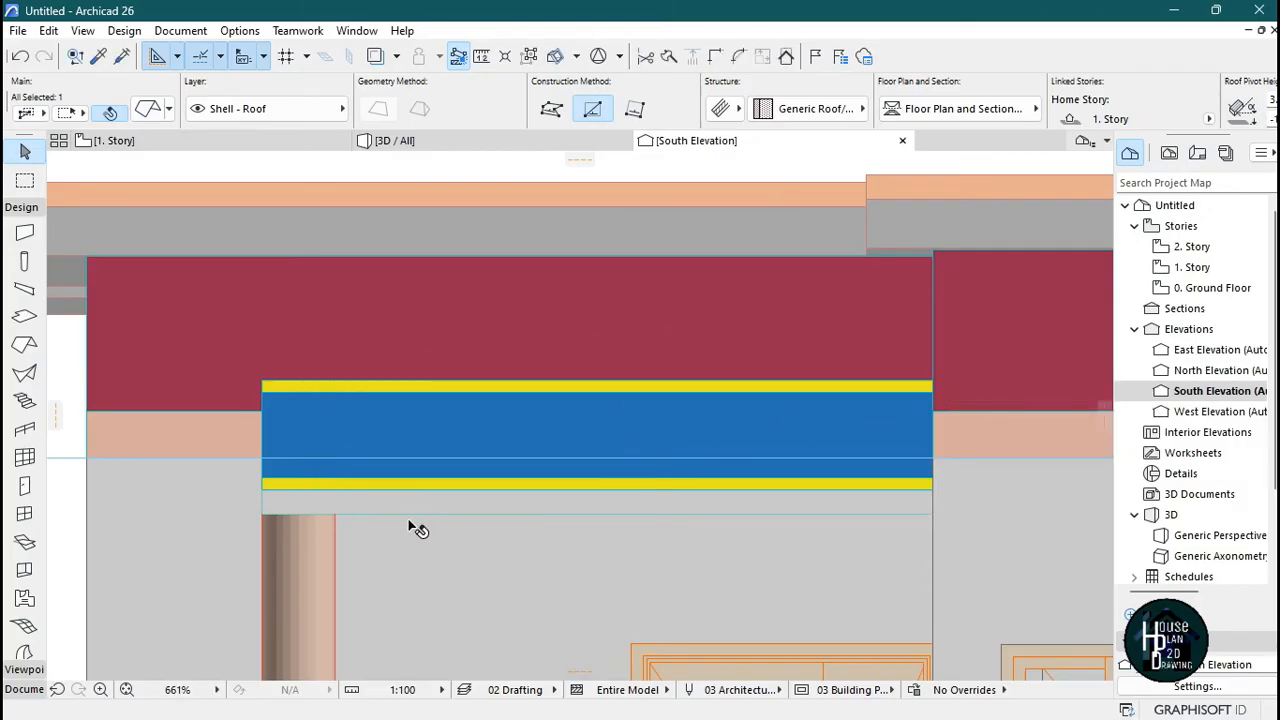
- Examine in 3D, flying close to the porch, how the lowered porch roof meets the parapet and the house wall
{"action": "left_click", "coordinate": [449, 142]}
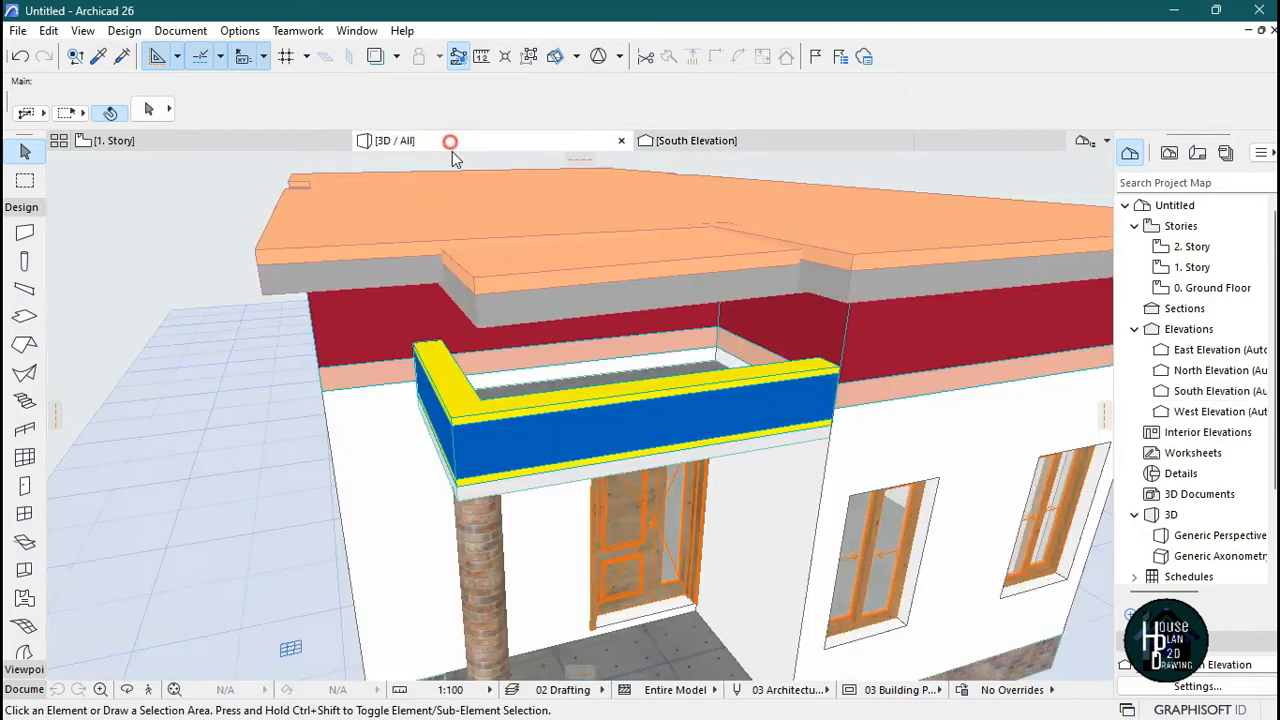
{"action": "left_click", "coordinate": [150, 690]}
{"action": "key", "text": "Up"}
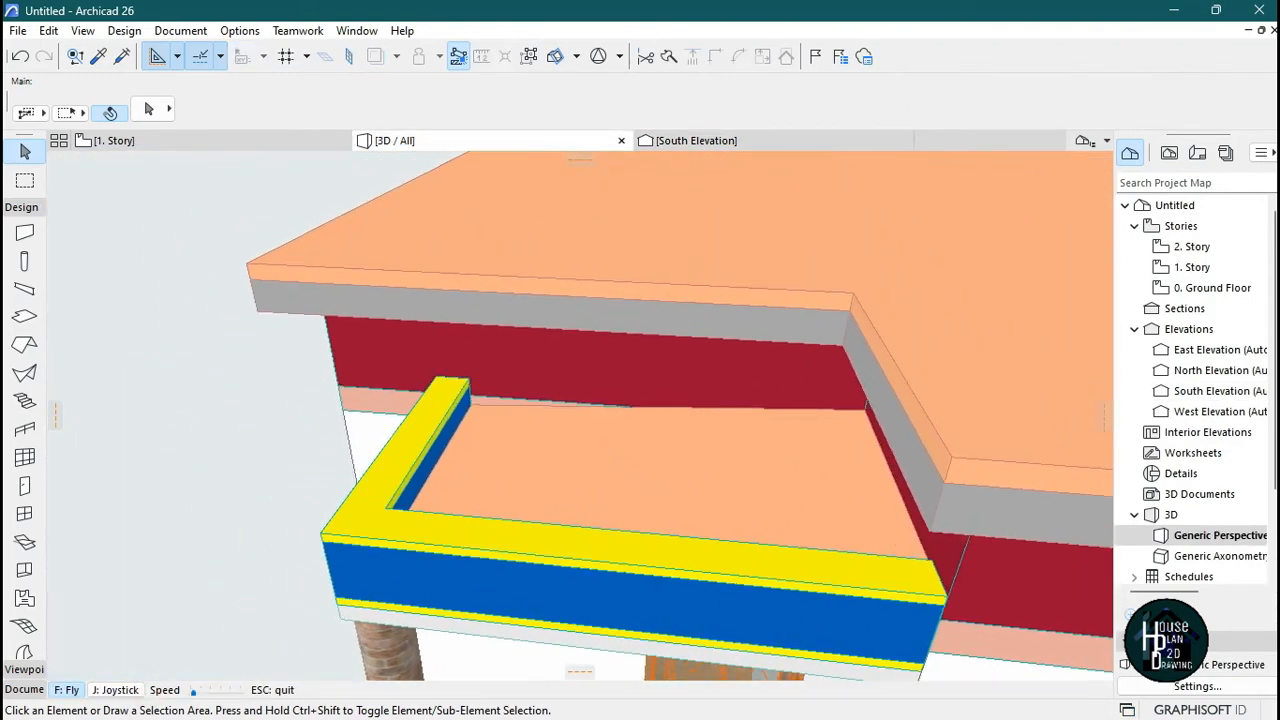
{"action": "key", "text": "Left"}
{"action": "key", "text": "Up"}
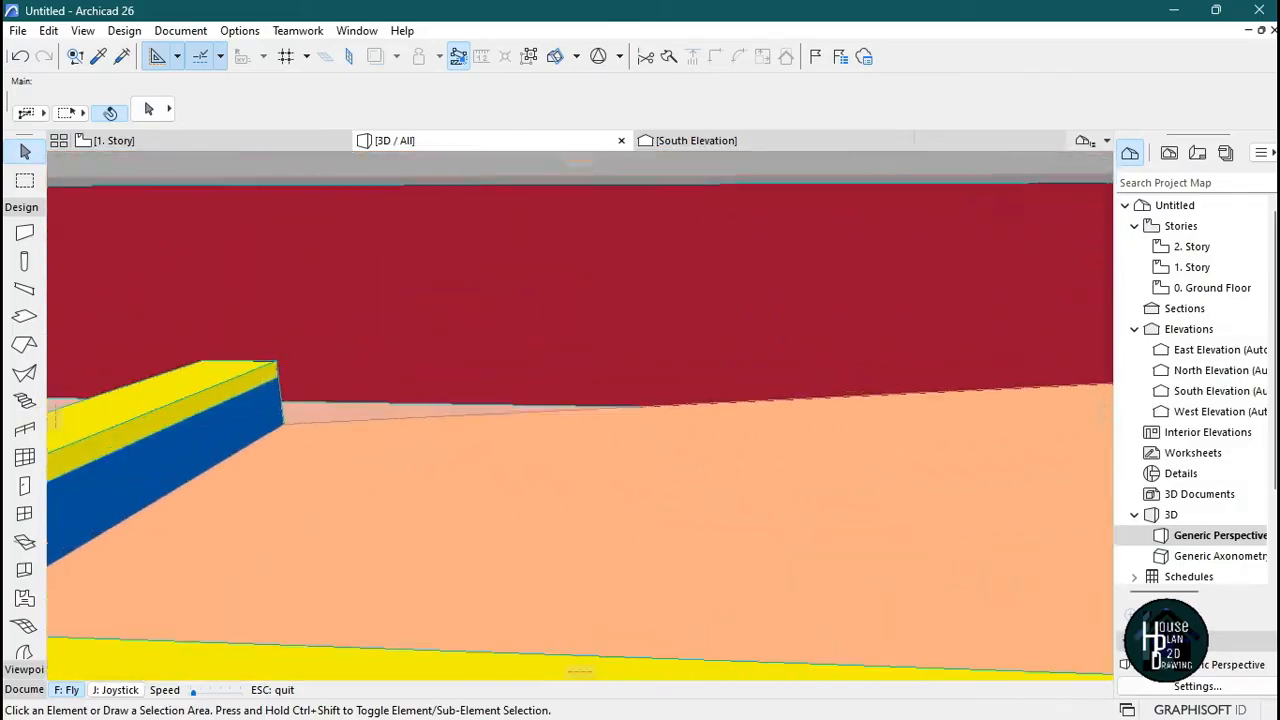
{"action": "key", "text": "Down"}
{"action": "key", "text": "Up"}
{"action": "key", "text": "Escape"}
- Flatten the porch roof's pitch to about 3° in 3D by raising its low corner against the parapet
{"action": "left_click", "coordinate": [615, 417]}
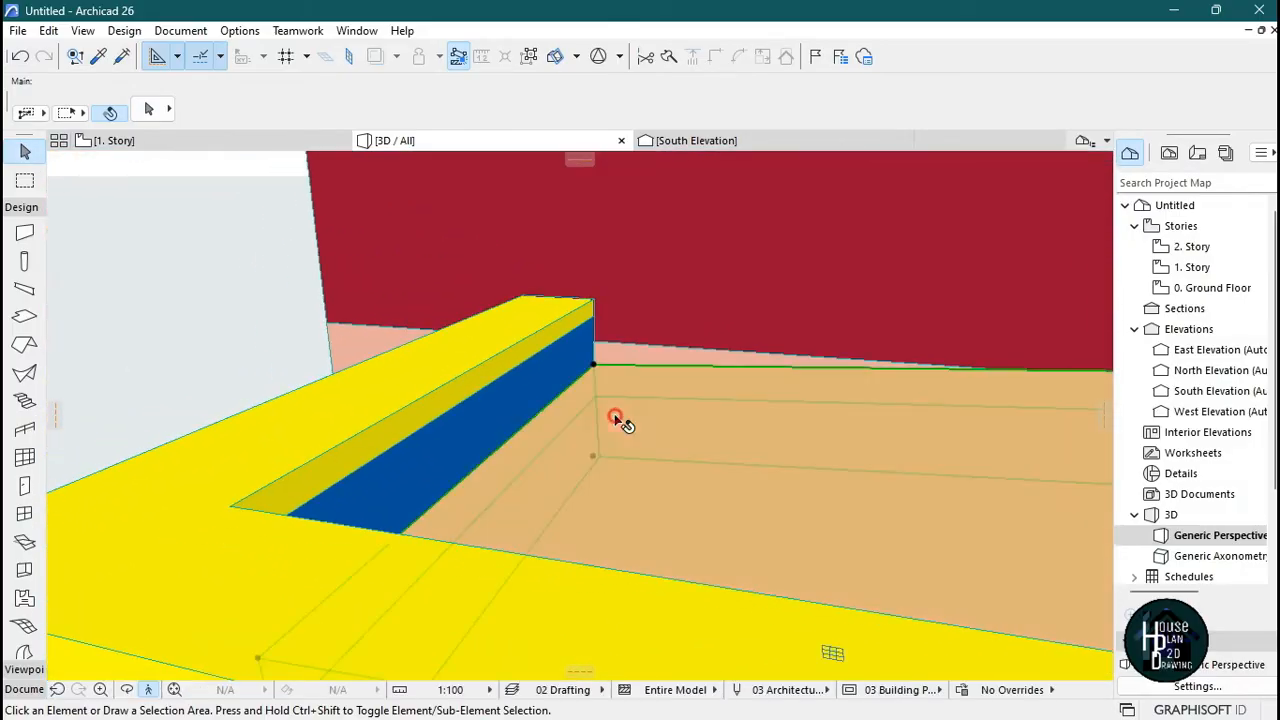
{"action": "left_click", "coordinate": [595, 367]}
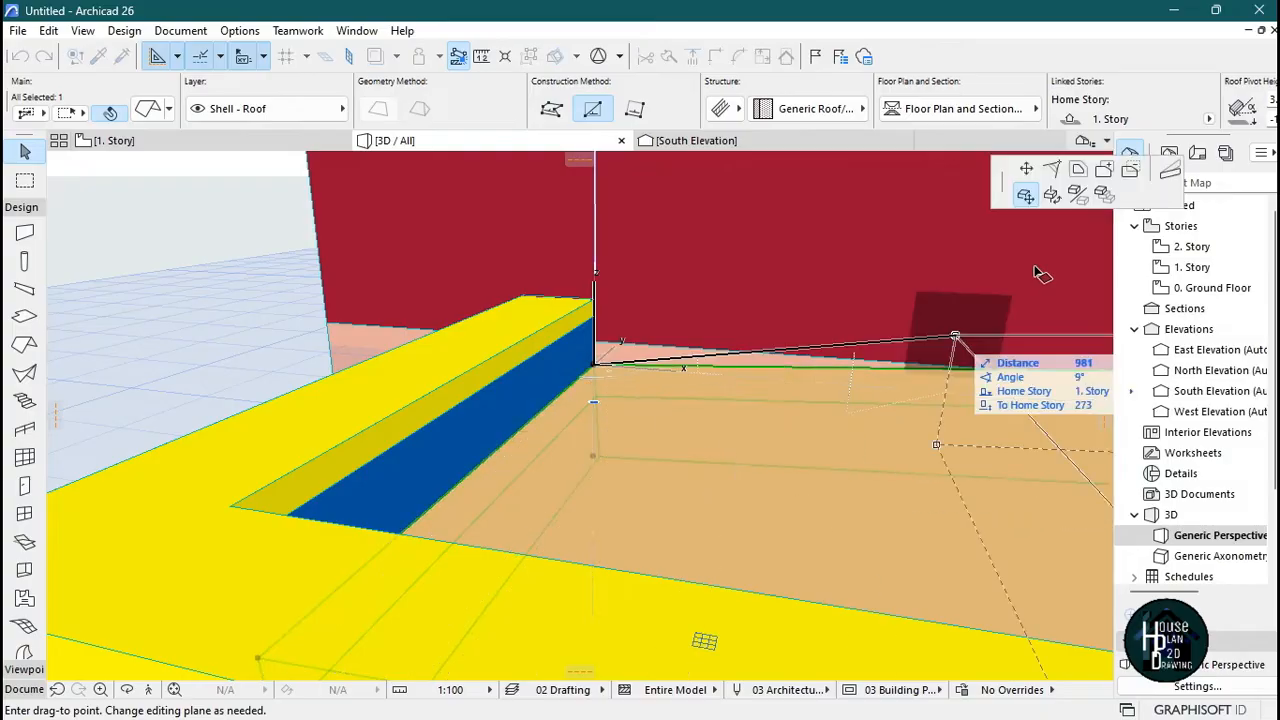
{"action": "left_click", "coordinate": [1169, 182]}
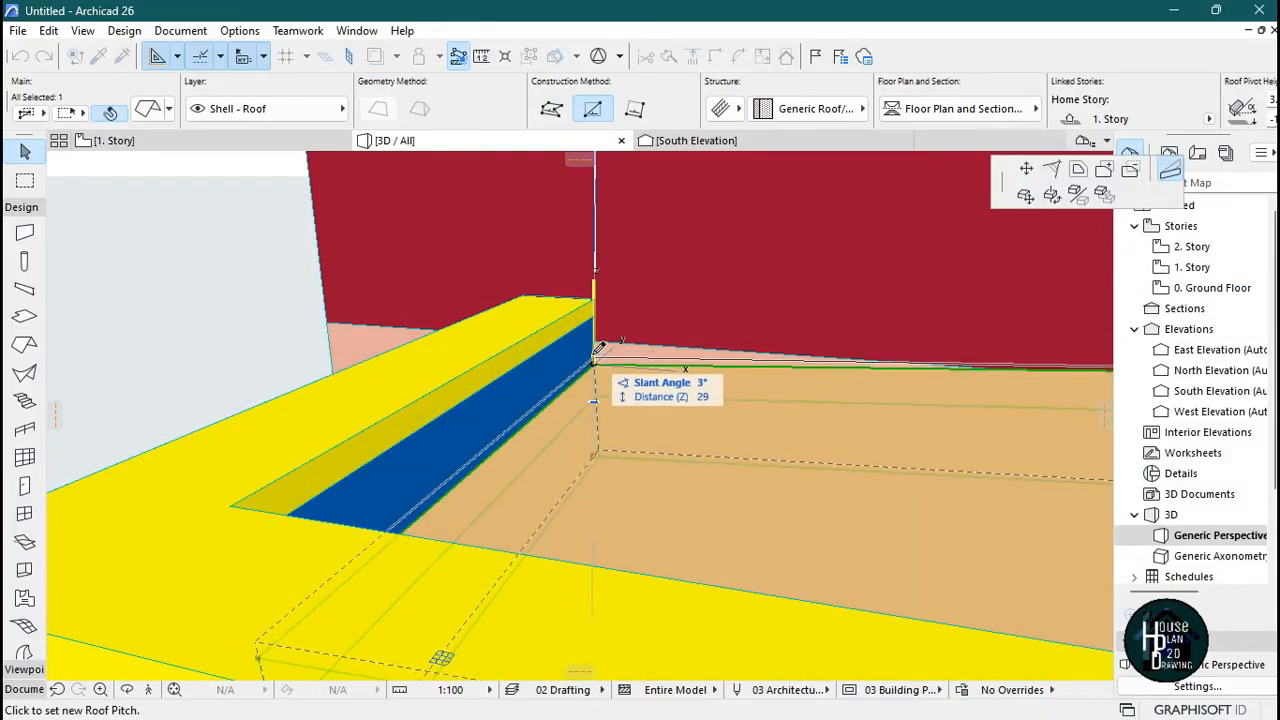
{"action": "left_click", "coordinate": [596, 350]}
{"action": "key", "text": "Escape"}
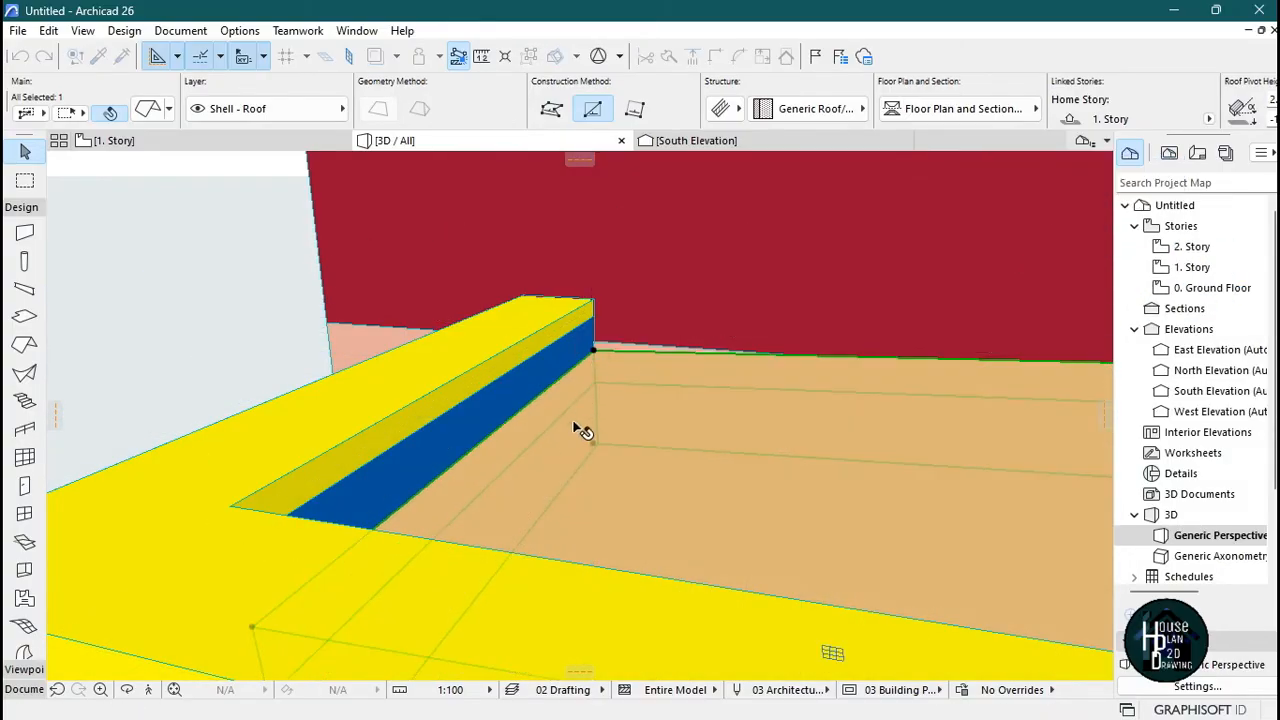
- Inspect the re-pitched porch roof in 3D, up close at the parapet end and from above with the whole house
{"action": "left_click", "coordinate": [150, 690]}
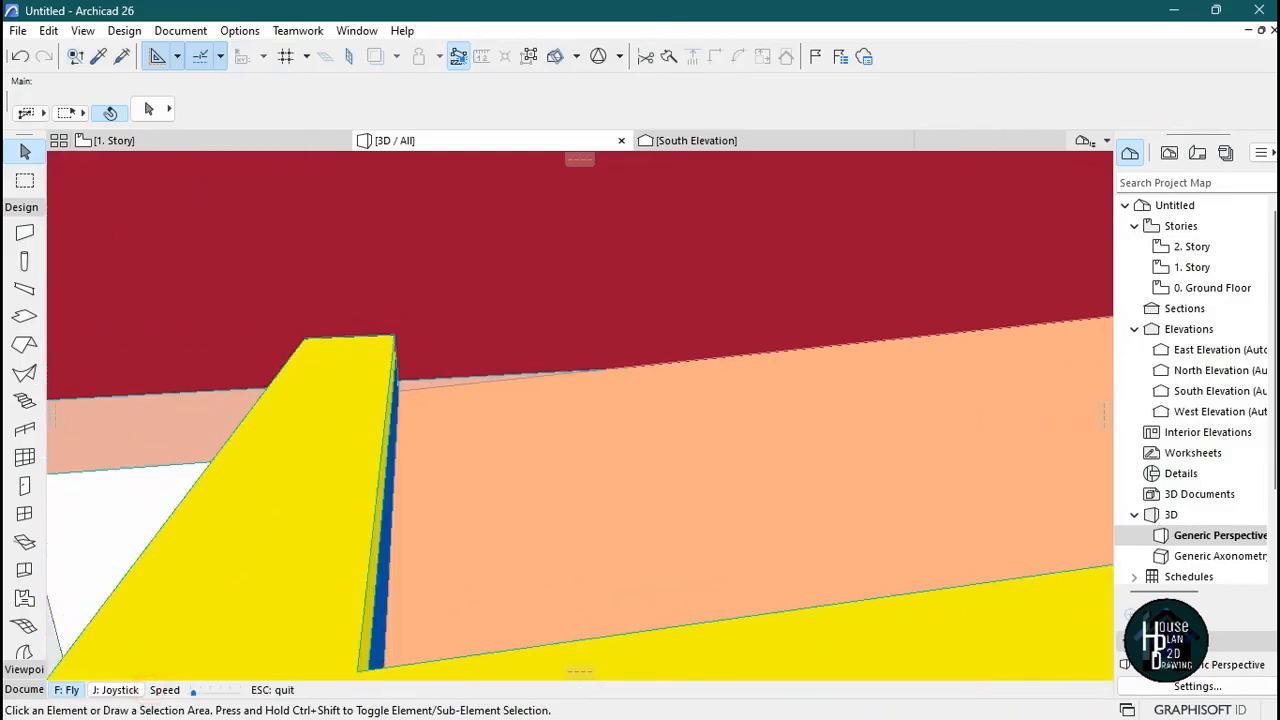
{"action": "middle_click_drag", "start_coordinate": [708, 405], "coordinate": [590, 531], "text": "shift"}
{"action": "key", "text": "Left"}
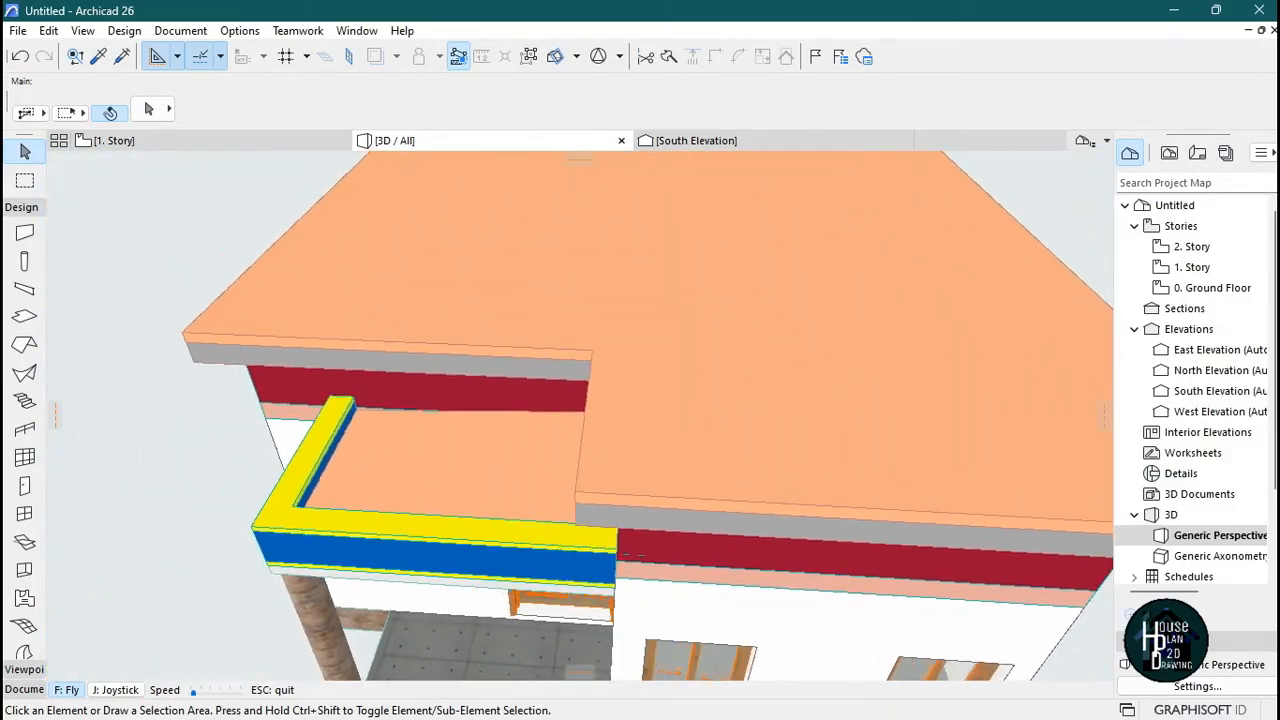
{"action": "key", "text": "Down"}
{"action": "key", "text": "Up"}
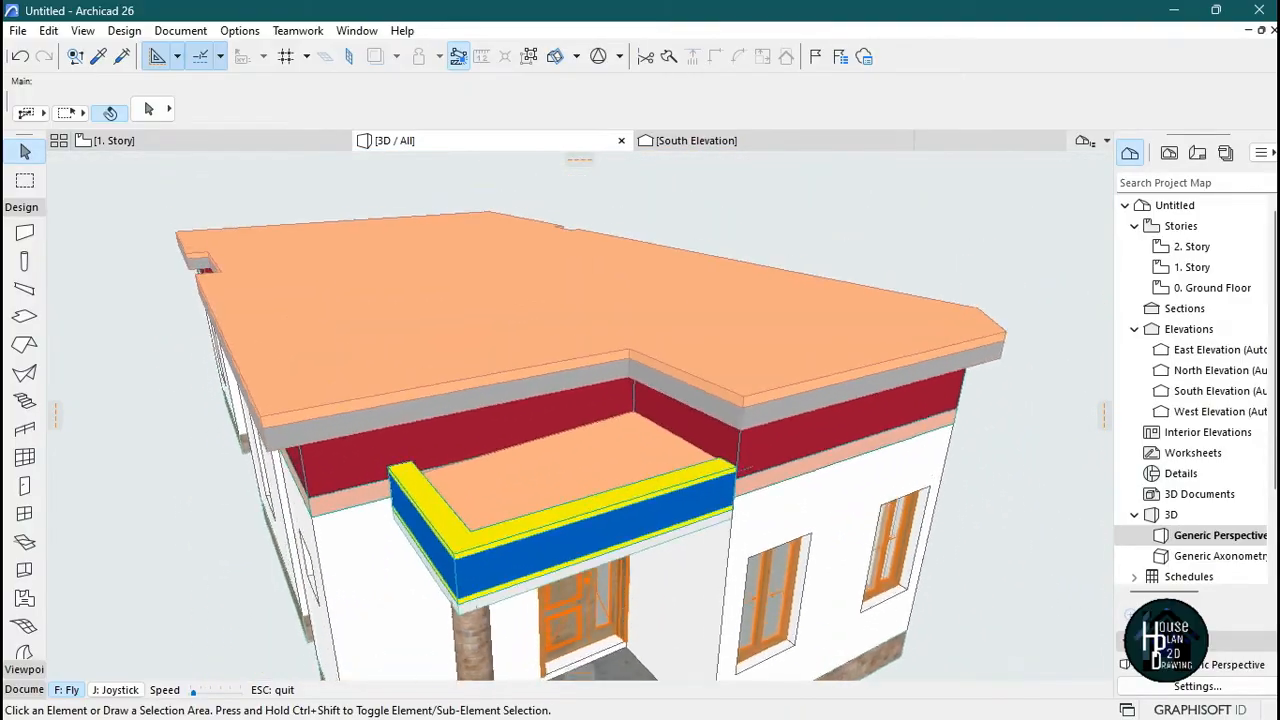
{"action": "key", "text": "Escape"}
- Override the main roof's top surface with Roof Tiles - French Red
{"action": "left_click", "coordinate": [505, 326]}
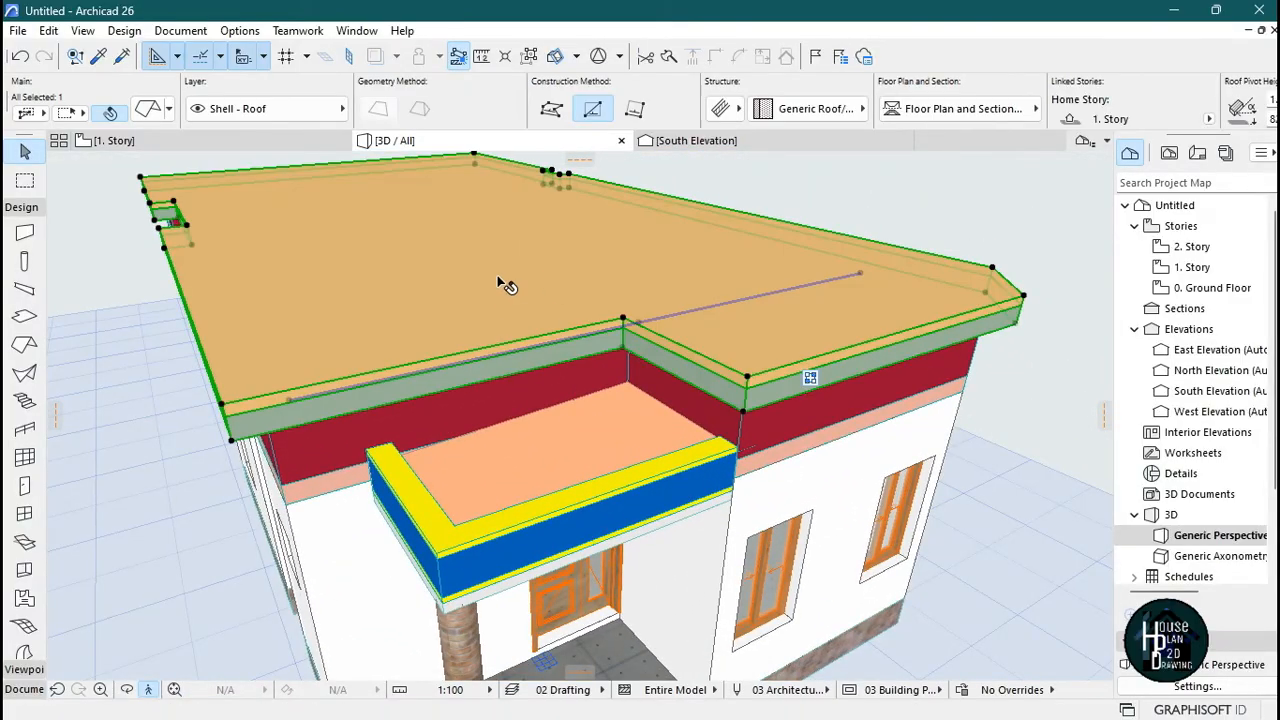
{"action": "double_click", "coordinate": [450, 373]}
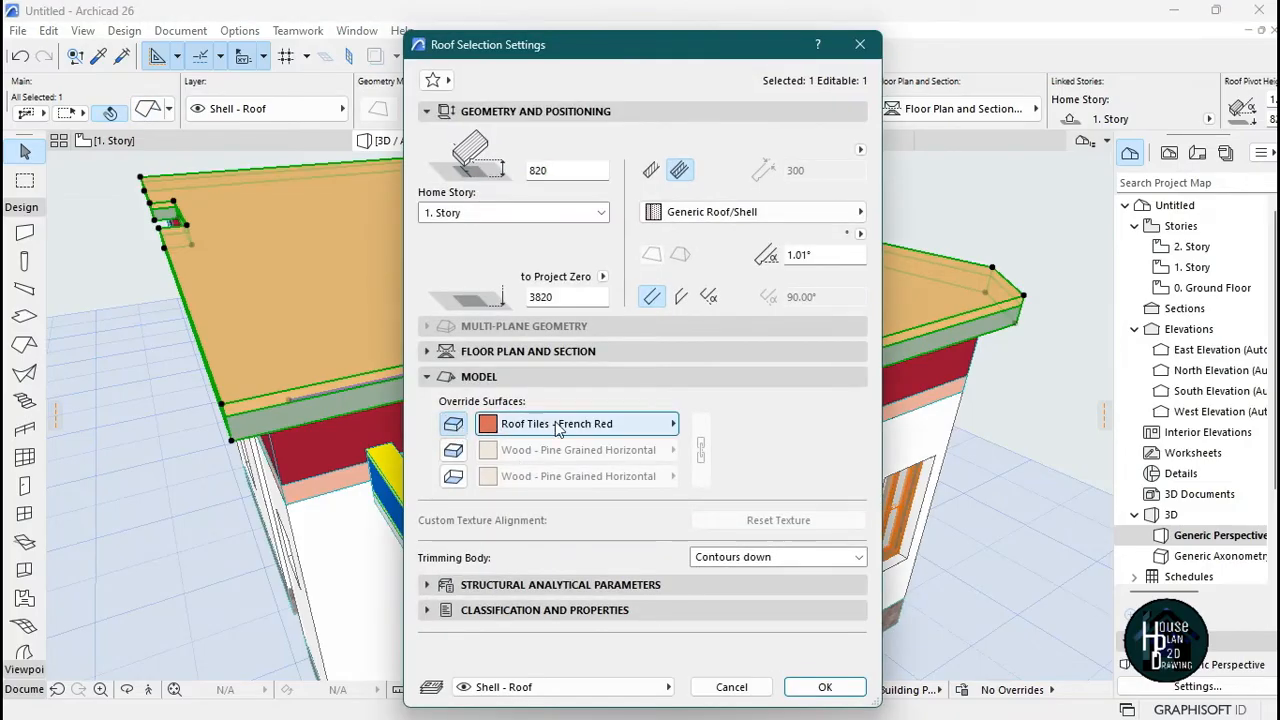
{"action": "left_click", "coordinate": [560, 424]}
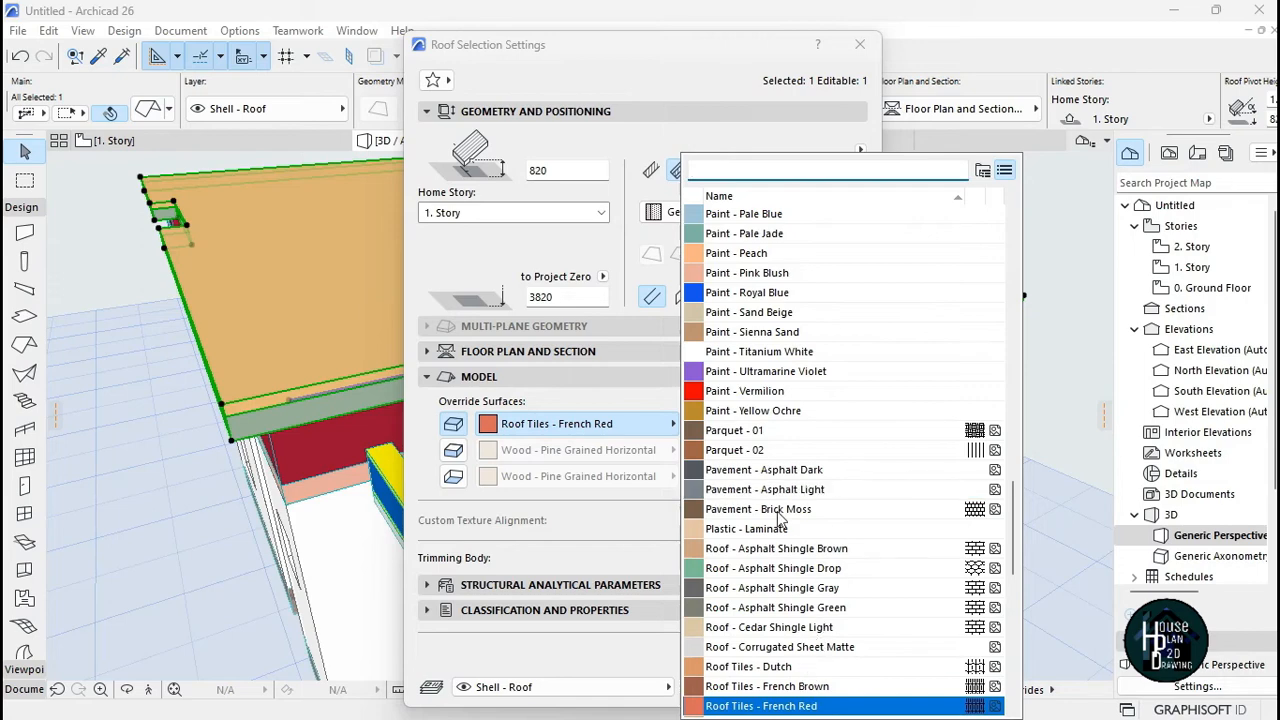
{"action": "left_click", "coordinate": [772, 706]}
{"action": "left_click", "coordinate": [826, 686]}
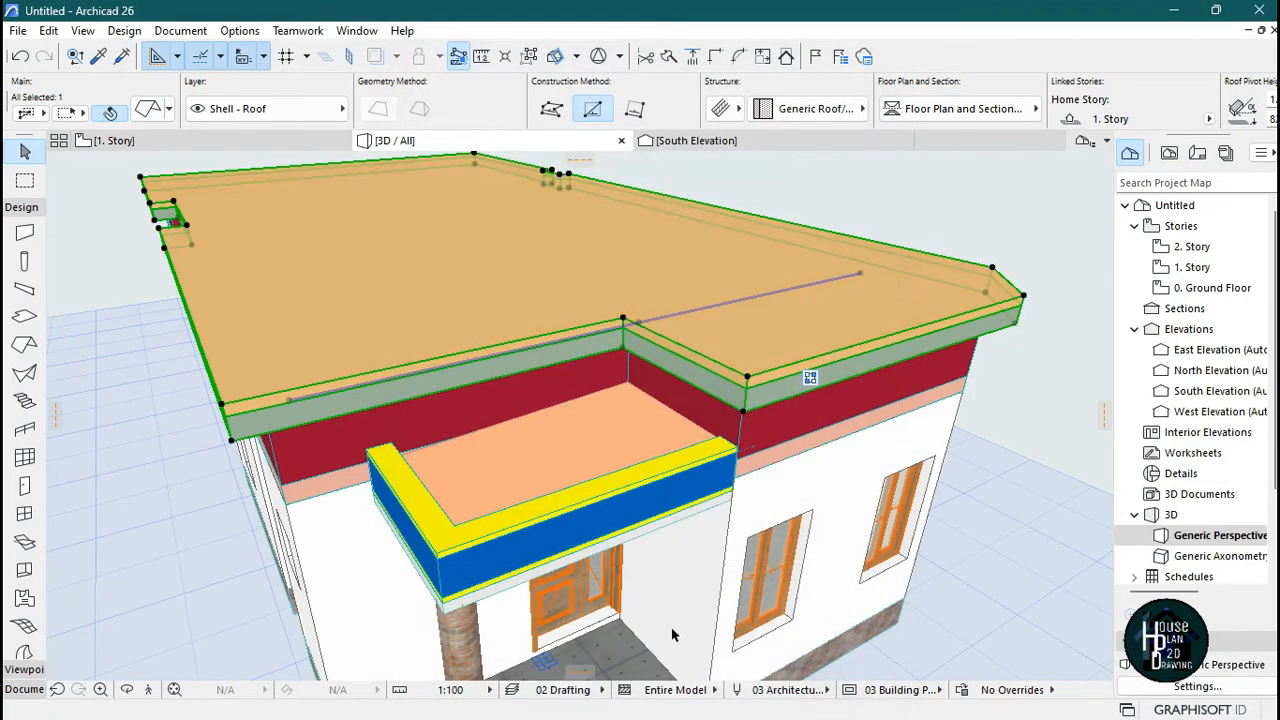
{"action": "key", "text": "Escape"}
- Apply the Roof Tiles - French Red override to the top surface of the porch roof
{"action": "left_click", "coordinate": [420, 459]}
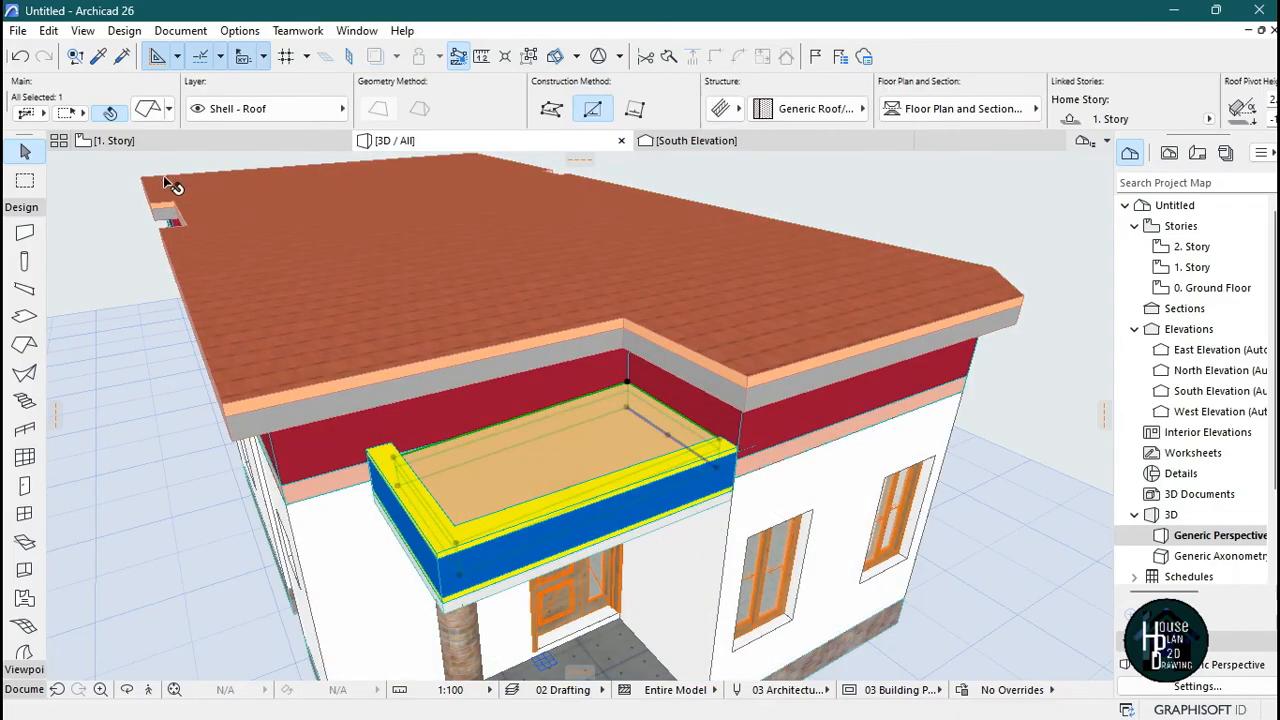
{"action": "key", "text": "ctrl+t"}
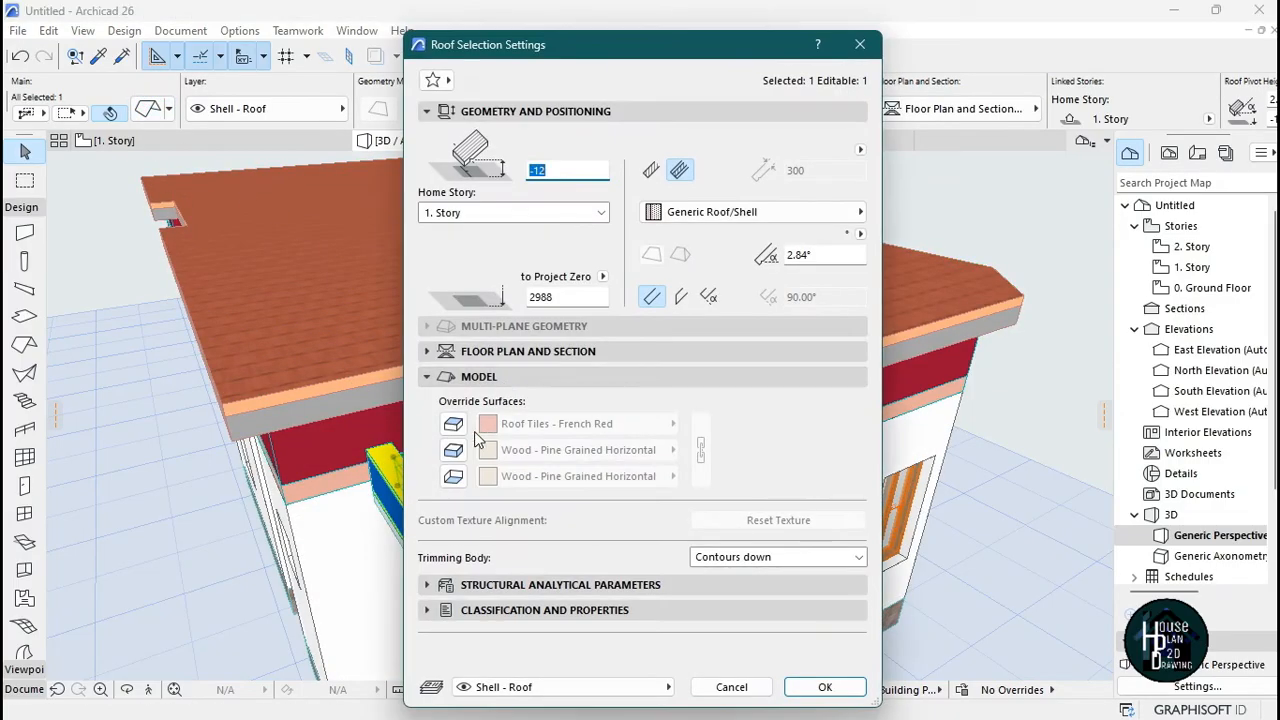
{"action": "left_click", "coordinate": [825, 686]}
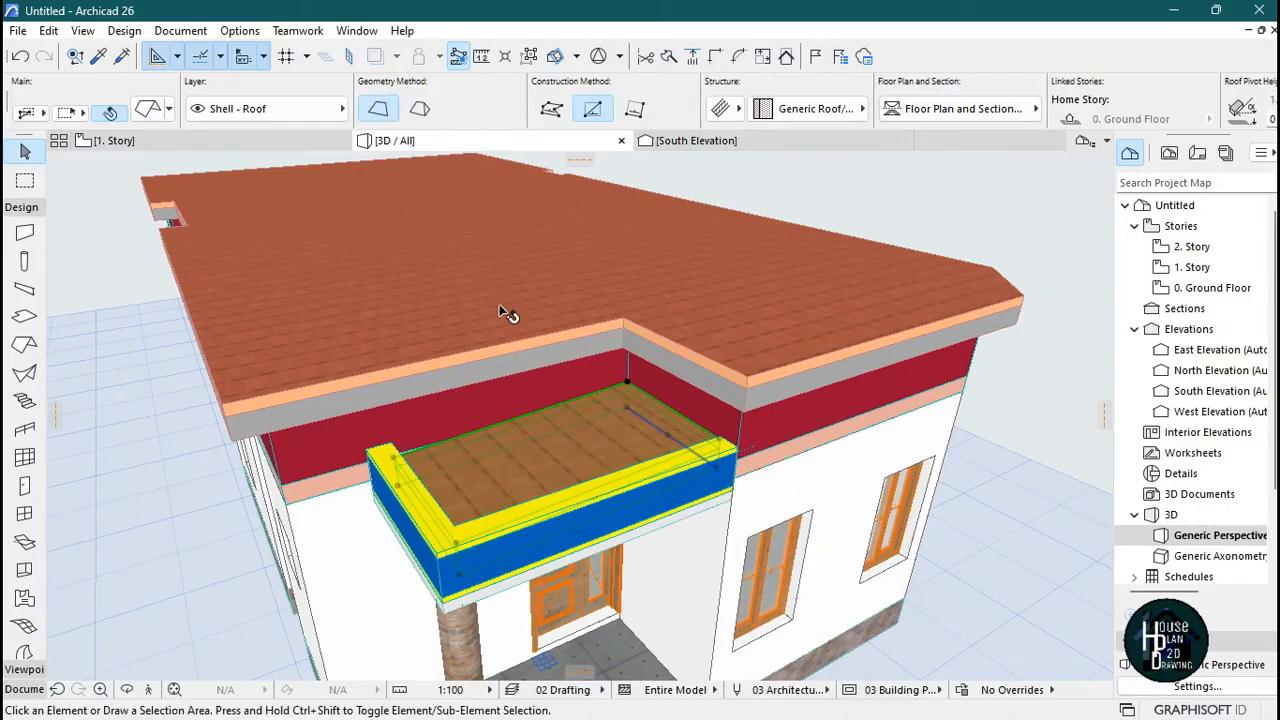
{"action": "key", "text": "Escape"}
- Inspect the house from all sides in 3D and check the 1. Story and Ground Floor plans
{"action": "left_click", "coordinate": [149, 690]}
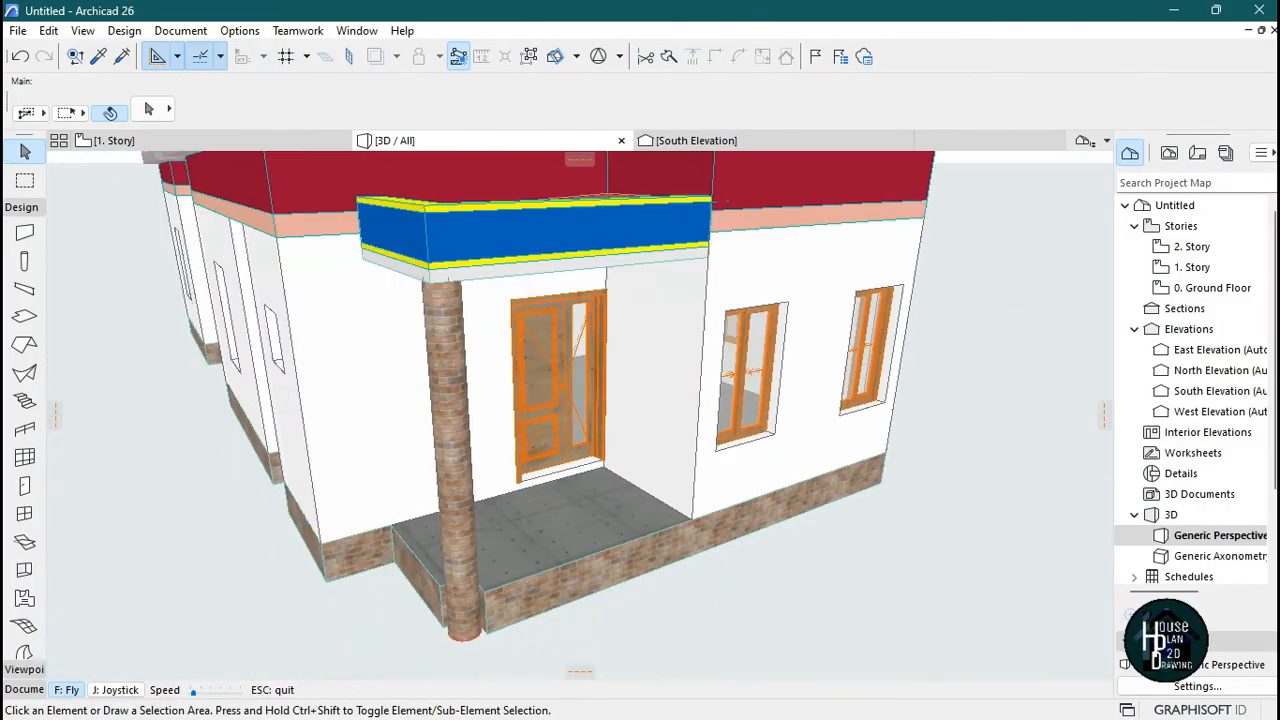
{"action": "key", "text": "Left"}
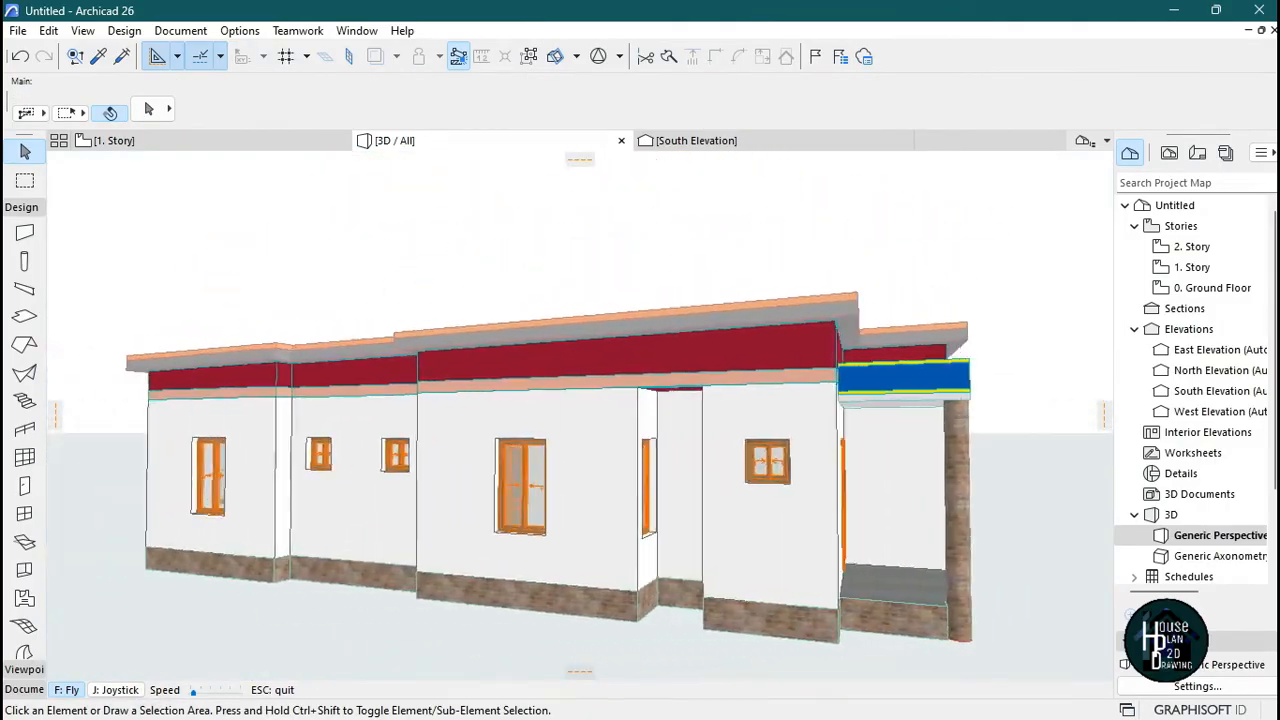
{"action": "key", "text": "Left"}
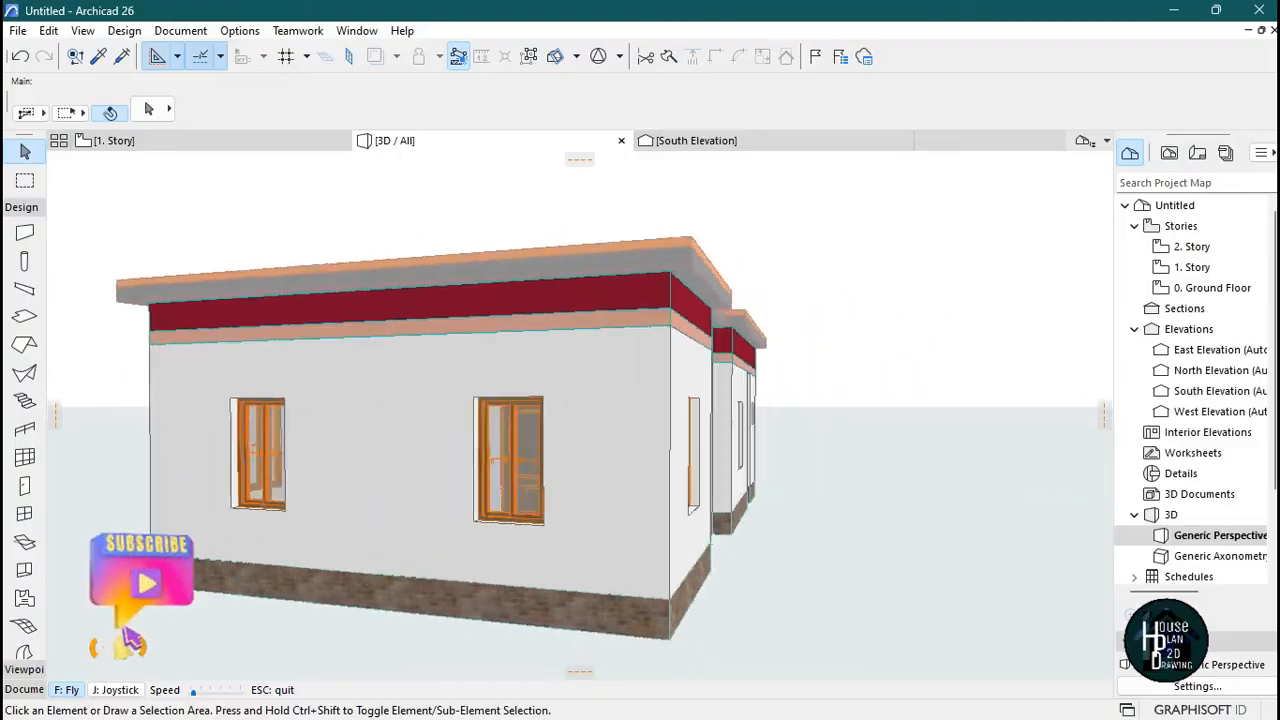
{"action": "key", "text": "Left"}
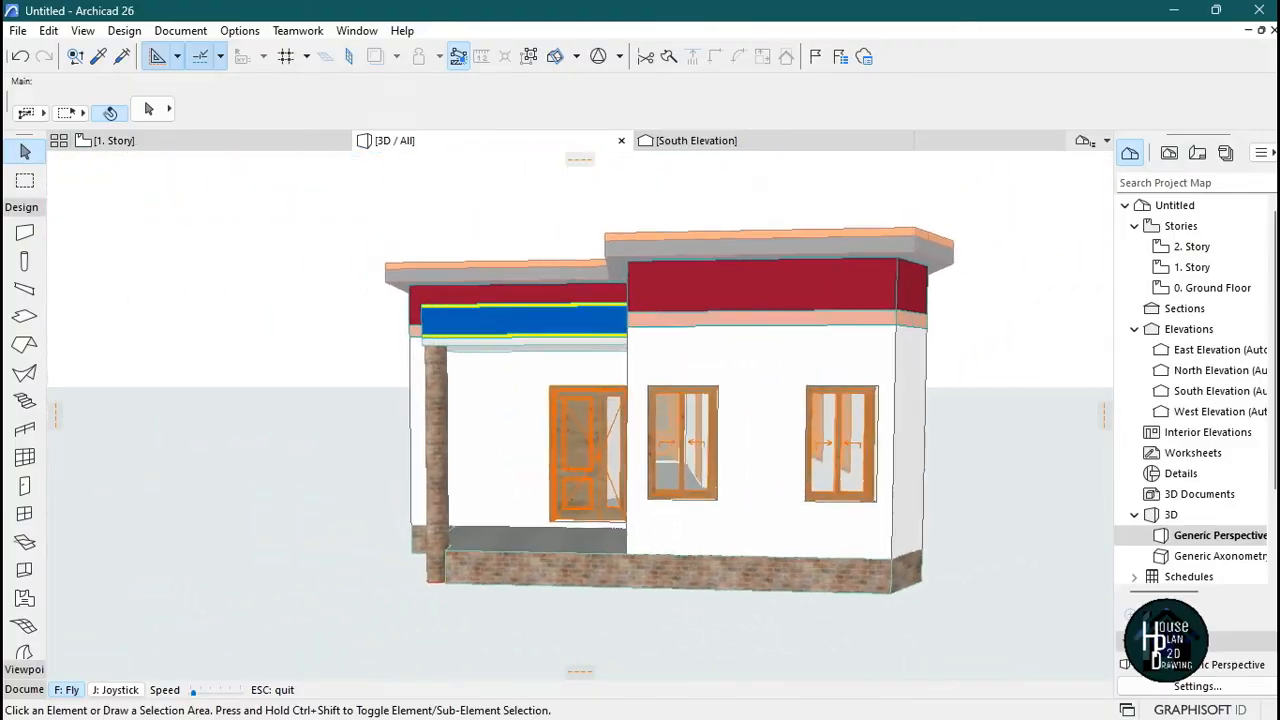
{"action": "left_click", "coordinate": [178, 140]}
{"action": "scroll", "coordinate": [503, 397], "scroll_direction": "down", "scroll_amount": 10}
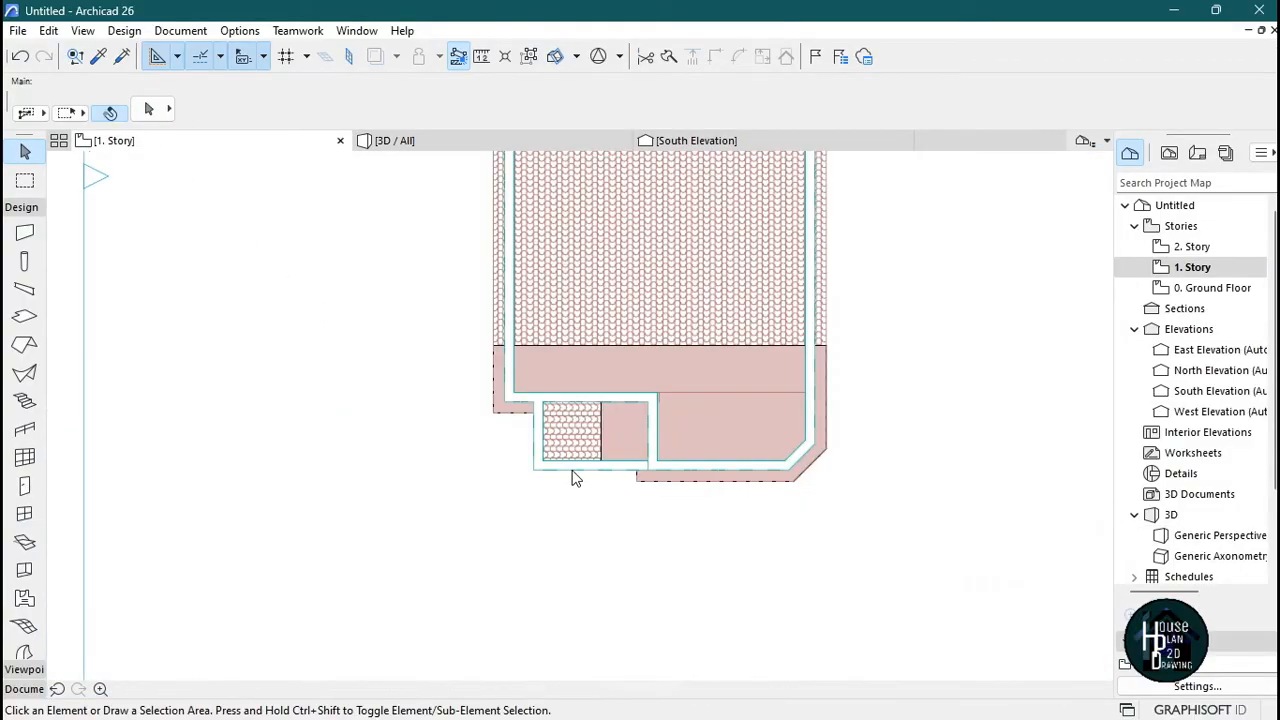
{"action": "double_click", "coordinate": [1212, 288]}
{"action": "scroll", "coordinate": [610, 380], "scroll_direction": "up", "scroll_amount": 5}
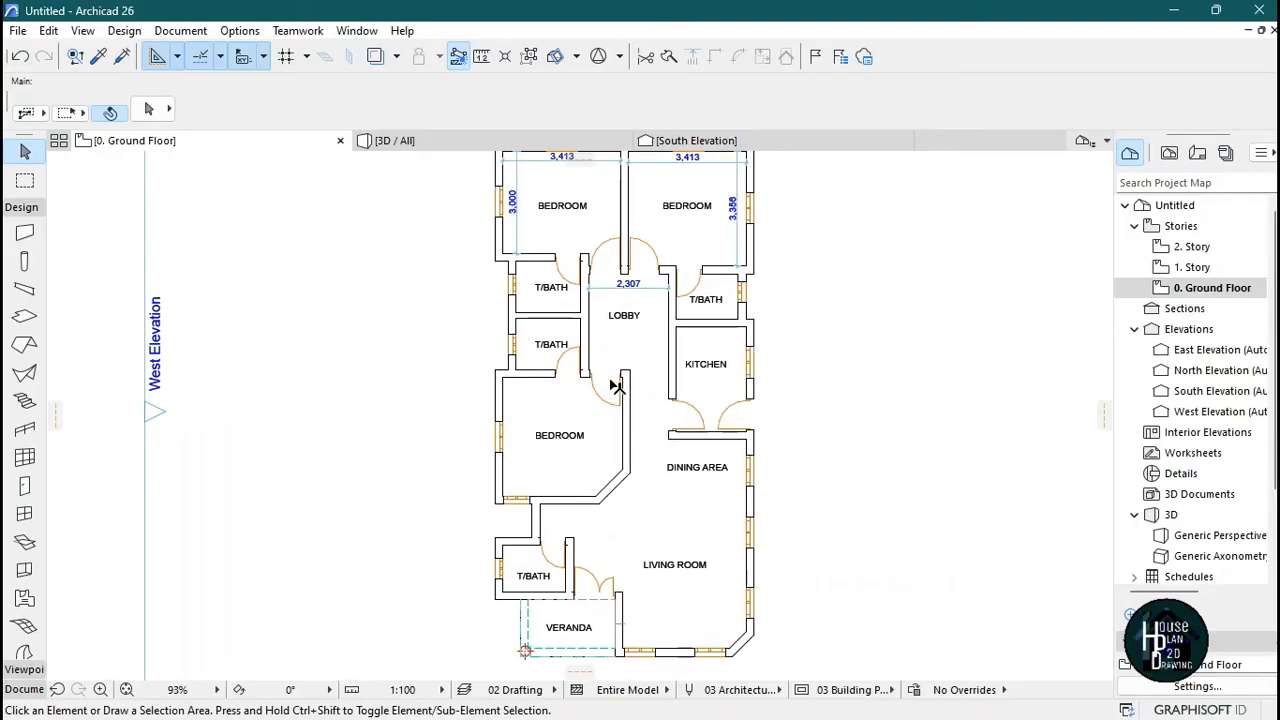
{"action": "scroll", "coordinate": [543, 371], "scroll_direction": "down", "scroll_amount": 3}
{"action": "scroll", "coordinate": [440, 338], "scroll_direction": "up", "scroll_amount": 1}
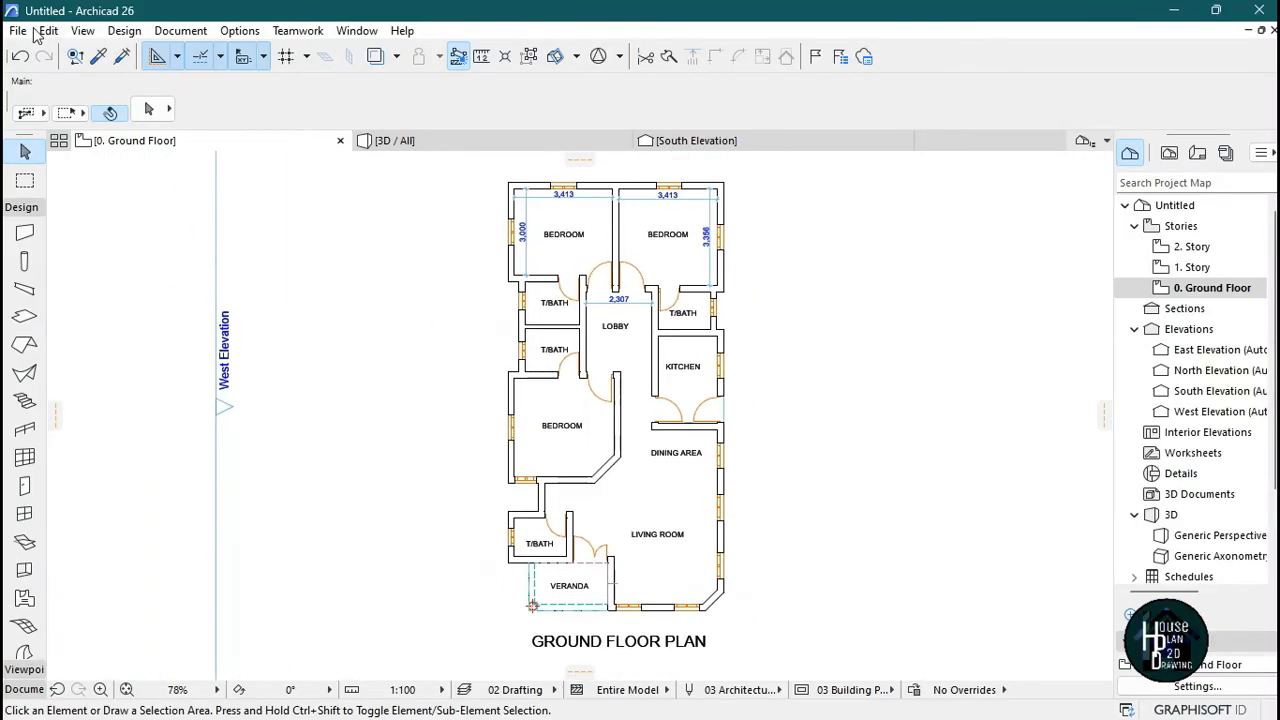
- Save the project as 3Bedroom in a new folder named 3Bedroom inside the Archicad 26 folder
{"action": "left_click", "coordinate": [18, 30]}
{"action": "left_click", "coordinate": [44, 152]}
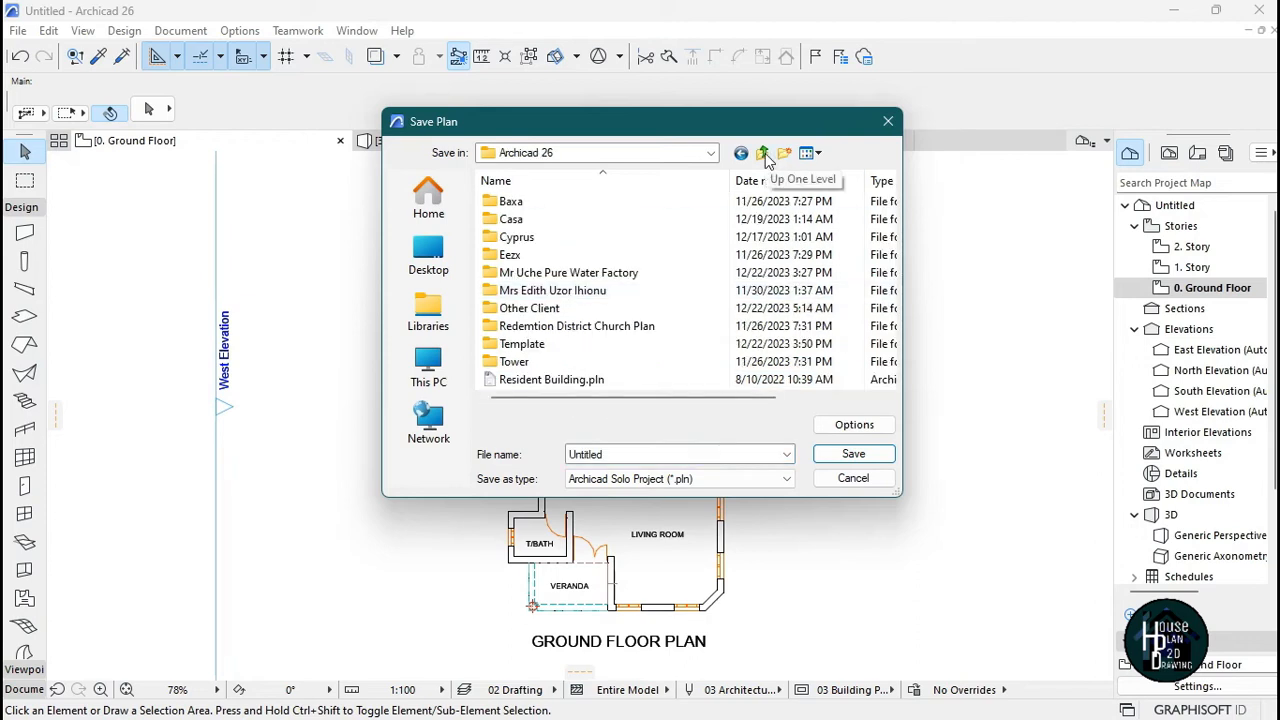
{"action": "left_click", "coordinate": [784, 152]}
{"action": "type", "text": "3Bedroom"}
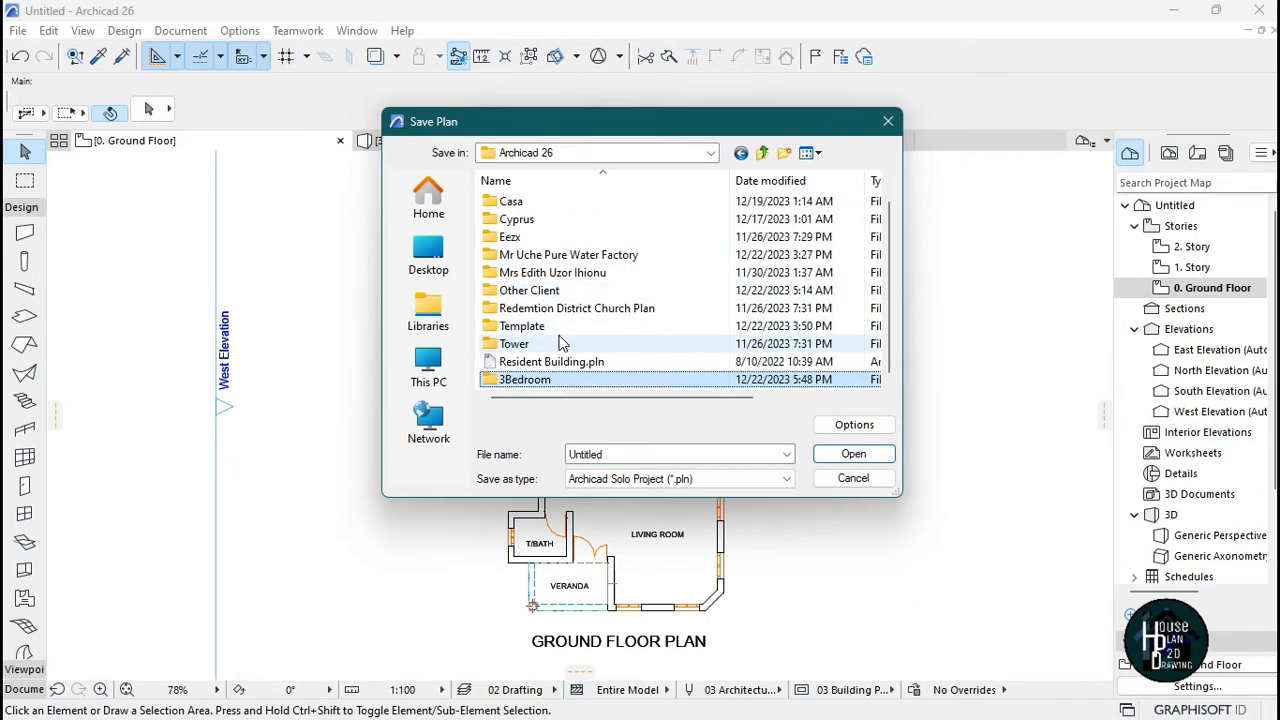
{"action": "double_click", "coordinate": [540, 380]}
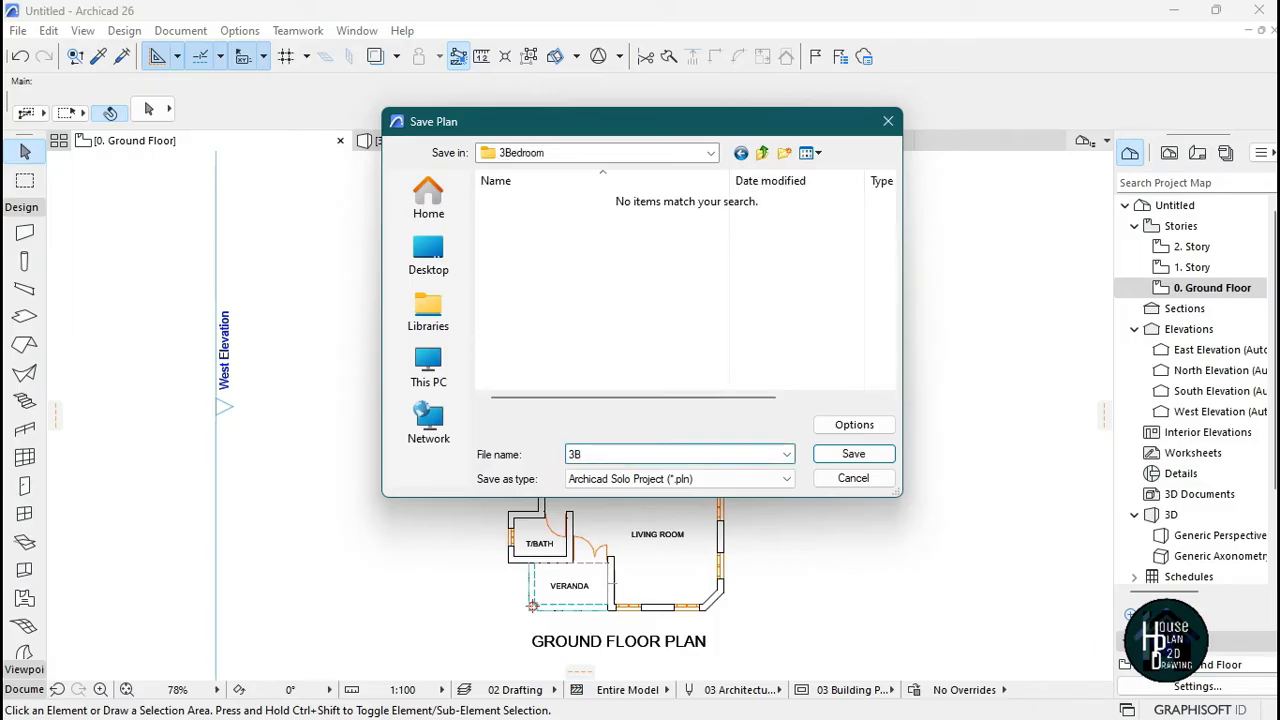
{"action": "left_click", "coordinate": [855, 455]}
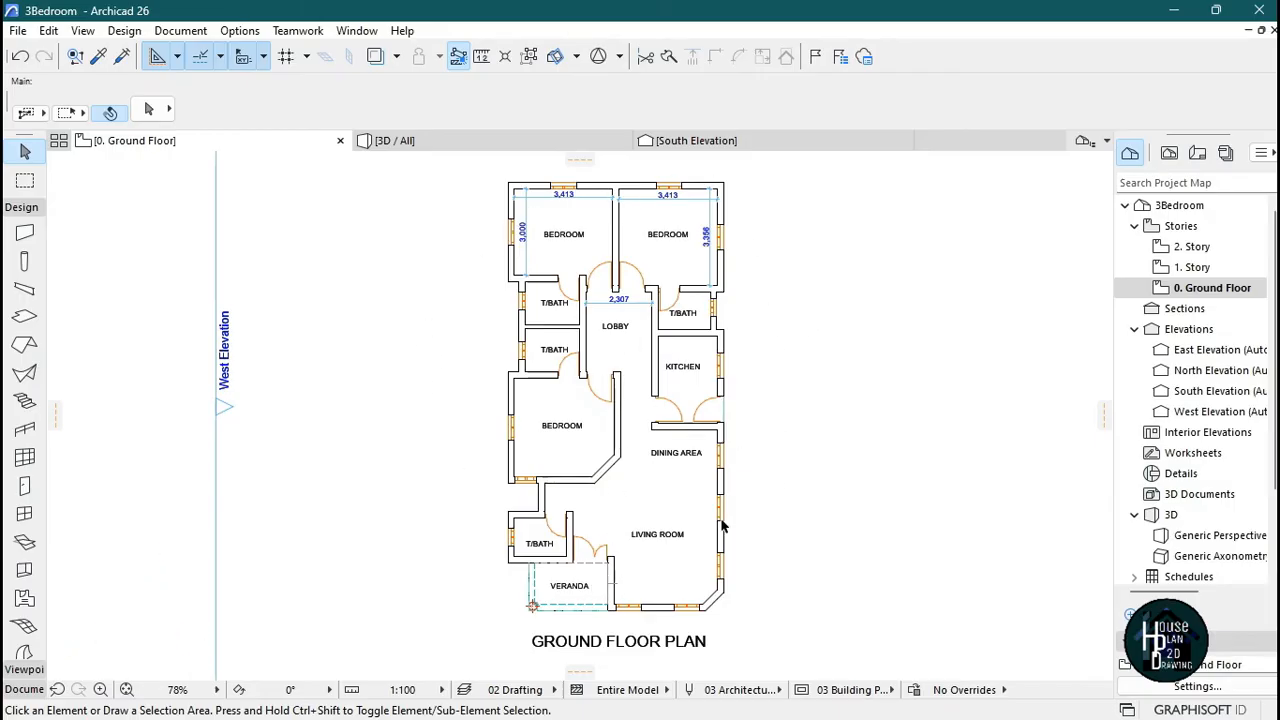
- Examine the house in 3D from the front and the long side, ending close to the porch floor
{"action": "left_click", "coordinate": [432, 140]}
{"action": "middle_click_drag", "start_coordinate": [534, 481], "coordinate": [378, 521], "text": "shift"}
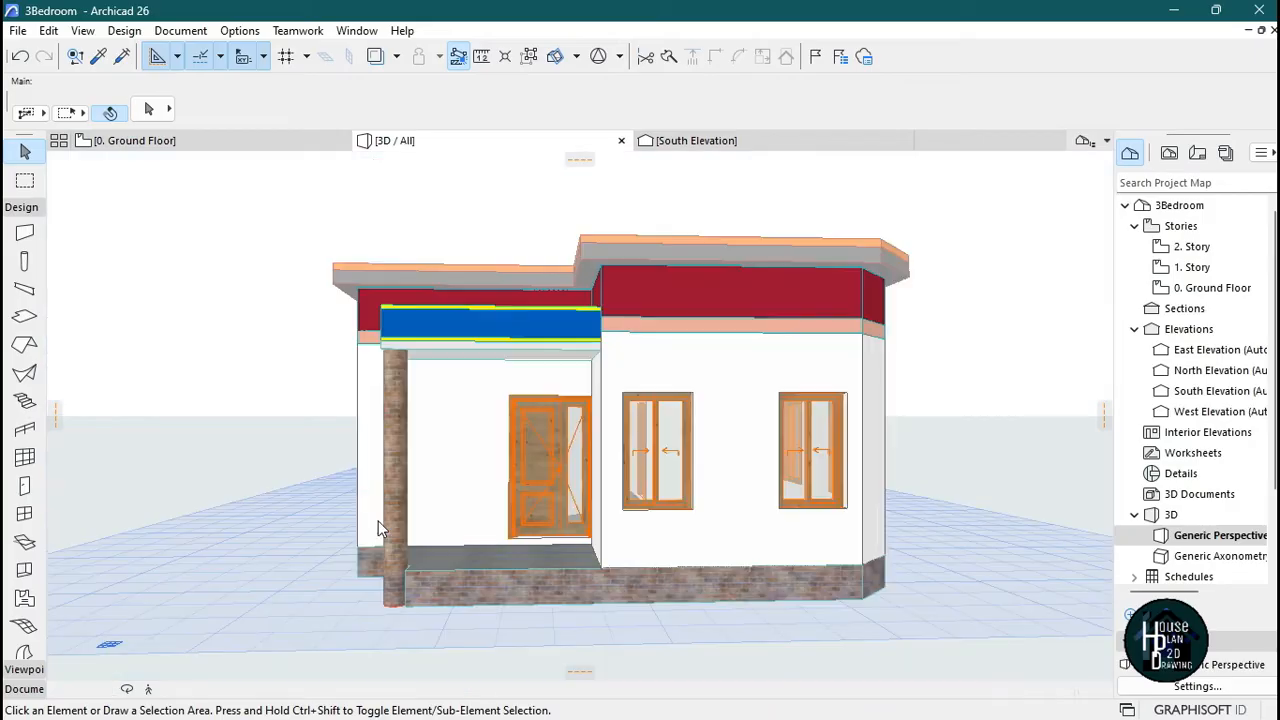
{"action": "left_click", "coordinate": [157, 691]}
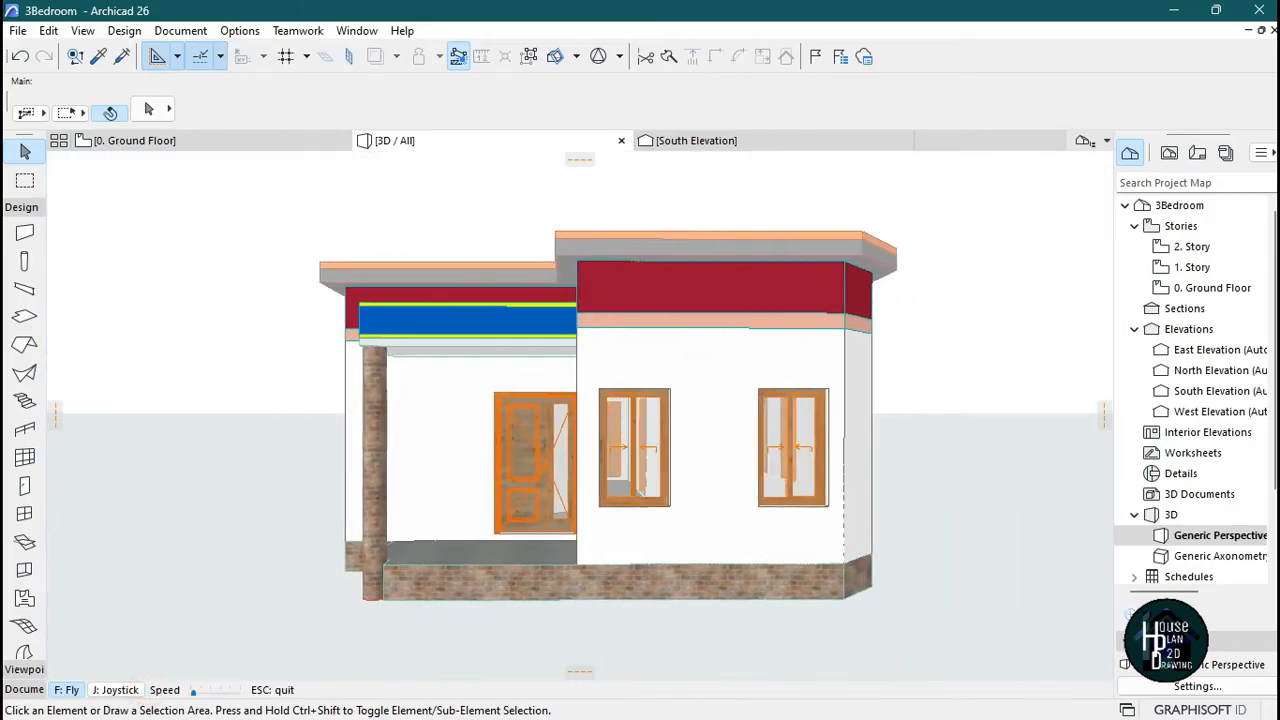
{"action": "key", "text": "Right"}
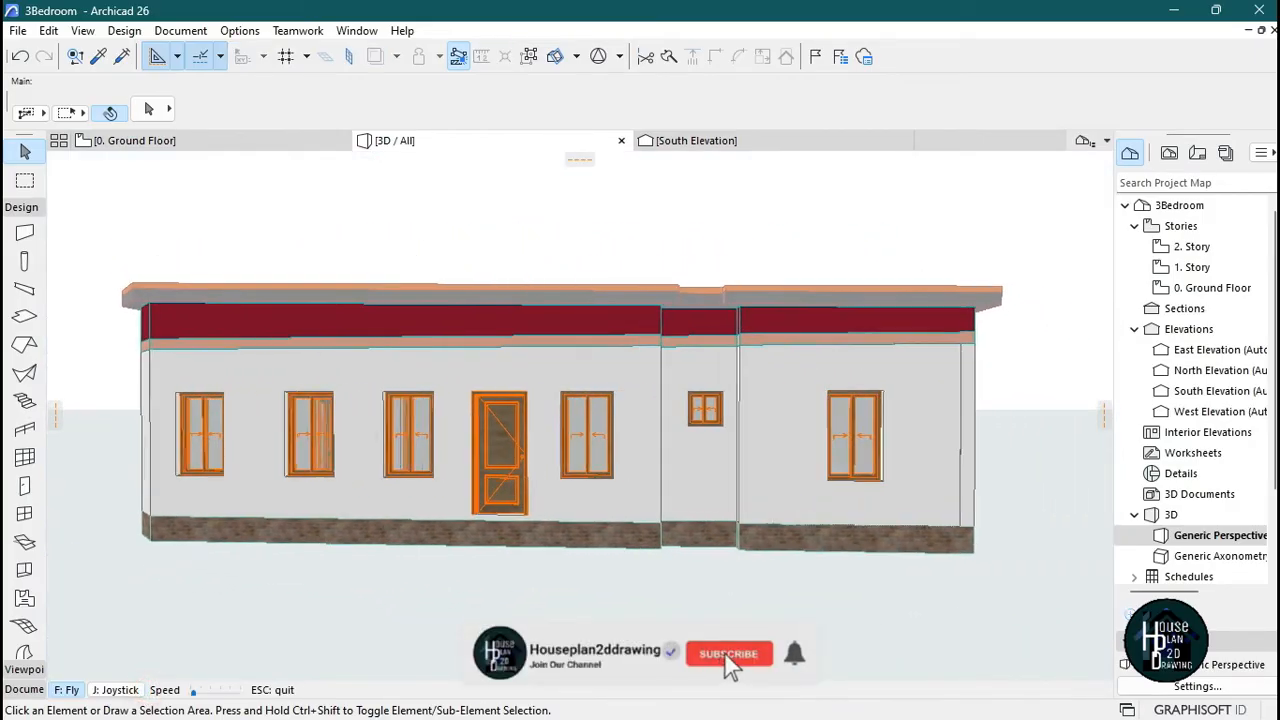
{"action": "key", "text": "Left"}
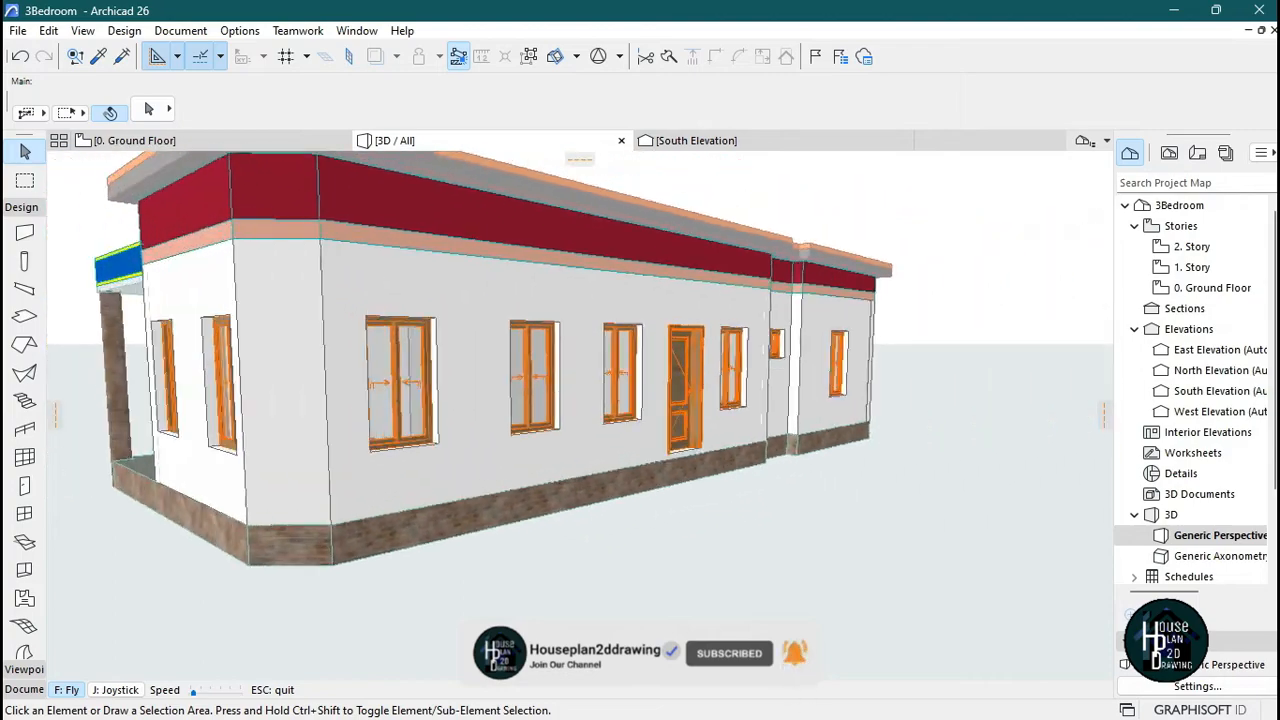
{"action": "key", "text": "Up"}
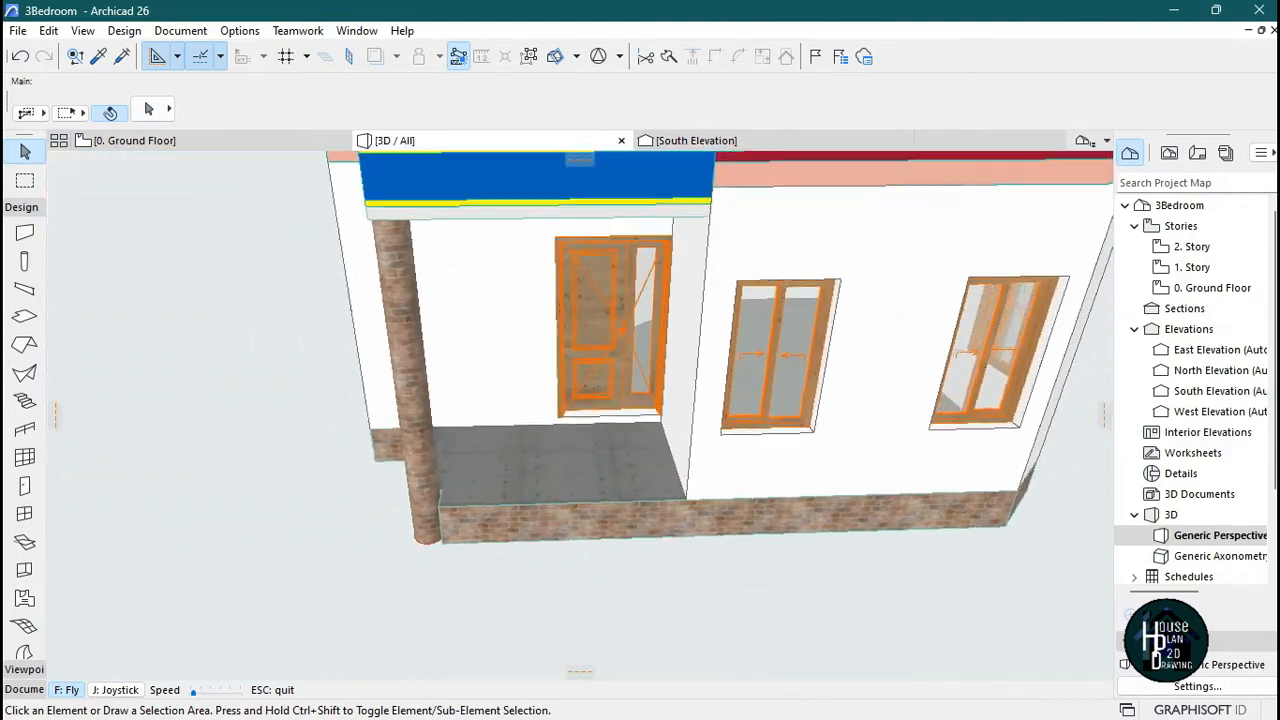
{"action": "key", "text": "Escape"}
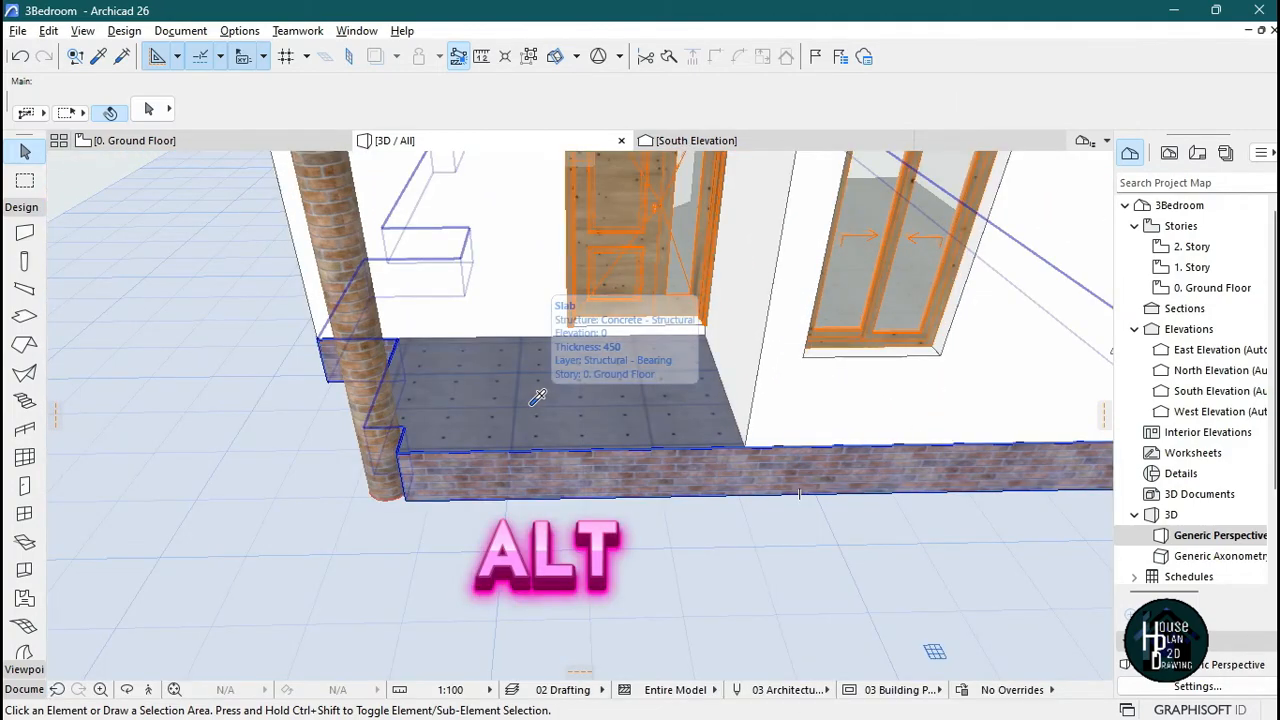
- Place a rectangular slab with the ground-floor slab's settings against the front edge of the porch as an entrance step
{"action": "left_click", "coordinate": [535, 400], "text": "alt"}
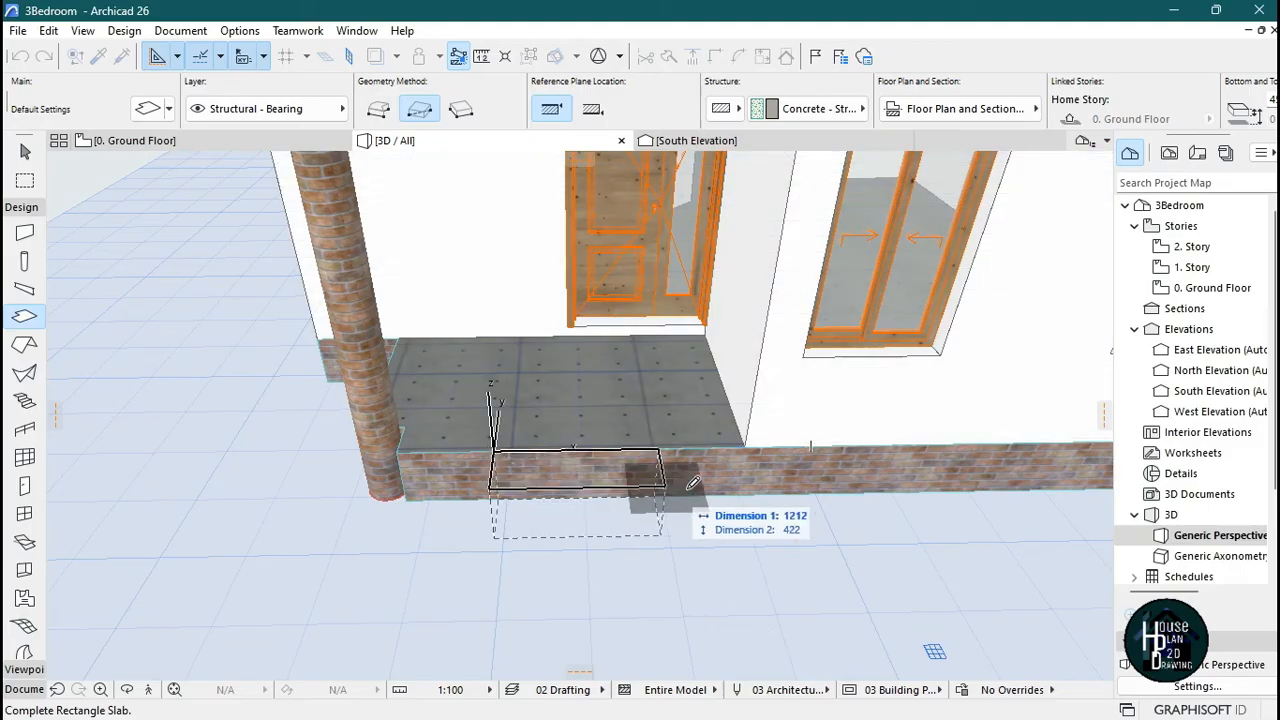
{"action": "left_click", "coordinate": [812, 498]}
{"action": "key", "text": "Escape"}
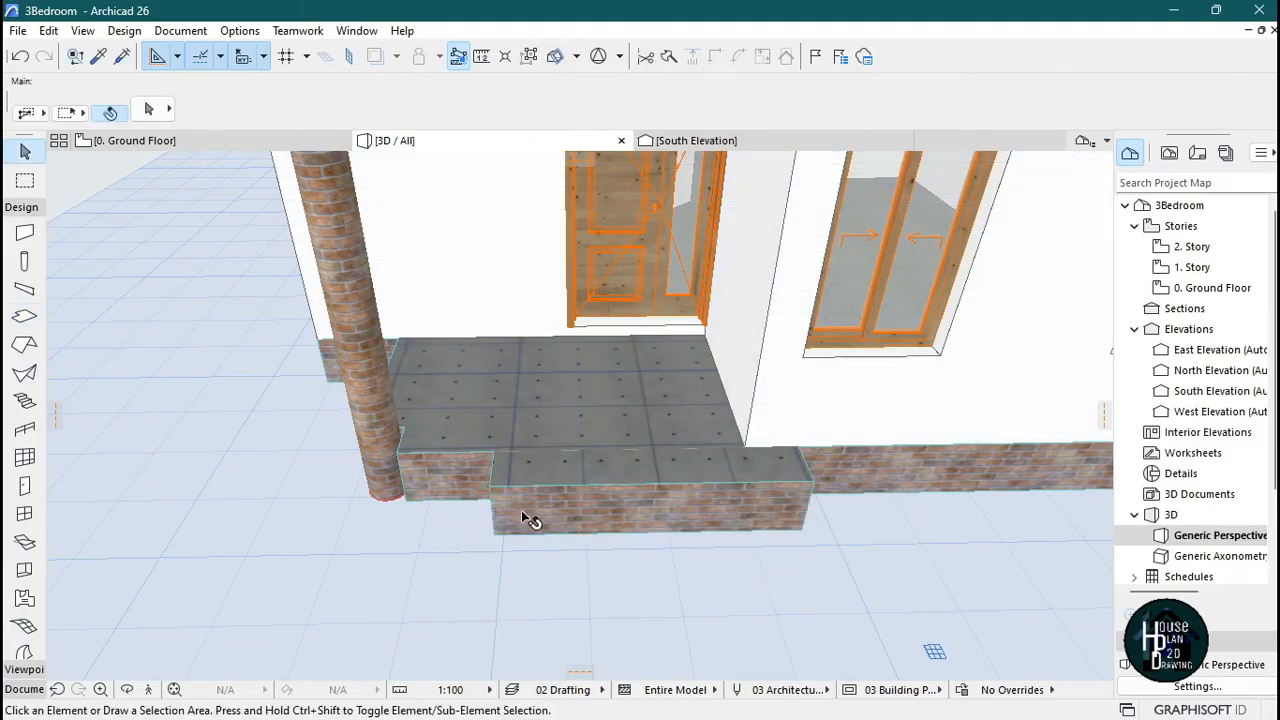
{"action": "left_click", "coordinate": [148, 689]}
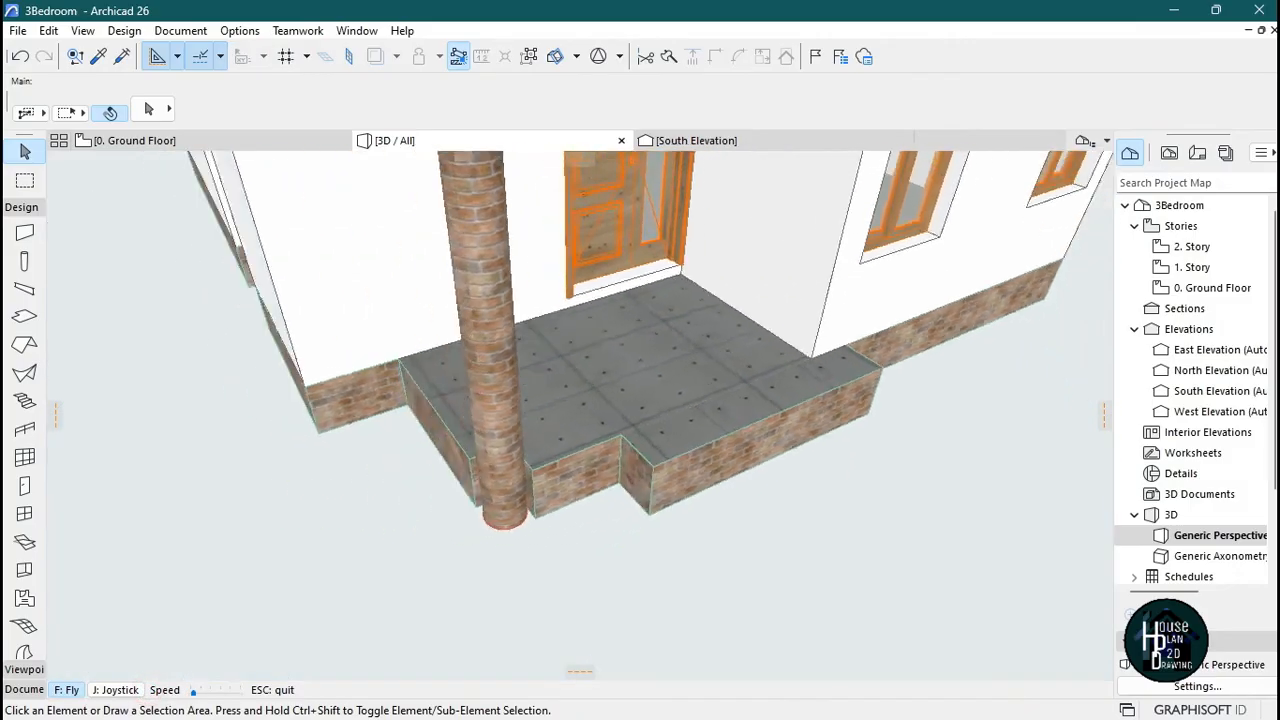
{"action": "key", "text": "Escape"}
{"action": "left_click", "coordinate": [500, 376]}
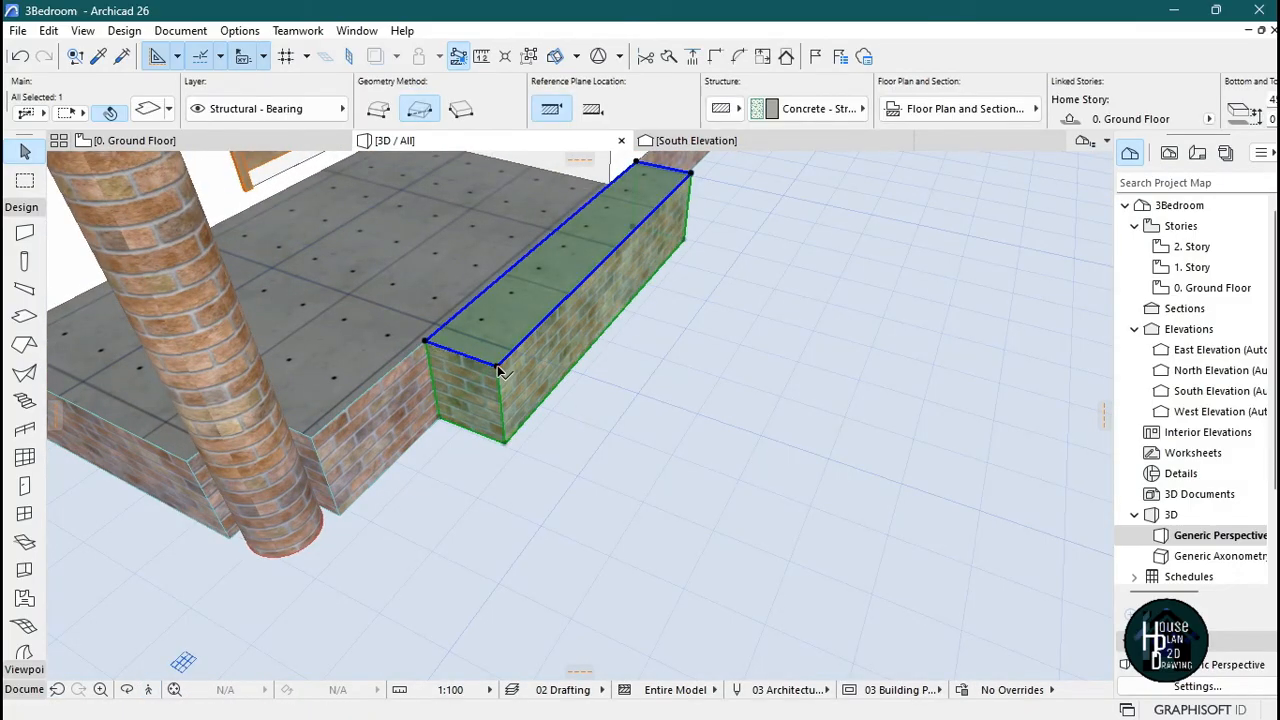
{"action": "left_click", "coordinate": [497, 364]}
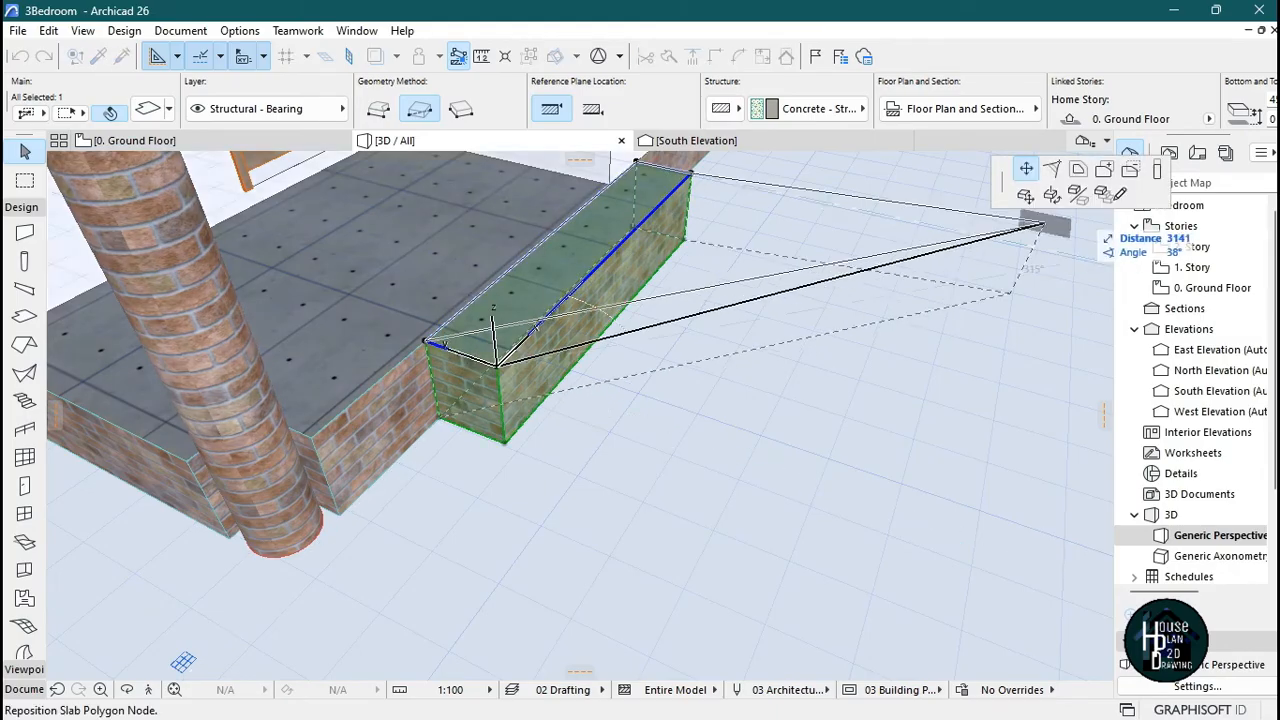
{"action": "key", "text": "Escape"}
{"action": "key", "text": "Escape"}
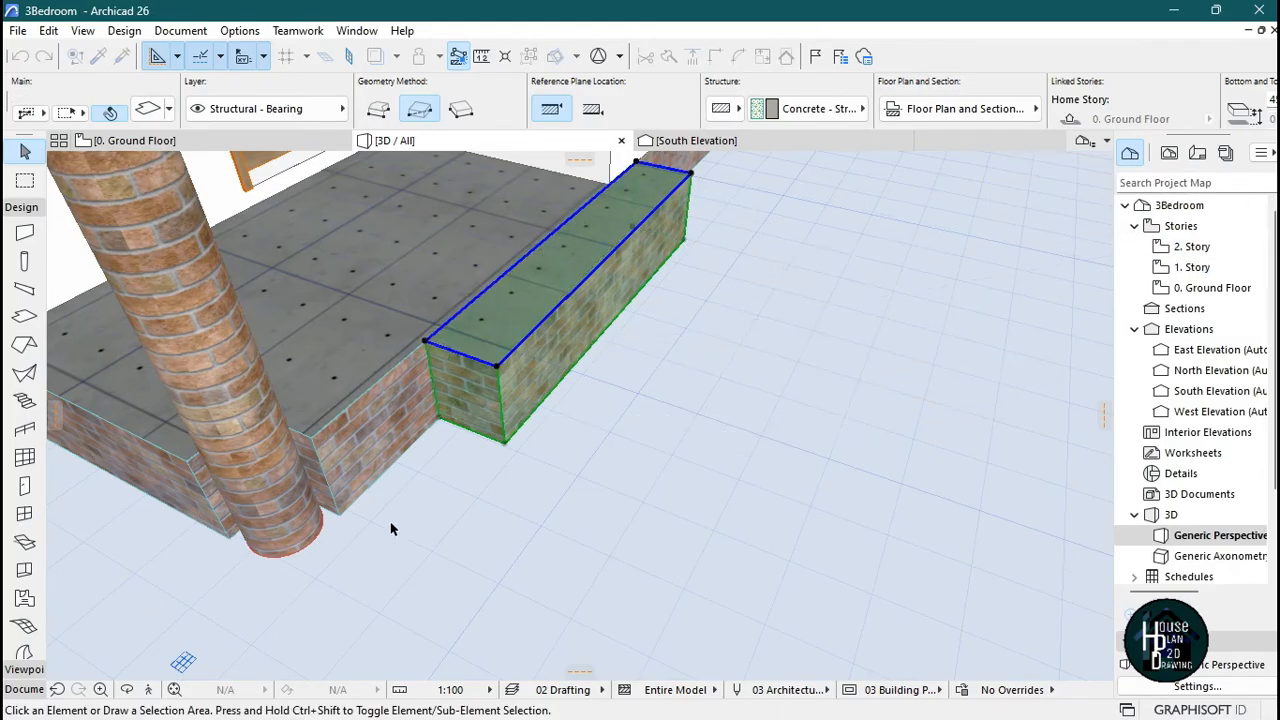
- Set the entrance step slab's thickness to 300 mm by lowering its top below the porch floor
{"action": "left_click", "coordinate": [147, 690]}
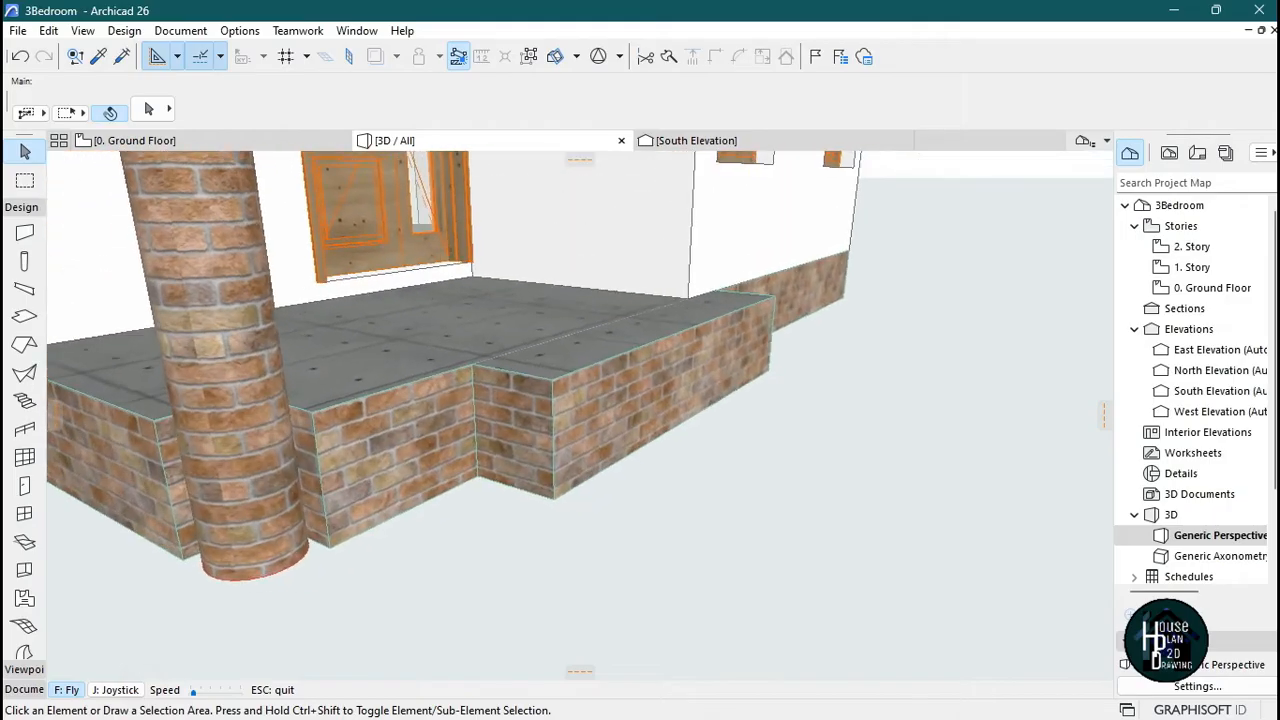
{"action": "key", "text": "Escape"}
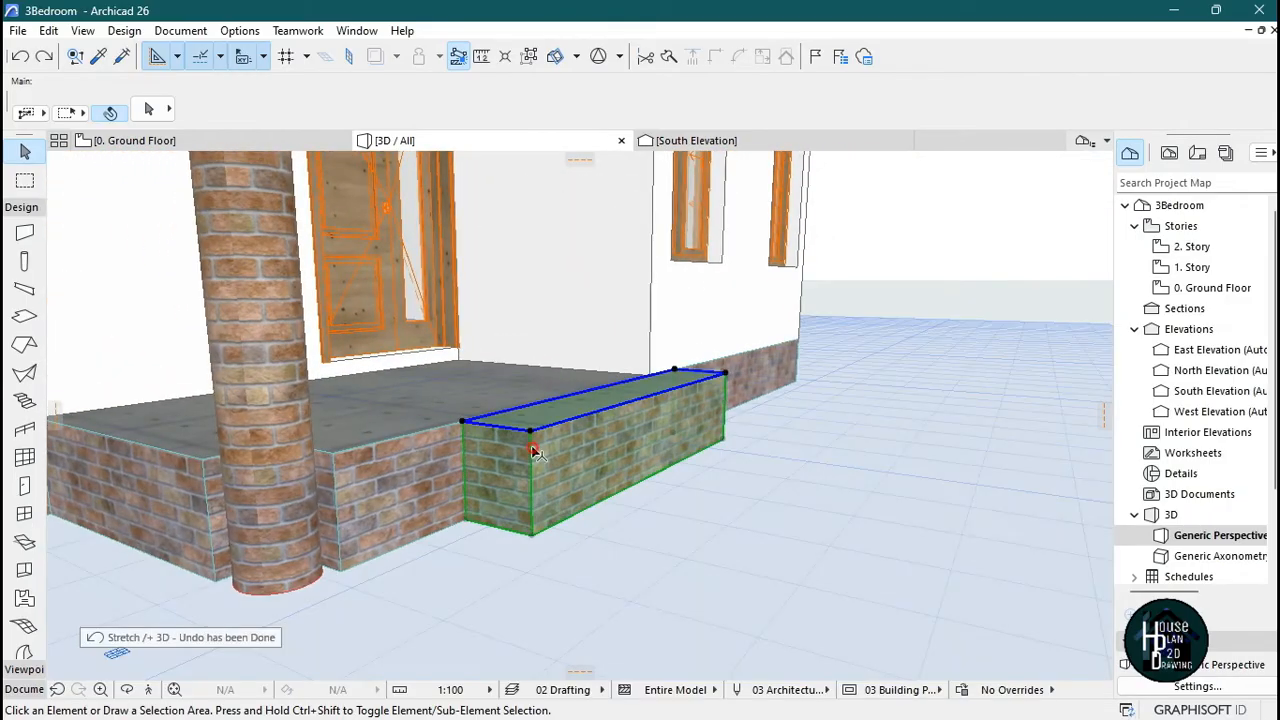
{"action": "left_click", "coordinate": [533, 437]}
{"action": "left_click", "coordinate": [748, 522]}
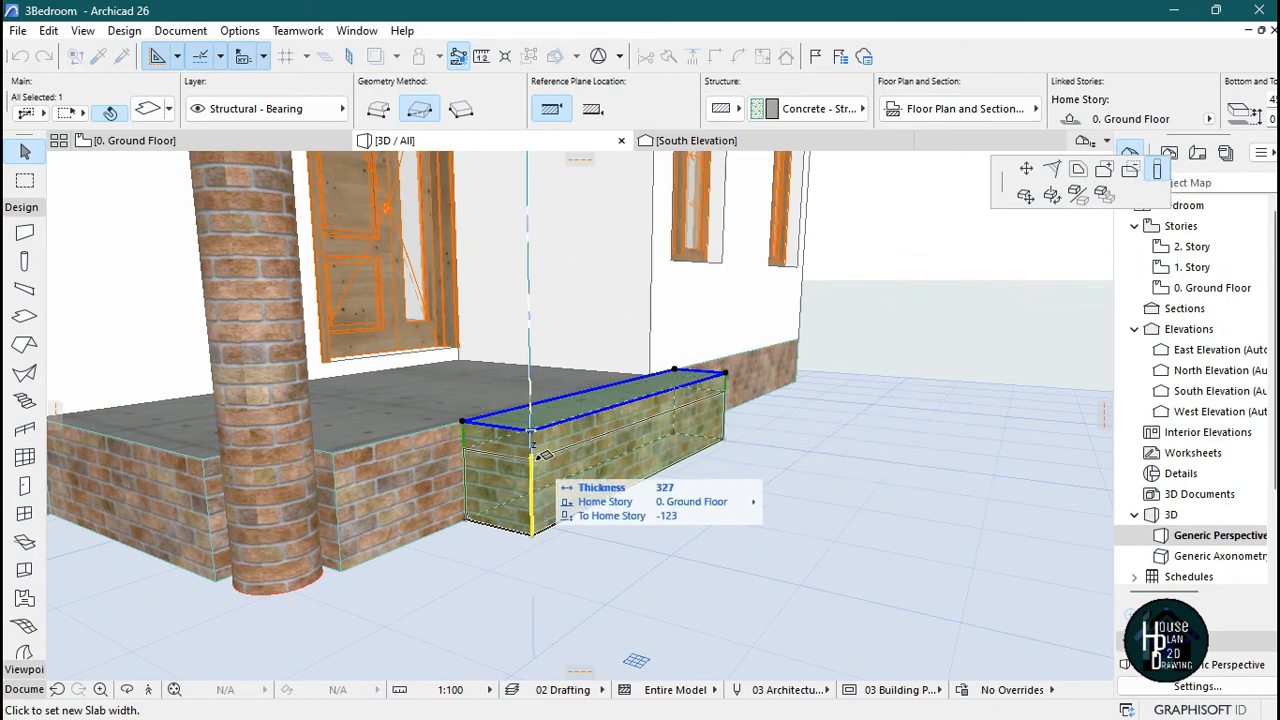
{"action": "type", "text": "3"}
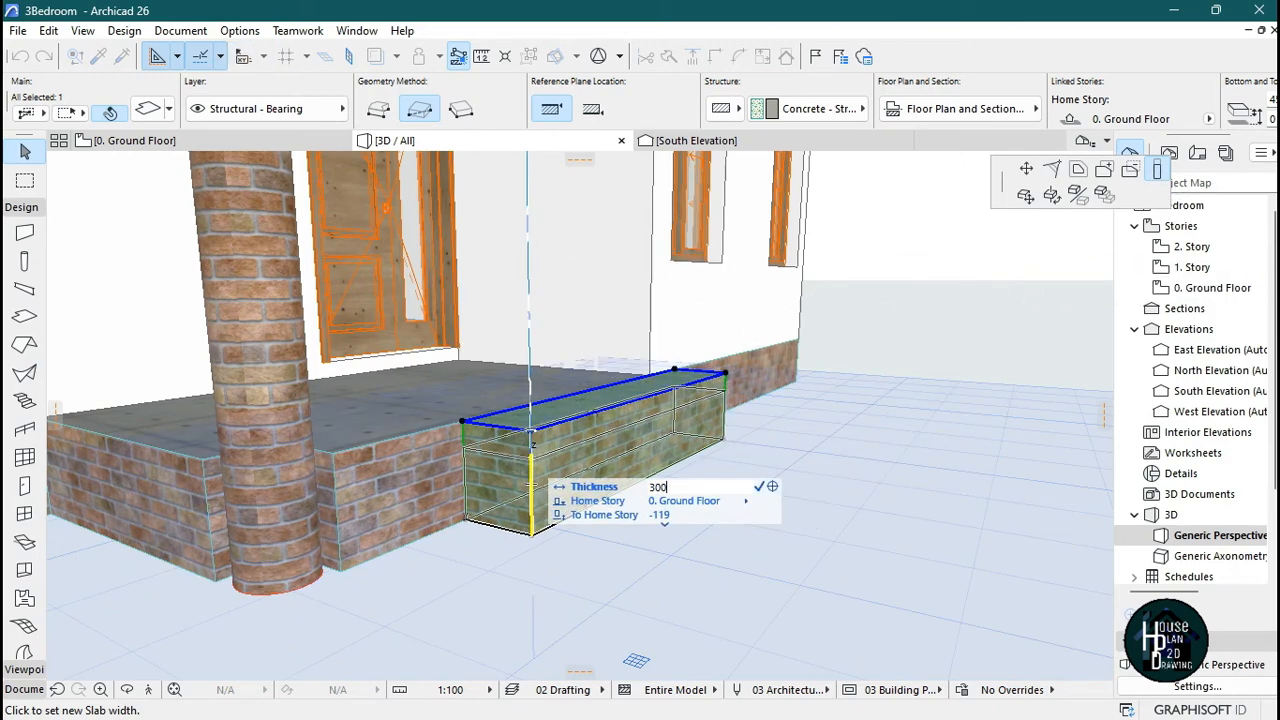
{"action": "type", "text": "00"}
{"action": "key", "text": "Return"}
{"action": "key", "text": "Escape"}
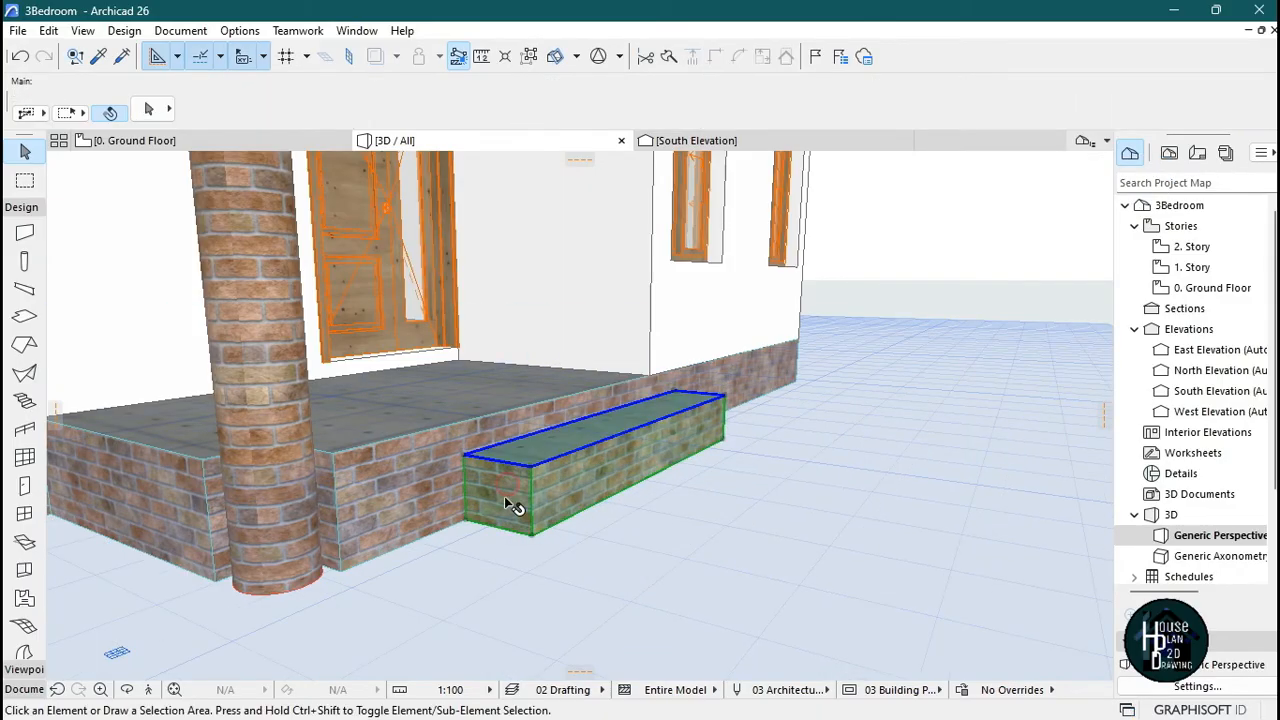
- Copy the entrance step directly in front of itself and set the copy's thickness to 150 mm to form a lower step
{"action": "left_click", "coordinate": [505, 498]}
{"action": "key", "text": "ctrl+shift+d"}
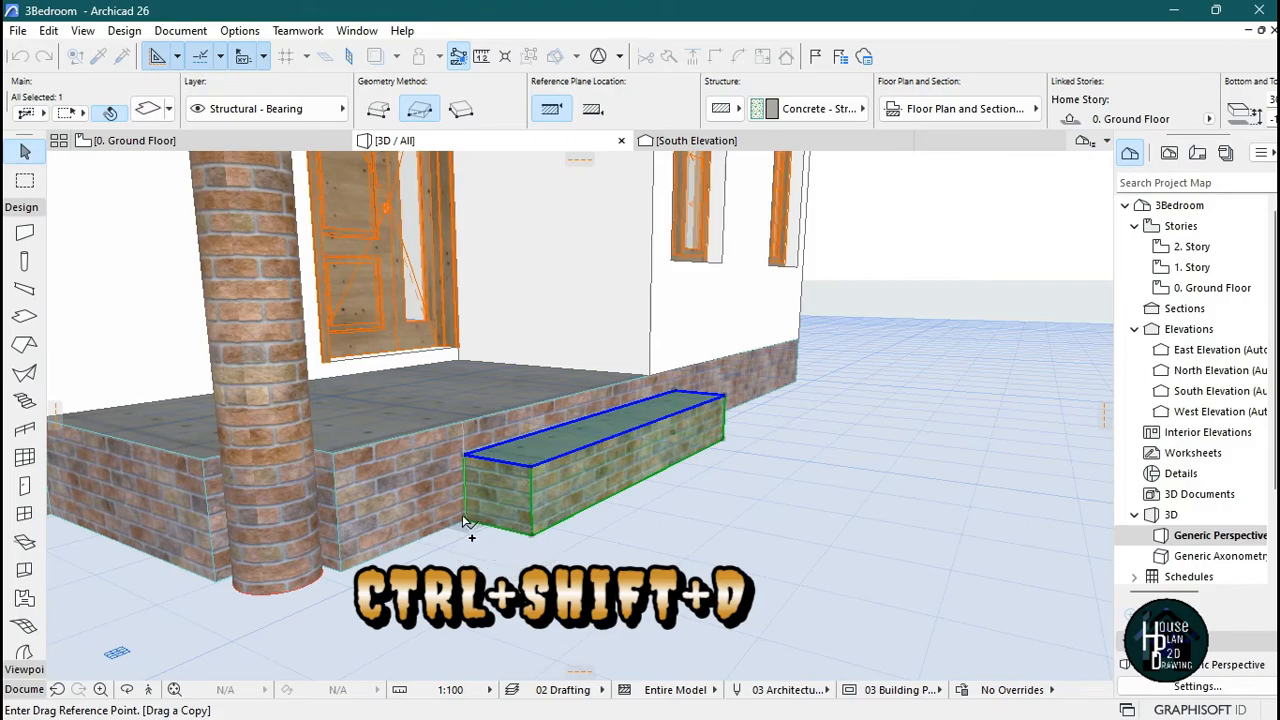
{"action": "left_click", "coordinate": [466, 522]}
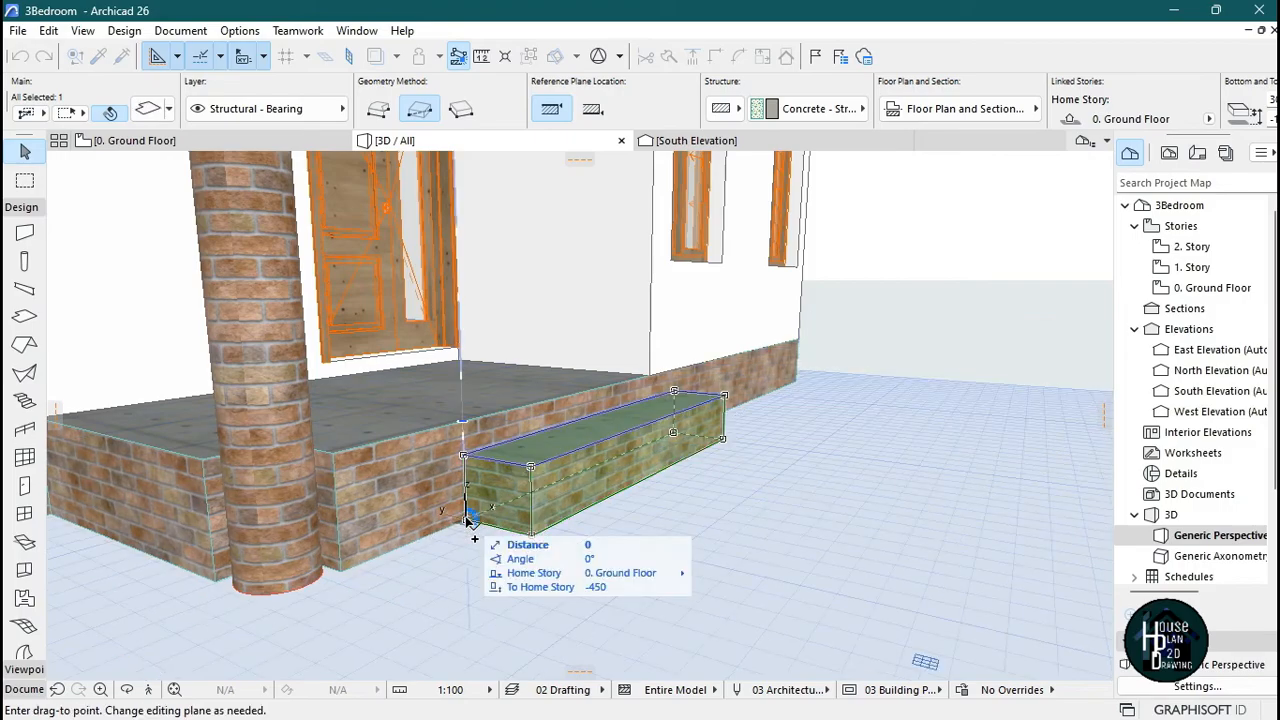
{"action": "left_click", "coordinate": [534, 540]}
{"action": "left_click", "coordinate": [609, 485]}
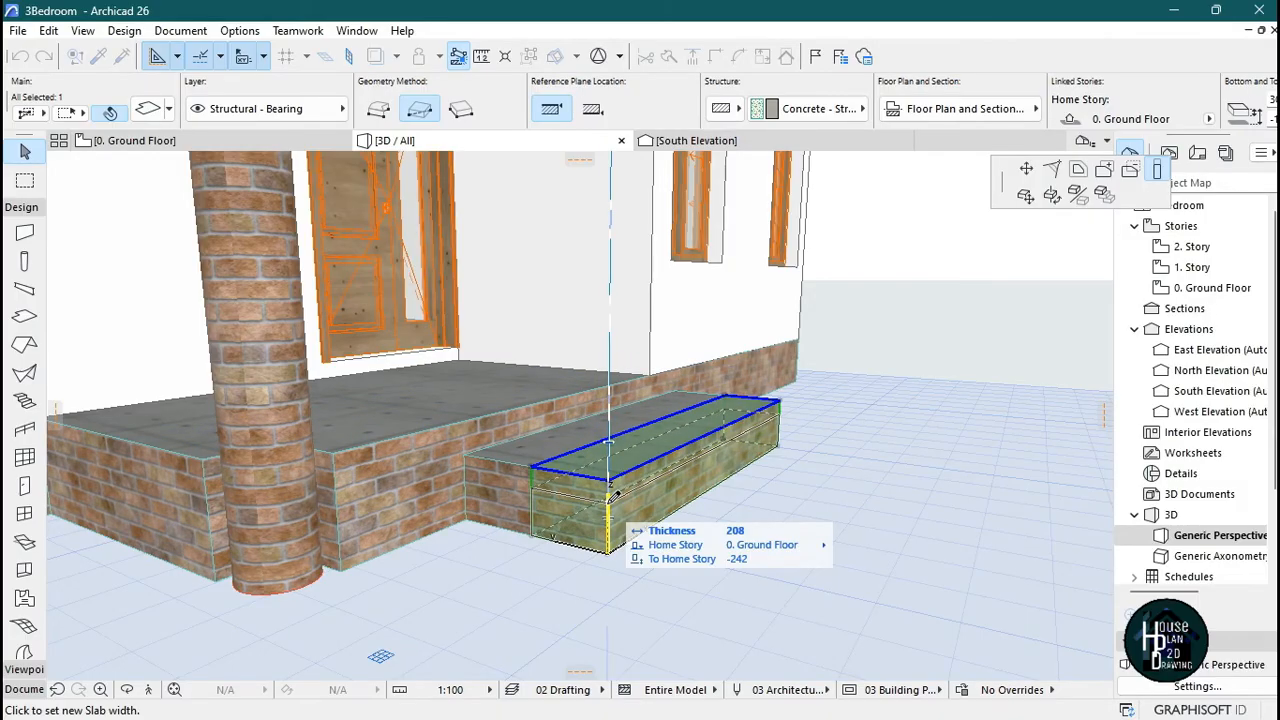
{"action": "type", "text": "150"}
{"action": "key", "text": "Return"}
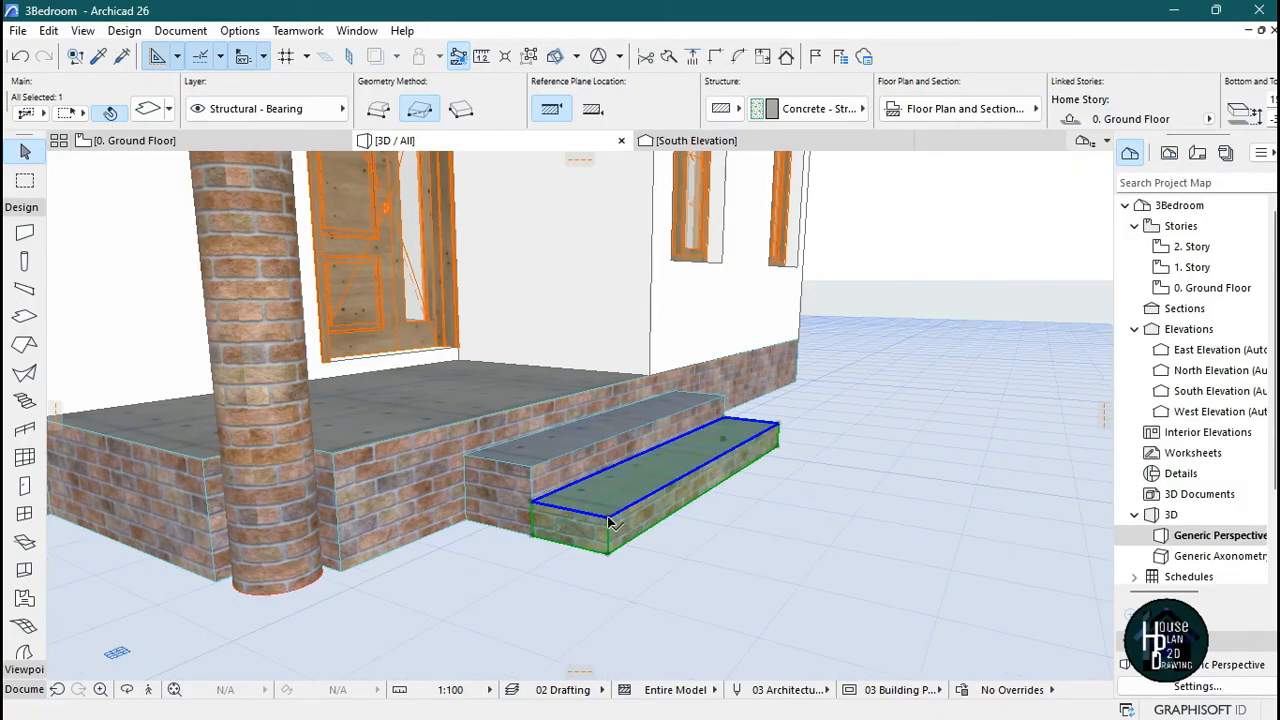
{"action": "key", "text": "Escape"}
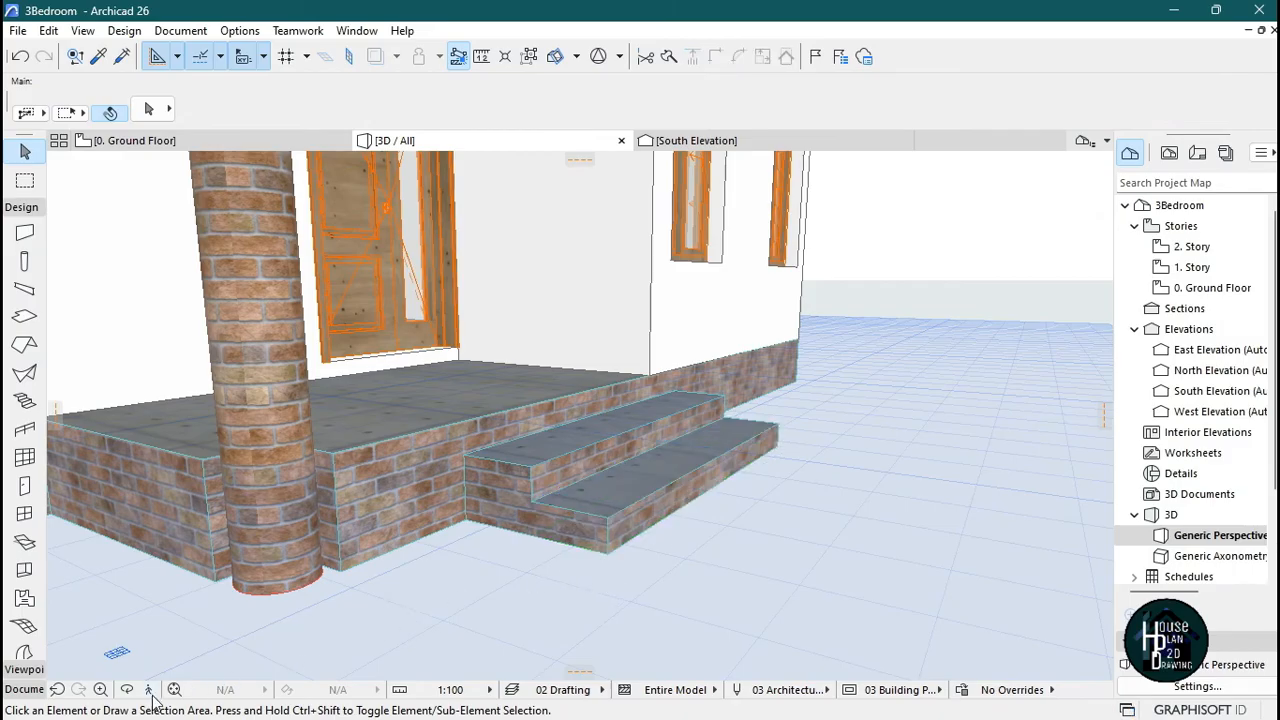
- Walk around the house in 3D to examine the porch steps, the side walls and the exterior kitchen door
{"action": "left_click", "coordinate": [148, 689]}
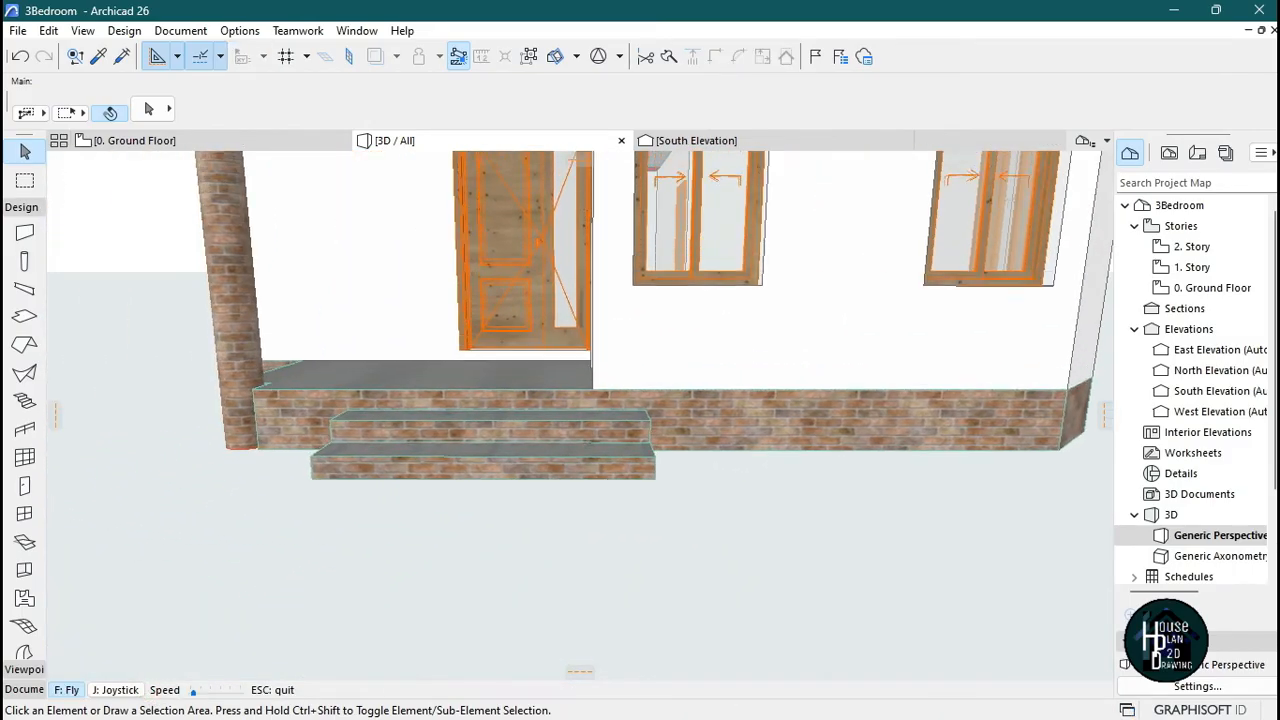
{"action": "key", "text": "Down"}
{"action": "key", "text": "Left"}
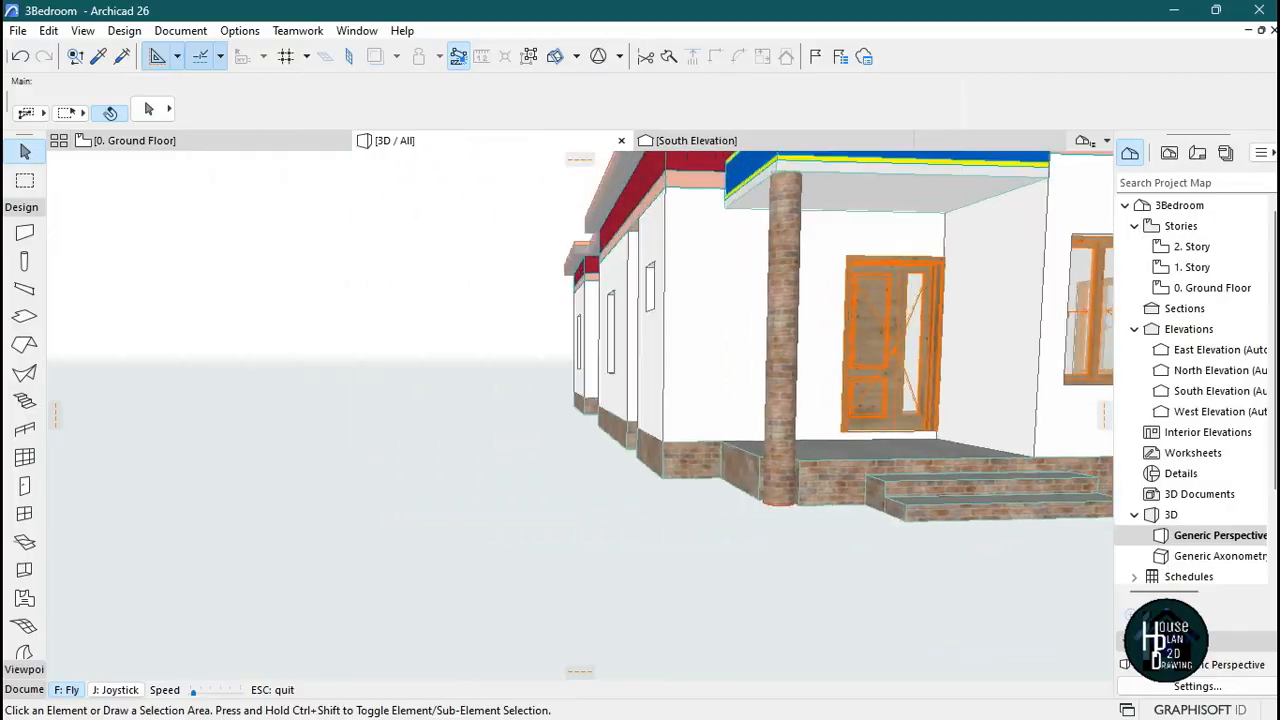
{"action": "key", "text": "Left"}
{"action": "key", "text": "Up"}
{"action": "key", "text": "Right"}
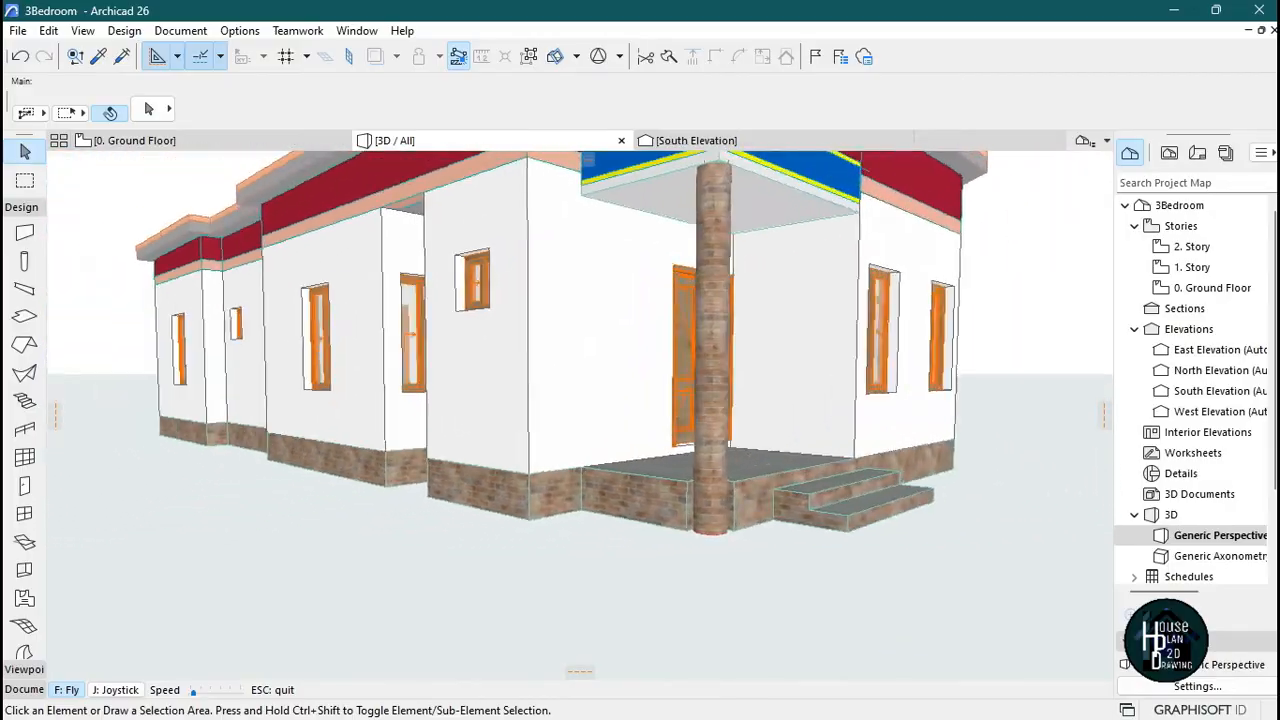
{"action": "key", "text": "Right"}
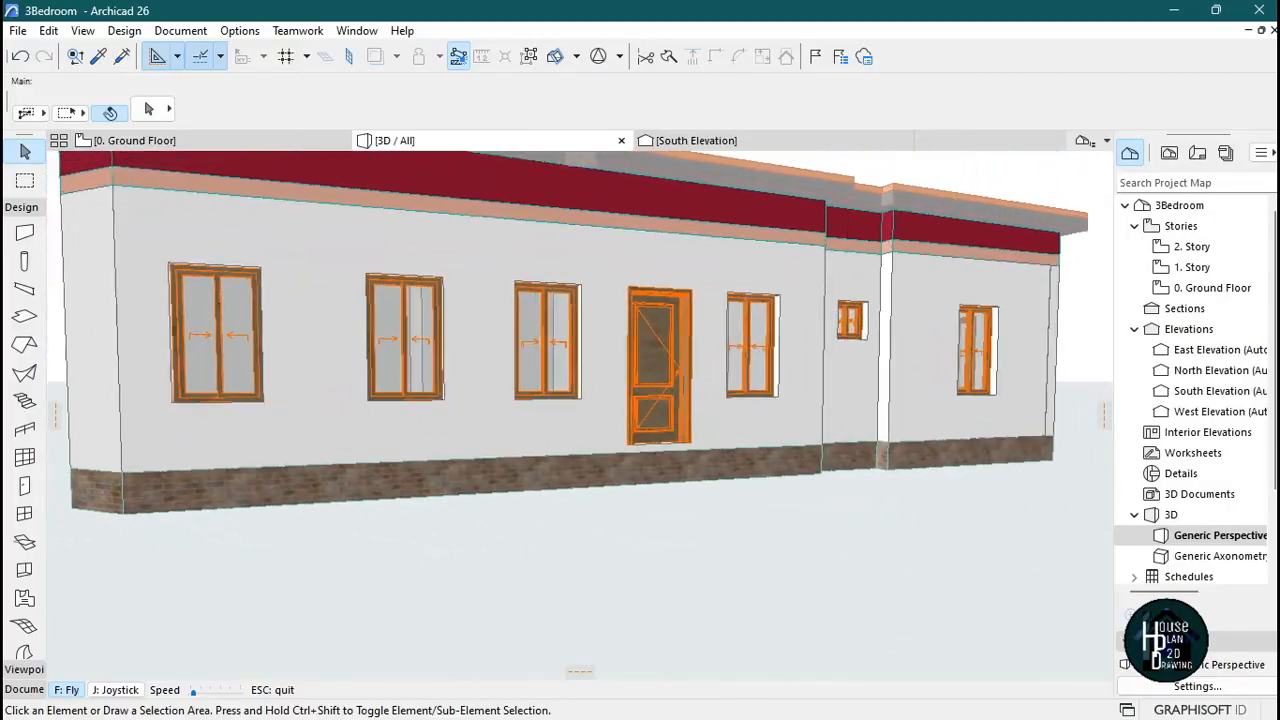
{"action": "key", "text": "Up"}
{"action": "key", "text": "Escape"}
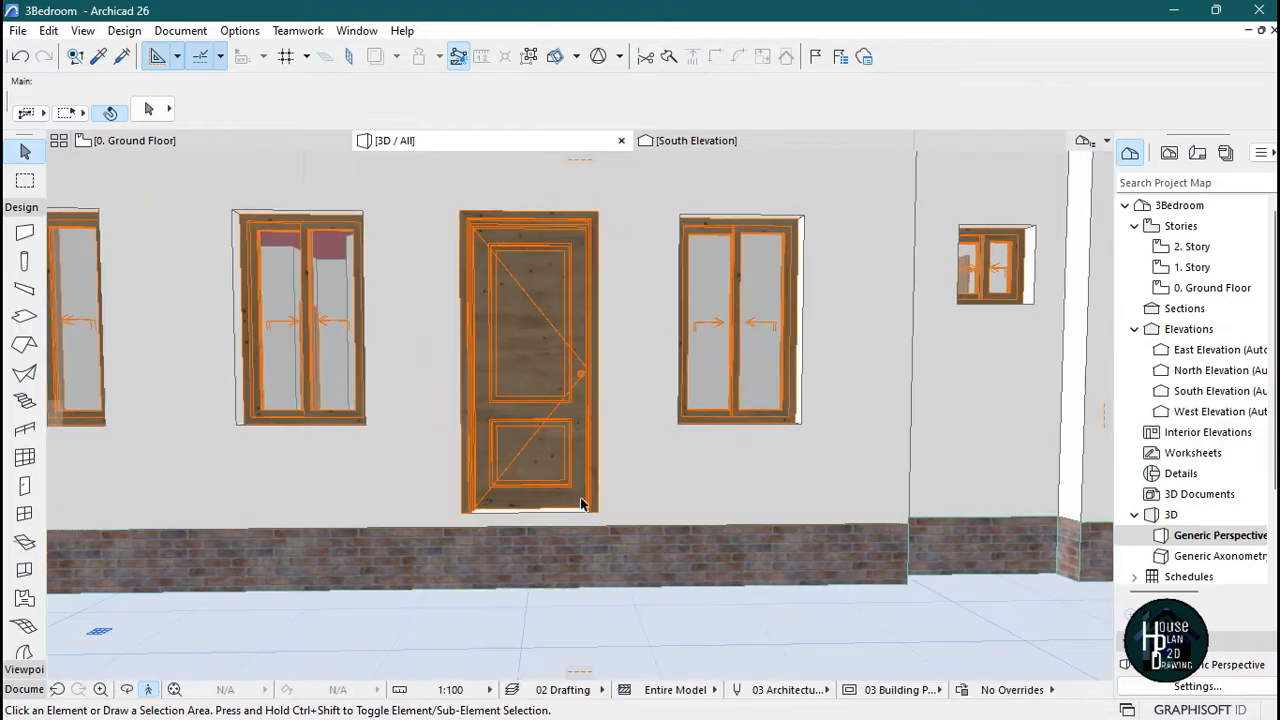
{"action": "left_click", "coordinate": [148, 690]}
{"action": "key", "text": "Left"}
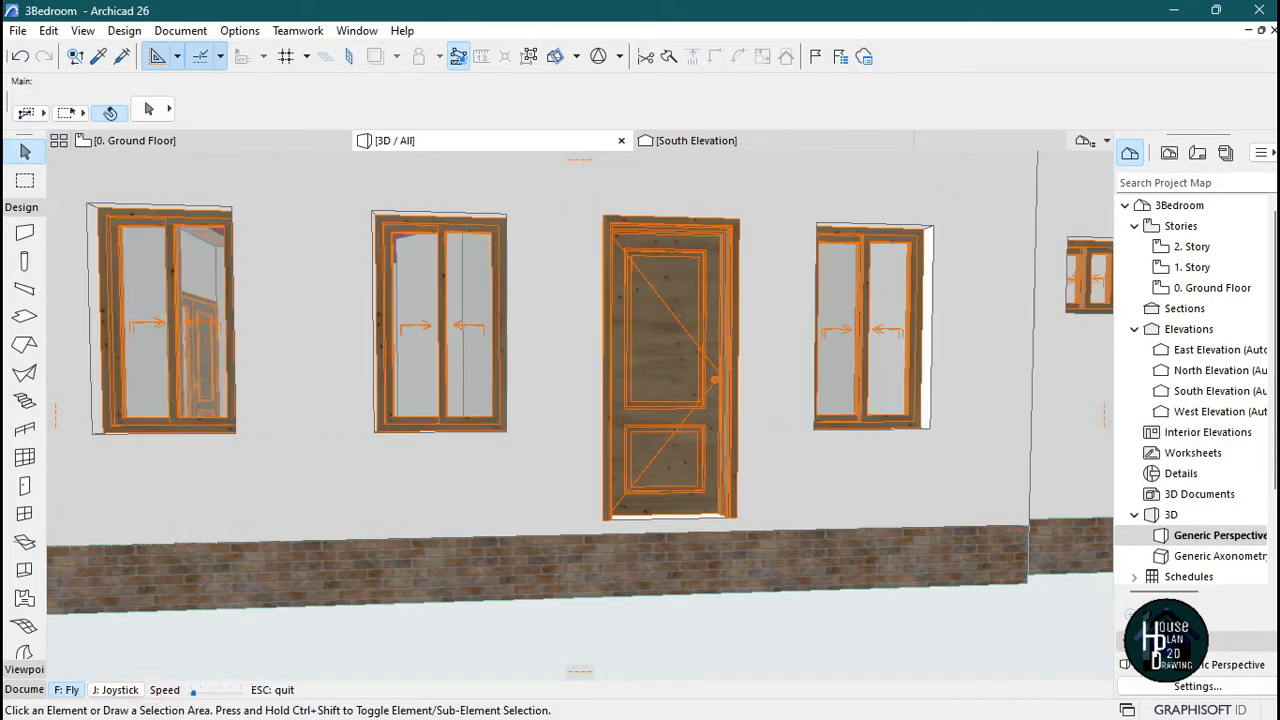
{"action": "key", "text": "Up"}
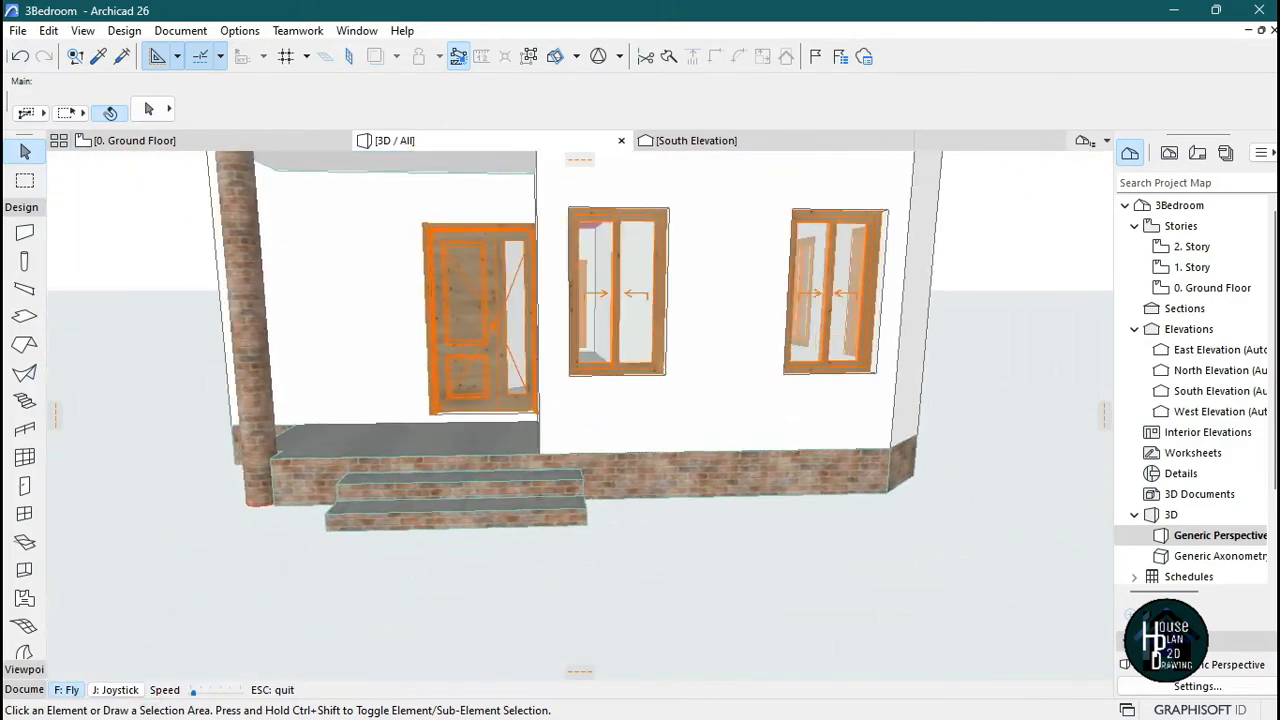
{"action": "key", "text": "Escape"}
- Copy both veranda steps on the ground floor plan to the outer wall face just below the exterior kitchen door
{"action": "left_click", "coordinate": [152, 143]}
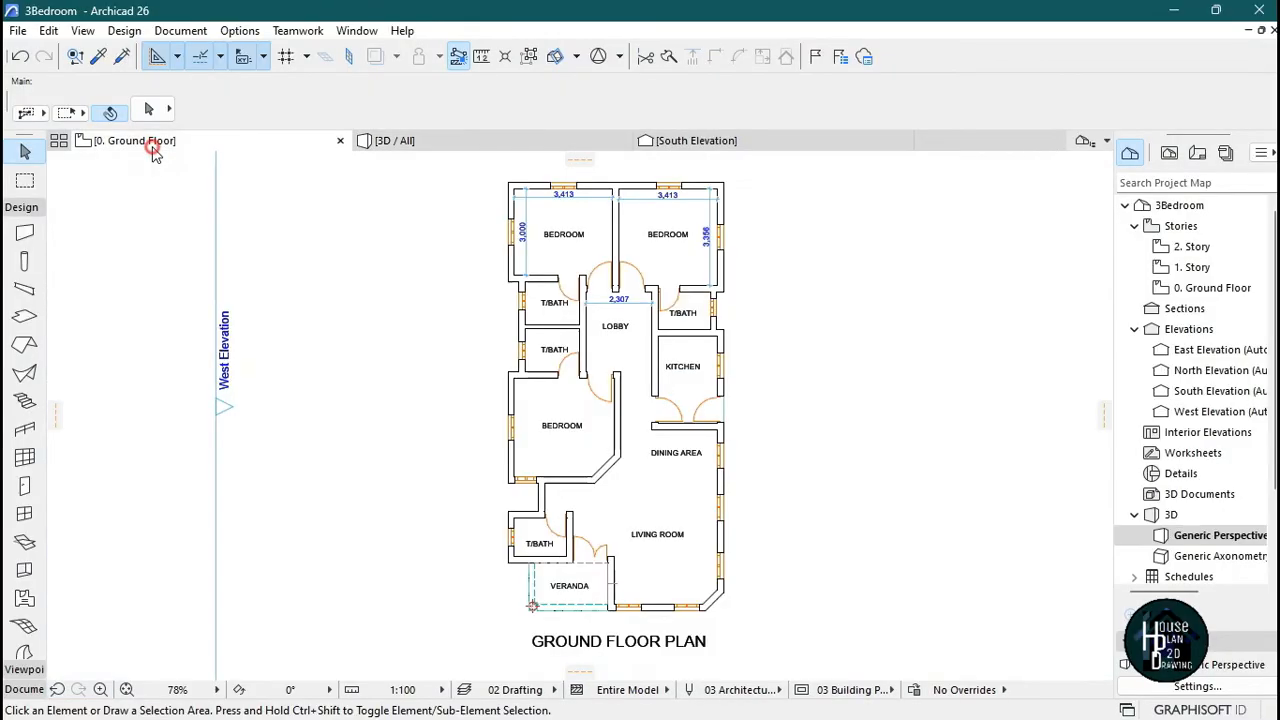
{"action": "scroll", "coordinate": [615, 586], "scroll_direction": "down", "scroll_amount": 2}
{"action": "scroll", "coordinate": [615, 587], "scroll_direction": "up", "scroll_amount": 8}
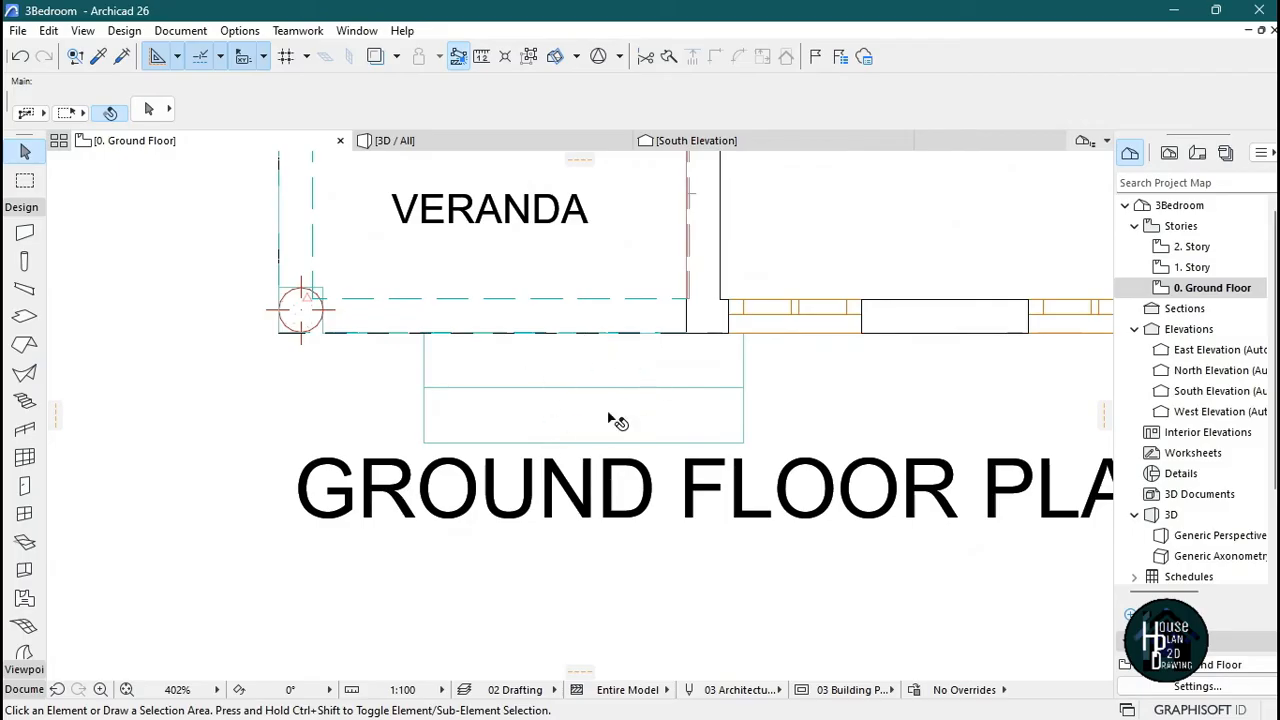
{"action": "left_click", "coordinate": [551, 363]}
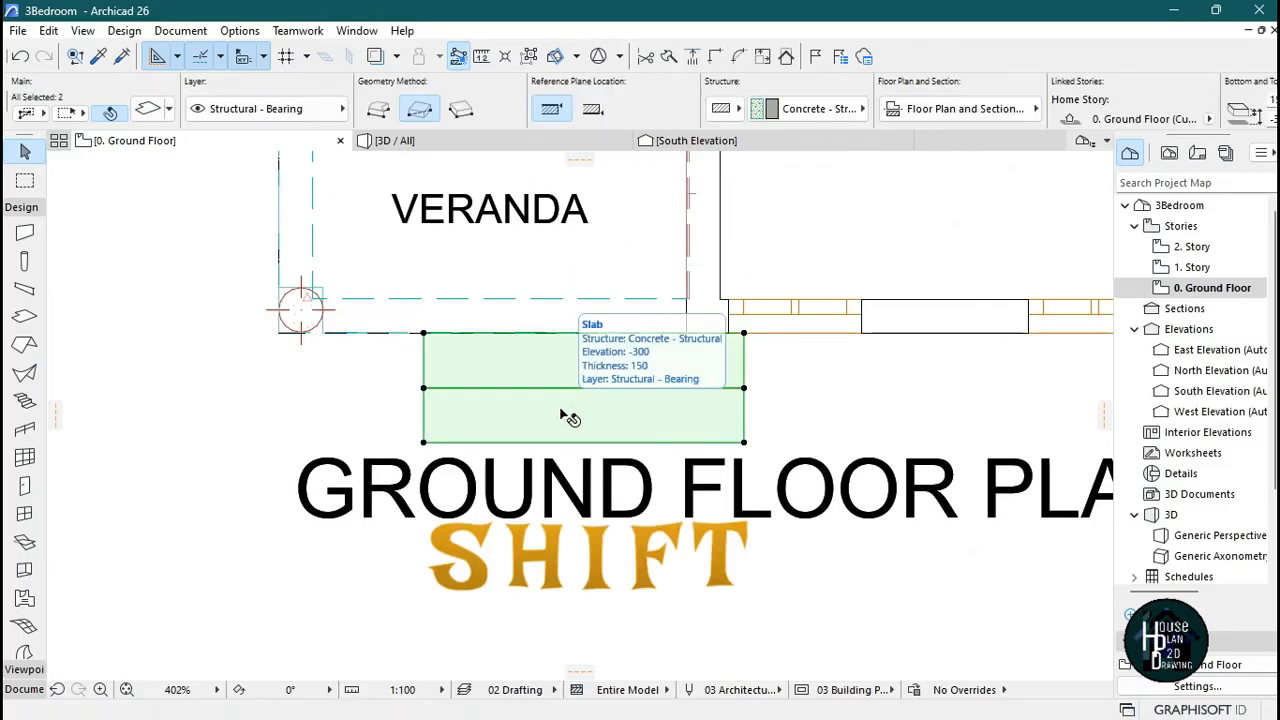
{"action": "key", "text": "ctrl+shift+d"}
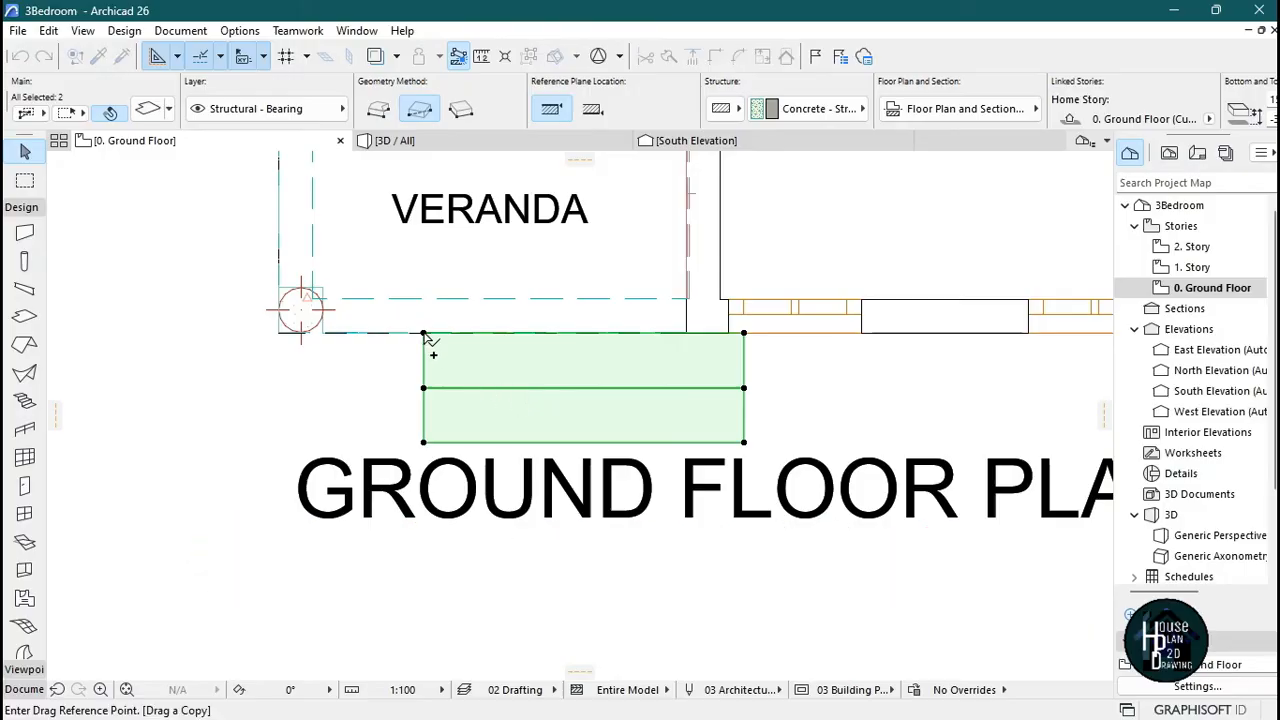
{"action": "left_click", "coordinate": [424, 334]}
{"action": "scroll", "coordinate": [503, 471], "scroll_direction": "down", "scroll_amount": 8}
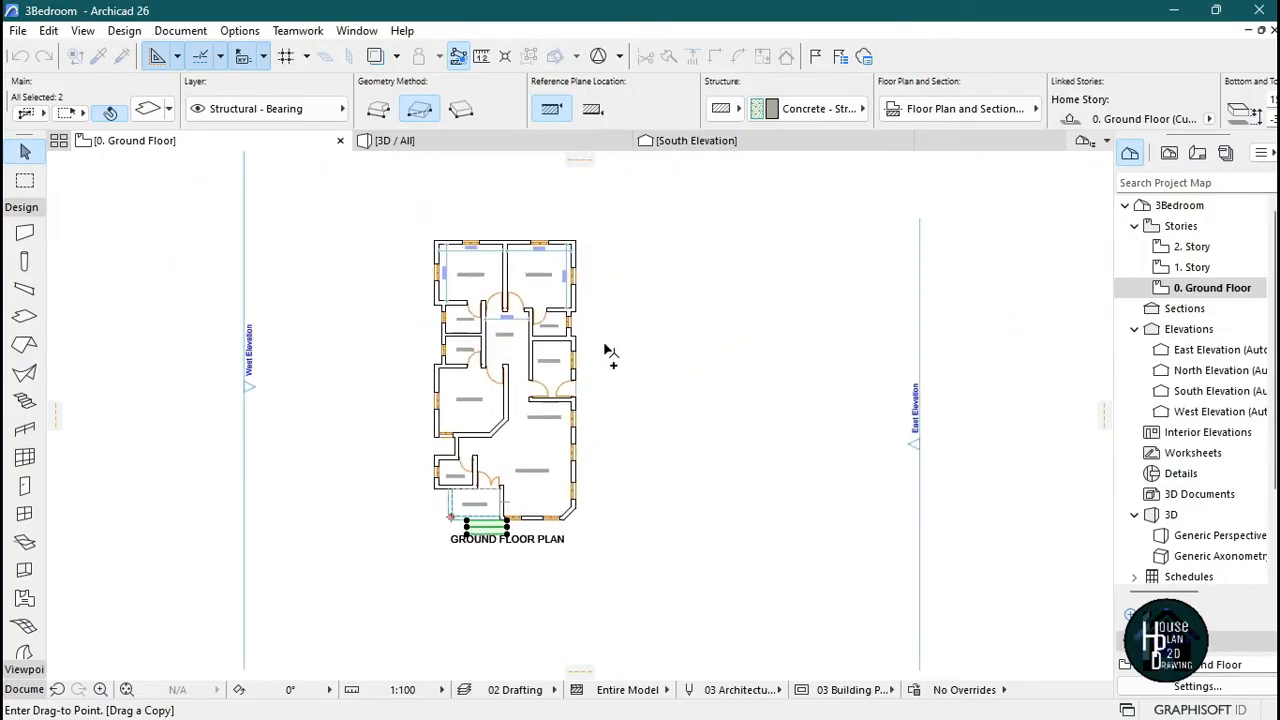
{"action": "scroll", "coordinate": [580, 400], "scroll_direction": "up", "scroll_amount": 8}
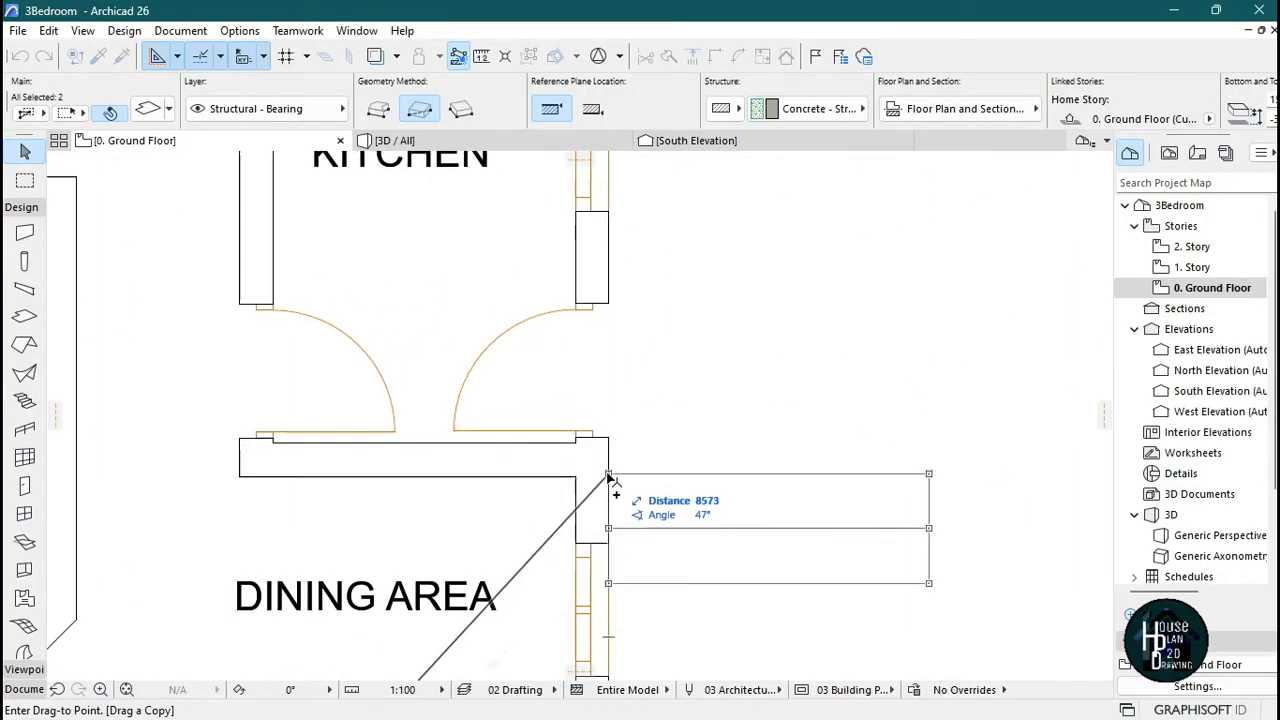
{"action": "left_click", "coordinate": [610, 458]}
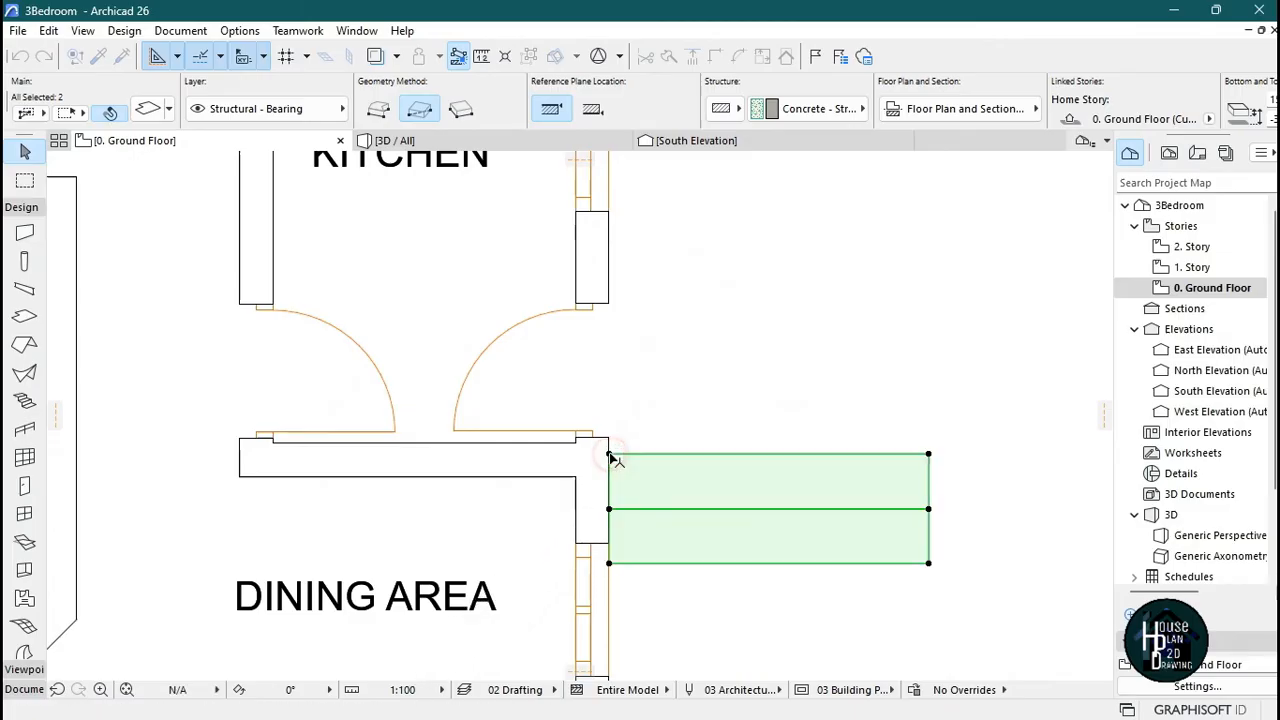
{"action": "key", "text": "ctrl+e"}
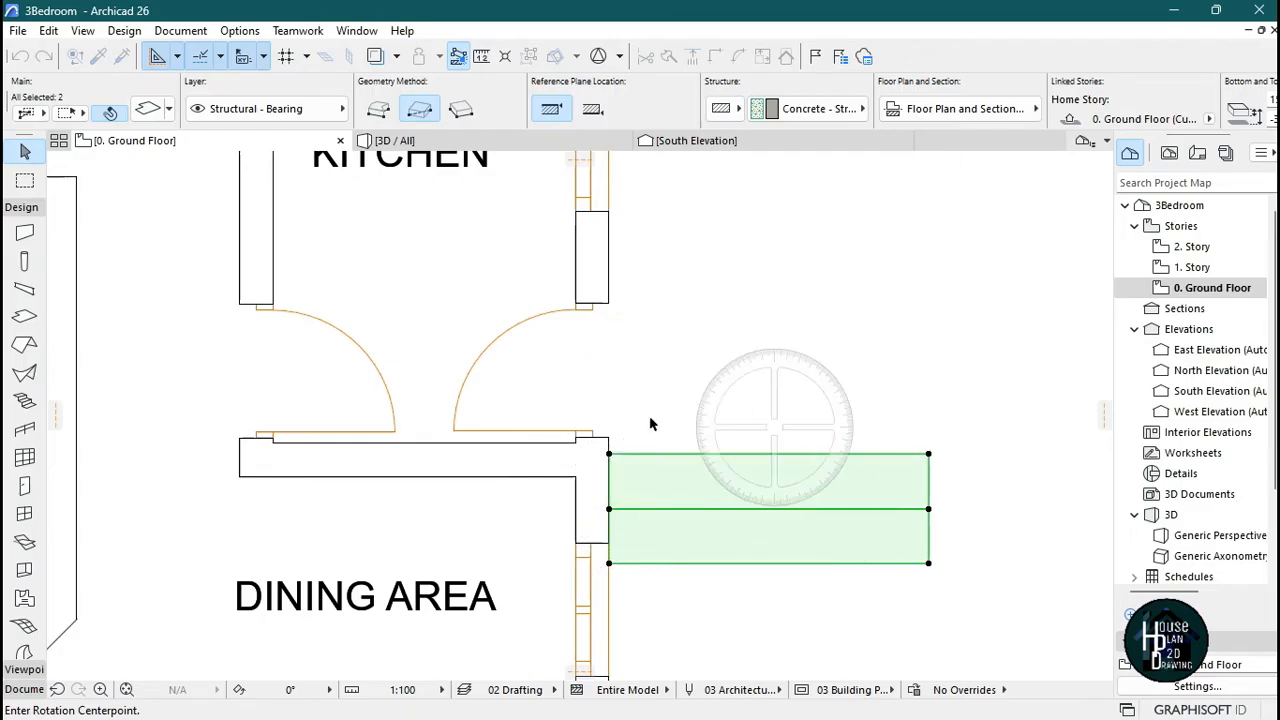
{"action": "key", "text": "Escape"}
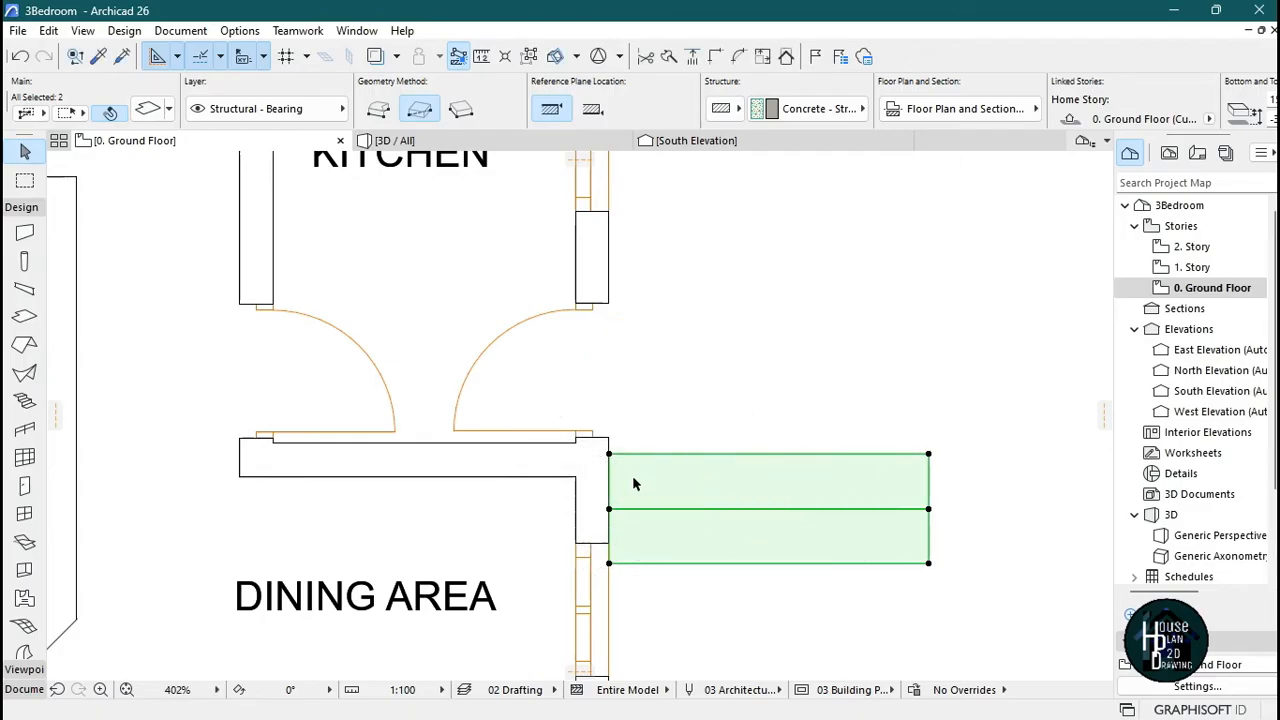
{"action": "right_click", "coordinate": [614, 456]}
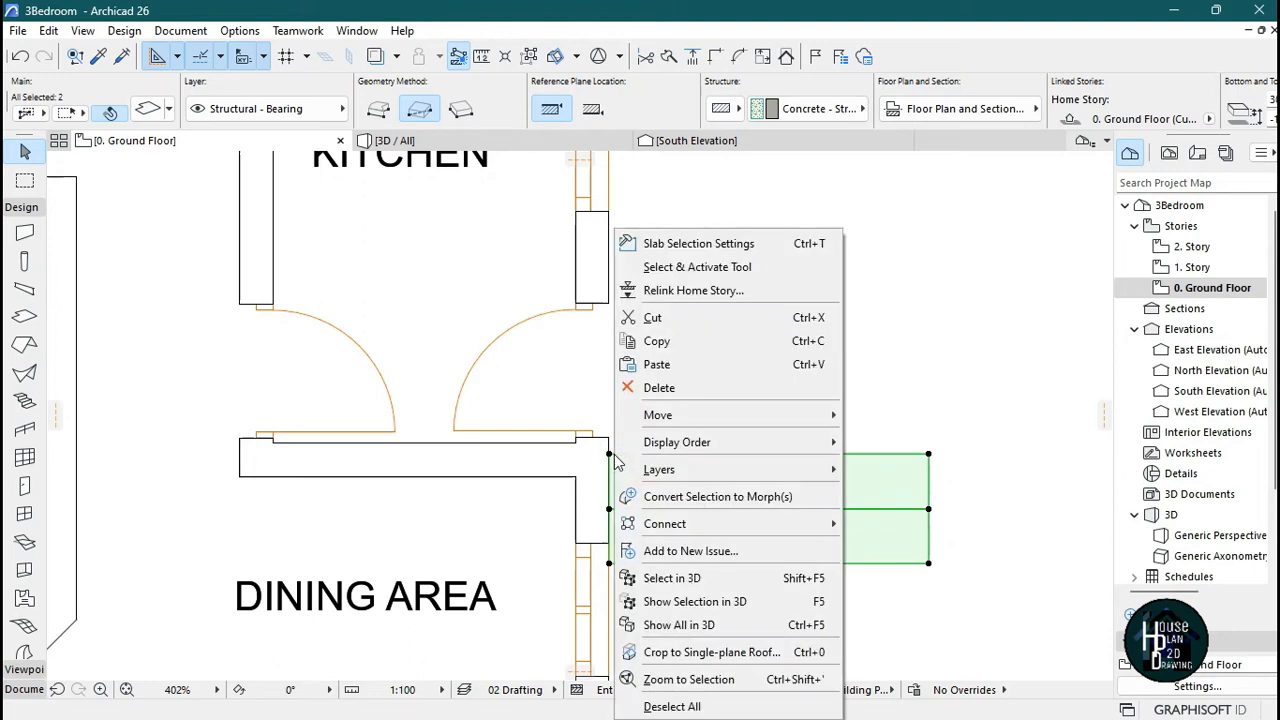
{"action": "mouse_move", "coordinate": [676, 424]}
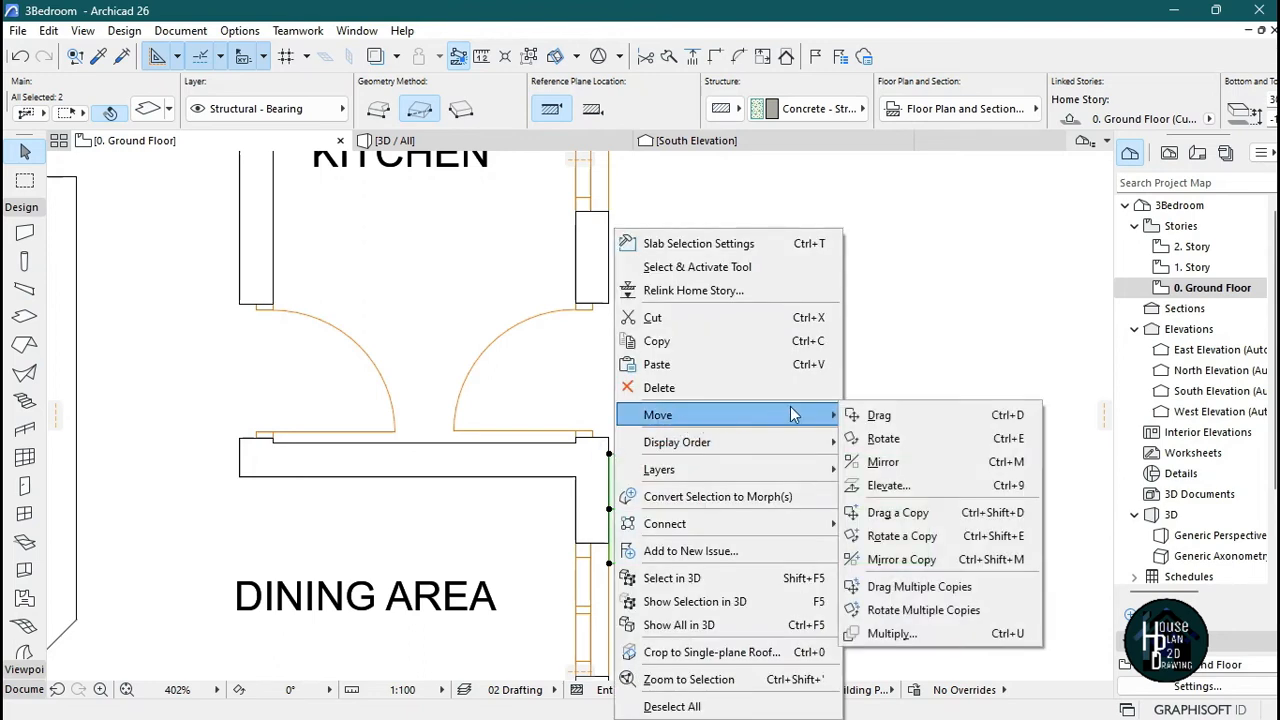
{"action": "left_click", "coordinate": [884, 438]}
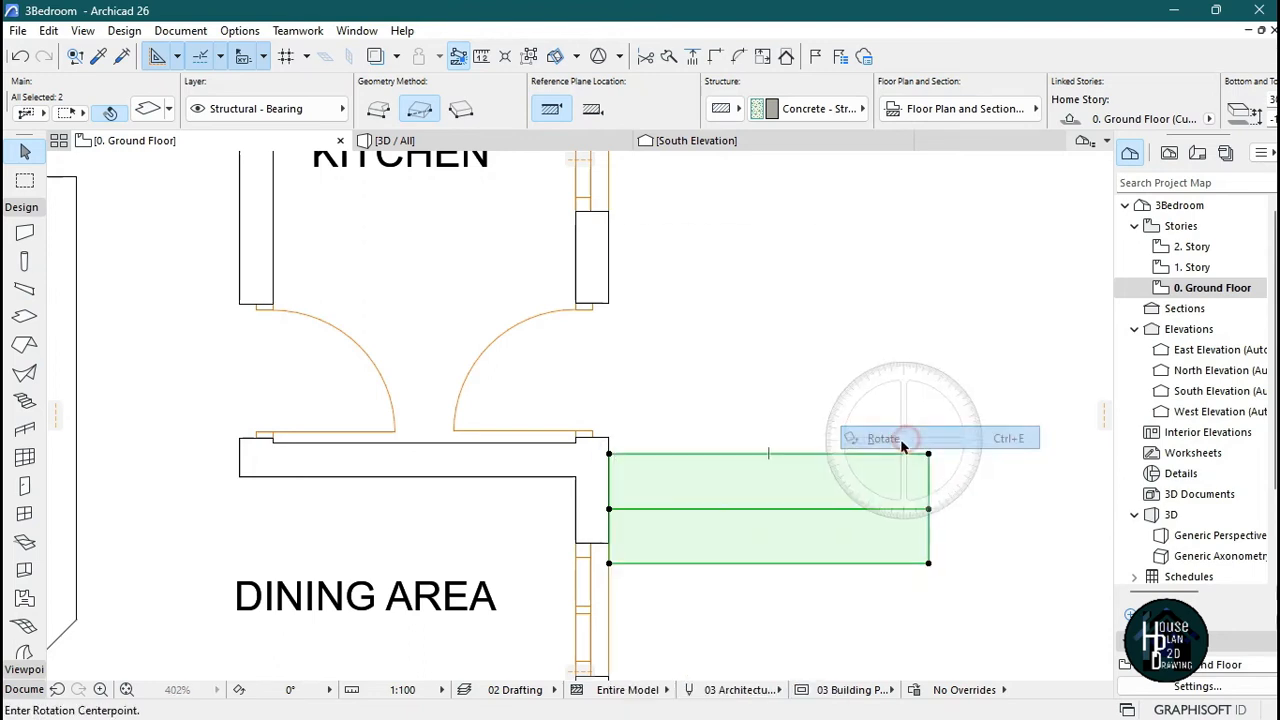
{"action": "left_click", "coordinate": [609, 455]}
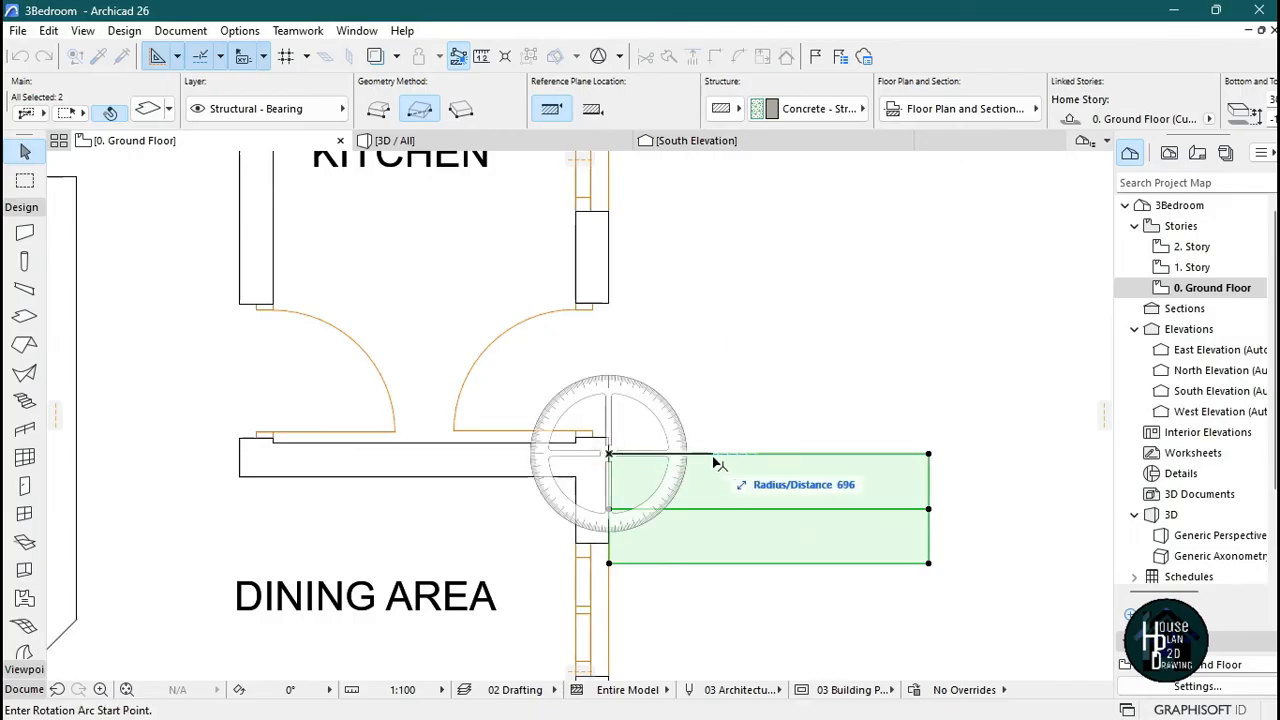
{"action": "key", "text": "Escape"}
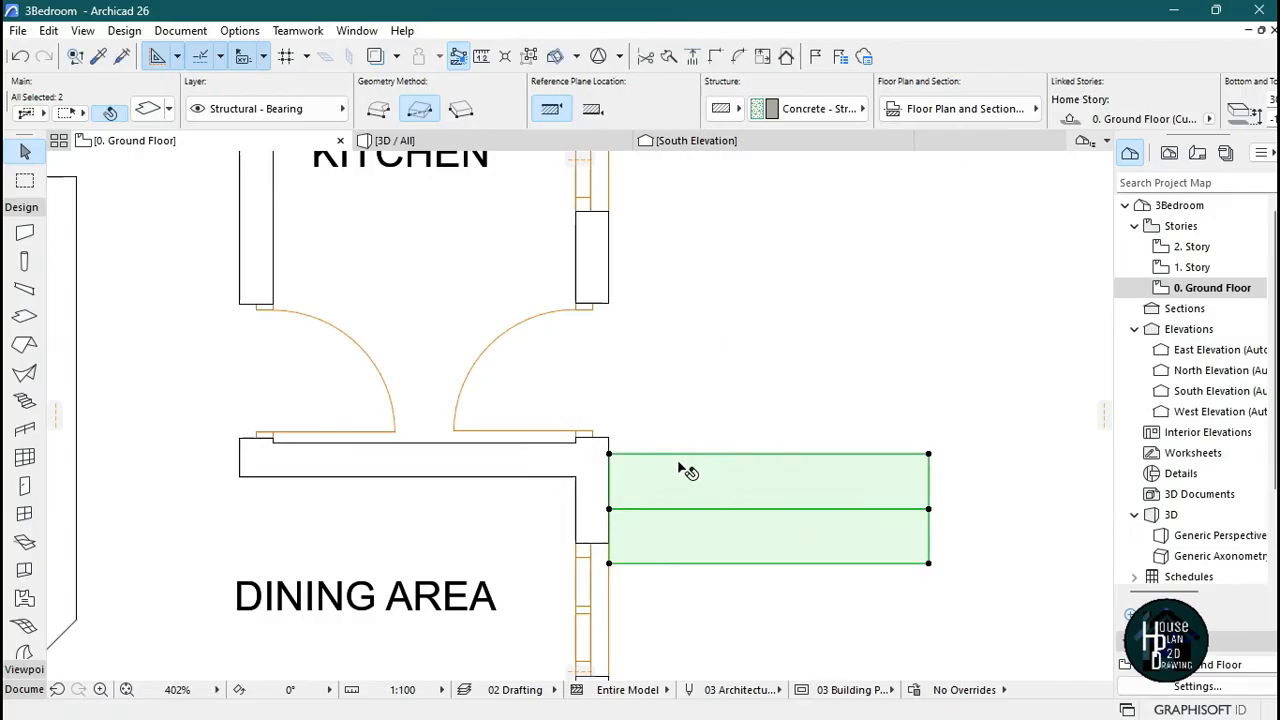
- Rotate the two copied steps 90° counterclockwise about their corner at the wall so they run along the kitchen's outer wall
{"action": "right_click", "coordinate": [610, 455]}
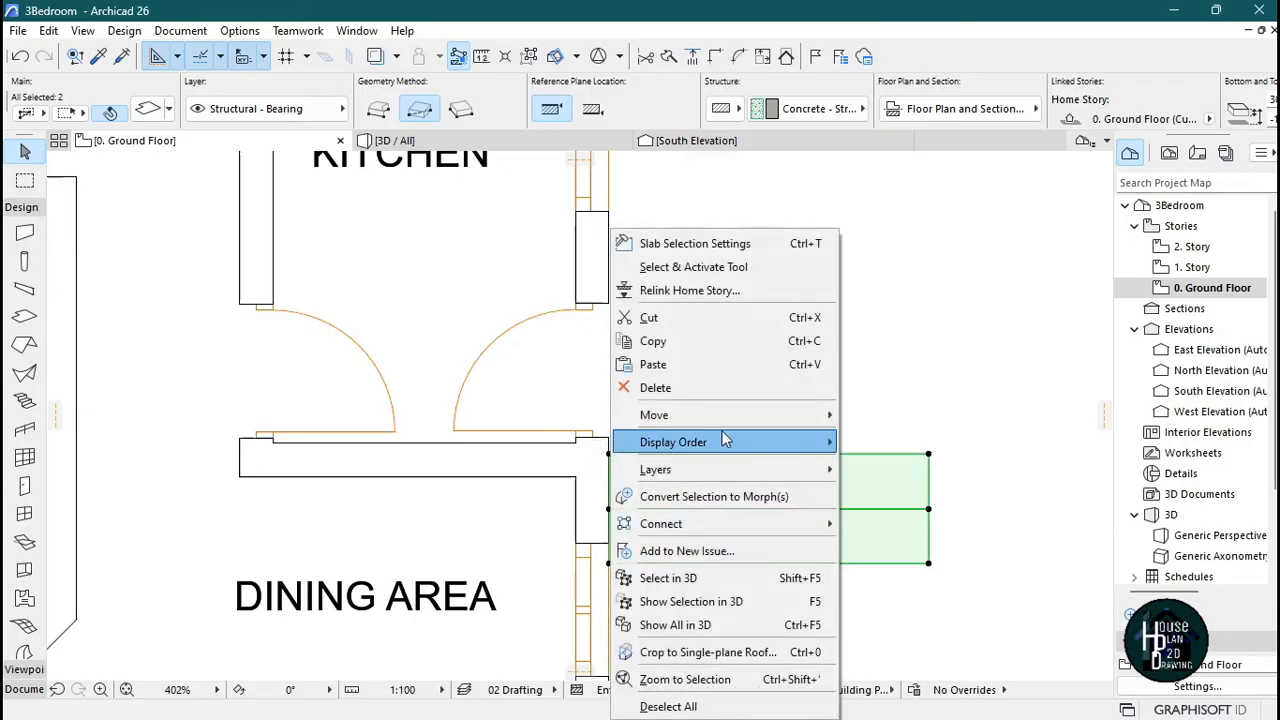
{"action": "mouse_move", "coordinate": [731, 414]}
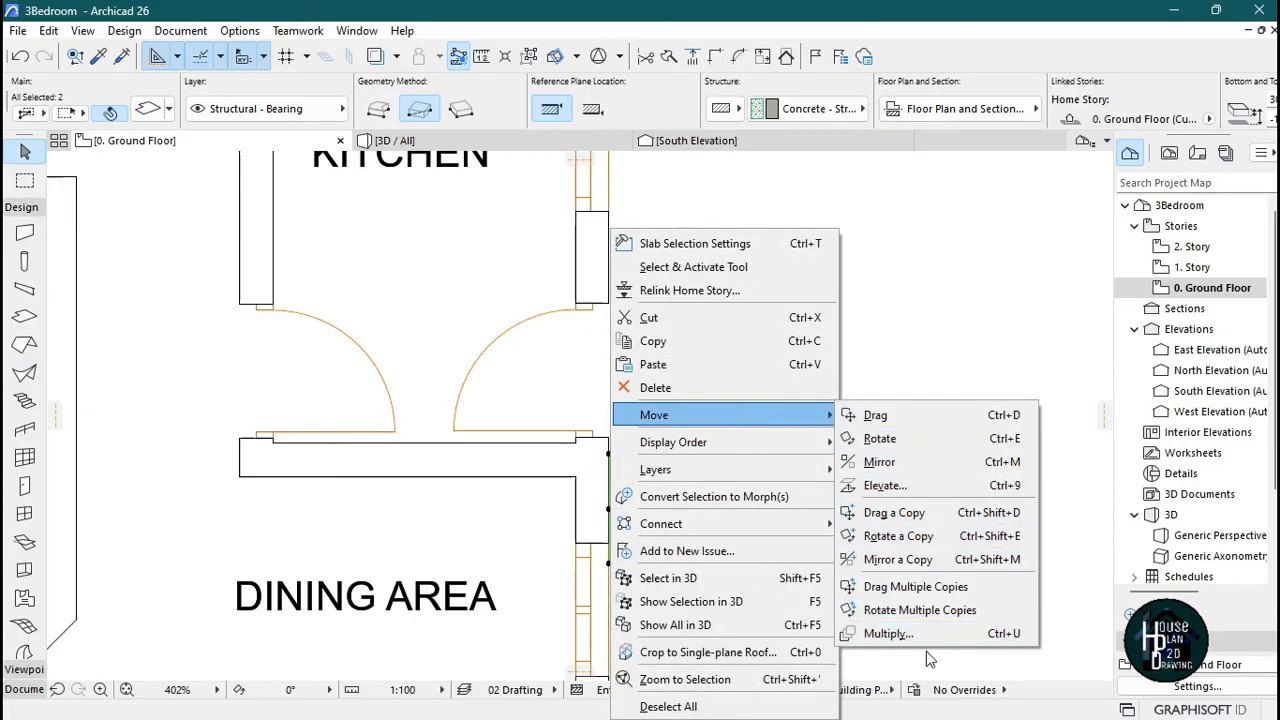
{"action": "left_click", "coordinate": [880, 438]}
{"action": "left_click", "coordinate": [608, 454]}
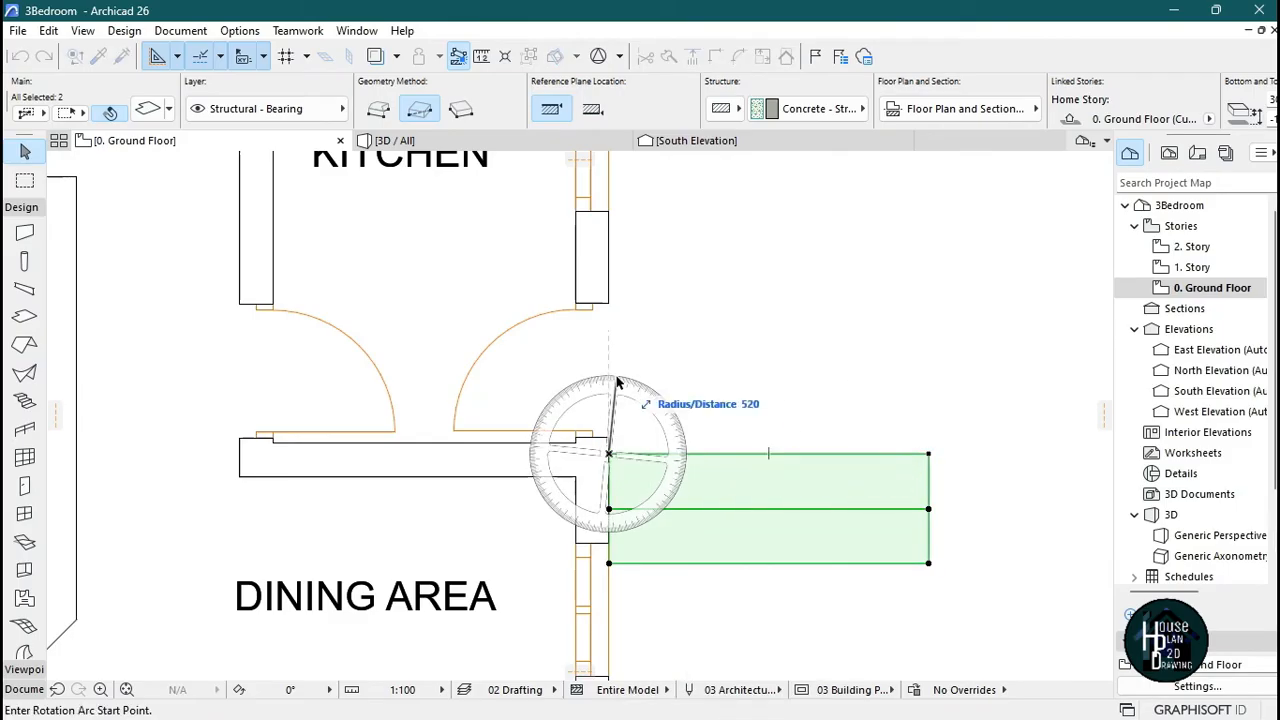
{"action": "left_click", "coordinate": [826, 455]}
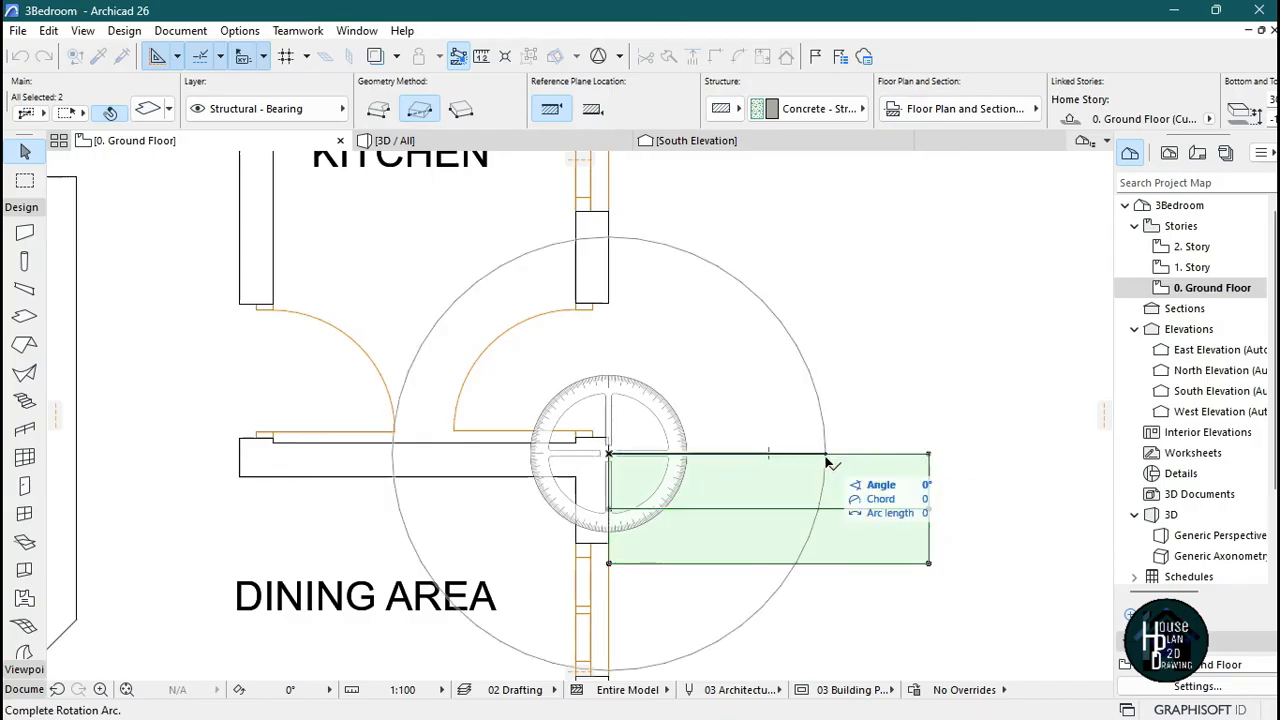
{"action": "left_click", "coordinate": [610, 214]}
- Shorten both kitchen steps by offsetting their window-side ends to just past the exterior door opening, keeping the two ends aligned
{"action": "scroll", "coordinate": [683, 492], "scroll_direction": "down", "scroll_amount": 2}
{"action": "scroll", "coordinate": [683, 492], "scroll_direction": "down", "scroll_amount": 2}
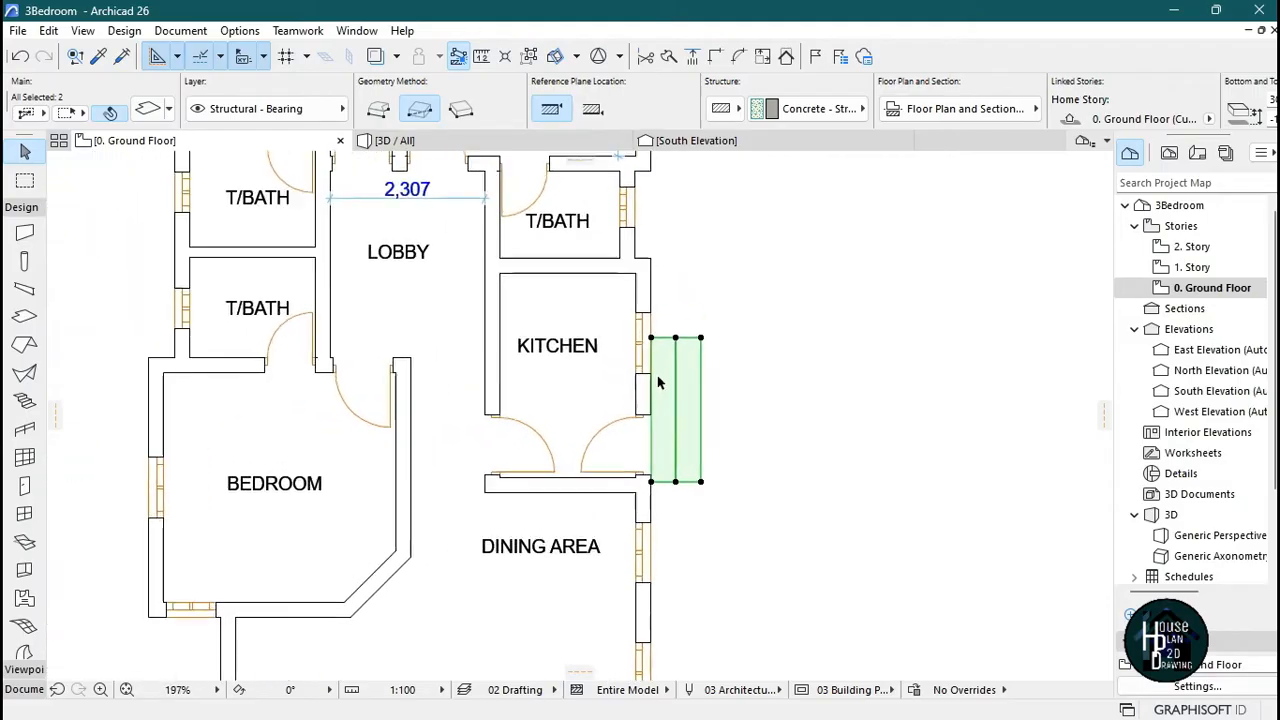
{"action": "scroll", "coordinate": [663, 390], "scroll_direction": "up", "scroll_amount": 4}
{"action": "left_click", "coordinate": [659, 281]}
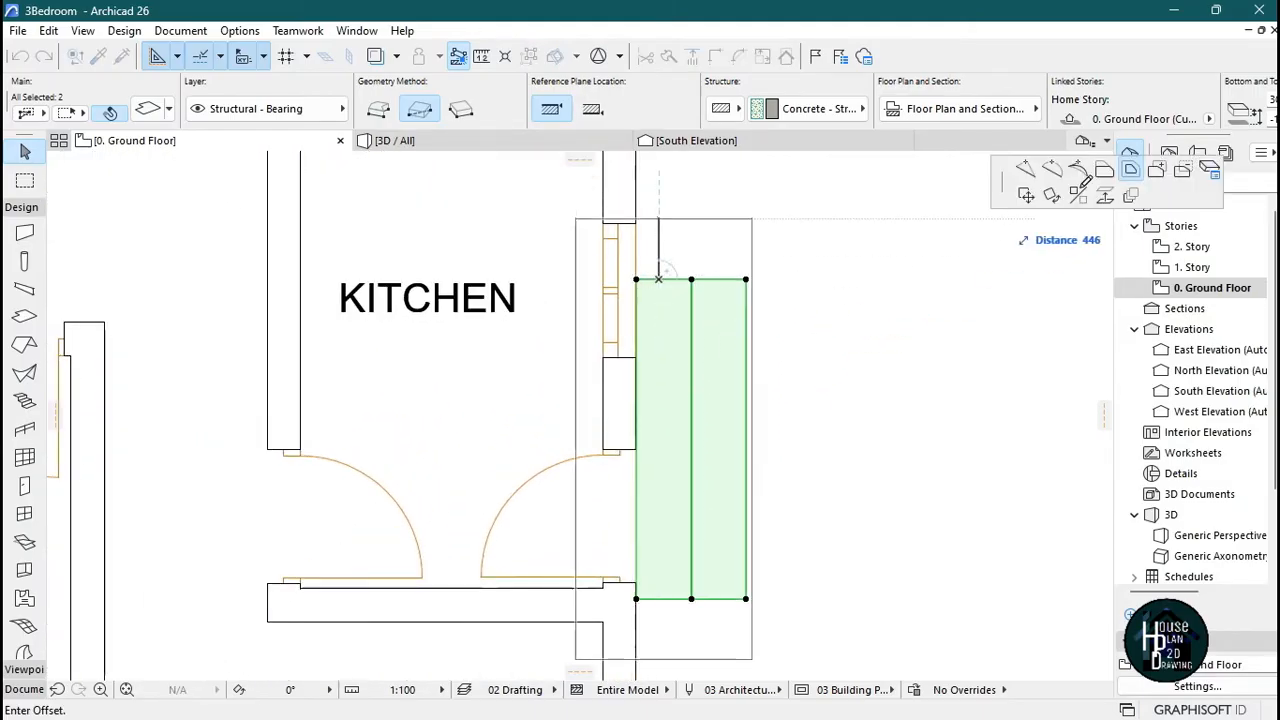
{"action": "left_click", "coordinate": [1105, 172]}
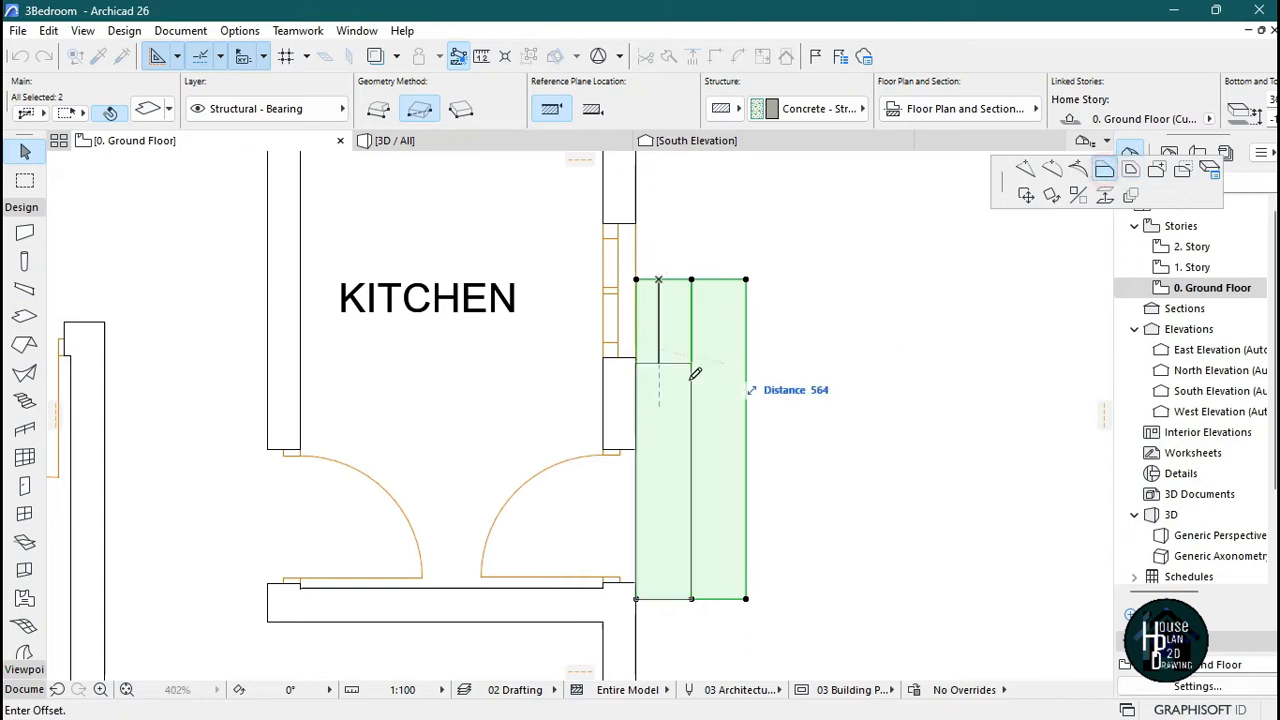
{"action": "left_click", "coordinate": [655, 429]}
{"action": "left_click", "coordinate": [718, 281]}
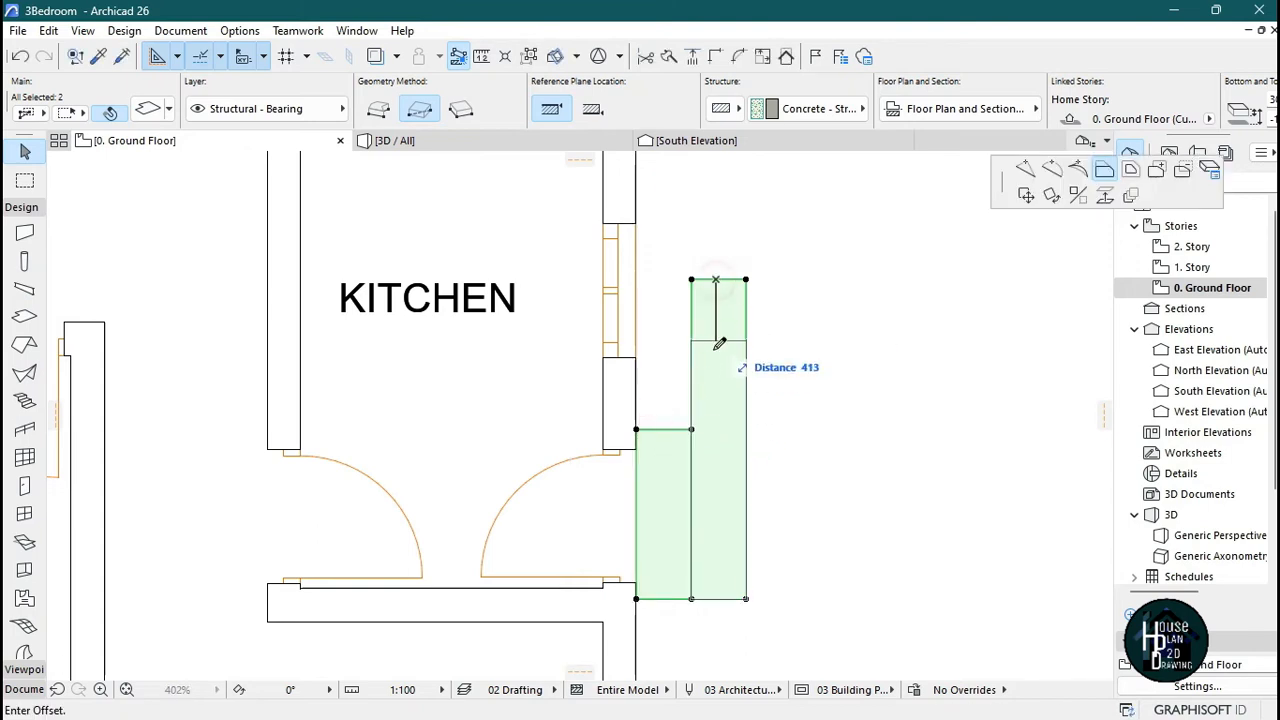
{"action": "left_click", "coordinate": [696, 430]}
{"action": "left_click", "coordinate": [466, 206]}
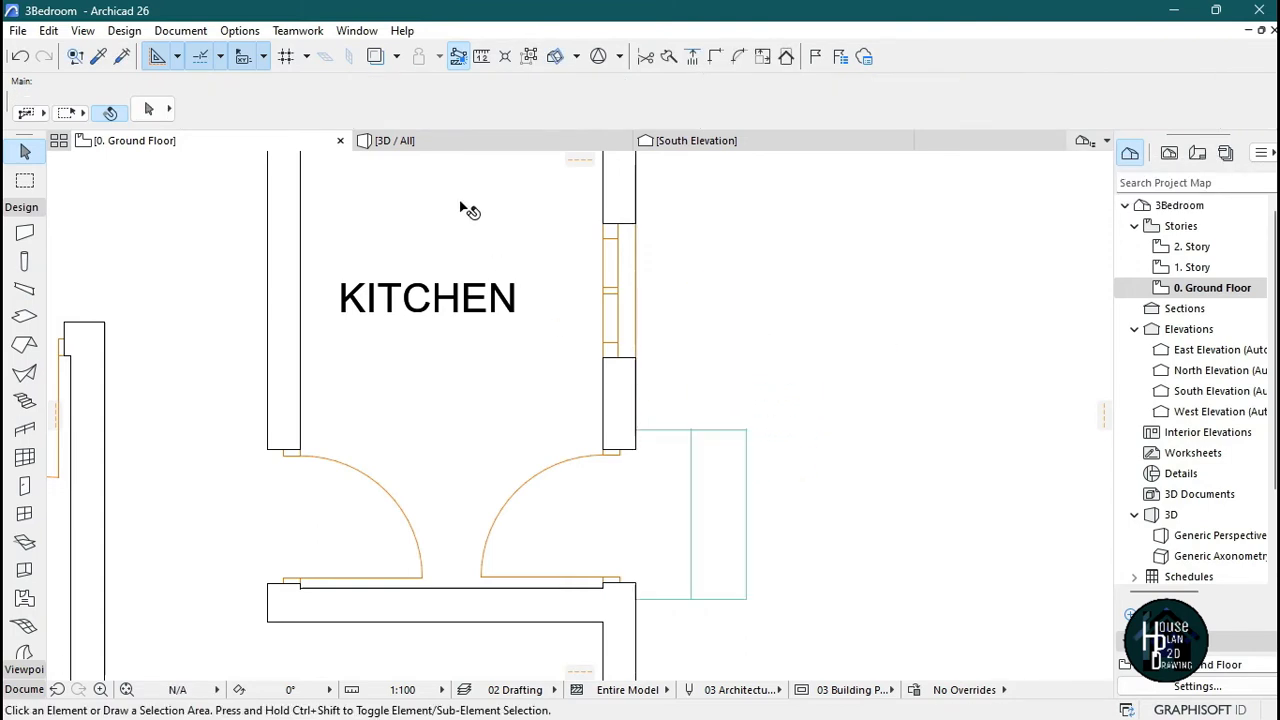
- Fly around the house in 3D to examine the kitchen door steps, the side walls and the front porch
{"action": "left_click", "coordinate": [435, 140]}
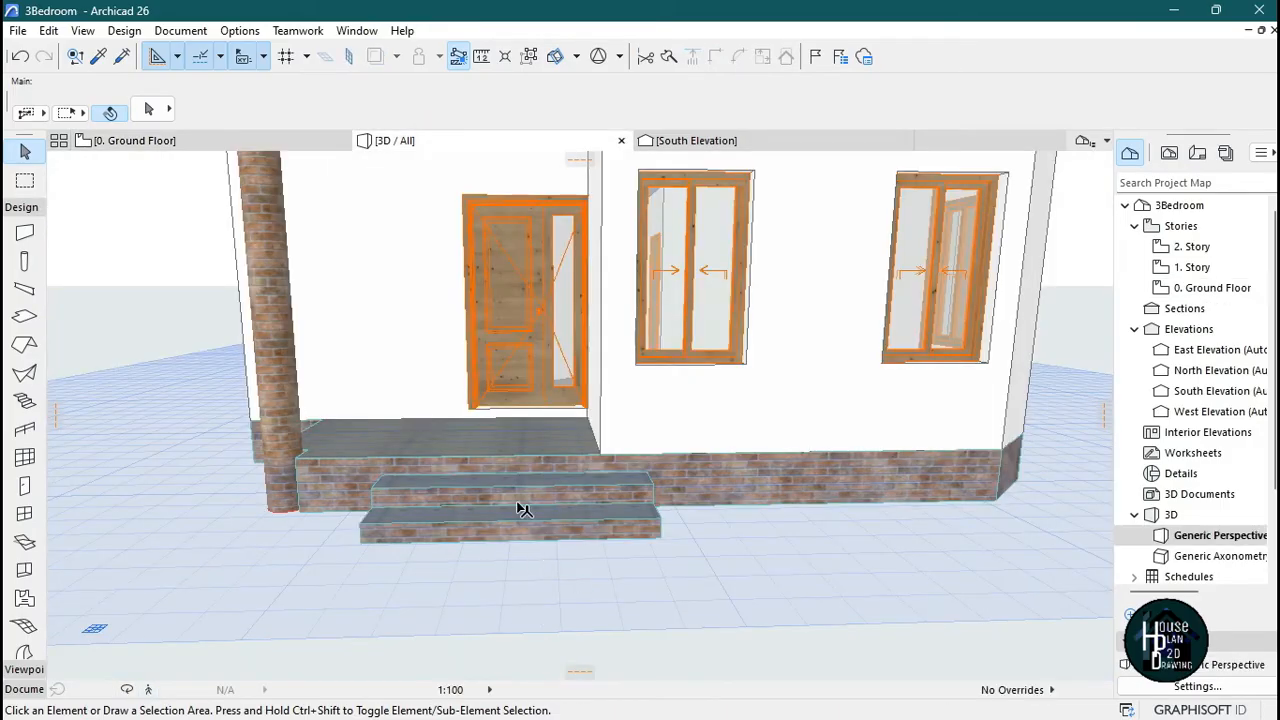
{"action": "left_click", "coordinate": [174, 689]}
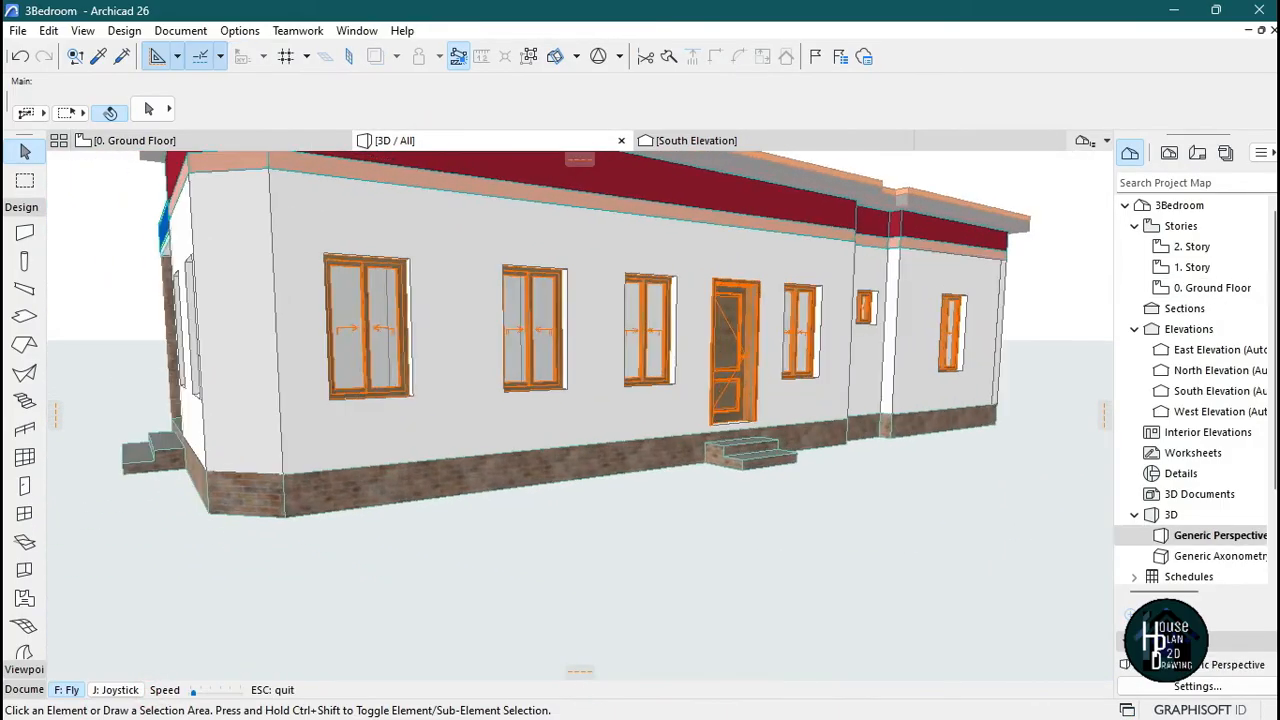
{"action": "key", "text": "Up"}
{"action": "key", "text": "Down"}
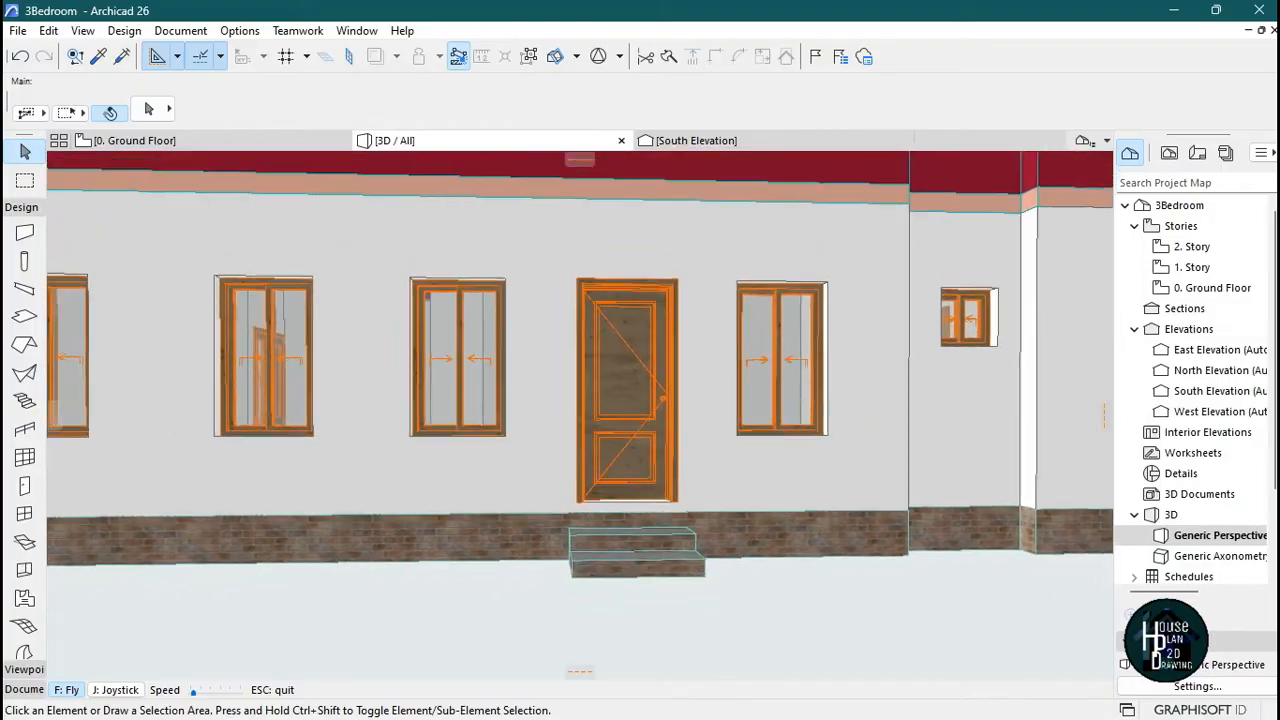
{"action": "key", "text": "Left"}
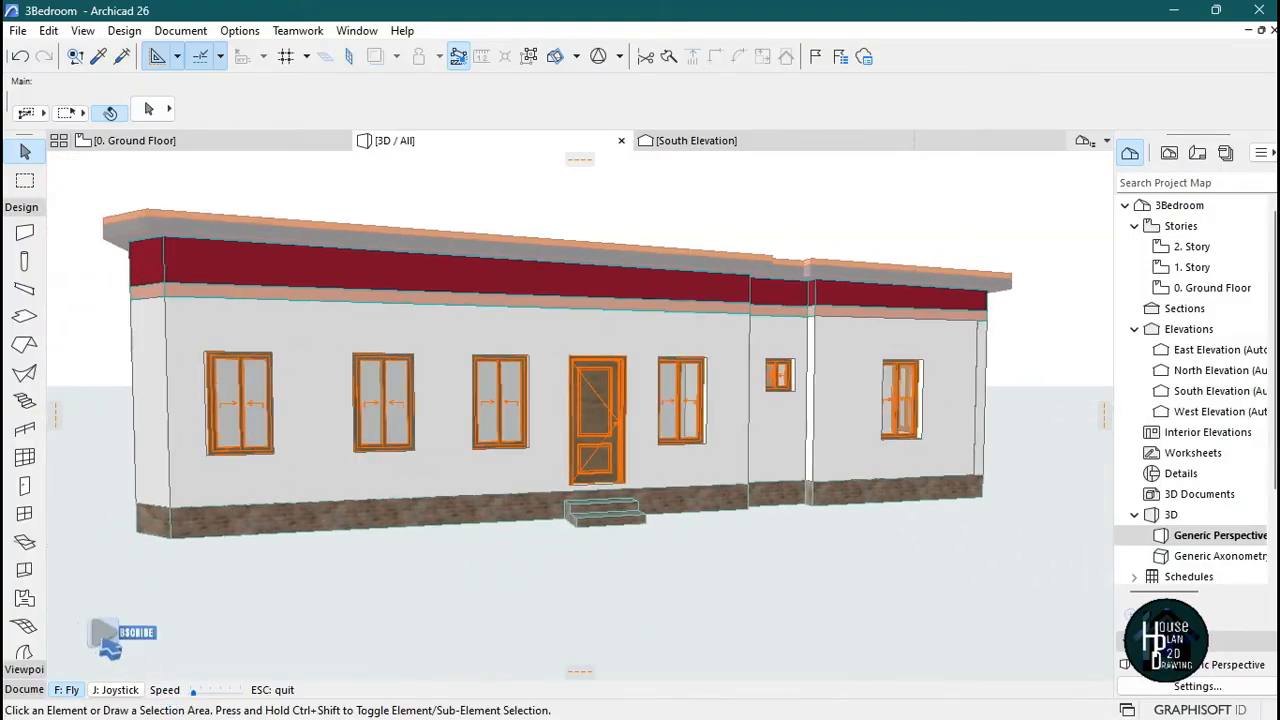
{"action": "key", "text": "Right"}
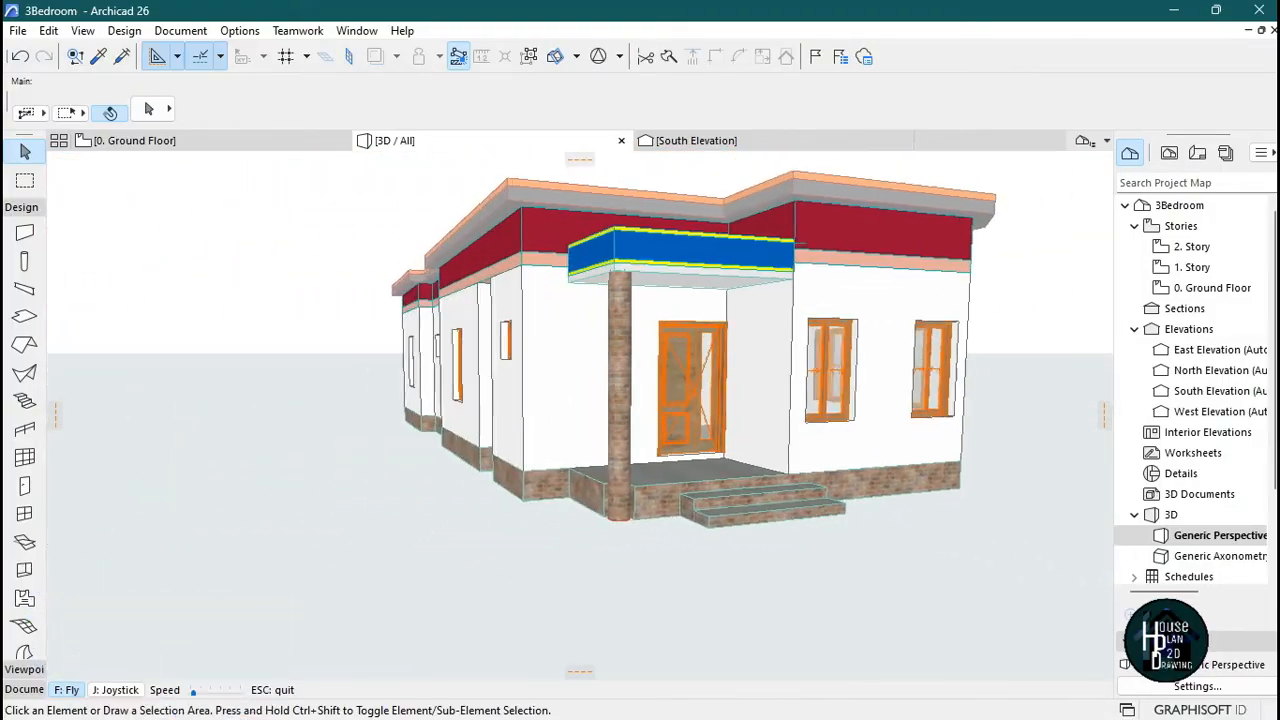
{"action": "key", "text": "Down"}
{"action": "key", "text": "Up"}
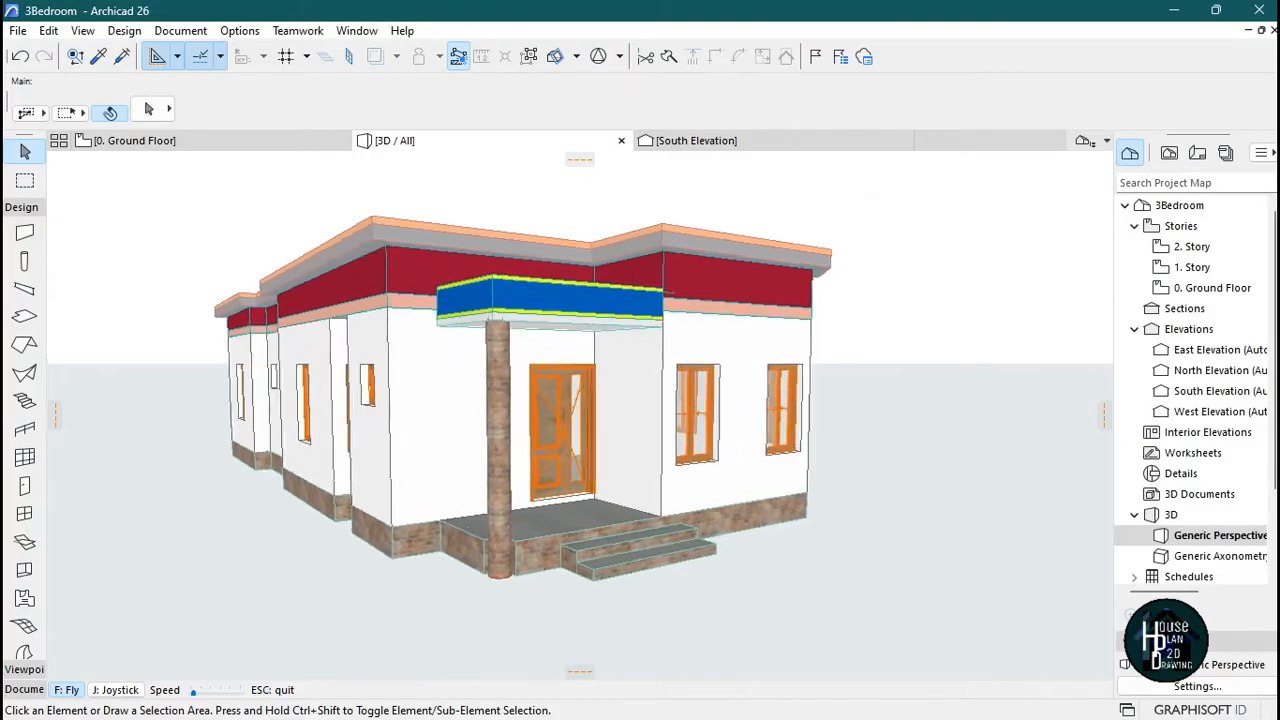
{"action": "key", "text": "Right"}
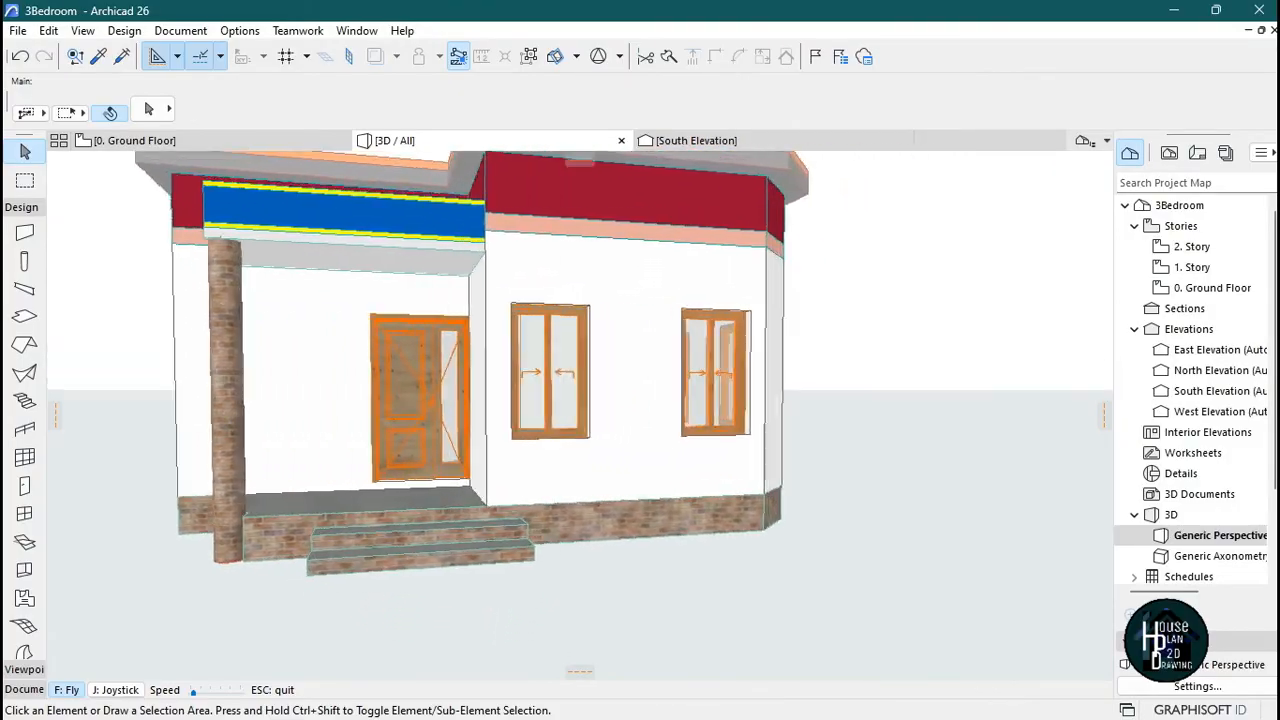
{"action": "key", "text": "Up"}
{"action": "key", "text": "Down"}
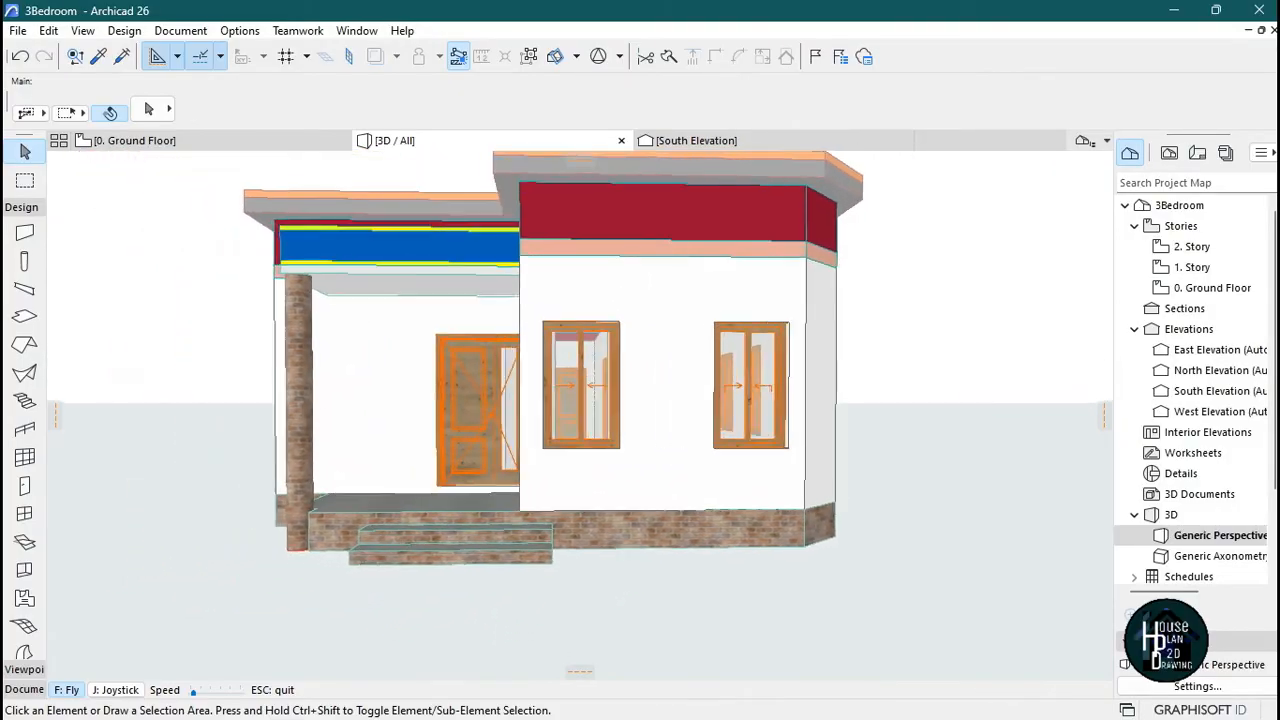
{"action": "key", "text": "Up"}
{"action": "key", "text": "Left"}
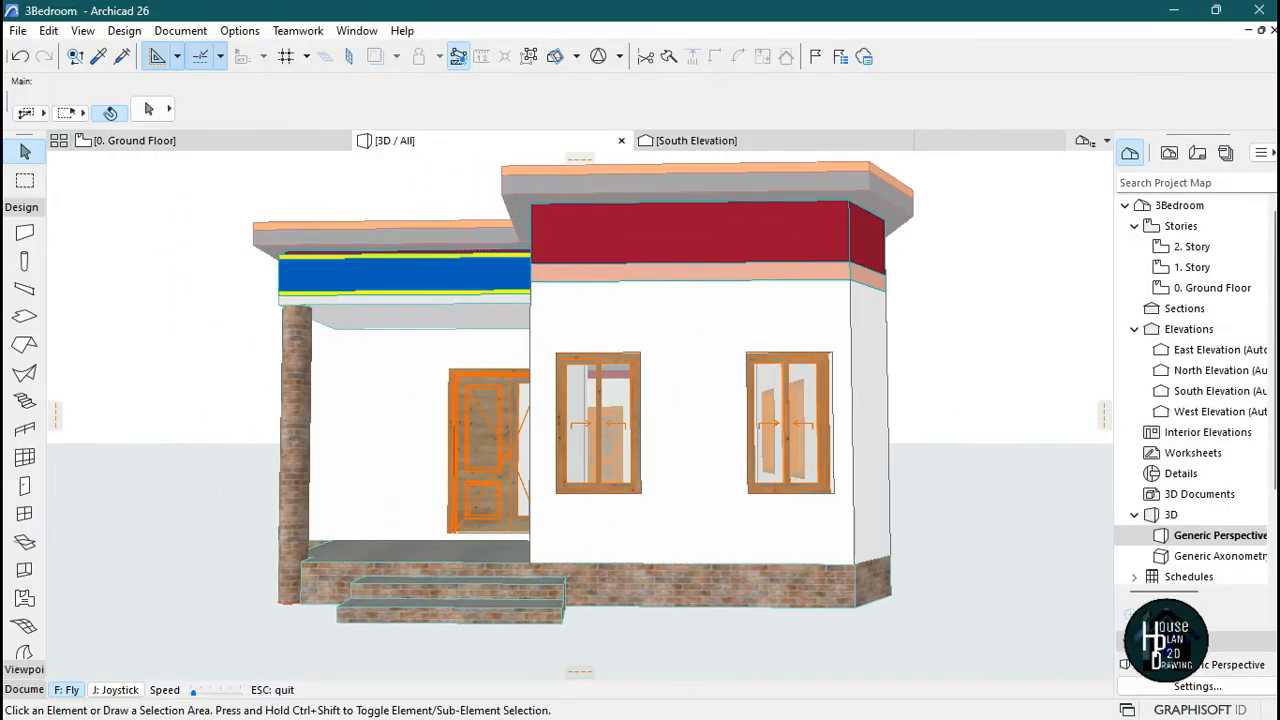
{"action": "key", "text": "Escape"}
- Switch to the Tribet reference project and examine the architrave framing the front windows up close
{"action": "mouse_move", "coordinate": [680, 712]}
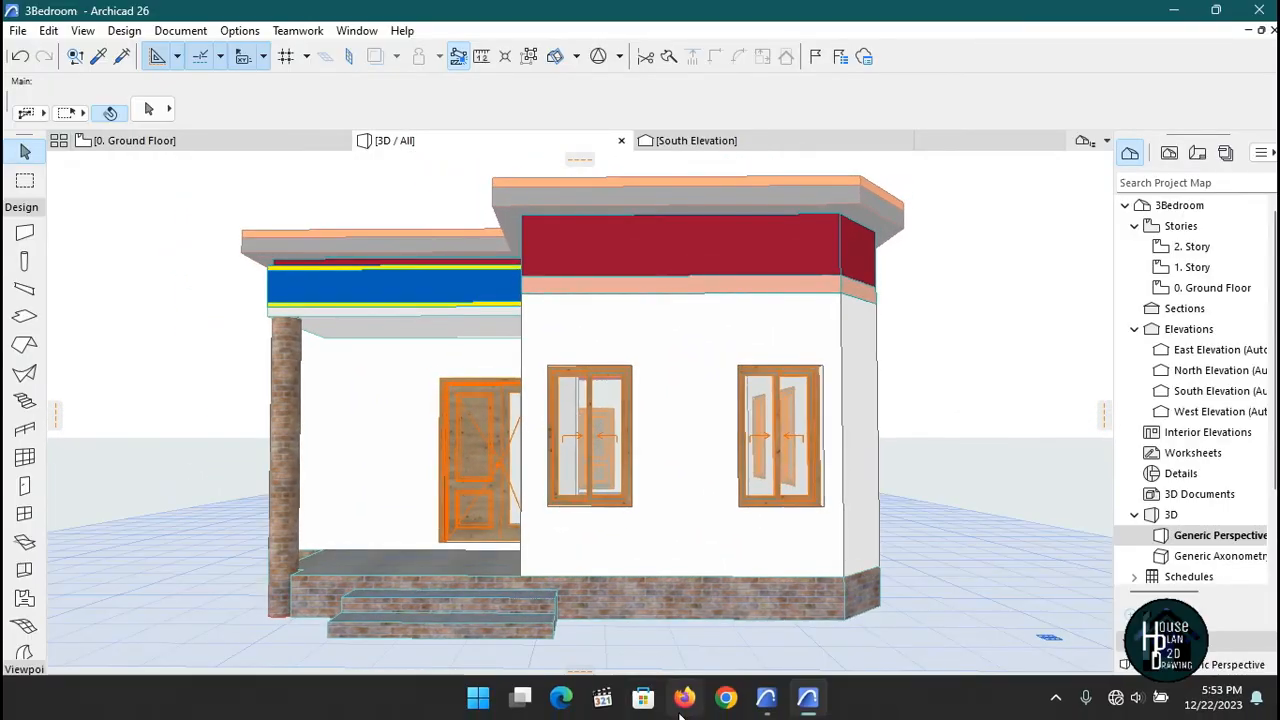
{"action": "left_click", "coordinate": [767, 697]}
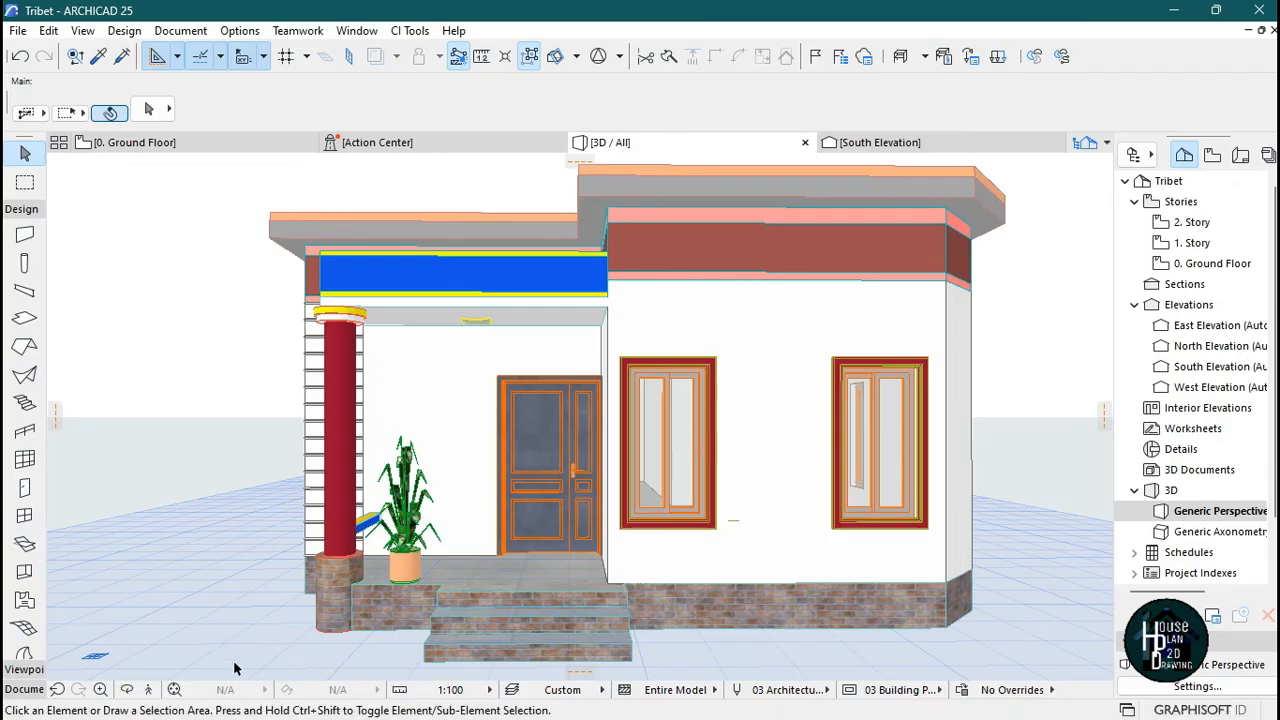
{"action": "key", "text": "Up"}
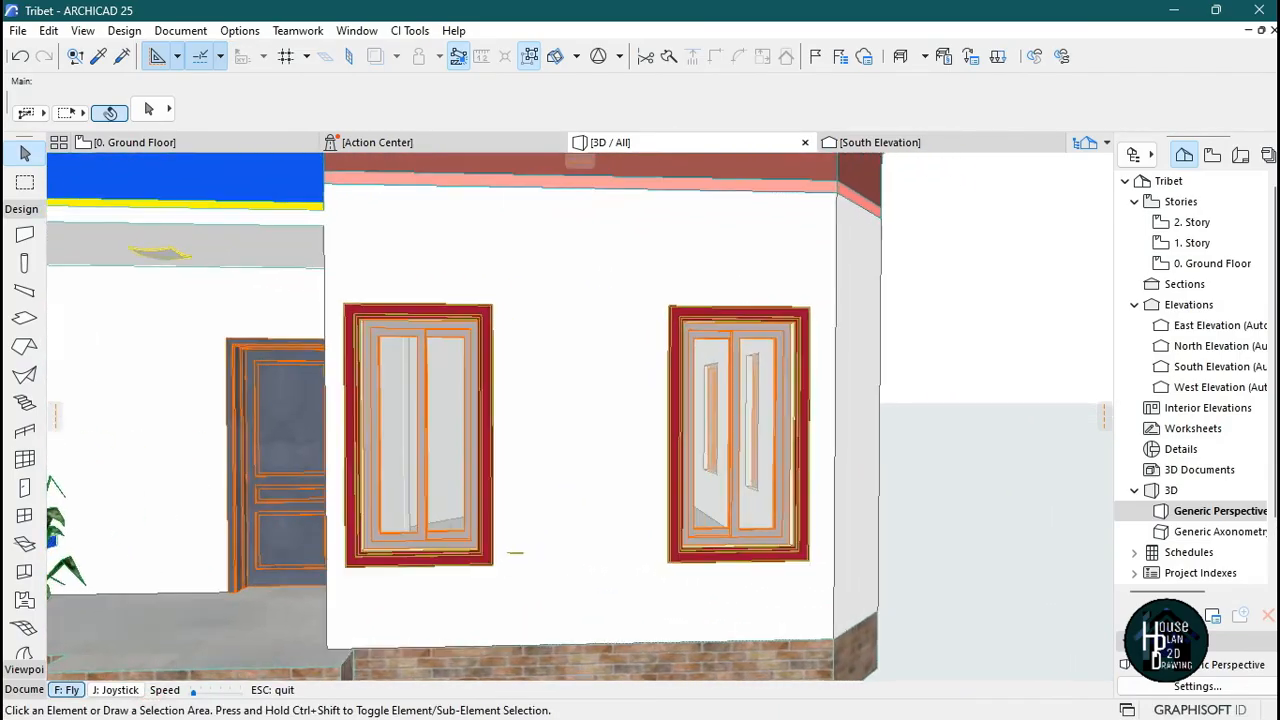
{"action": "key", "text": "Escape"}
{"action": "left_click", "coordinate": [449, 250]}
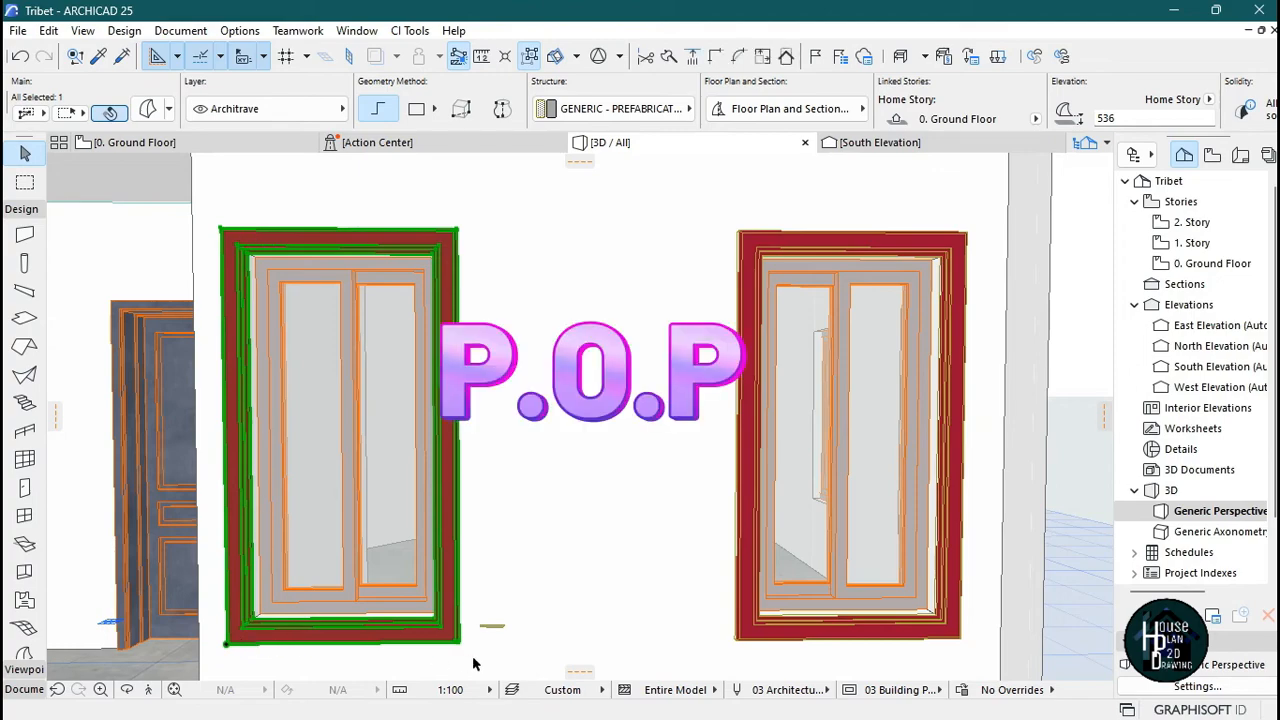
{"action": "key", "text": "Escape"}
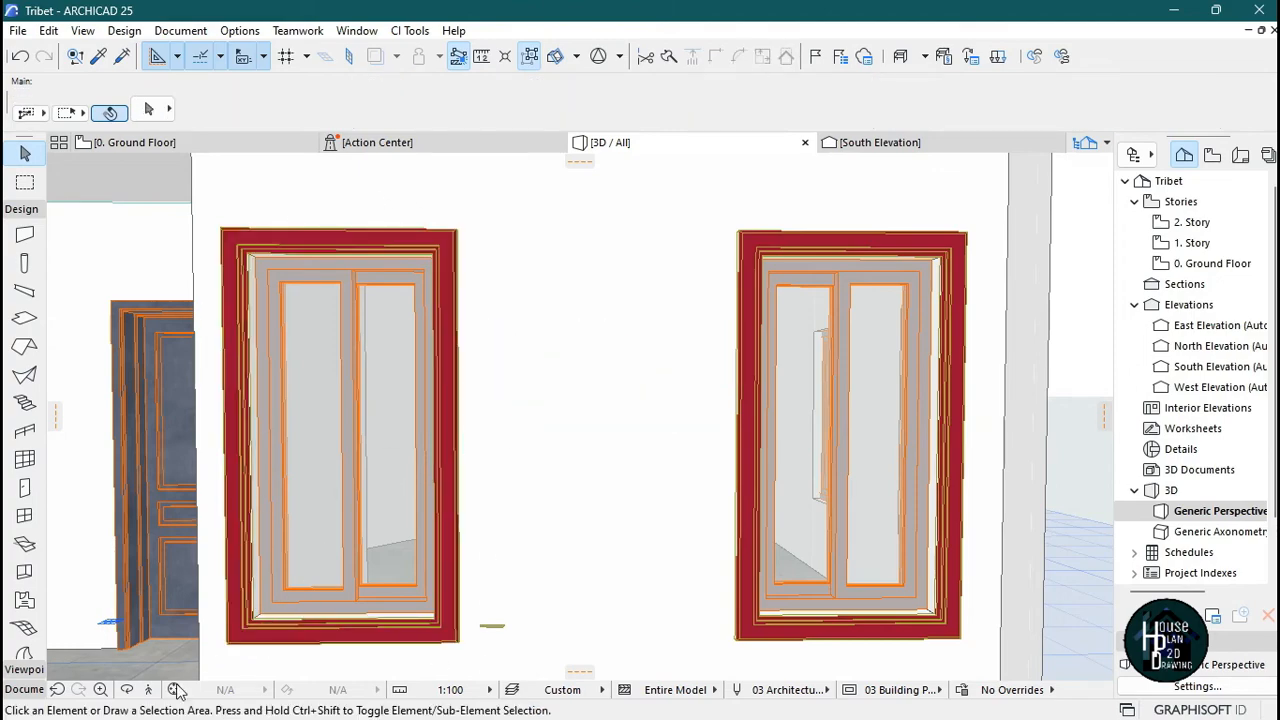
- Examine the reference house's front facade, porch column, door and window surrounds in 3D from the front and the porch corner
{"action": "left_click", "coordinate": [145, 690]}
{"action": "key", "text": "Down"}
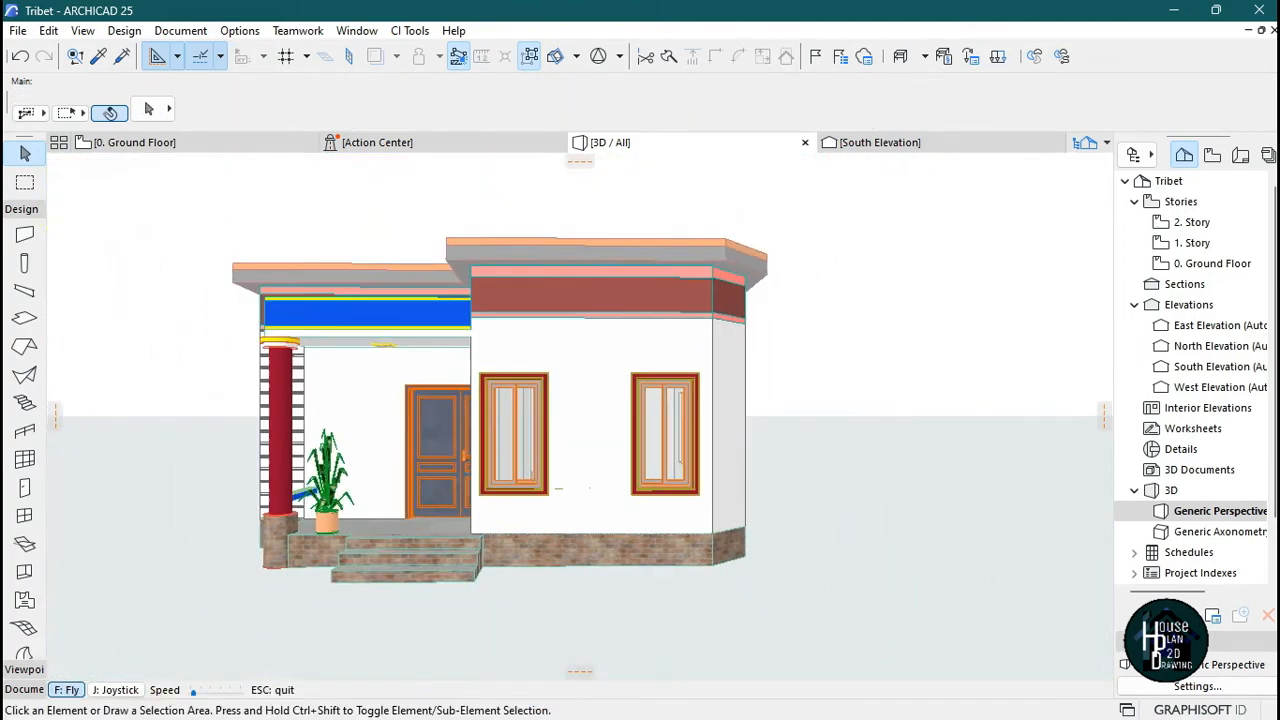
{"action": "key", "text": "Up"}
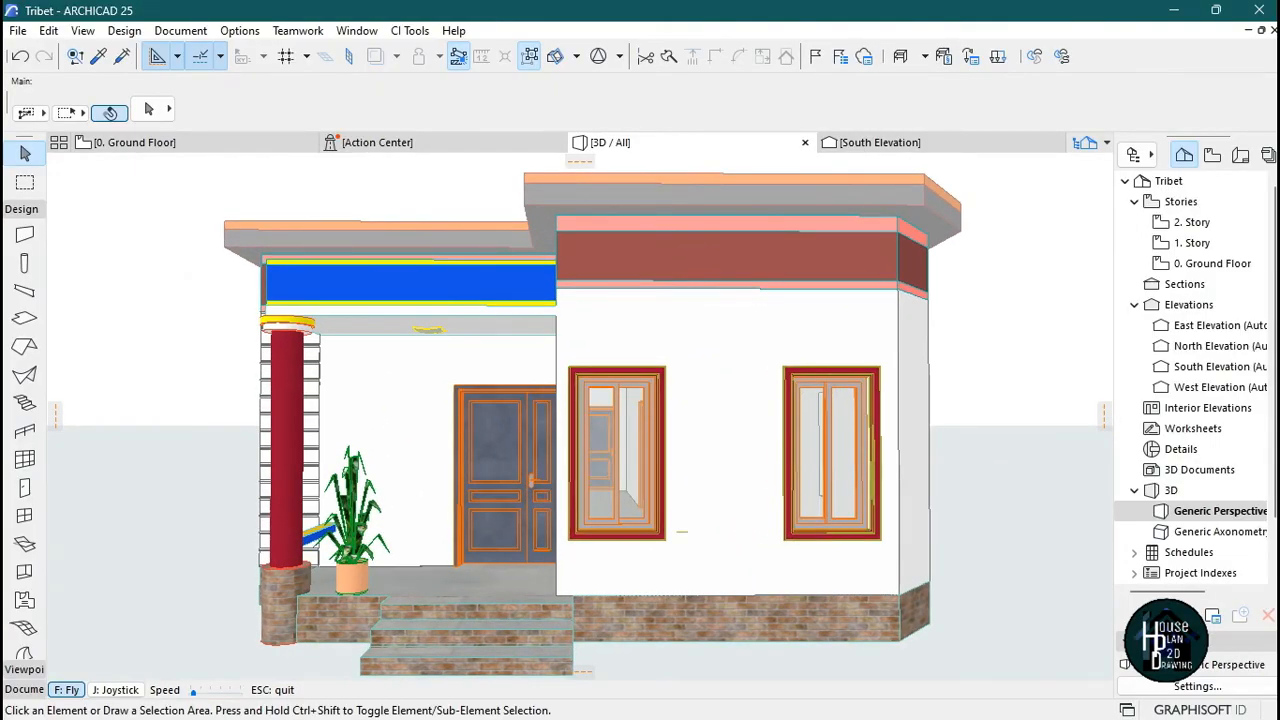
{"action": "key", "text": "Escape"}
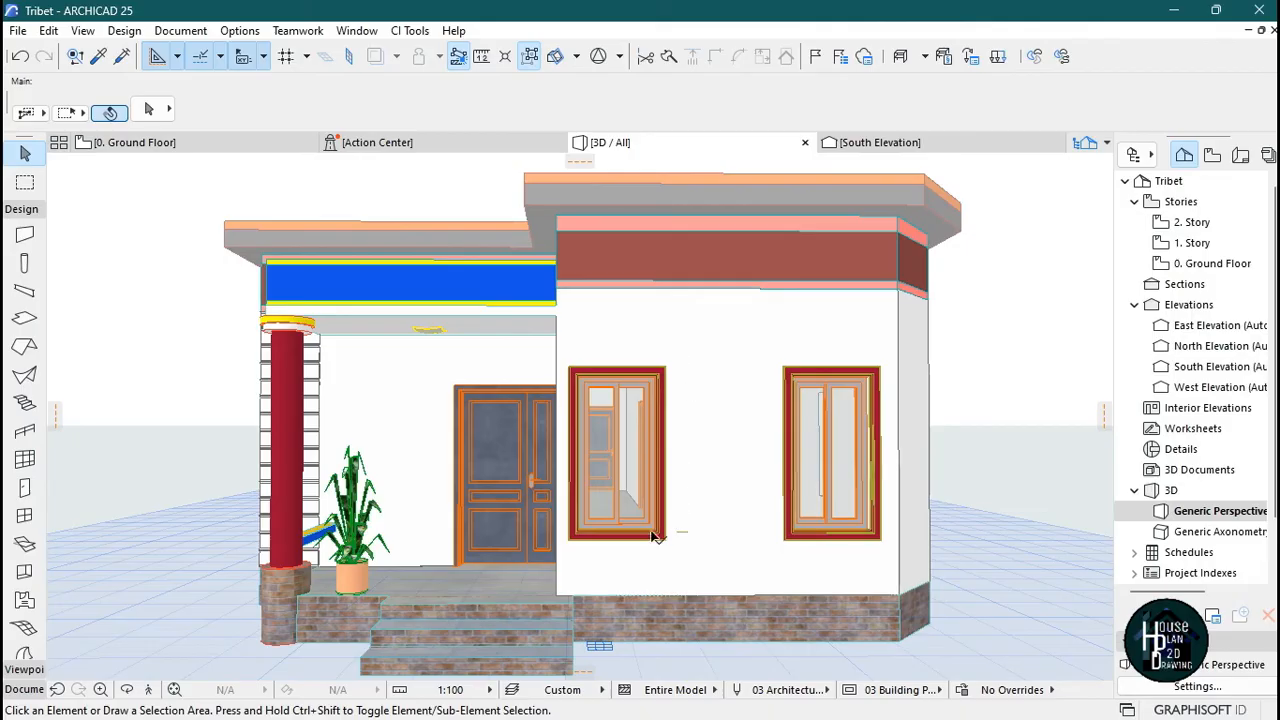
{"action": "left_click", "coordinate": [148, 690]}
{"action": "key", "text": "Left"}
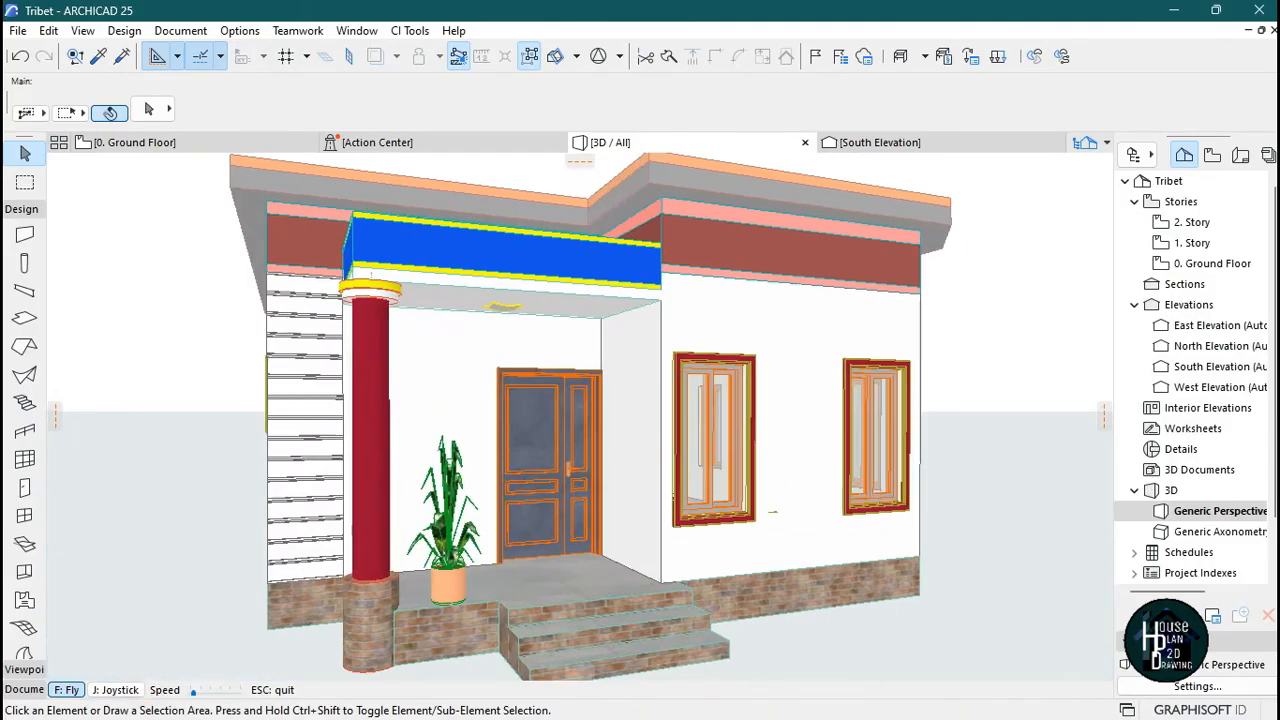
{"action": "key", "text": "Down"}
{"action": "key", "text": "Up"}
{"action": "key", "text": "Escape"}
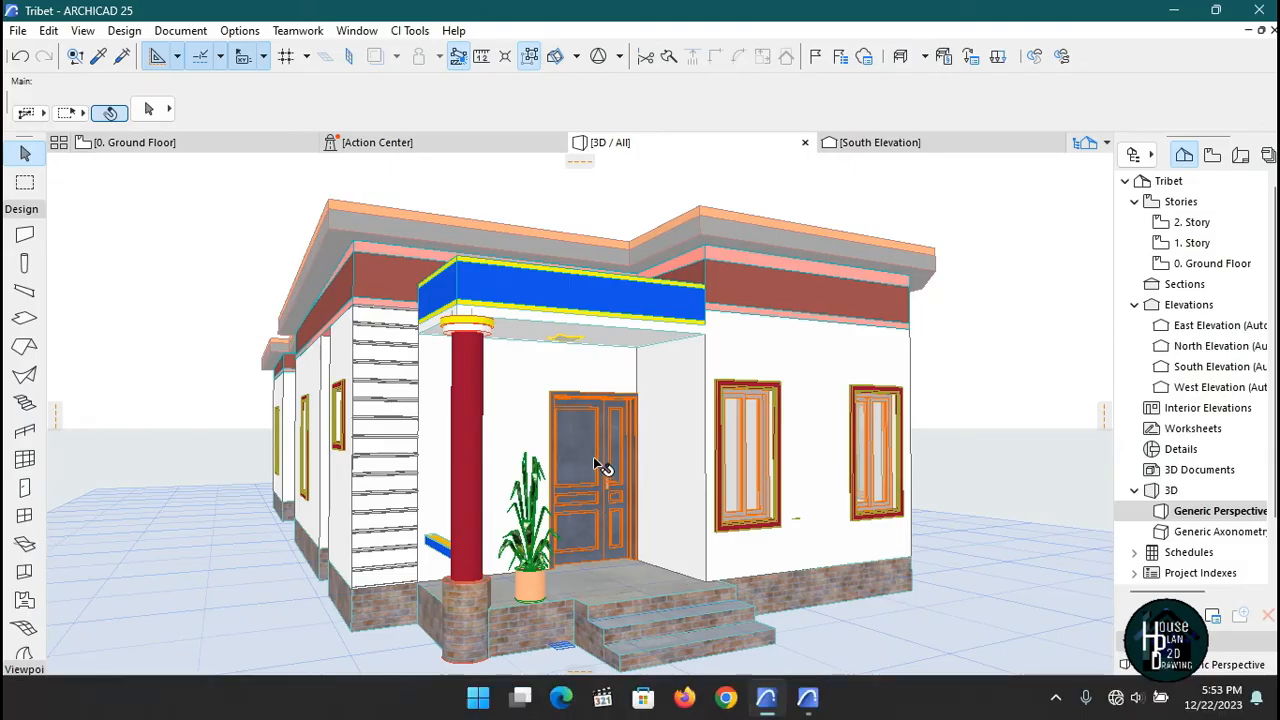
- Return to the 3Bedroom project and examine the front door, windows and porch in 3D for comparison with the reference house
{"action": "mouse_move", "coordinate": [777, 711]}
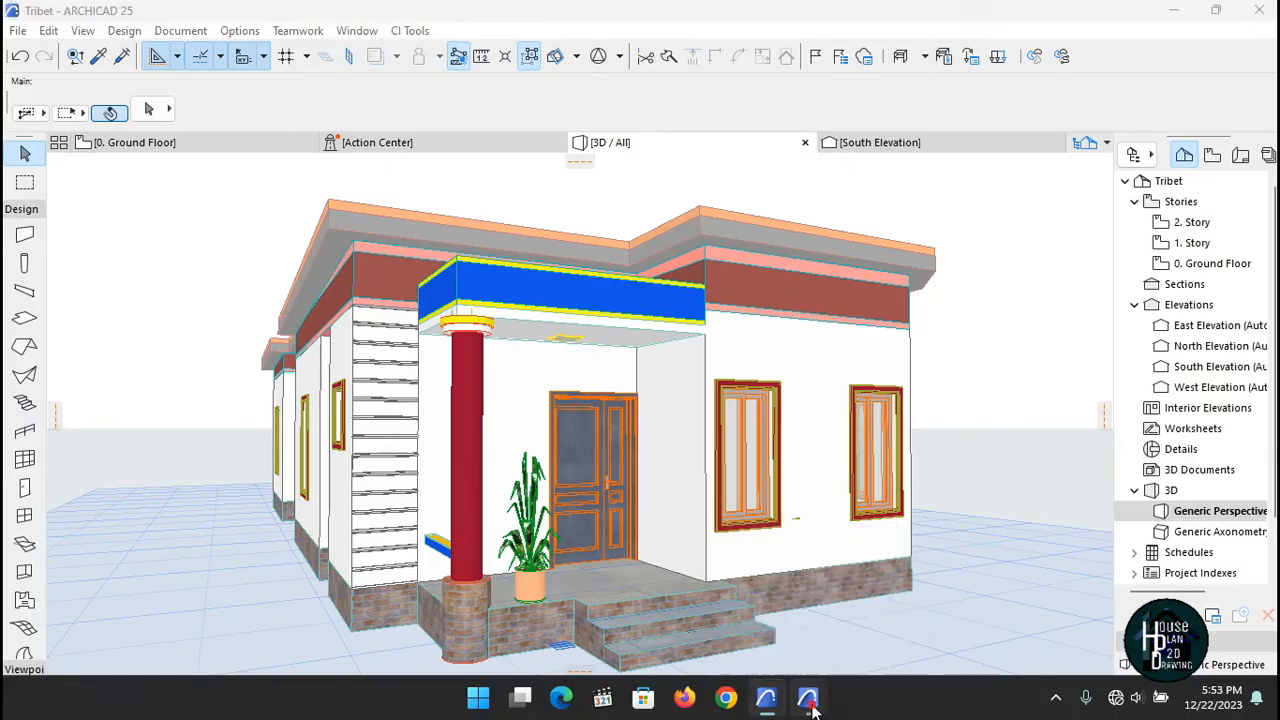
{"action": "left_click", "coordinate": [818, 708]}
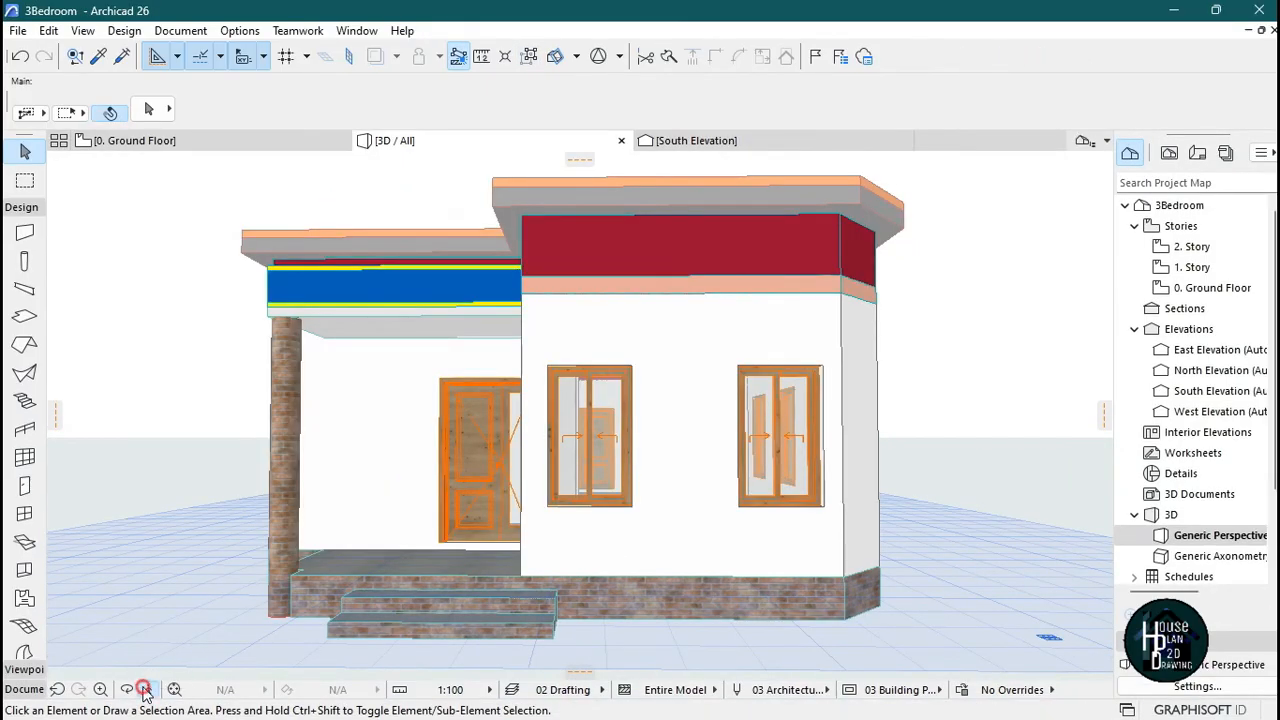
{"action": "left_click", "coordinate": [144, 690]}
{"action": "key", "text": "Up"}
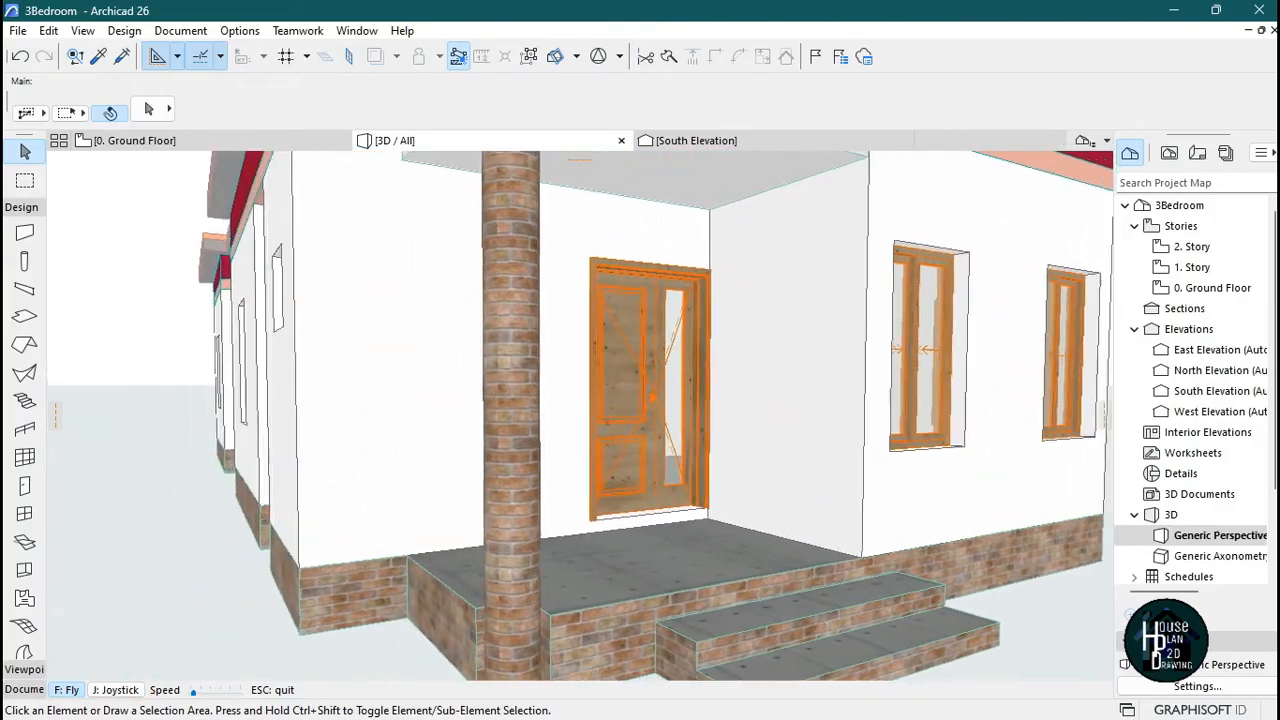
{"action": "key", "text": "Down"}
{"action": "key", "text": "Up"}
{"action": "key", "text": "Down"}
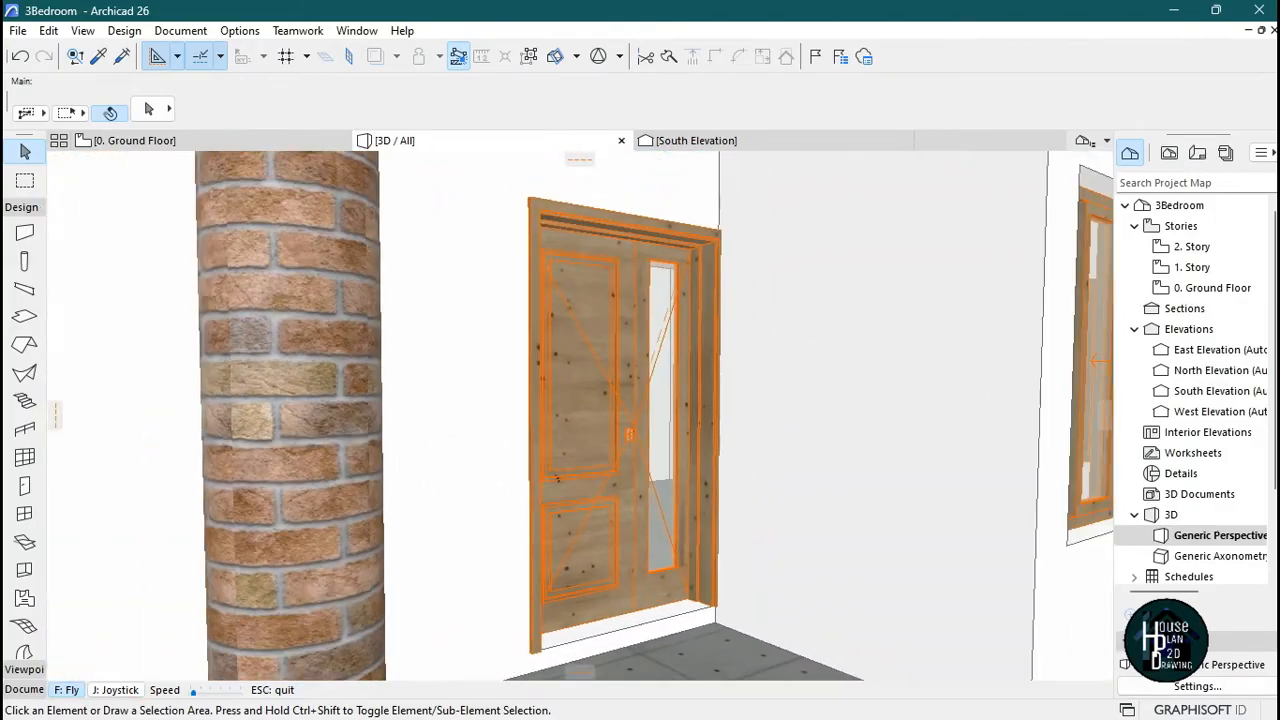
{"action": "key", "text": "Down"}
{"action": "key", "text": "Up"}
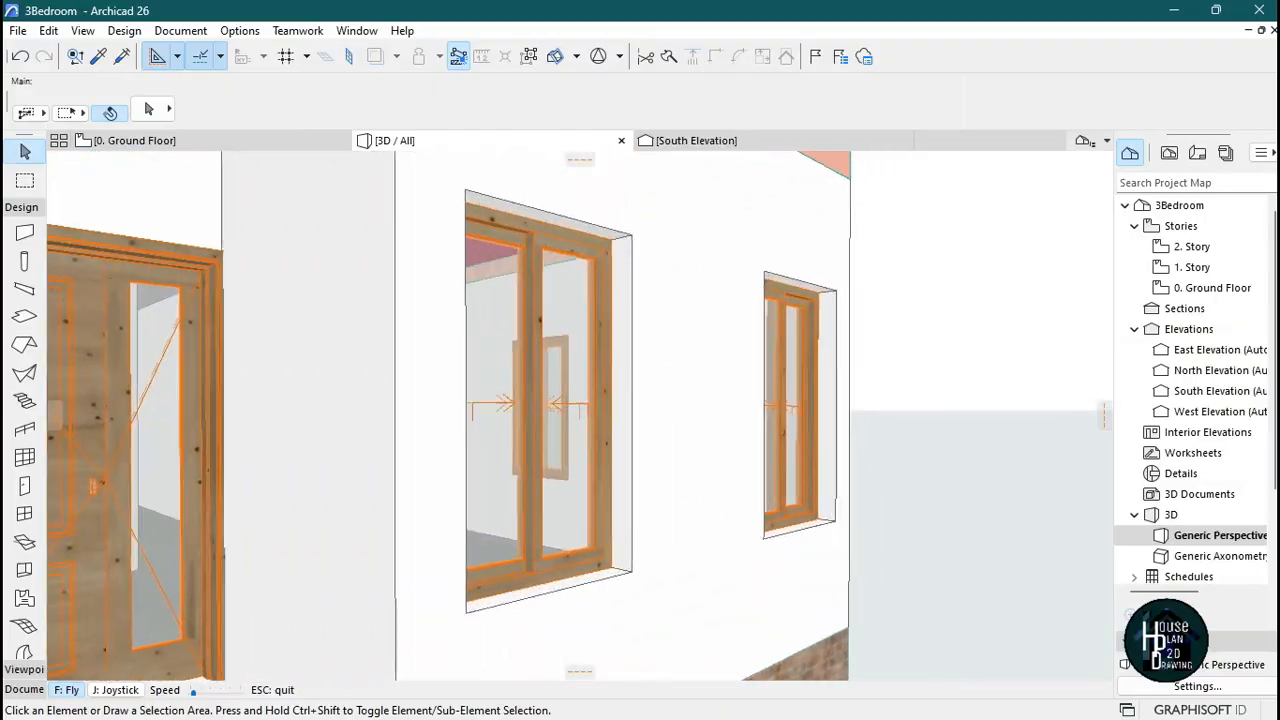
{"action": "key", "text": "Up"}
{"action": "key", "text": "Down"}
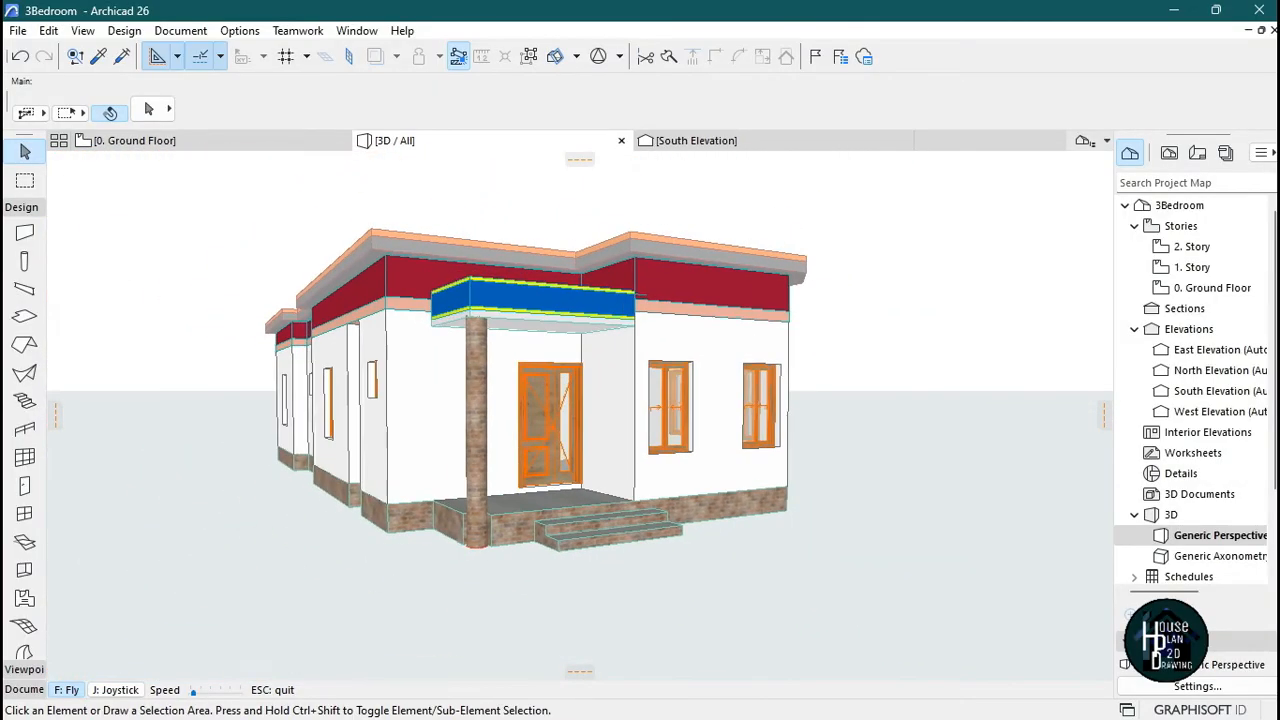
{"action": "key", "text": "Up"}
{"action": "key", "text": "Down"}
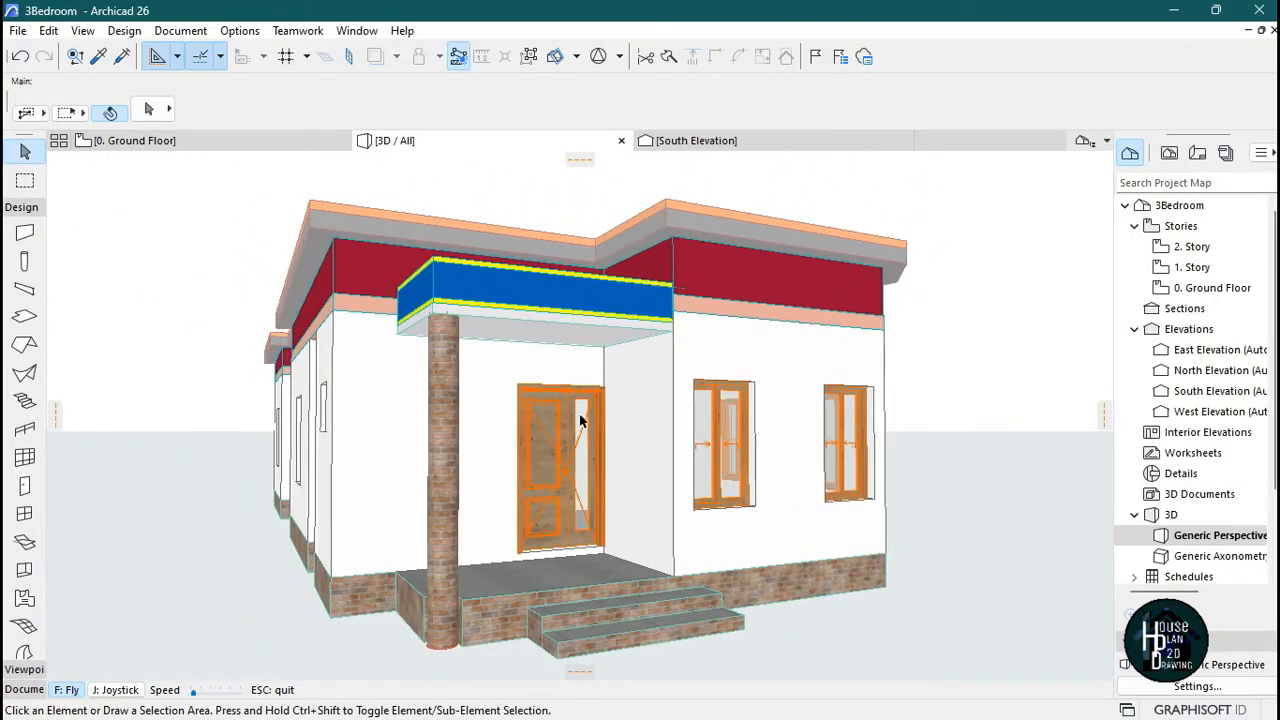
{"action": "key", "text": "Escape"}
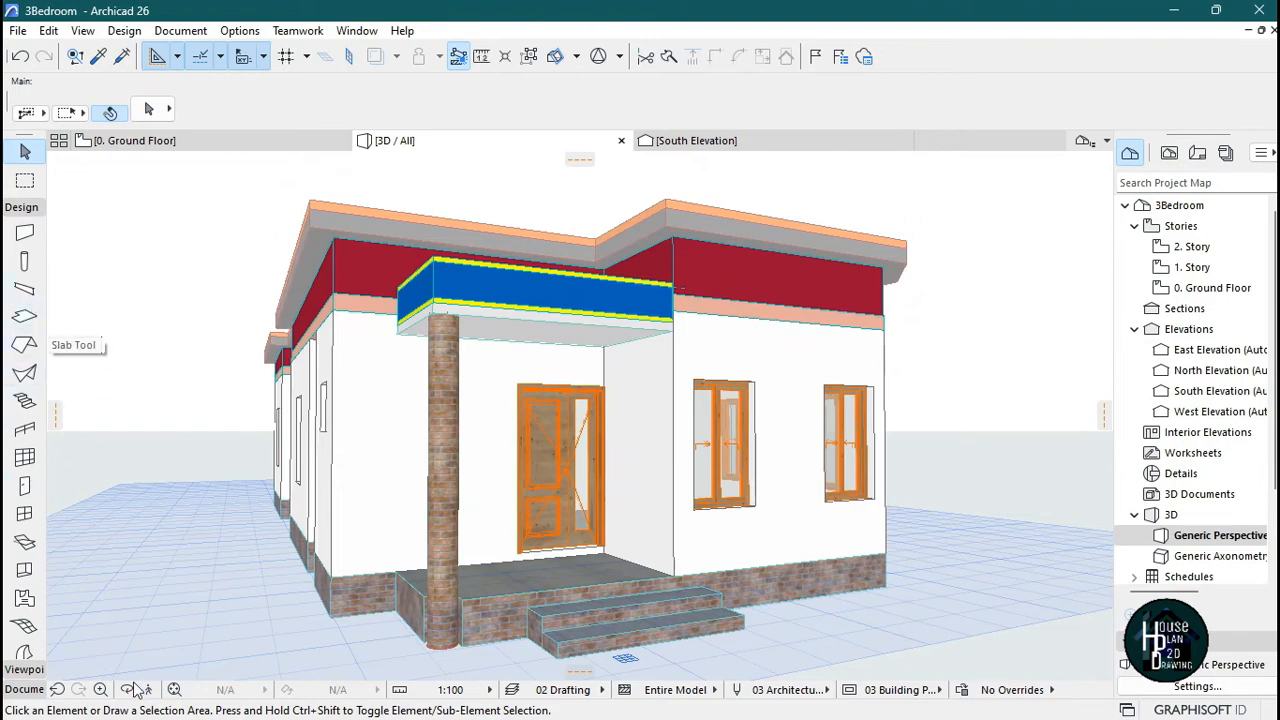
- Select all windows of the house in the 3D view and open the frame and sash model attributes in their settings
{"action": "left_click", "coordinate": [133, 688]}
{"action": "key", "text": "Up"}
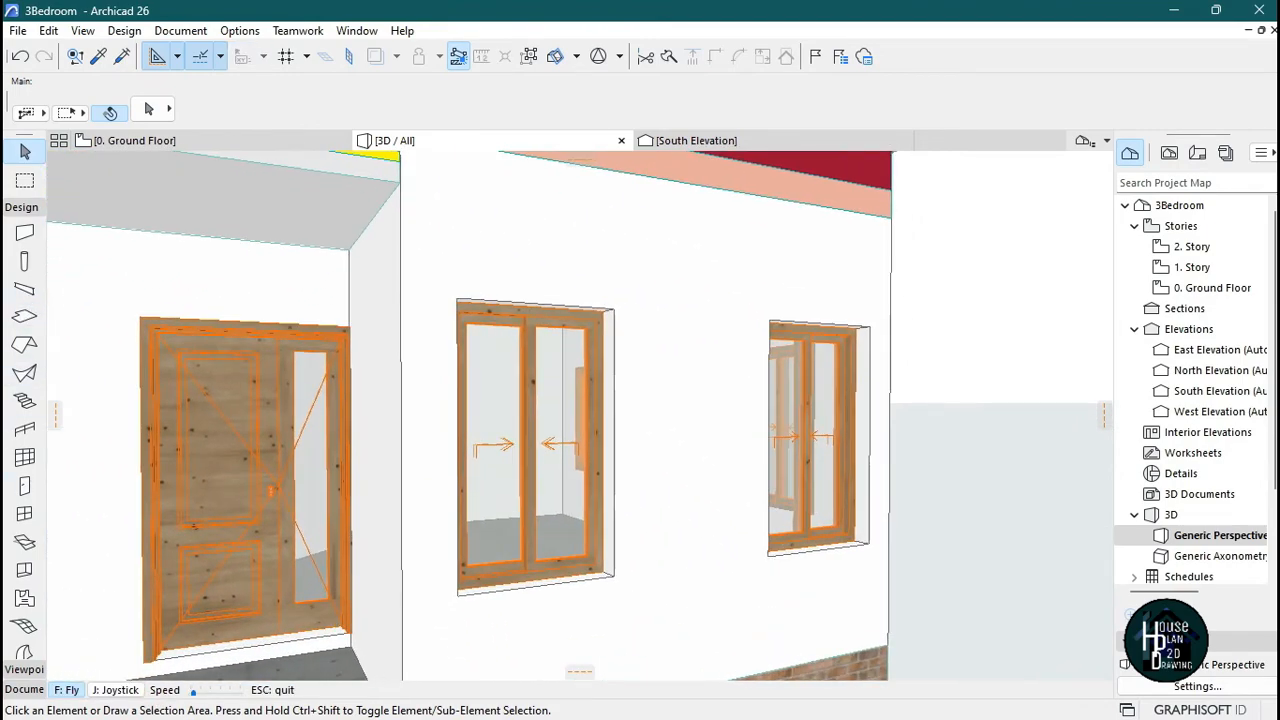
{"action": "key", "text": "Escape"}
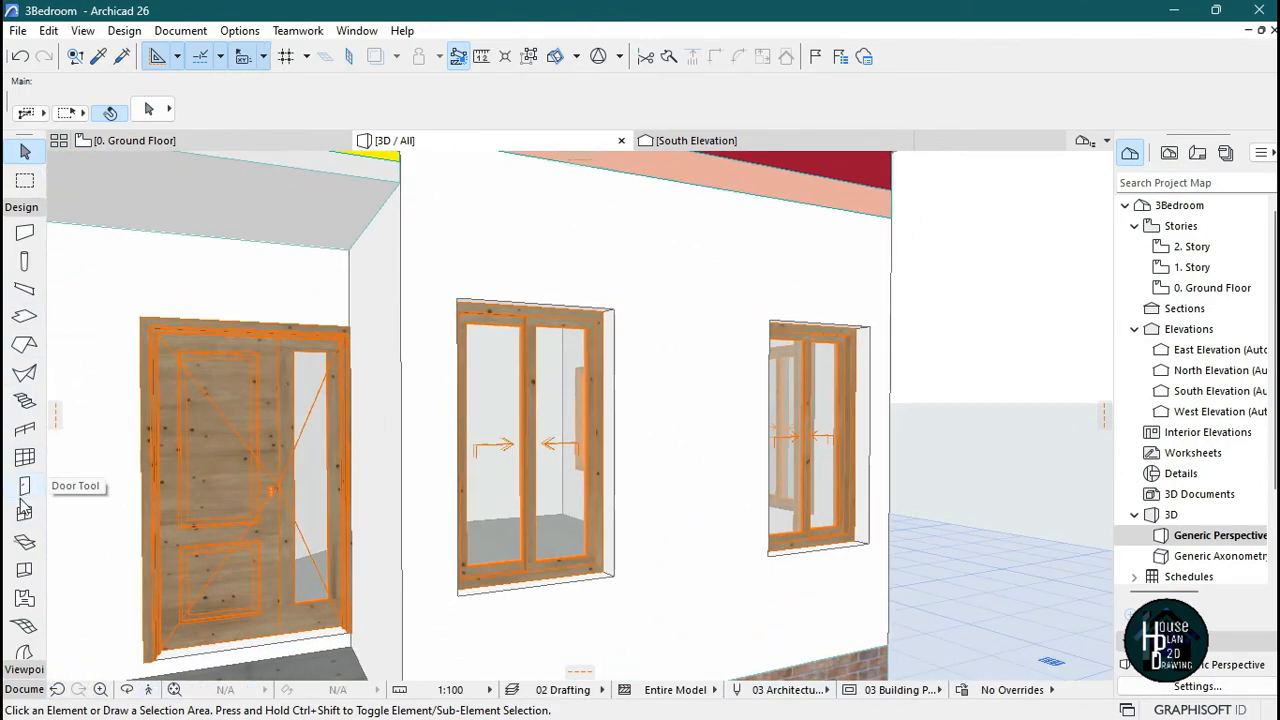
{"action": "left_click", "coordinate": [23, 514]}
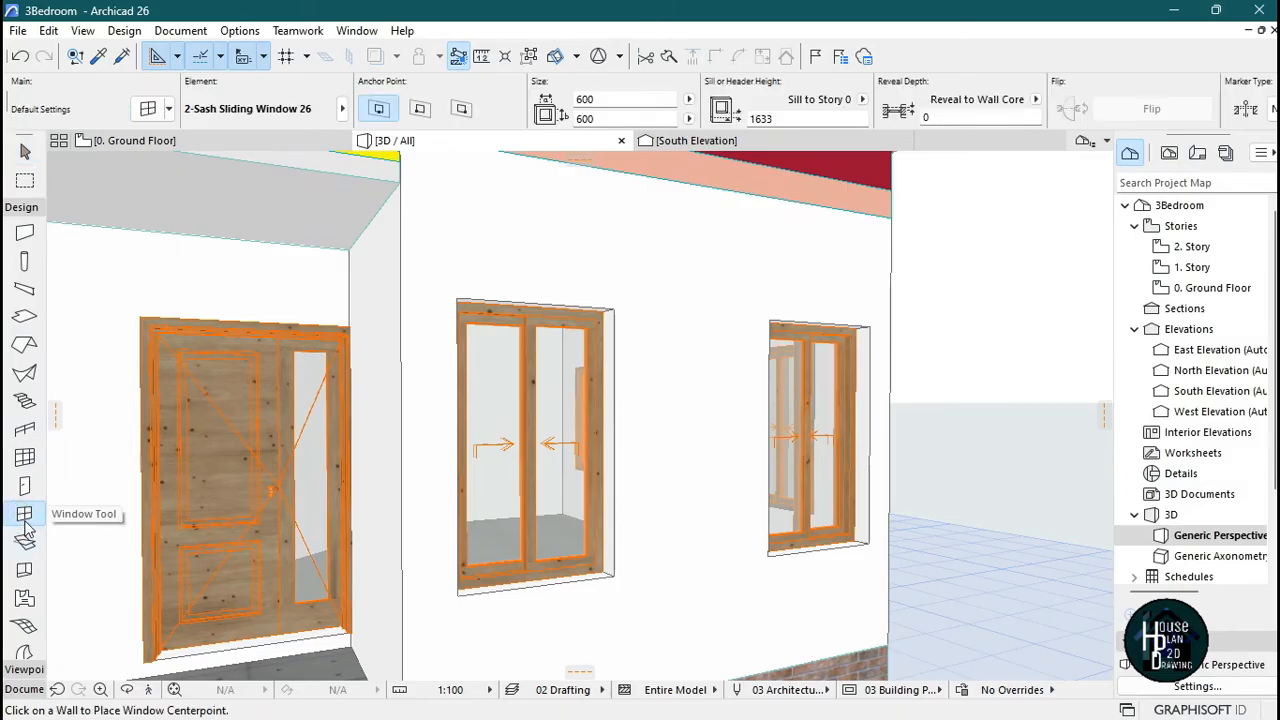
{"action": "key", "text": "ctrl+a"}
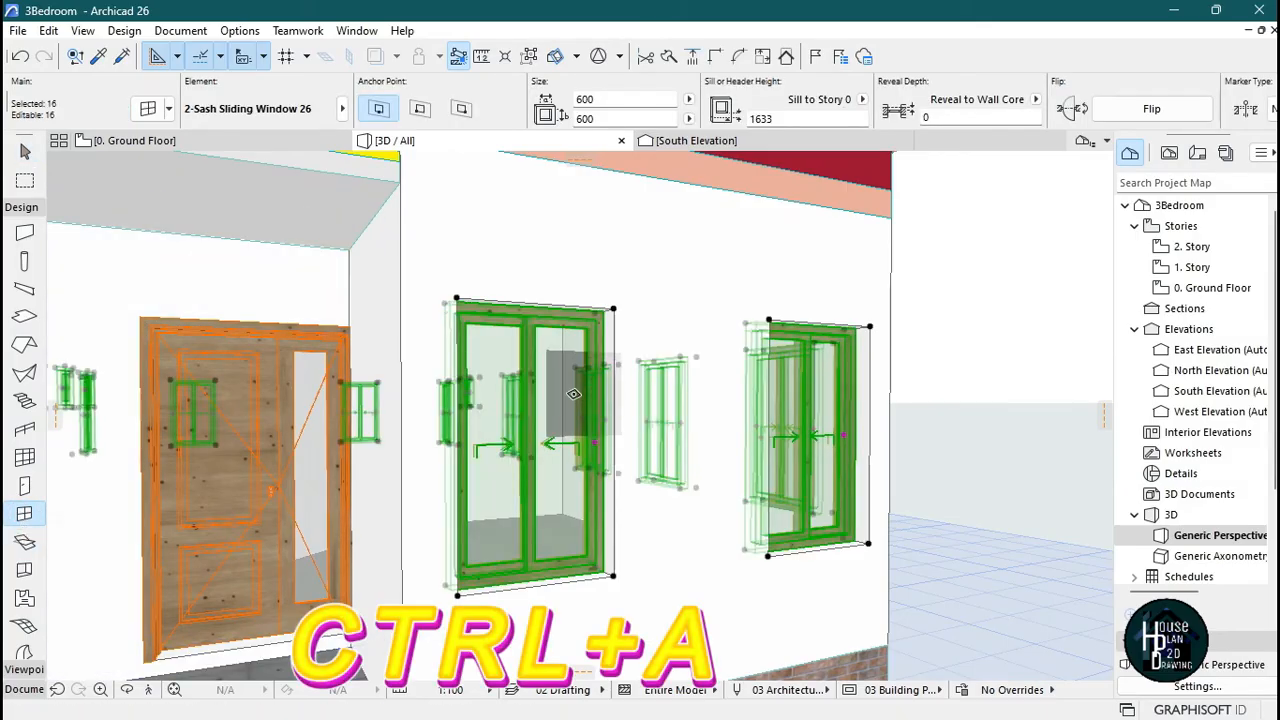
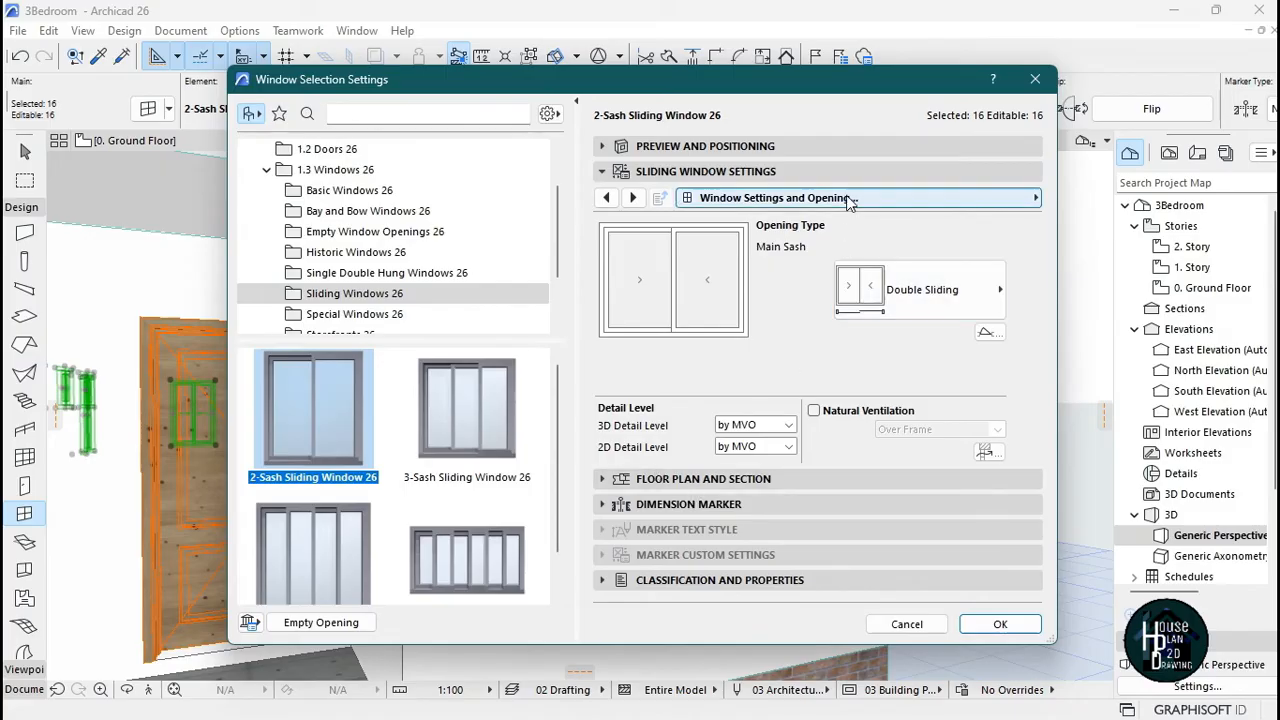
{"action": "left_click", "coordinate": [766, 172]}
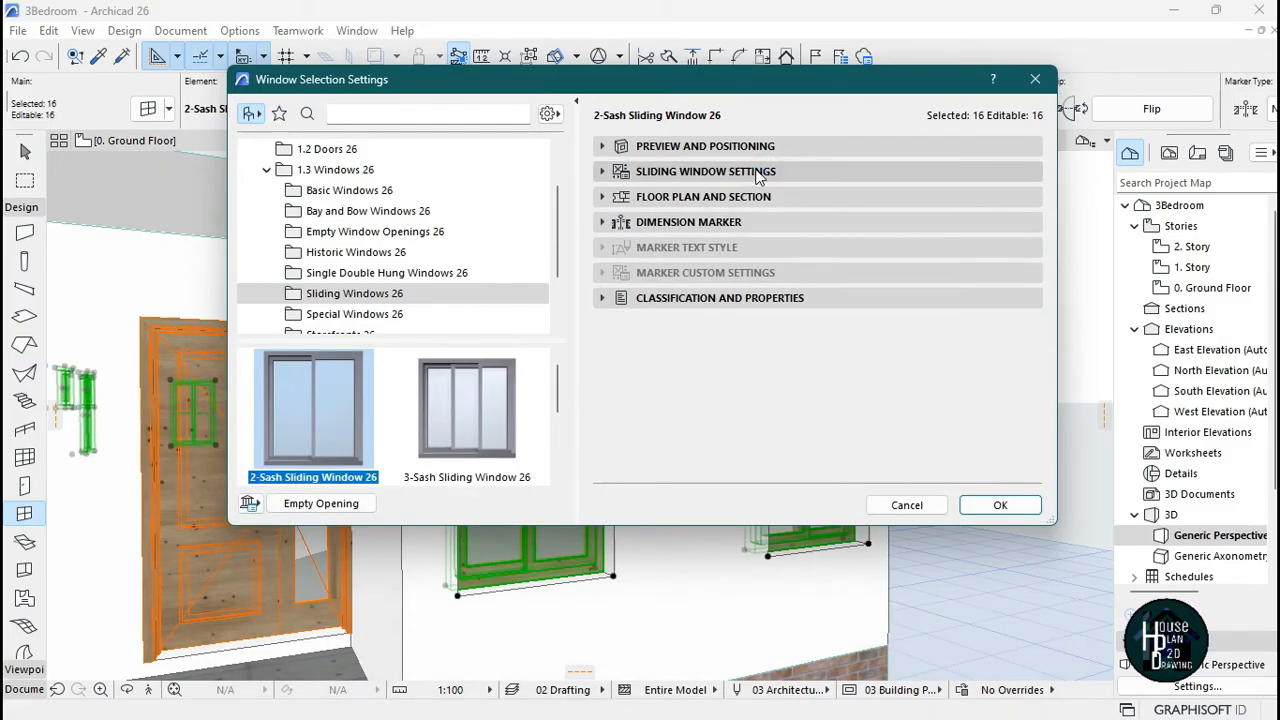
{"action": "left_click", "coordinate": [757, 172]}
{"action": "left_click", "coordinate": [868, 197]}
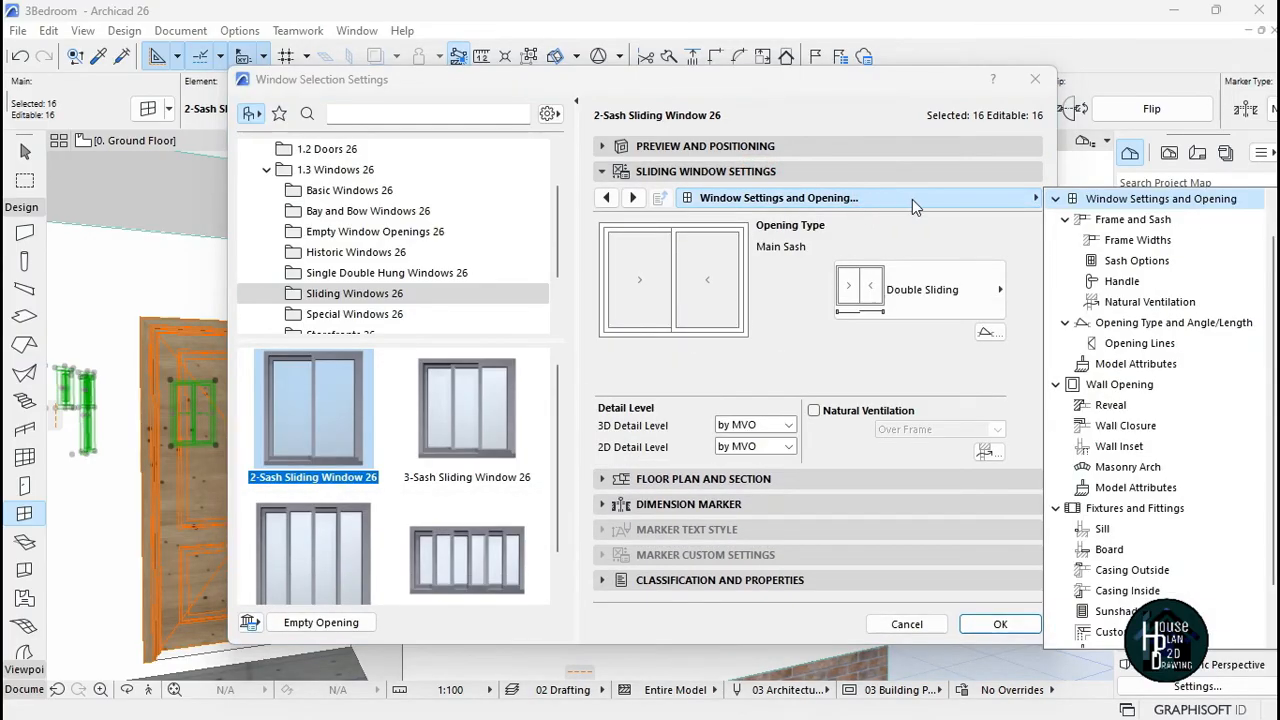
{"action": "left_click", "coordinate": [1150, 367]}
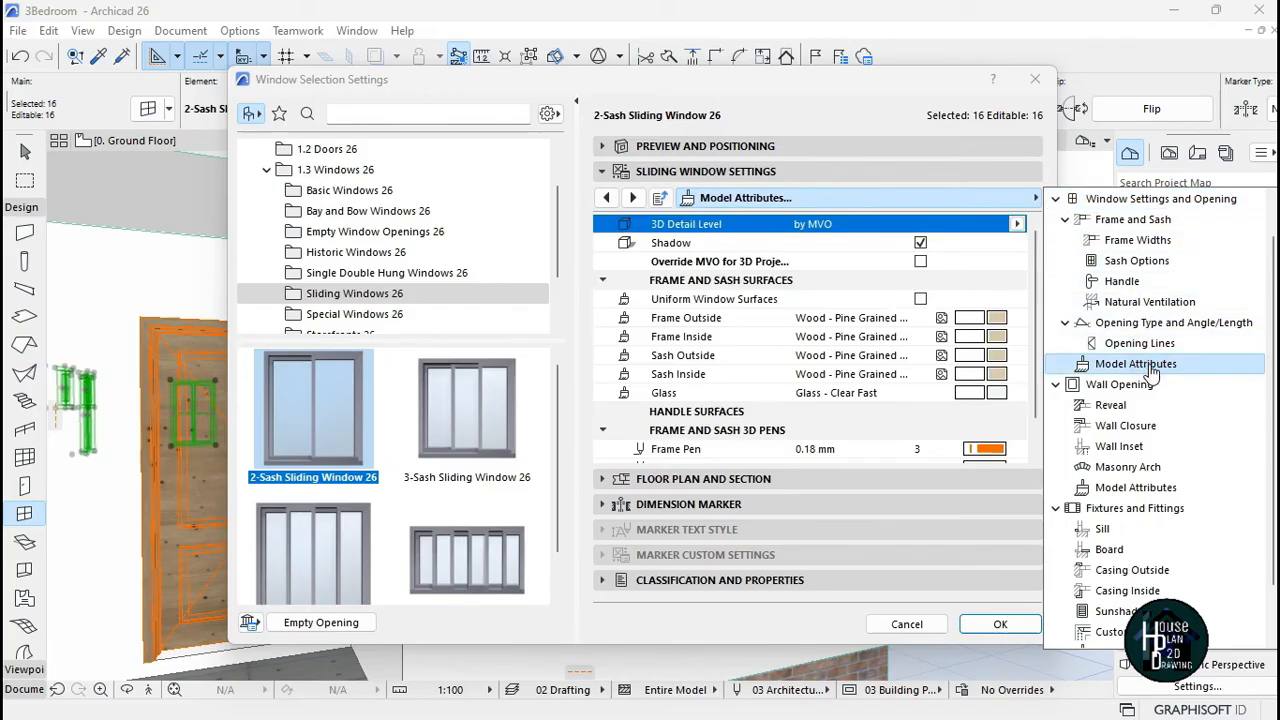
- Turn on uniform window surfaces and apply Metal - Aluminium to the frames and sashes of all windows
{"action": "left_click", "coordinate": [921, 301]}
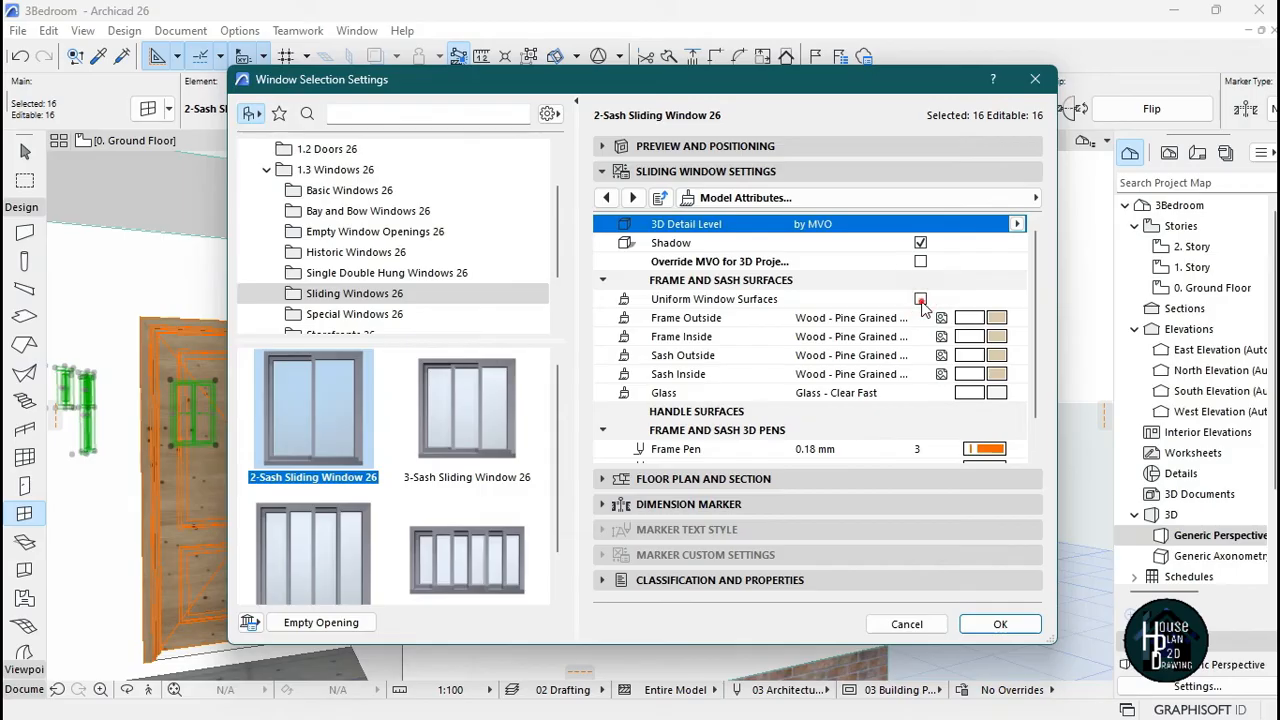
{"action": "left_click", "coordinate": [921, 300]}
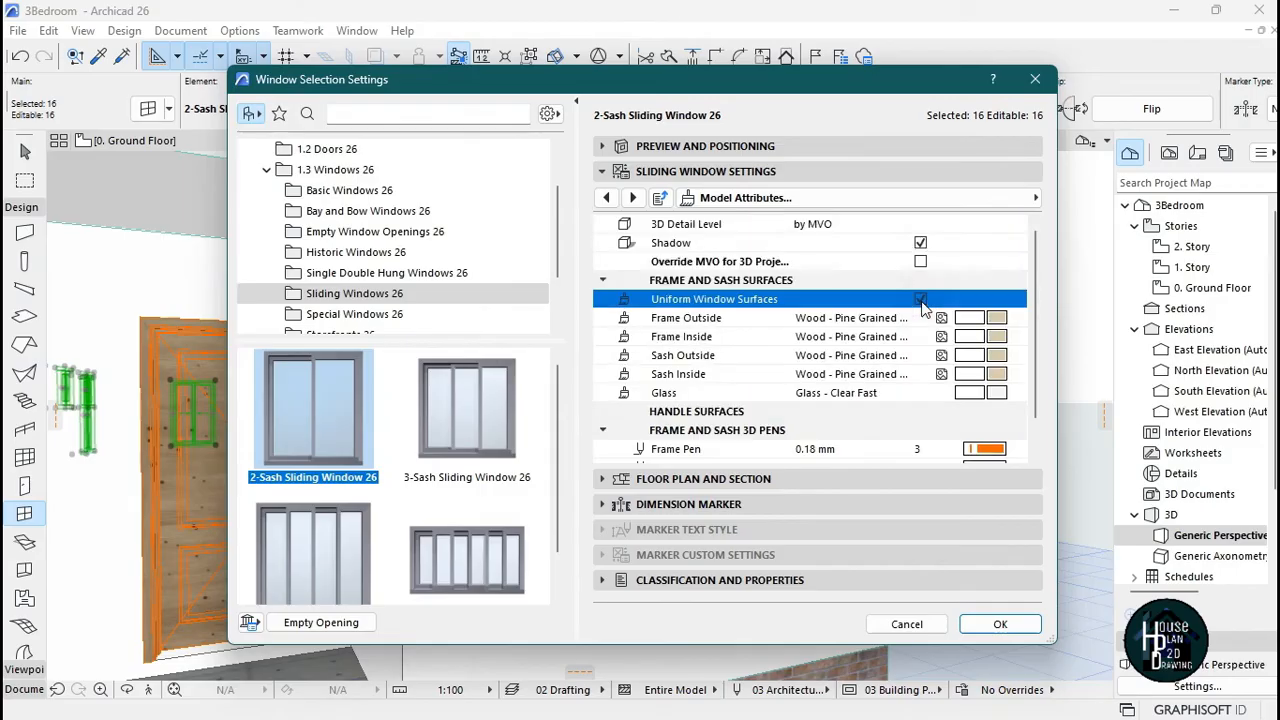
{"action": "left_click", "coordinate": [996, 318]}
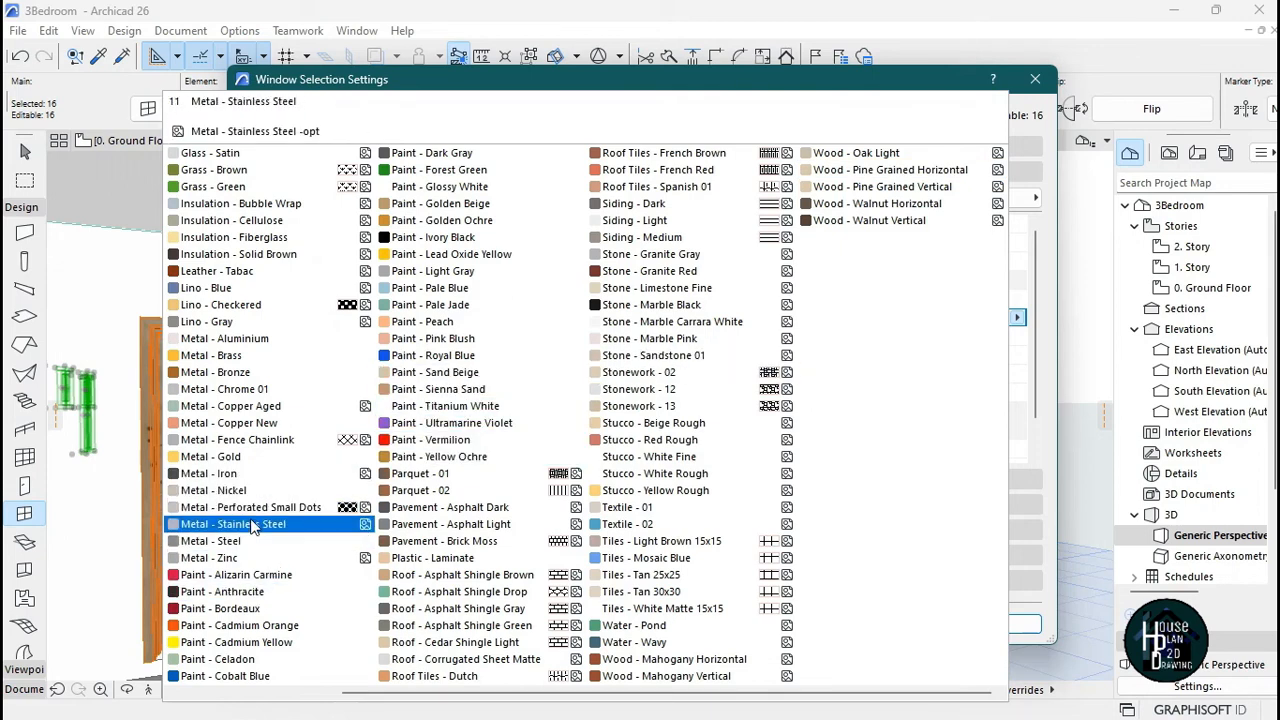
{"action": "left_click", "coordinate": [228, 341]}
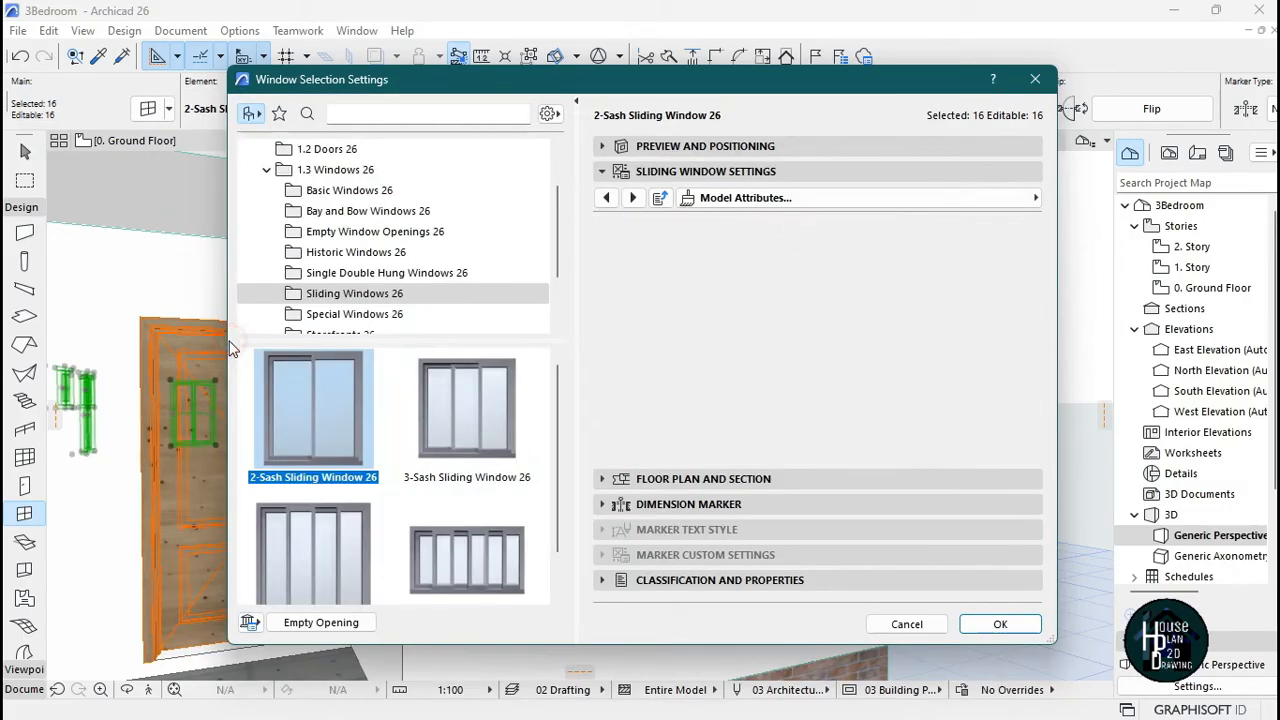
{"action": "left_click", "coordinate": [1000, 200]}
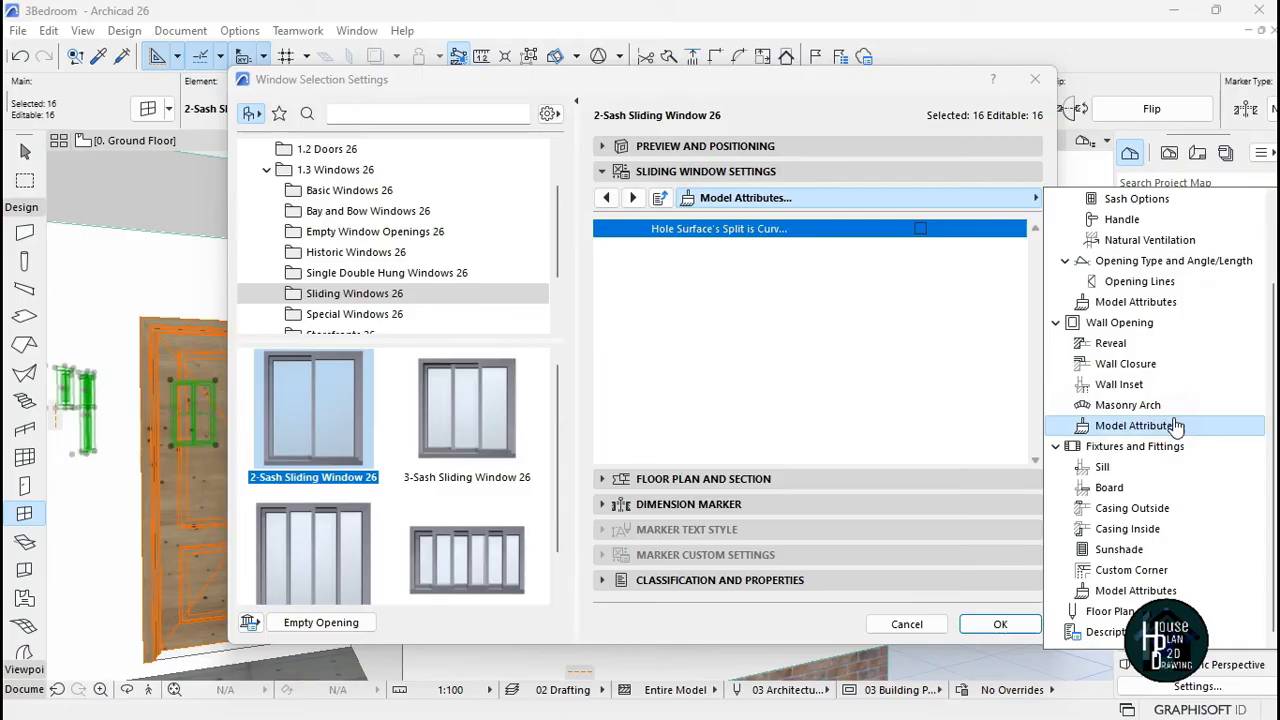
{"action": "left_click", "coordinate": [1177, 591]}
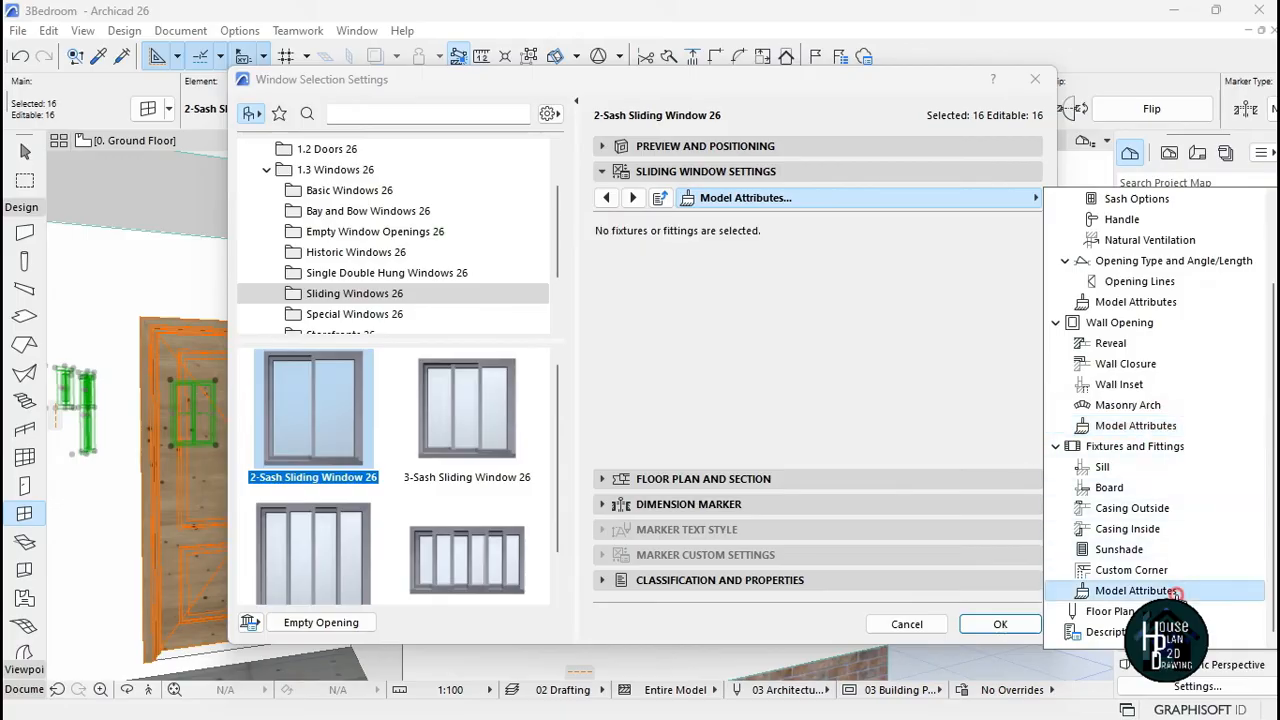
{"action": "left_click", "coordinate": [1003, 625]}
{"action": "left_click", "coordinate": [1003, 625]}
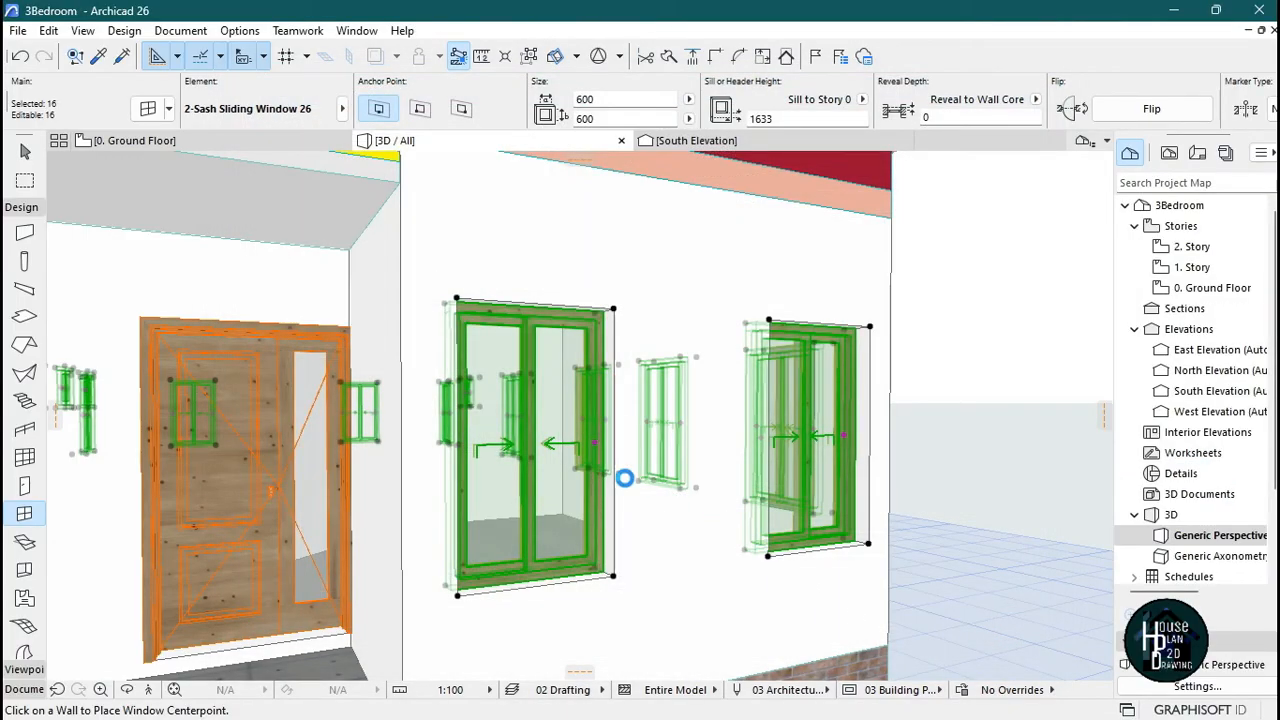
{"action": "key", "text": "Escape"}
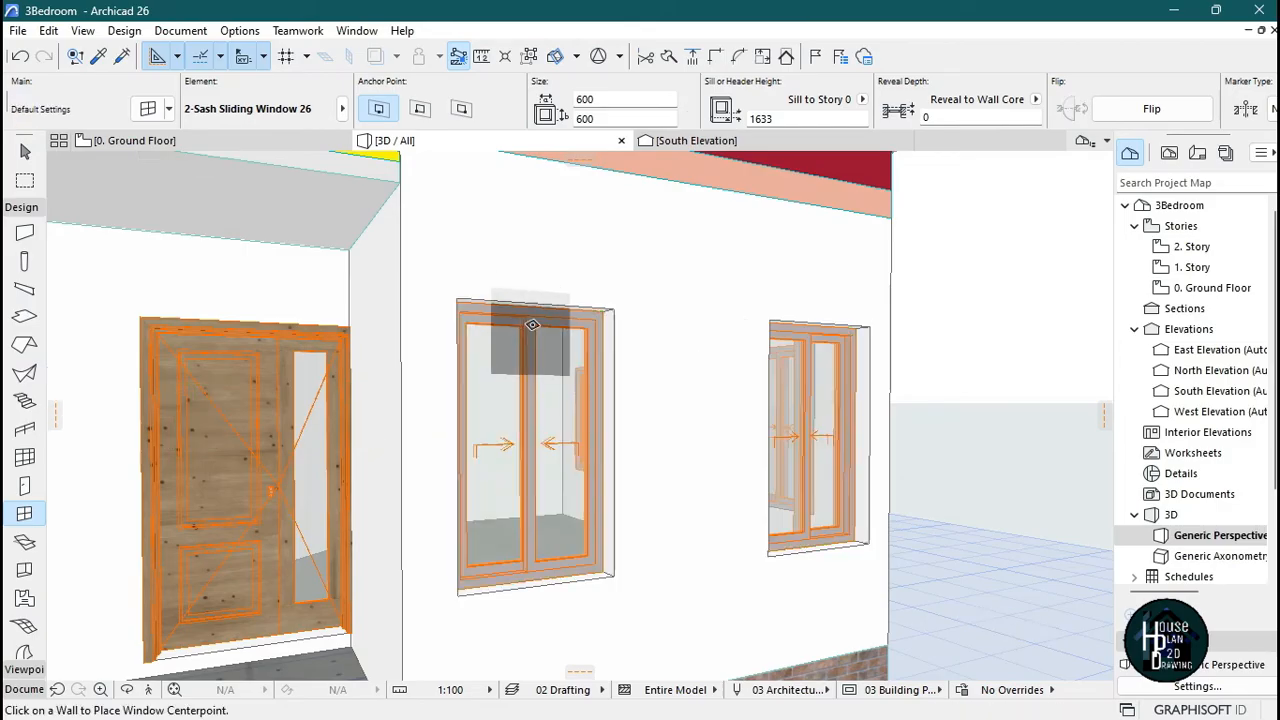
{"action": "key", "text": "Escape"}
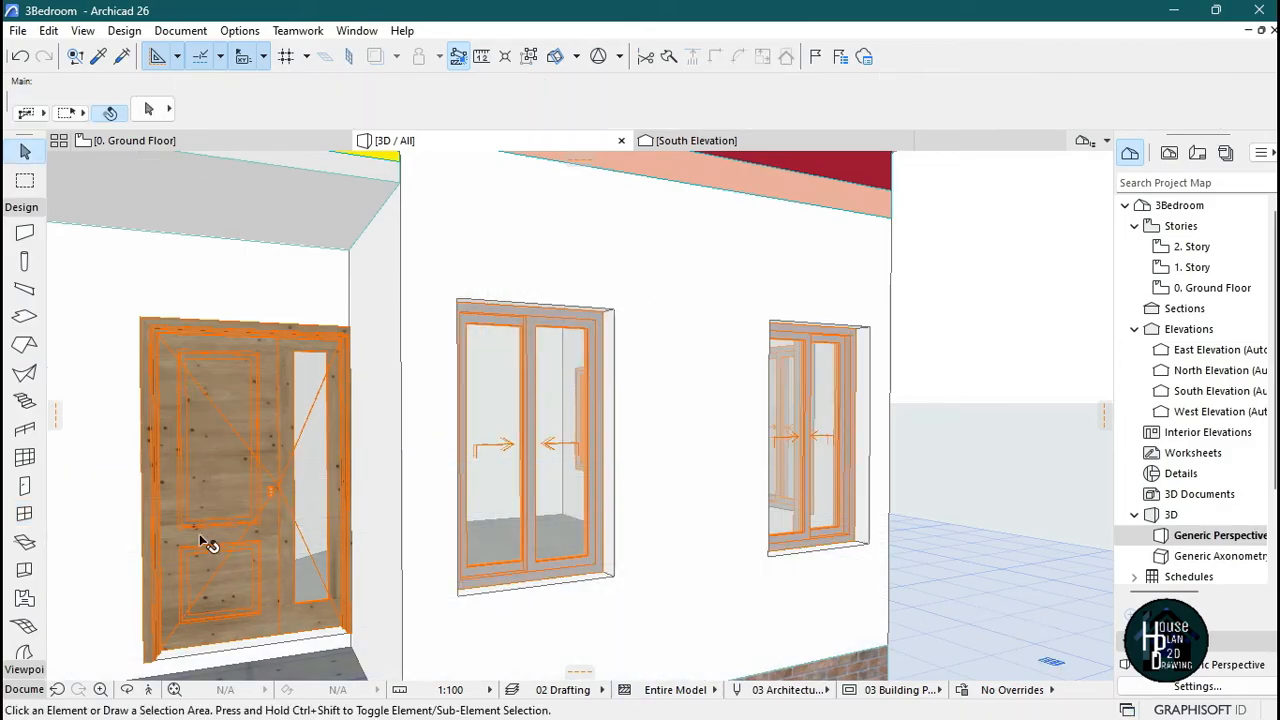
- Select all doors of the house in the 3D view and open the frame and leaf model attributes in their settings
{"action": "left_click", "coordinate": [206, 541]}
{"action": "left_click", "coordinate": [149, 689]}
{"action": "key", "text": "Down"}
{"action": "key", "text": "Escape"}
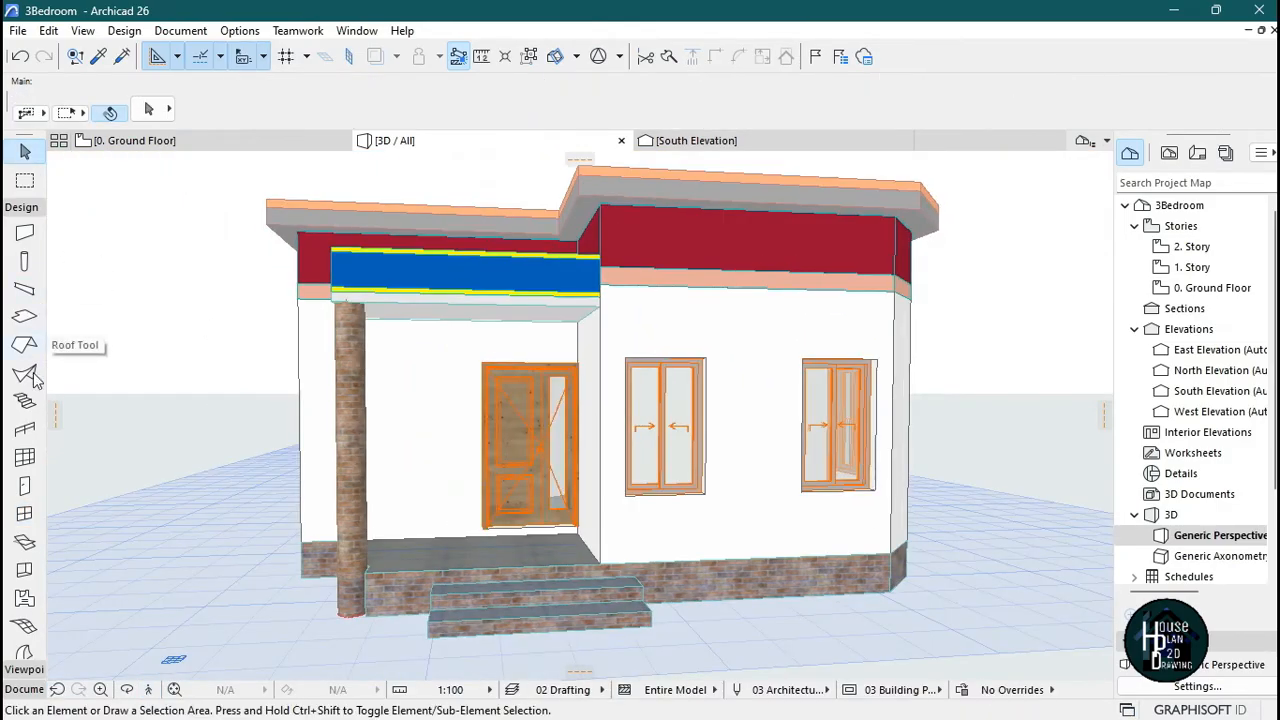
{"action": "left_click", "coordinate": [25, 487]}
{"action": "key", "text": "ctrl+a"}
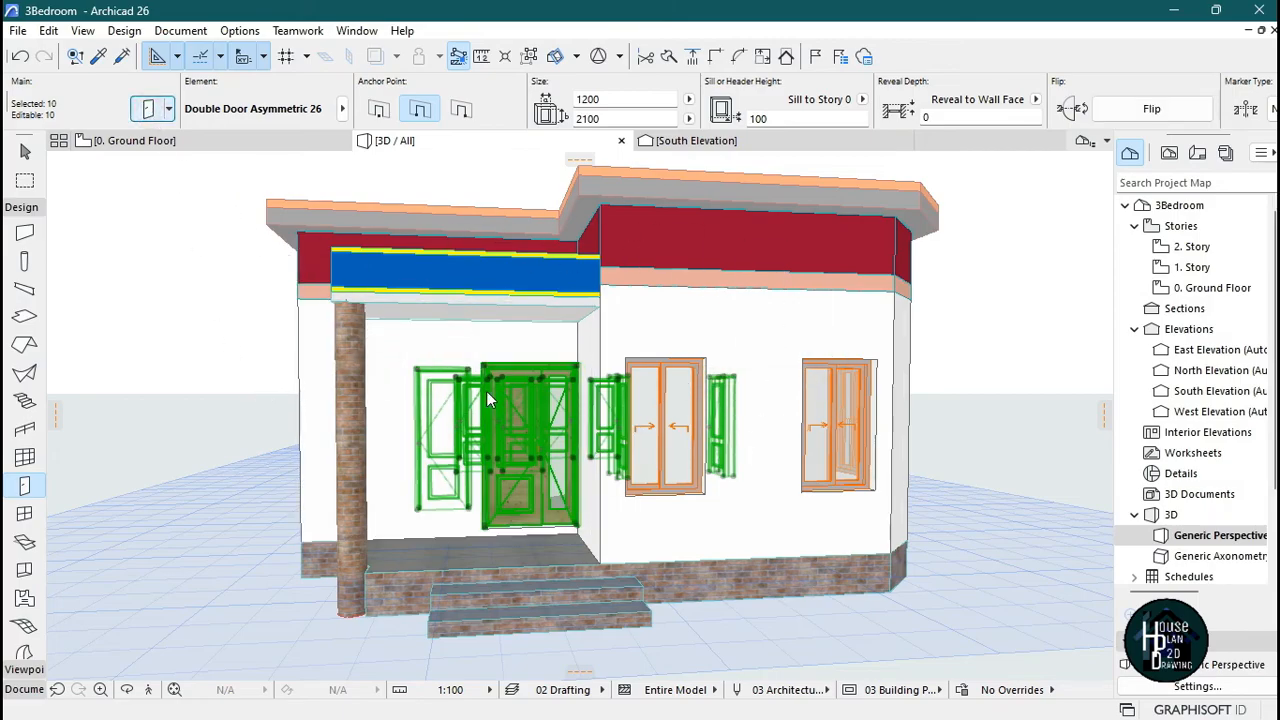
{"action": "double_click", "coordinate": [678, 380]}
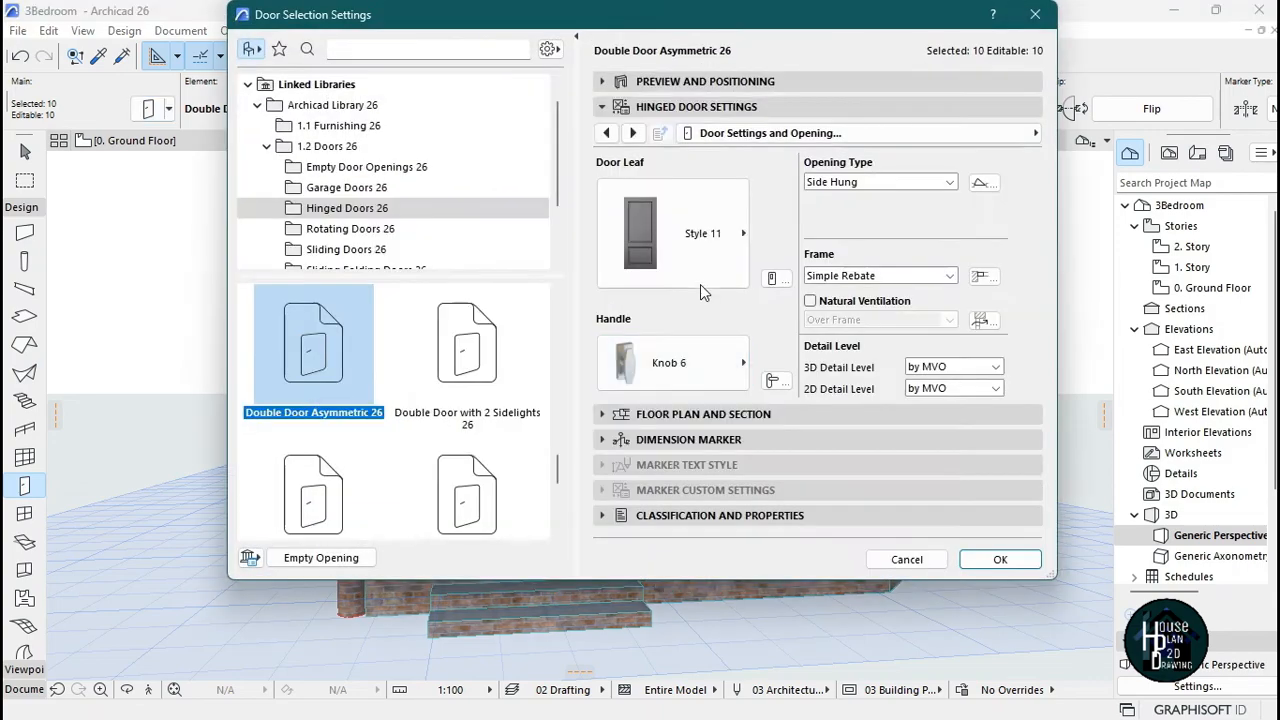
{"action": "left_click", "coordinate": [812, 136]}
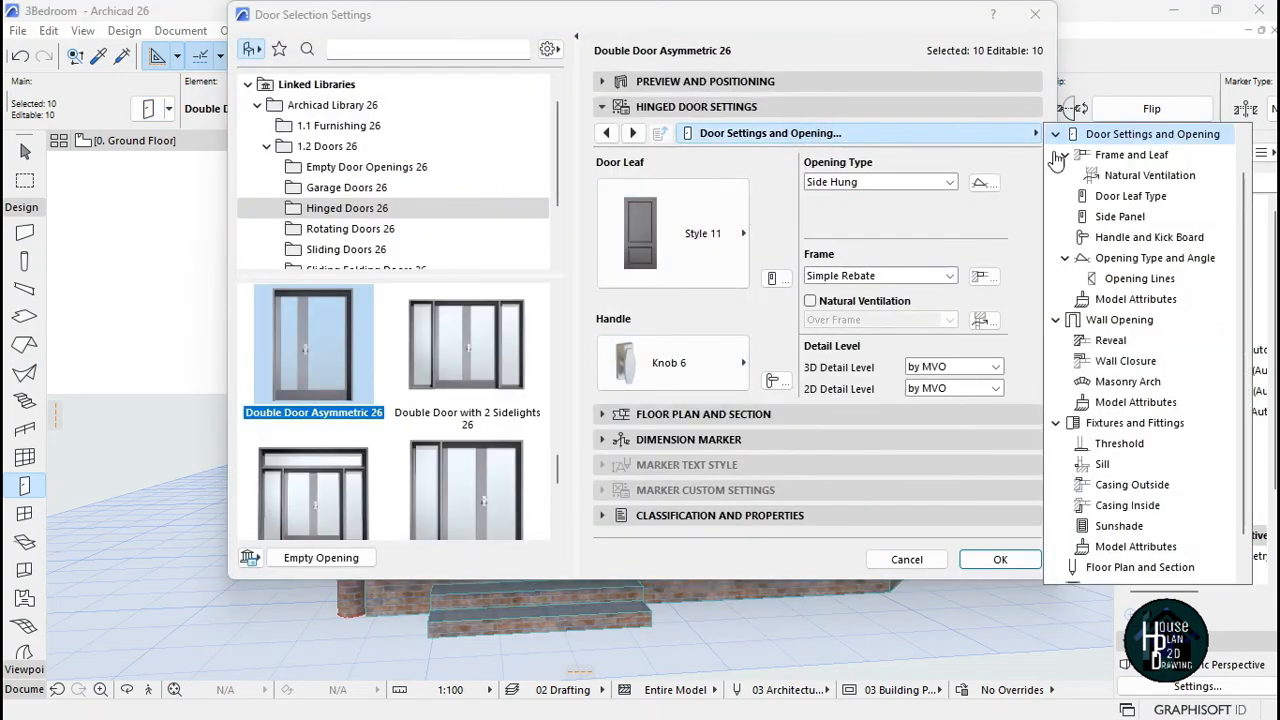
{"action": "left_click", "coordinate": [1165, 302]}
- Turn on uniform door surfaces and set the door frames and leaves to Metal - Iron
{"action": "left_click", "coordinate": [920, 272]}
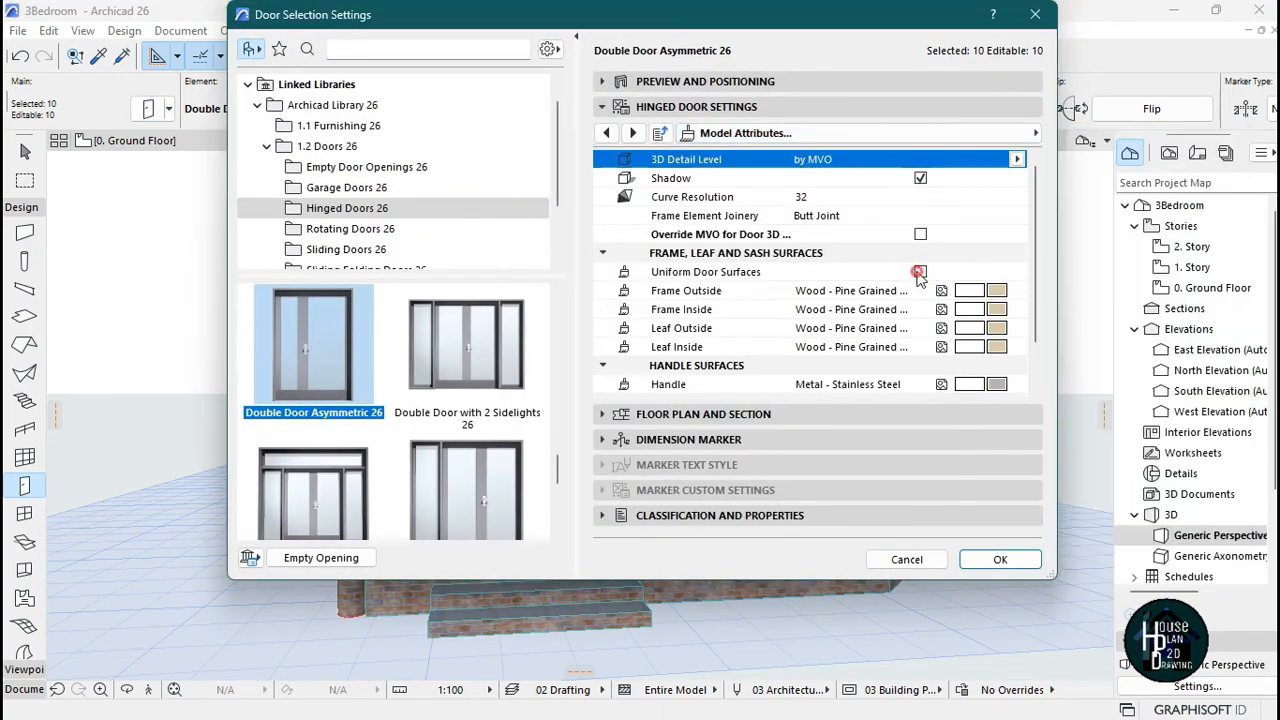
{"action": "left_click", "coordinate": [920, 274]}
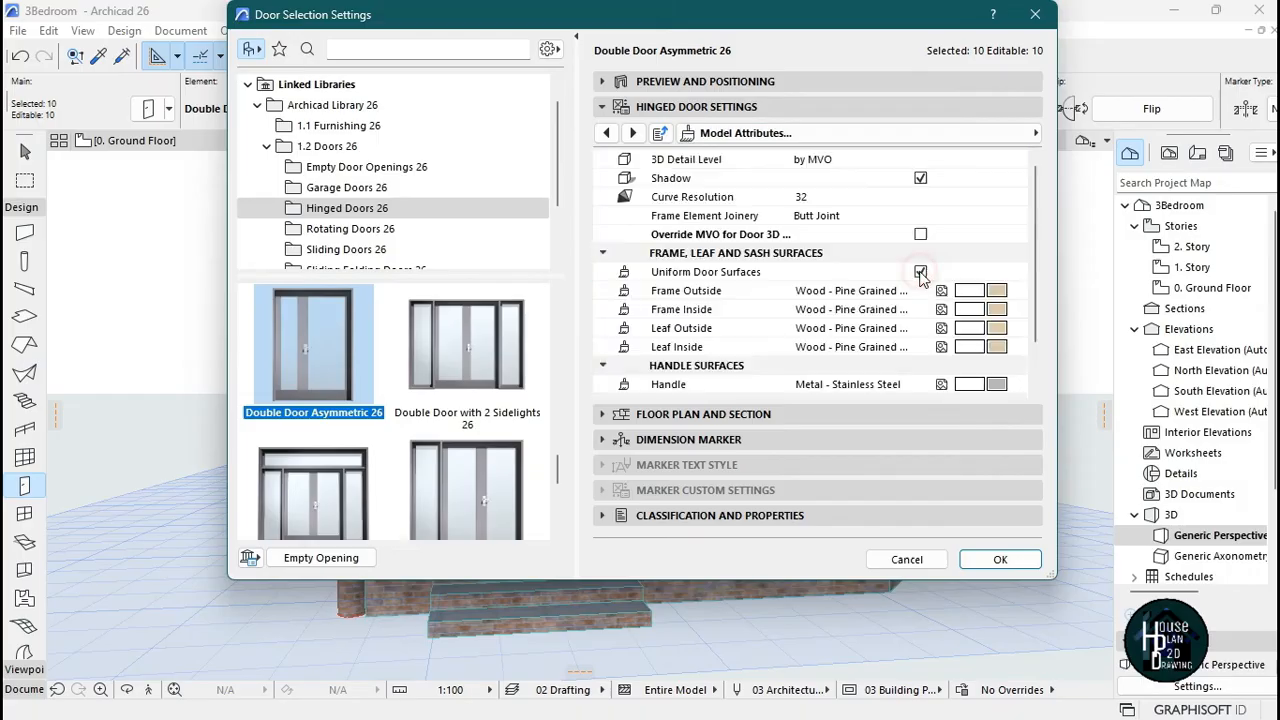
{"action": "left_click", "coordinate": [998, 291]}
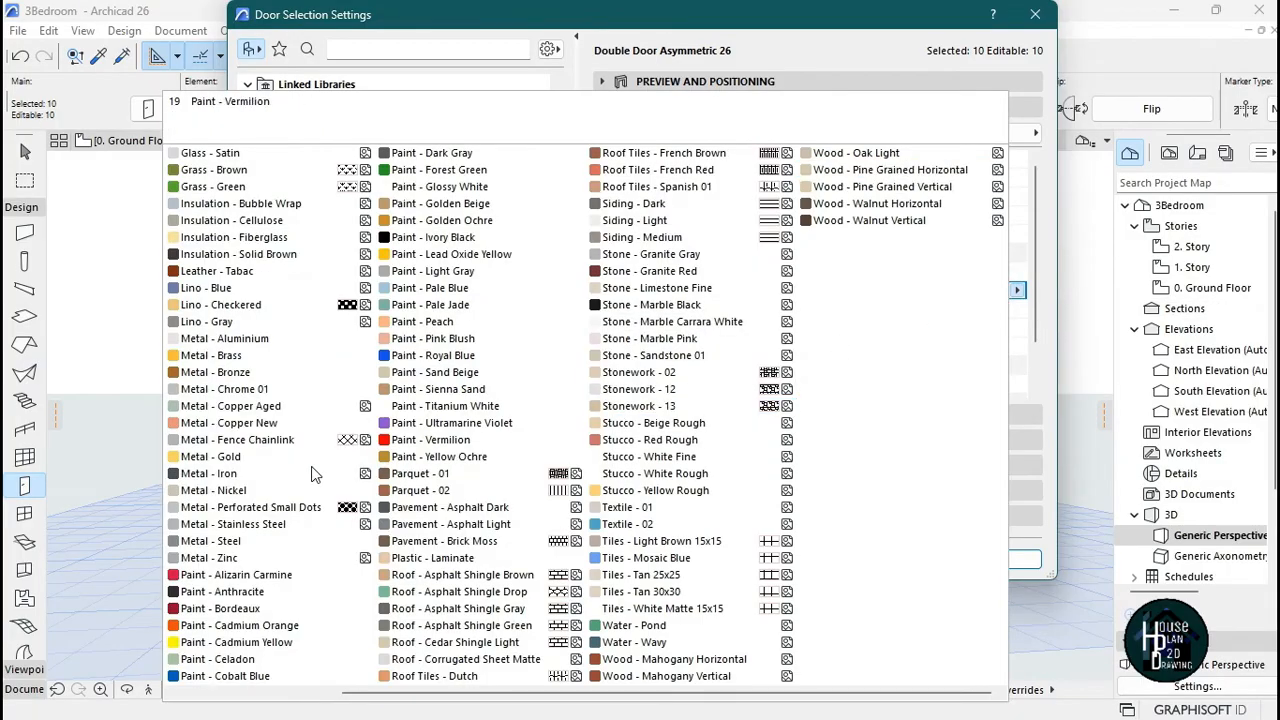
{"action": "left_click", "coordinate": [246, 477]}
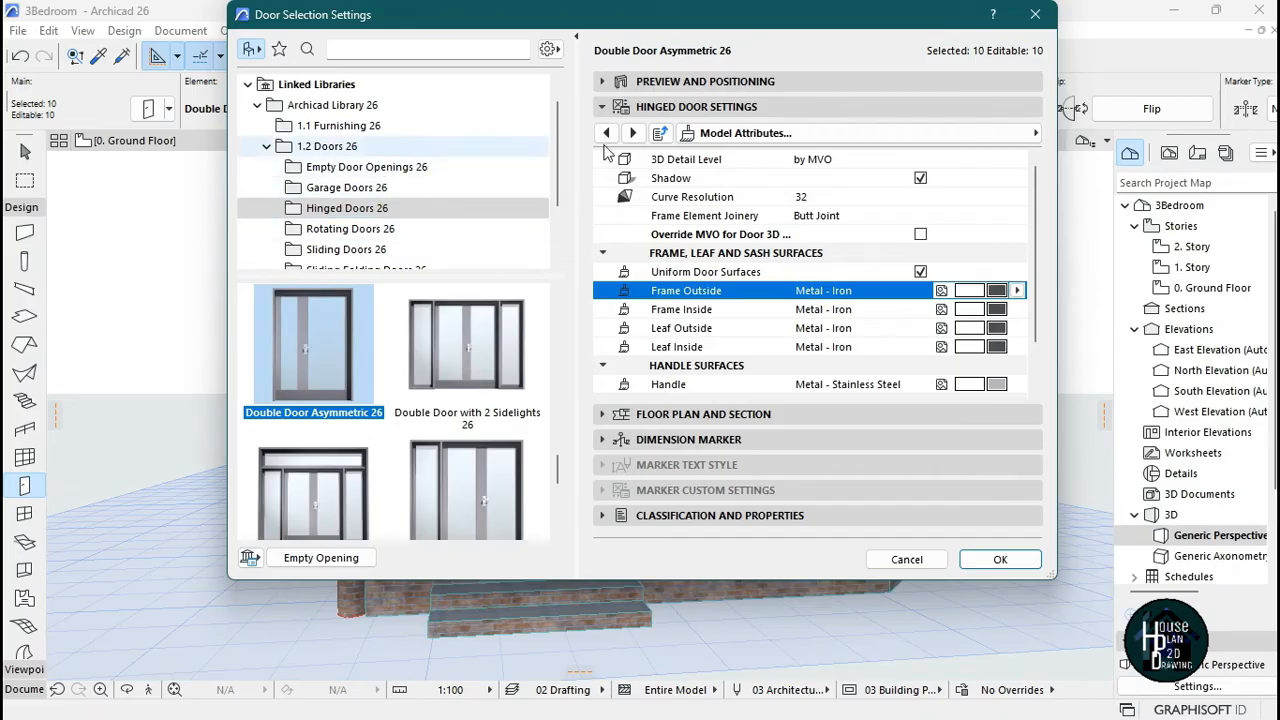
- Set the door casing surfaces to Metal - Iron as well and apply the settings to all selected doors
{"action": "left_click", "coordinate": [944, 133]}
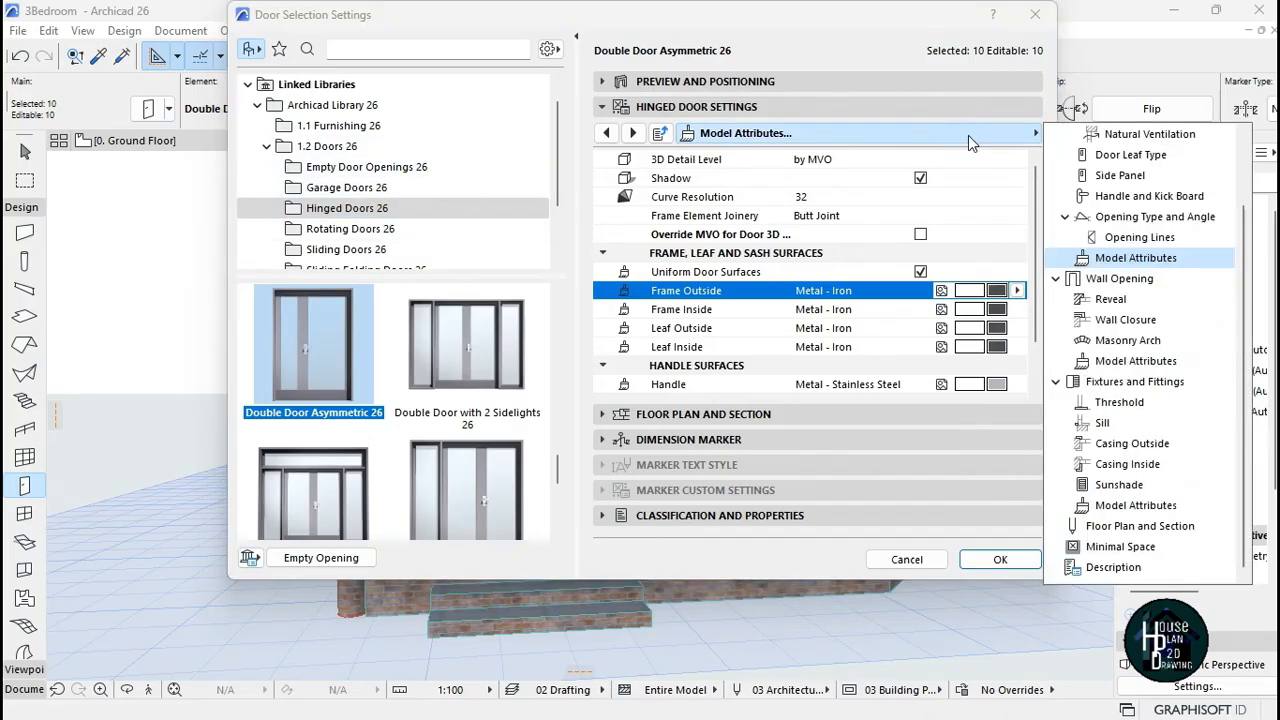
{"action": "left_click", "coordinate": [1145, 360]}
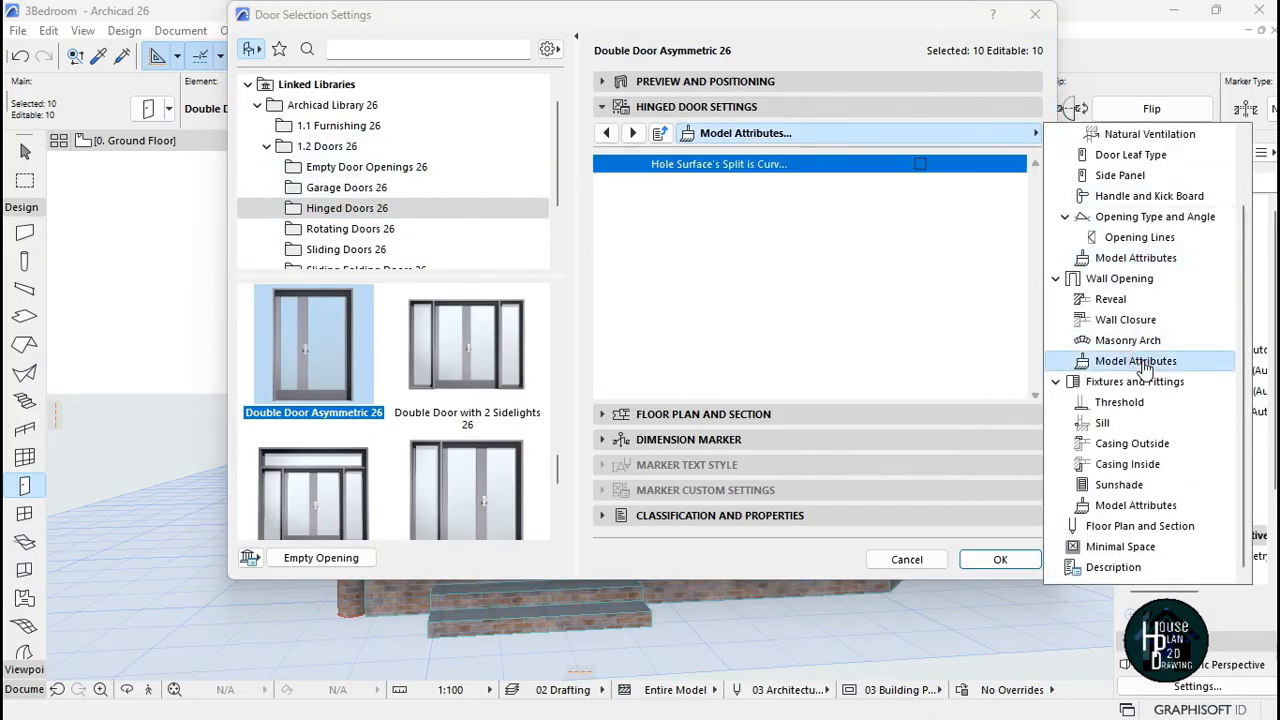
{"action": "left_click", "coordinate": [1137, 506]}
{"action": "left_click", "coordinate": [998, 197]}
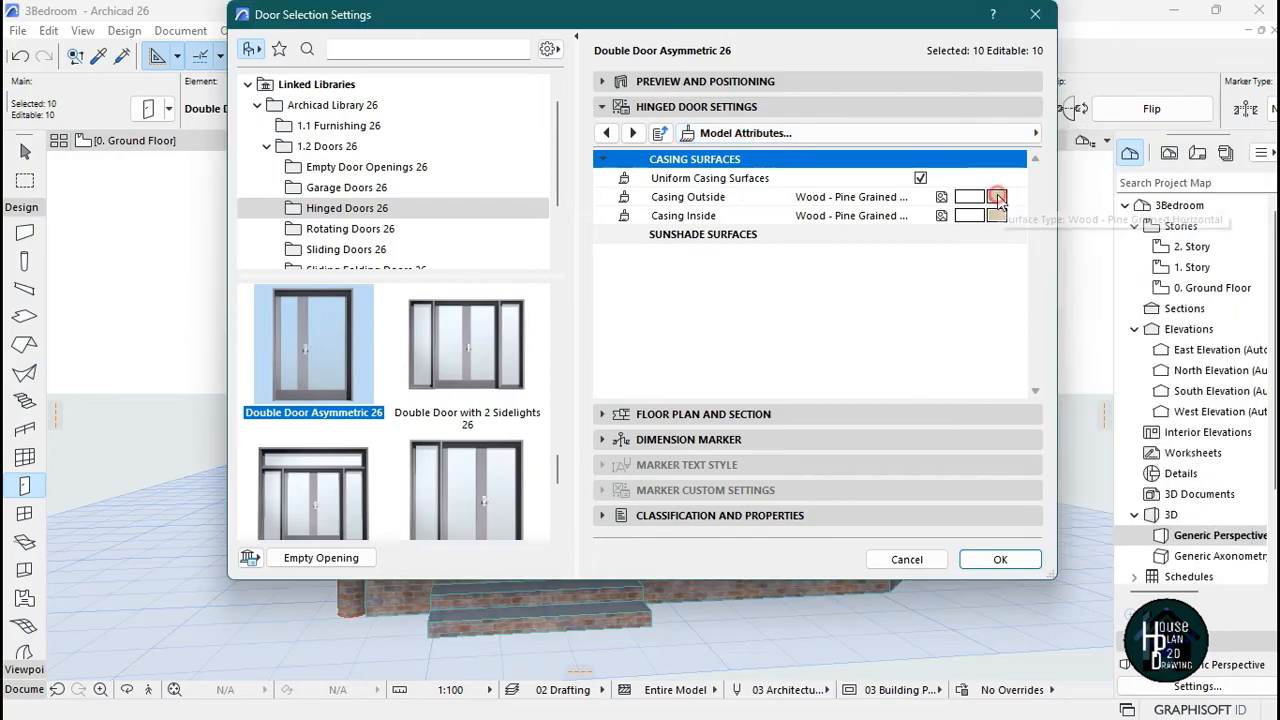
{"action": "left_click", "coordinate": [998, 197]}
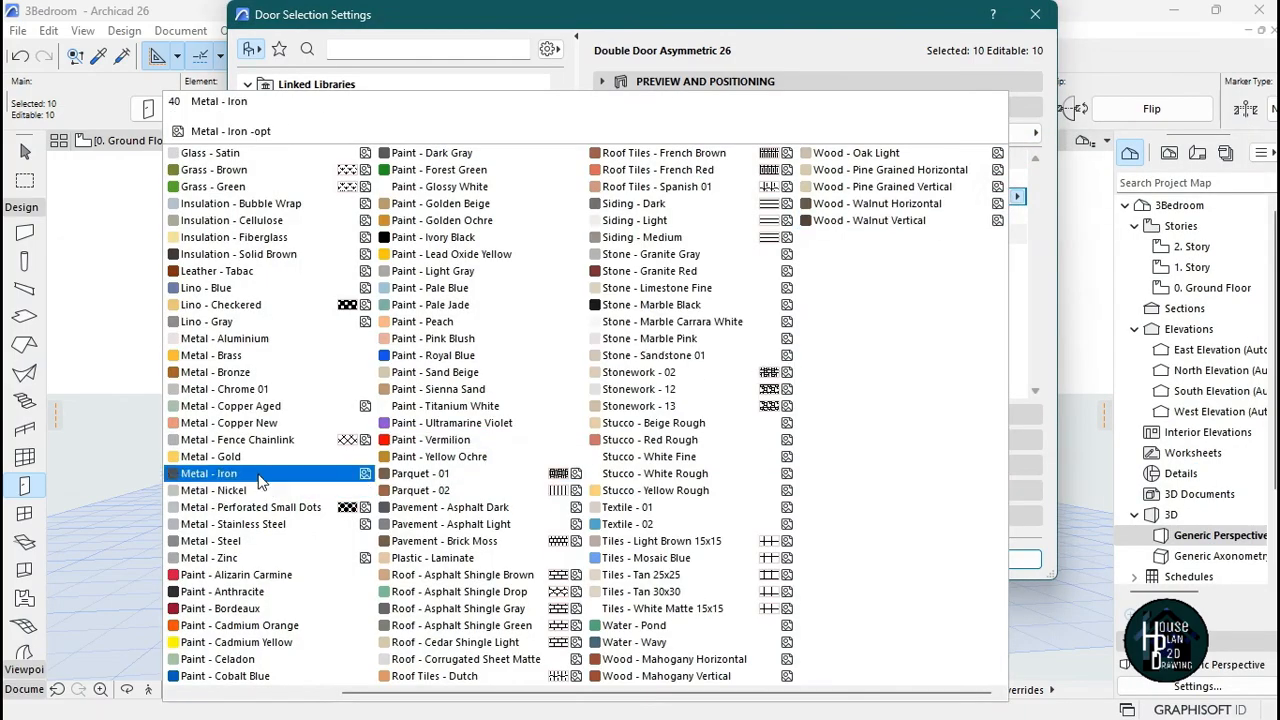
{"action": "left_click", "coordinate": [212, 474]}
{"action": "left_click", "coordinate": [978, 560]}
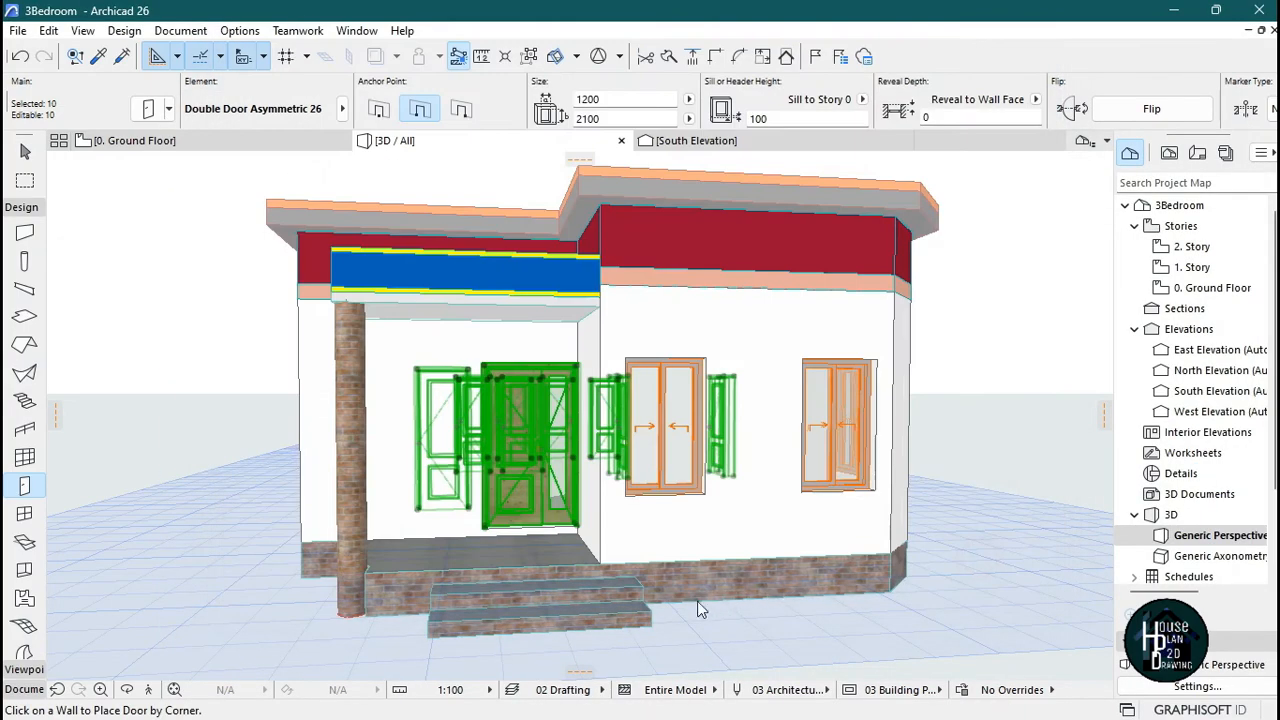
{"action": "key", "text": "Escape"}
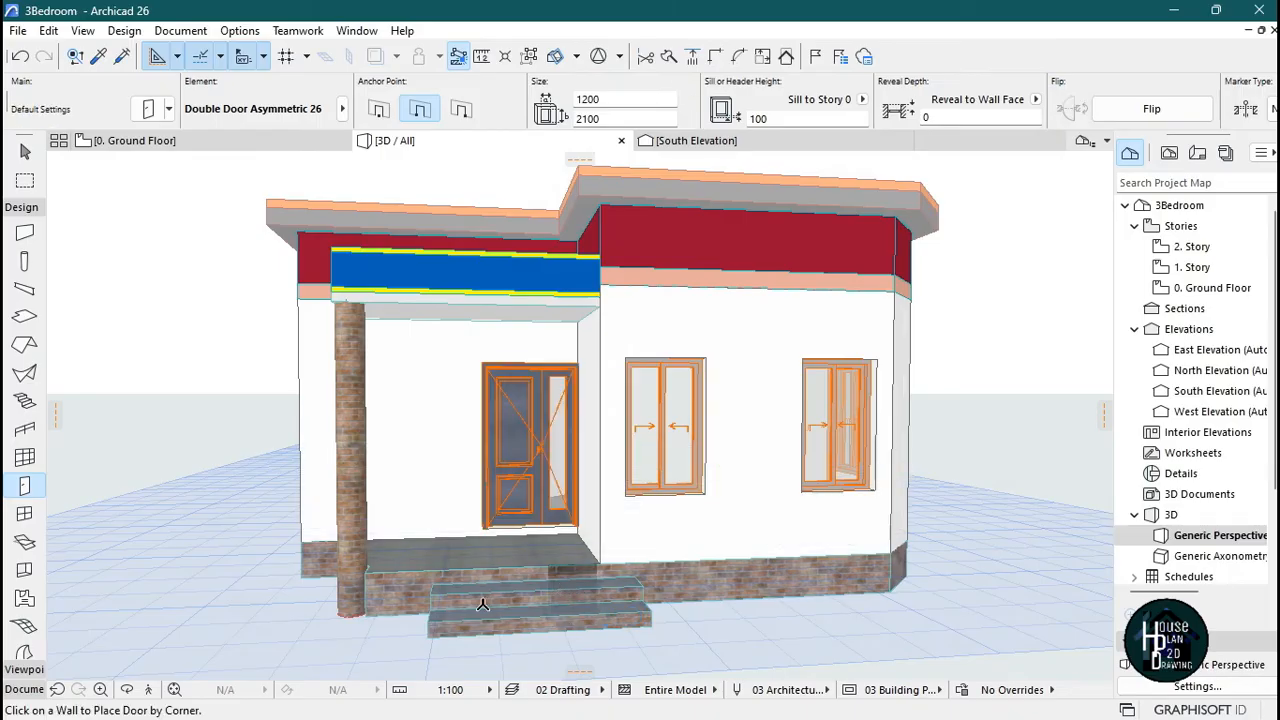
- Fly around the house in 3D to examine the side door, the windows and the front door on the porch
{"action": "left_click", "coordinate": [150, 690]}
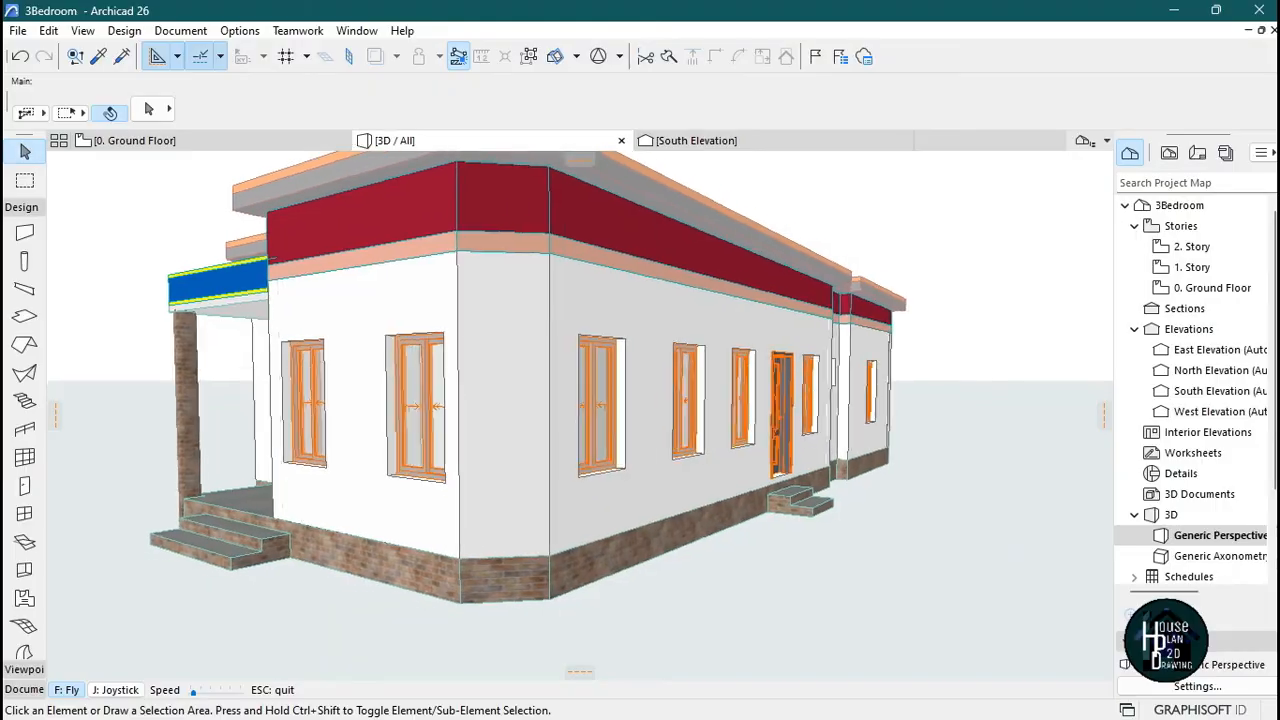
{"action": "key", "text": "Up"}
{"action": "key", "text": "Down"}
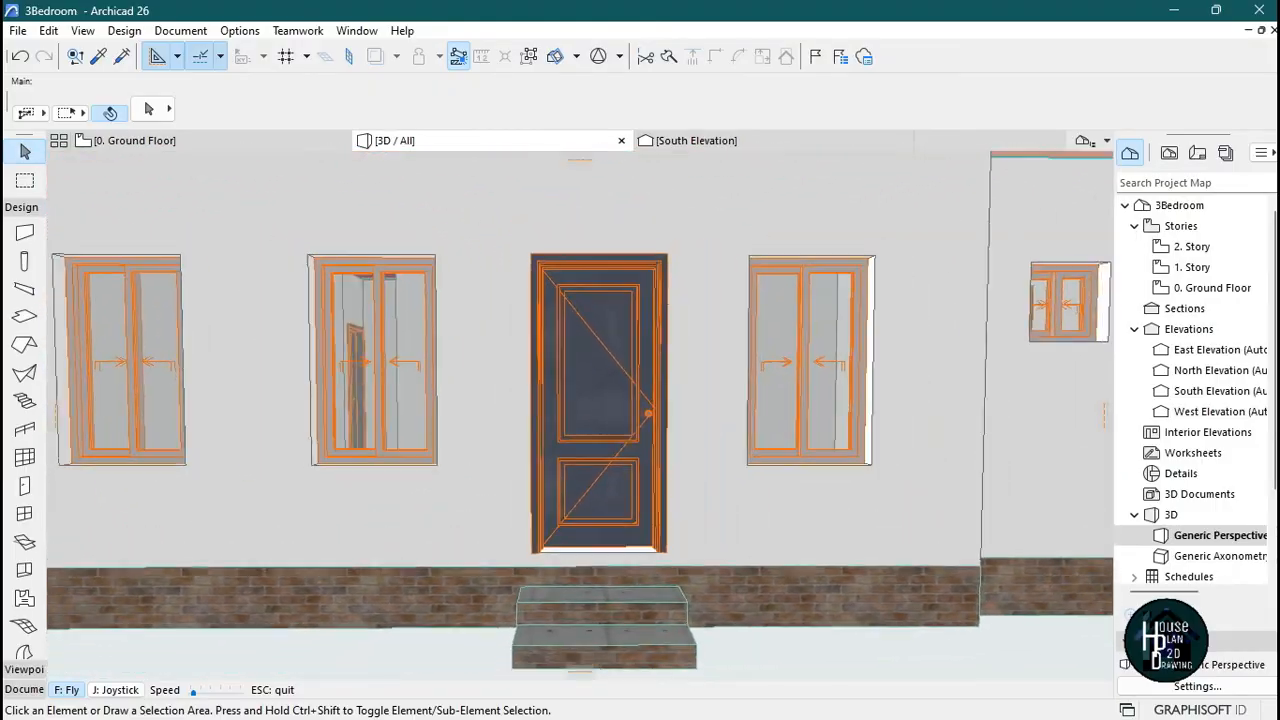
{"action": "key", "text": "Left"}
{"action": "key", "text": "Up"}
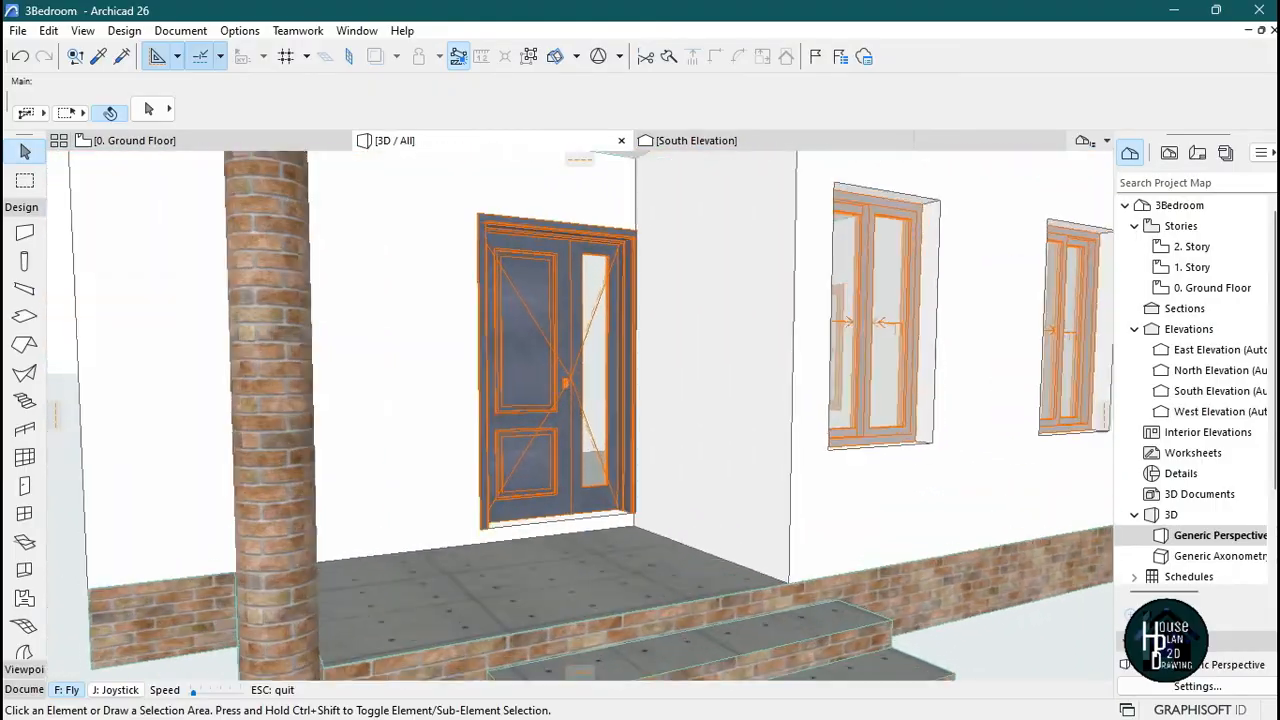
{"action": "key", "text": "Escape"}
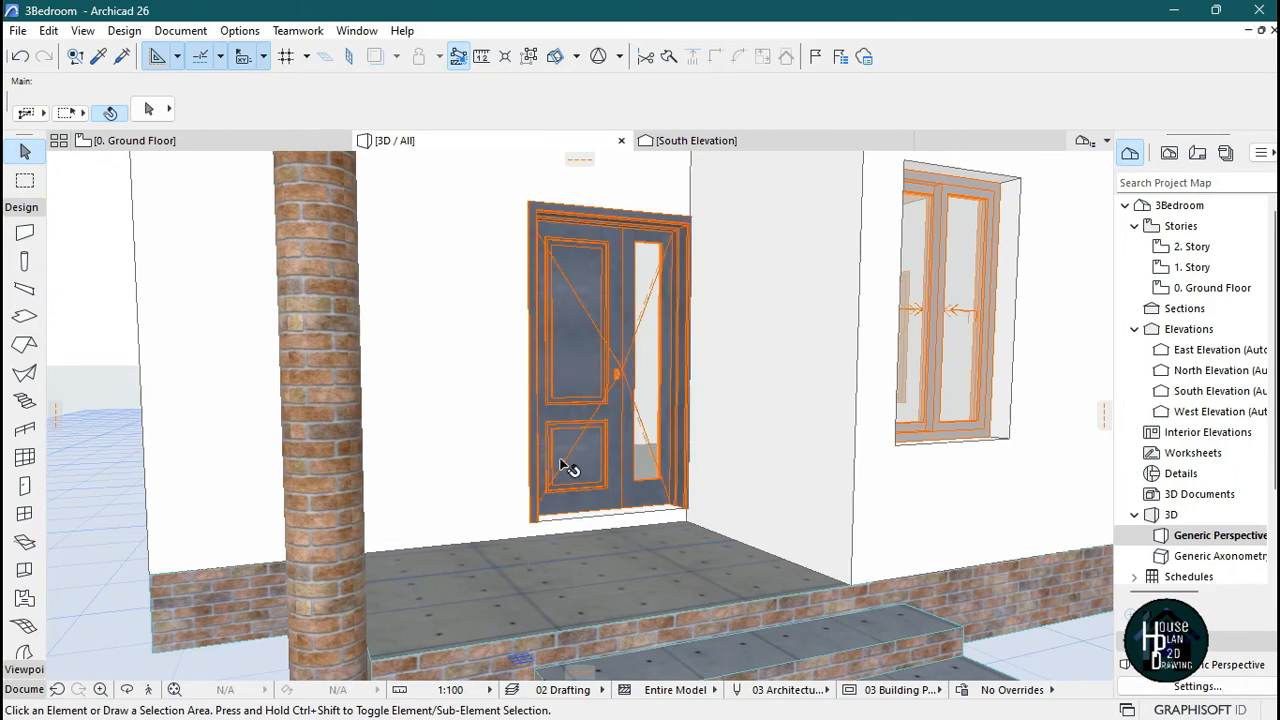
- Change the side panel of the front porch's asymmetric double door to Style 11 and apply it
{"action": "left_click", "coordinate": [613, 324]}
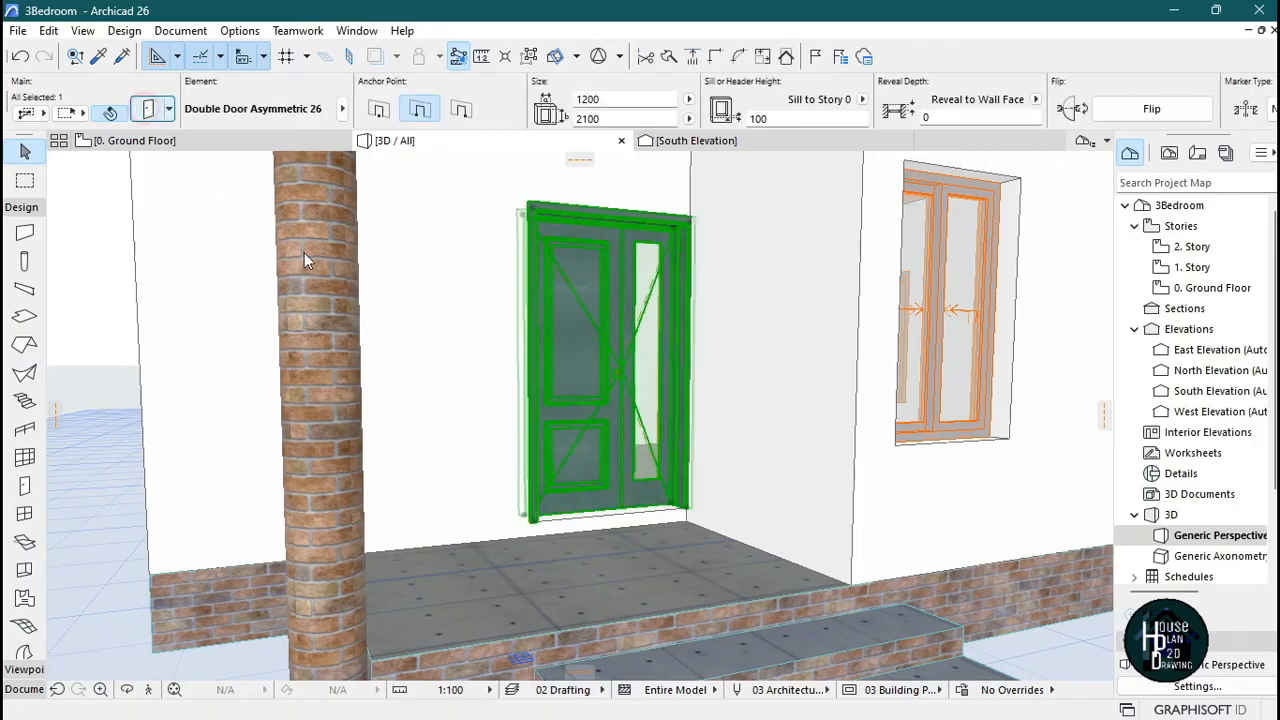
{"action": "double_click", "coordinate": [648, 329]}
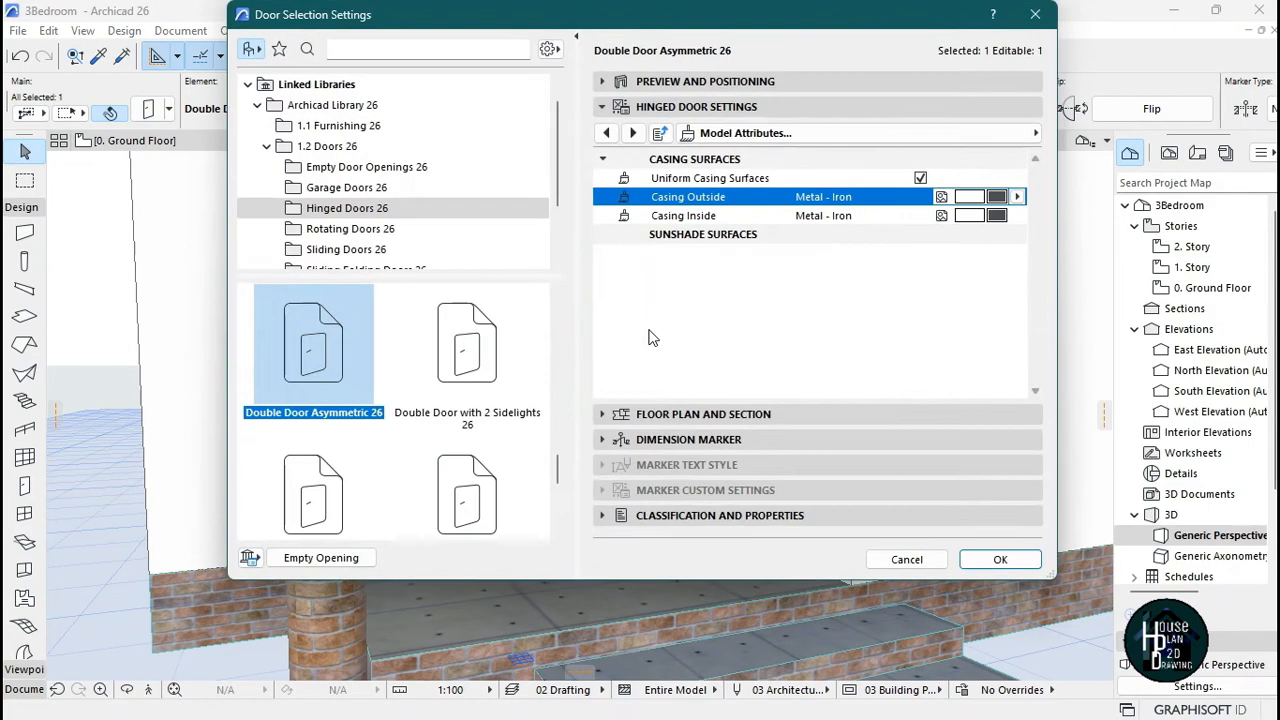
{"action": "left_click", "coordinate": [903, 137]}
{"action": "scroll", "coordinate": [1160, 250], "scroll_direction": "up", "scroll_amount": 2}
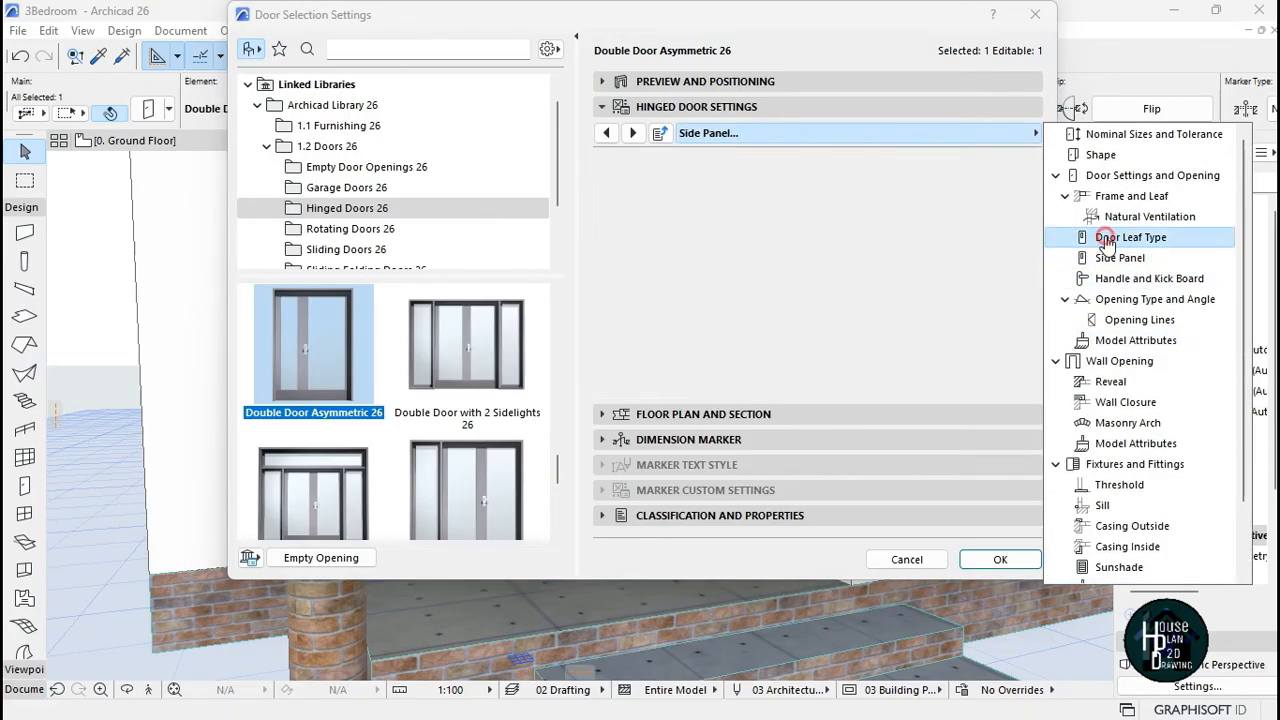
{"action": "left_click", "coordinate": [1150, 258]}
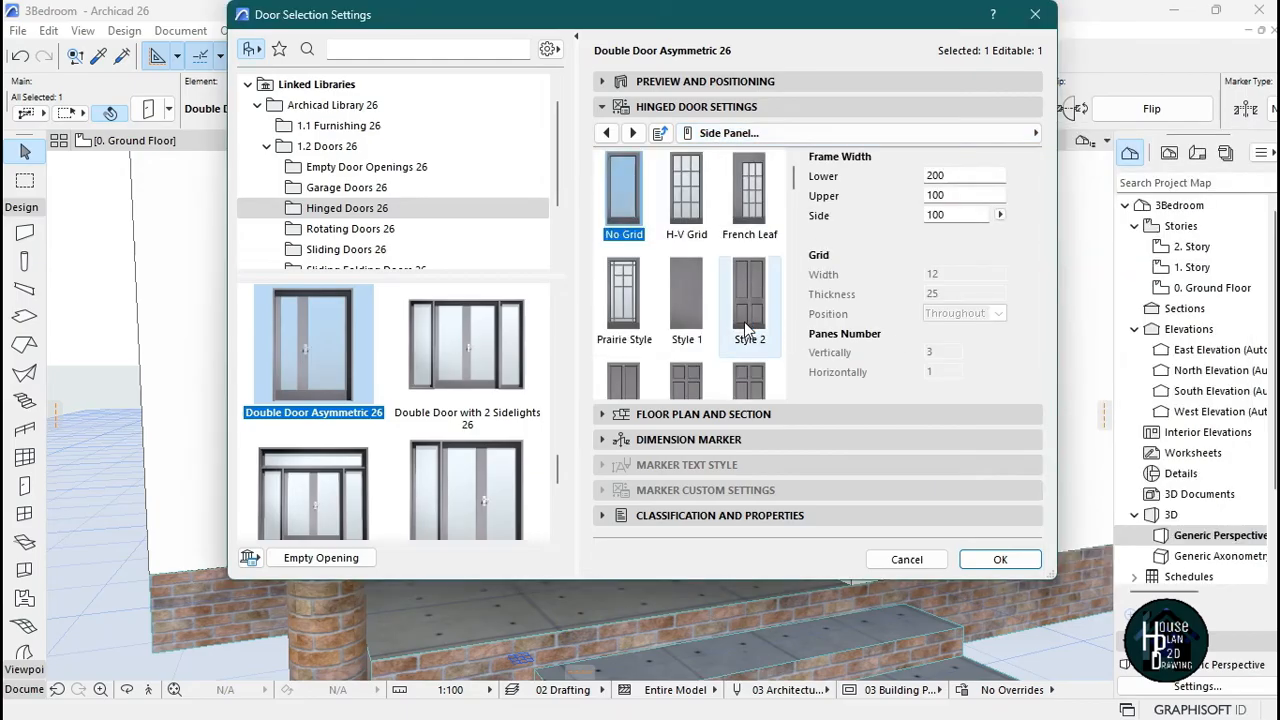
{"action": "scroll", "coordinate": [744, 321], "scroll_direction": "down", "scroll_amount": 1}
{"action": "scroll", "coordinate": [744, 321], "scroll_direction": "down", "scroll_amount": 4}
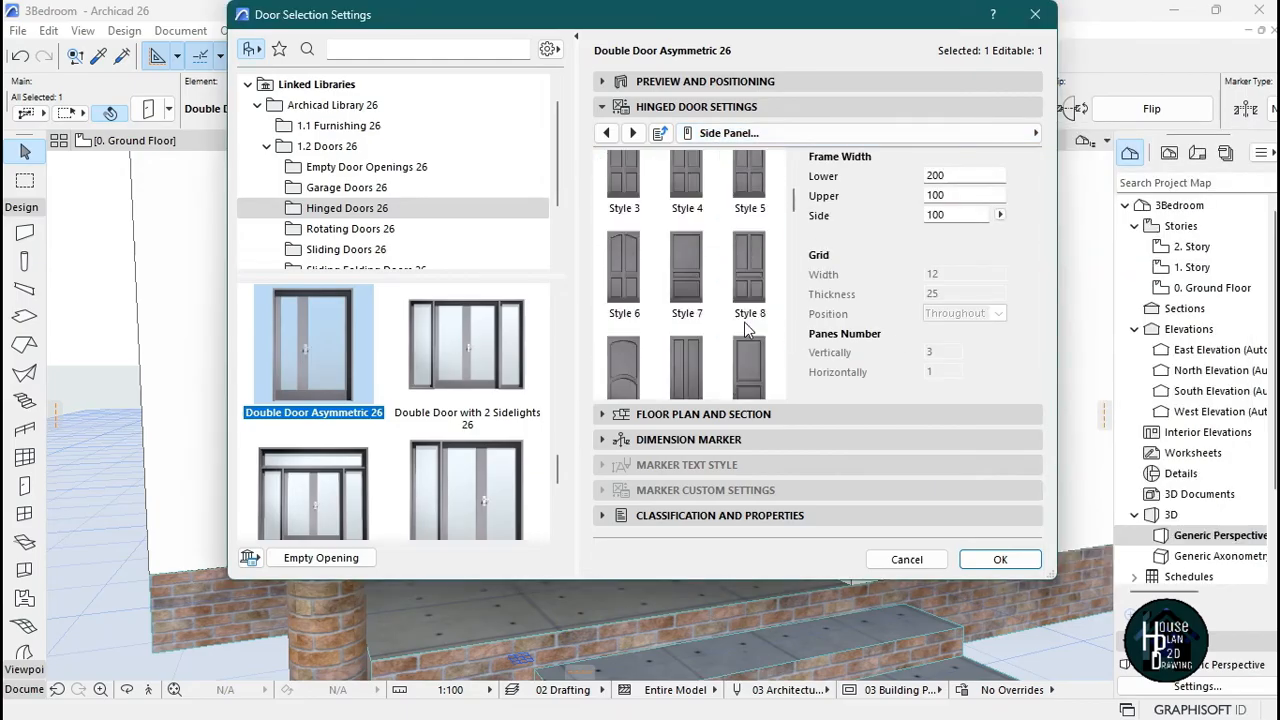
{"action": "left_click", "coordinate": [730, 344]}
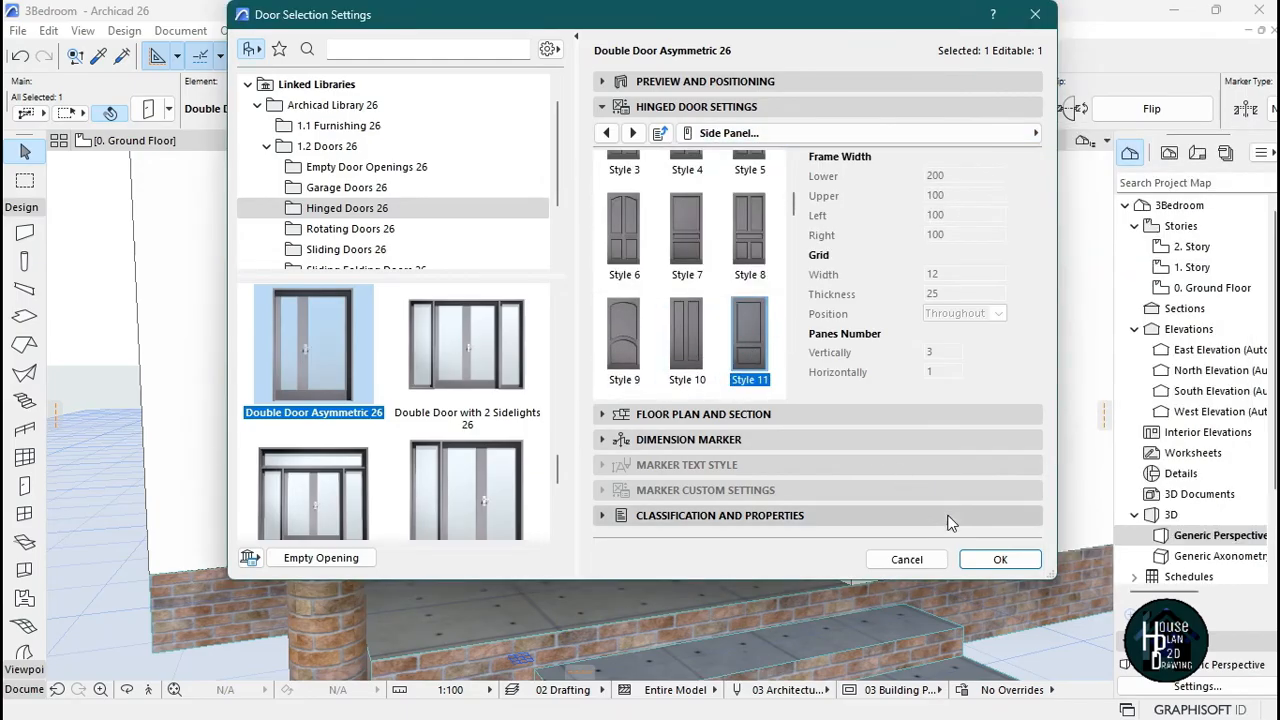
{"action": "left_click", "coordinate": [1000, 559]}
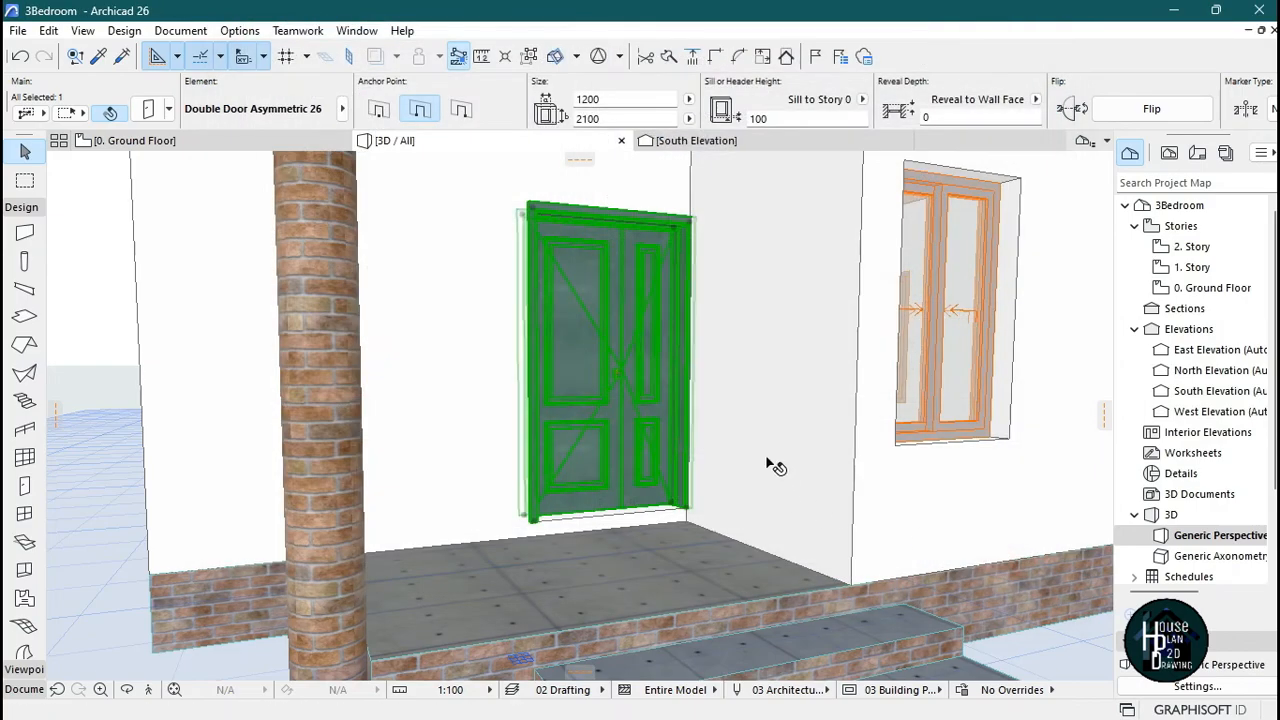
{"action": "key", "text": "Escape"}
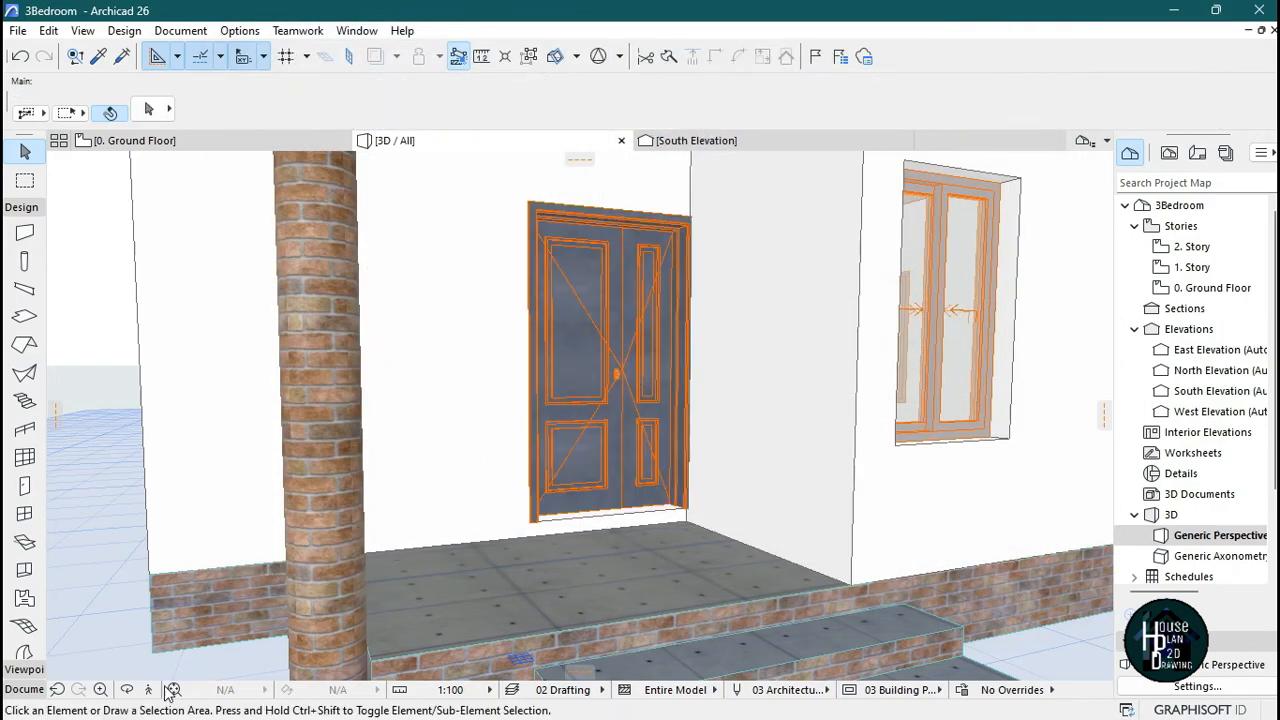
- Open the default settings for placing objects and search the library for "plant"
{"action": "key", "text": "Down"}
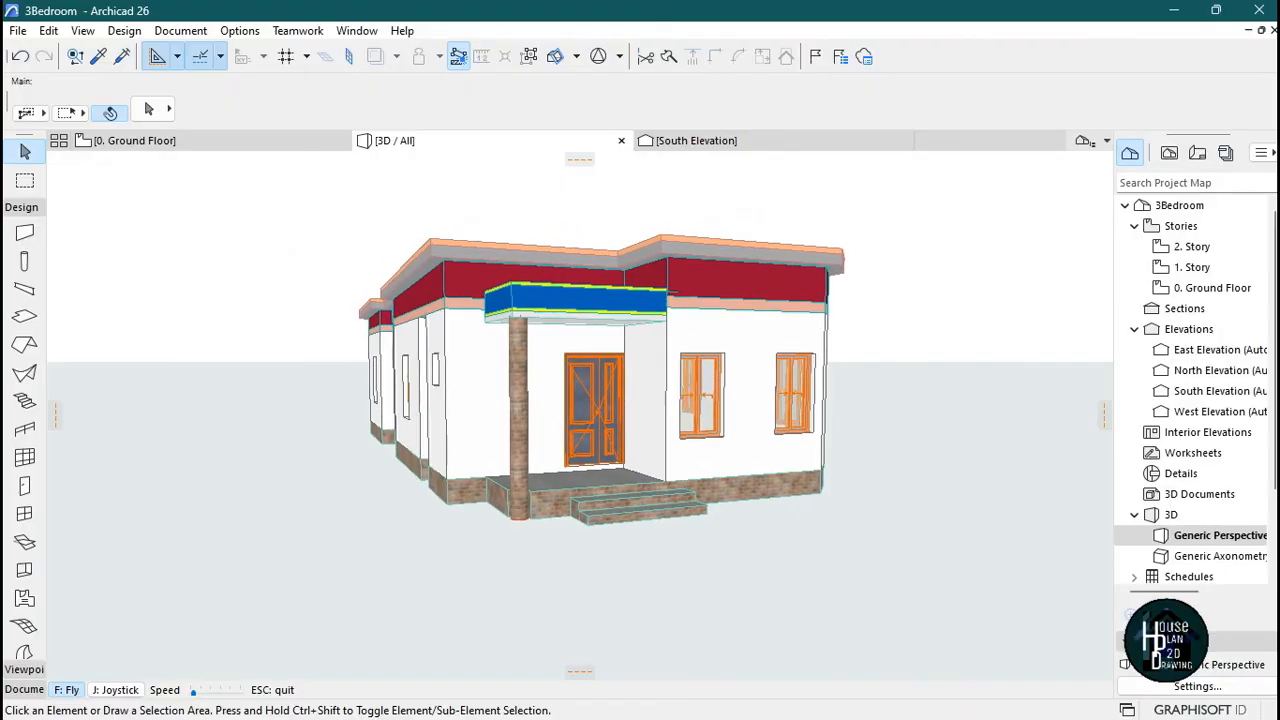
{"action": "key", "text": "Right"}
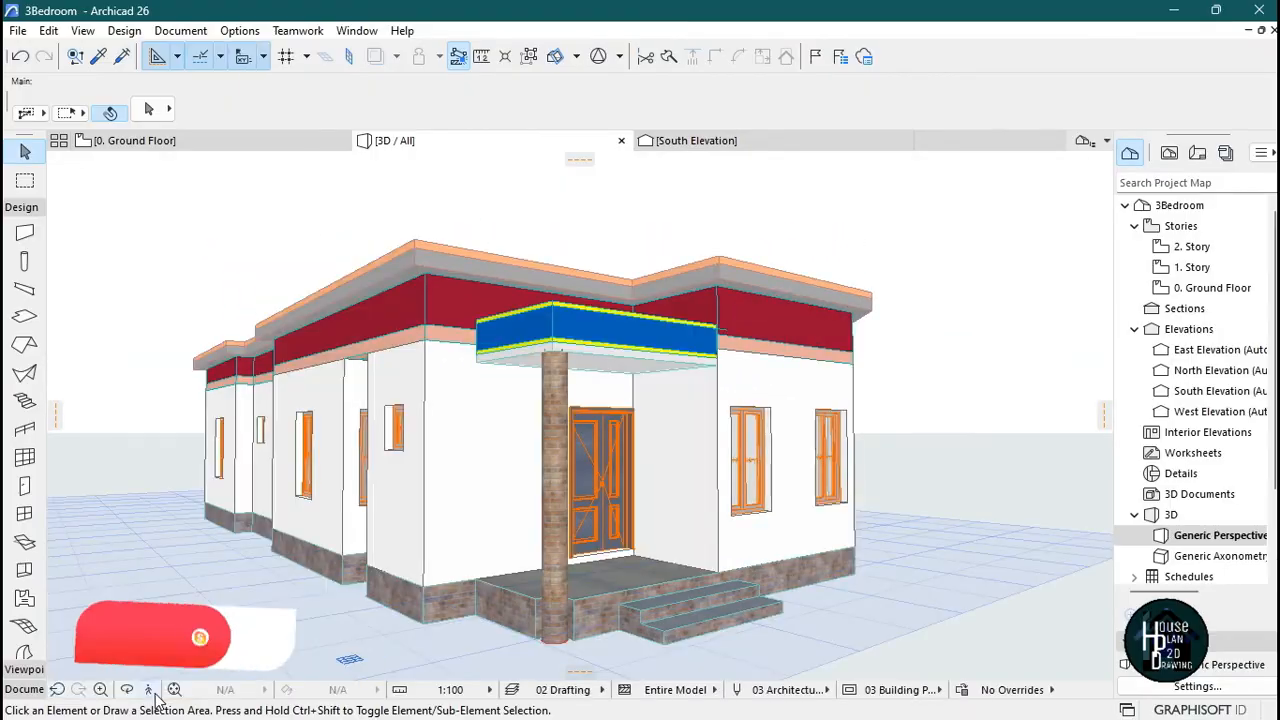
{"action": "left_click", "coordinate": [152, 690]}
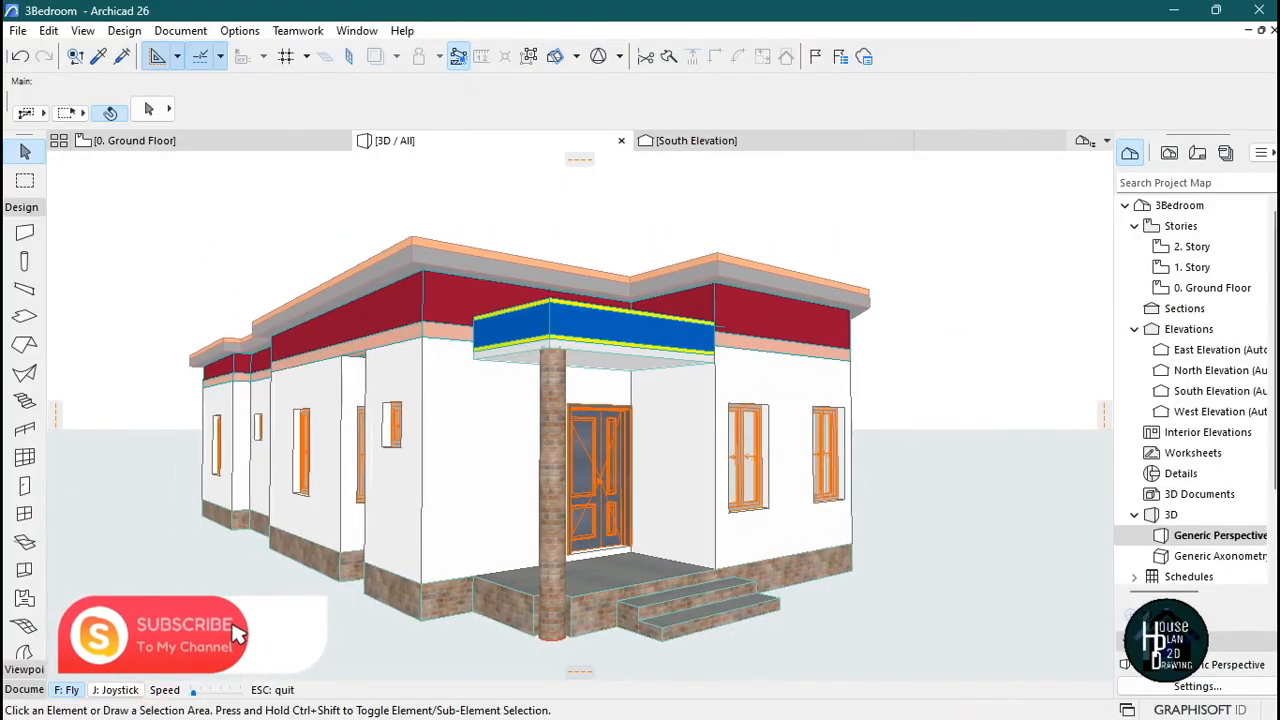
{"action": "key", "text": "Up"}
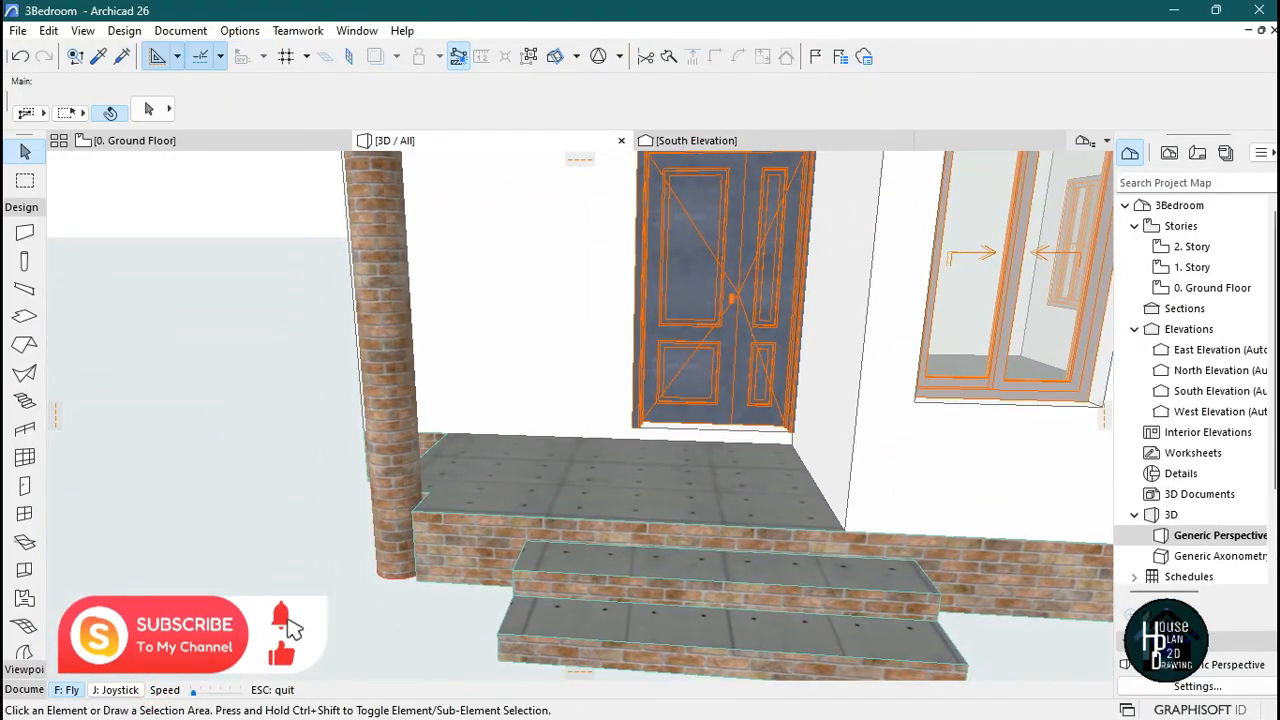
{"action": "key", "text": "Up"}
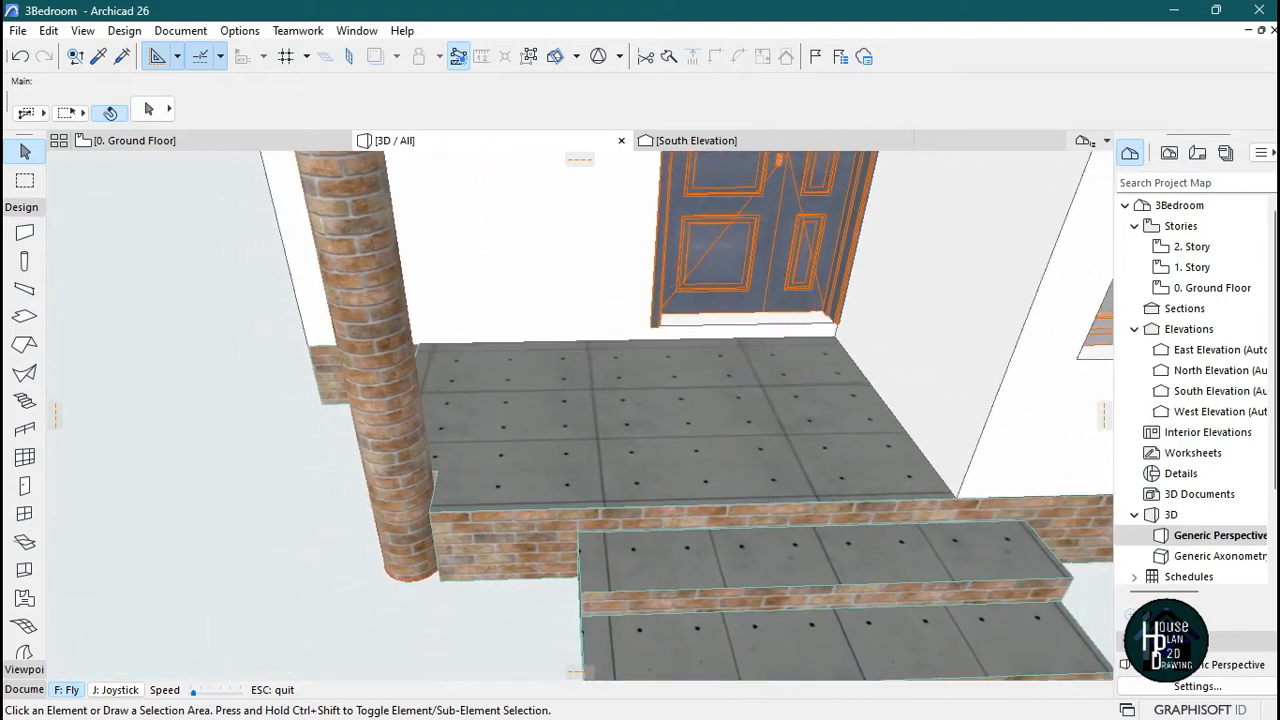
{"action": "key", "text": "Escape"}
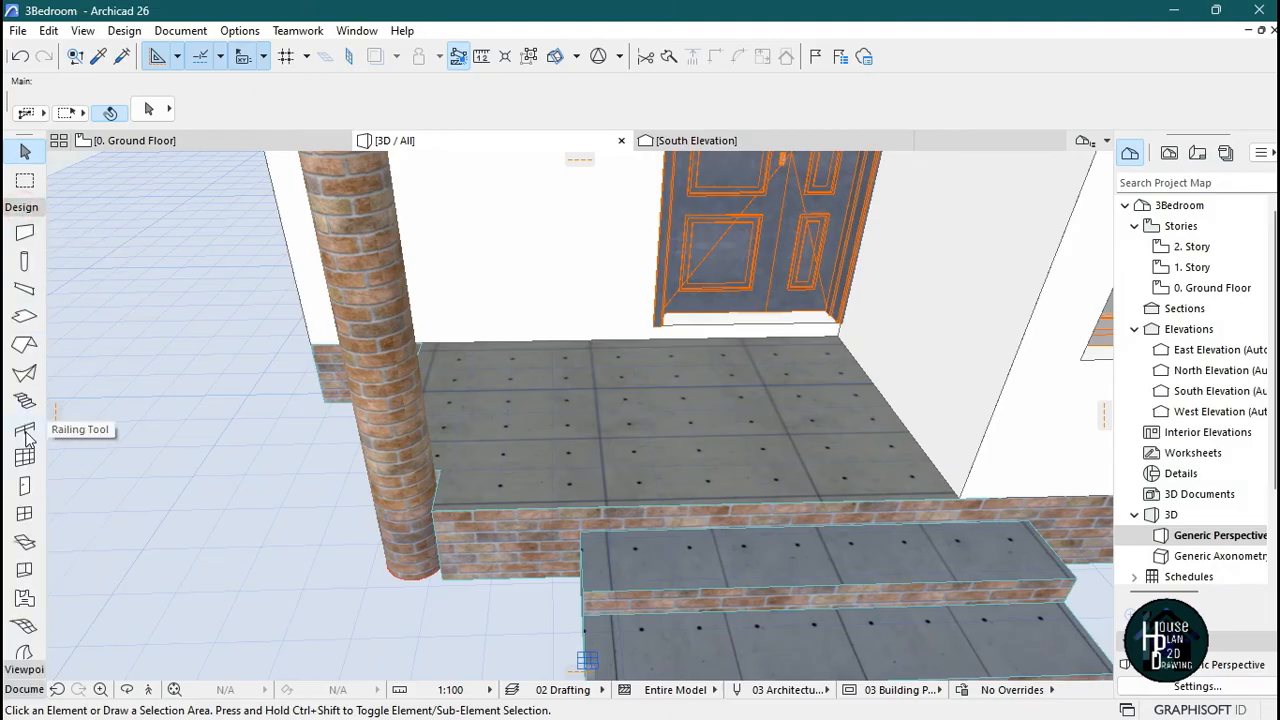
{"action": "scroll", "coordinate": [25, 445], "scroll_direction": "down", "scroll_amount": 3}
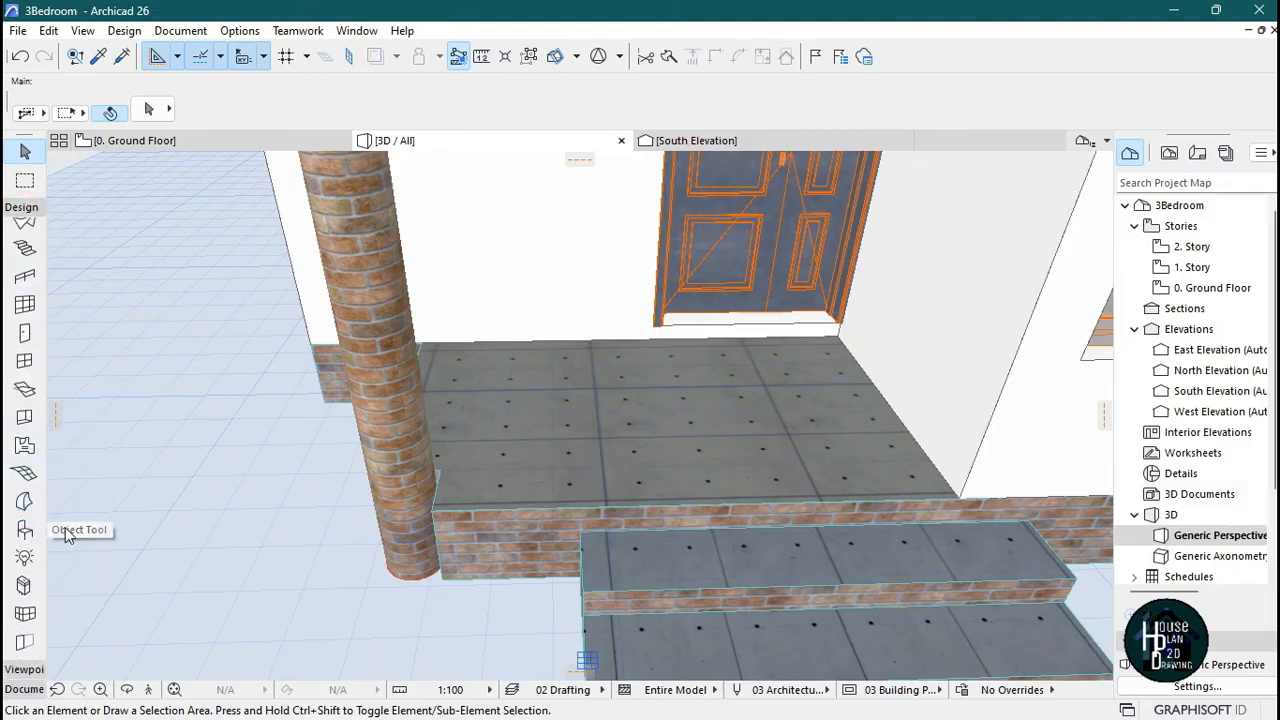
{"action": "left_click", "coordinate": [25, 533]}
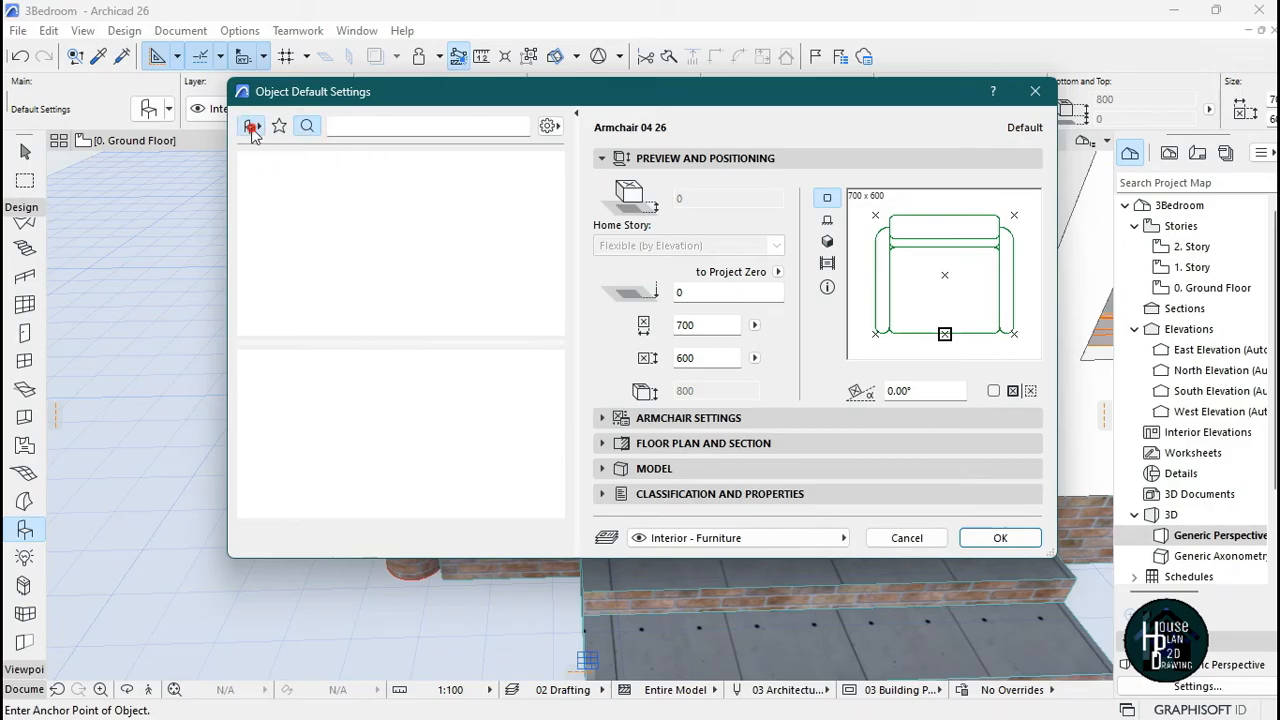
{"action": "left_click", "coordinate": [307, 127]}
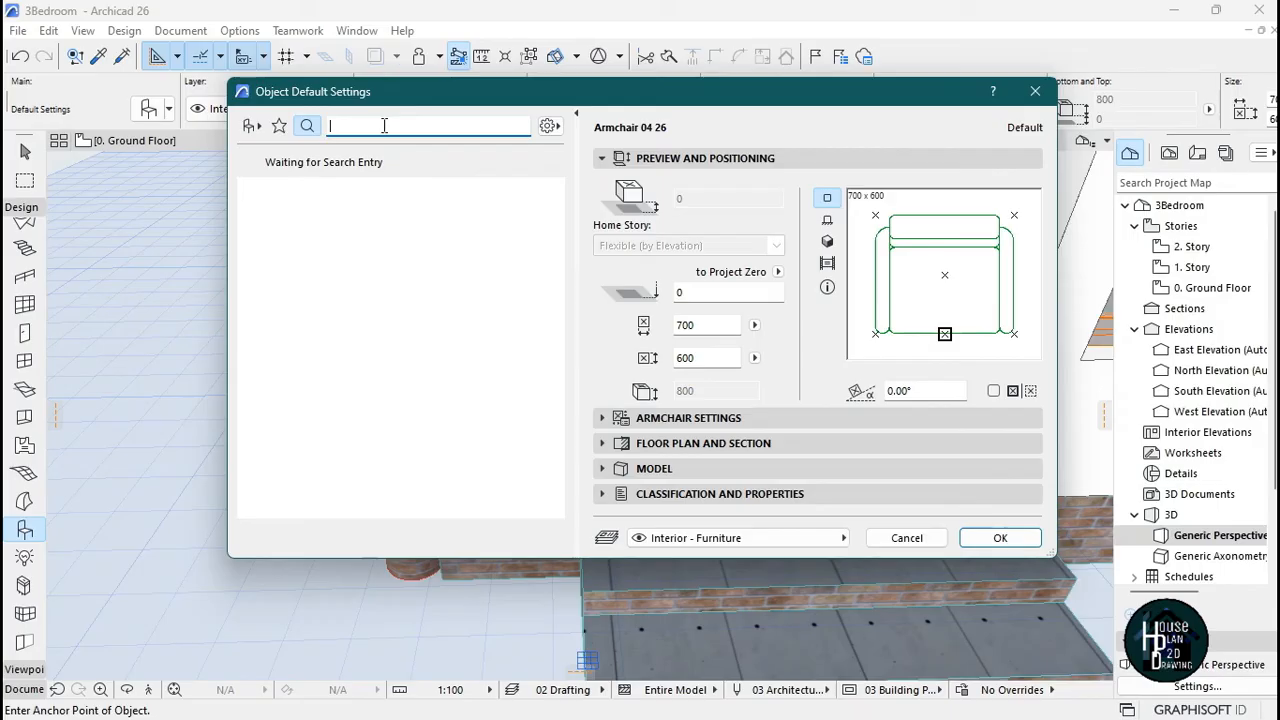
{"action": "key", "text": "BackSpace"}
{"action": "type", "text": "p"}
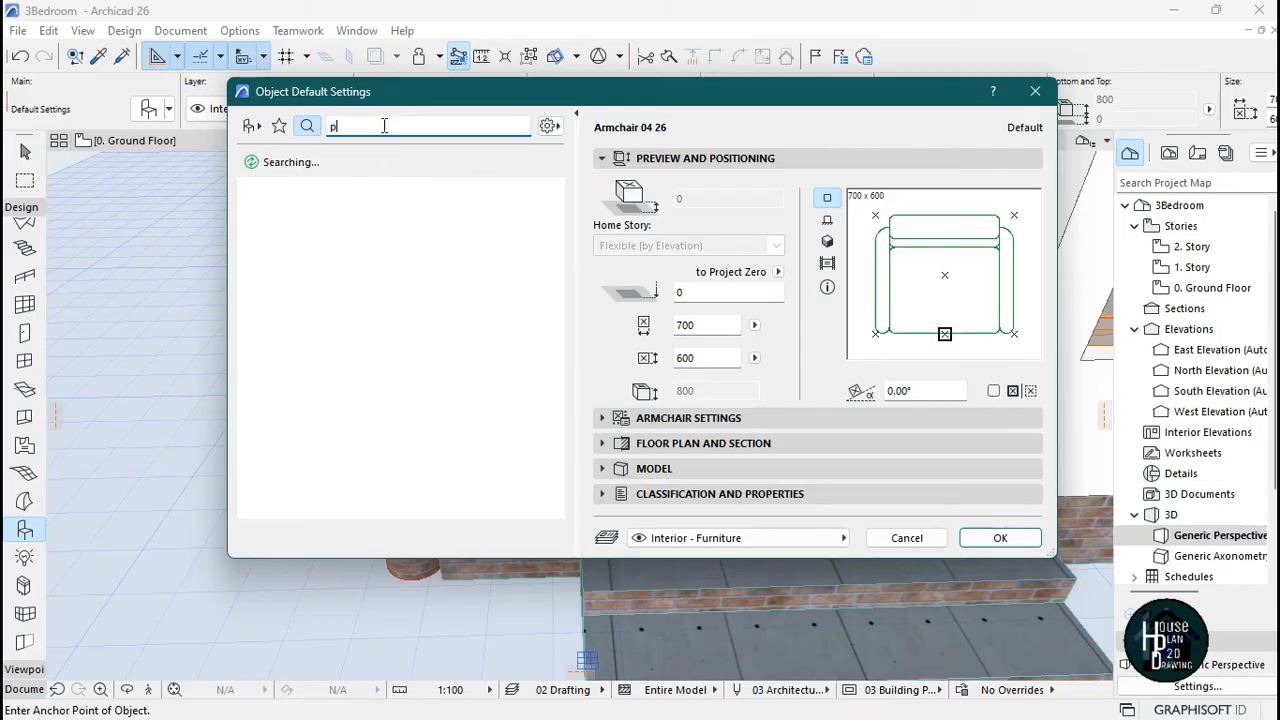
{"action": "type", "text": "lant"}
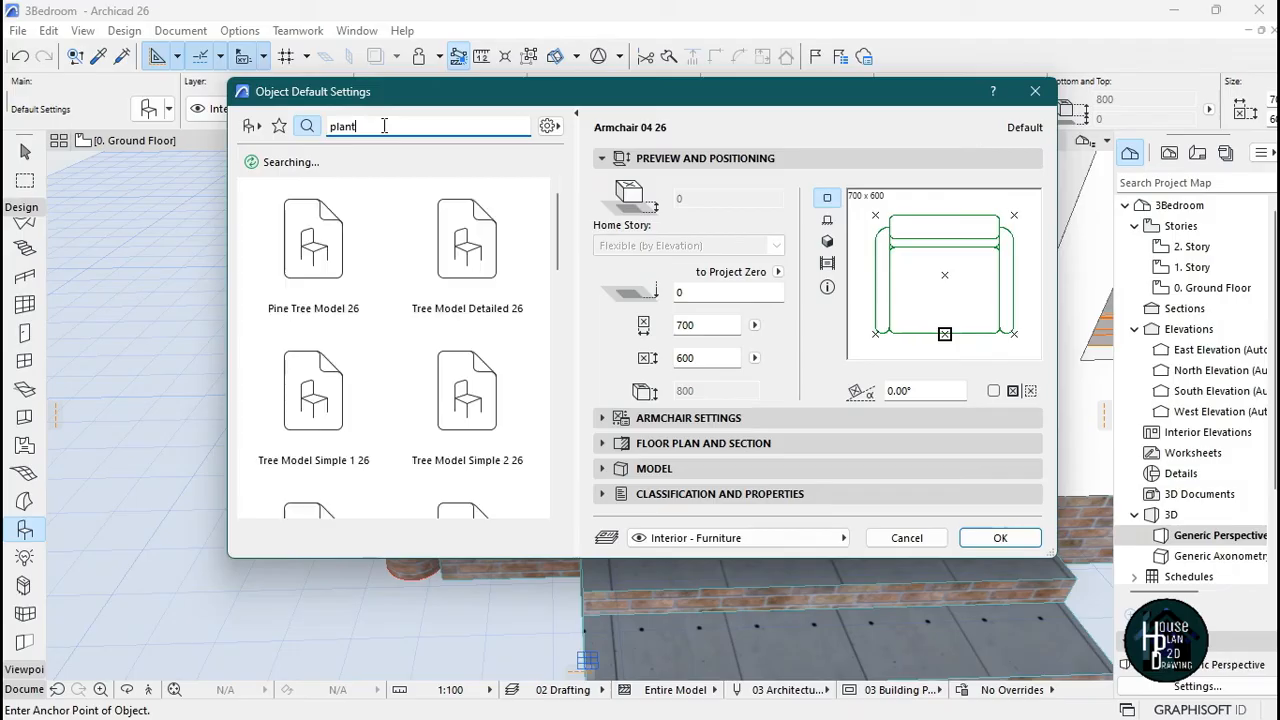
- Choose Houseplant Model 26 with plant type Plant 04 and place it on the porch floor beside the brick column
{"action": "scroll", "coordinate": [330, 328], "scroll_direction": "down", "scroll_amount": 4}
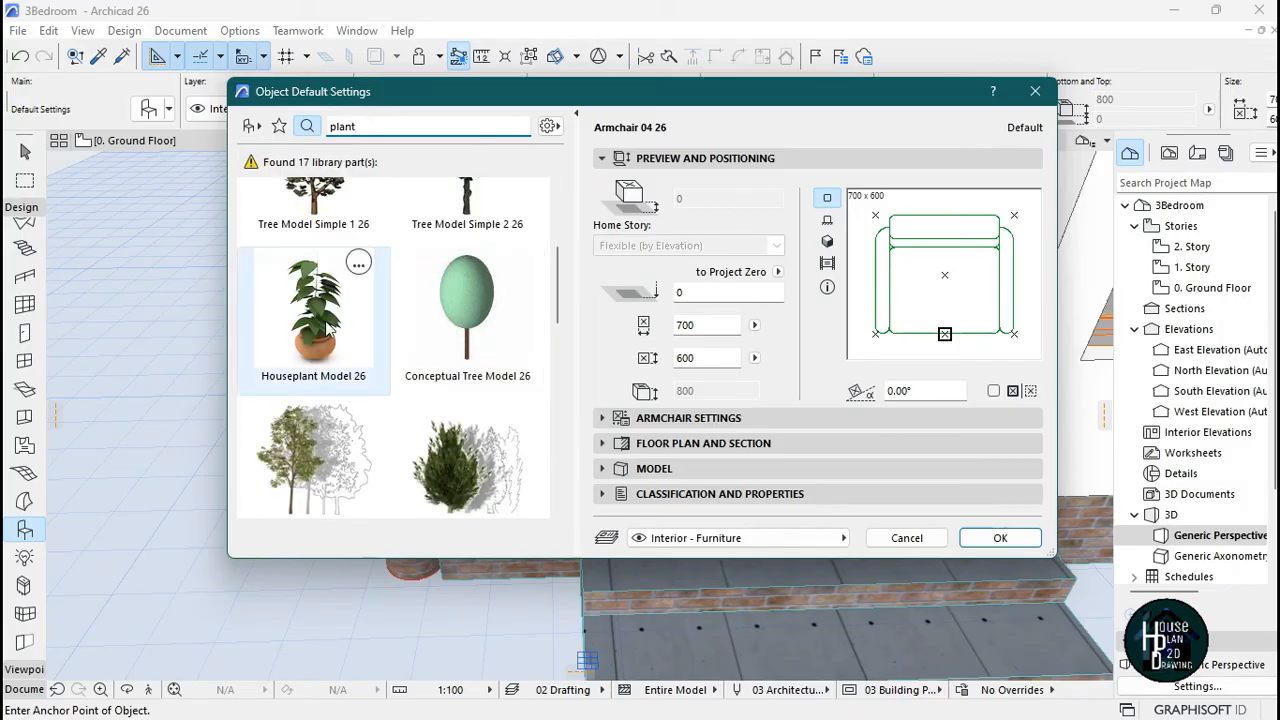
{"action": "left_click", "coordinate": [326, 333]}
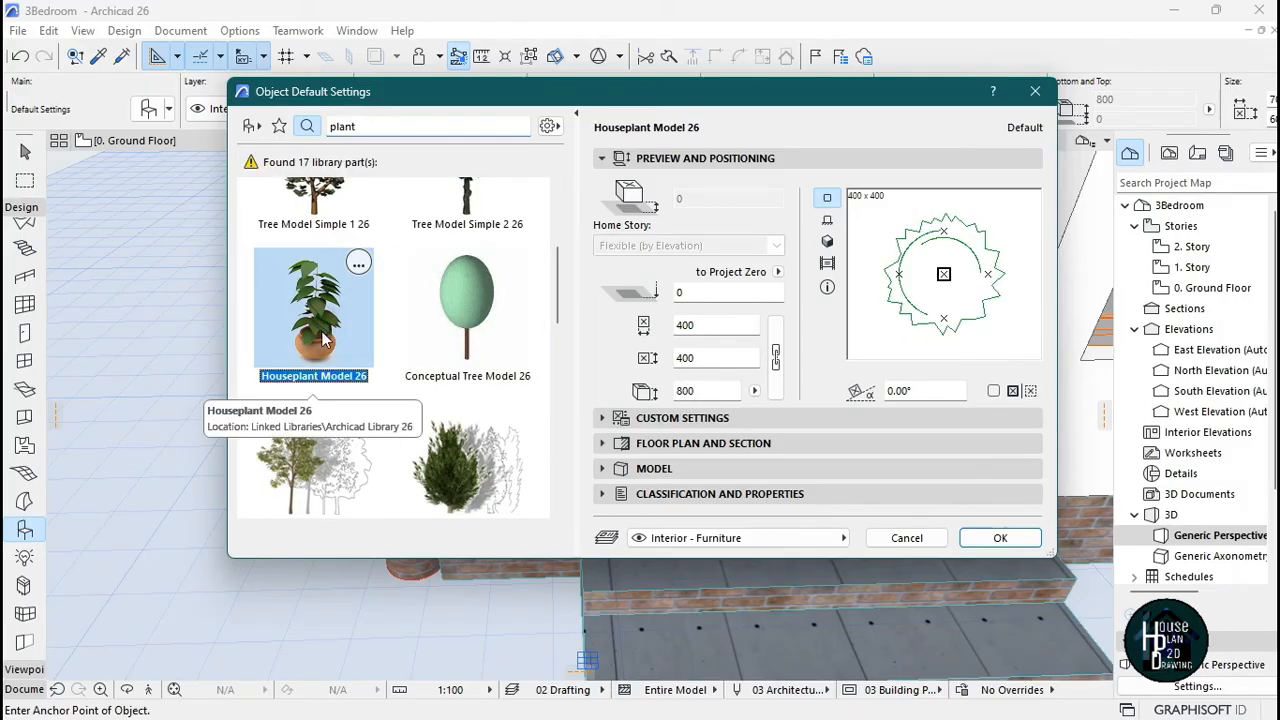
{"action": "left_click", "coordinate": [695, 418]}
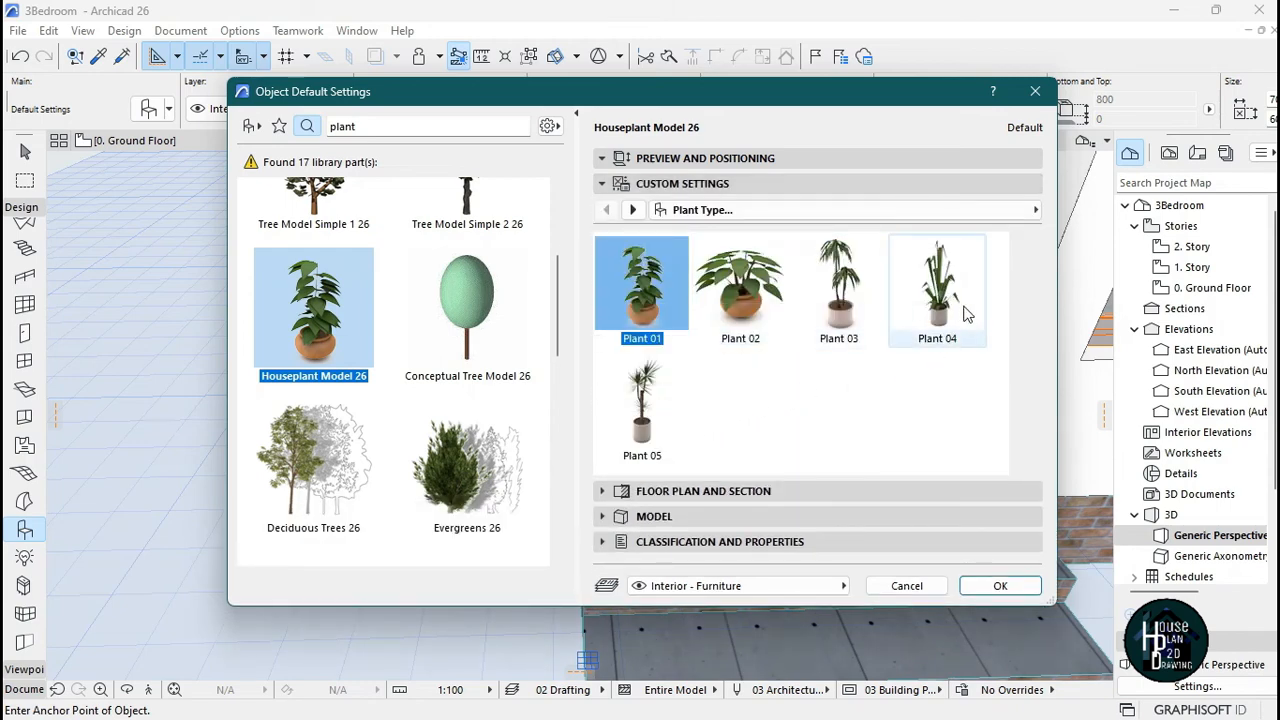
{"action": "left_click", "coordinate": [930, 298]}
{"action": "left_click", "coordinate": [1000, 586]}
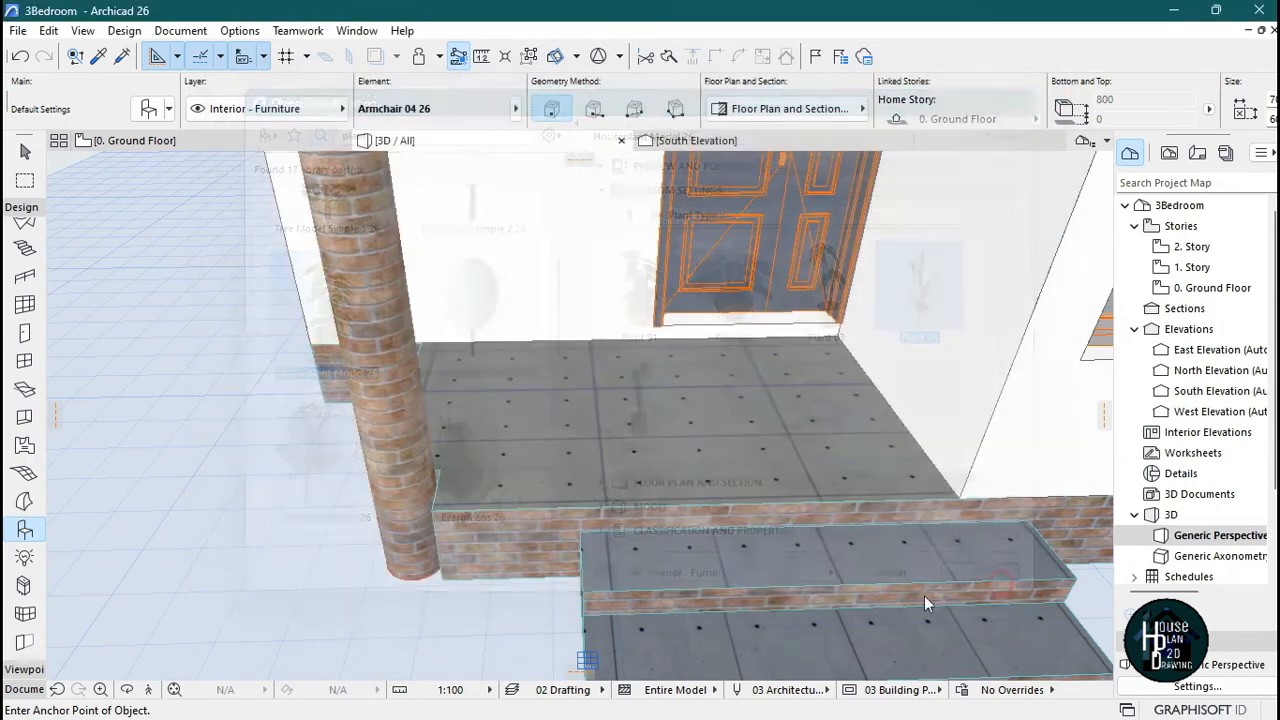
{"action": "left_click", "coordinate": [520, 477]}
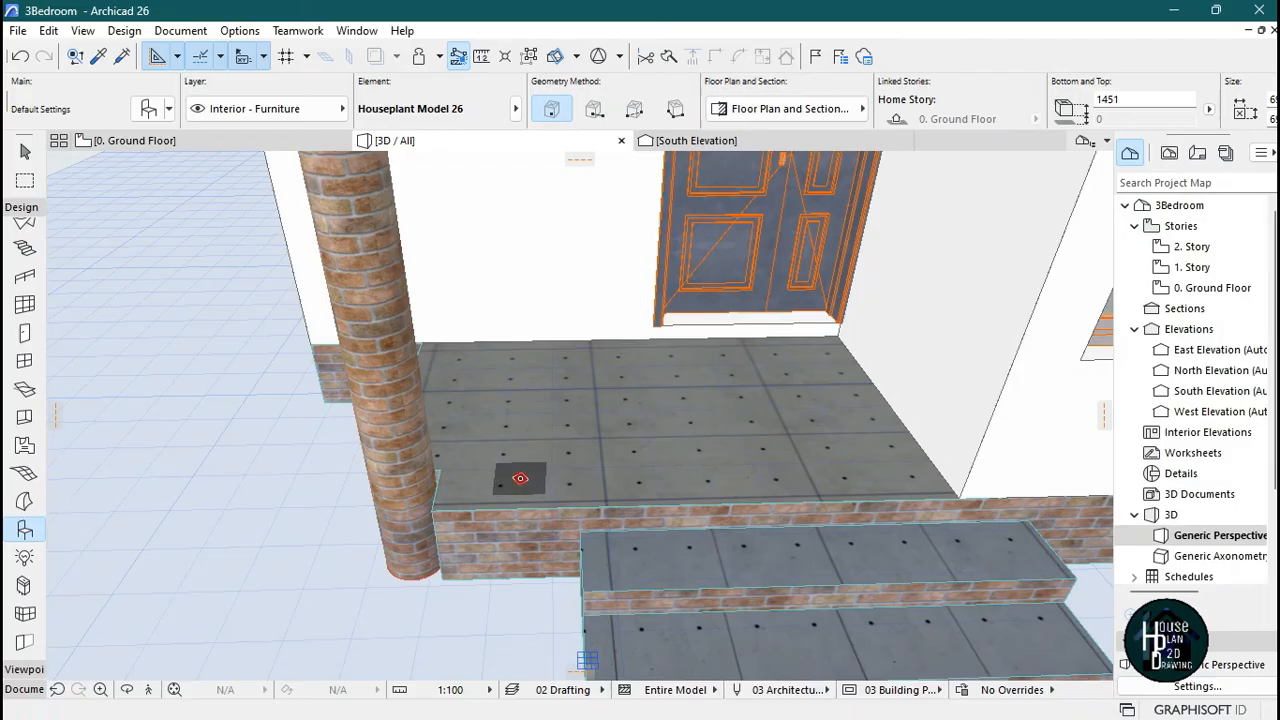
{"action": "key", "text": "Escape"}
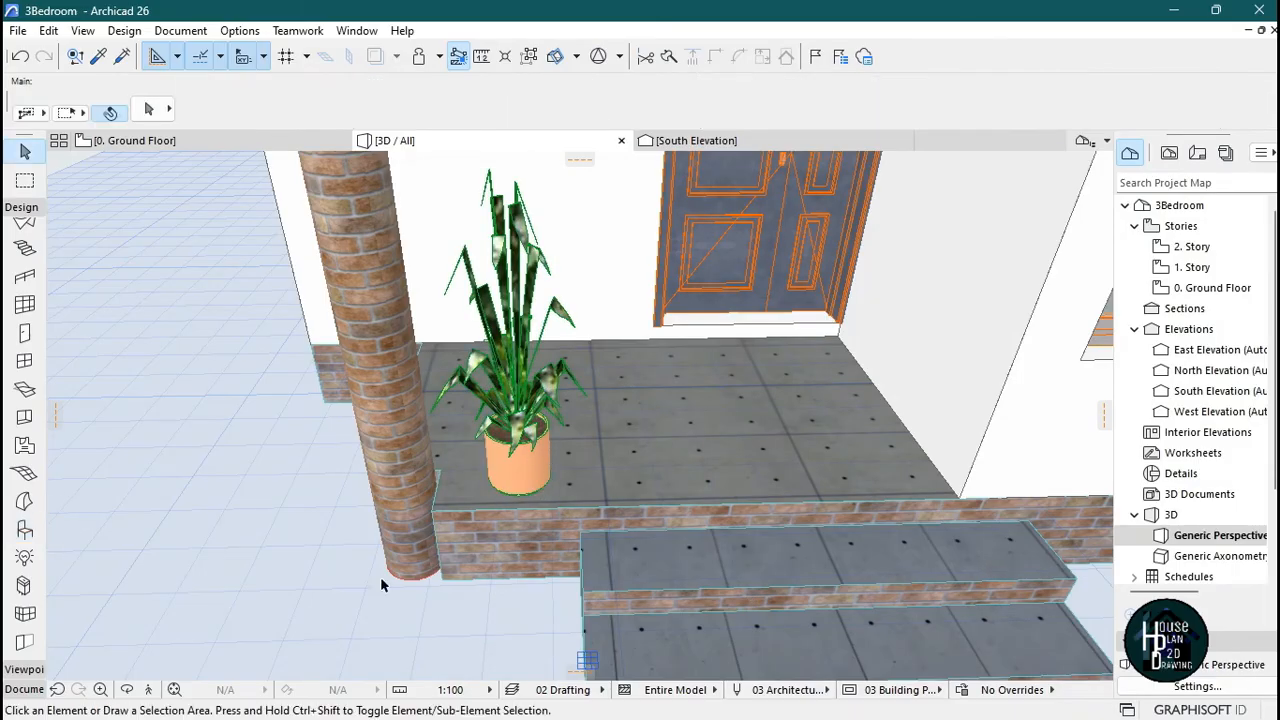
- Fly around the front of the house in 3D to examine the porch, potted plant, front door and windows
{"action": "left_click", "coordinate": [148, 690]}
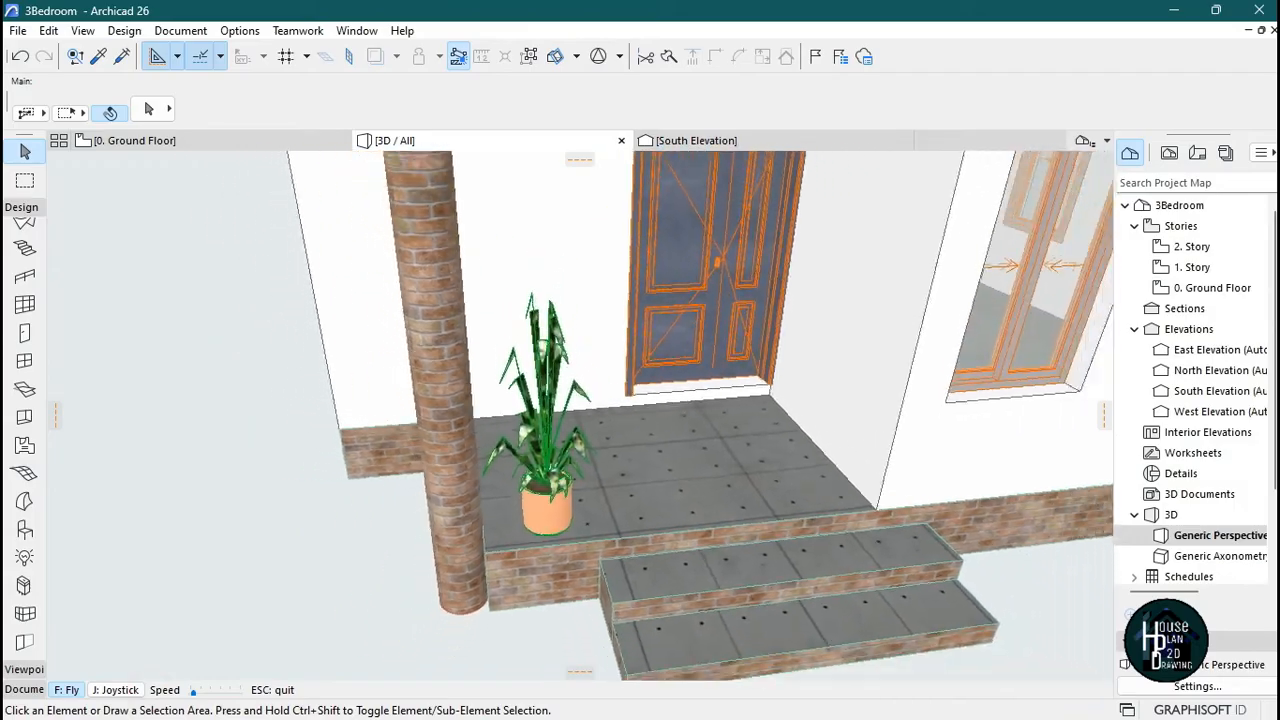
{"action": "key", "text": "Escape"}
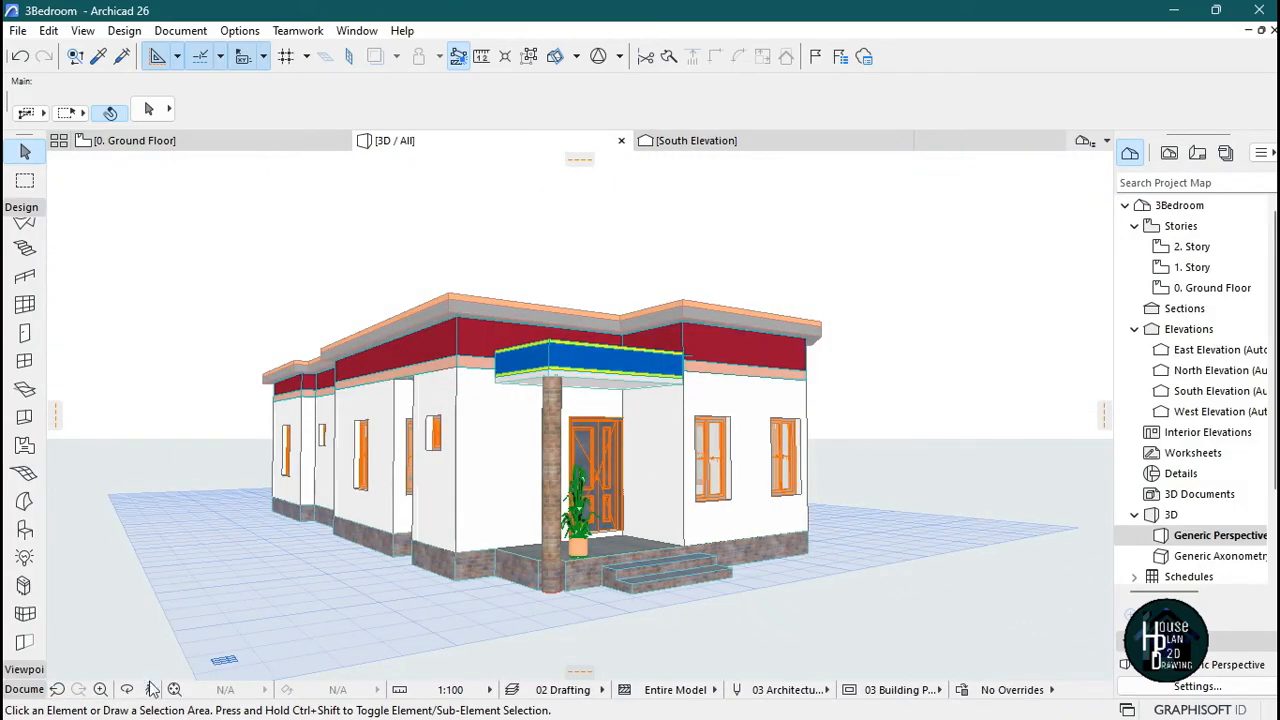
{"action": "left_click", "coordinate": [151, 690]}
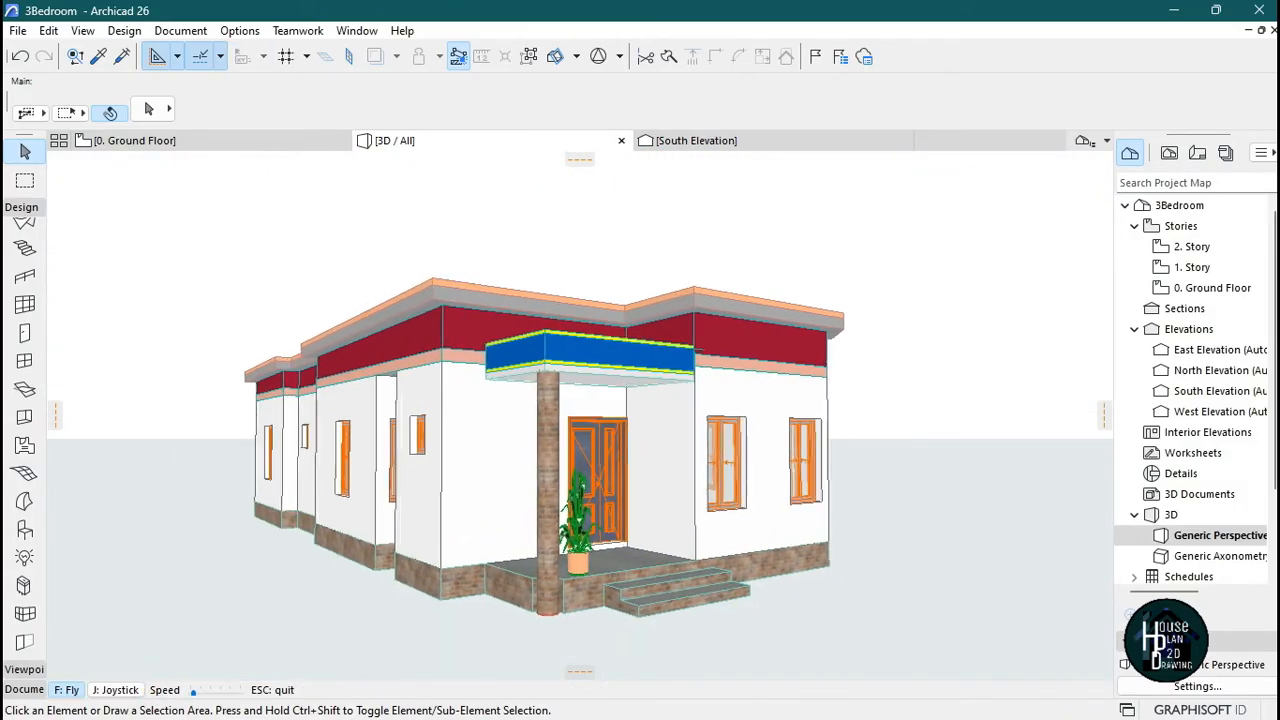
{"action": "key", "text": "Right"}
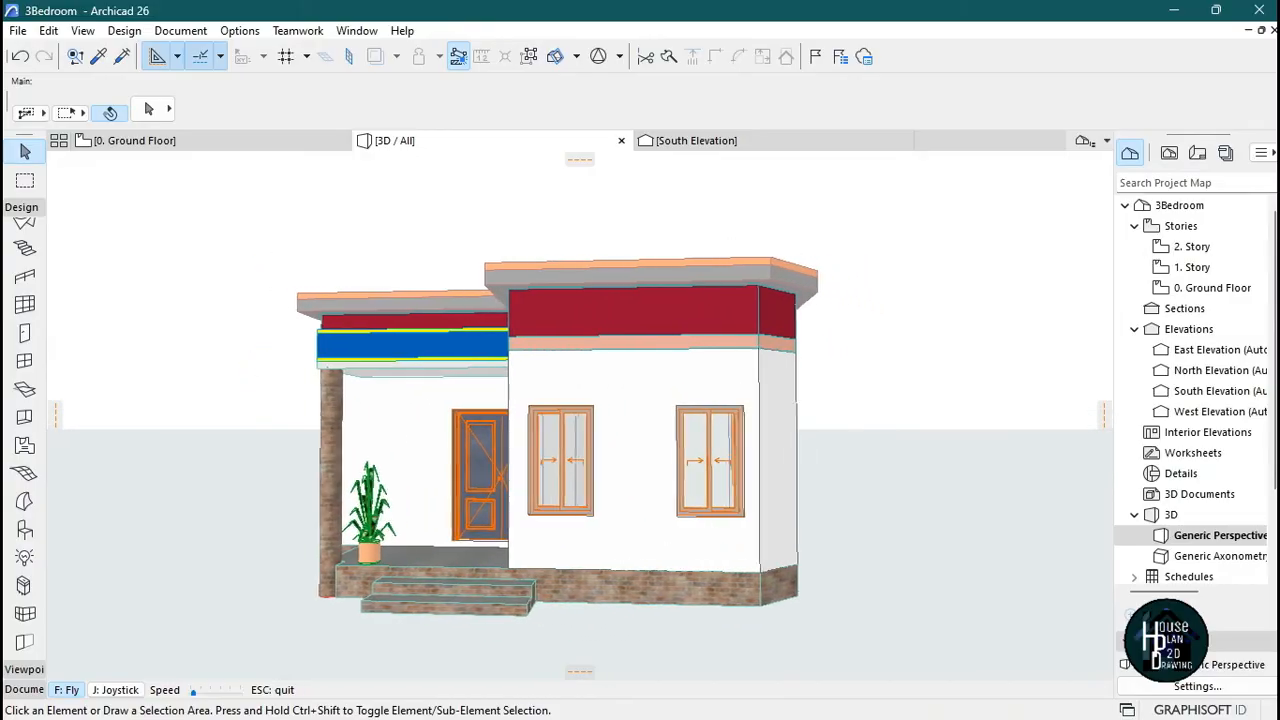
{"action": "key", "text": "Up"}
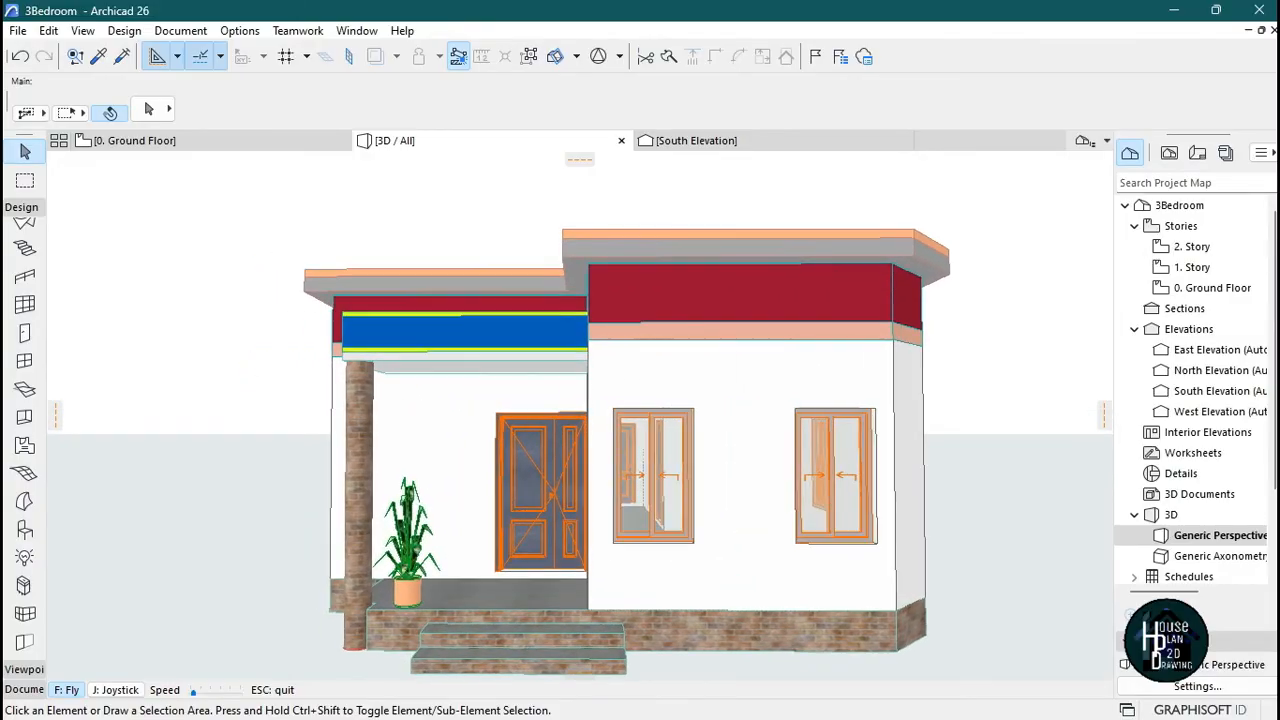
{"action": "key", "text": "Down"}
{"action": "key", "text": "Up"}
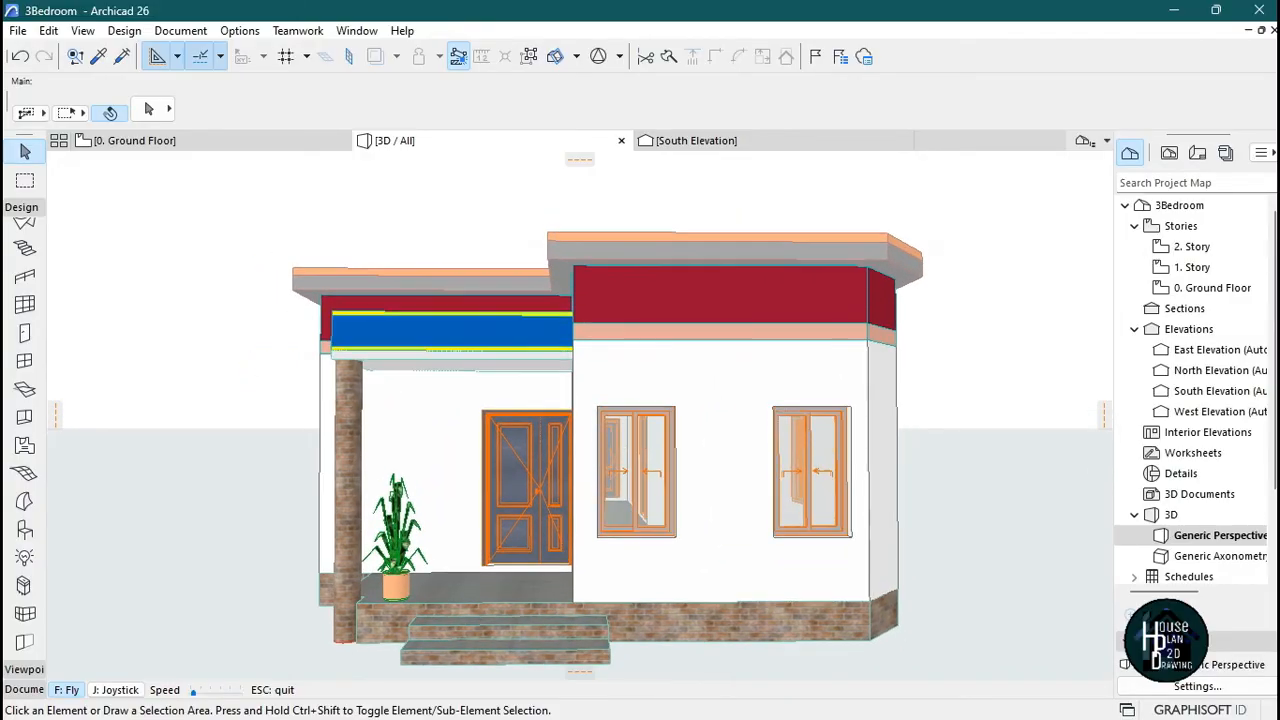
{"action": "key", "text": "Left"}
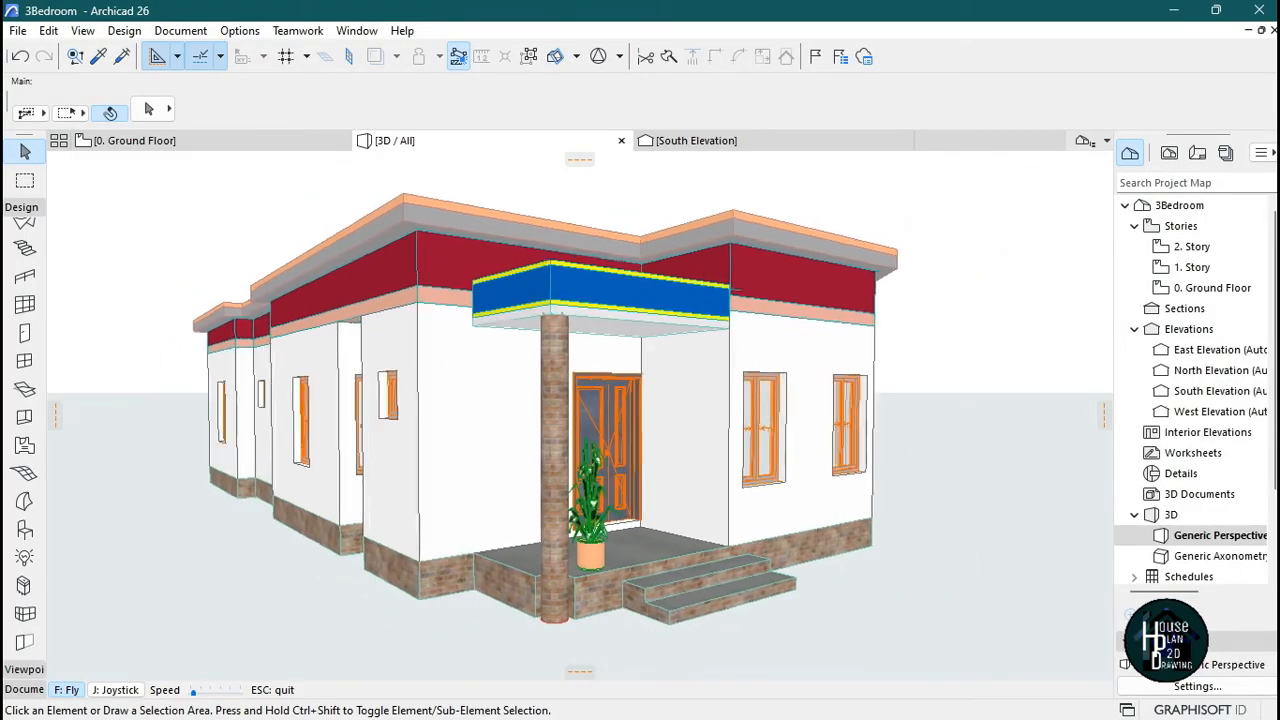
{"action": "key", "text": "Right"}
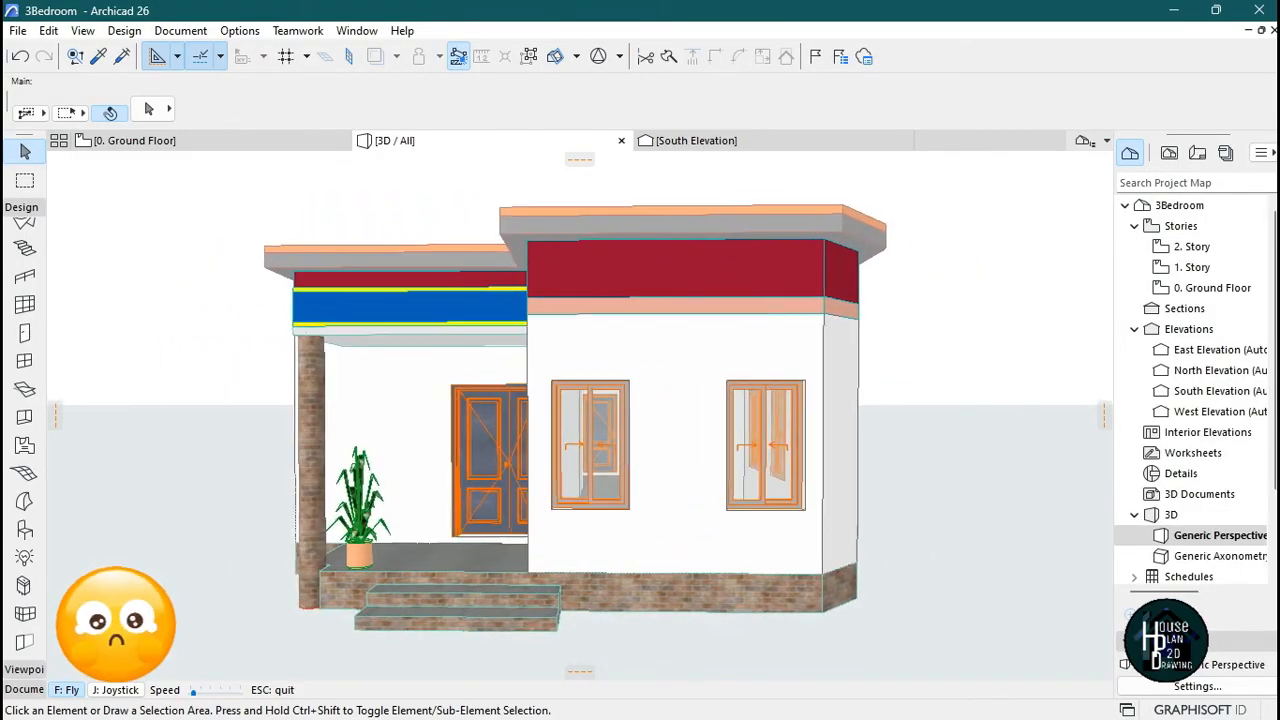
{"action": "key", "text": "Up"}
{"action": "key", "text": "Left"}
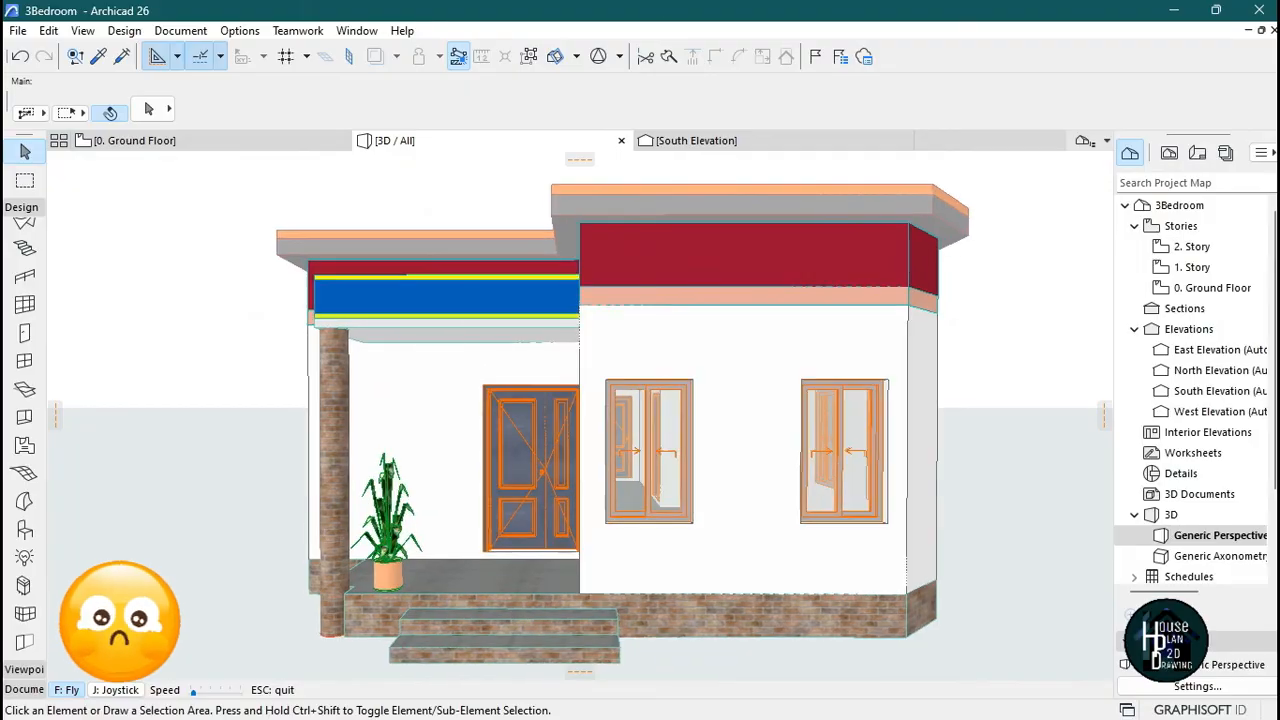
{"action": "key", "text": "Up"}
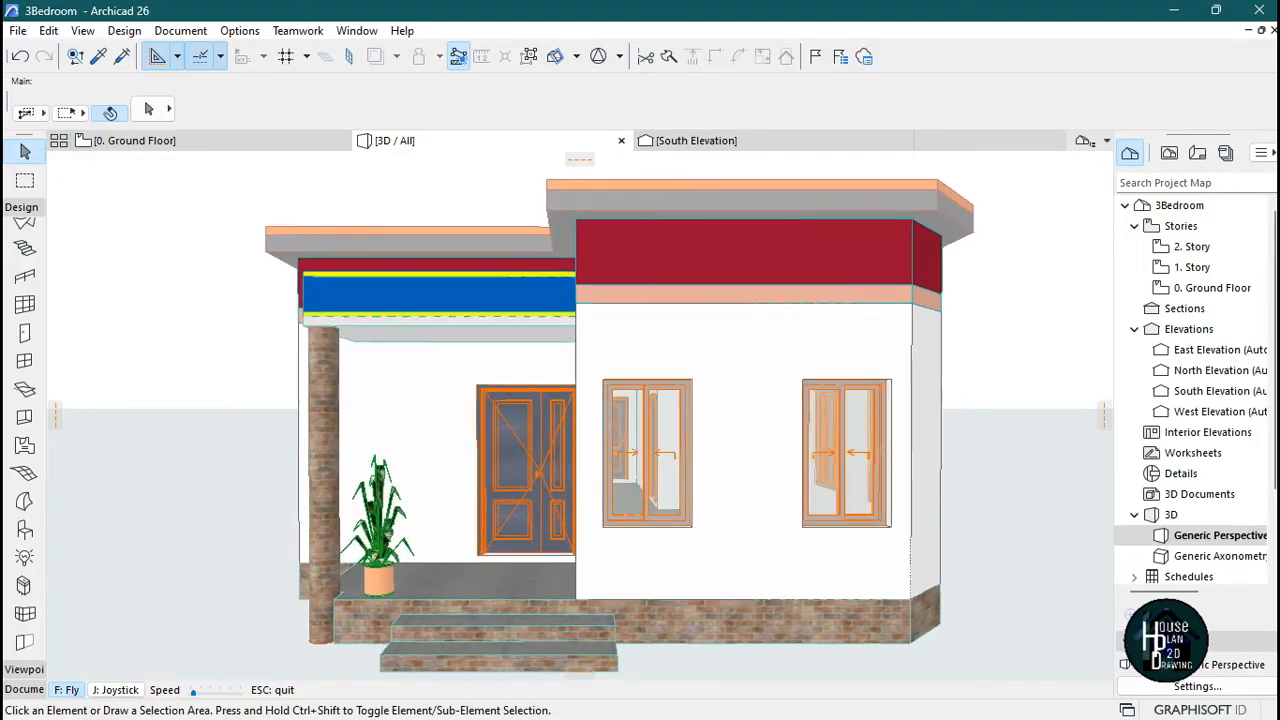
- Frame the house in a frontal 3D perspective showing the full facade, porch, potted plant and both front windows
{"action": "key", "text": "Right"}
{"action": "key", "text": "Down"}
{"action": "key", "text": "Up"}
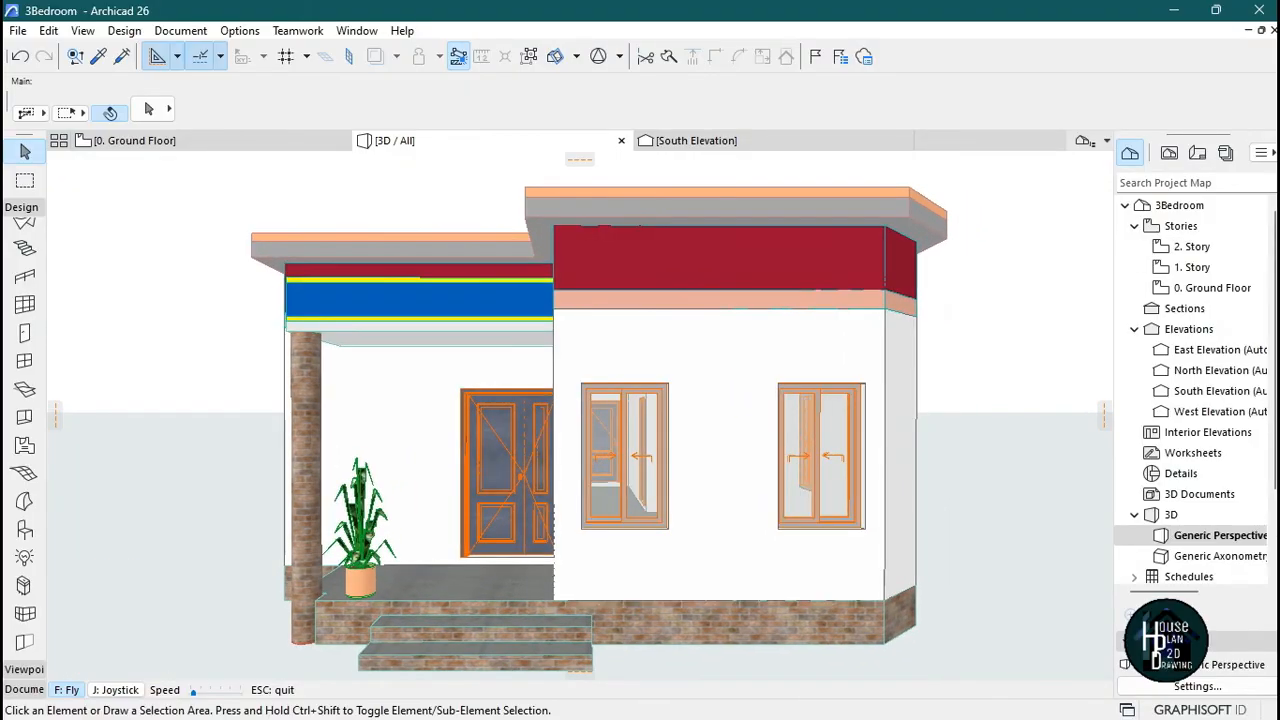
{"action": "key", "text": "Down"}
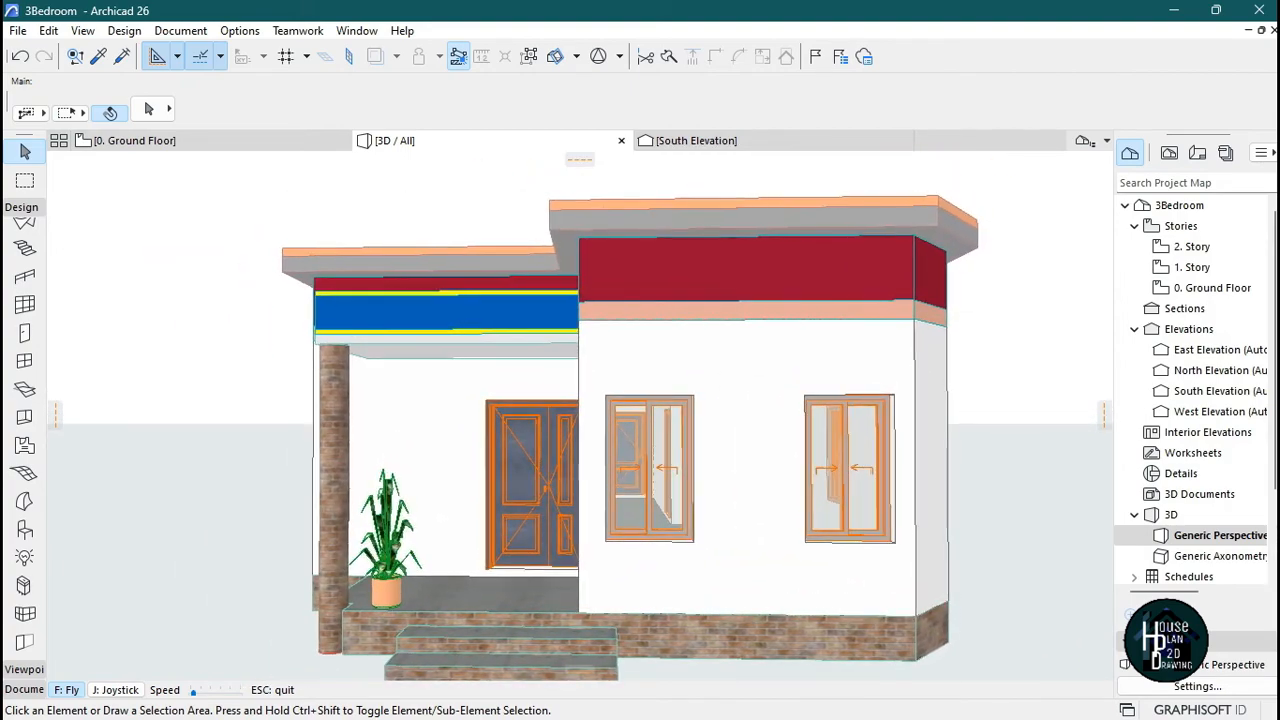
{"action": "key", "text": "Left"}
{"action": "key", "text": "Up"}
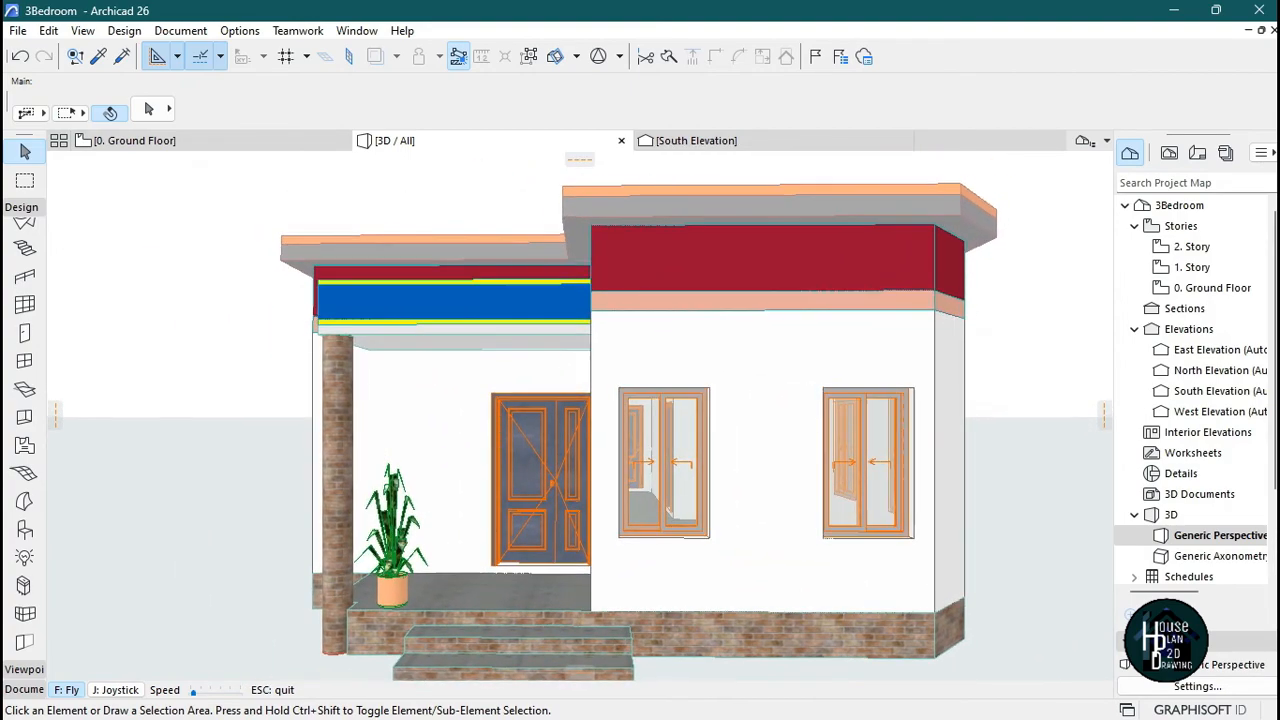
{"action": "key", "text": "Right"}
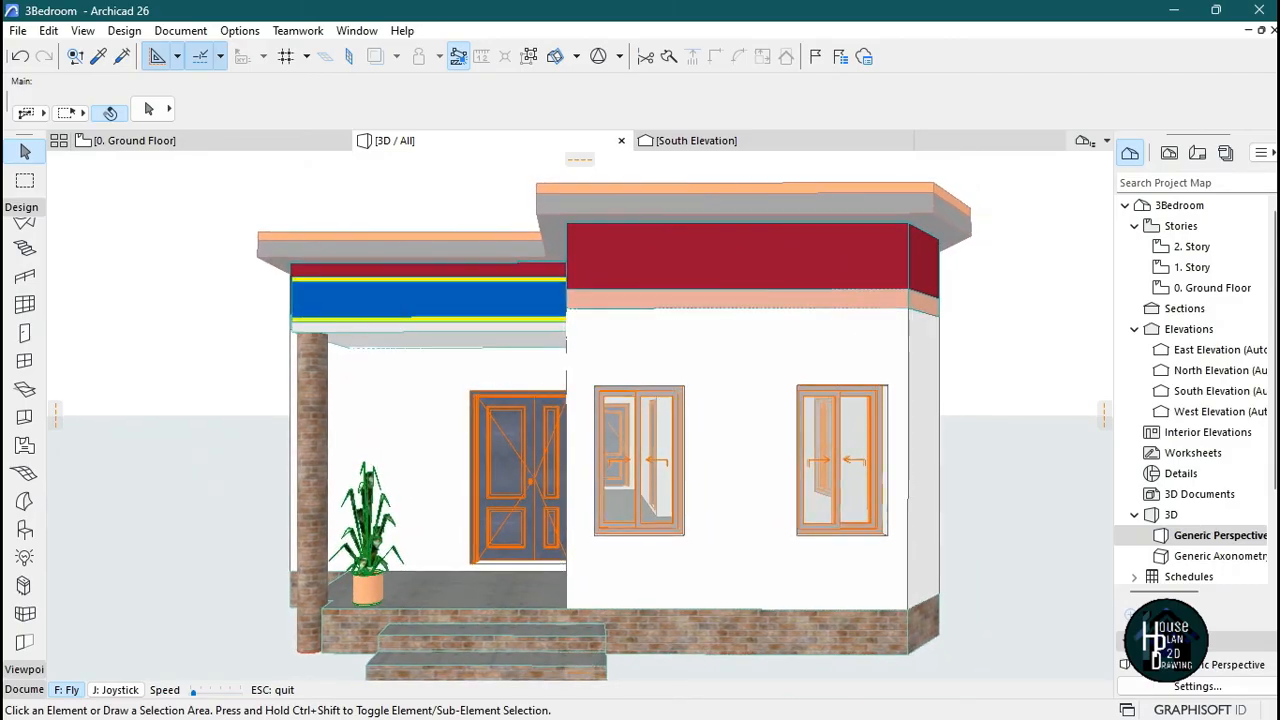
{"action": "key", "text": "Escape"}
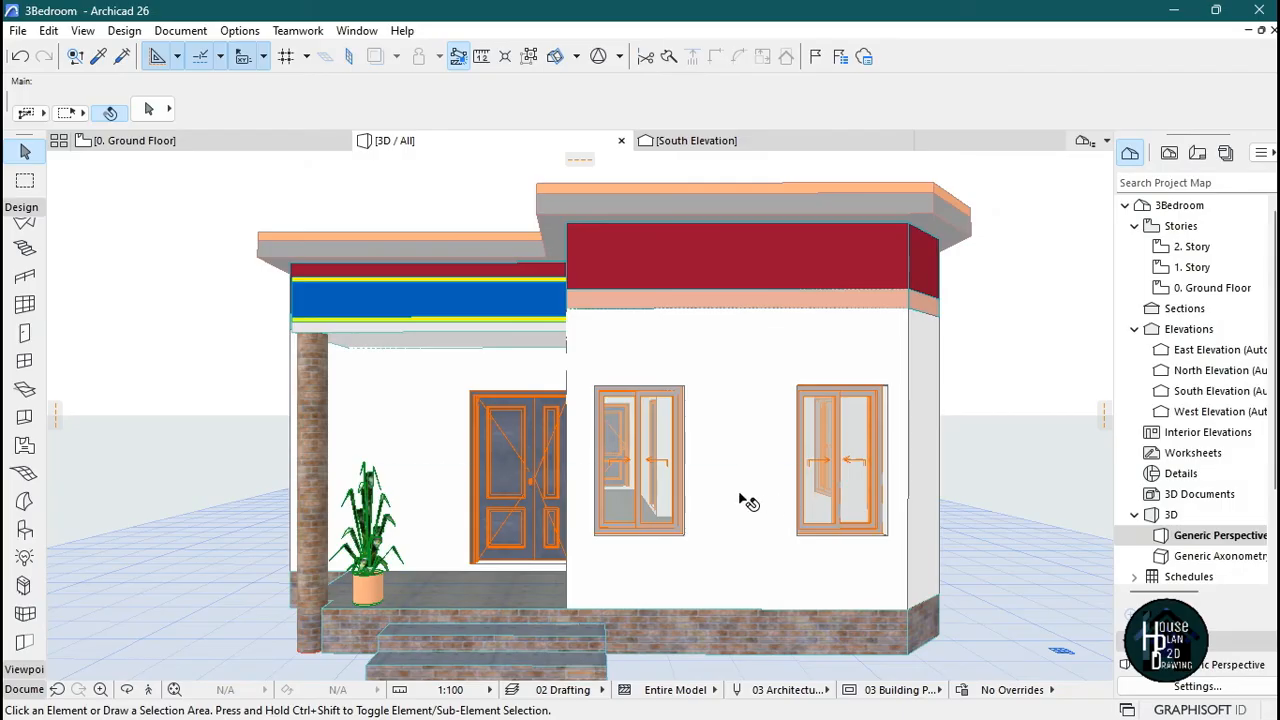
- Open the PhotoRendering settings and match the output image size to the 3D window
{"action": "left_click", "coordinate": [184, 31]}
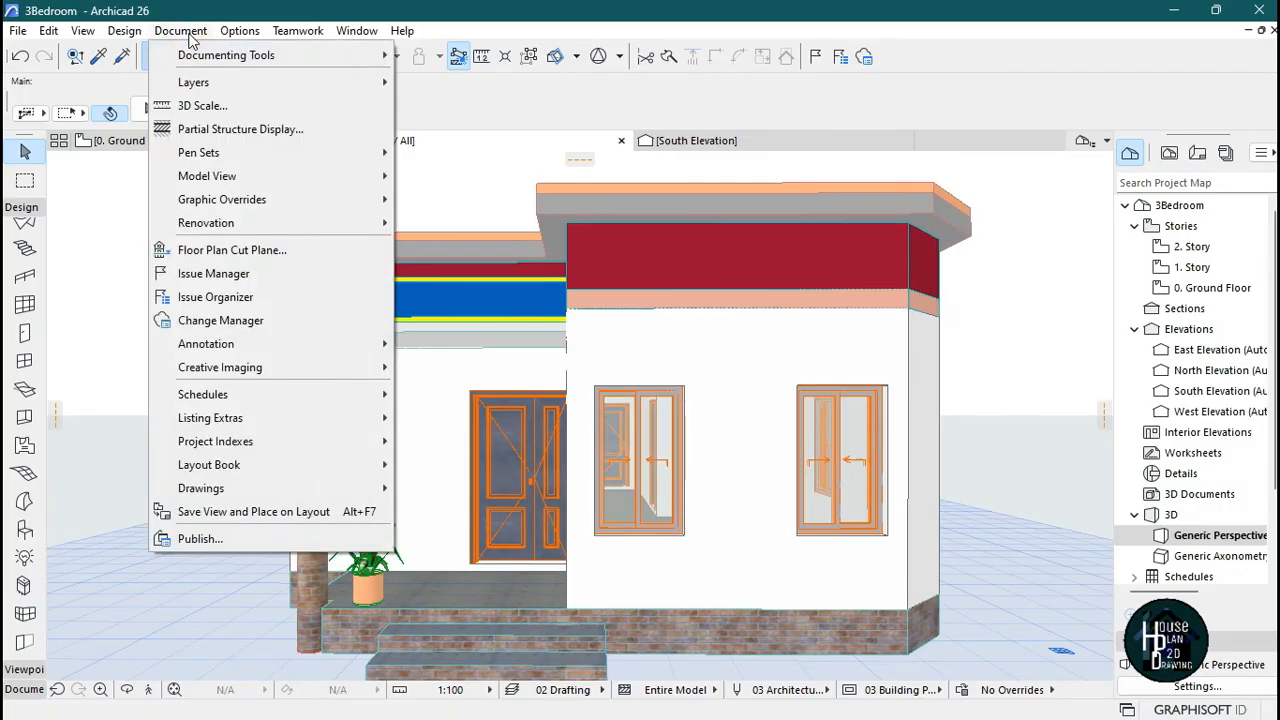
{"action": "mouse_move", "coordinate": [200, 370]}
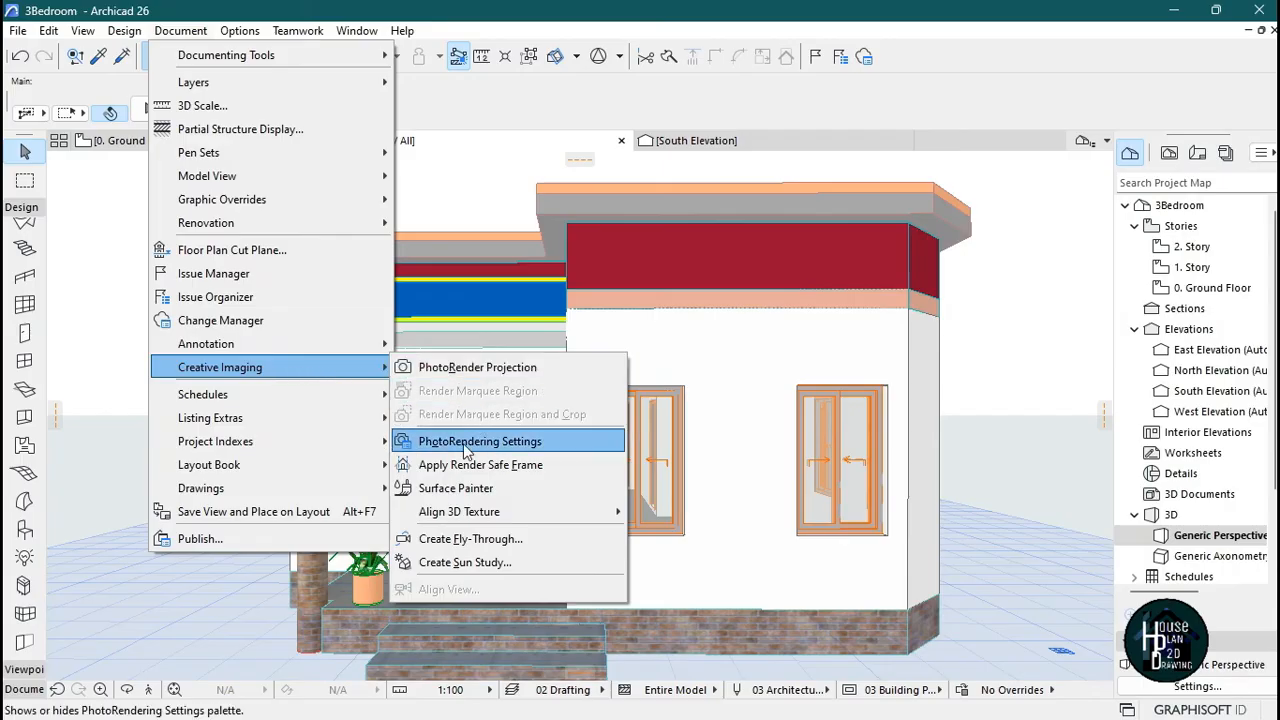
{"action": "left_click", "coordinate": [534, 445]}
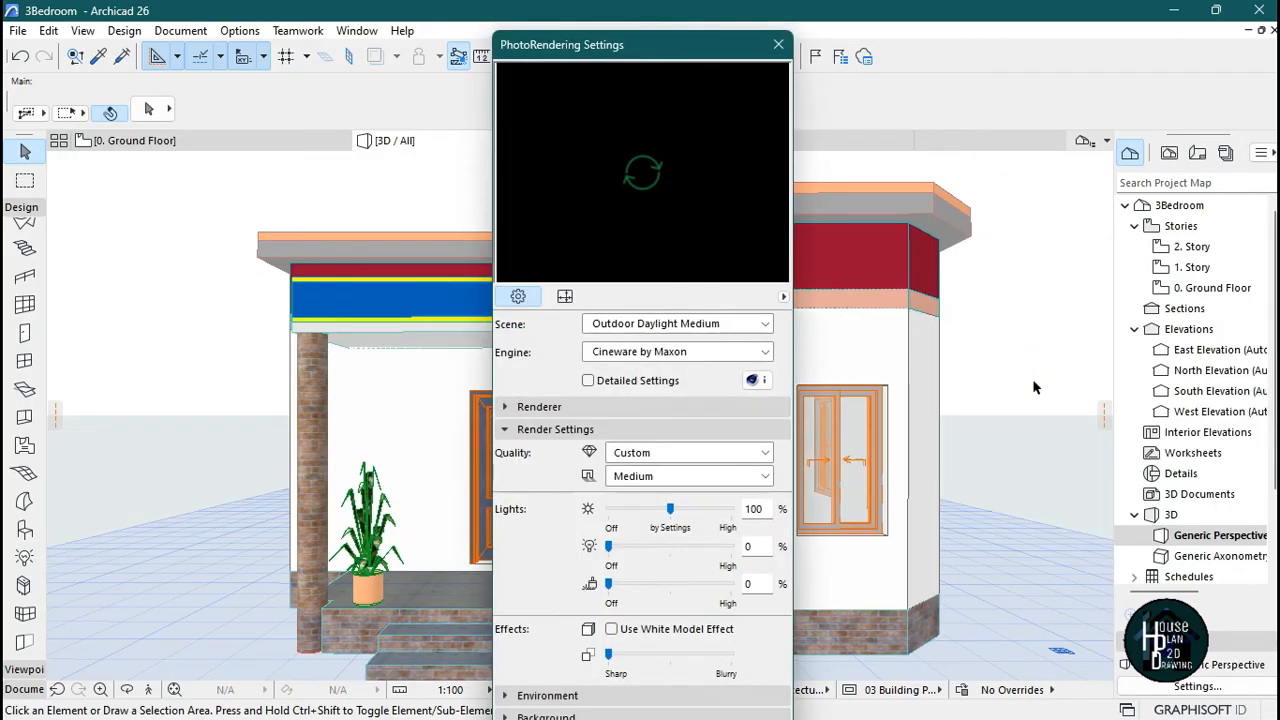
{"action": "left_click", "coordinate": [565, 297]}
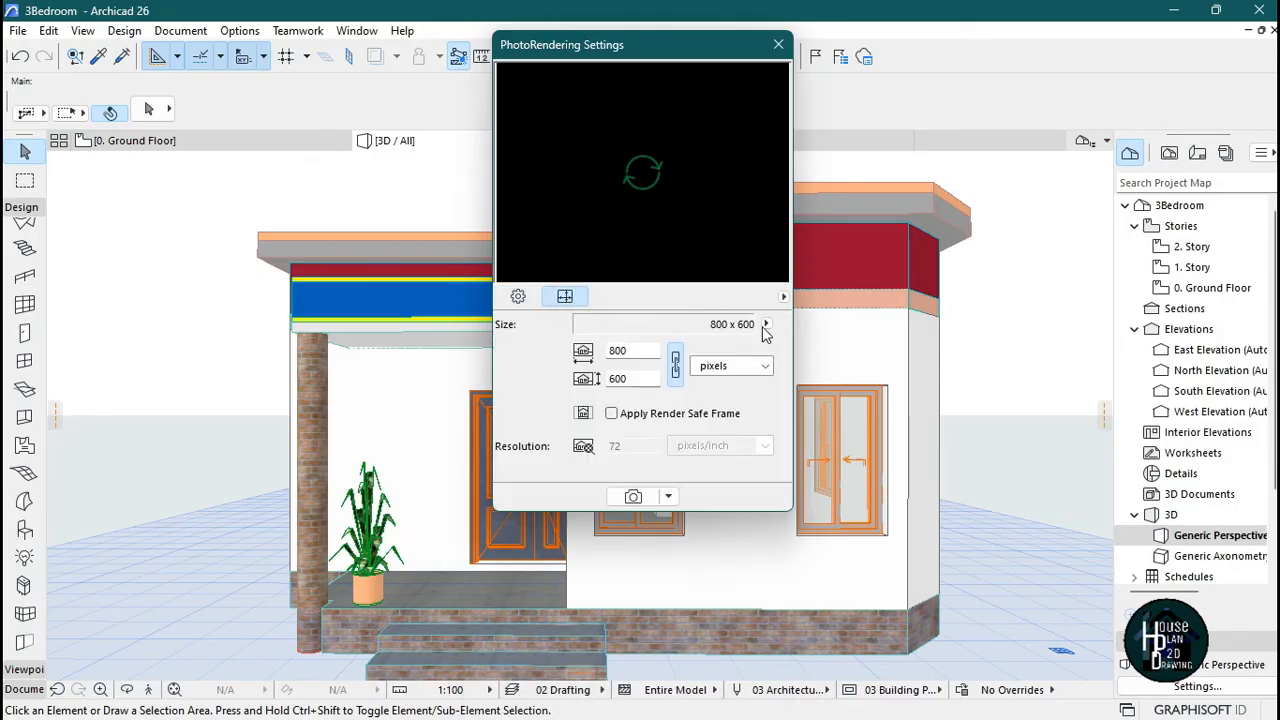
{"action": "left_click", "coordinate": [766, 324]}
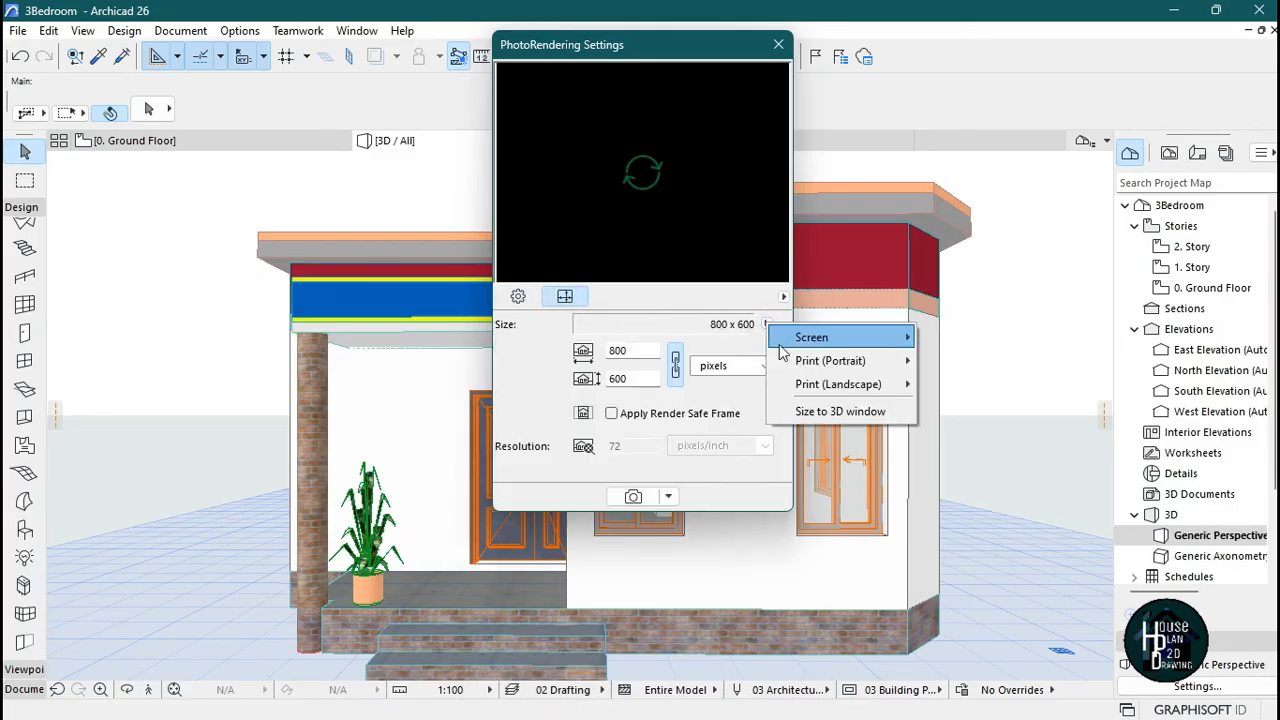
{"action": "left_click", "coordinate": [853, 414]}
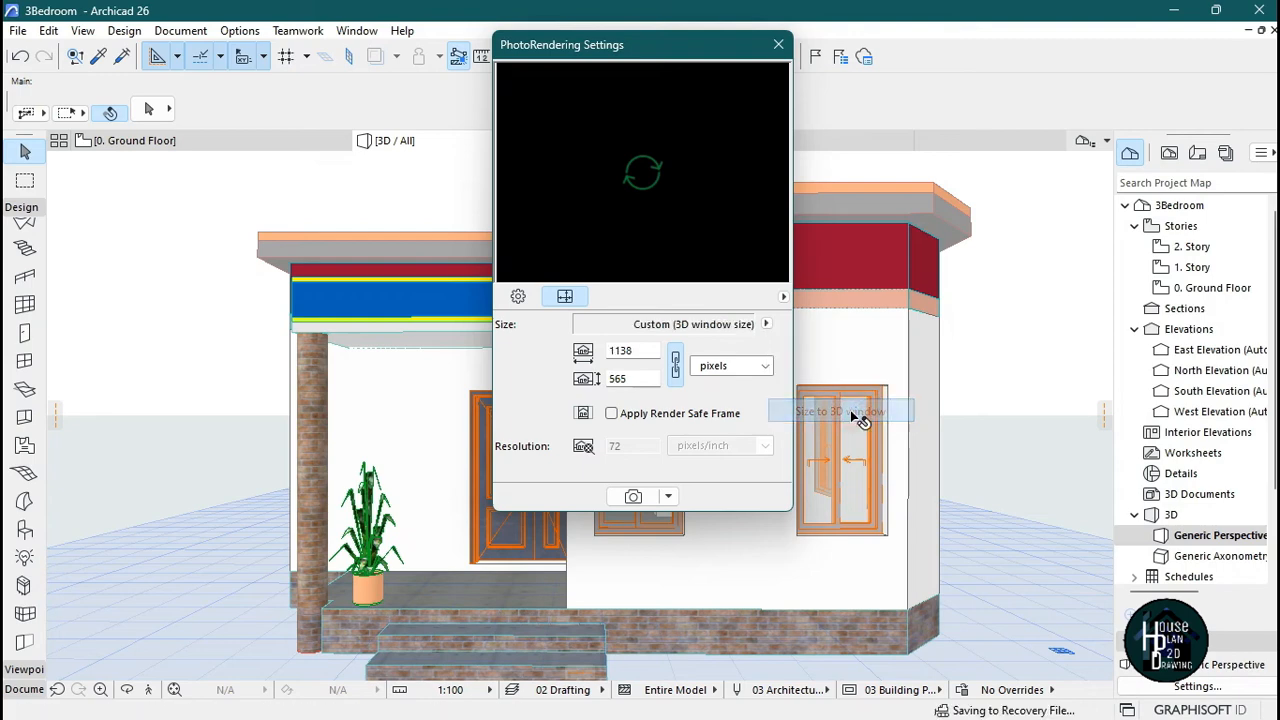
- Set both switched-off light sources in the render settings to 100% intensity and refresh the rendering preview
{"action": "left_click", "coordinate": [518, 295]}
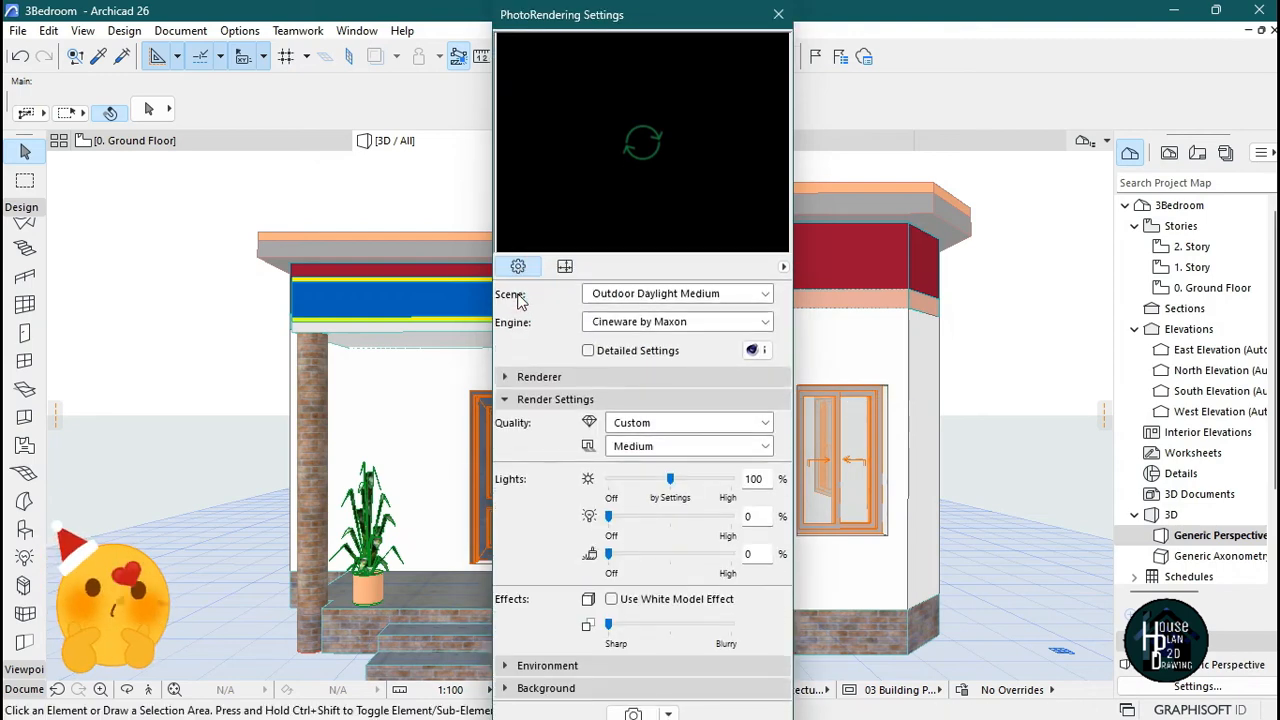
{"action": "left_click", "coordinate": [665, 516]}
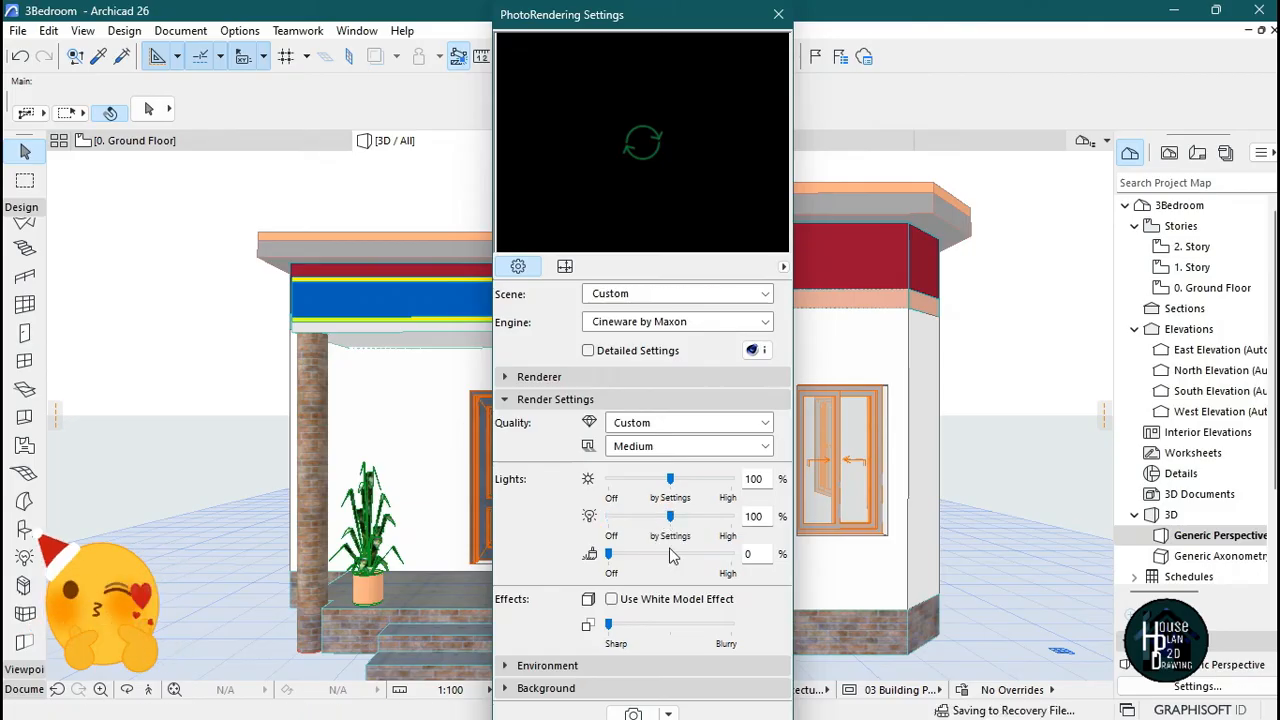
{"action": "left_click", "coordinate": [669, 554]}
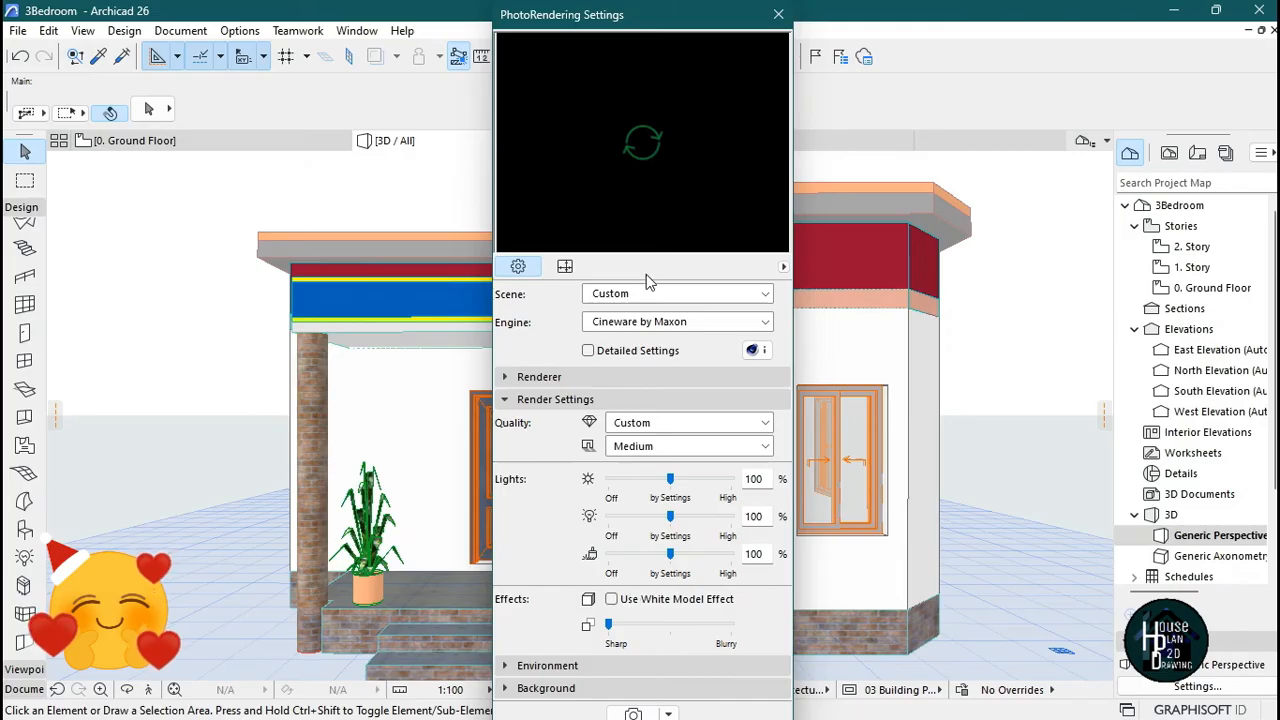
{"action": "left_click", "coordinate": [640, 143]}
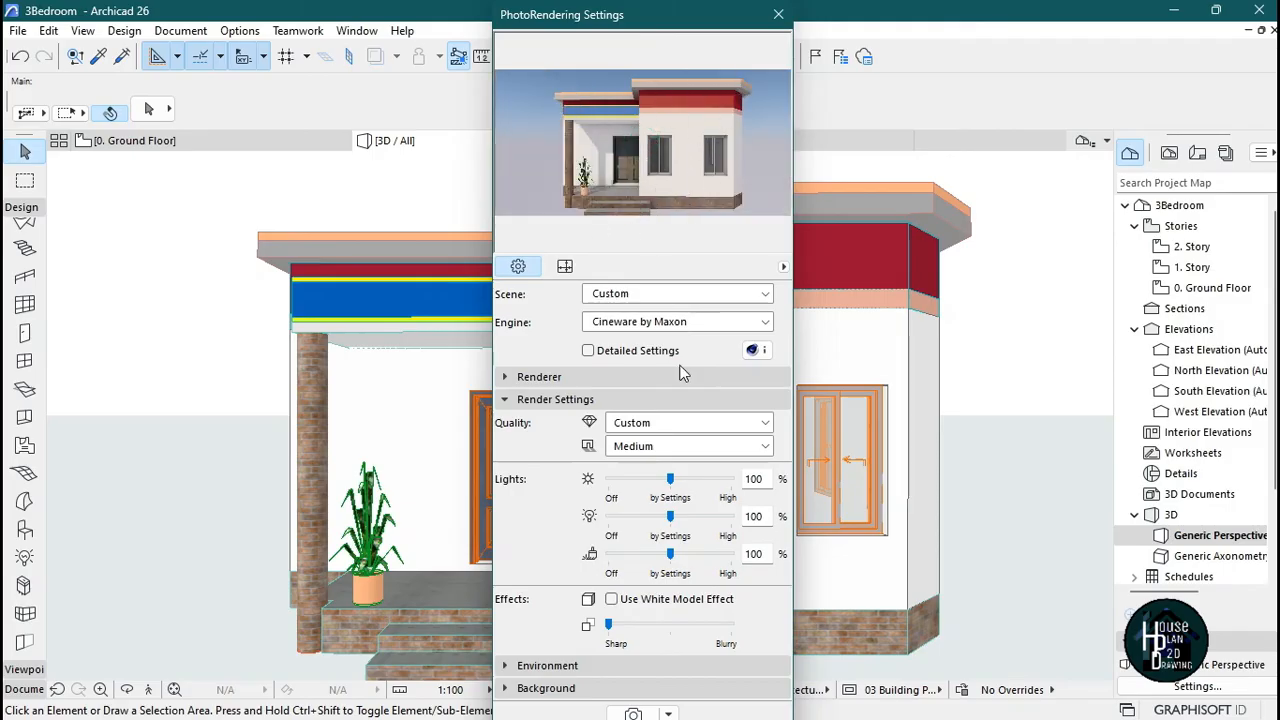
- Start the photorendering of the frontal house view and move the PhotoRendering settings clear of the picture
{"action": "left_click_drag", "start_coordinate": [671, 23], "coordinate": [718, 22]}
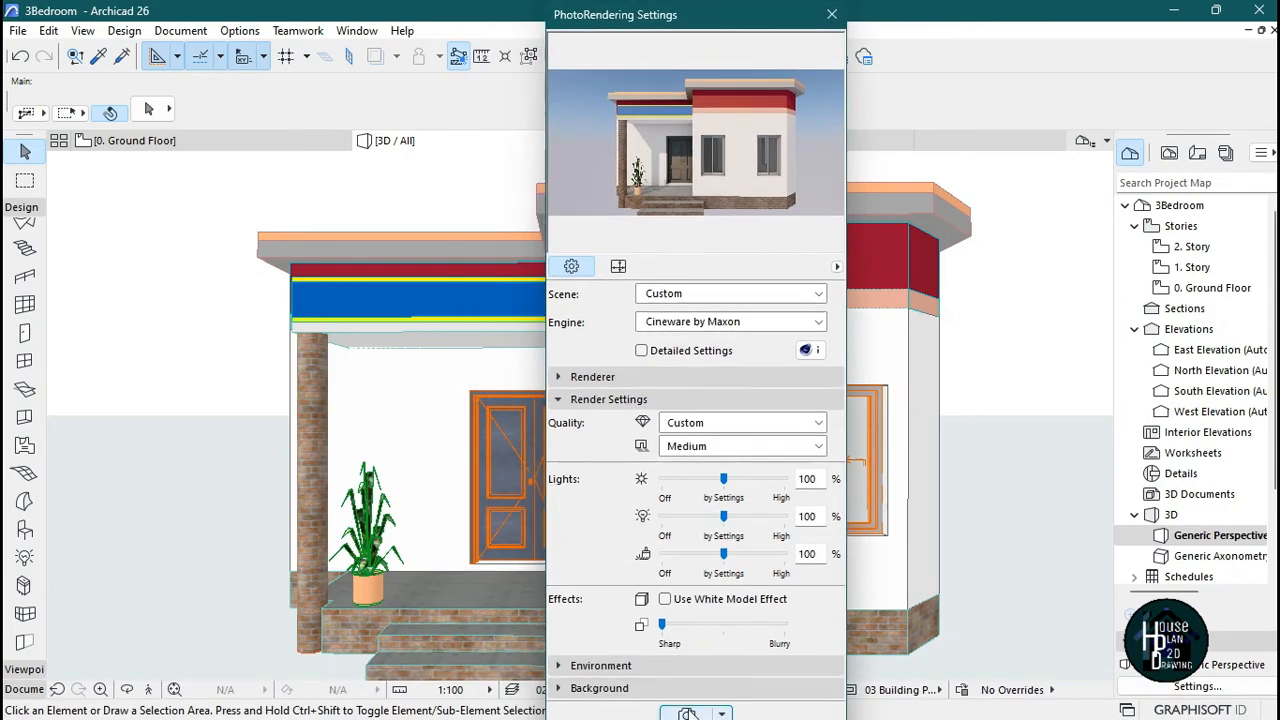
{"action": "mouse_move", "coordinate": [648, 136]}
{"action": "left_click", "coordinate": [690, 712]}
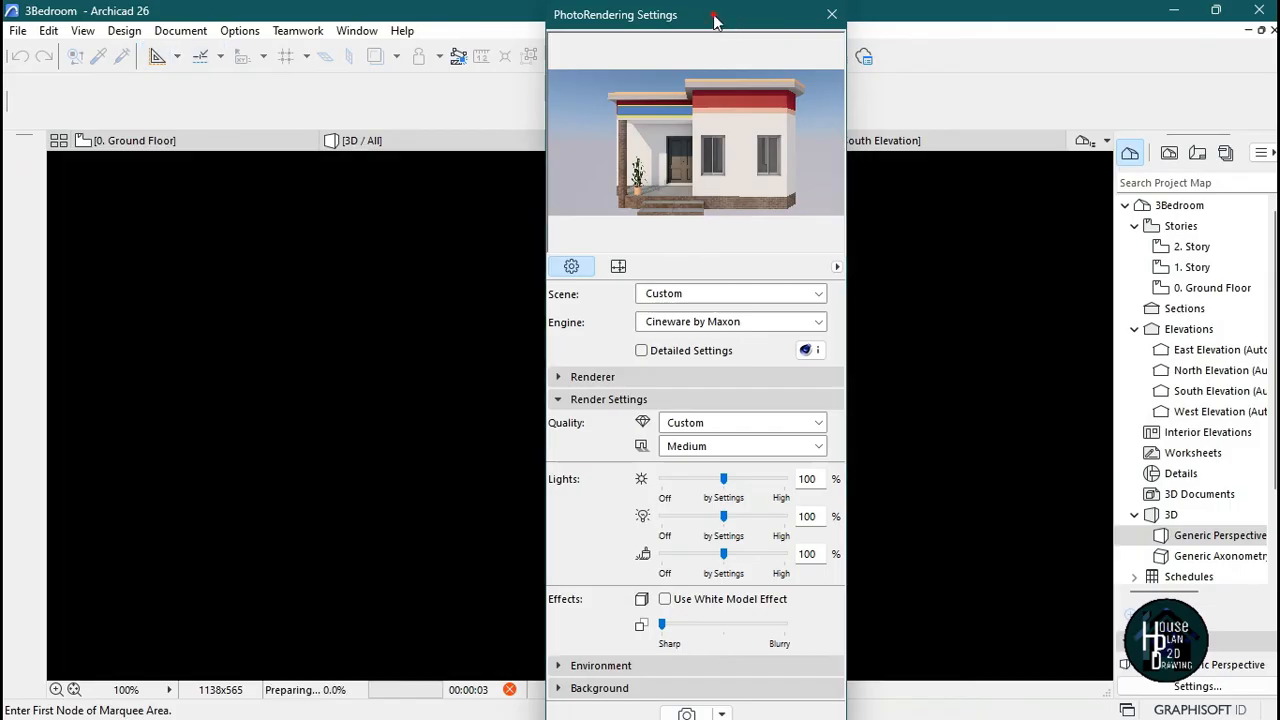
{"action": "left_click_drag", "start_coordinate": [714, 20], "coordinate": [1061, 31]}
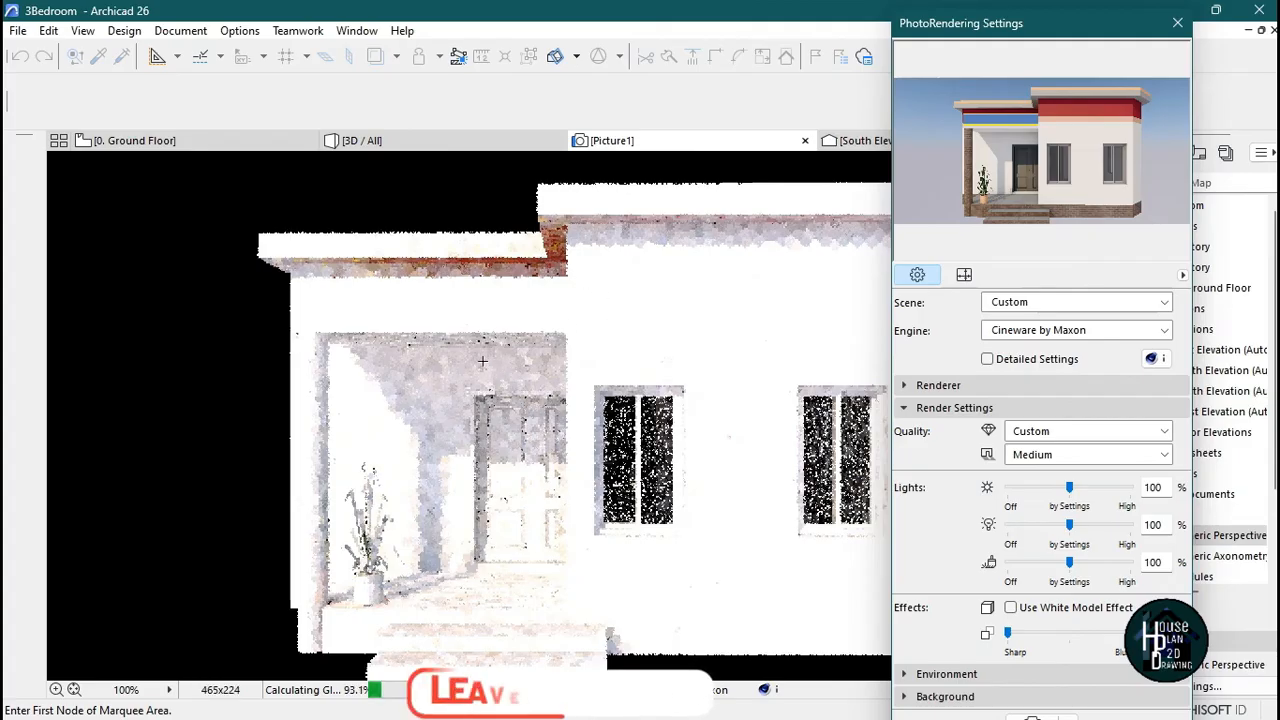
- Frame the house in 3D from the corner beside the porch column and start a second photorendering of that view
{"action": "left_click", "coordinate": [403, 140]}
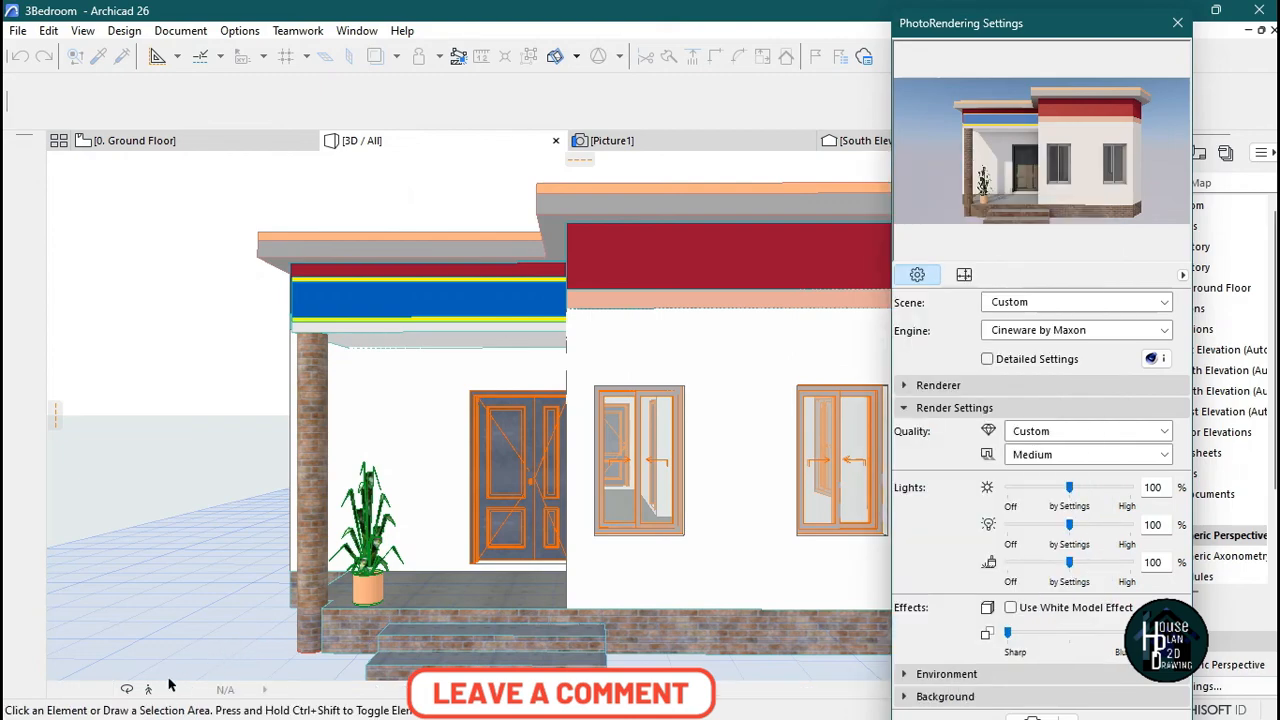
{"action": "left_click", "coordinate": [148, 689]}
{"action": "key", "text": "Left"}
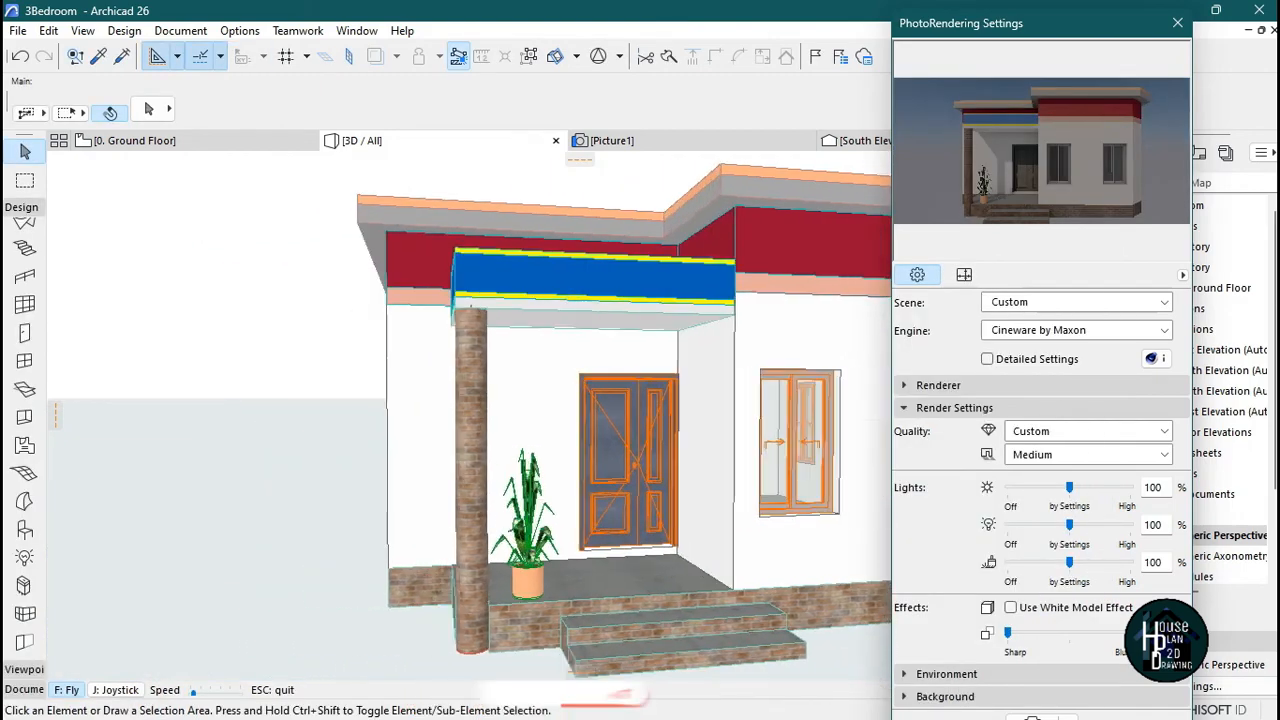
{"action": "key", "text": "Up"}
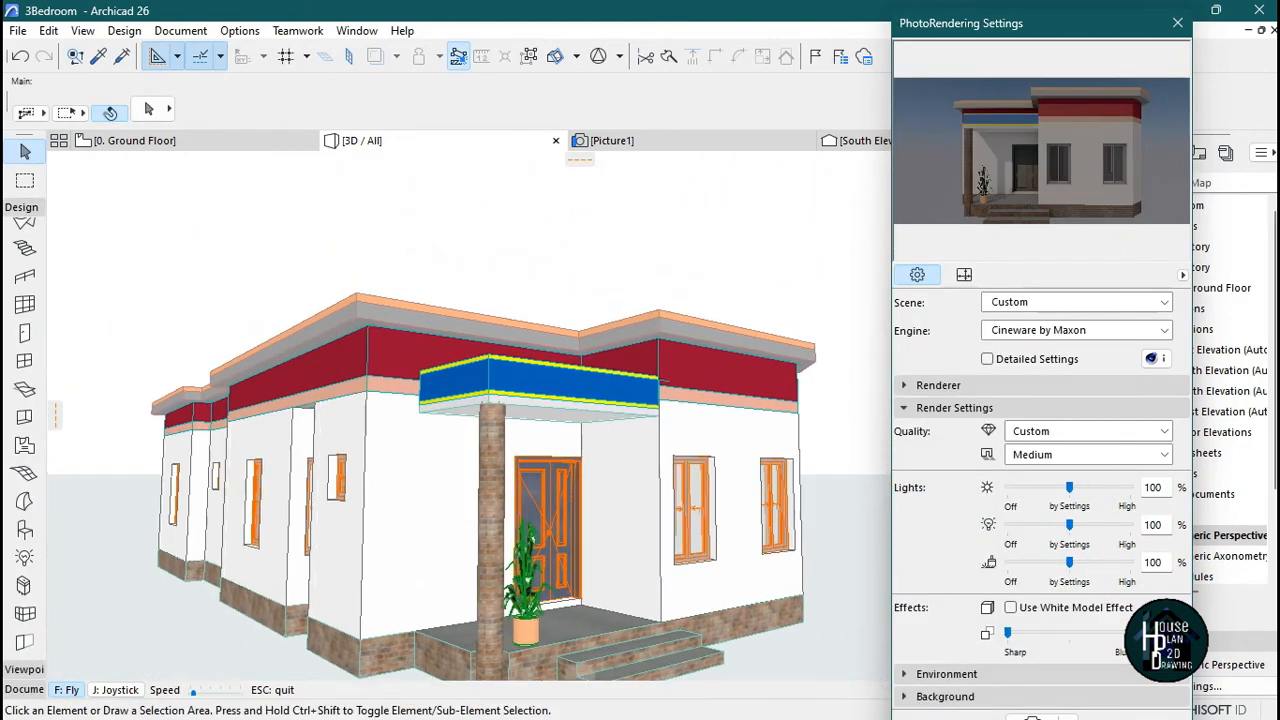
{"action": "key", "text": "Up"}
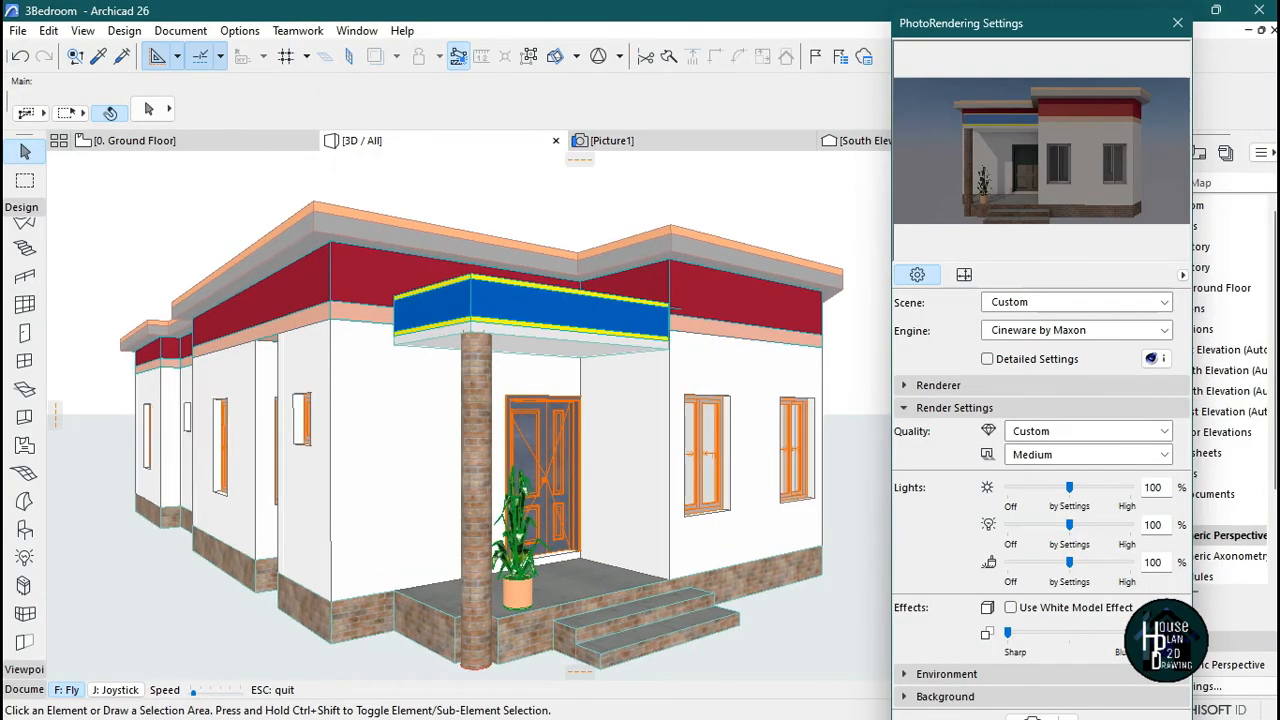
{"action": "key", "text": "Escape"}
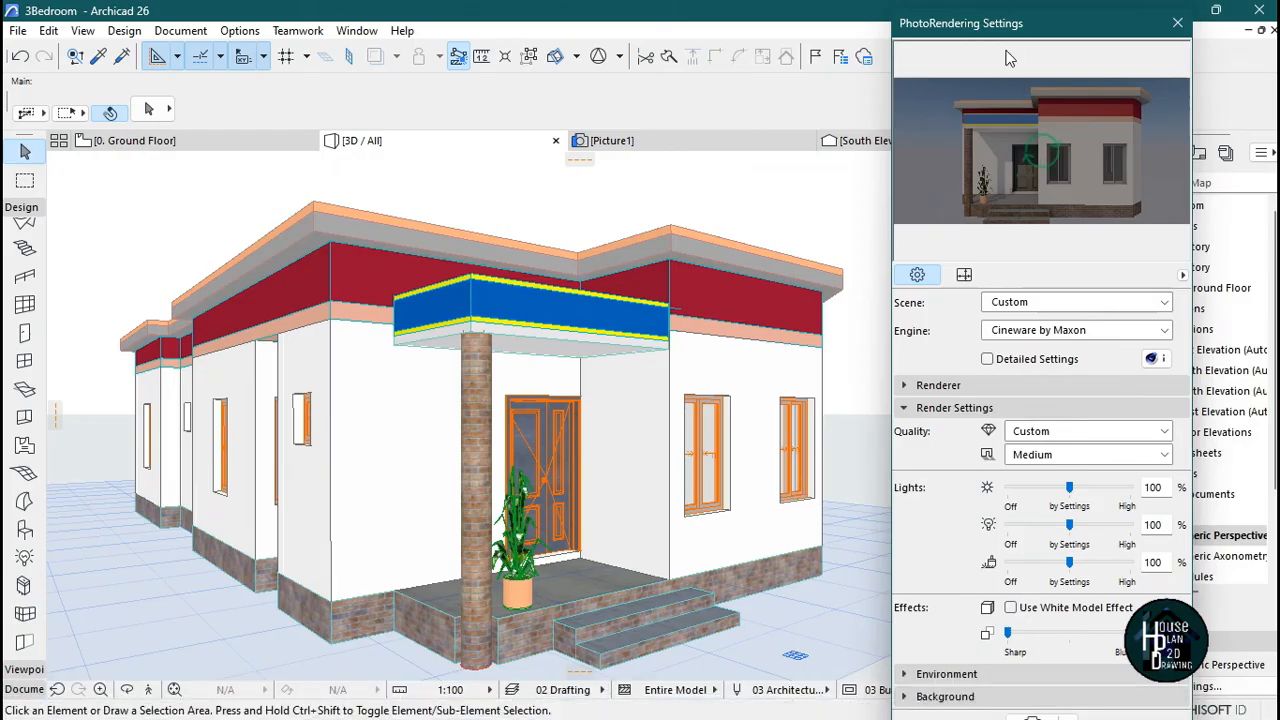
{"action": "left_click_drag", "start_coordinate": [1021, 25], "coordinate": [1022, 17]}
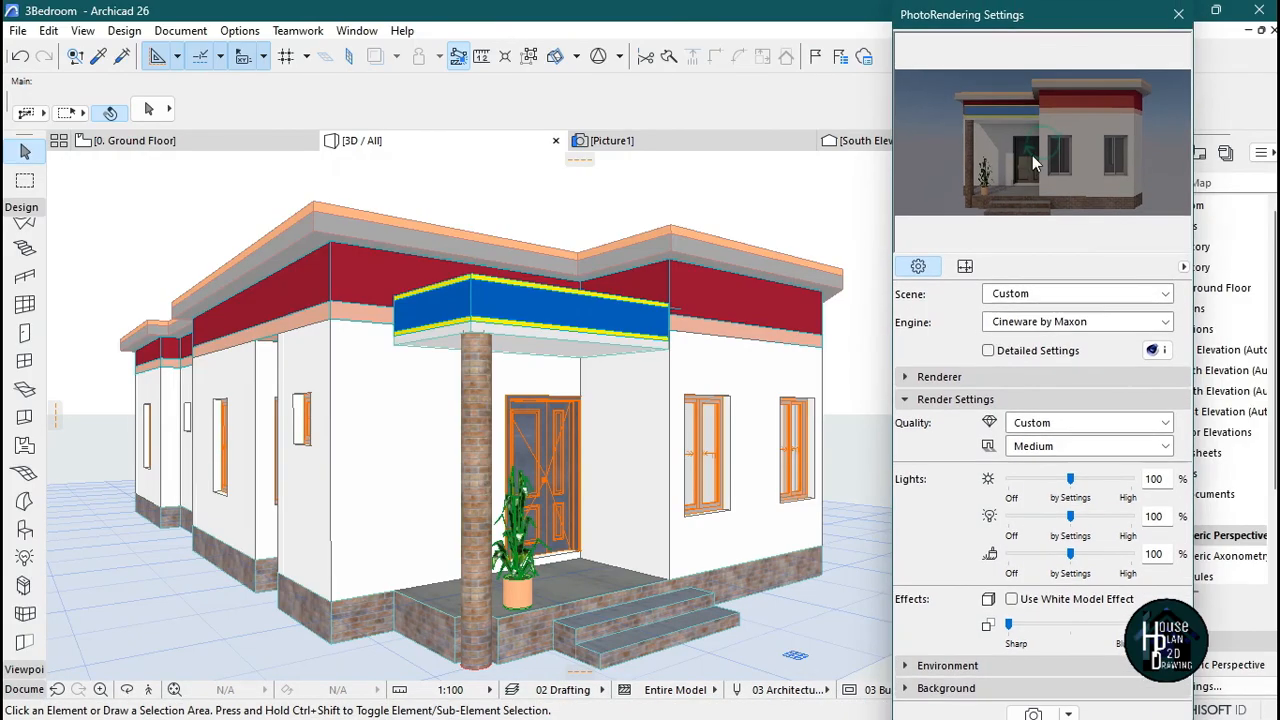
{"action": "left_click", "coordinate": [1033, 713]}
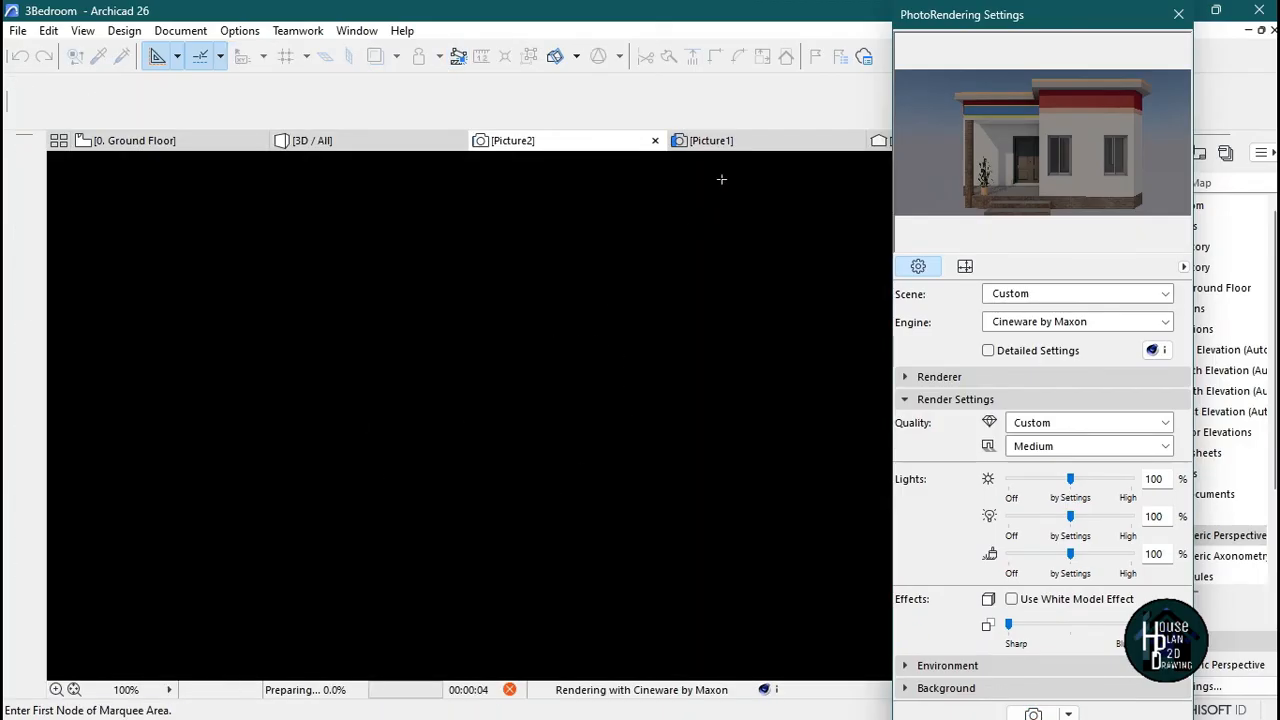
- Check the progress of the front and corner renderings against the 3D model
{"action": "left_click", "coordinate": [726, 140]}
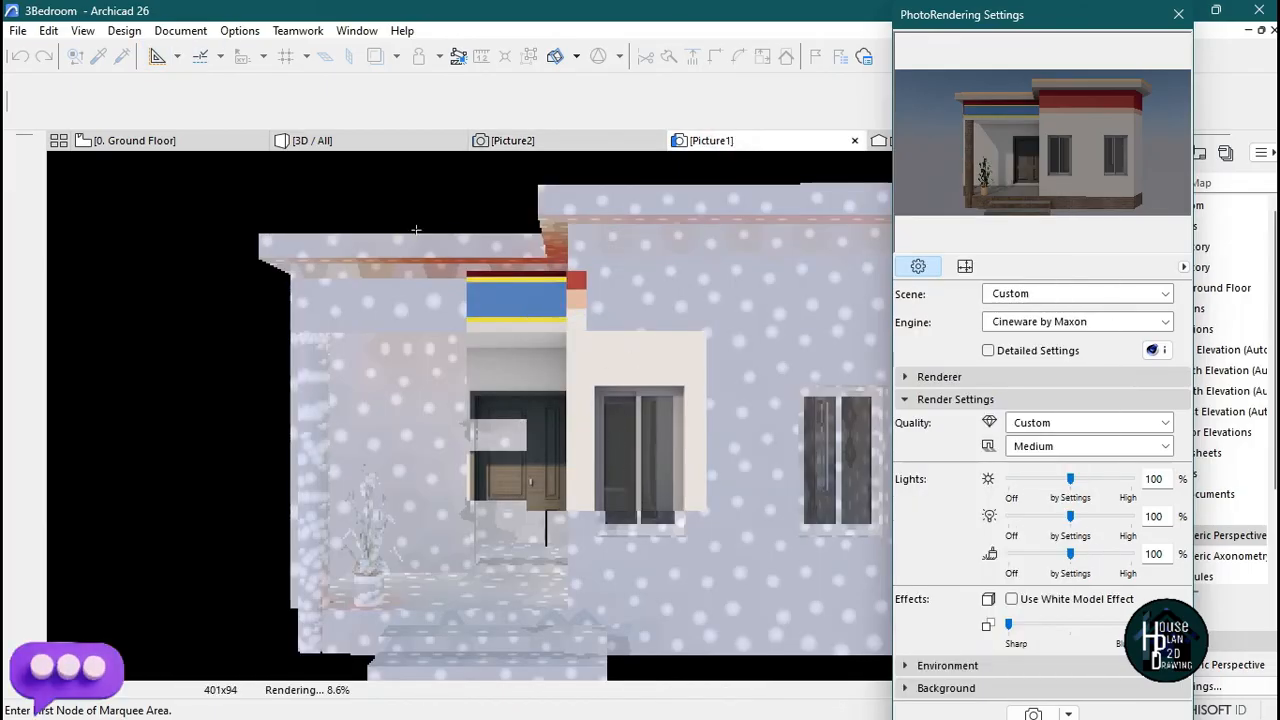
{"action": "left_click", "coordinate": [535, 143]}
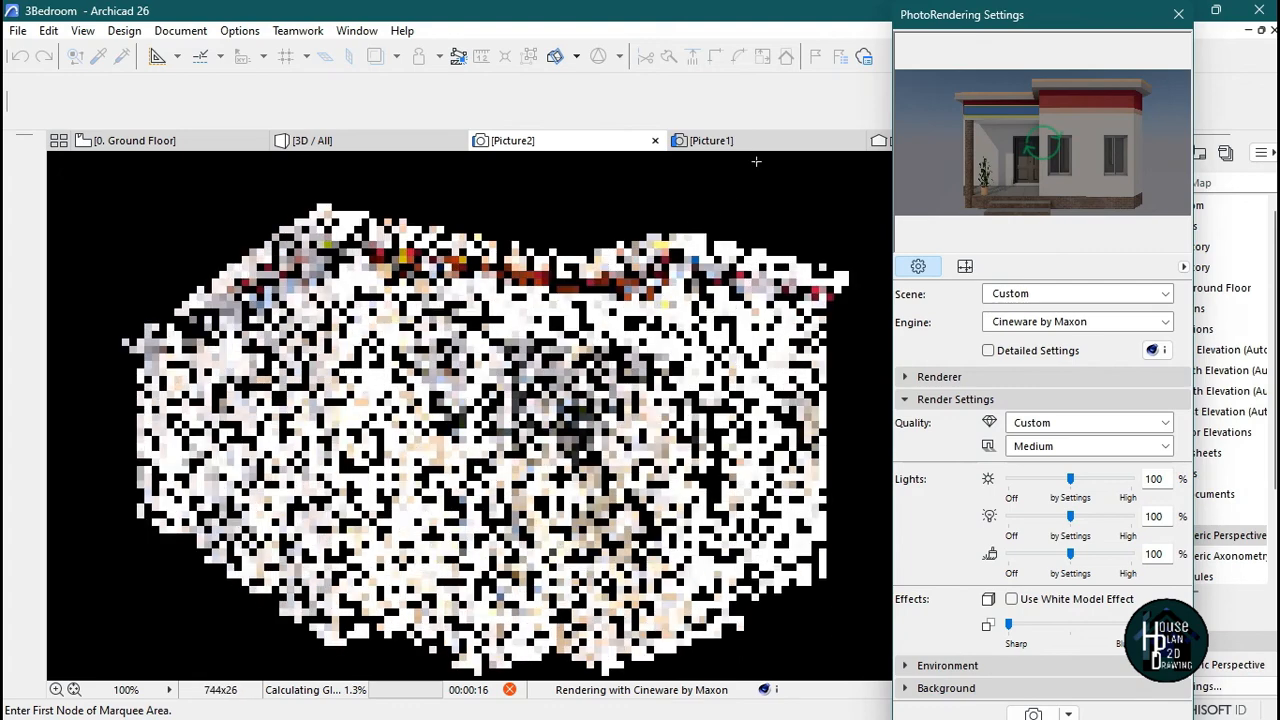
{"action": "left_click", "coordinate": [720, 140]}
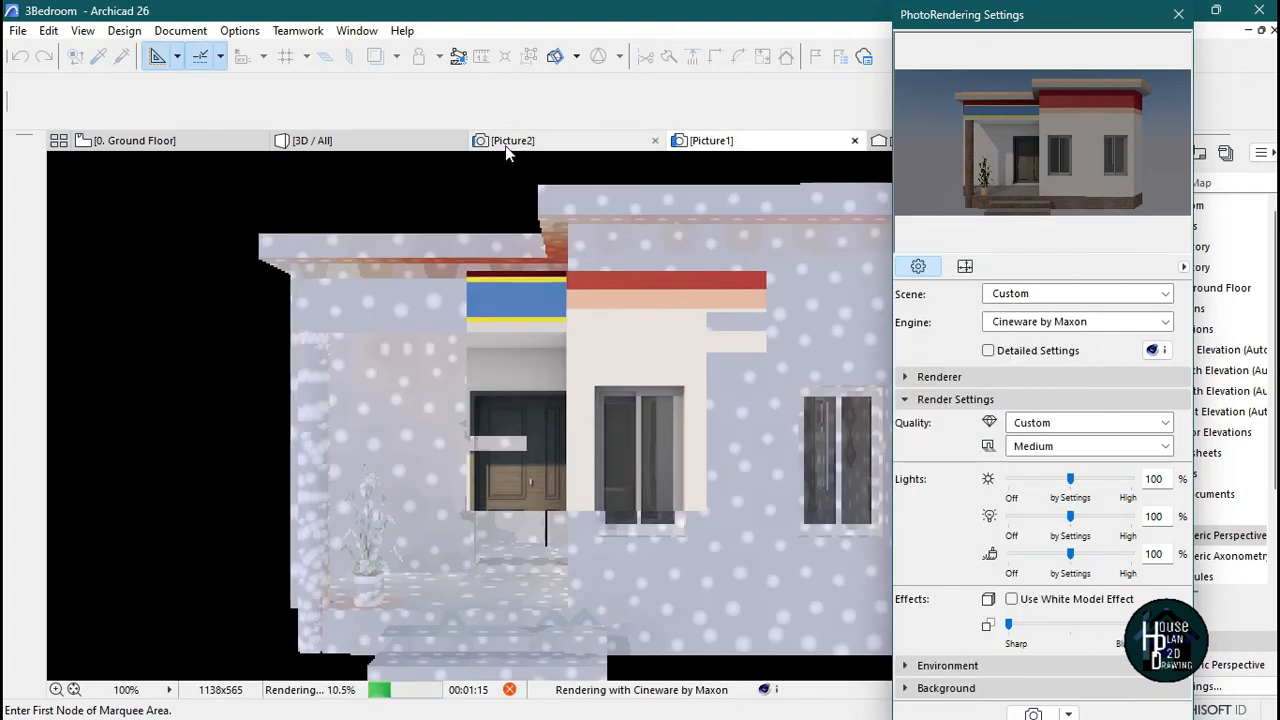
{"action": "left_click", "coordinate": [400, 142]}
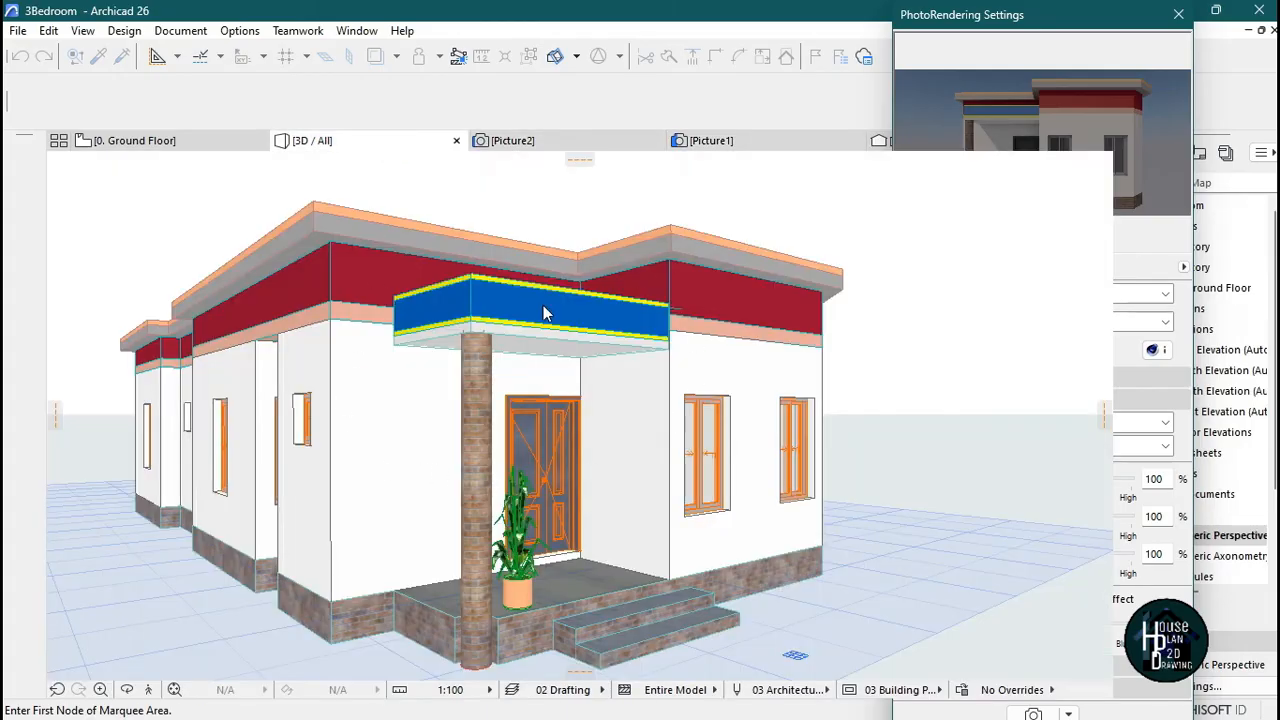
{"action": "left_click", "coordinate": [705, 141]}
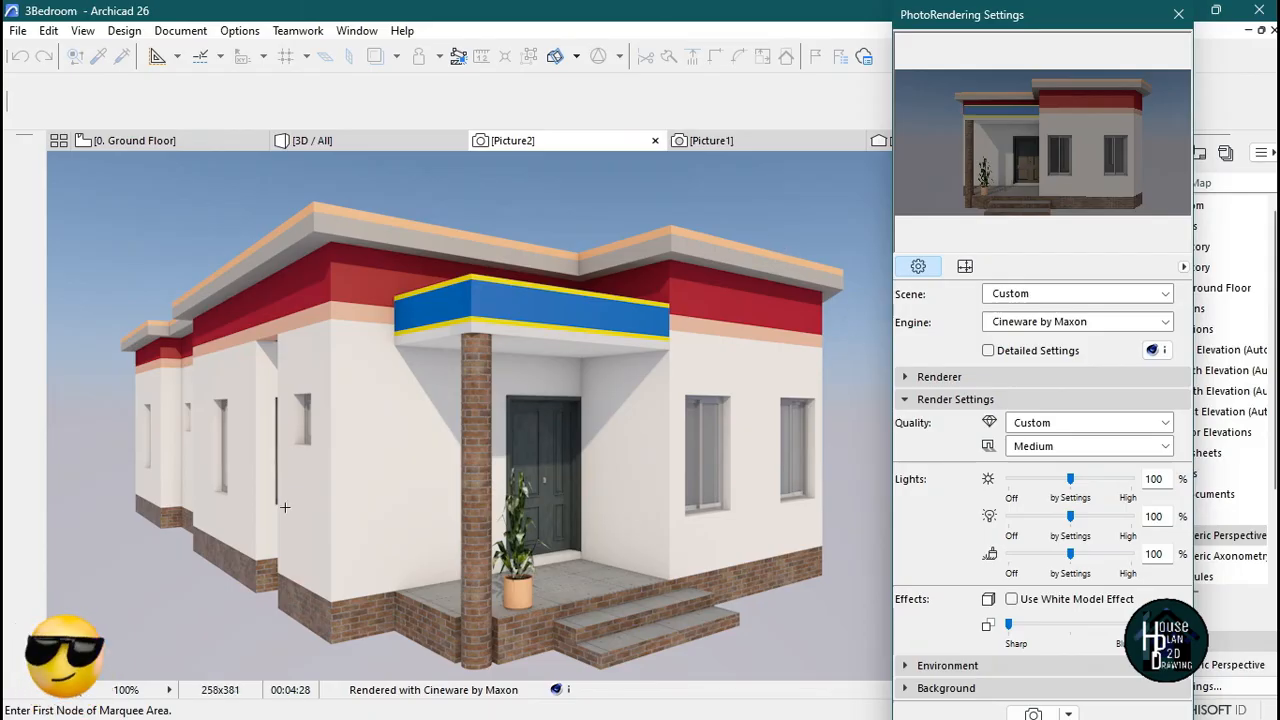
- Show the finished frontal rendering and close the PhotoRendering settings
{"action": "left_click", "coordinate": [752, 141]}
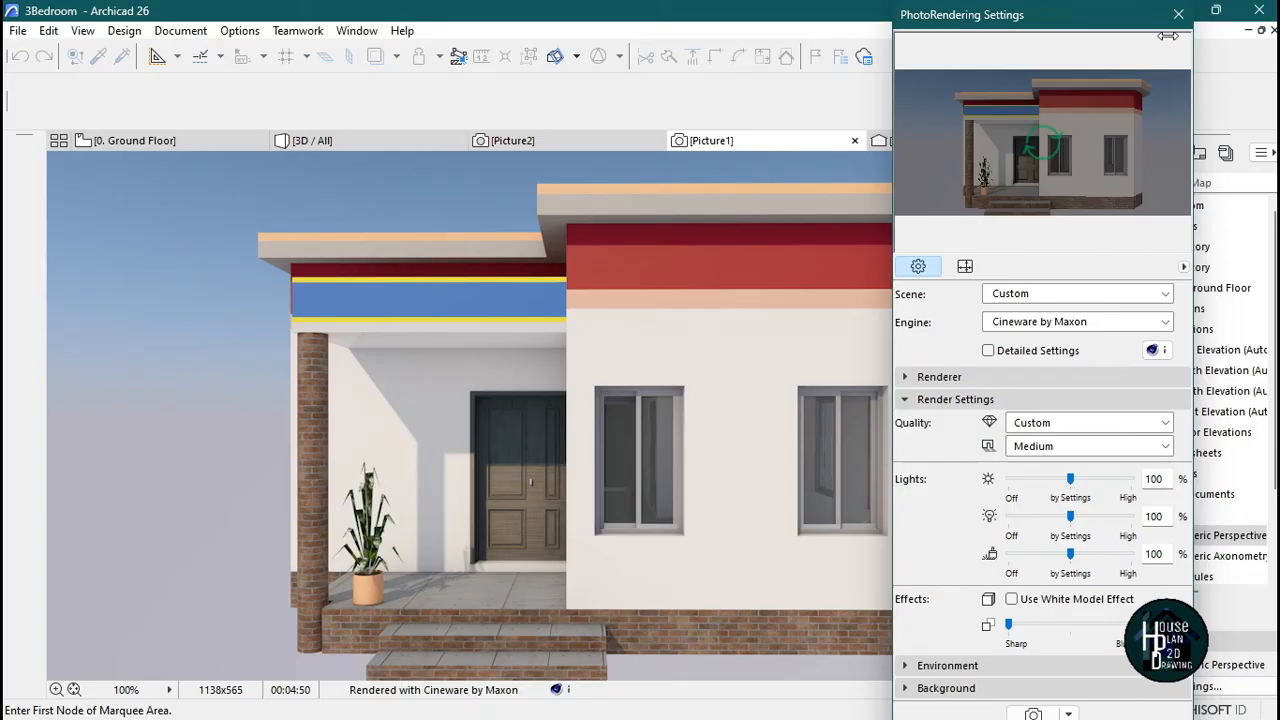
{"action": "left_click_drag", "start_coordinate": [1110, 33], "coordinate": [1038, 57]}
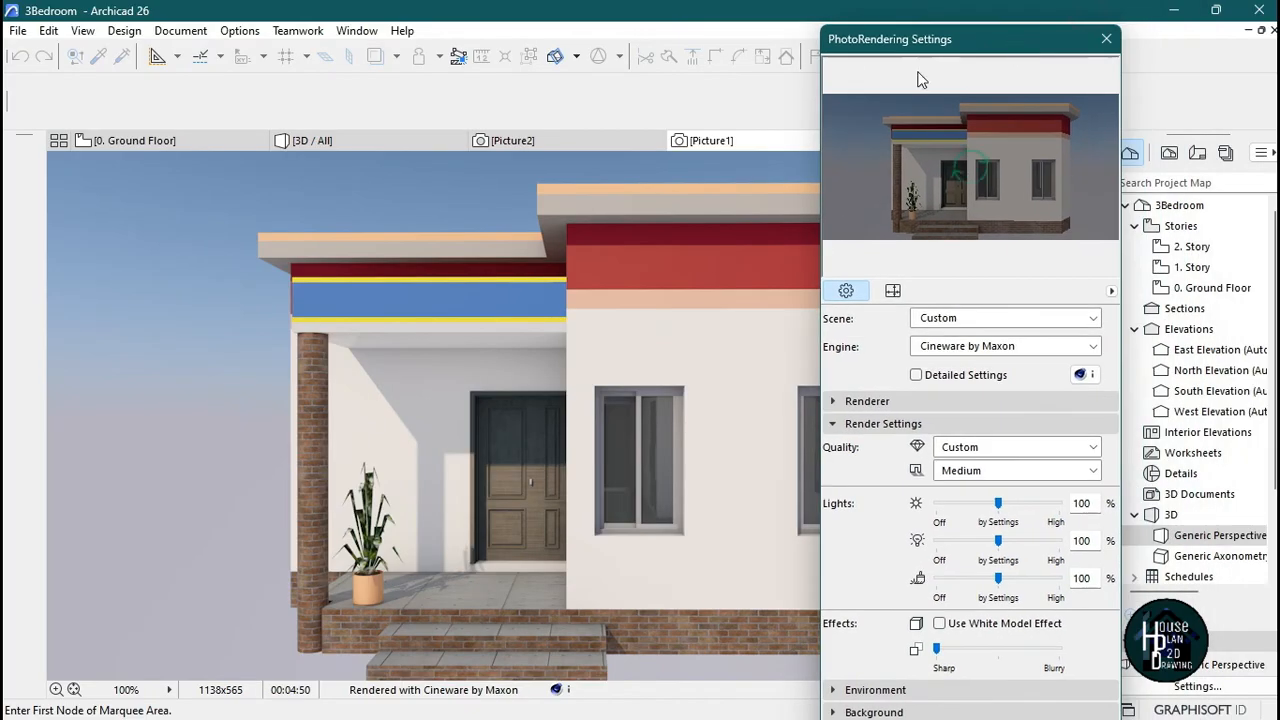
{"action": "left_click", "coordinate": [1106, 40]}
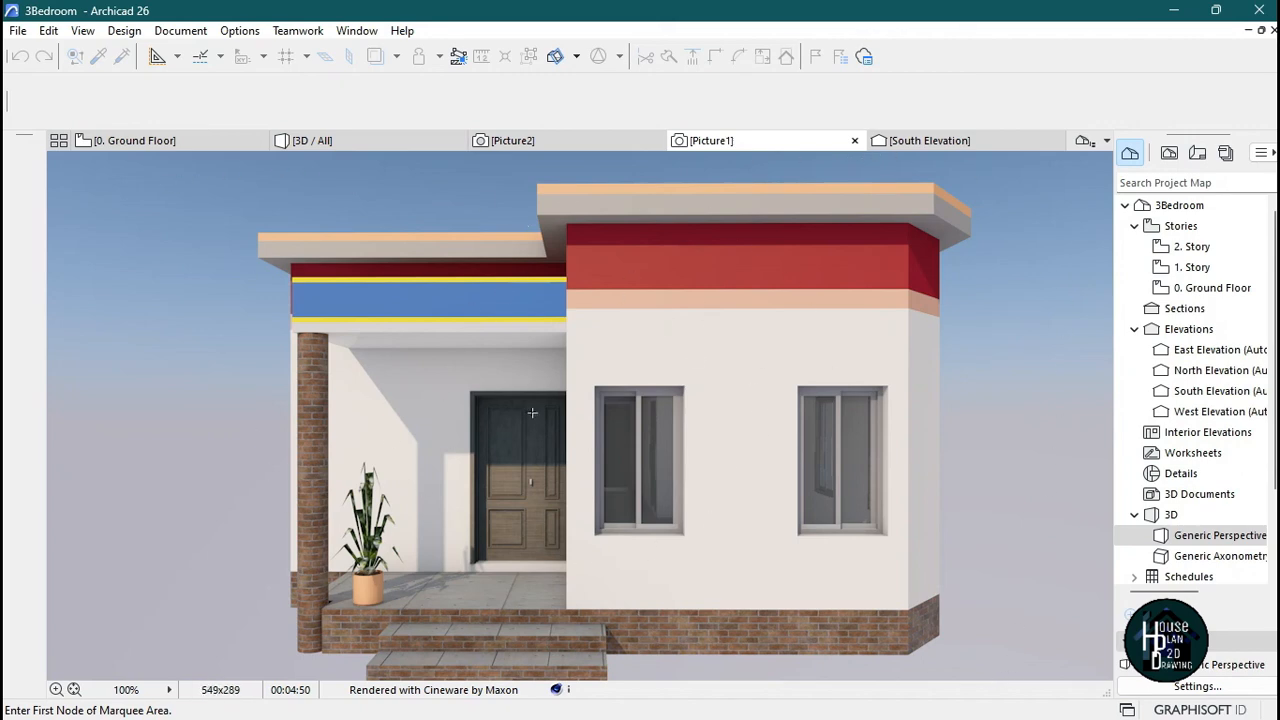
- Compare the 3D model with the finished corner and frontal renderings
{"action": "left_click", "coordinate": [373, 141]}
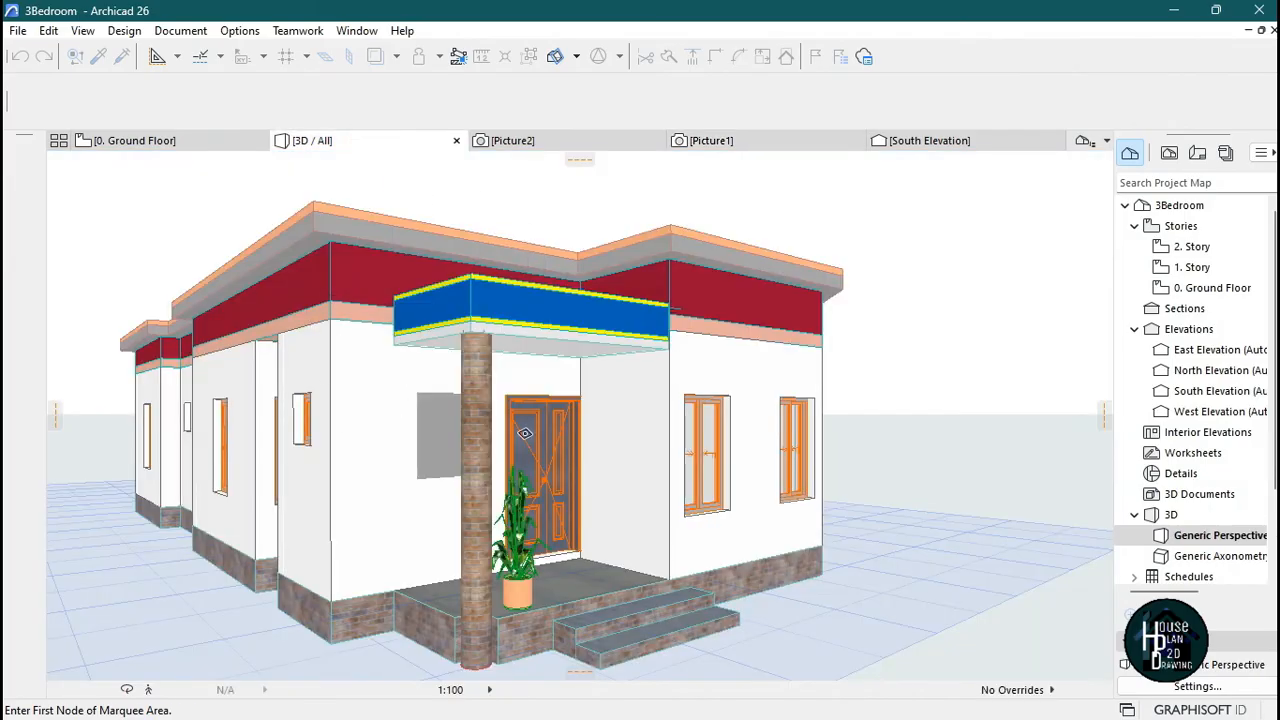
{"action": "left_click", "coordinate": [600, 140]}
{"action": "left_click", "coordinate": [731, 141]}
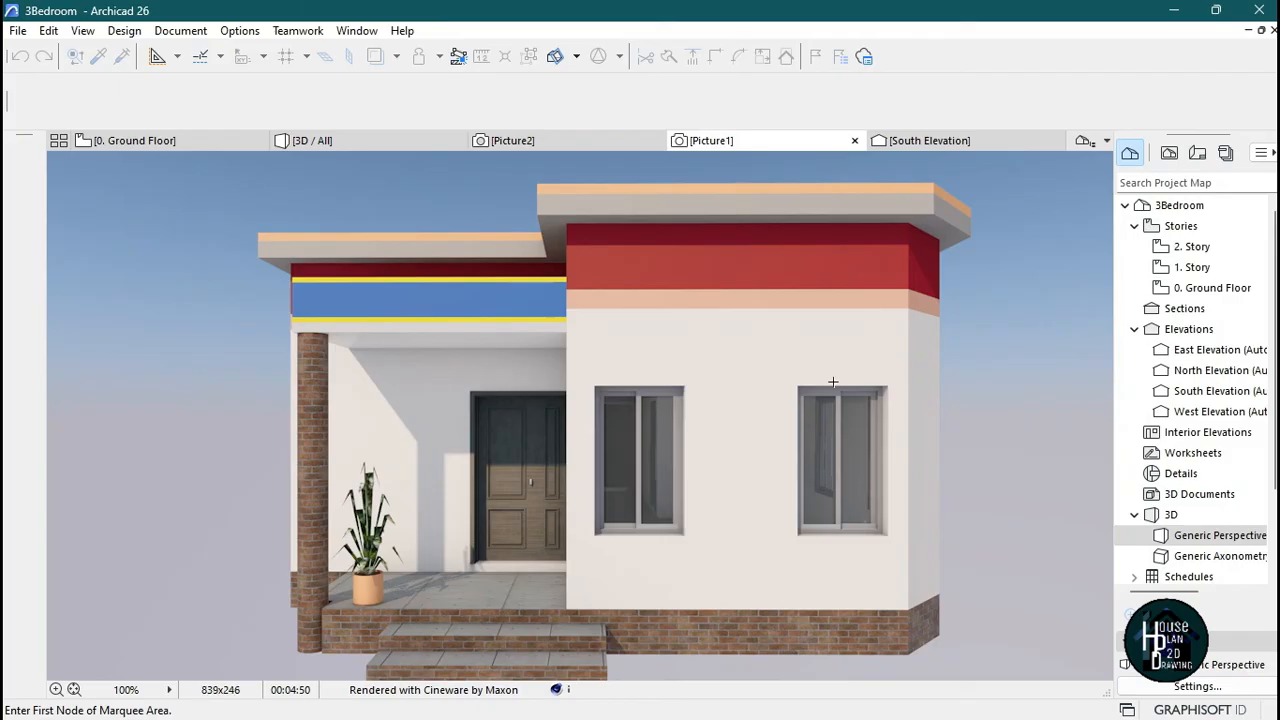
- Close the frontal rendering and save it to the Desktop as the TIFF file "3Bedroom - Picture1.tiff"
{"action": "left_click", "coordinate": [854, 141]}
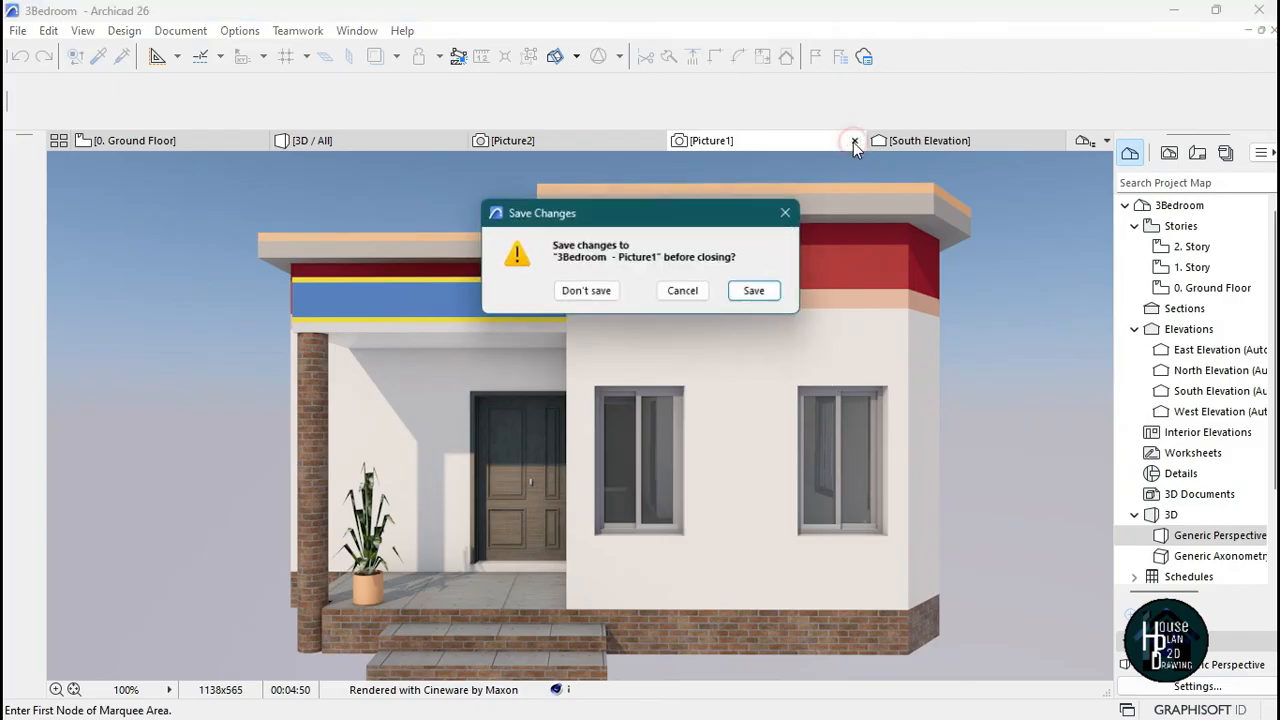
{"action": "left_click", "coordinate": [769, 297]}
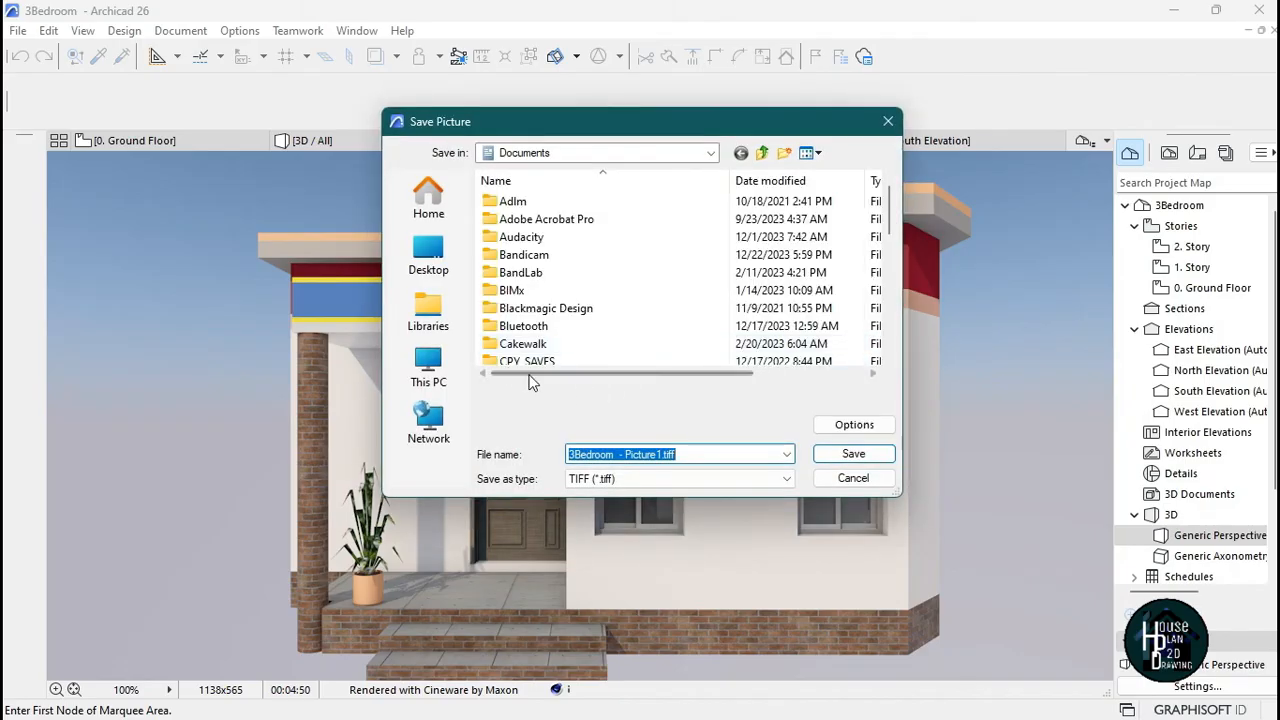
{"action": "left_click", "coordinate": [435, 260]}
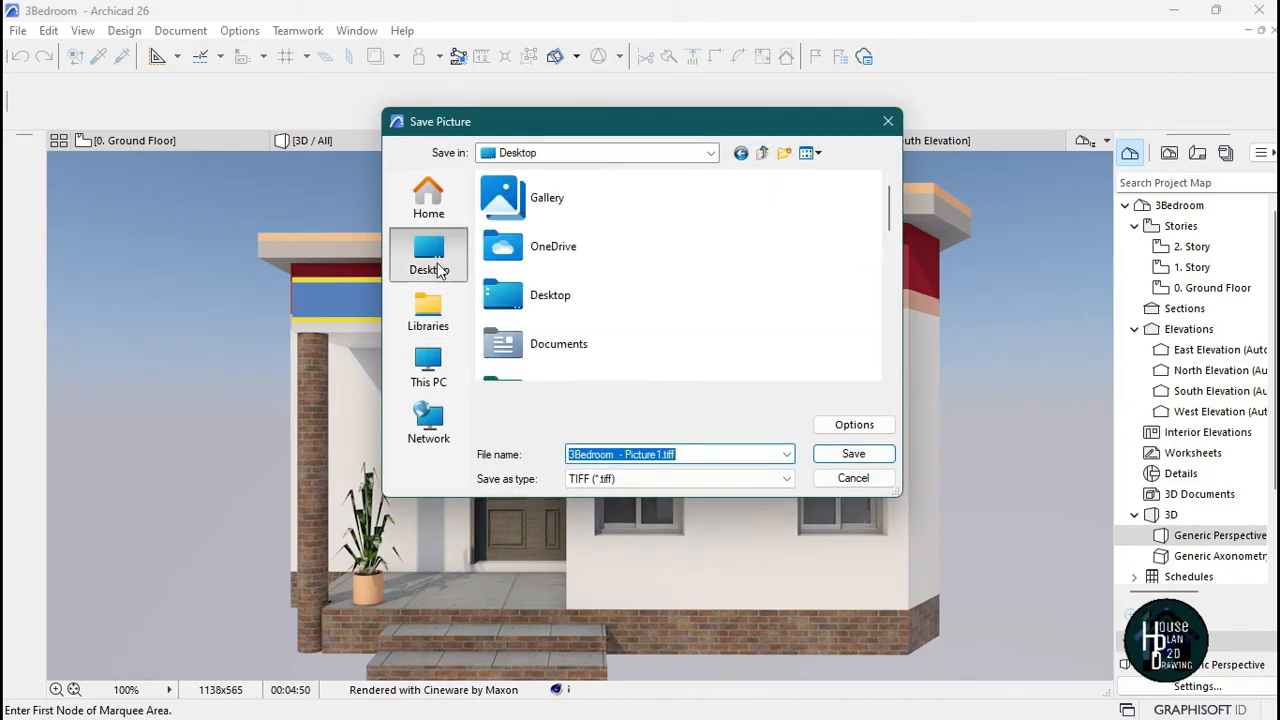
{"action": "left_click", "coordinate": [852, 455]}
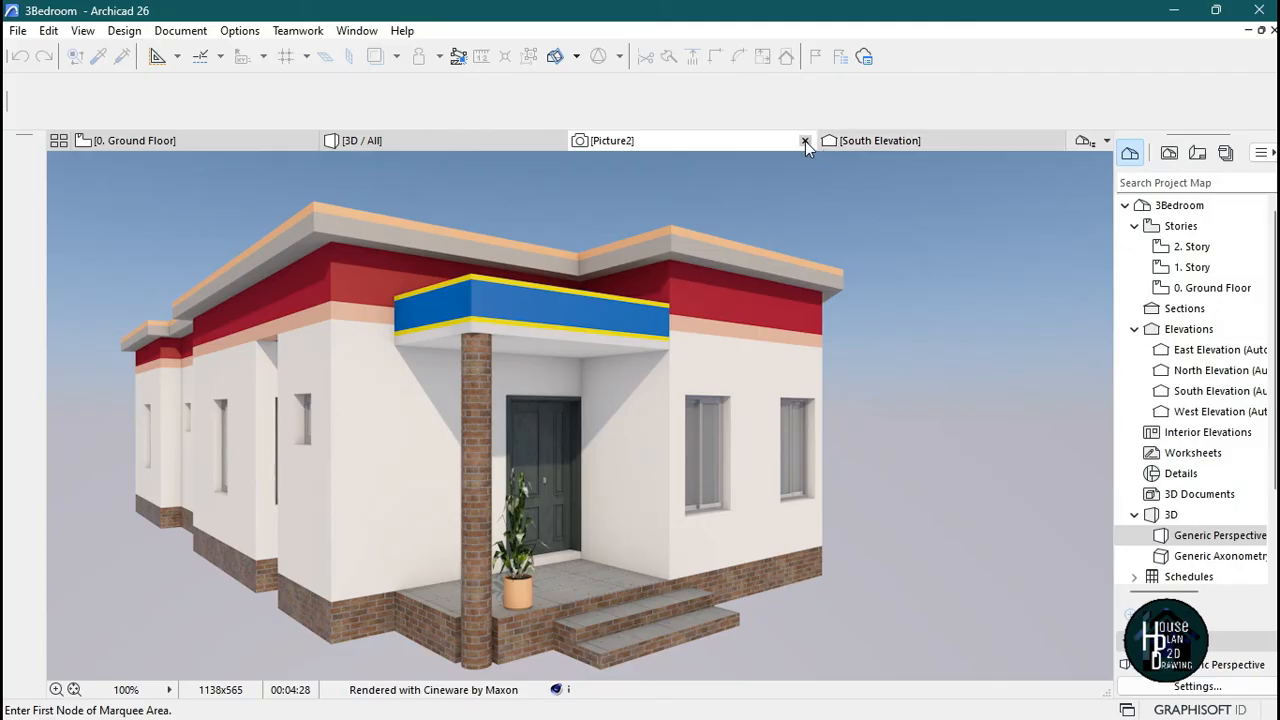
- Close the corner rendering and save it to the Desktop as the TIFF file "3Bedroom - Picture2.tiff"
{"action": "left_click", "coordinate": [805, 141]}
{"action": "left_click", "coordinate": [760, 290]}
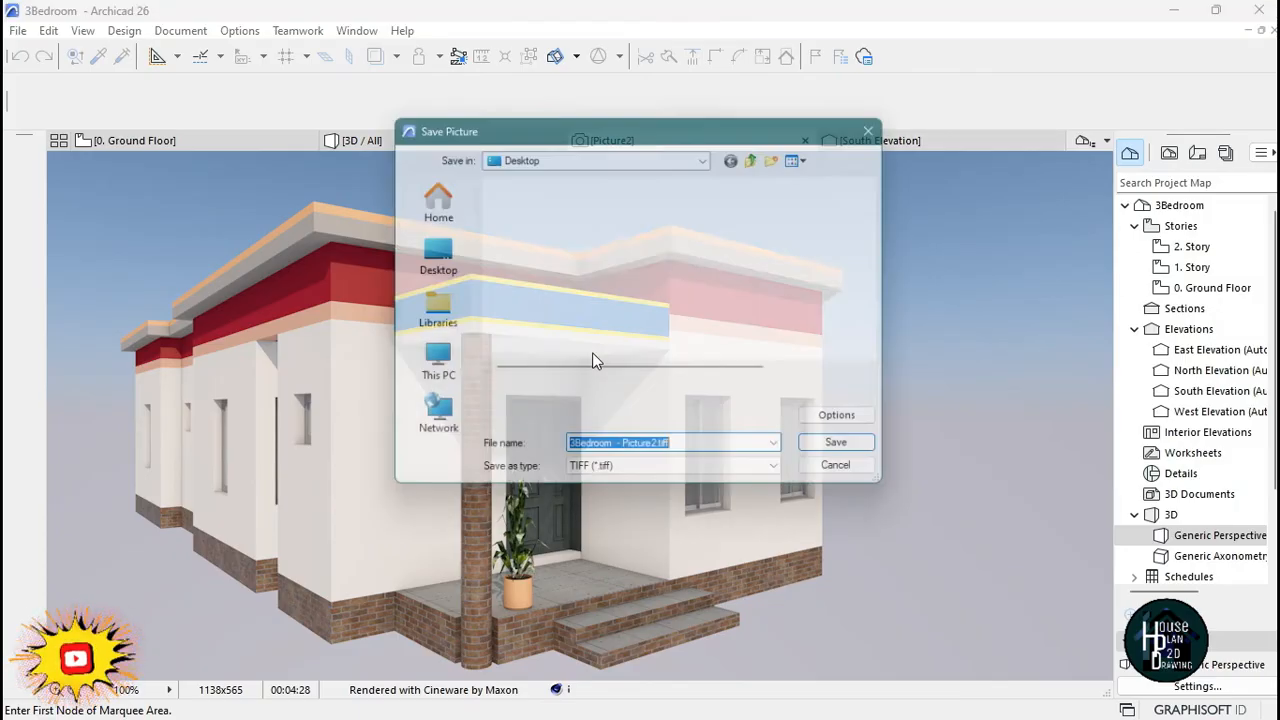
{"action": "left_click", "coordinate": [430, 256]}
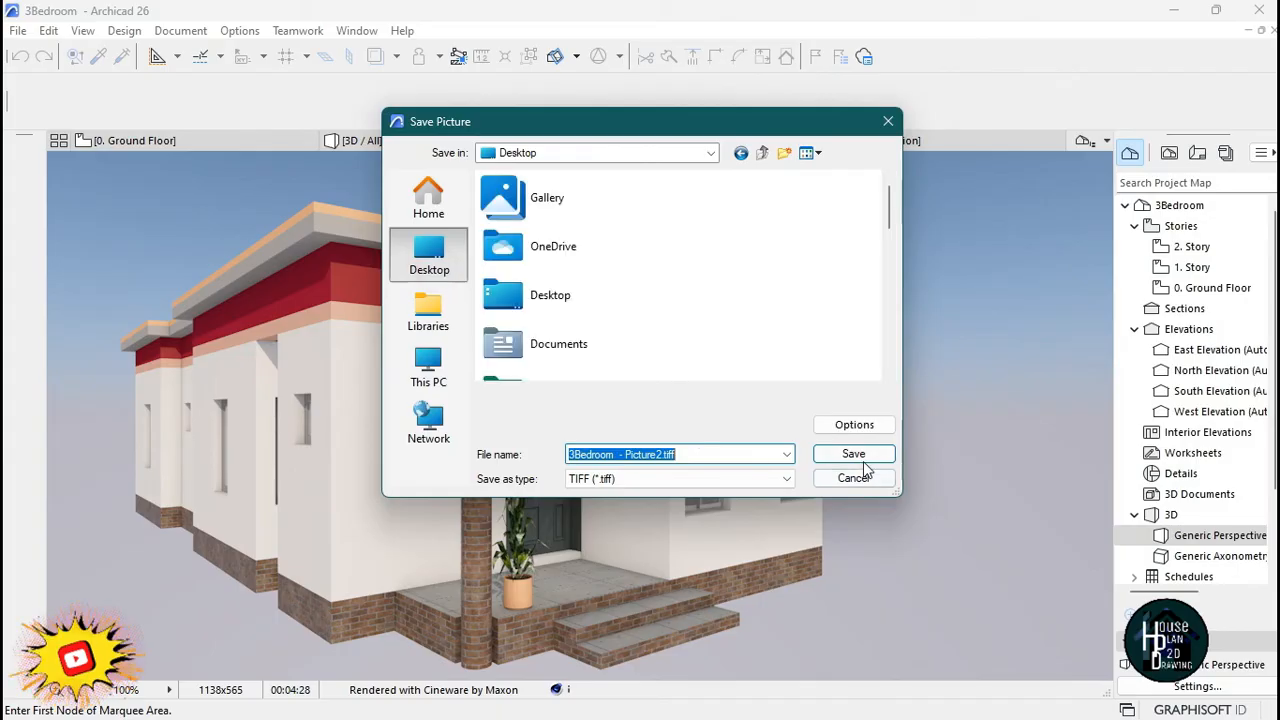
{"action": "left_click", "coordinate": [858, 459]}
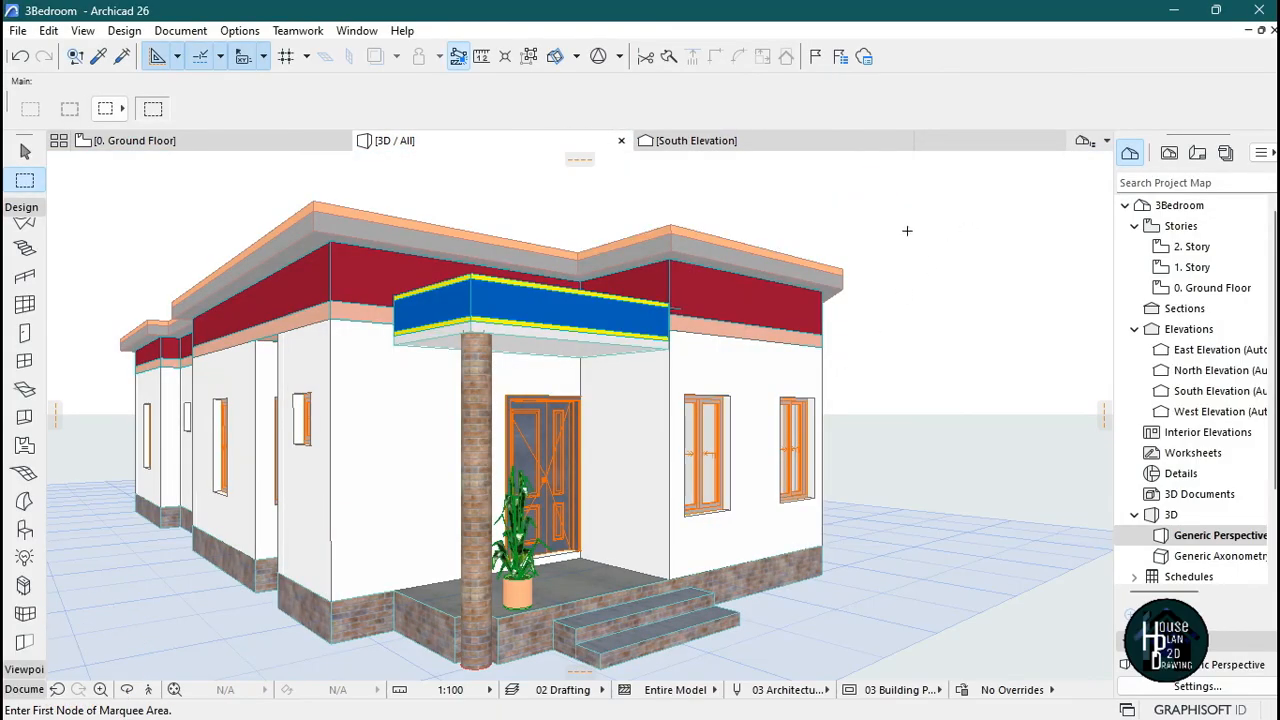
- Switch to the Windows desktop and view the two saved renderings in Windows Photo Viewer, including a full-screen slideshow, and close the viewer
{"action": "left_click", "coordinate": [1172, 11]}
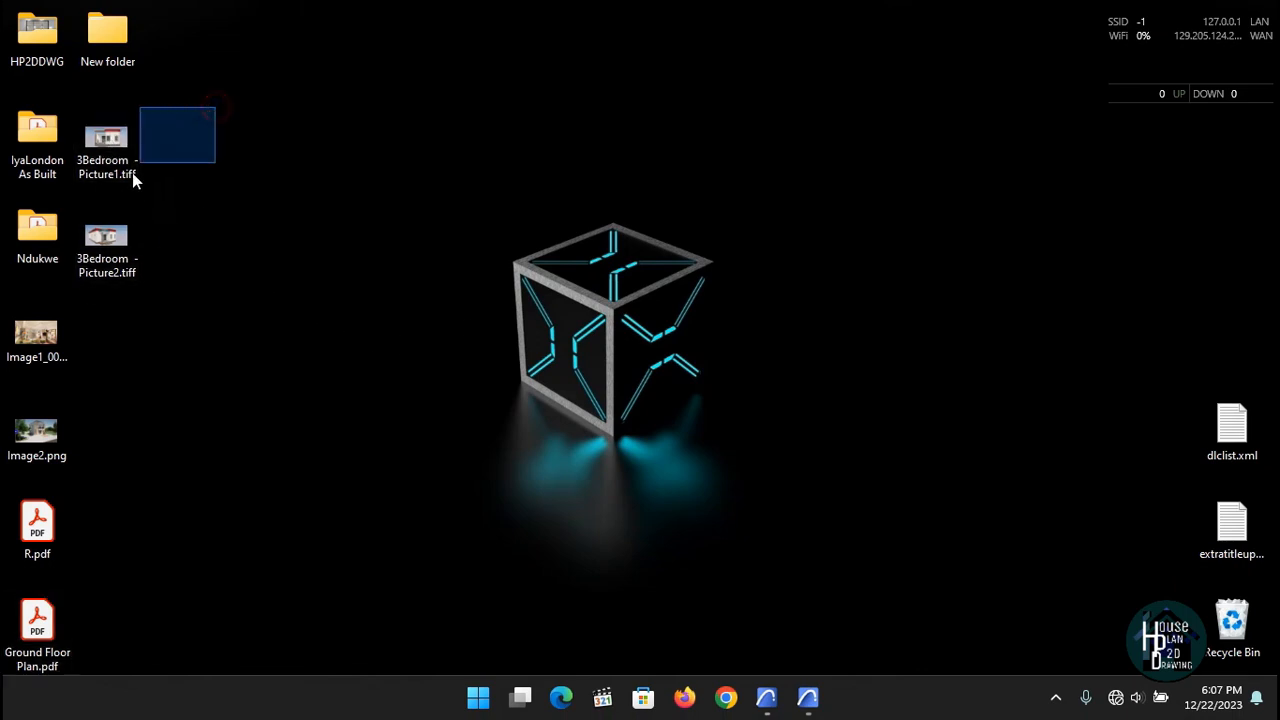
{"action": "left_click_drag", "start_coordinate": [132, 172], "coordinate": [67, 293]}
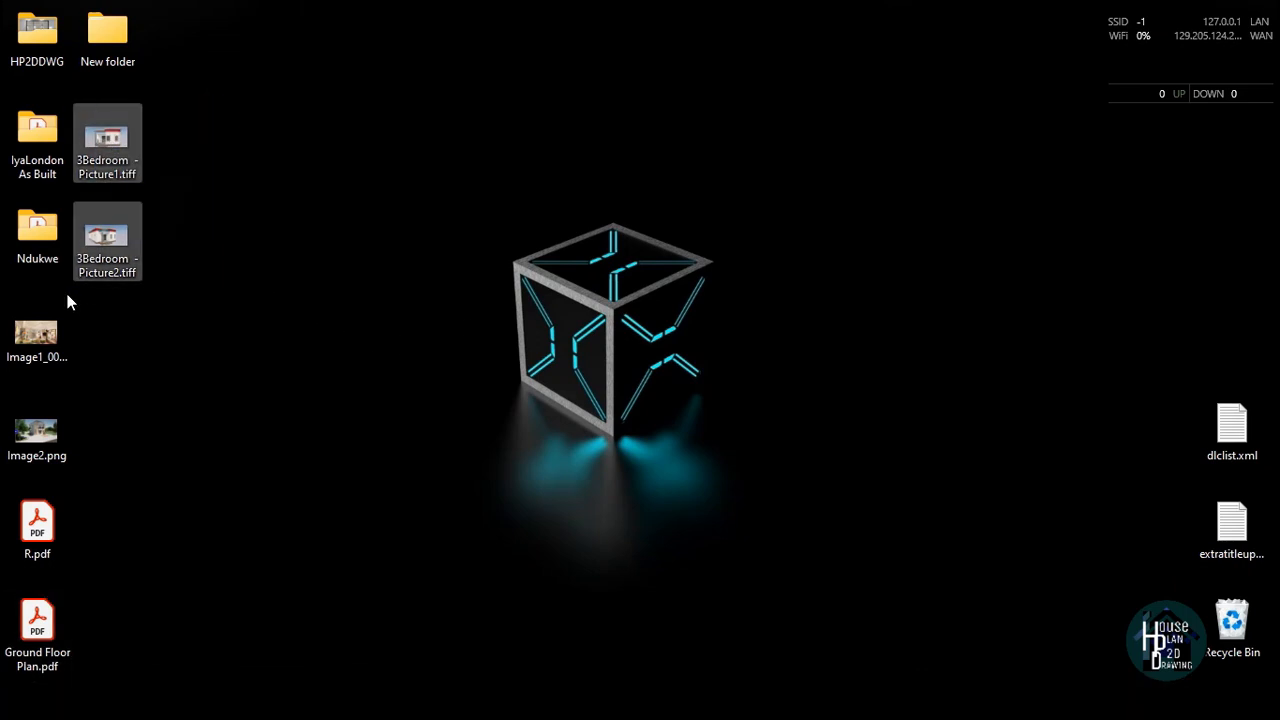
{"action": "key", "text": "Return"}
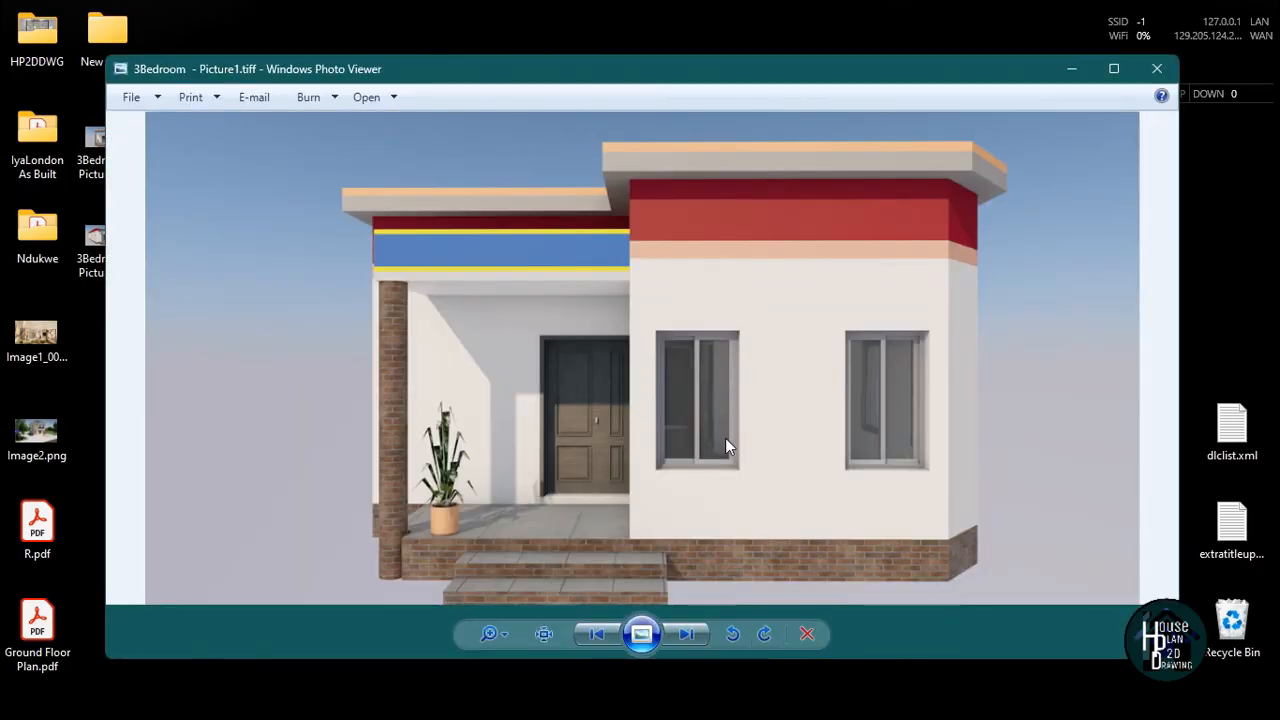
{"action": "left_click", "coordinate": [641, 633]}
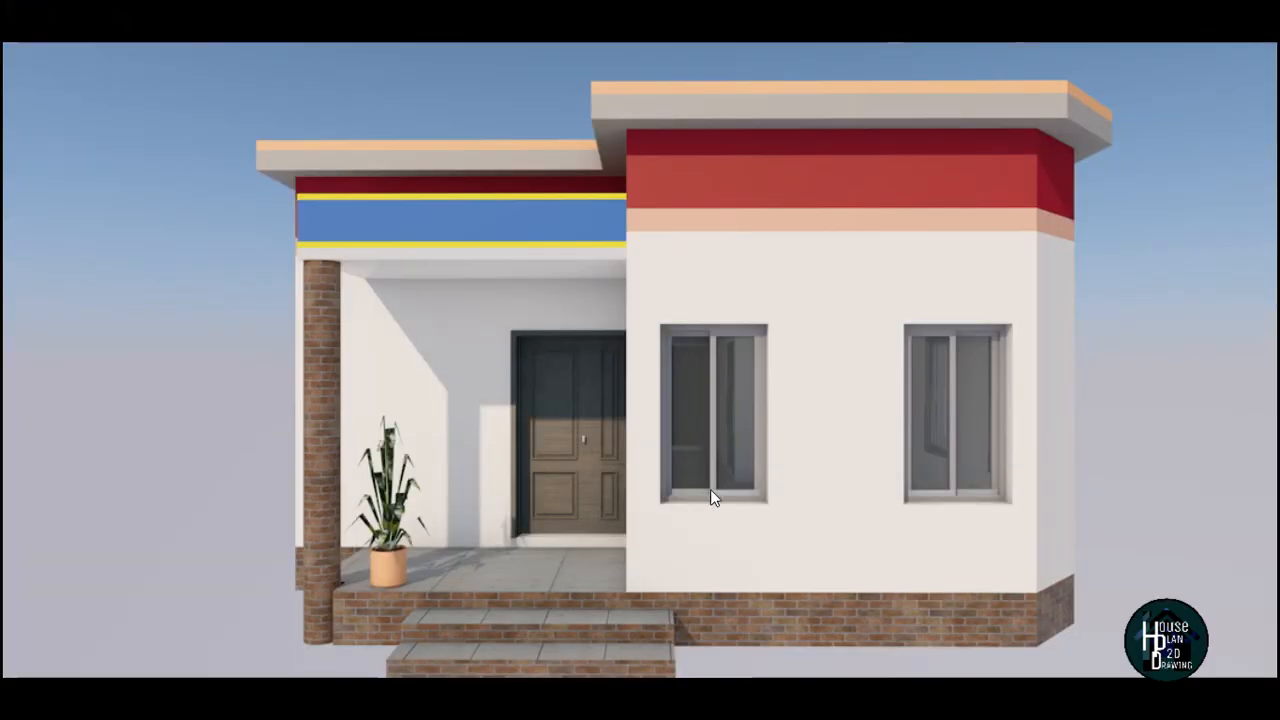
{"action": "left_click", "coordinate": [820, 480]}
{"action": "key", "text": "Escape"}
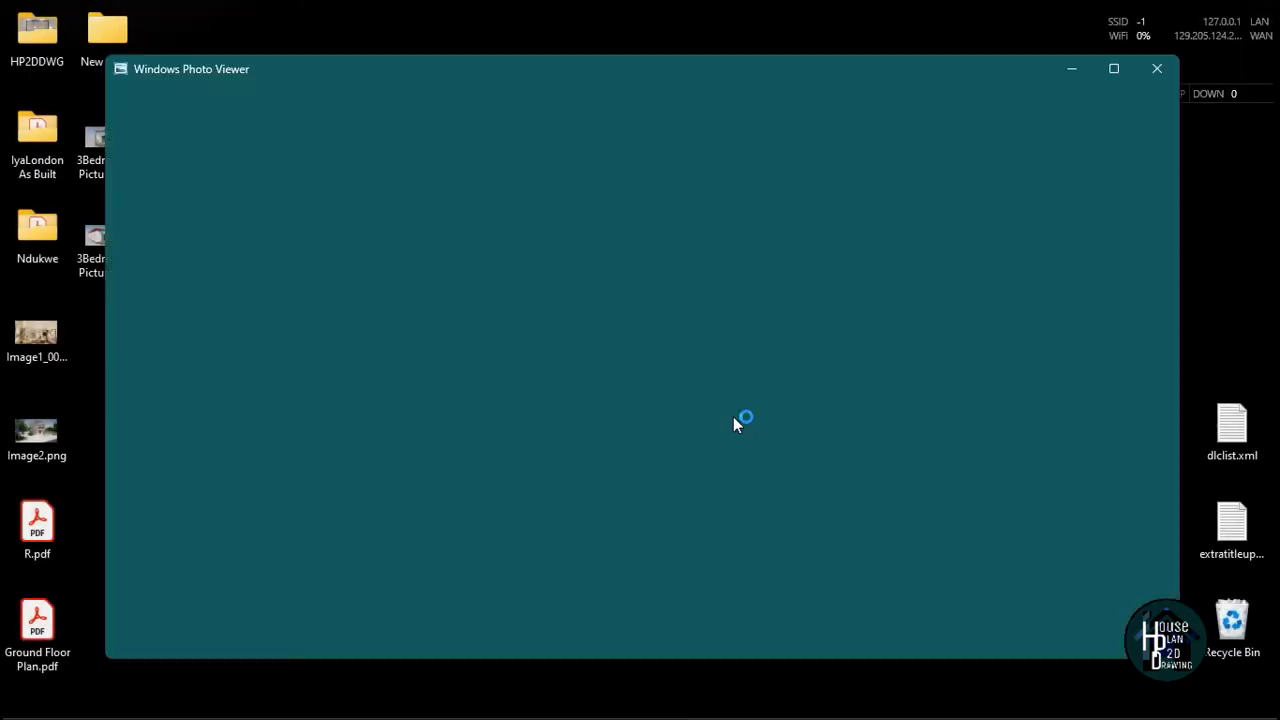
{"action": "key", "text": "Escape"}
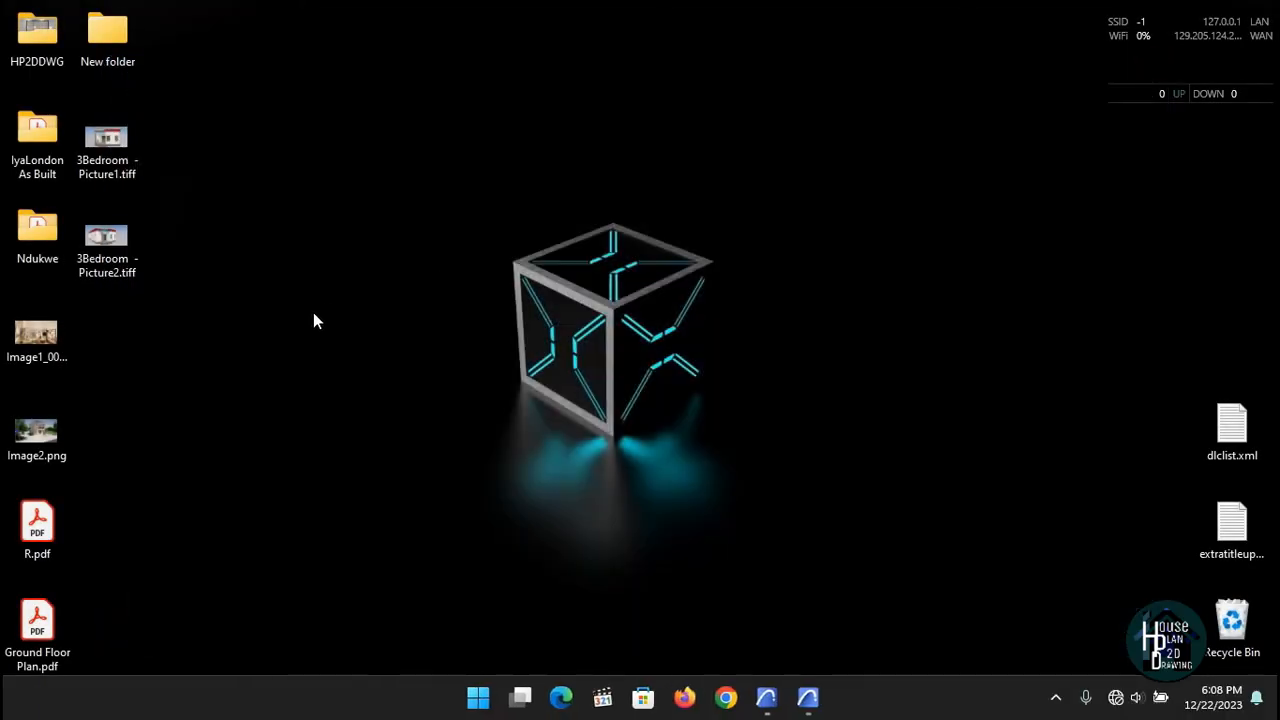
- Switch back to Archicad and explore the 3D house model in fly mode, examining its front and both front corners
{"action": "mouse_move", "coordinate": [808, 697]}
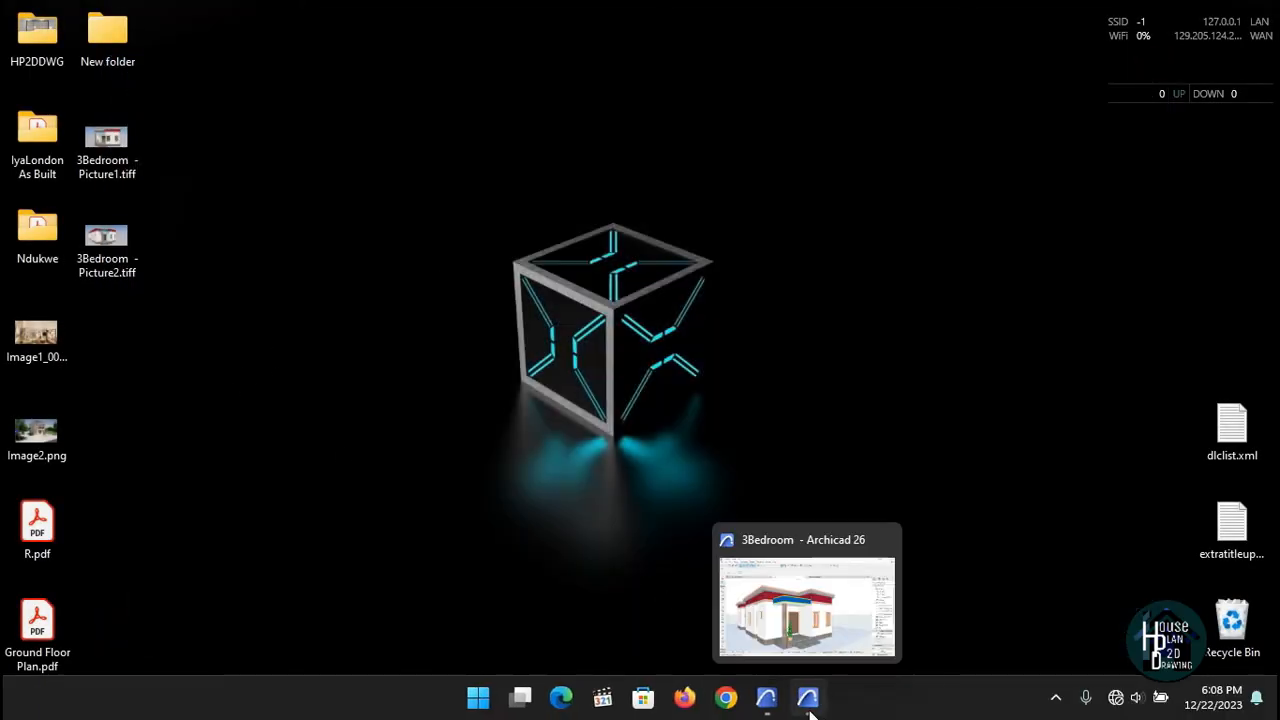
{"action": "left_click", "coordinate": [760, 600]}
{"action": "key", "text": "Escape"}
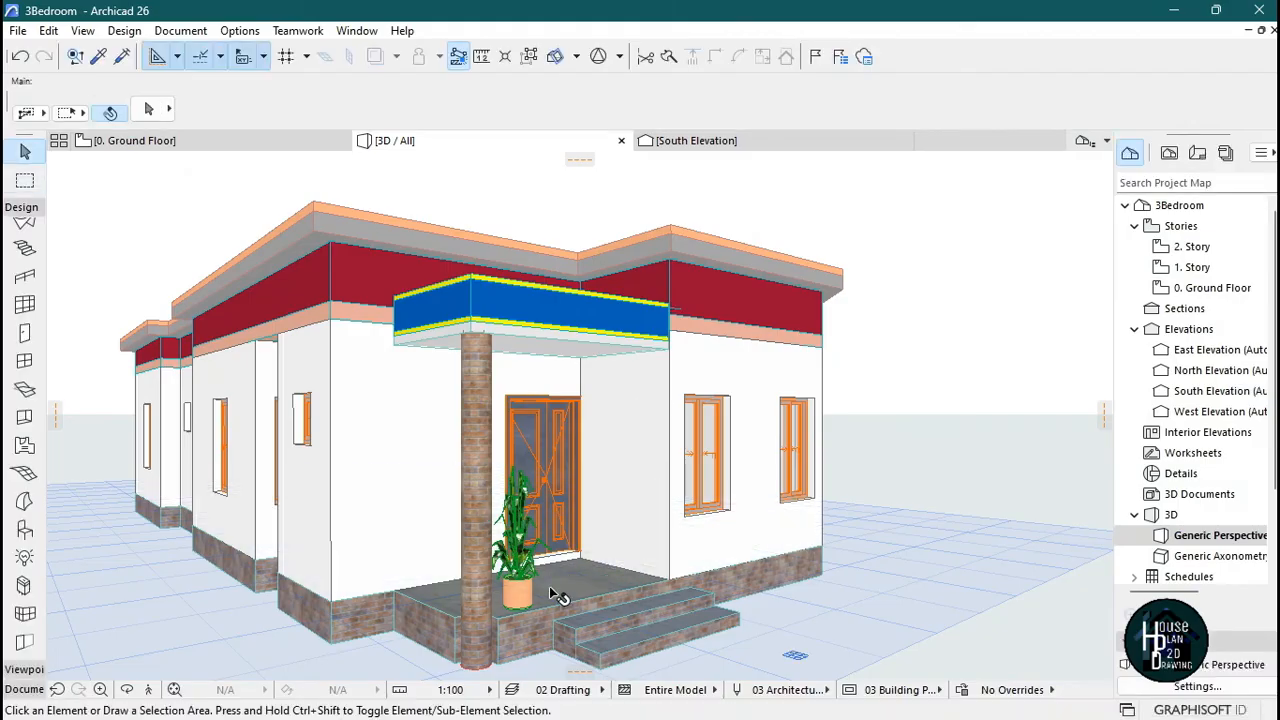
{"action": "left_click", "coordinate": [149, 689]}
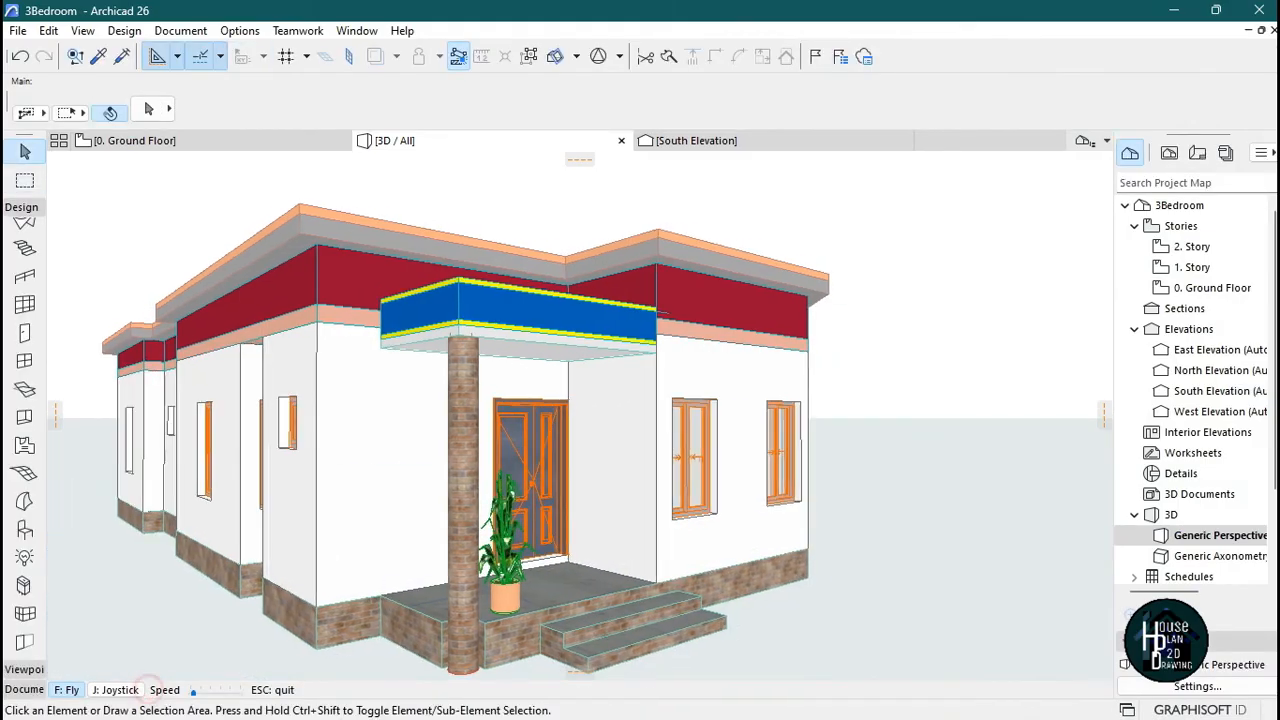
{"action": "key", "text": "Right"}
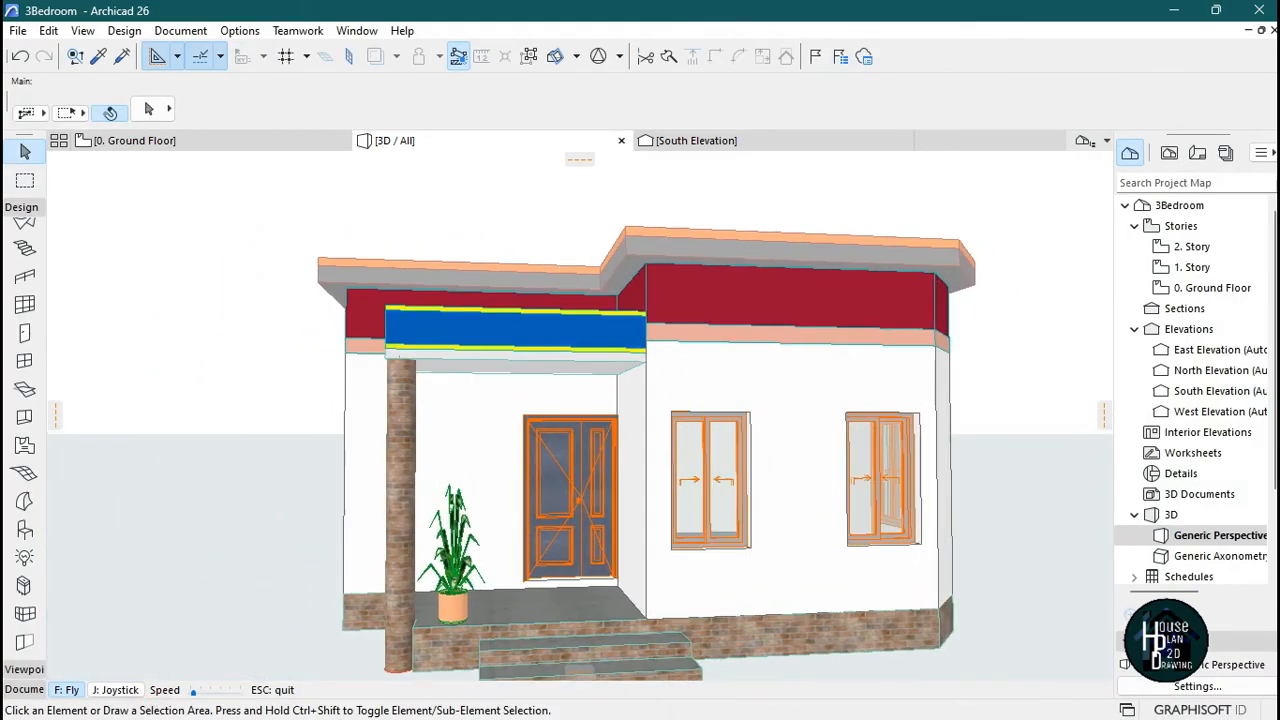
{"action": "key", "text": "Left"}
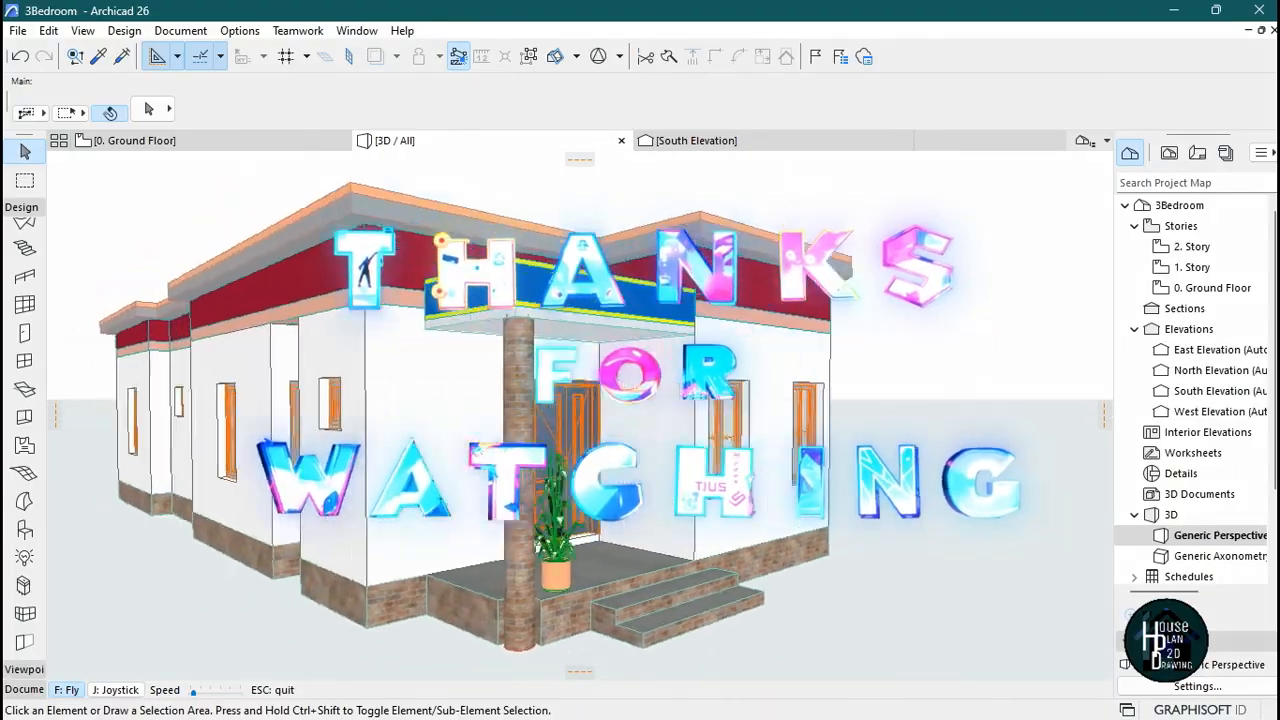
{"action": "key", "text": "Right"}
{"action": "key", "text": "Left"}
{"action": "key", "text": "Left"}
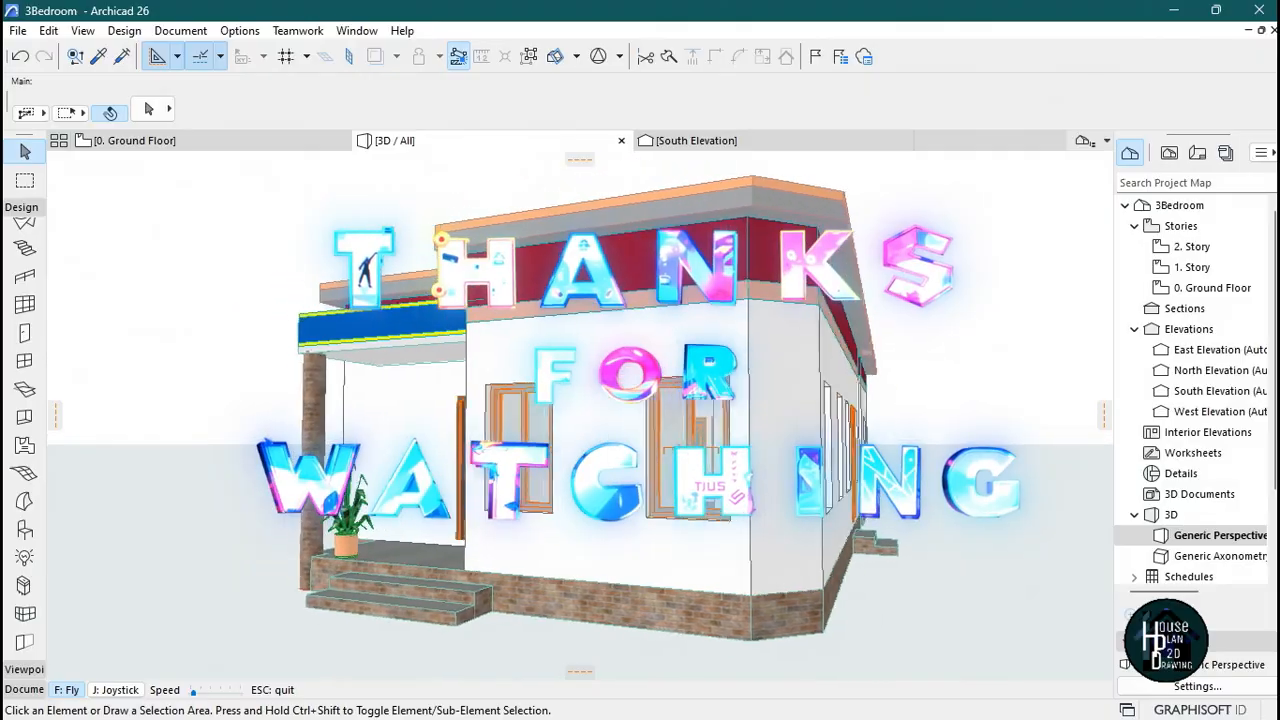
{"action": "key", "text": "Left"}
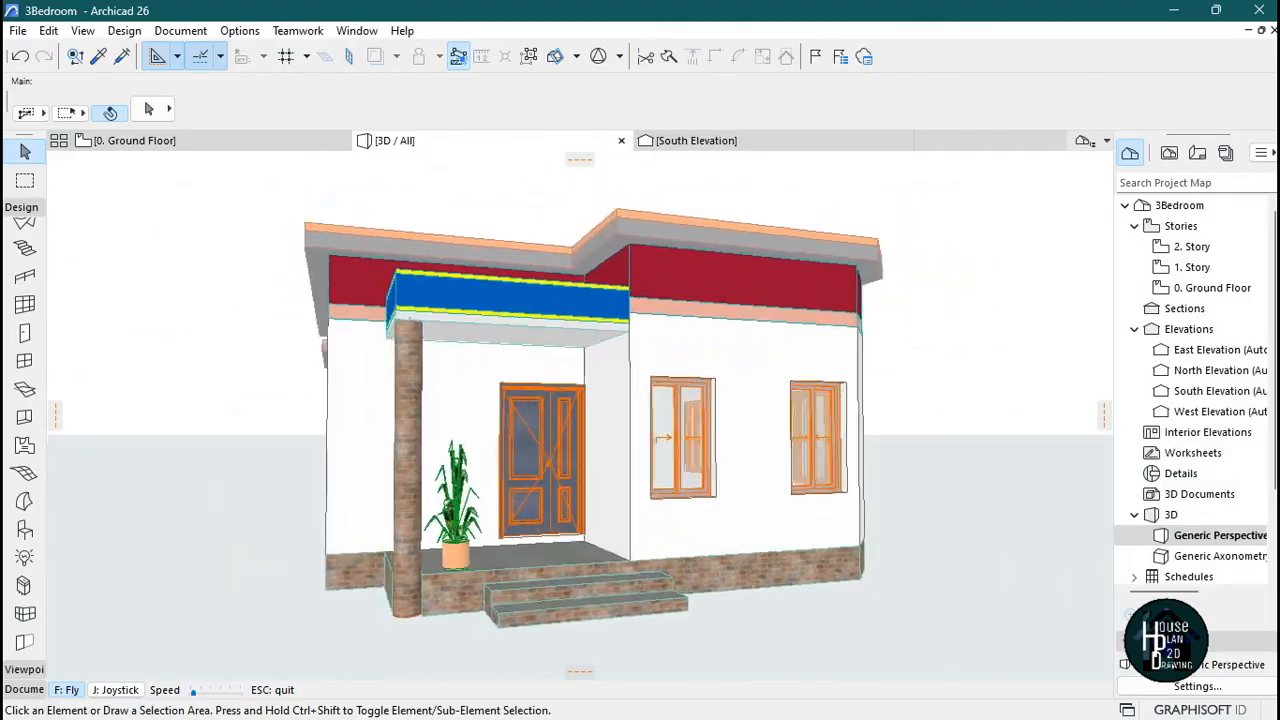
{"action": "key", "text": "Page_Up"}
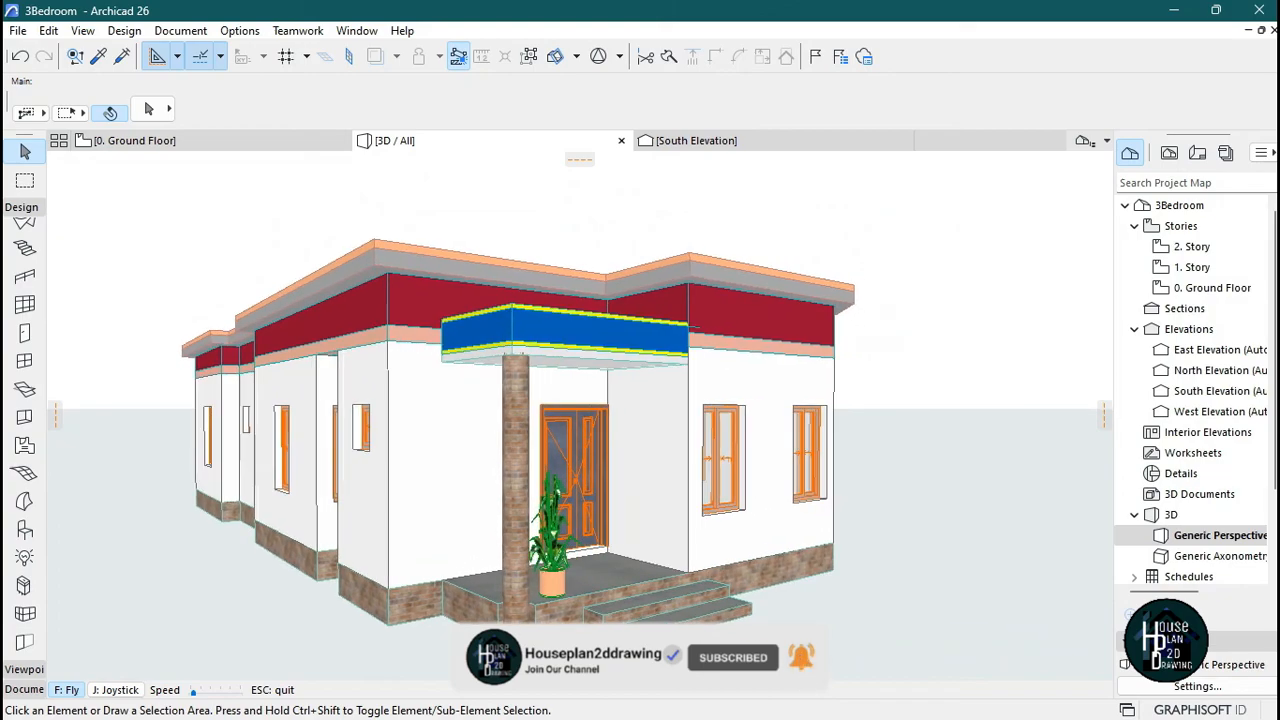
{"action": "key", "text": "Left"}
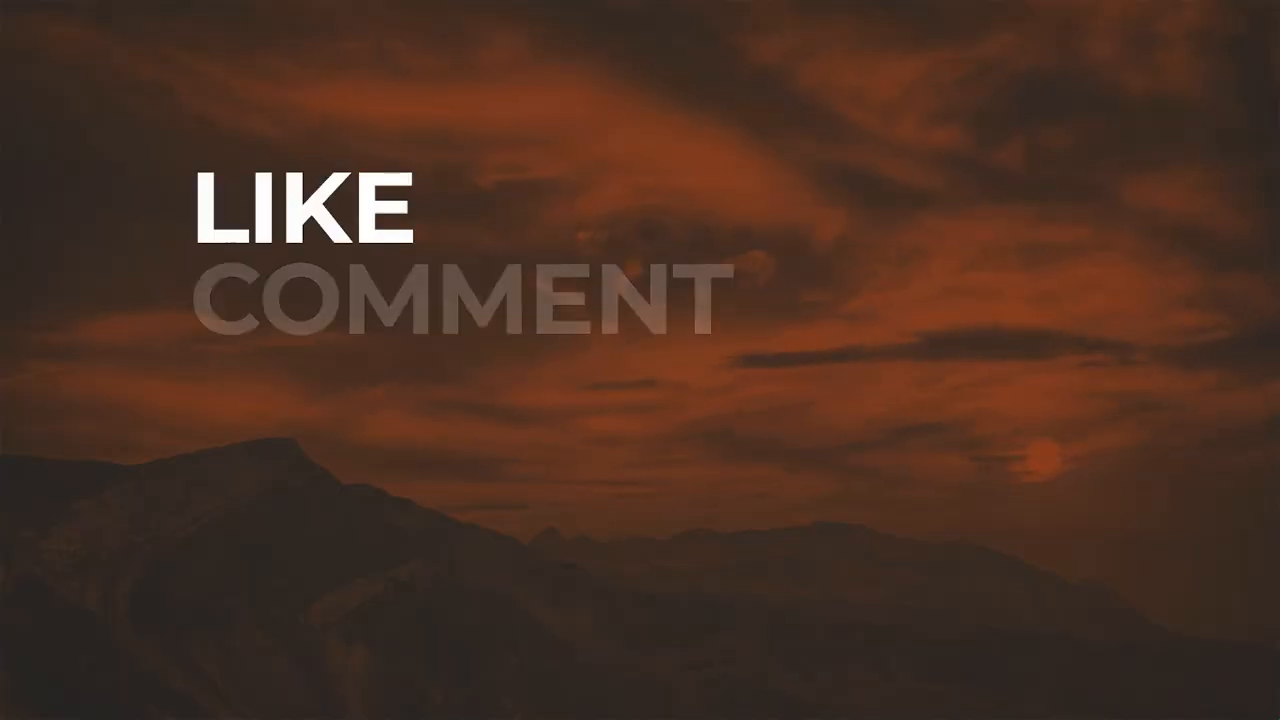